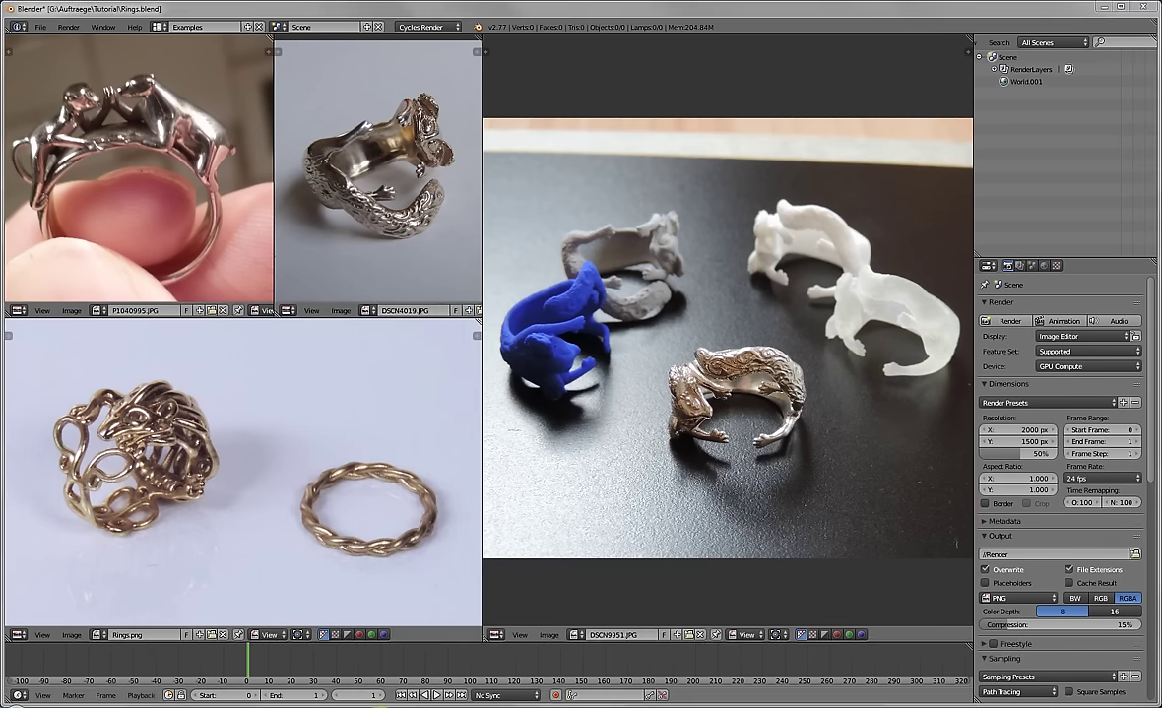
Switch to Firefox and open Shapeways' material information page for Steel from its list of 3D printing metals.
click(353, 649)
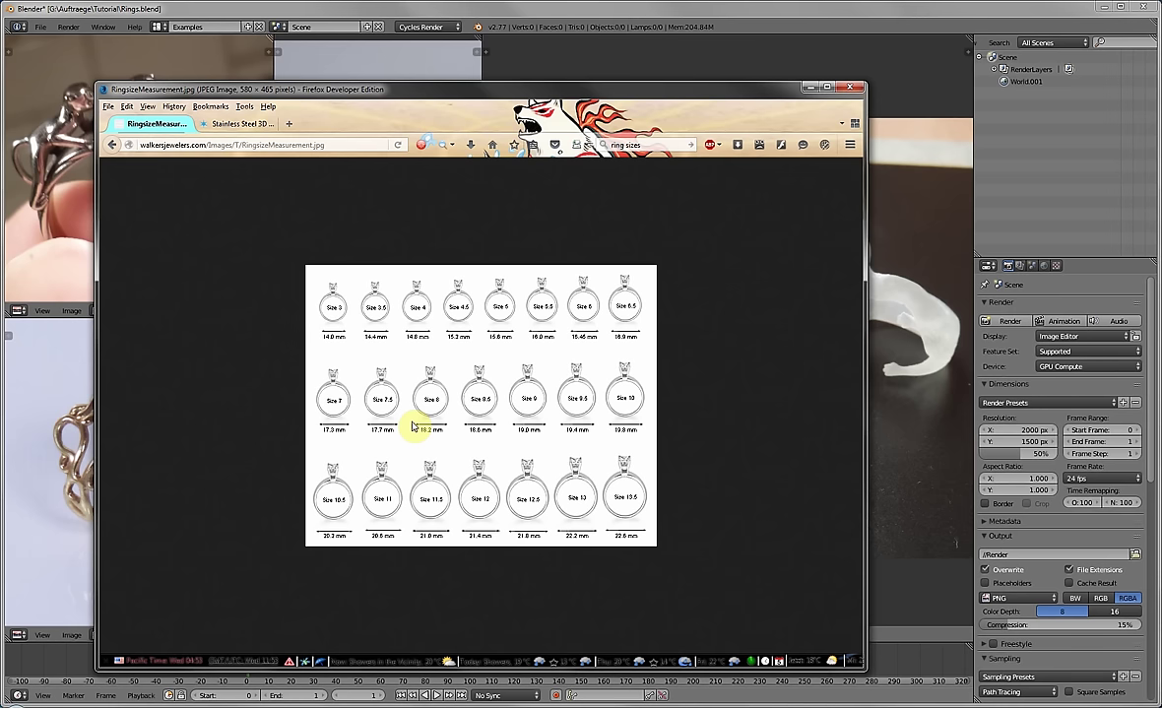
click(225, 123)
scroll(254, 299, up, 5)
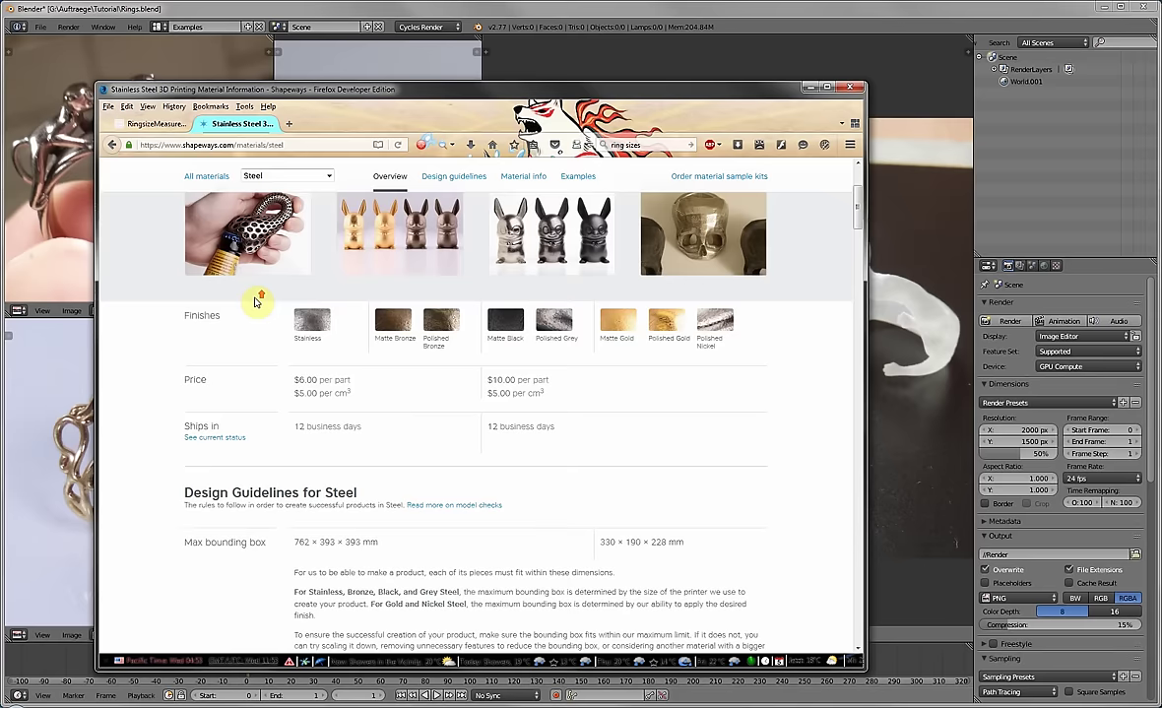
scroll(255, 299, up, 3)
mouse_move(320, 182)
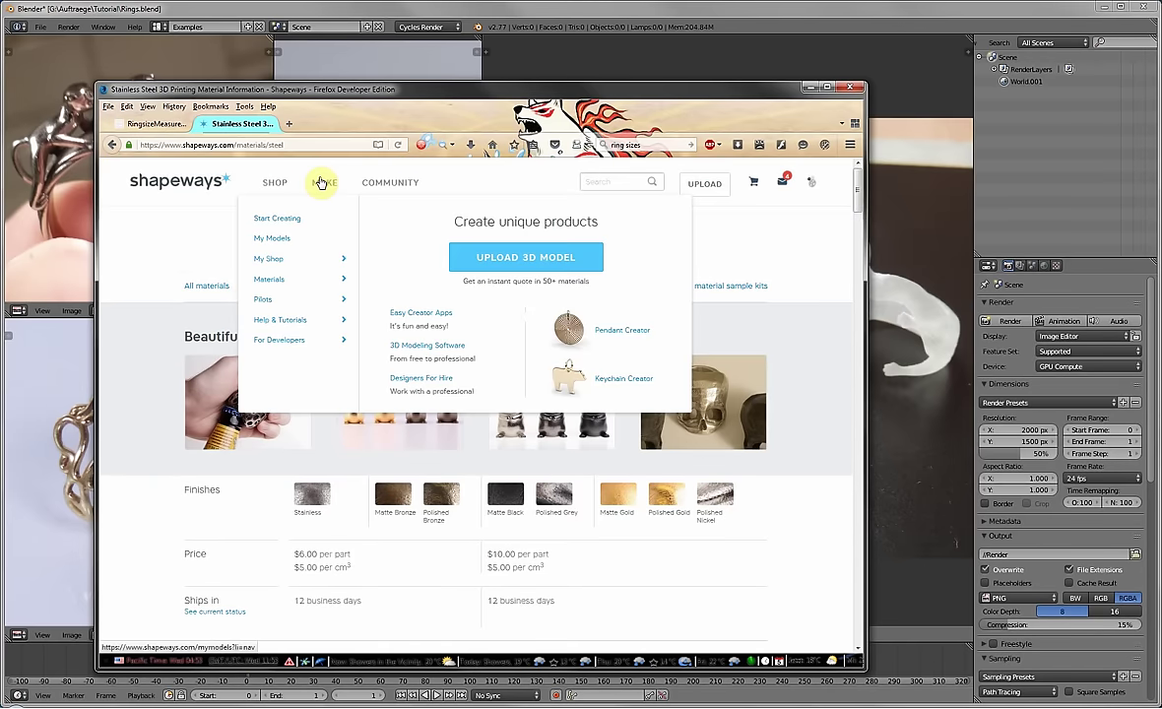
mouse_move(262, 279)
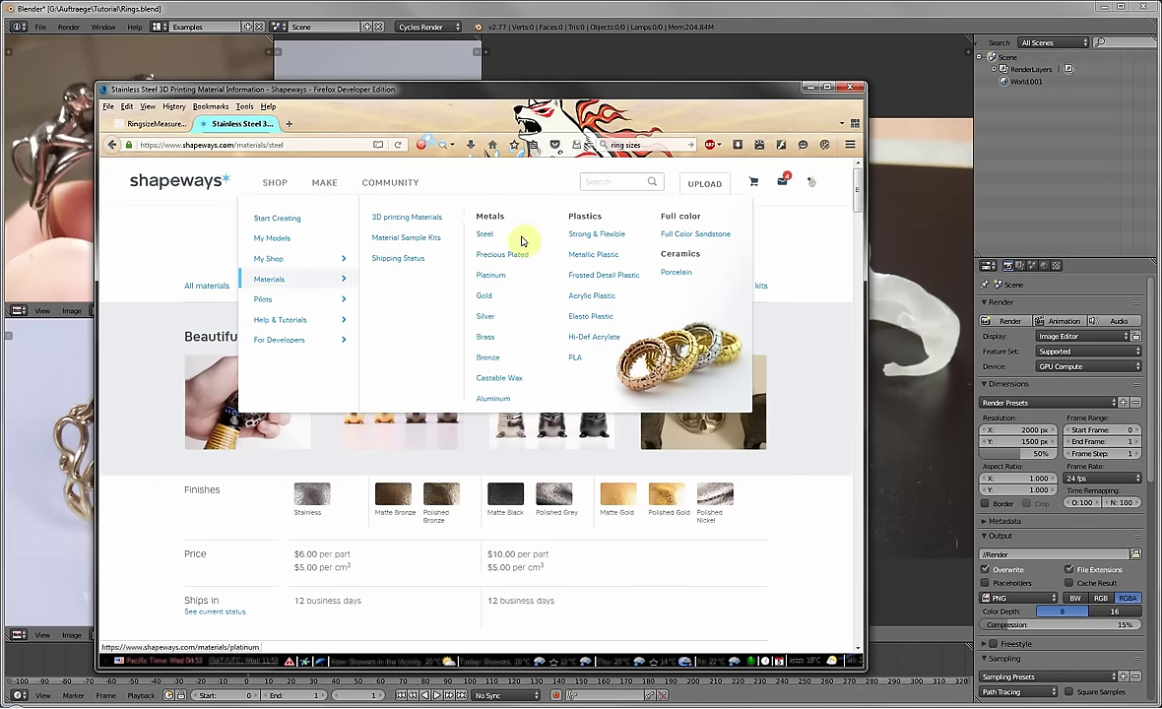
click(482, 234)
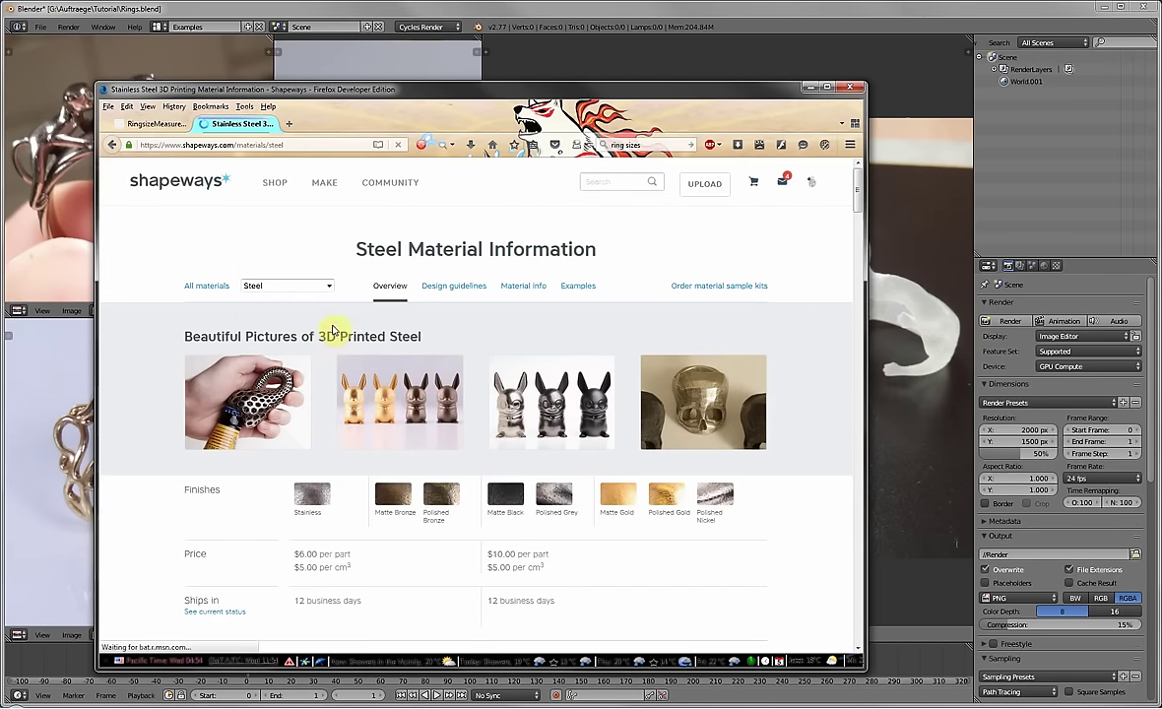
Examine the steel design guidelines for bounding box, supported and unsupported wall thickness, and minimum wire thickness.
scroll(335, 330, down, 5)
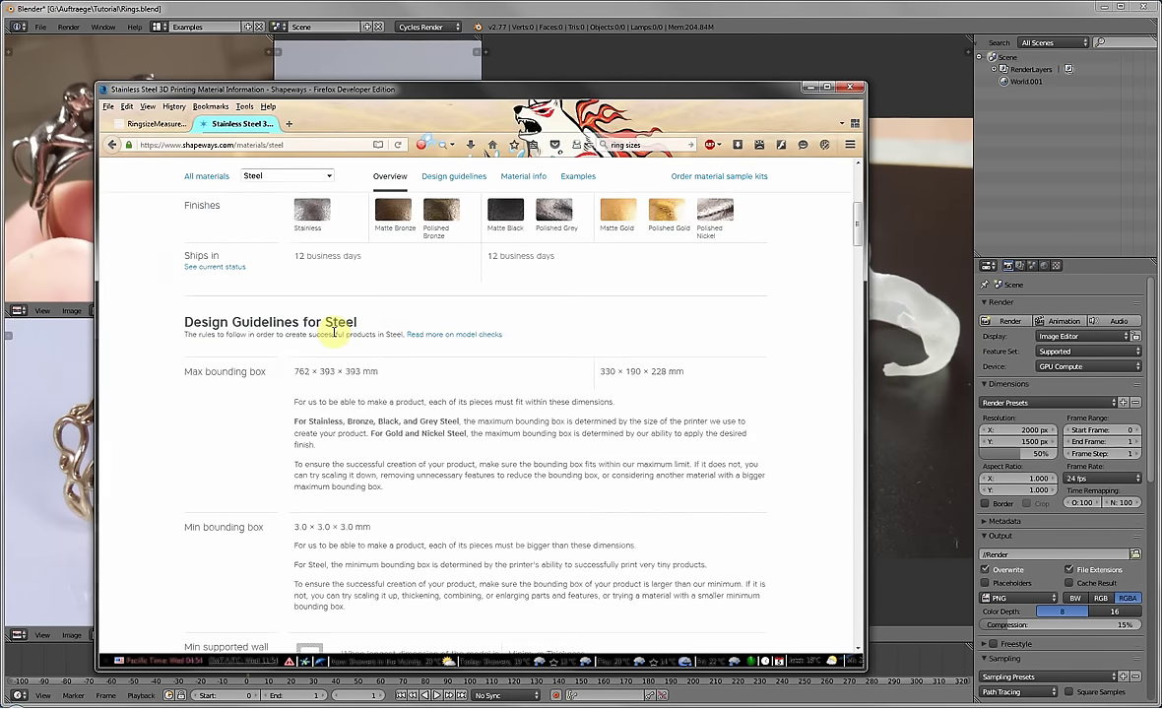
scroll(279, 332, down, 5)
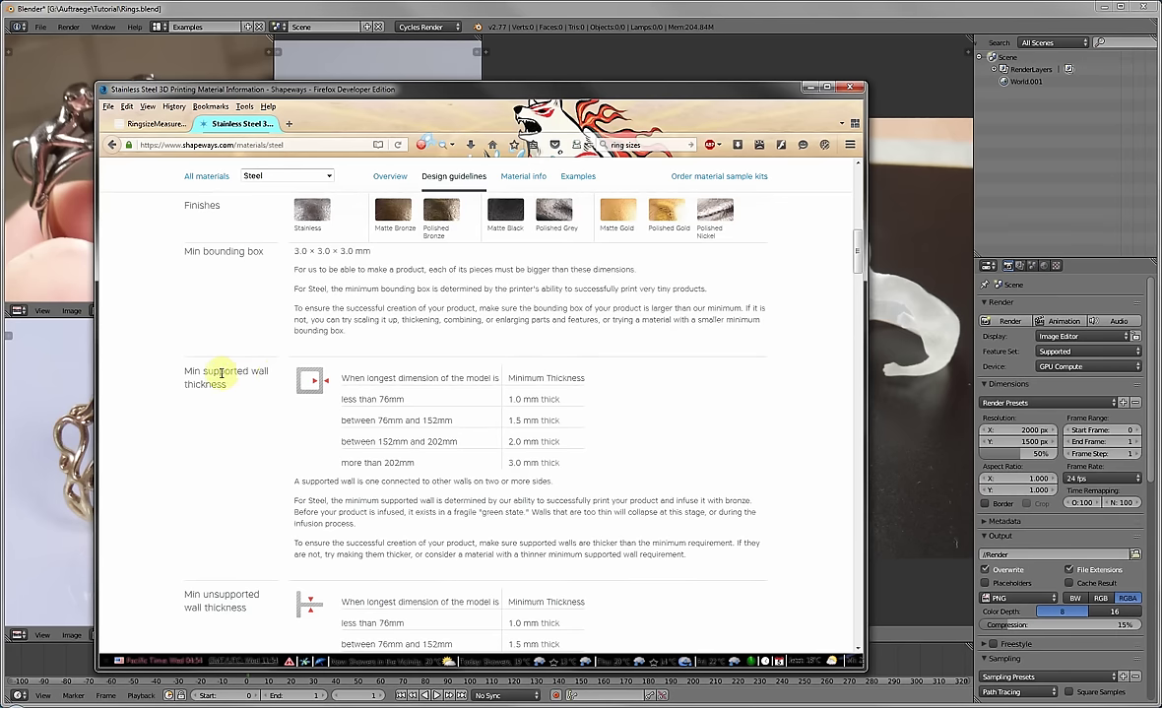
scroll(275, 394, down, 7)
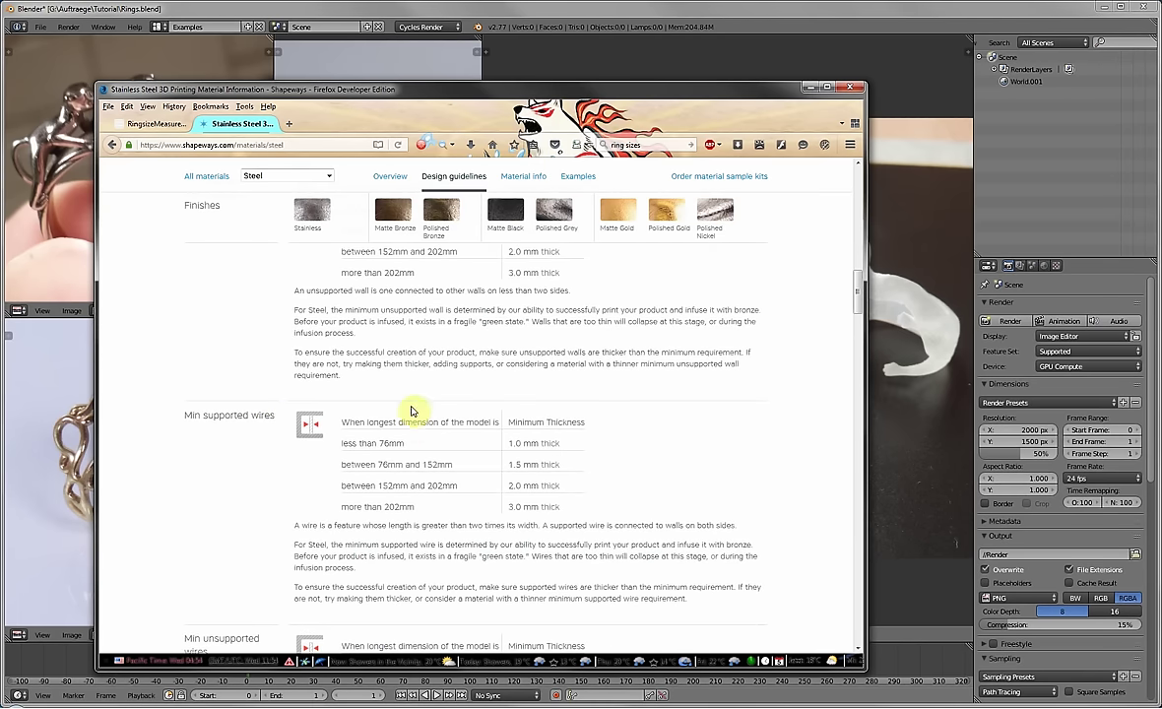
Switch back to Blender, replace the Rings.png image view with a 3D View, and change to the Default screen layout.
click(345, 21)
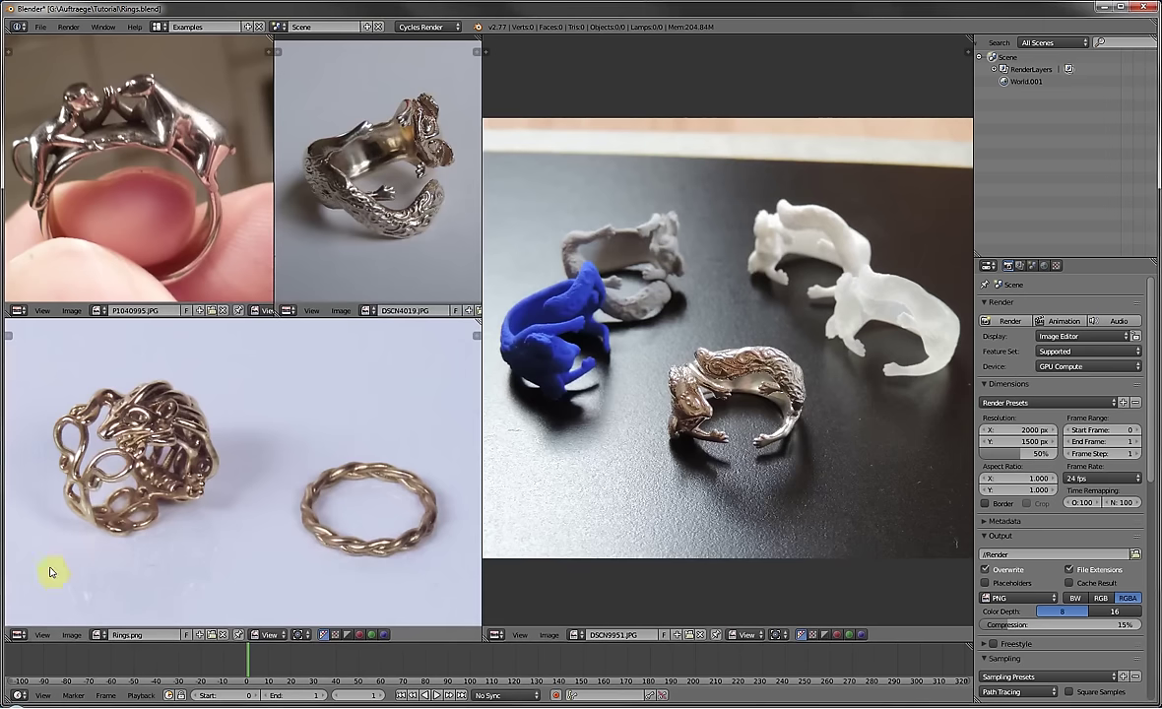
click(17, 639)
click(27, 616)
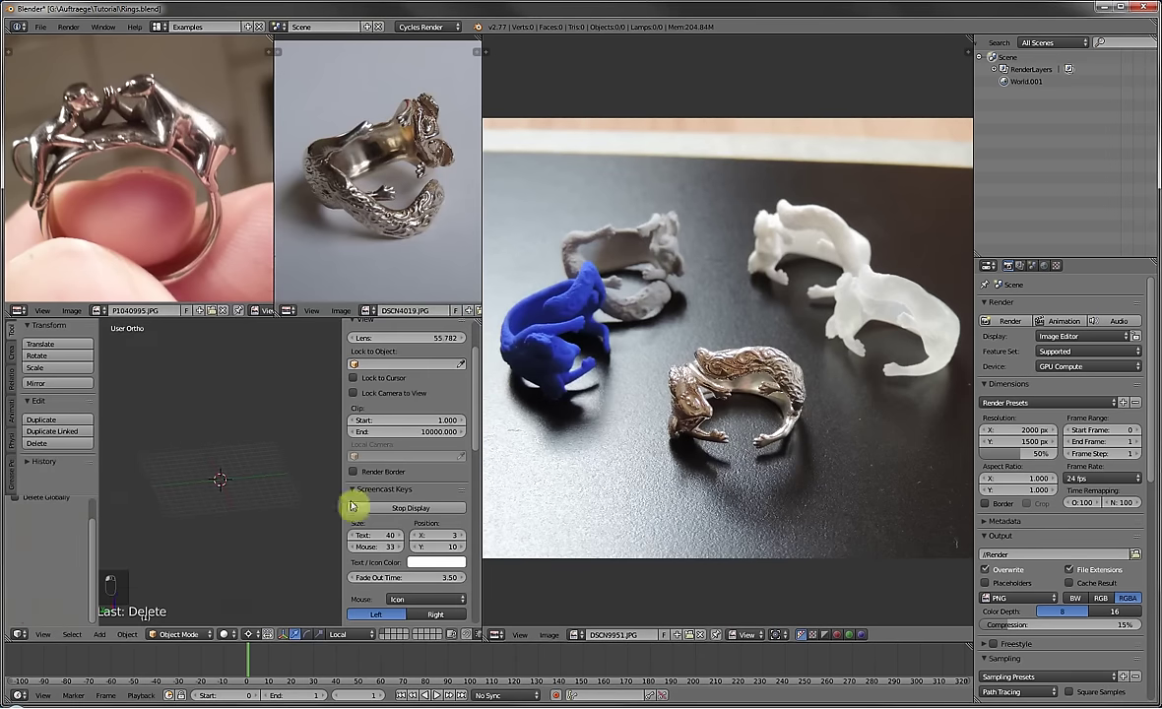
click(164, 28)
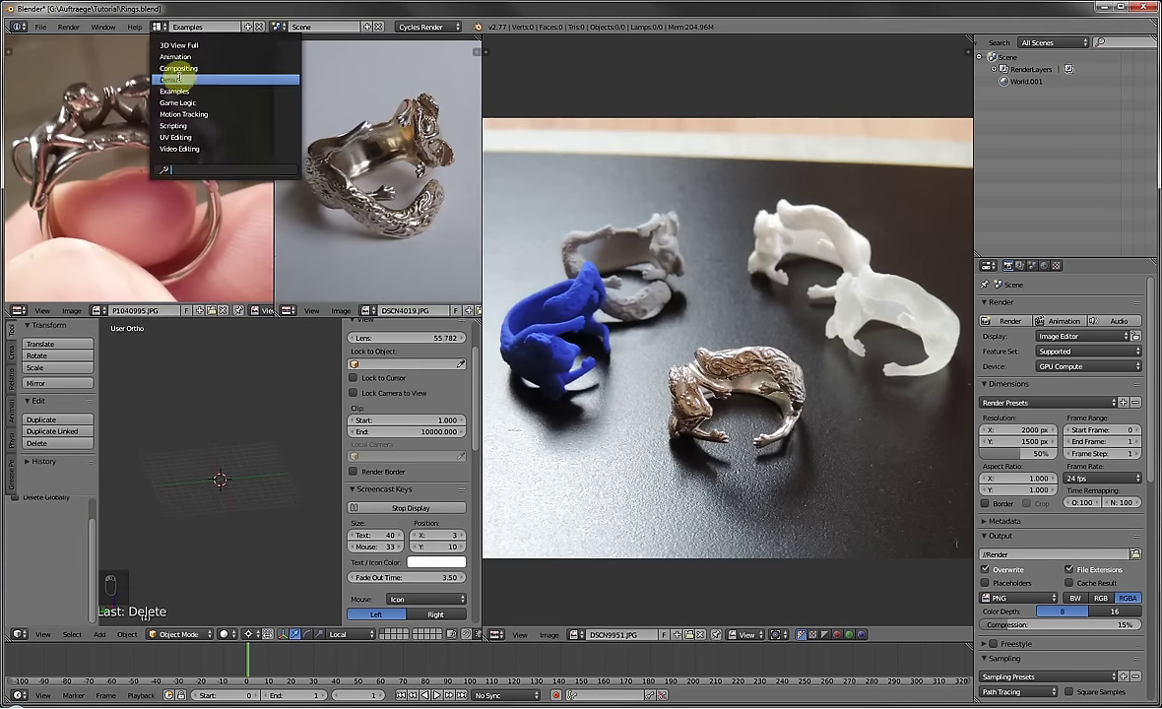
click(173, 74)
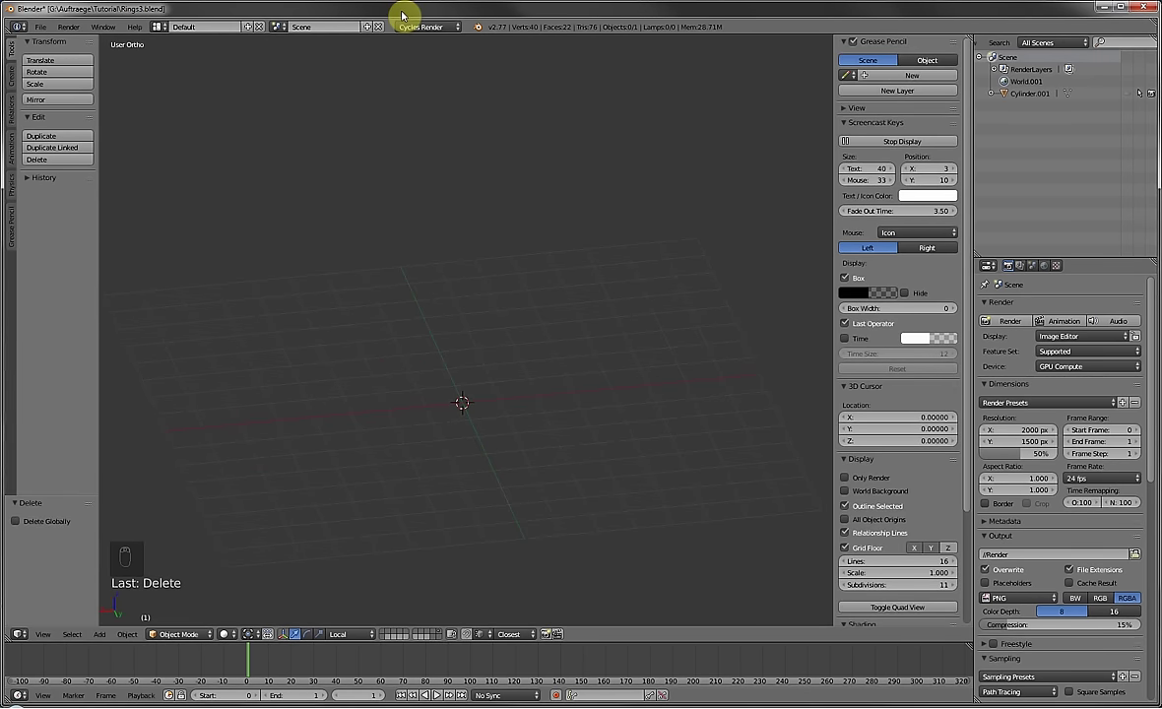
Add a cube mesh at the scene origin.
key(shift+a)
mouse_move(463, 286)
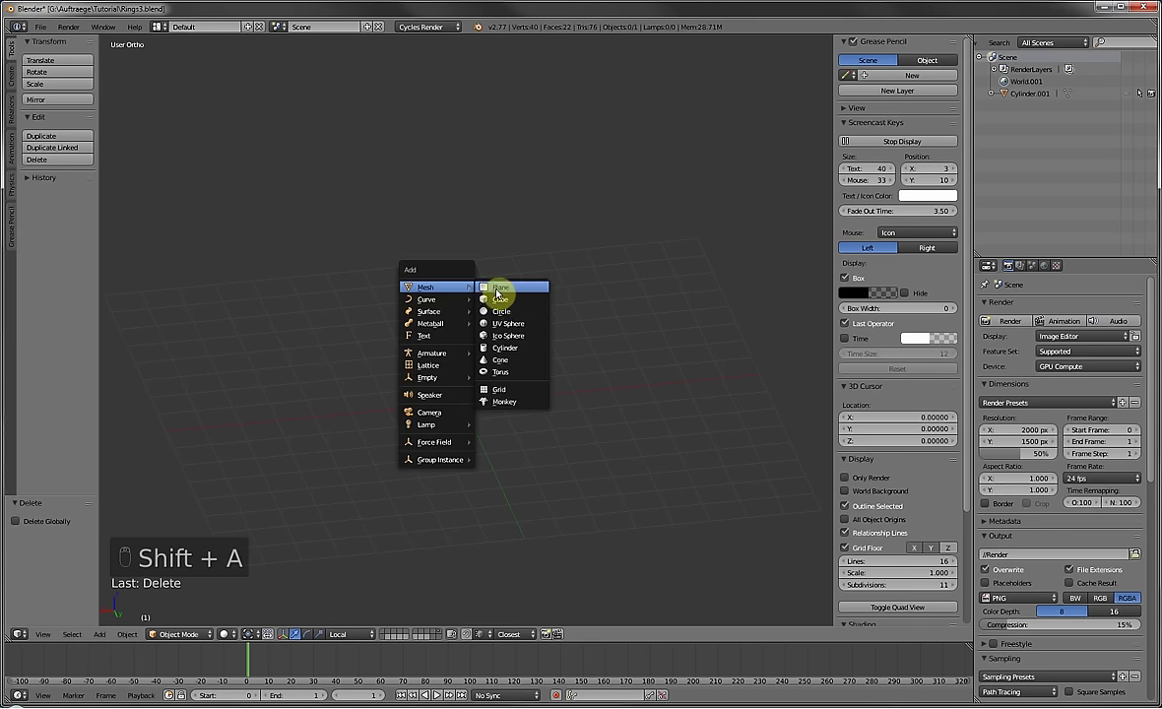
click(501, 299)
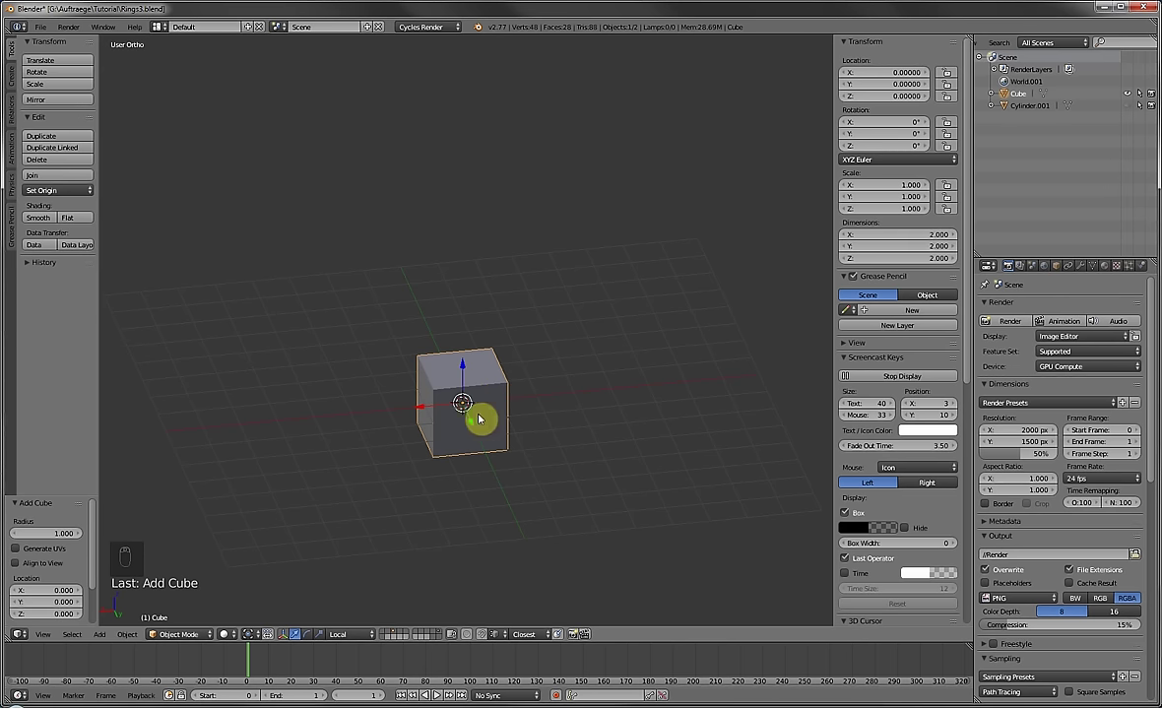
key(KP_Decimal)
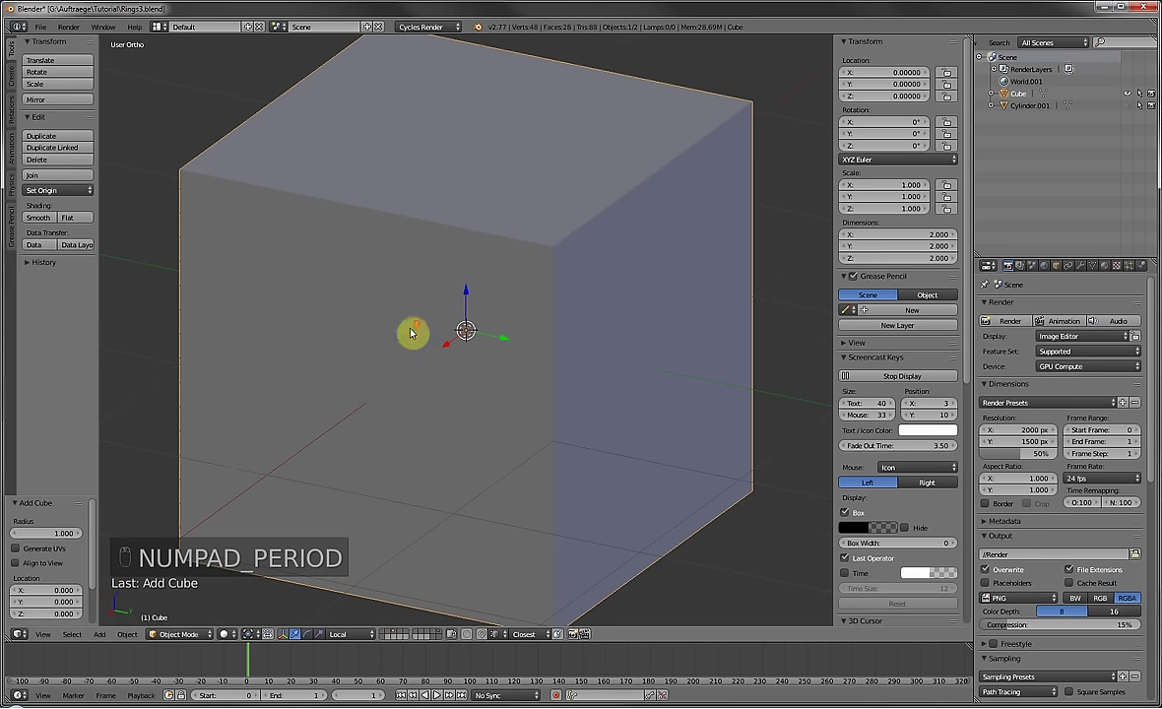
scroll(414, 333, down, 2)
middle_drag(498, 338, 508, 350)
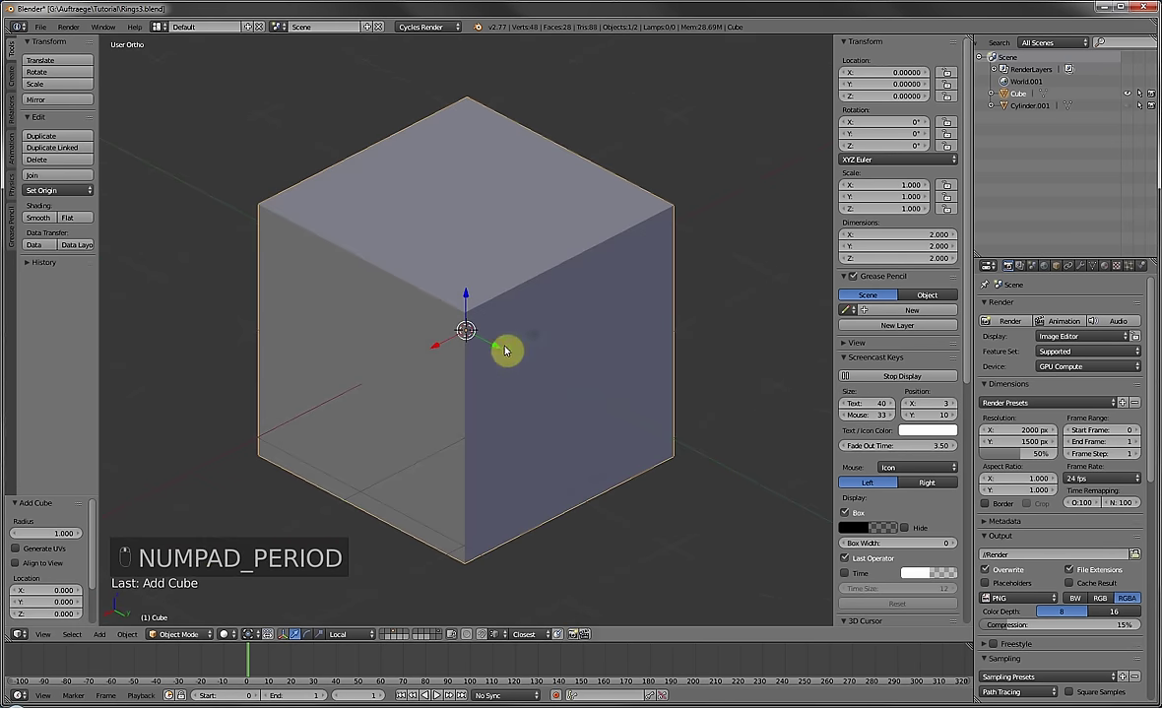
Export the selected cube in STL format as Cube.stl to the Tutorial folder with the scale set to 1.
click(39, 27)
mouse_move(99, 257)
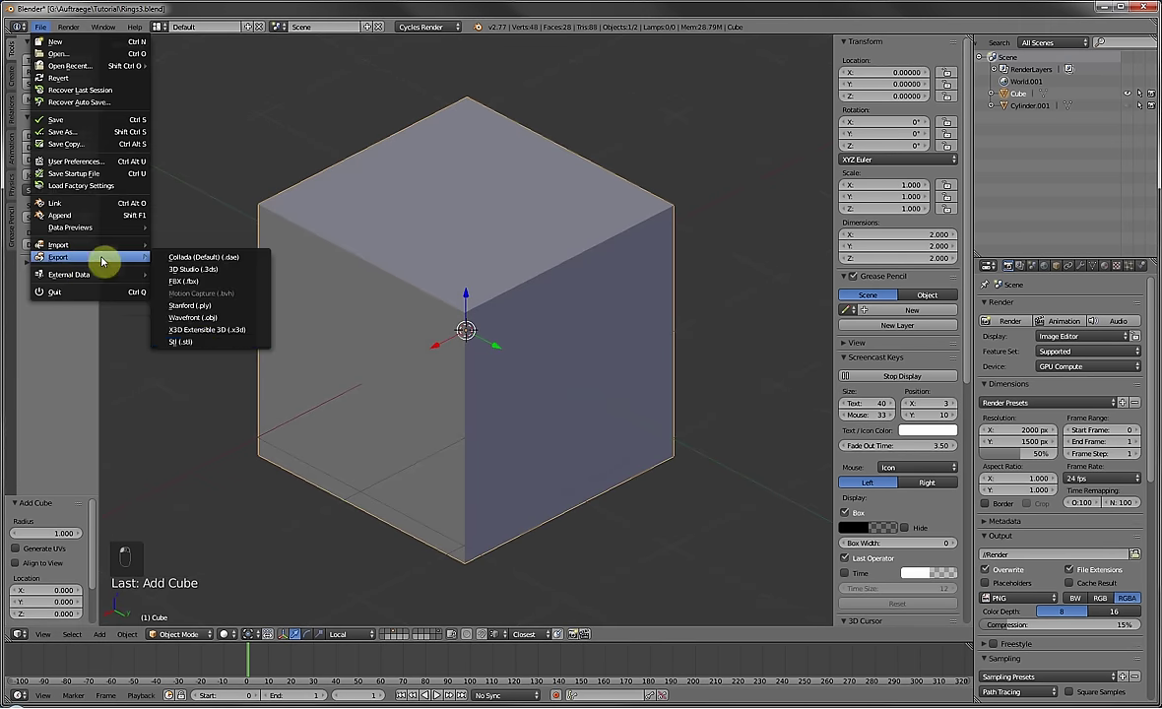
click(202, 343)
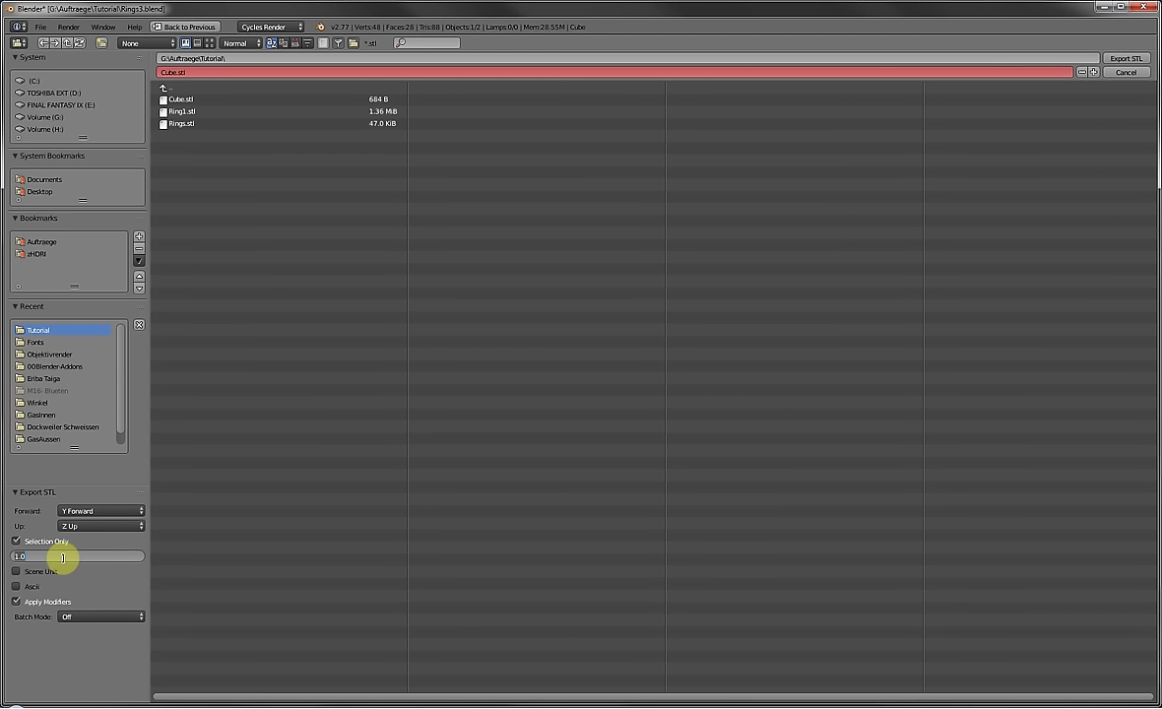
text(1)
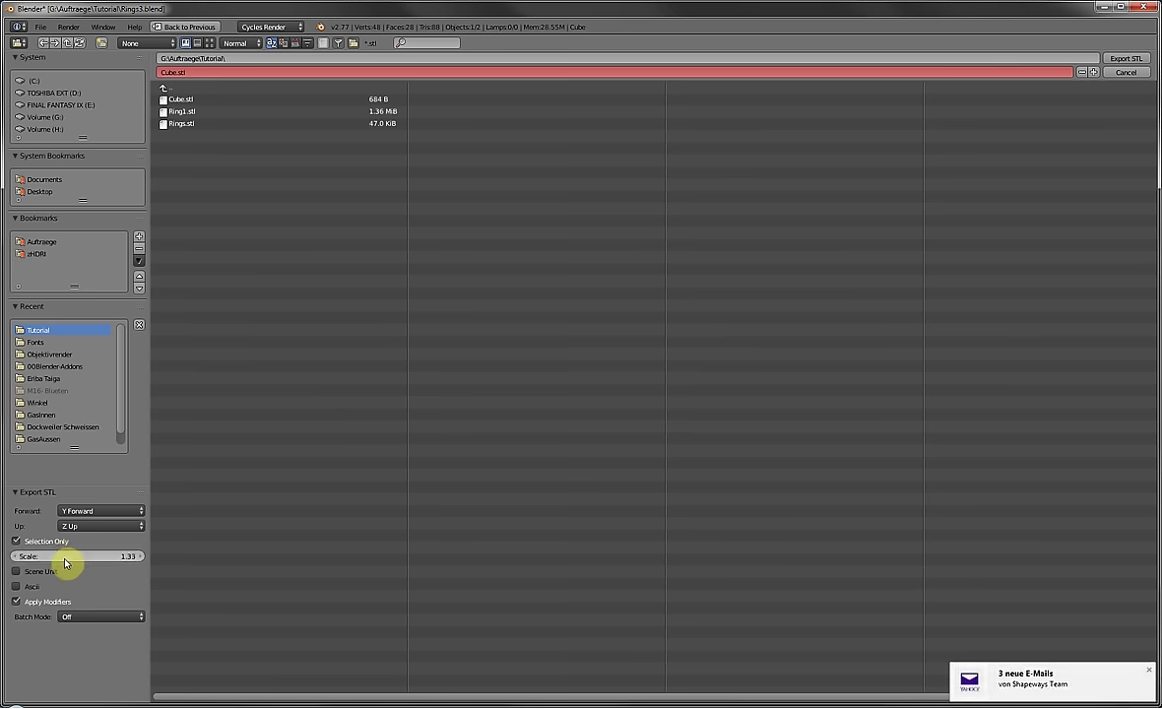
click(62, 557)
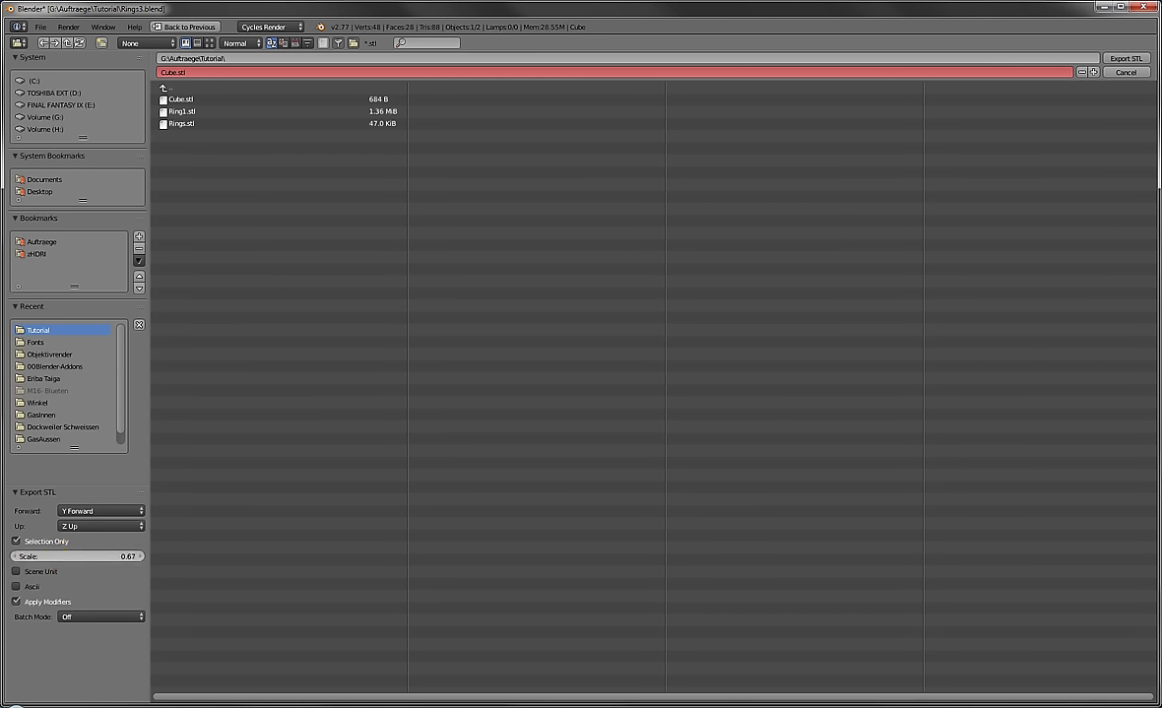
click(51, 556)
text(1)
key(Return)
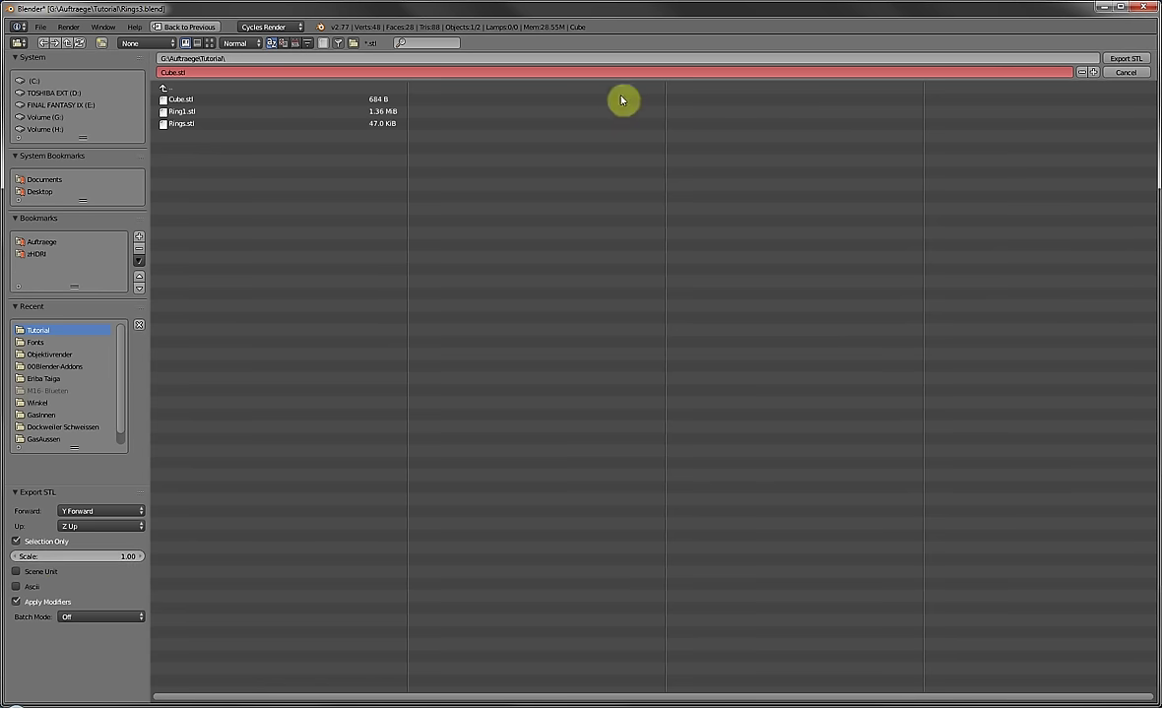
click(1128, 60)
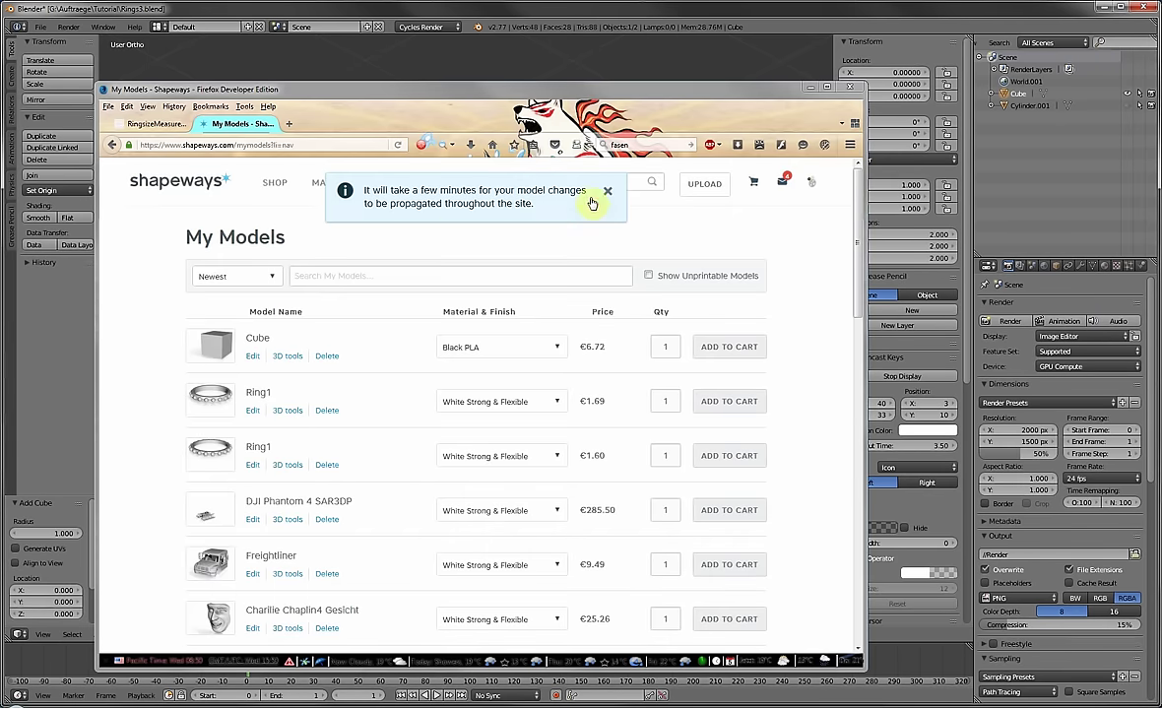
Switch to Shapeways in Firefox, upload Cube.stl with millimeters as the model units, and check the uploaded model's size.
click(607, 192)
click(704, 186)
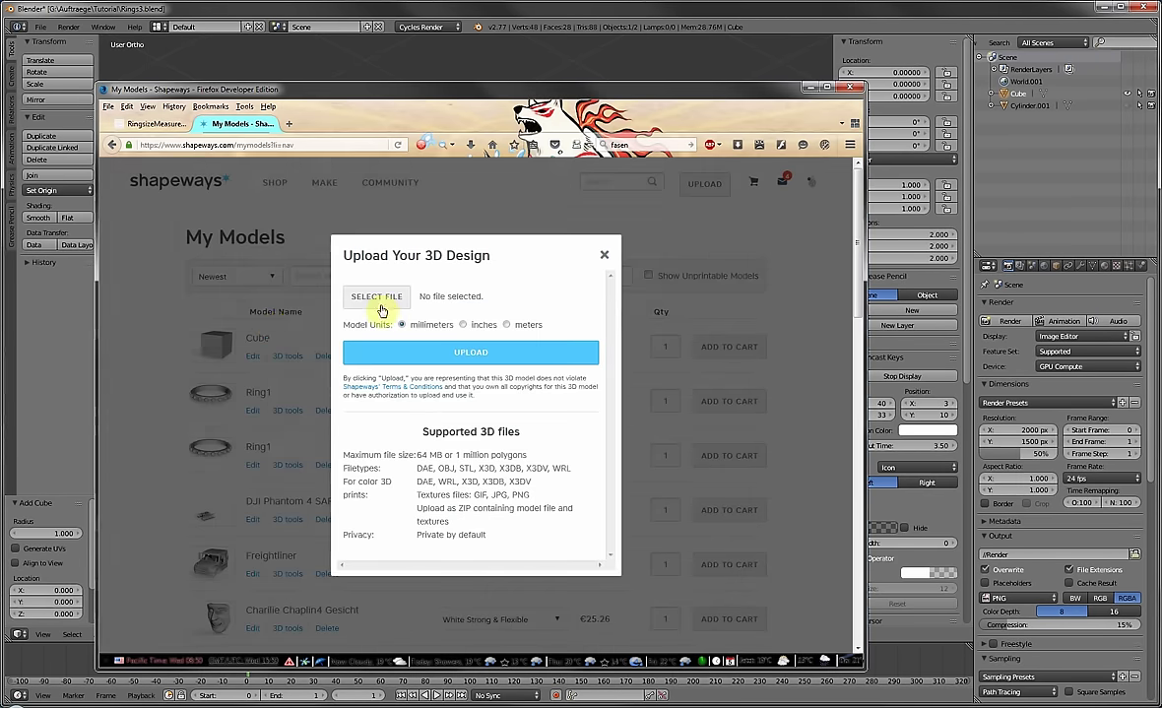
click(378, 296)
double_click(229, 189)
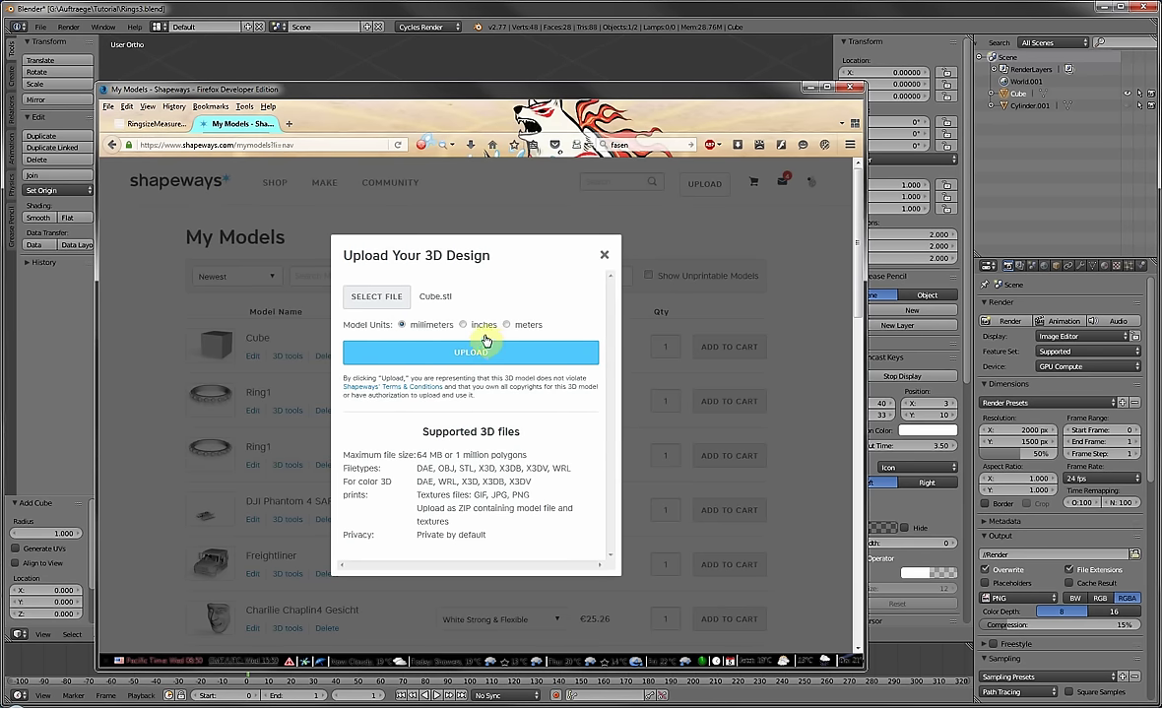
click(485, 353)
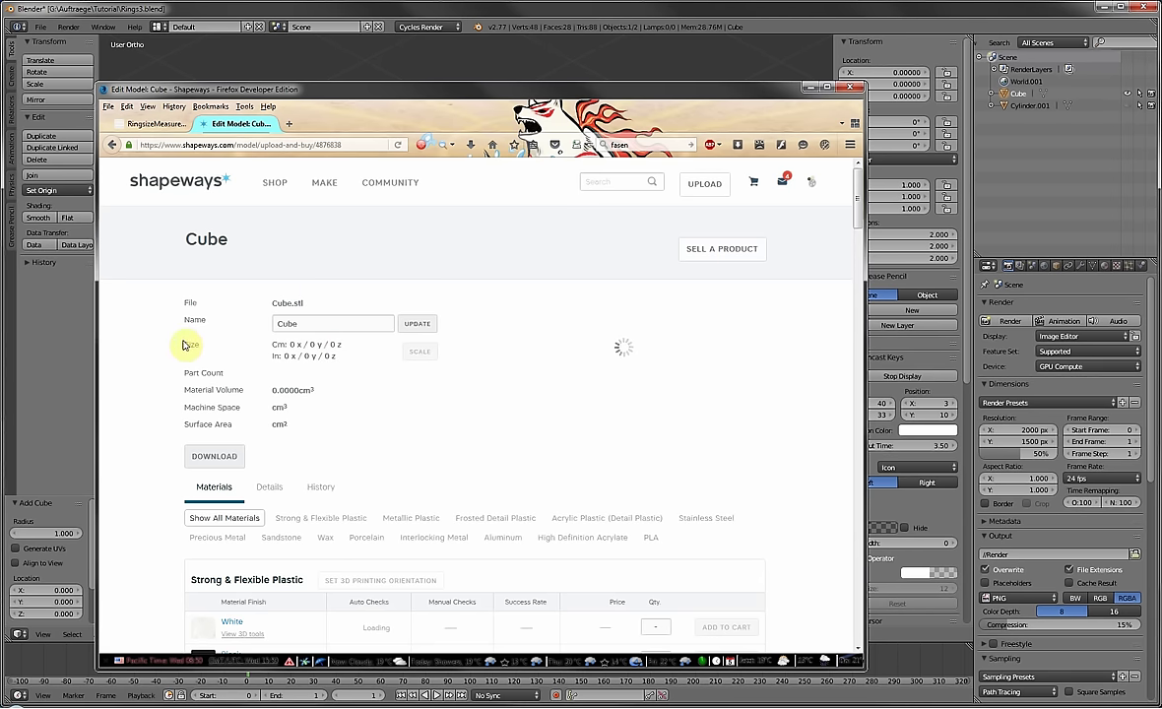
drag(181, 341, 284, 356)
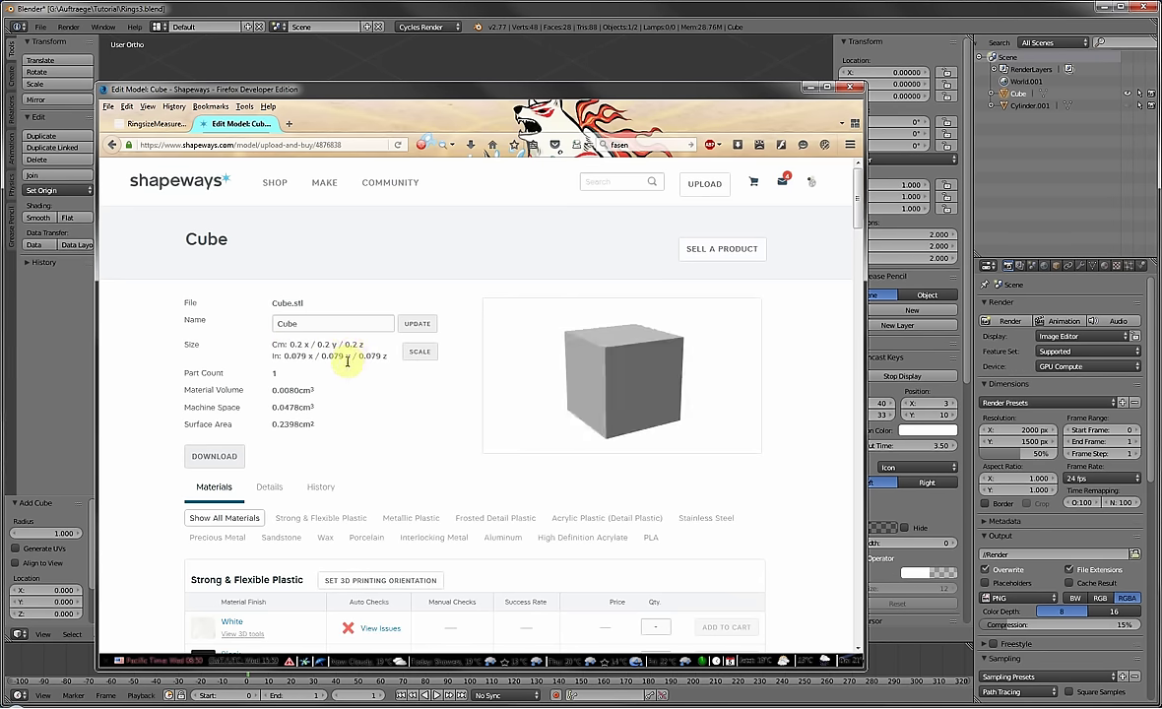
scroll(379, 601, down, 2)
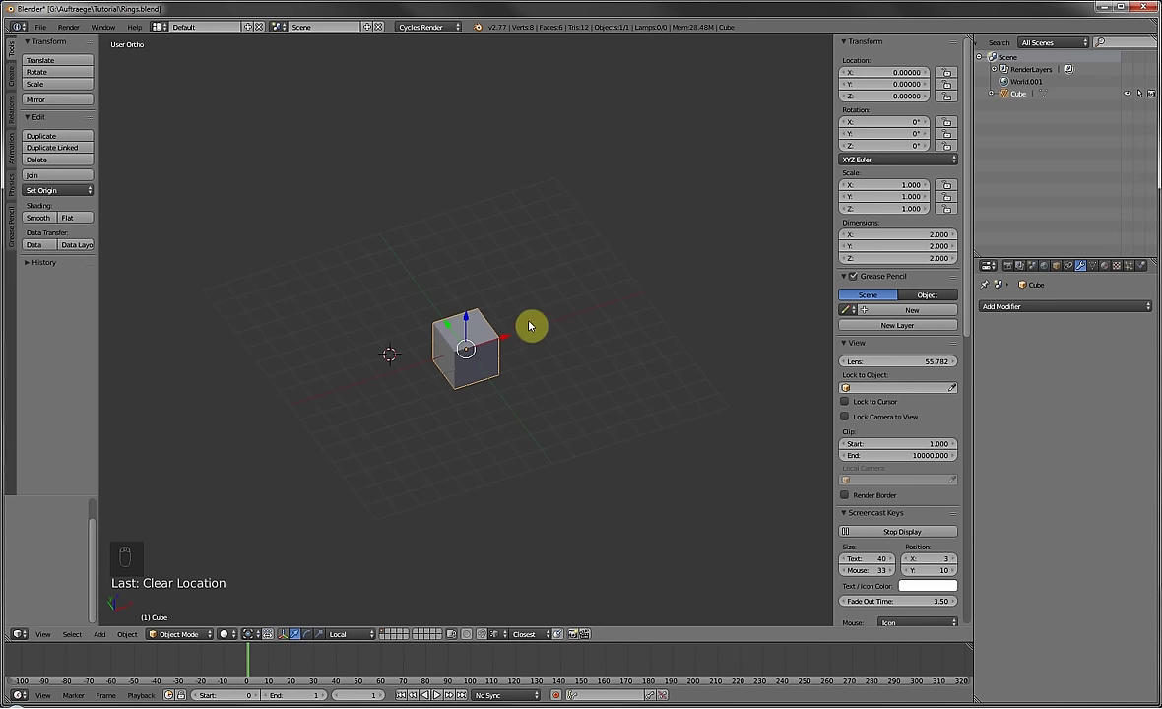
Place the 3D cursor at several different spots around the cube.
click(325, 319)
click(487, 431)
click(547, 381)
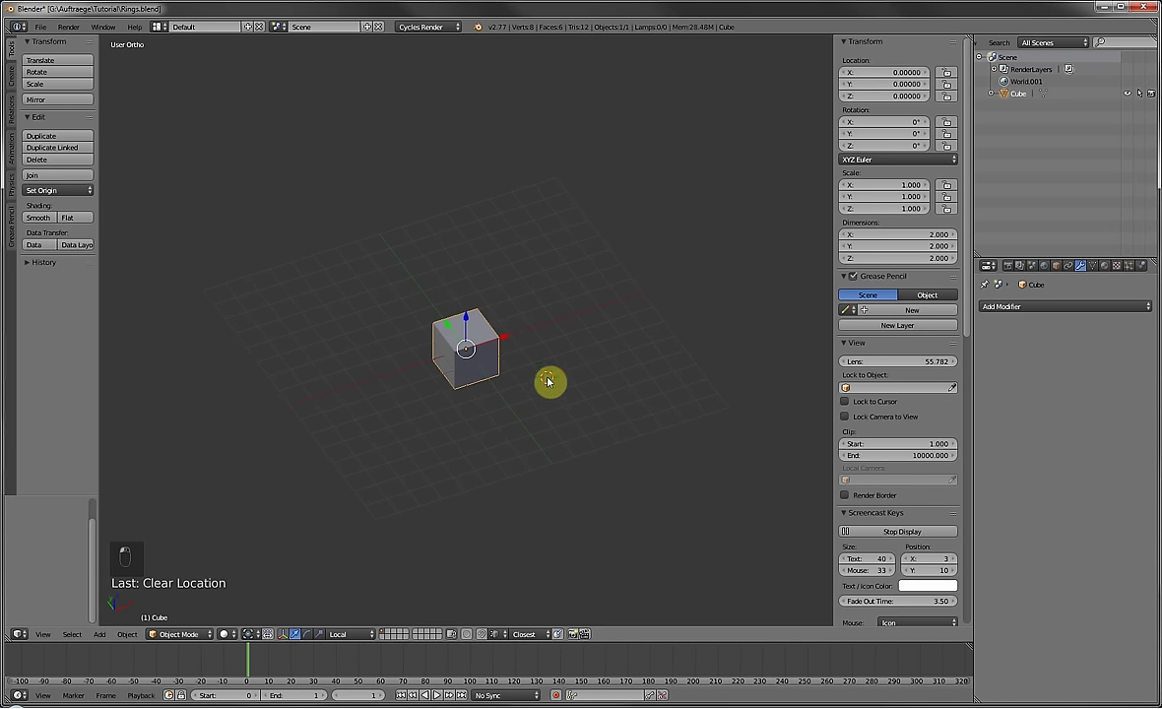
scroll(571, 391, up, 3)
drag(597, 391, 239, 426)
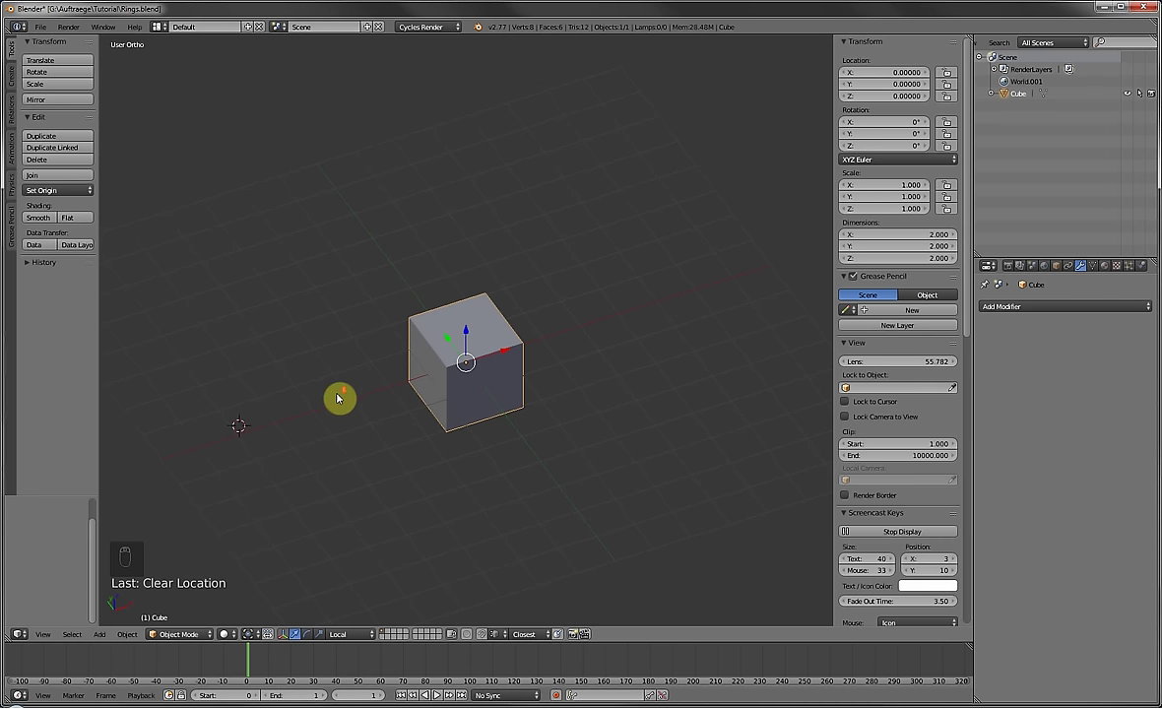
Place the 3D cursor on the X axis beside the cube, at about X -4.03, and add a second cube there.
scroll(338, 397, down, 2)
key(KP_3)
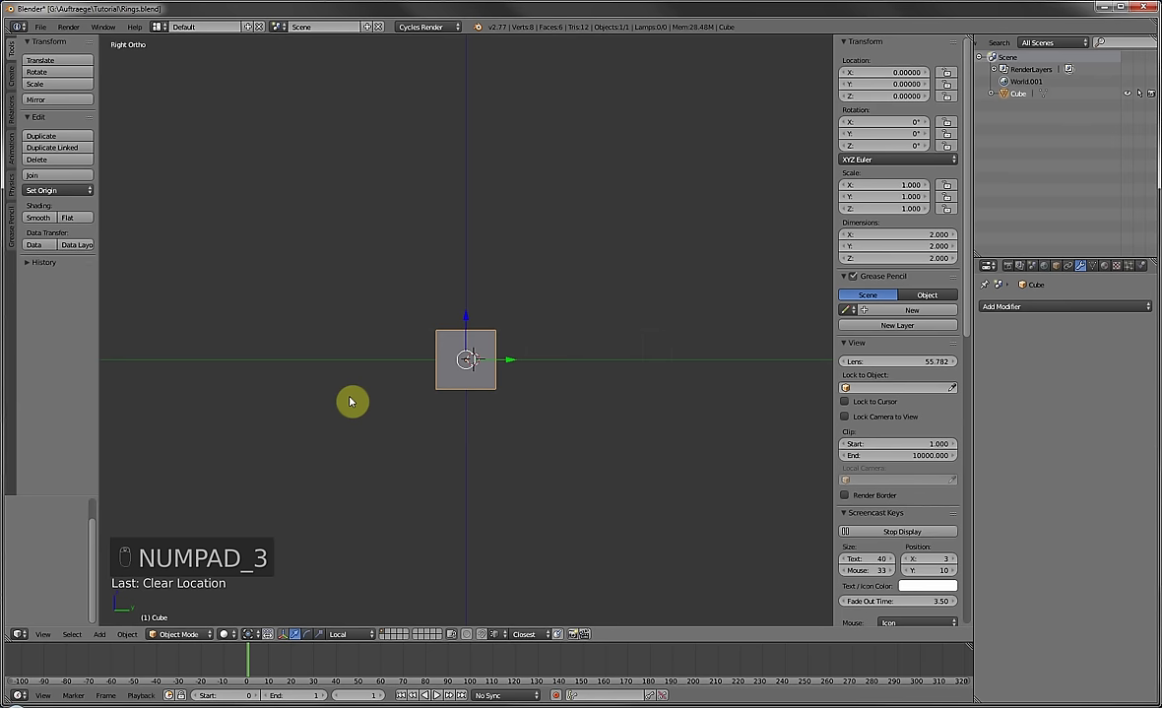
key(KP_1)
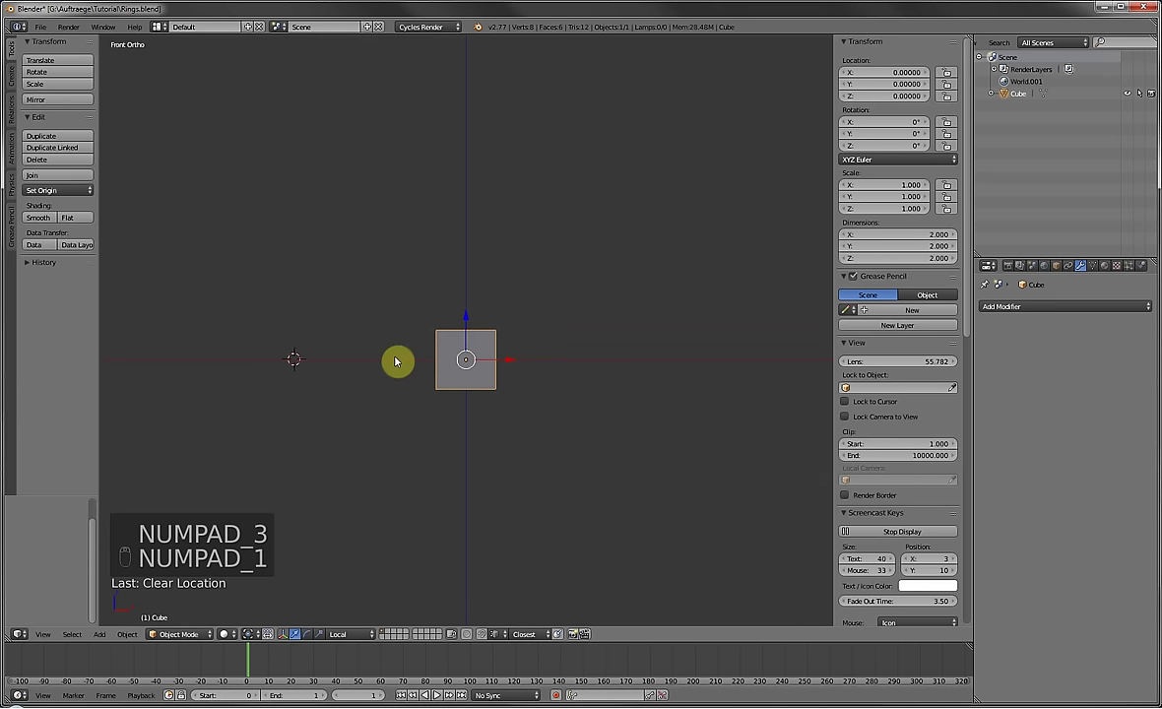
middle_drag(365, 340, 370, 407)
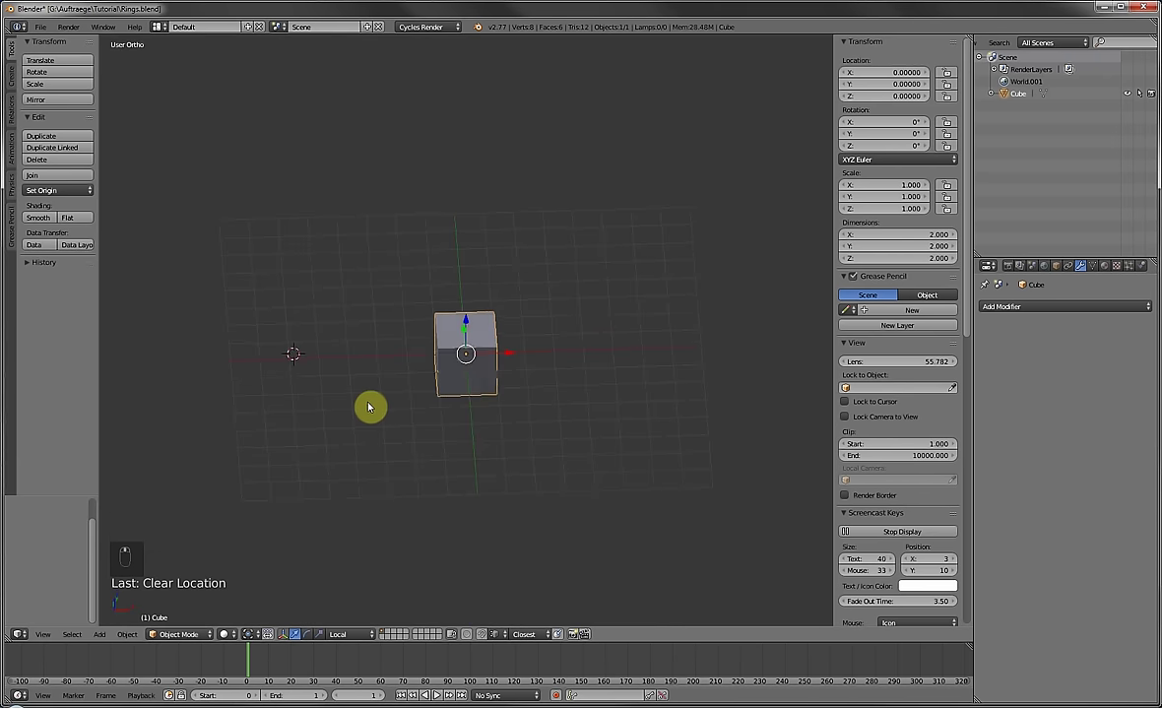
key(KP_7)
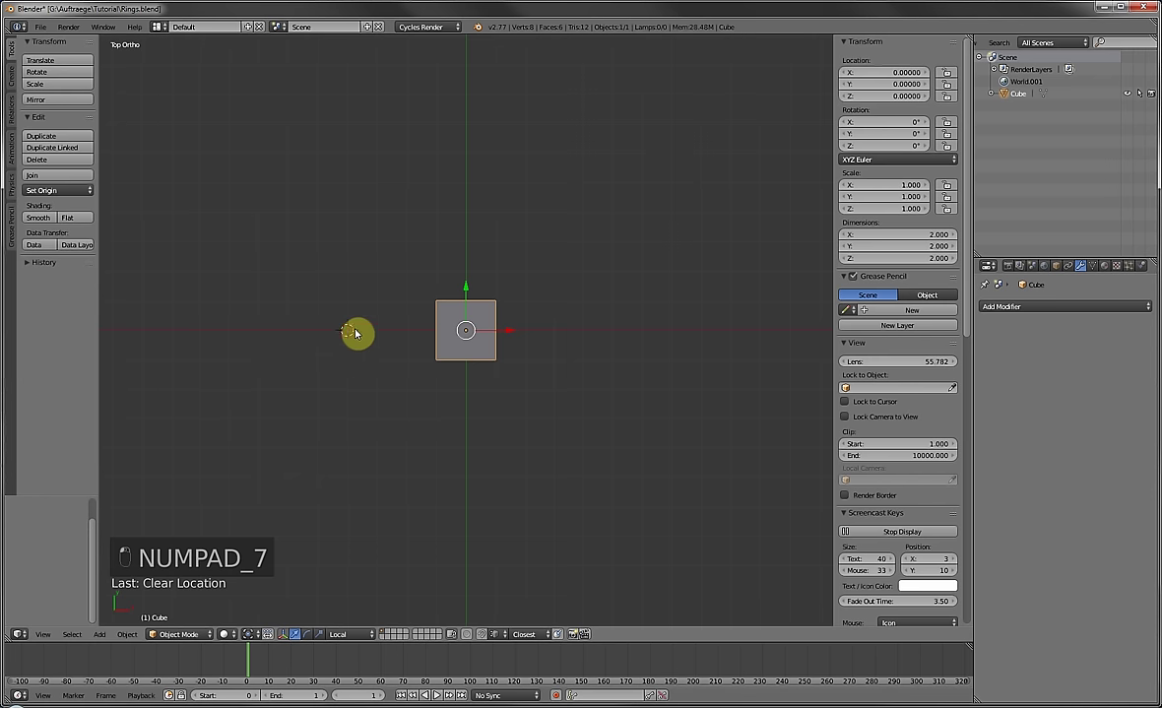
key(shift+a)
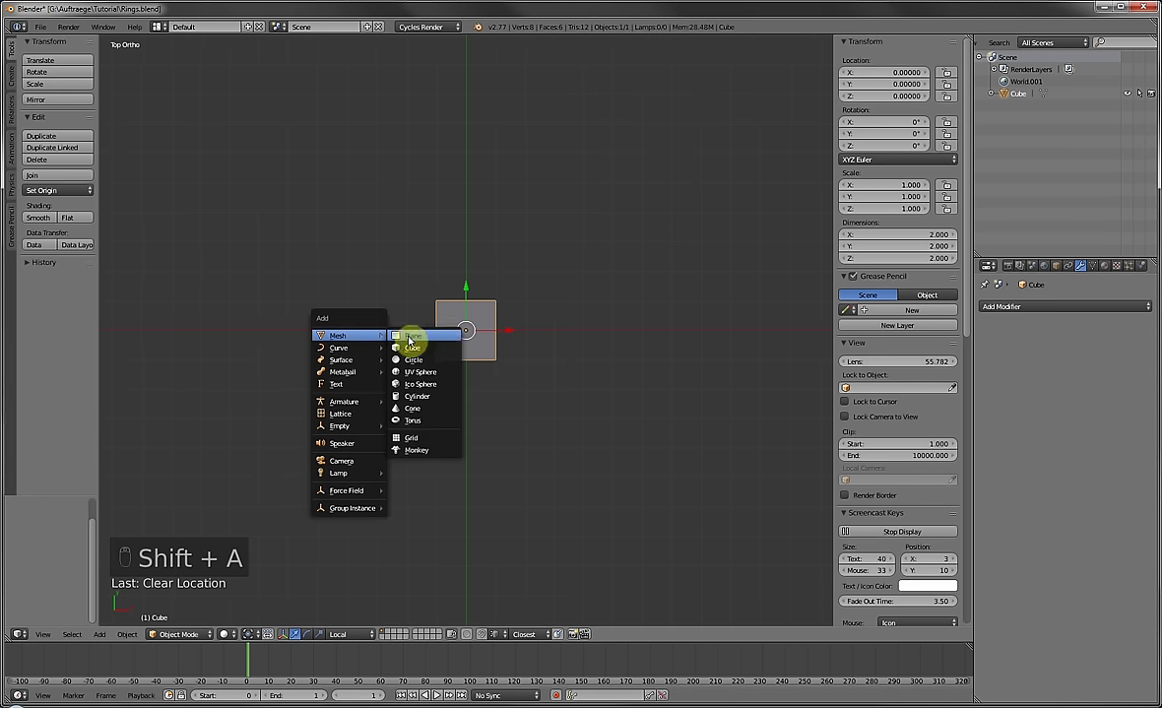
click(401, 346)
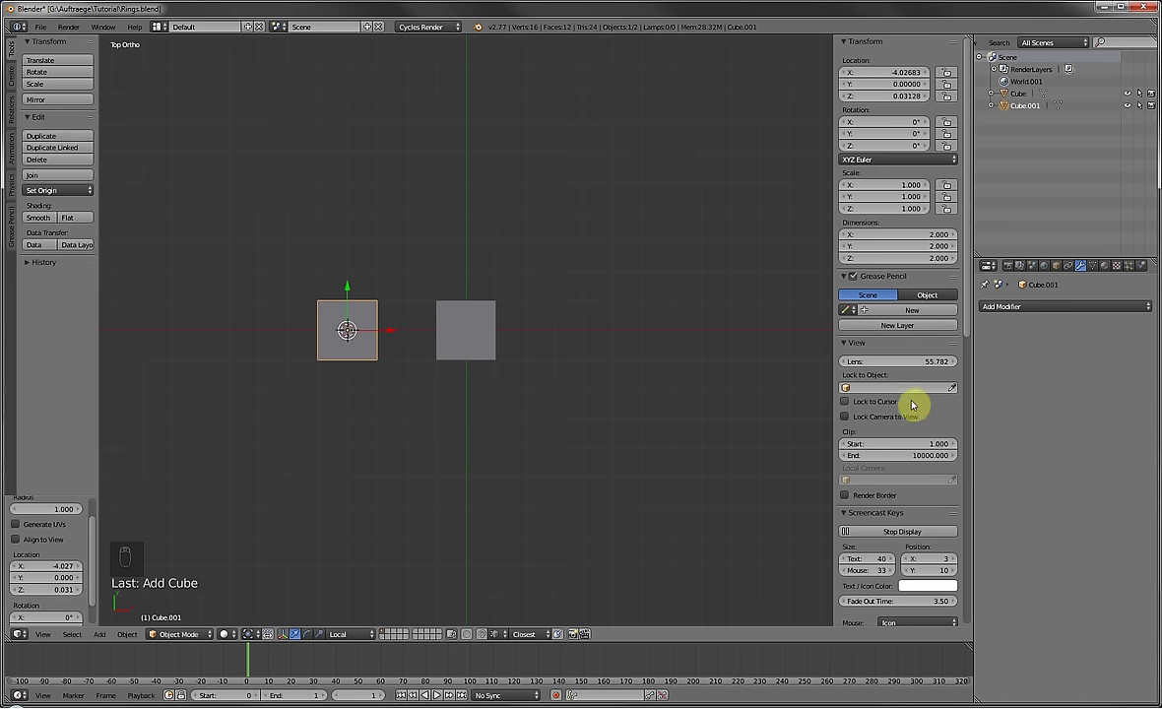
Locate the 3D cursor's location settings, and hide and reshow both the properties sidebar and the tool shelf.
scroll(886, 434, down, 6)
scroll(890, 473, down, 4)
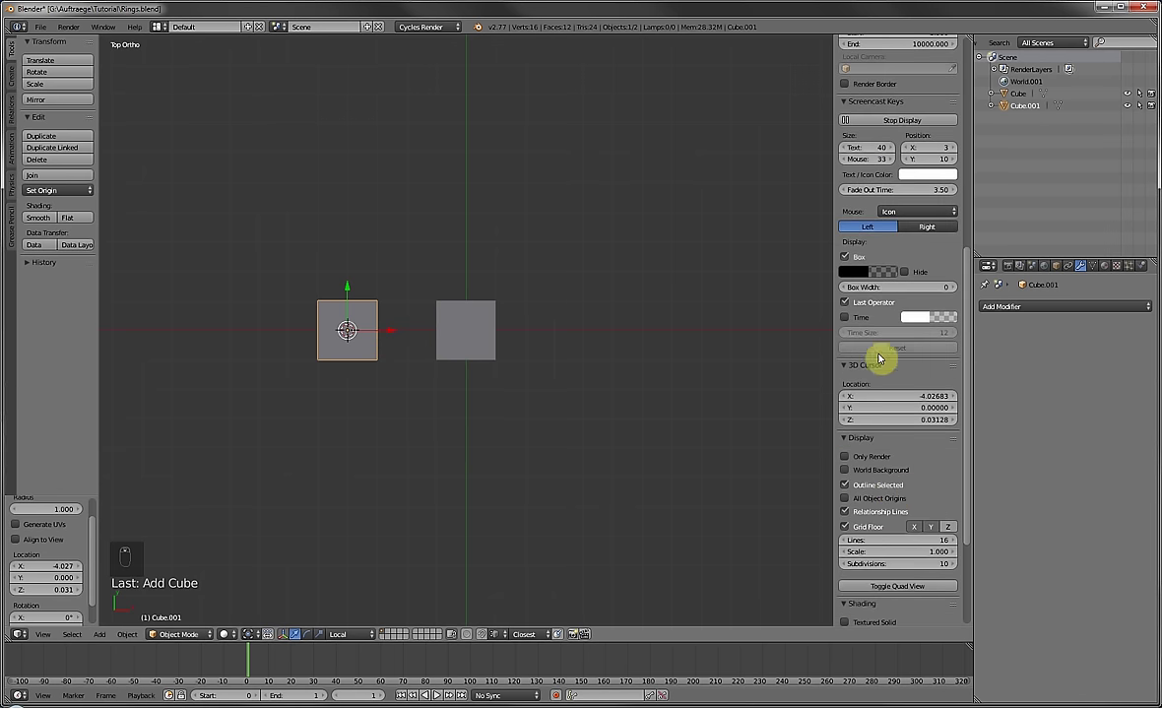
key(n)
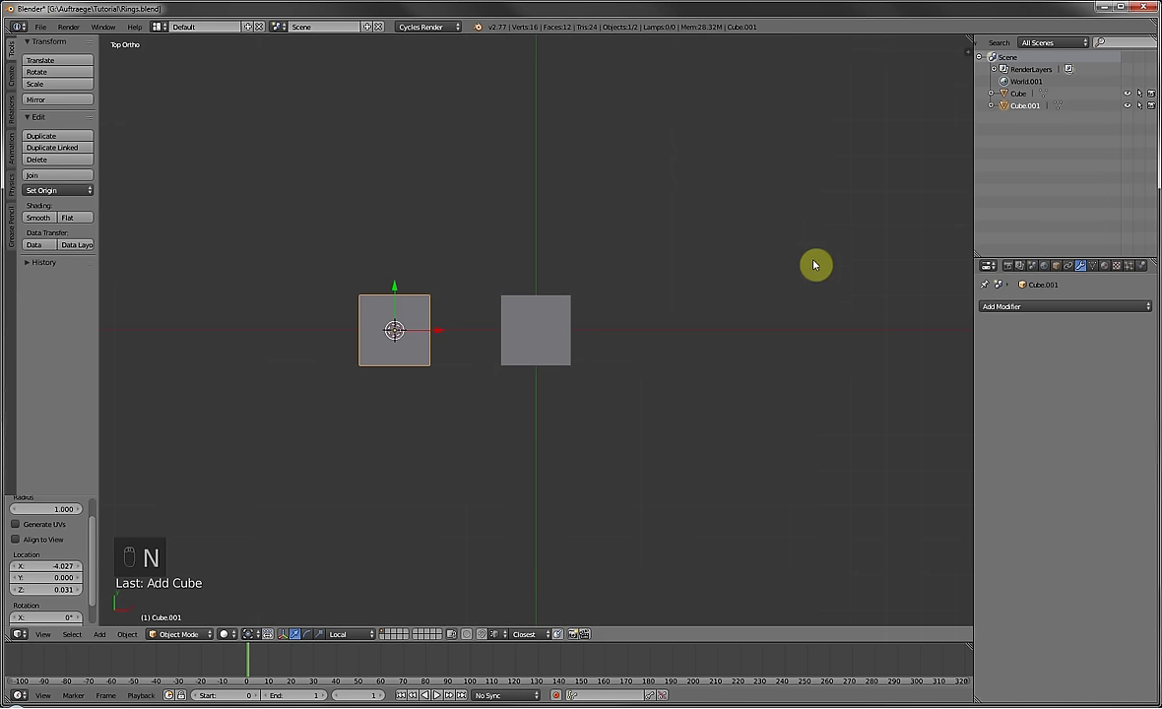
key(n)
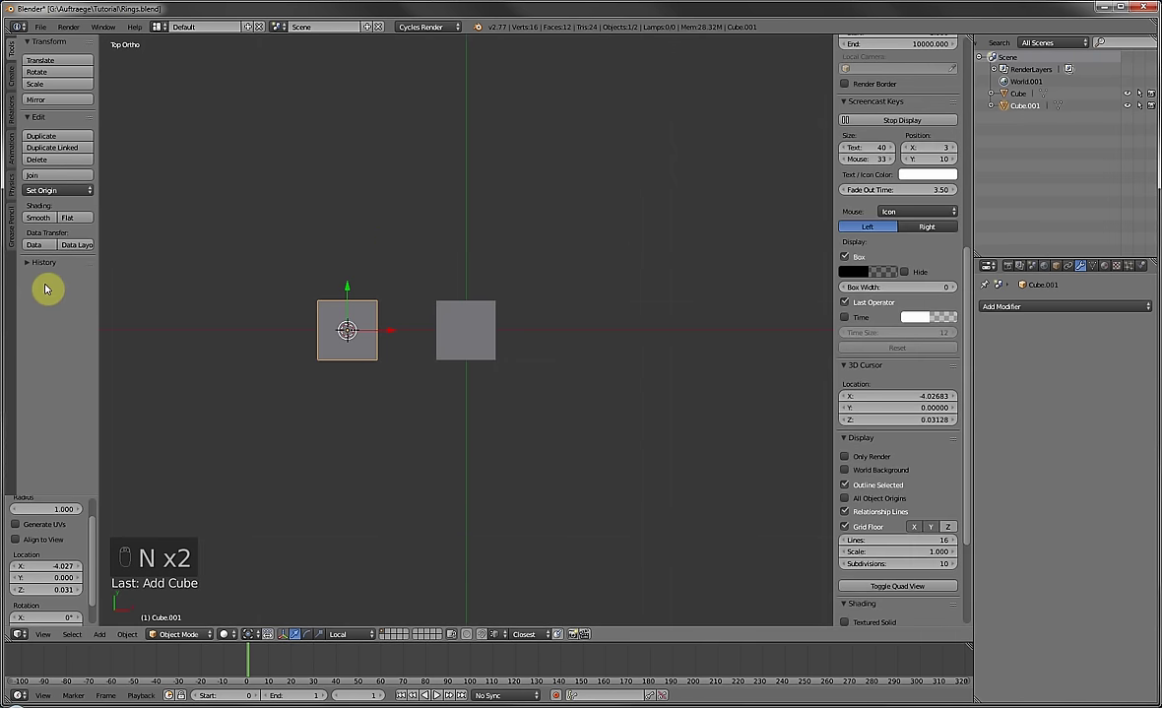
key(t)
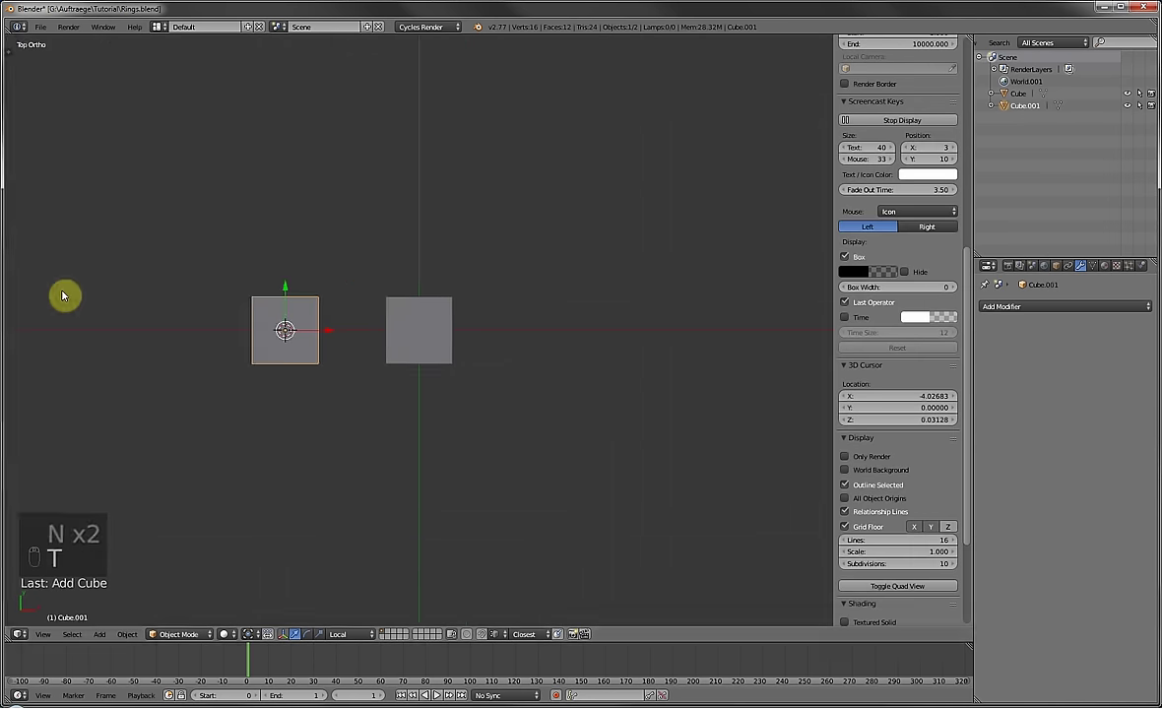
key(t)
Set the 3D cursor's location to X 0 and Y 1.
mouse_move(939, 397)
mouse_down()
mouse_move(976, 397)
mouse_move(934, 397)
mouse_up()
click(927, 396)
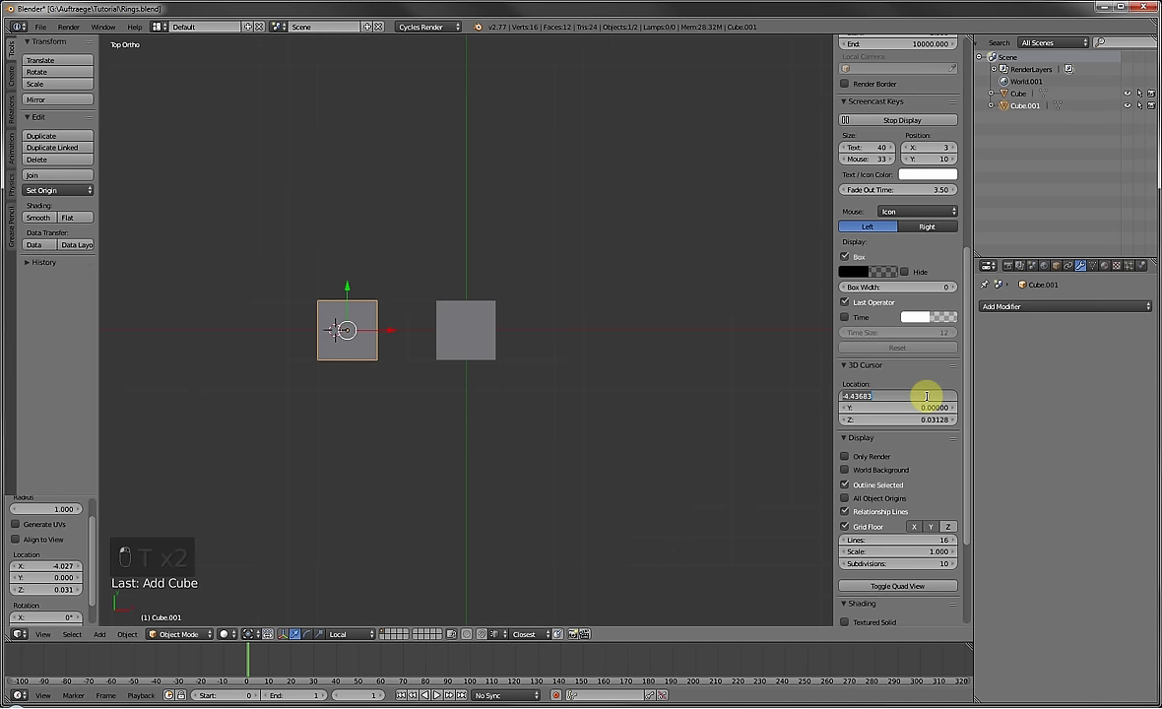
text(0)
click(926, 407)
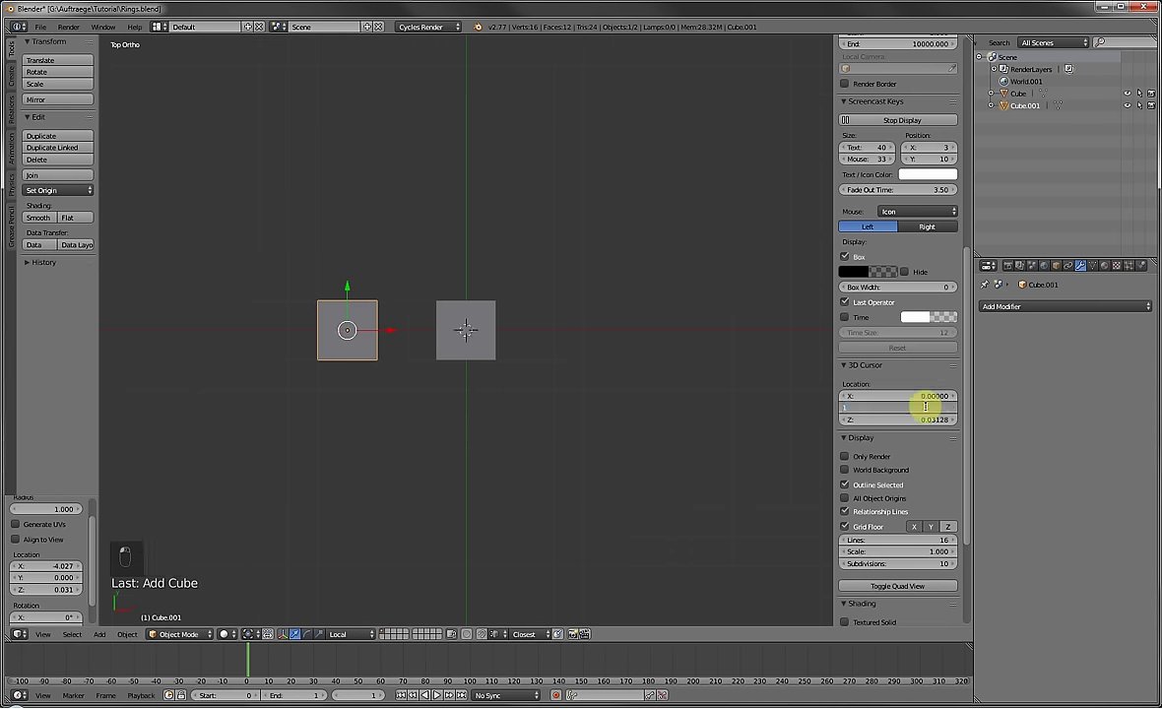
text(1)
key(Return)
Snap the 3D cursor to the far upper corner vertex of the original cube in Edit Mode and return to Object Mode.
middle_drag(556, 353, 508, 278)
scroll(513, 337, up, 2)
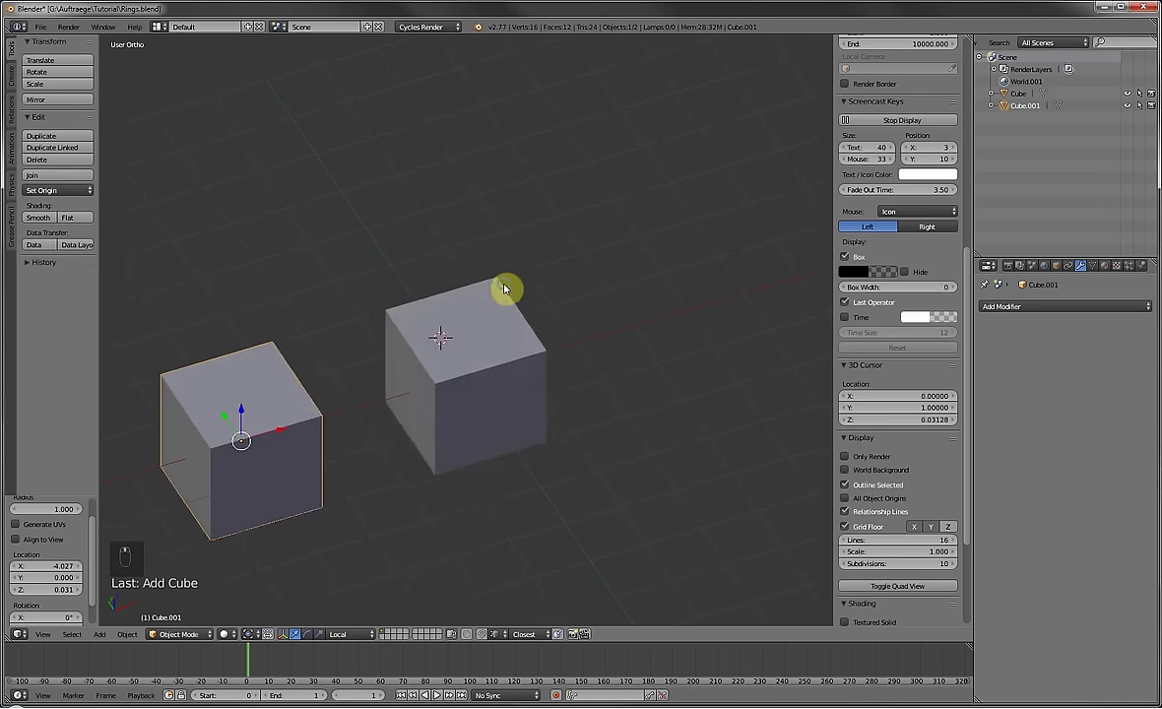
right_click(508, 276)
key(Tab)
scroll(508, 273, up, 2)
right_click(514, 257)
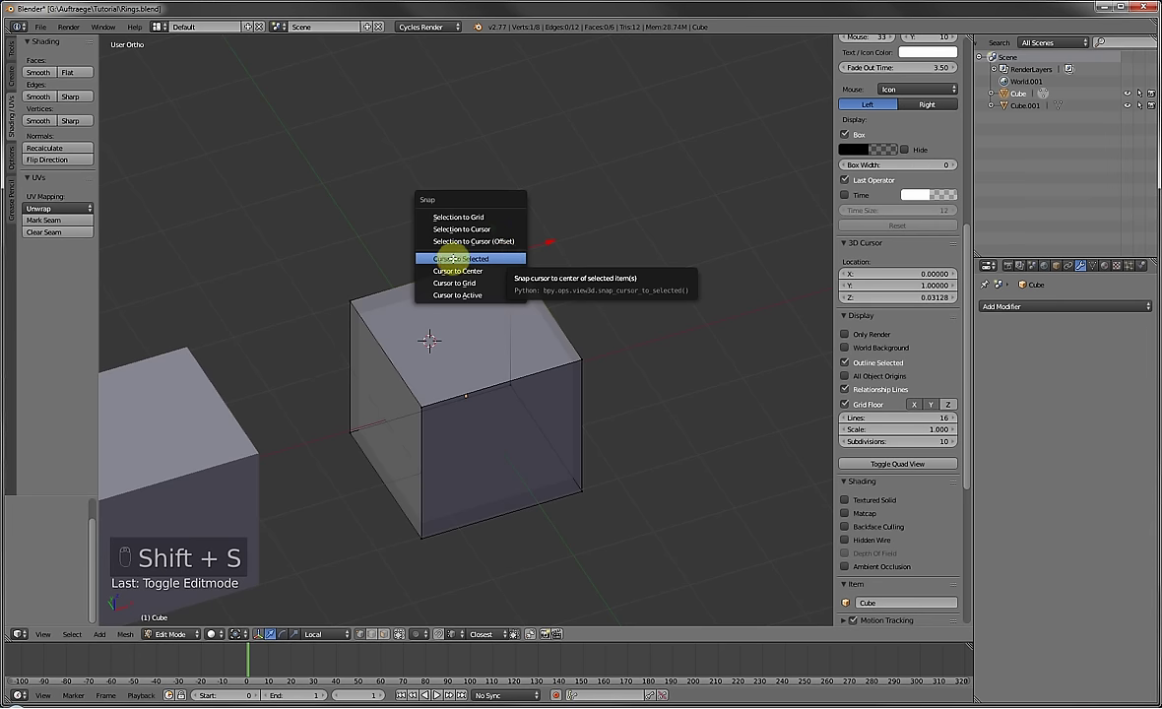
click(488, 260)
key(Tab)
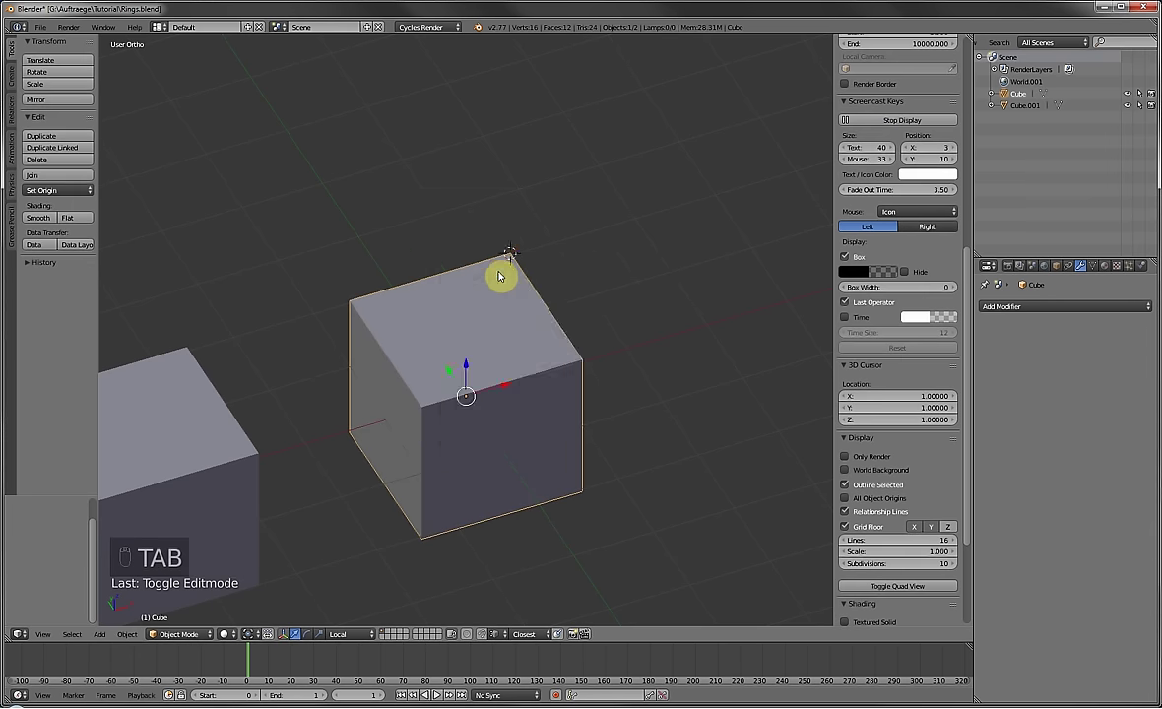
Add a third cube at the 3D cursor on the original cube's corner, inspect its placement, and delete it.
key(shift+a)
mouse_move(505, 267)
click(545, 277)
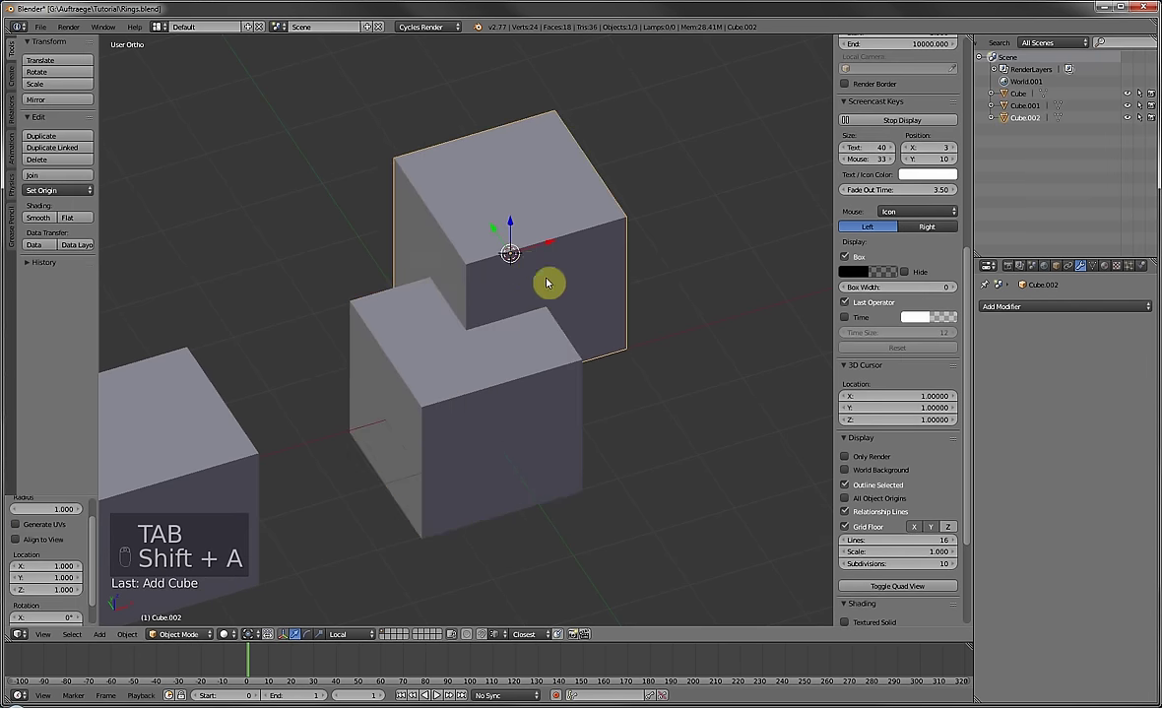
middle_drag(550, 281, 527, 260)
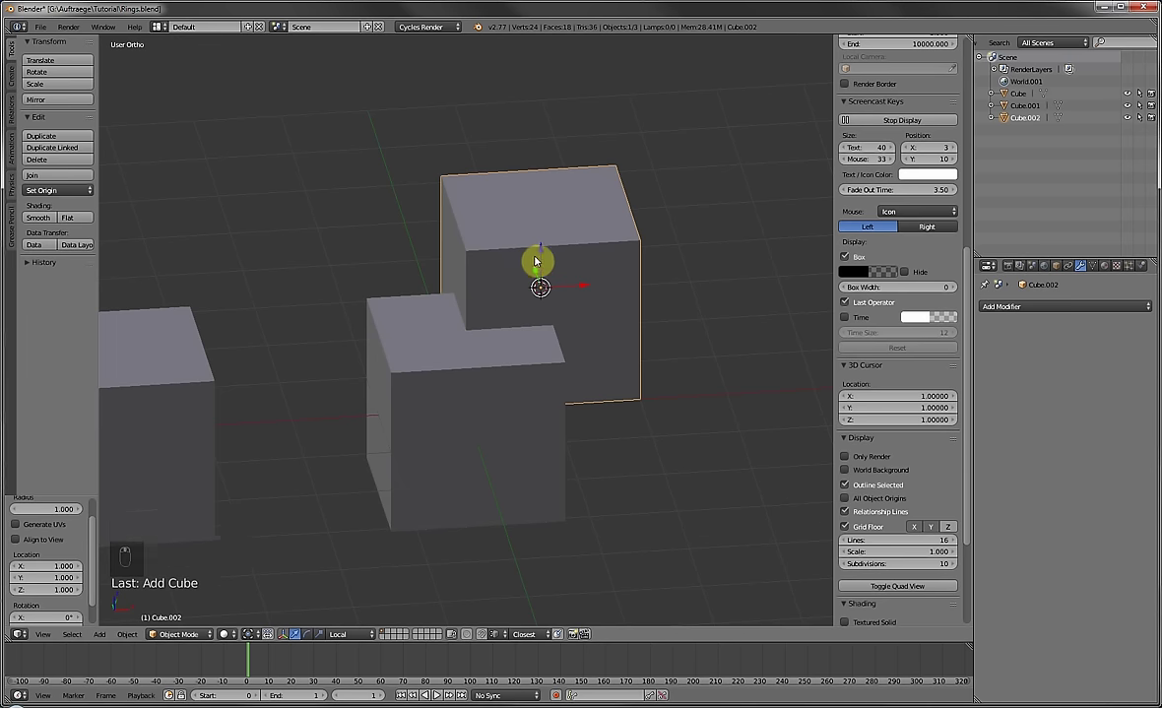
scroll(537, 260, down, 3)
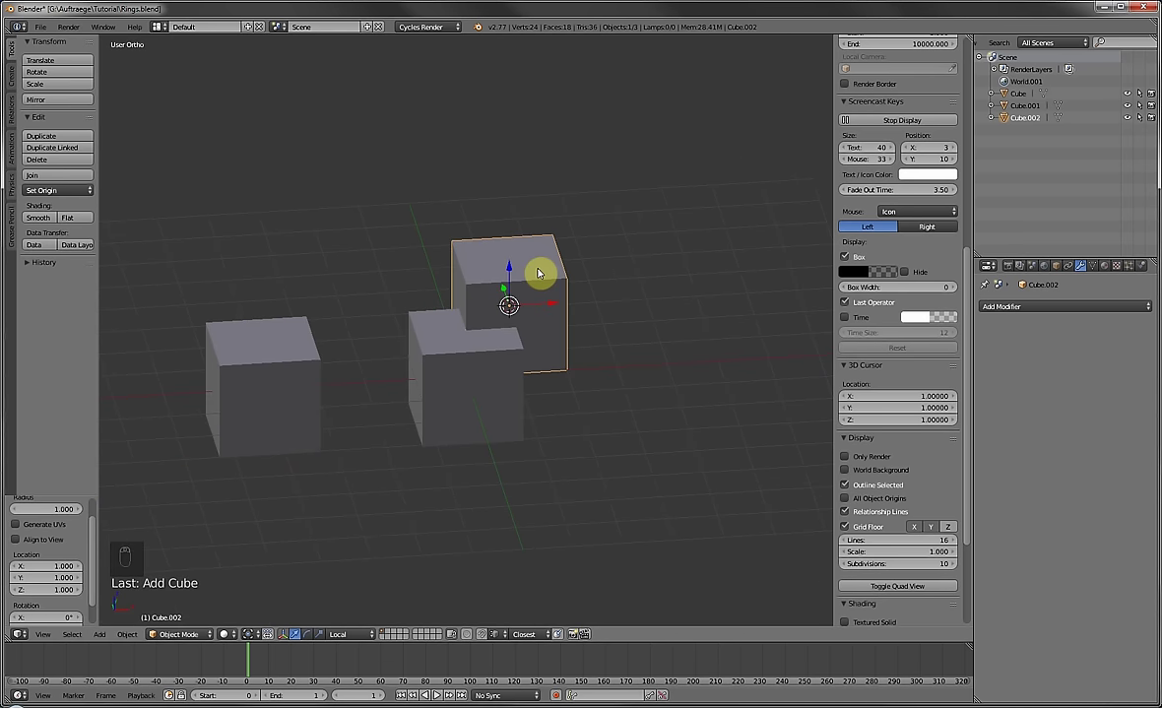
key(Delete)
click(540, 274)
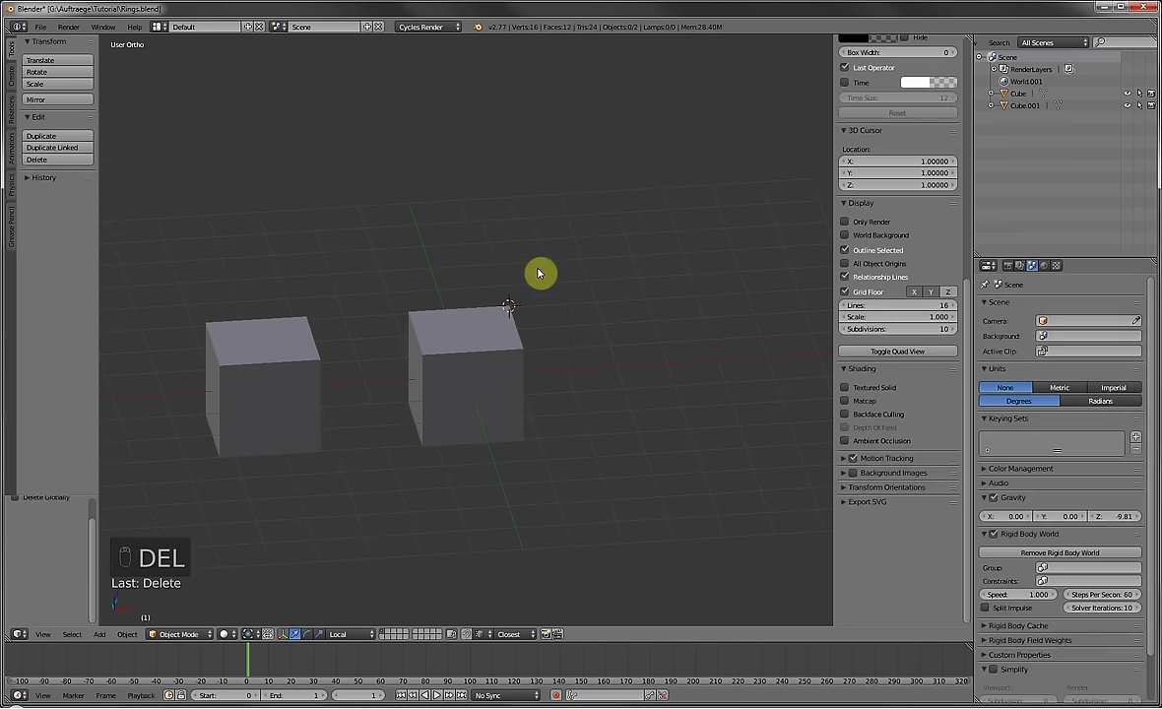
Snap the 3D cursor to the center of the original cube in top view.
right_click(470, 347)
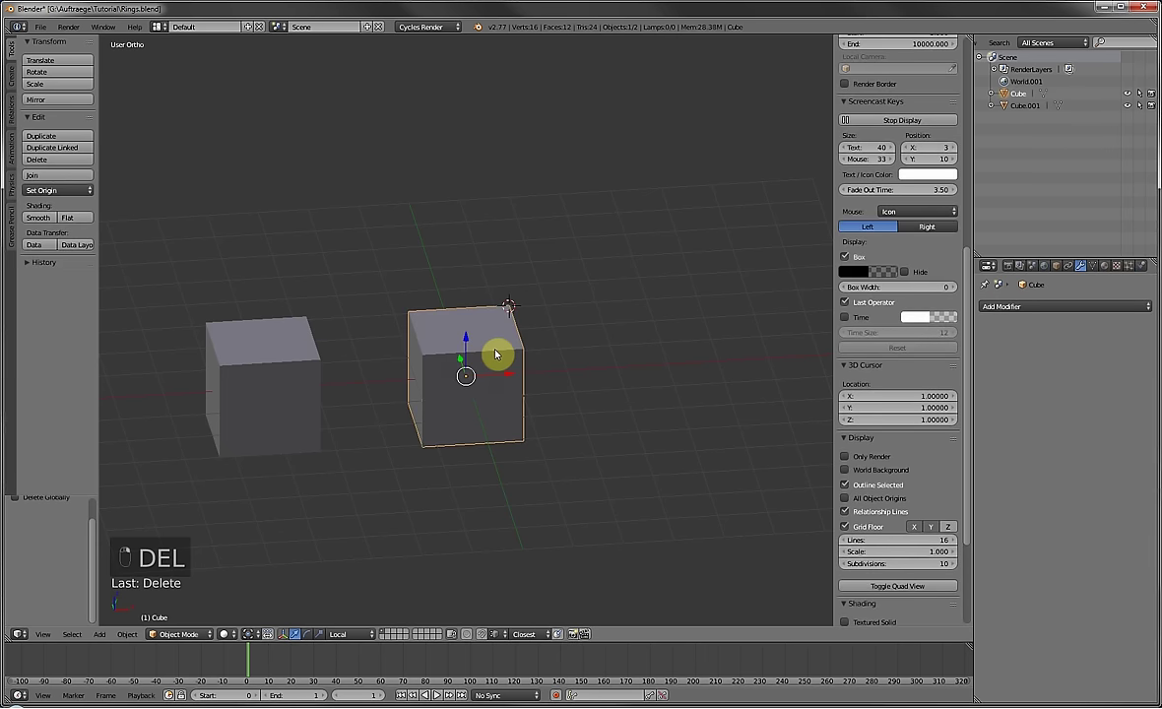
key(KP_7)
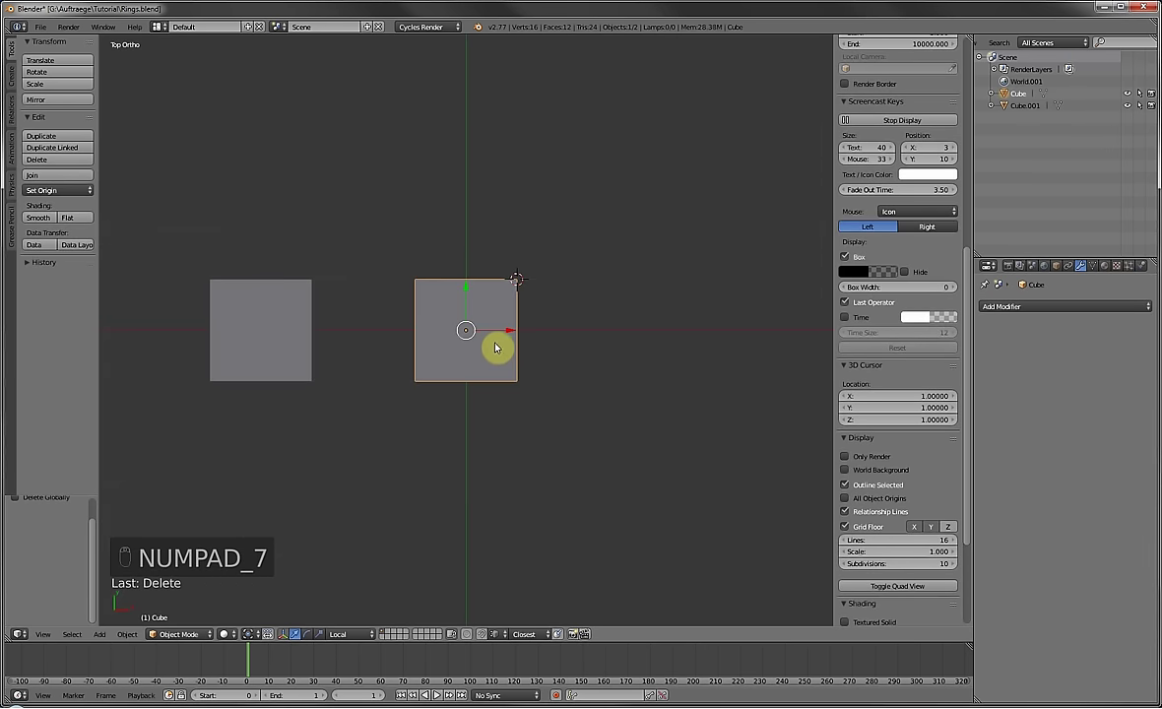
scroll(445, 309, down, 3)
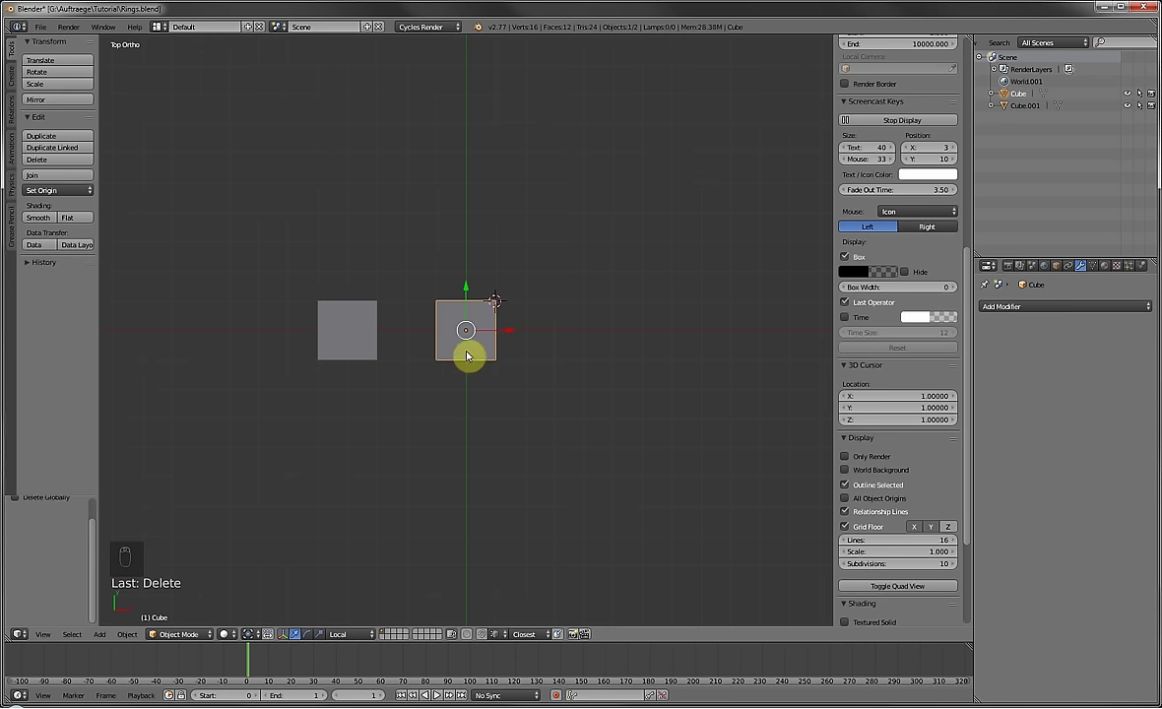
right_click(361, 329)
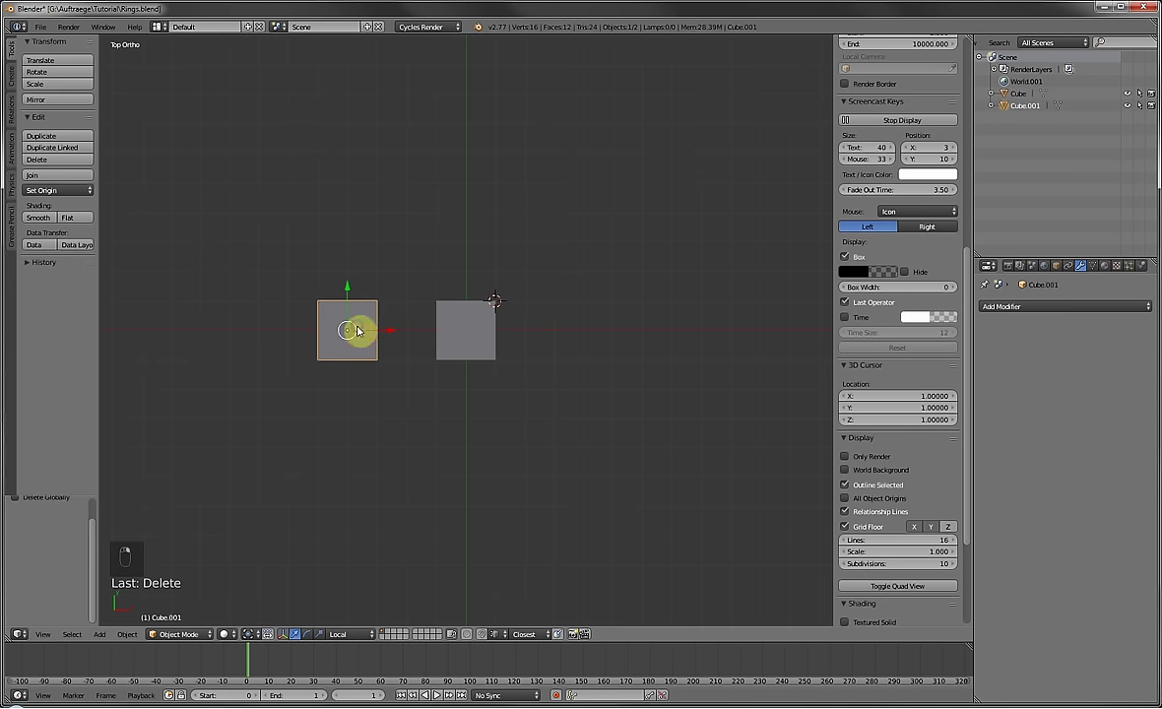
right_click(448, 332)
key(shift+s)
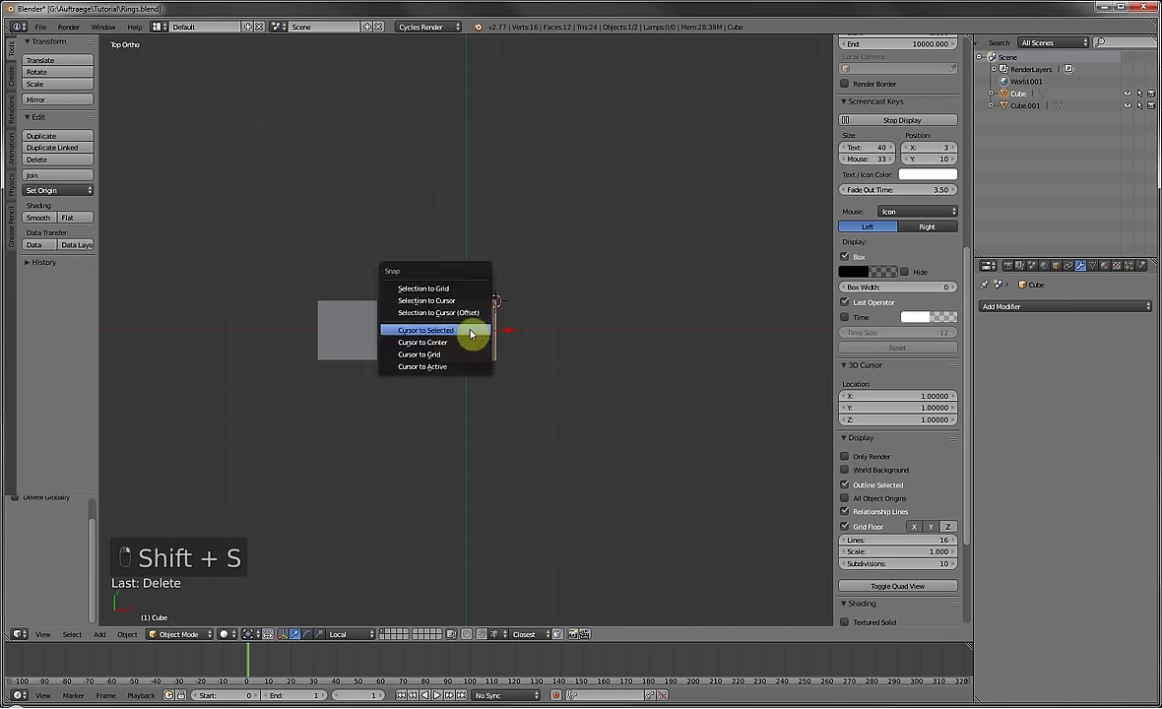
click(456, 335)
Set the pivot point to the 3D cursor and rotate the second cube around the original cube.
right_click(350, 328)
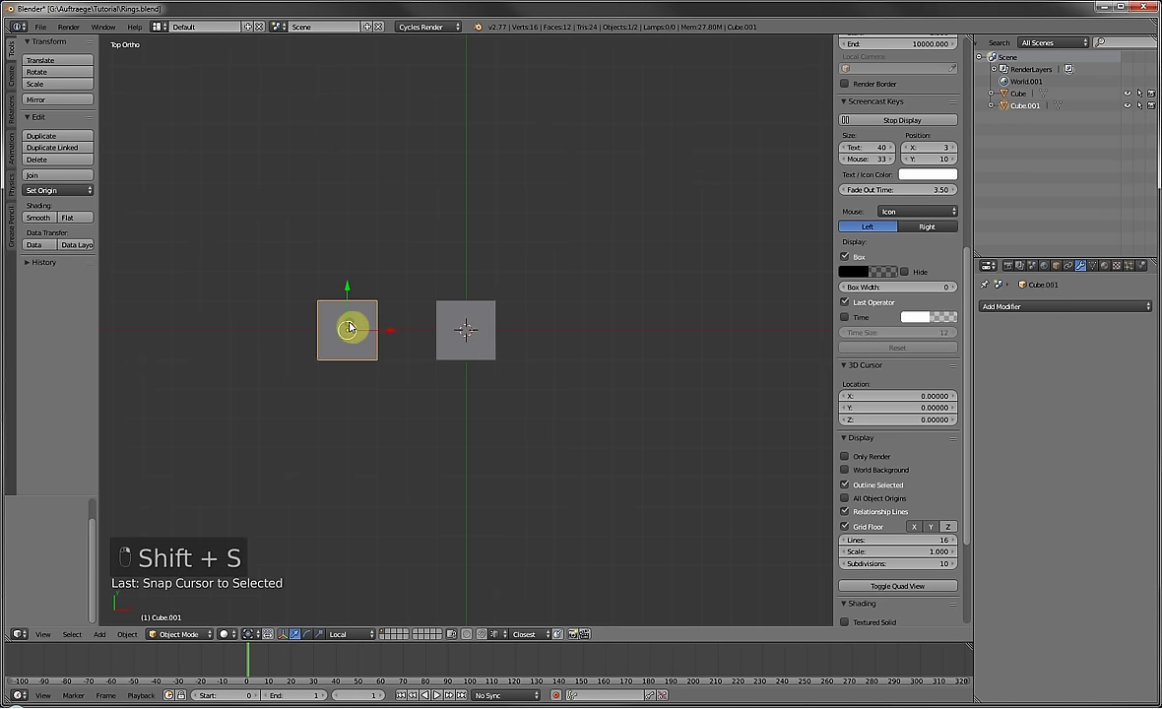
key(period)
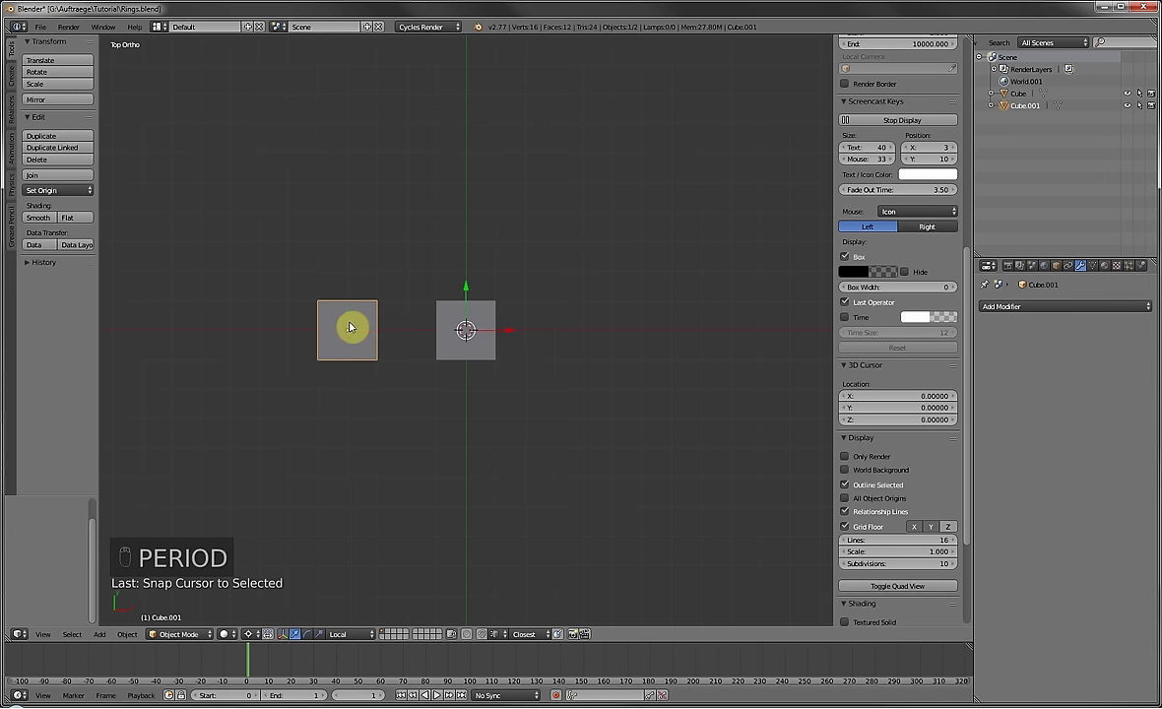
key(r)
key(r)
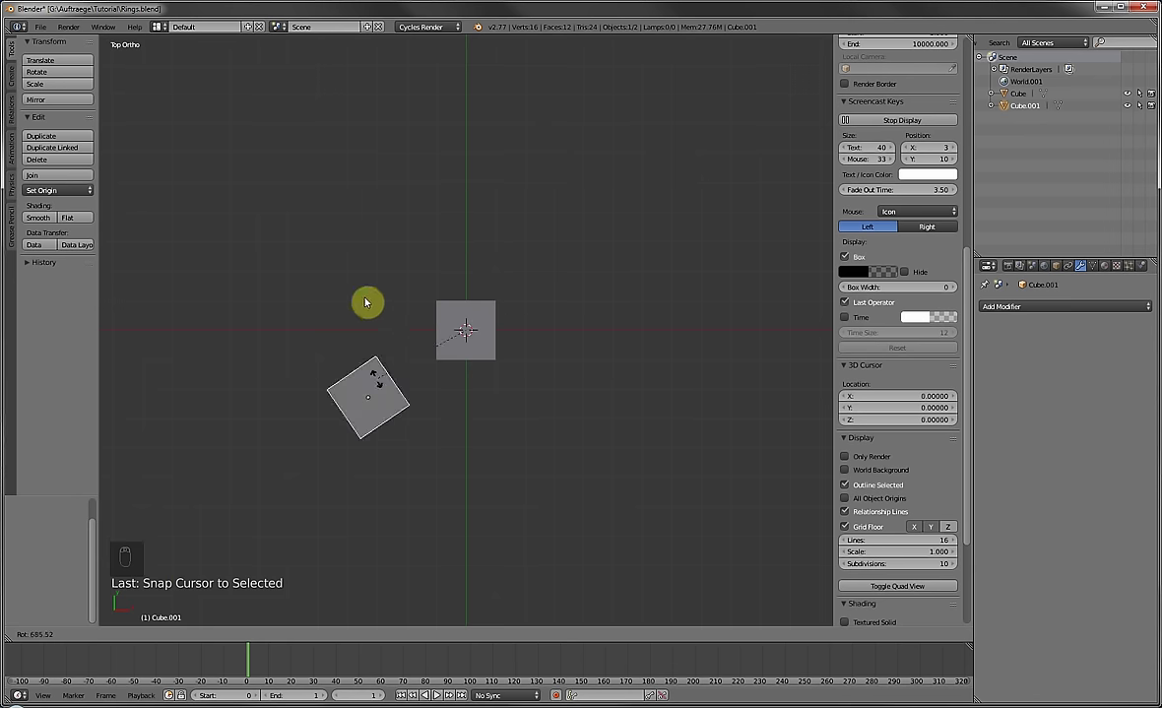
click(332, 314)
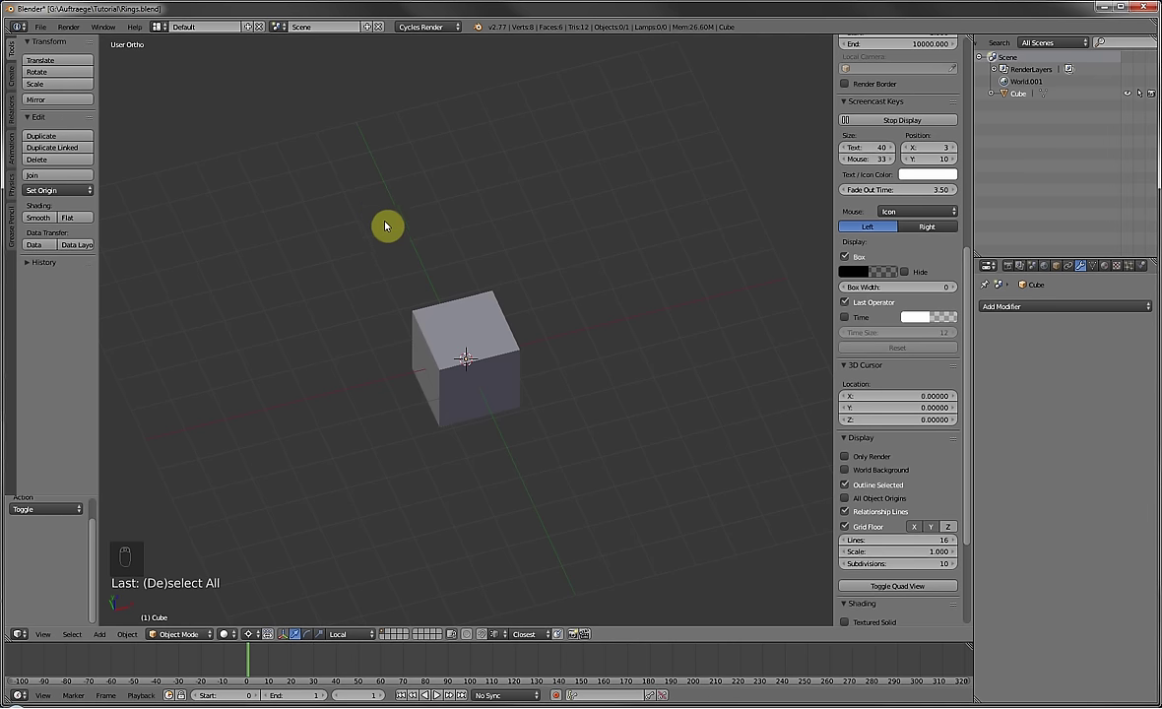
Select the remaining cube and examine the Select With mouse option in the input section of the user preferences.
right_click(477, 320)
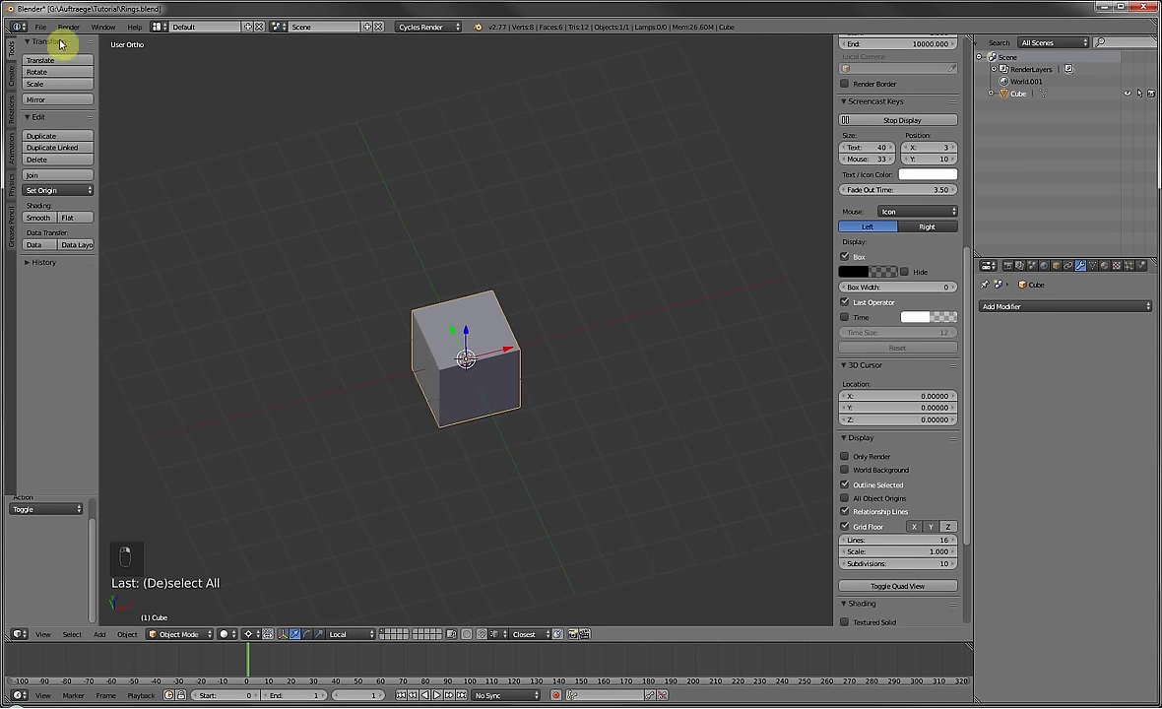
click(41, 27)
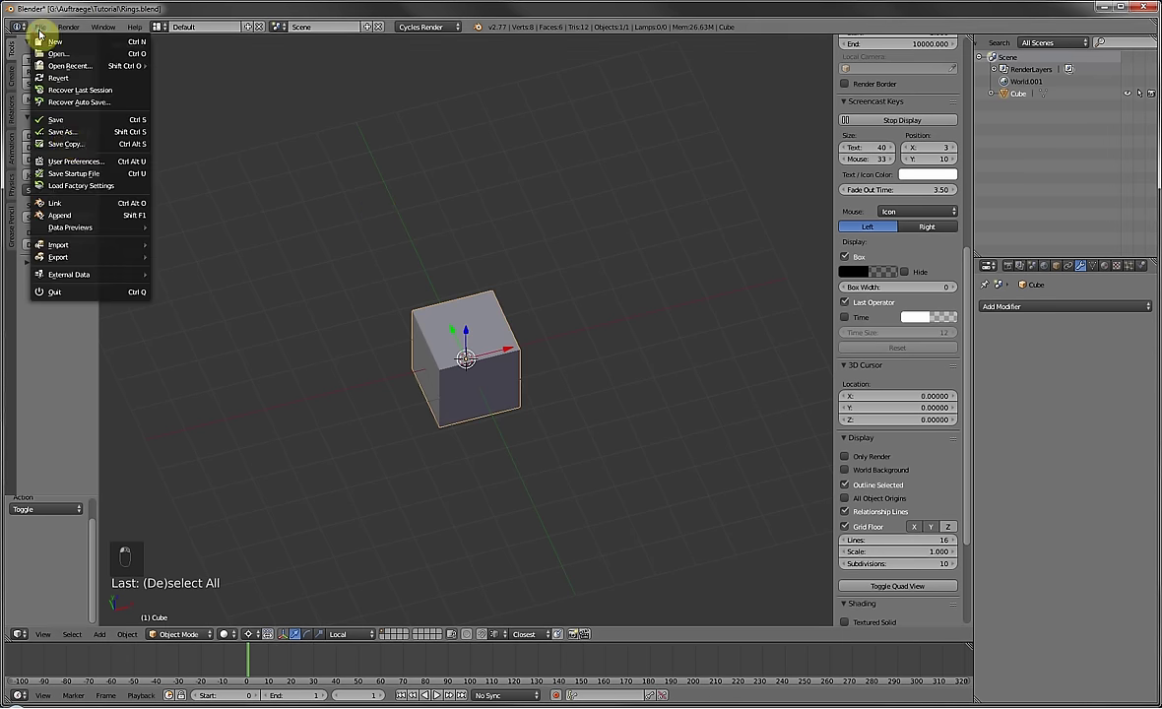
click(71, 163)
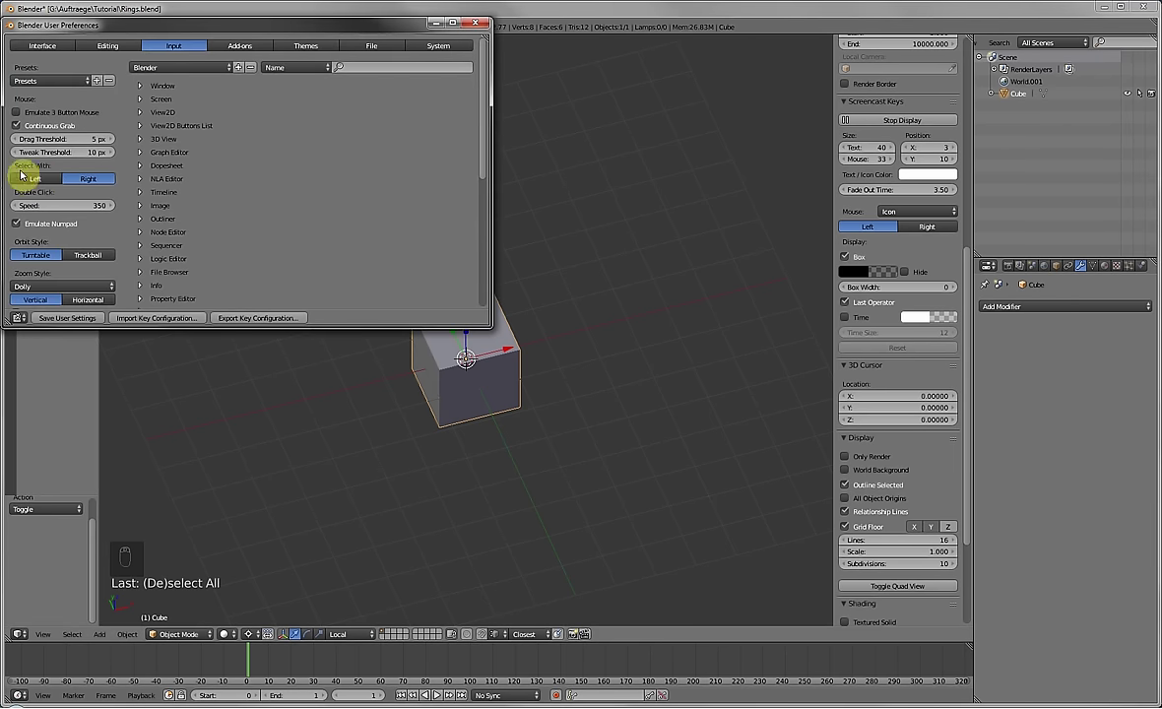
click(31, 179)
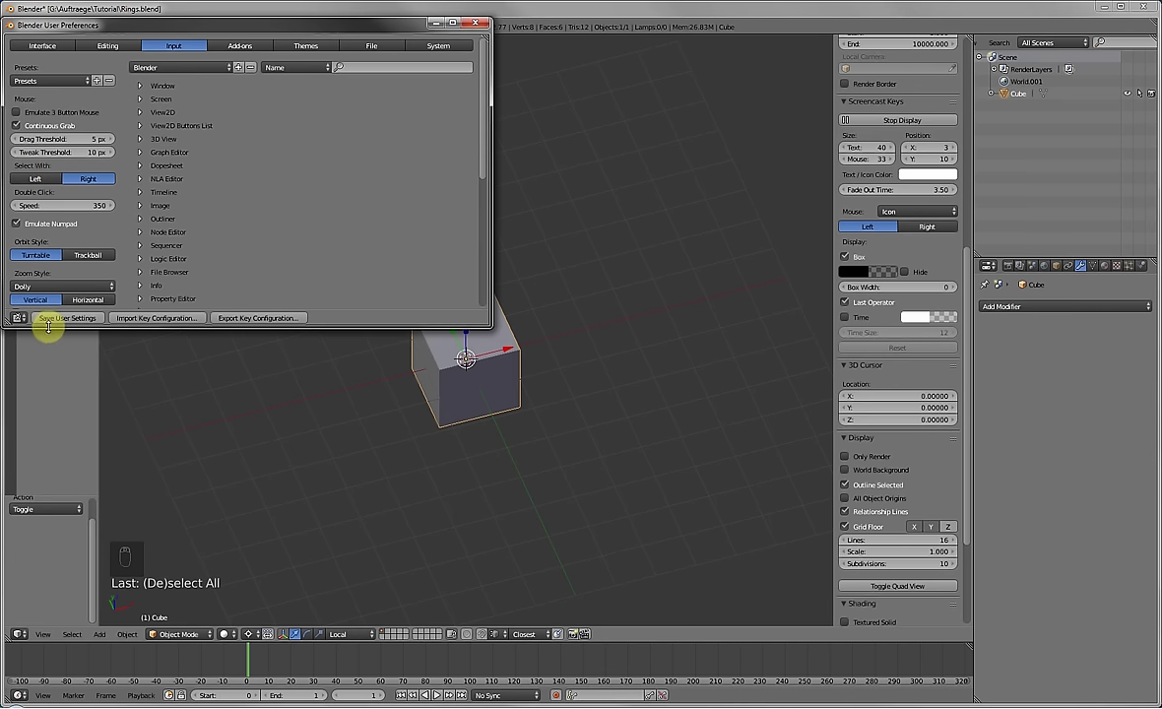
click(434, 22)
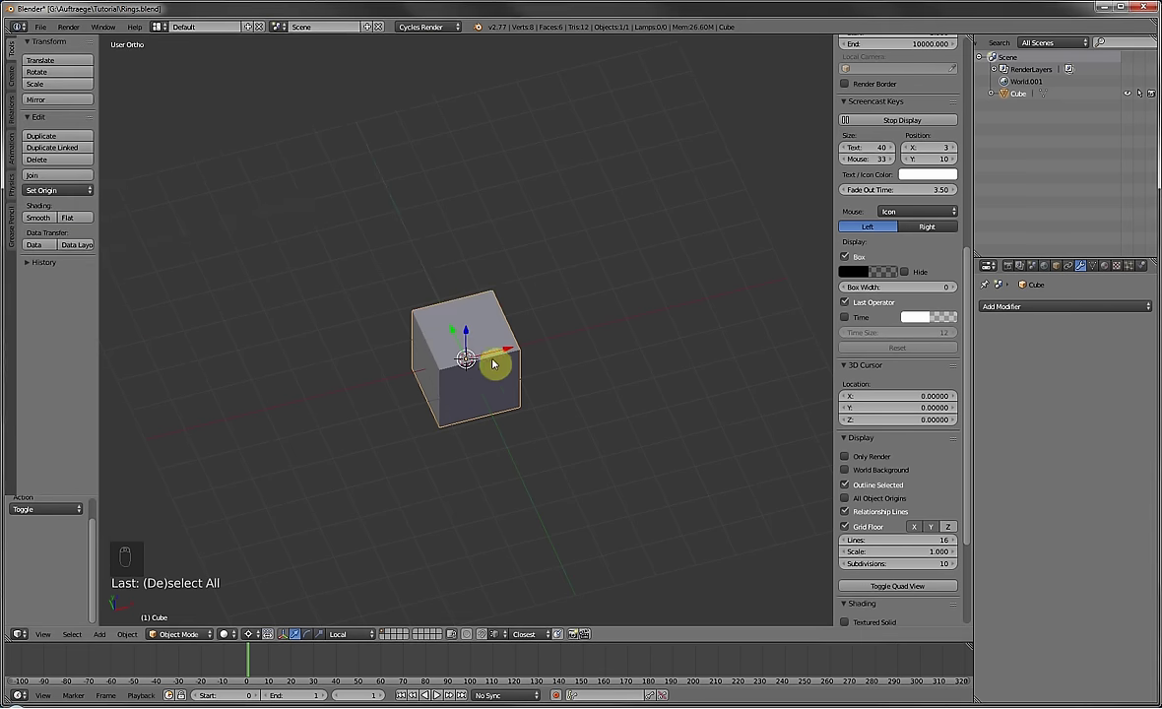
Try moving the cube with the X axis handle and with Grab freely, along X, Y and Z, and with Z locked, and cancel.
drag(499, 358, 453, 358)
right_click(453, 359)
key(g)
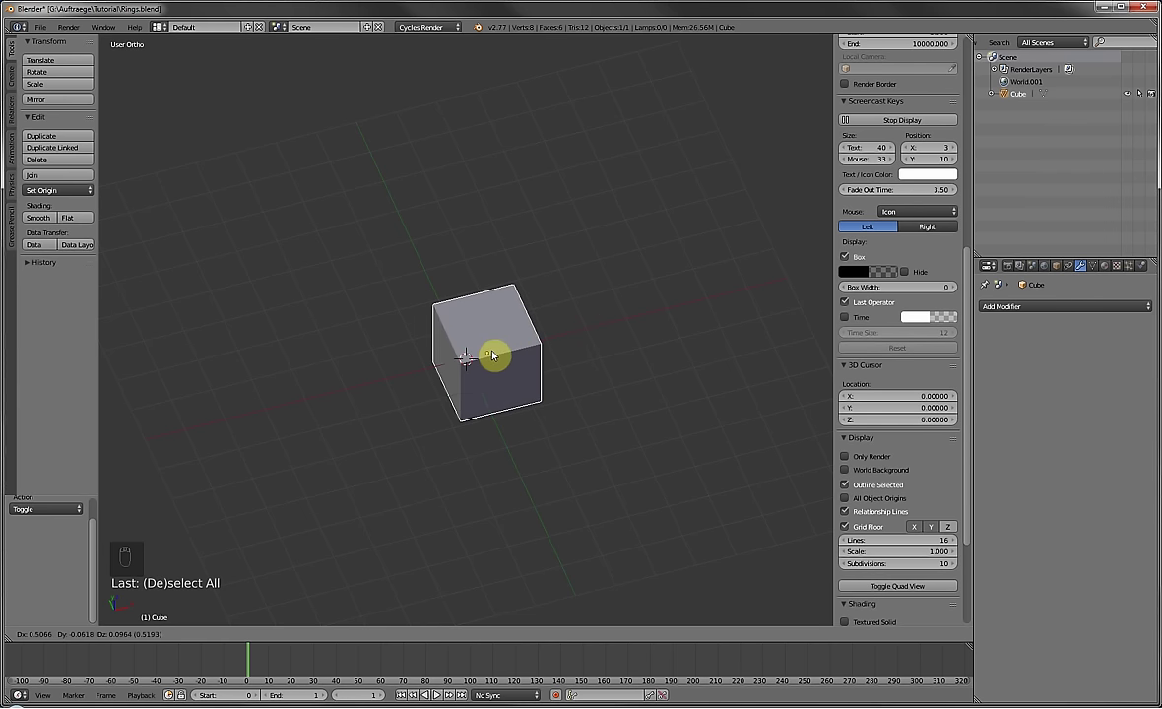
key(x)
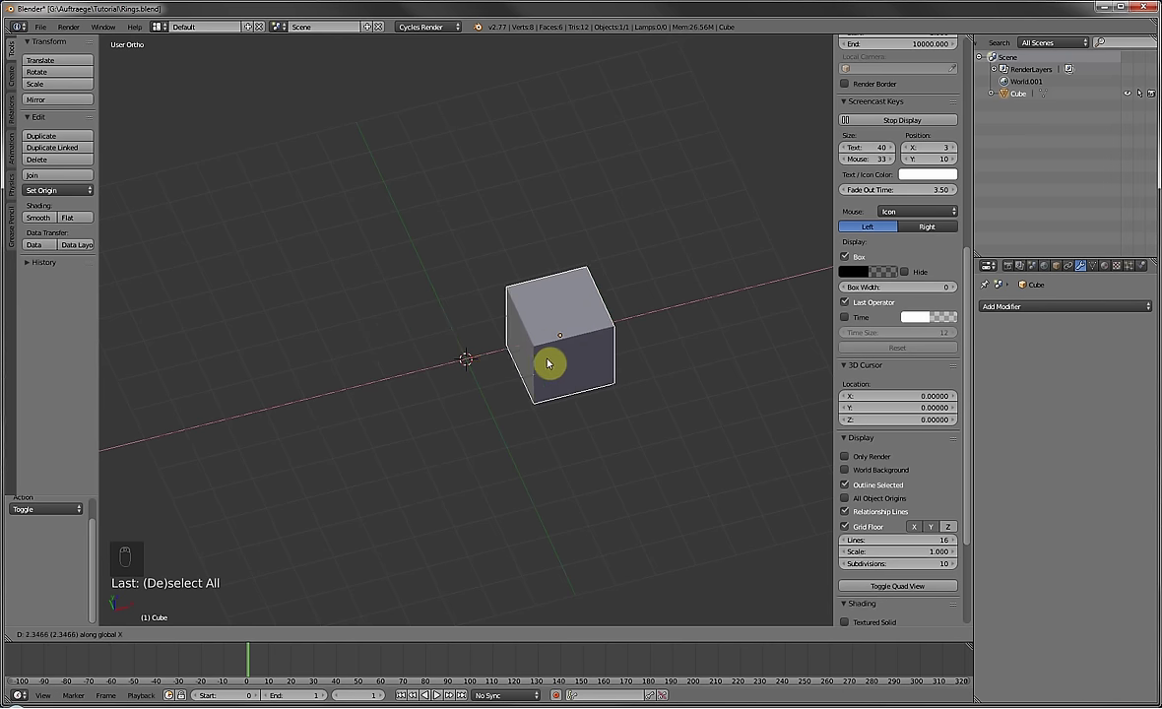
key(y)
key(z)
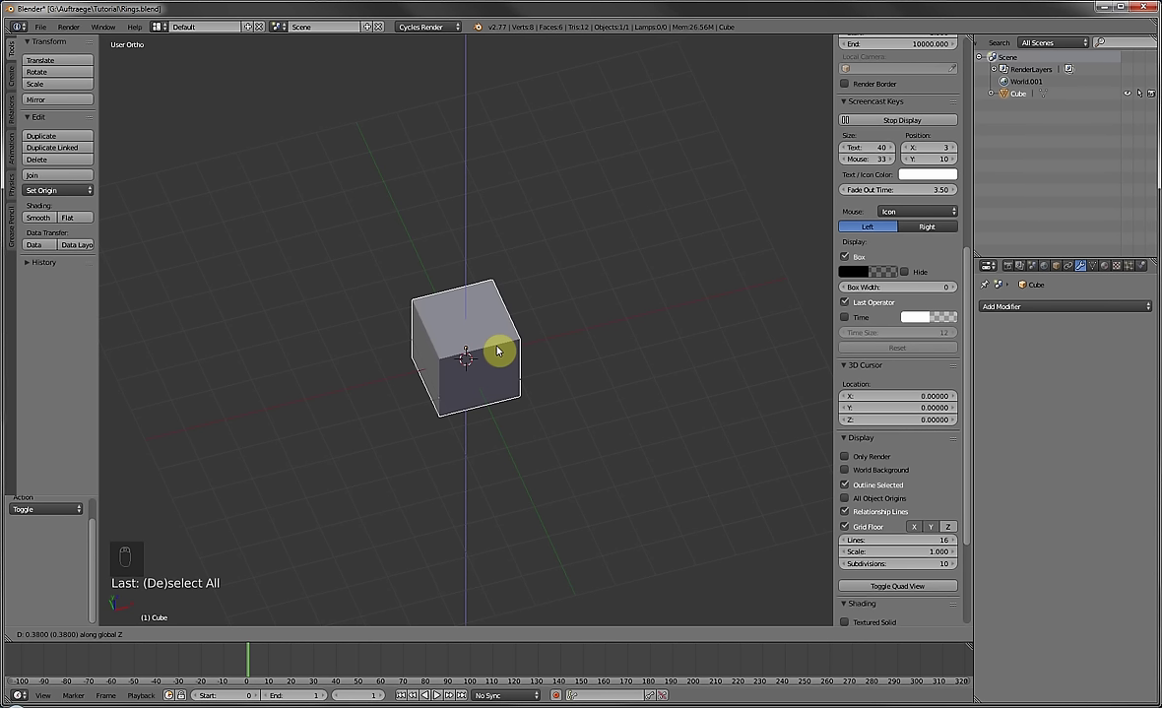
key(shift+z)
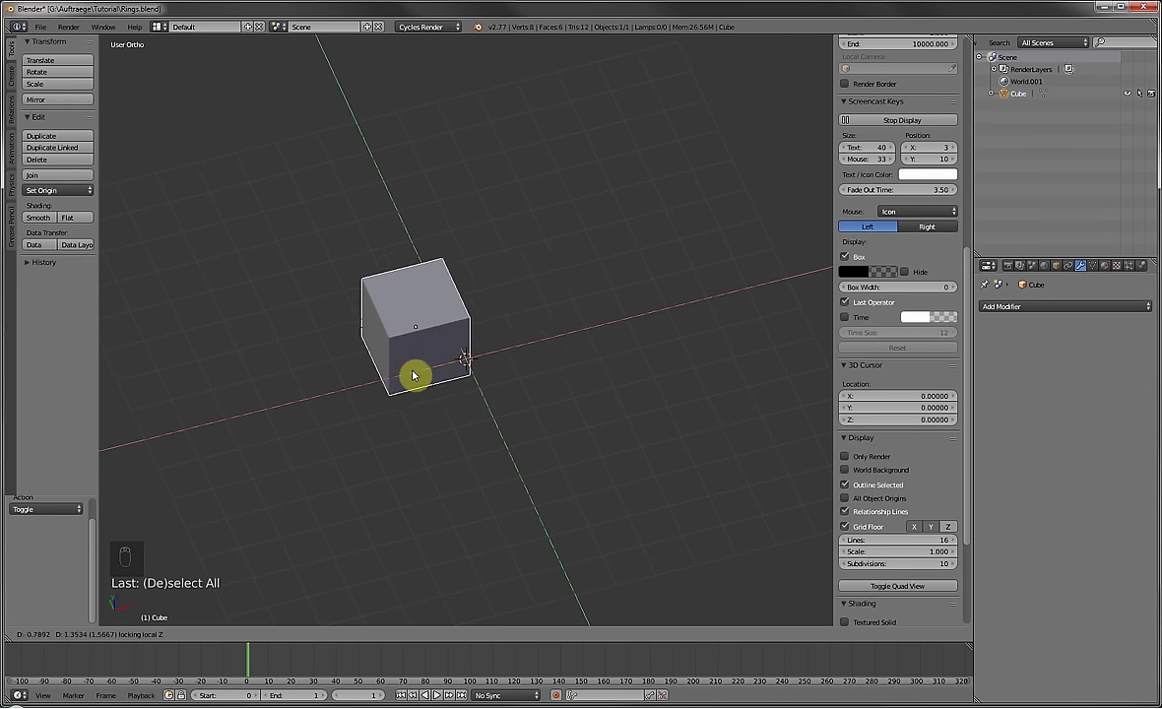
right_click(474, 342)
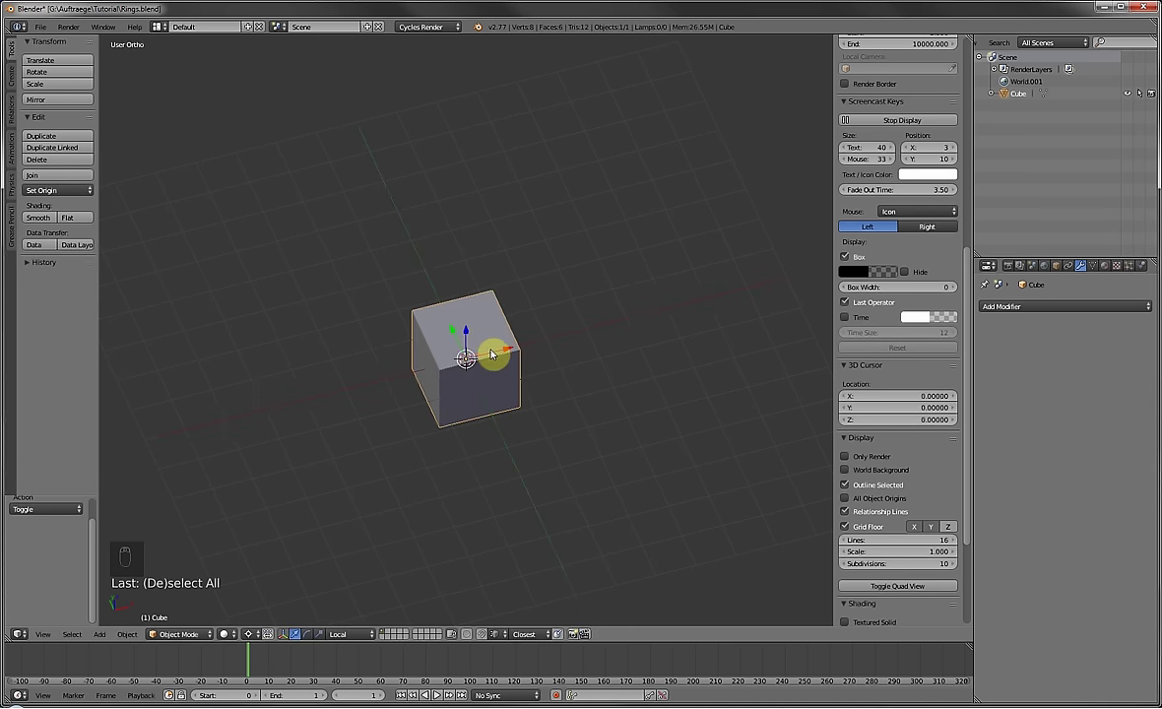
Try rotating the cube freely and about the global X axis, and cancel the rotation.
key(r)
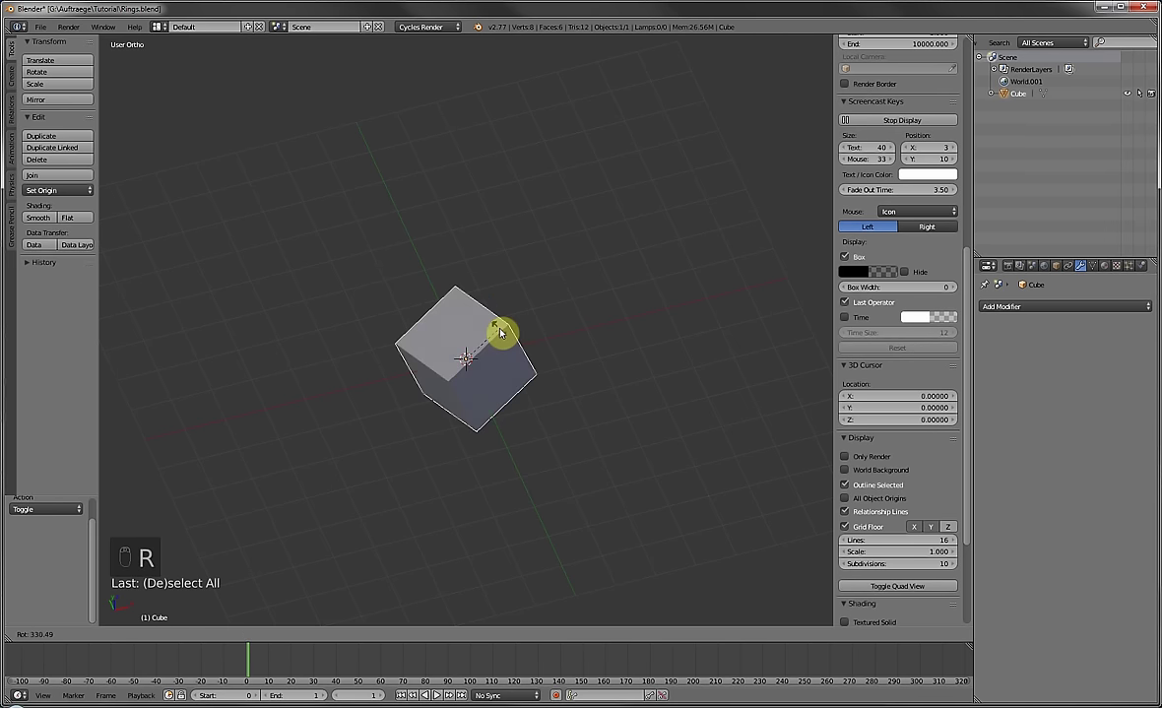
key(x)
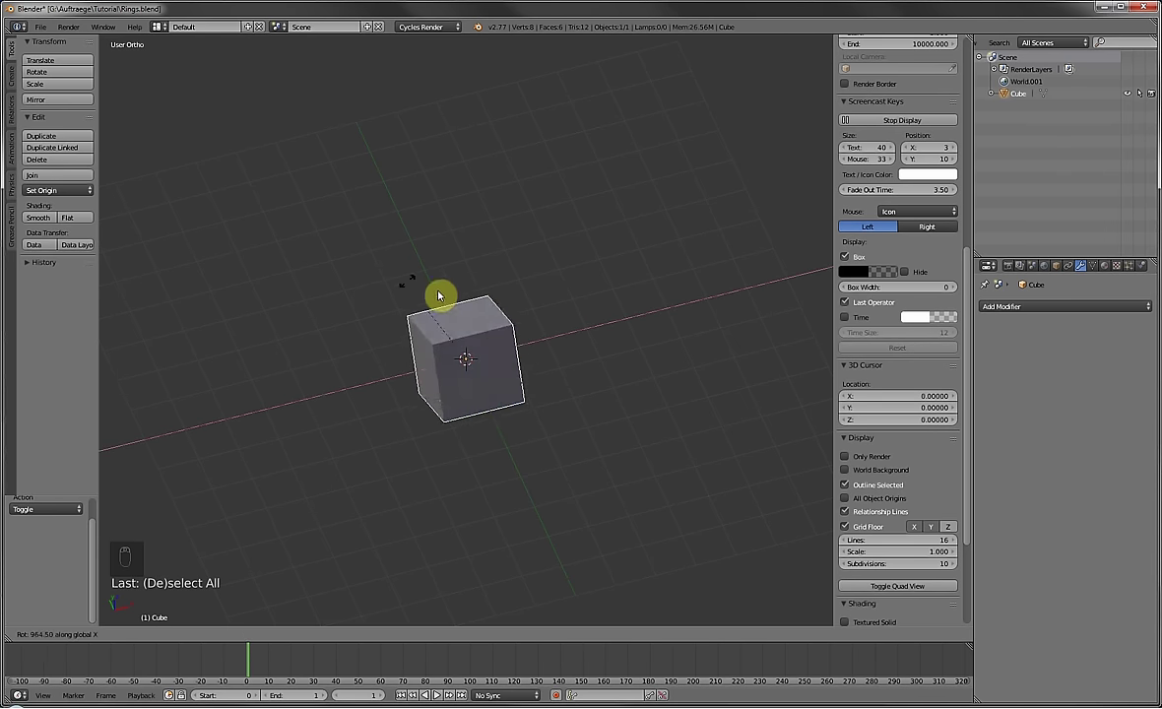
right_click(569, 382)
Try scaling the cube along the global X axis and rotating it with trackball rotation, cancelling both.
key(s)
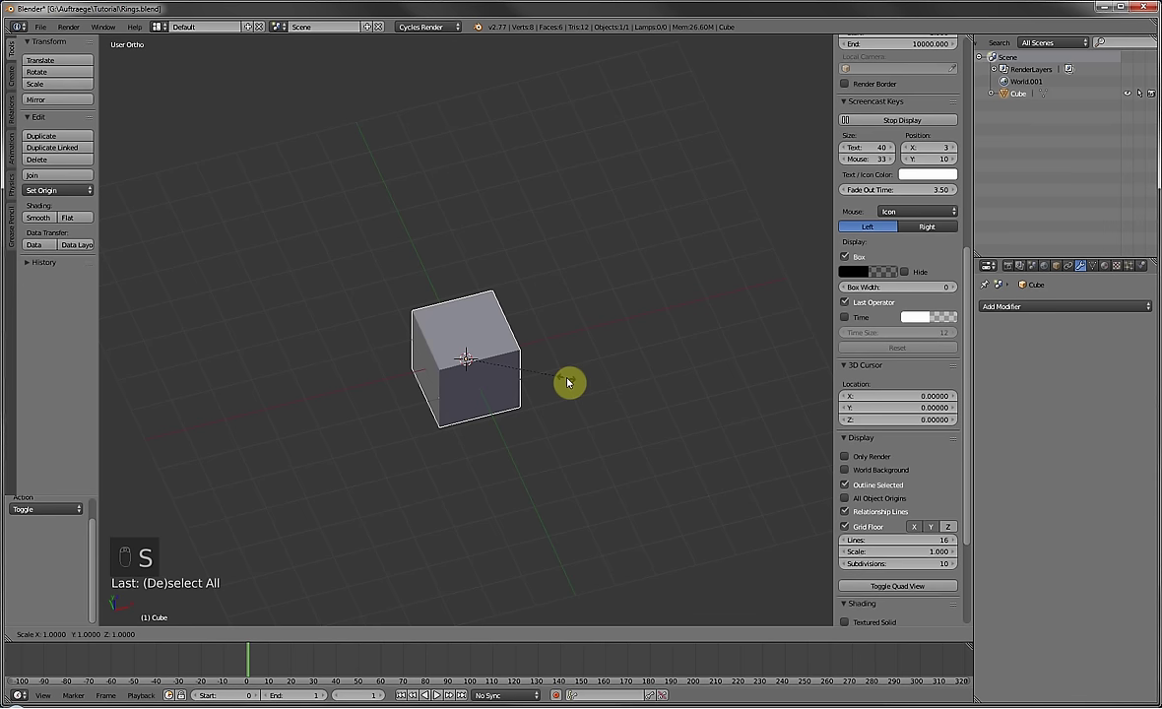
key(x)
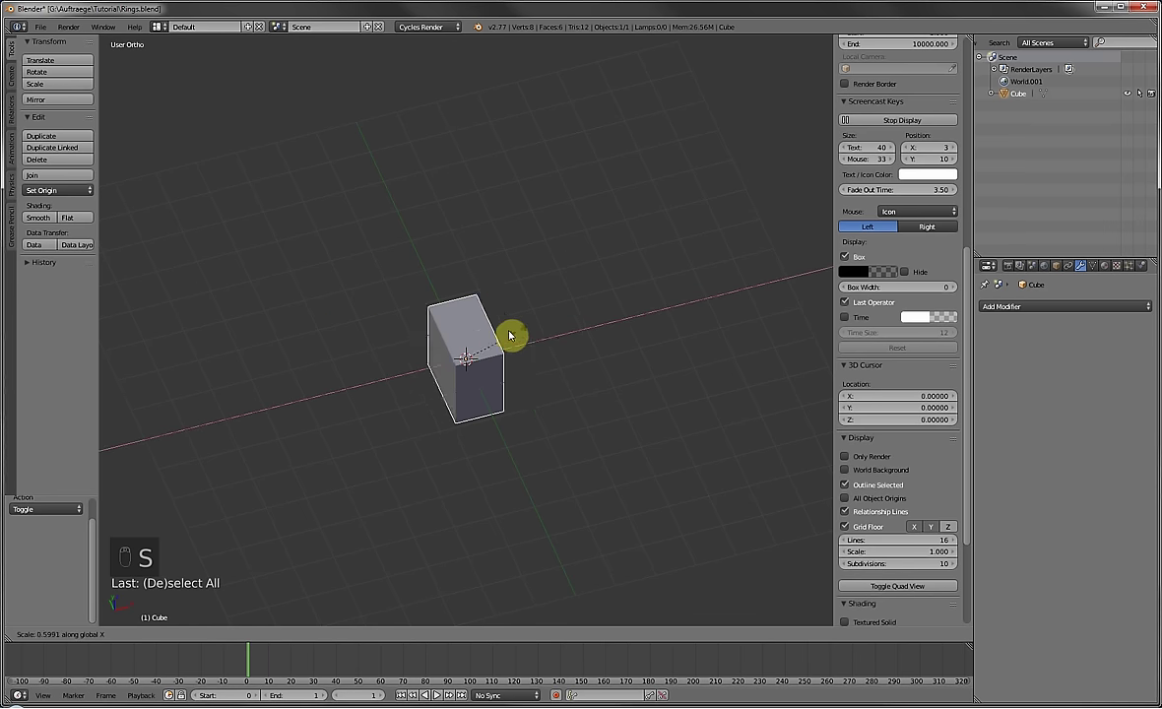
right_click(509, 337)
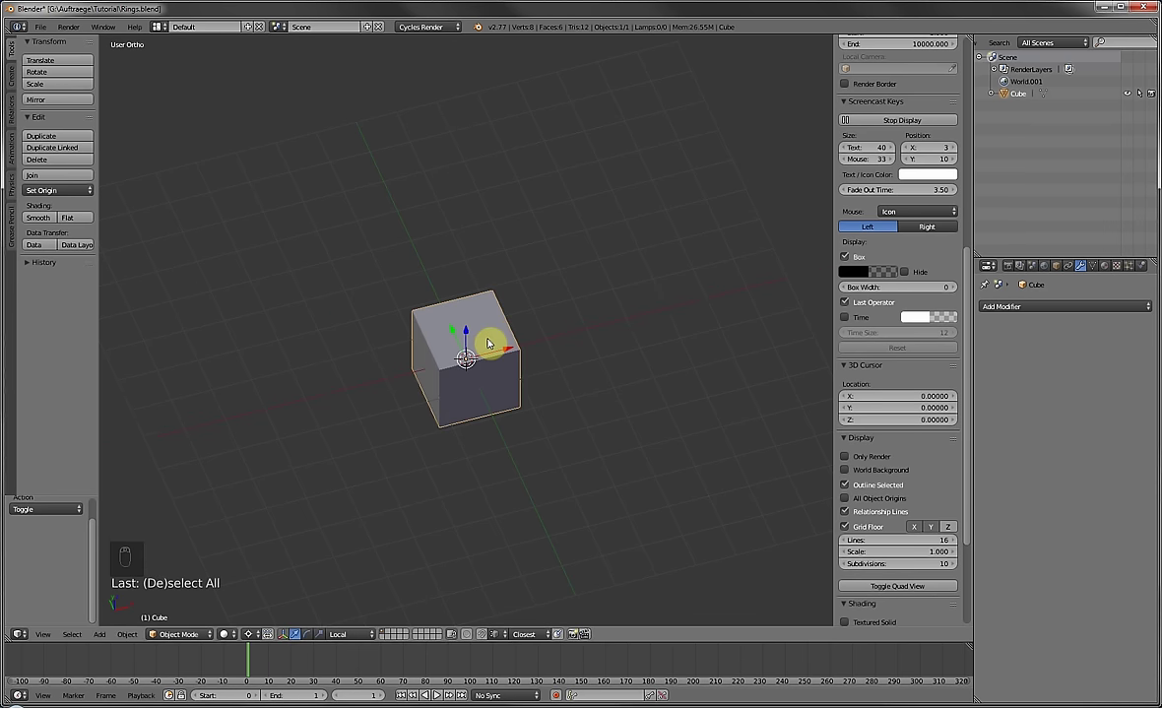
key(r)
key(r)
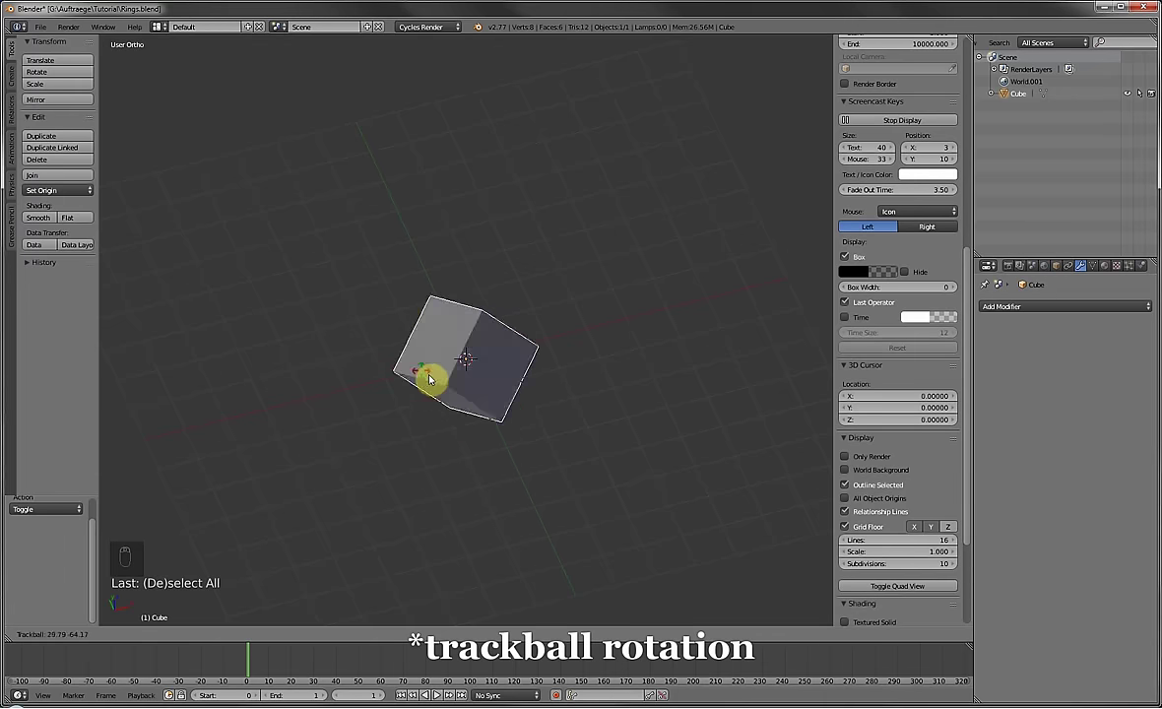
right_click(489, 385)
scroll(464, 360, up, 4)
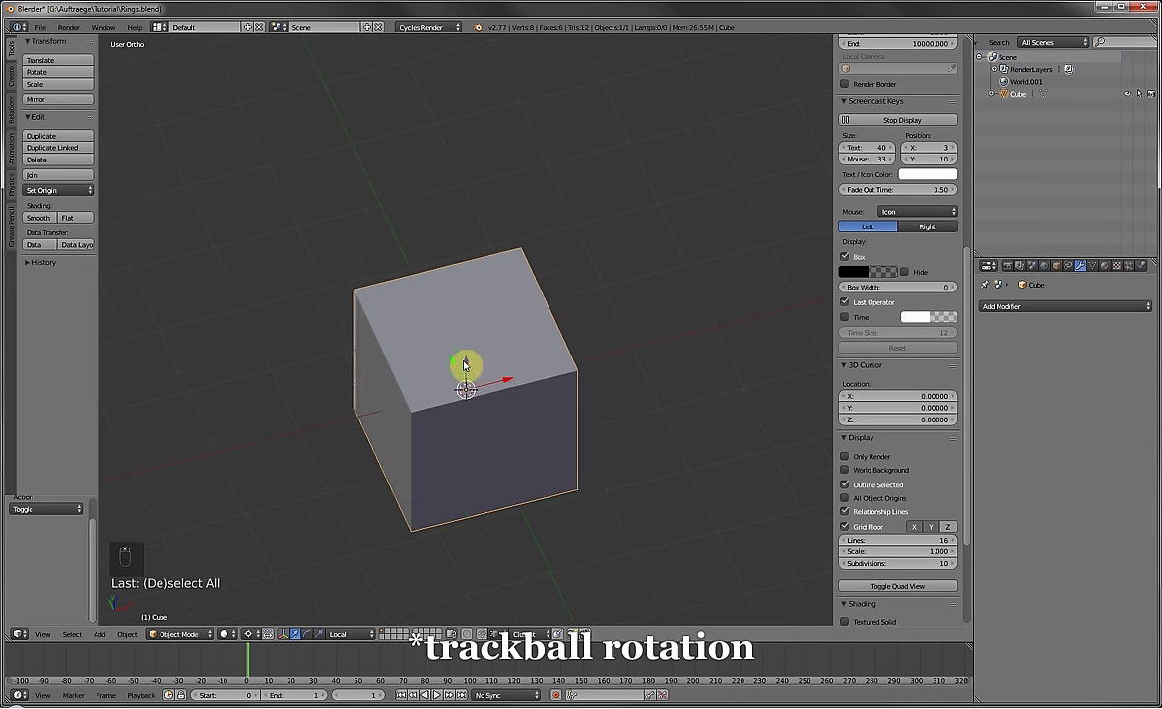
In Edit Mode, try grabbing the cube's upper back corner vertex, and add one centred loop cut across its X direction.
key(Tab)
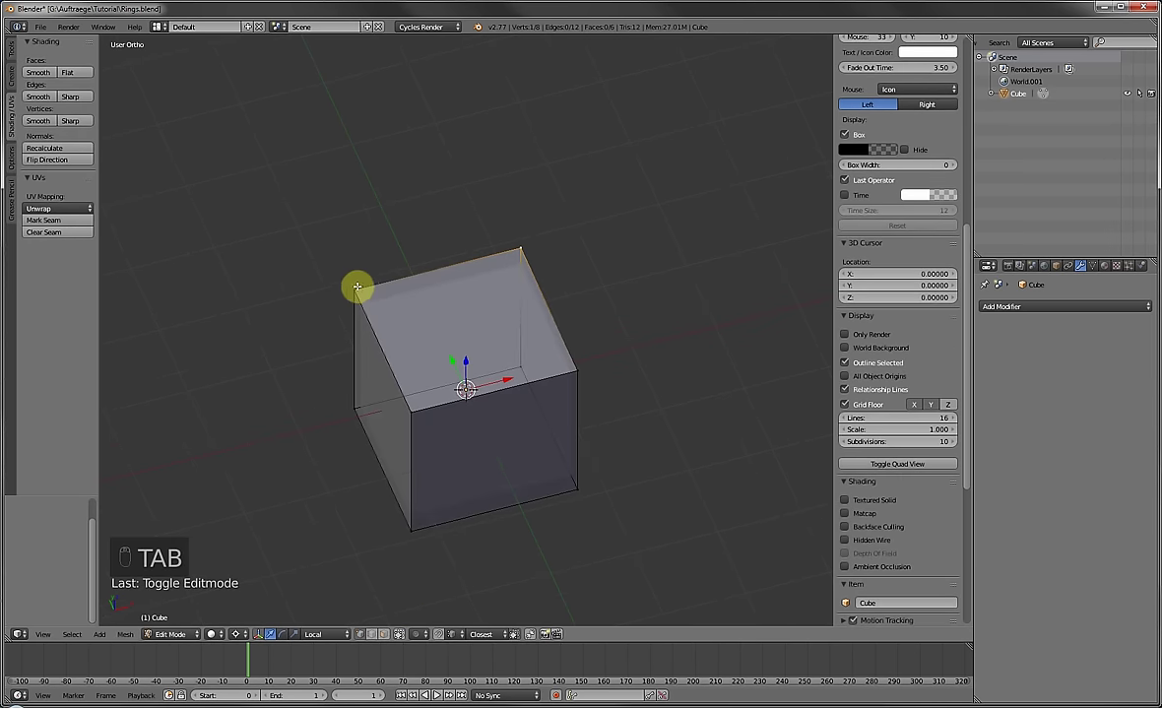
right_click(356, 288)
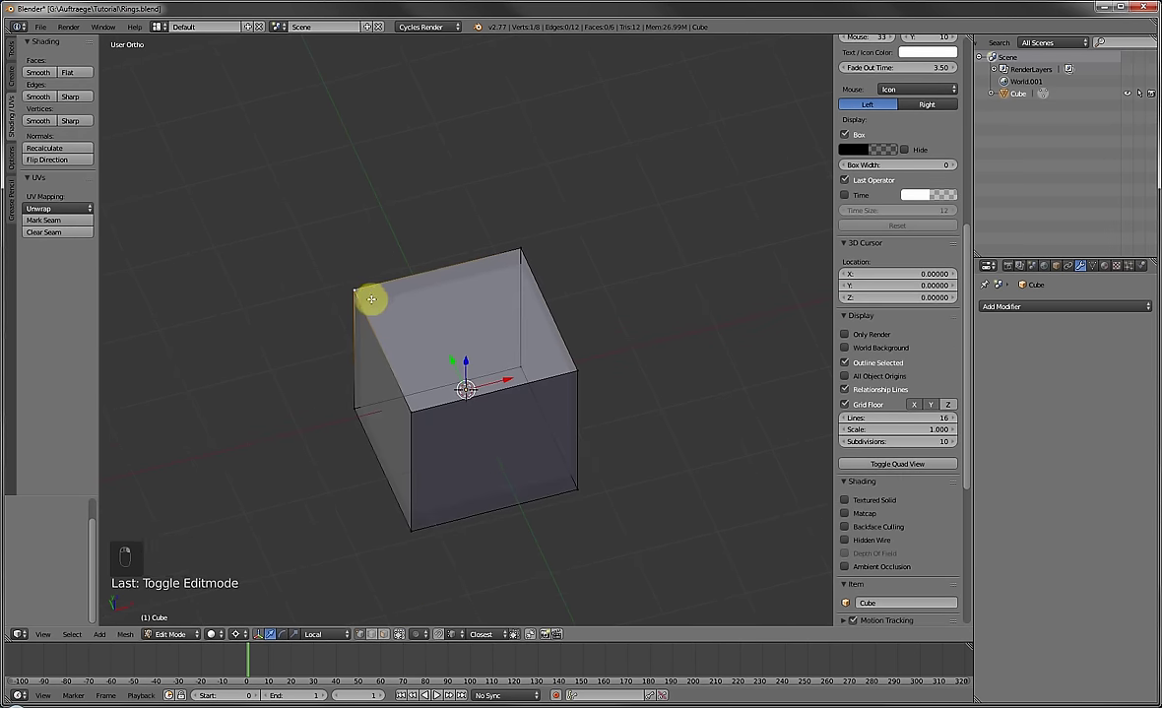
key(g)
right_click(432, 267)
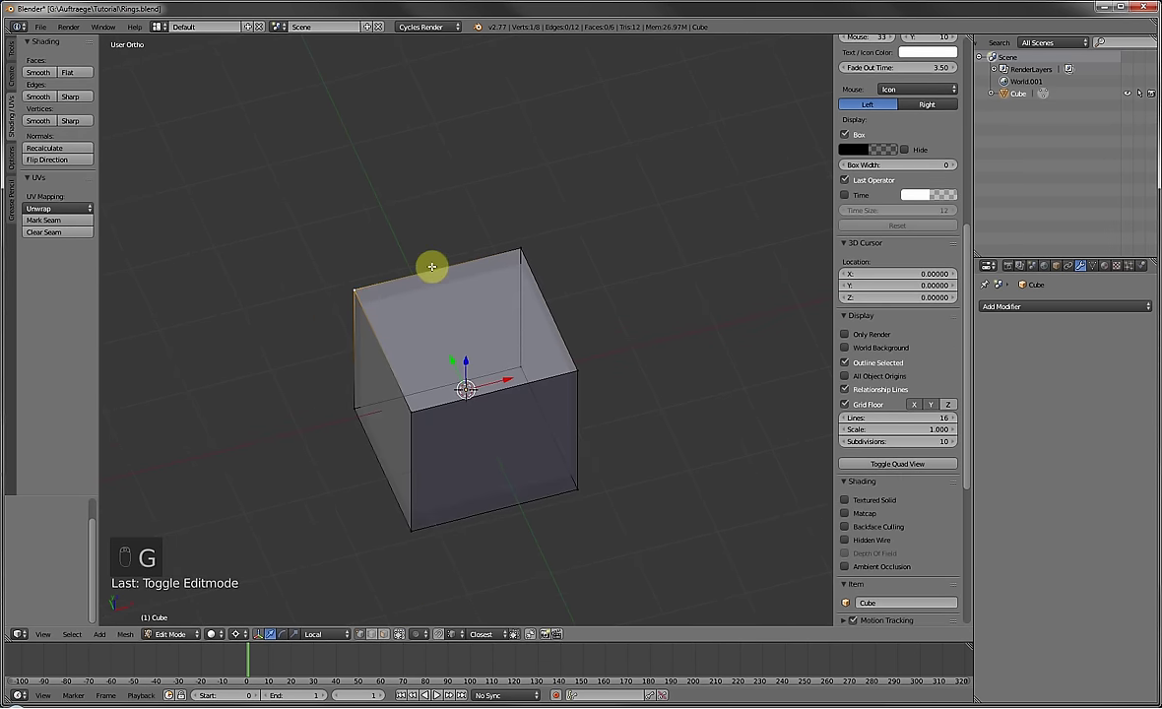
key(ctrl+r)
click(428, 268)
right_click(418, 271)
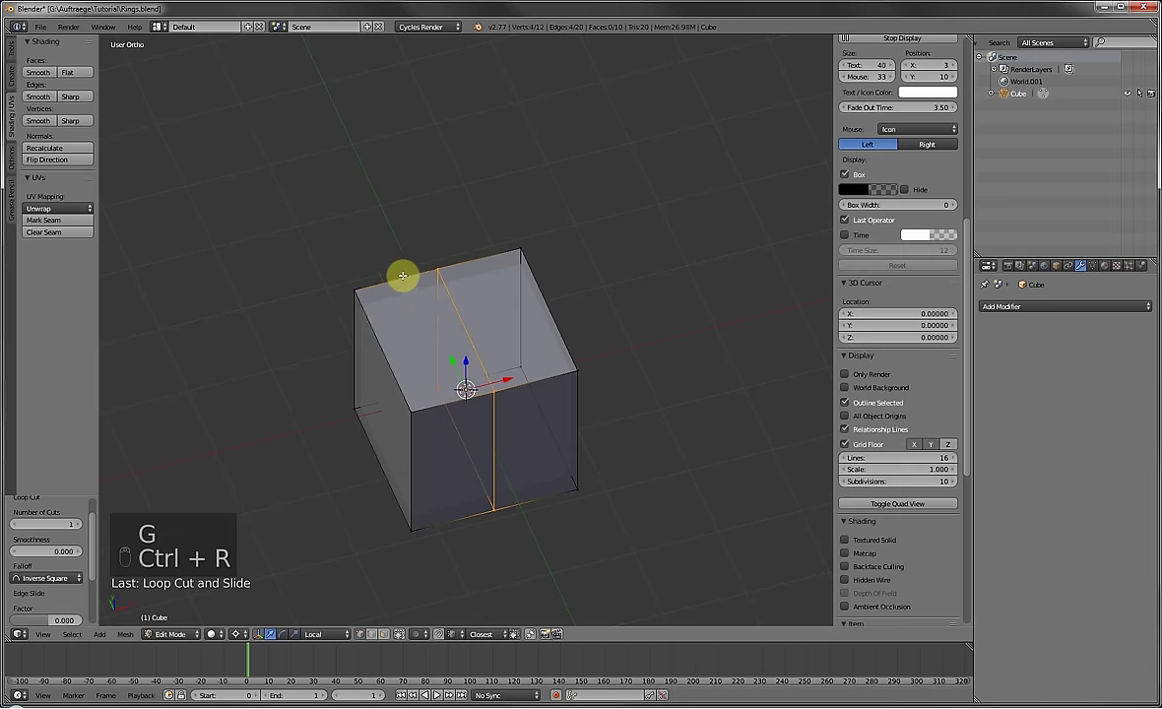
Try sliding the loop cut's upper back vertex along its edge and moving it along the global Y axis, cancelling both.
right_click(355, 287)
scroll(355, 288, up, 1)
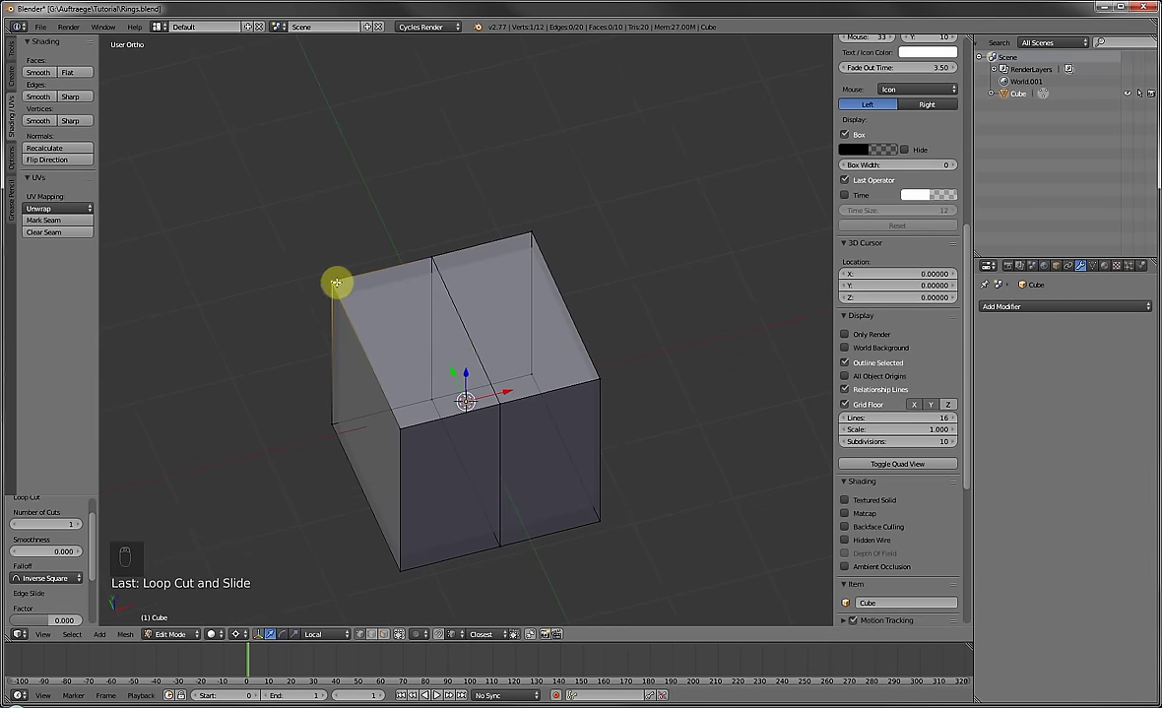
right_click(432, 256)
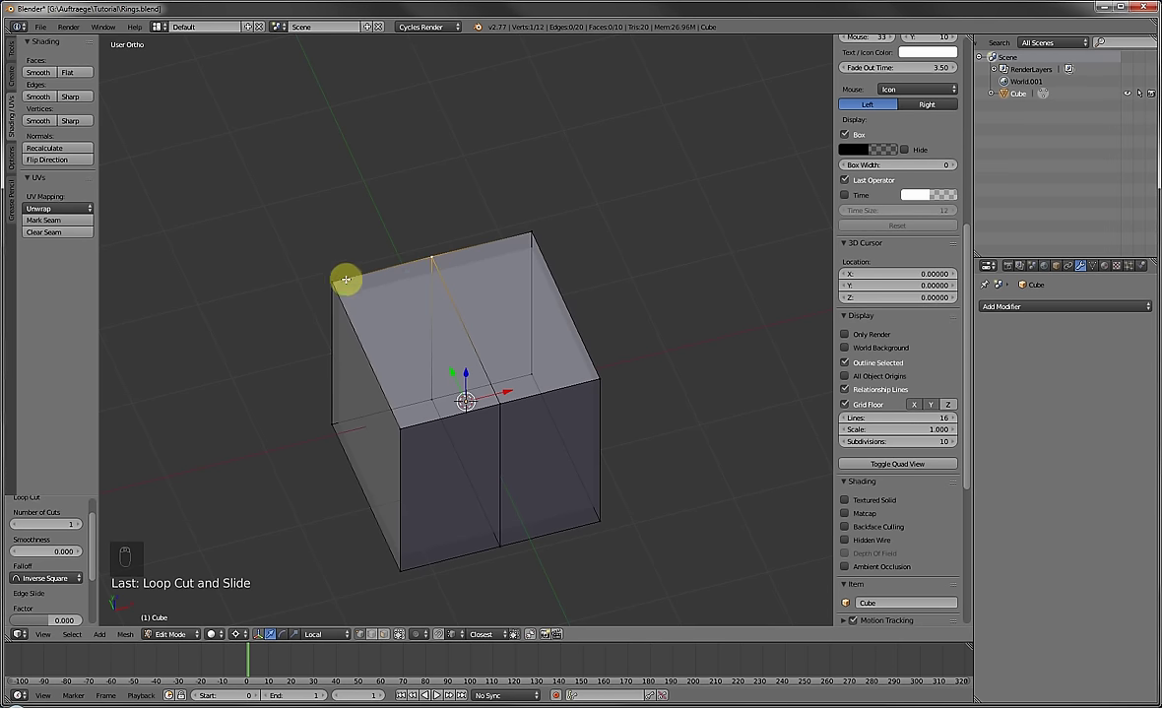
key(g)
key(g)
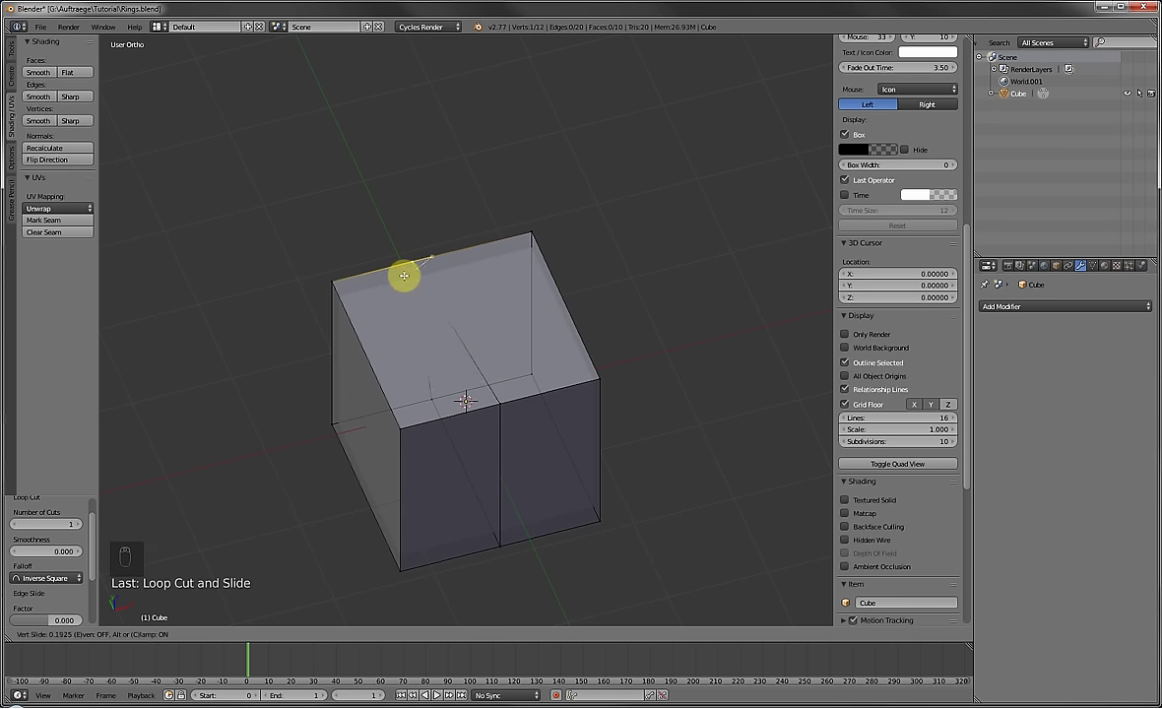
right_click(421, 264)
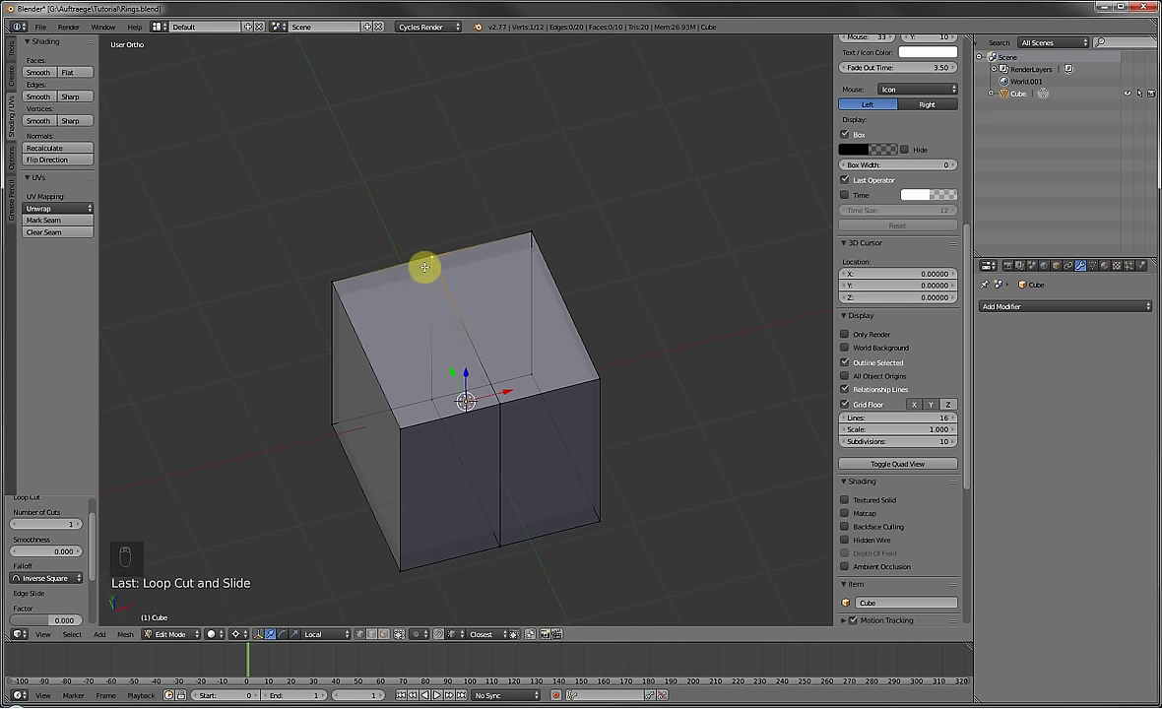
key(g)
key(y)
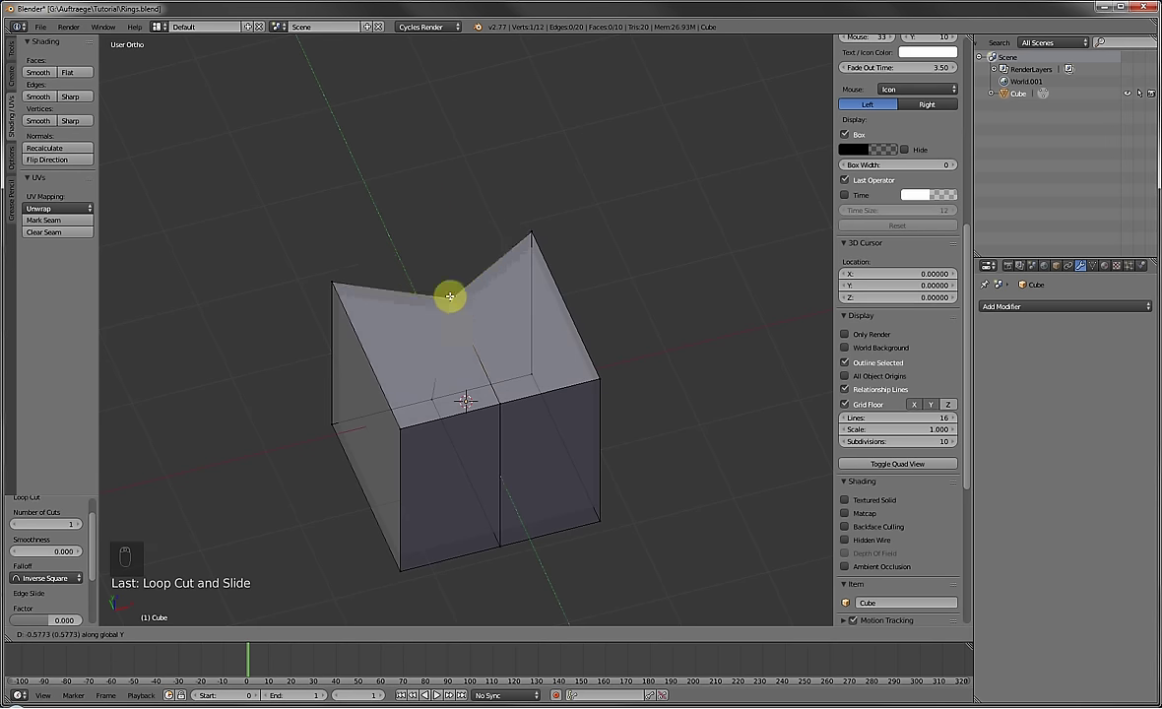
right_click(459, 264)
scroll(449, 254, down, 3)
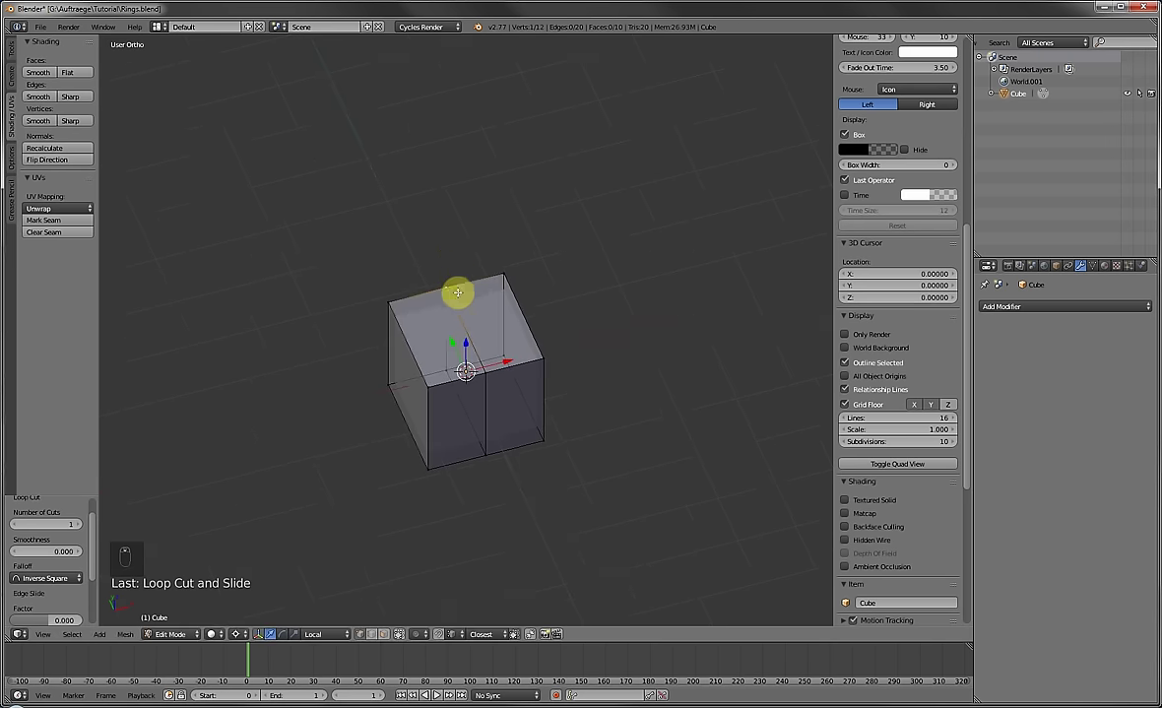
Return to Object Mode and rotate the cube 45° in the right side view.
middle_drag(457, 290, 495, 249)
key(Tab)
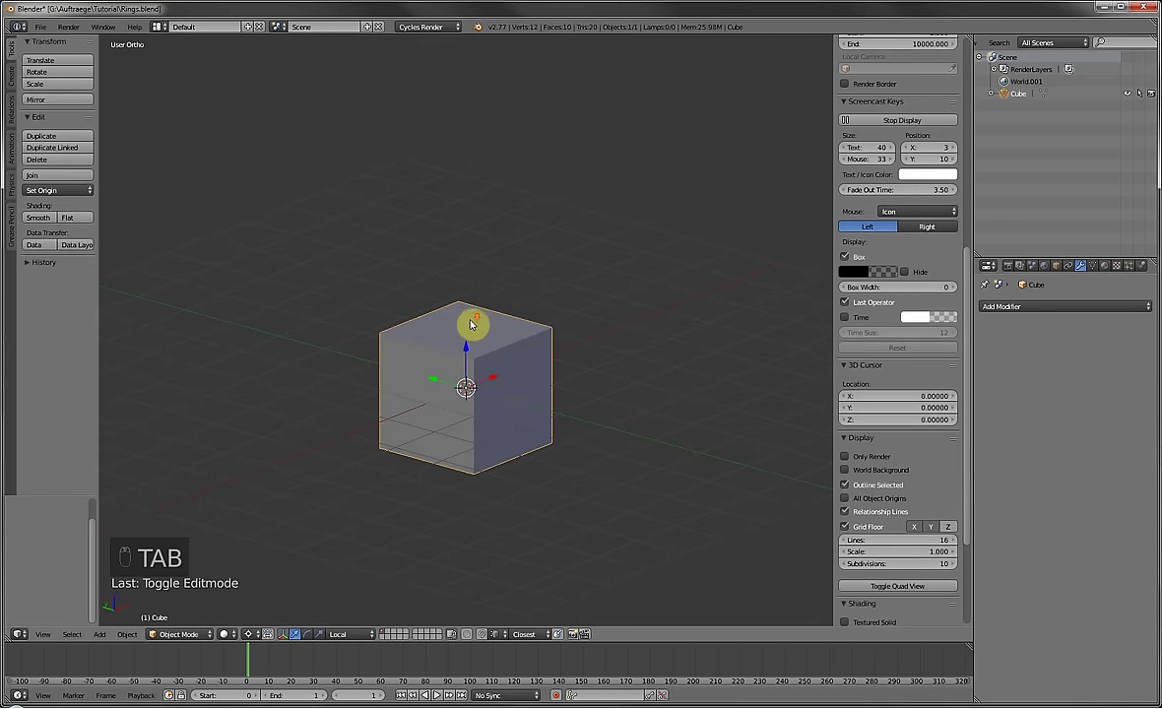
scroll(470, 322, down, 2)
key(KP_3)
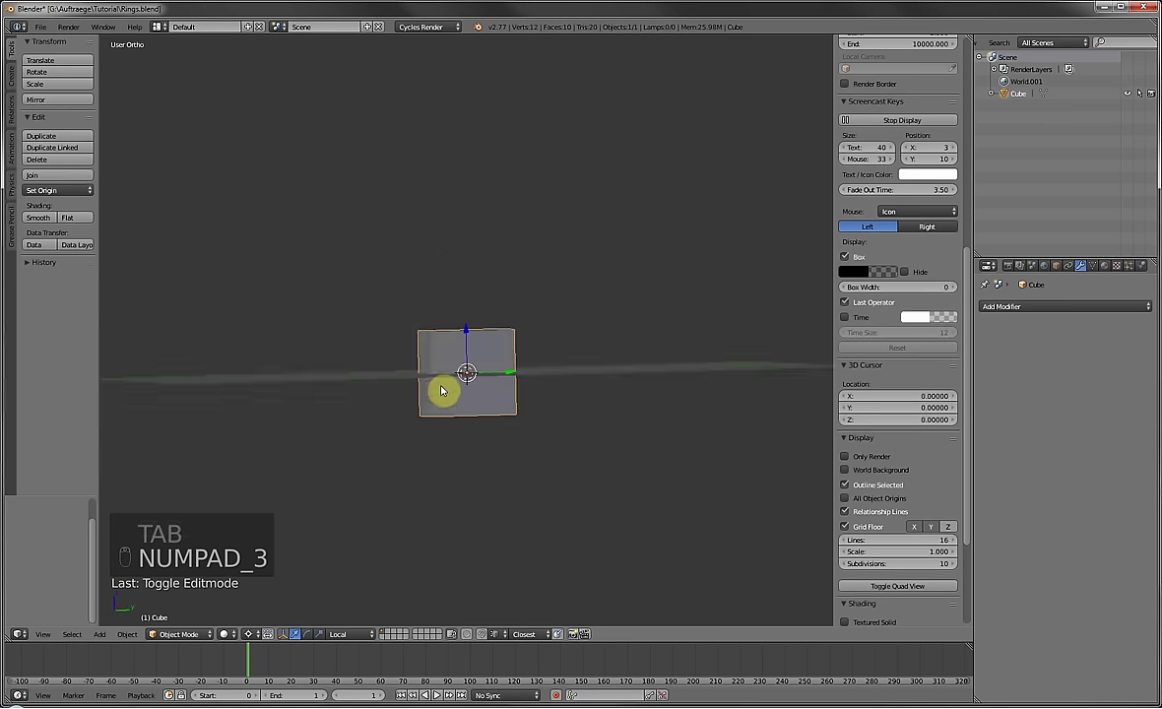
text(r)
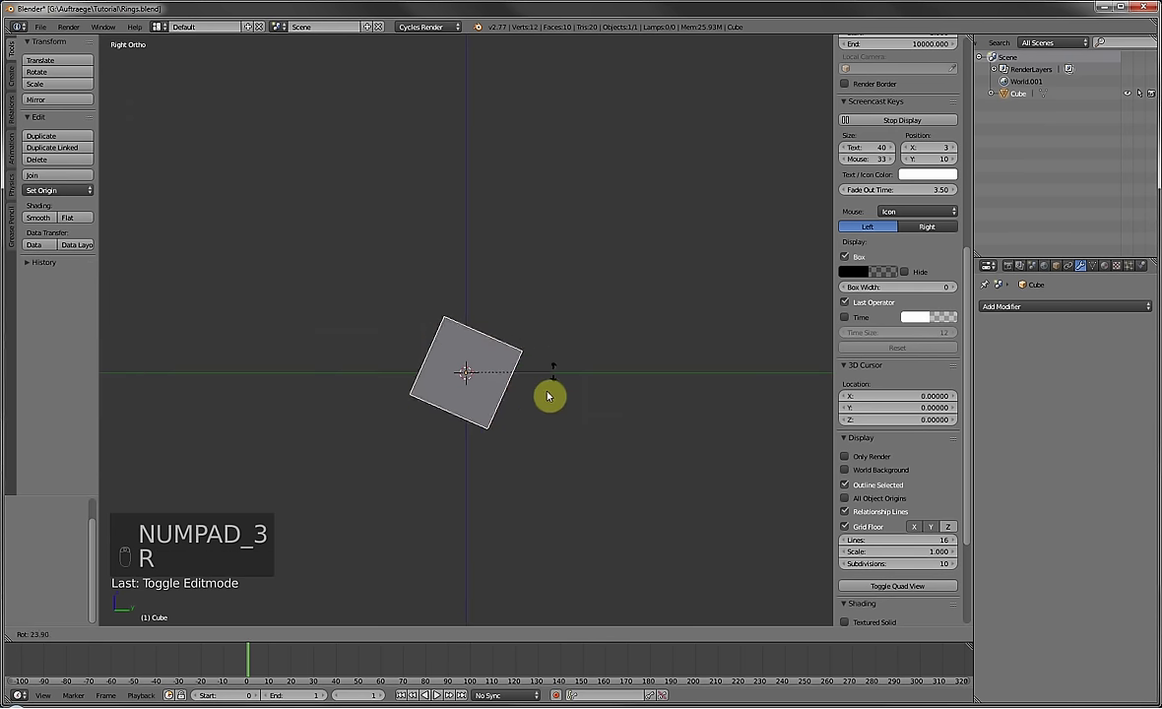
text(45)
key(Return)
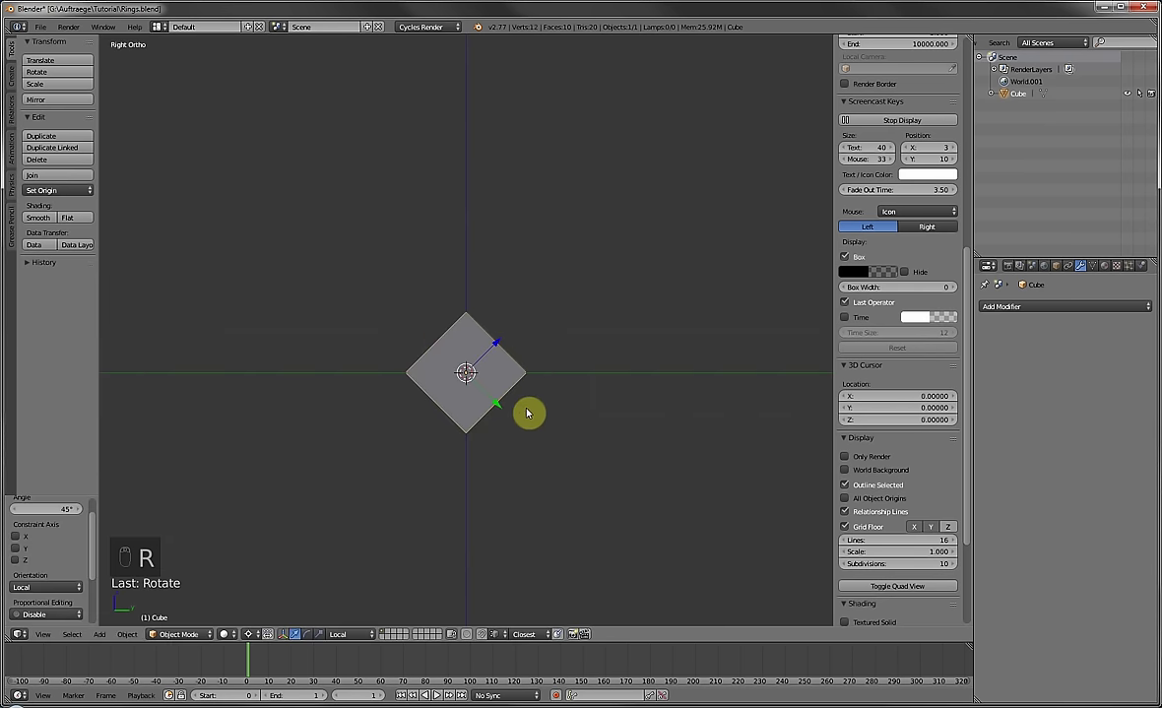
Set the transform orientation to Global to compare the cube's axis handles, and switch it back to Local.
middle_drag(457, 327, 381, 443)
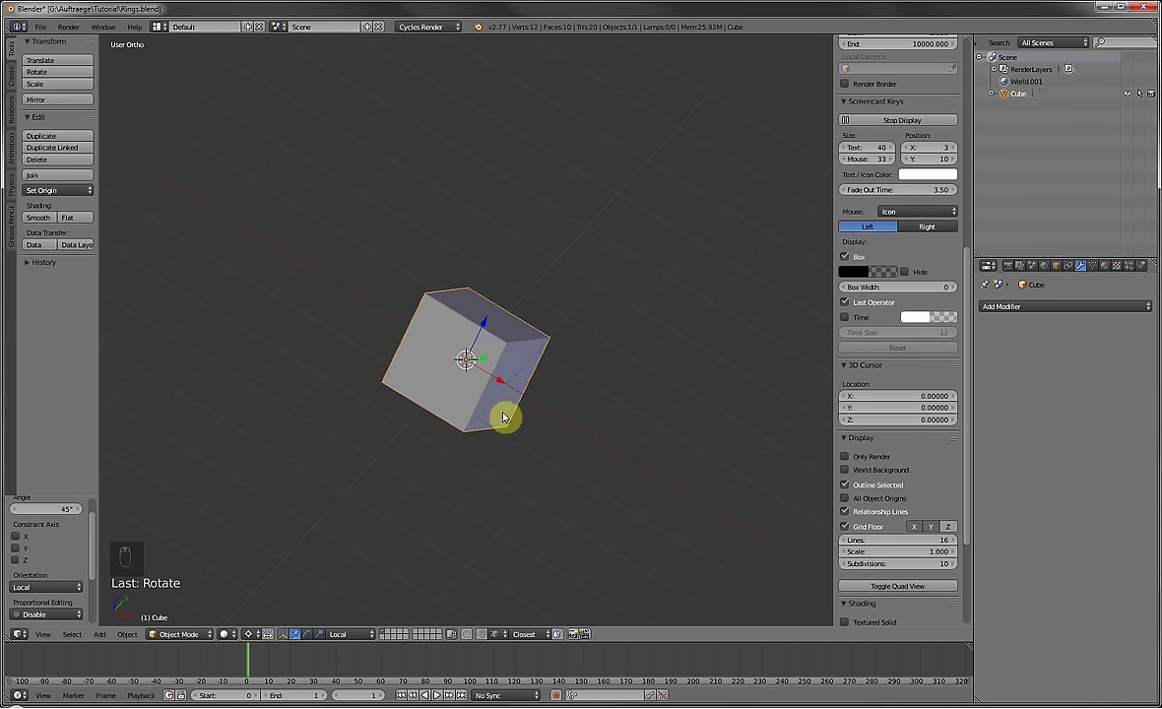
click(346, 638)
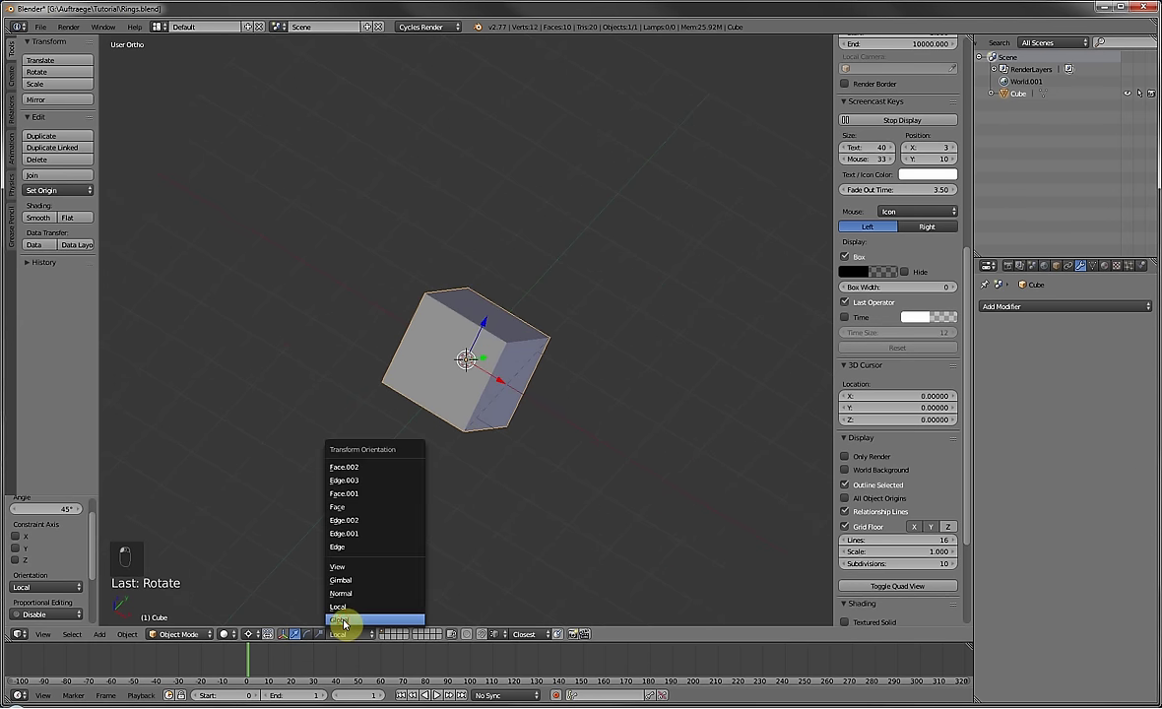
click(345, 619)
mouse_move(501, 402)
middle_down()
mouse_move(455, 359)
mouse_move(486, 389)
mouse_move(519, 385)
mouse_move(507, 394)
middle_up()
click(342, 637)
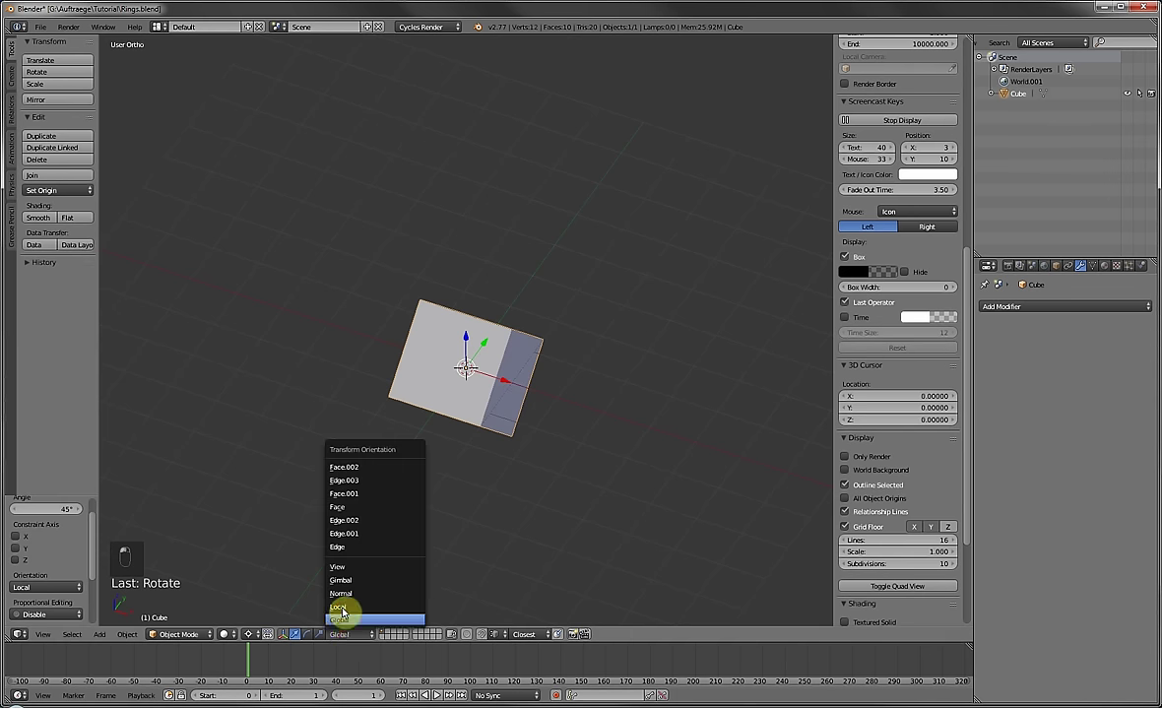
click(340, 600)
mouse_move(509, 392)
middle_down()
mouse_move(435, 389)
mouse_move(486, 409)
mouse_move(474, 392)
mouse_move(496, 395)
middle_up()
In the right side view, try moving the rotated cube along its local Y axis and the global Y axis, cancelling each move.
scroll(479, 390, down, 3)
key(KP_3)
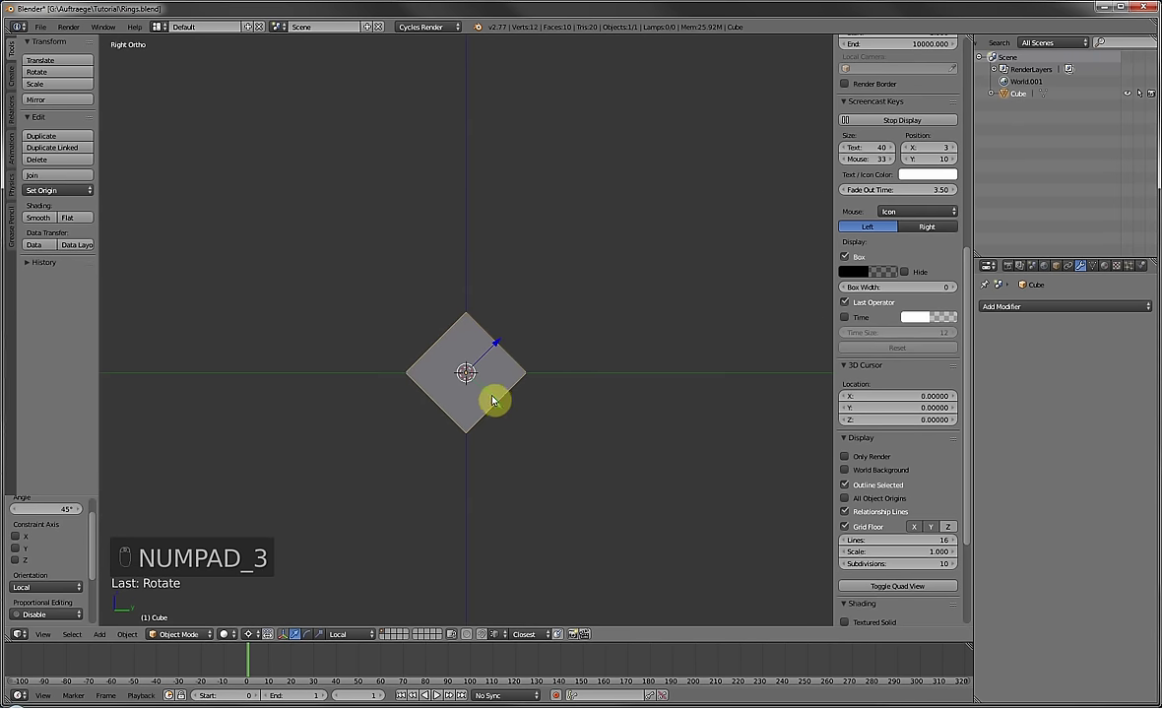
key(g)
key(y)
key(y)
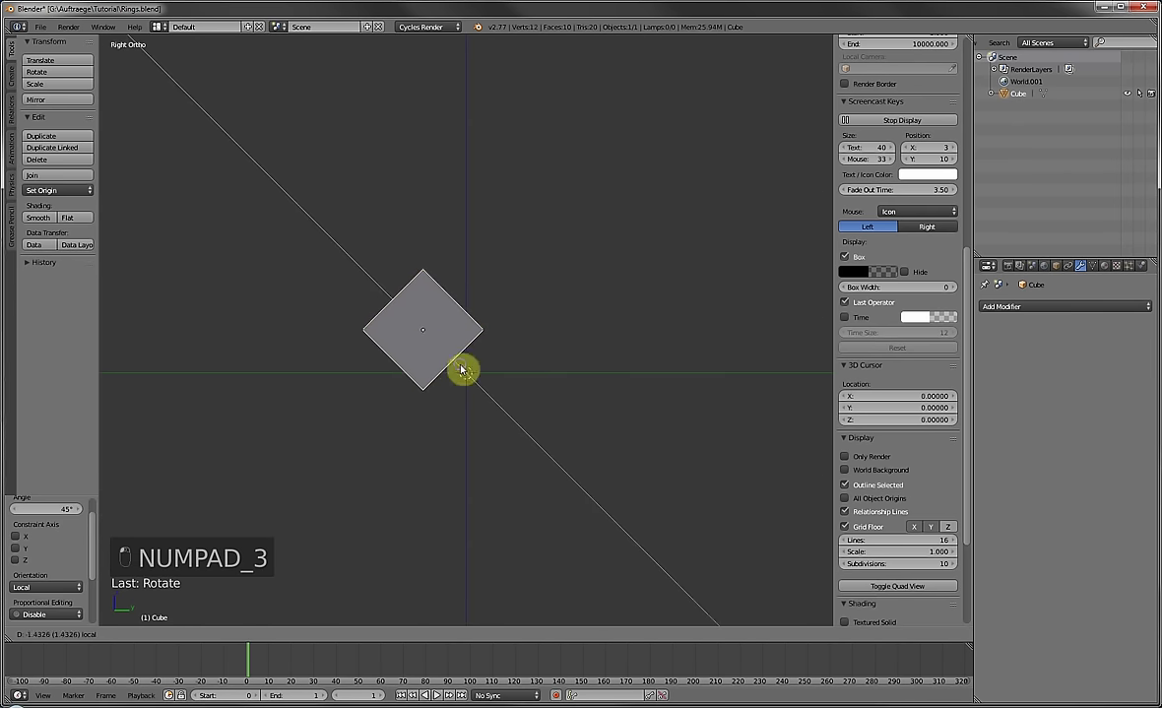
right_click(463, 369)
key(g)
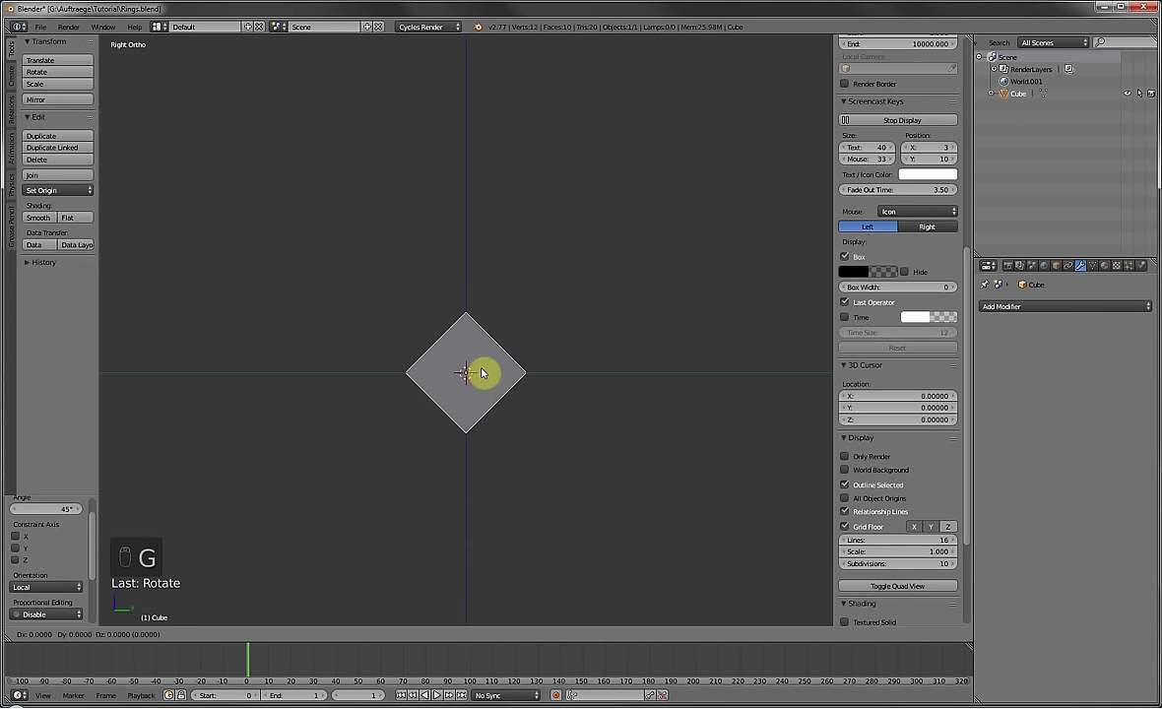
key(y)
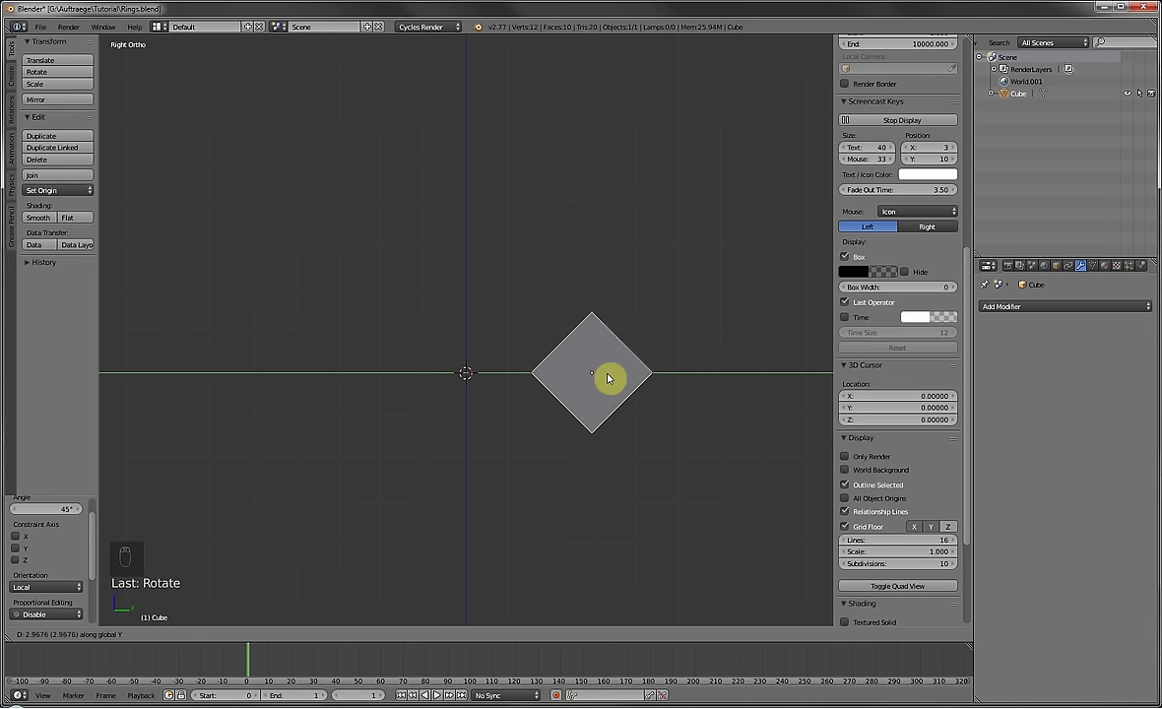
key(y)
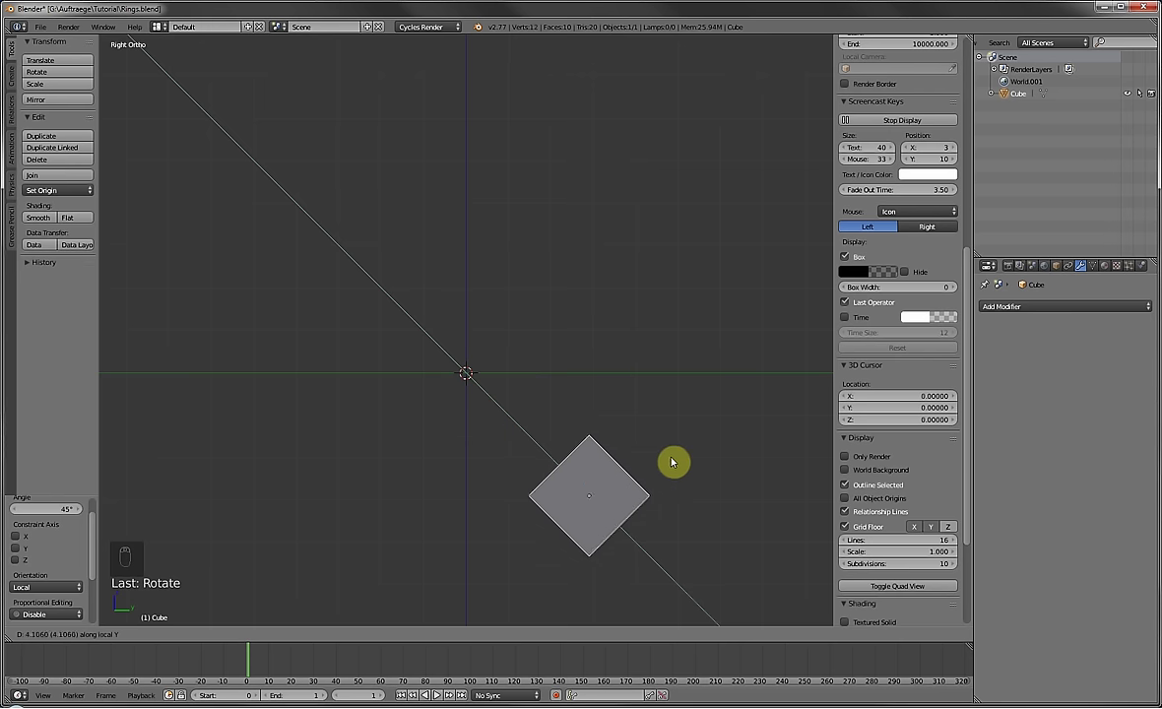
right_click(471, 410)
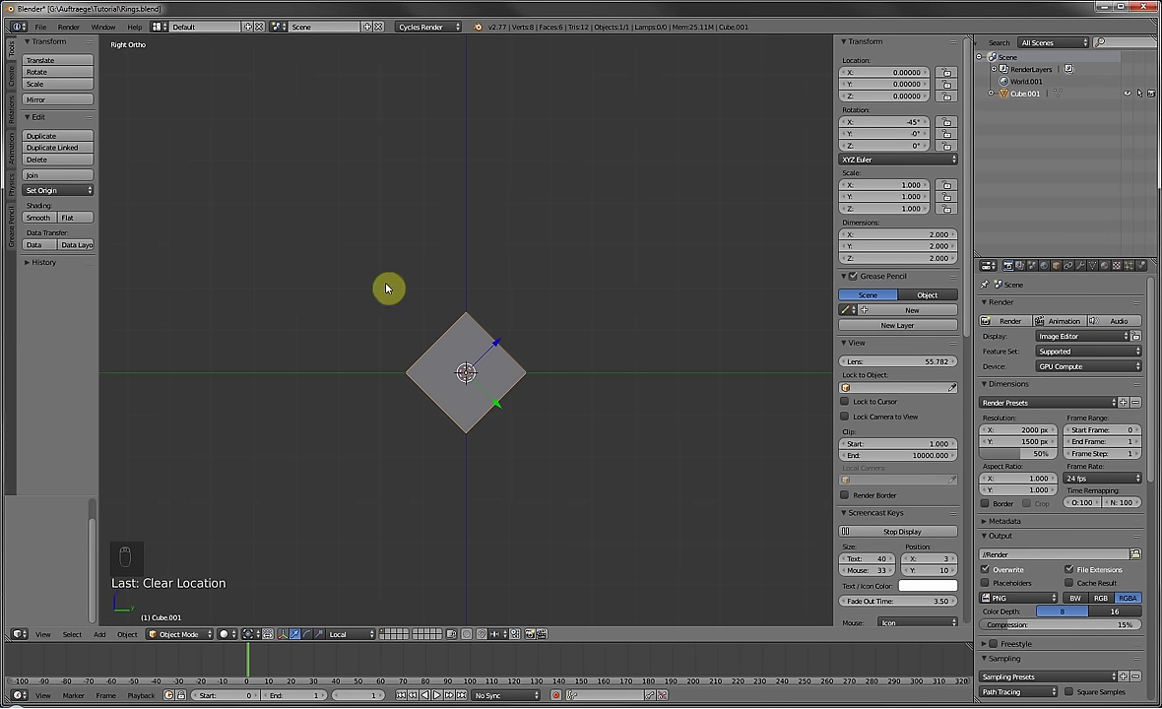
Show the object's transform properties and set the cube's X location to 1.
middle_drag(390, 286, 470, 326)
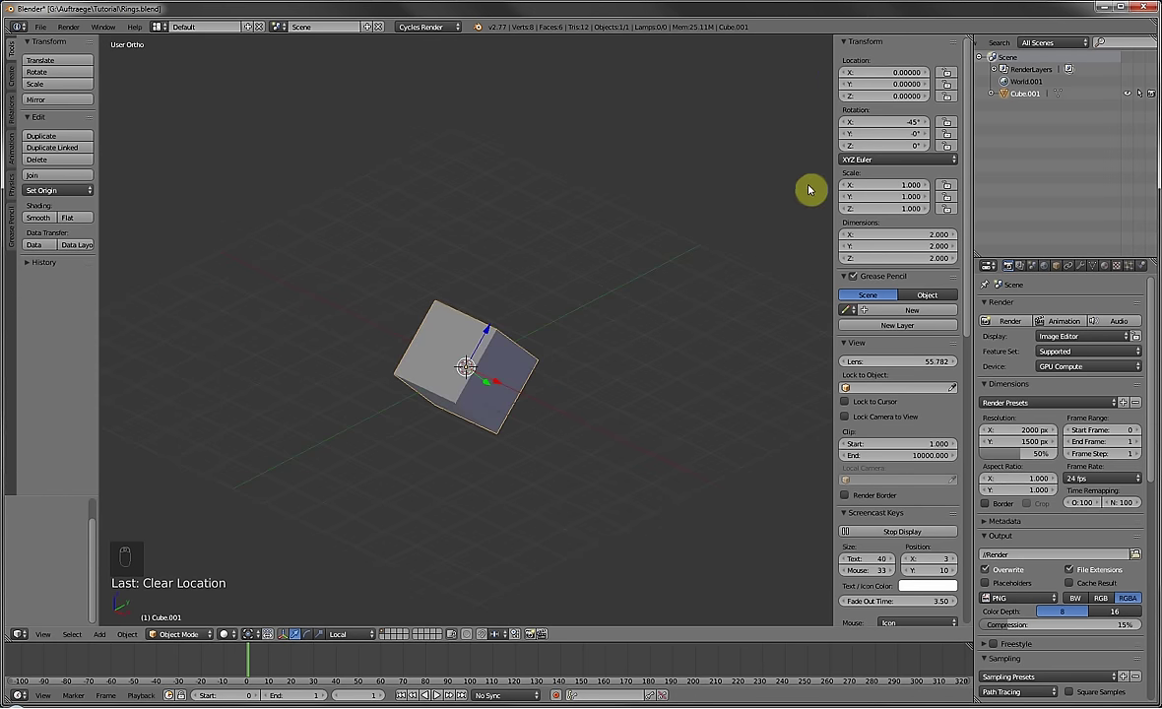
key(n)
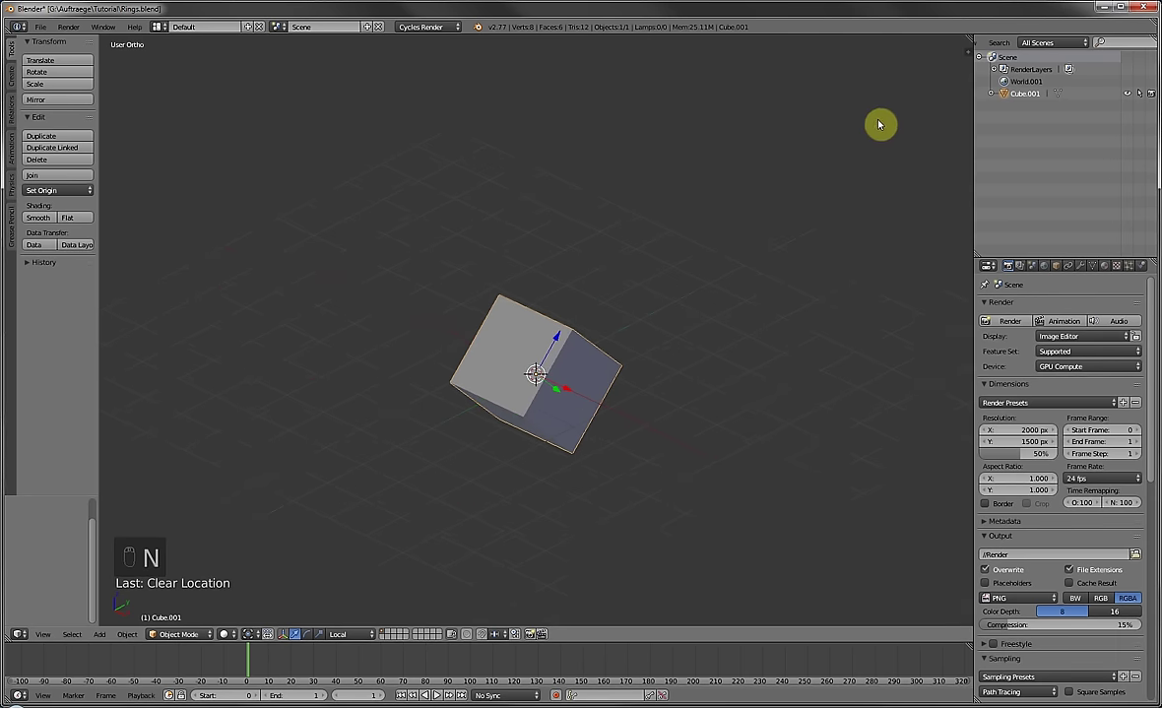
key(n)
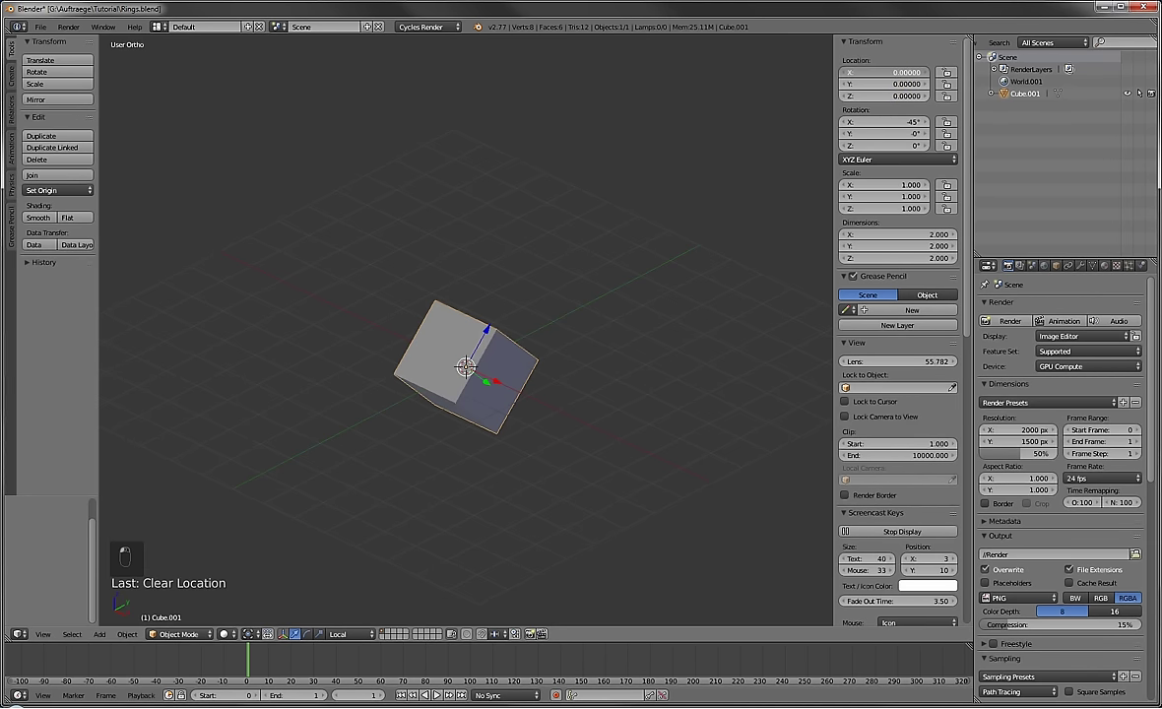
mouse_move(898, 72)
mouse_down()
mouse_move(943, 72)
mouse_move(872, 72)
mouse_move(913, 72)
mouse_move(889, 76)
mouse_up()
click(897, 72)
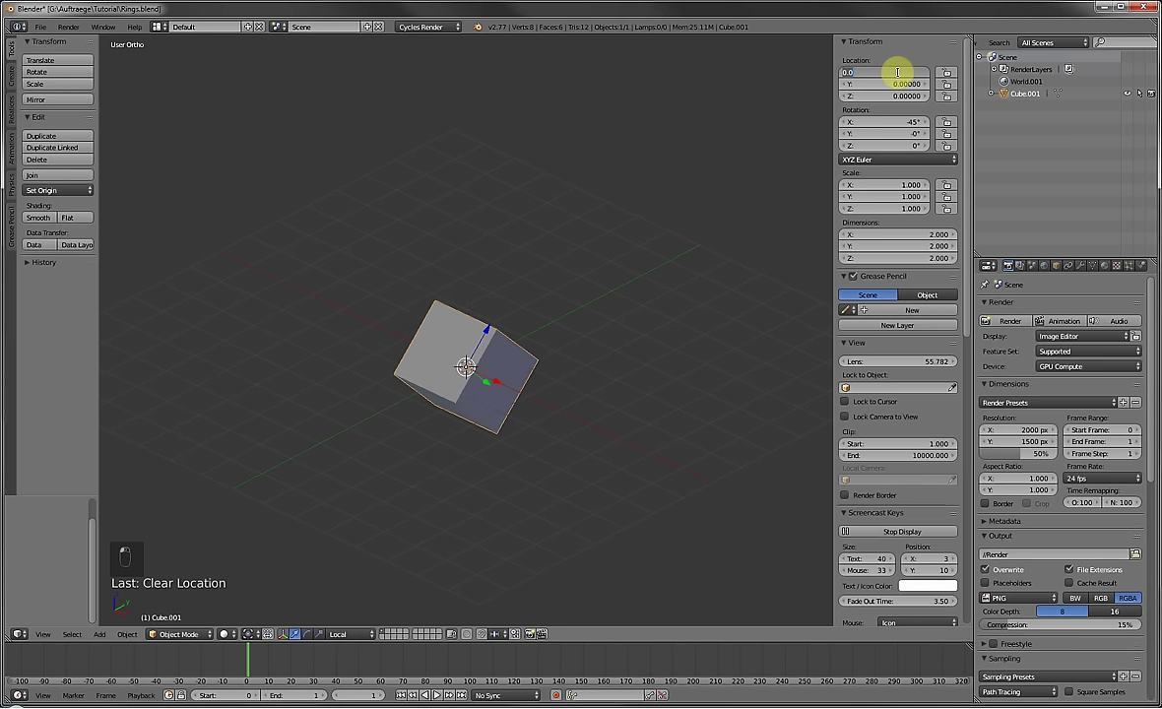
key(Return)
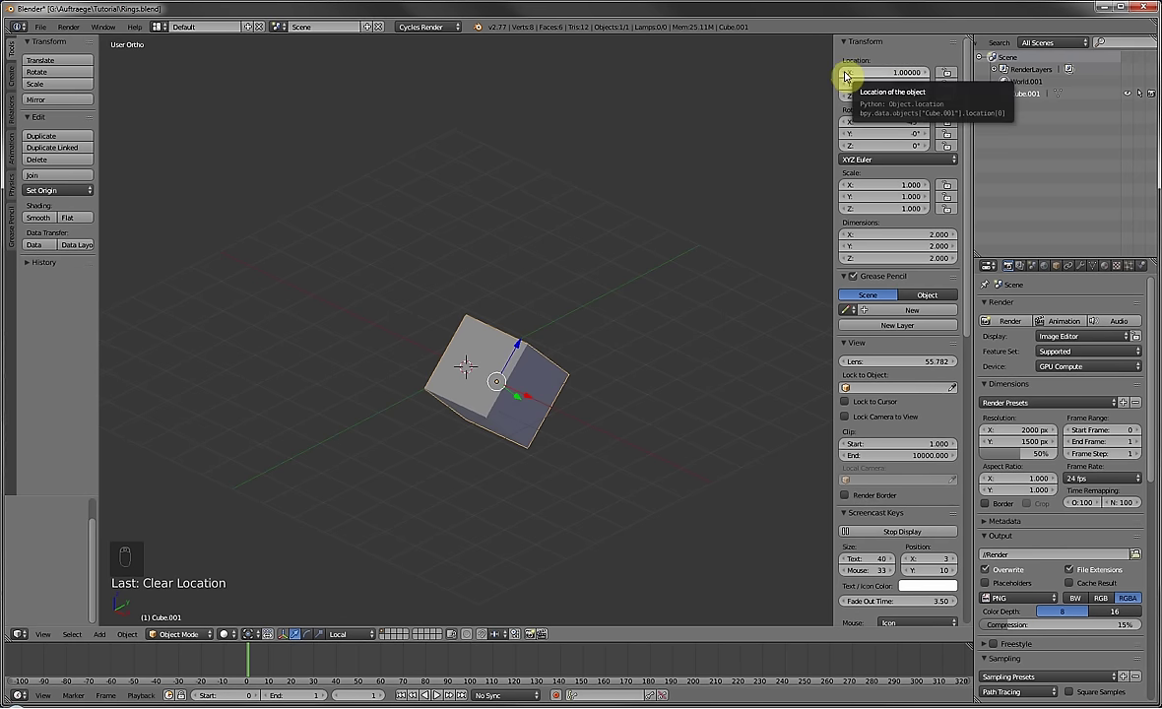
Add 1.5 to the cube's X location, and divide the resulting value by 2.
mouse_move(845, 76)
mouse_down()
mouse_move(812, 76)
mouse_move(843, 73)
mouse_up()
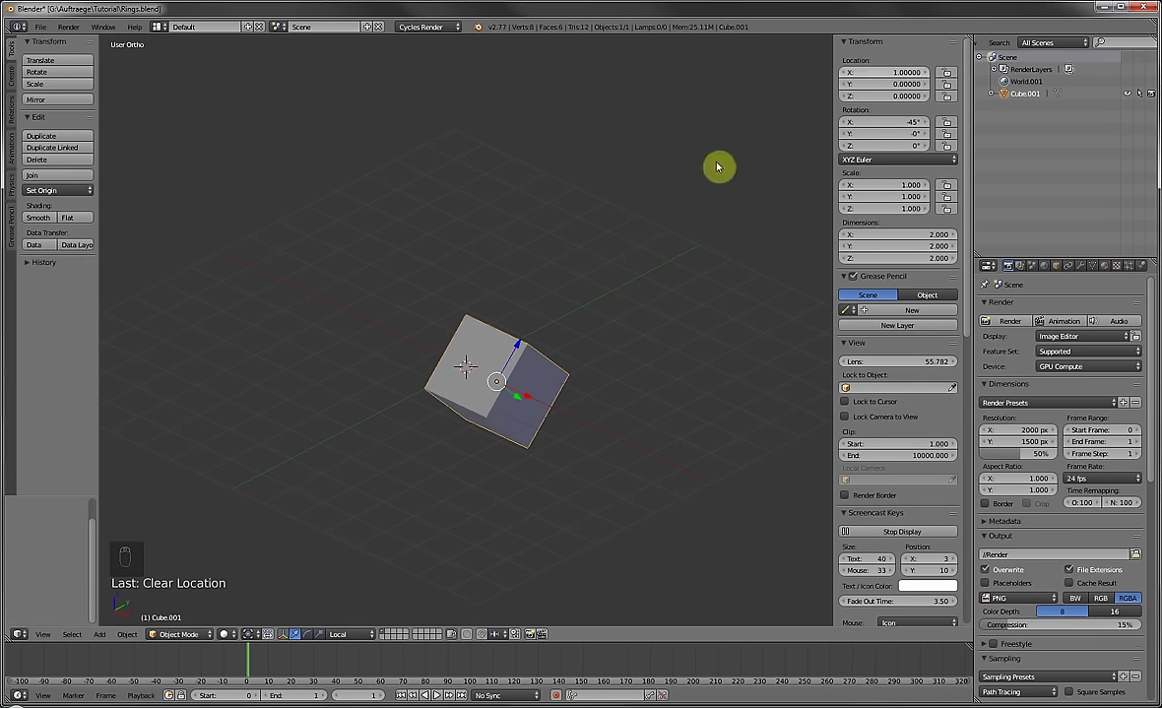
click(873, 73)
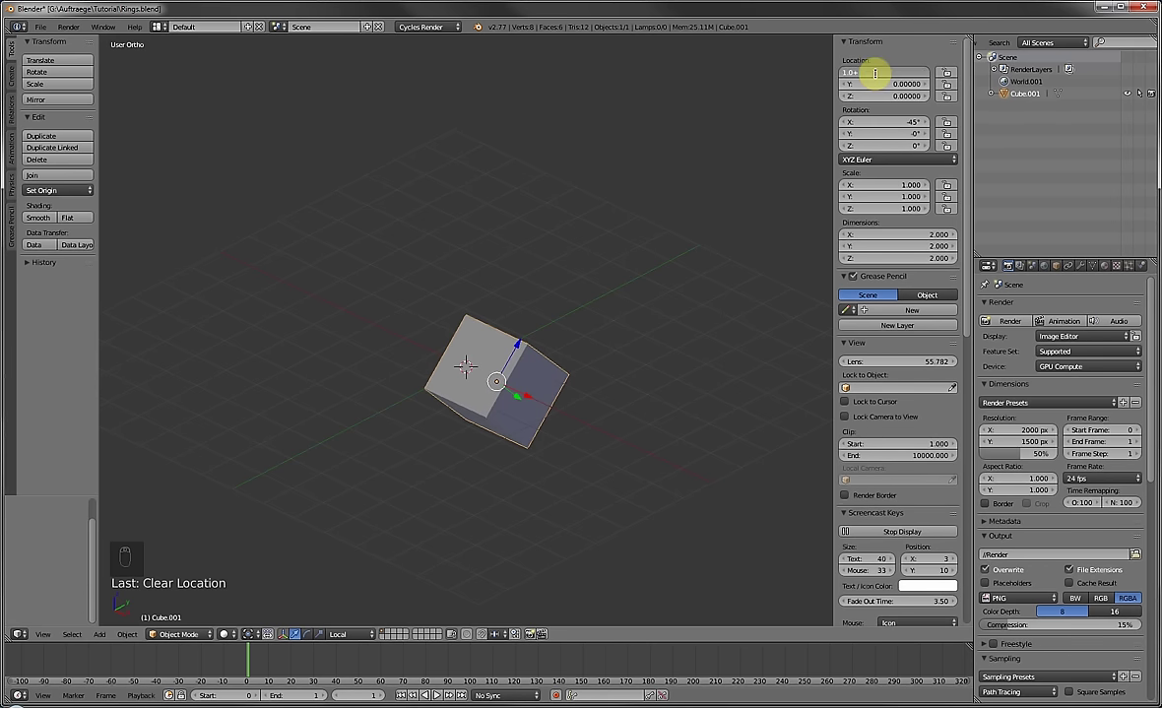
text(+1.5)
key(Return)
click(875, 73)
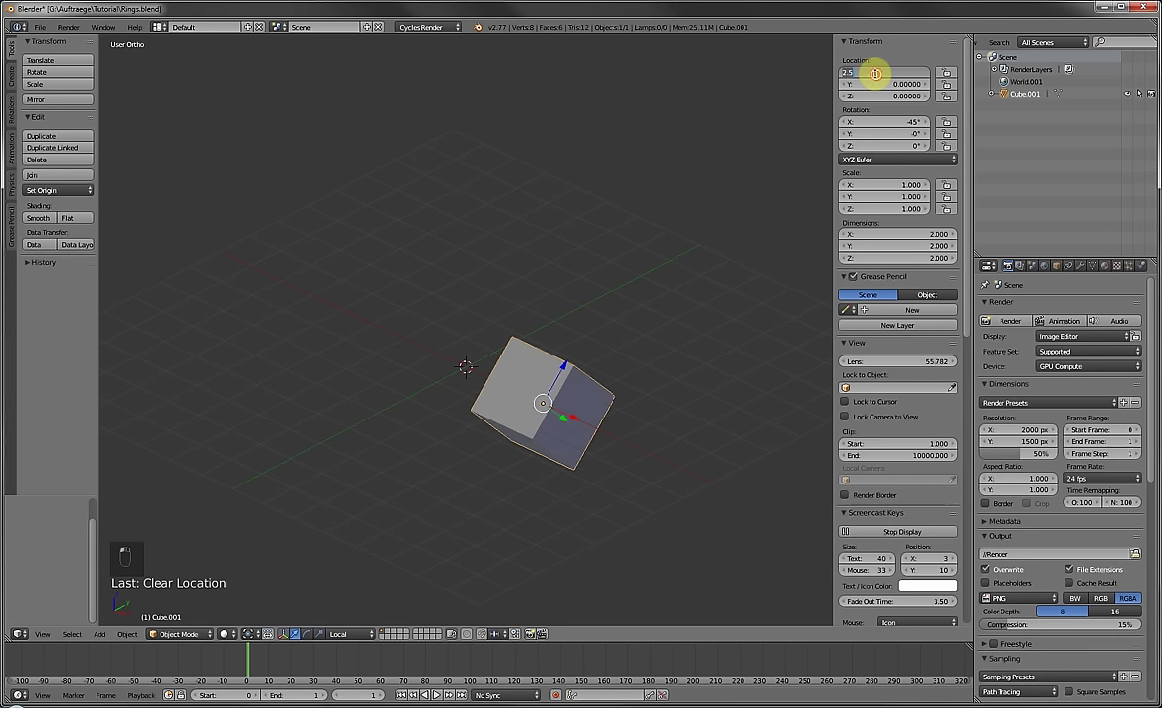
text(/2)
key(Return)
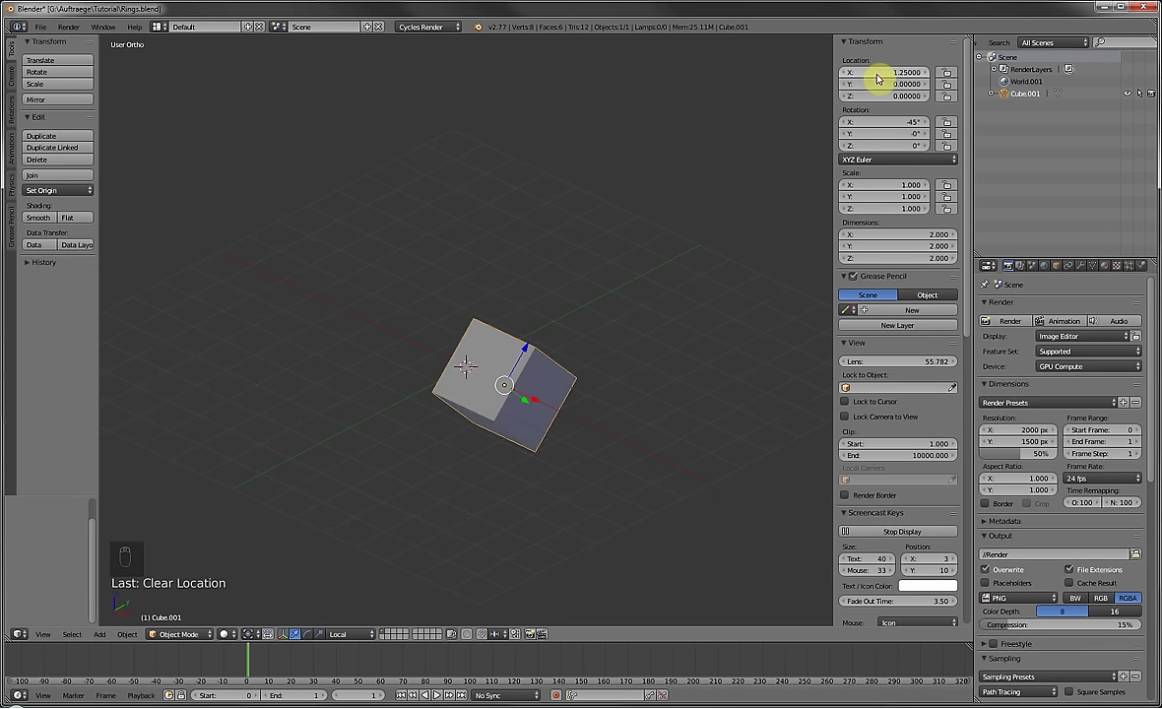
Reset the cube's location and rotation to zero.
key(Tab)
key(Tab)
key(KP_3)
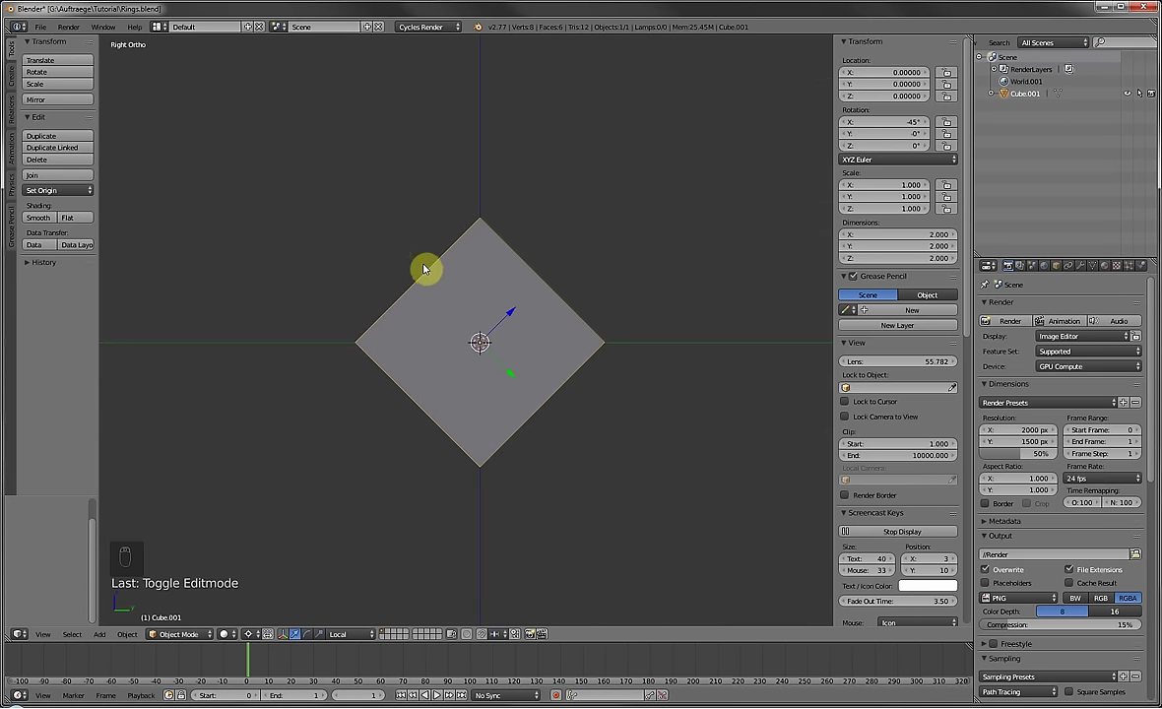
middle_drag(425, 267, 454, 288)
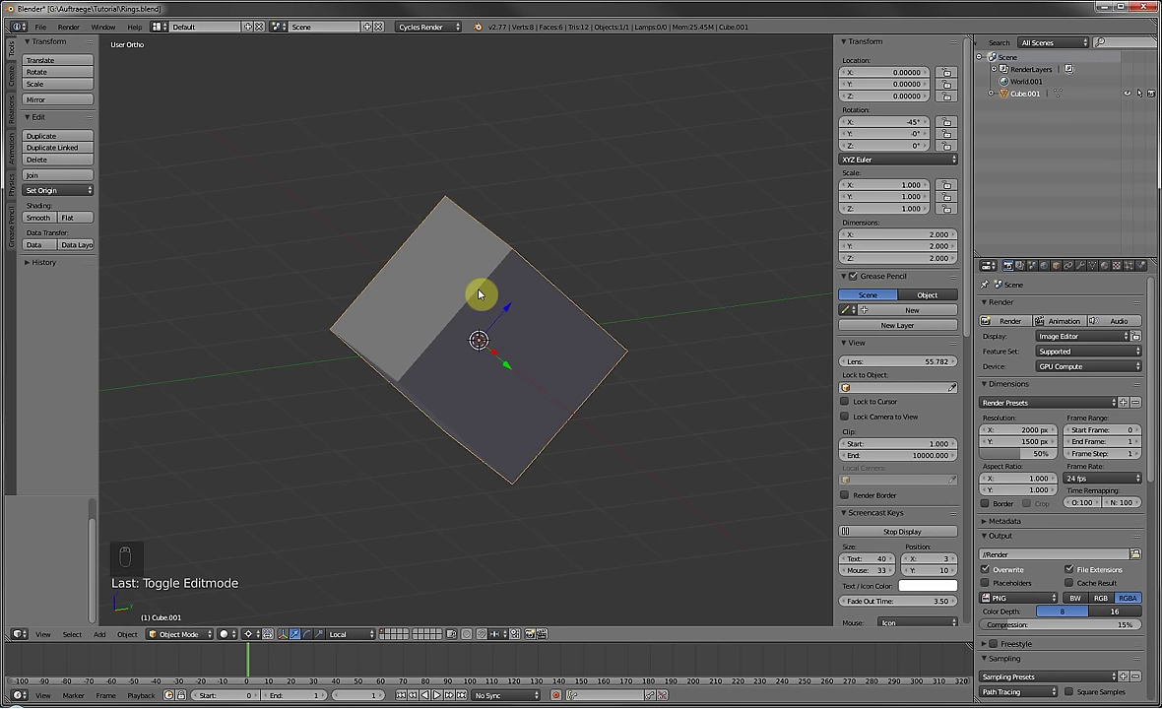
key(alt+r)
middle_drag(478, 298, 433, 313)
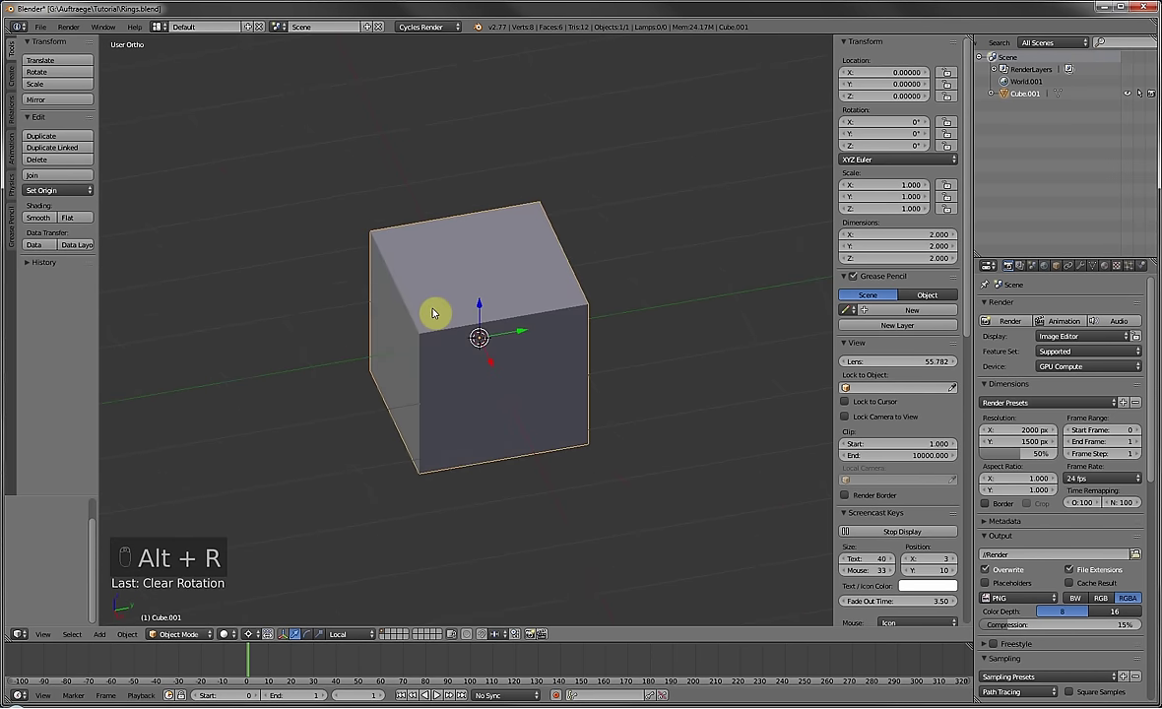
In Edit Mode, select individual corner vertices of the cube and build up a selection of all four vertices of its negative Y face.
key(Tab)
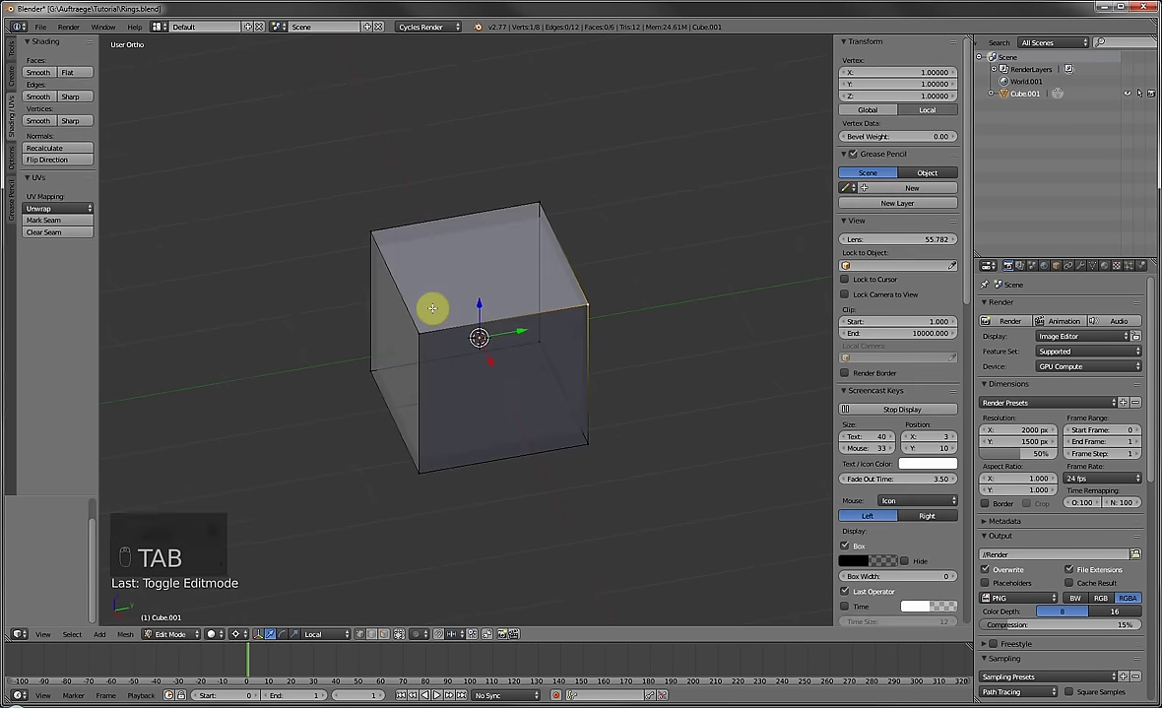
right_click(369, 229)
right_click(415, 330)
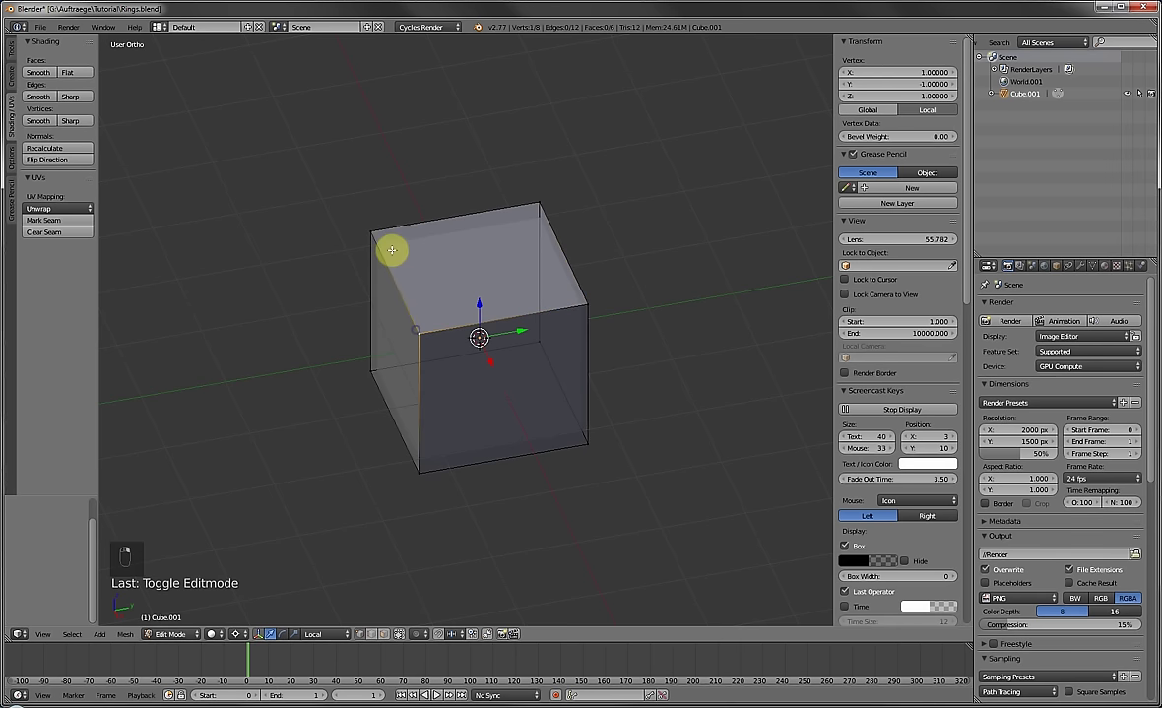
right_click(367, 228)
shift+right_click(414, 337)
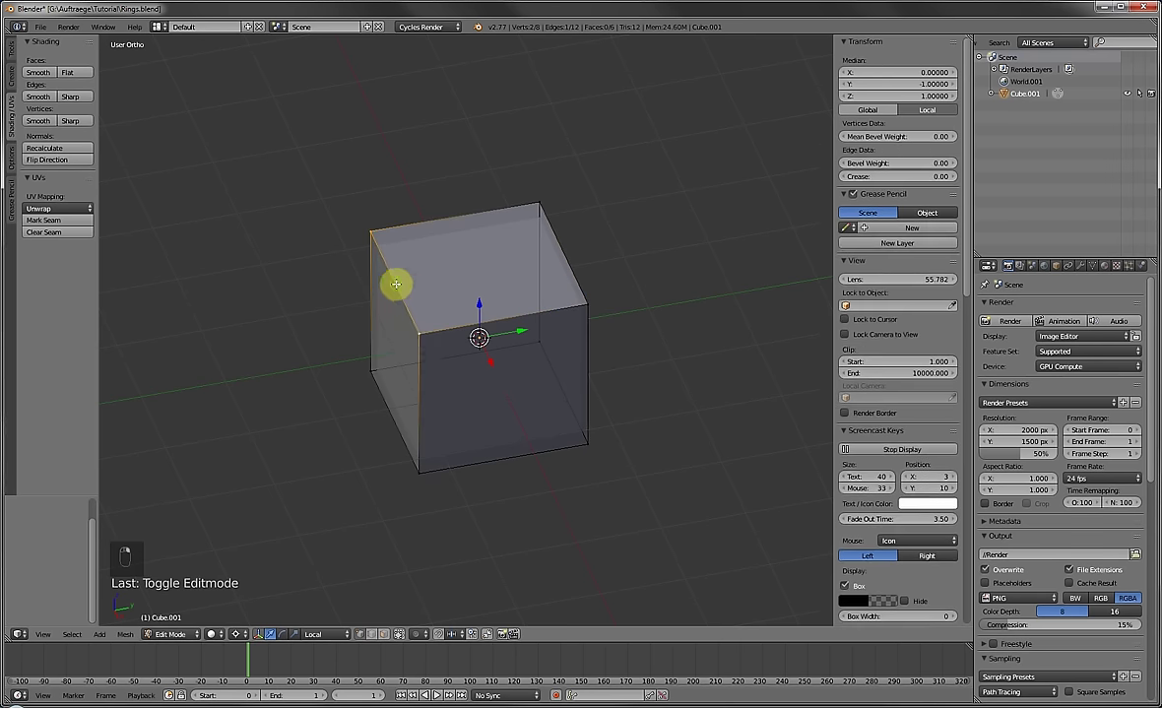
mouse_move(397, 283)
middle_down()
mouse_move(410, 264)
mouse_move(403, 276)
middle_up()
shift+right_click(366, 399)
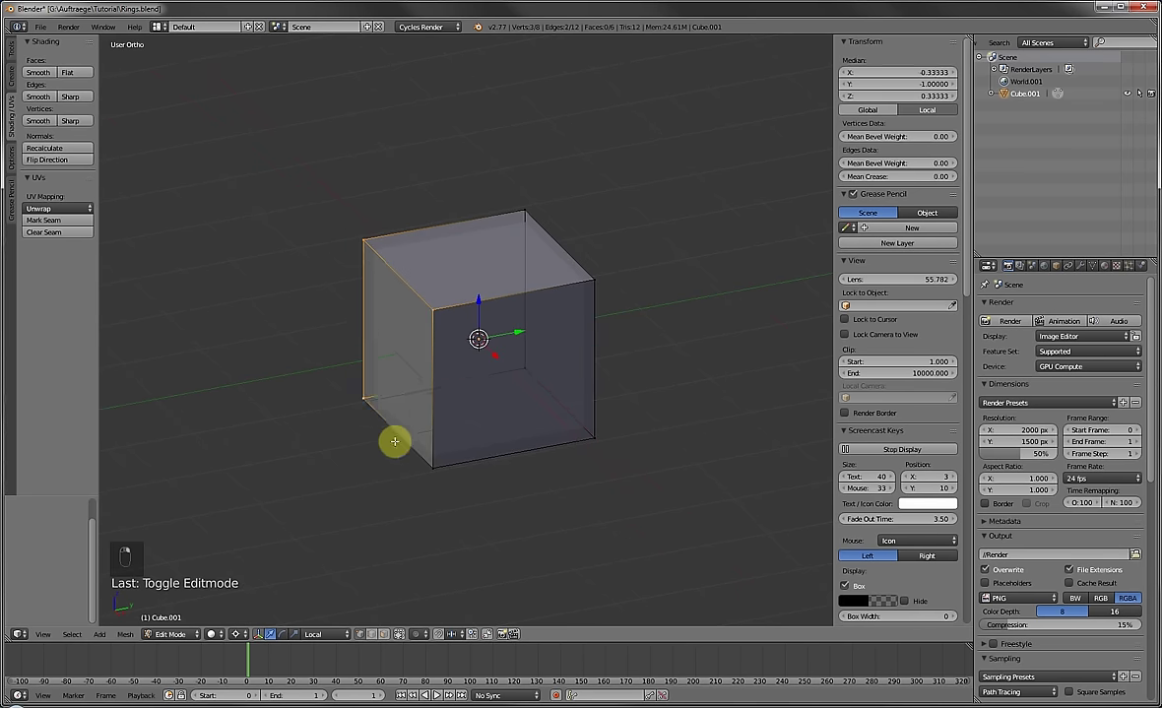
shift+right_click(436, 404)
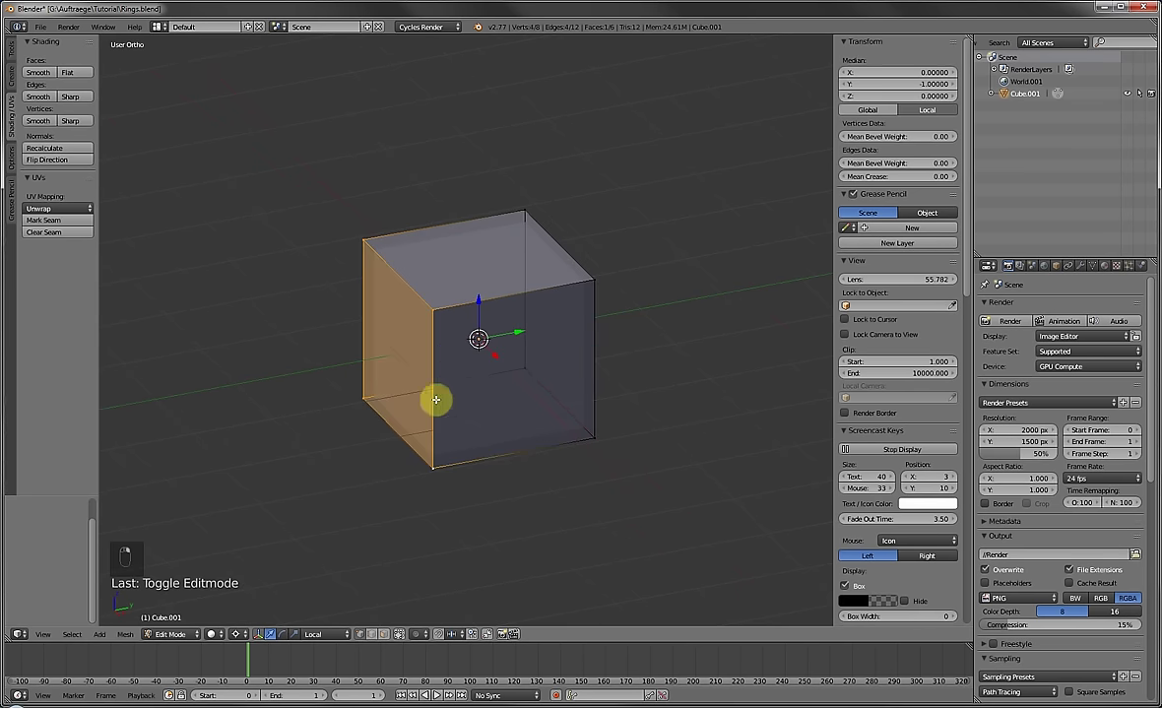
Select only the upper corner vertex at X -1, Y -1, and try moving and scaling it, cancelling both.
right_click(368, 235)
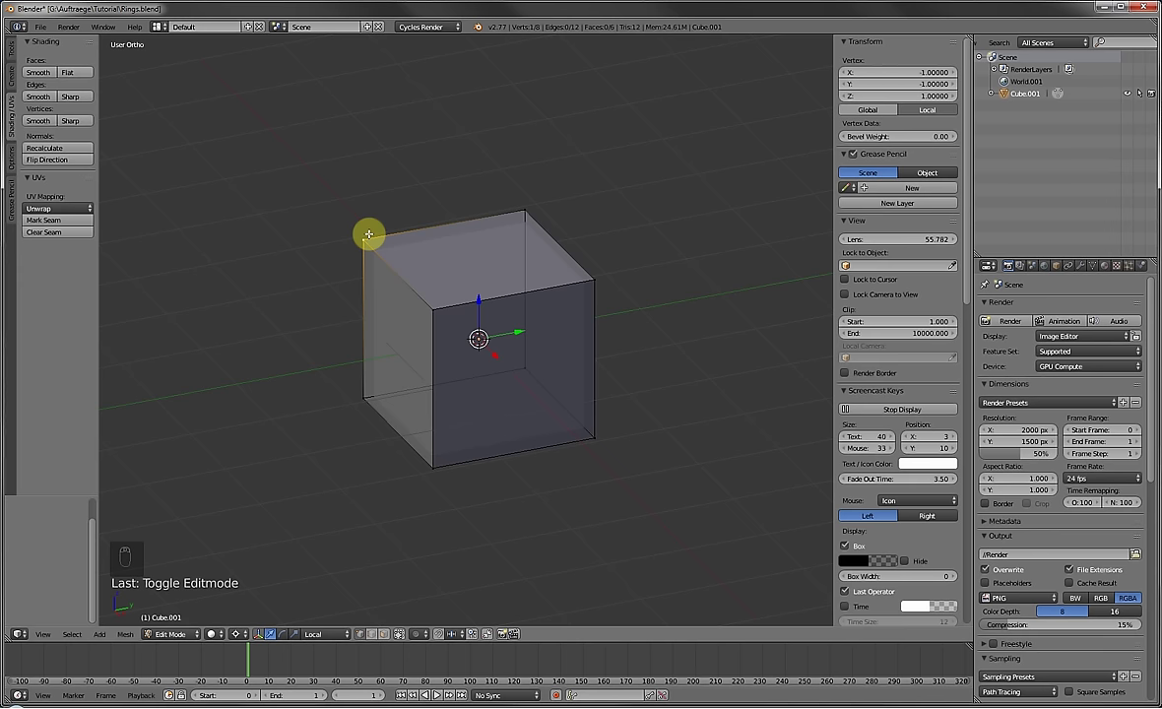
key(g)
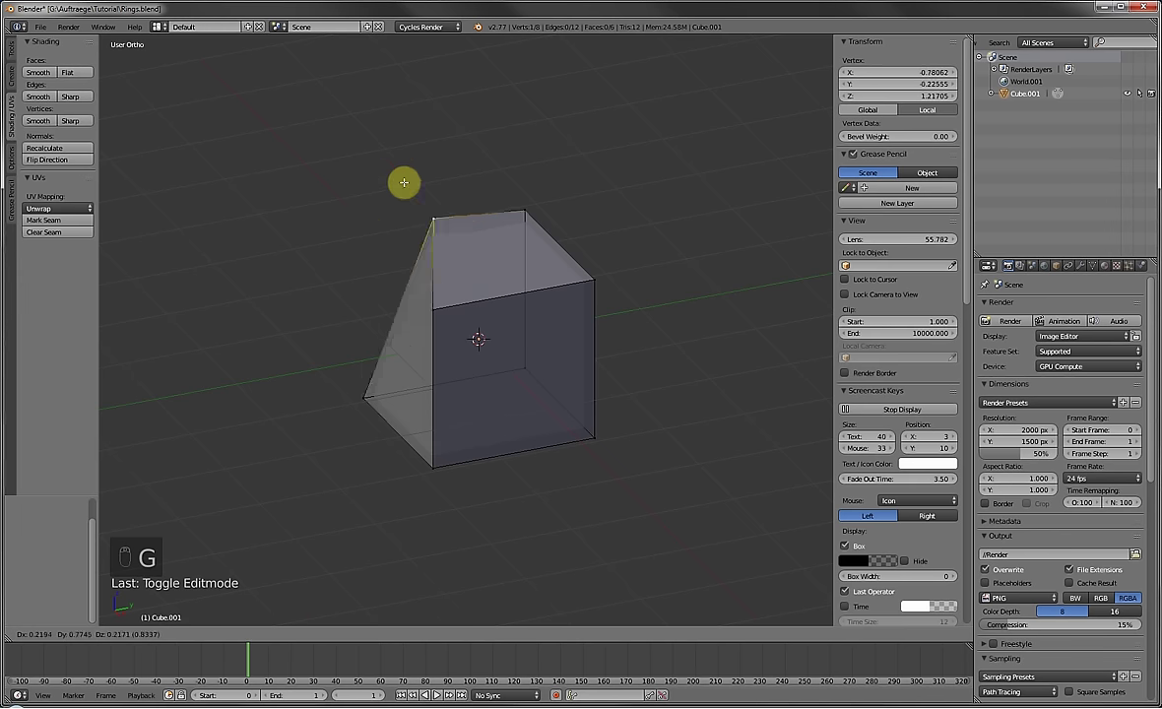
right_click(419, 284)
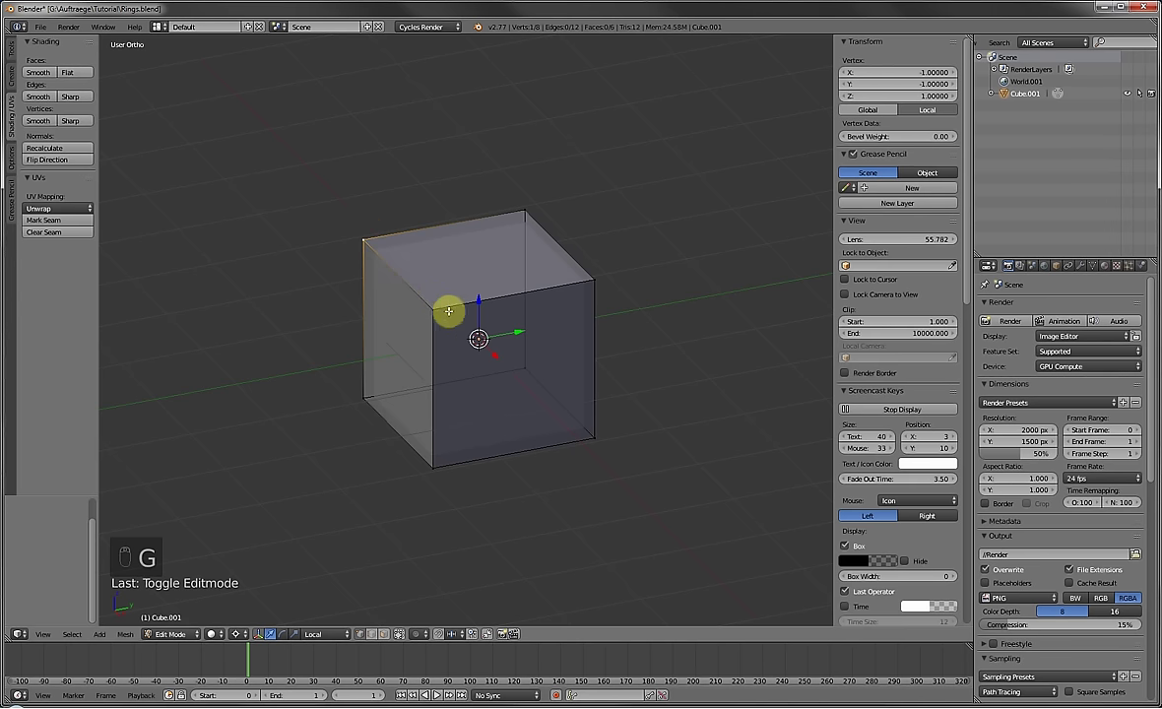
key(s)
right_click(436, 293)
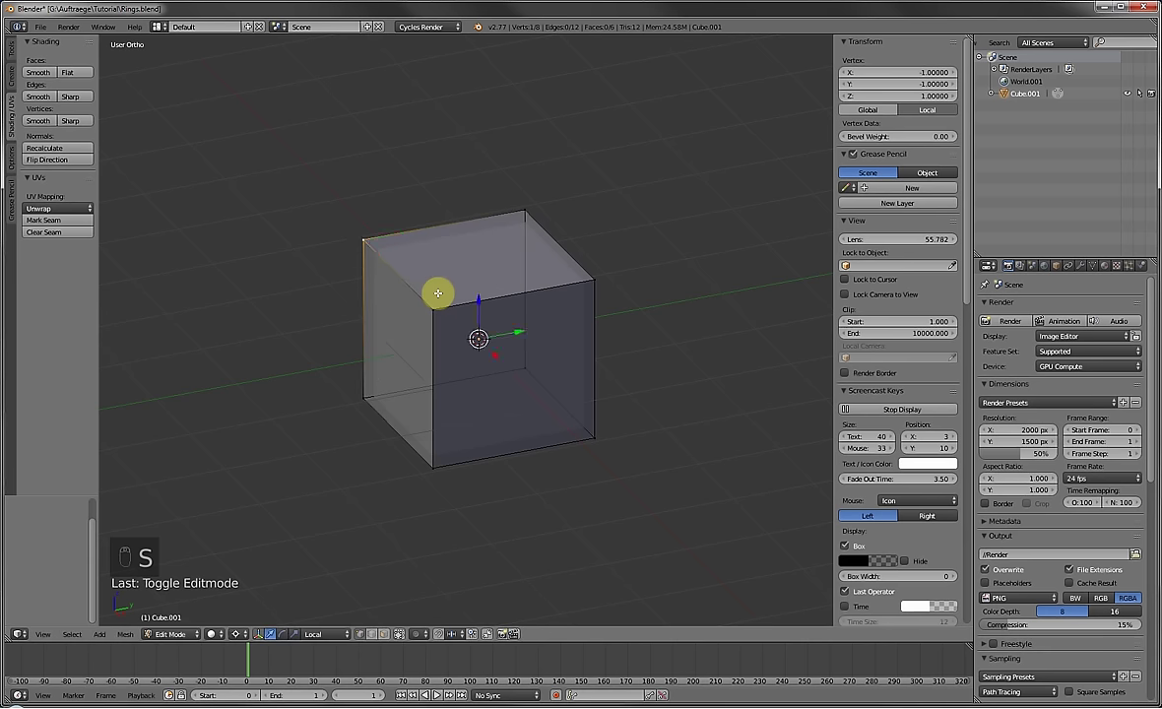
With the pivot at the bounding box center, try scaling the single vertex and the edge formed by adding the neighbouring top vertex, cancelling both.
key(comma)
key(s)
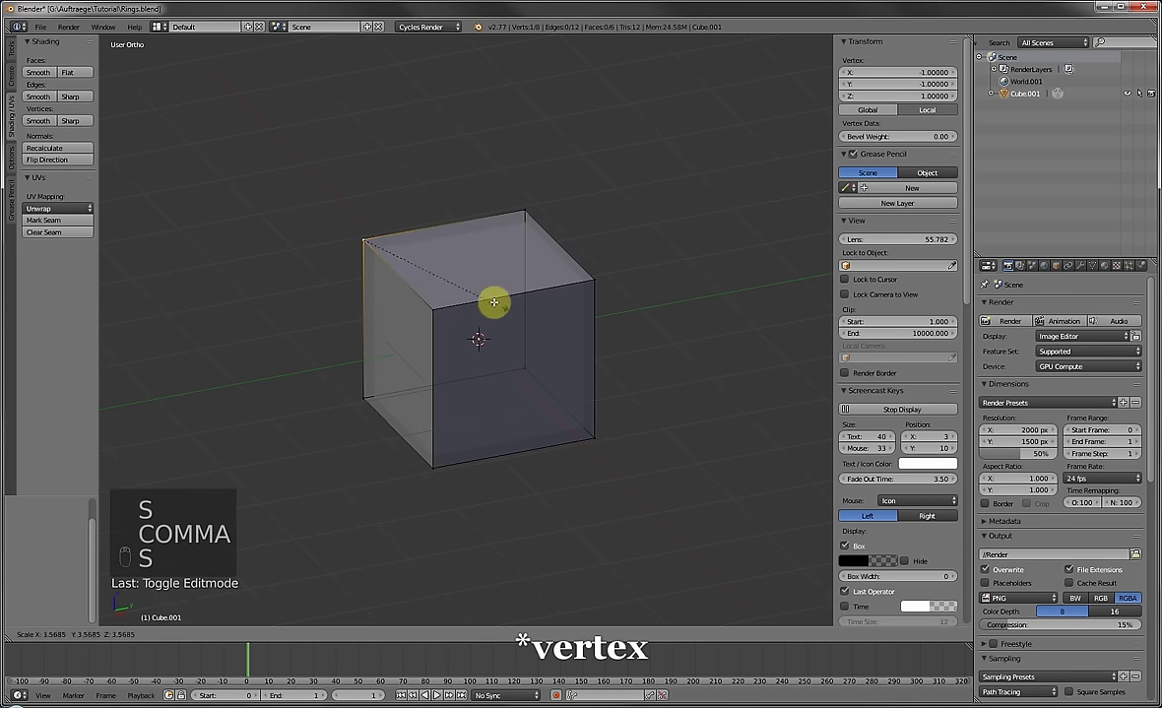
right_click(433, 299)
shift+right_click(432, 310)
key(s)
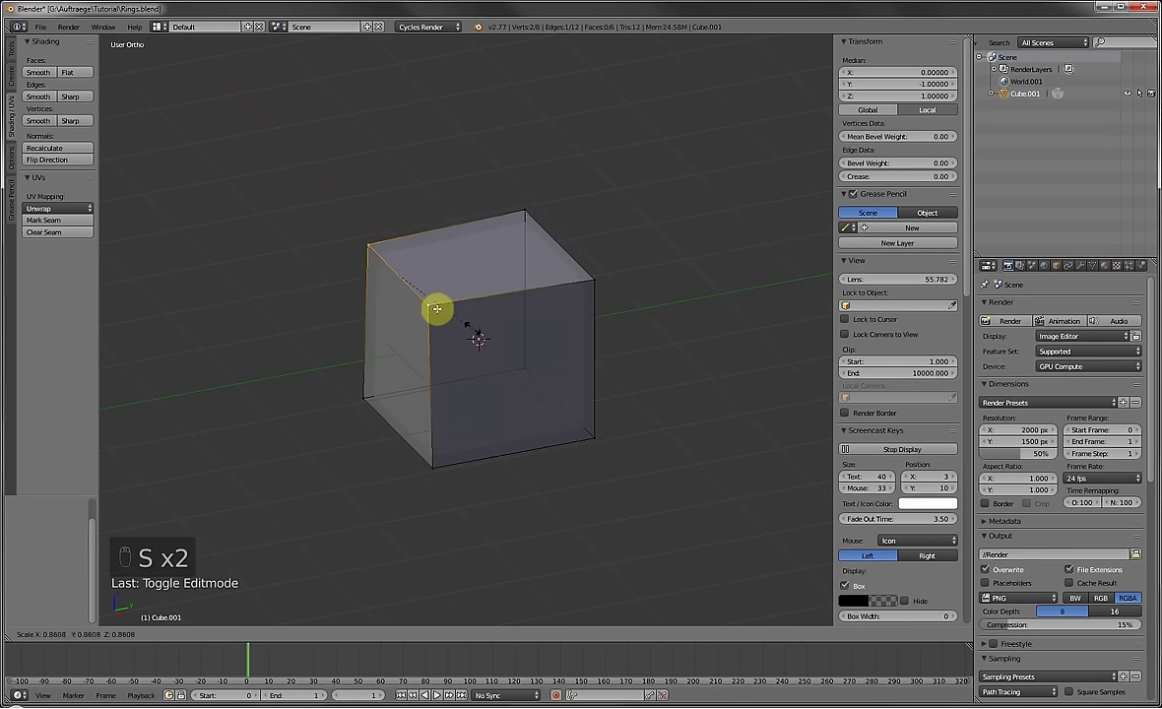
right_click(455, 318)
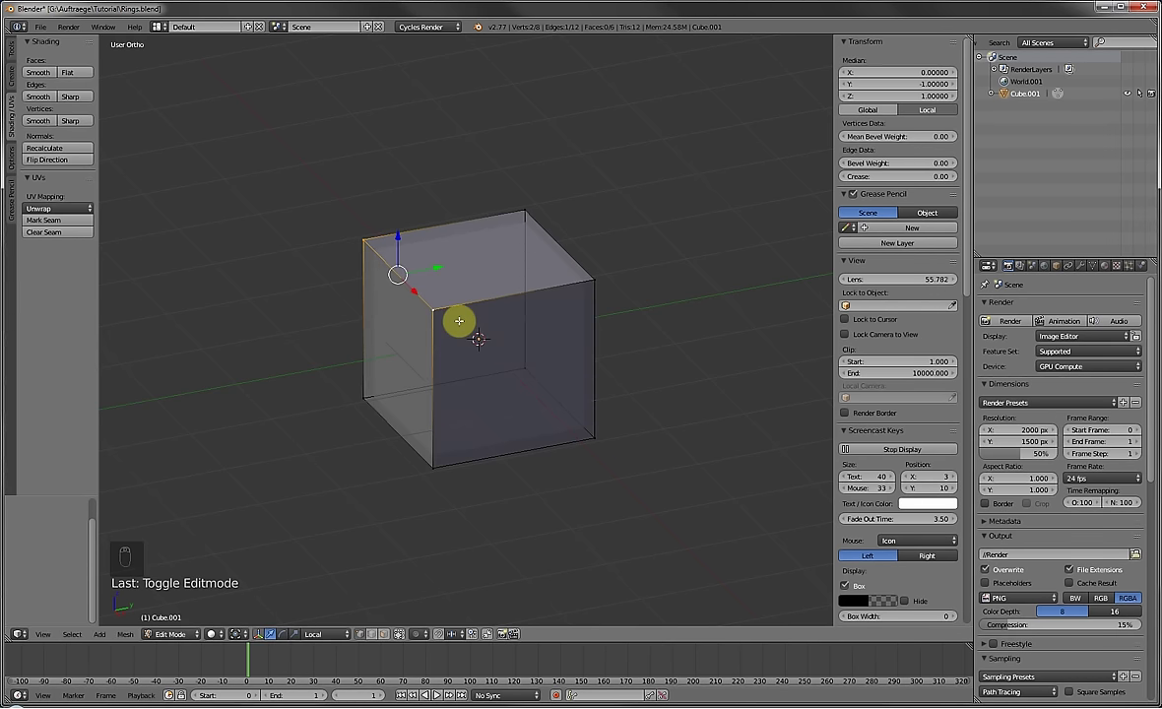
Set the pivot to the 3D cursor and try scaling and rotating the selected edge in the right side view, cancelling both.
key(comma)
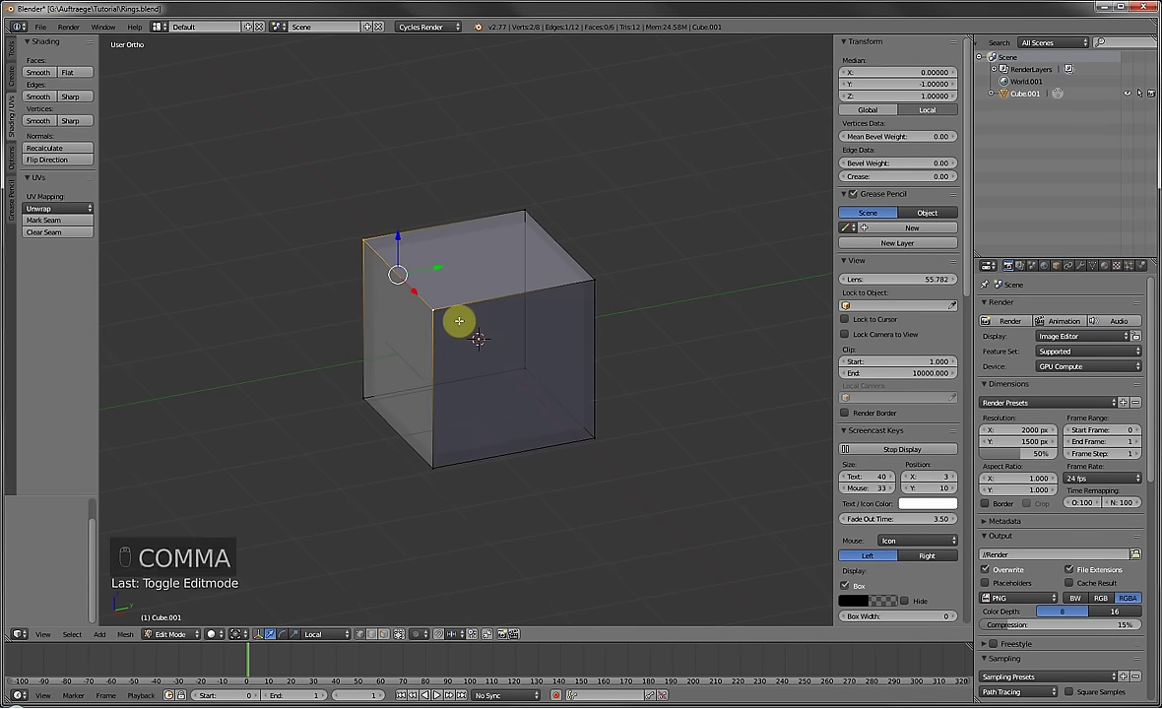
key(period)
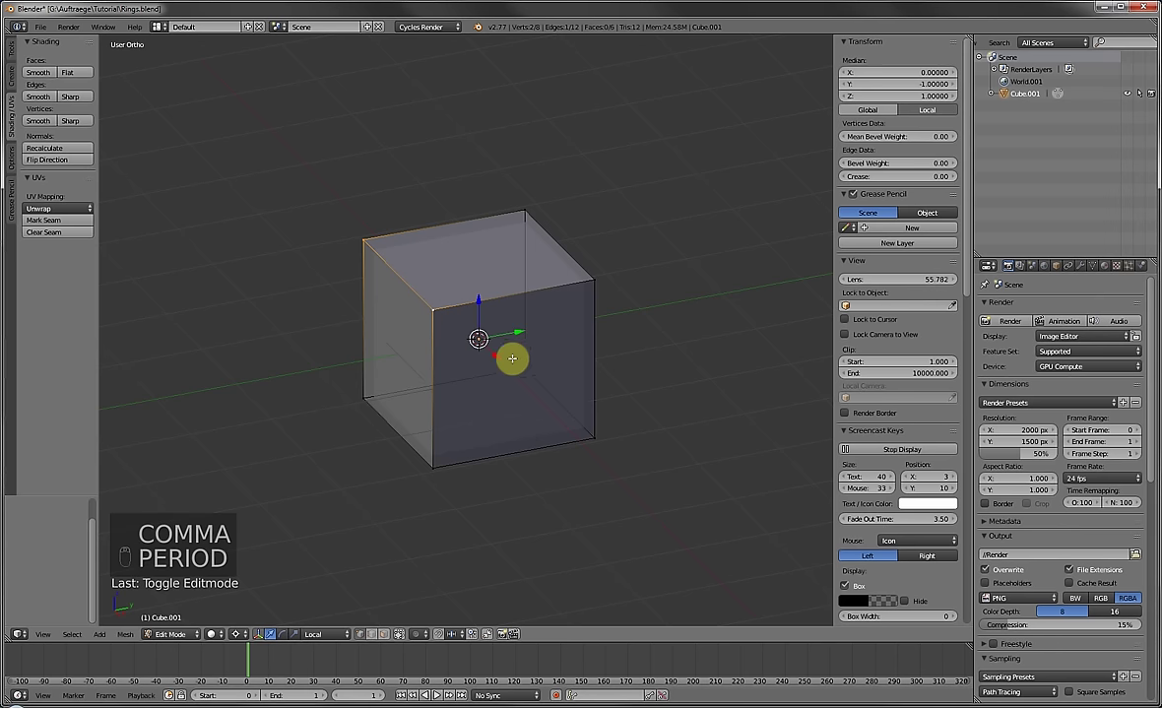
scroll(507, 355, up, 2)
middle_drag(518, 352, 520, 352)
key(KP_3)
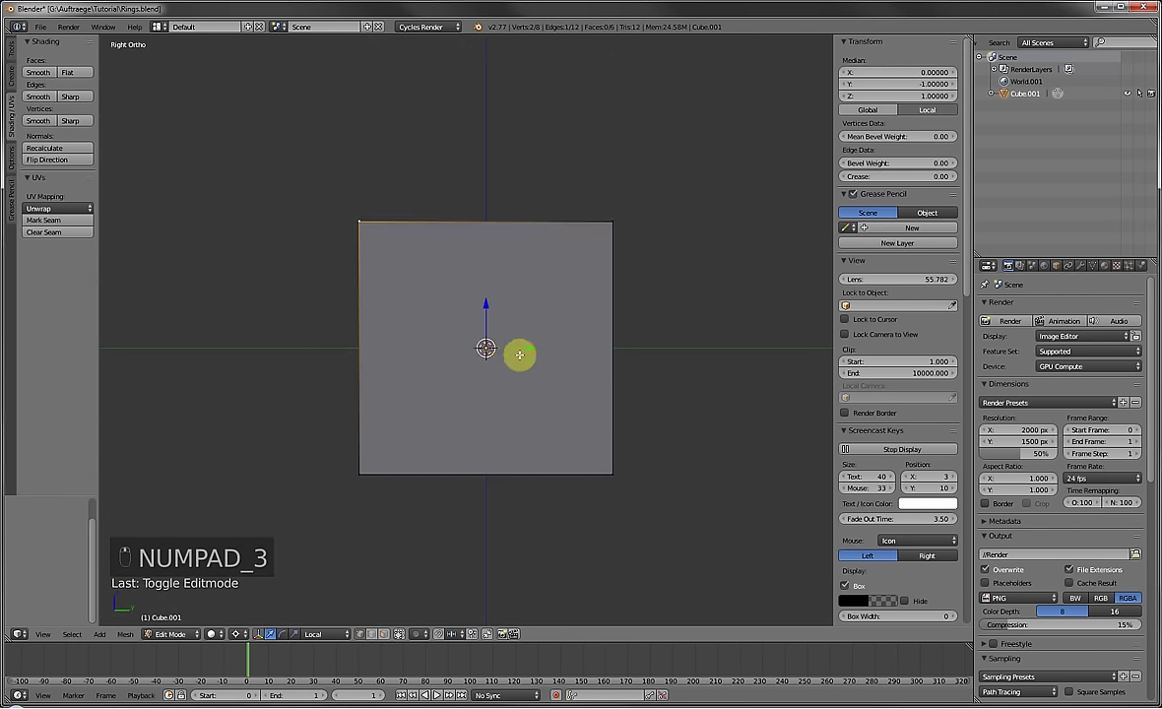
key(s)
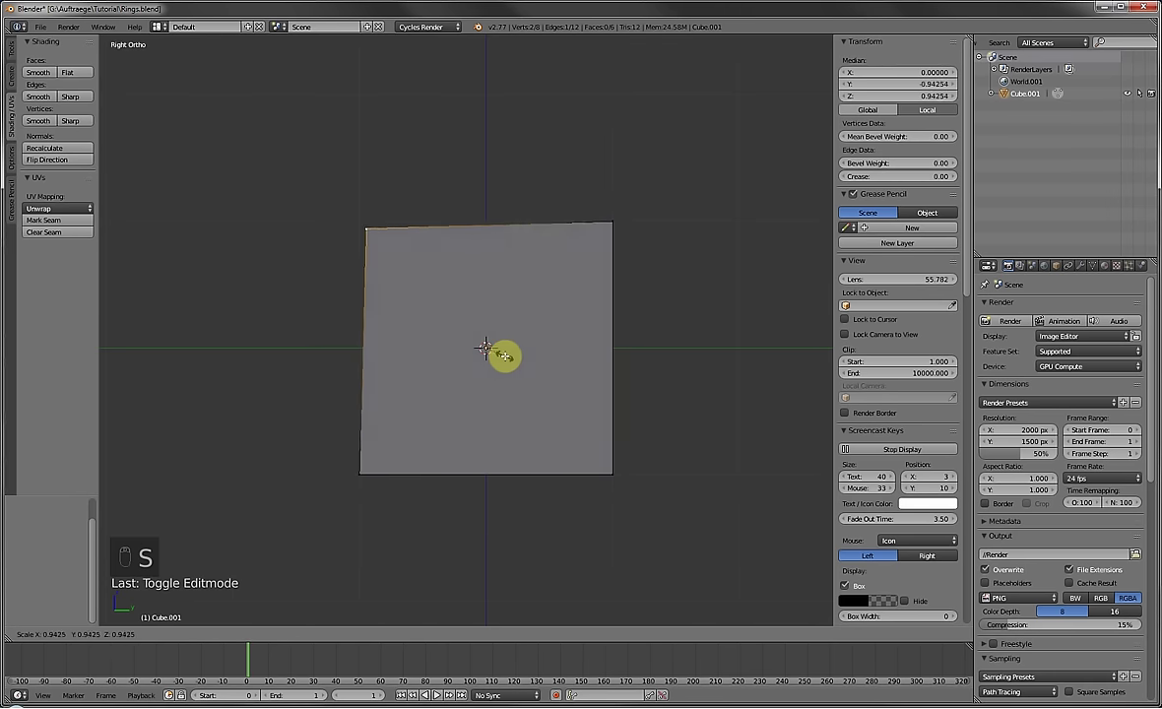
right_click(501, 353)
key(r)
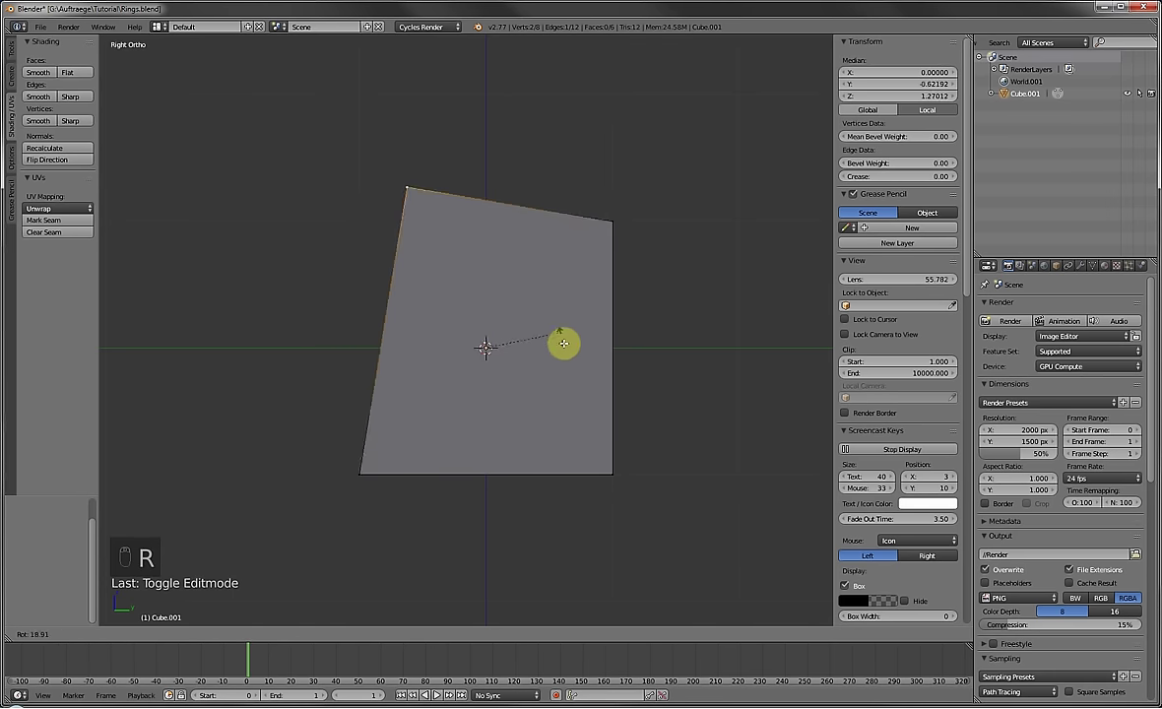
right_click(501, 347)
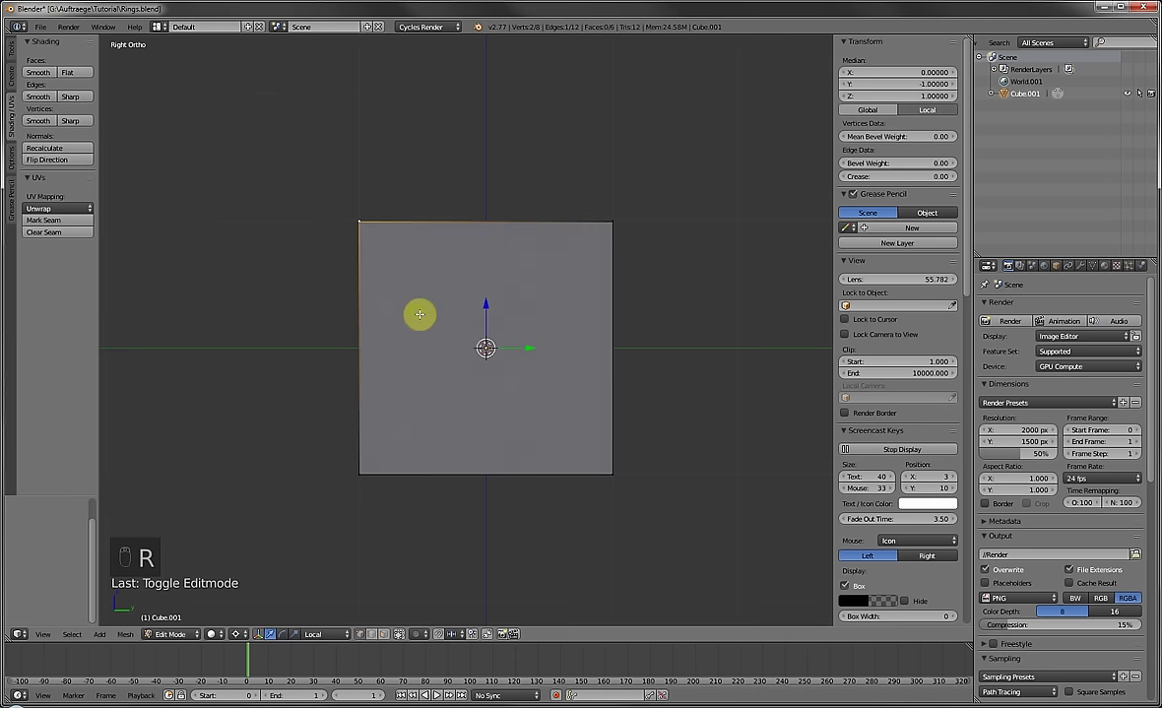
Add one centred loop cut around the cube, splitting it halfway along the Y axis, and deselect everything.
middle_drag(418, 314, 475, 362)
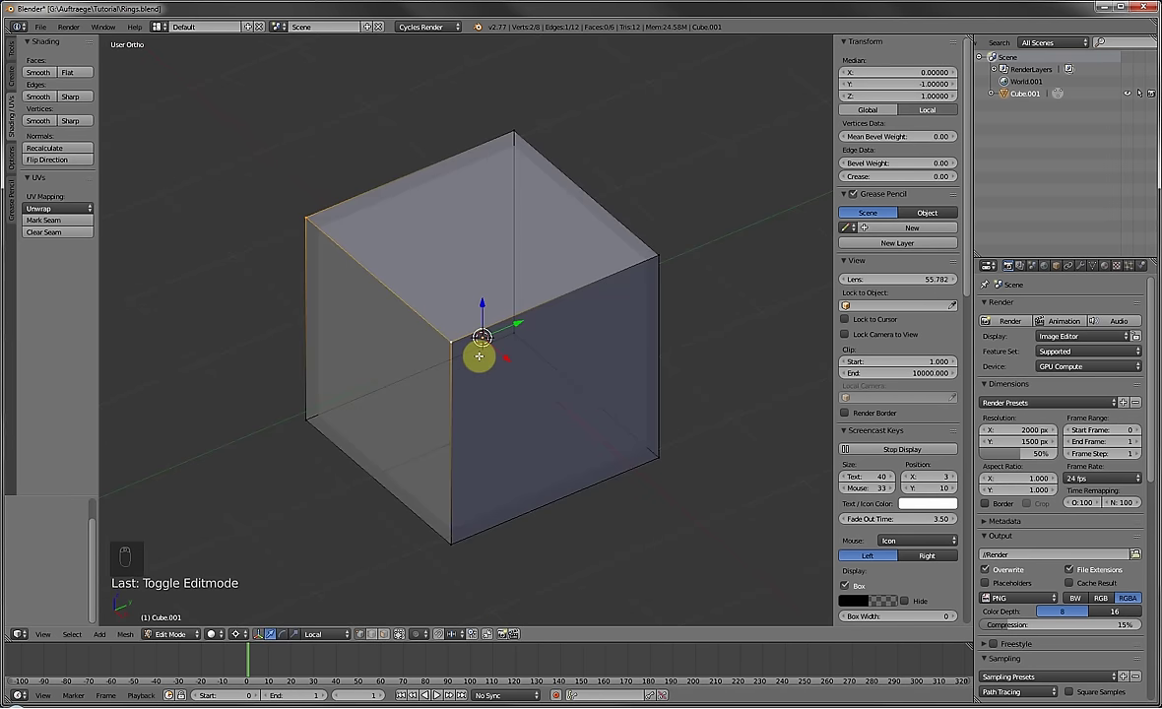
key(a)
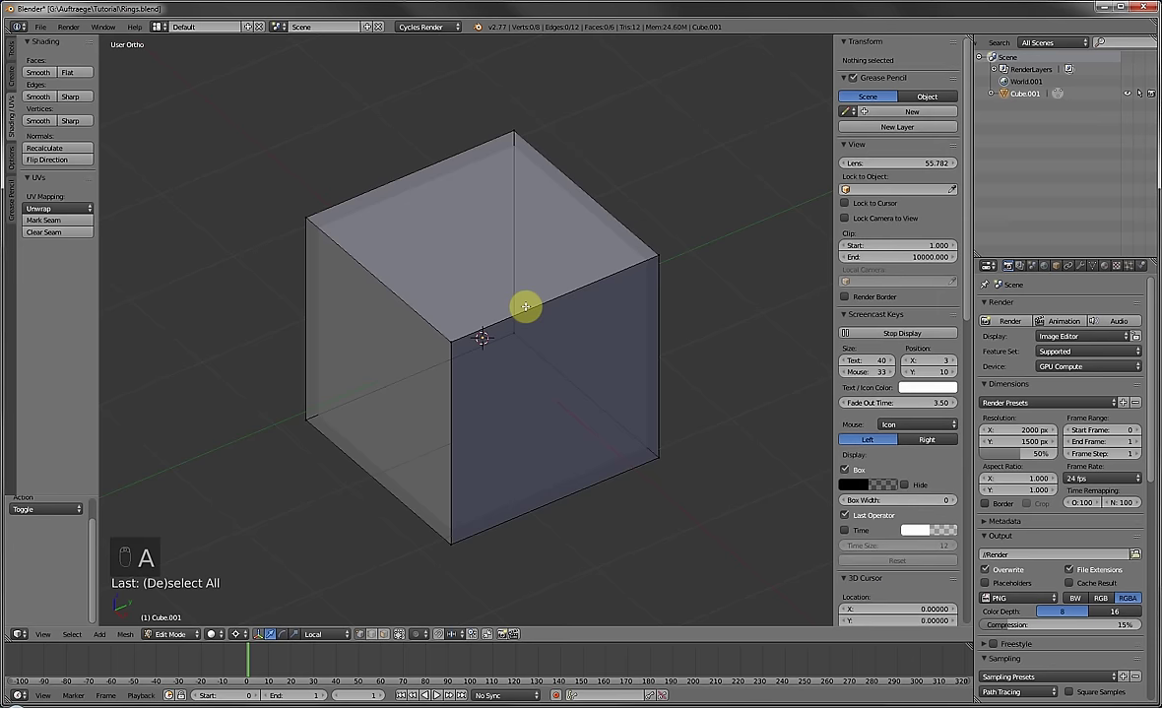
key(ctrl+r)
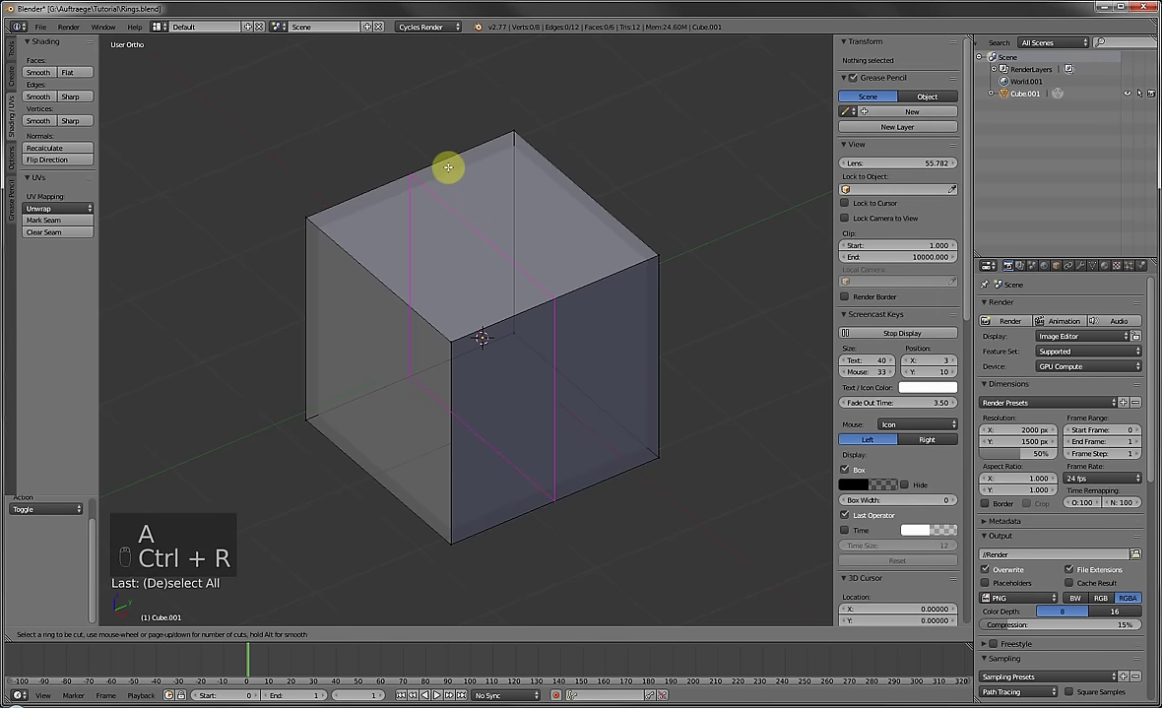
click(448, 167)
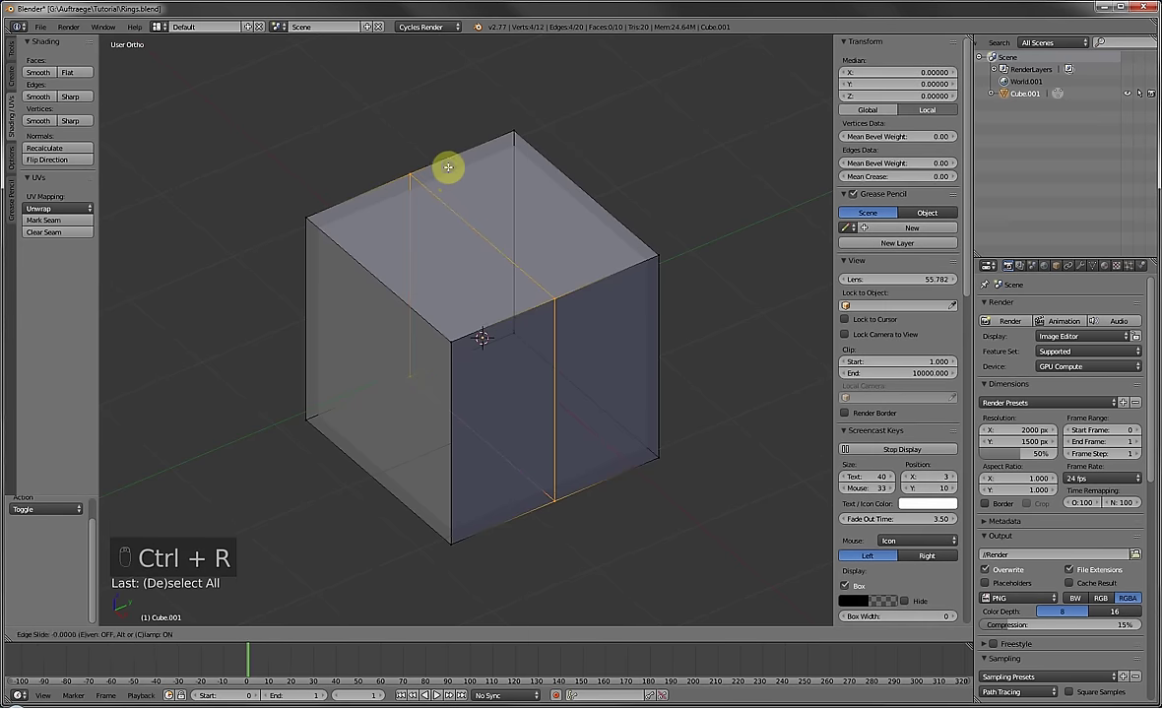
right_click(446, 166)
middle_drag(446, 267, 359, 190)
key(a)
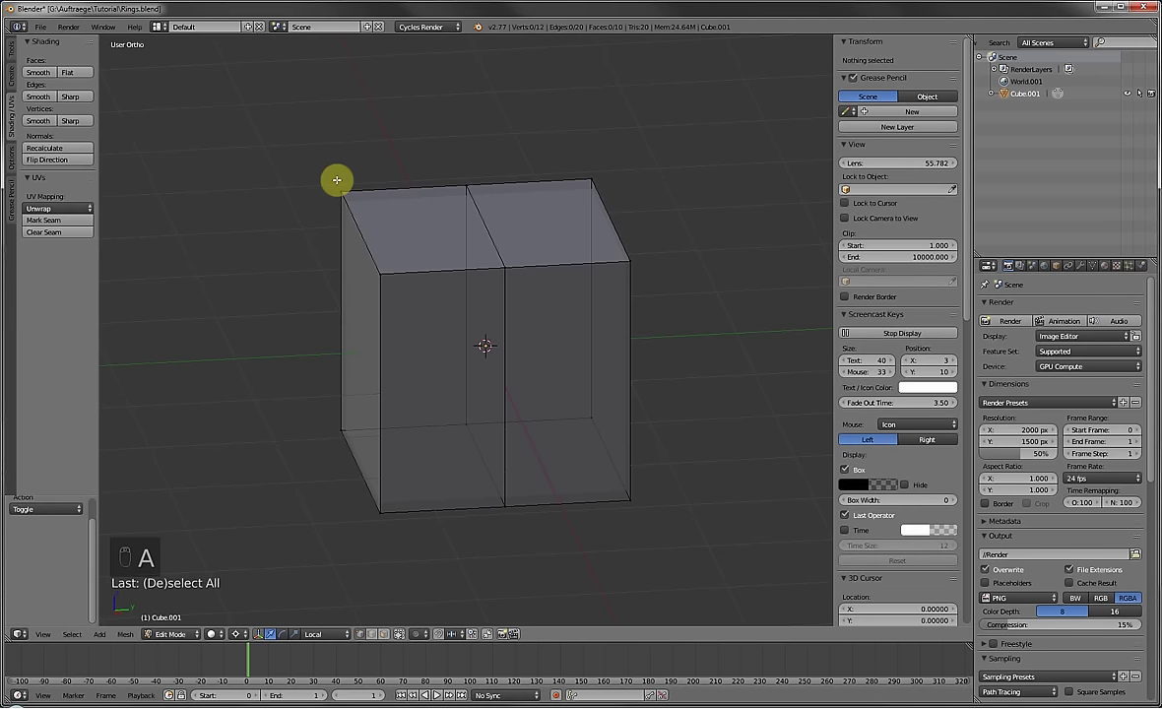
Select the four vertices of the cube's negative Y face one by one, and replace that selection with the whole central edge loop.
middle_drag(319, 192, 335, 197)
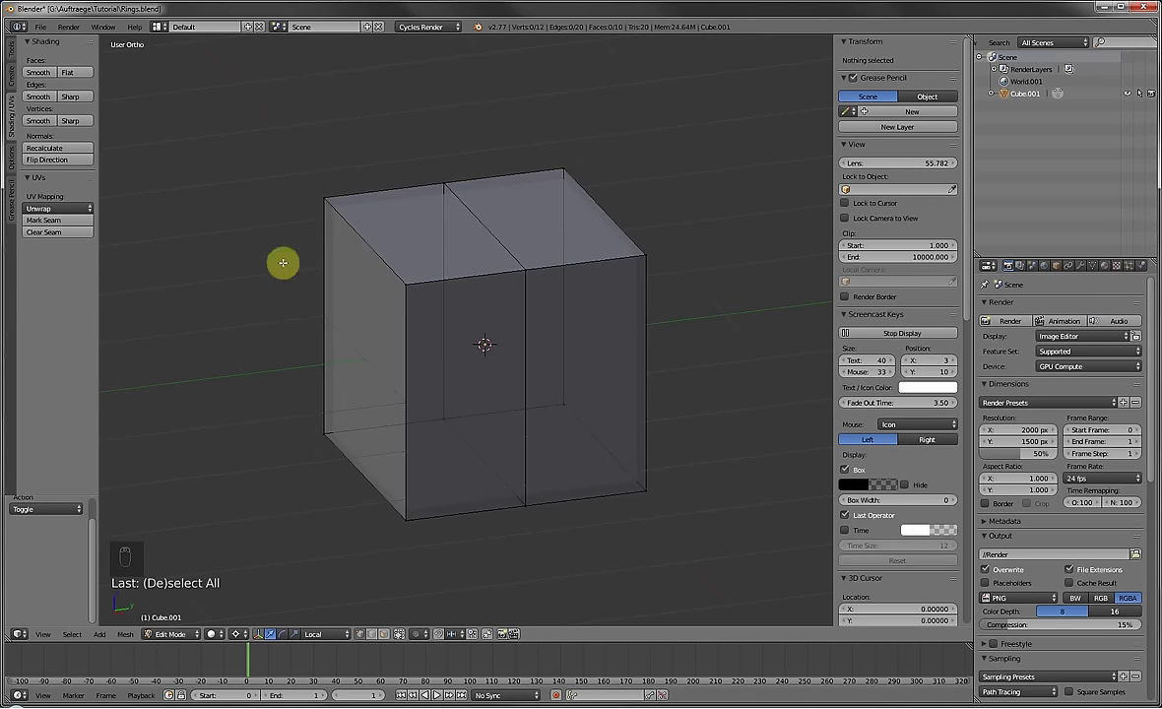
right_click(323, 198)
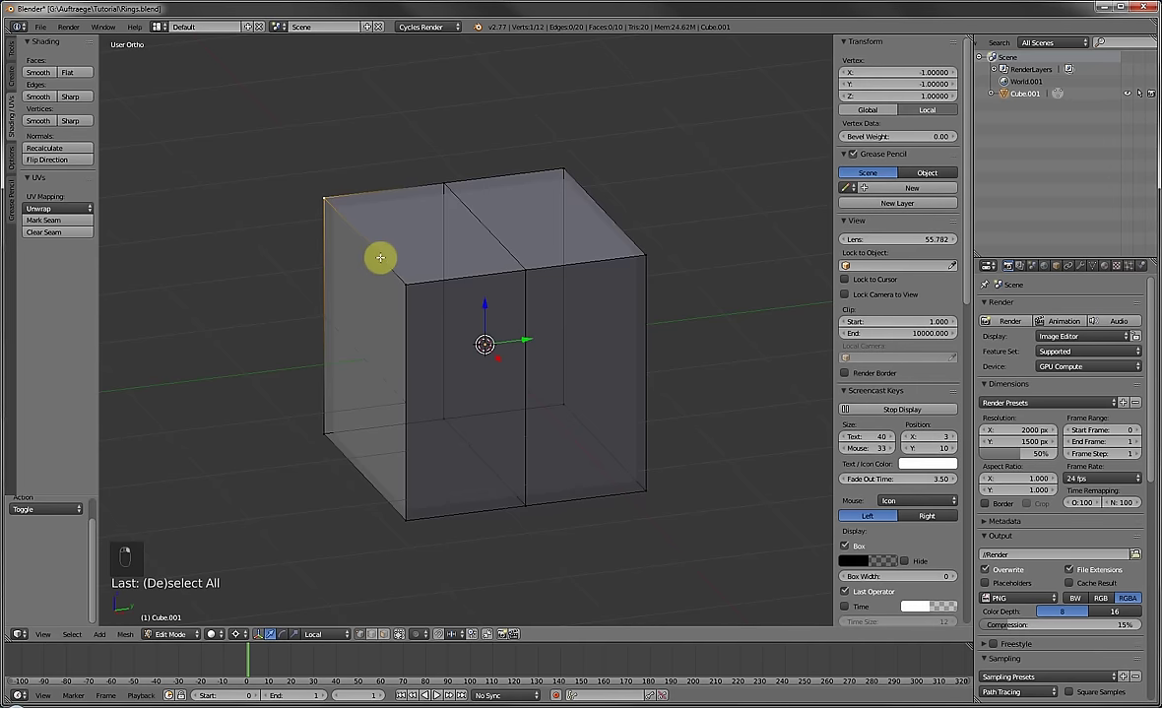
shift+right_click(404, 283)
shift+right_click(404, 519)
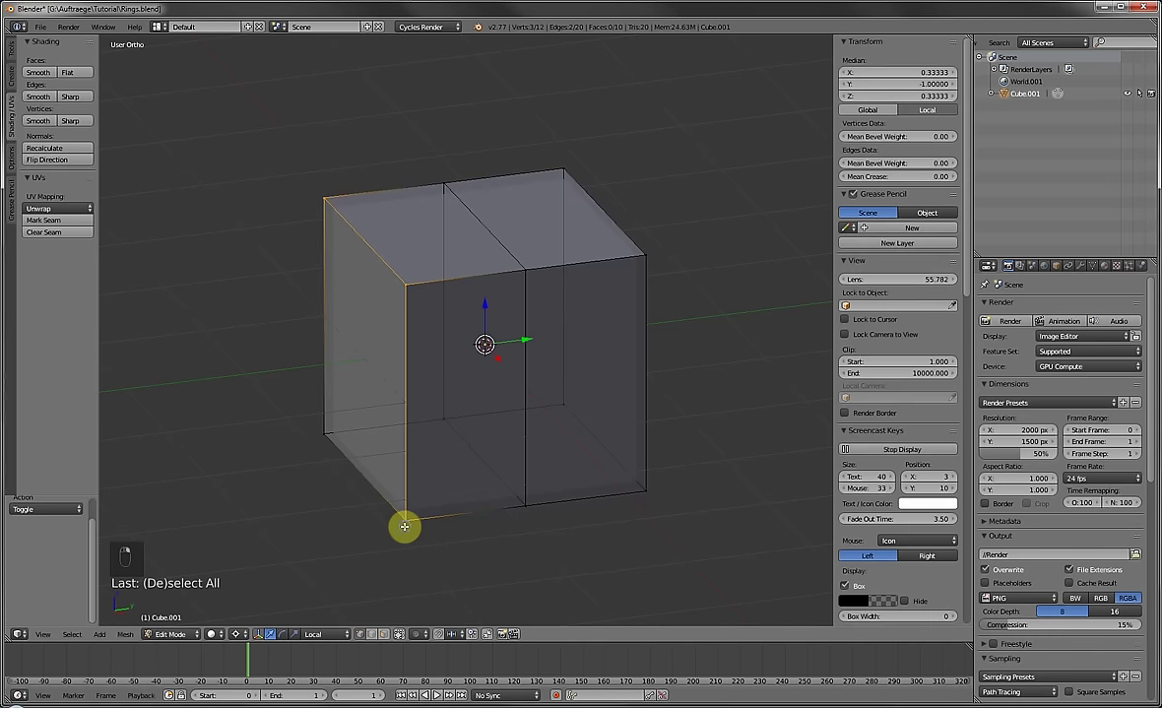
shift+right_click(324, 433)
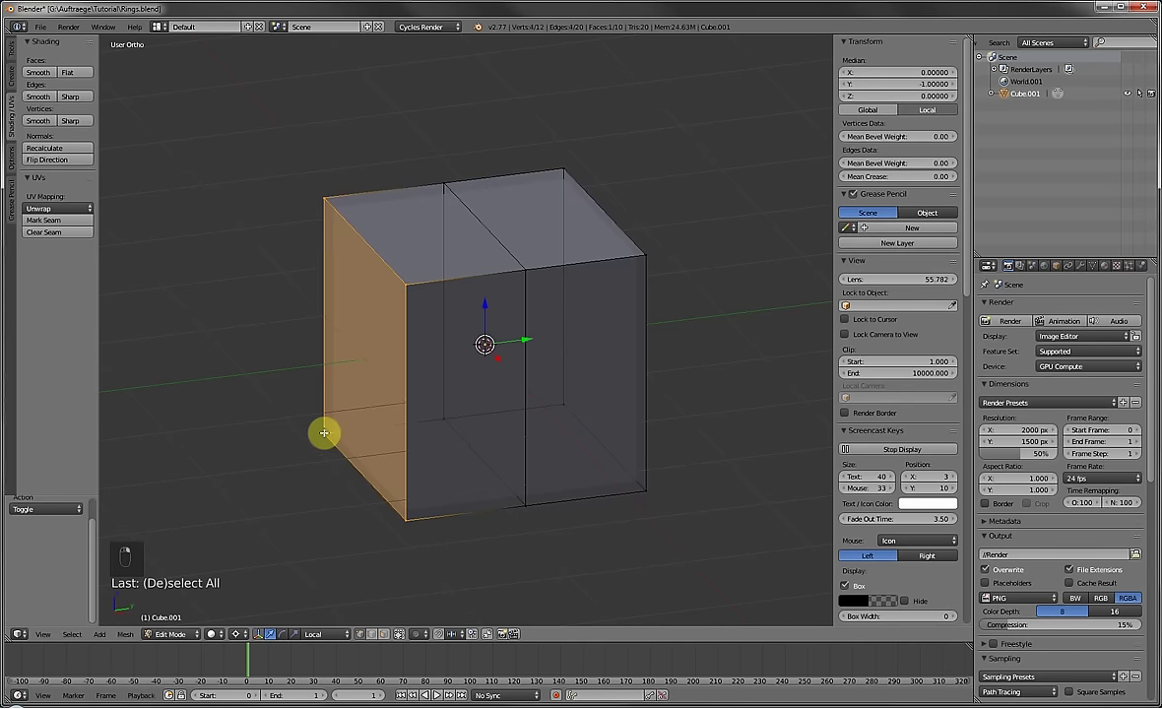
alt+right_click(471, 209)
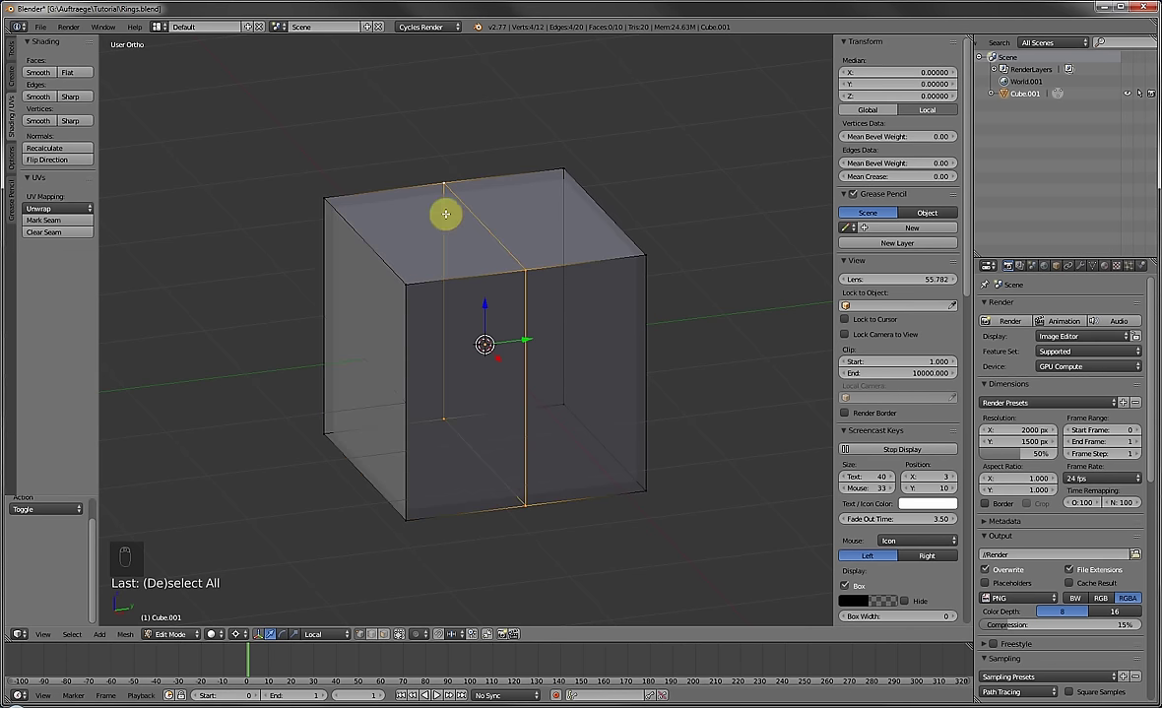
Toggle the far top vertex of the central loop off and on, and select two adjoining top edges in edge select mode.
shift+right_click(442, 175)
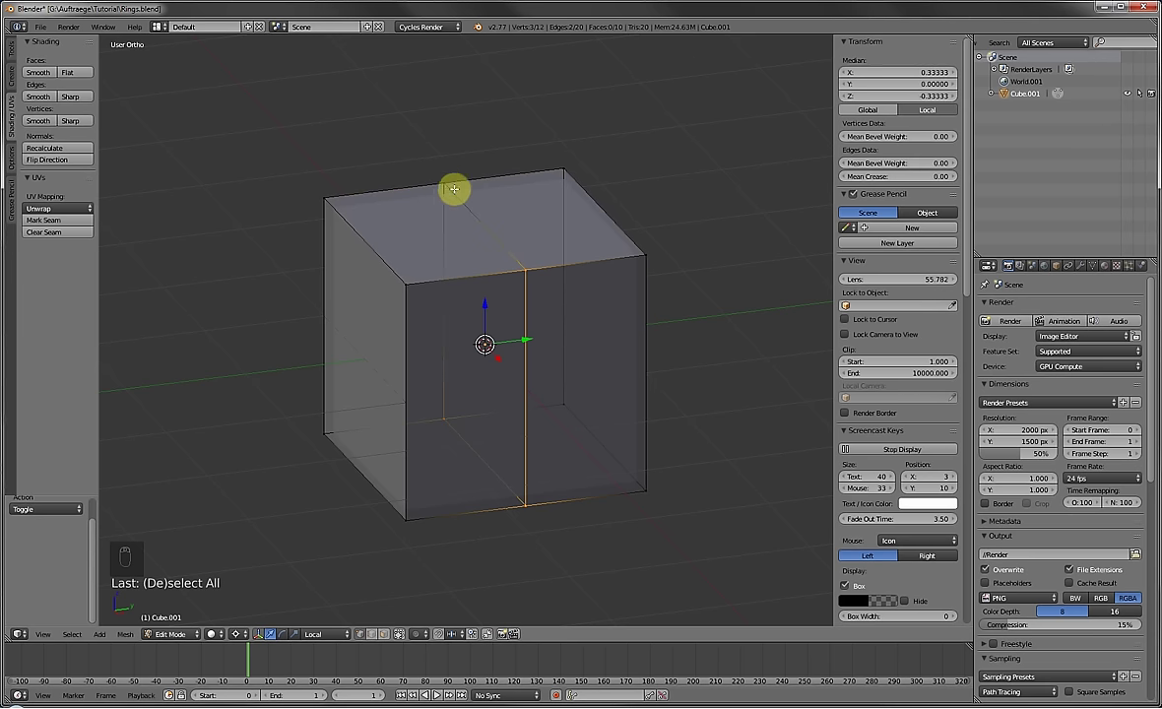
shift+right_click(465, 197)
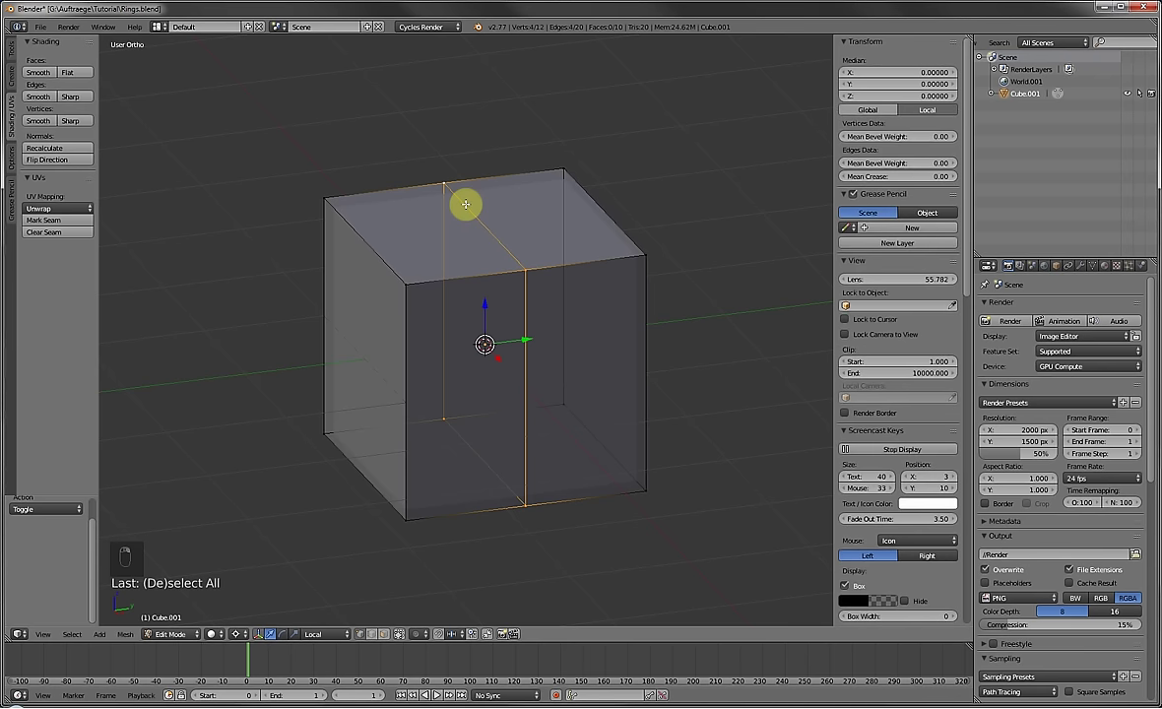
right_click(374, 239)
shift+right_click(384, 183)
shift+right_click(448, 193)
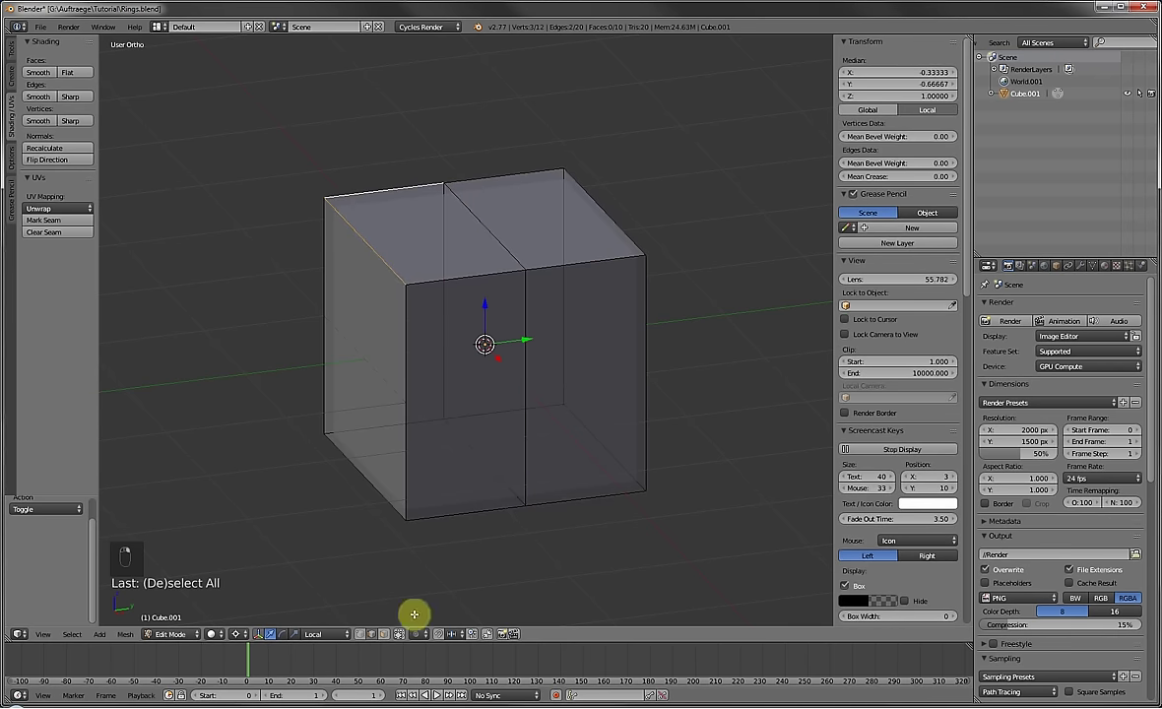
Select the top face of the cube's negative Y half in face select mode, and return to vertex select mode.
click(387, 634)
right_click(427, 230)
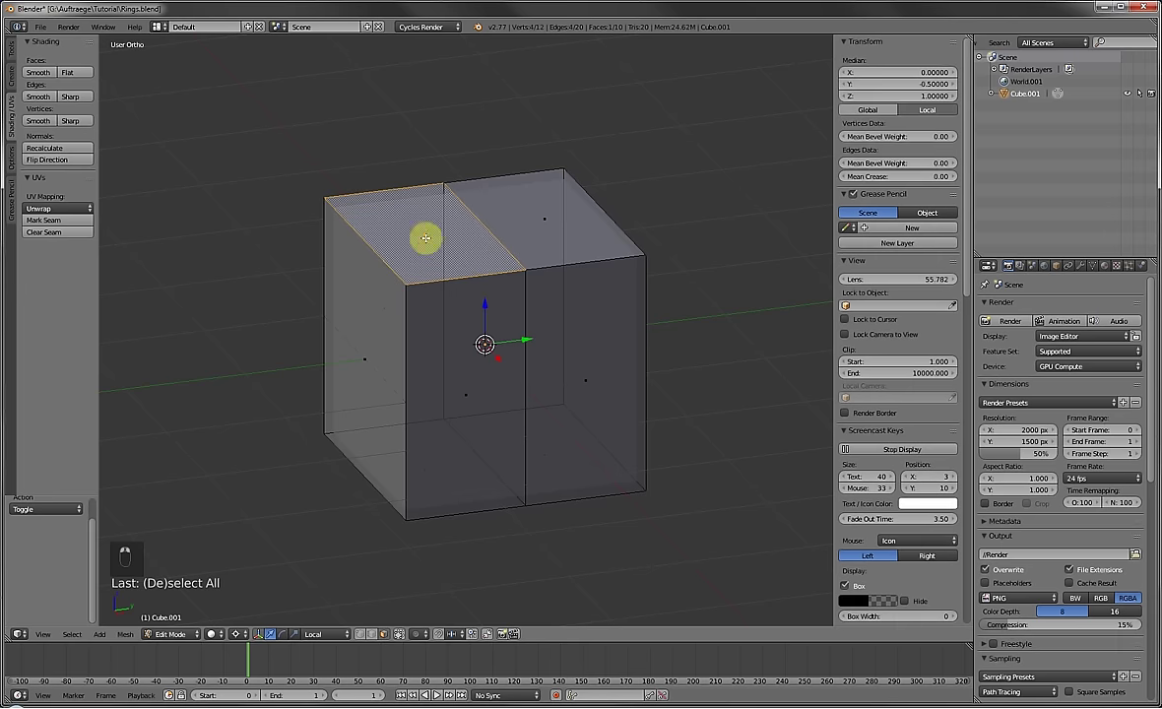
click(362, 634)
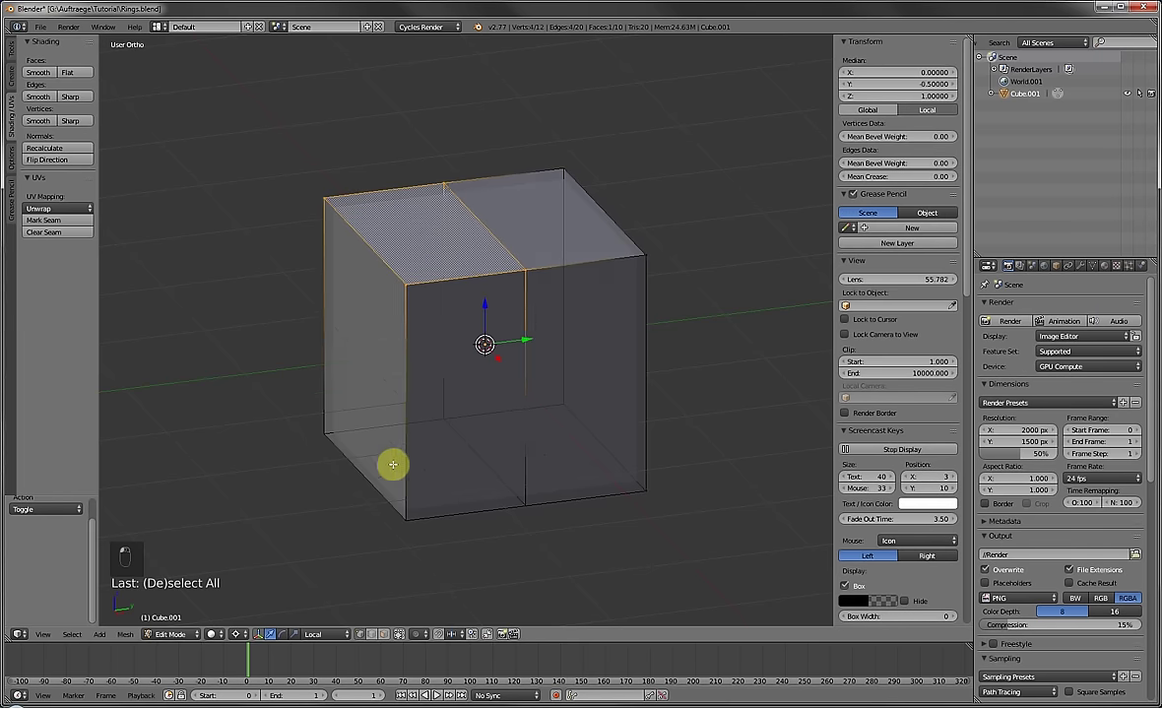
Box-select the four vertices of the cube's negative Y side and delete them.
middle_drag(393, 464, 380, 306)
key(a)
key(b)
drag(323, 135, 428, 596)
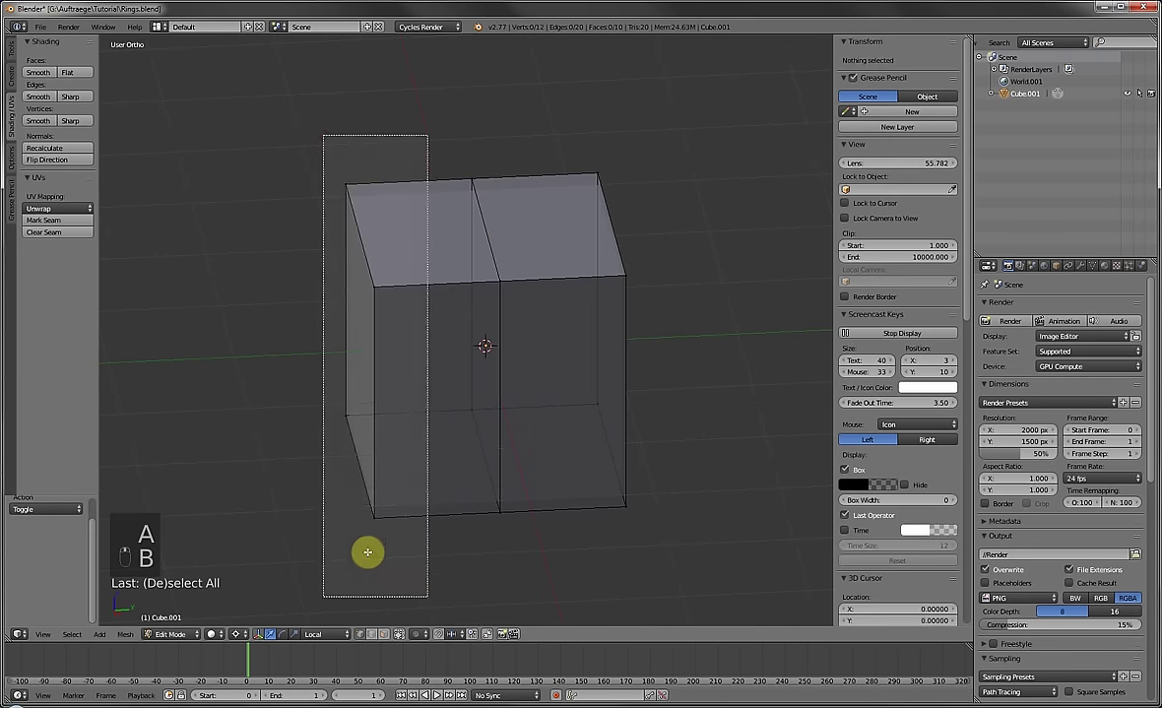
drag(367, 552, 367, 520)
shift+right_click(370, 511)
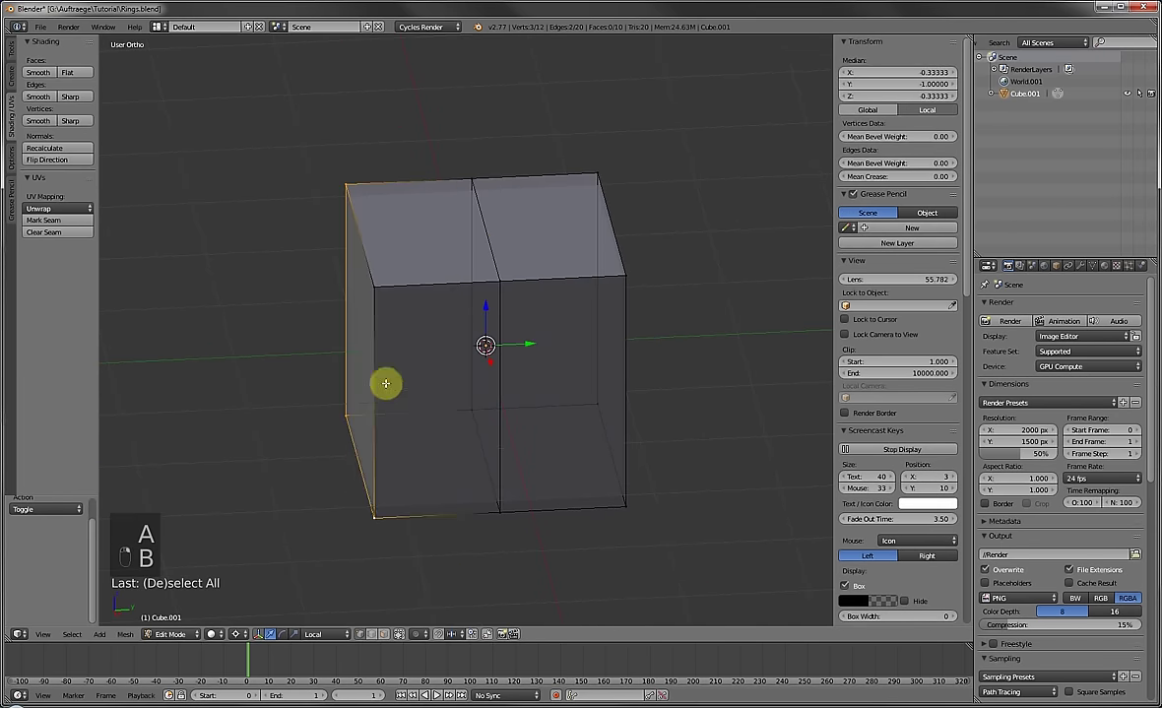
shift+right_click(384, 302)
key(Delete)
click(384, 302)
middle_drag(384, 301, 450, 339)
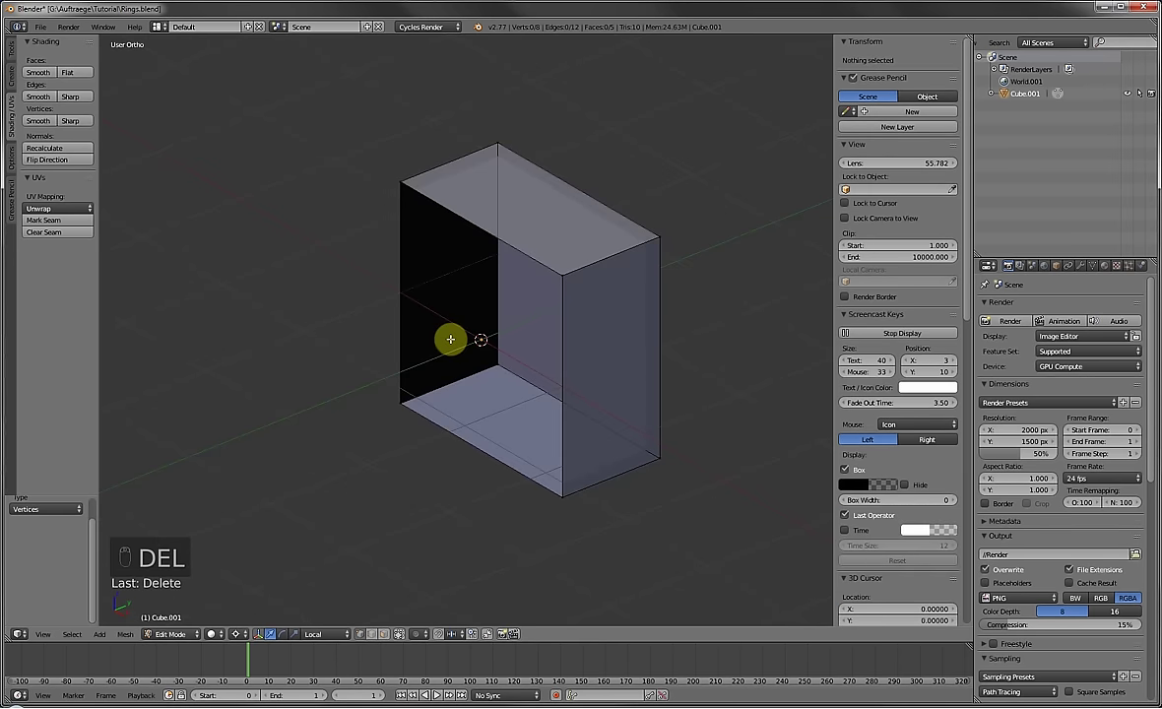
Undo the vertex deletion and delete the same four vertices again.
key(ctrl+z)
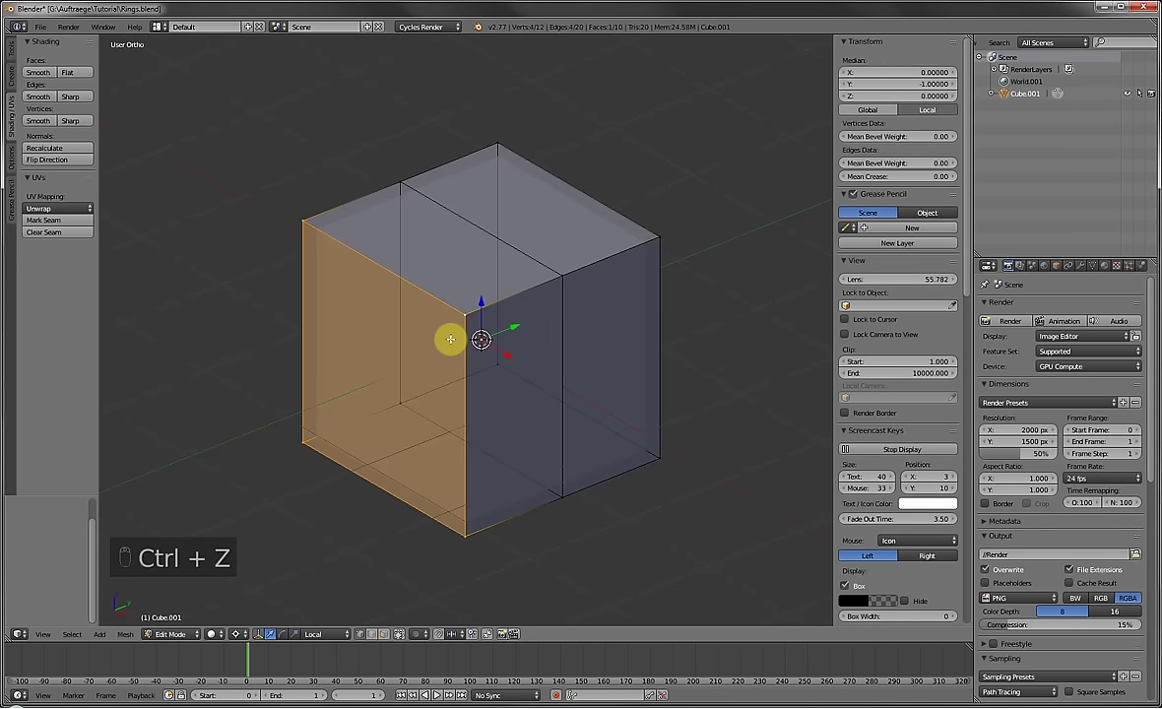
key(Delete)
click(450, 339)
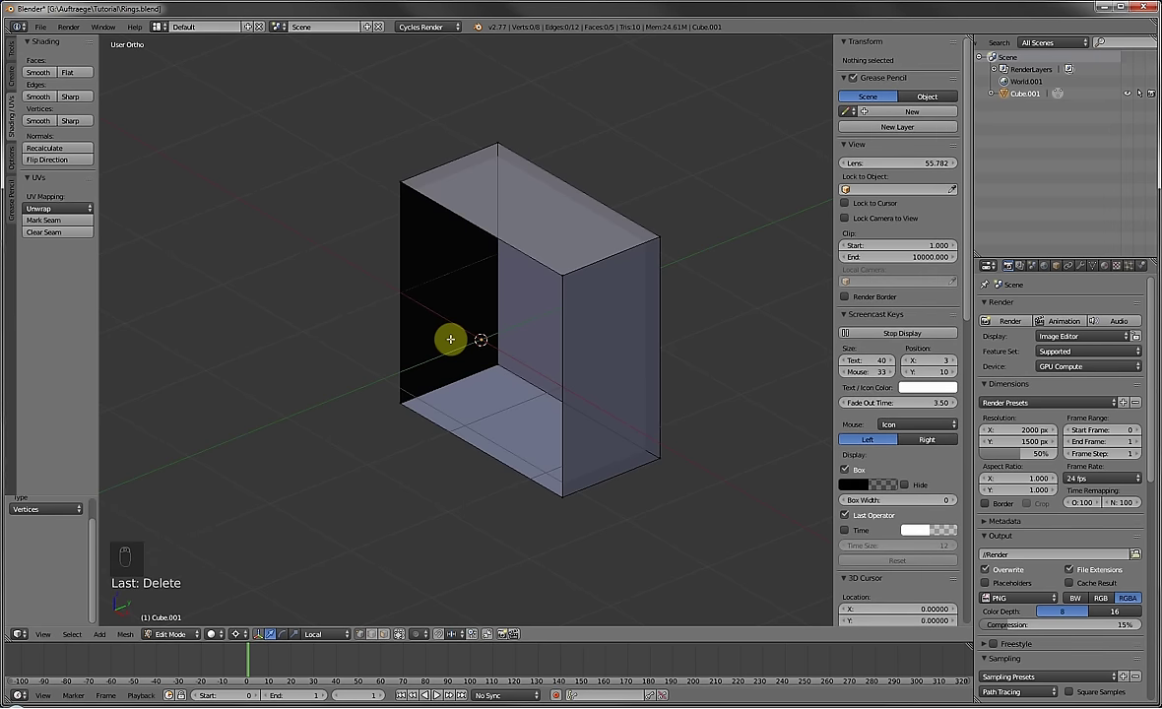
Restore the face select state and an early two-vertex selection from the undo history, and return to the Delete state.
key(ctrl+alt+z)
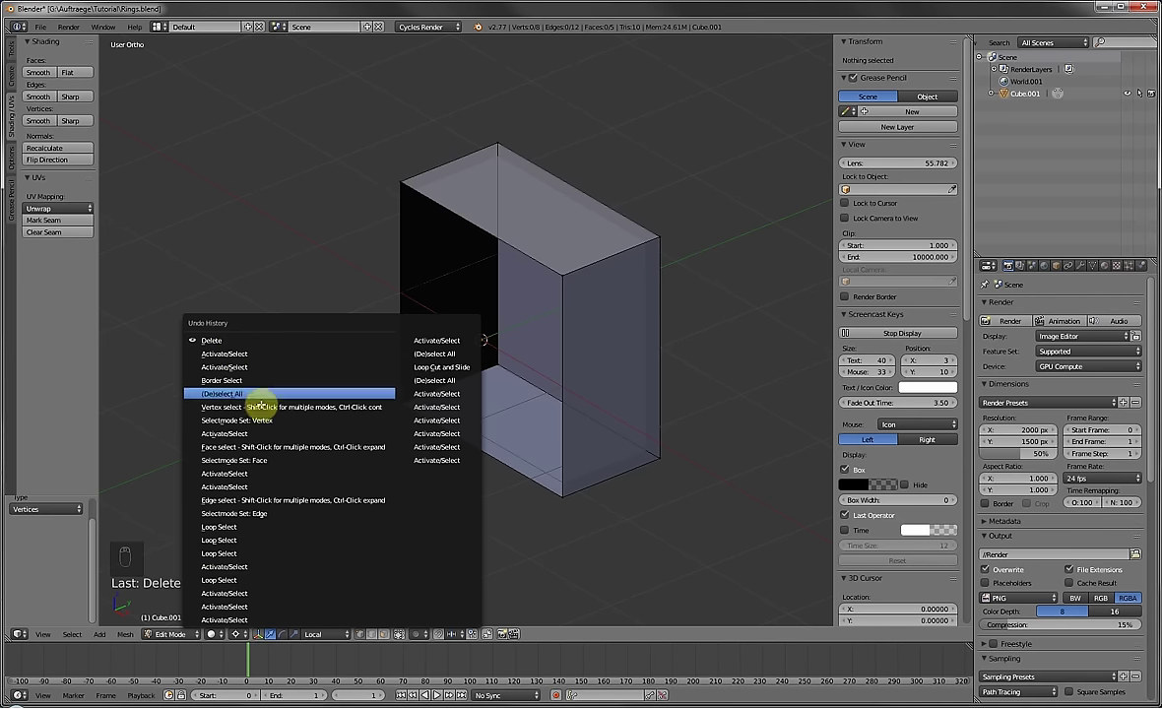
click(235, 446)
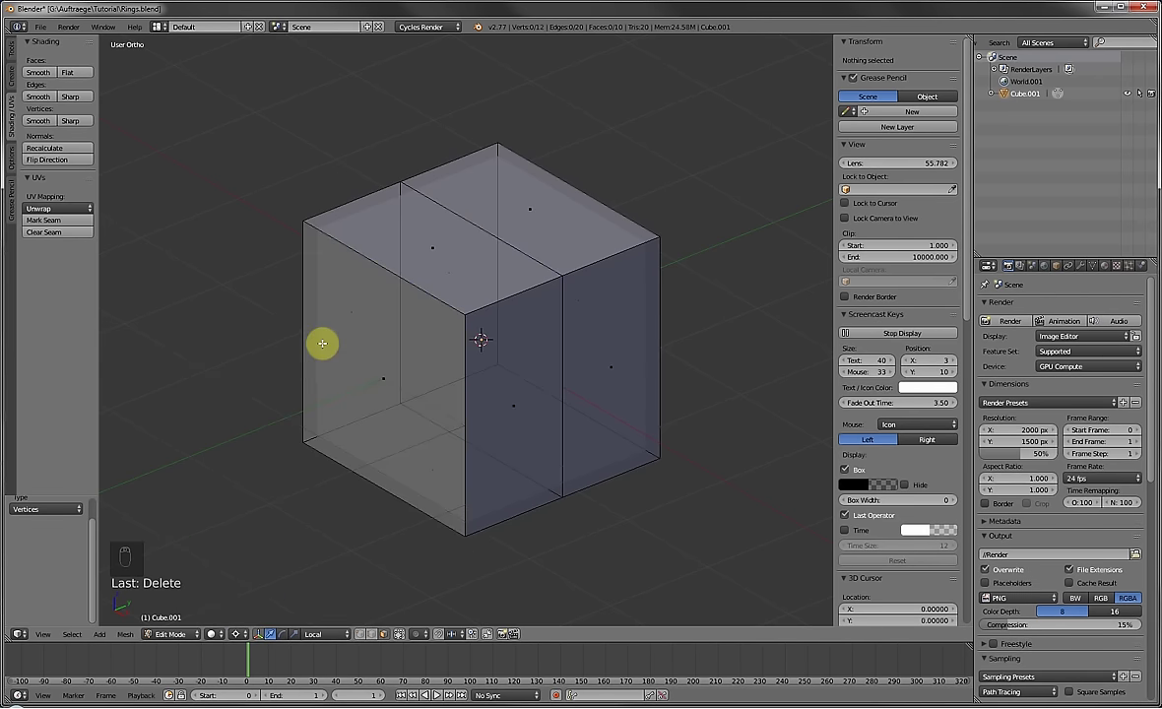
key(ctrl+alt+z)
click(255, 463)
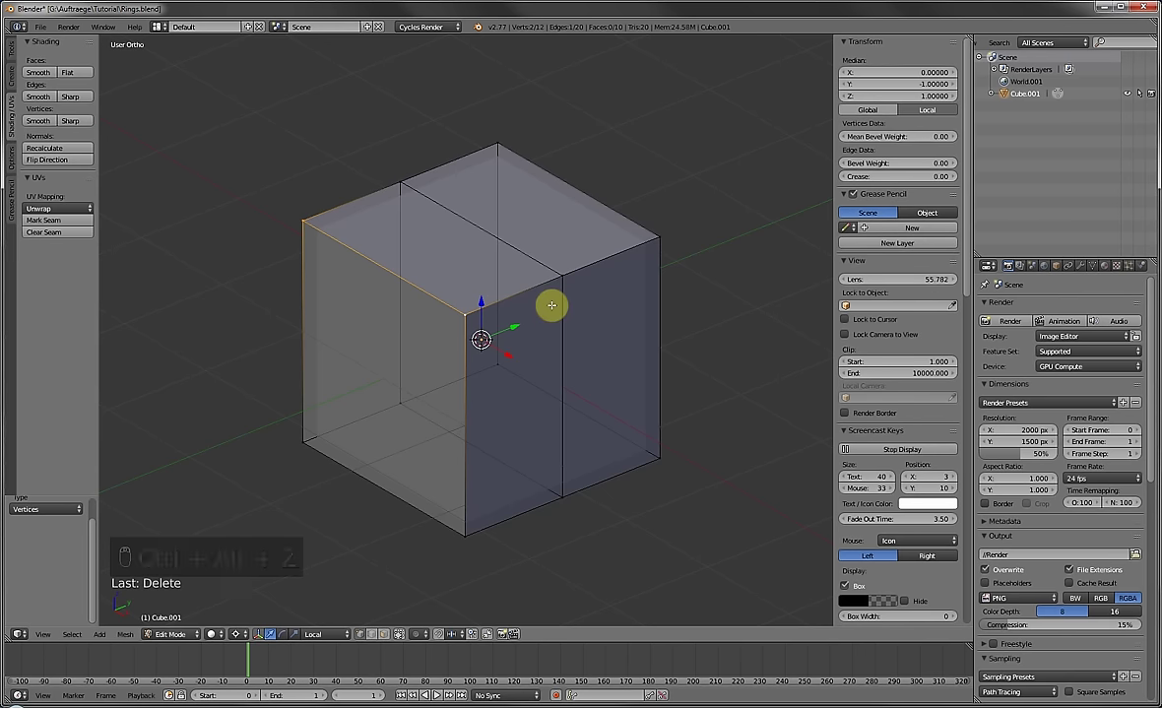
key(ctrl+alt+z)
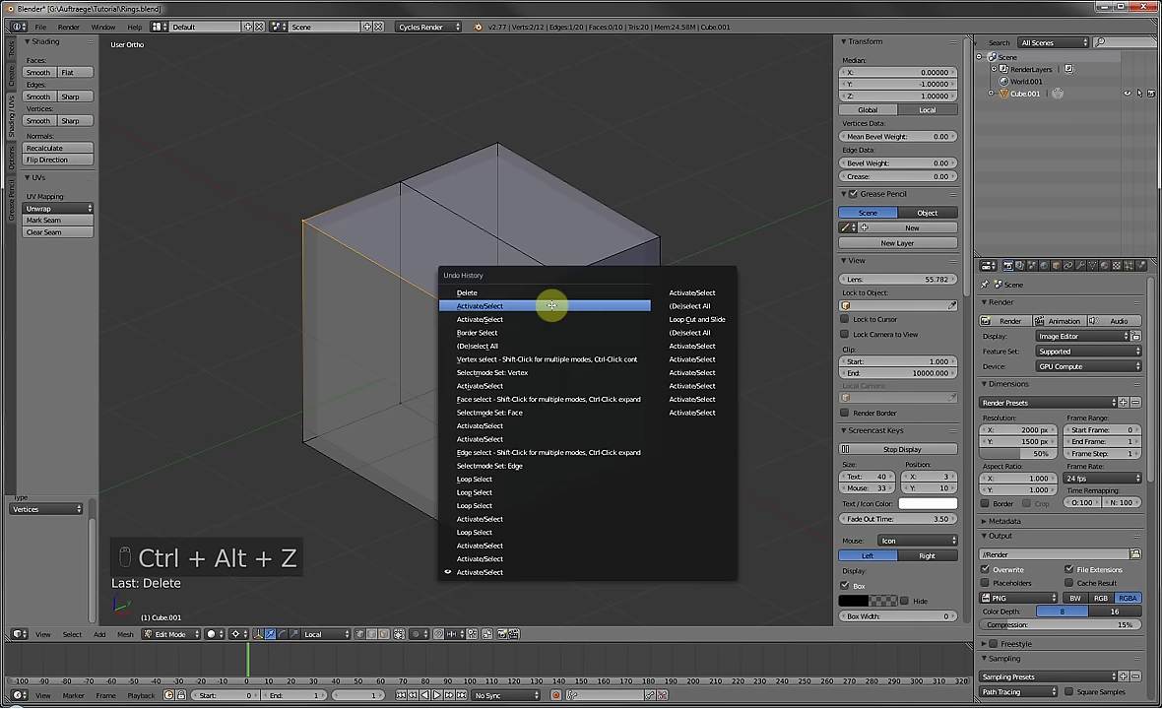
click(472, 292)
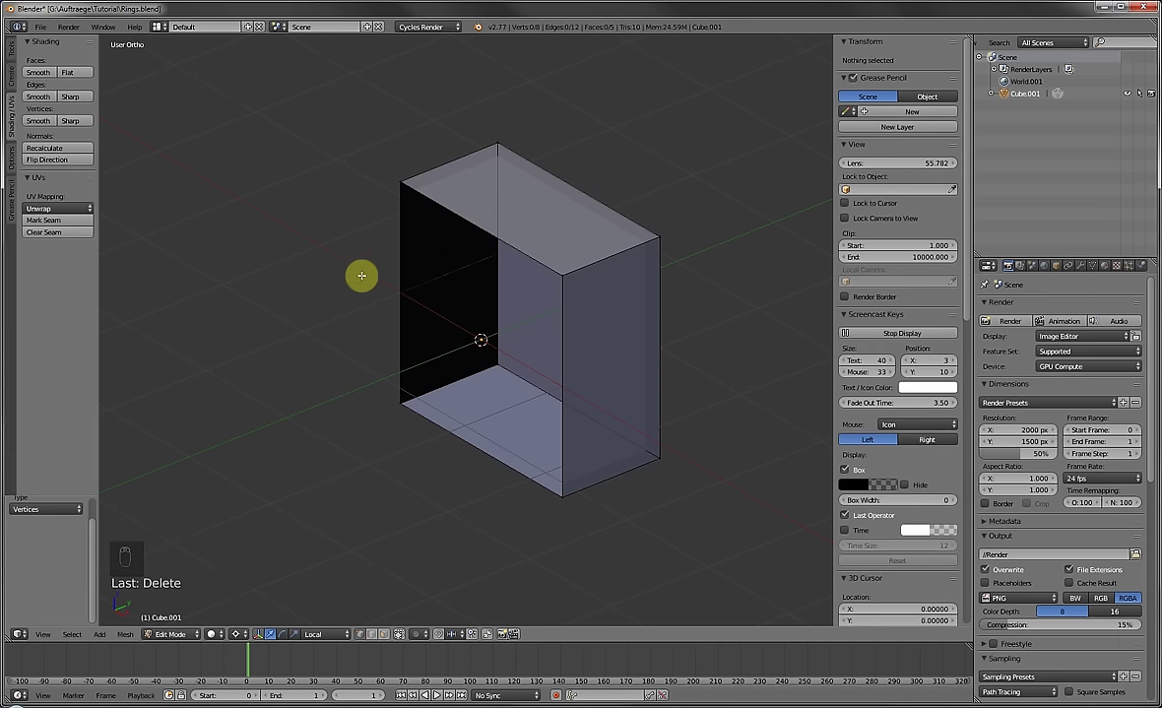
Restore the full cube through the undo history, and try moving the upper corner vertex at positive X, negative Y, cancelling the move.
key(ctrl+alt+z)
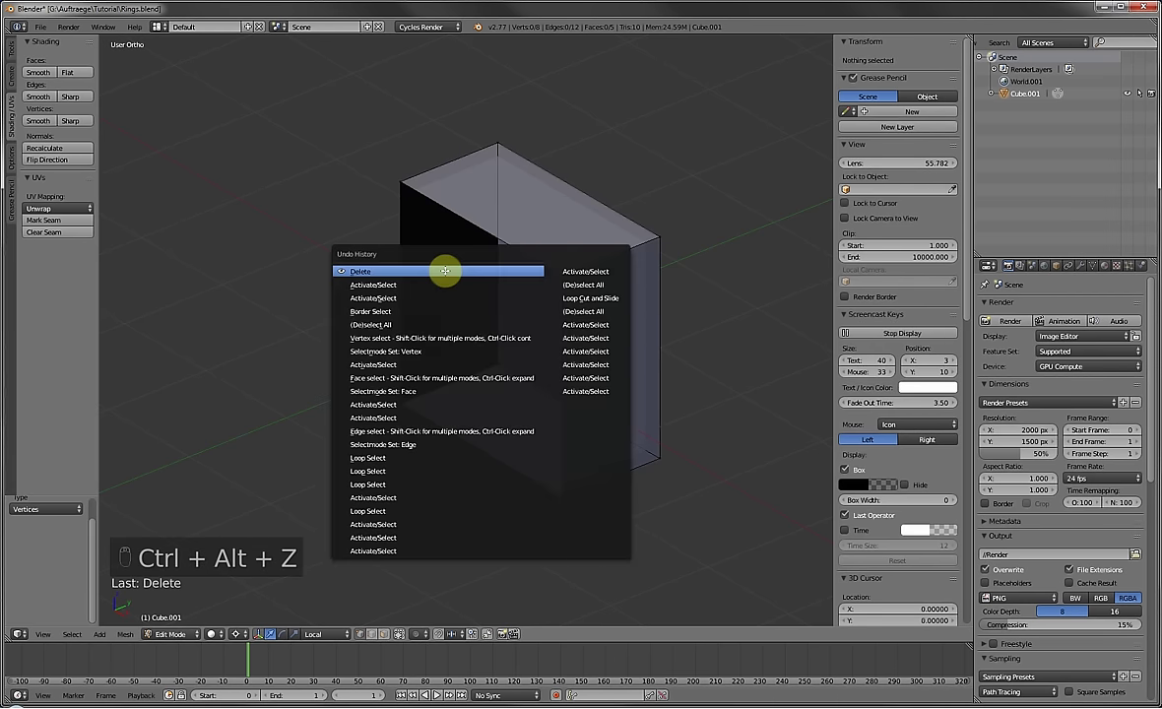
click(499, 482)
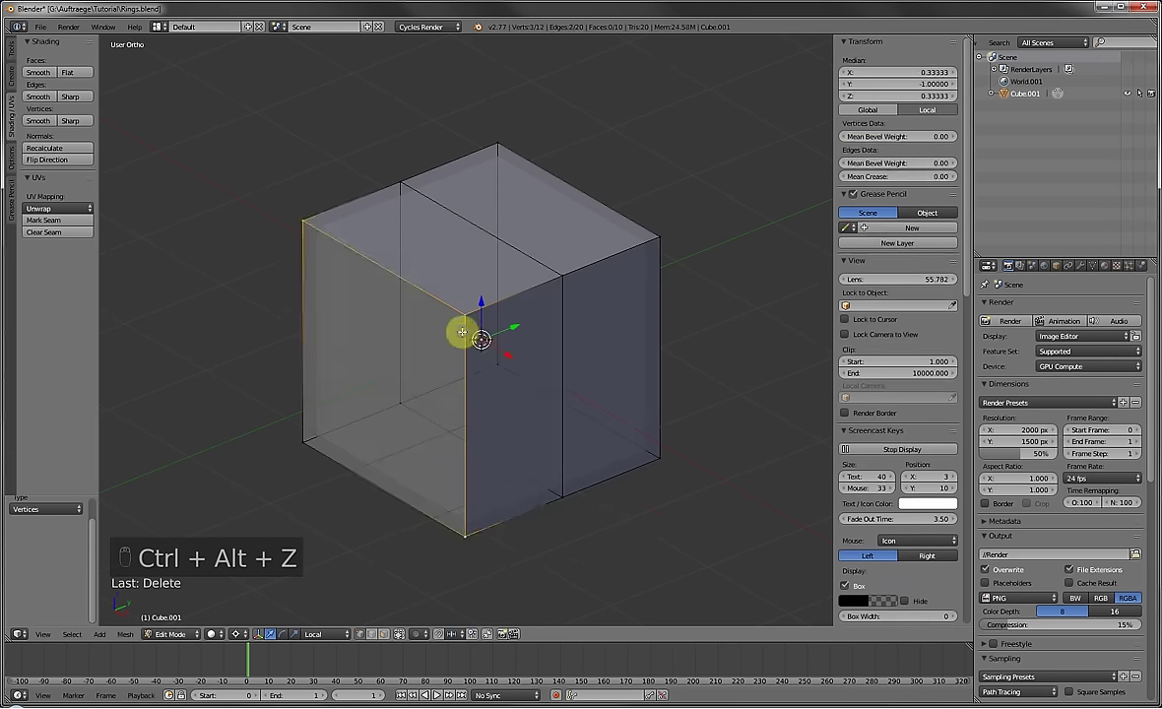
right_click(463, 326)
key(g)
right_click(500, 399)
key(ctrl+alt+z)
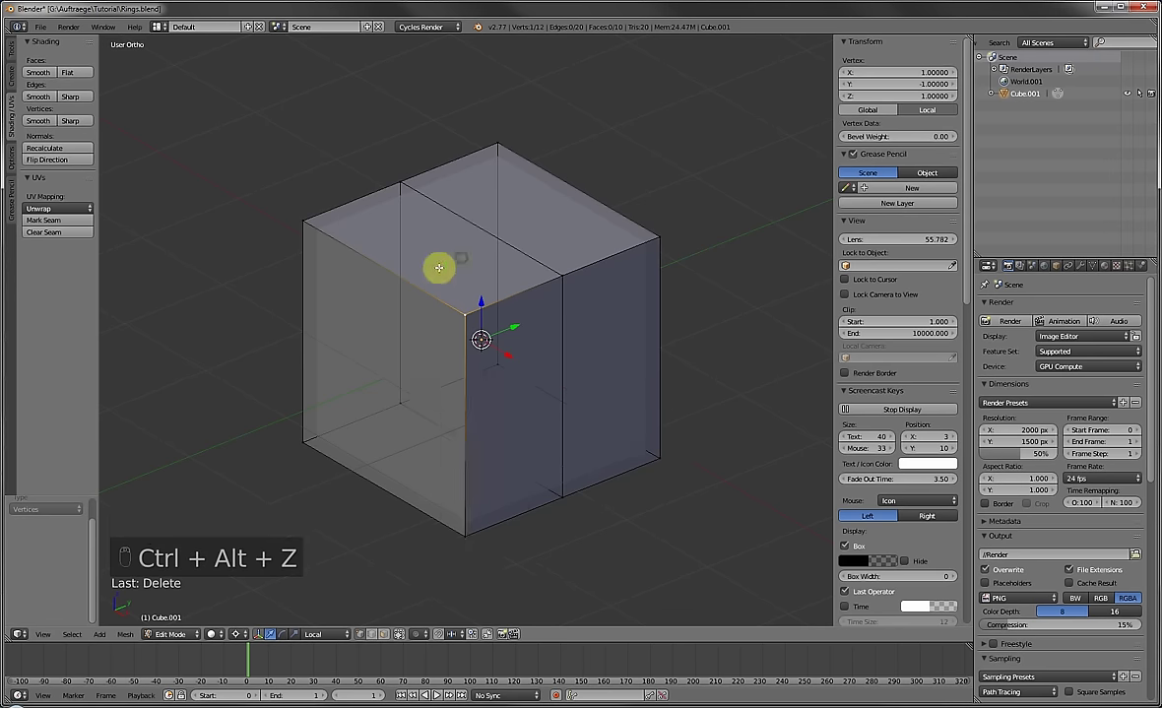
Clear the selection, box-select the four vertices on the cube's negative Y side, and delete them to leave half a cube.
middle_drag(441, 265, 332, 145)
key(a)
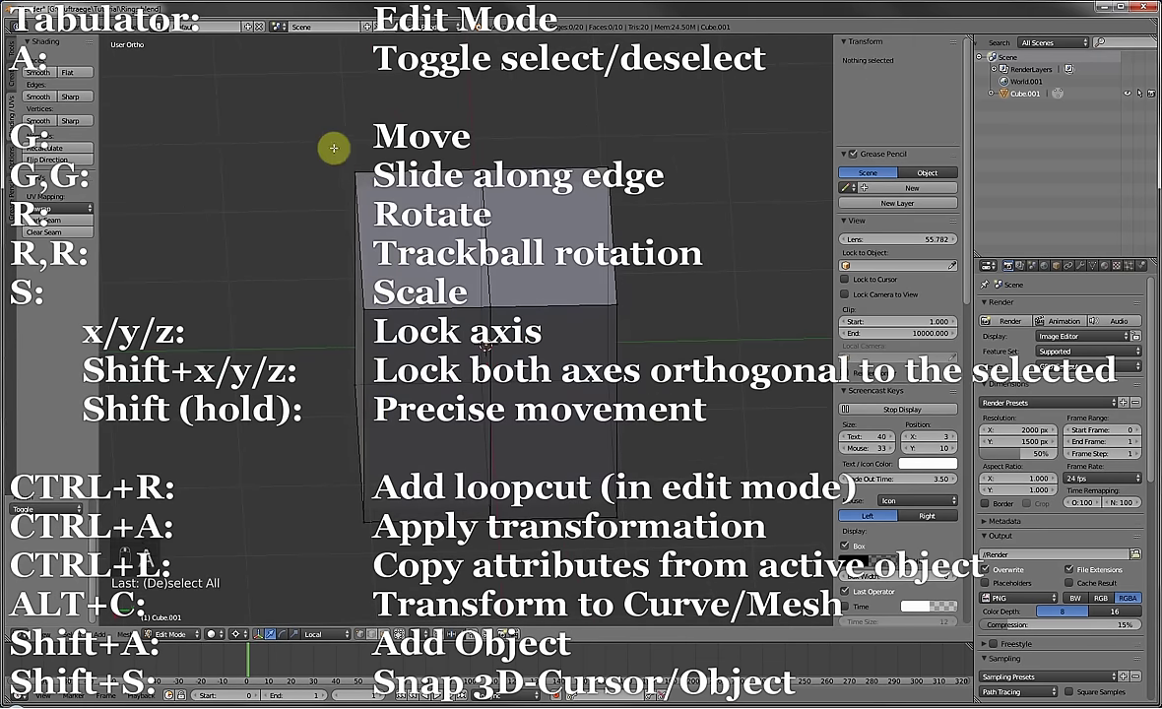
drag(334, 148, 421, 500)
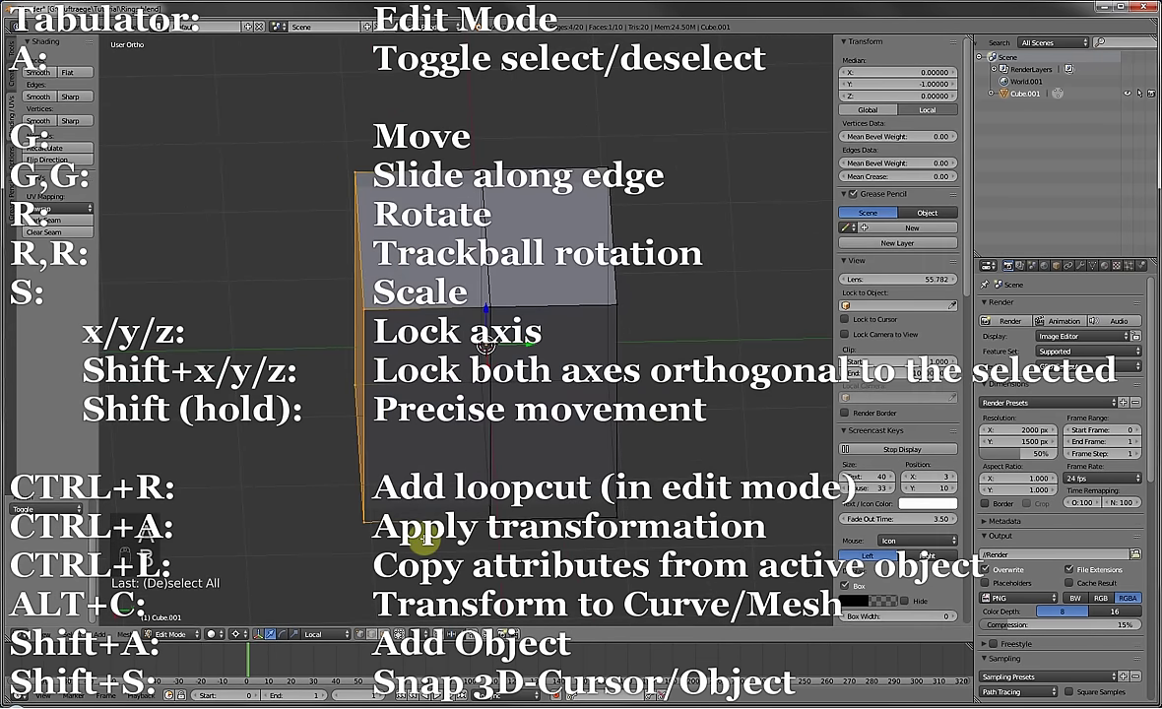
key(Delete)
click(421, 537)
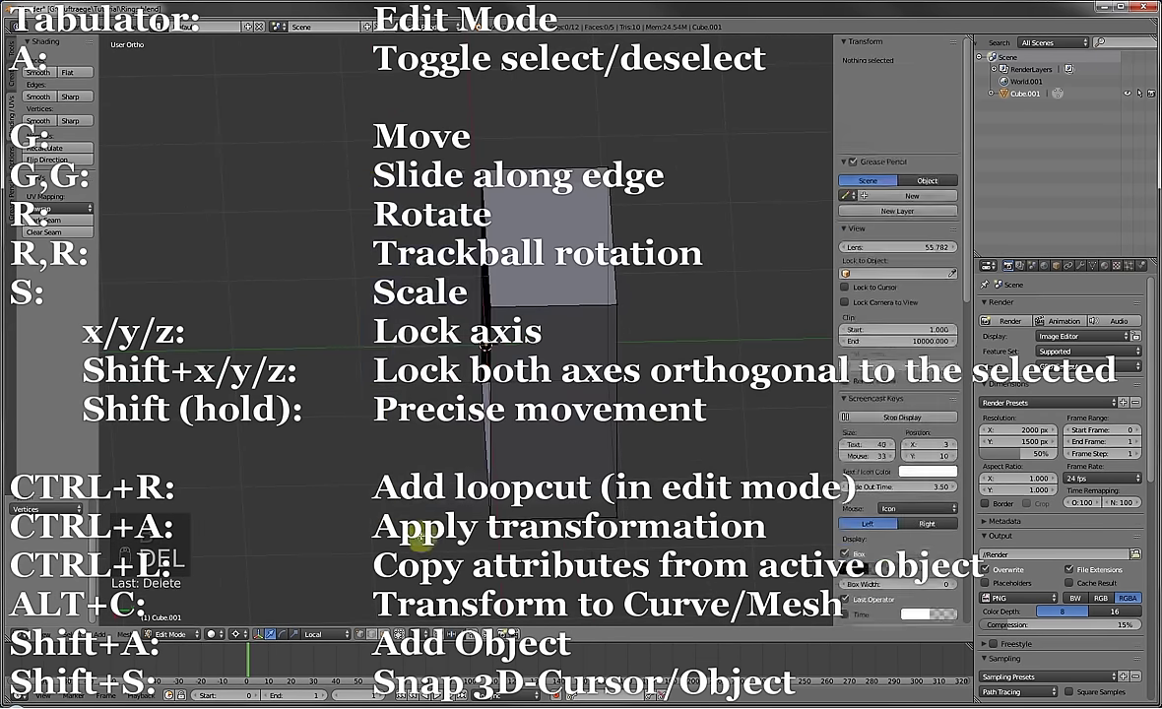
middle_drag(506, 441, 537, 435)
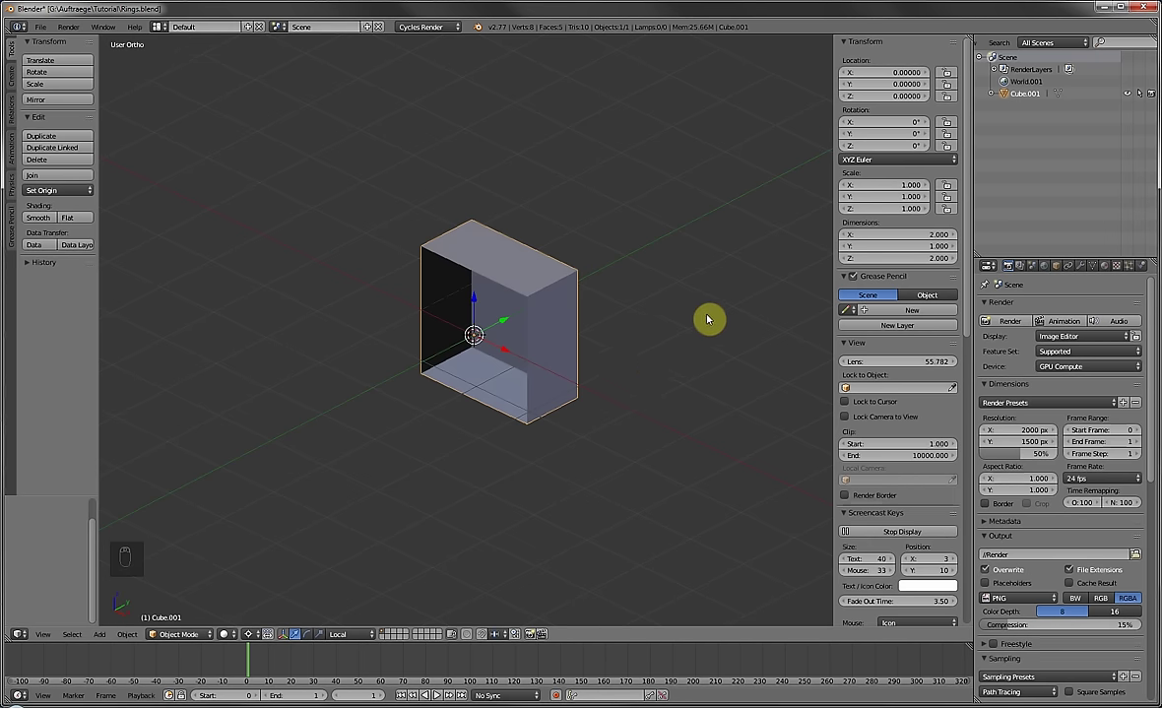
Show the modifier settings of the half cube.
middle_drag(705, 319, 670, 342)
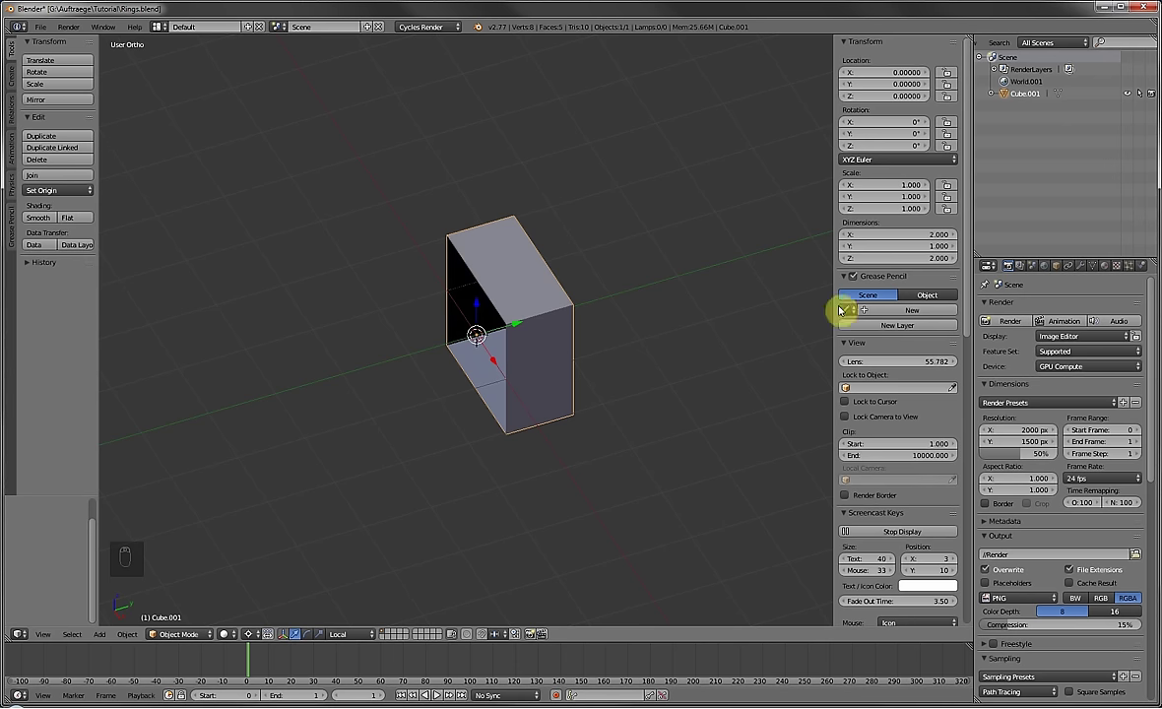
click(1083, 267)
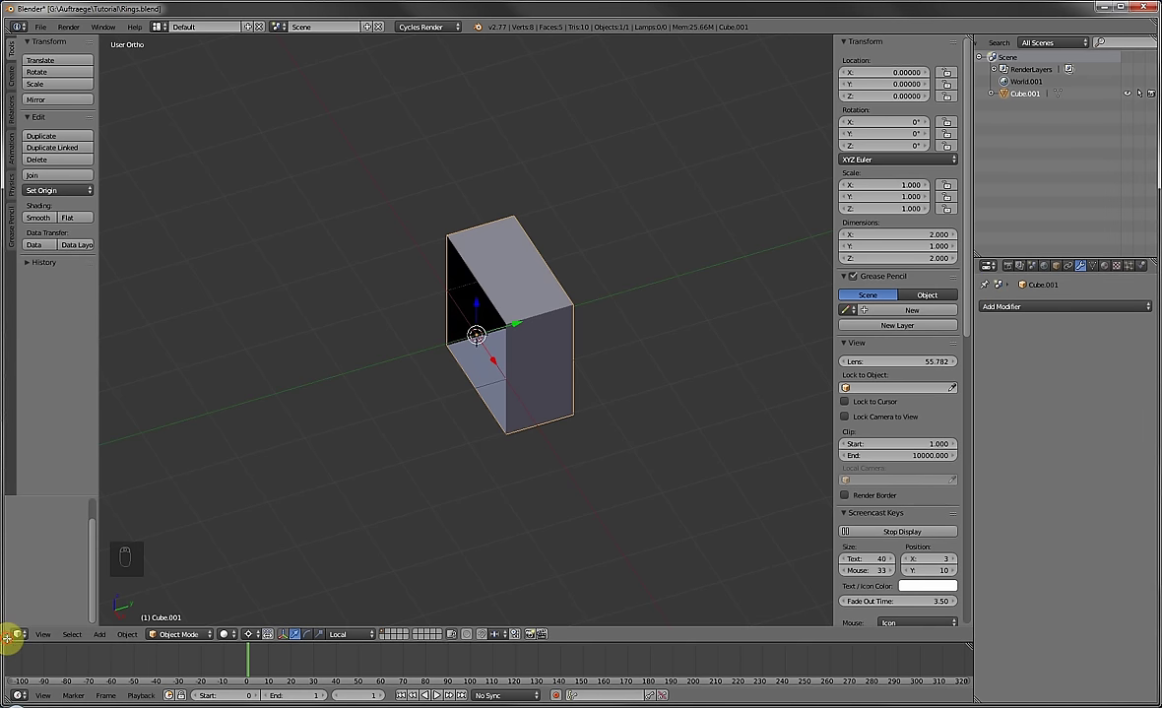
Split a narrow area off the 3D view, turn it into a Properties editor, and join it back into the 3D view.
drag(6, 638, 172, 604)
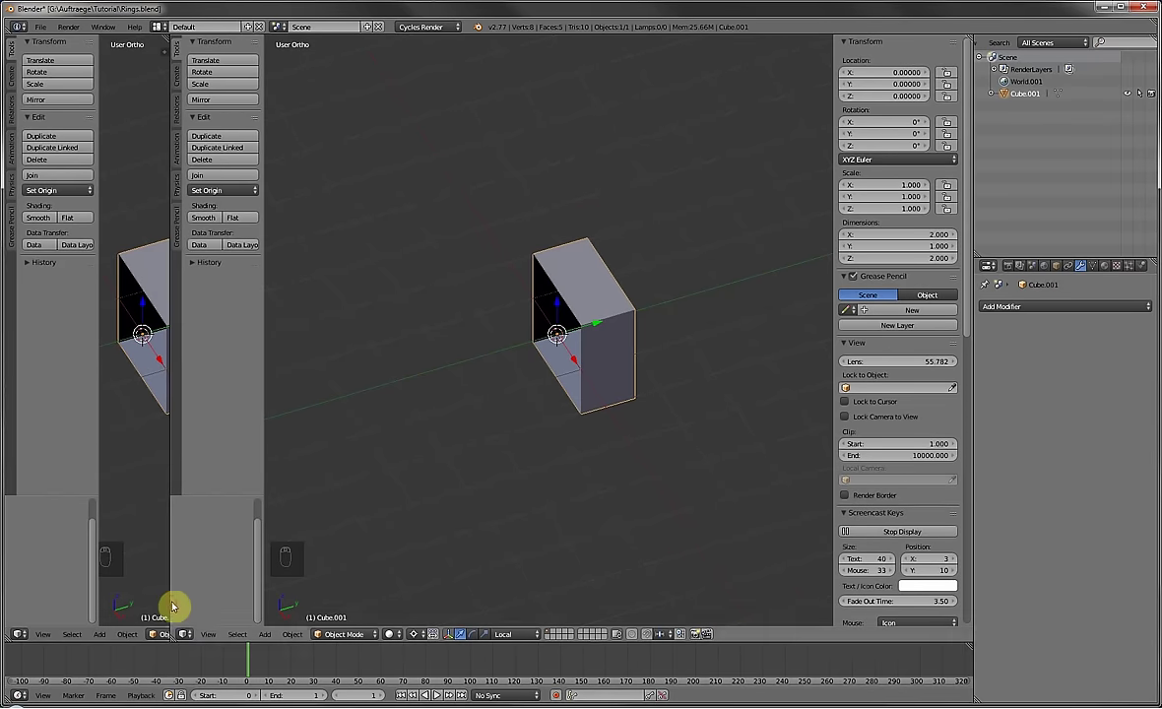
click(20, 638)
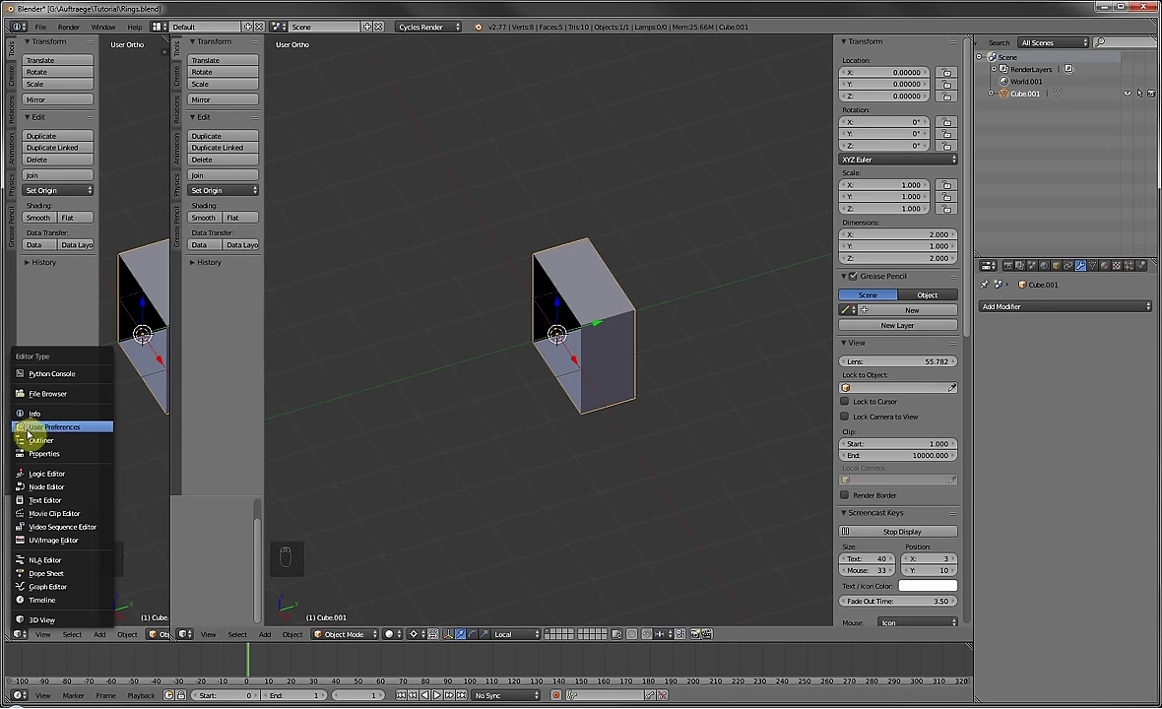
click(39, 453)
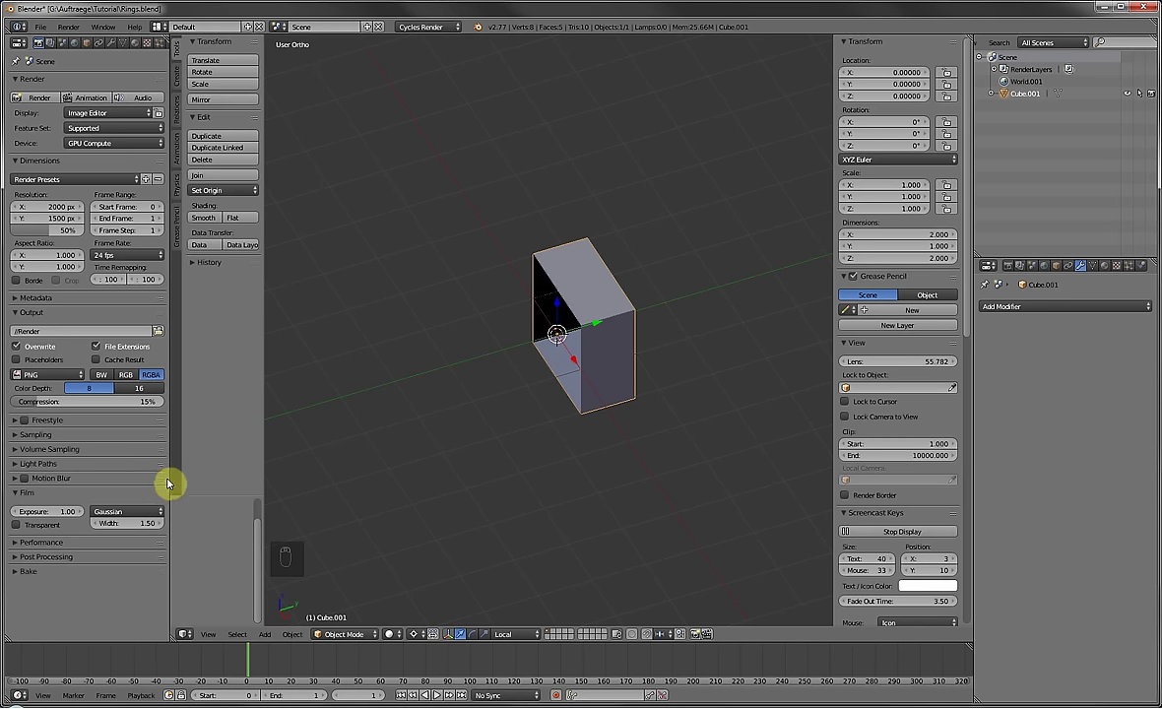
right_click(170, 479)
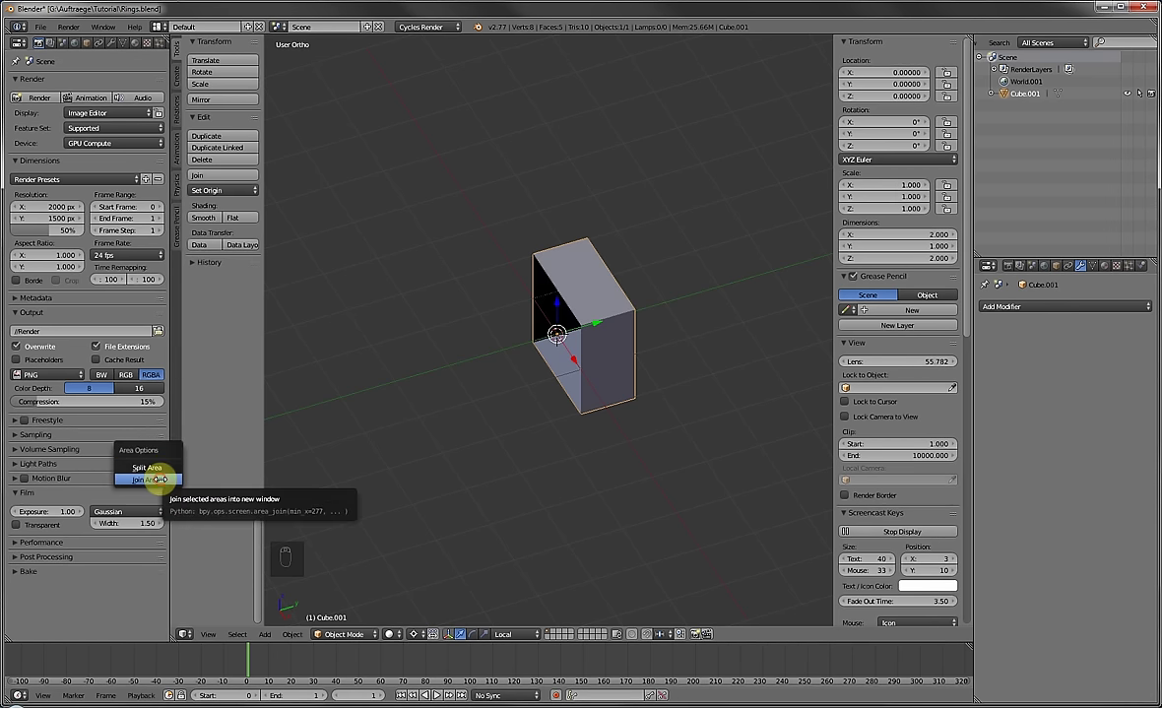
click(158, 480)
click(130, 471)
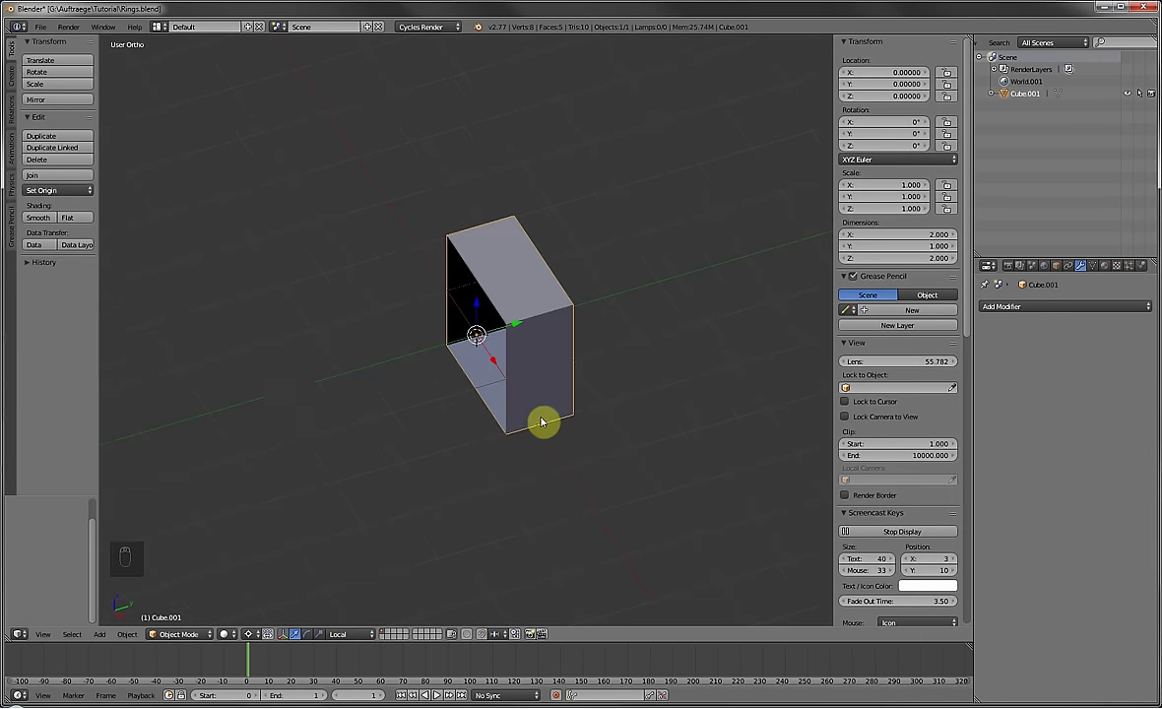
Add a Mirror modifier on the X axis to the half cube and apply it.
middle_drag(542, 422, 597, 396)
click(1062, 306)
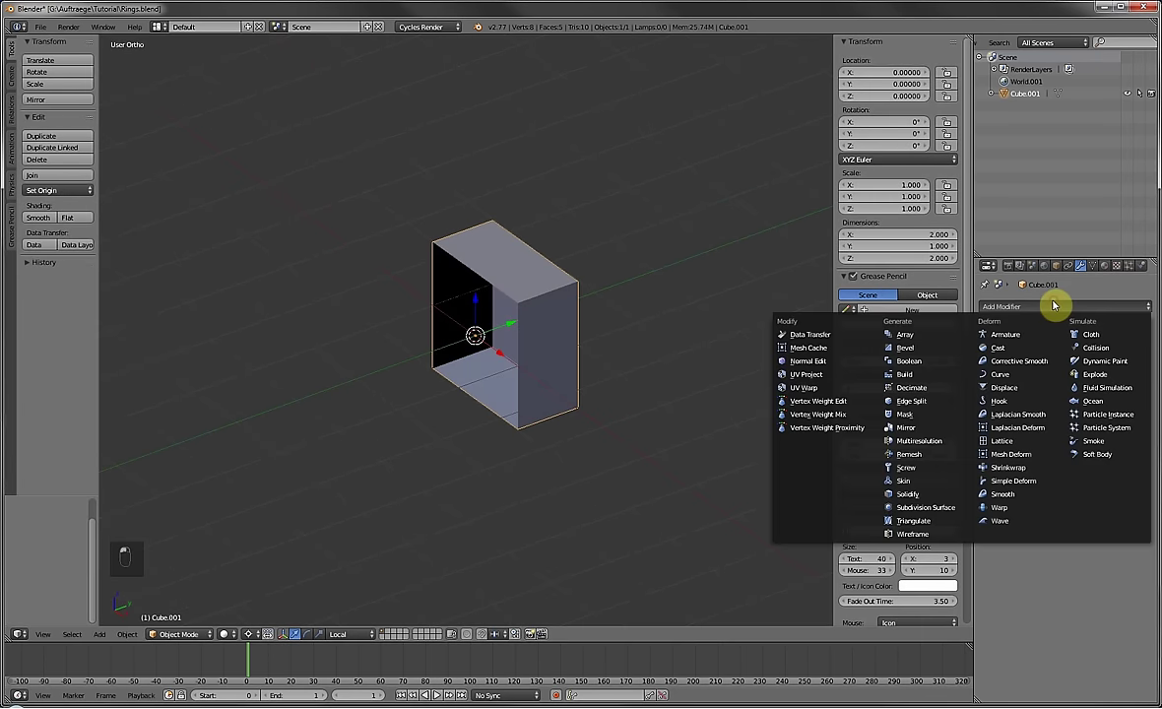
click(906, 427)
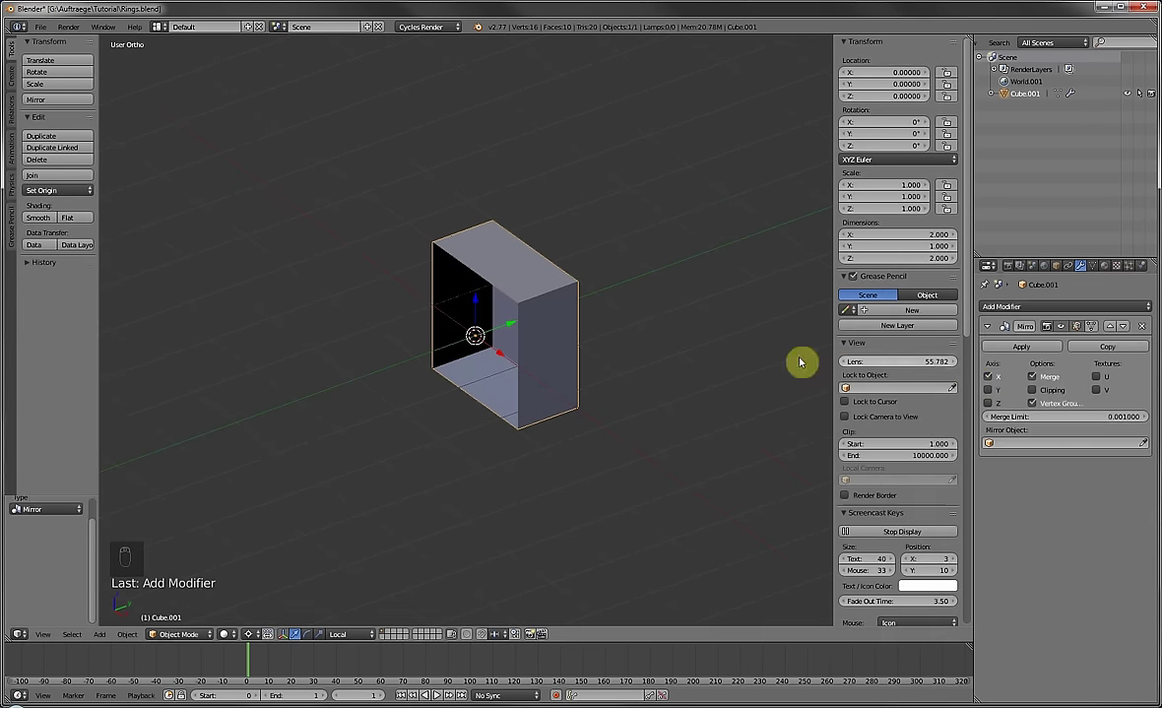
middle_drag(485, 309, 499, 325)
scroll(498, 325, up, 2)
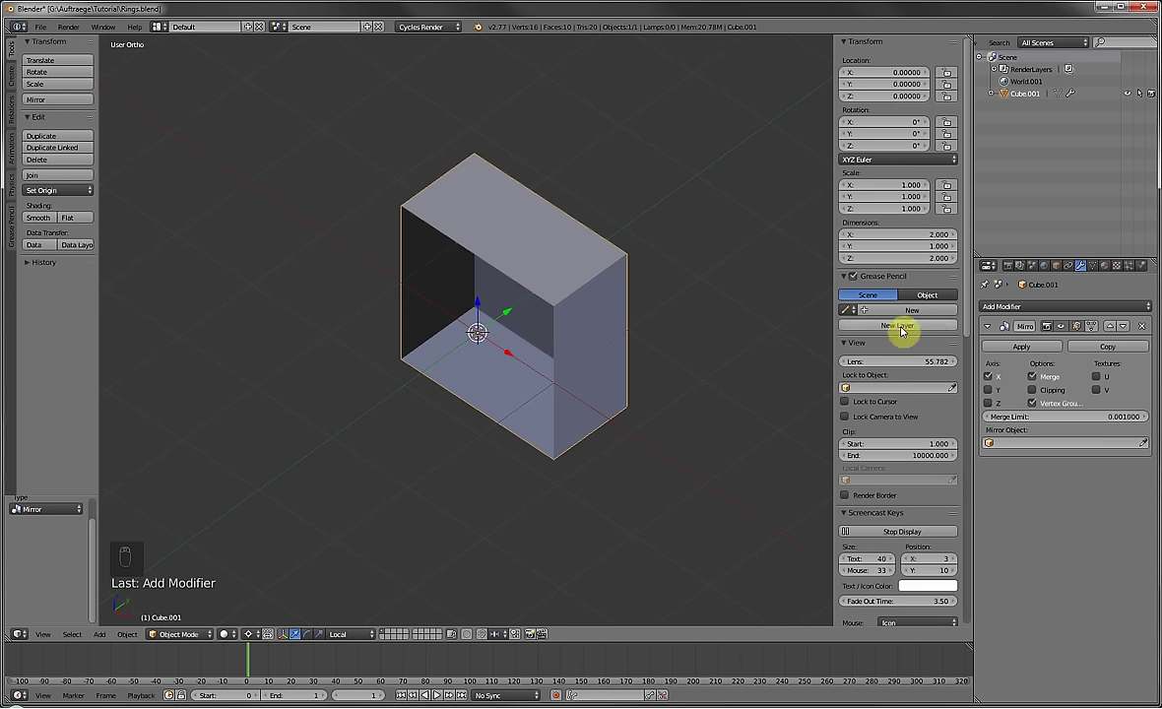
click(1029, 347)
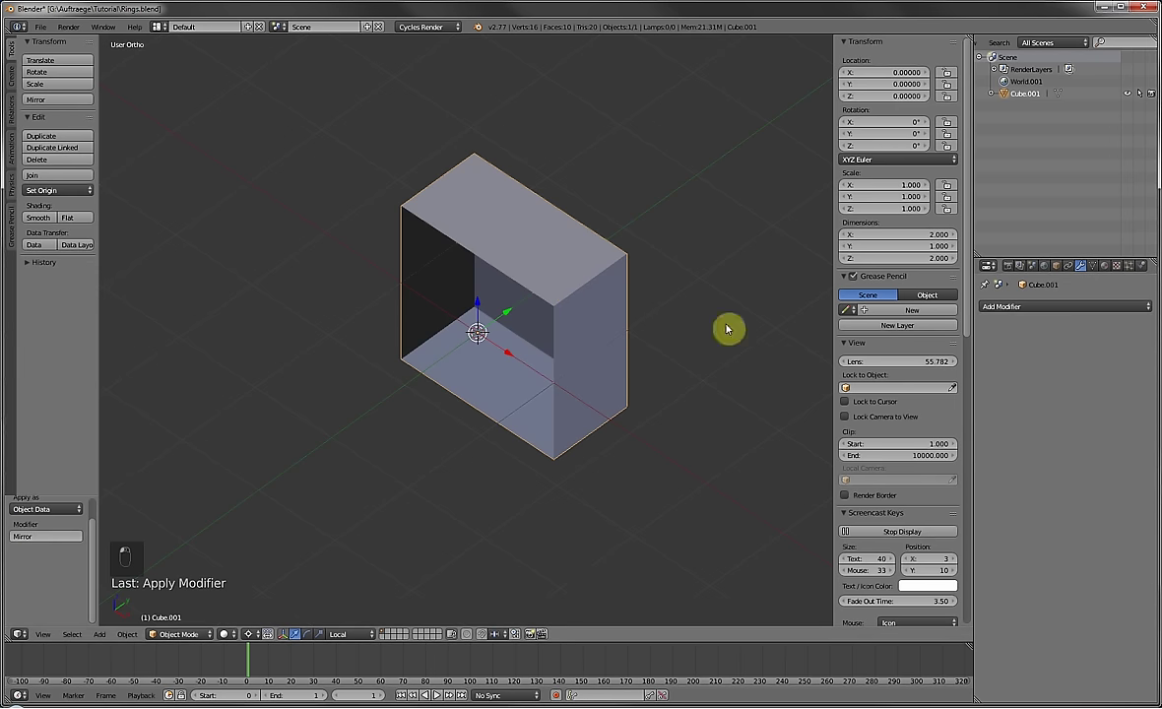
Try to move the mesh's negative X end face in Edit Mode using face selection, and return to Object Mode.
middle_drag(389, 316, 417, 397)
key(Tab)
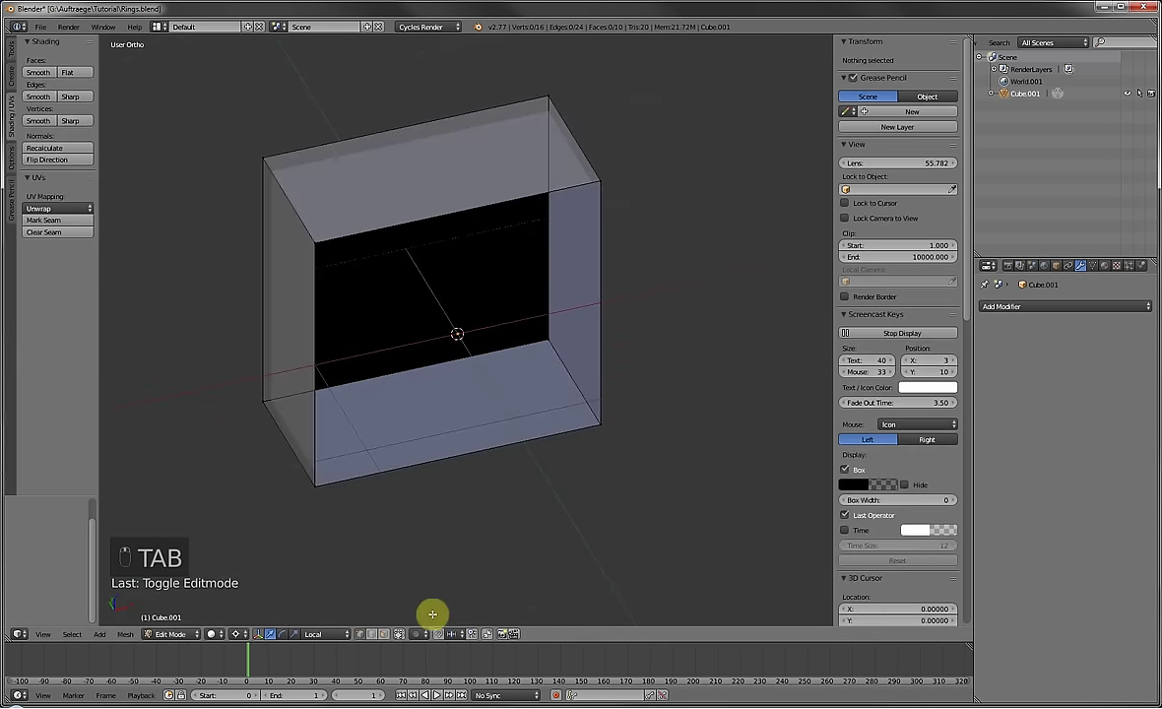
click(383, 634)
right_click(285, 321)
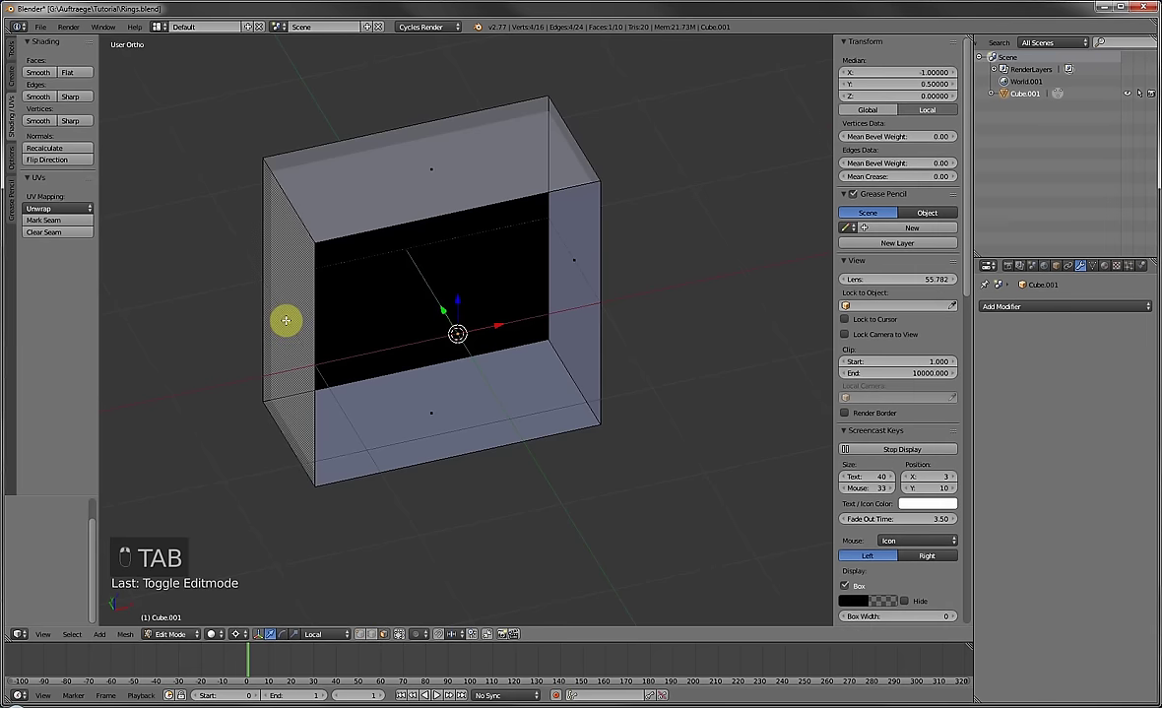
key(g)
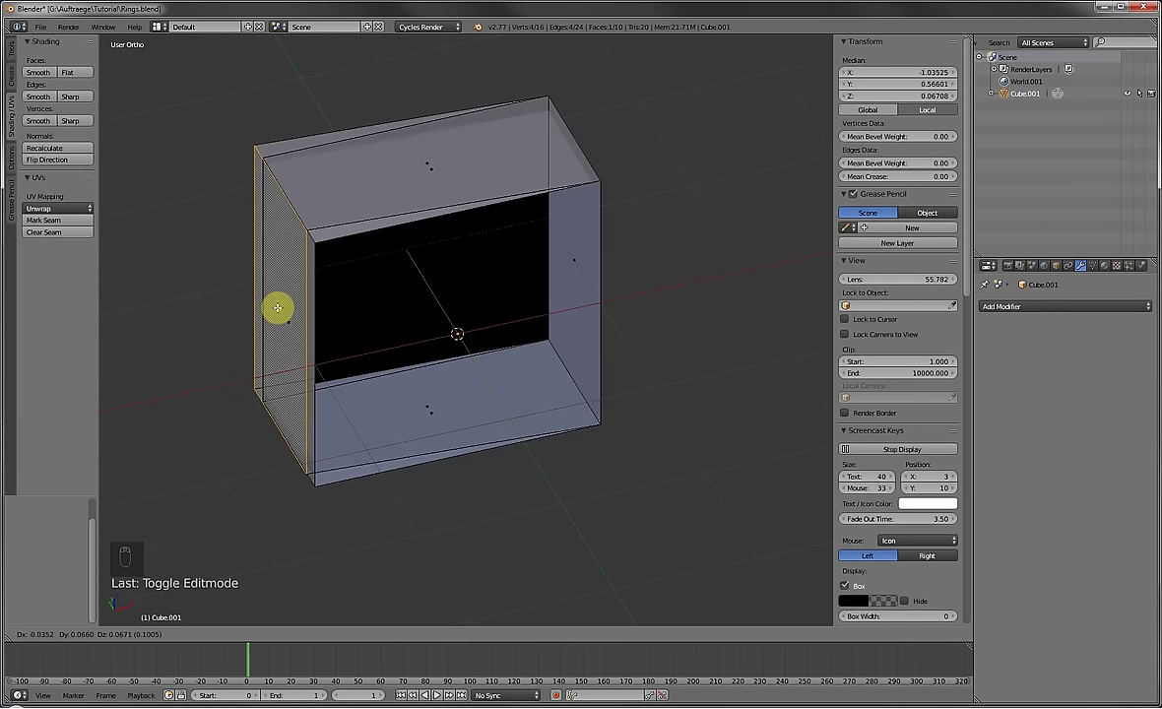
right_click(278, 309)
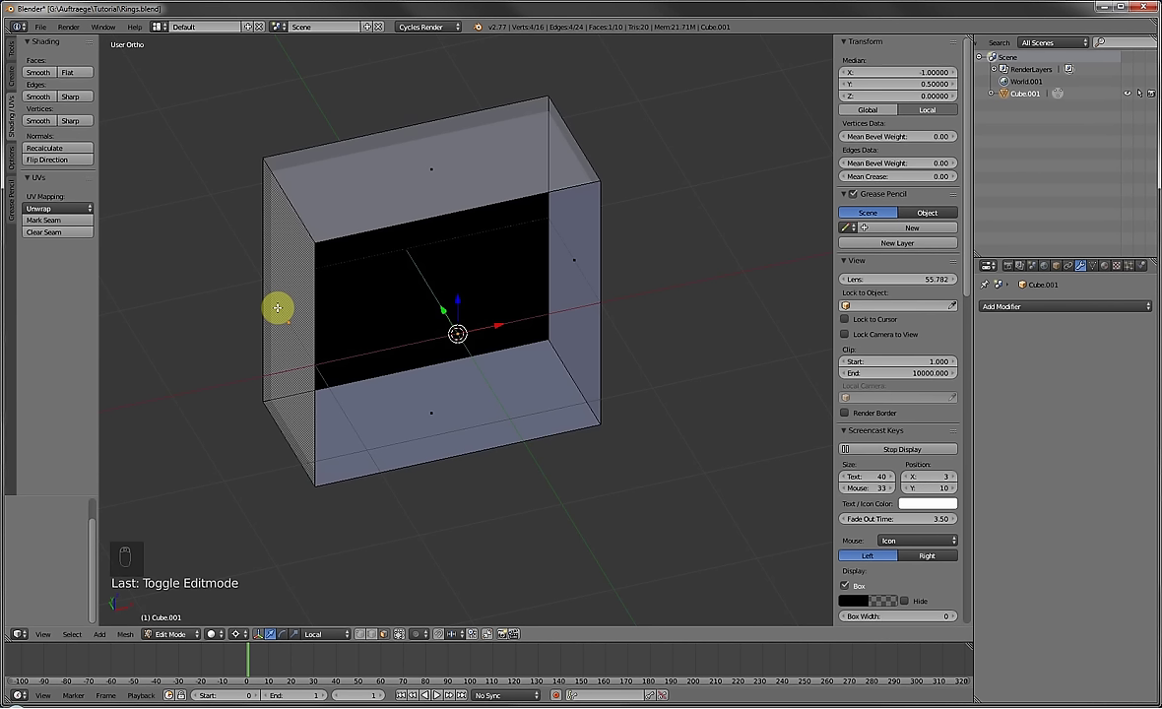
key(Tab)
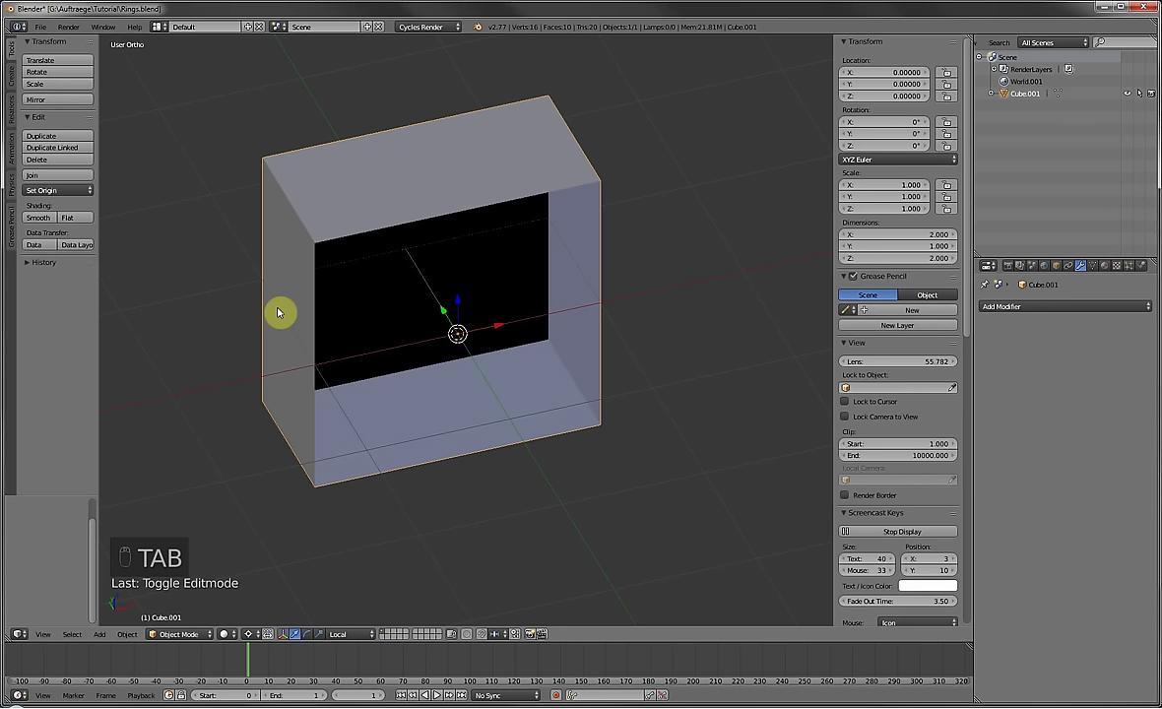
Undo applying the Mirror modifier and check the half cube's geometry in Edit Mode with the modifier still live.
key(ctrl+z)
key(ctrl+z)
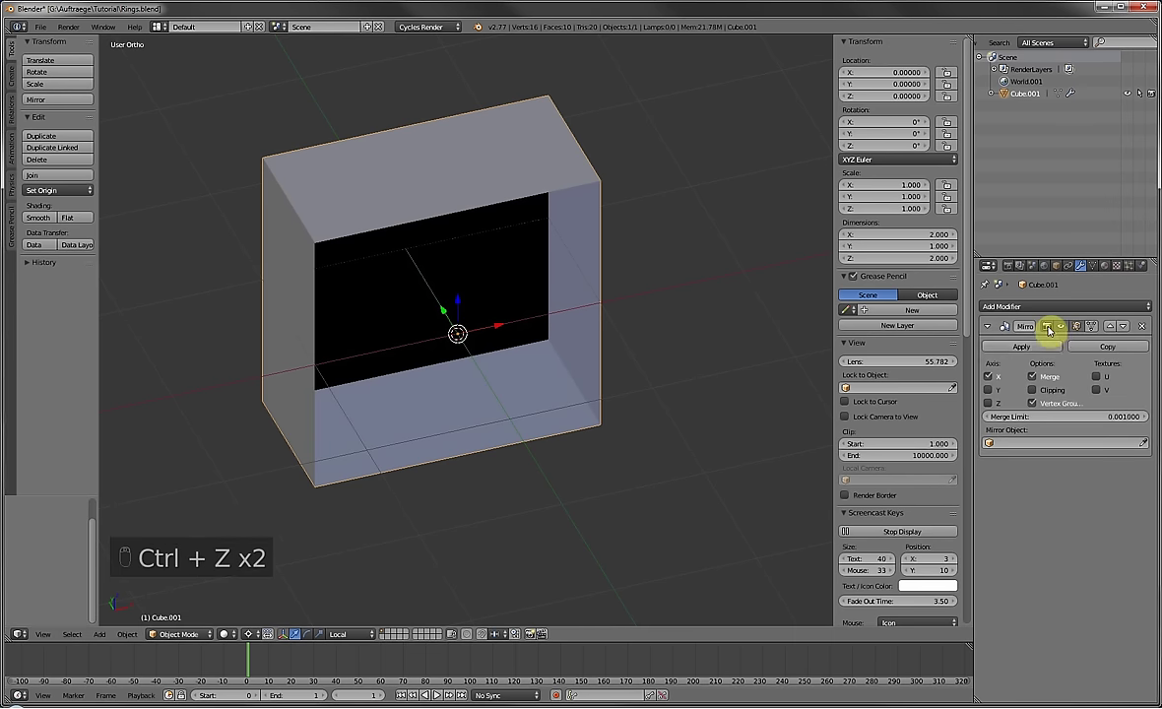
middle_drag(565, 316, 518, 328)
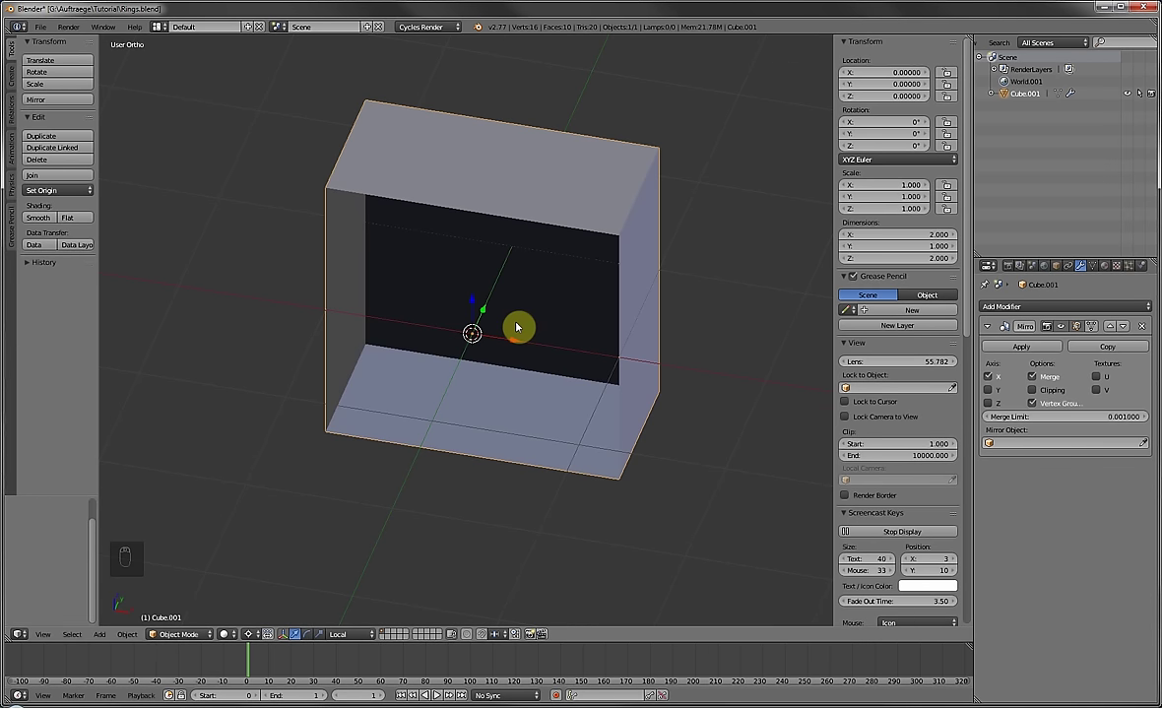
key(Tab)
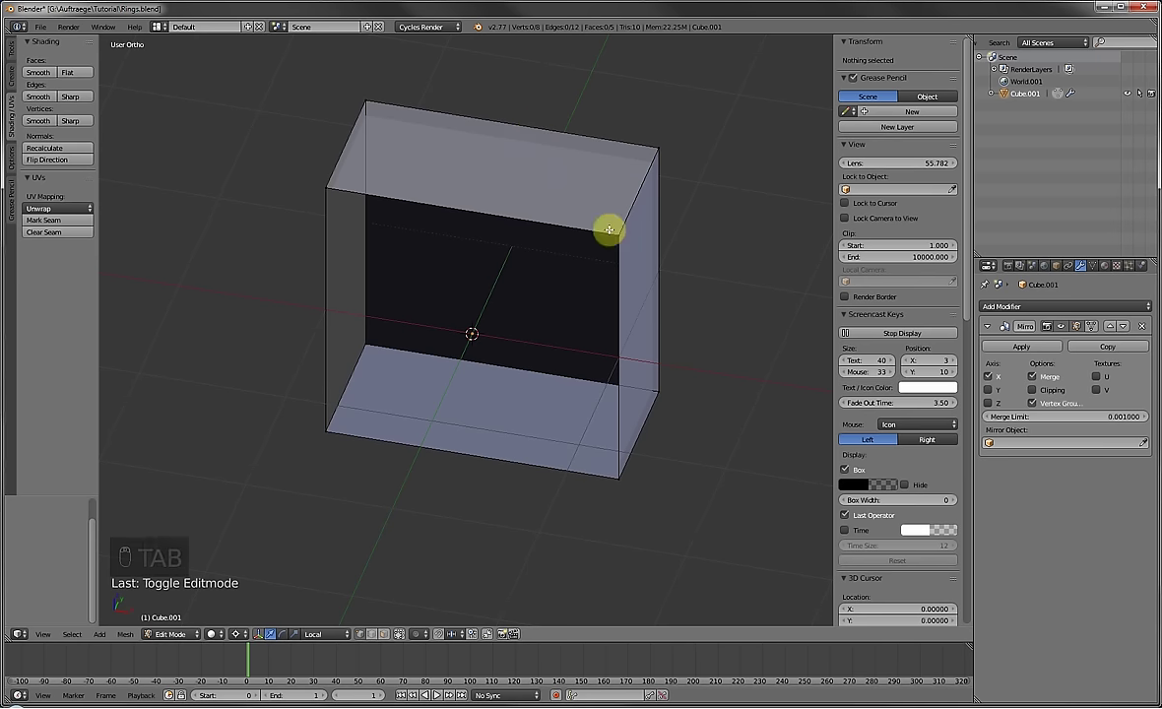
key(Tab)
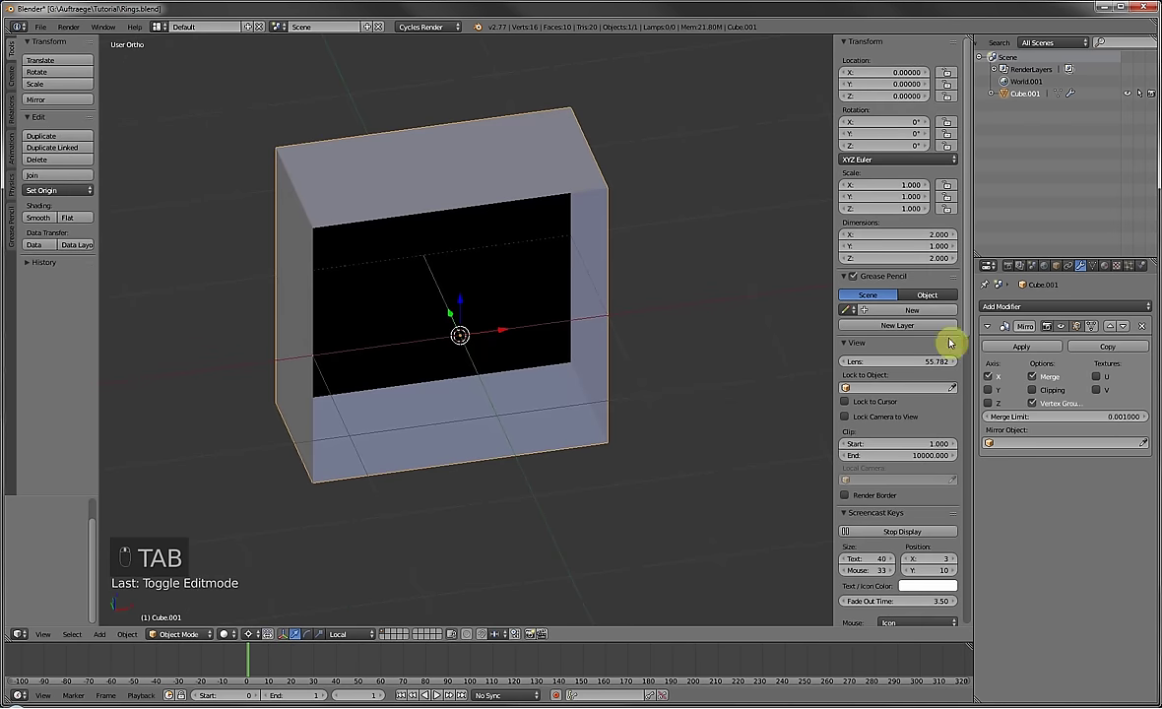
Enable the Y axis in the Mirror modifier and switch its viewport display off and on to compare.
click(1065, 330)
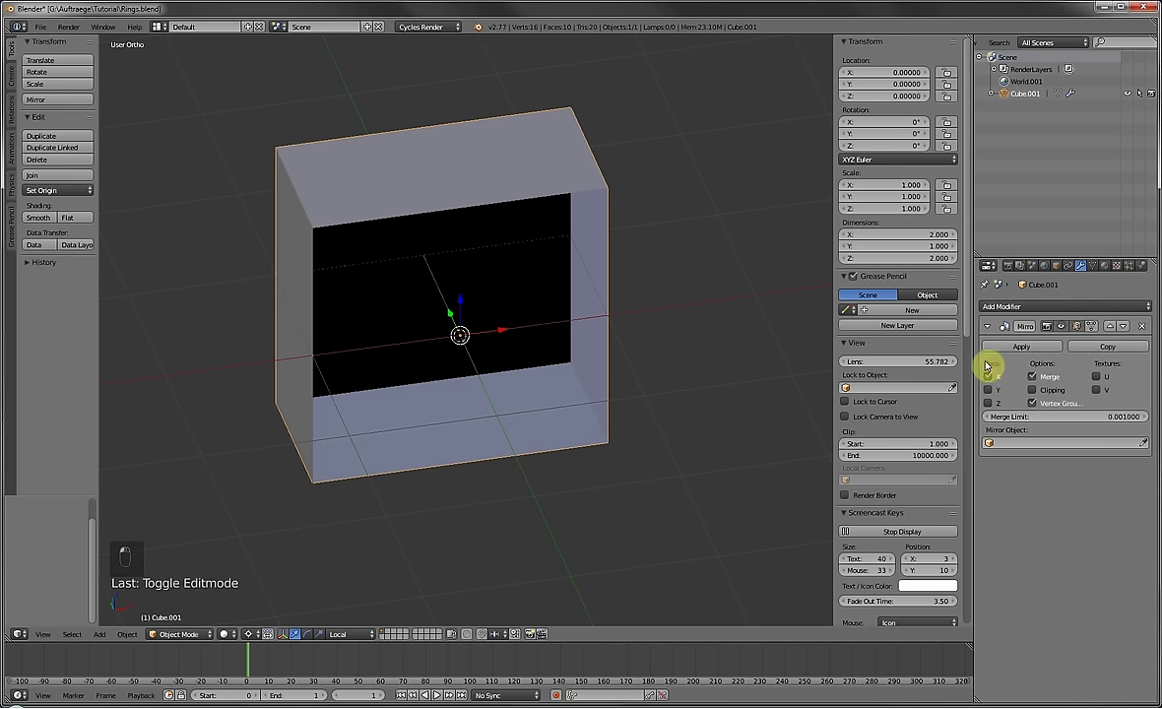
click(989, 391)
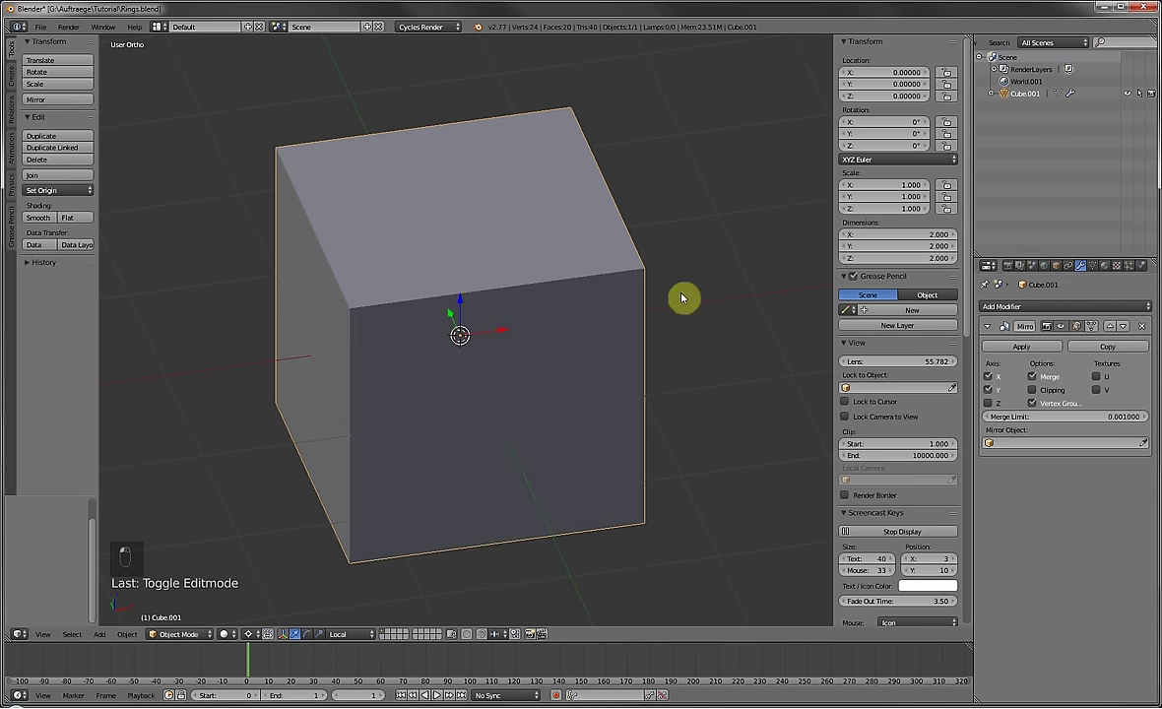
middle_drag(627, 280, 824, 385)
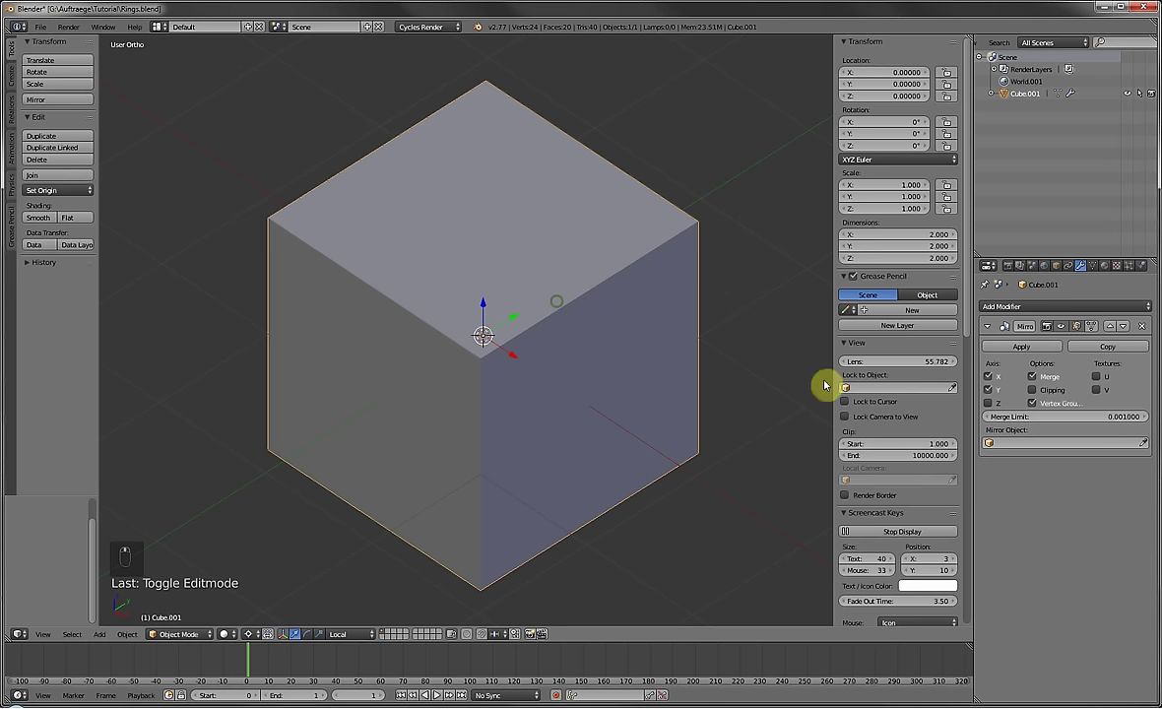
click(1062, 327)
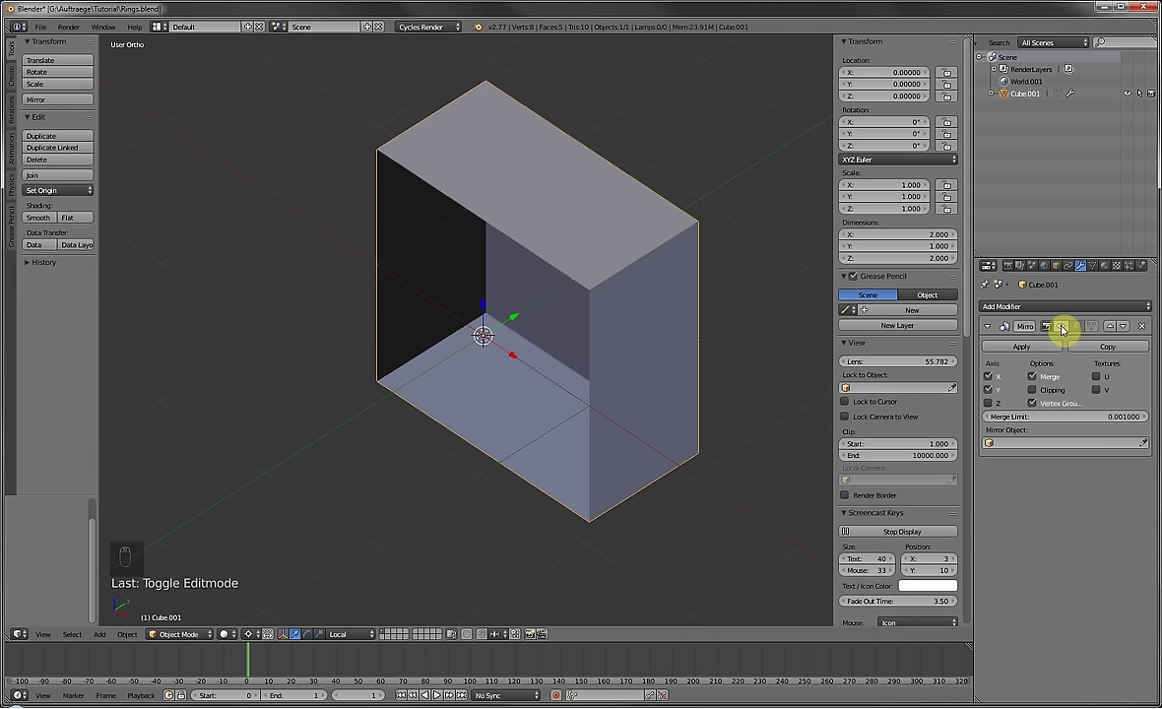
click(1061, 327)
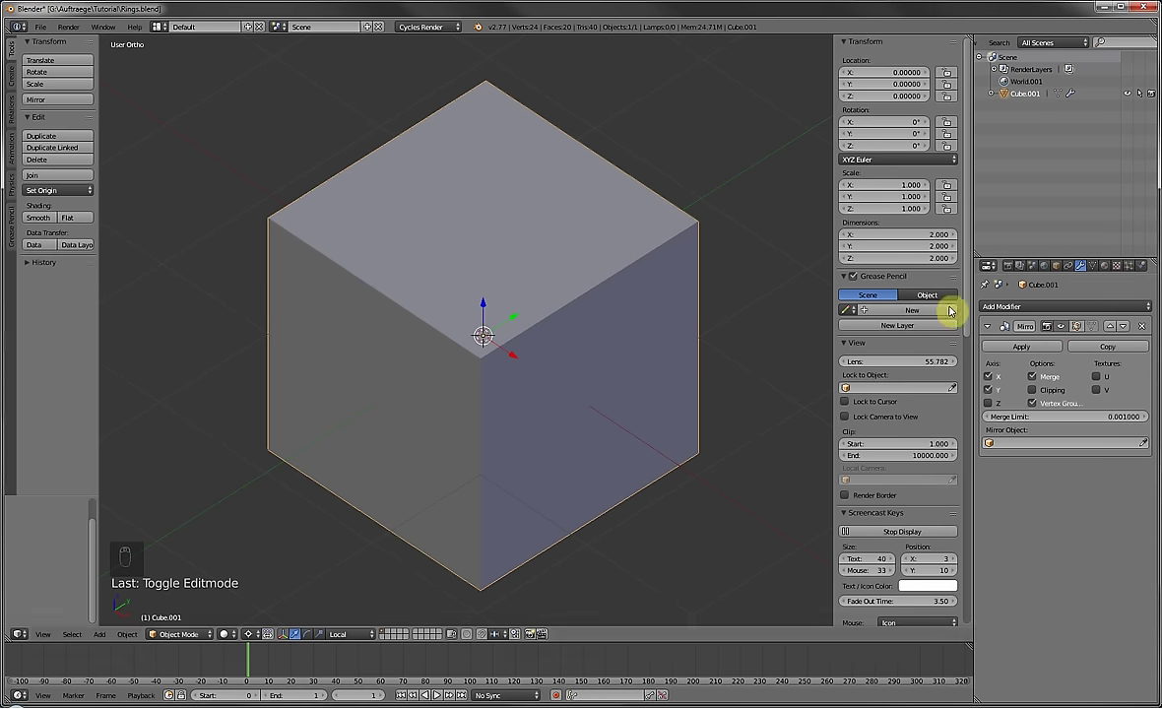
In Edit Mode, turn on the Mirror modifier's edit-mode display and try out its editing cage on the mirrored half.
key(Tab)
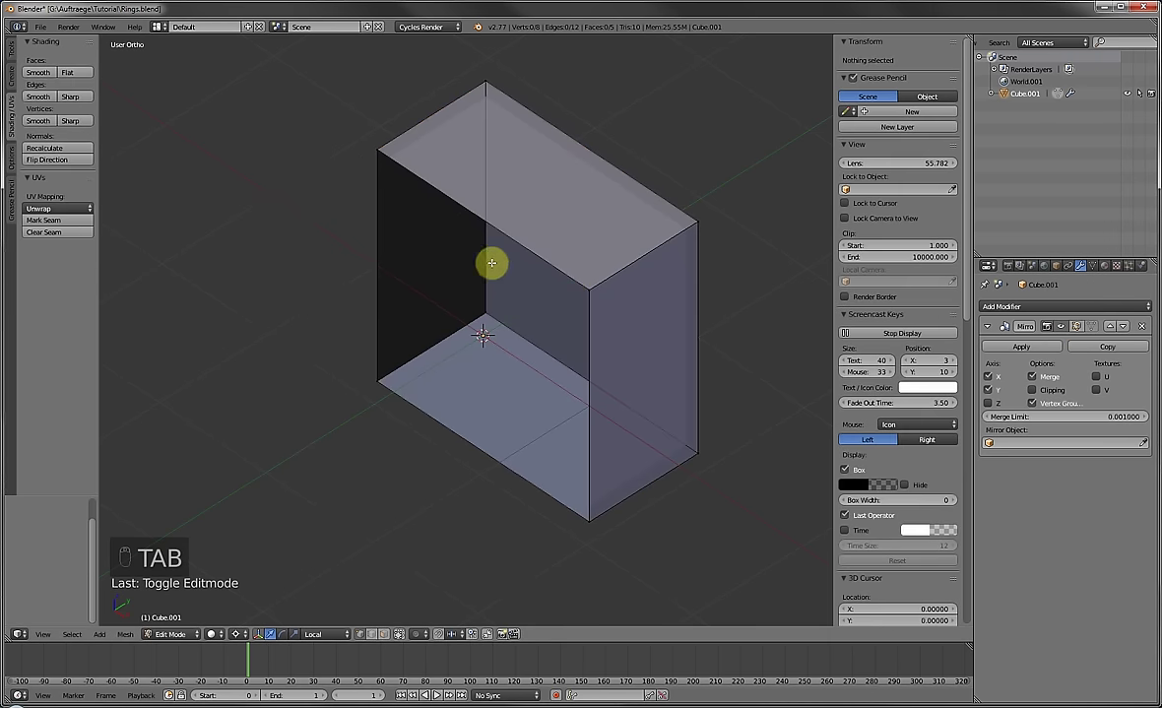
click(1080, 328)
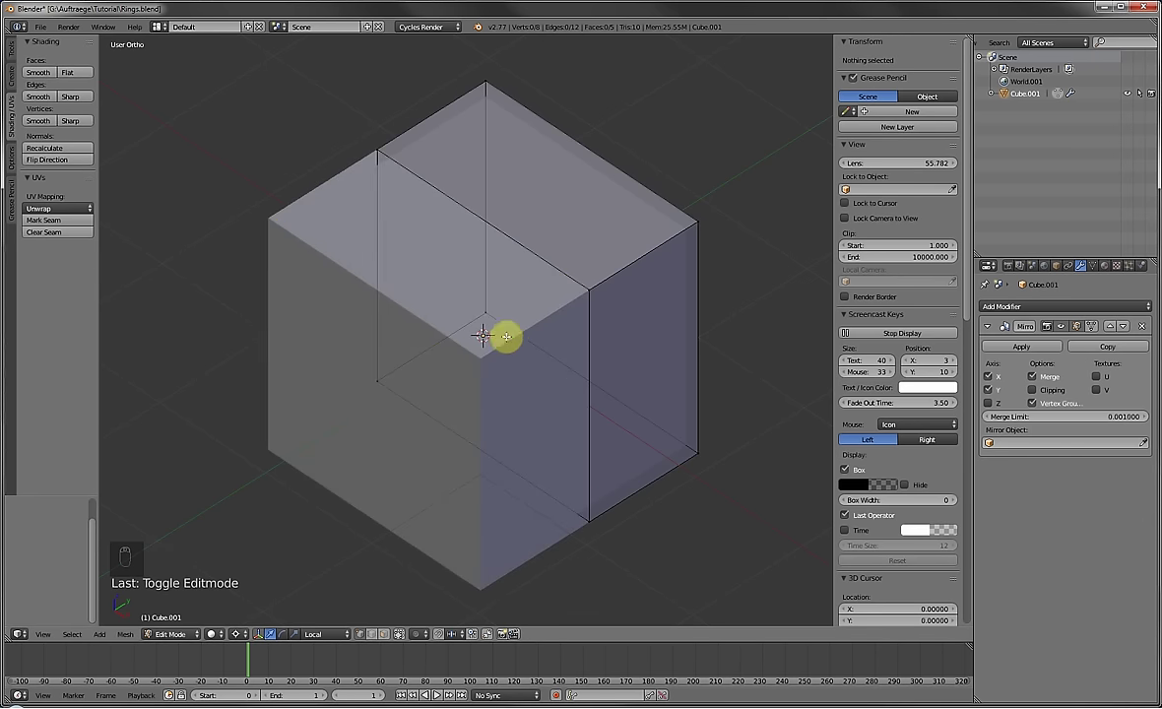
click(1094, 328)
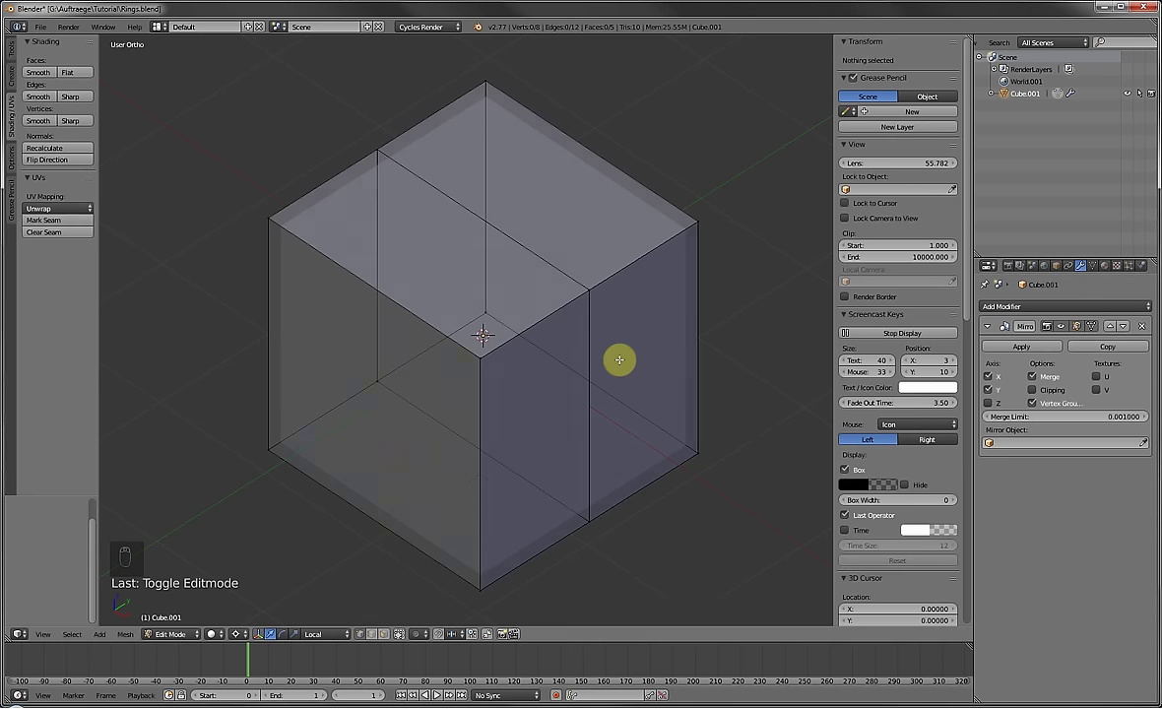
middle_drag(618, 358, 621, 306)
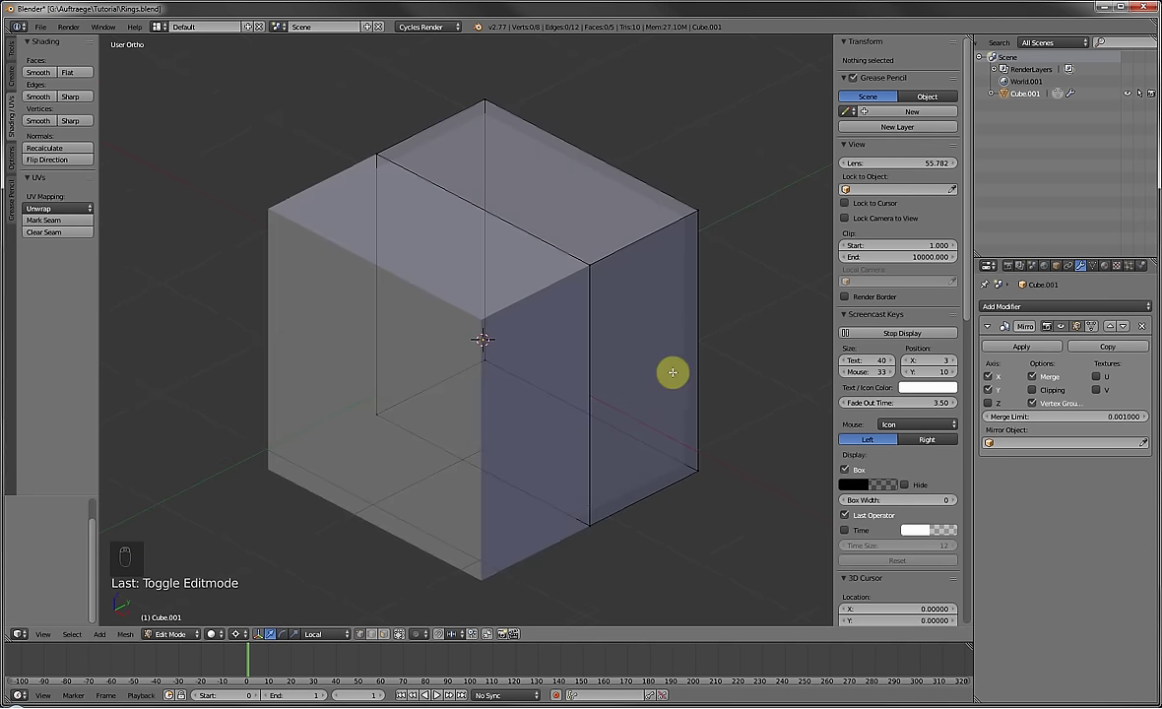
Add centred vertical and horizontal loop cuts across the half cube, keeping only Y mirroring on, and clear the selection.
mouse_move(581, 363)
middle_down()
mouse_move(552, 363)
mouse_move(642, 335)
mouse_move(480, 364)
mouse_move(470, 332)
middle_up()
key(ctrl+r)
click(556, 365)
key(a)
key(ctrl+r)
click(476, 340)
key(a)
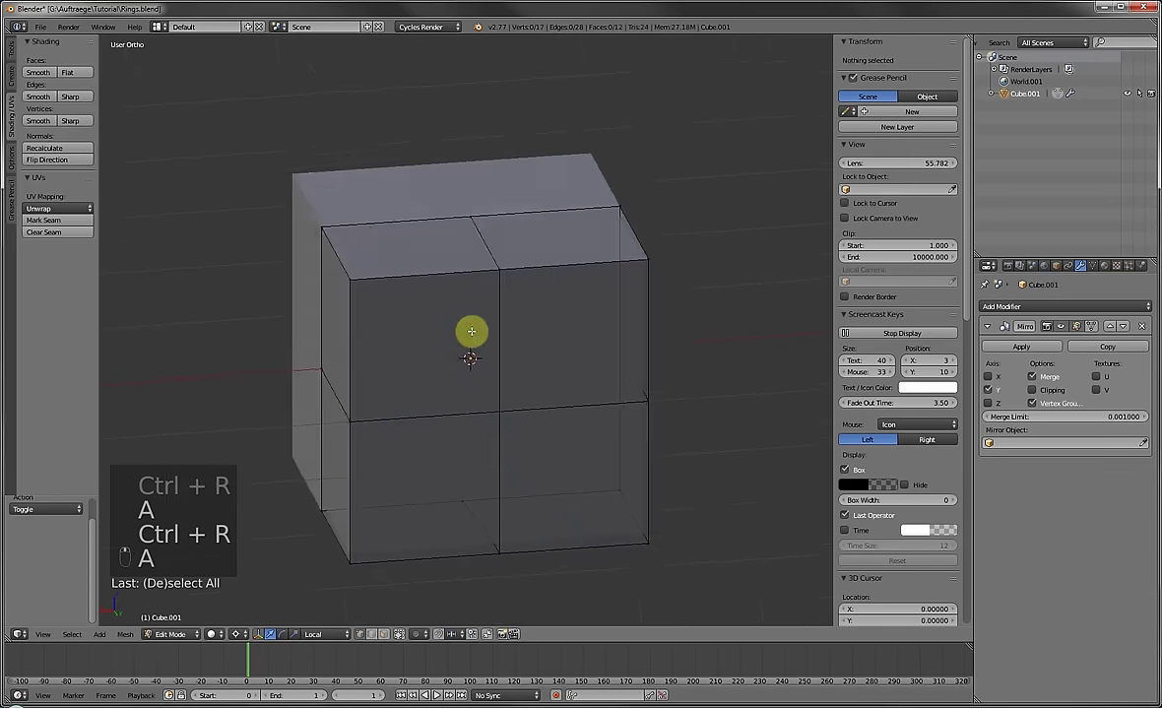
Circle-select and delete the unneeded vertices, leaving only the cube's octant on negative X, positive Y and positive Z.
key(c)
mouse_move(278, 228)
mouse_down()
mouse_move(343, 480)
mouse_move(382, 535)
mouse_move(518, 548)
mouse_move(655, 543)
mouse_up()
key(Delete)
click(641, 545)
middle_drag(641, 544, 709, 473)
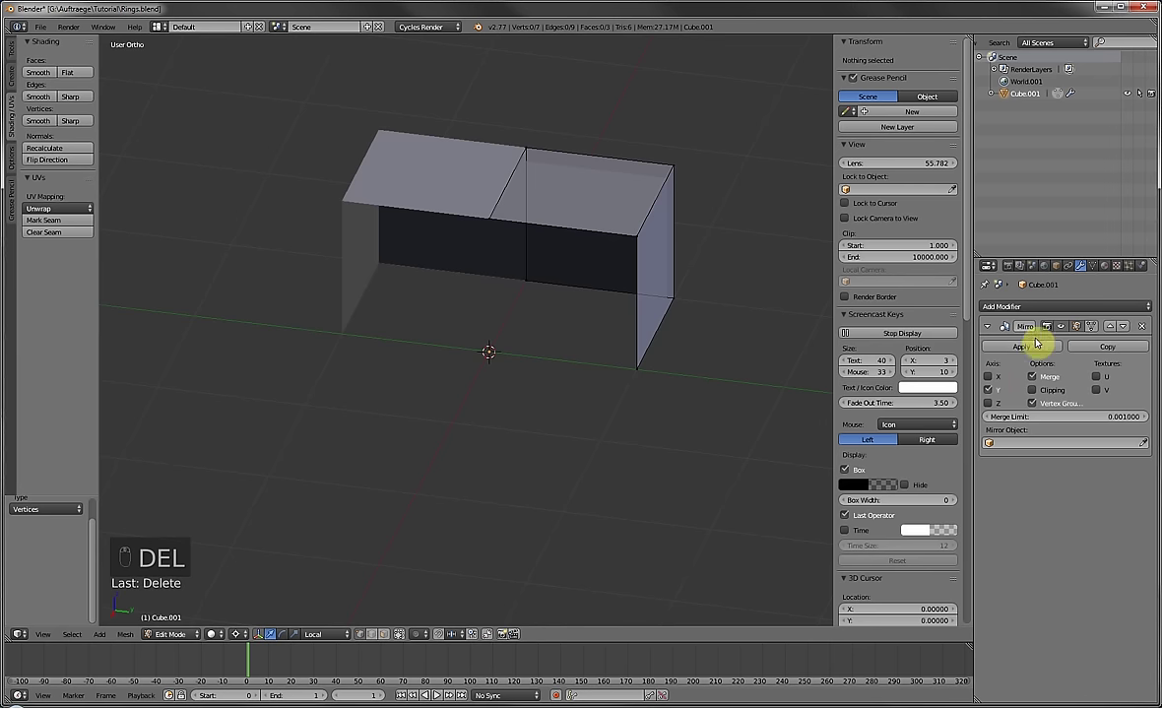
Enable the X and Z axes in the Mirror modifier to complete the cube from its remaining octant.
click(988, 378)
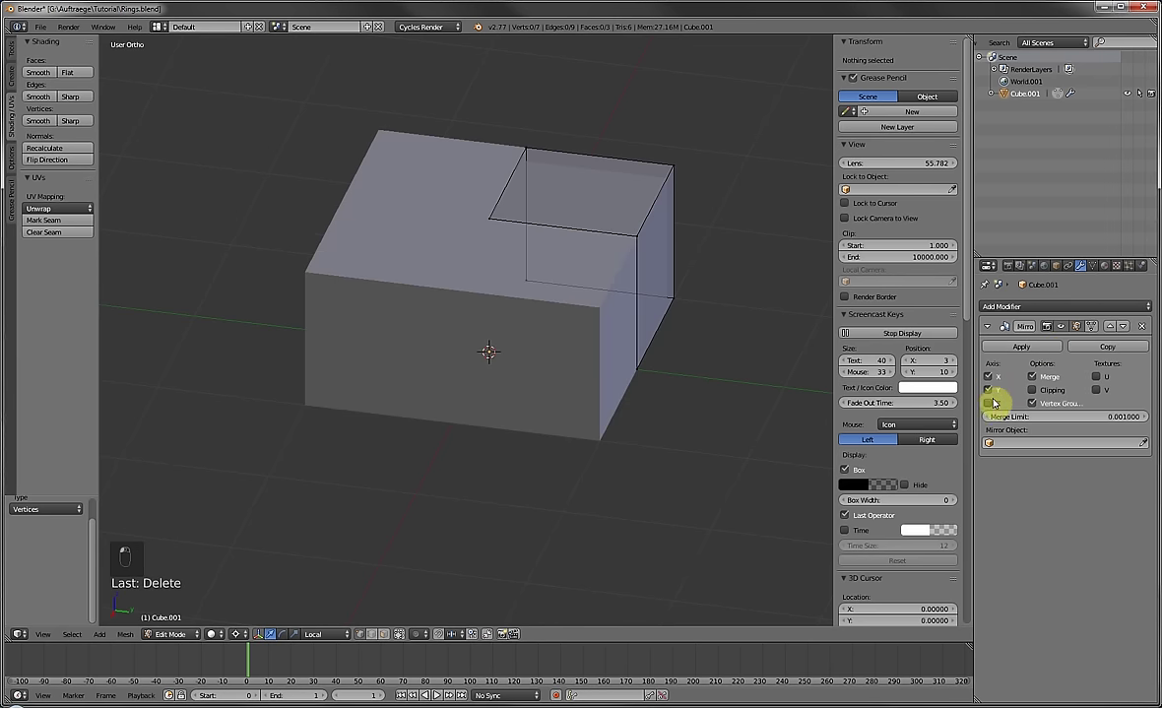
click(988, 403)
middle_drag(622, 407, 386, 329)
Select the octant's outer corner vertex and move it outward by about -0.475 X, 0.754 Y and 0.281 Z.
right_click(345, 254)
middle_drag(344, 254, 527, 366)
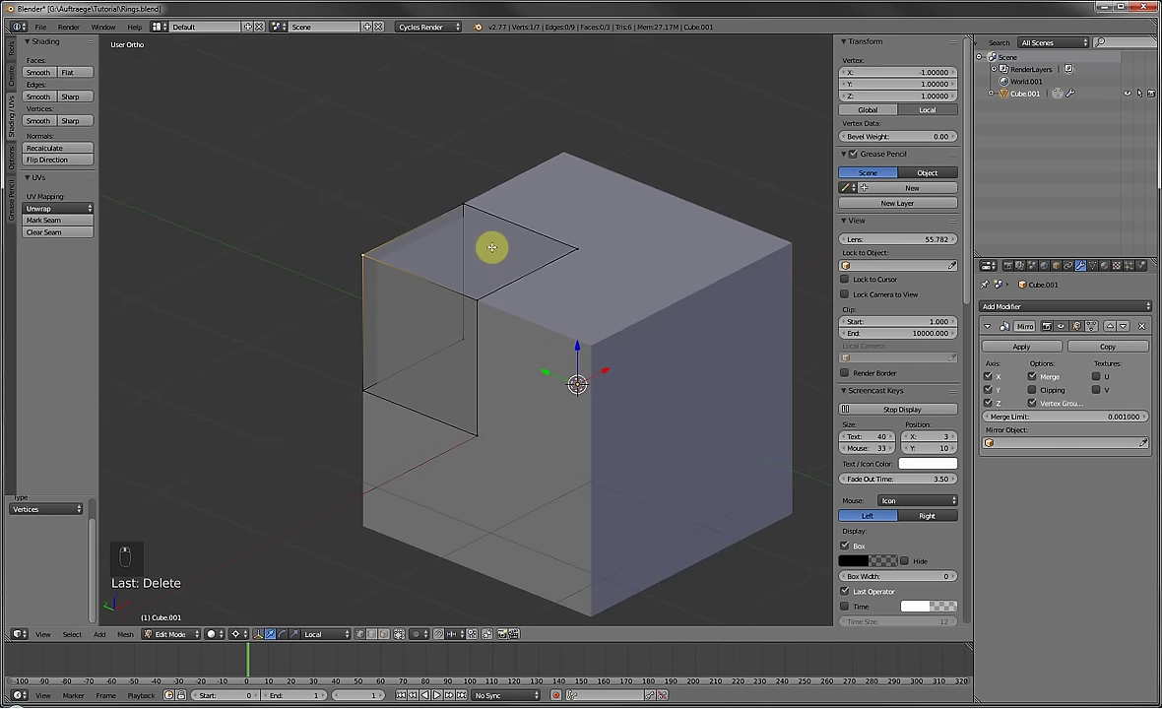
key(g)
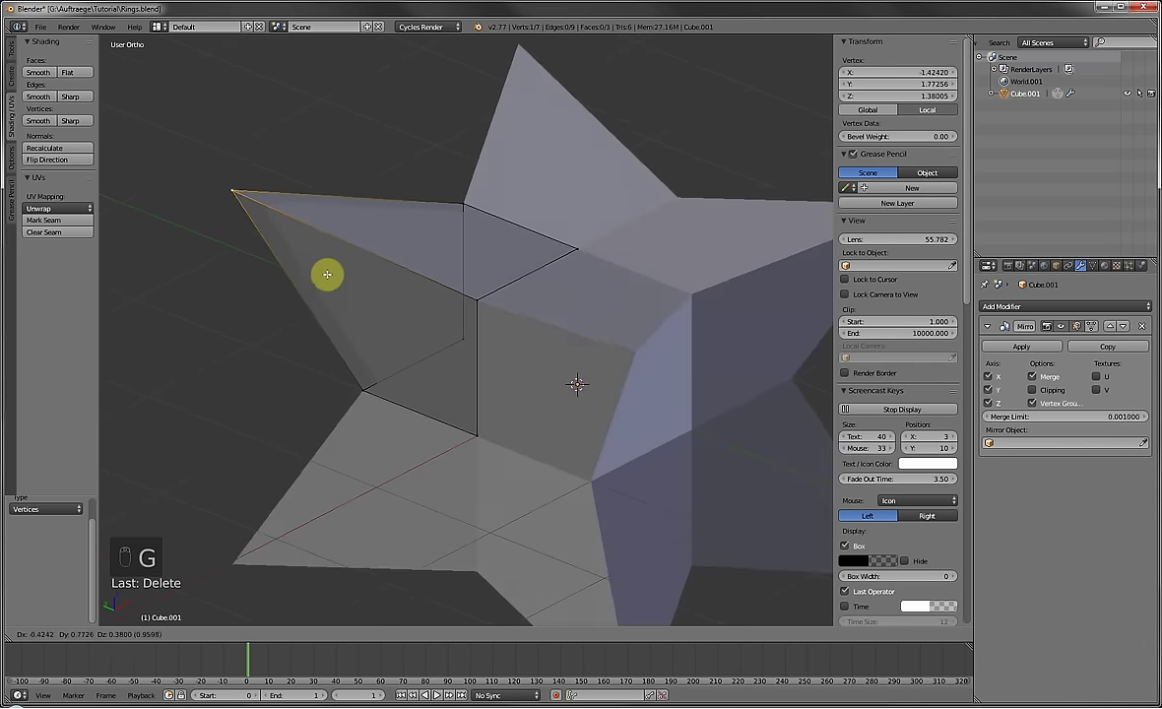
click(324, 292)
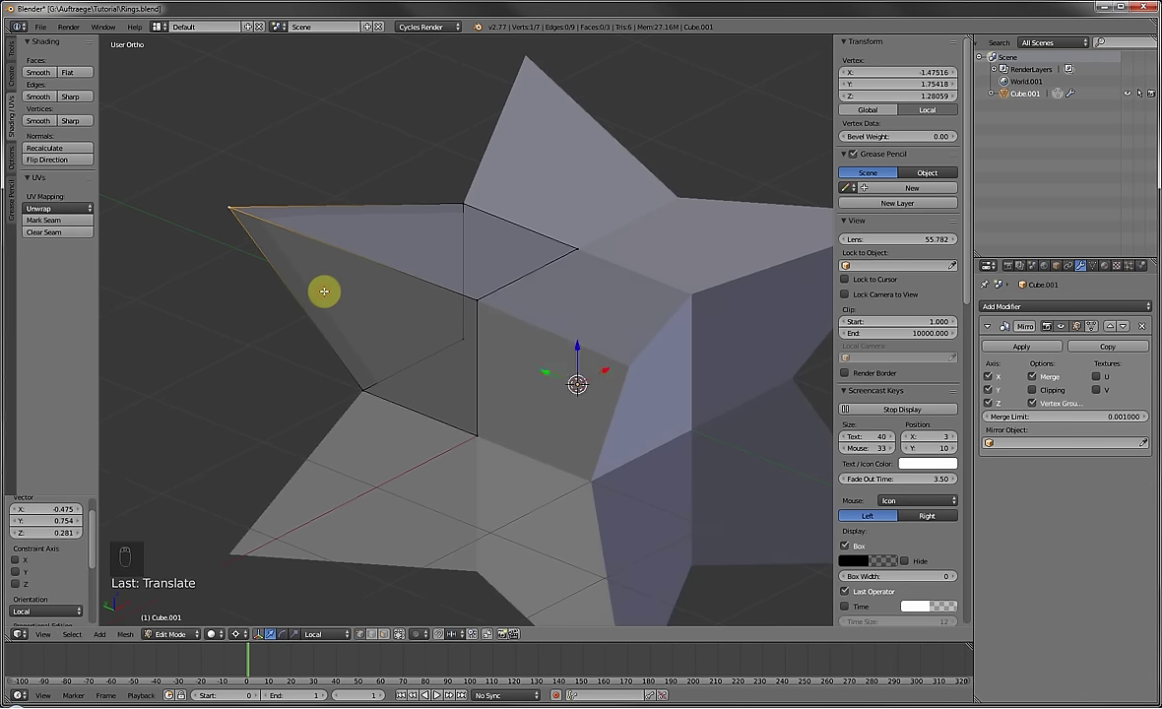
middle_drag(322, 288, 628, 352)
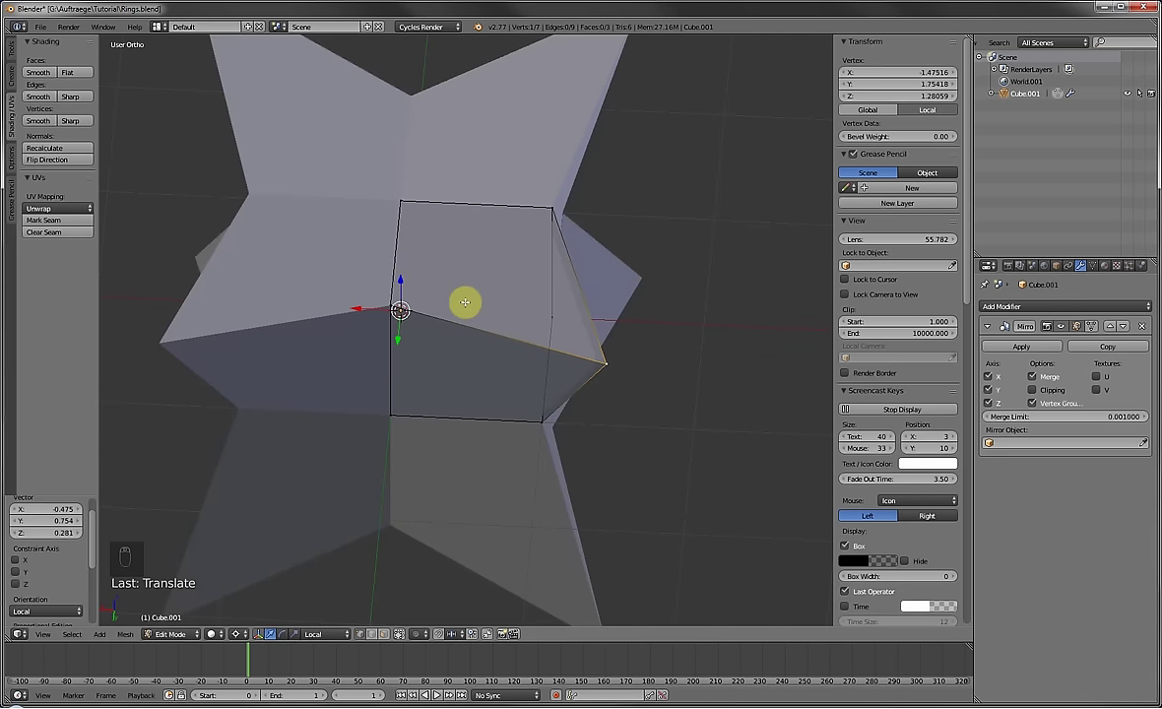
In Object Mode, switch the pivot to the bounding box center and move the star along X to about -2.77.
key(Tab)
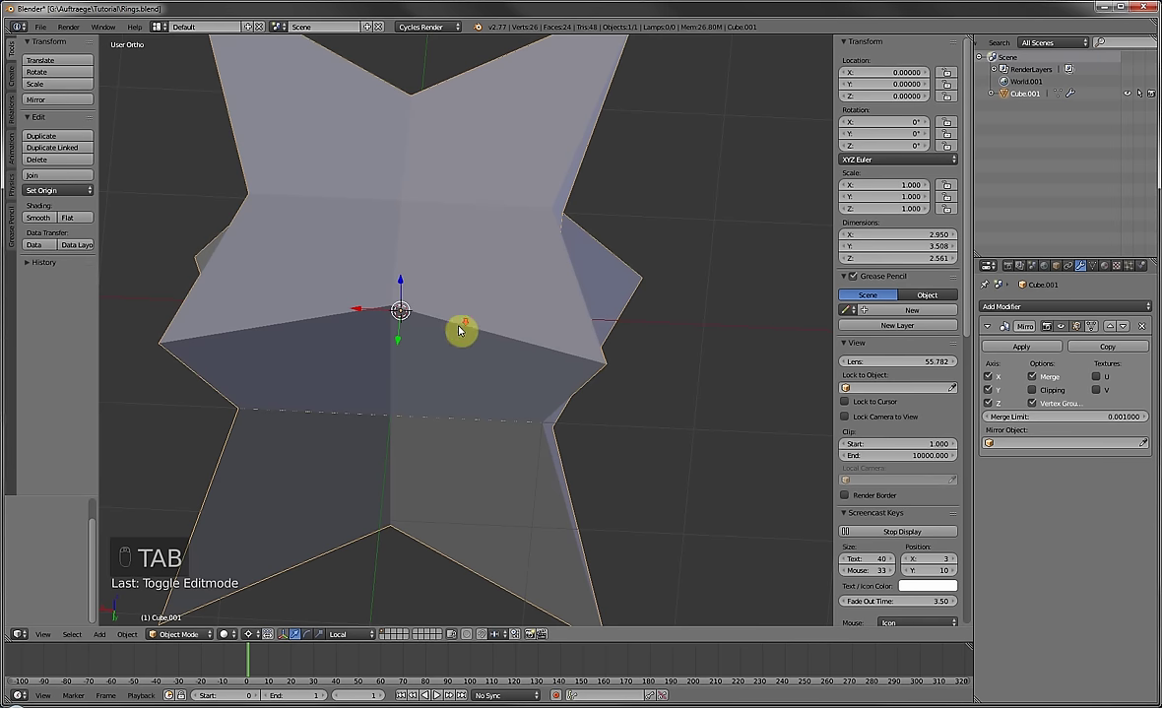
scroll(430, 340, down, 2)
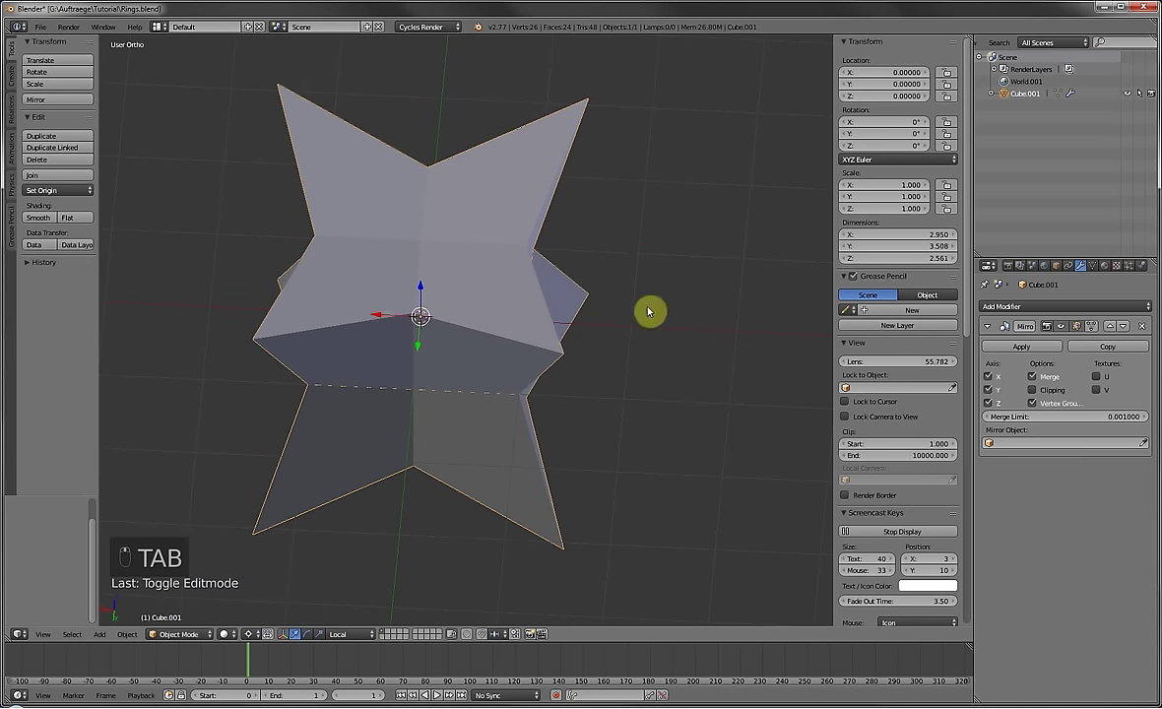
right_drag(389, 319, 519, 312)
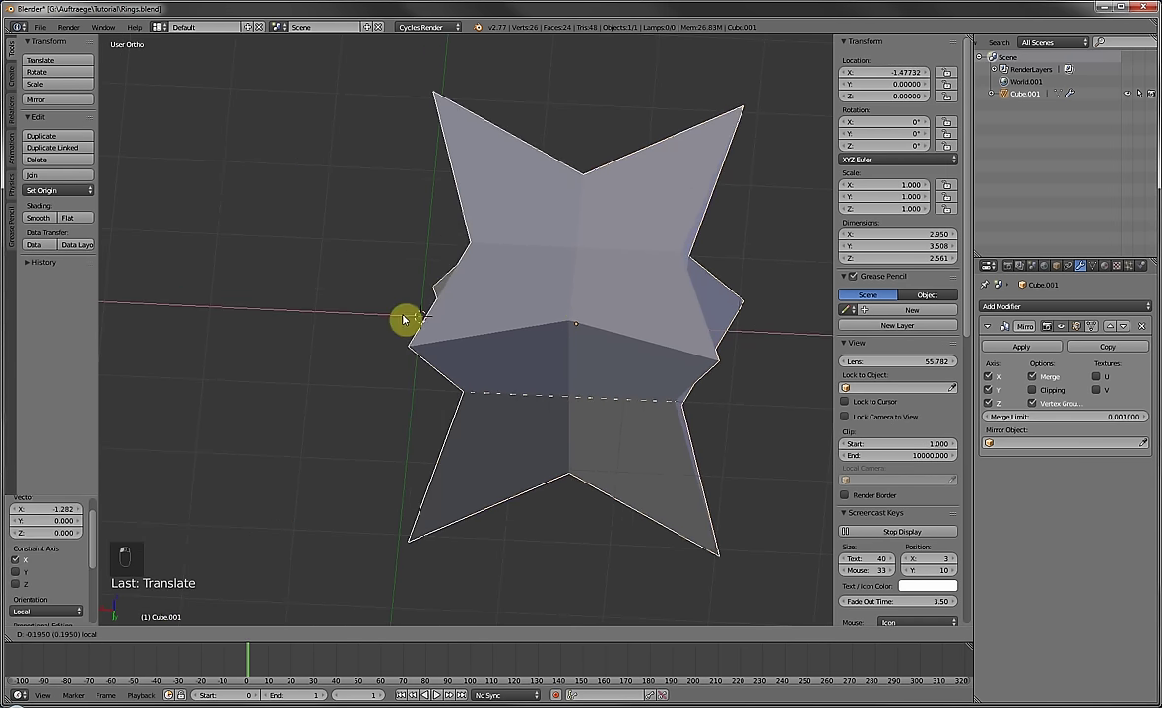
key(comma)
right_drag(577, 332, 618, 328)
middle_drag(618, 328, 565, 345)
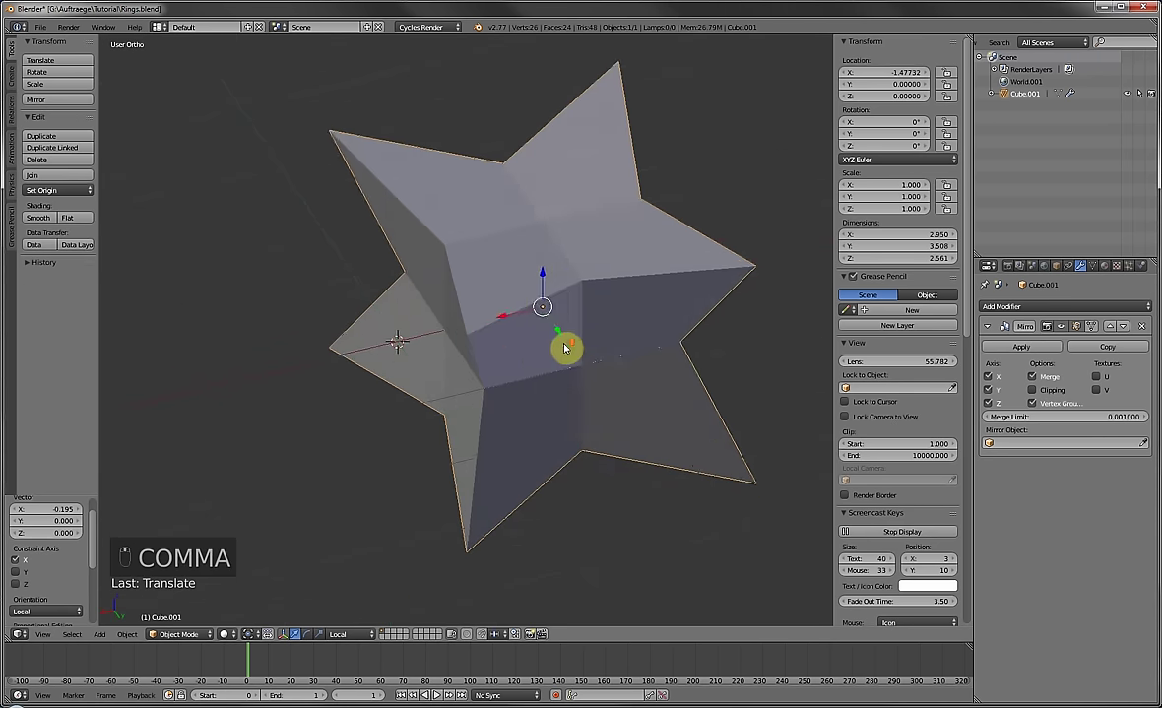
scroll(519, 340, down, 2)
right_drag(483, 324, 549, 316)
click(552, 325)
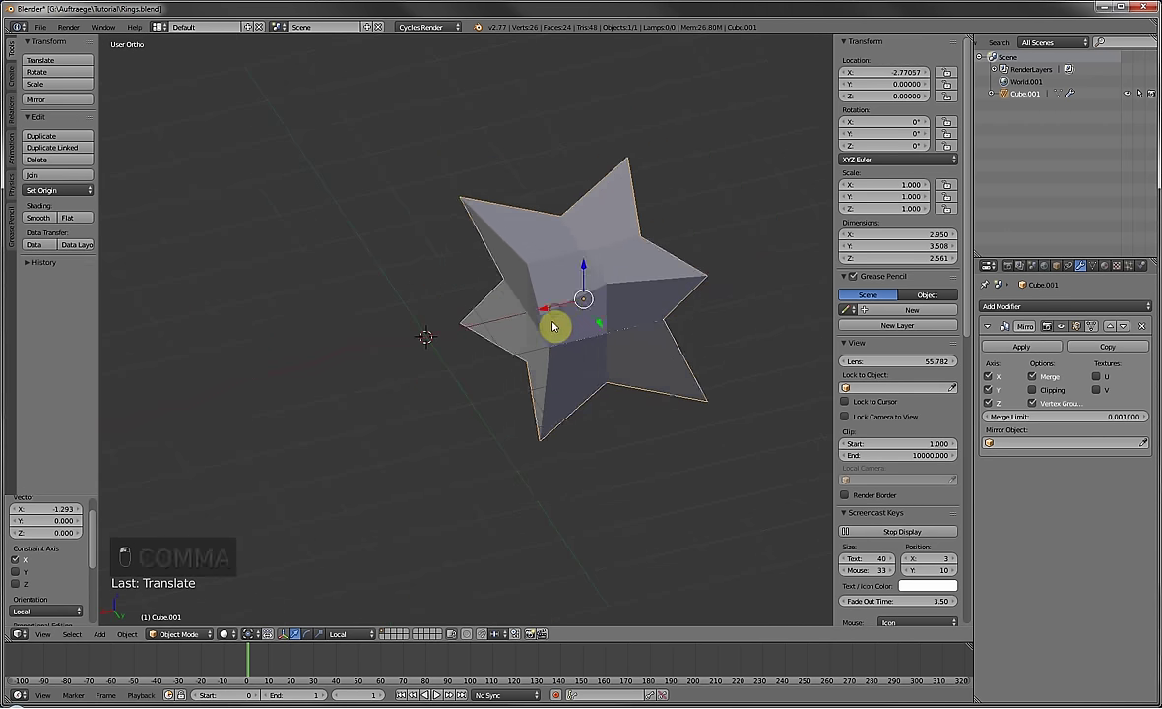
middle_drag(553, 330, 552, 365)
key(KP_7)
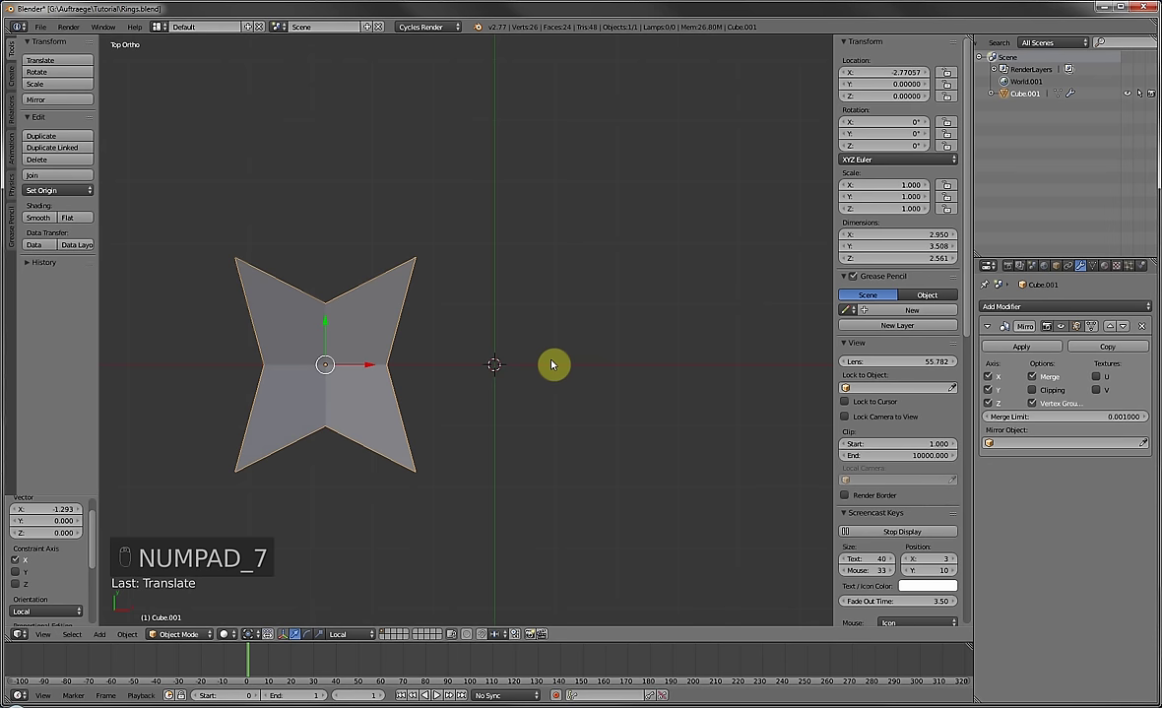
key(shift+a)
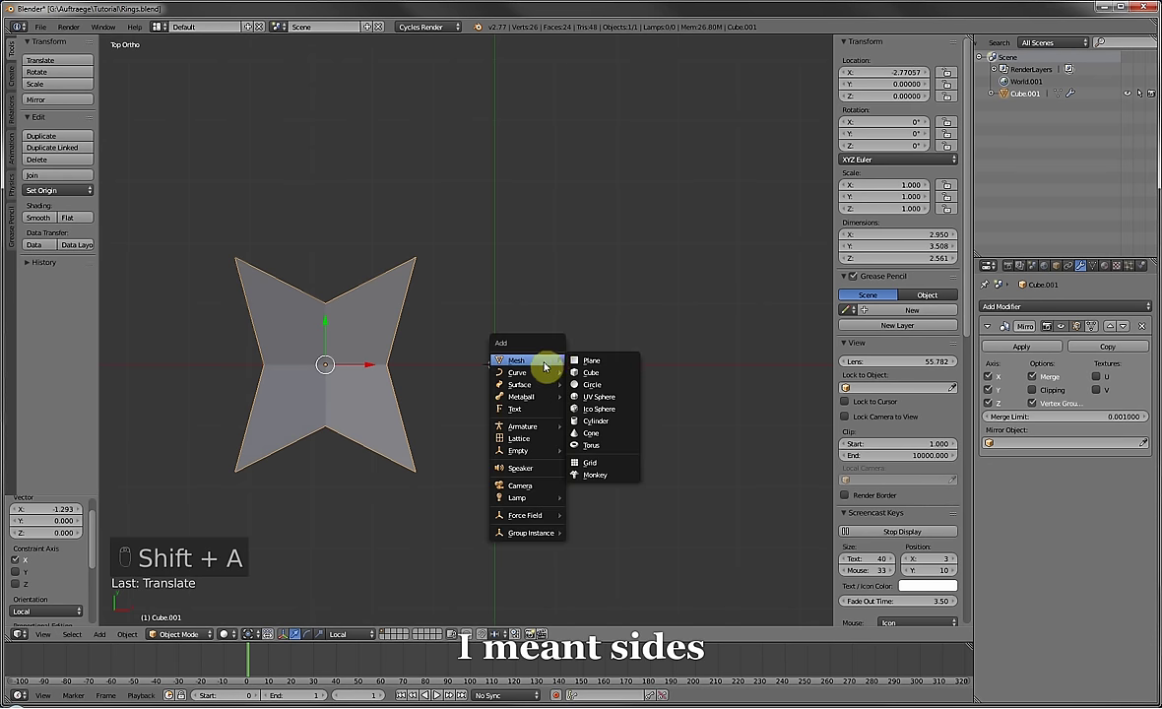
middle_drag(495, 368, 464, 322)
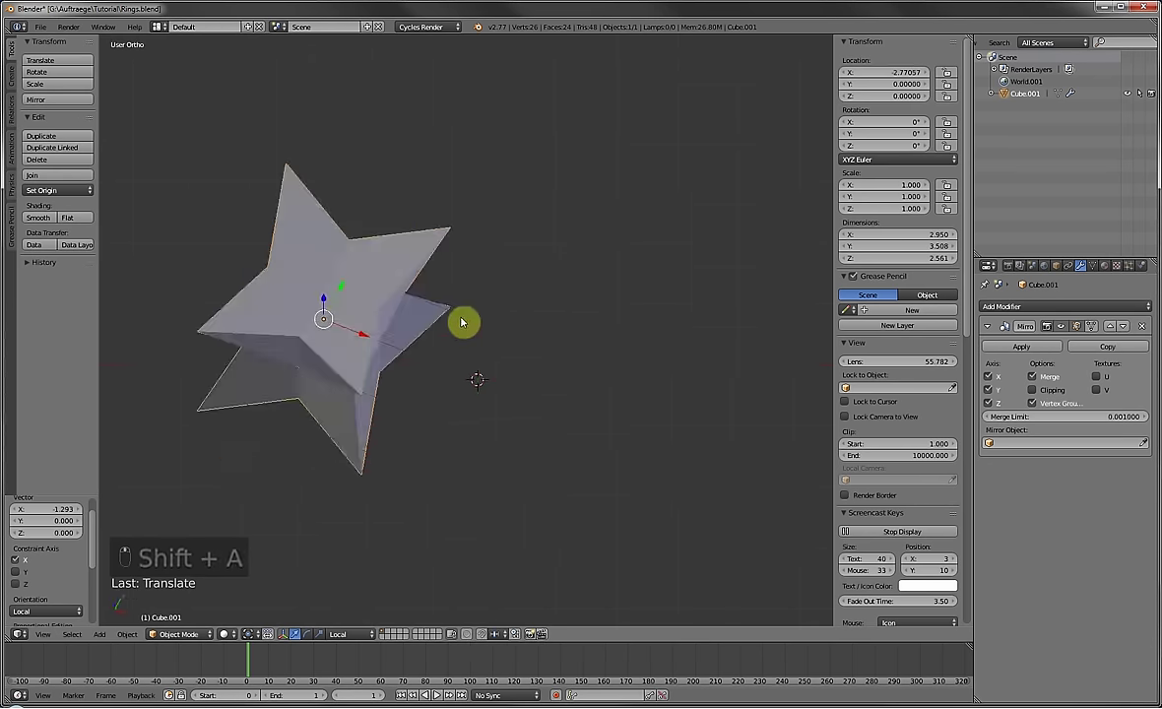
Snap the 3D cursor to the world center and add a plain-axes Empty there.
scroll(464, 323, up, 4)
key(shift+s)
click(473, 409)
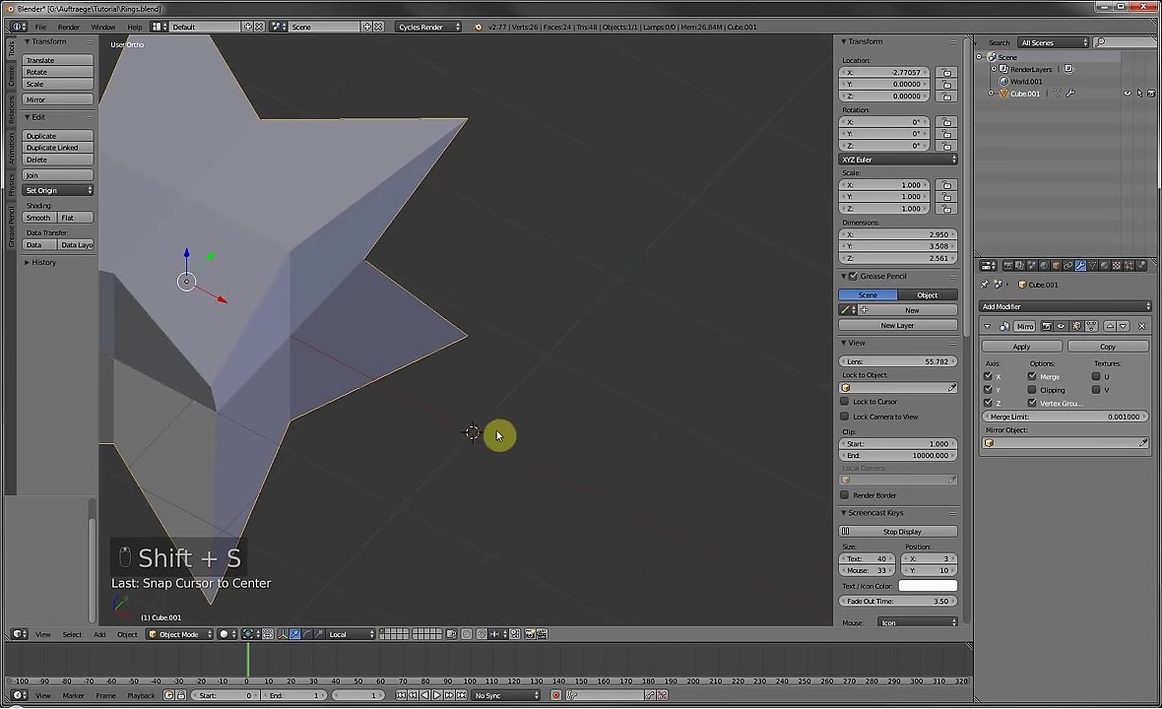
scroll(482, 437, down, 5)
key(shift+a)
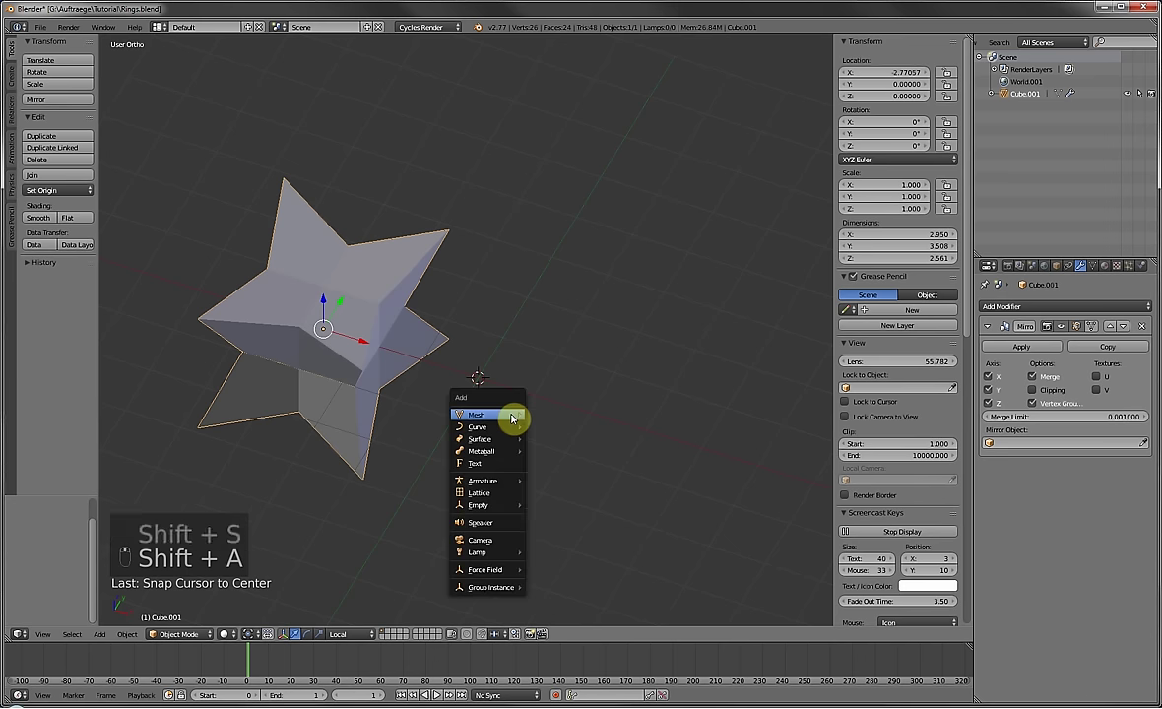
mouse_move(511, 418)
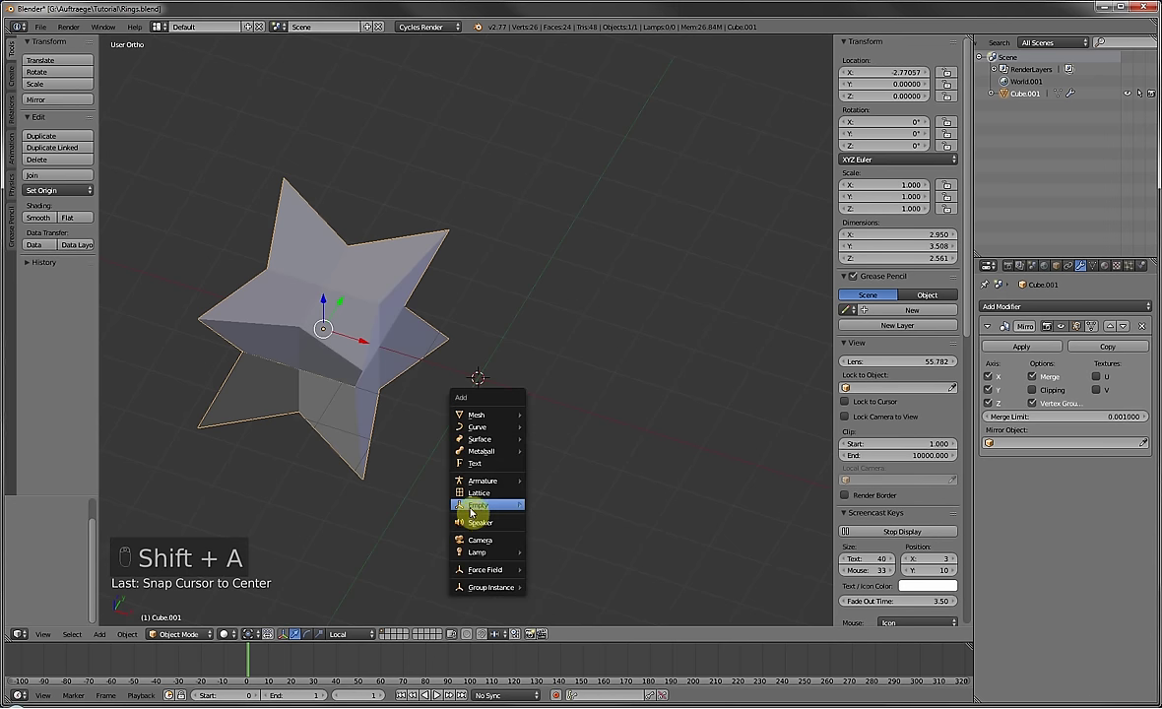
mouse_move(474, 512)
click(556, 510)
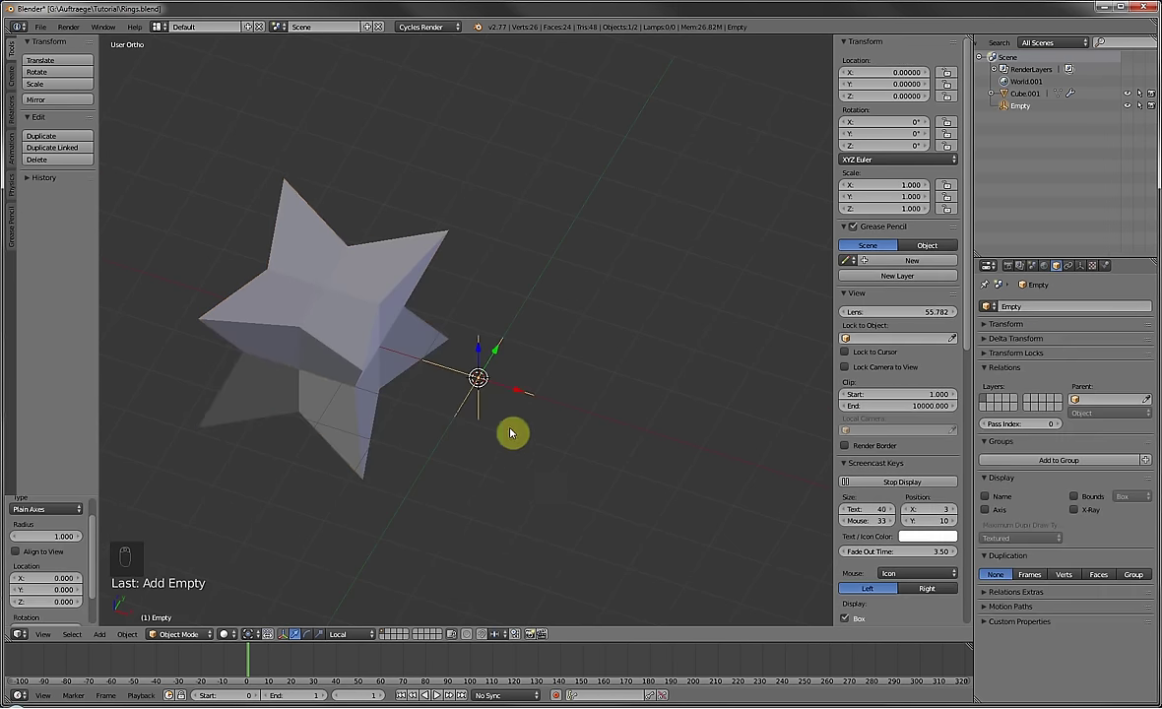
middle_drag(514, 394, 522, 397)
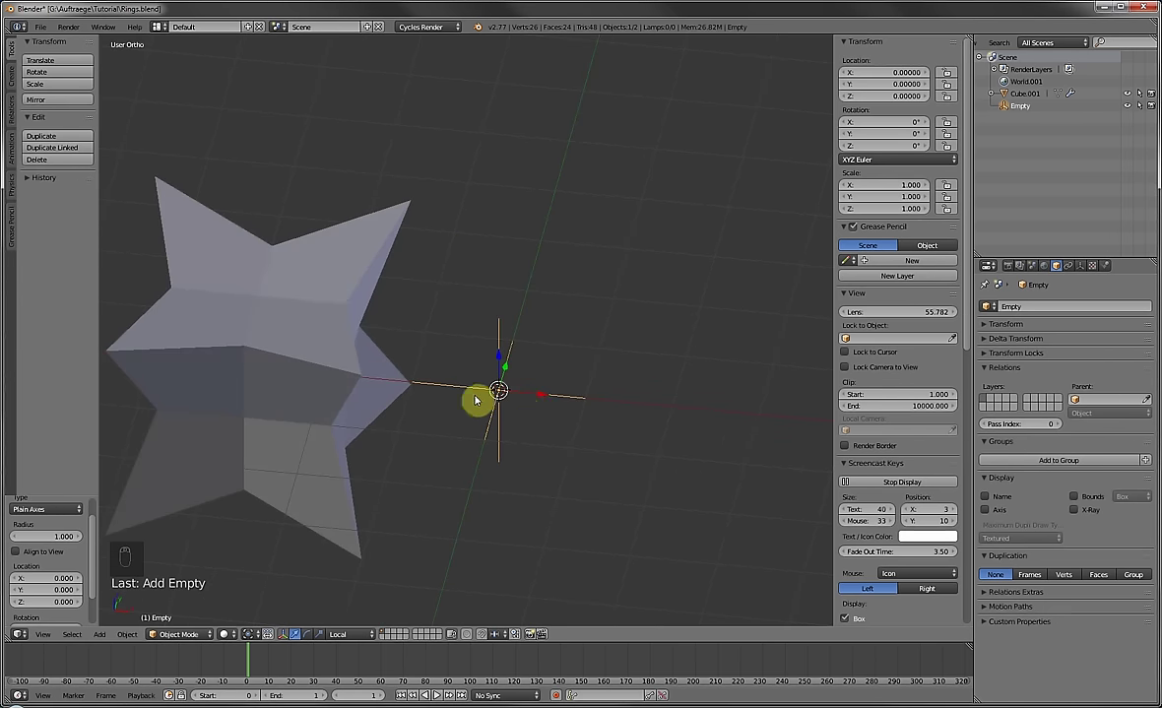
Set the Empty as the mirror object in the star's Mirror modifier and inspect the two separated halves.
right_click(325, 324)
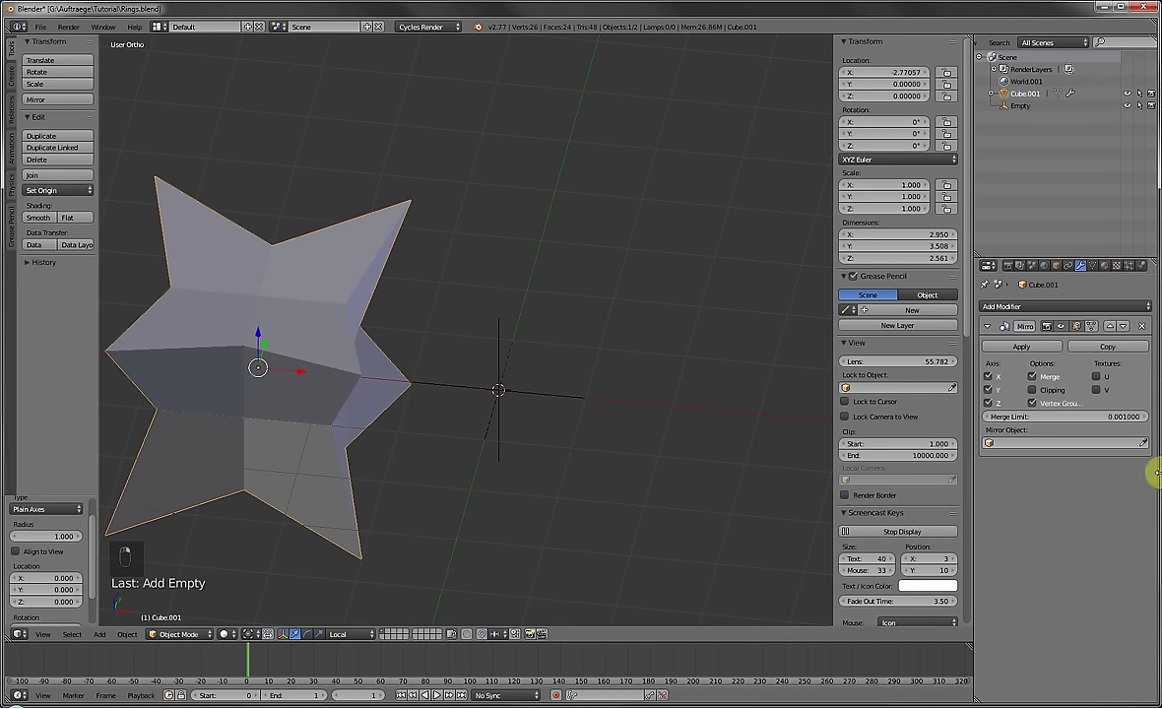
click(1142, 441)
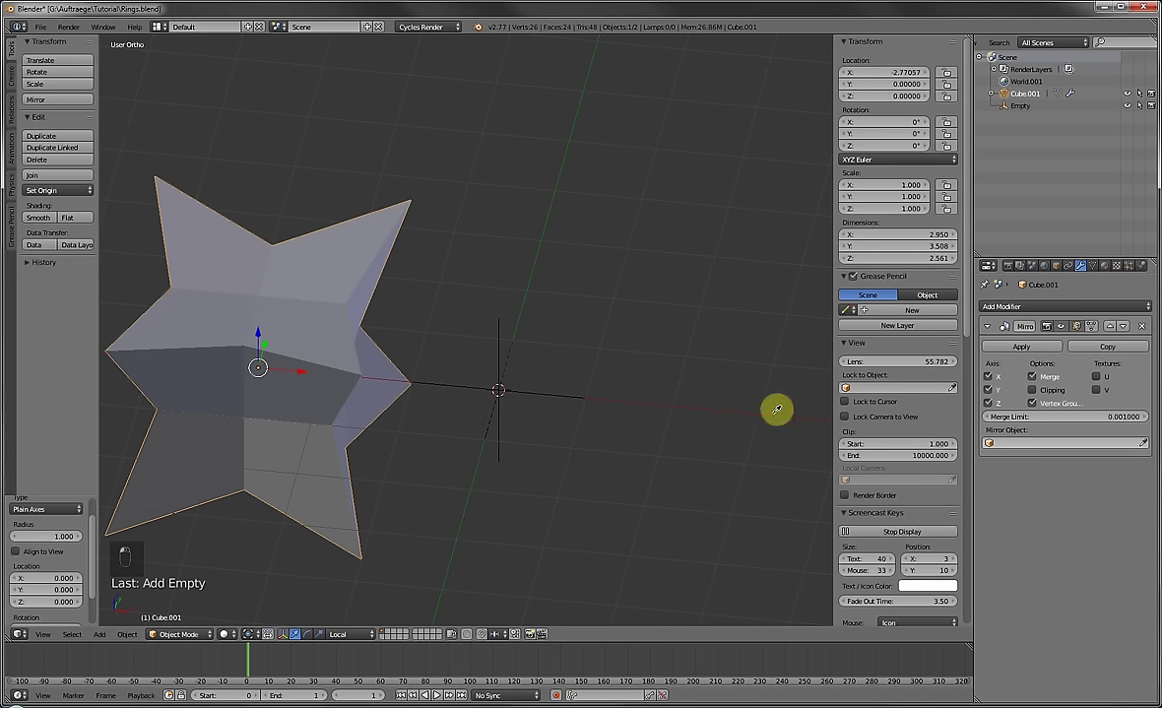
click(550, 387)
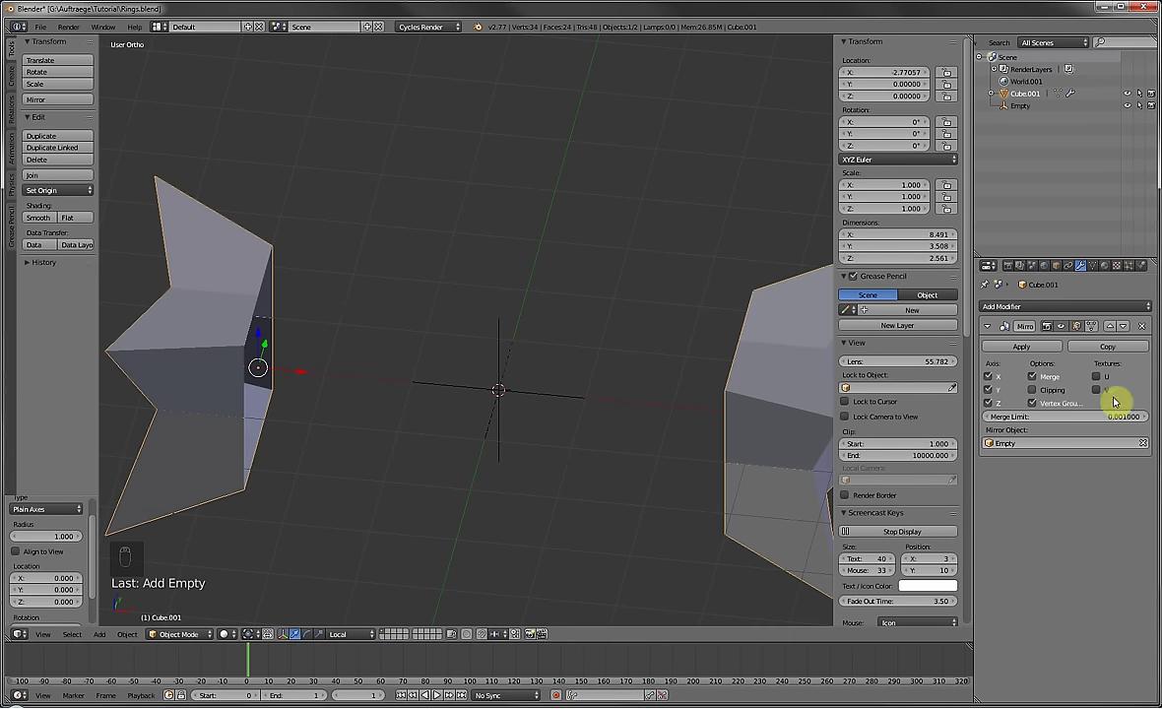
scroll(527, 408, down, 4)
middle_drag(527, 408, 553, 407)
scroll(554, 407, up, 4)
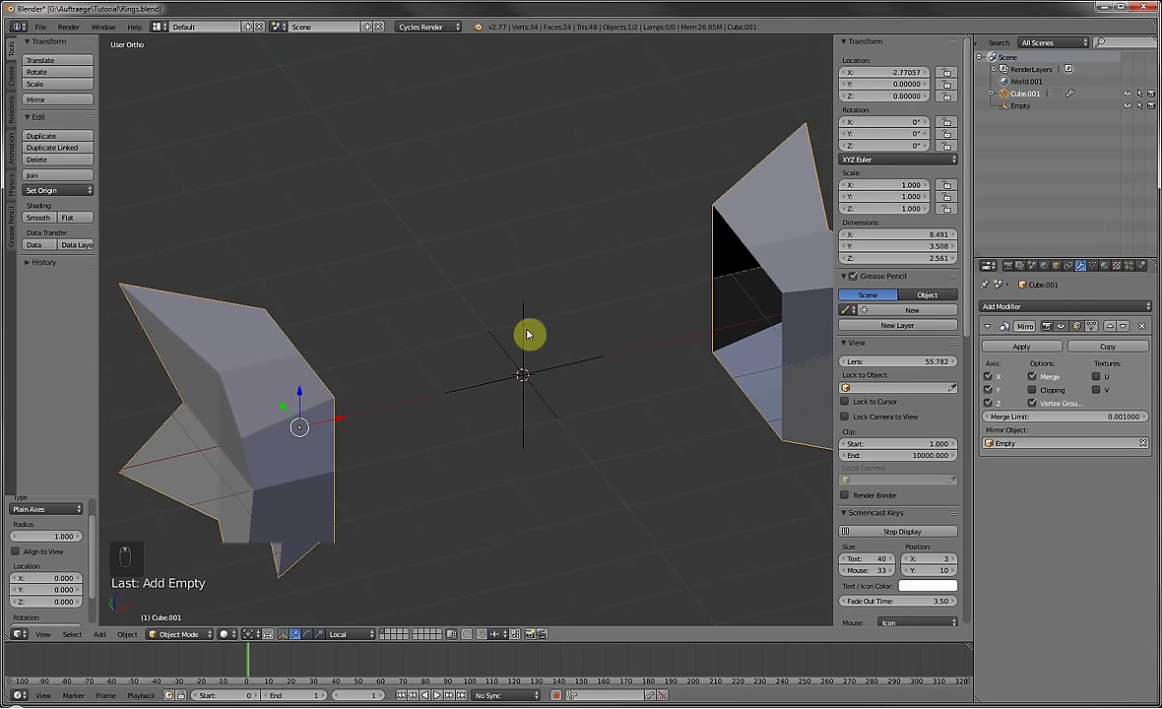
right_click(549, 346)
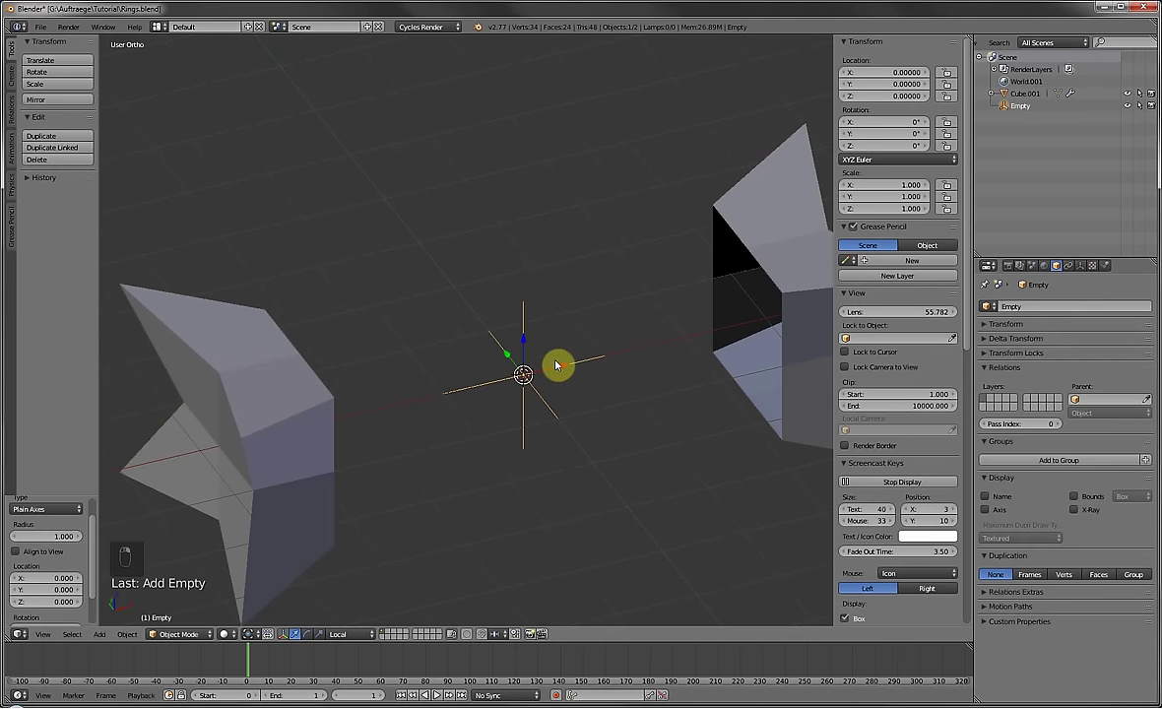
scroll(567, 384, down, 2)
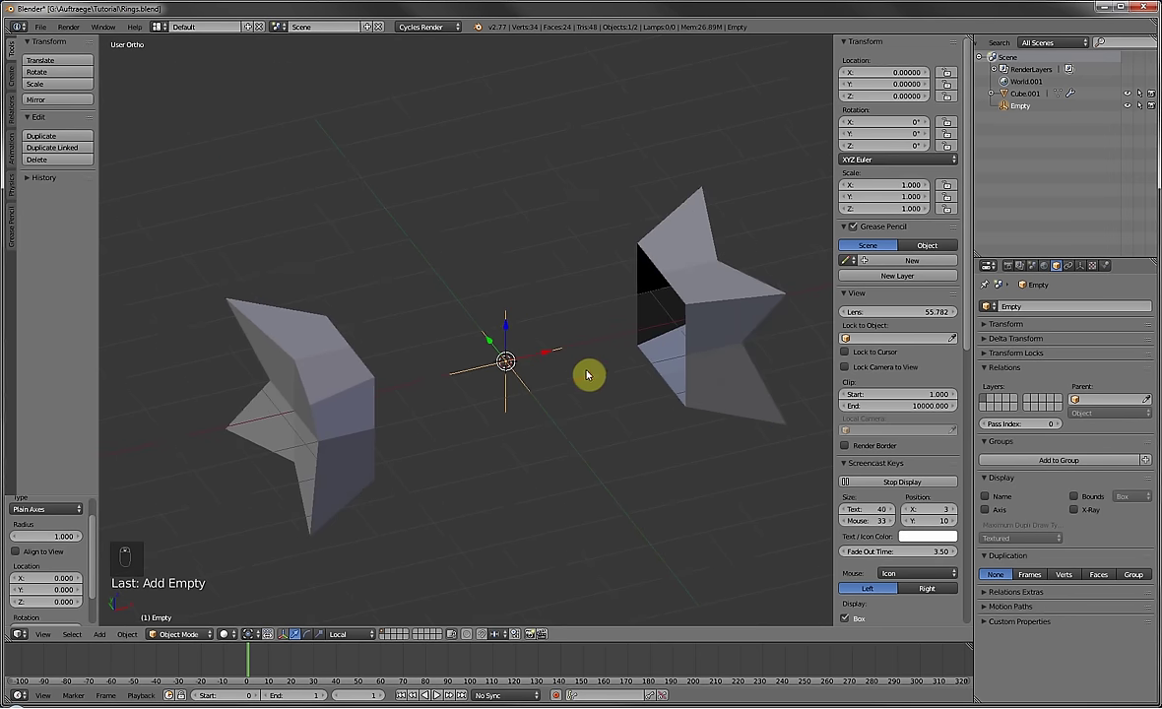
In Edit Mode, try to extrude the star's open edges along X toward the Empty.
right_click(690, 302)
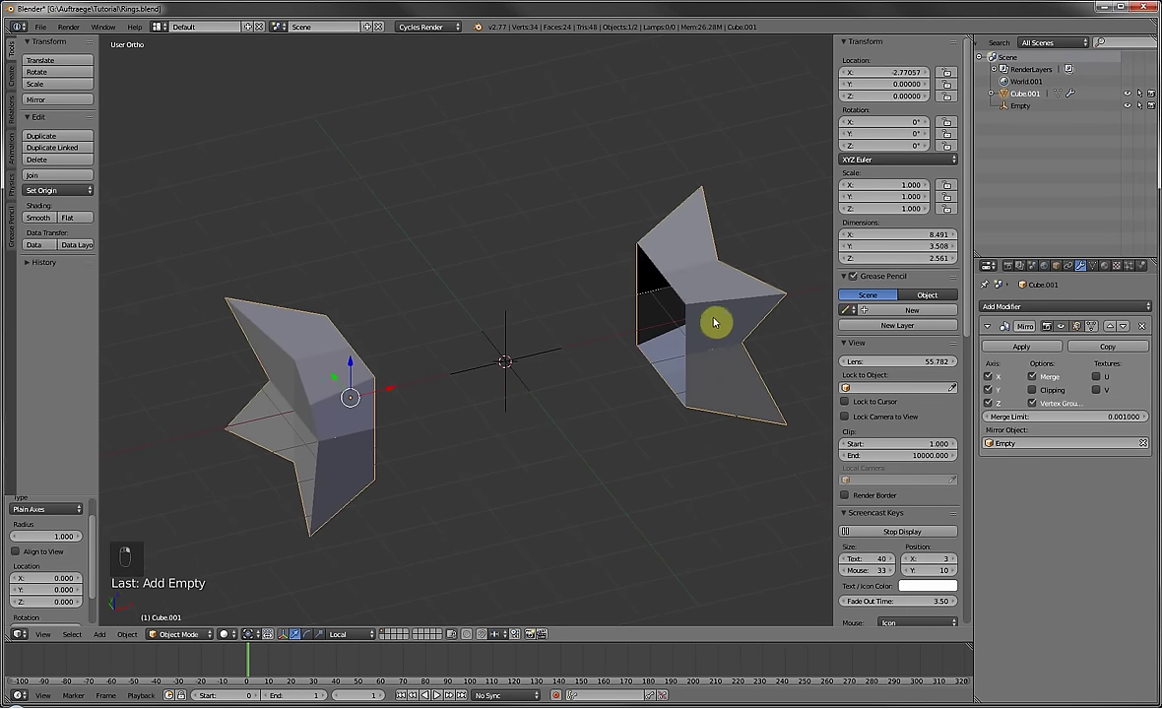
middle_drag(716, 322, 555, 353)
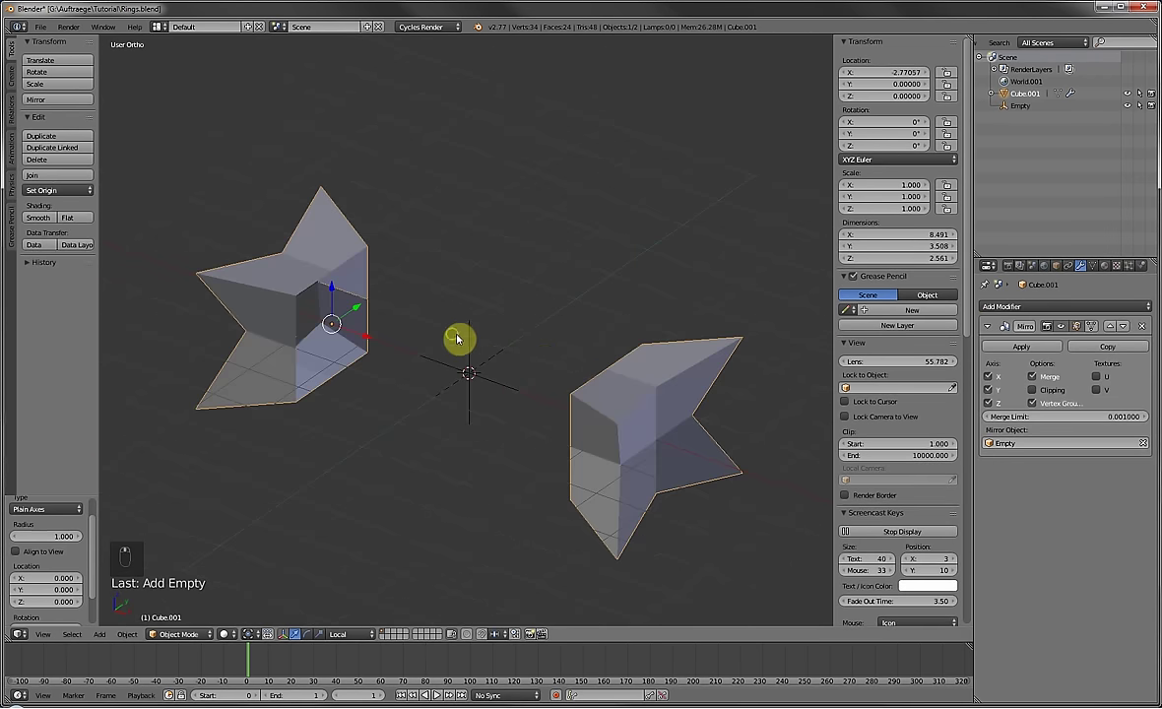
key(Tab)
middle_drag(459, 340, 435, 327)
right_click(347, 274)
key(e)
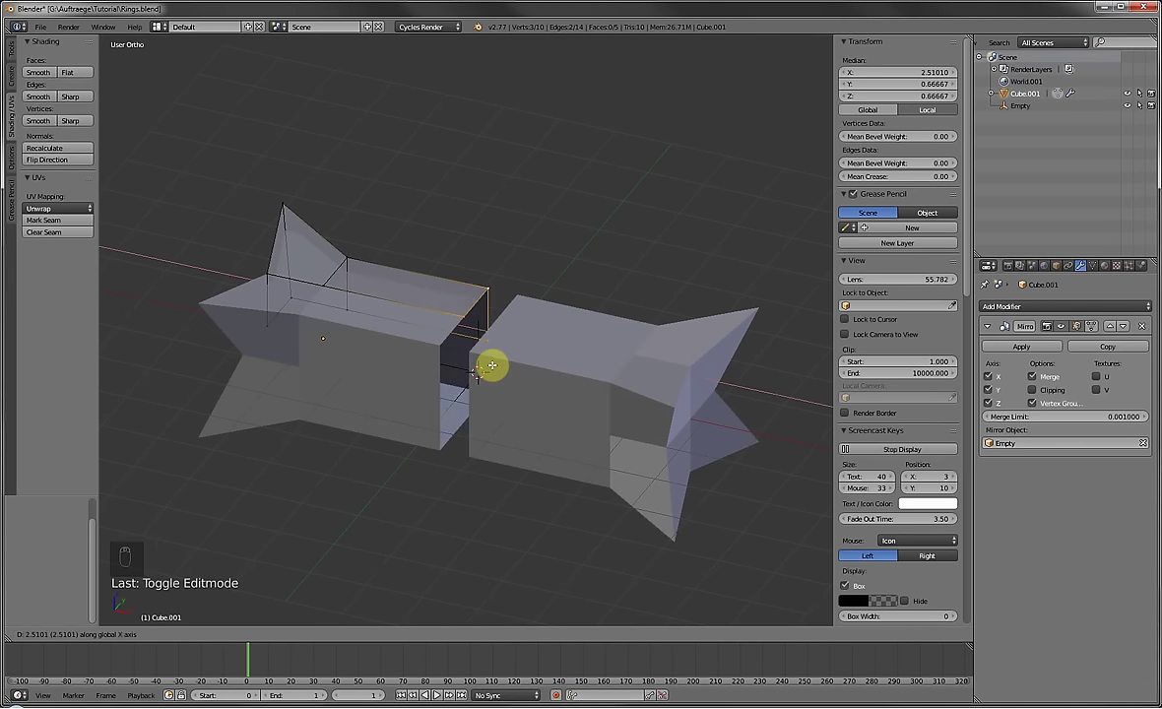
right_click(477, 370)
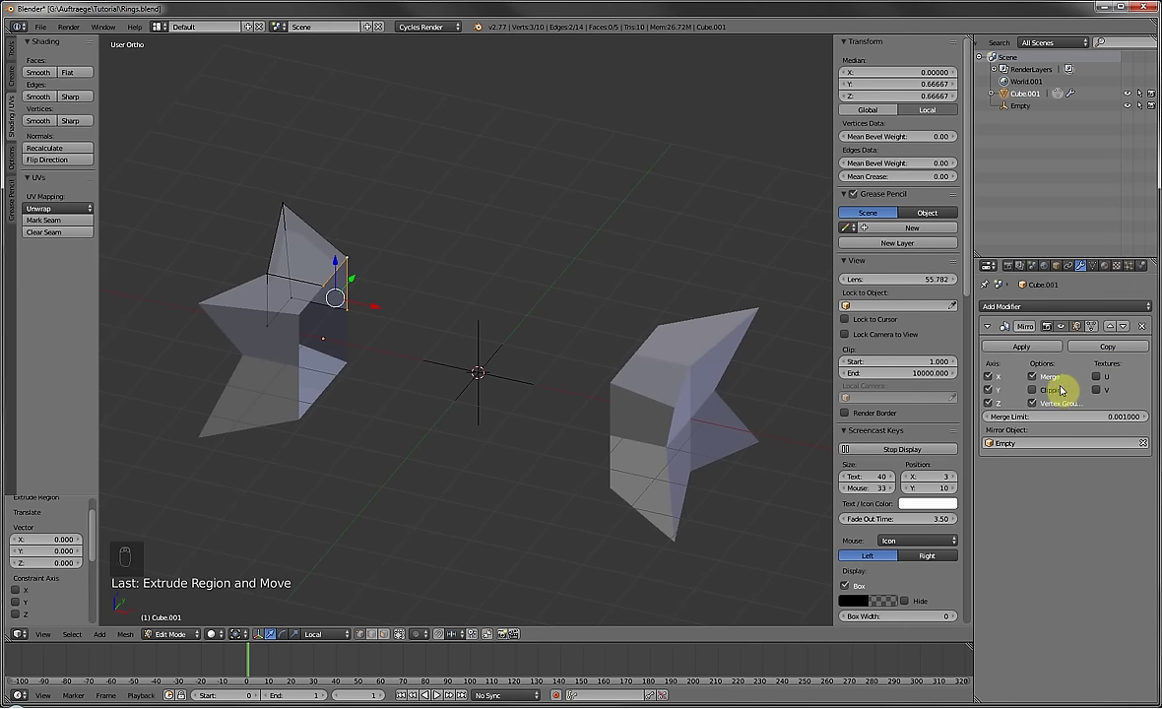
Enable Clipping in the Mirror modifier and move the extruded edges along X until they reach the mirror plane.
key(g)
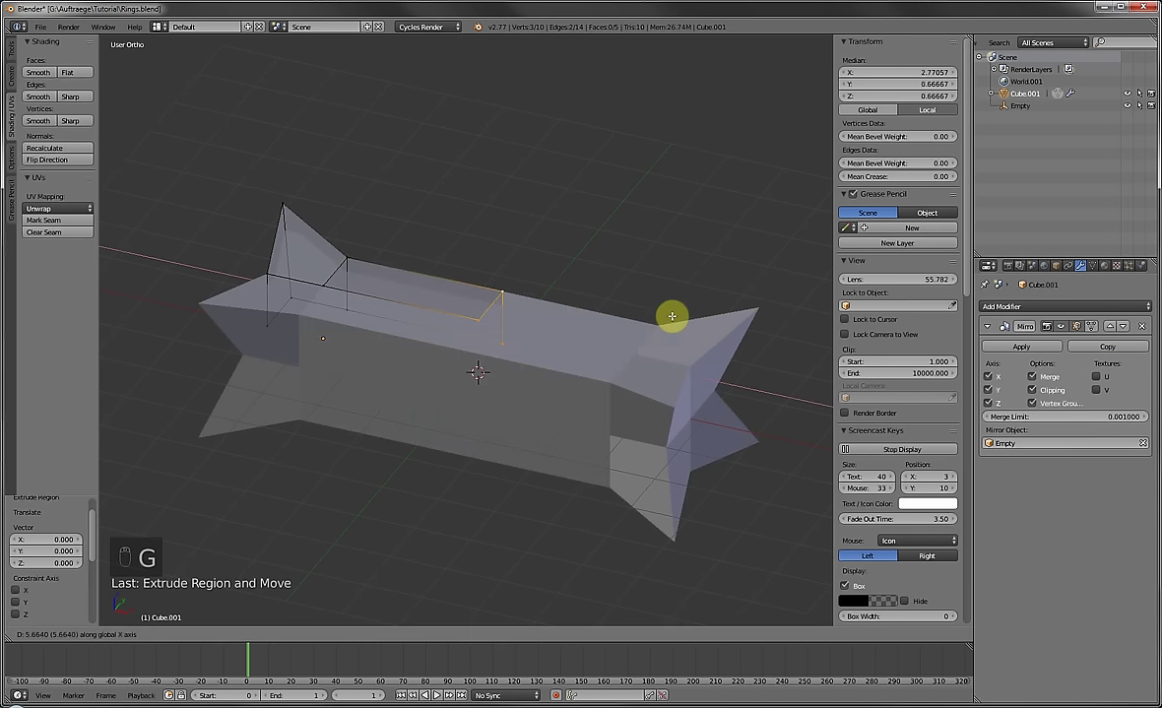
click(656, 312)
middle_drag(537, 311, 587, 291)
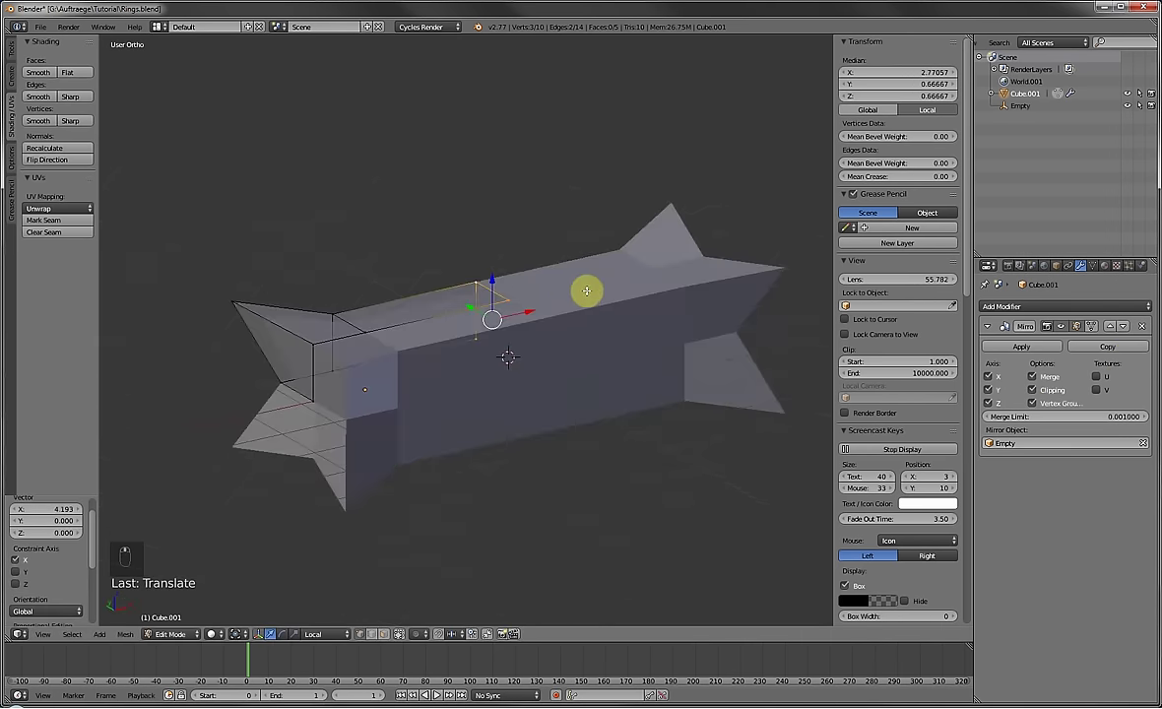
Delete the extruded vertices and return to Object Mode.
scroll(568, 299, up, 3)
key(Delete)
click(567, 299)
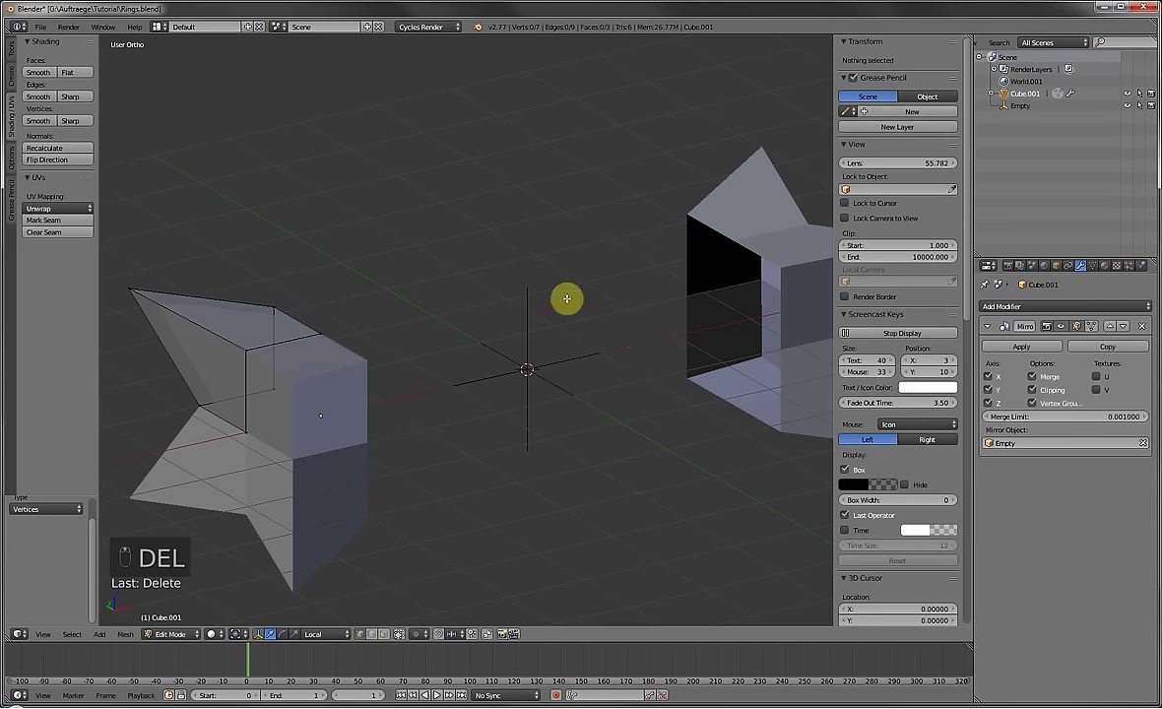
key(Tab)
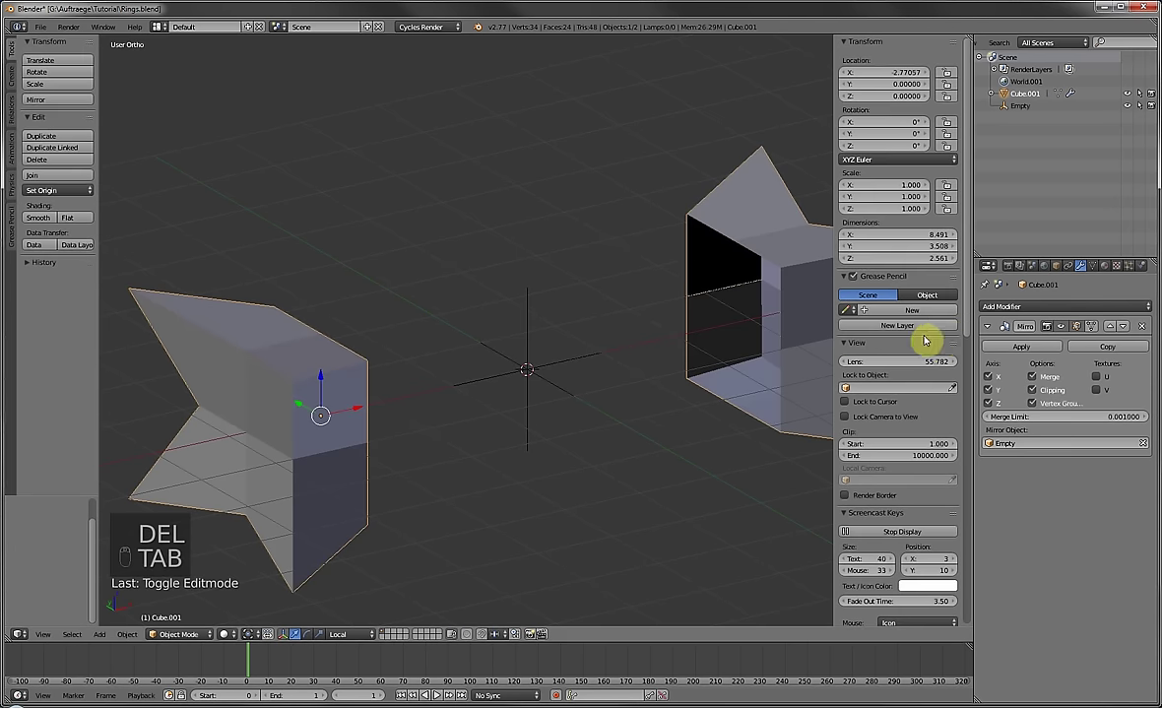
Duplicate the star's Mirror modifier and clear the mirror object of the first one, leaving the Empty on the second.
click(1118, 348)
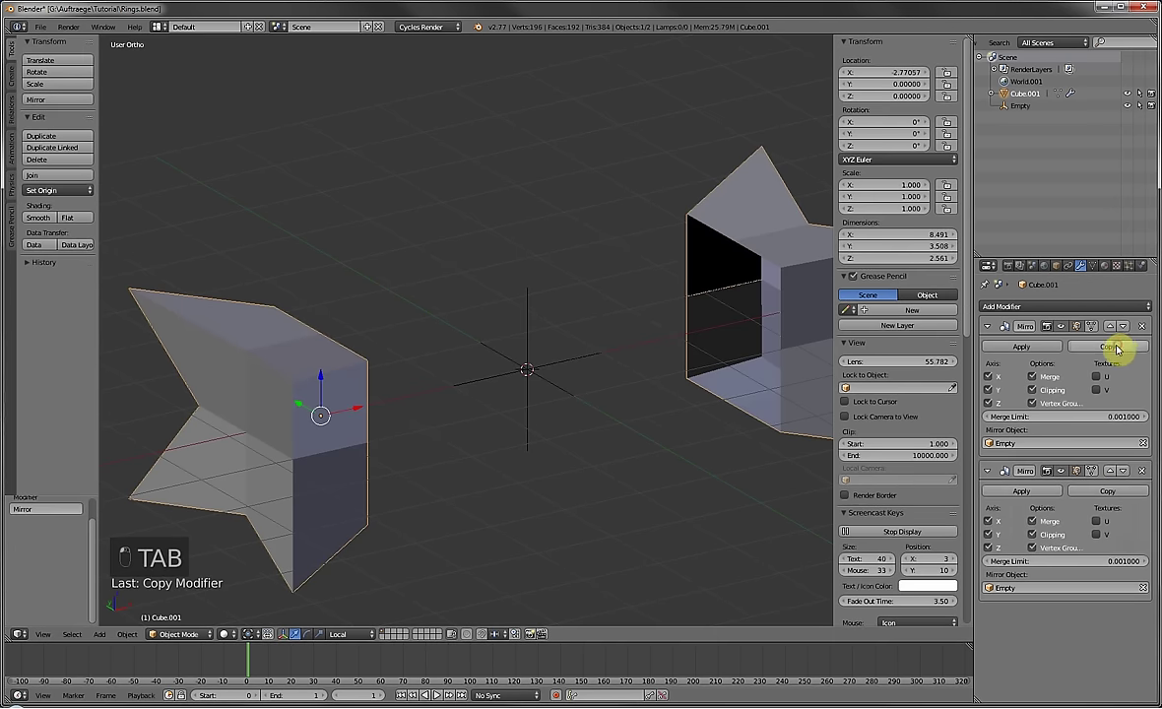
click(1025, 306)
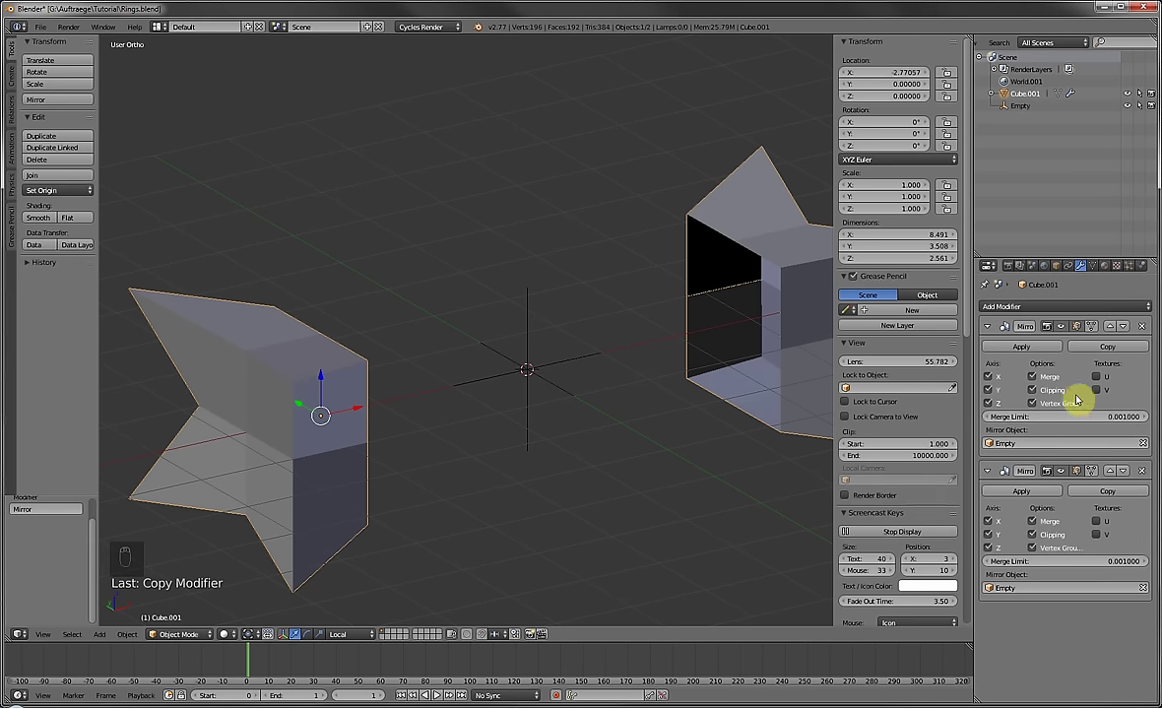
click(1143, 445)
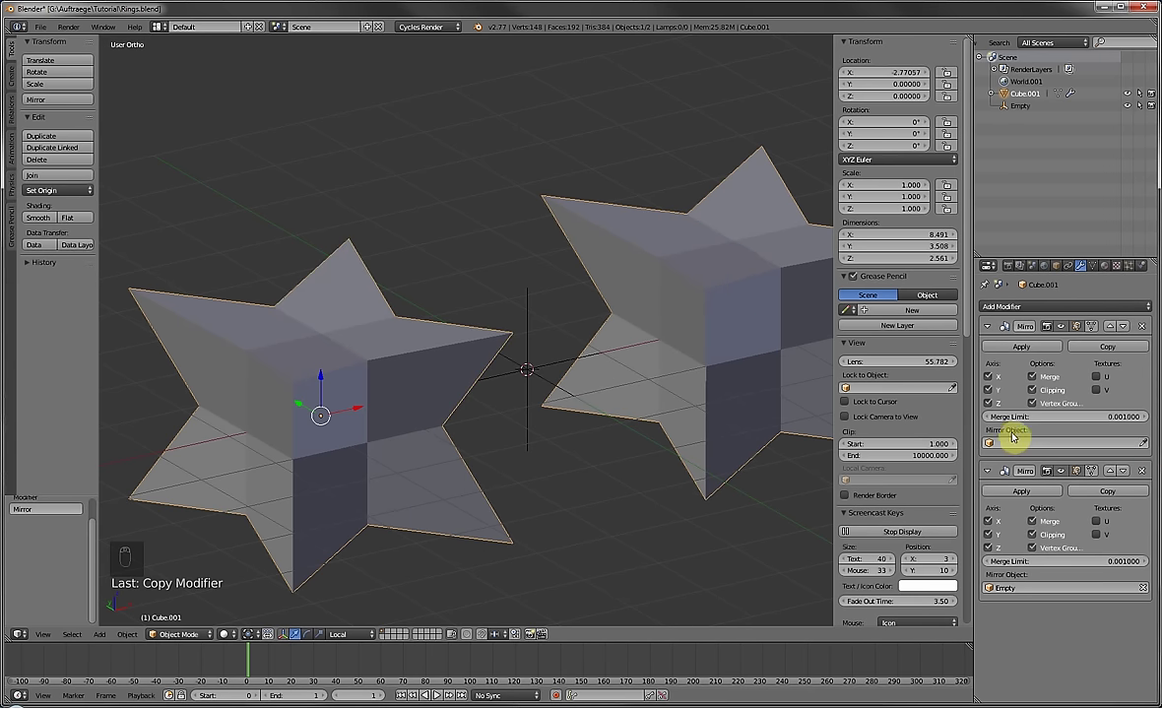
scroll(449, 375, down, 2)
middle_drag(449, 376, 397, 388)
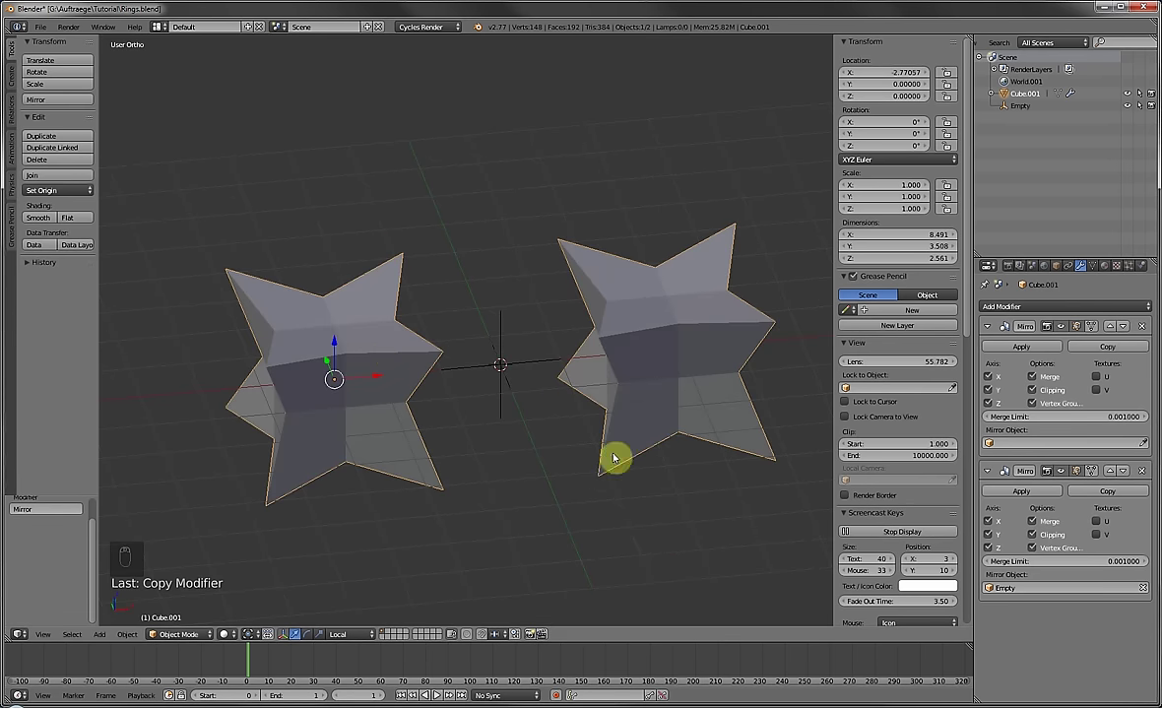
right_click(532, 365)
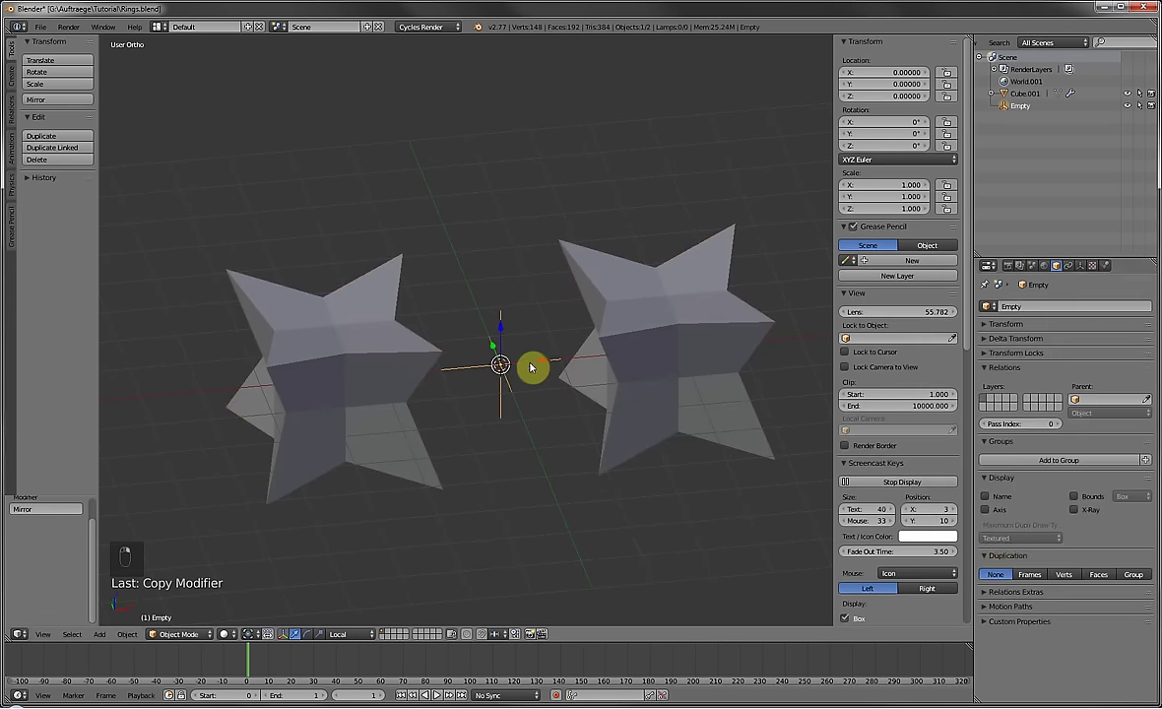
middle_drag(635, 369, 554, 327)
right_click(605, 368)
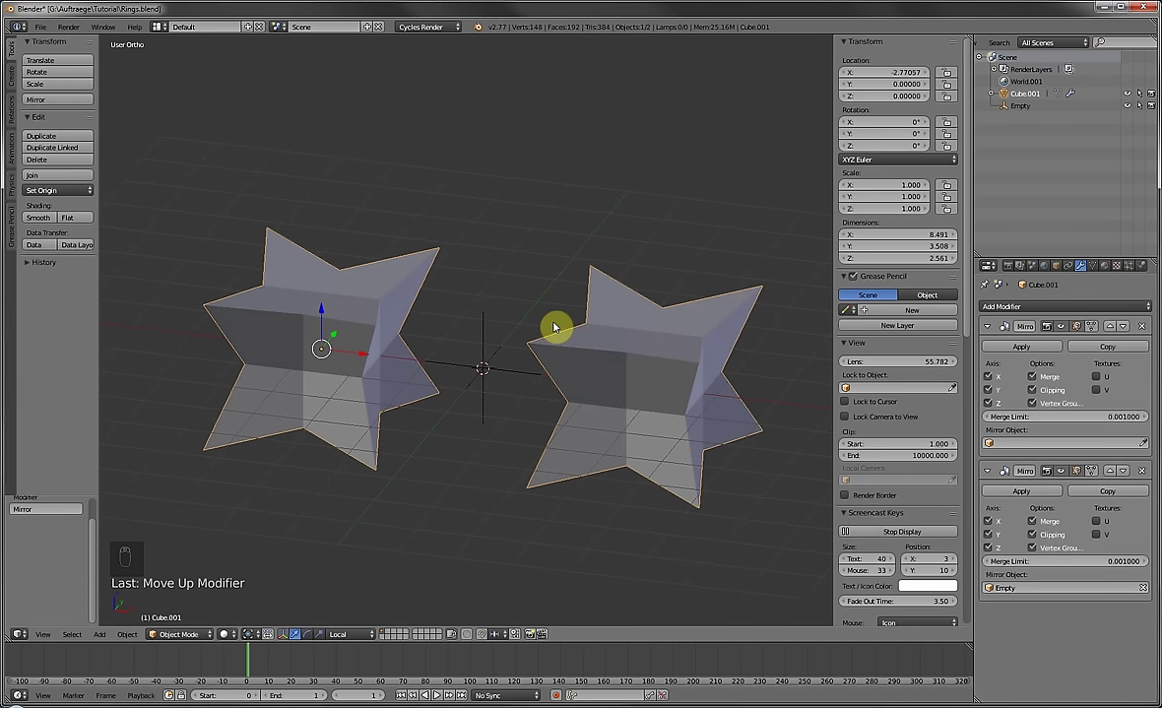
Select everything in the scene and delete it.
key(a)
key(a)
key(a)
key(Delete)
click(553, 371)
Add a cube at the world center and rotate it 45° in top view.
key(shift+a)
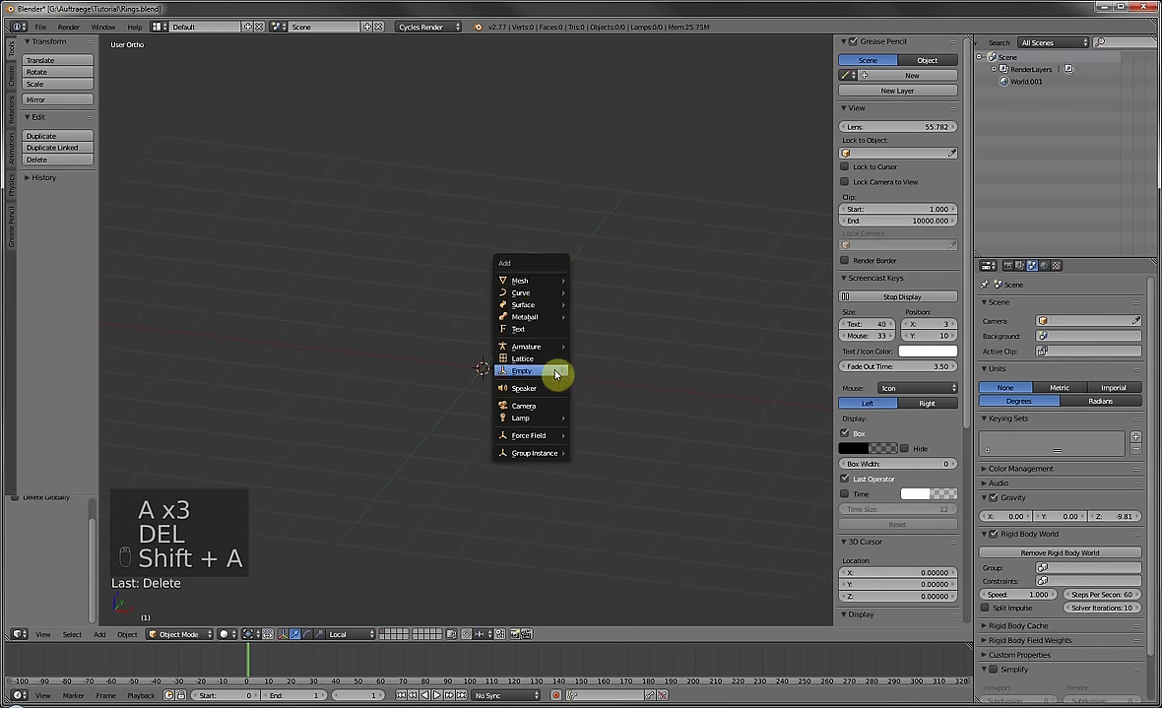
mouse_move(558, 284)
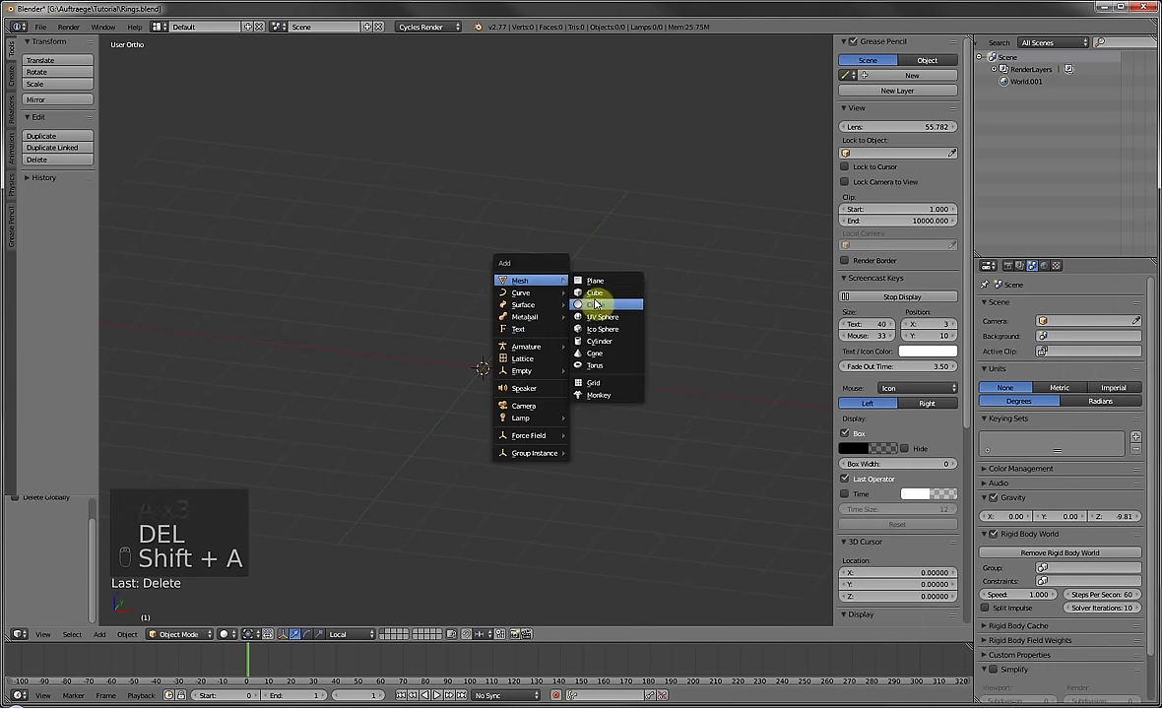
click(595, 292)
middle_drag(586, 295, 504, 370)
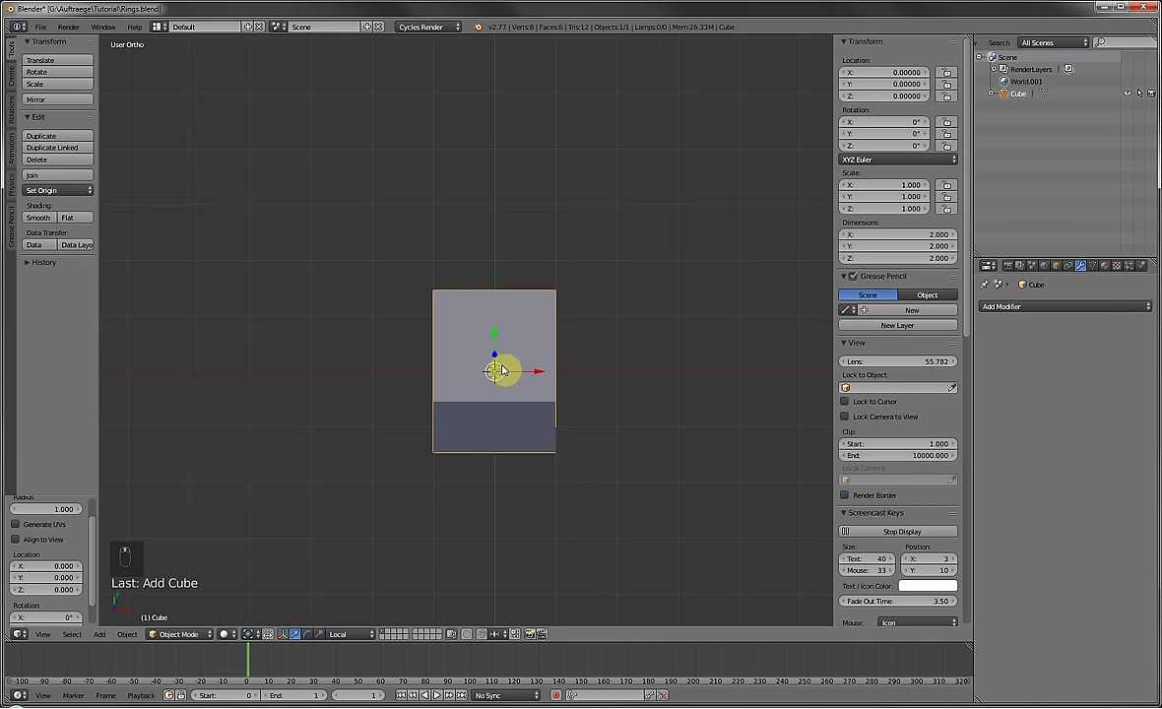
key(KP_7)
scroll(501, 368, up, 2)
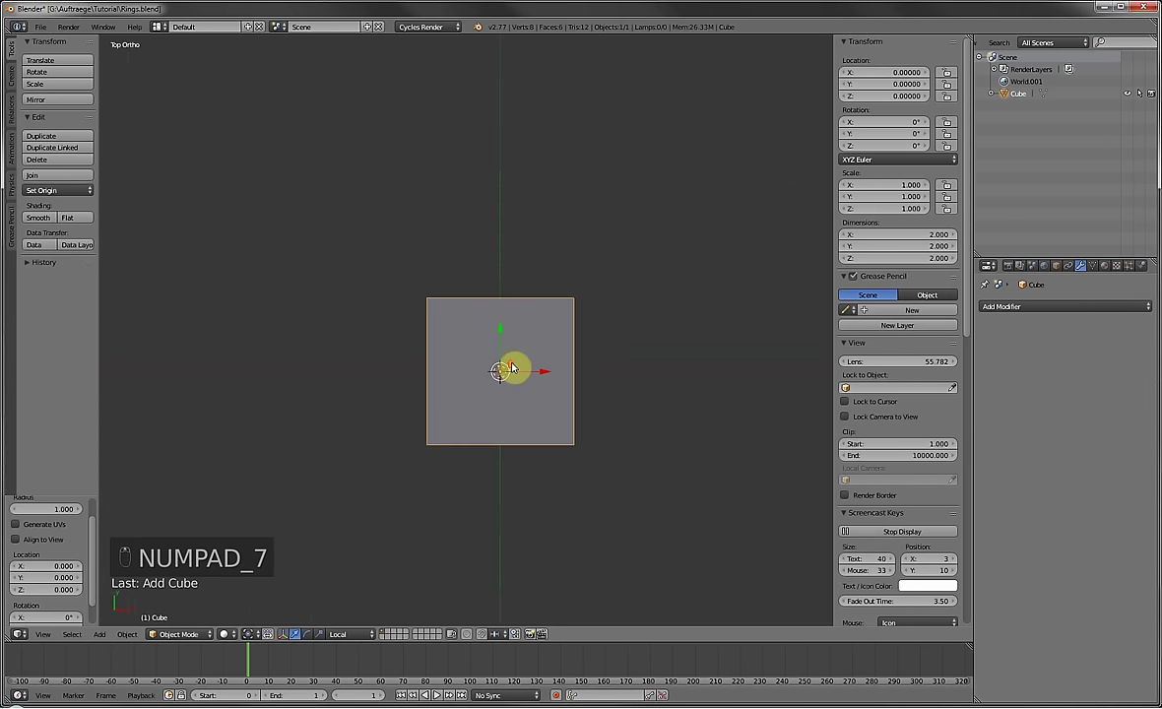
text(r)
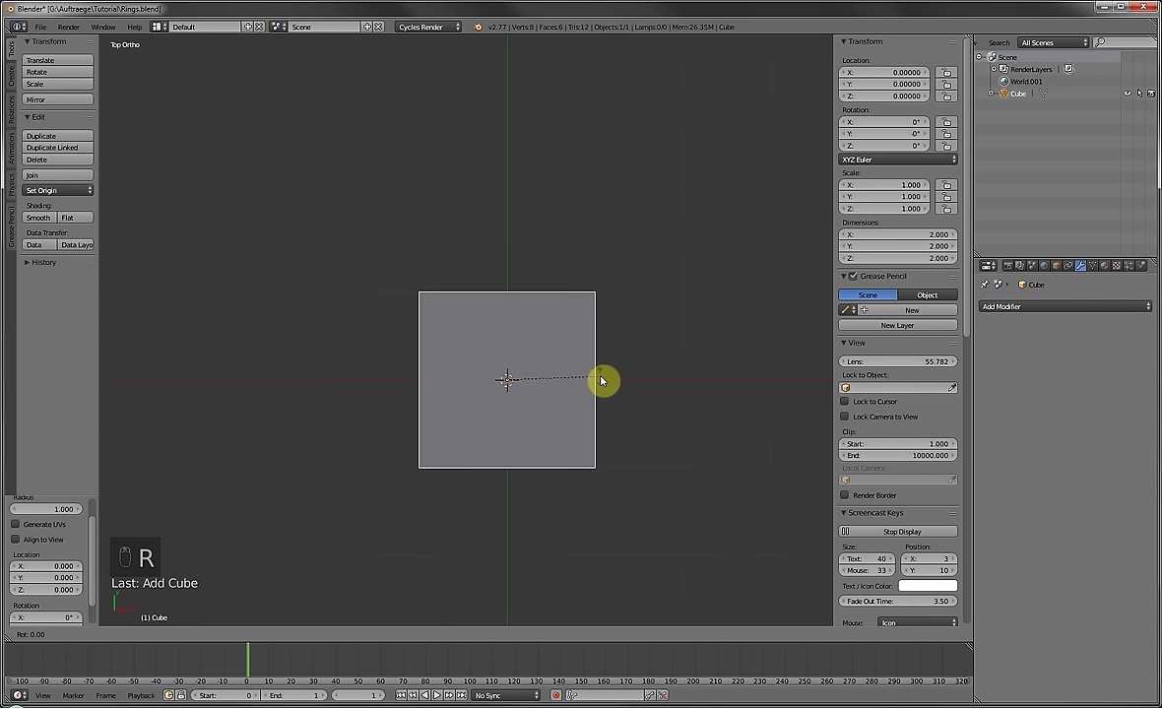
text(45)
key(Return)
In Edit Mode, add two perpendicular centered loop cuts that divide the cube's top face into quarters.
key(Tab)
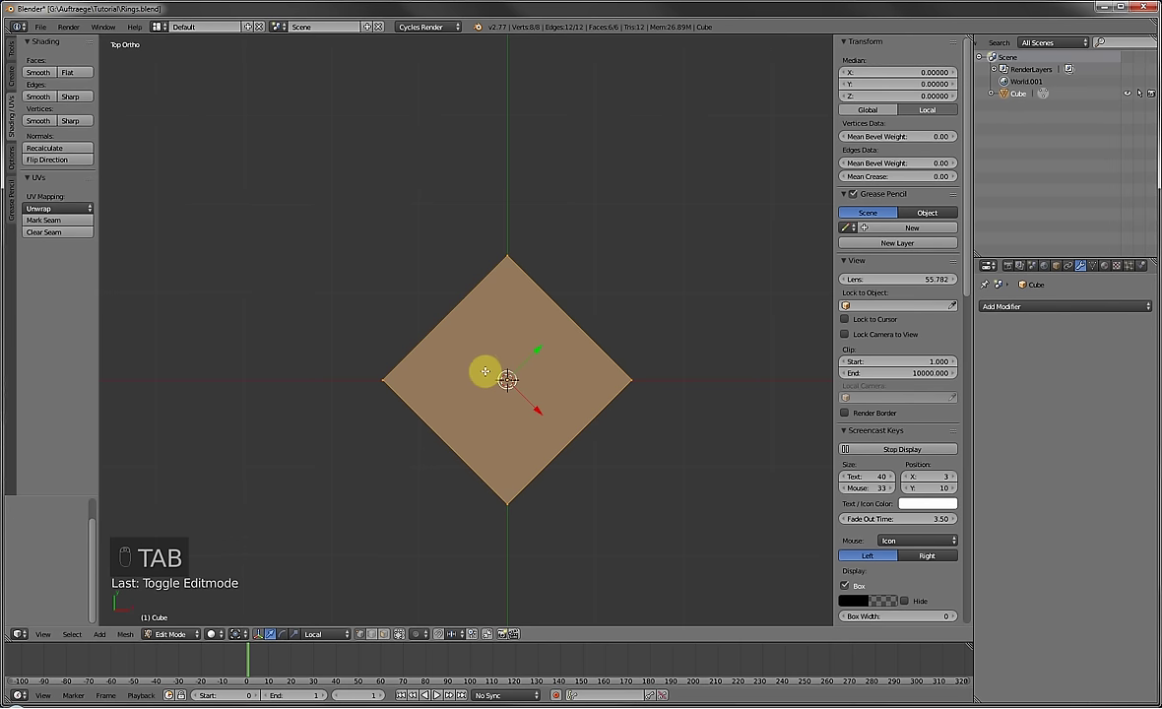
key(ctrl+r)
click(558, 311)
right_click(558, 311)
key(a)
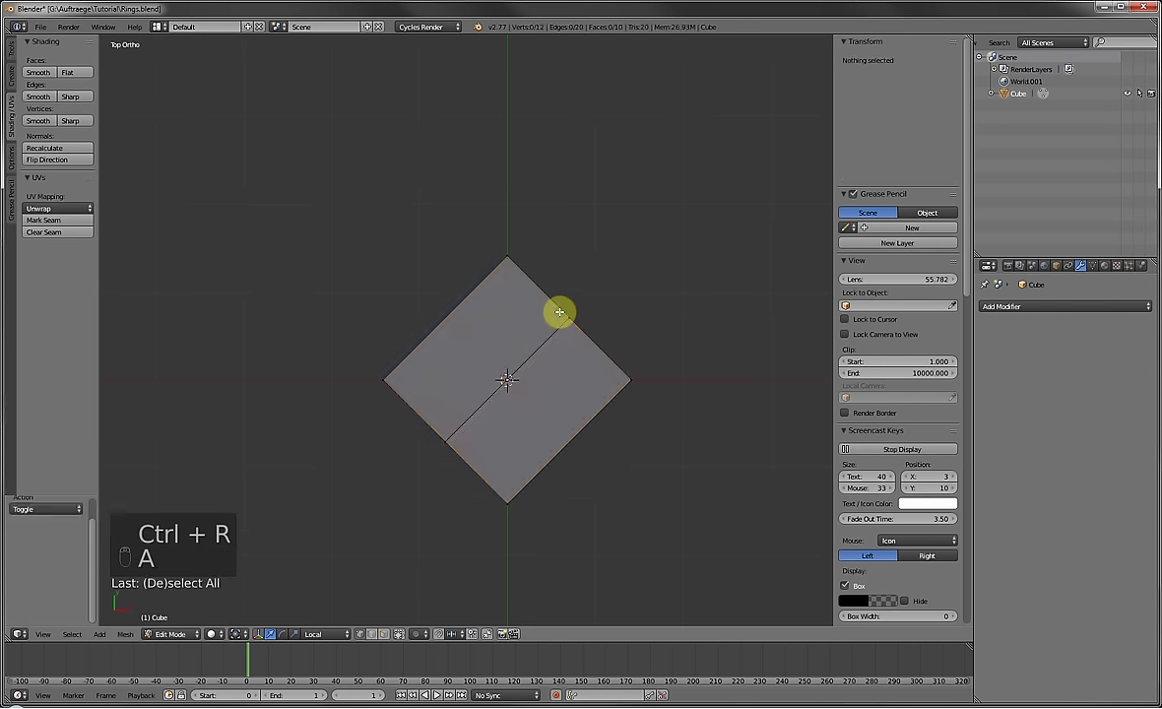
key(ctrl+r)
click(548, 418)
right_click(548, 418)
key(a)
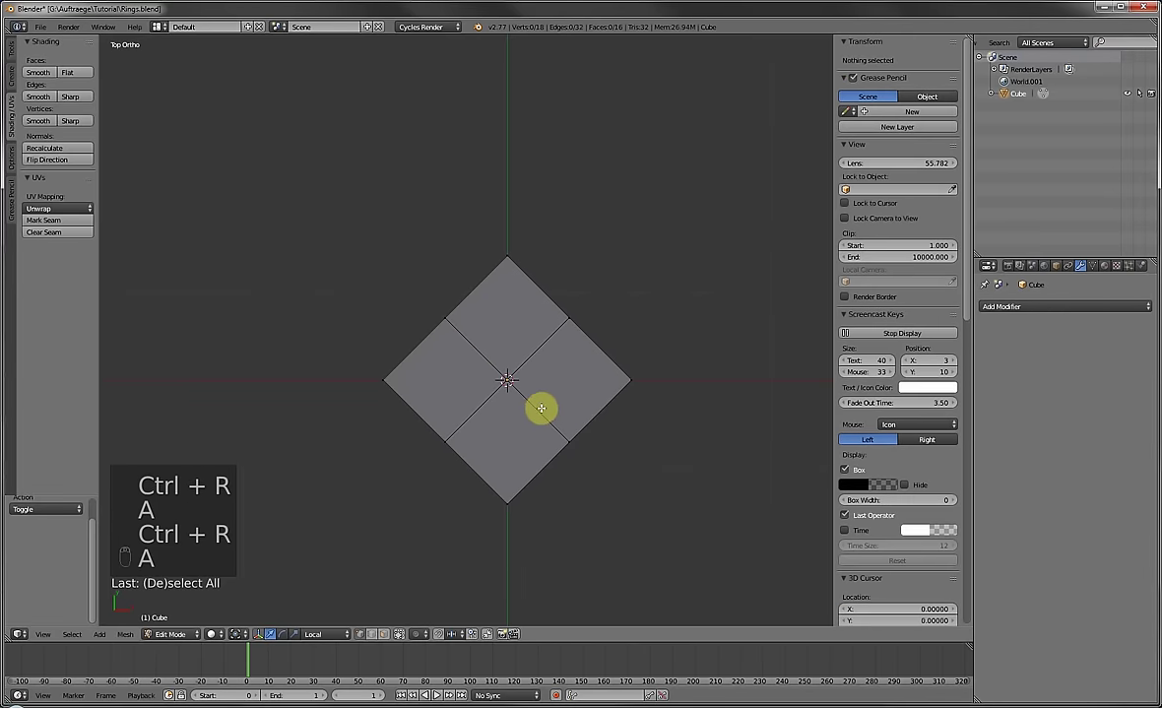
Slide the middle vertical edges of two adjacent cube sides onto separate corner edges using Edge Slide.
middle_drag(532, 384, 485, 407)
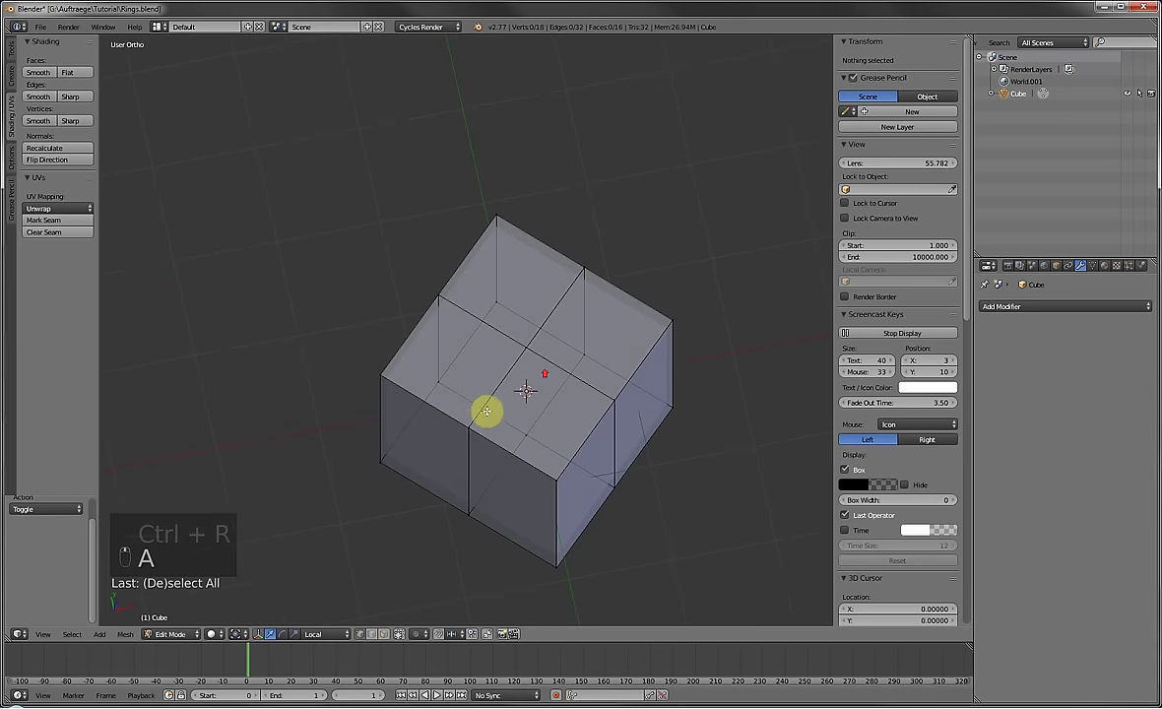
right_click(468, 425)
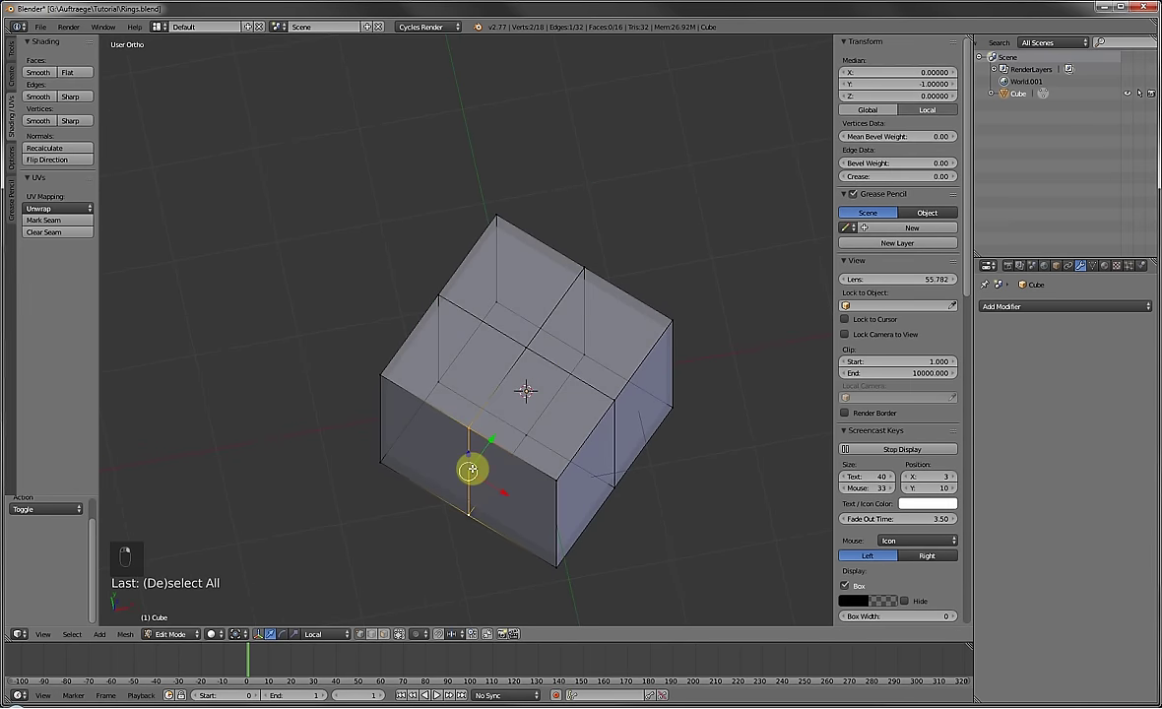
key(g)
key(g)
click(650, 539)
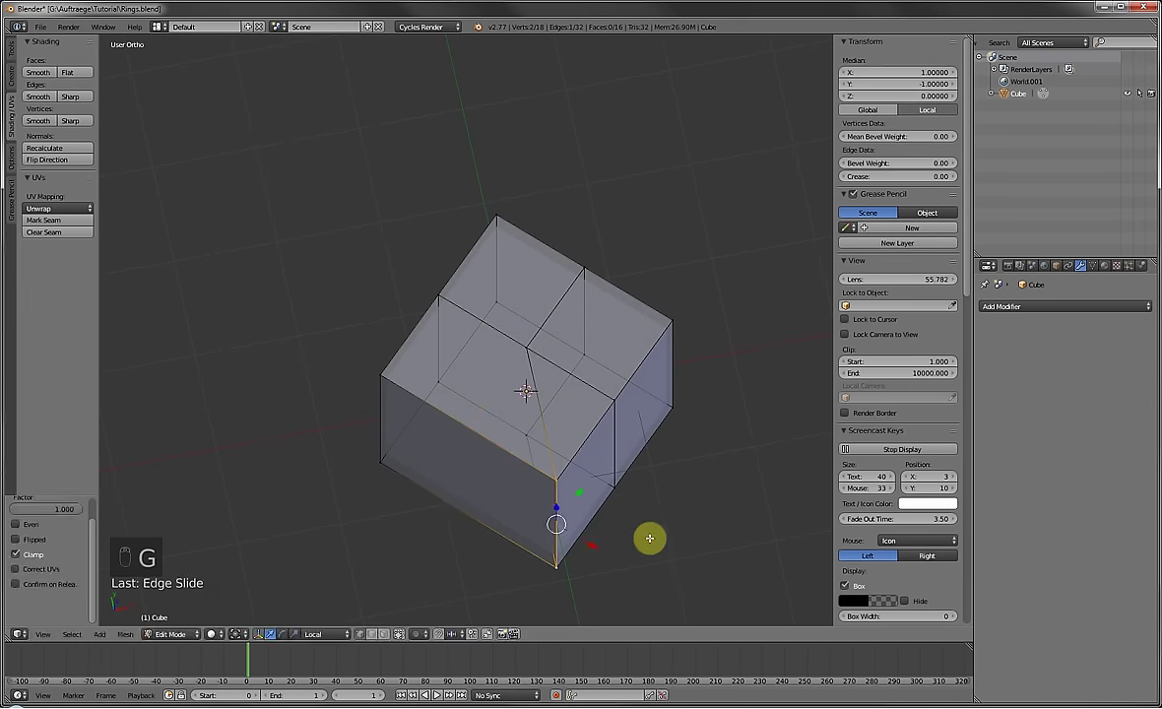
right_click(613, 438)
key(g)
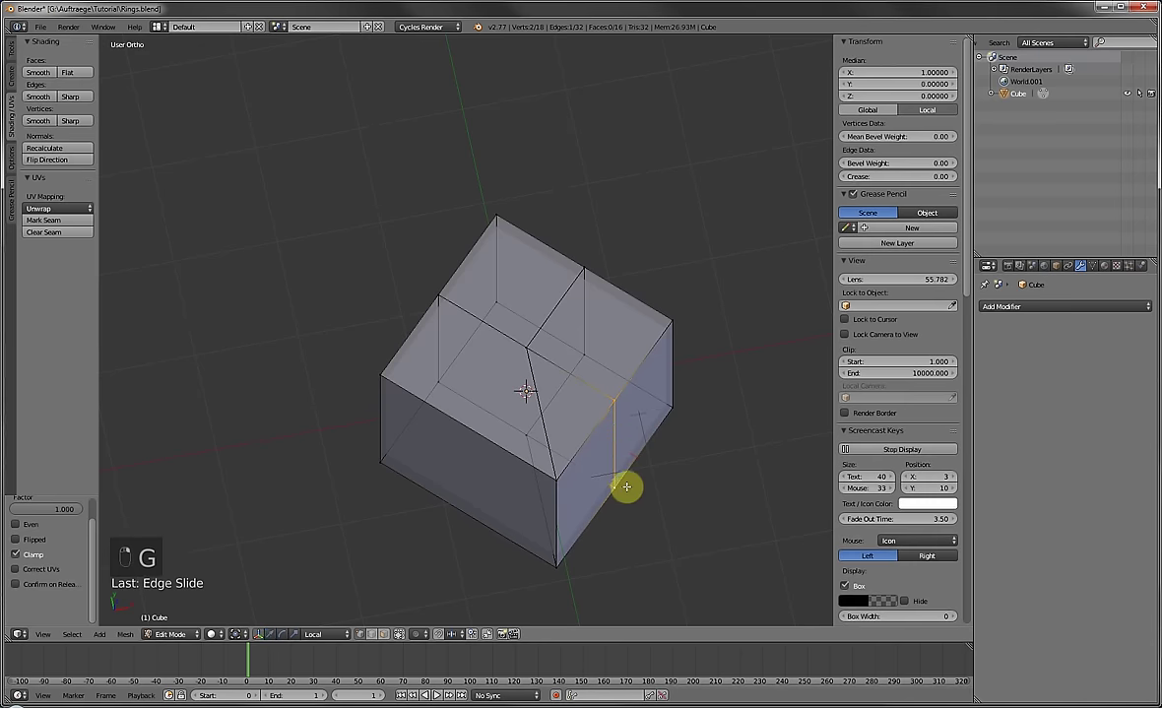
Slide the back side's middle vertical edge onto the neighbouring corner edge where the second edge already lies.
key(a)
right_click(585, 268)
key(g)
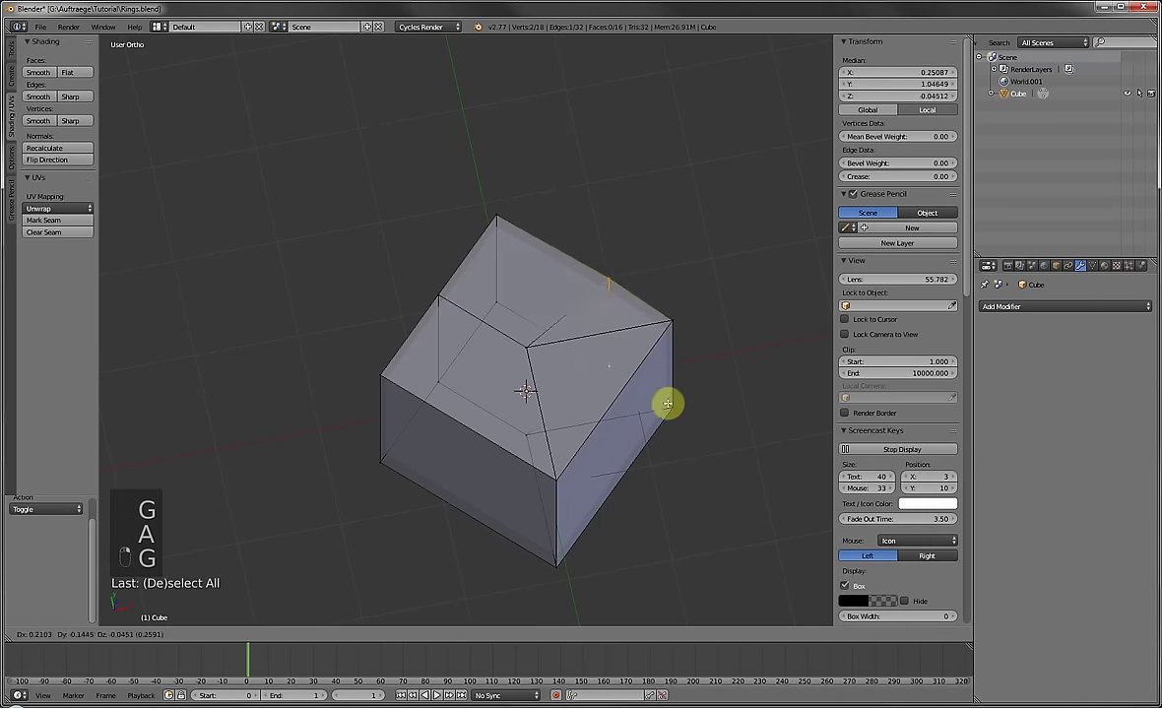
key(Escape)
key(ctrl+z)
key(ctrl+z)
scroll(683, 332, up, 2)
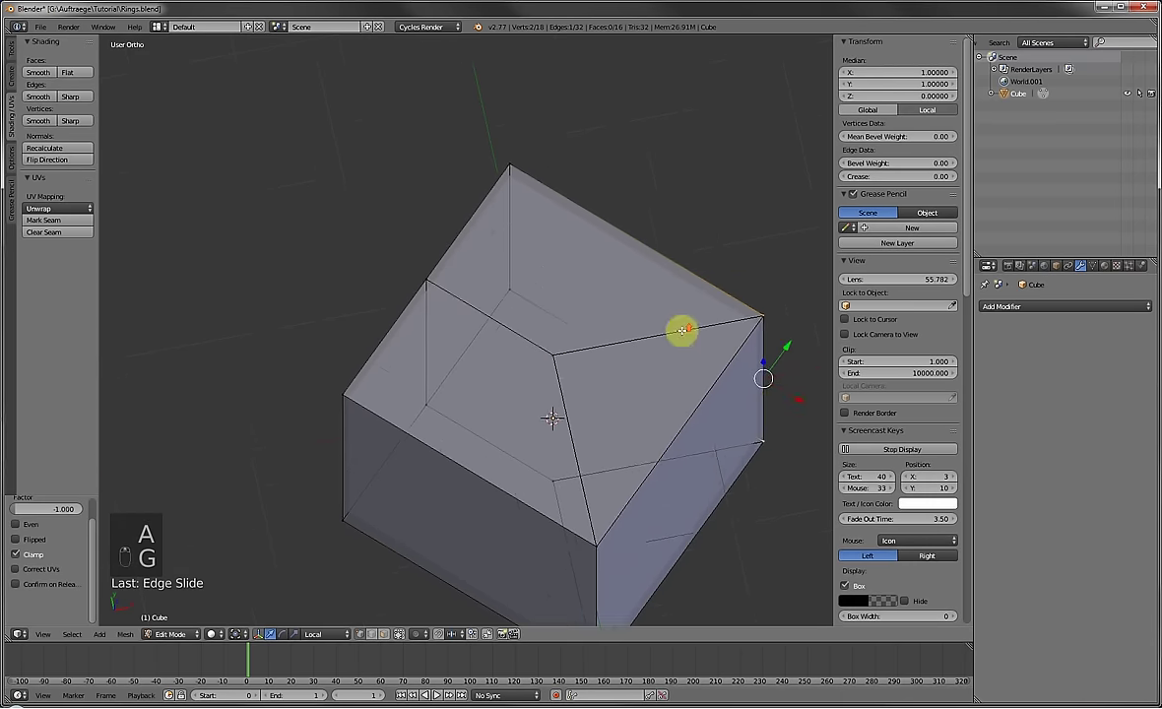
Circle-select the vertices along the cube's negative local X side and delete them, leaving only a triangular wedge.
scroll(683, 332, down, 3)
key(a)
key(c)
mouse_move(479, 262)
mouse_down()
mouse_move(391, 337)
mouse_move(376, 389)
mouse_up()
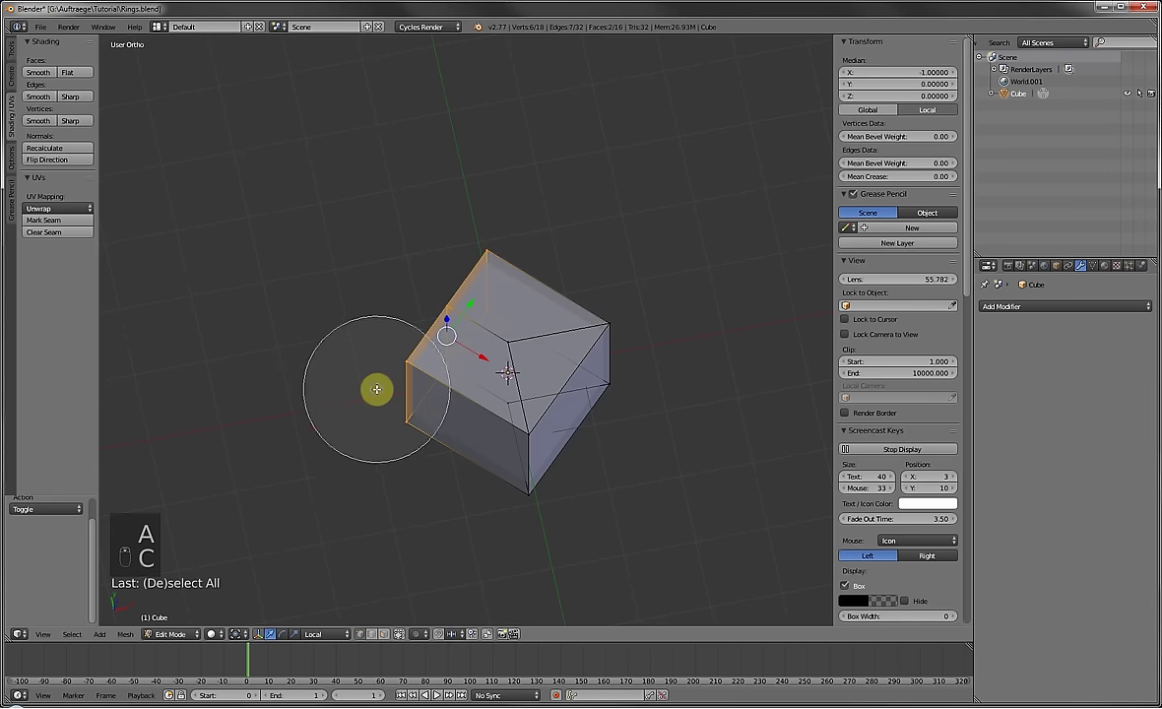
right_click(376, 389)
key(Delete)
click(441, 386)
Try moving an upper outer corner vertex of the wedge to check for duplicate vertices, cancelling each move.
middle_drag(483, 389, 604, 384)
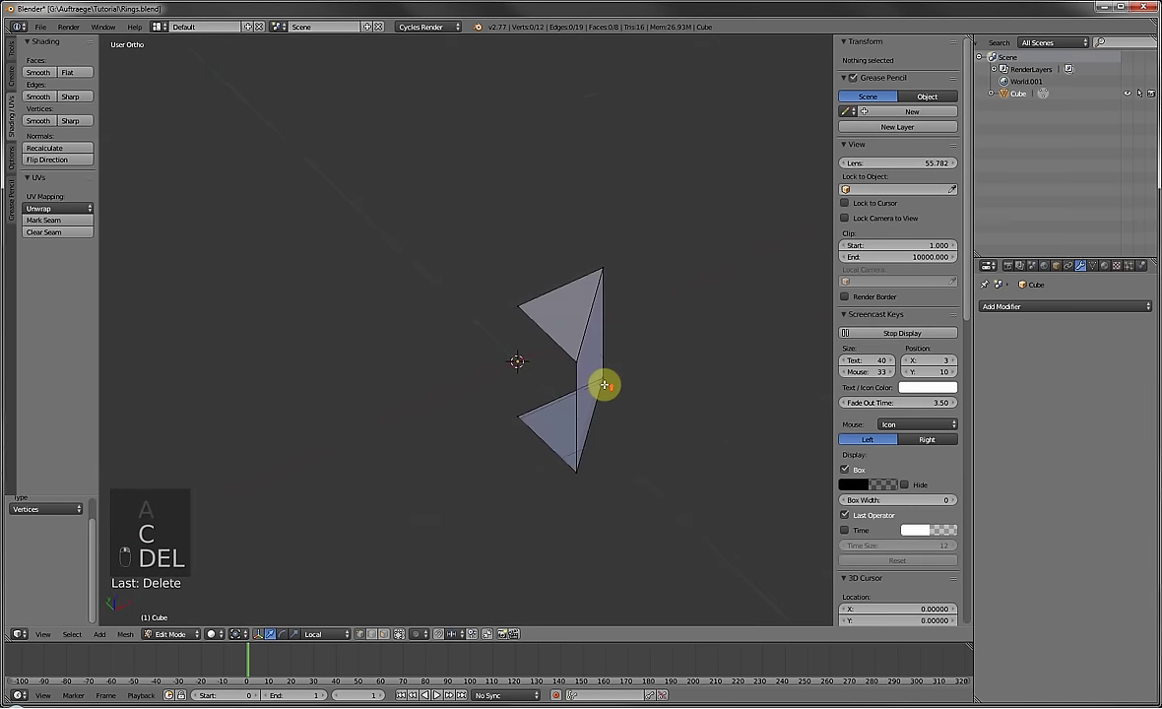
scroll(604, 384, up, 2)
right_click(630, 378)
key(g)
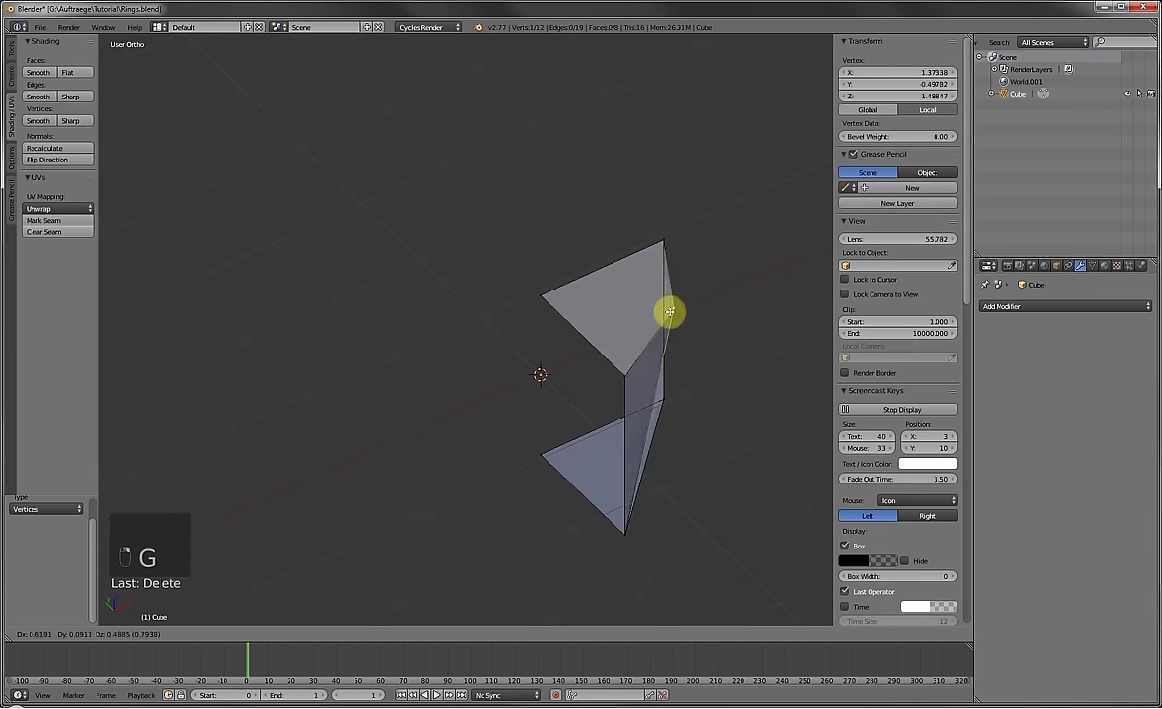
right_click(654, 371)
scroll(654, 372, up, 3)
middle_drag(654, 371, 475, 369)
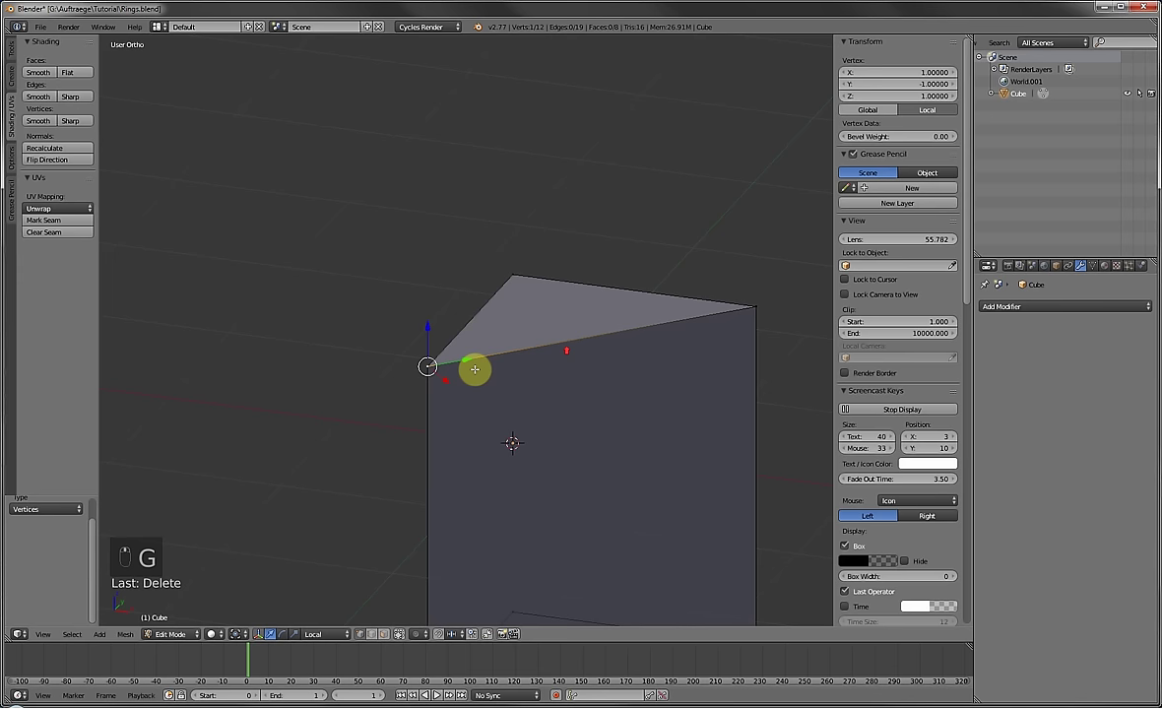
key(g)
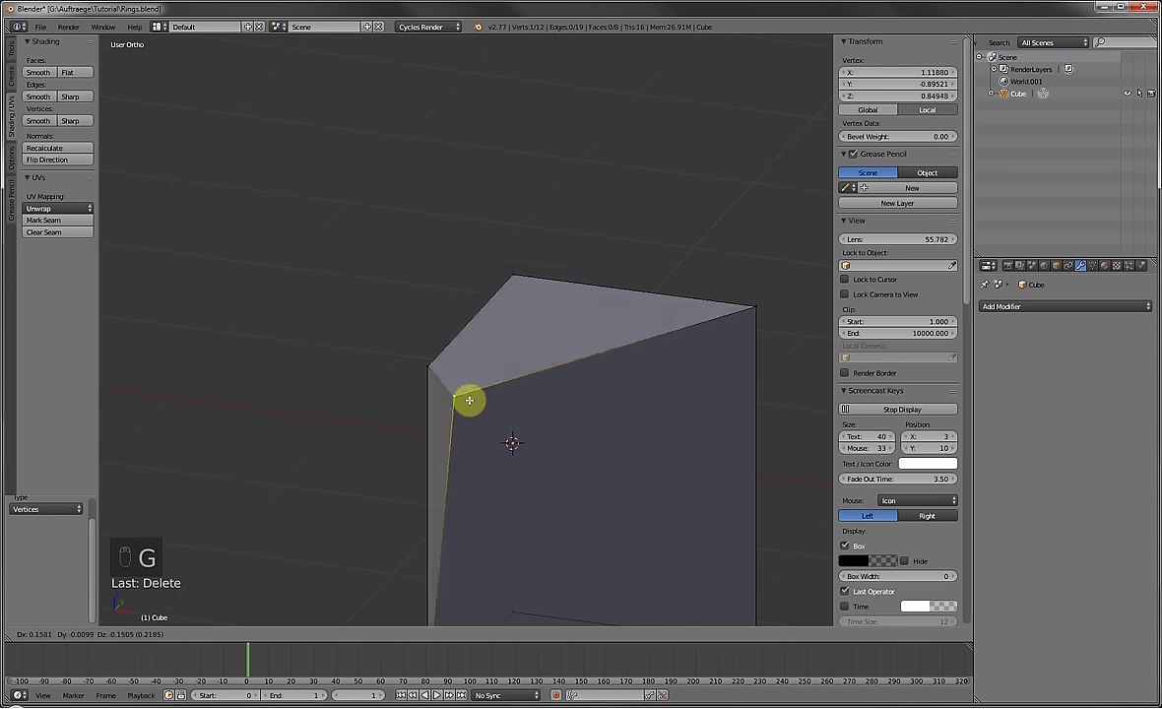
right_click(450, 380)
middle_drag(434, 368, 570, 316)
Select the whole wedge mesh and remove its doubles, checking the merge with a cancelled move of a corner vertex.
key(a)
key(a)
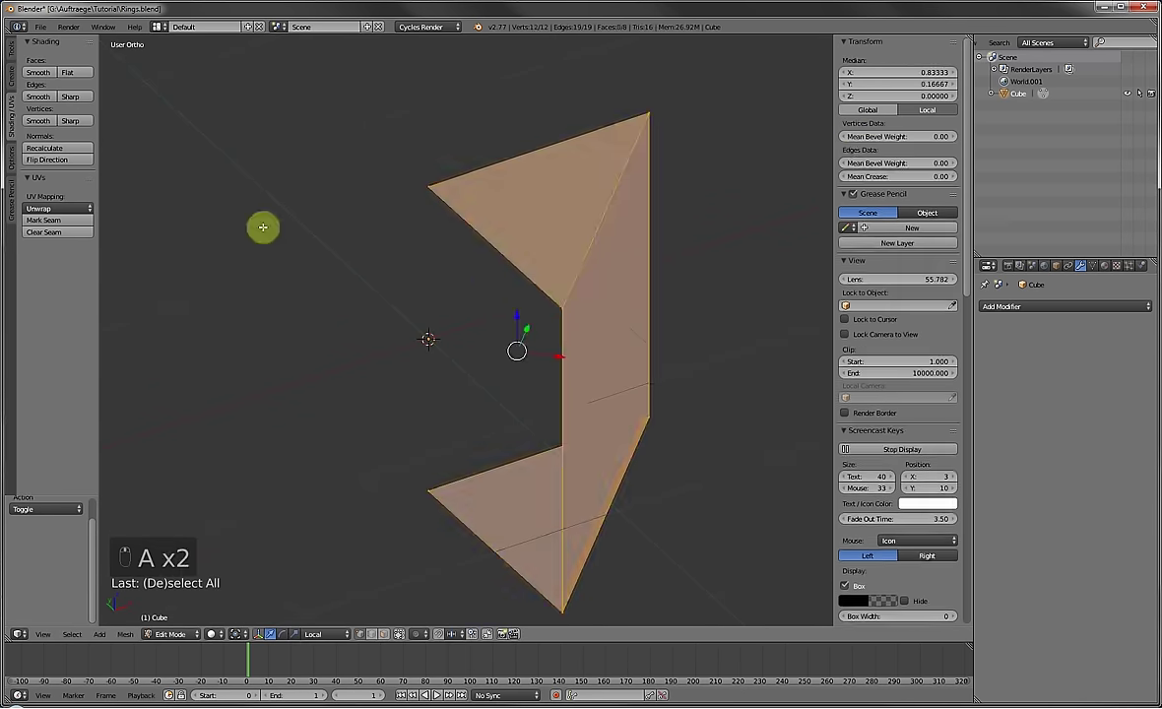
click(12, 49)
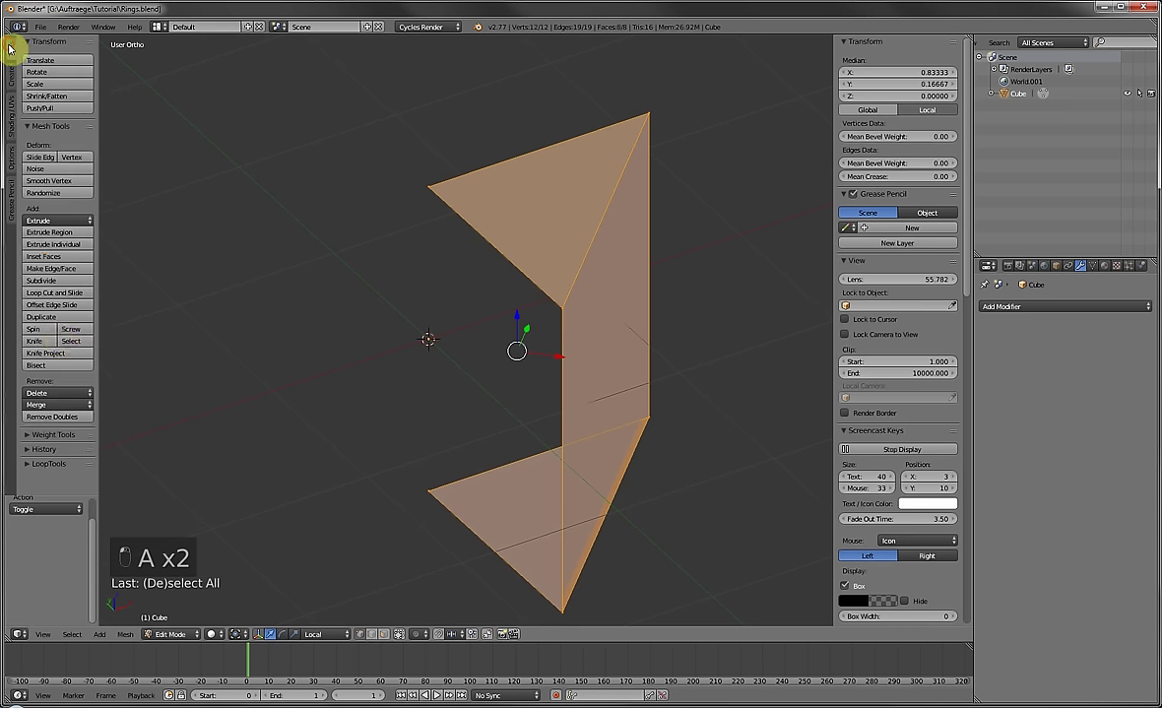
click(58, 417)
right_click(563, 308)
key(g)
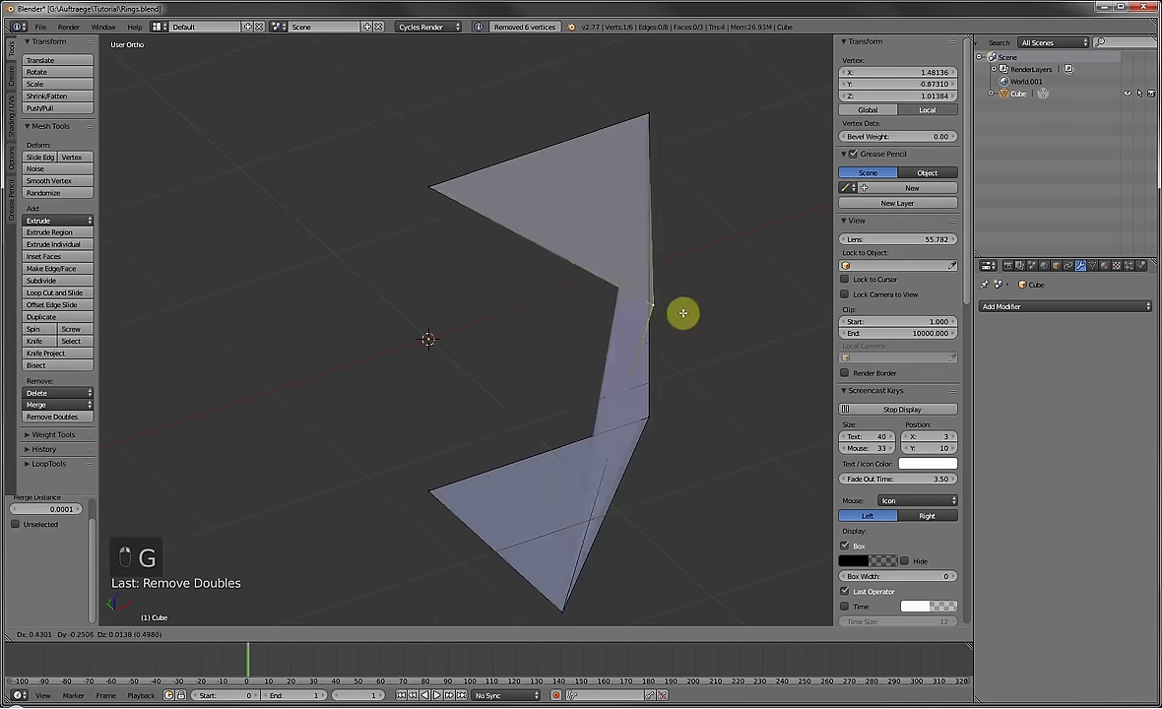
right_click(599, 305)
Return to Object Mode and add a Mirror modifier to the wedge in top view.
scroll(581, 267, down, 5)
key(Tab)
middle_drag(581, 267, 519, 352)
key(KP_7)
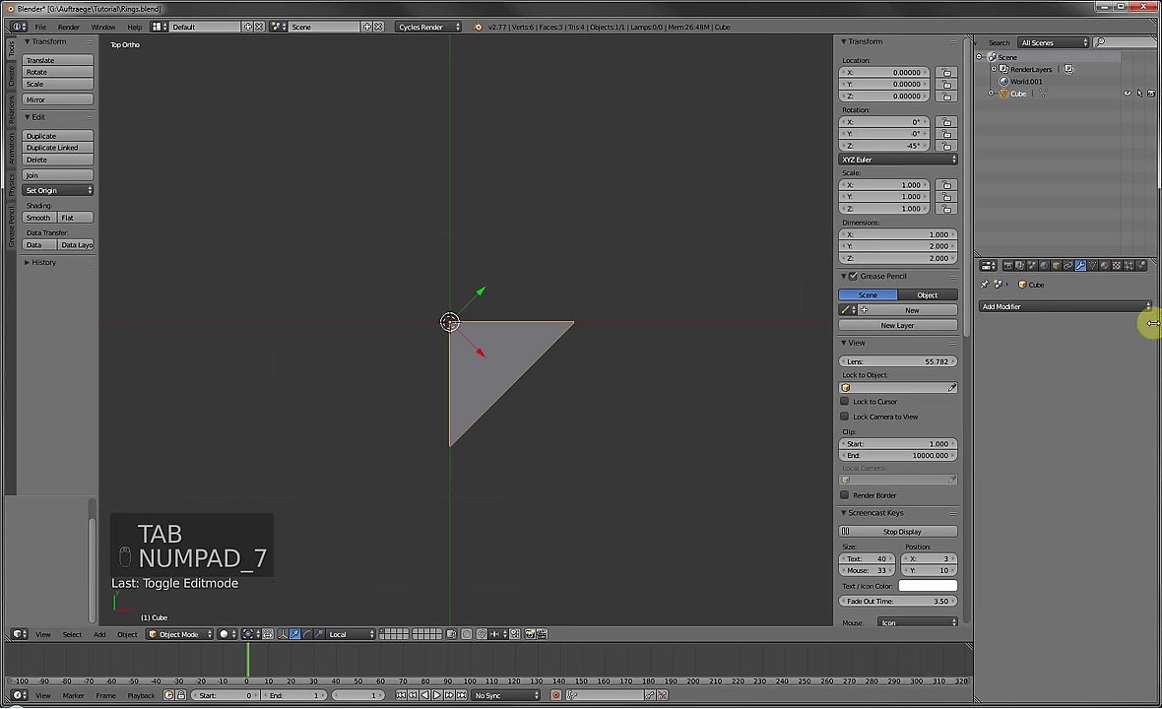
click(1051, 307)
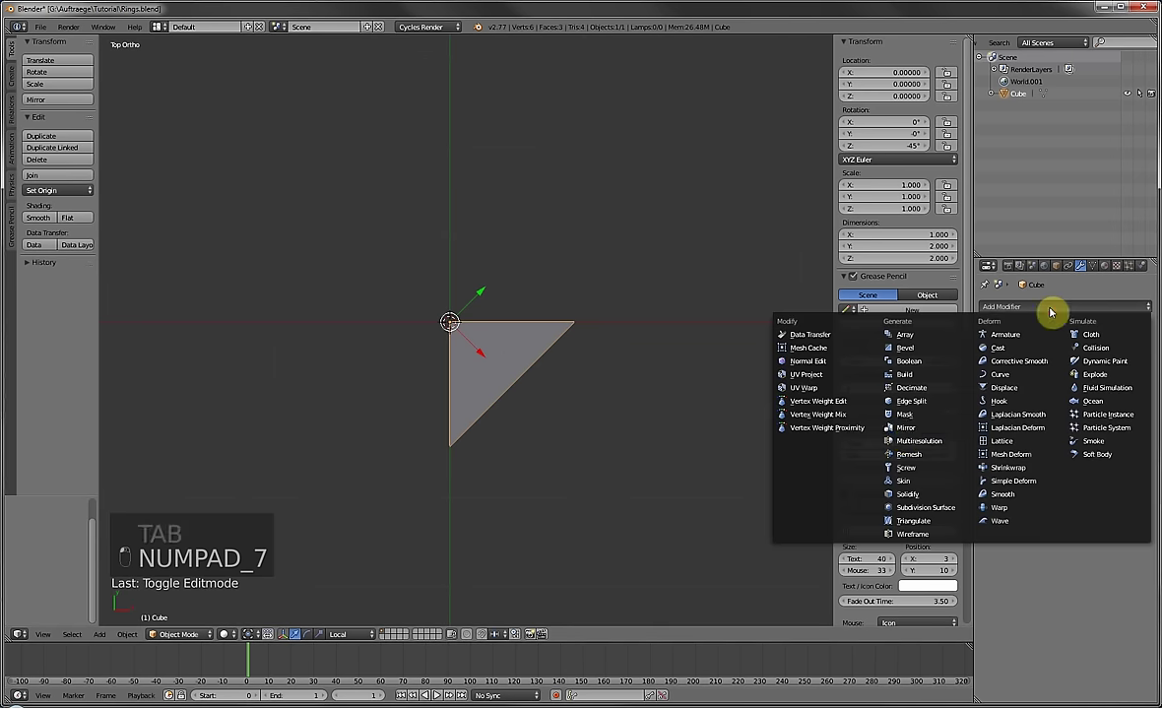
click(902, 429)
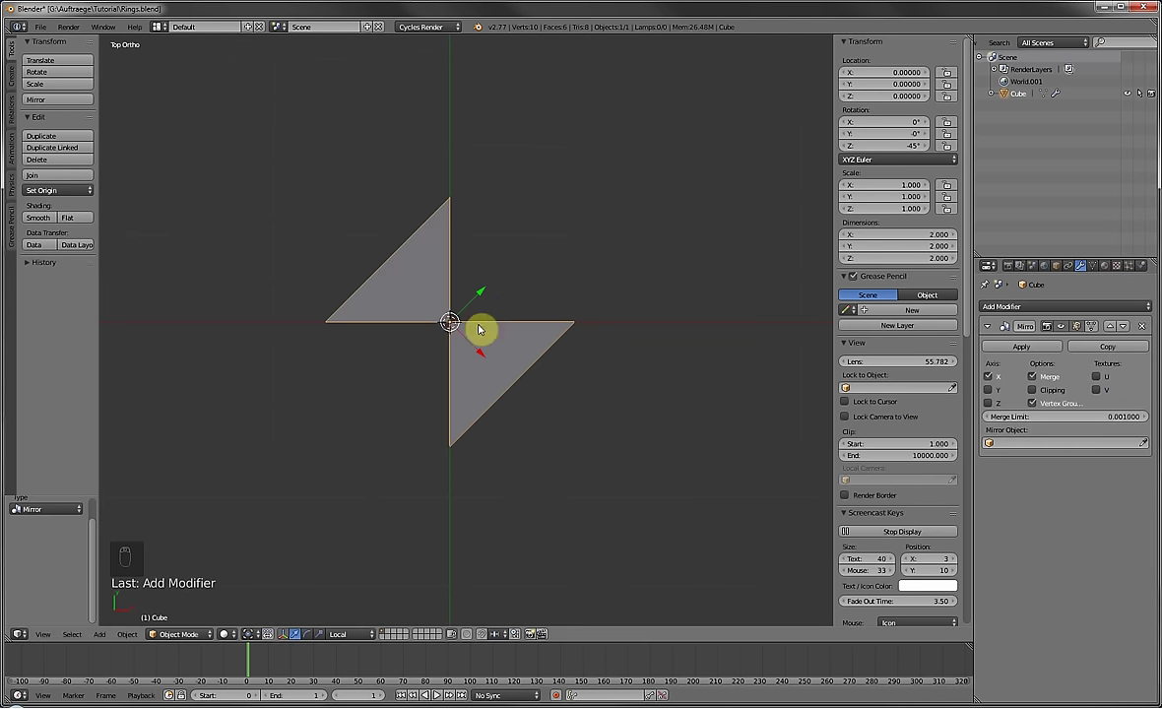
Add a Plain Axes Empty at the world center and scale it up by about 2.57.
middle_drag(478, 329, 669, 325)
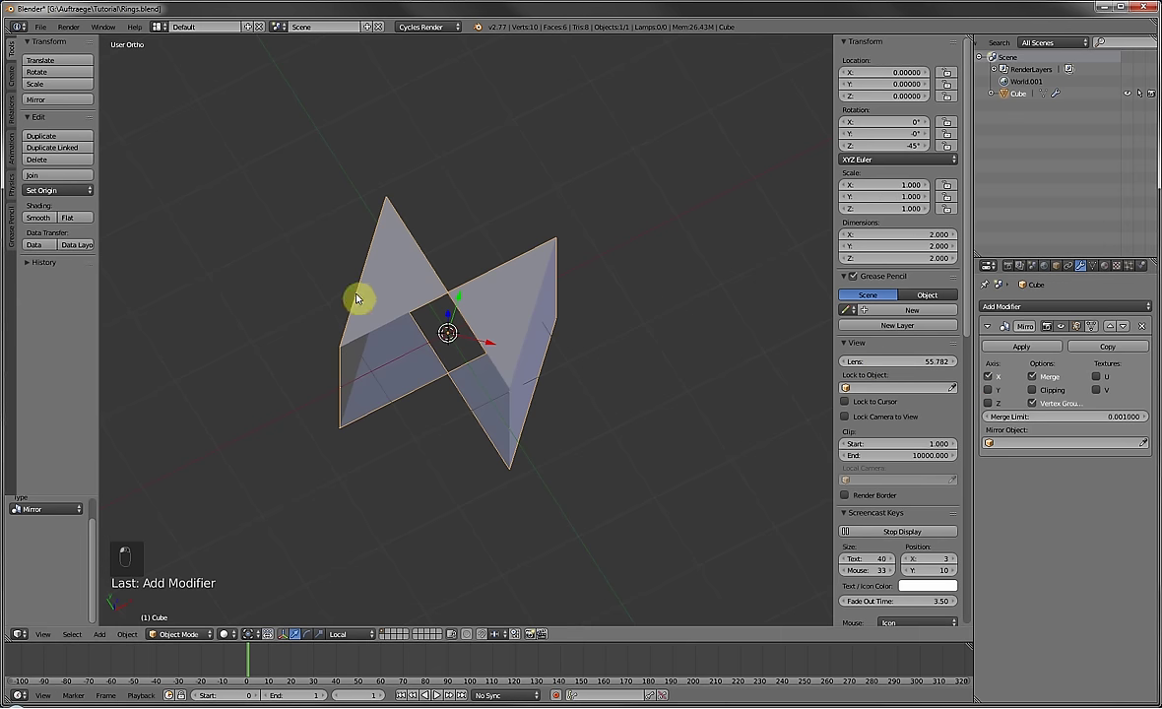
scroll(433, 311, up, 2)
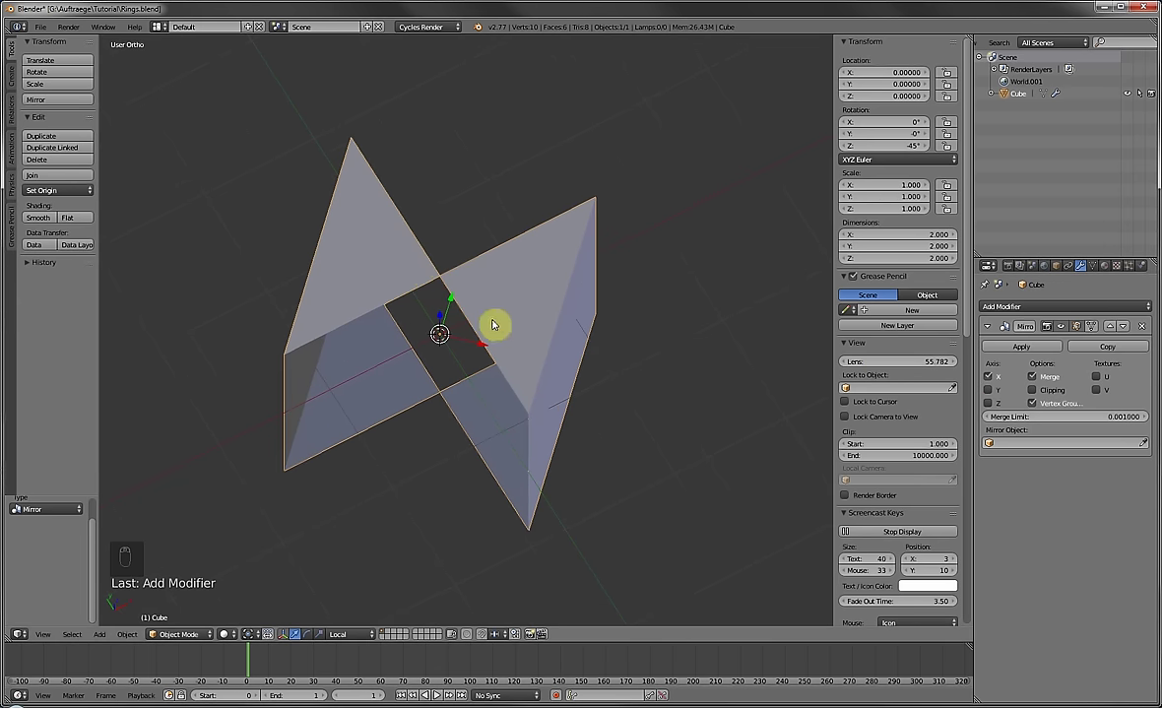
key(shift+a)
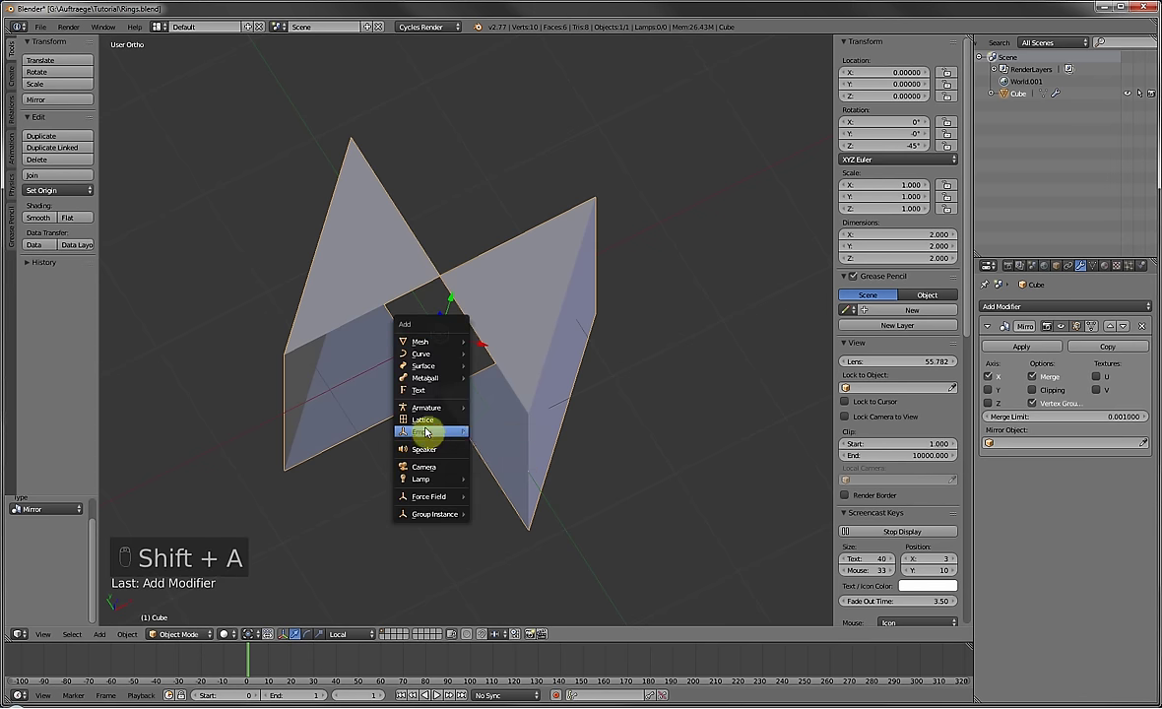
mouse_move(463, 433)
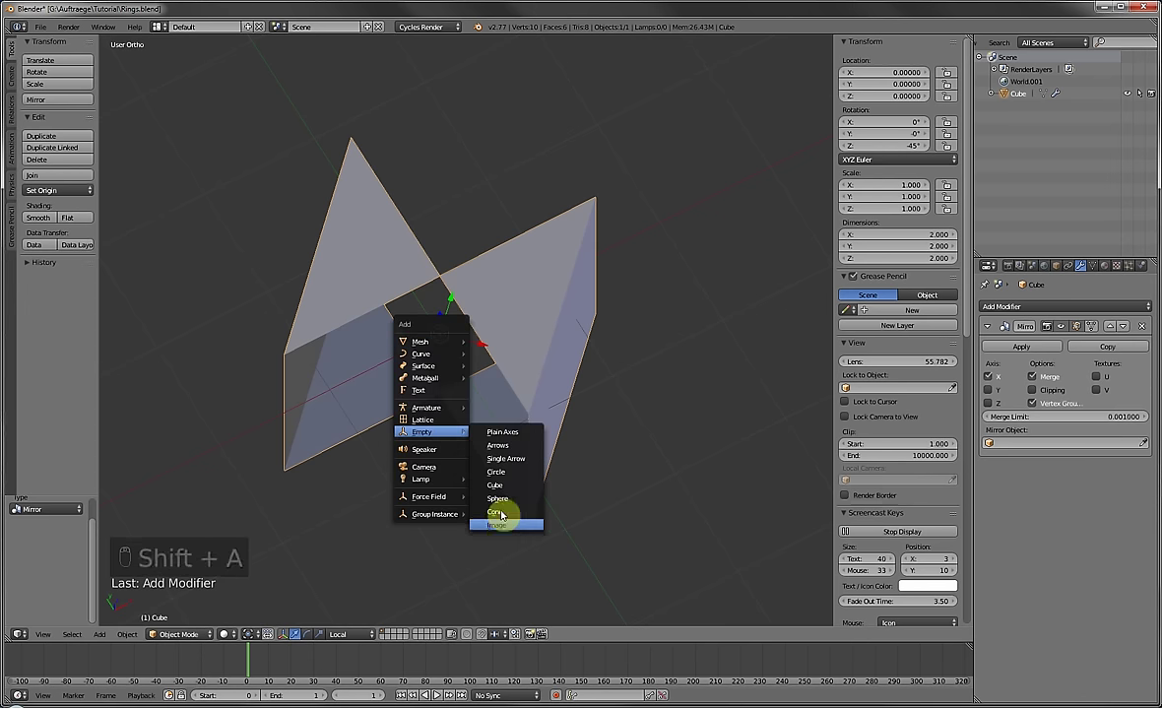
click(504, 432)
key(s)
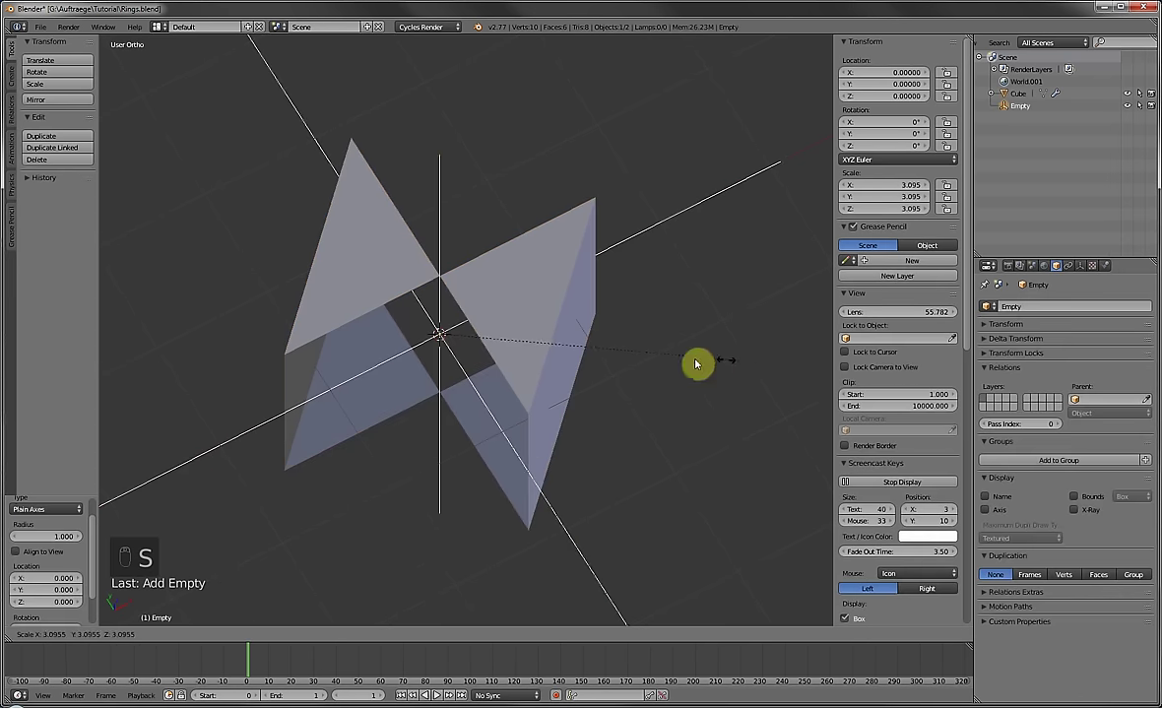
click(680, 360)
Set the Empty as the mirror object of the wedge's Mirror modifier and enable the Y axis alongside X.
right_click(551, 318)
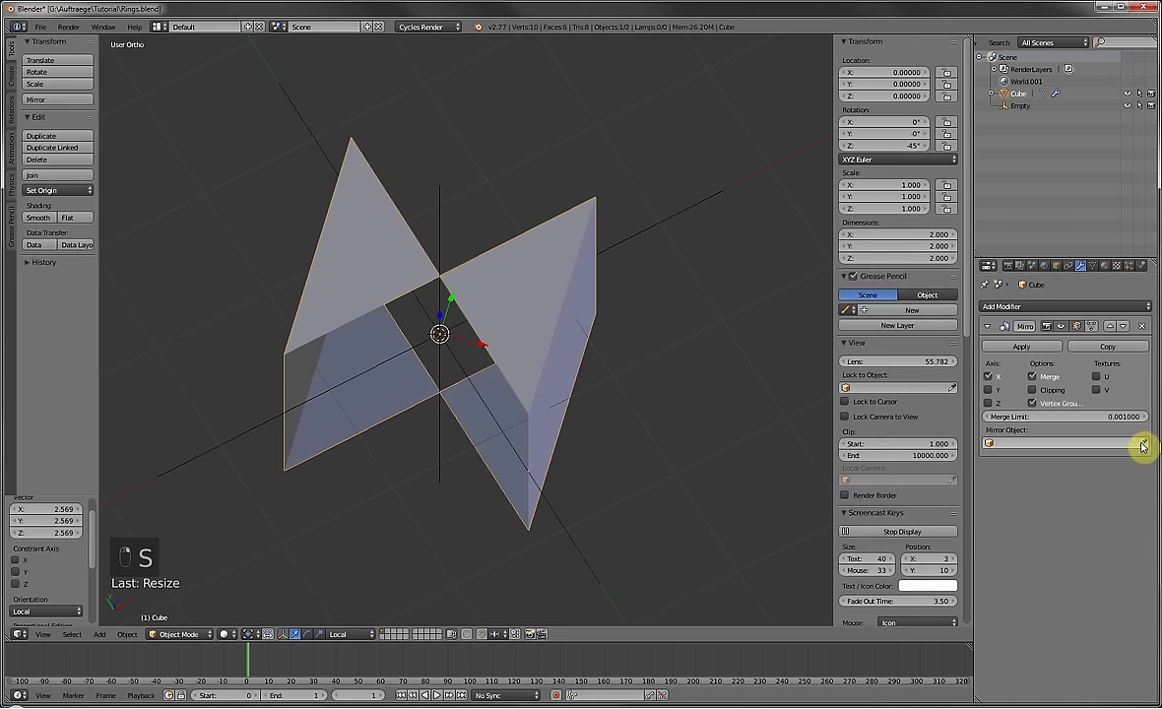
click(627, 235)
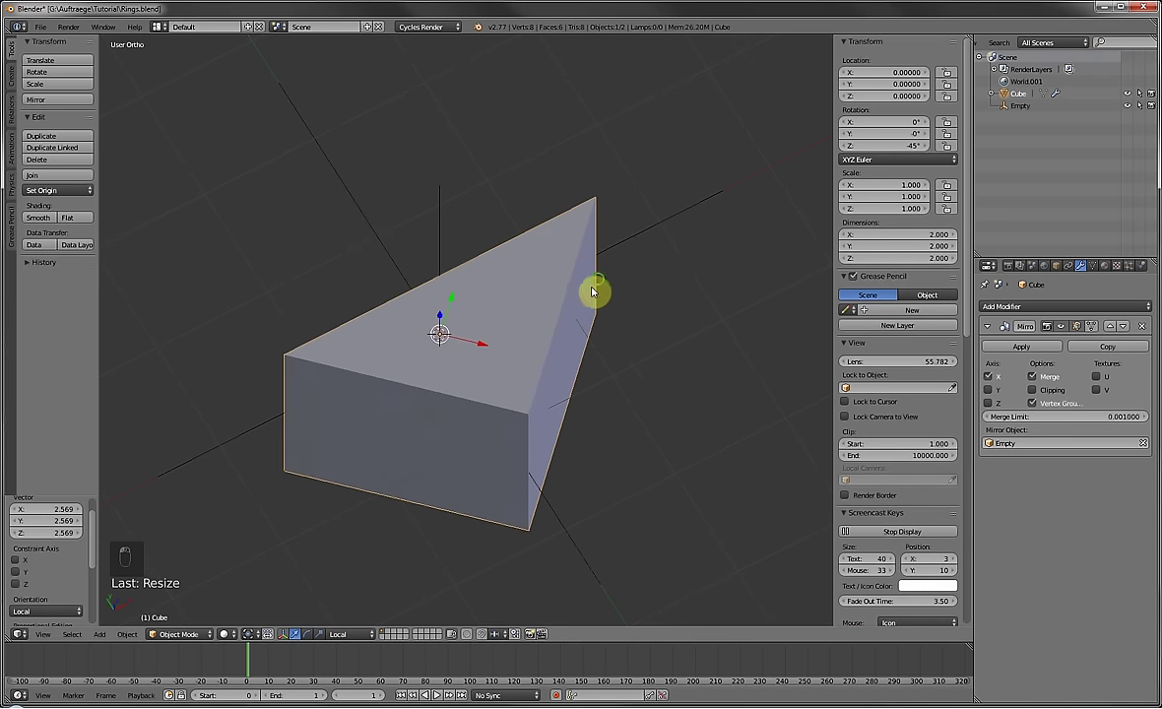
middle_drag(594, 288, 476, 360)
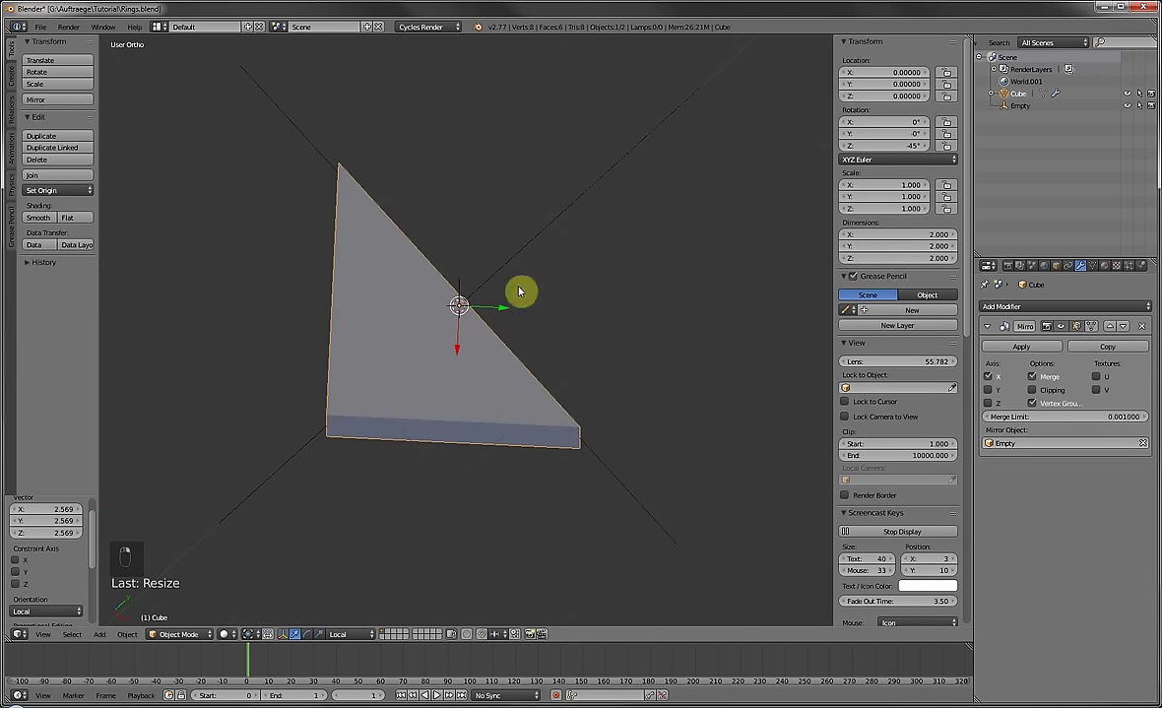
middle_drag(411, 424, 631, 368)
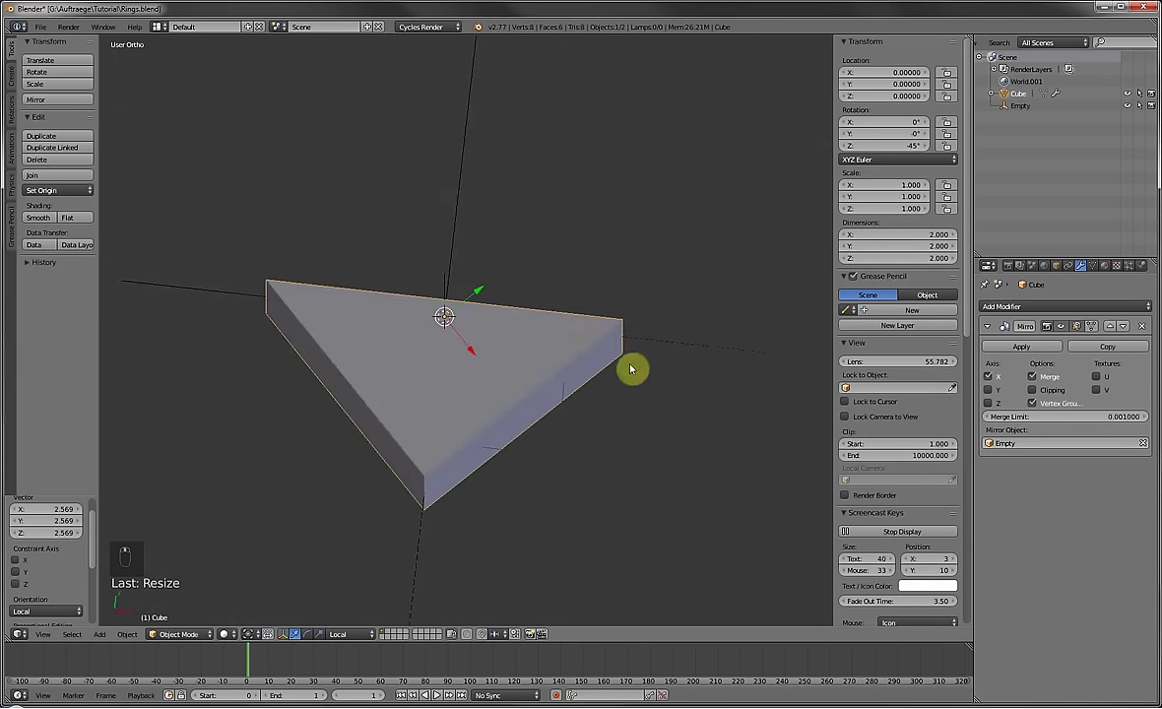
click(990, 391)
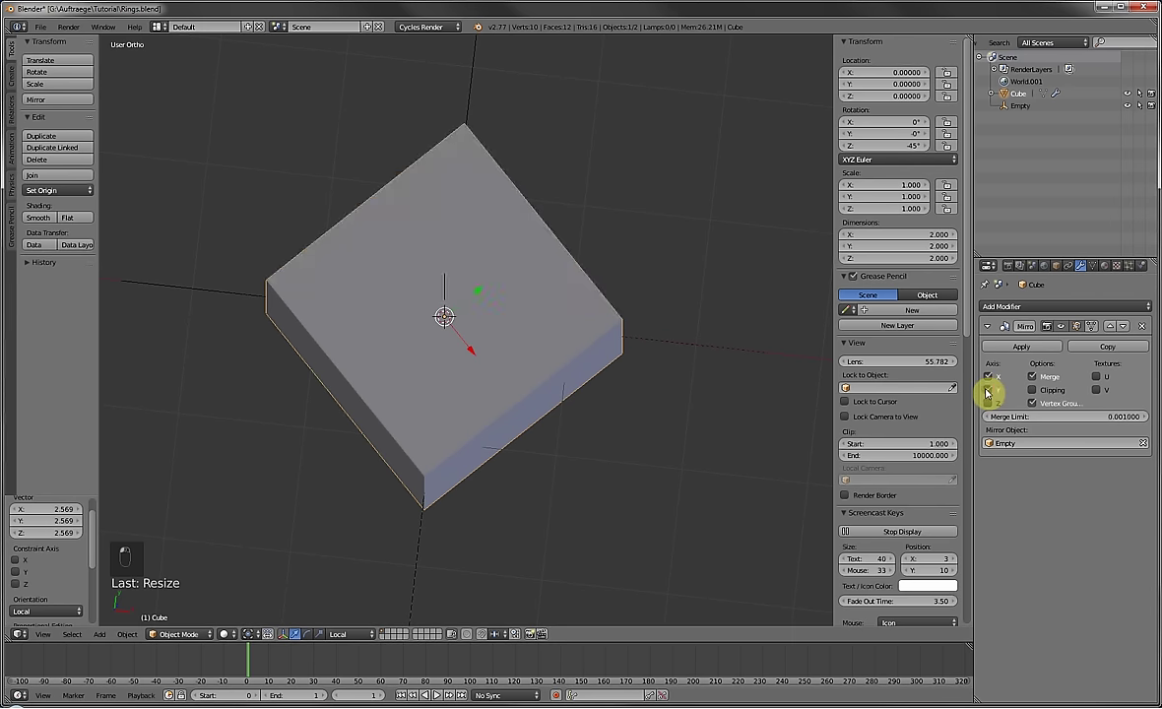
In Edit Mode, add a centered loop cut to the wedge's outer face and move it outward by about 0.277 X and -0.172 Y.
middle_drag(458, 458, 564, 407)
key(KP_7)
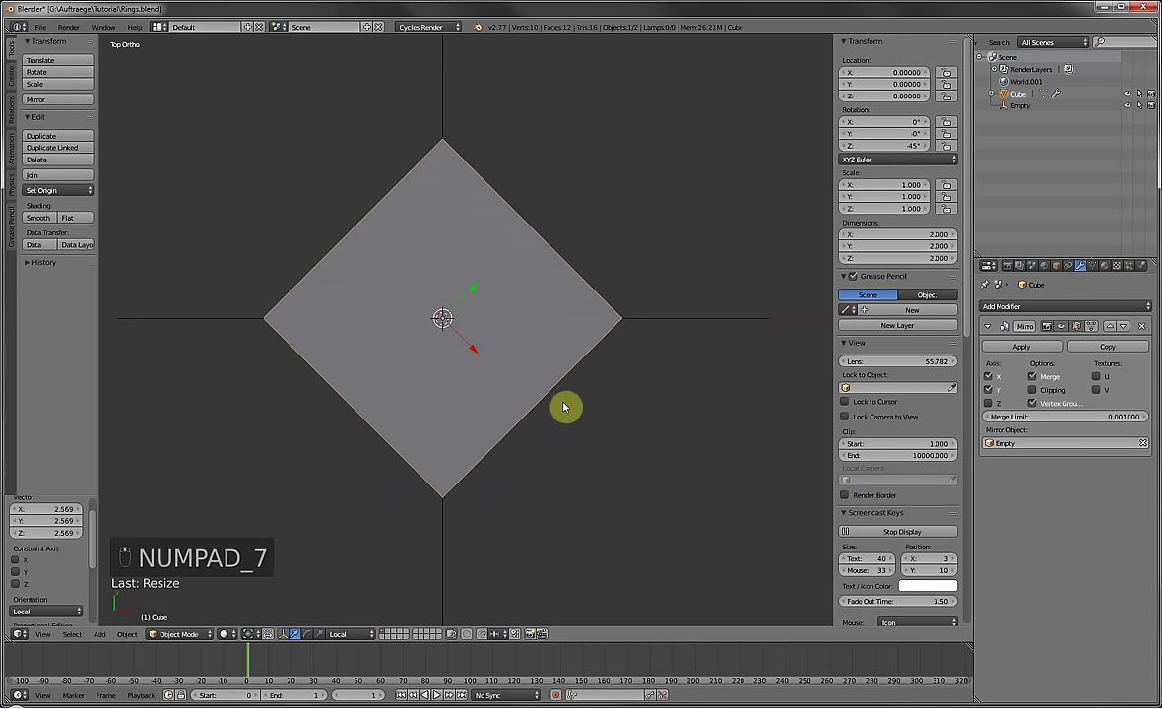
key(Tab)
key(ctrl+r)
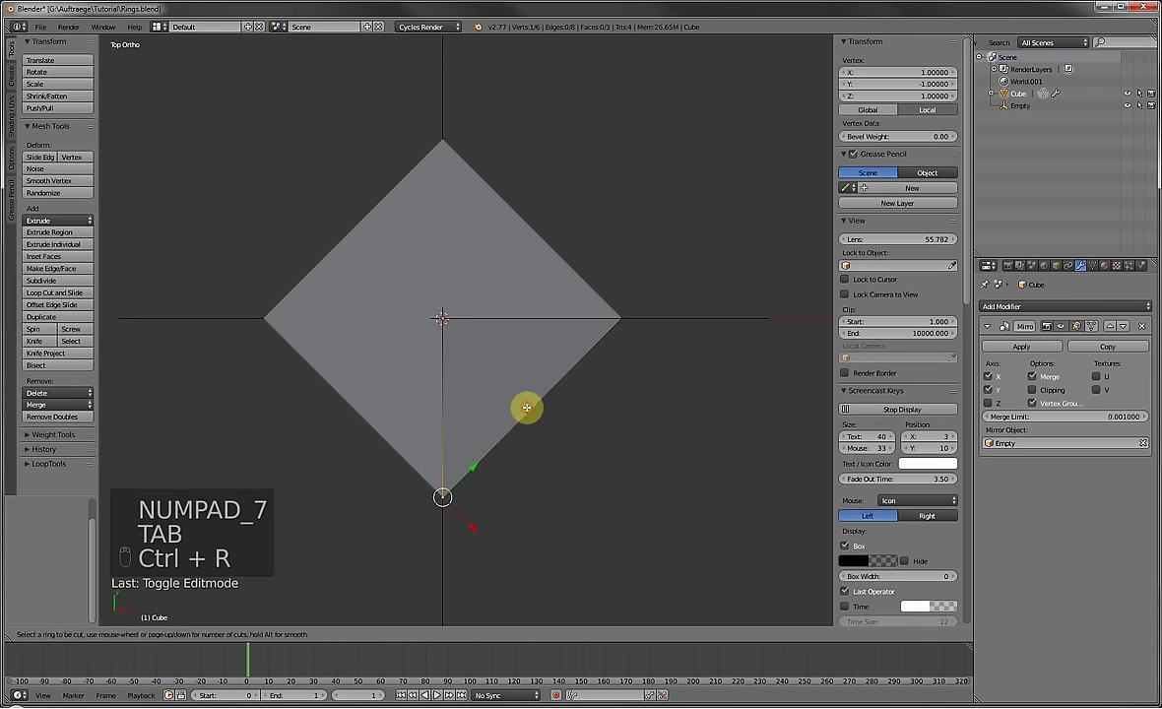
click(536, 417)
key(g)
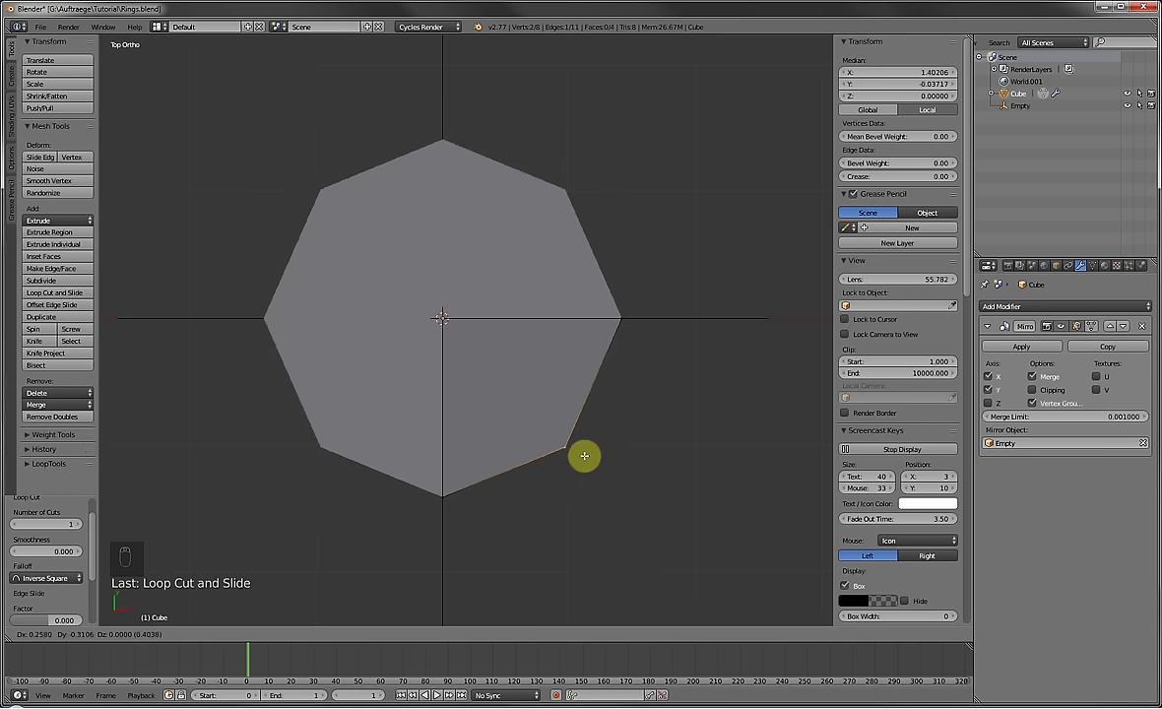
click(576, 438)
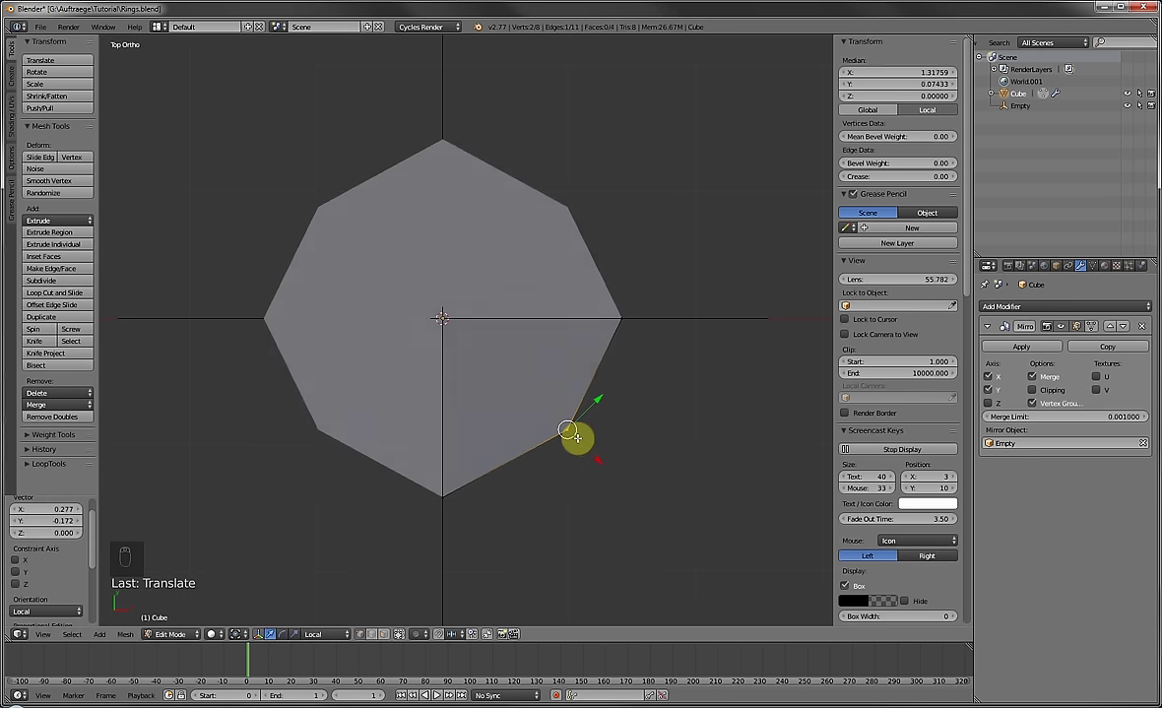
Return to Object Mode and add a Bevel modifier below the Mirror modifier on the mirrored shape.
middle_drag(576, 438, 516, 397)
key(Tab)
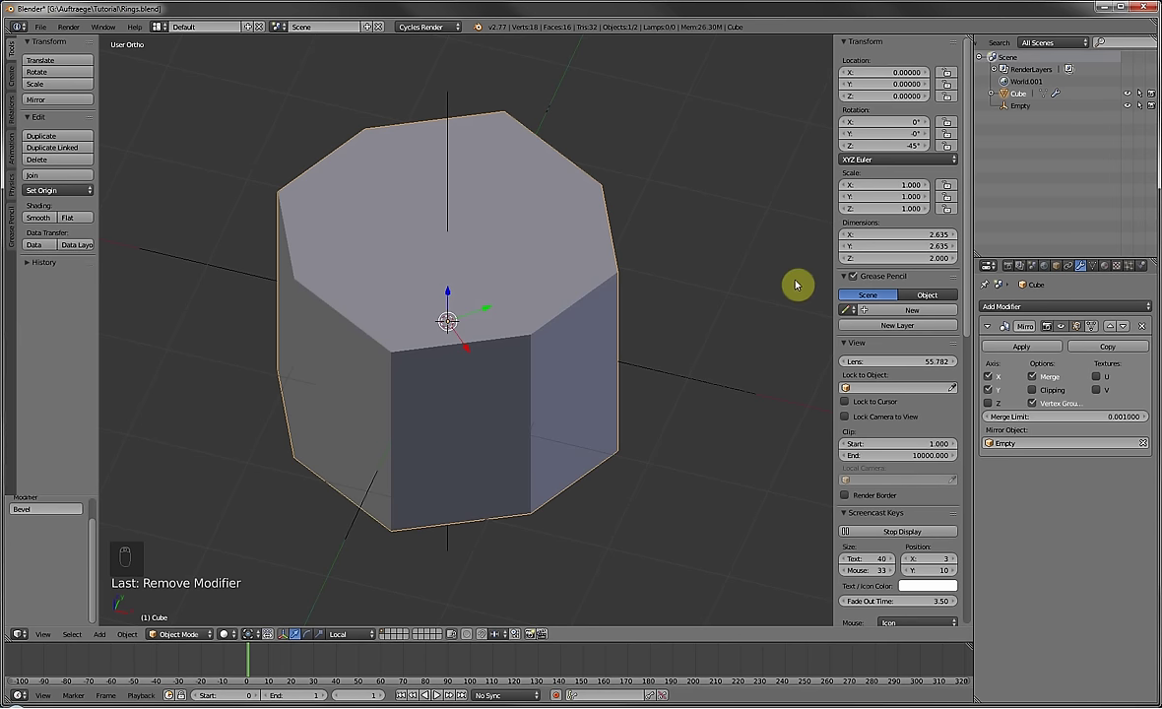
click(1034, 307)
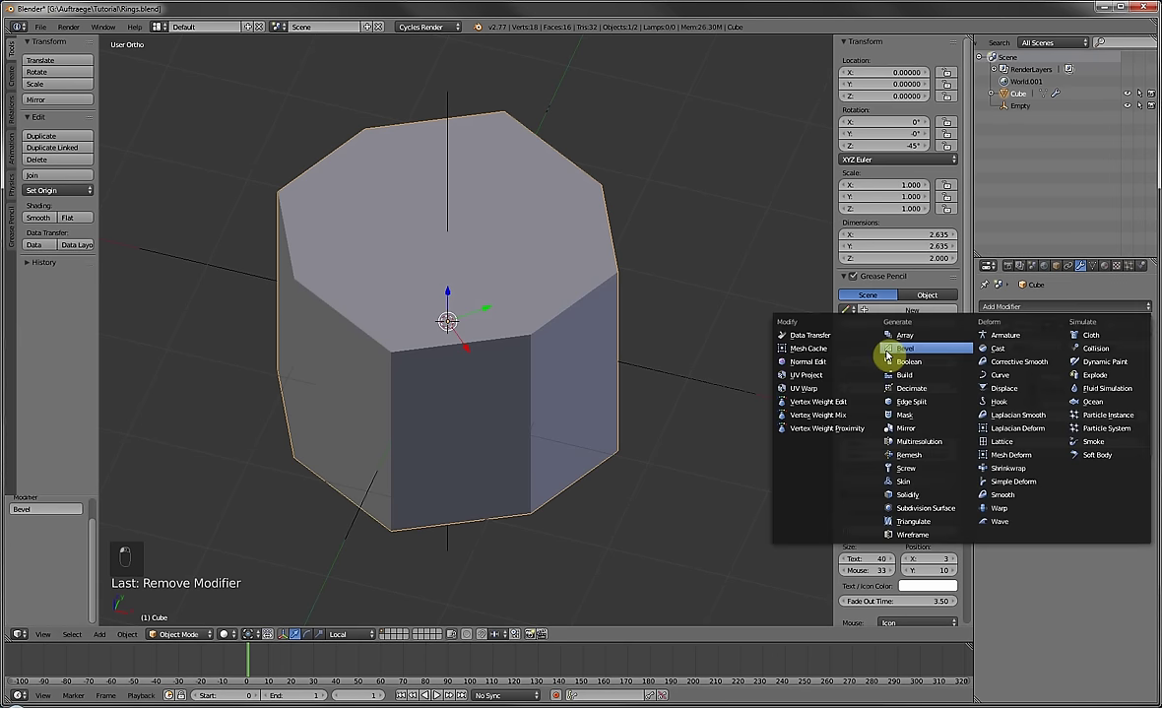
click(905, 349)
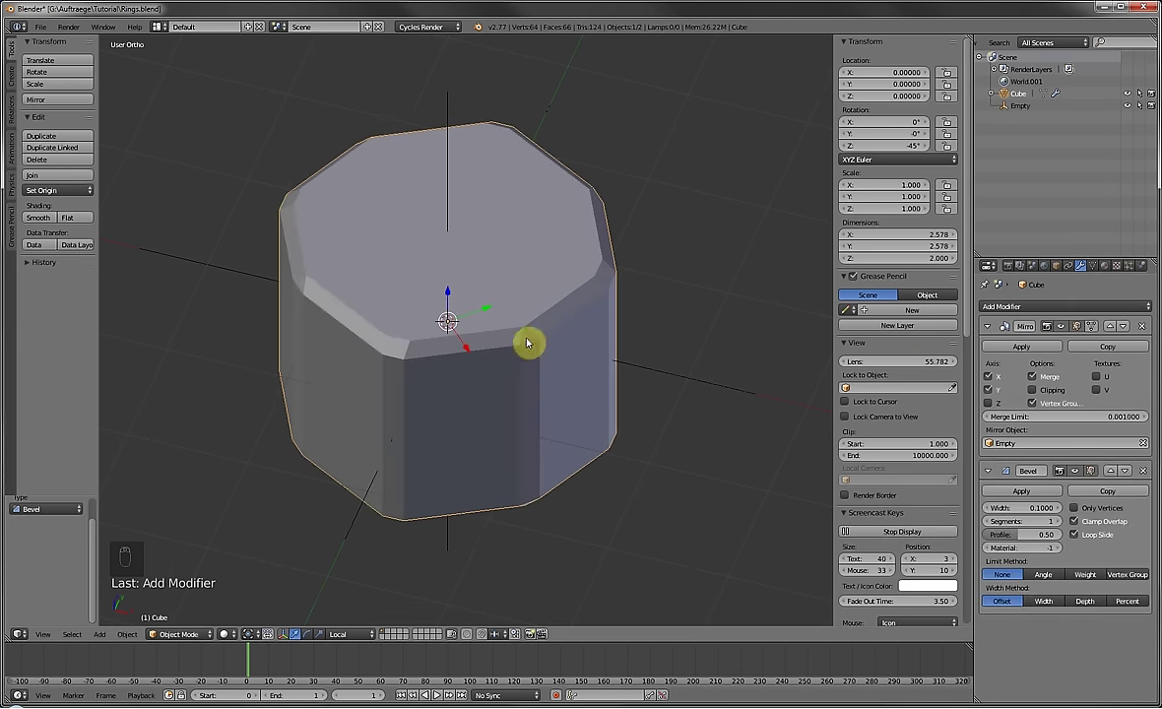
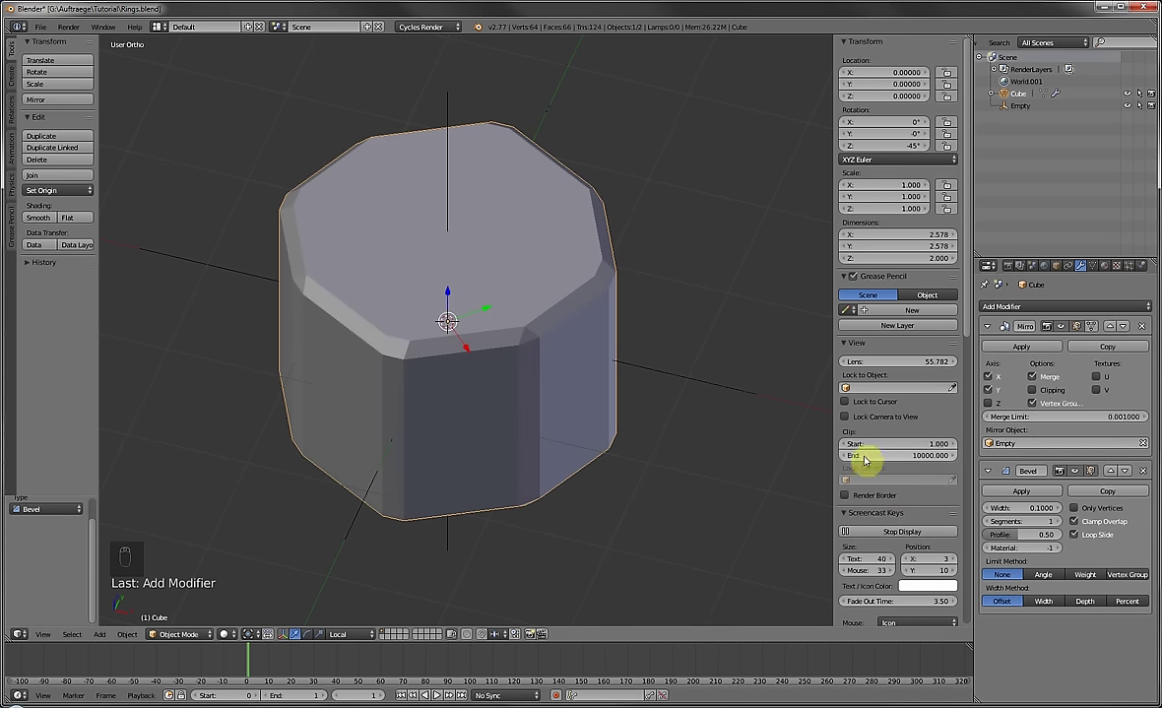
Limit the bevel by angle, and in Edit Mode assign the selected edge to a new vertex group named Bevel with weight 1.000.
click(1052, 580)
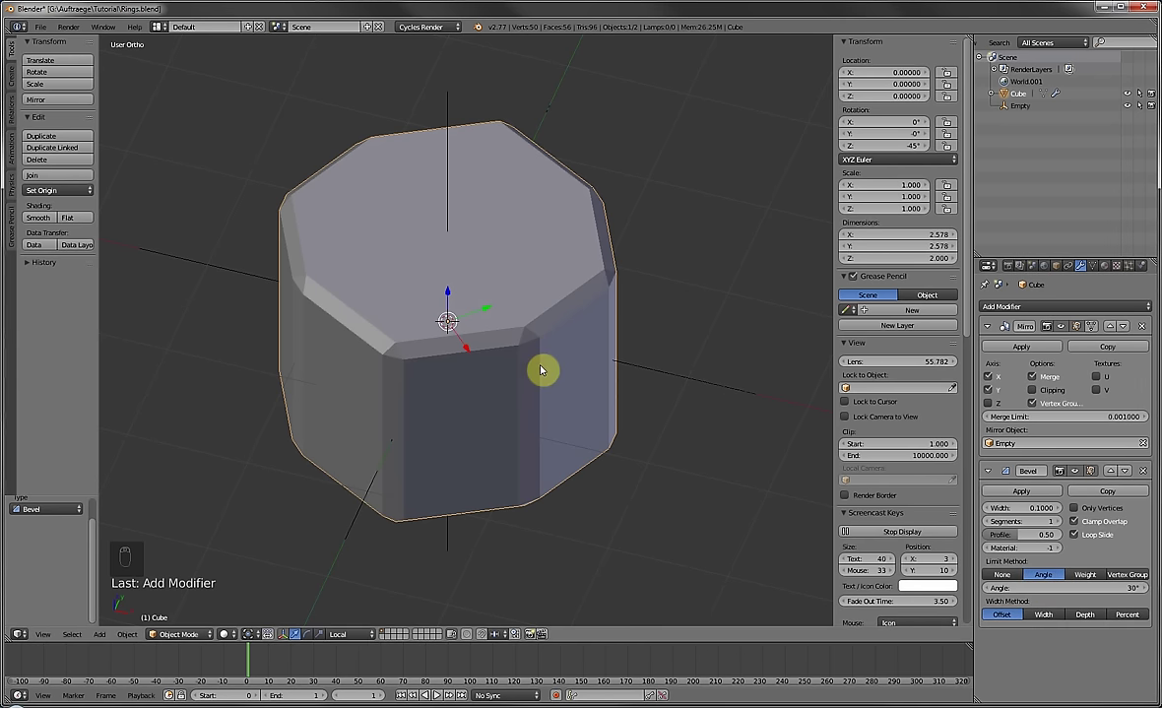
key(Tab)
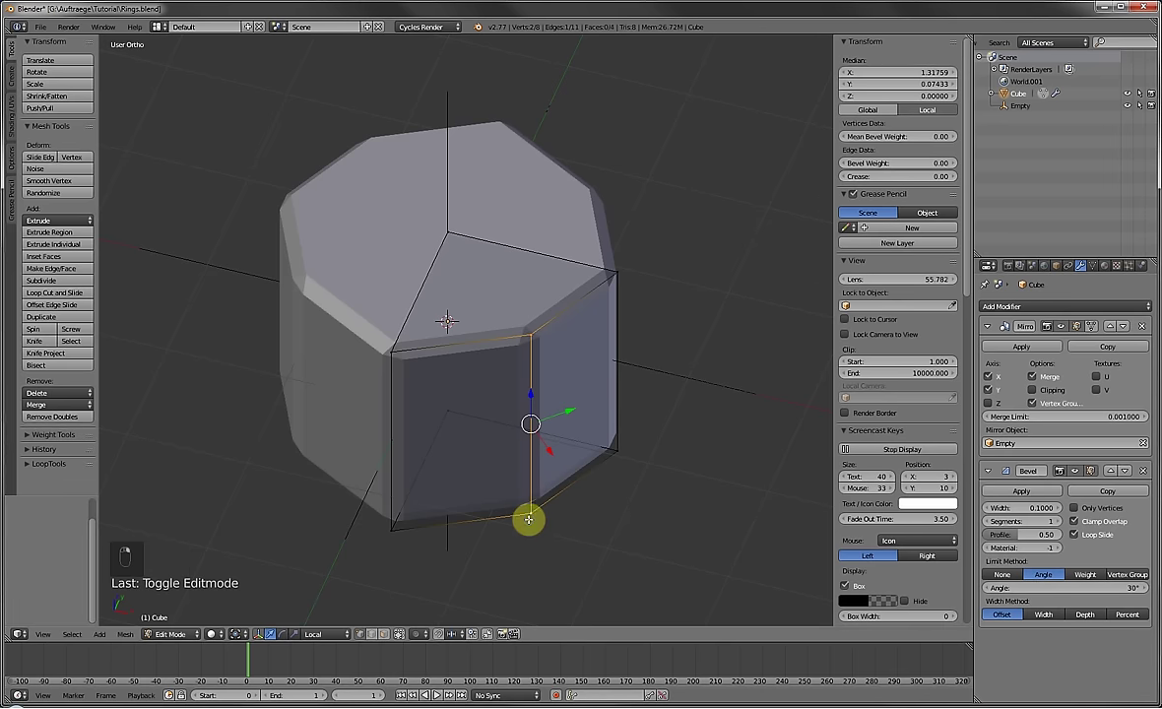
click(1095, 266)
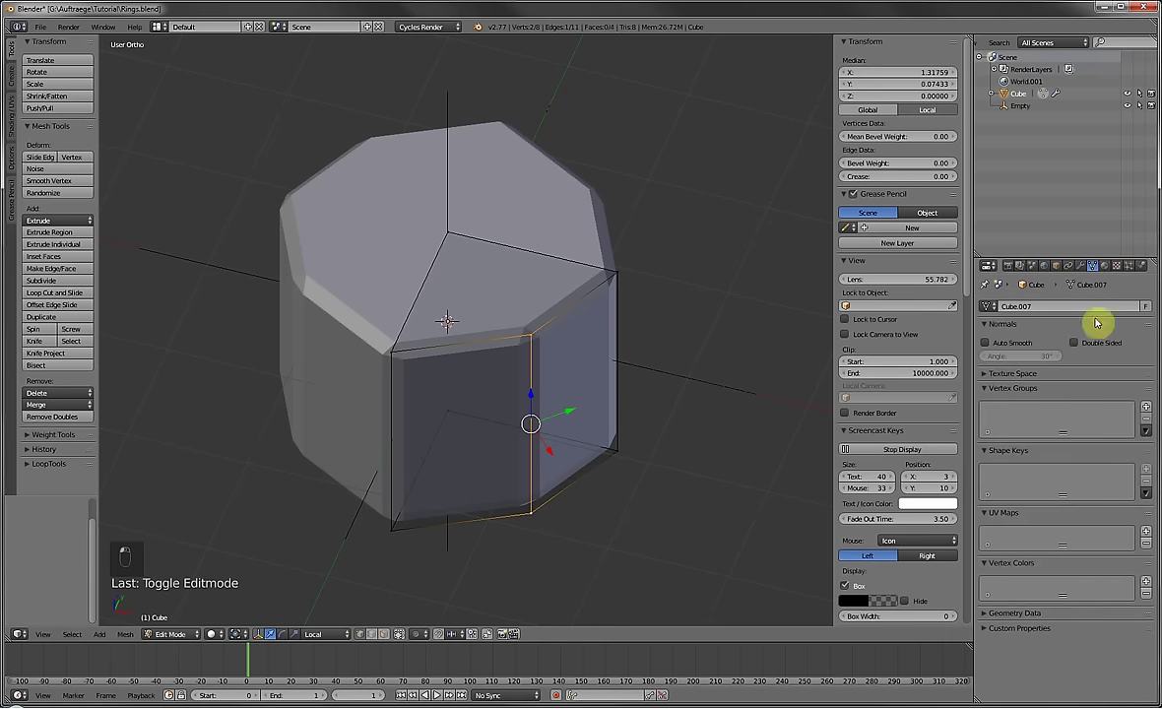
click(1146, 408)
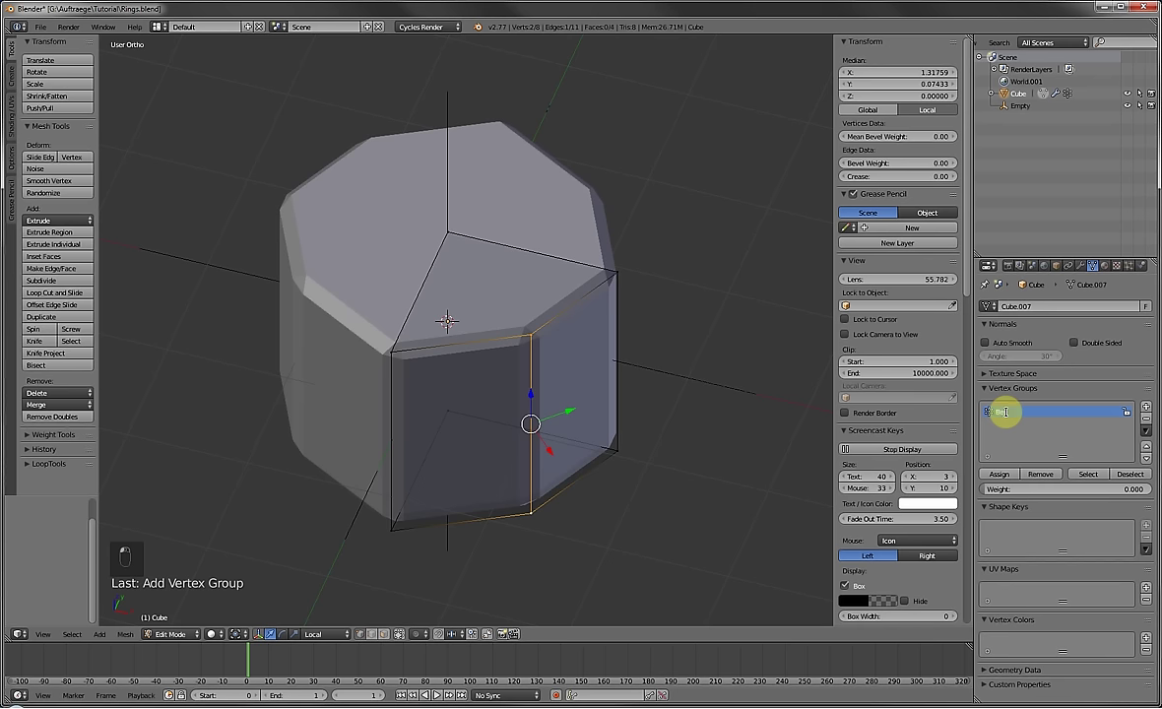
drag(996, 493, 1157, 493)
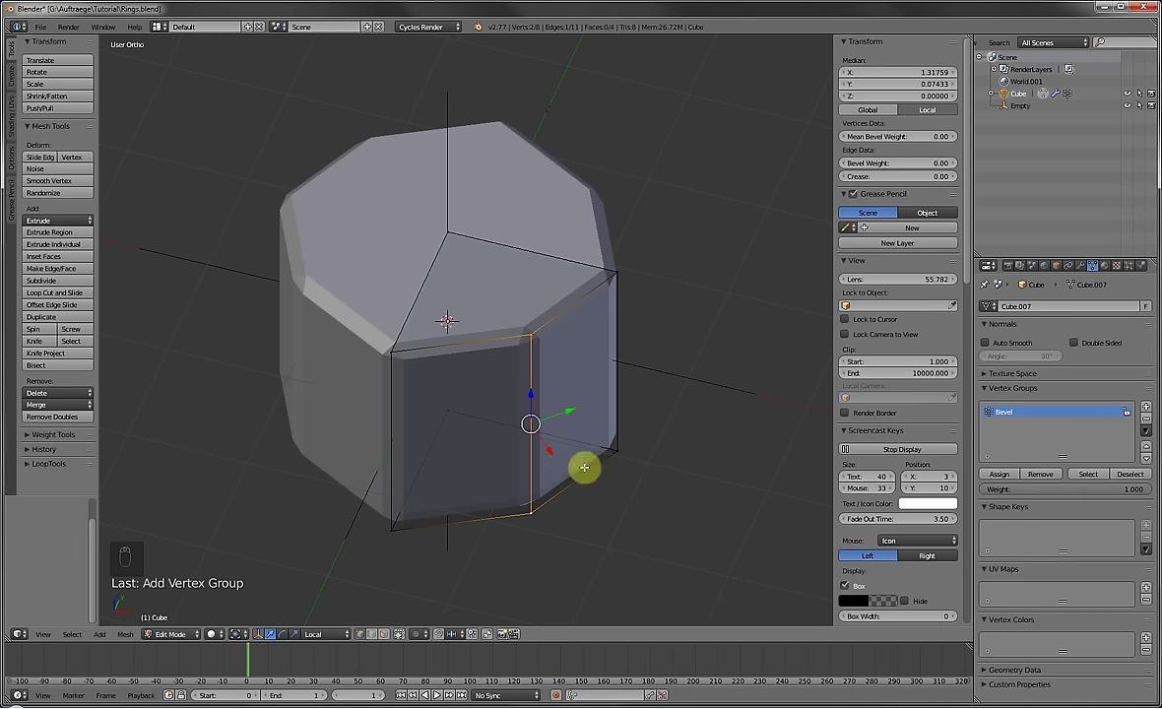
Return to Object Mode and limit the Bevel modifier to the Bevel vertex group.
key(Tab)
click(1080, 266)
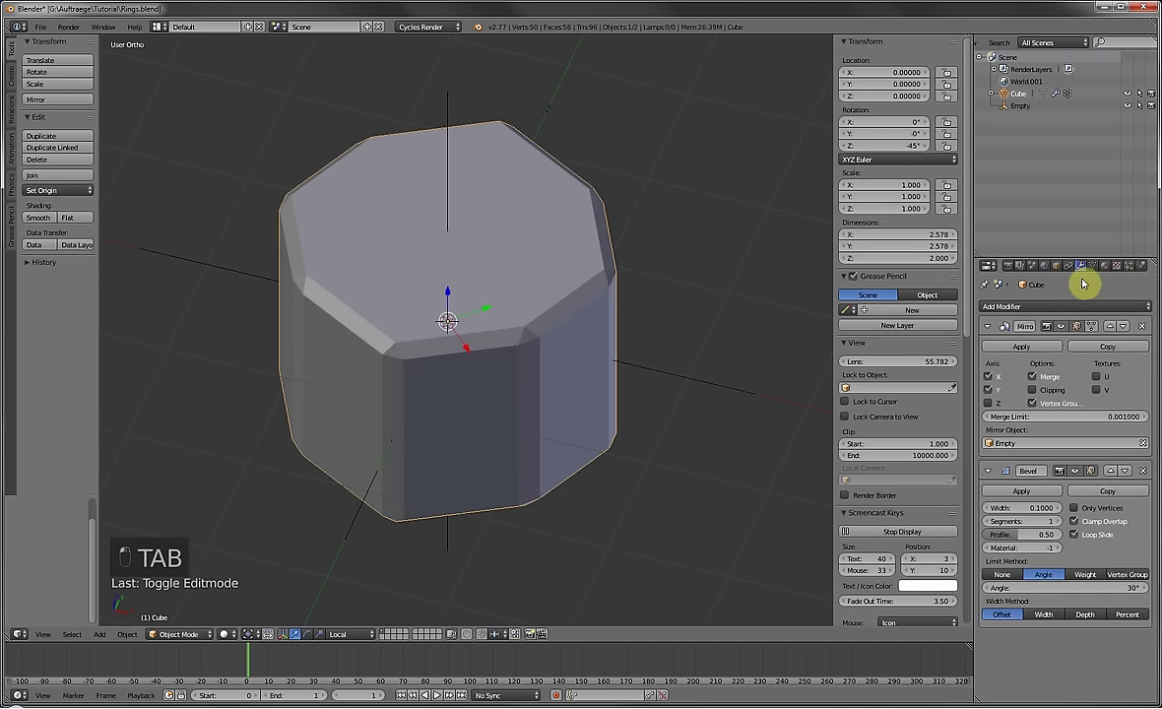
click(1120, 575)
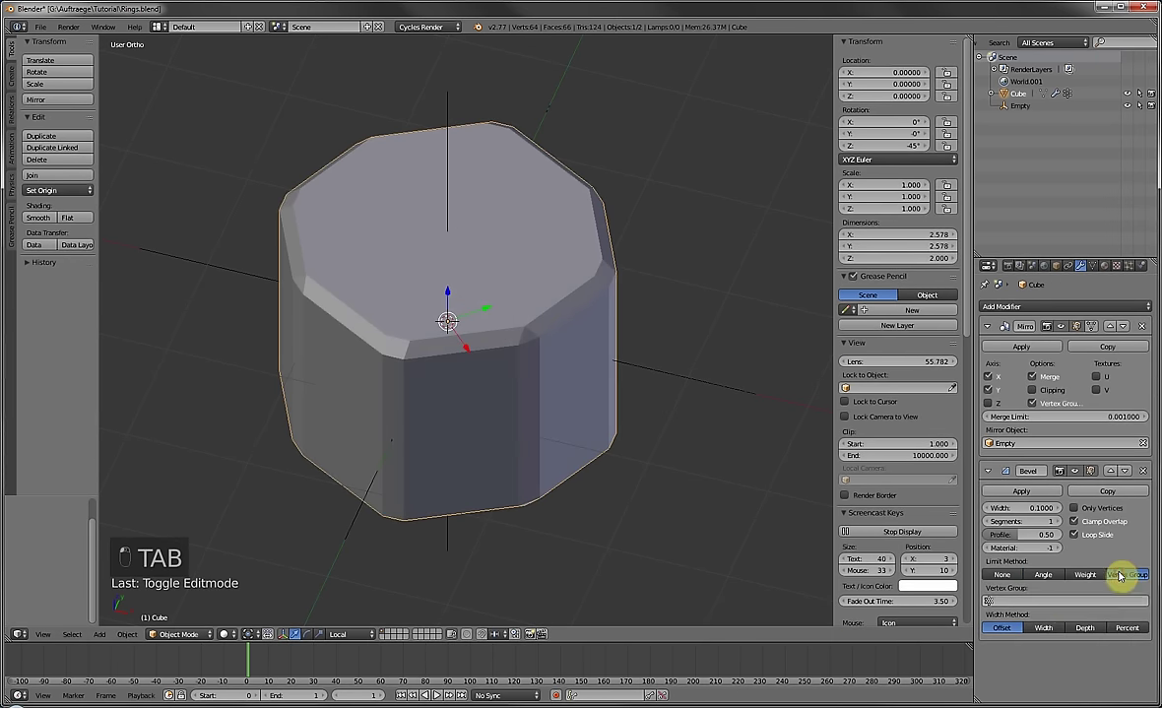
click(1063, 601)
click(1025, 474)
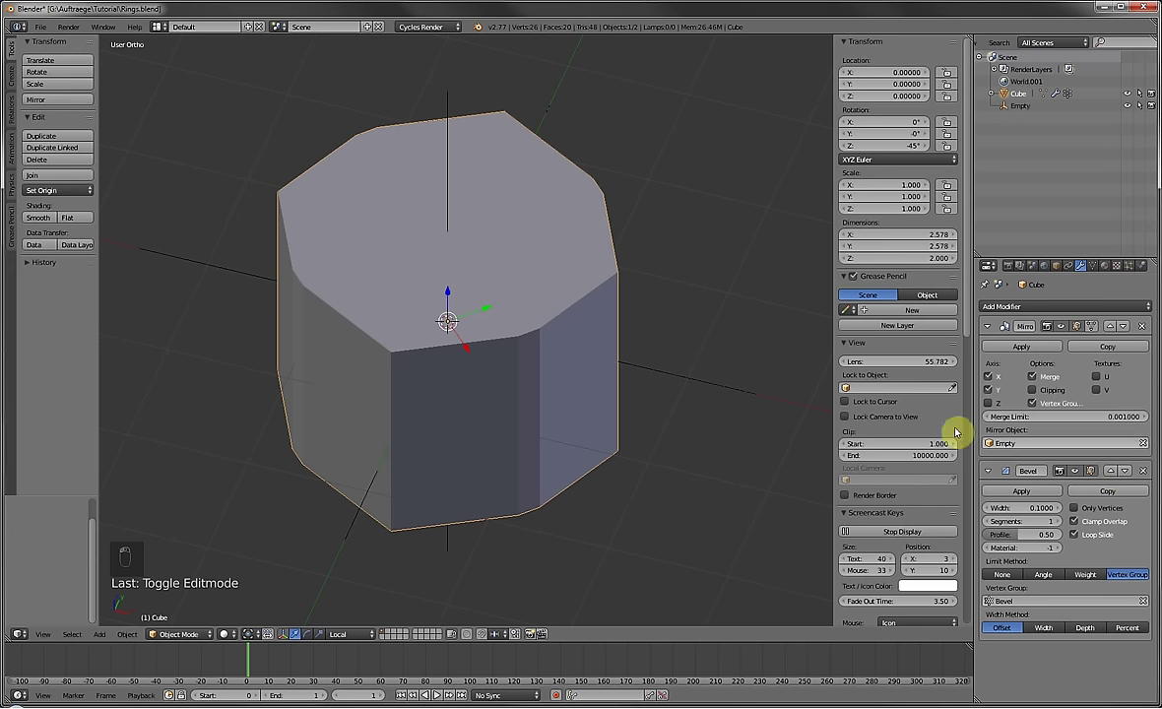
middle_drag(545, 394, 601, 439)
scroll(637, 378, up, 2)
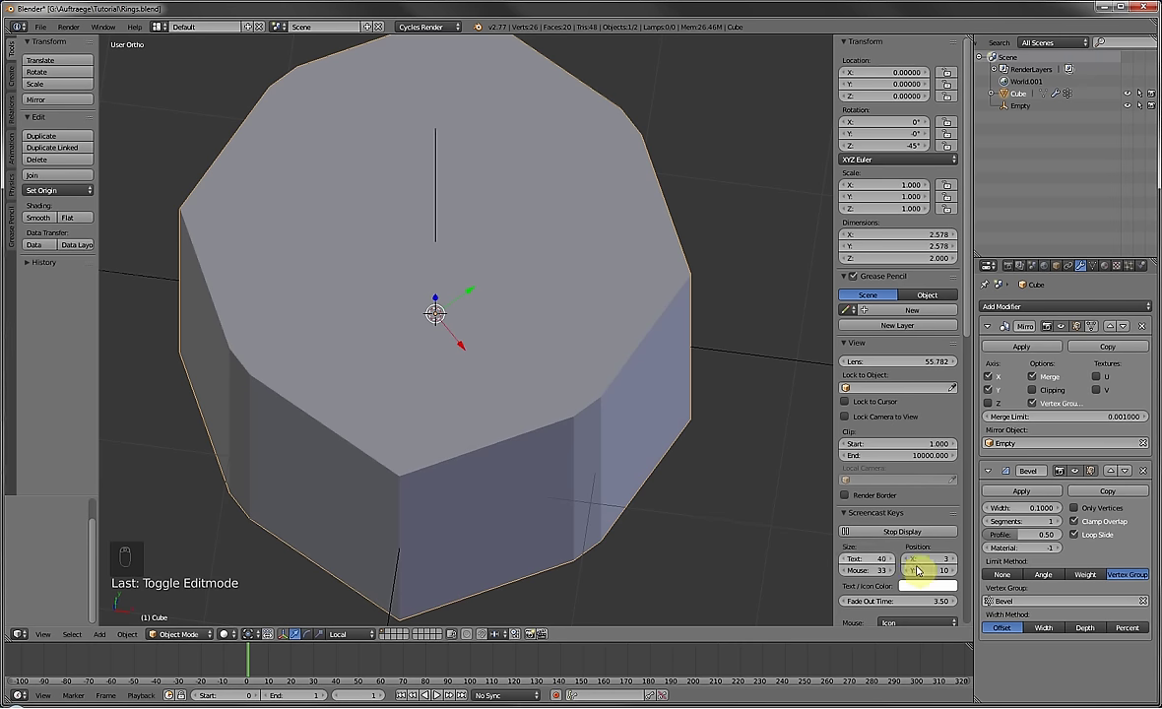
Switch the Bevel modifier's limit method to Angle and set the angle to 70°.
click(1043, 574)
mouse_move(1017, 588)
mouse_down()
mouse_move(1006, 588)
mouse_move(1083, 588)
mouse_move(1002, 588)
mouse_up()
middle_drag(618, 473, 609, 419)
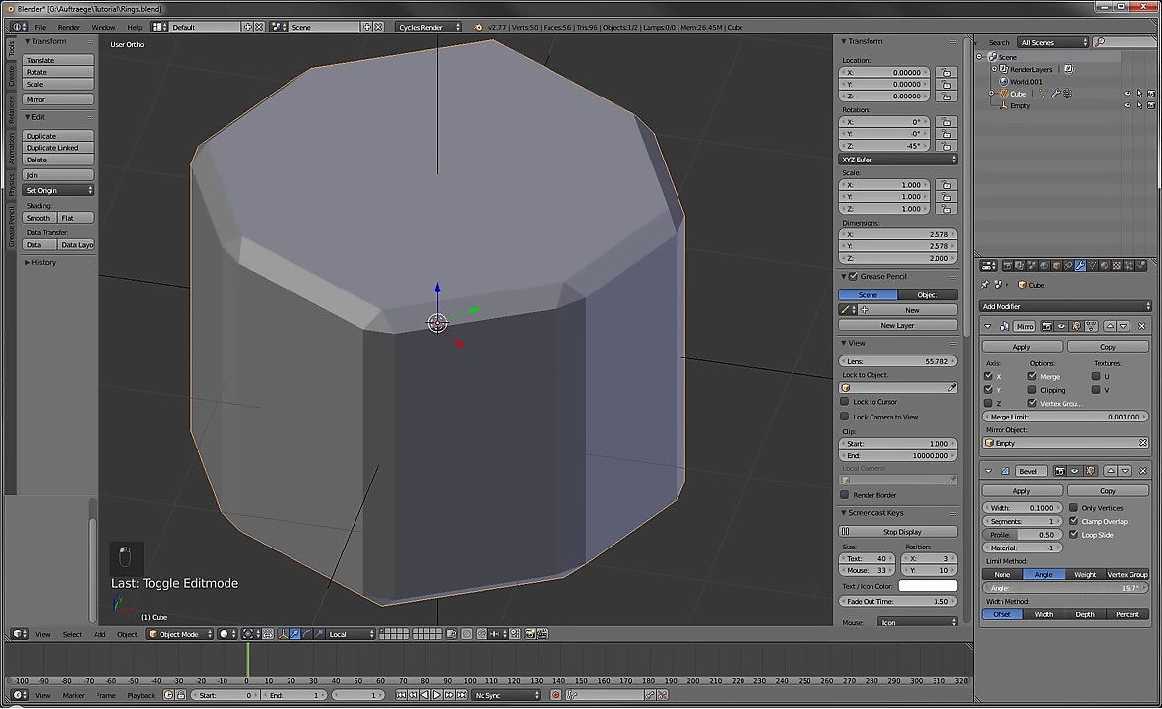
right_click(990, 596)
middle_drag(742, 405, 540, 146)
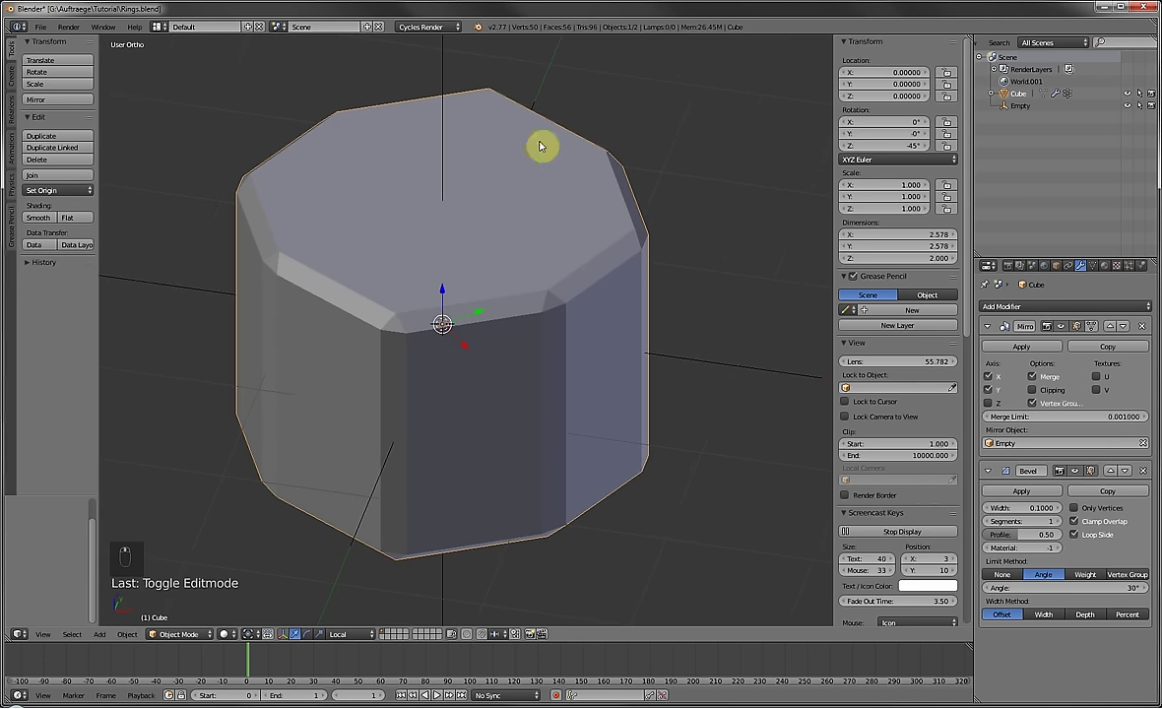
click(1099, 589)
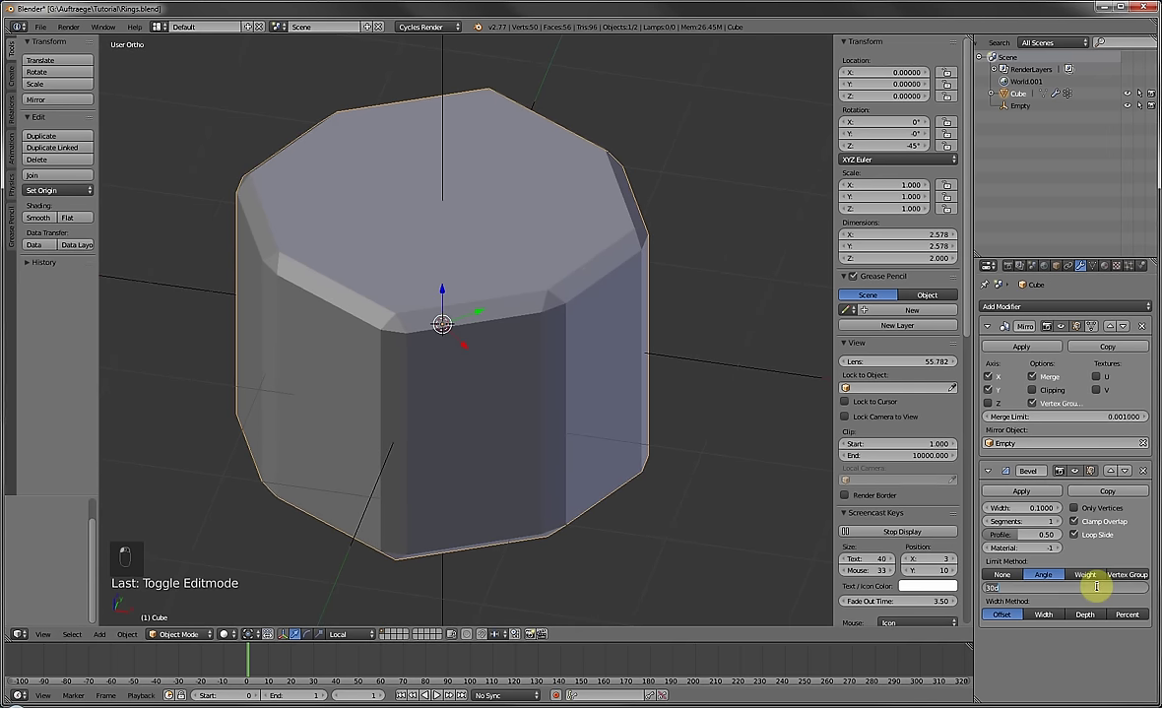
text(70)
key(Return)
middle_drag(706, 384, 601, 407)
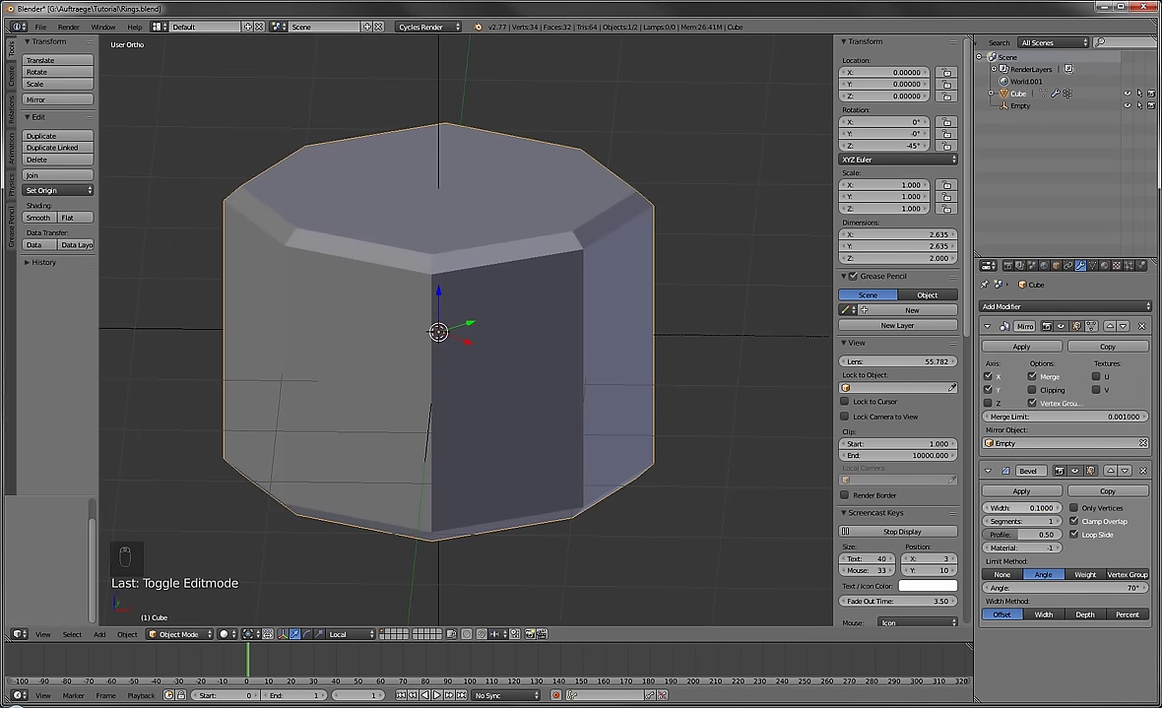
Raise the Bevel width to about 5.056 and disable Clamp Overlap.
drag(1021, 508, 1086, 509)
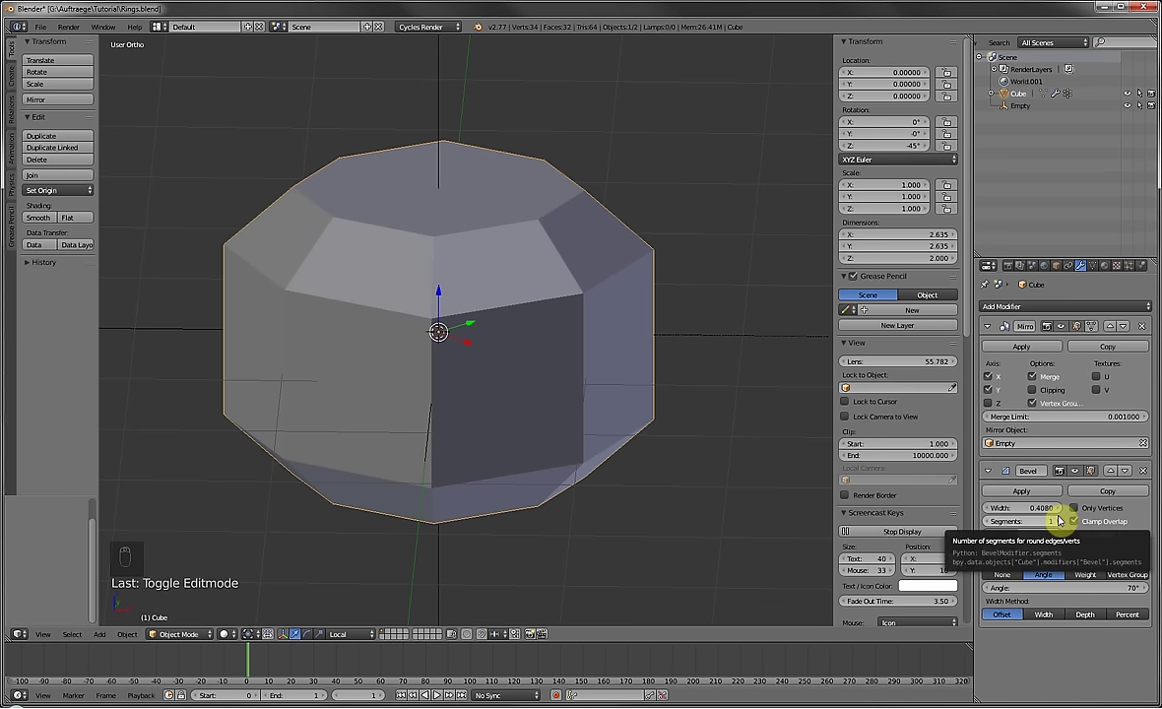
drag(1056, 509, 1103, 509)
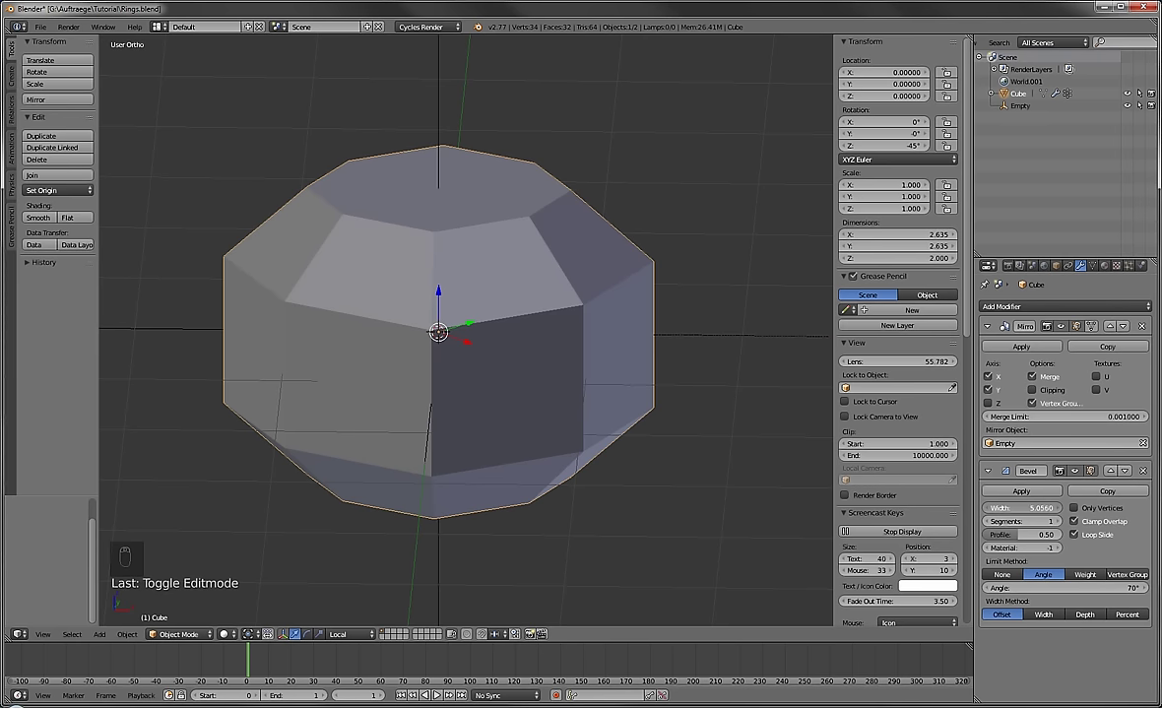
click(1074, 521)
scroll(521, 313, down, 4)
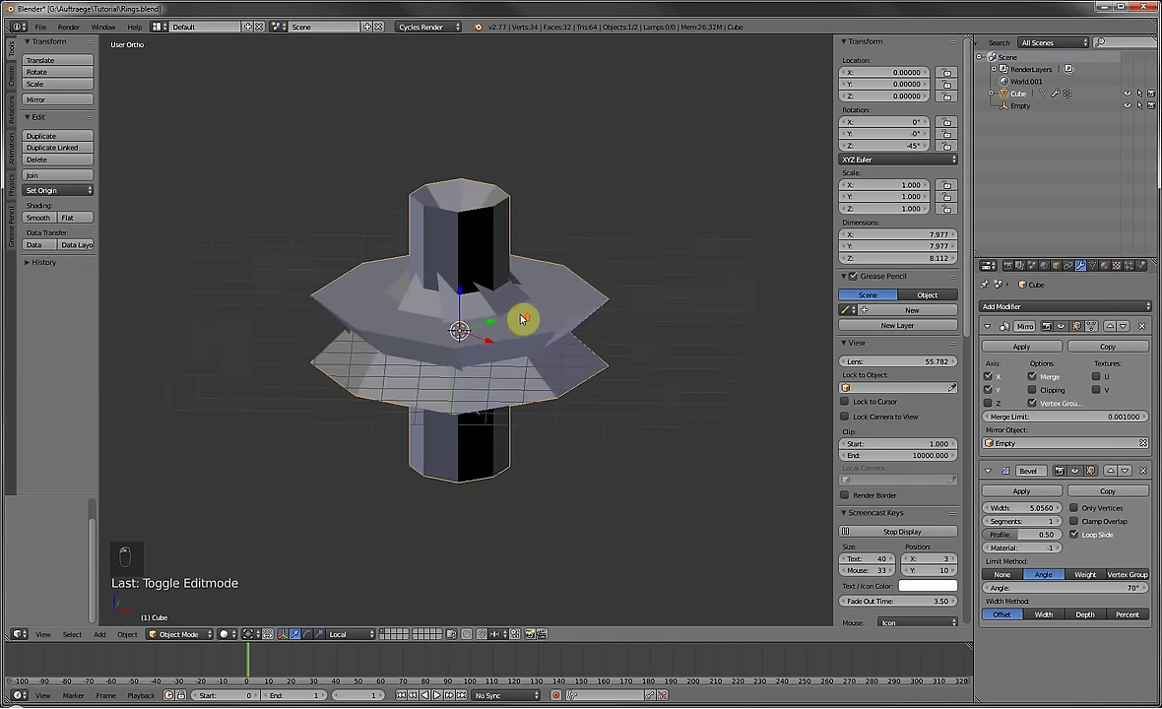
scroll(521, 317, up, 3)
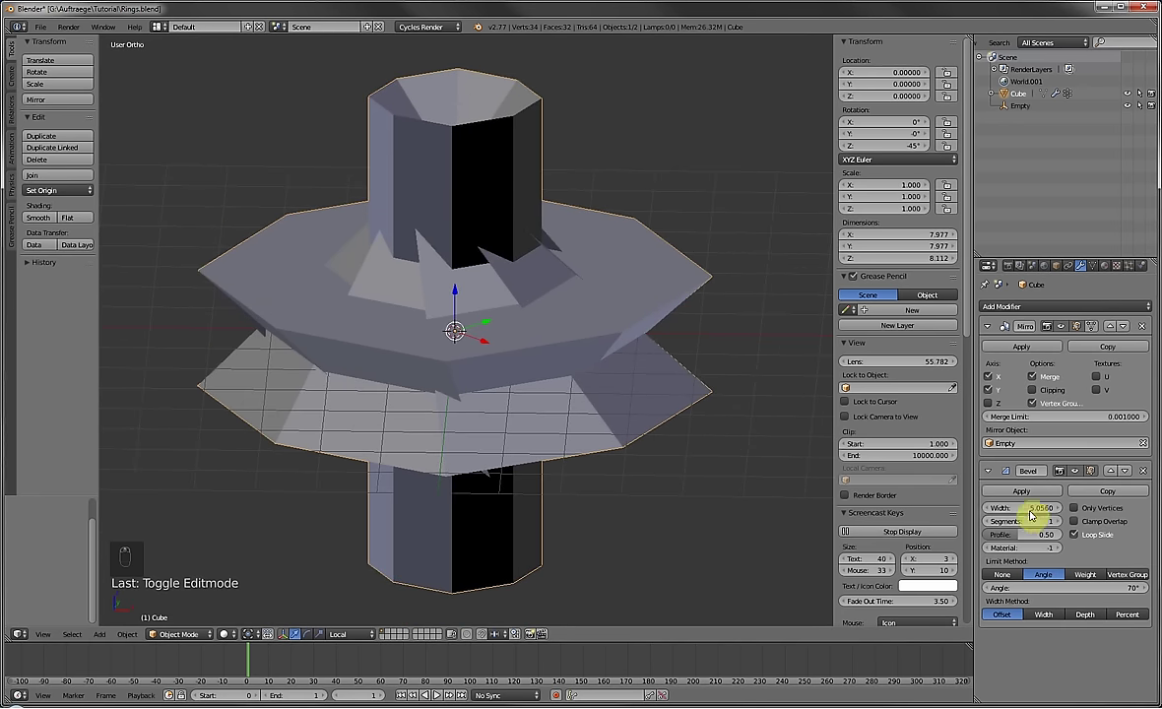
Reduce the Bevel width to about 0.511 and raise its segments to 8.
drag(1032, 514, 953, 514)
scroll(462, 330, up, 4)
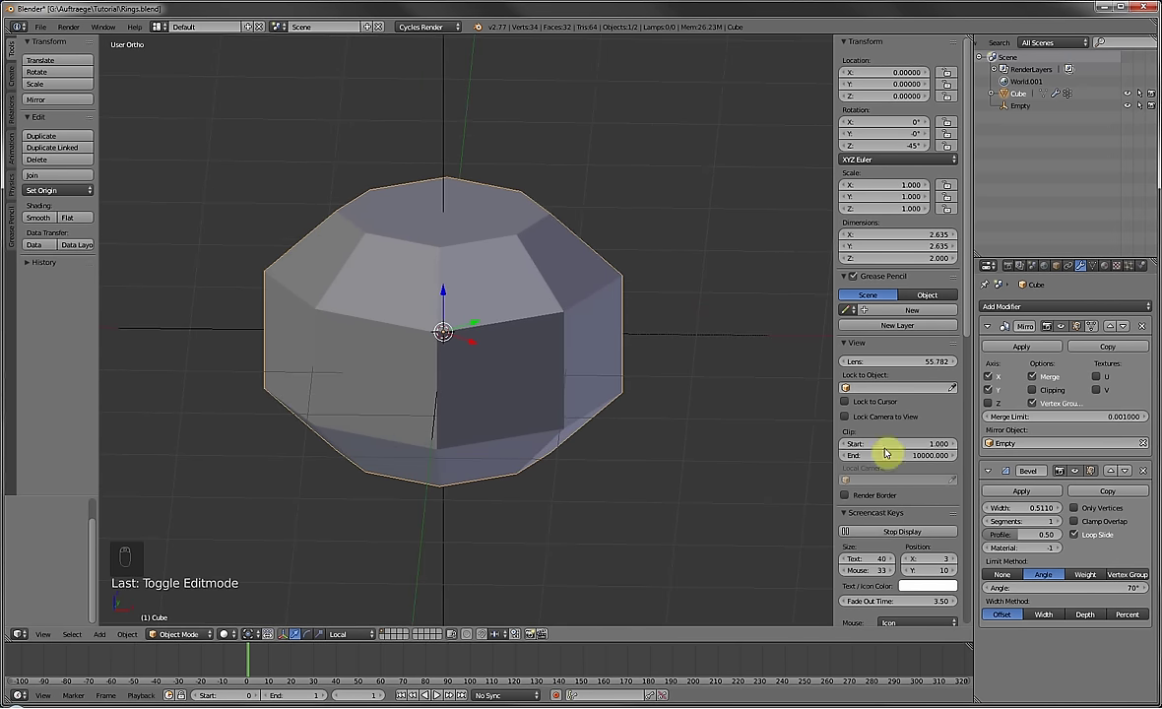
ctrl+scroll(1061, 525, up, 6)
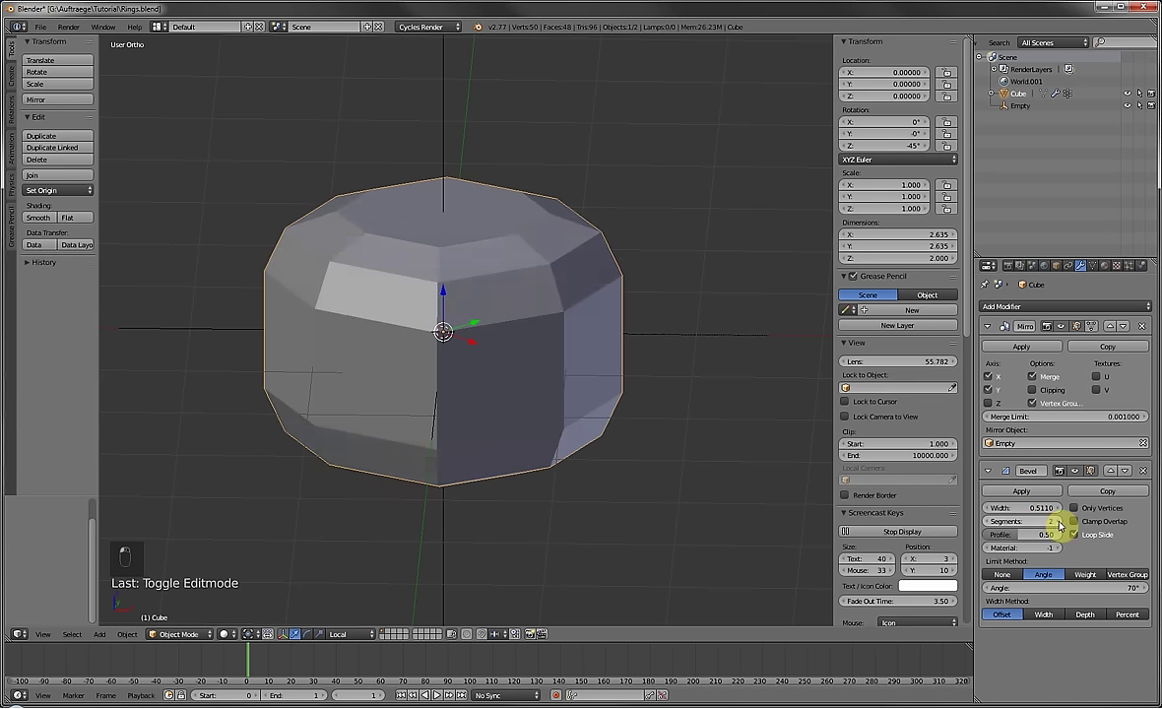
ctrl+scroll(1061, 526, up, 1)
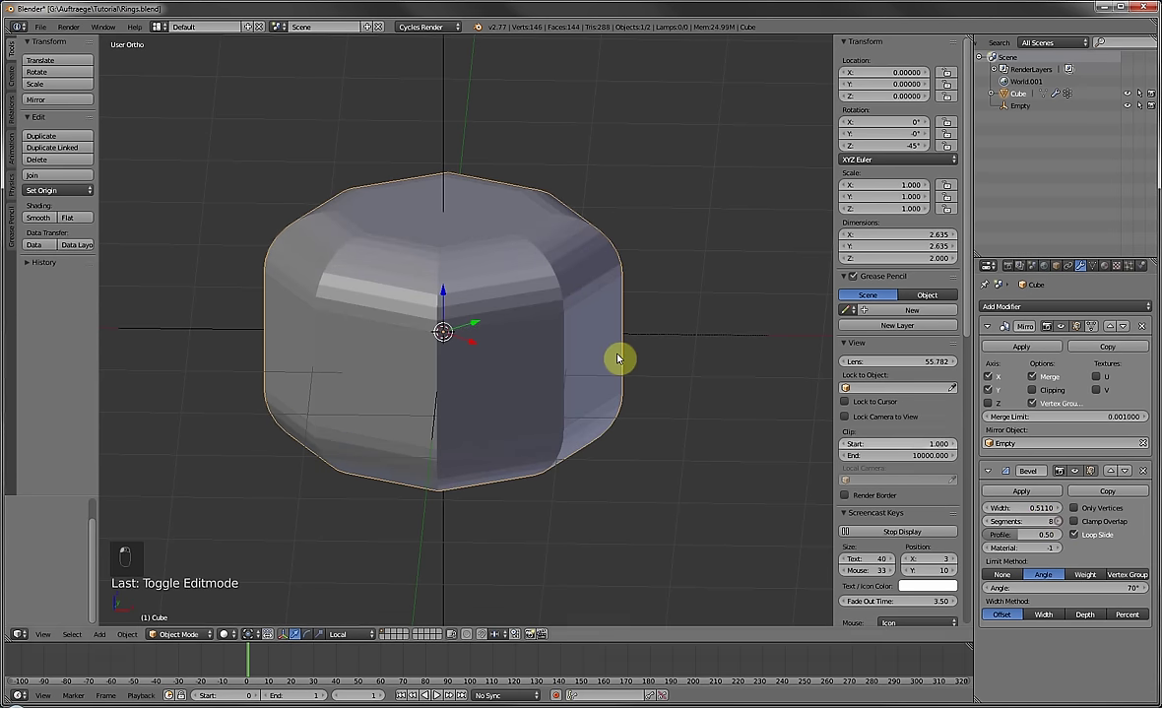
scroll(591, 279, up, 3)
middle_drag(599, 286, 666, 262)
middle_drag(609, 148, 596, 113)
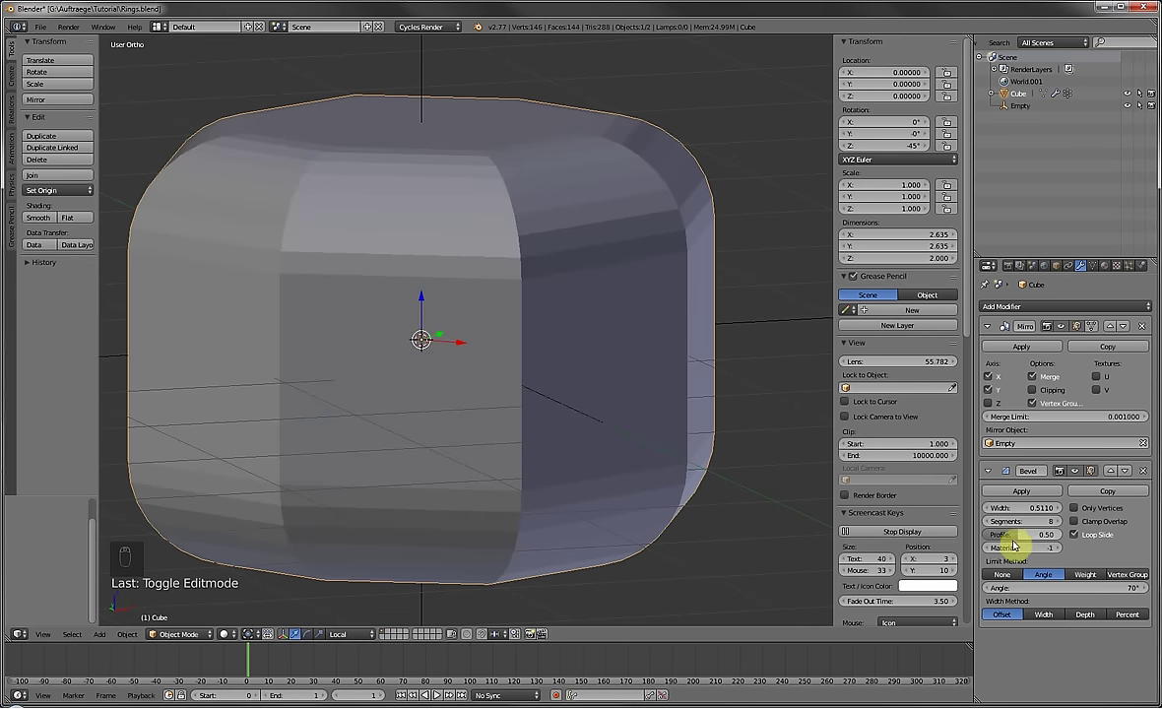
Try a different Bevel profile value and set the profile back to 0.5.
mouse_move(1017, 539)
mouse_down()
mouse_move(985, 539)
mouse_move(1072, 532)
mouse_move(1020, 538)
mouse_up()
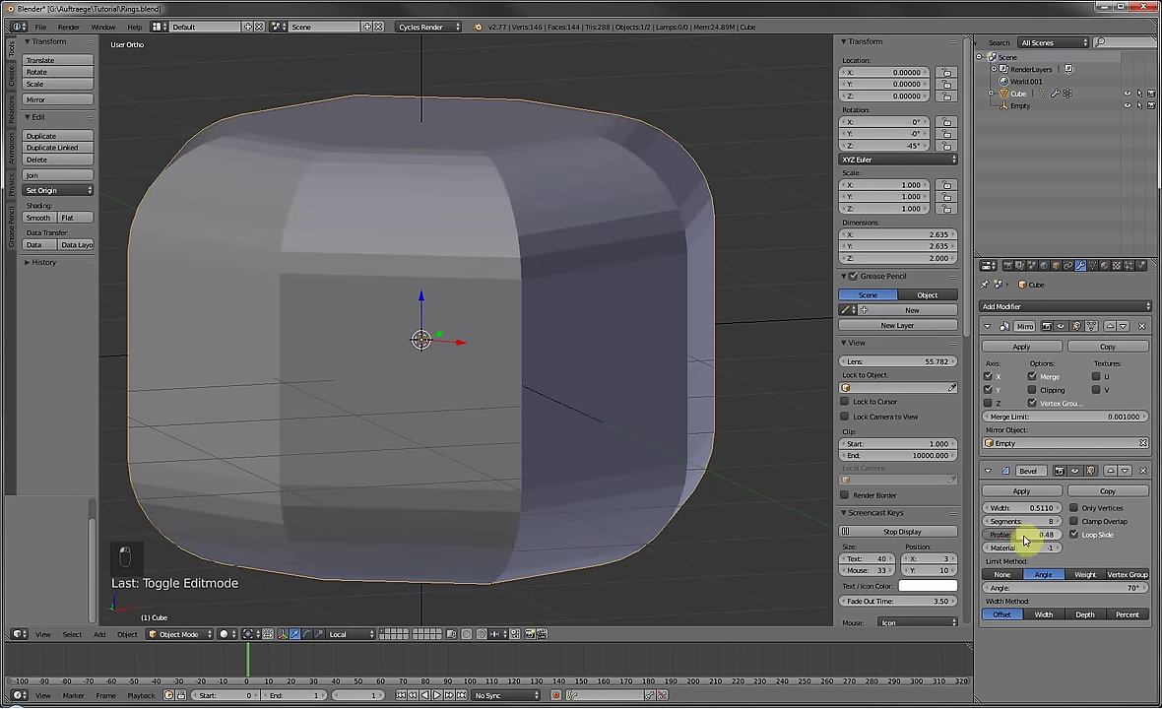
click(1024, 537)
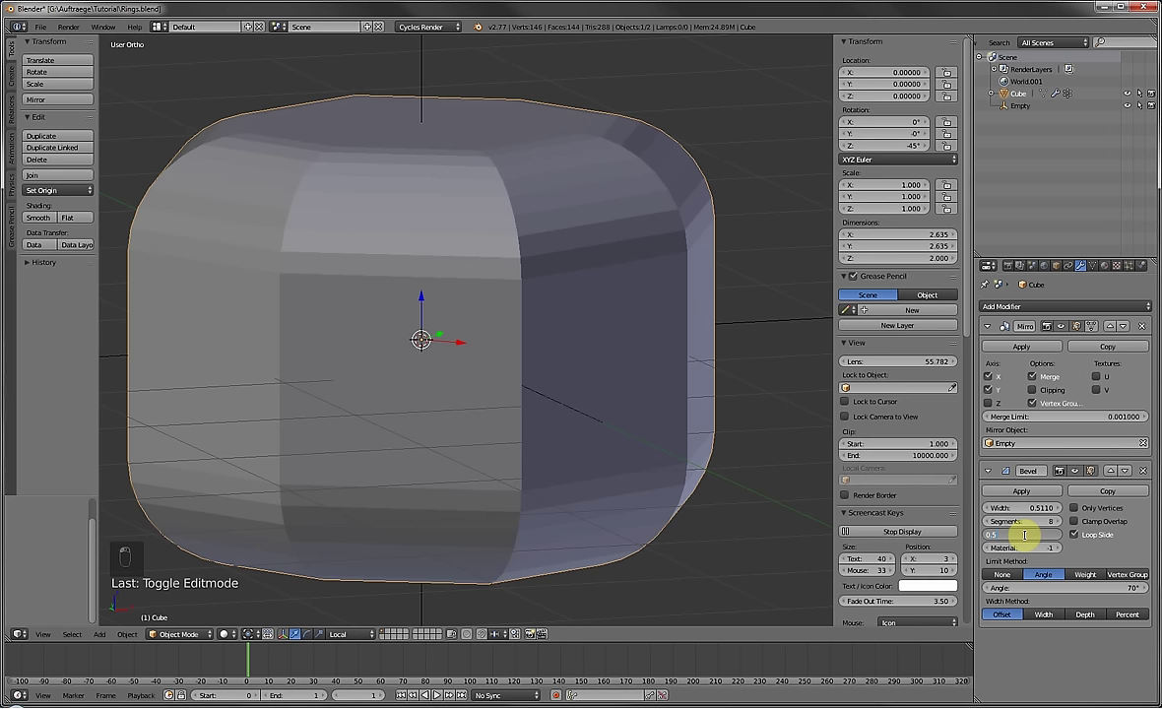
text(0.5)
key(Return)
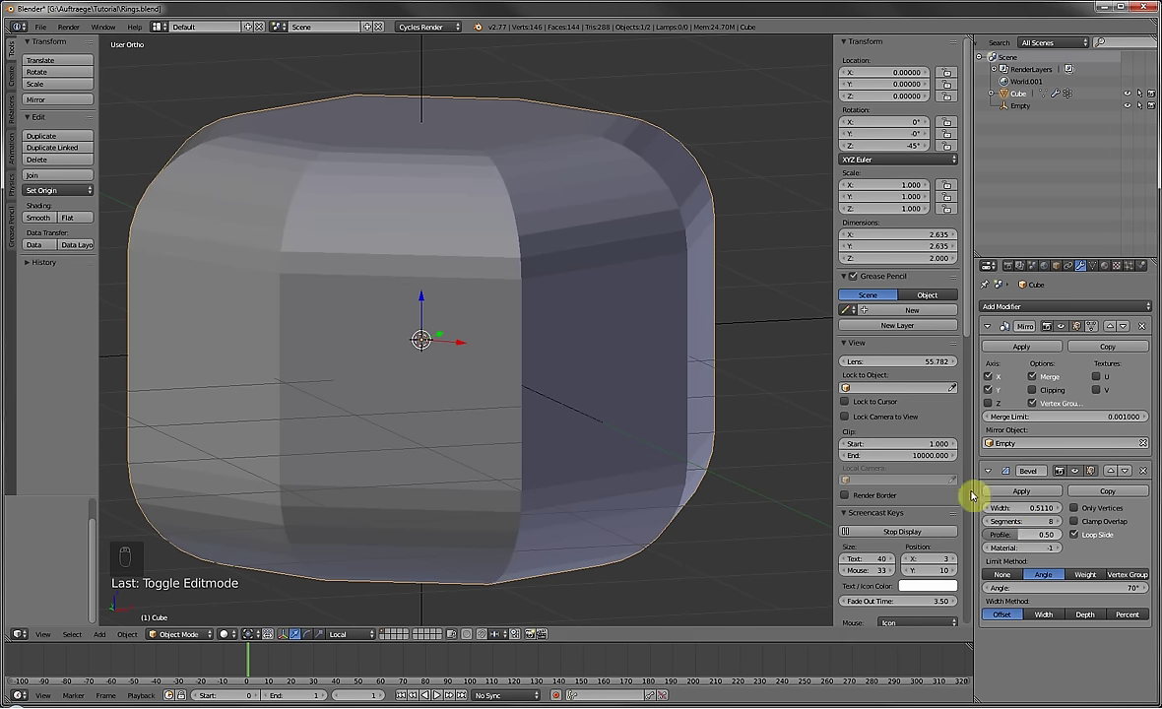
scroll(624, 333, down, 1)
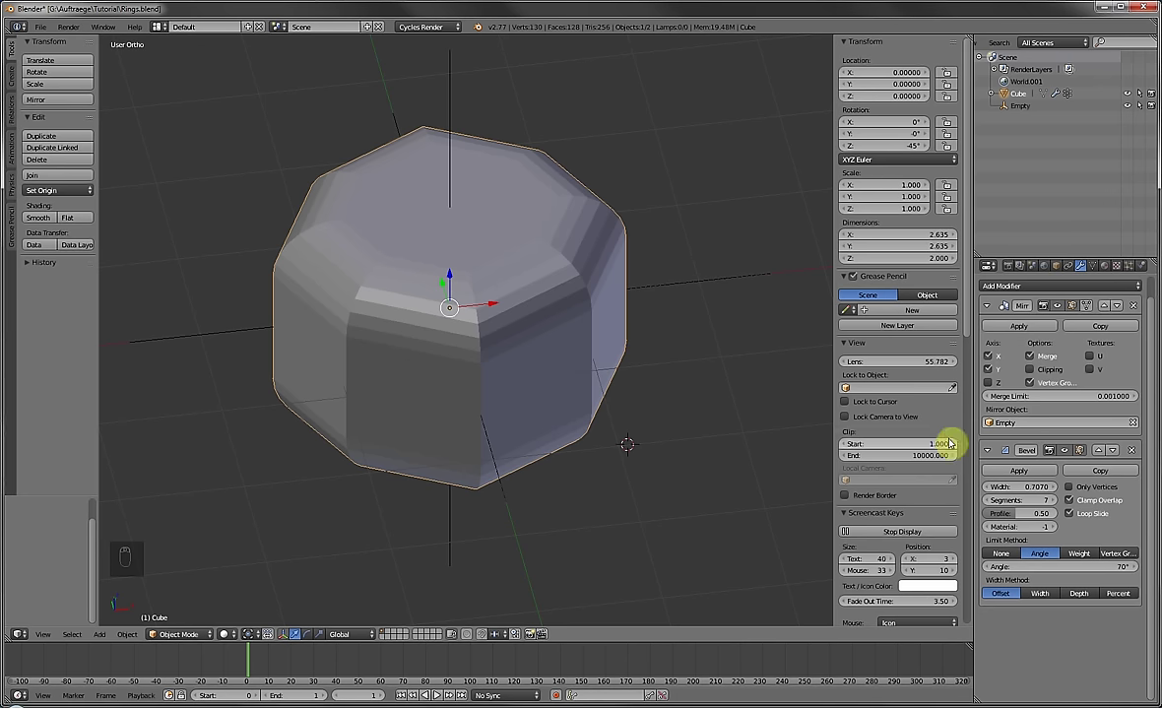
Remove the Bevel modifier and add a Subdivision Surface modifier below the Mirror modifier.
click(1132, 449)
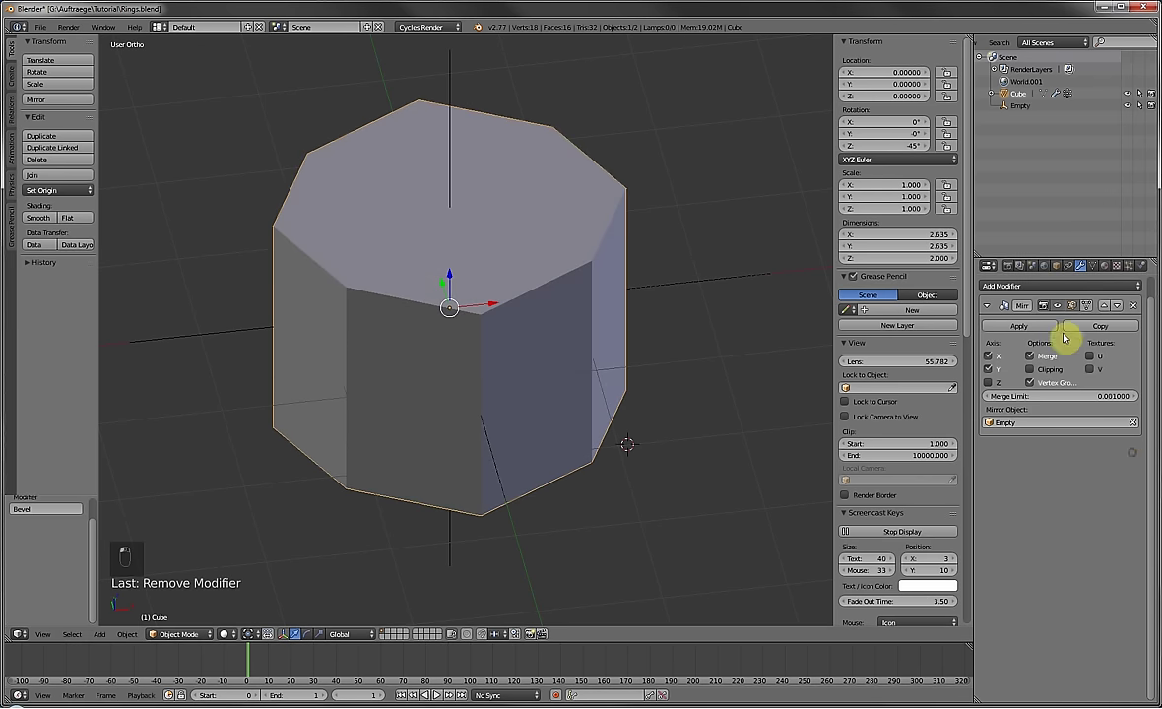
click(1007, 286)
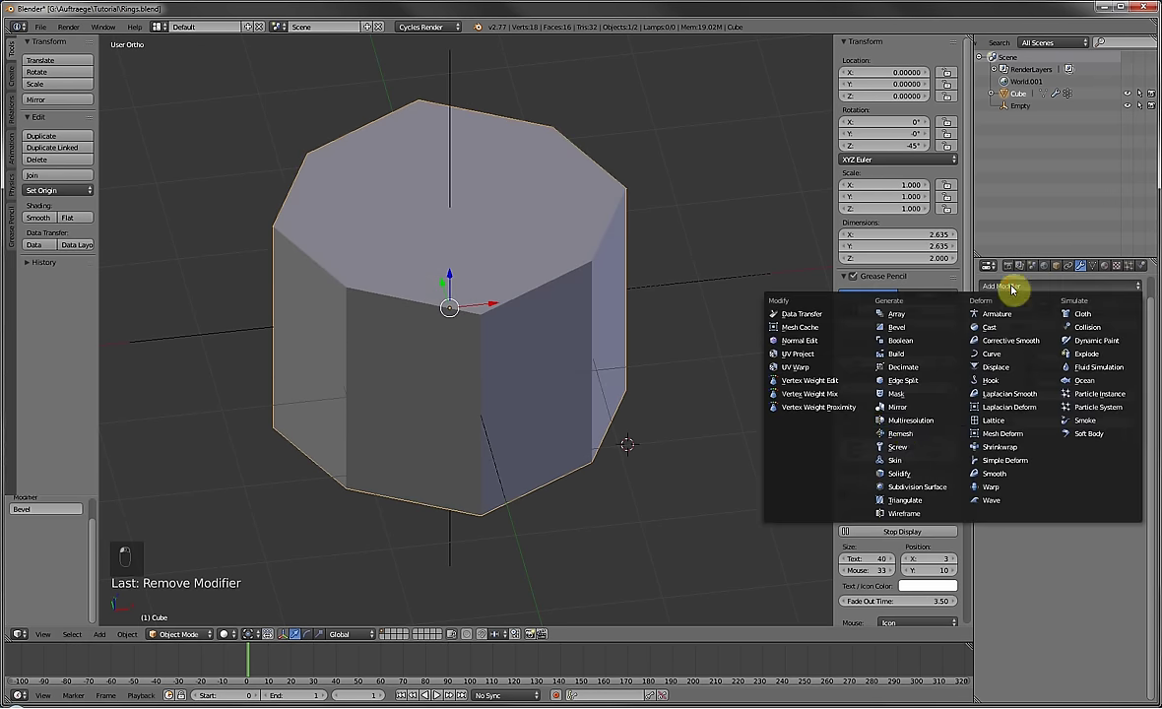
click(894, 487)
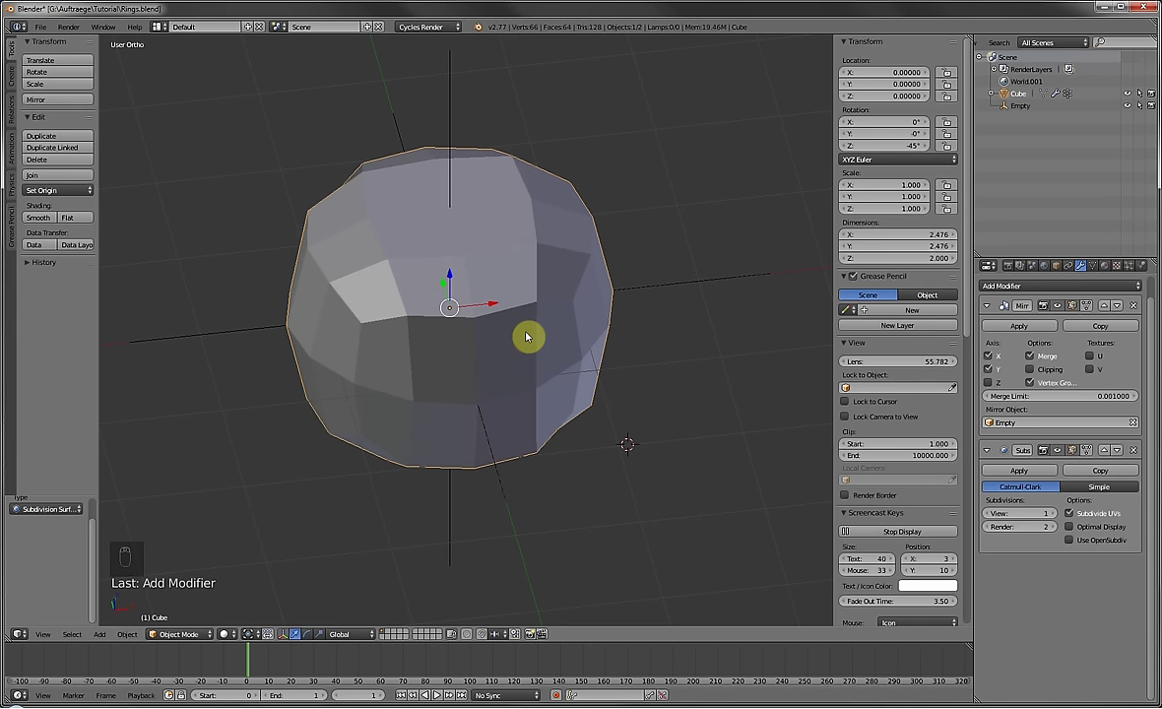
Try viewport subdivision levels 0 and 1 on the Subdivision Surface modifier and set the view level to 2.
click(988, 514)
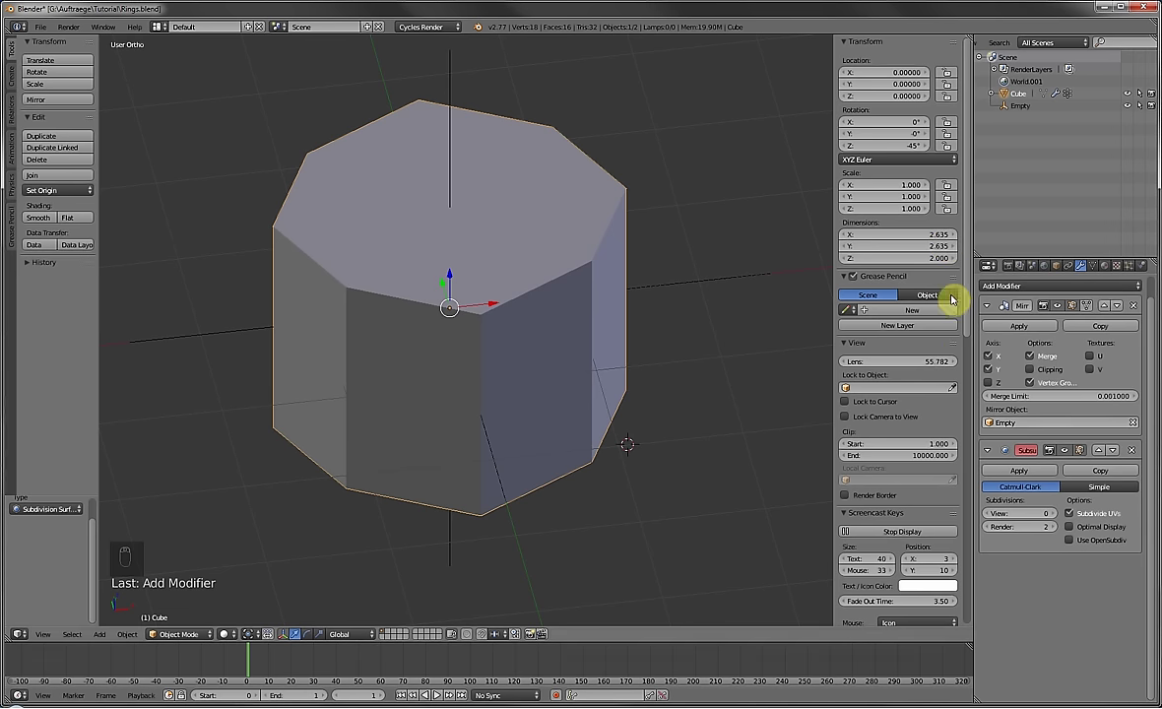
click(1052, 514)
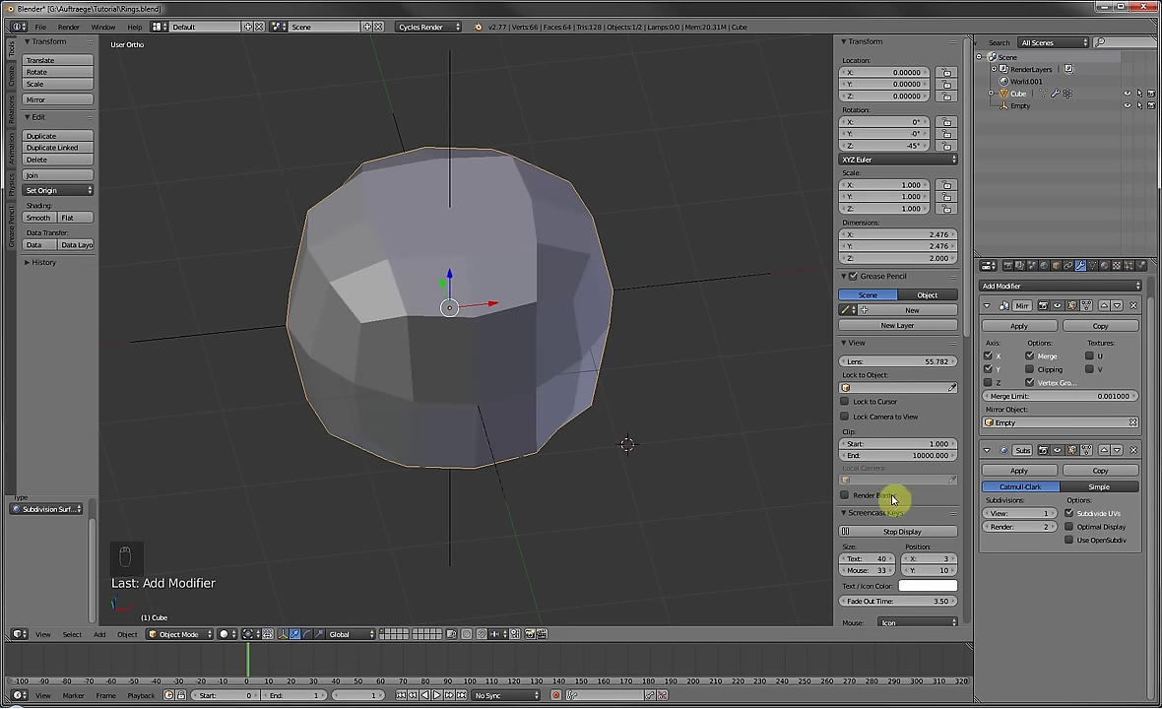
click(1055, 519)
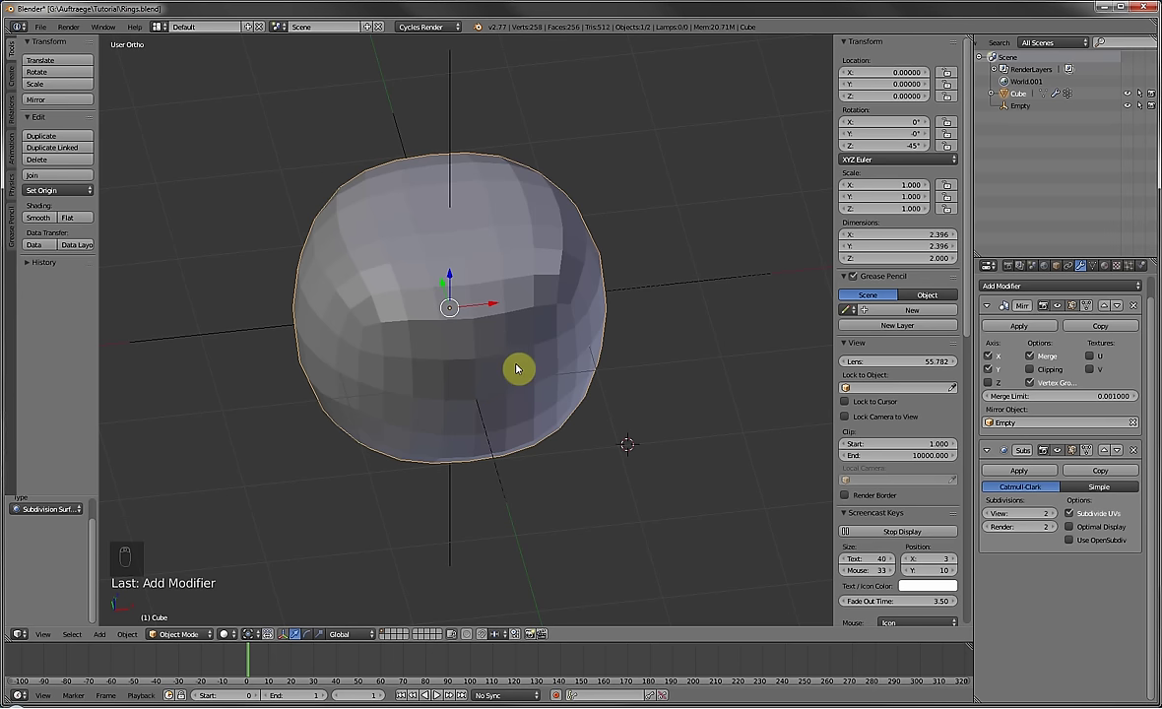
Switch the subdivision type to Simple for comparison and set it back to Catmull-Clark.
click(1097, 488)
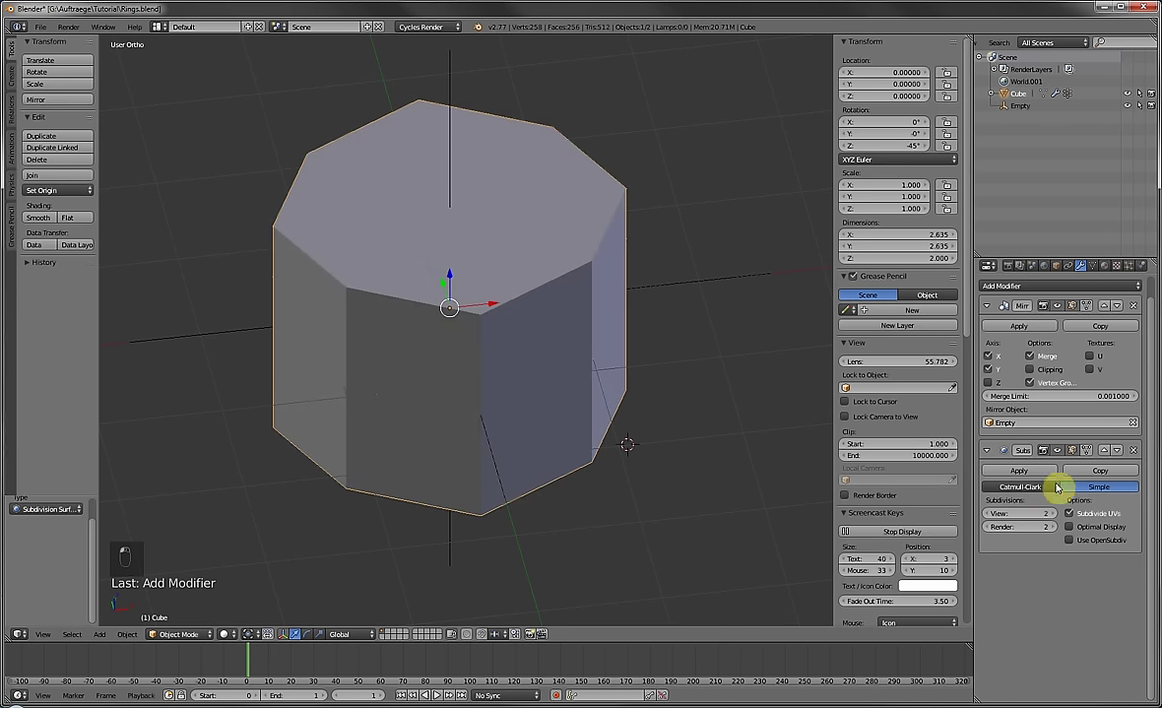
click(1010, 490)
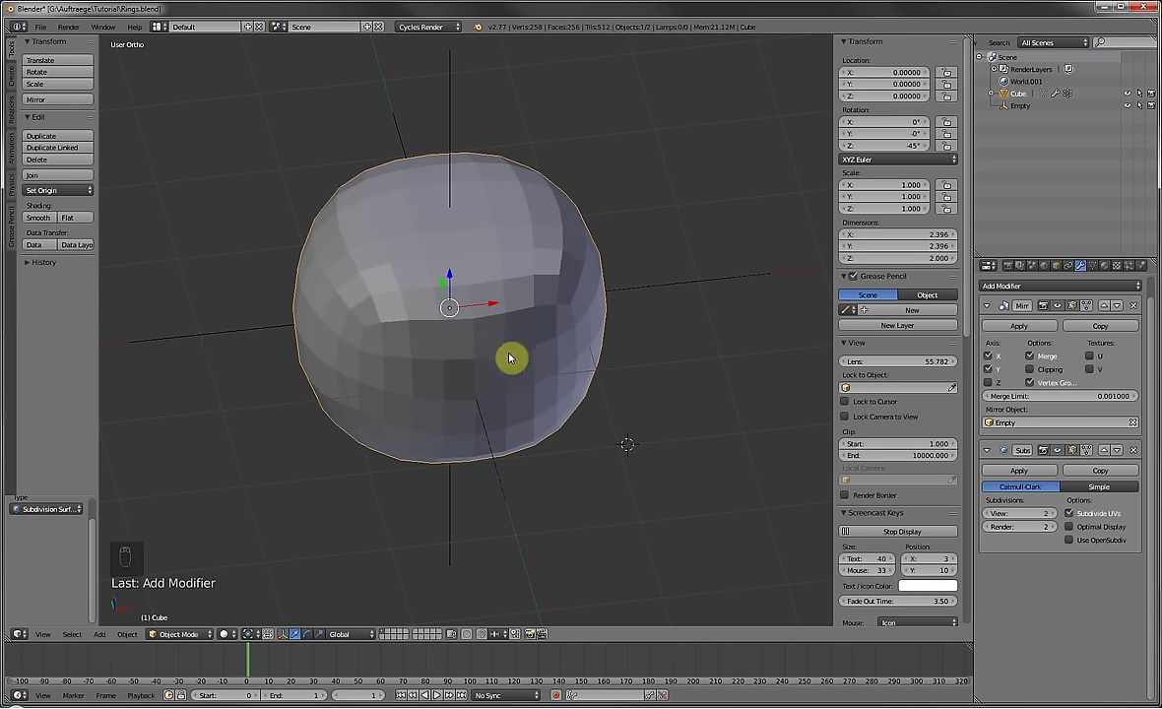
mouse_move(509, 355)
middle_down()
mouse_move(547, 340)
mouse_move(514, 309)
mouse_move(543, 312)
middle_up()
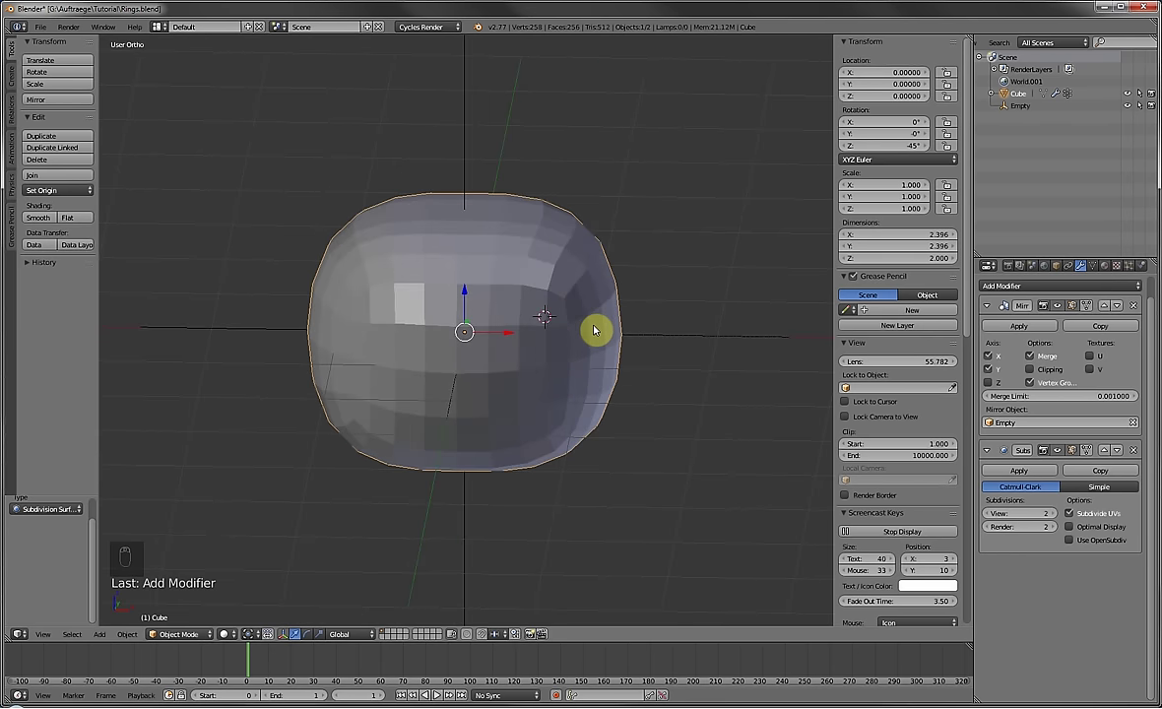
Add a horizontal loop cut to the cube mesh in Edit Mode and slide it close to the upper edge, factor about 0.865.
key(Tab)
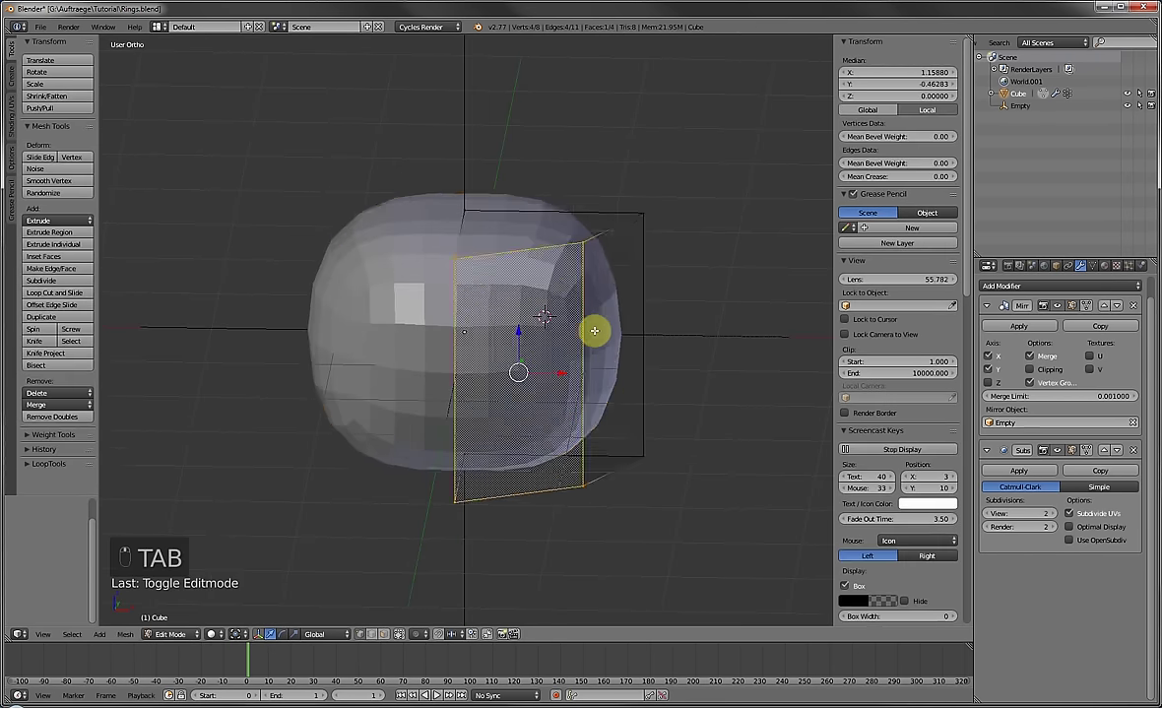
middle_drag(594, 329, 598, 336)
key(a)
key(a)
key(ctrl+r)
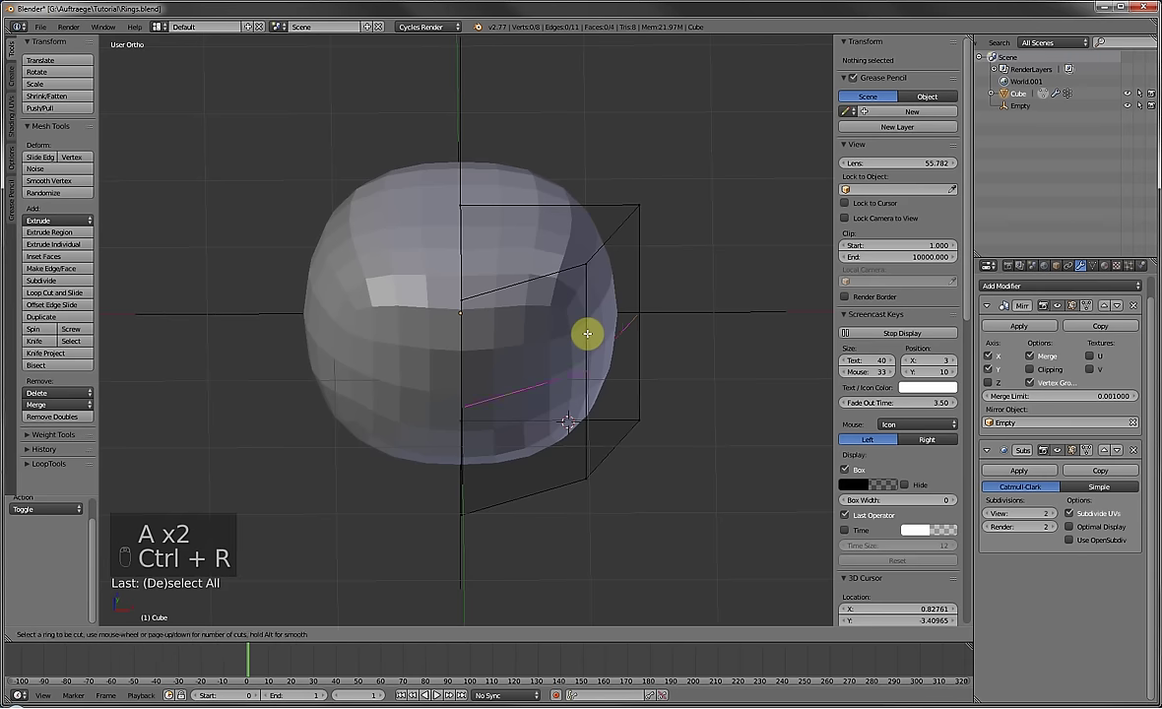
click(587, 333)
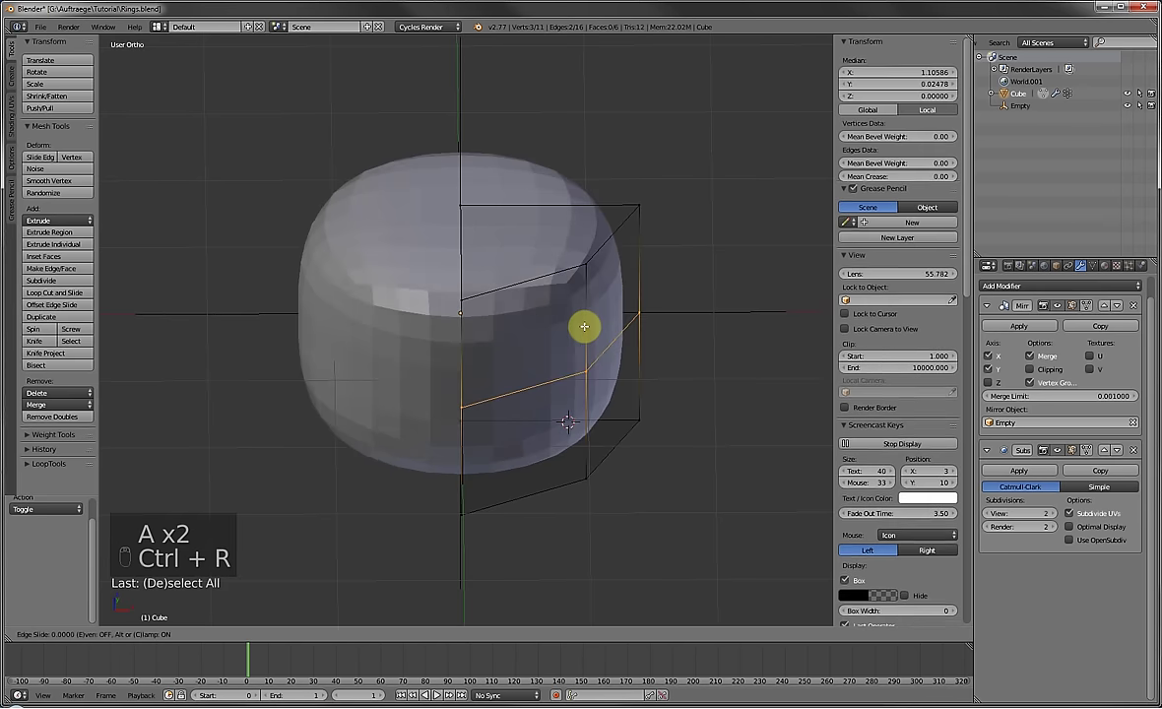
click(576, 241)
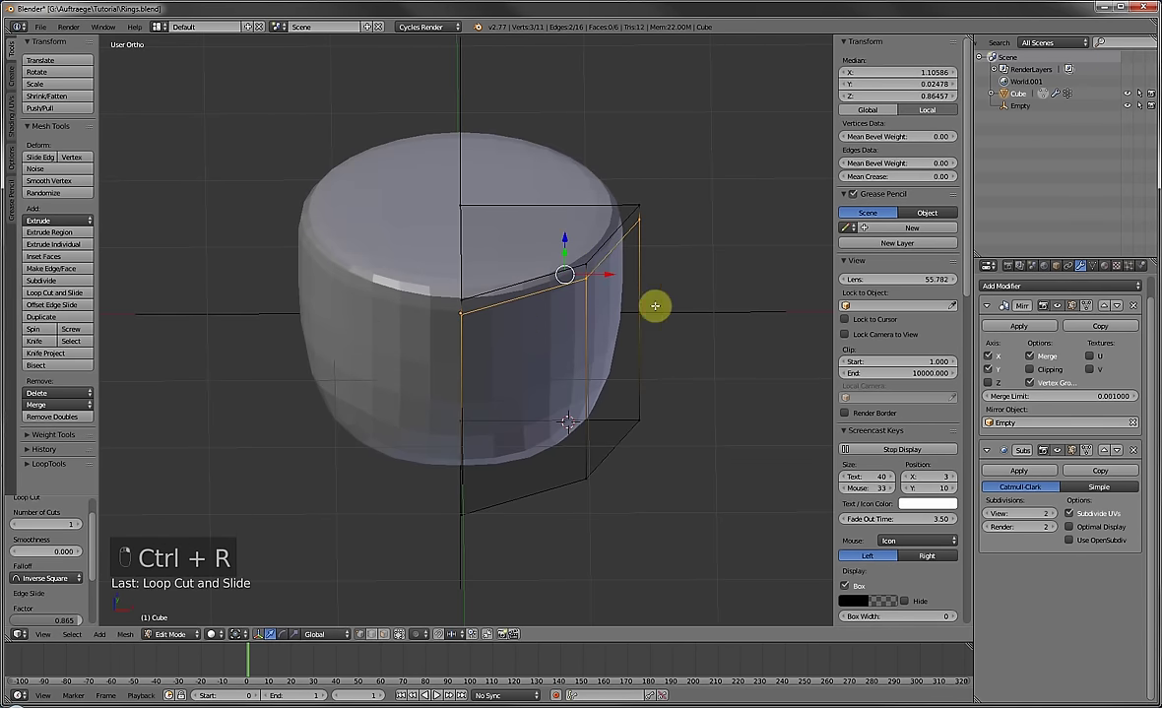
Try a Mean Crease of 0.97 on the two lower outer edges and set it back to 0.
middle_drag(477, 486, 478, 407)
right_click(471, 407)
shift+right_click(571, 435)
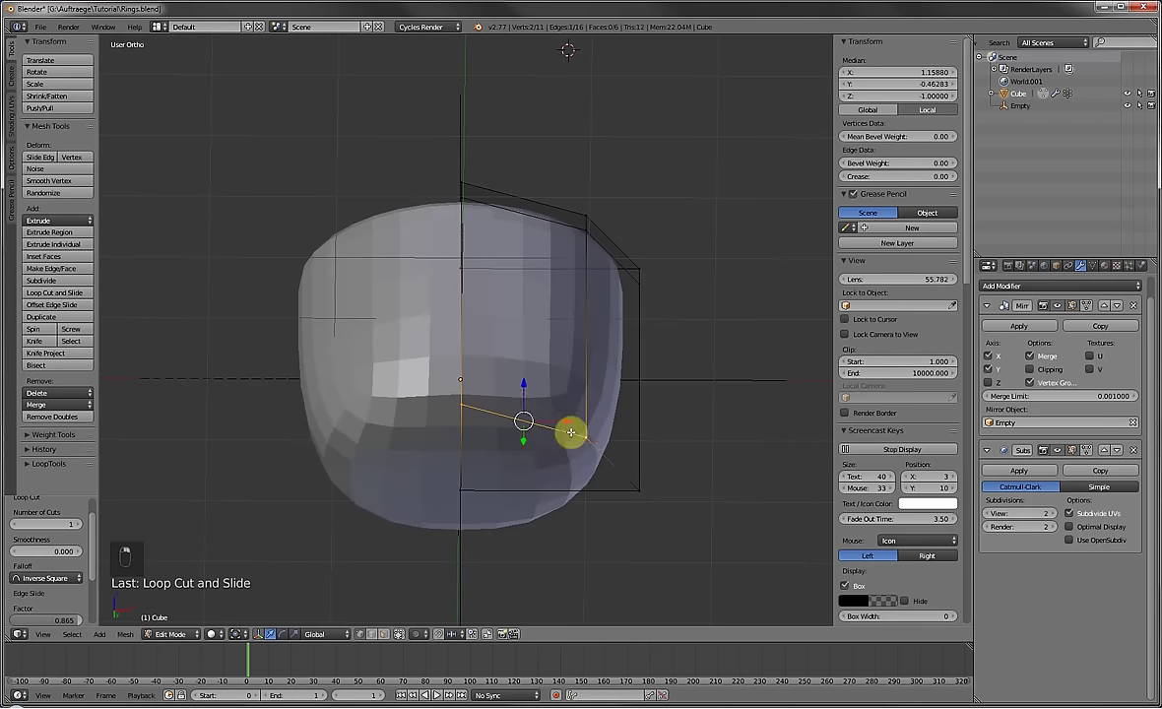
shift+right_click(638, 481)
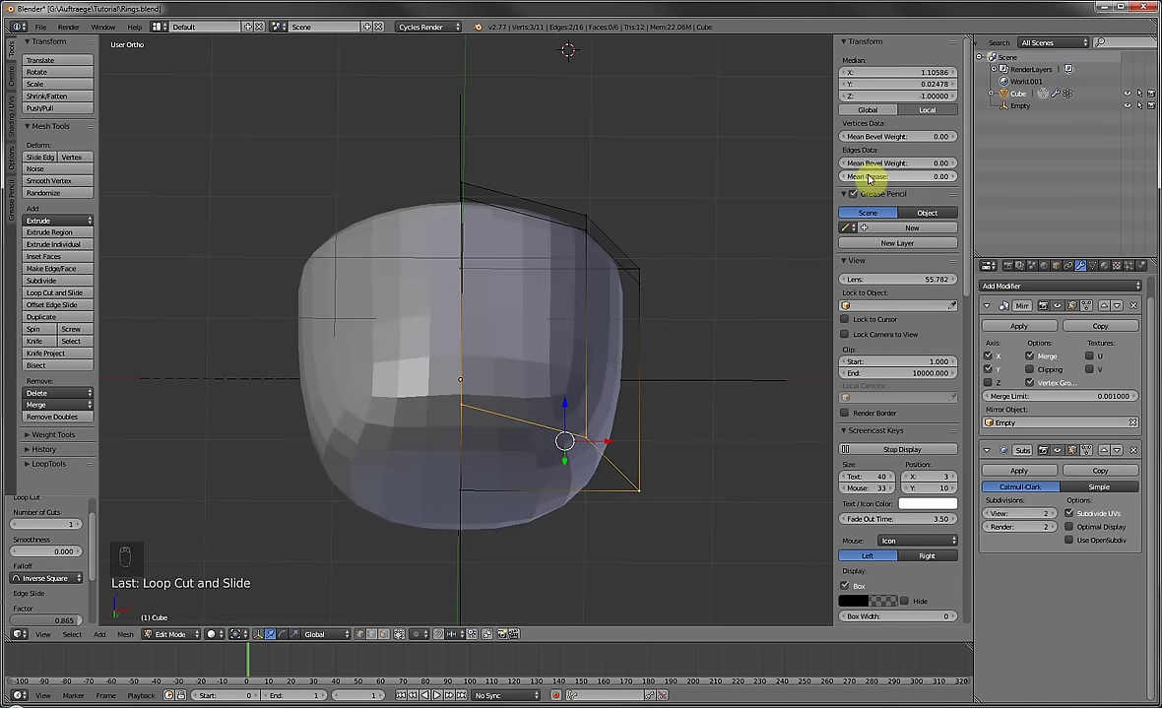
drag(859, 180, 916, 180)
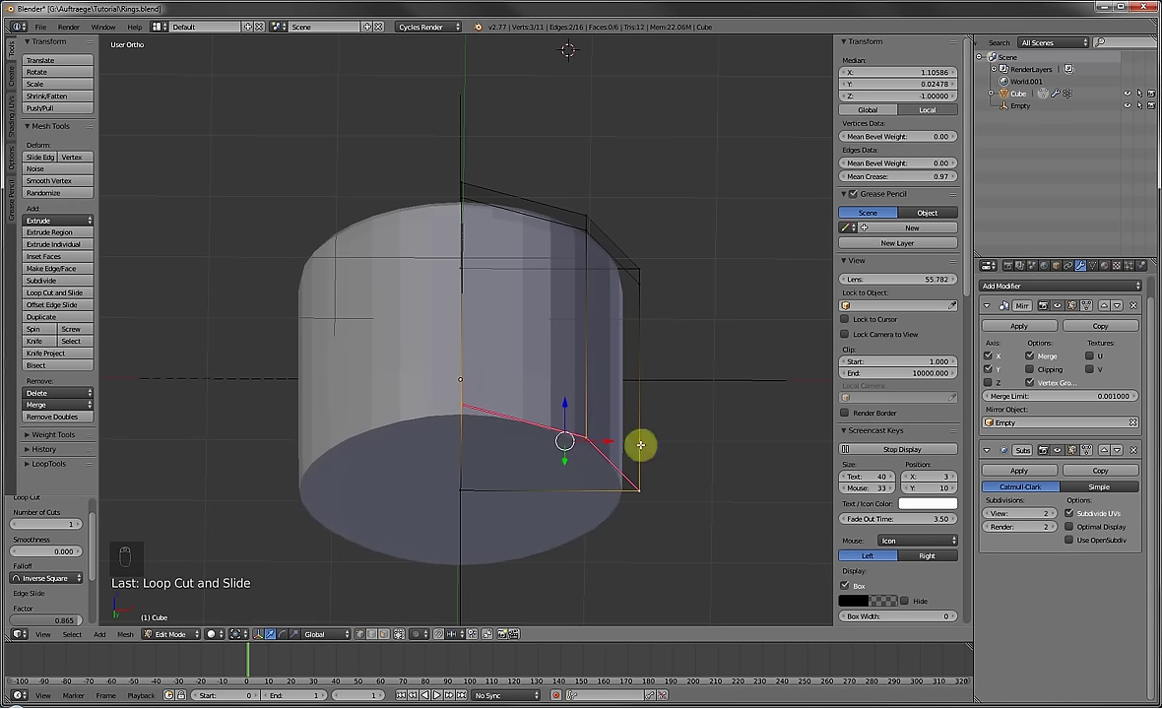
middle_drag(586, 428, 524, 412)
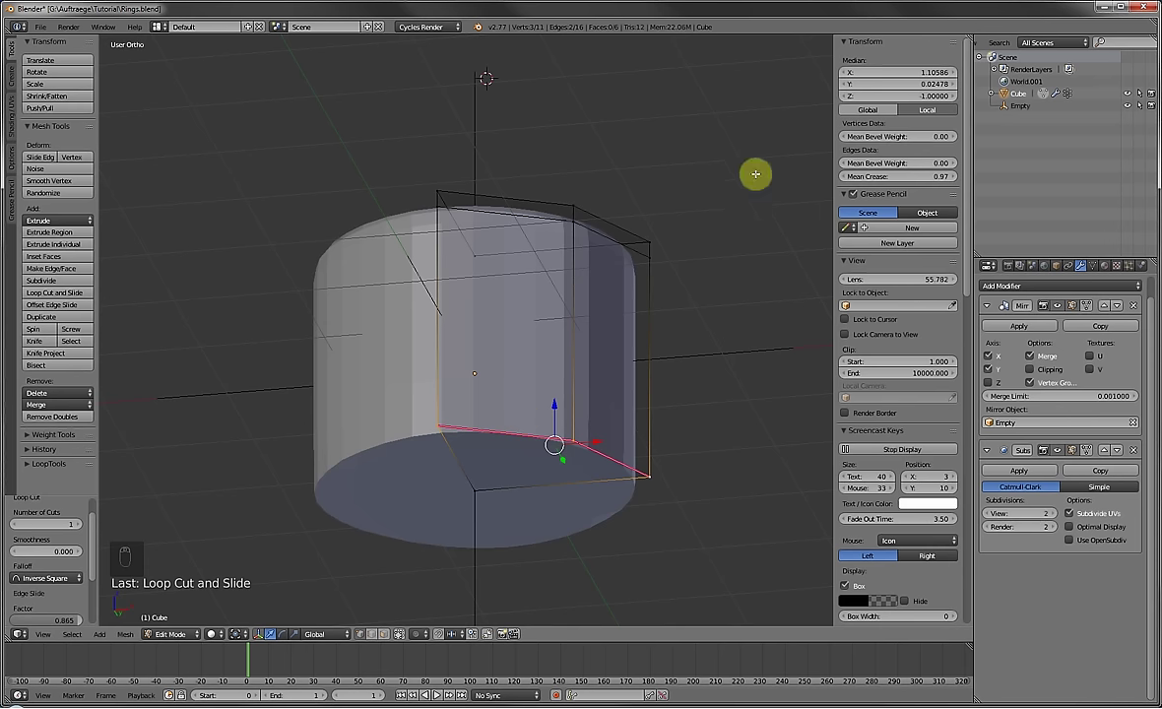
drag(911, 178, 569, 208)
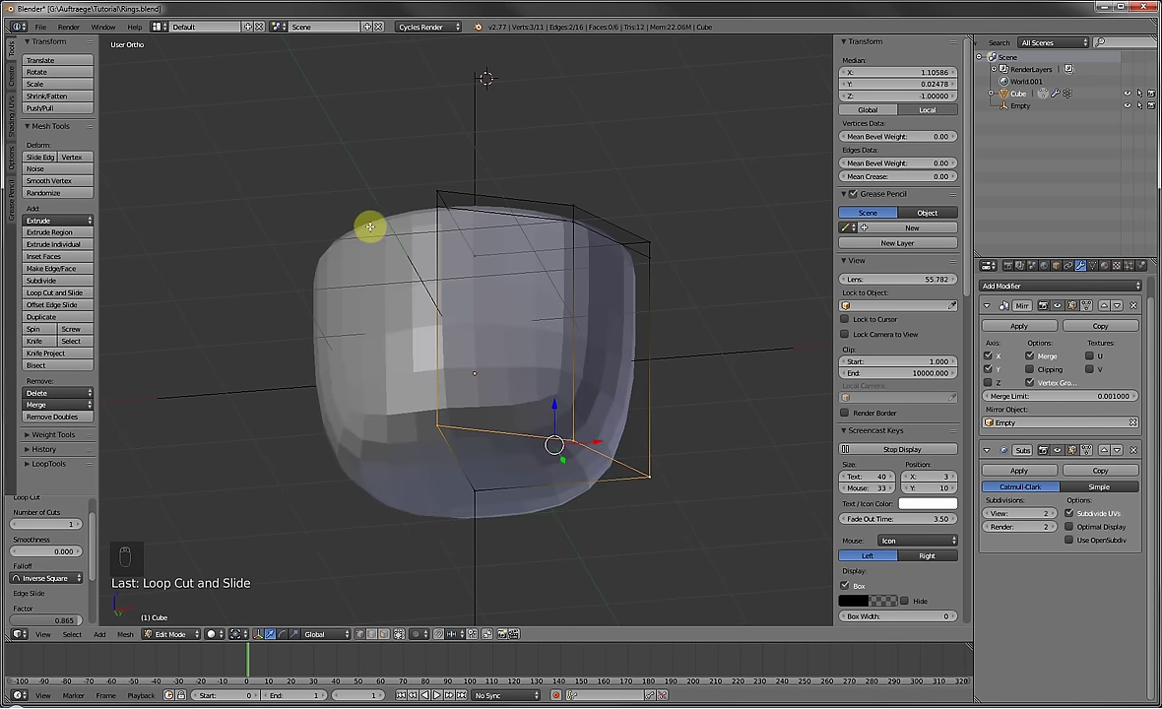
middle_drag(387, 223, 433, 306)
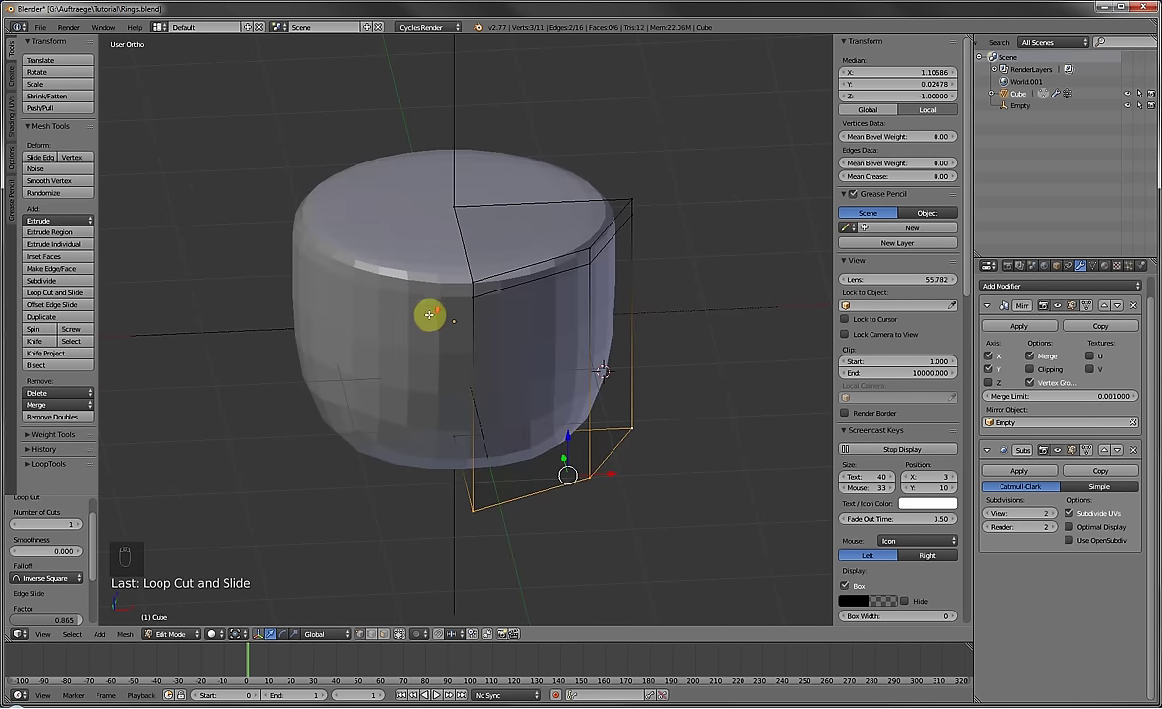
scroll(429, 313, down, 2)
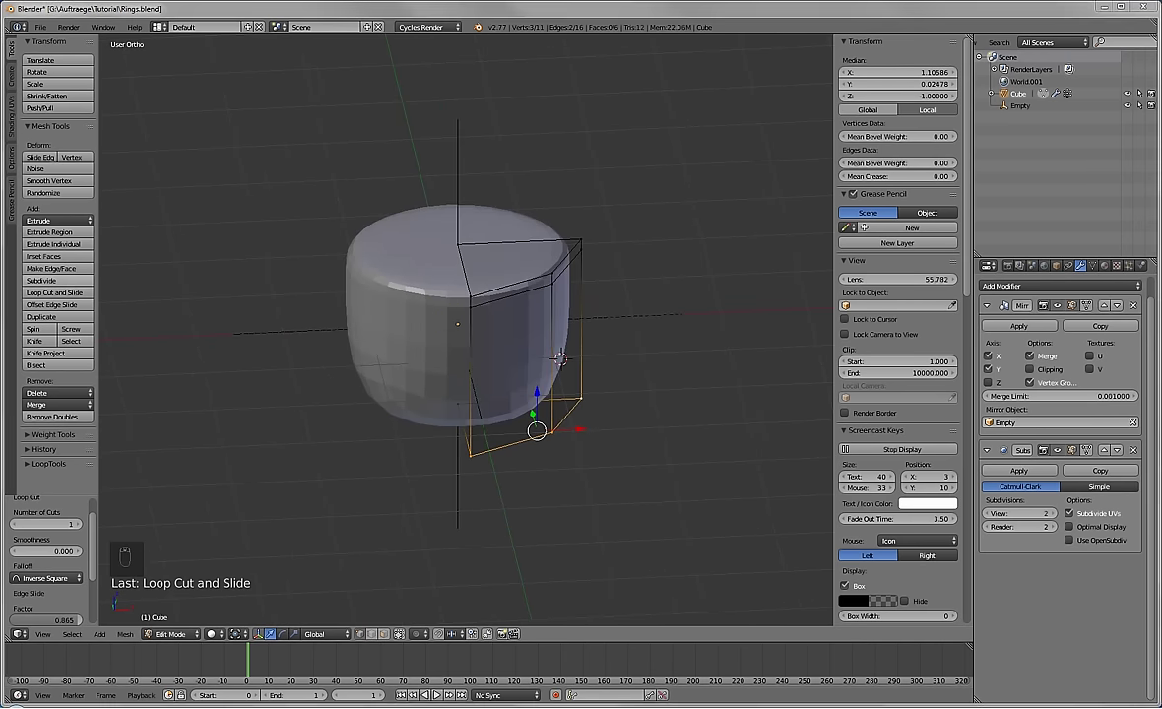
Add a mesh circle at the origin of the empty scene.
click(444, 367)
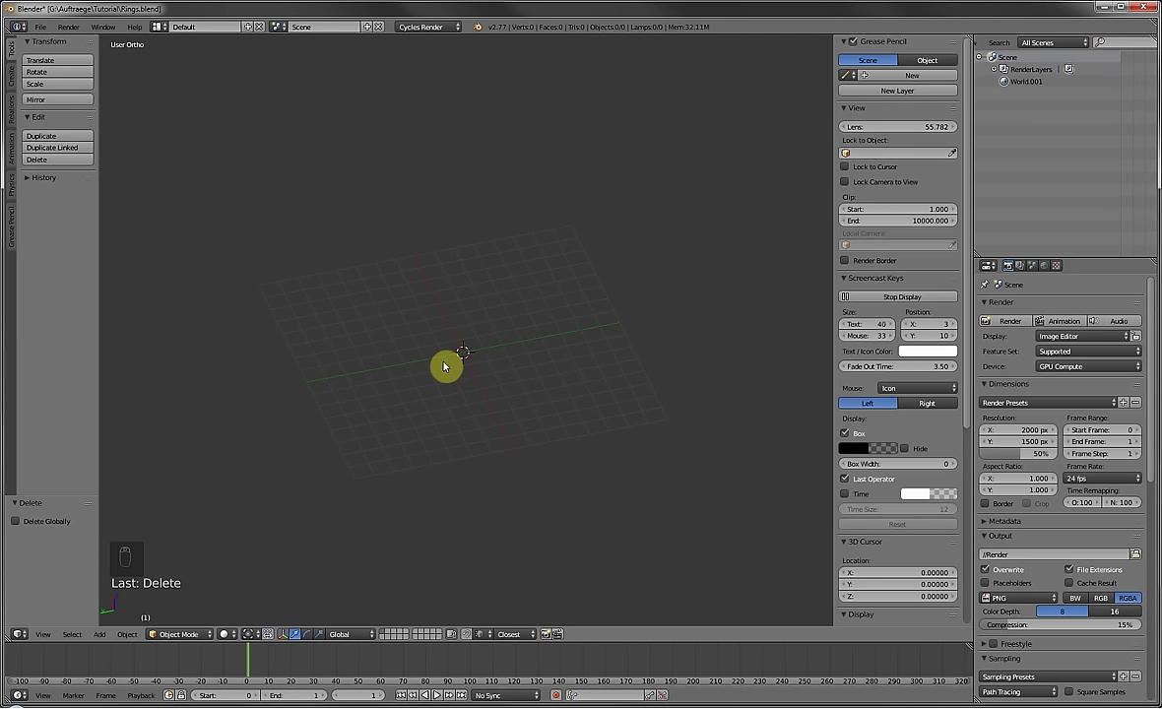
key(shift+a)
mouse_move(446, 363)
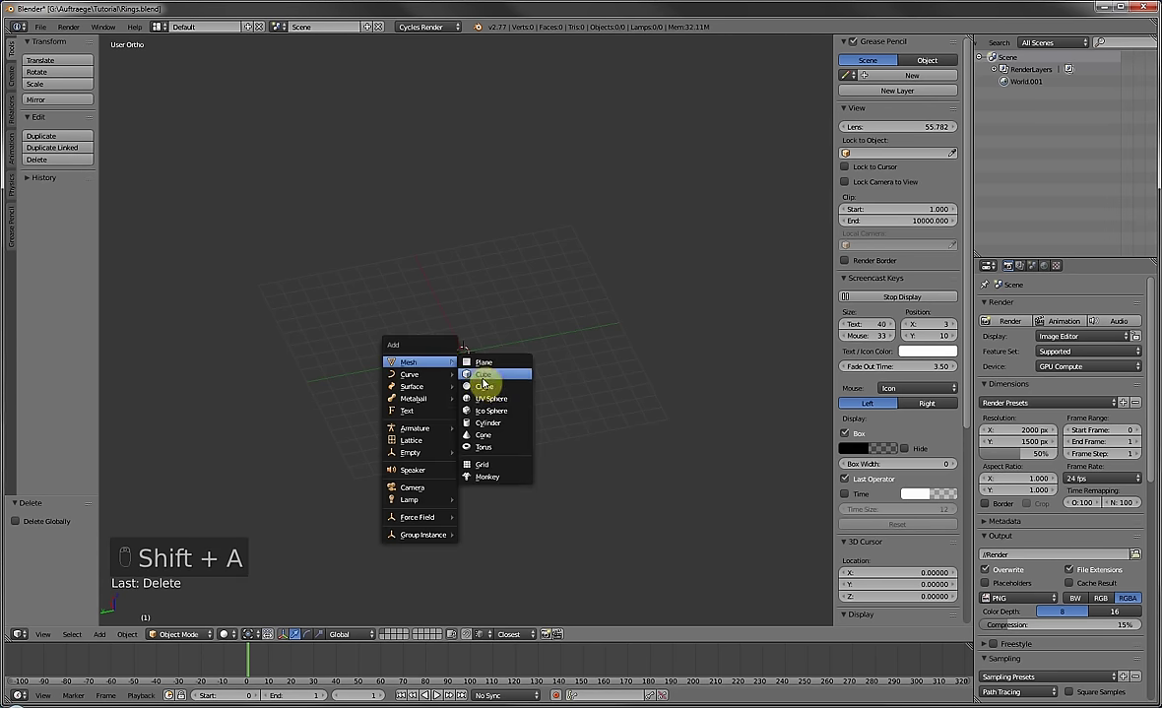
click(485, 387)
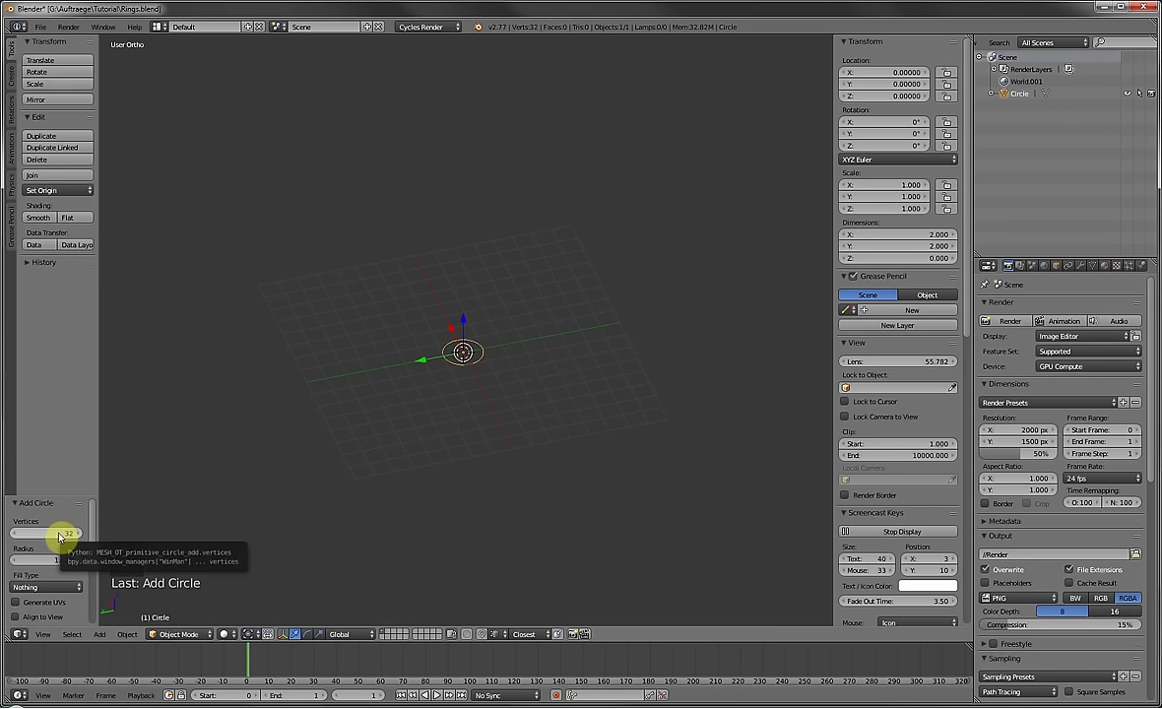
Set the new circle's vertex count to 20.
key(t)
key(t)
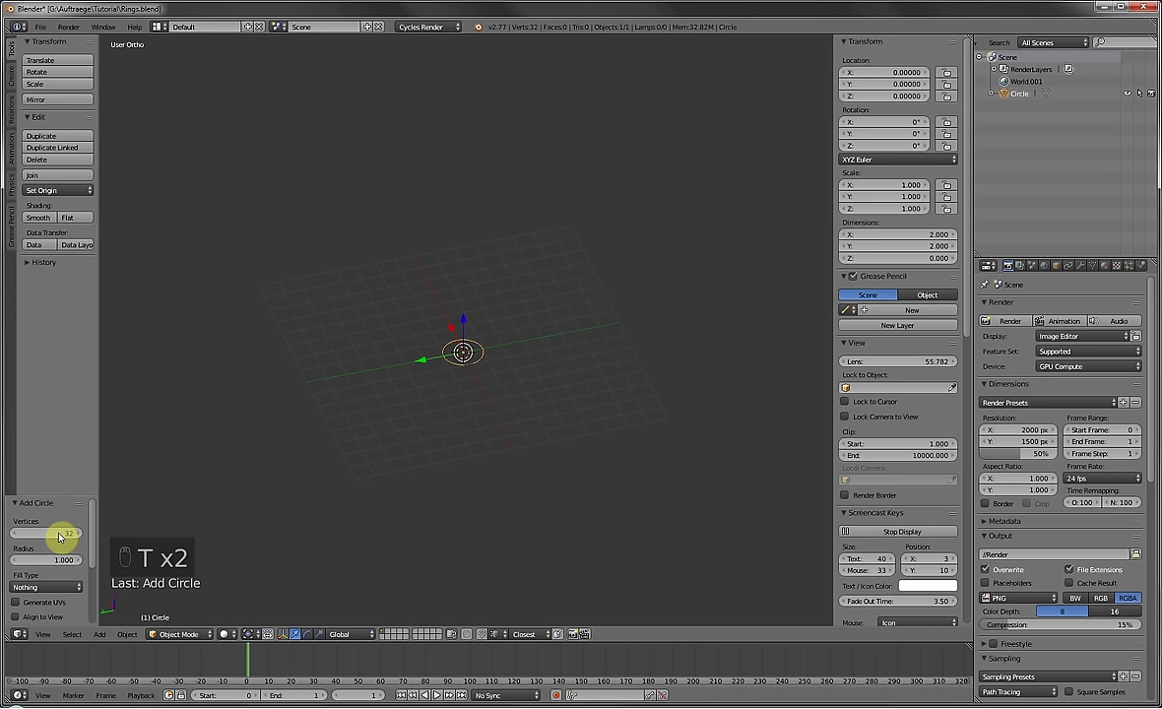
key(F6)
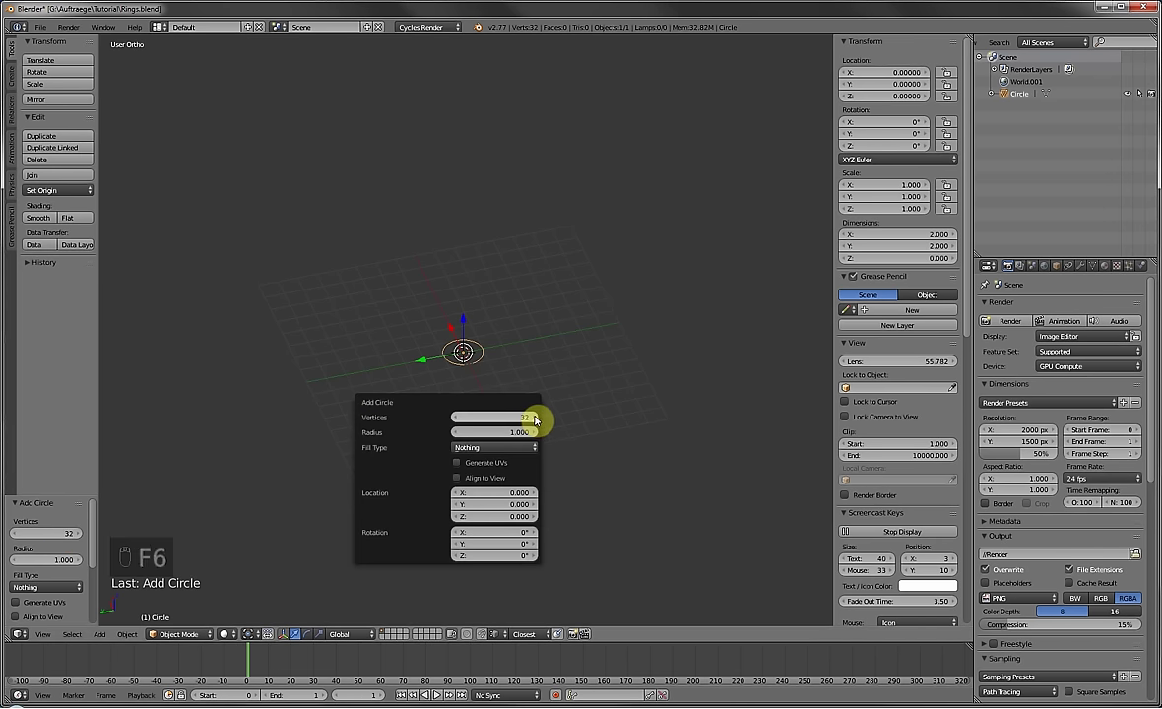
scroll(454, 355, up, 7)
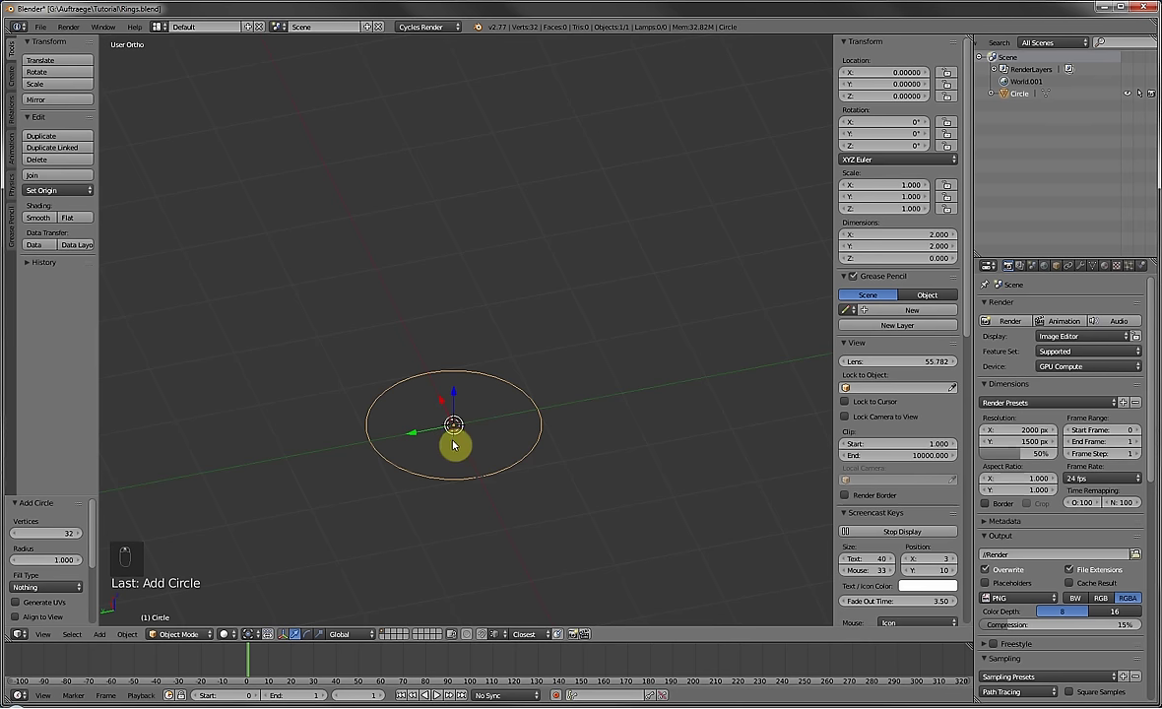
key(F6)
mouse_move(628, 470)
mouse_down()
mouse_move(601, 471)
mouse_move(701, 468)
mouse_move(612, 462)
mouse_up()
click(612, 462)
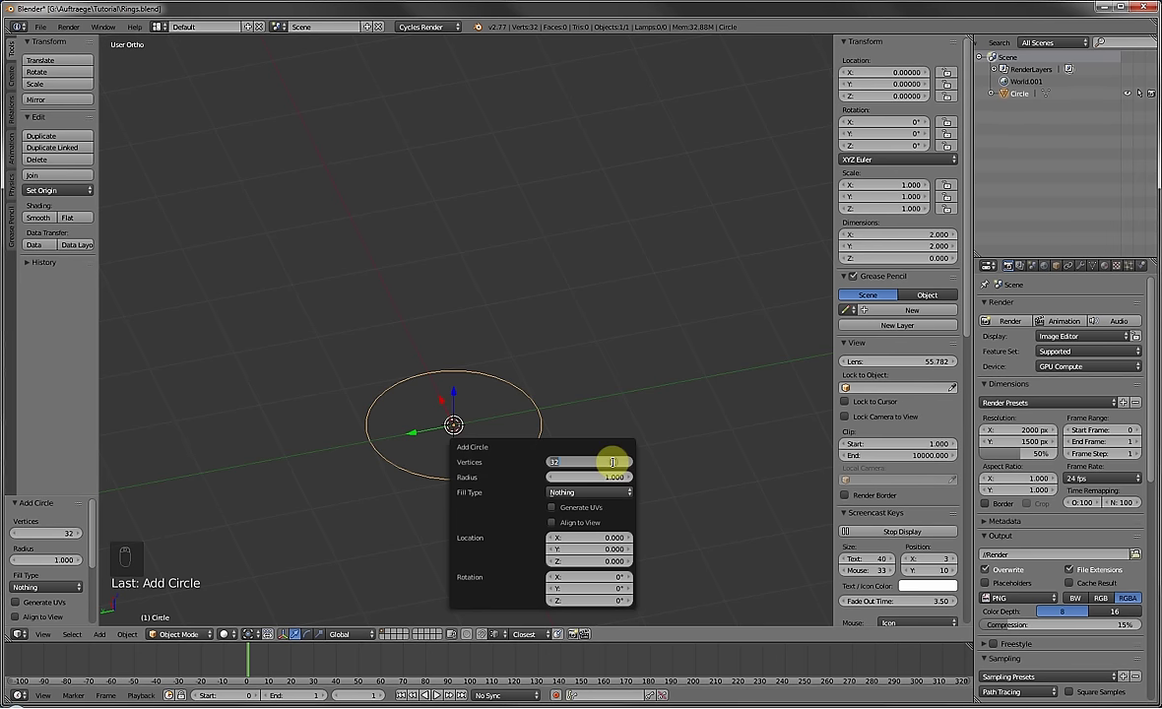
text(20)
key(Return)
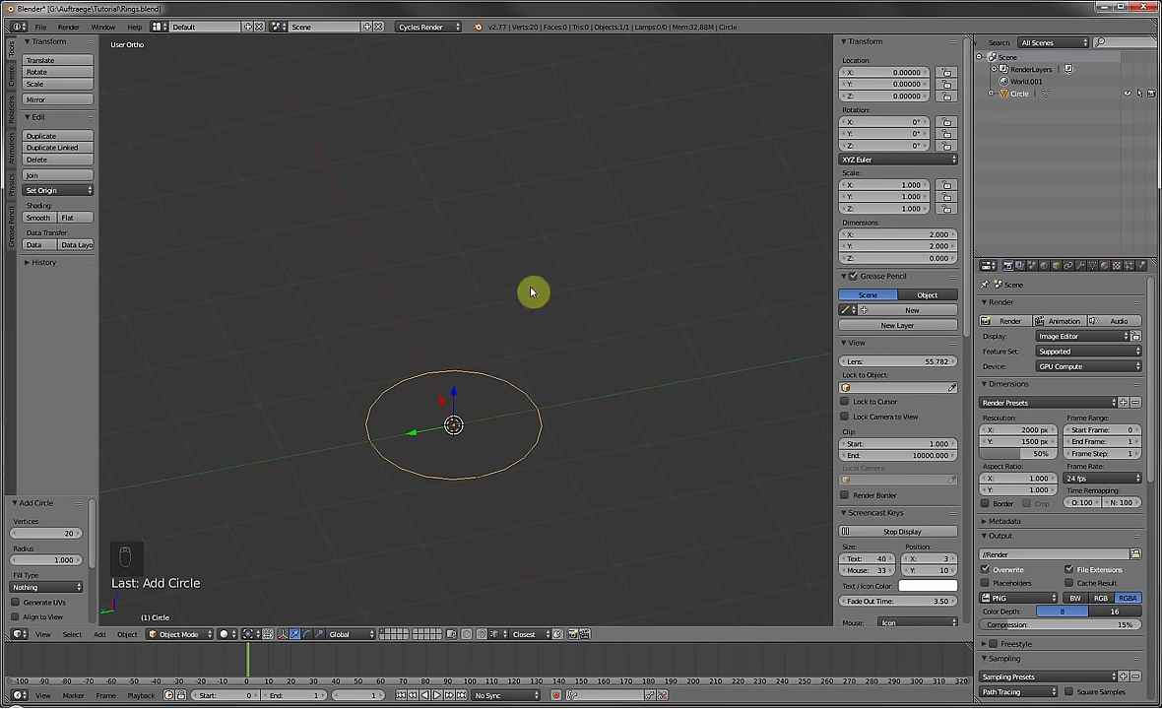
scroll(500, 402, up, 2)
shift+scroll(503, 303, down, 3)
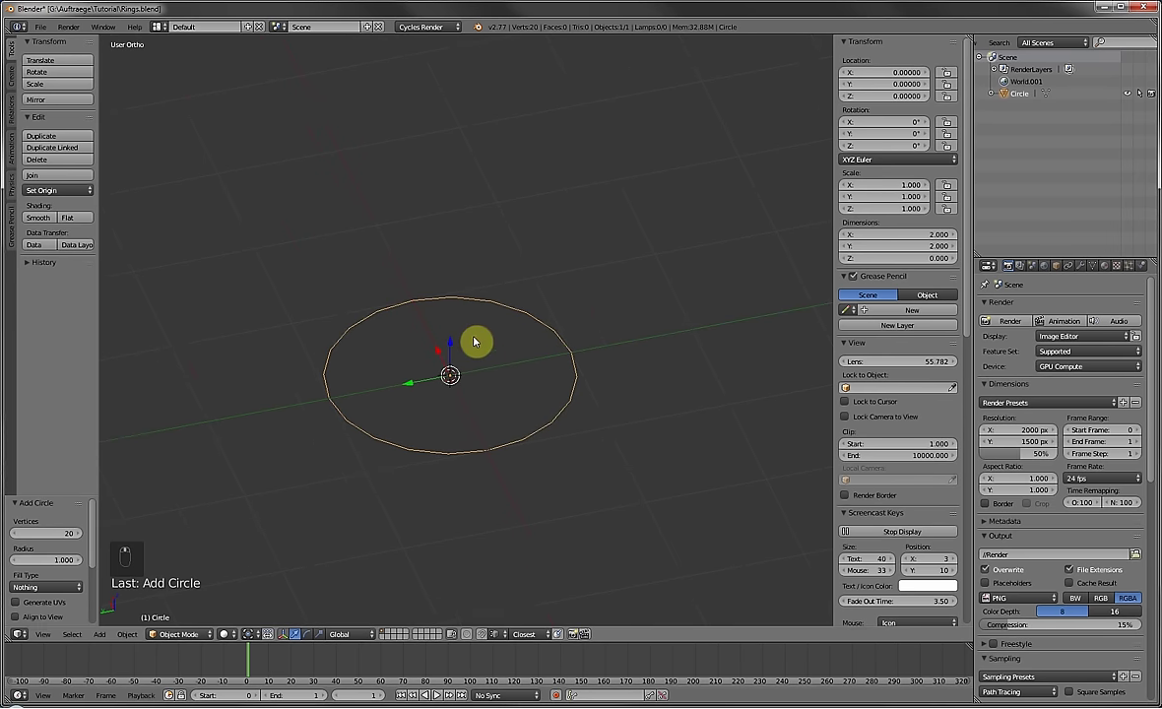
Look up the diameter for ring size 7.5 in the Firefox ring size chart, then return to Blender.
click(387, 700)
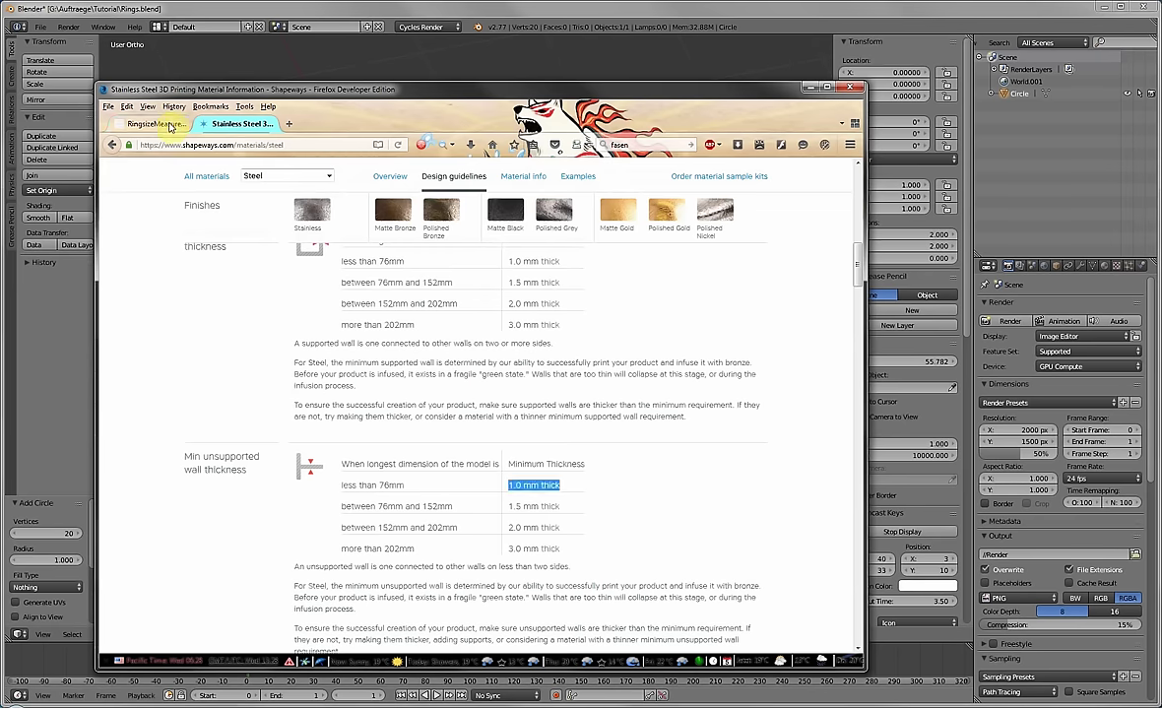
click(170, 126)
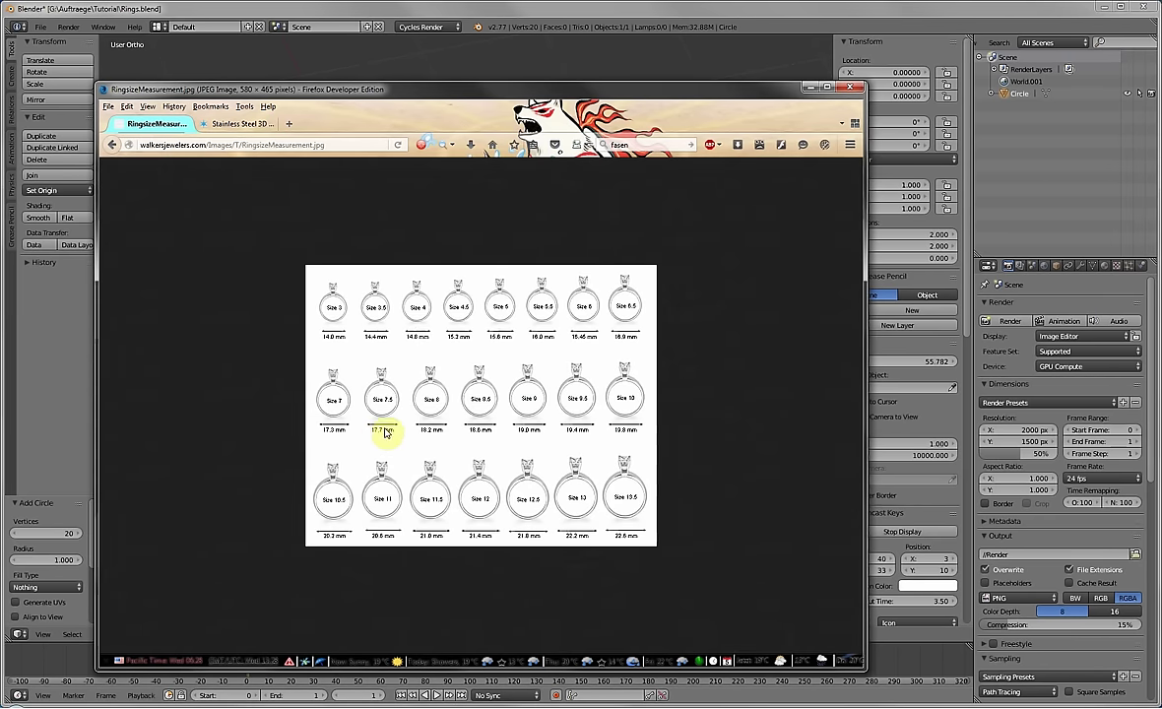
click(497, 15)
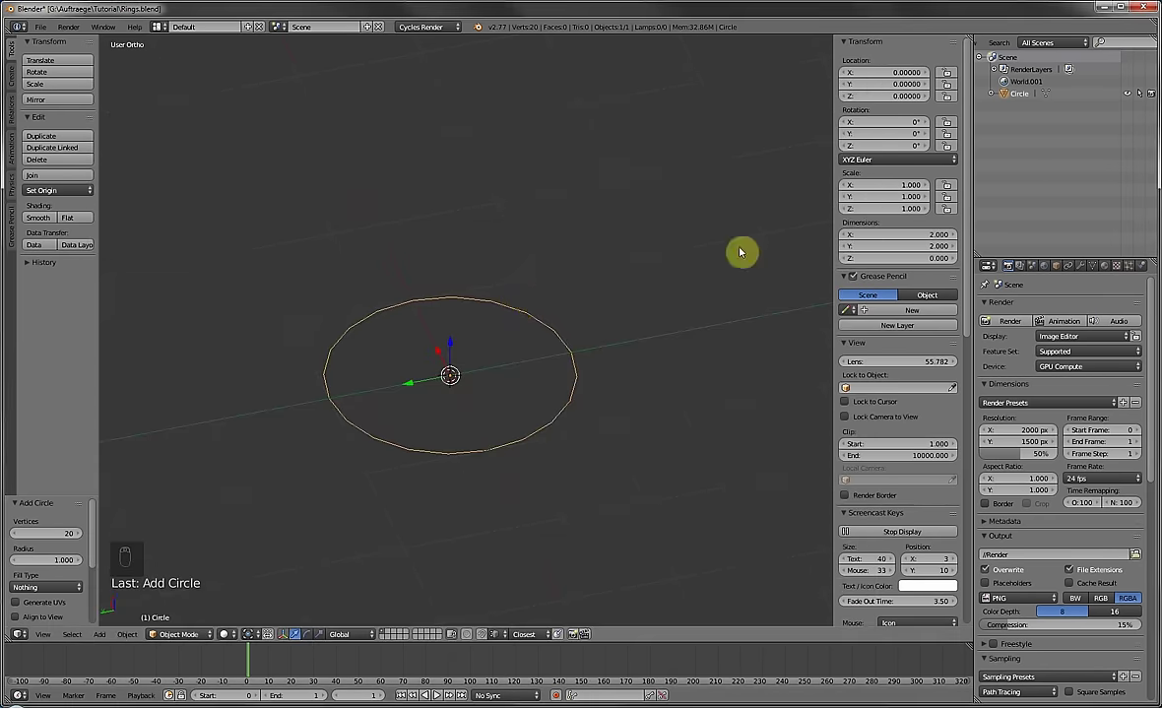
Set the circle's X dimension to 17.7 and copy the same value to its Y dimension.
click(887, 235)
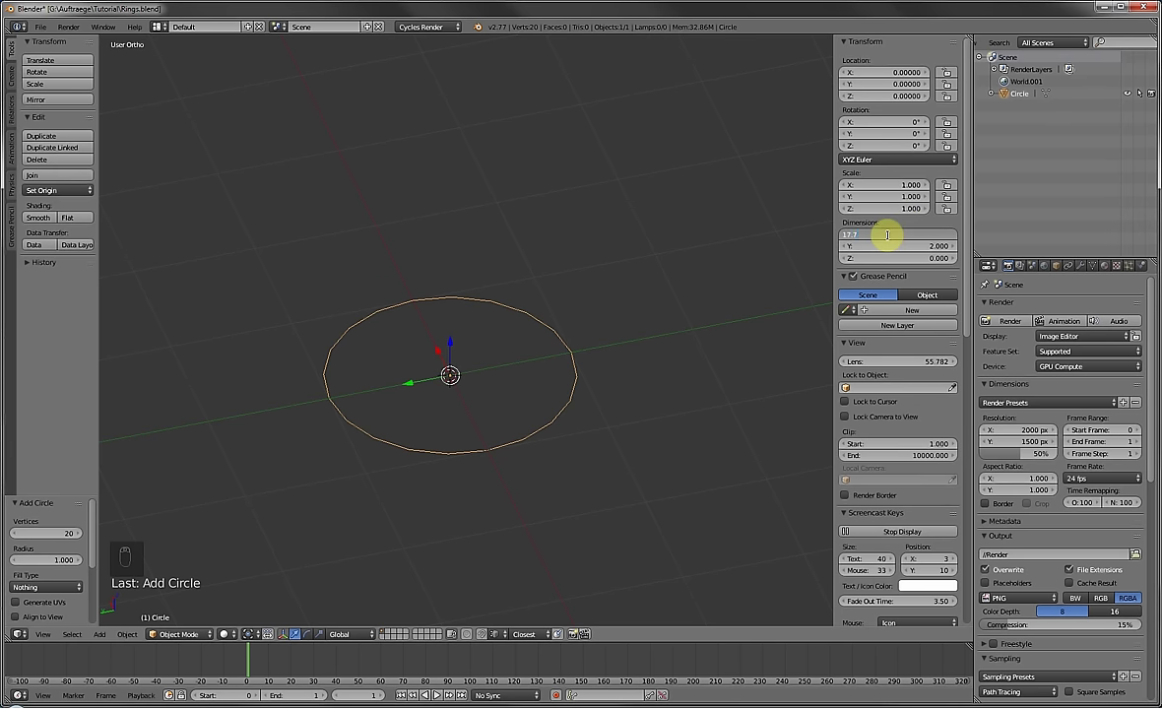
key(Return)
scroll(488, 282, down, 5)
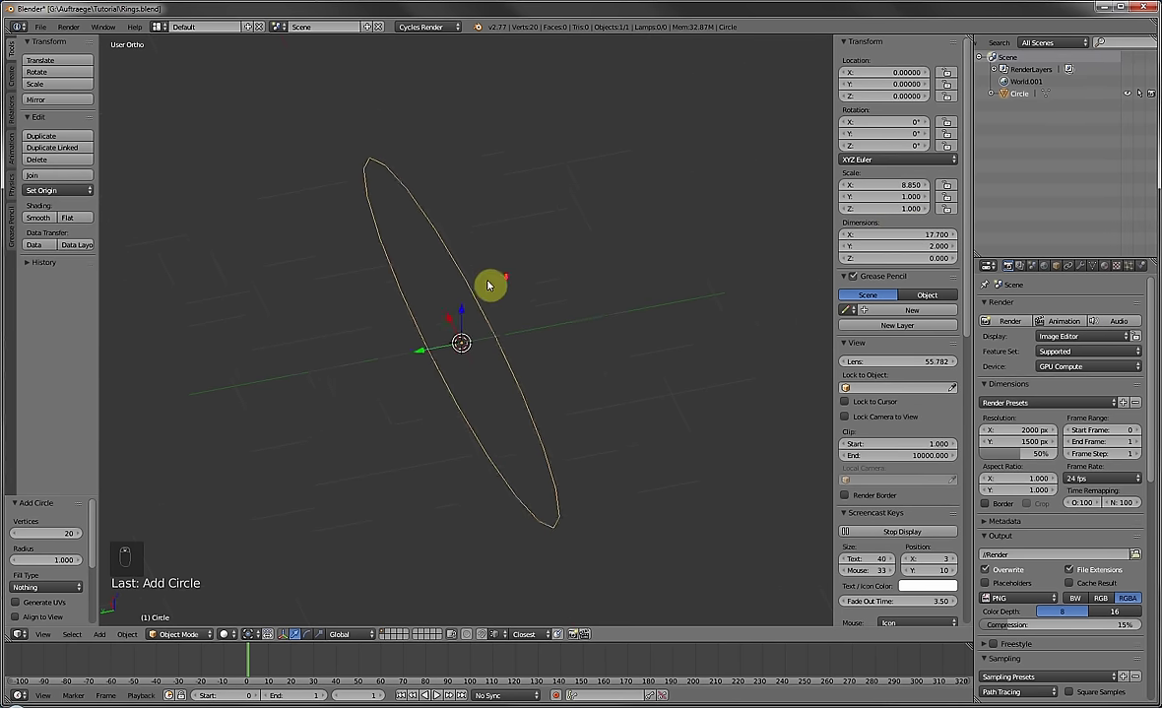
middle_drag(488, 283, 576, 393)
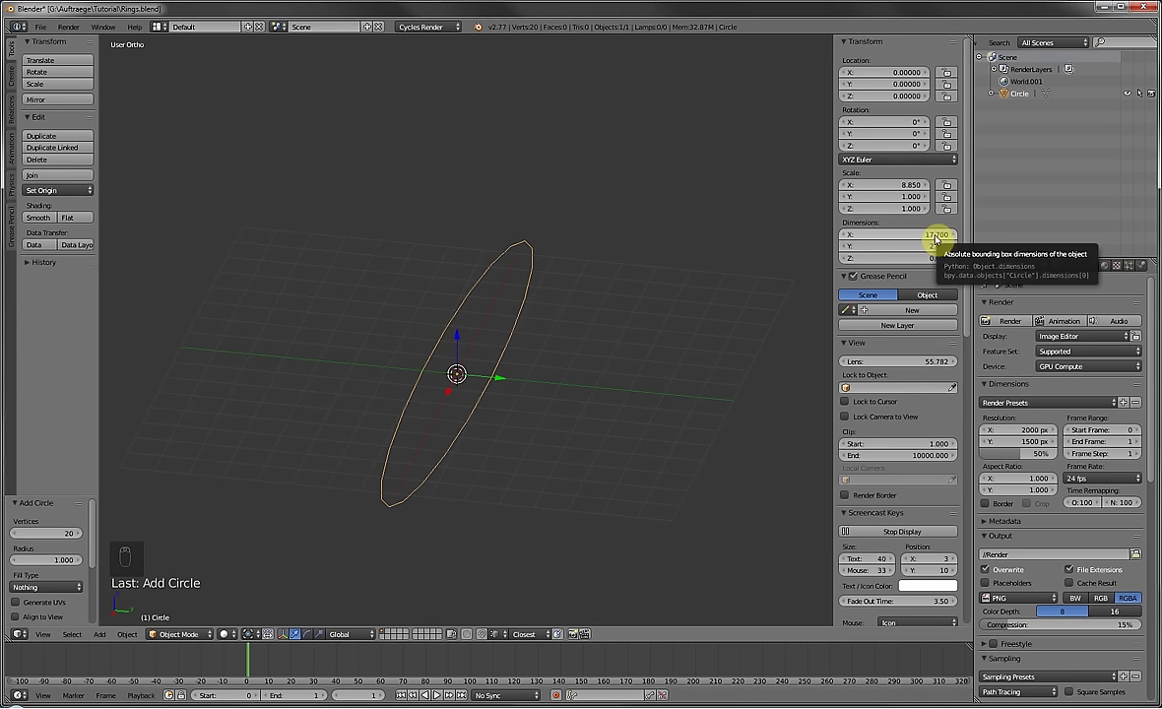
key(ctrl+c)
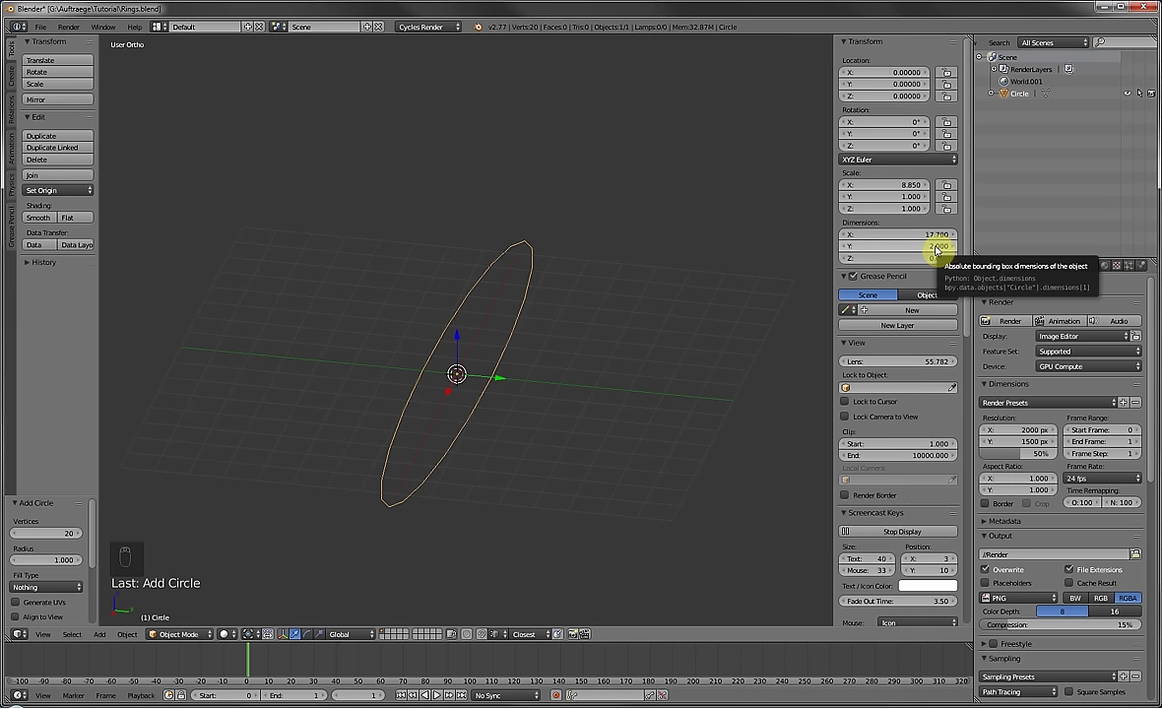
key(ctrl+v)
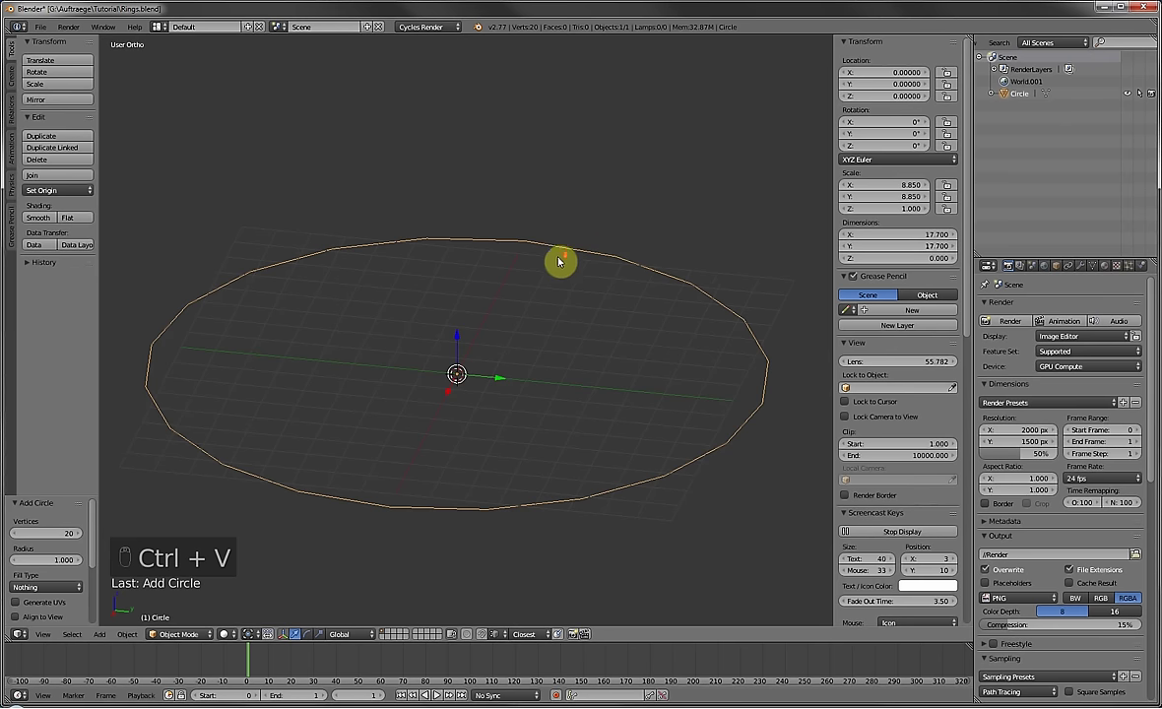
middle_drag(557, 259, 535, 310)
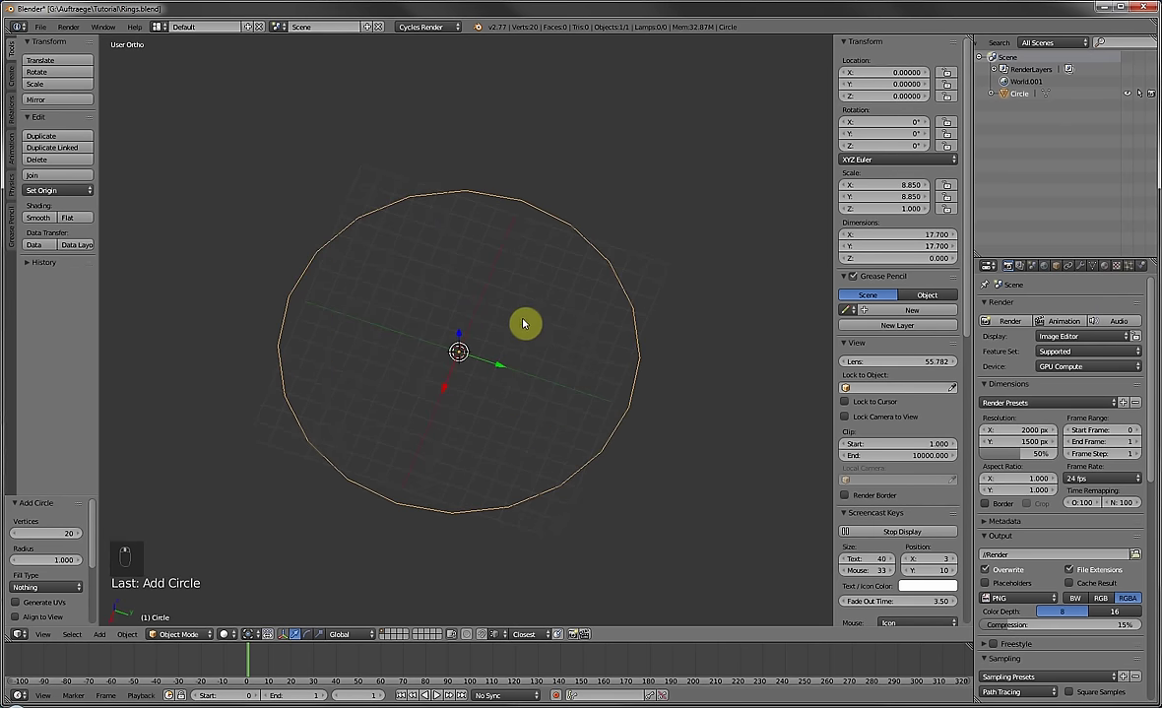
Extrude the whole circle 3 units upward along the global Z axis in Edit Mode.
key(Tab)
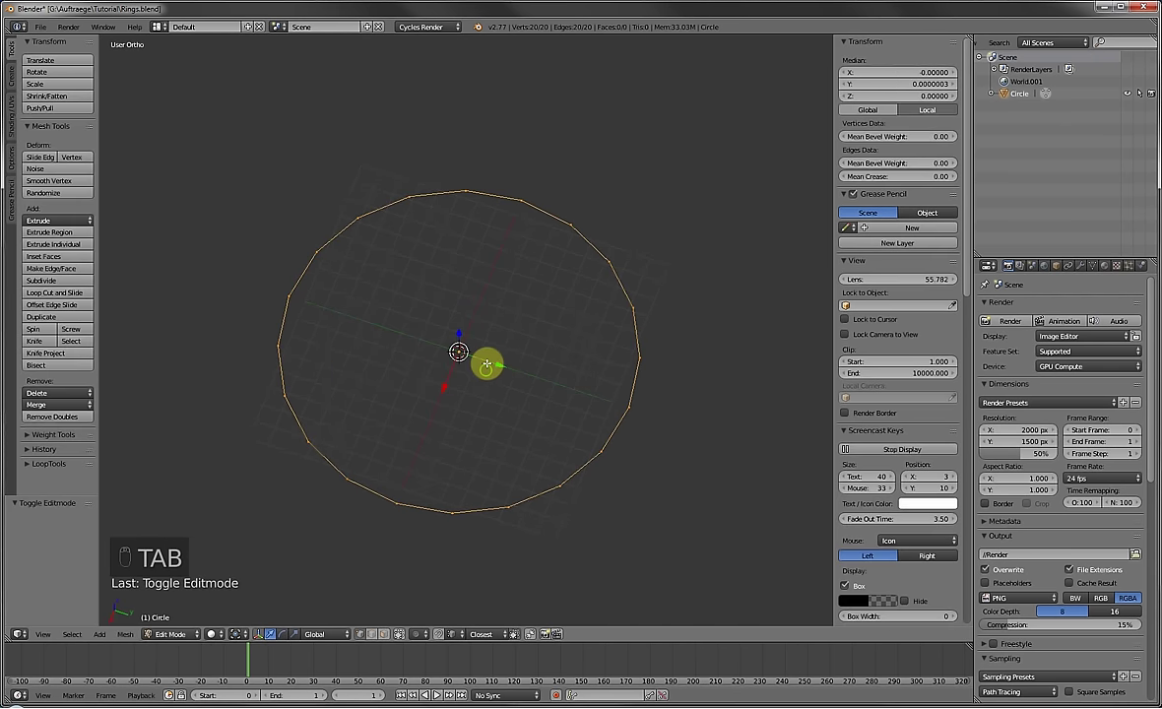
mouse_move(488, 364)
middle_down()
mouse_move(488, 314)
mouse_move(472, 322)
mouse_move(483, 382)
middle_up()
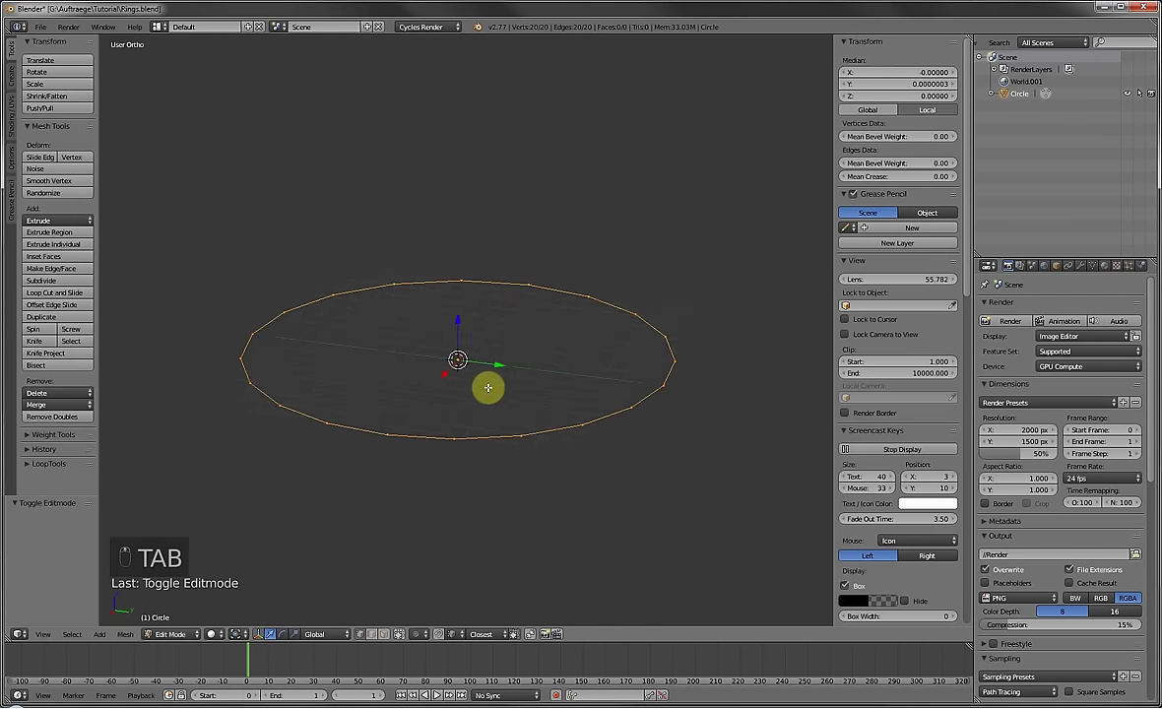
key(e)
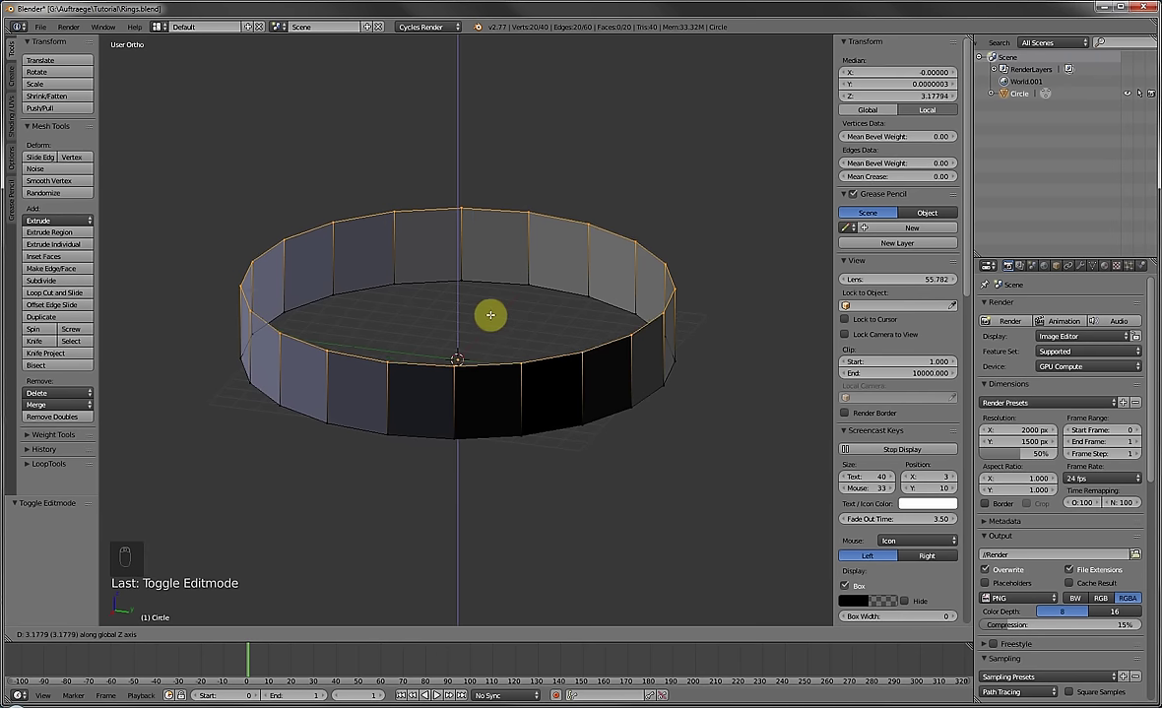
middle_click(486, 324)
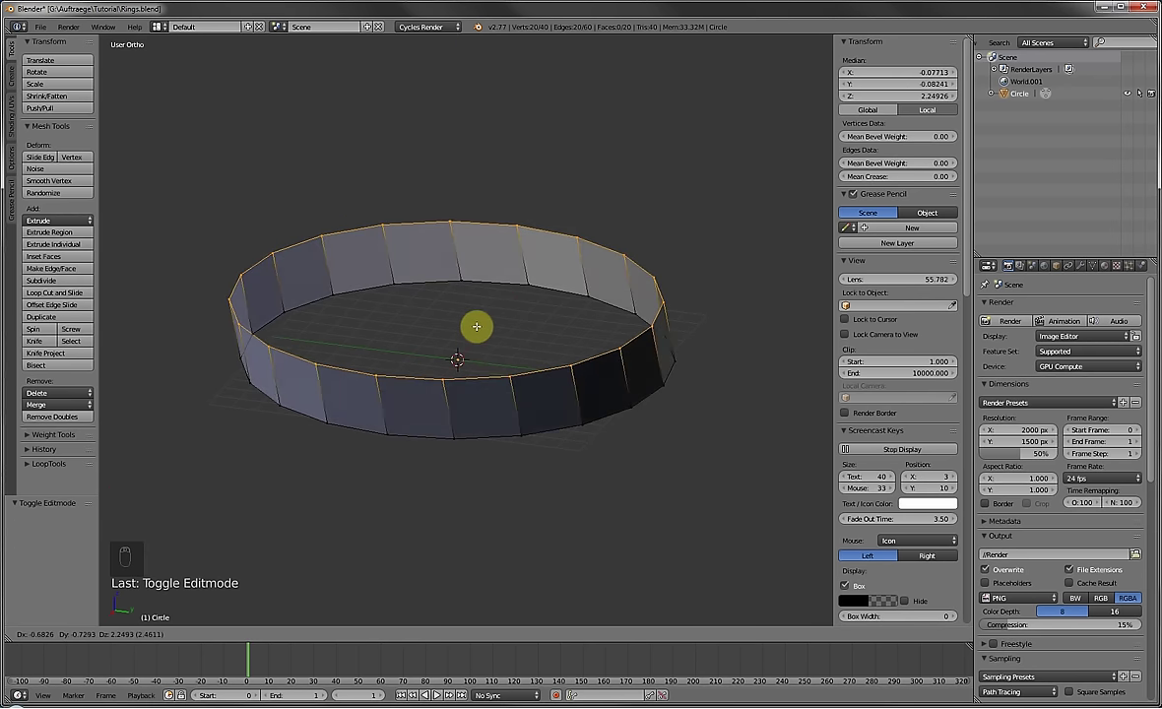
middle_click(475, 321)
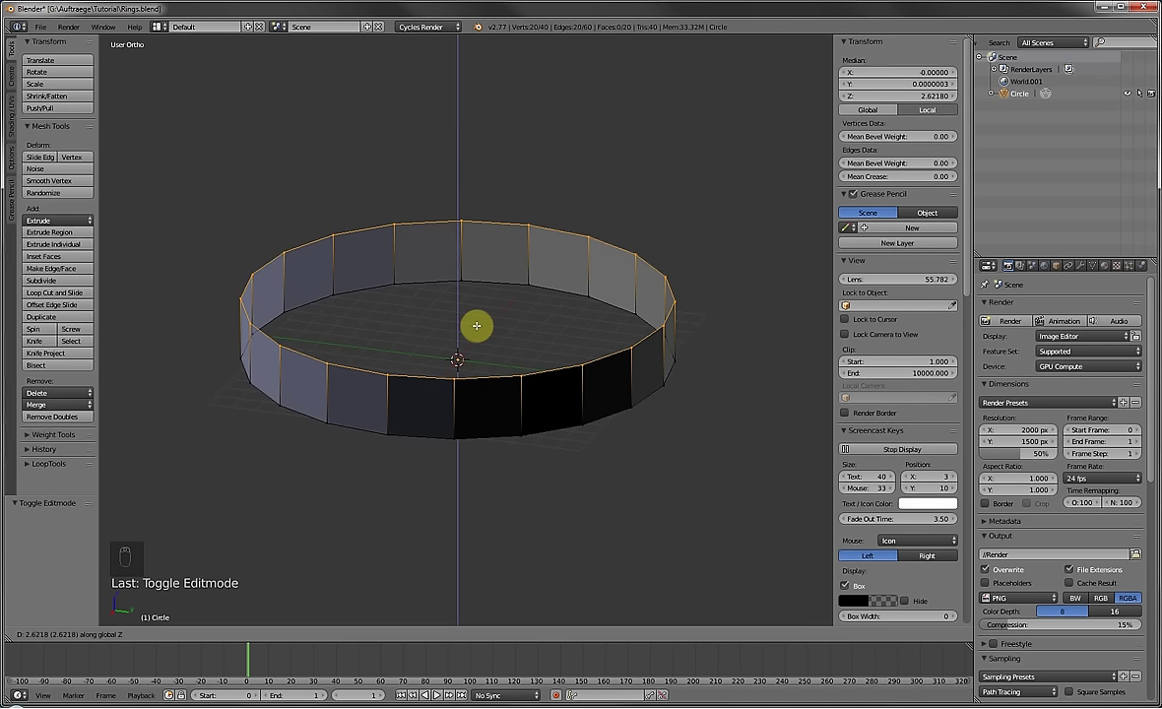
key(3)
key(Return)
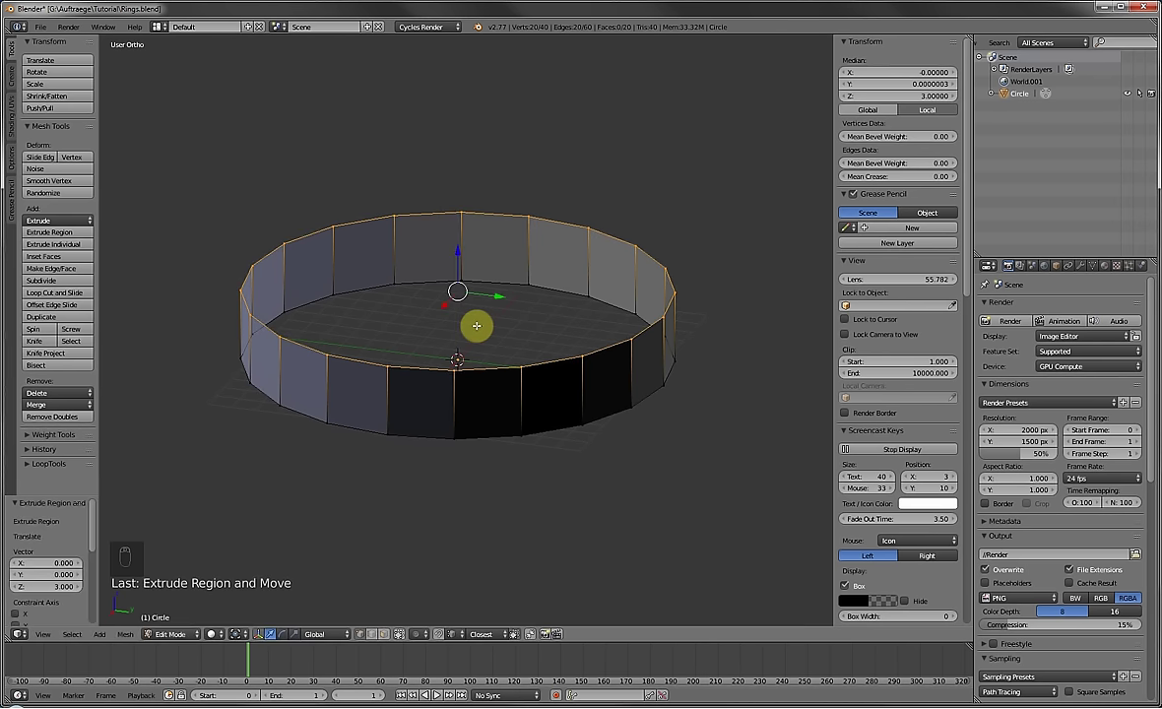
Try thickening the band by extruding all its geometry in place and scaling it with Z locked, and delete the extruded vertices.
key(Tab)
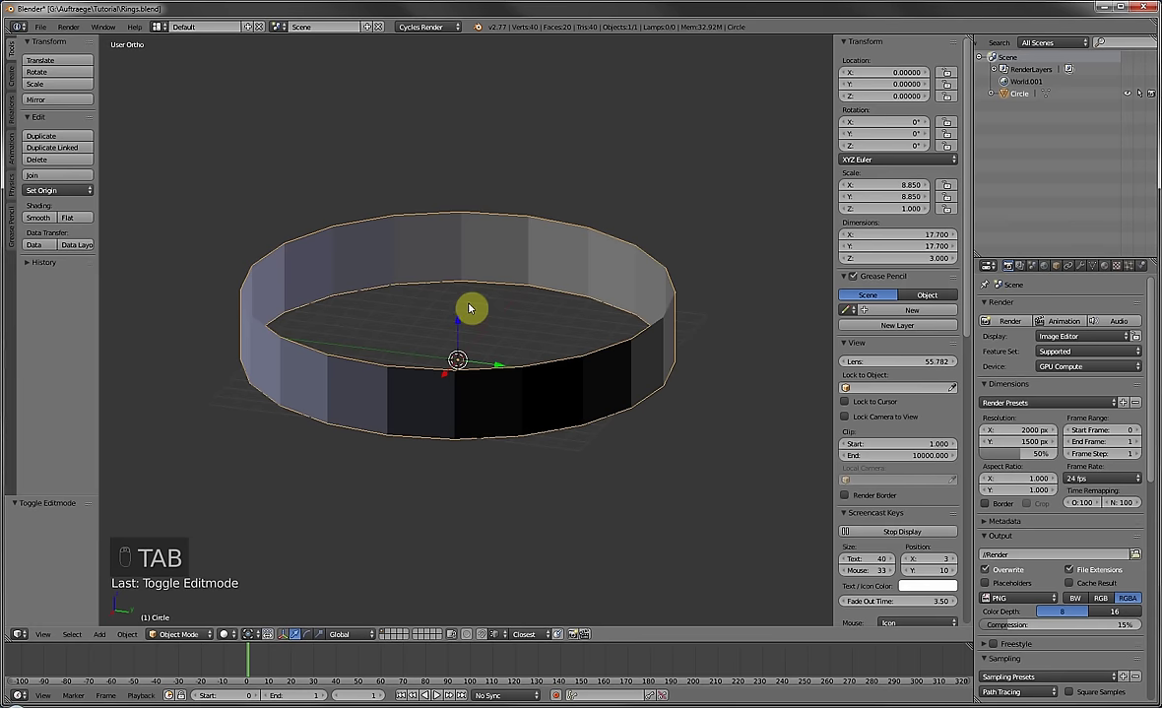
middle_drag(472, 306, 446, 328)
key(Tab)
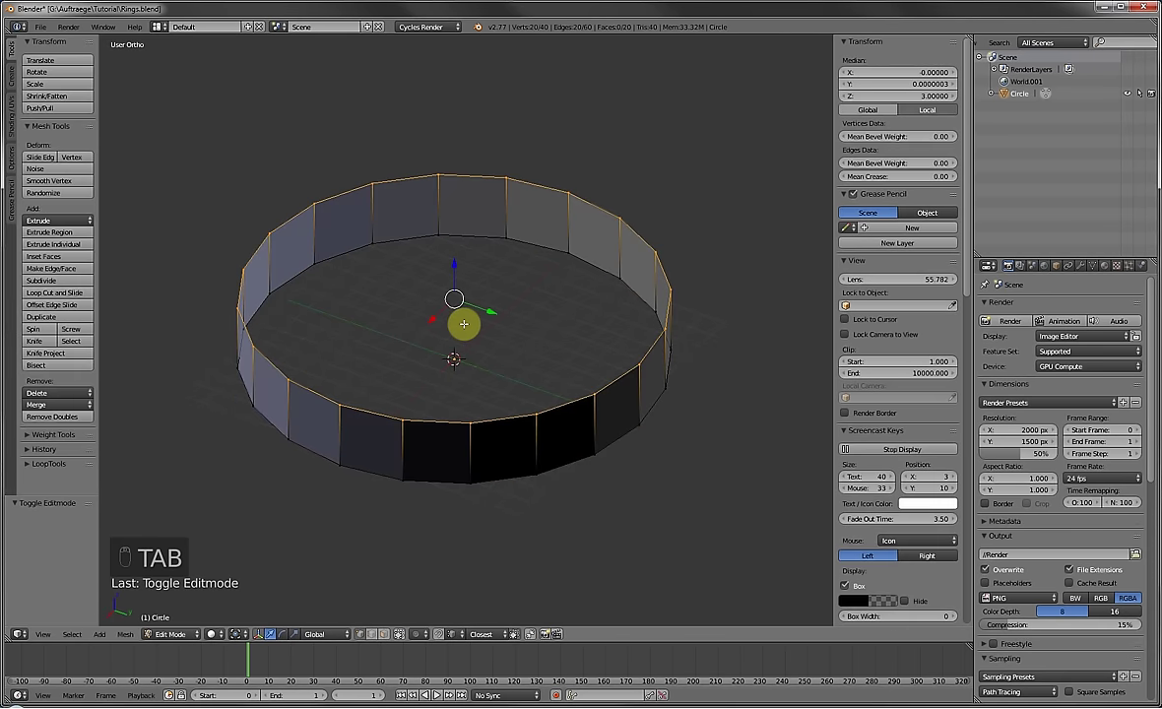
key(a)
key(a)
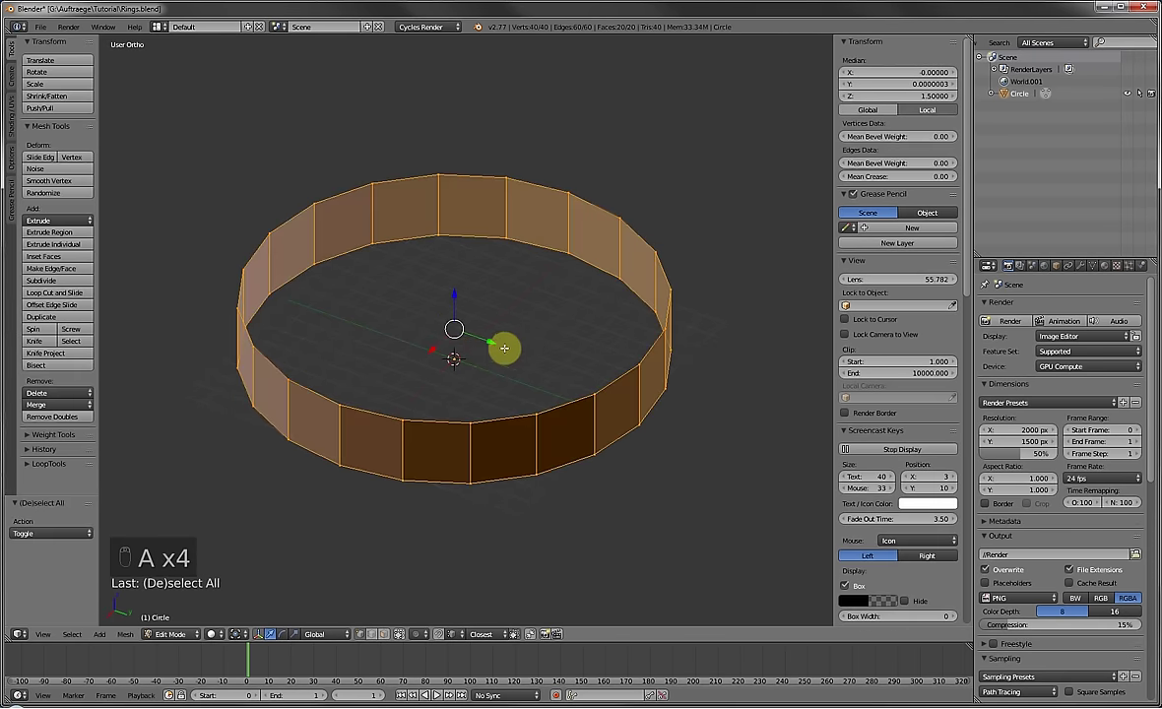
key(e)
right_click(533, 351)
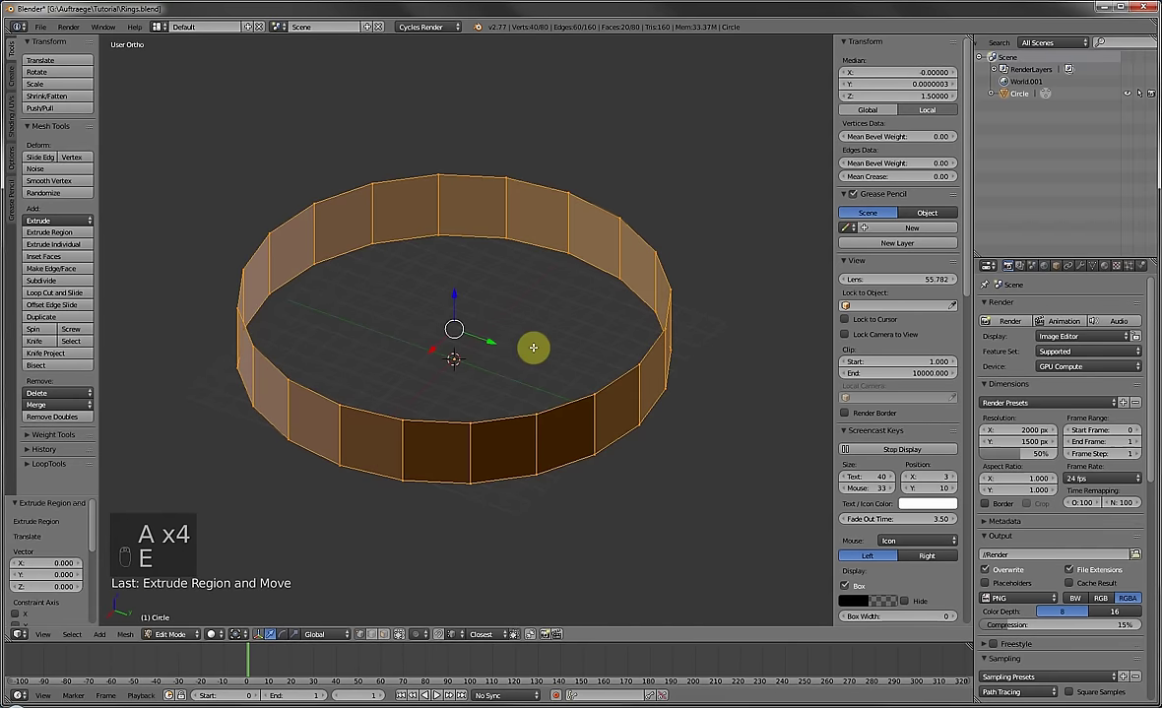
key(s)
key(shift+z)
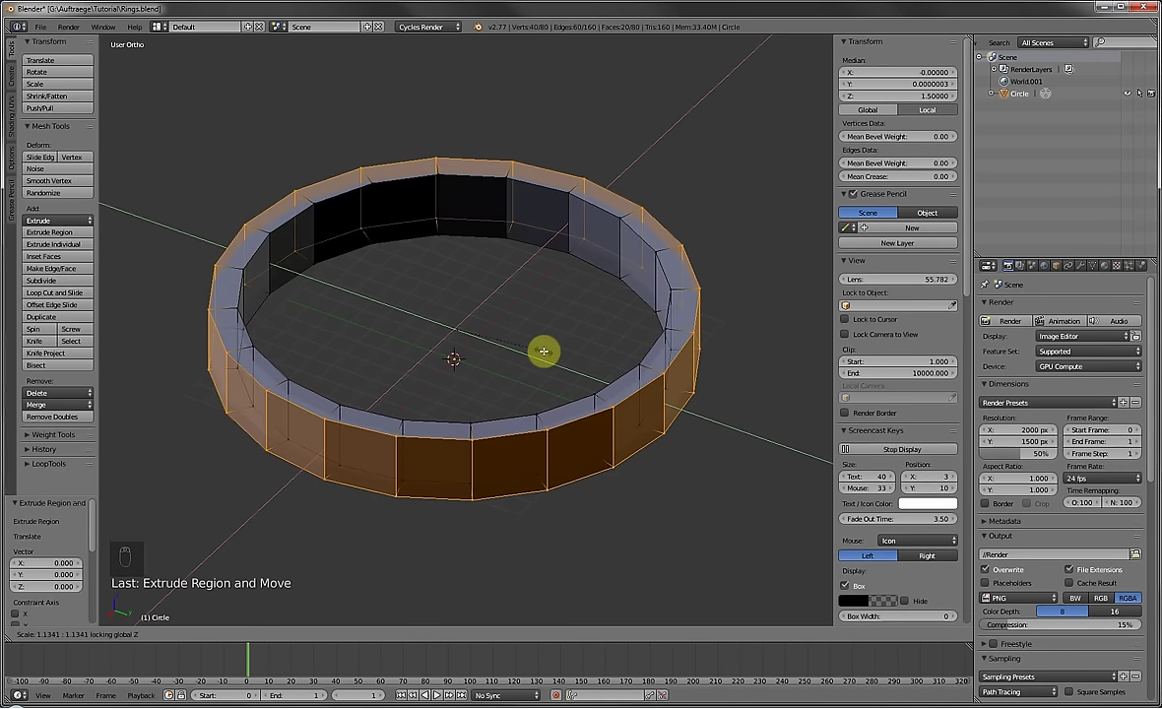
right_click(544, 351)
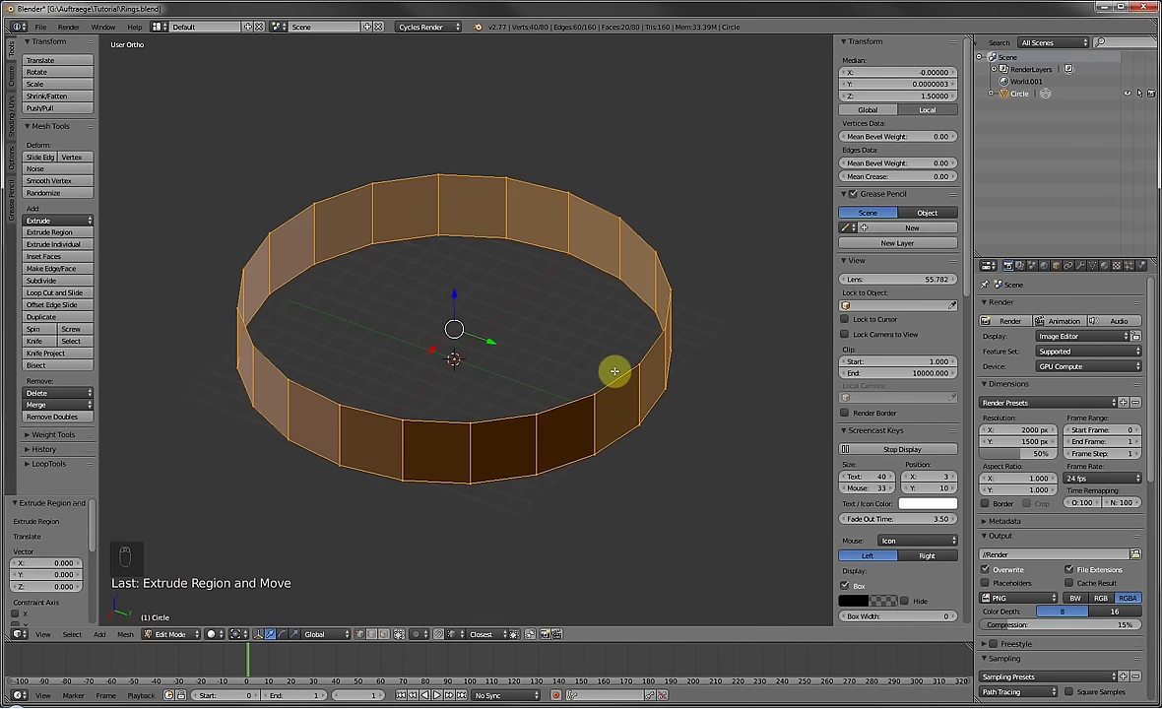
key(Delete)
click(600, 360)
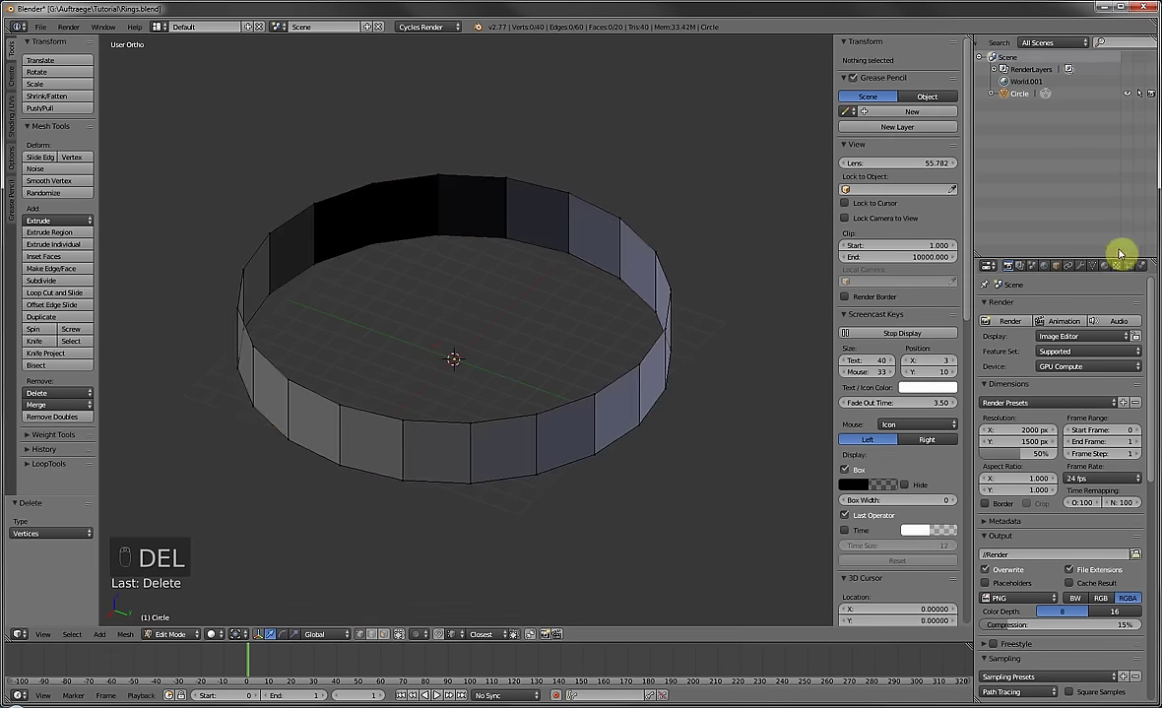
Add a Solidify modifier to the circle band and return to Object Mode.
click(1081, 266)
click(1007, 306)
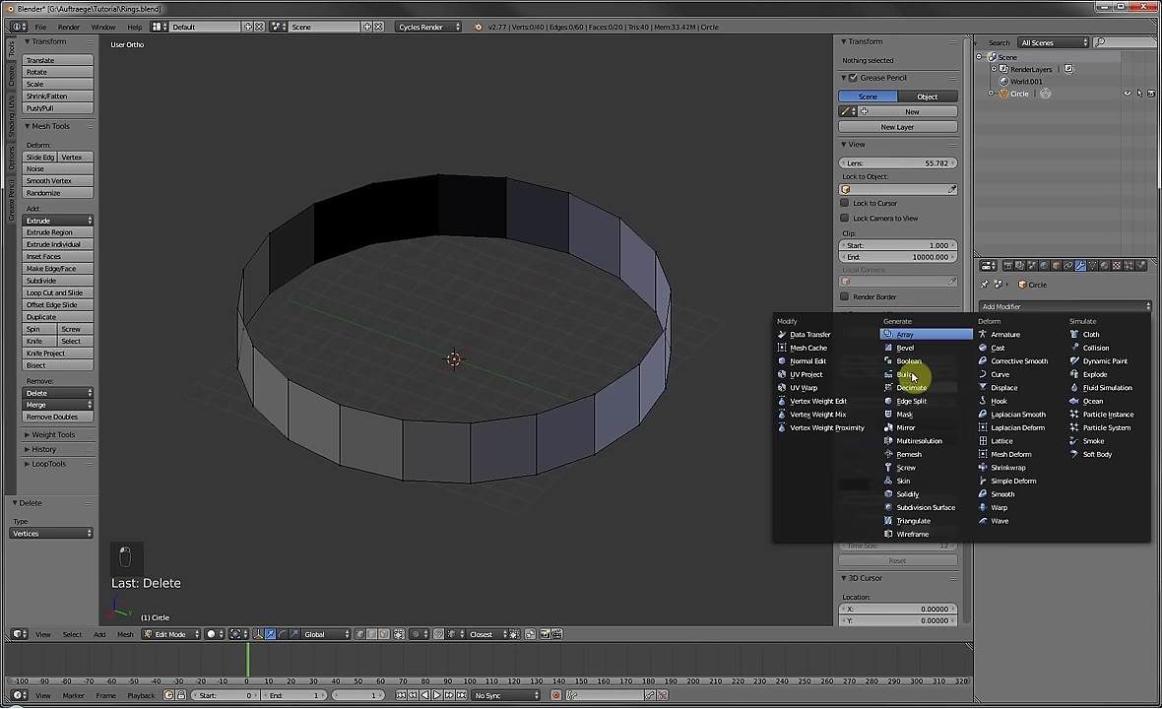
click(907, 493)
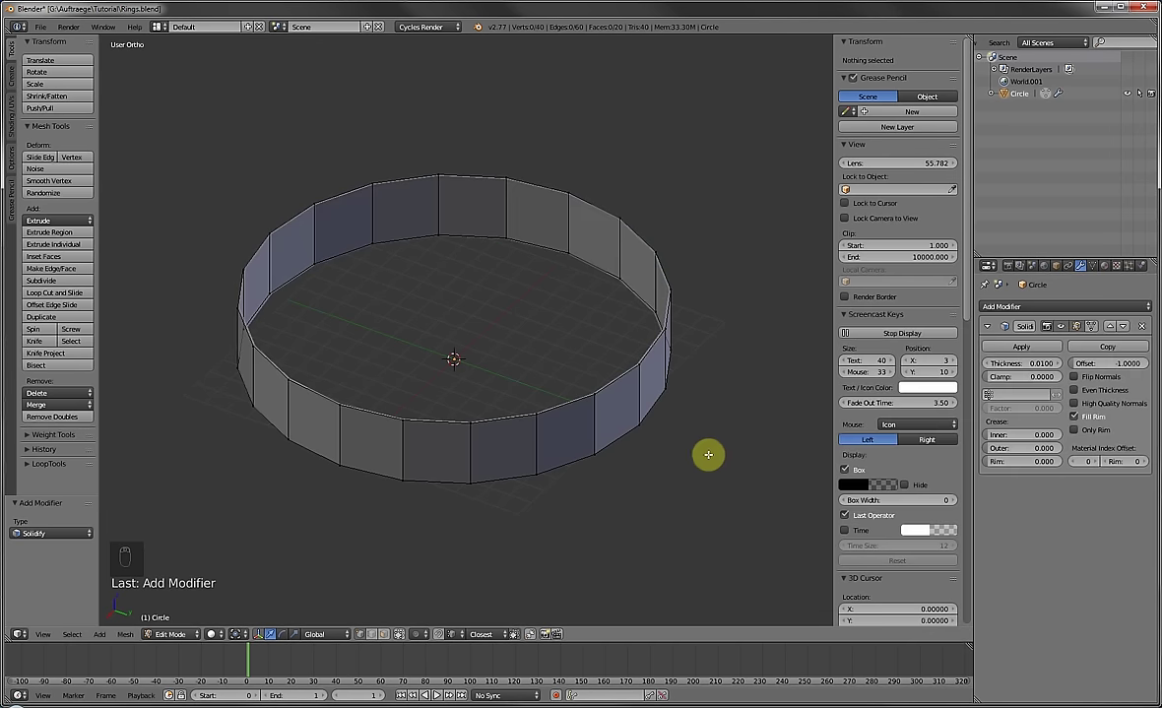
key(Tab)
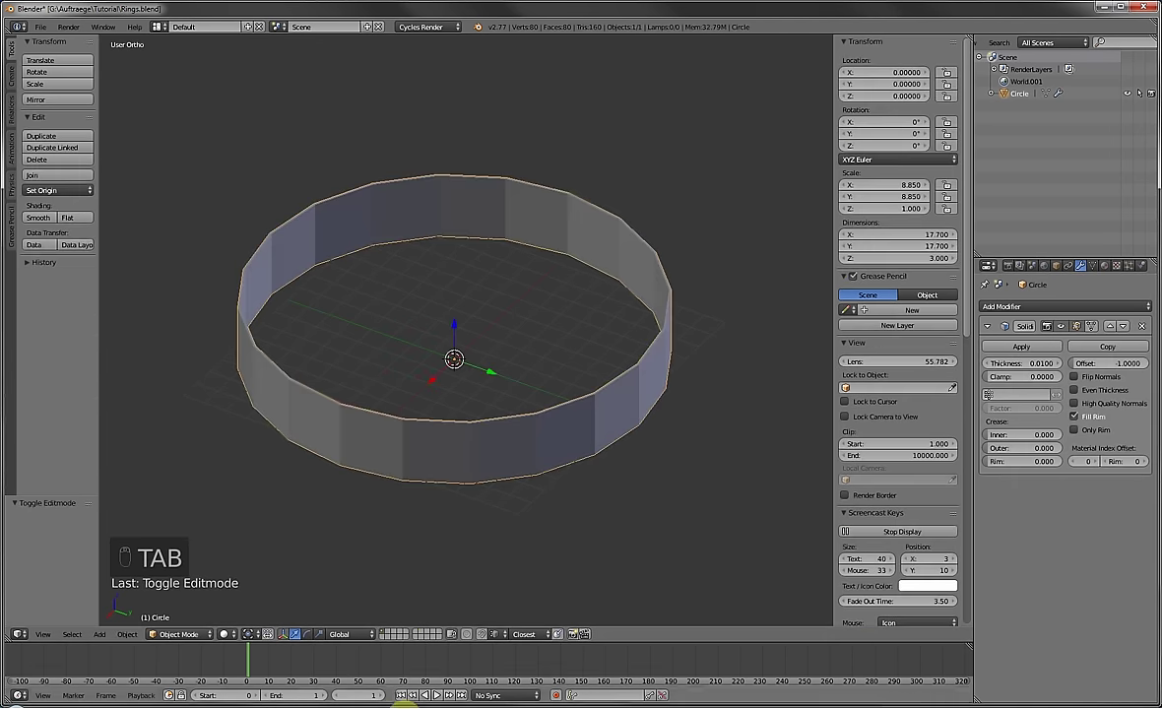
Look up the steel minimum wall thickness in the Shapeways design guidelines in Firefox, and return to Blender.
key(alt+Tab)
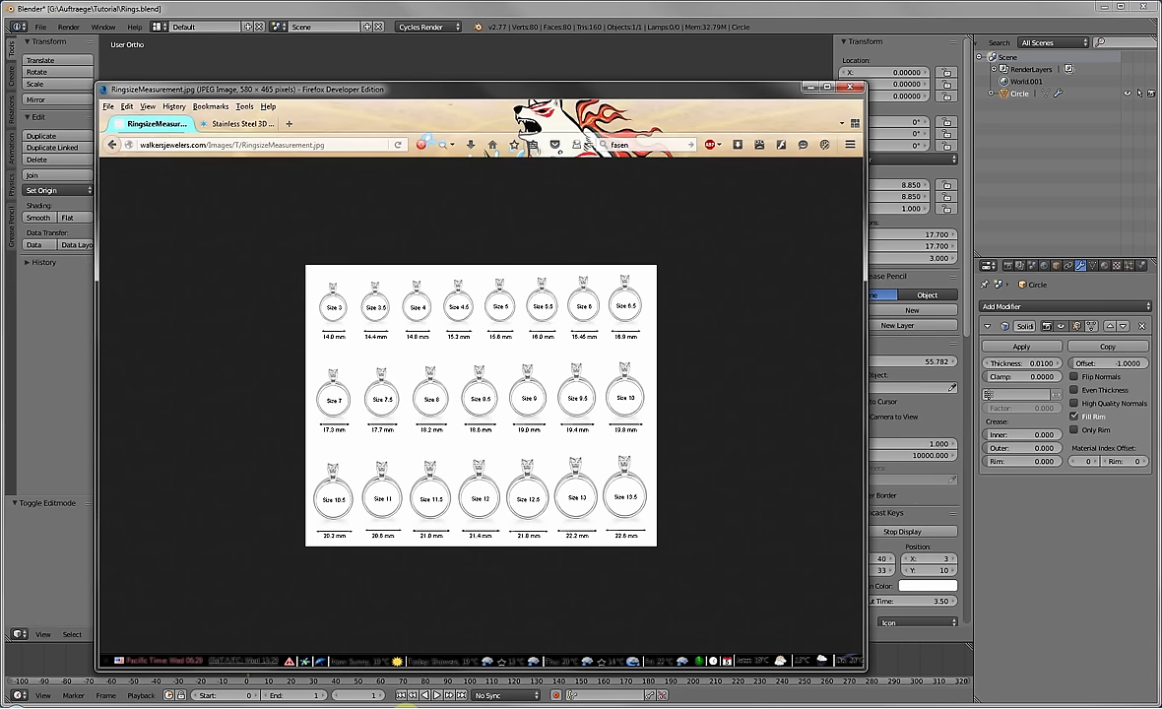
click(236, 125)
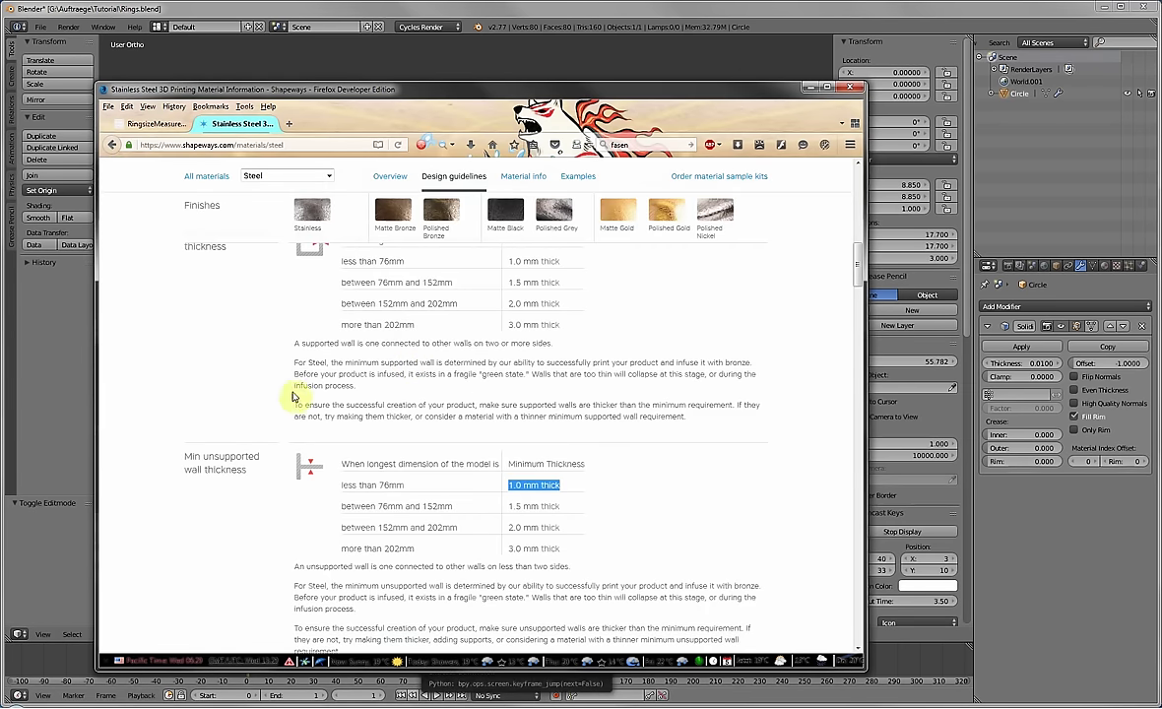
scroll(223, 455, up, 1)
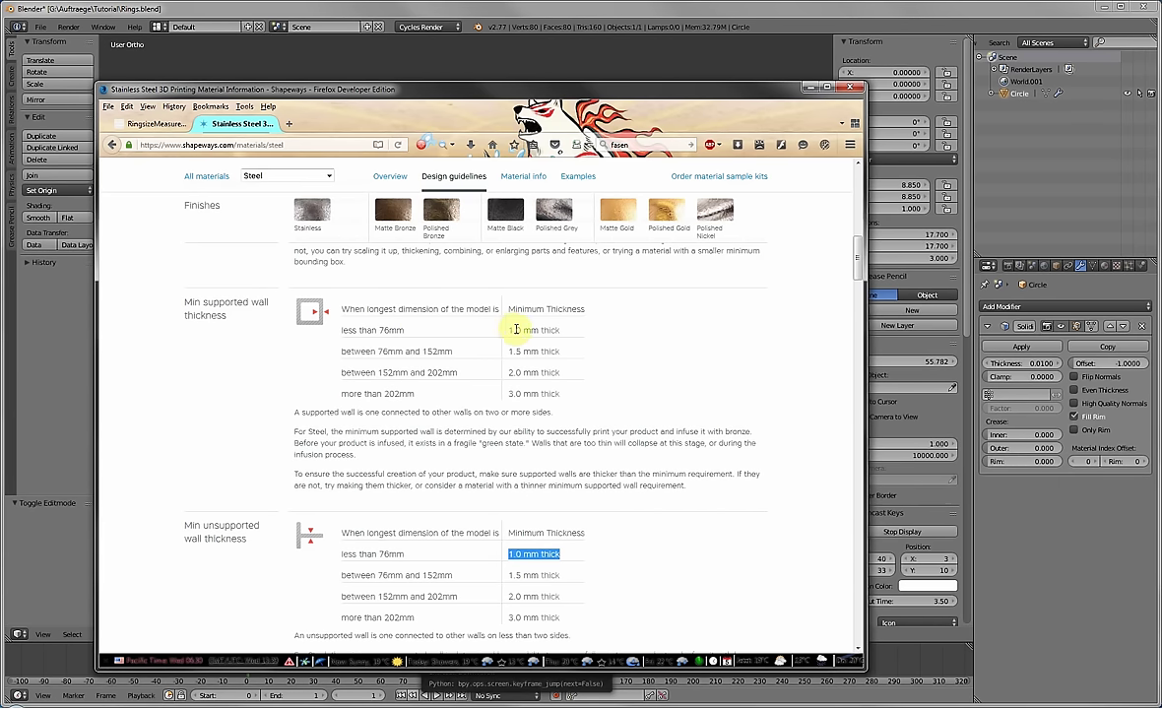
click(656, 10)
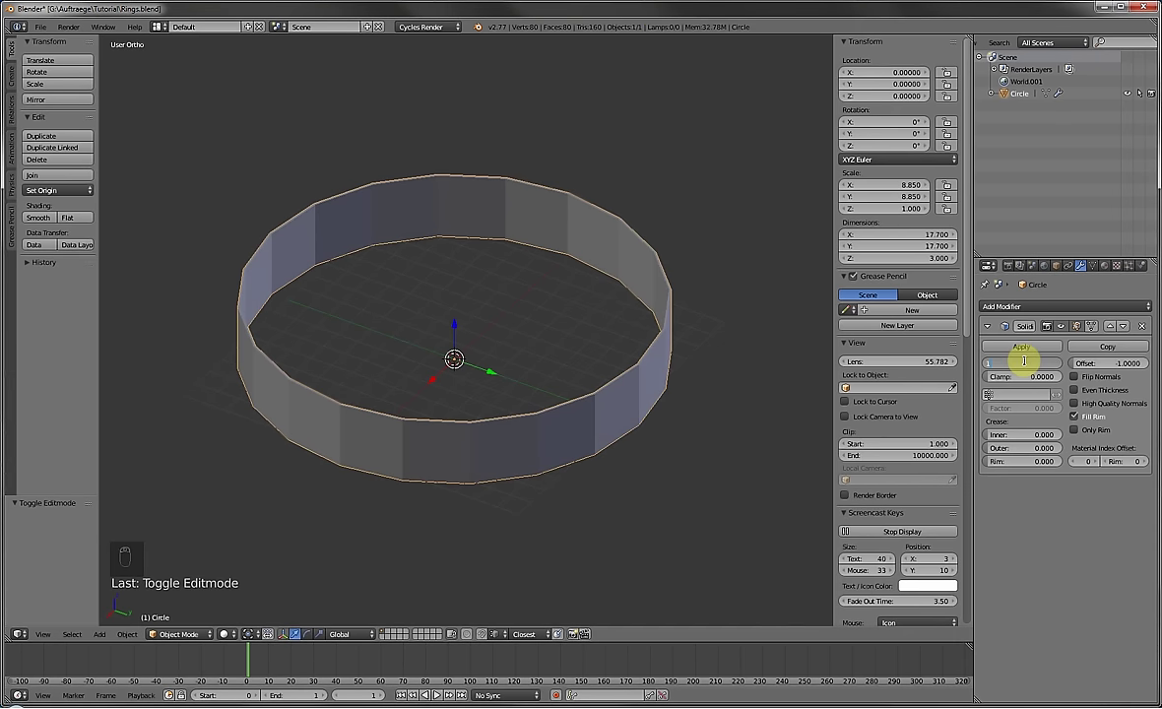
Set the Solidify modifier's thickness to 1.
click(1025, 362)
text(1)
key(Return)
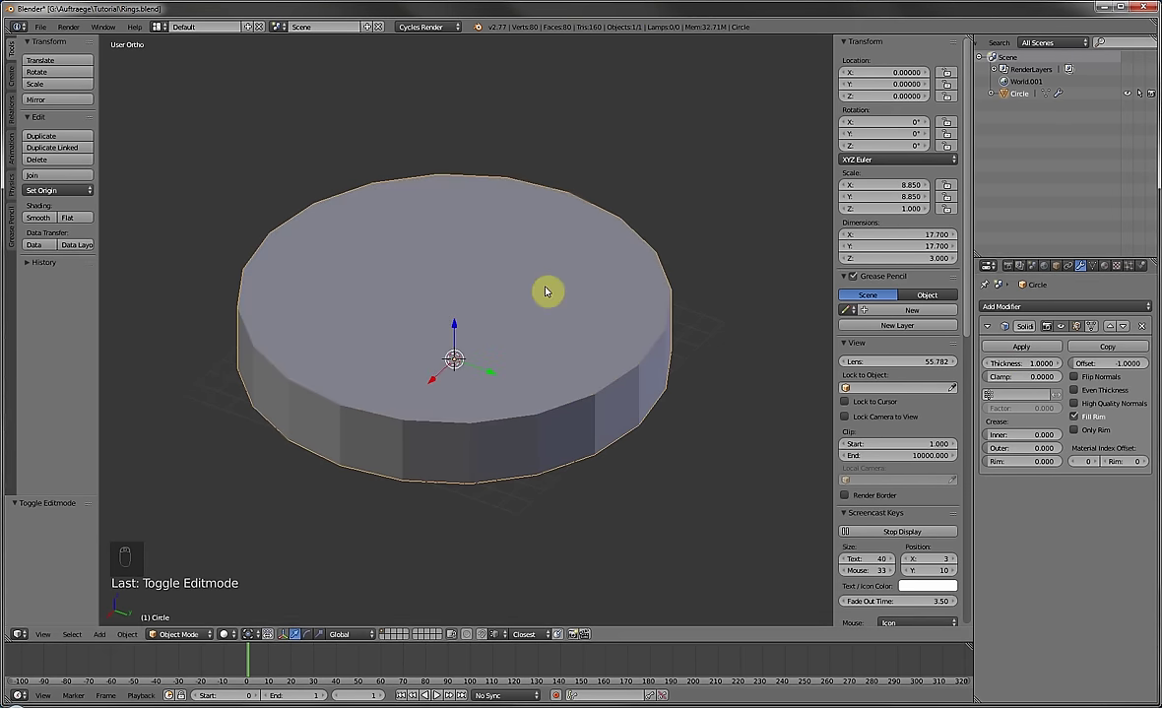
Apply the band's scale to its object data in Object Mode.
key(Tab)
key(Tab)
key(ctrl+a)
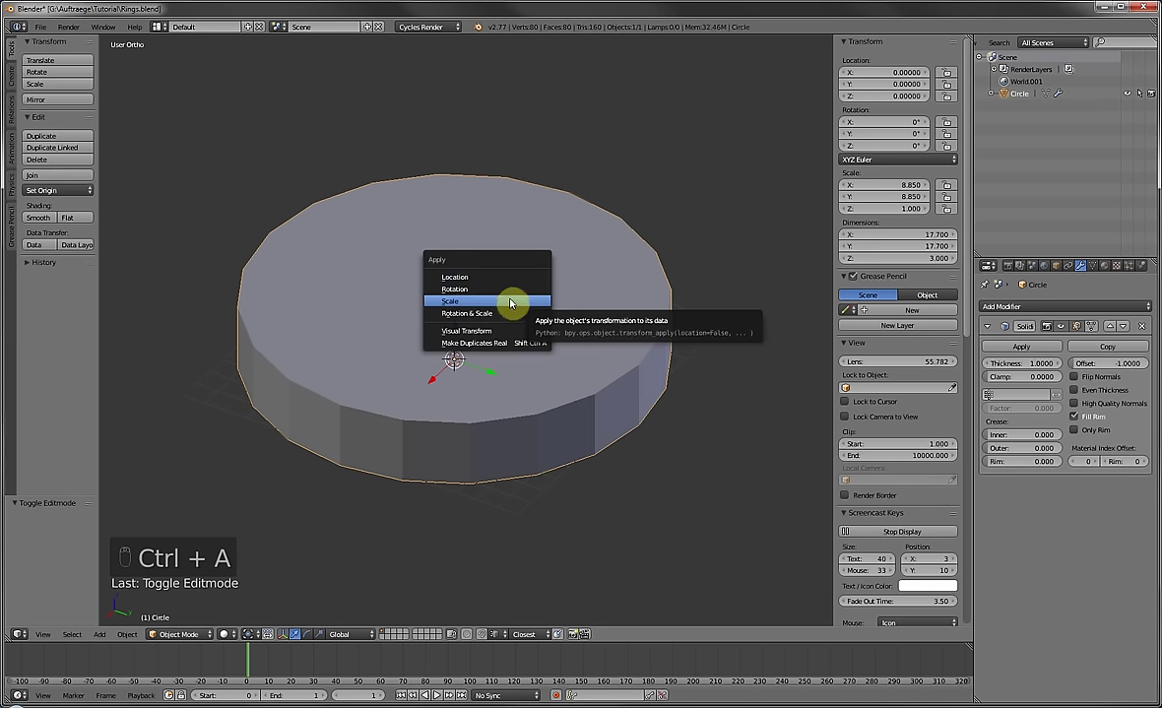
click(448, 299)
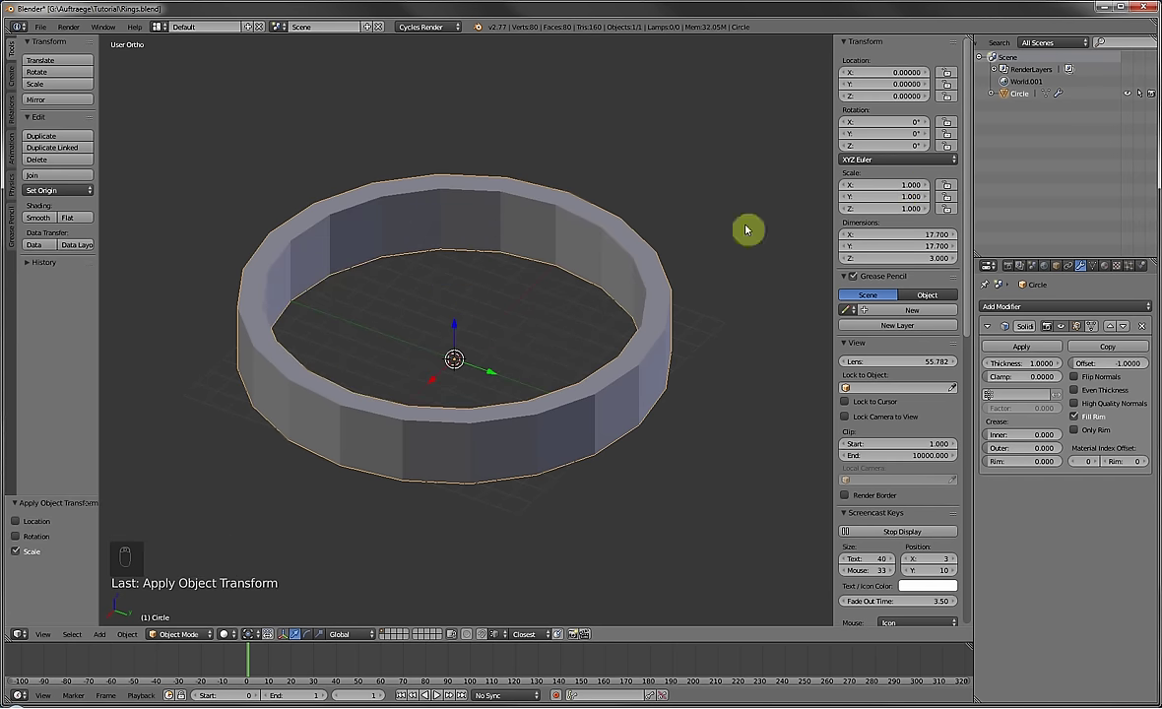
Try the Solidify offset at 1 so the wall grows outward, and switch it back to -1.
scroll(605, 294, down, 3)
middle_drag(613, 327, 623, 364)
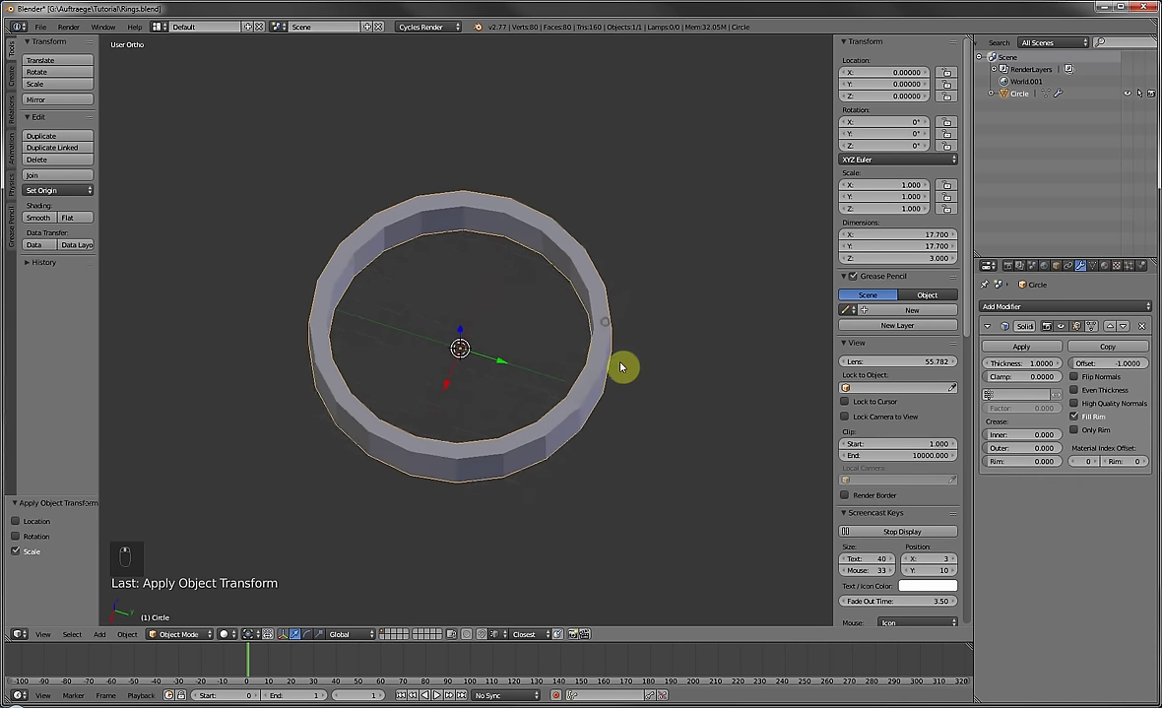
scroll(609, 335, up, 1)
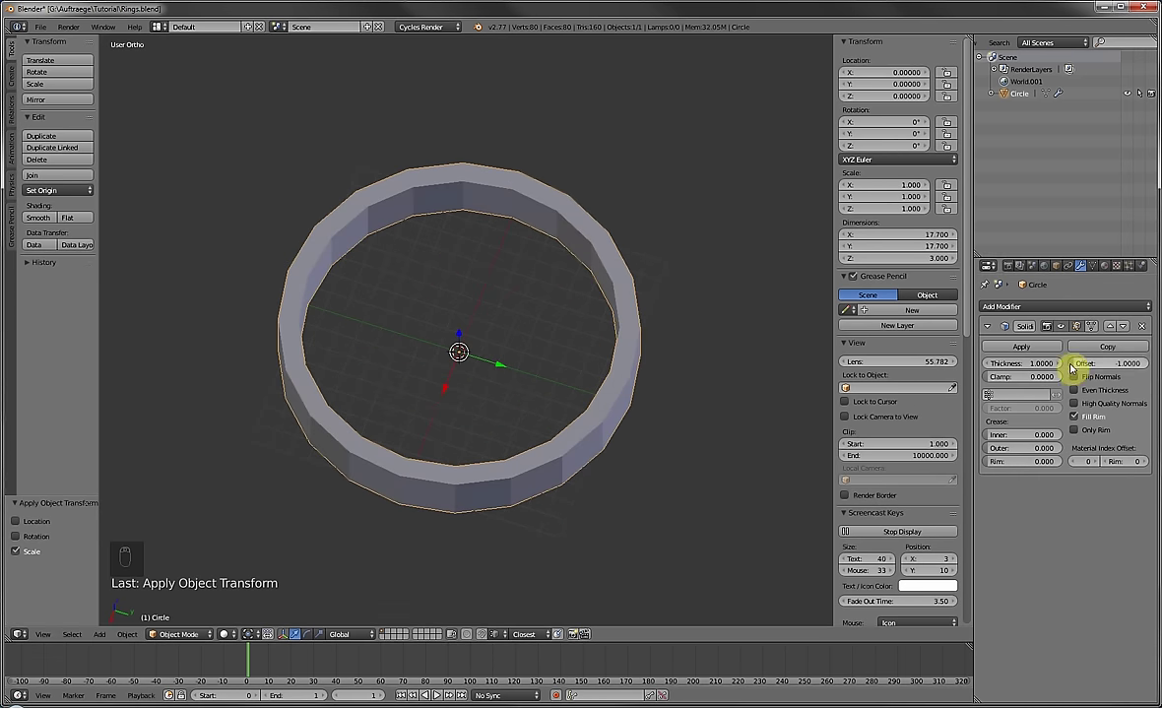
key(minus)
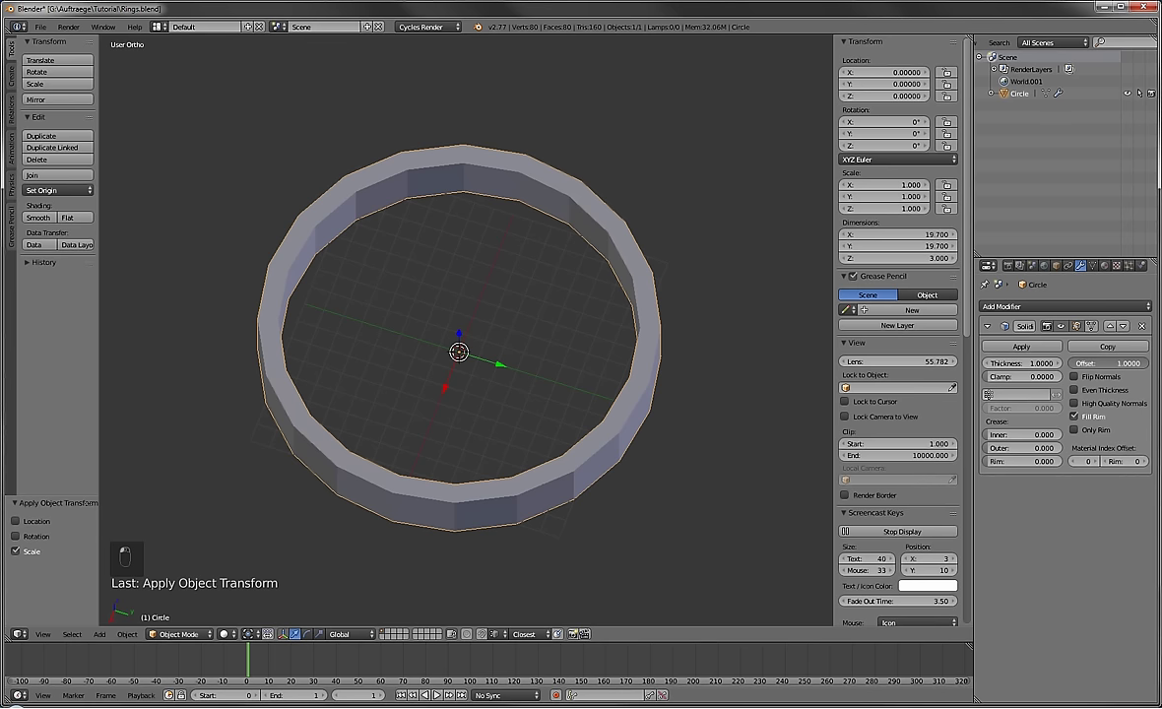
key(minus)
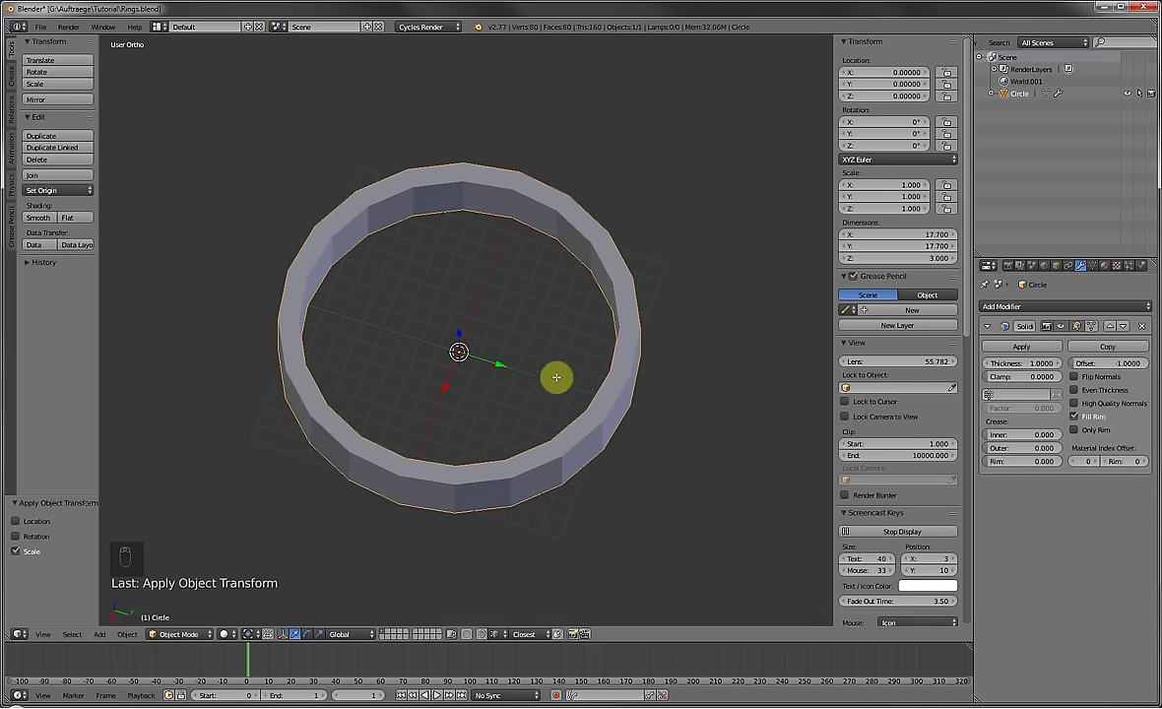
Select the band's whole mesh in Edit Mode and display its face normals at size 2.50.
key(Tab)
key(a)
key(a)
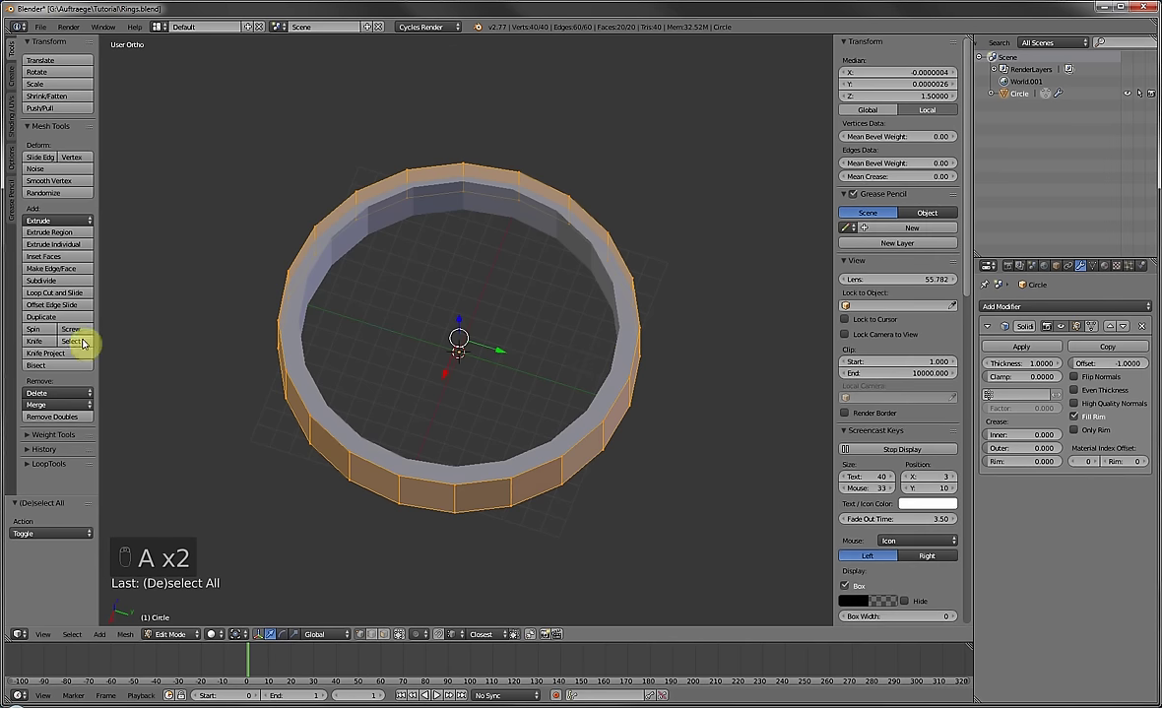
click(14, 131)
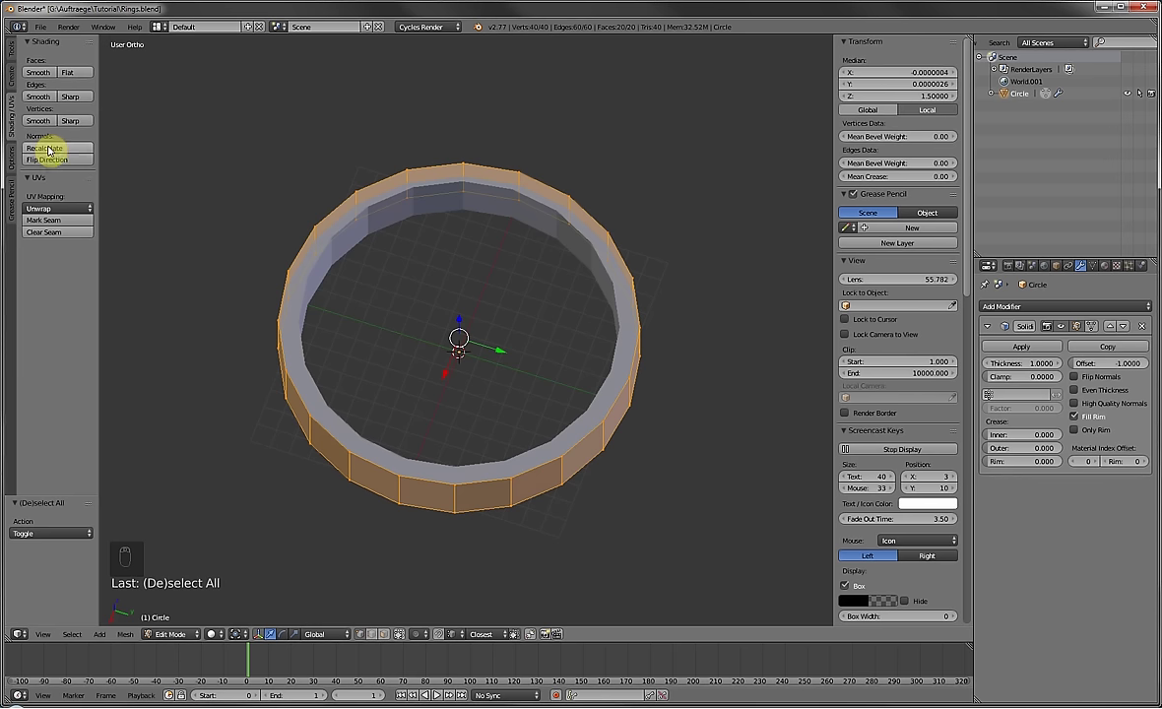
scroll(884, 477, down, 6)
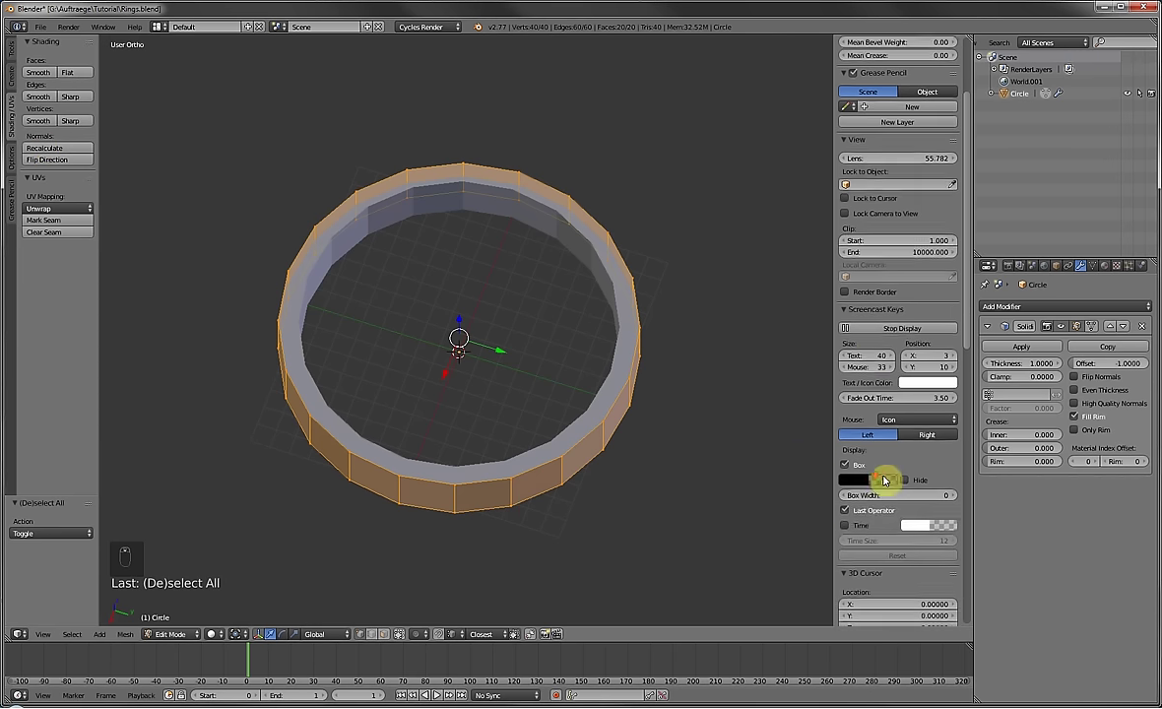
scroll(895, 489, down, 5)
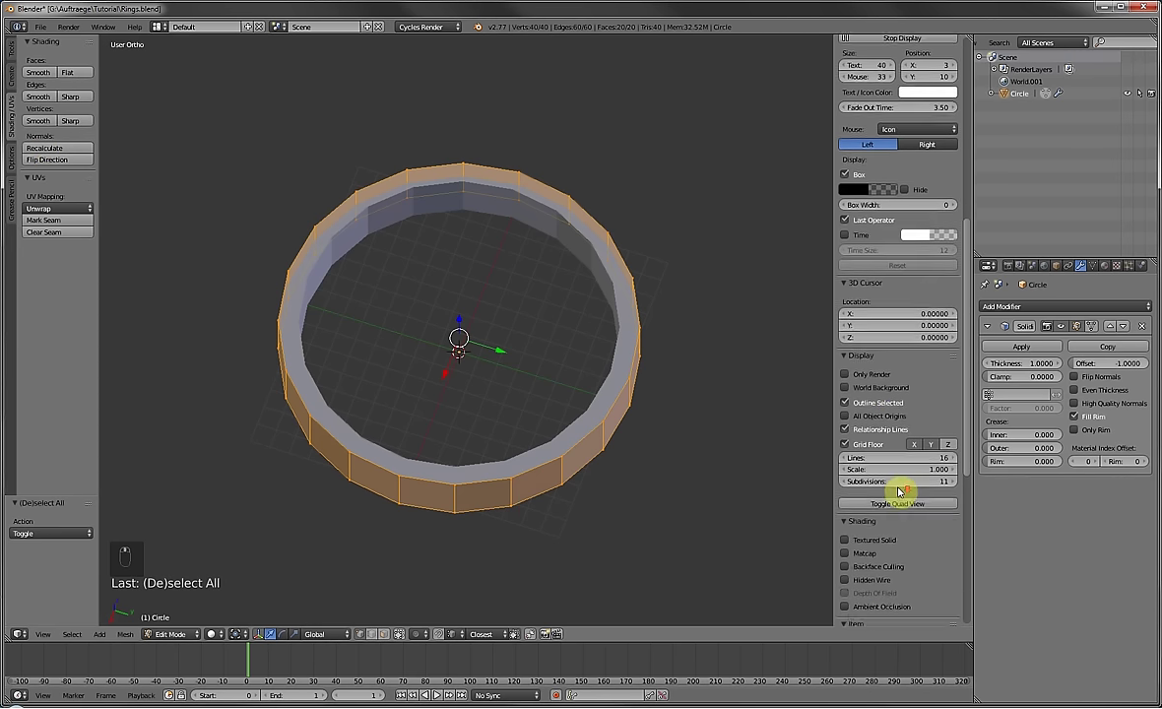
scroll(903, 489, up, 8)
scroll(892, 494, down, 10)
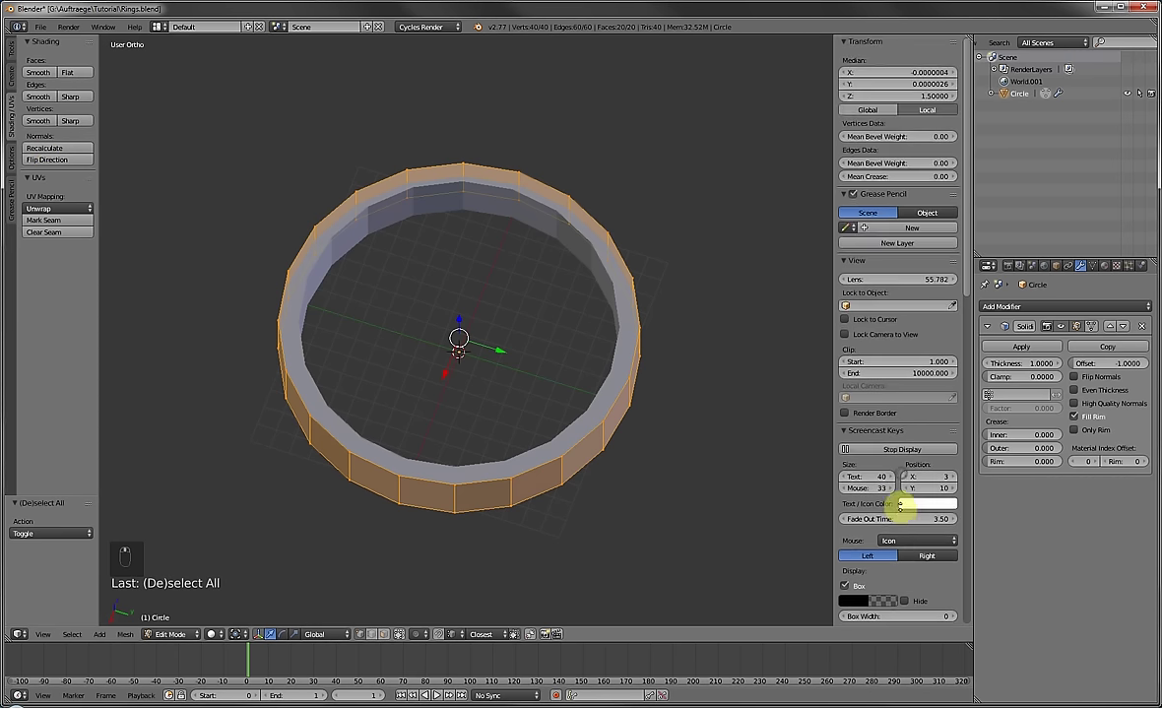
scroll(867, 394, down, 9)
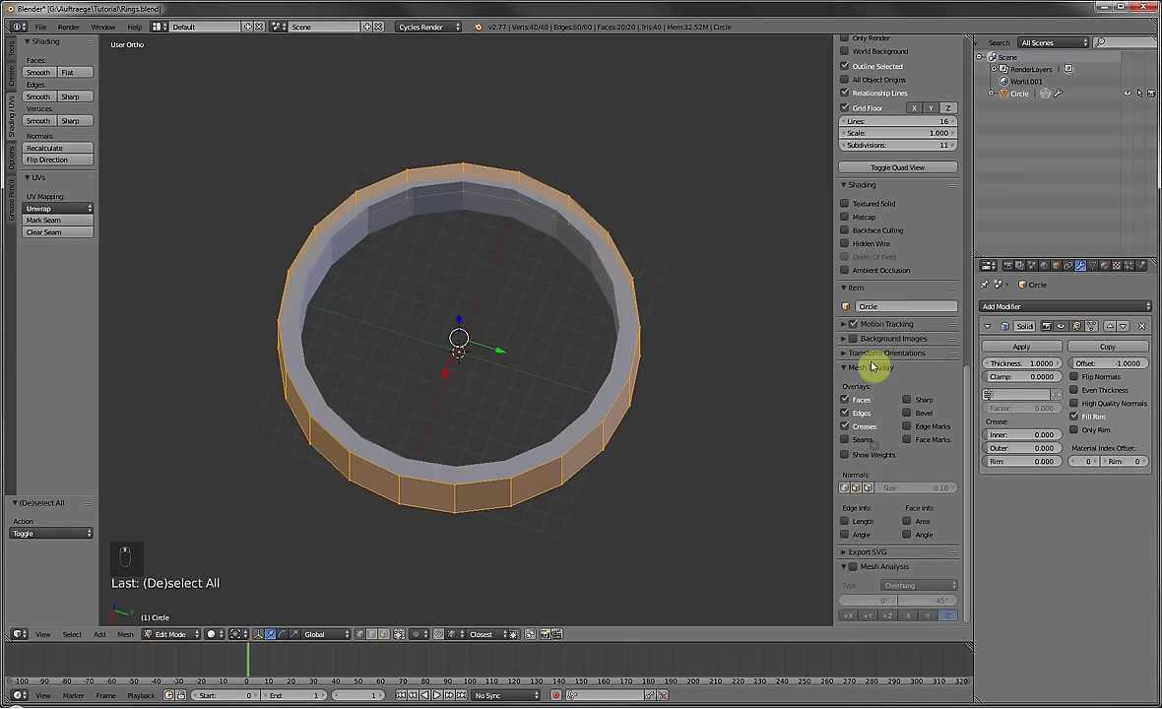
click(870, 488)
drag(901, 489, 926, 489)
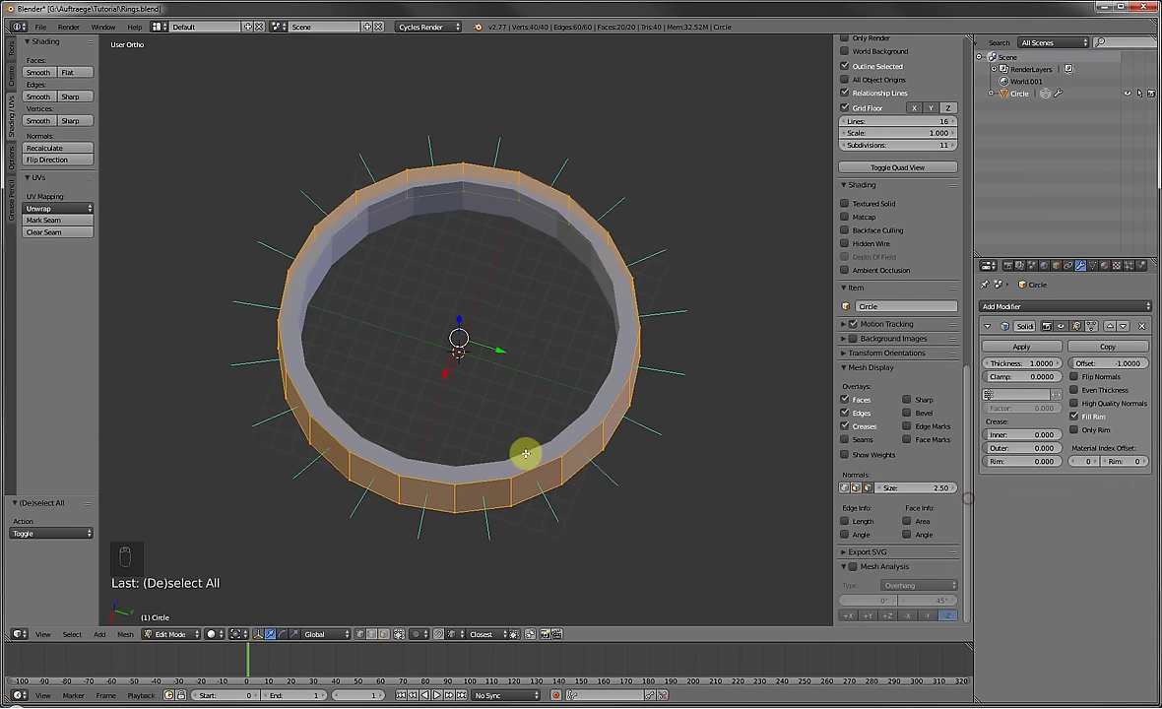
Flip the direction of all the band's face normals and return to Object Mode.
scroll(535, 438, up, 3)
scroll(591, 406, up, 1)
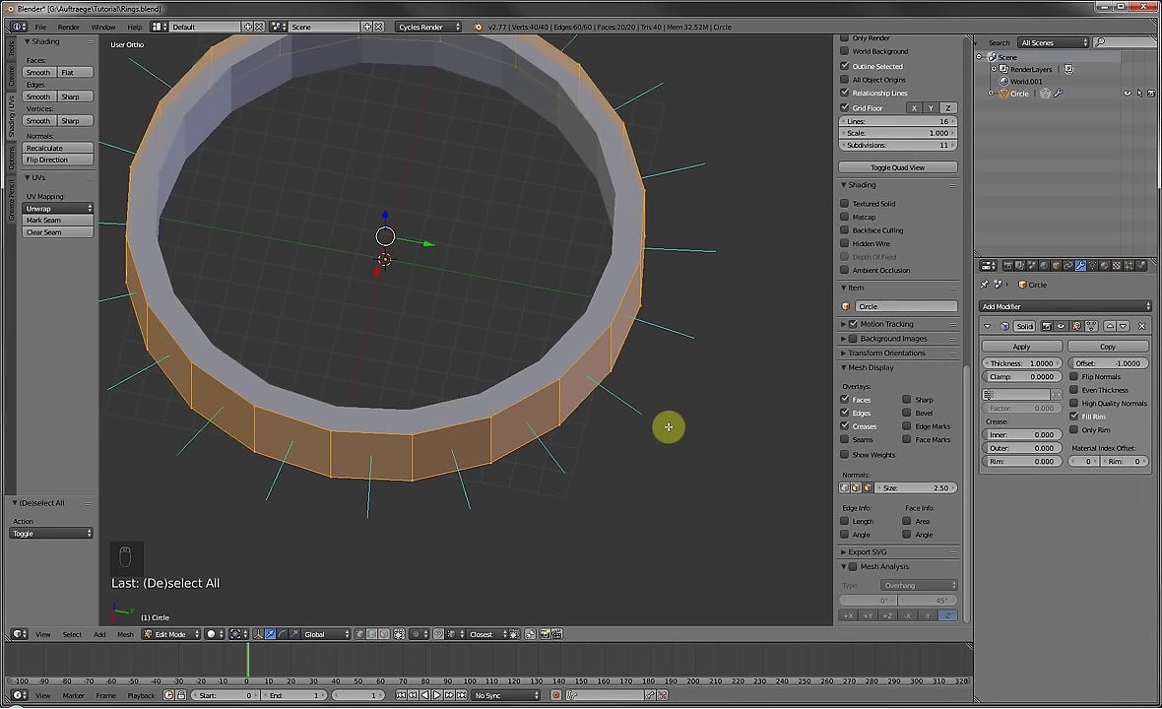
click(55, 165)
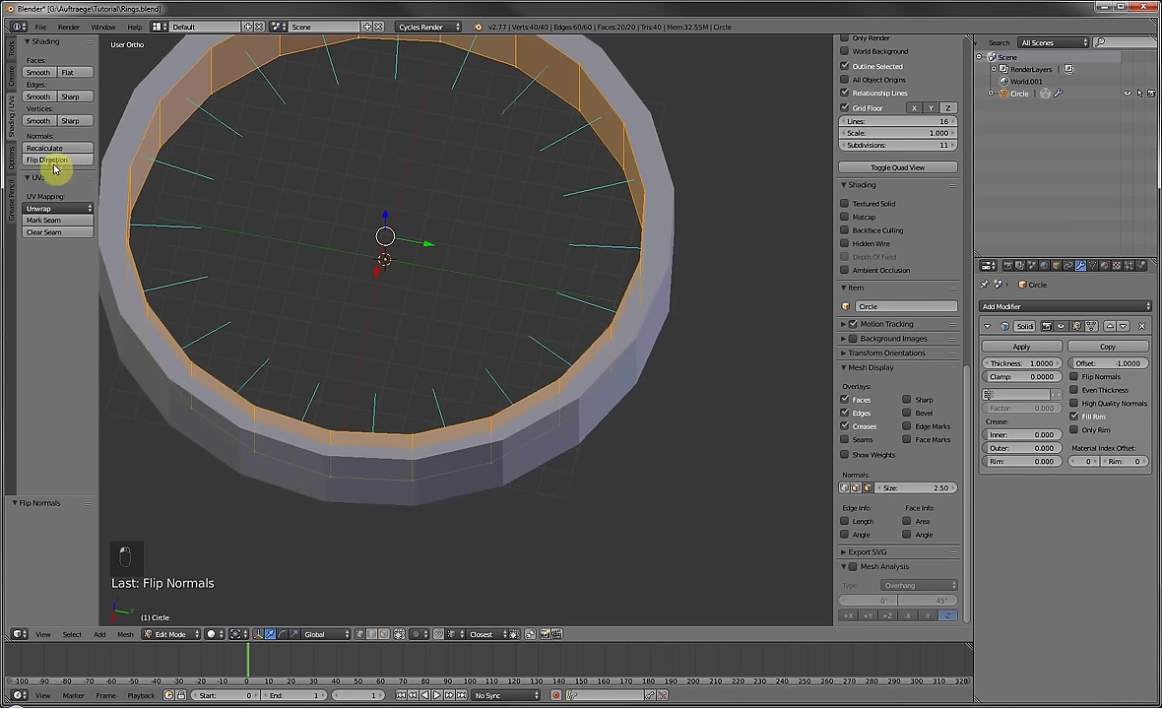
scroll(587, 306, down, 3)
key(Tab)
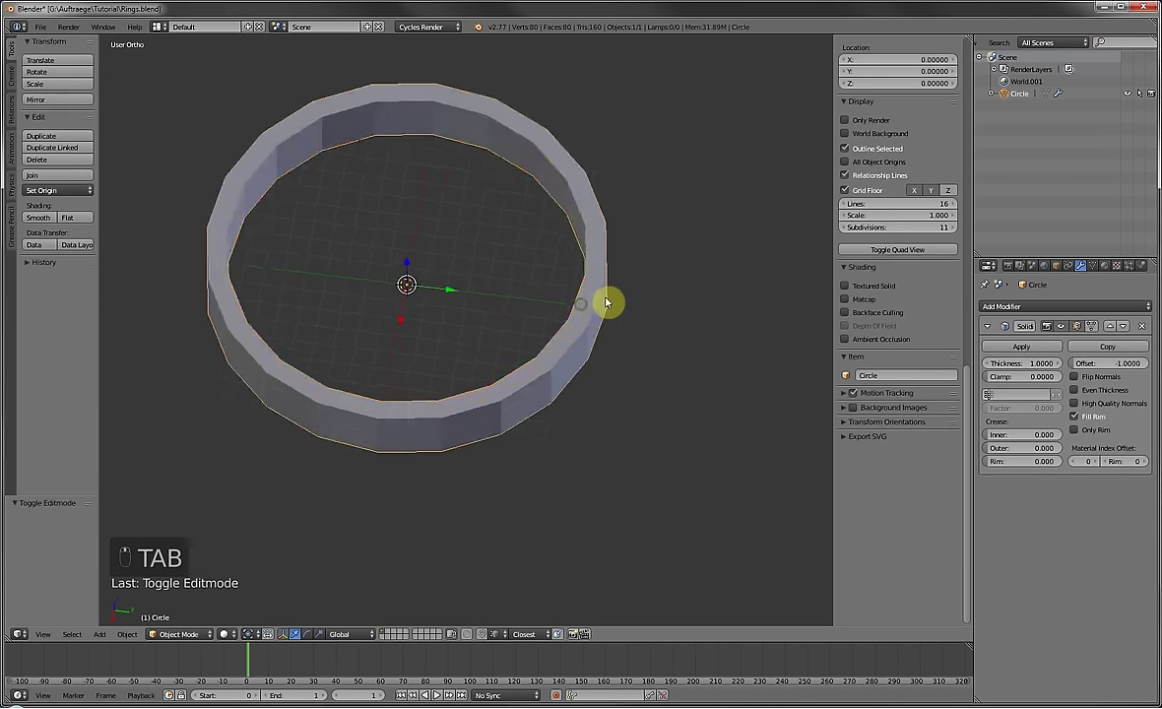
middle_drag(606, 302, 574, 323)
middle_drag(511, 301, 539, 318)
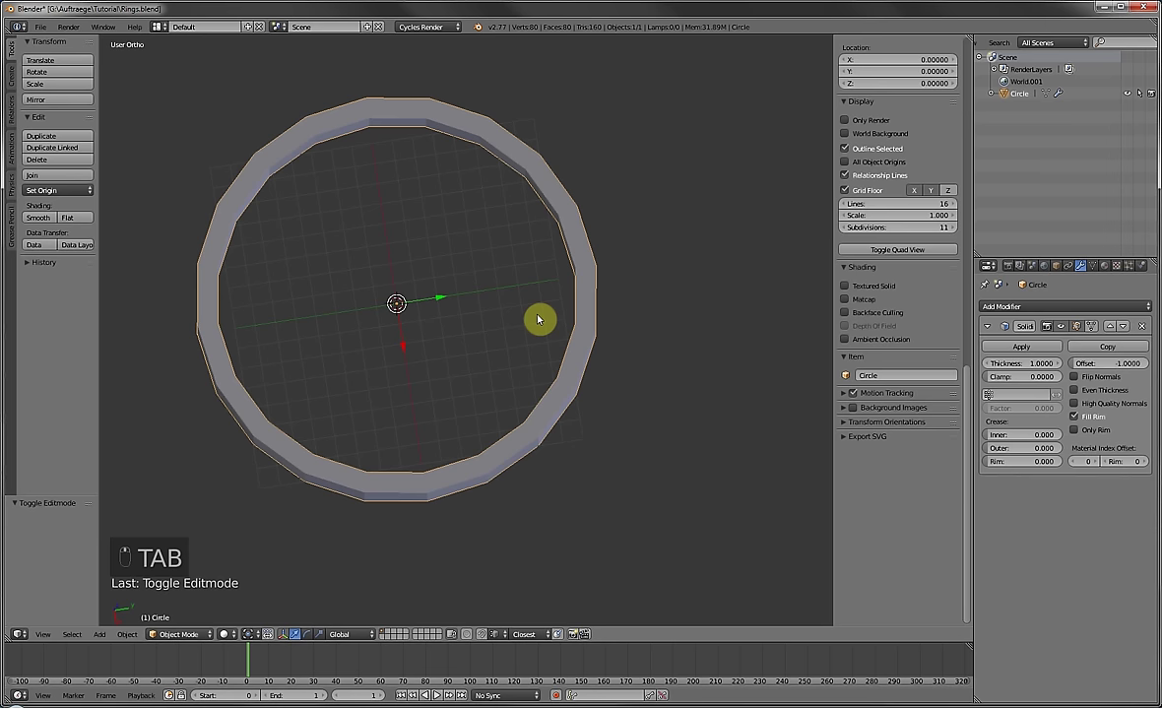
Add a Subdivision Surface modifier to the ring below its Solidify modifier.
key(KP_7)
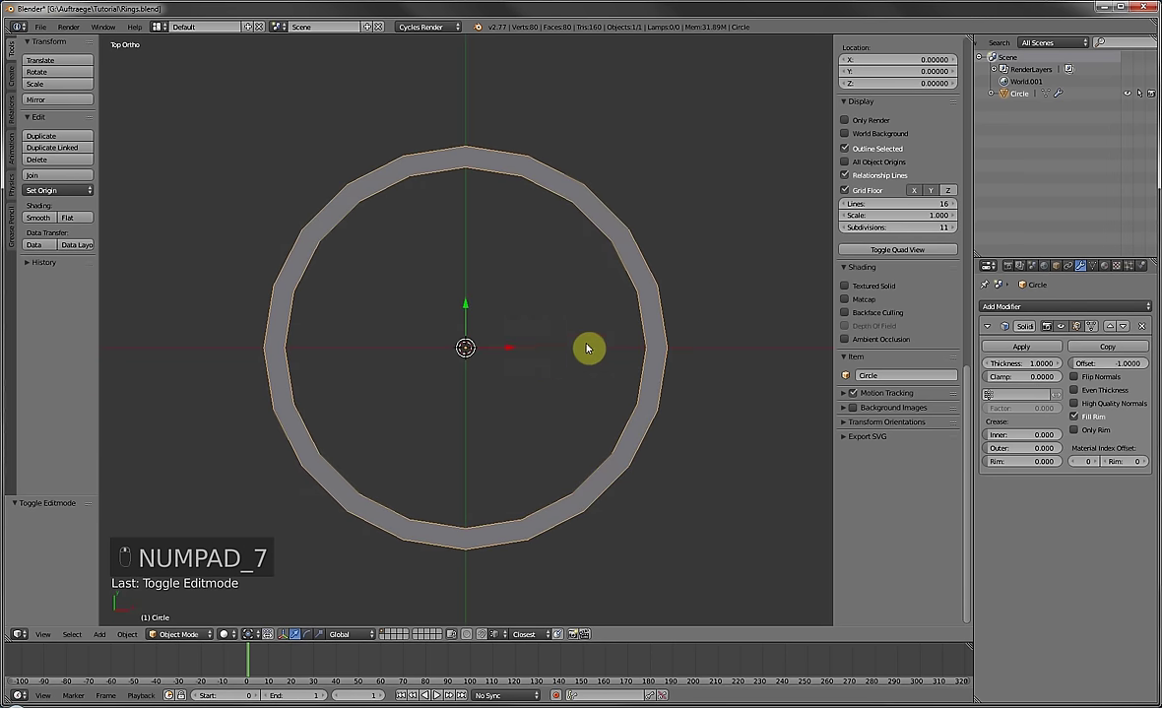
middle_drag(589, 346, 967, 316)
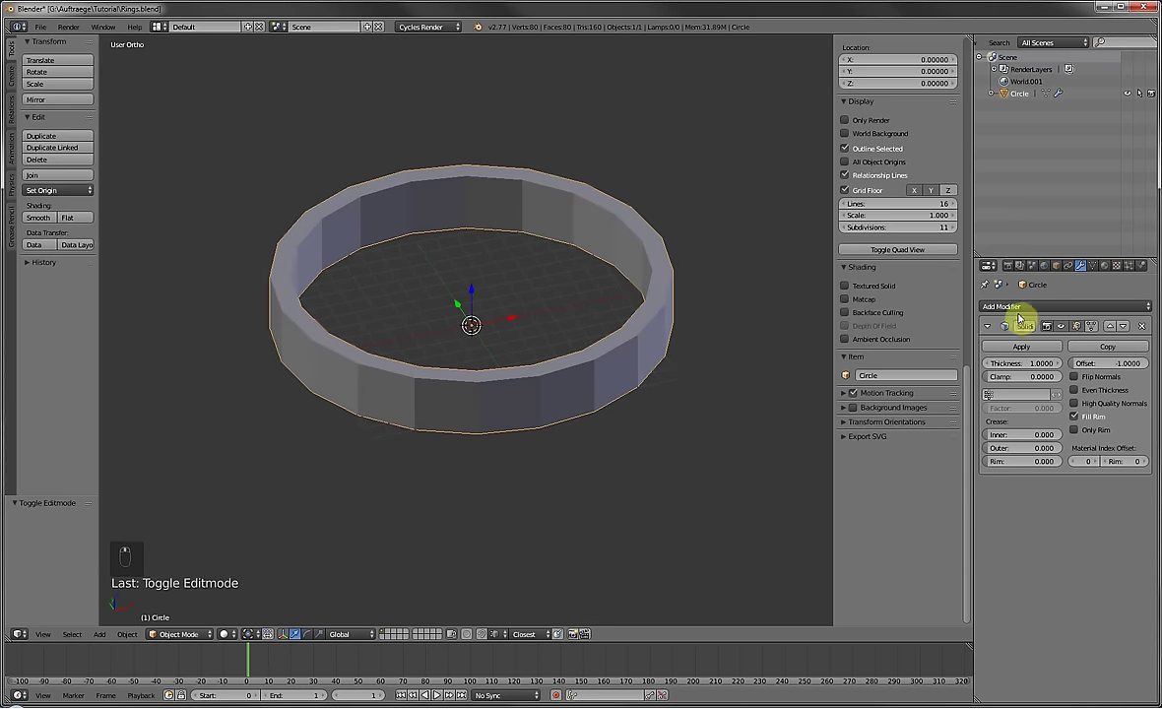
click(1007, 308)
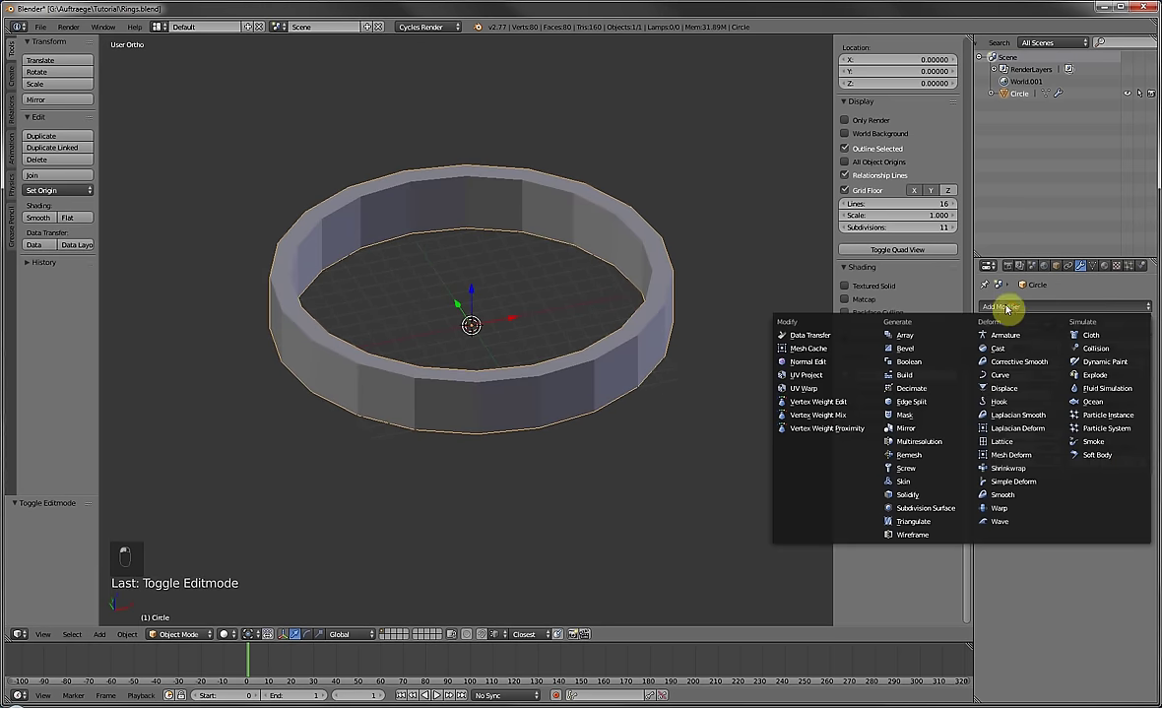
click(906, 509)
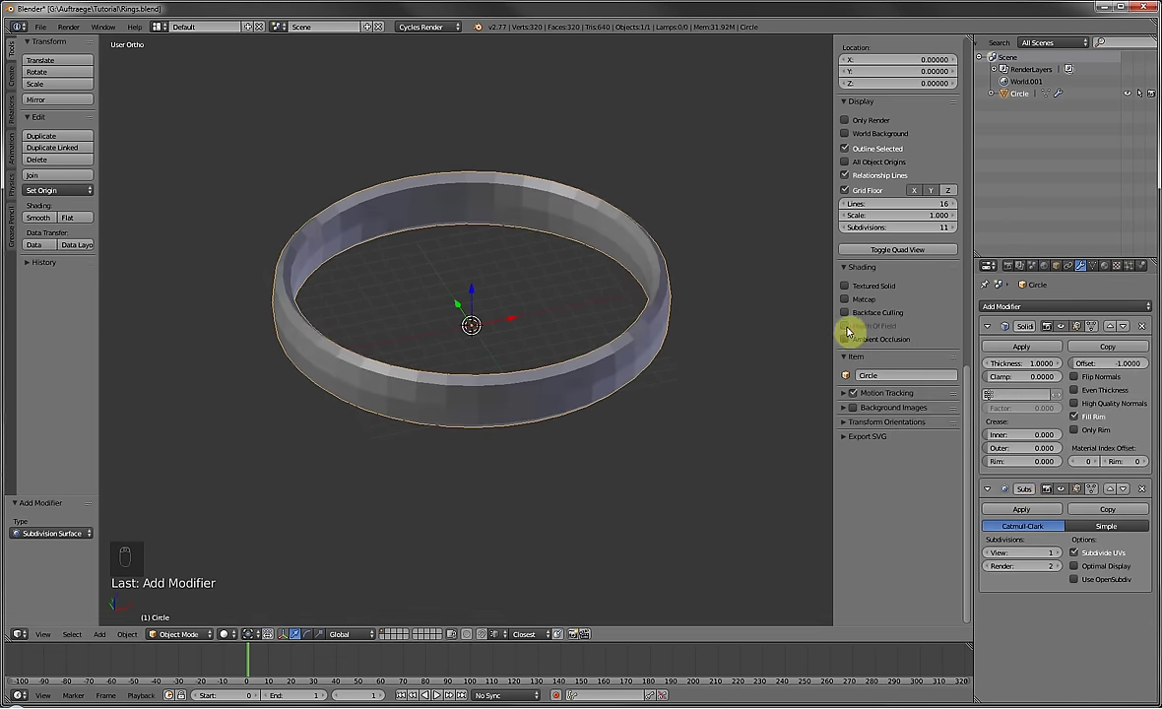
scroll(857, 315, up, 5)
scroll(873, 304, up, 8)
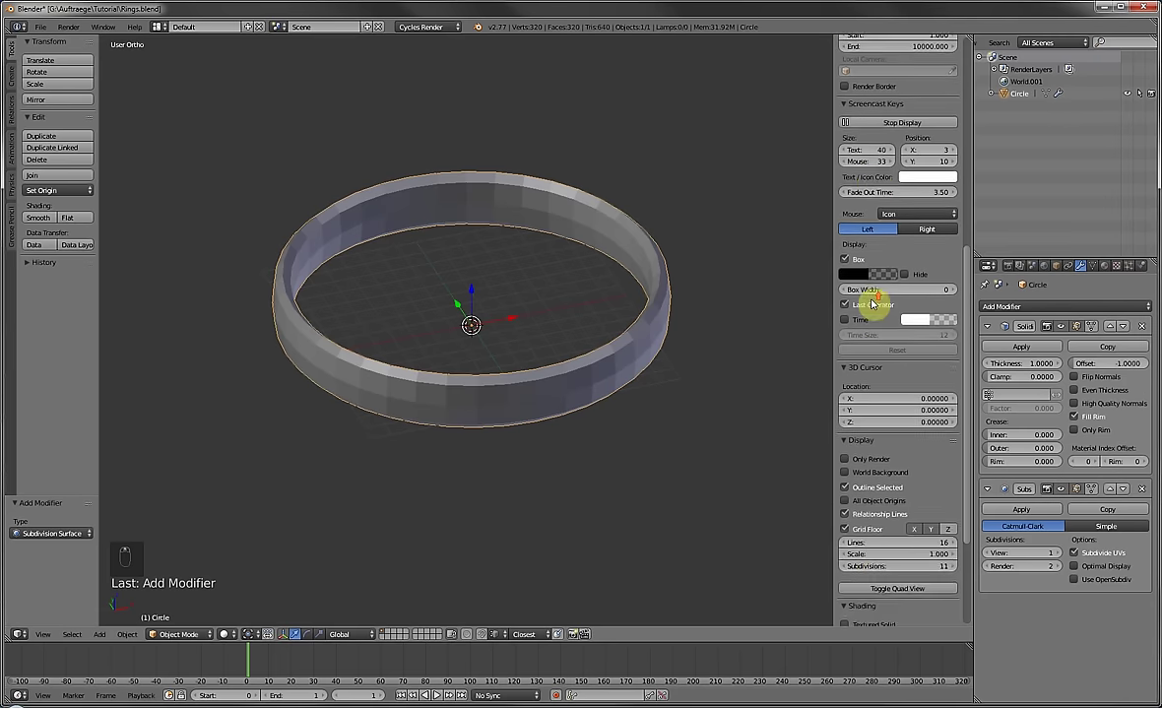
Set the viewport subdivisions to 2 and check the ring's dimensions with the Solidify modifier temporarily hidden in the viewport.
click(1058, 326)
scroll(921, 285, up, 6)
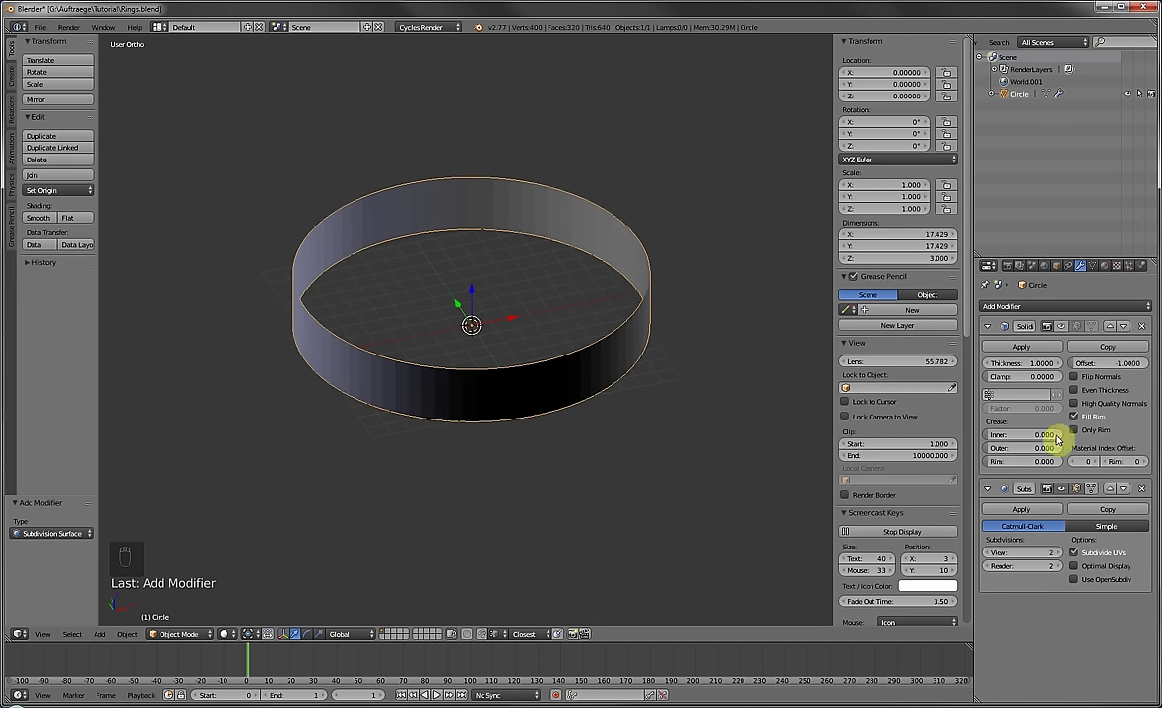
click(879, 236)
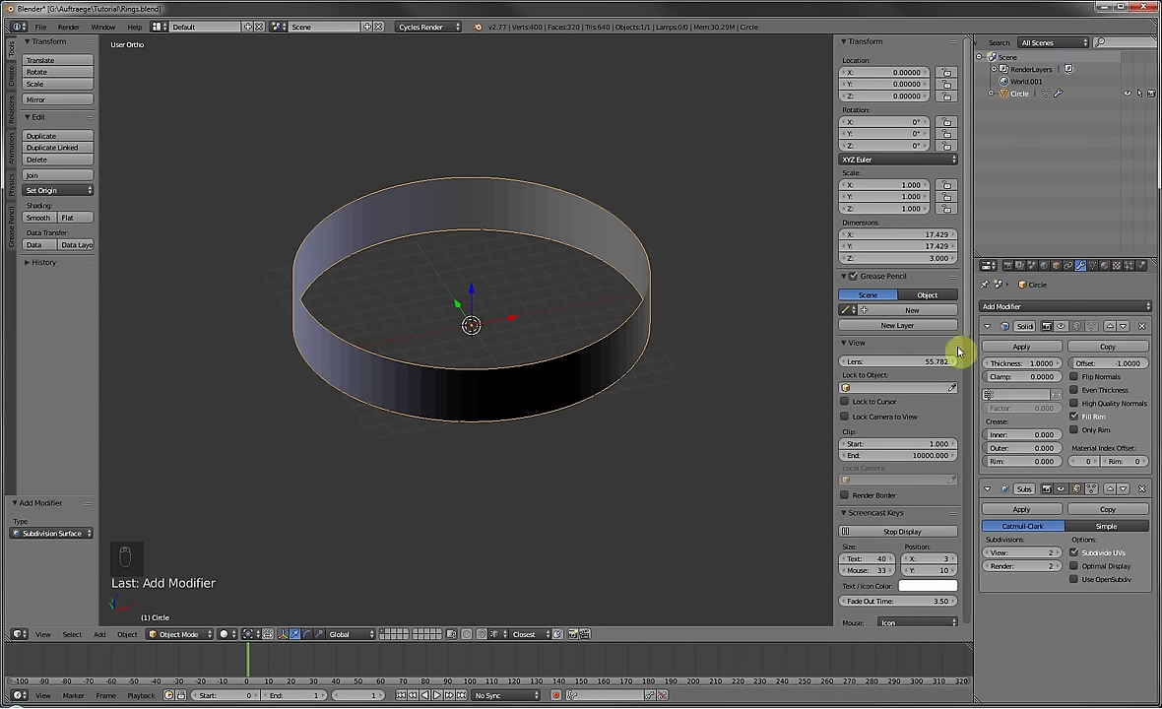
click(1064, 326)
Try adding two edge loops around the ring's band in Edit Mode to sharpen its smoothed rims.
scroll(695, 330, up, 3)
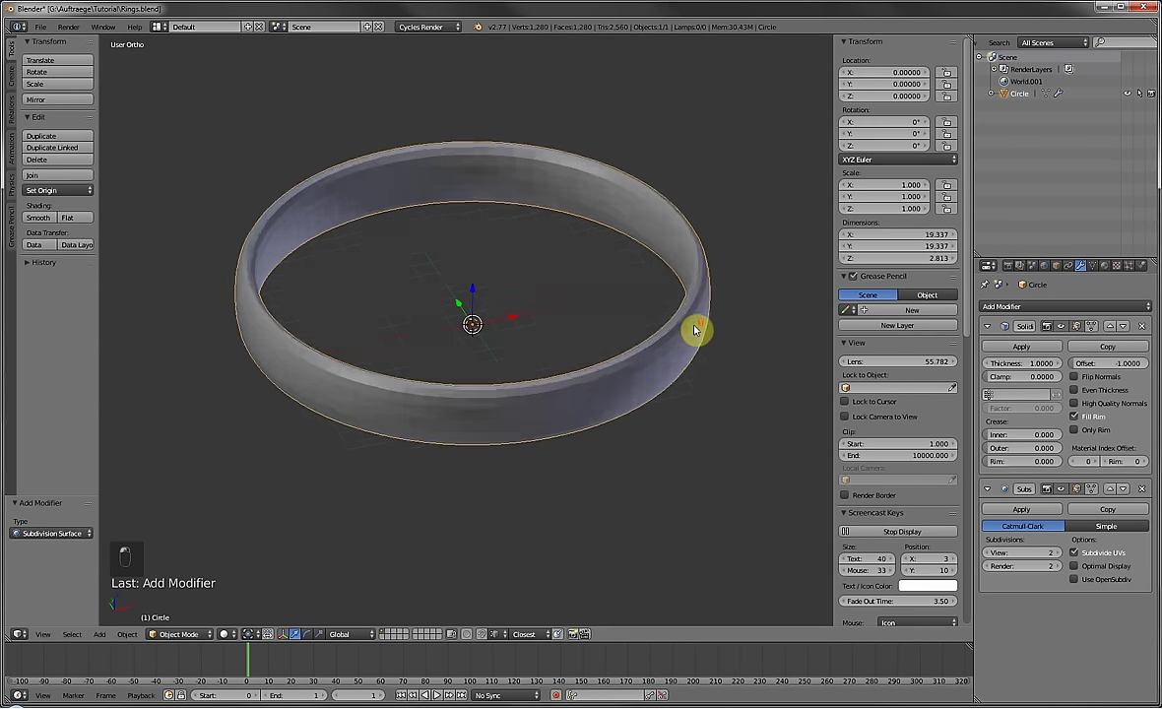
shift+middle_drag(701, 307, 623, 285)
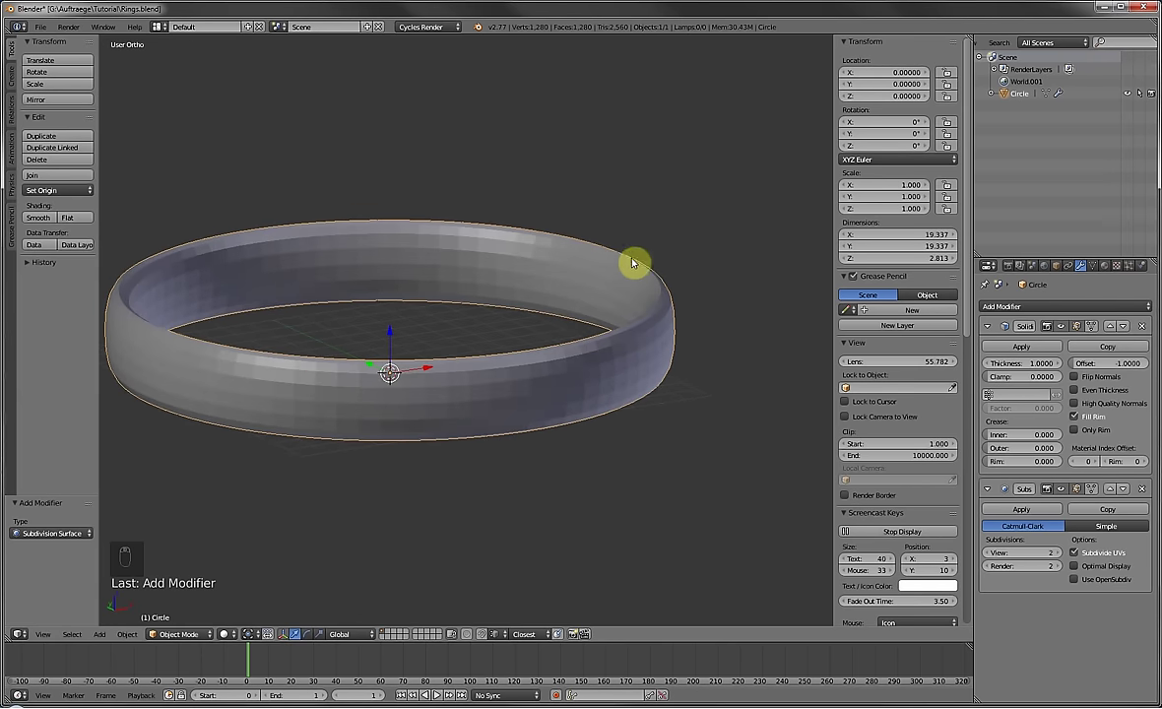
scroll(680, 311, up, 3)
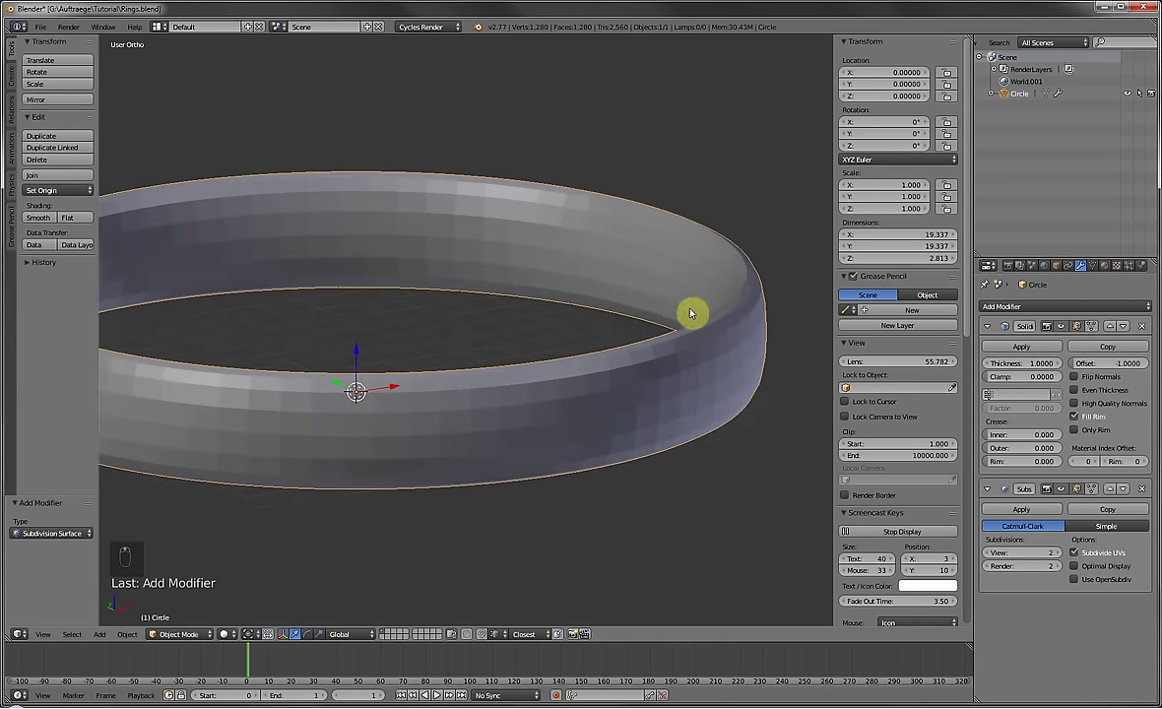
scroll(699, 309, down, 3)
middle_drag(698, 297, 690, 291)
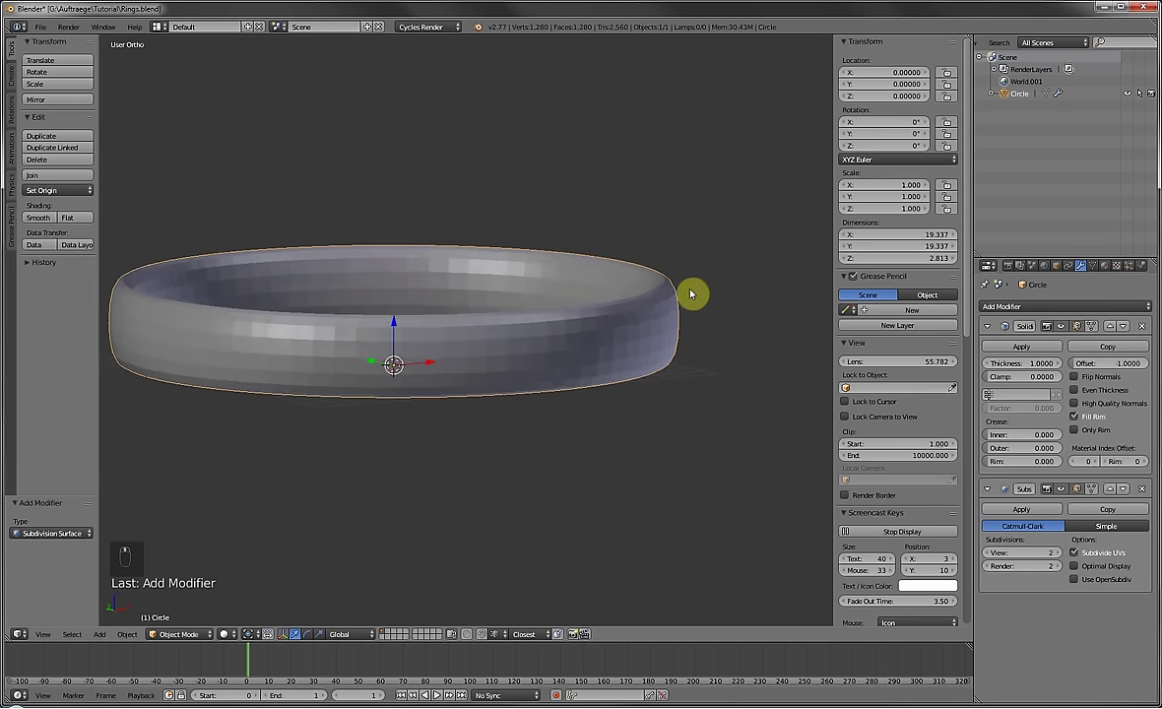
key(Tab)
key(ctrl+r)
scroll(654, 316, up, 1)
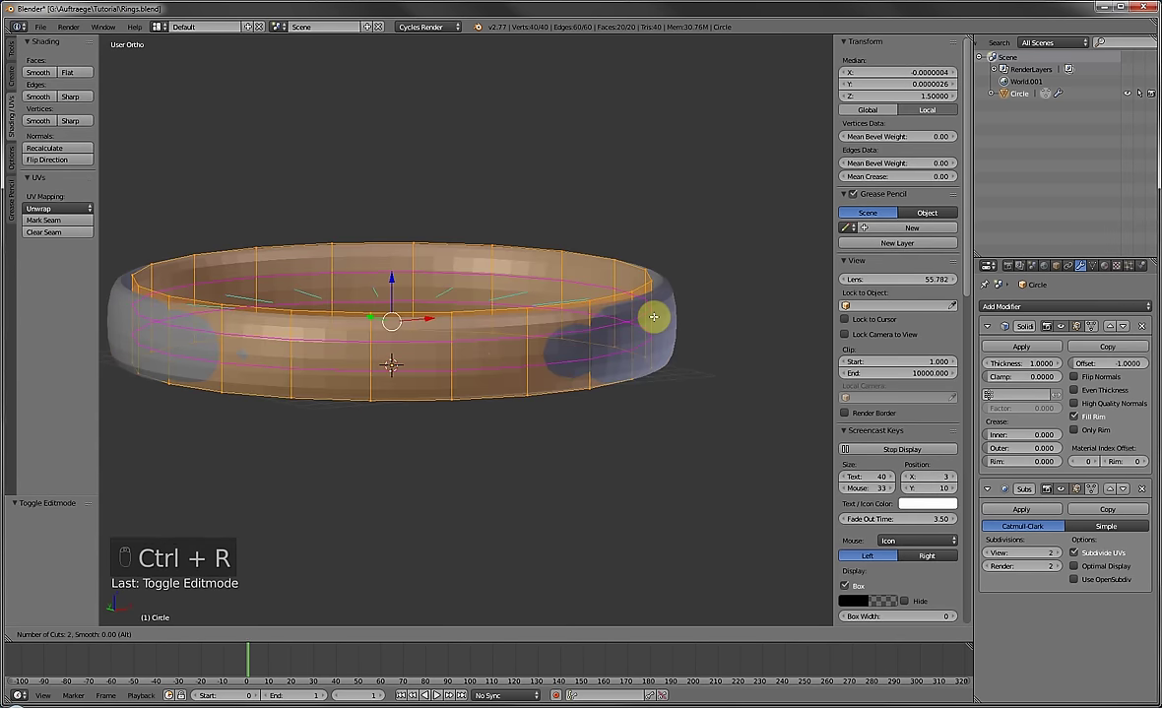
click(654, 316)
right_click(667, 319)
middle_drag(667, 319, 694, 339)
key(Tab)
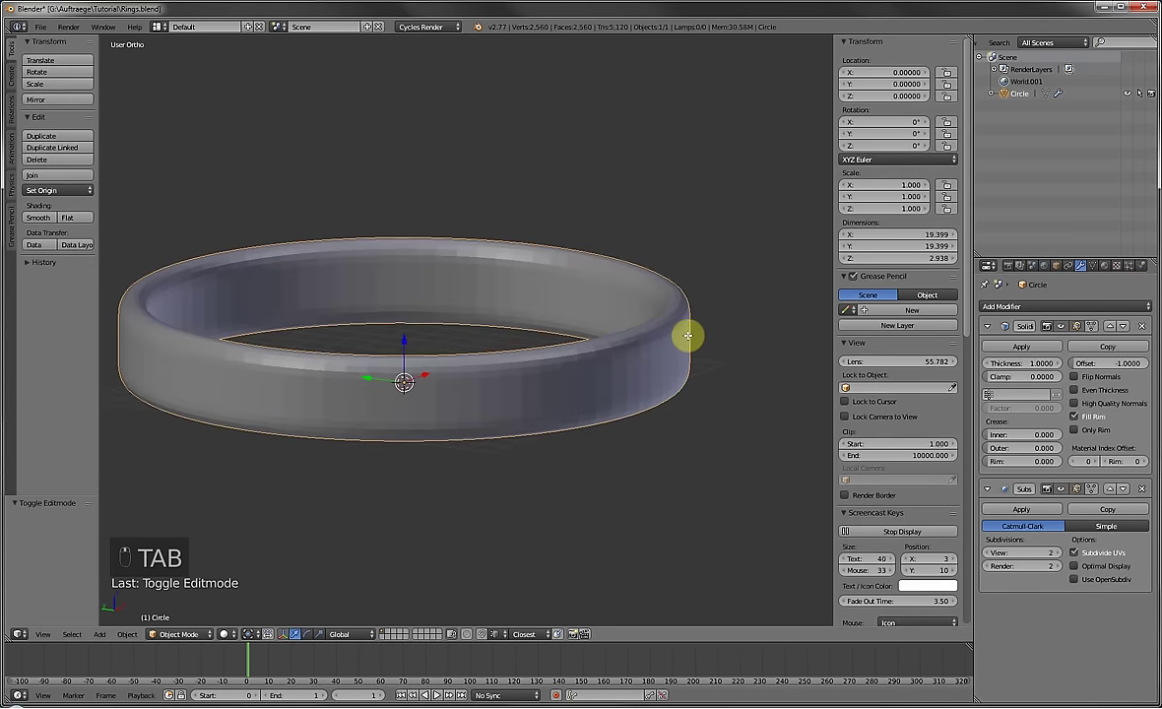
Undo the loop cut with its two edge loops and return to Object Mode.
key(Tab)
key(ctrl+z)
key(ctrl+z)
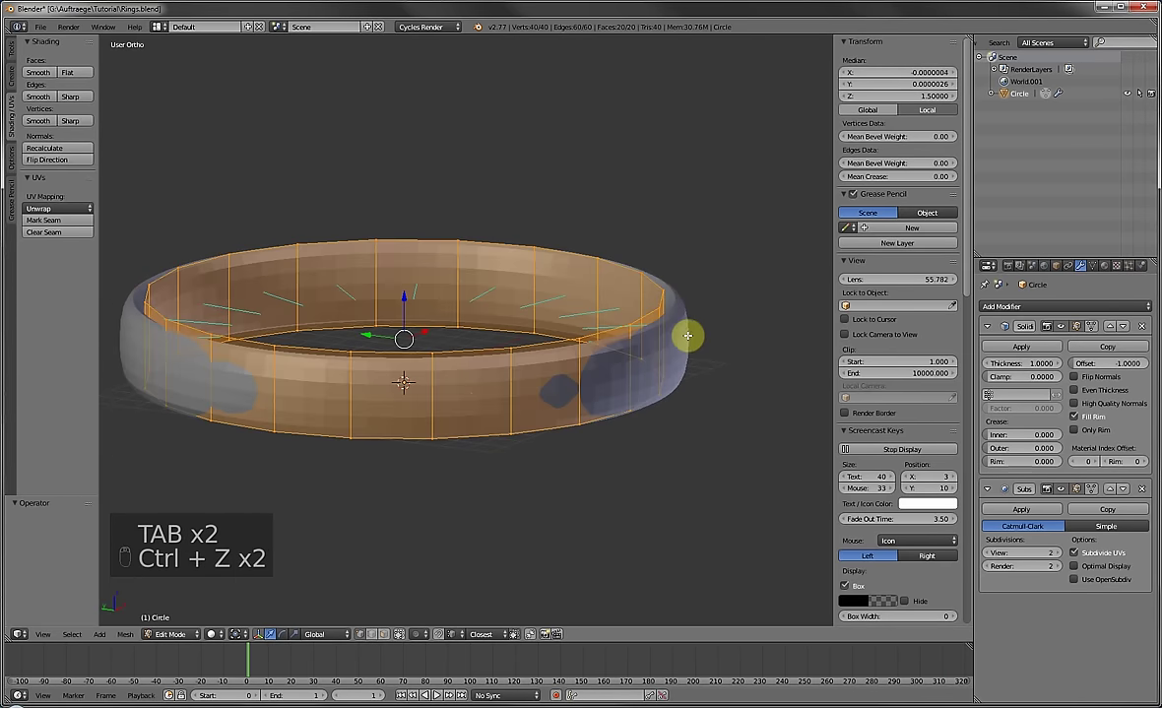
key(Tab)
Try a Bevel modifier above the Subdivision Surface with its limit method set to Angle, and remove it again.
click(1051, 309)
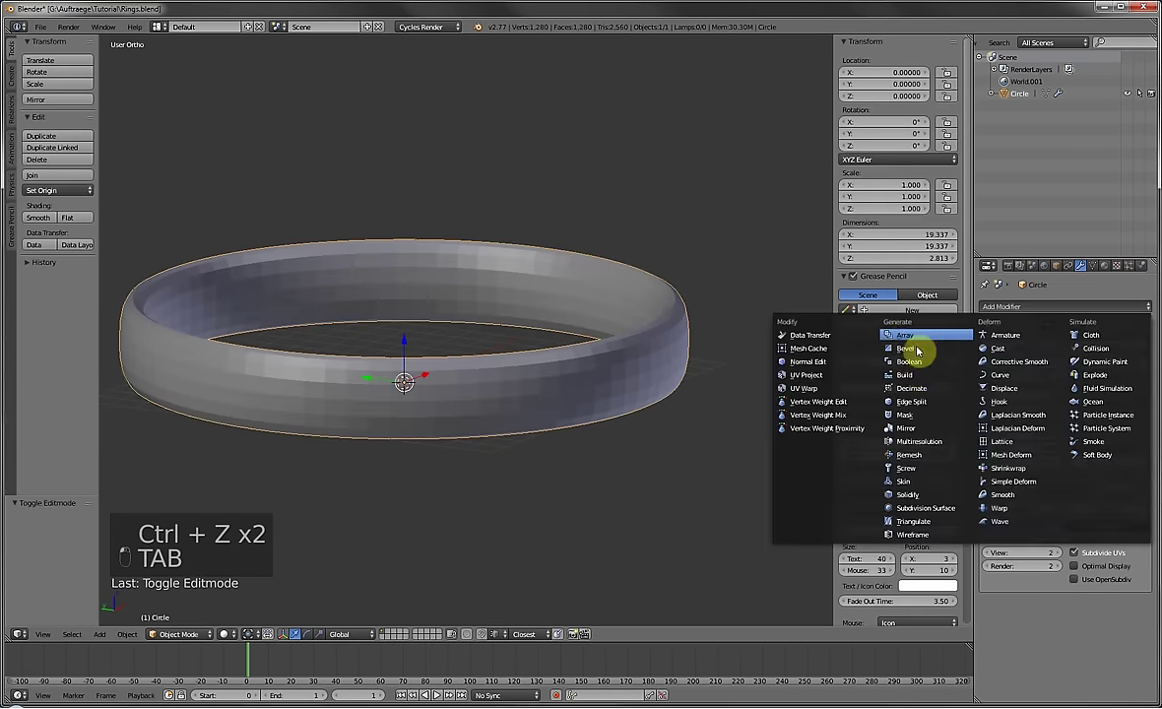
click(985, 355)
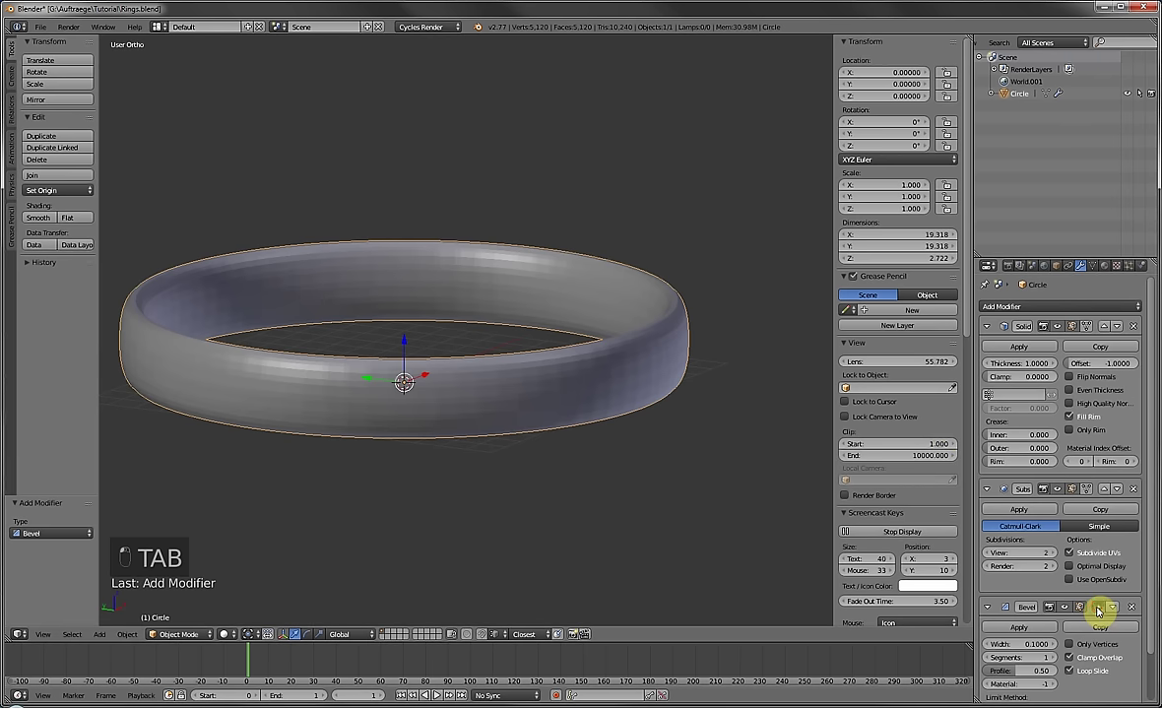
click(1098, 607)
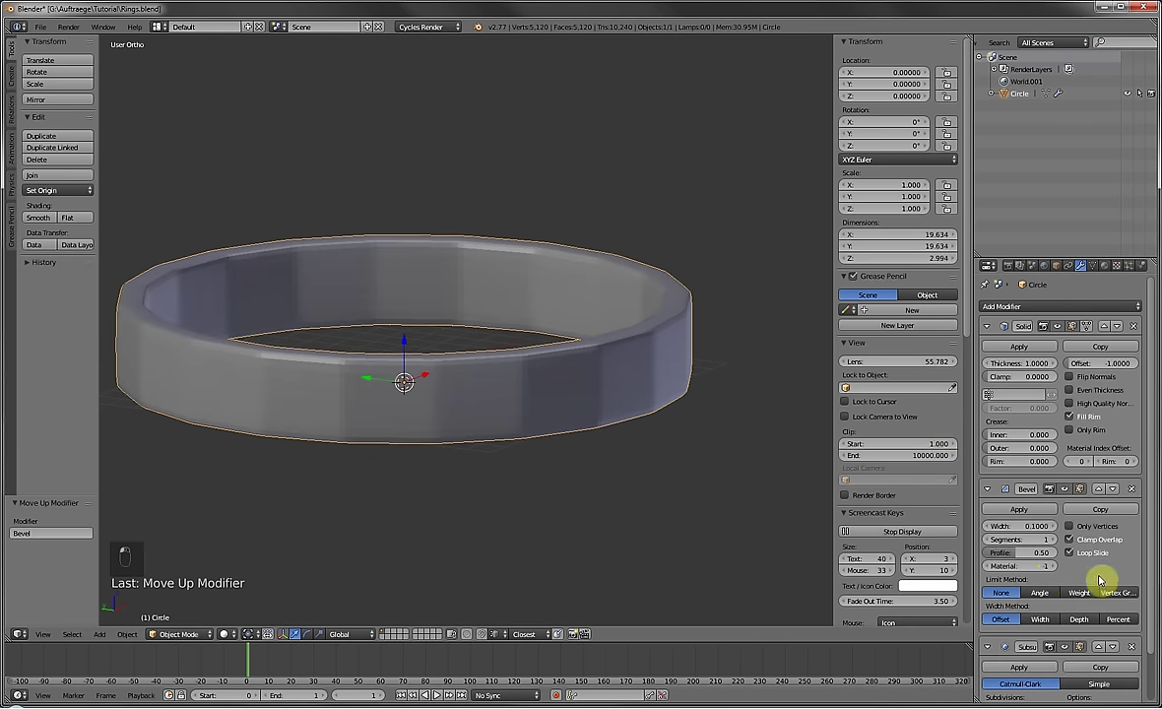
click(1042, 594)
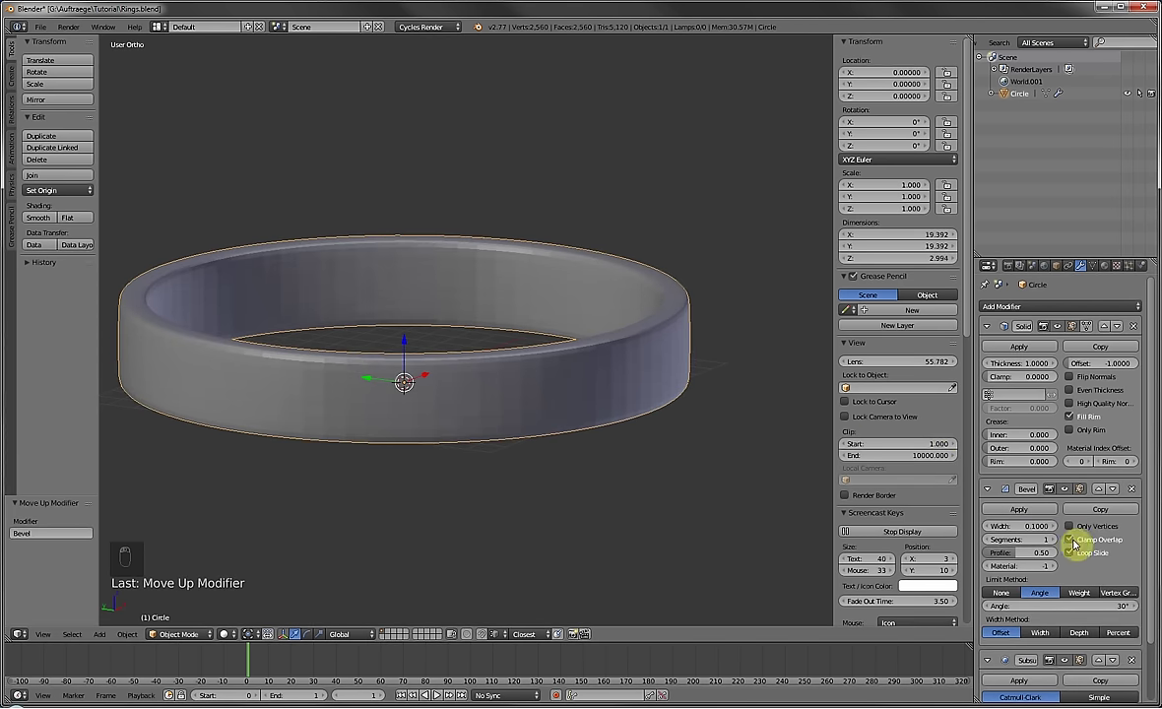
drag(1015, 526, 1082, 541)
click(1134, 490)
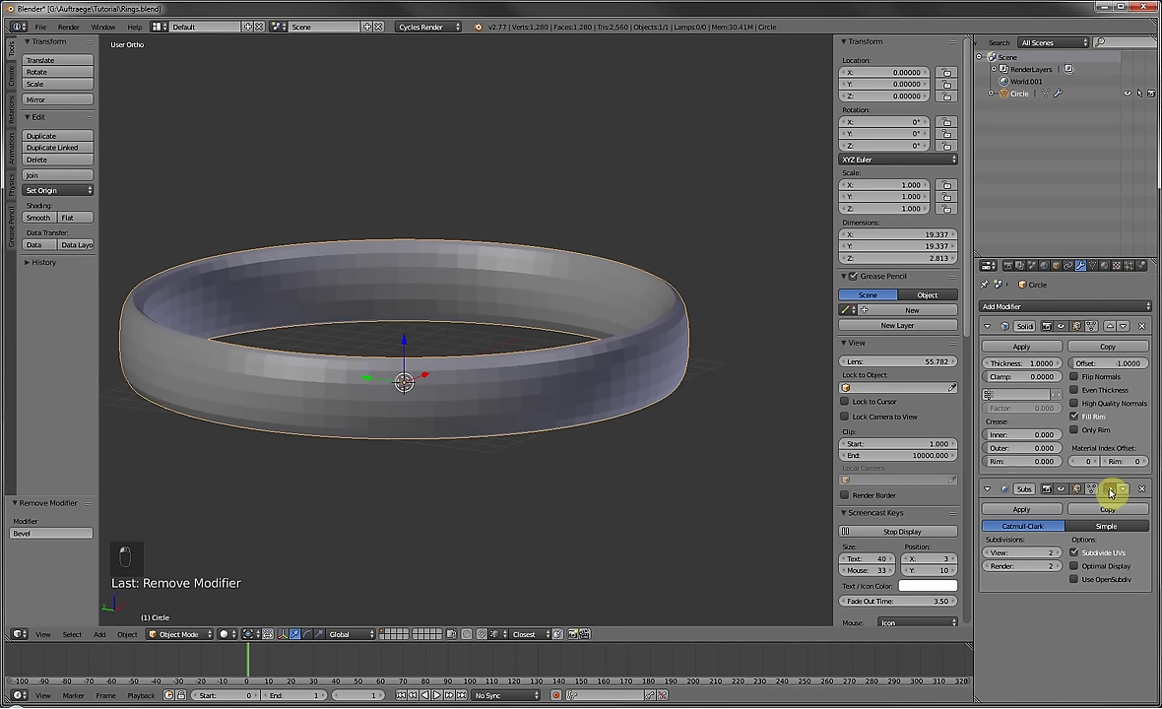
Move the Subdivision Surface modifier above Solidify and add a Bevel modifier with a width of 0.2820 and 2 segments.
click(1110, 491)
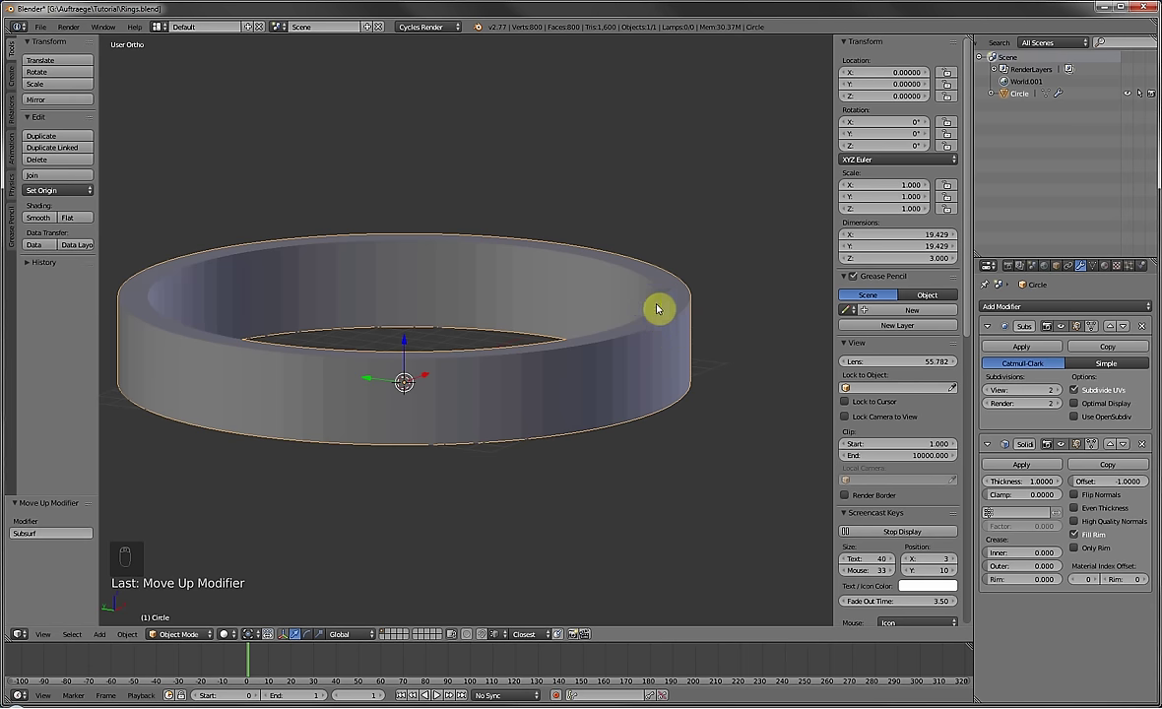
middle_drag(656, 306, 694, 330)
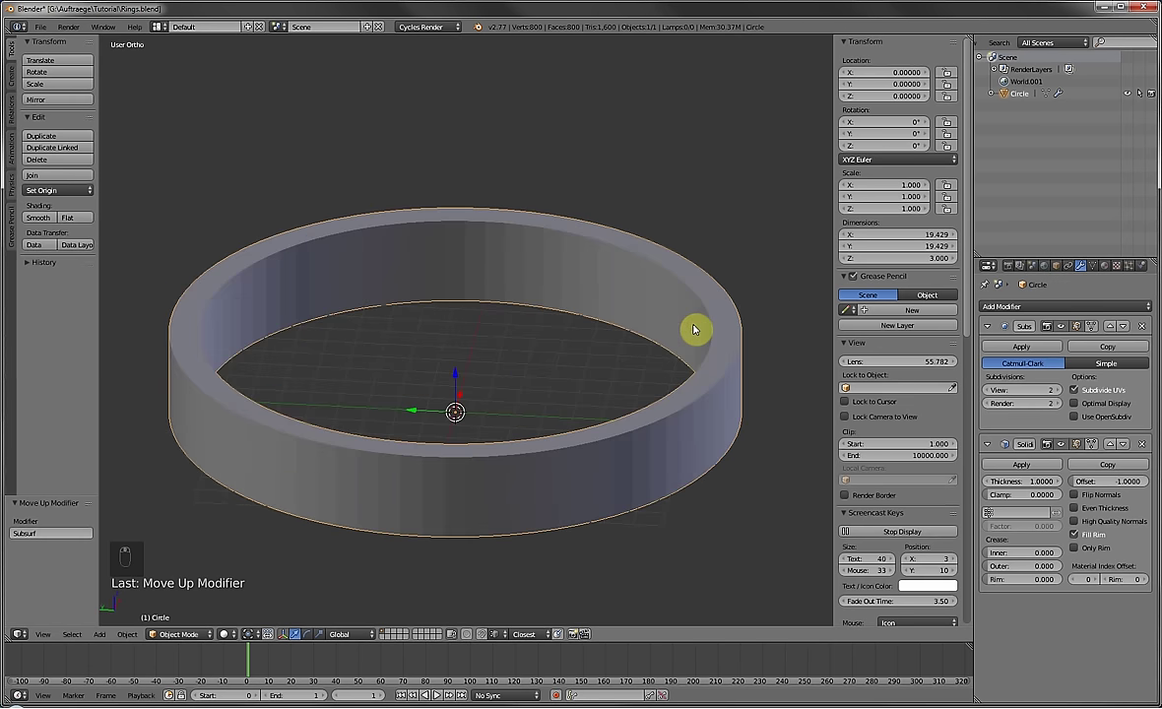
click(1025, 309)
click(921, 335)
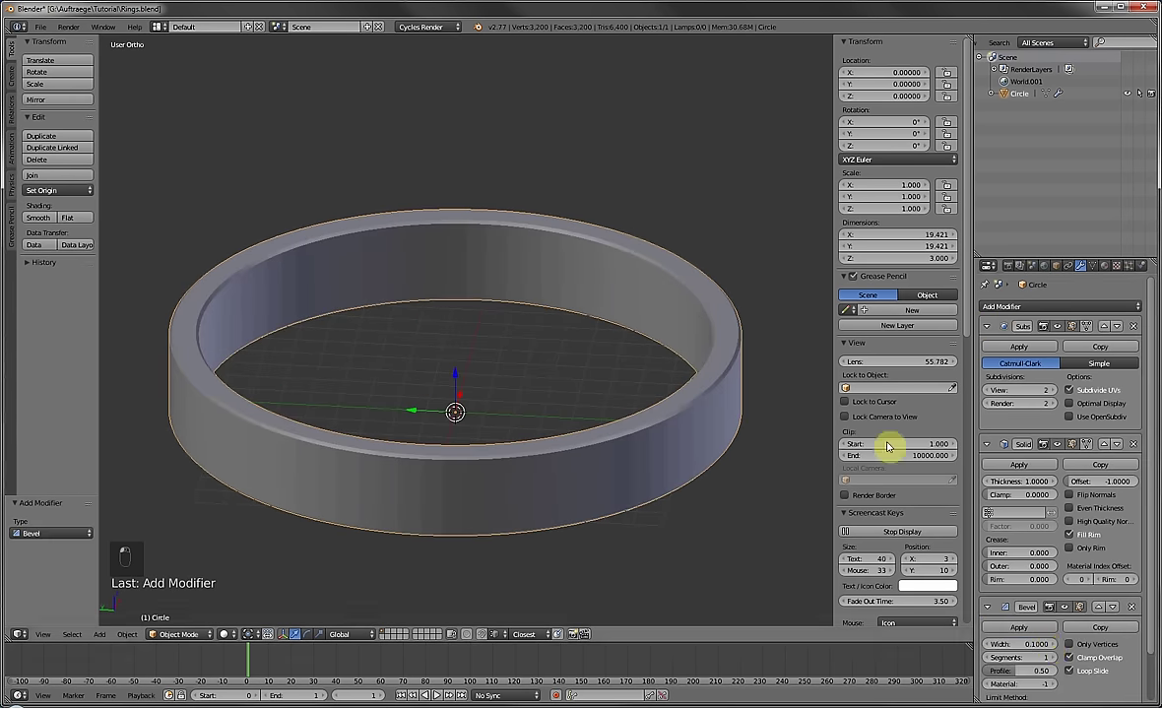
drag(1034, 644, 1052, 662)
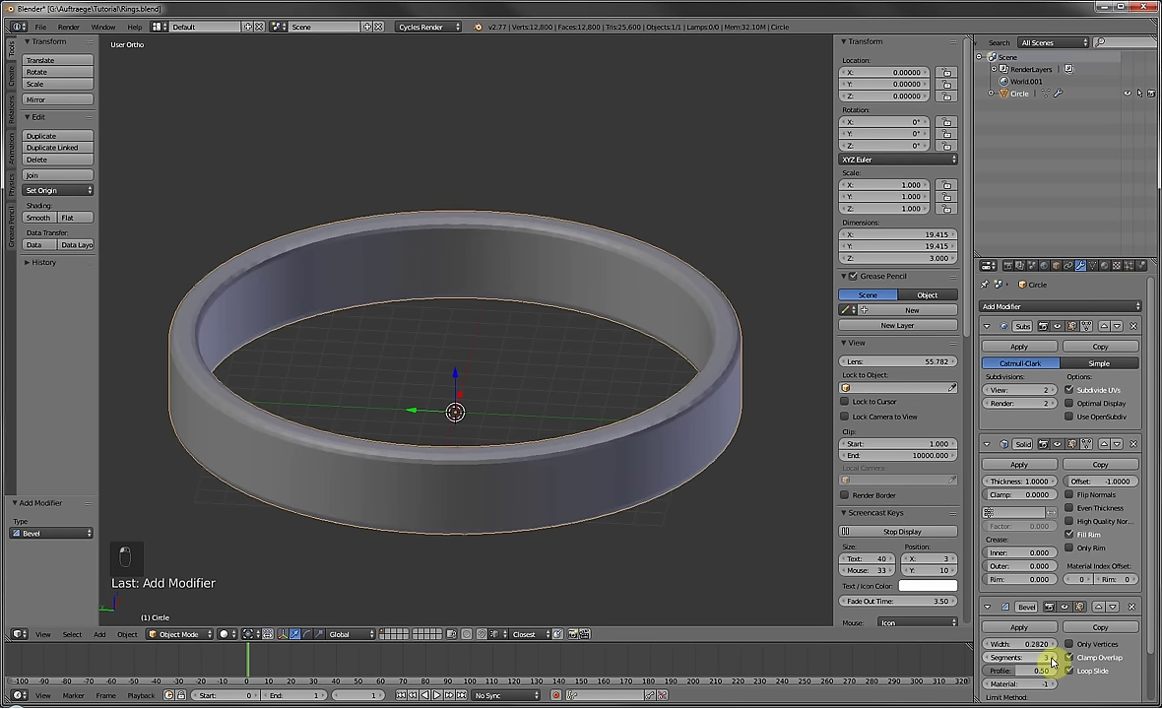
click(991, 658)
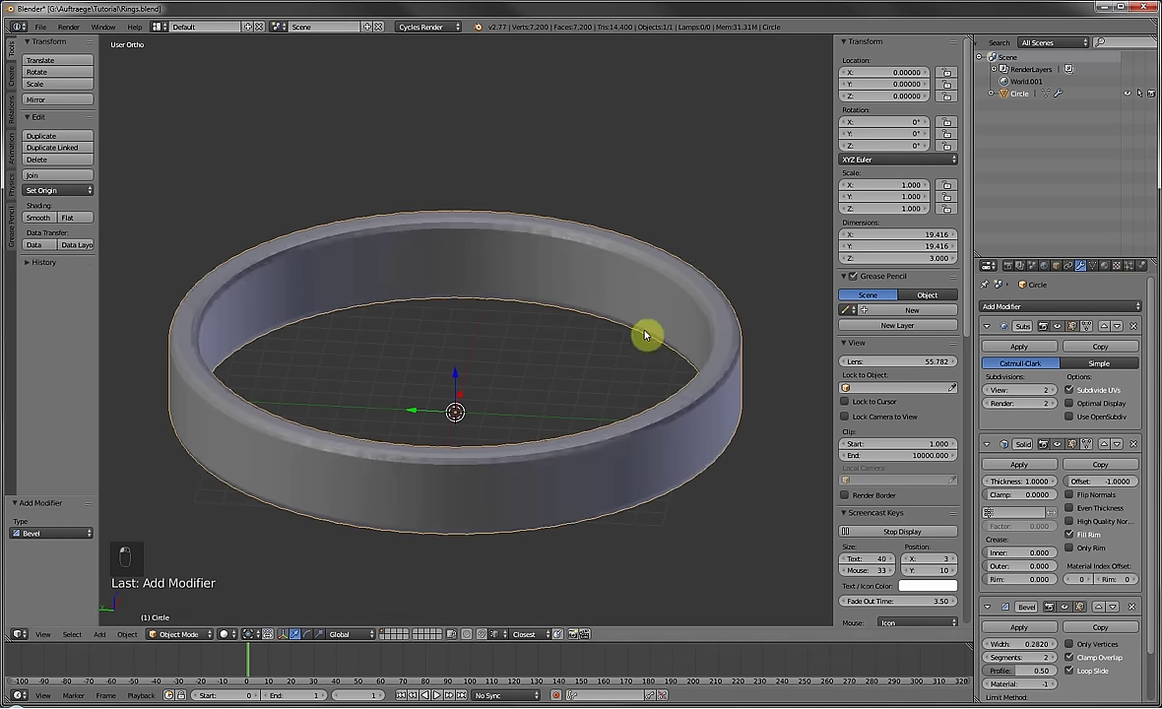
Limit the bevel by Angle and set its width to 0.3030.
scroll(645, 336, down, 3)
scroll(1024, 511, down, 2)
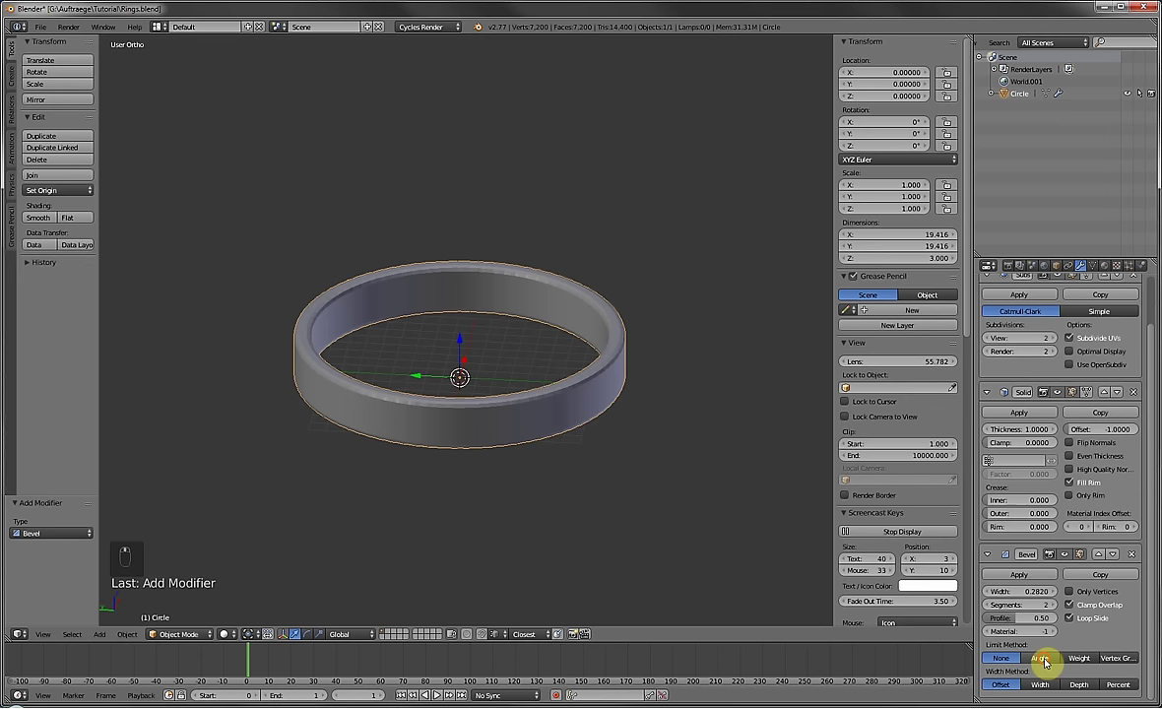
click(1046, 663)
middle_drag(562, 402, 619, 397)
scroll(624, 404, up, 3)
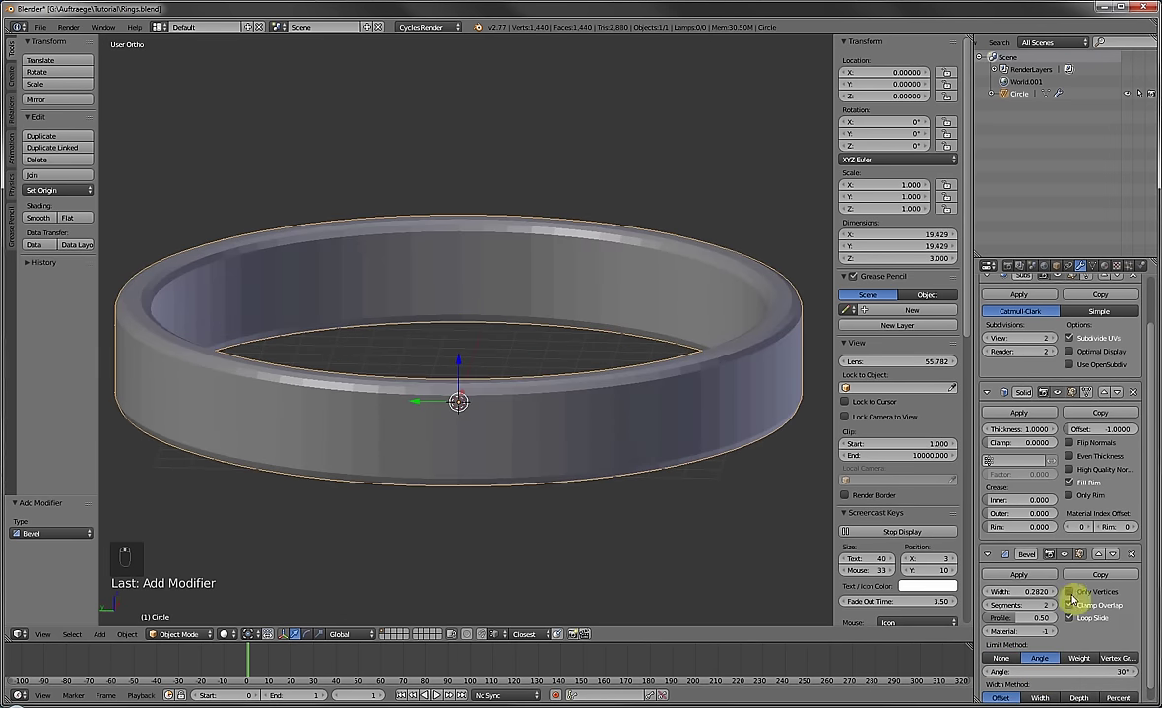
mouse_move(1054, 592)
mouse_down()
mouse_move(1075, 592)
mouse_move(1054, 592)
mouse_up()
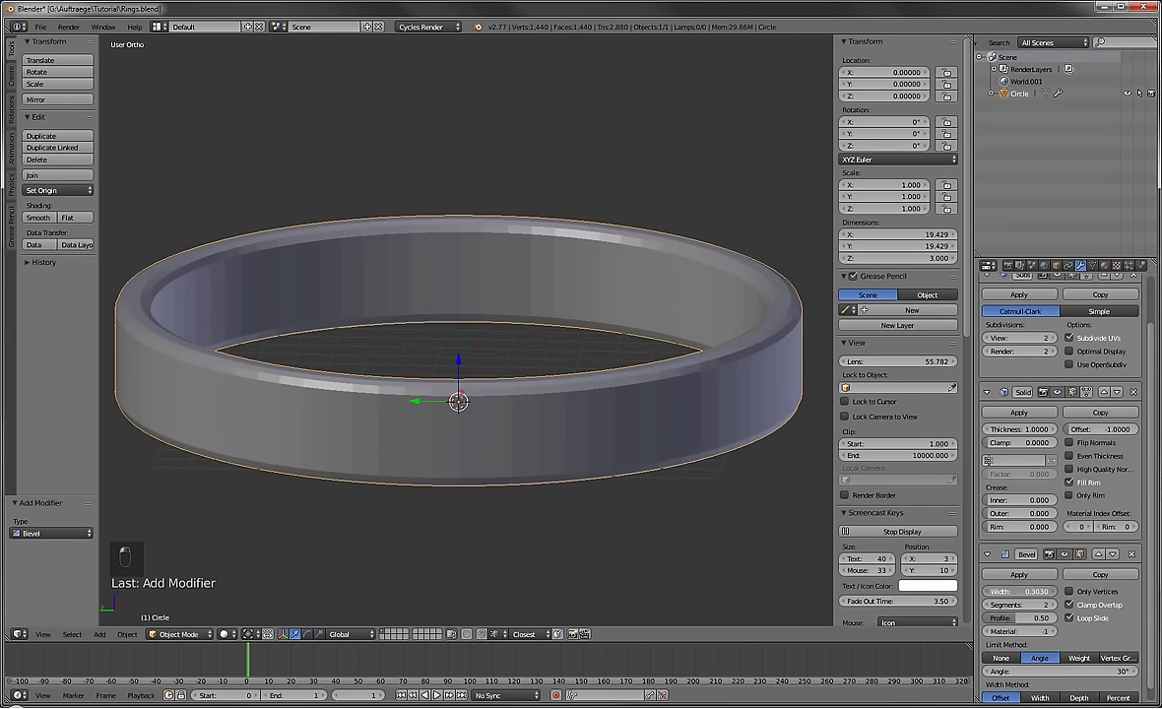
scroll(697, 264, down, 1)
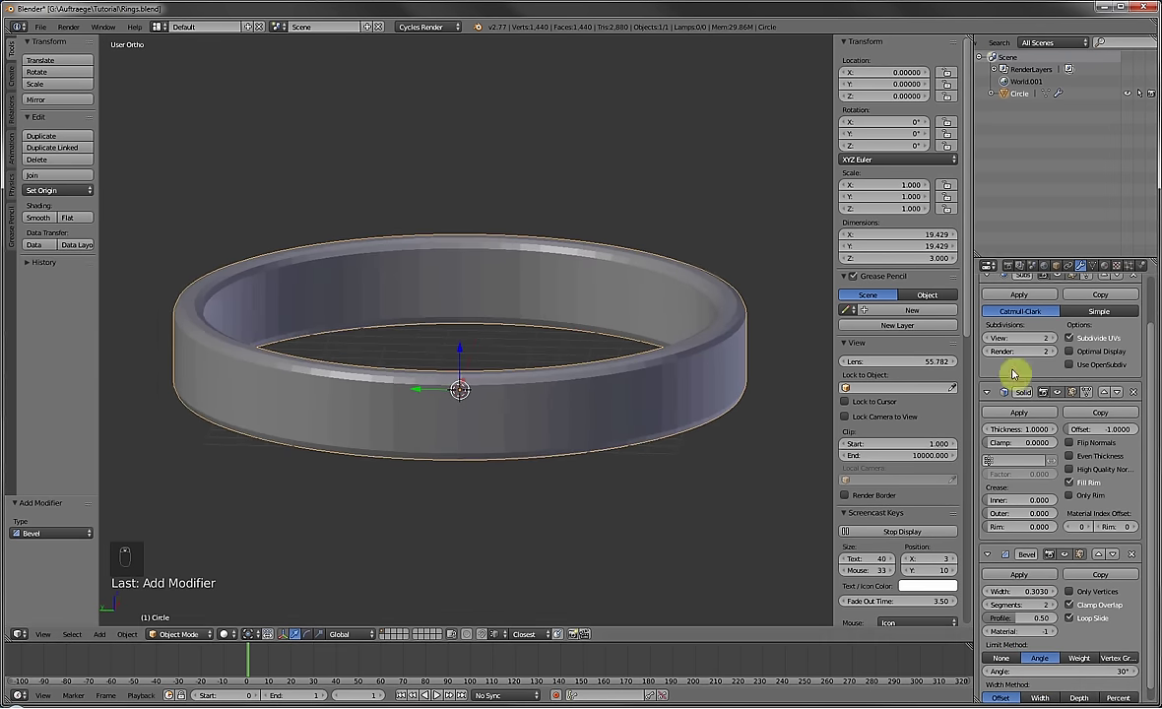
Check the ring's inner X dimension with the Solidify modifier temporarily hidden, and inspect the finished ring.
click(1053, 392)
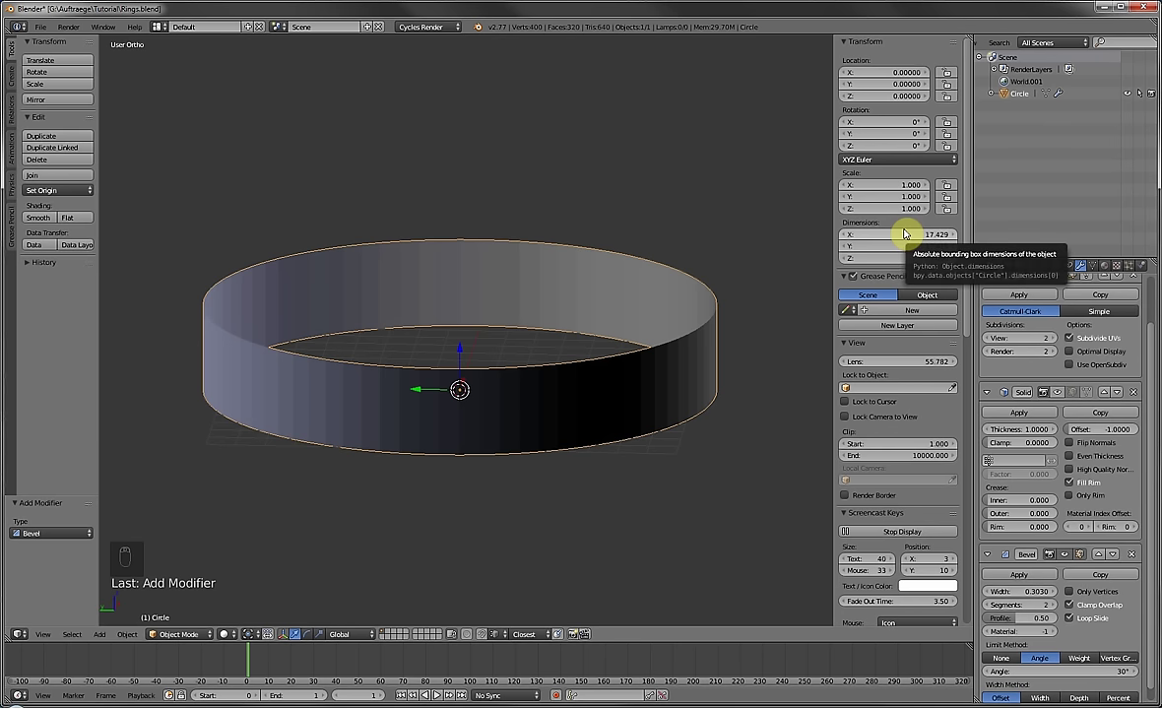
click(1058, 392)
middle_drag(810, 298, 618, 319)
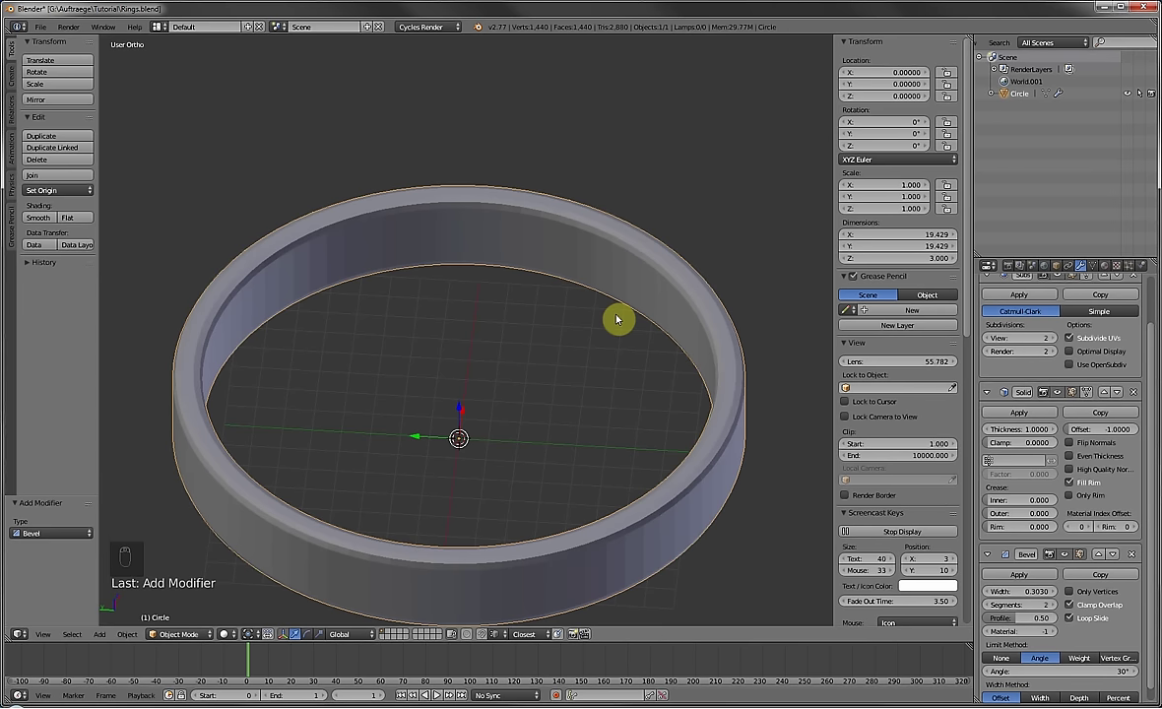
Delete the ring and add a mesh plane at the centre of the scene.
key(Delete)
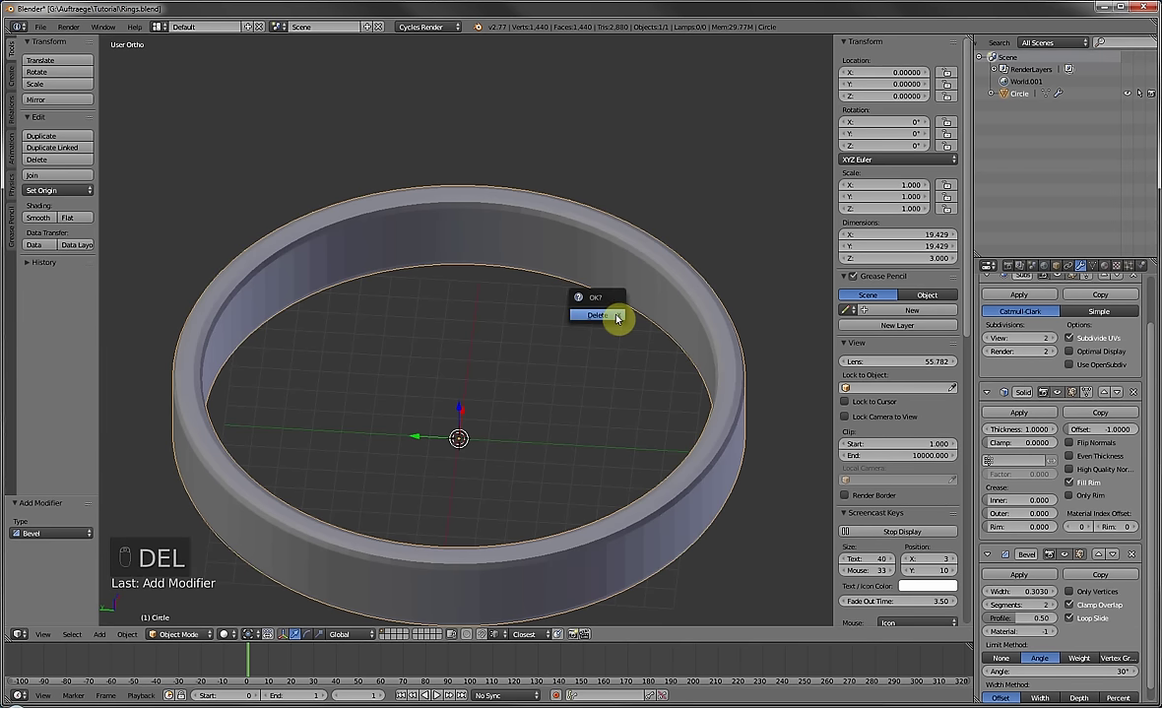
click(595, 317)
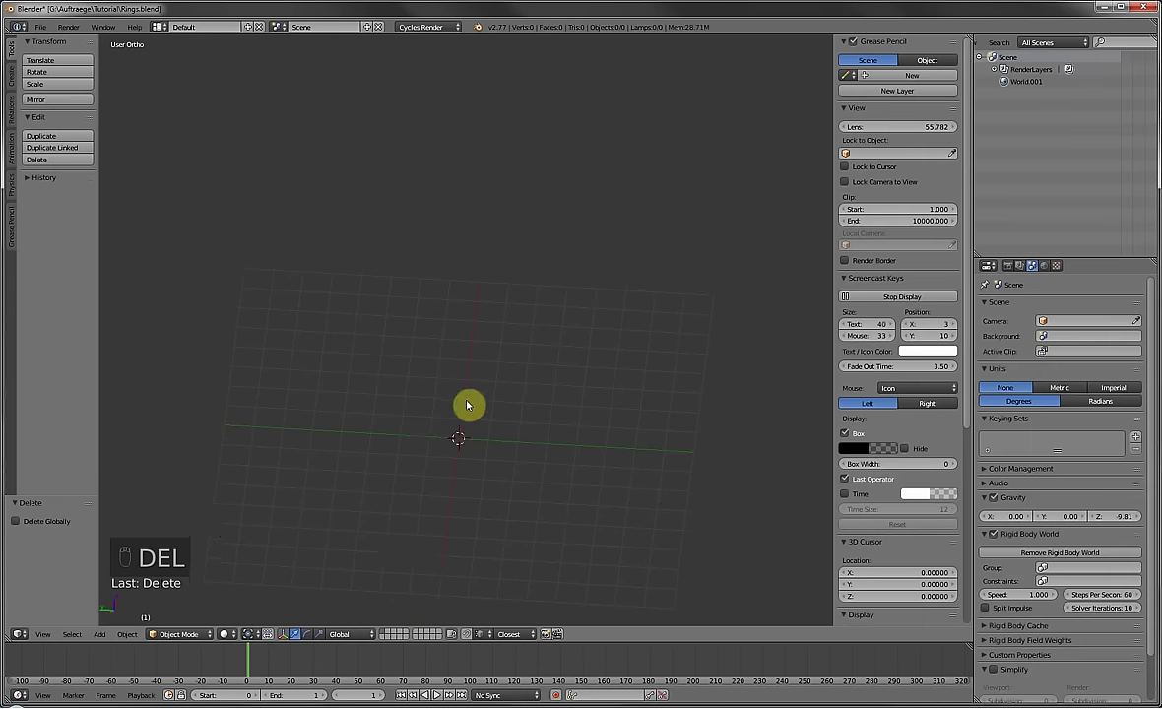
key(shift+a)
click(498, 404)
middle_drag(501, 410, 527, 424)
scroll(468, 523, up, 3)
Enter Edit Mode on the new plane, with its whole mesh framed for editing.
key(Tab)
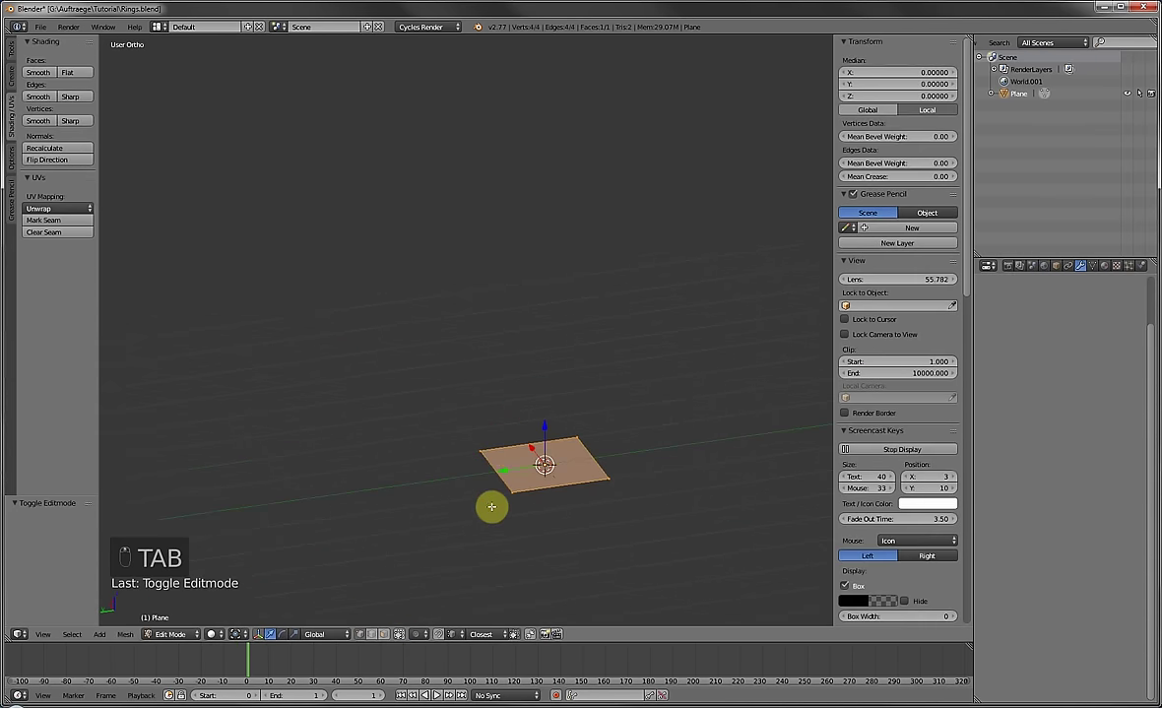
shift+middle_drag(541, 487, 470, 388)
scroll(470, 388, up, 3)
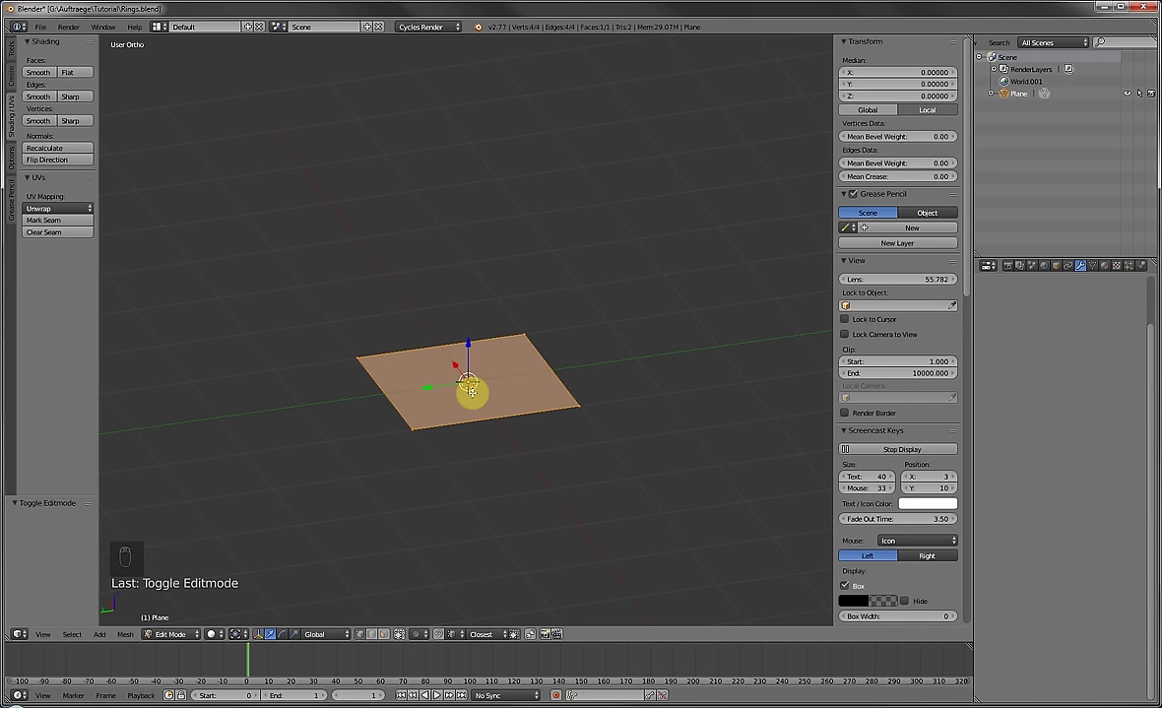
Try deleting the plane's mesh with the Faces option and undo the deletion.
key(Delete)
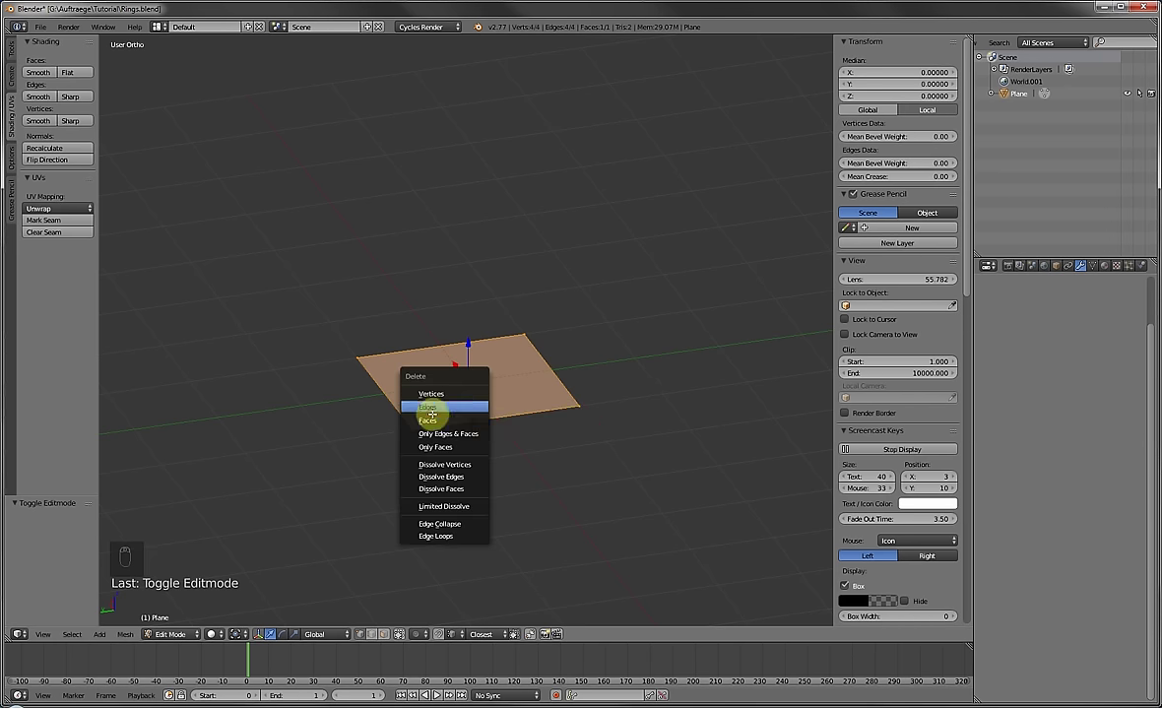
click(433, 421)
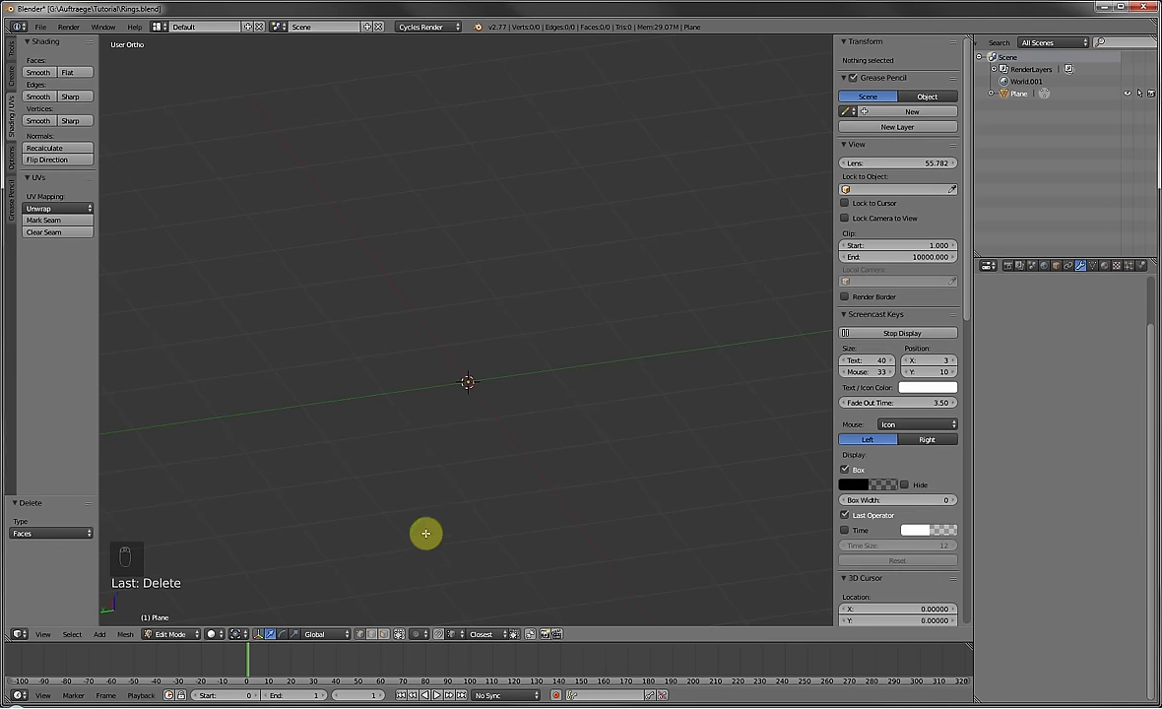
key(ctrl+z)
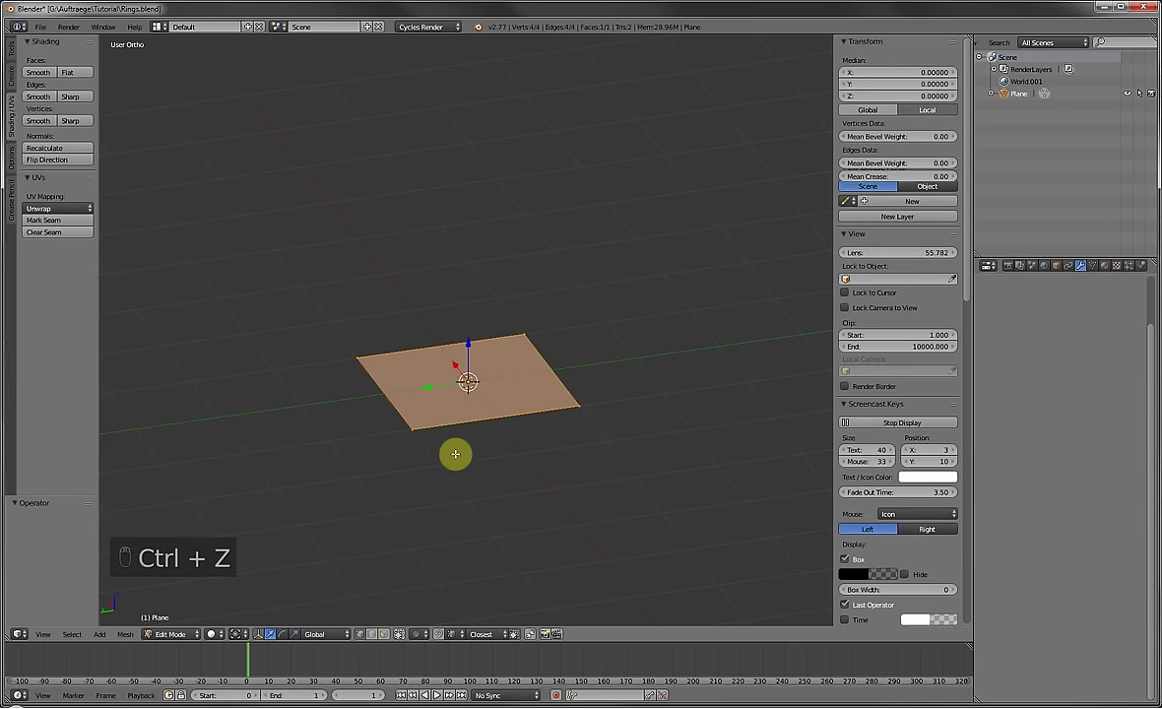
Delete only the plane's face with Only Faces, keeping its four vertices and border edges.
key(Delete)
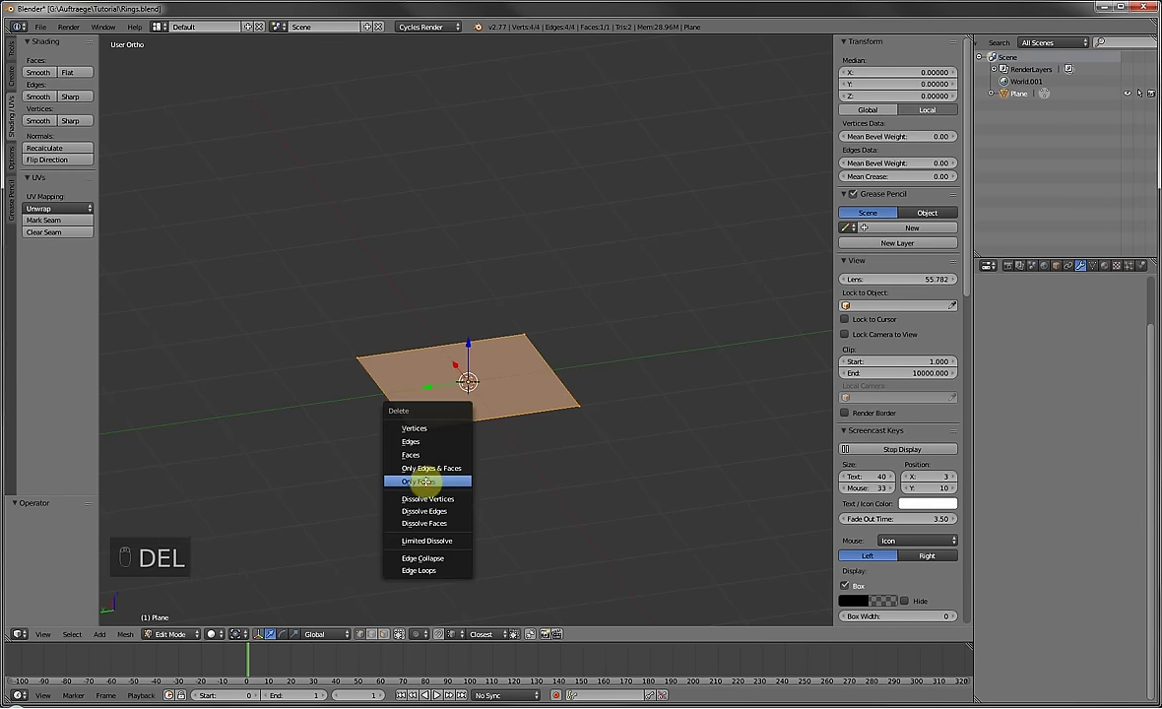
click(425, 481)
right_click(405, 414)
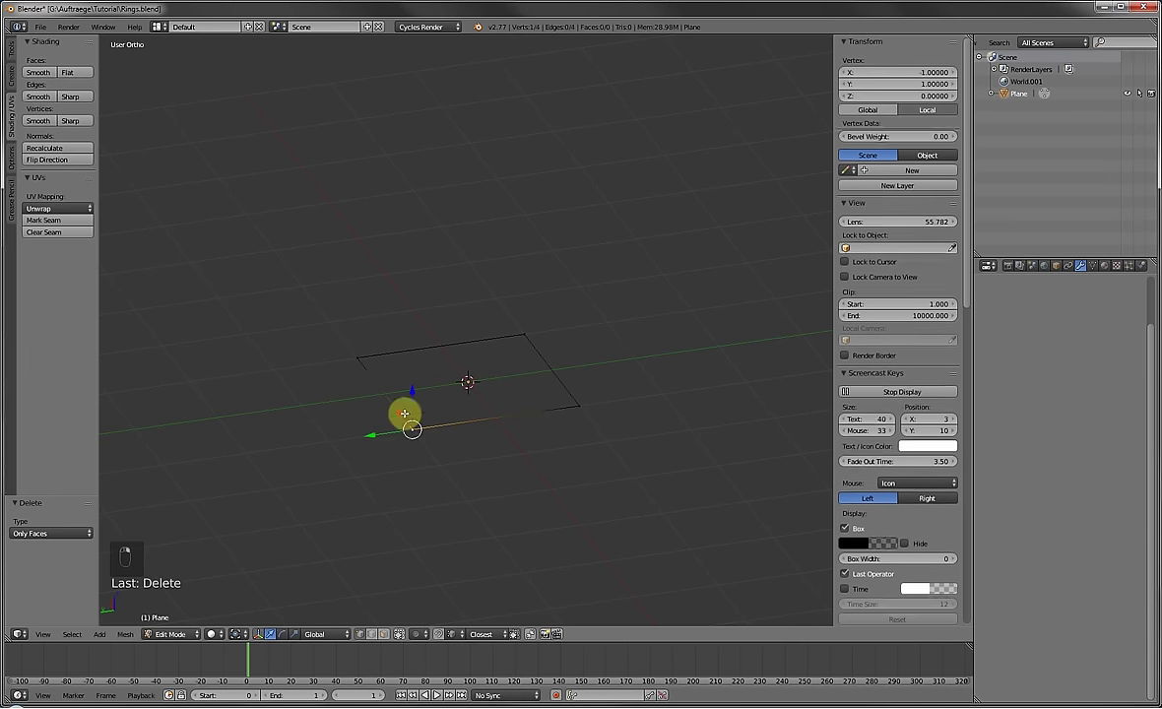
Select the whole square outline and rotate it 90° about the global Y axis.
key(a)
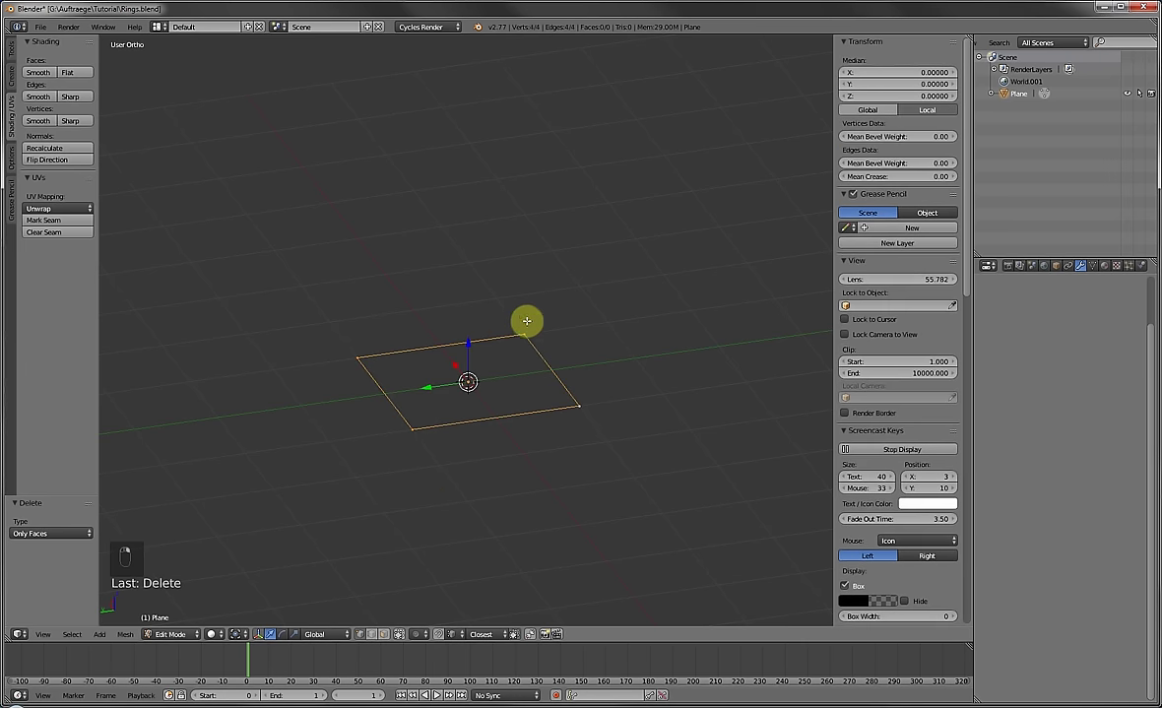
key(r)
key(y)
key(9)
key(0)
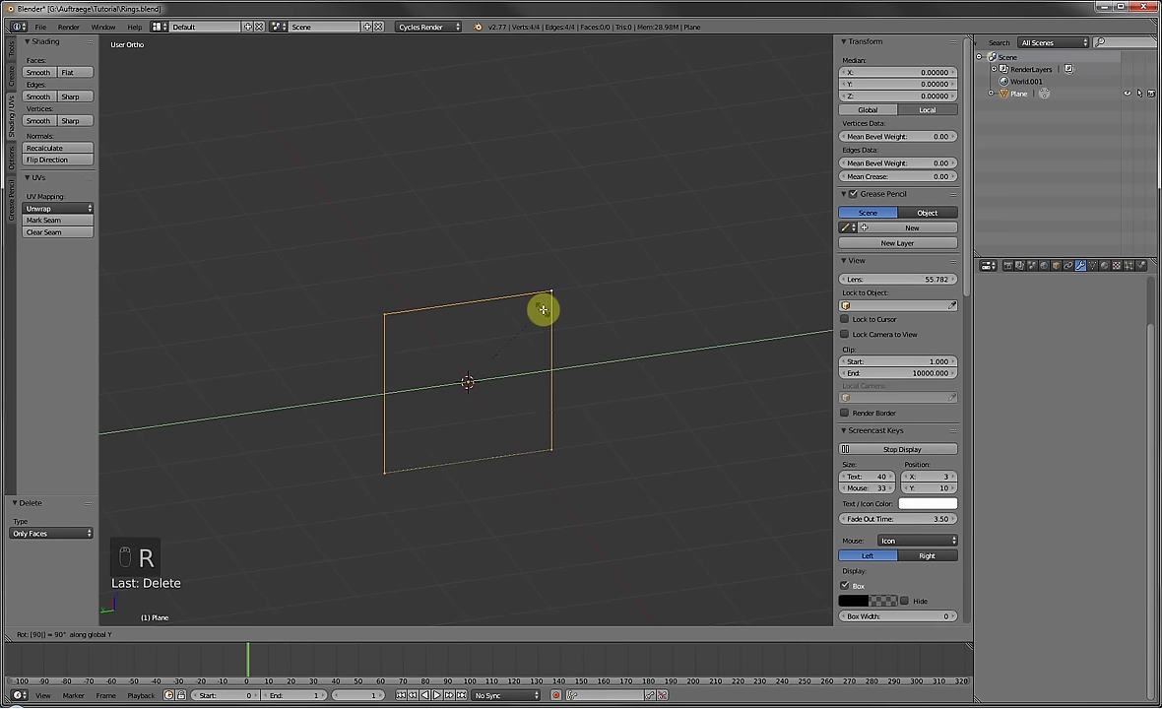
click(543, 310)
Move the upright square outline about 5.14 units along Y, away from the object's origin.
scroll(540, 317, down, 3)
middle_drag(537, 332, 310, 350)
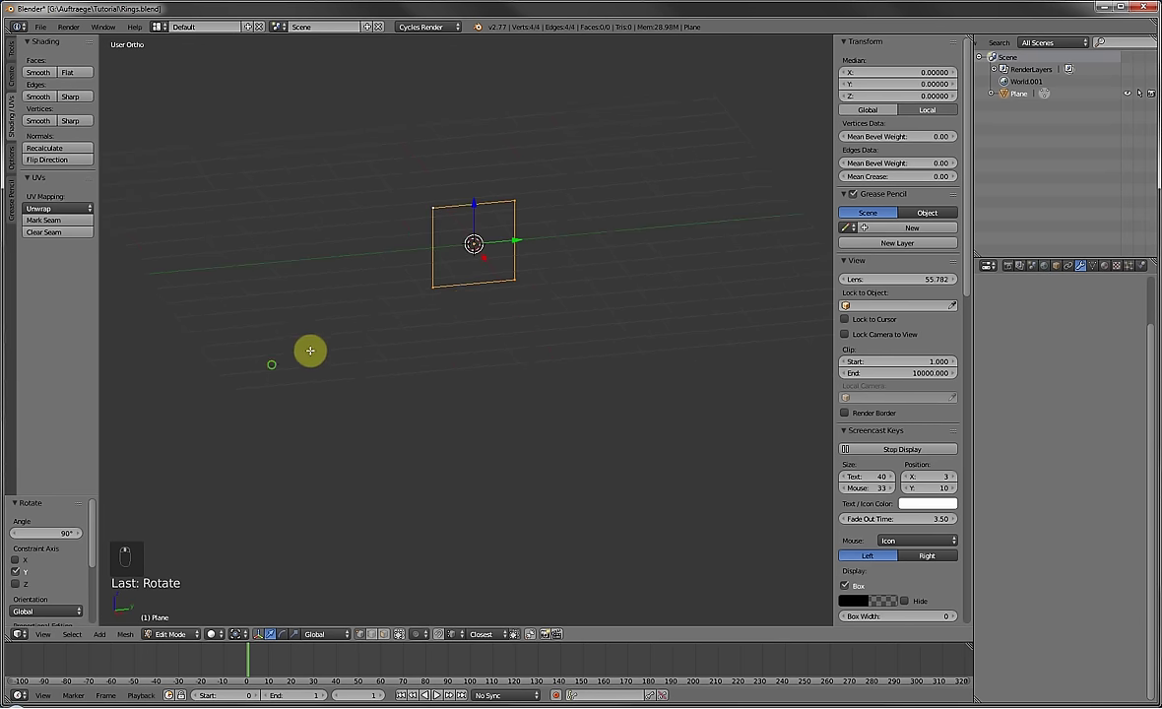
shift+middle_drag(487, 286, 464, 366)
key(g)
key(y)
click(700, 304)
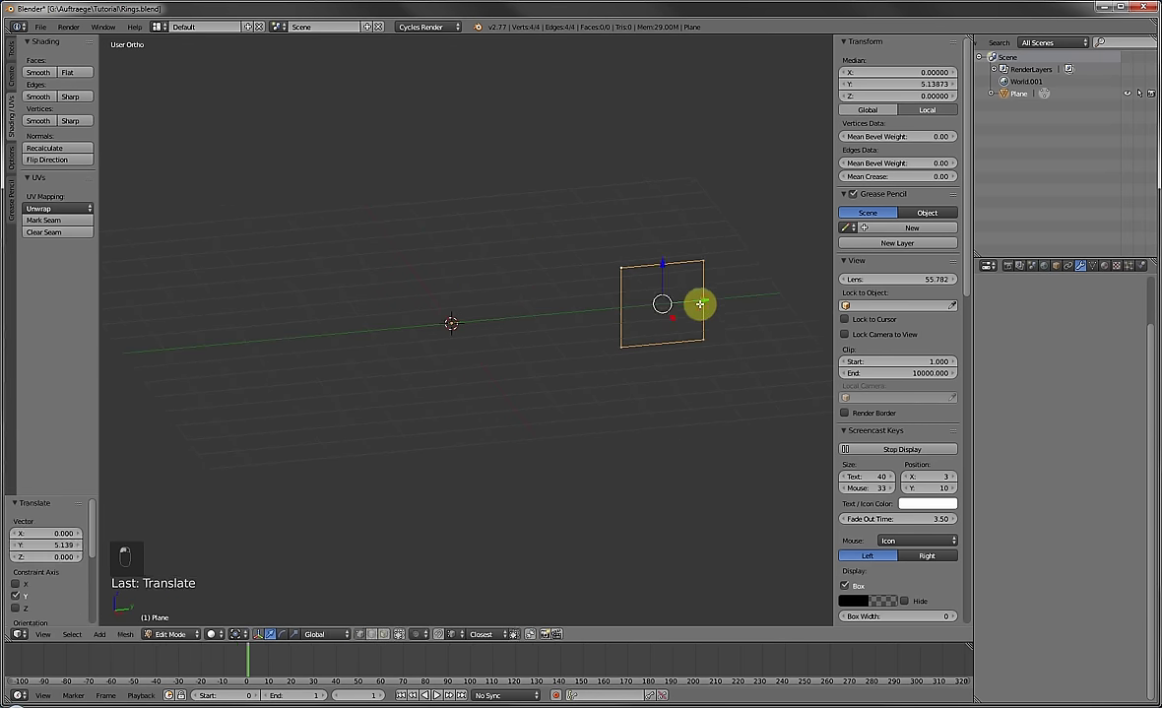
Return to Object Mode and add a Screw modifier to sweep the square profile into a ring.
key(Tab)
click(1051, 306)
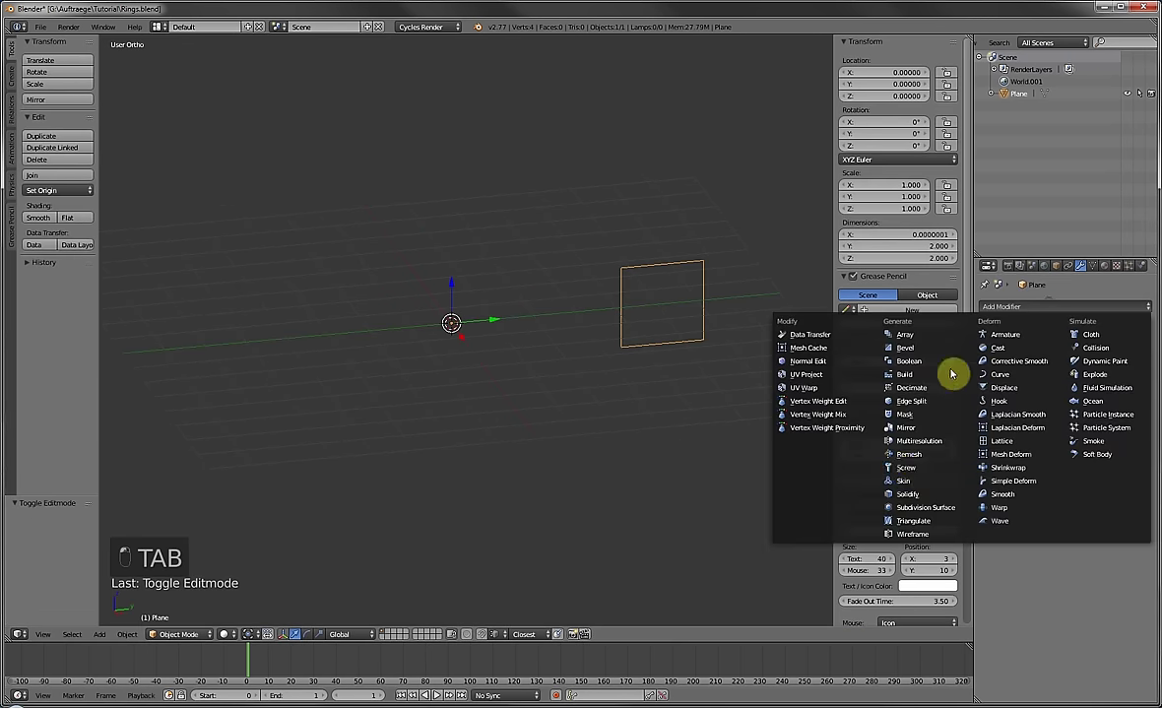
click(917, 472)
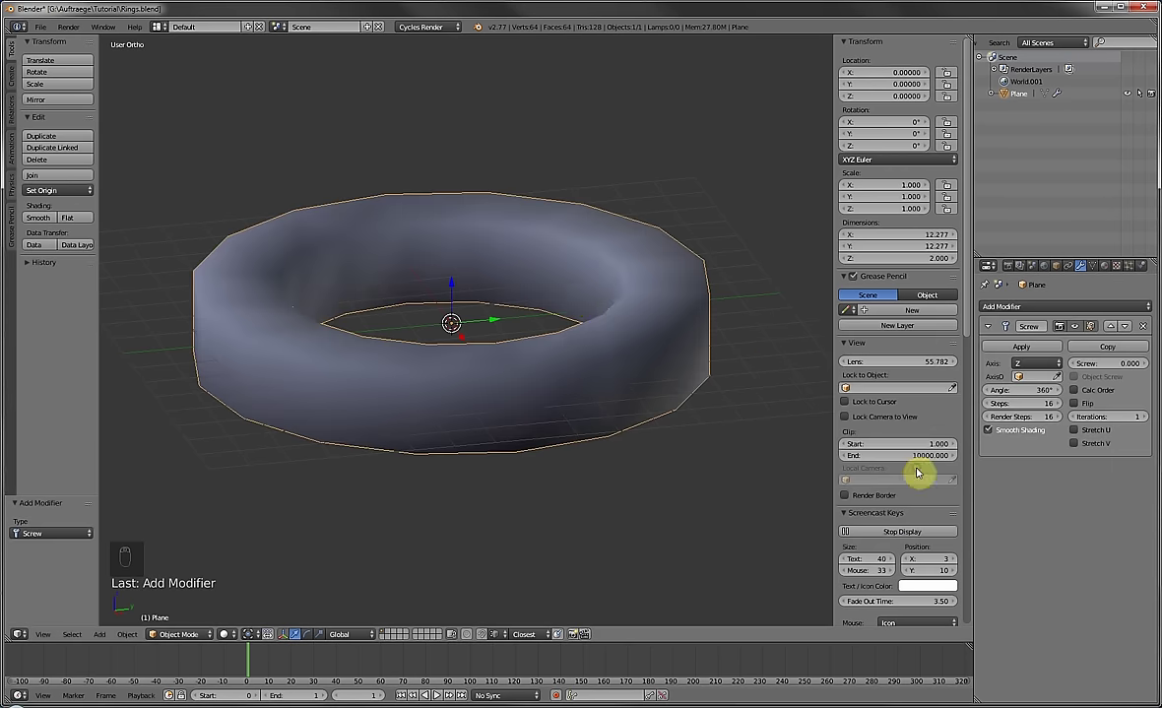
mouse_move(589, 300)
middle_down()
mouse_move(614, 337)
mouse_move(576, 296)
middle_up()
scroll(582, 296, up, 1)
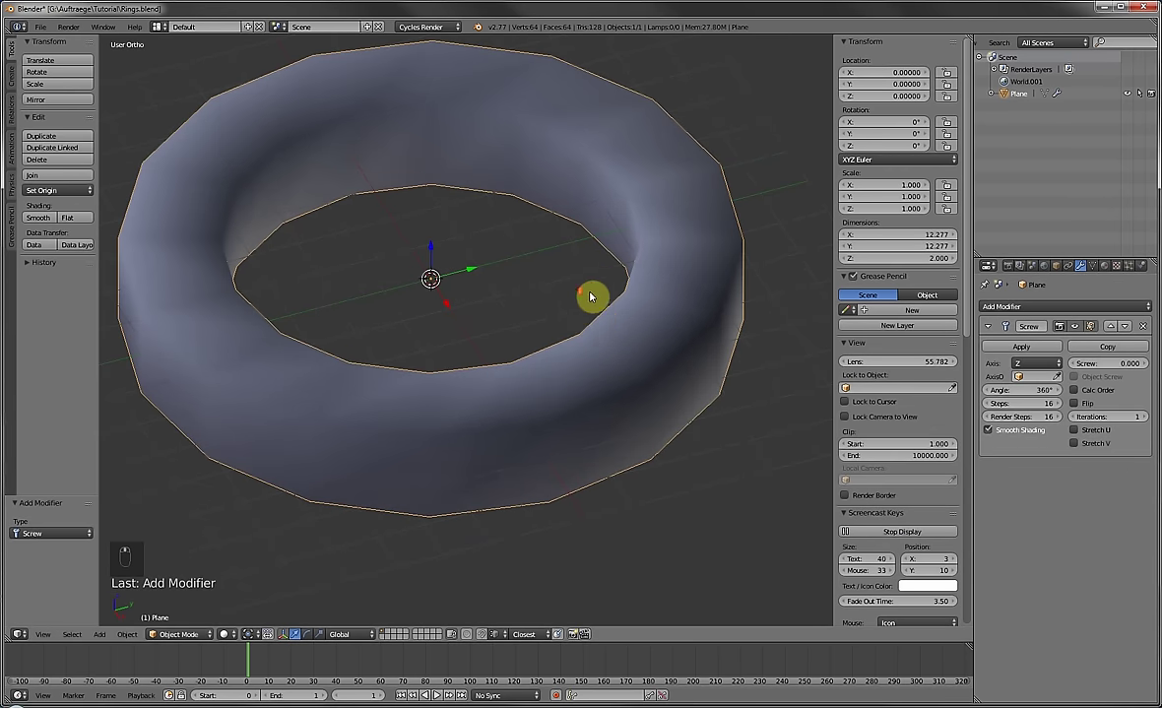
shift+middle_drag(508, 336, 540, 385)
scroll(541, 385, down, 1)
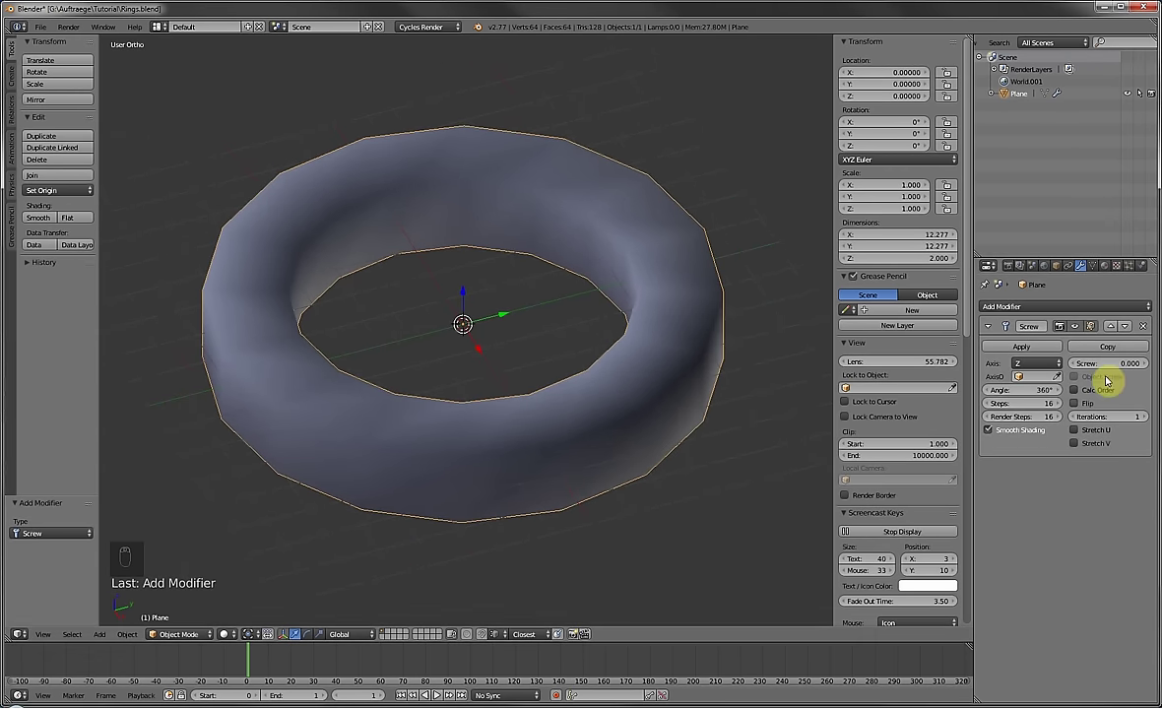
Try X as the Screw modifier's axis, inspect the shape and switch the axis back to Z.
click(1036, 363)
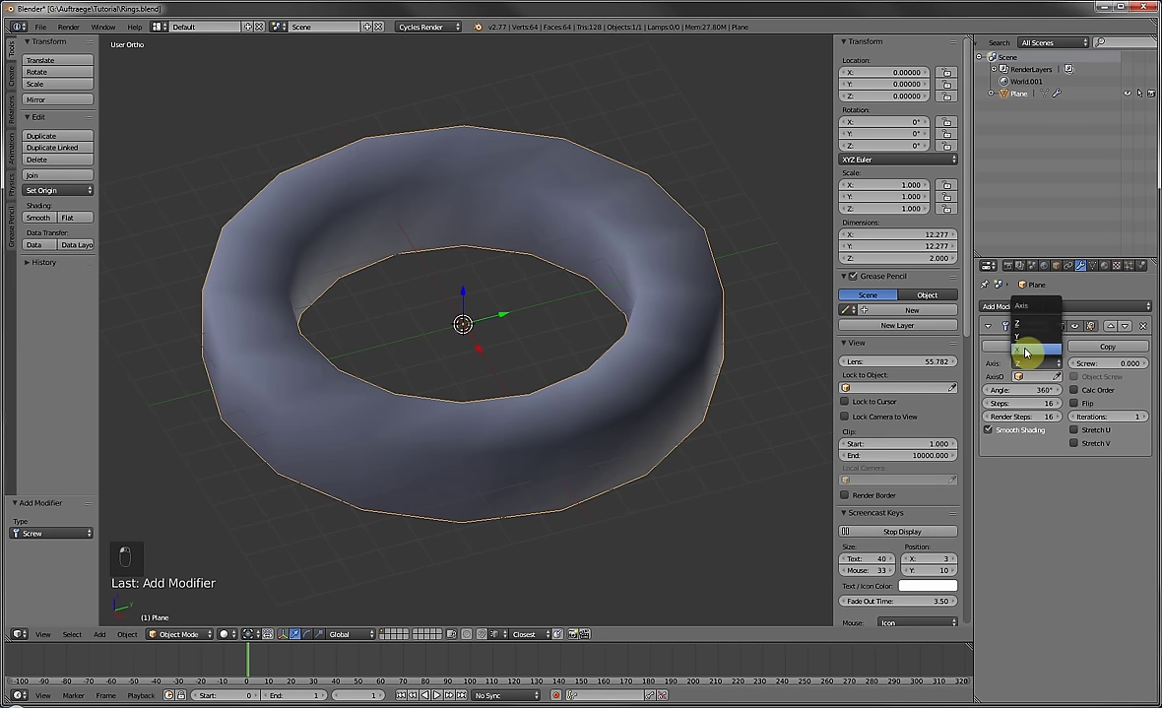
click(1025, 352)
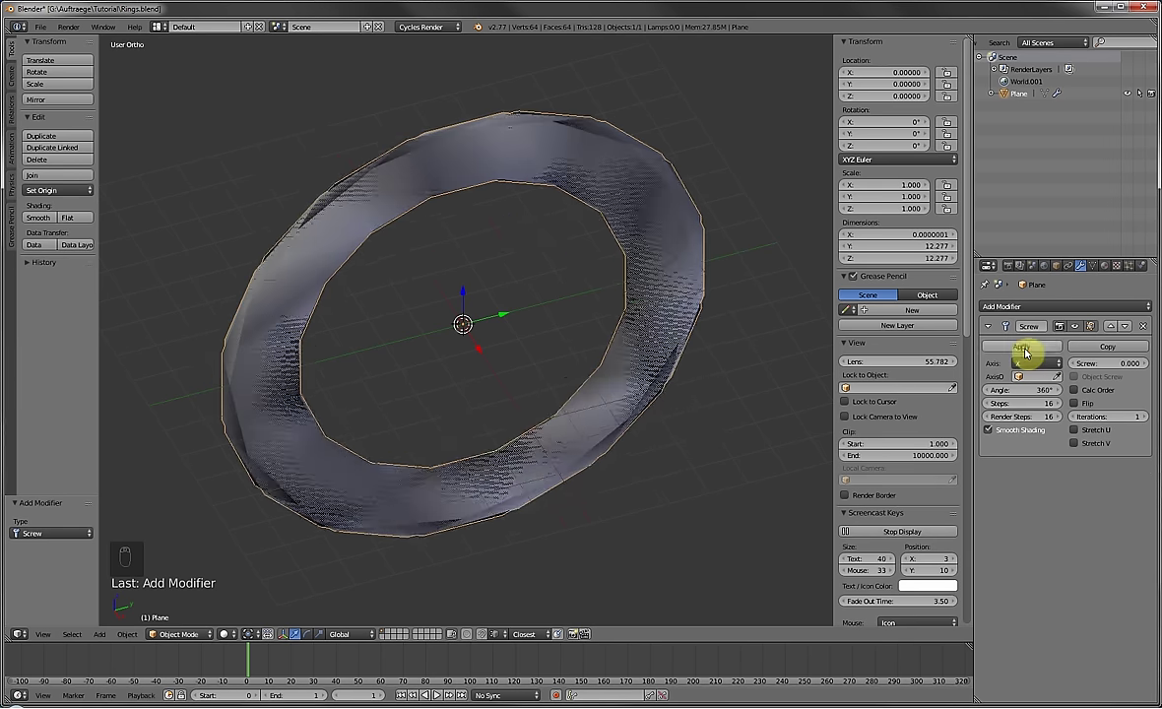
middle_drag(640, 322, 552, 296)
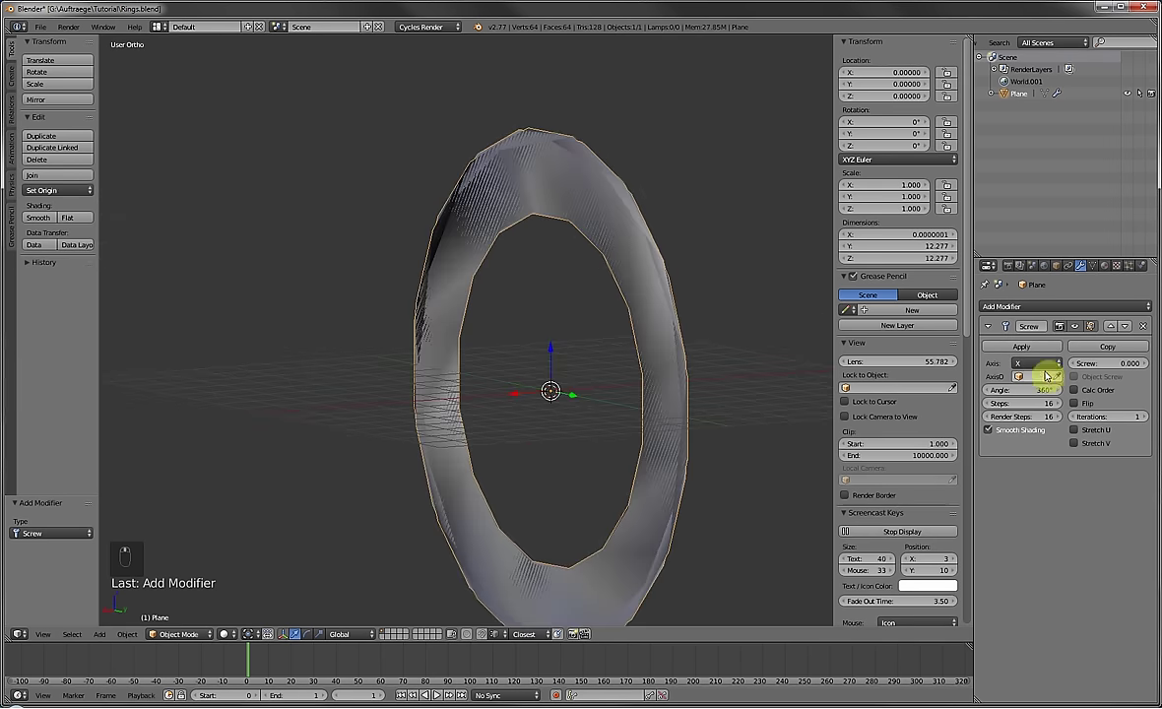
middle_drag(565, 341, 708, 346)
click(1032, 364)
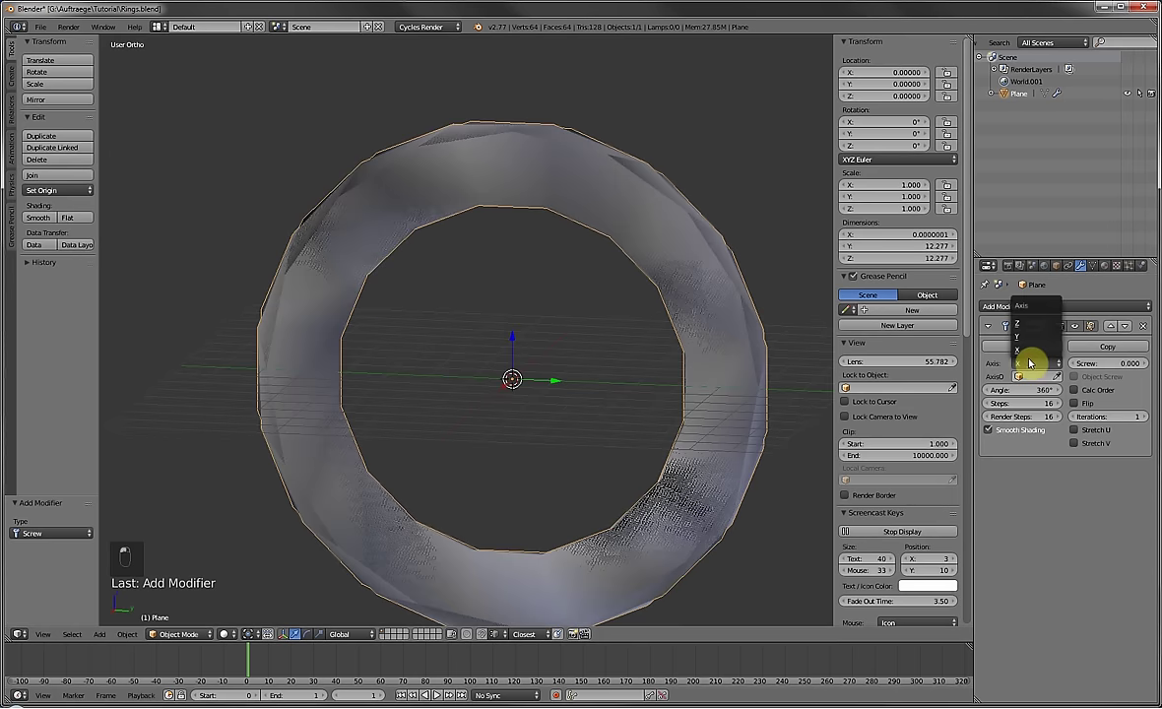
click(1024, 324)
middle_drag(485, 306, 451, 402)
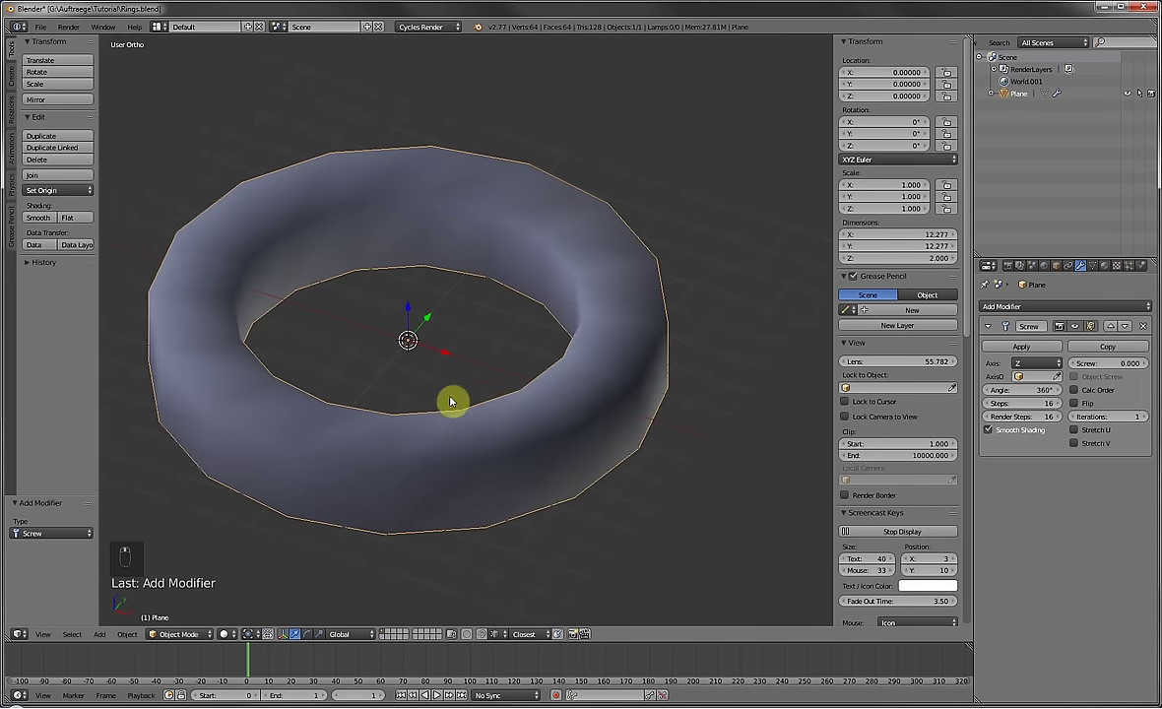
In Edit Mode, select the profile's inner vertical edge and set its median Y to 8.85 (17.7/2).
middle_drag(514, 425, 573, 364)
key(Tab)
right_click(587, 239)
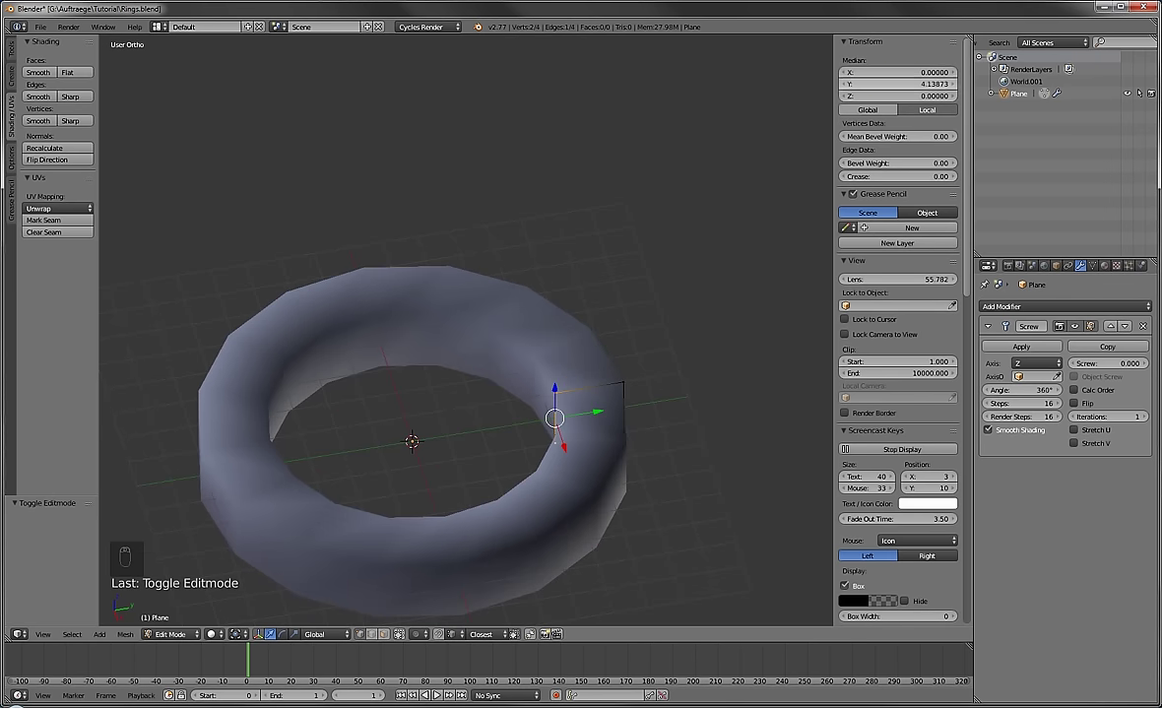
click(902, 81)
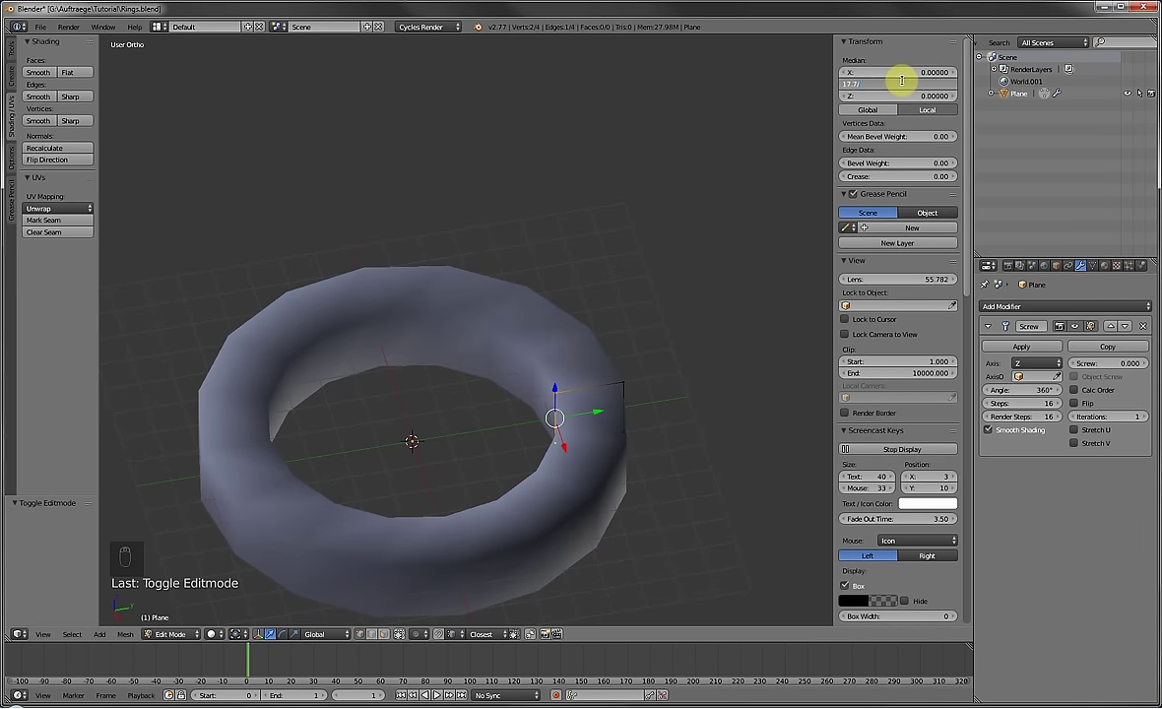
key(Return)
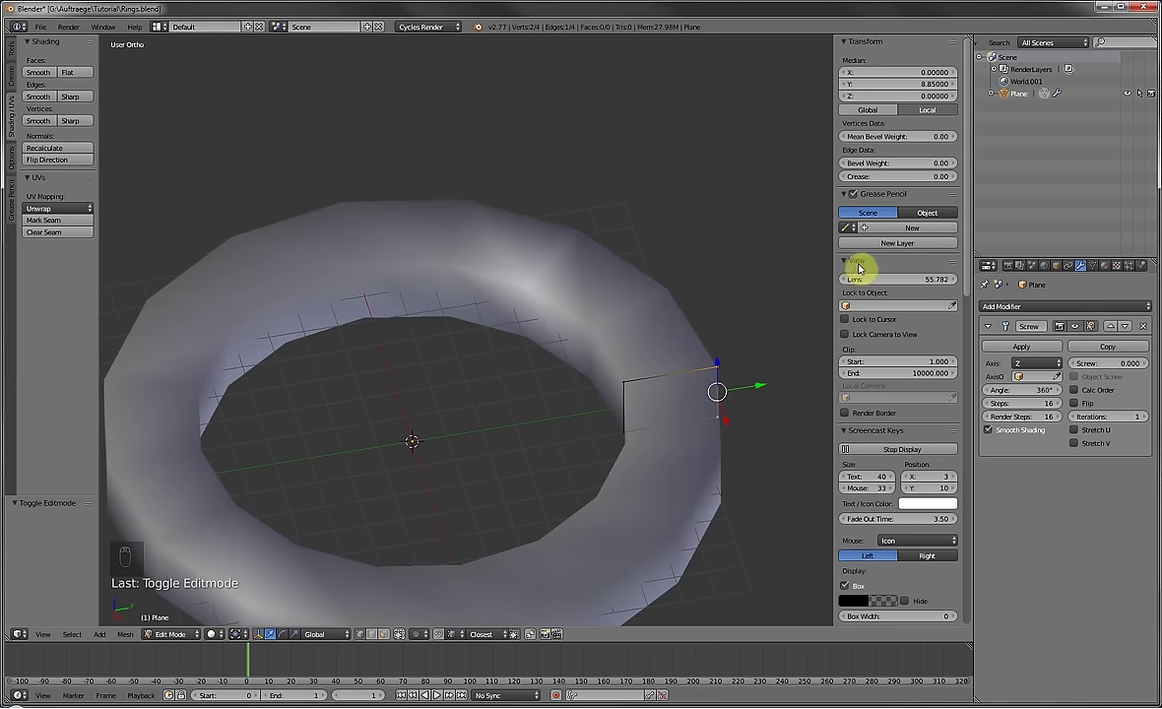
Select the profile's other vertical edge and snap it along Y onto the edge at Y 8.85.
right_click(622, 390)
shift+right_click(623, 433)
shift+middle_drag(659, 410, 599, 313)
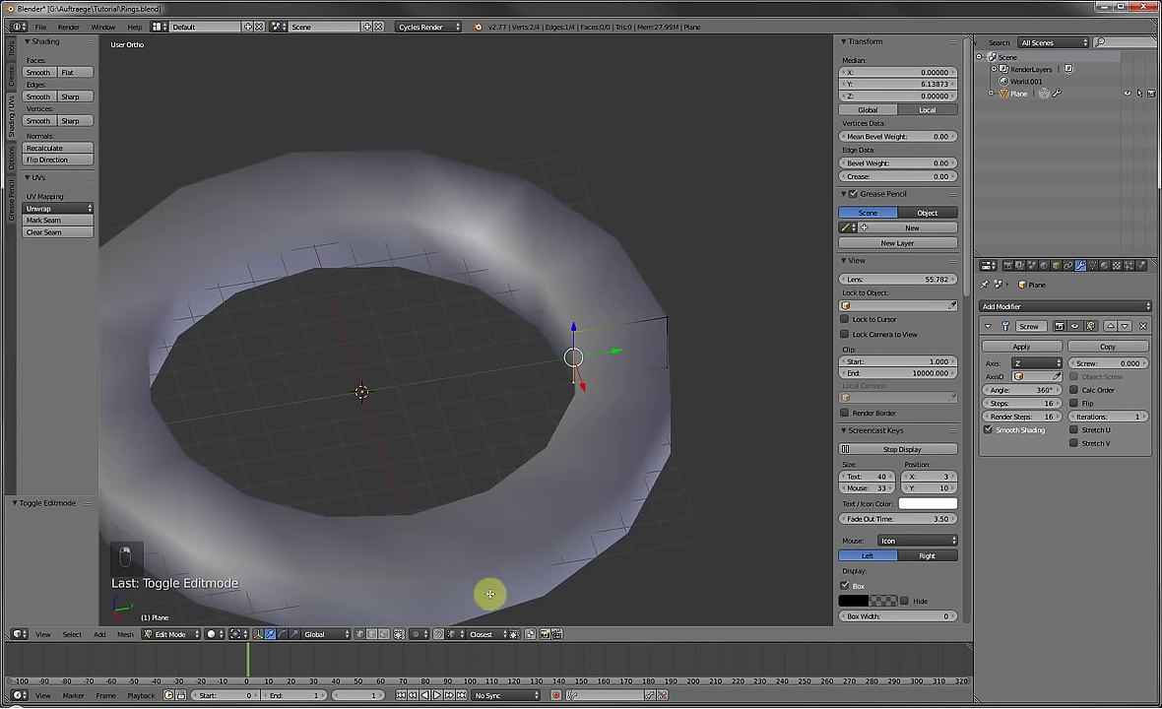
click(456, 636)
click(471, 607)
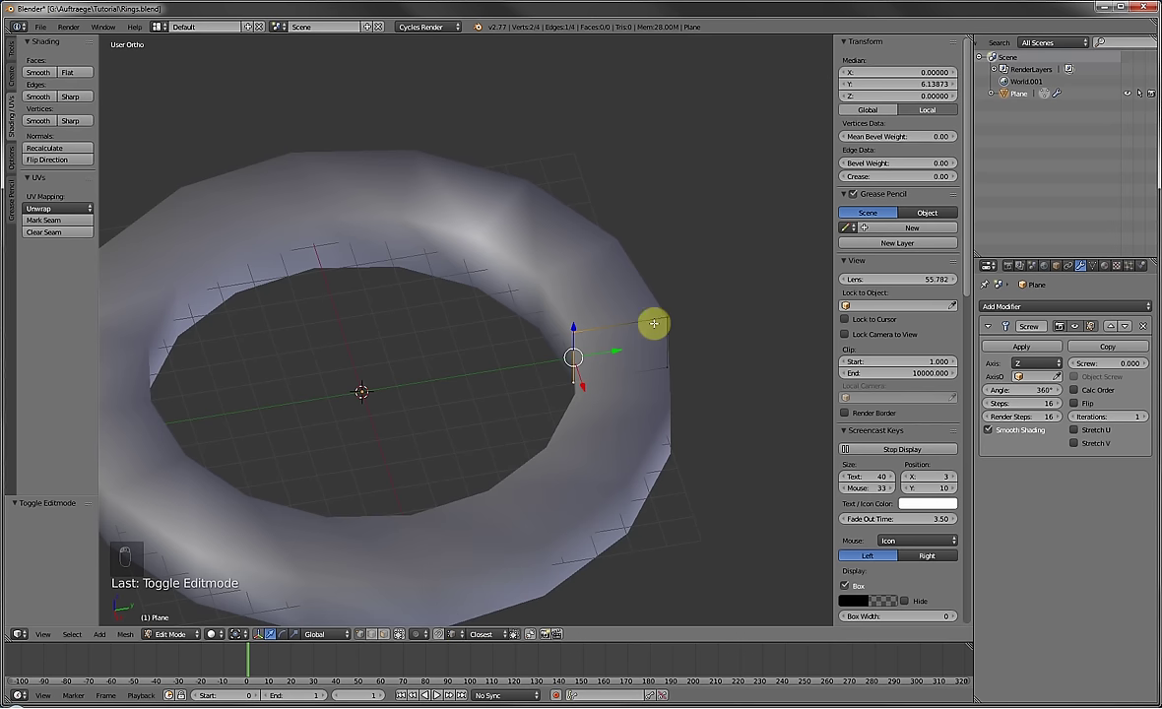
key(g)
key(y)
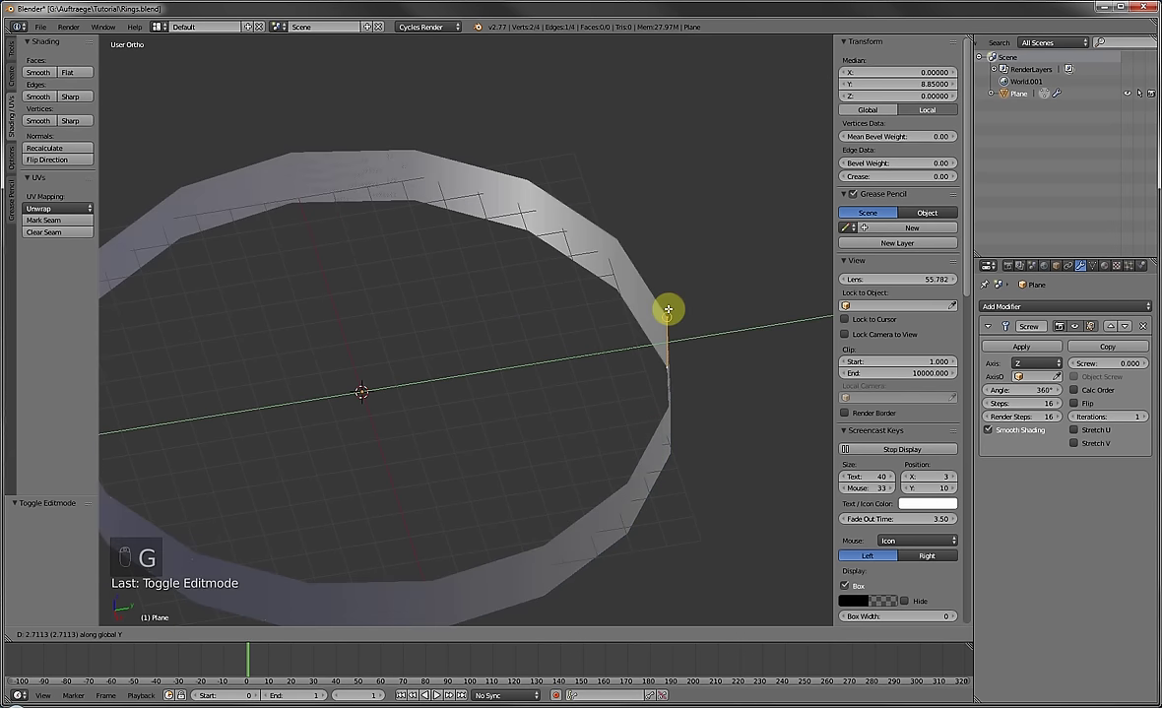
click(668, 310)
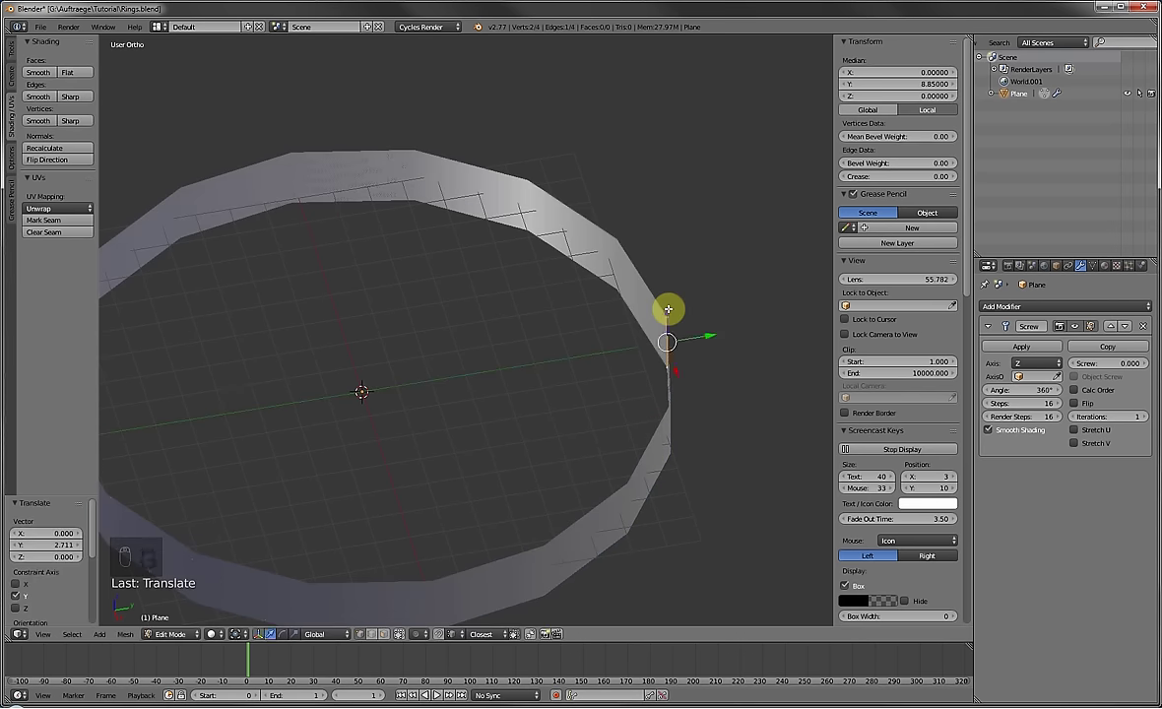
Move the snapped vertical edge 1 unit outward along Y to set the ring's wall thickness.
key(g)
key(y)
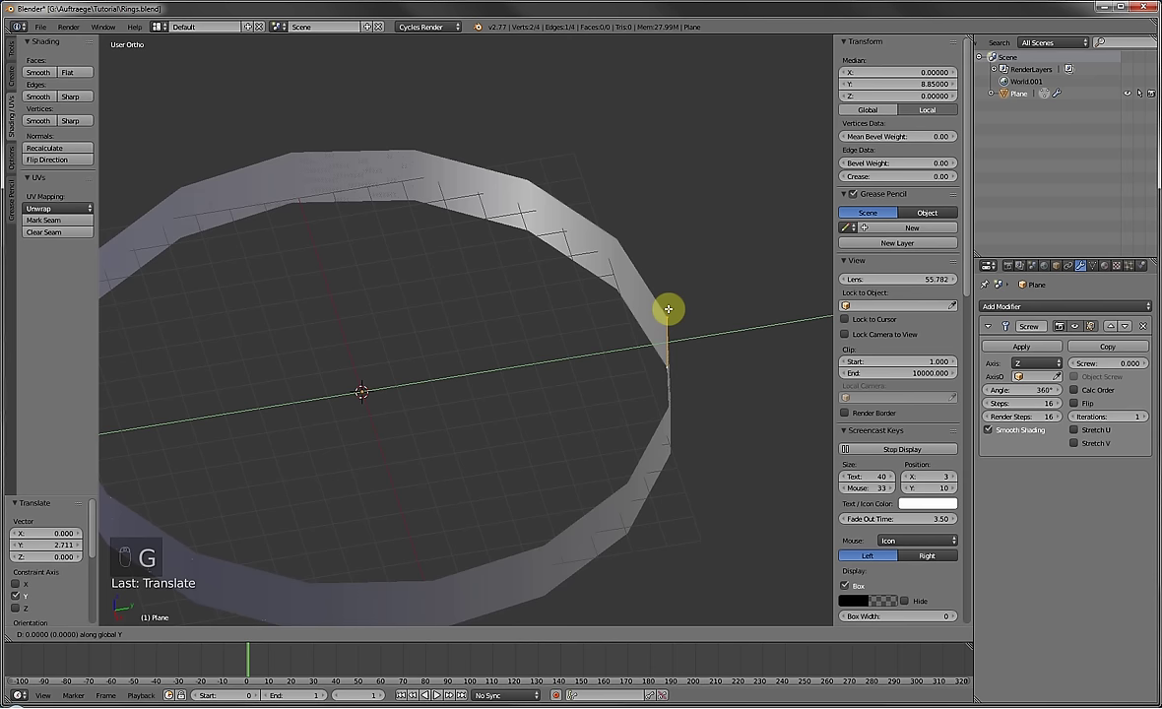
key(1)
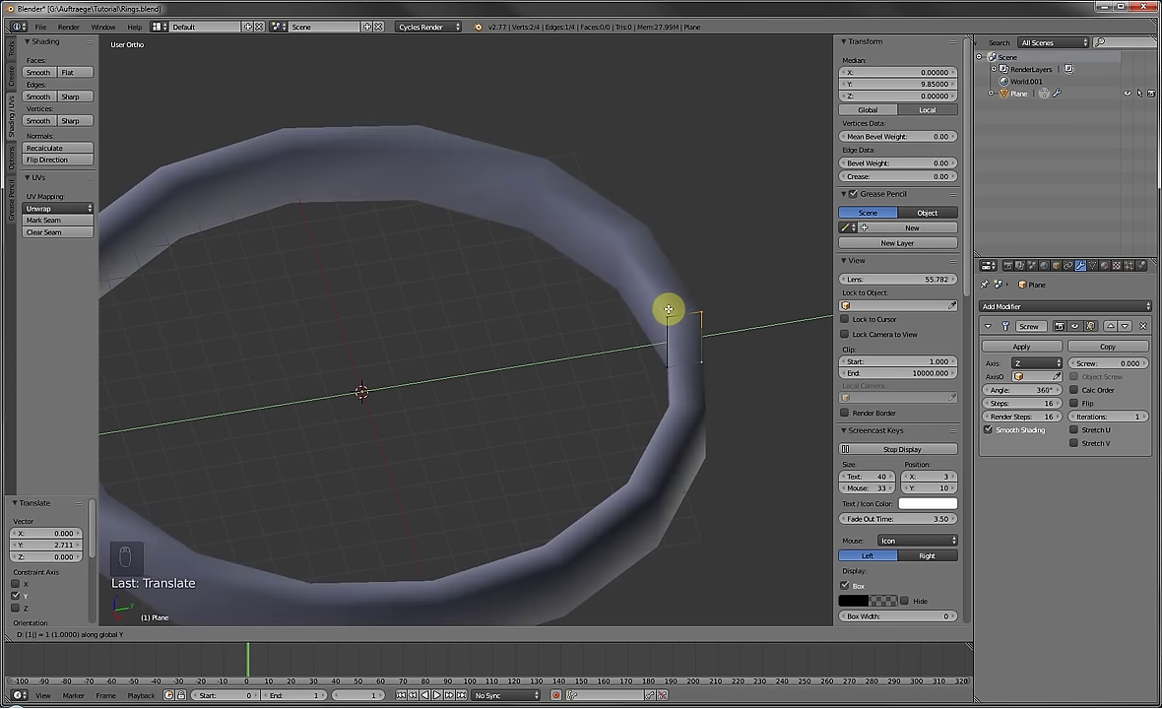
key(Return)
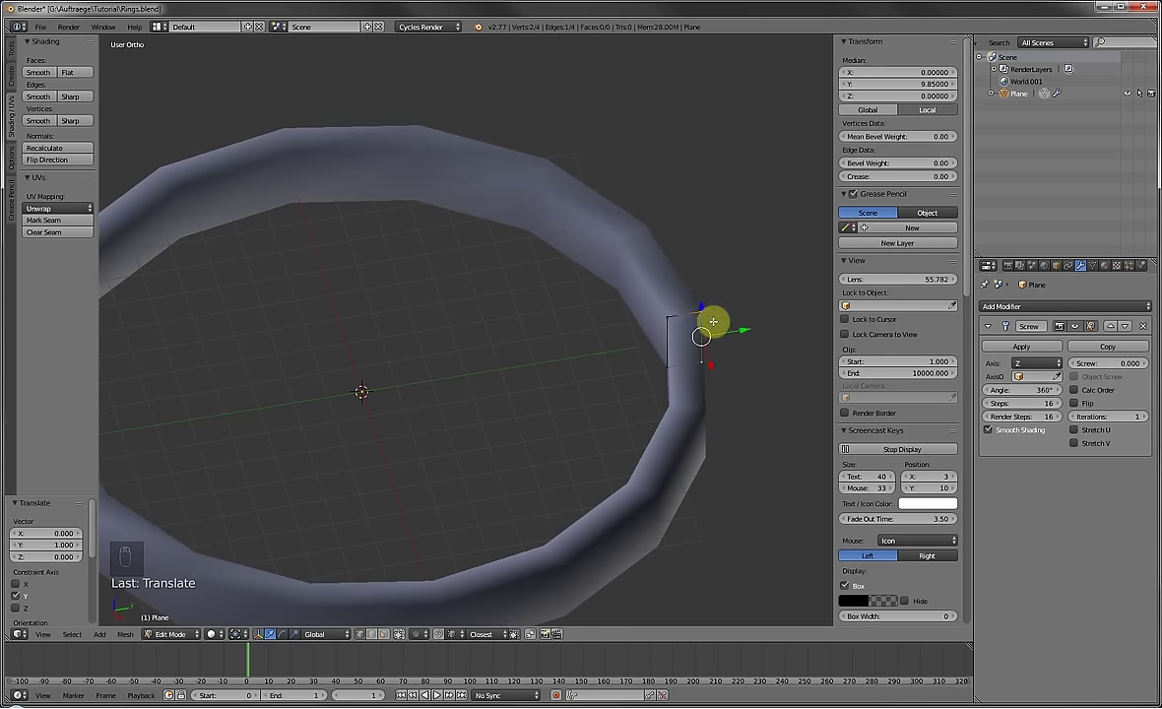
scroll(683, 316, up, 3)
shift+middle_drag(683, 301, 643, 294)
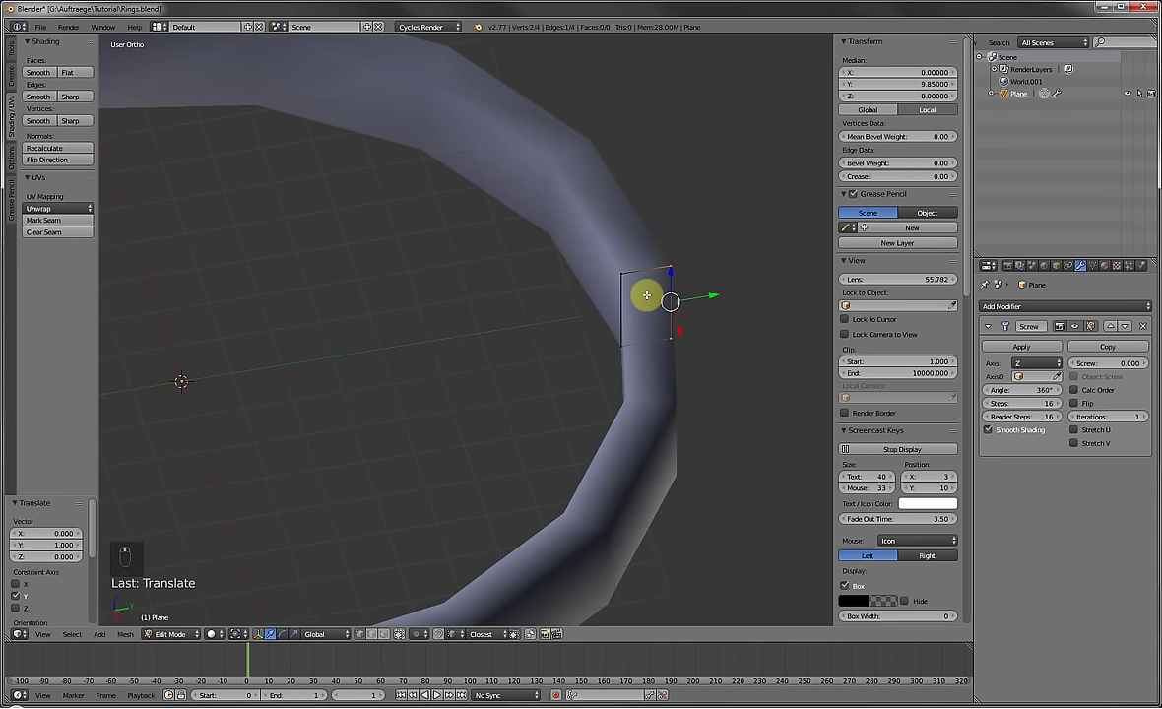
Examine the ring's overall dimensions in Object Mode and its outer edge's Y position in Edit Mode.
key(Tab)
scroll(591, 315, down, 5)
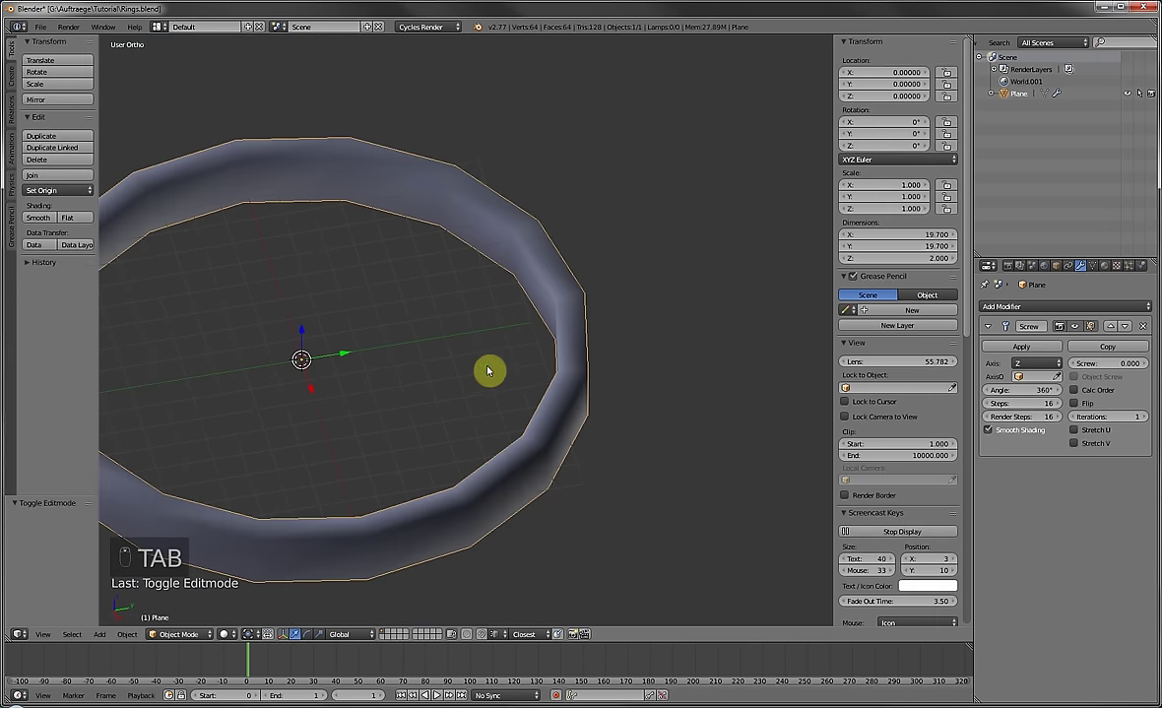
key(Tab)
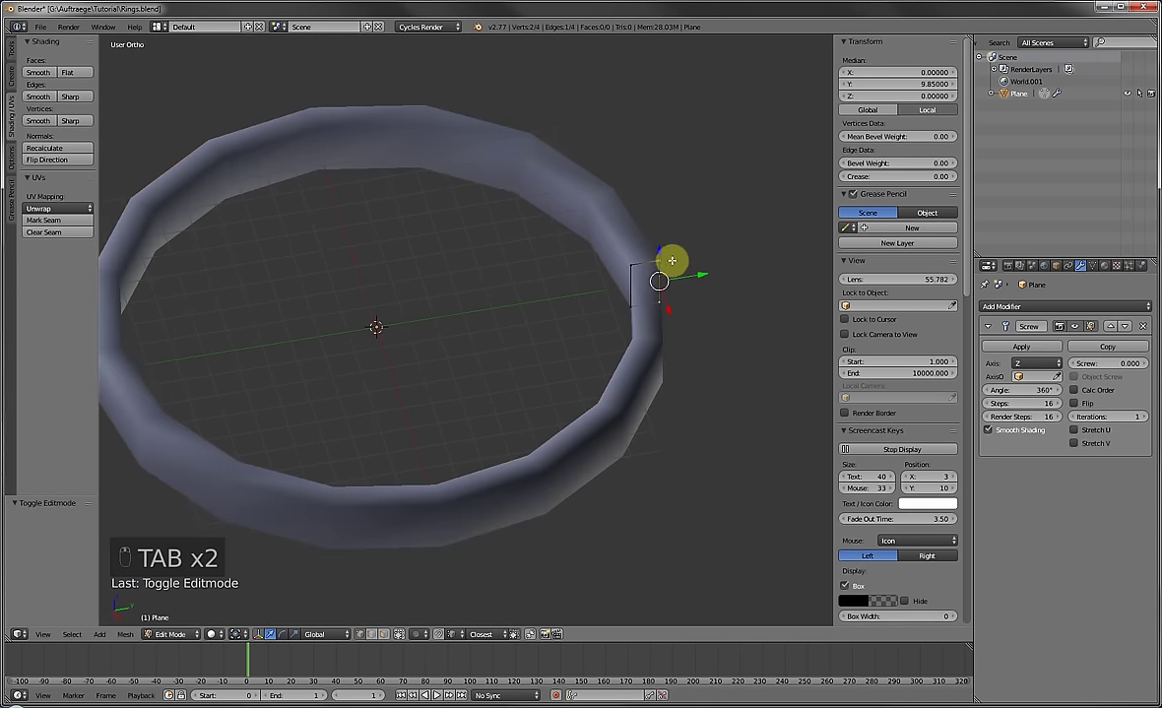
click(906, 84)
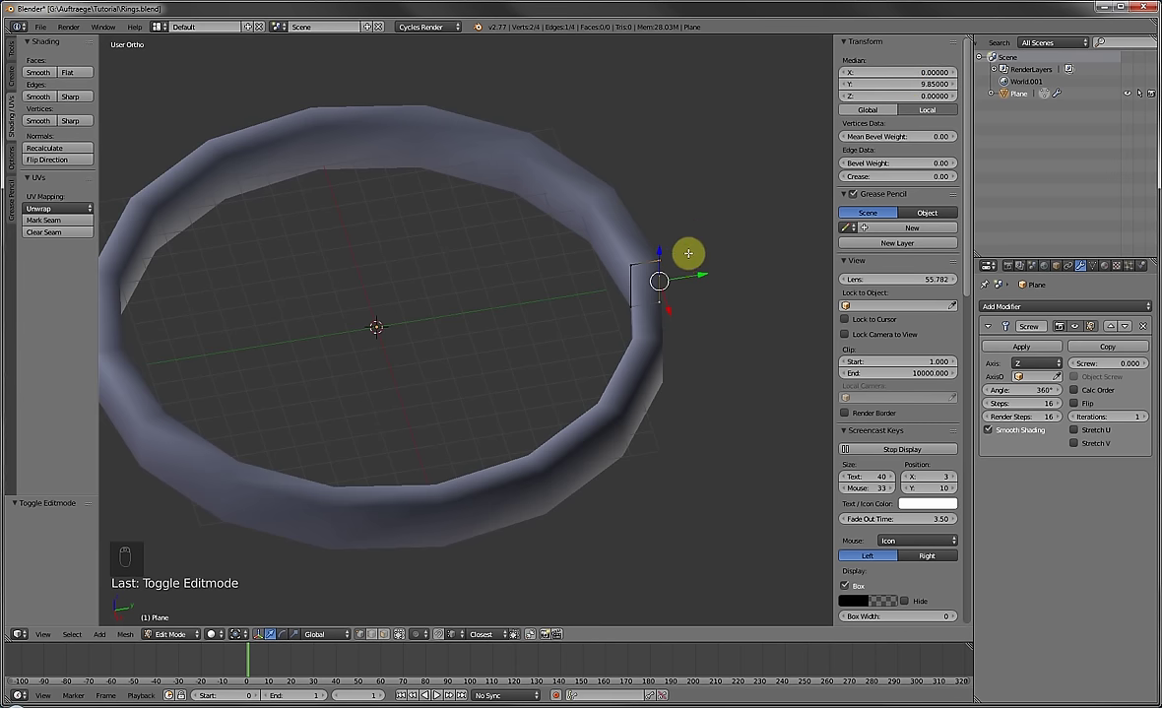
scroll(683, 261, up, 1)
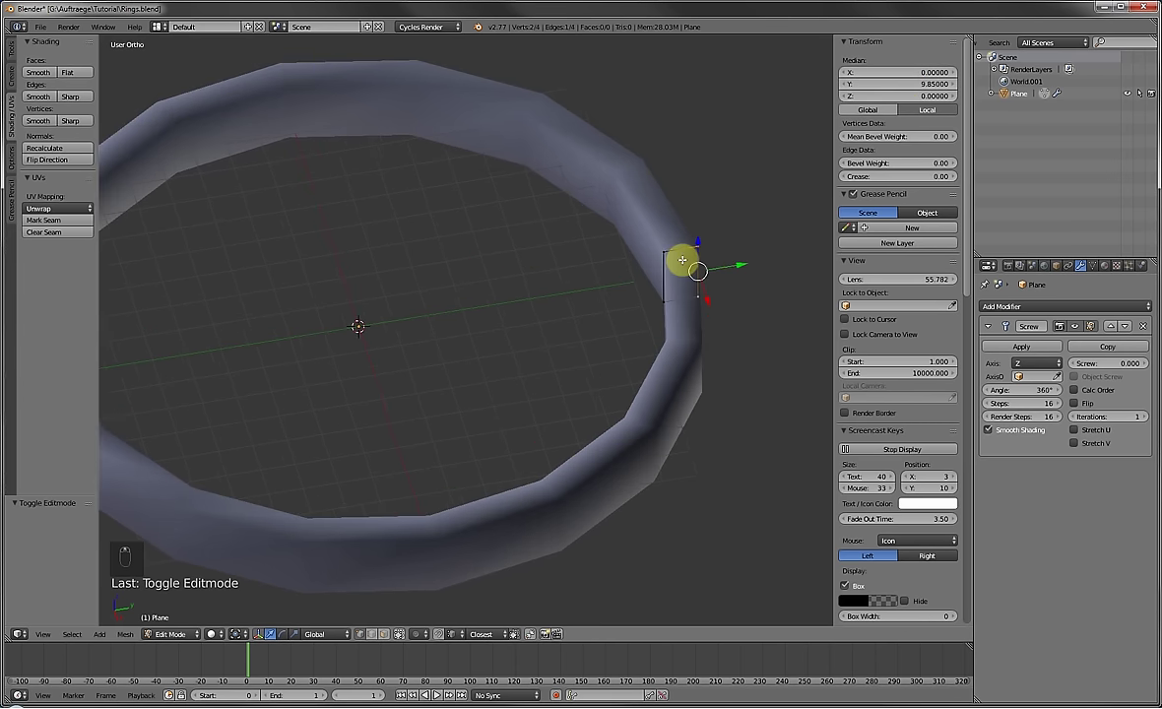
Move the profile's outer vertical edge outward along Y to about 10.19 and return to Object Mode.
drag(734, 267, 744, 265)
key(Tab)
scroll(674, 291, down, 2)
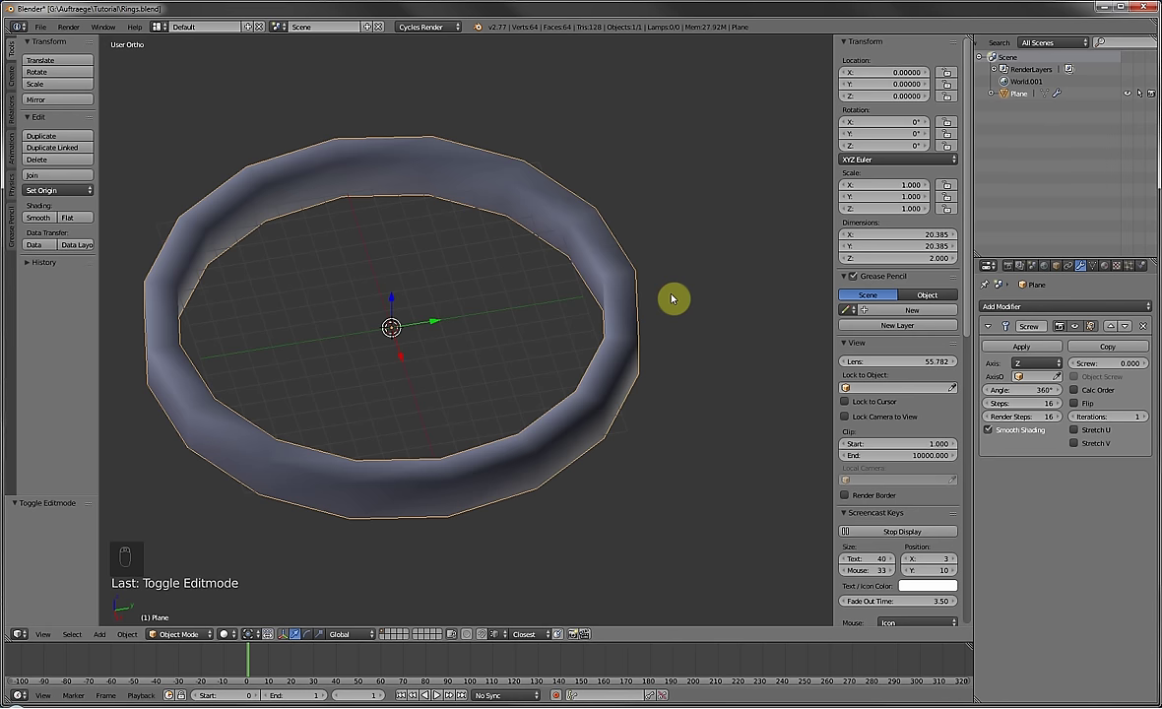
Enable Calc Order and Flip in the Screw modifier to correct the ring's normals.
mouse_move(638, 344)
middle_down()
mouse_move(628, 322)
mouse_move(656, 351)
middle_up()
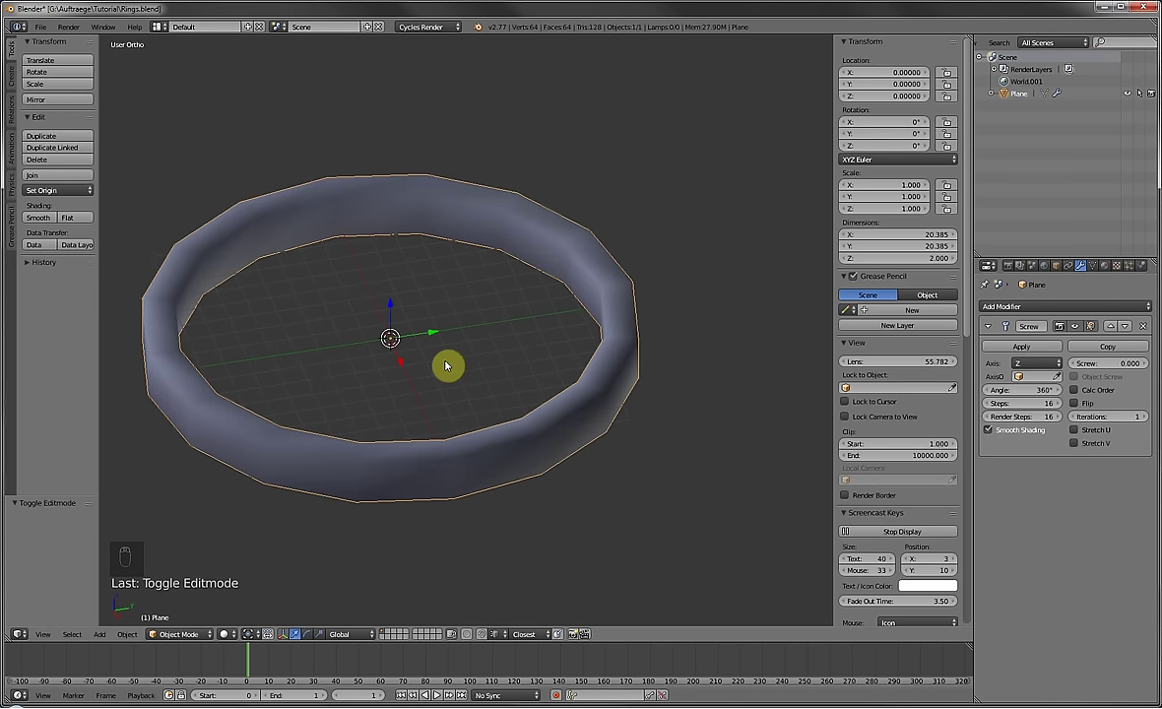
click(1074, 392)
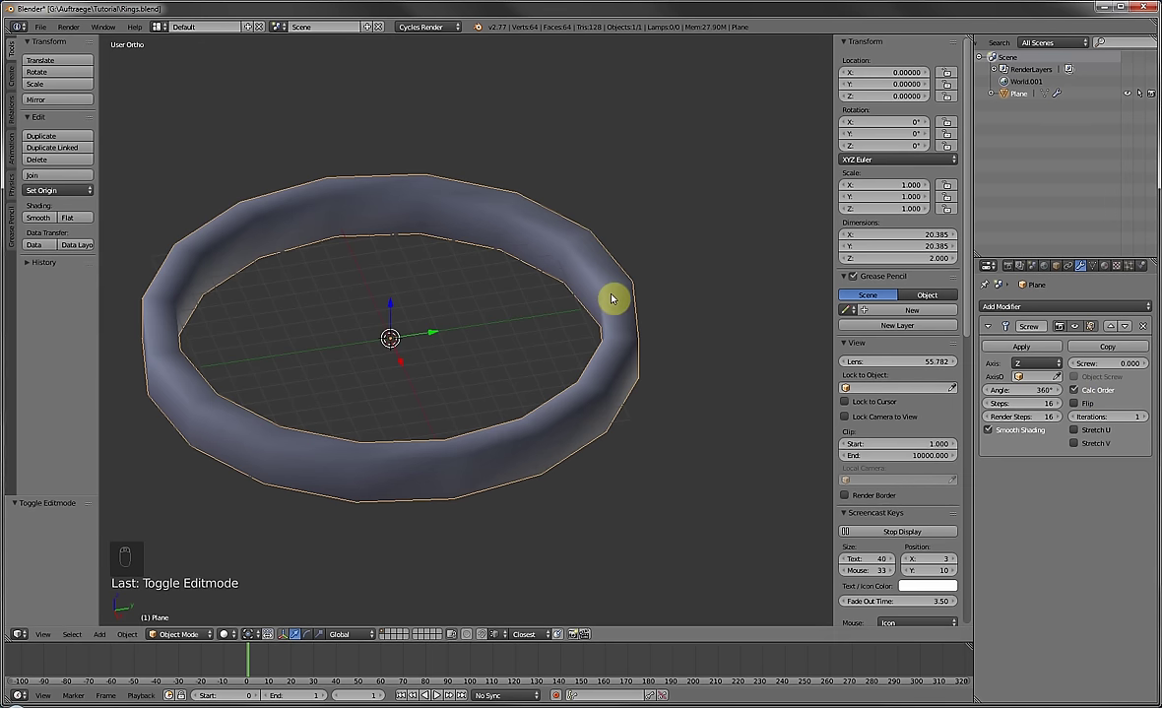
scroll(610, 312, up, 1)
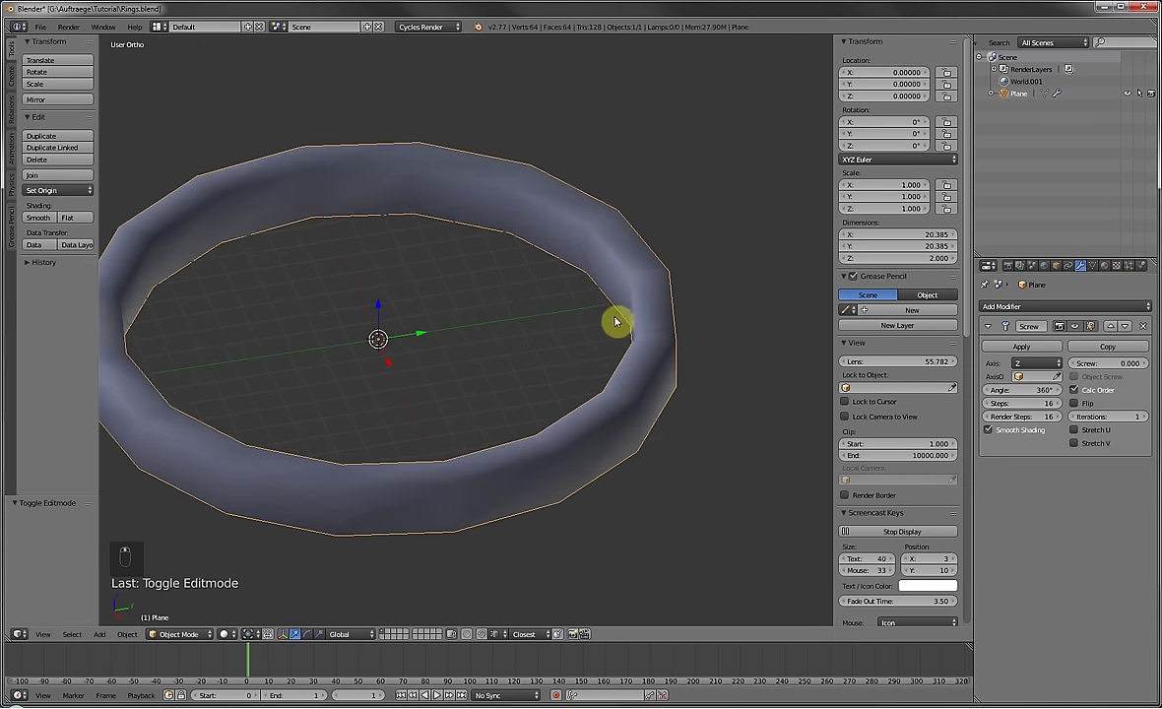
shift+middle_drag(615, 322, 638, 314)
click(1085, 405)
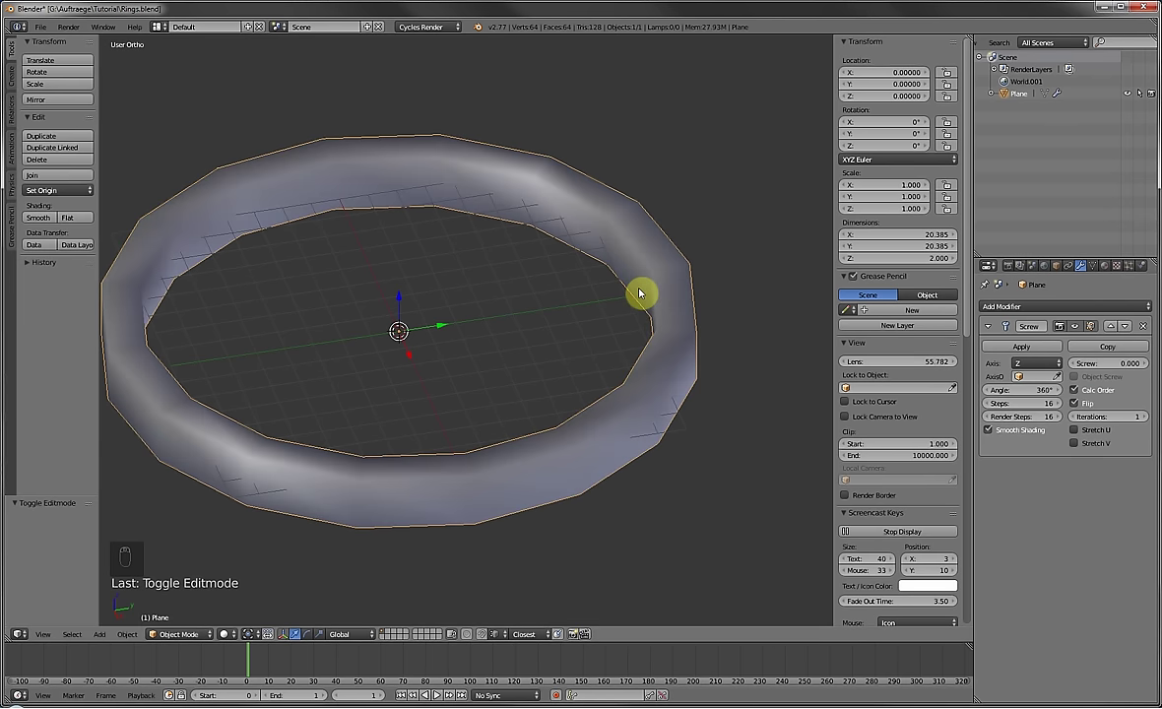
middle_drag(612, 291, 573, 339)
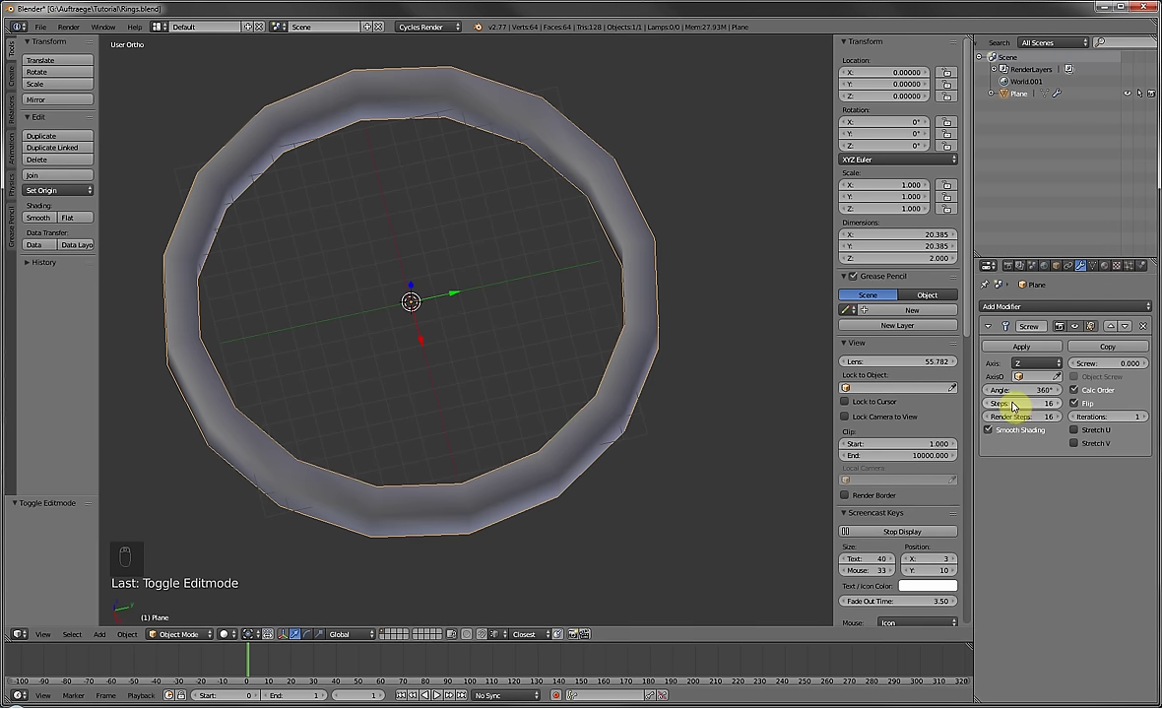
Set the Screw modifier's steps to 136 and try varying its angle, keeping it at 360°.
mouse_move(1018, 407)
mouse_down()
mouse_move(1064, 406)
mouse_move(1020, 404)
mouse_up()
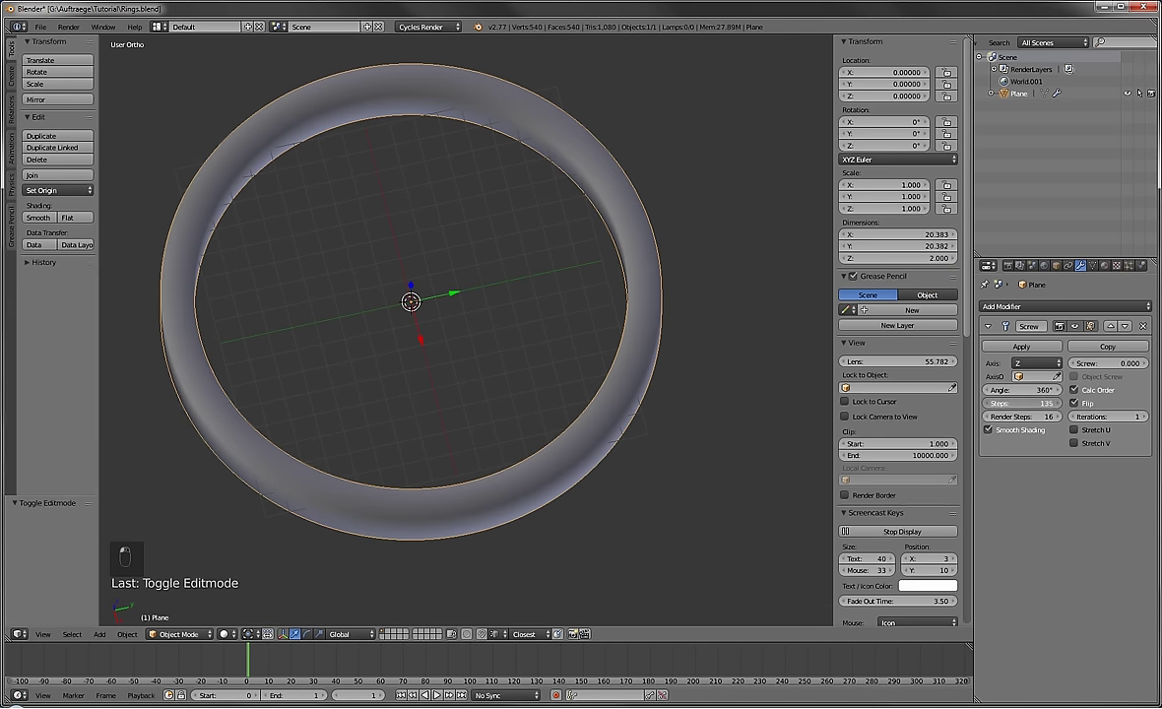
drag(1018, 403, 864, 251)
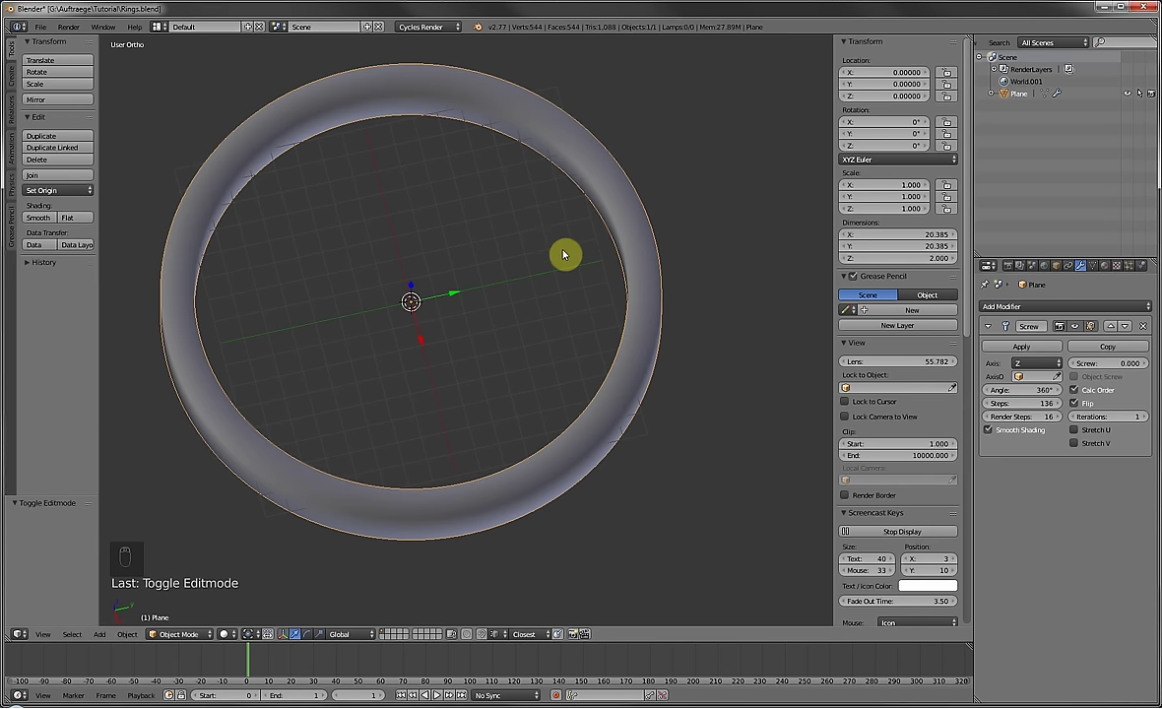
middle_drag(552, 359, 490, 337)
scroll(493, 337, up, 1)
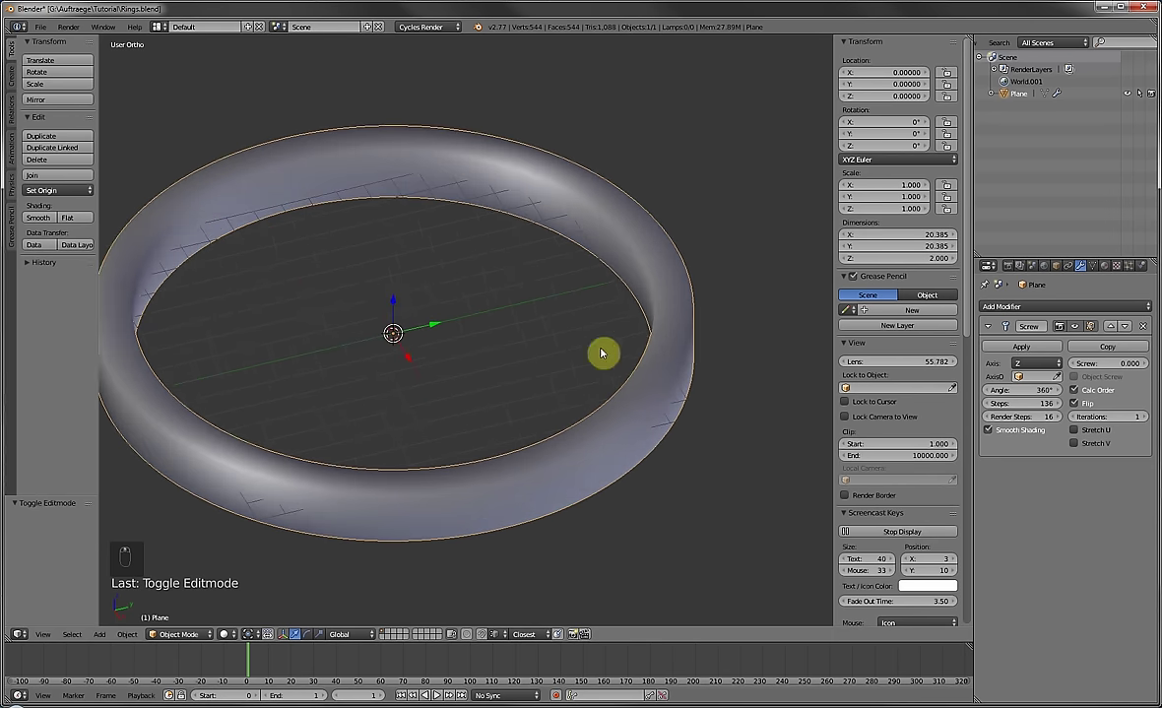
shift+middle_drag(384, 368, 412, 369)
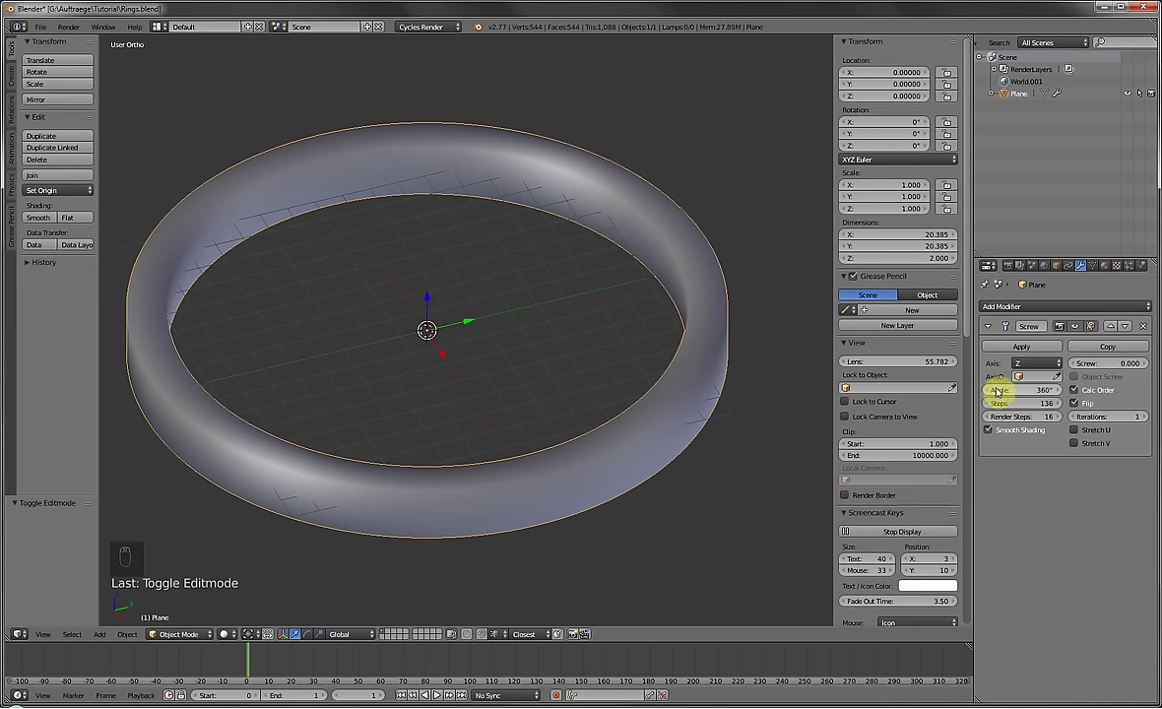
drag(1024, 390, 999, 397)
middle_drag(648, 288, 597, 309)
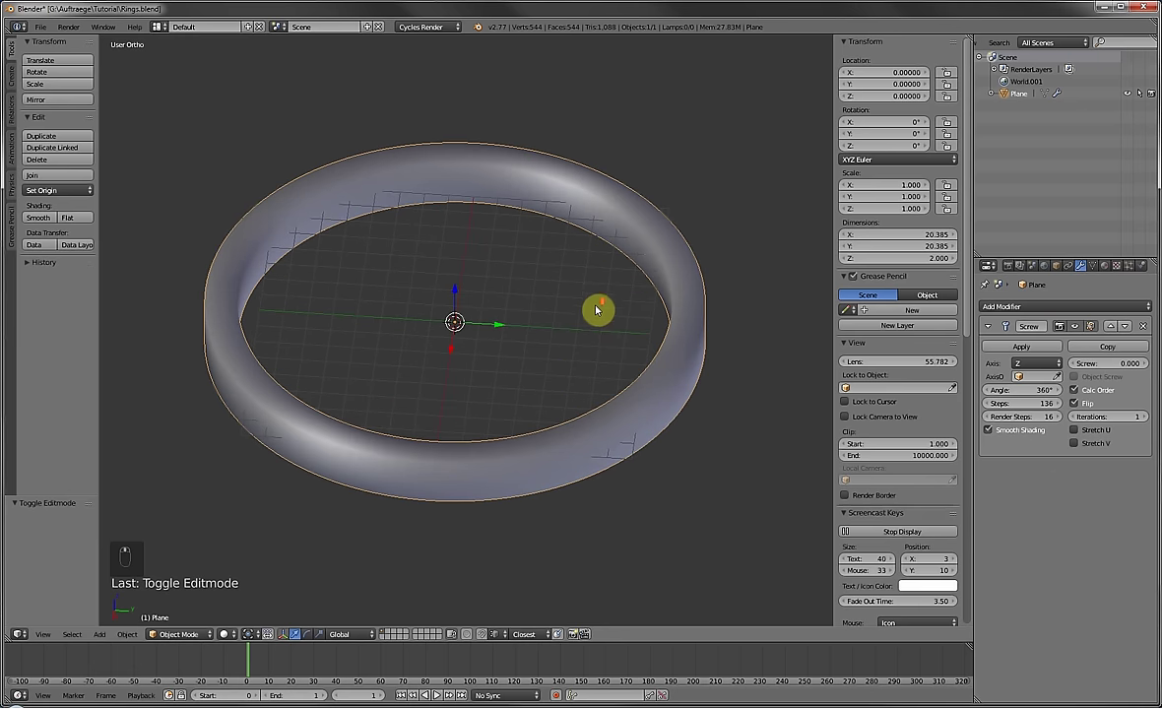
Try a Bevel modifier with the Angle limit method on the ring, and remove it.
click(1030, 309)
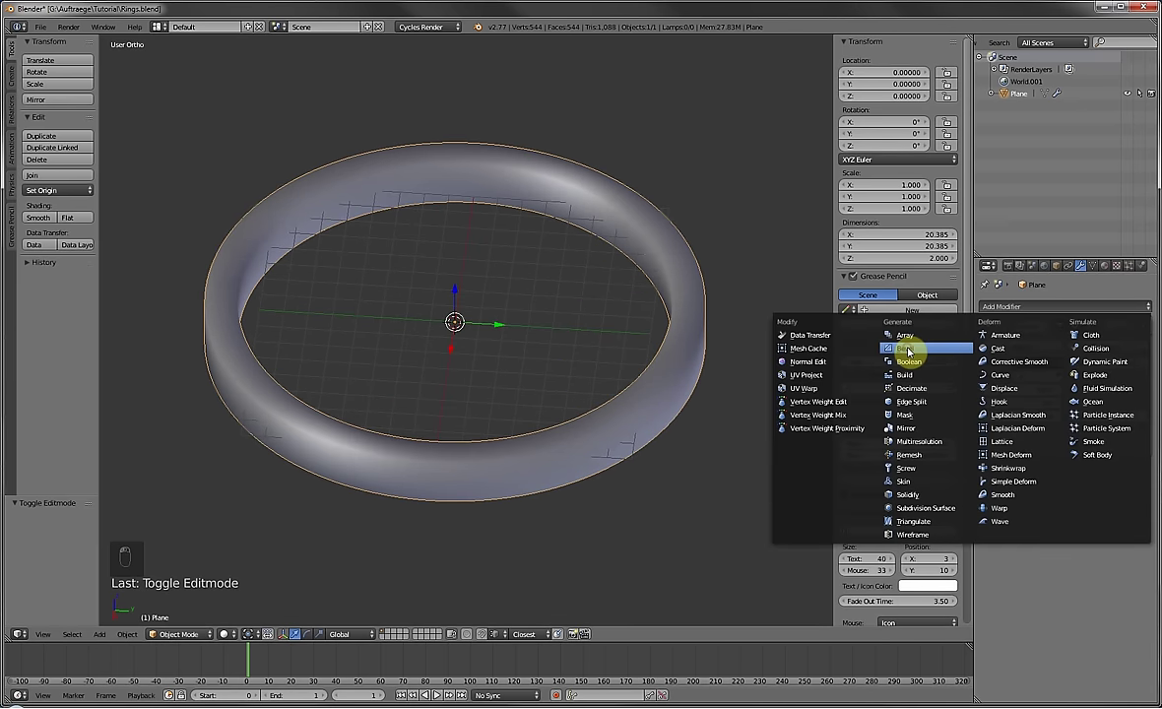
click(908, 351)
click(1047, 573)
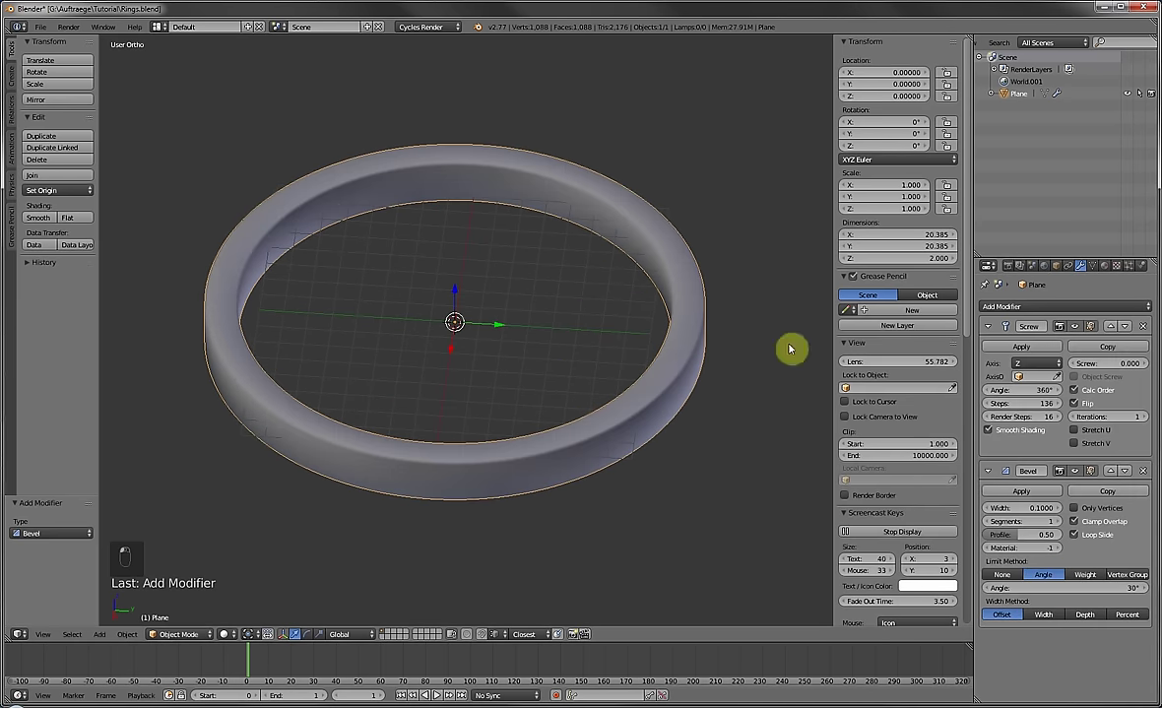
key(Tab)
middle_drag(709, 317, 553, 262)
key(Tab)
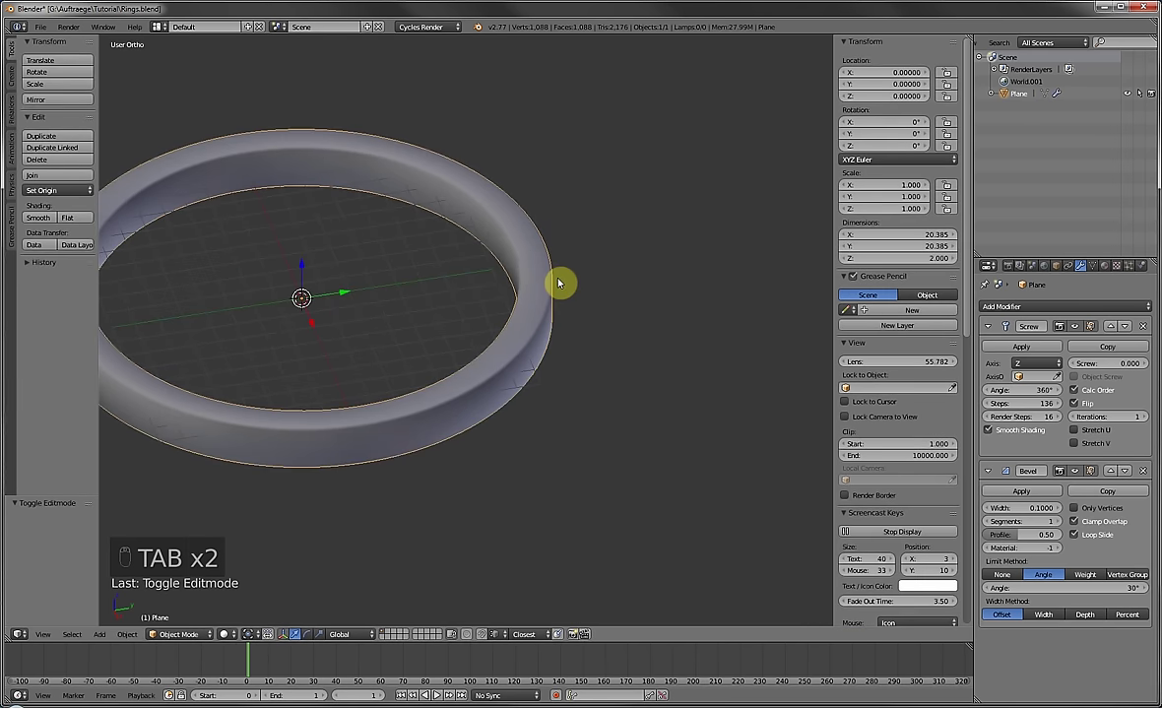
shift+middle_drag(442, 294, 507, 294)
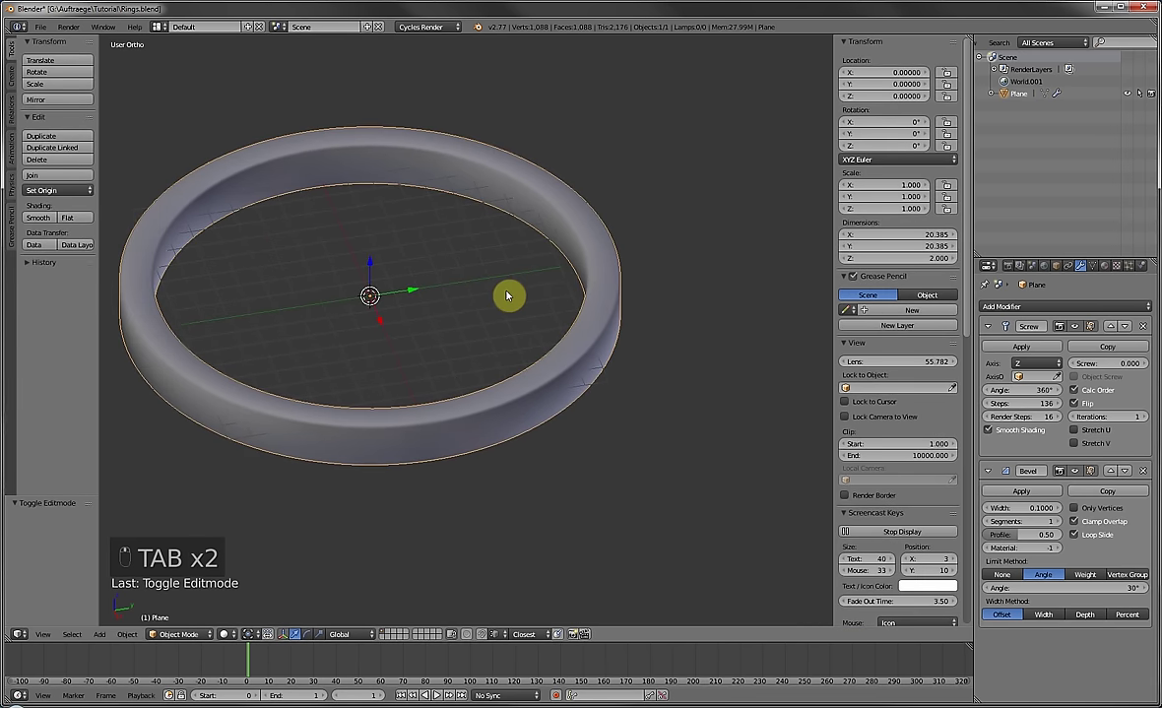
click(1143, 470)
In Edit Mode, add one cut at the middle of the profile's upper edge and one at its lower edge.
scroll(578, 256, up, 3)
middle_drag(578, 256, 589, 343)
key(Tab)
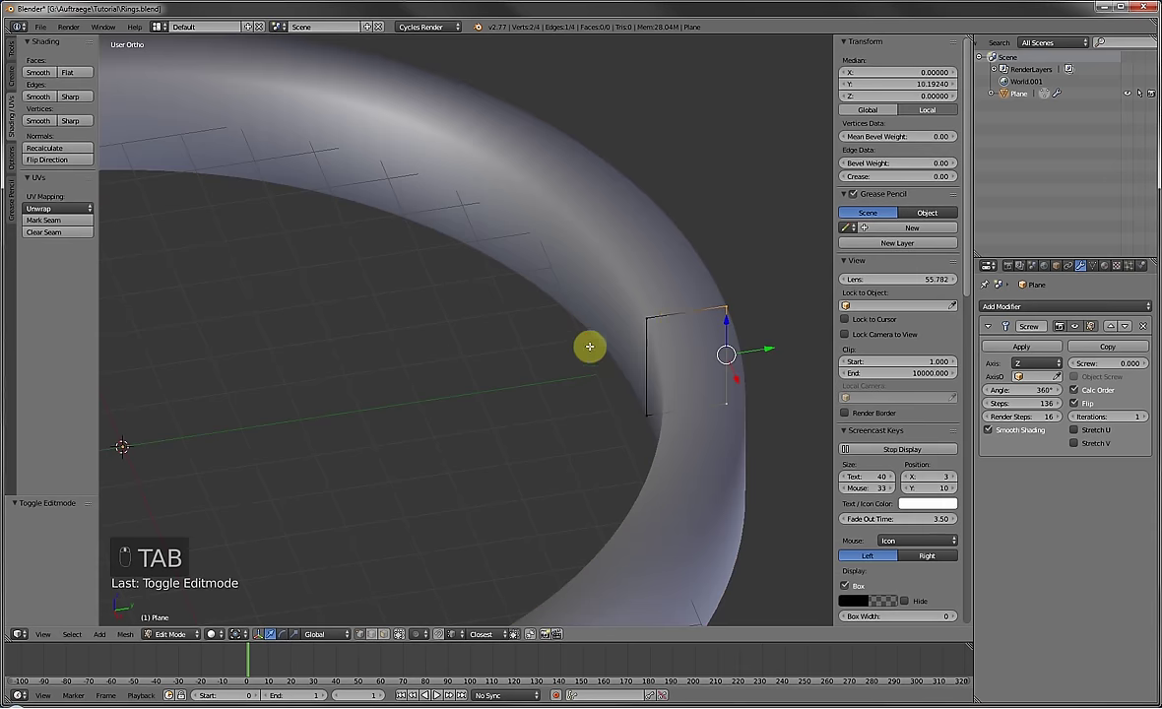
key(ctrl+r)
click(677, 312)
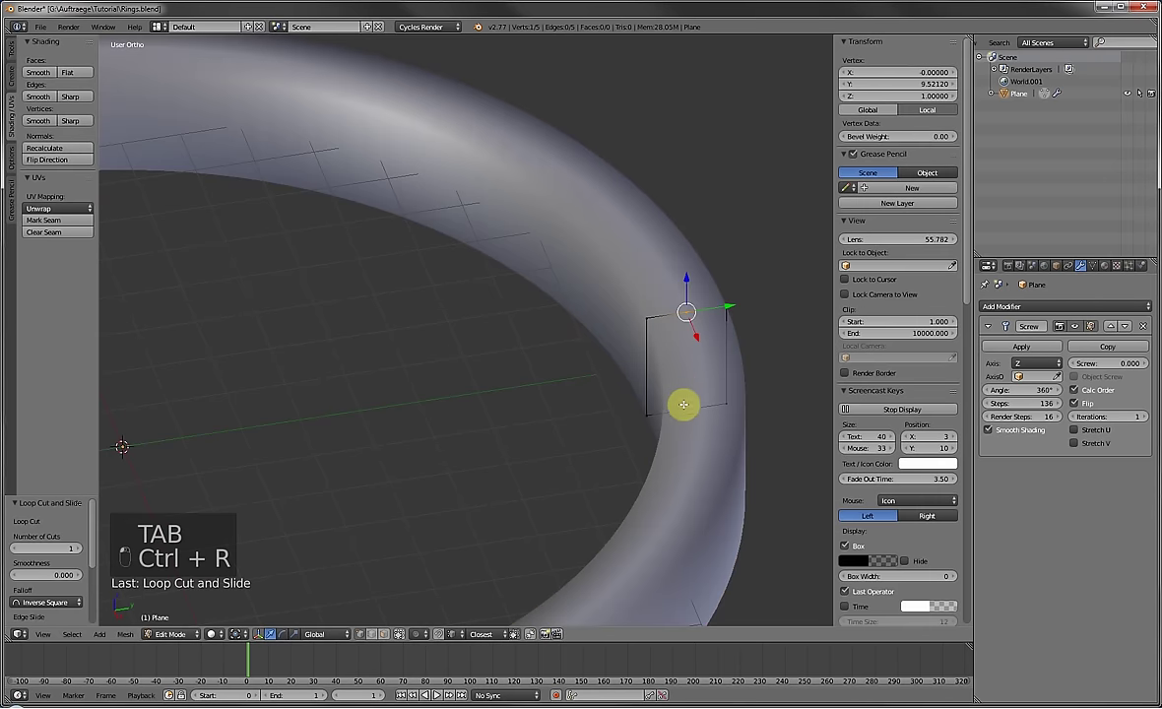
key(ctrl+r)
Add four evenly spaced cuts to the profile's inner vertical edge.
key(a)
key(ctrl+r)
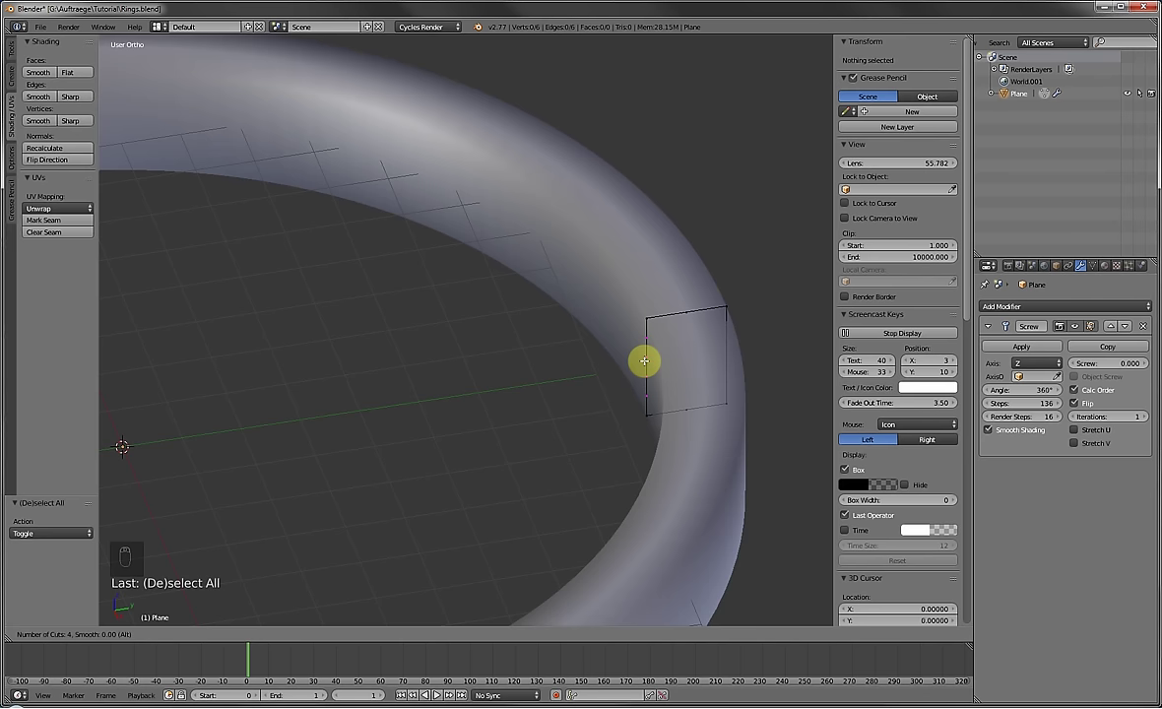
click(644, 362)
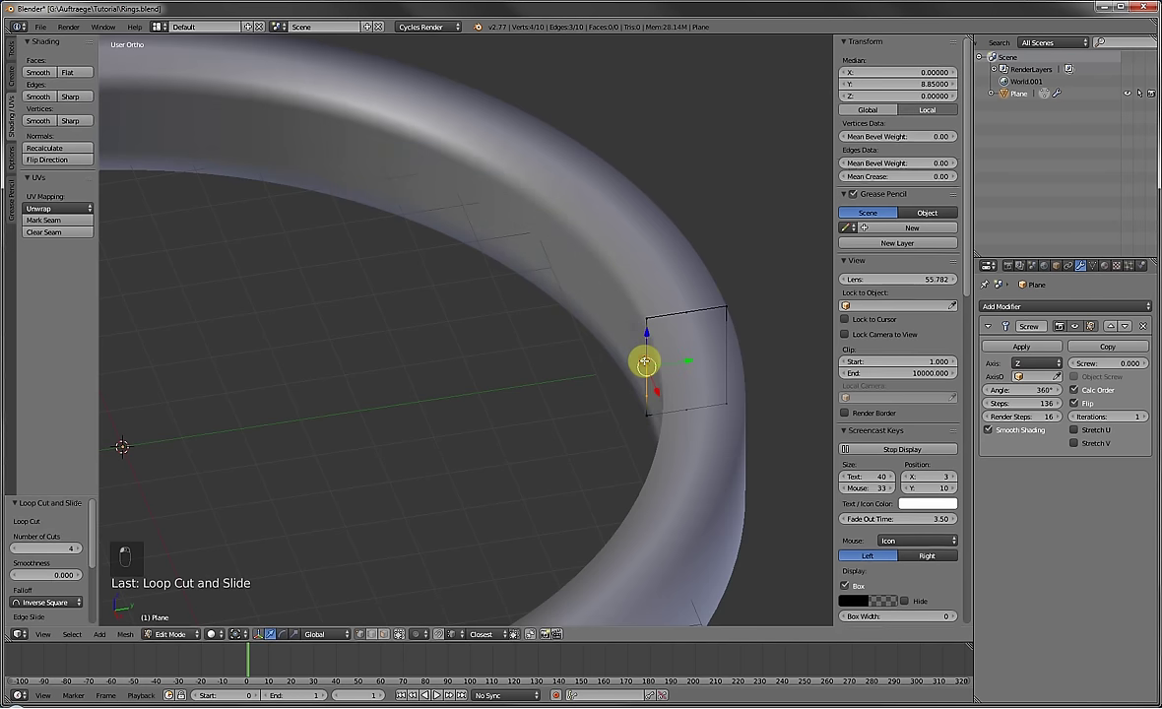
Add a Subdivision Surface modifier and move it above the Screw modifier in the stack.
click(966, 306)
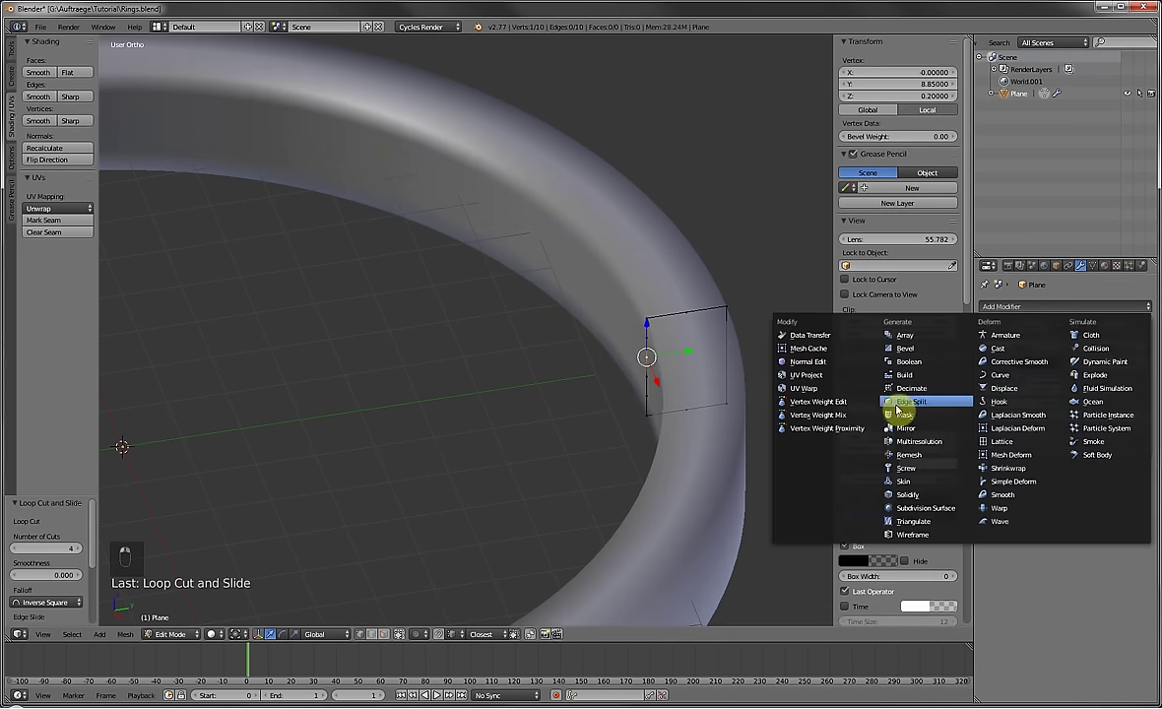
click(903, 509)
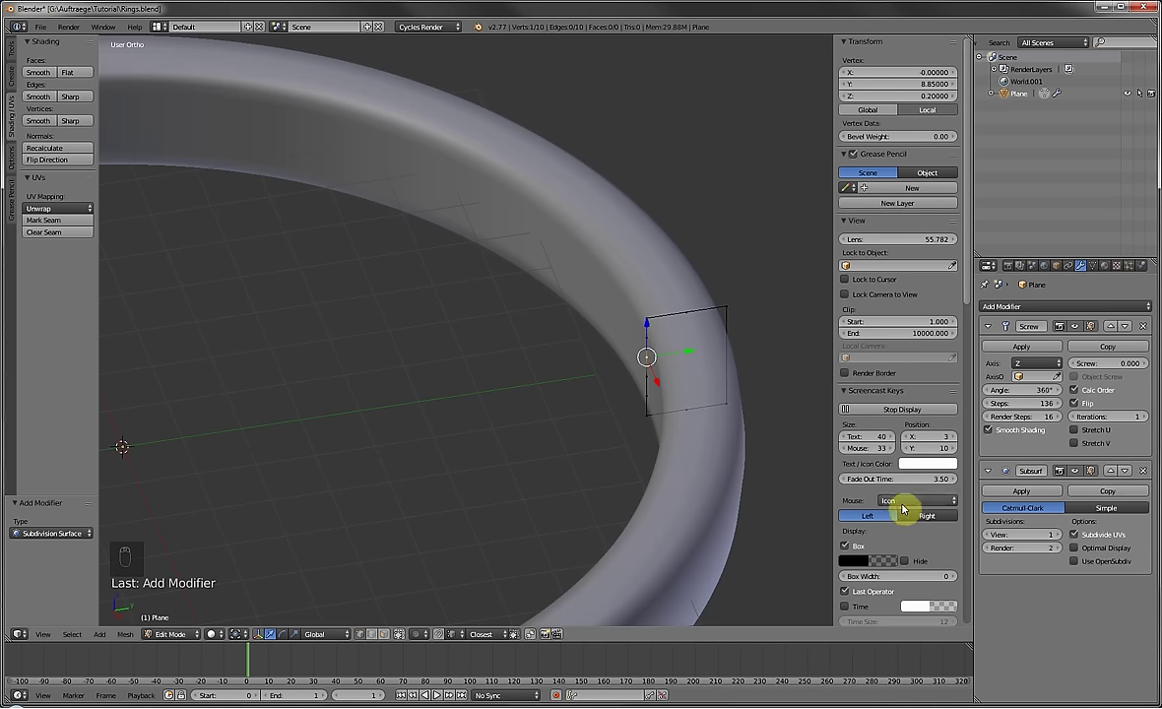
click(1112, 472)
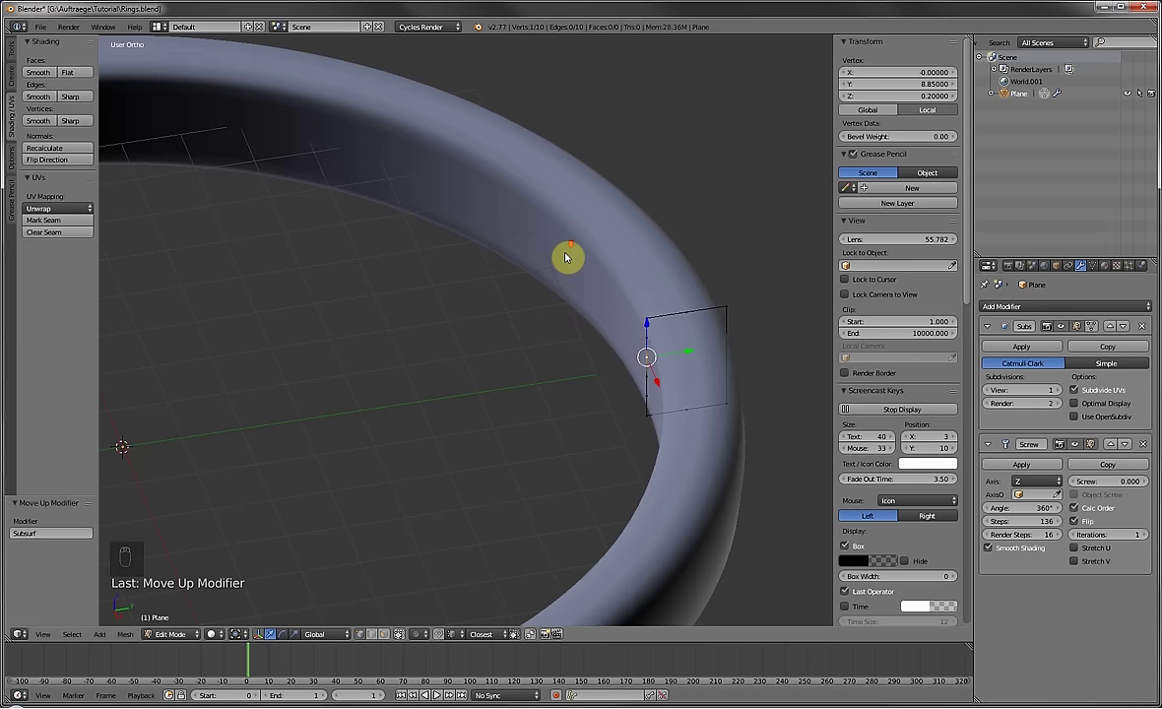
Return to Object Mode and disable Flip in the Screw modifier.
key(Tab)
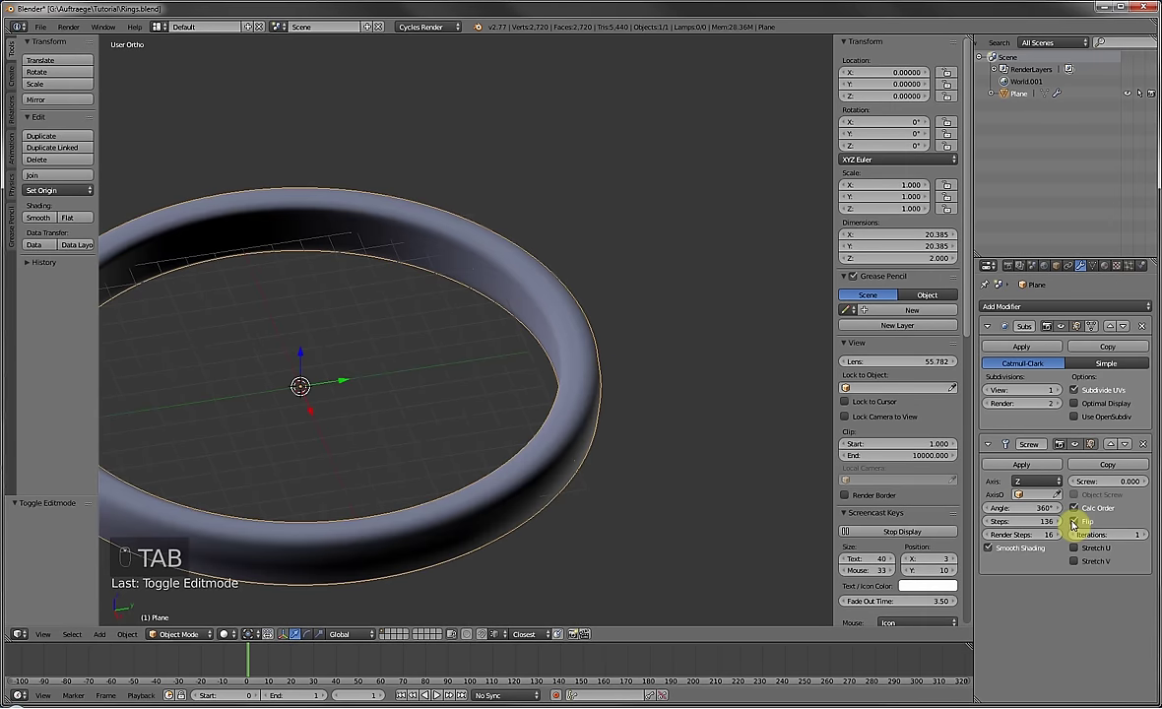
click(1074, 522)
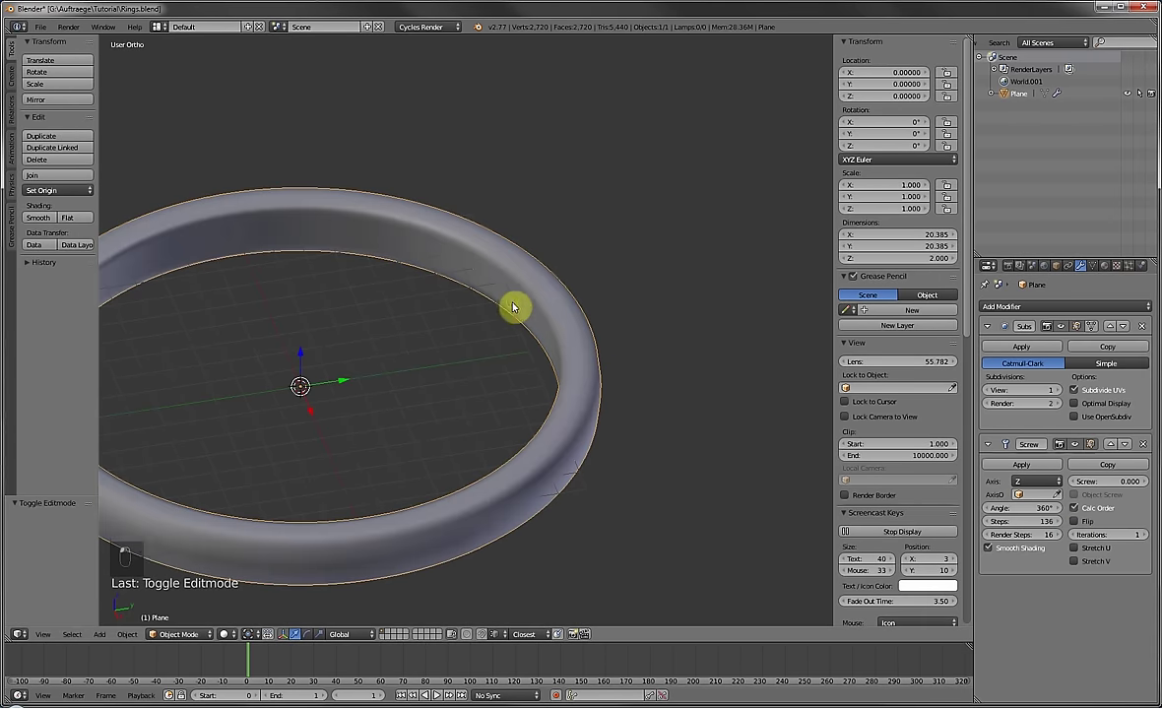
middle_drag(516, 306, 570, 318)
scroll(570, 320, up, 2)
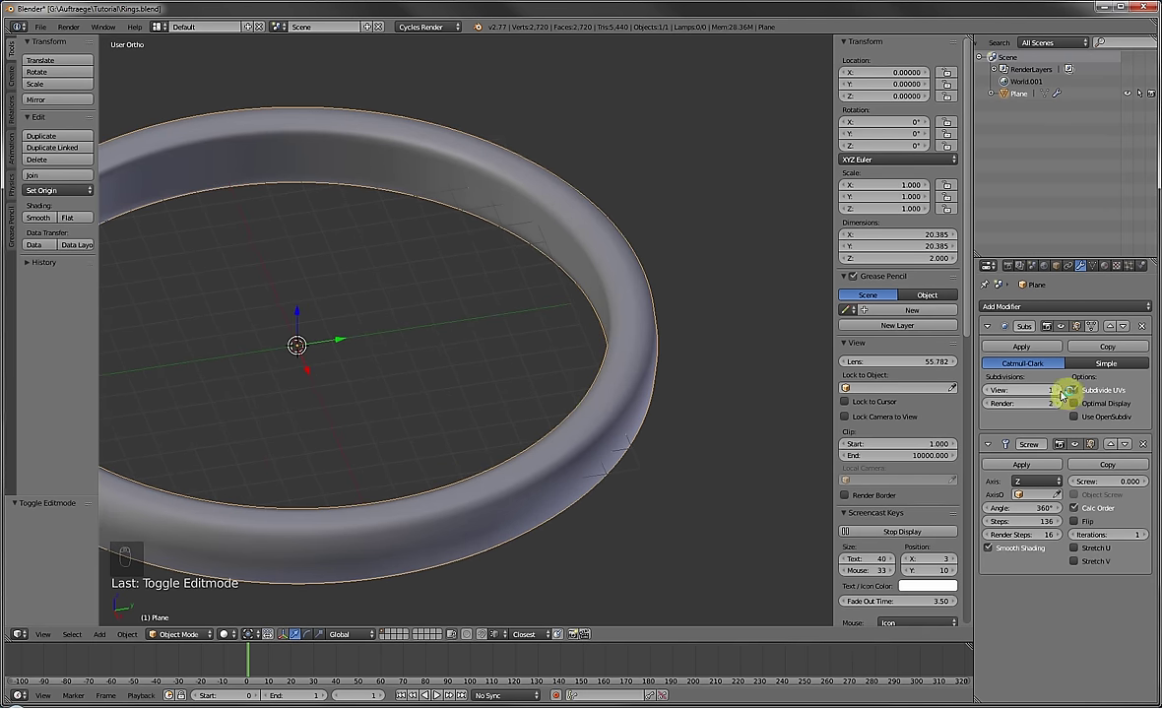
In Edit Mode, select the four intermediate vertices of the inner edge with circle select and move them about 0.07 outward along Y.
key(Tab)
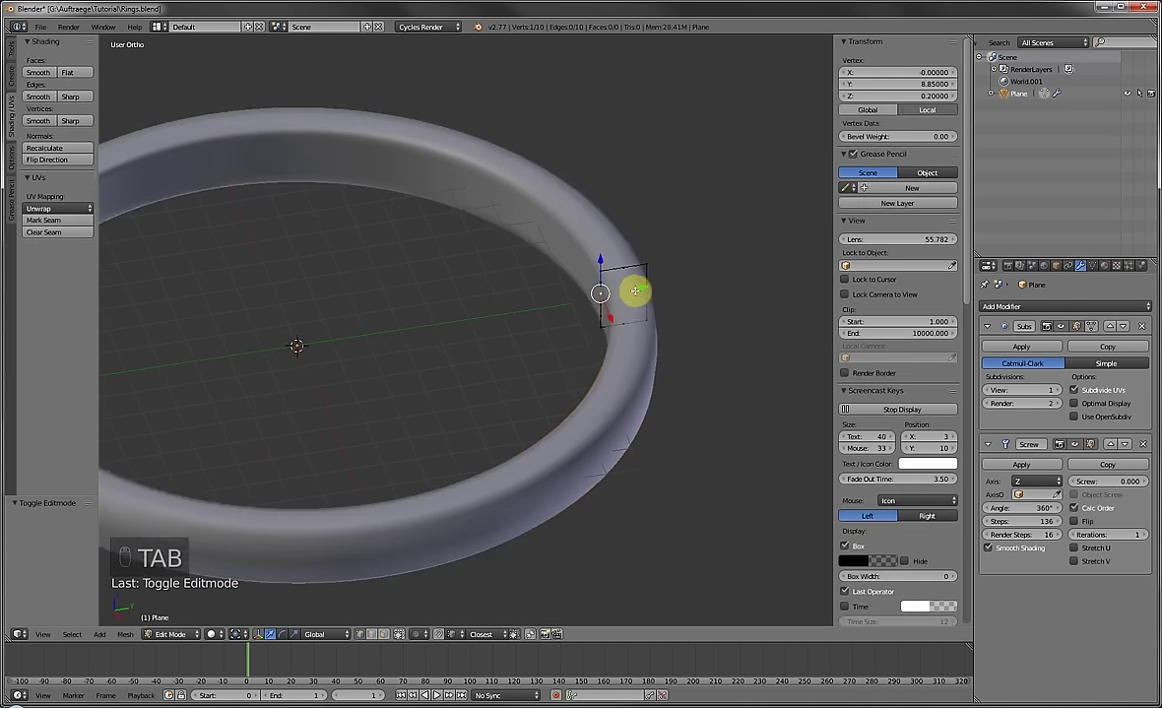
scroll(600, 296, up, 4)
key(a)
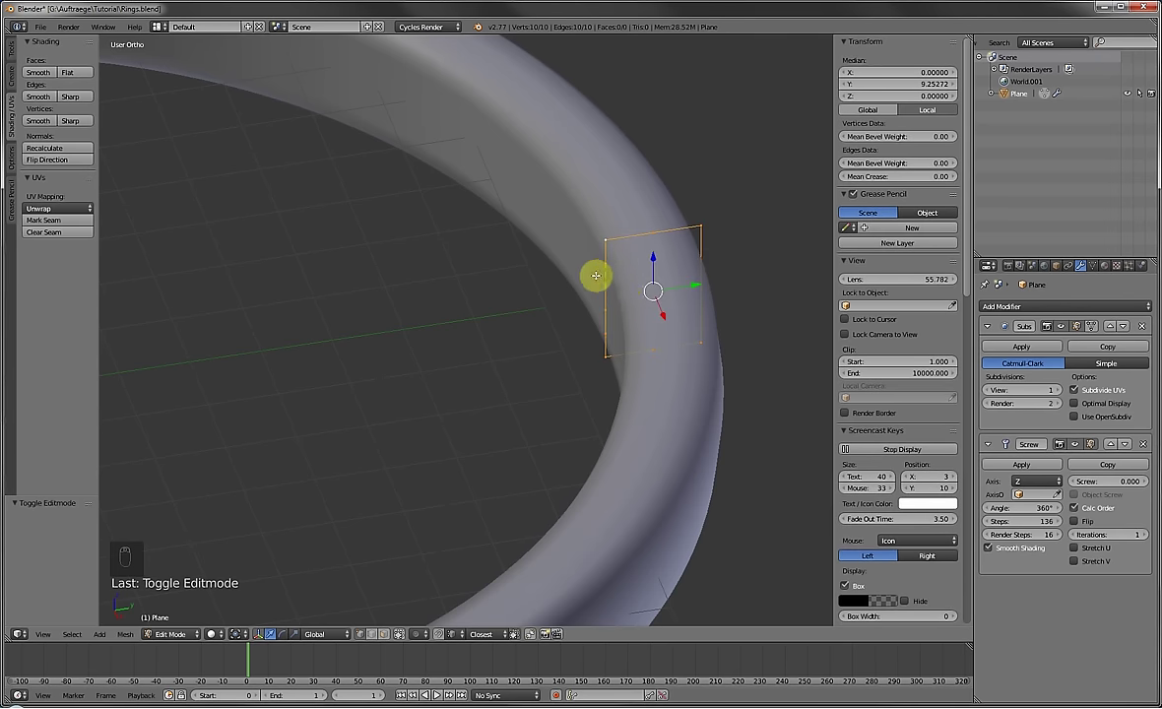
middle_drag(596, 276, 556, 273)
right_click(560, 269)
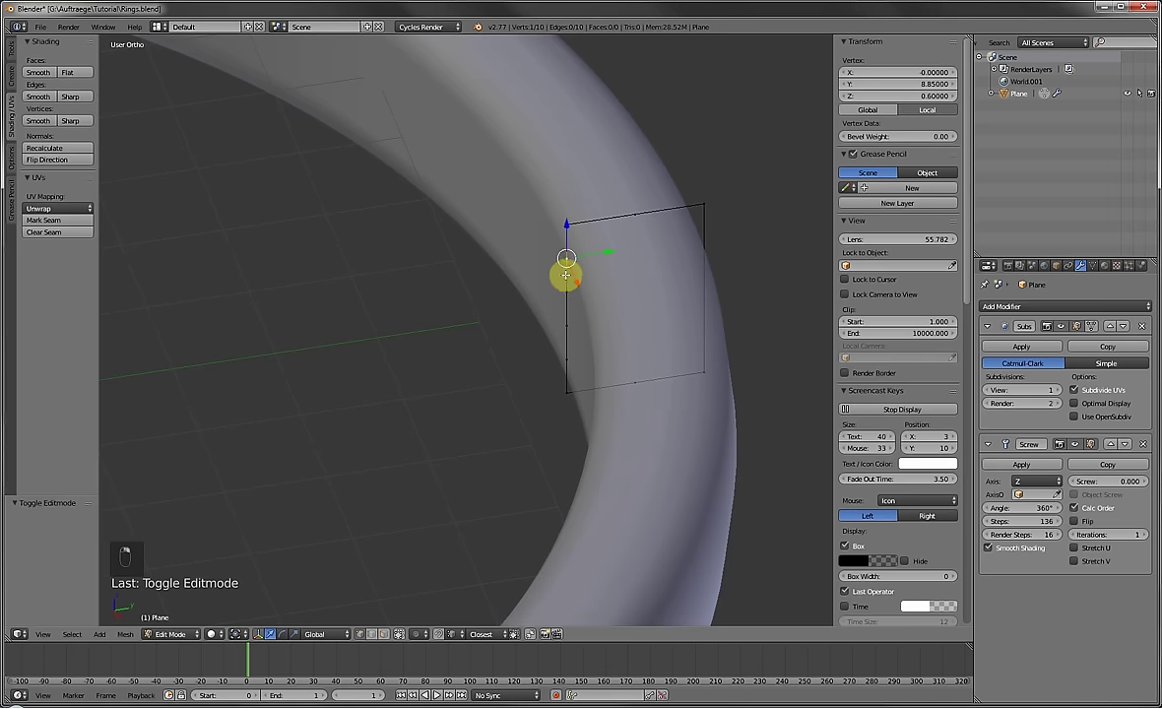
key(c)
mouse_move(563, 278)
mouse_down()
mouse_move(557, 291)
mouse_move(557, 168)
mouse_move(569, 181)
mouse_up()
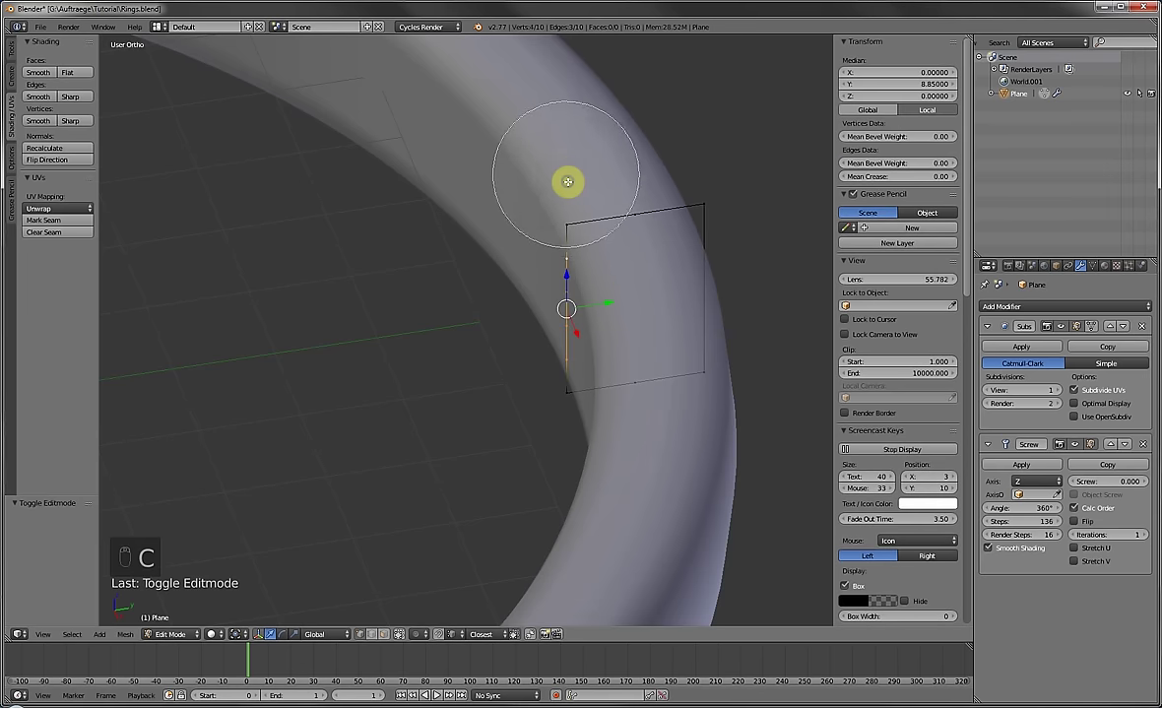
right_click(612, 288)
key(g)
key(y)
click(591, 299)
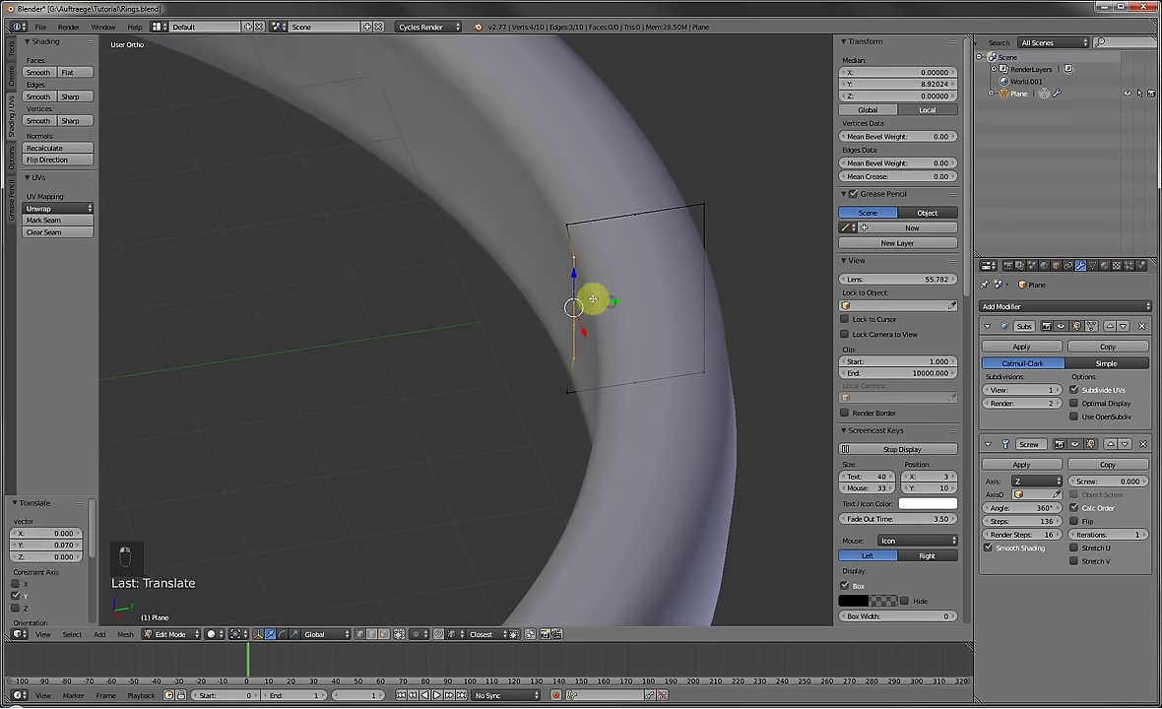
Move the inner edge's two middle vertices about 0.04 further outward along Y to curve the profile.
key(a)
key(g)
key(y)
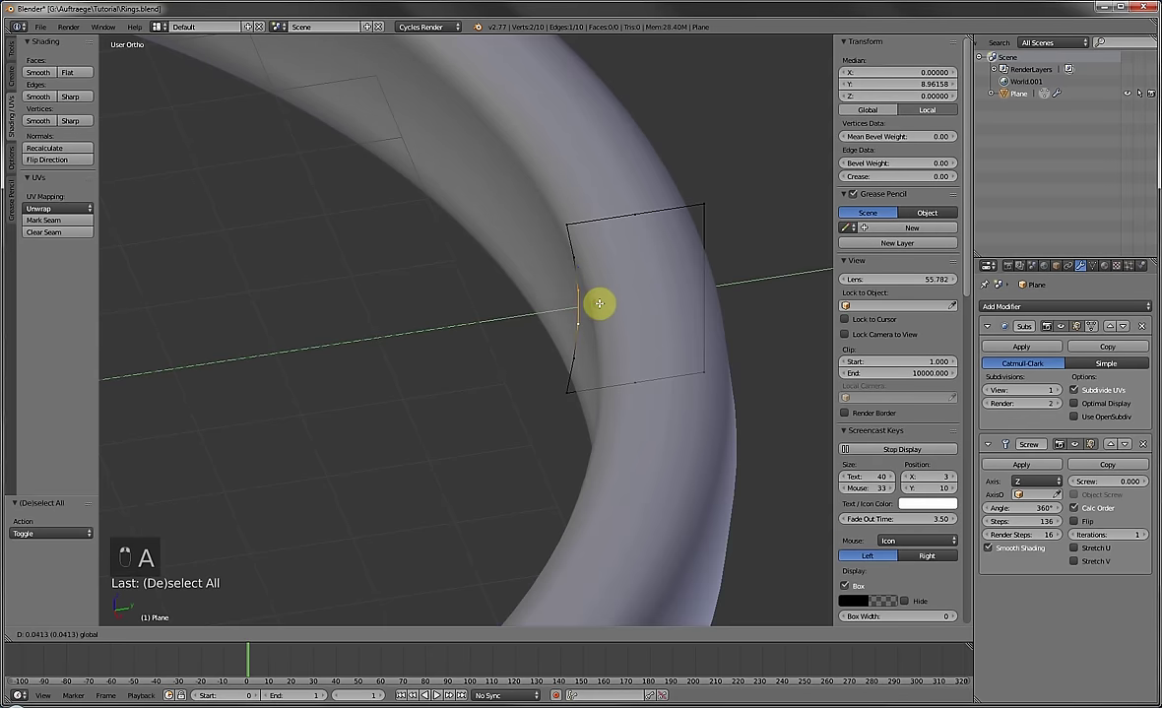
click(599, 303)
Box-select all vertices of the ring profile, then clear the selection.
key(a)
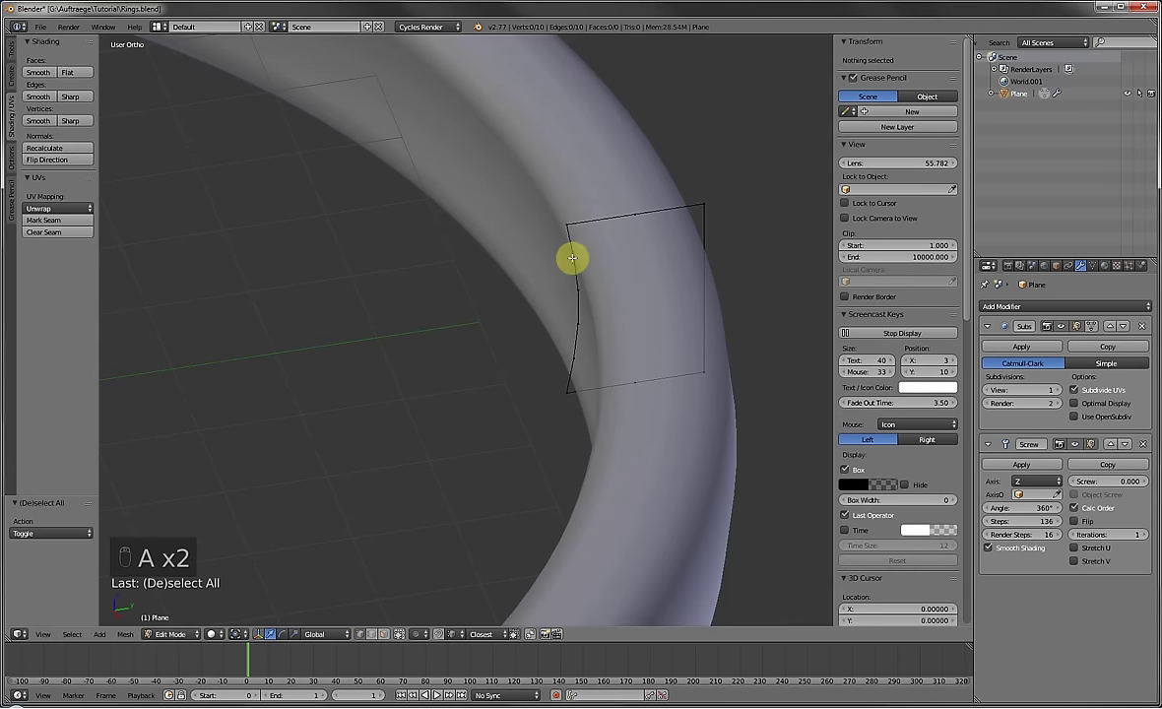
key(b)
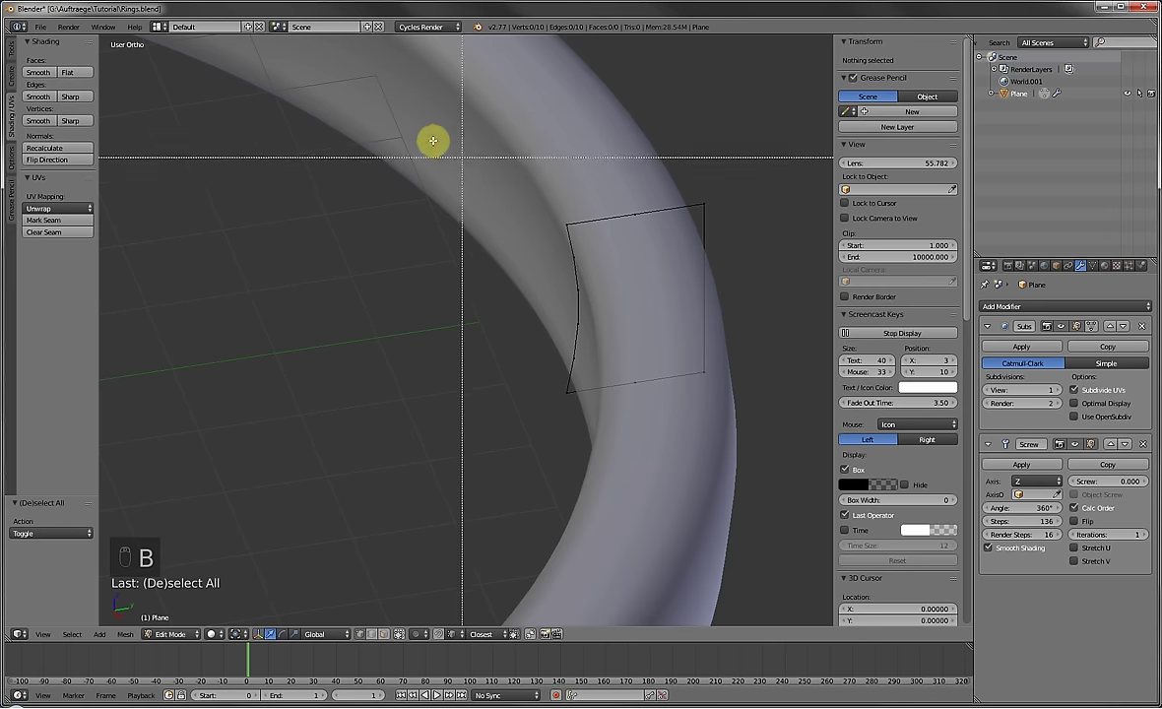
drag(433, 138, 755, 420)
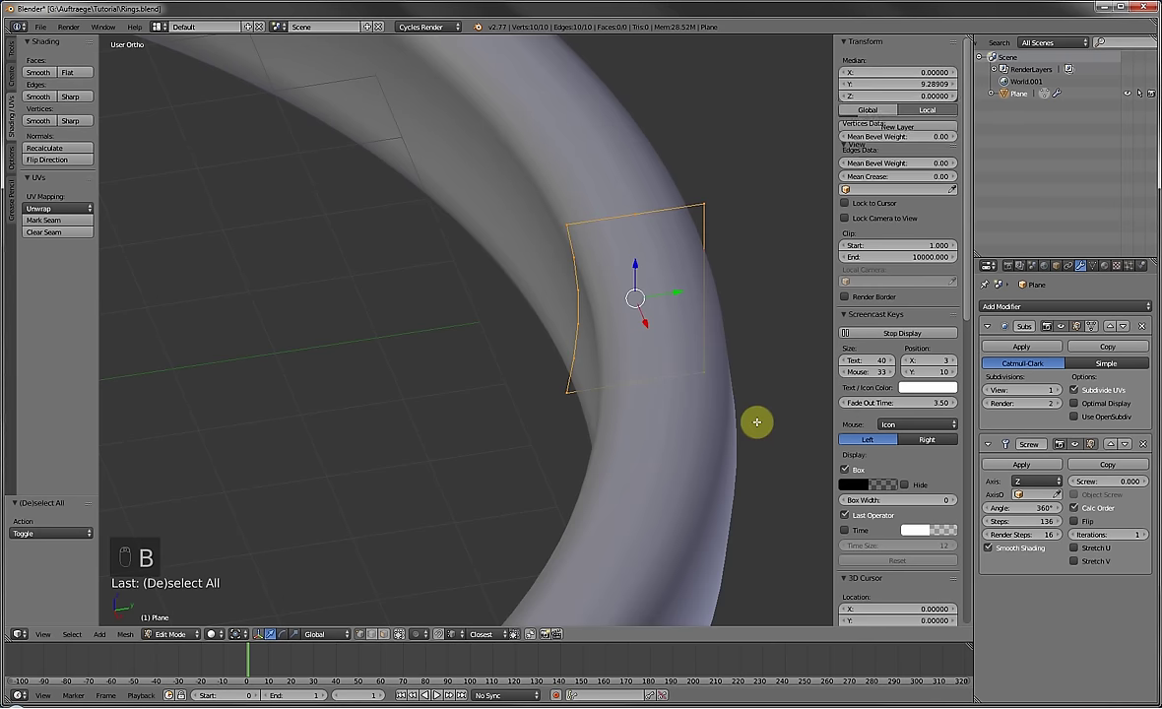
key(b)
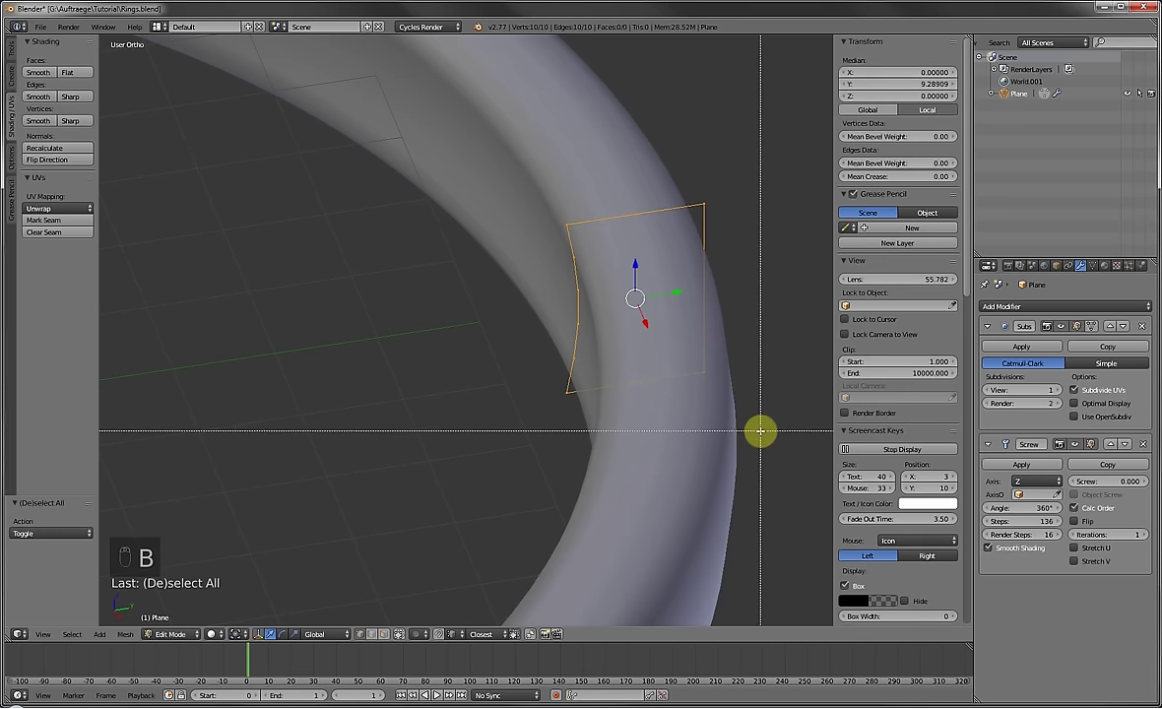
middle_drag(774, 430, 615, 296)
key(a)
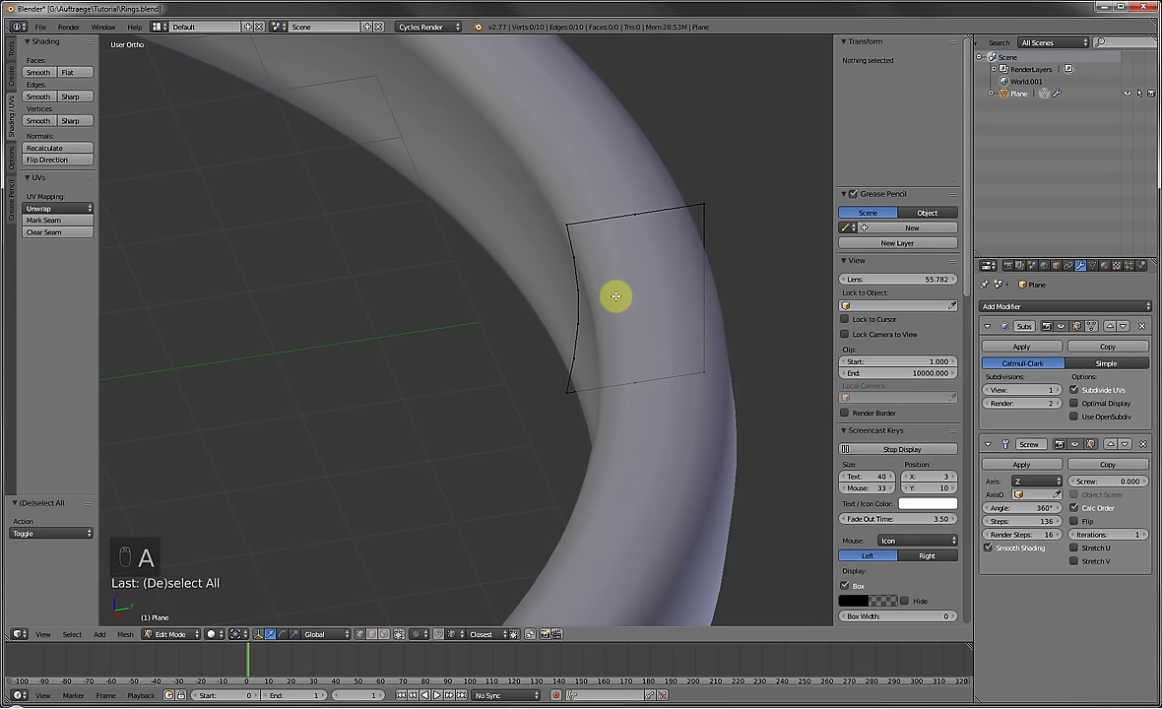
key(a)
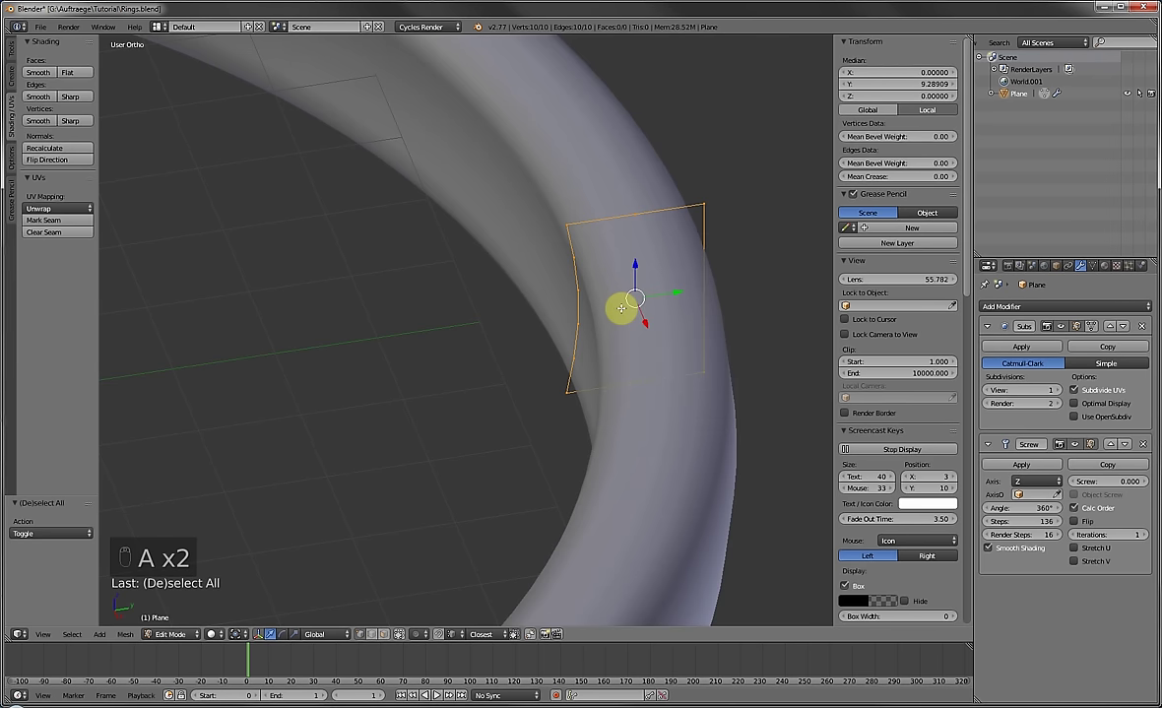
key(a)
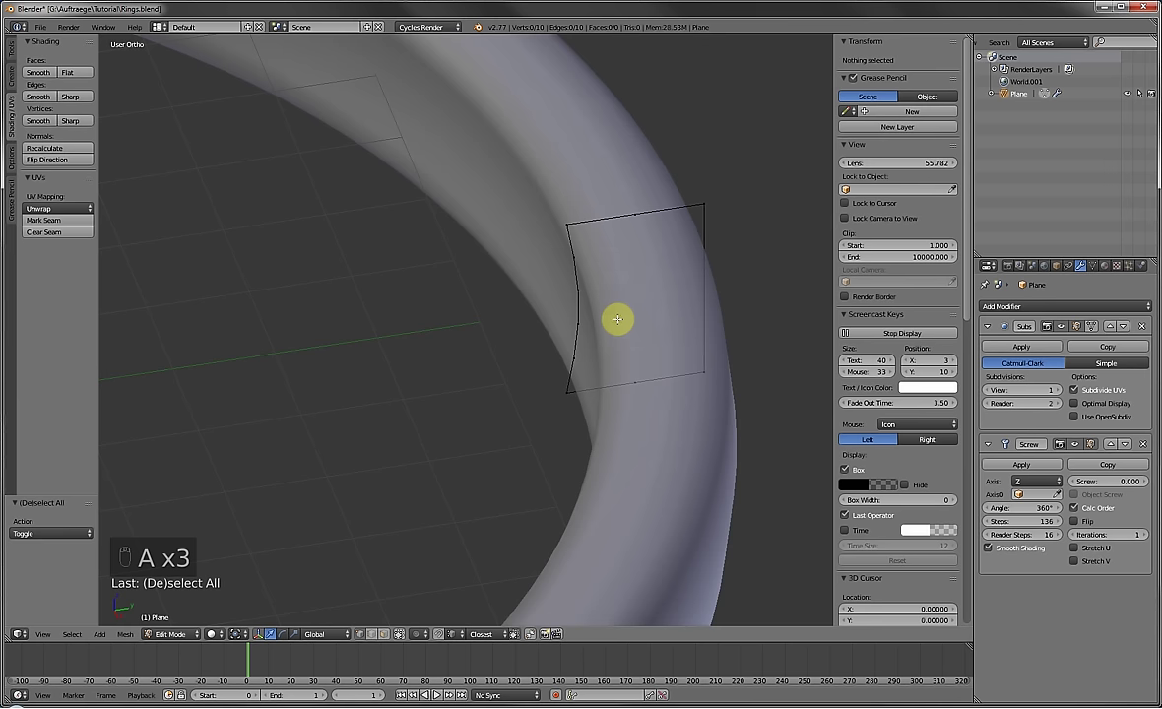
Circle-select a group of profile vertices and remove some of them from the selection with the same circle.
key(c)
mouse_move(594, 327)
mouse_down()
mouse_move(516, 391)
mouse_move(548, 424)
mouse_move(605, 434)
mouse_move(665, 409)
mouse_move(704, 364)
mouse_move(719, 237)
mouse_move(677, 174)
mouse_move(573, 154)
mouse_move(504, 195)
mouse_move(461, 257)
mouse_up()
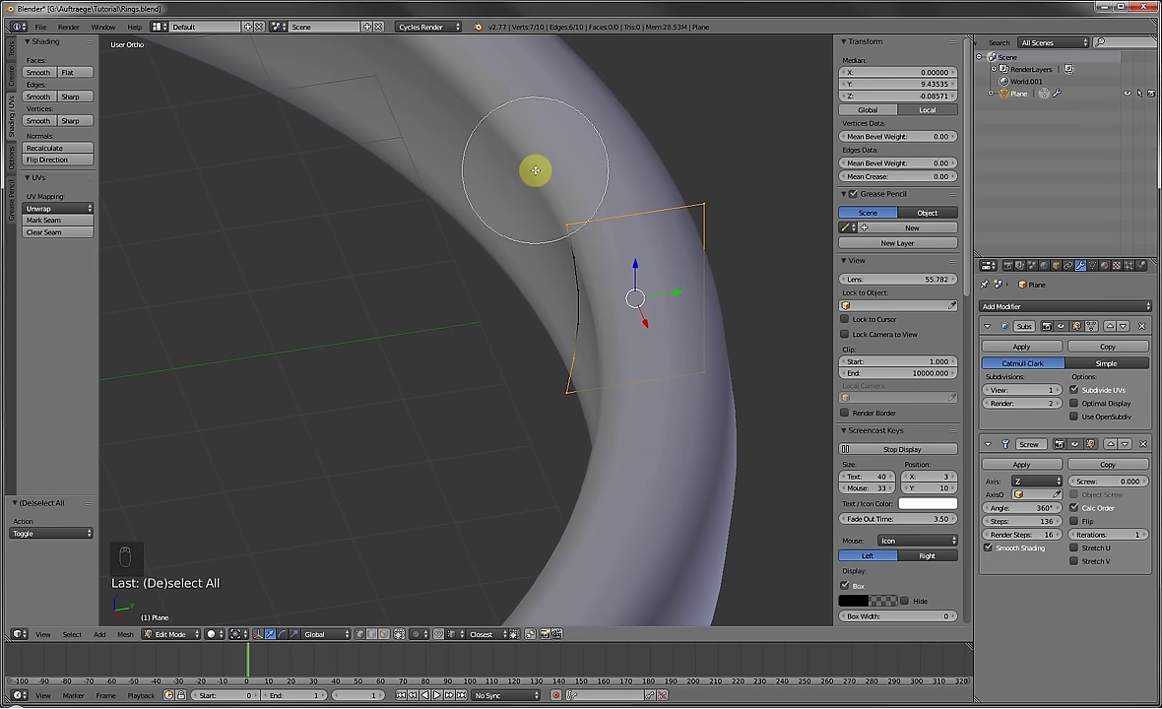
mouse_move(607, 151)
middle_down()
mouse_move(710, 163)
mouse_move(734, 340)
middle_up()
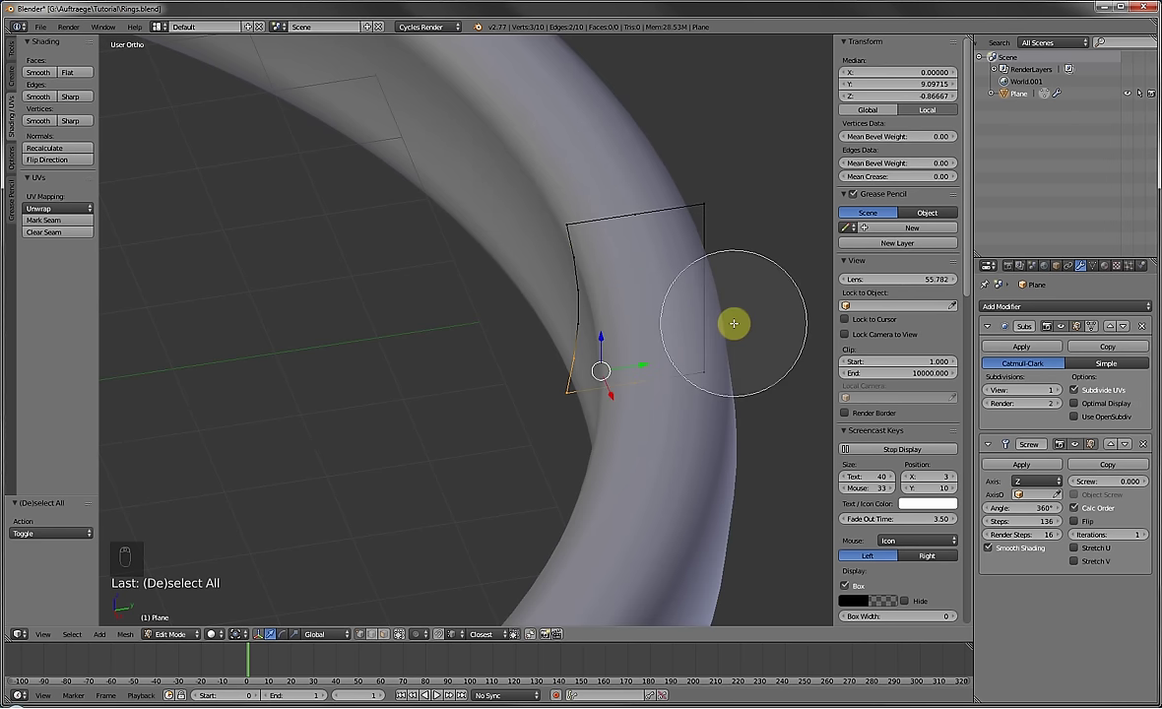
right_click(733, 323)
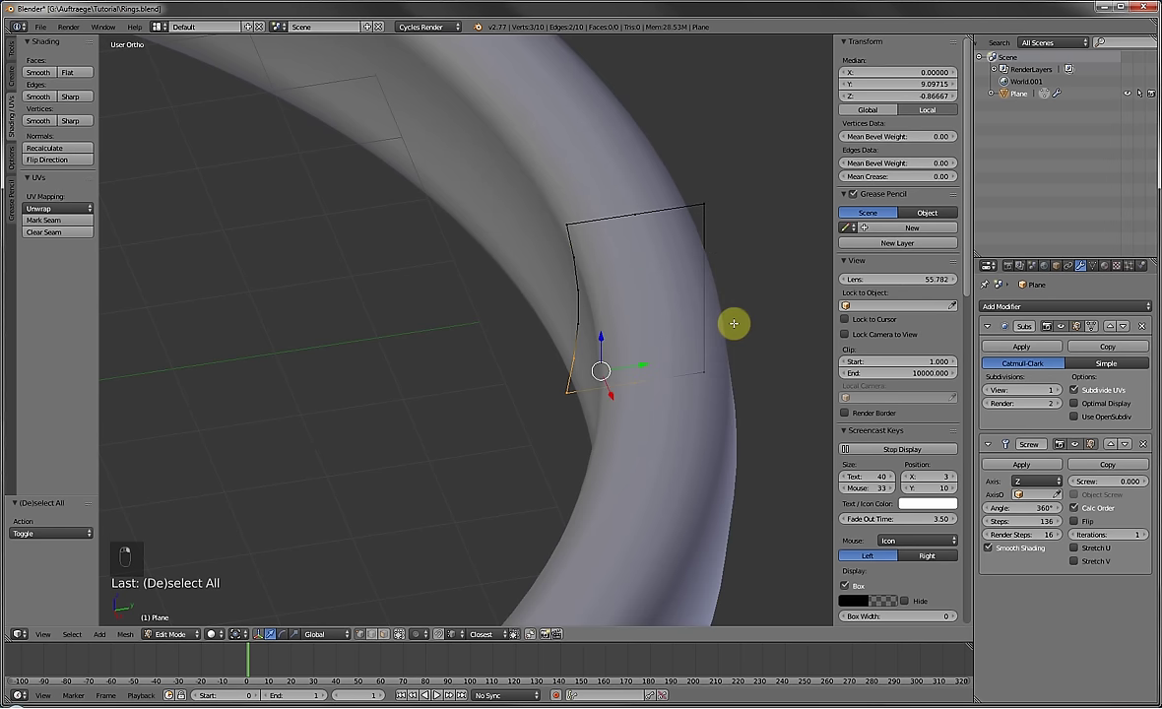
key(c)
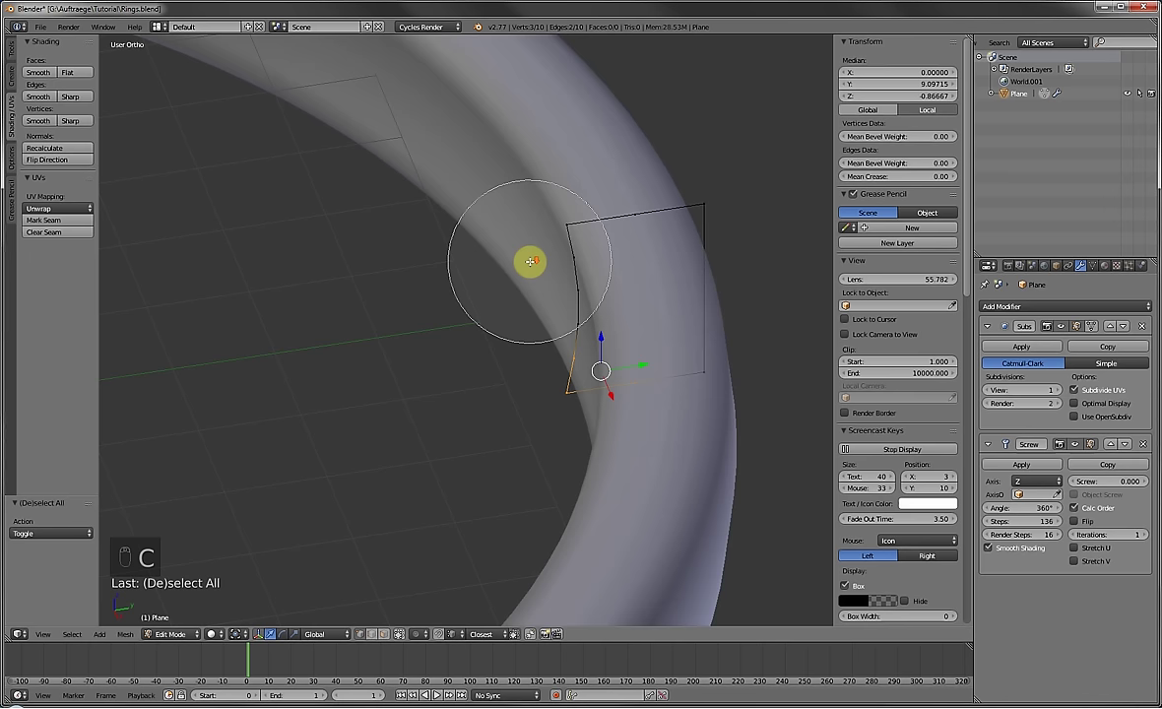
middle_drag(530, 262, 557, 358)
Add four cuts to the profile's outer edge and move the two middle vertices outward along Y.
key(ctrl+r)
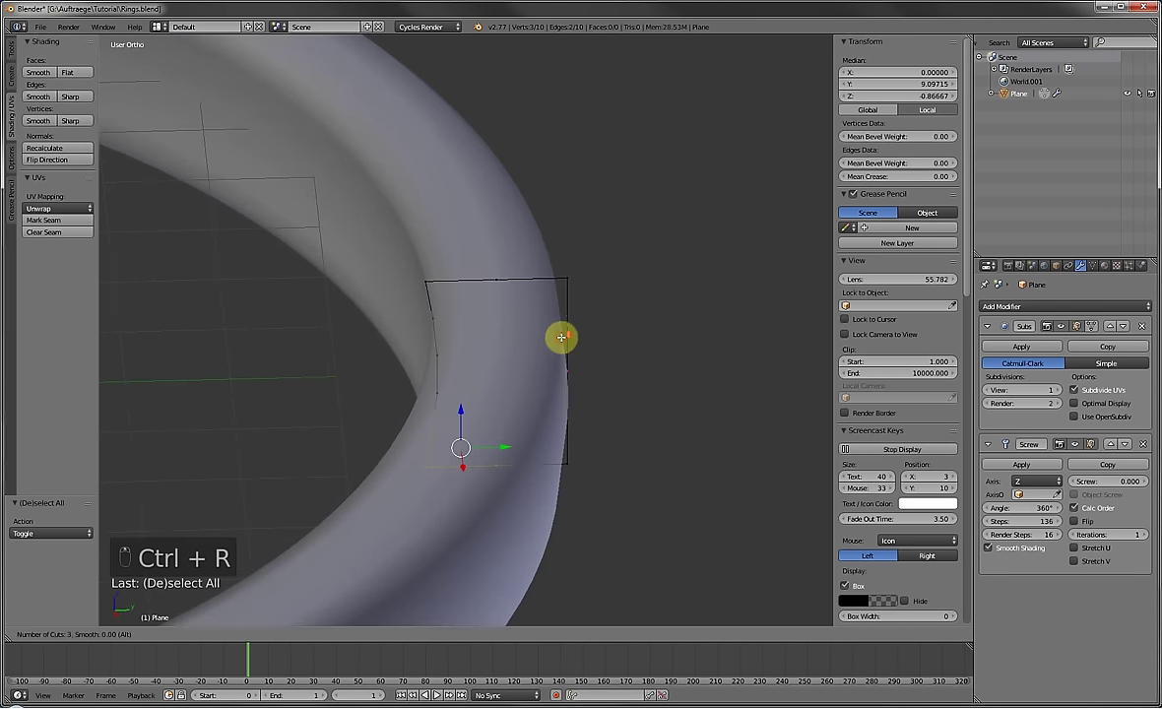
click(562, 339)
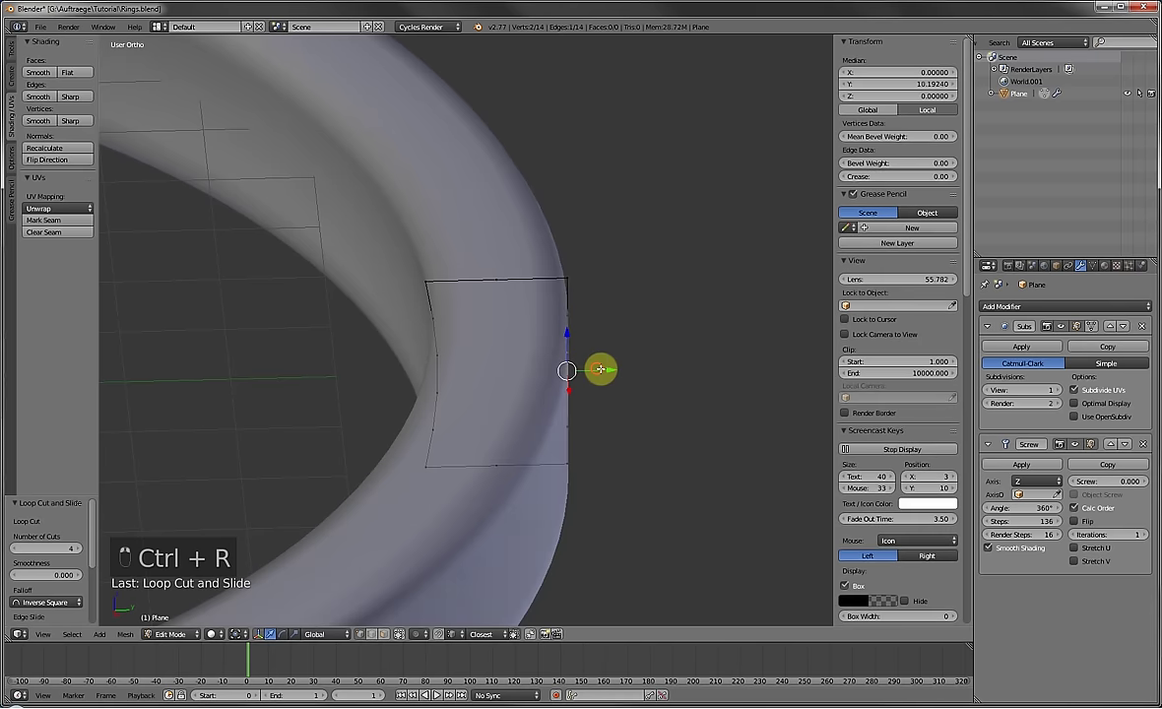
click(623, 372)
Add one cut in the uppermost and one in the lowest segment of the profile's outer edge.
middle_drag(624, 372, 628, 412)
key(ctrl+r)
click(627, 390)
click(631, 483)
key(ctrl+r)
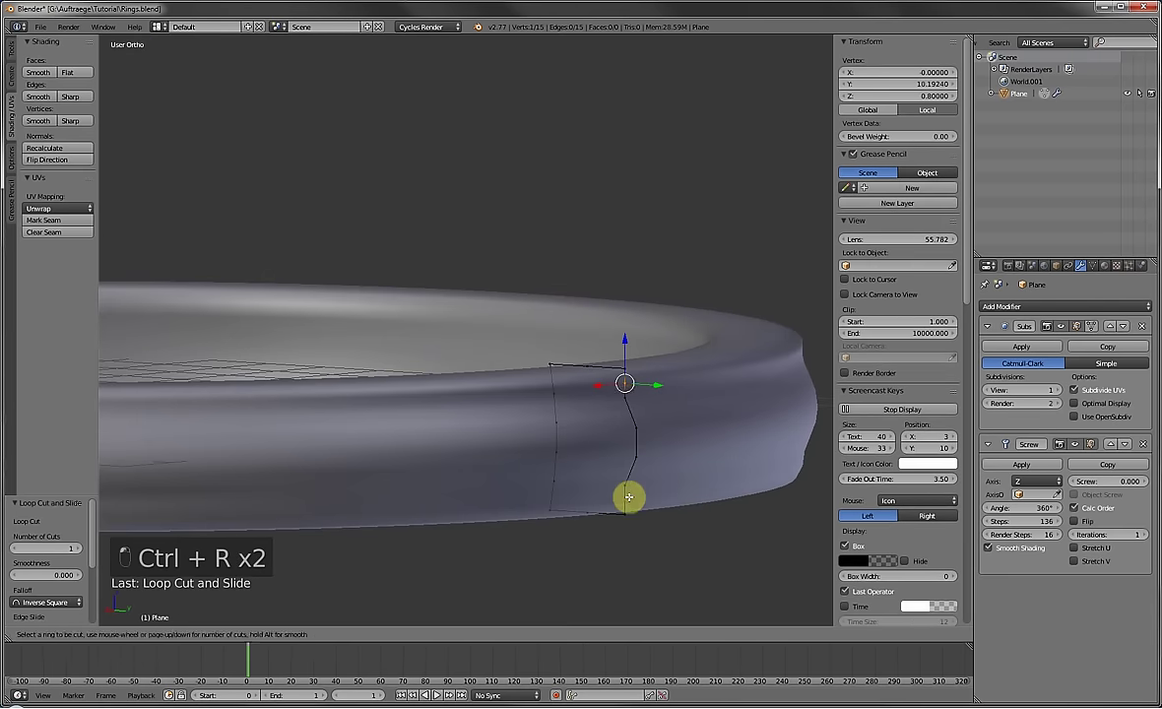
shift+click(623, 382)
drag(654, 446, 639, 442)
Add a cut between the two protruding outer vertices and move it about 0.355 inward along Y.
key(ctrl+r)
click(638, 445)
scroll(645, 434, up, 6)
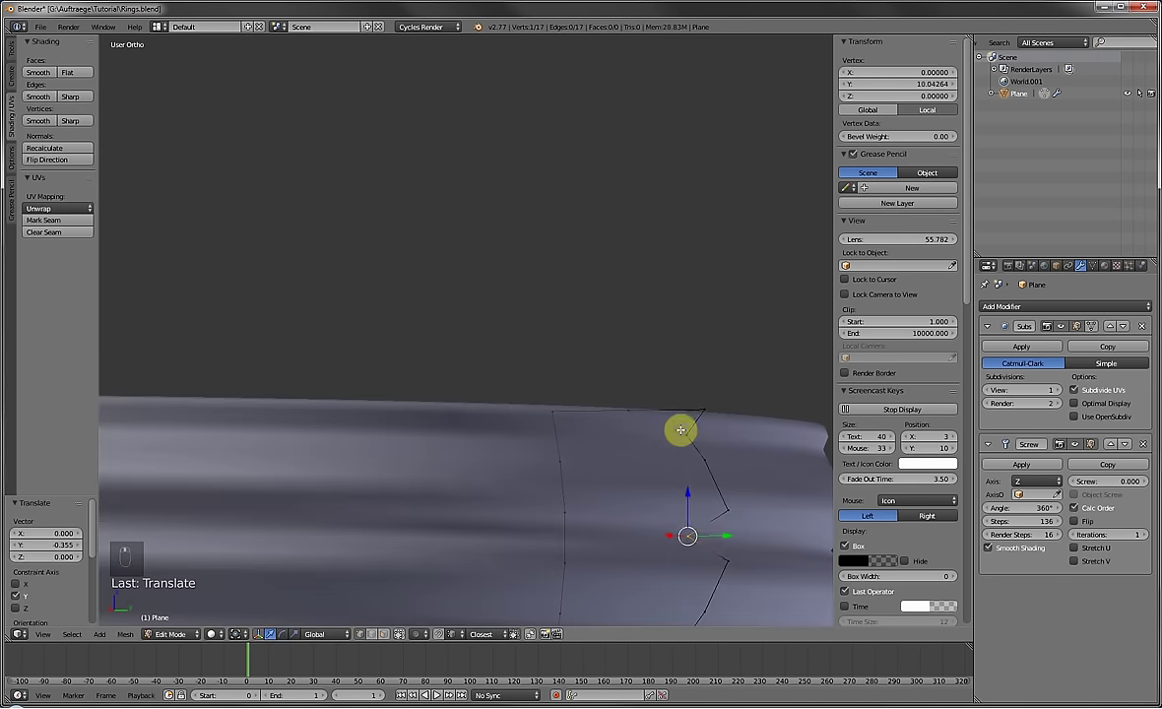
Select the upper and lower cut vertices of the outer edge and move them about 0.544 inward along Y in right view.
click(681, 430)
scroll(660, 512, down, 3)
shift+click(637, 540)
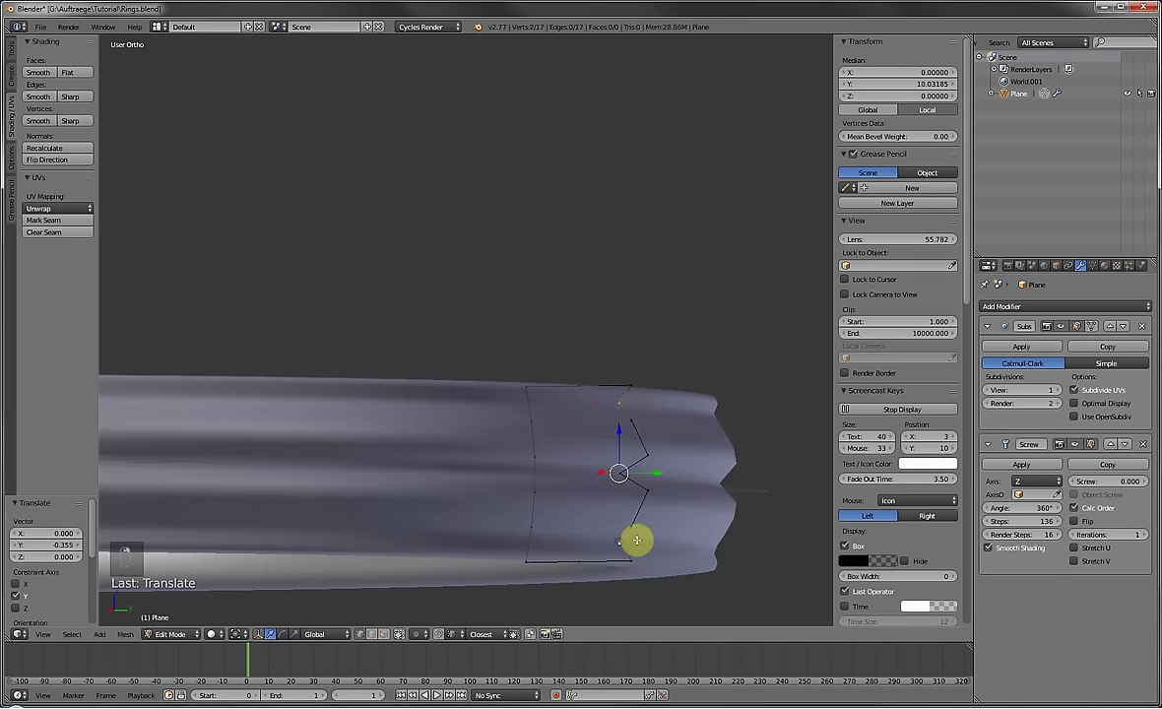
key(KP_3)
drag(591, 467, 537, 471)
scroll(537, 416, up, 2)
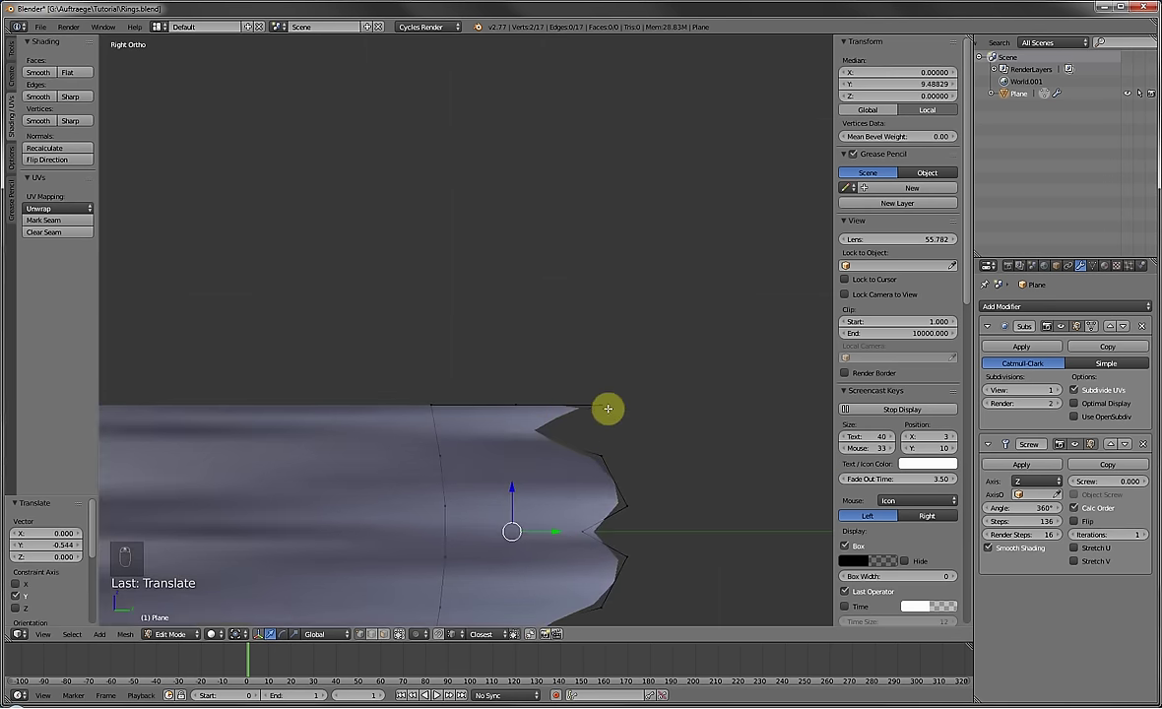
Move the selected upper and lower groove vertices about 0.44 back outward along Y to make the grooves shallower.
scroll(608, 384, up, 1)
scroll(640, 339, up, 3)
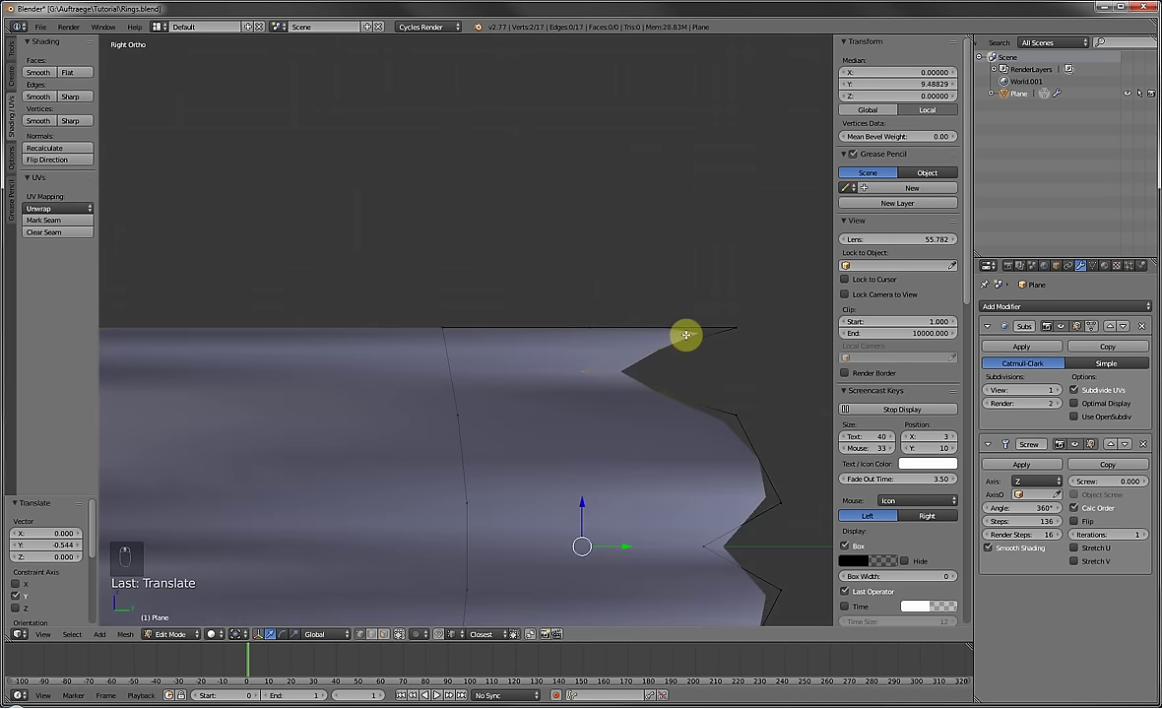
scroll(687, 335, down, 2)
scroll(627, 351, up, 2)
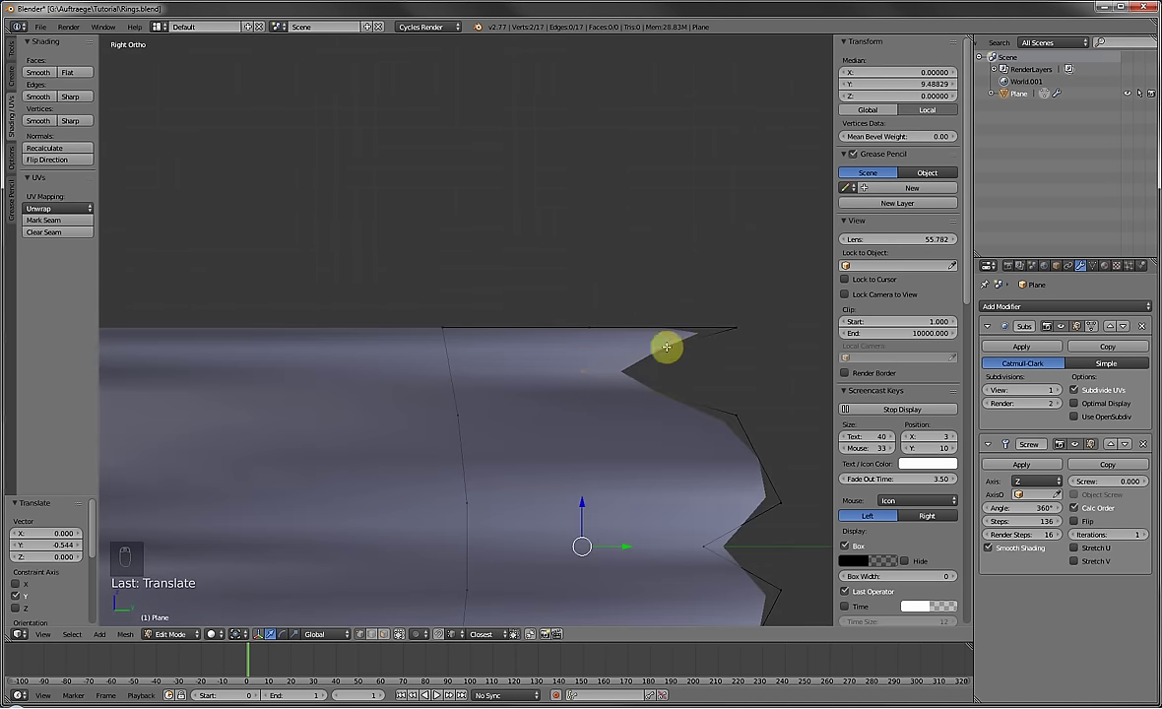
scroll(660, 340, down, 2)
drag(563, 459, 631, 392)
scroll(631, 392, up, 3)
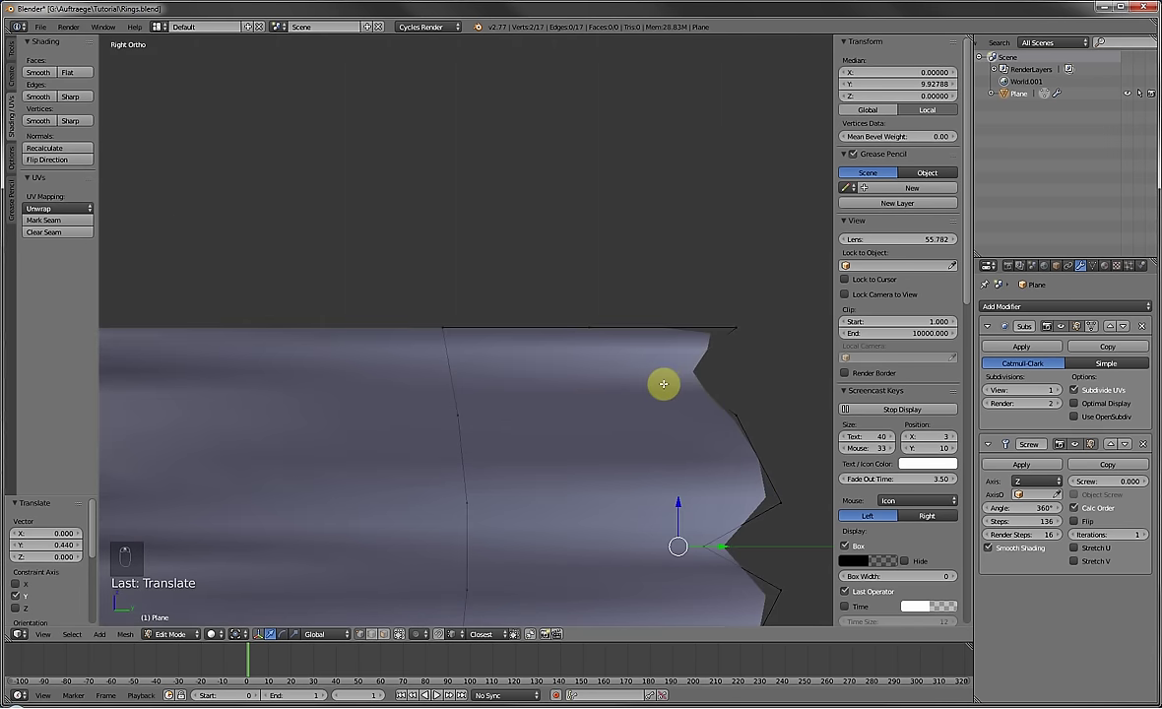
Return to Object Mode, switch to Firefox and examine Shapeways' steel guidelines for minimum embossed and engraved detail.
key(Tab)
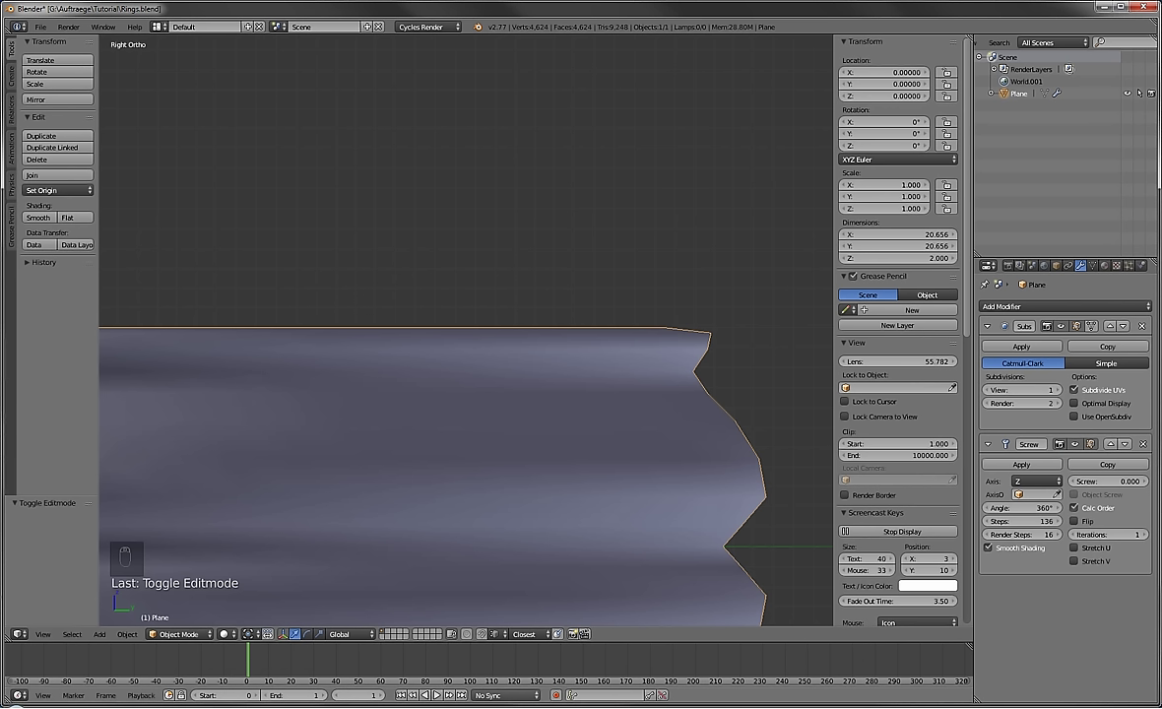
key(alt+Tab)
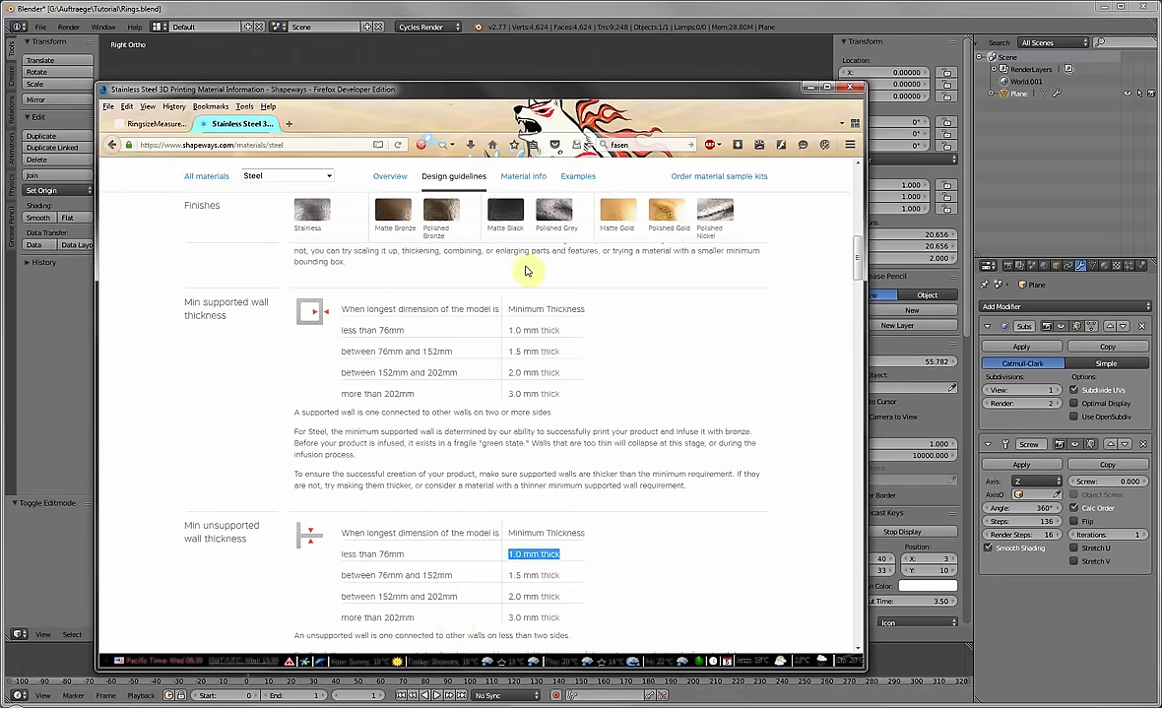
scroll(459, 361, down, 12)
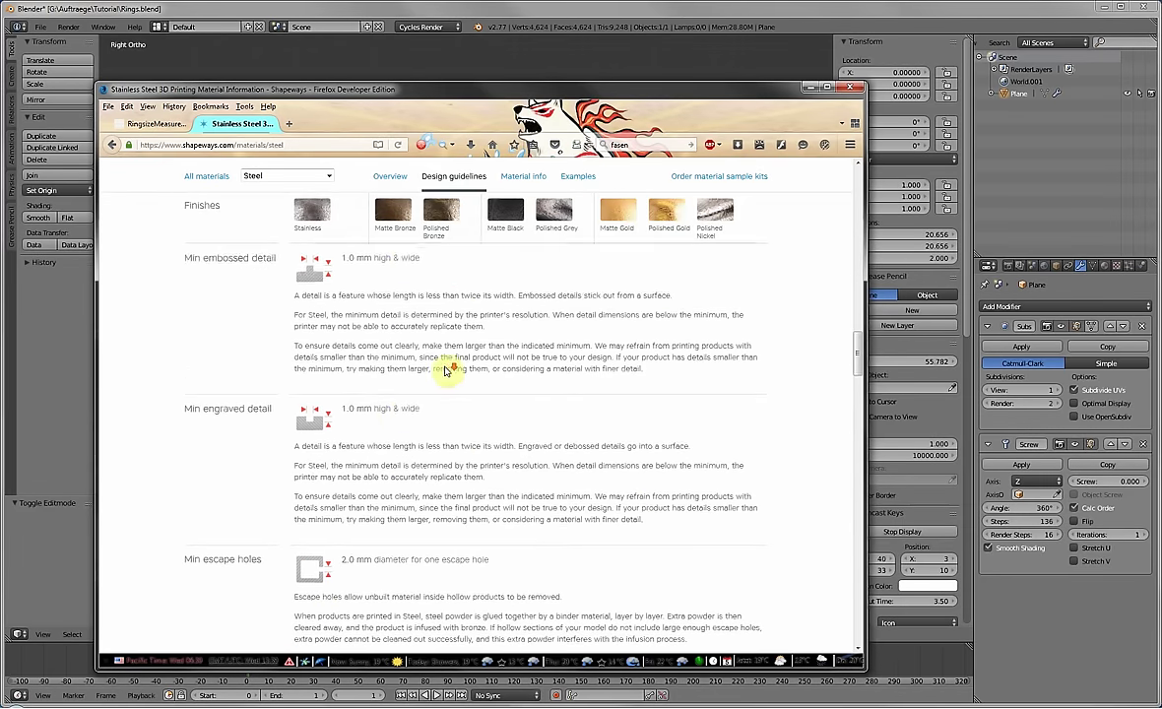
scroll(365, 347, up, 2)
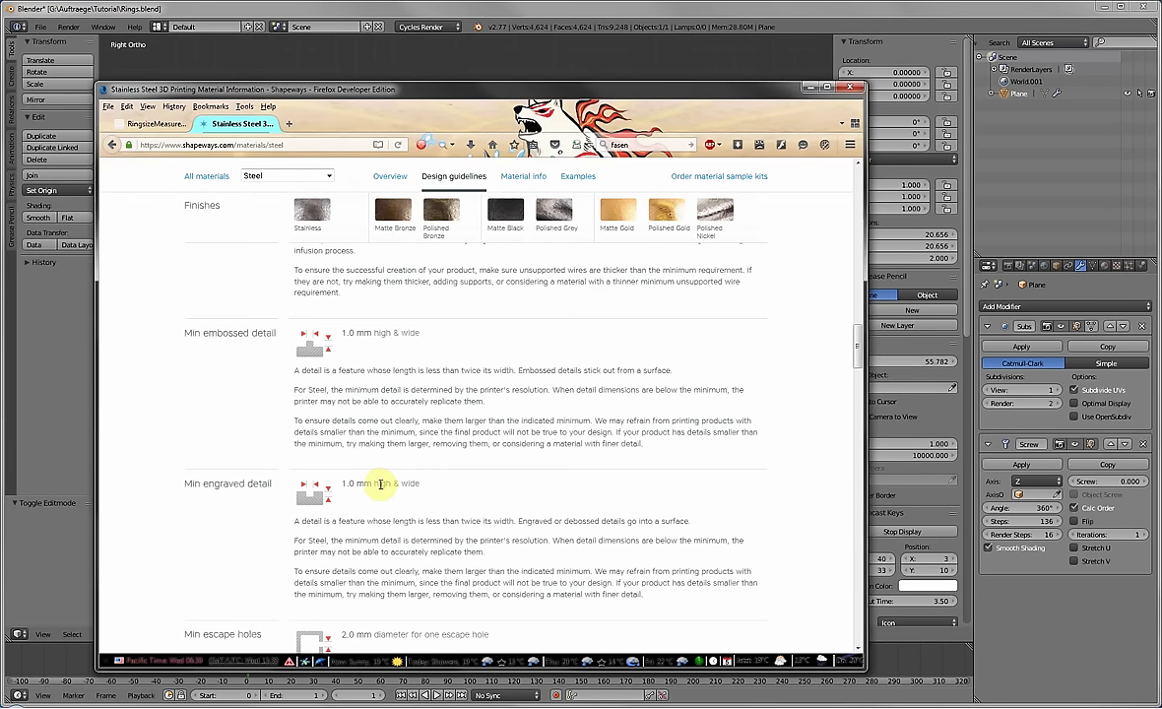
scroll(382, 482, down, 2)
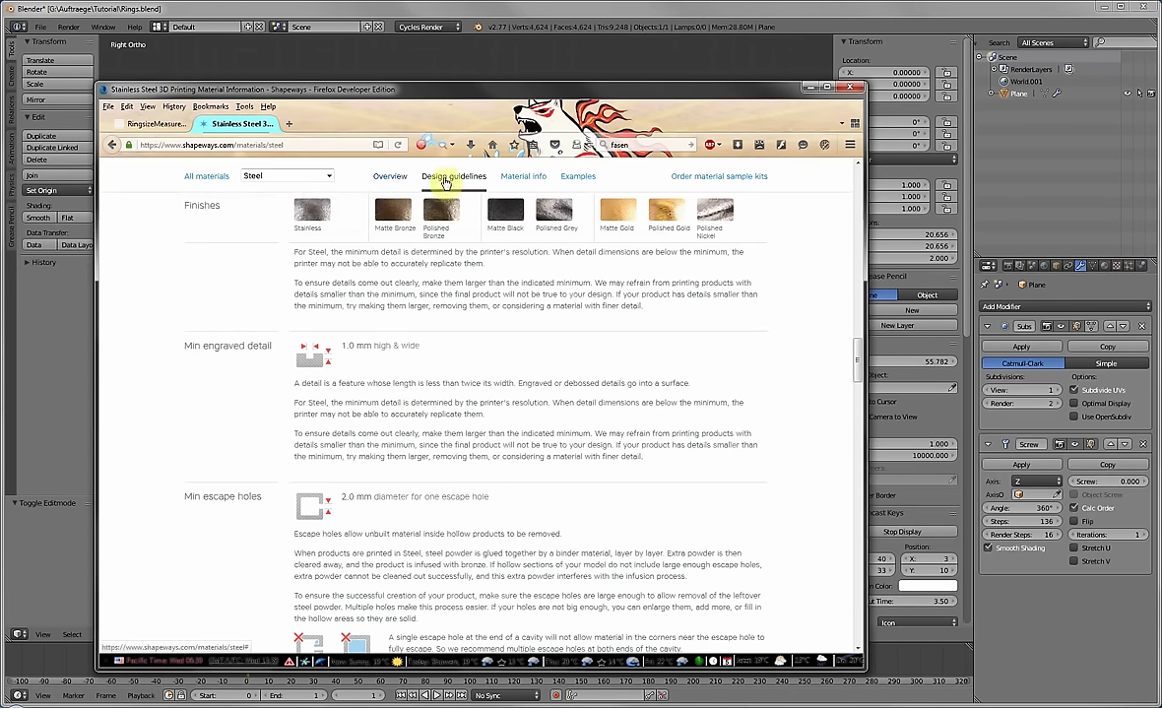
Change the material to Silver, look through its design guidelines and switch back to Blender.
click(331, 177)
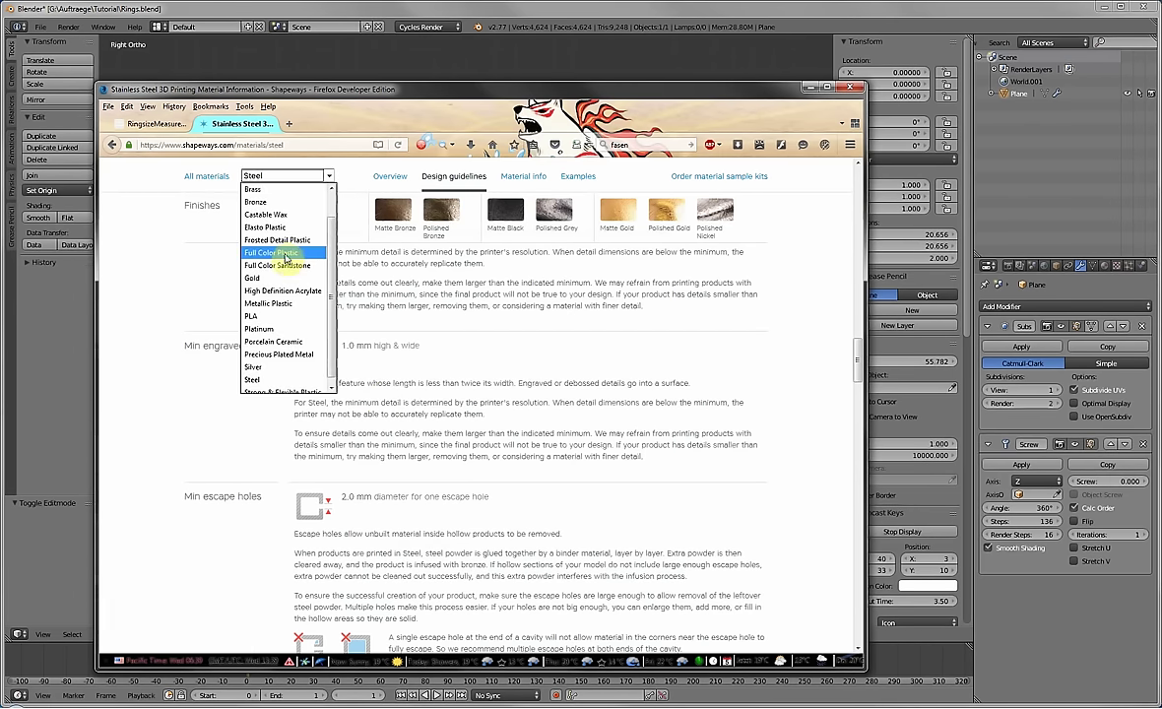
click(259, 366)
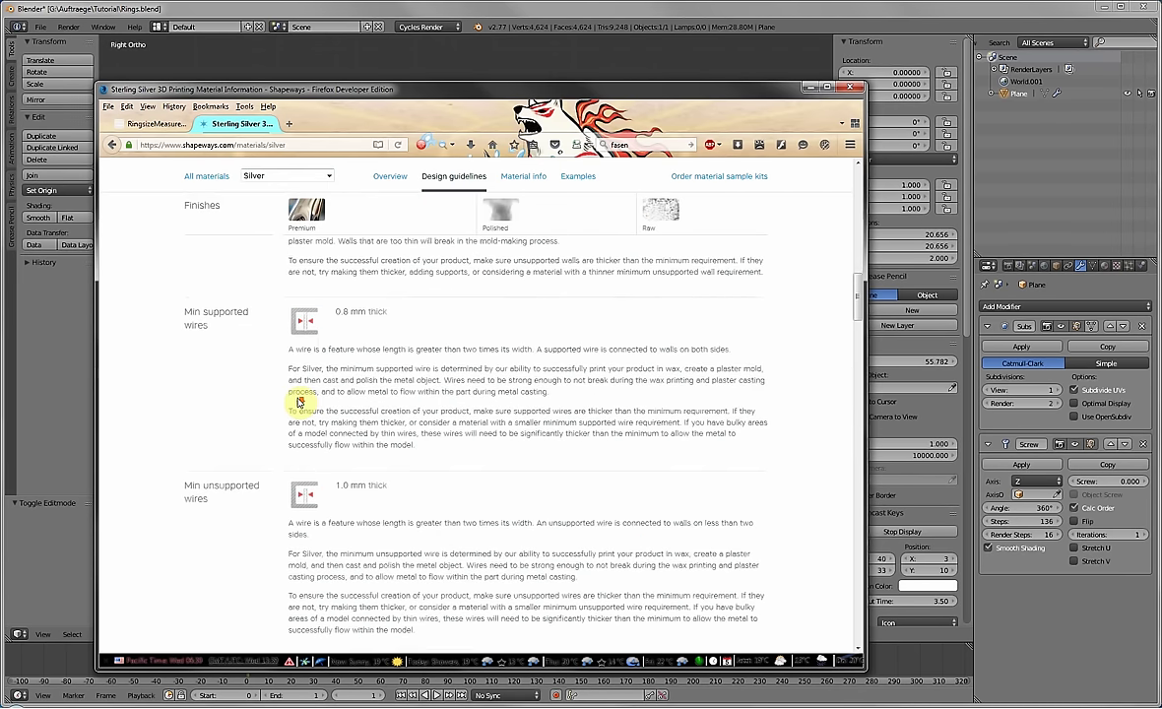
click(530, 10)
In Edit Mode, move the selected groove vertices slightly further outward along Y, then view the whole ring in Object Mode.
middle_drag(630, 296, 668, 342)
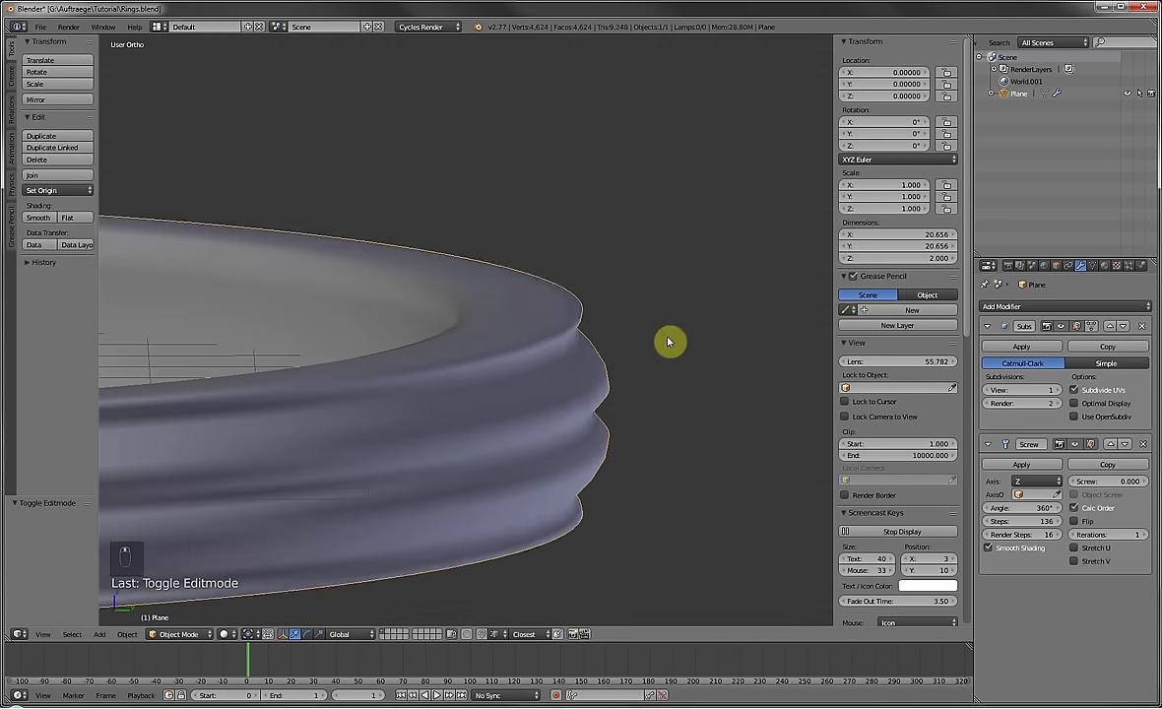
key(Tab)
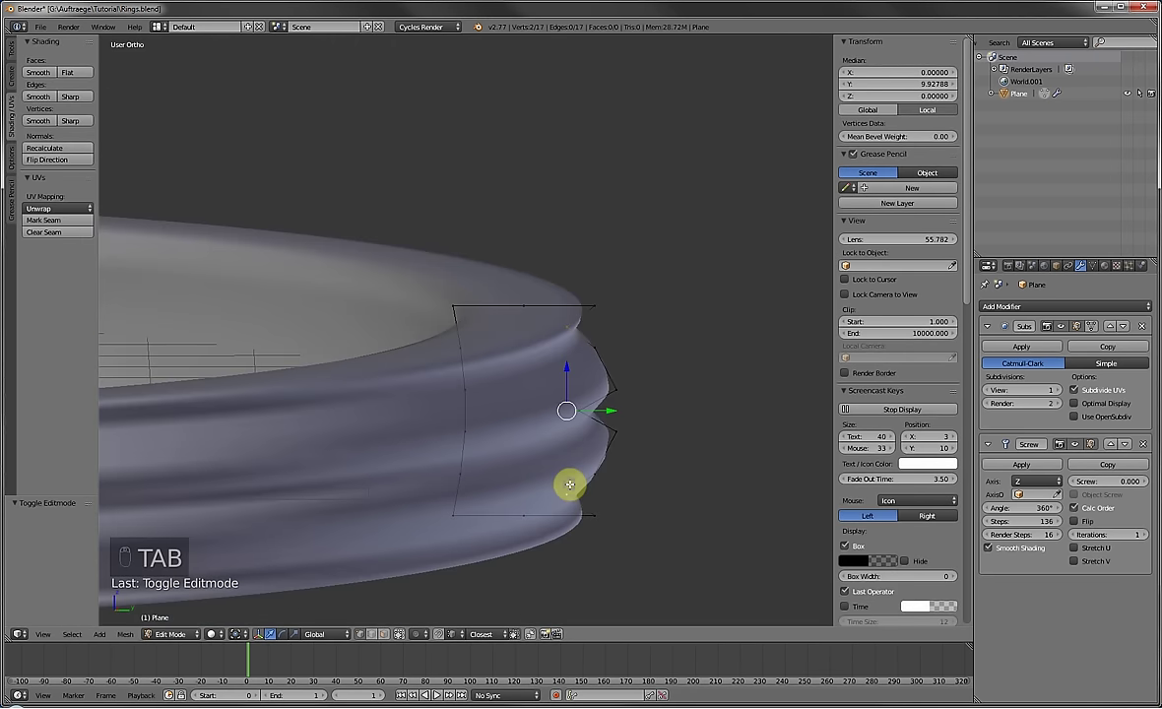
drag(611, 409, 628, 407)
key(Tab)
scroll(482, 287, down, 3)
middle_drag(483, 286, 284, 130)
key(KP_7)
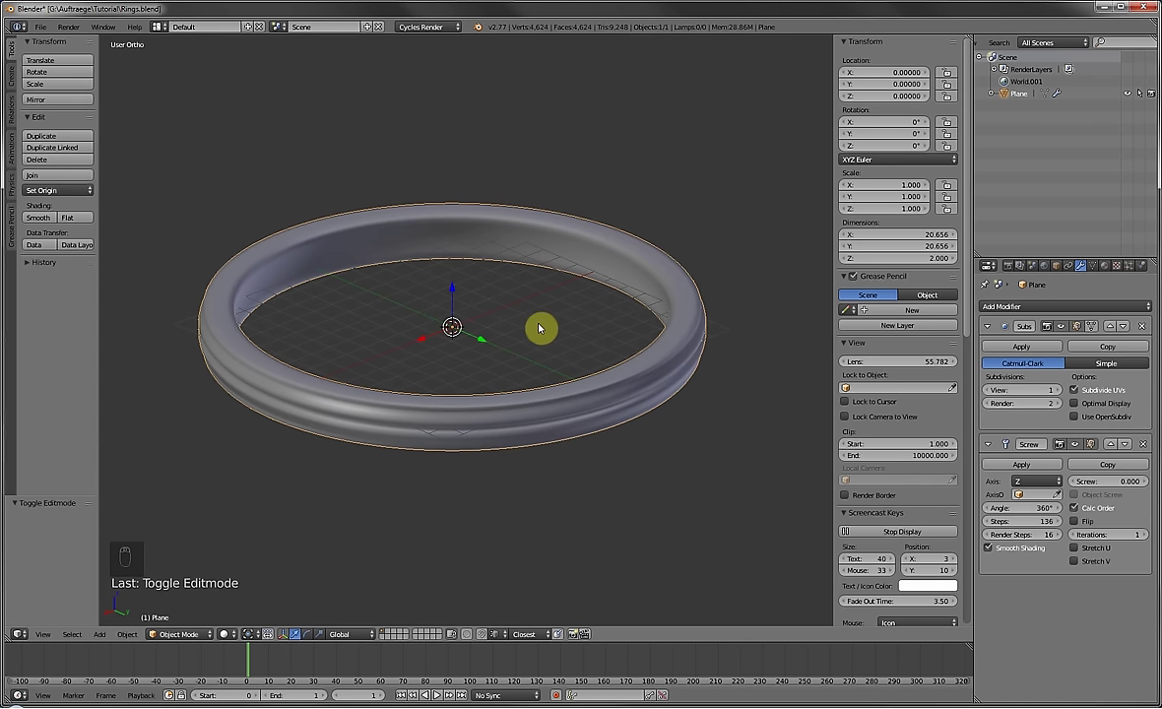
Switch to an empty layer, add a cube and move it about 5.2 along Y.
click(390, 636)
middle_drag(454, 310, 504, 345)
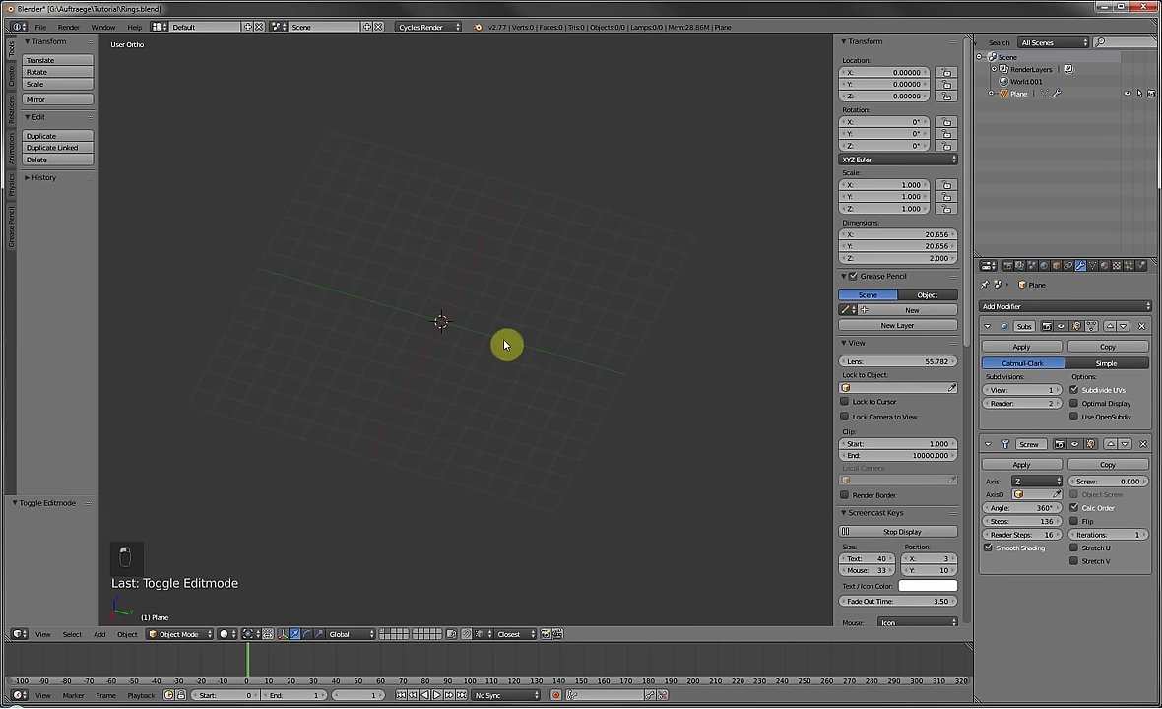
key(shift+a)
mouse_move(505, 340)
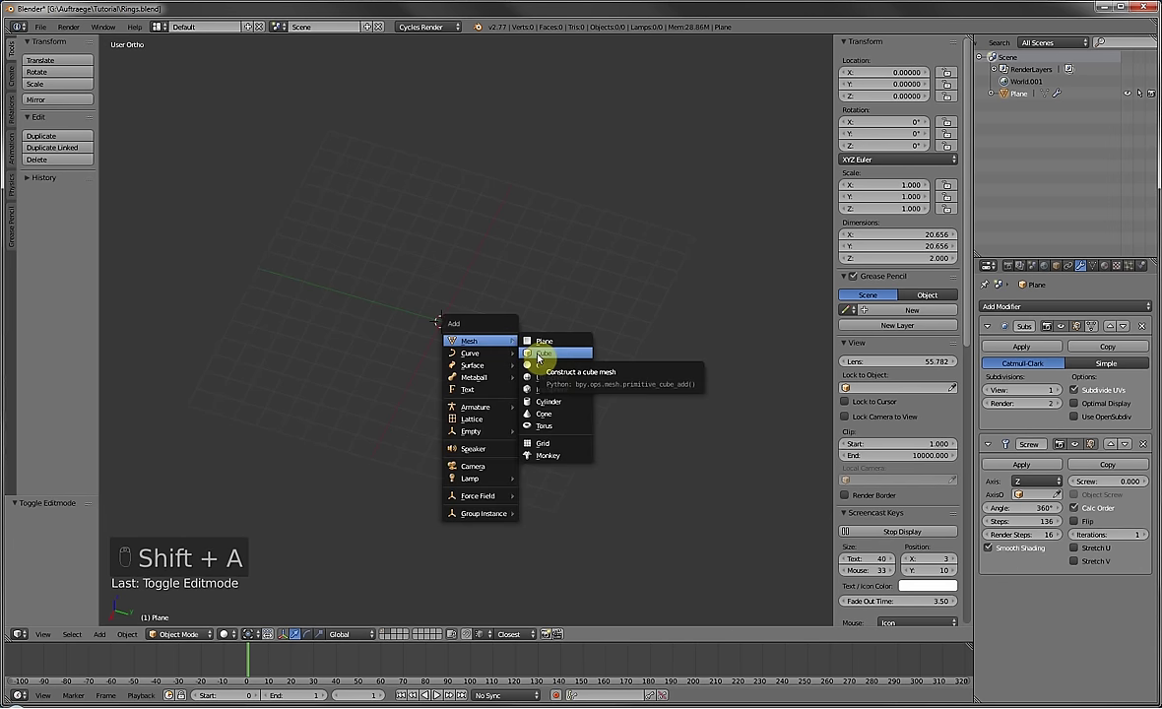
click(537, 359)
middle_drag(493, 356, 473, 341)
drag(474, 341, 559, 403)
middle_drag(559, 403, 510, 333)
In Edit Mode, circle-select the four vertices of the cube's negative-Y face, snap the 3D cursor to them and return to Object Mode.
key(Tab)
scroll(508, 325, up, 3)
key(a)
key(a)
key(c)
drag(459, 249, 462, 397)
right_click(462, 397)
scroll(483, 355, up, 2)
middle_drag(545, 346, 521, 392)
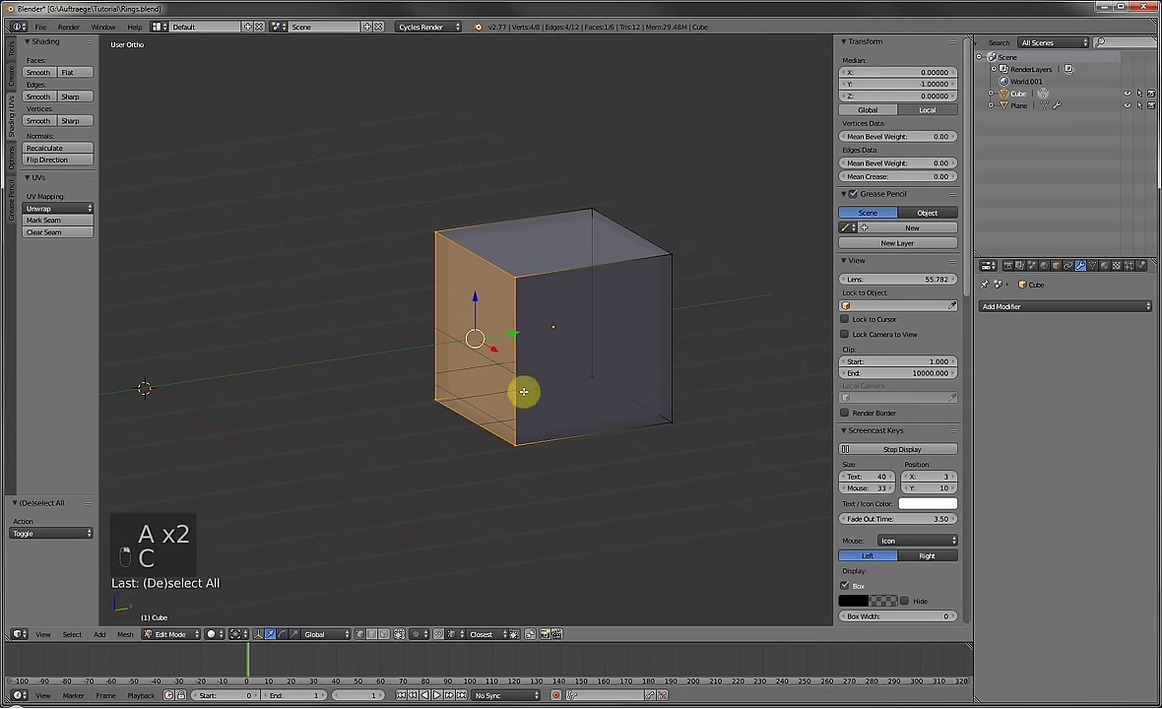
key(shift+s)
click(456, 383)
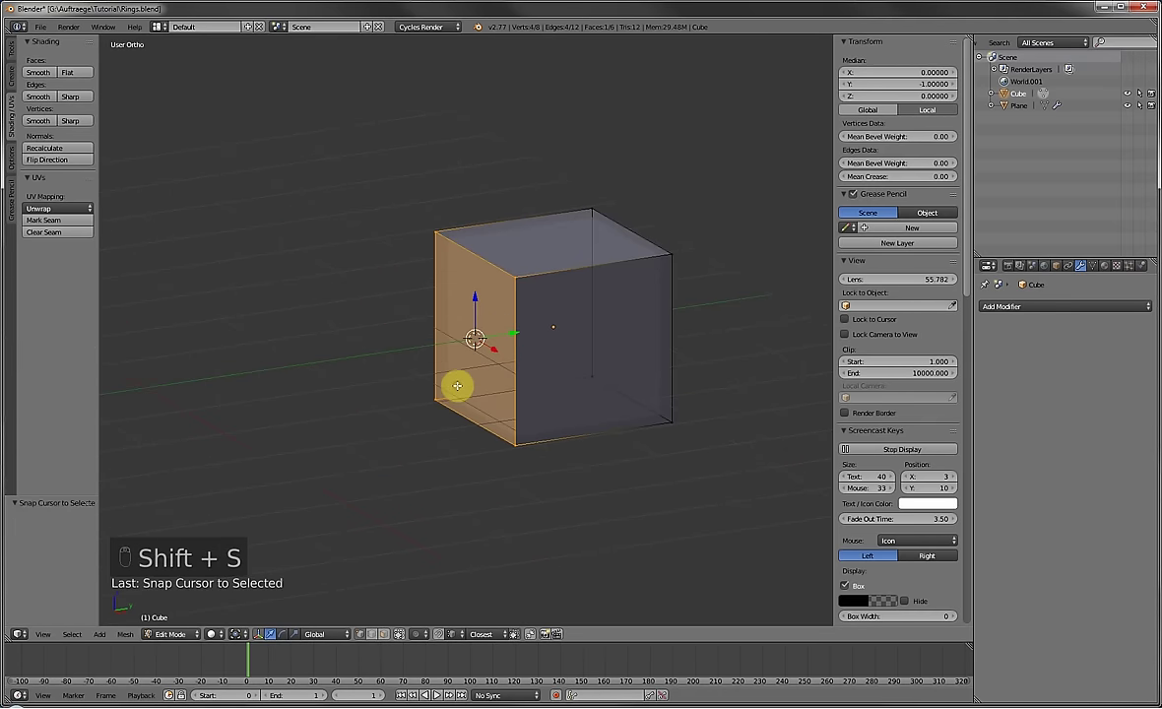
key(Tab)
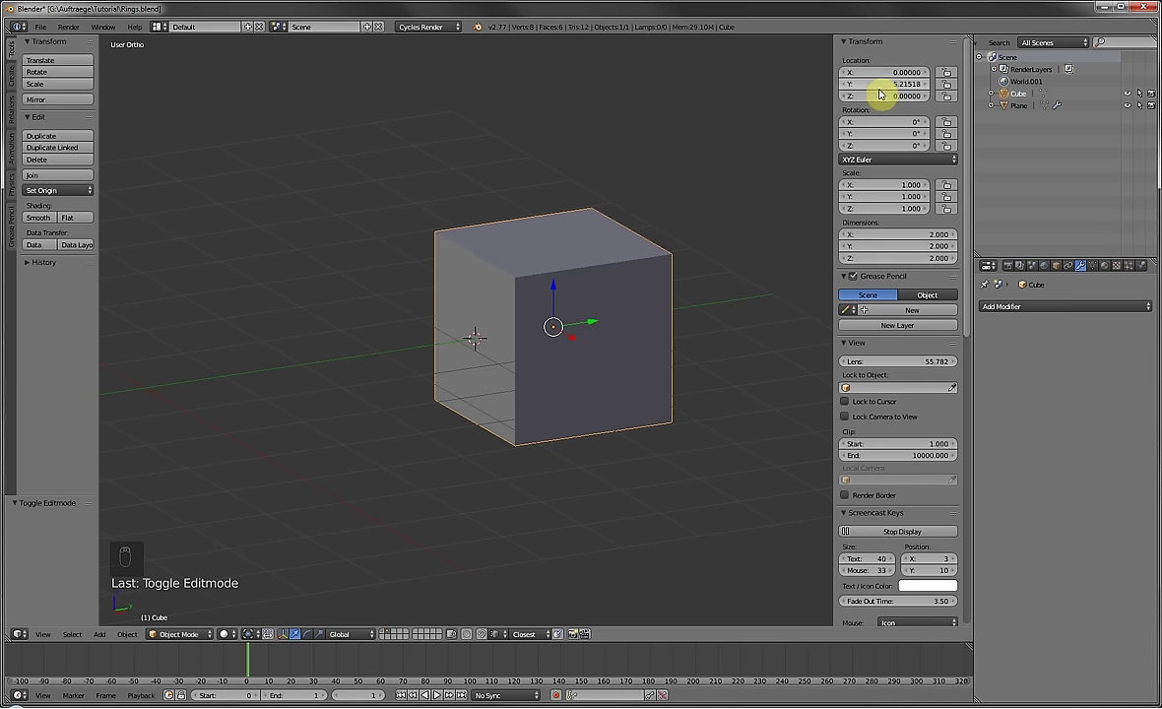
Move the cube's origin to the 3D cursor and set the cube's Y location to 17.7/2 (8.85).
click(81, 191)
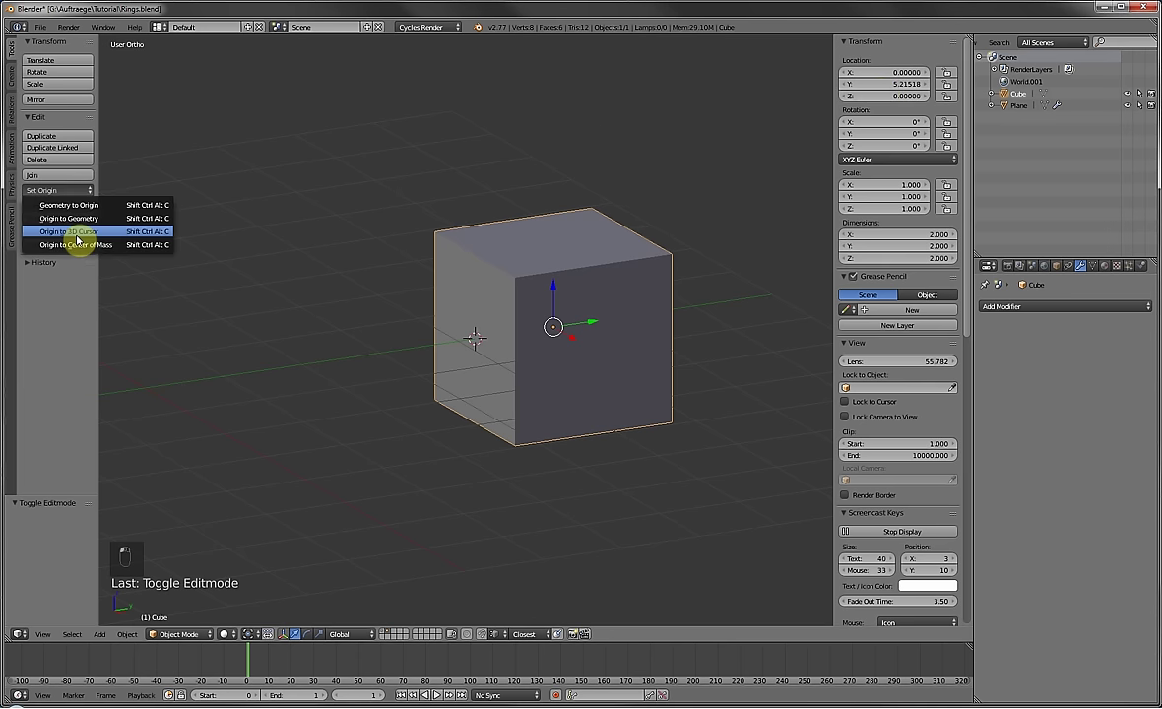
click(75, 237)
key(KP_3)
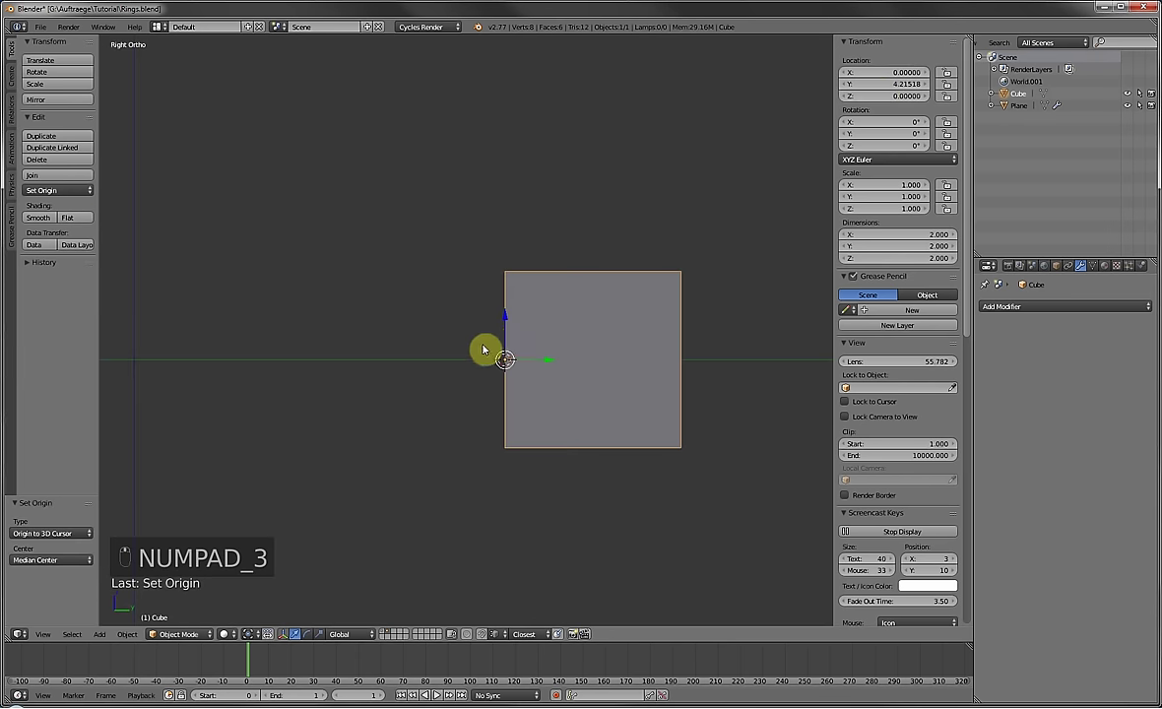
click(898, 83)
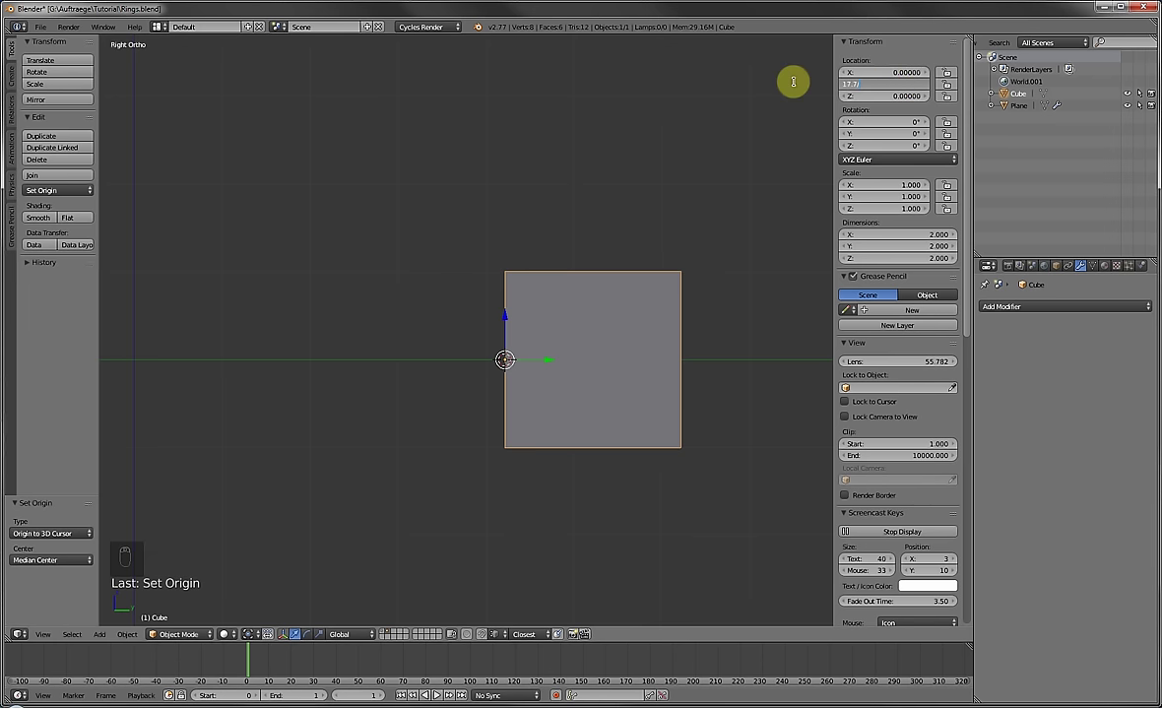
key(Return)
scroll(553, 223, down, 4)
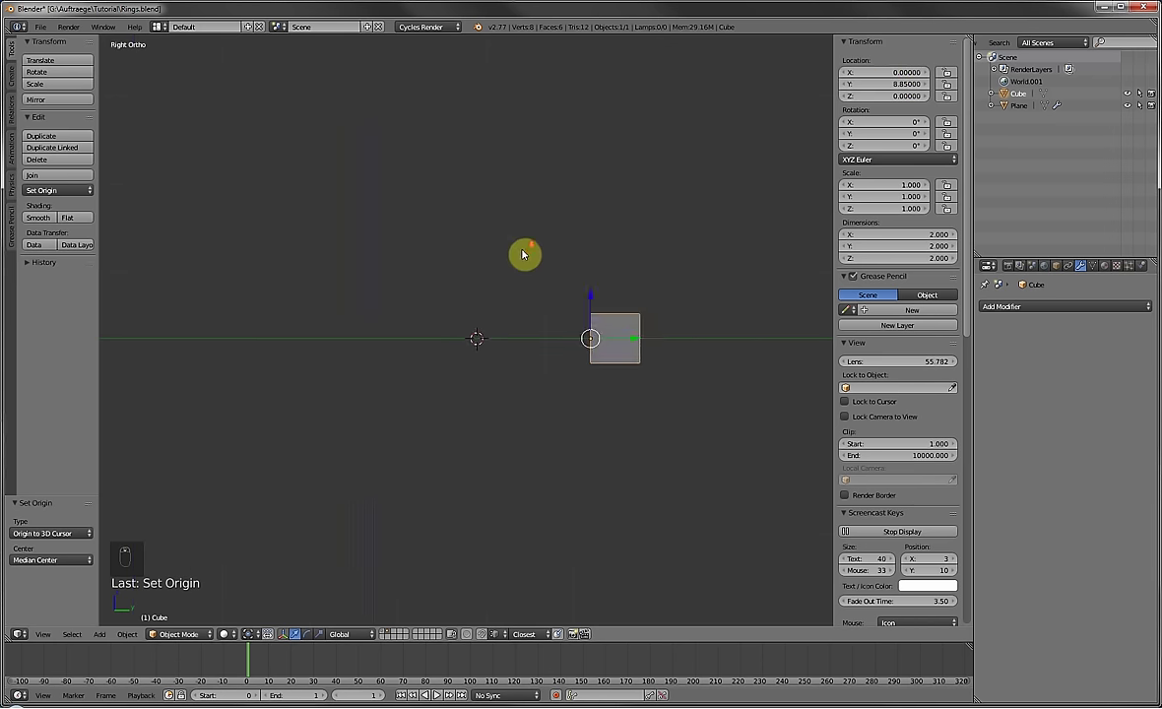
middle_drag(524, 254, 557, 354)
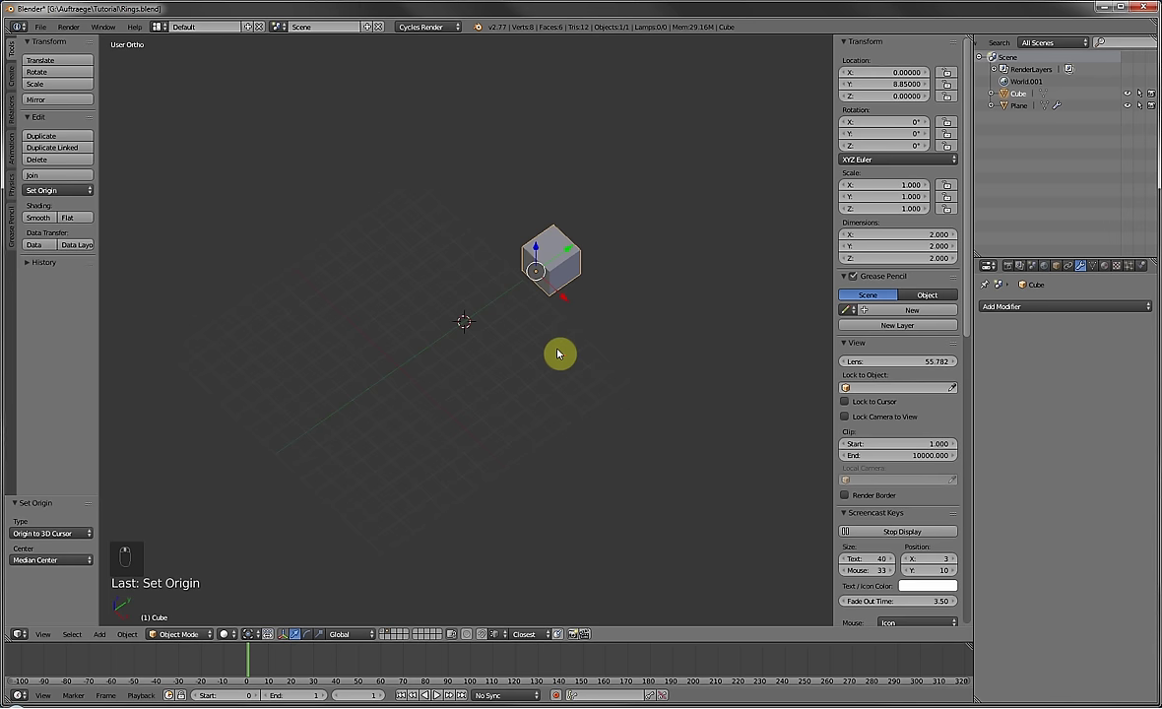
mouse_move(451, 358)
middle_down()
mouse_move(415, 345)
mouse_move(447, 342)
middle_up()
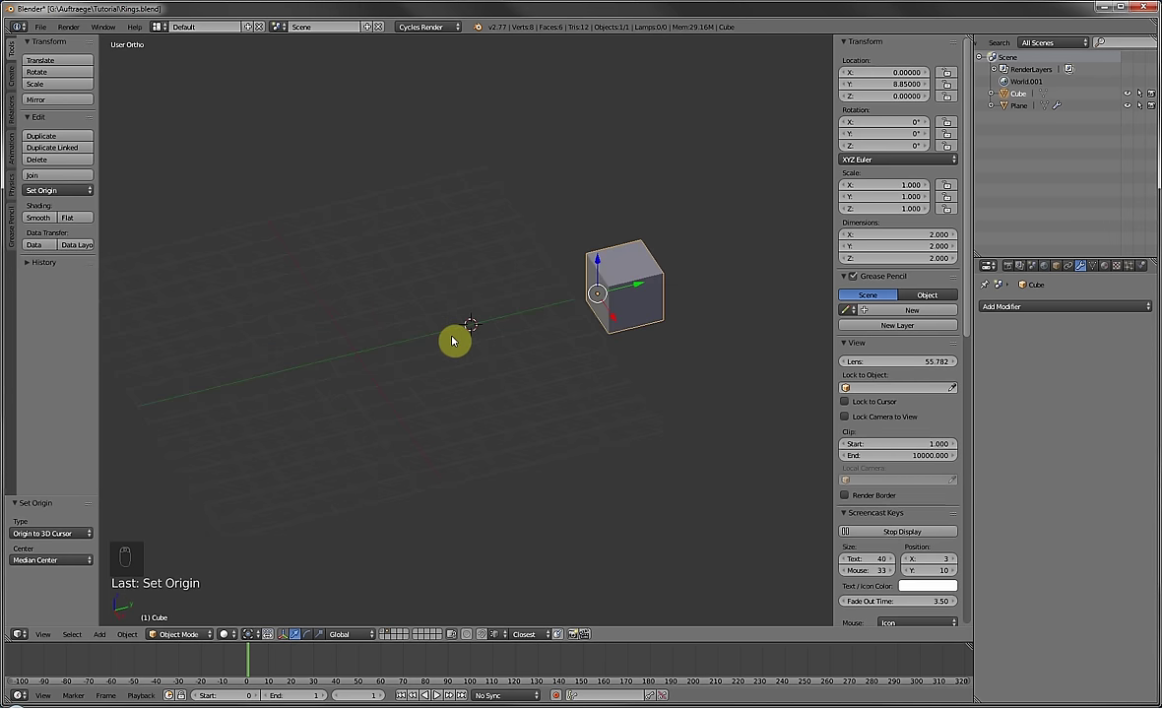
Snap the 3D cursor to the scene center and set the cube's origin to the cursor there.
key(shift+s)
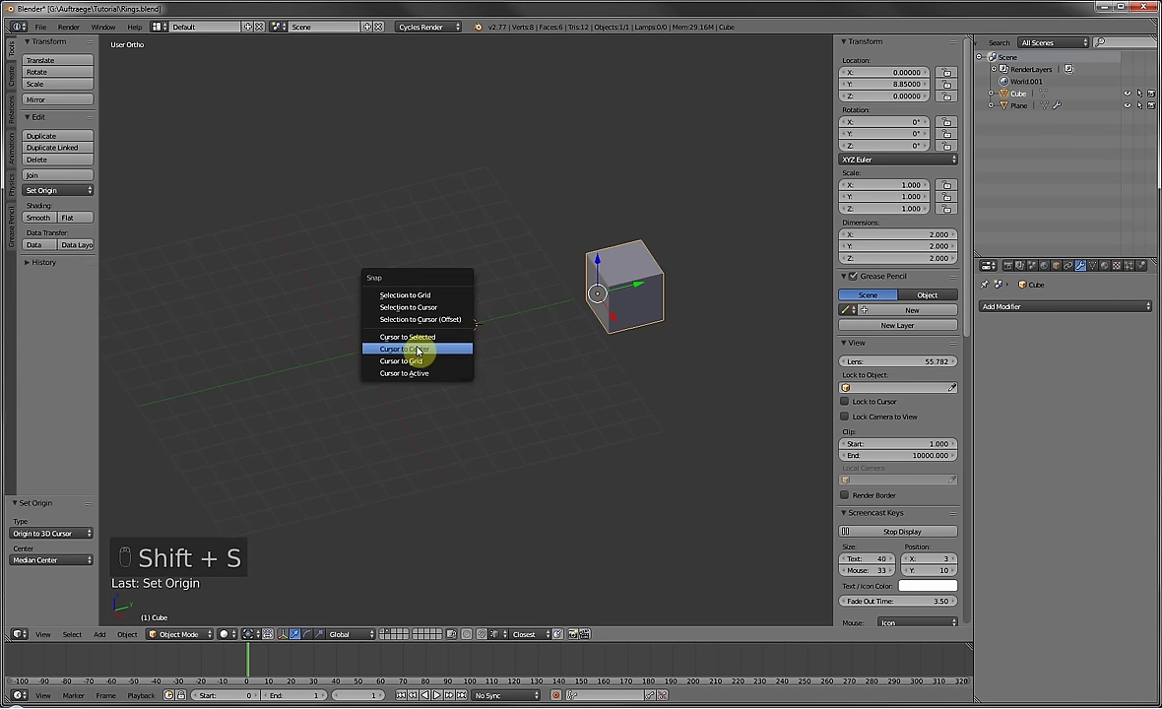
click(417, 350)
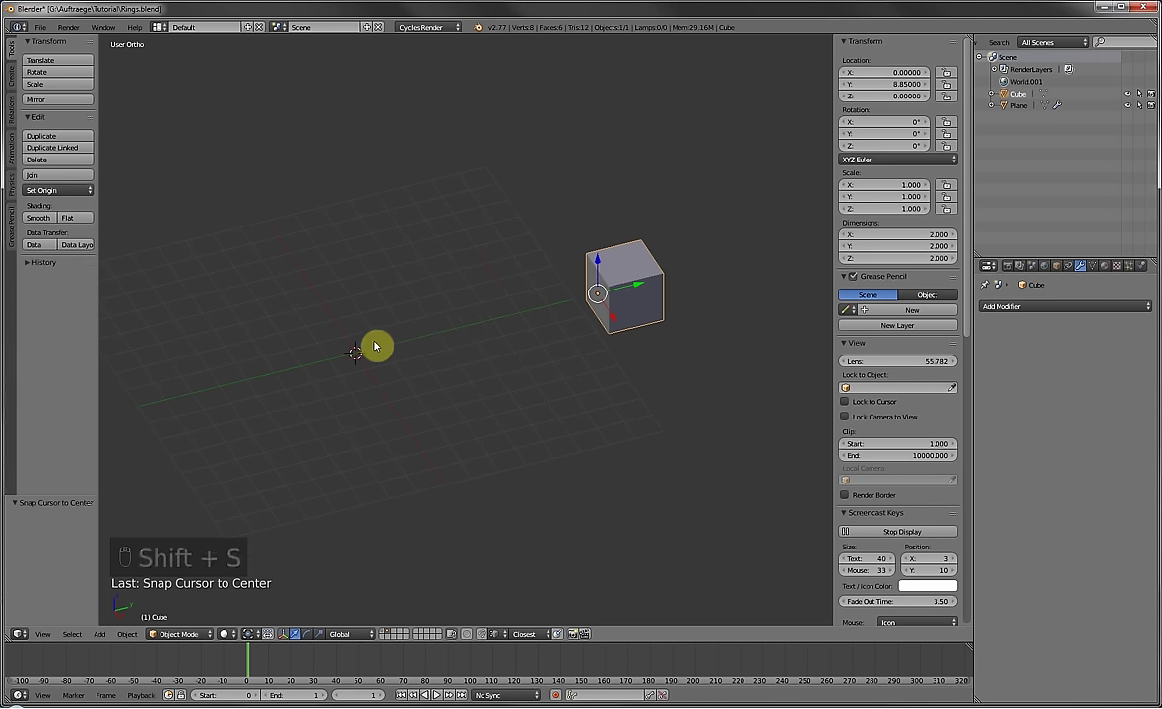
click(44, 189)
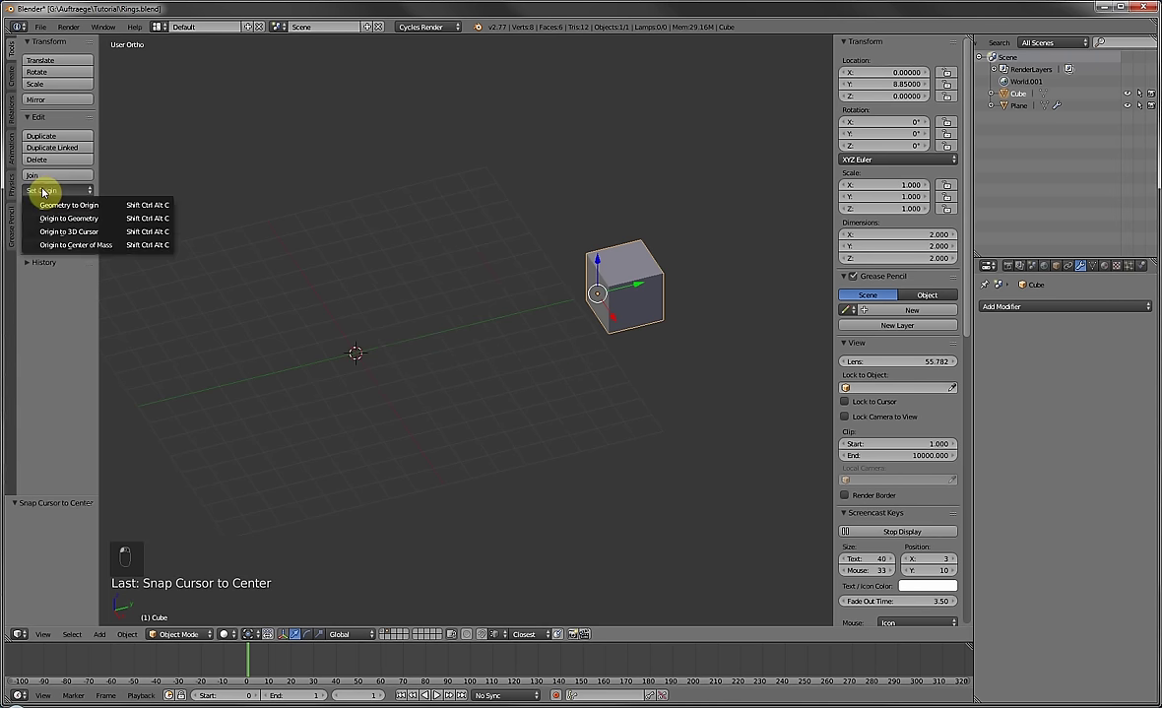
right_click(521, 236)
key(shift+s)
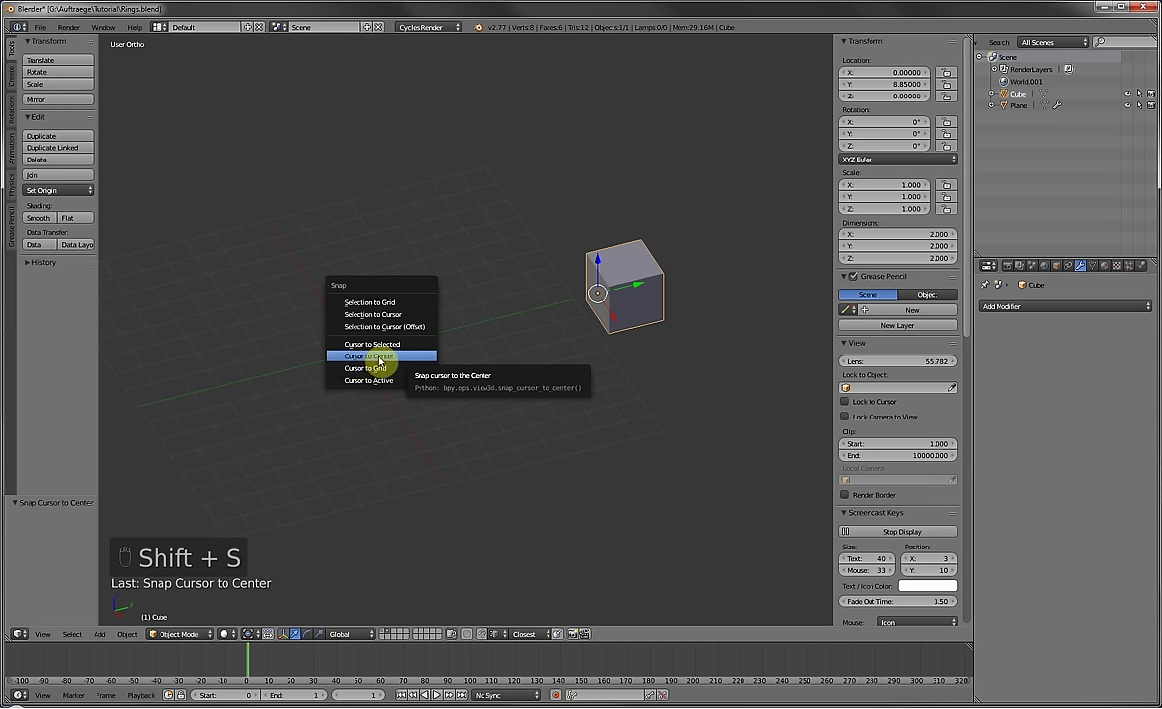
click(379, 362)
click(51, 190)
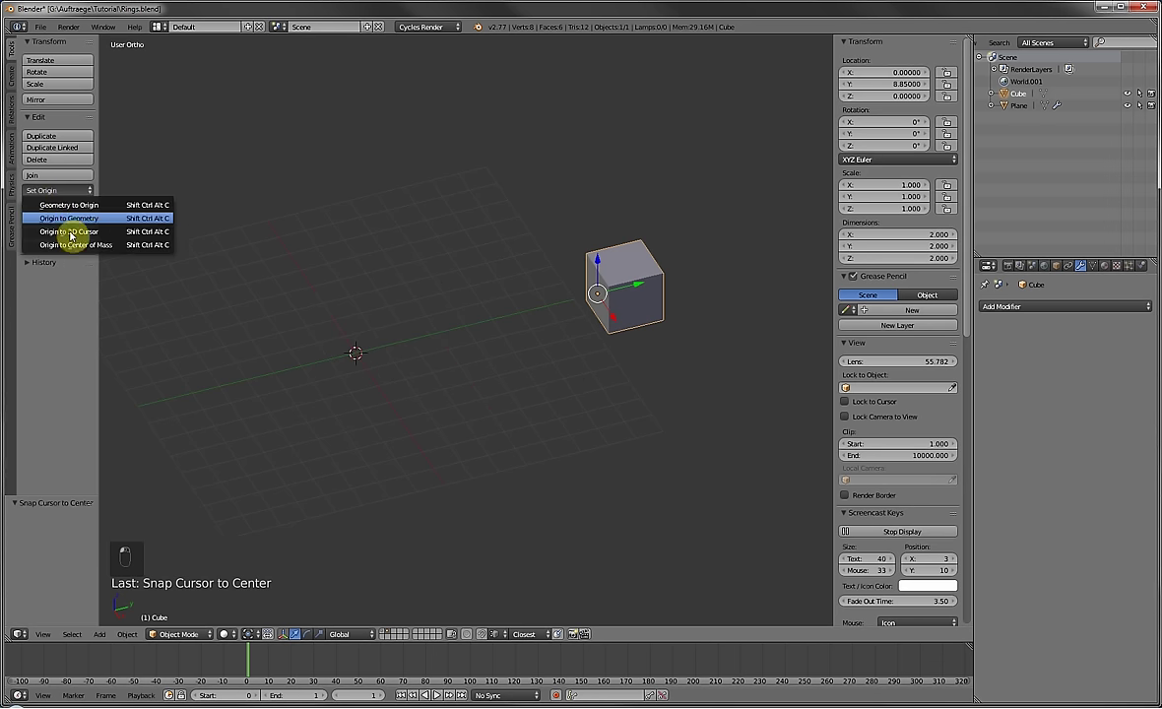
click(75, 232)
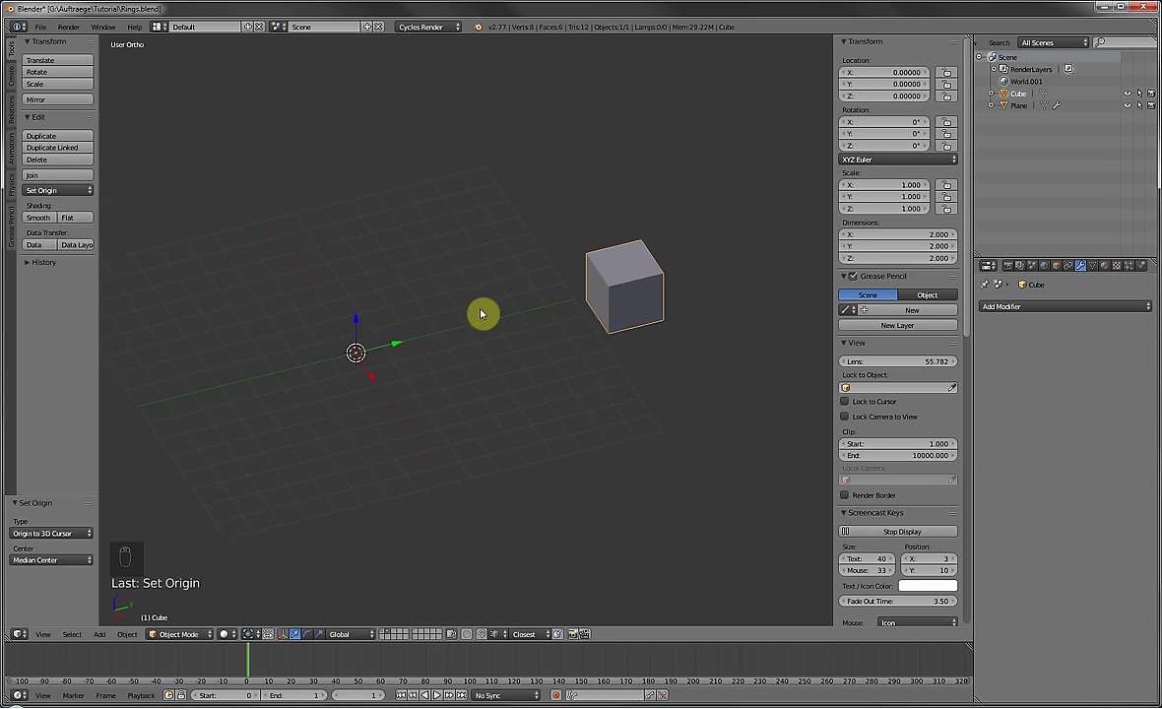
Add a Plain Axes empty at the scene center.
key(shift+a)
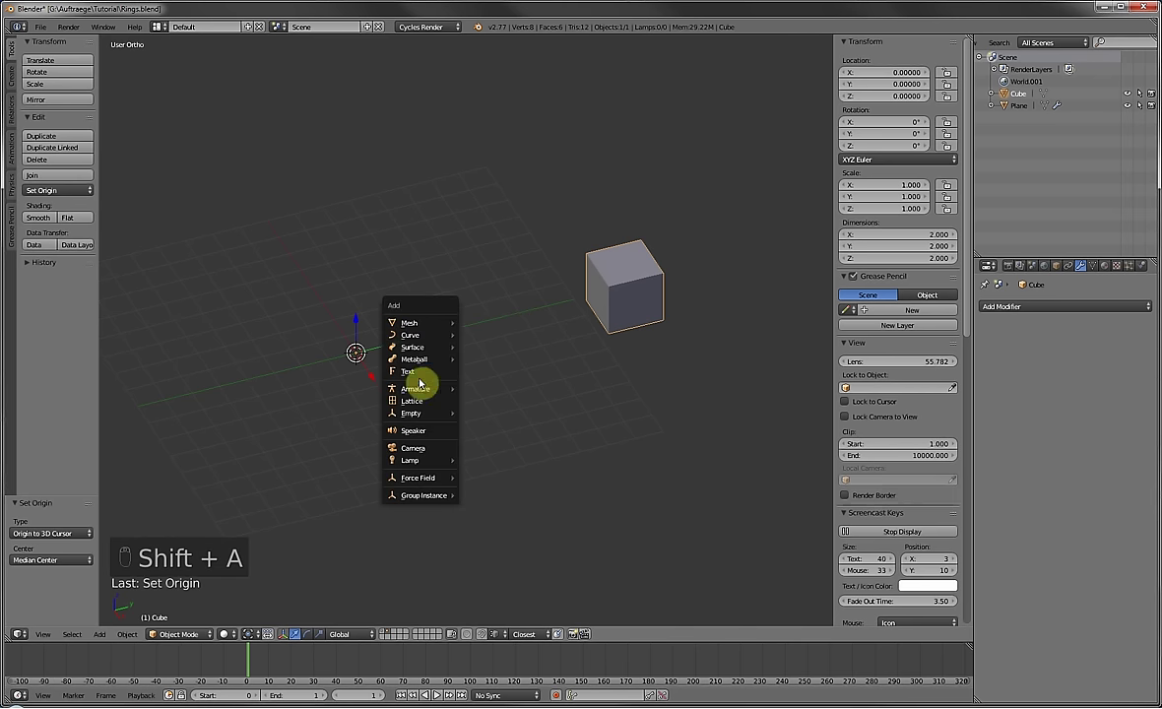
mouse_move(415, 413)
click(508, 415)
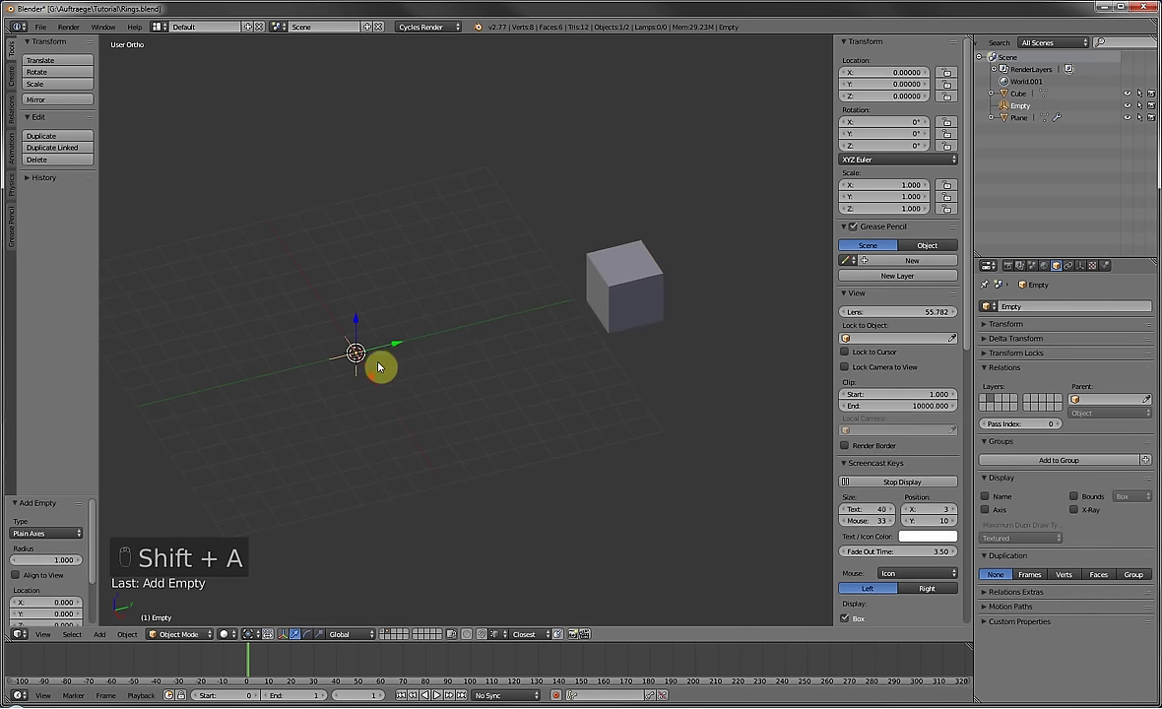
Select the cube and give it an Array modifier.
right_click(611, 278)
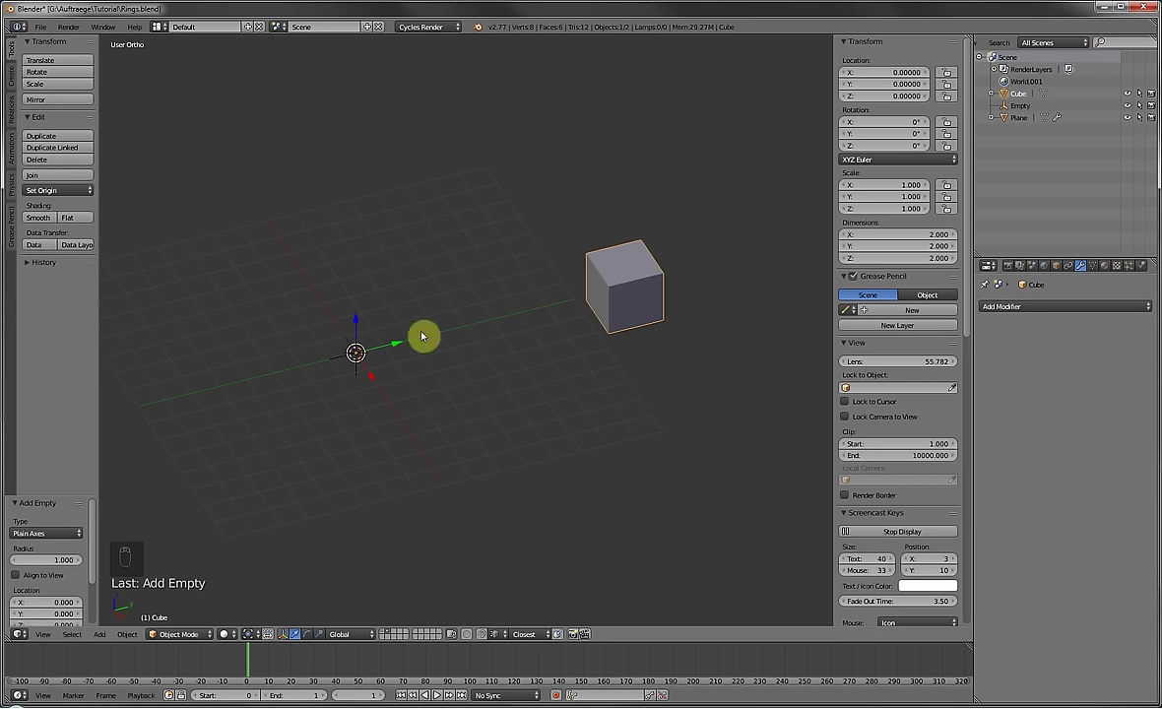
click(1003, 307)
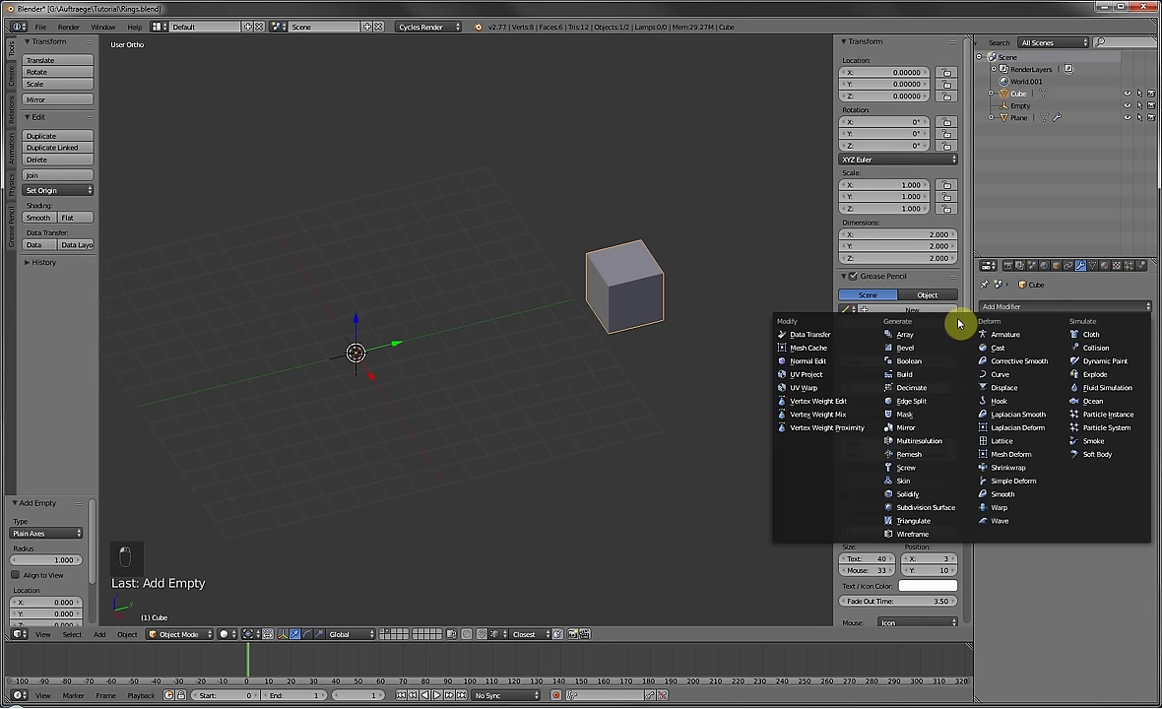
click(900, 337)
In Edit Mode, use face selection to delete the cube's two opposite faces along the X axis.
middle_drag(599, 309, 478, 291)
key(Tab)
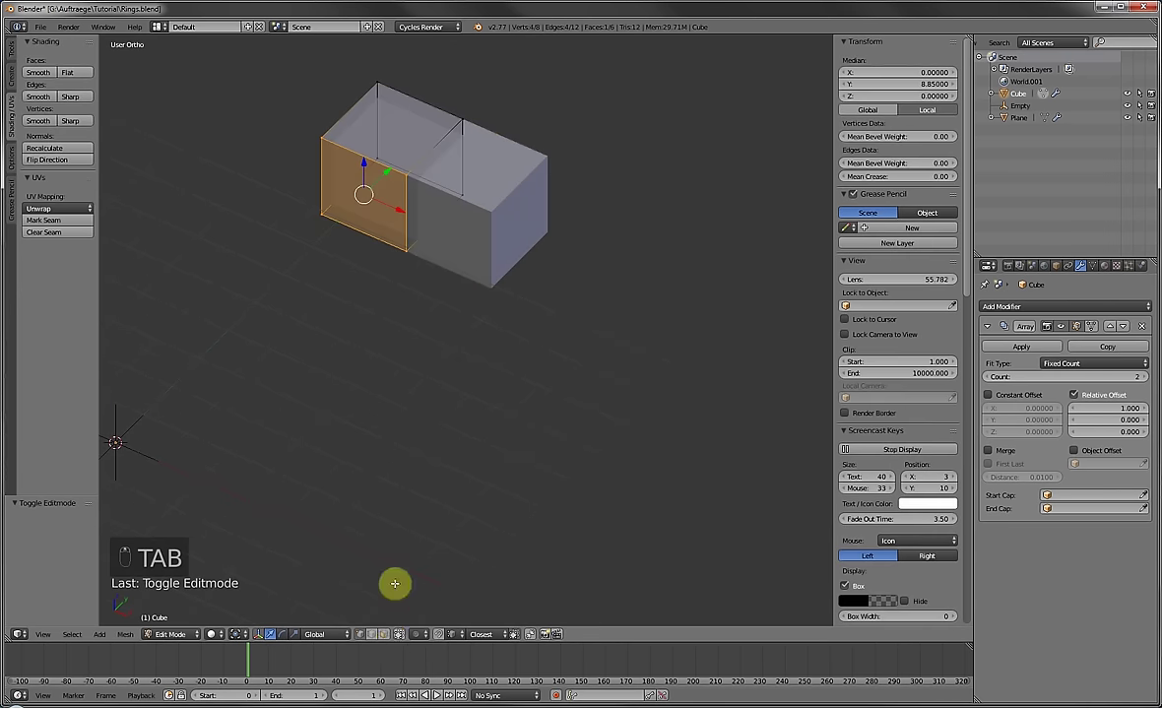
click(386, 641)
right_click(434, 216)
shift+right_click(332, 161)
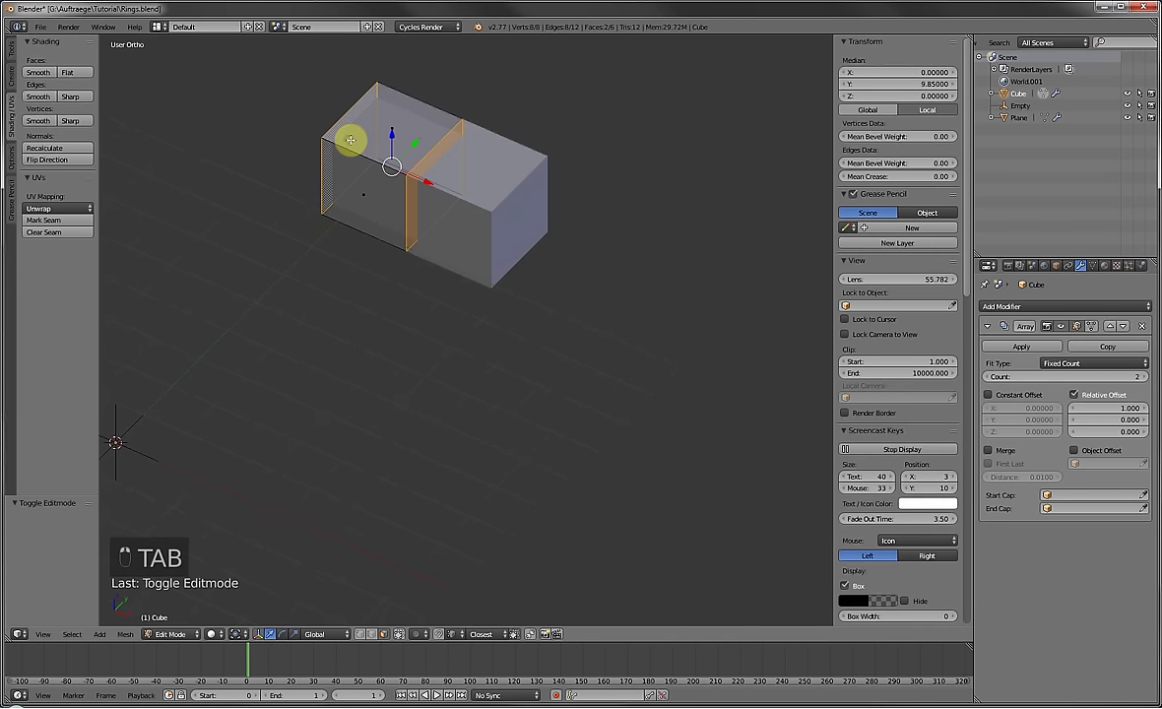
key(Delete)
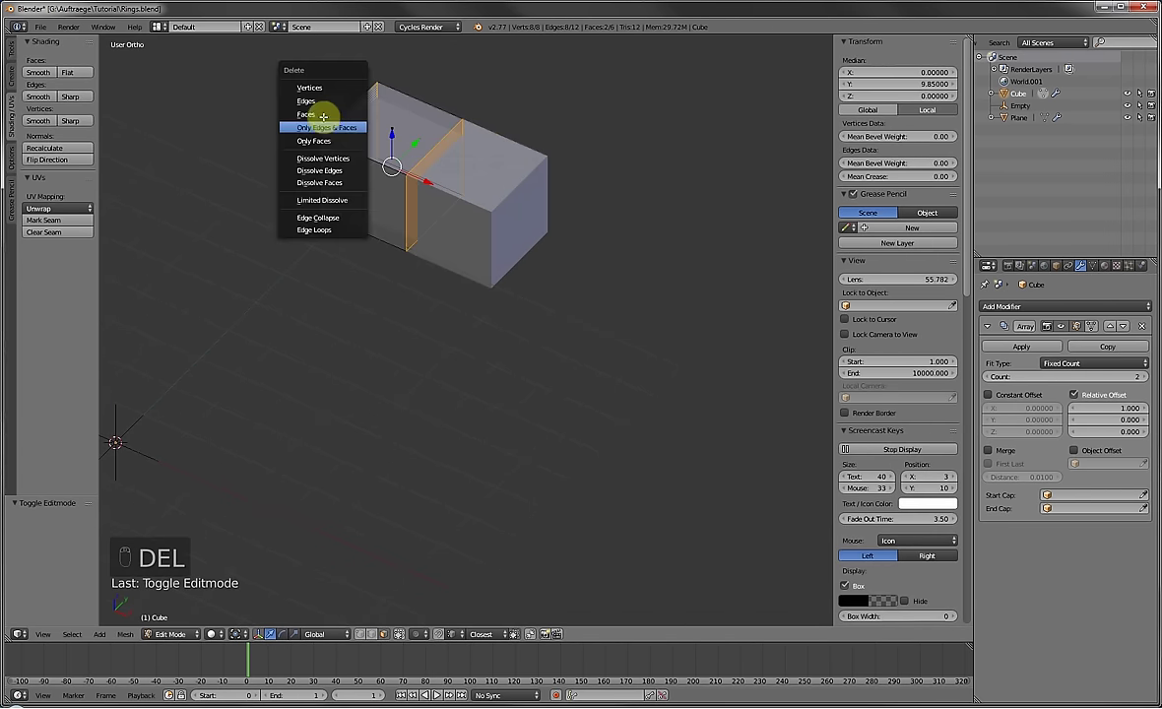
click(322, 118)
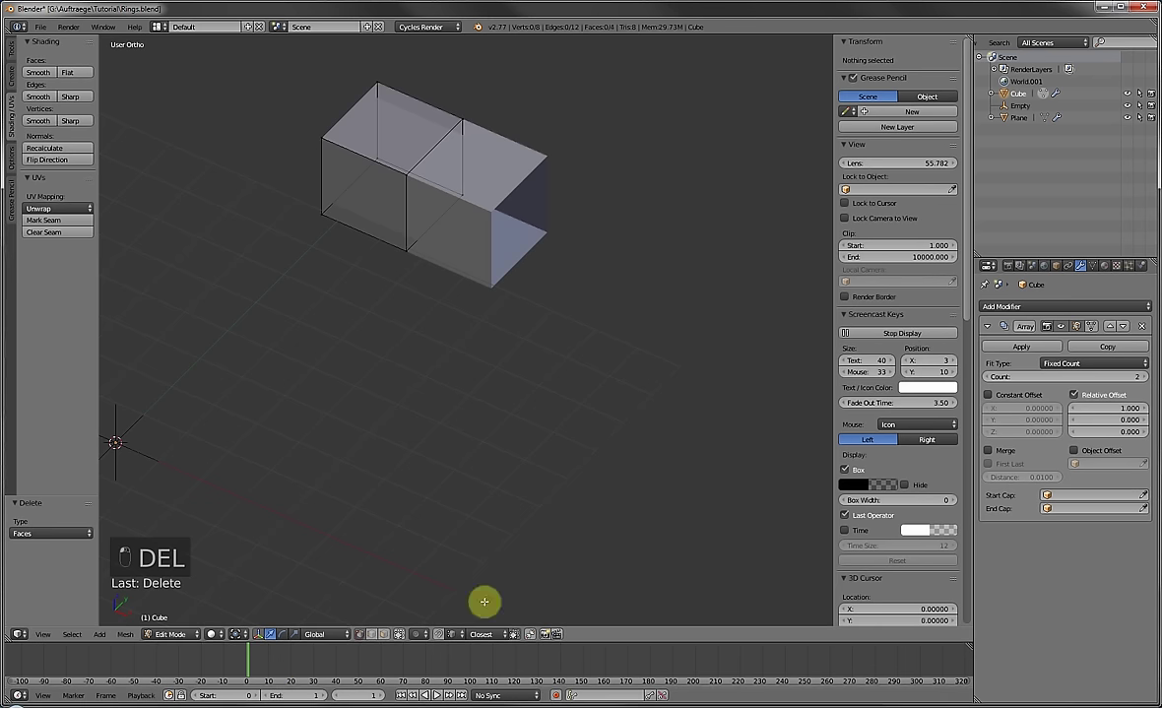
Enable Merge in the Array modifier and return the cube to Object Mode.
click(989, 450)
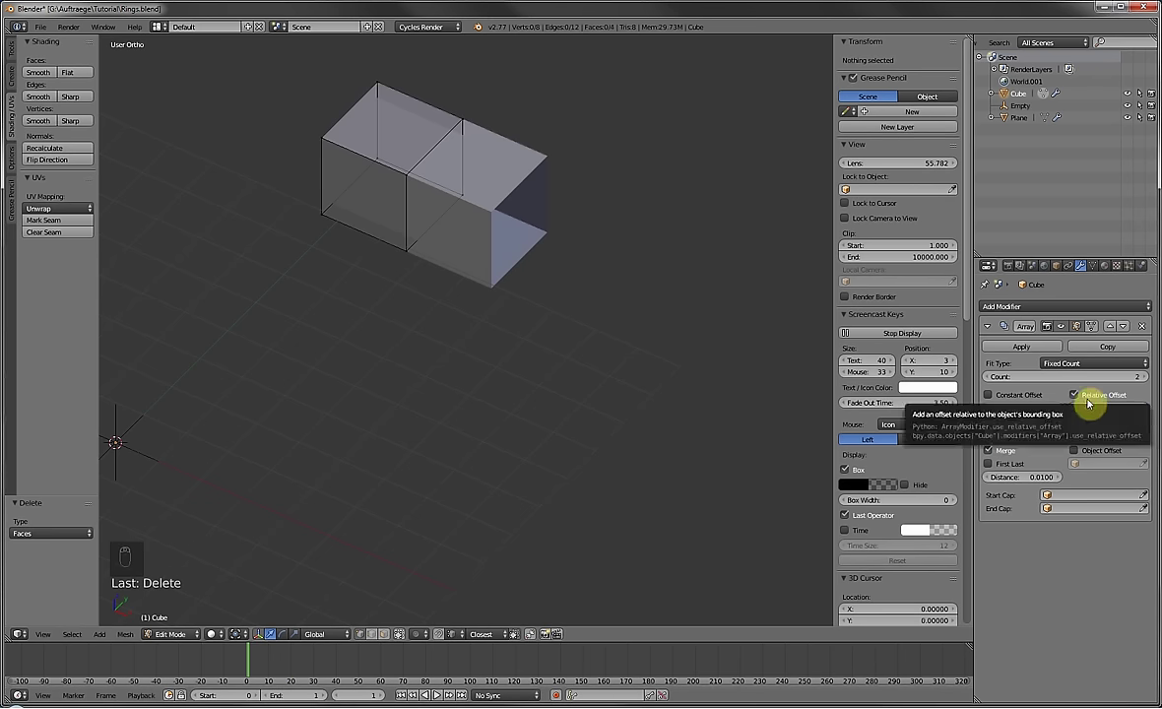
middle_drag(511, 215, 537, 275)
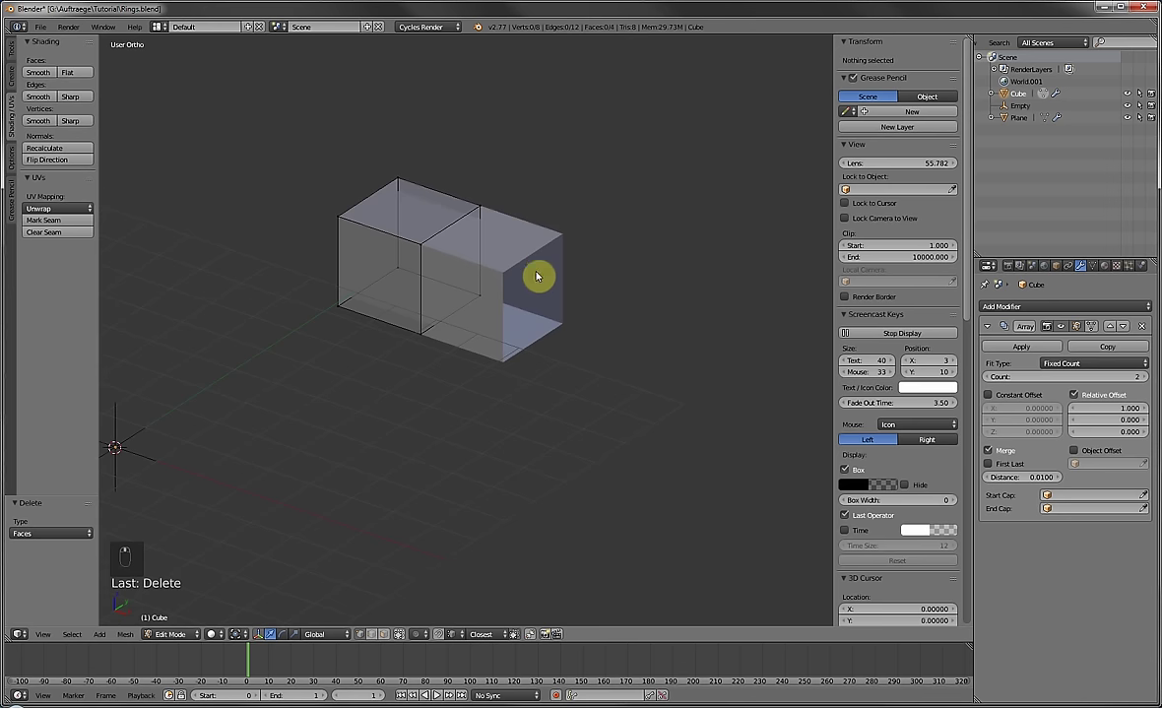
key(Tab)
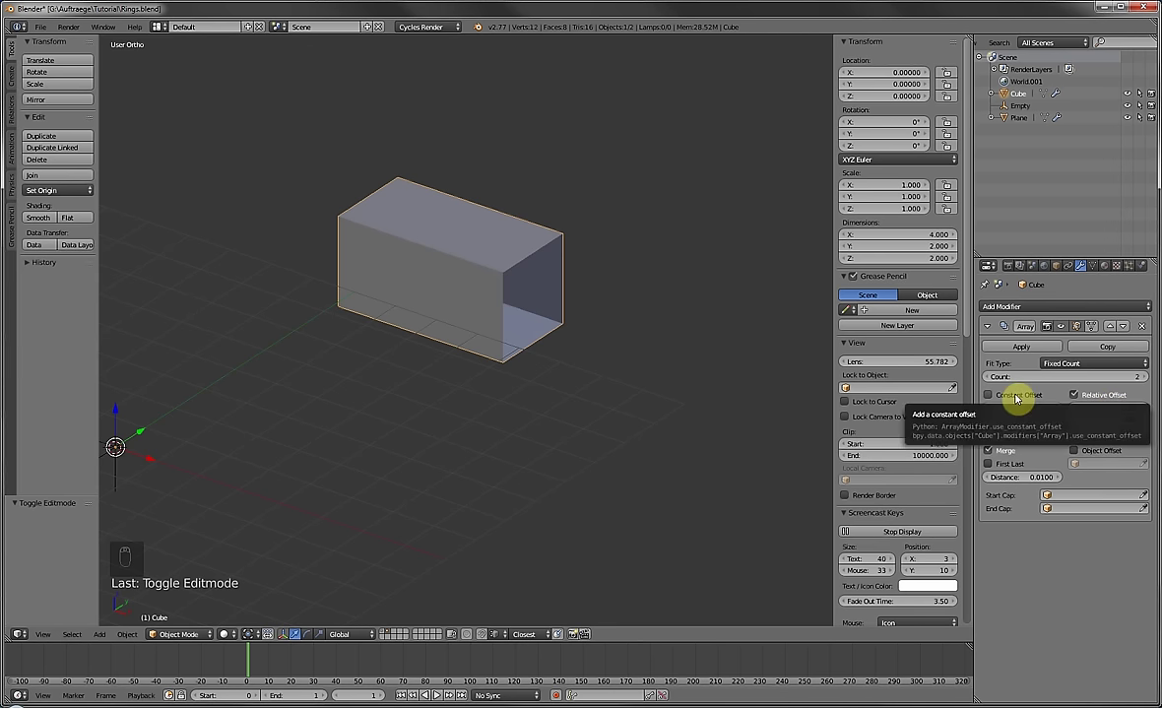
Set the Array count to 12 and replace its Relative Offset with an Object Offset that uses the Empty.
drag(1105, 379, 1133, 379)
scroll(713, 246, down, 3)
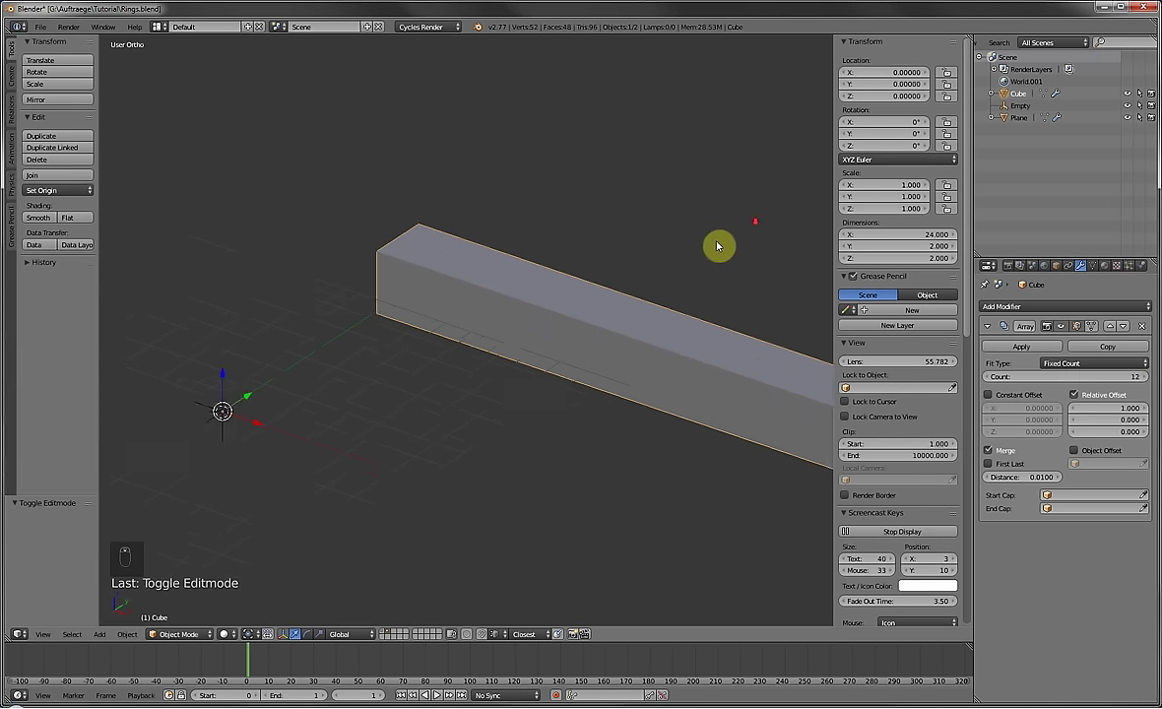
mouse_move(532, 301)
middle_down()
mouse_move(570, 291)
mouse_move(530, 296)
middle_up()
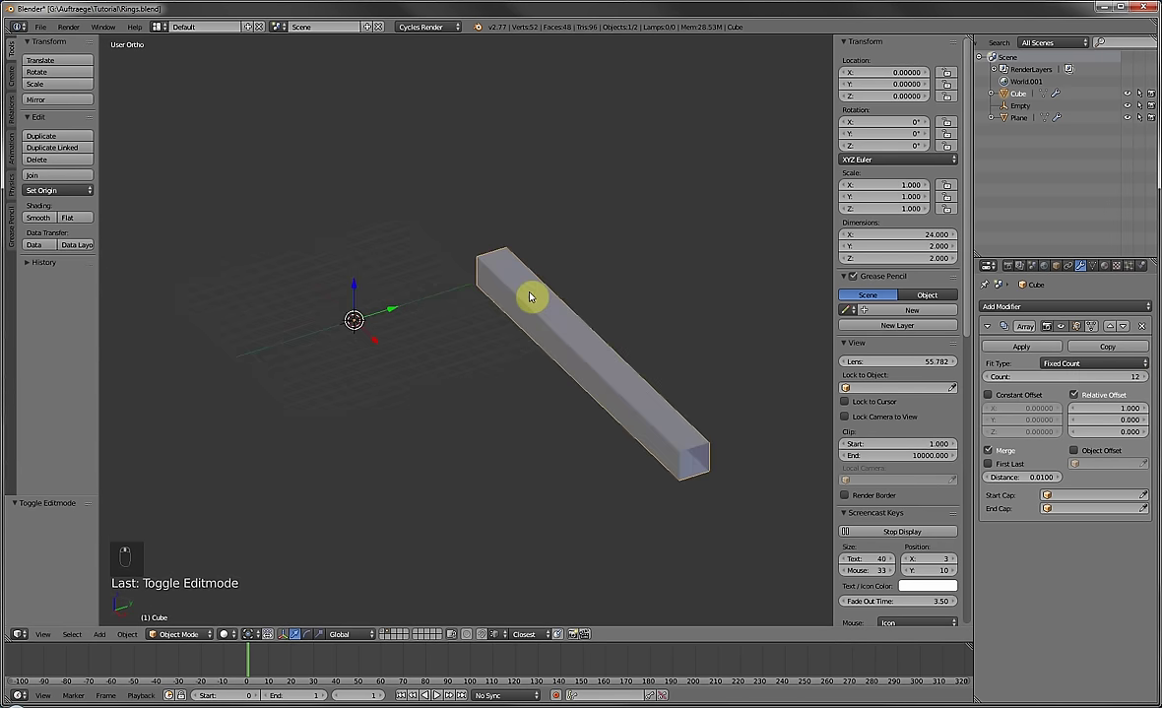
click(1074, 394)
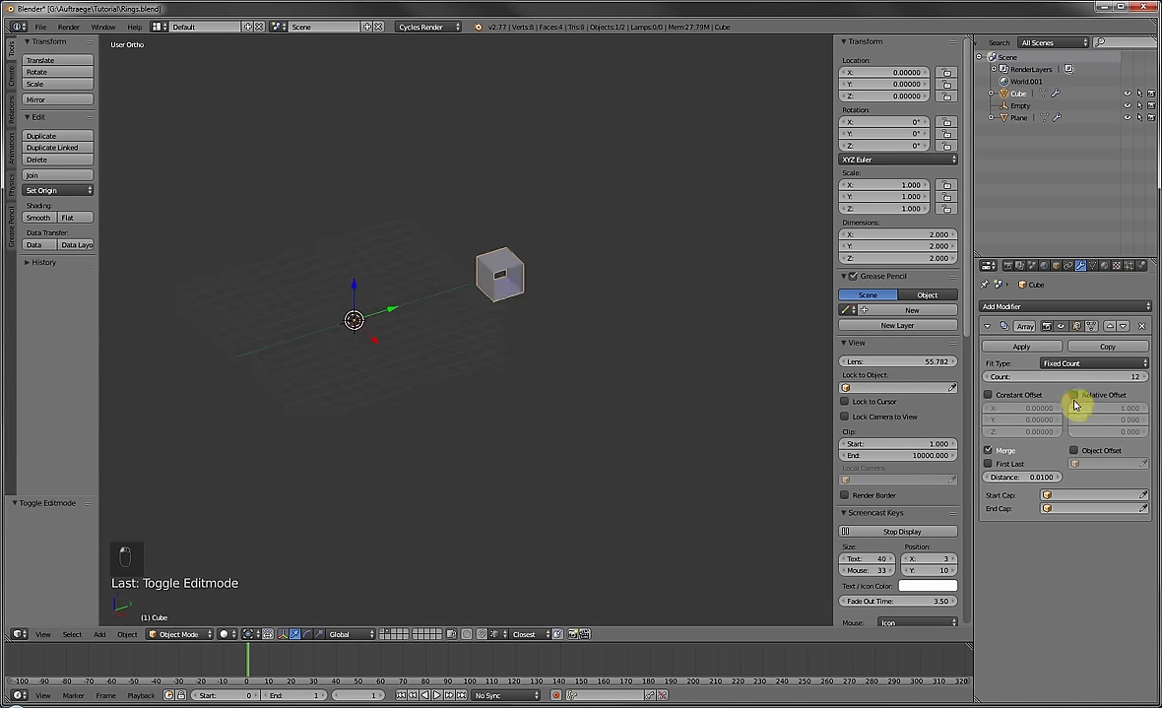
click(1076, 451)
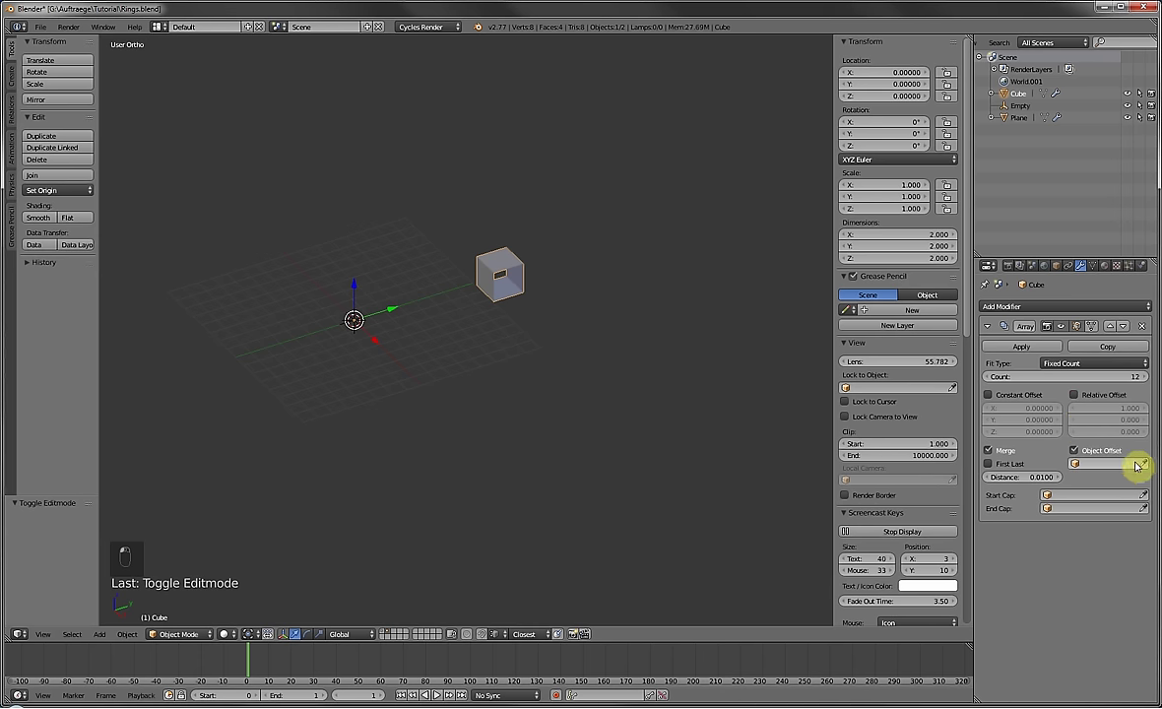
Select the Empty and, in top view, rotate it to about -12.9° around Z to fan the array into an arc.
right_click(364, 335)
key(KP_7)
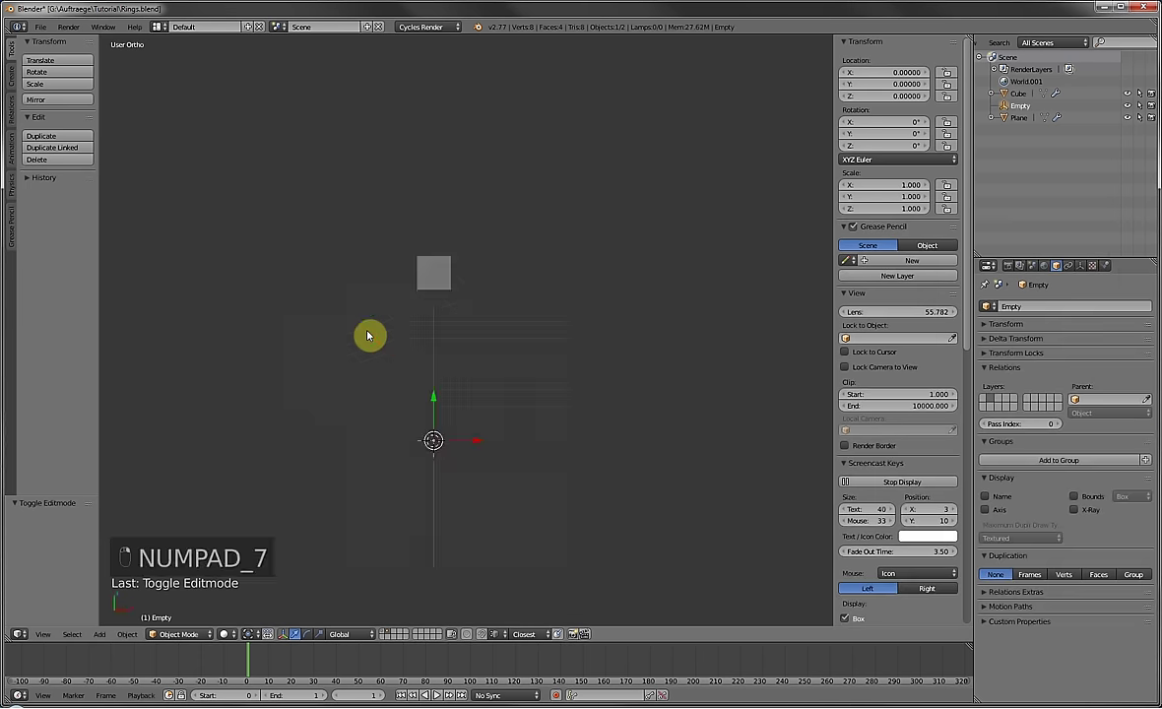
scroll(479, 301, up, 2)
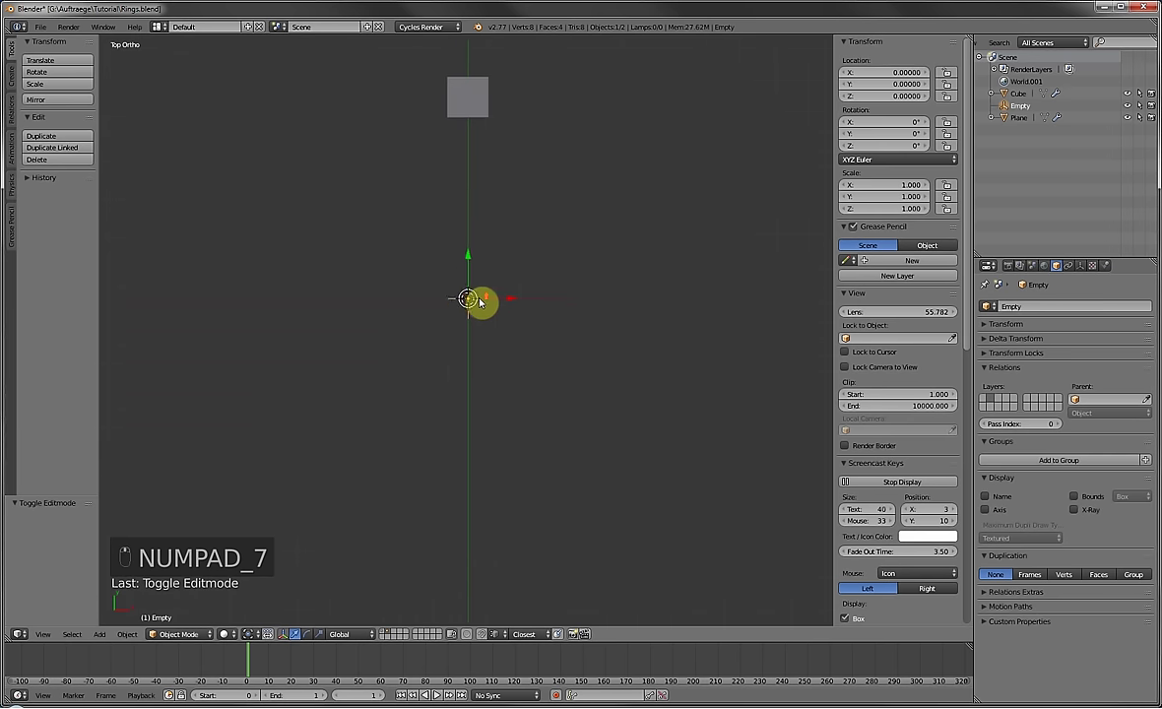
scroll(498, 290, up, 2)
scroll(507, 279, up, 1)
shift+middle_drag(506, 279, 500, 322)
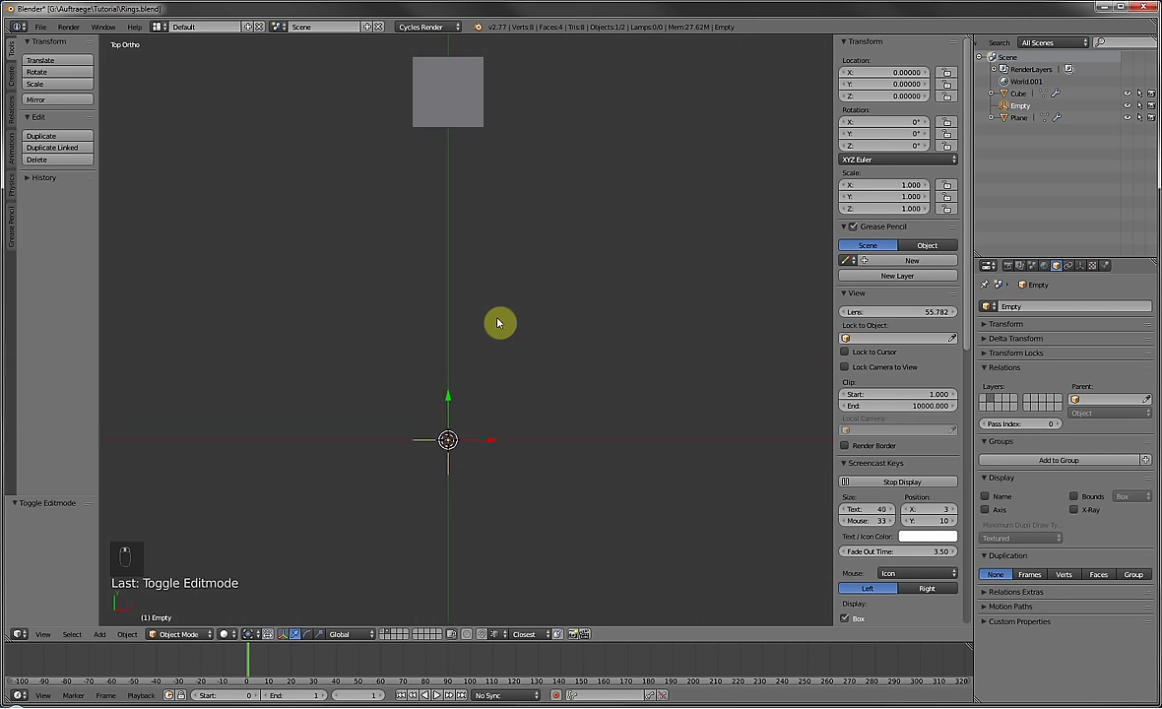
key(r)
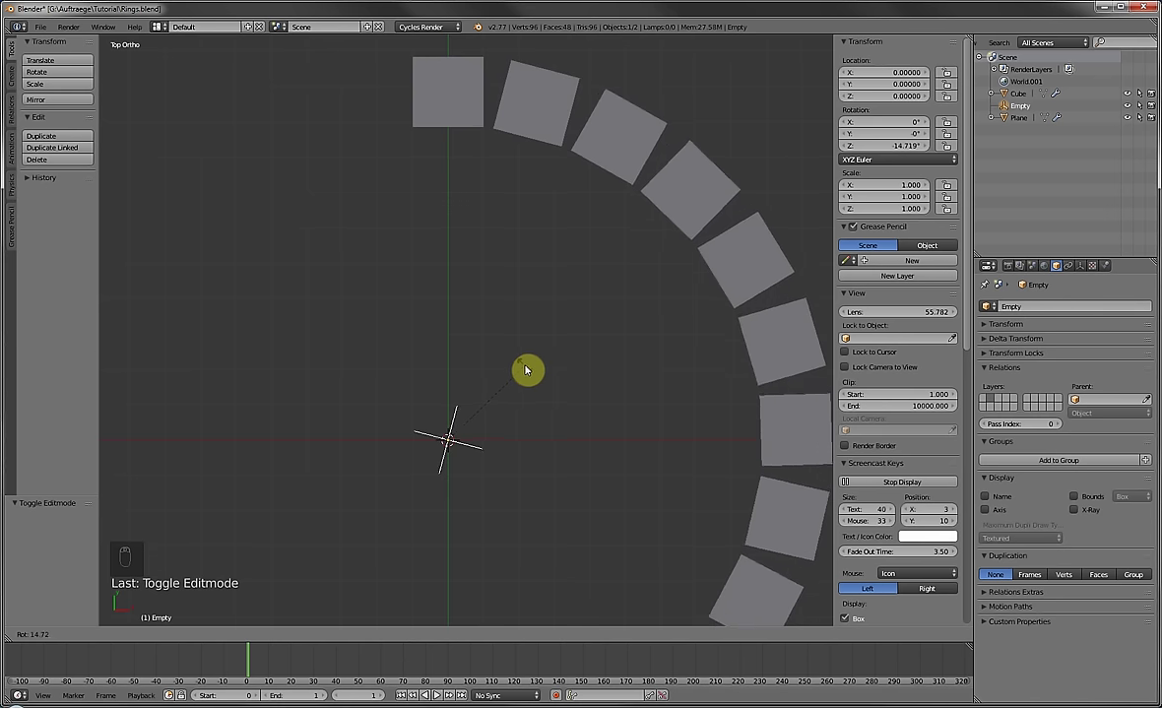
click(446, 296)
scroll(484, 196, down, 3)
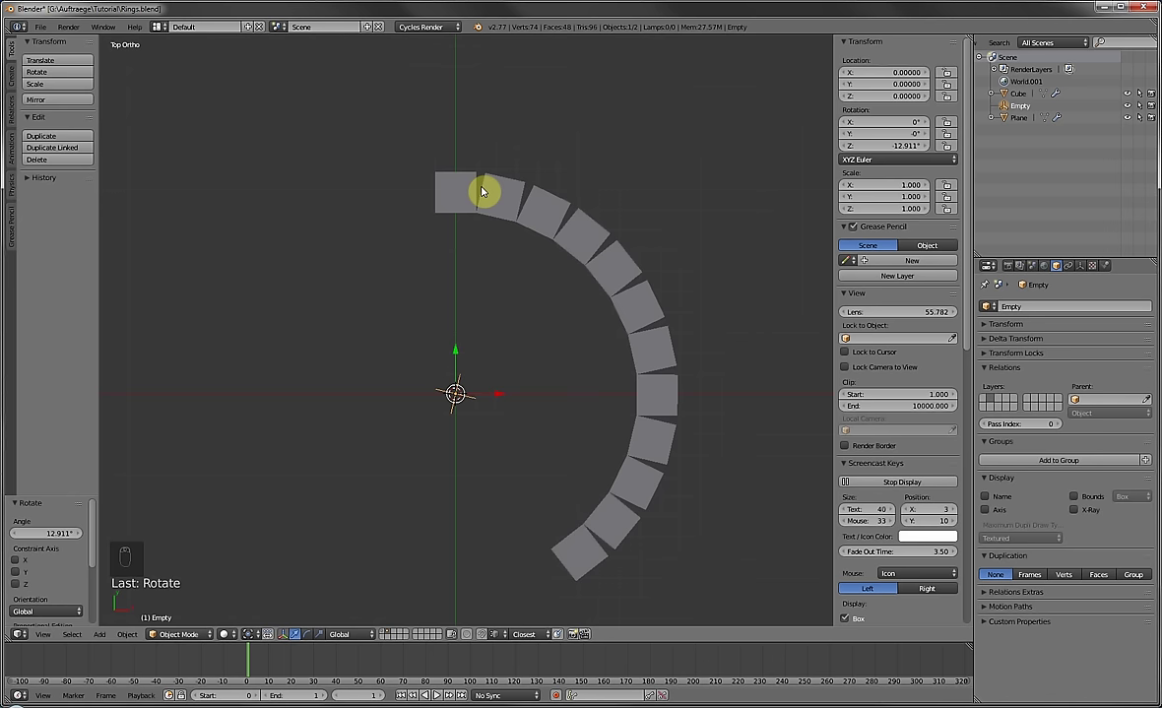
Select the cube and turn off the viewport display of its Array modifier so only the single segment shows.
right_click(482, 192)
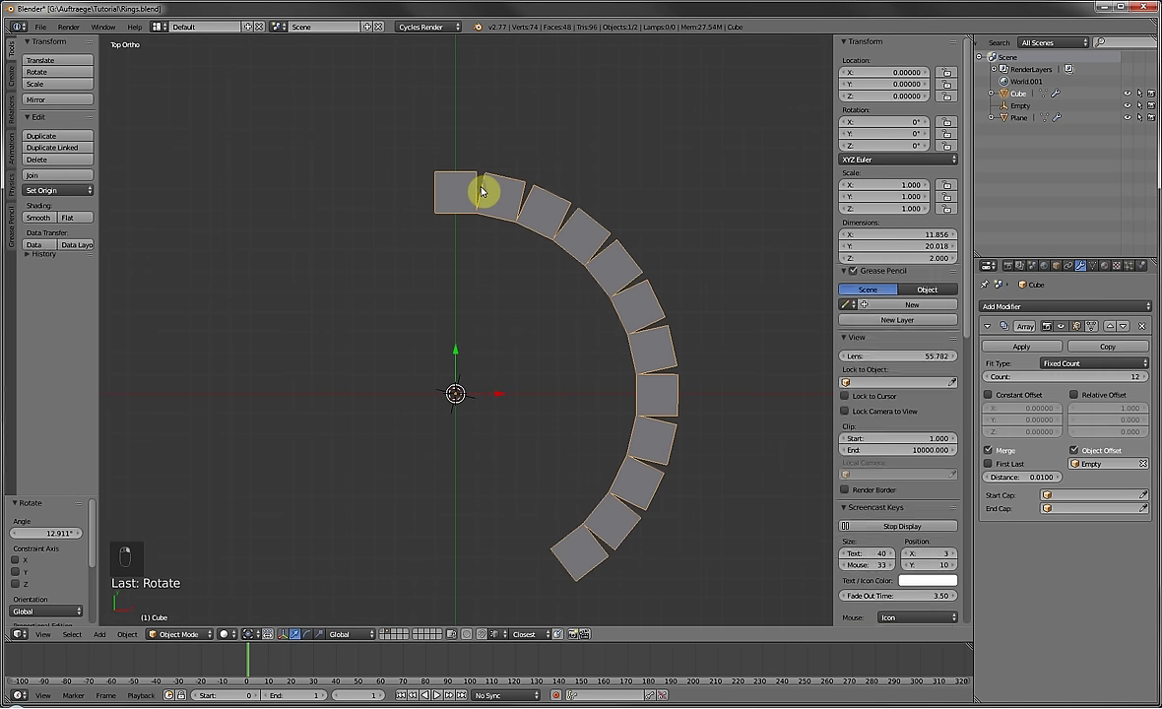
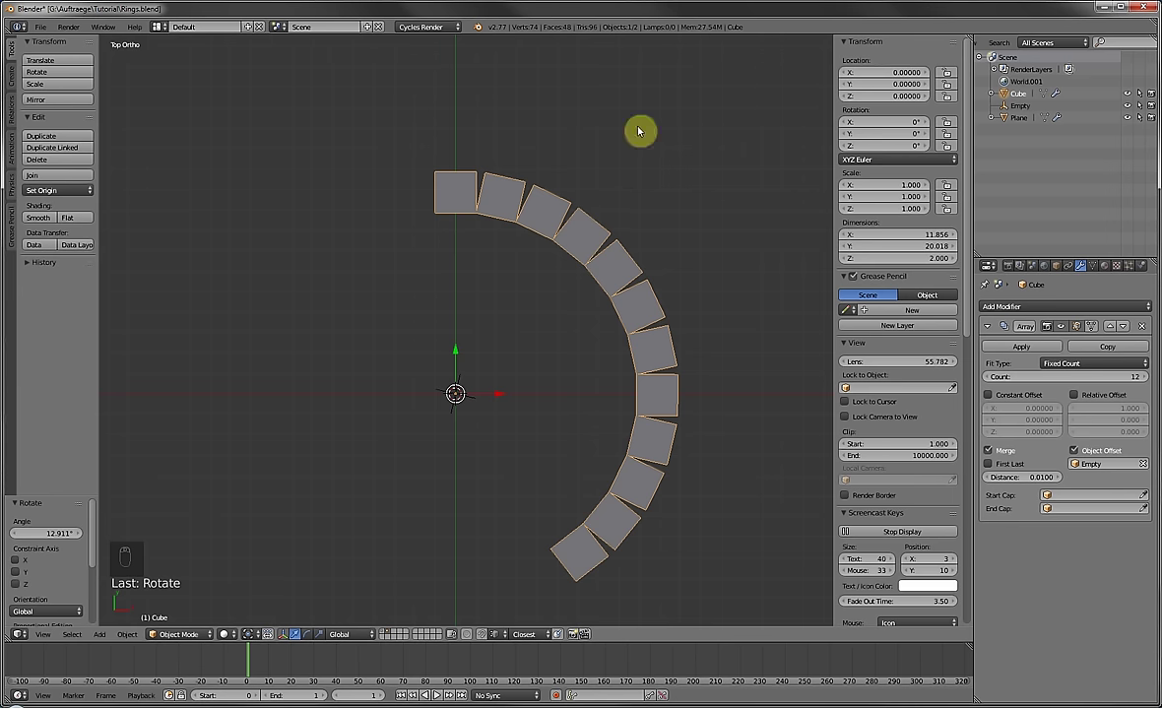
shift+middle_drag(638, 131, 561, 144)
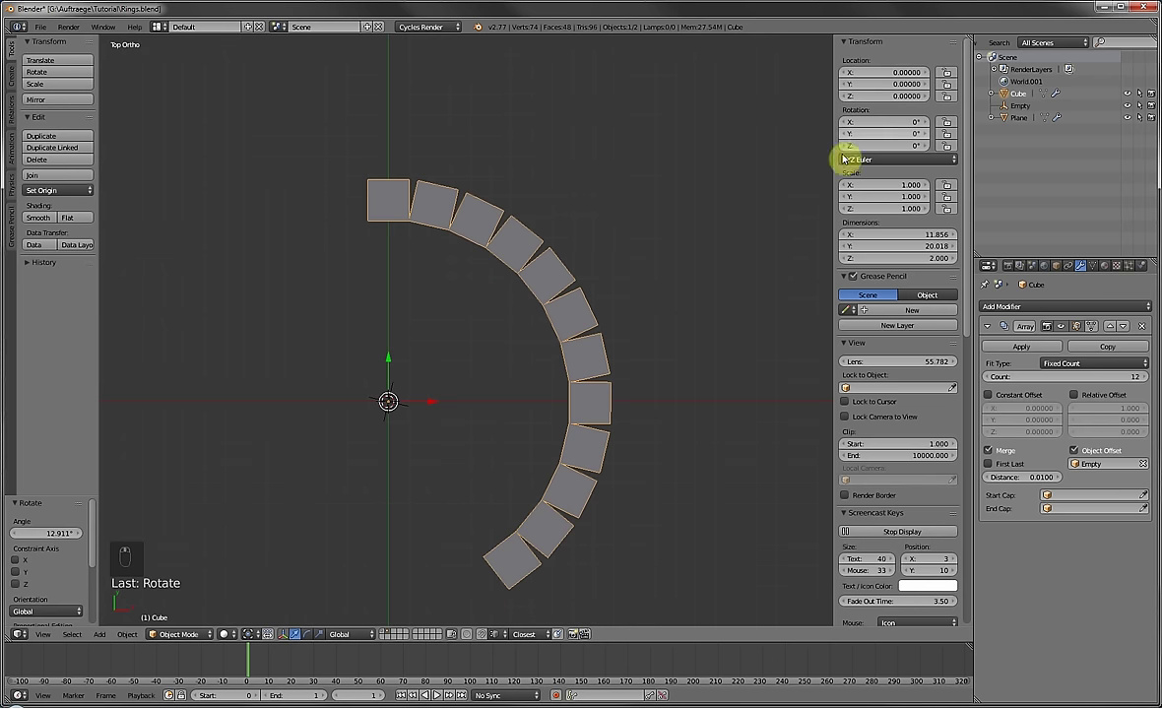
click(1065, 326)
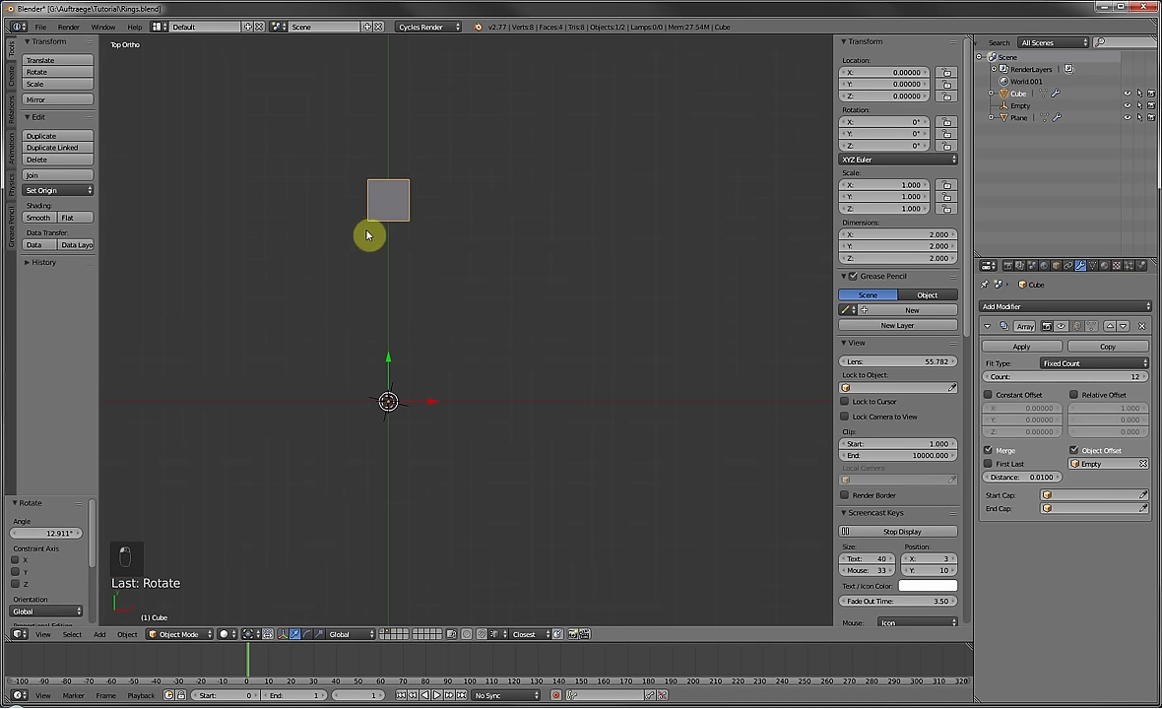
middle_drag(367, 235, 405, 209)
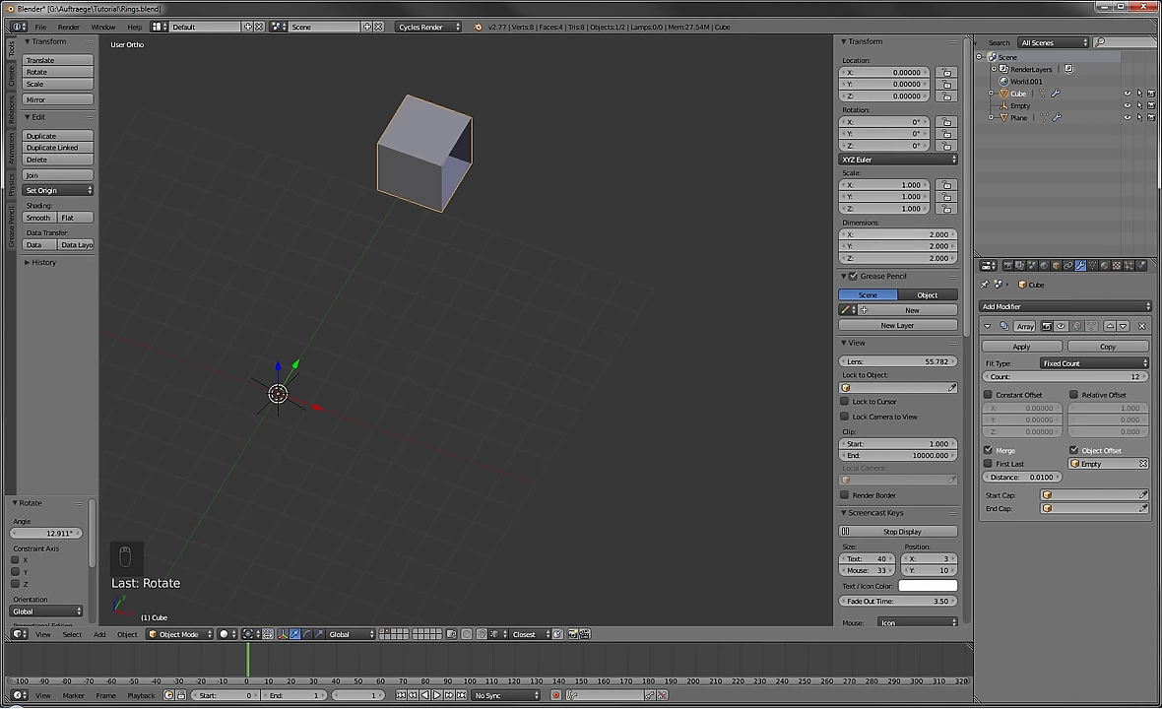
Set the cube's X dimension to 17.7*pi and apply its scale.
mouse_move(886, 242)
mouse_down()
mouse_move(921, 243)
mouse_move(887, 242)
mouse_up()
click(871, 234)
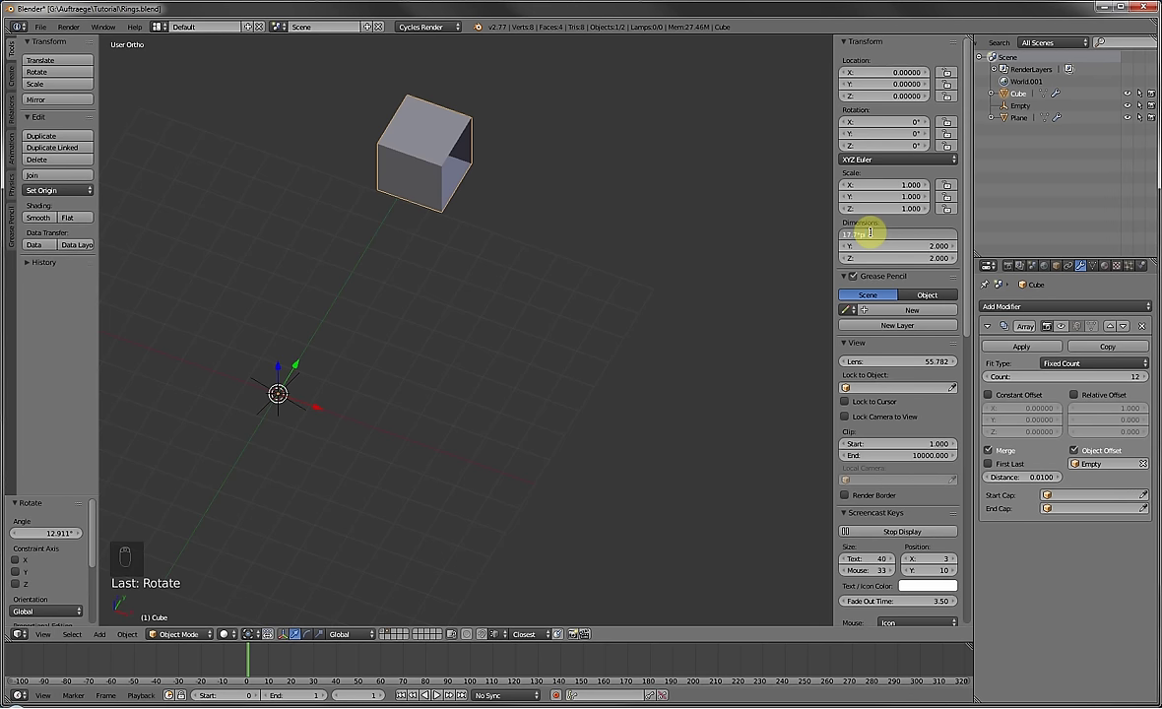
text(17.7*pi)
key(Return)
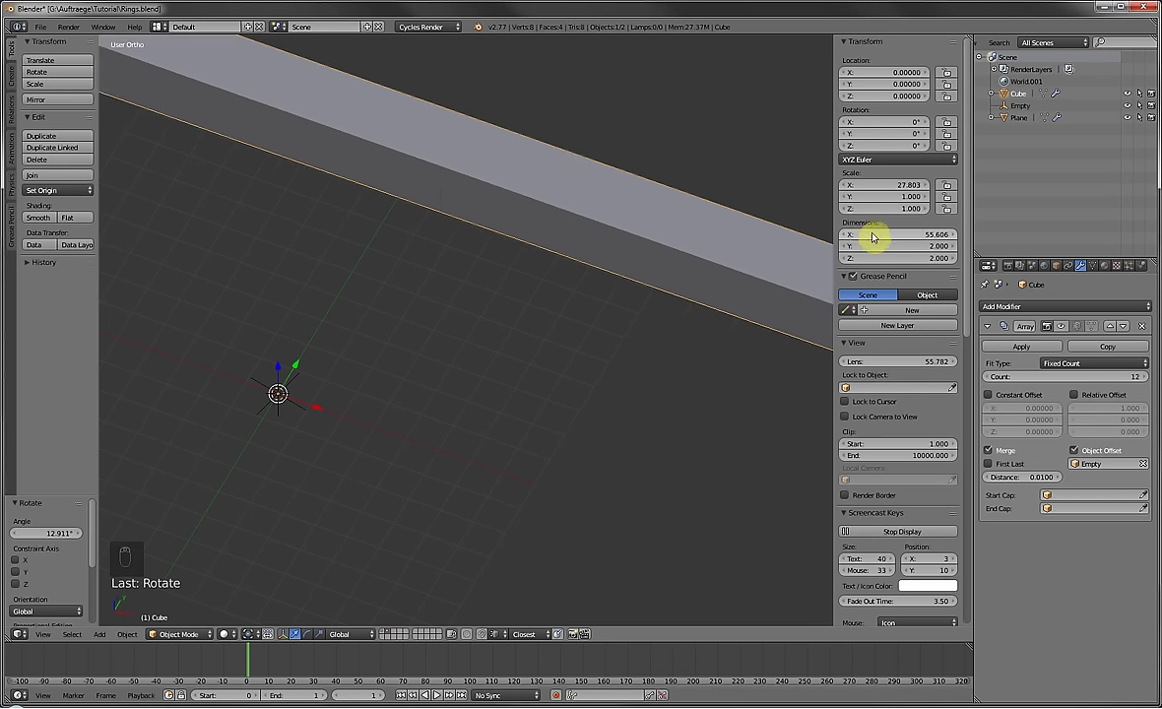
scroll(569, 259, down, 8)
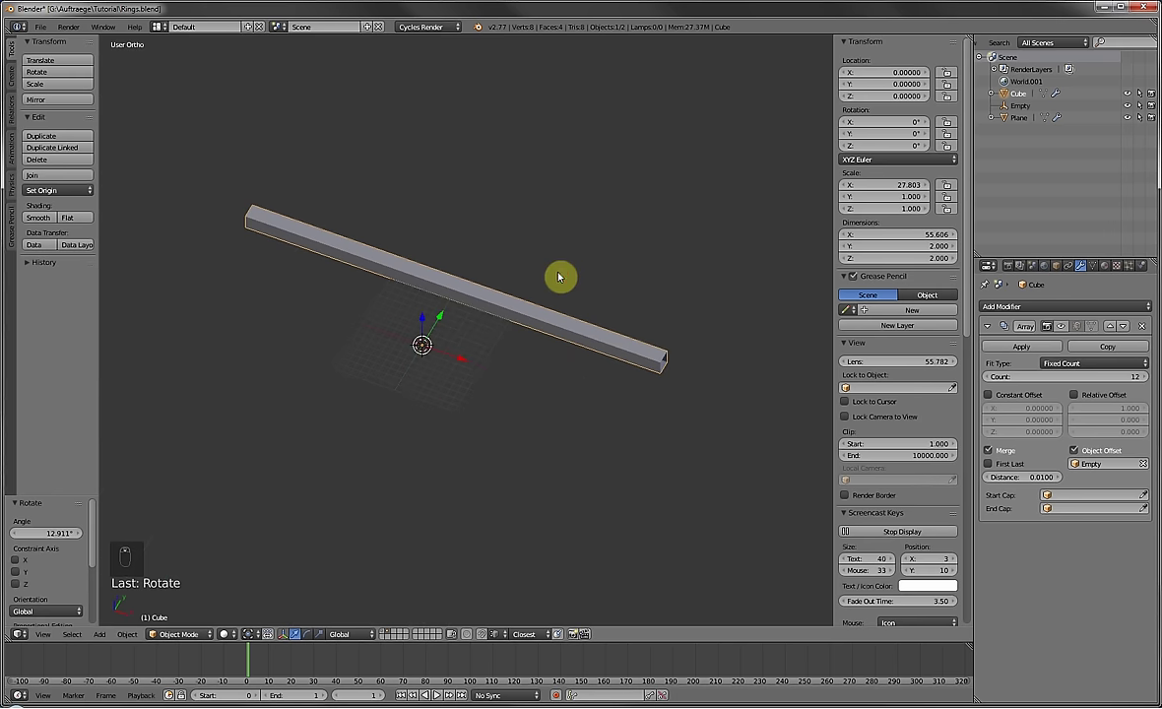
key(ctrl+a)
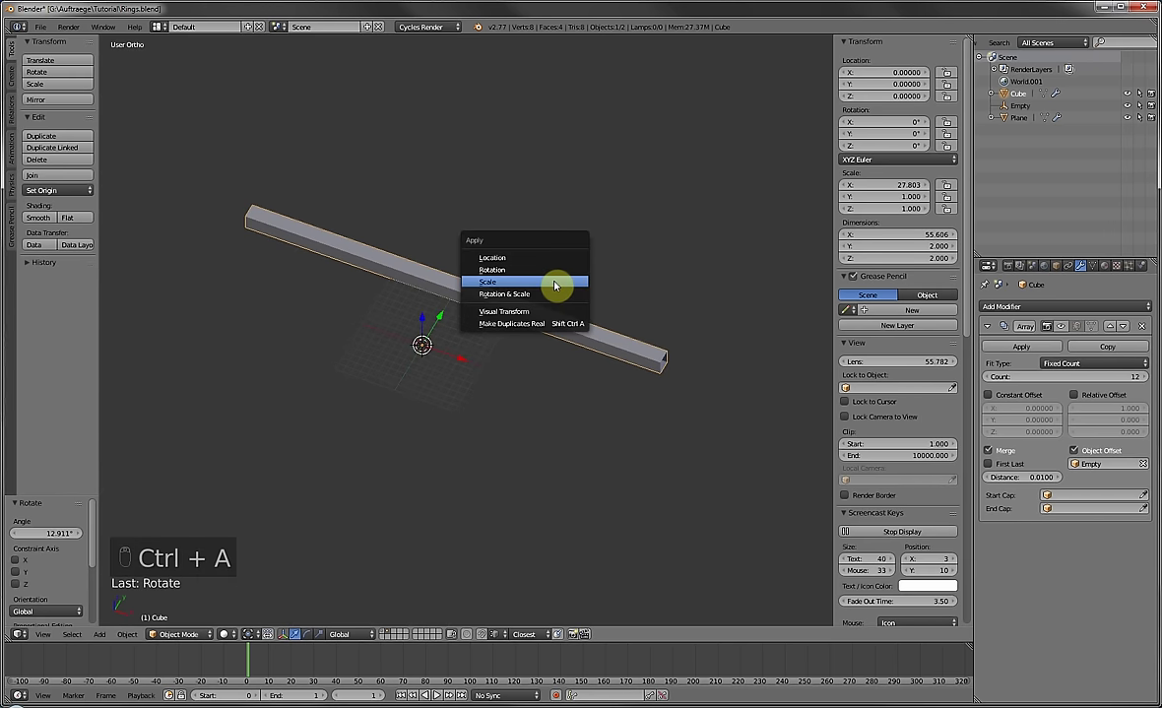
click(554, 283)
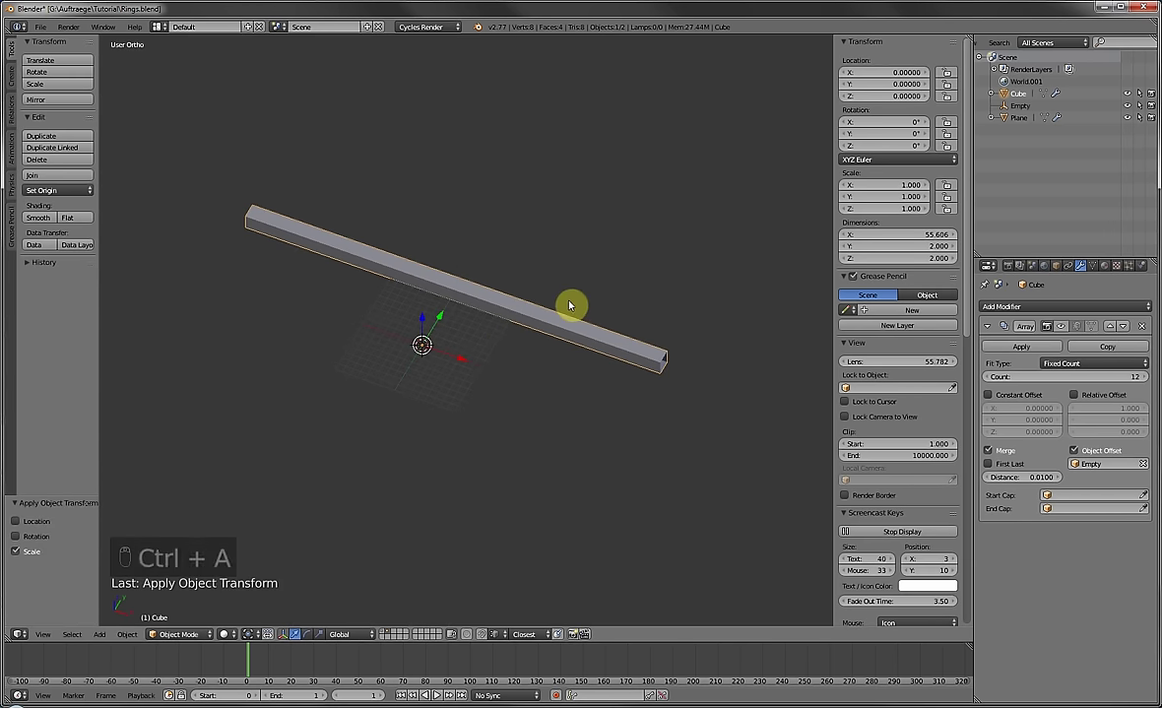
Divide the cube's X dimension by 100 and apply its scale again.
click(882, 234)
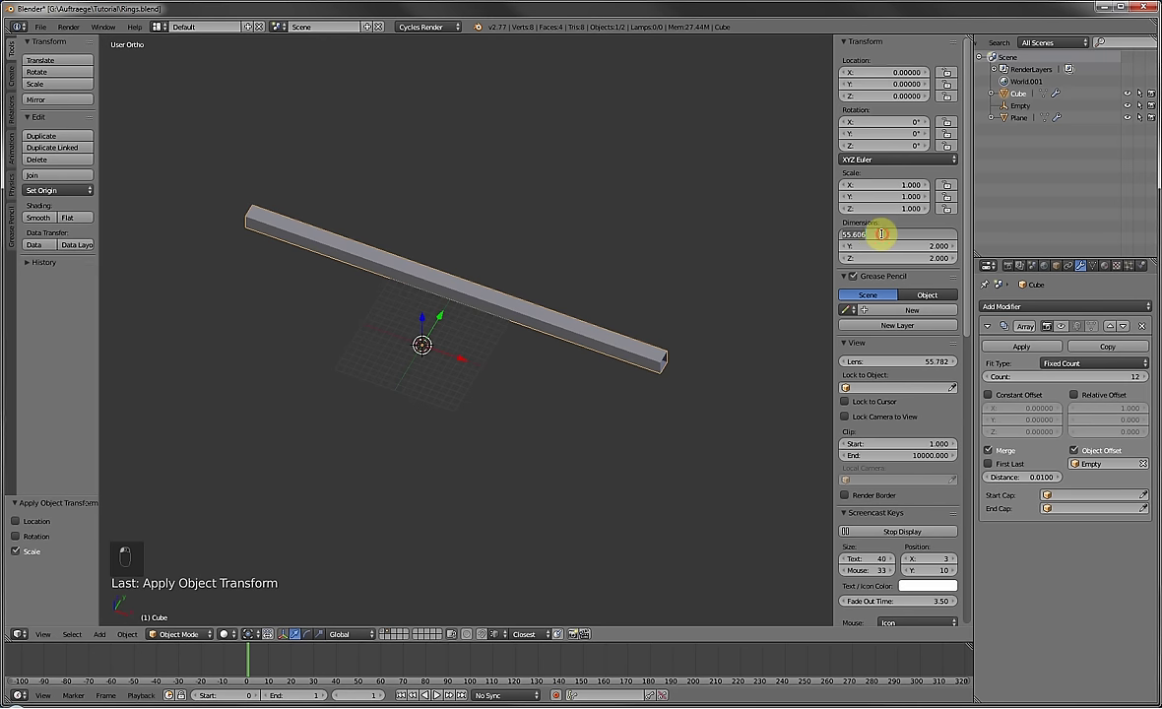
text(/100)
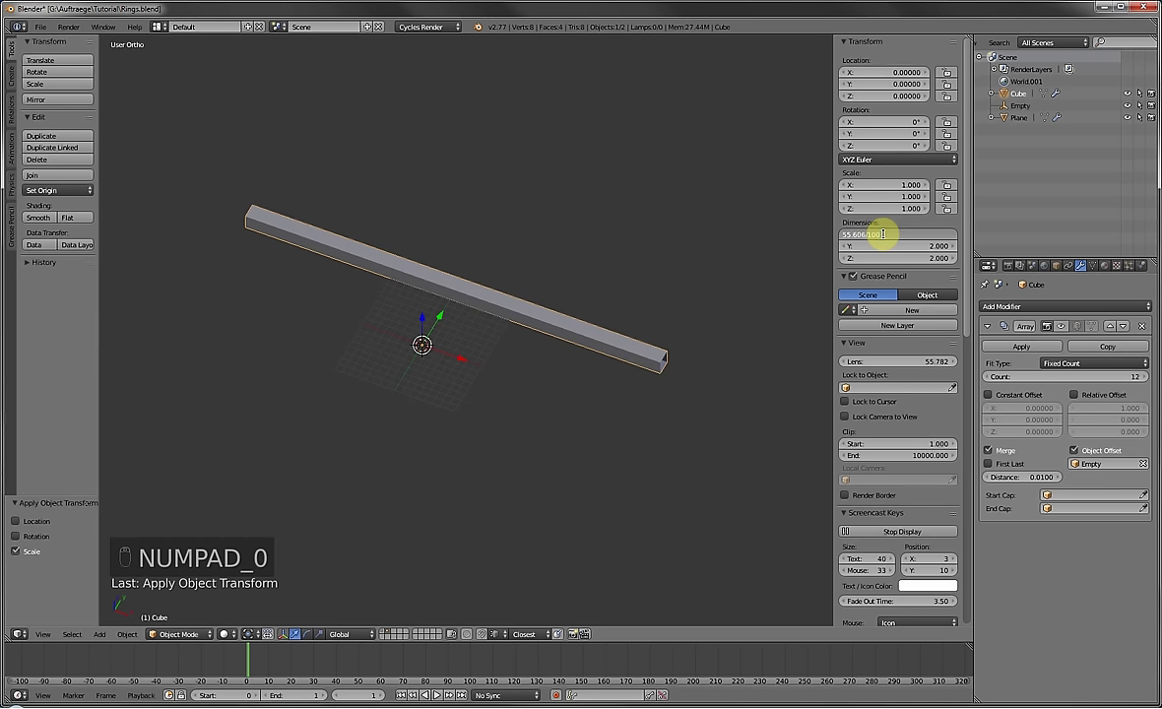
key(Return)
key(ctrl+a)
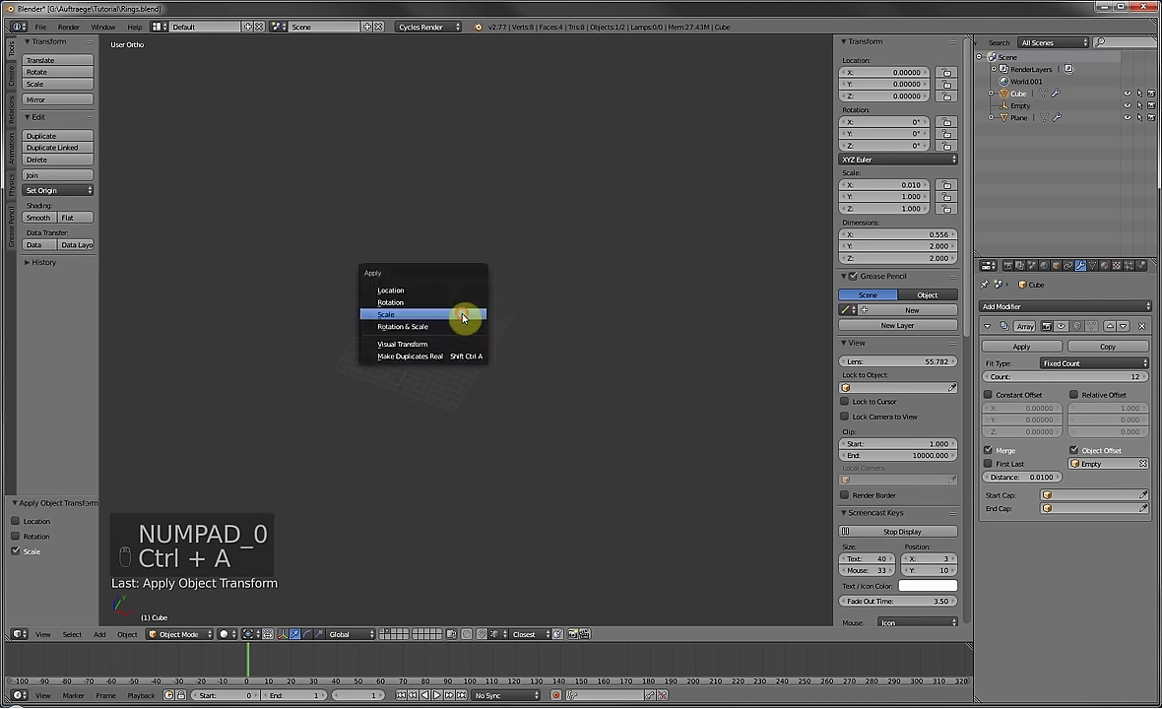
click(461, 313)
scroll(449, 322, up, 3)
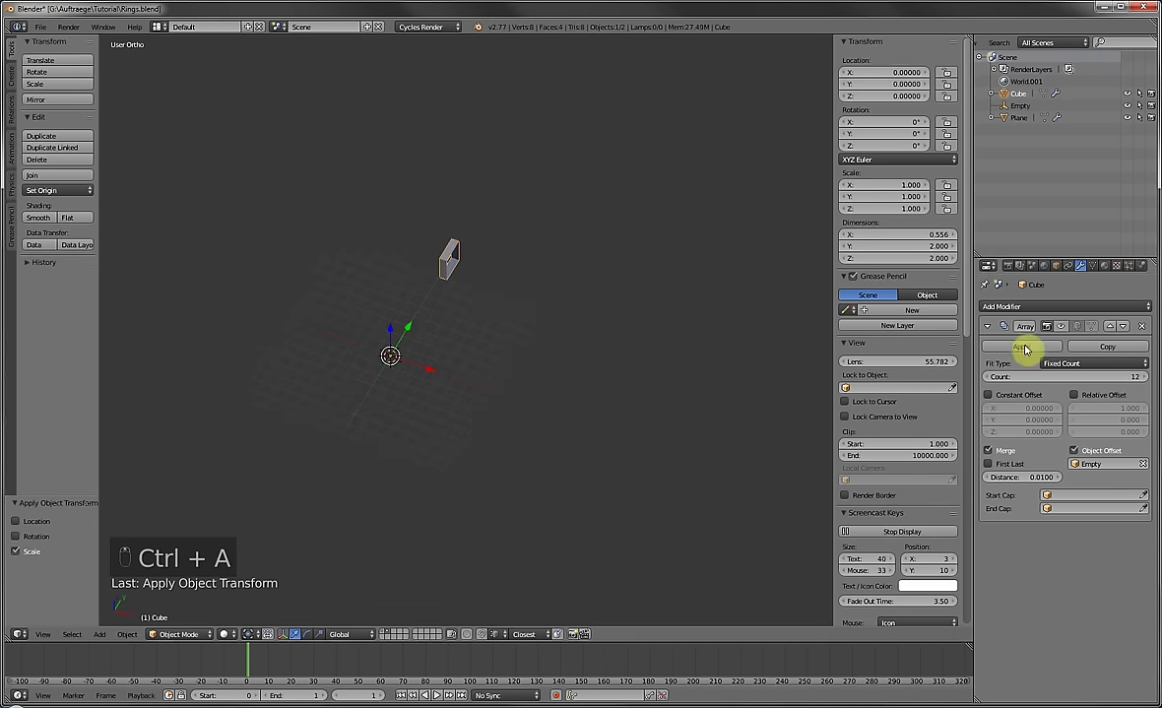
Show the Array modifier in the viewport again and set the Empty's Z rotation to 3.6°.
click(1060, 330)
right_click(408, 367)
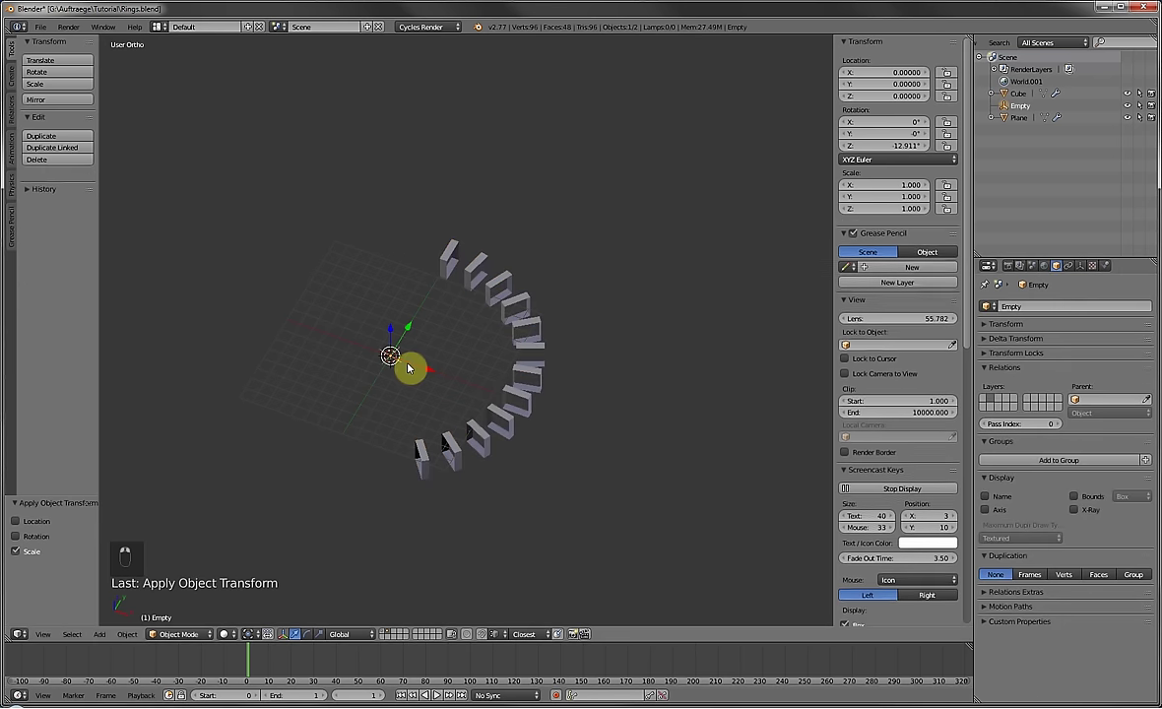
click(889, 145)
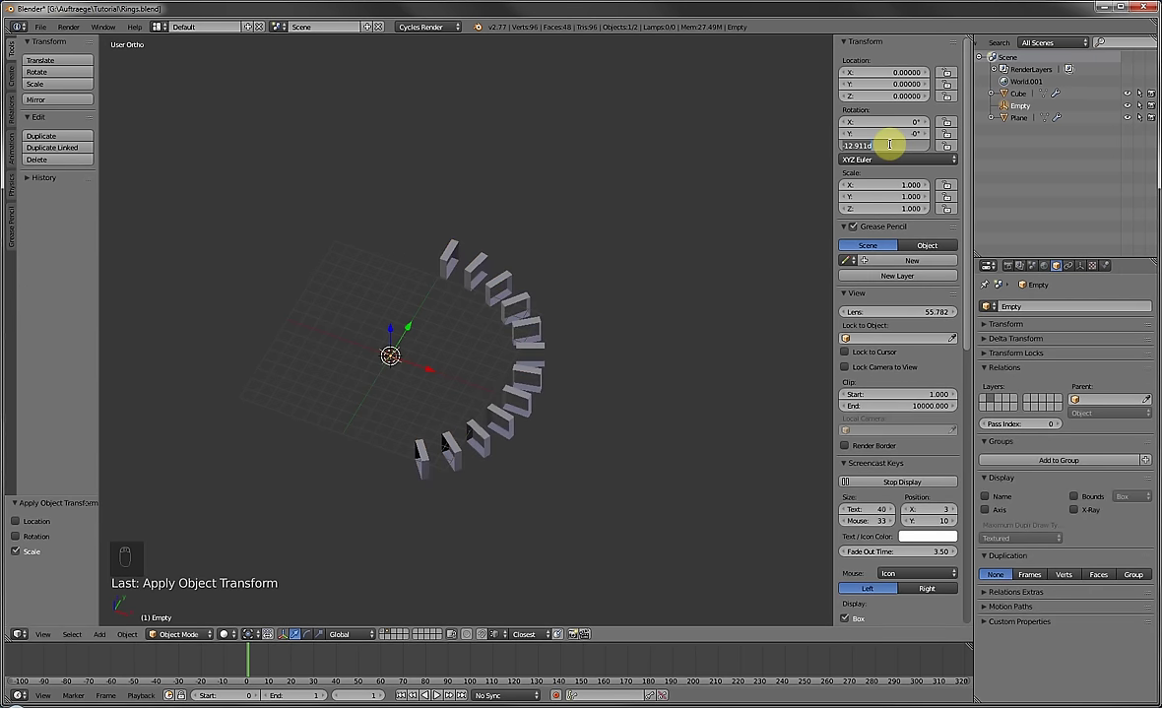
key(Return)
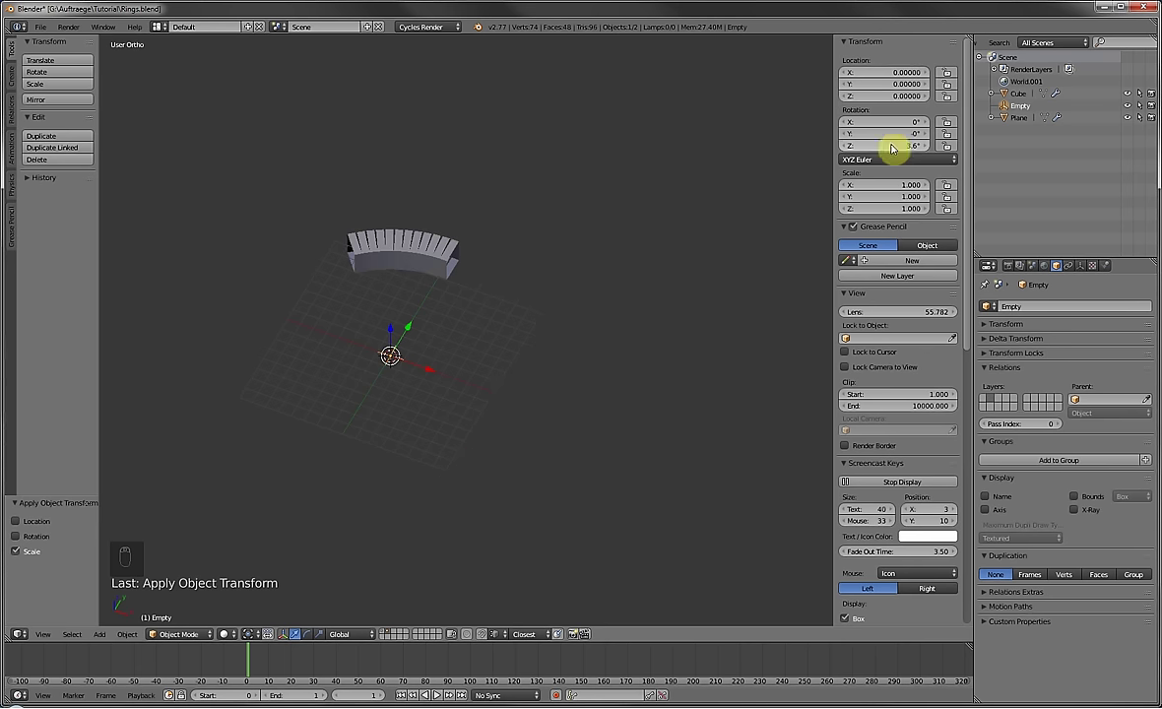
Select the cube segment and set its Array count to 100 to close the ring.
right_click(453, 254)
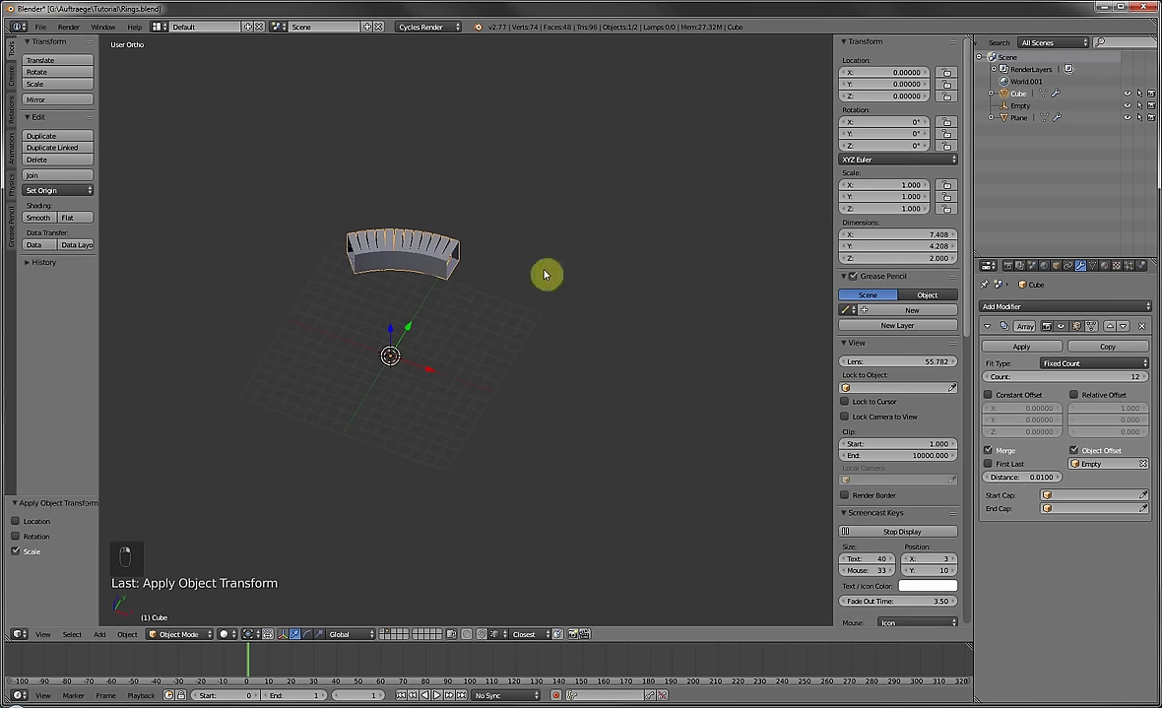
click(1079, 376)
text(10)
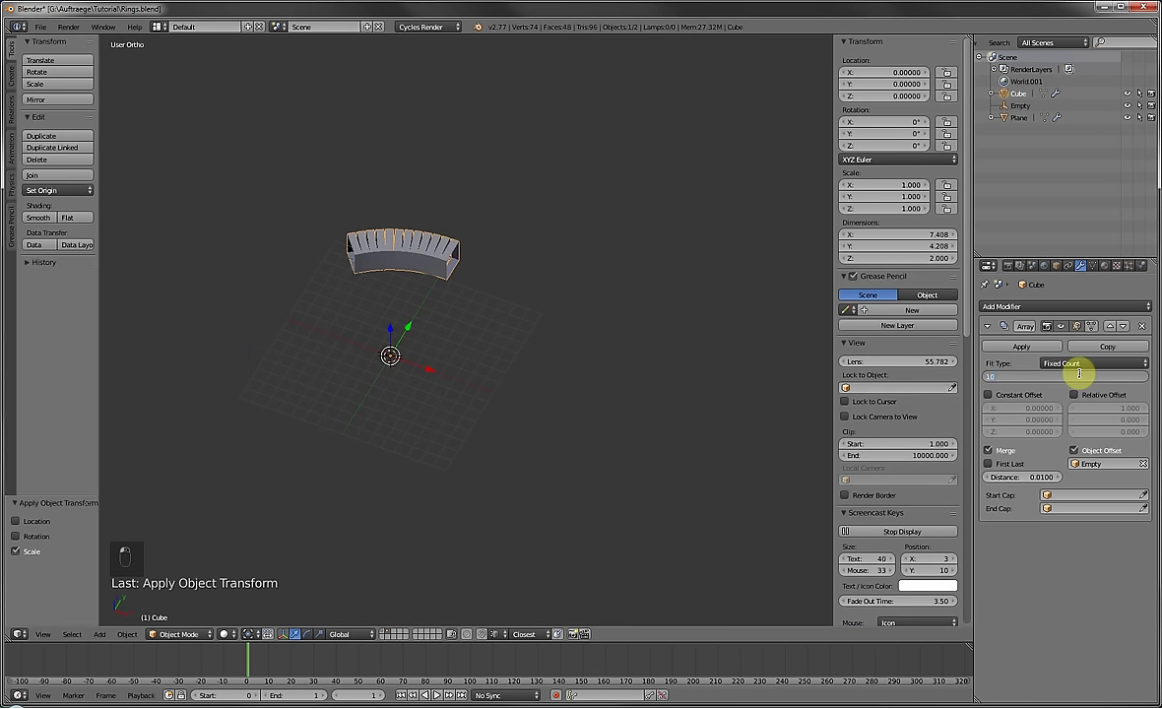
text(0)
key(Return)
middle_drag(365, 343, 397, 382)
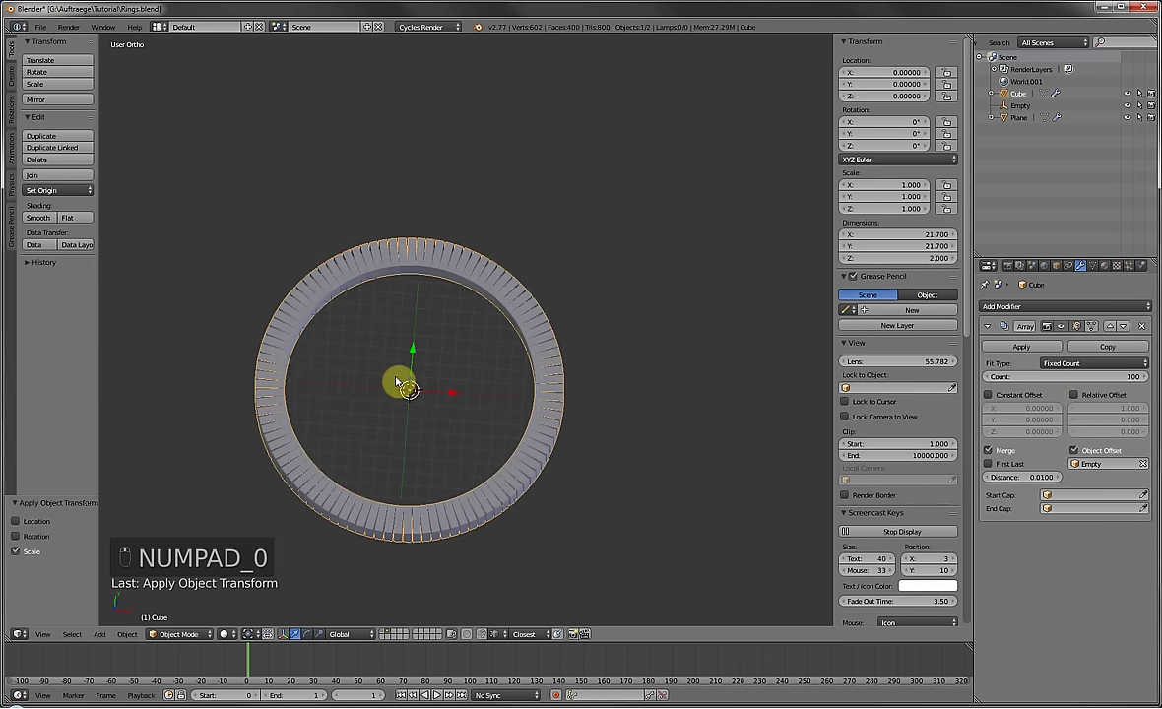
Enable First Last merging in the Array modifier to join the ring's first and last segments.
key(KP_7)
scroll(459, 280, up, 5)
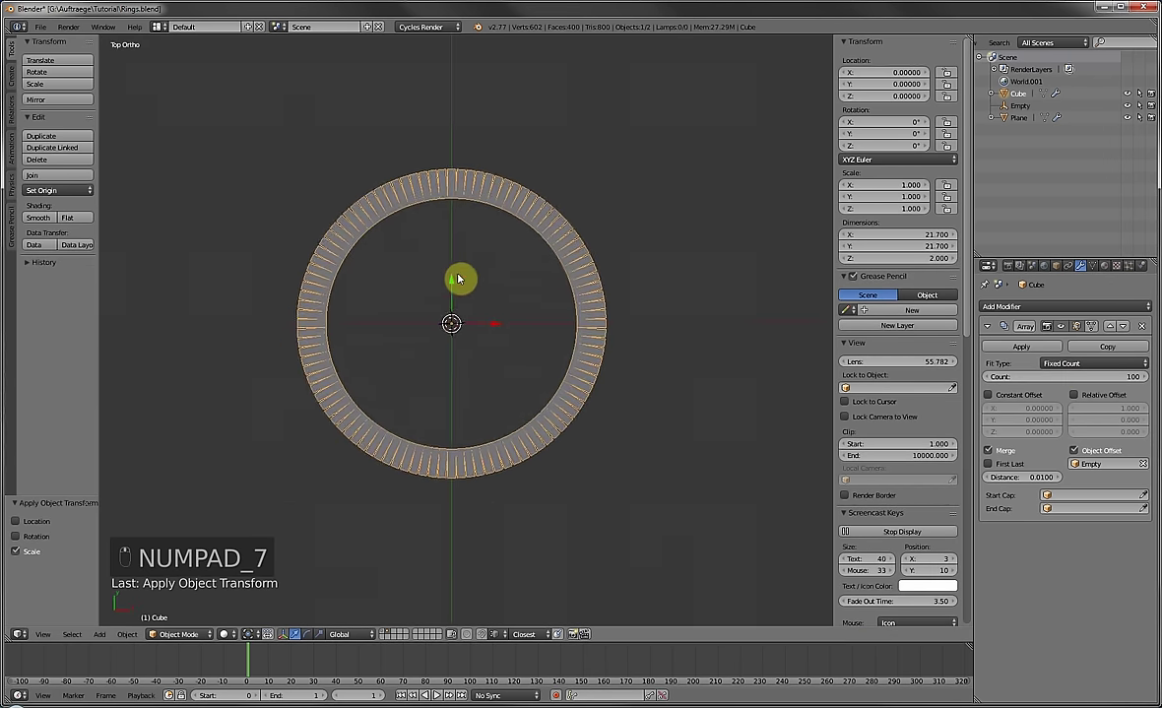
shift+middle_drag(605, 327, 585, 288)
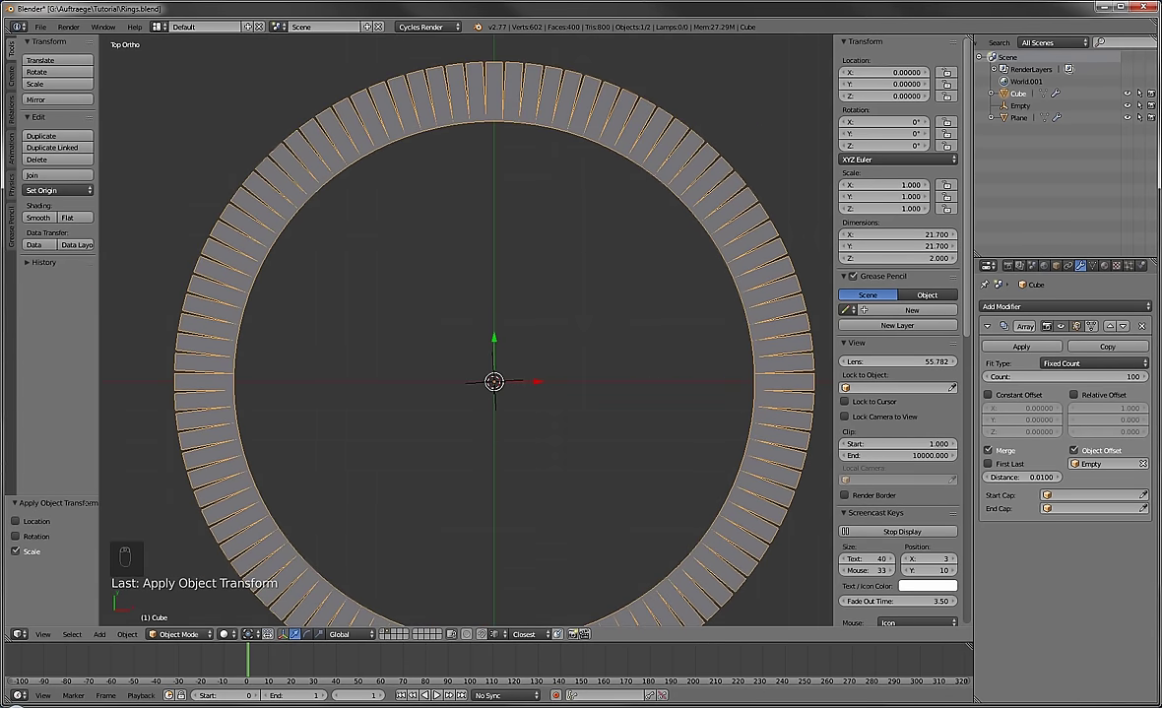
middle_drag(492, 394, 532, 325)
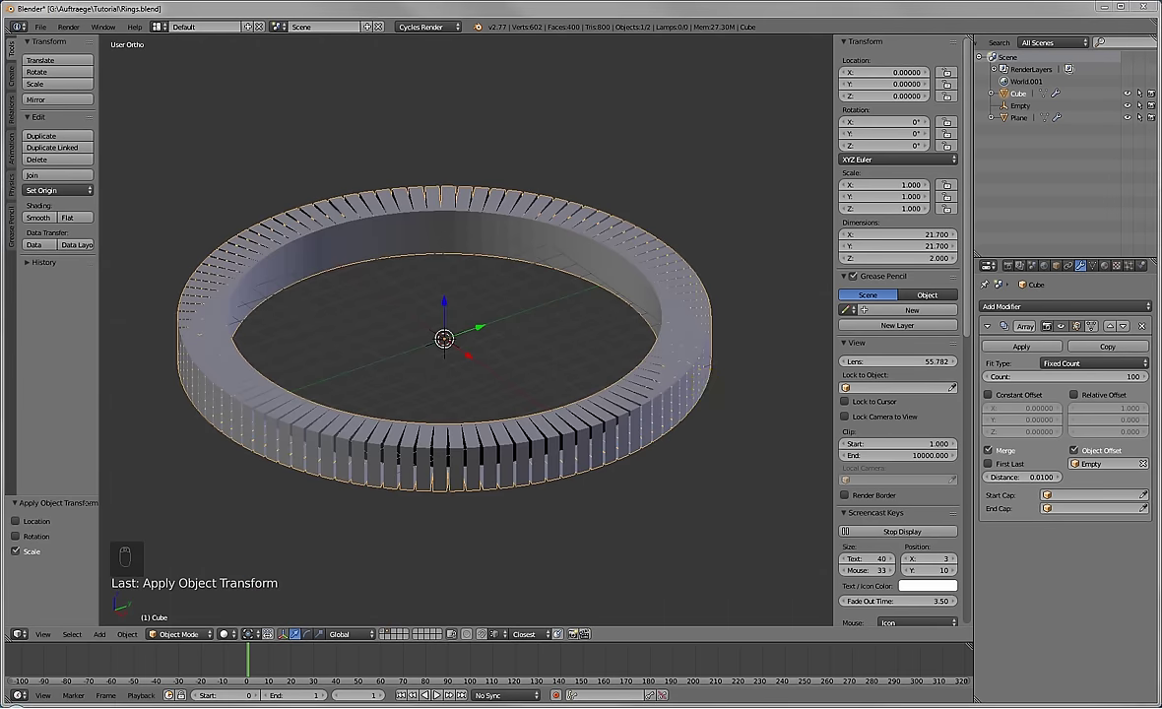
click(990, 465)
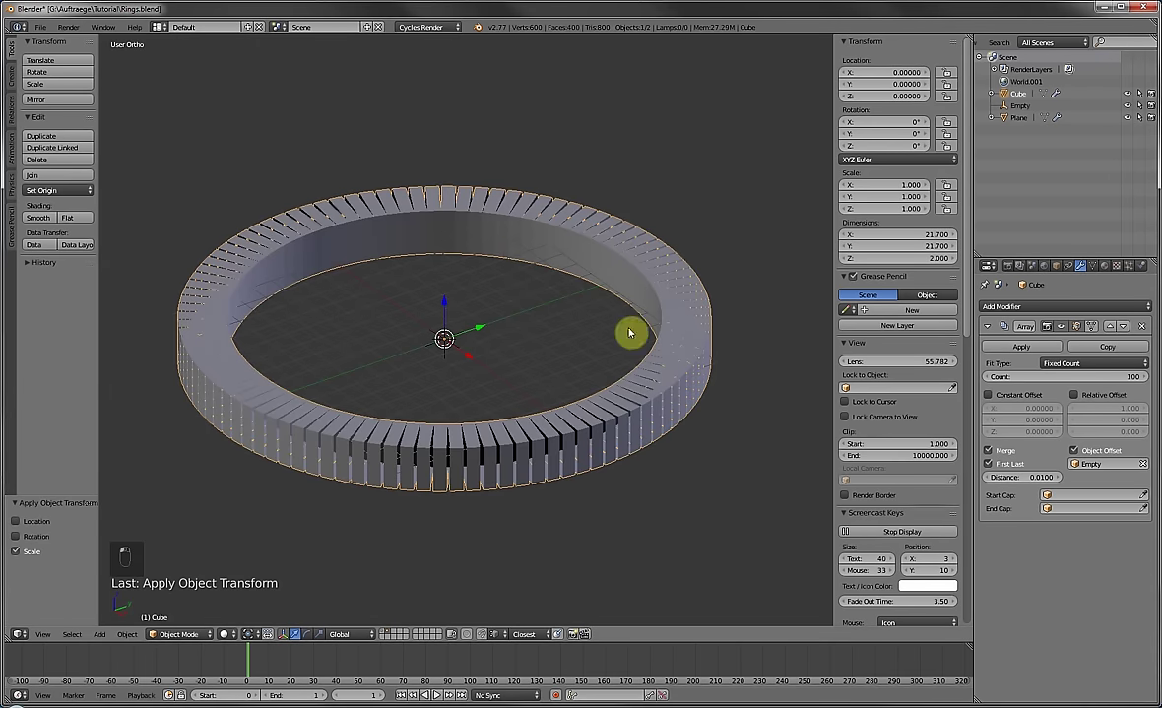
In Edit Mode, select the segment's outer vertices and scale them about 1.154 along X to narrow the gaps between segments.
key(KP_7)
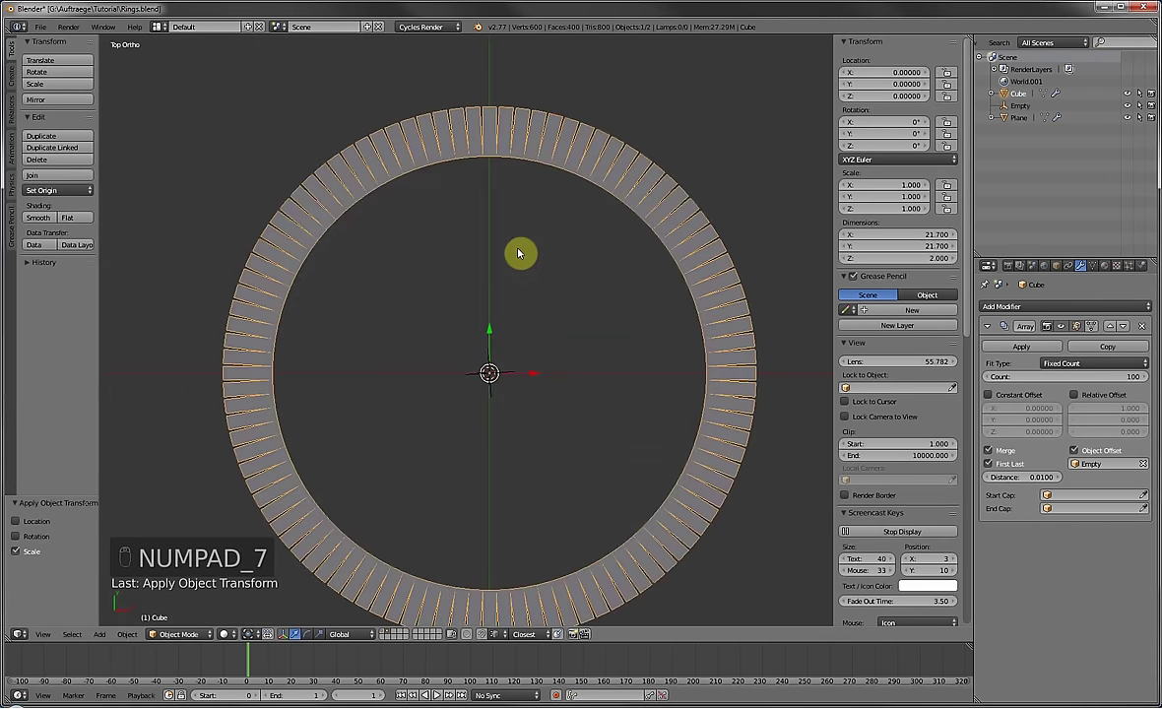
shift+middle_drag(509, 244, 512, 337)
scroll(508, 329, up, 4)
key(Tab)
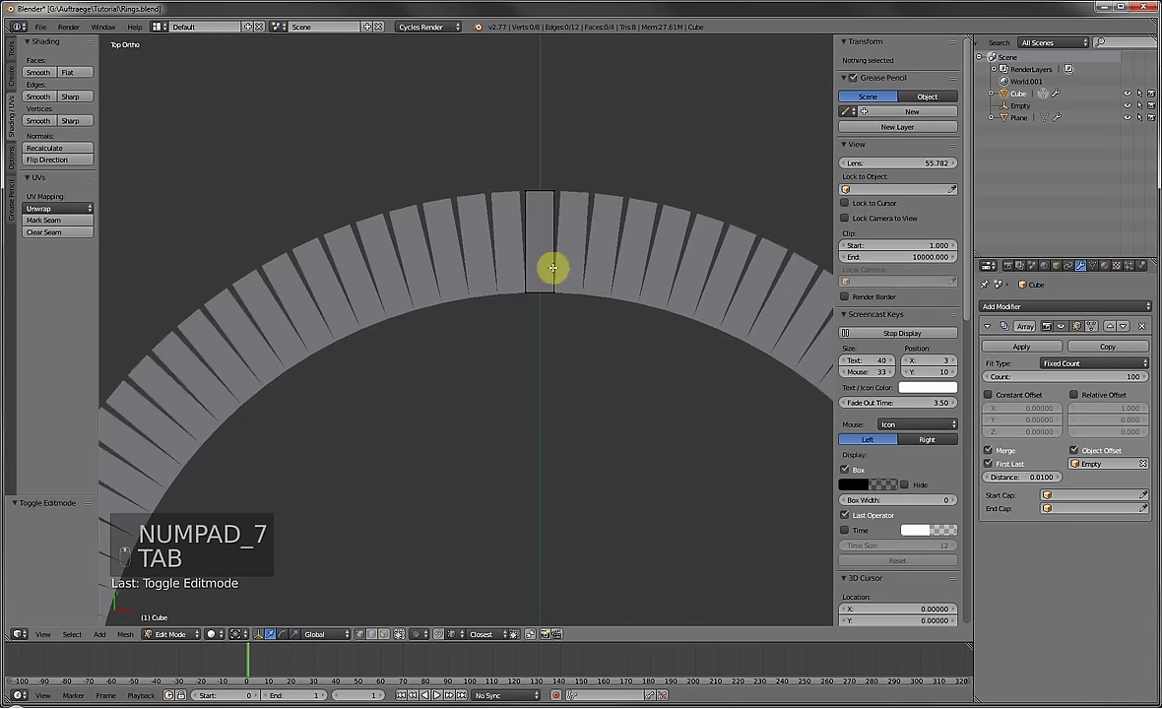
shift+middle_drag(553, 266, 461, 312)
scroll(461, 311, up, 5)
key(a)
key(a)
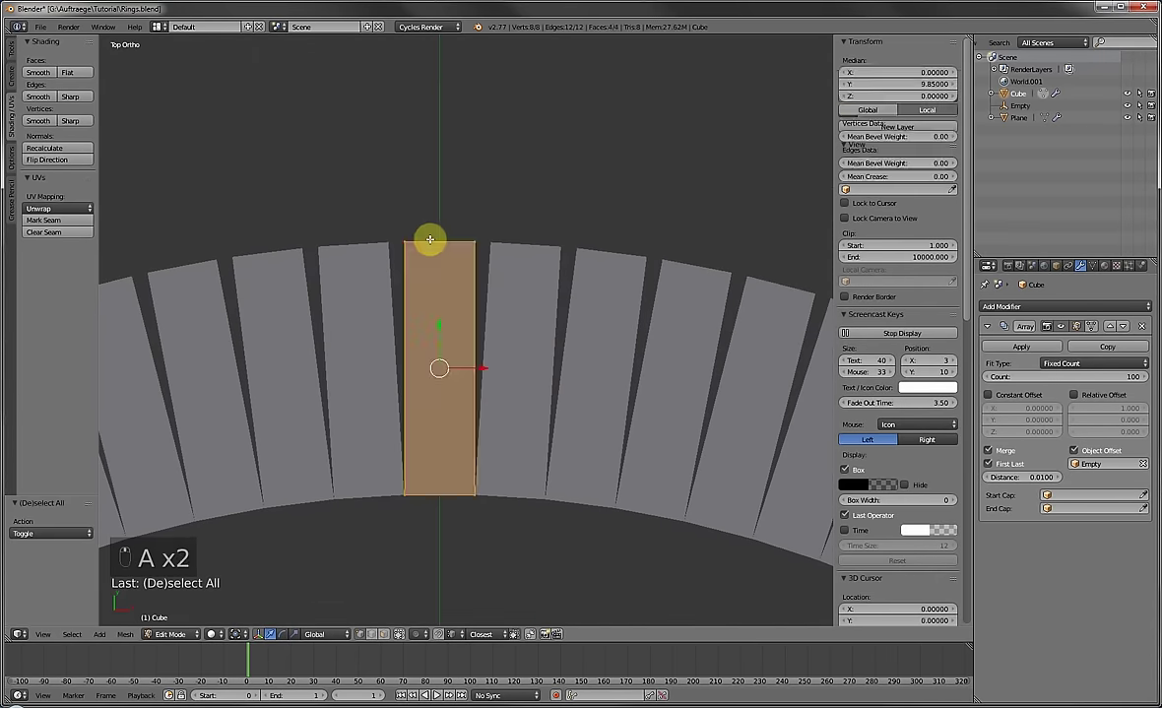
key(a)
key(a)
key(b)
drag(390, 221, 488, 507)
key(s)
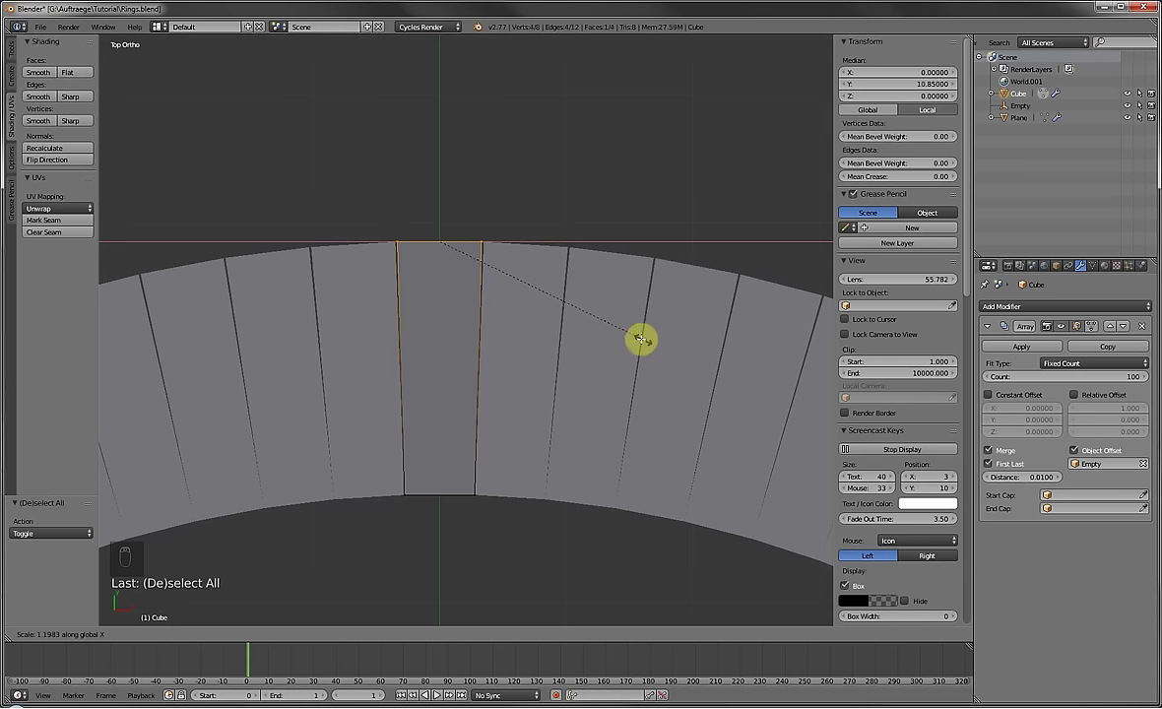
click(613, 323)
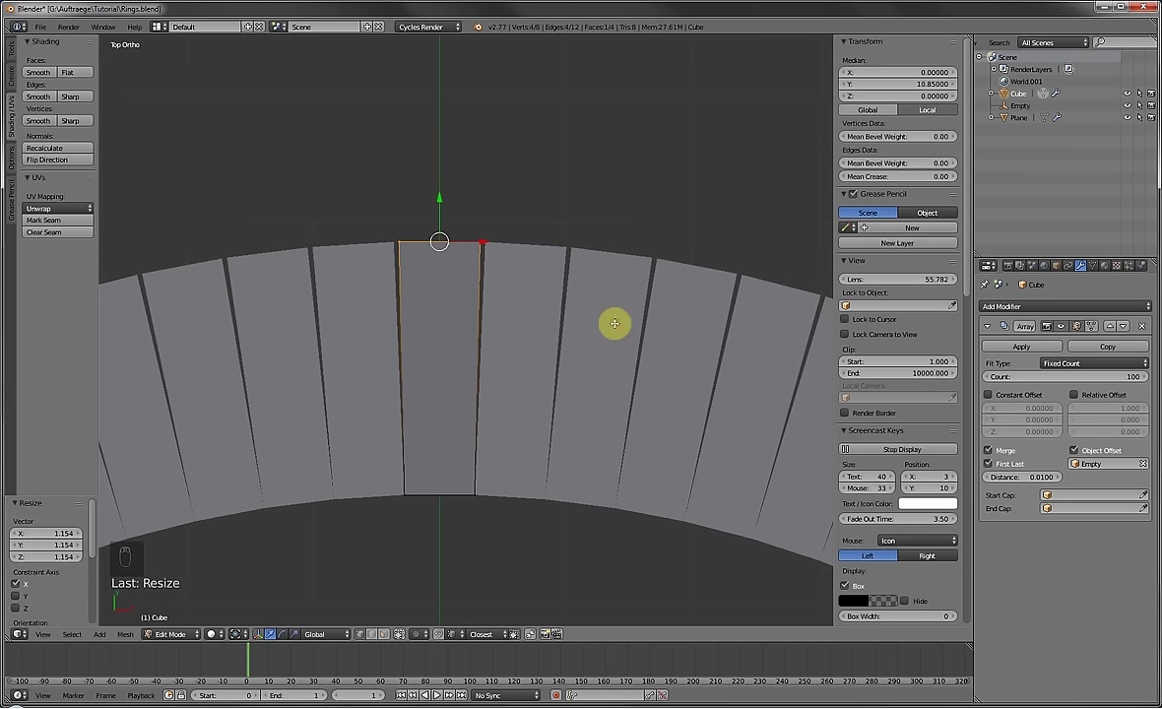
Raise the Array's merge distance to 0.07 to fuse neighbouring segments, and leave Edit Mode.
click(1057, 479)
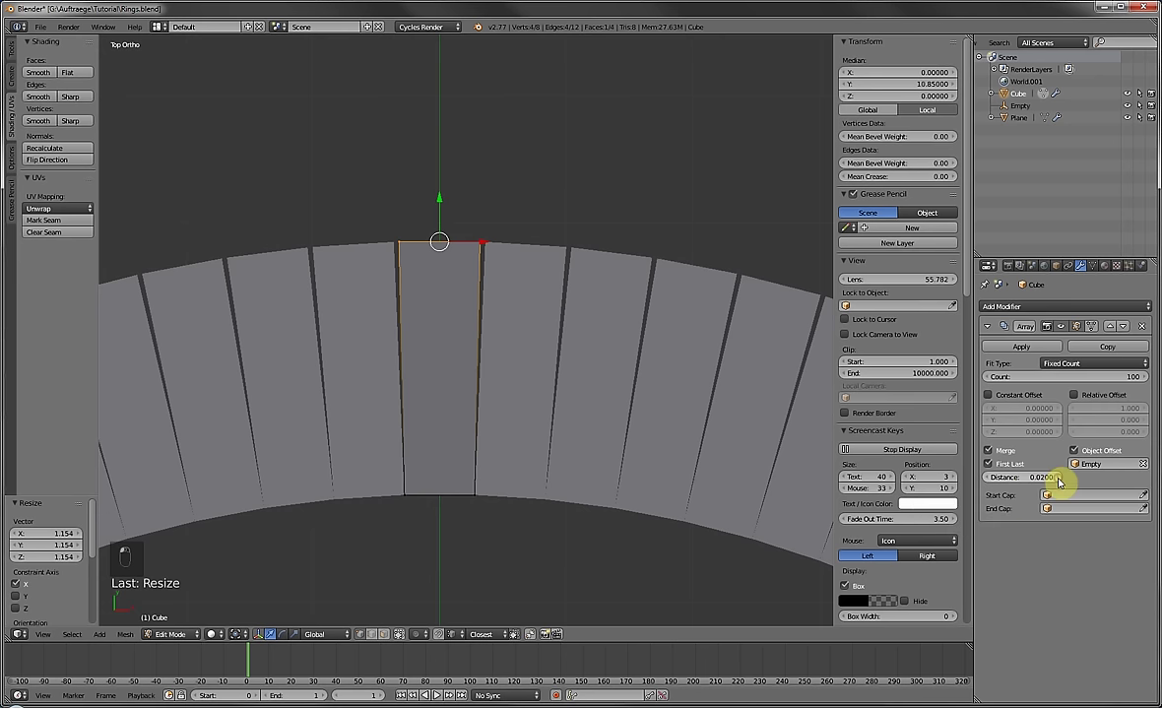
mouse_move(1028, 477)
mouse_down()
mouse_move(1074, 477)
mouse_move(1024, 477)
mouse_move(1044, 476)
mouse_up()
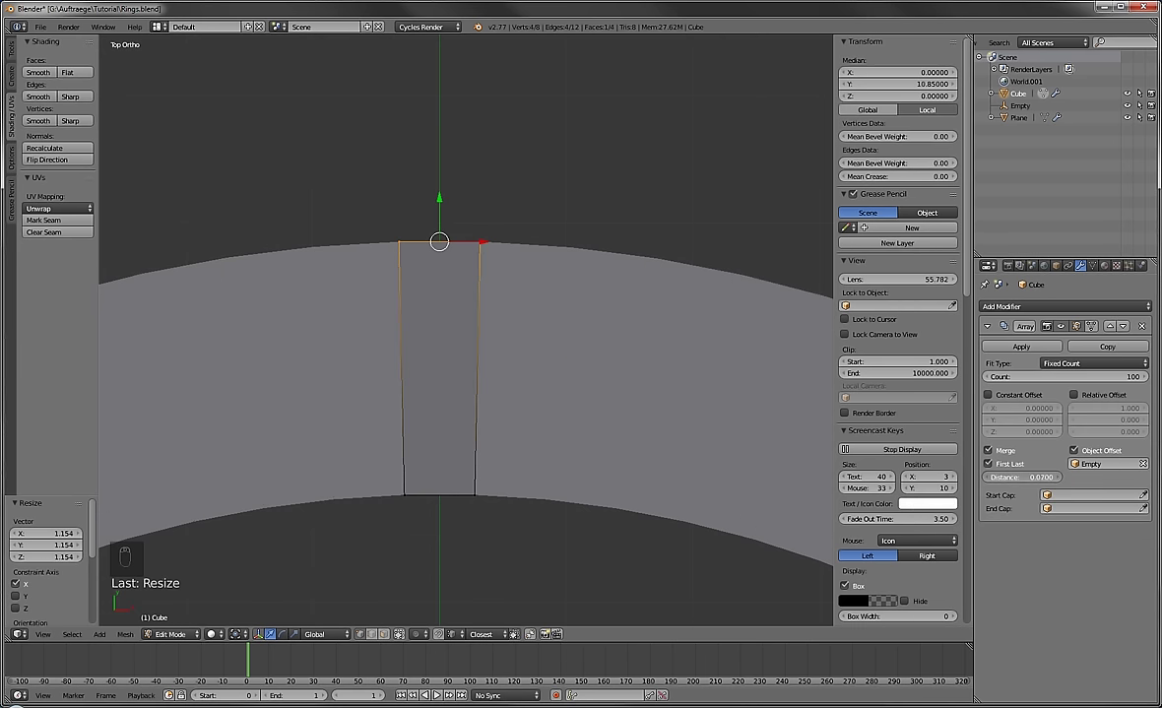
key(Tab)
middle_drag(541, 375, 303, 306)
Clear the segment's vertex selection in Edit Mode, then hide the Array modifier in the viewport from Object Mode.
key(Tab)
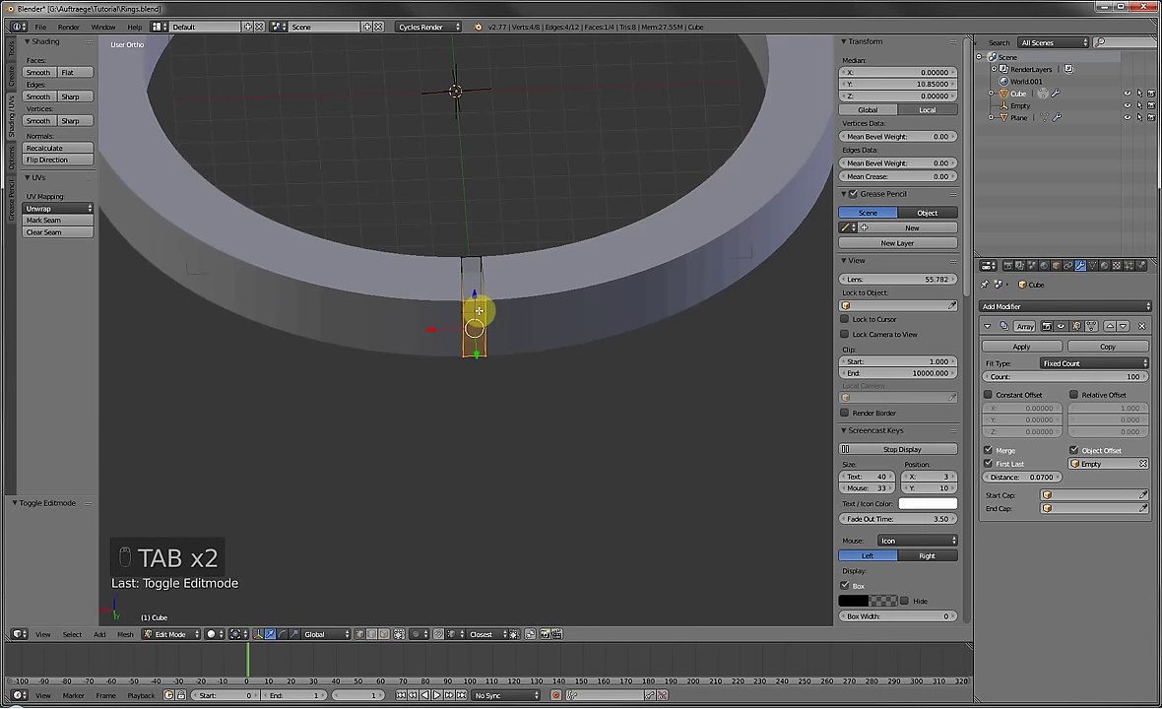
mouse_move(478, 311)
middle_down()
mouse_move(486, 327)
mouse_move(512, 309)
mouse_move(495, 301)
middle_up()
scroll(494, 301, down, 3)
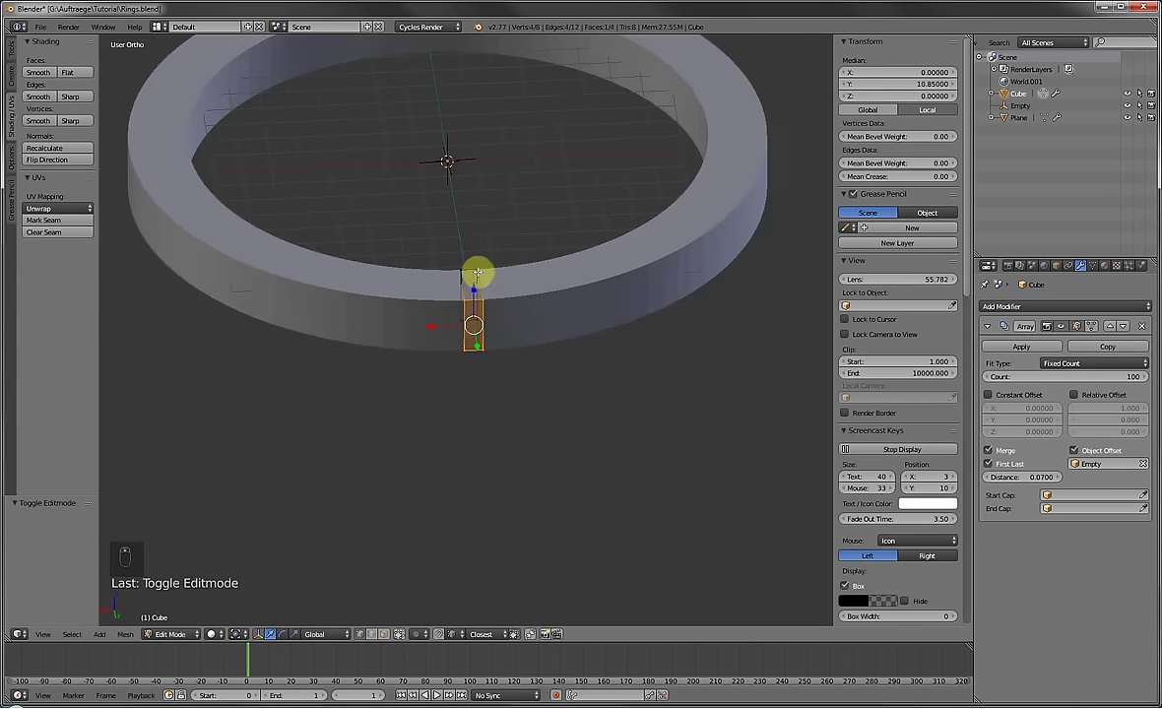
scroll(509, 345, up, 6)
key(a)
key(Tab)
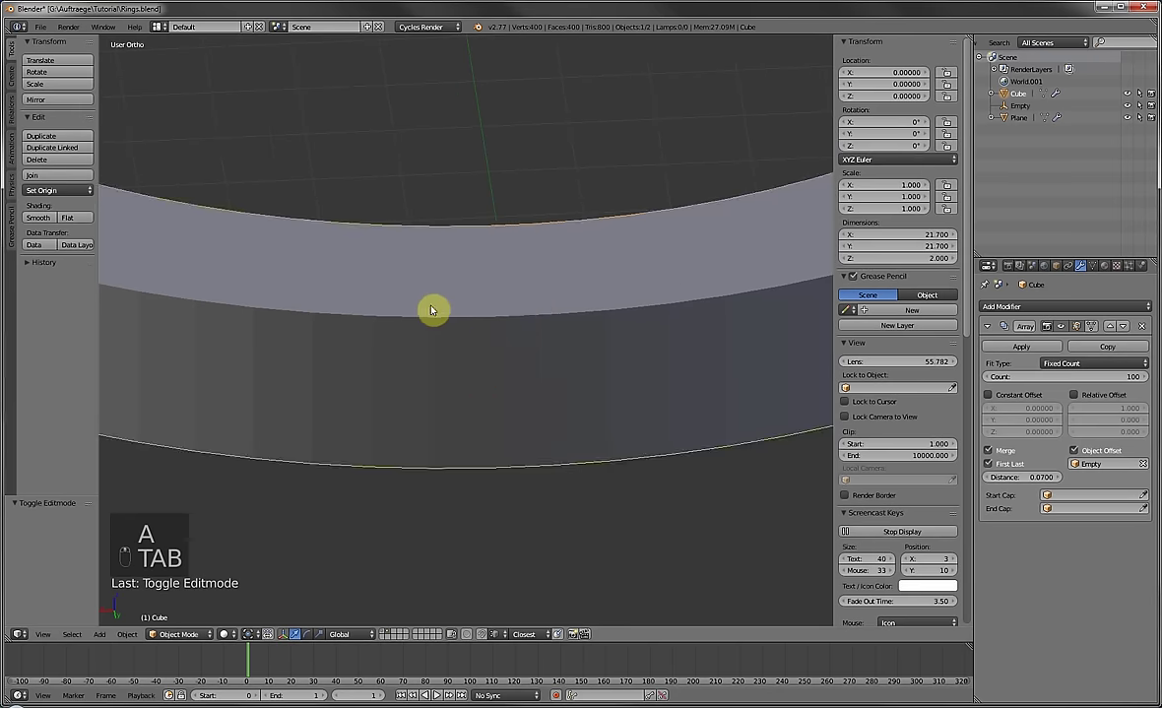
scroll(431, 310, down, 5)
click(1062, 327)
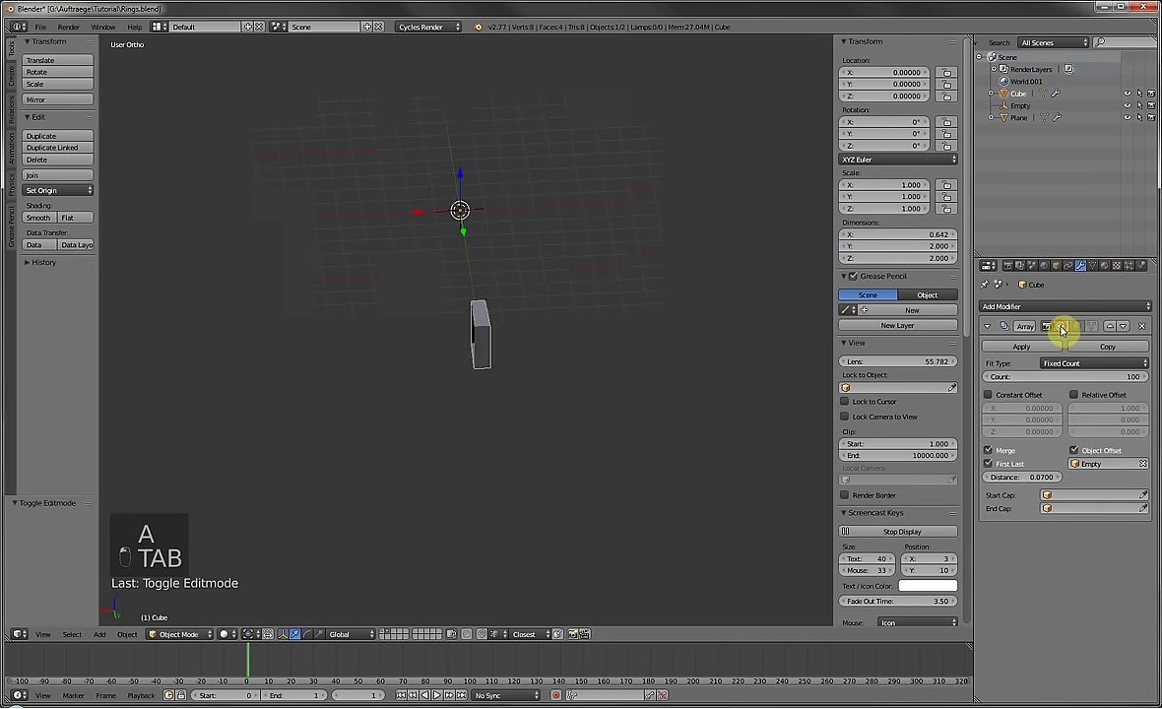
Enter Edit Mode on the ring segment and select all of its vertices.
middle_drag(462, 290, 511, 332)
scroll(511, 332, up, 4)
key(Tab)
key(a)
key(a)
key(a)
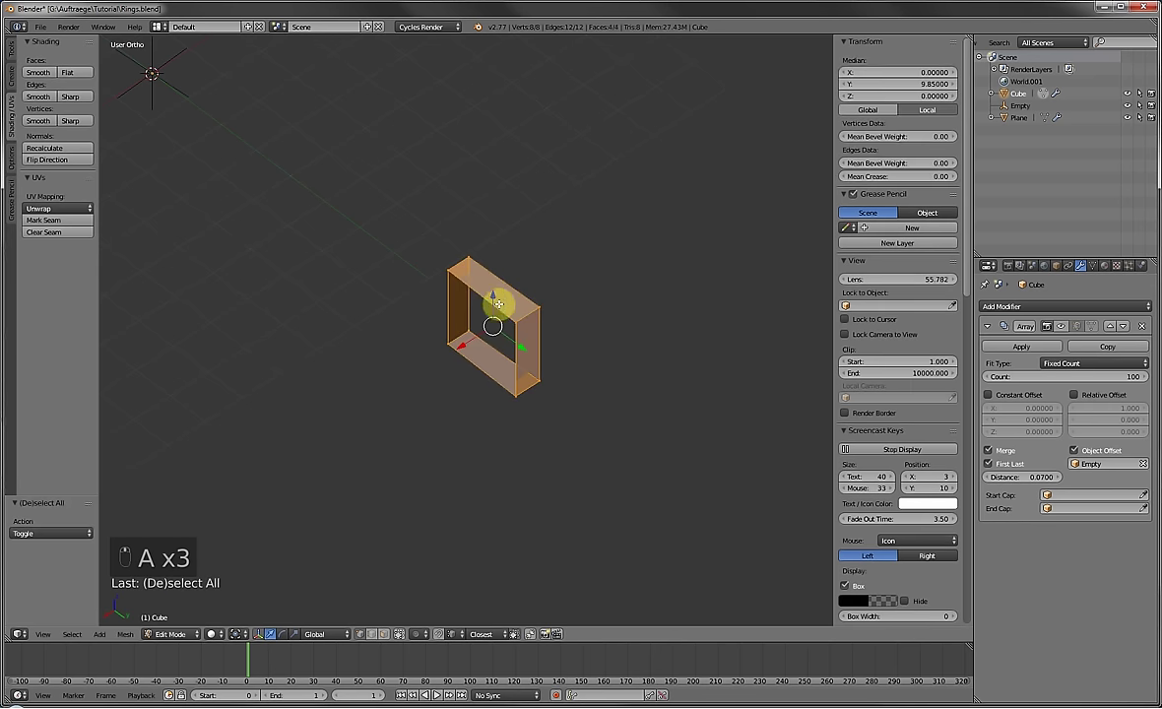
key(s)
key(5)
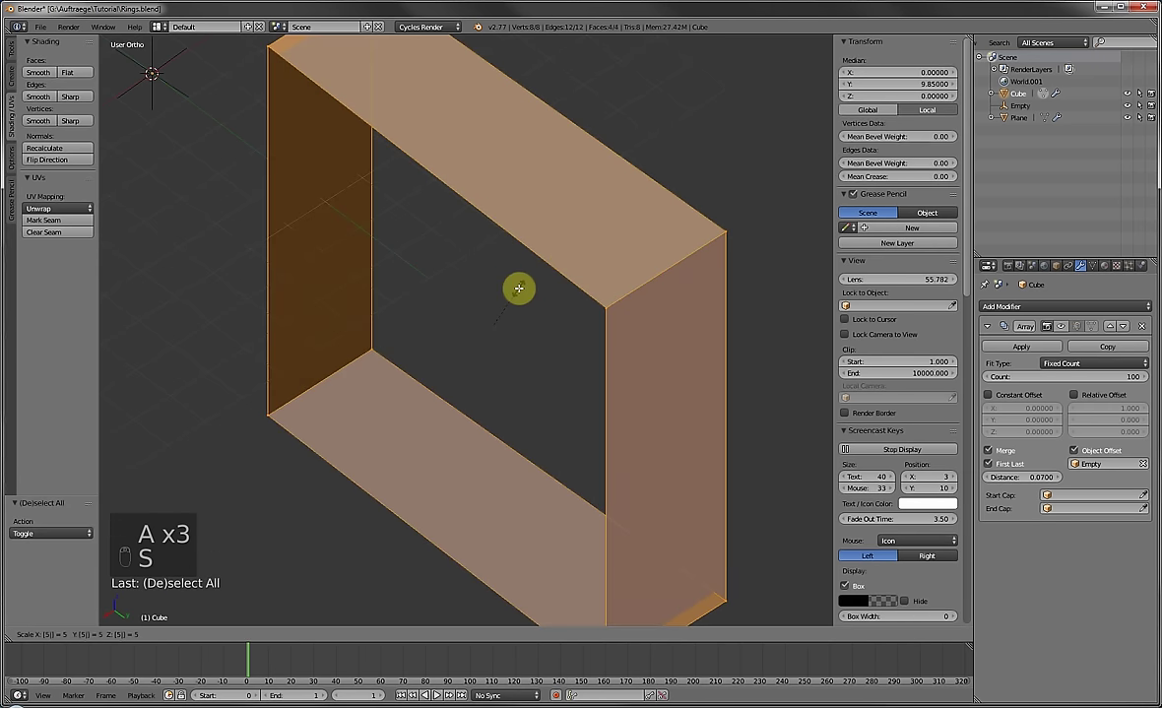
key(BackSpace)
key(Escape)
Scale the whole segment by 5 along the X axis only and leave Edit Mode.
key(s)
key(s)
key(y)
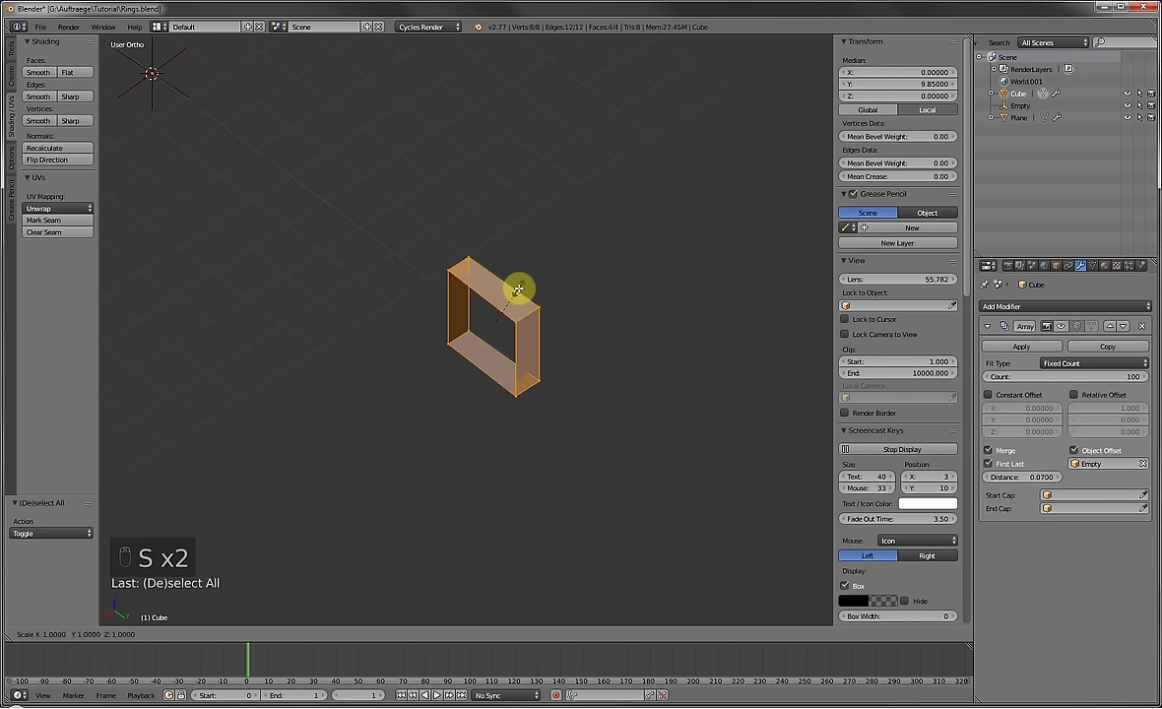
key(5)
key(x)
click(518, 287)
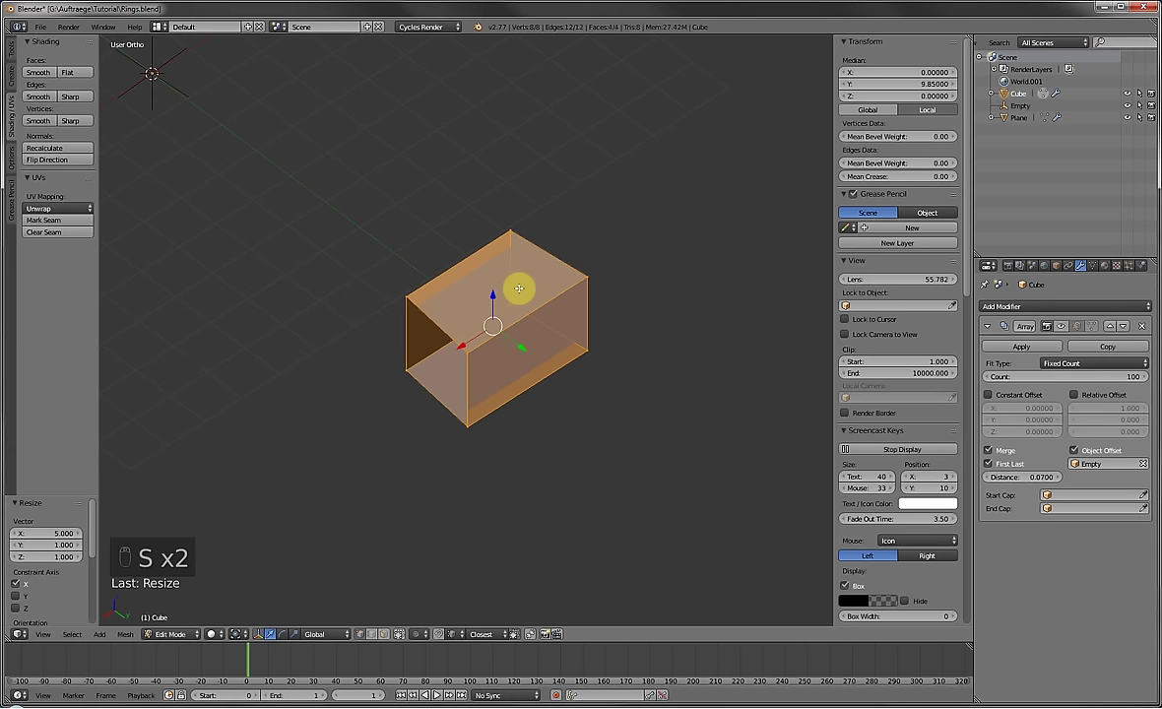
key(Tab)
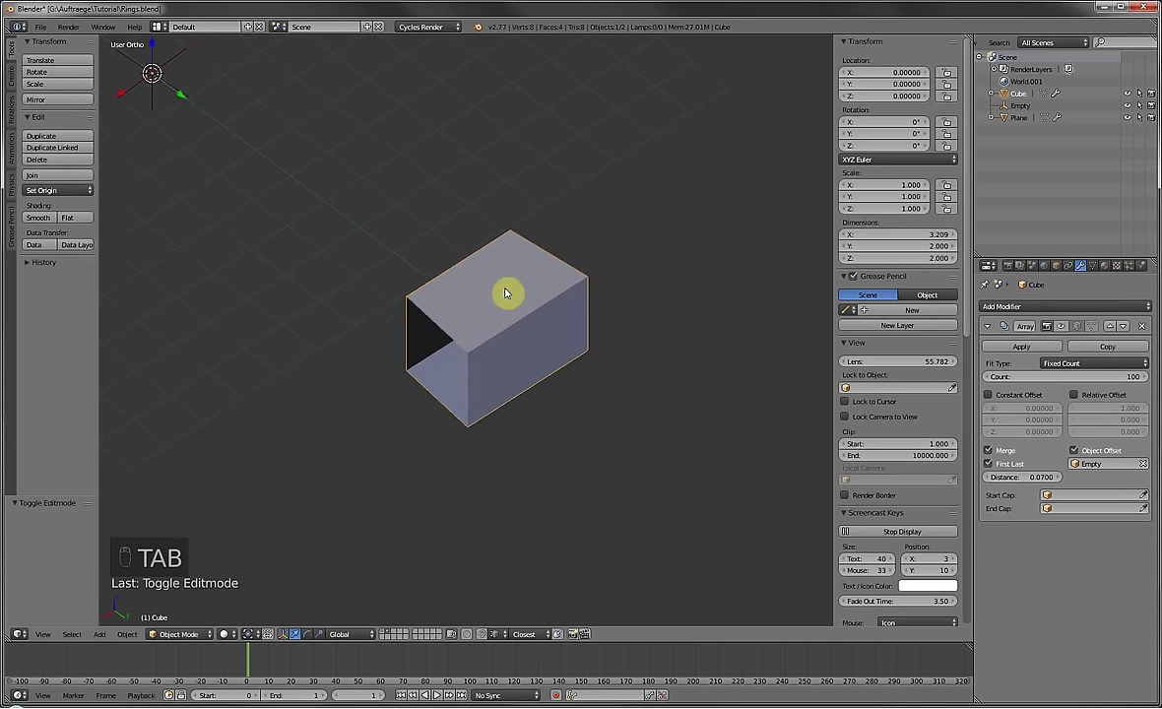
Show the Array modifier in the viewport again and set its count to 20.
scroll(459, 285, down, 3)
click(1062, 327)
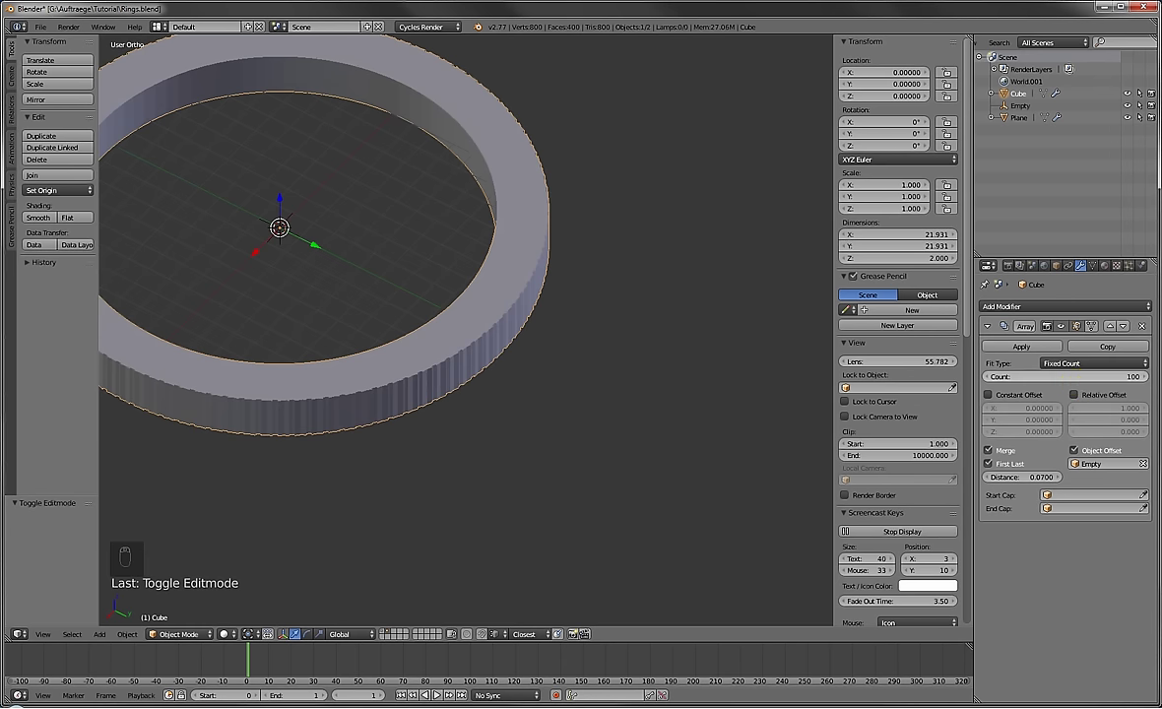
click(1072, 378)
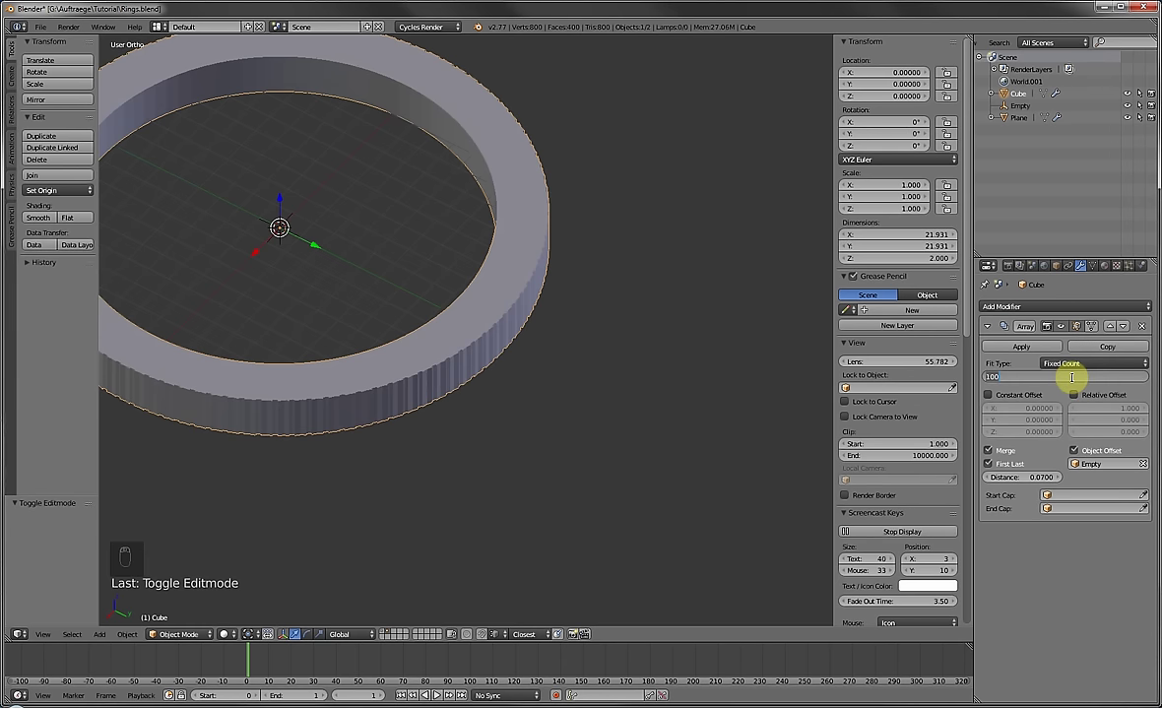
text(20)
key(Return)
Select the Empty at the ring's centre and set its Z rotation to 360/20.
right_click(295, 221)
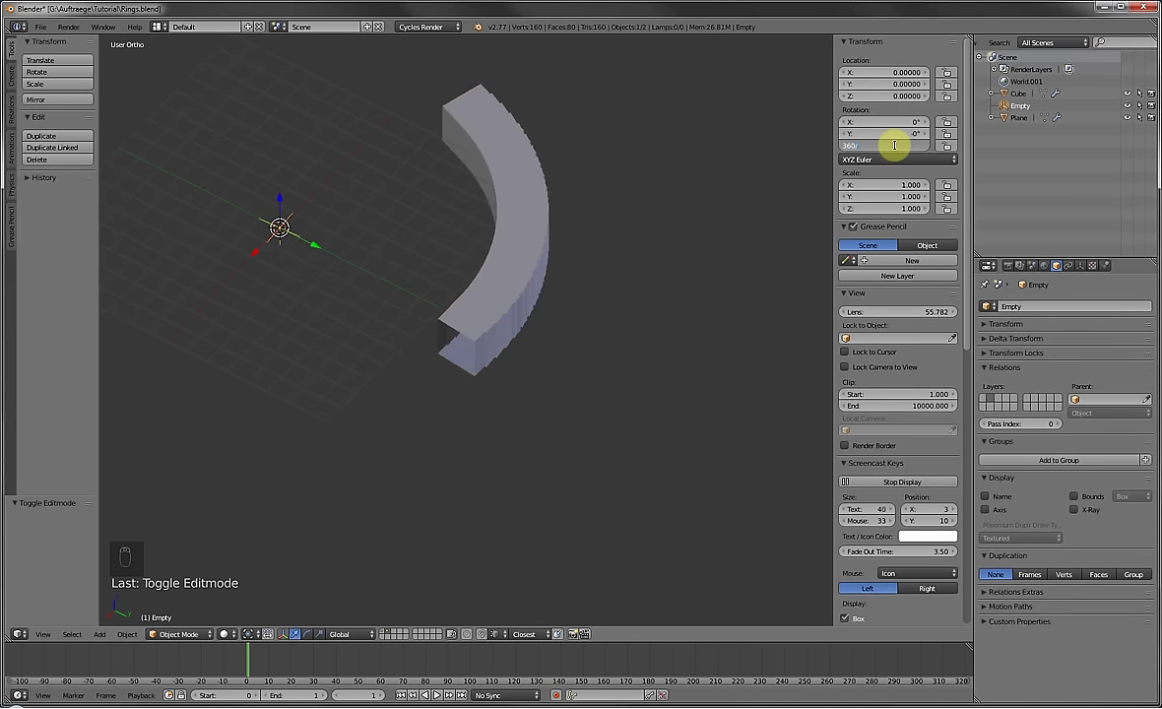
click(894, 146)
text(360/20)
key(Return)
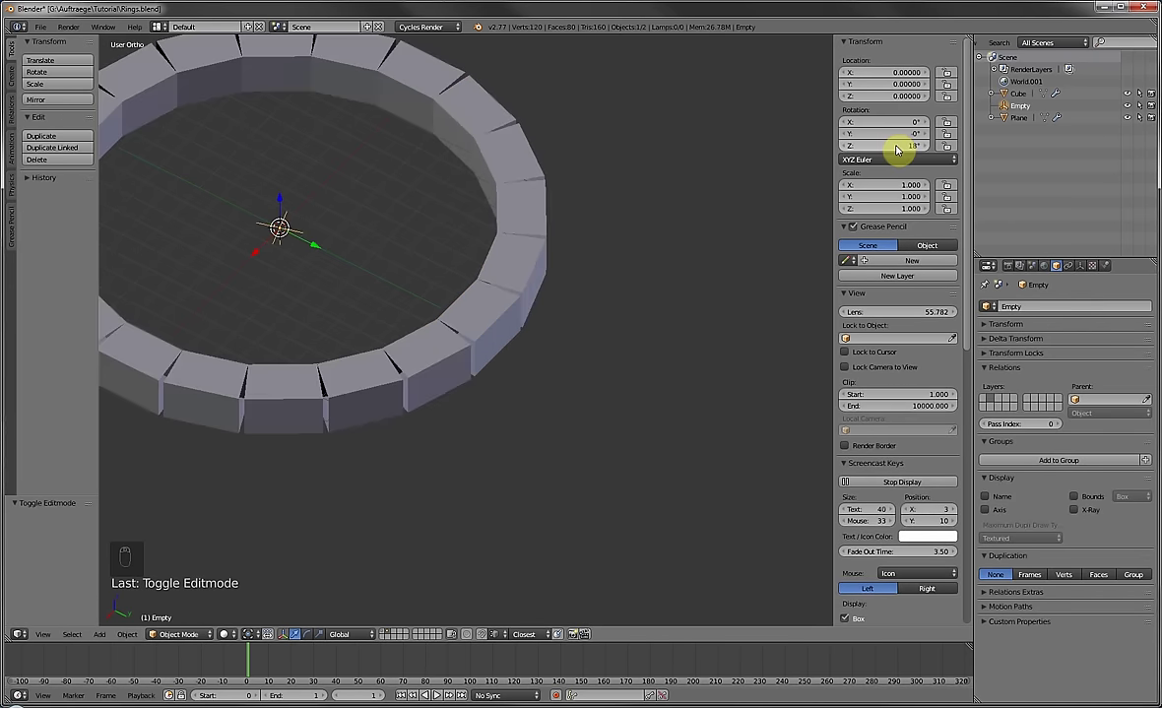
In the segment's Edit Mode, select its four outer vertices, scale them about 1.05 along X to close the gaps, and leave Edit Mode.
key(Tab)
scroll(537, 335, up, 5)
right_click(522, 340)
key(Tab)
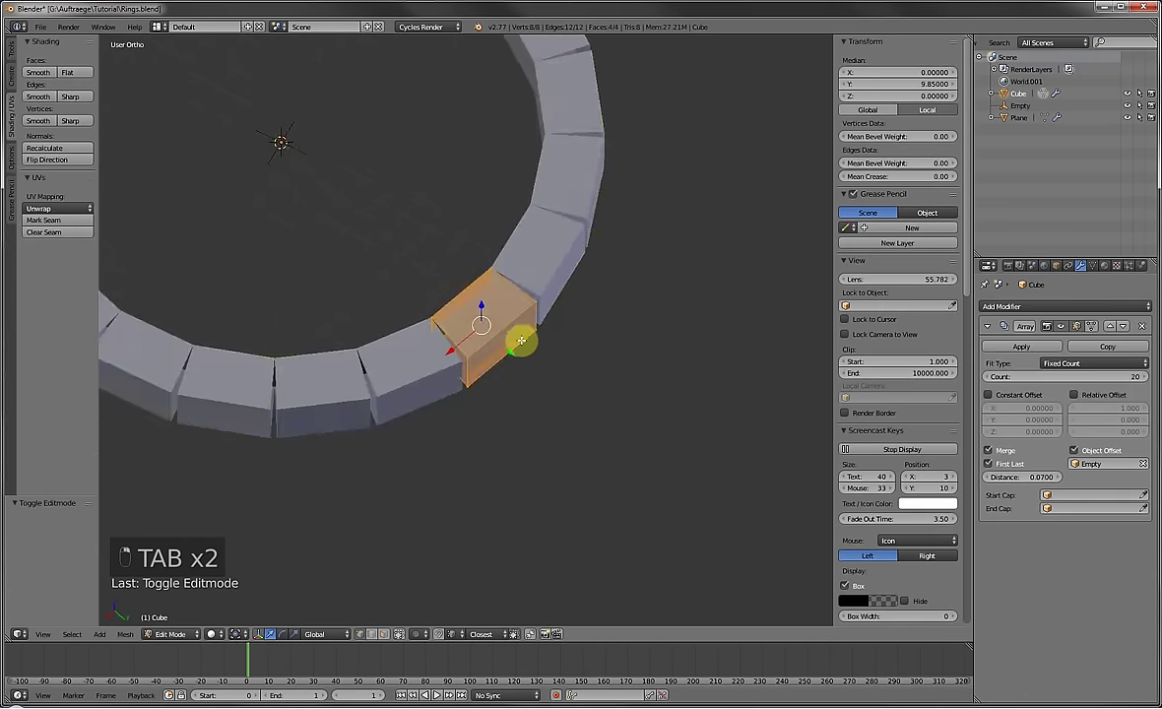
middle_drag(522, 340, 470, 384)
key(a)
key(a)
key(a)
key(c)
drag(454, 387, 562, 386)
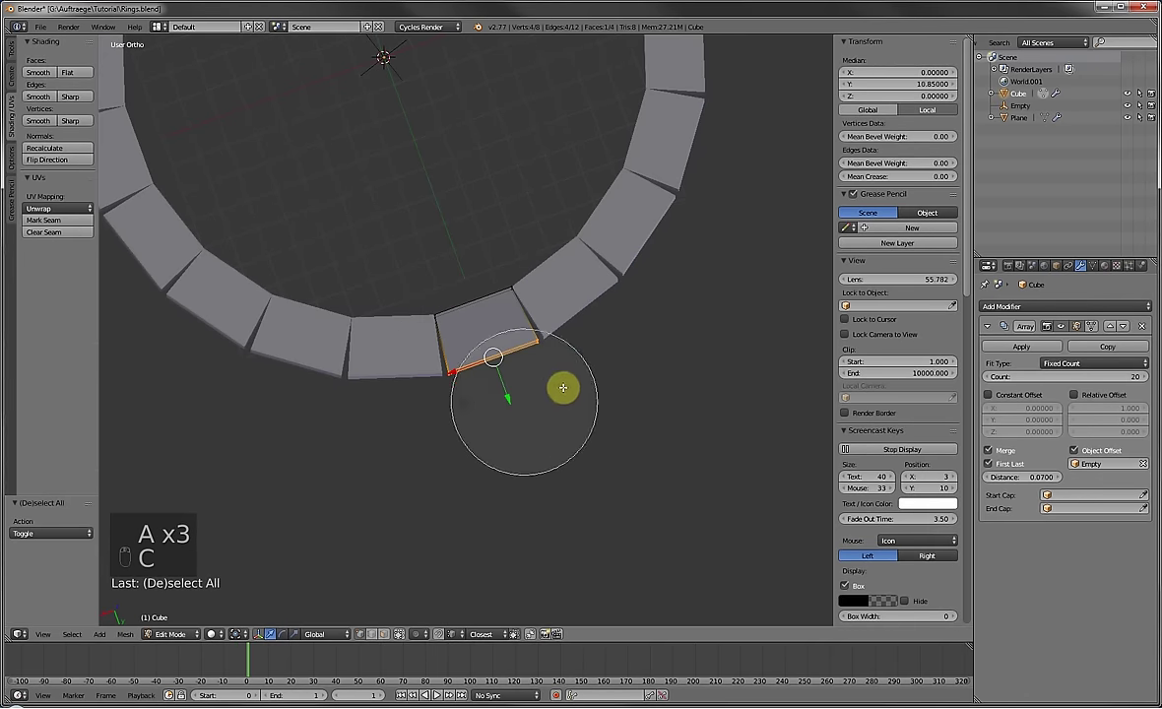
right_click(583, 378)
key(s)
key(x)
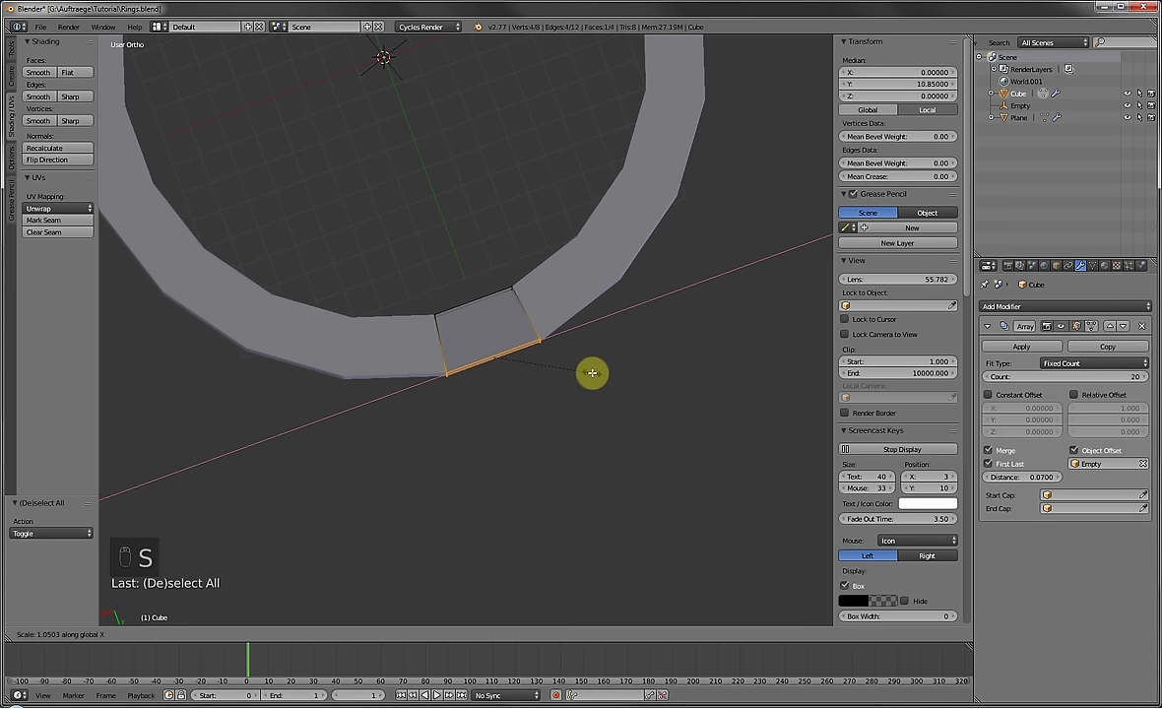
click(592, 372)
key(Tab)
middle_drag(519, 389, 641, 364)
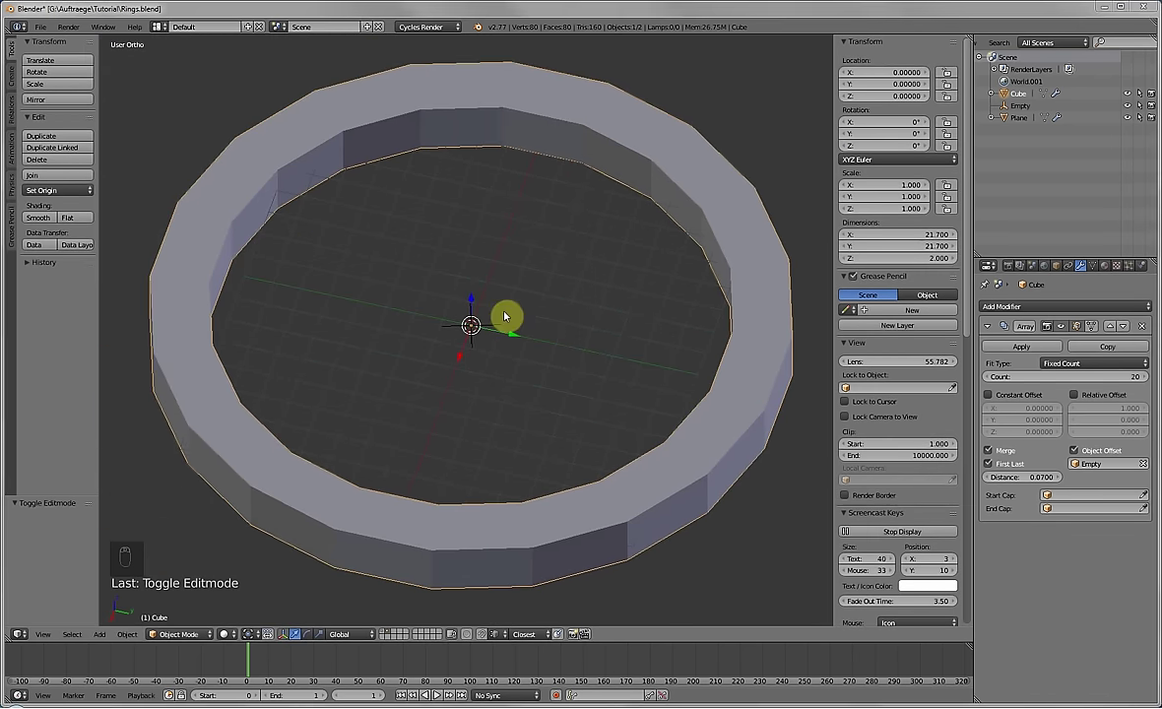
Add a Subdivision Surface modifier to the ring and set its View subdivisions to 2.
middle_drag(547, 340, 535, 329)
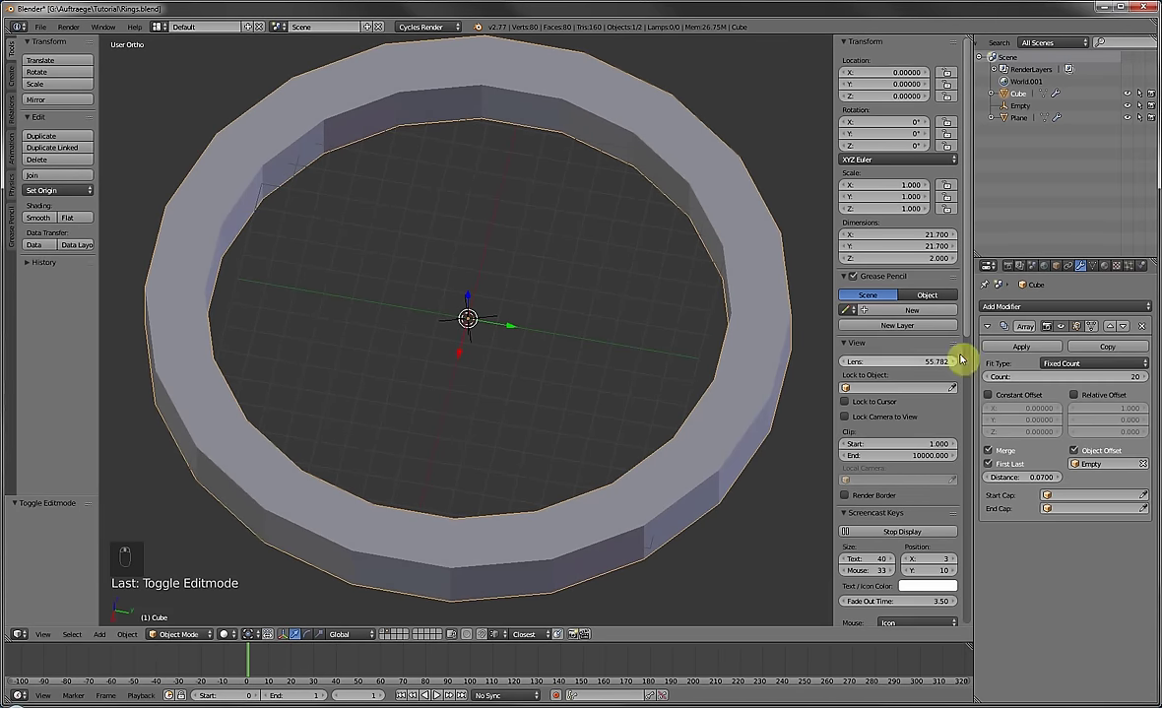
click(1008, 309)
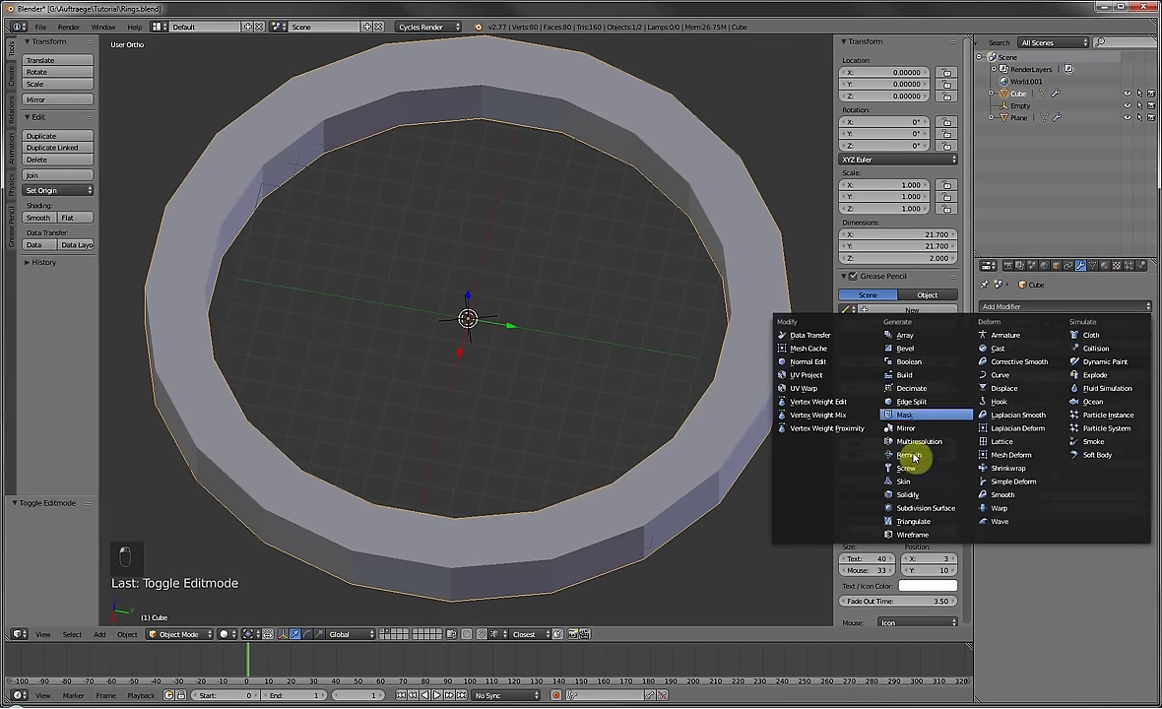
click(908, 508)
click(1059, 601)
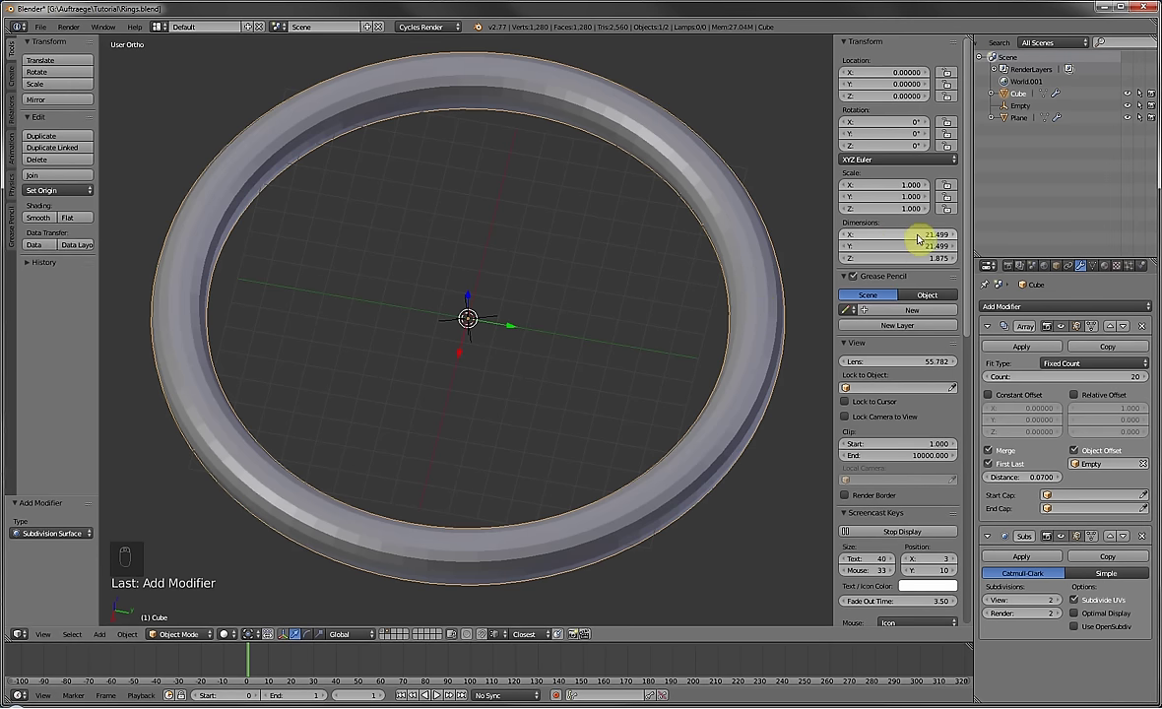
In Edit Mode, add two evenly spaced loop cuts across the segment, dividing its length into thirds.
mouse_move(719, 288)
middle_down()
mouse_move(742, 270)
mouse_move(731, 295)
middle_up()
key(Tab)
middle_drag(729, 397, 670, 404)
scroll(670, 404, up, 4)
key(a)
key(a)
key(ctrl+r)
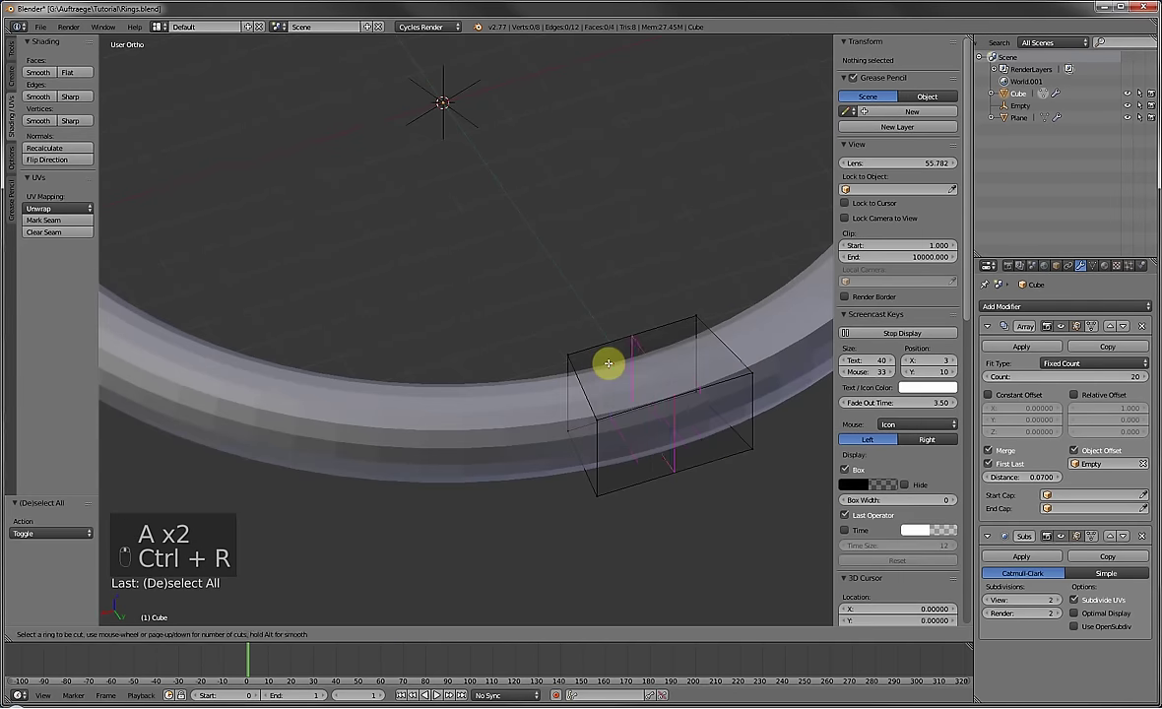
scroll(607, 366, up, 1)
click(610, 363)
right_click(664, 418)
key(a)
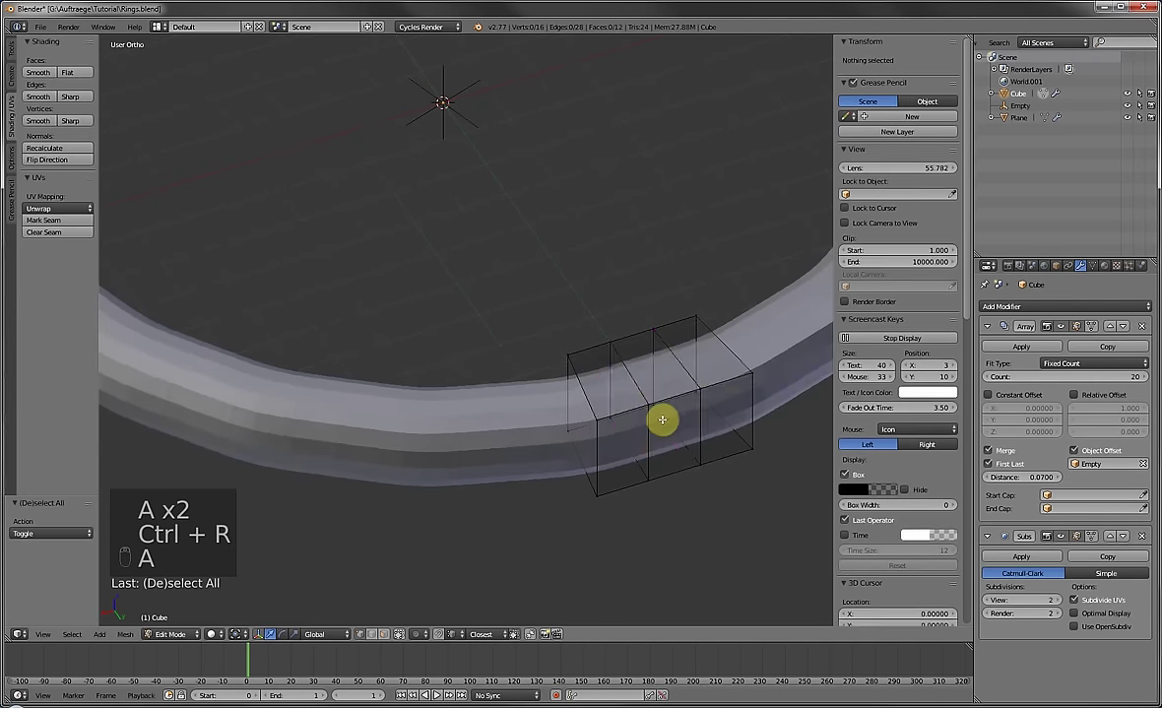
Add two evenly spaced horizontal cuts to both the outer and the inner wall of the segment.
middle_drag(664, 418, 656, 396)
key(ctrl+r)
click(649, 393)
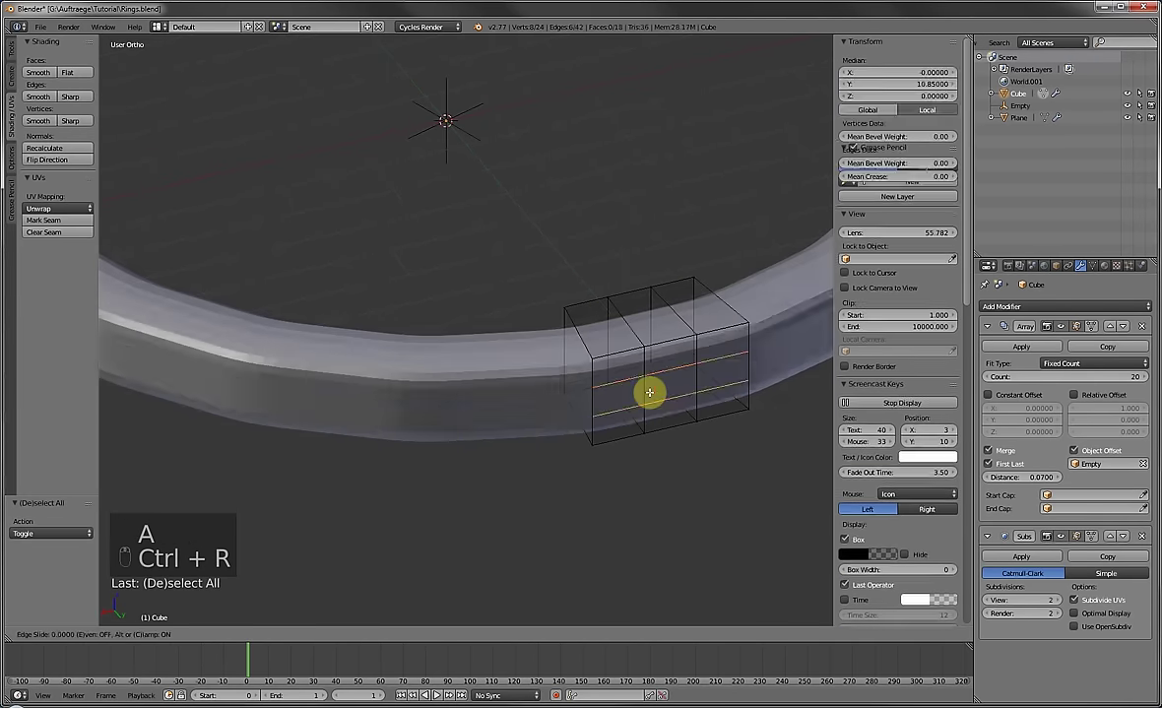
right_click(648, 394)
key(a)
key(ctrl+r)
click(613, 337)
right_click(614, 334)
key(a)
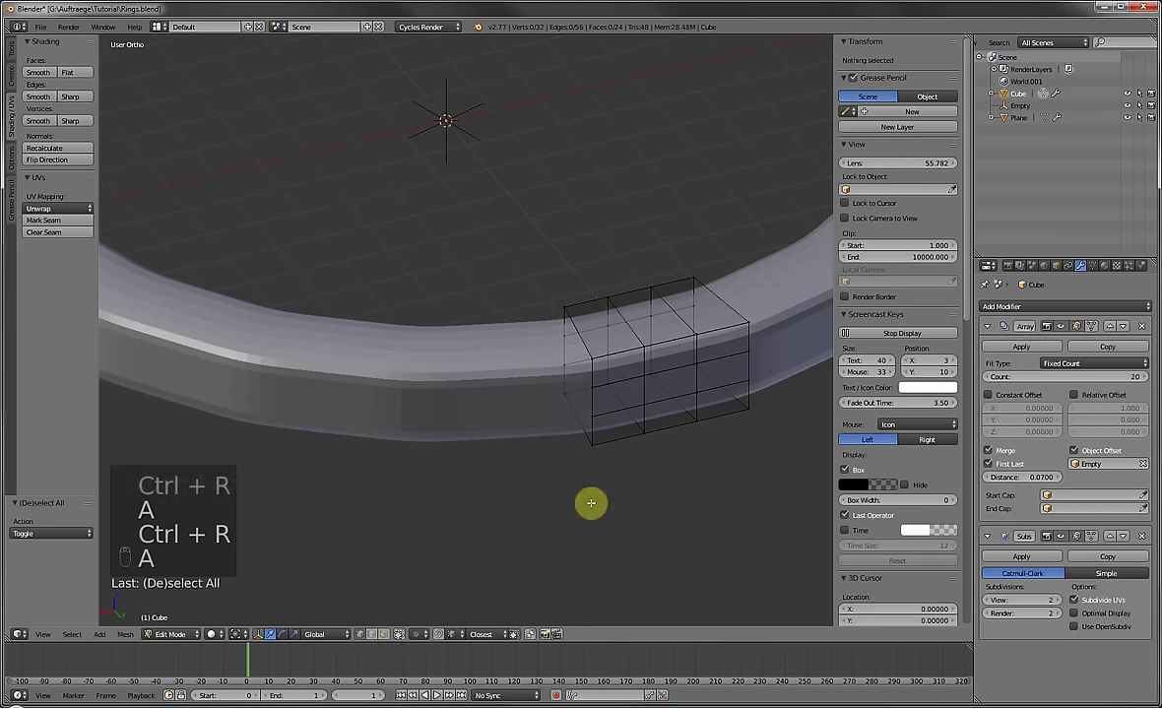
In face selection mode, delete the middle face of the segment's outer wall and the matching one on the inner wall.
click(390, 639)
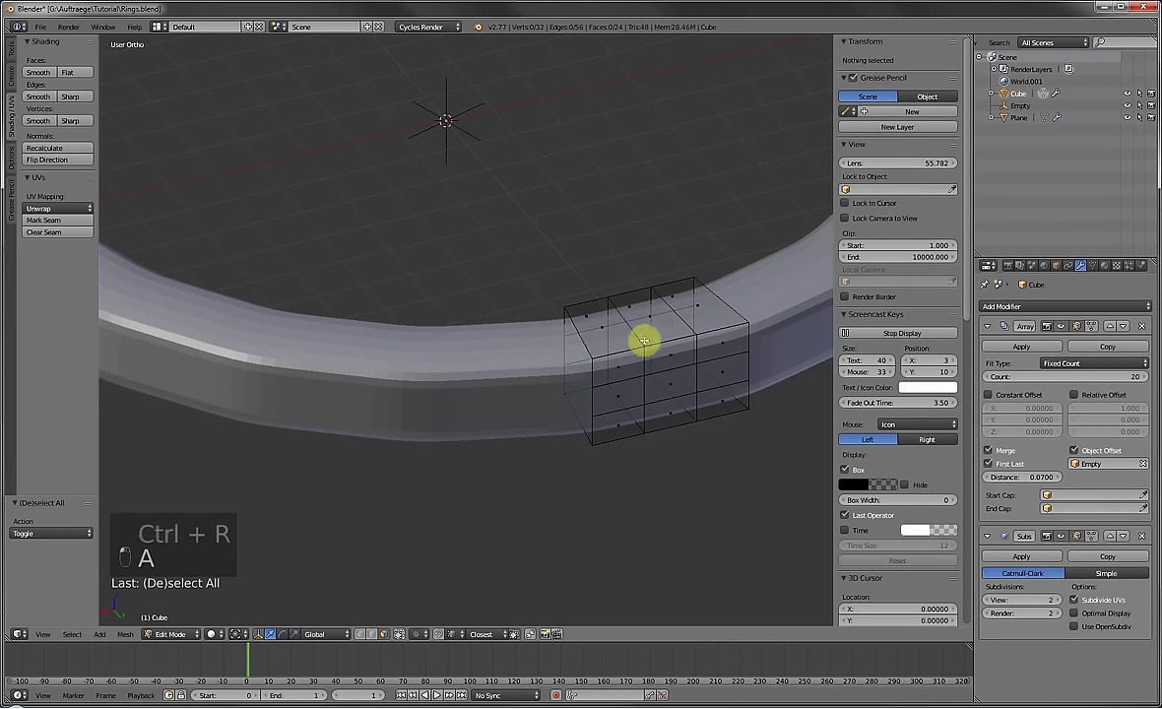
right_click(646, 364)
right_click(666, 386)
key(Delete)
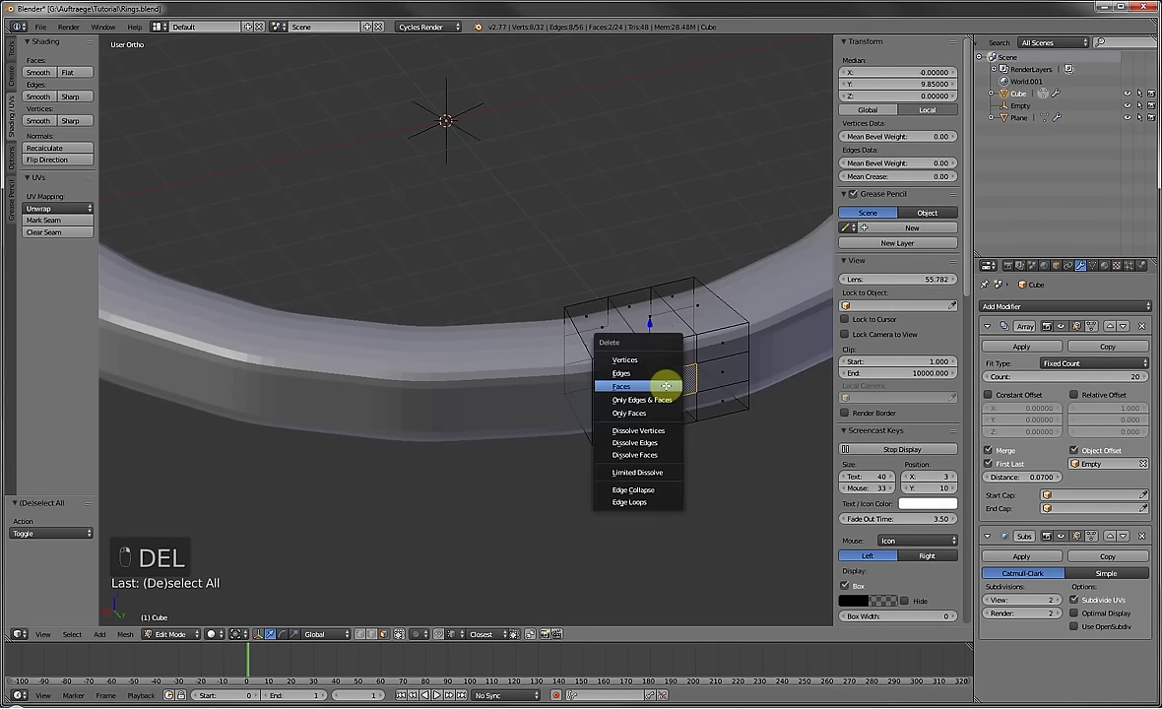
click(632, 380)
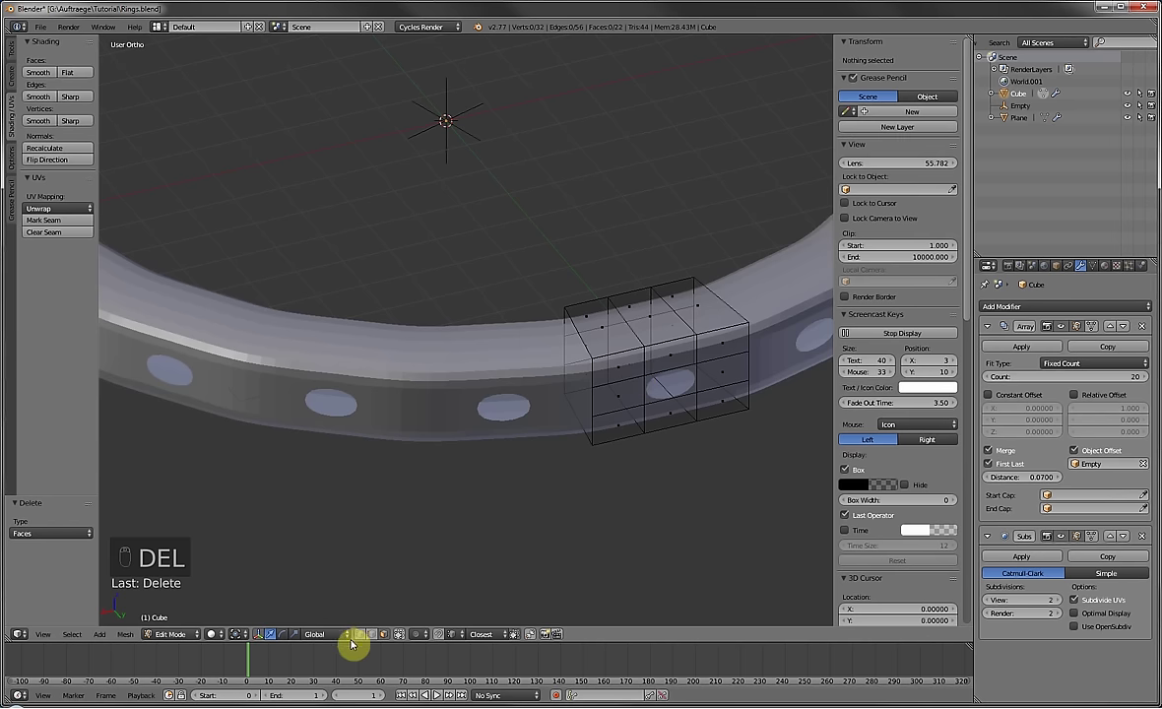
Select the boundary edge loops of both the inner and the outer opening, and open the Specials options.
right_click(632, 336)
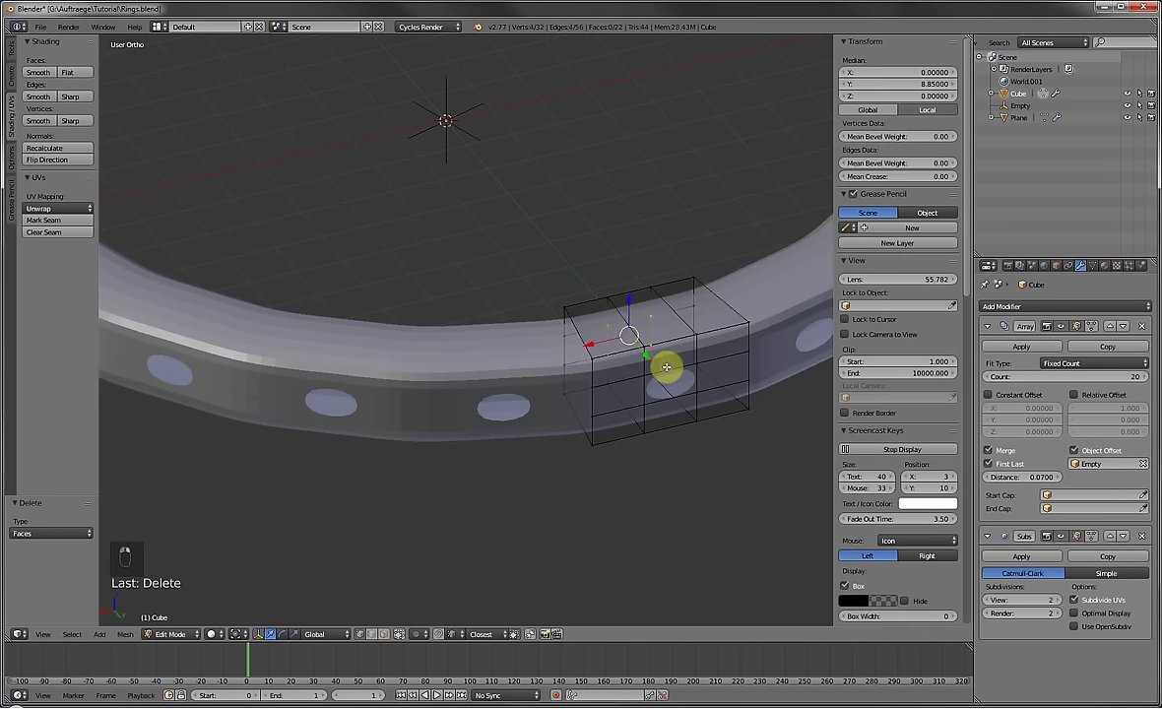
alt+right_click(667, 367)
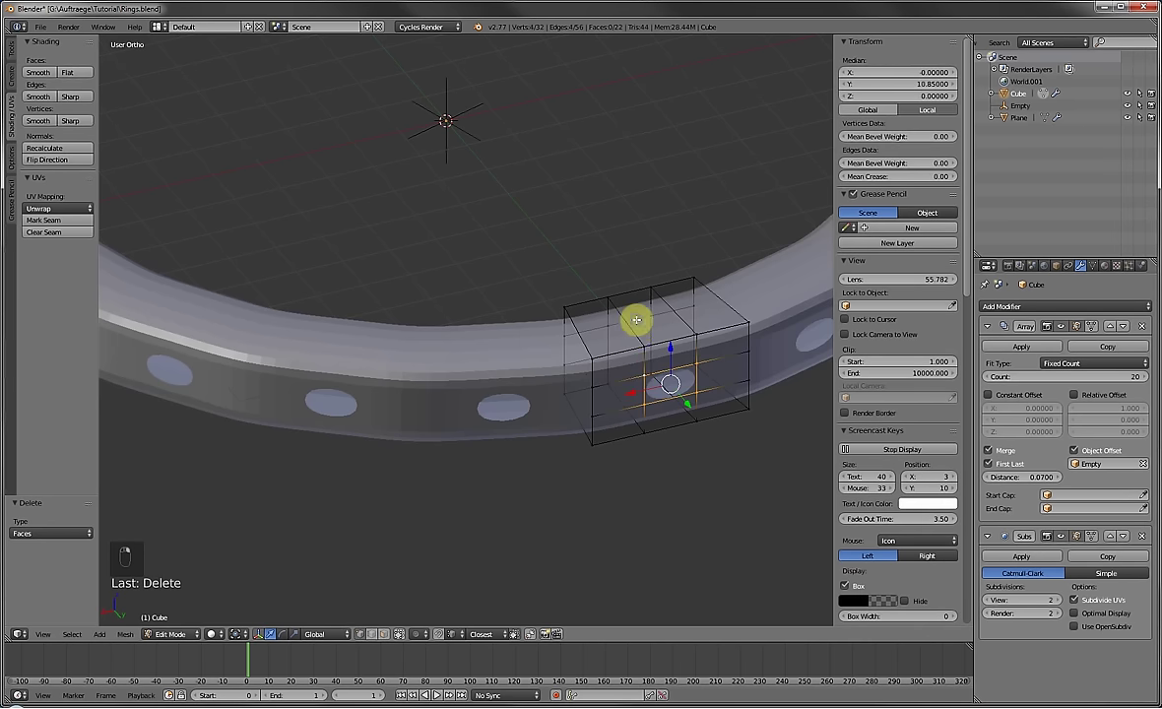
scroll(636, 320, up, 4)
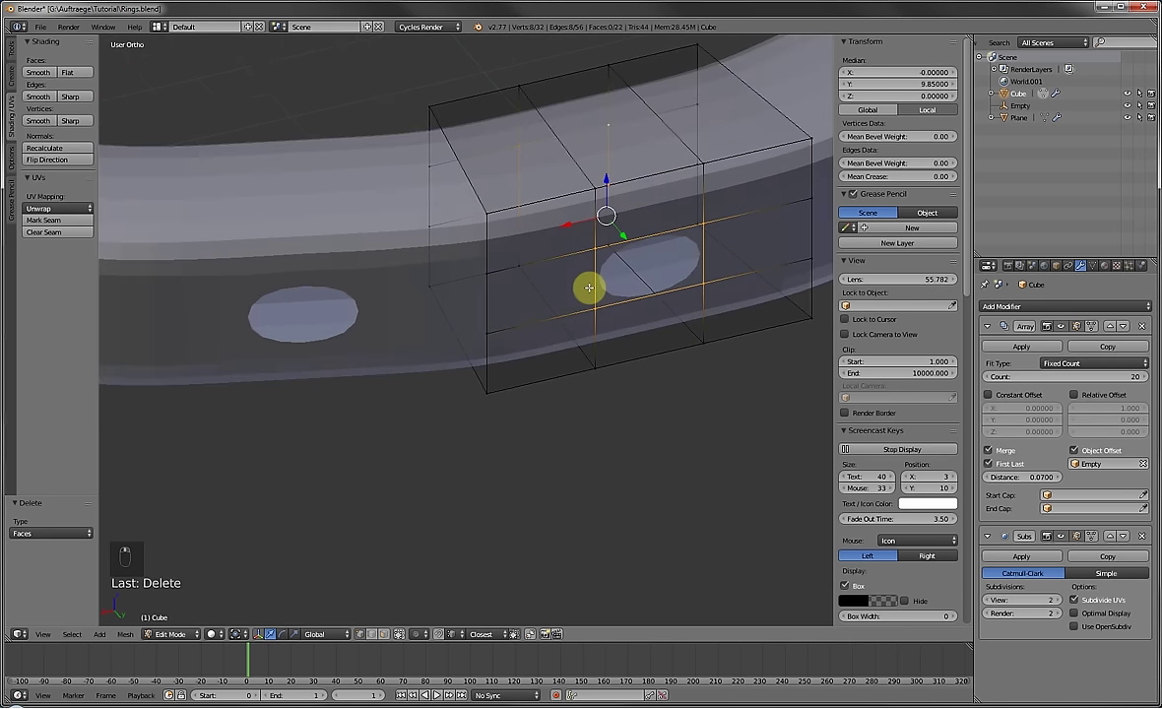
key(w)
mouse_move(589, 288)
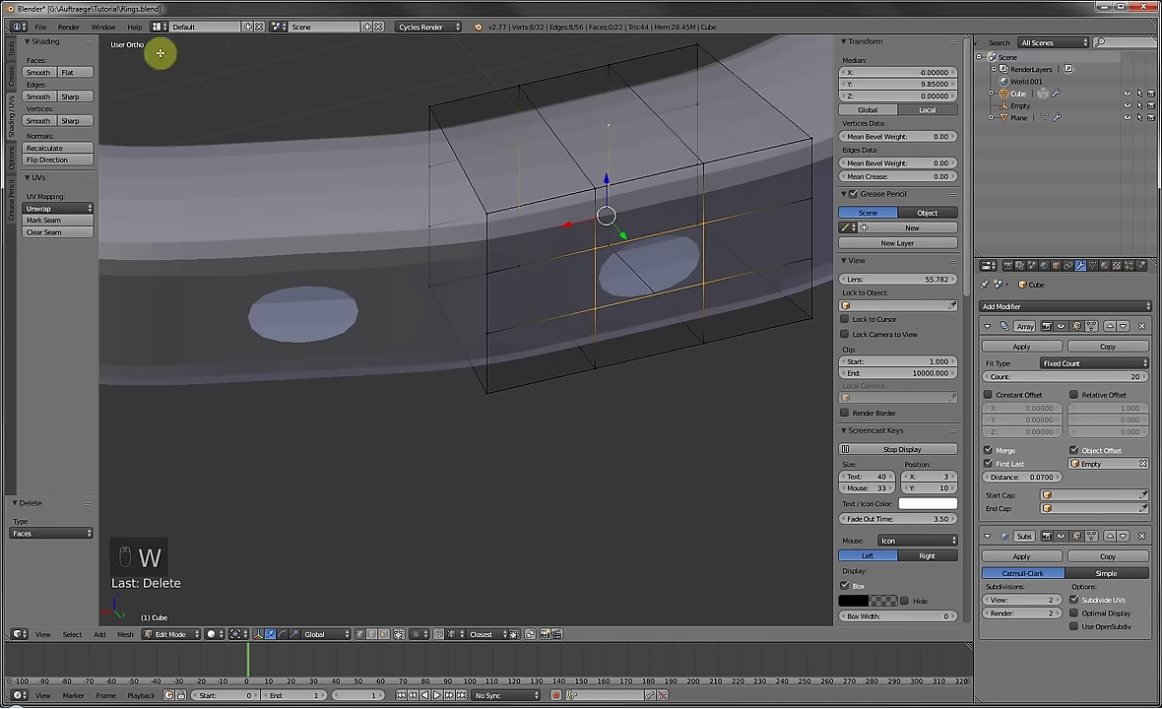
Search the add-ons in the user preferences for "loo", enable Mesh: LoopTools, and save the user settings.
click(41, 26)
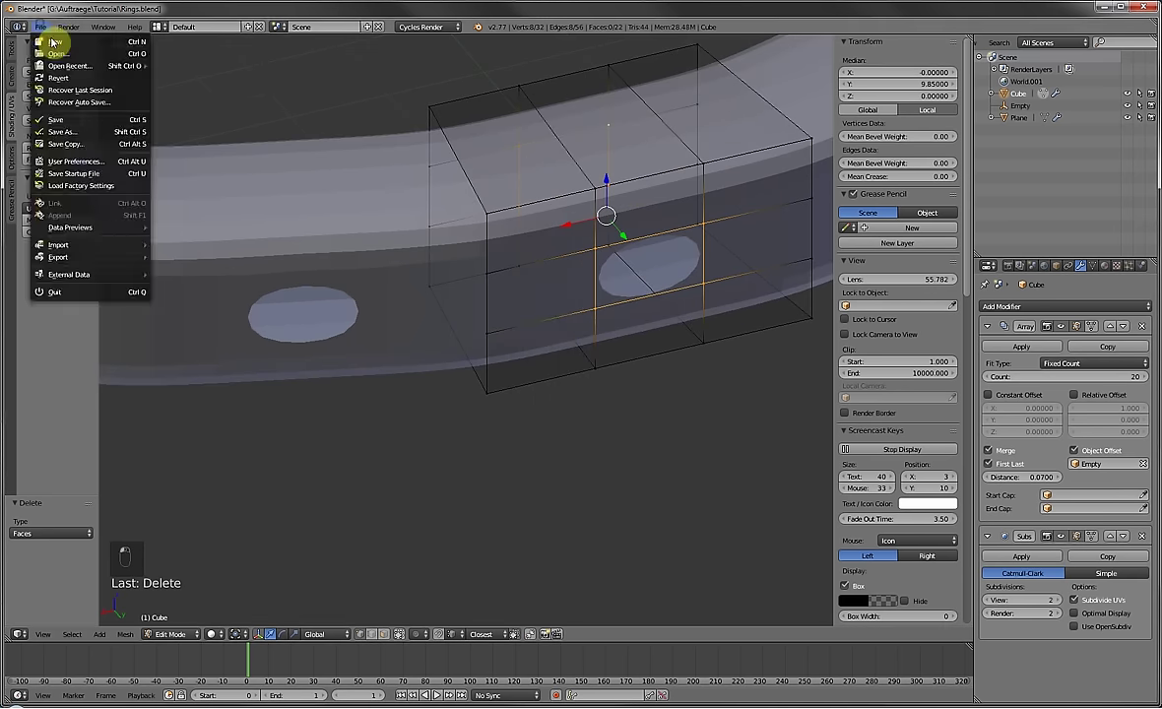
click(63, 161)
click(233, 48)
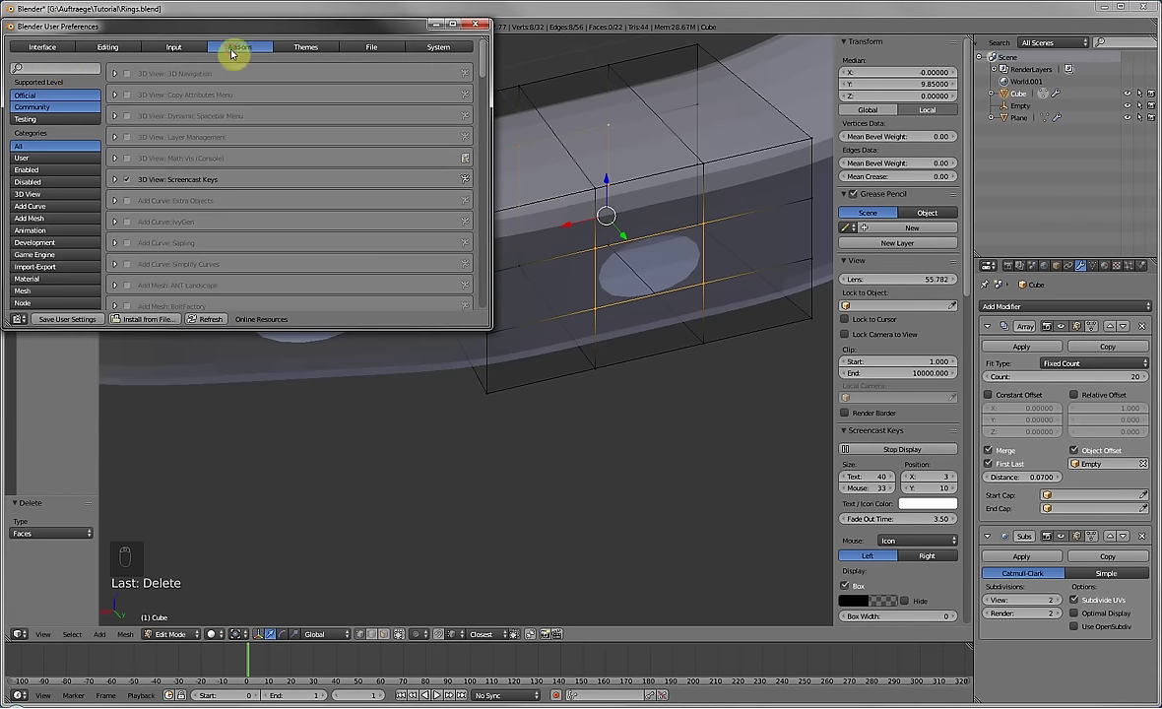
click(63, 68)
text(loo)
key(Return)
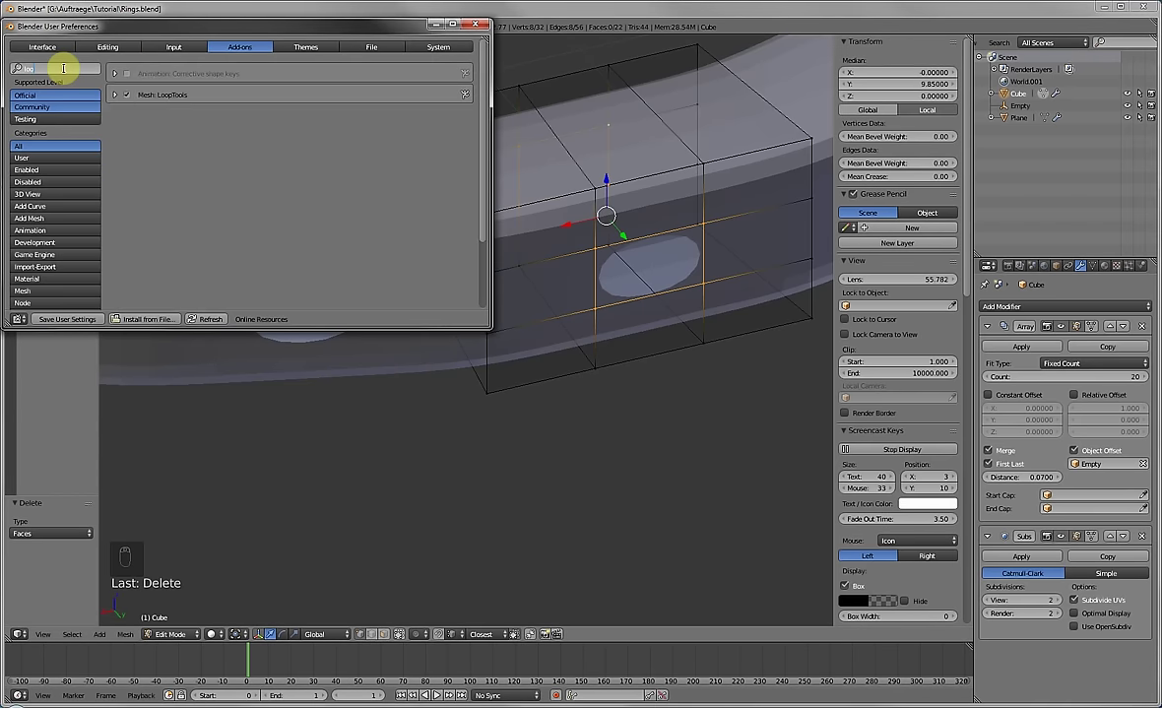
click(126, 95)
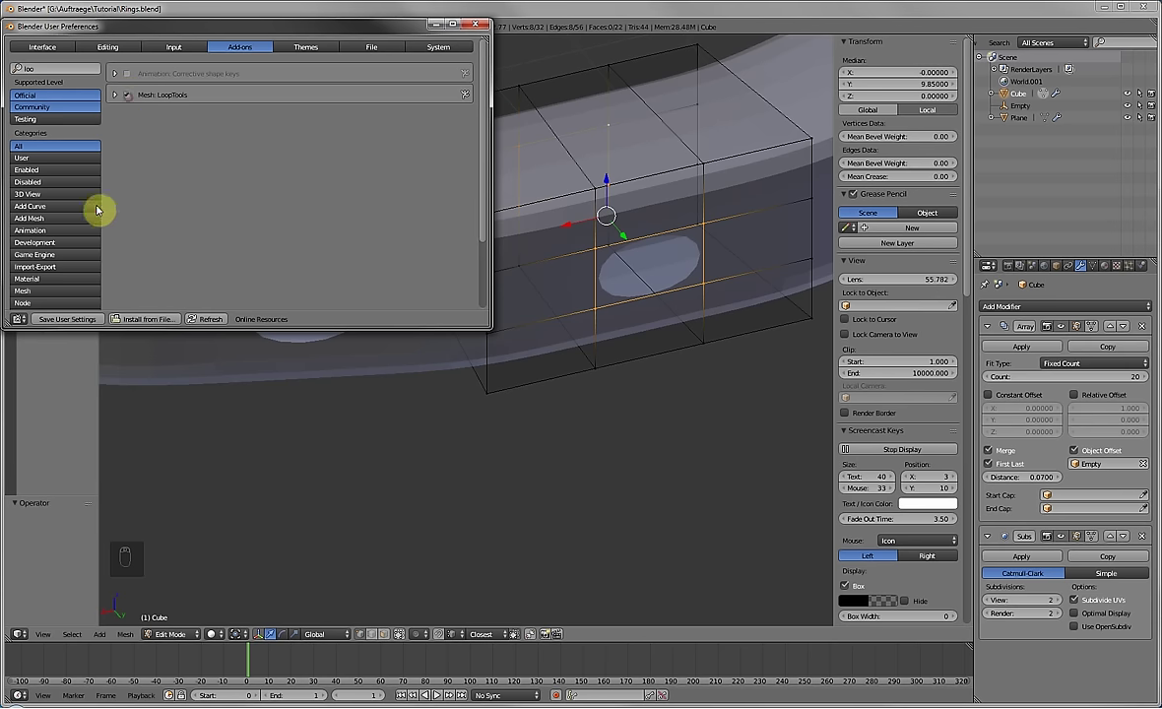
click(52, 320)
click(477, 23)
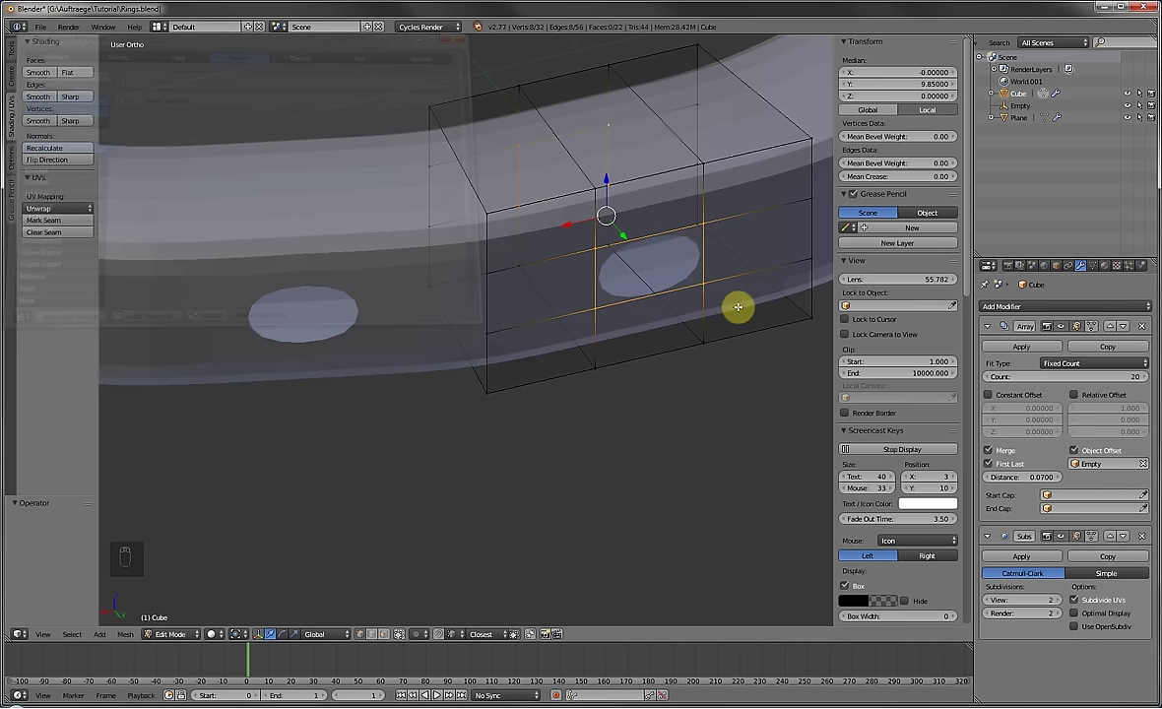
Bridge the selected inner and outer opening loops with LoopTools to wall in the hole through the segment.
key(w)
mouse_move(637, 256)
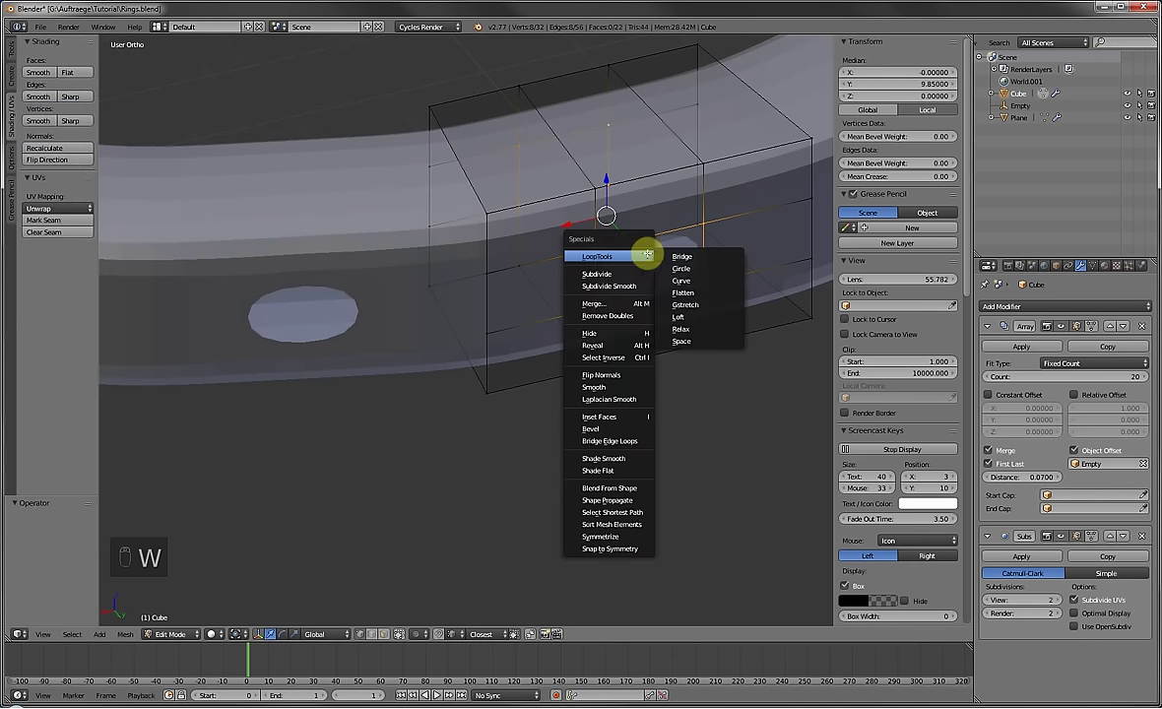
click(679, 255)
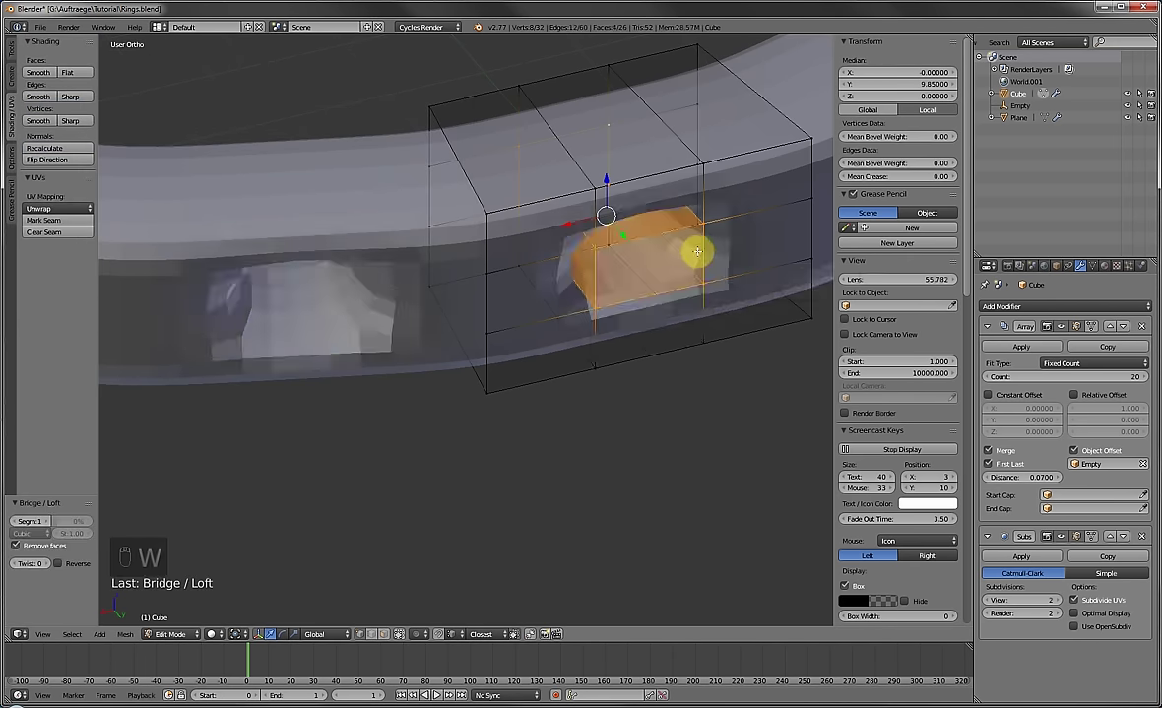
middle_drag(693, 252, 610, 256)
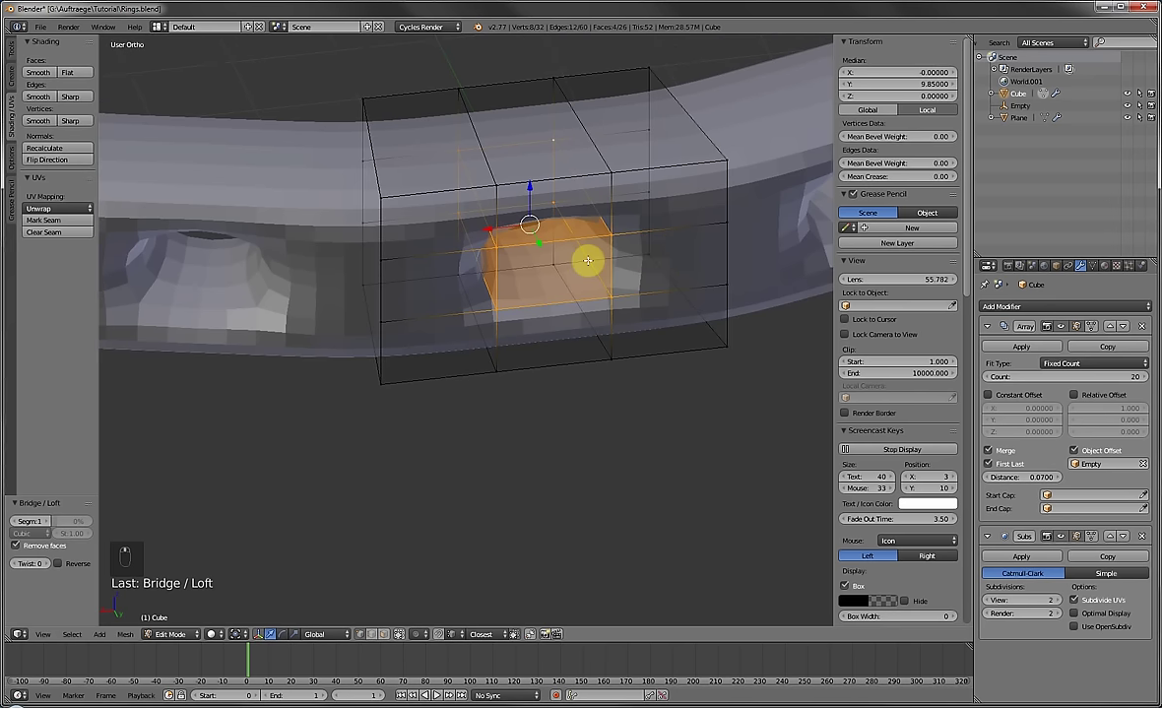
Add two loop cuts inside the bridged hole of the segment and scale them apart along global Y by about 2.27.
key(ctrl+r)
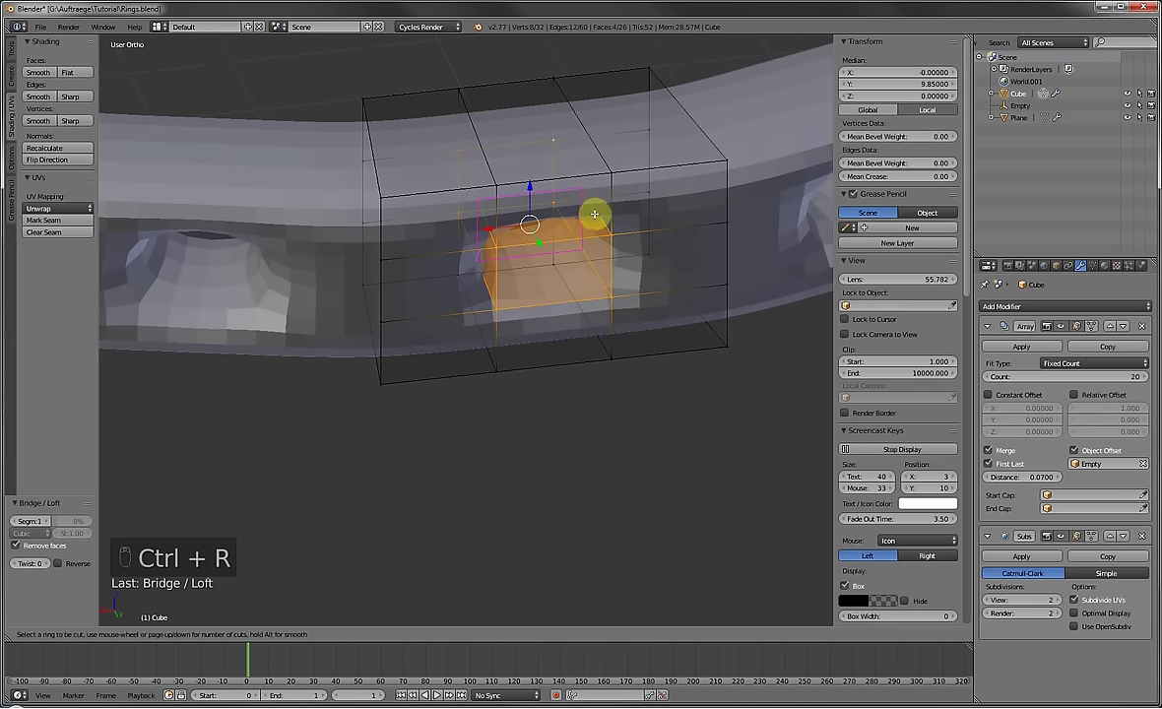
click(597, 214)
middle_drag(597, 216, 630, 260)
key(s)
key(y)
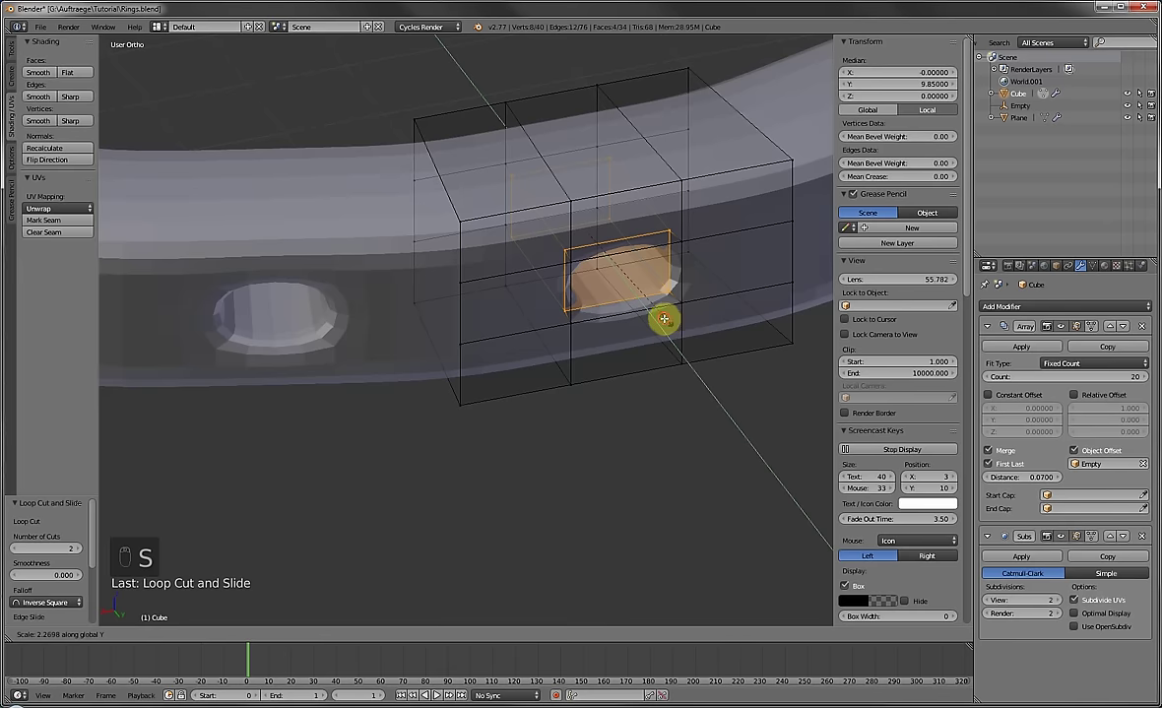
click(664, 316)
key(Tab)
middle_drag(576, 225, 581, 262)
scroll(572, 260, down, 6)
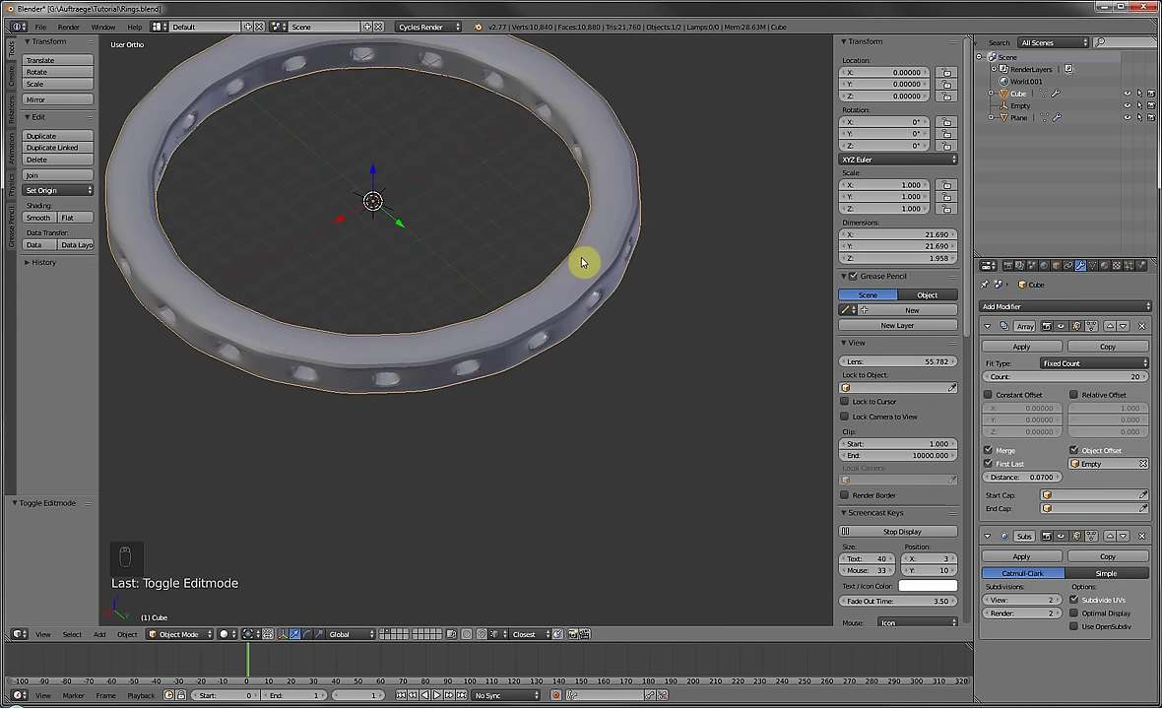
middle_drag(553, 296, 599, 301)
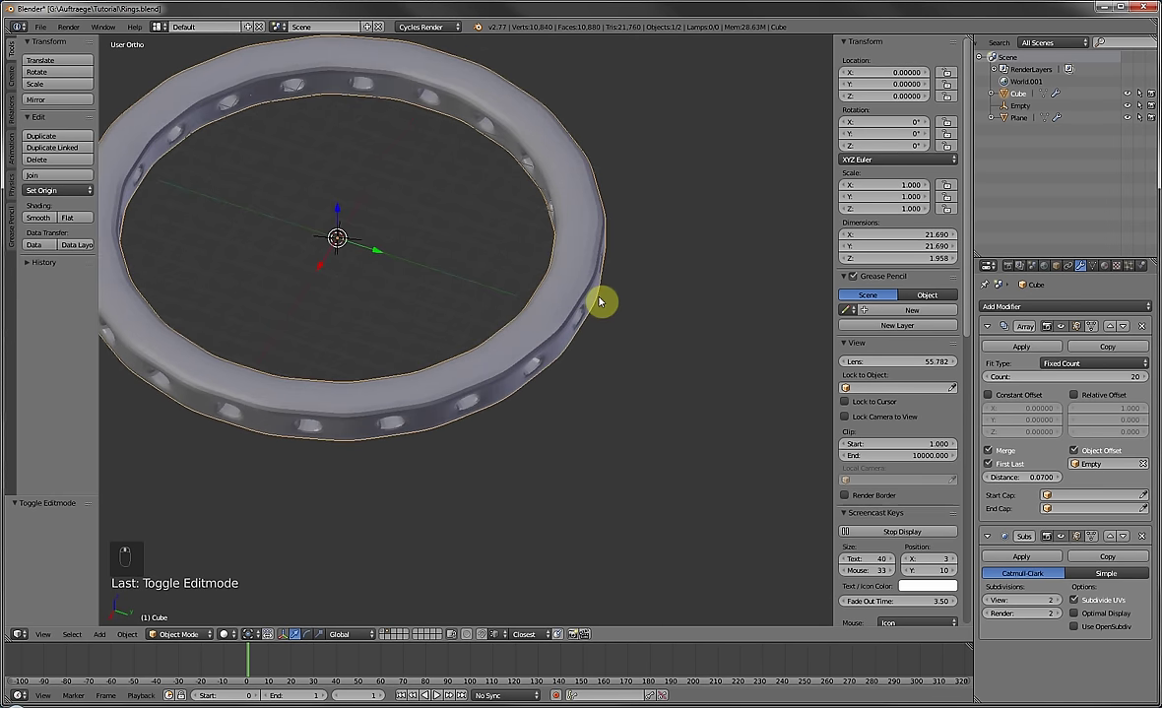
Delete all vertices of the arrayed ring segment in edit mode, keeping the object and its modifiers.
key(Tab)
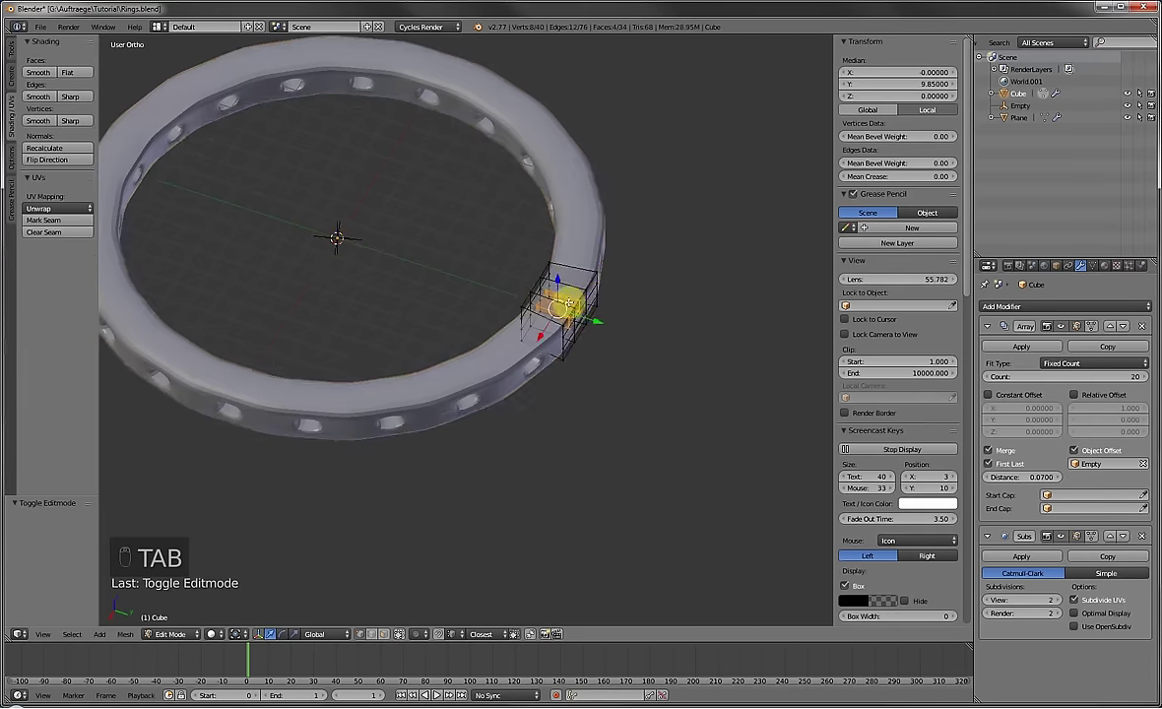
middle_drag(553, 299, 613, 330)
key(a)
key(a)
key(a)
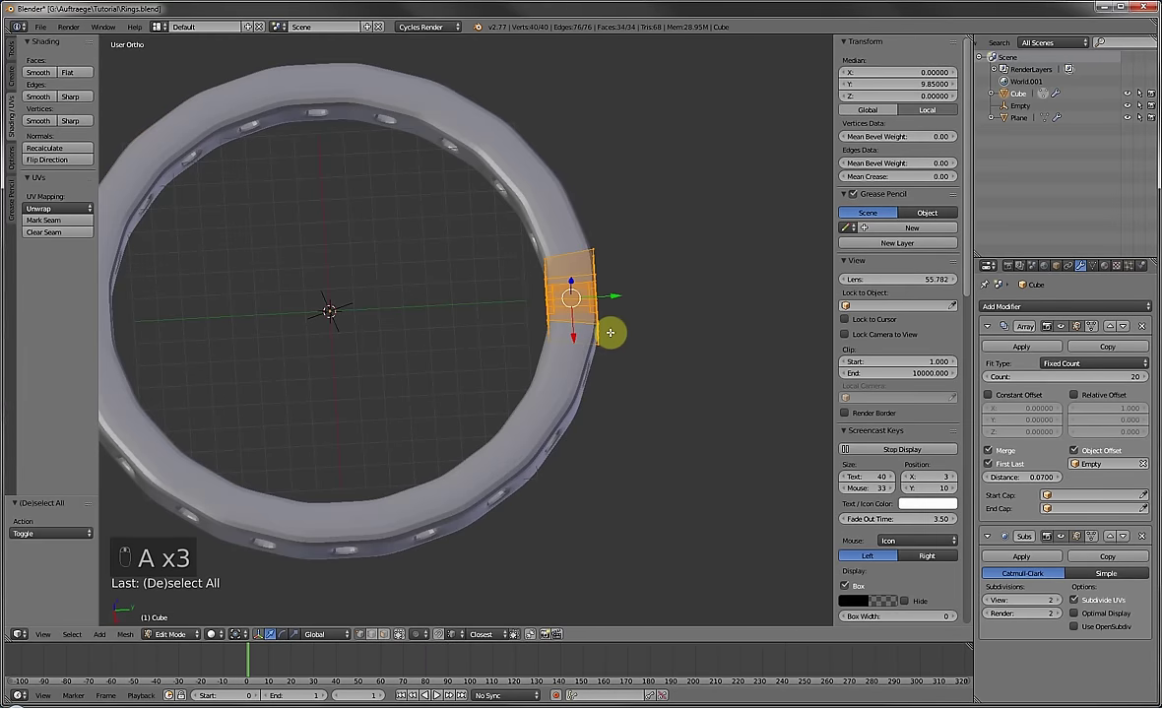
key(Delete)
key(Up)
key(Return)
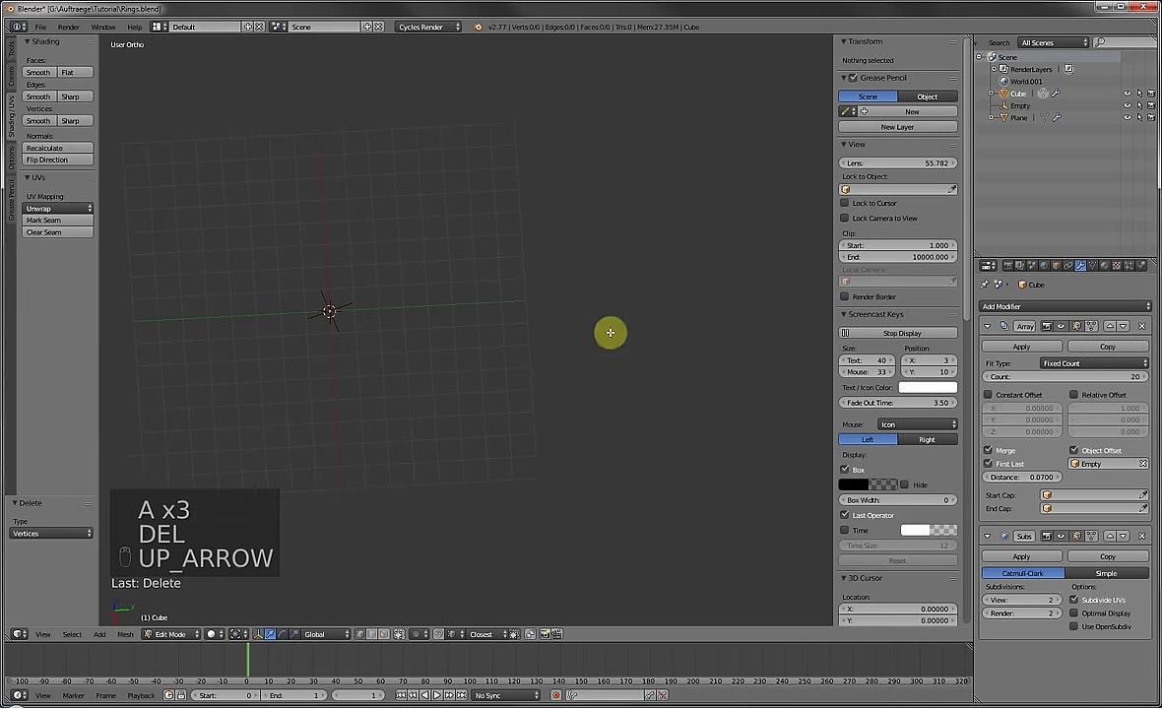
Add a UV sphere with 32 segments, 16 rings and size 1 to the mesh and move it about 8.44 along Y.
key(shift+a)
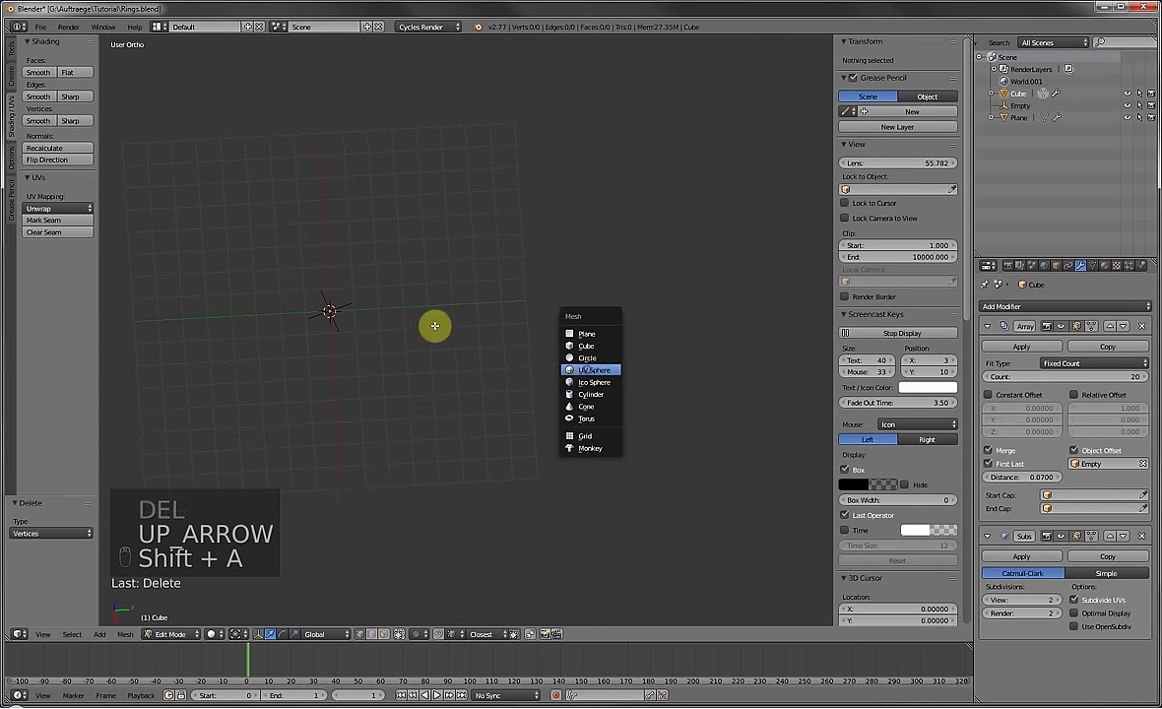
key(Return)
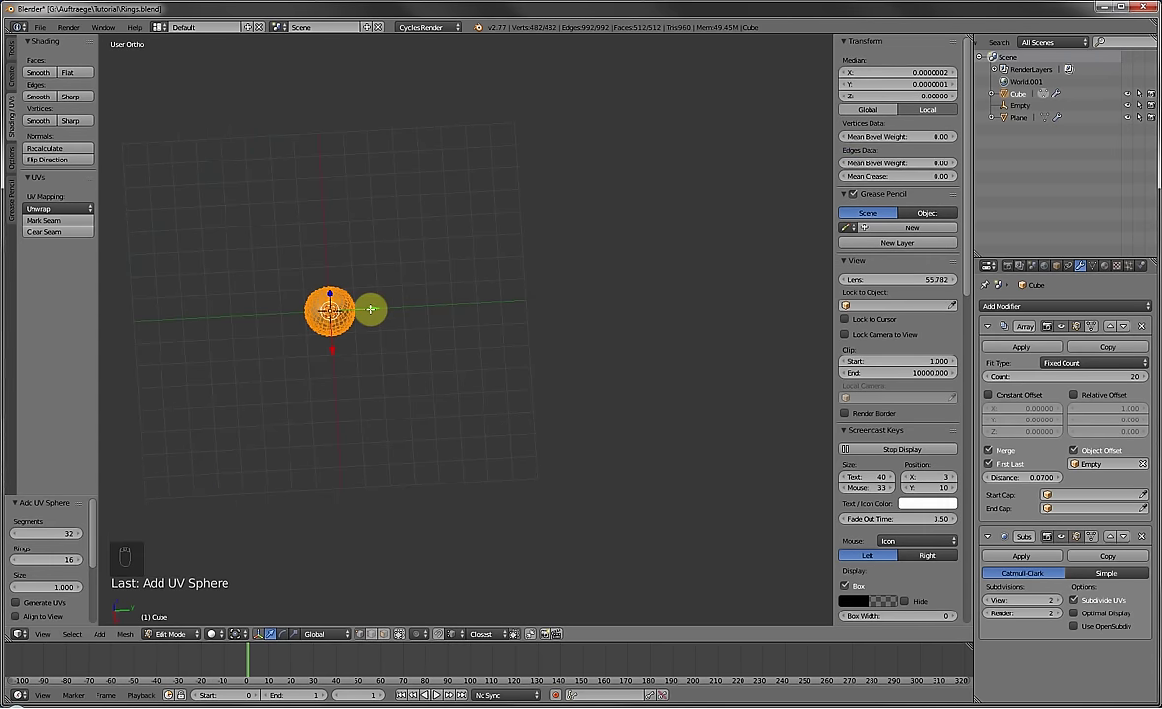
key(g)
key(y)
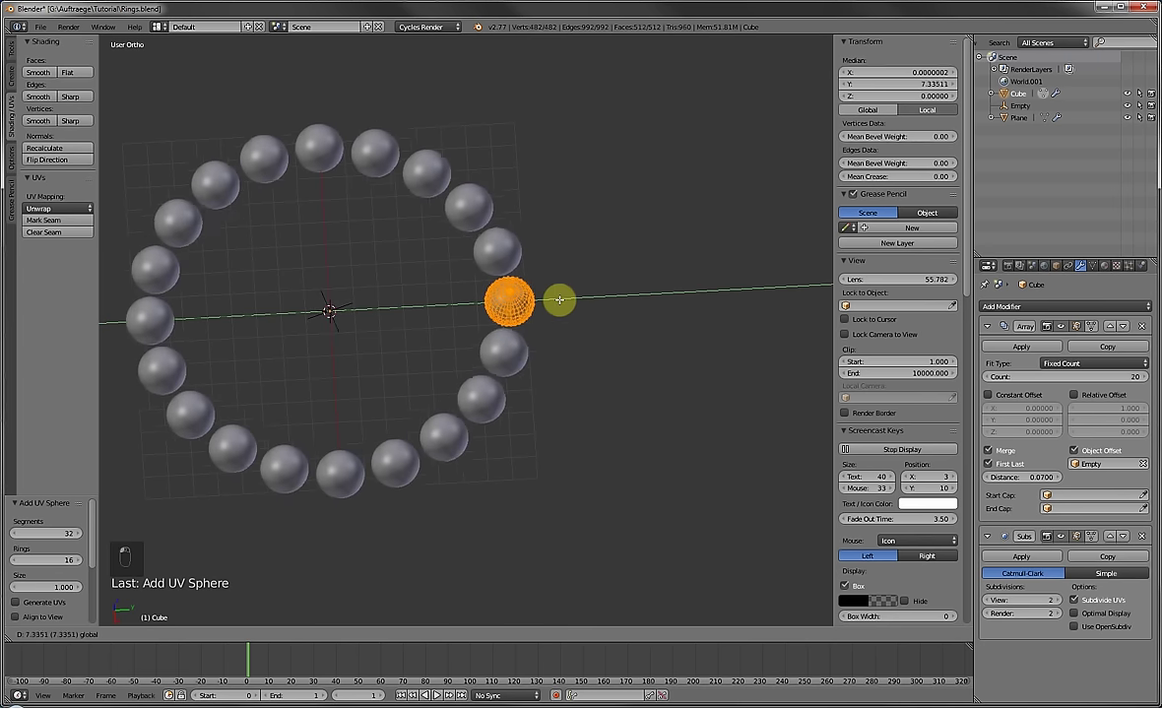
click(577, 301)
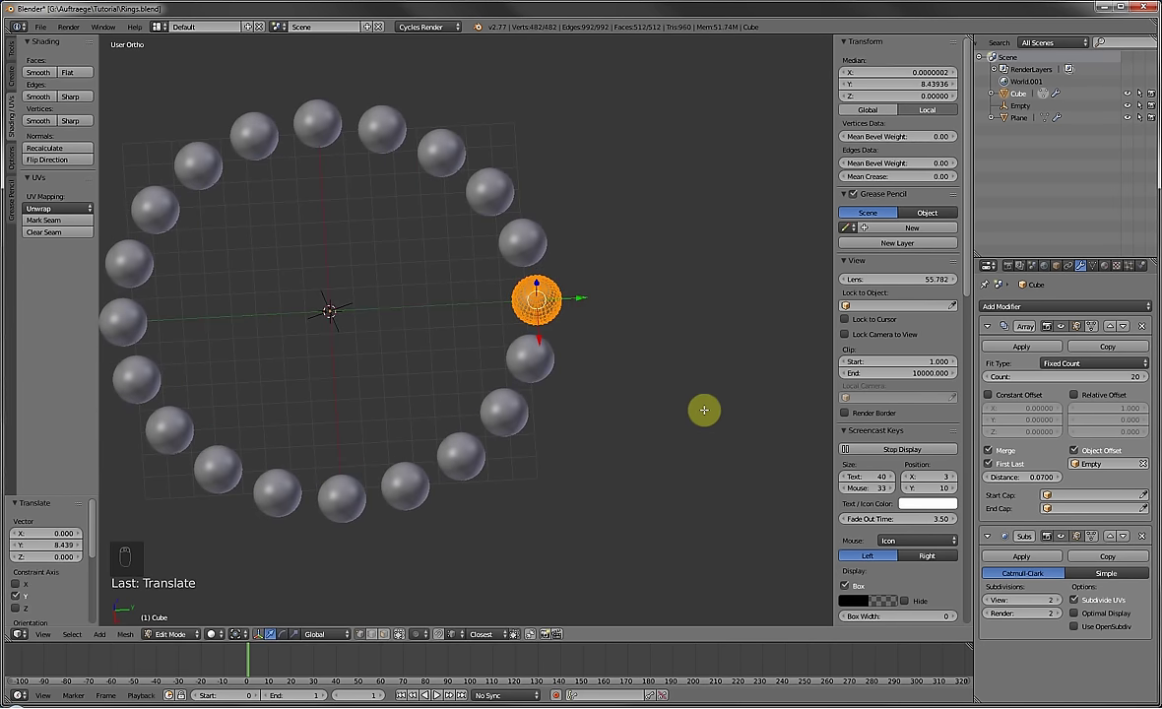
Remove the Subsurf modifier and move the sphere outward along Y to about 10.25, onto the ring's outer wall.
click(1142, 537)
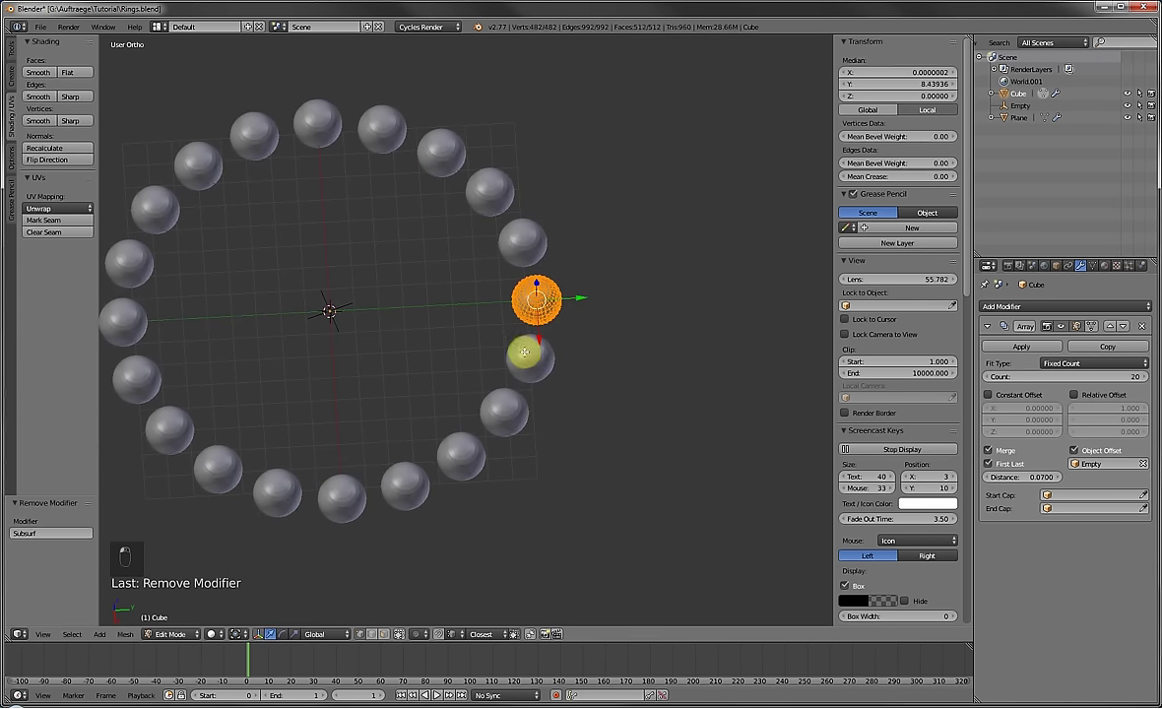
key(Tab)
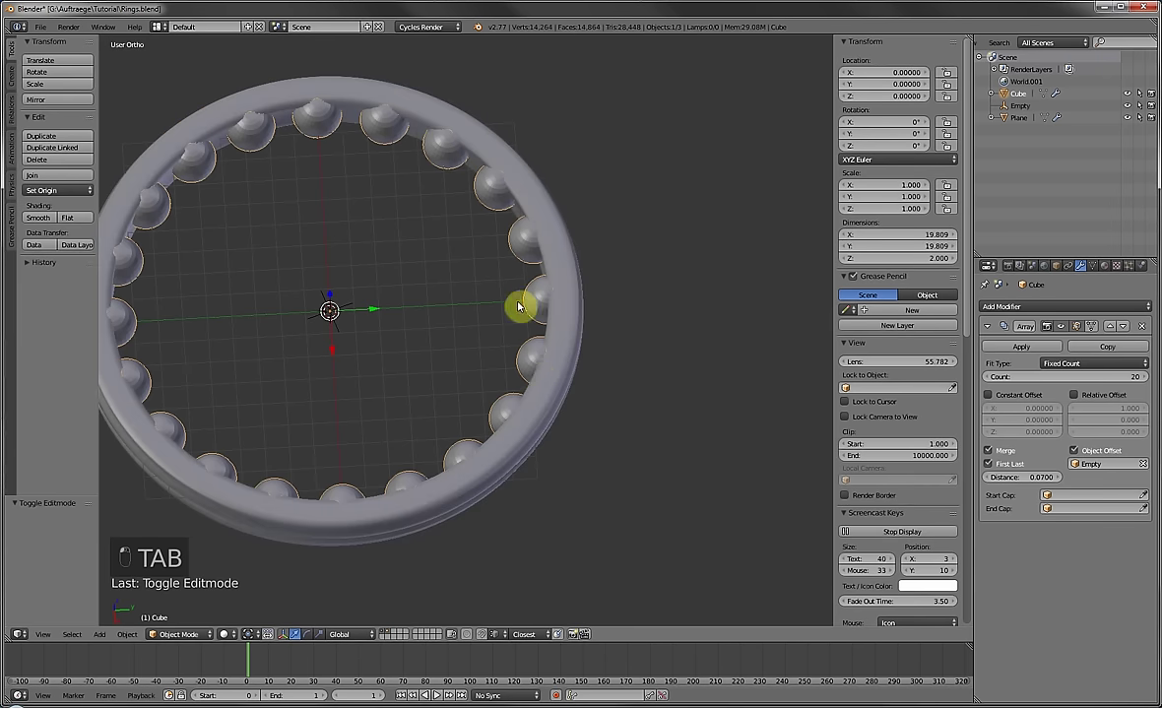
key(Tab)
drag(573, 299, 602, 303)
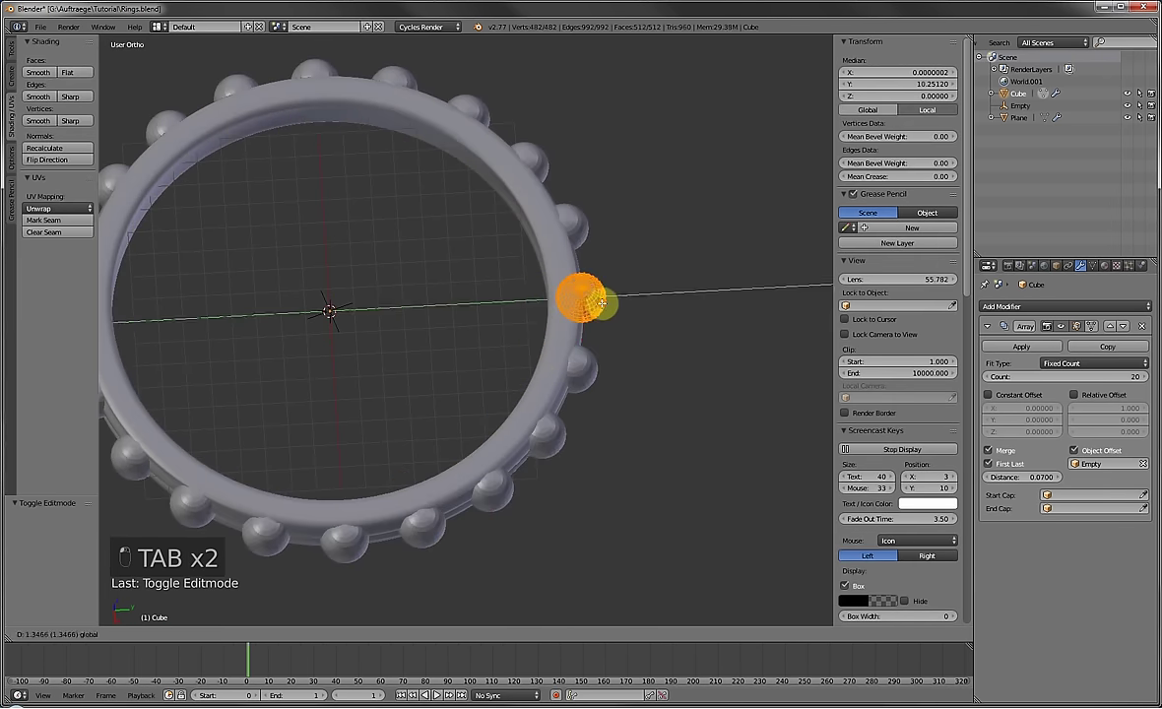
click(602, 304)
key(Tab)
middle_drag(635, 355, 612, 320)
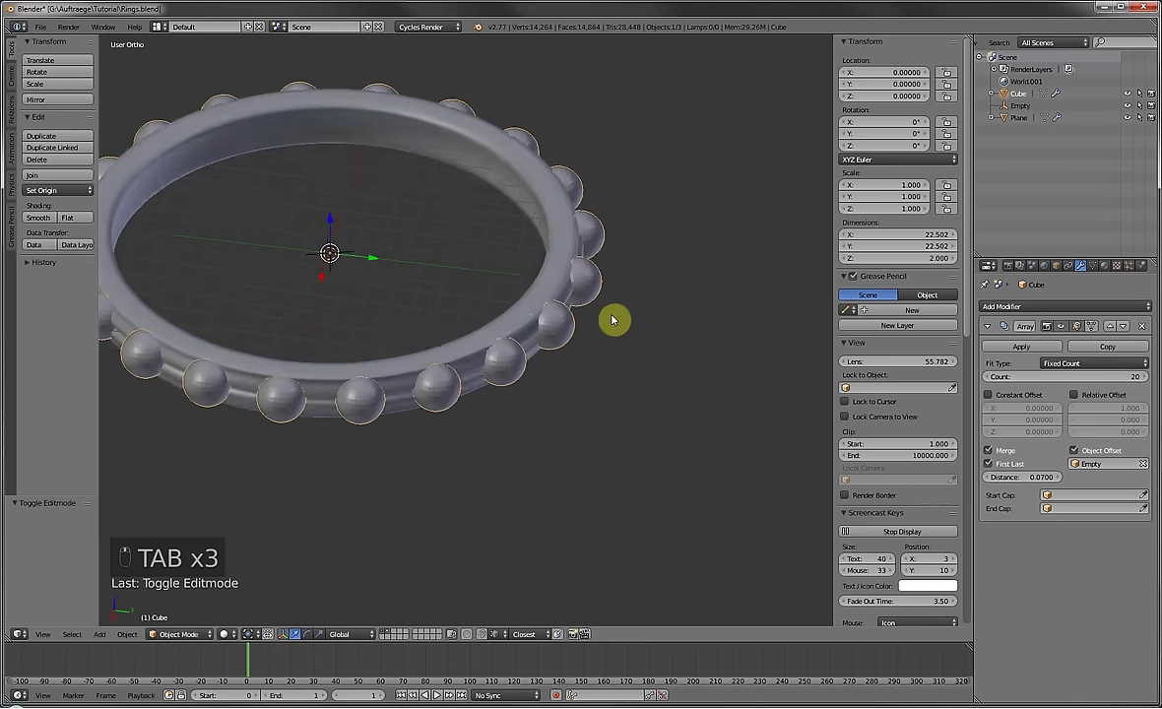
key(a)
key(a)
key(a)
key(a)
middle_drag(622, 257, 519, 288)
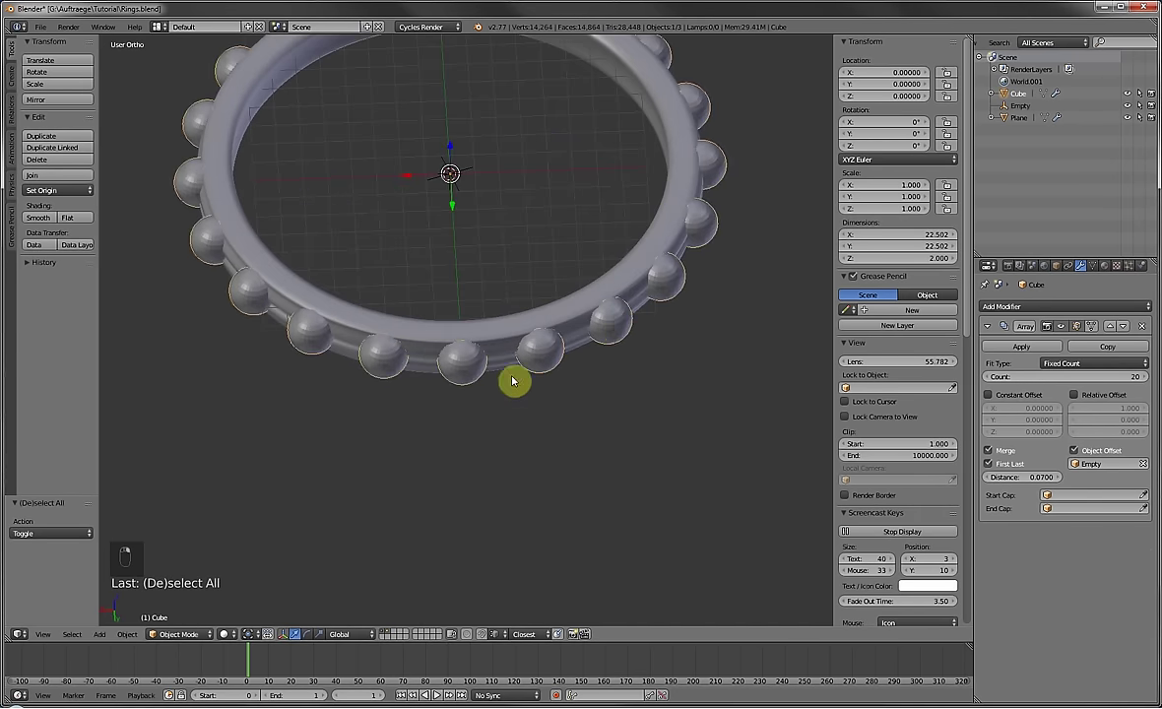
Try scaling the sphere down to about 0.76 of its size in edit mode.
scroll(497, 394, up, 2)
key(Tab)
scroll(483, 405, up, 2)
middle_drag(473, 404, 574, 355)
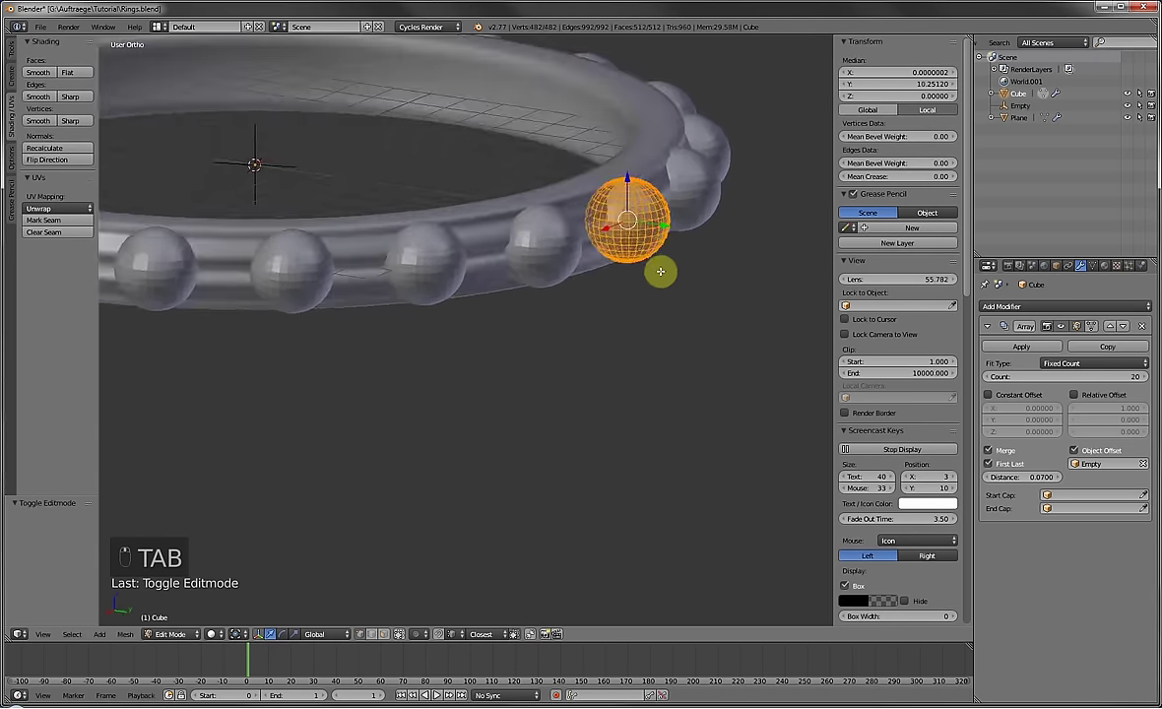
middle_drag(659, 268, 690, 332)
key(s)
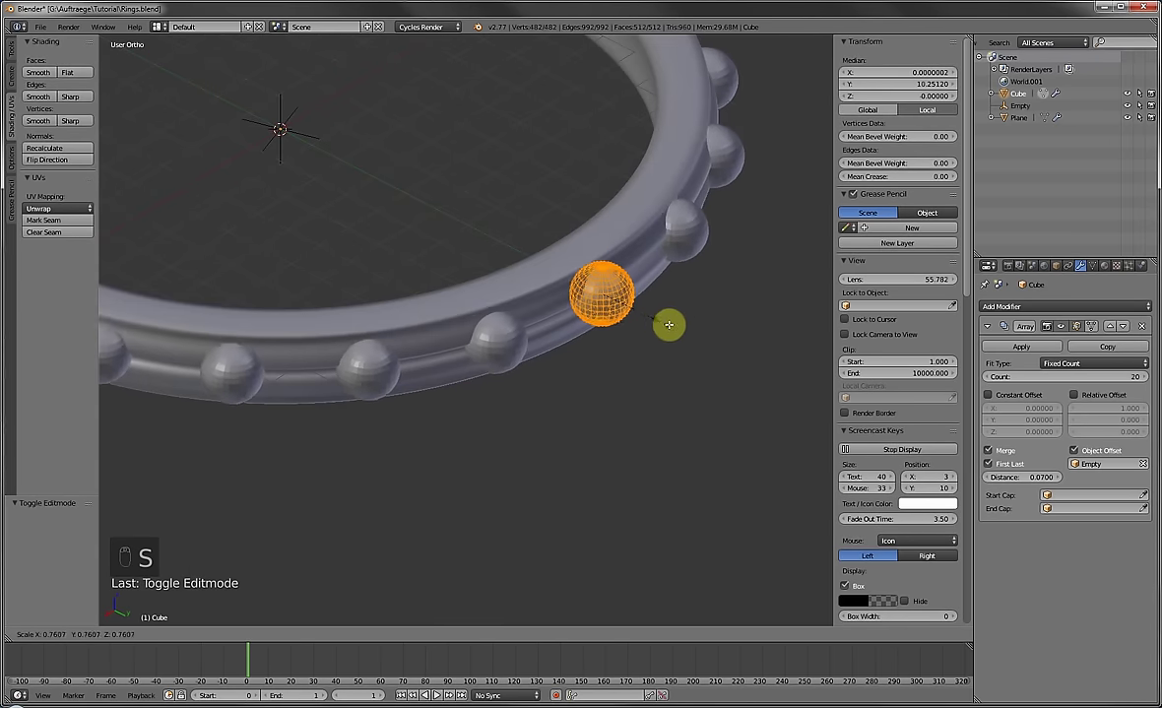
right_click(632, 274)
key(Tab)
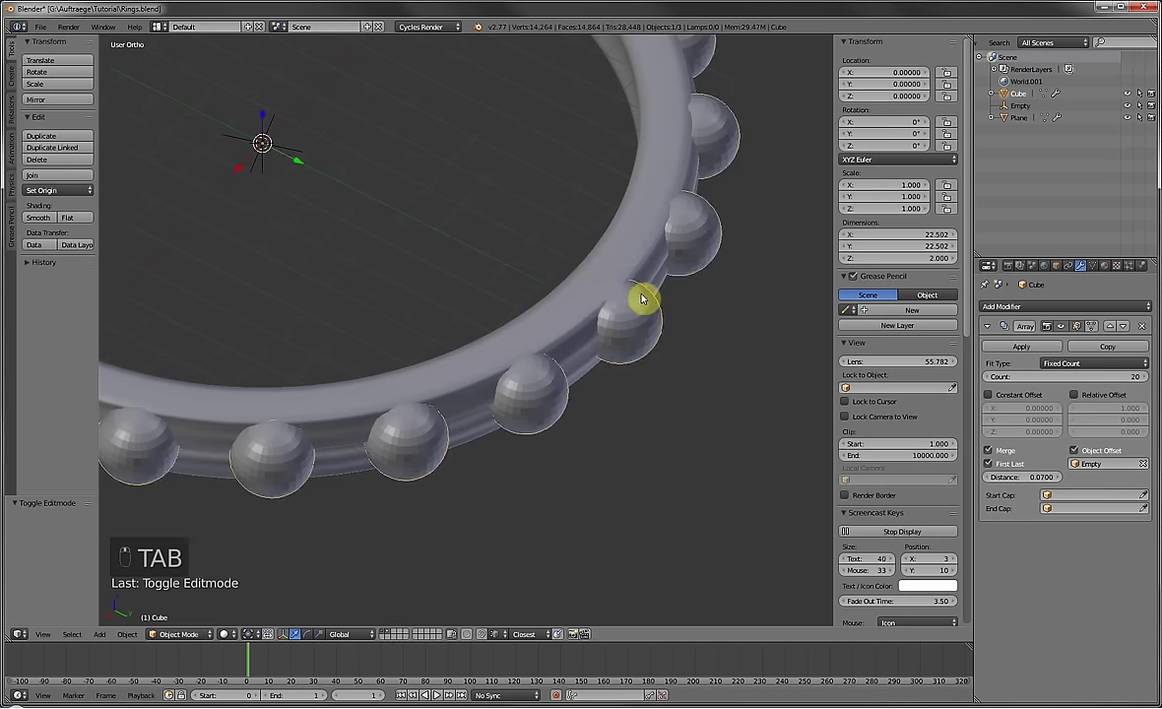
Select the plain ring together with the arrayed spheres and export the selection as Ring1.stl in G:\Auftraege\Tutorial.
scroll(635, 296, down, 5)
mouse_move(631, 294)
middle_down()
mouse_move(612, 288)
mouse_move(612, 300)
middle_up()
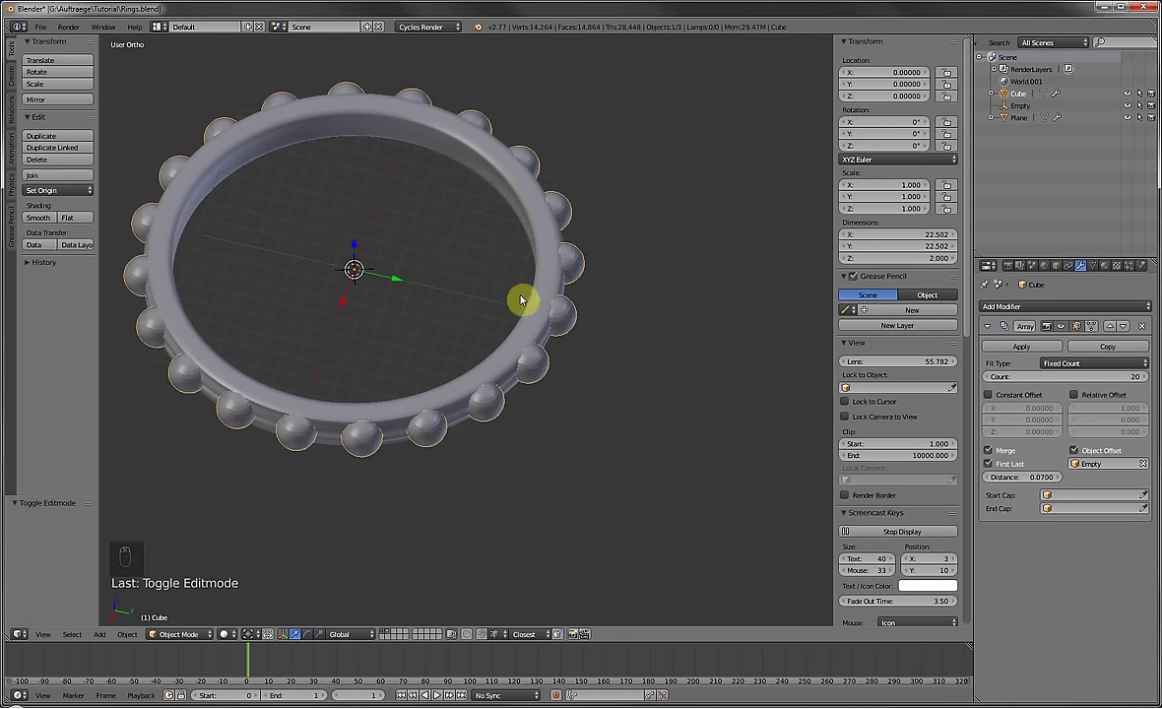
shift+middle_drag(521, 302, 583, 306)
scroll(583, 306, up, 1)
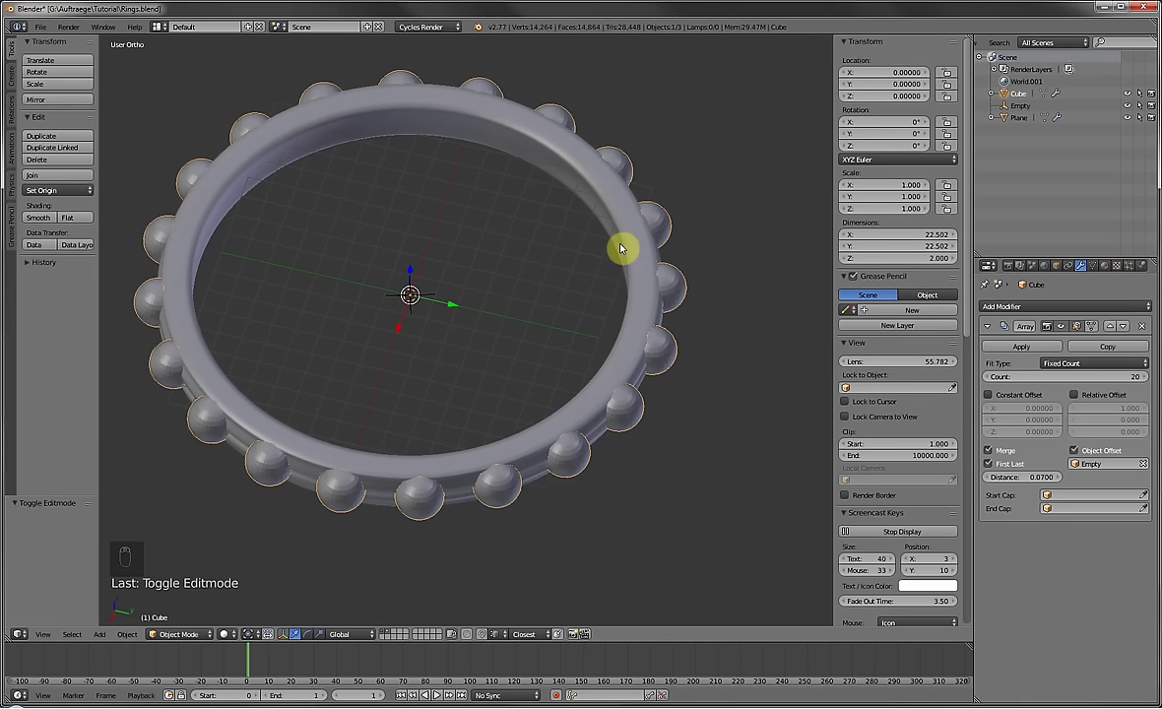
shift+right_click(610, 187)
shift+right_click(623, 151)
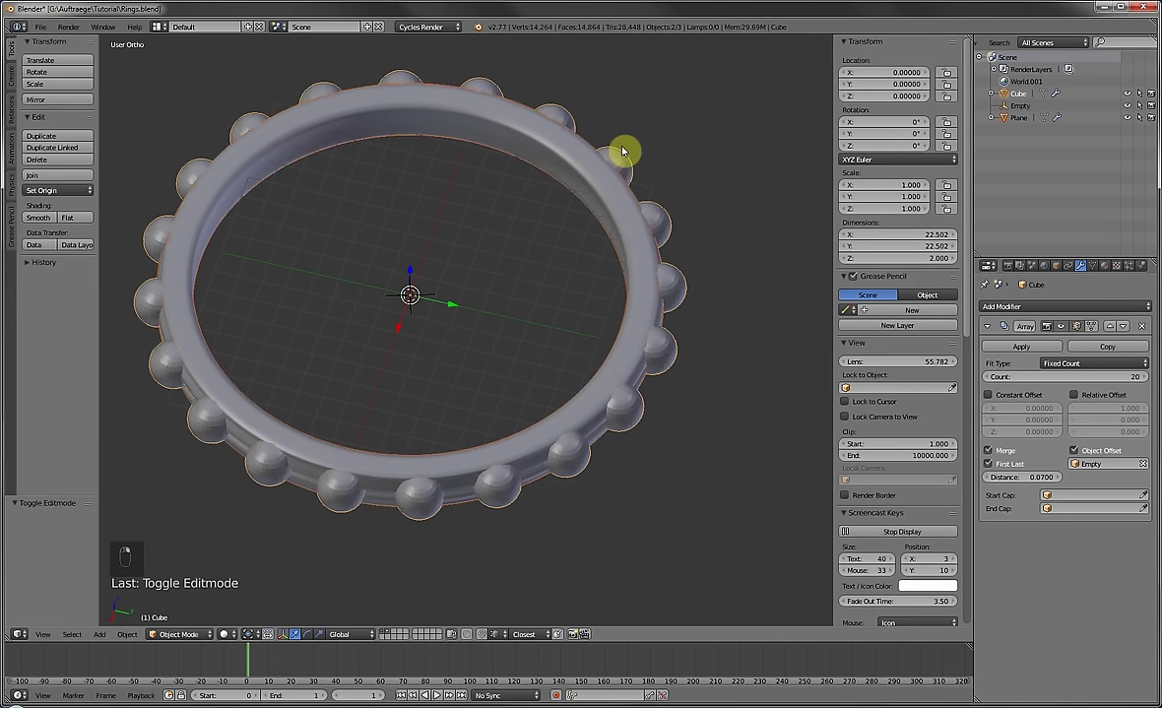
shift+middle_drag(420, 200, 519, 216)
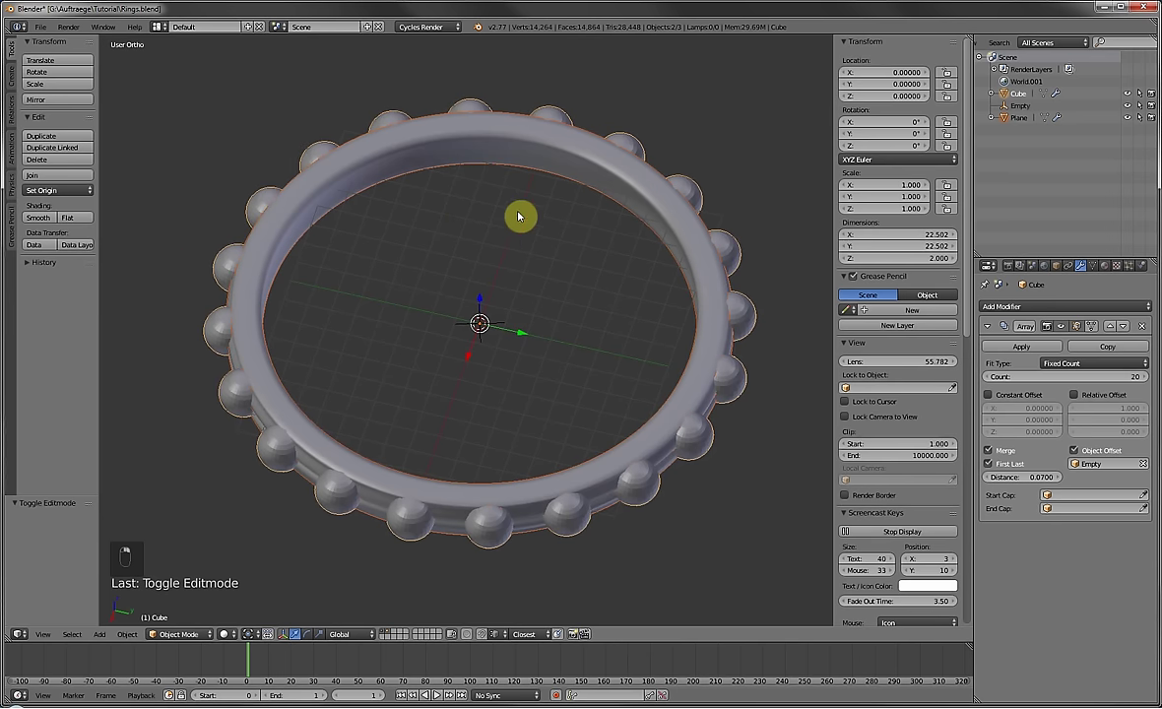
click(36, 27)
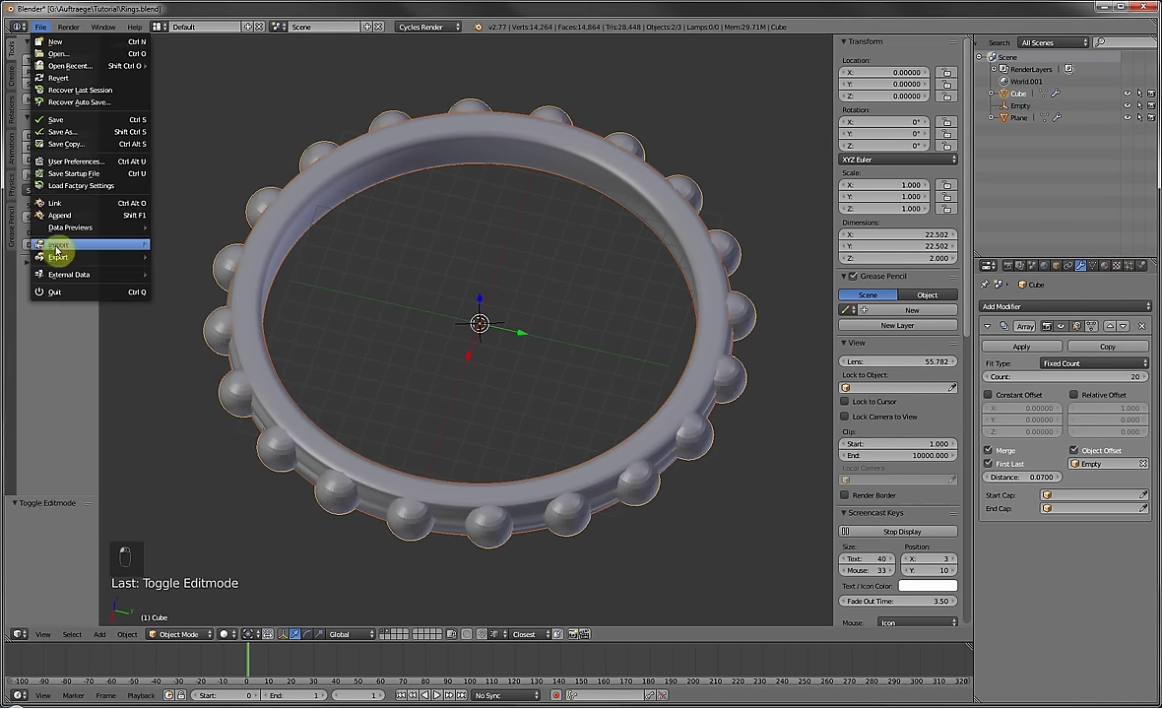
mouse_move(57, 258)
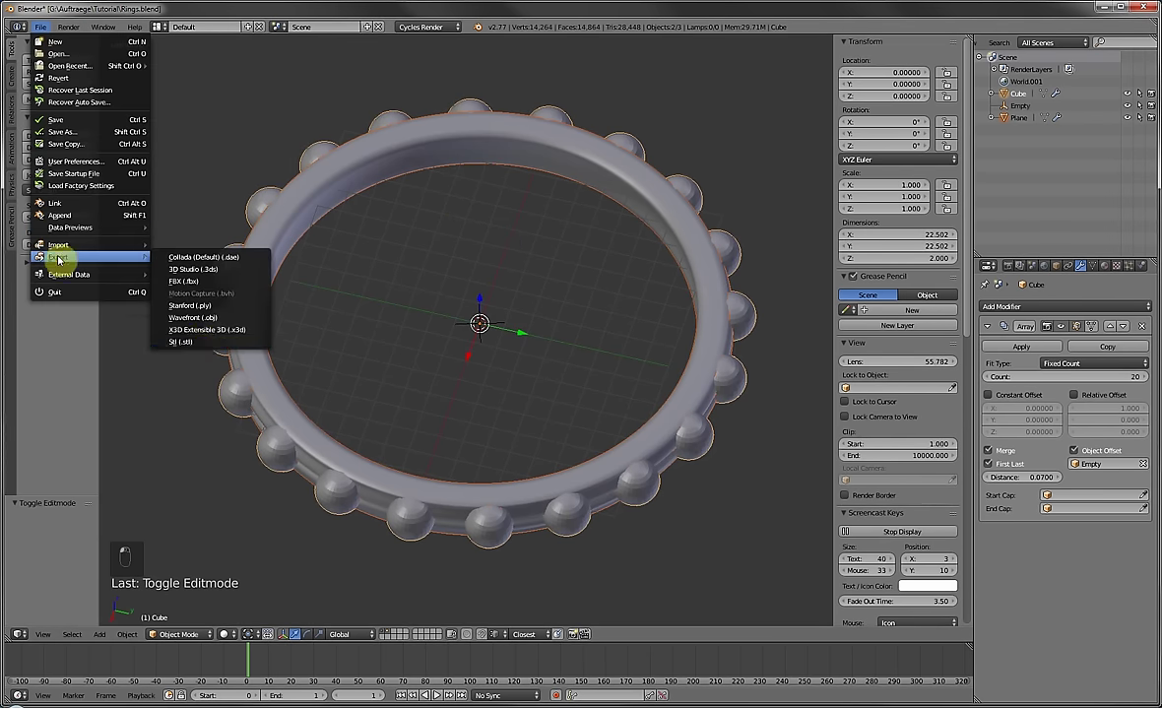
click(181, 343)
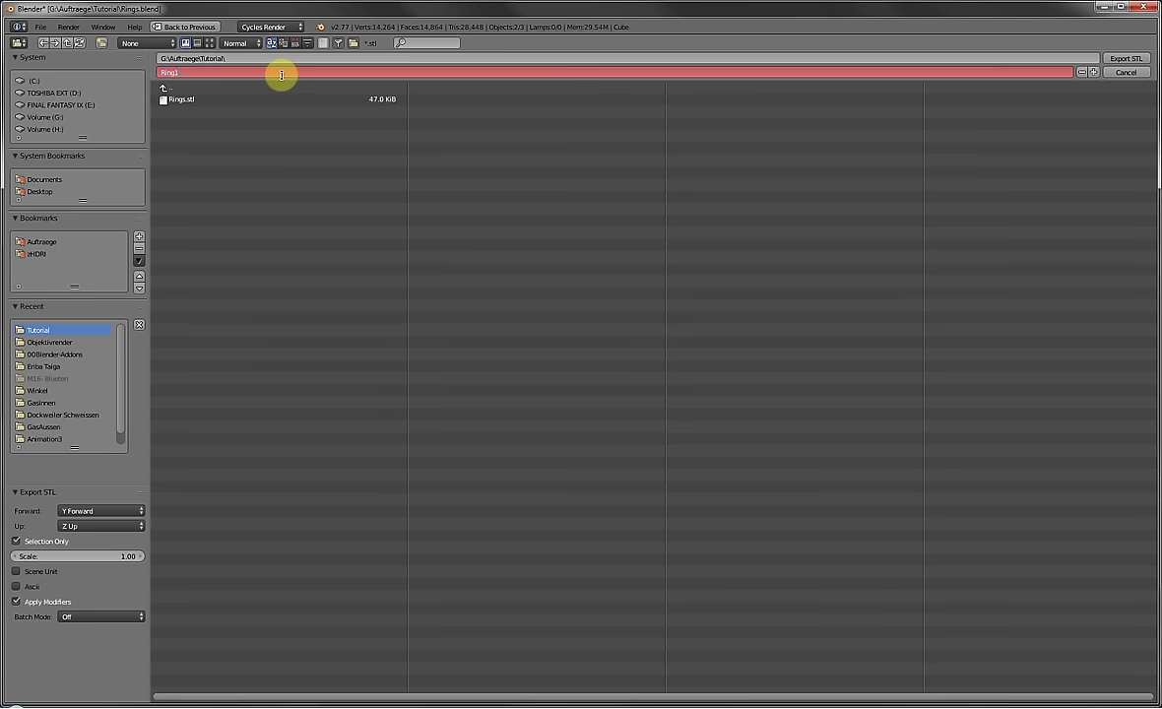
key(Return)
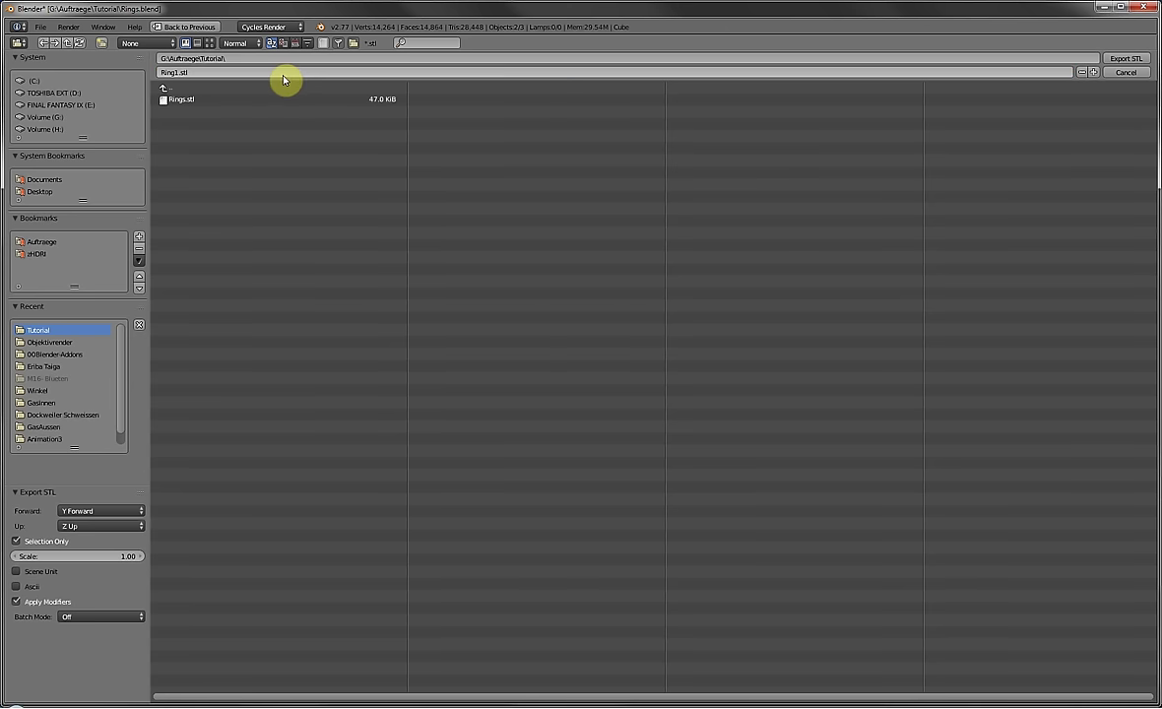
click(1128, 59)
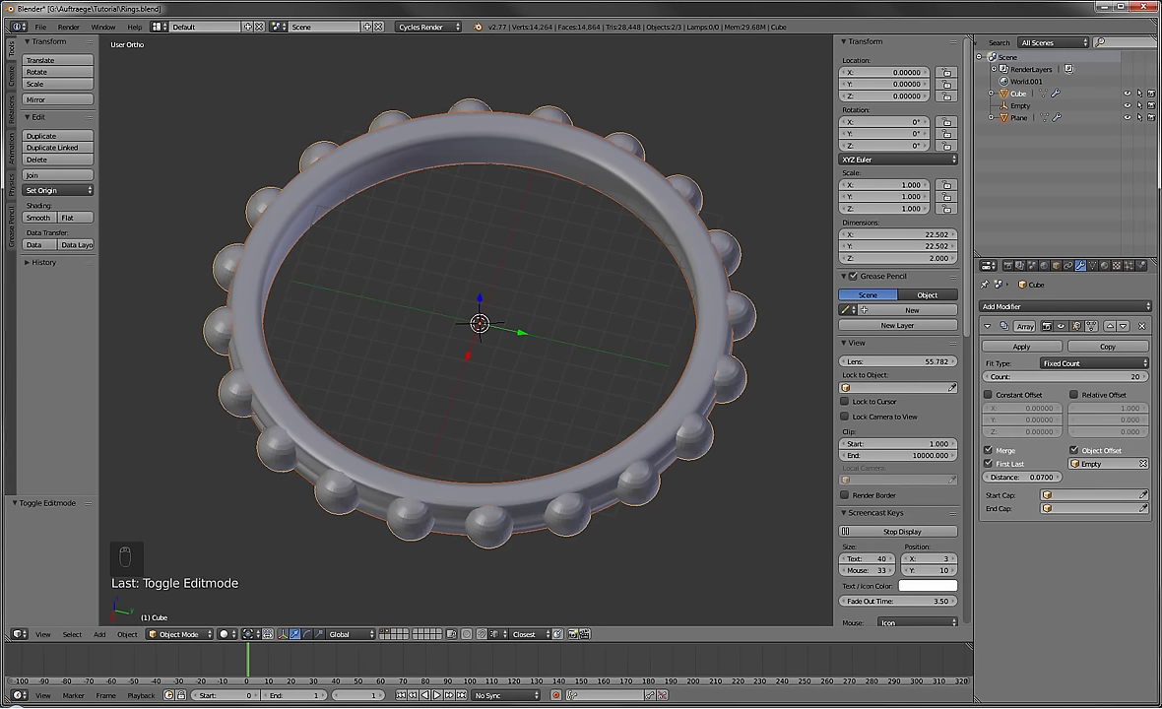
Switch to the Tutorial folder in Windows Explorer and compress Ring1.stl into Ring1.zip with 7-Zip.
key(alt+Tab)
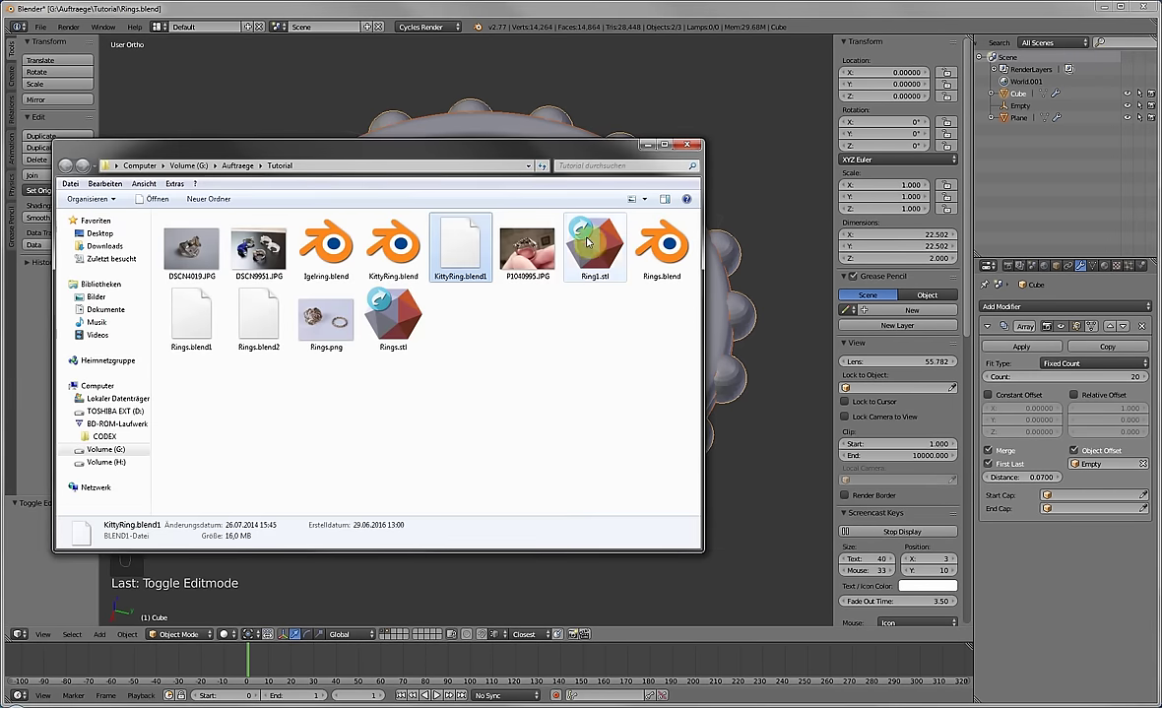
click(593, 251)
right_click(600, 250)
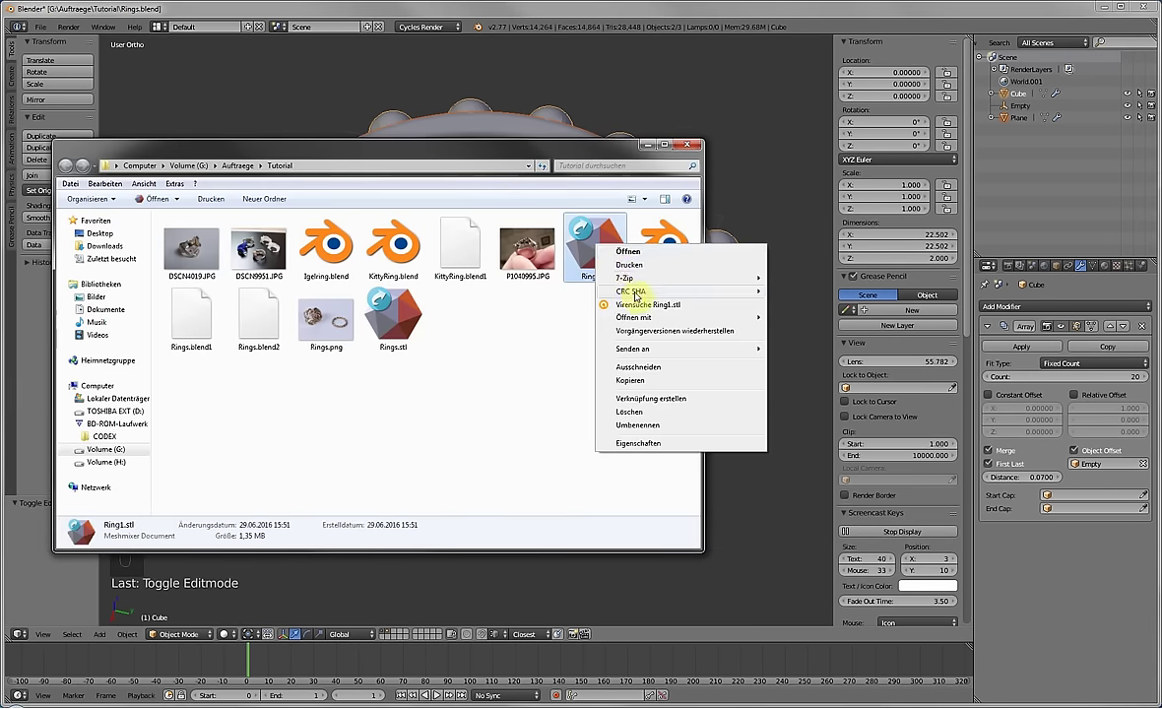
mouse_move(670, 279)
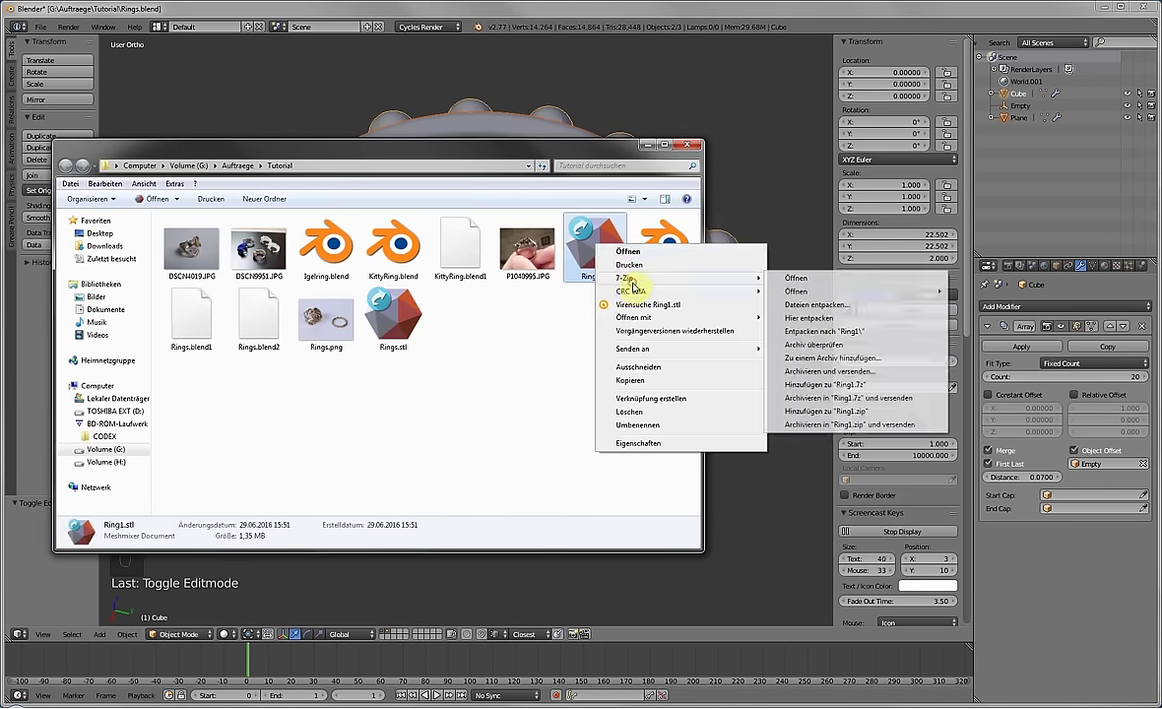
click(835, 412)
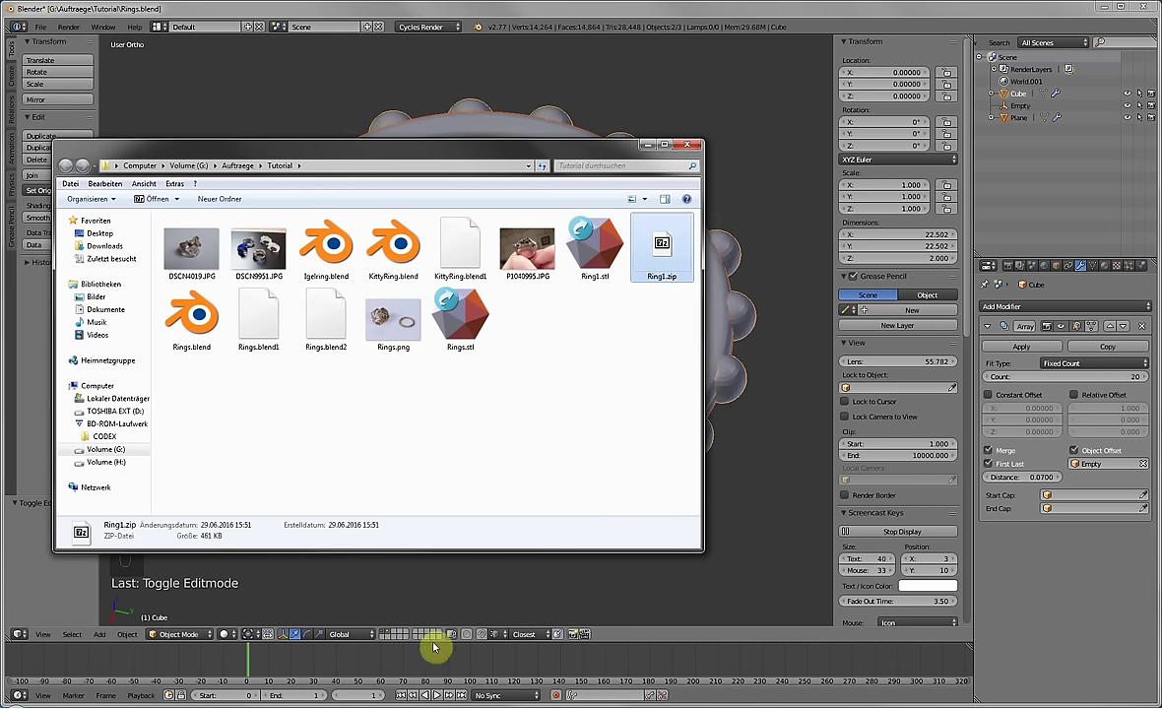
Switch to the Shapeways page in Firefox and upload Ring1.zip as a new 3D design with millimeters as model units.
key(alt+Tab)
scroll(463, 345, up, 6)
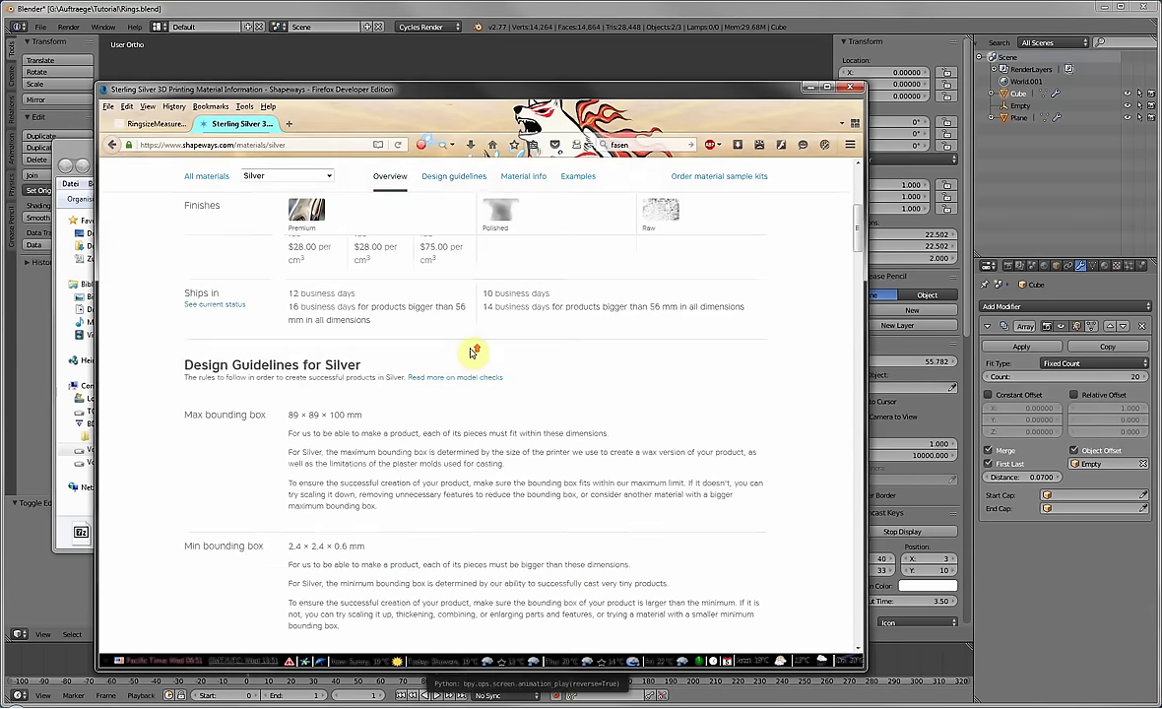
scroll(473, 352, up, 5)
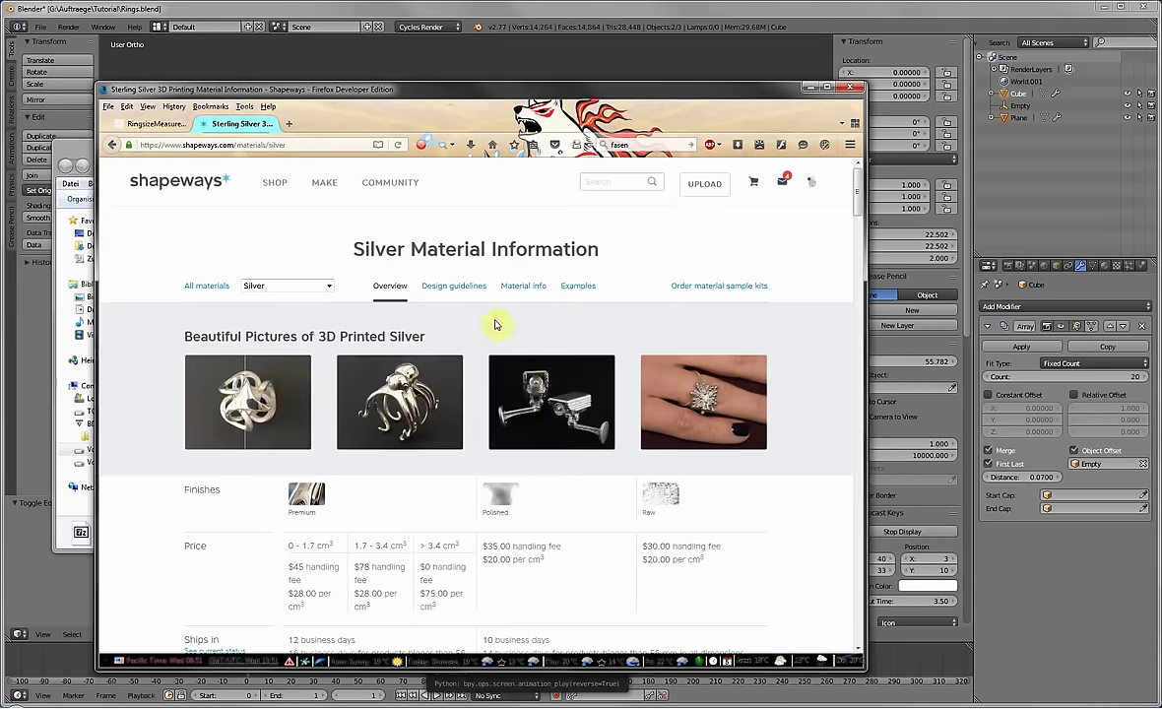
click(701, 191)
click(404, 302)
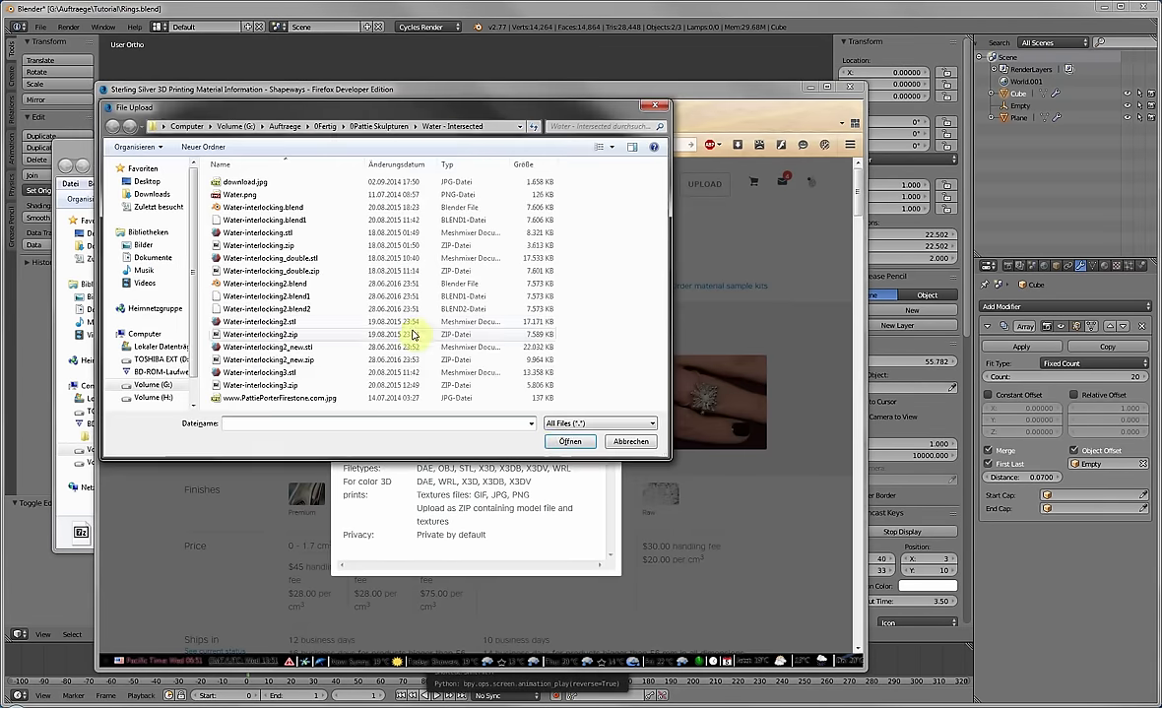
key(ctrl+v)
click(571, 441)
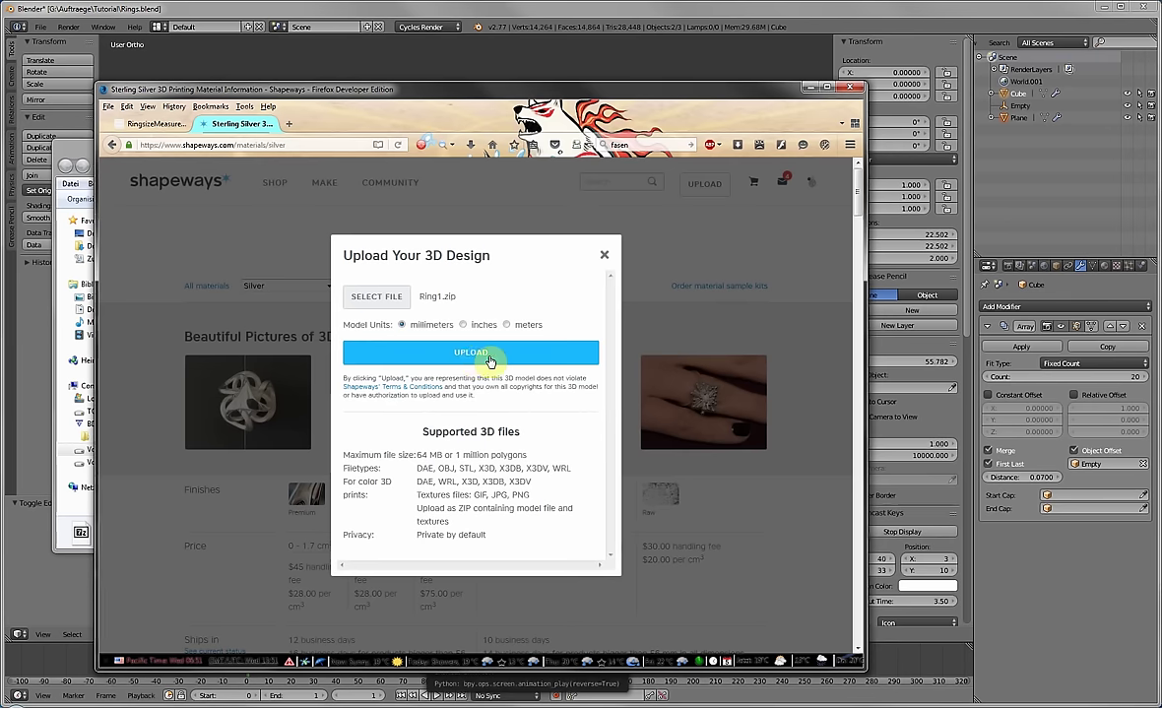
click(489, 357)
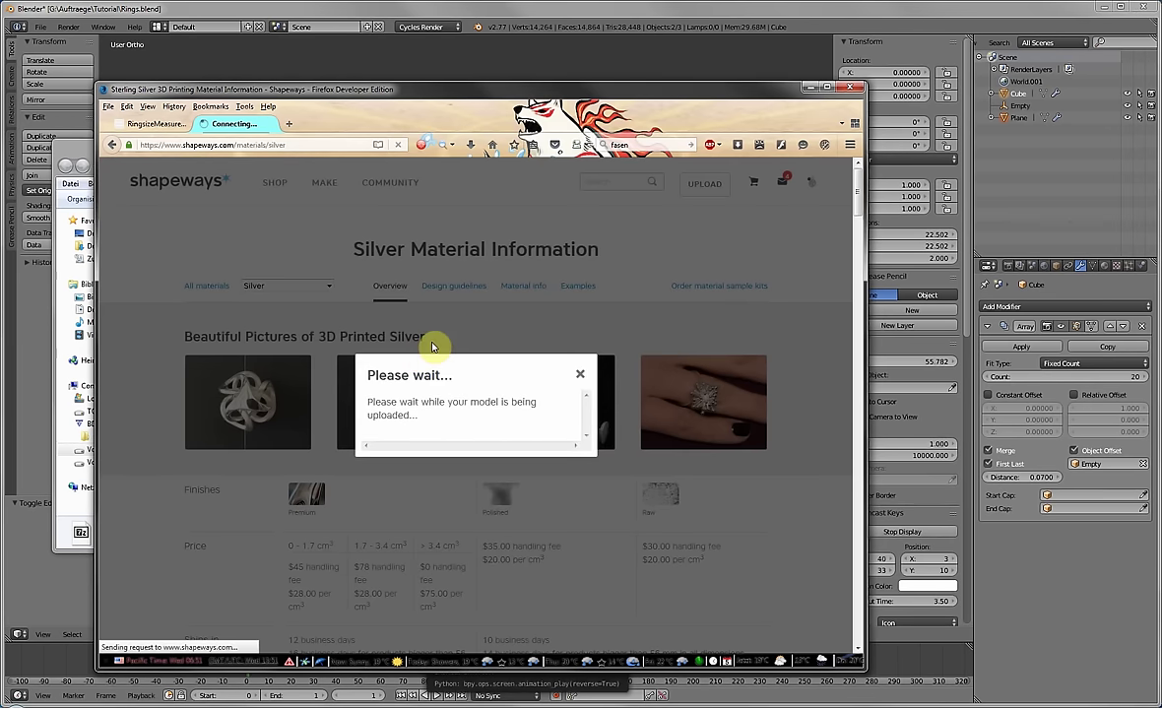
Switch back to Blender and examine the plain ring and the arrayed spheres as separate objects.
click(414, 8)
middle_drag(631, 311, 676, 275)
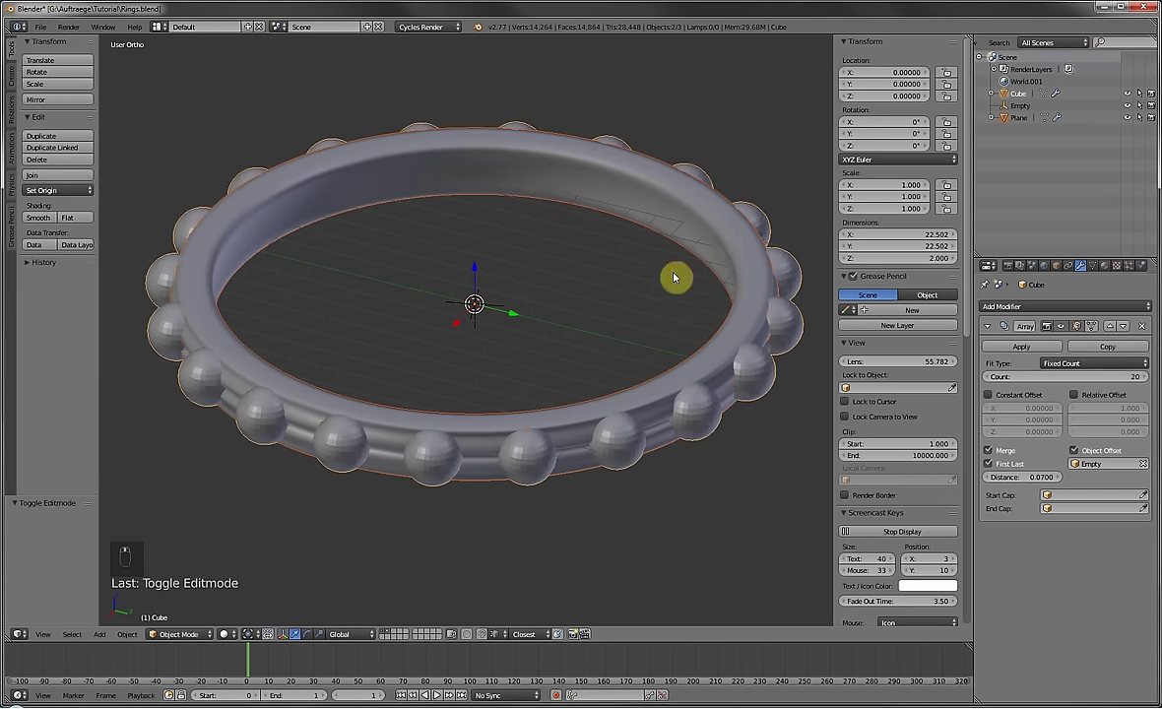
right_click(764, 230)
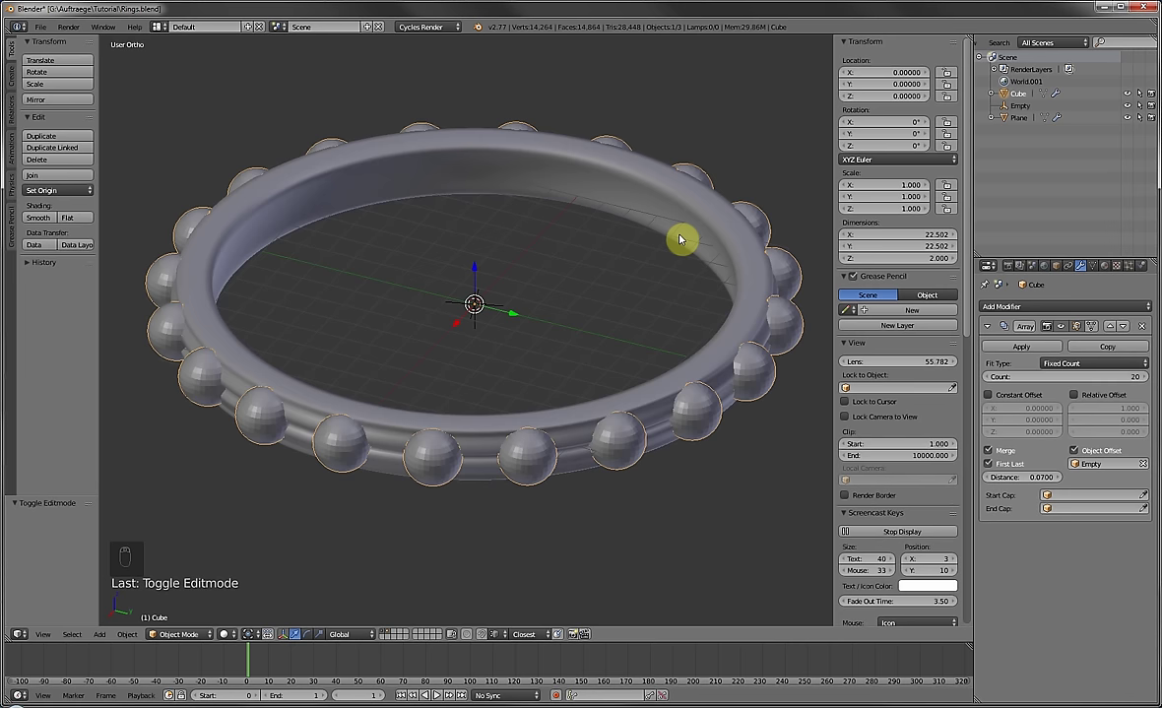
scroll(567, 218, down, 2)
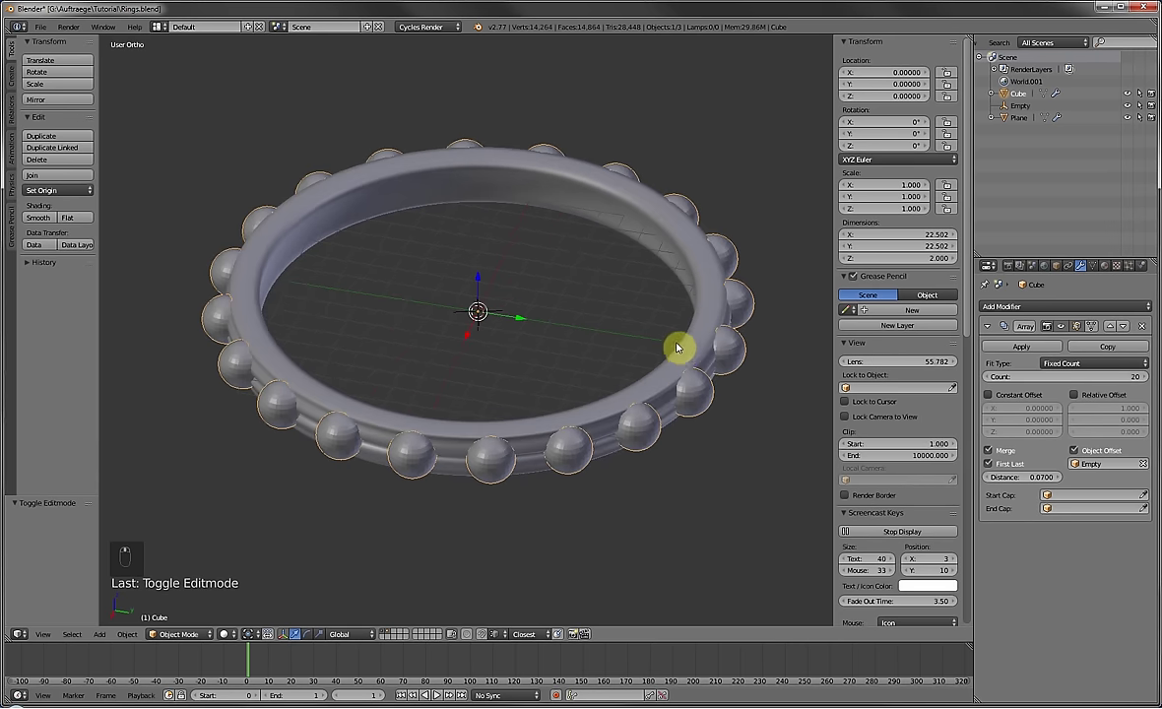
right_click(681, 262)
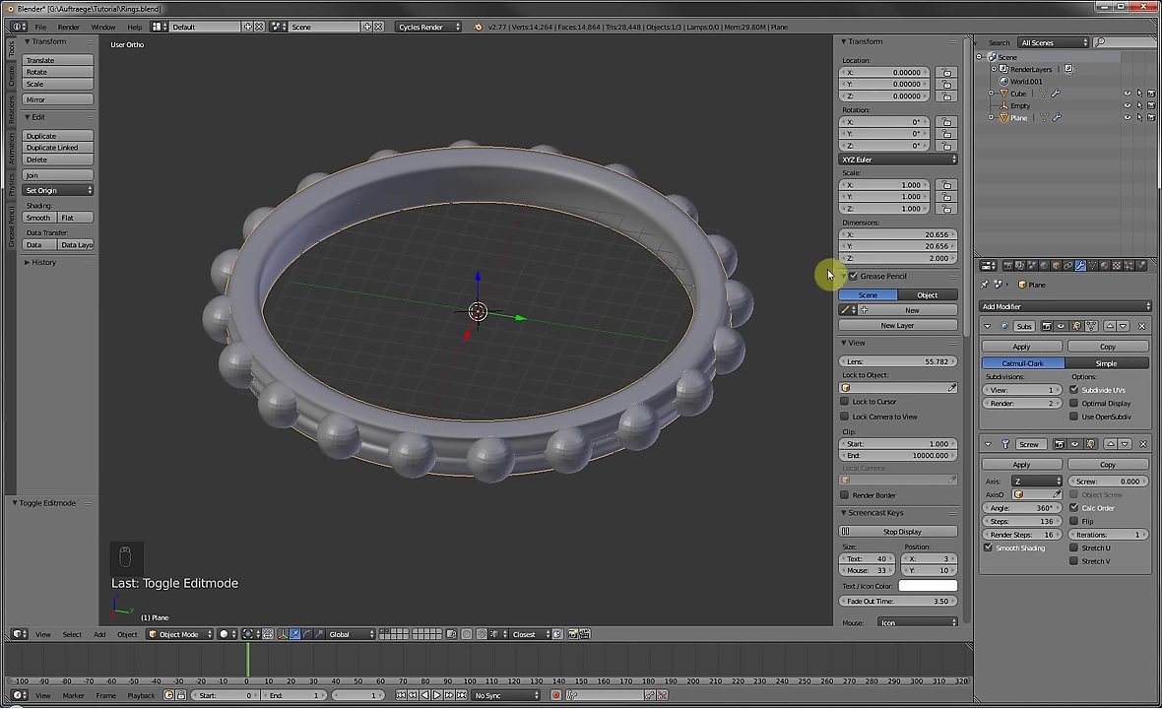
right_click(753, 307)
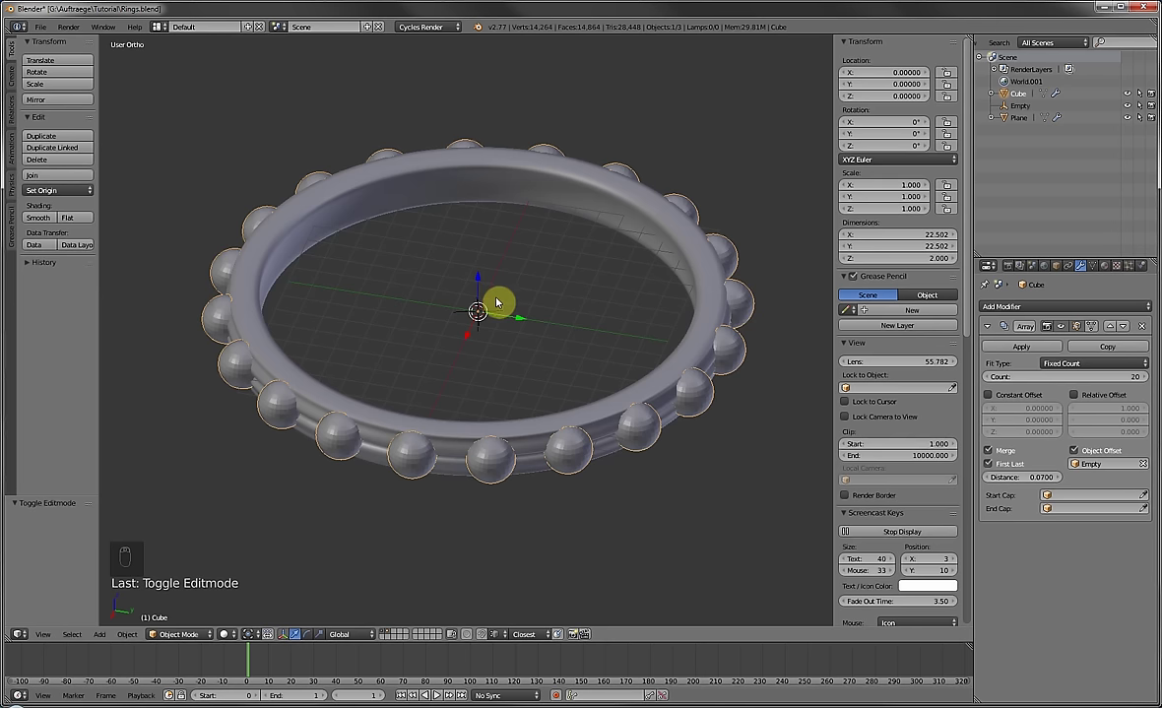
Add a cube at the ring's centre and duplicate it in place.
key(shift+a)
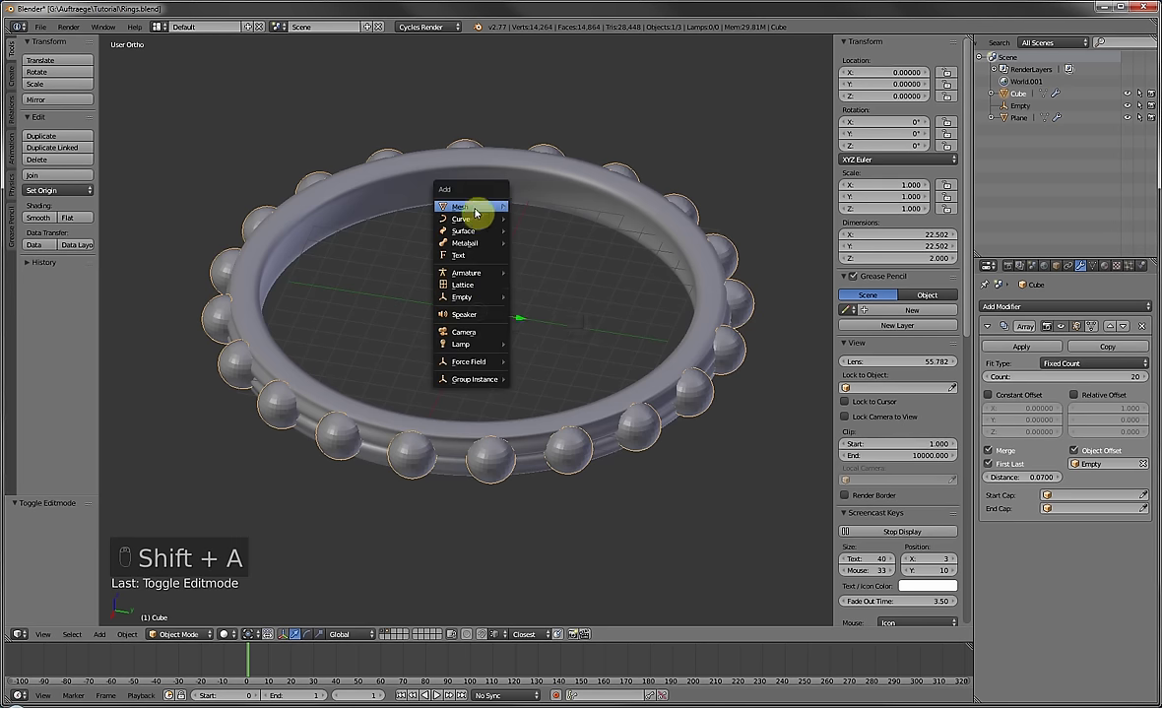
mouse_move(478, 209)
click(535, 219)
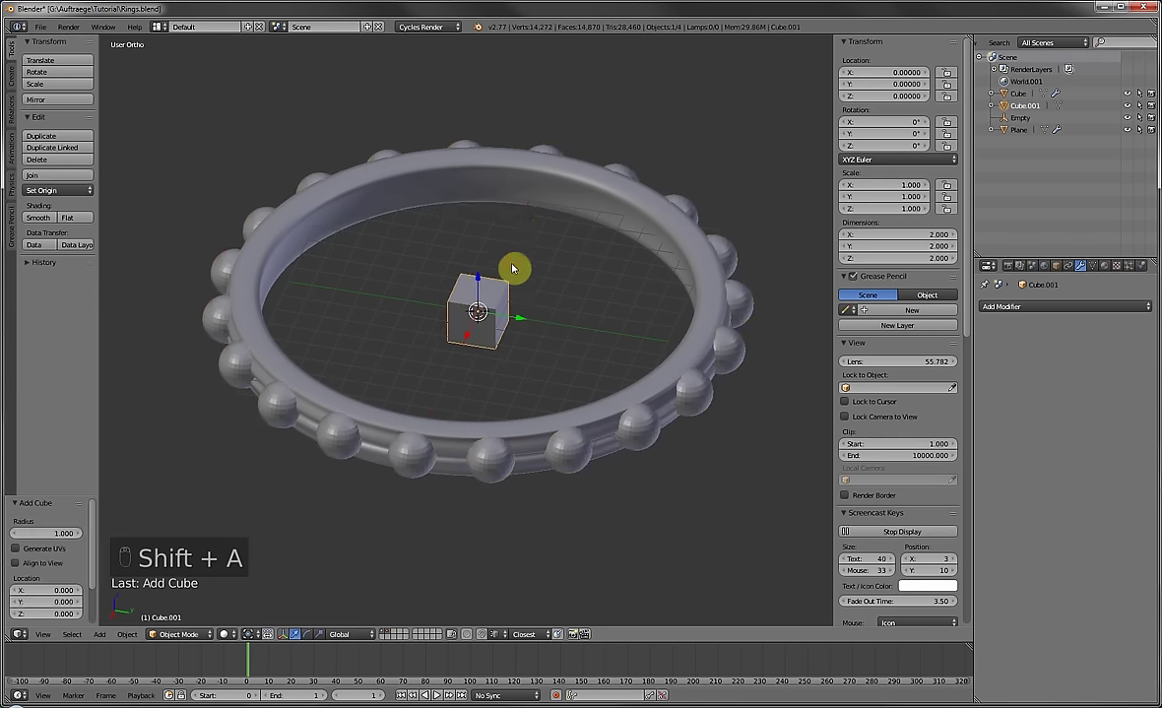
scroll(514, 281, up, 5)
scroll(513, 285, up, 2)
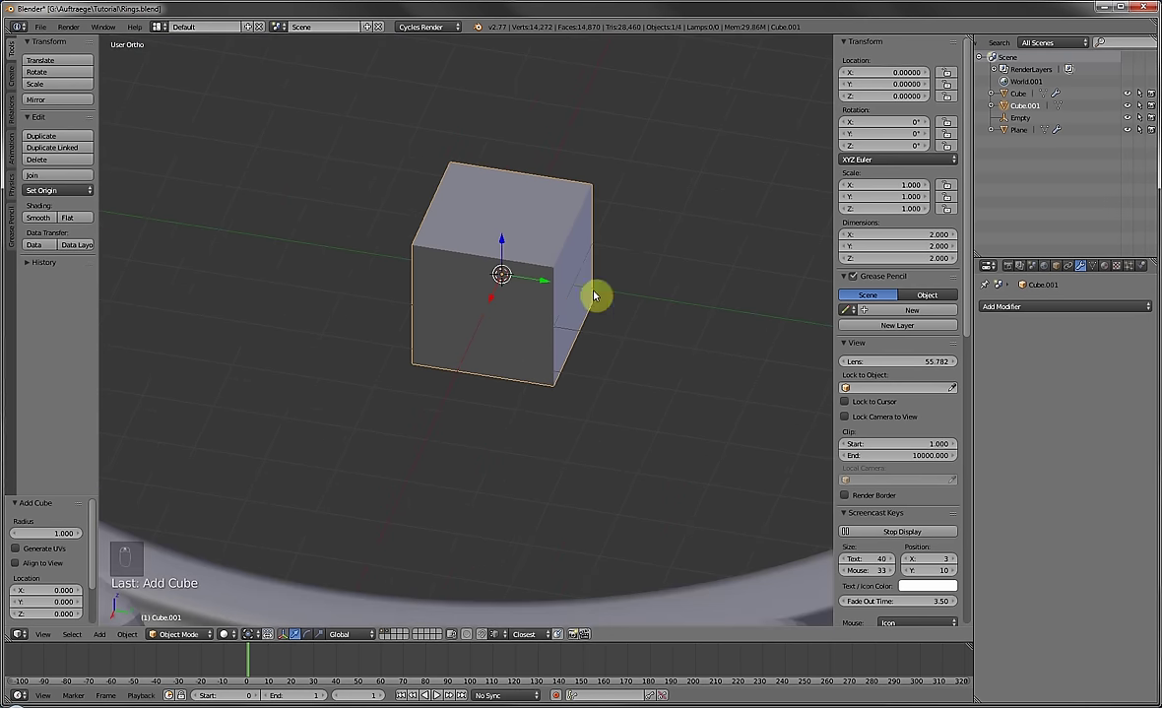
key(shift+d)
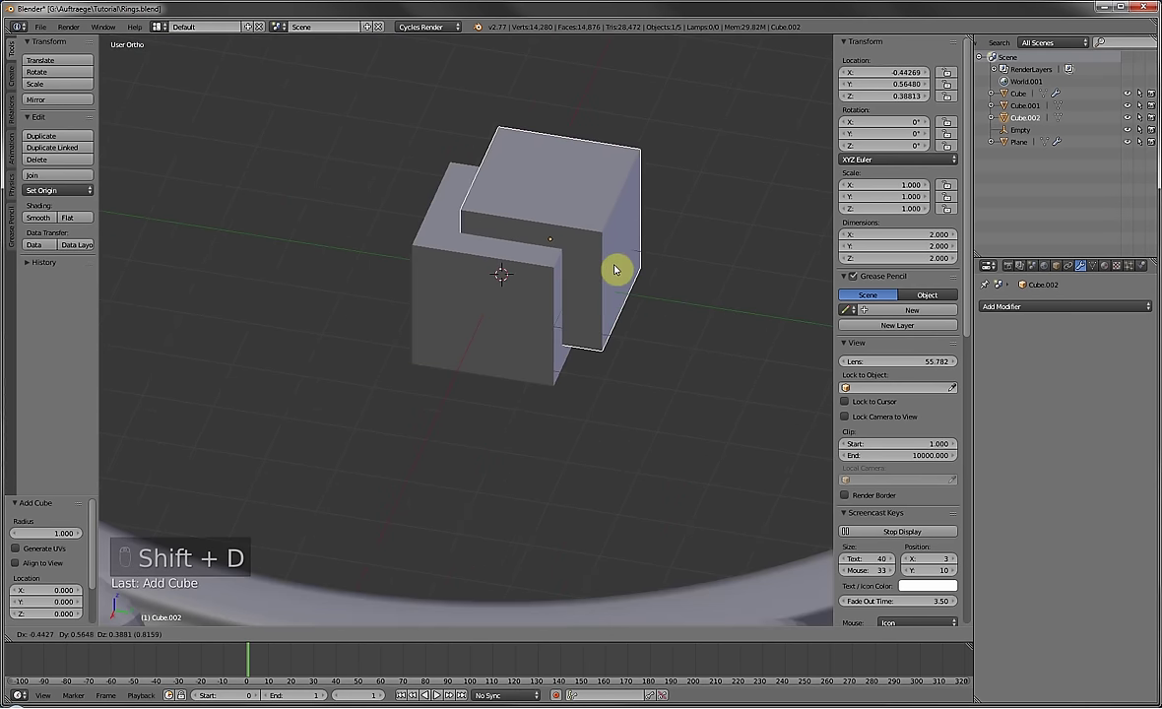
right_click(436, 279)
middle_drag(527, 283, 568, 352)
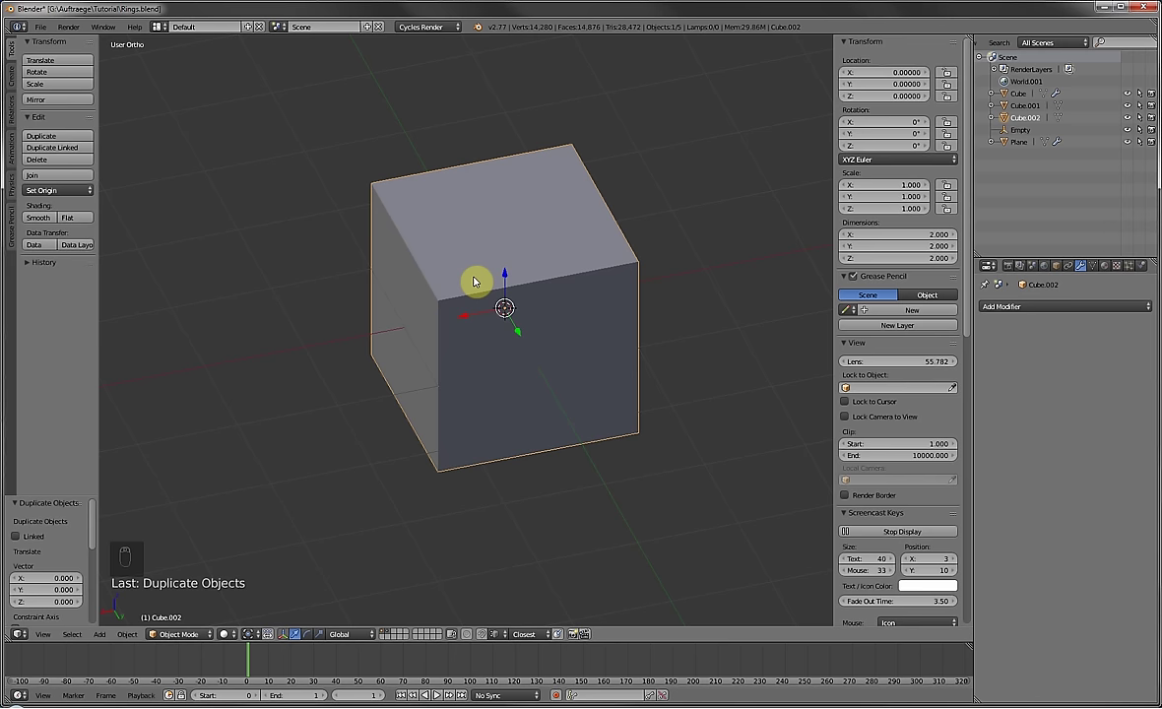
Add a Boolean modifier to the duplicated cube, set to Union with Cube.001.
click(1030, 307)
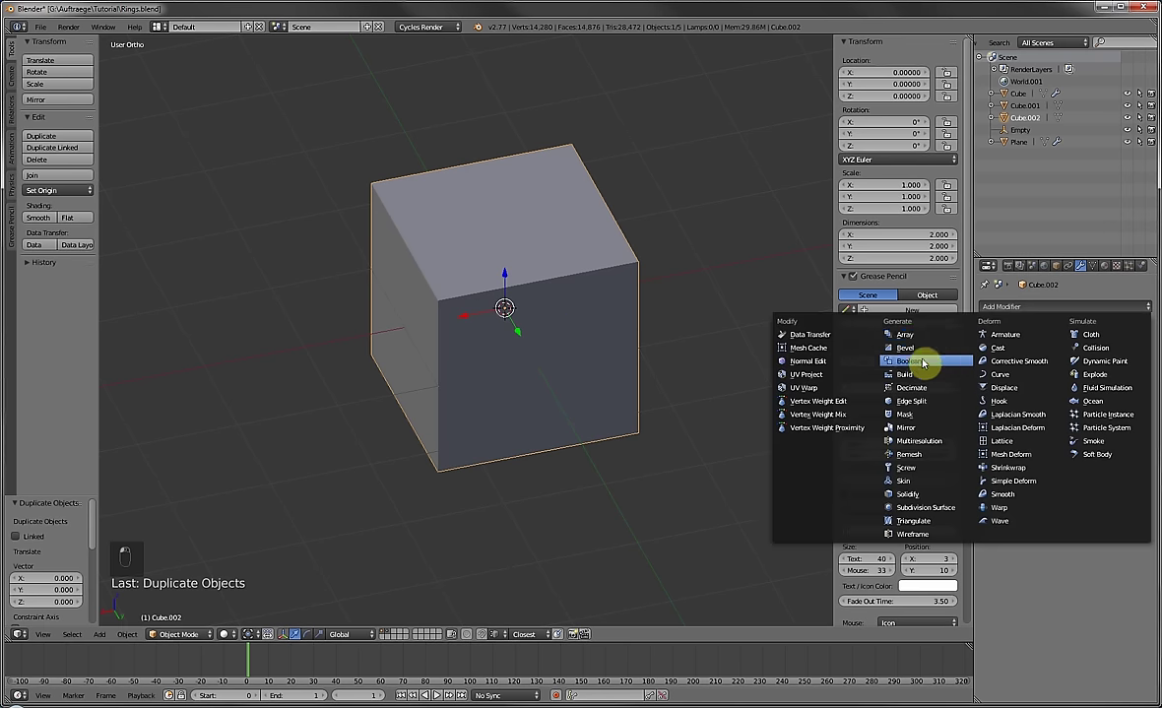
click(923, 363)
click(1029, 377)
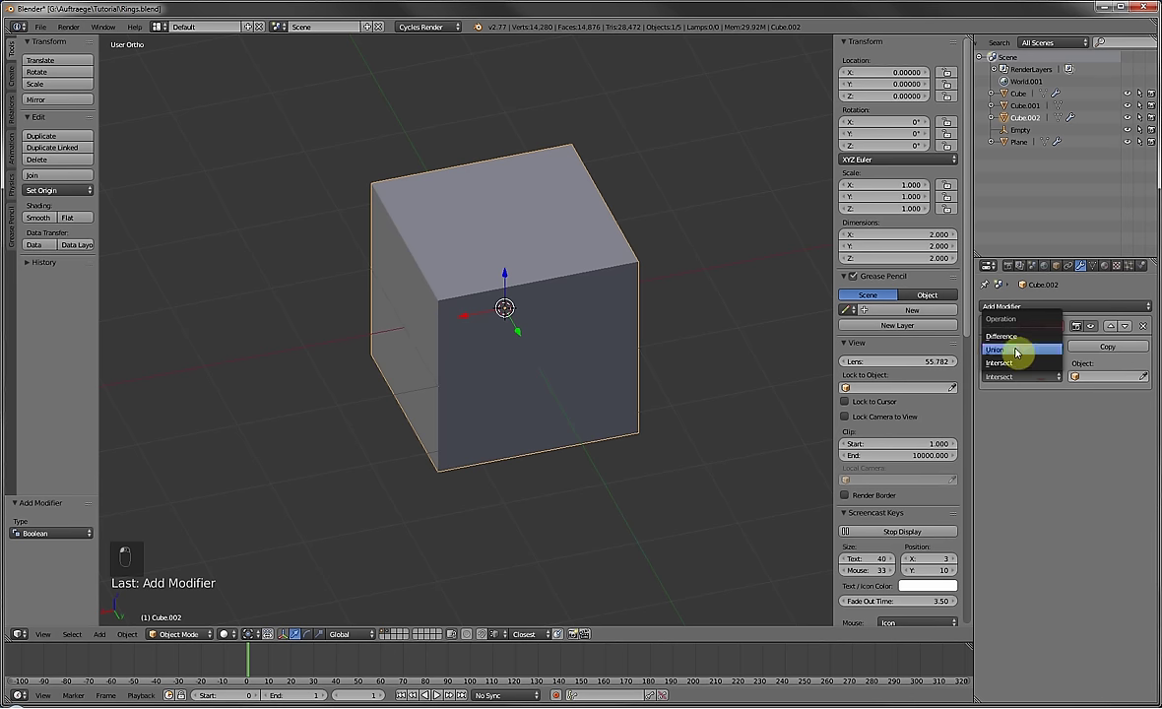
click(1016, 351)
click(1143, 377)
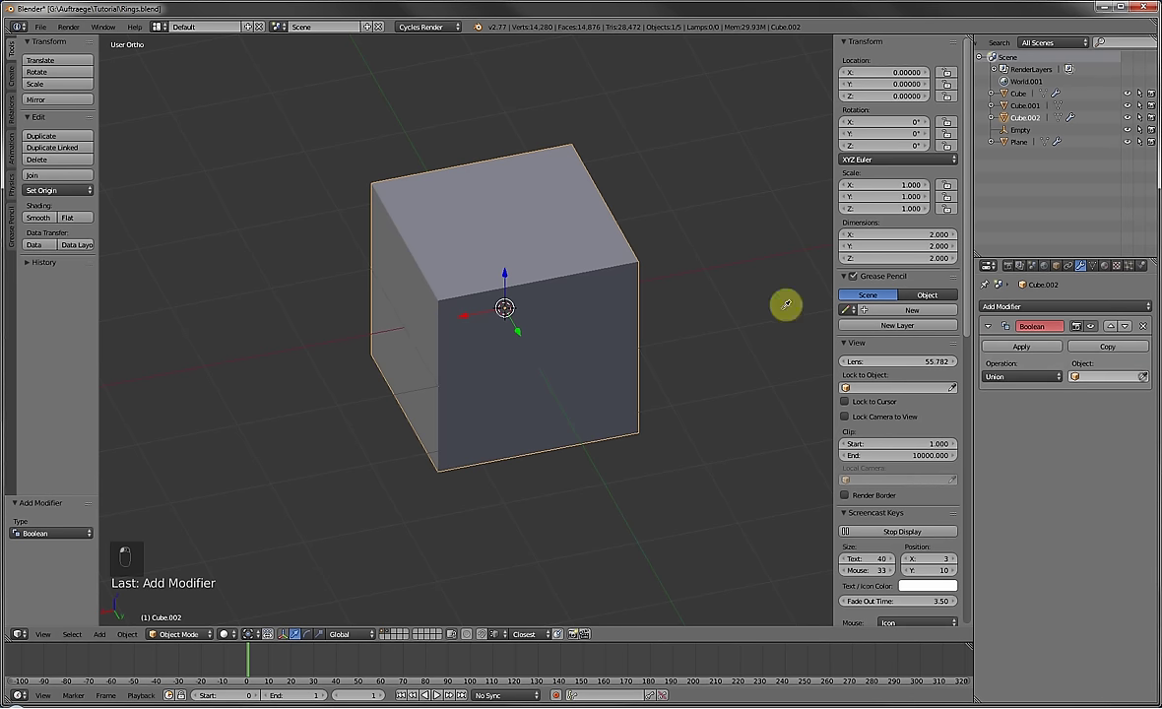
click(591, 228)
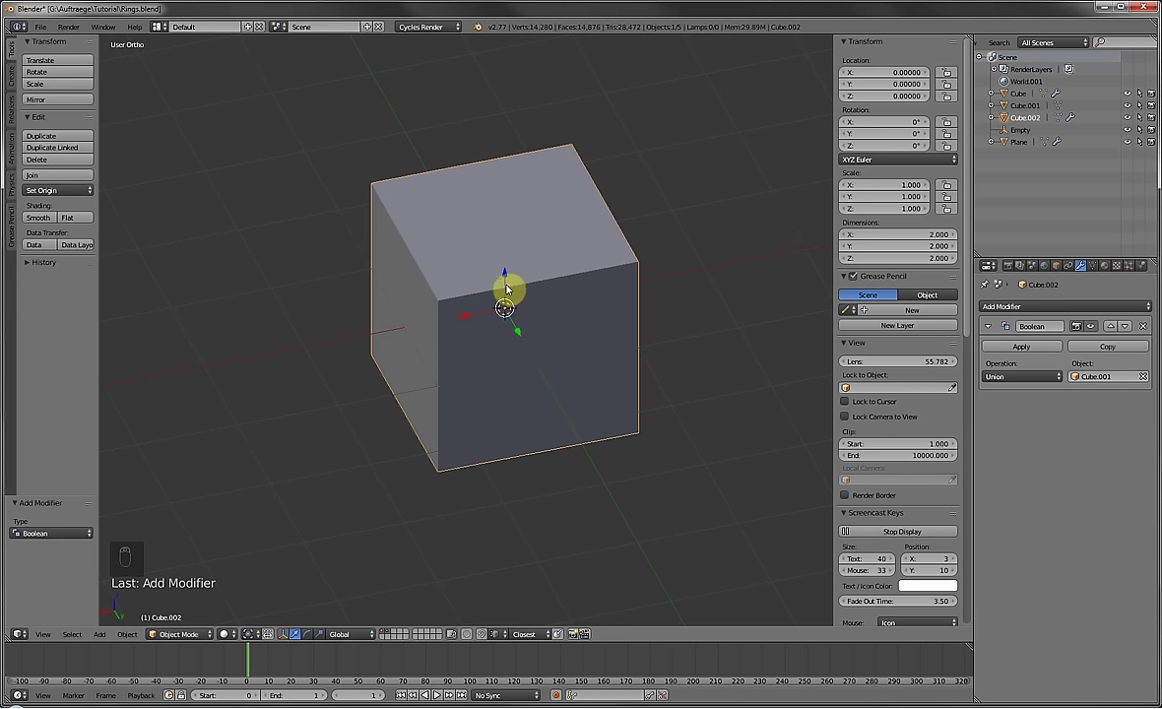
Delete both cubes from the ring's centre.
scroll(513, 285, down, 5)
key(Delete)
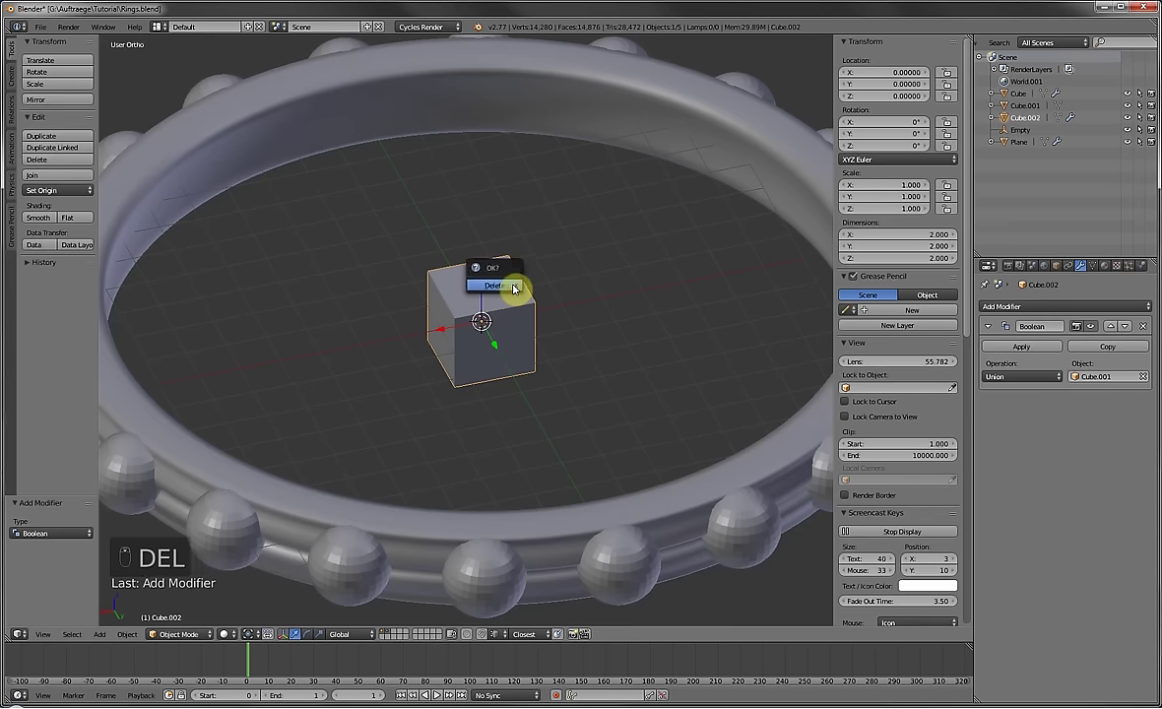
click(513, 289)
right_click(513, 289)
key(Delete)
click(513, 289)
scroll(515, 292, down, 3)
middle_drag(515, 291, 610, 275)
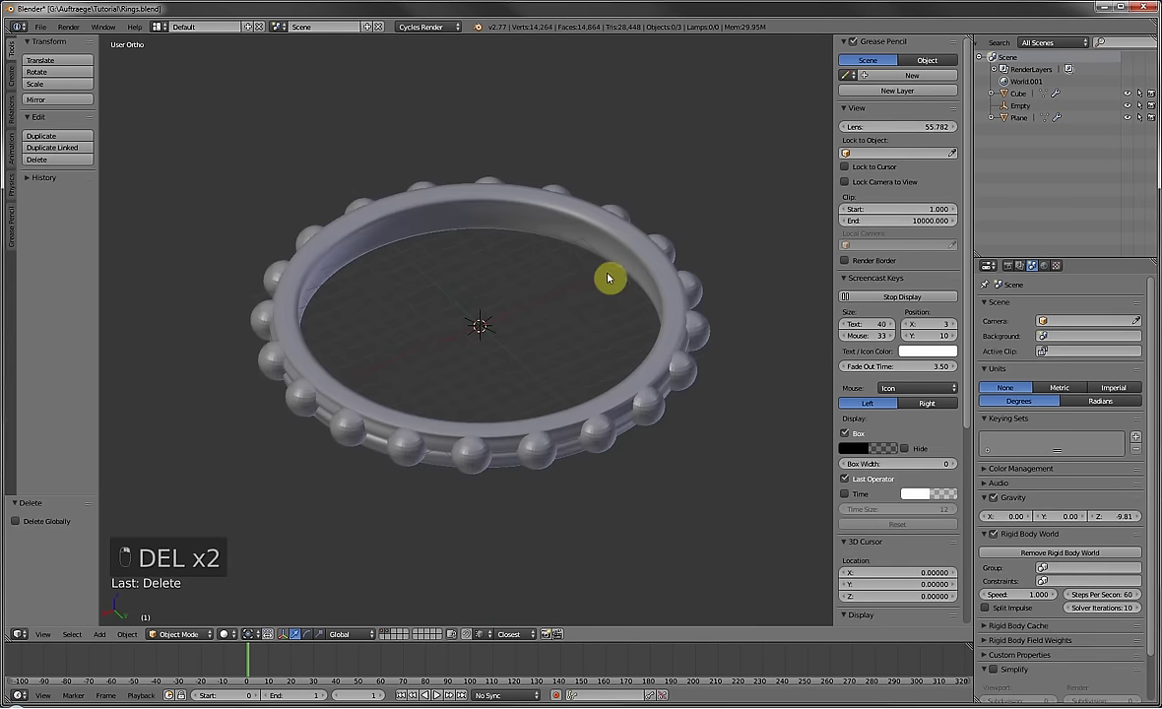
Isolate the plain ring's layer and add a Boolean modifier to the ring, set to Union with the Cube object.
right_click(628, 270)
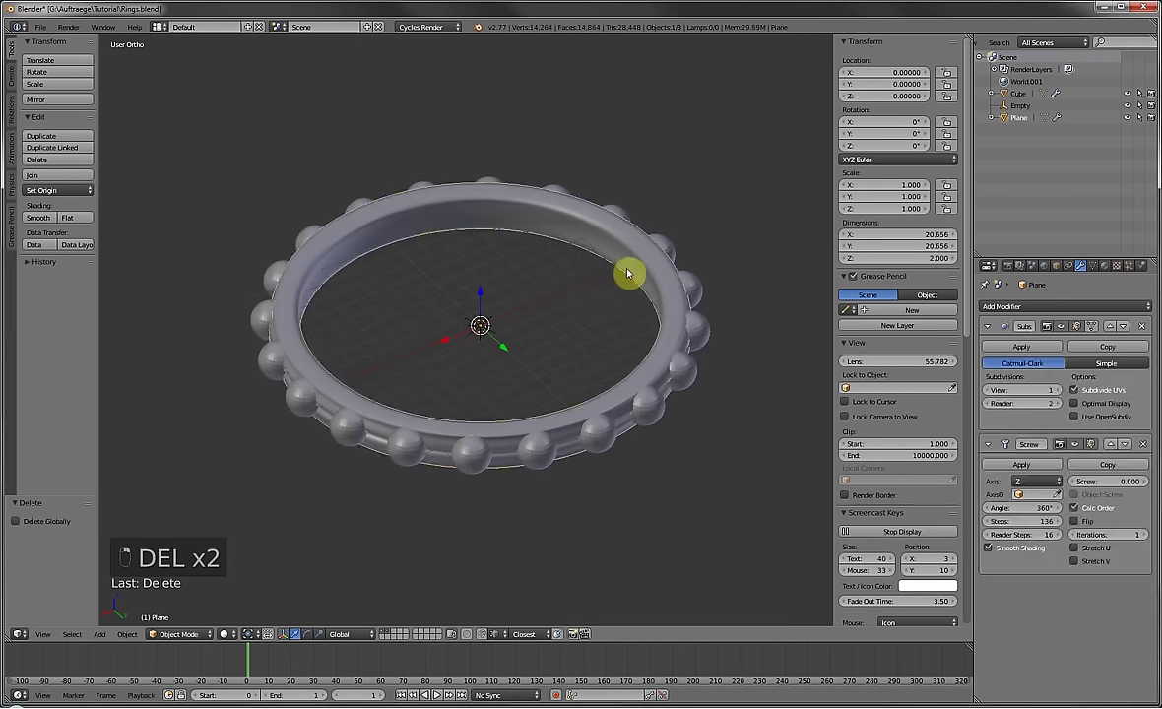
click(385, 633)
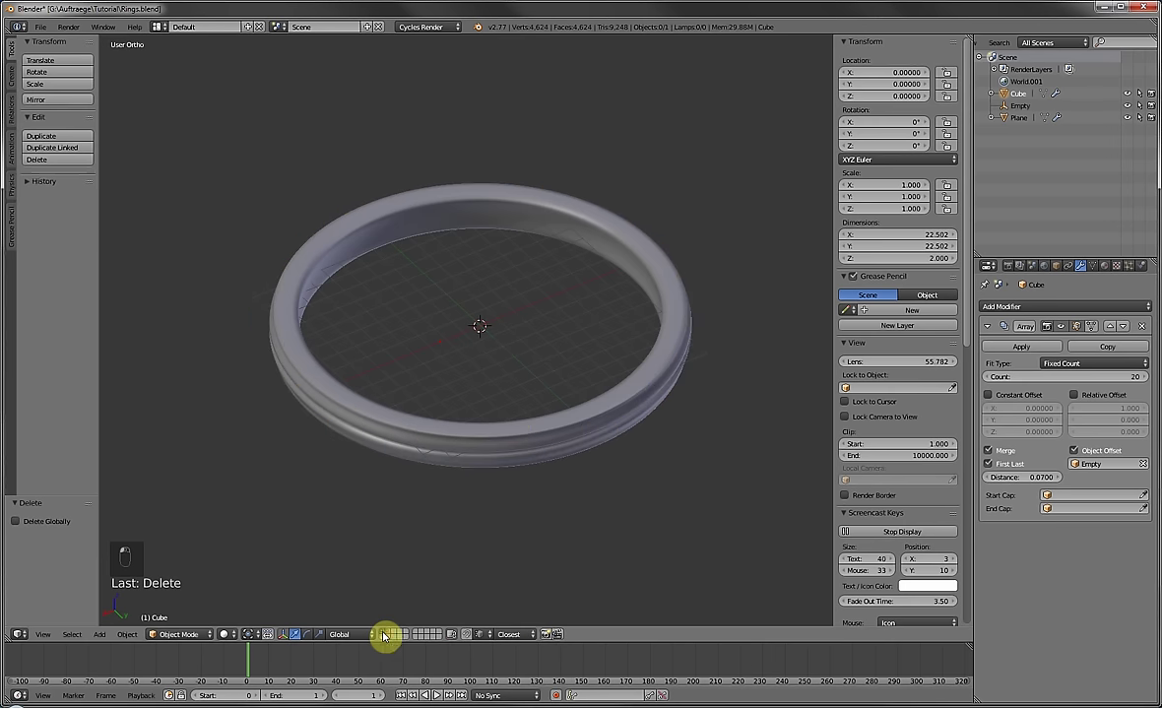
right_click(519, 415)
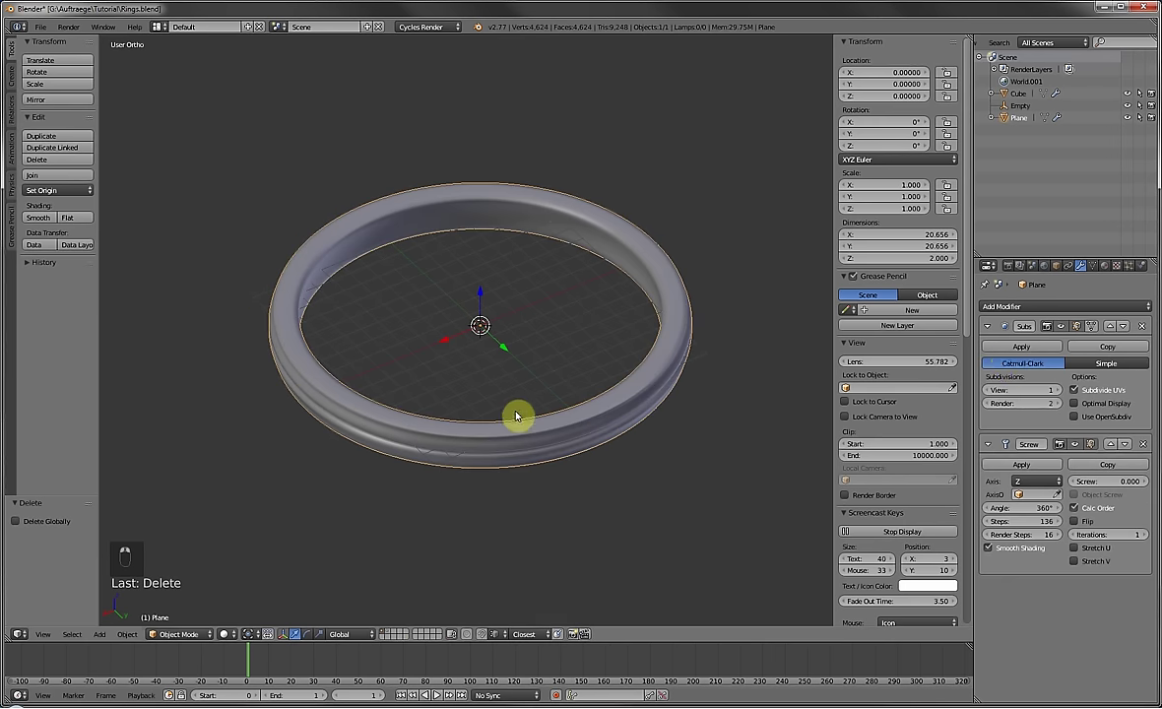
click(1007, 306)
click(926, 361)
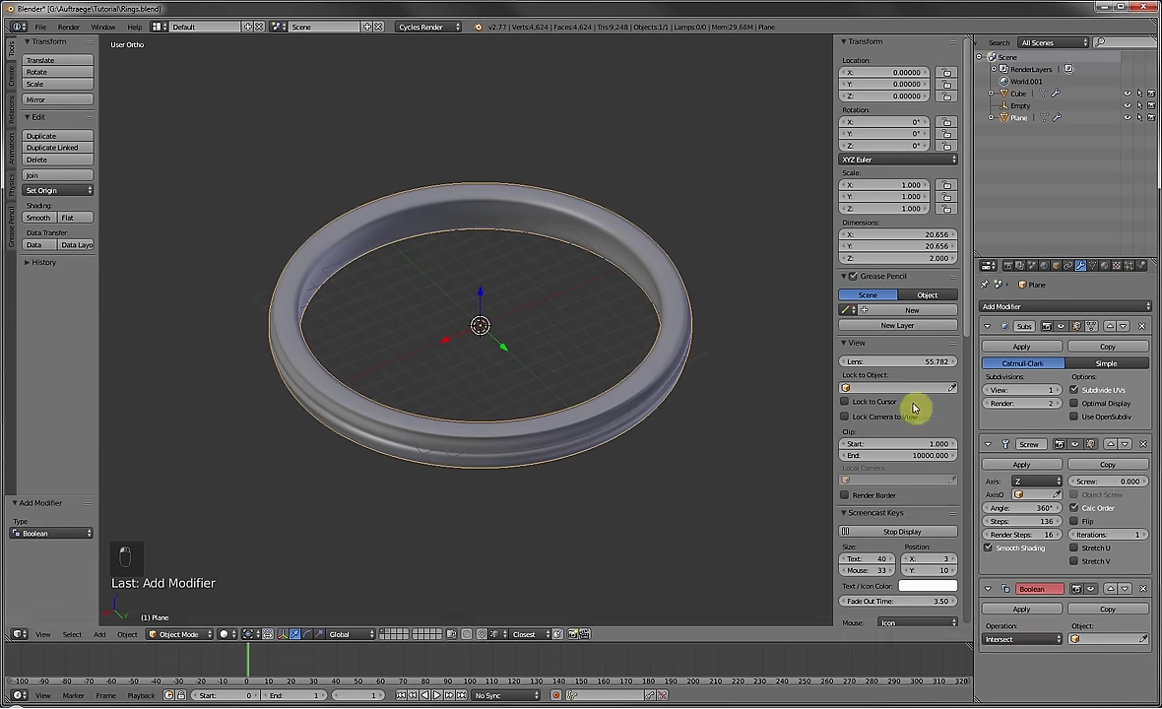
click(1030, 640)
click(1015, 610)
click(1115, 640)
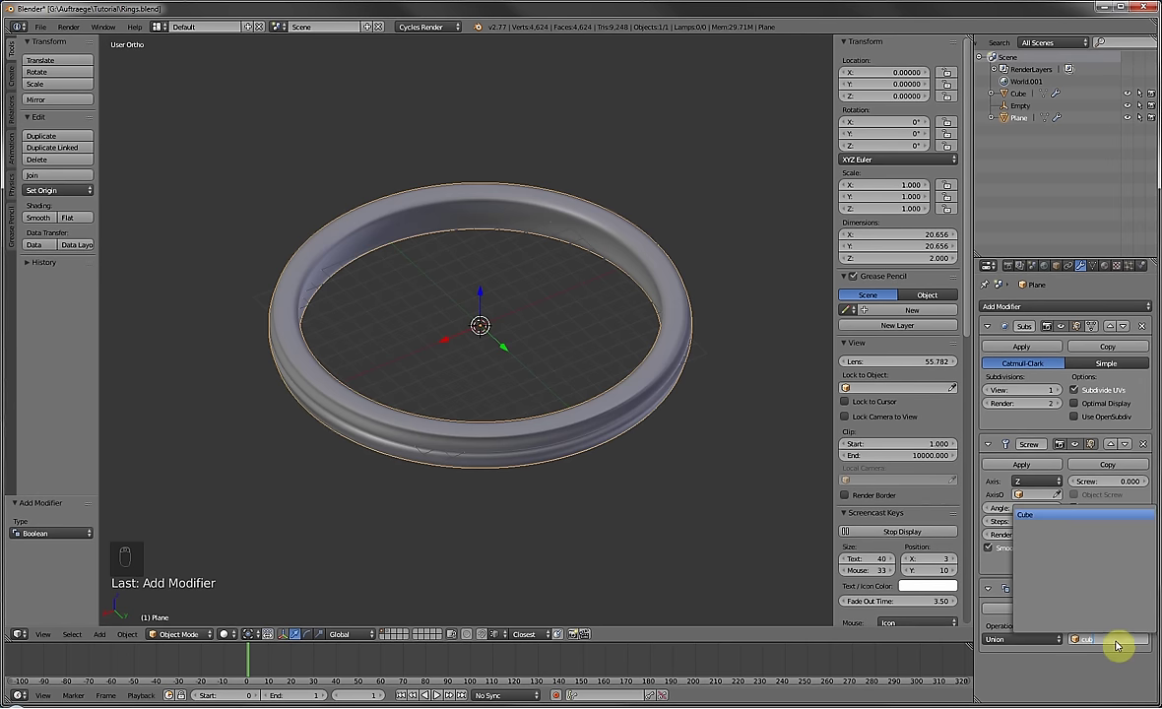
text(cub)
key(Return)
Remove the Boolean modifier from the ring.
mouse_move(631, 430)
middle_down()
mouse_move(602, 415)
mouse_move(676, 397)
mouse_move(639, 407)
middle_up()
scroll(710, 394, up, 3)
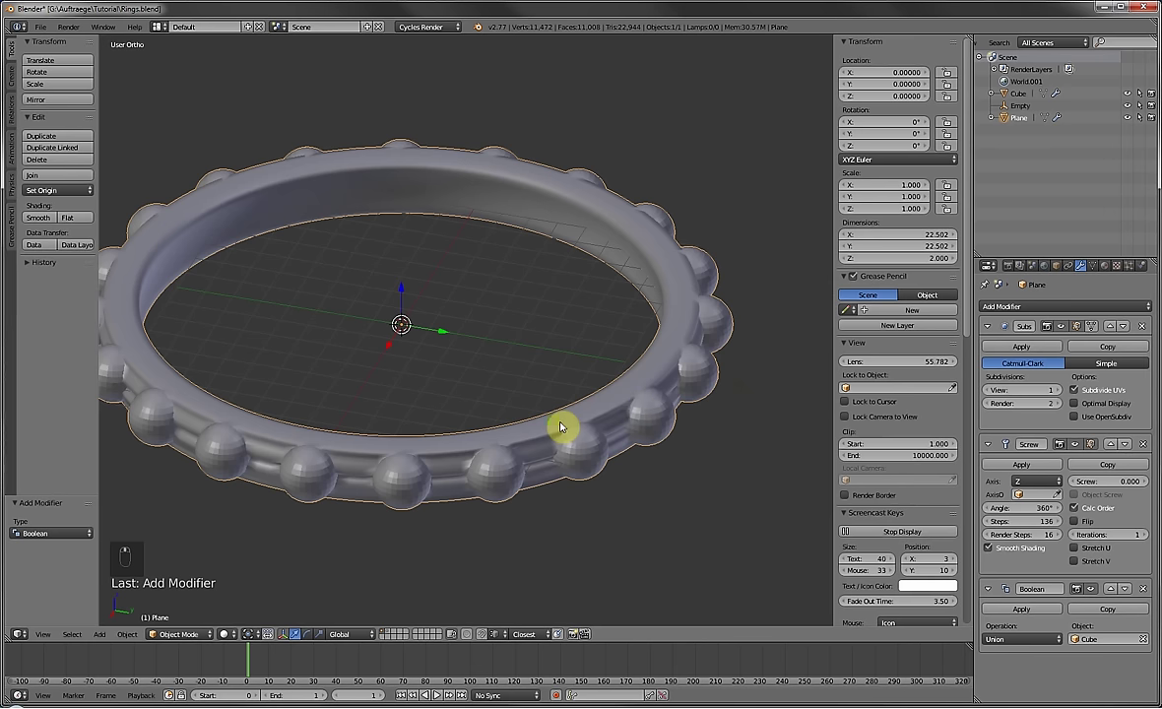
shift+middle_drag(560, 426, 626, 438)
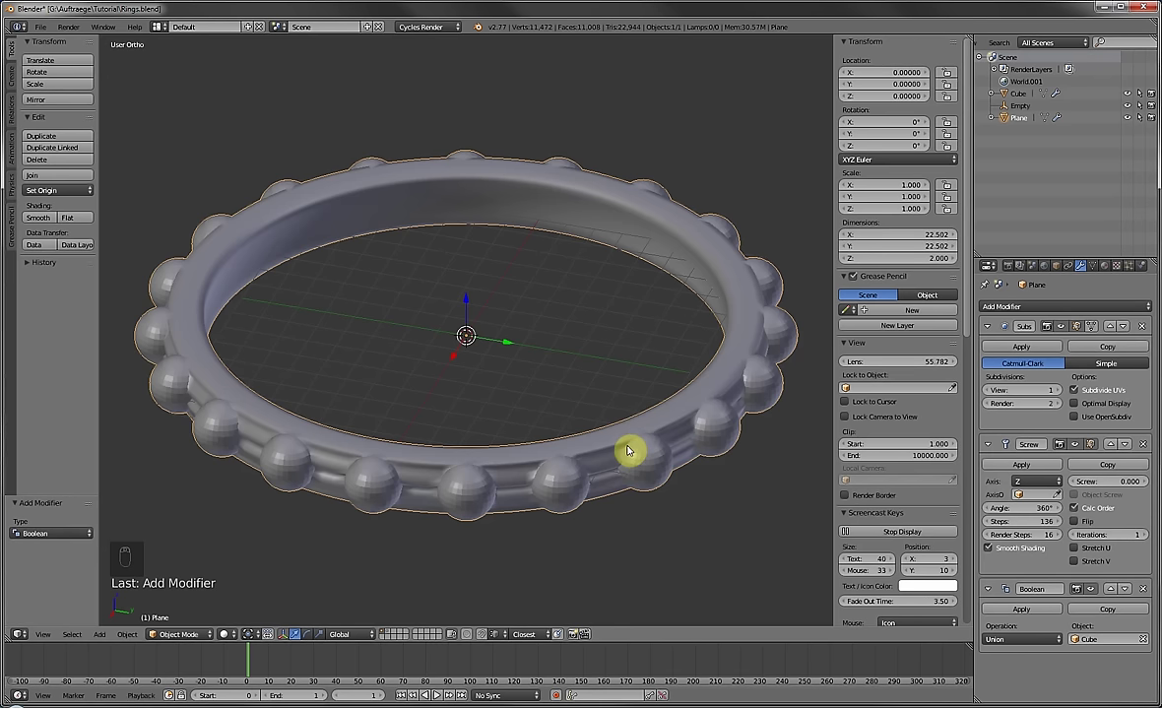
click(1143, 589)
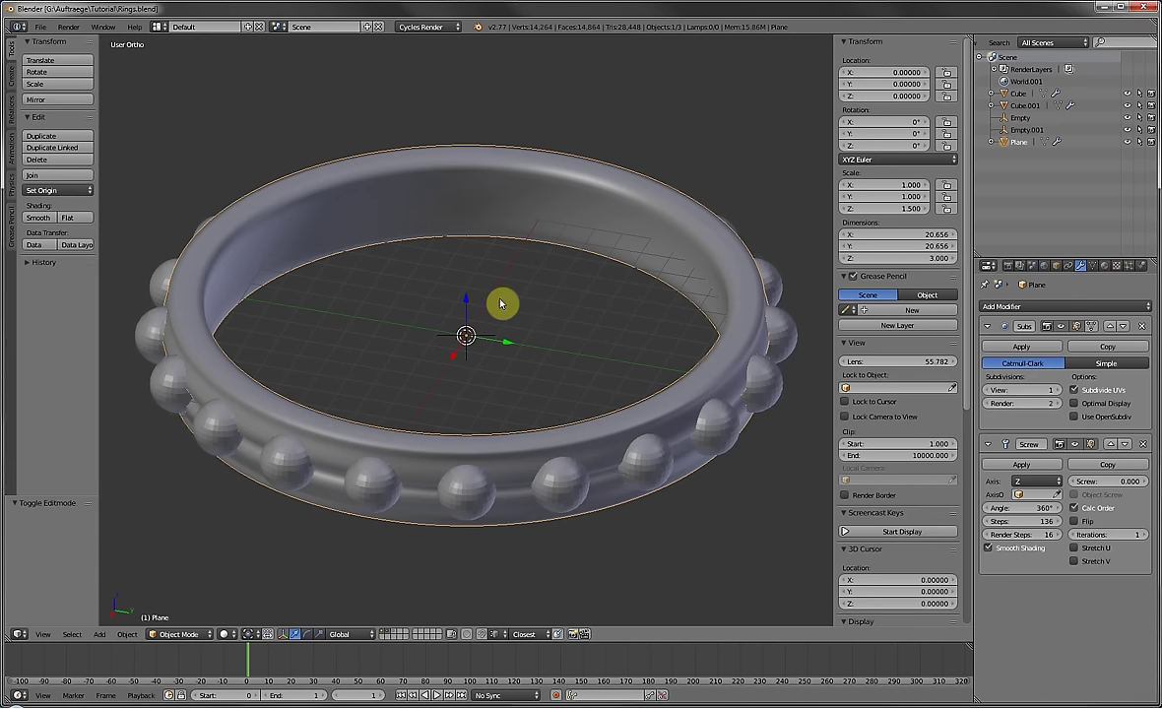
Save the scene as Rings.blend in G:\Auftraege\Tutorial, overwriting the existing file.
click(41, 26)
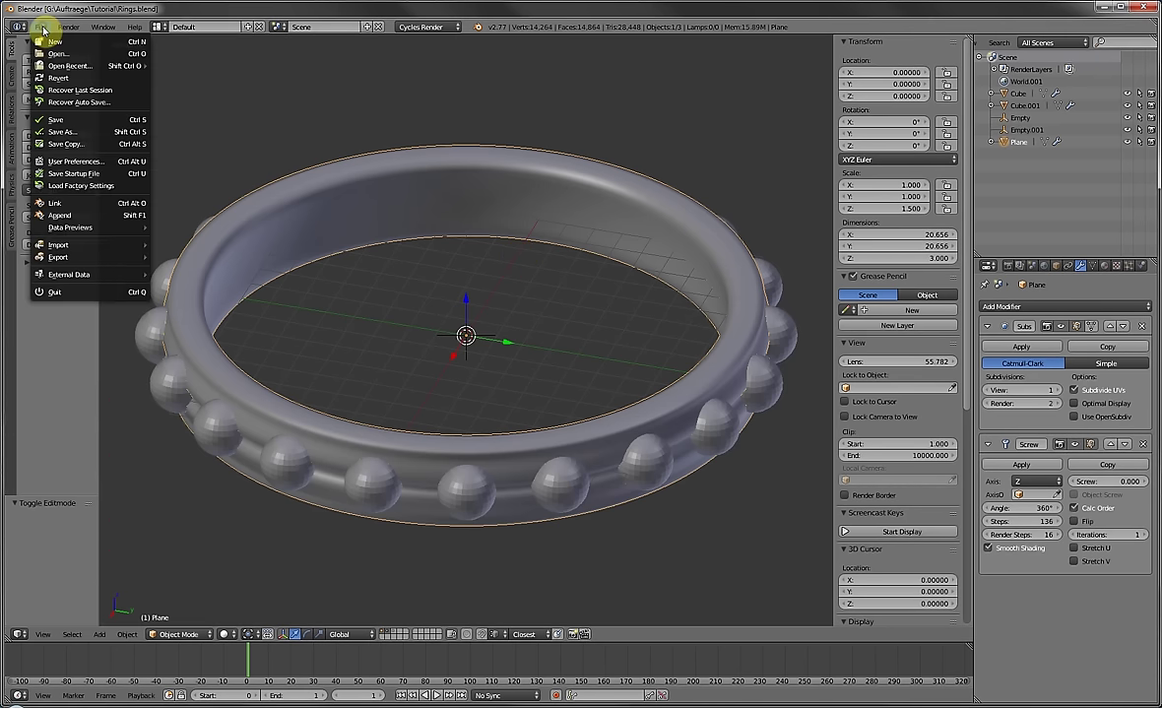
click(63, 132)
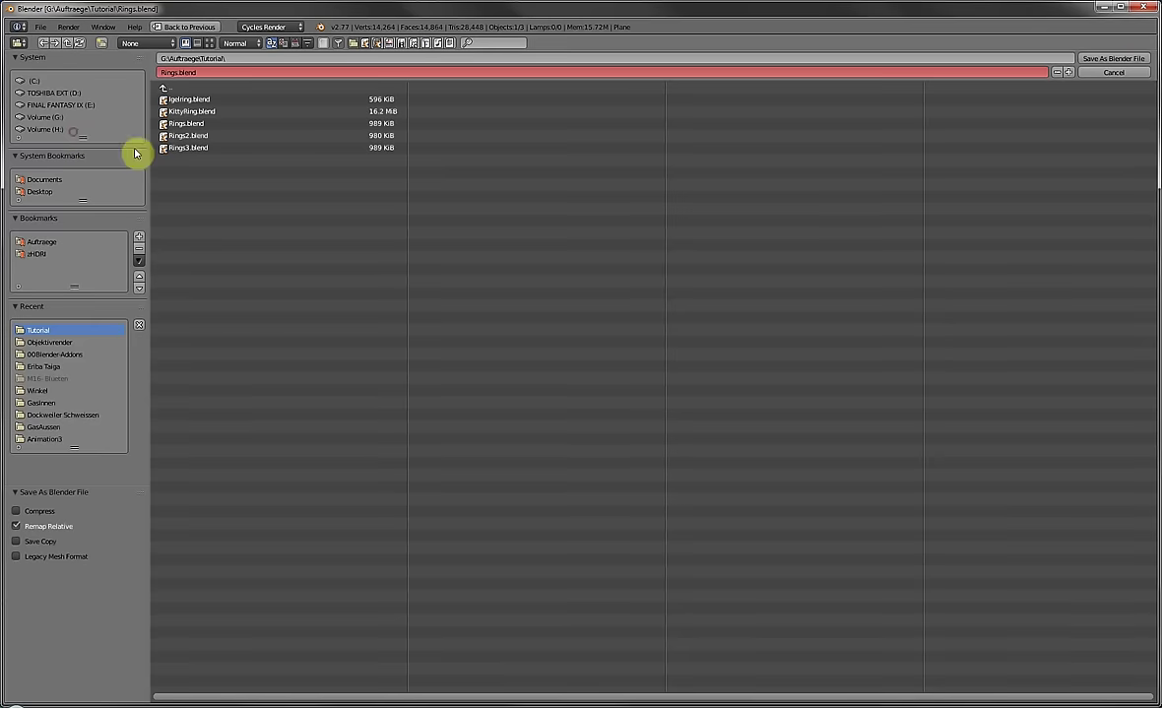
click(1129, 59)
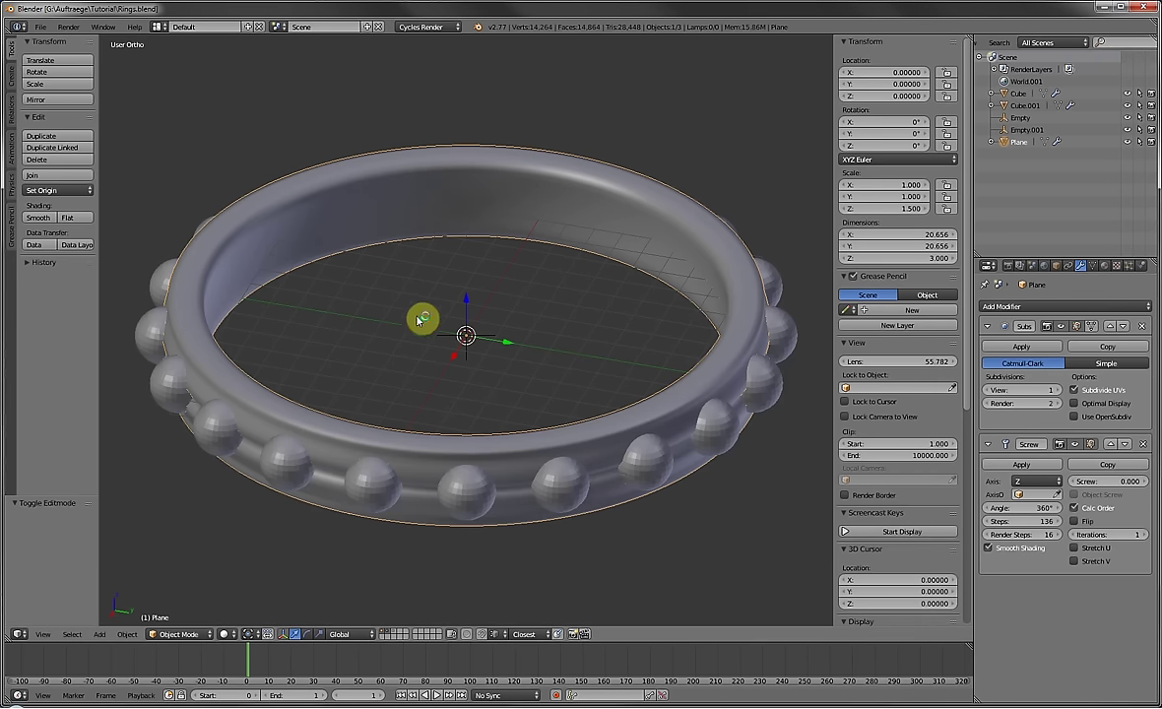
key(ctrl+s)
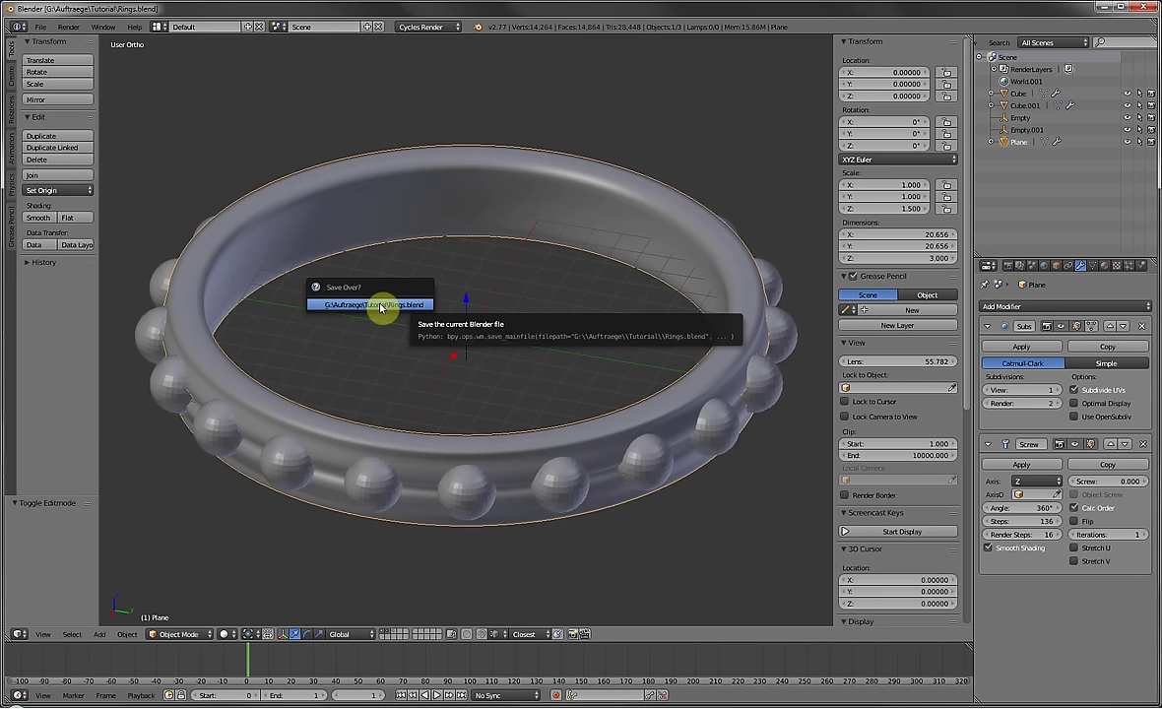
click(380, 308)
Start the screencast key display and show only the layer containing the perforated ring.
click(887, 532)
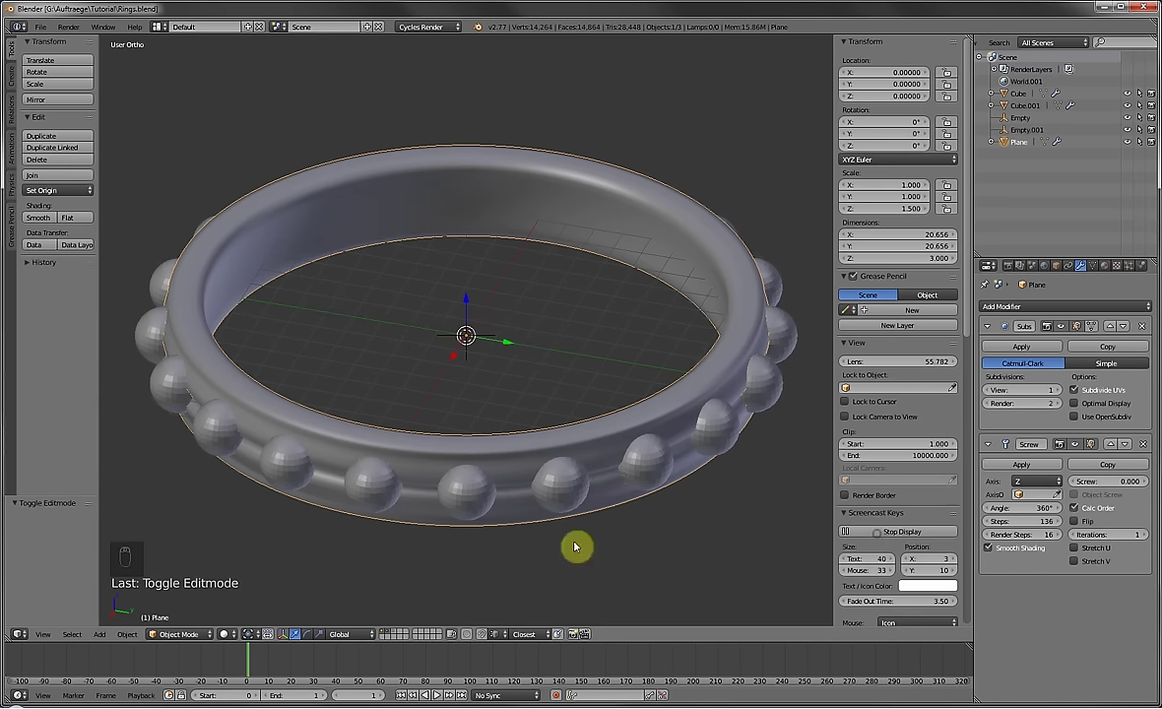
click(397, 634)
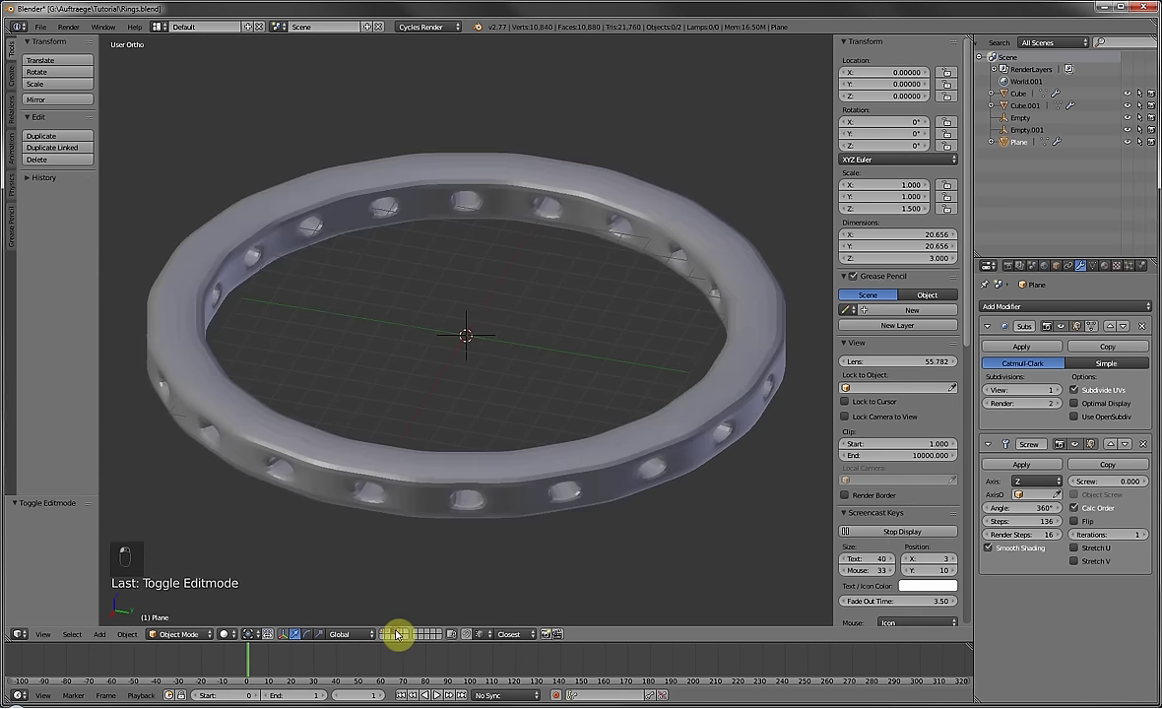
Select the perforated ring and open its base segment for mesh editing.
right_click(555, 451)
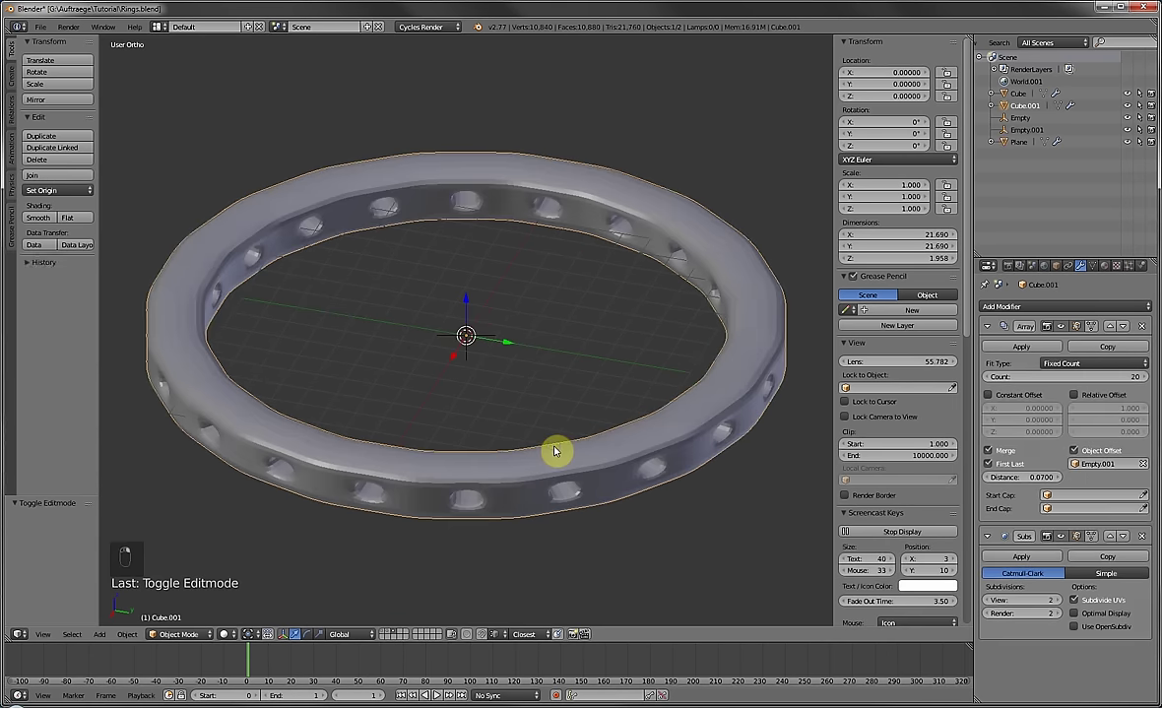
key(KP_7)
scroll(699, 360, up, 5)
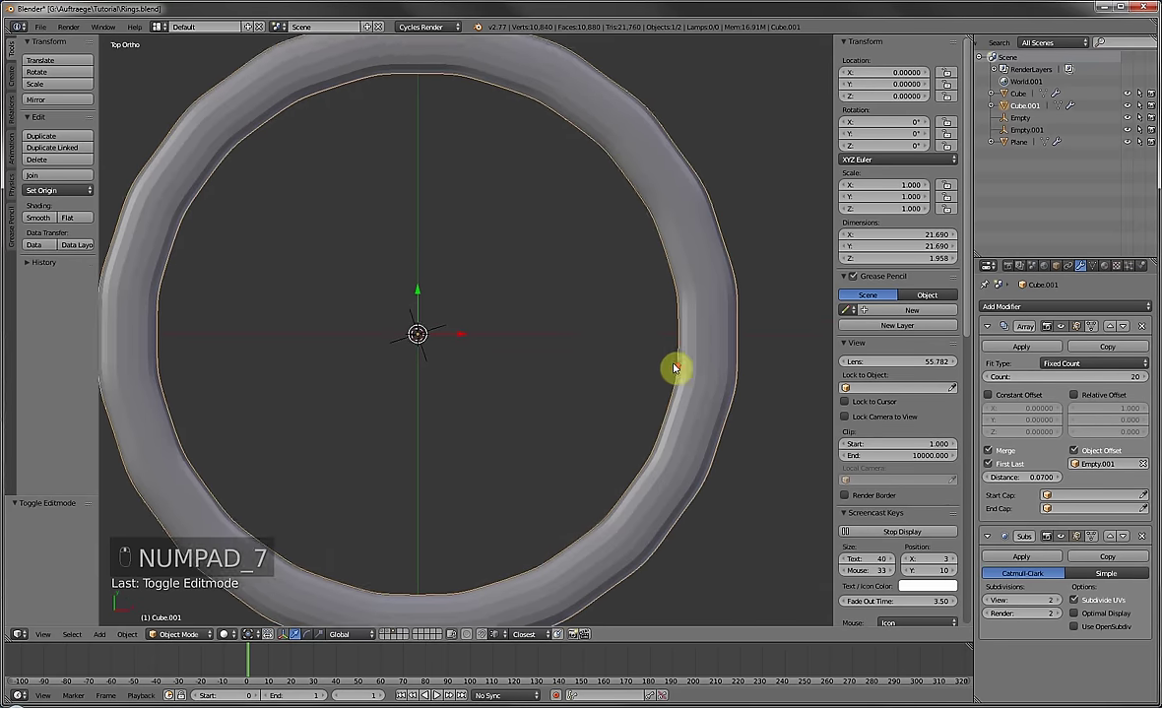
key(Tab)
shift+middle_drag(429, 105, 462, 257)
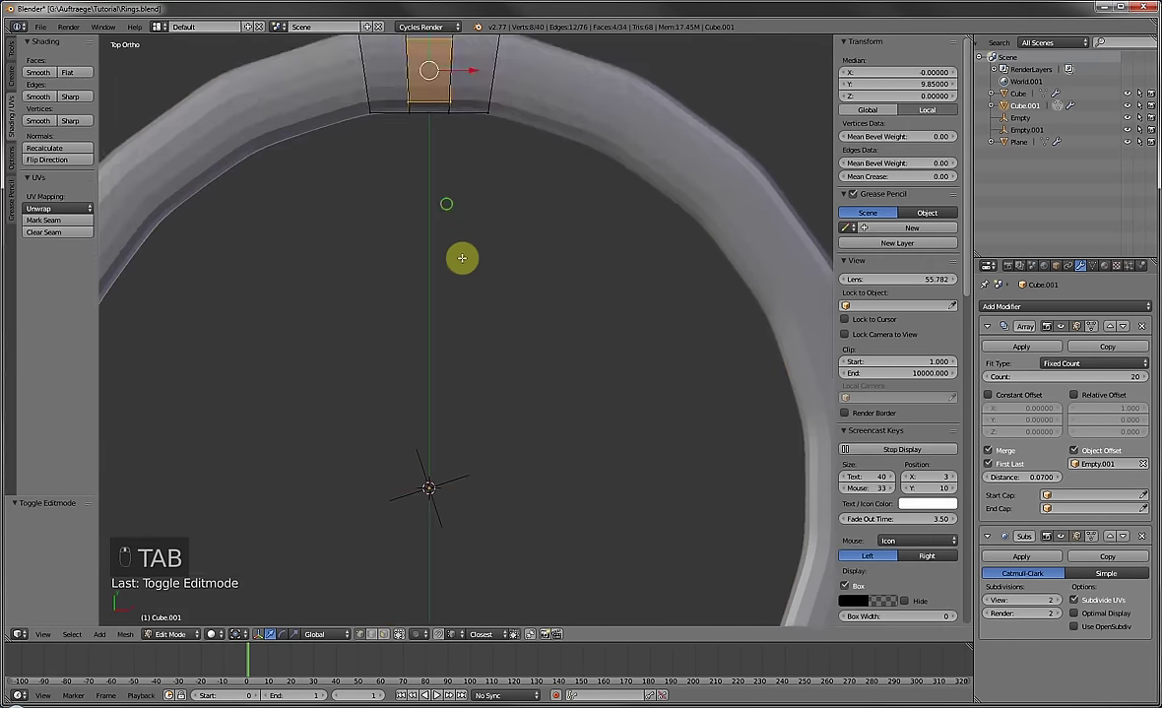
scroll(459, 286, up, 4)
Try to shift the vertices of both ends of the base segment inward along the global Y axis.
key(a)
key(a)
key(b)
drag(441, 103, 493, 220)
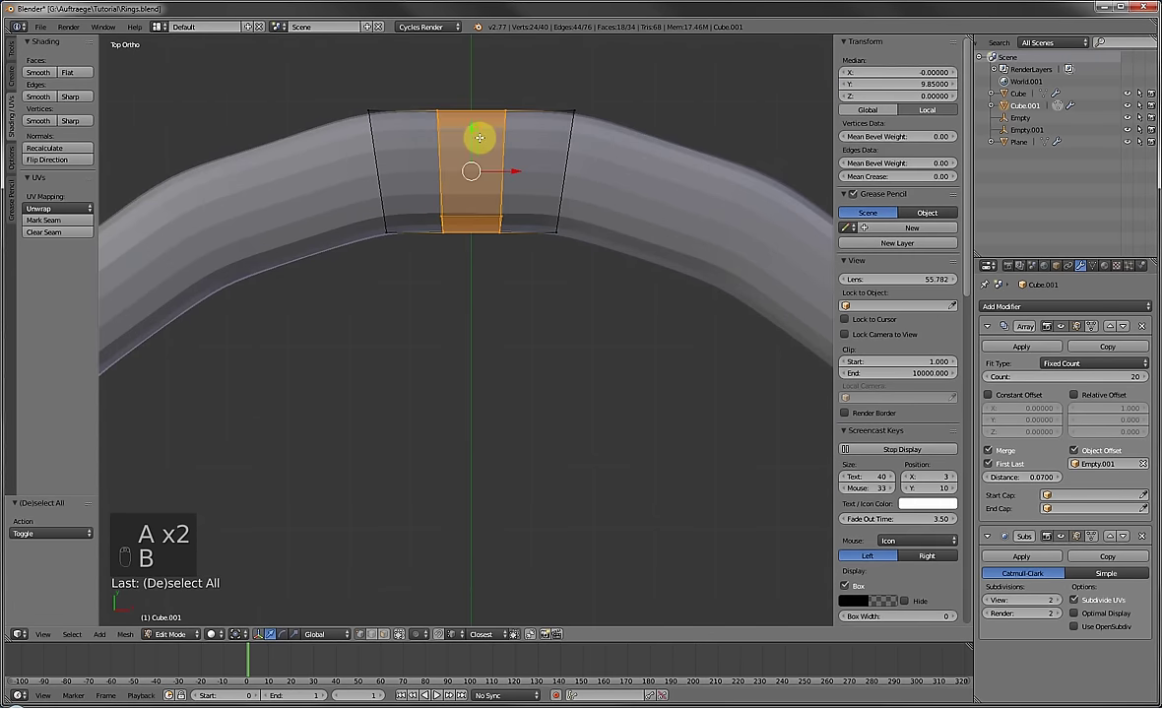
key(a)
key(c)
mouse_move(570, 112)
mouse_down()
mouse_move(570, 173)
mouse_move(541, 213)
mouse_up()
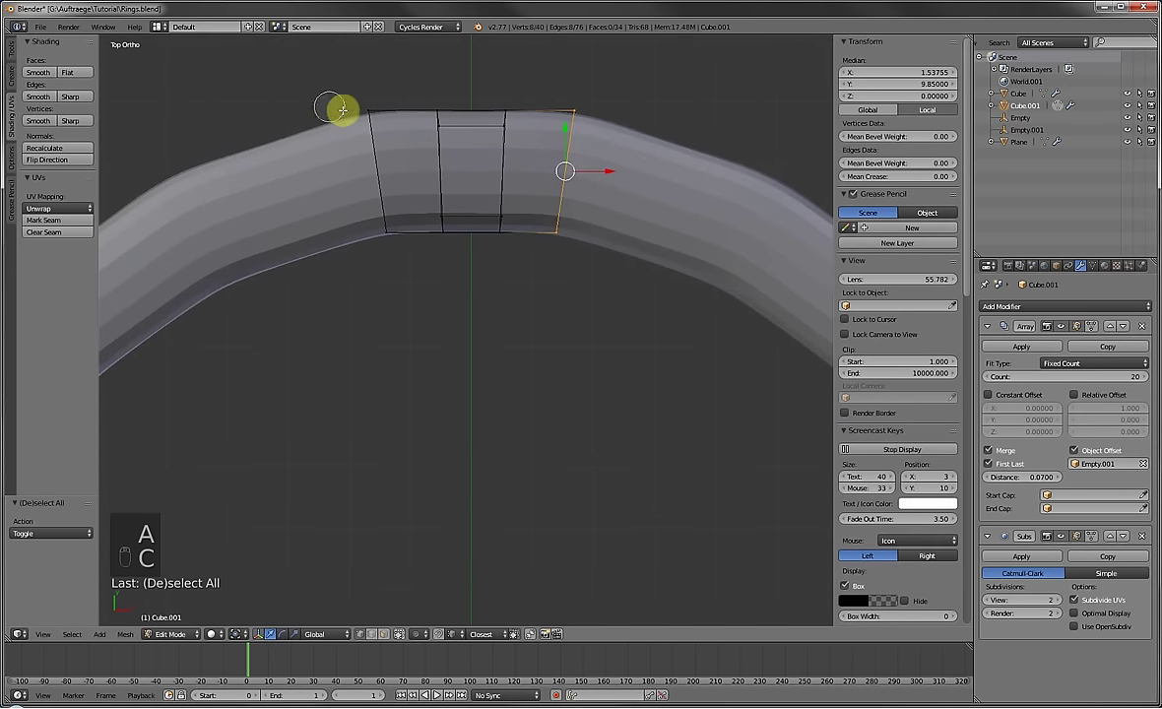
mouse_move(343, 110)
mouse_down()
mouse_move(369, 212)
mouse_move(415, 151)
mouse_up()
right_click(475, 130)
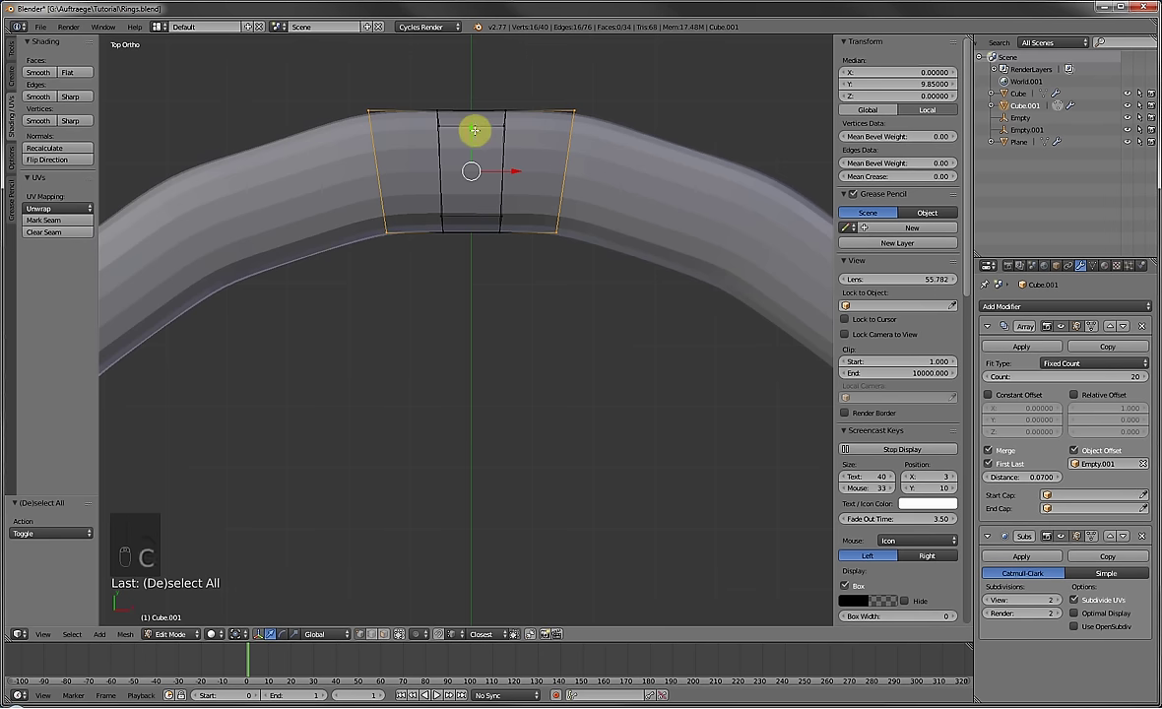
key(g)
key(y)
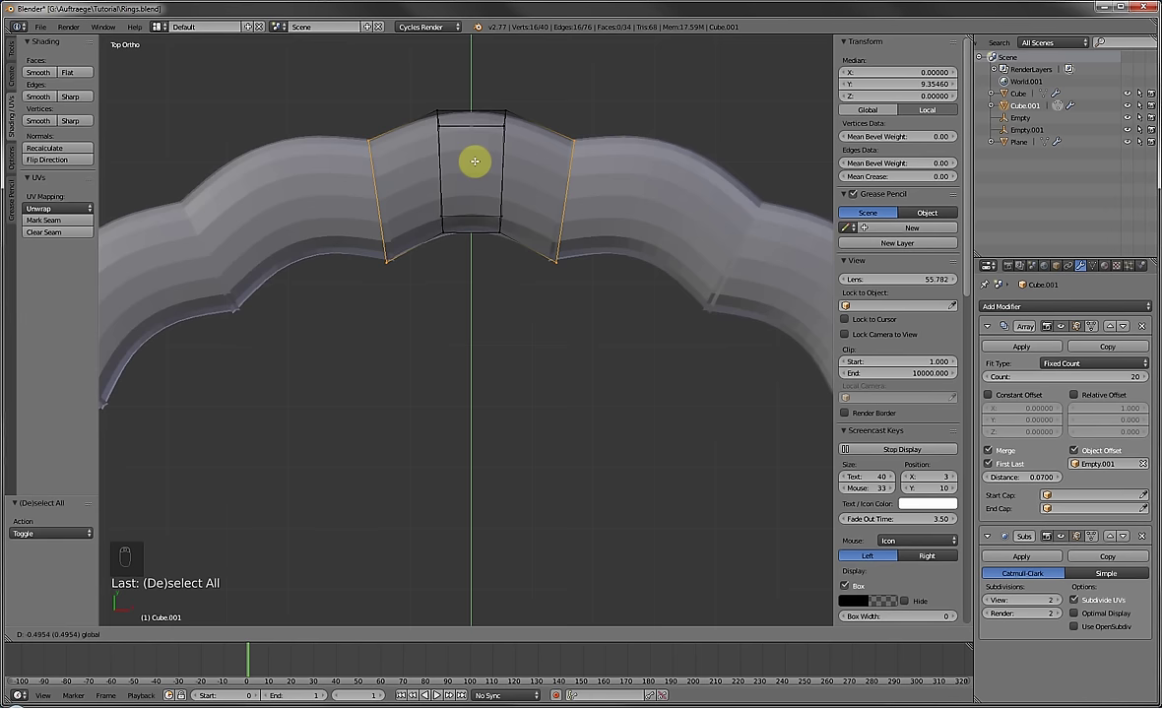
click(473, 168)
key(KP_8)
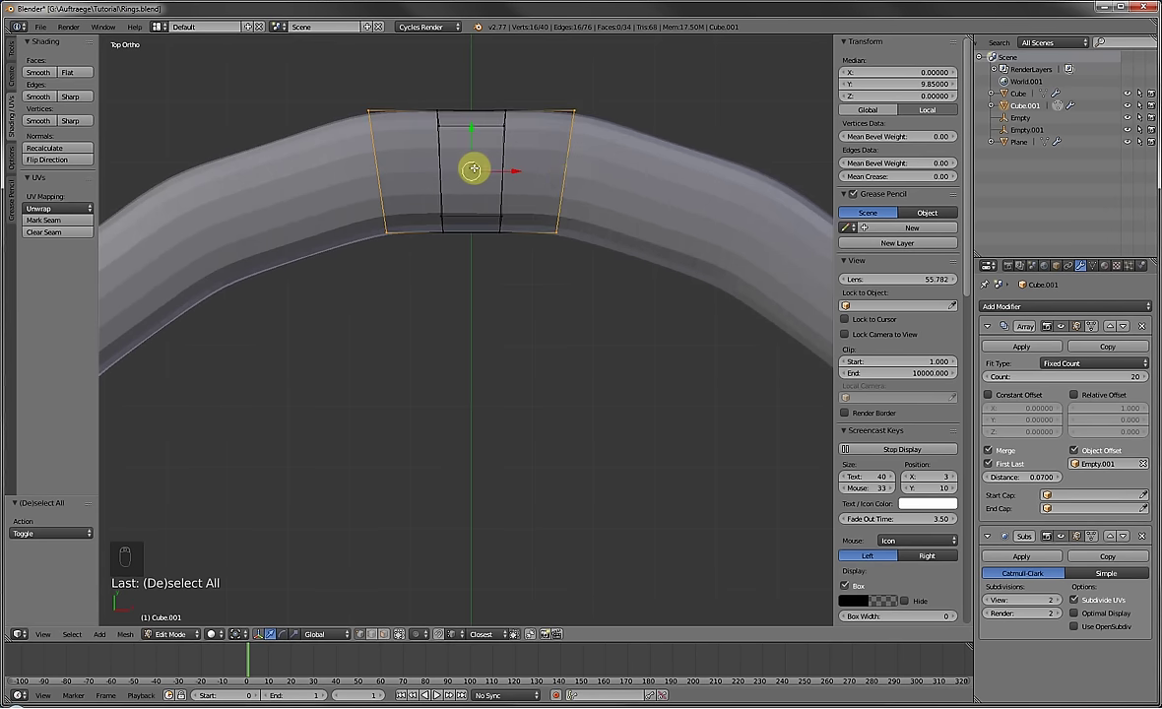
Create a custom transform orientation from three vertices of the base segment's end face on the positive X side.
key(a)
middle_drag(586, 122, 659, 233)
right_click(659, 234)
shift+right_click(795, 148)
shift+middle_drag(795, 148, 706, 176)
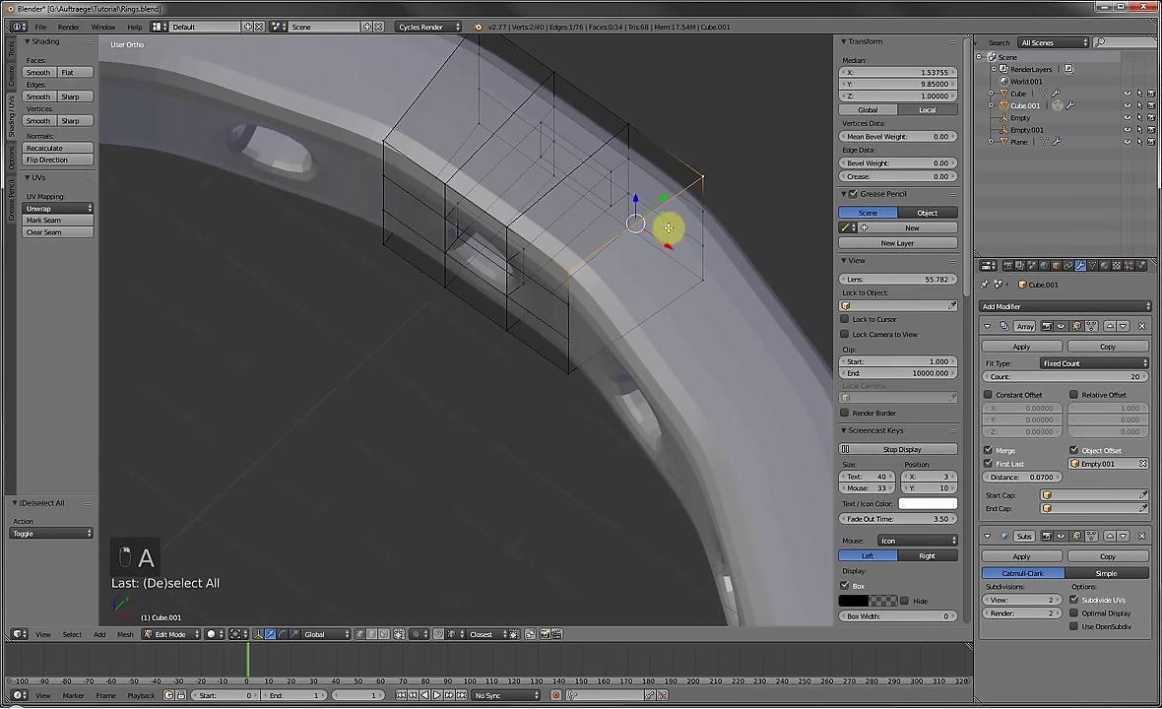
shift+right_click(570, 301)
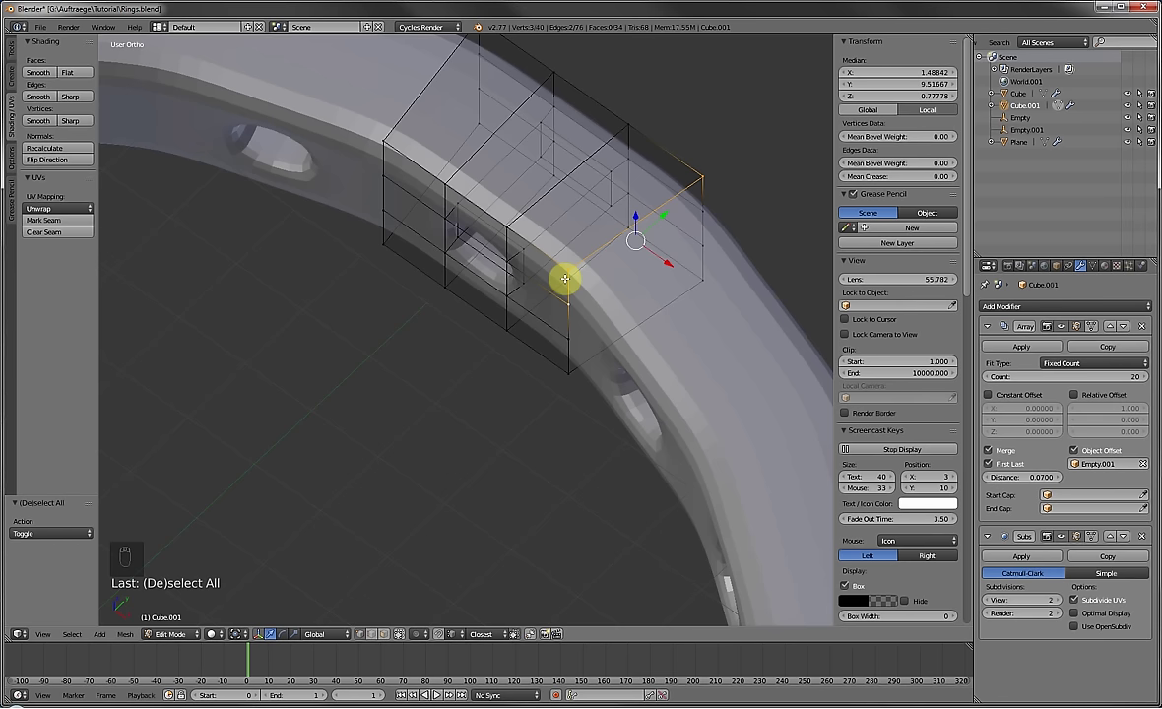
key(ctrl+alt+space)
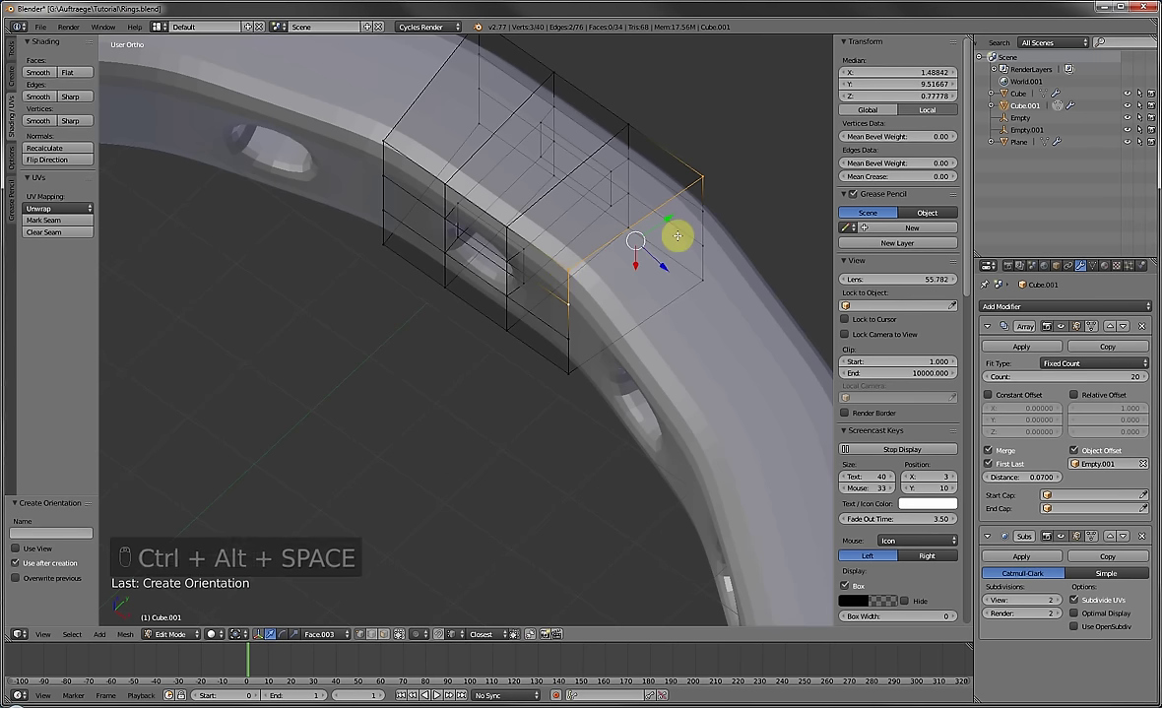
Move all vertices of the positive X end face about -0.087 along the Y axis of its custom orientation.
key(KP_7)
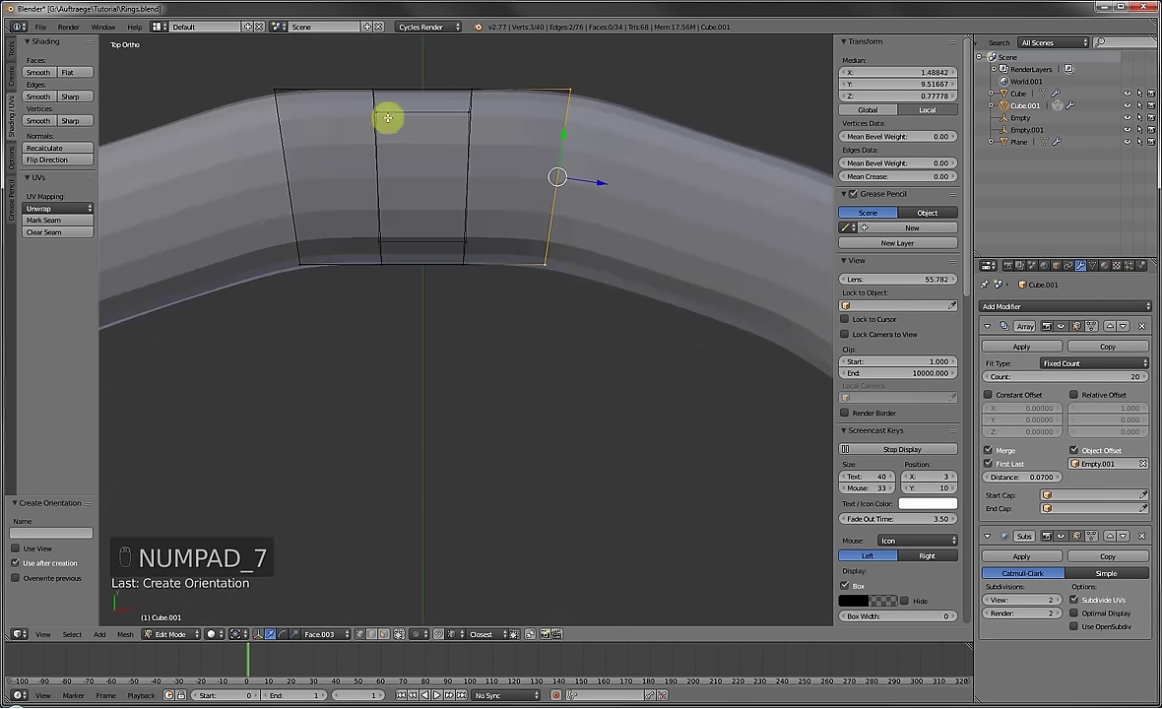
key(c)
key(a)
key(c)
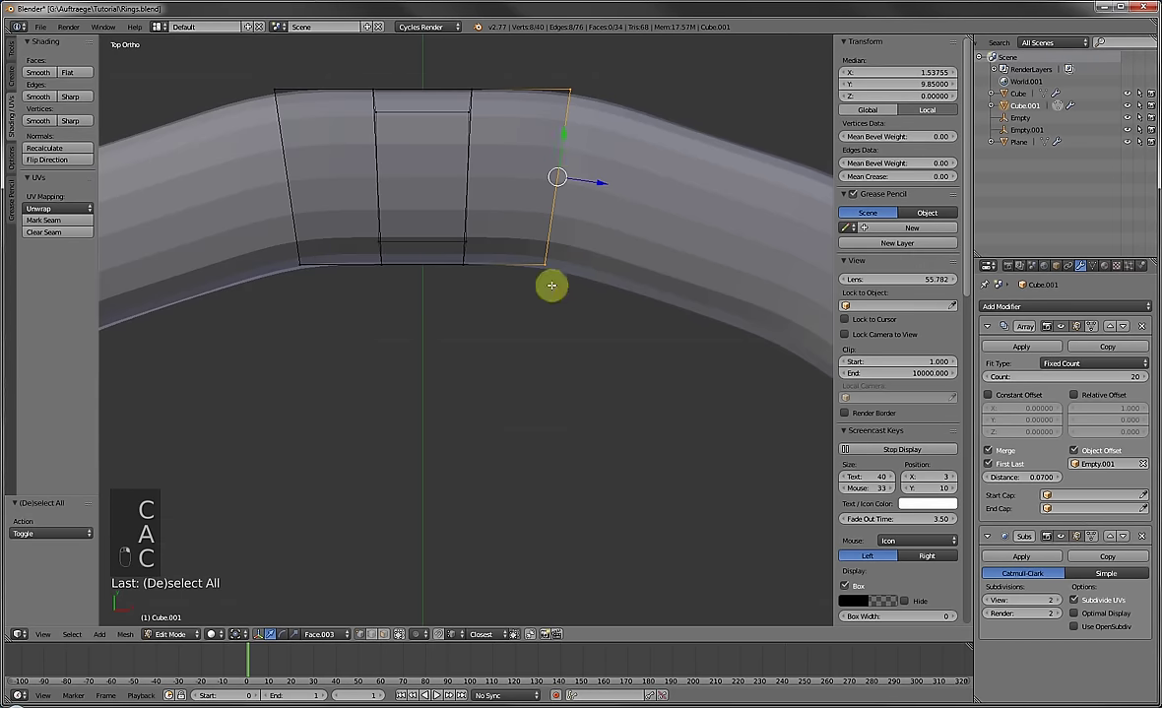
drag(566, 143, 549, 150)
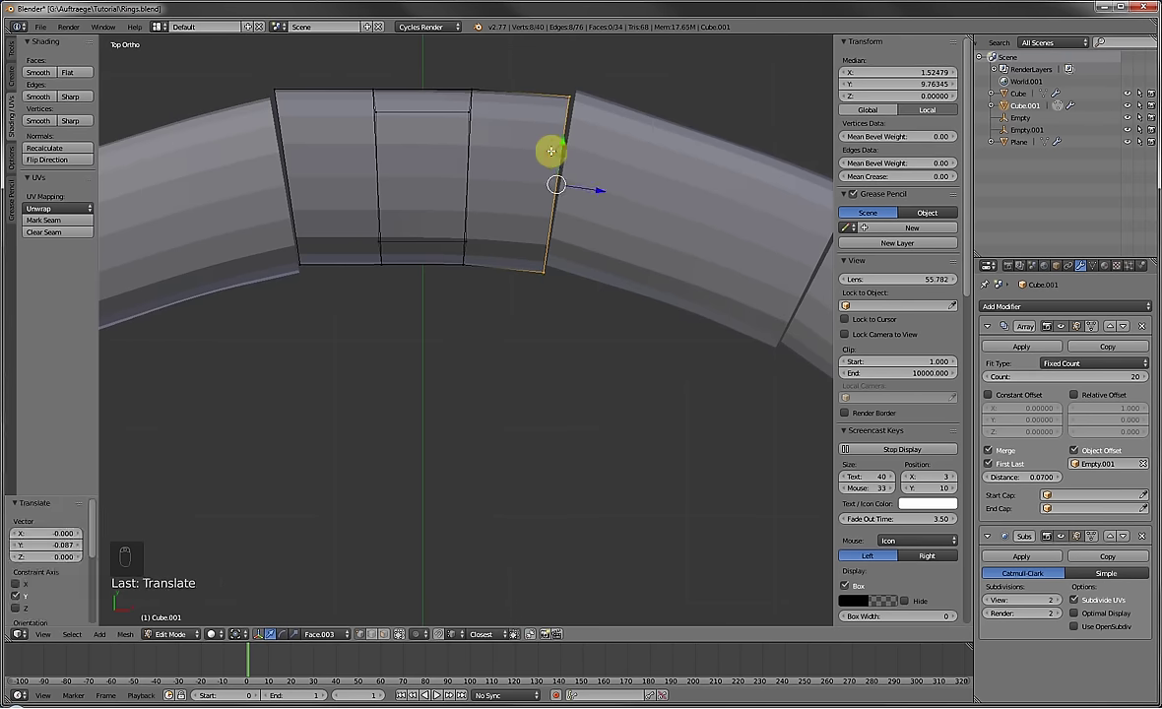
Create a second custom transform orientation from vertices of the base segment's end face on the negative X side.
key(a)
key(c)
drag(267, 95, 294, 233)
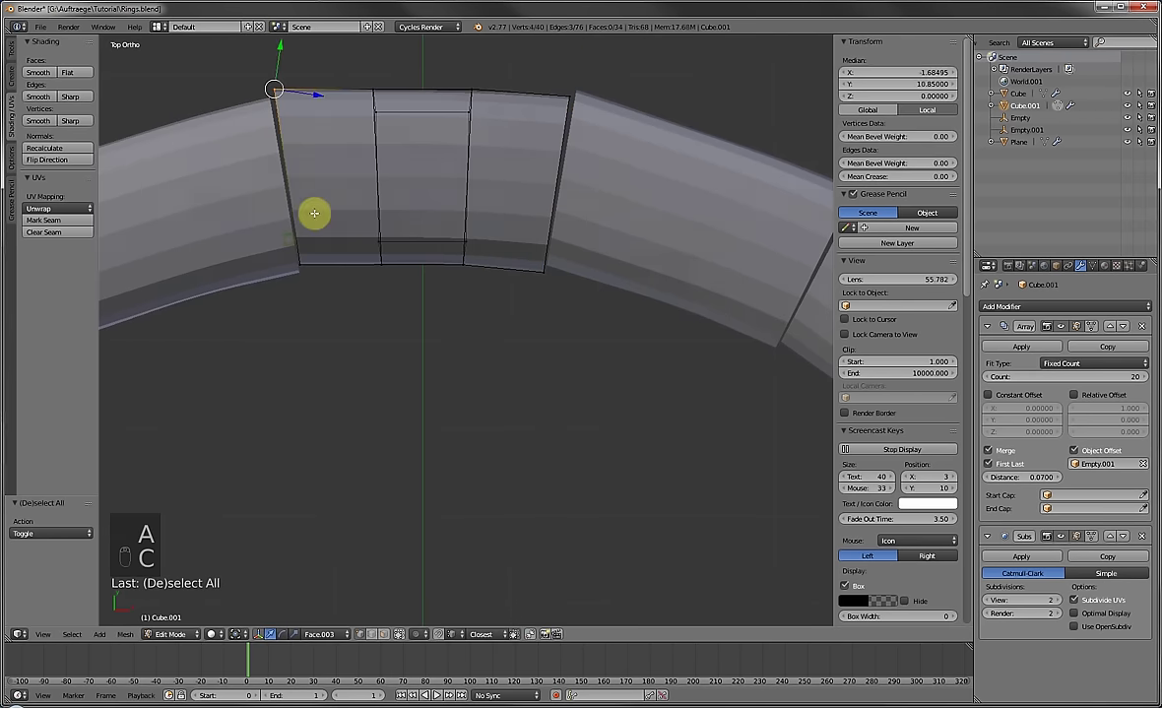
middle_drag(311, 213, 262, 254)
key(a)
alt+right_click(182, 208)
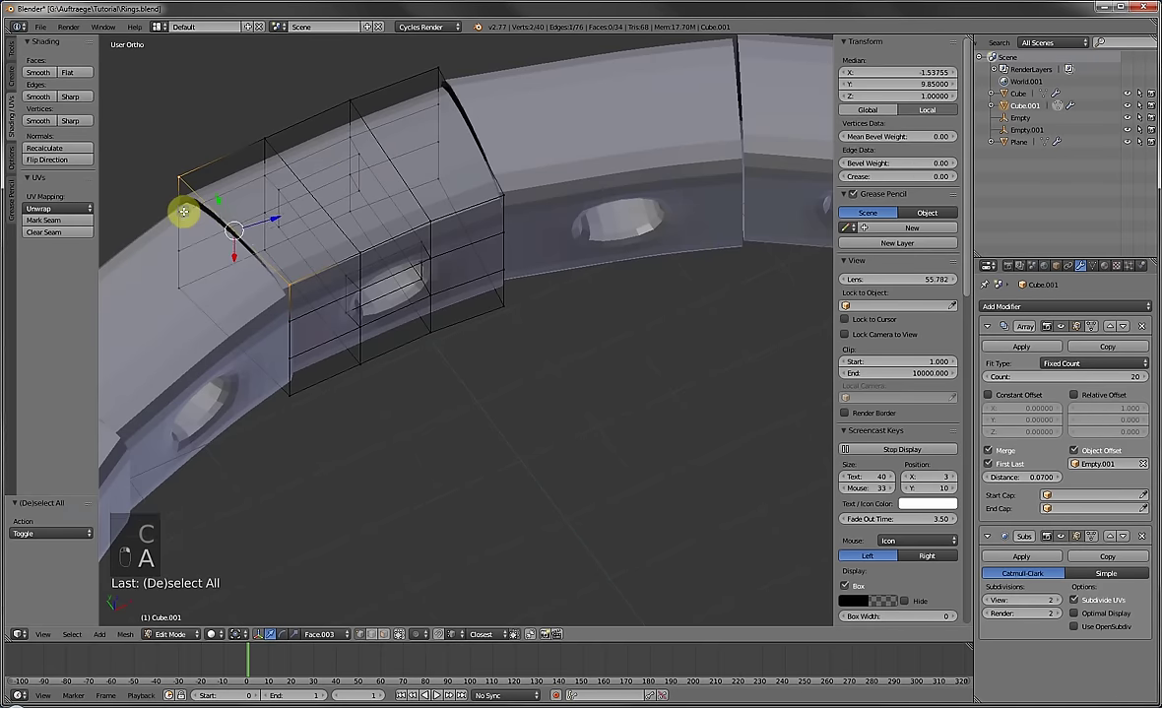
key(ctrl+alt+space)
key(KP_7)
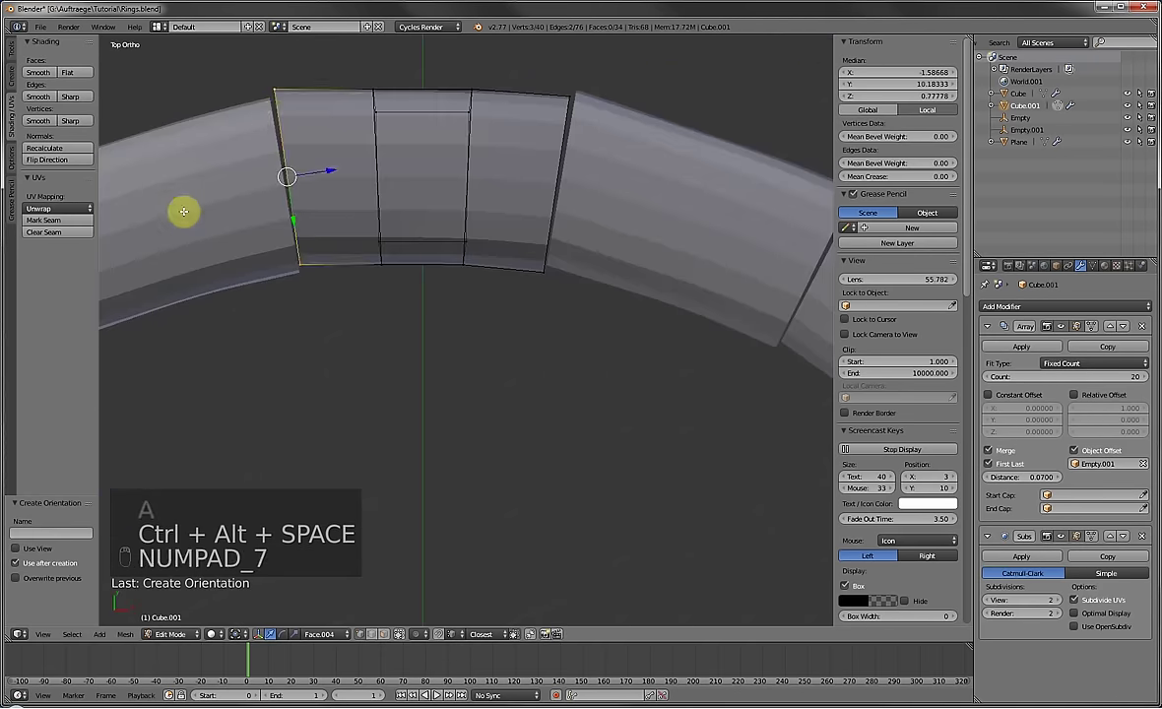
Shift the negative X end face along its own orientation's Y axis to match the opposite end, and return to Object Mode.
key(a)
key(c)
mouse_move(270, 109)
mouse_down()
mouse_move(301, 258)
mouse_move(293, 220)
mouse_move(286, 230)
mouse_up()
right_click(287, 209)
key(Tab)
scroll(340, 228, down, 5)
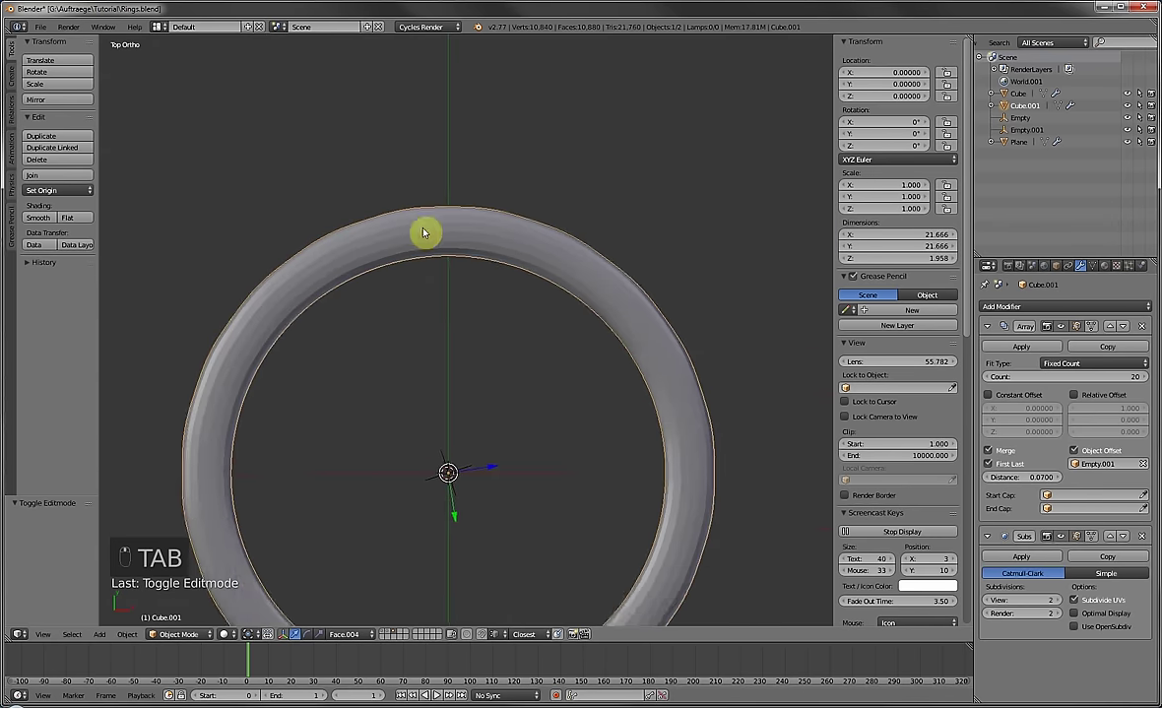
scroll(426, 237, down, 2)
scroll(453, 286, down, 2)
middle_drag(475, 319, 448, 263)
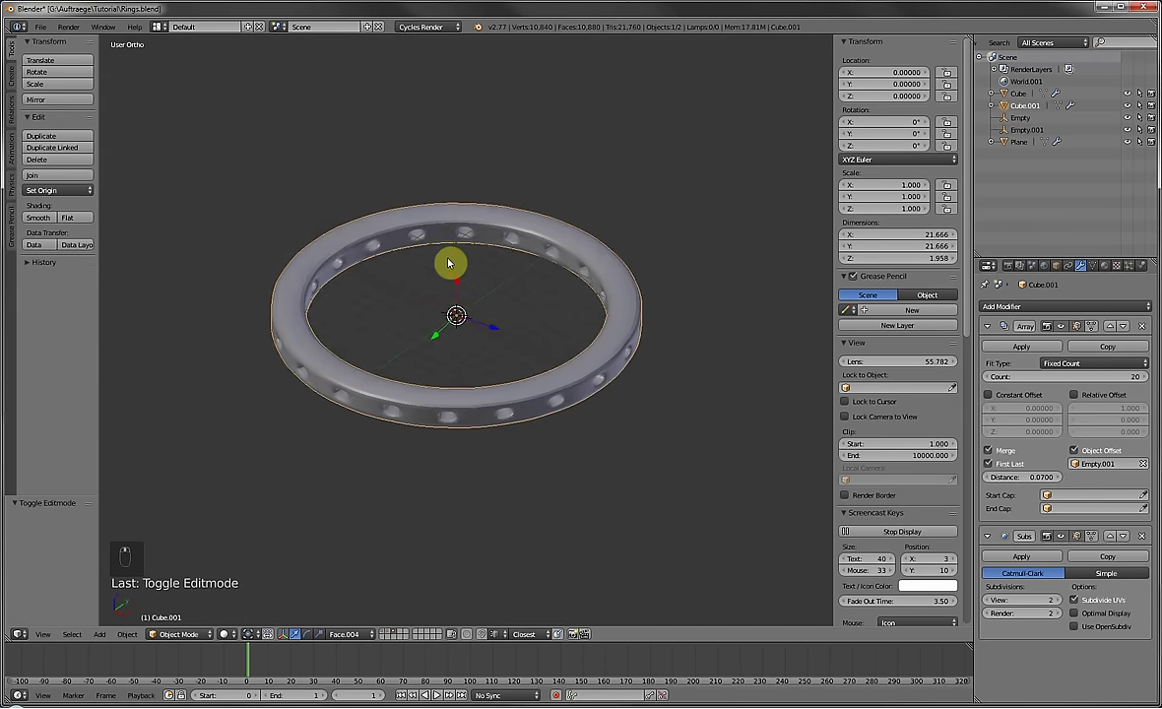
scroll(449, 262, up, 2)
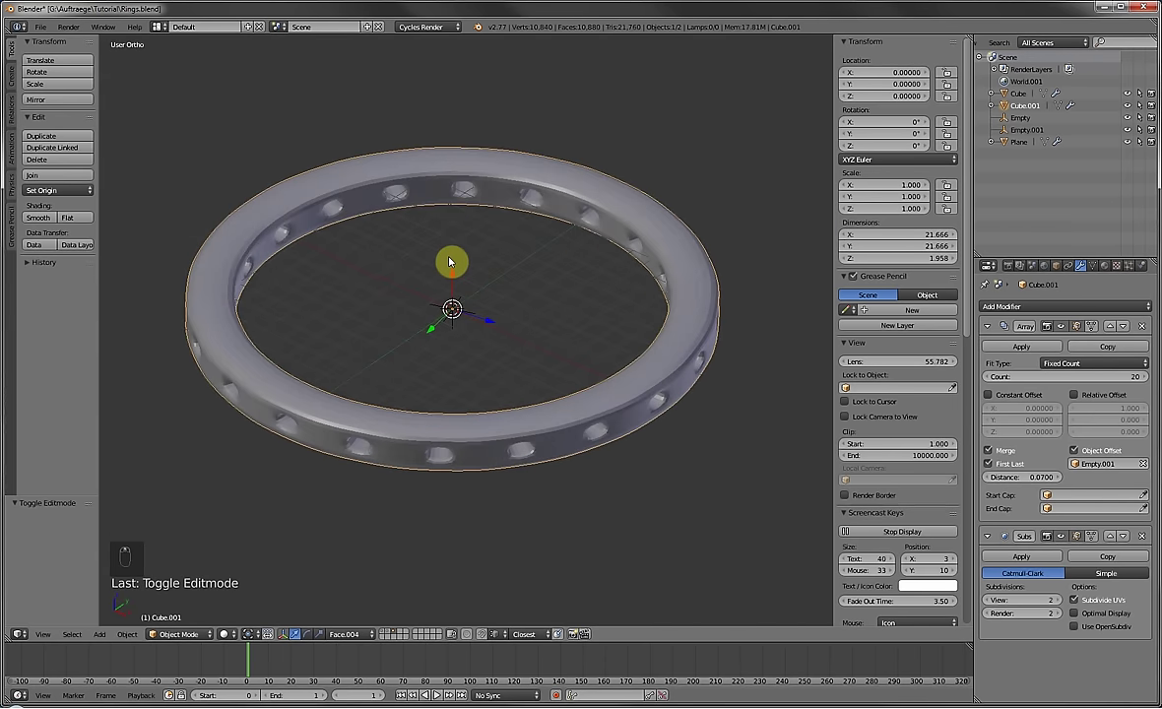
Switch to an empty layer and add a plane at the origin.
click(402, 636)
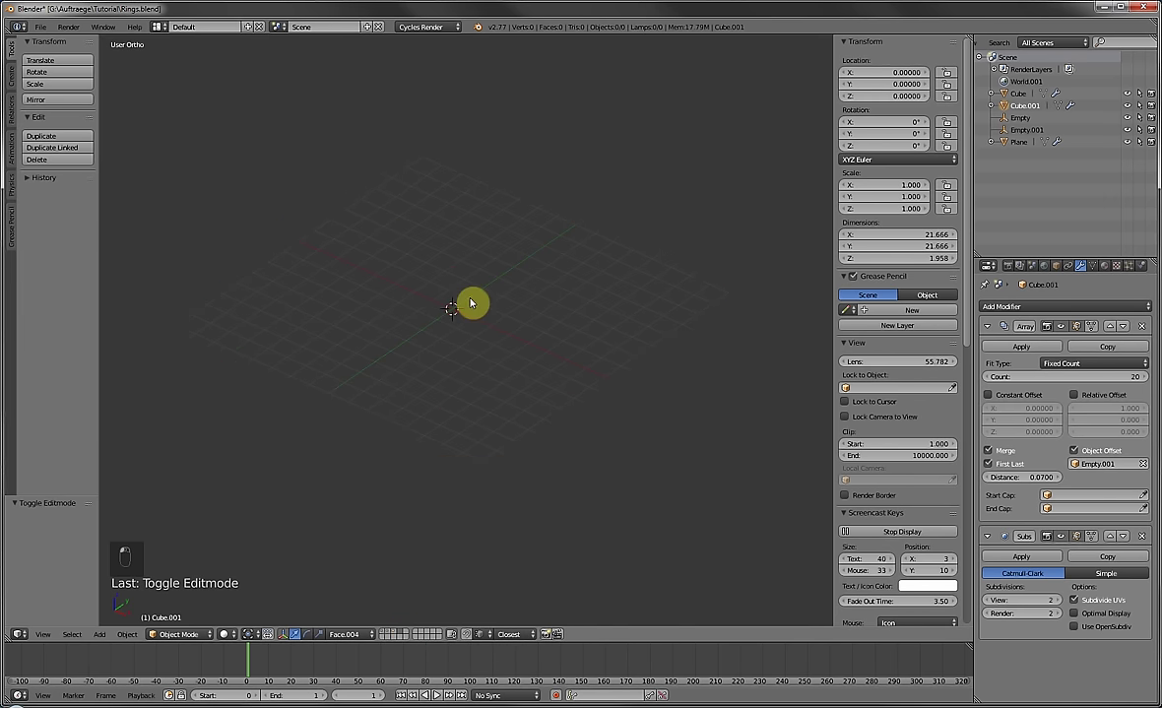
key(shift+a)
mouse_move(475, 294)
click(513, 304)
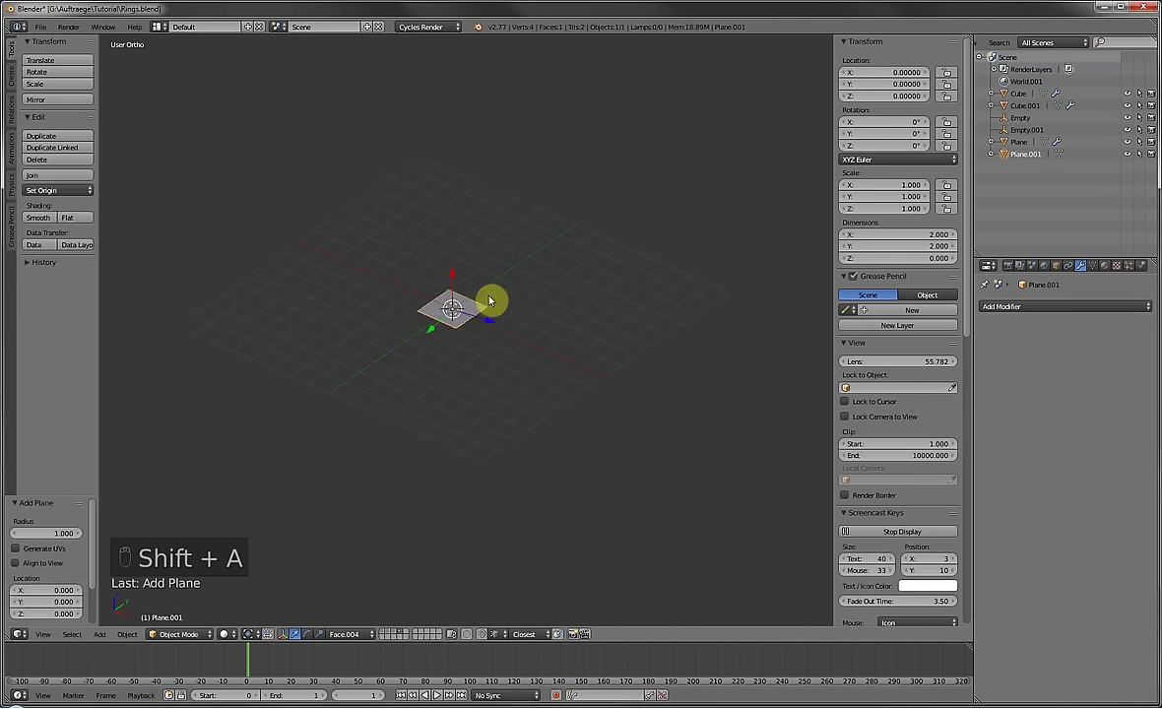
Set the transform orientation to Local and rotate the plane's mesh 90° around the X axis in Edit Mode.
scroll(489, 301, up, 4)
key(Tab)
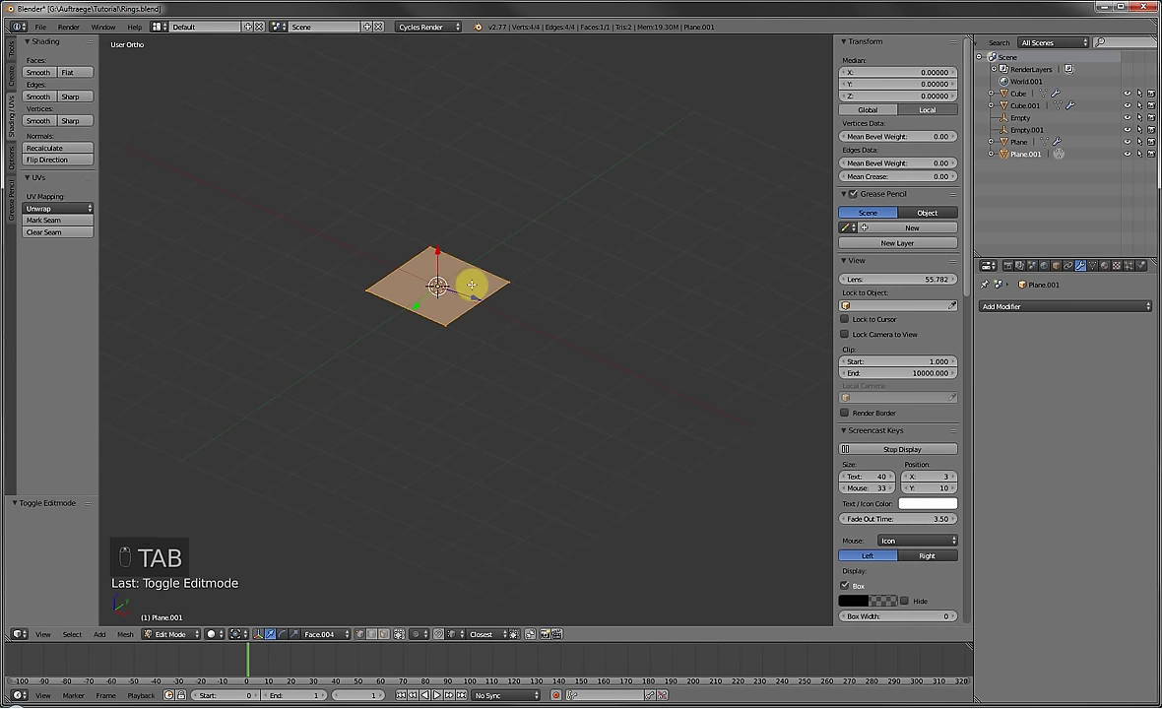
key(r)
key(Escape)
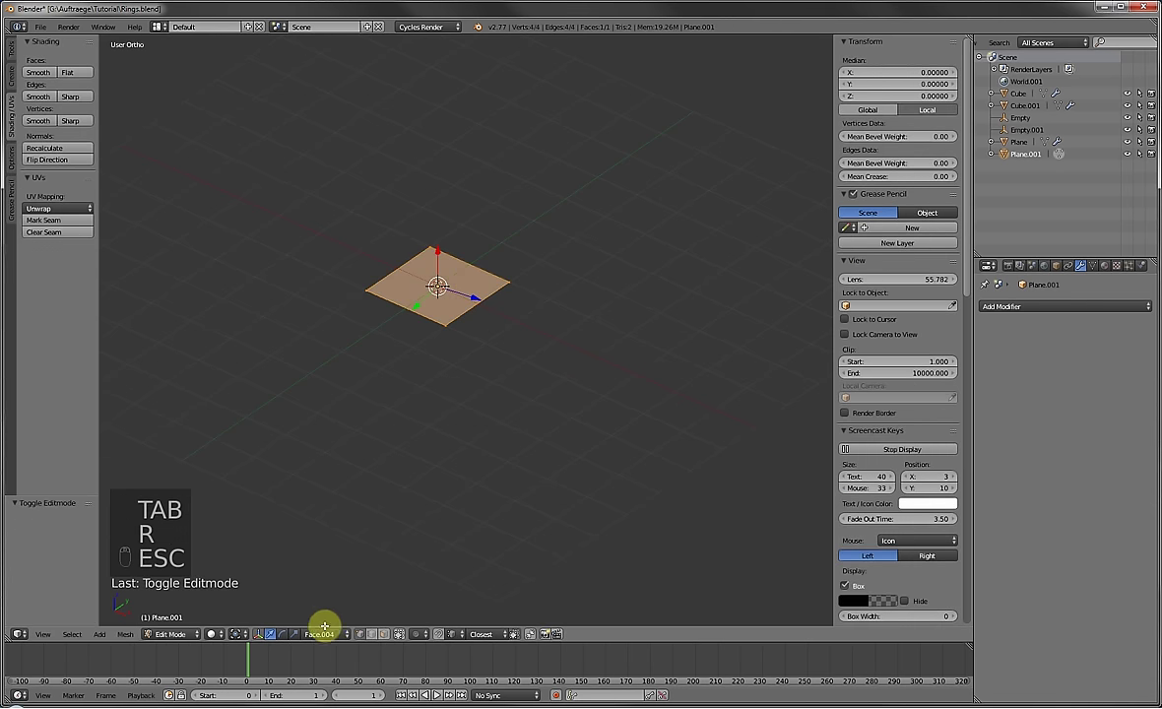
click(318, 633)
click(322, 623)
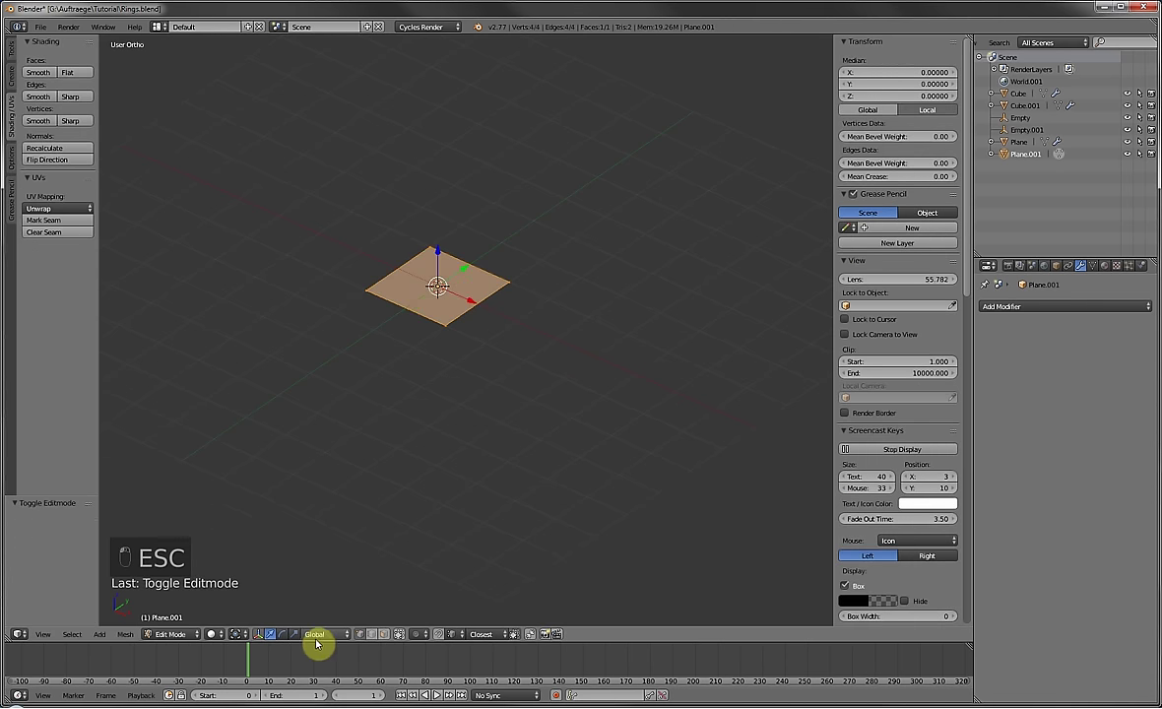
click(318, 636)
click(319, 614)
key(r)
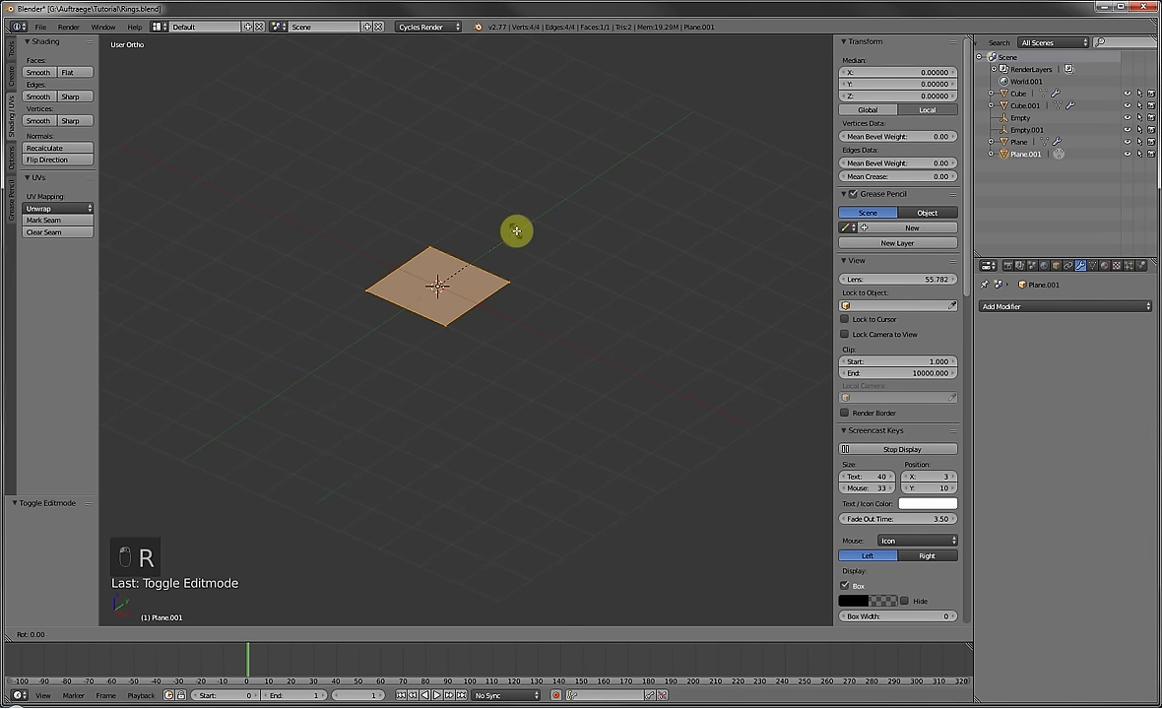
key(9)
key(0)
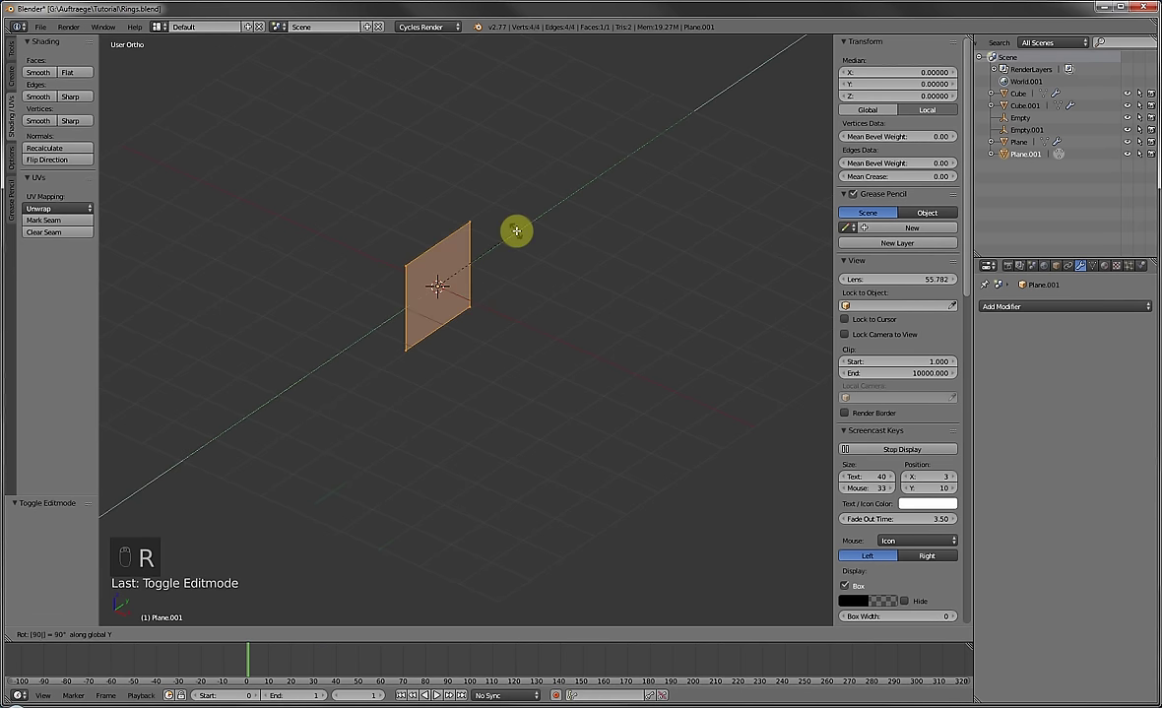
click(517, 229)
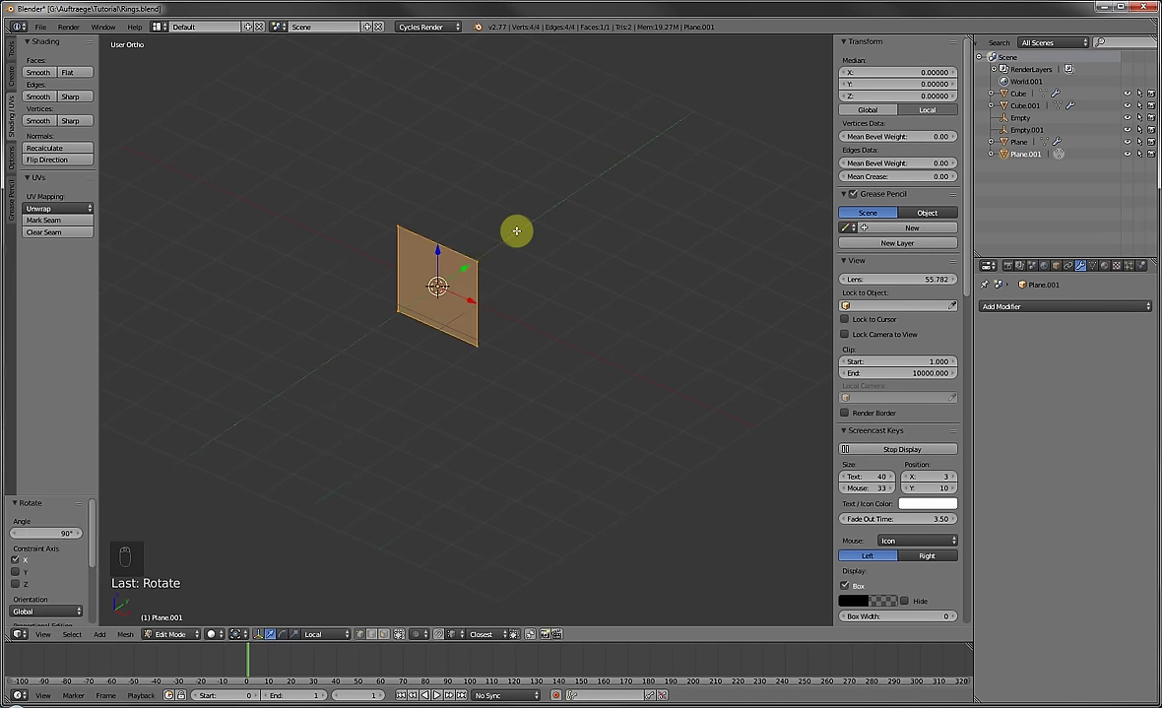
Set the plane mesh's median Y position to 8.85 and return to Object Mode.
middle_drag(612, 238, 550, 322)
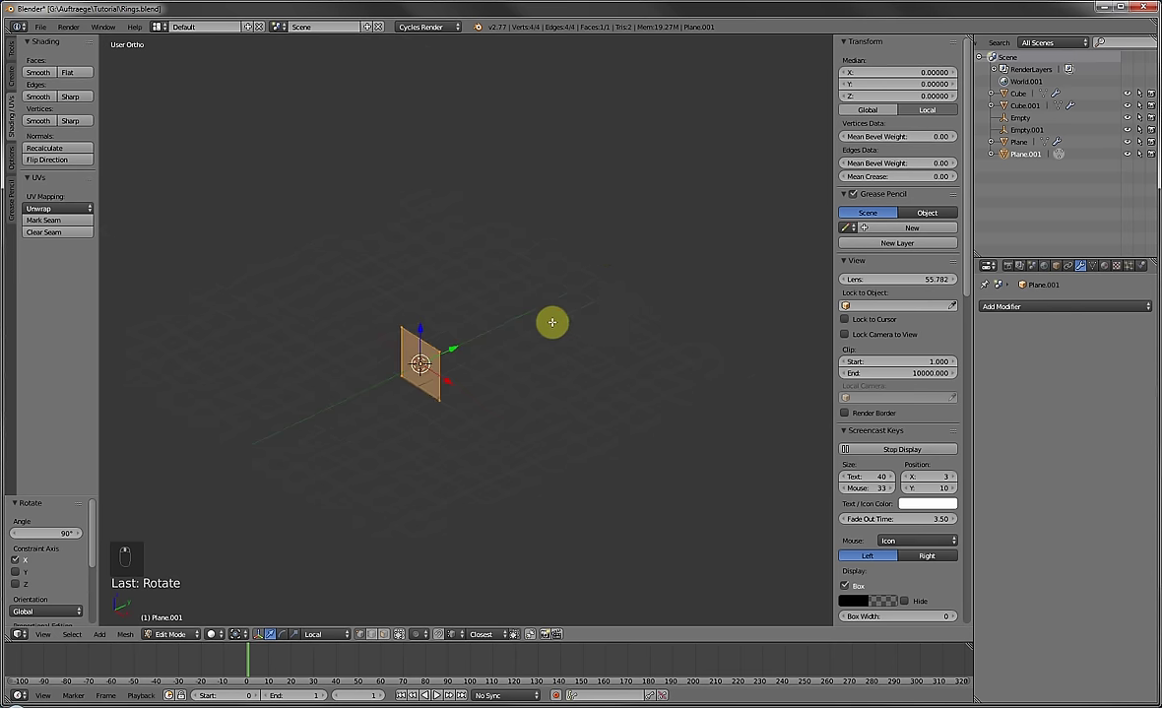
click(895, 85)
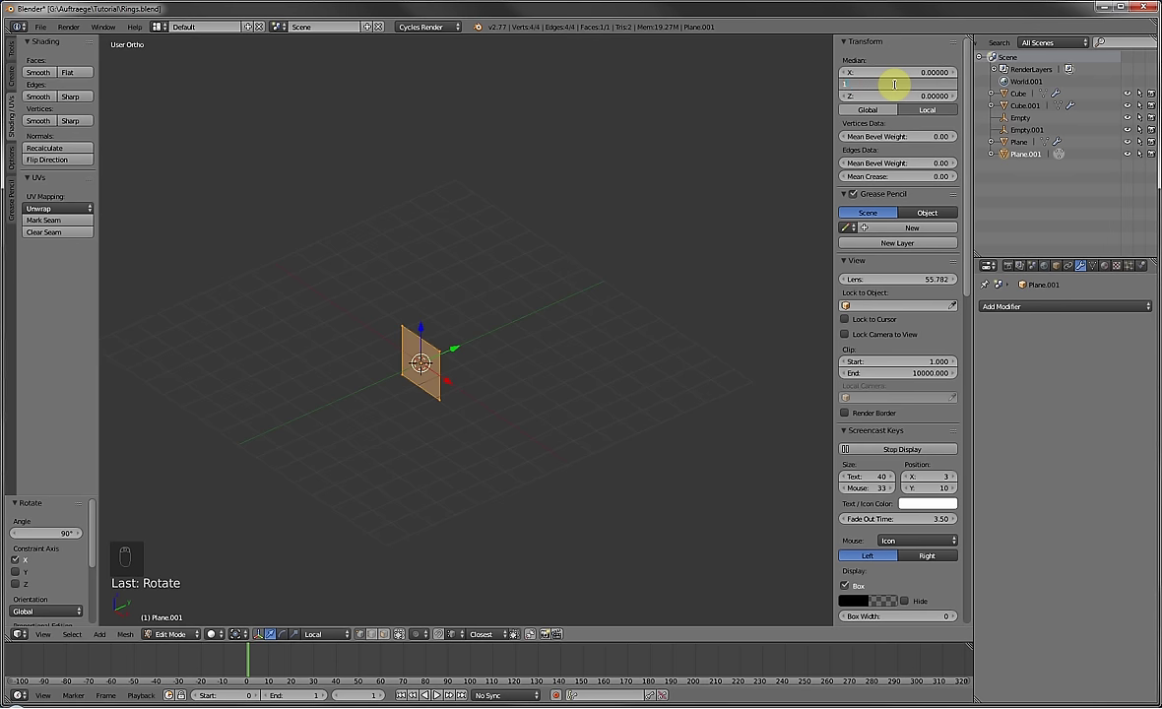
key(Return)
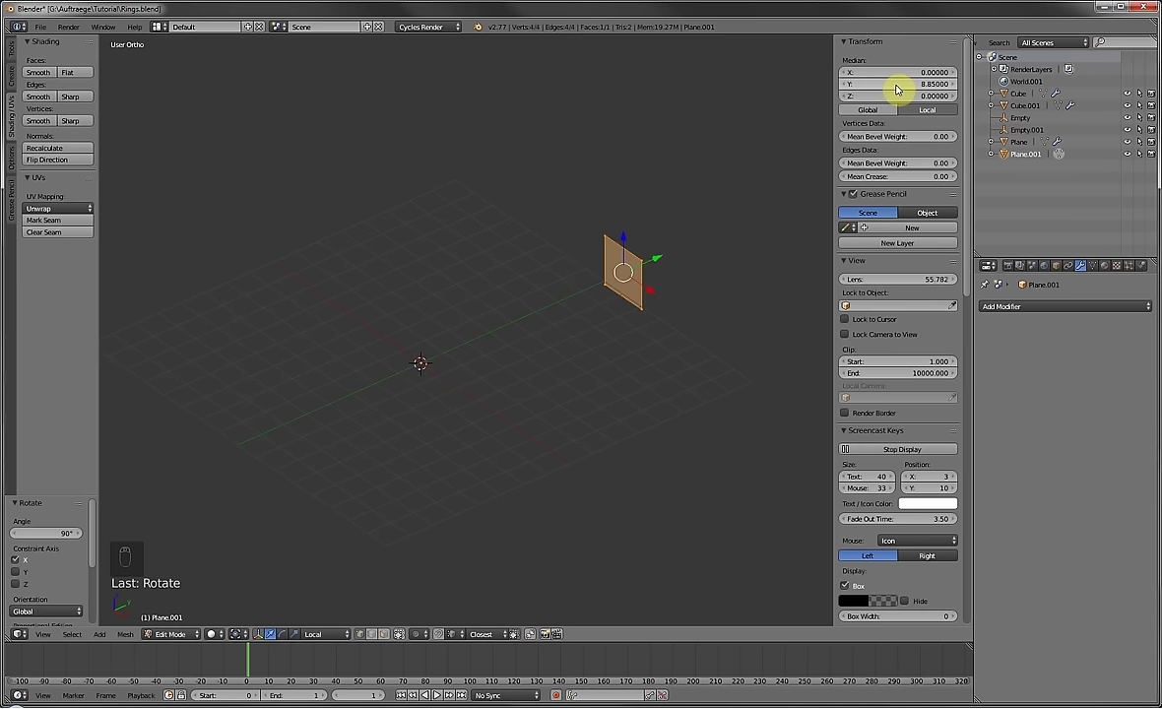
middle_drag(662, 213, 658, 283)
key(Tab)
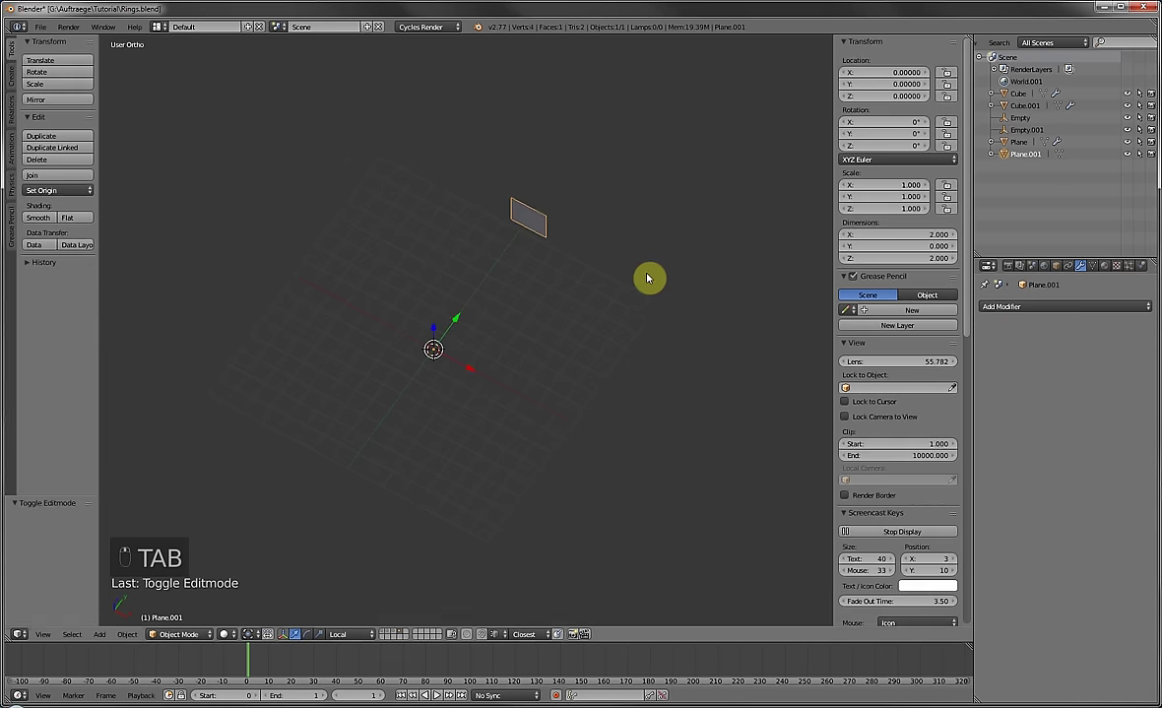
Add an Array modifier to the plane and set its relative X offset to 1.1.
click(1028, 307)
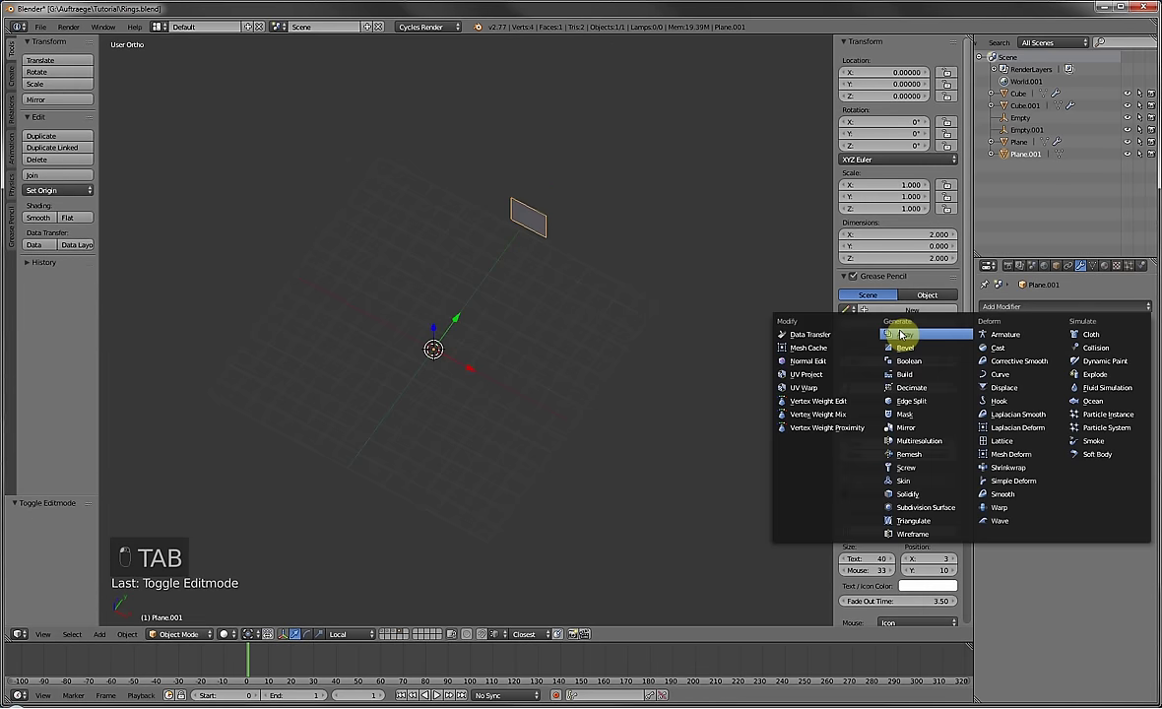
click(900, 335)
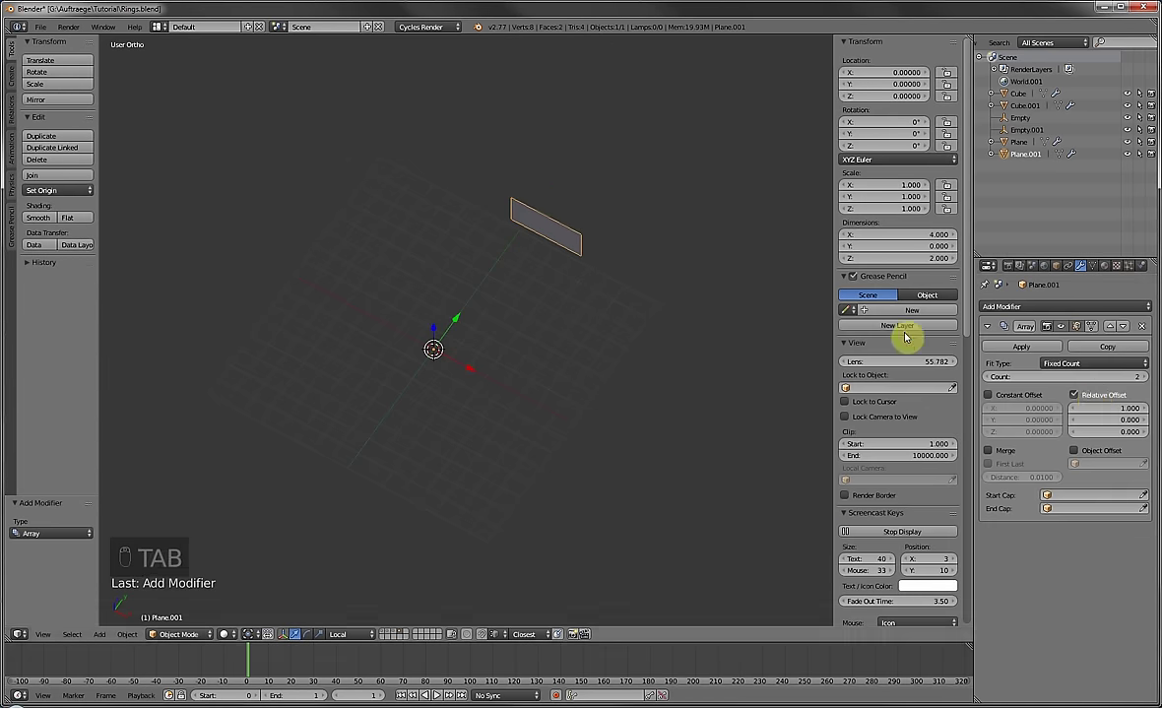
click(1146, 414)
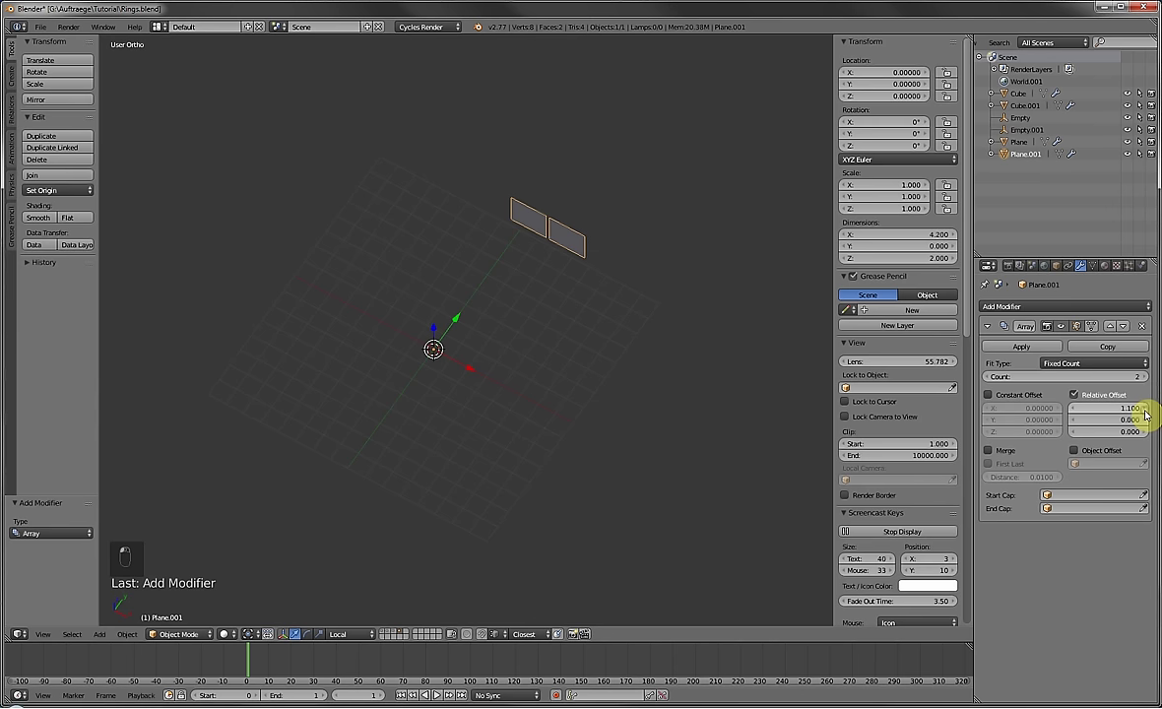
Set the plane's Array modifier to a relative X offset of 1.0 and a count of 11.
click(1074, 408)
drag(1145, 377, 1038, 379)
shift+middle_drag(582, 312, 528, 232)
Add a Bezier circle at the origin and set its X and Y dimensions to 17.7.
key(shift+a)
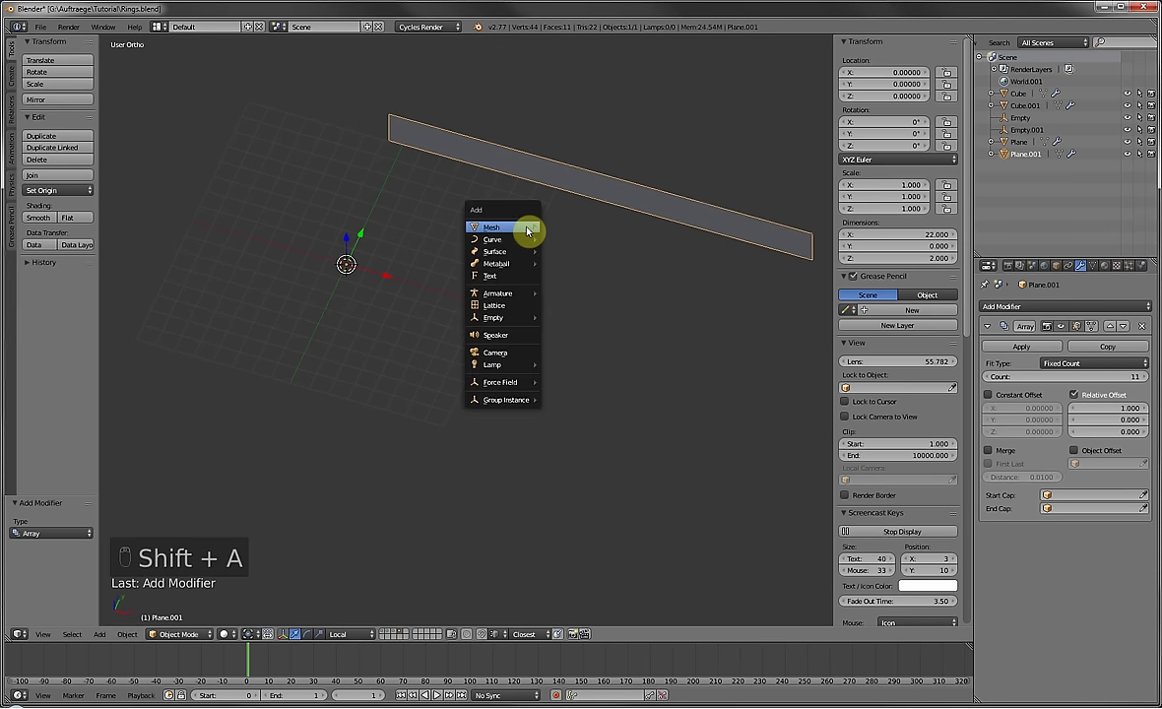
mouse_move(500, 240)
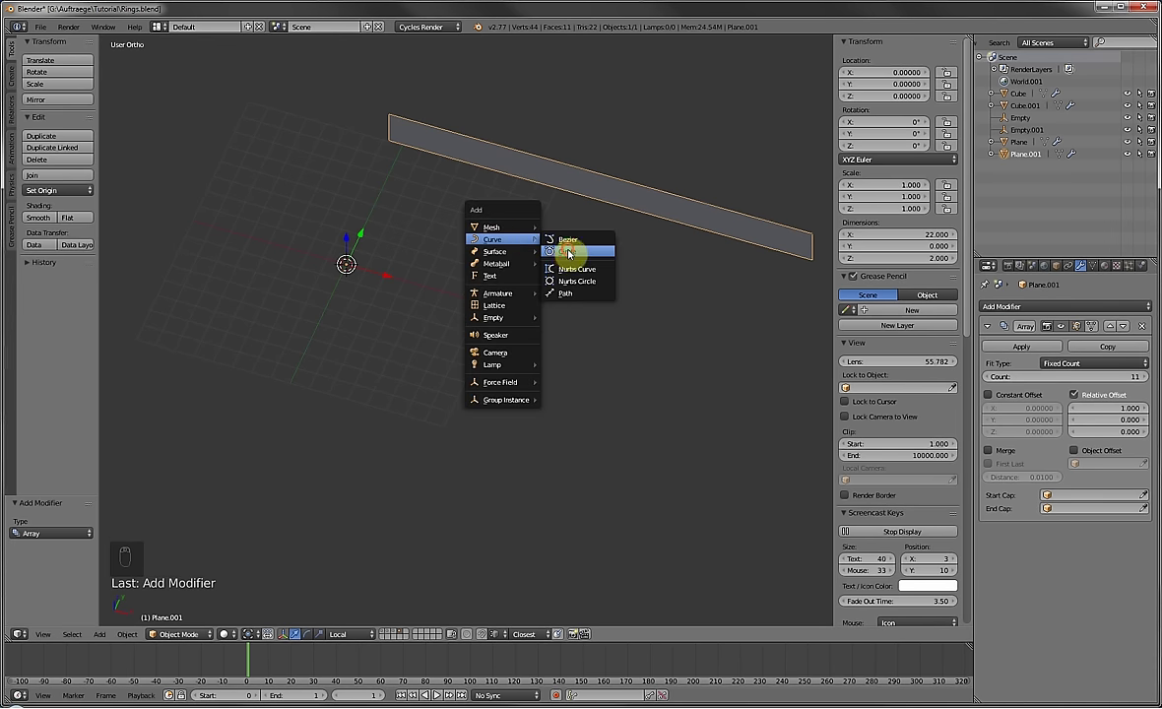
click(569, 252)
middle_drag(405, 254, 413, 224)
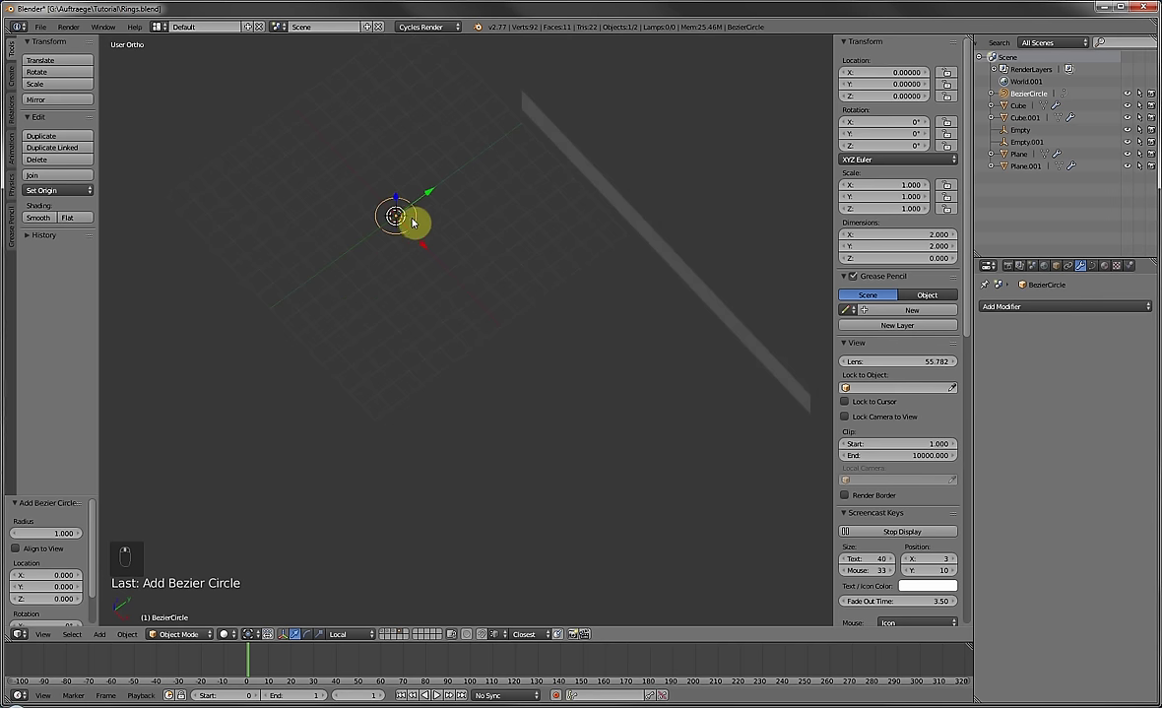
click(902, 233)
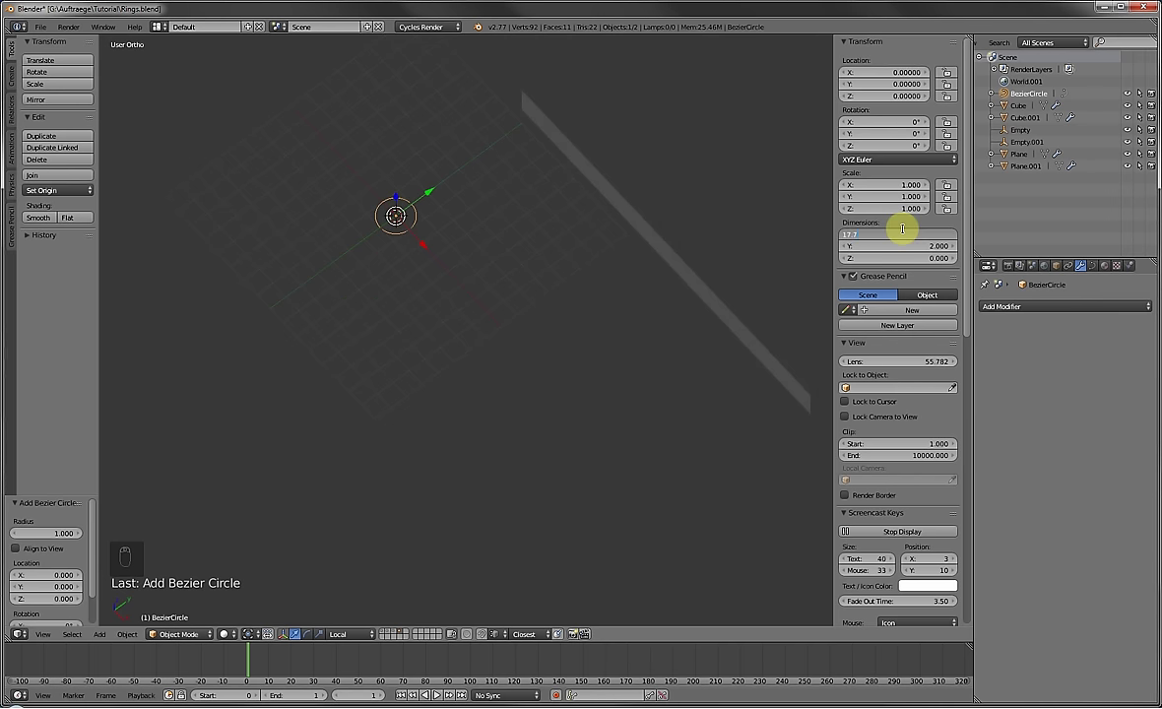
text(17.7)
key(Return)
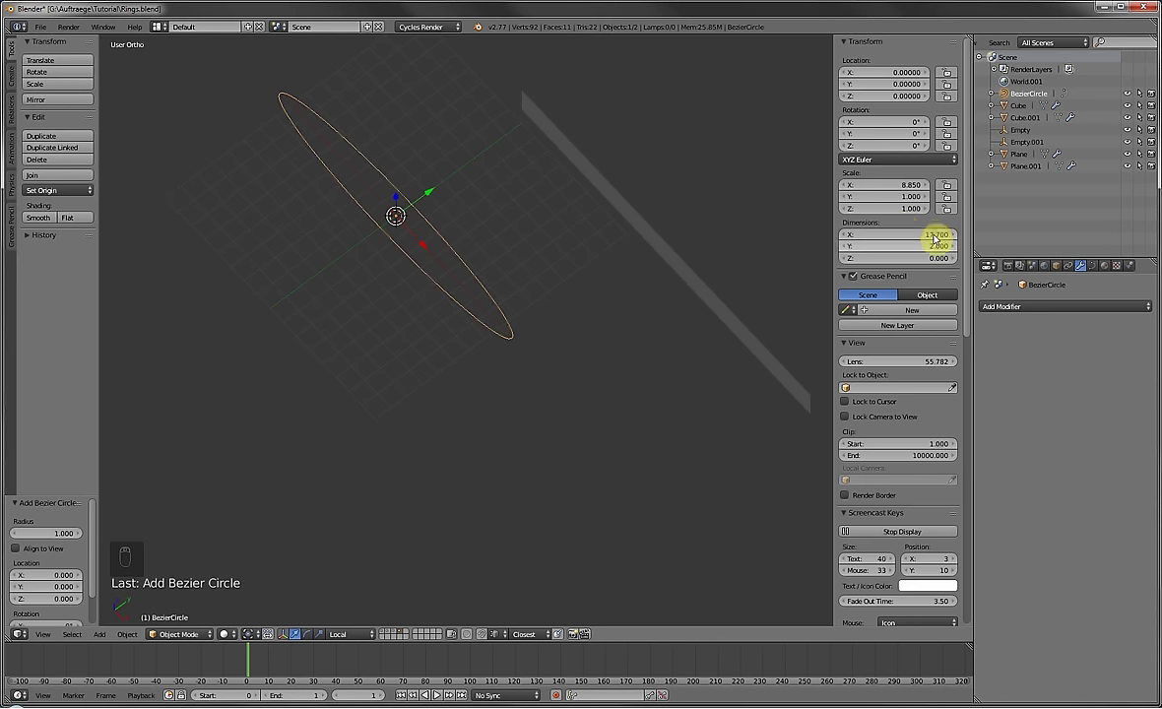
key(ctrl+c)
key(ctrl+v)
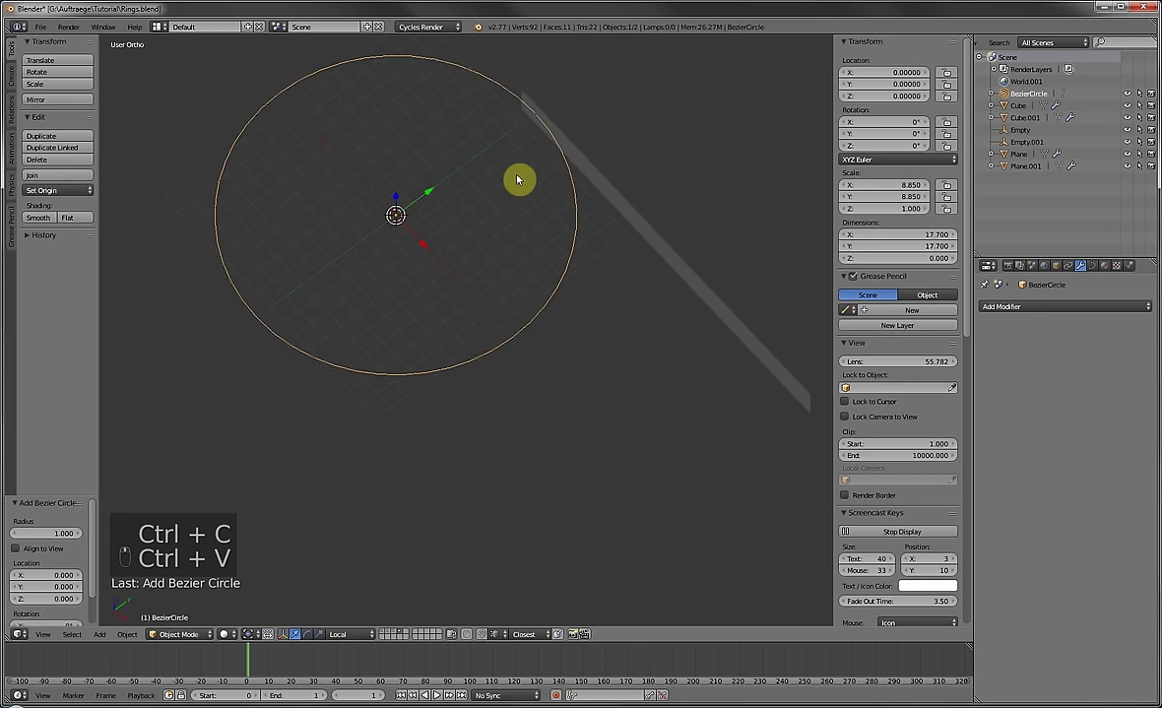
Select the arrayed plane and add a Solidify modifier to it.
shift+middle_drag(519, 180, 572, 251)
key(KP_7)
right_click(571, 251)
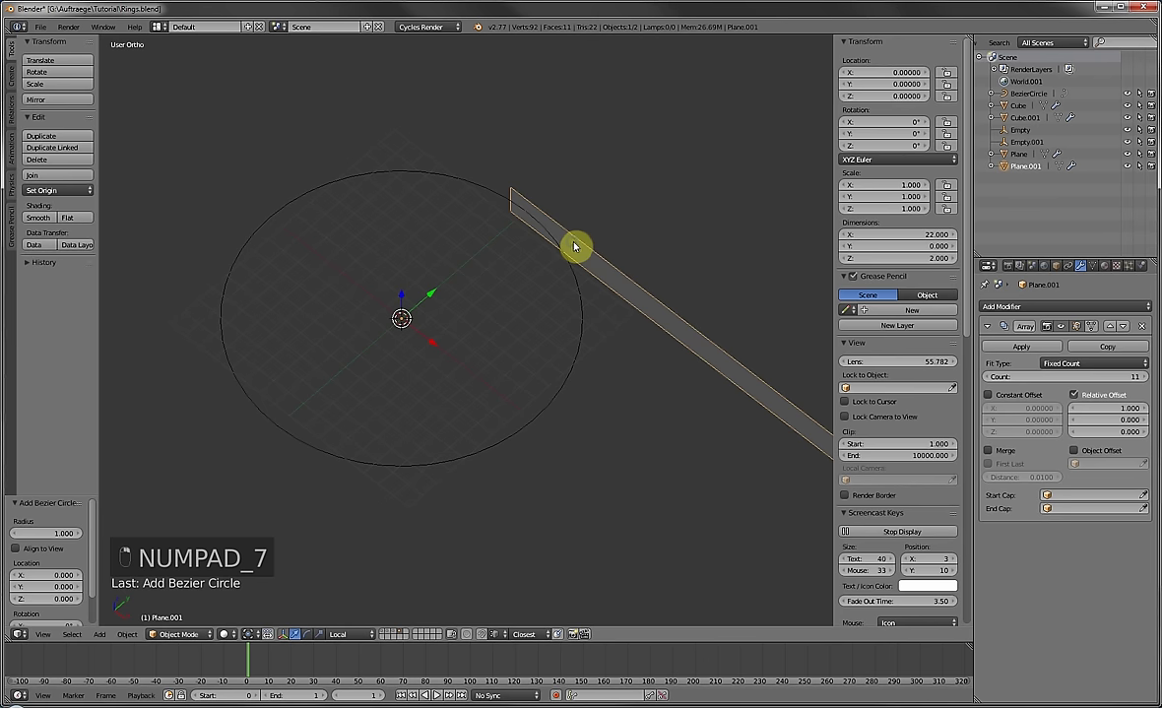
click(1014, 306)
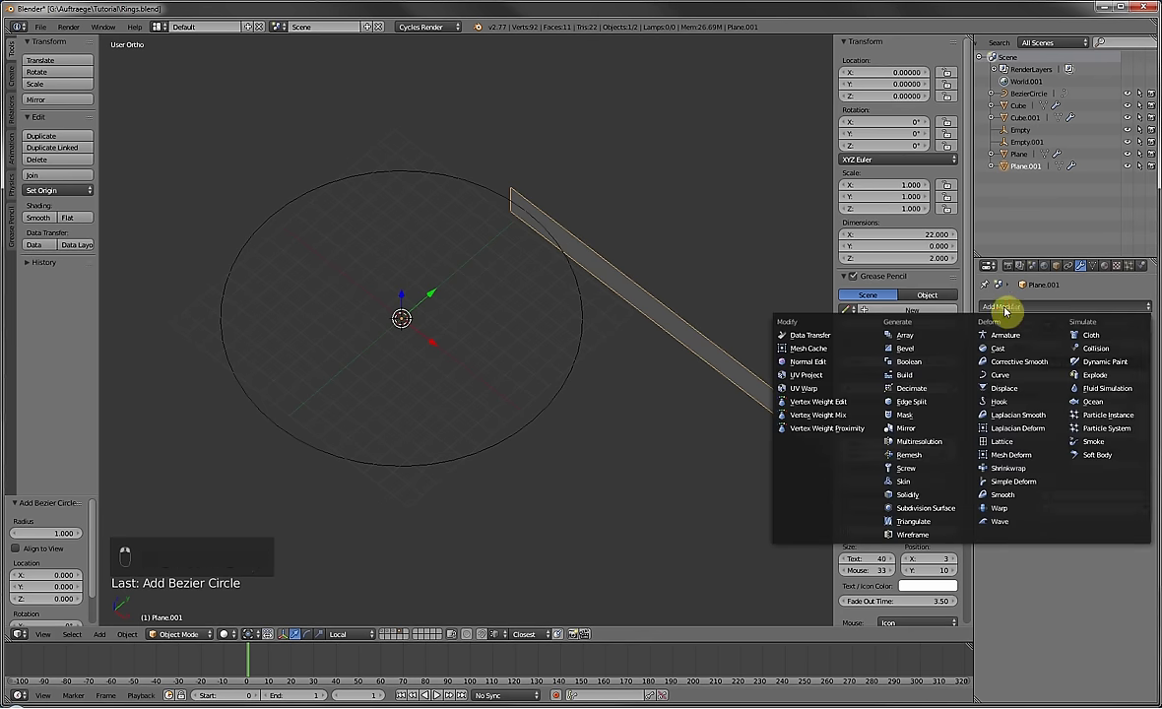
click(909, 495)
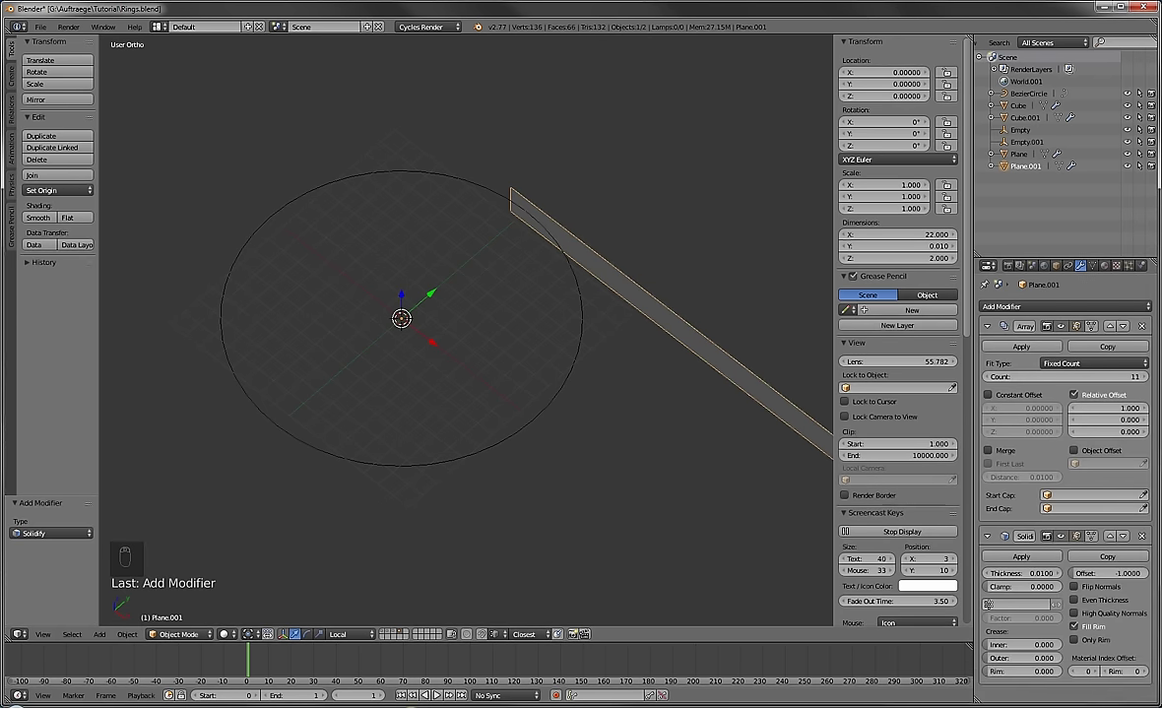
Switch to Firefox, reload the Ring1 model page on Shapeways and rotate the ring preview.
click(438, 694)
scroll(458, 365, down, 3)
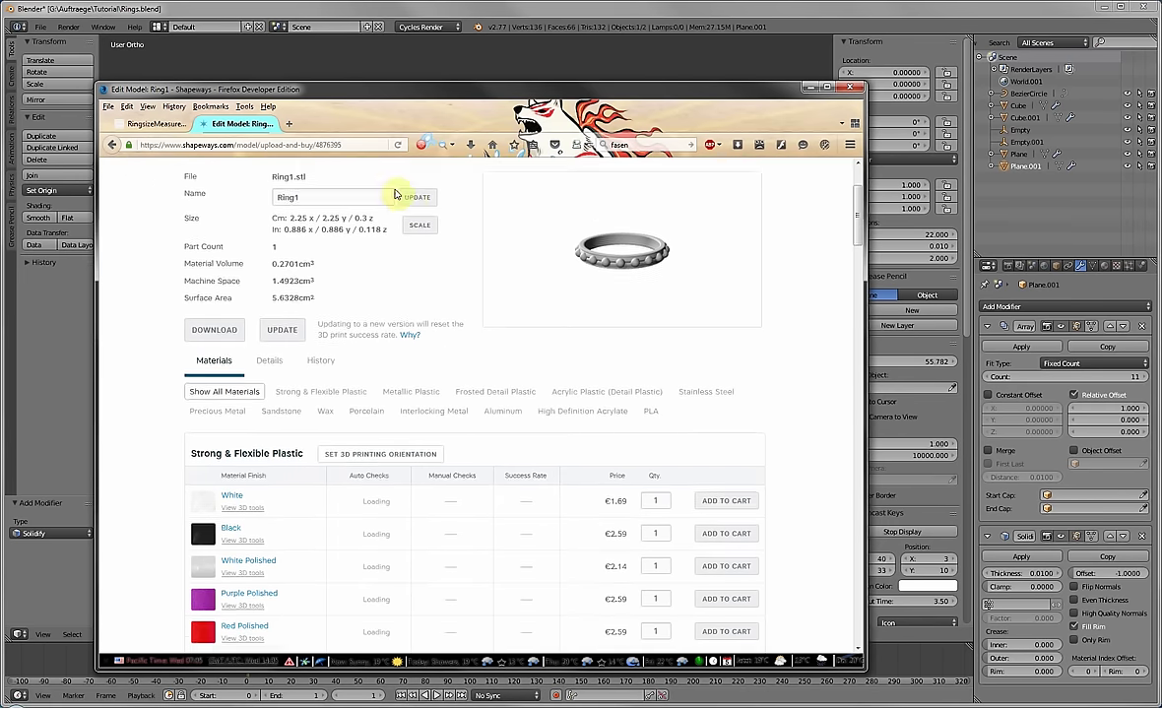
click(400, 145)
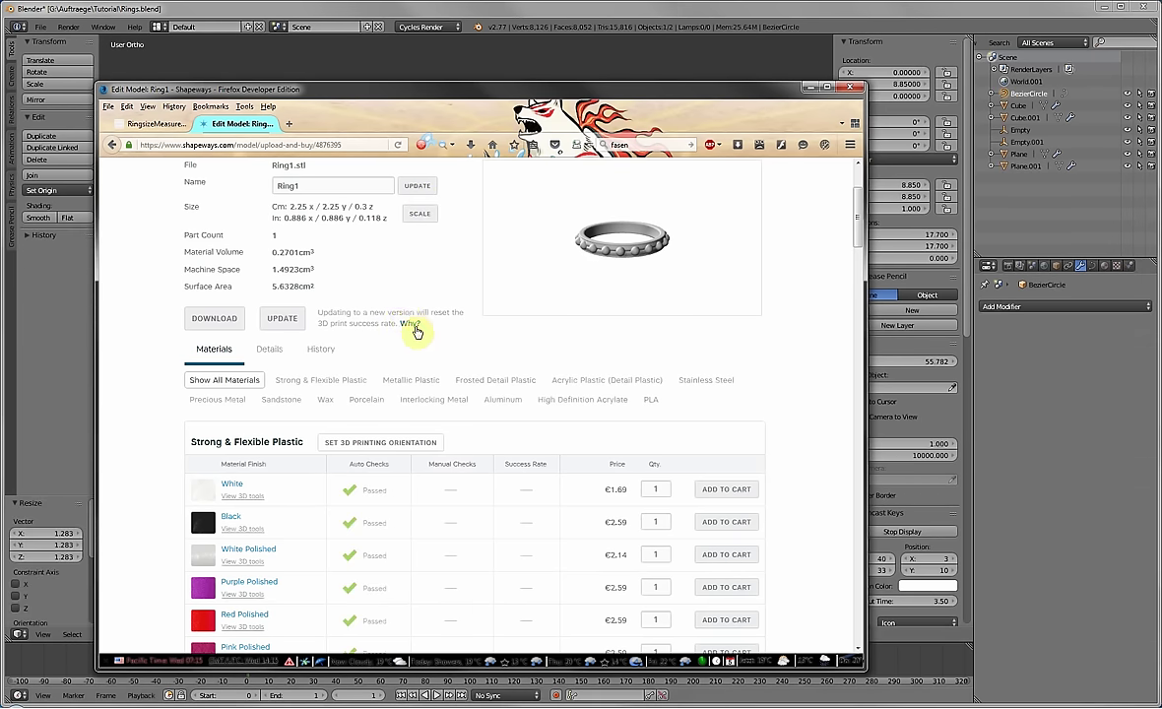
middle_click(476, 284)
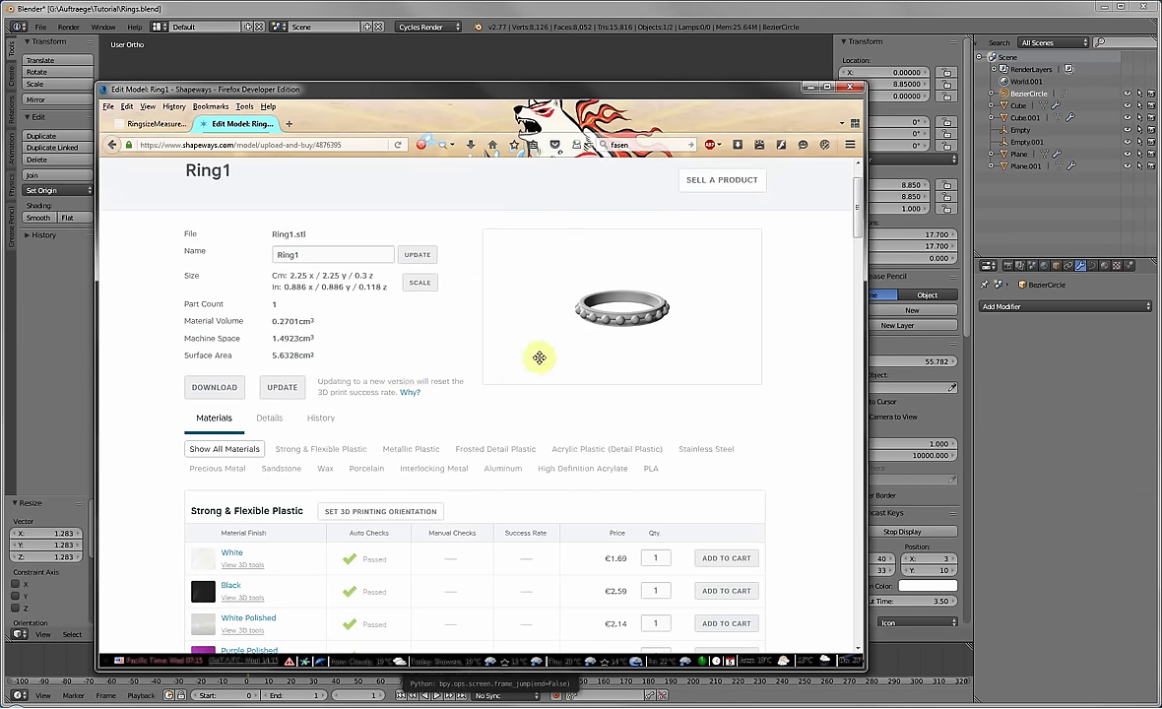
drag(648, 329, 571, 301)
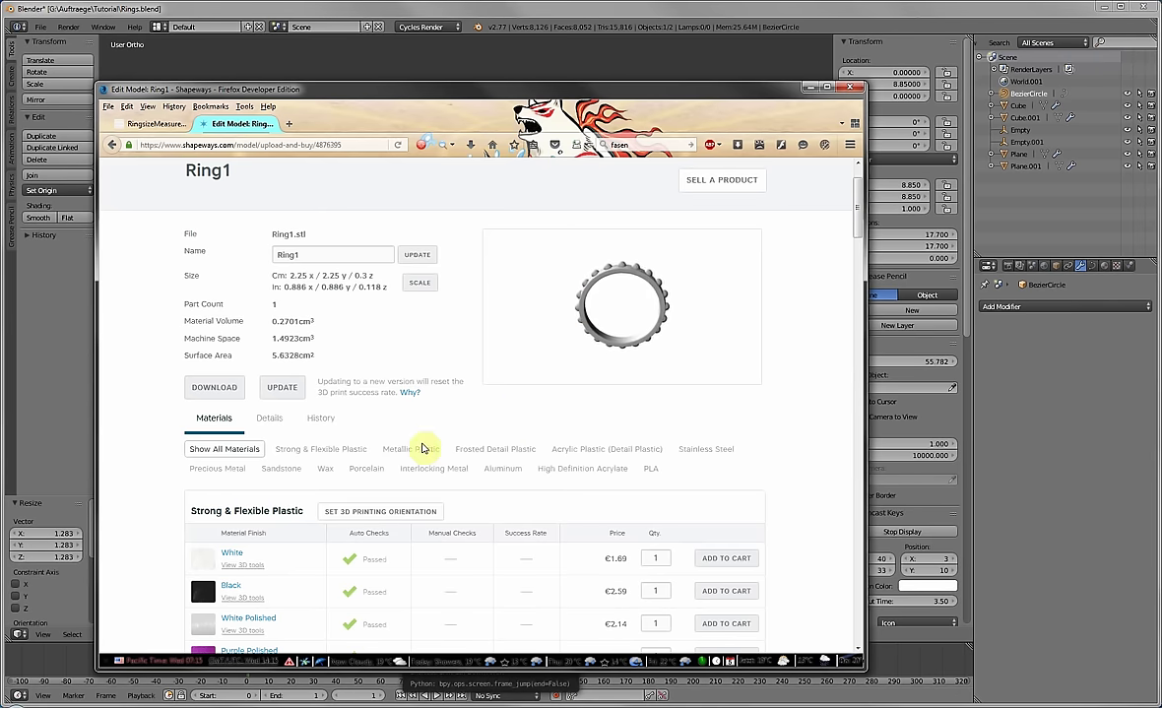
Review the auto checks and prices of the listed print materials, from plastics through precious metals to porcelain.
scroll(426, 446, down, 8)
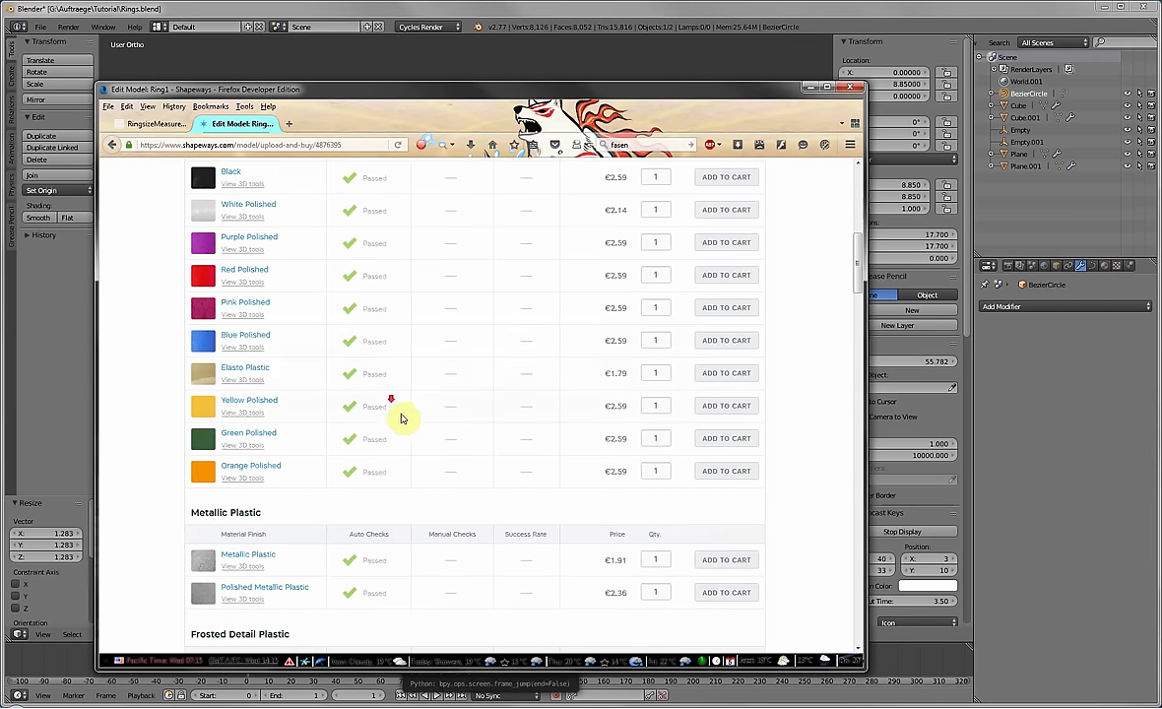
scroll(402, 415, down, 7)
scroll(441, 376, up, 6)
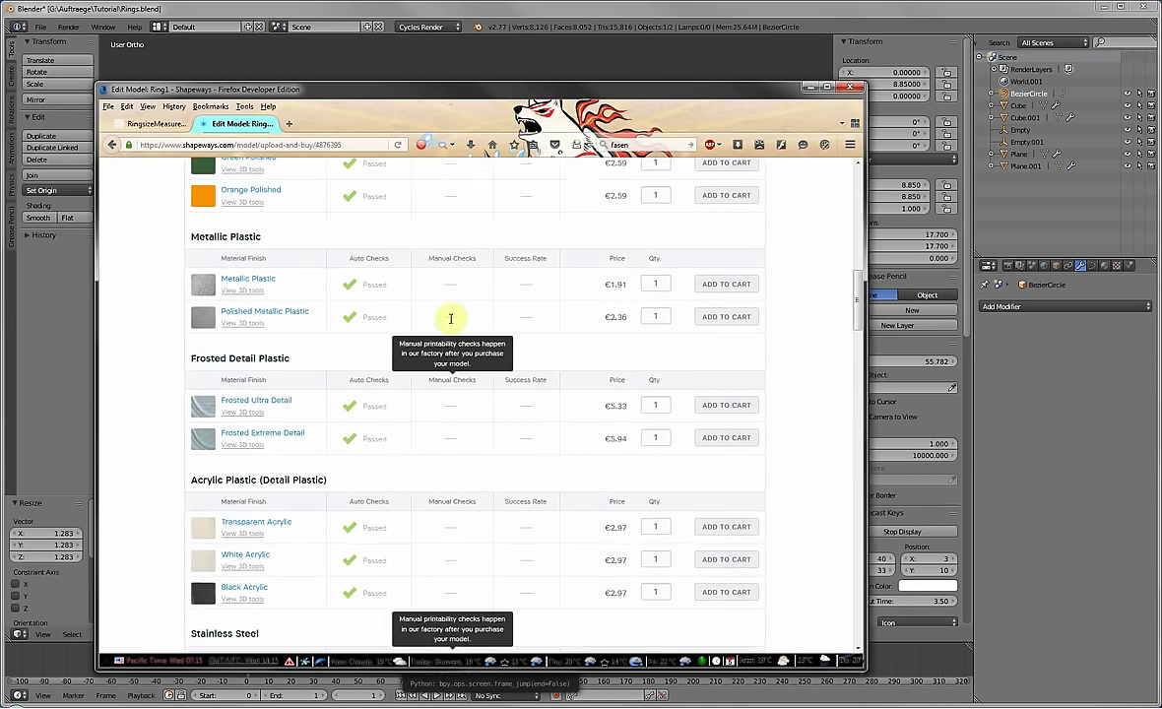
scroll(444, 360, down, 5)
scroll(446, 362, down, 6)
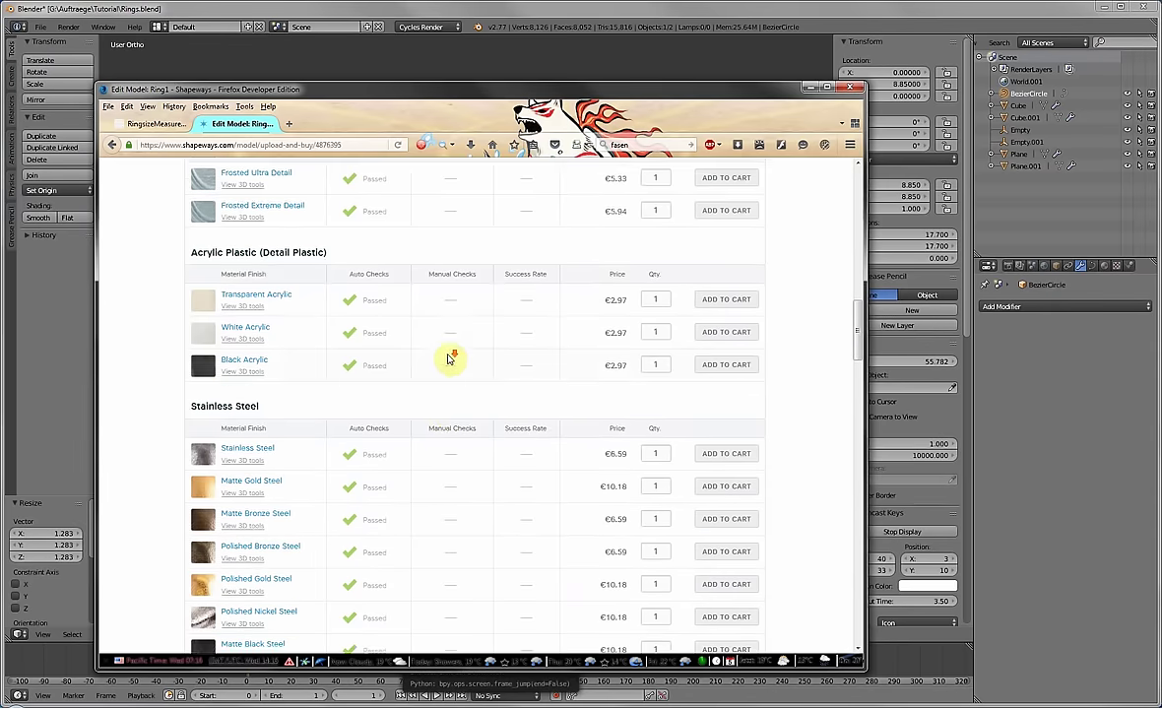
scroll(446, 375, down, 6)
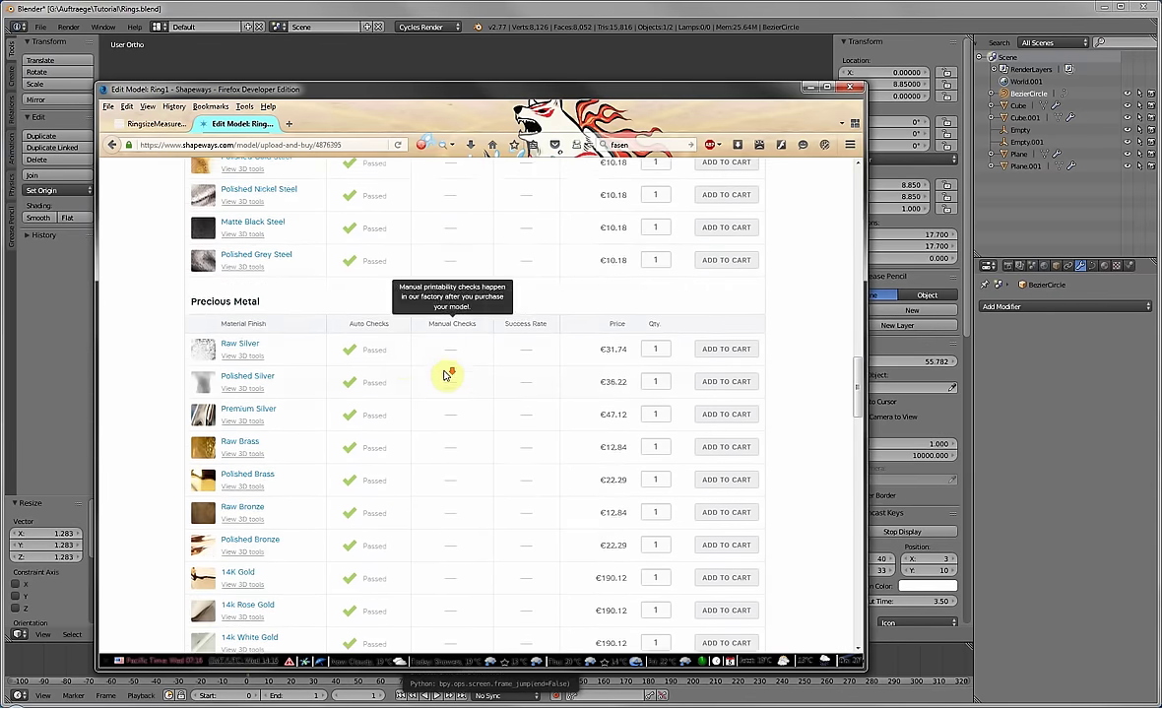
scroll(402, 285, up, 3)
scroll(406, 290, down, 8)
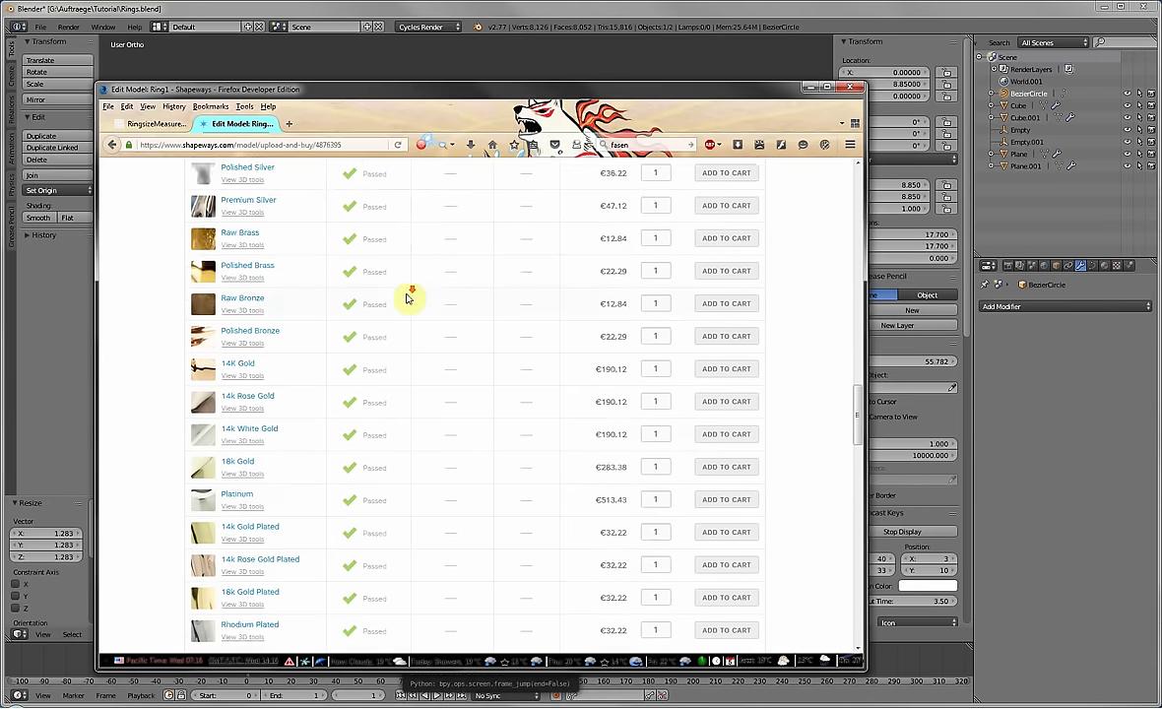
scroll(471, 292, down, 5)
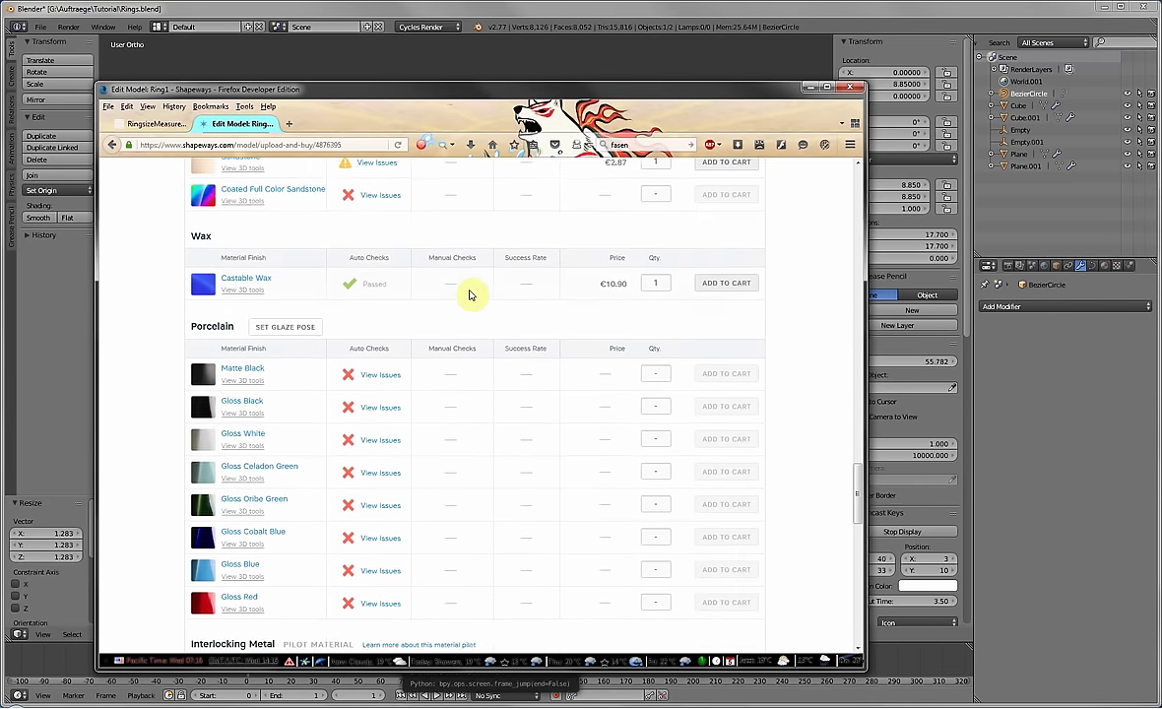
scroll(471, 292, up, 11)
Open the 3D tools for Stainless Steel and read the wall thickness guidelines.
scroll(473, 297, up, 9)
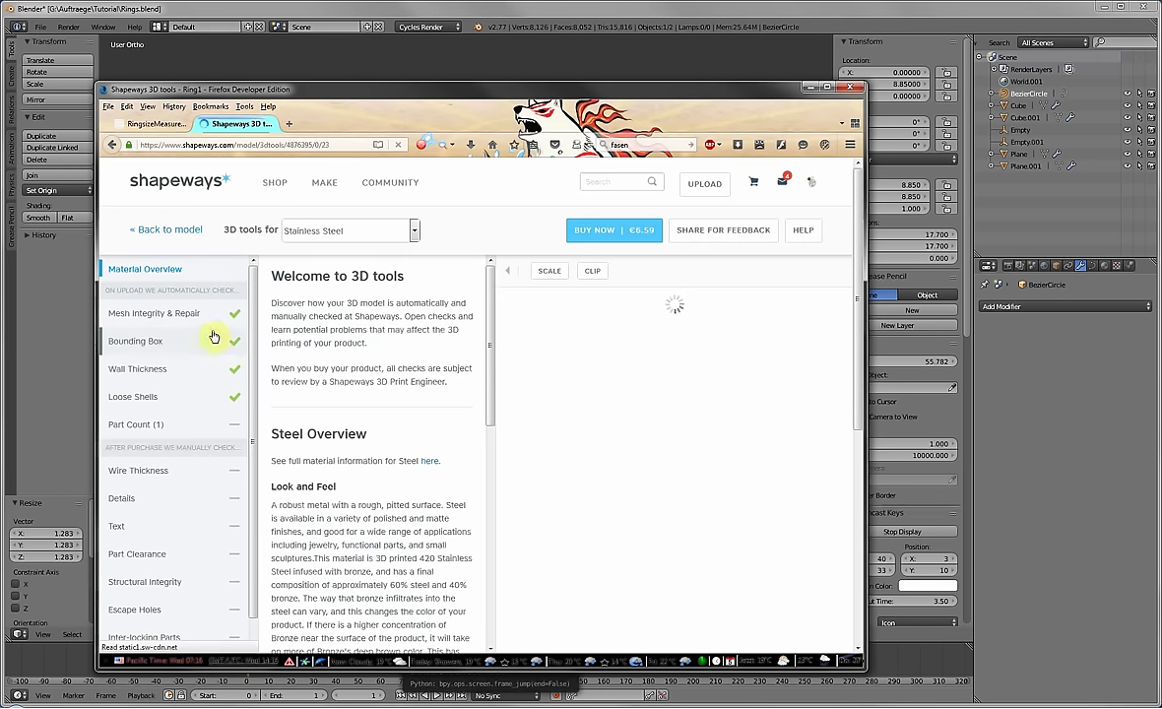
click(150, 374)
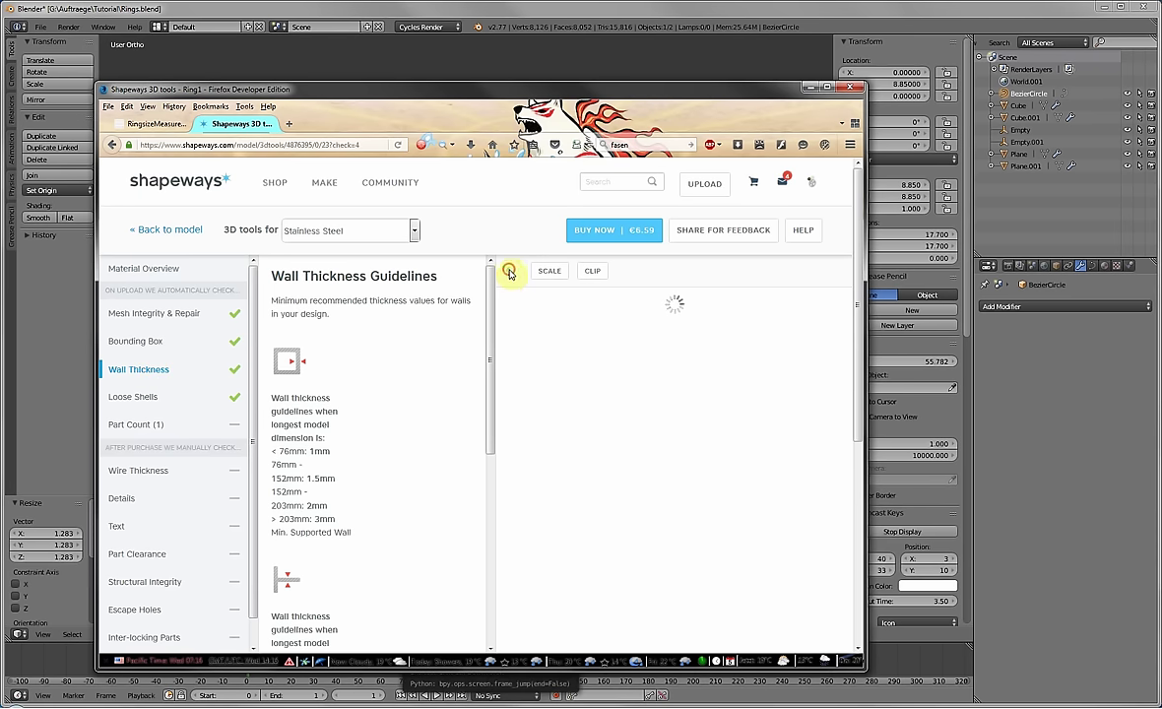
scroll(548, 363, down, 2)
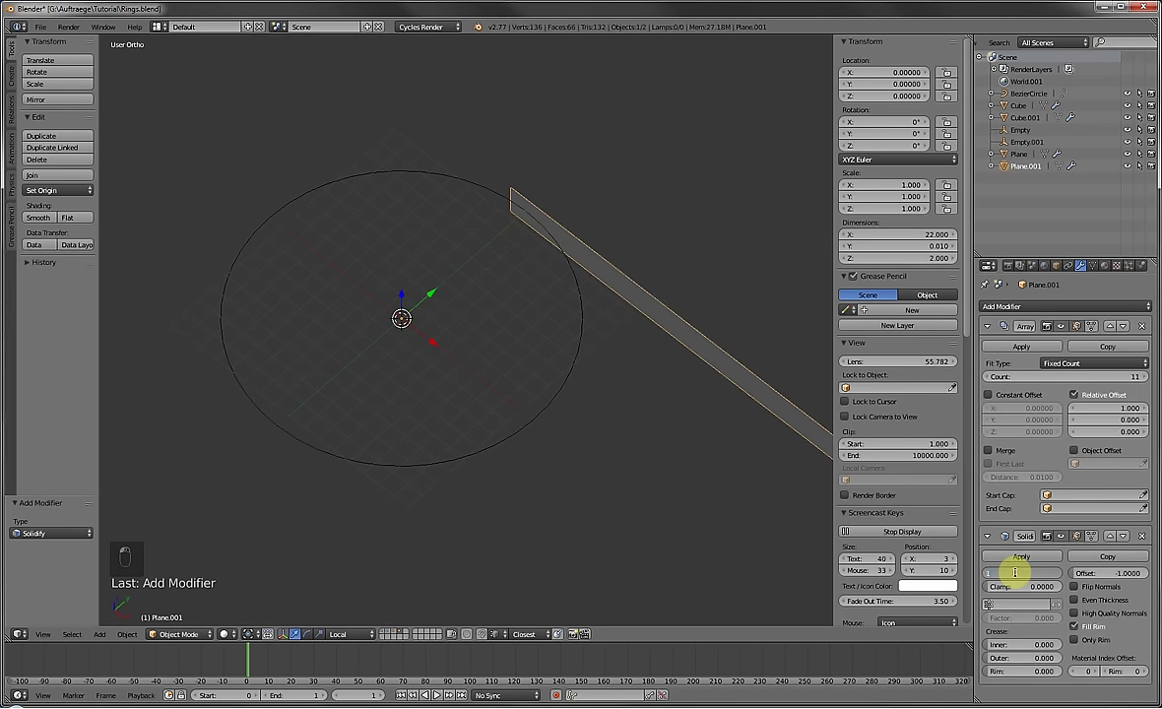
Switch back to Blender and set the plane's Solidify thickness to 1.2.
key(Return)
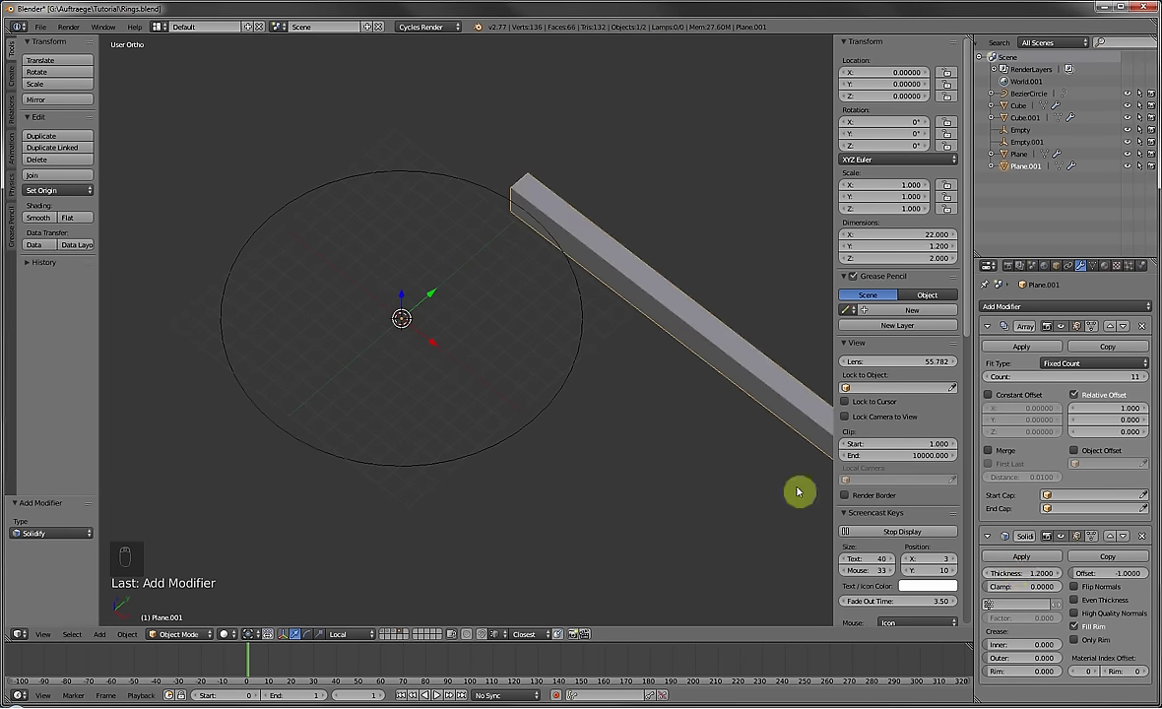
middle_drag(564, 312, 567, 320)
key(KP_7)
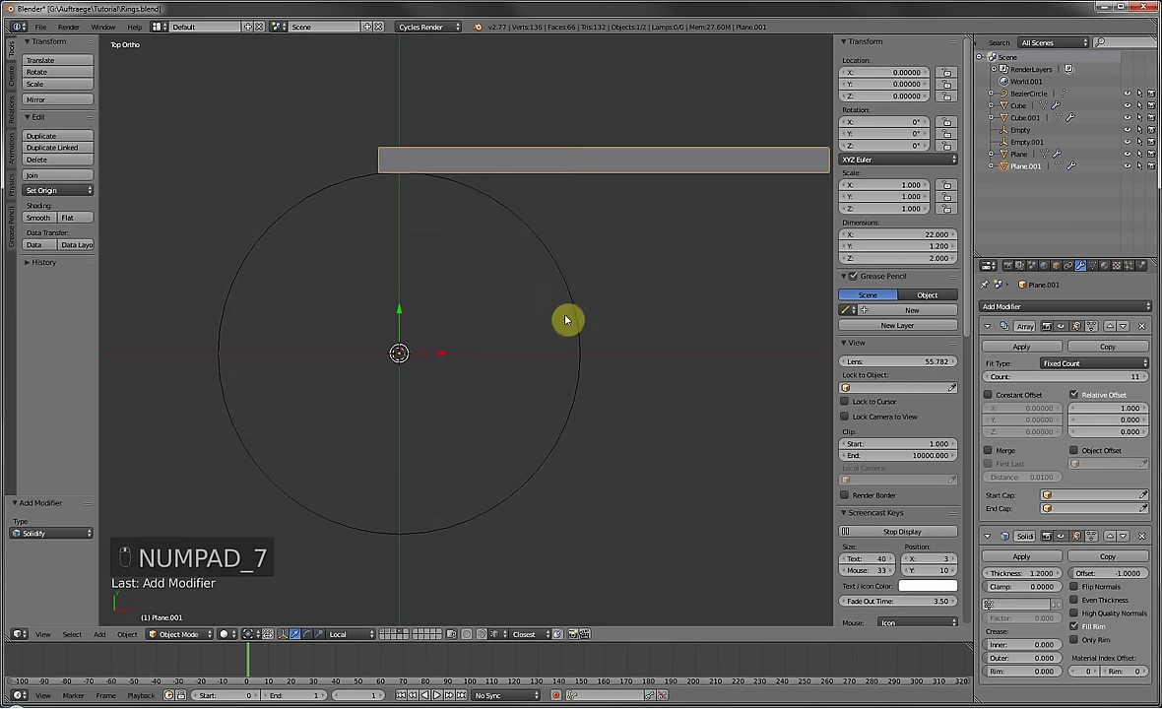
In Edit Mode, move the plane's mesh 1 unit along the X axis so its end lines up with the Y axis.
key(Tab)
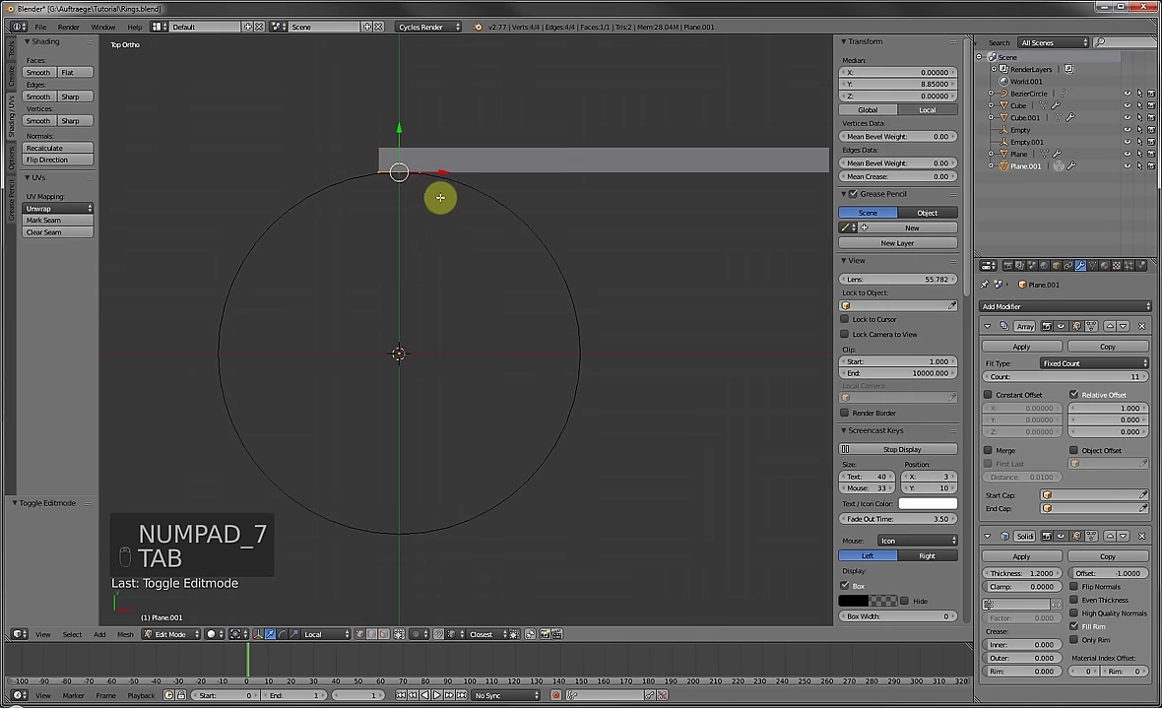
shift+middle_drag(410, 187, 425, 194)
scroll(429, 187, up, 2)
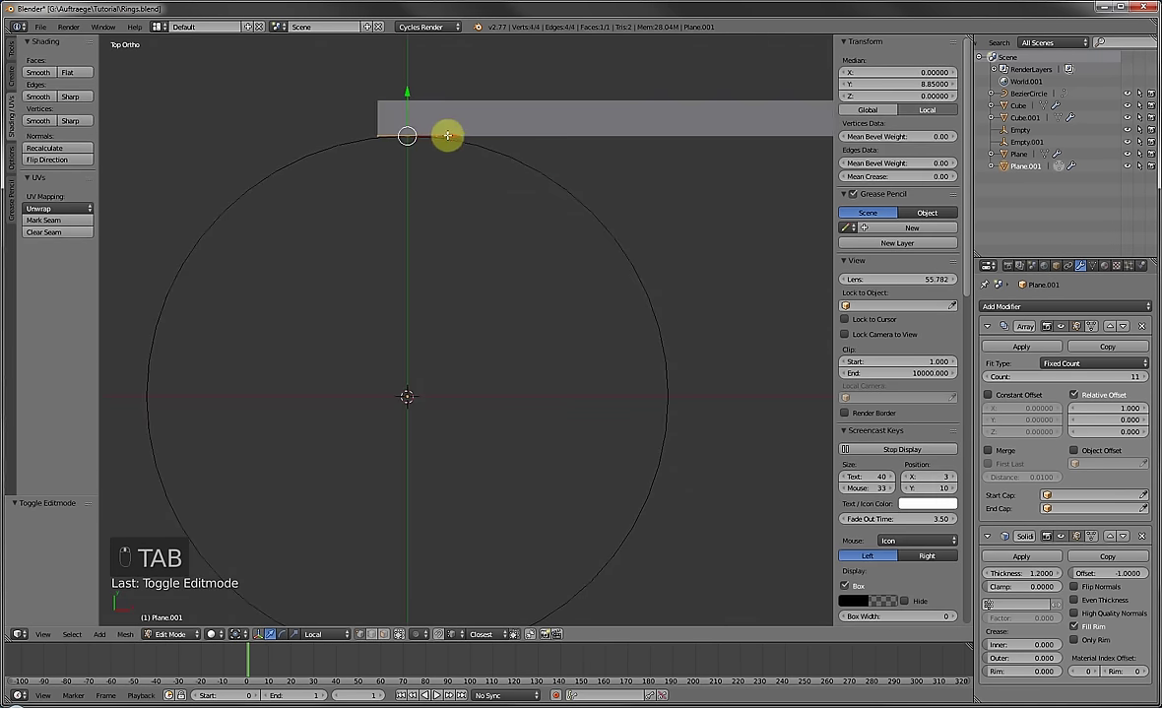
key(Tab)
key(Tab)
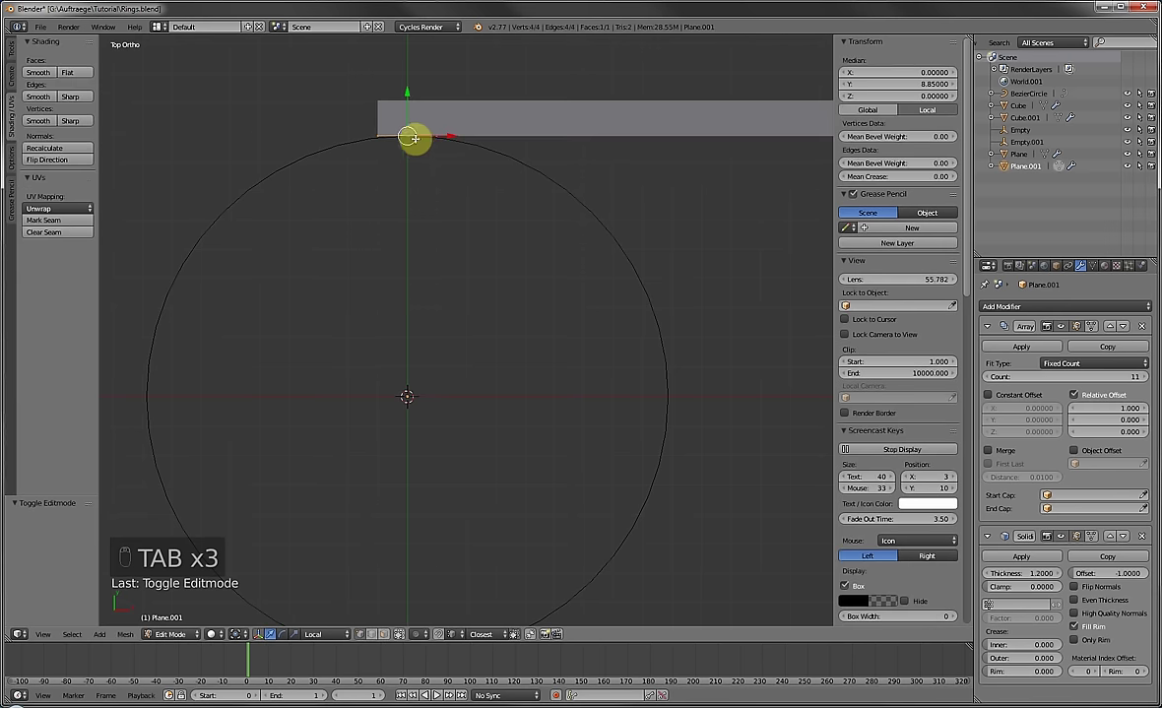
shift+middle_drag(415, 135, 461, 241)
scroll(467, 212, up, 3)
drag(488, 169, 511, 172)
key(g)
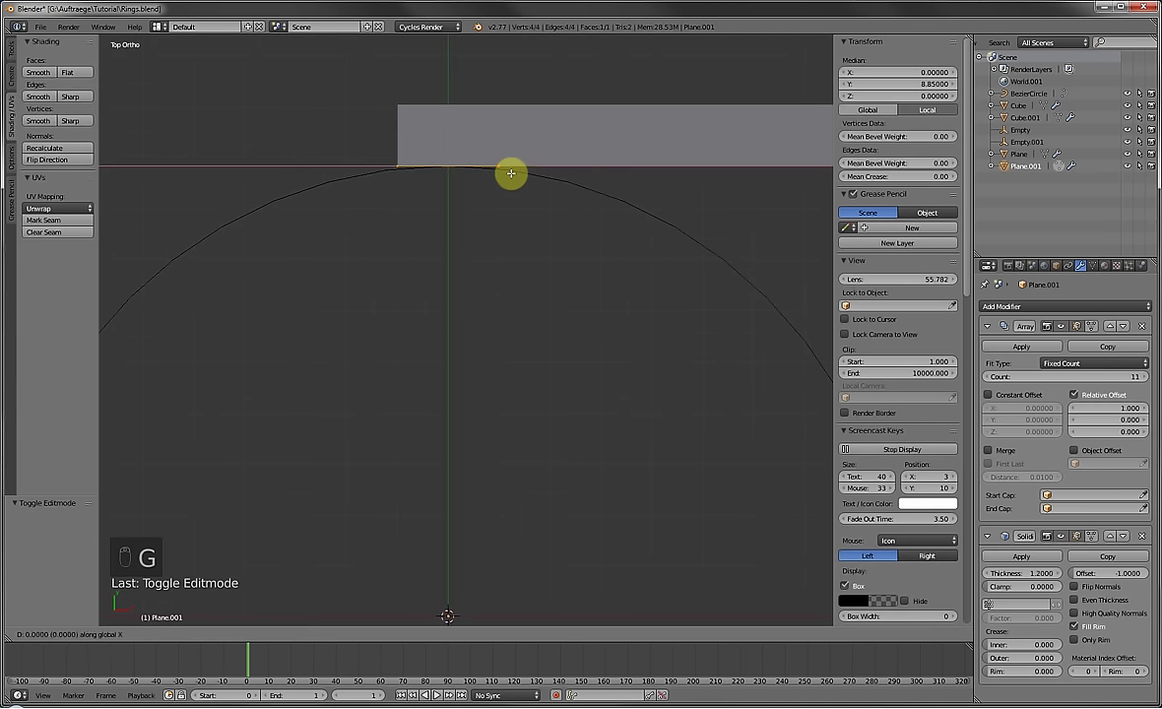
click(511, 173)
Select the plane's vertical edge at X 0 and snap the 3D cursor to it.
middle_drag(511, 174, 441, 188)
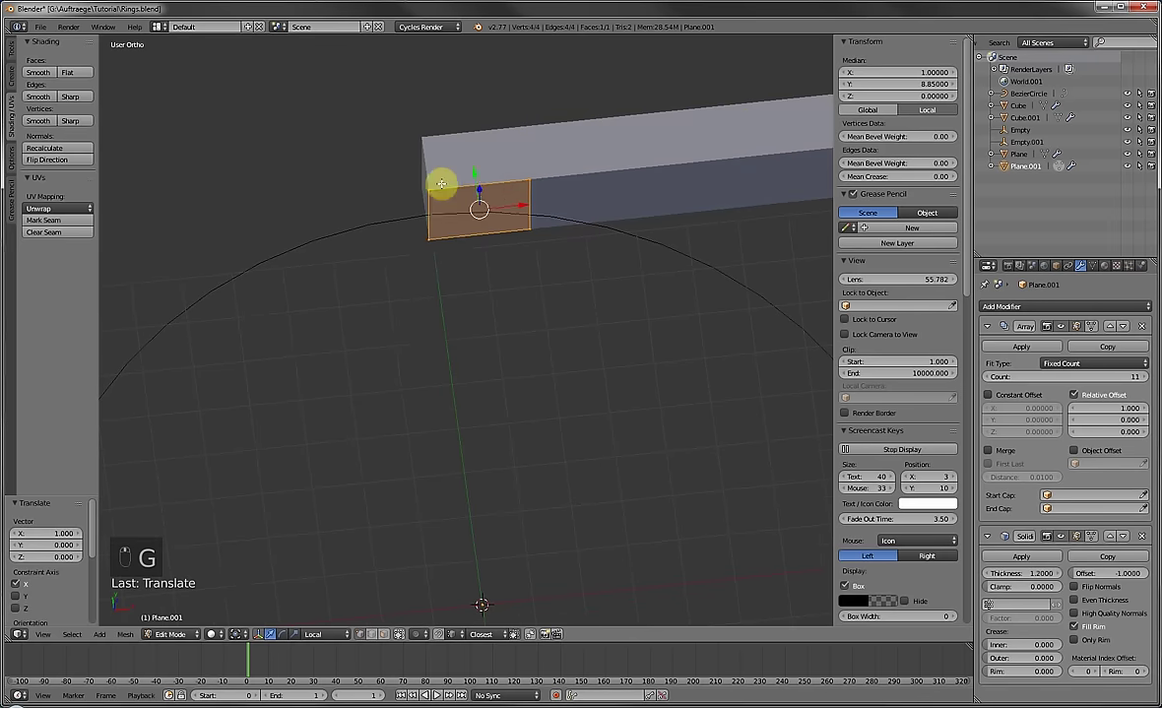
right_click(444, 230)
key(shift+s)
click(415, 275)
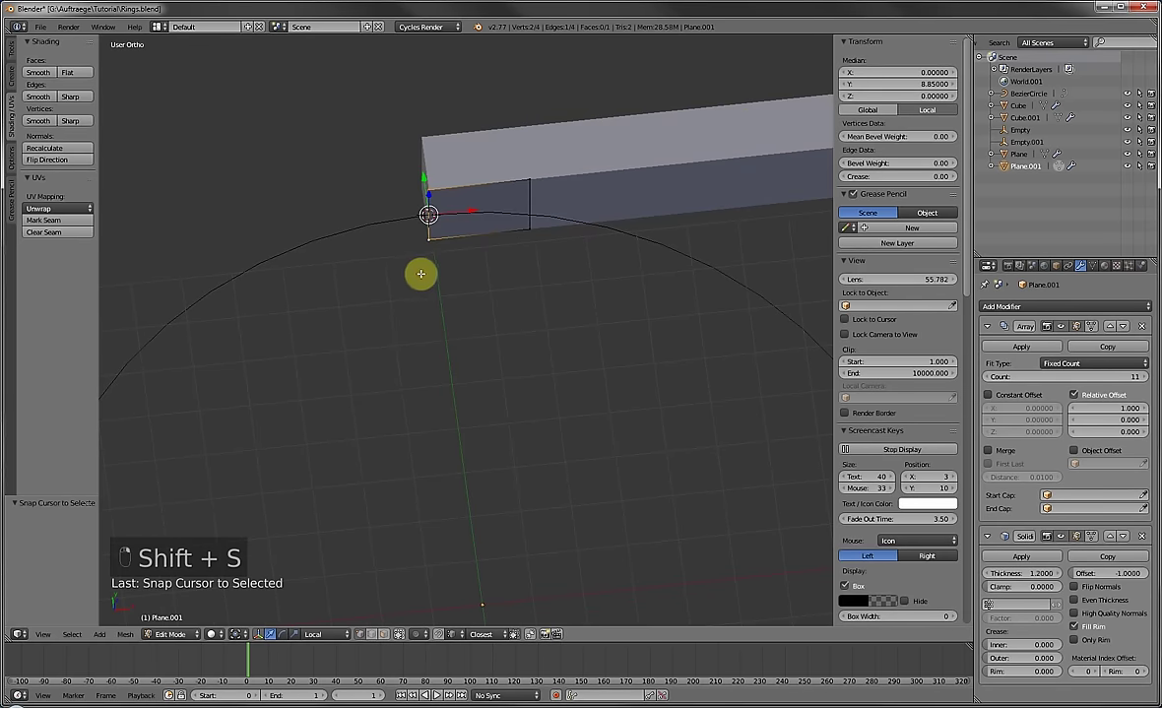
Return to Object Mode and set the arrayed plane's origin to the 3D cursor.
key(Tab)
key(shift+a)
mouse_move(422, 276)
click(49, 191)
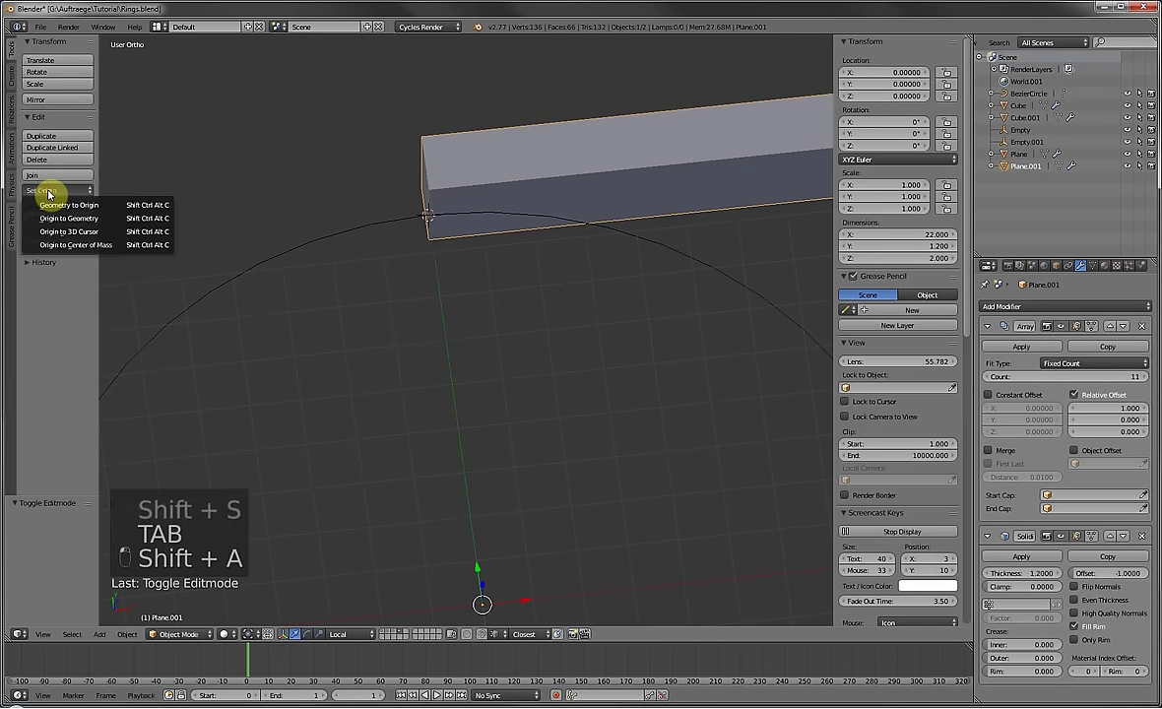
click(70, 233)
scroll(354, 254, down, 2)
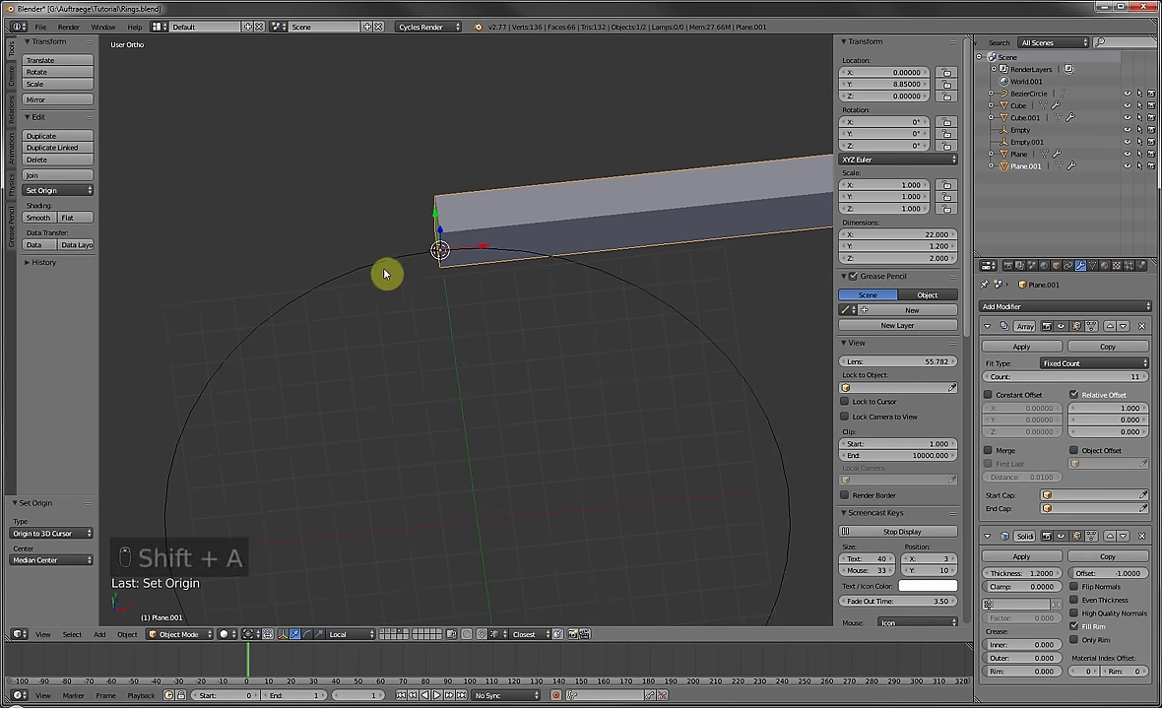
Select the Bezier circle and set its origin to the 3D cursor.
right_click(394, 268)
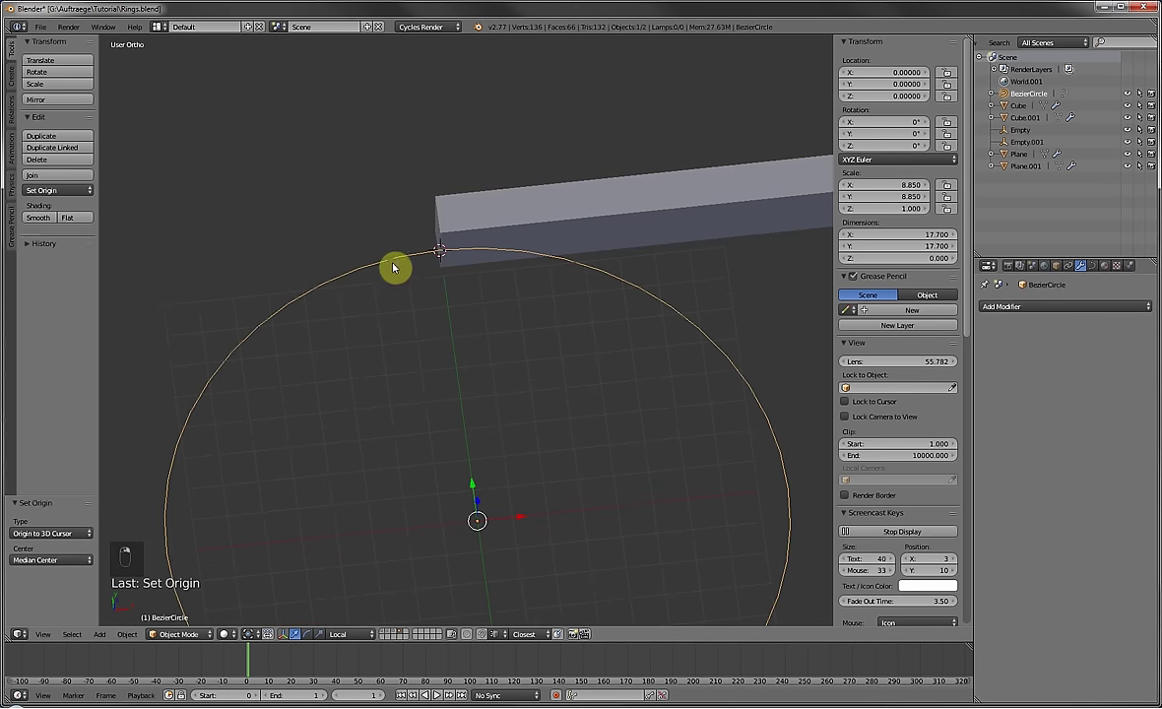
click(84, 190)
click(77, 232)
scroll(324, 213, down, 3)
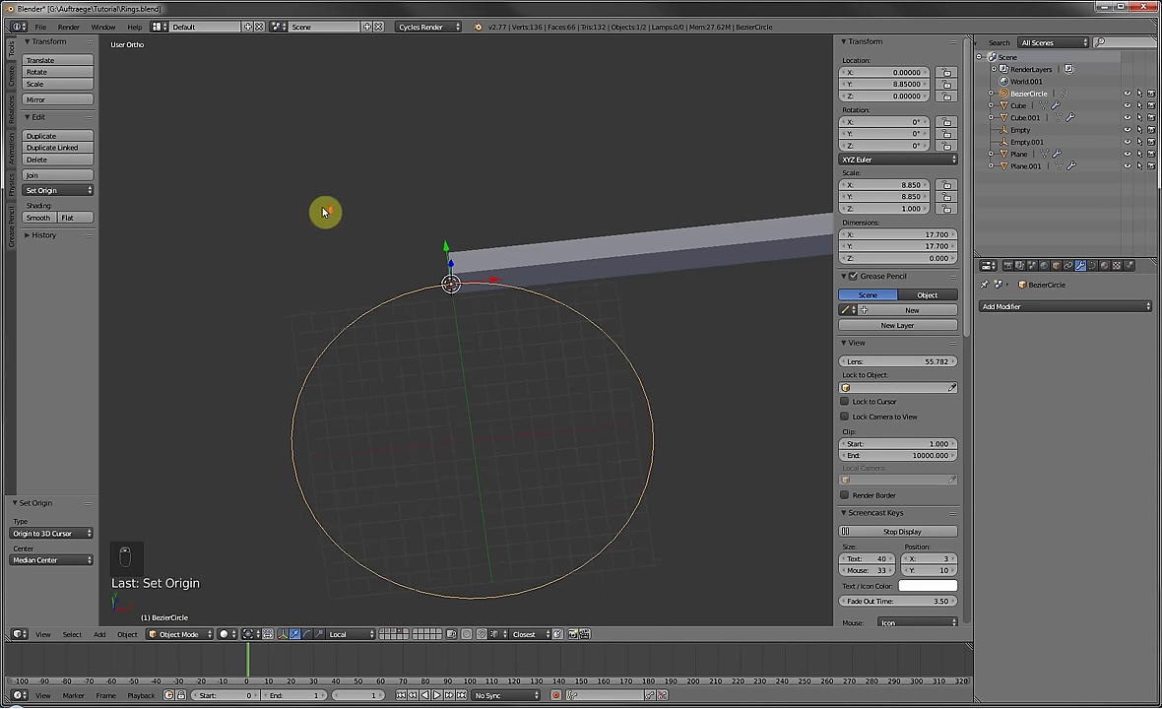
Select the arrayed plane, collapse its Solidify settings and open the list of modifiers to add.
right_click(549, 271)
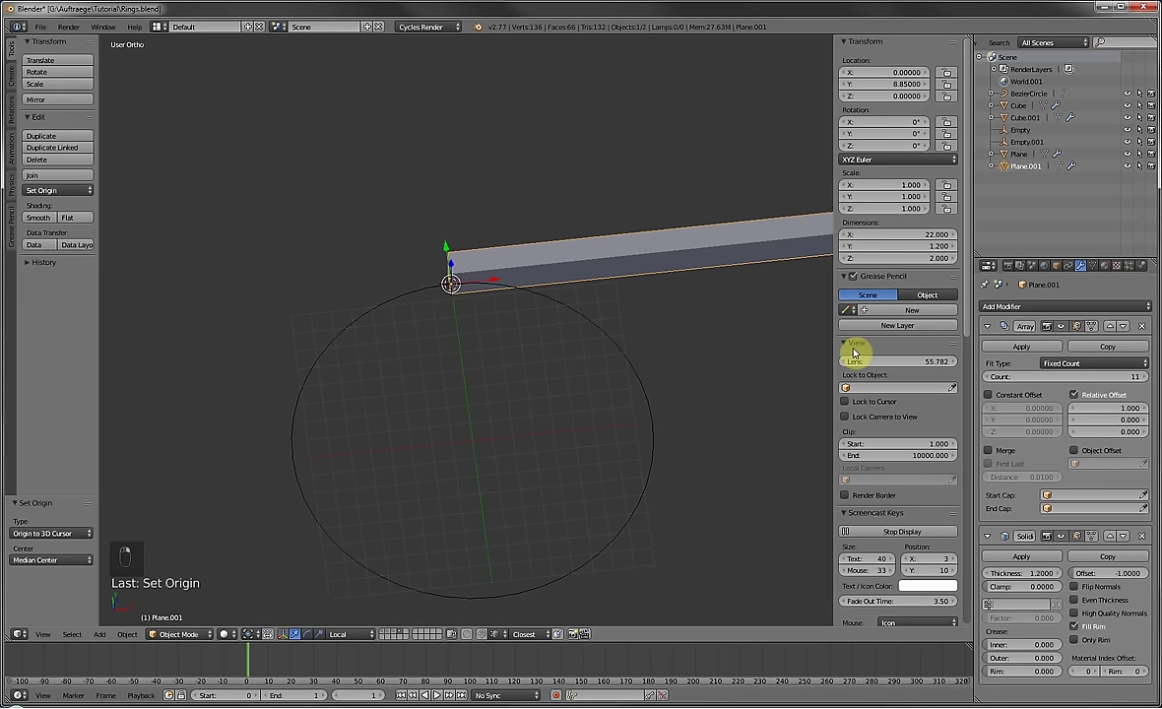
click(987, 537)
click(1019, 306)
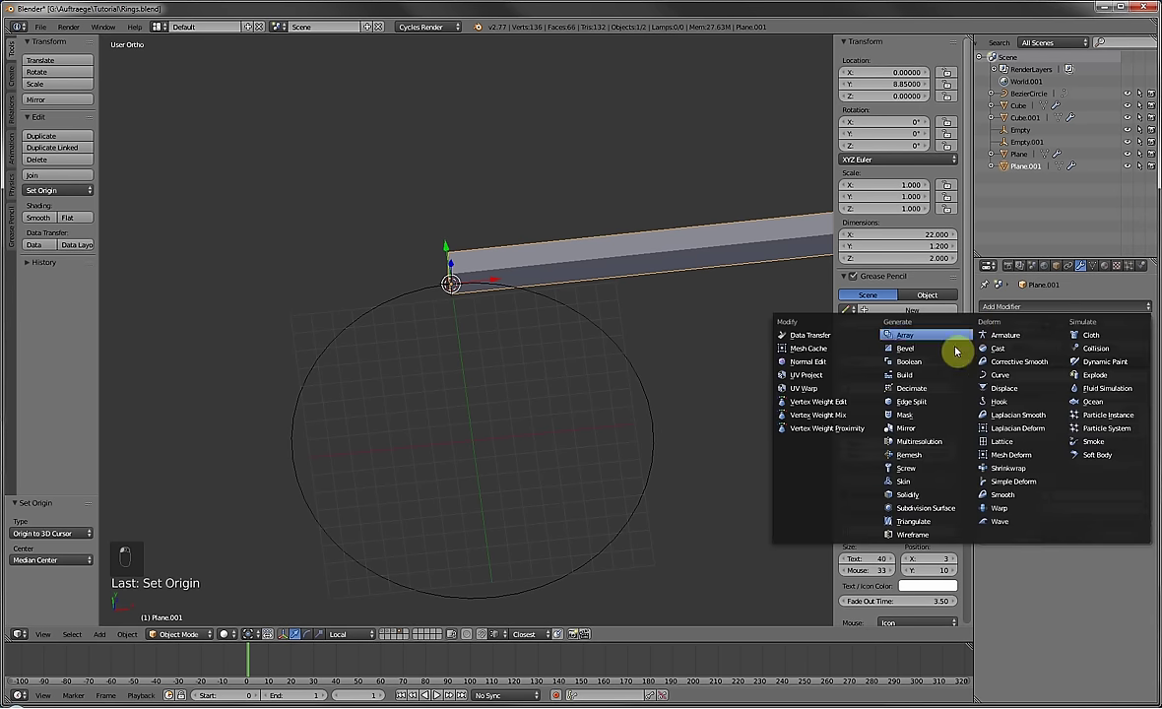
Add a Curve modifier to the strip, place it above the Solidify modifier, and use BezierCircle as its object.
click(1001, 375)
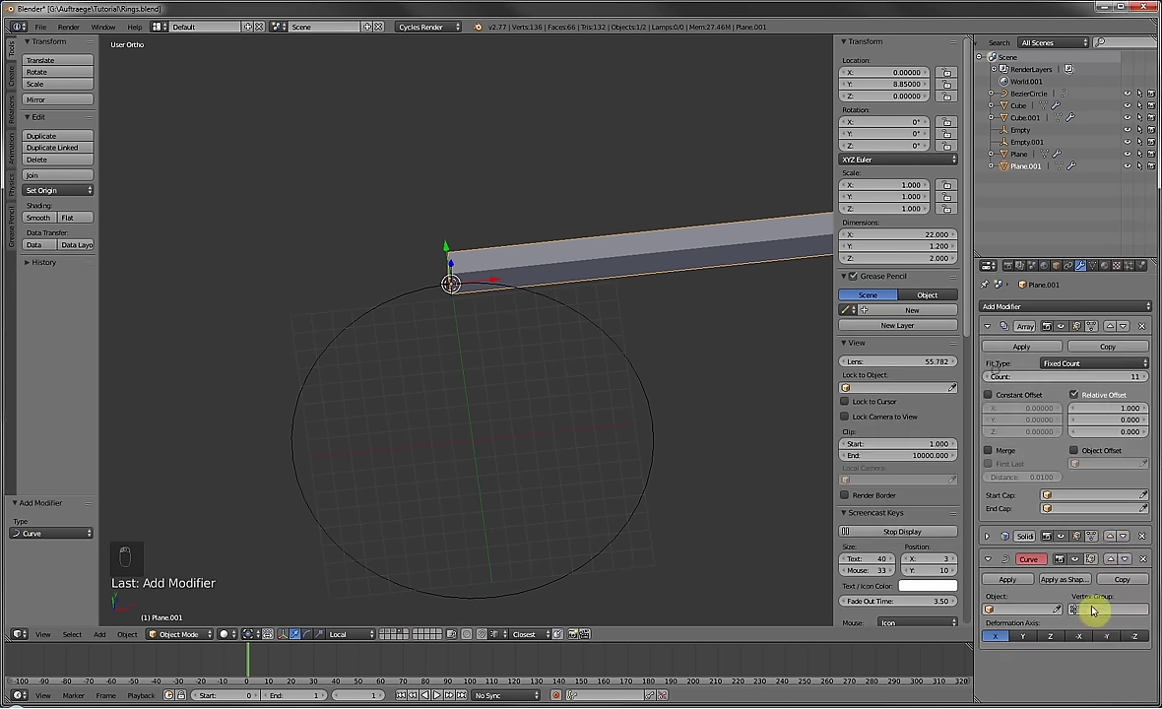
click(1110, 560)
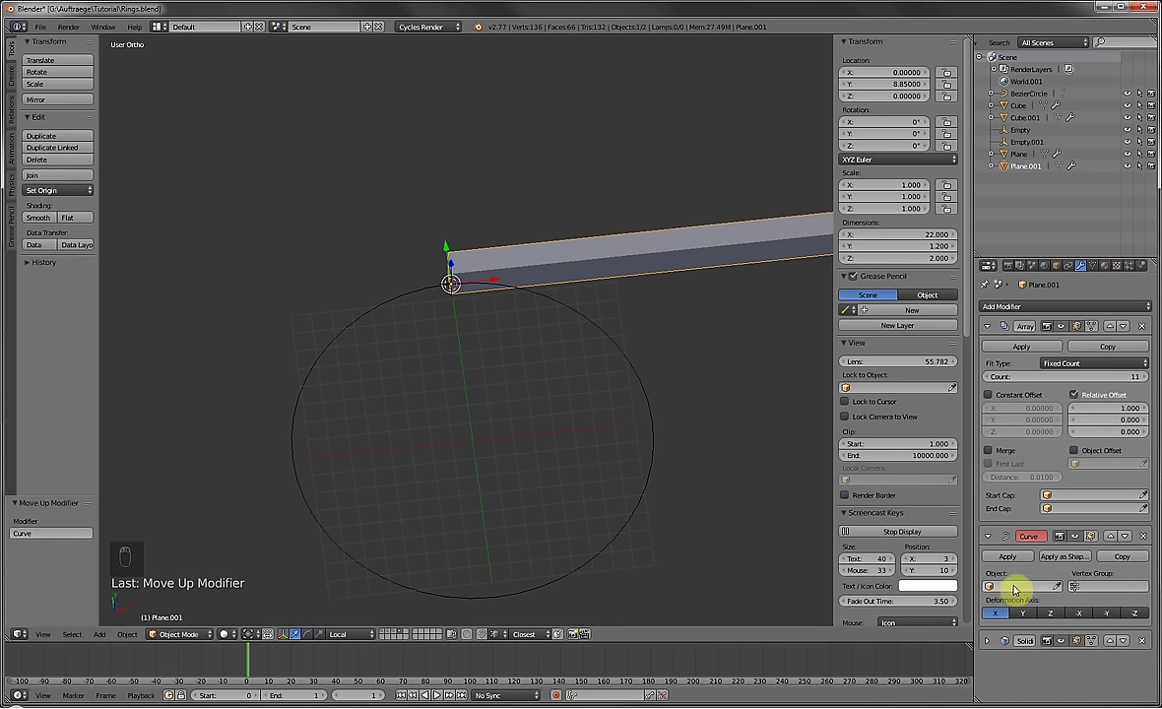
click(1057, 587)
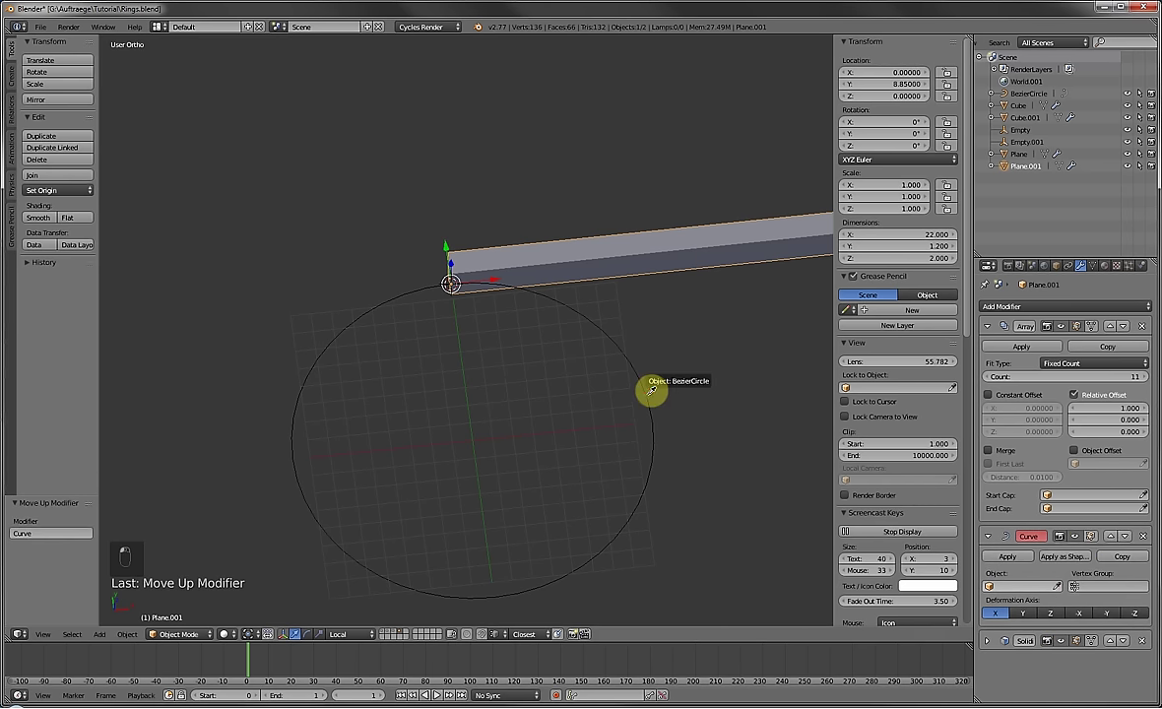
click(651, 391)
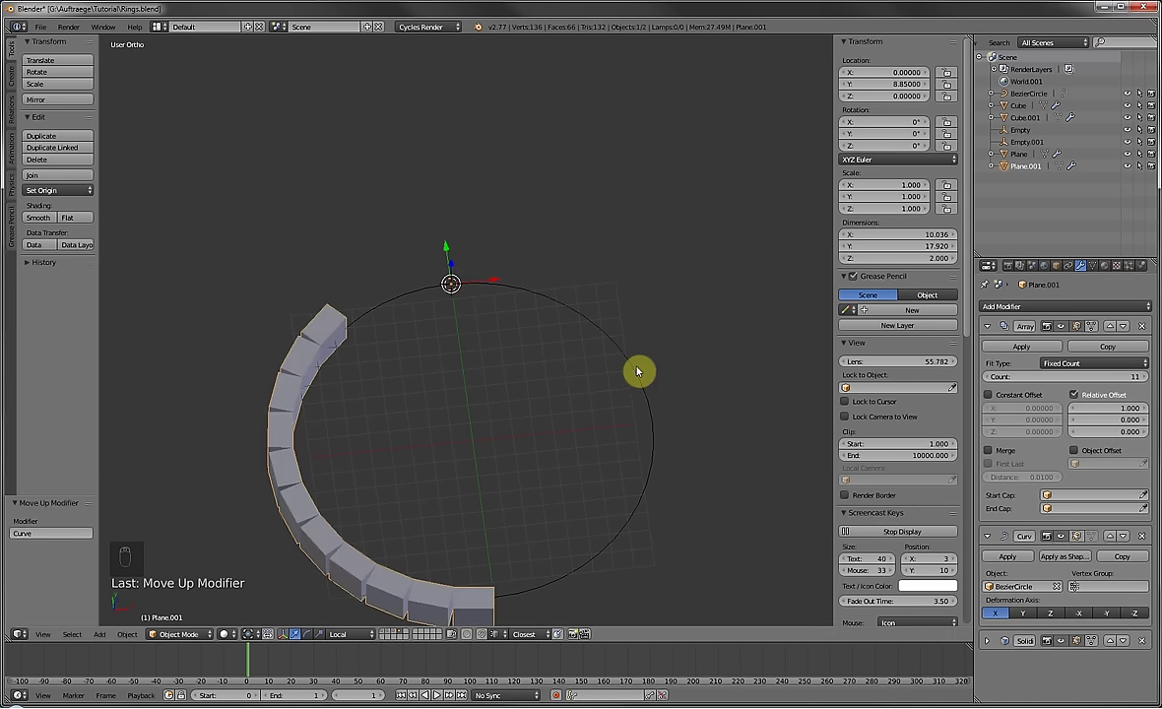
Enable Merge and First Last in the strip's Array modifier.
right_click(639, 370)
right_click(347, 328)
click(991, 451)
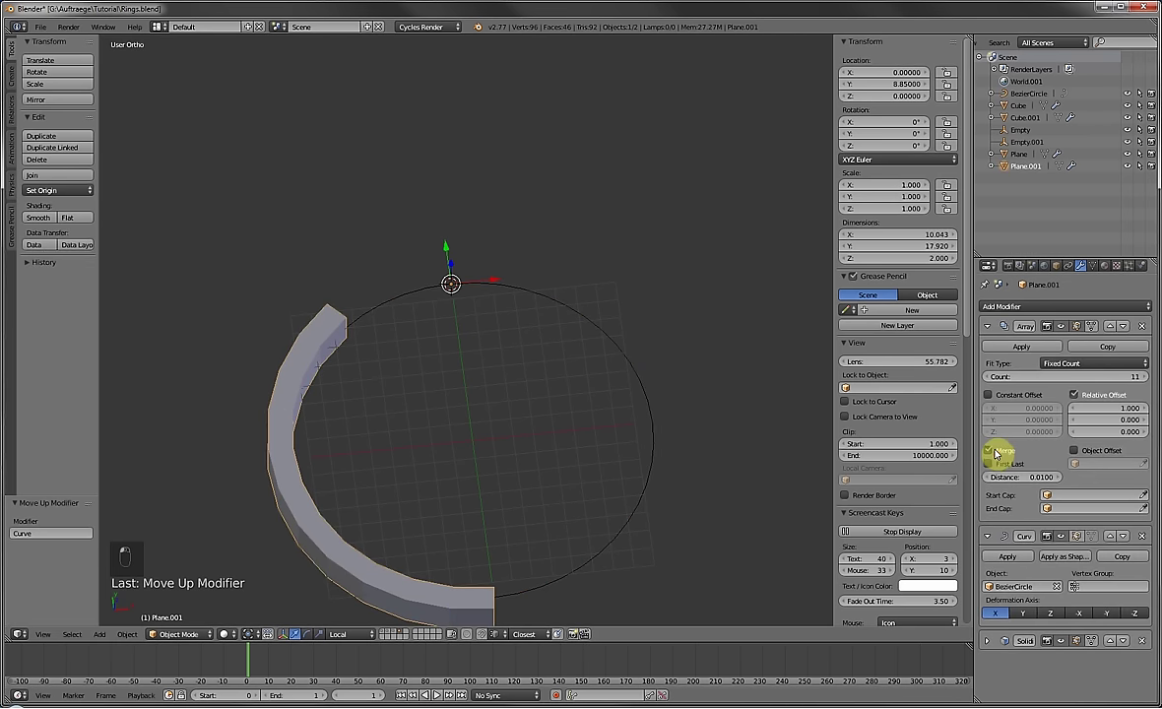
click(989, 464)
Open the Bezier circle in Edit Mode with all of its control points selected.
shift+drag(594, 418, 573, 332)
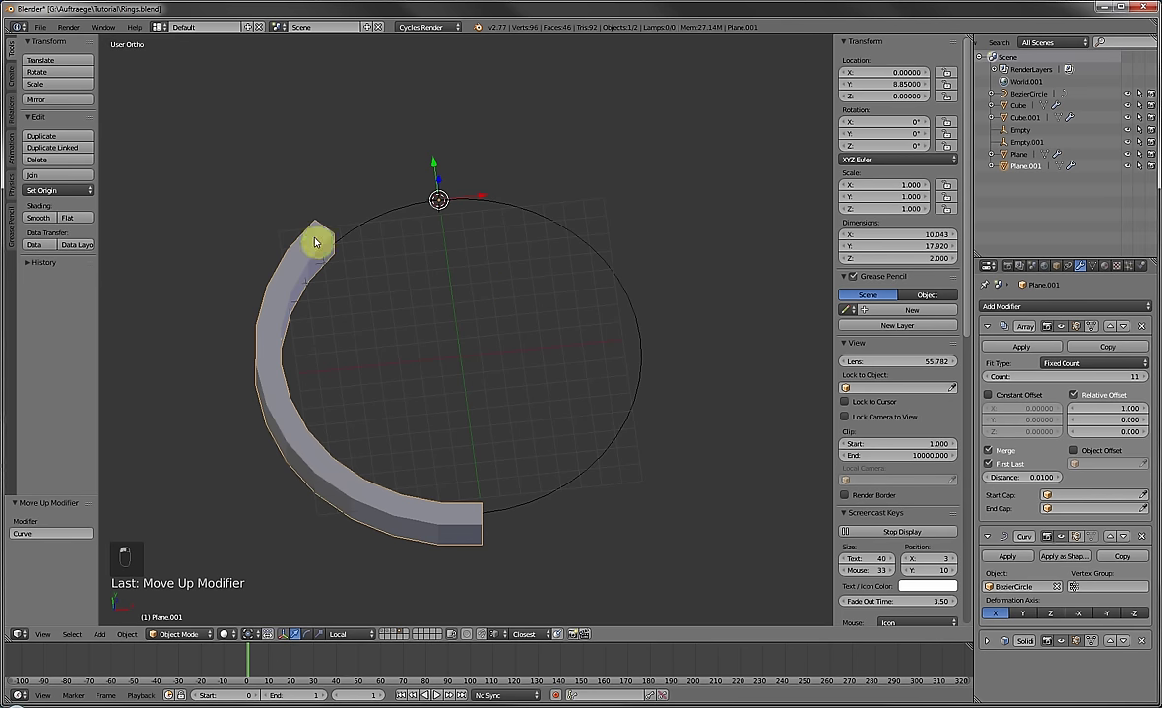
right_click(380, 222)
middle_drag(422, 278, 461, 267)
scroll(461, 268, up, 2)
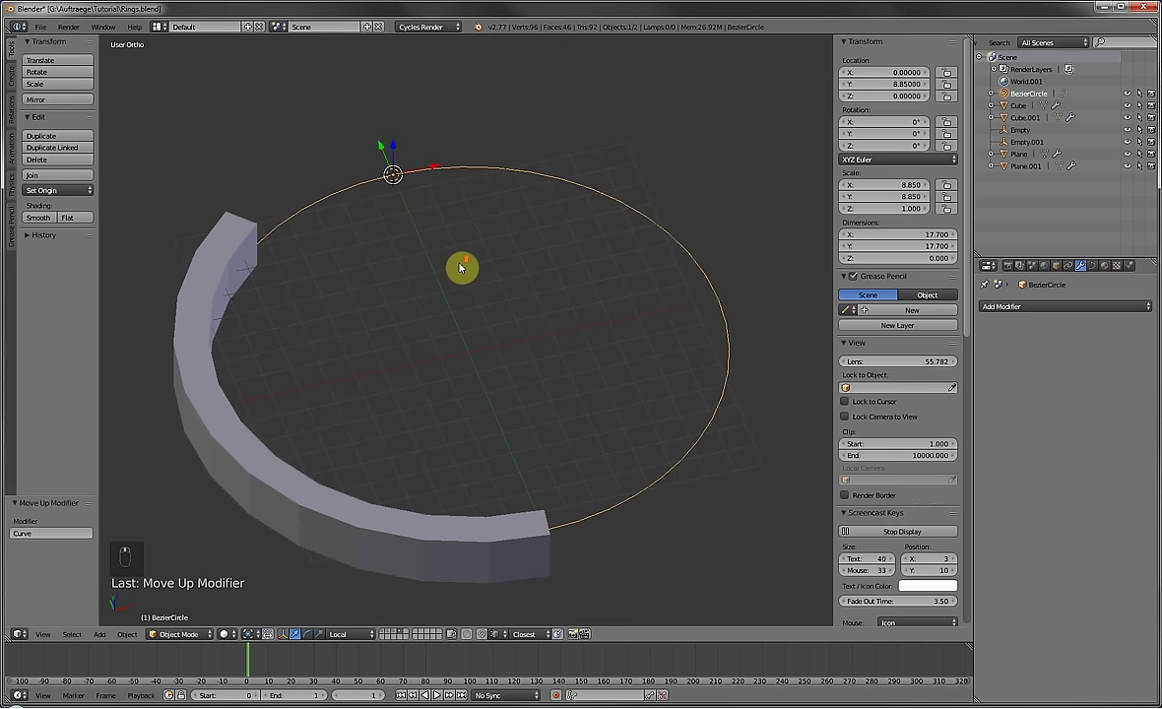
key(Tab)
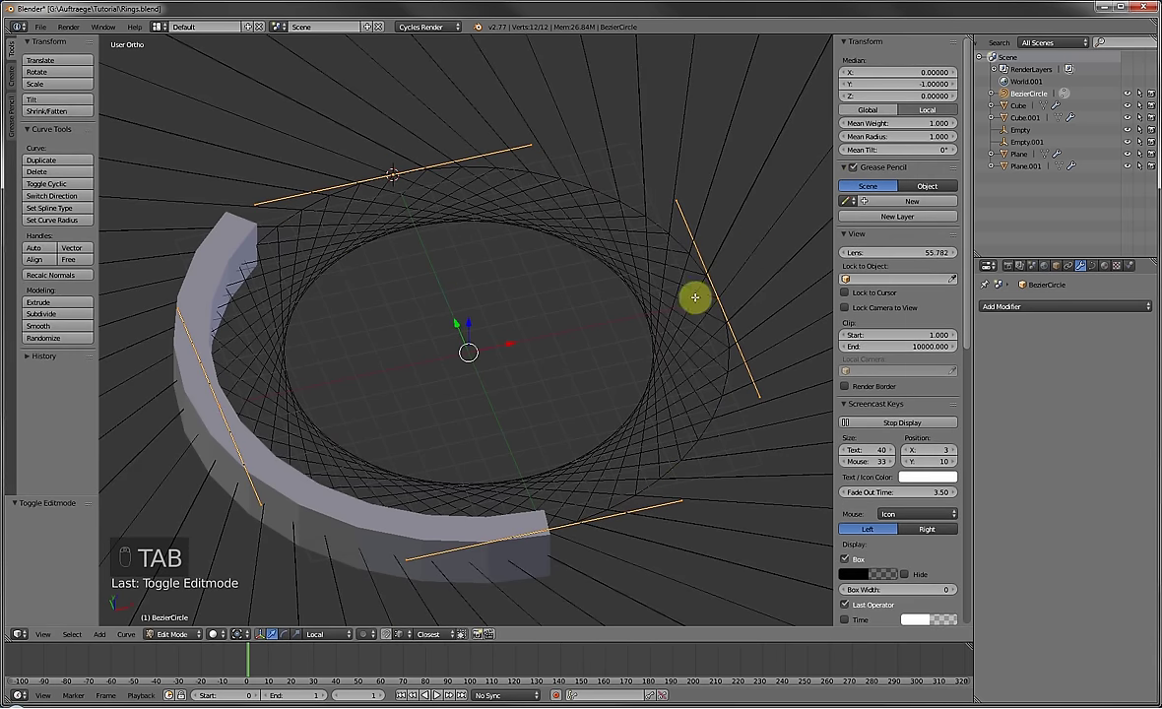
key(a)
key(a)
key(a)
key(a)
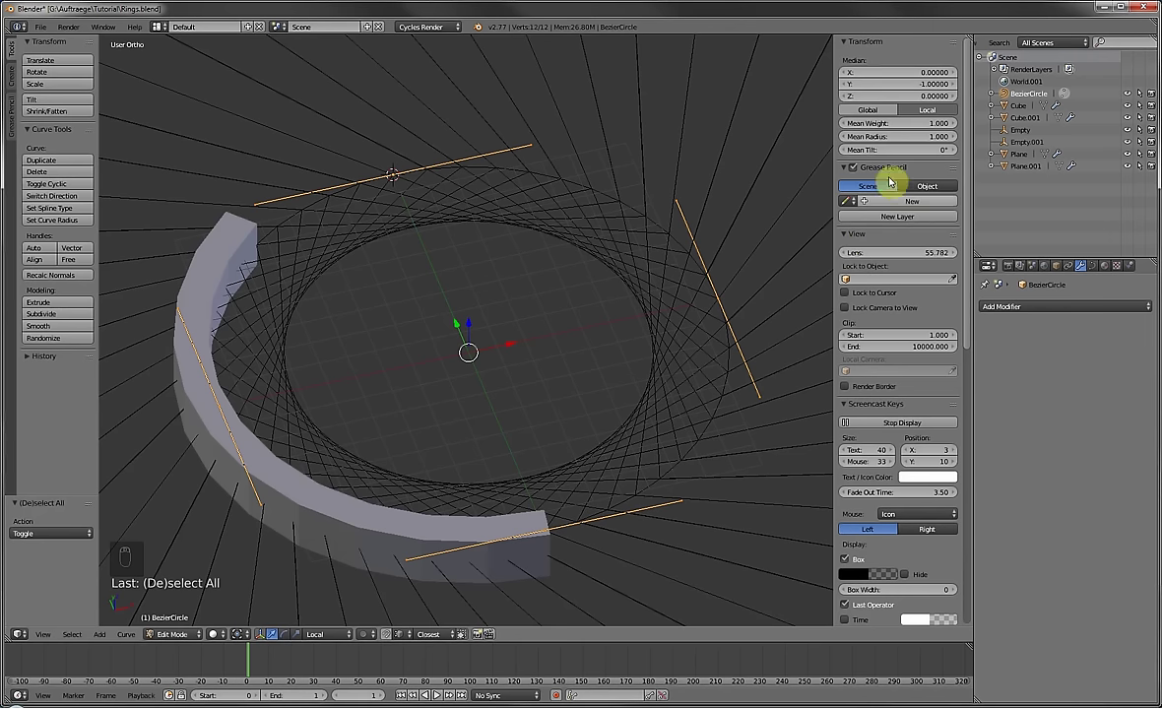
Reduce the Mean Radius of the circle's control points to 0.030.
mouse_move(847, 137)
mouse_down()
mouse_move(818, 136)
mouse_move(843, 137)
mouse_up()
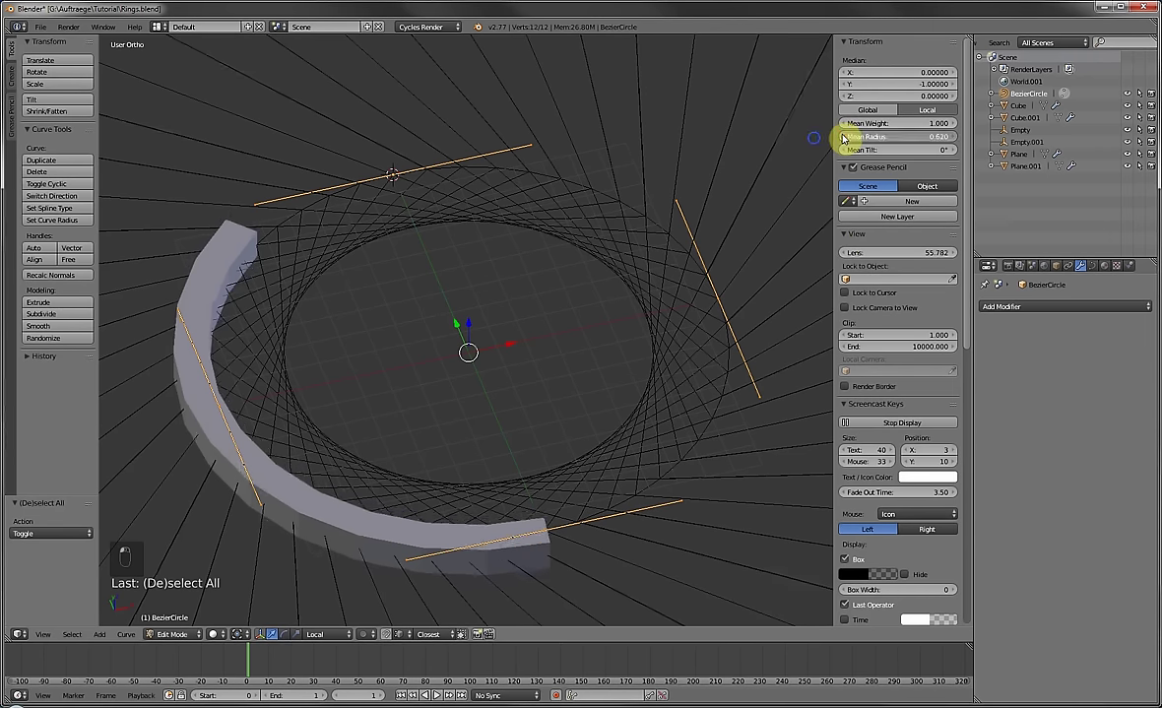
right_click(844, 137)
scroll(866, 236, down, 3)
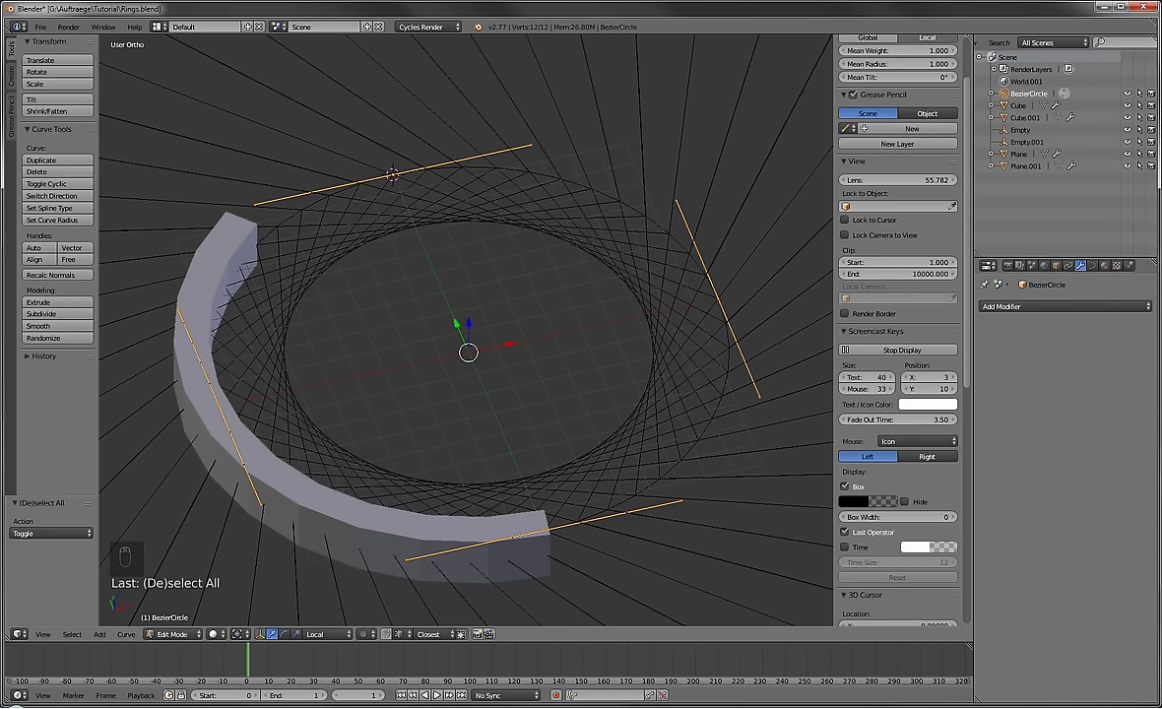
scroll(897, 295, up, 3)
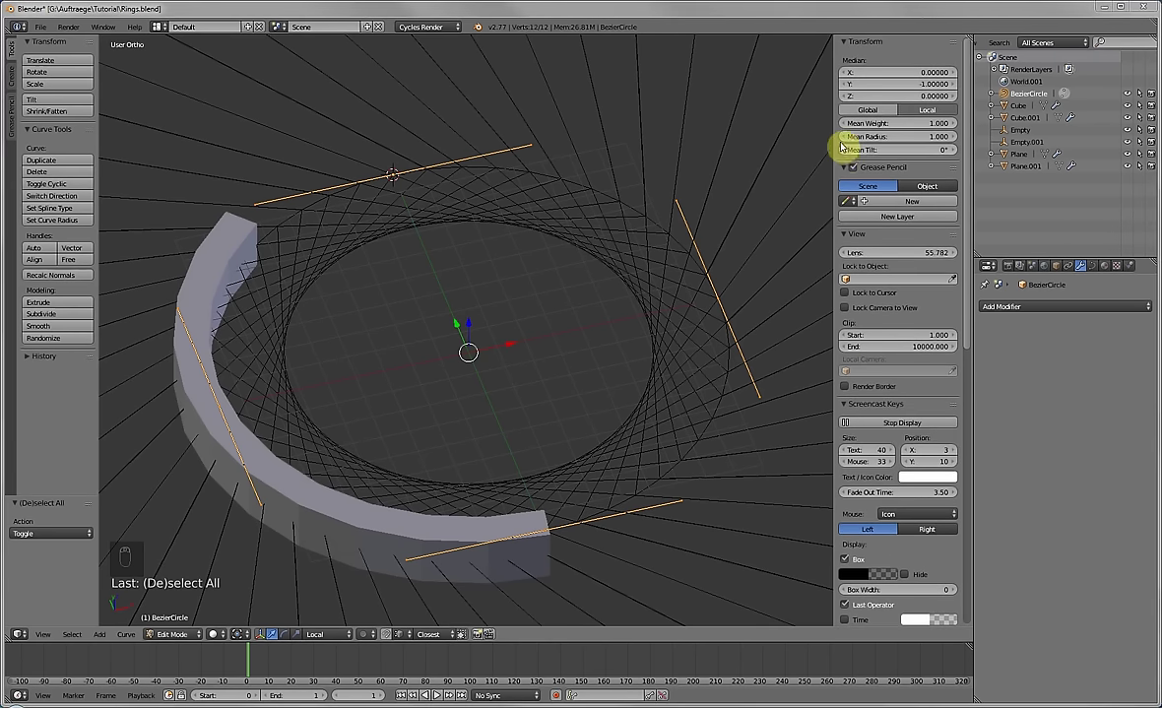
drag(845, 137, 778, 134)
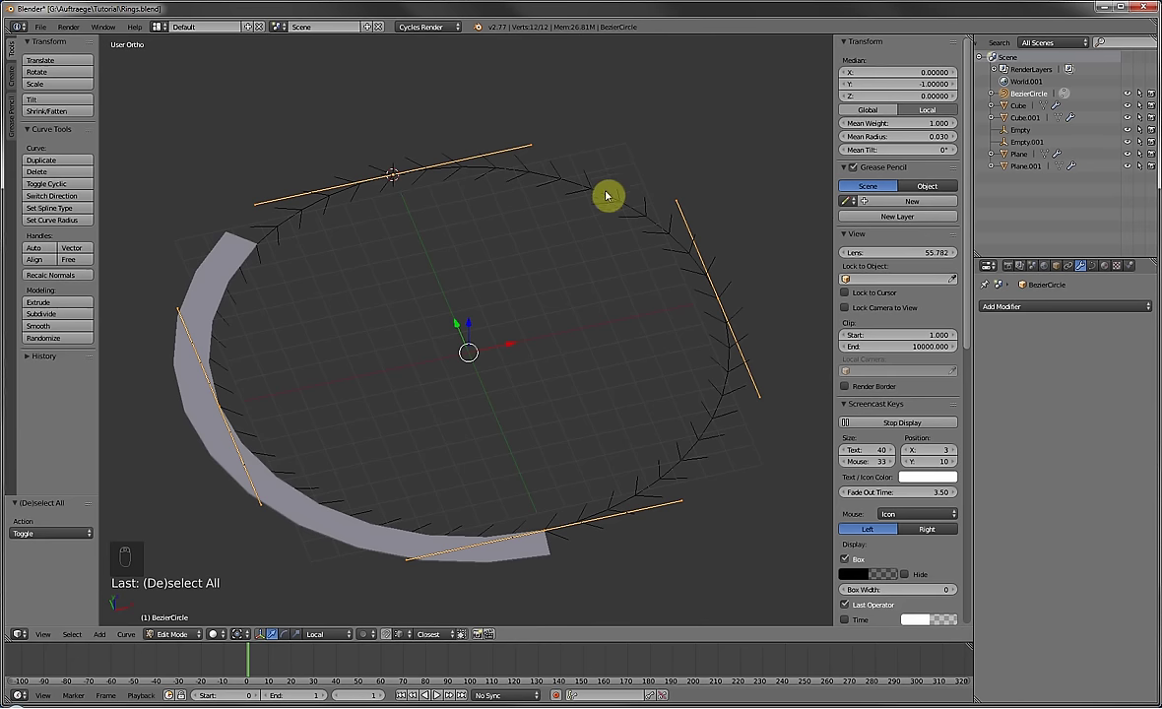
Return the Bezier circle to Object Mode and disable the Radius option in its Path/Curve-Deform settings.
key(Tab)
click(1092, 267)
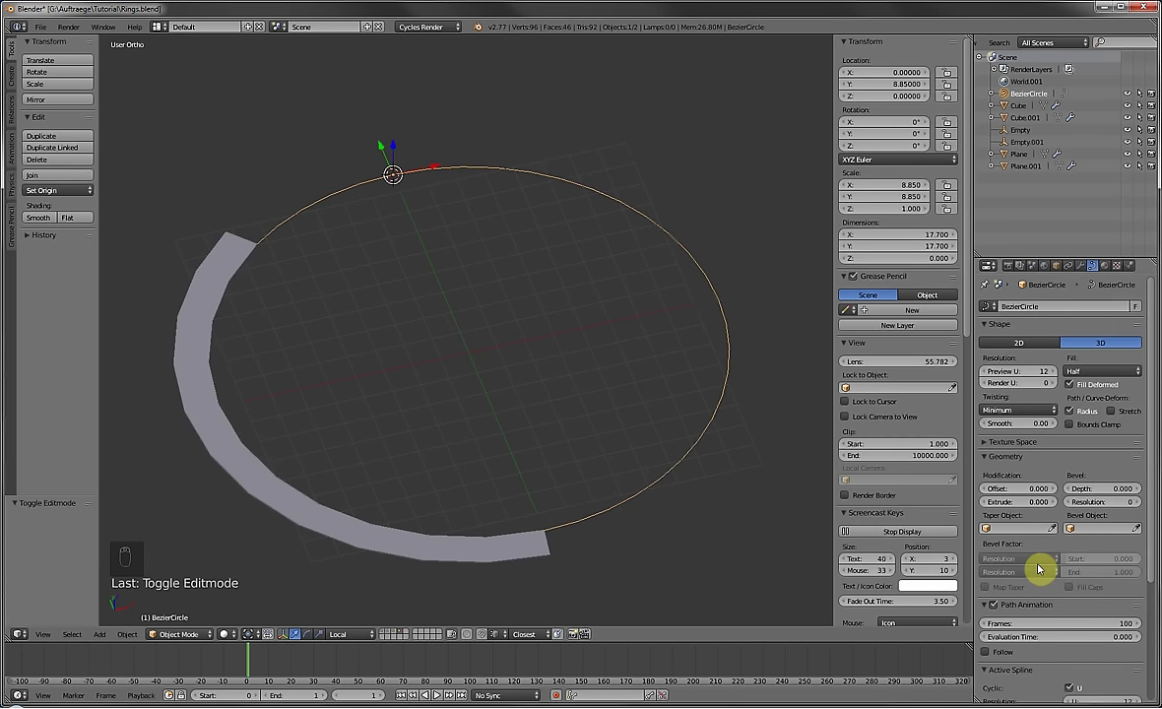
click(1069, 411)
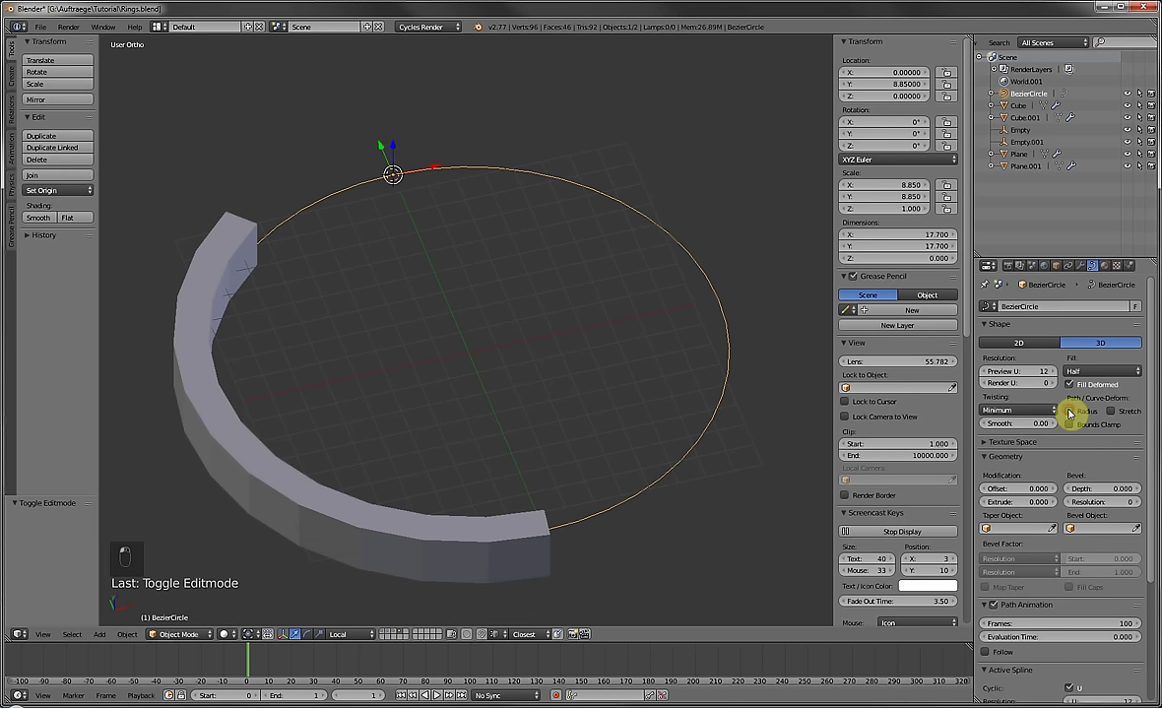
Add three evenly spaced loop cuts across the strip's base face in Edit Mode, and return to Object Mode.
middle_drag(262, 234, 295, 262)
right_click(249, 254)
key(Tab)
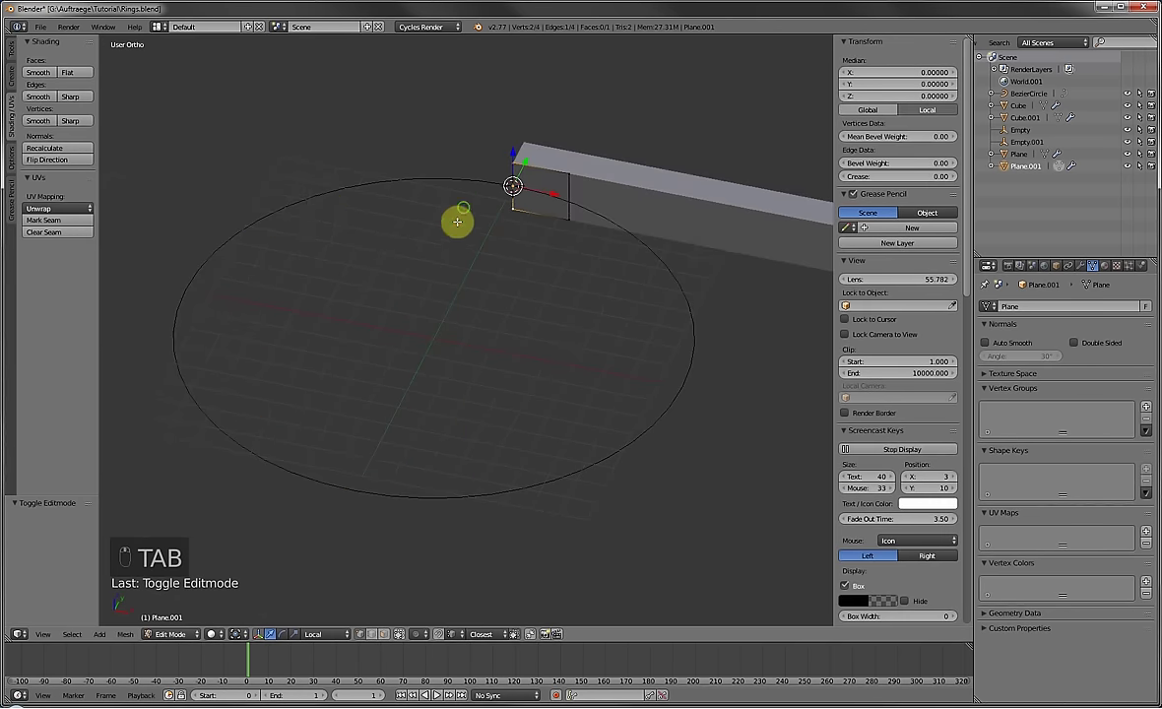
scroll(472, 232, up, 3)
key(ctrl+r)
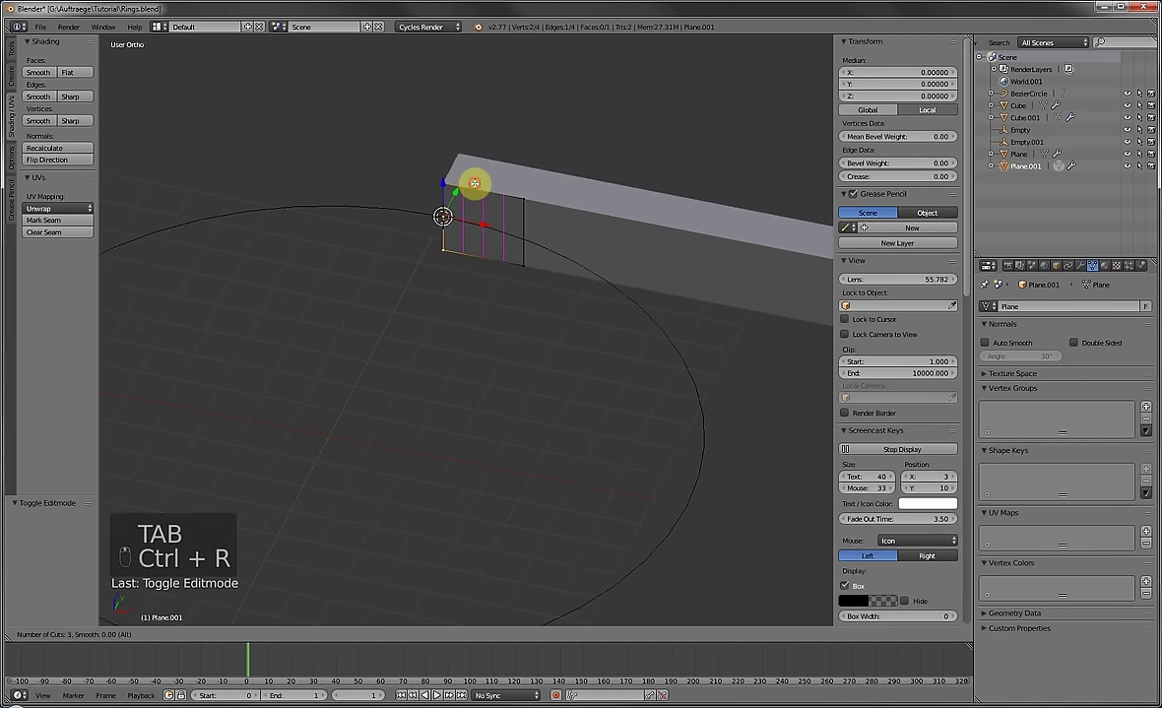
click(475, 183)
right_click(475, 183)
key(Tab)
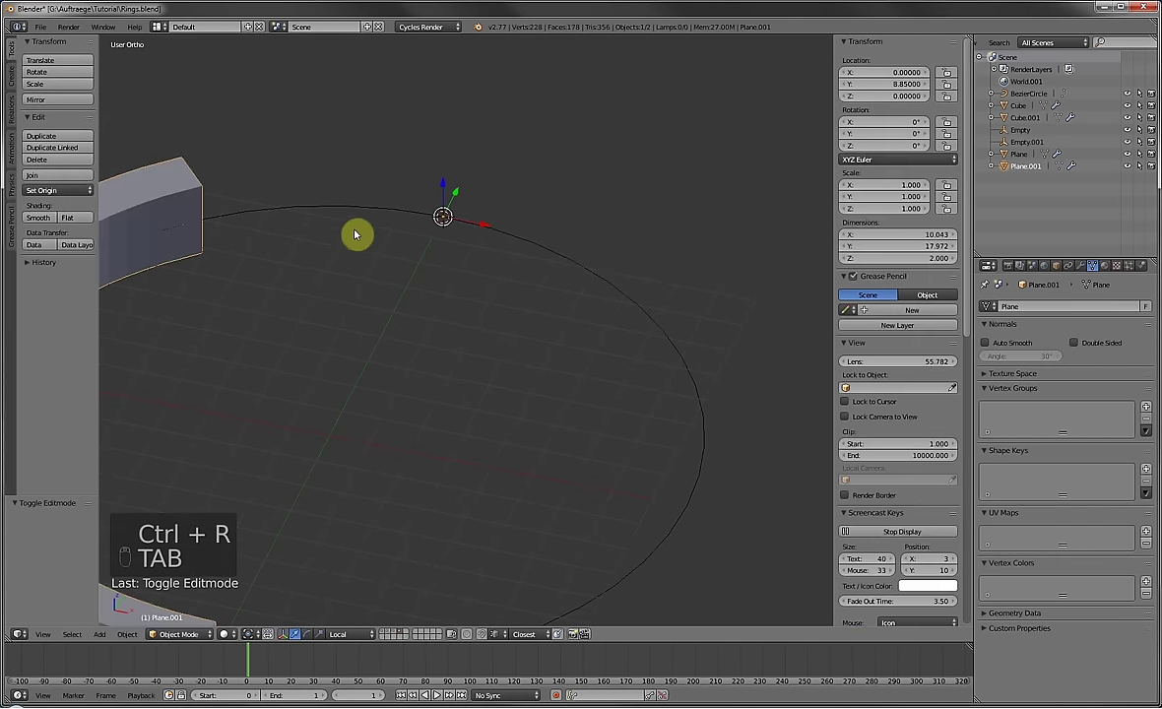
Set the Bezier circle's Preview U resolution to 64.
shift+middle_drag(261, 222, 612, 160)
key(KP_7)
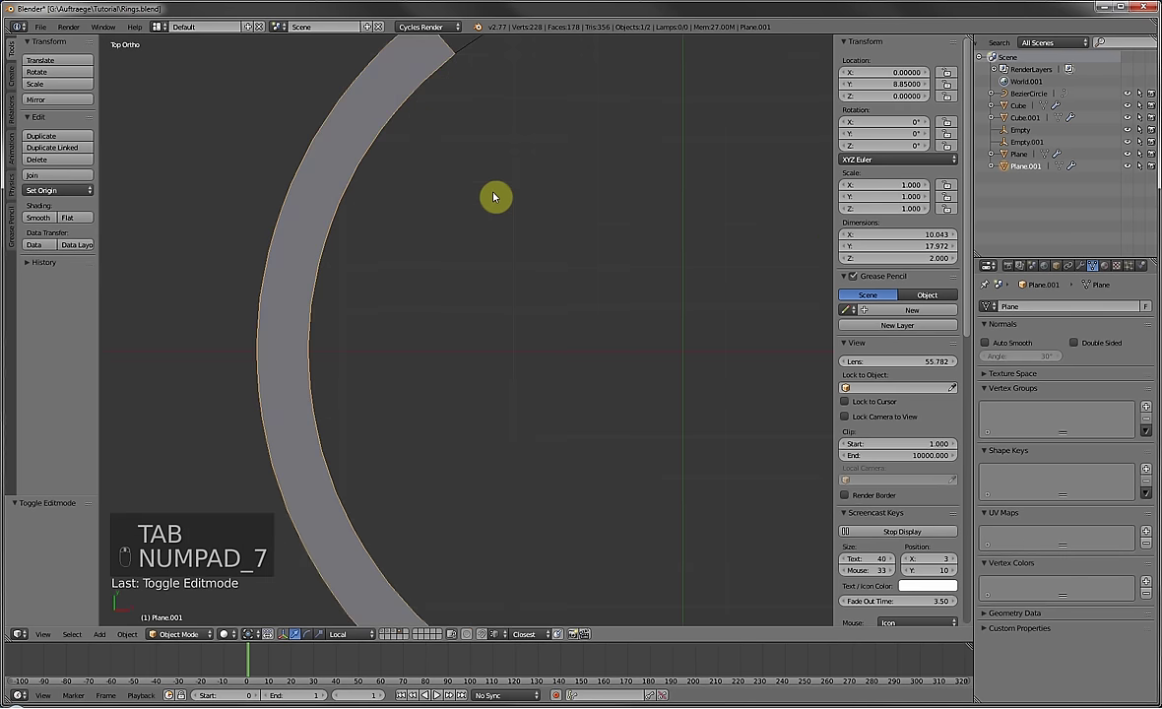
scroll(493, 197, down, 3)
right_click(533, 160)
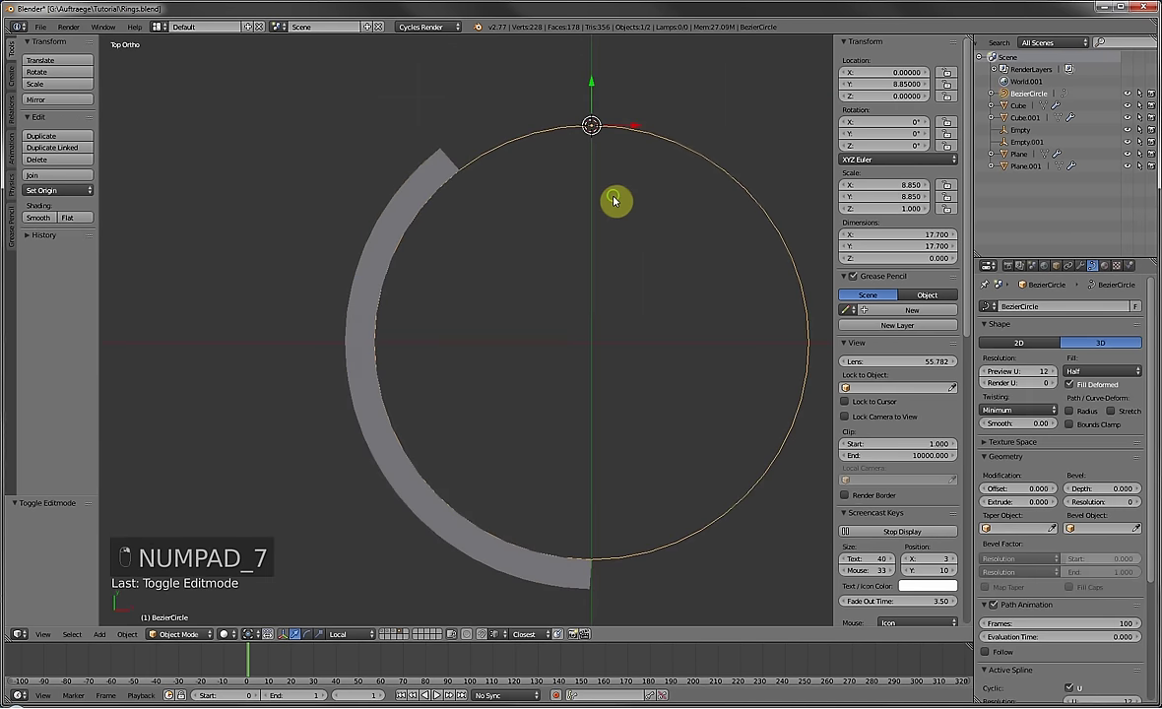
shift+middle_drag(615, 200, 535, 235)
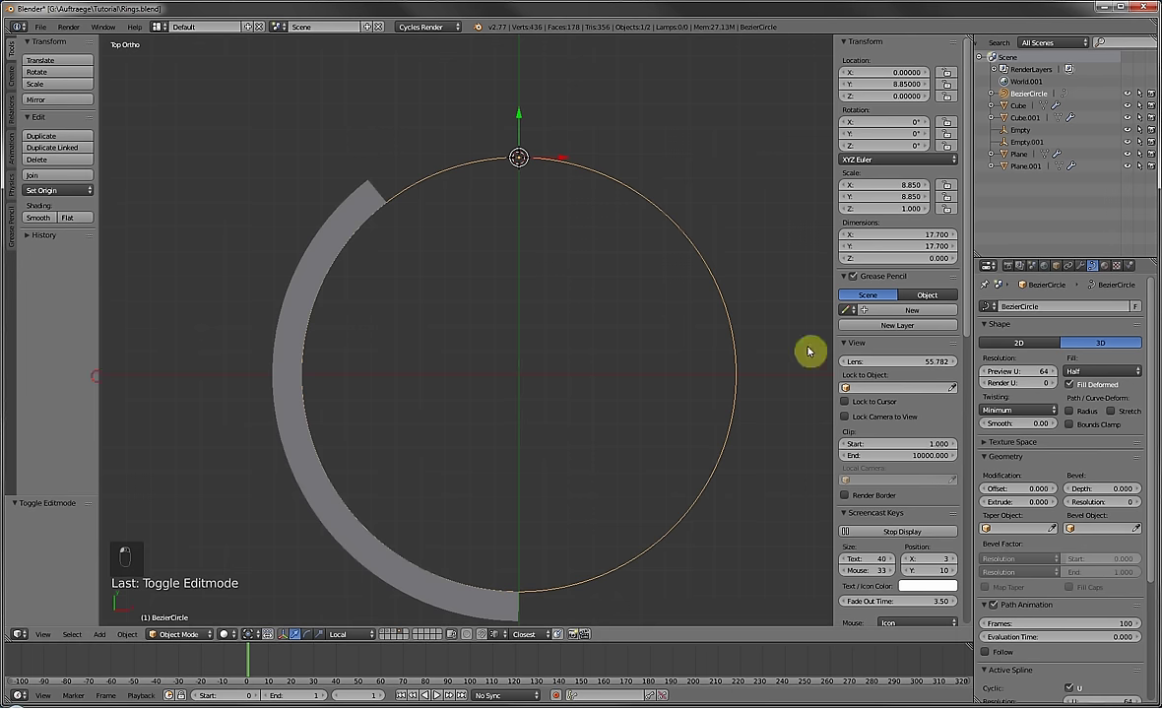
Turn off the viewport display of the strip's Curve modifier.
middle_drag(303, 371, 268, 316)
right_click(285, 279)
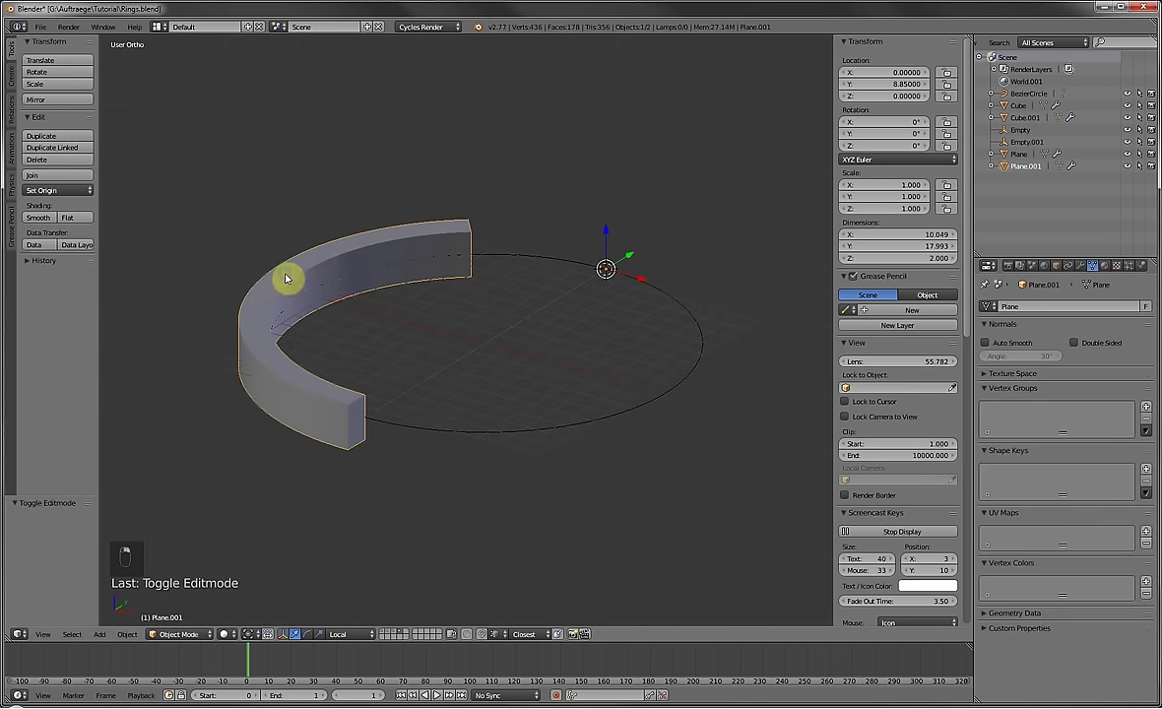
middle_drag(340, 284, 500, 314)
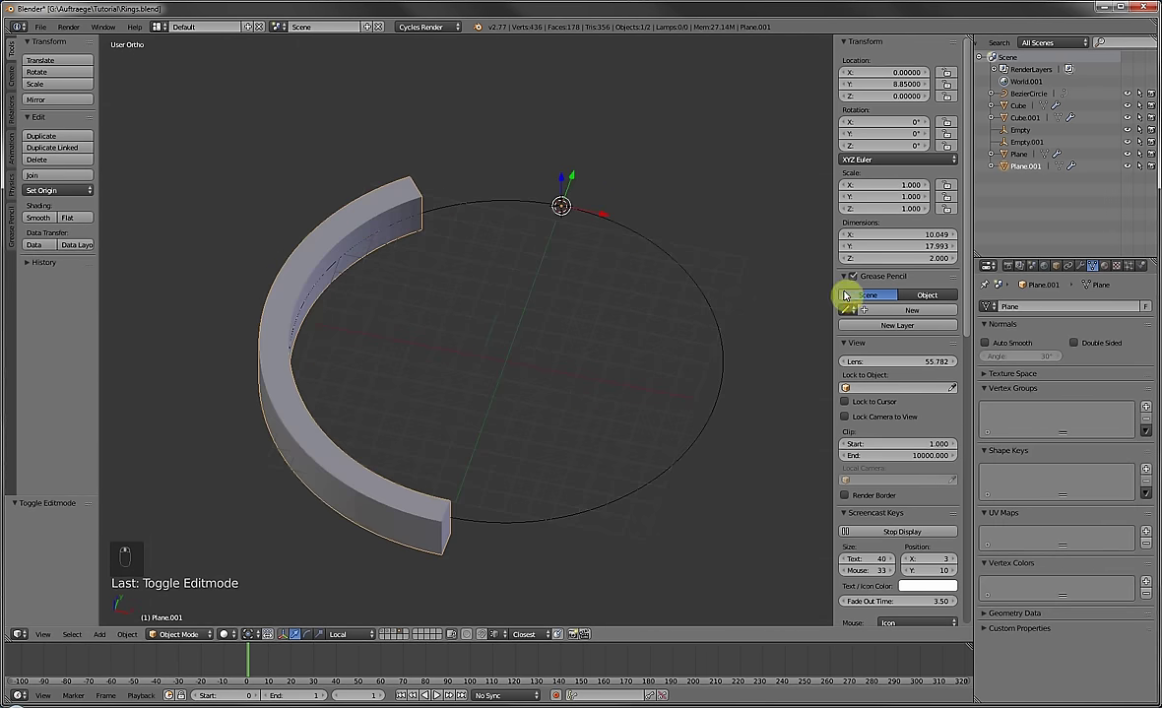
click(1082, 266)
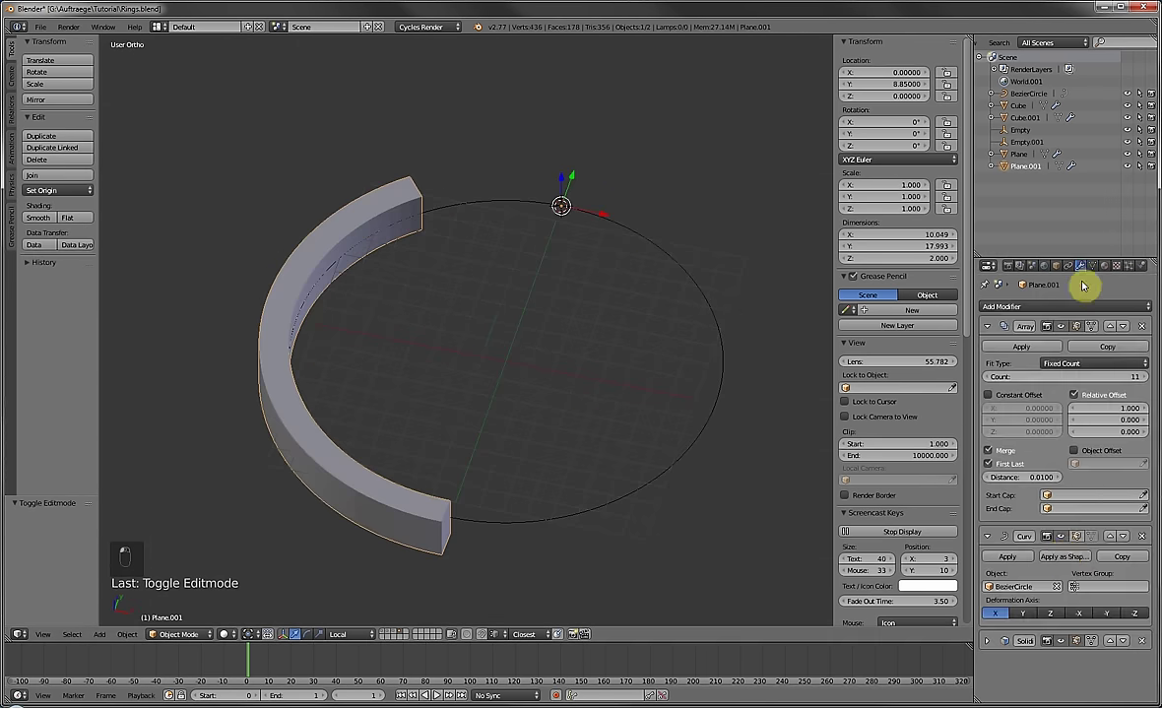
click(1062, 538)
shift+middle_drag(630, 286, 381, 267)
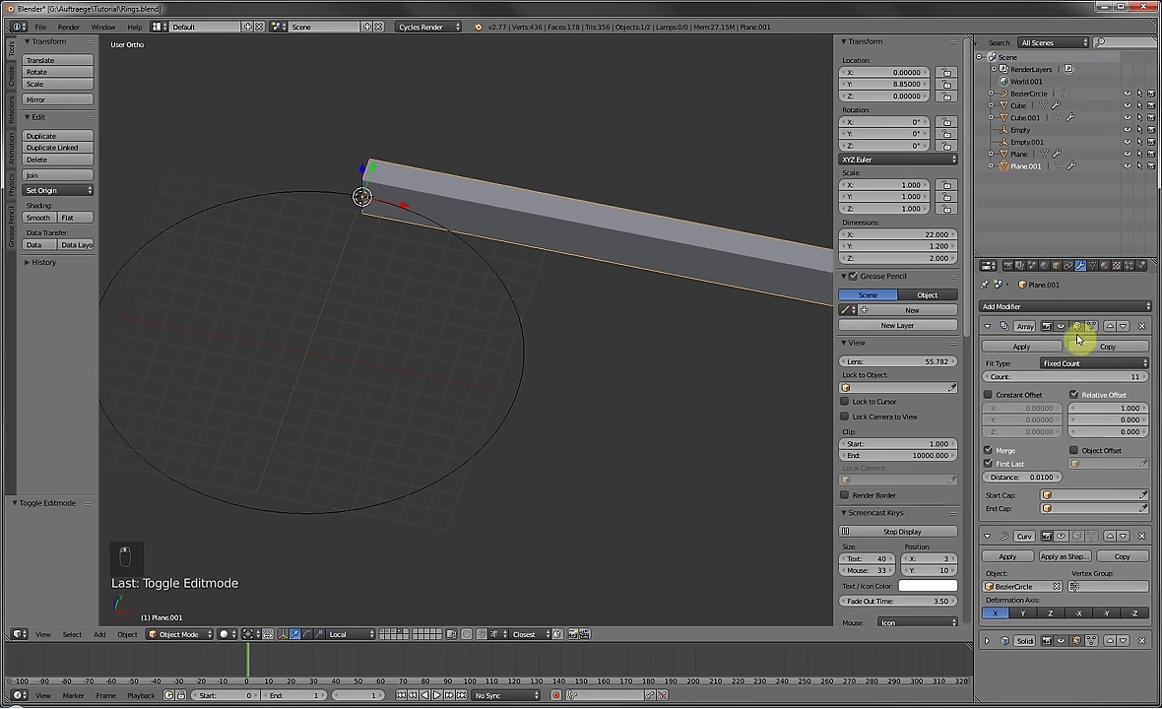
Set the Array modifier's count to 20.
click(1094, 376)
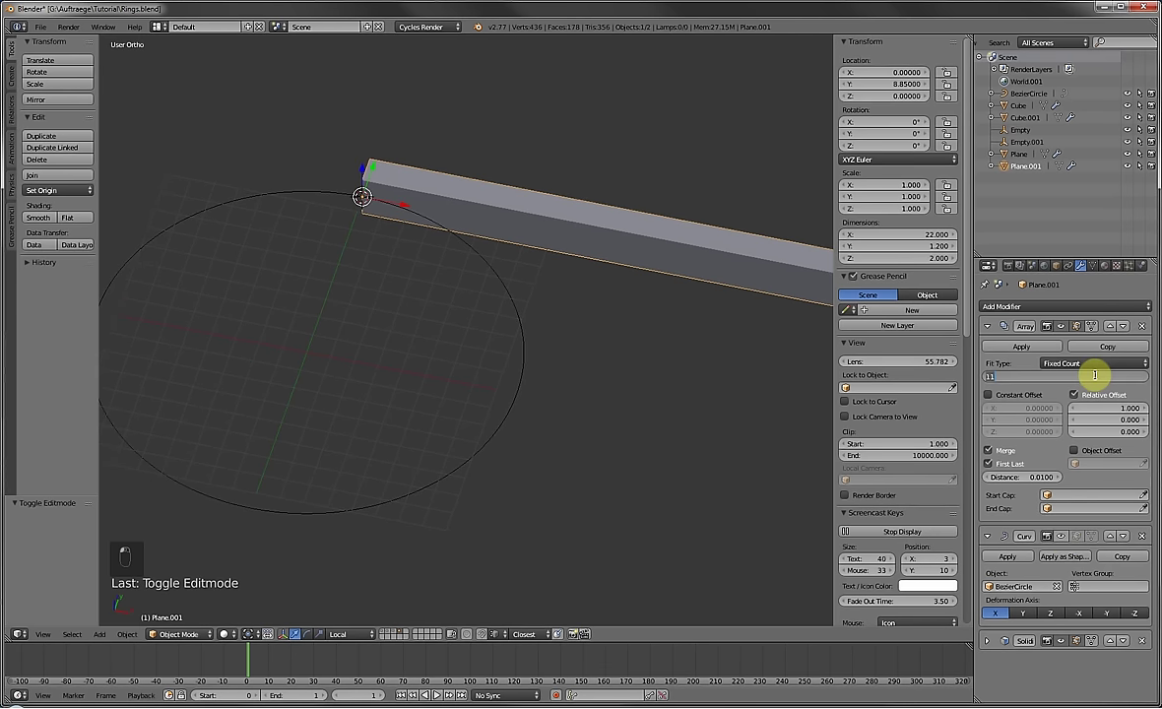
text(20)
key(Return)
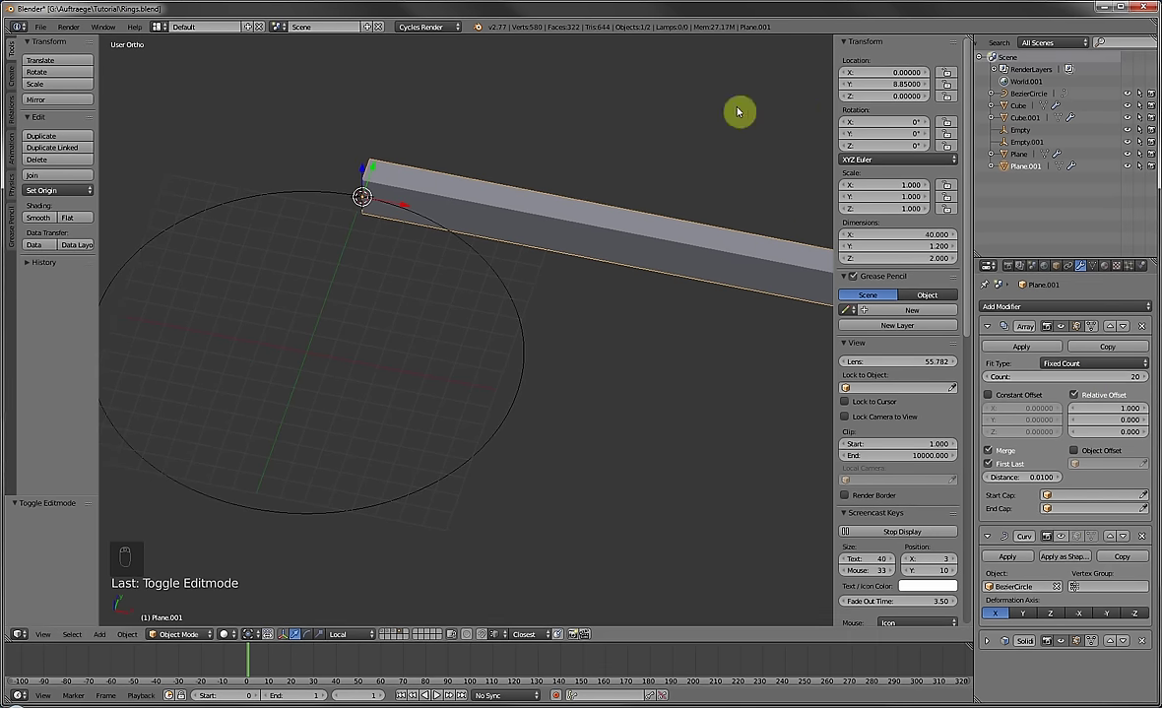
Set the strip's X dimension to 55.606, the circumference of the 17.7 diameter circle.
scroll(616, 254, down, 2)
key(KP_3)
key(KP_1)
key(KP_7)
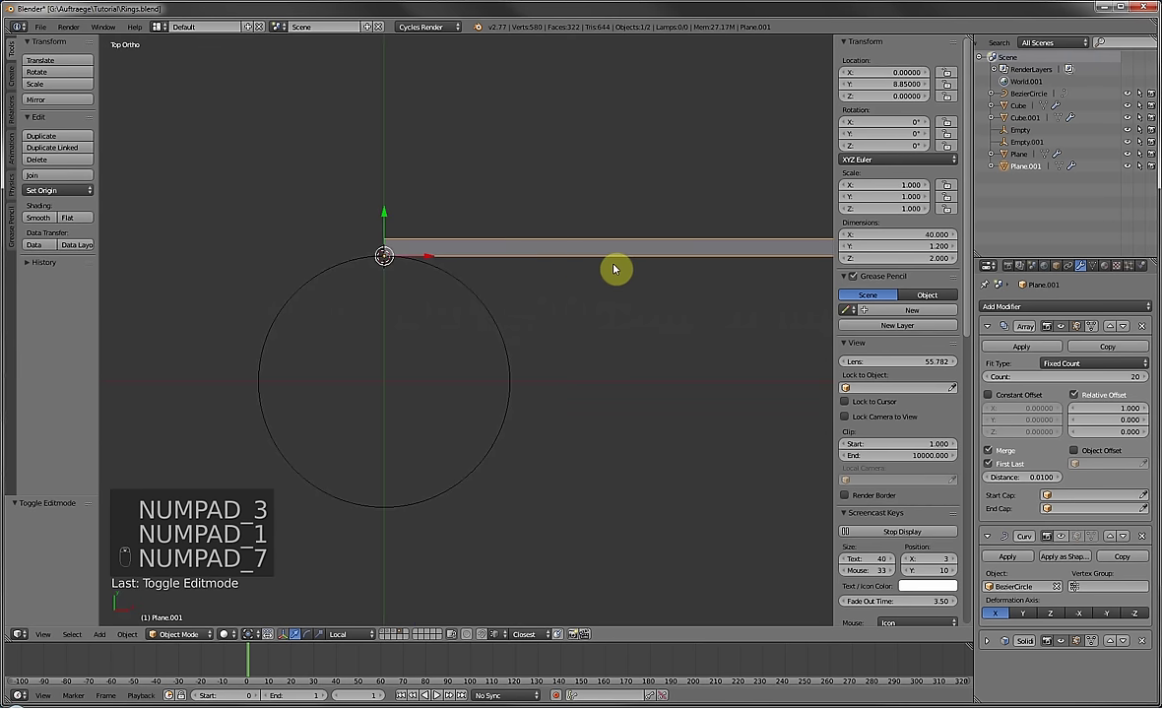
click(917, 234)
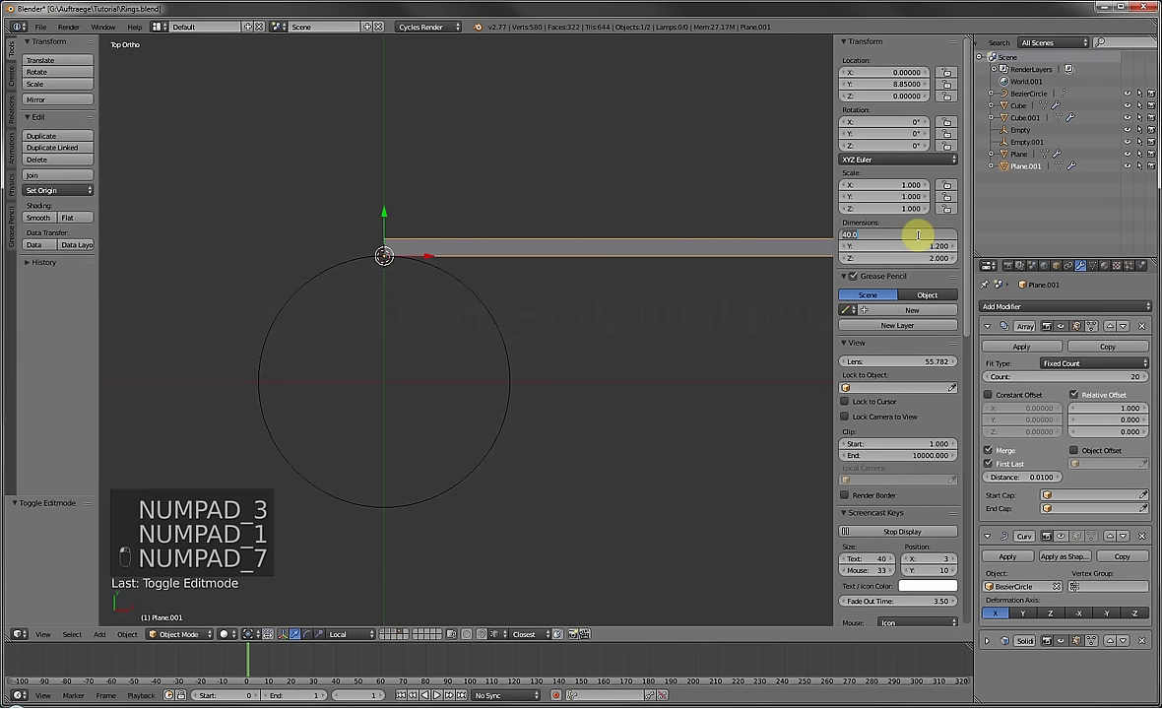
text(17.7*)
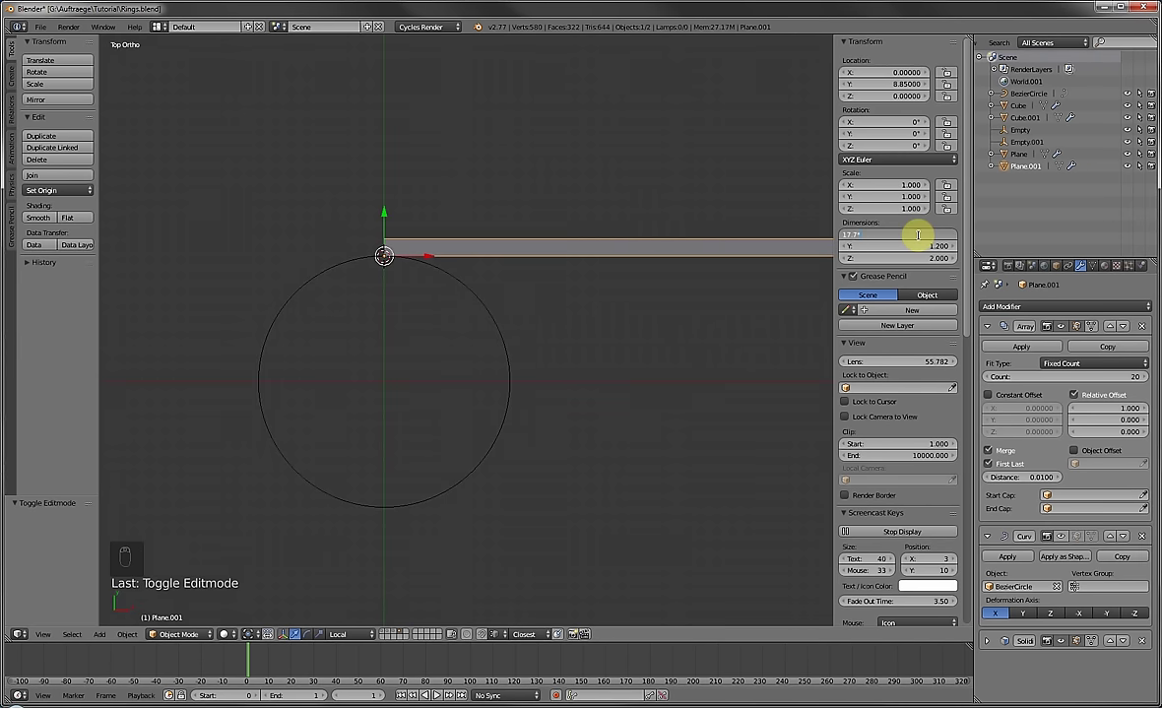
shift+middle_drag(655, 295, 529, 254)
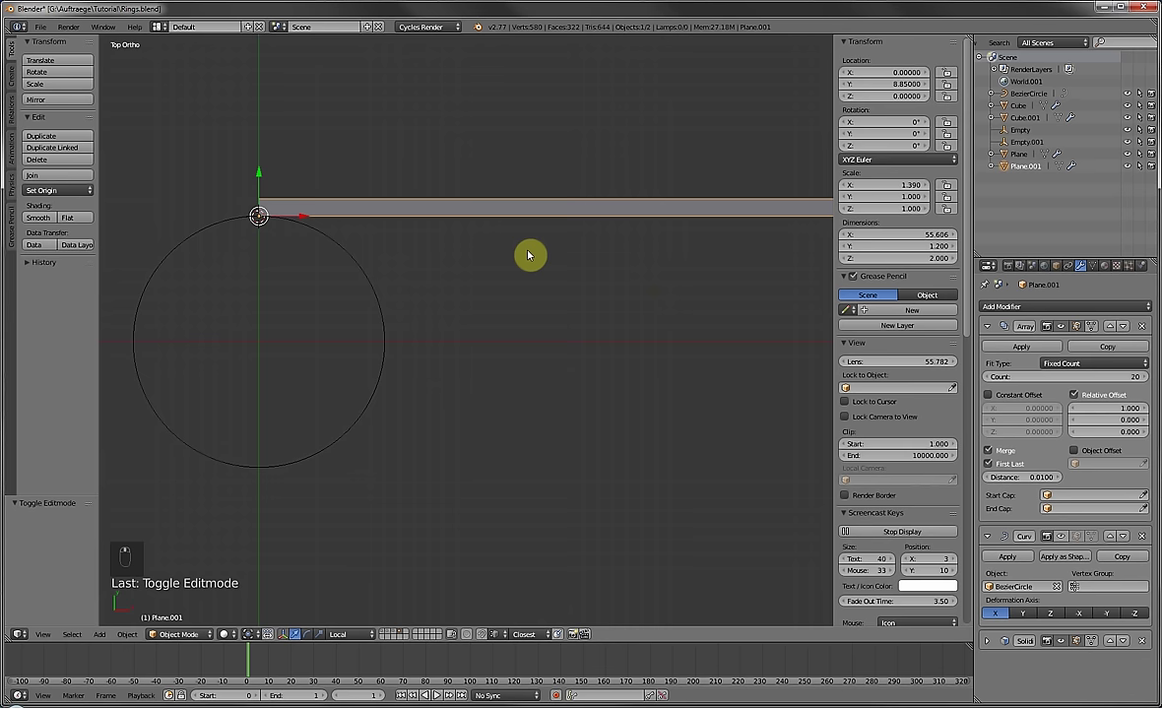
Apply the strip's scale and turn the Curve modifier's viewport display back on.
key(ctrl+a)
click(479, 285)
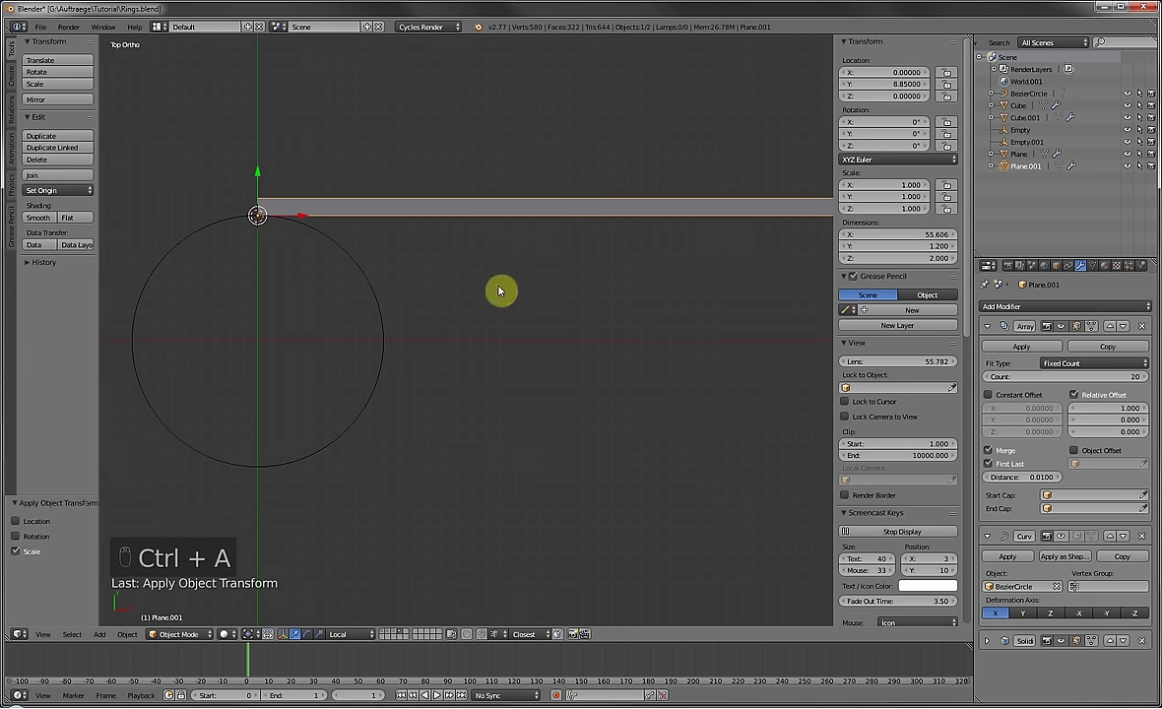
click(1058, 537)
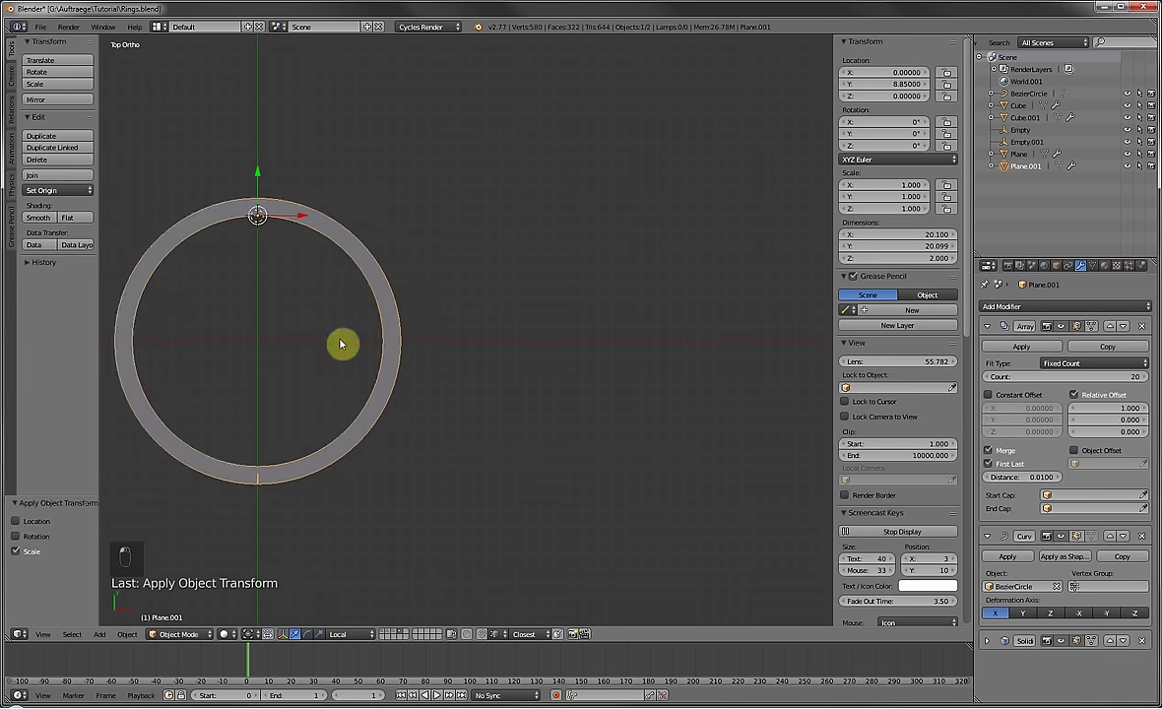
Inspect the seam where the two ends of the bent ring meet.
shift+middle_drag(341, 344, 421, 353)
scroll(472, 363, up, 3)
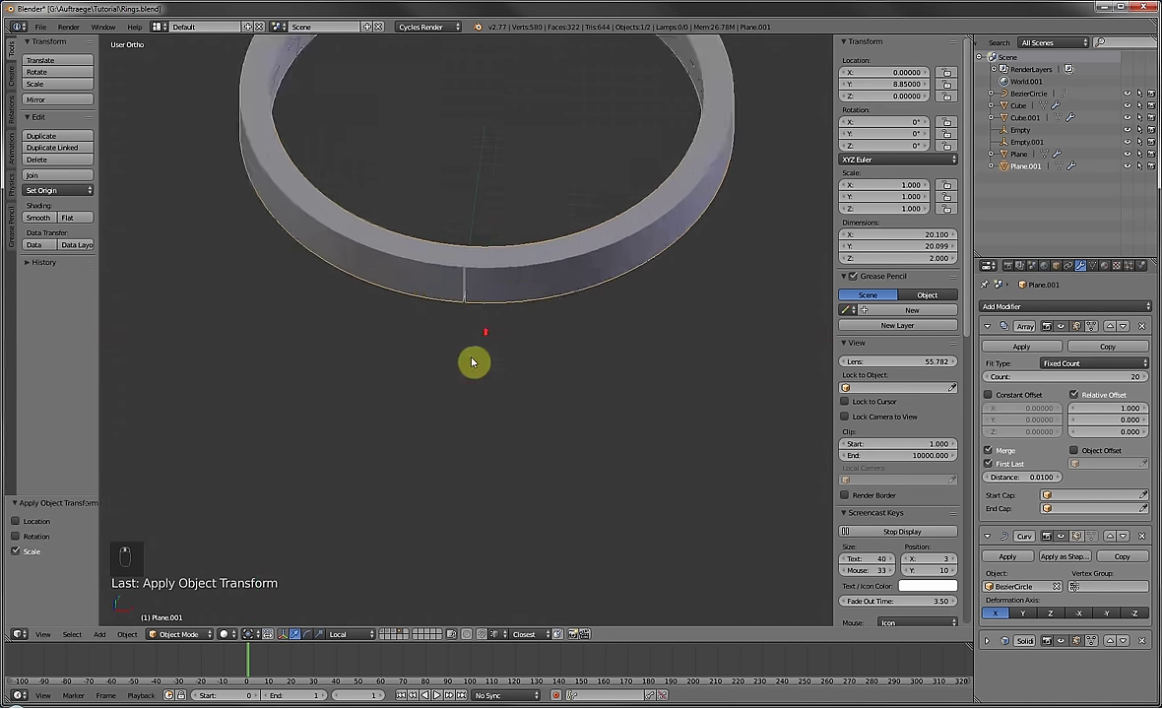
scroll(472, 363, up, 4)
shift+middle_drag(501, 195, 499, 257)
scroll(498, 259, up, 2)
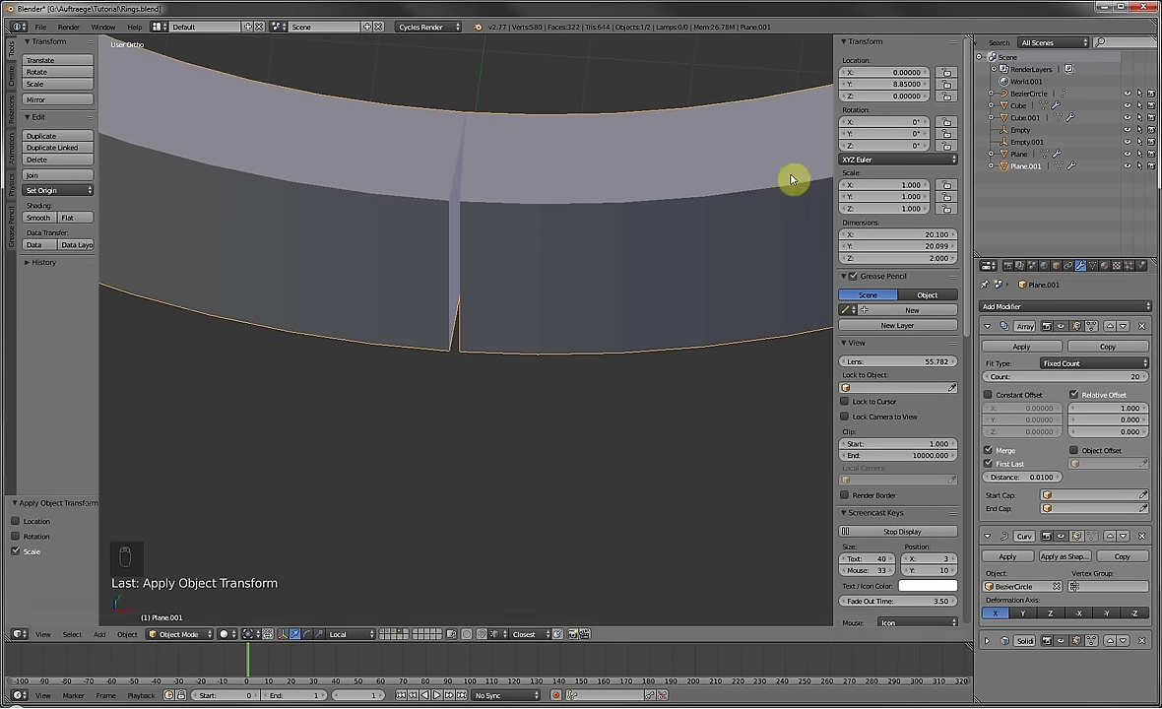
Try closing the ring's seam by testing an Array count of 21 and an X scale of 1.005.
click(1144, 376)
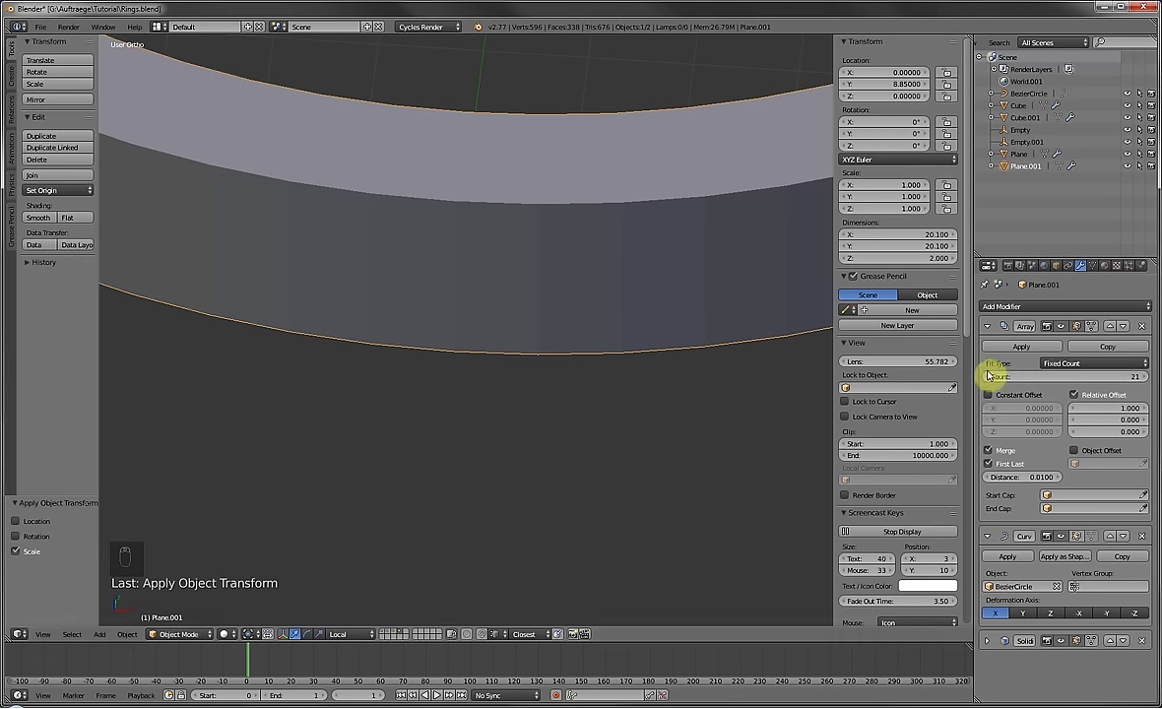
click(989, 375)
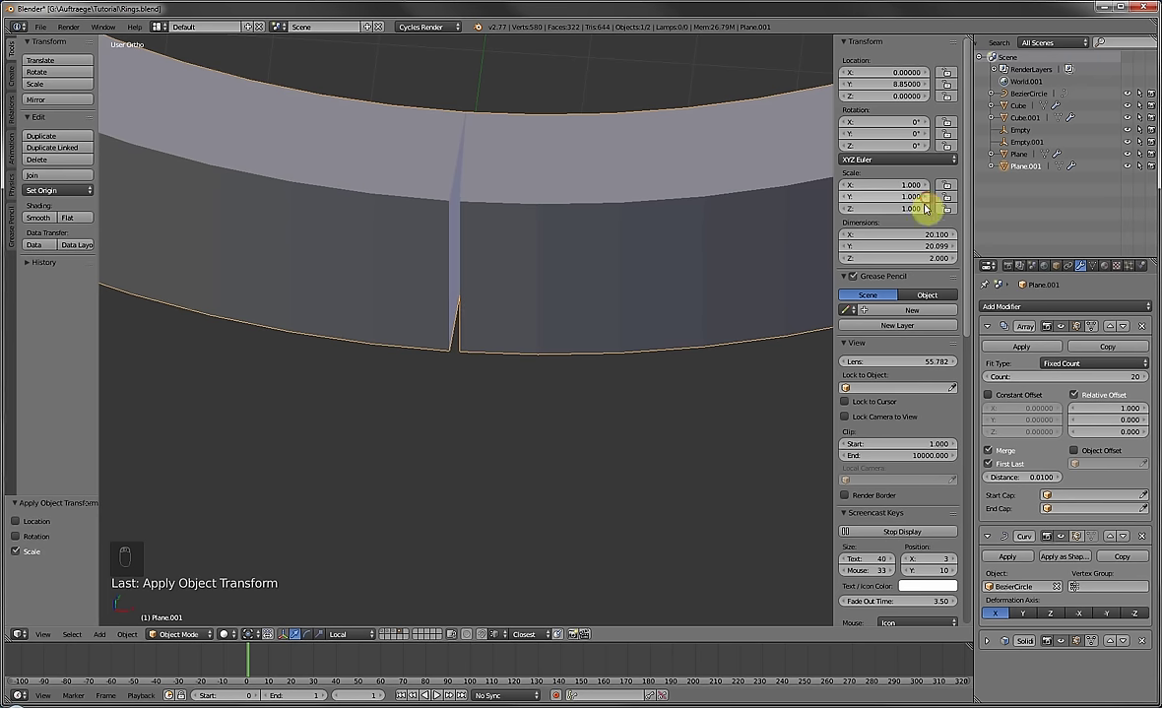
scroll(540, 195, down, 5)
middle_drag(548, 192, 554, 286)
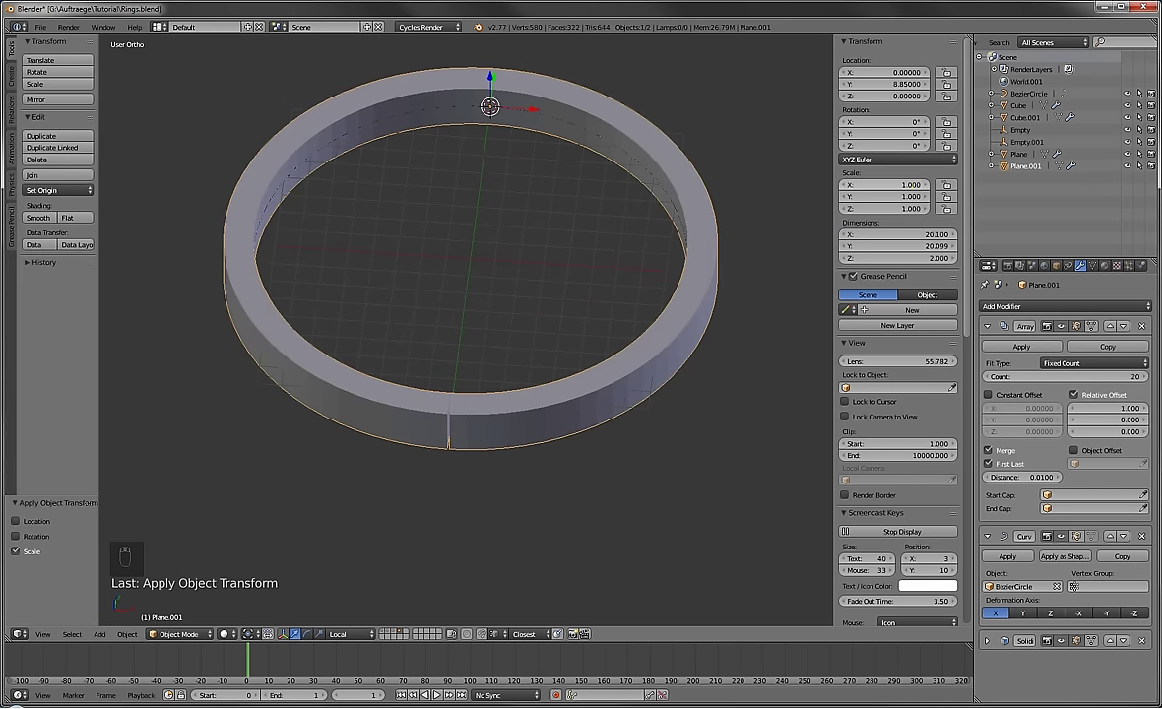
mouse_move(899, 185)
mouse_down()
mouse_move(911, 184)
mouse_move(899, 184)
mouse_up()
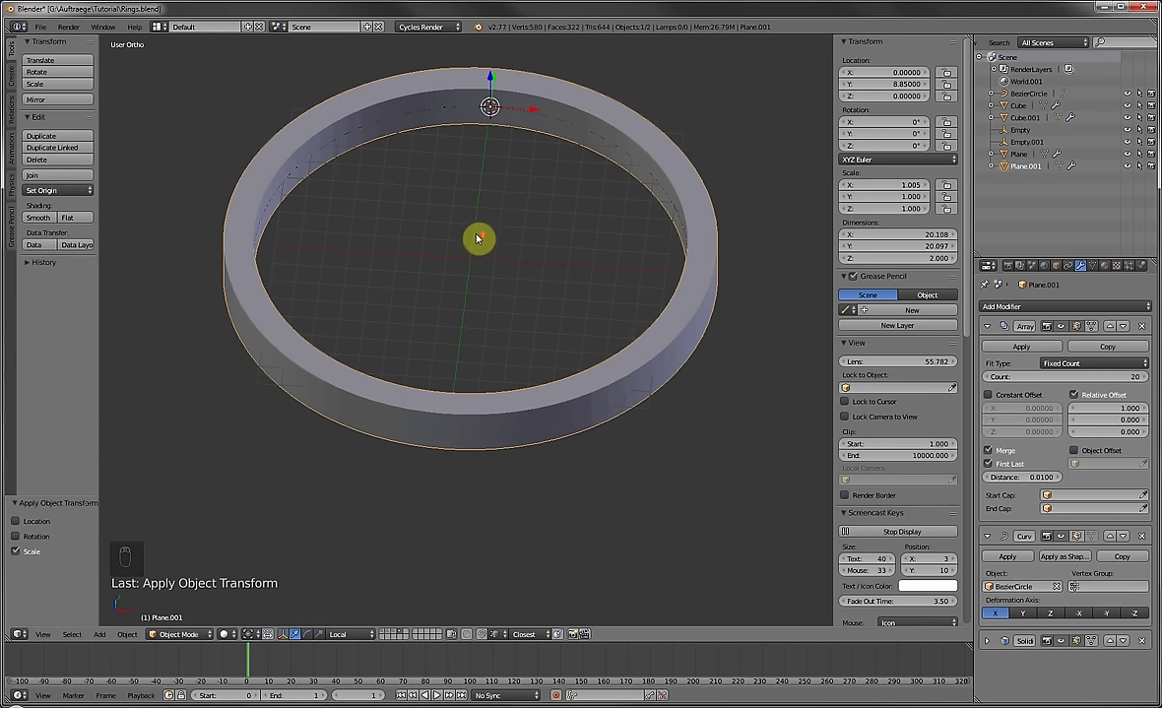
scroll(478, 238, up, 1)
shift+middle_drag(484, 249, 493, 320)
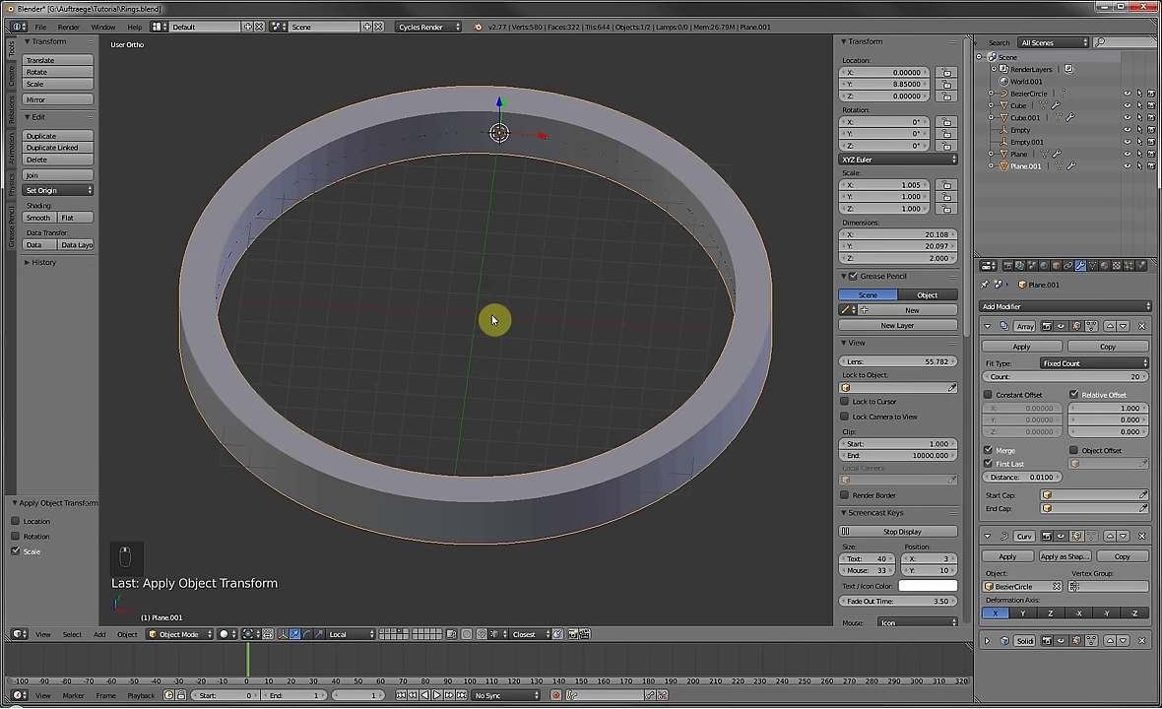
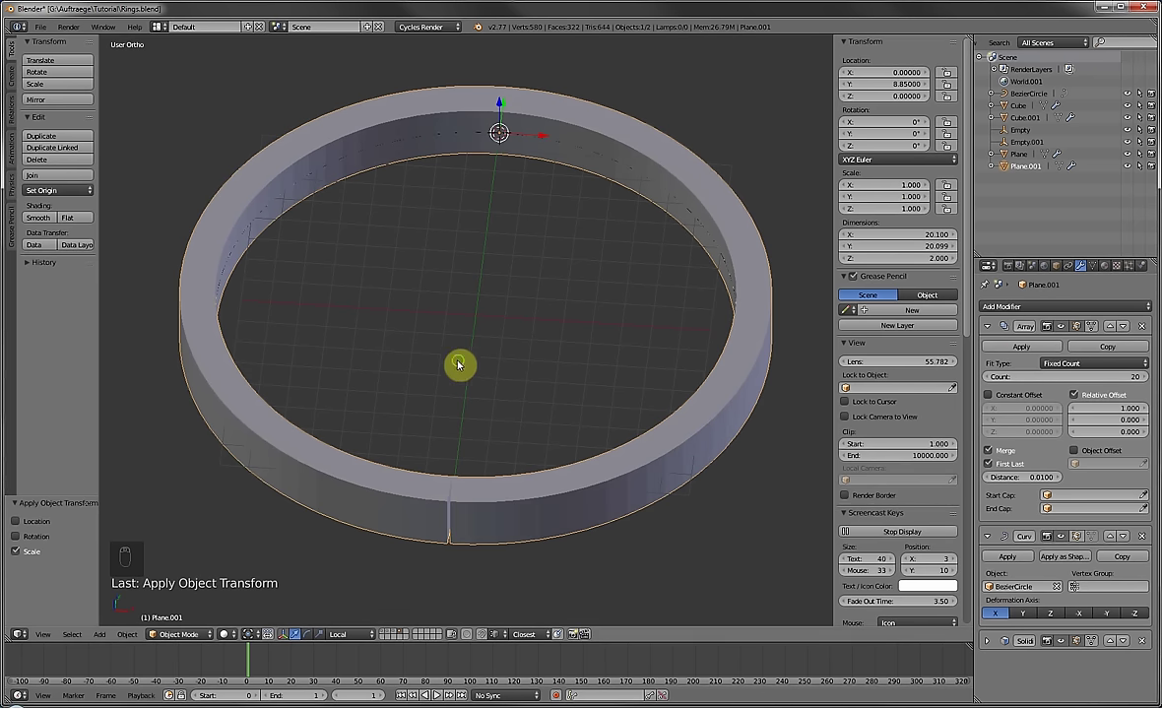
Convert the bent ring with its modifiers into a plain mesh.
middle_drag(430, 339, 446, 354)
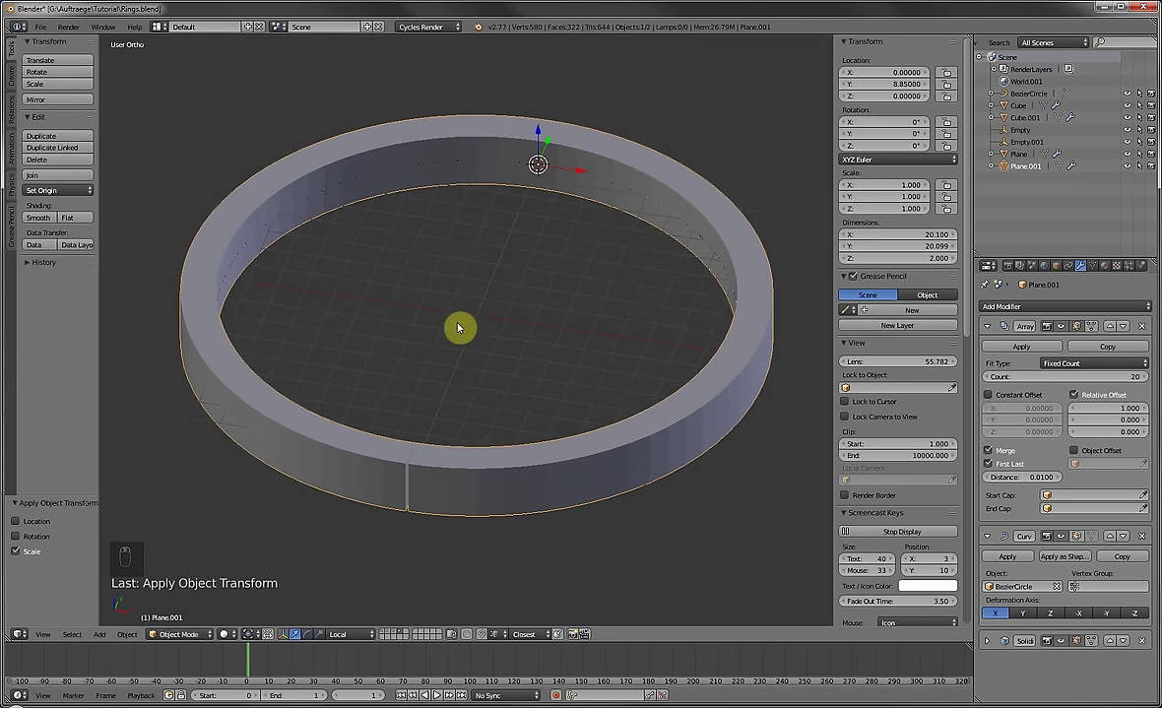
key(alt+c)
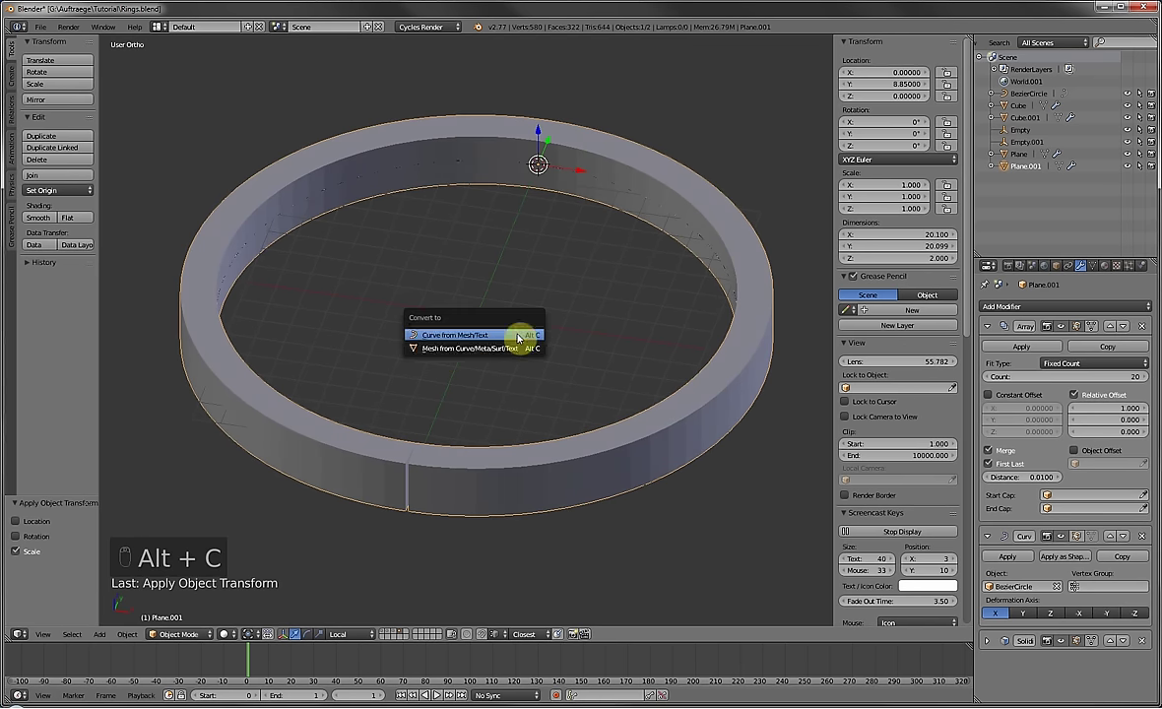
click(444, 349)
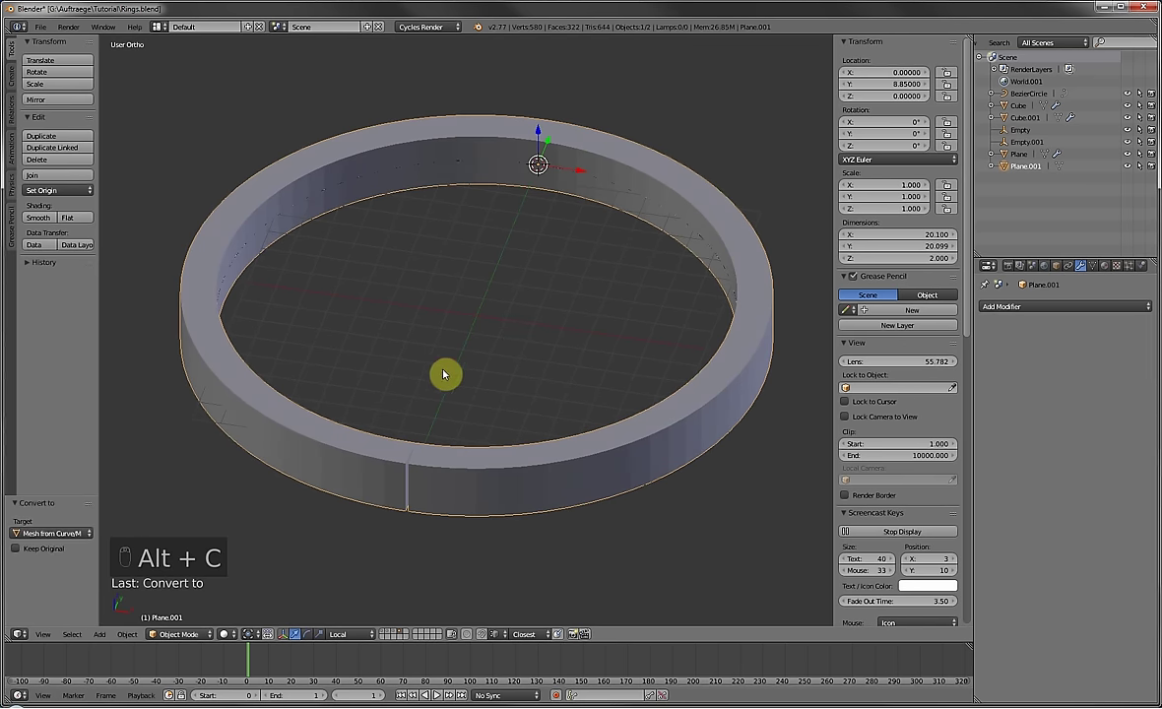
Merge the two upper outer vertices at the ring's seam at their center.
key(Tab)
scroll(491, 379, up, 6)
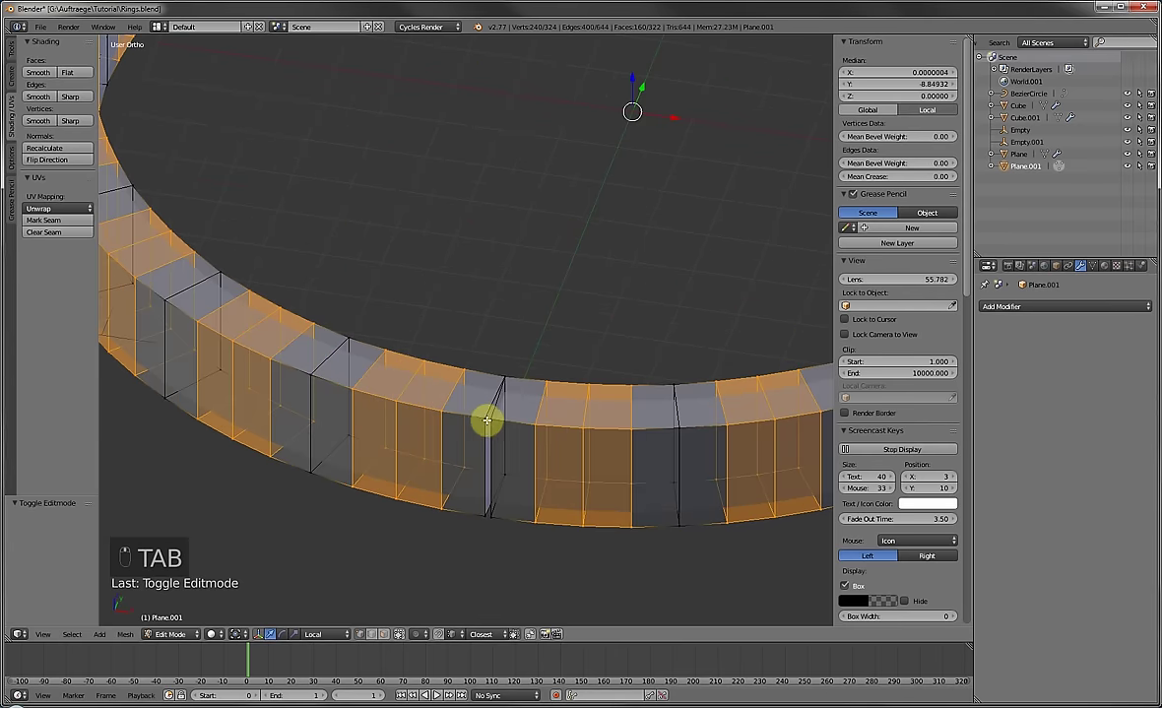
right_click(487, 420)
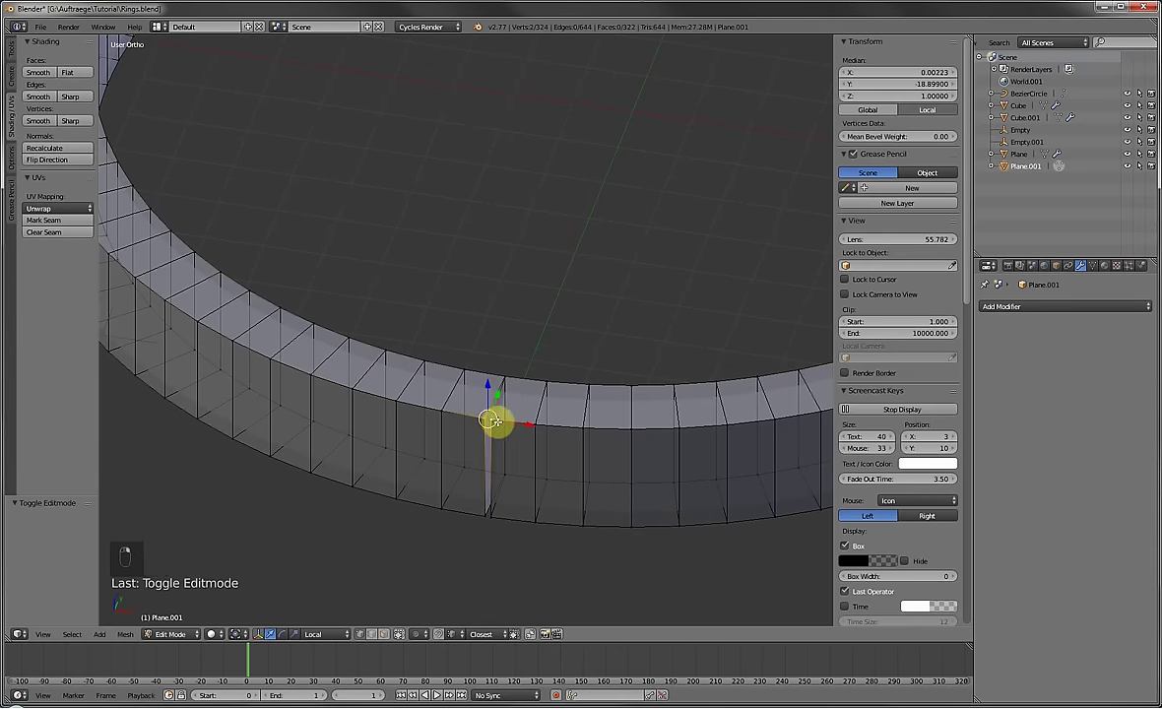
key(w)
click(478, 443)
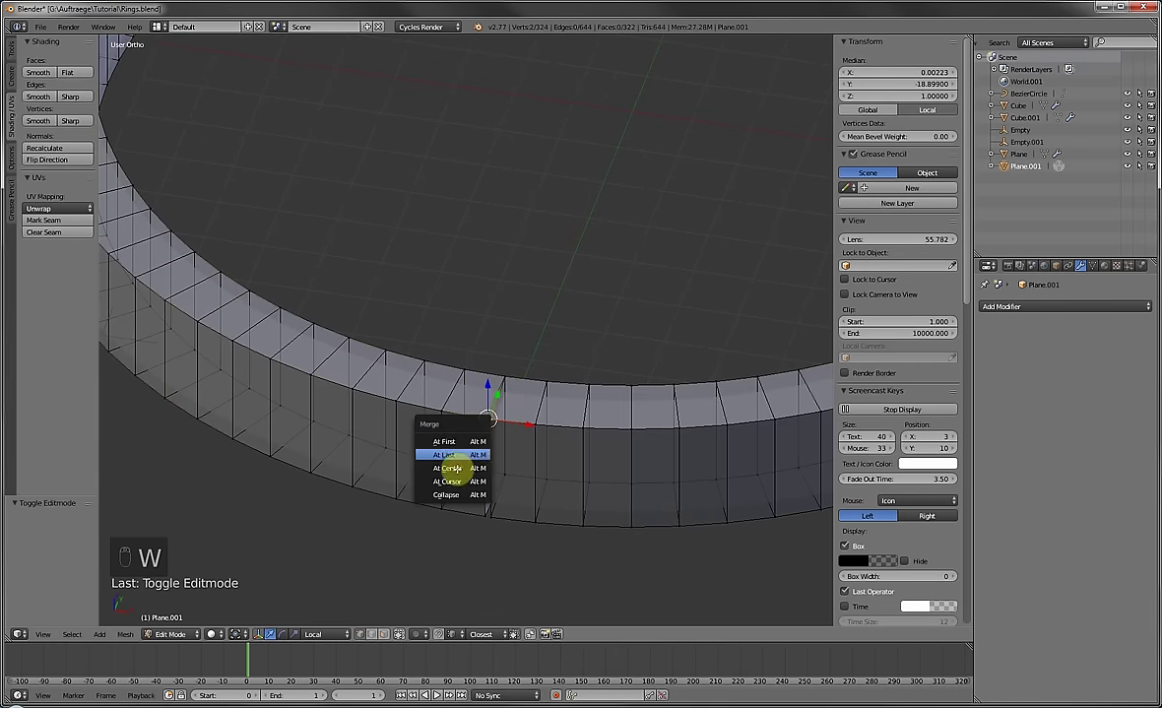
click(449, 468)
Merge the two lower outer seam vertices at their center and return to Object Mode.
shift+right_click(487, 512)
key(w)
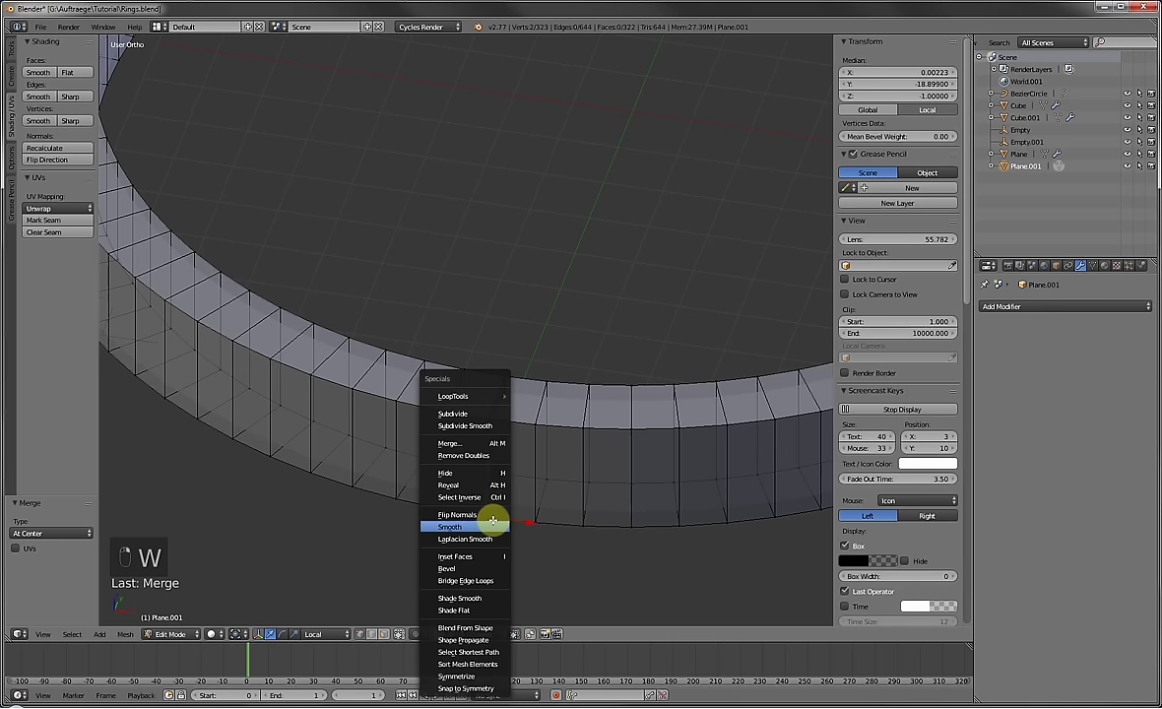
click(448, 445)
click(455, 443)
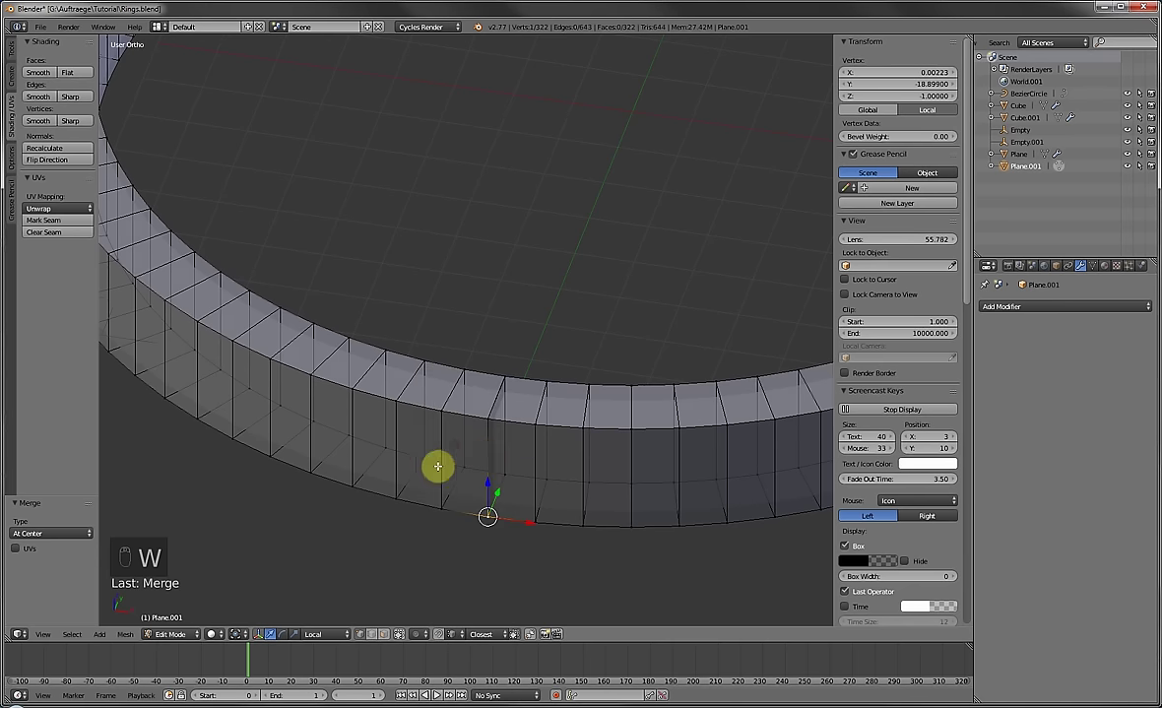
key(Tab)
scroll(520, 401, down, 5)
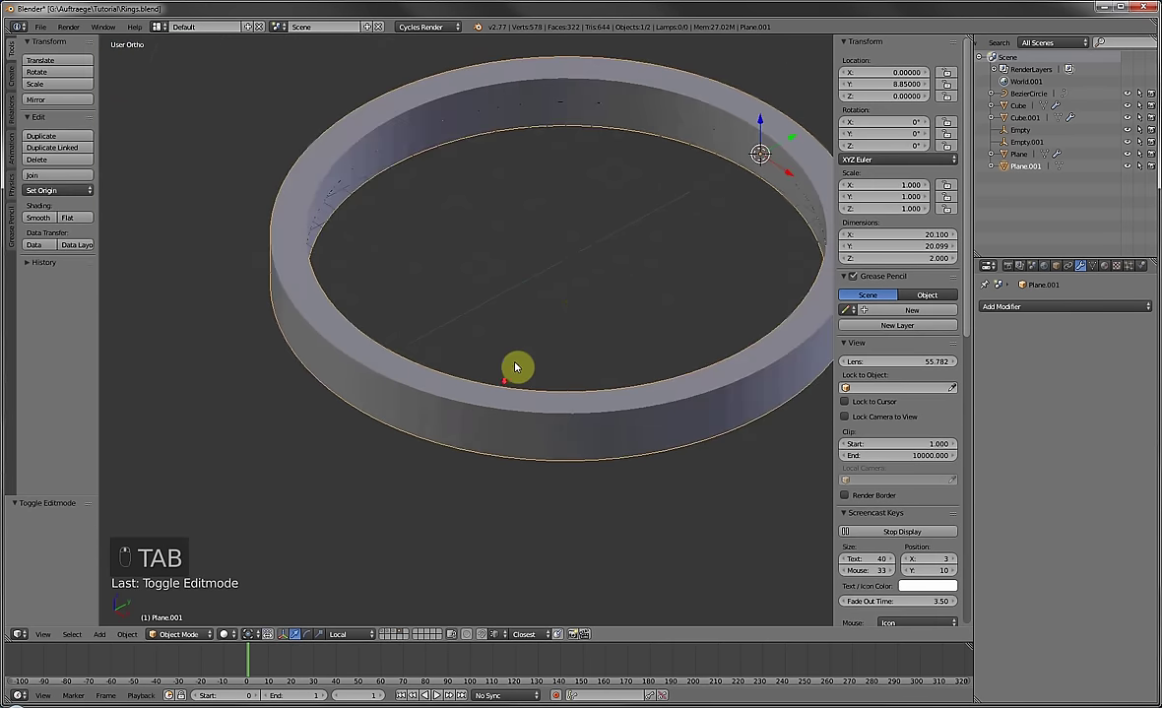
Delete the internal face spanning the four cross-section vertices at the ring's seam.
key(Tab)
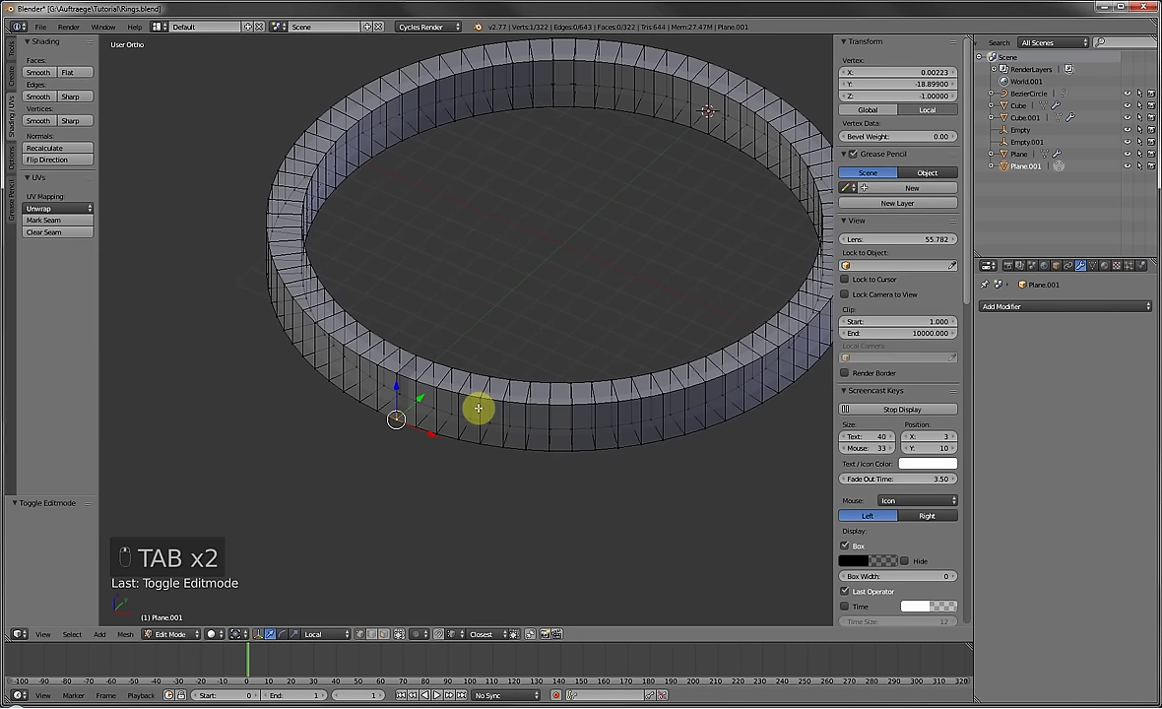
right_click(409, 368)
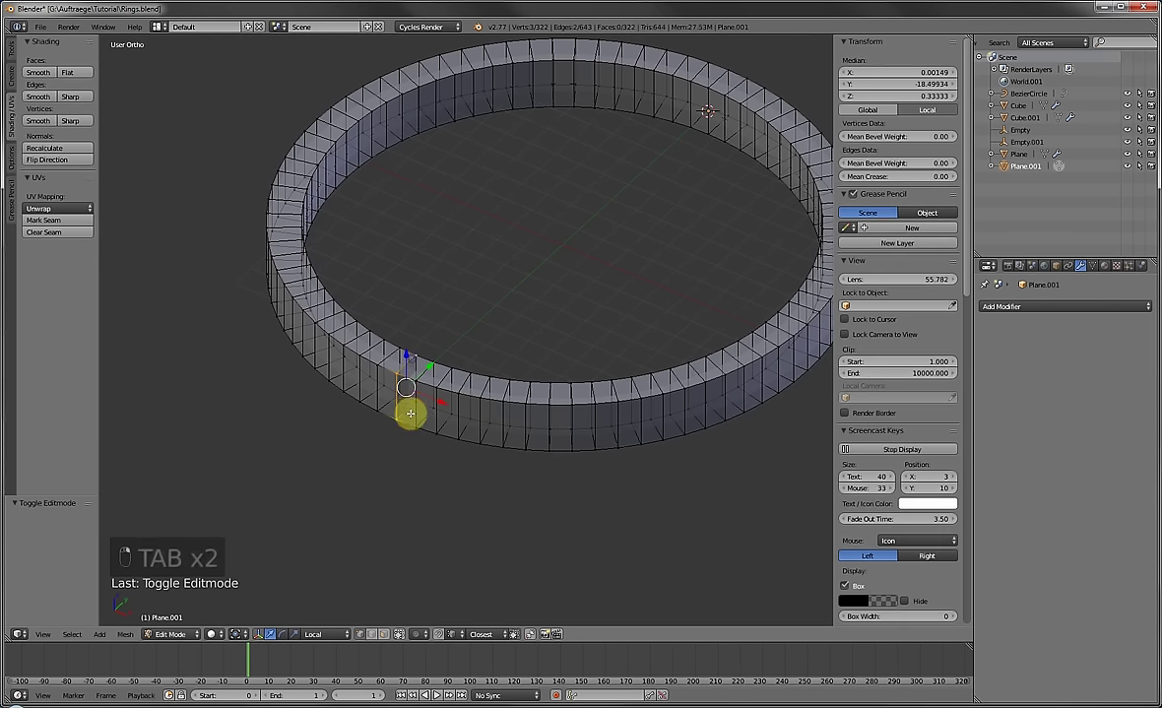
key(Delete)
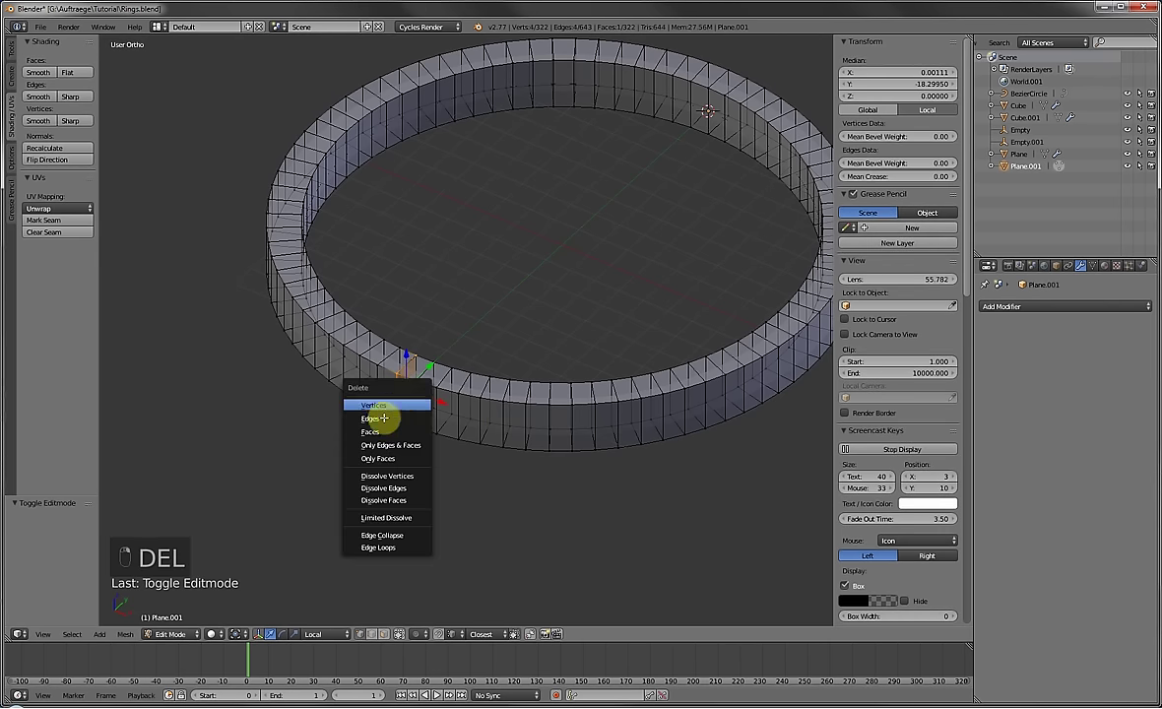
click(375, 431)
scroll(517, 325, up, 2)
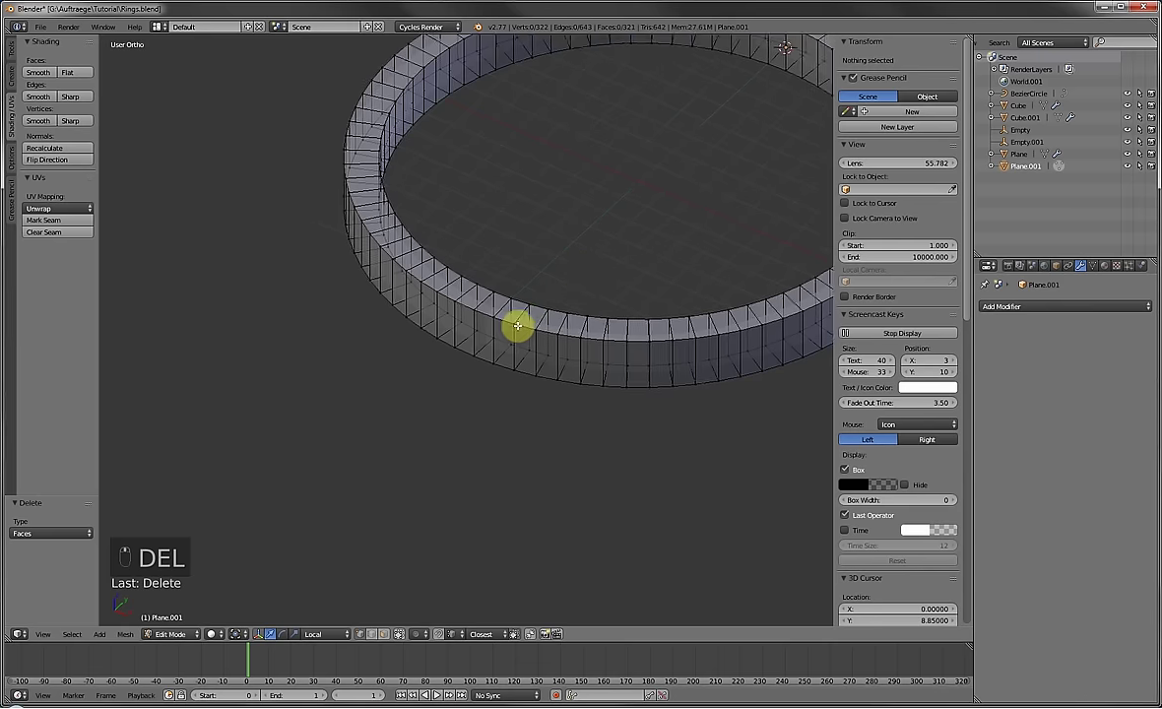
scroll(517, 325, up, 2)
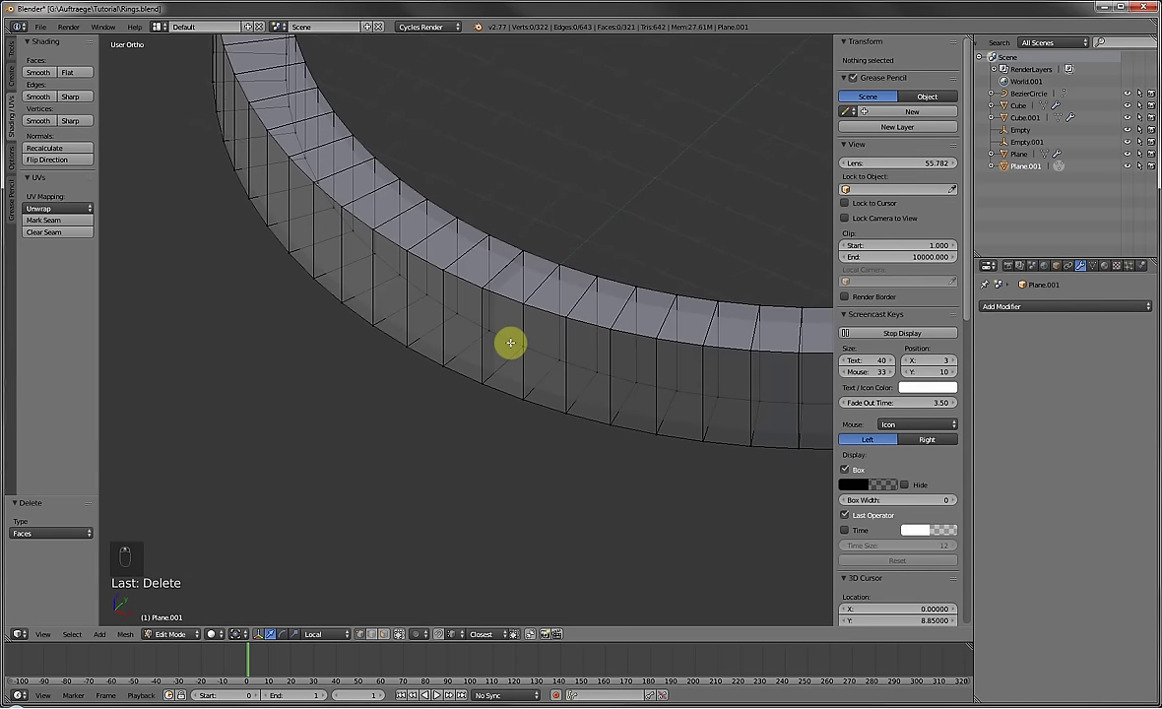
Undo the seam face deletion and run Remove Doubles on the entire ring mesh.
key(ctrl+z)
key(ctrl+z)
key(ctrl+z)
key(a)
key(a)
key(a)
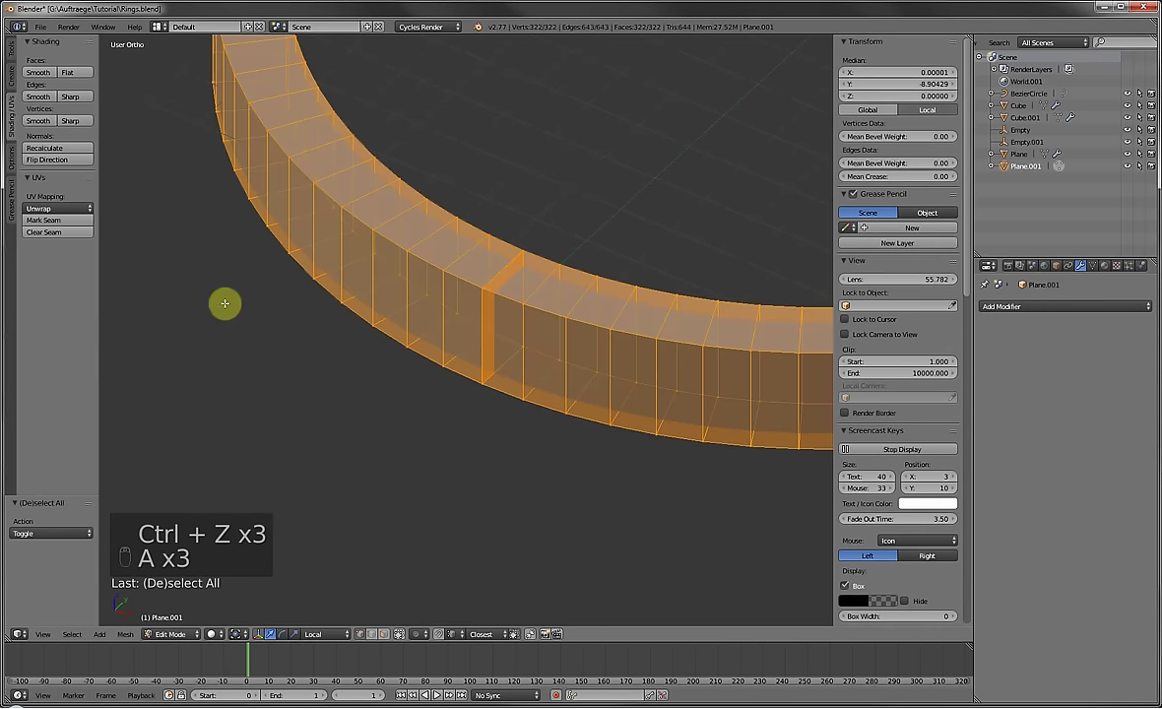
click(11, 51)
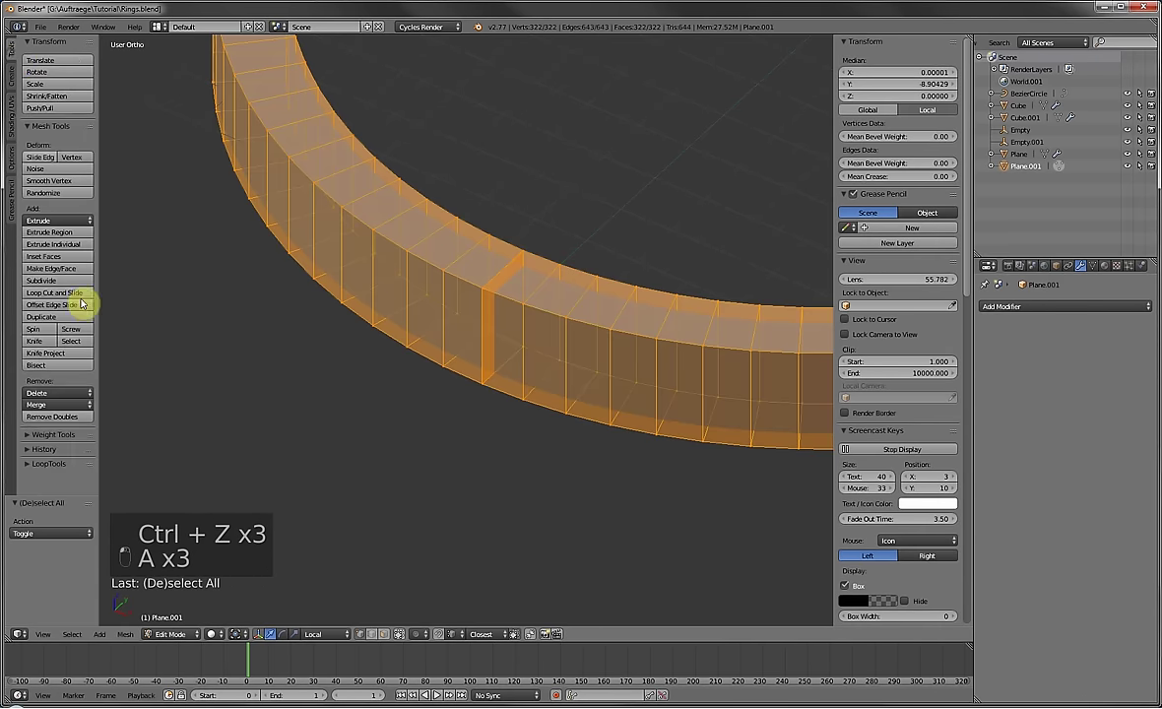
click(72, 419)
Try deleting all selected faces of the ring mesh.
key(Delete)
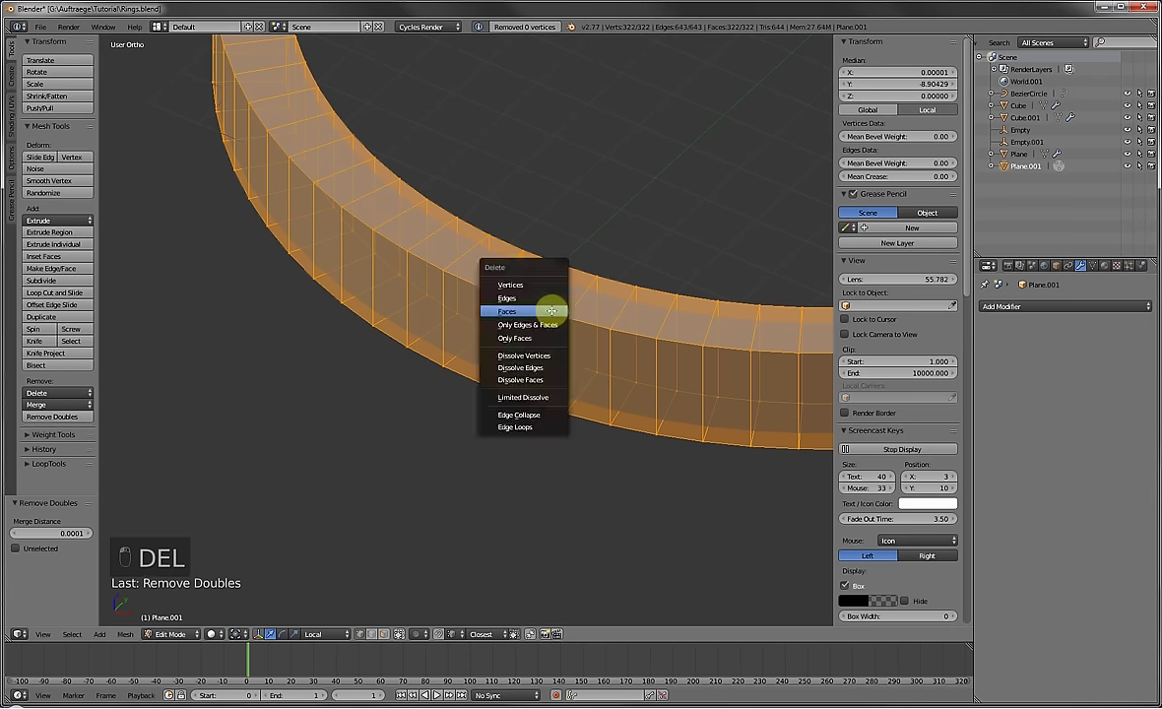
click(552, 312)
key(ctrl+z)
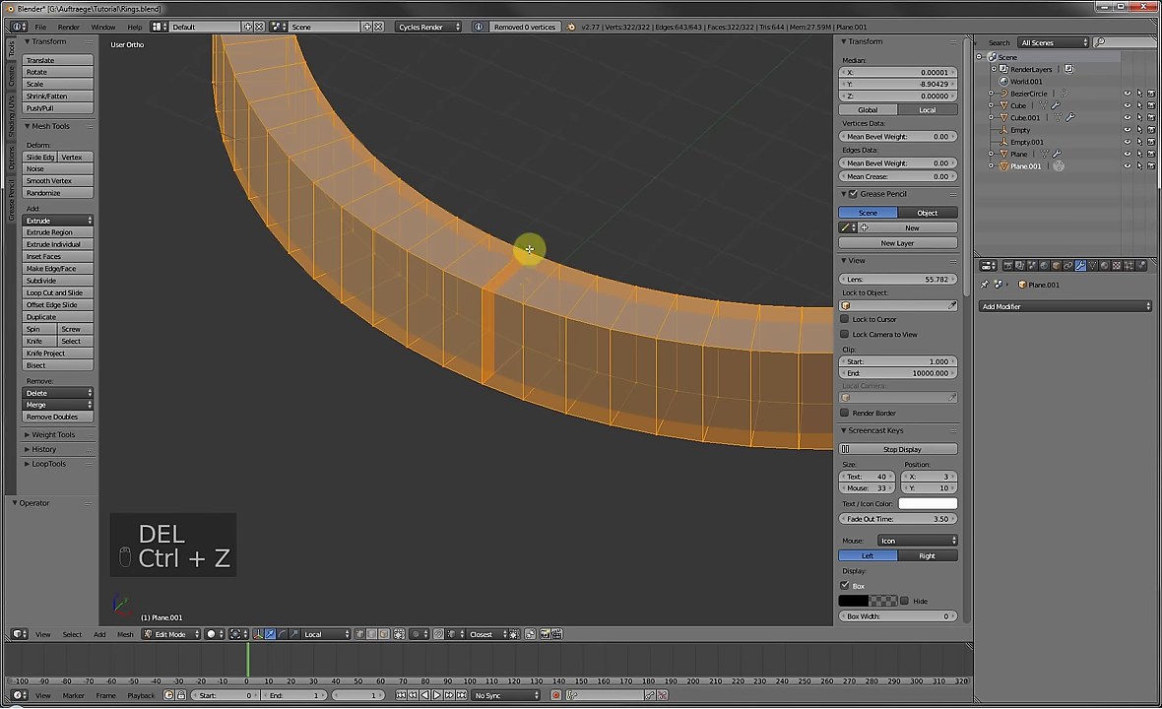
Undo the seam edits and the mesh conversion to restore the ring's Array, Curve and Solidify modifiers.
right_click(529, 249)
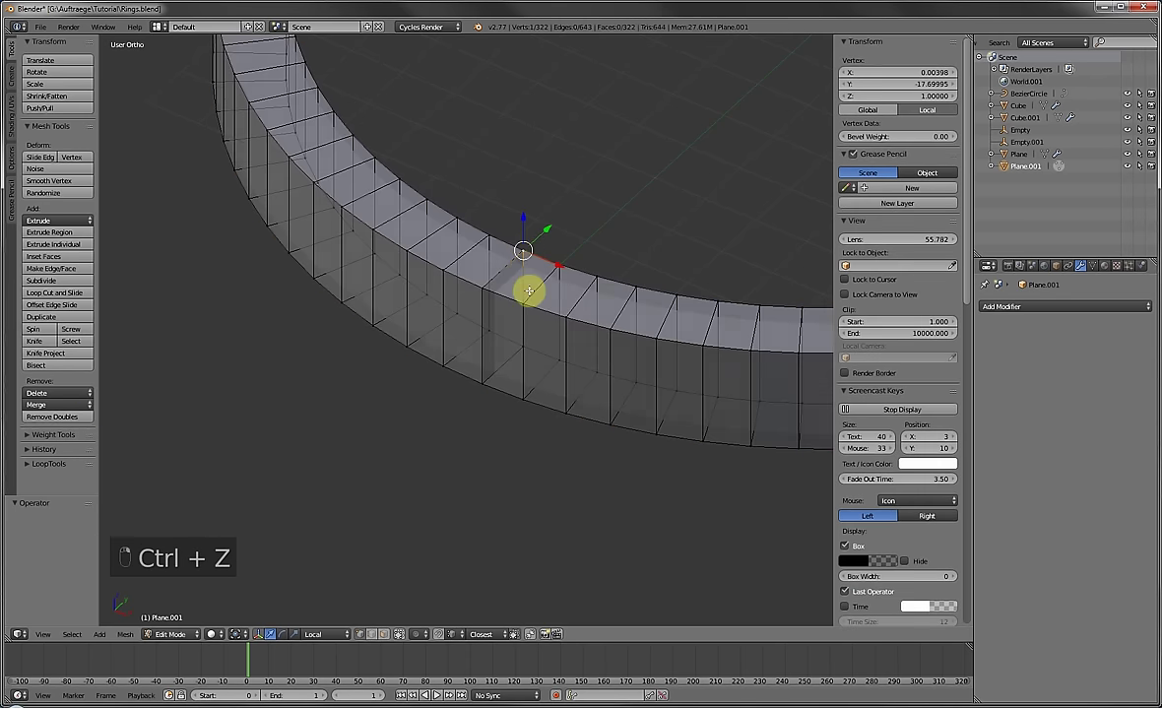
key(Tab)
key(ctrl+z)
key(ctrl+z)
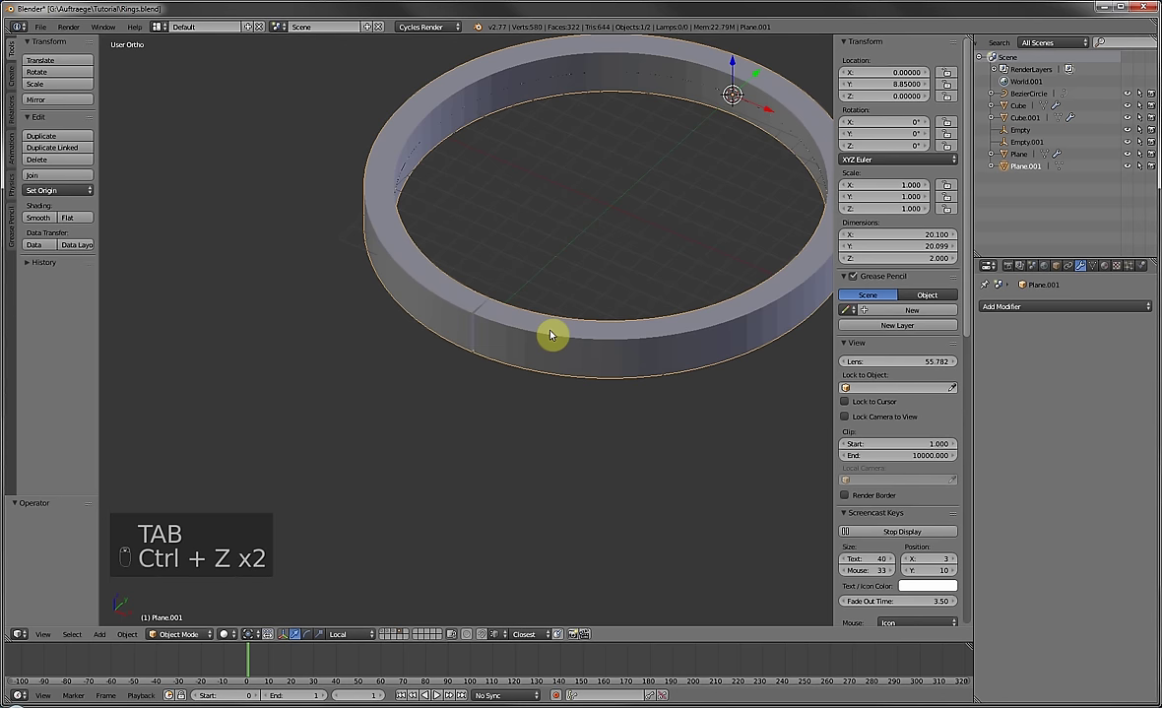
key(ctrl+z)
middle_drag(553, 331, 568, 448)
scroll(568, 448, up, 3)
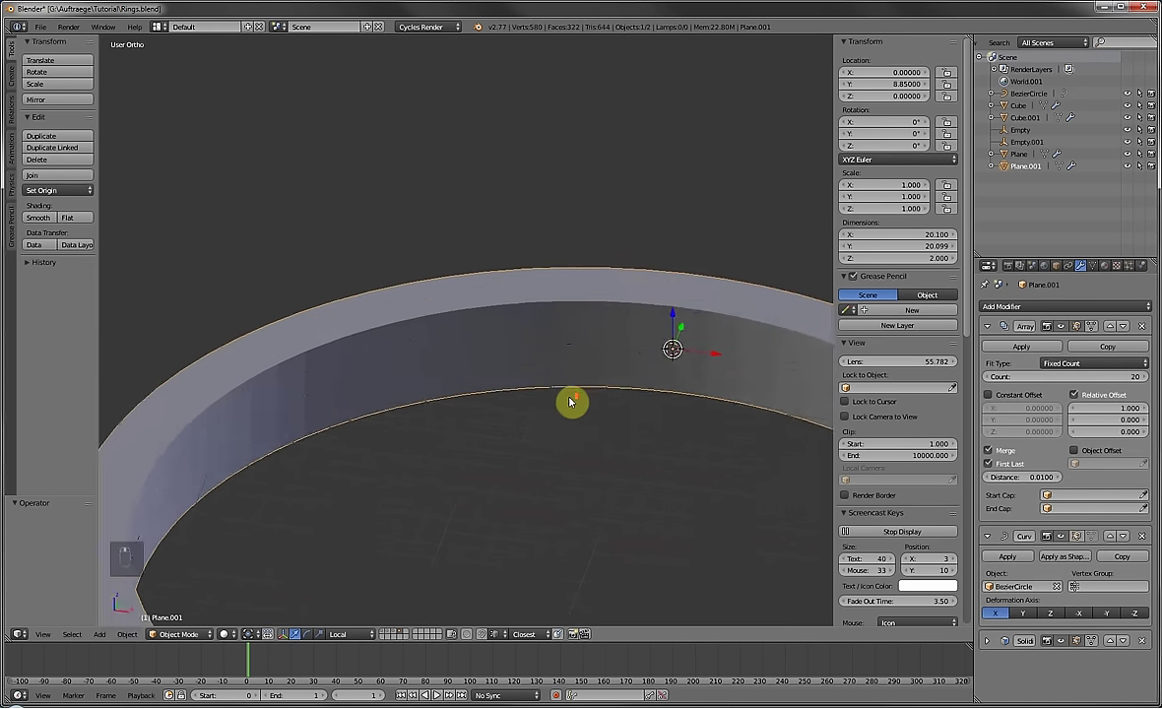
Add two evenly spaced horizontal loop cuts across the base plane segment.
scroll(570, 400, down, 4)
key(Tab)
scroll(488, 345, up, 4)
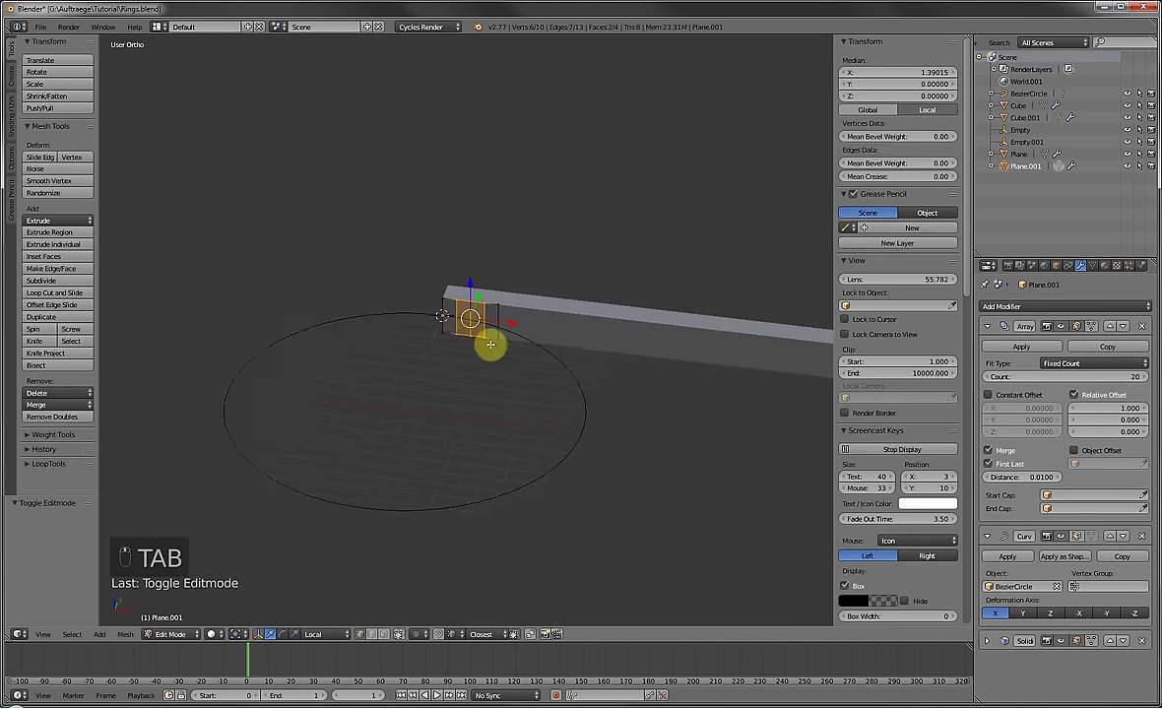
key(ctrl+r)
click(474, 305)
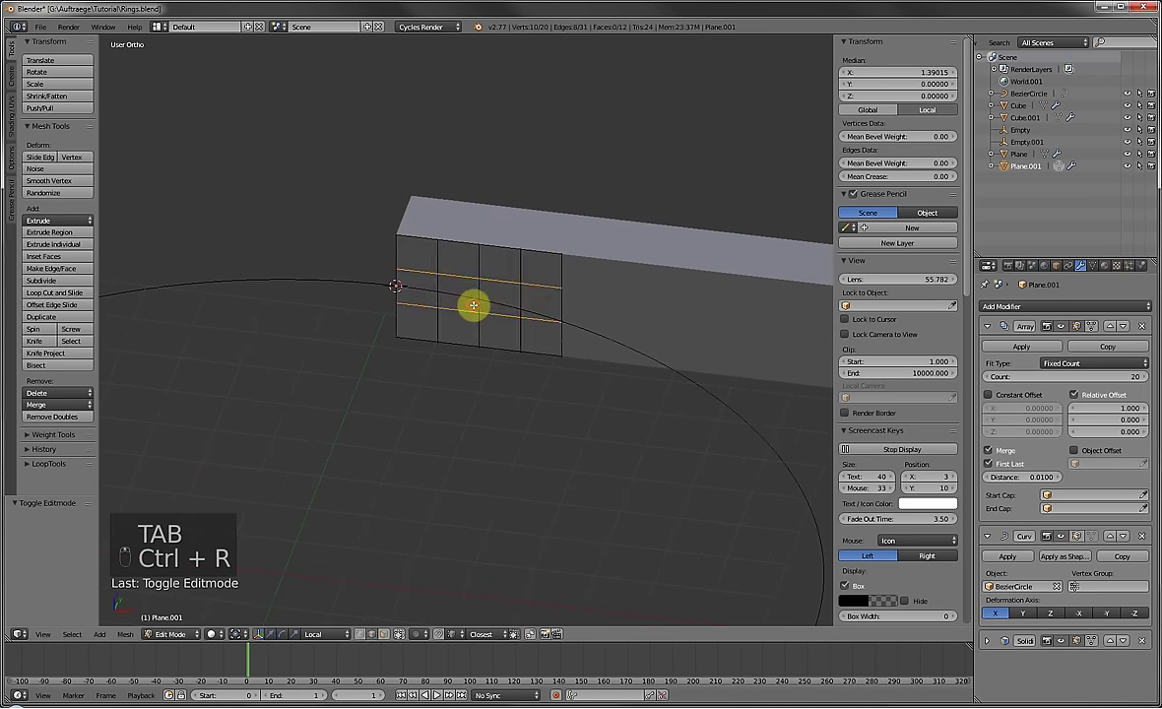
Delete the two central faces of the base segment to form a window and return to Object Mode.
key(a)
right_click(462, 285)
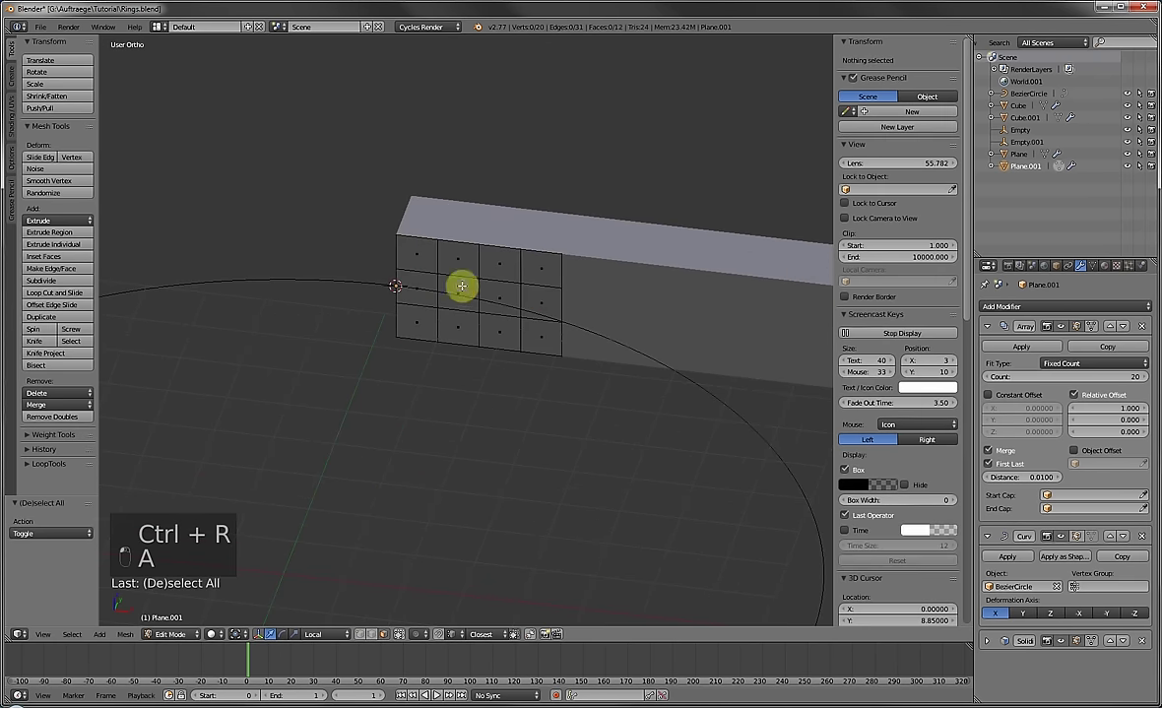
shift+right_click(513, 296)
key(Delete)
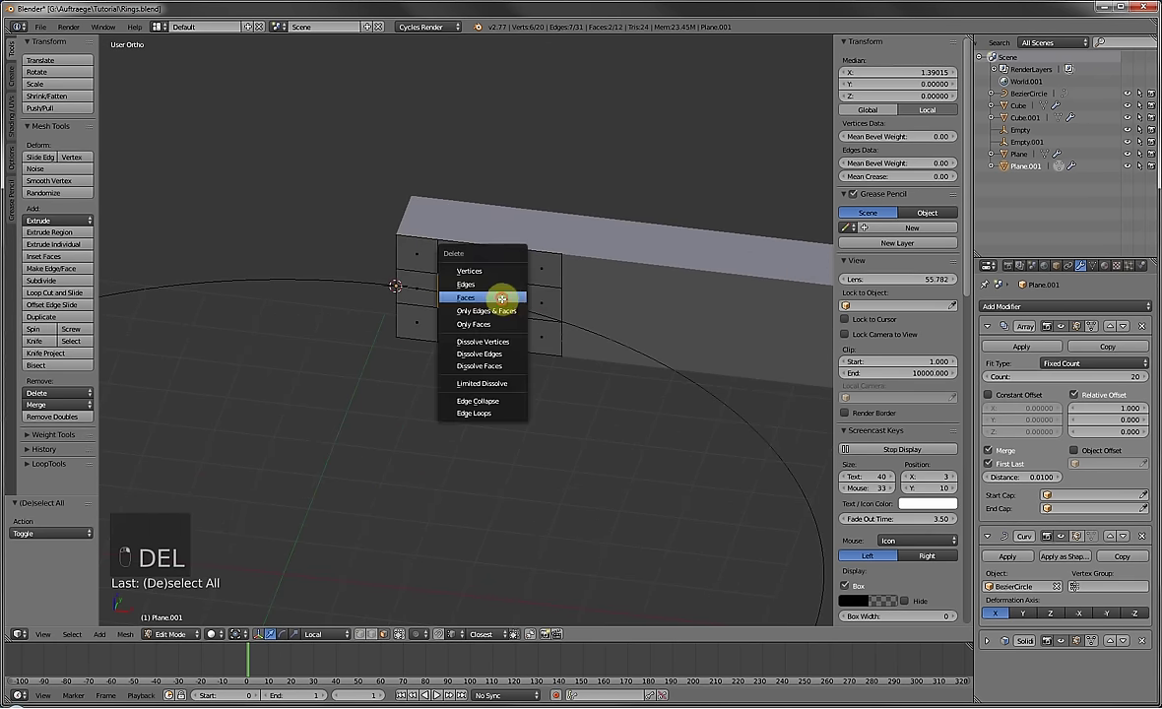
click(502, 298)
key(Tab)
Add a Subdivision Surface modifier to the ring and move it above the Array modifier.
middle_drag(501, 306, 537, 300)
scroll(536, 300, down, 2)
click(1044, 307)
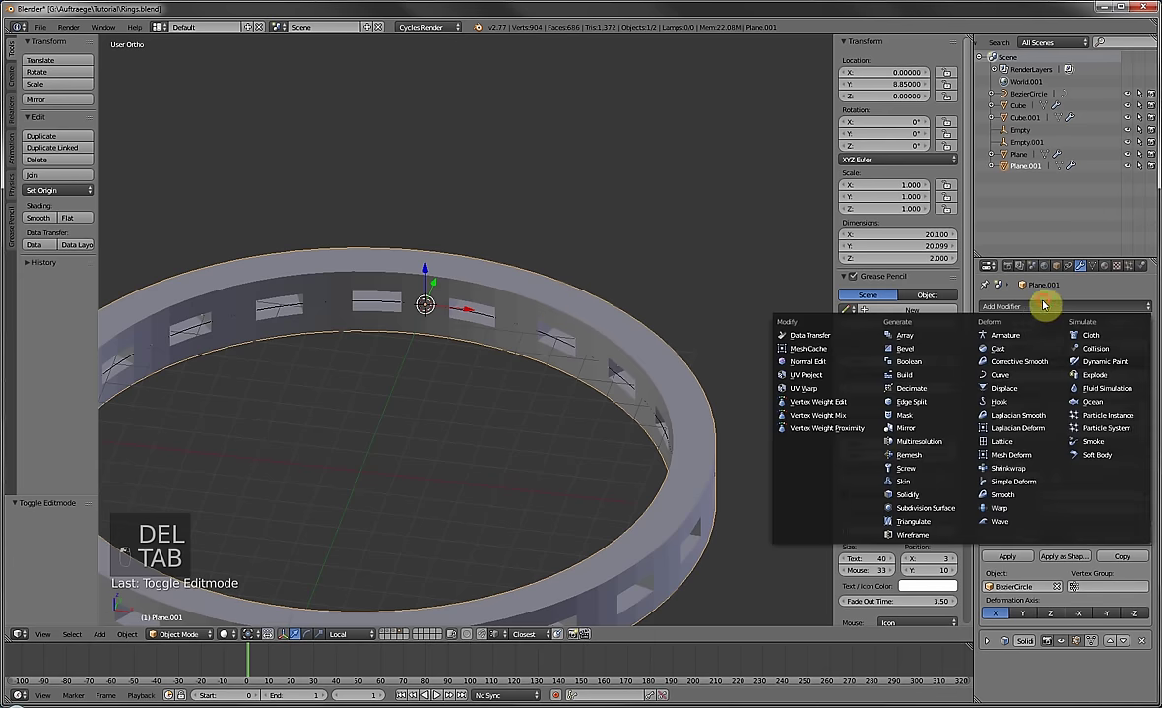
click(902, 509)
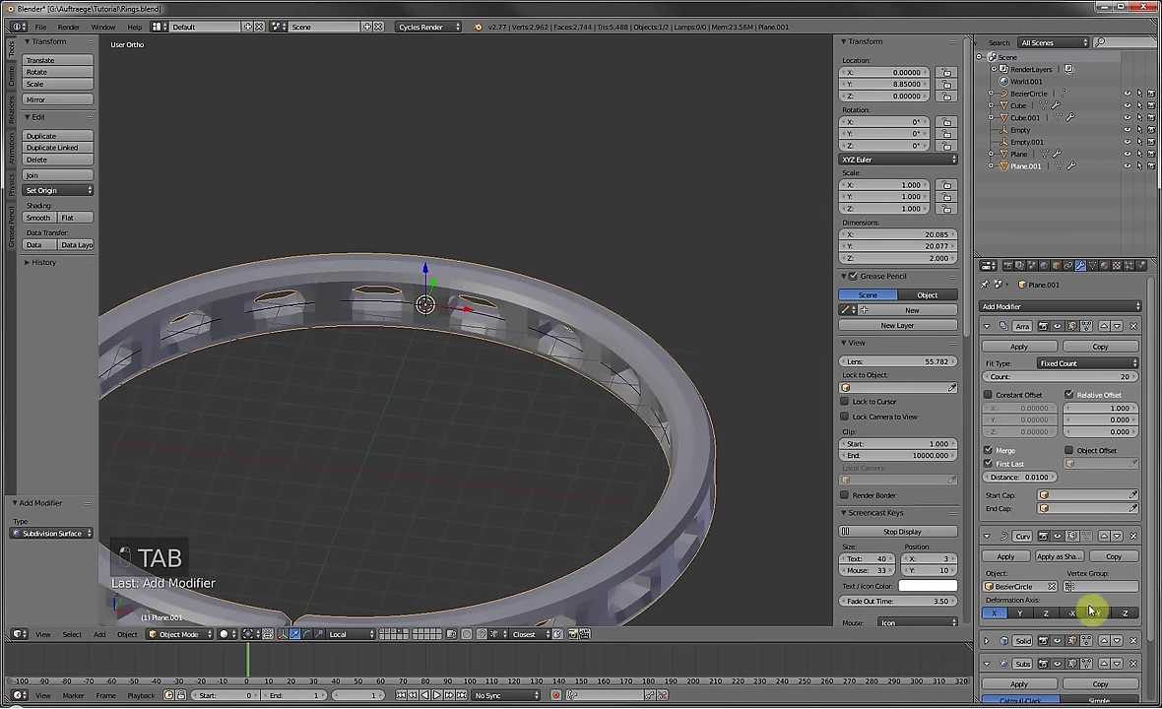
click(1100, 664)
click(1103, 640)
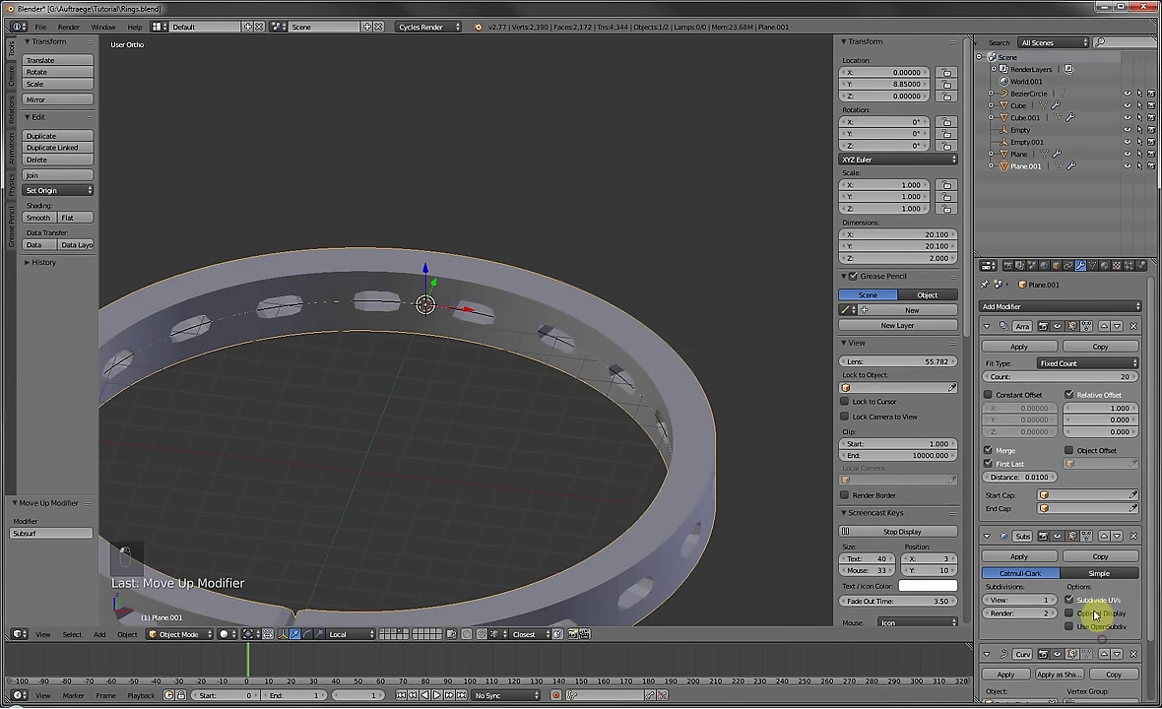
click(1104, 537)
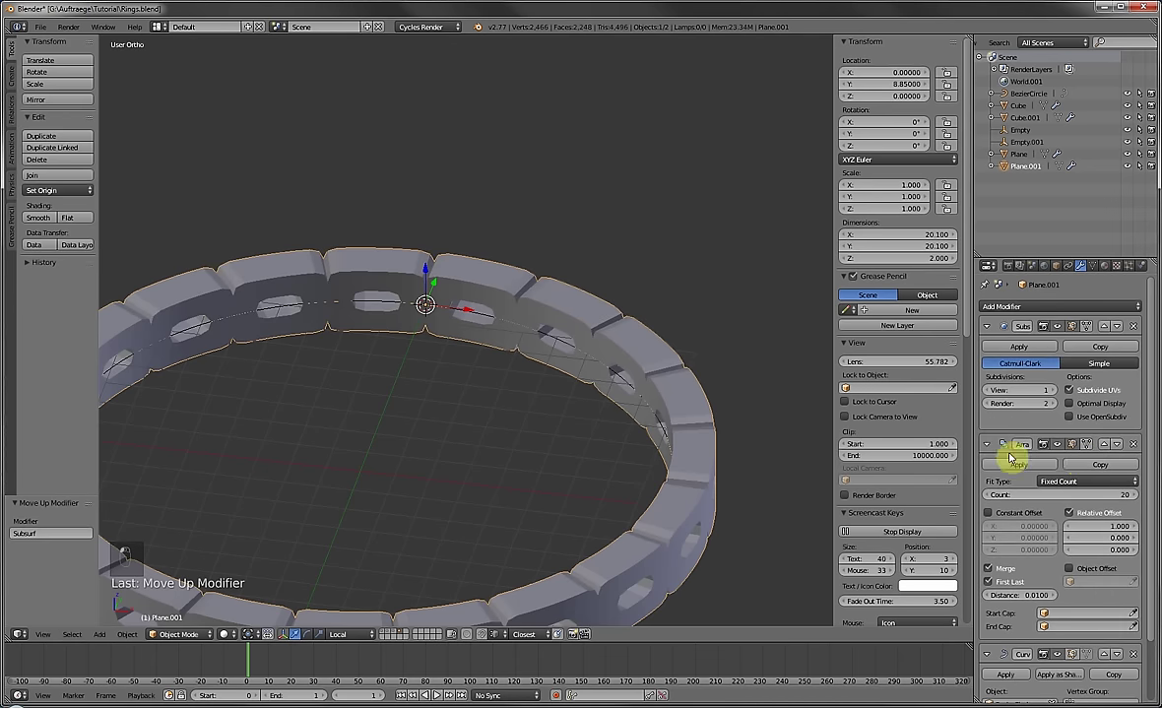
Examine the notches between neighbouring ring segments and the windows up close, comparing the bent ring with the base segment.
shift+middle_drag(688, 429, 625, 324)
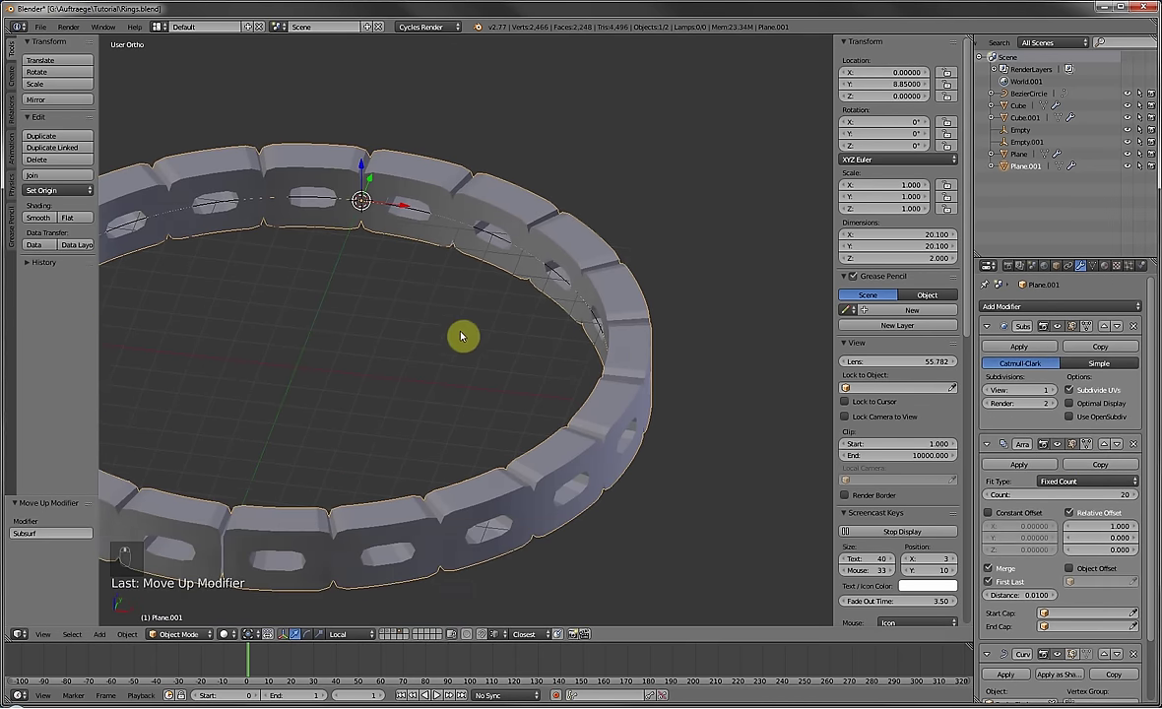
middle_drag(462, 337, 360, 236)
scroll(360, 236, up, 3)
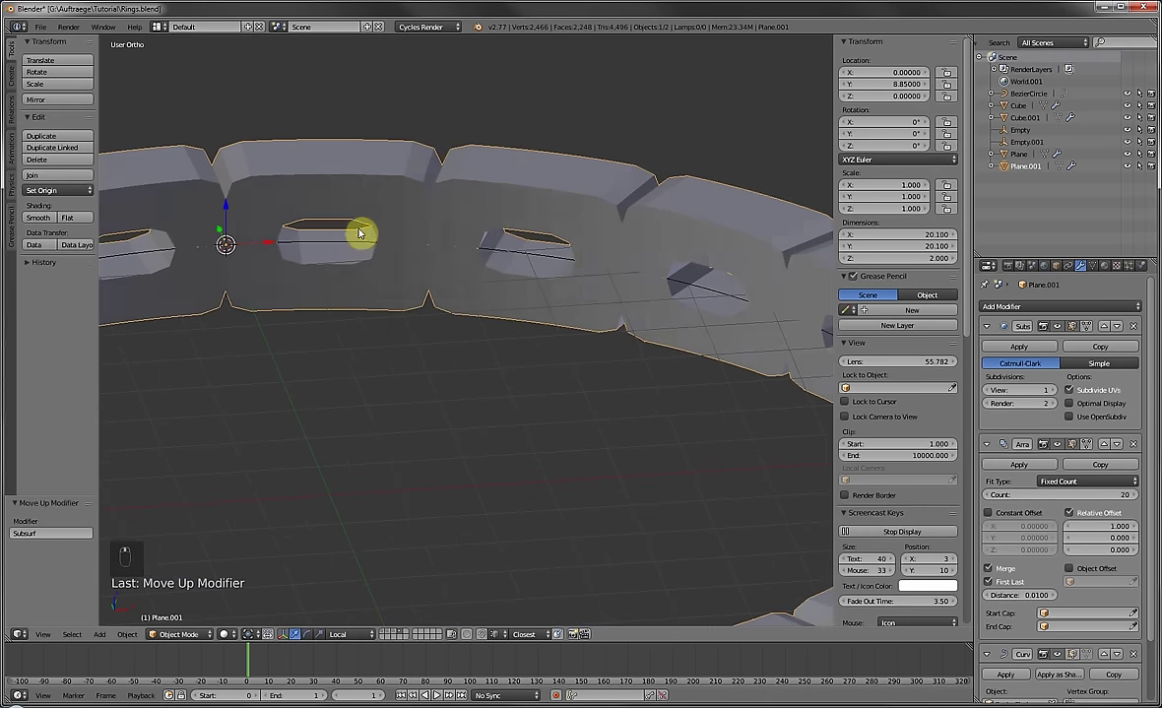
key(Tab)
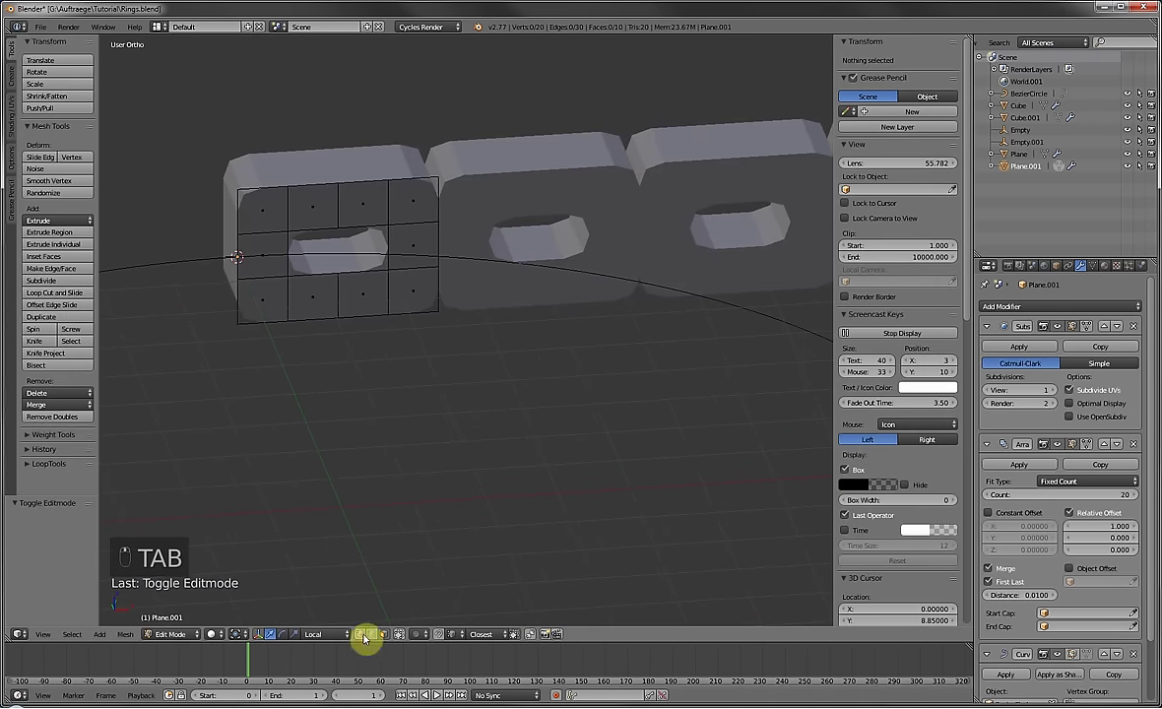
key(Tab)
middle_drag(241, 220, 453, 365)
scroll(519, 364, up, 3)
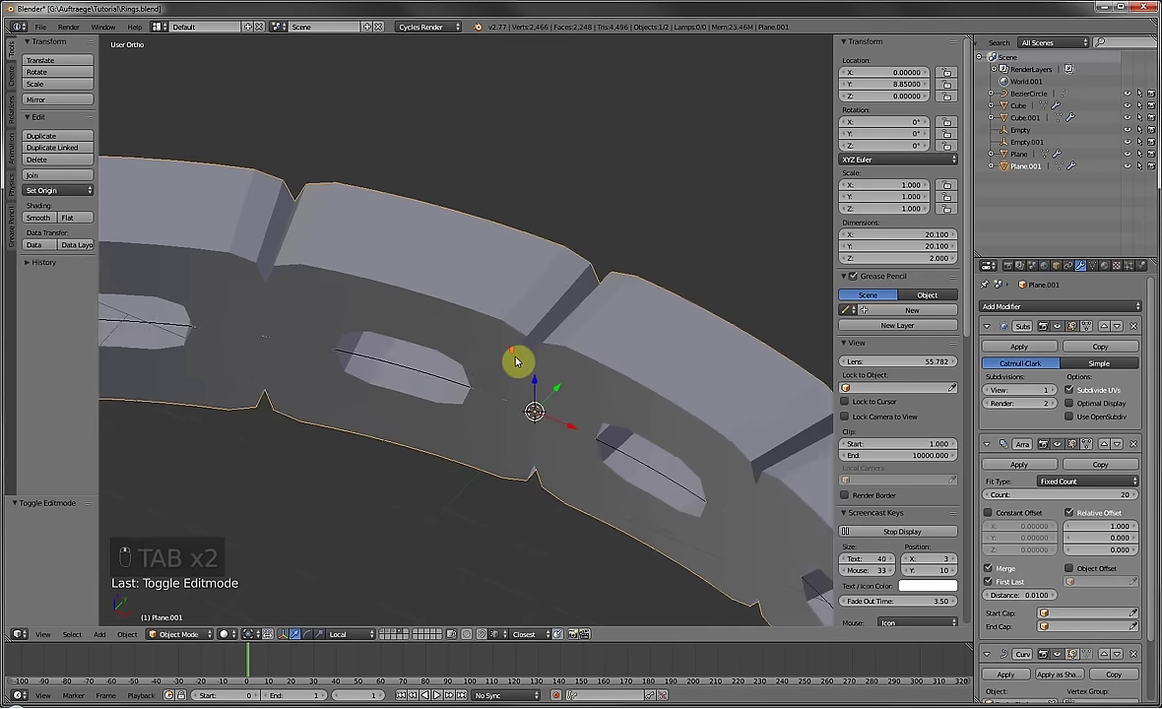
scroll(576, 365, up, 5)
Scale the middle vertical edges at both ends of the base segment by about 2.488 along Z and return to Object Mode.
key(Tab)
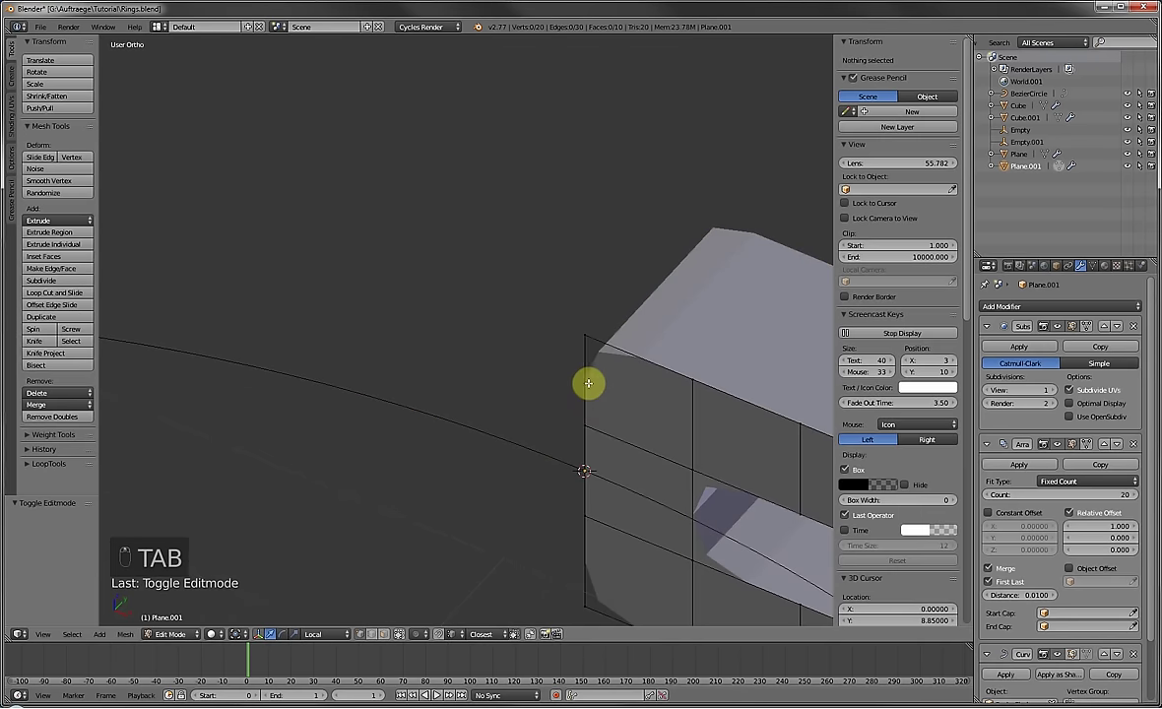
right_click(586, 418)
shift+middle_drag(585, 519, 446, 267)
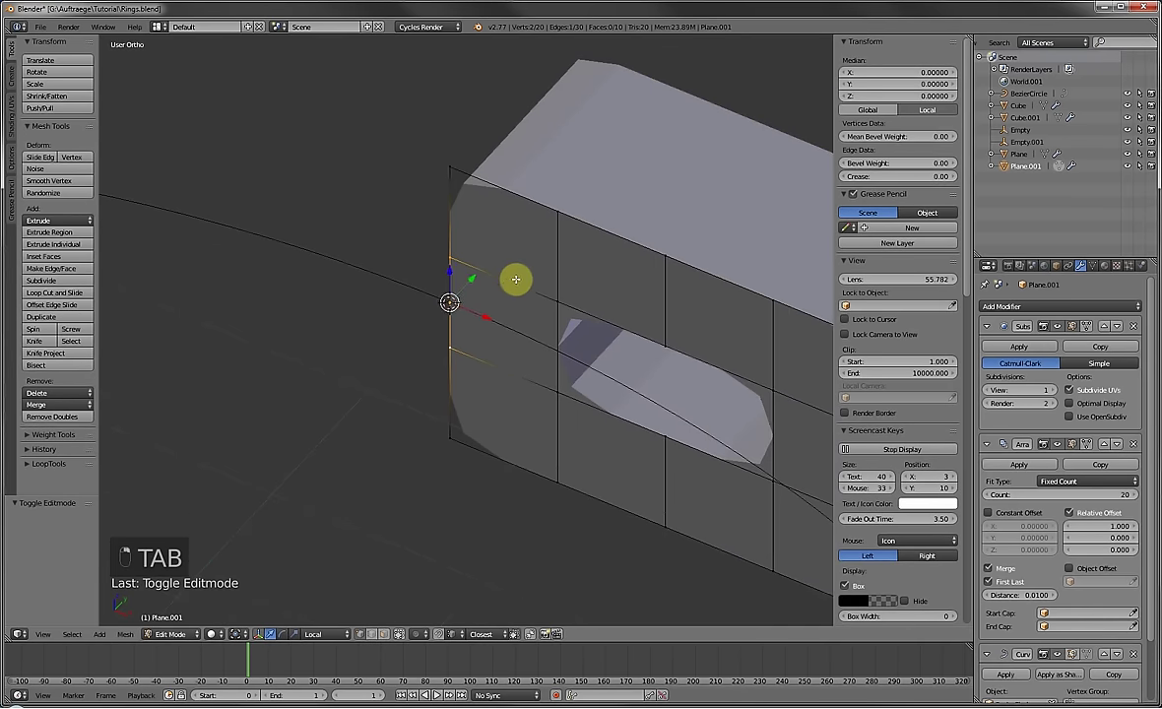
key(s)
click(619, 229)
scroll(630, 335, down, 4)
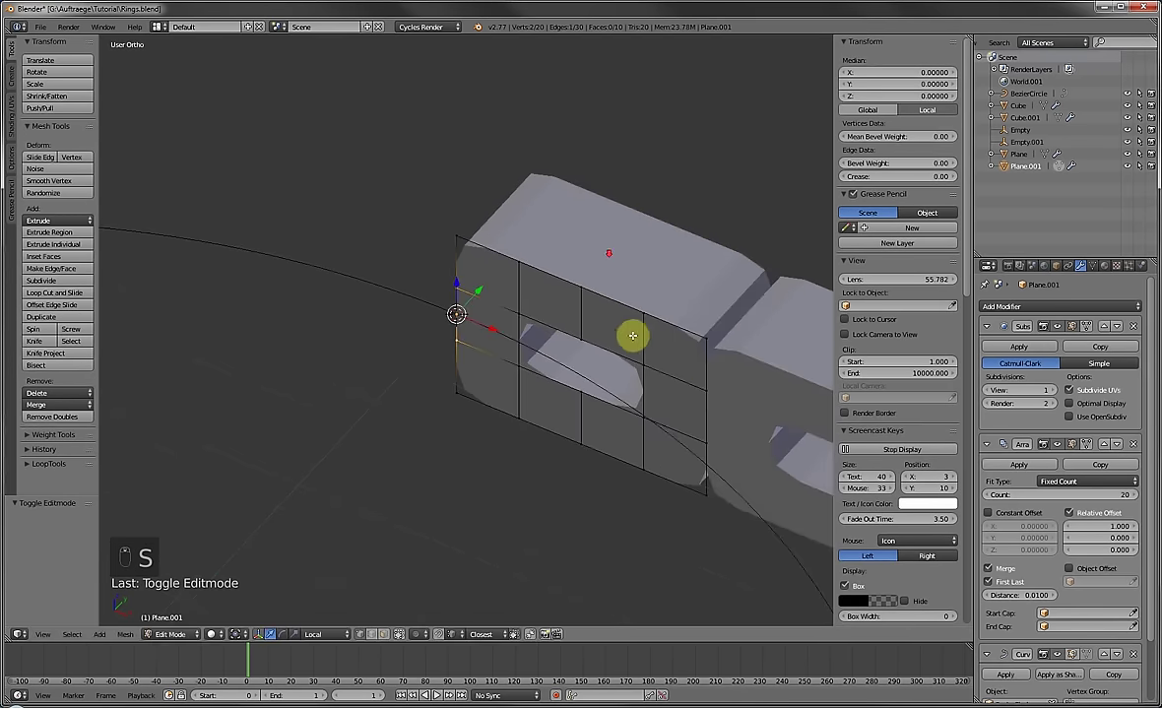
shift+right_click(705, 429)
key(s)
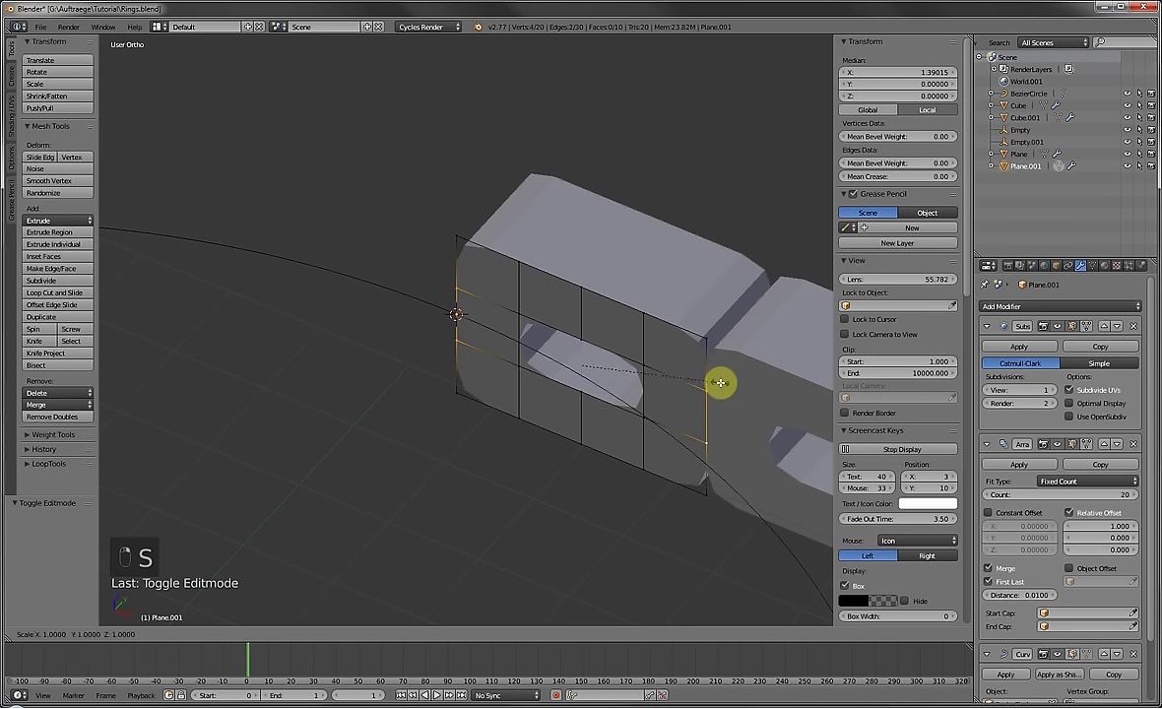
key(z)
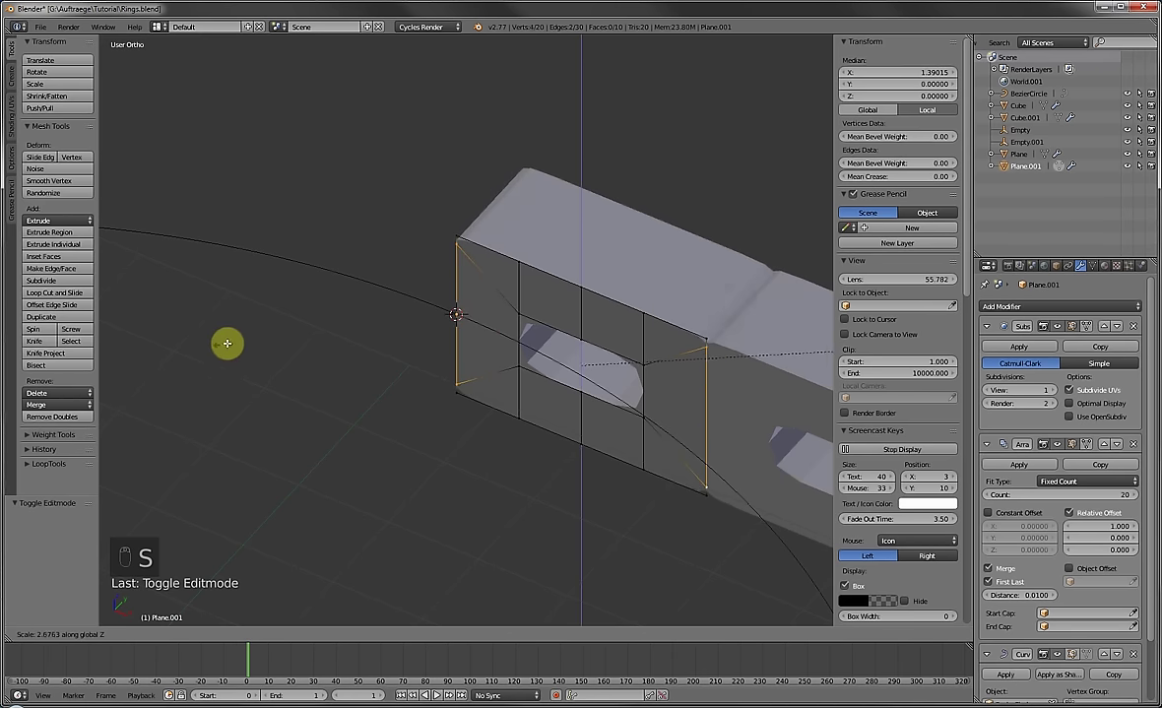
click(201, 340)
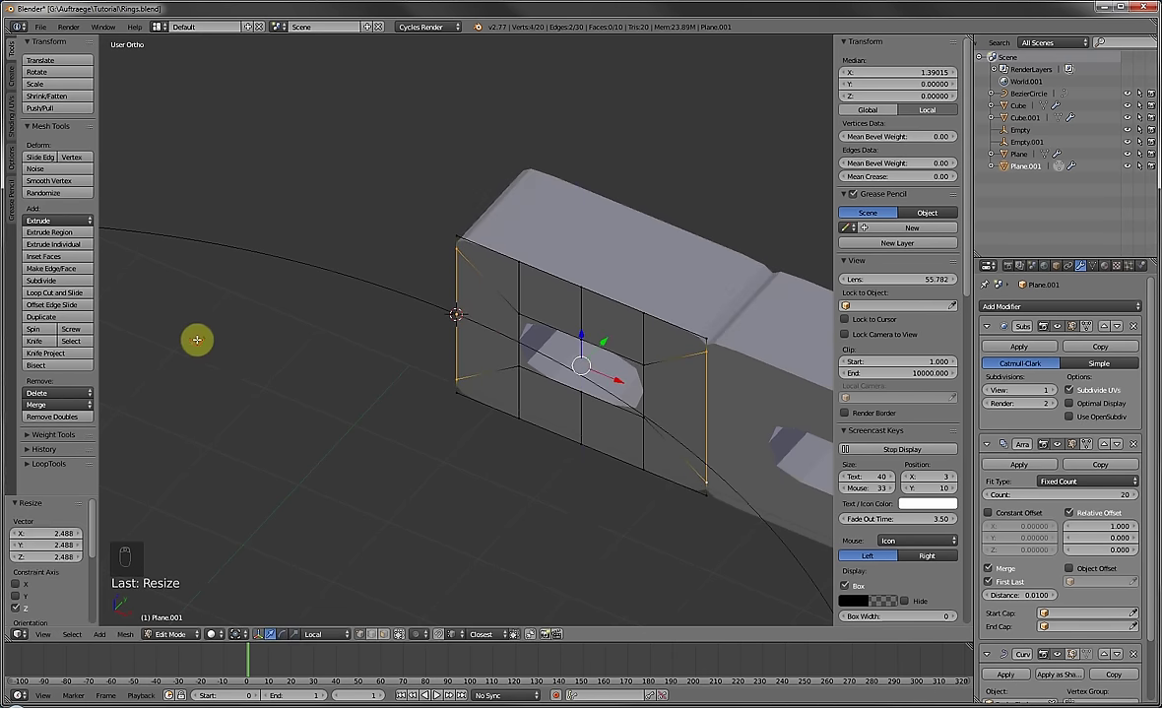
key(Tab)
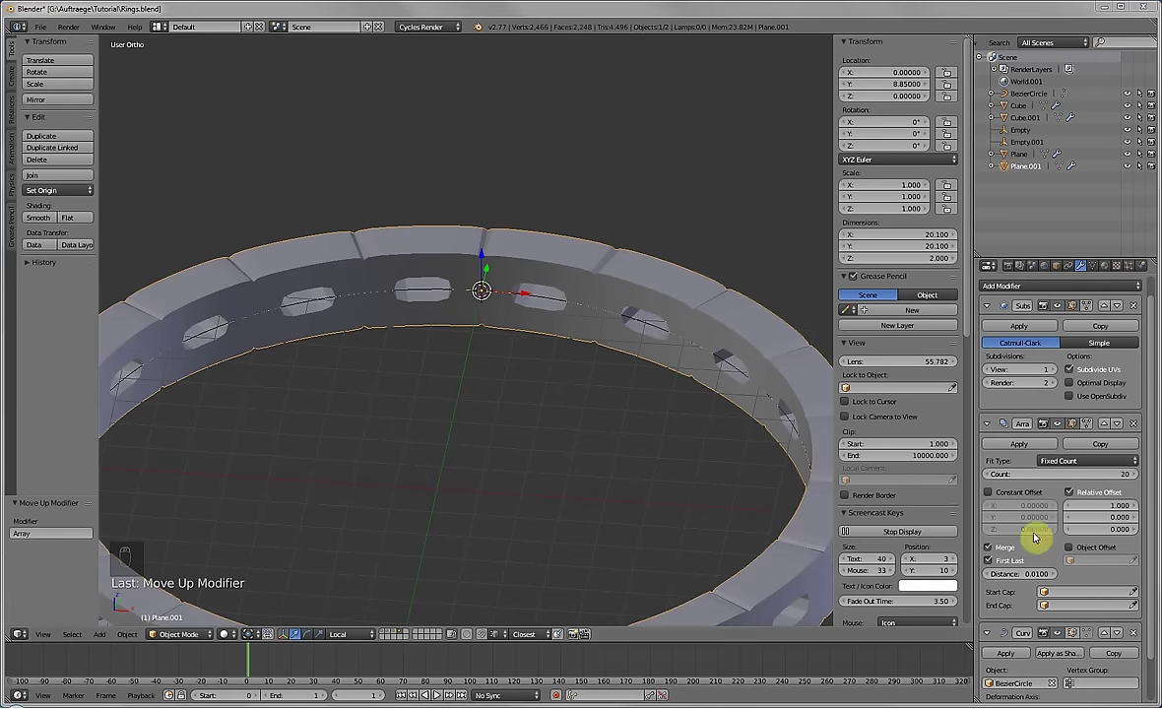
Move the Array modifier above the Subdivision Surface modifier and check the ring's closing seam.
click(1103, 424)
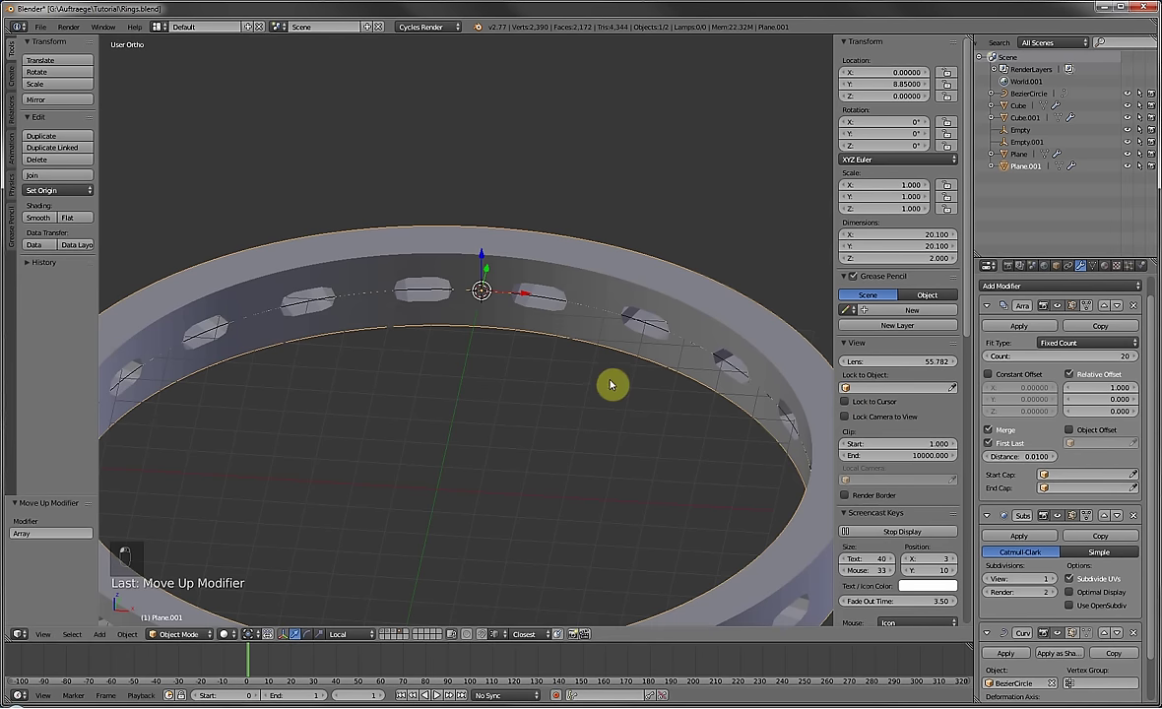
scroll(611, 386, down, 3)
middle_drag(457, 521, 528, 418)
scroll(509, 418, up, 4)
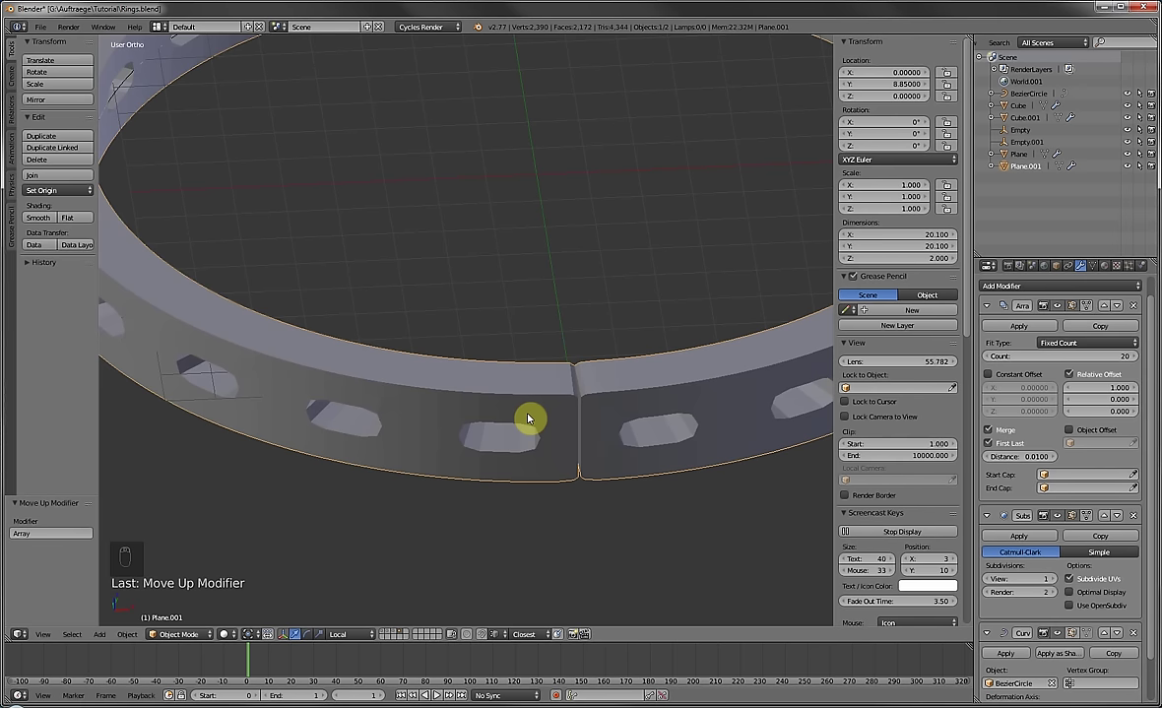
Set the ring object's X scale to 1.010 to close the gap at the seam.
click(954, 240)
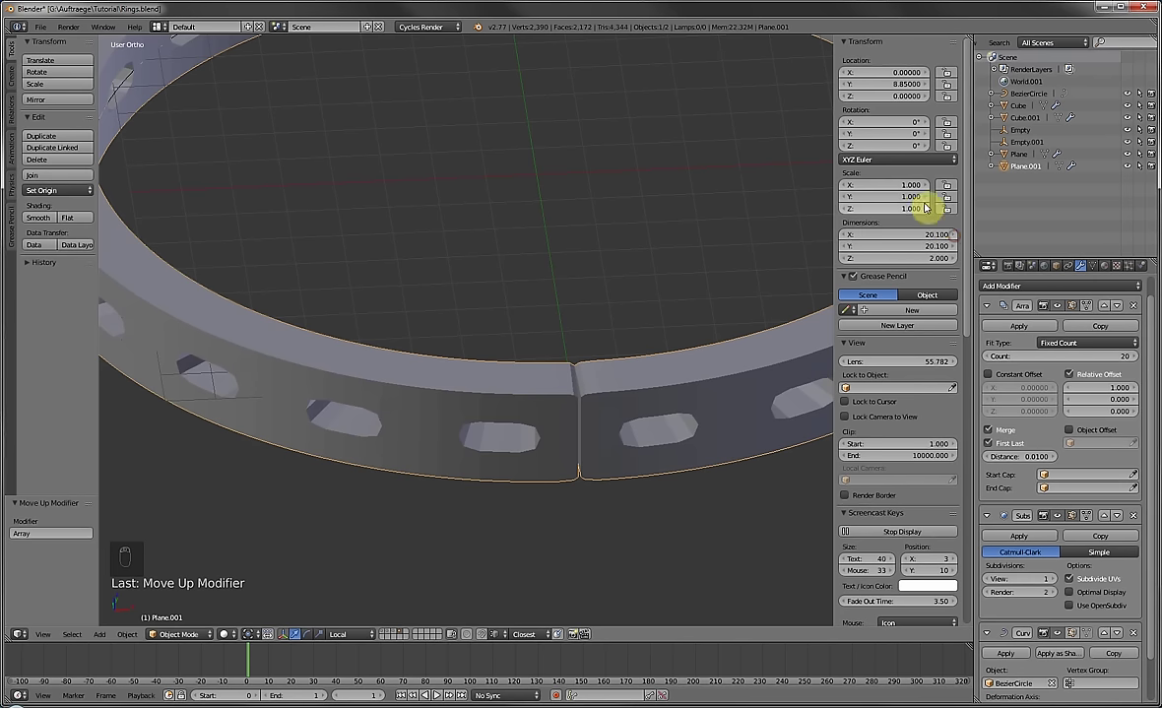
drag(898, 185, 904, 184)
scroll(552, 208, down, 6)
middle_drag(553, 208, 532, 280)
scroll(535, 286, up, 3)
scroll(540, 268, up, 3)
Enter Edit Mode on the ring and enable the Curve modifier's display in Edit Mode.
key(Tab)
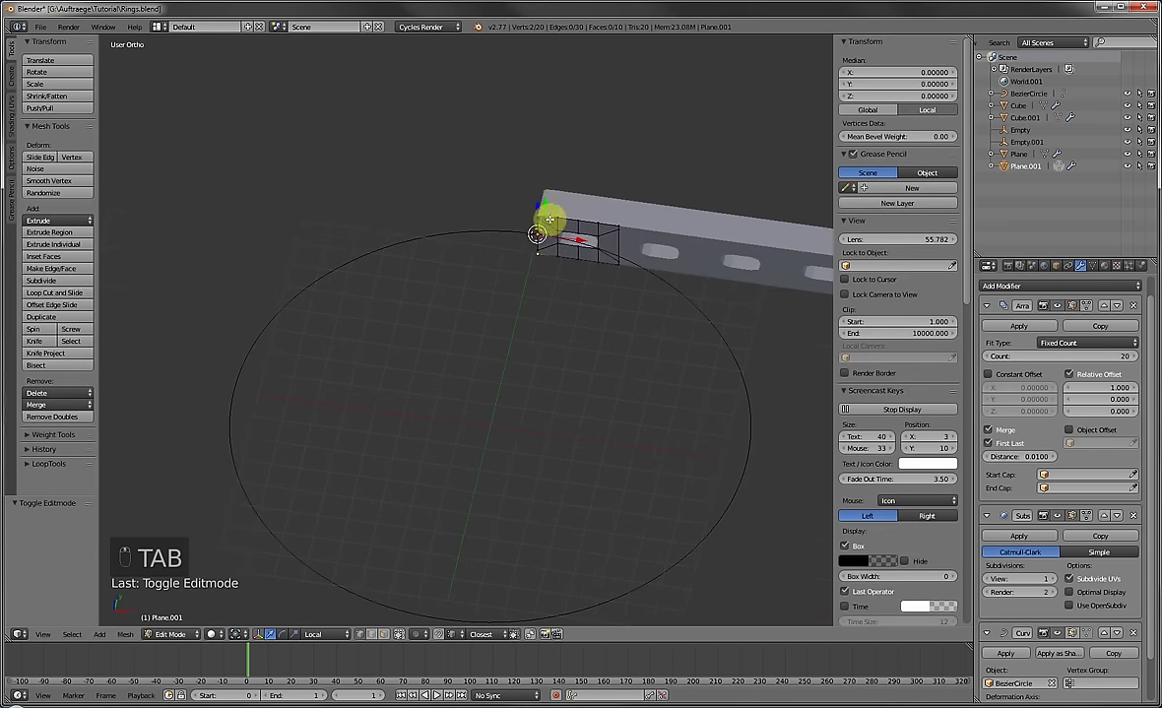
scroll(547, 226, up, 3)
shift+middle_drag(687, 298, 384, 182)
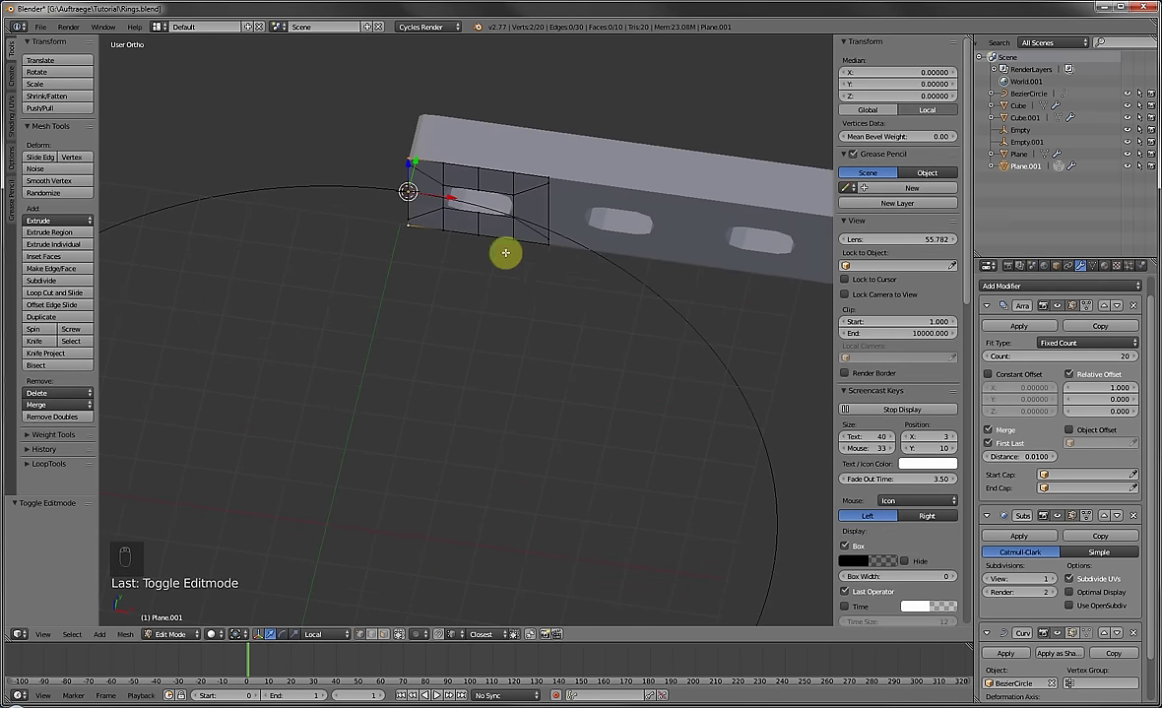
click(1073, 636)
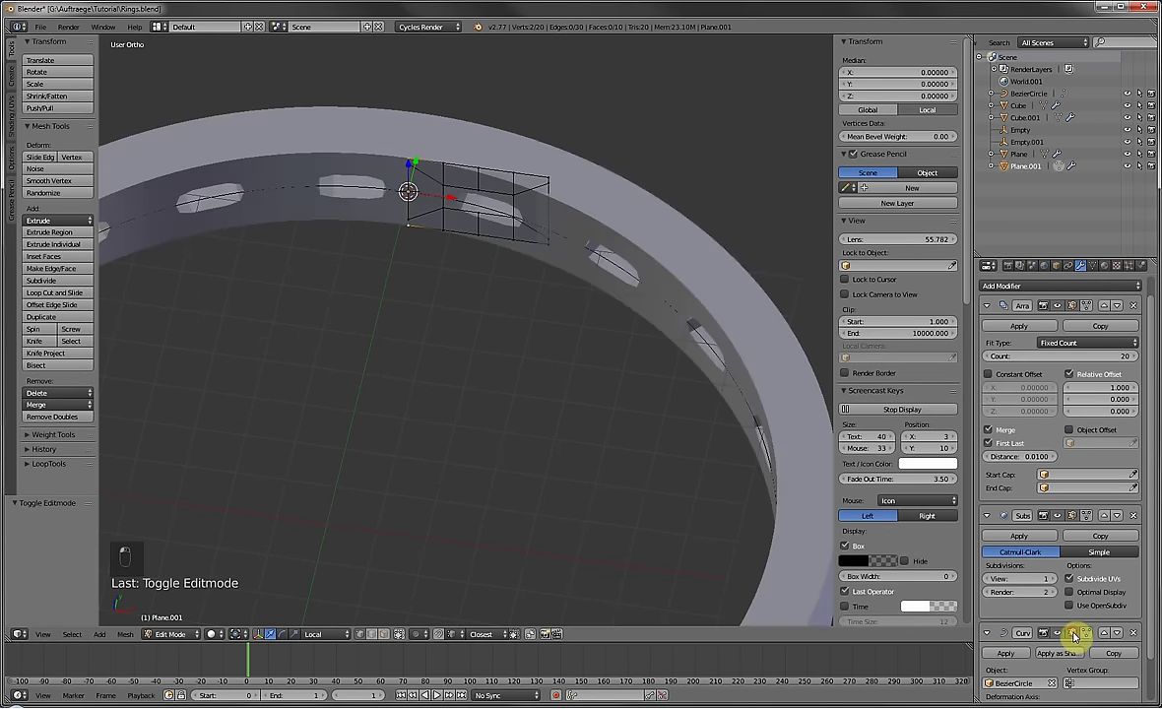
Scale the middle vertical edges at both ends of the base segment by about 0.566 along Z.
scroll(414, 197, up, 3)
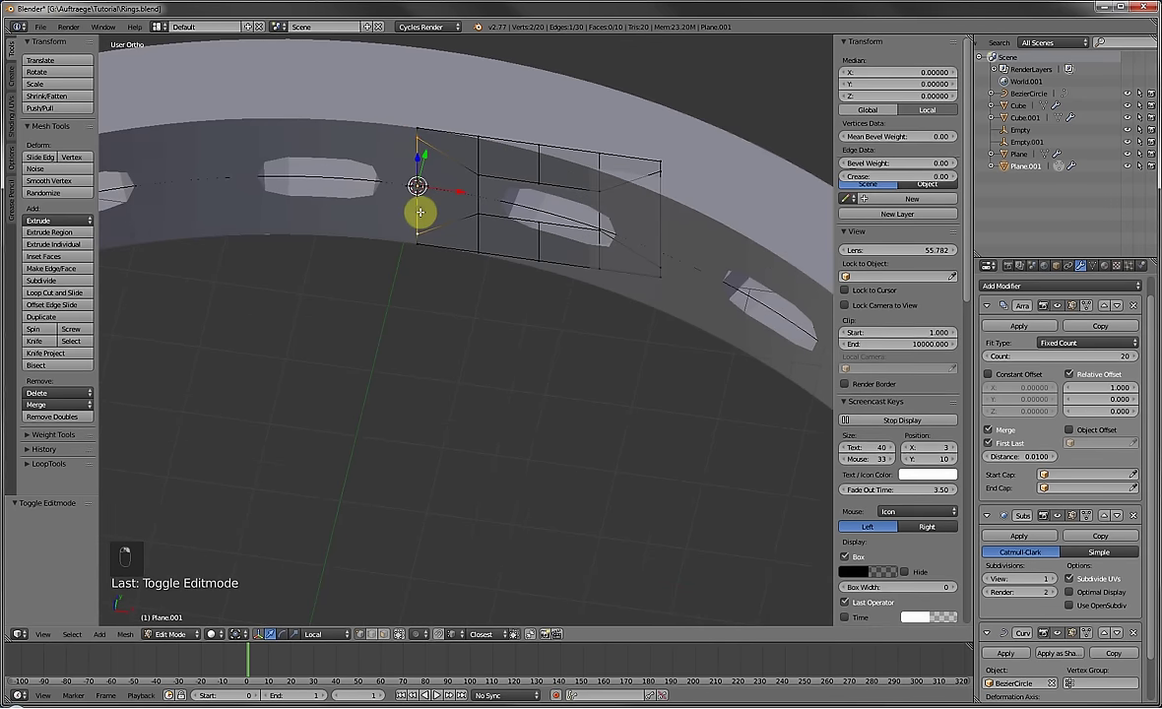
shift+click(667, 226)
shift+click(660, 254)
key(s)
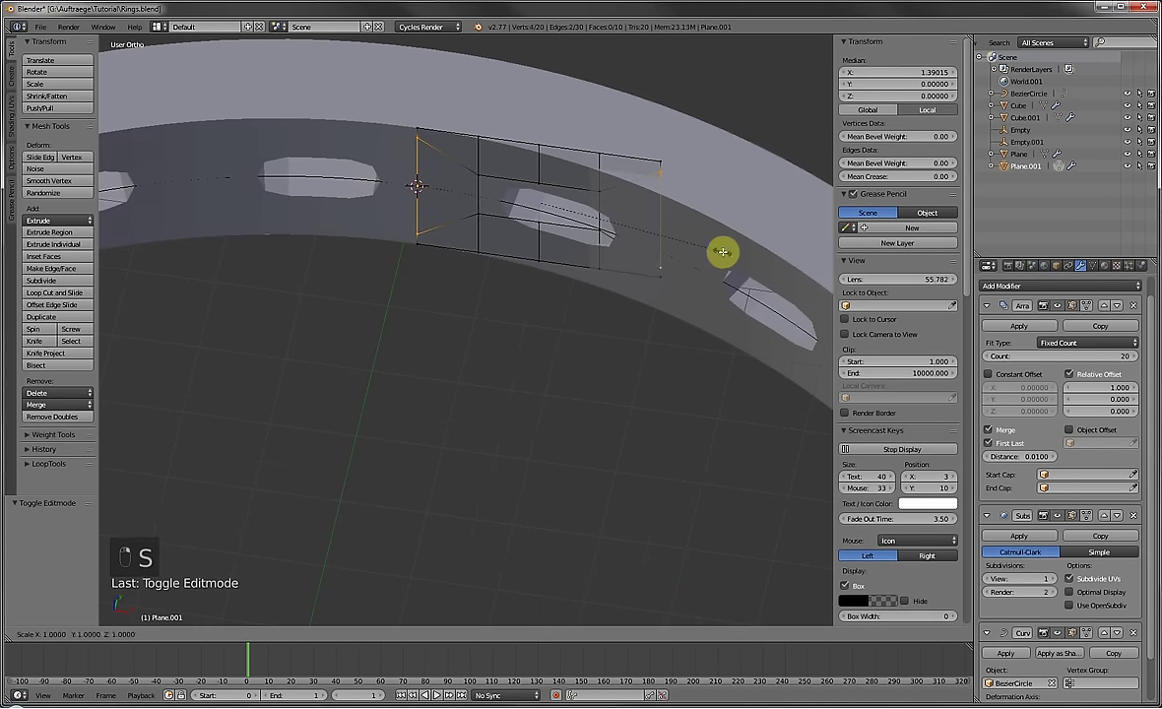
key(z)
click(646, 210)
Move the base segment's upper middle vertex up about 0.532 along Z and its lower middle vertex down.
right_click(538, 144)
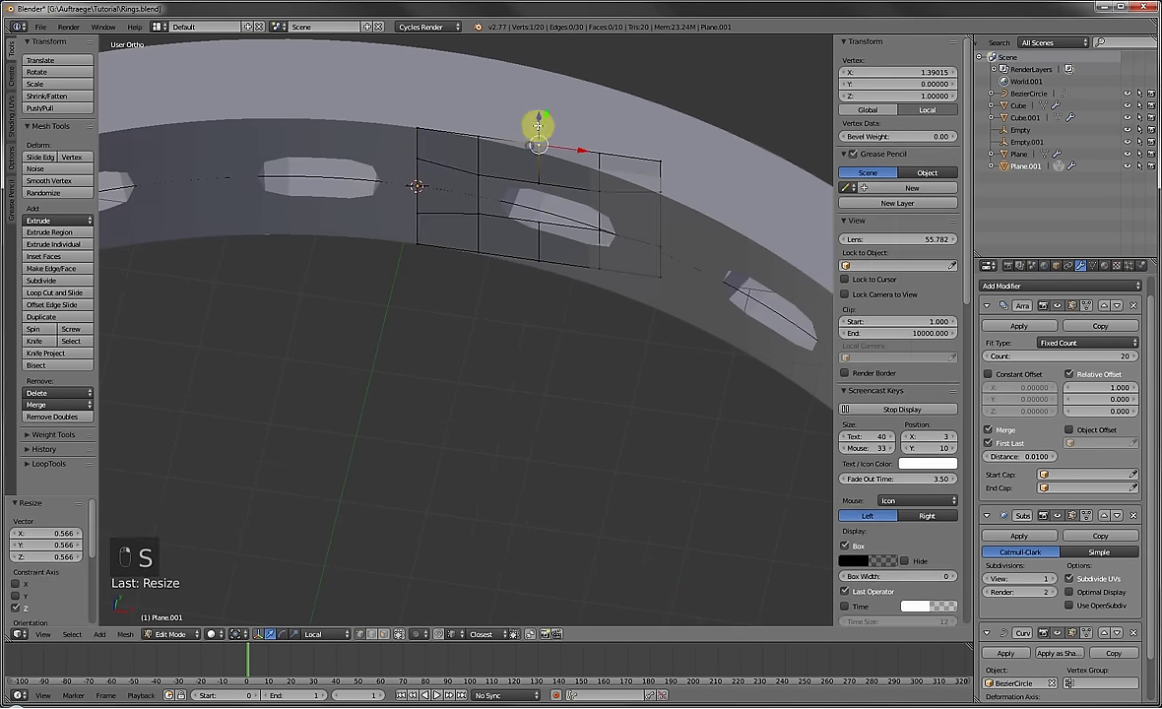
key(g)
key(z)
click(540, 88)
right_click(543, 258)
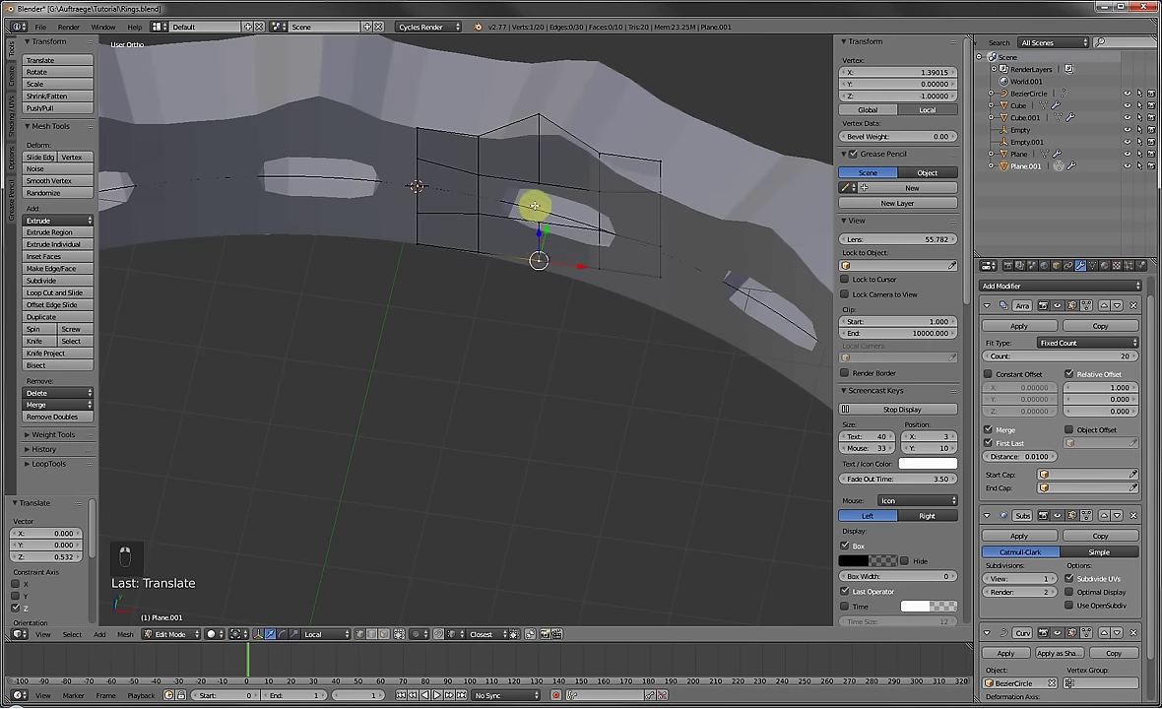
Select the two inner horizontal rows of vertices on the base segment and move them about 0.157 along local Y.
scroll(537, 254, down, 5)
middle_drag(581, 254, 575, 329)
key(a)
key(c)
mouse_move(563, 329)
mouse_down()
mouse_move(601, 361)
mouse_move(662, 378)
mouse_up()
middle_drag(663, 378, 547, 386)
key(Escape)
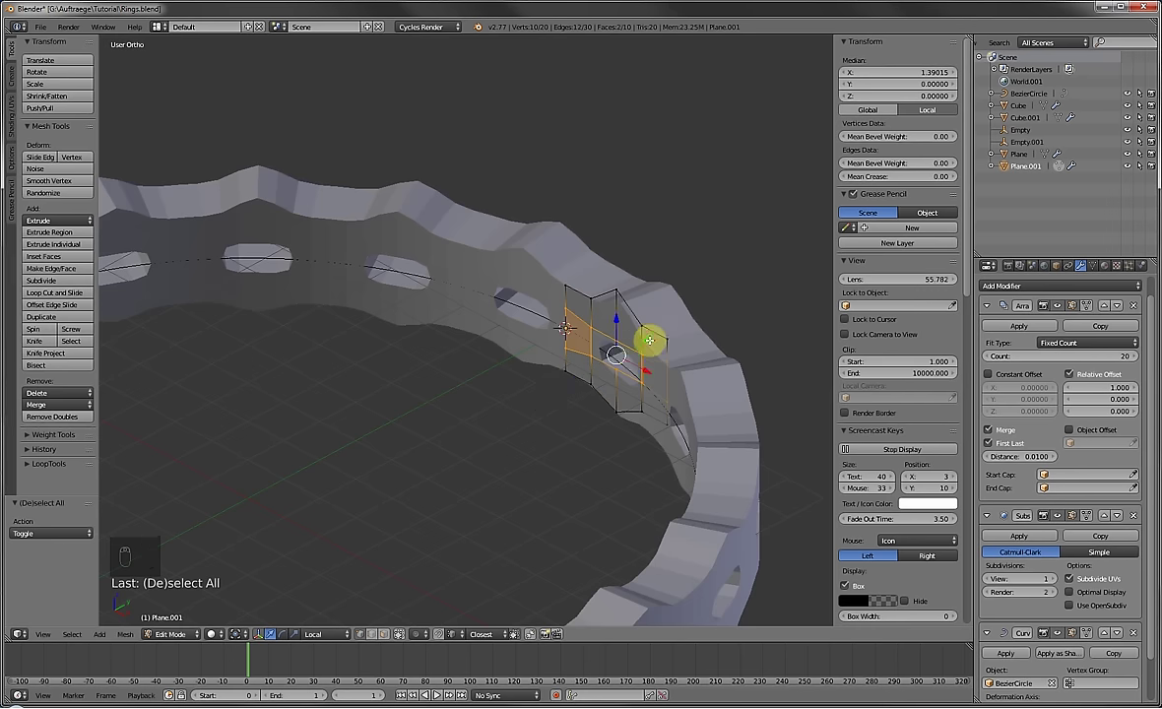
key(g)
key(y)
key(y)
click(658, 338)
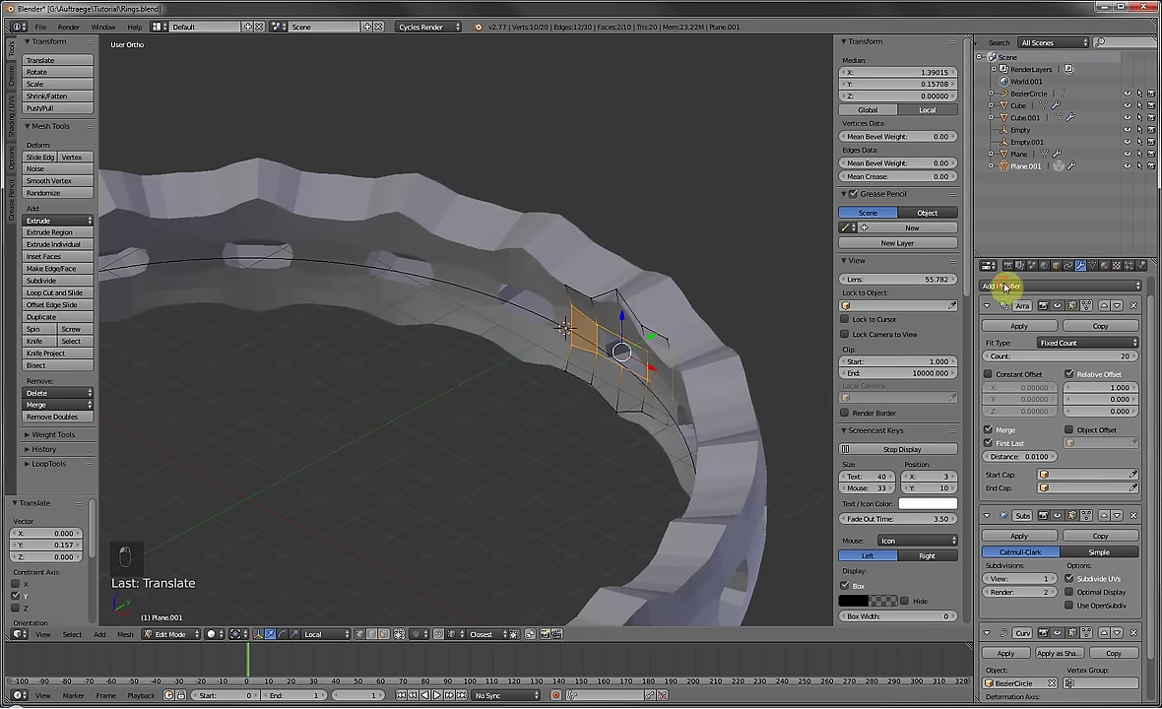
Add a Bevel modifier to the ring and set it to 3 segments.
click(1006, 286)
click(897, 327)
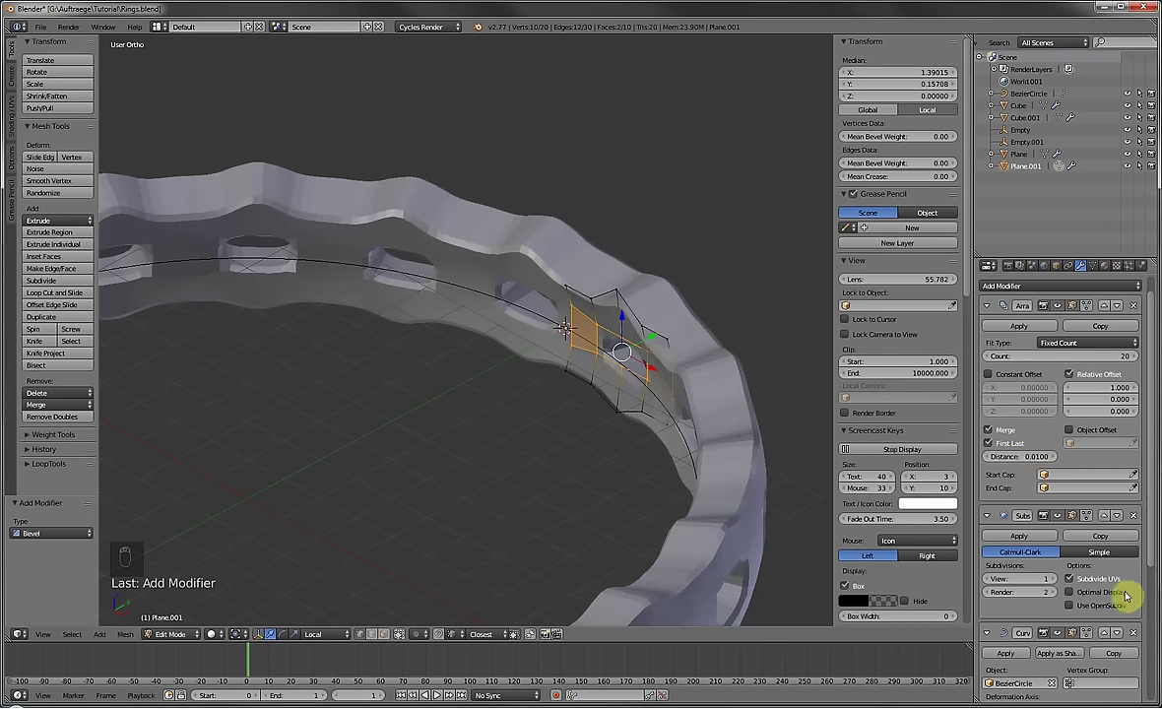
scroll(1081, 631, down, 5)
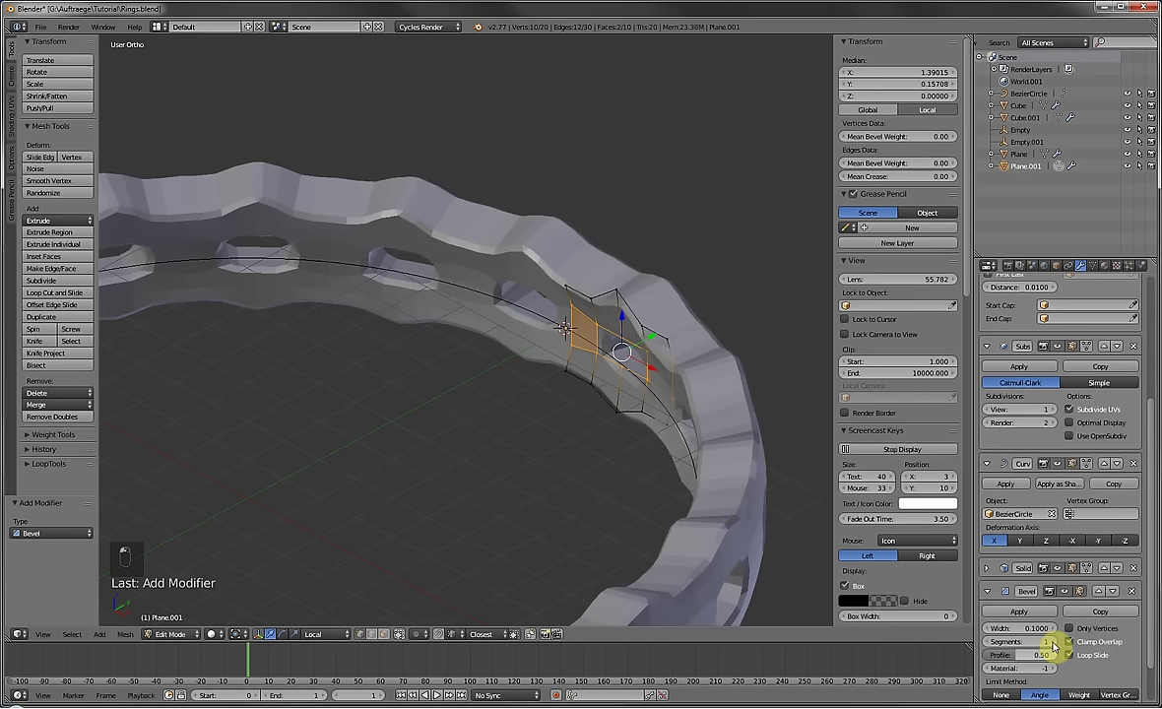
click(1053, 642)
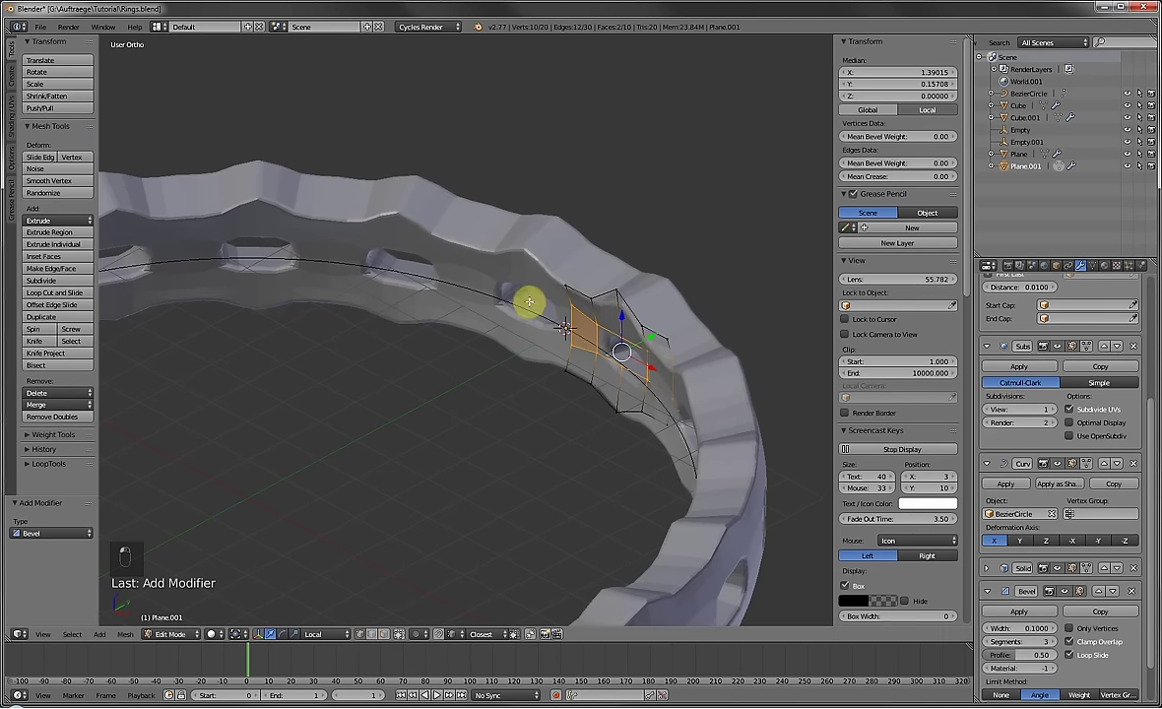
Return to Object Mode, review the whole ring and save the file.
key(Tab)
scroll(537, 315, down, 4)
middle_drag(552, 338, 207, 320)
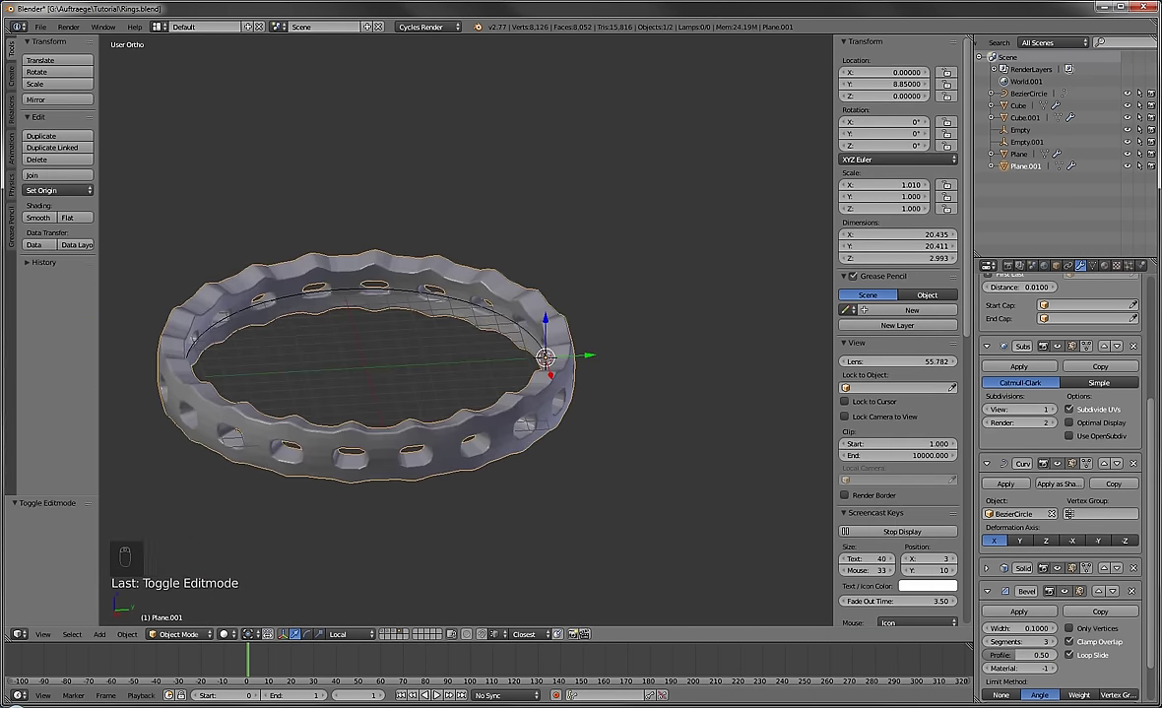
key(KP_Decimal)
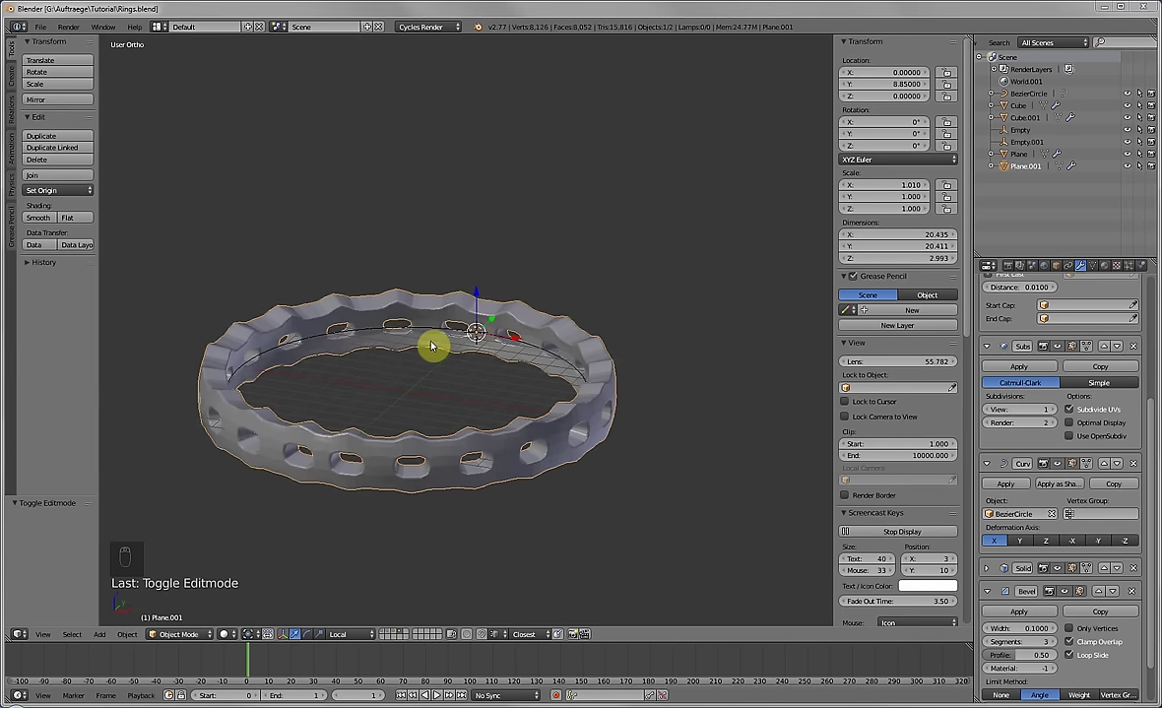
middle_drag(433, 346, 498, 314)
Select the Bezier circle and scale it up by about 1.283 in top view.
right_click(497, 313)
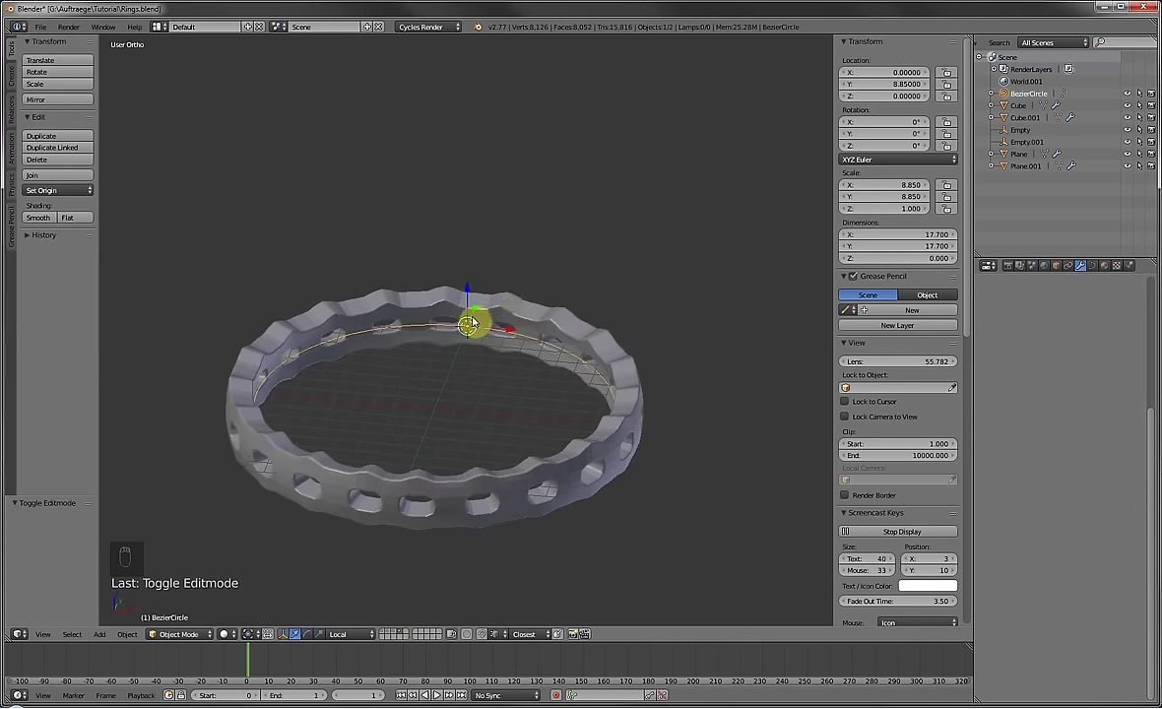
key(KP_7)
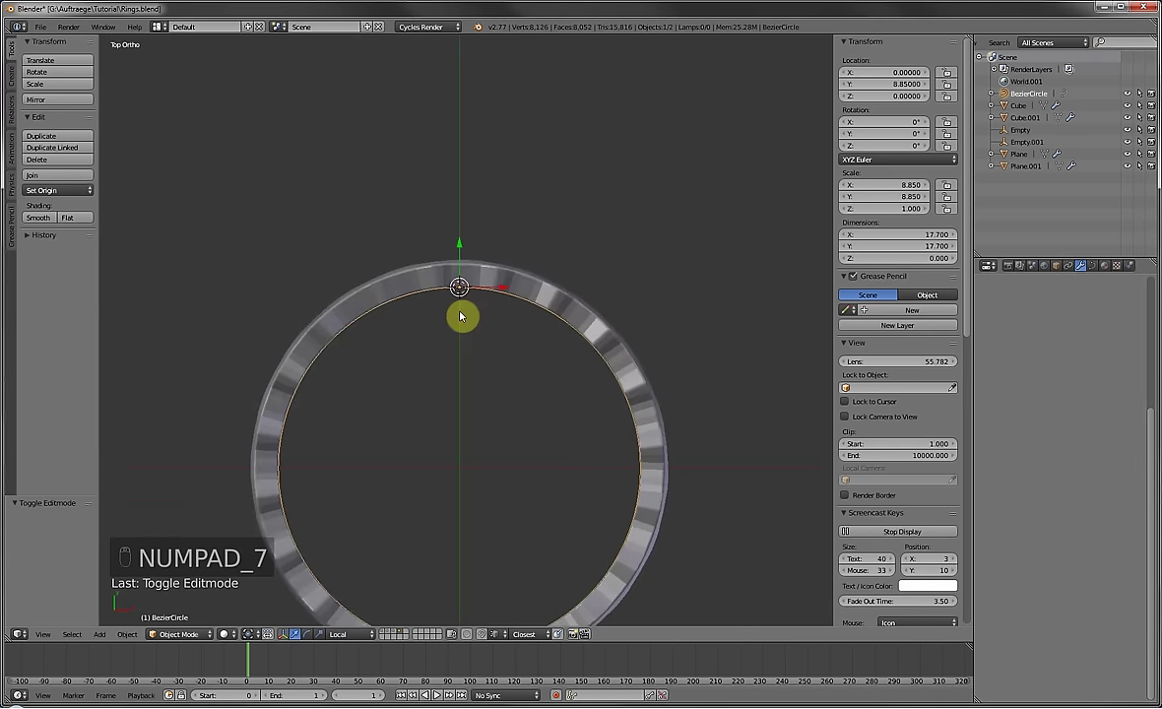
shift+scroll(530, 281, down, 2)
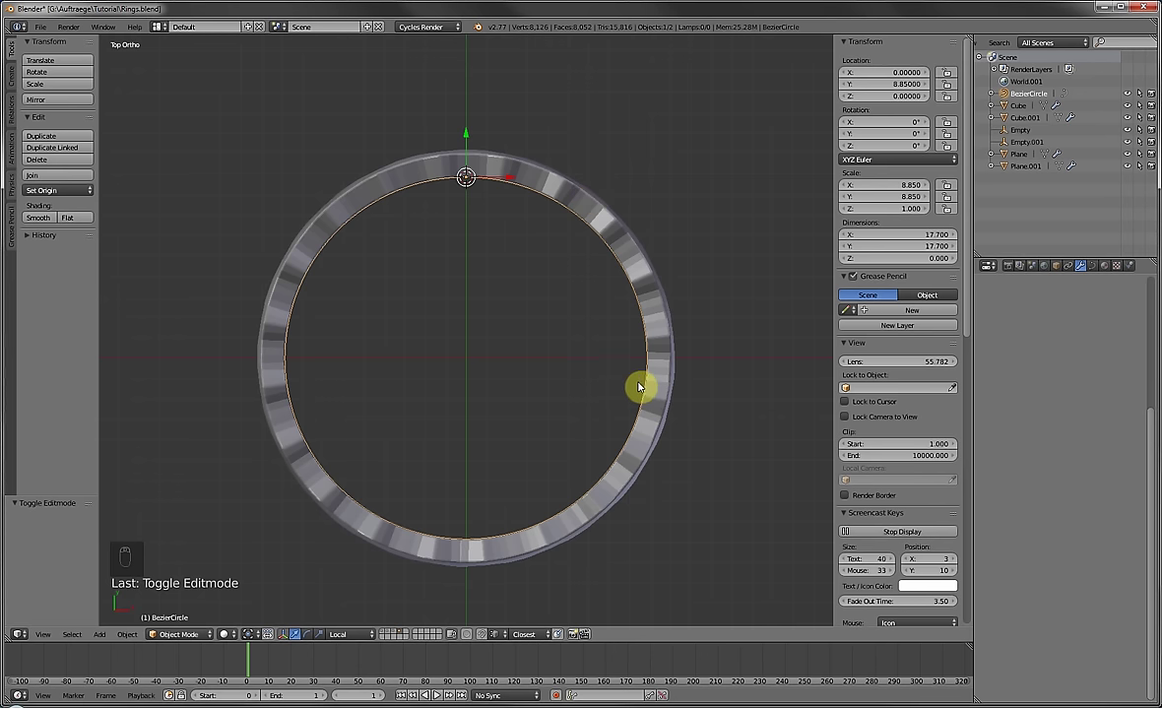
key(s)
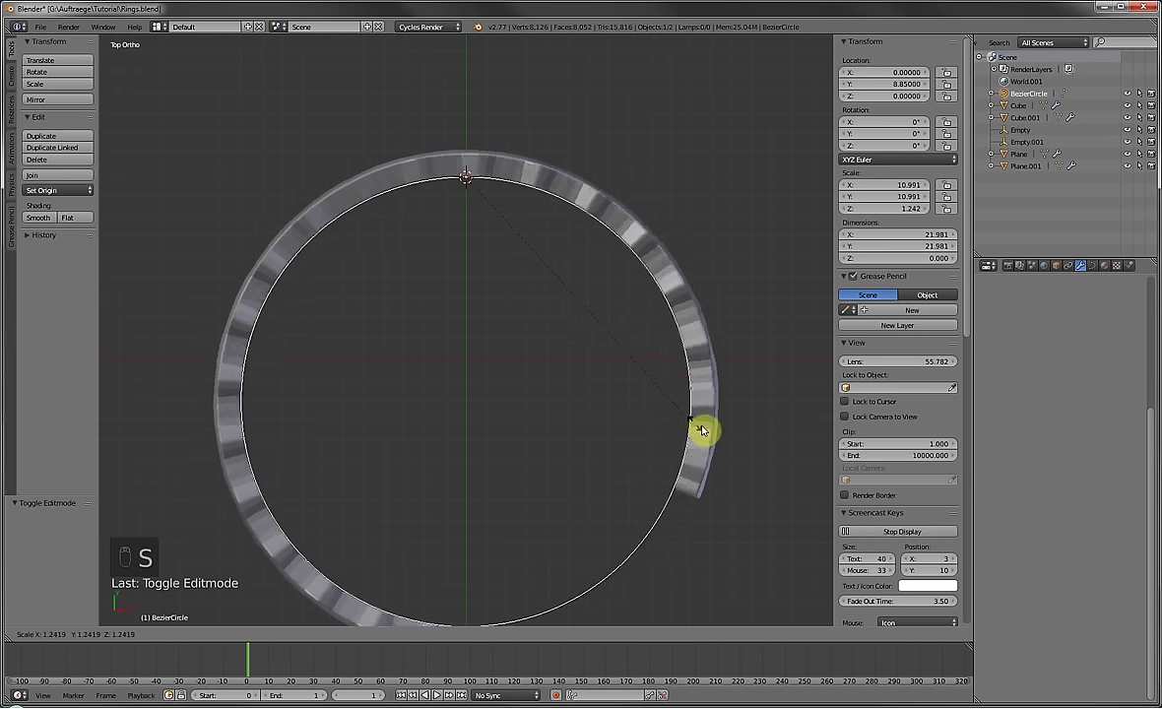
click(700, 429)
Select the ring and raise its Array modifier count to 26.
right_click(709, 394)
scroll(714, 418, down, 3)
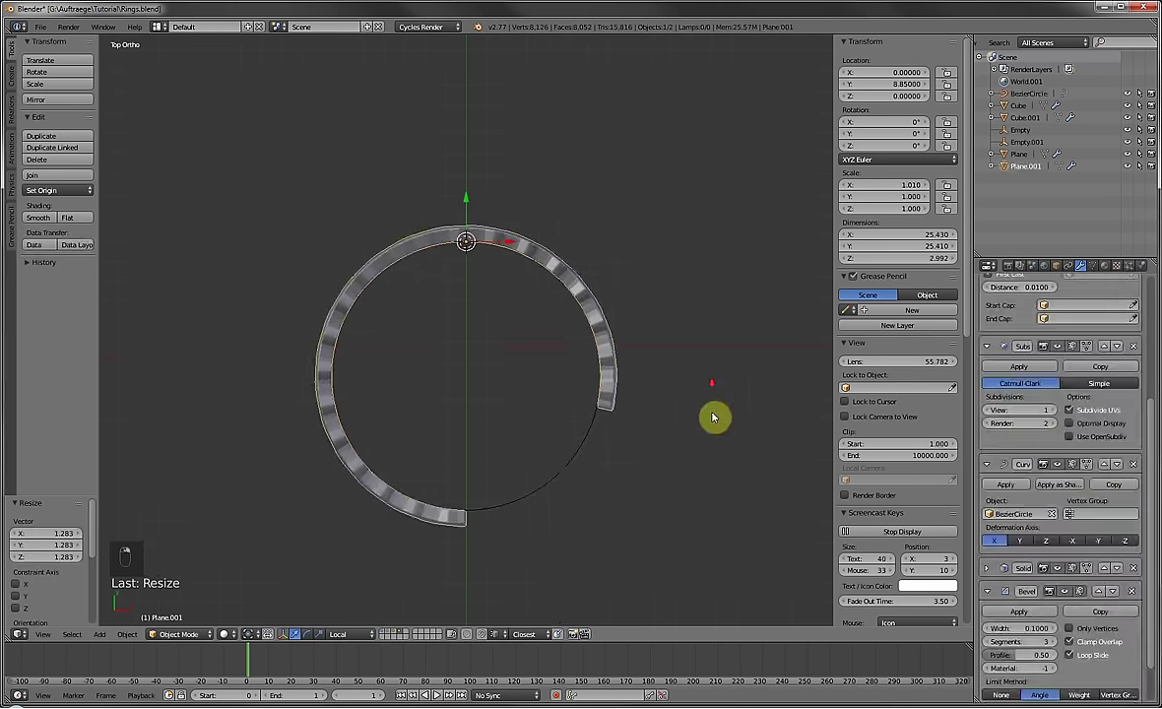
middle_drag(714, 418, 882, 467)
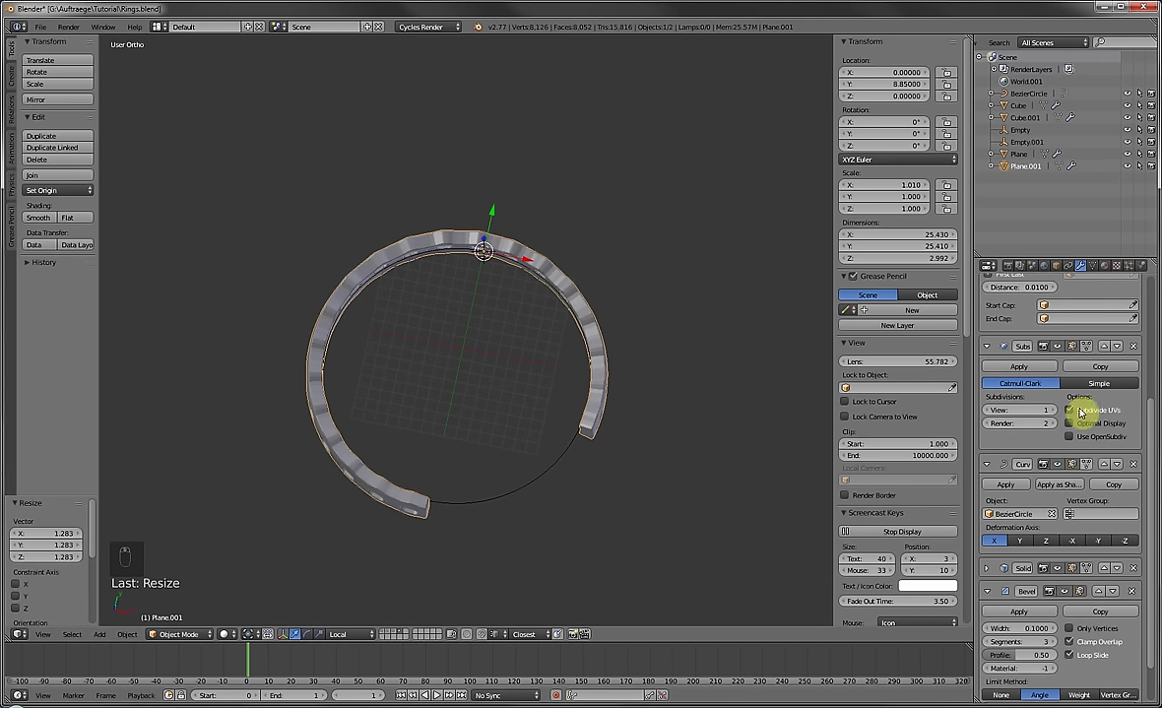
scroll(1082, 412, up, 5)
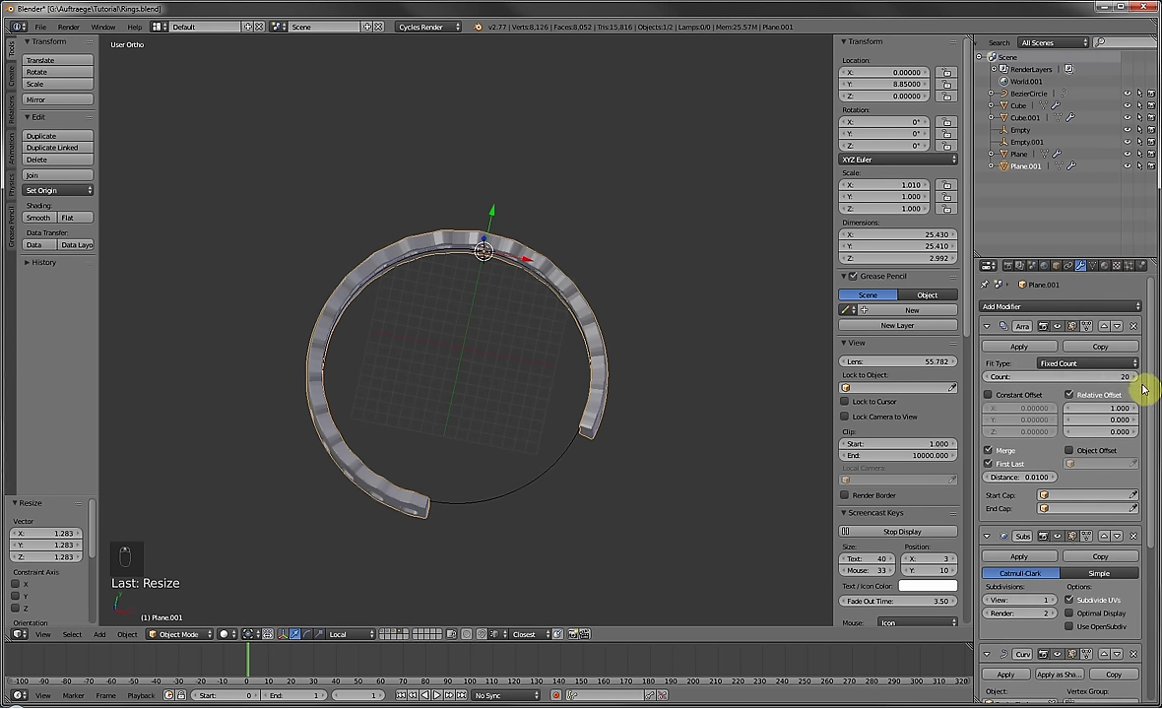
click(1136, 378)
click(1136, 378)
click(1136, 379)
click(1136, 378)
click(1136, 378)
click(1135, 379)
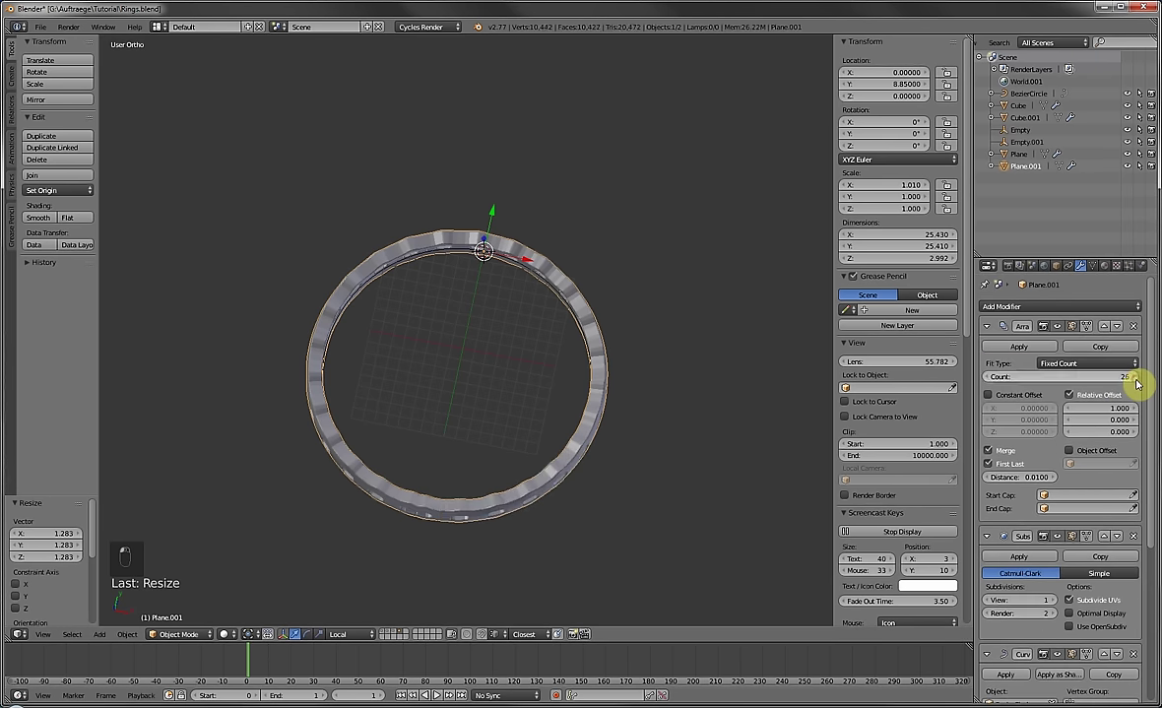
Set the ring's X scale to about 0.992 so the array fits the enlarged circle.
middle_drag(574, 402, 604, 323)
scroll(605, 323, up, 3)
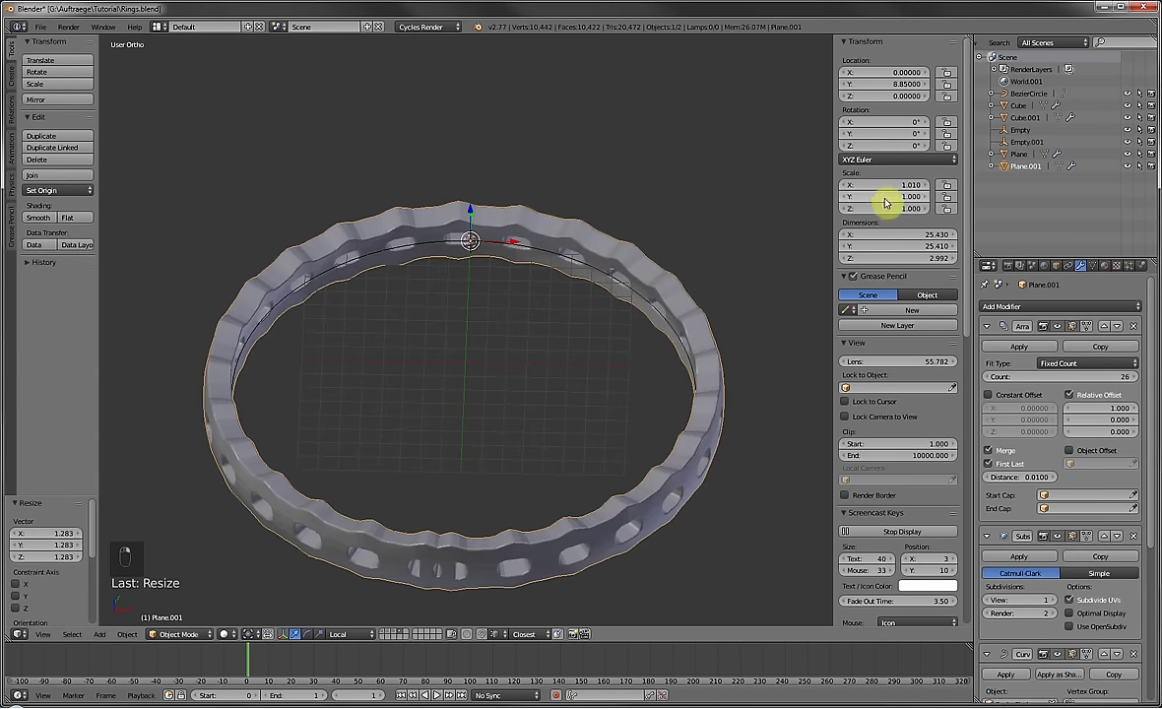
mouse_move(891, 184)
mouse_down()
mouse_move(867, 184)
mouse_move(884, 184)
mouse_up()
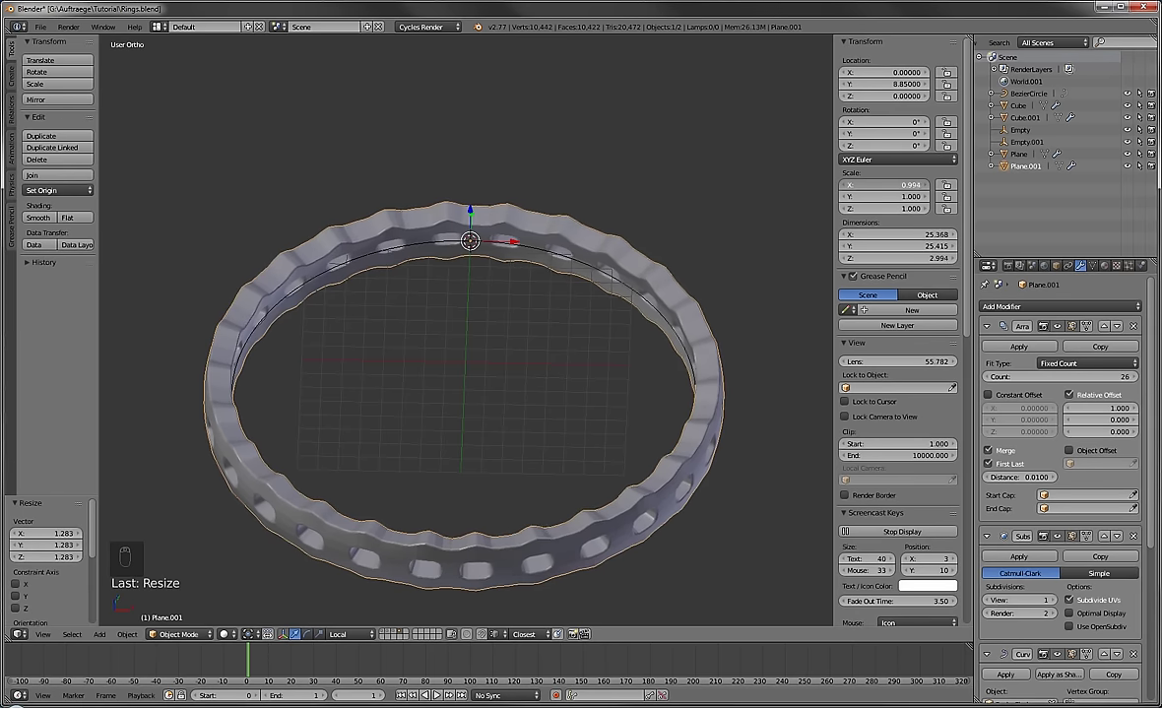
Select the Bezier circle and roll back through the undo history to before its resize.
right_click(547, 255)
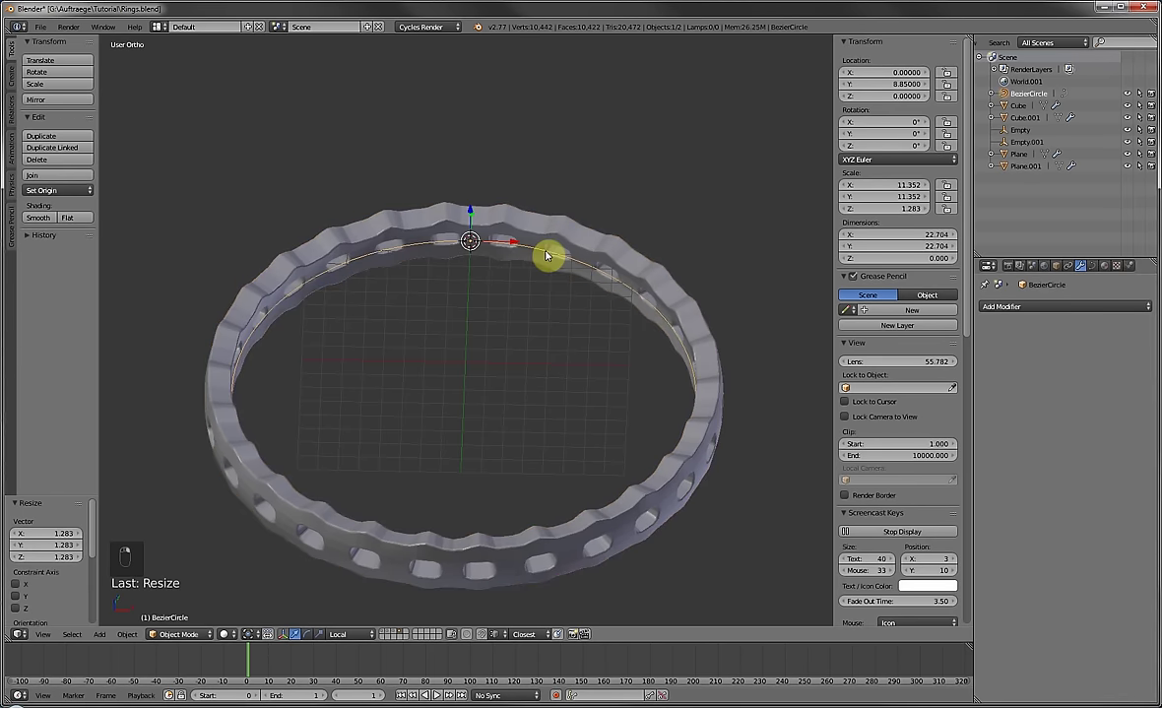
key(ctrl+alt+z)
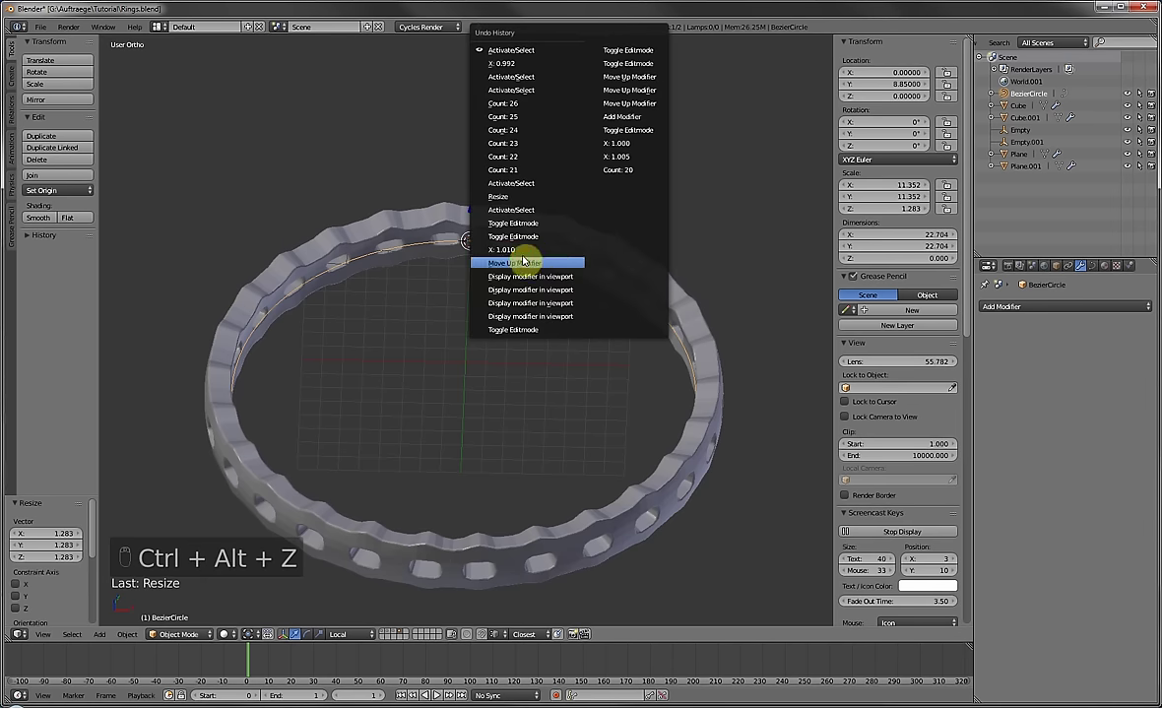
click(500, 197)
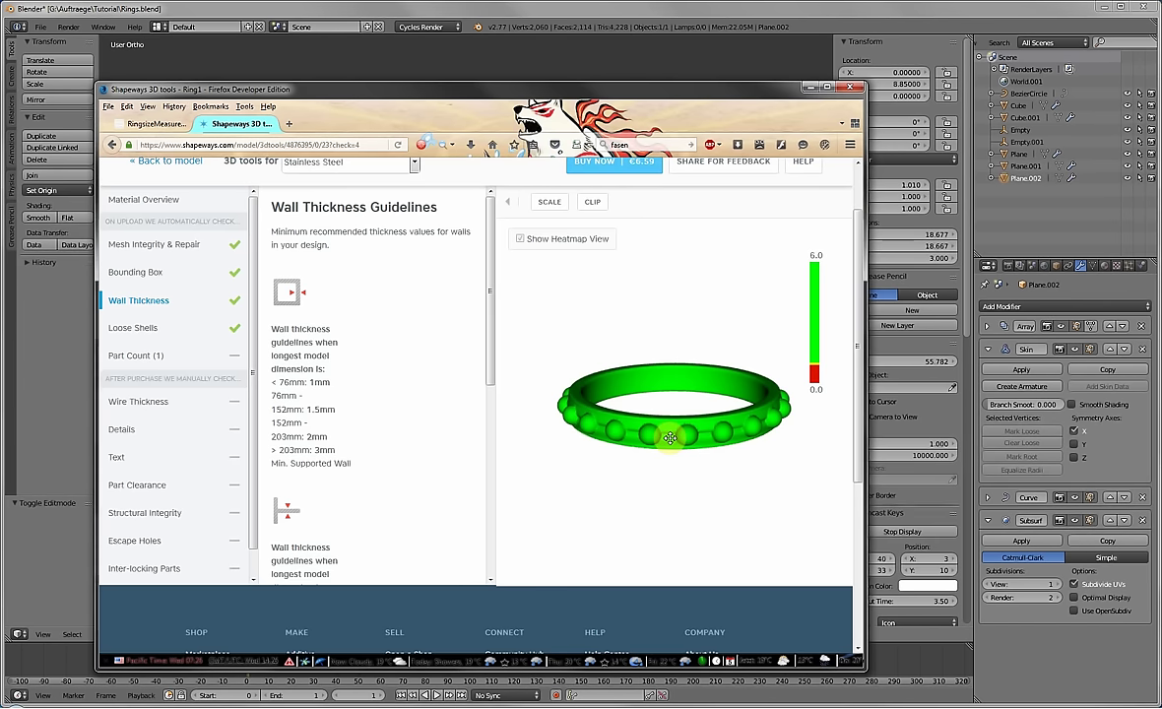
Switch to the Shapeways 3D tools page in Firefox and rotate the ring to examine its wall thickness heatmap.
drag(679, 427, 591, 330)
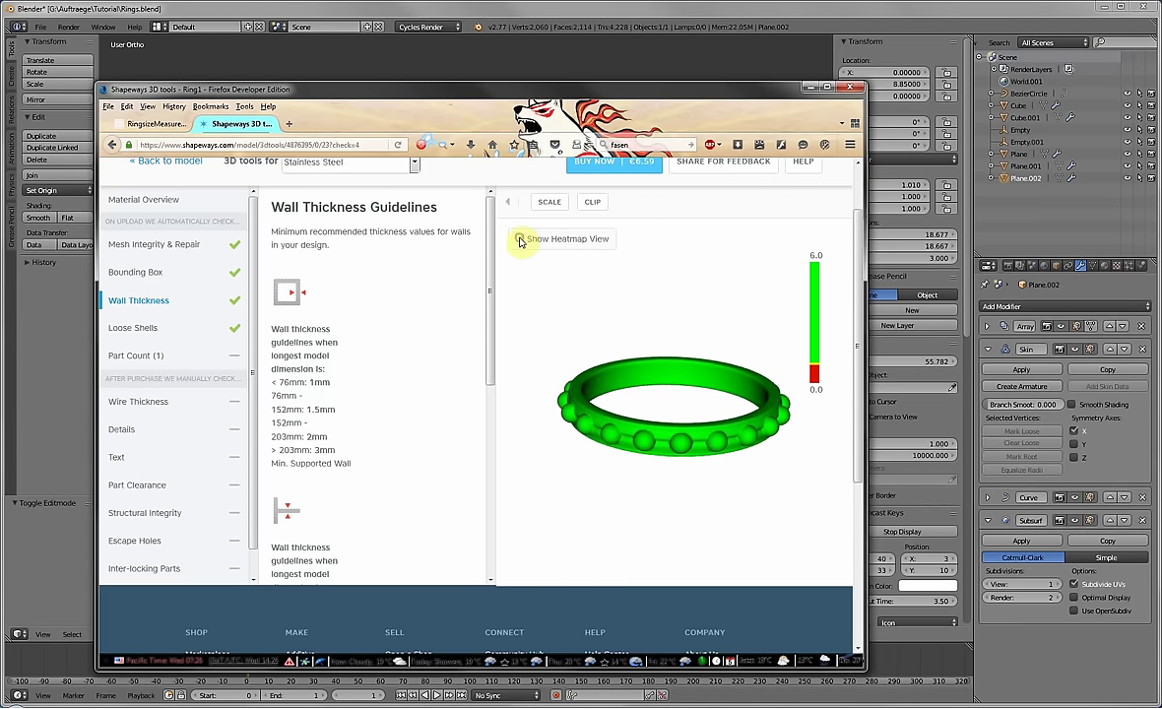
drag(670, 344, 631, 411)
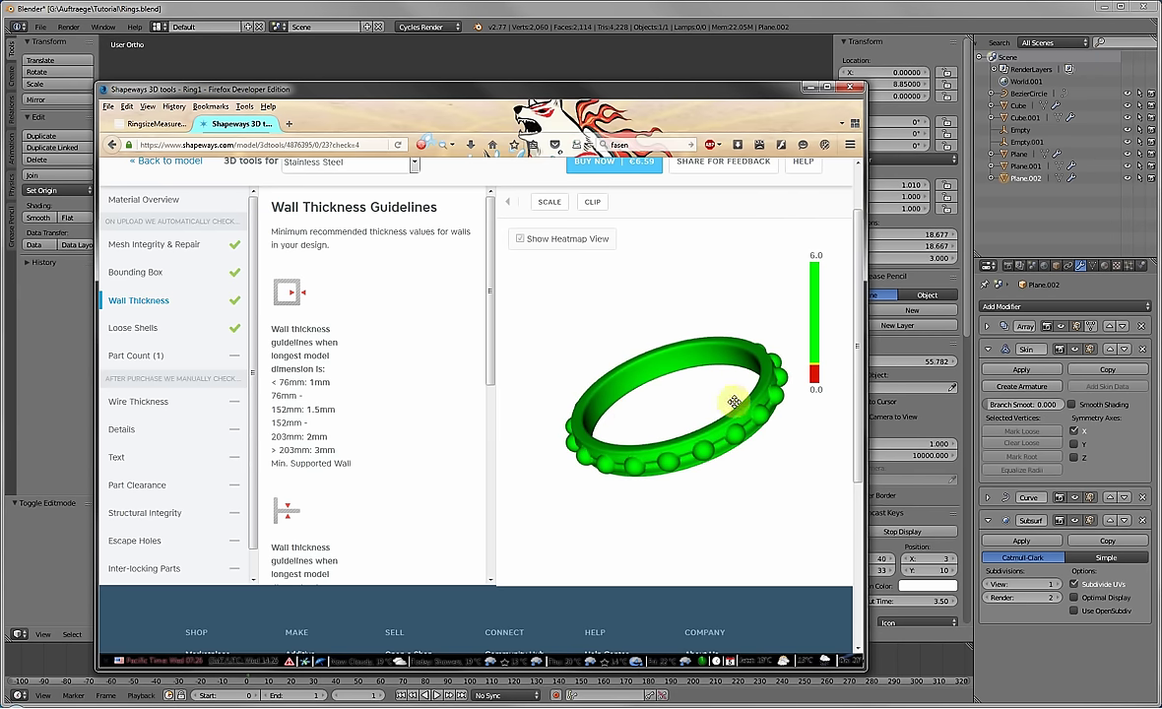
drag(734, 401, 734, 463)
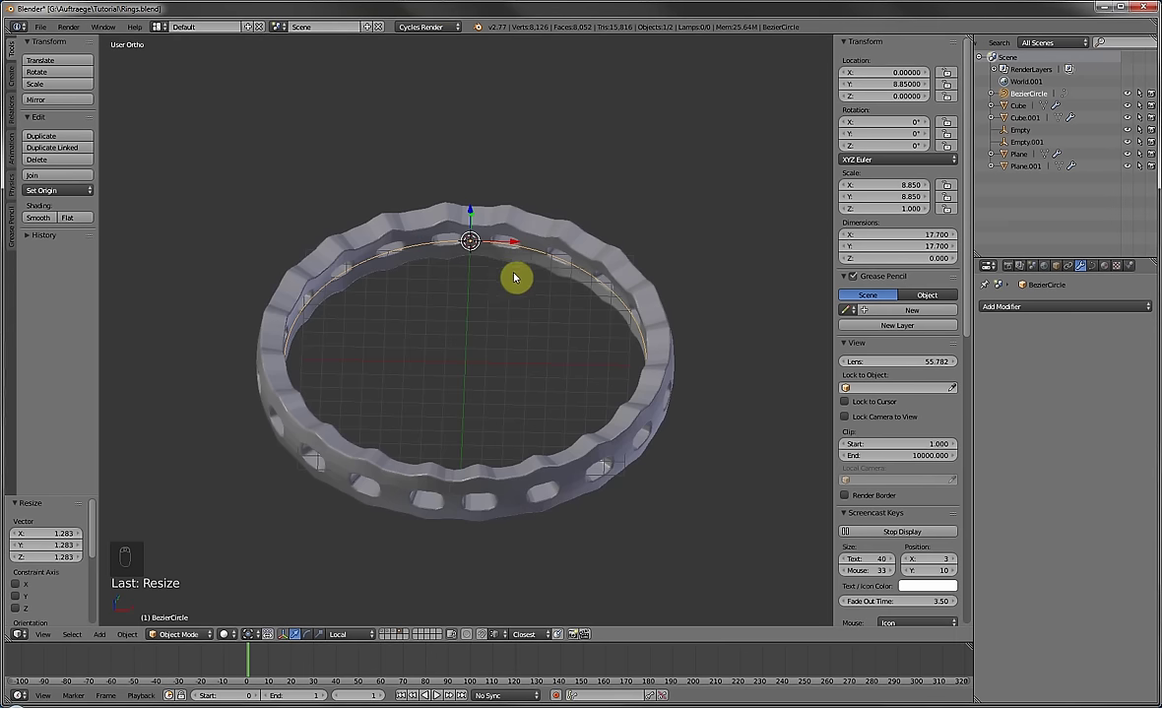
Duplicate the ring in place, move the copy to an empty layer and display only that layer.
middle_drag(509, 226, 470, 236)
scroll(492, 247, up, 3)
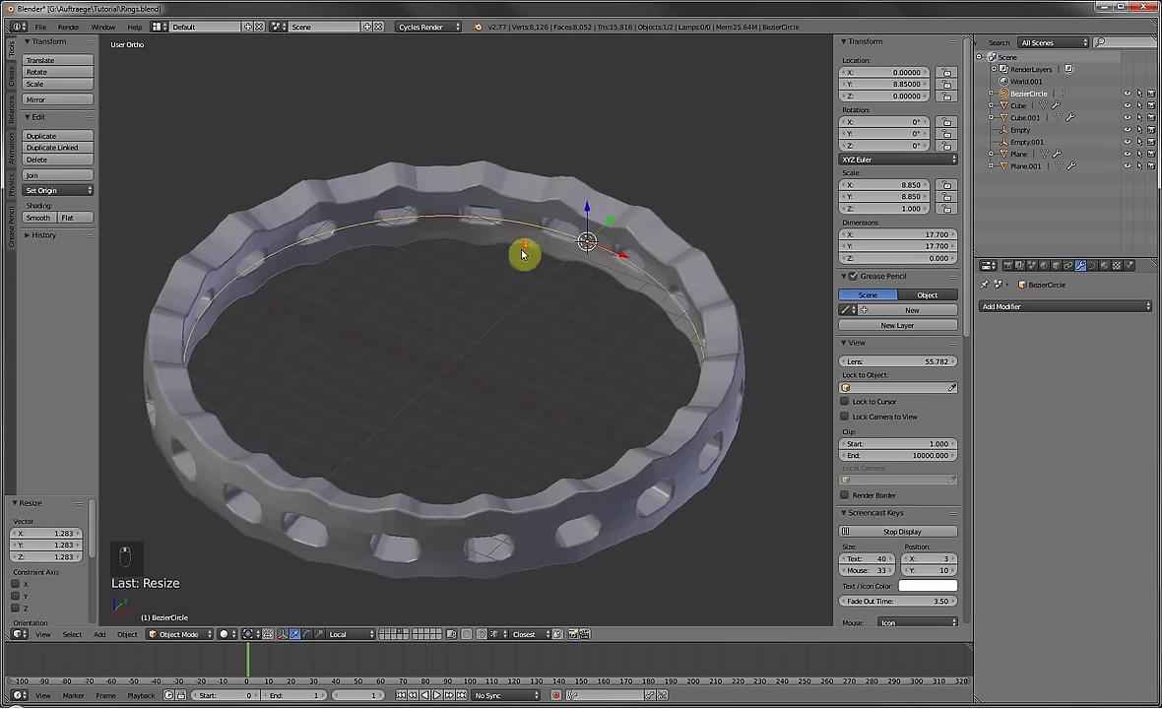
right_click(582, 203)
scroll(577, 224, down, 2)
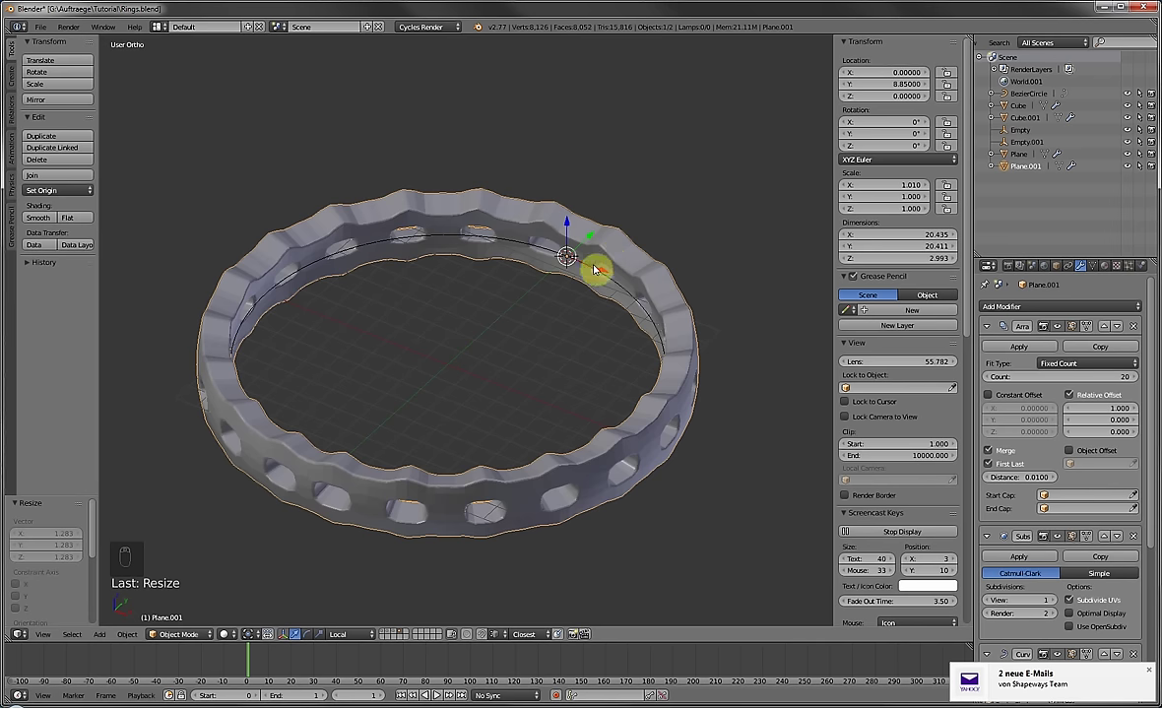
key(shift+d)
right_click(619, 208)
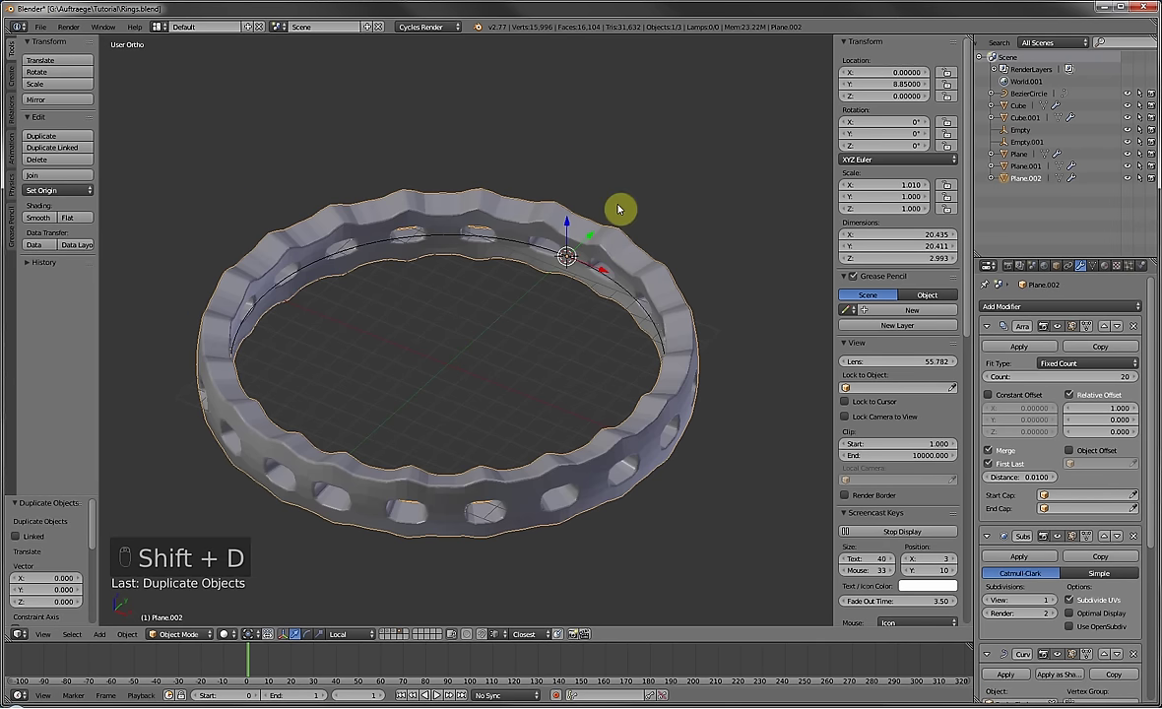
key(m)
click(748, 230)
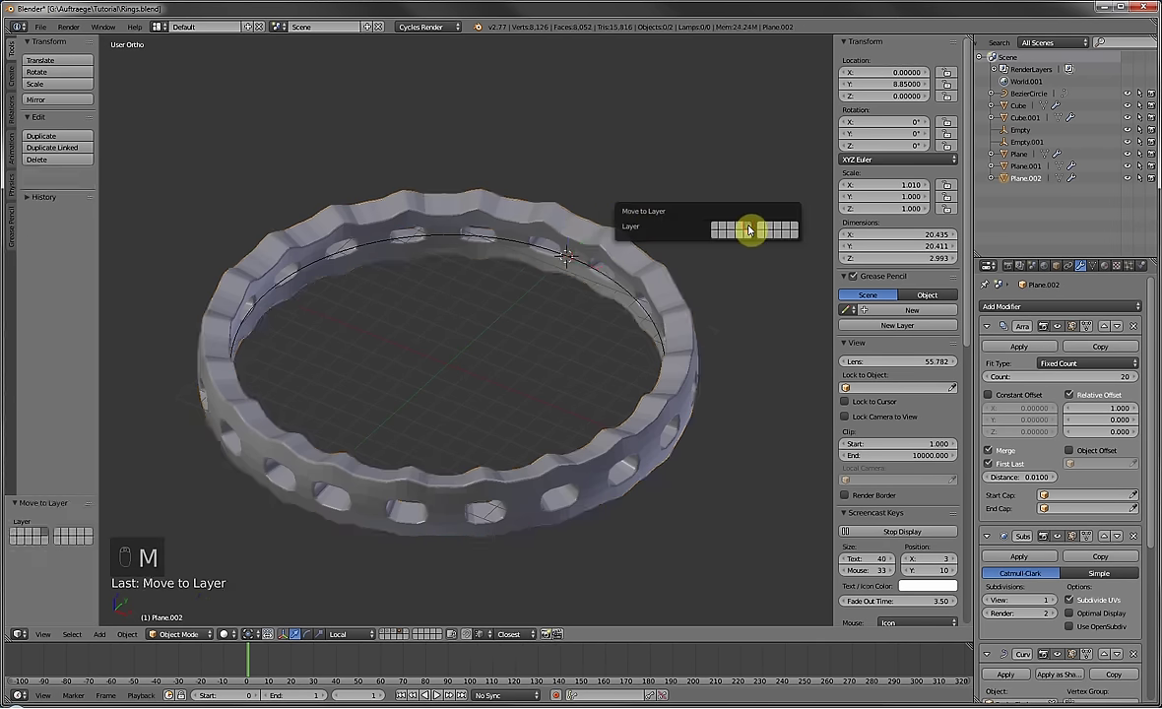
click(405, 637)
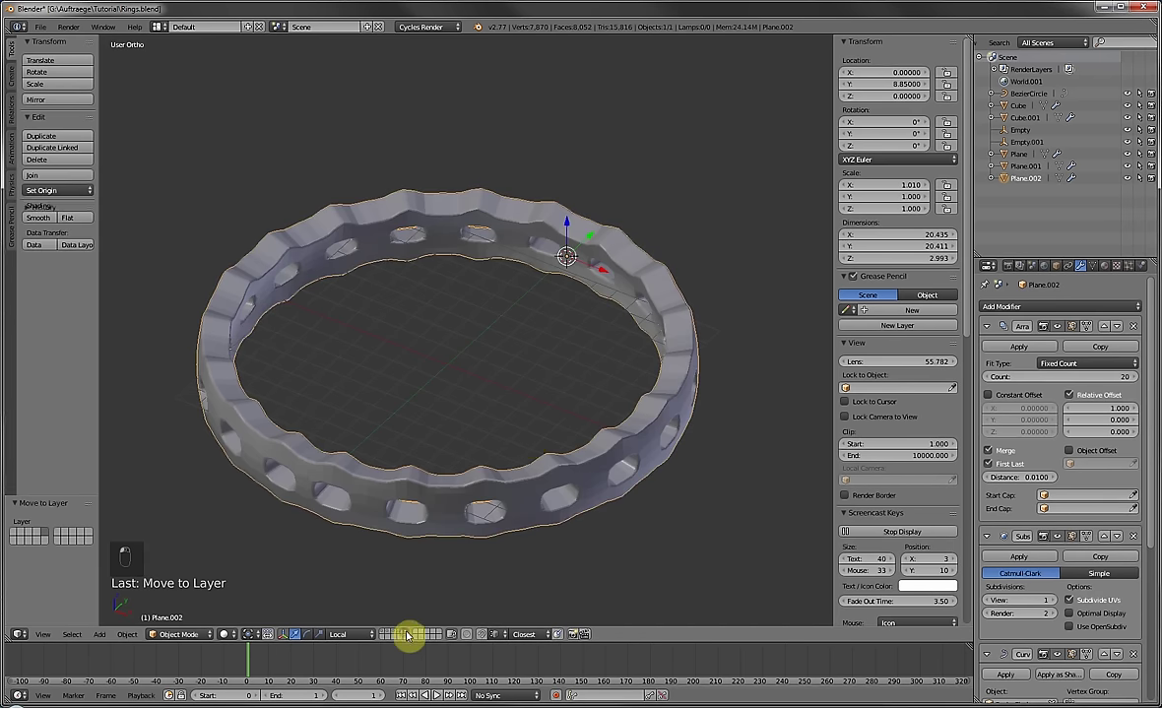
Enter Edit Mode on the duplicated ring and delete all faces of its base segment.
middle_drag(582, 286, 603, 284)
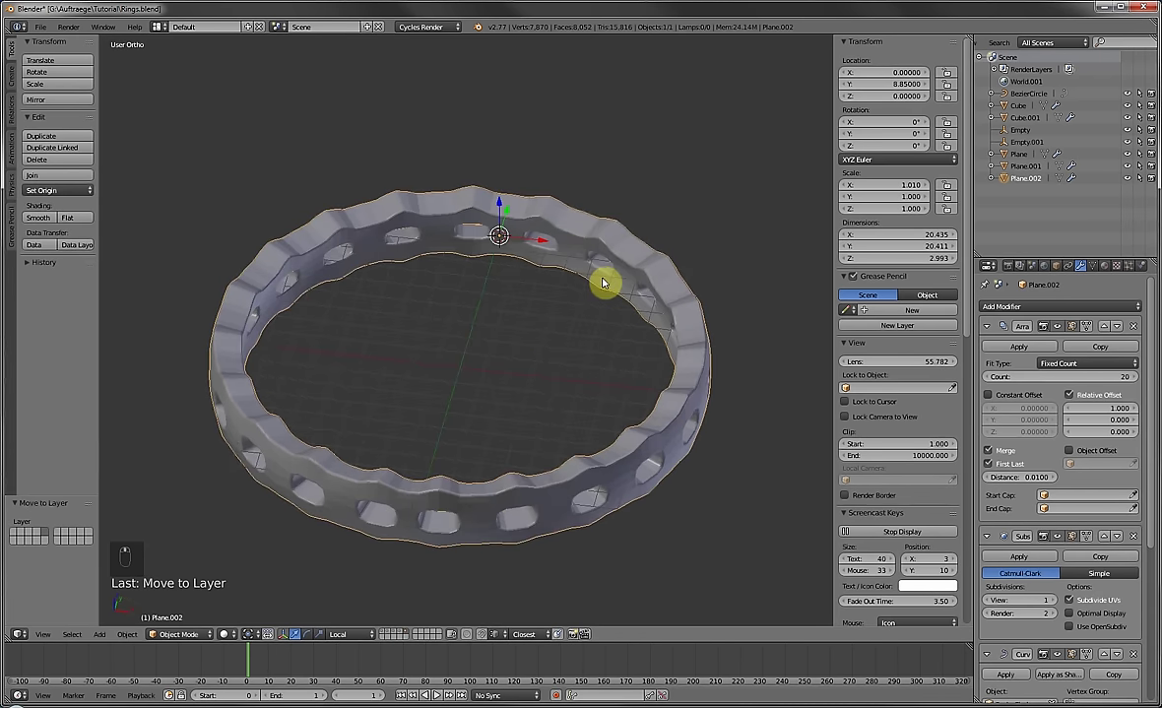
key(Tab)
scroll(562, 252, up, 6)
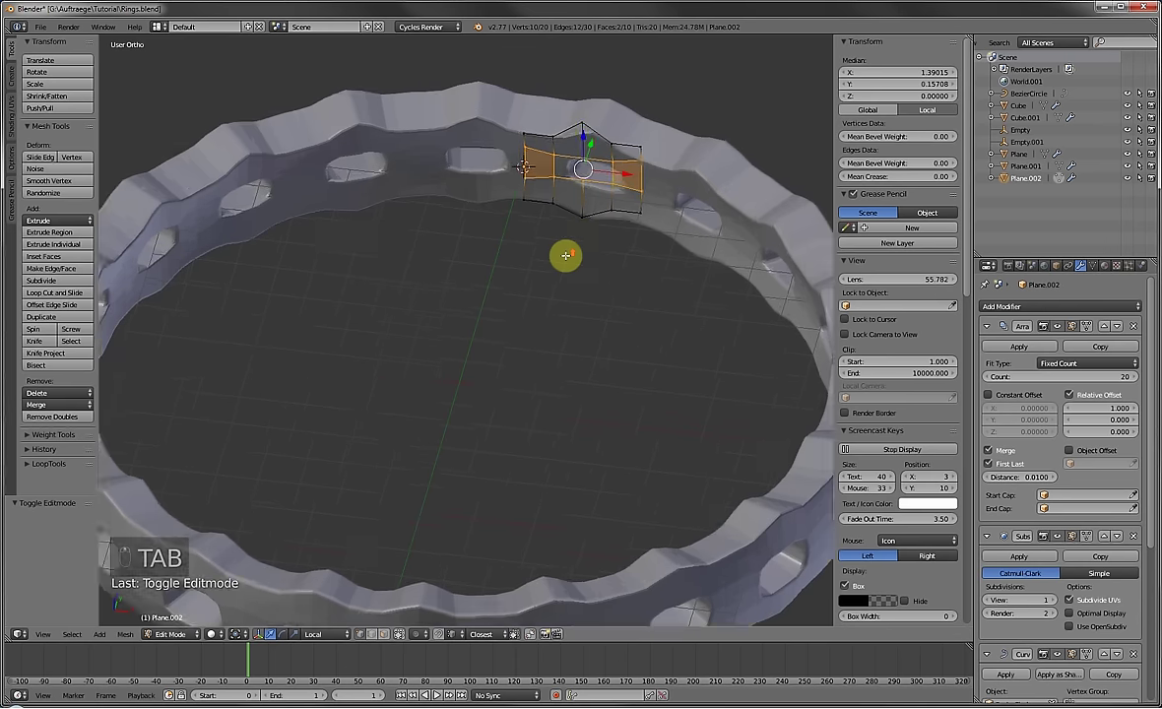
key(a)
key(a)
key(a)
key(a)
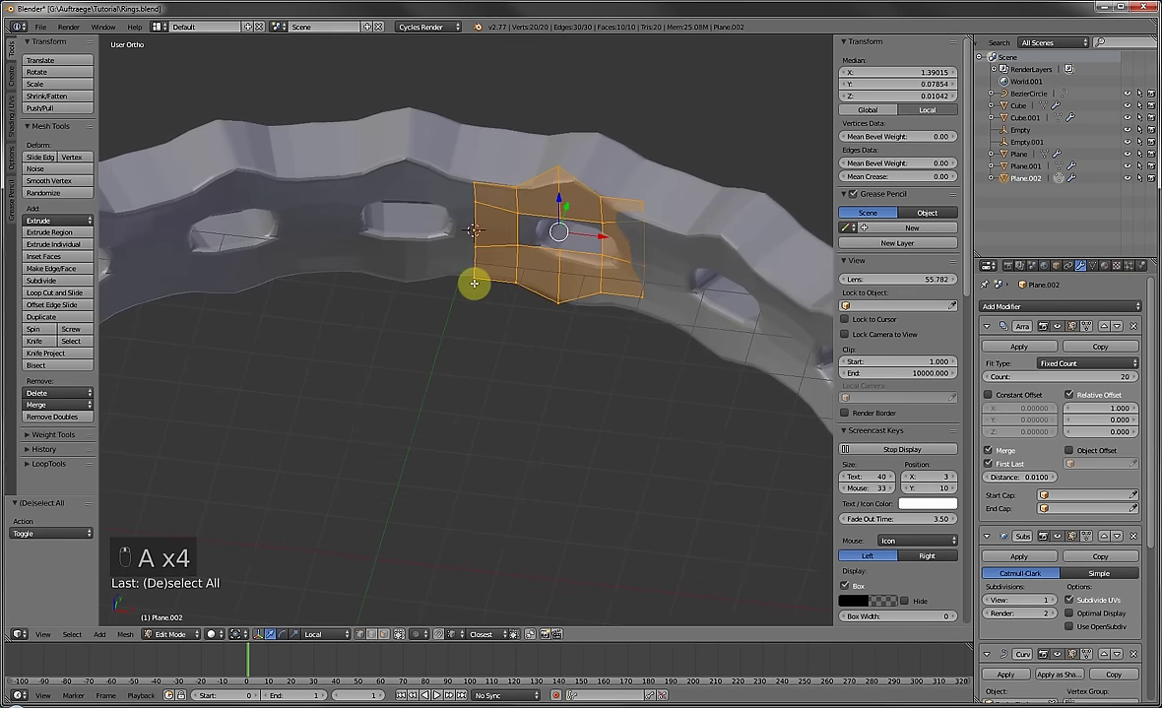
key(Delete)
click(473, 283)
Add a plane at the 3D cursor and rotate it 90° about the X axis.
key(shift+a)
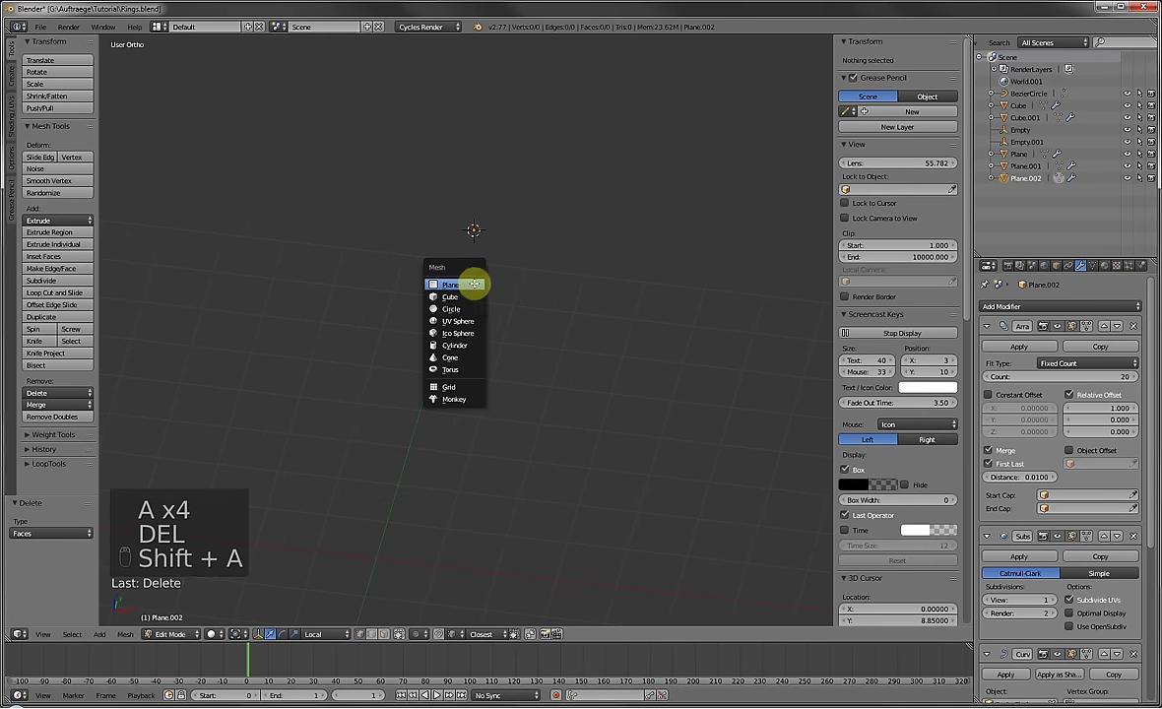
click(468, 284)
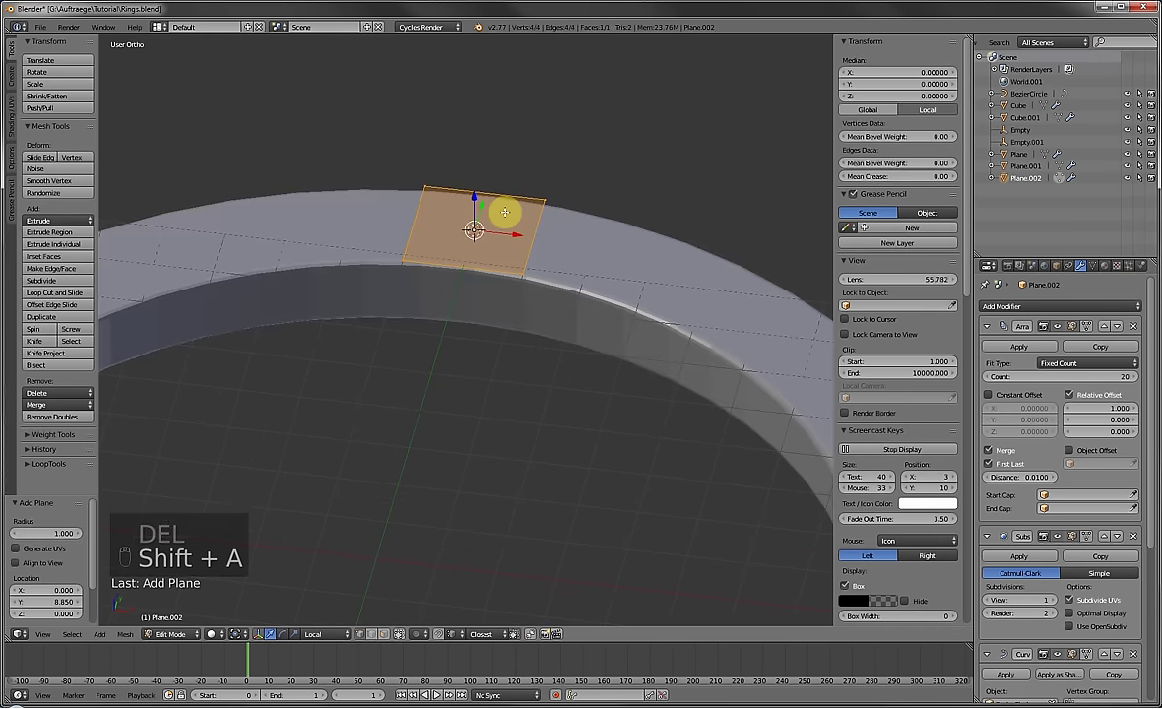
key(r)
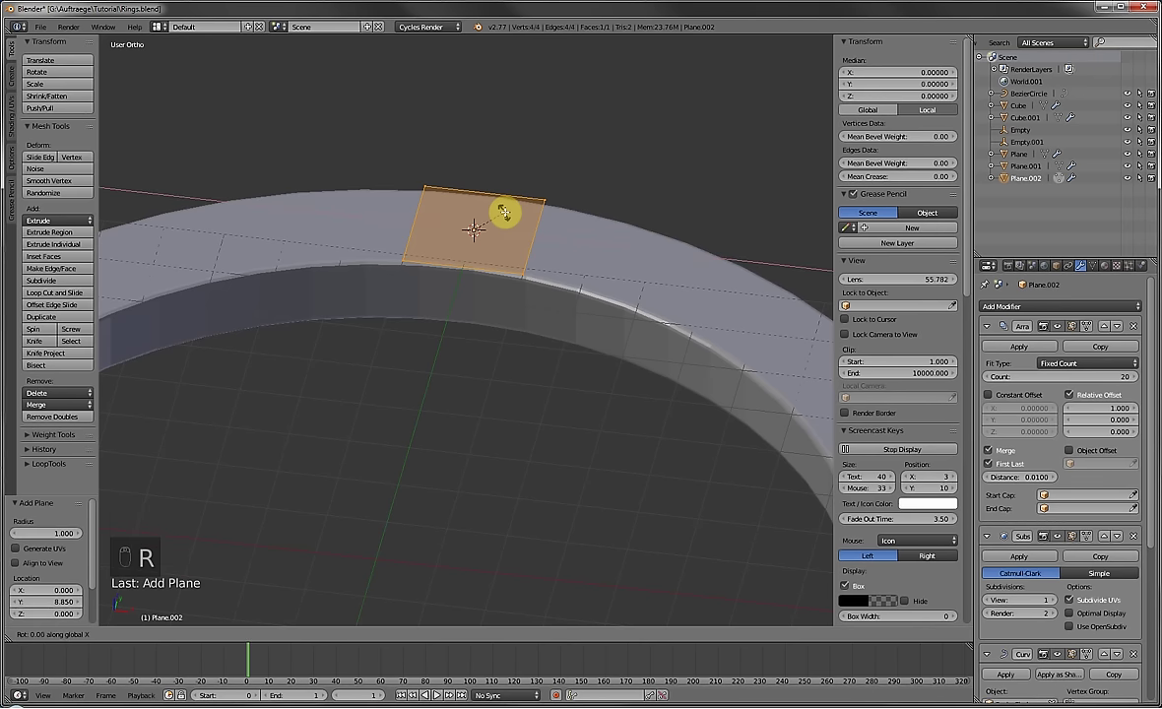
text(20)
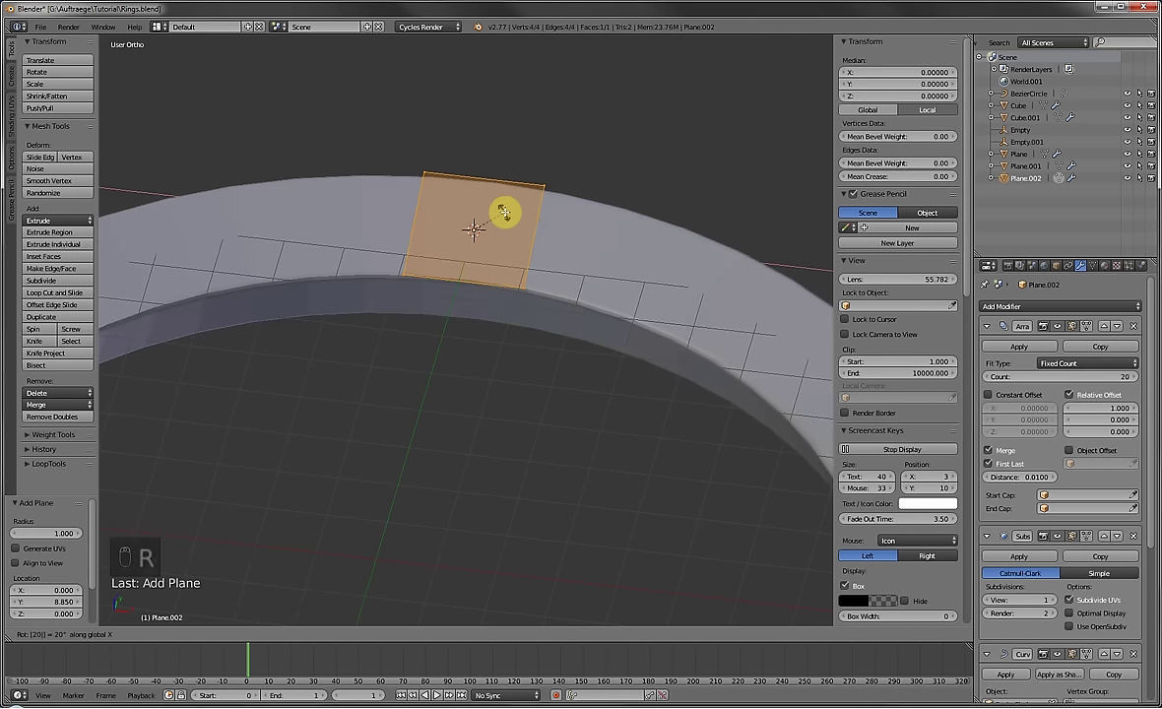
key(BackSpace)
key(BackSpace)
text(90)
key(Return)
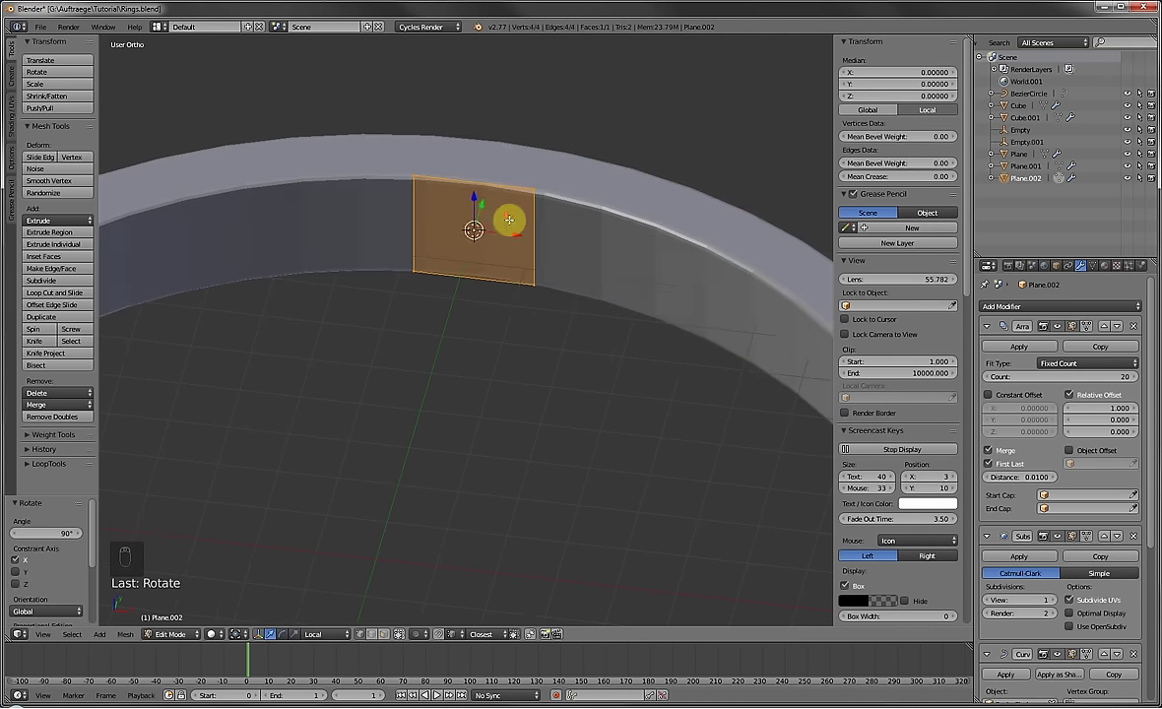
Return to Object Mode and raise the duplicated ring's Array count to 28.
scroll(509, 219, down, 5)
mouse_move(508, 265)
middle_down()
mouse_move(513, 280)
mouse_move(498, 283)
middle_up()
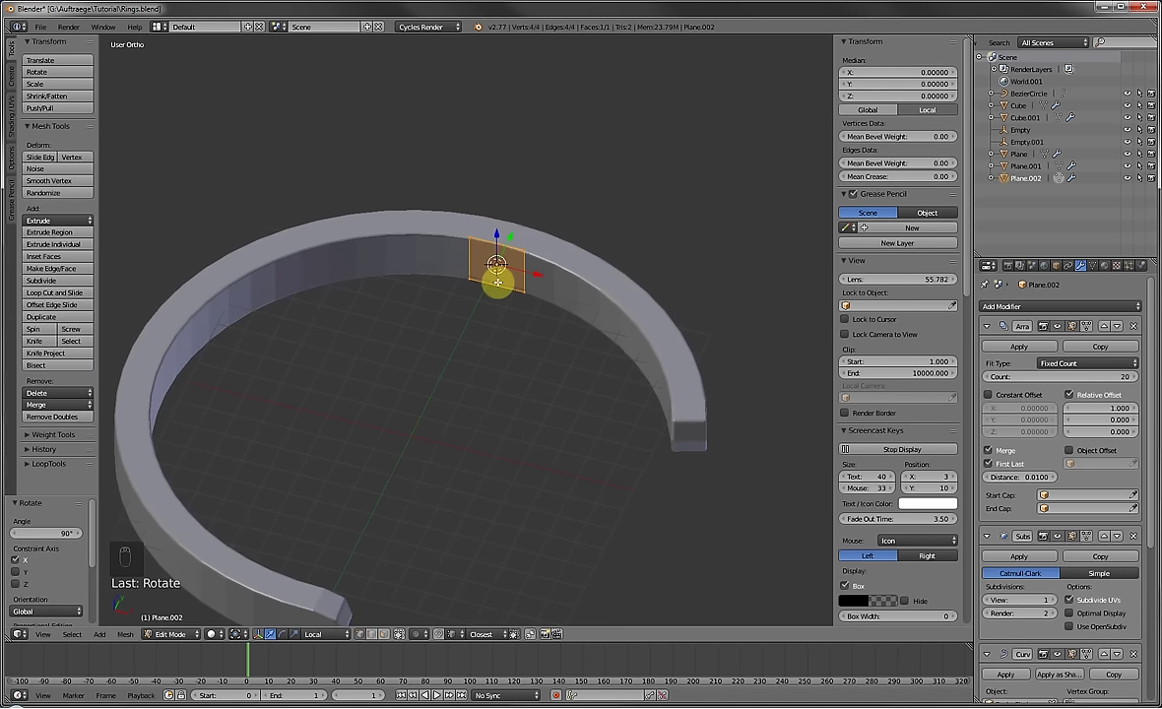
shift+middle_drag(515, 269, 475, 265)
scroll(475, 268, up, 2)
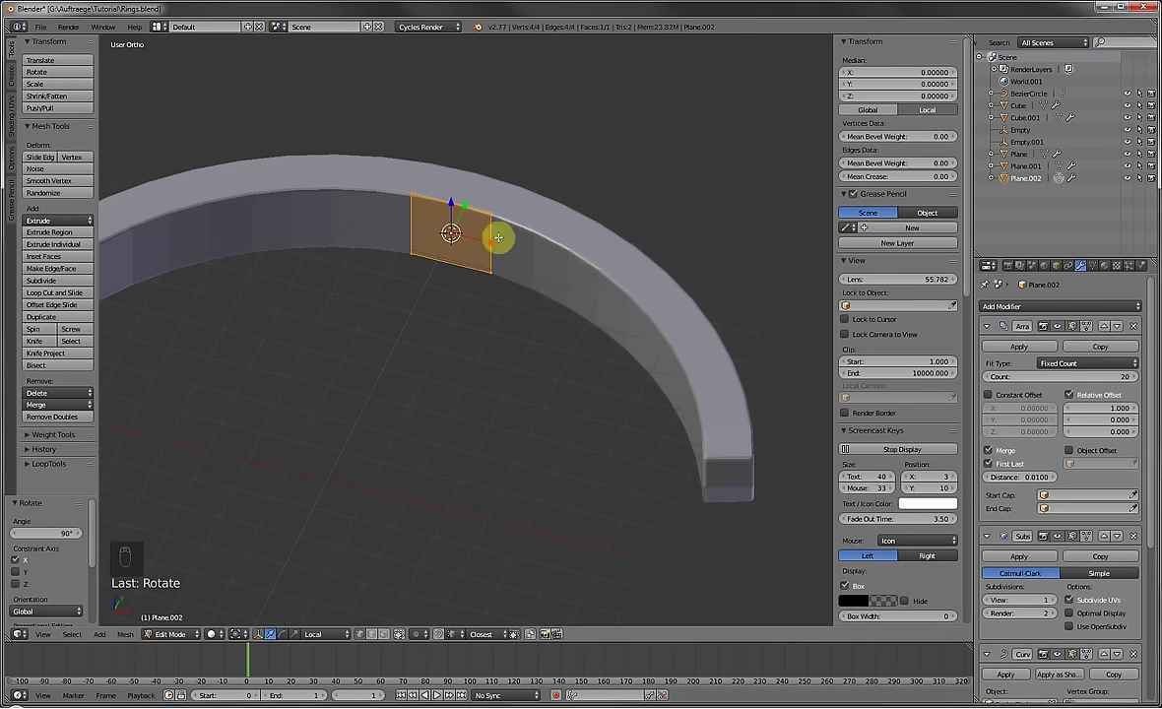
key(Tab)
scroll(517, 316, down, 5)
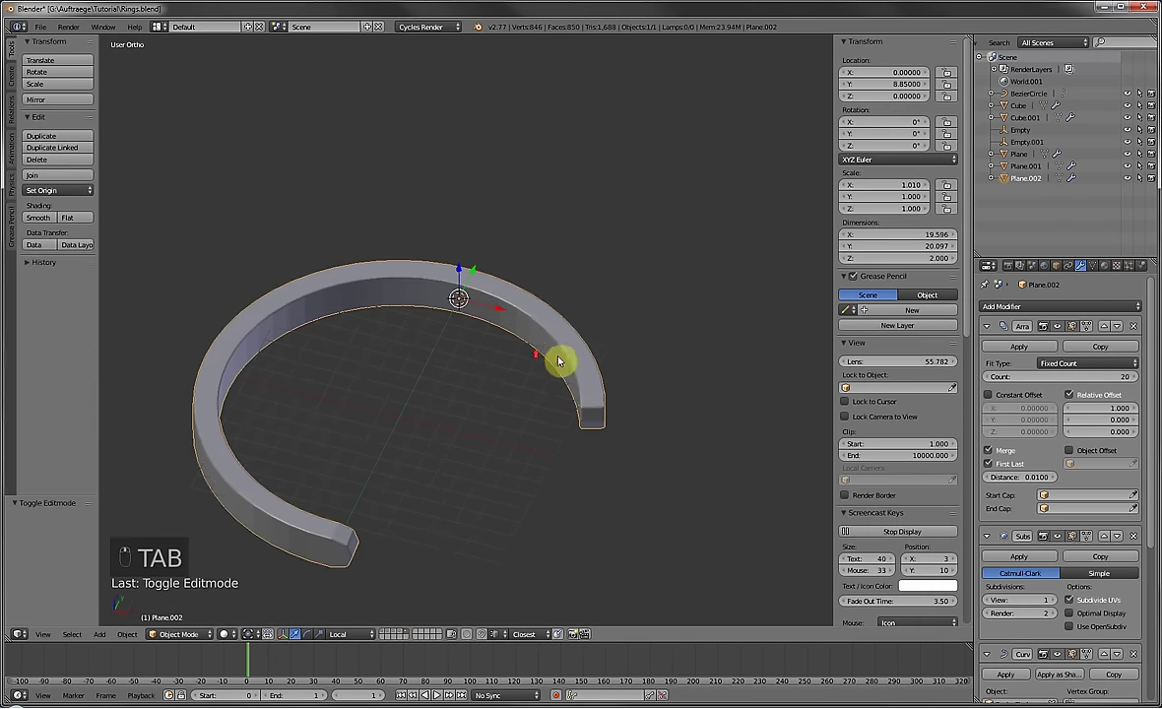
click(1134, 376)
click(1135, 377)
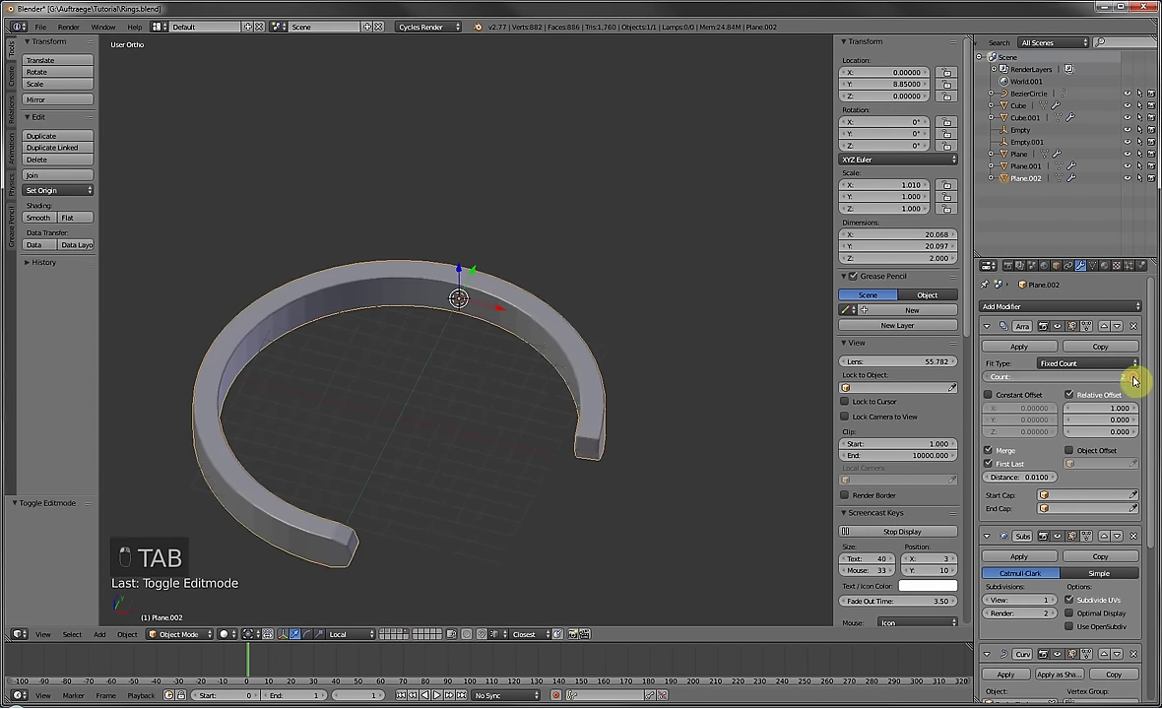
click(1135, 376)
click(1135, 376)
click(1135, 376)
click(1135, 377)
click(1134, 376)
click(1135, 376)
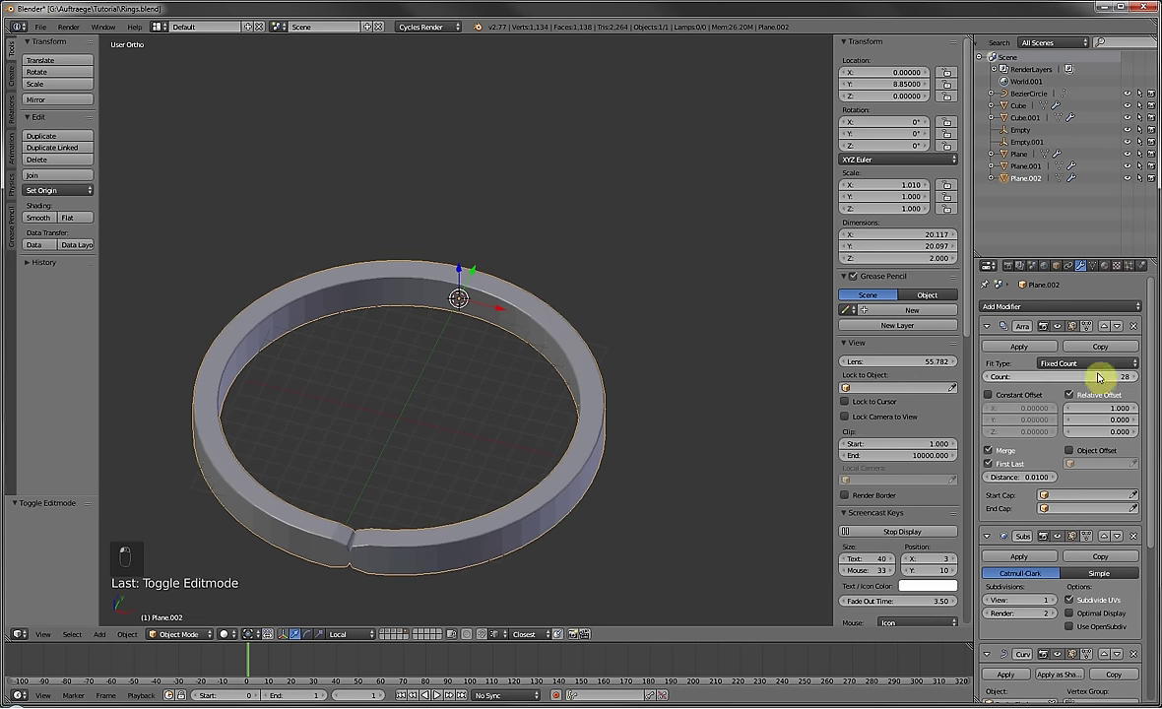
Add a Wireframe modifier to the duplicated ring.
click(1046, 307)
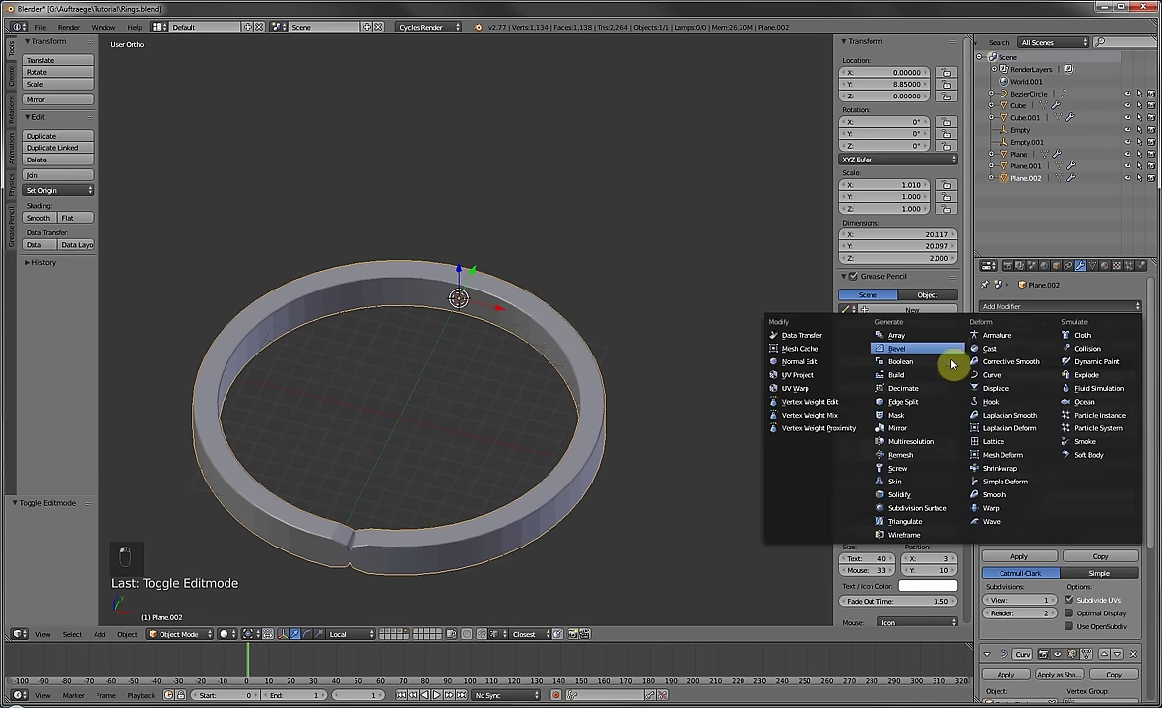
click(894, 538)
middle_drag(536, 382, 528, 300)
scroll(528, 325, up, 4)
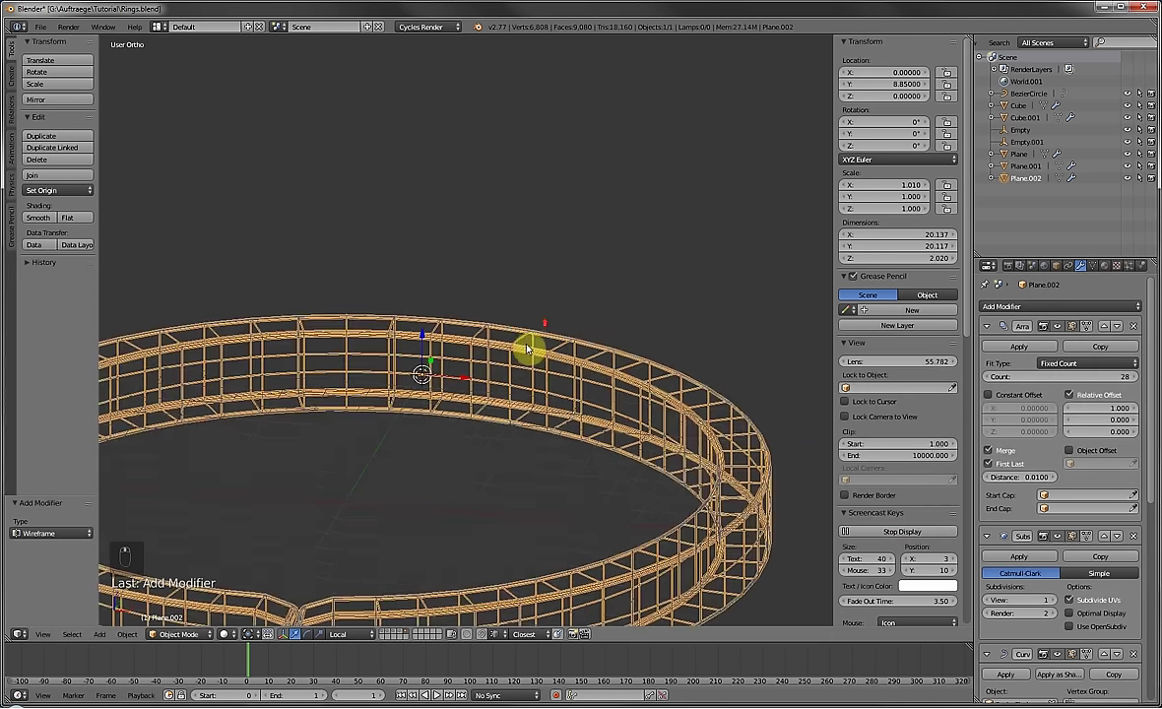
middle_drag(528, 349, 510, 397)
Enter Edit Mode and remove the Solidify modifier from the duplicated ring.
key(Tab)
scroll(558, 357, down, 3)
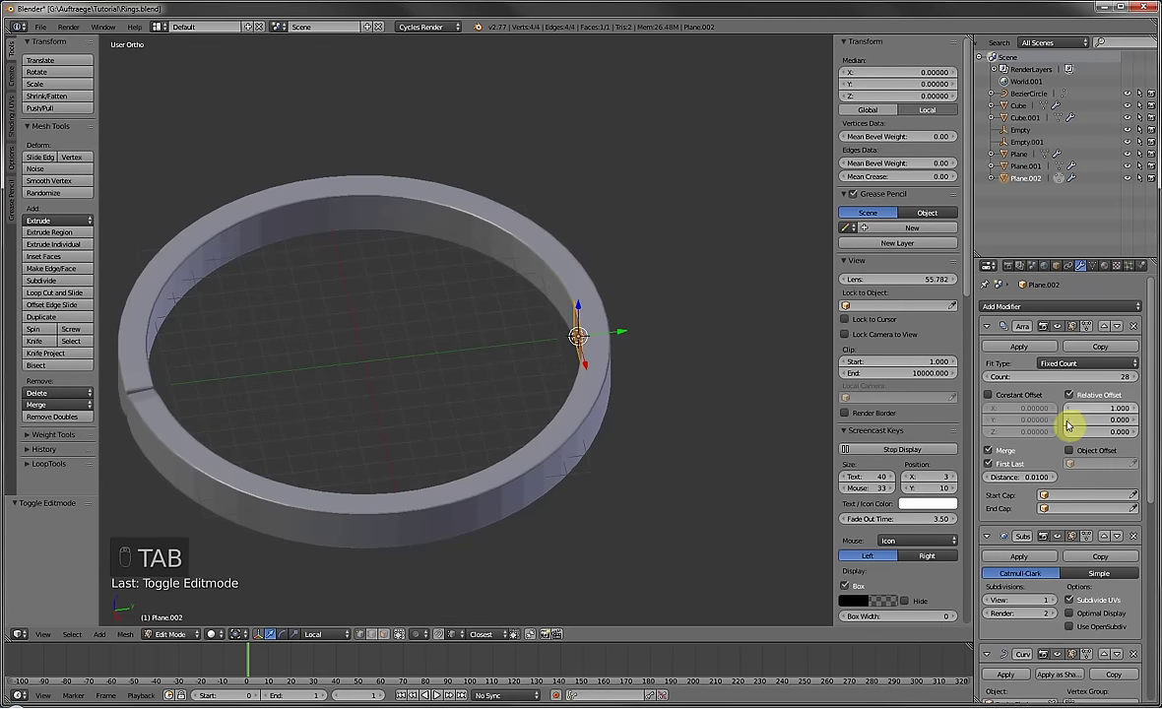
scroll(1067, 463, down, 5)
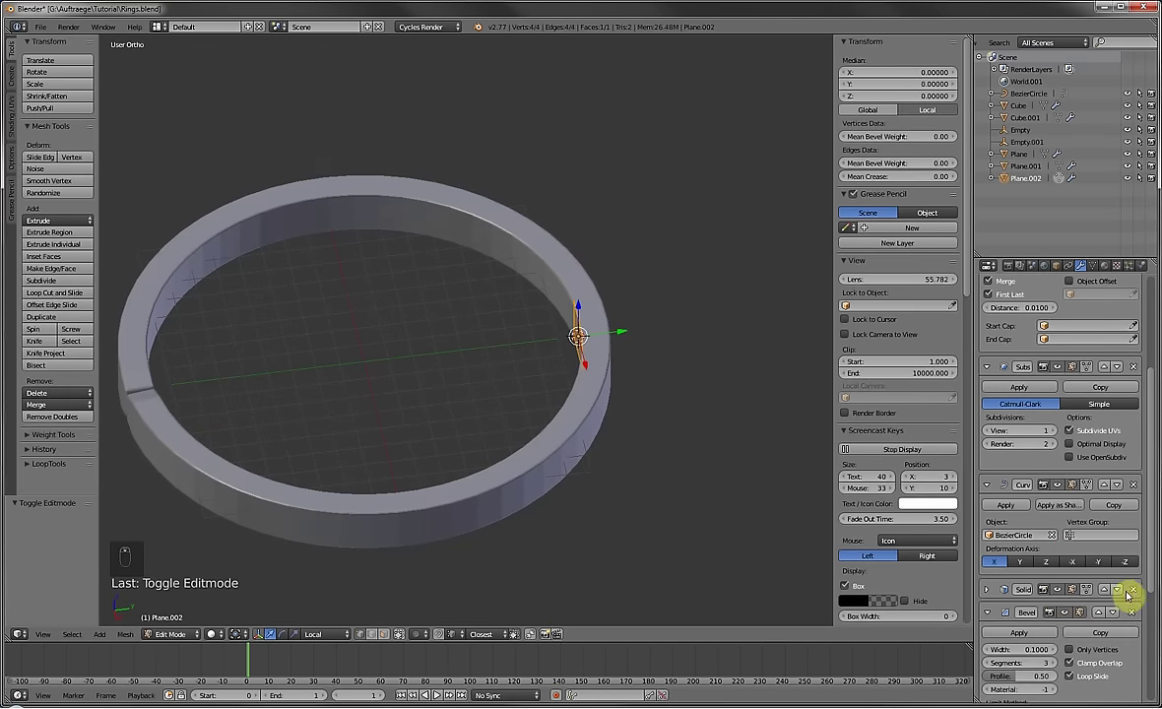
click(1132, 589)
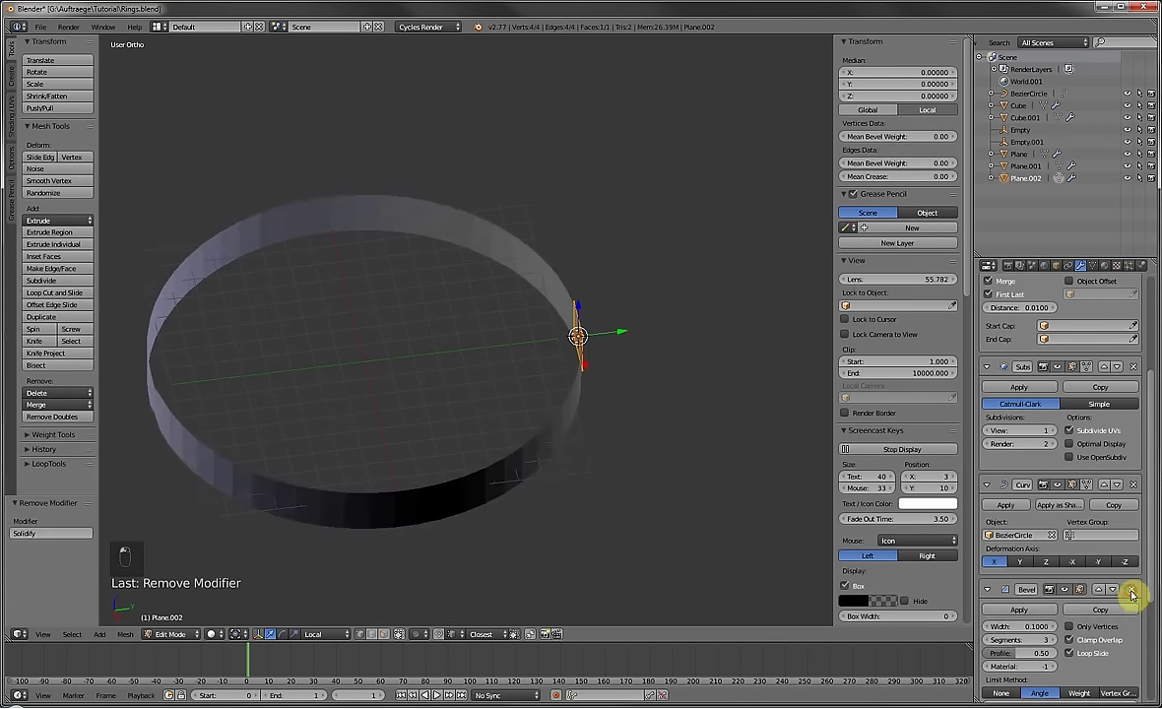
Remove the Subdivision Surface and Bevel modifiers from the duplicated ring and return to Object Mode.
click(1134, 368)
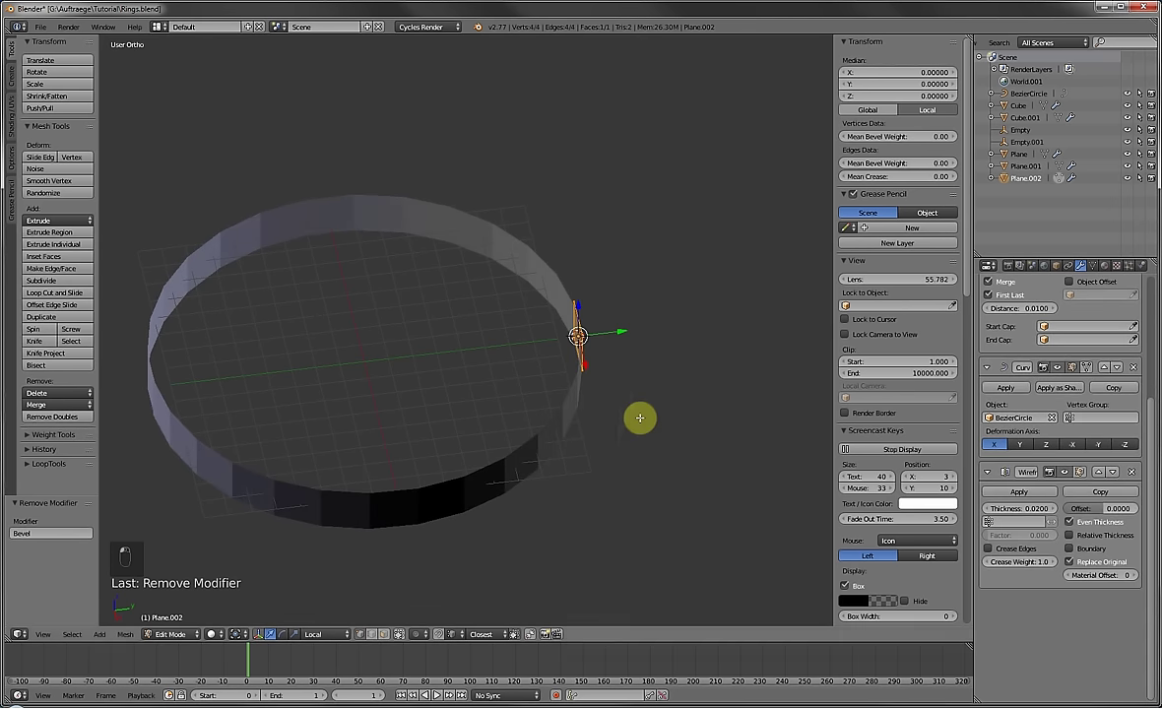
key(Tab)
middle_drag(604, 402, 566, 262)
scroll(581, 296, up, 2)
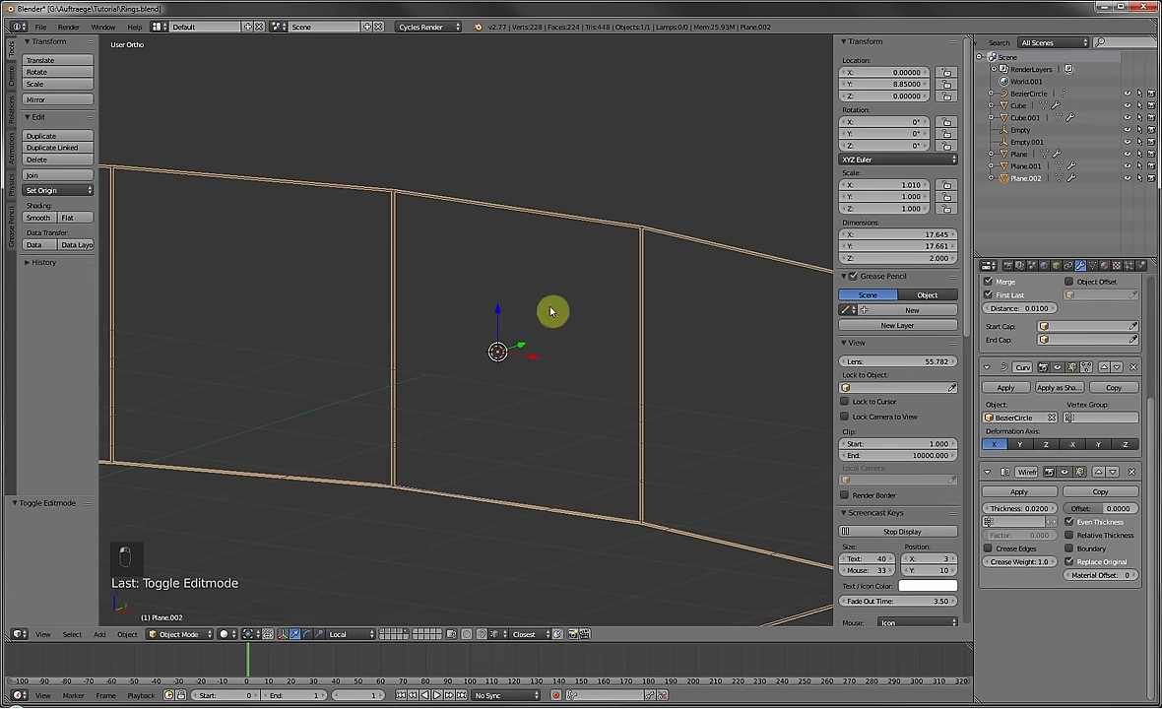
Set the ring's Wireframe thickness to 1 and enable Crease Edges and Boundary.
key(Tab)
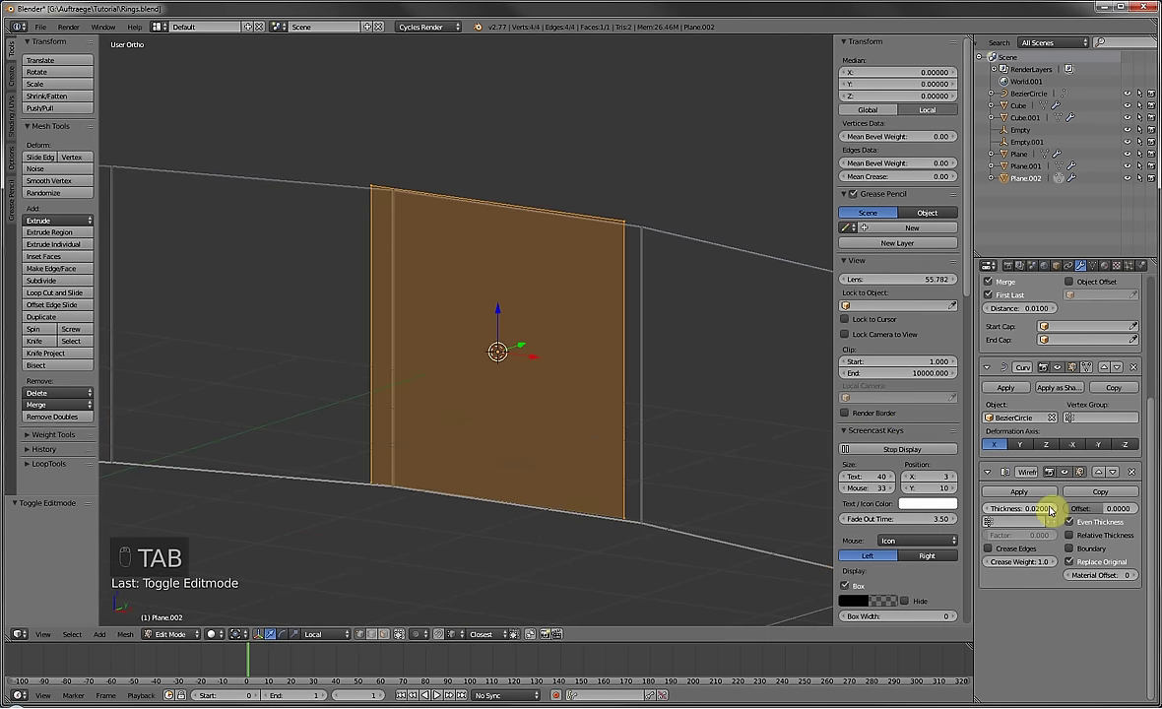
text(1)
key(Return)
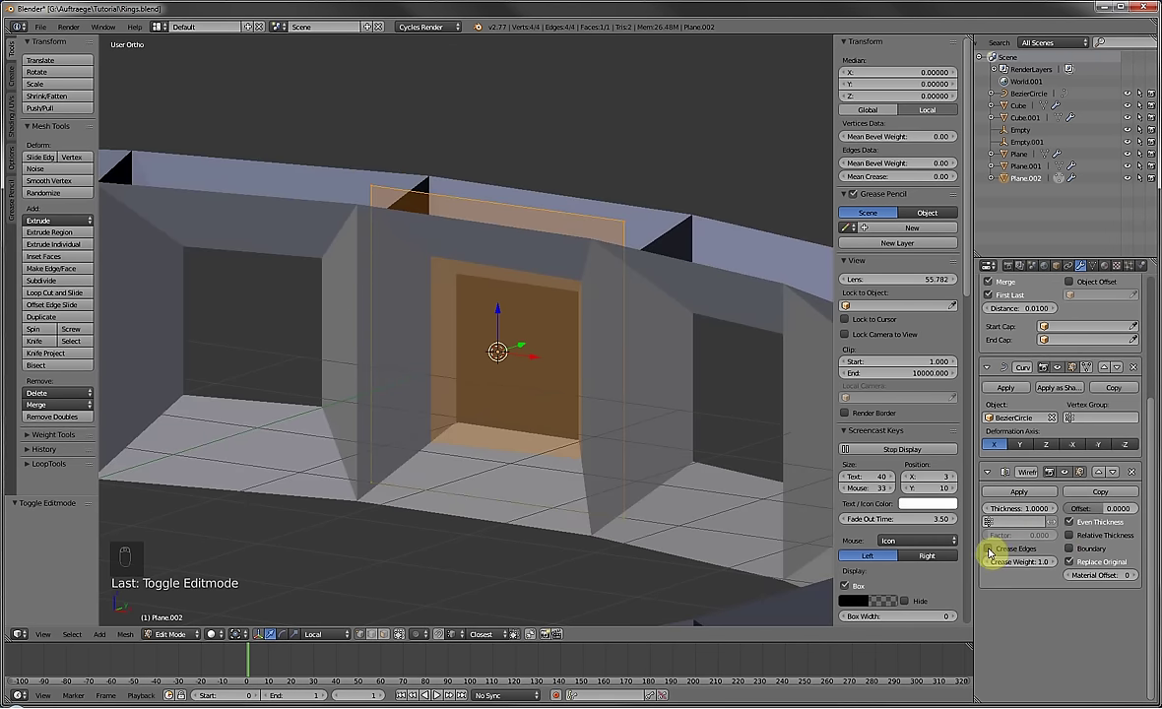
key(Tab)
scroll(690, 374, up, 3)
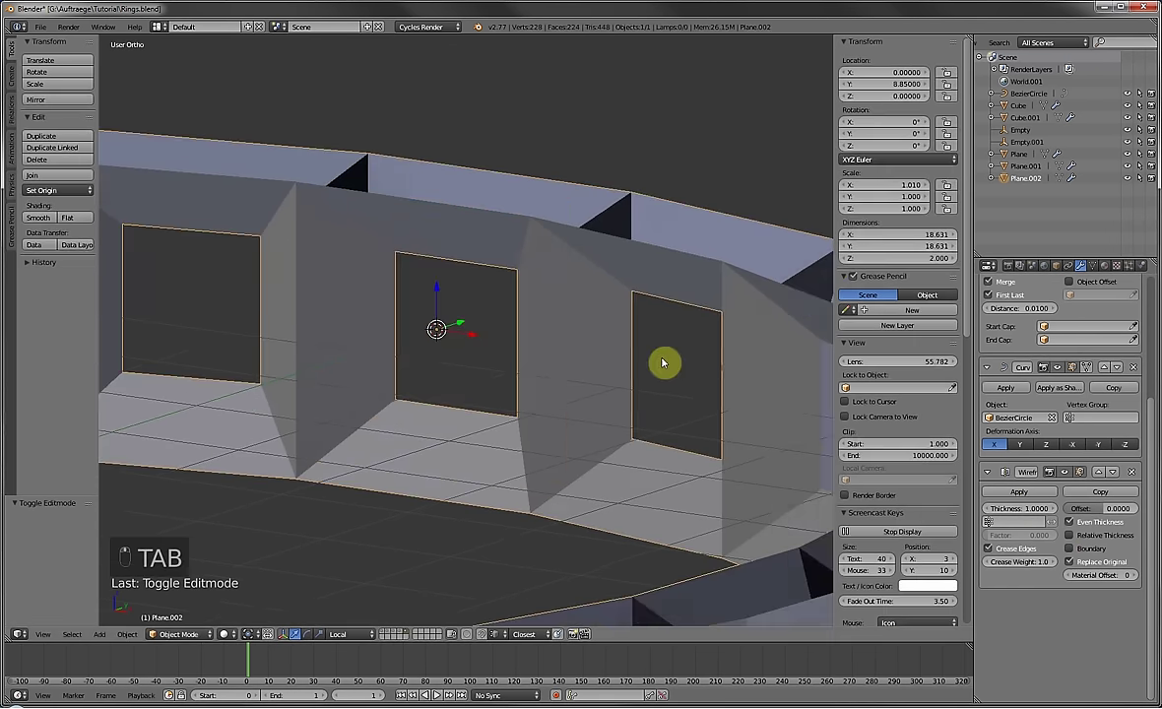
click(1072, 549)
middle_drag(631, 345, 558, 278)
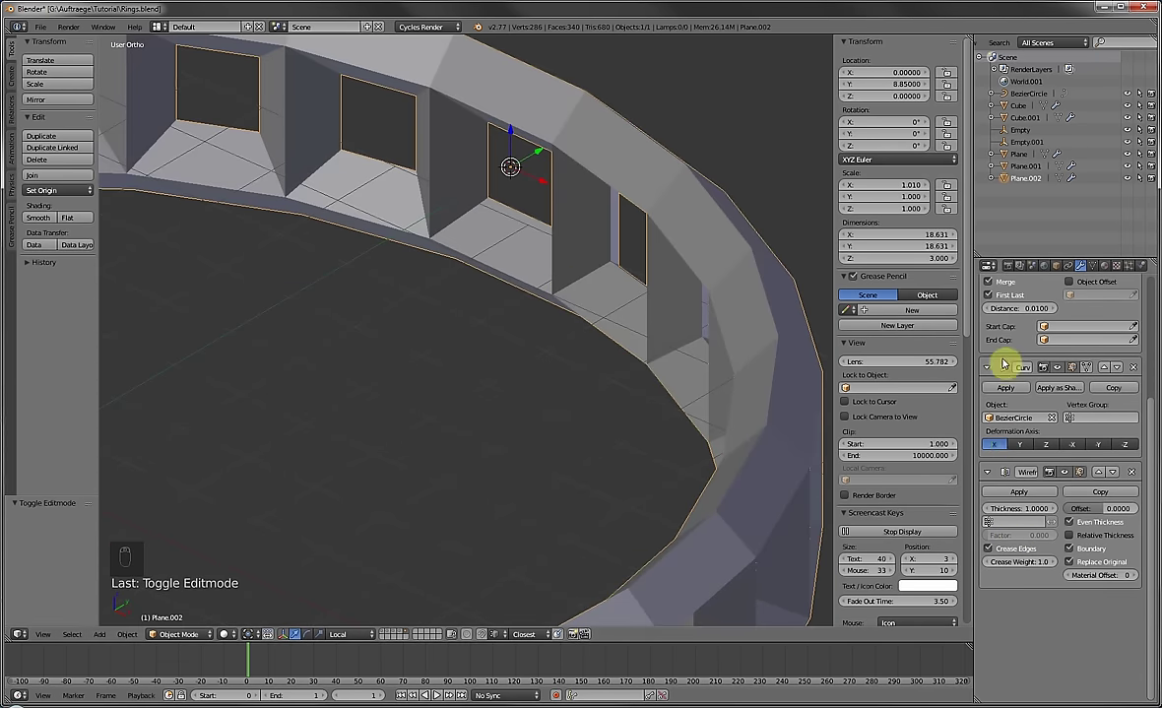
Add a Bevel modifier to the wireframe ring.
scroll(1002, 363, up, 5)
click(1010, 308)
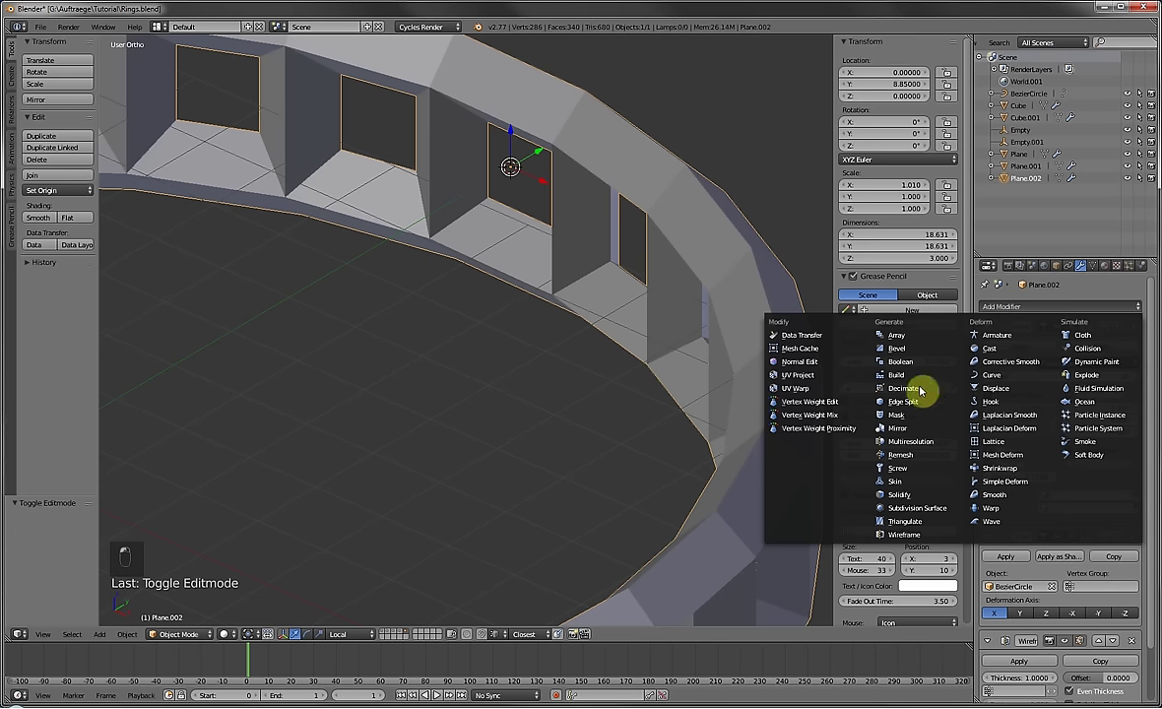
click(896, 349)
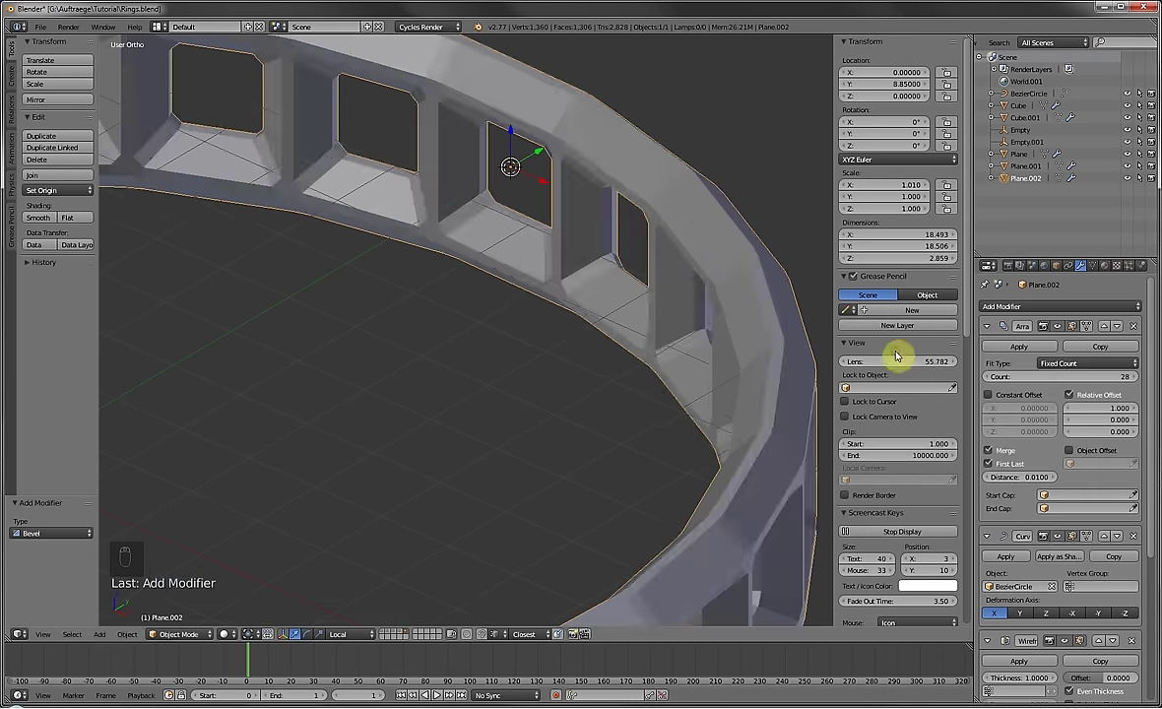
scroll(683, 315, down, 4)
middle_drag(683, 314, 627, 337)
scroll(794, 477, up, 4)
scroll(1047, 660, down, 2)
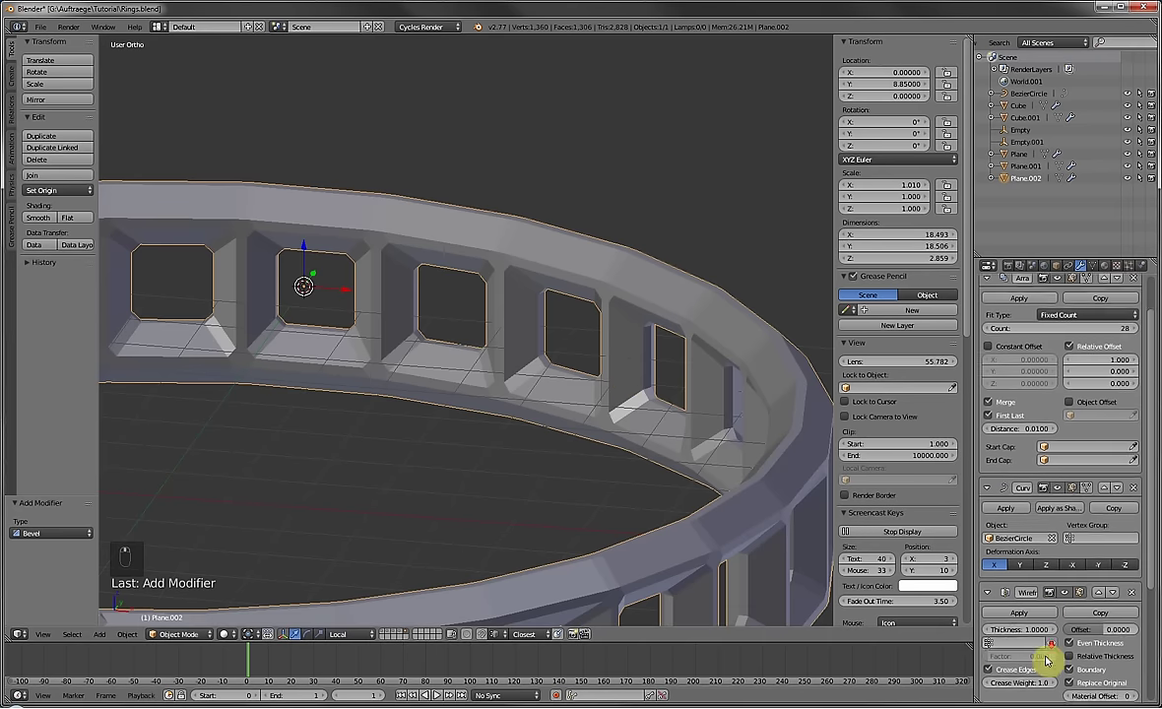
Try a Bevel width of 0.212 with 4 segments, and remove the Bevel modifier.
scroll(1047, 660, down, 6)
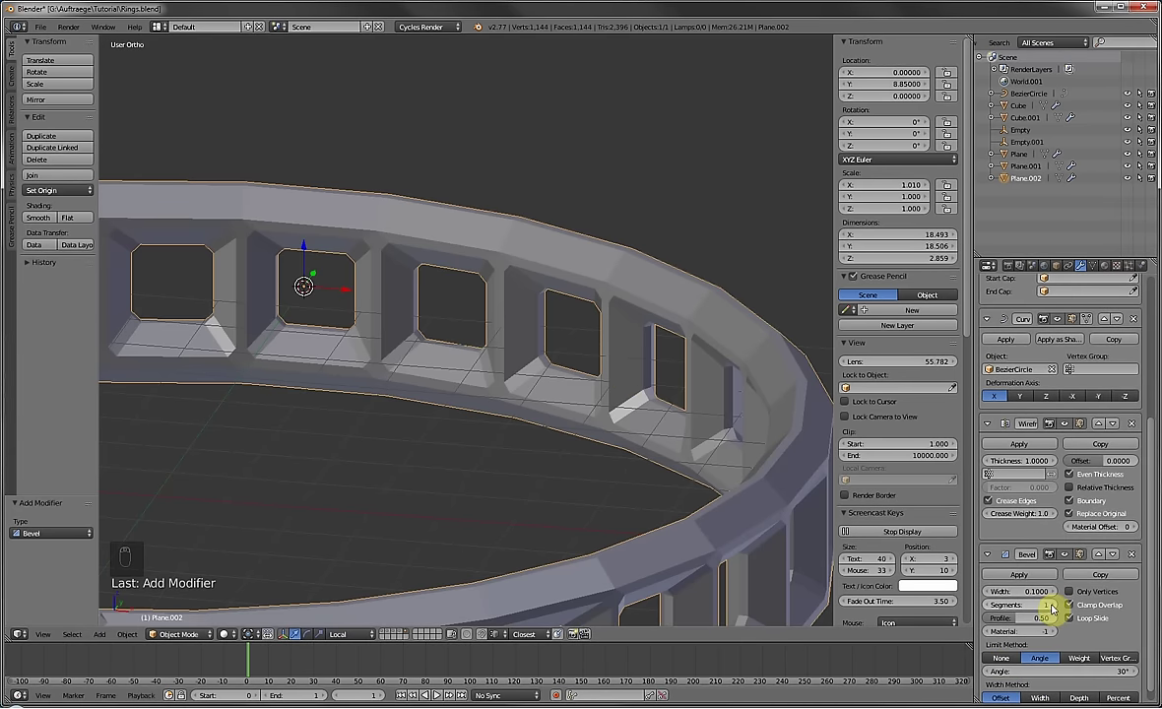
mouse_move(1042, 591)
mouse_down()
mouse_move(1095, 591)
mouse_move(1050, 606)
mouse_move(1083, 607)
mouse_move(1030, 606)
mouse_up()
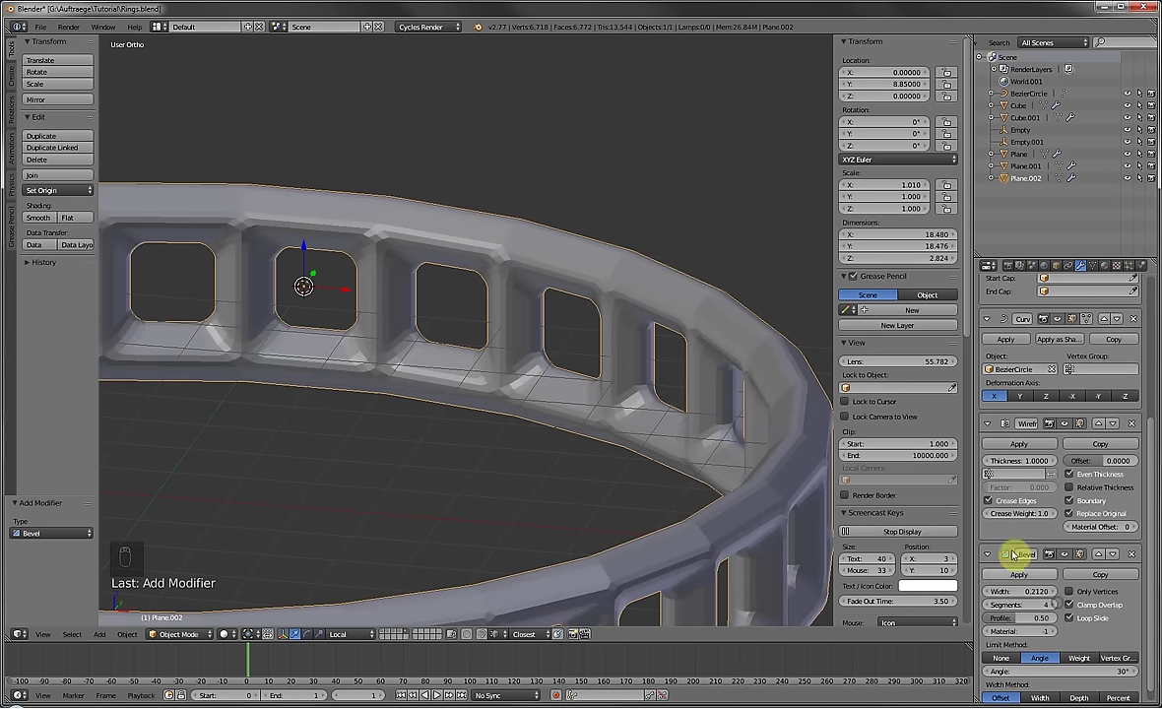
click(1134, 558)
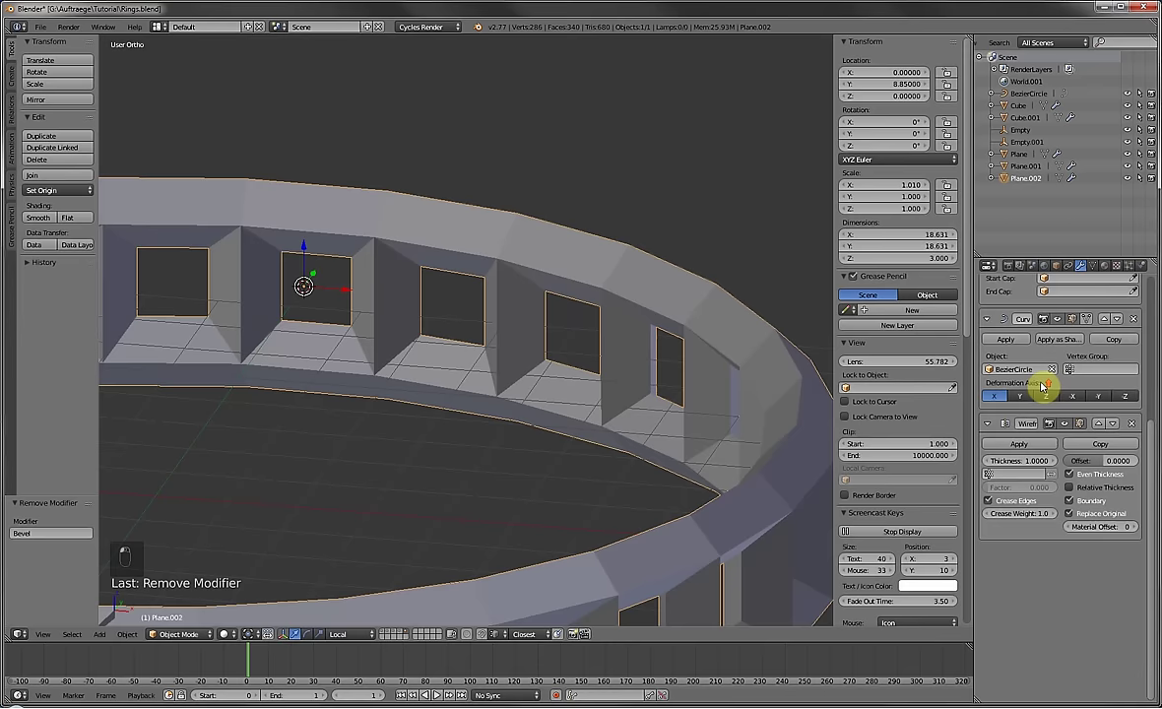
Add a Subdivision Surface modifier to the wireframe ring.
scroll(1042, 384, up, 5)
click(1031, 305)
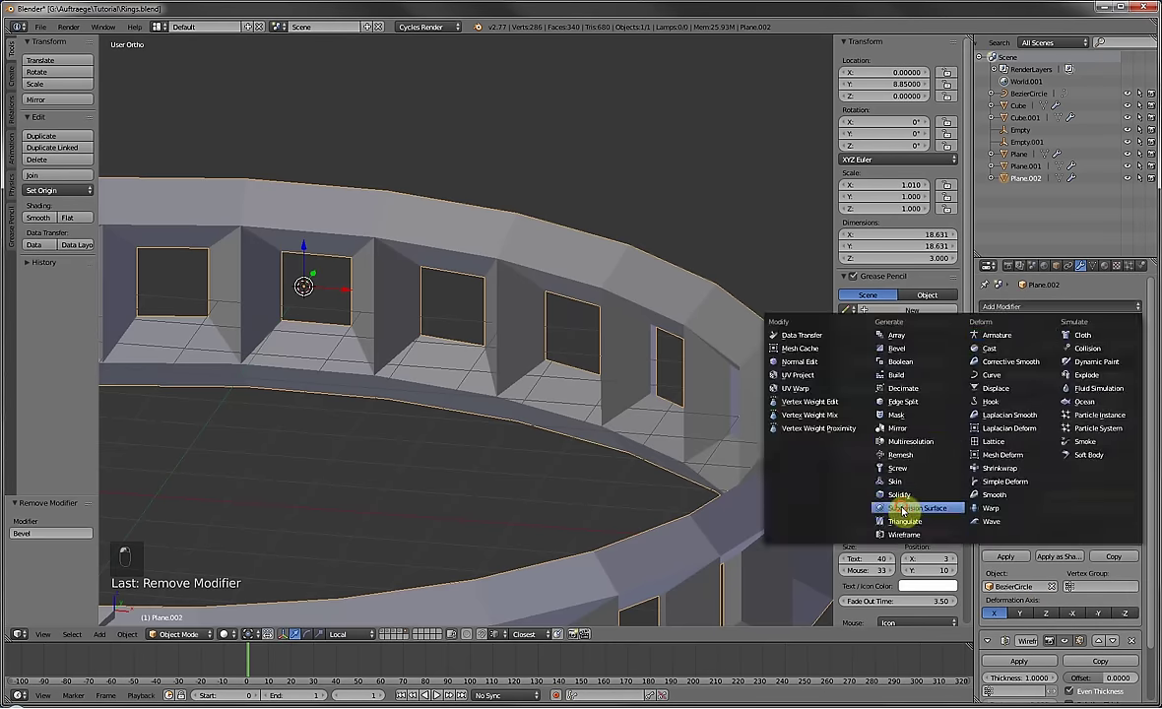
click(902, 509)
scroll(594, 309, down, 5)
middle_drag(586, 348, 525, 381)
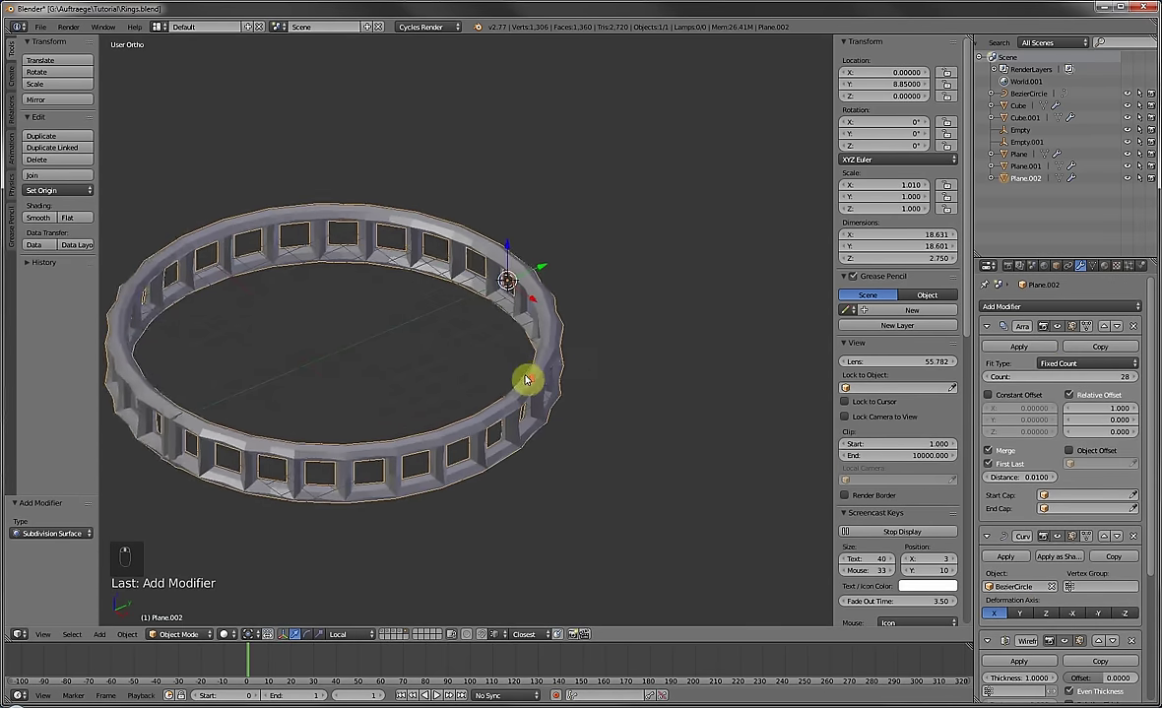
scroll(525, 381, up, 1)
scroll(1041, 672, down, 5)
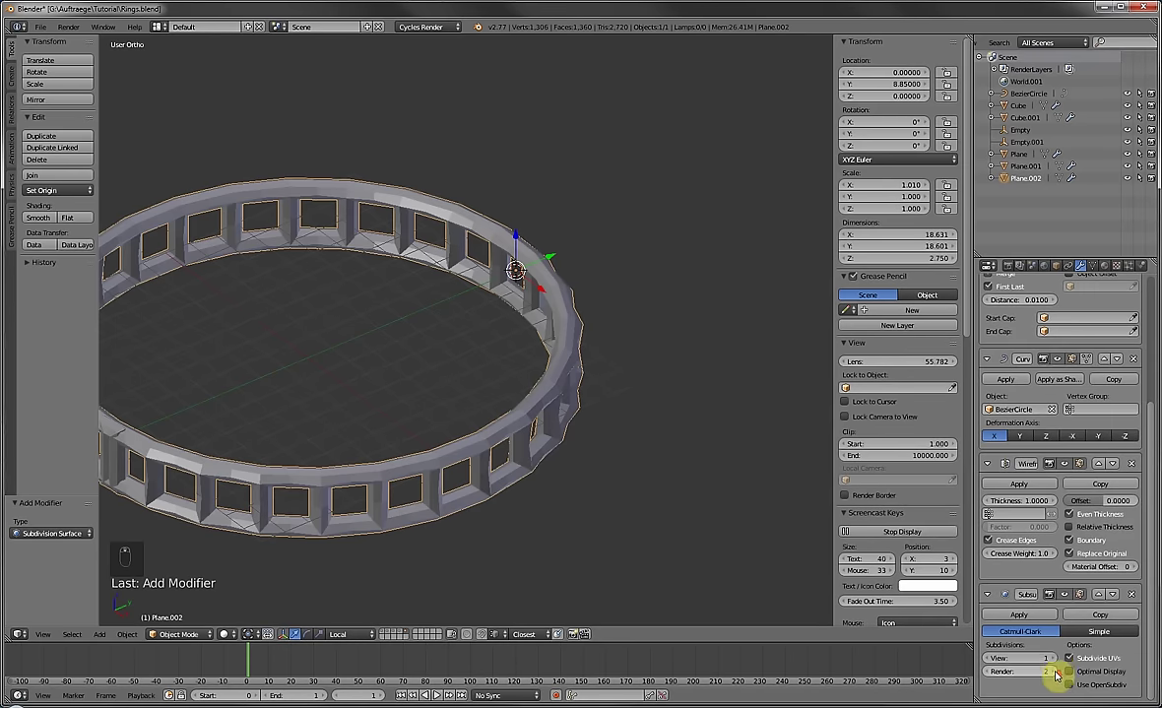
Set the Subdivision Surface view level to 2 and inspect the ring from above and from the side.
click(1053, 660)
middle_drag(569, 325, 565, 371)
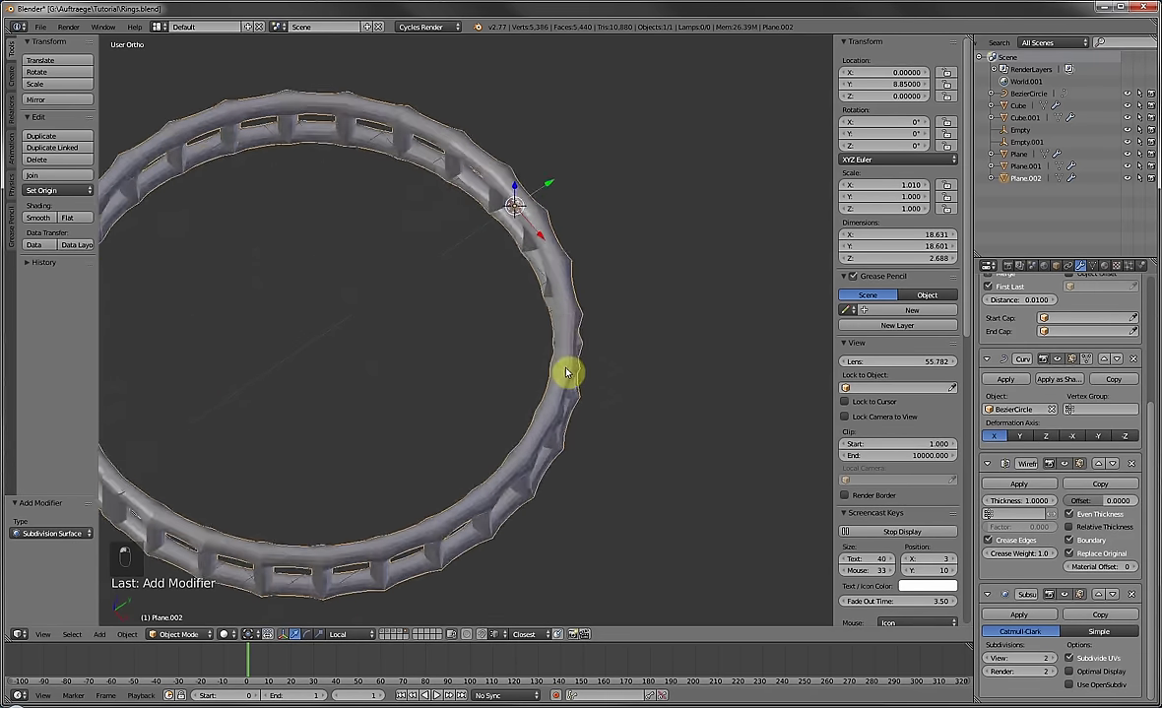
scroll(604, 362, up, 4)
key(KP_7)
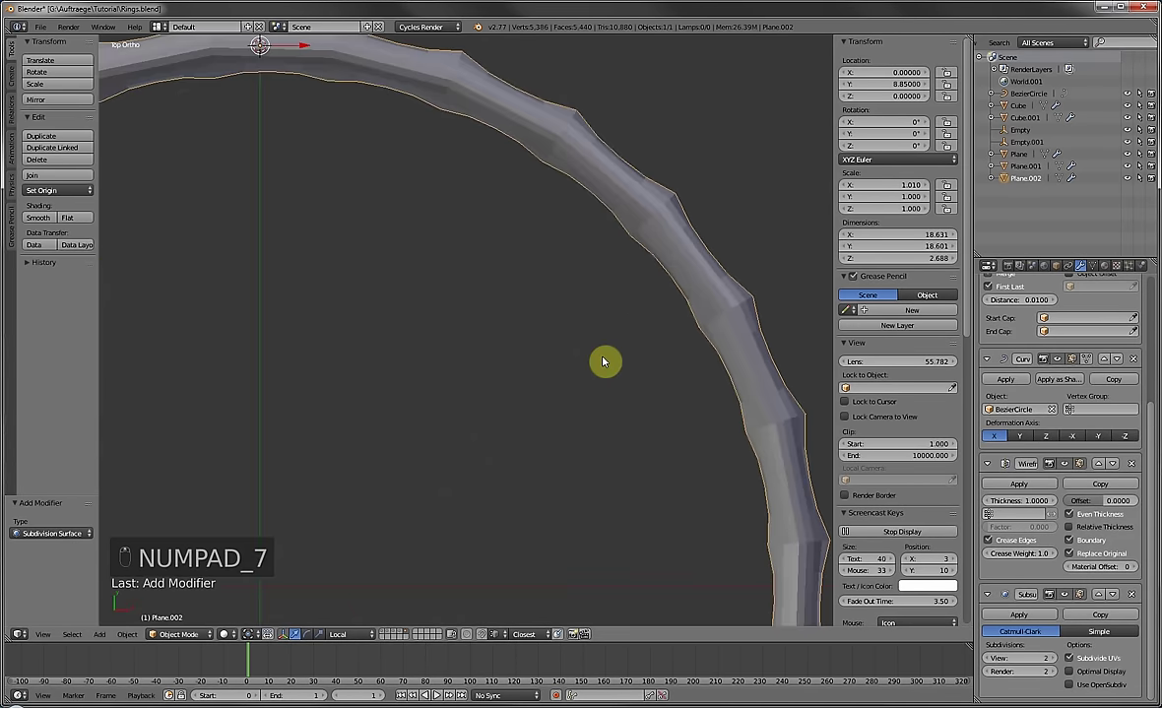
scroll(483, 130, up, 2)
shift+middle_drag(483, 130, 408, 309)
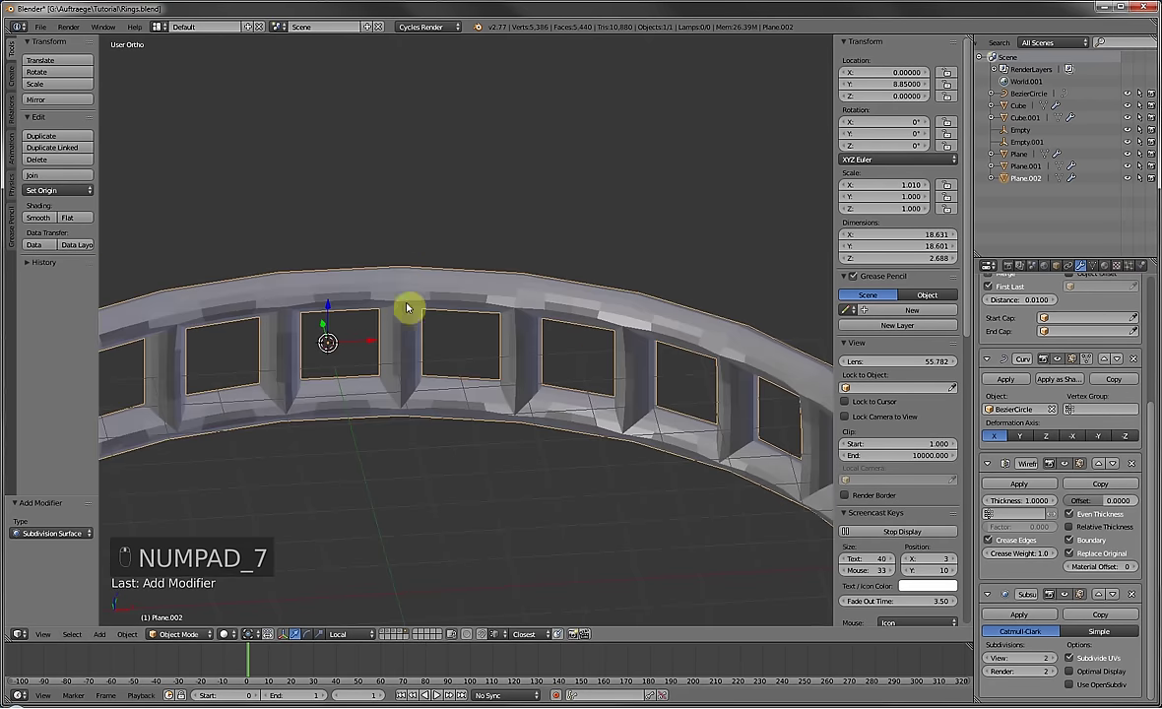
middle_drag(512, 385, 472, 384)
Enter Edit Mode and remove the Wireframe modifier from the ring.
key(Tab)
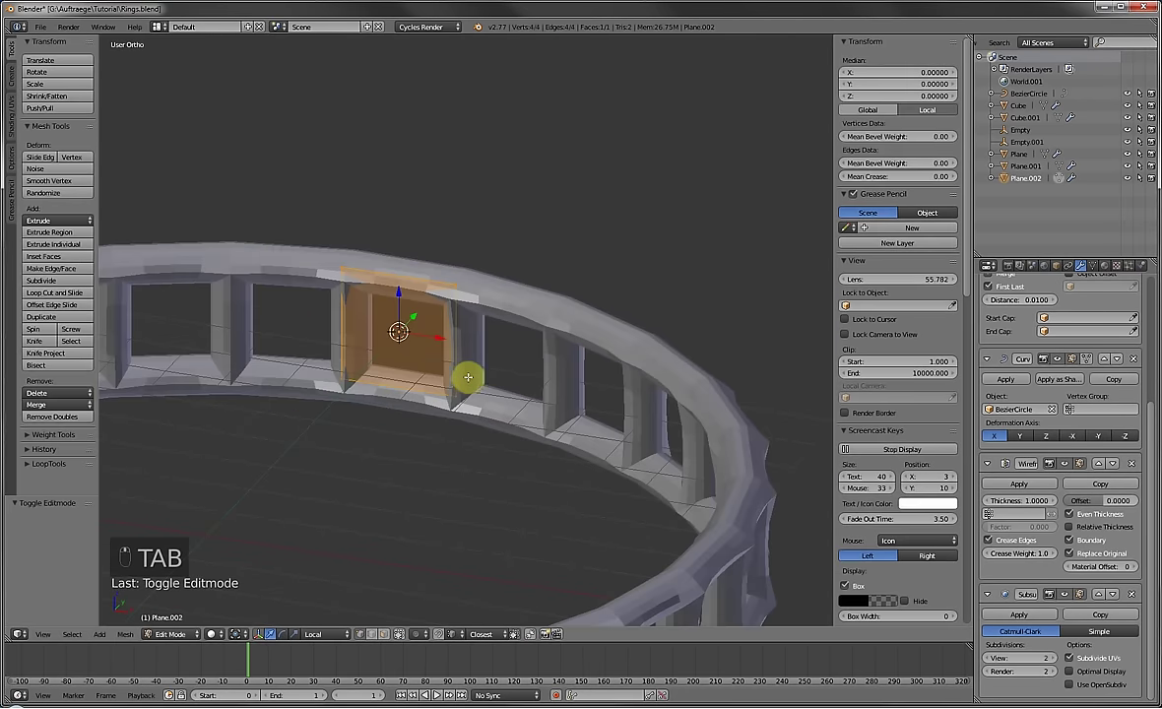
click(1133, 464)
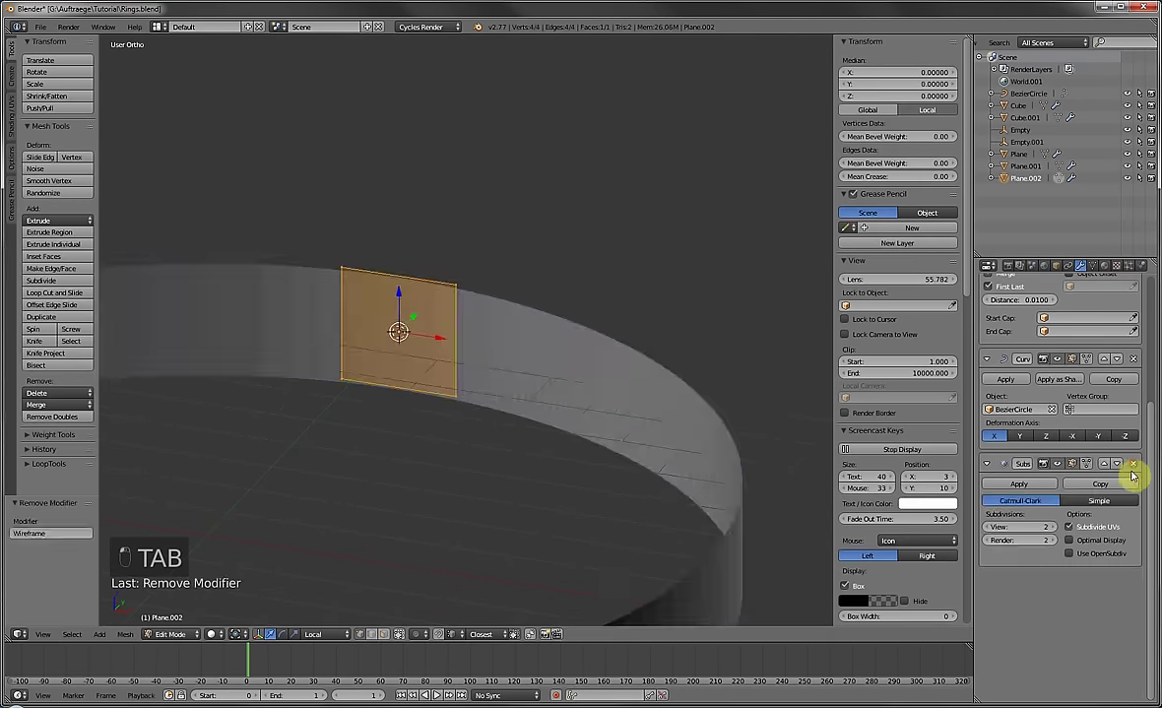
Divide the plane segment into a 3 × 3 grid with two horizontal and two vertical loop cuts.
key(ctrl+r)
scroll(454, 327, up, 1)
click(454, 327)
right_click(433, 317)
key(a)
key(ctrl+r)
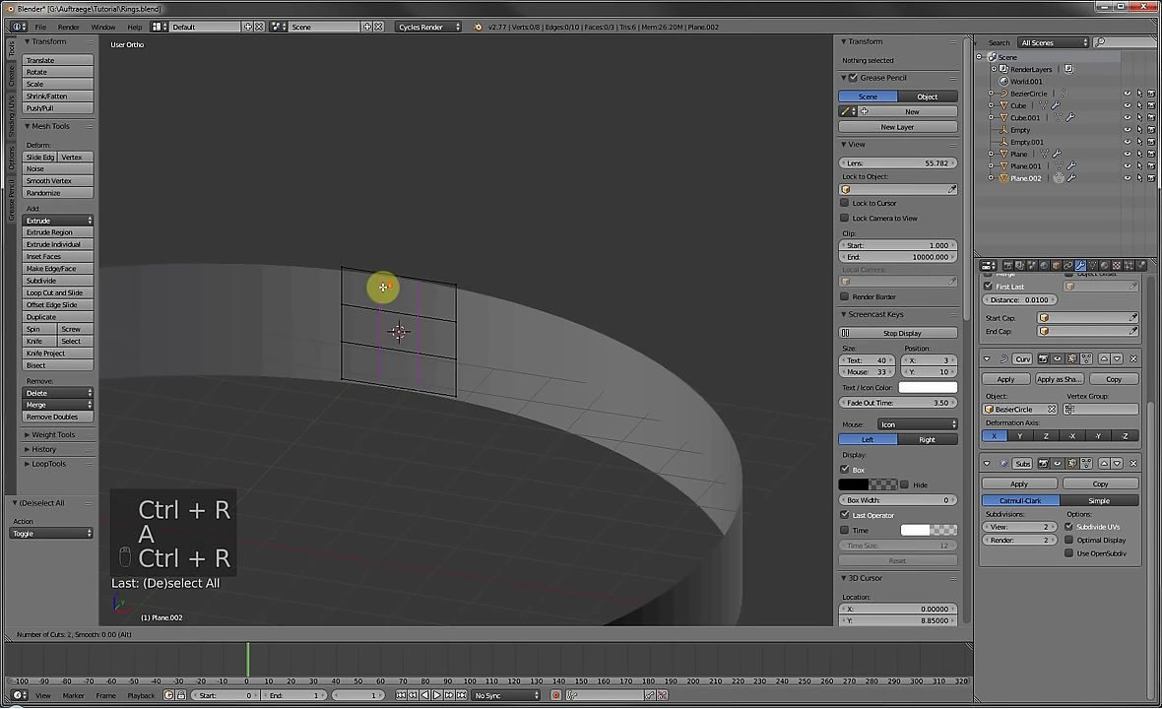
click(383, 286)
right_click(383, 287)
key(a)
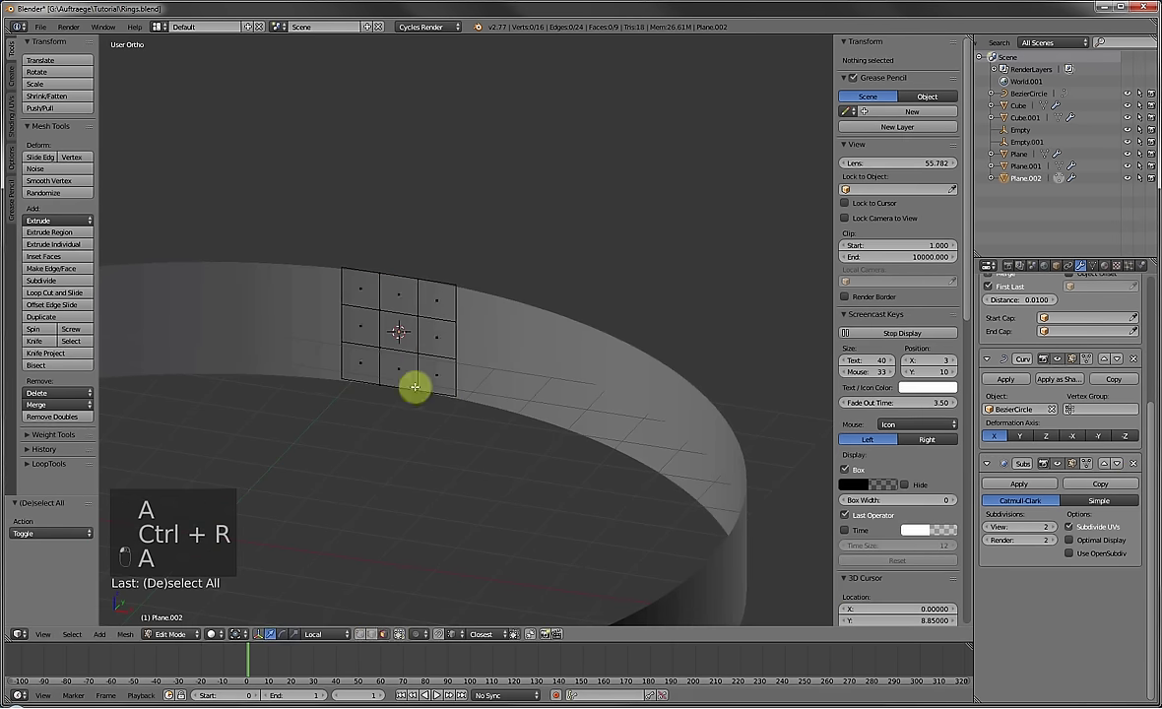
Delete the centre face of the 3 × 3 grid.
right_click(398, 332)
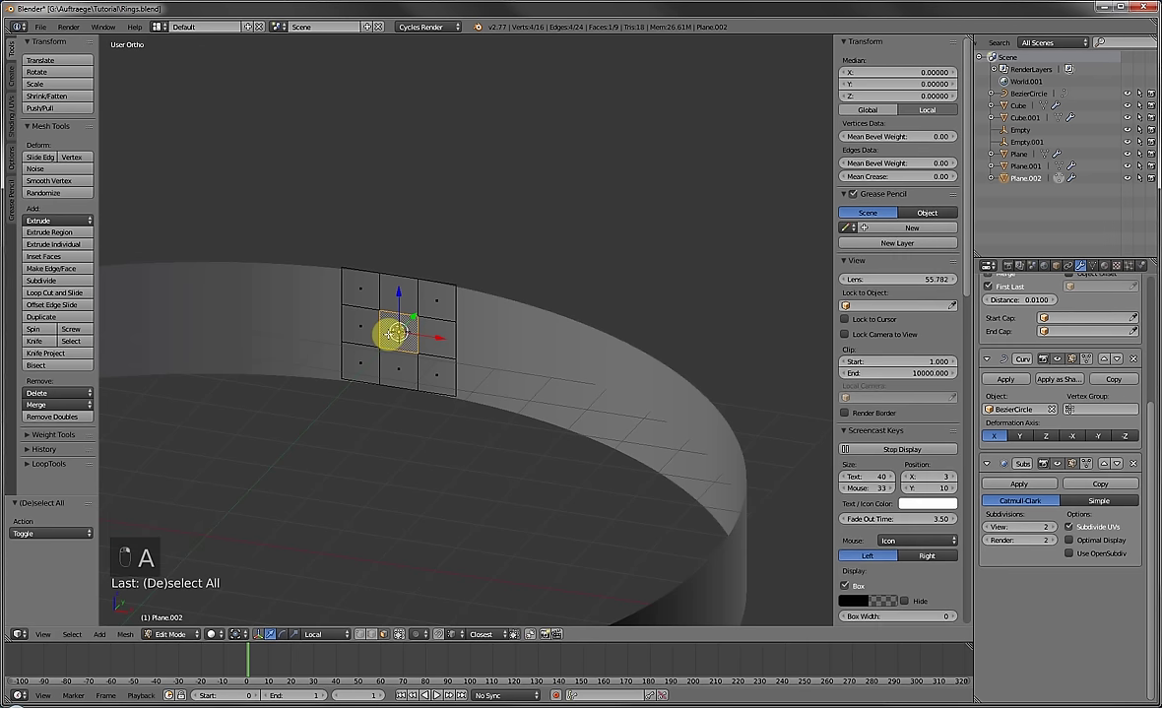
key(Delete)
click(389, 335)
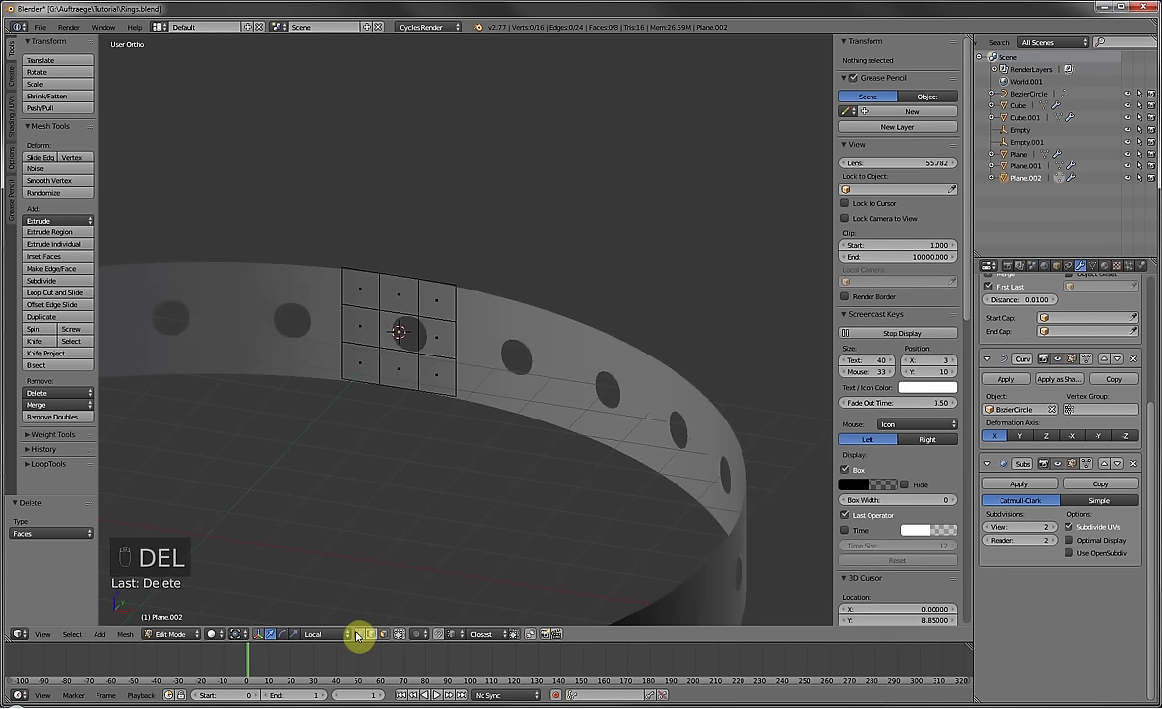
Select the vertices of both inner vertical loops and scale them along X by about 1.89.
right_click(400, 332)
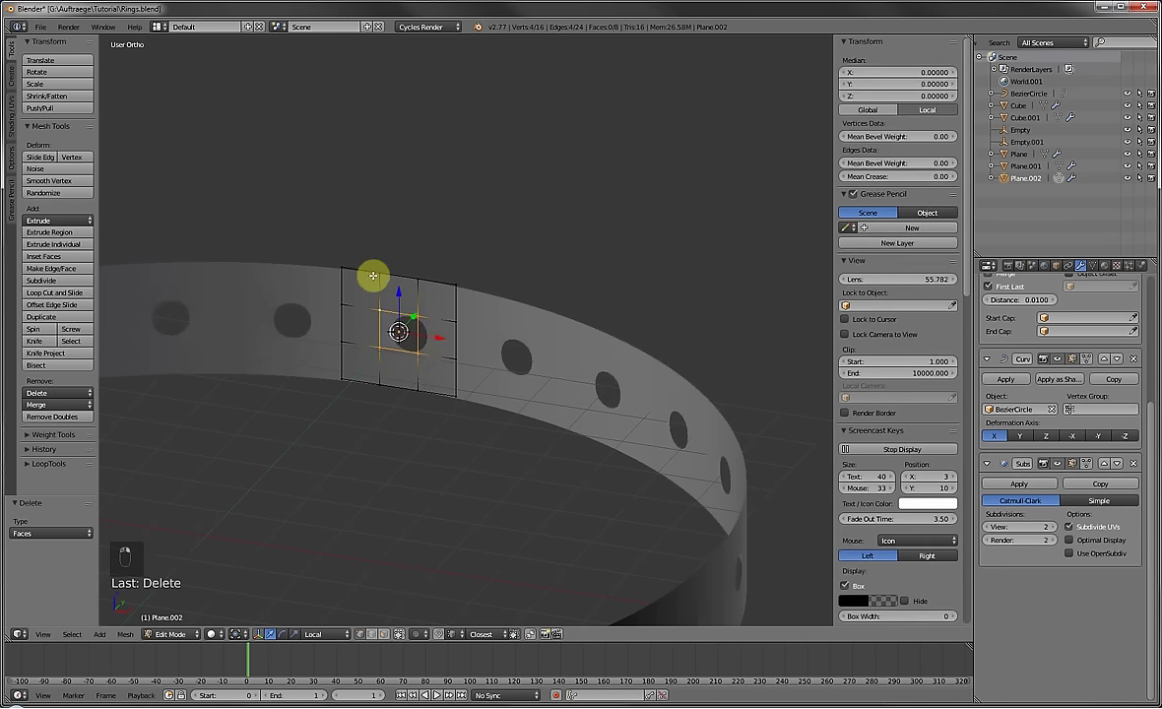
key(a)
key(c)
mouse_move(396, 275)
mouse_down()
mouse_move(387, 397)
mouse_move(399, 351)
mouse_up()
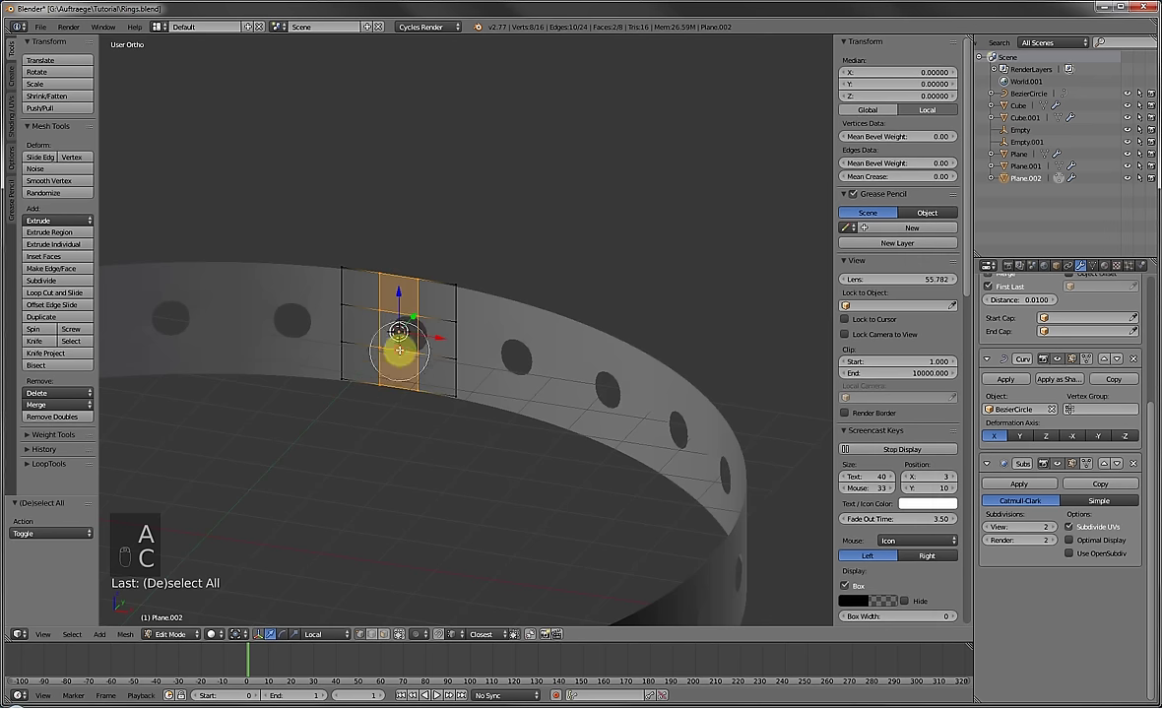
key(s)
key(x)
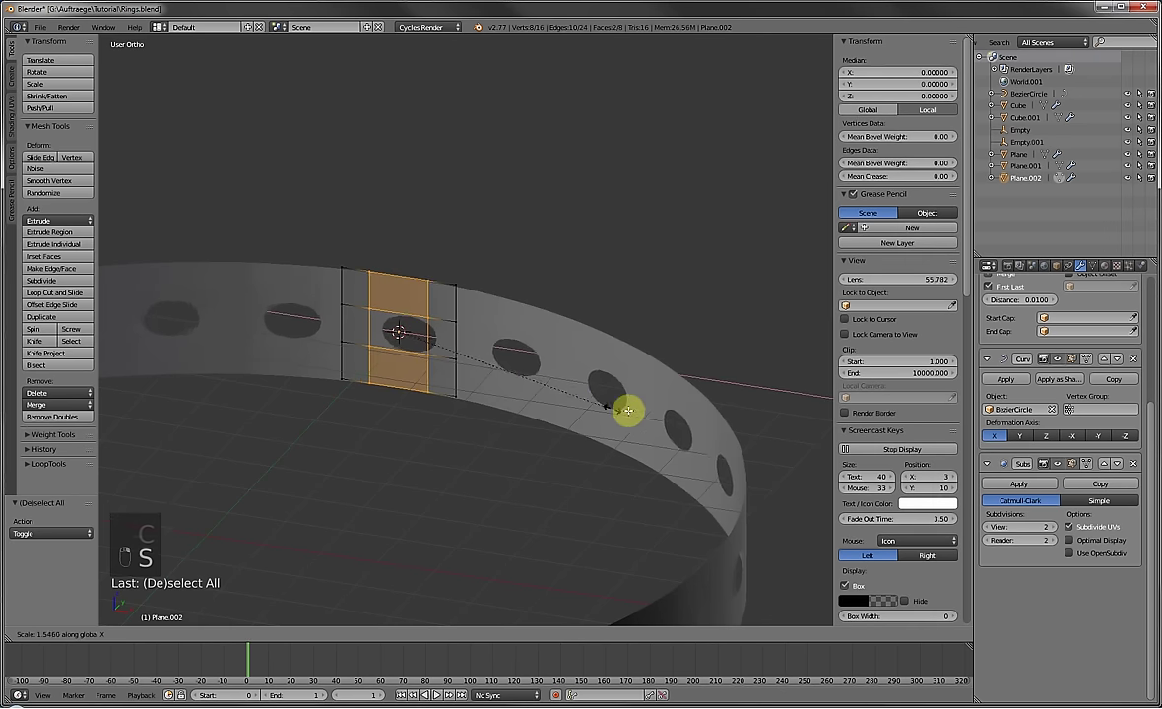
click(583, 379)
Select the inner vertical loop on the positive X side and set its median X to 0.5.
right_click(445, 285)
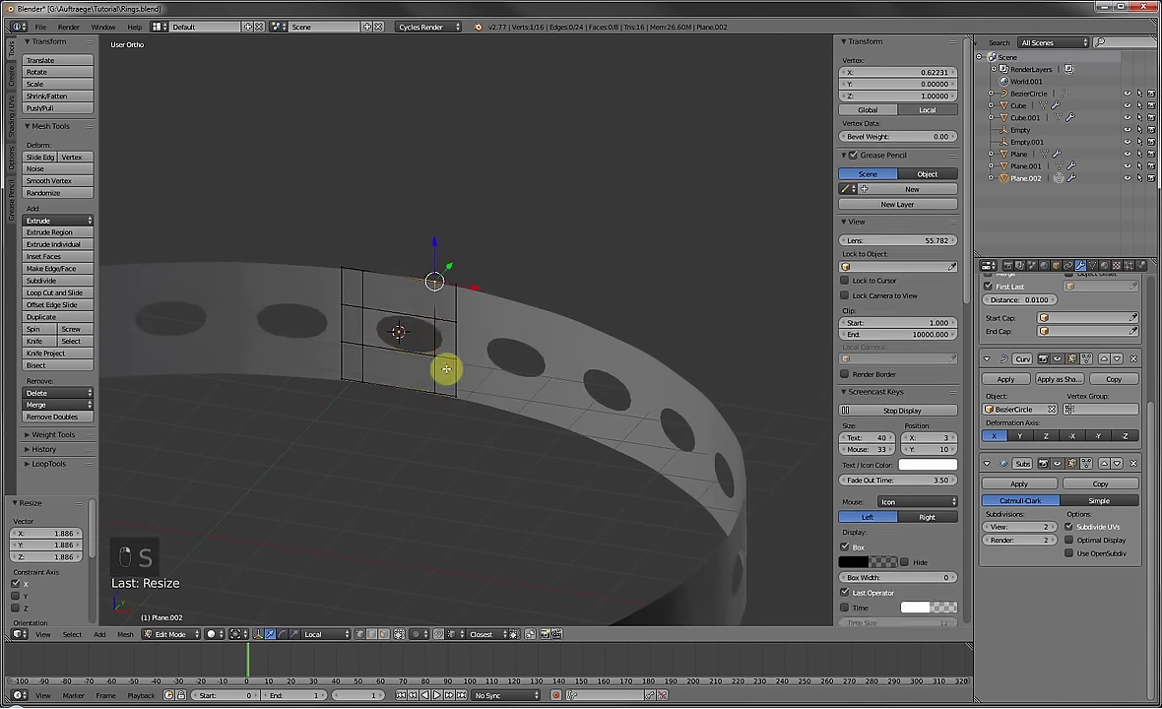
ctrl+right_click(439, 398)
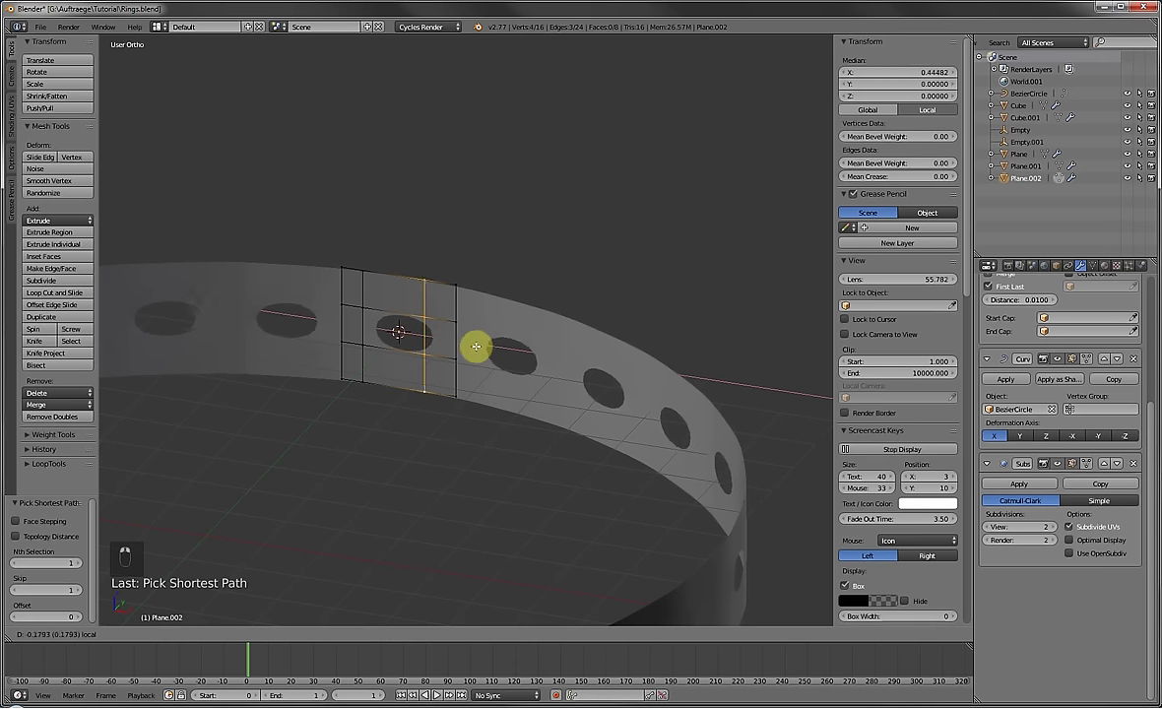
click(923, 72)
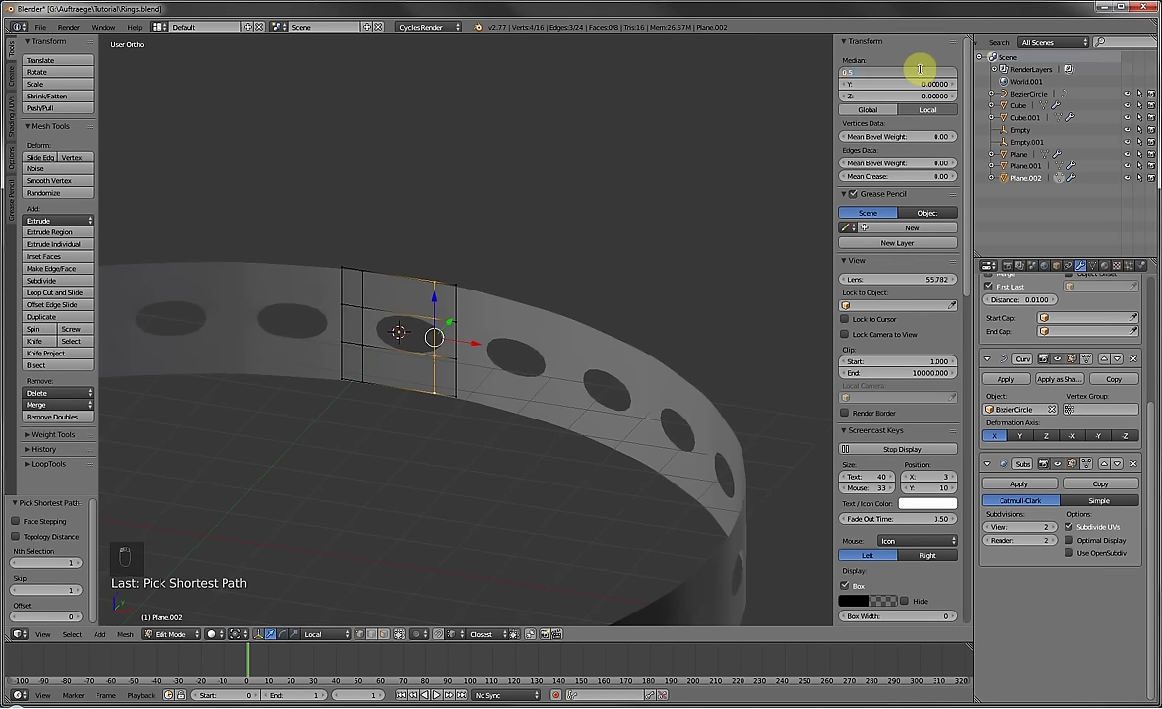
key(Return)
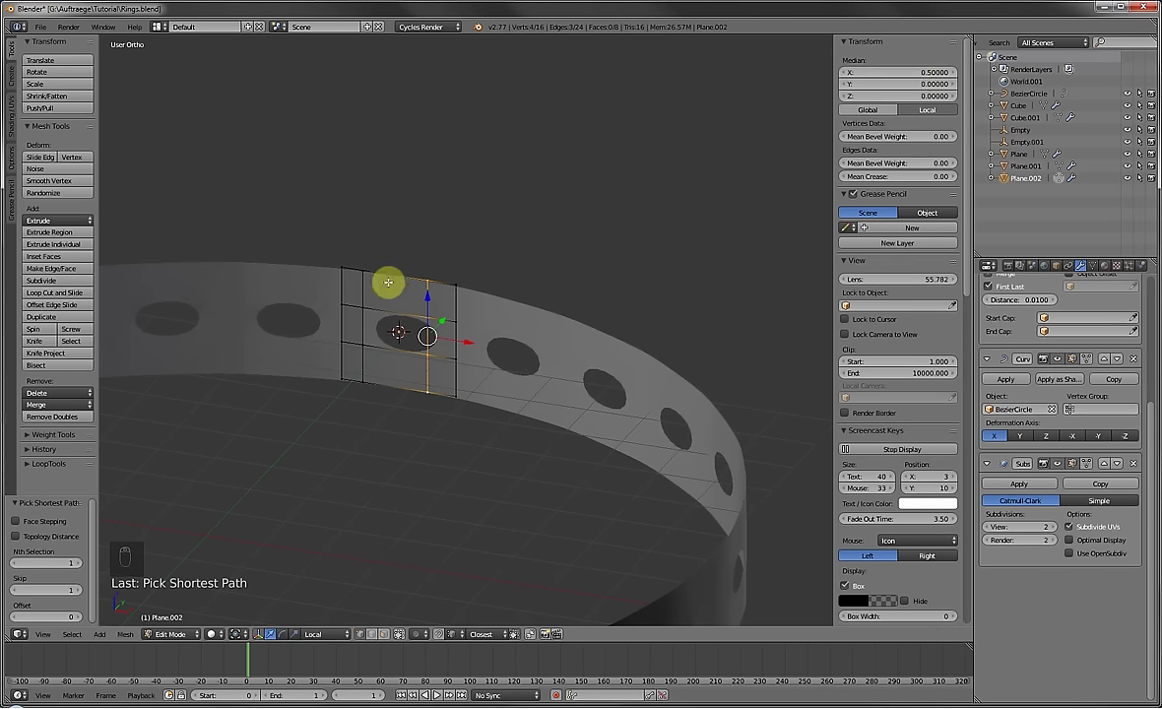
Select the inner vertical loop on the negative X side and set its median X to -0.5.
key(ctrl+z)
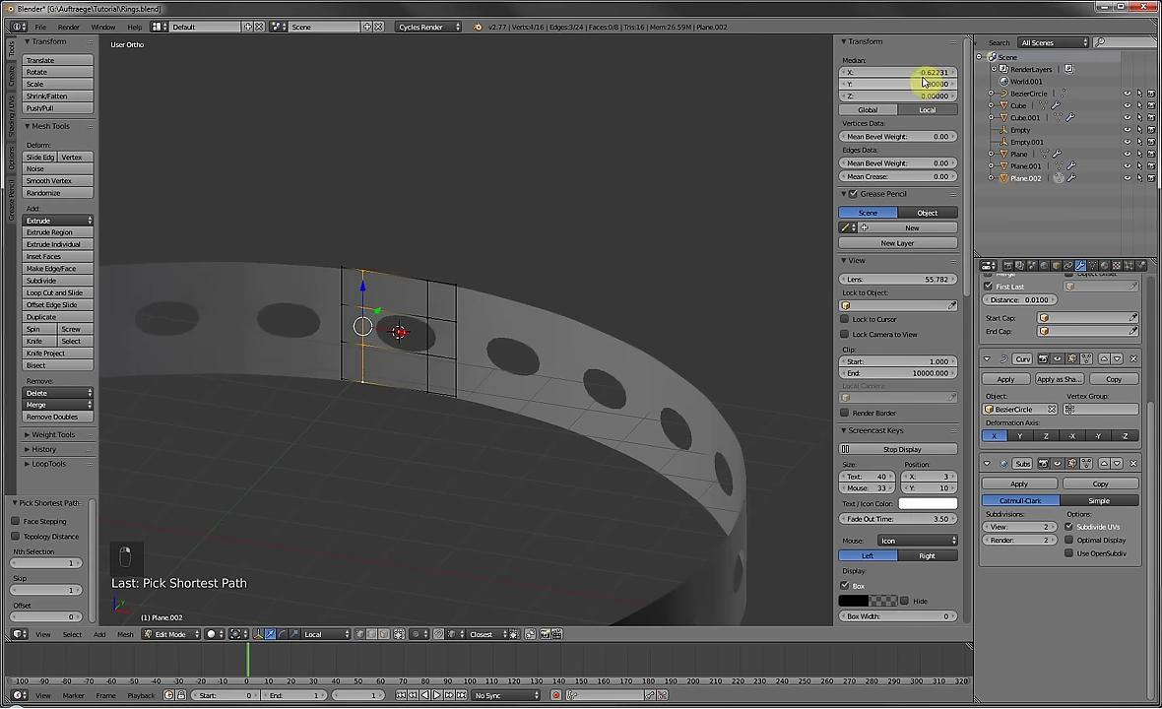
text(0.5)
key(Return)
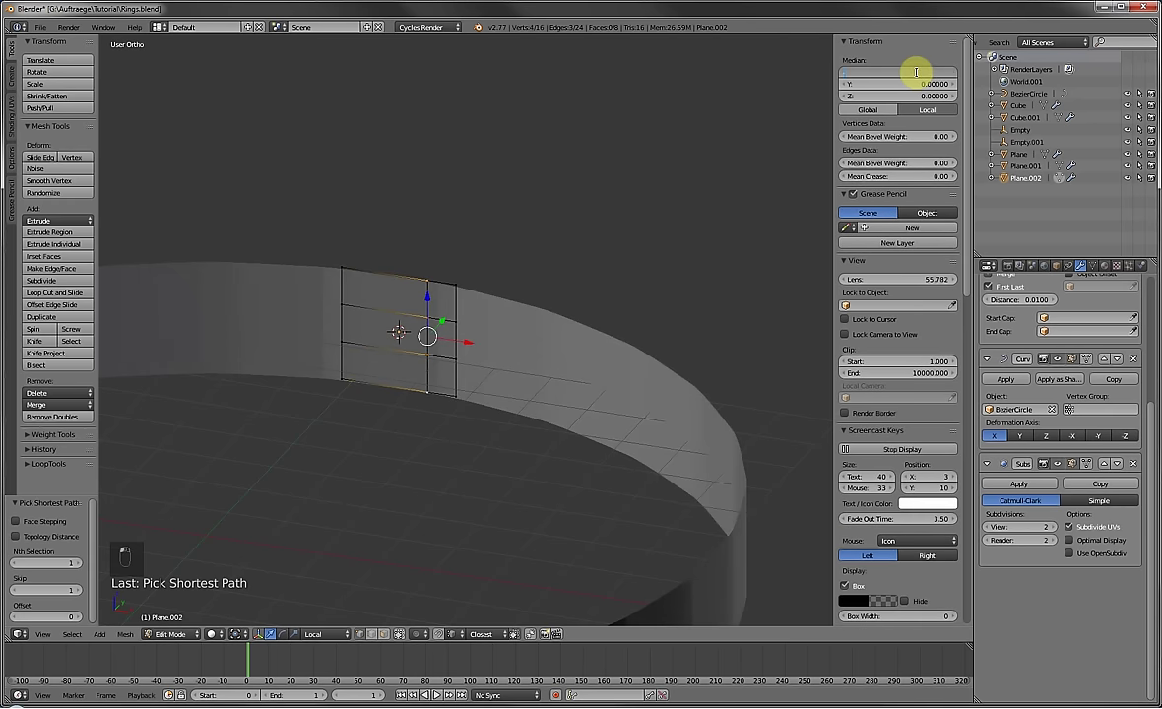
key(Return)
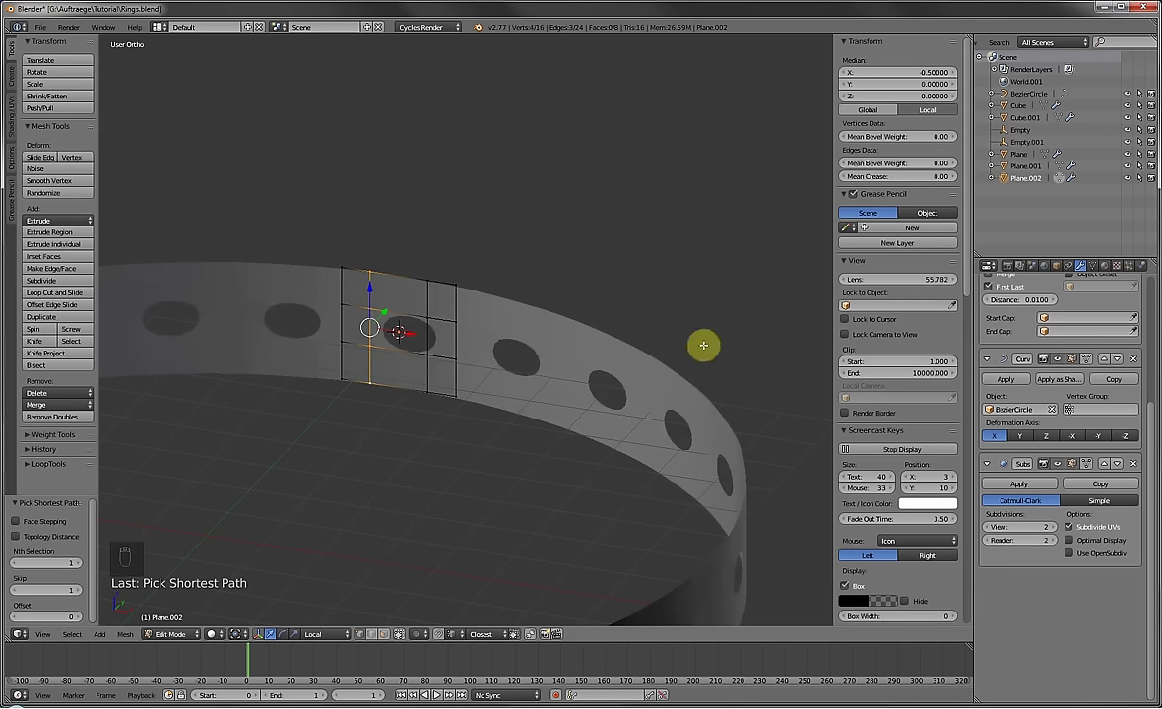
Remove the Subdivision Surface modifier from the ring and return to Object Mode.
click(1135, 470)
key(Tab)
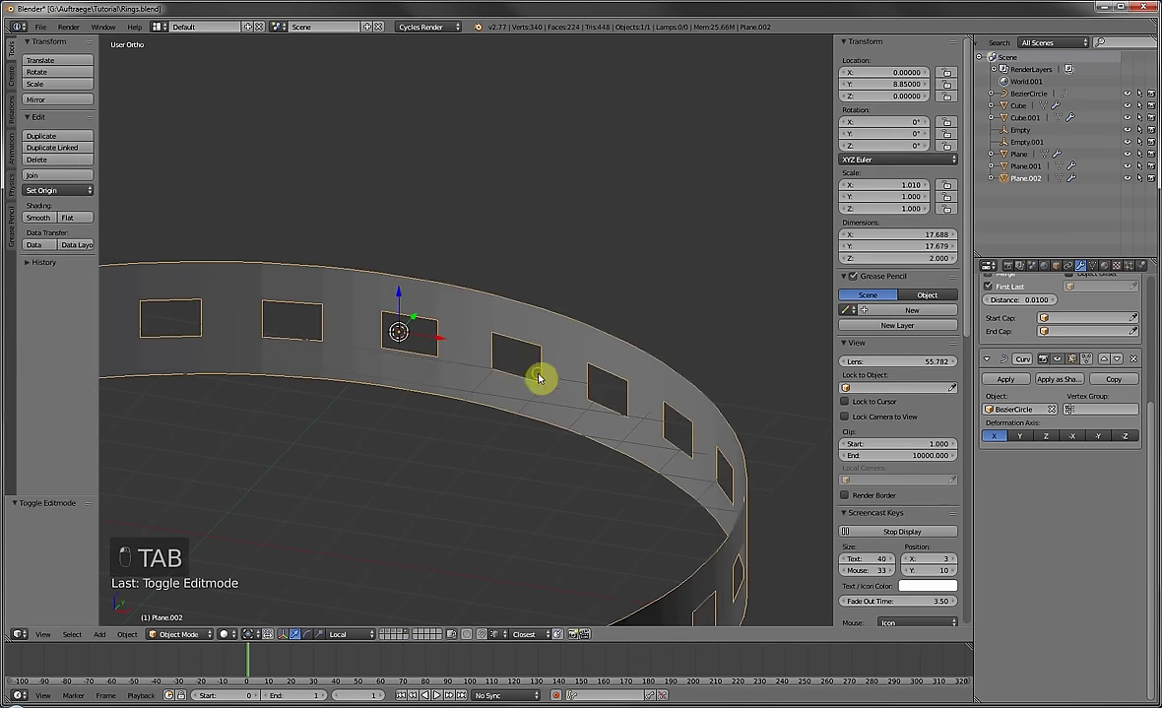
Add a Solidify modifier to the perforated ring and set its thickness to 1.
middle_drag(539, 380, 424, 392)
scroll(1067, 278, up, 5)
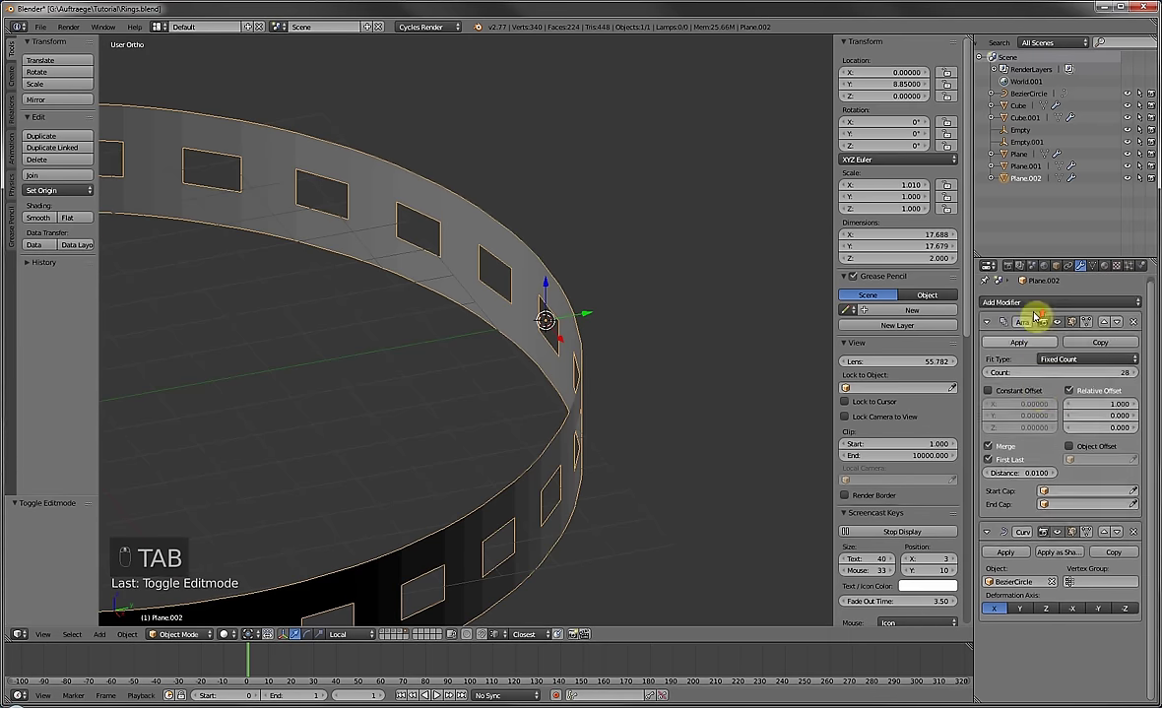
click(1038, 309)
click(908, 494)
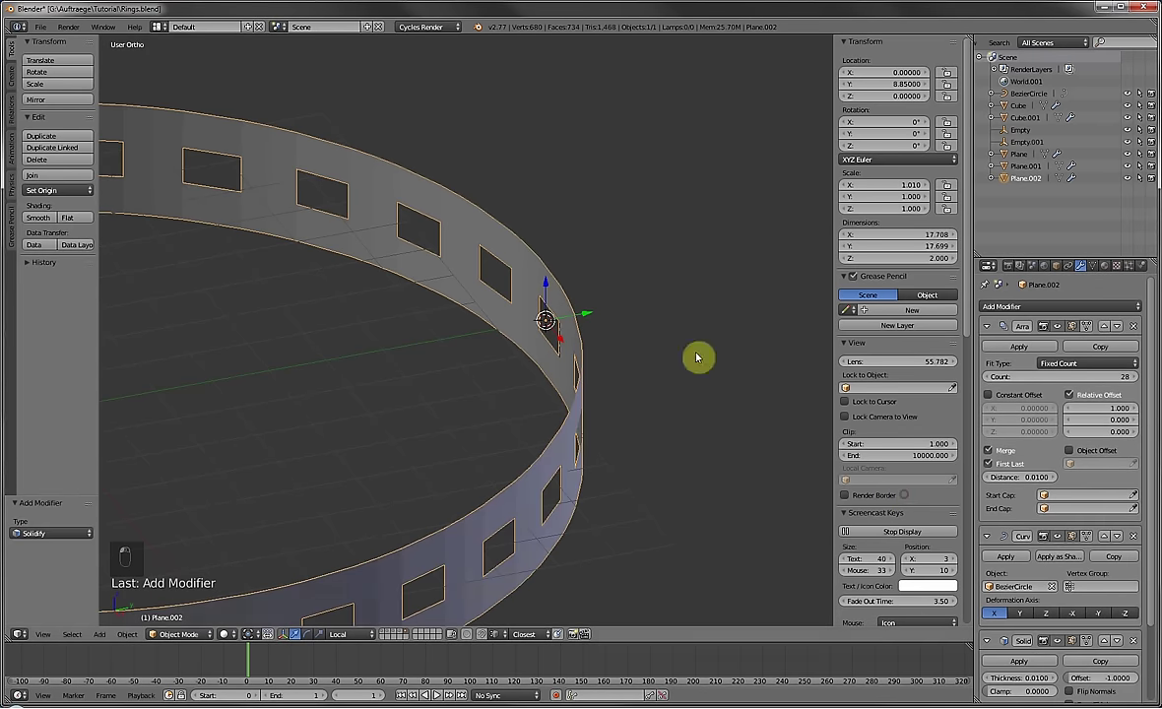
middle_drag(696, 356, 900, 487)
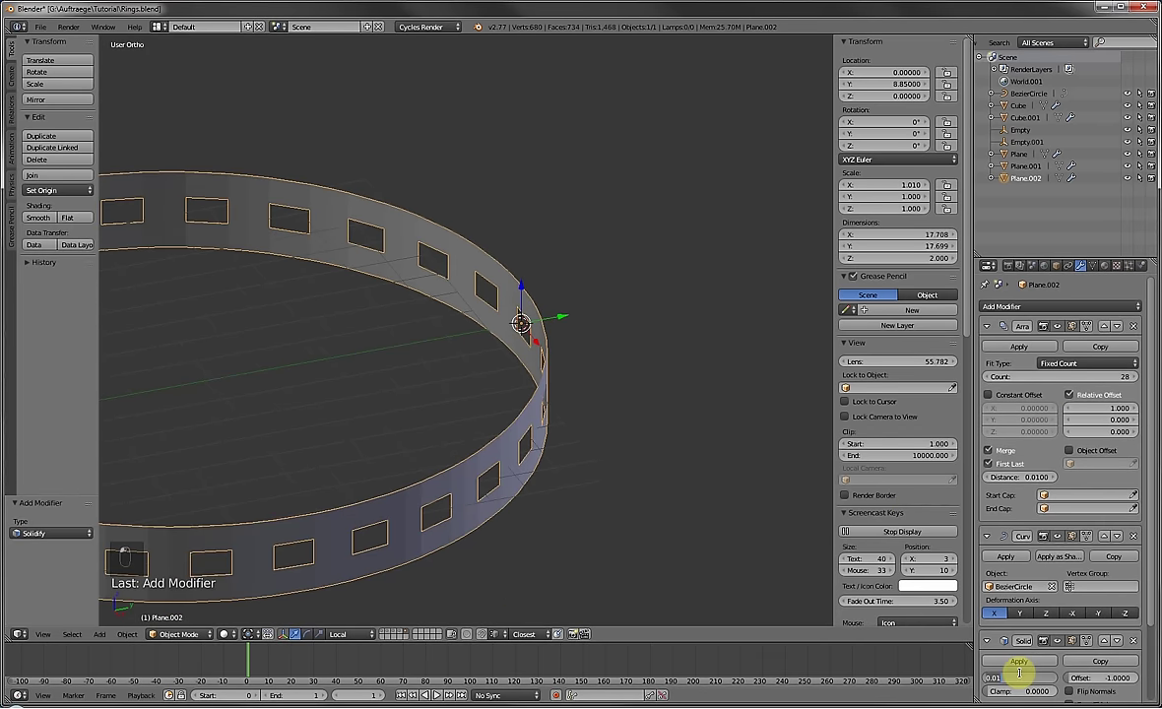
text(1)
key(Return)
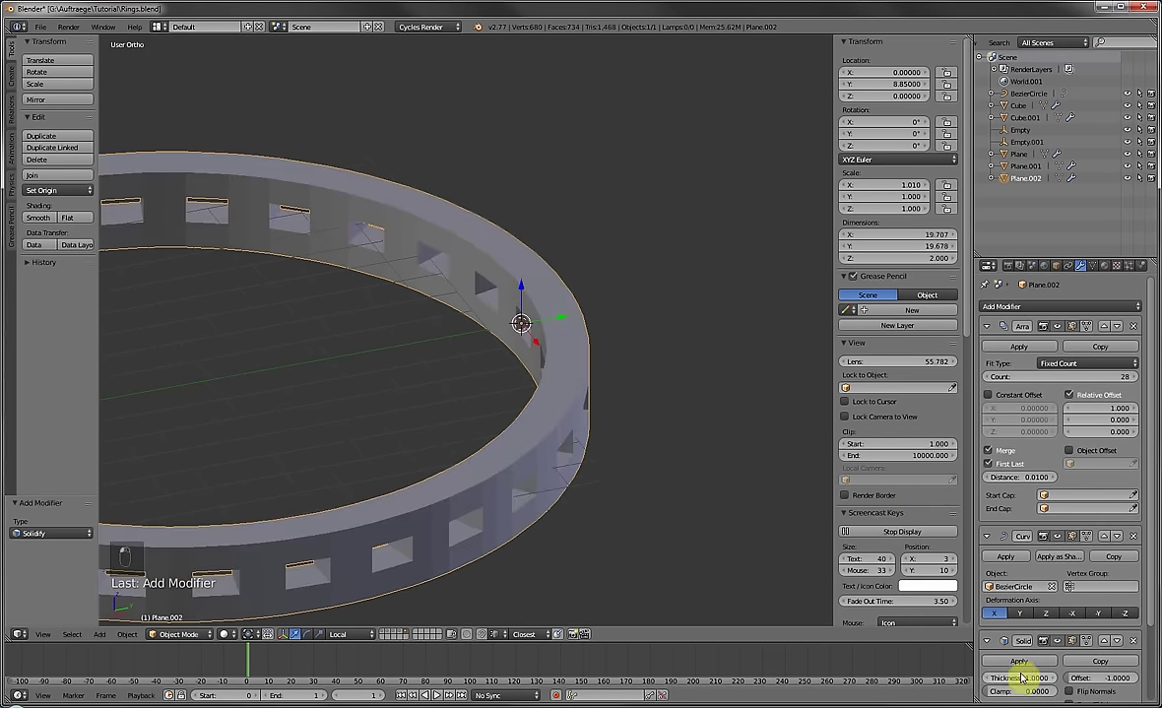
Try a Bevel modifier with width 0.238, 4 segments and the Angle limit method on the ring, then remove it.
click(1004, 303)
click(909, 327)
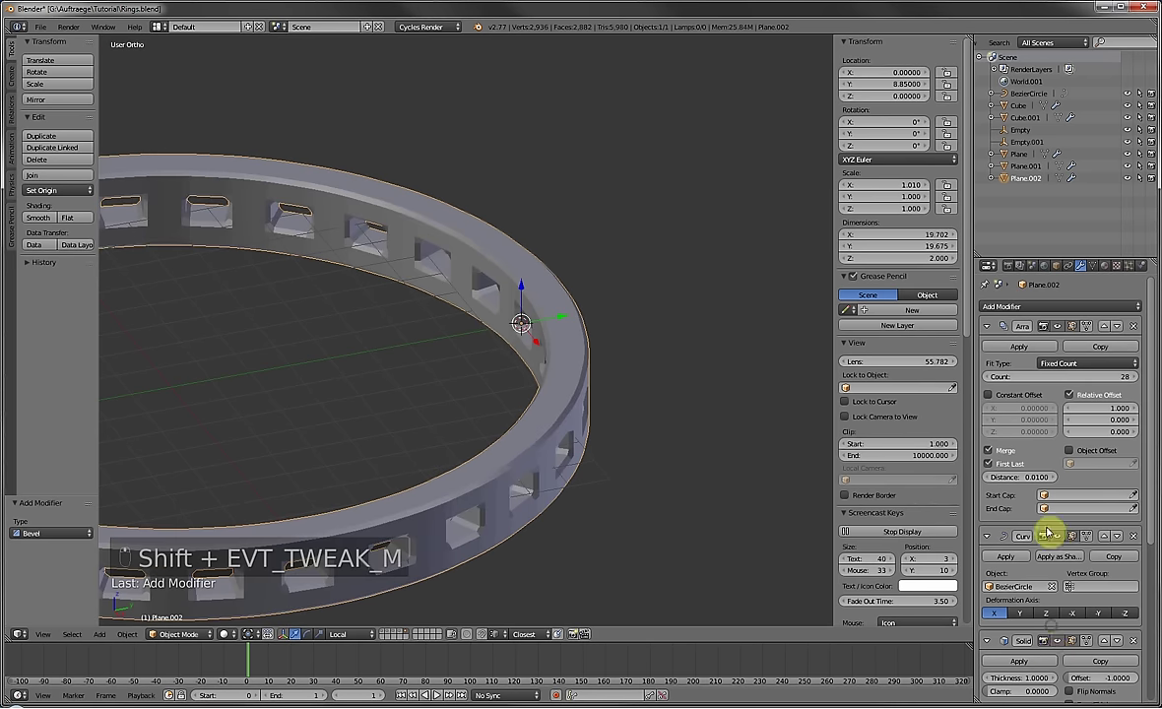
shift+middle_drag(1064, 662, 1059, 482)
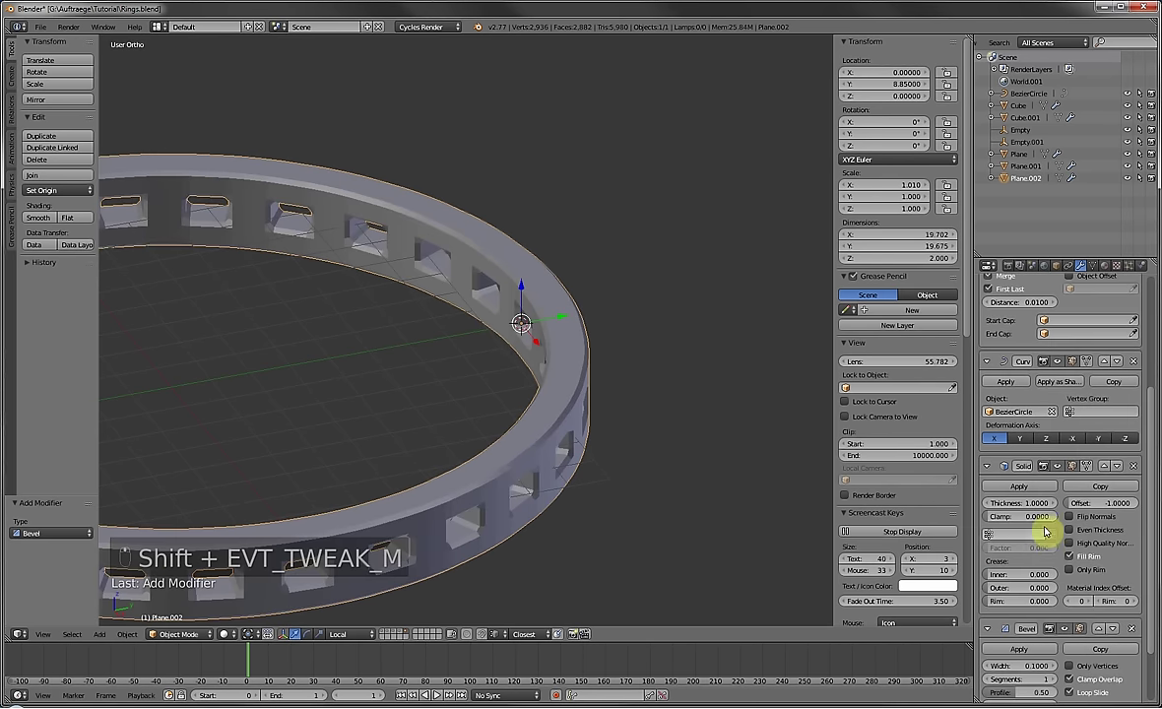
shift+middle_drag(1063, 644, 1067, 441)
drag(1065, 597, 1049, 597)
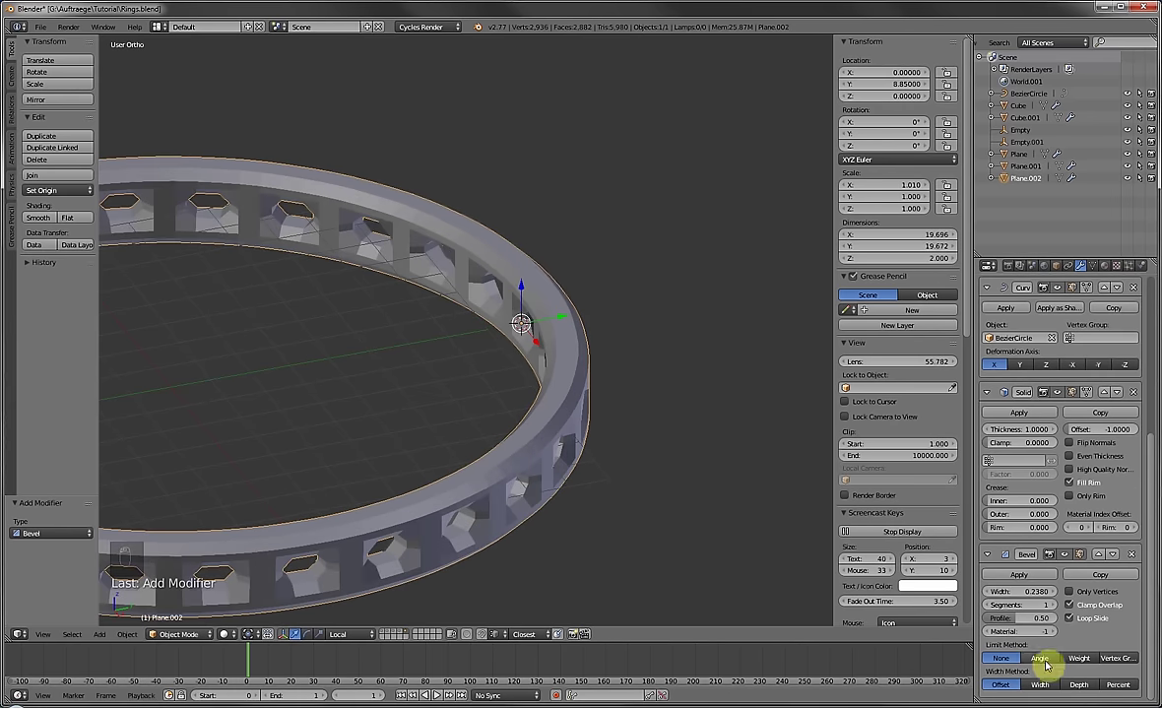
click(1040, 658)
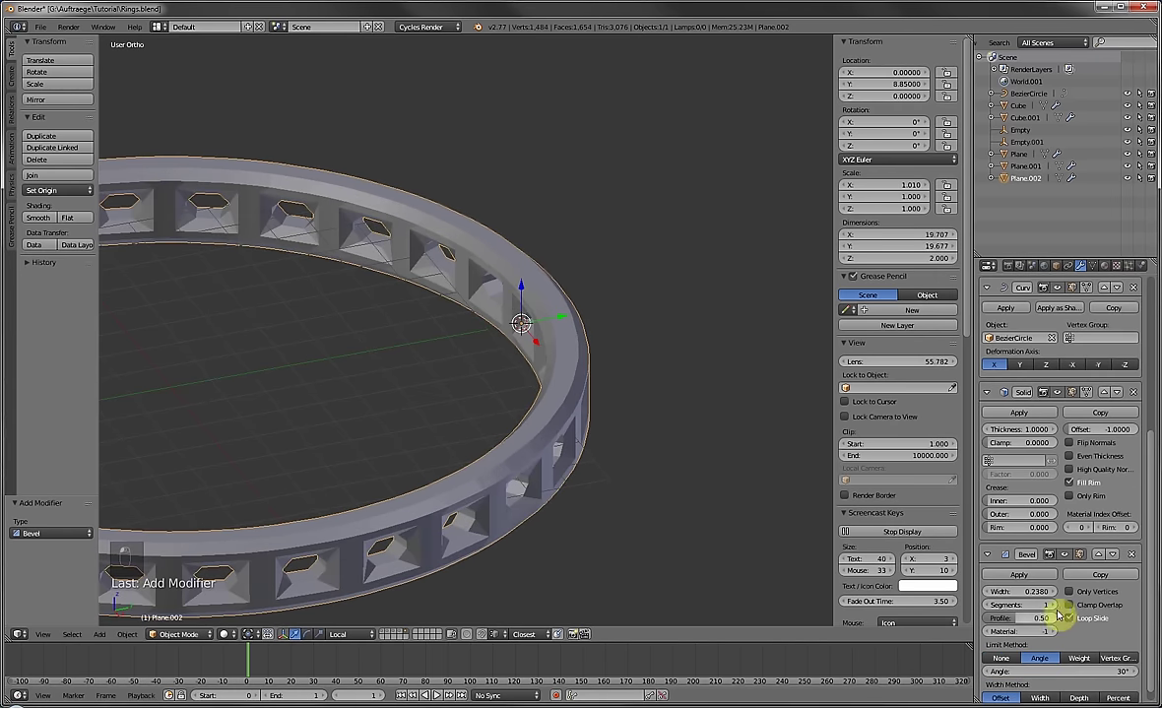
drag(1024, 605, 1059, 609)
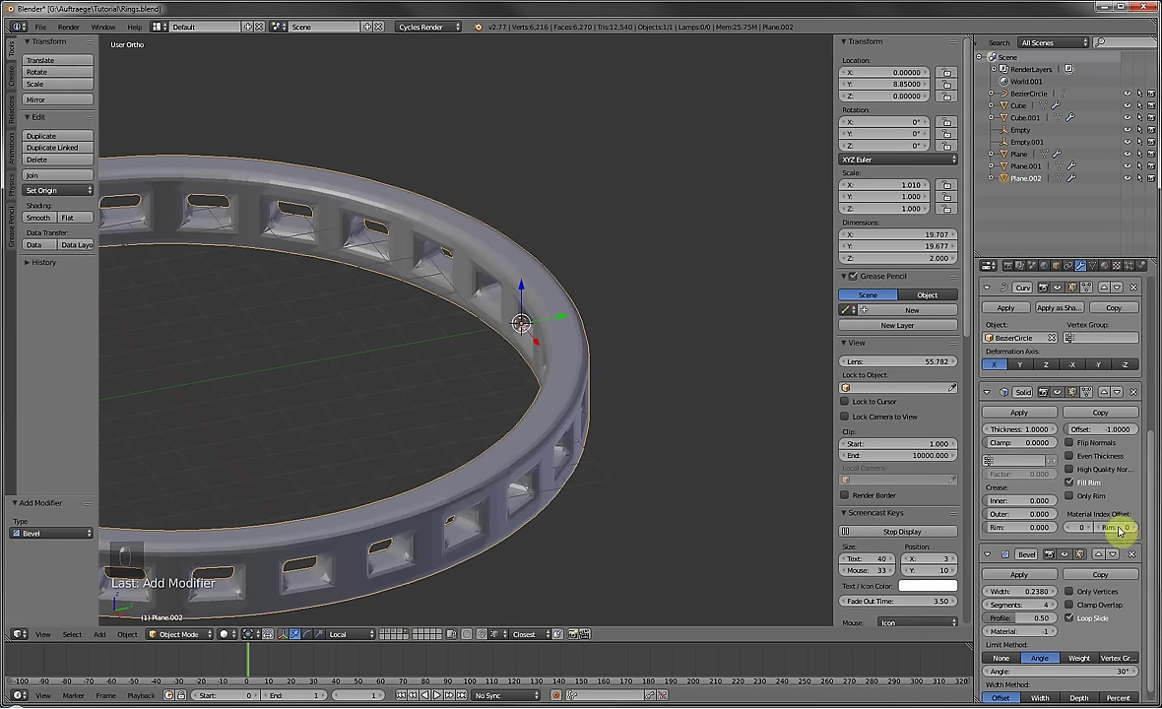
click(1131, 556)
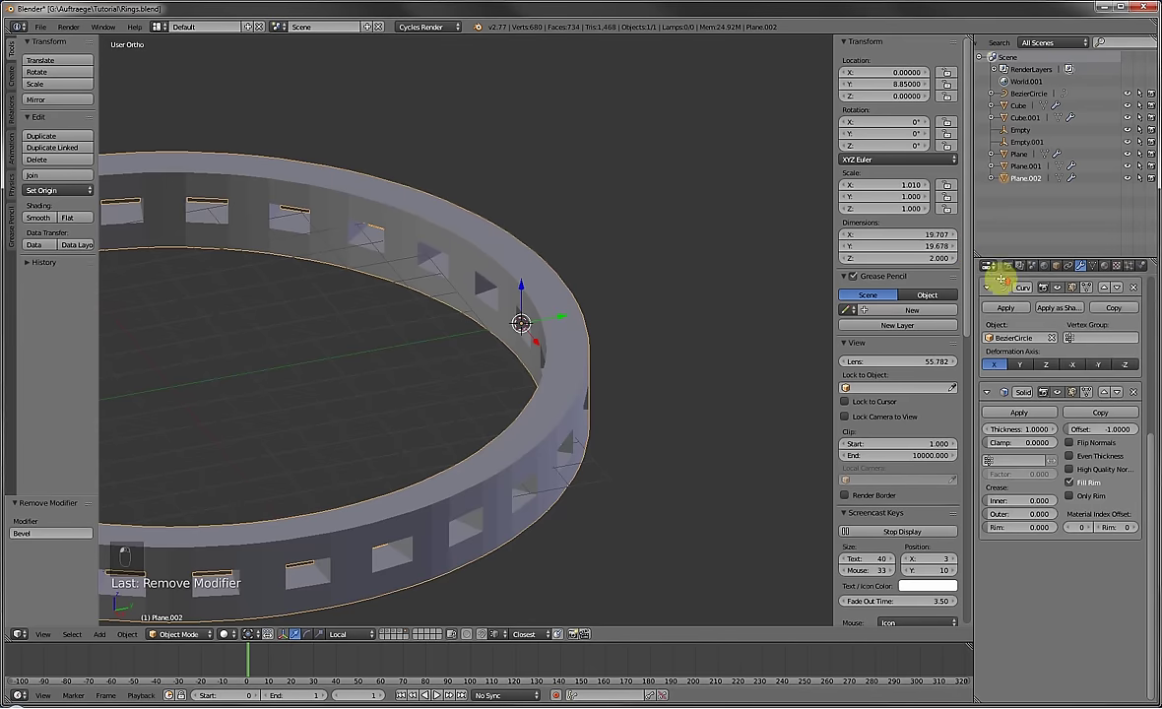
Add a Subdivision Surface modifier to the ring and remove the Solidify modifier.
scroll(1000, 280, up, 5)
click(1007, 307)
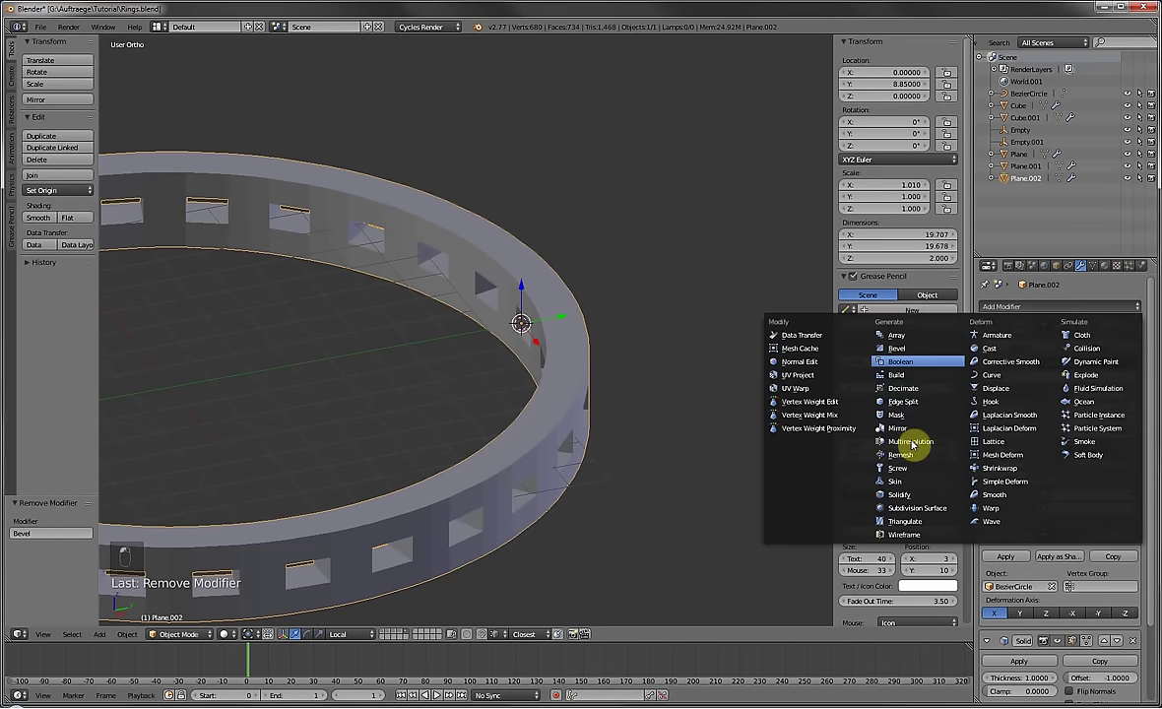
click(881, 490)
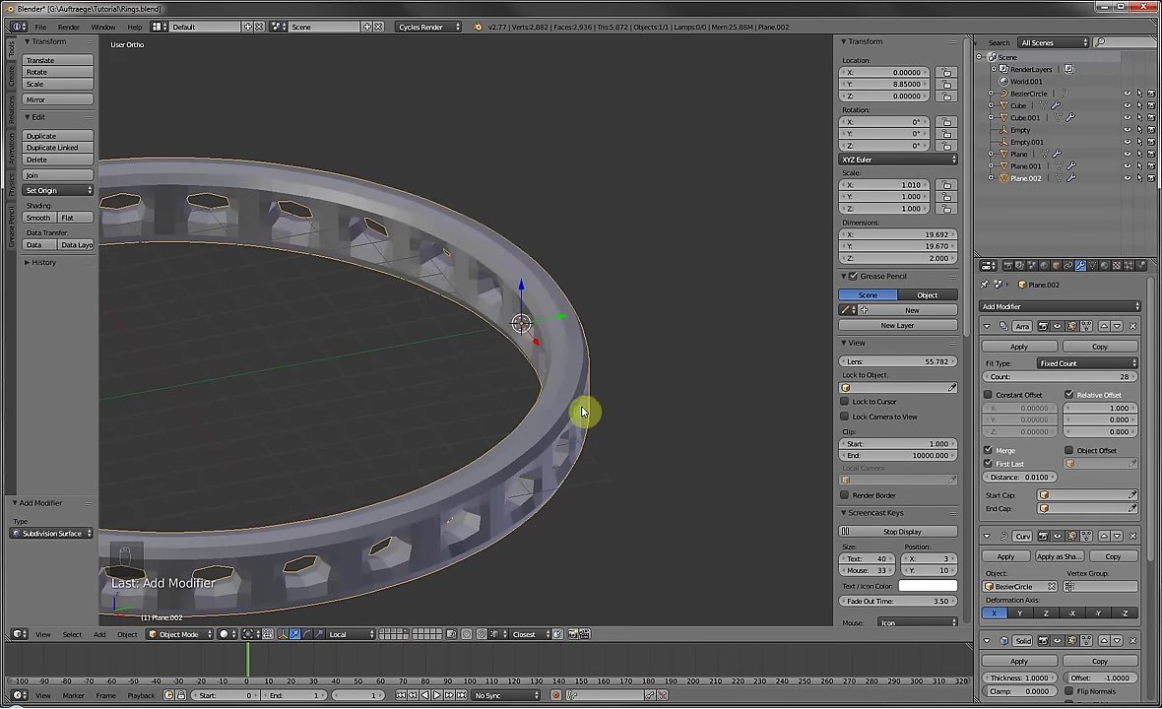
mouse_move(584, 409)
middle_down()
mouse_move(638, 242)
mouse_move(539, 257)
mouse_move(566, 400)
middle_up()
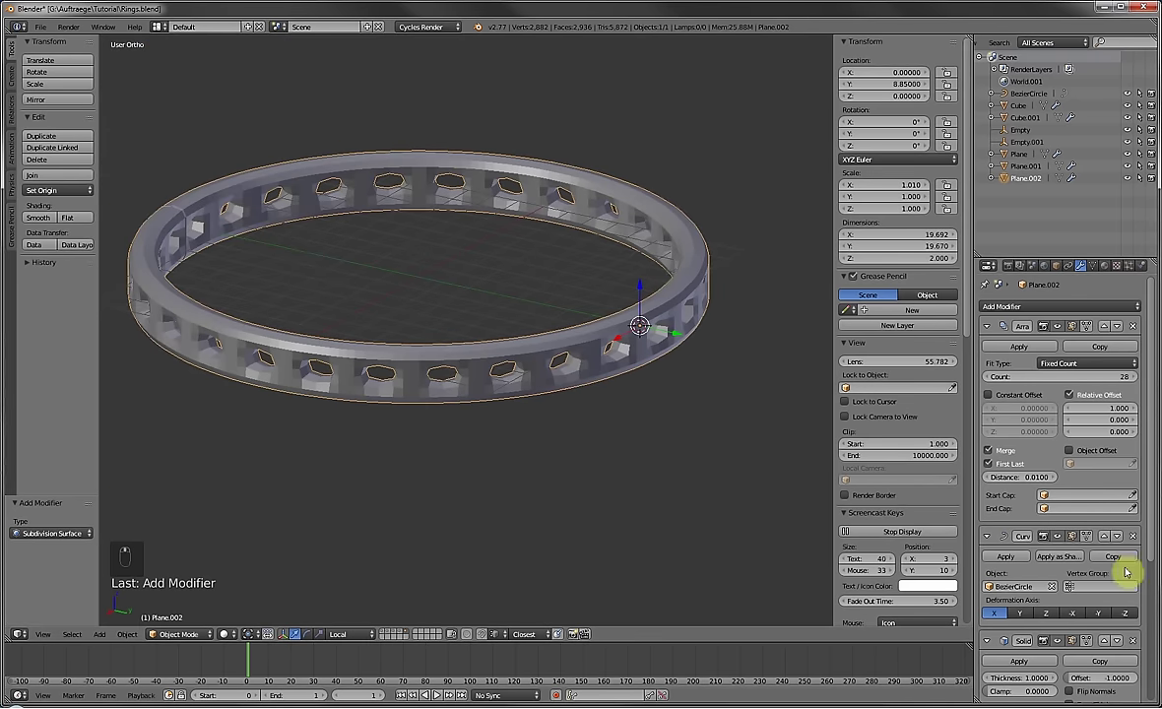
click(1134, 643)
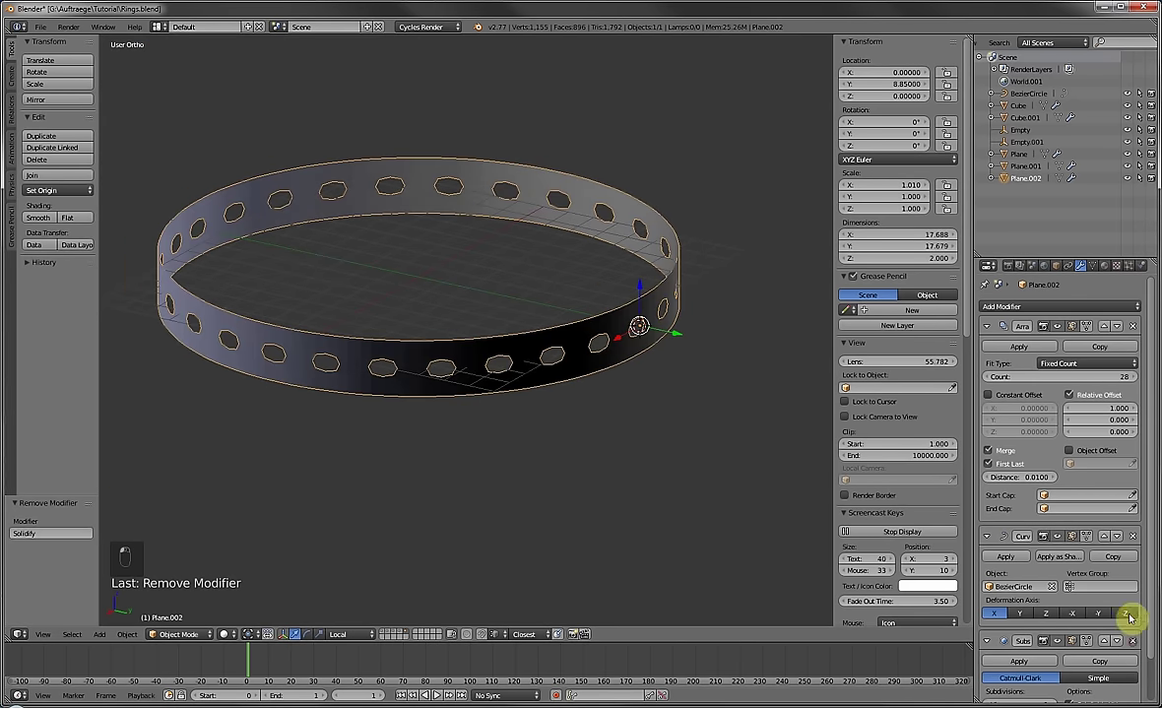
Delete the four inner vertices of the plane segment in Edit Mode so only its outline remains, and return to Object Mode.
key(Tab)
scroll(527, 371, up, 5)
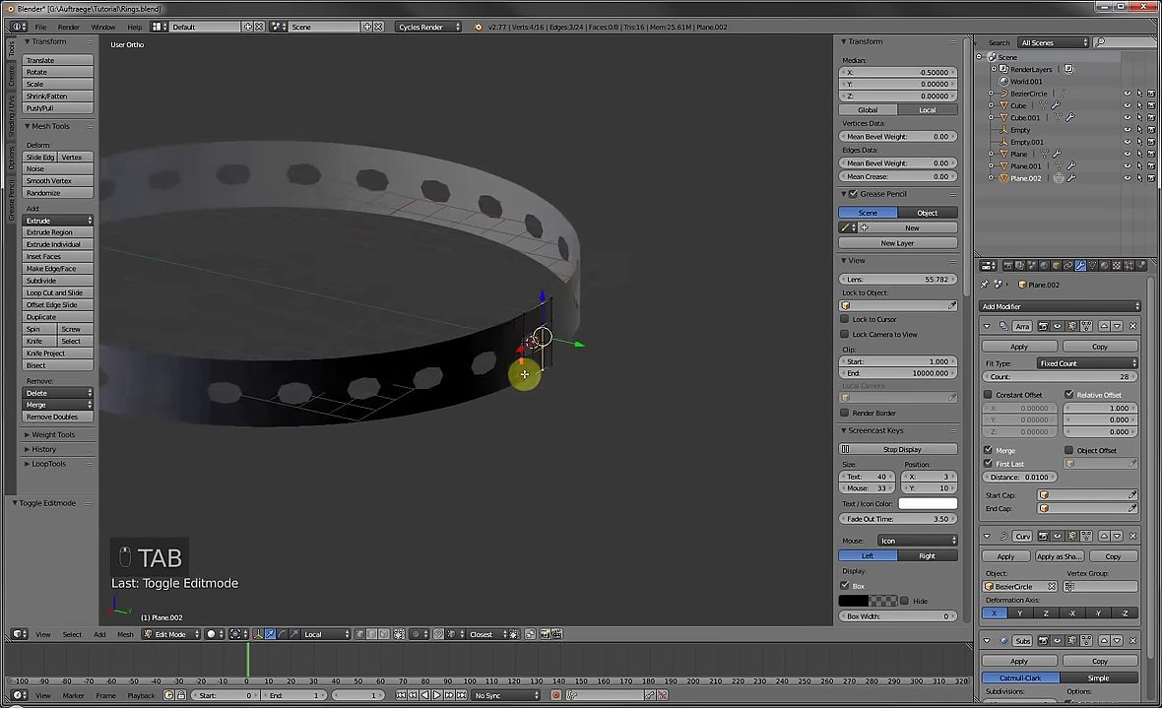
key(a)
key(a)
key(c)
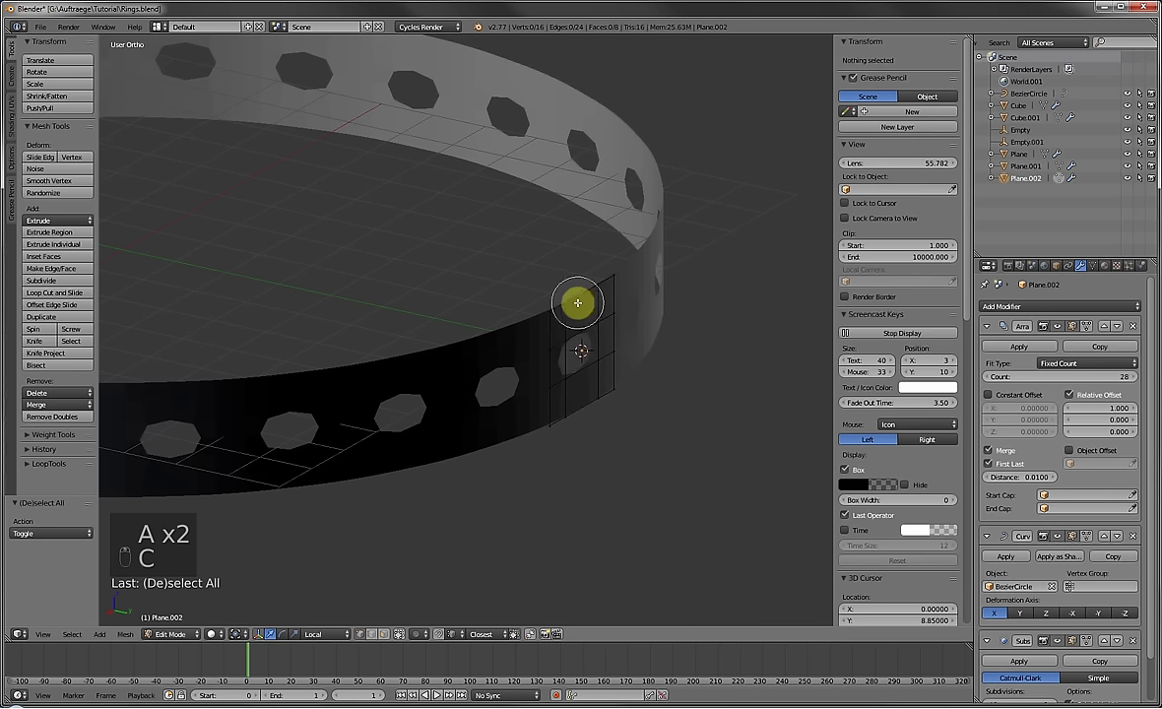
drag(584, 332, 576, 415)
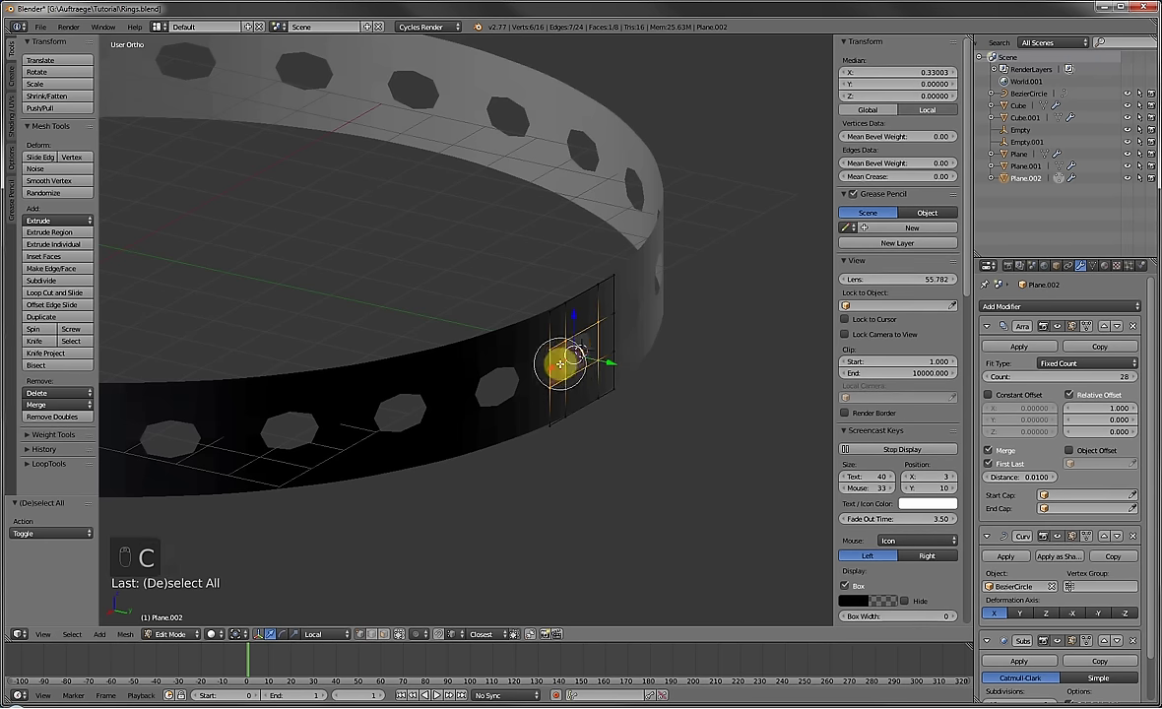
right_click(721, 311)
key(Delete)
click(709, 288)
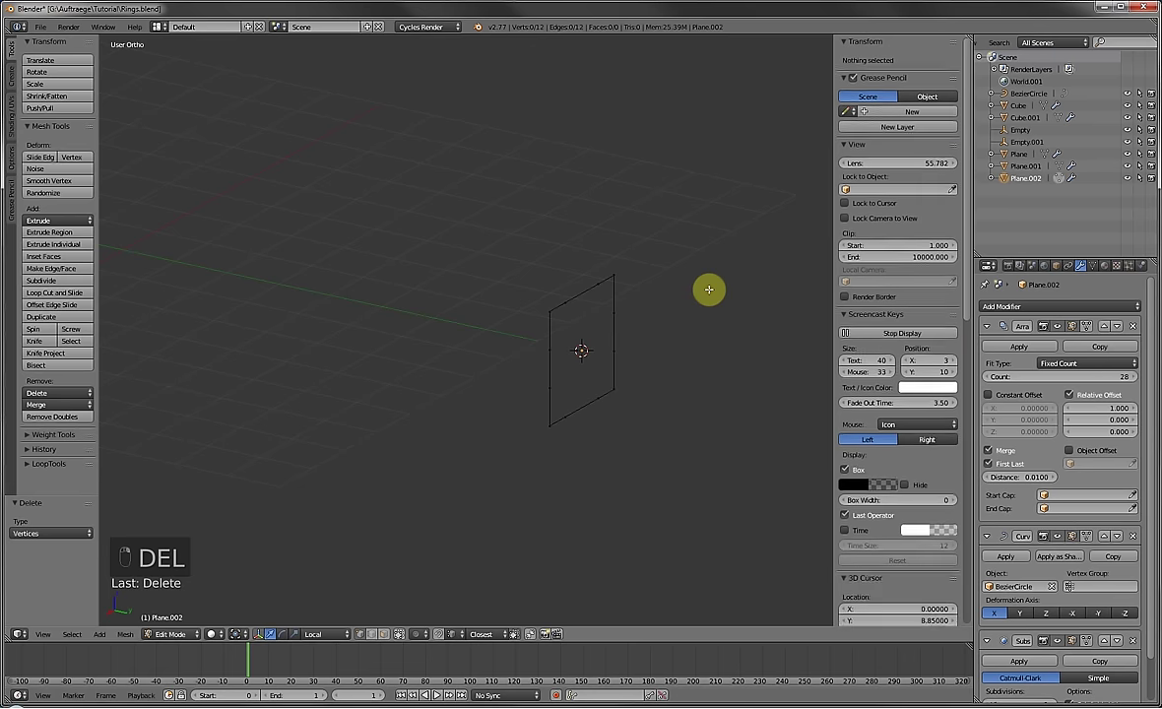
key(Tab)
Add a Skin modifier to the ring's wire outline.
click(988, 307)
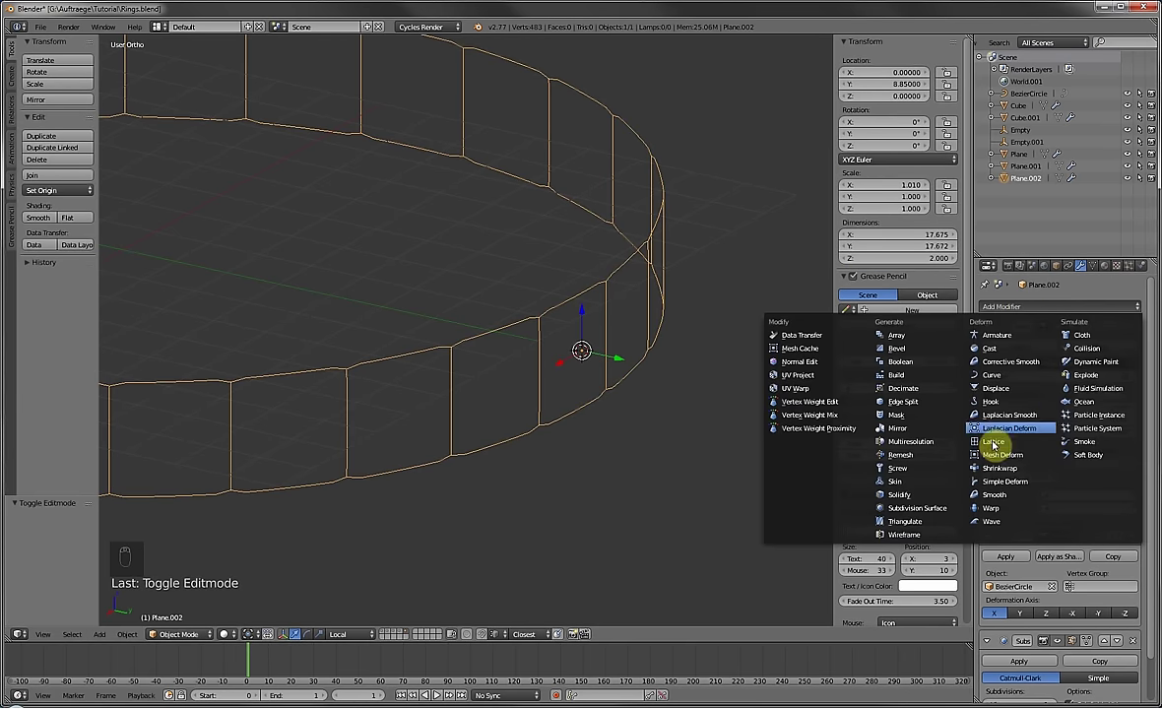
click(895, 483)
middle_drag(687, 381, 488, 325)
Add a Bevel modifier with width 0.114, Clamp Overlap turned off and the limit method set to Angle.
click(1020, 307)
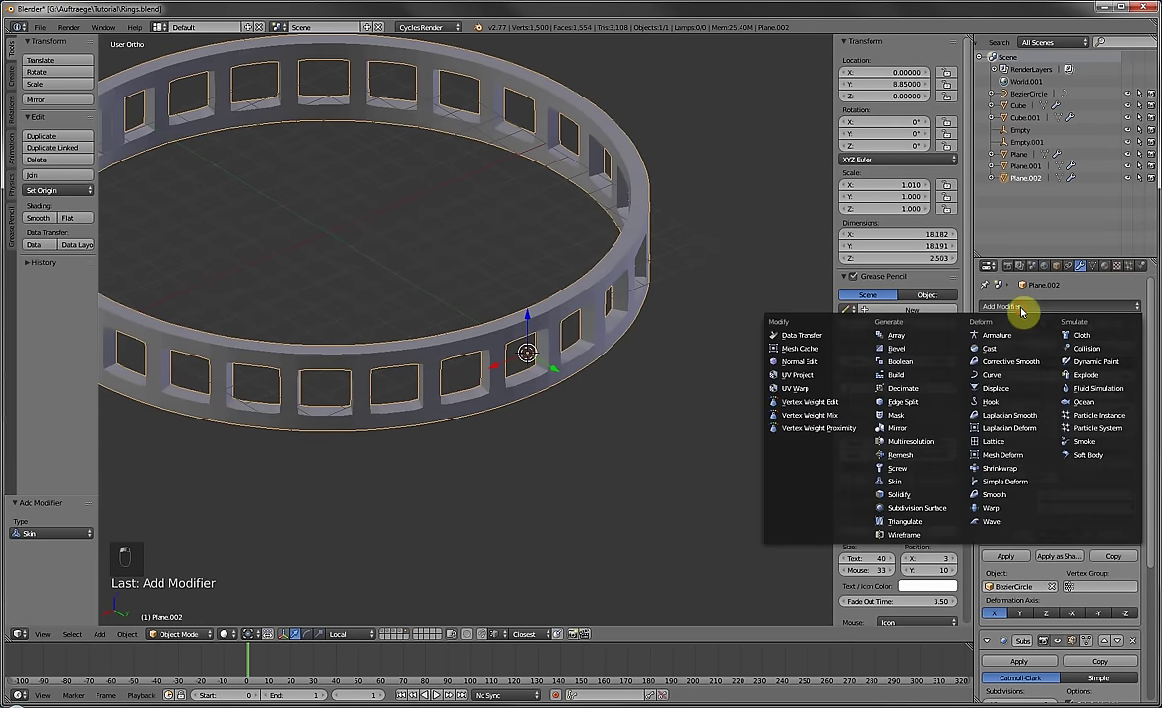
click(909, 352)
scroll(1069, 511, down, 7)
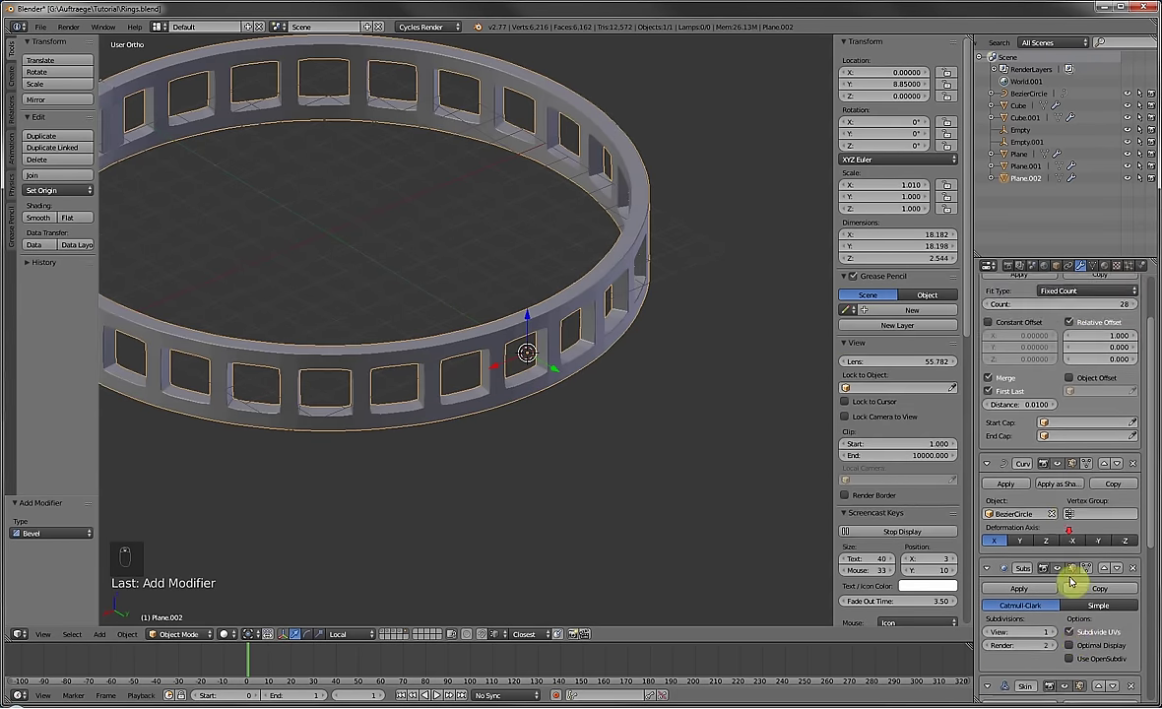
scroll(1053, 642, down, 3)
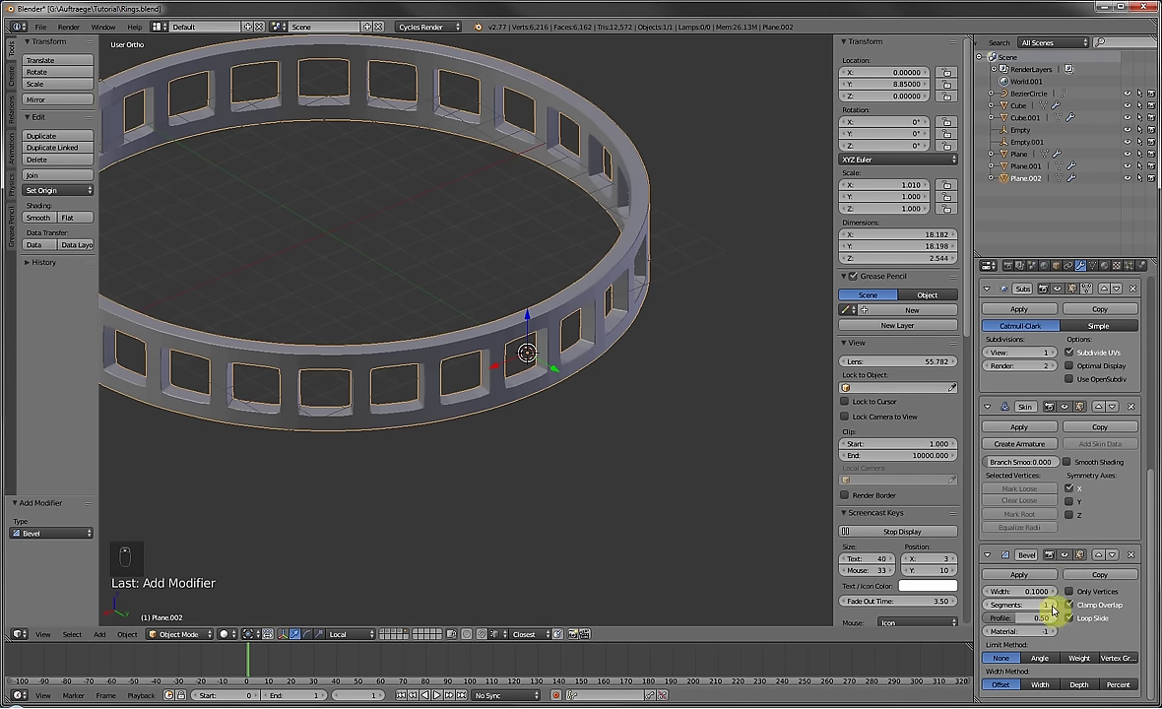
drag(1025, 591, 1064, 620)
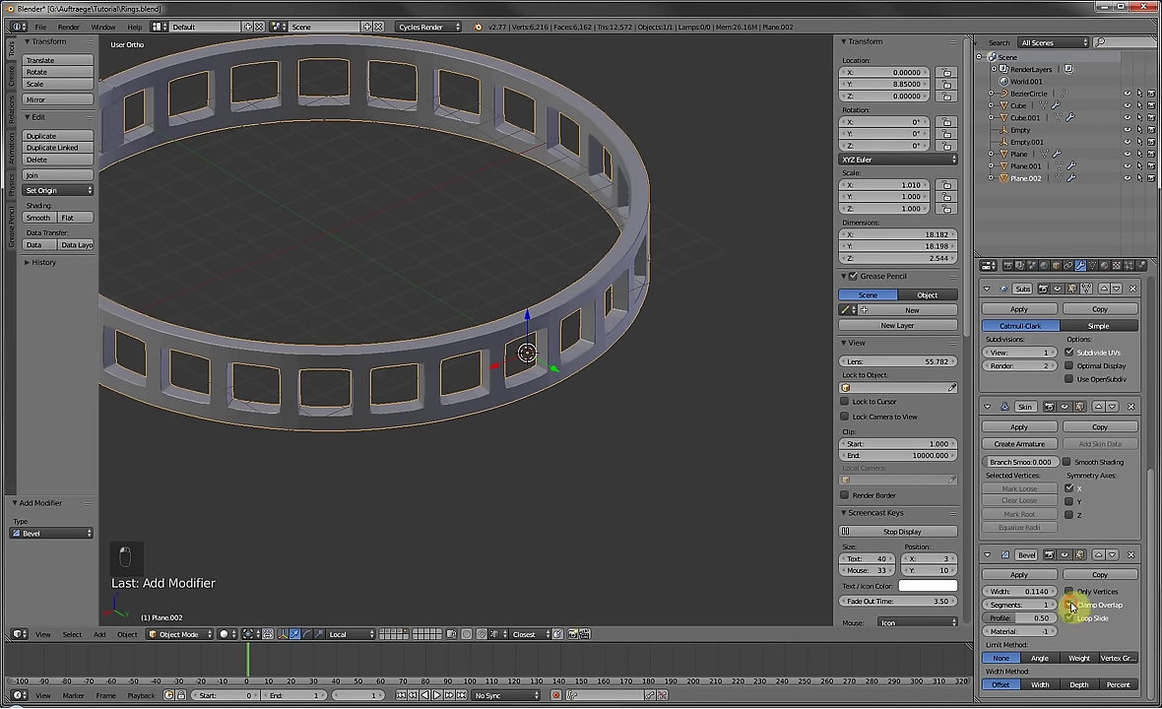
click(1071, 605)
click(1040, 657)
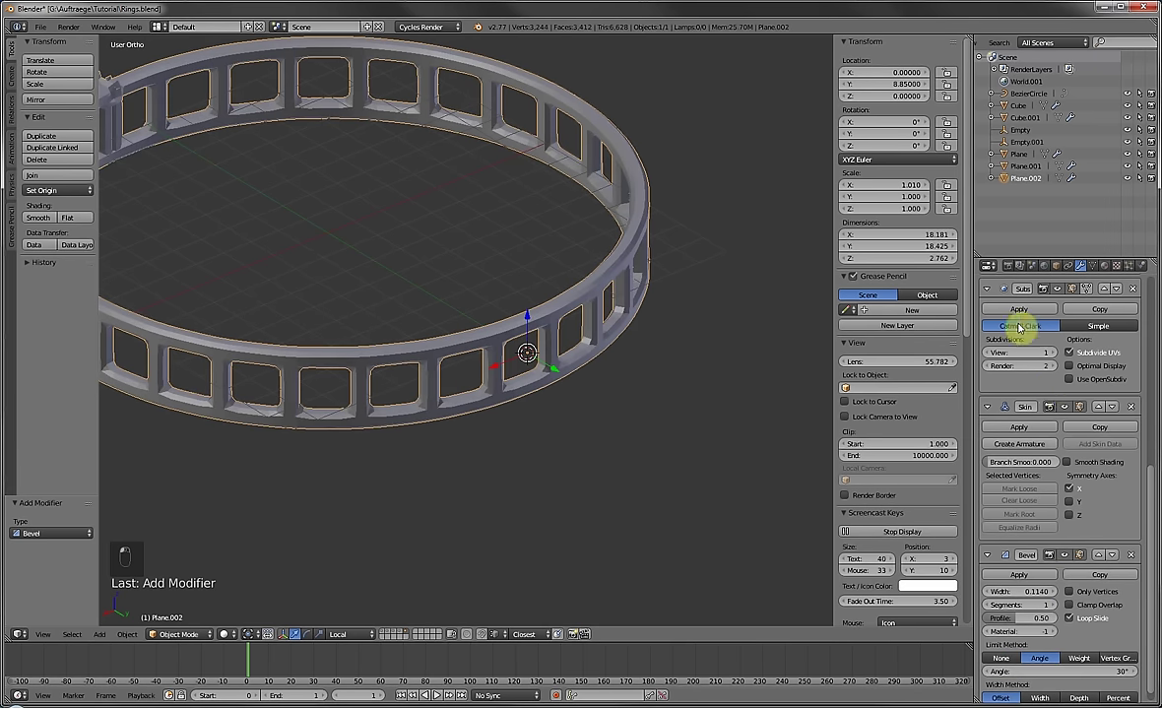
Collapse the Array and Curve modifiers, remove the Subdivision Surface before Skin, and add a new one at the end of the stack.
scroll(1024, 320, up, 7)
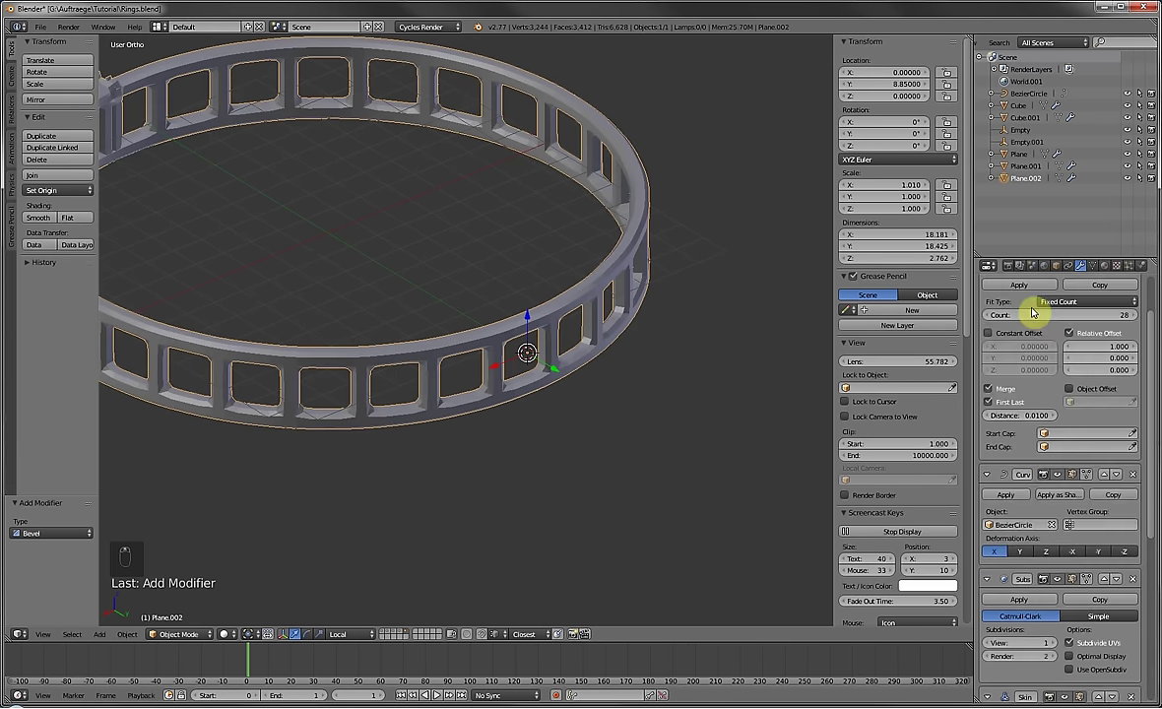
scroll(1032, 313, up, 2)
click(987, 326)
click(987, 349)
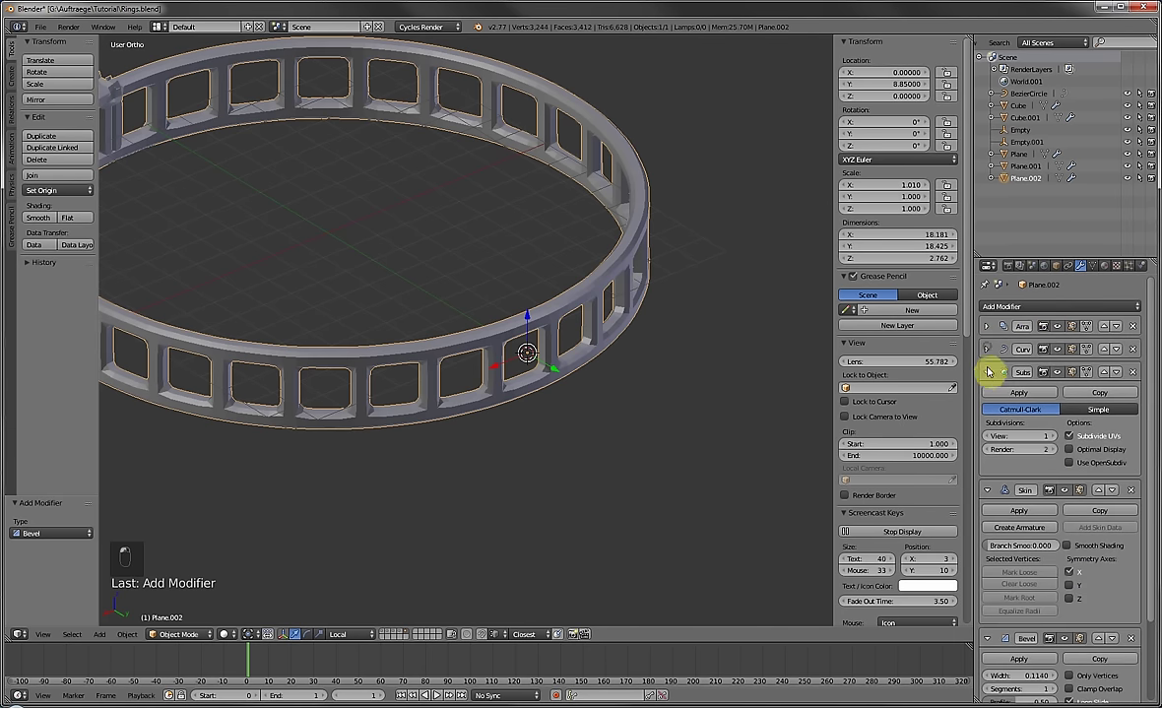
click(1134, 372)
click(1031, 316)
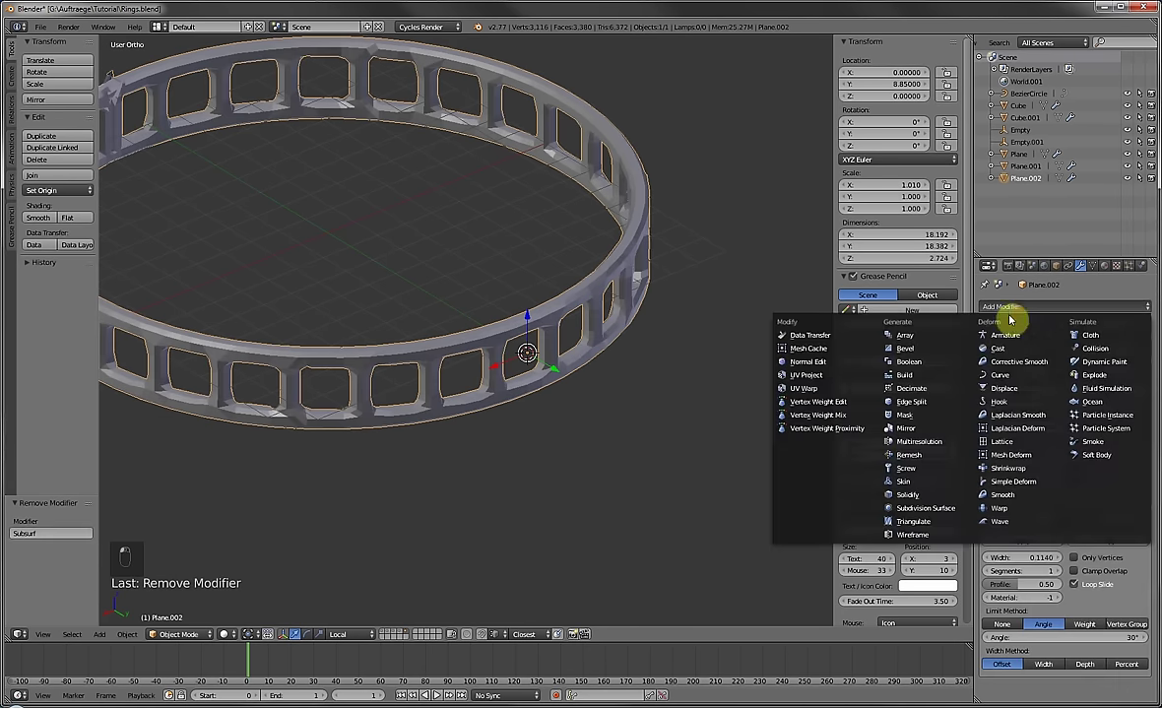
click(914, 509)
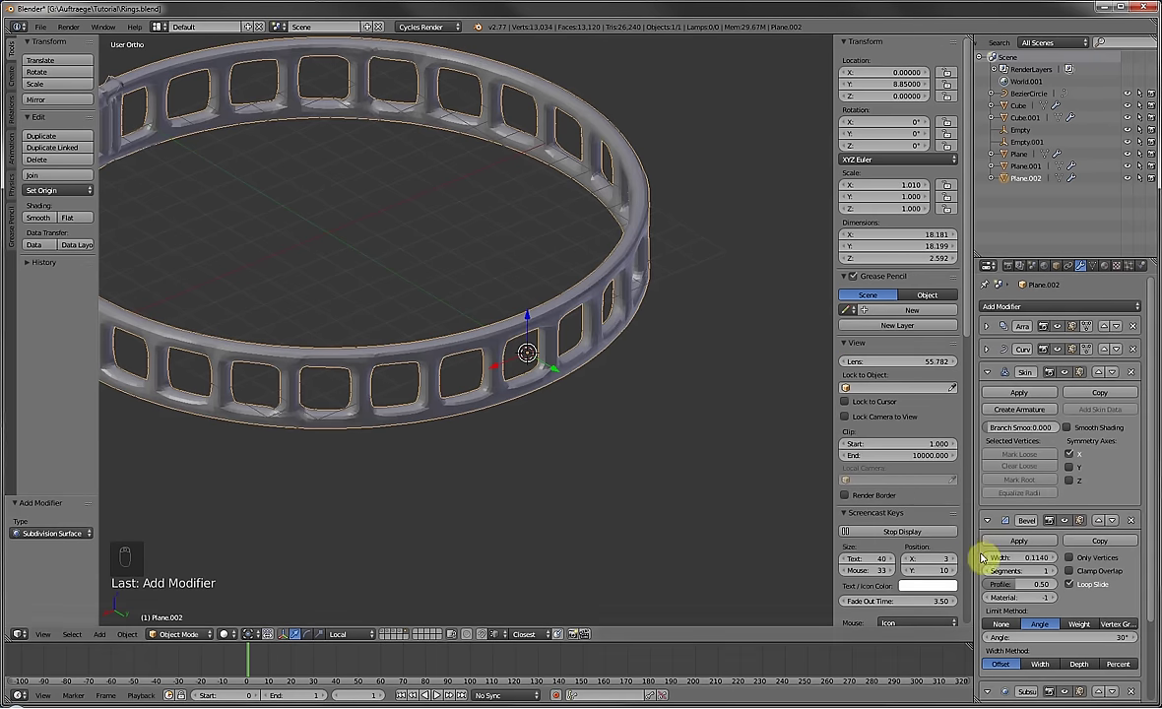
scroll(1007, 532, down, 3)
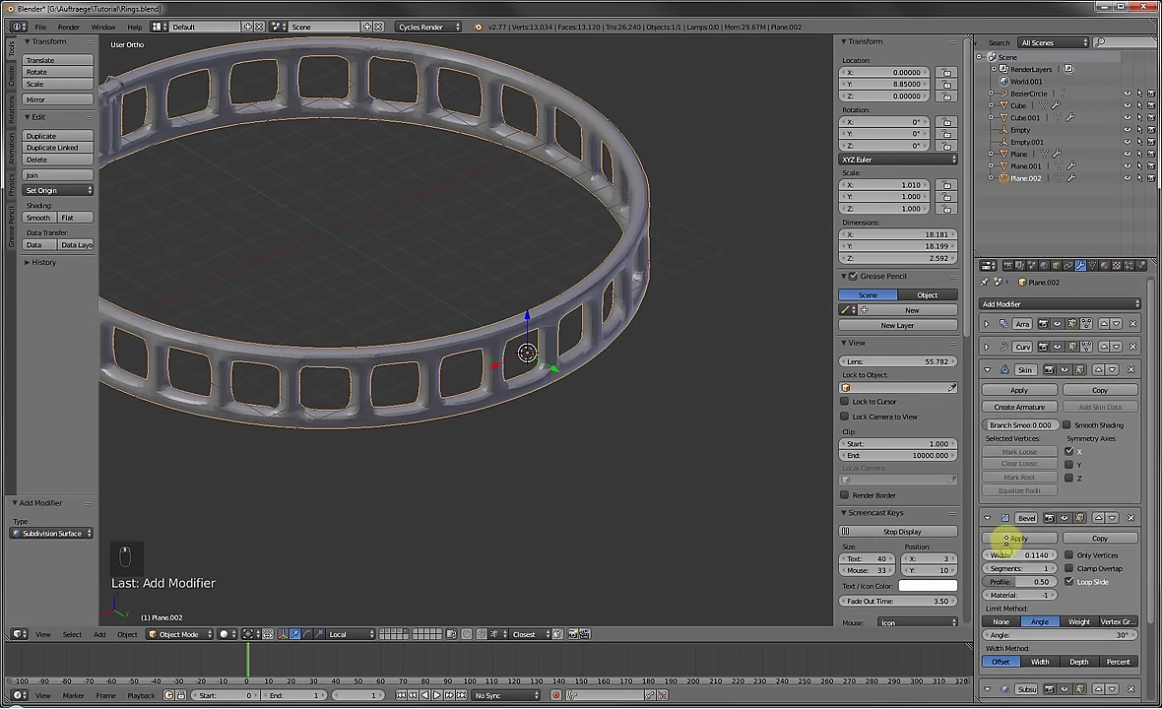
scroll(1007, 468, up, 3)
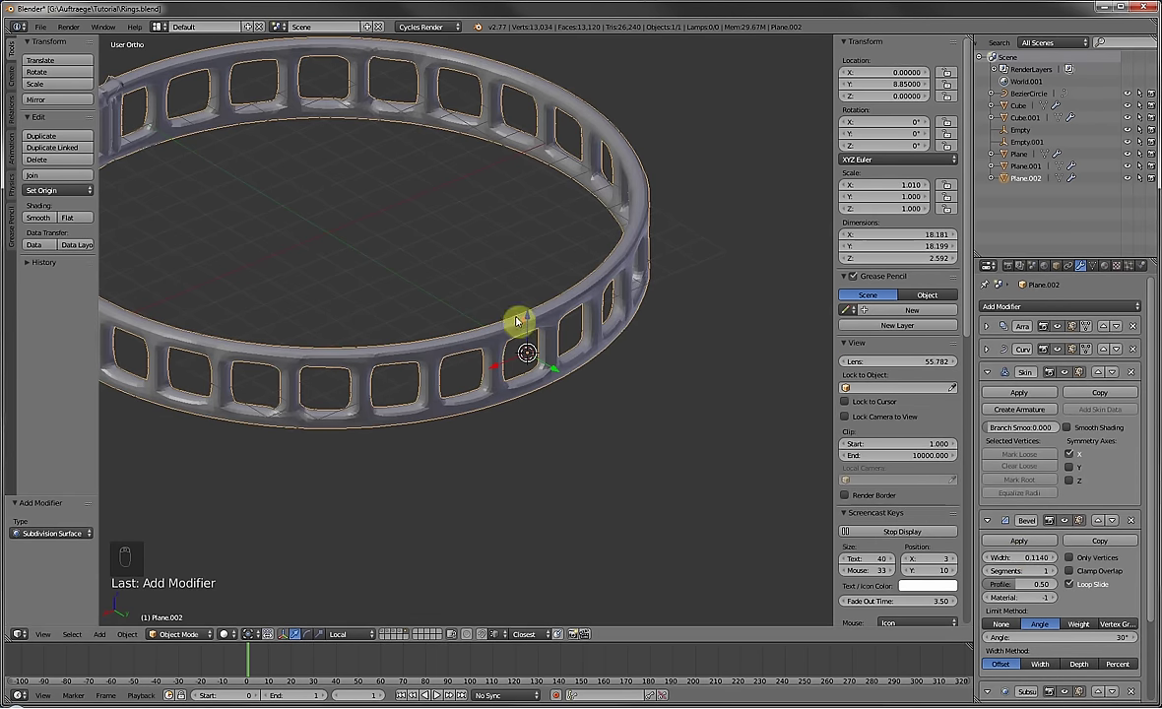
scroll(525, 347, up, 4)
scroll(525, 347, down, 3)
middle_drag(571, 353, 610, 311)
scroll(630, 358, down, 2)
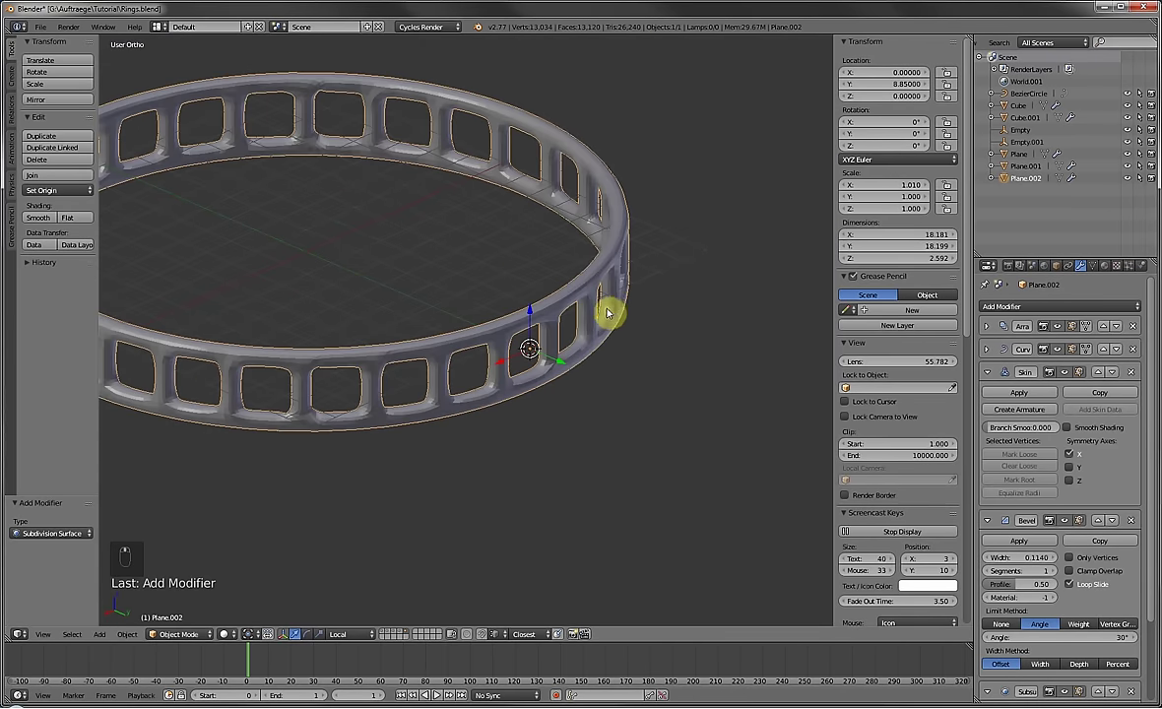
Select all vertices of the segment outline in Edit Mode and set their skin Mean Radius X to 0.5.
key(Tab)
key(a)
key(a)
shift+middle_drag(554, 336, 522, 362)
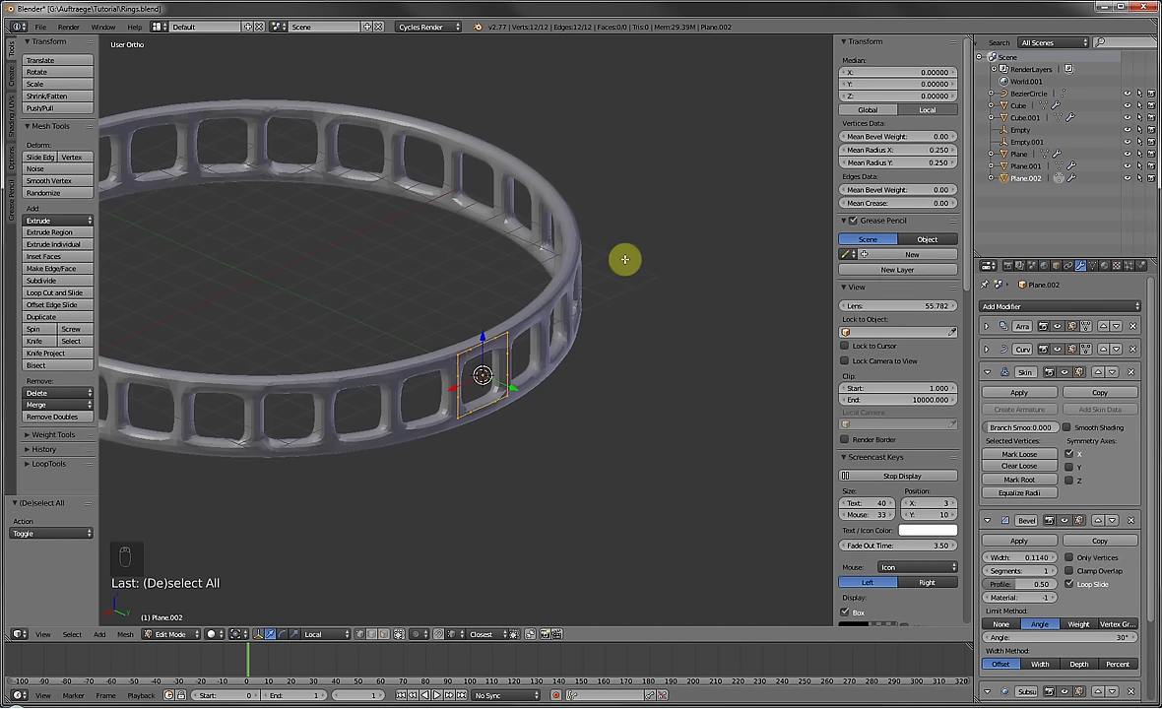
key(ctrl+a)
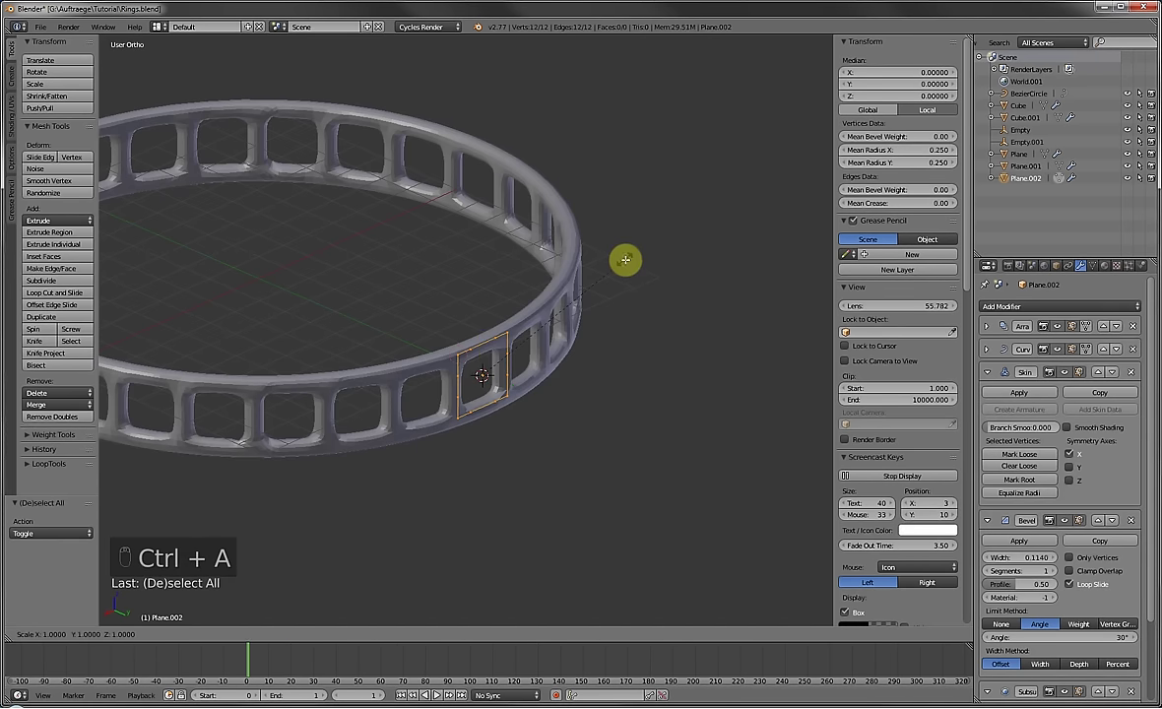
right_click(753, 234)
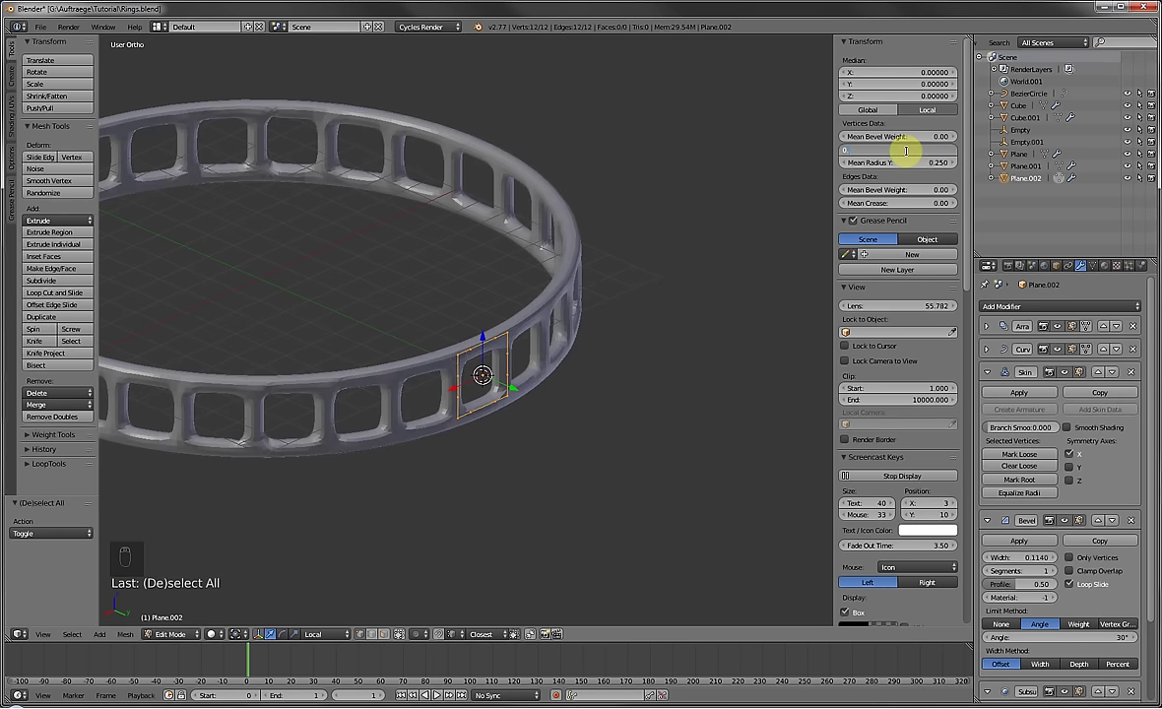
key(Return)
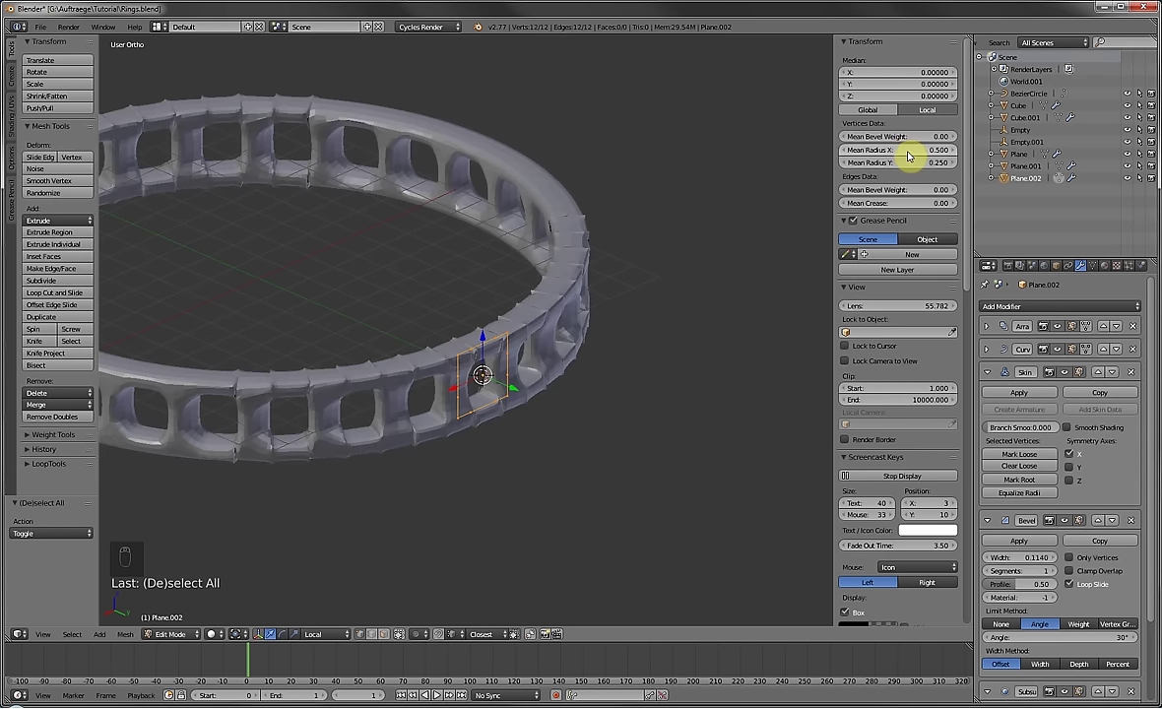
Set the skin Mean Radius Y of all selected vertices to 0.5 and remove the Bevel modifier.
key(ctrl+c)
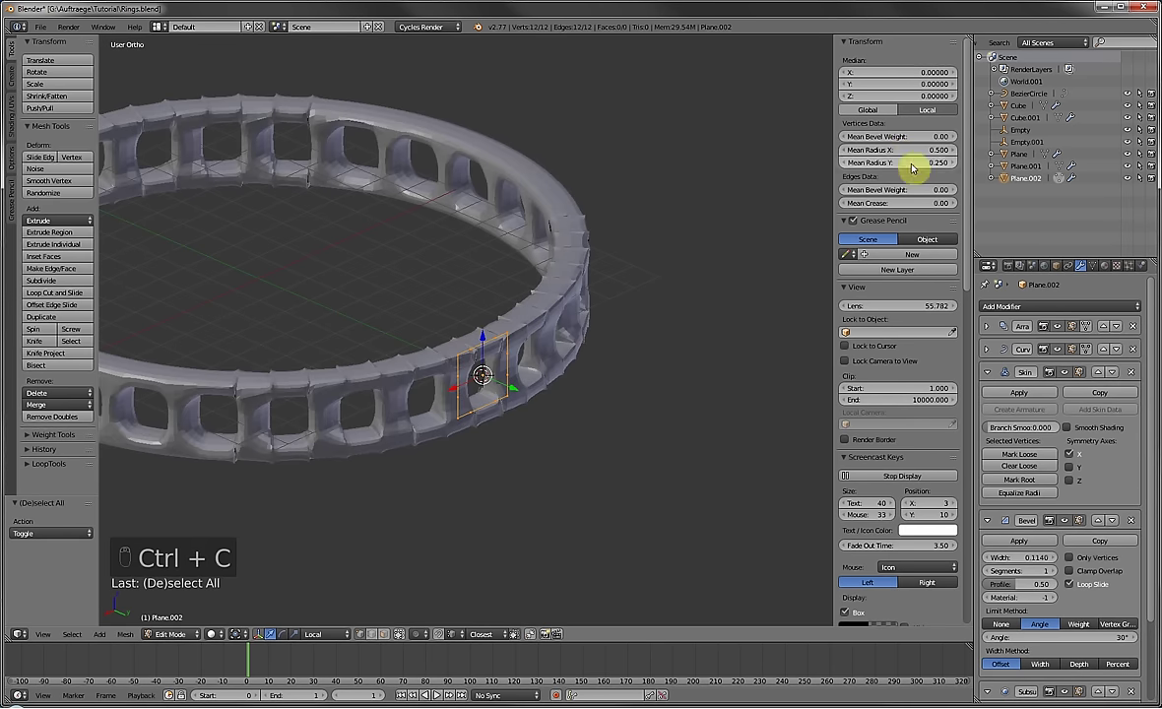
key(ctrl+v)
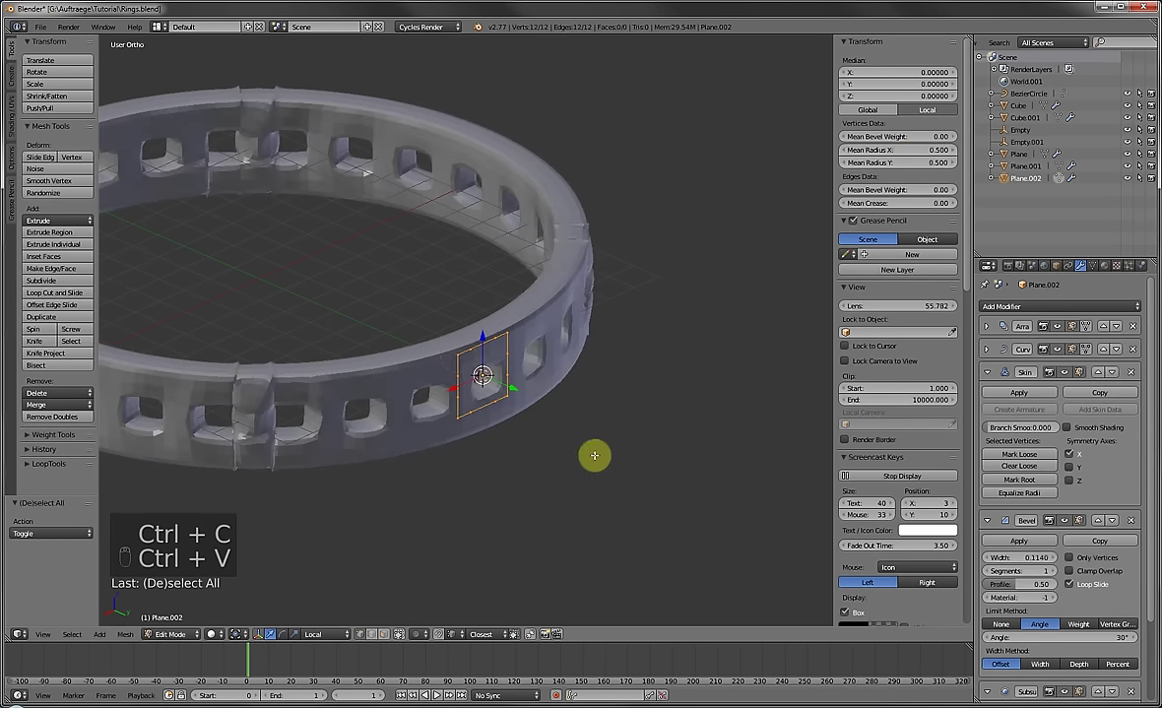
click(1133, 523)
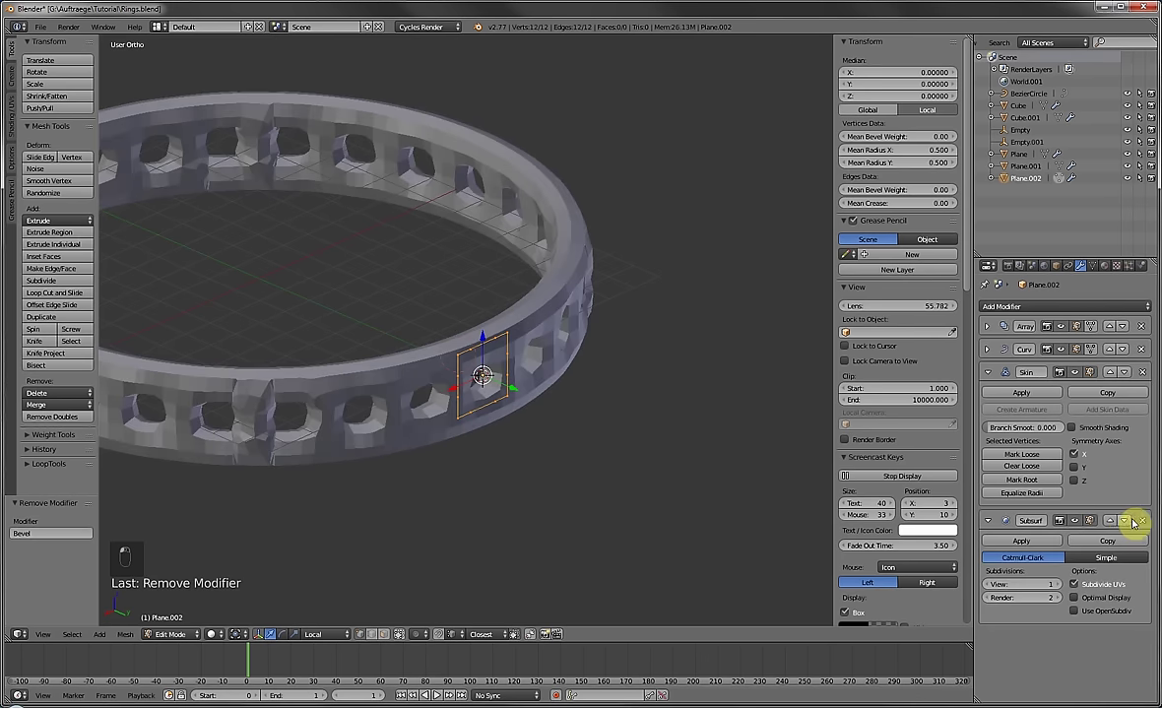
shift+middle_drag(472, 366, 560, 362)
key(Tab)
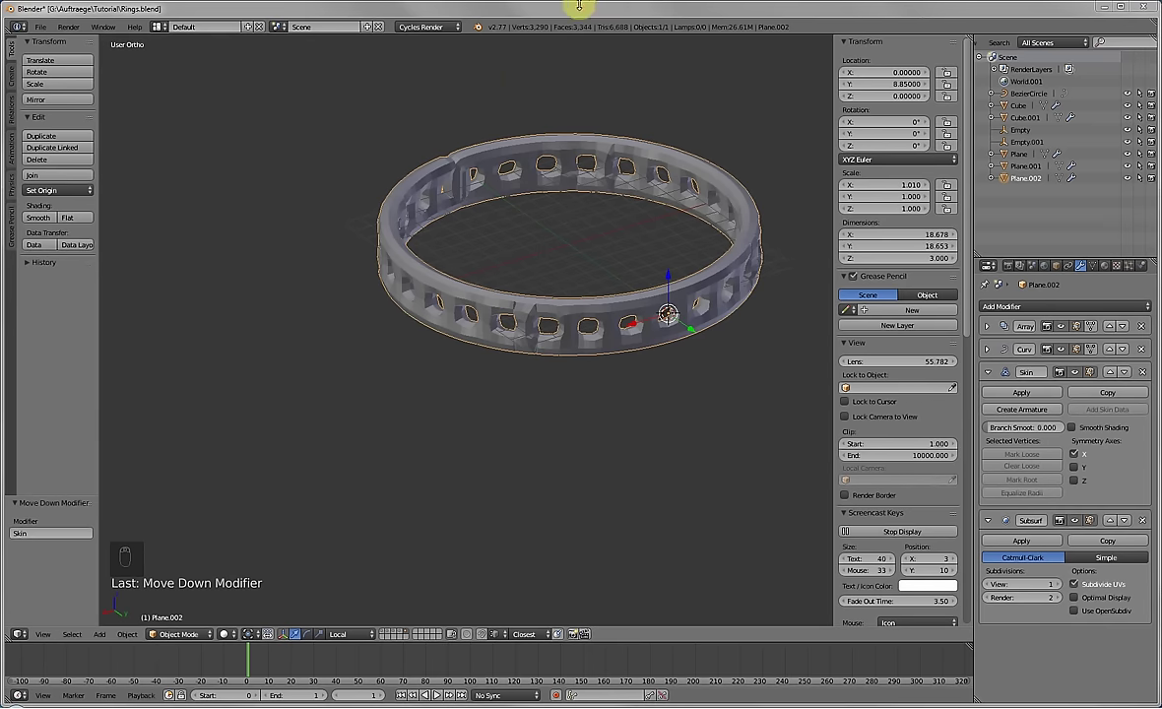
Place the Skin modifier before the Curve modifier and set the ring's X scale to 1.002.
middle_drag(584, 86, 538, 254)
scroll(538, 254, up, 1)
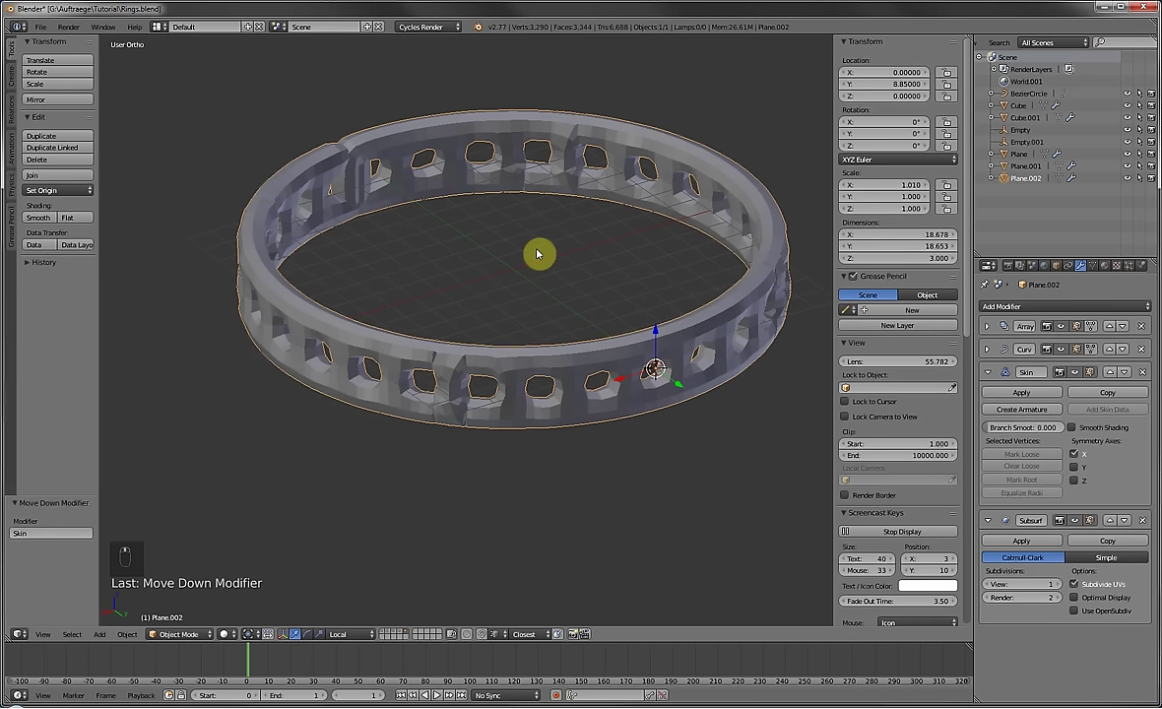
click(1111, 372)
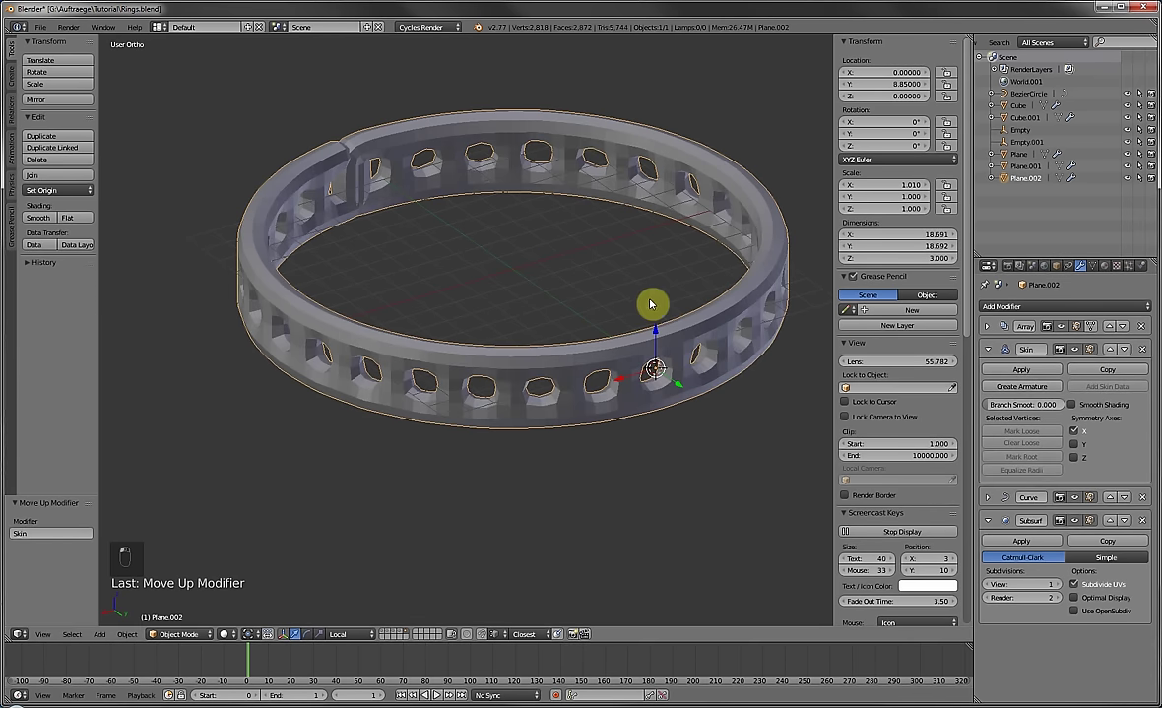
shift+middle_drag(532, 286, 591, 402)
scroll(598, 402, up, 4)
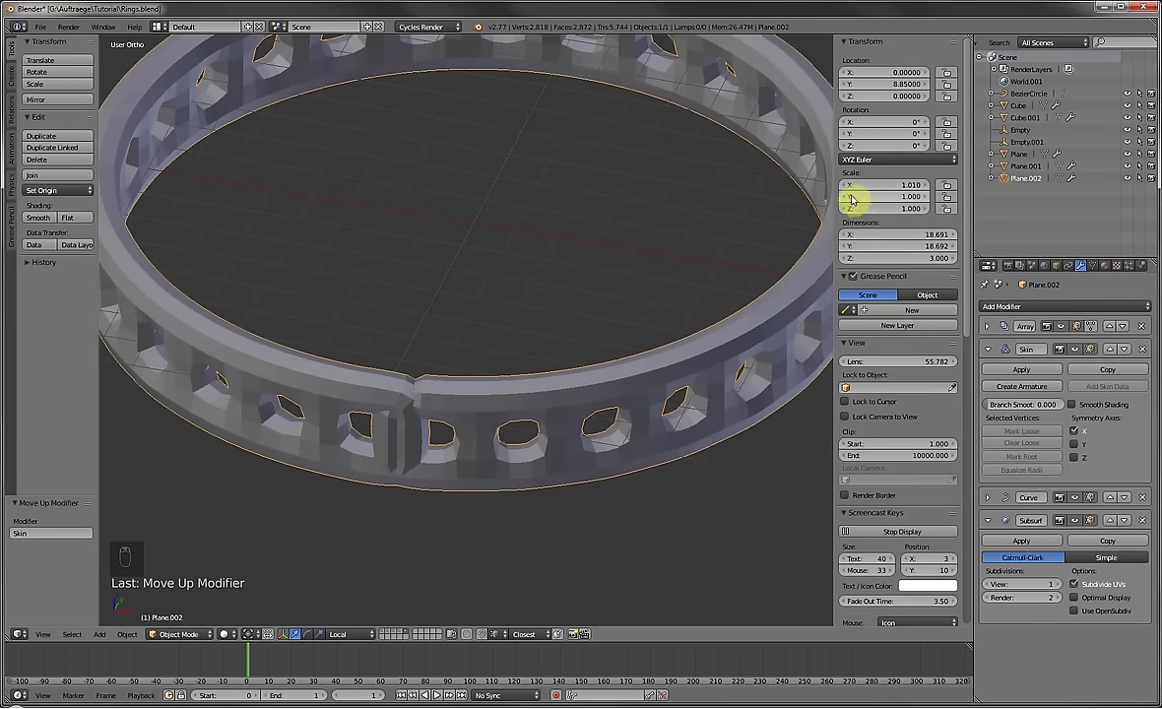
mouse_move(899, 184)
mouse_down()
mouse_move(866, 184)
mouse_move(893, 185)
mouse_up()
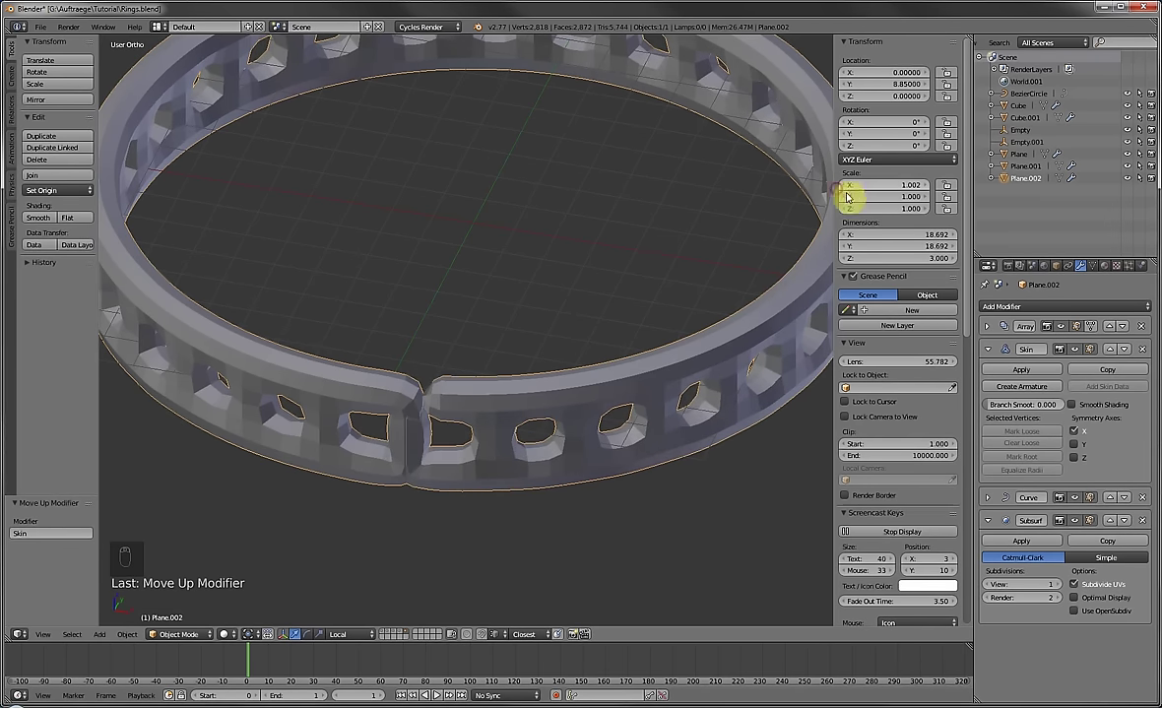
scroll(479, 371, down, 3)
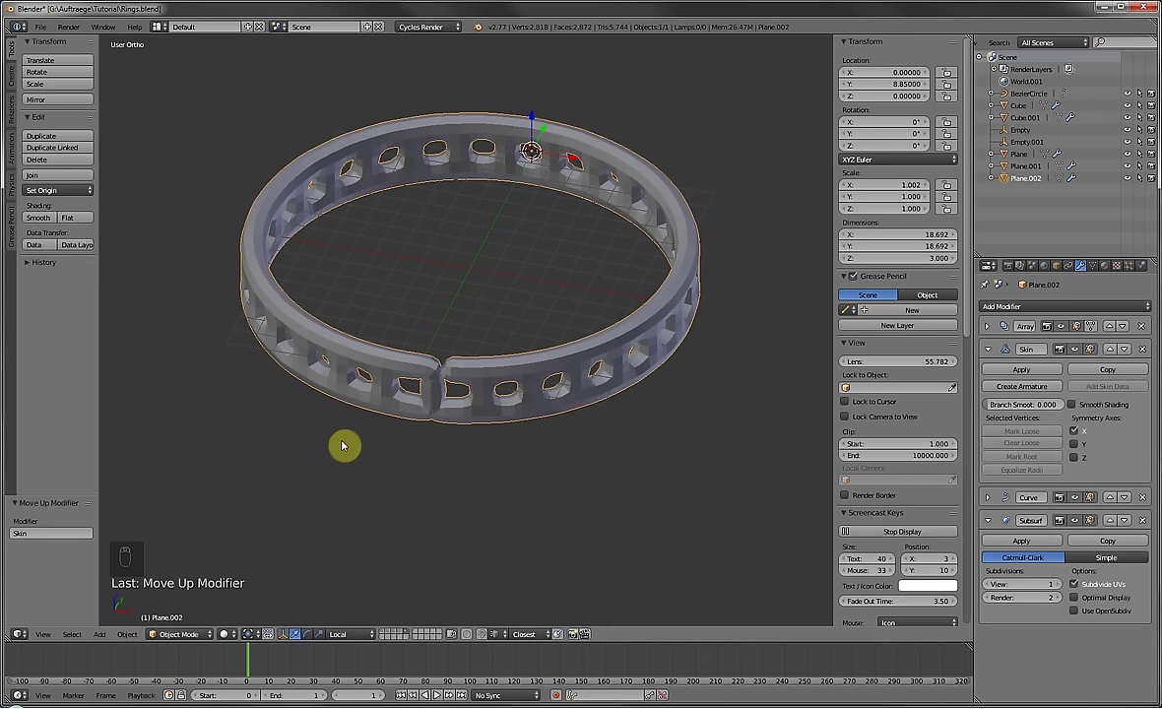
Apply the Array modifier and mark an upper vertex partway along the straight chain of segments as the skin root.
click(988, 326)
click(1019, 348)
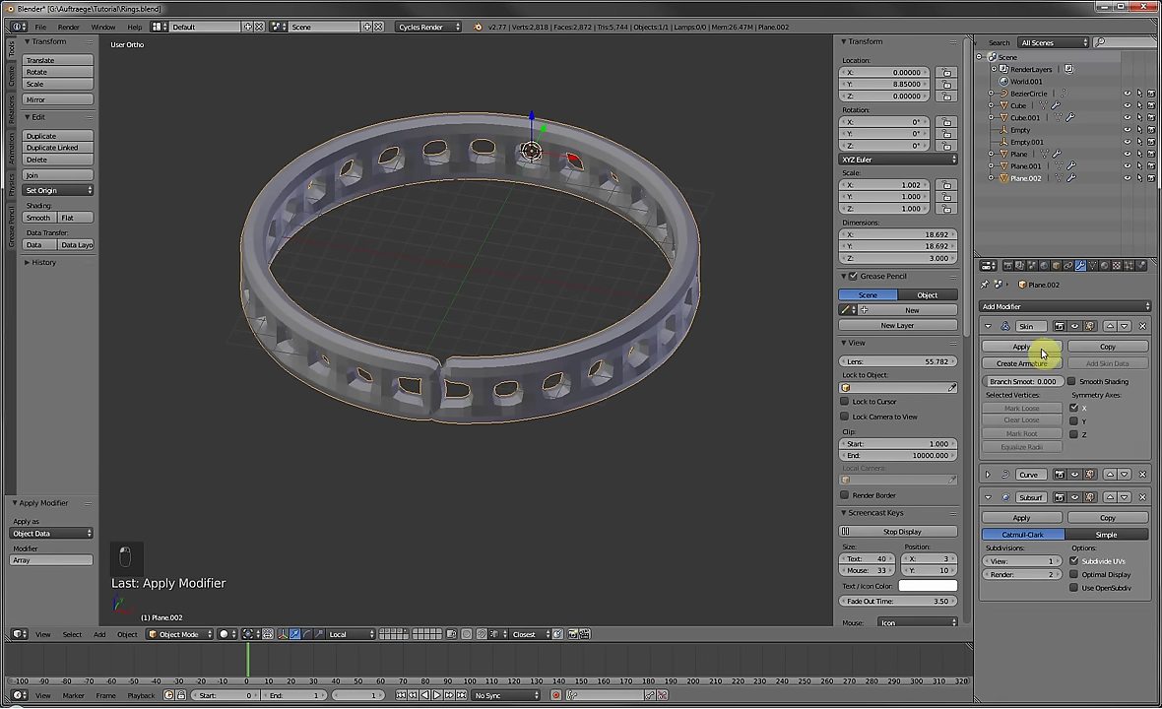
key(Tab)
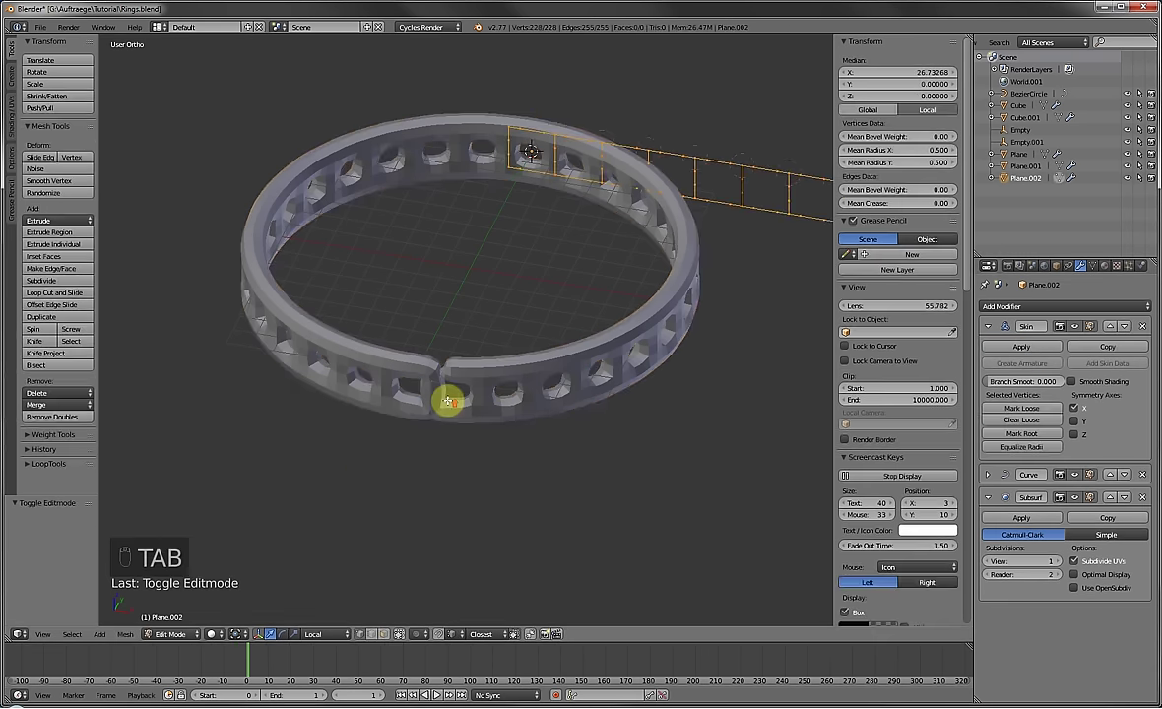
scroll(473, 365, up, 2)
scroll(489, 347, down, 3)
shift+middle_drag(628, 322, 431, 332)
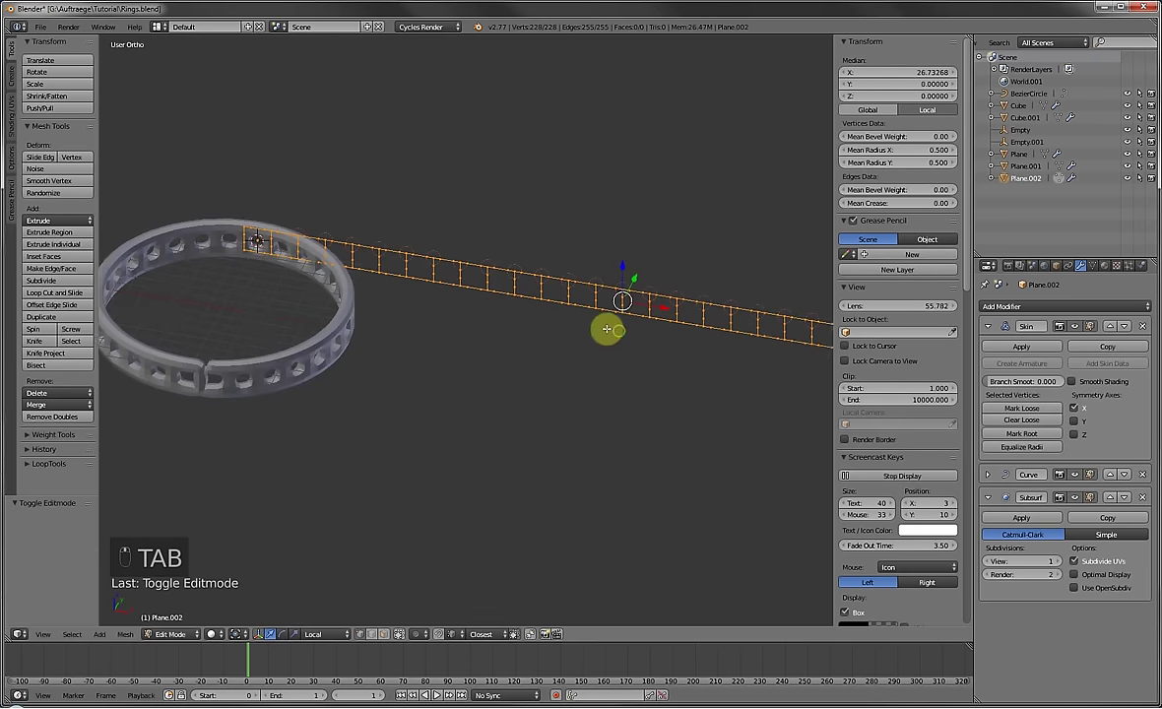
scroll(572, 334, up, 3)
scroll(511, 345, up, 3)
right_click(543, 254)
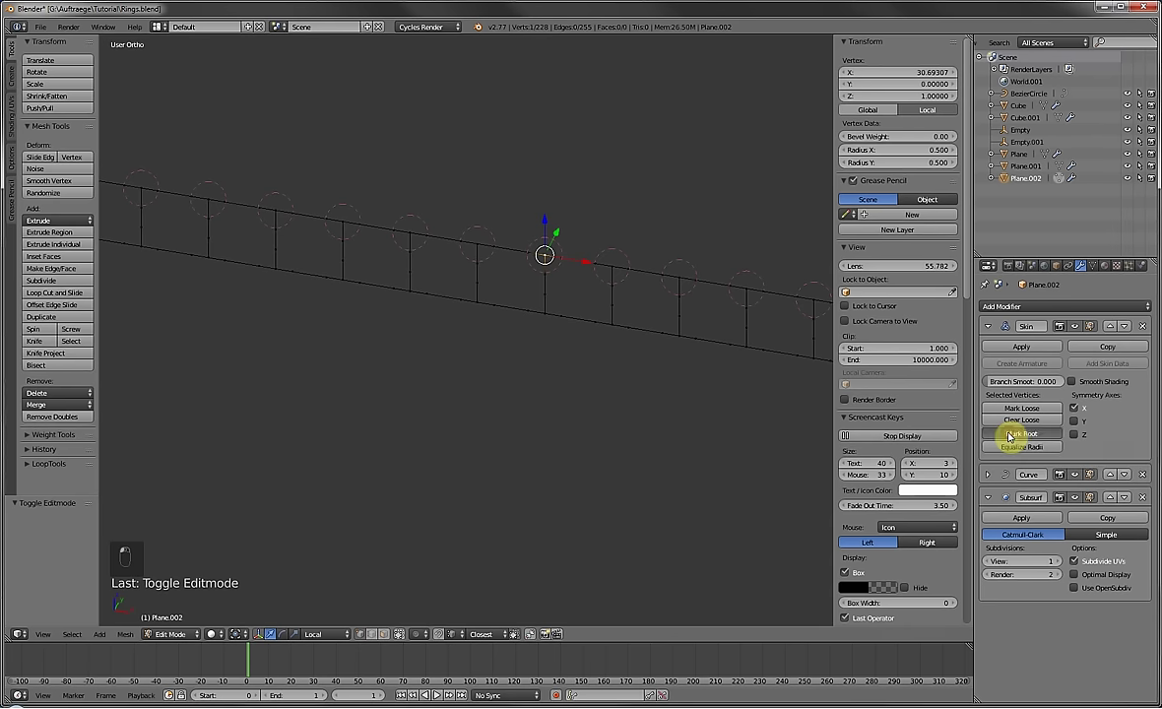
click(1012, 433)
scroll(487, 254, down, 3)
key(Tab)
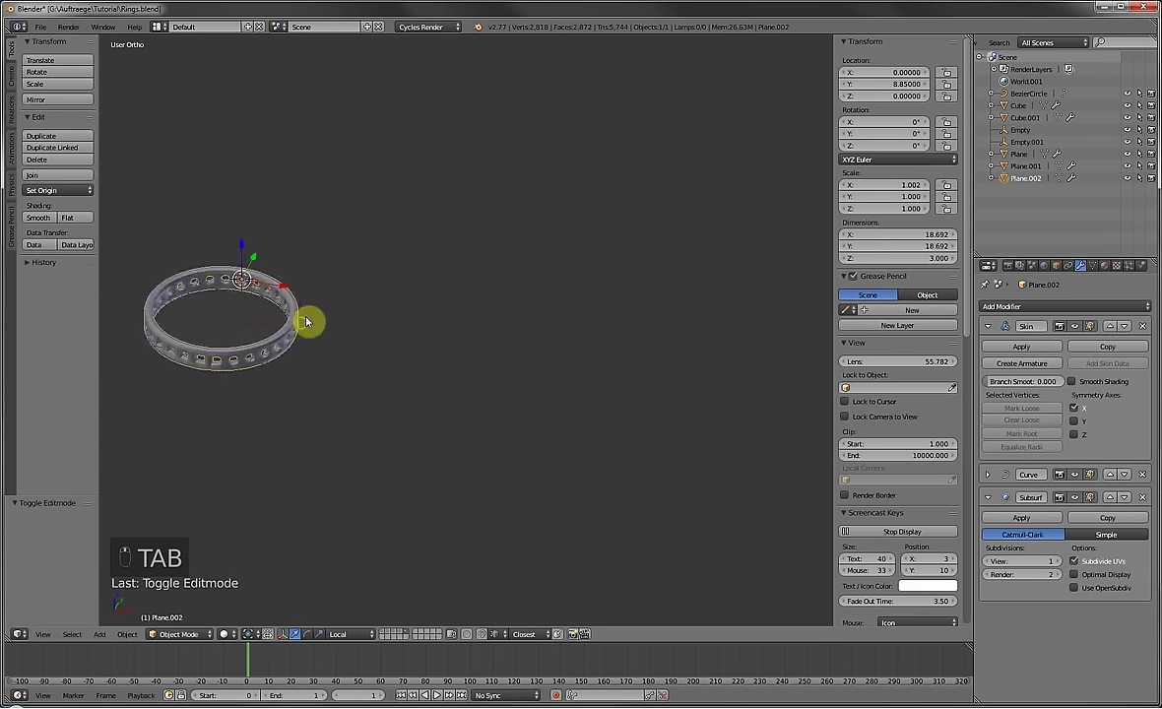
Apply the Curve modifier so the ring's wire mesh is permanently bent into a circle.
shift+middle_drag(308, 322, 499, 291)
scroll(402, 189, up, 2)
shift+middle_drag(402, 189, 434, 406)
scroll(414, 343, up, 2)
scroll(394, 330, down, 2)
scroll(377, 317, down, 3)
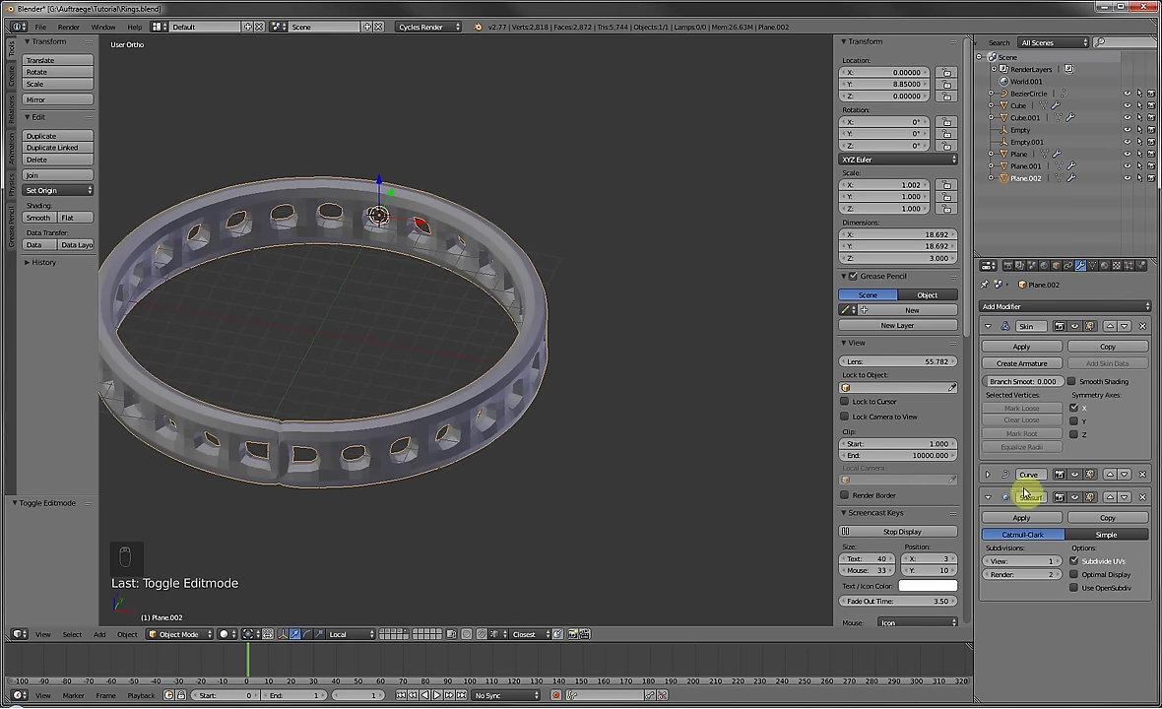
click(989, 475)
click(1011, 494)
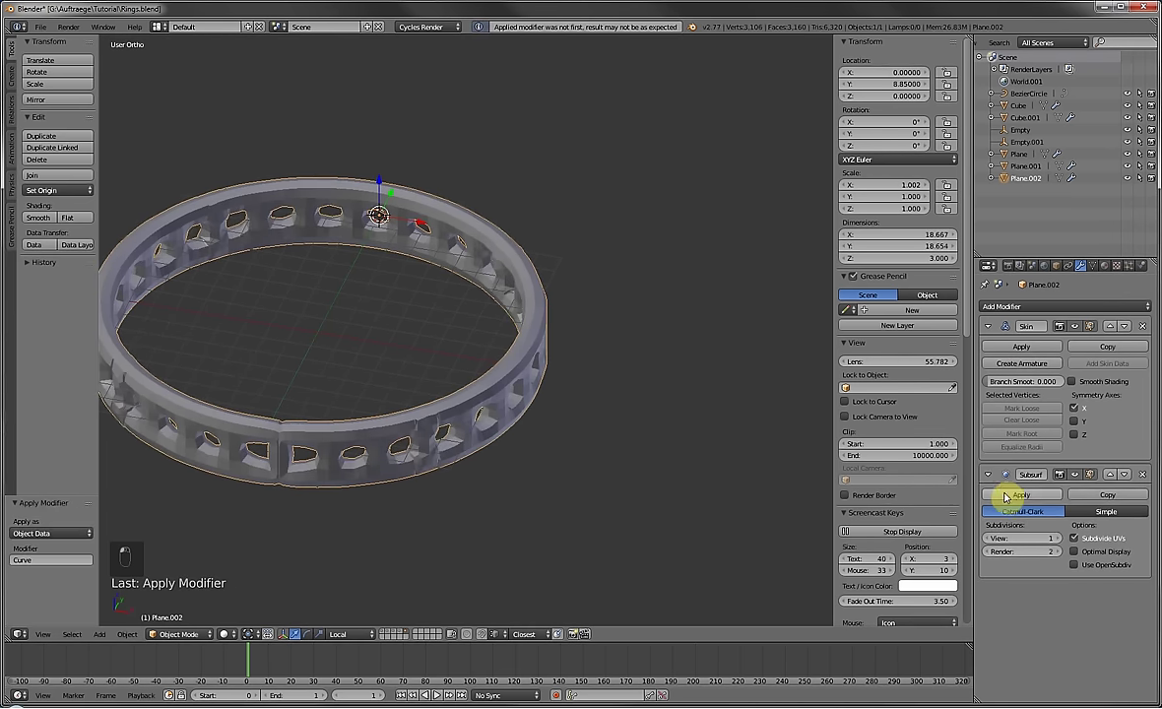
Delete the two inner vertices of the duplicate upright at the ring's seam.
scroll(453, 433, up, 3)
key(Tab)
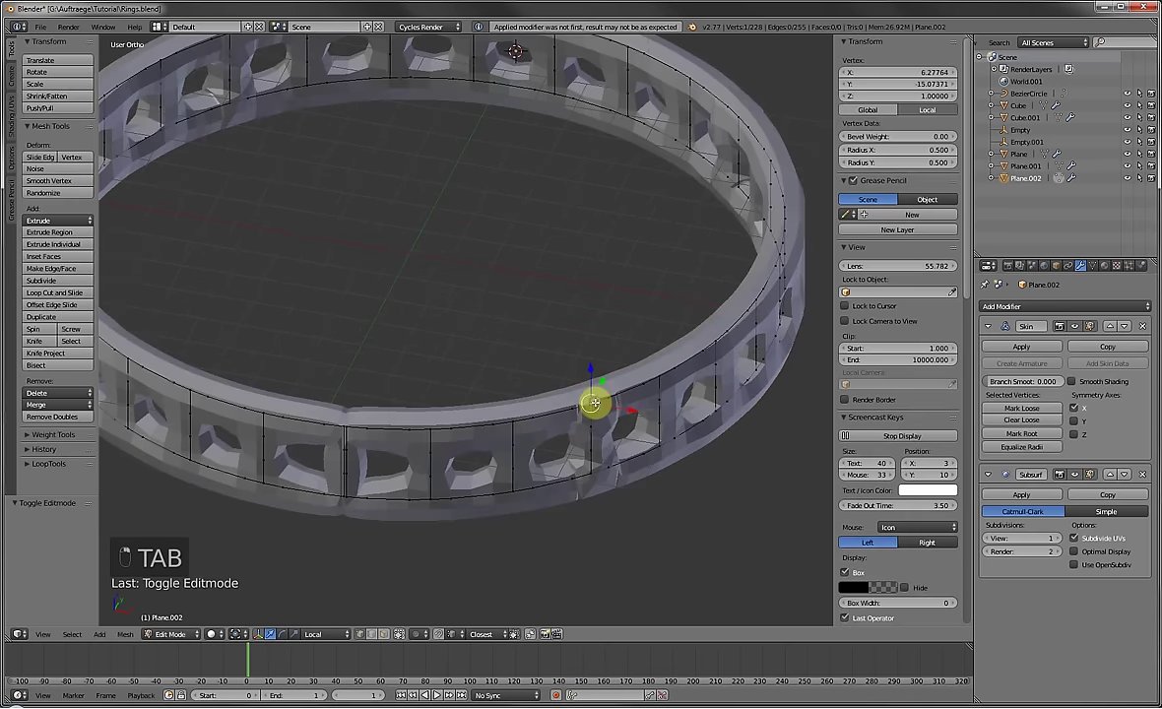
key(a)
key(a)
key(a)
key(c)
click(347, 458)
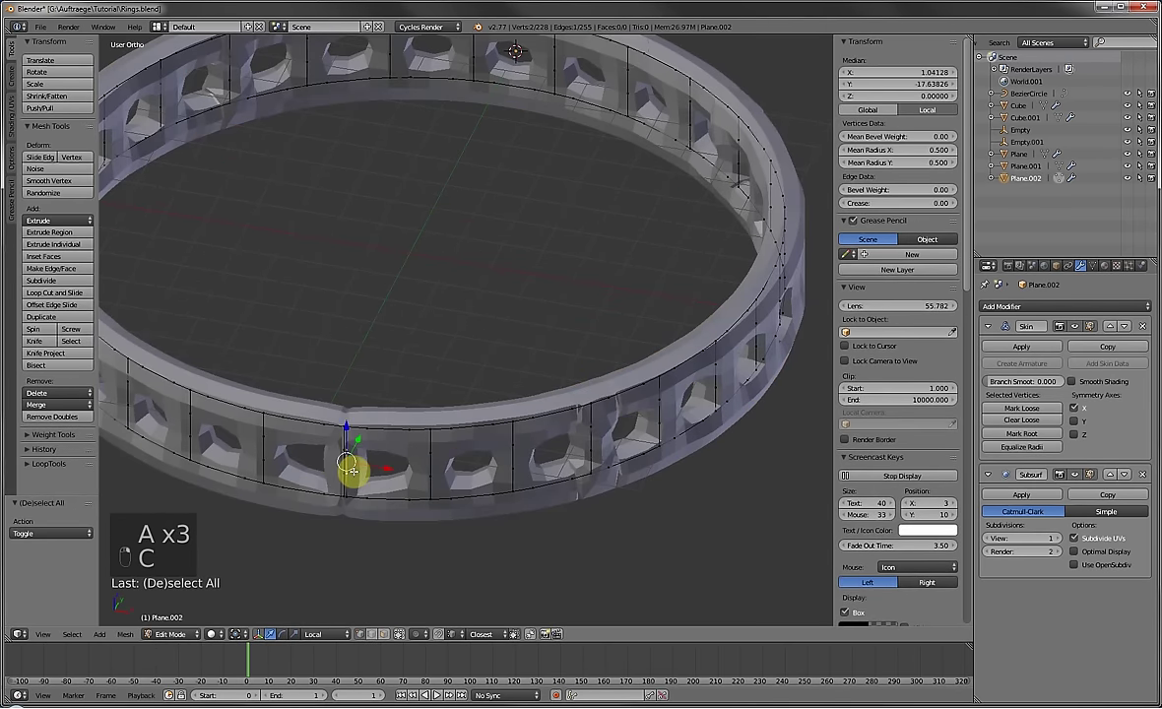
key(Delete)
click(356, 469)
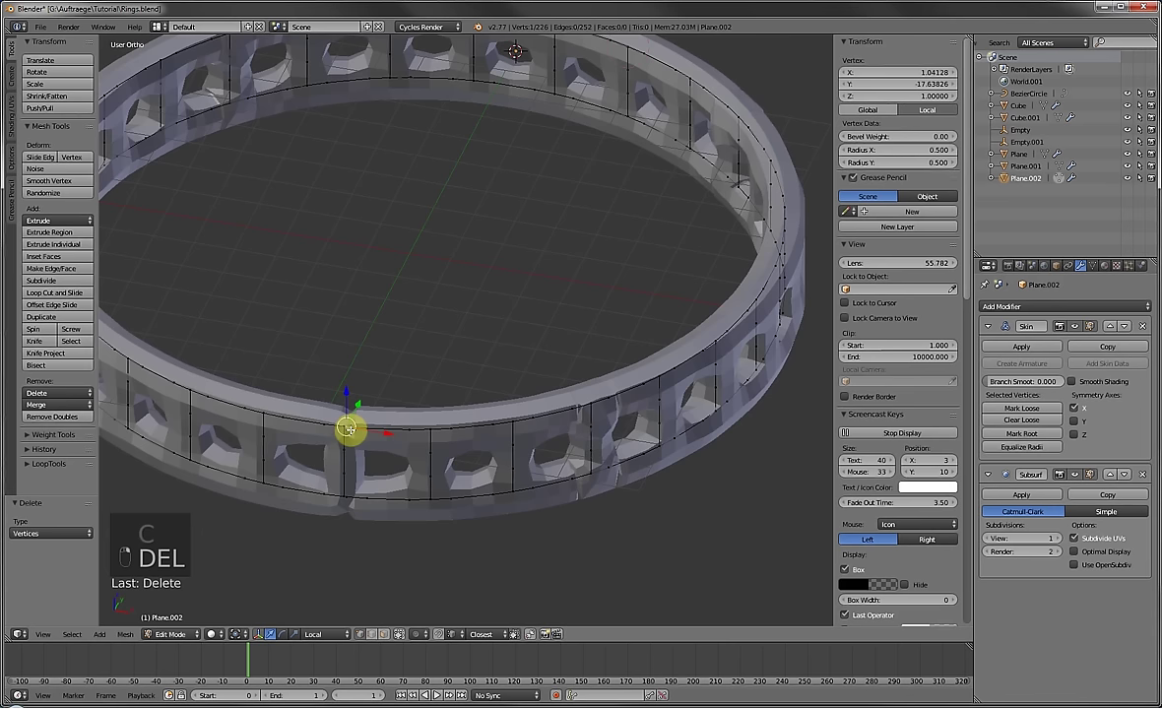
Merge the doubled lower and upper corner vertices at the seam with At Last, and mark the merged upper vertex as skin root.
key(w)
click(343, 421)
click(349, 472)
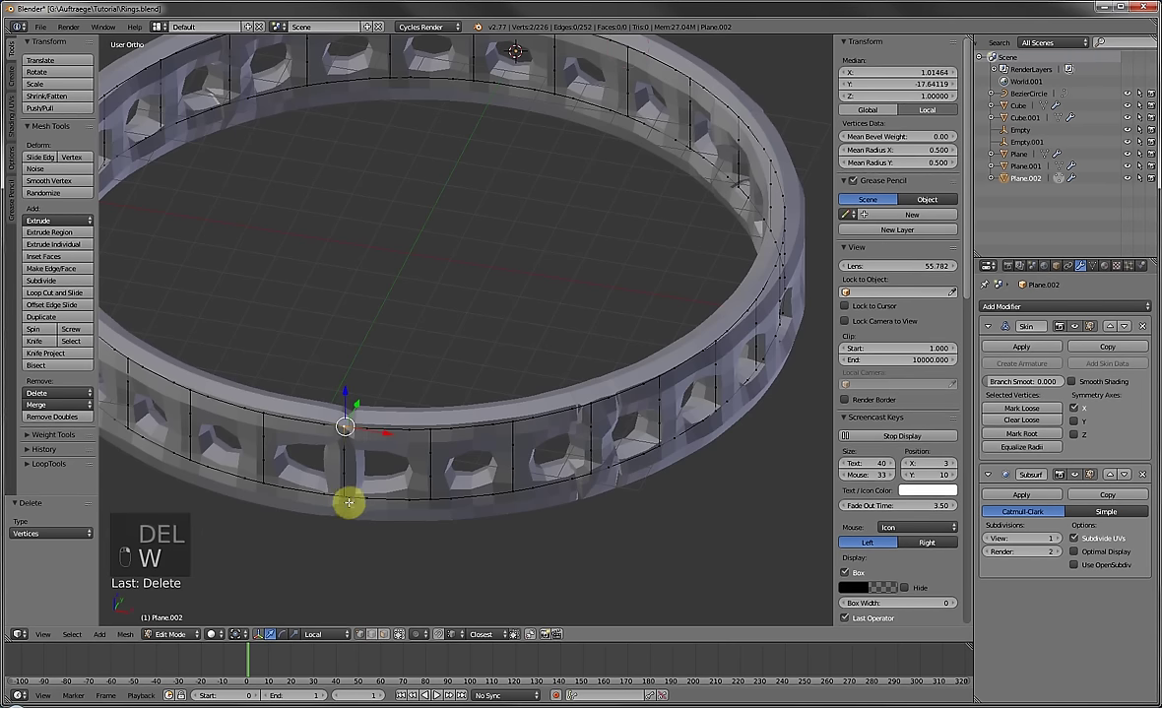
key(w)
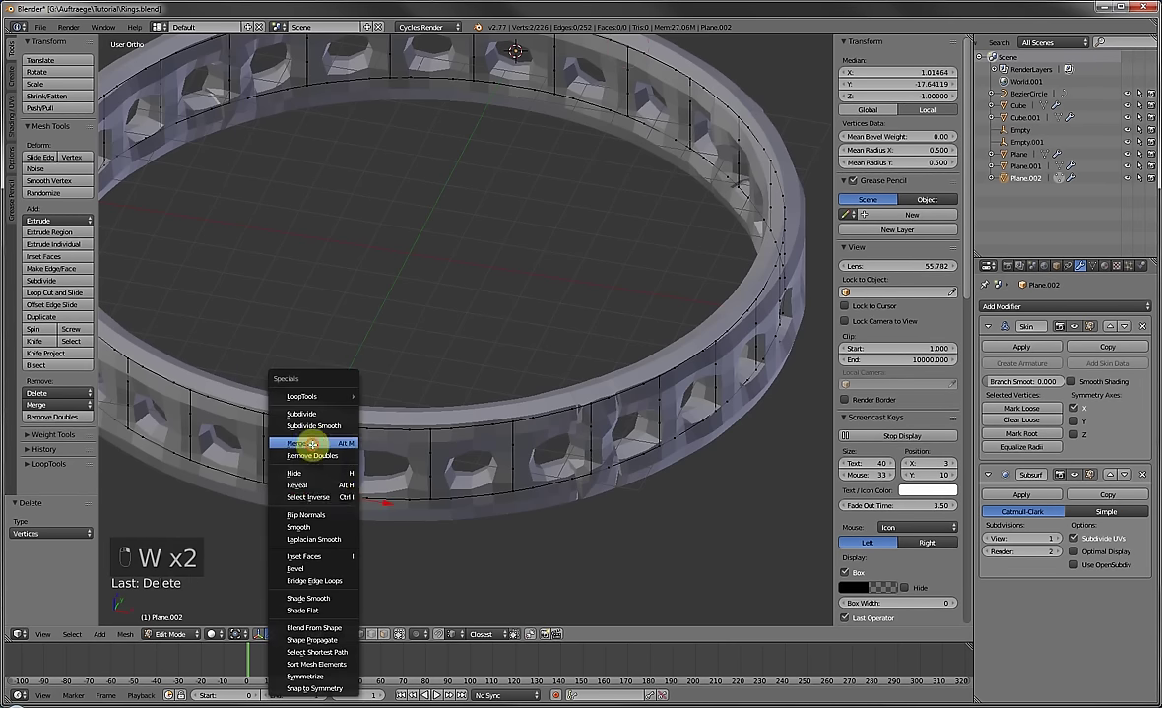
click(303, 445)
click(297, 433)
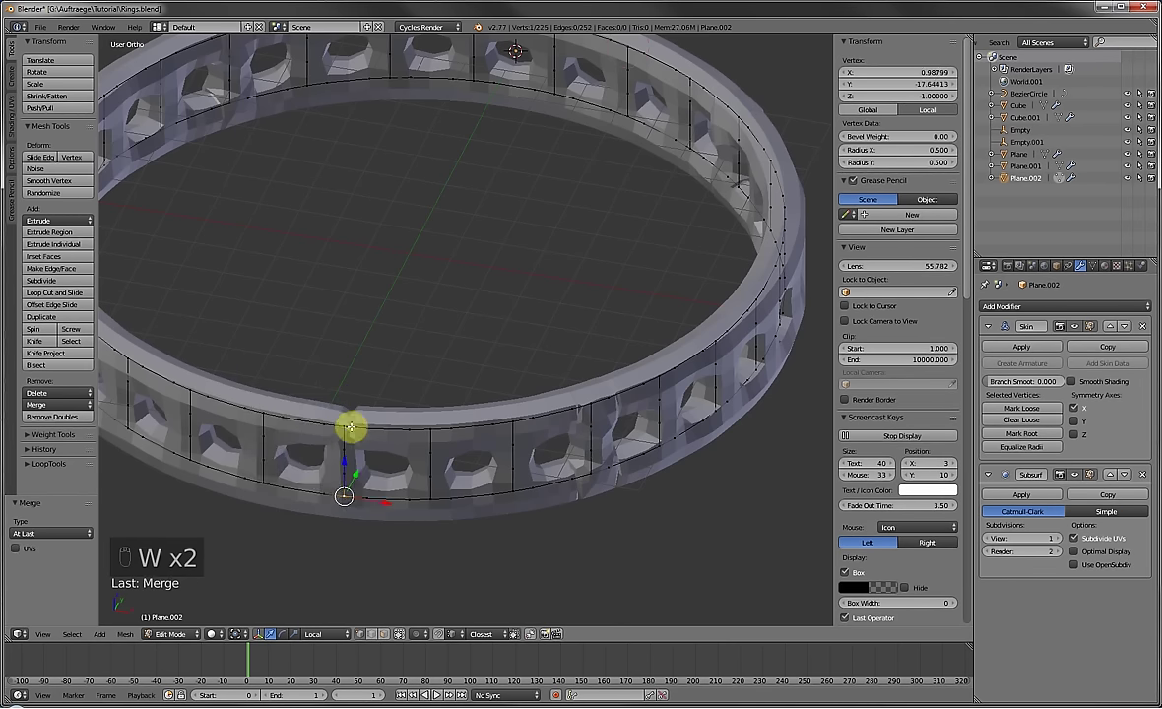
key(w)
click(335, 428)
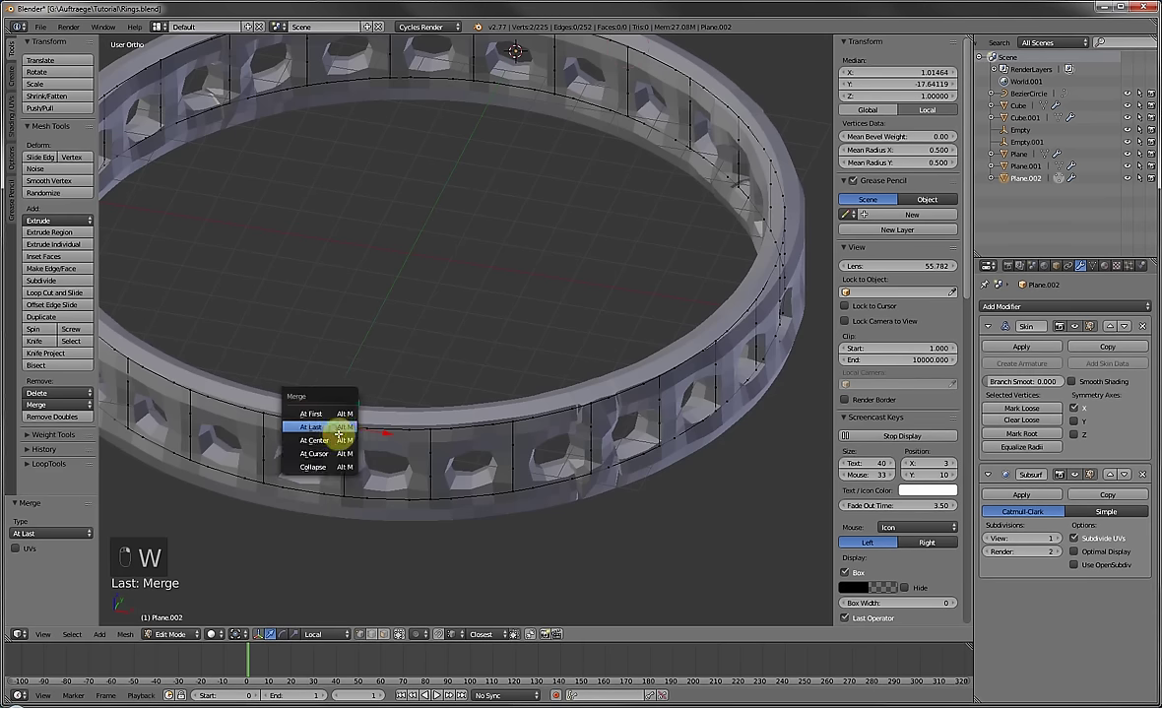
click(338, 429)
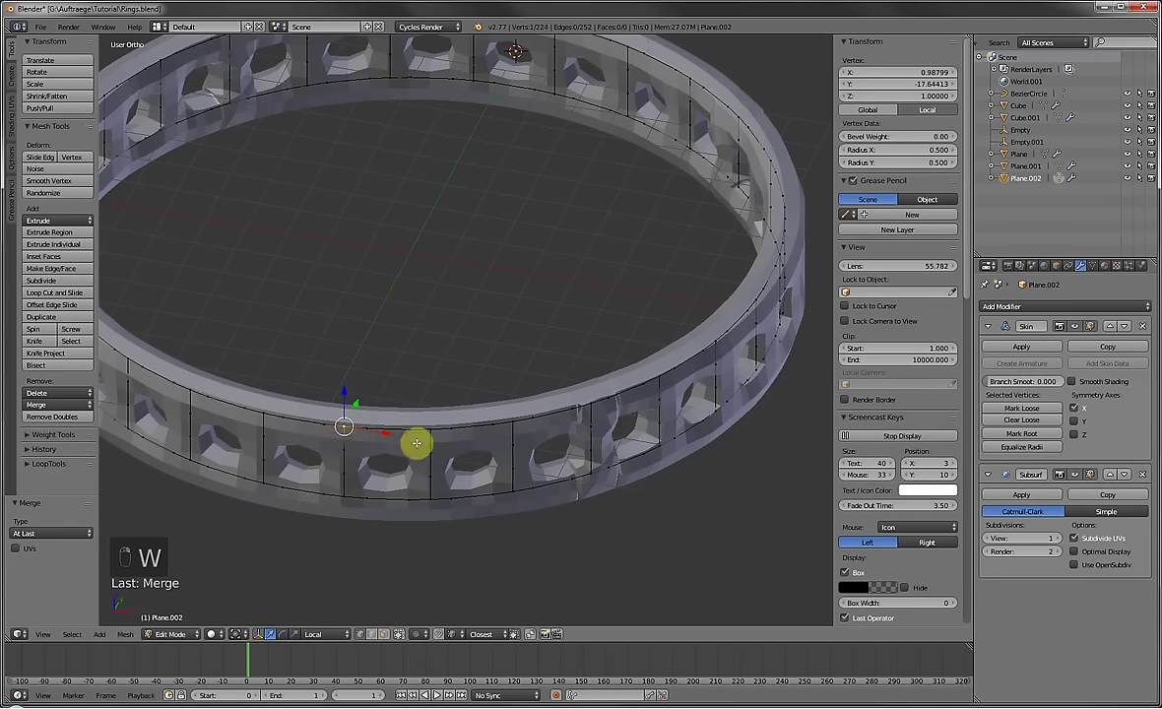
click(1009, 435)
key(Tab)
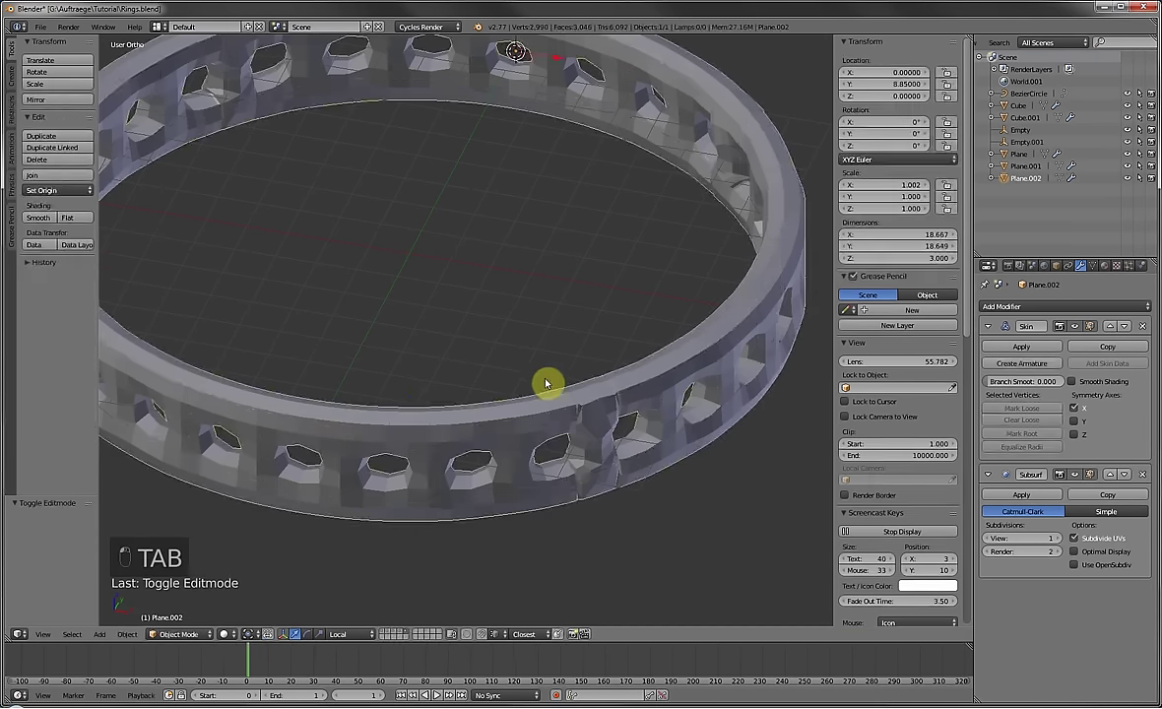
Slide the upper and lower rail vertices on the seam-facing side of the distorted upright along their edges, away from that upright.
key(Tab)
right_click(575, 408)
key(g)
key(g)
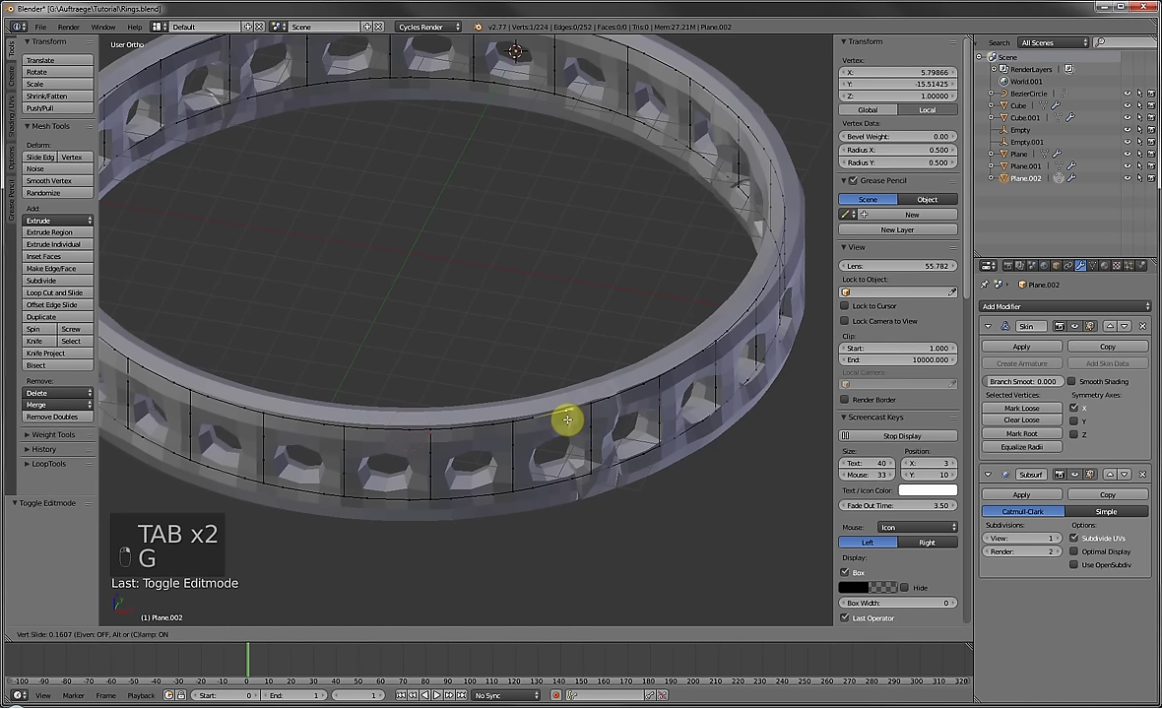
click(565, 477)
key(a)
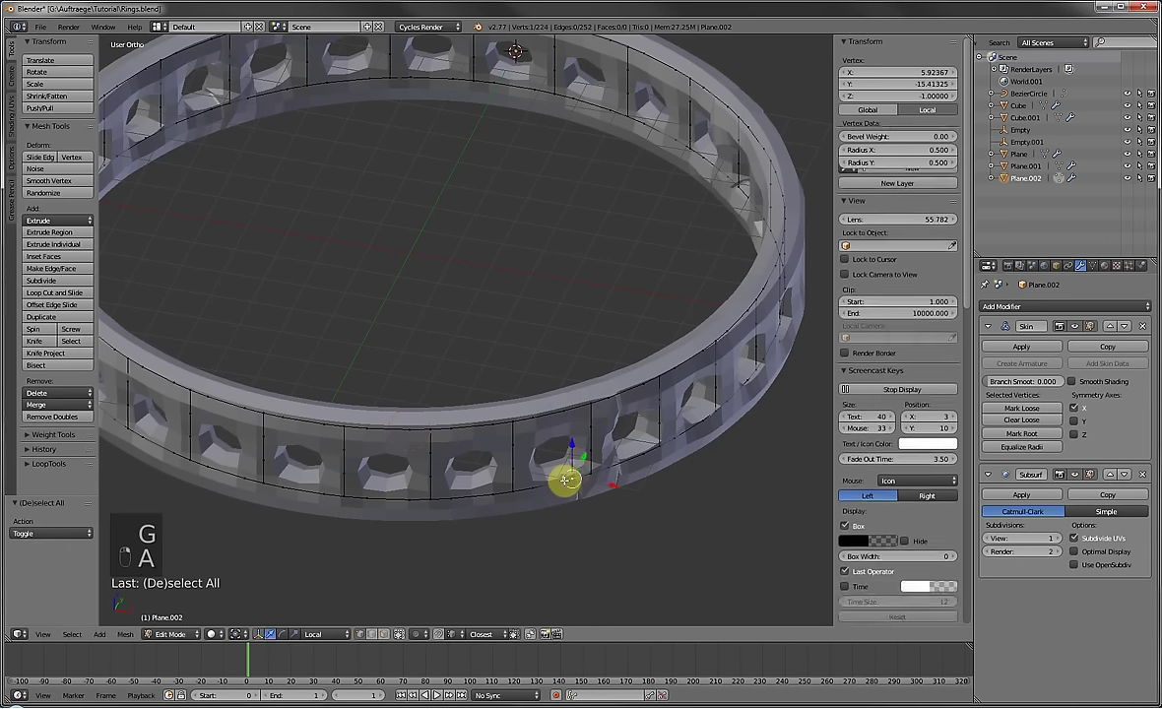
right_click(561, 478)
key(g)
key(g)
click(554, 481)
key(a)
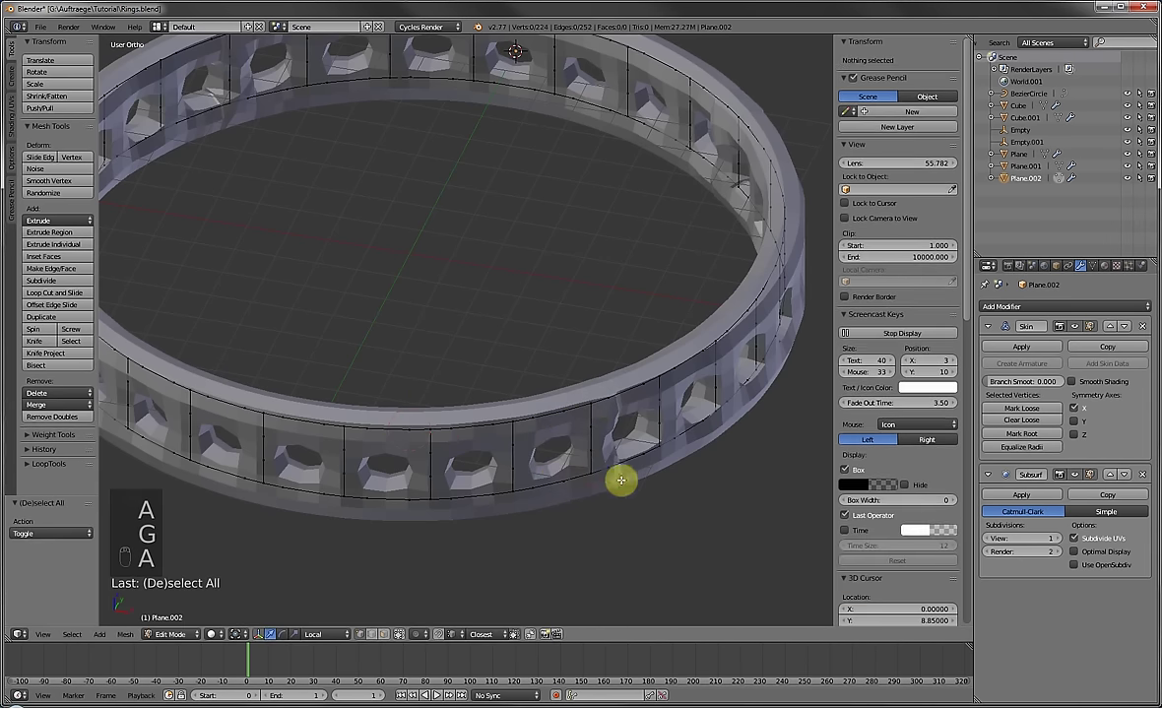
Slide the lower and upper rail vertices on the distorted upright's other side away from it, the upper one by a factor of about 0.194.
right_click(613, 467)
key(g)
key(g)
click(615, 415)
key(a)
right_click(613, 393)
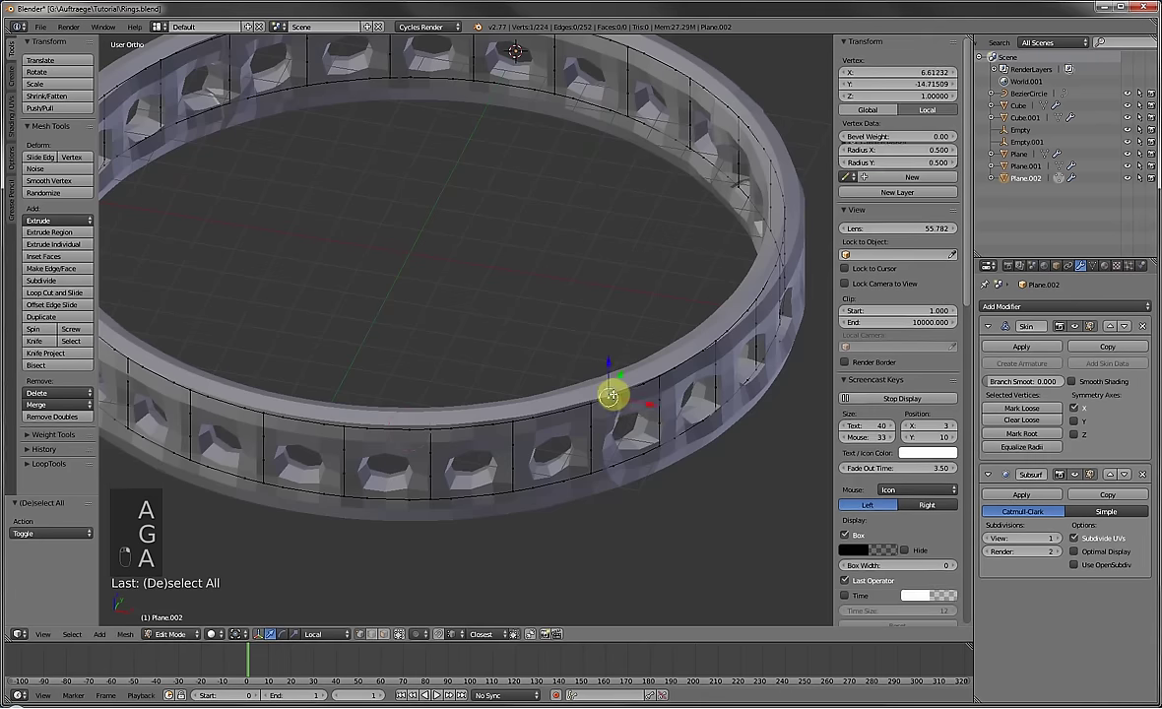
key(g)
key(g)
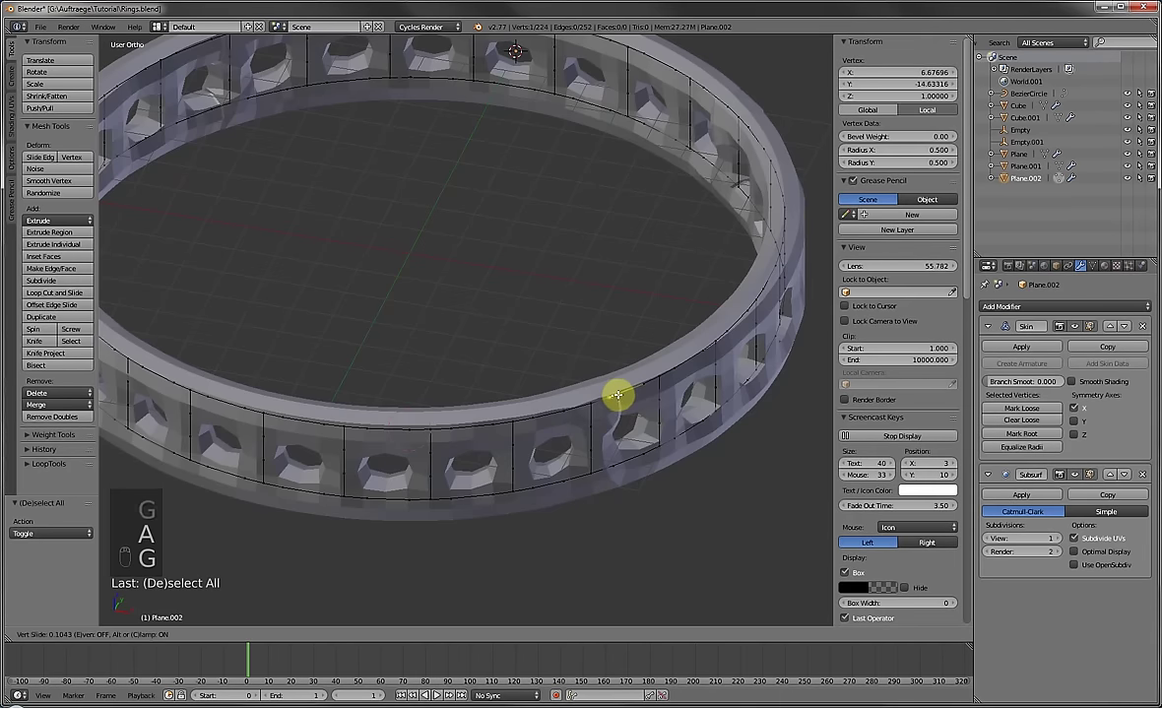
click(636, 401)
Set the Skin modifier's Branch Smoothing to 0.625 and select all vertices of the ring's wire mesh.
scroll(611, 379, up, 4)
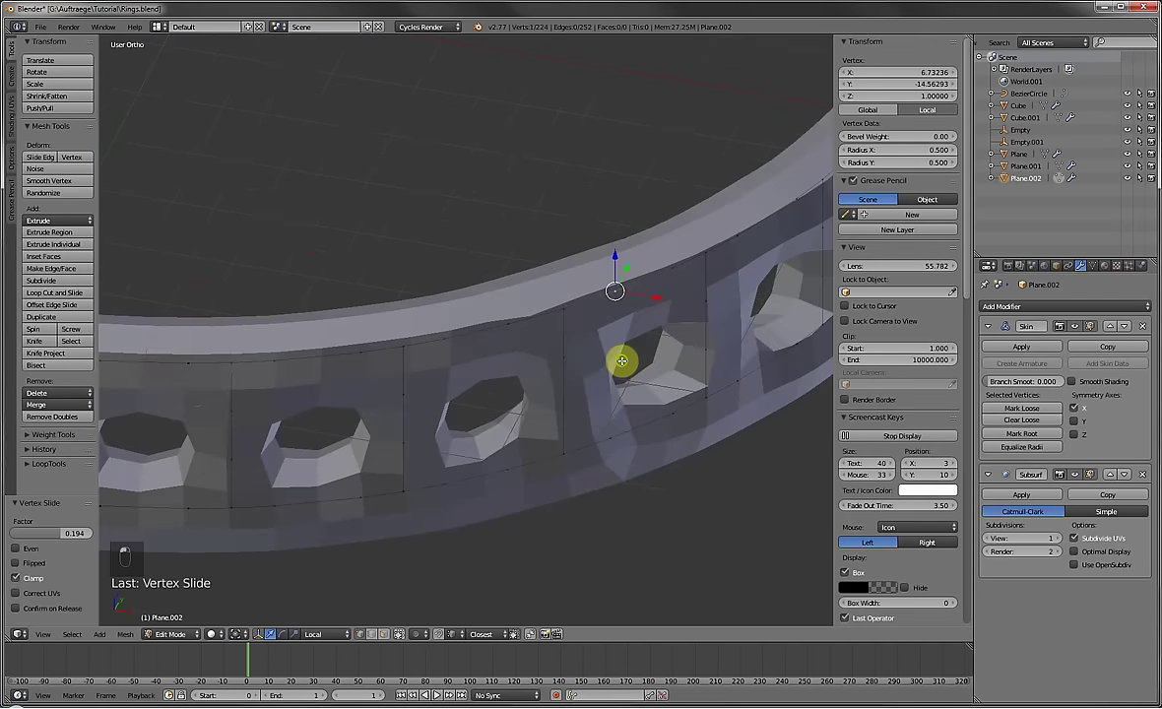
middle_drag(622, 361, 593, 352)
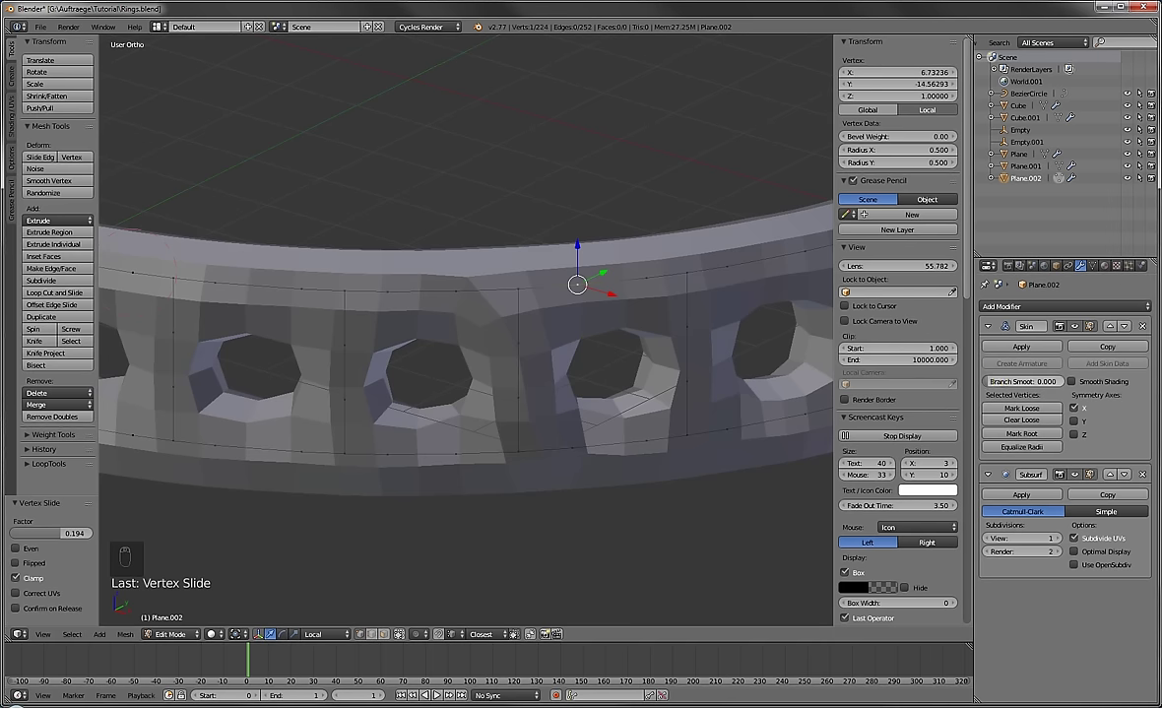
mouse_move(1022, 381)
mouse_down()
mouse_move(1064, 381)
mouse_move(1040, 381)
mouse_up()
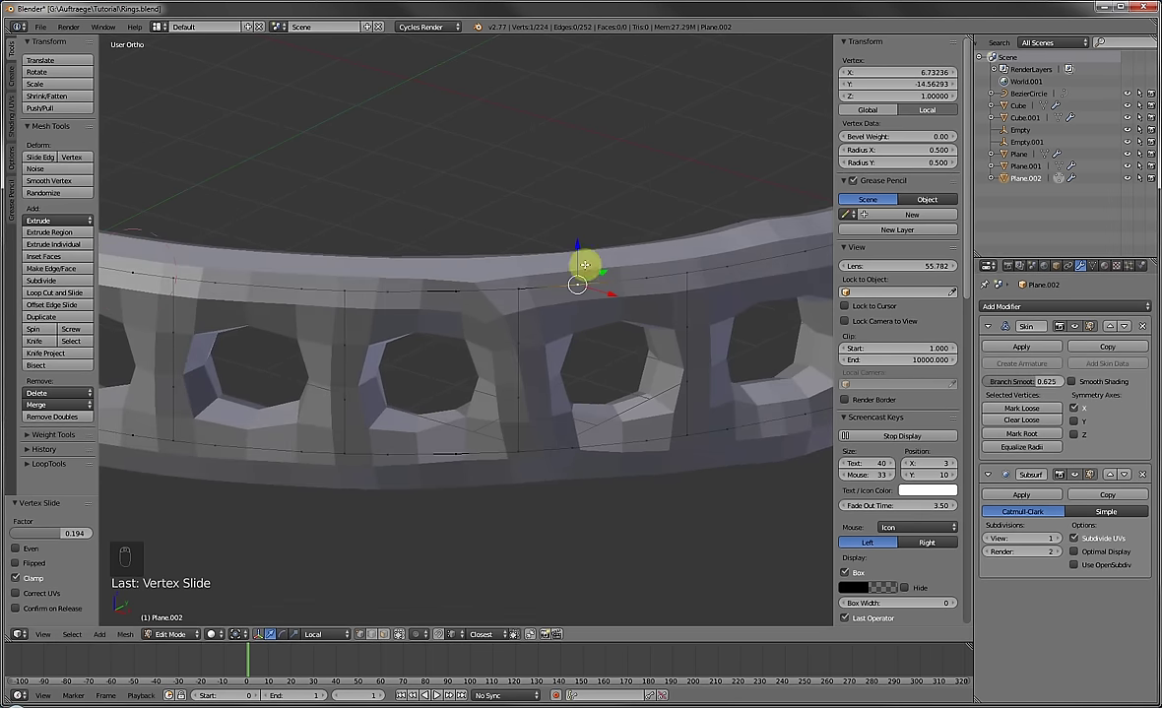
scroll(581, 267, down, 5)
middle_drag(581, 267, 553, 314)
shift+middle_drag(500, 215, 595, 308)
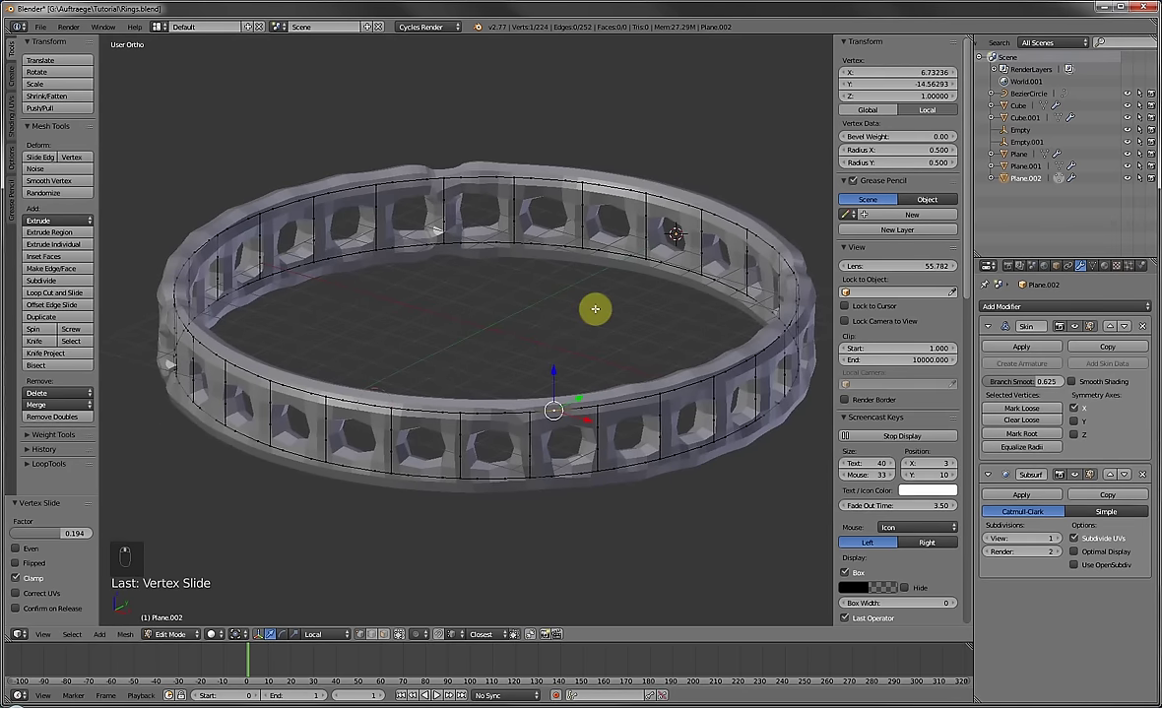
key(a)
key(a)
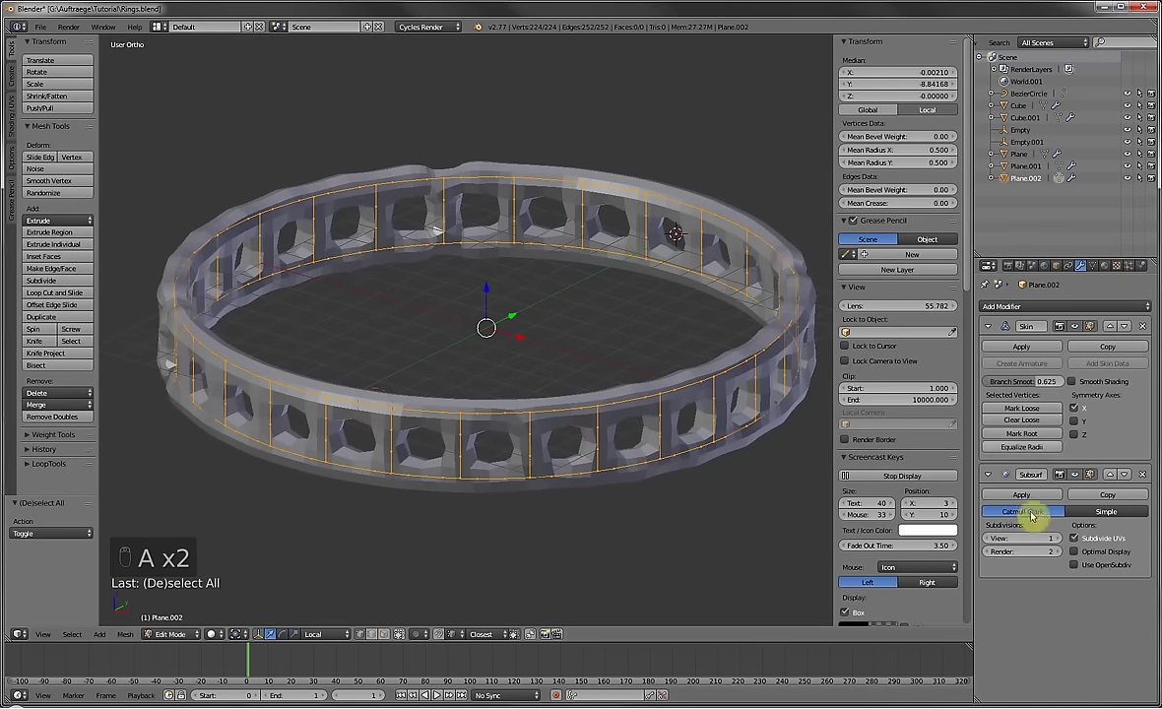
Set the skin's mean radius X and mean radius Y to 0.57 for all vertices of the ring.
click(883, 148)
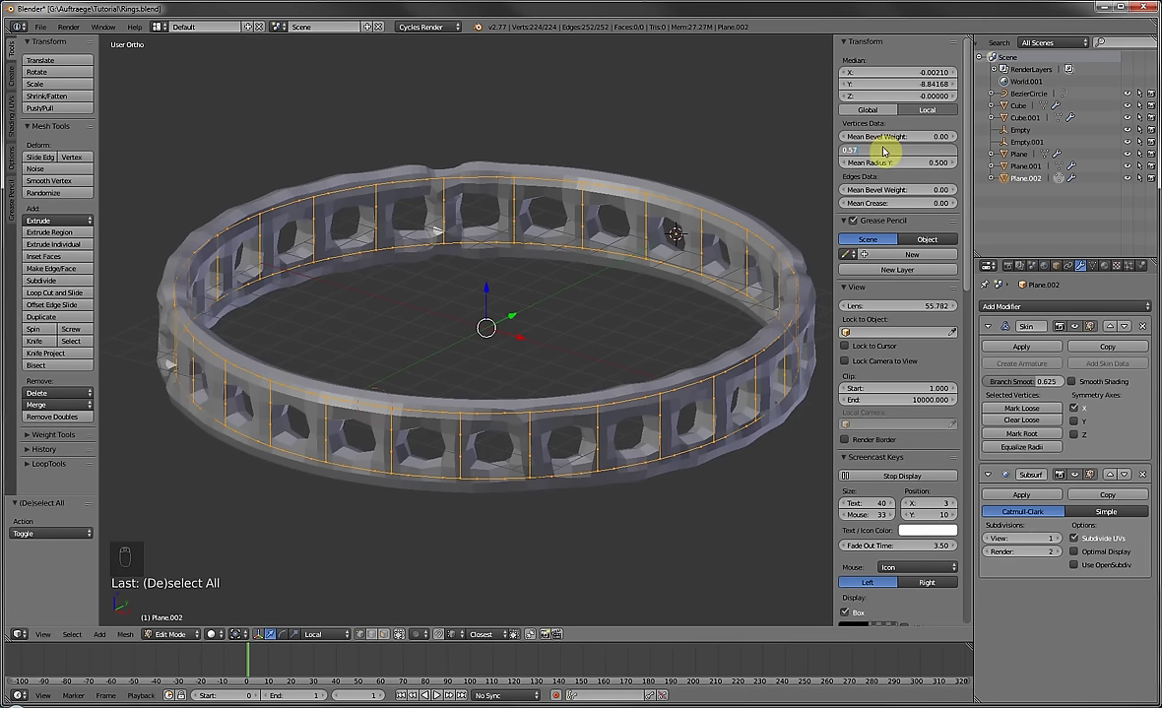
text(7)
key(Return)
key(ctrl+c)
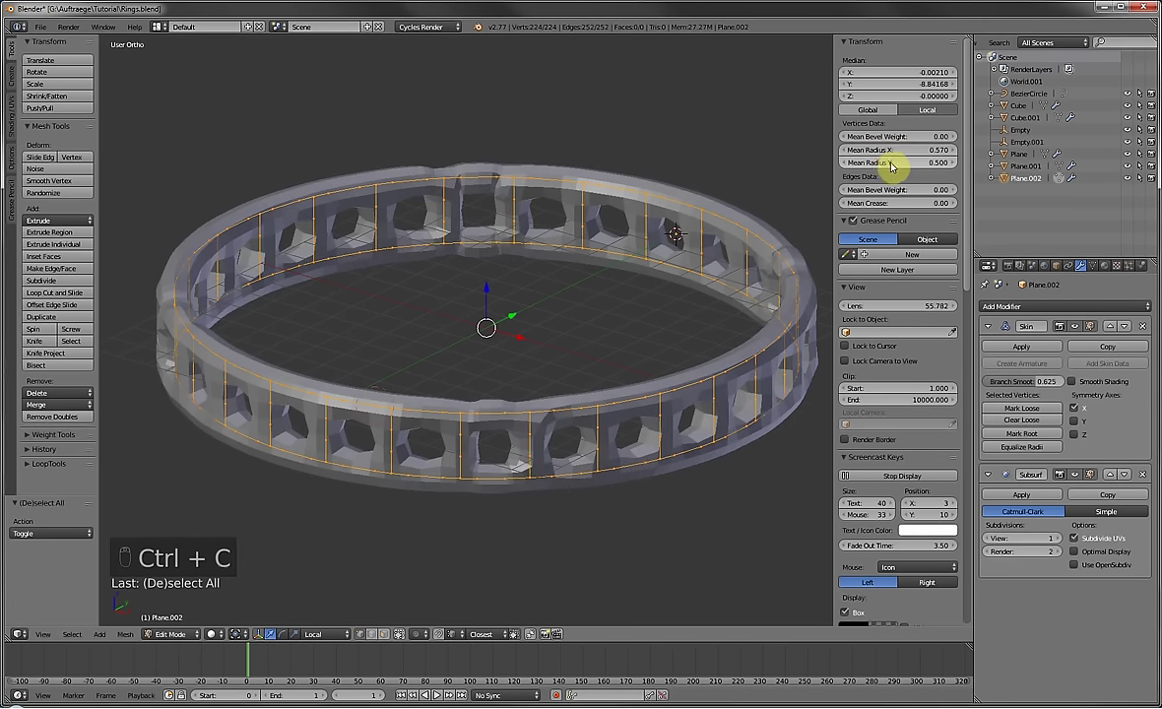
key(ctrl+v)
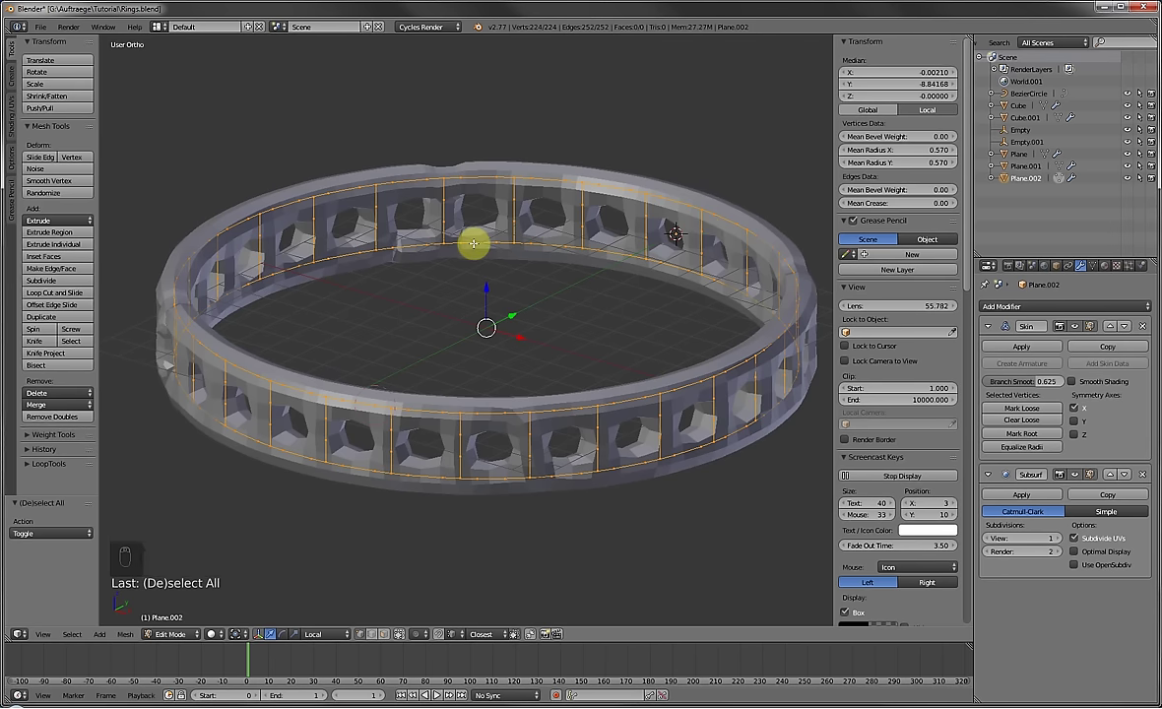
Revert the ring in Object Mode through the undo history to the Move Up Modifier entry from before the modifiers were applied.
key(Tab)
key(ctrl+alt+z)
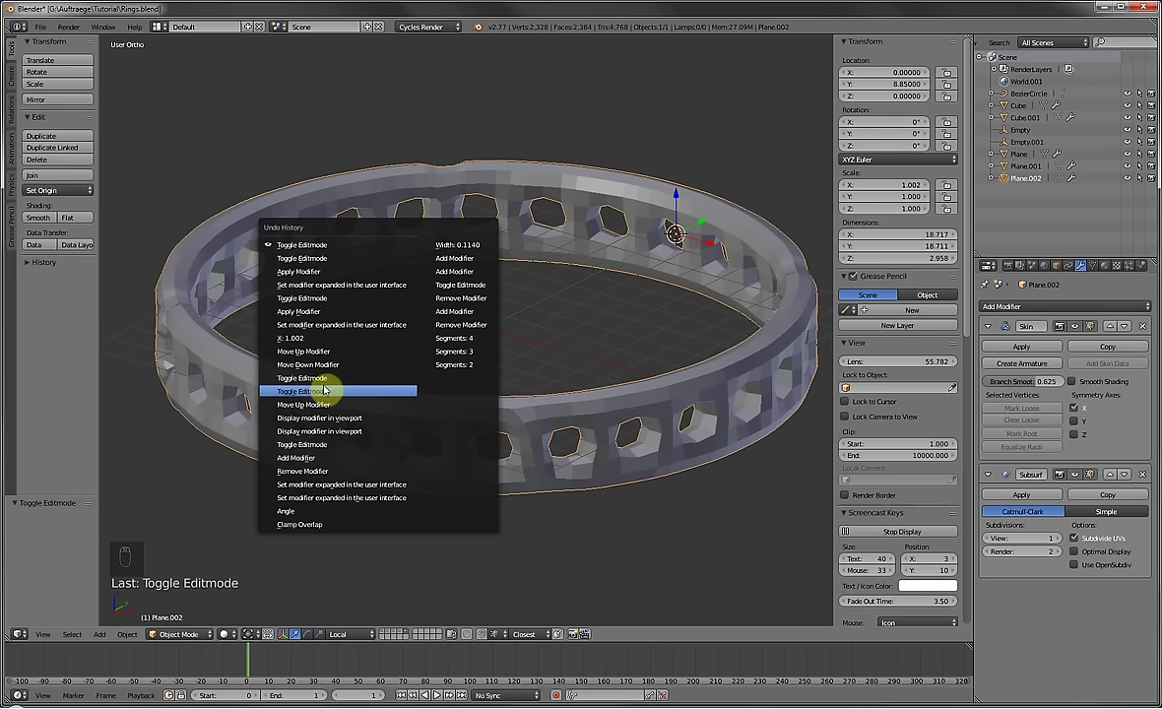
click(314, 351)
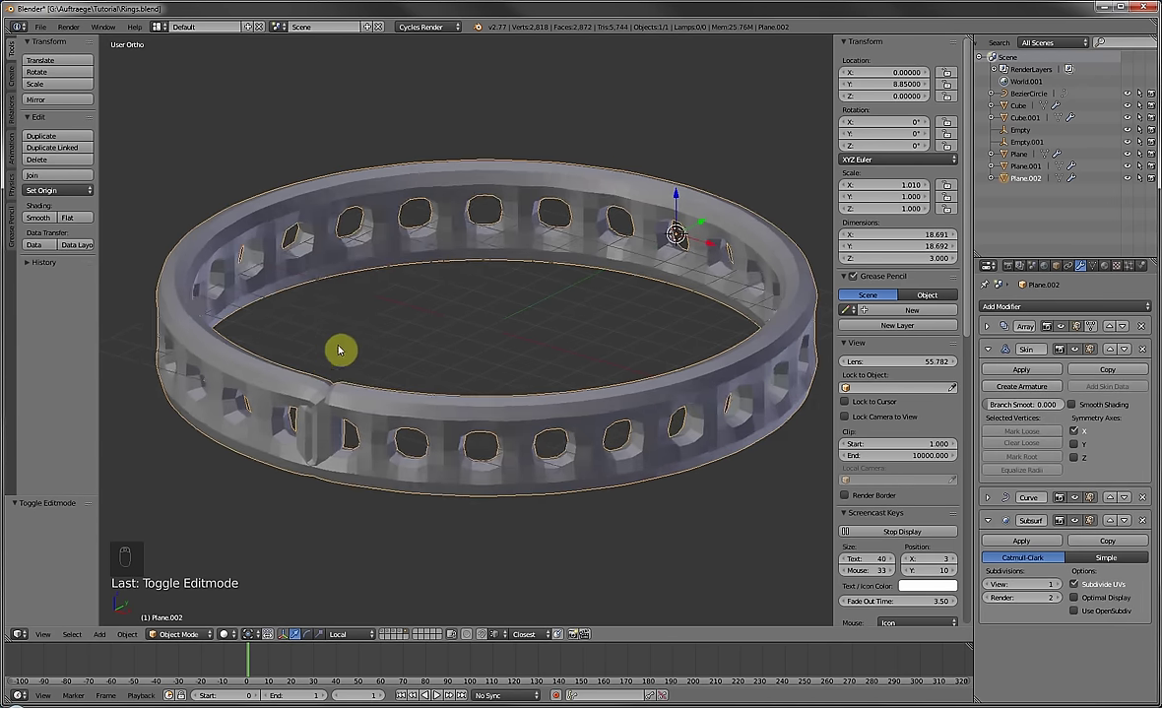
Dissolve the two inner vertices of the segment's upper edge and the two inner vertices of its lower edge.
middle_drag(441, 351, 457, 275)
key(Tab)
key(a)
key(a)
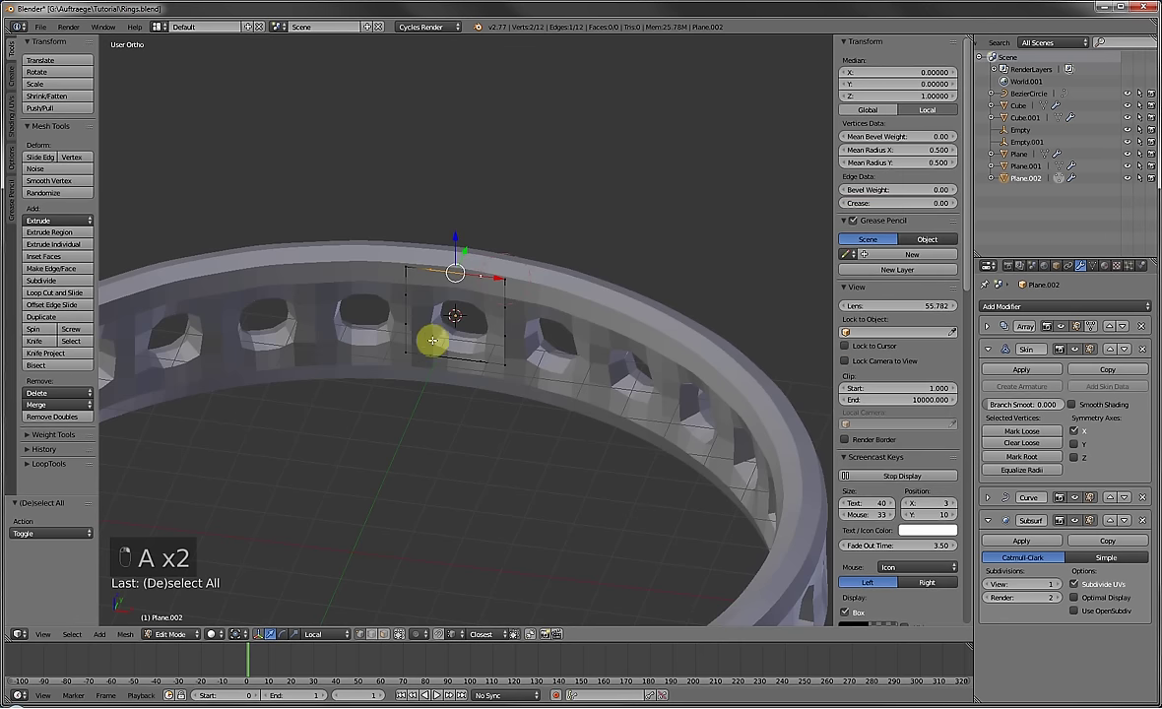
key(Delete)
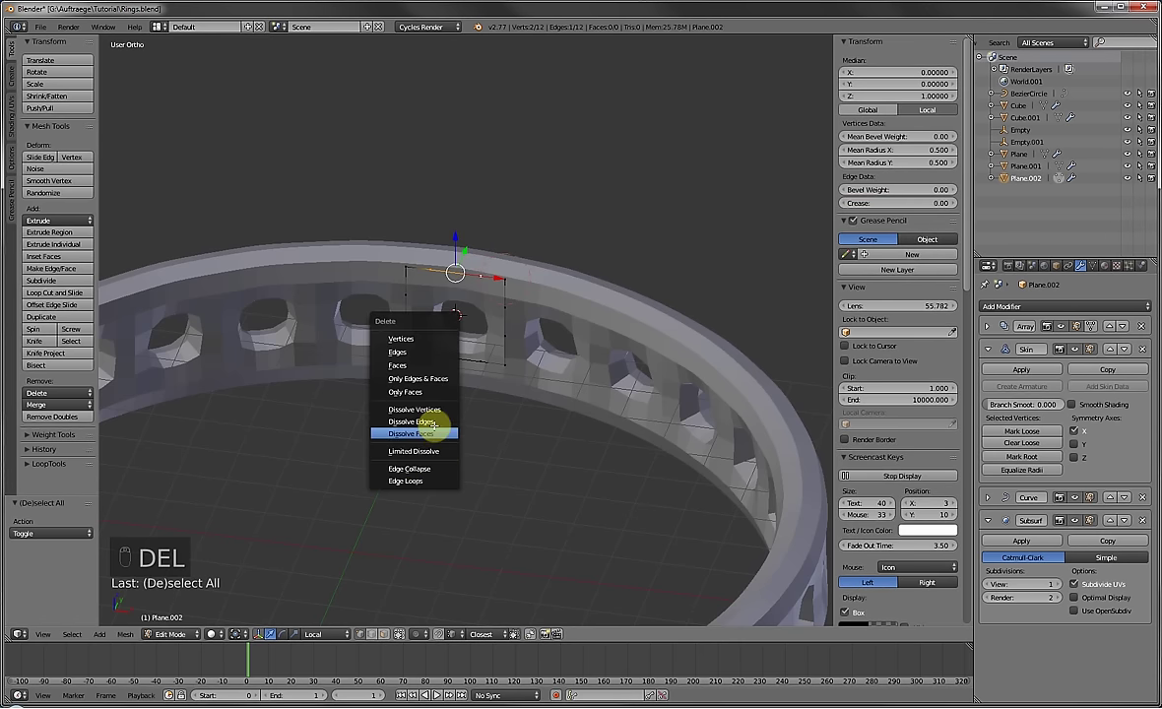
click(426, 408)
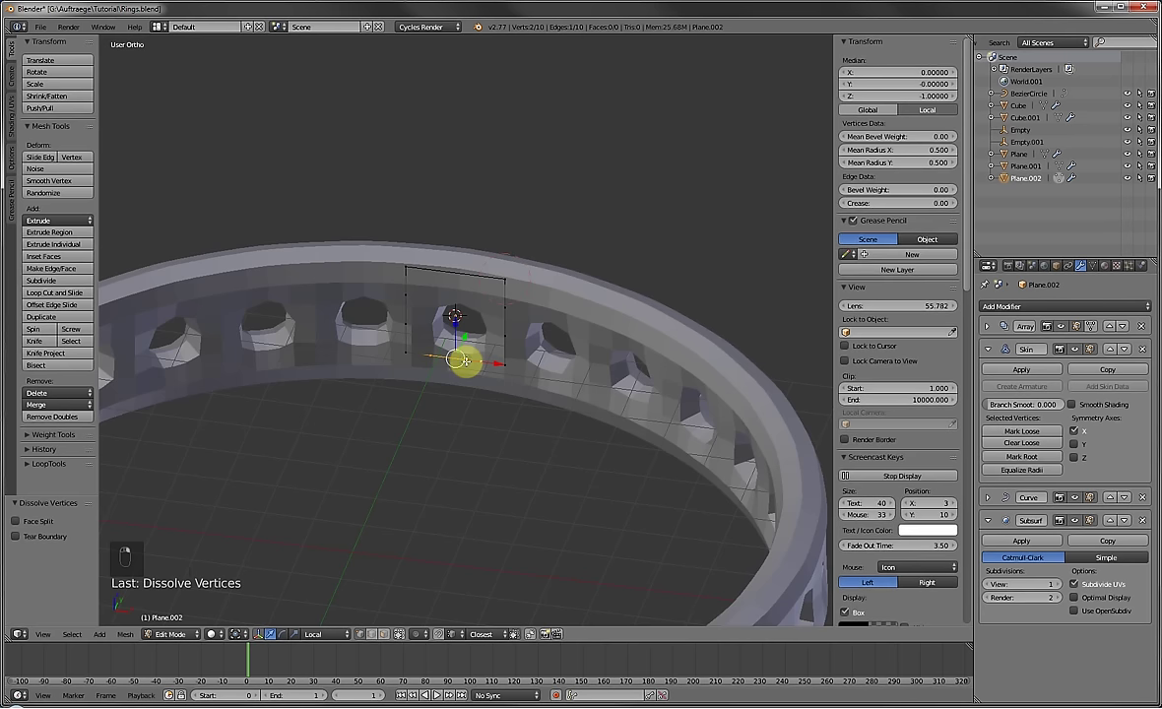
key(Delete)
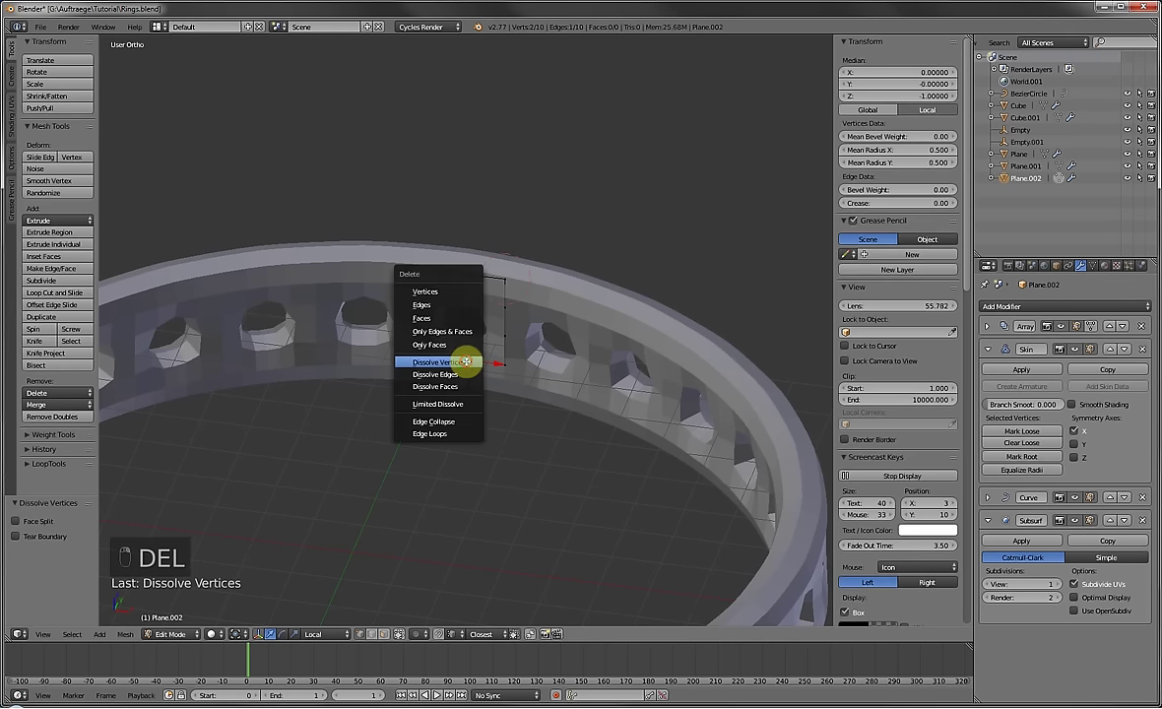
click(472, 356)
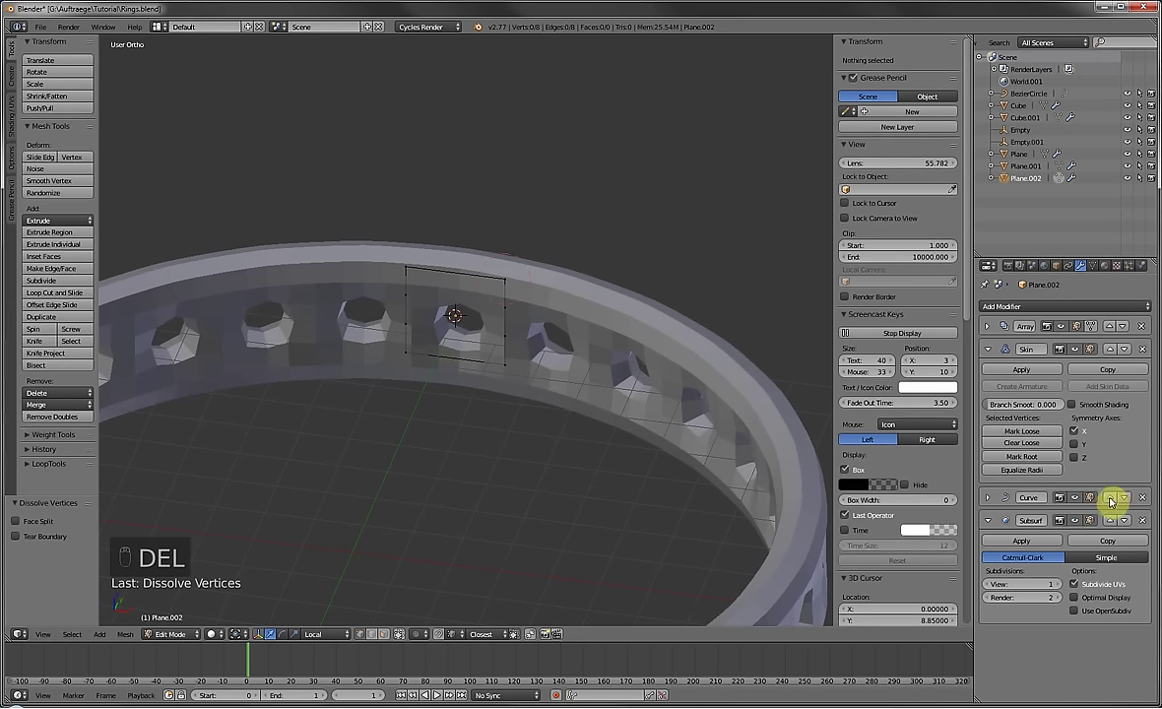
Try the Curve modifier above the Skin modifier and restore the previous modifier order.
click(1109, 498)
scroll(463, 359, down, 3)
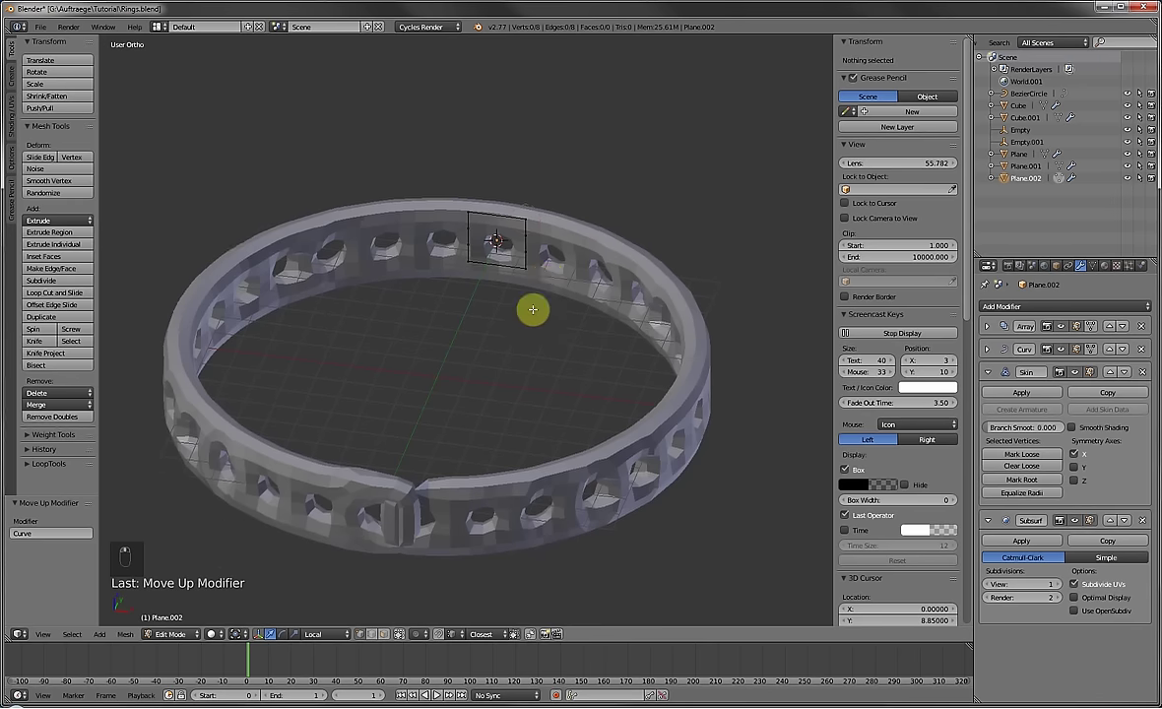
middle_drag(532, 309, 473, 339)
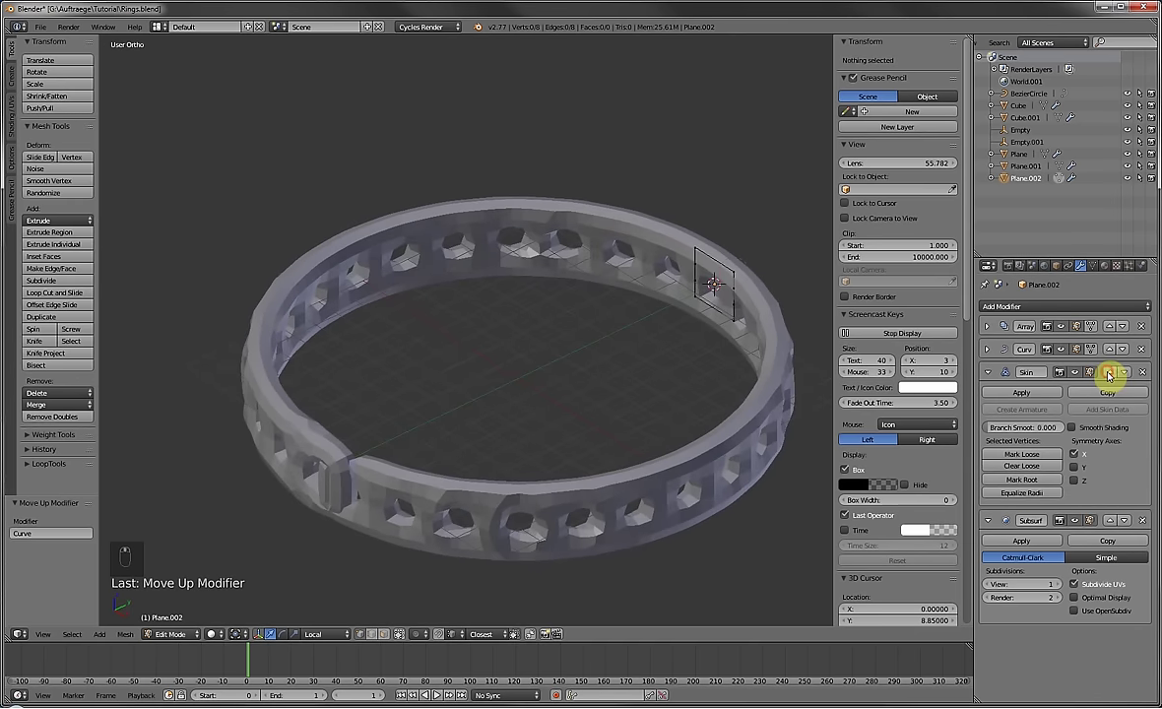
click(1109, 375)
middle_drag(552, 379, 485, 398)
key(Tab)
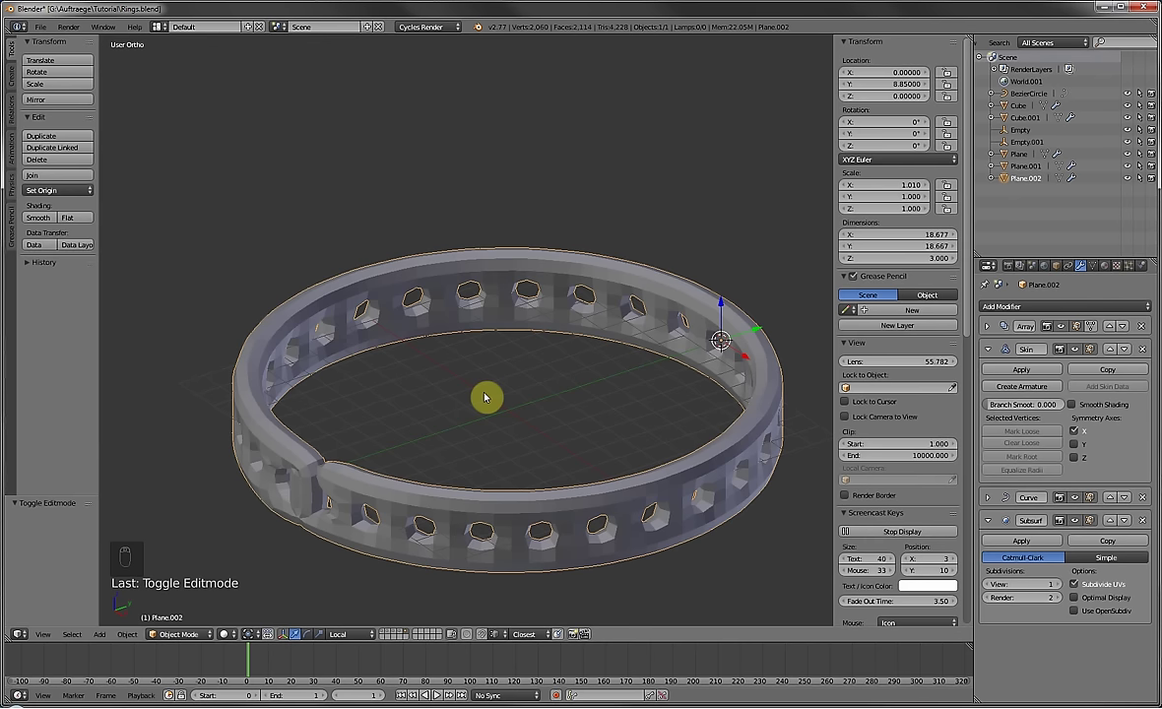
Delete the two inner vertices of the segment's upright on the positive X side.
middle_drag(700, 197, 664, 322)
key(Tab)
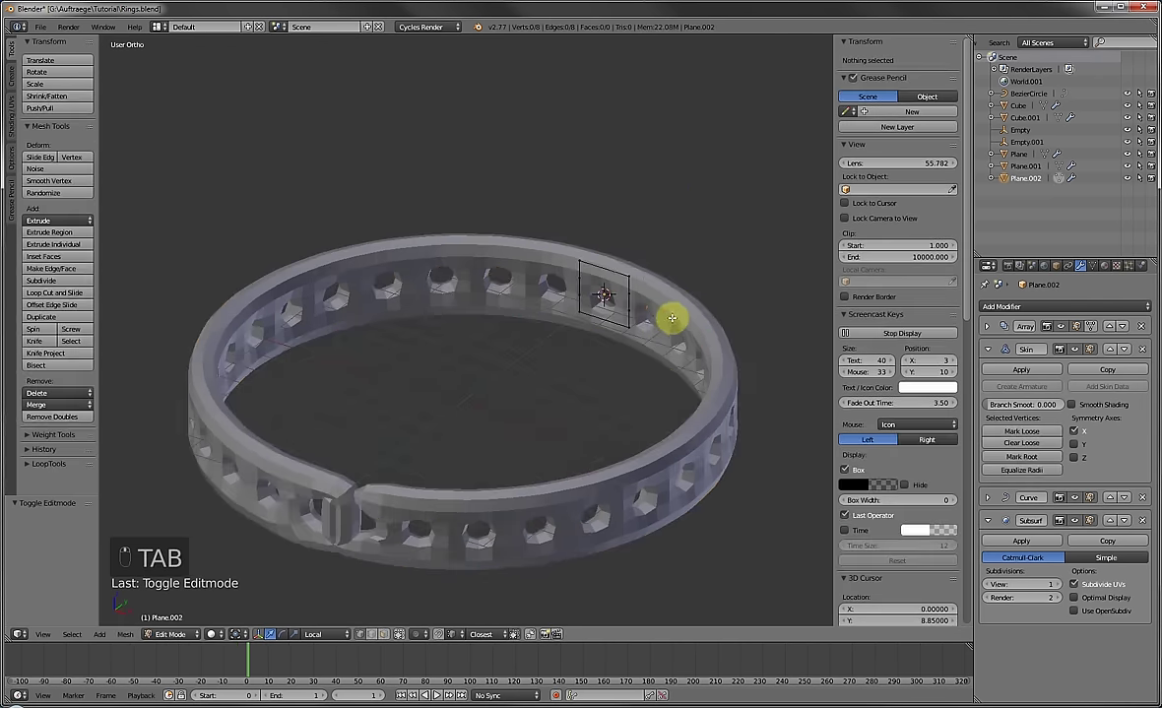
scroll(660, 315, up, 1)
right_click(603, 247)
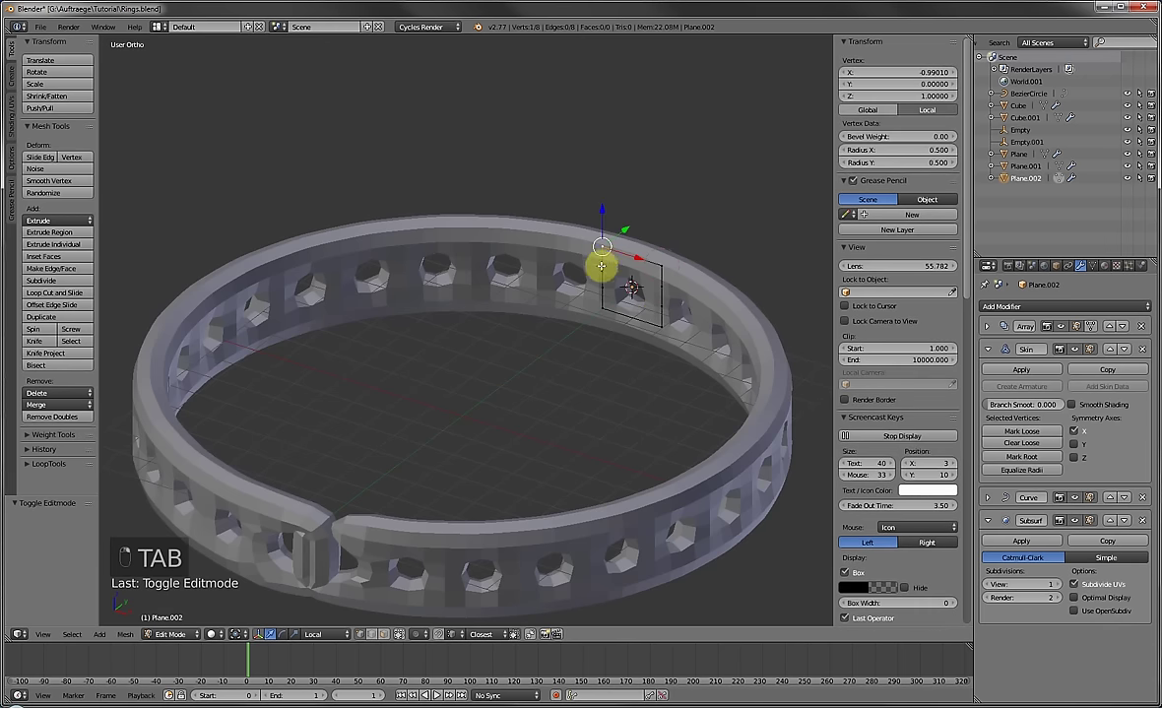
ctrl+right_click(600, 306)
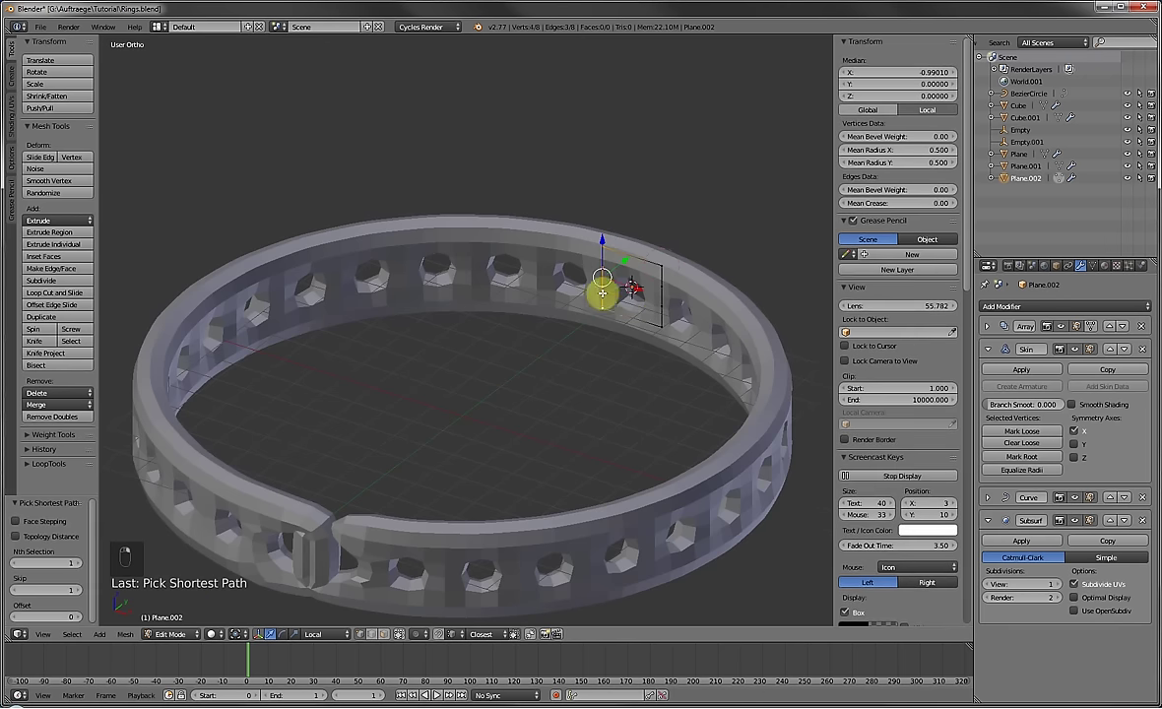
key(a)
right_click(647, 276)
shift+right_click(664, 295)
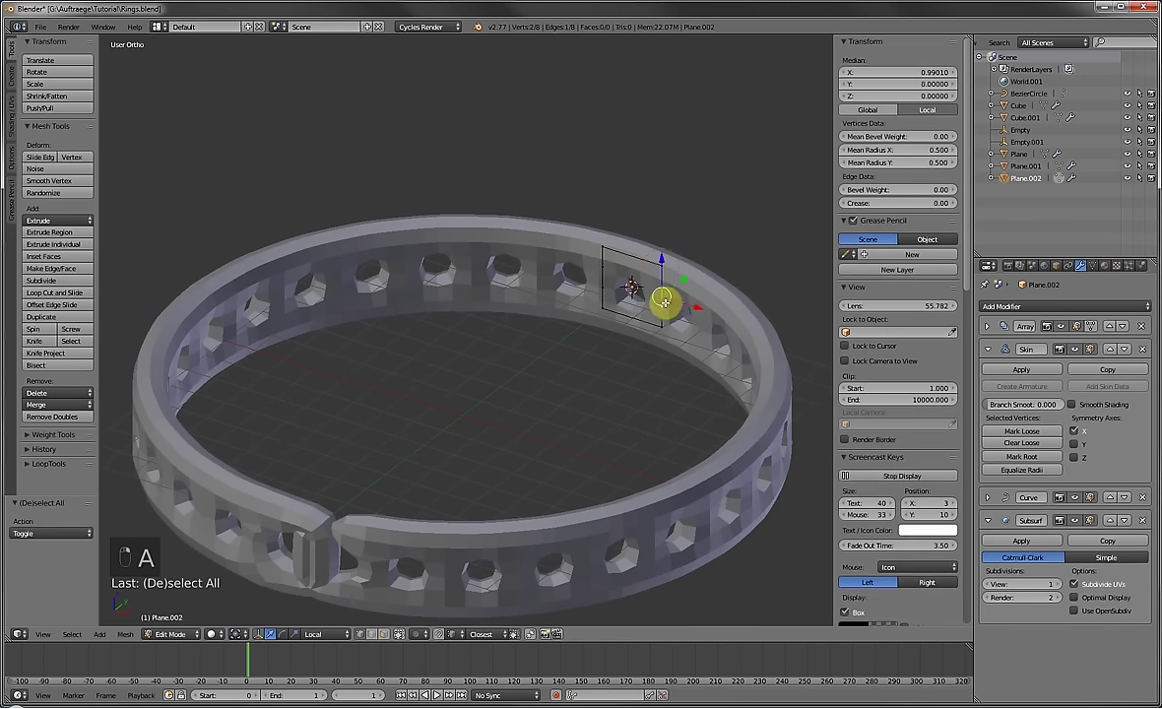
key(Delete)
click(628, 233)
Delete the two inner vertices of the negative X upright and mark the upper and lower rail vertices there as skin roots.
right_click(605, 264)
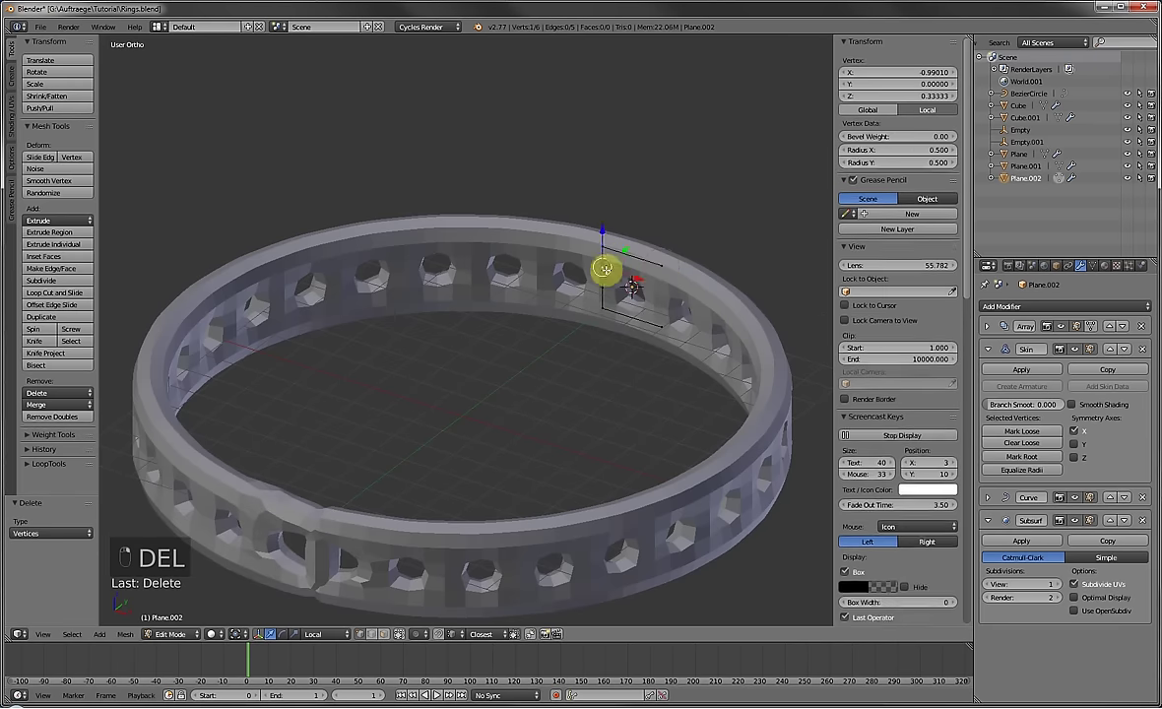
shift+right_click(602, 286)
key(Delete)
click(604, 290)
right_click(604, 251)
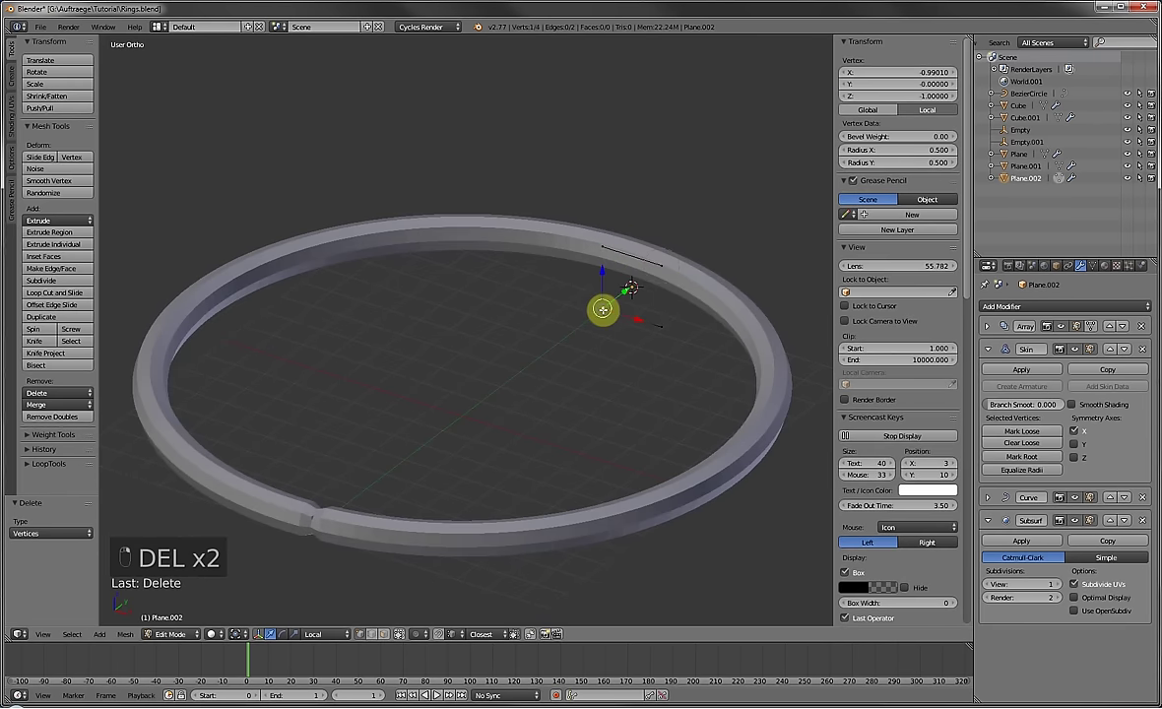
click(1009, 457)
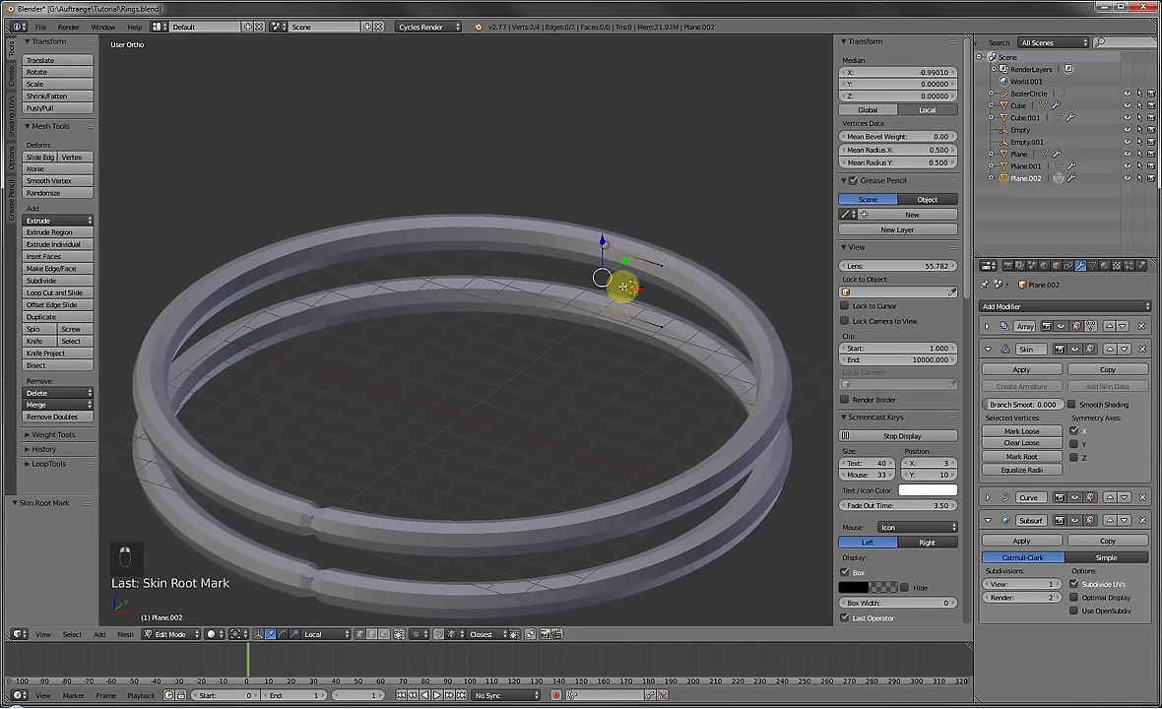
Separate a duplicate of the two negative X rail vertices, joined by an edge, into its own upright object and select it.
key(shift+d)
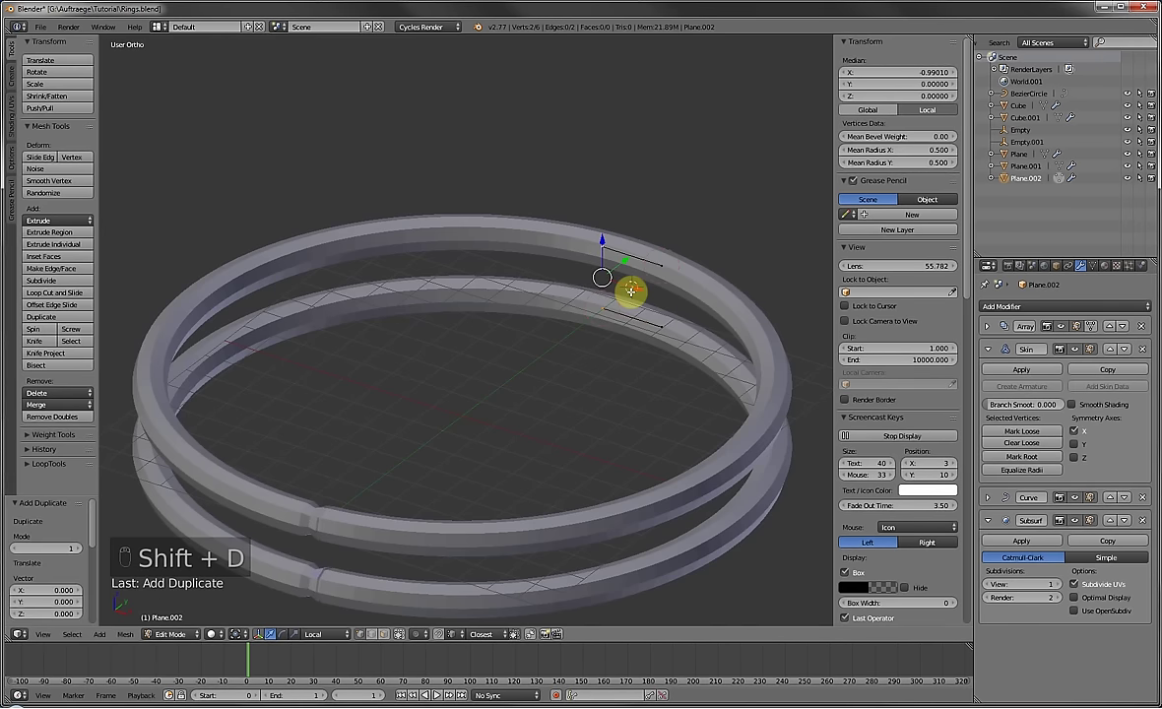
key(f)
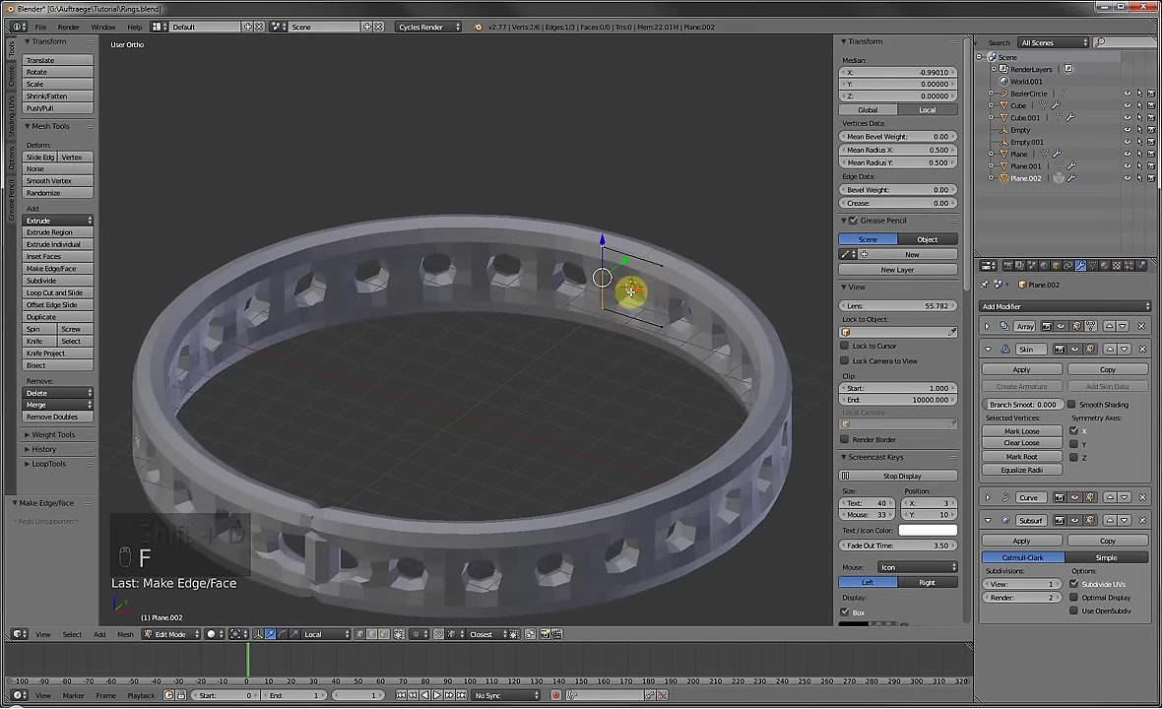
key(p)
click(630, 293)
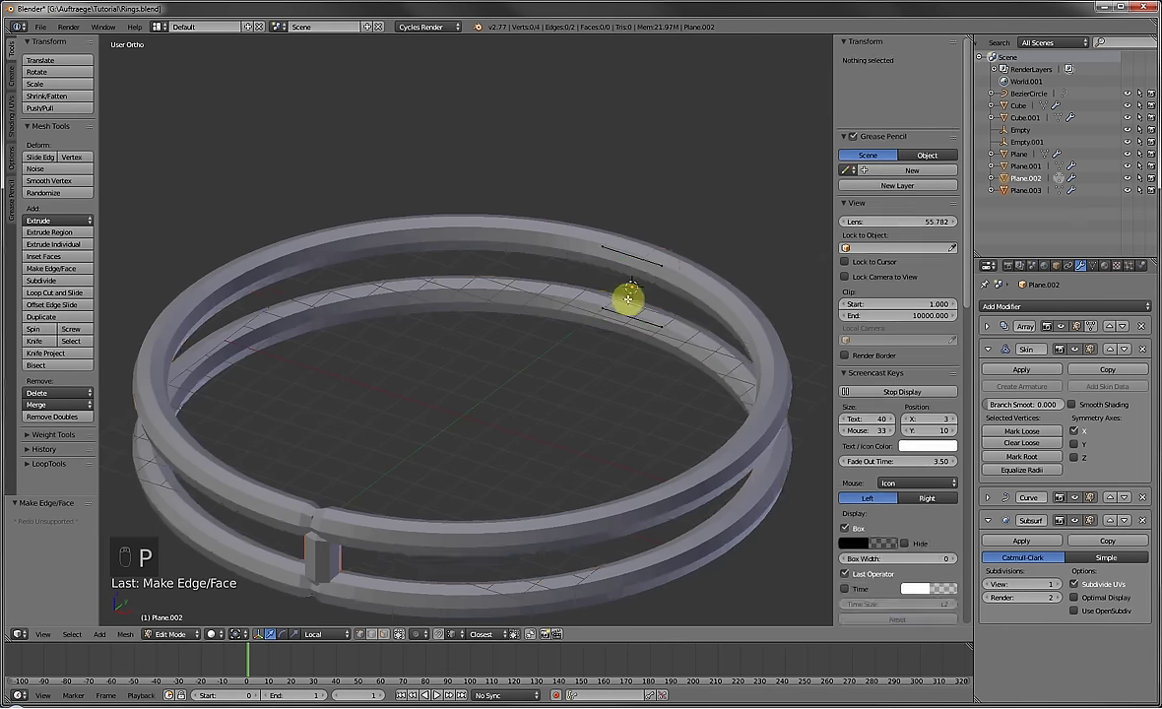
key(Tab)
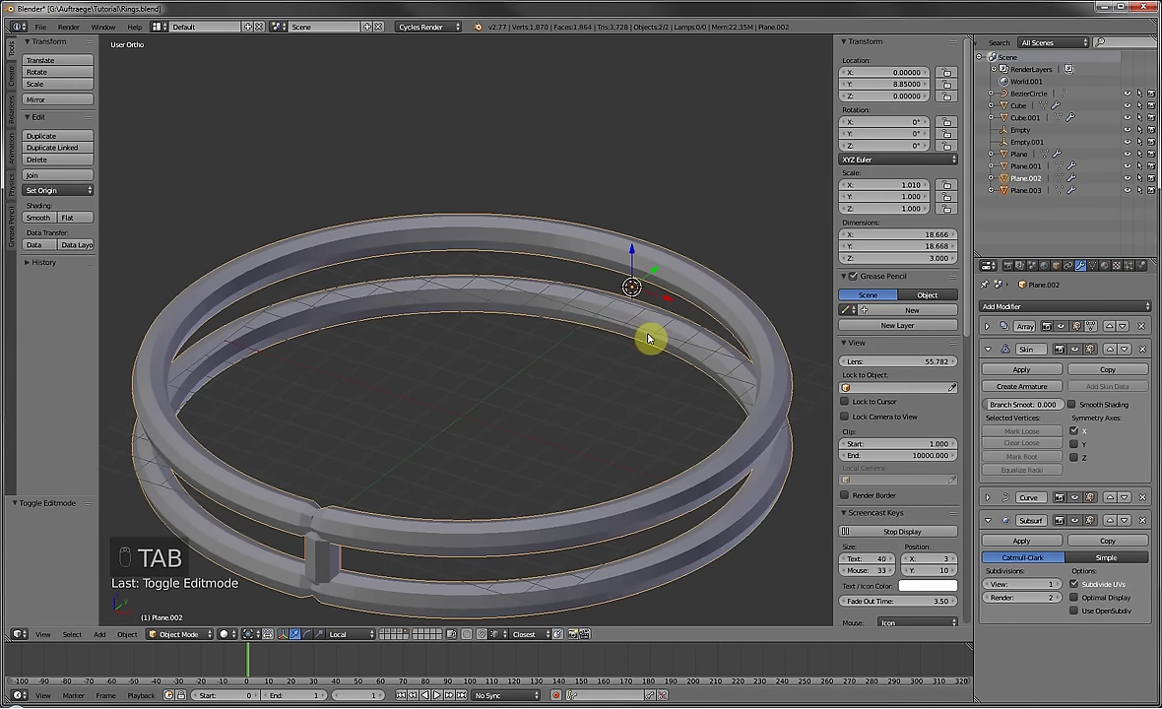
right_click(311, 563)
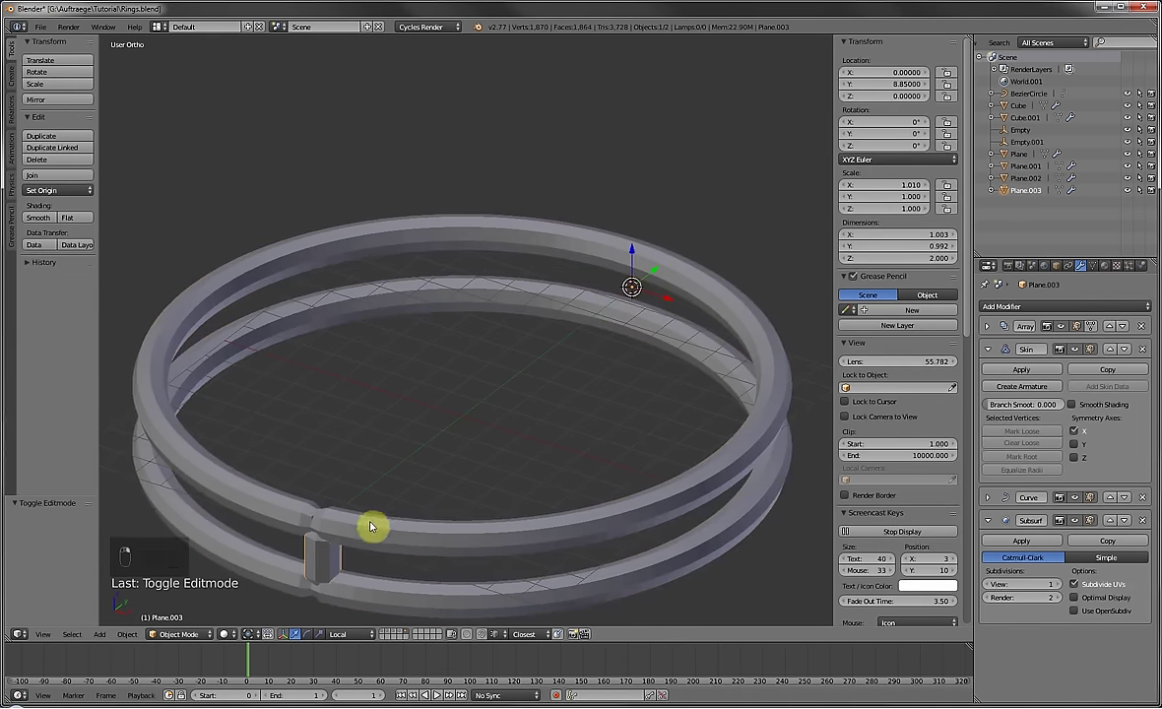
shift+middle_drag(371, 527, 446, 423)
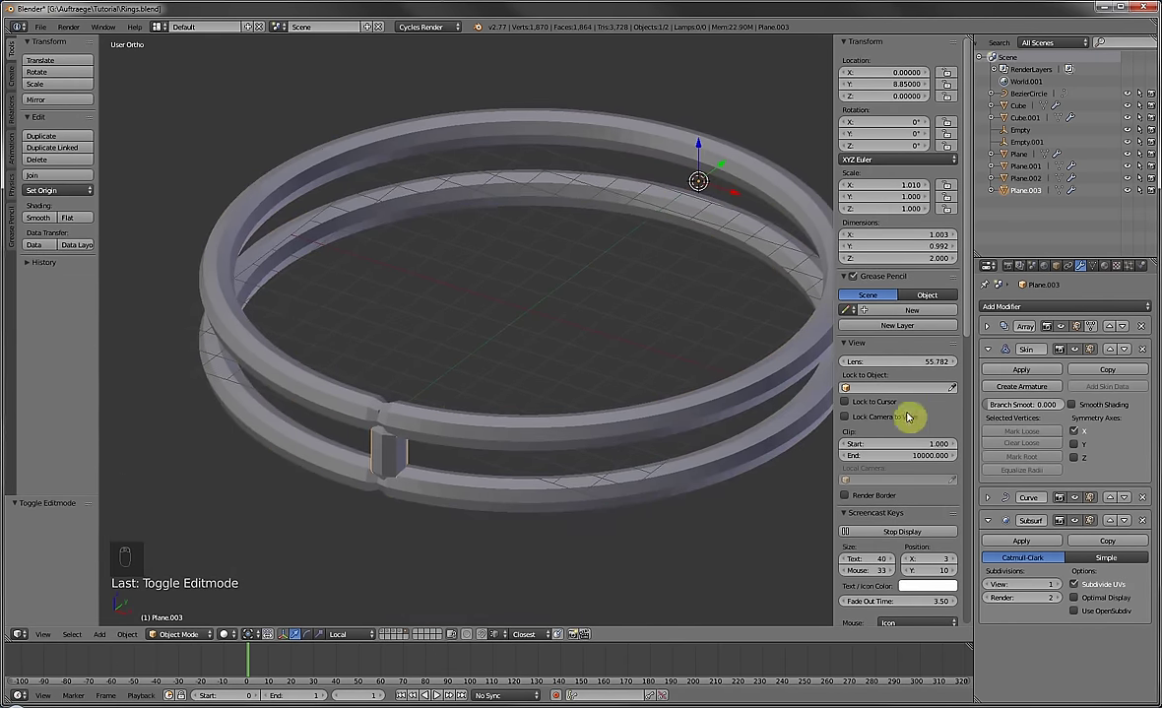
Switch the upright's Array modifier from relative to constant offset and set the constant X offset to 1.97.
click(990, 326)
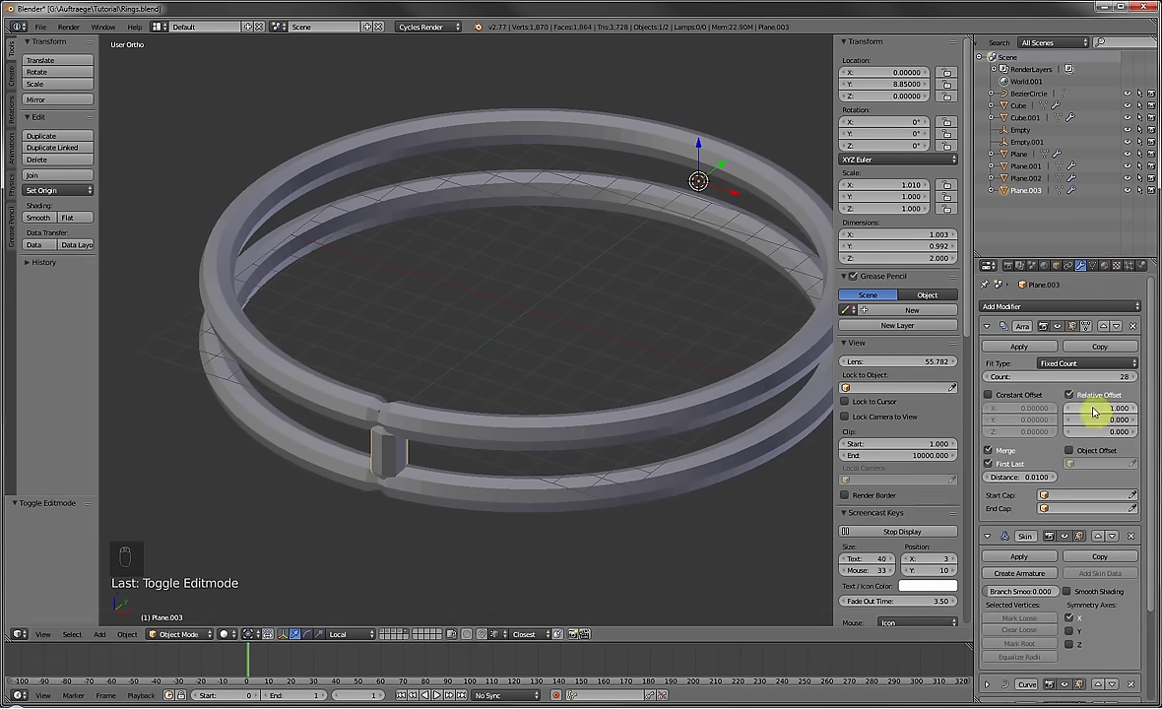
key(Tab)
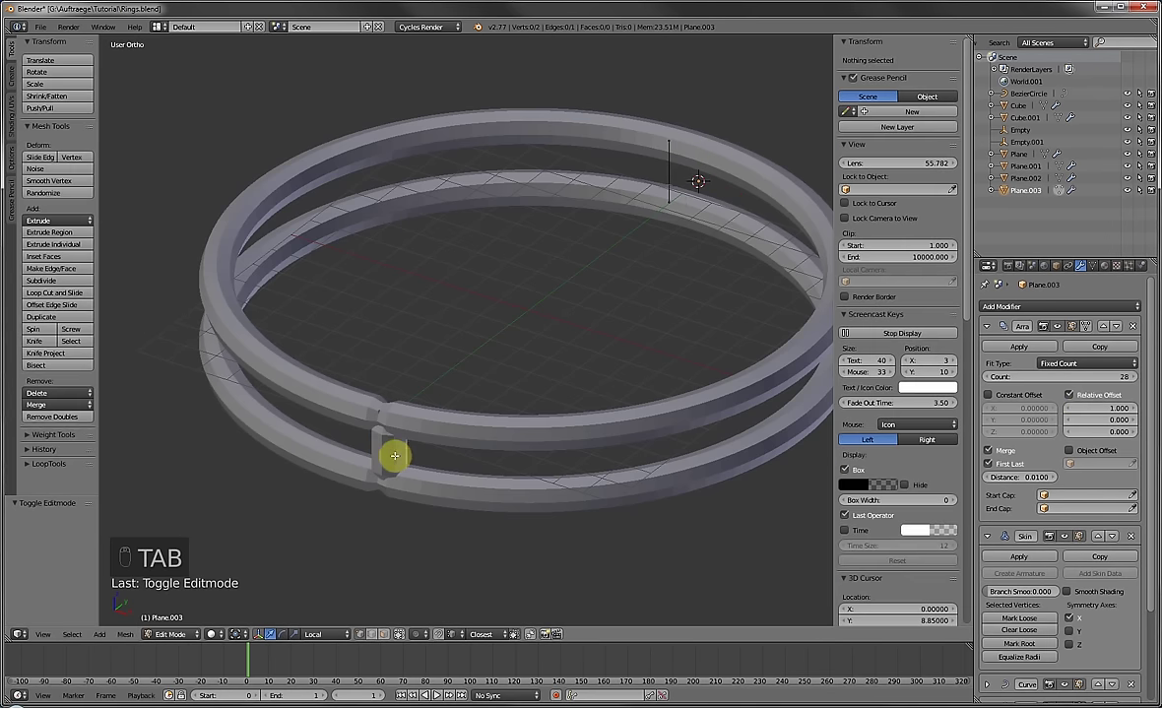
right_click(670, 169)
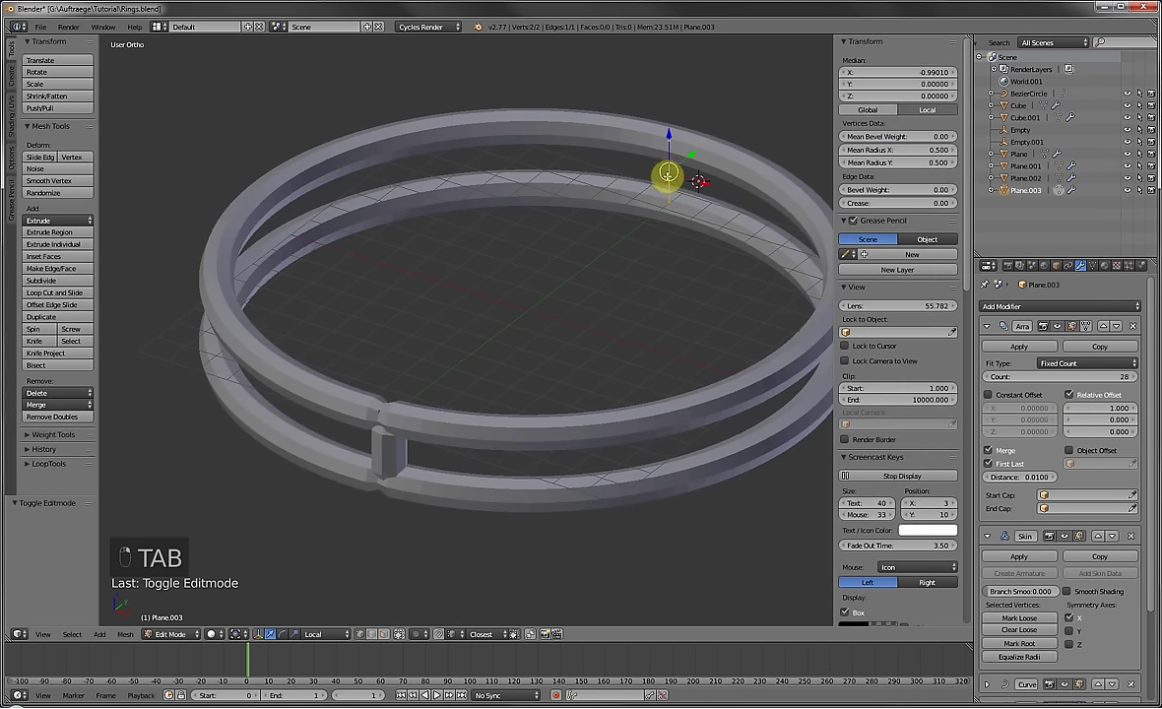
shift+middle_drag(643, 239, 592, 254)
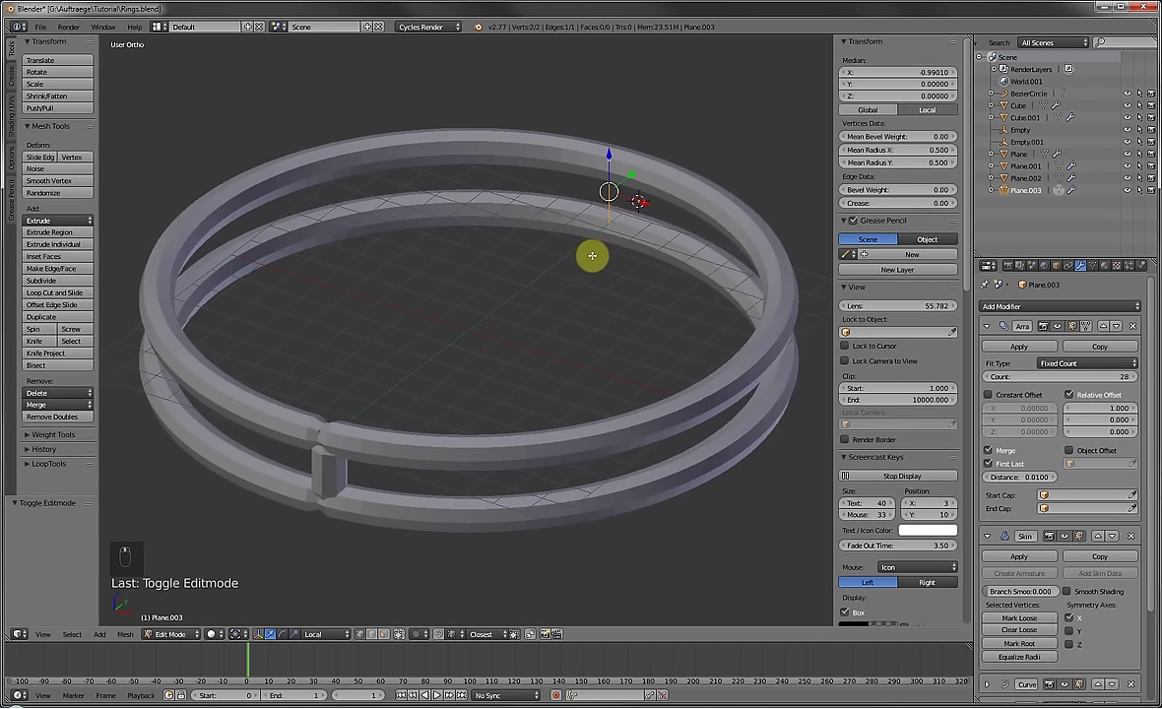
click(1068, 395)
click(1037, 396)
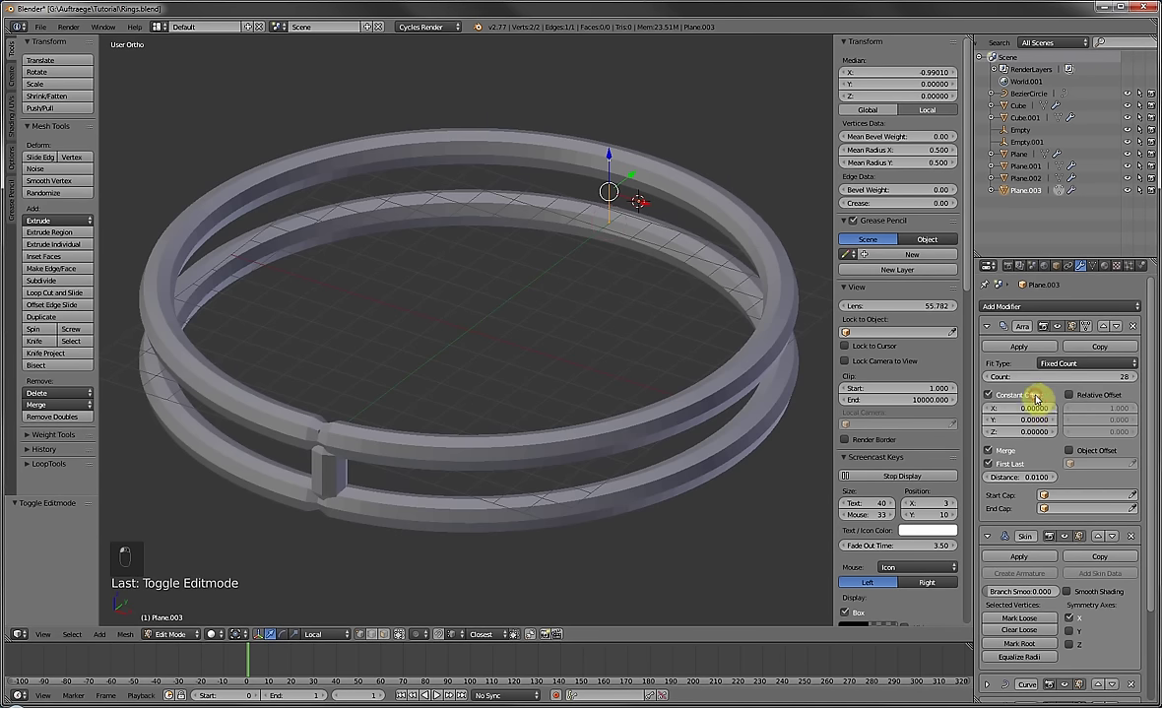
drag(1019, 408, 1045, 410)
Scale the upright's edge along Z by 1.374 and divide it with a loop cut of two cuts.
key(s)
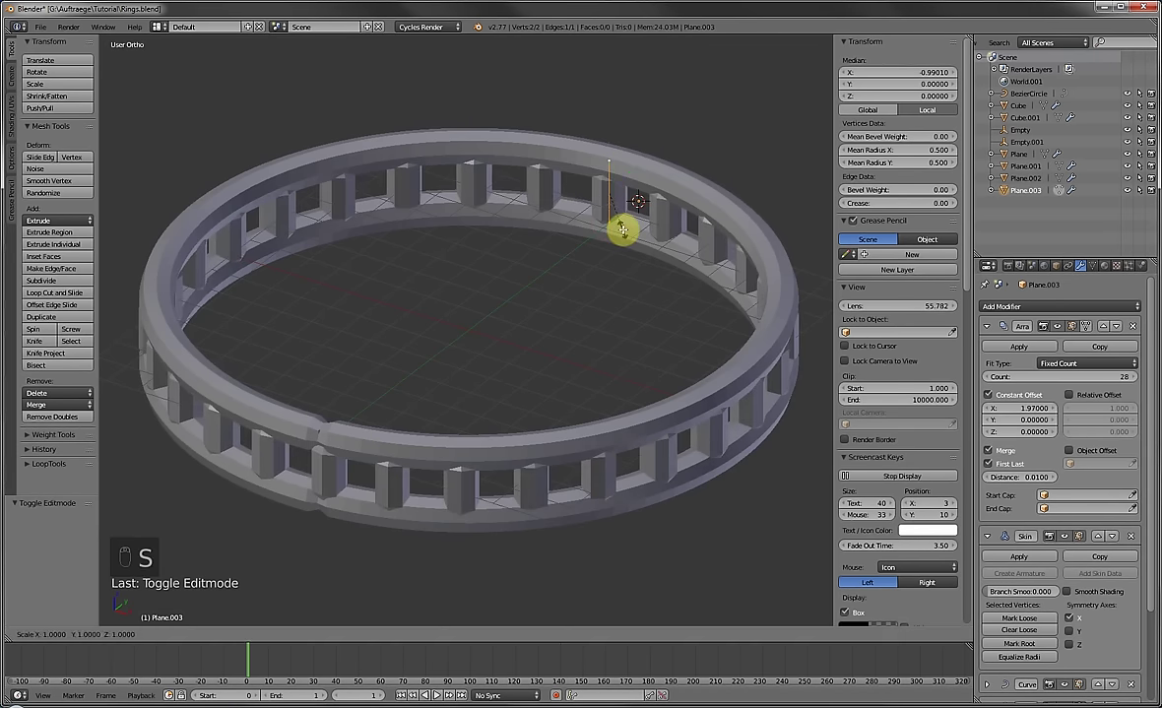
click(623, 369)
middle_drag(623, 368, 555, 292)
scroll(555, 292, up, 2)
key(ctrl+r)
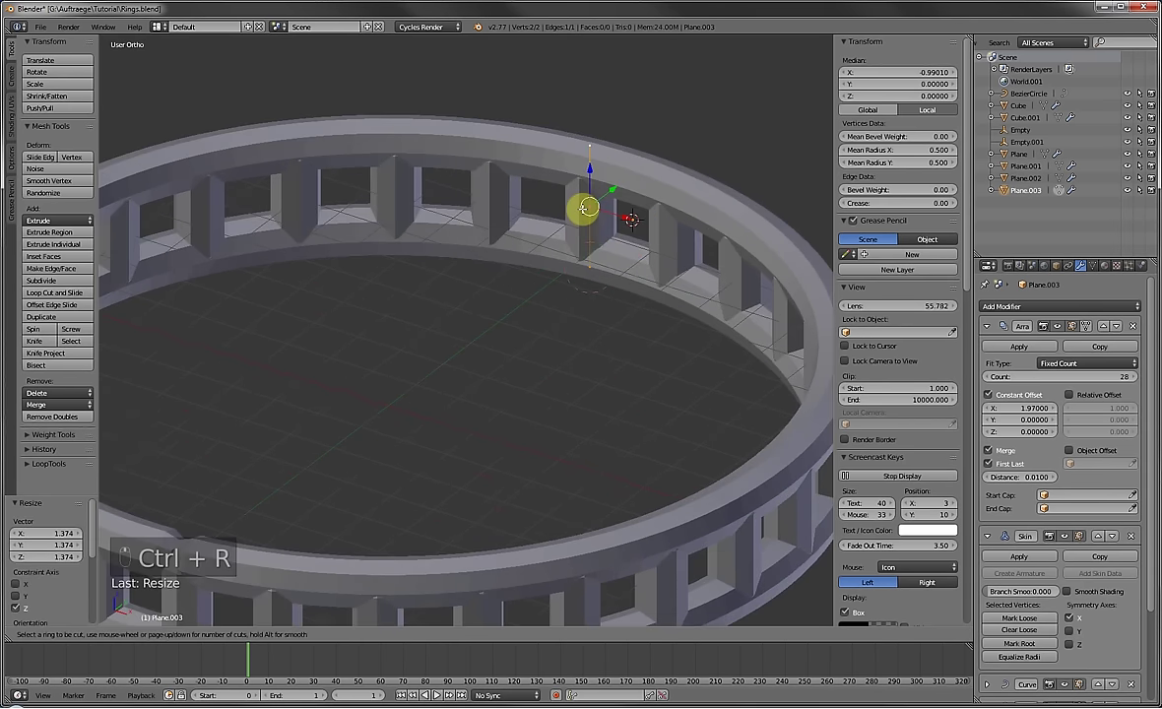
click(586, 208)
Add one more cut at the middle of the upright and move the new vertex along X to -1.309.
key(a)
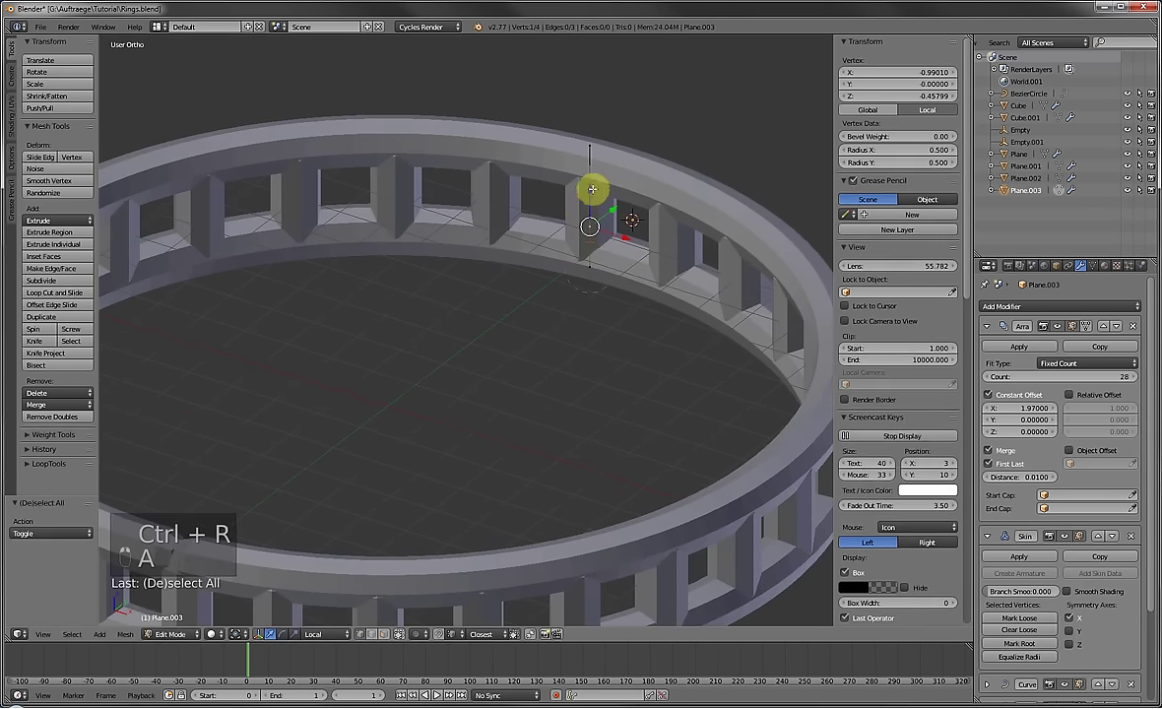
drag(607, 218, 576, 203)
click(575, 201)
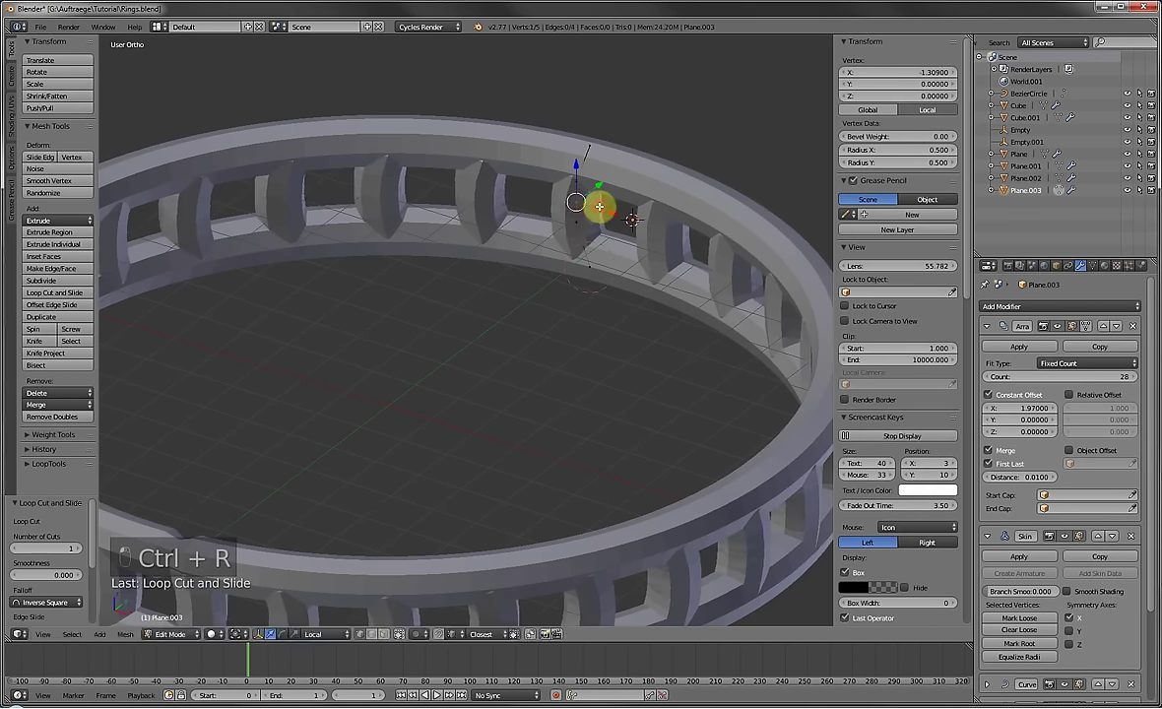
Move the upright's middle vertex along X to about -0.915 and leave mesh editing.
click(612, 211)
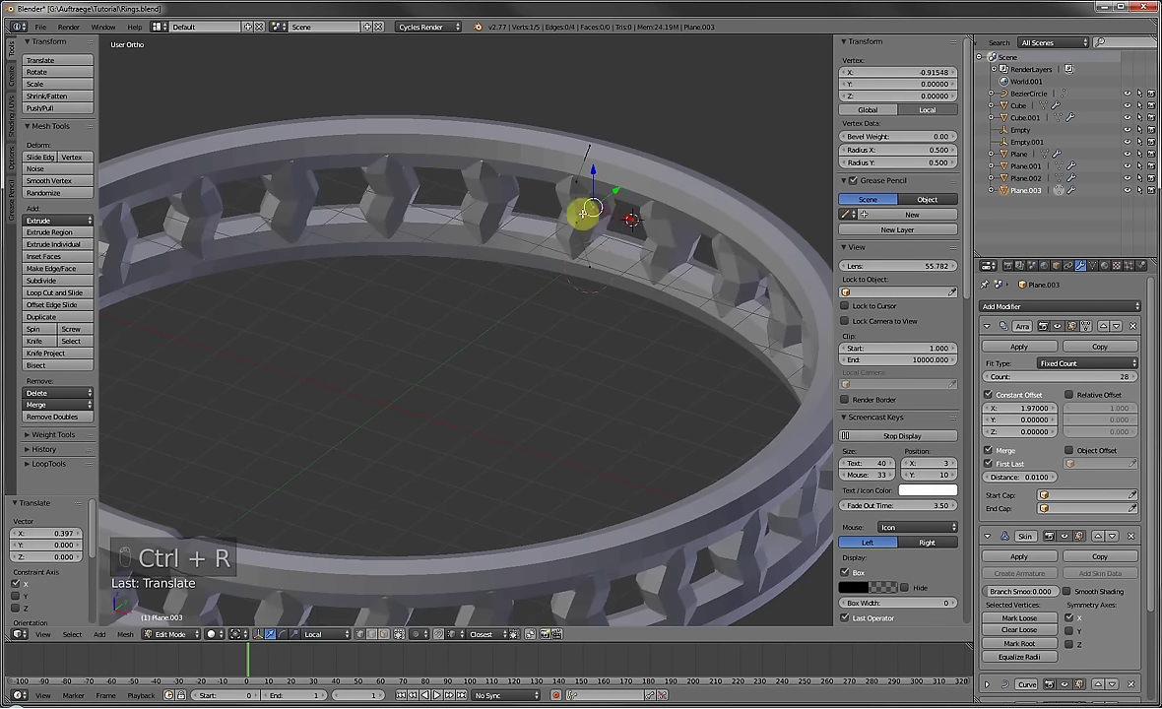
scroll(585, 210, down, 3)
middle_drag(506, 268, 270, 322)
key(Tab)
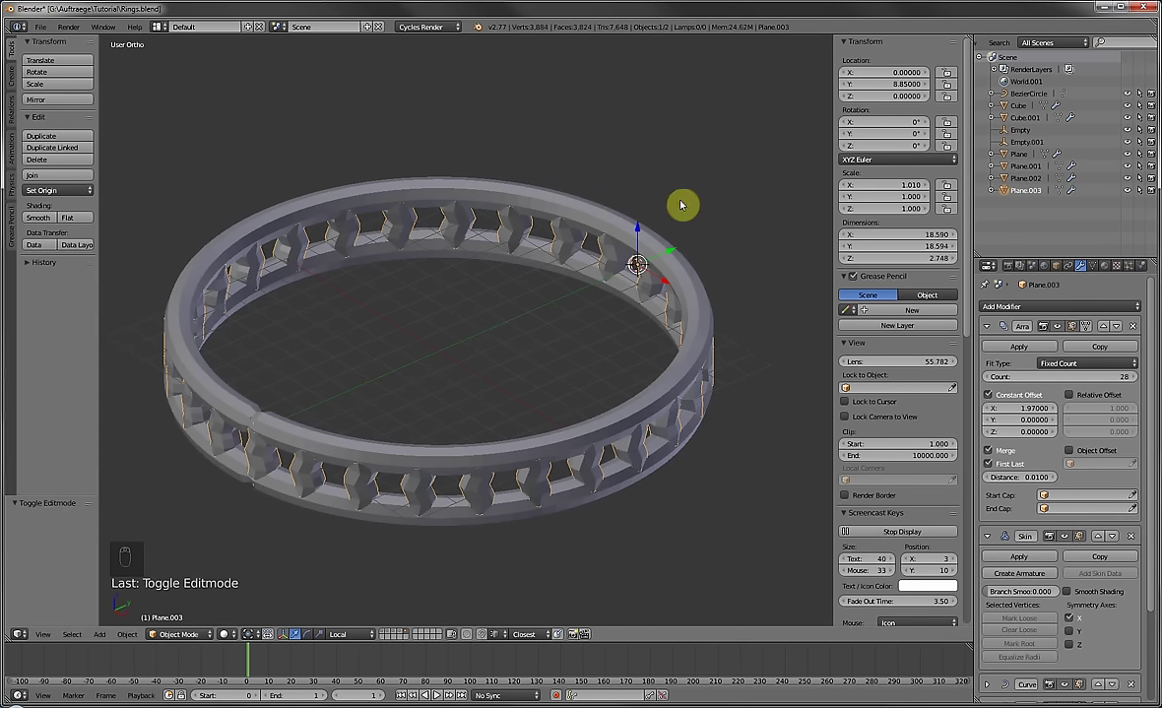
middle_drag(683, 202, 695, 210)
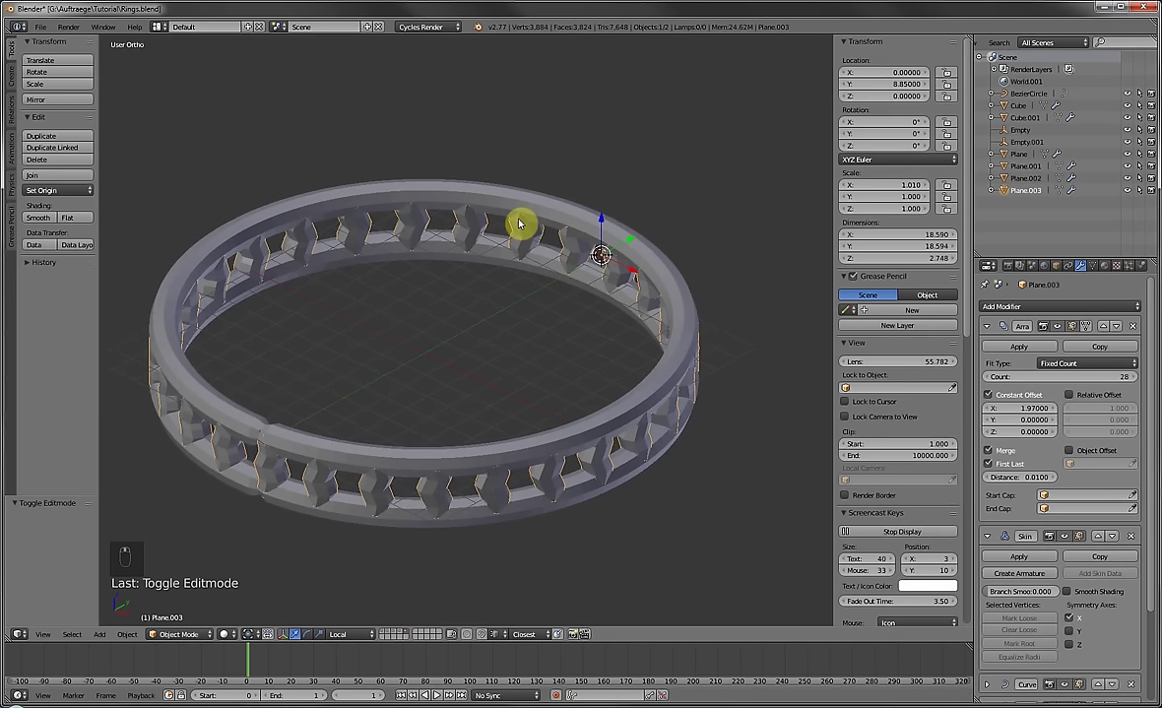
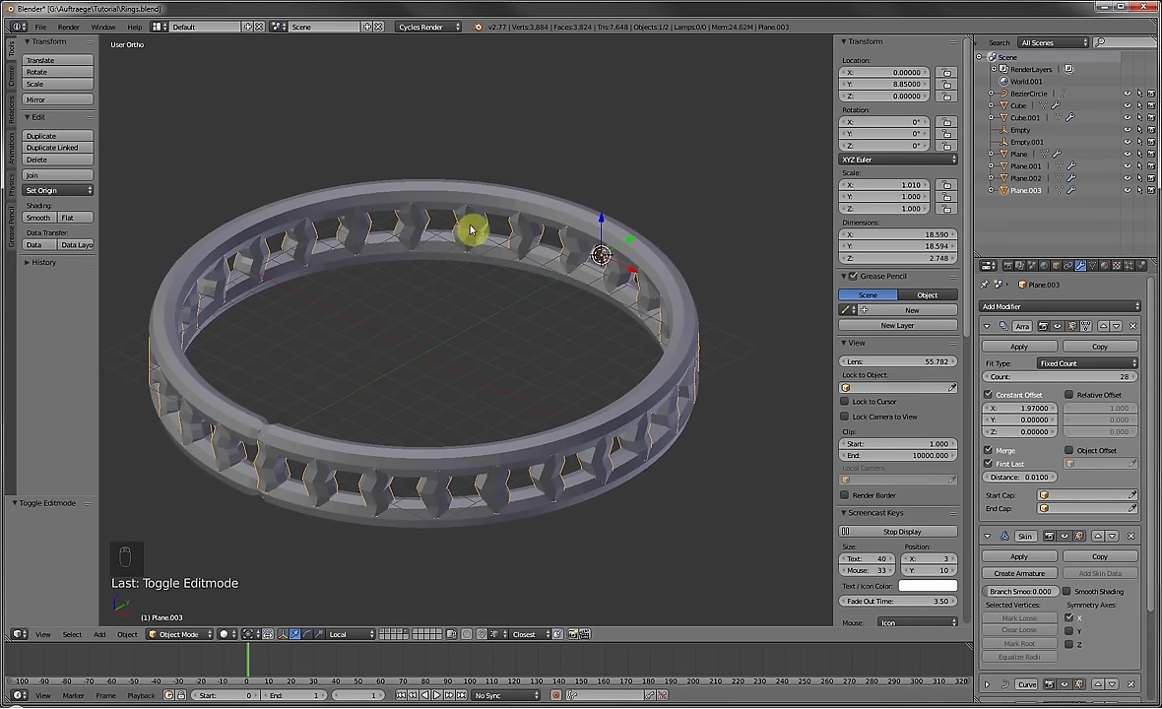
Duplicate the skinned rails object in place, move the copy to an empty layer and show only that layer.
right_click(317, 434)
key(Tab)
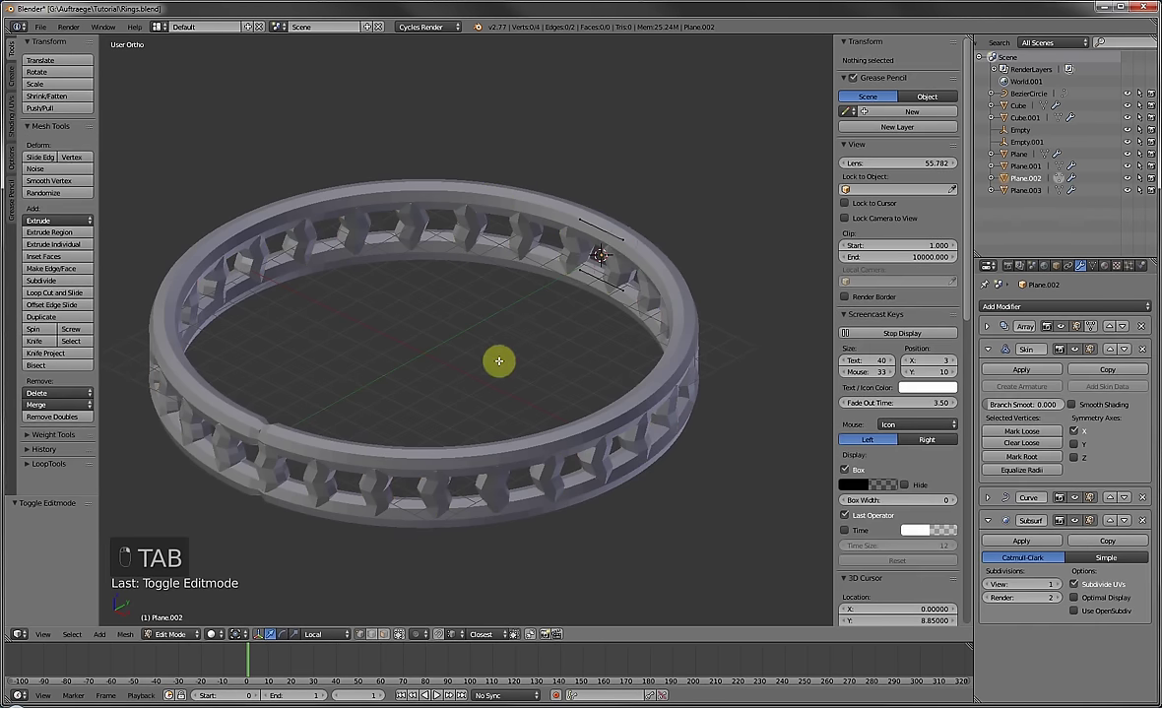
key(Tab)
click(247, 395)
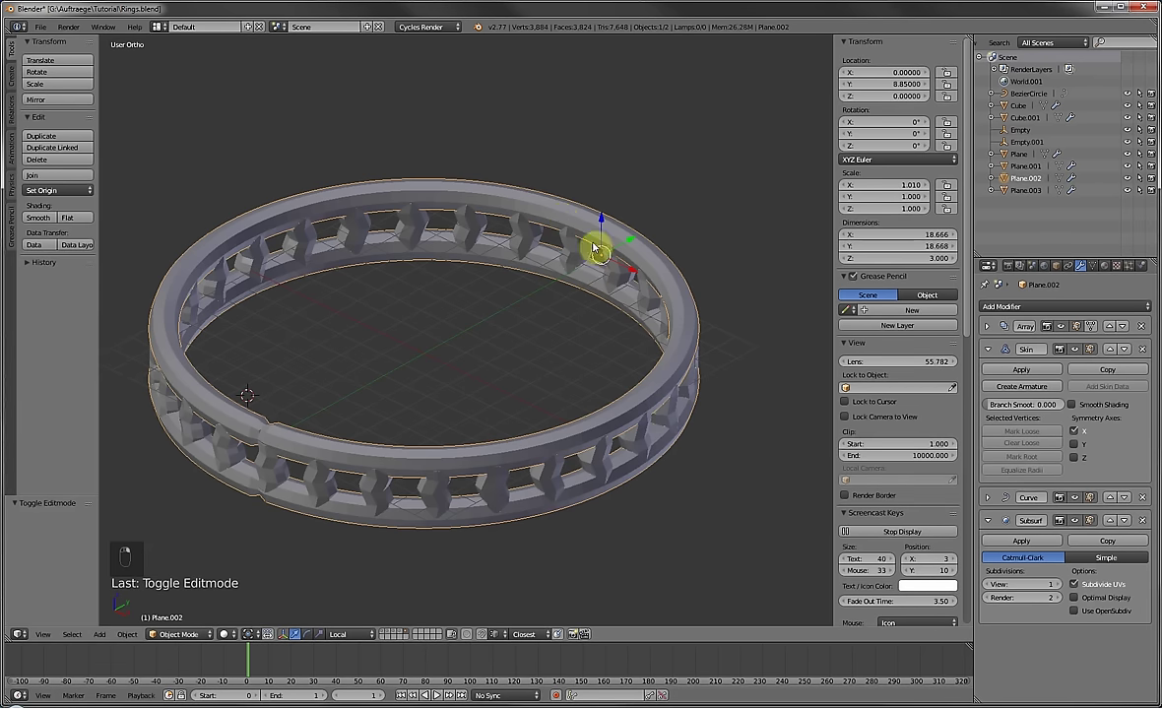
key(shift+d)
right_click(583, 278)
key(m)
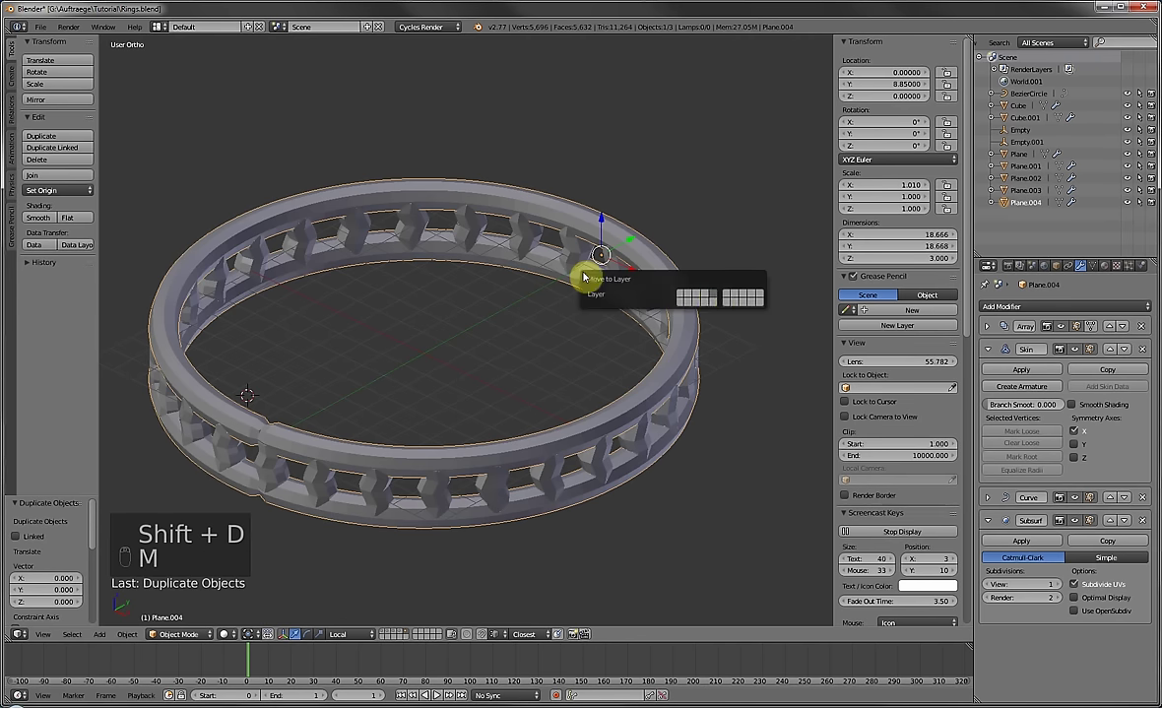
click(734, 299)
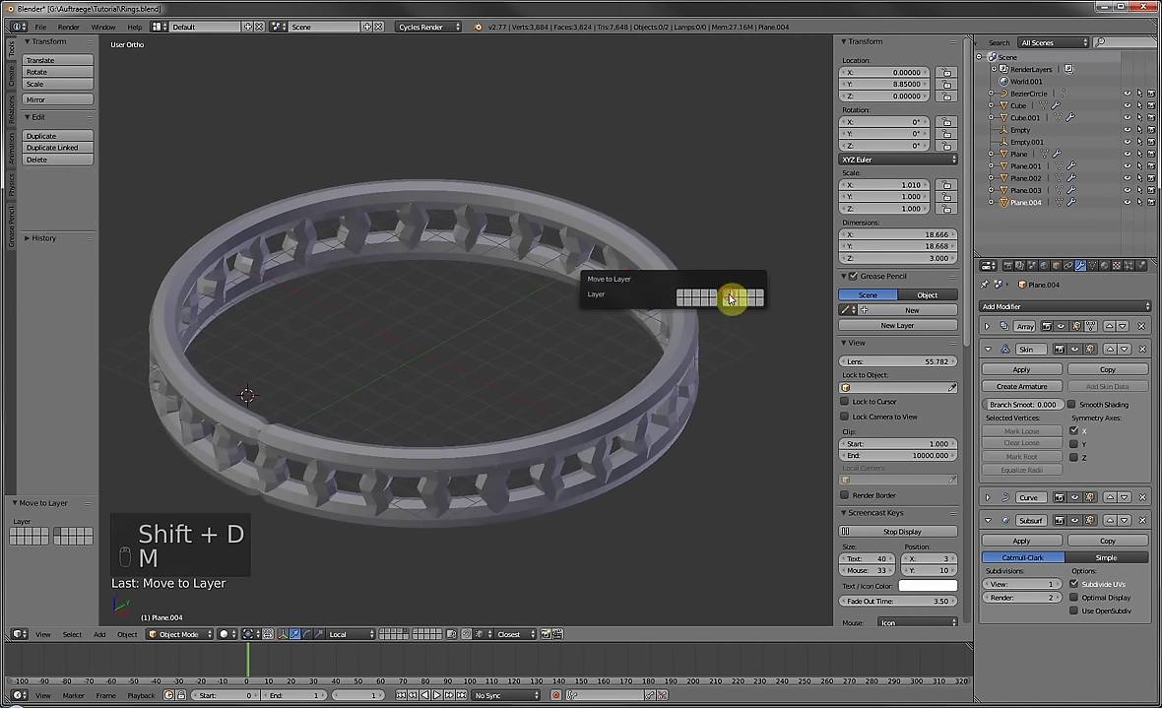
click(418, 634)
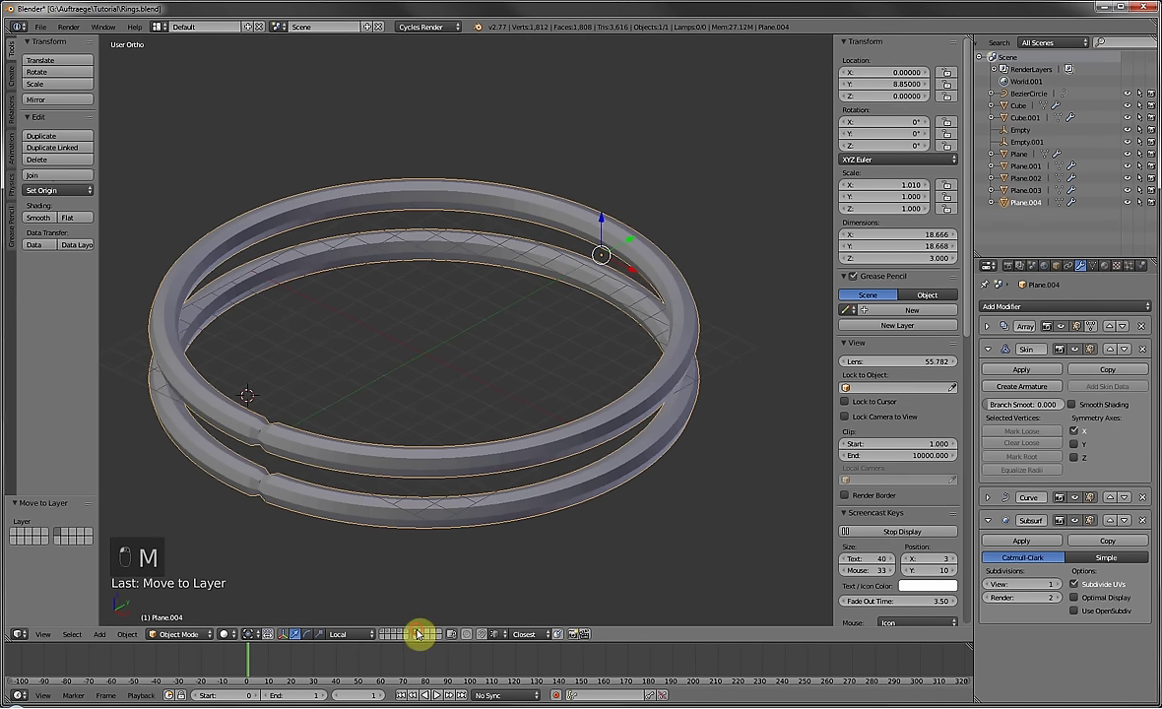
Remove the Array, Skin, Curve and Subsurf modifiers from the duplicated rails.
click(1143, 326)
click(1143, 326)
click(1143, 326)
click(1143, 326)
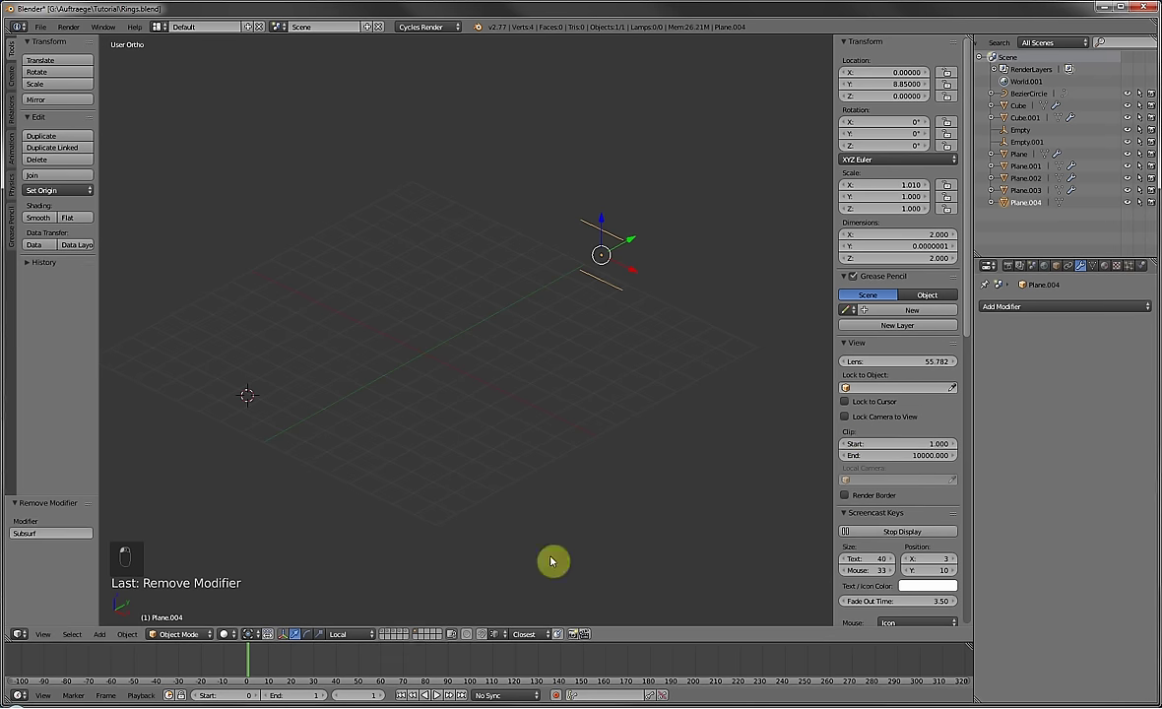
Link the modifiers of the first ring with the oval holes to the bare copy, and show only the copy's layer again.
click(402, 633)
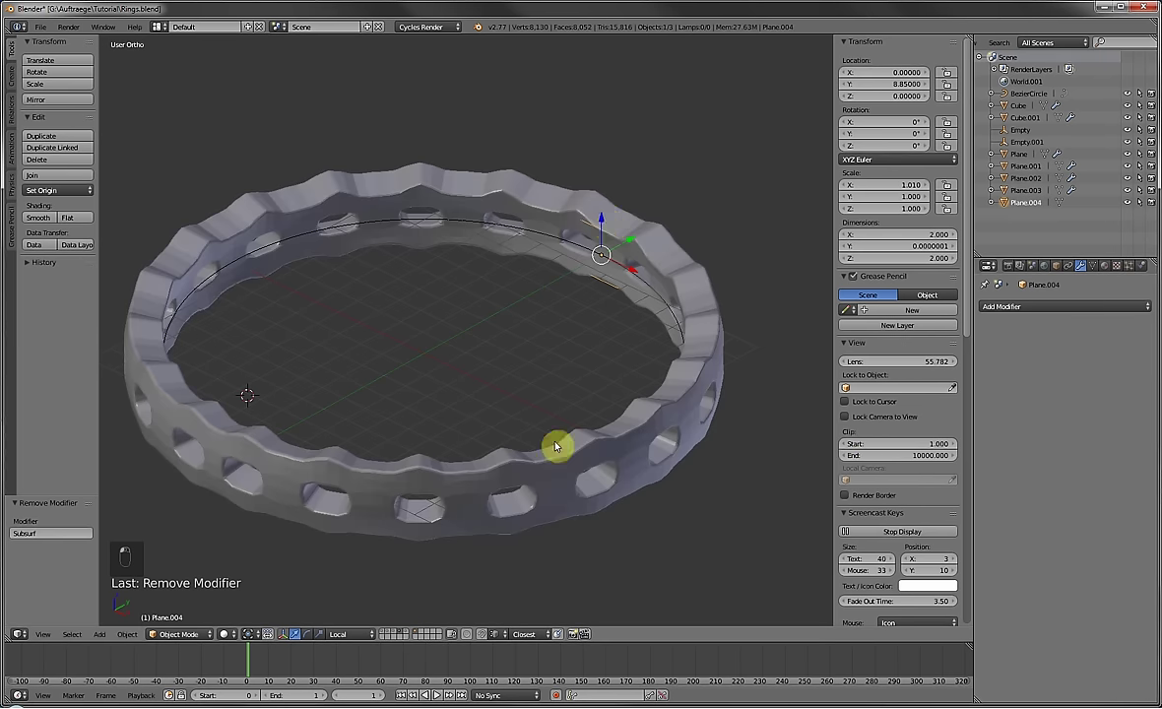
shift+right_click(594, 199)
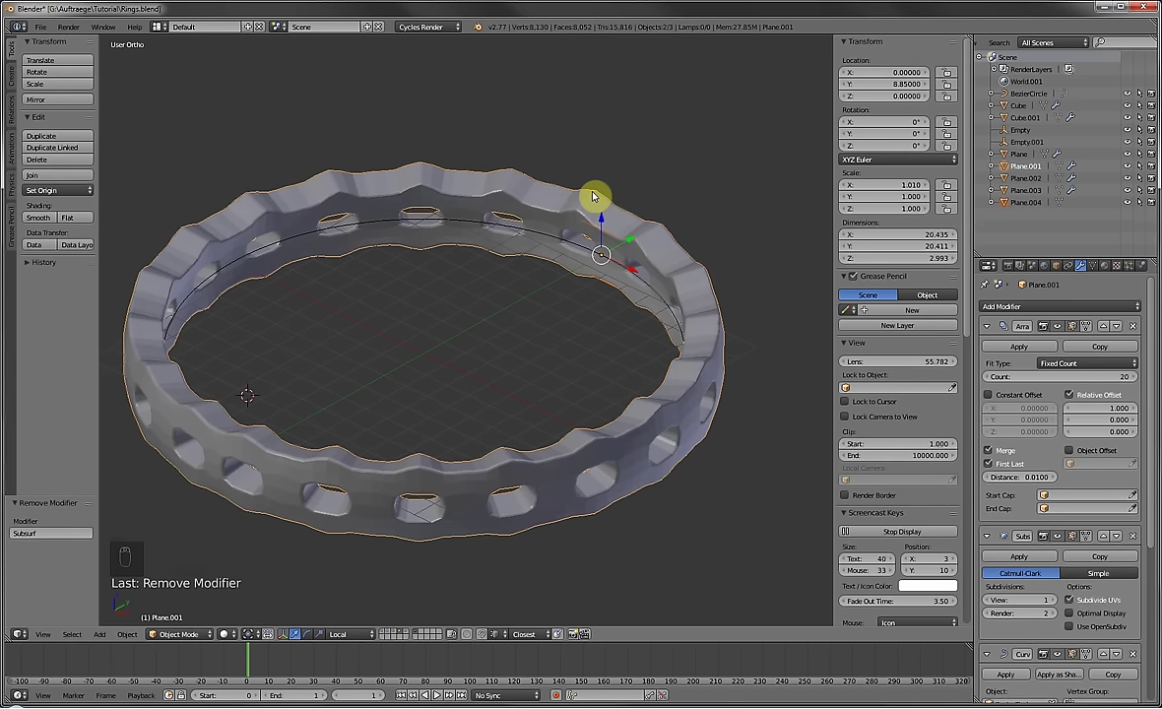
key(ctrl+l)
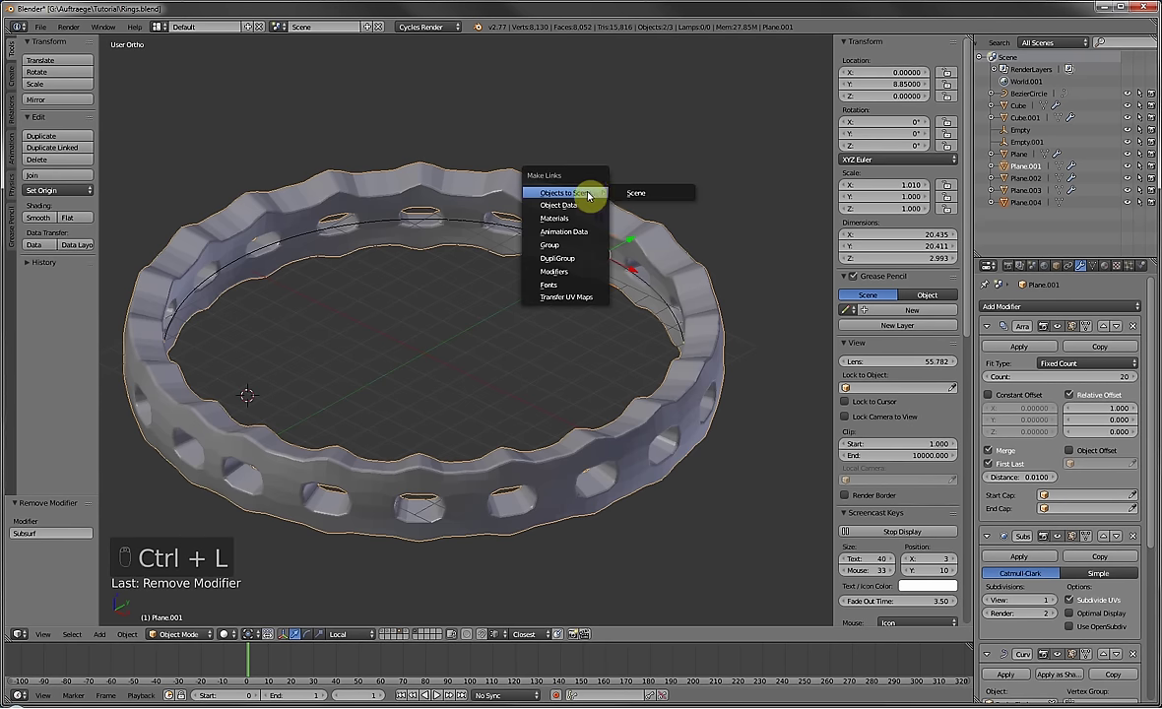
click(555, 271)
click(419, 639)
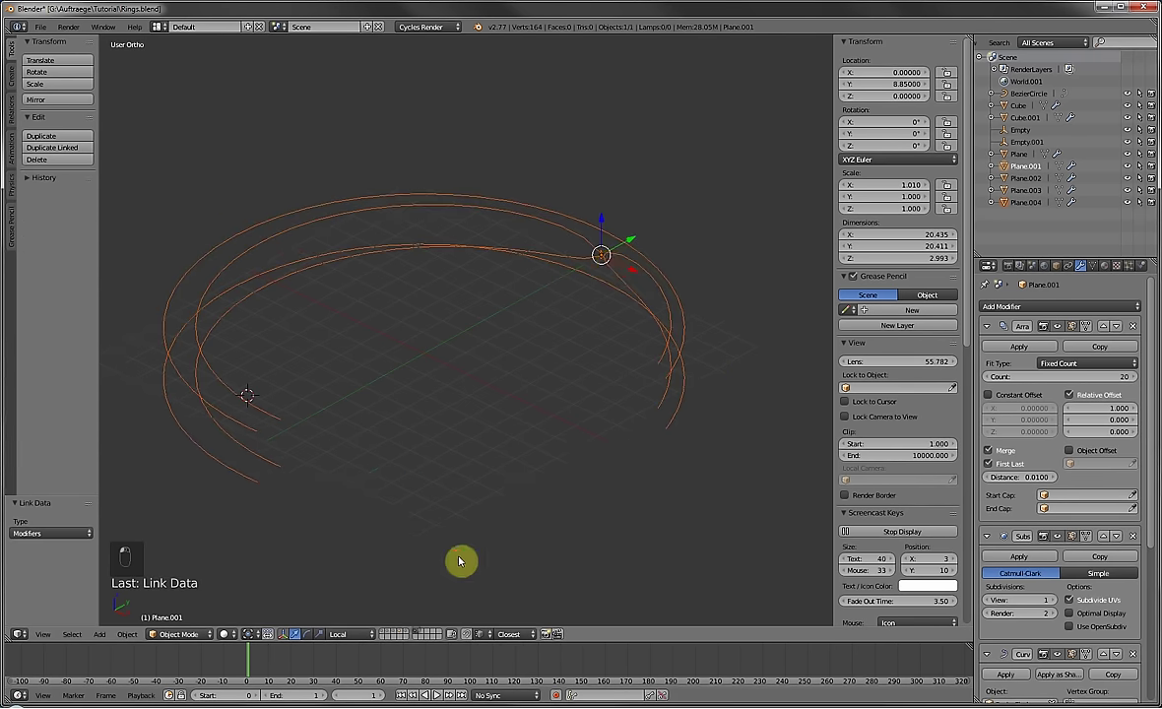
Select the copy and remove its Subsurf and Array modifiers, keeping Curve, Solidify and Bevel.
right_click(613, 264)
middle_drag(592, 312, 713, 327)
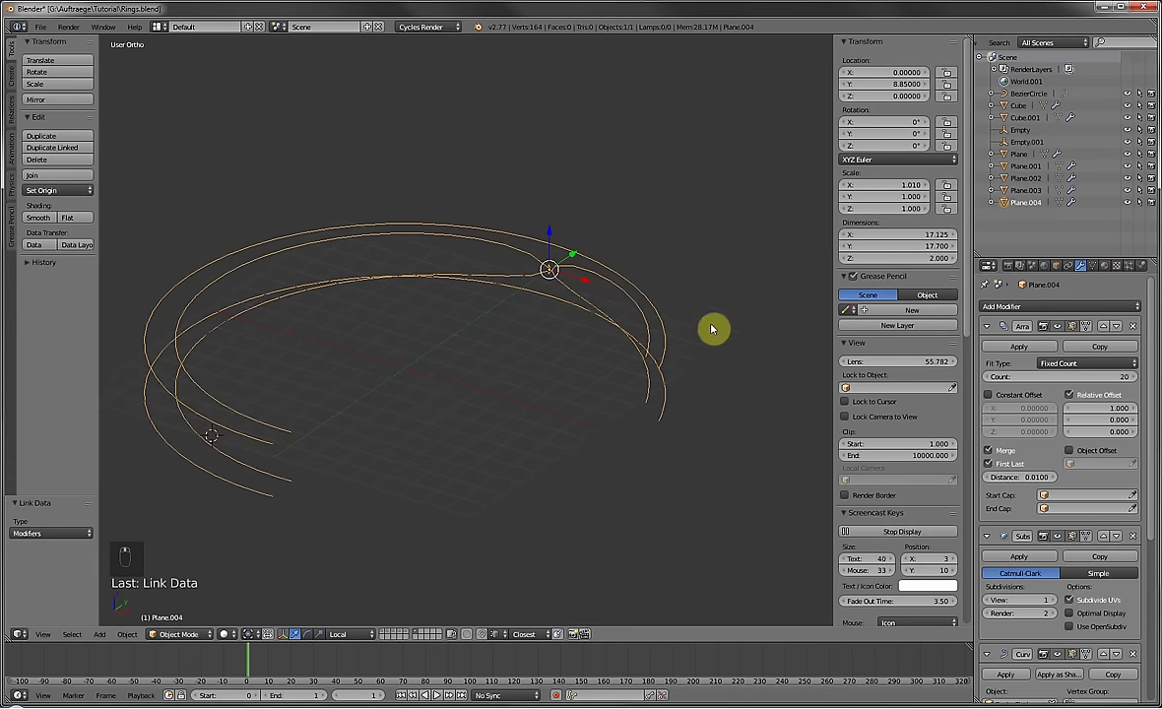
click(1133, 537)
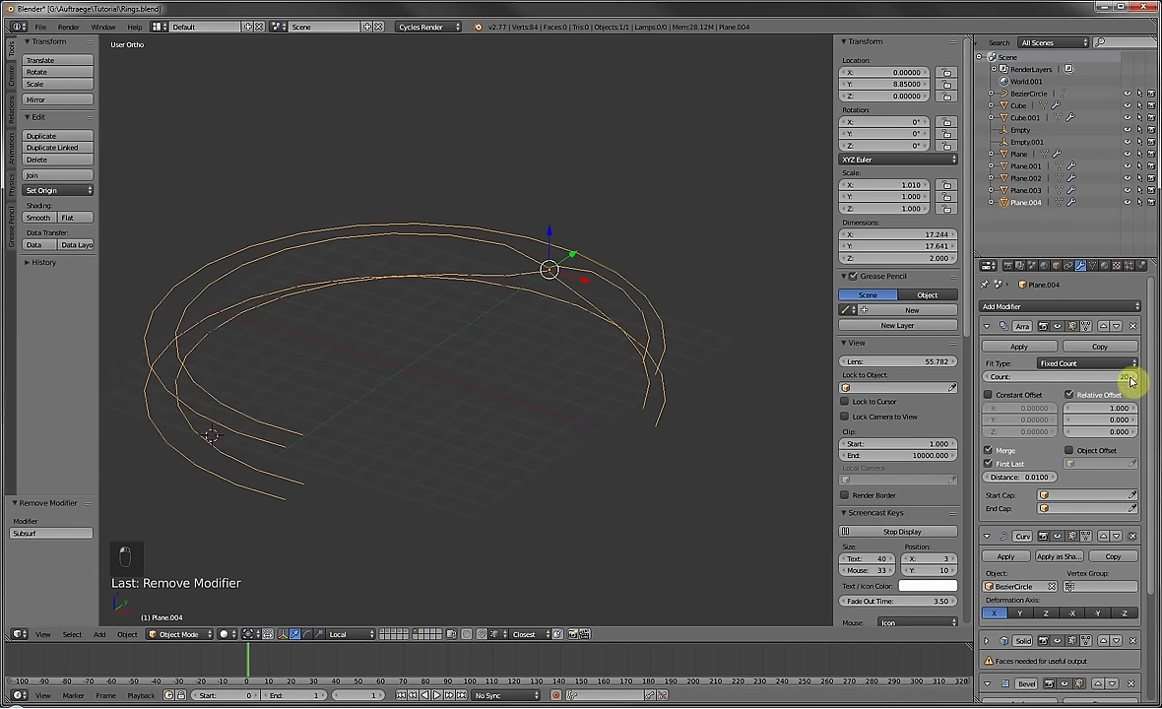
click(1134, 328)
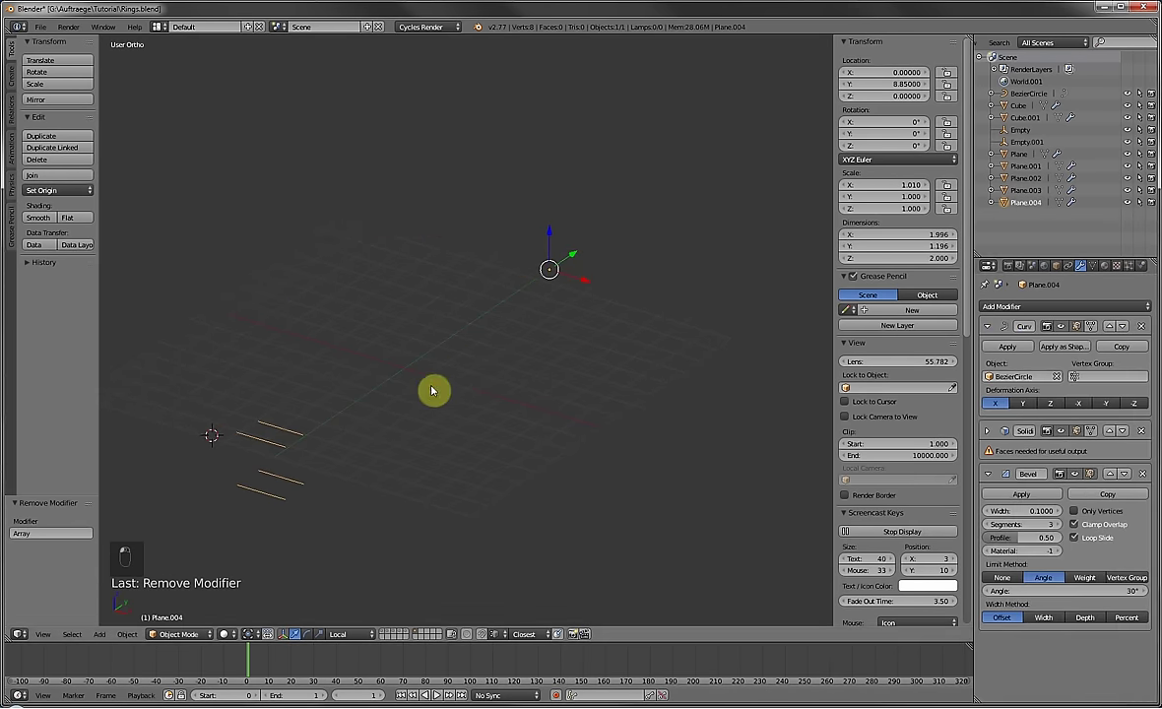
Fill the copy's four vertices with a single face.
key(Tab)
key(a)
key(a)
key(f)
key(Tab)
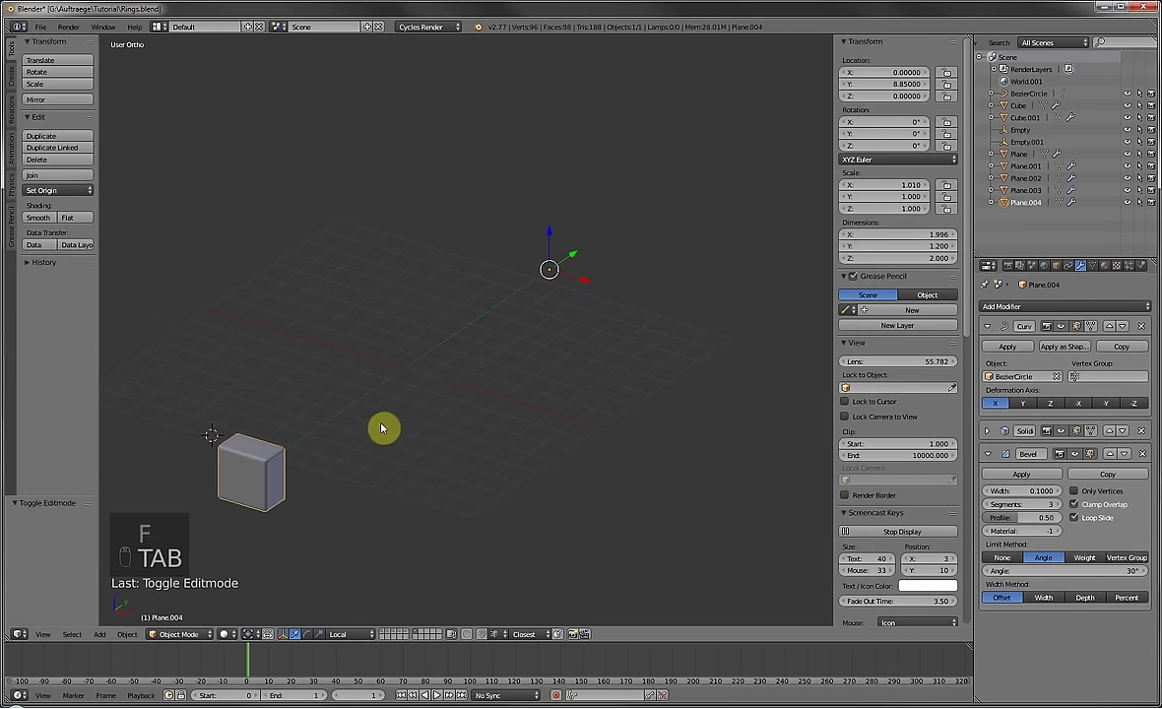
key(Tab)
shift+middle_drag(332, 435, 389, 414)
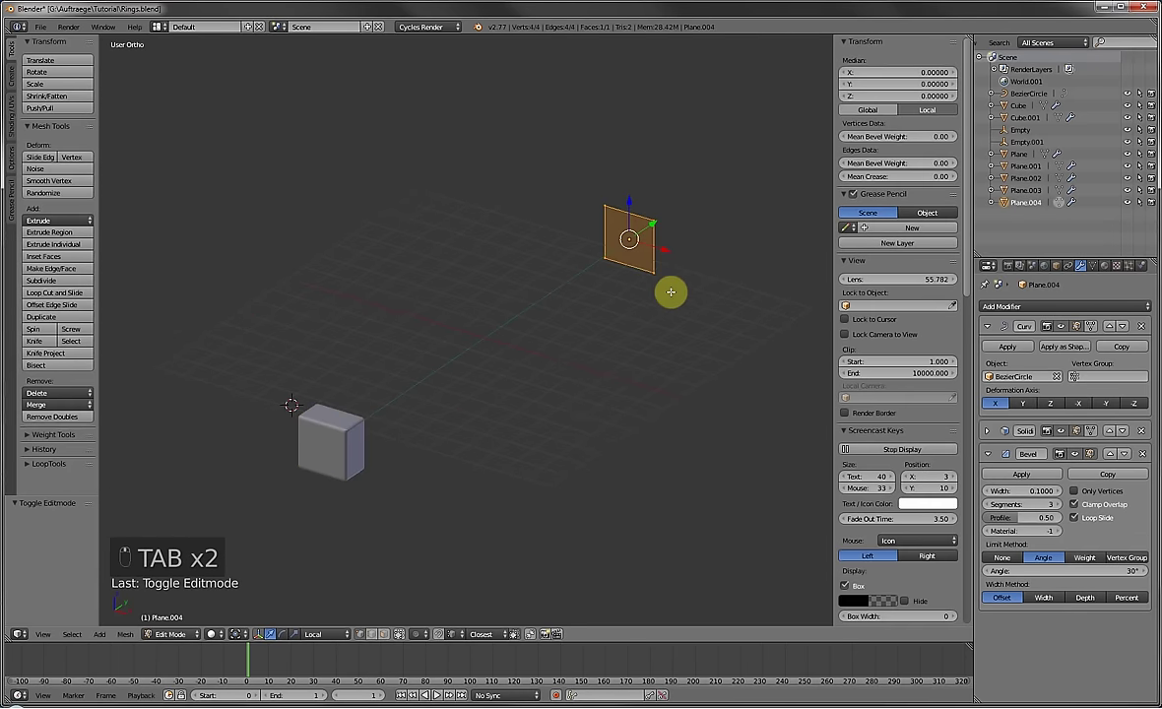
shift+middle_drag(671, 291, 527, 355)
key(Tab)
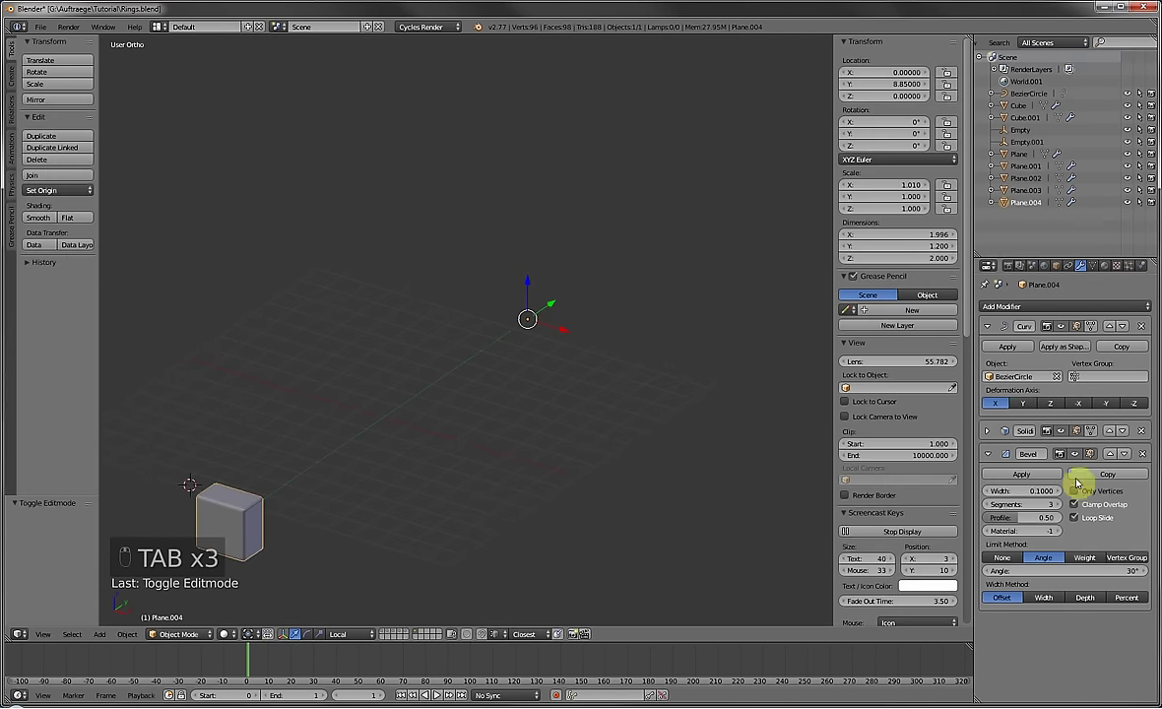
Set the block's X dimension to 17.7*pi with the Curve modifier hidden in the viewport, and show the modifier again.
click(1064, 326)
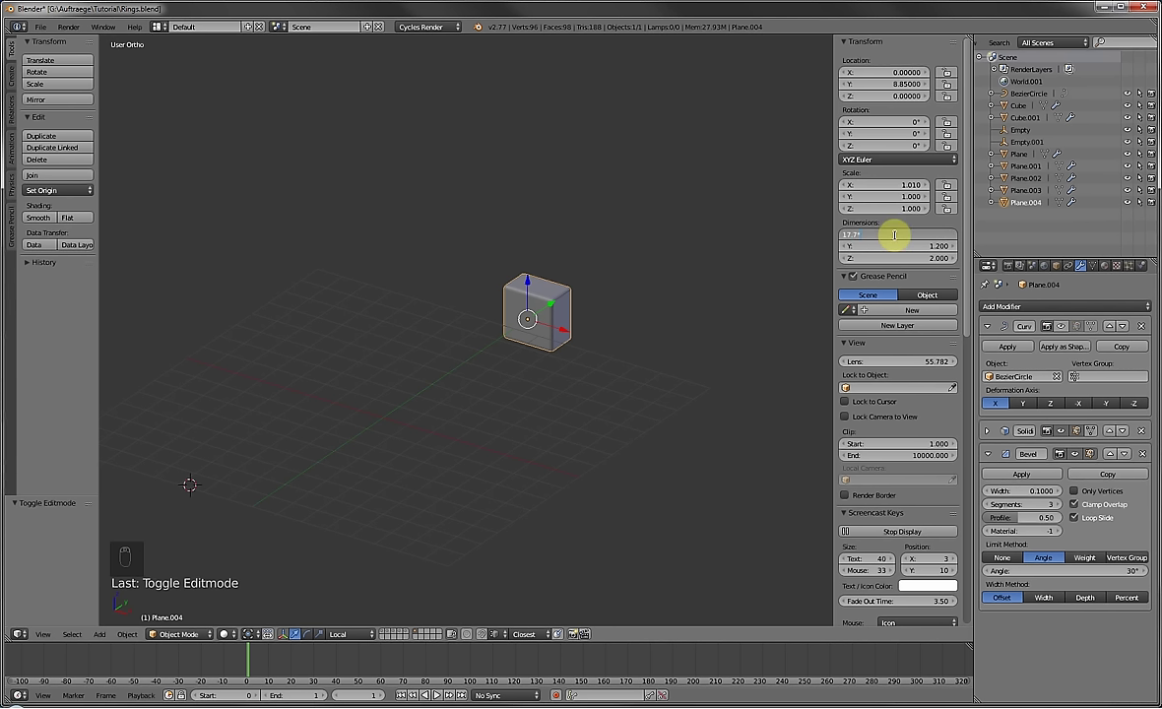
text(i)
key(Return)
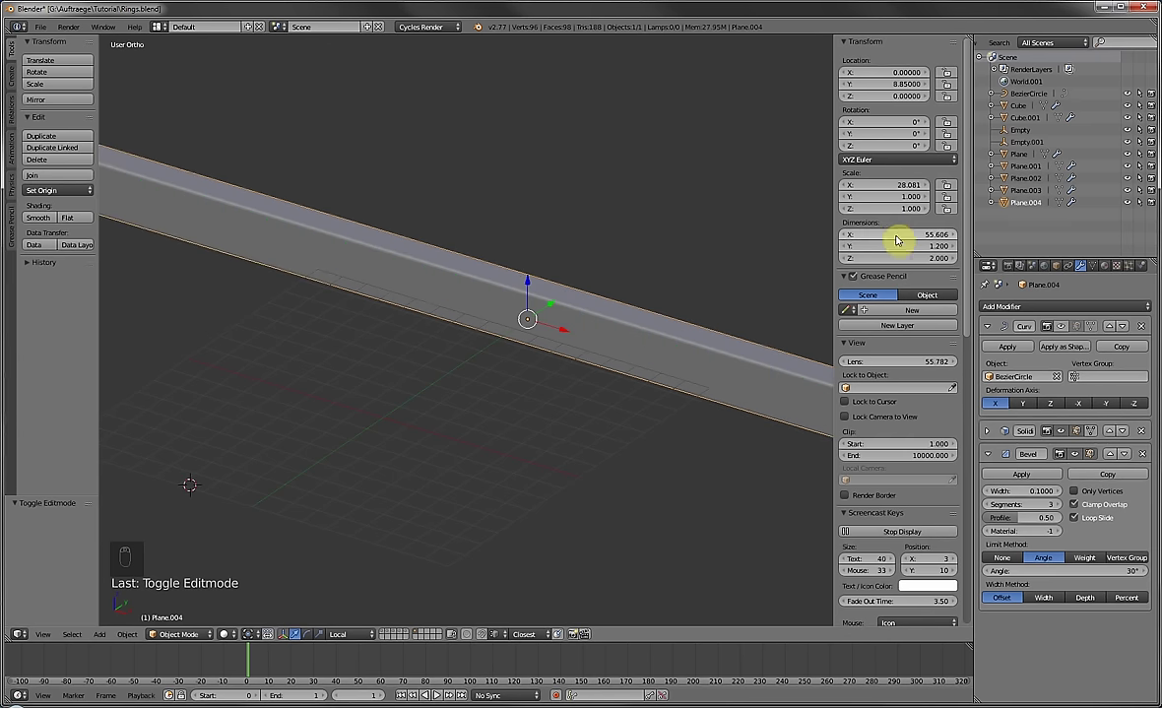
scroll(459, 369, down, 7)
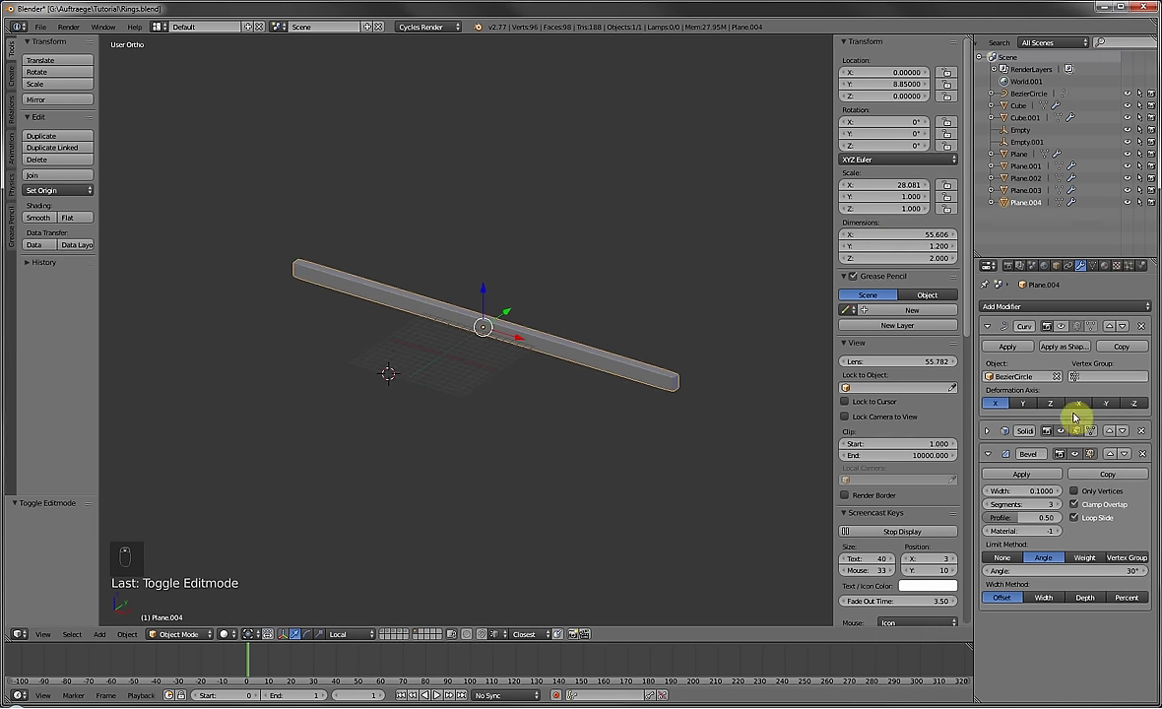
click(1047, 329)
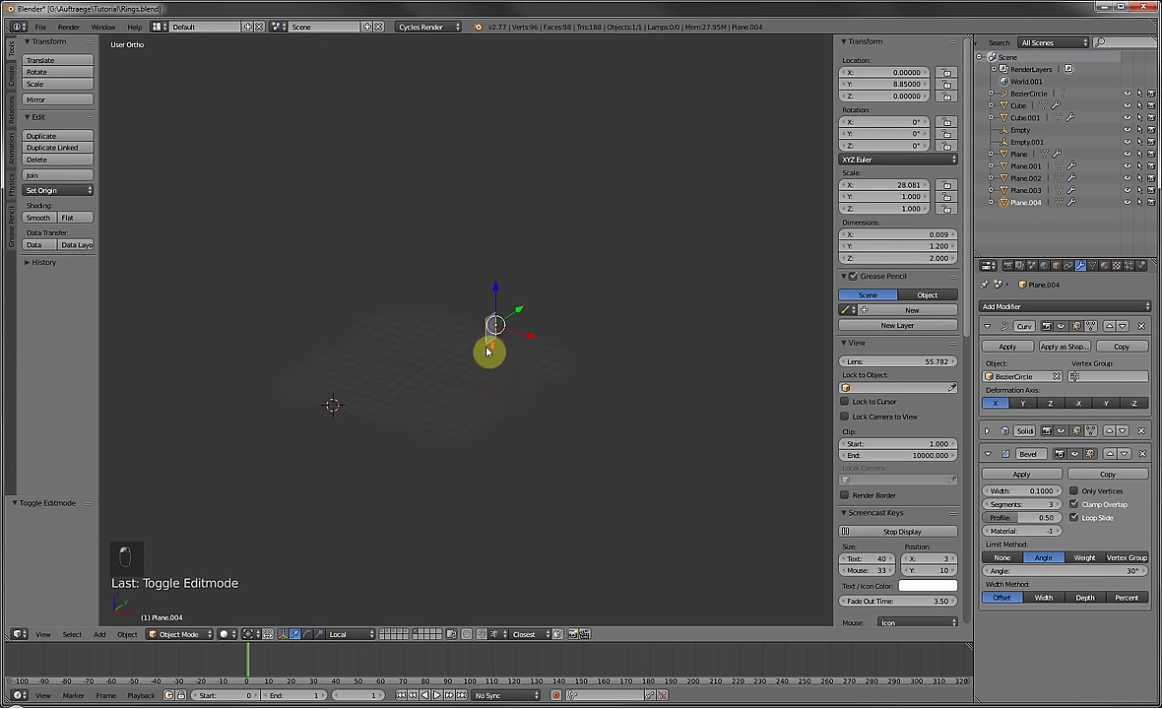
Divide the long strip along its length with a loop cut of 15 evenly spaced cuts.
key(Tab)
key(Tab)
key(Tab)
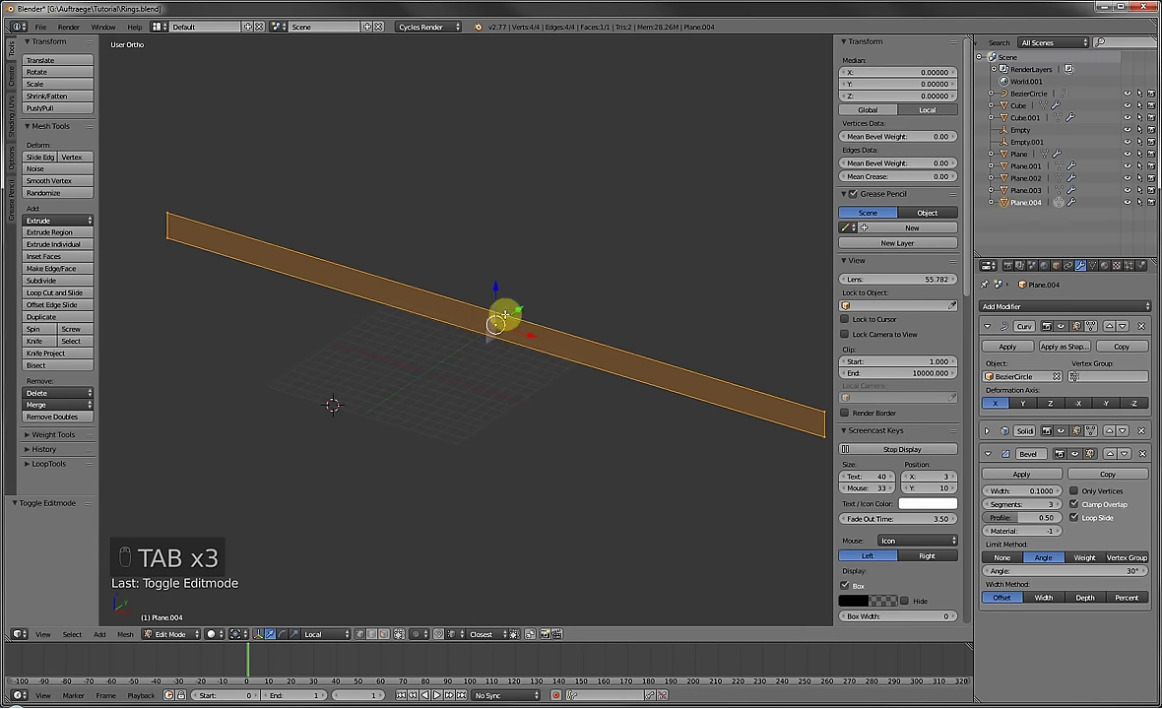
key(ctrl+r)
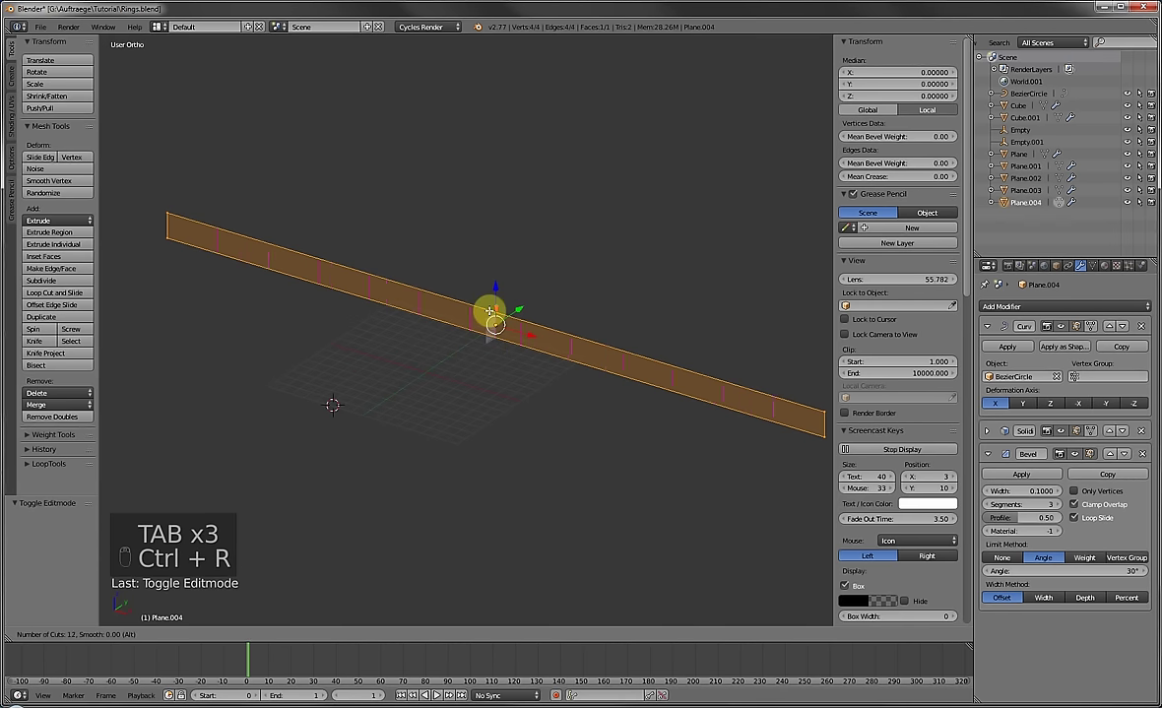
scroll(490, 312, down, 2)
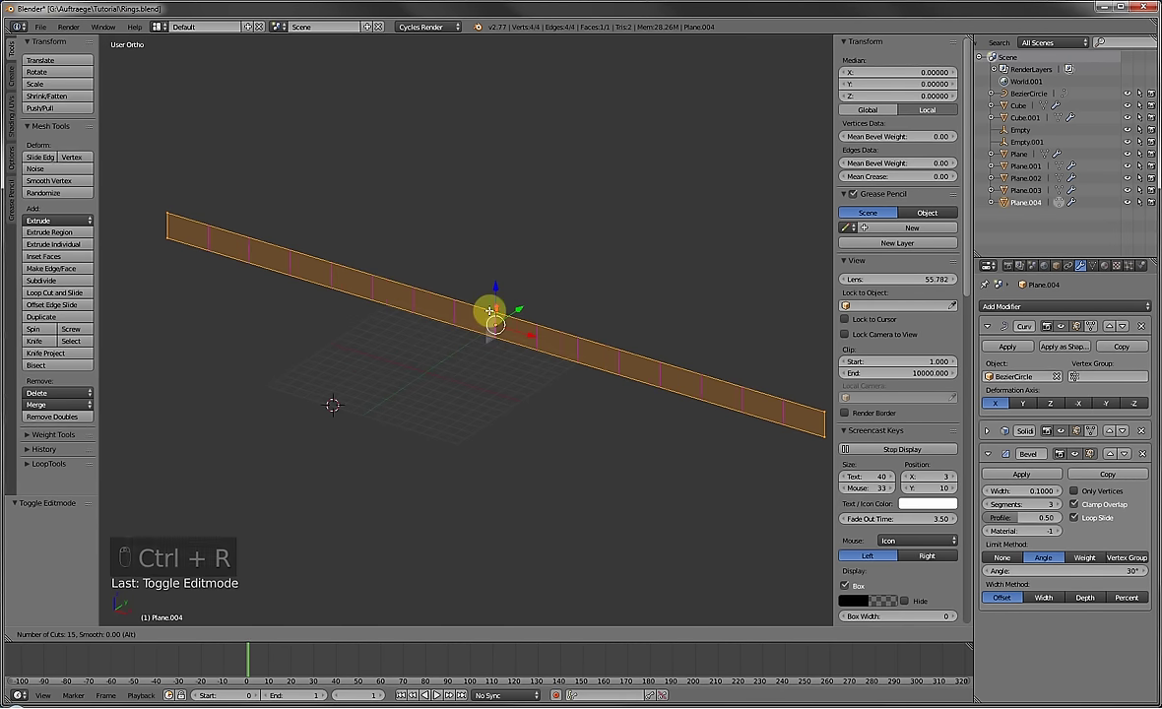
click(489, 311)
right_click(490, 311)
key(Tab)
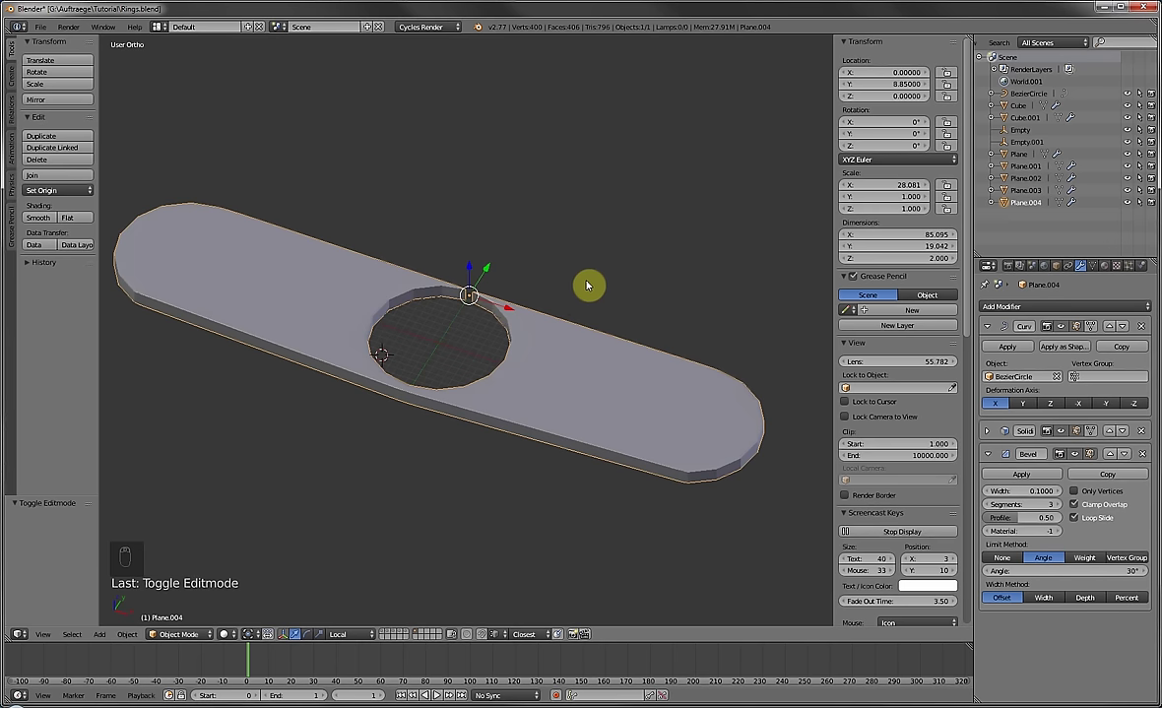
Apply the object's scale so the strip bends correctly around the Bezier circle.
key(ctrl+a)
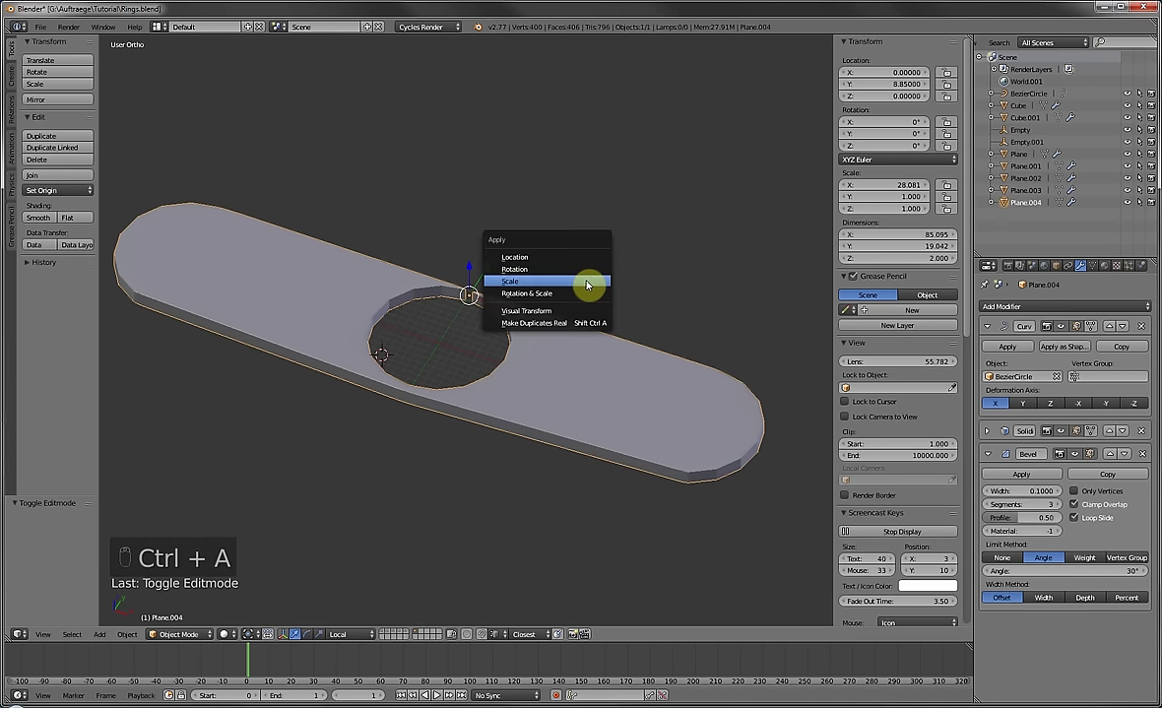
click(587, 286)
scroll(587, 285, up, 6)
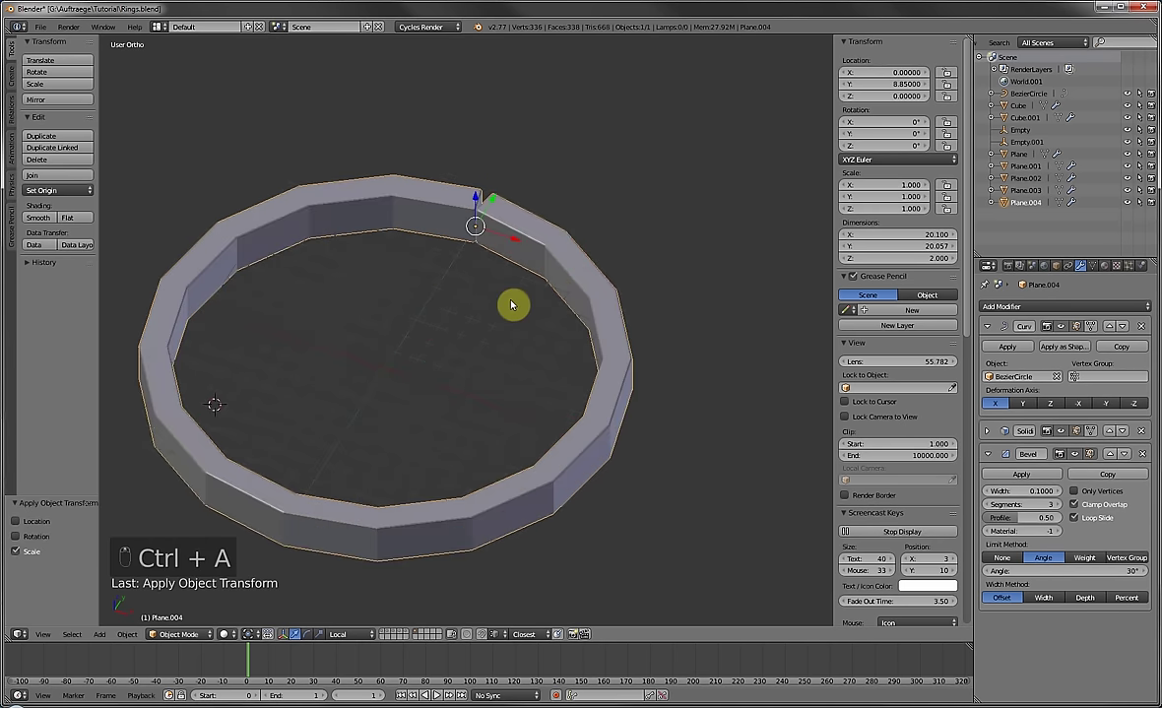
Select the strip's upper edge loop and move it down along Z by -1.208.
middle_drag(565, 304, 605, 280)
key(Tab)
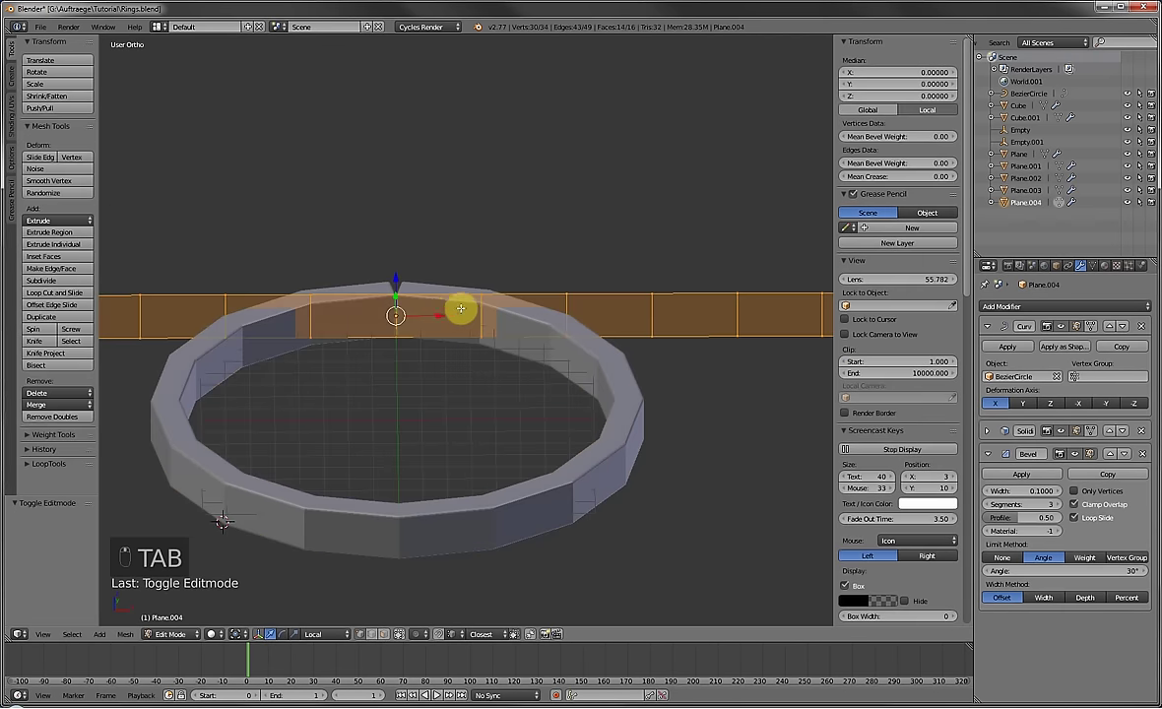
alt+right_click(431, 293)
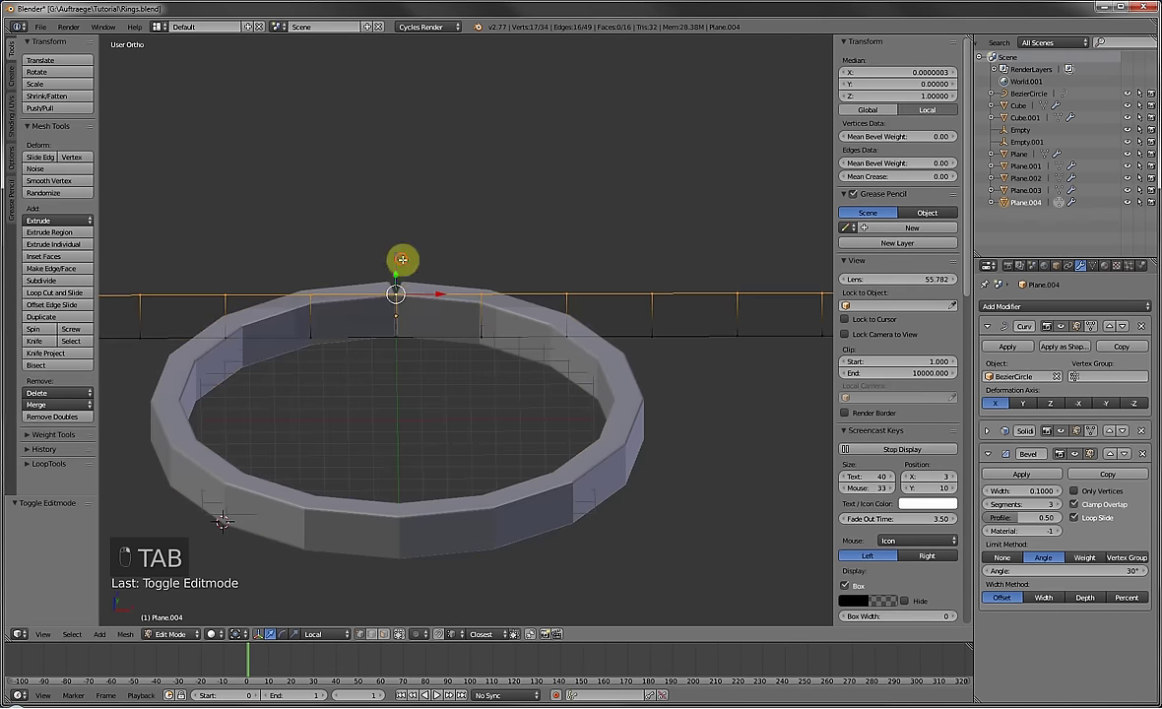
drag(397, 259, 402, 287)
scroll(470, 305, down, 2)
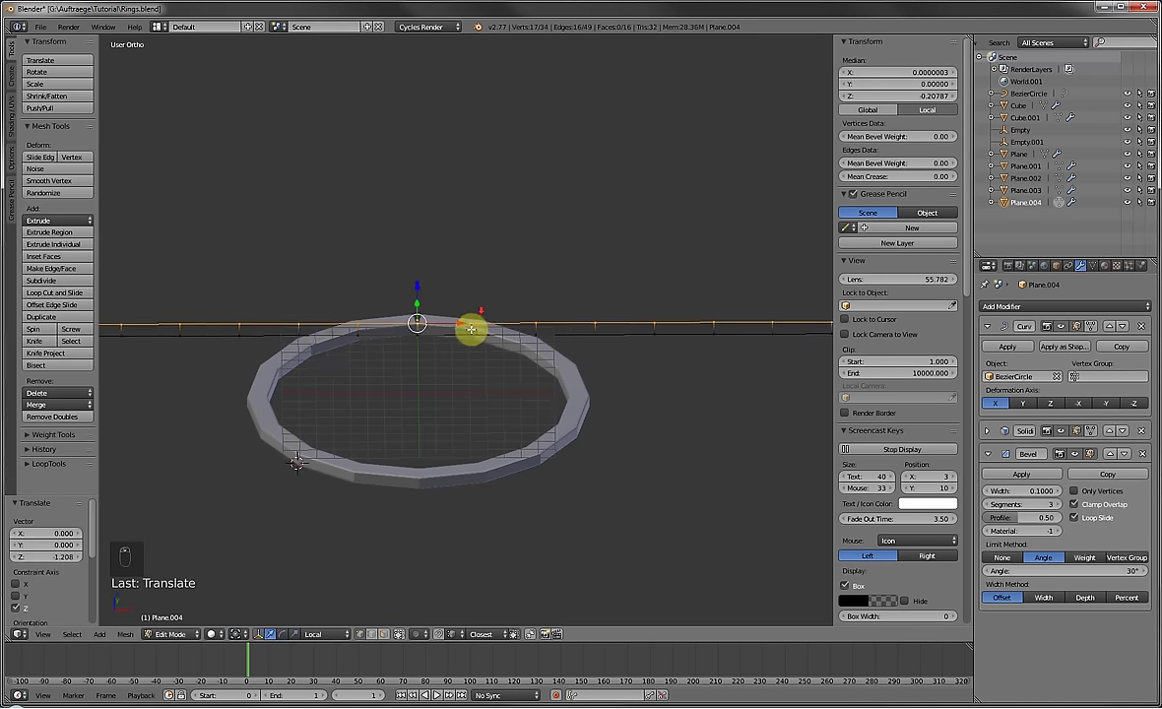
shift+middle_drag(329, 348, 401, 347)
scroll(379, 351, down, 3)
Shift successive cross edges near the strip's -X end up and down along Z to form an uneven zigzag.
key(c)
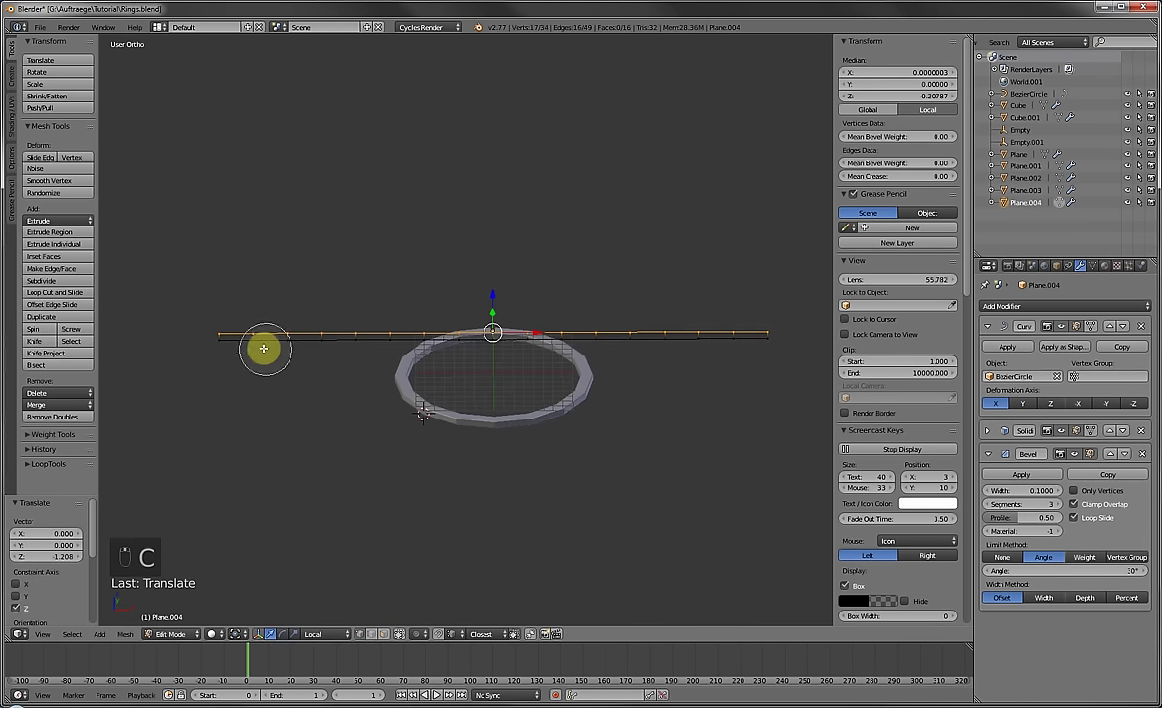
key(a)
key(c)
click(253, 335)
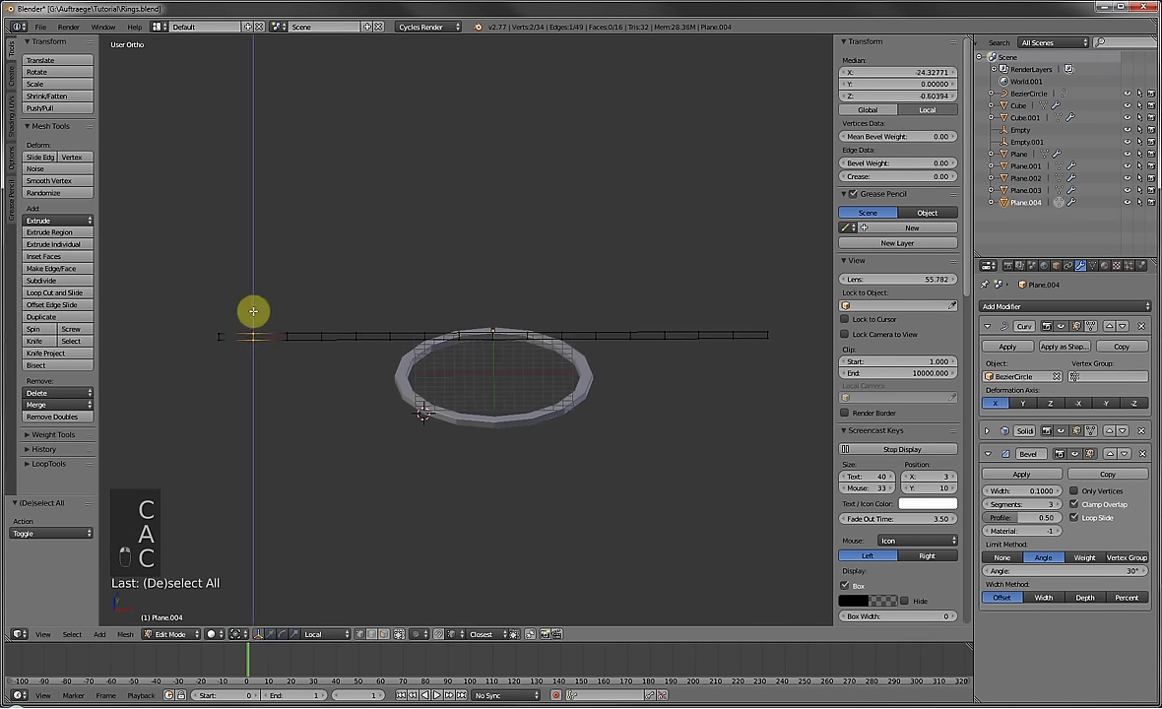
drag(254, 311, 356, 325)
key(a)
key(c)
click(325, 334)
key(a)
key(c)
click(353, 341)
key(a)
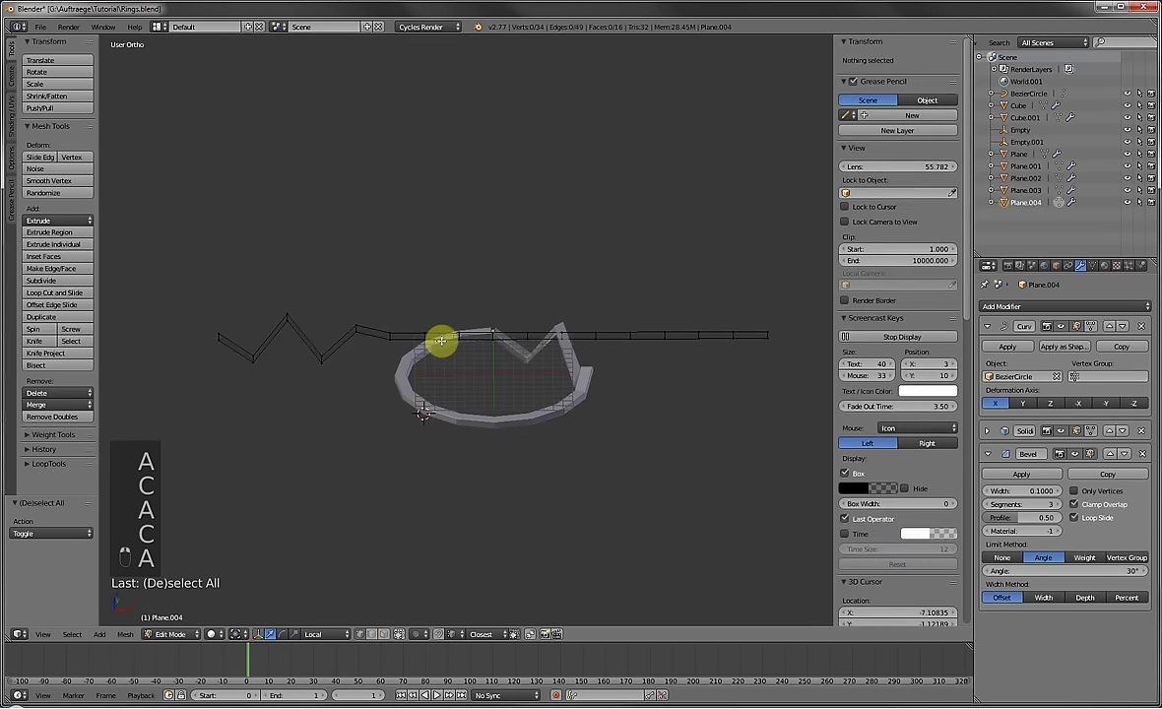
Offset the cross edges around the strip's middle along Z, and raise the whole upper edge loop by 1.747.
key(c)
click(425, 337)
drag(425, 337, 492, 288)
key(a)
key(c)
click(530, 336)
alt+click(508, 331)
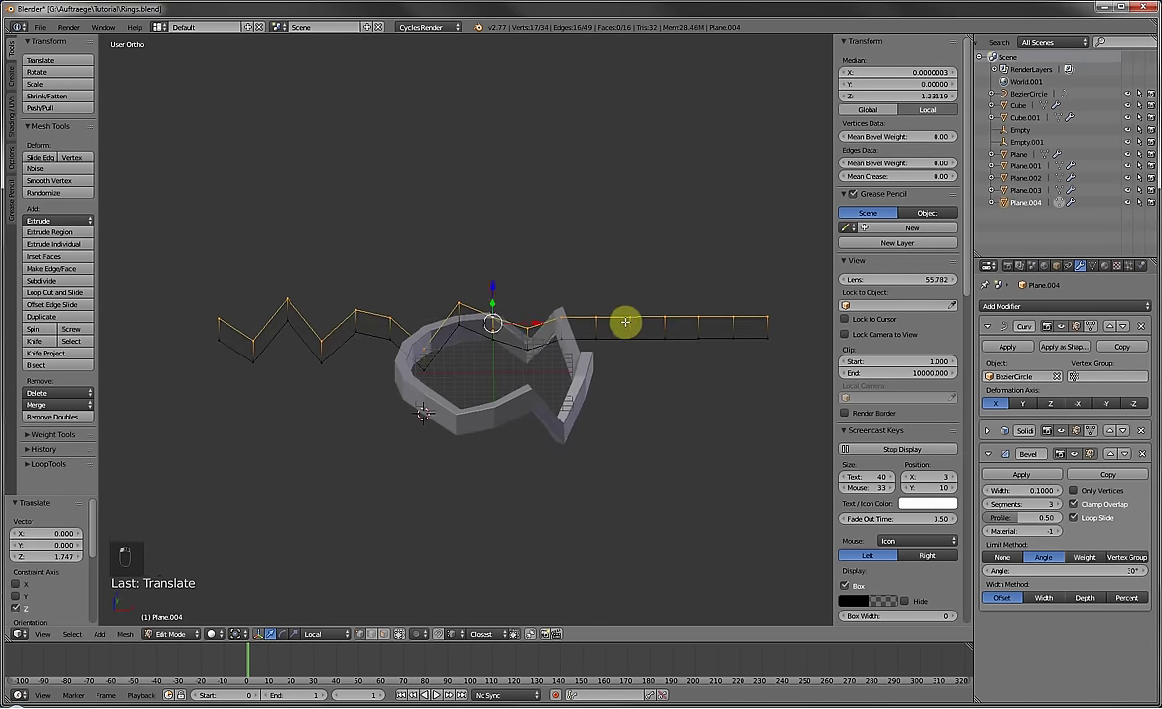
Move two cross edges toward the strip's +X end, one down and one up along Z, to continue the zigzag.
key(a)
click(628, 334)
drag(630, 339, 735, 311)
key(a)
key(c)
click(695, 324)
key(a)
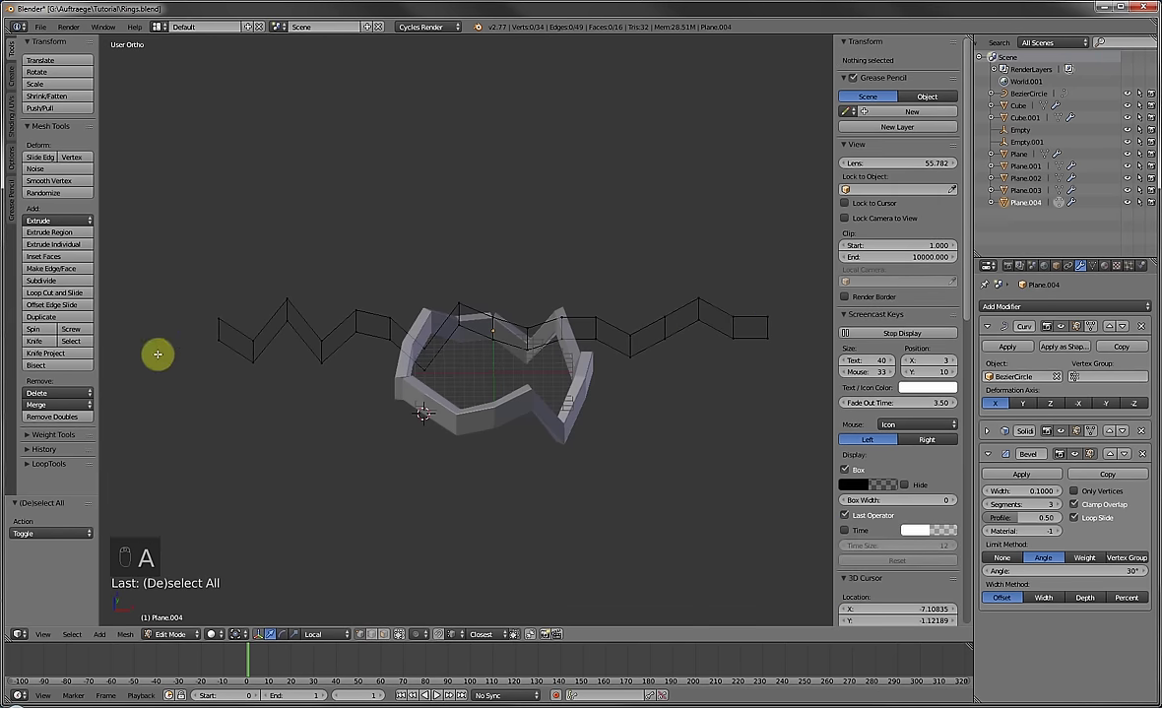
Compare the heights of the strip's two end edges by selecting them and box-selecting along the upper edge.
key(c)
click(214, 325)
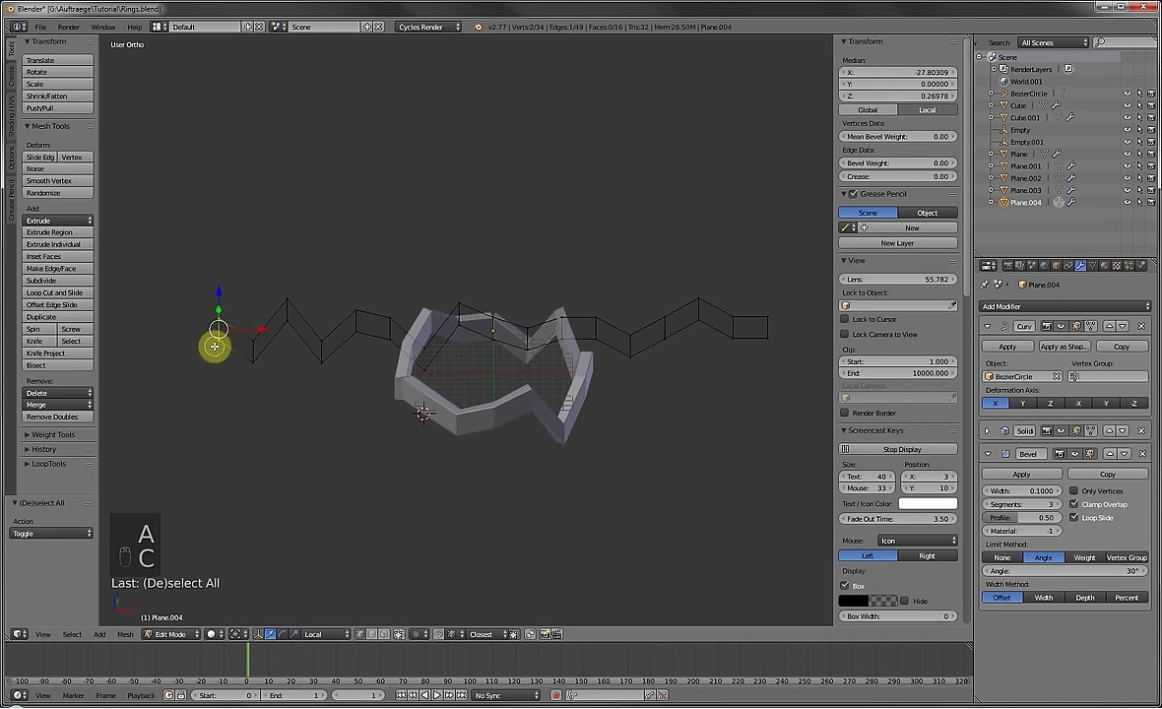
click(758, 323)
key(a)
key(b)
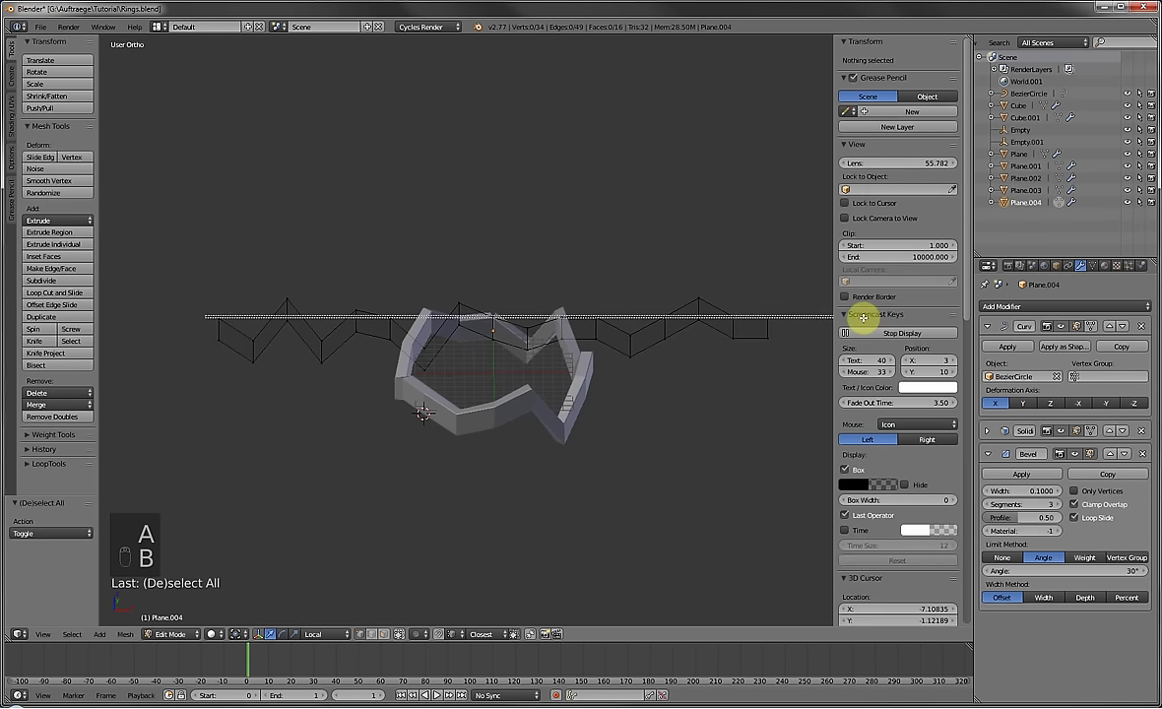
drag(862, 321, 749, 344)
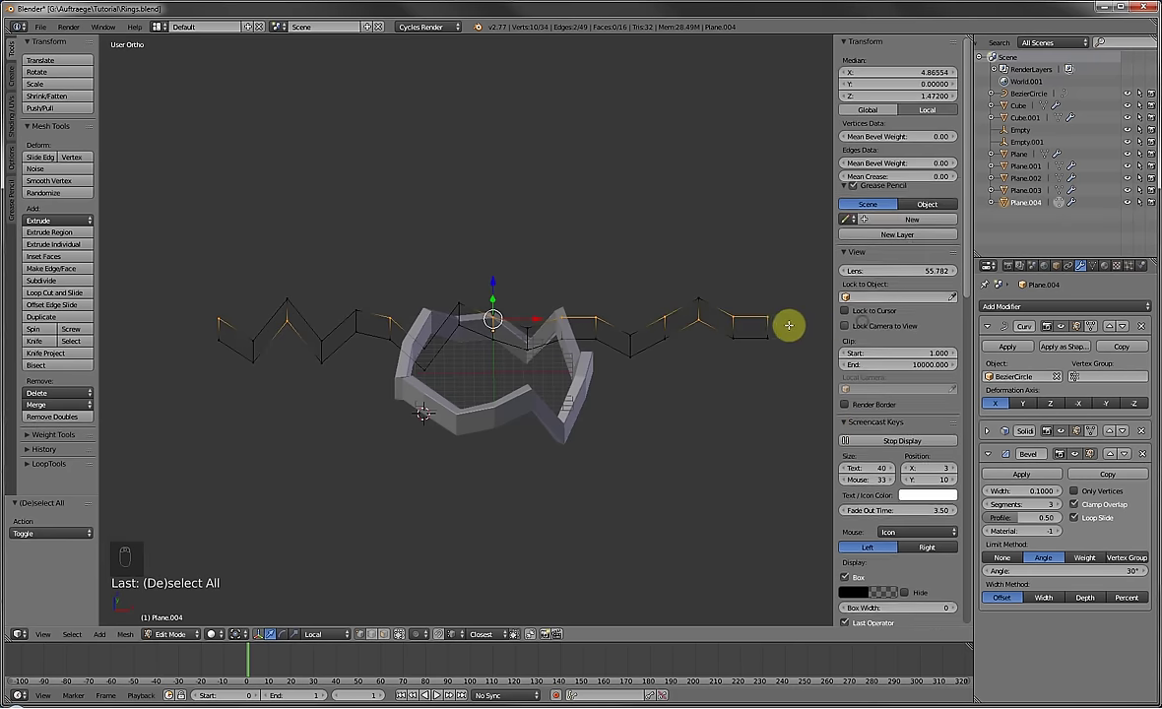
drag(737, 298, 704, 355)
In Object Mode, replace the ring's Bevel modifier with a Subdivision Surface at 3 view subdivisions, placed above Solidify.
key(Tab)
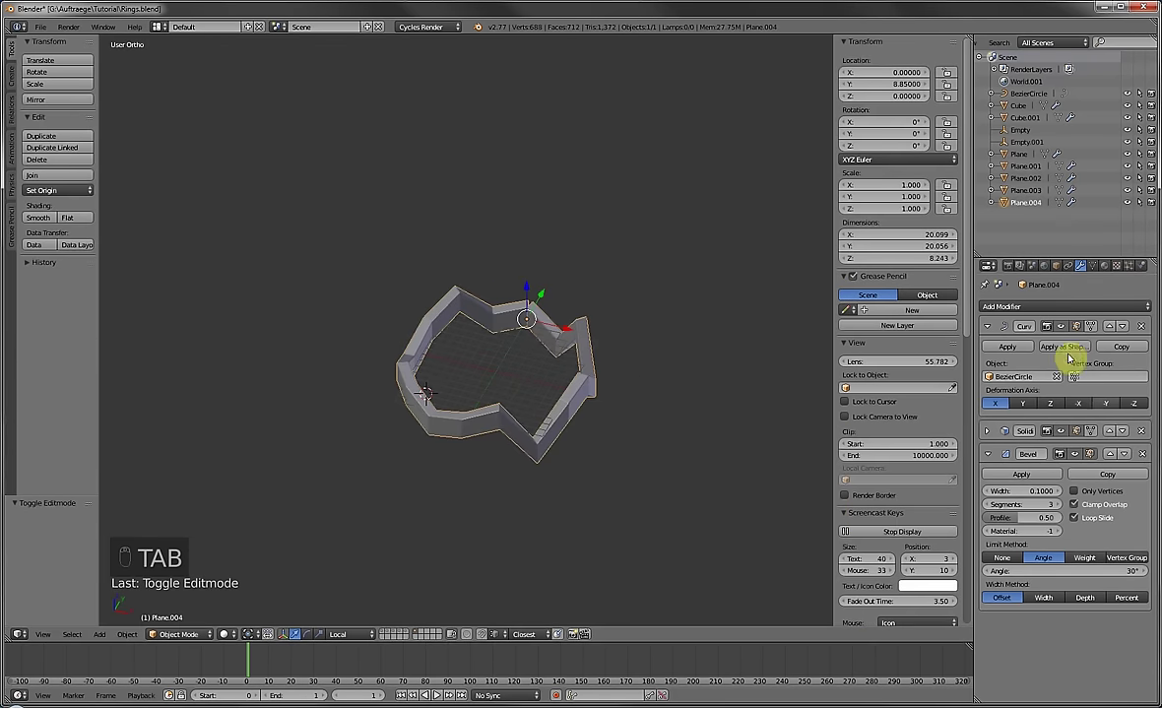
click(1019, 306)
click(911, 509)
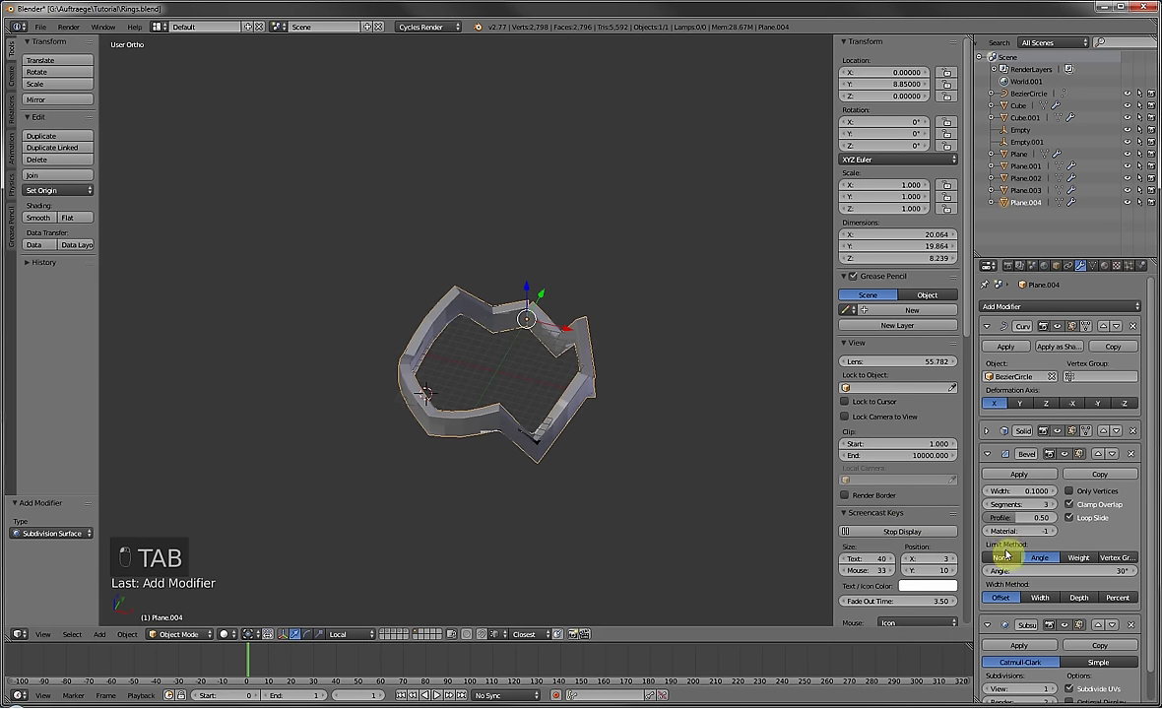
click(1134, 454)
click(1052, 517)
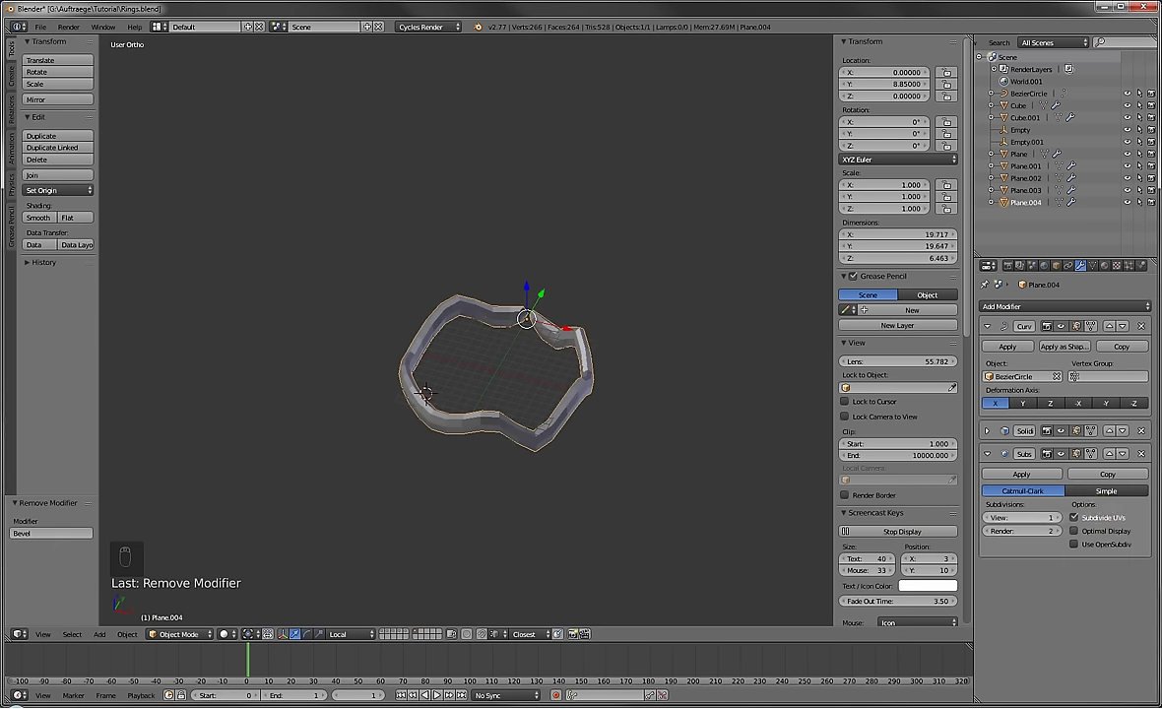
click(1052, 517)
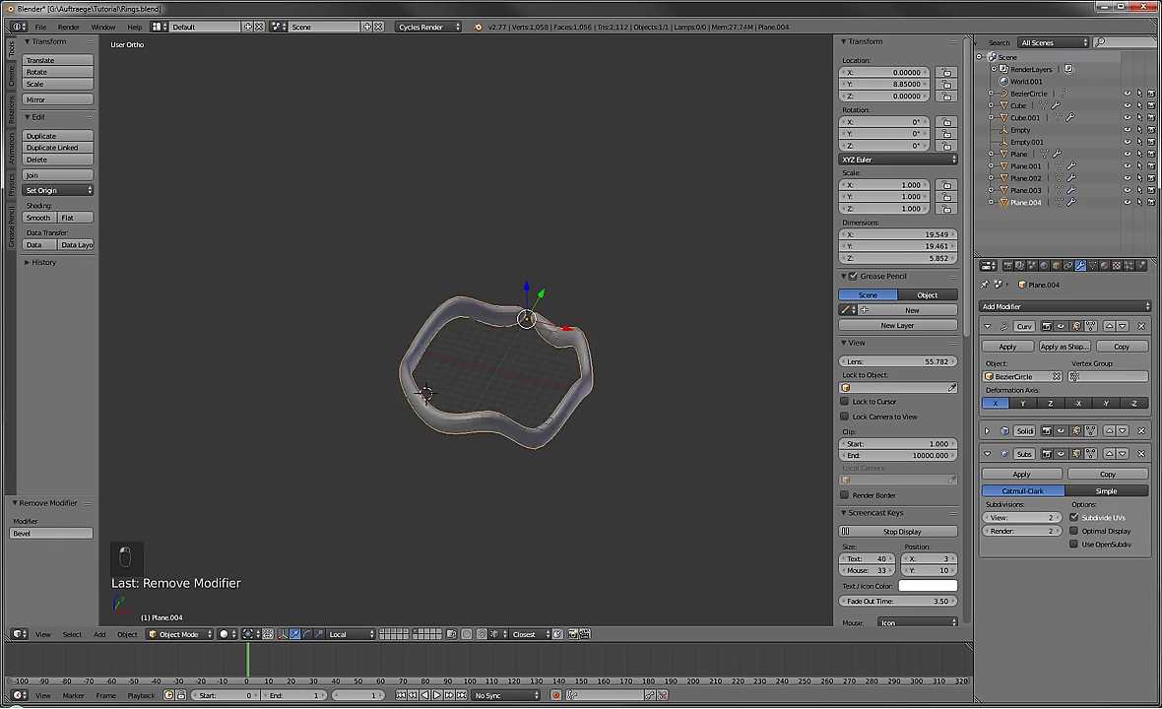
click(1109, 454)
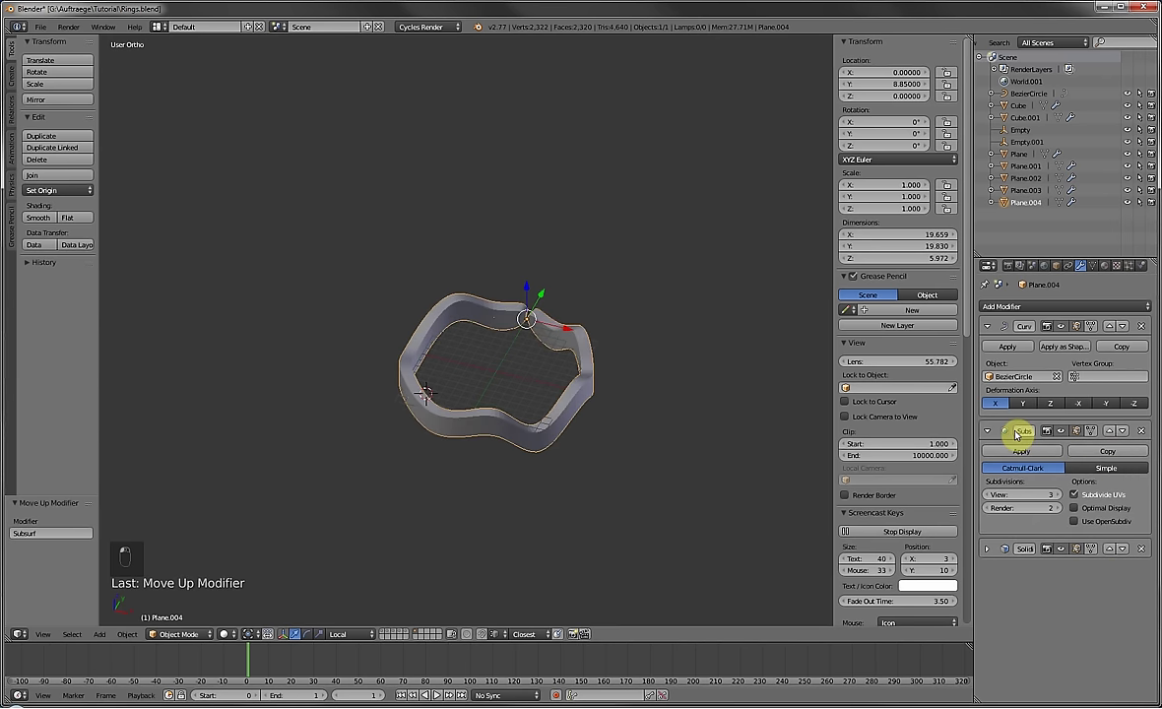
Add a Bevel modifier to the end of the wavy ring's stack with its limit method set to Angle.
mouse_move(558, 412)
middle_down()
mouse_move(447, 415)
mouse_move(486, 394)
mouse_move(551, 438)
mouse_move(475, 414)
mouse_move(552, 412)
middle_up()
click(1023, 306)
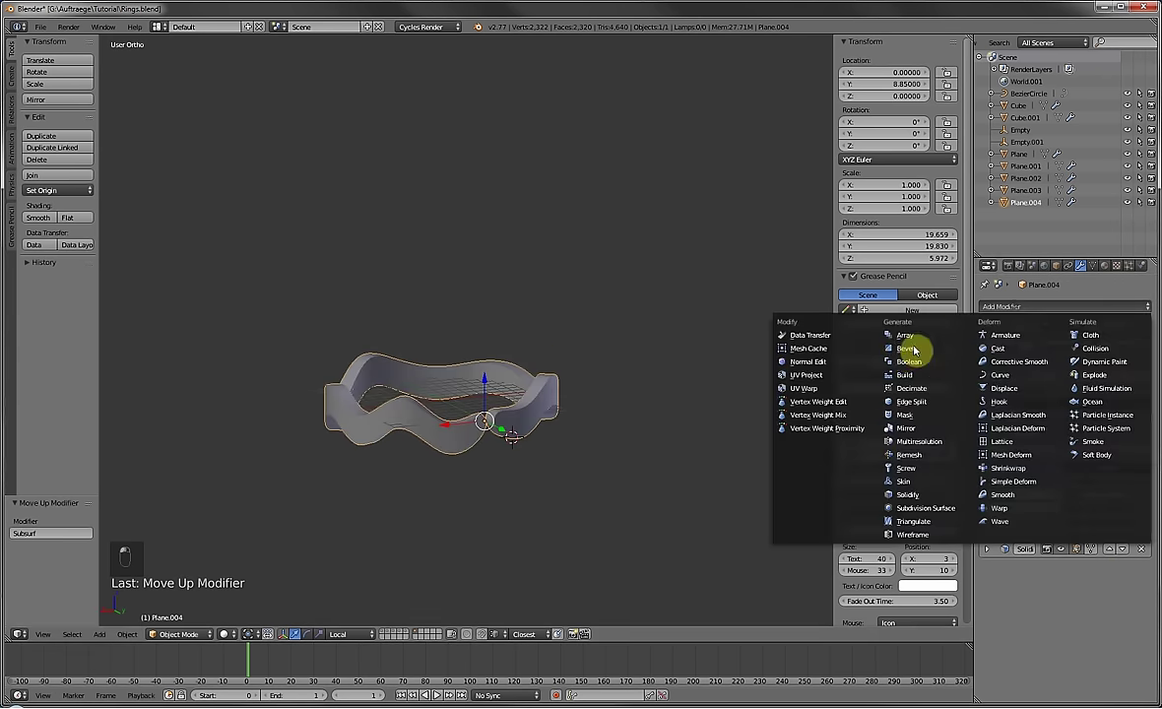
click(911, 349)
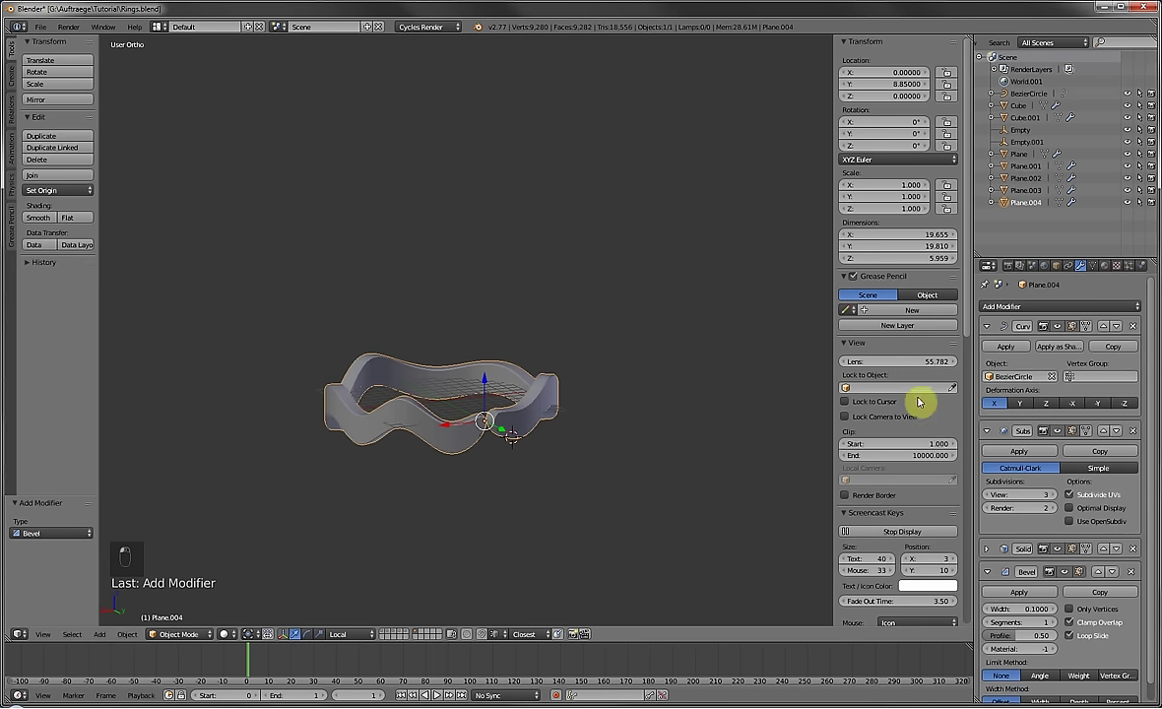
click(1044, 679)
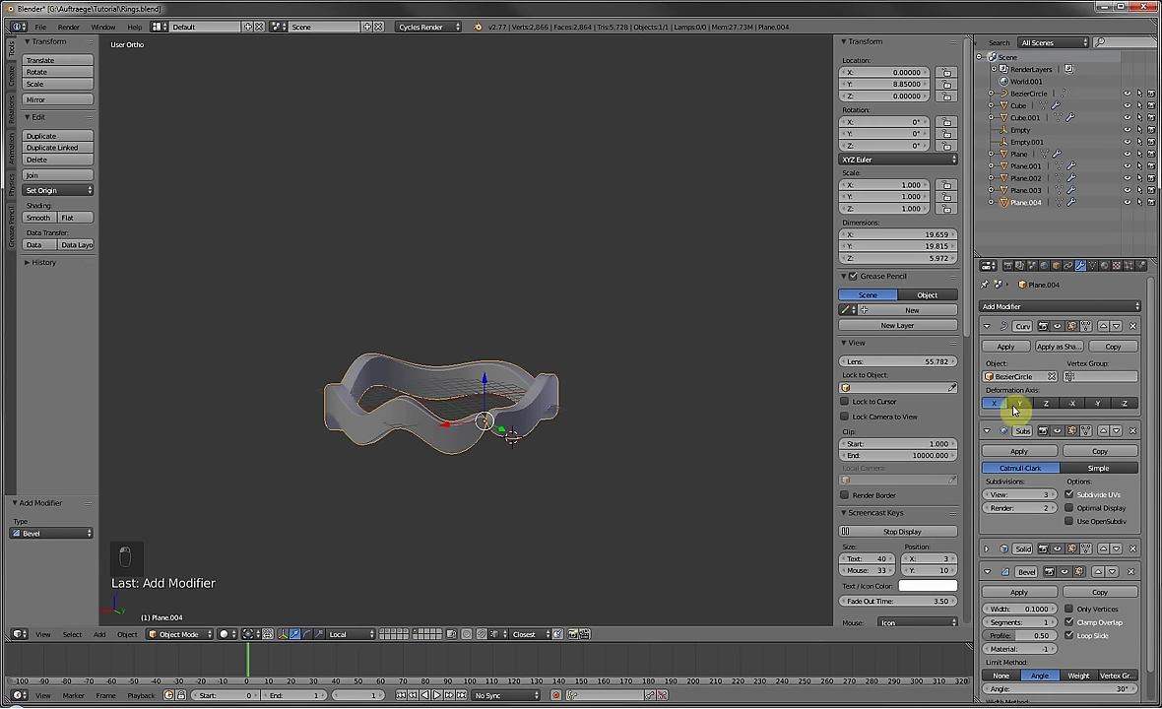
middle_drag(689, 365, 985, 489)
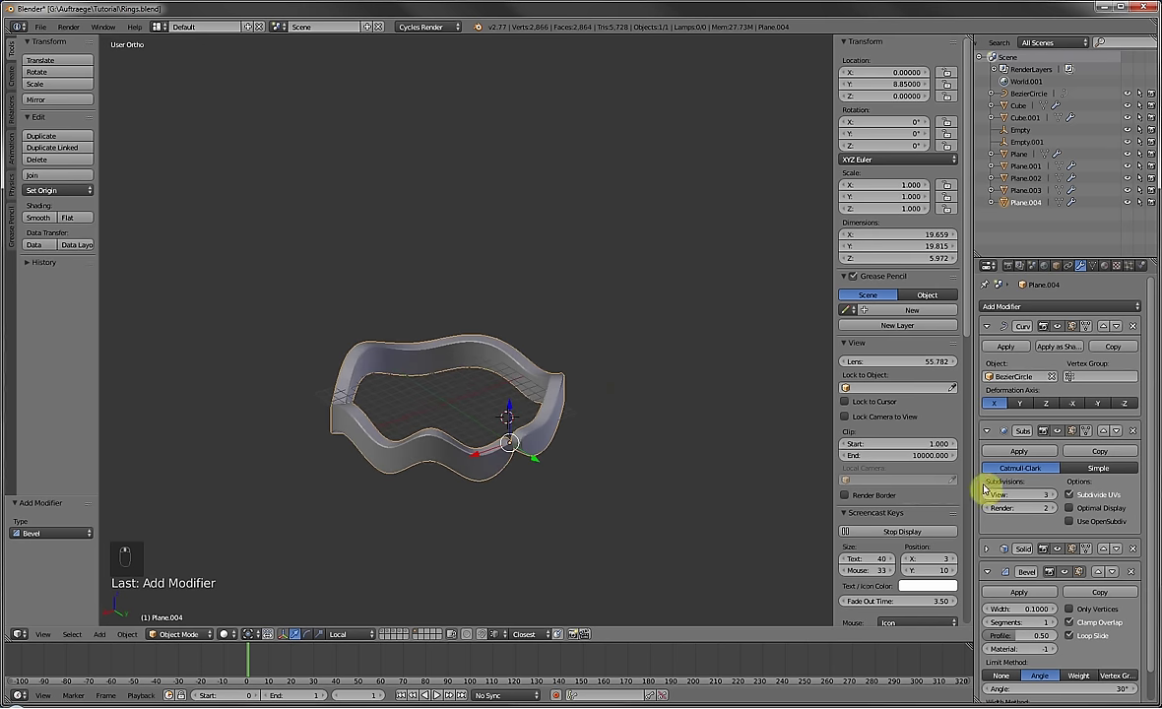
middle_drag(586, 429, 537, 405)
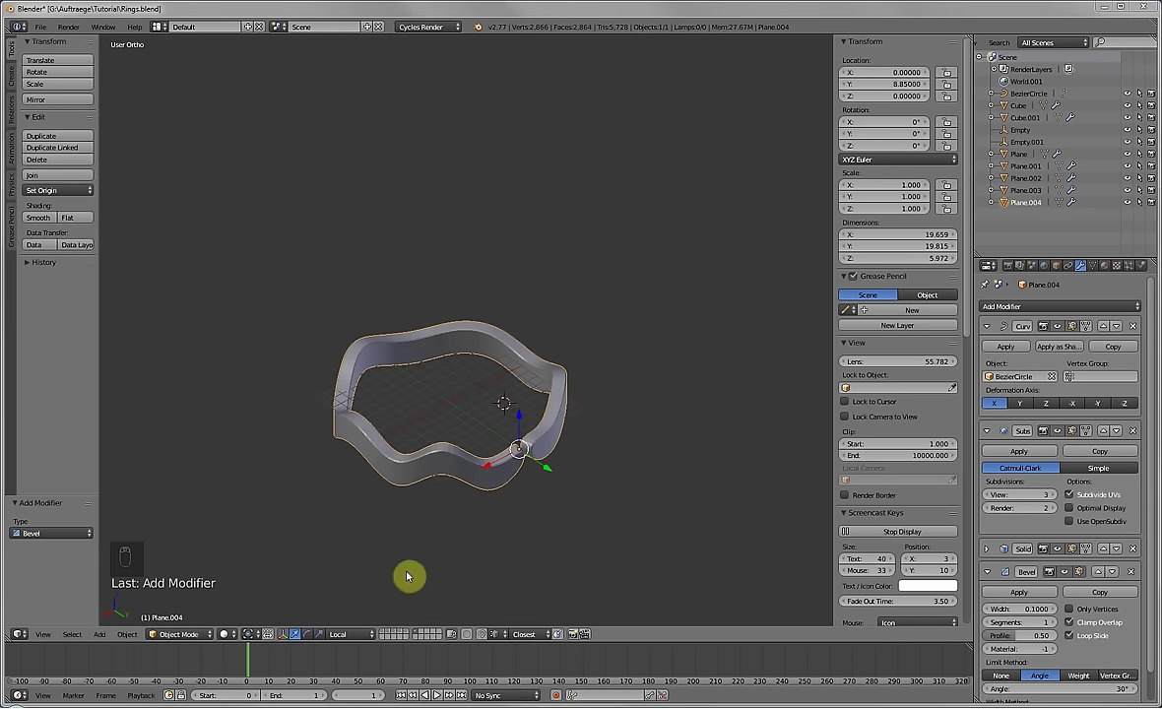
Duplicate the Bezier circle from the perforated ring's layer in place, move the copy to layer 12, and show that layer.
click(400, 635)
scroll(456, 364, up, 3)
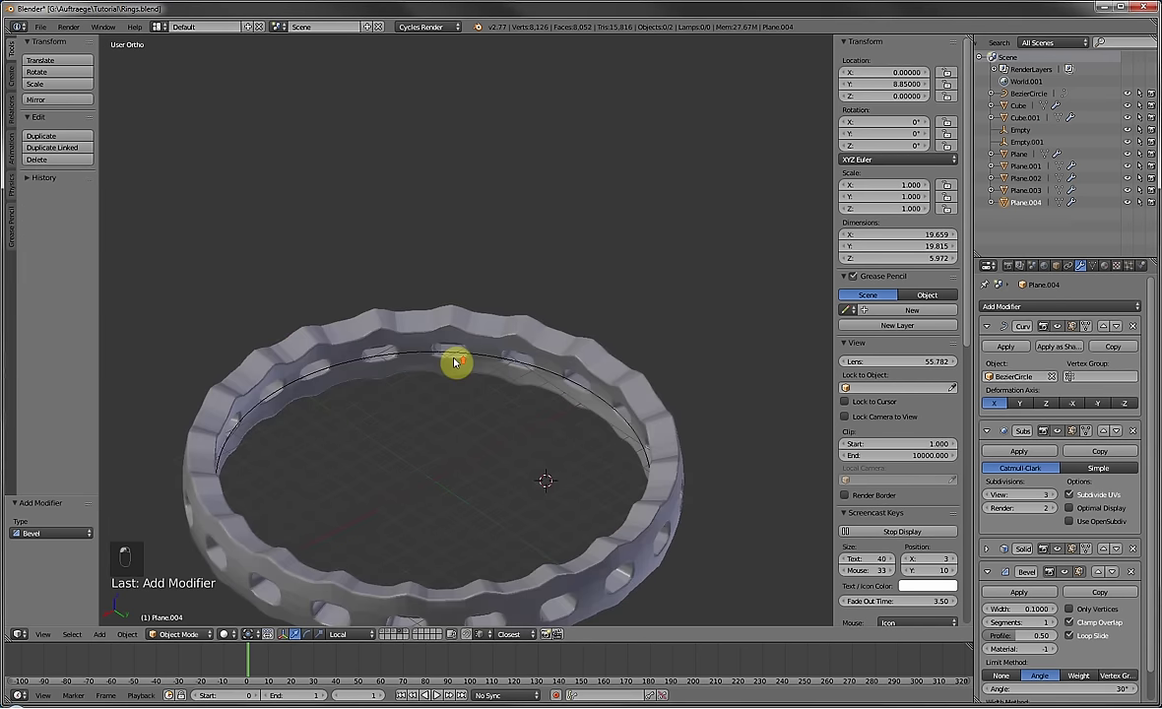
right_click(454, 357)
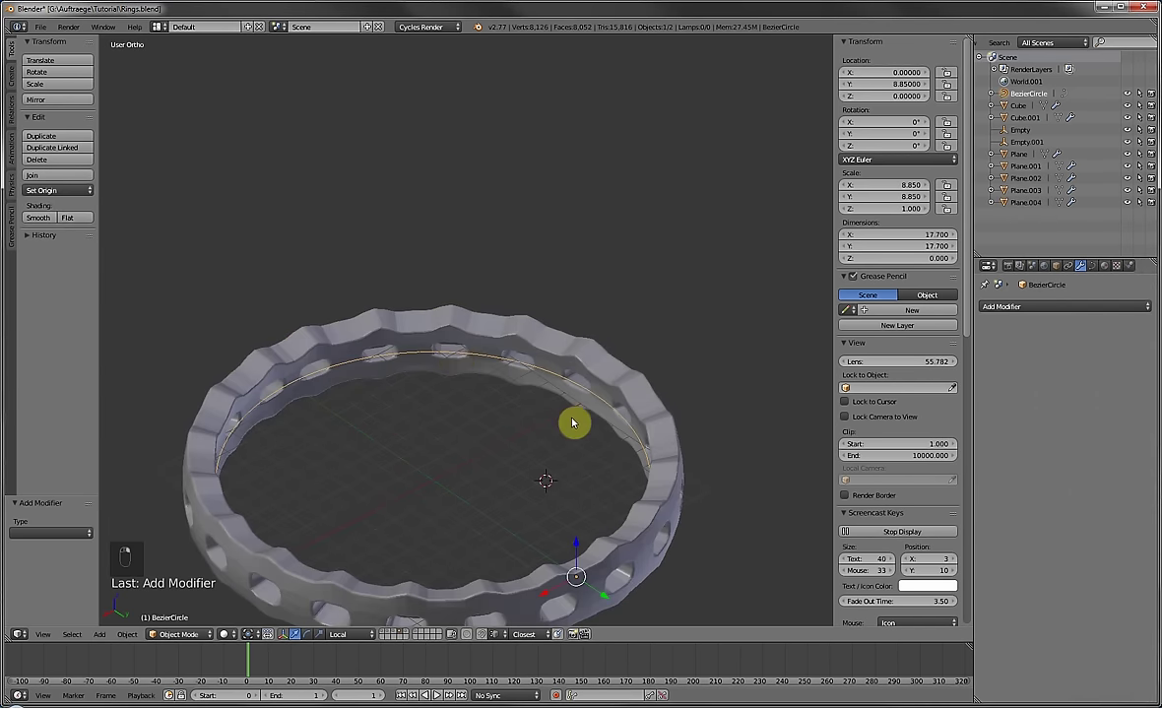
key(shift+d)
right_click(601, 416)
key(m)
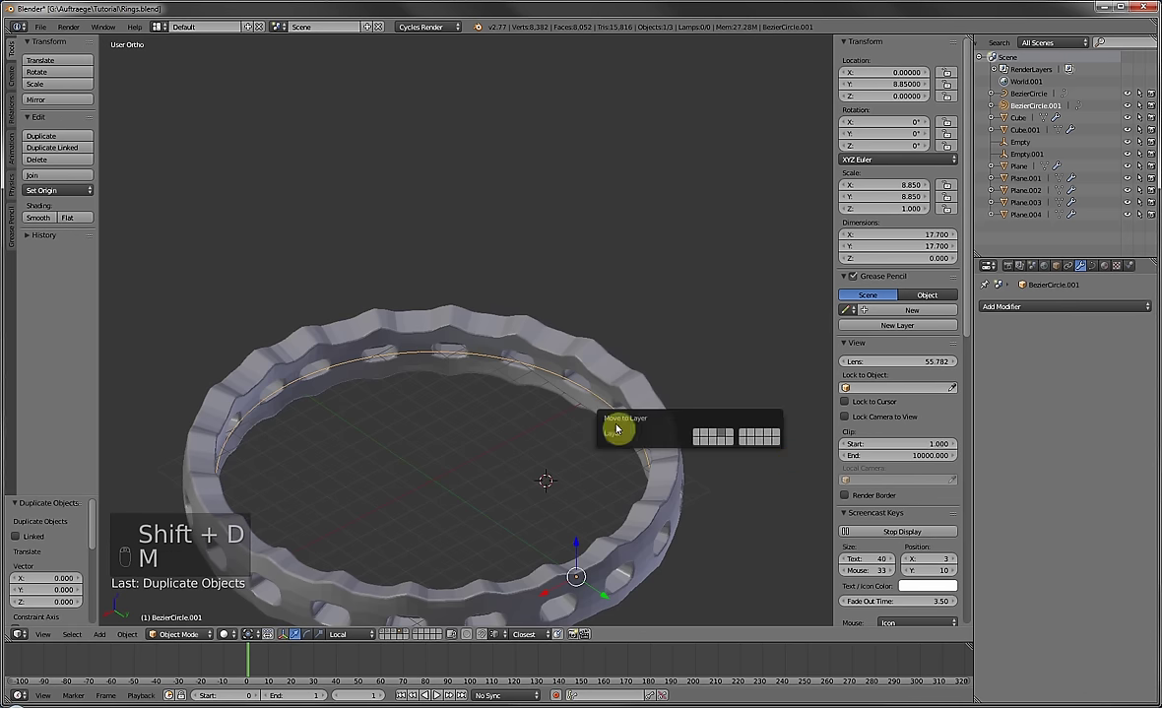
click(751, 437)
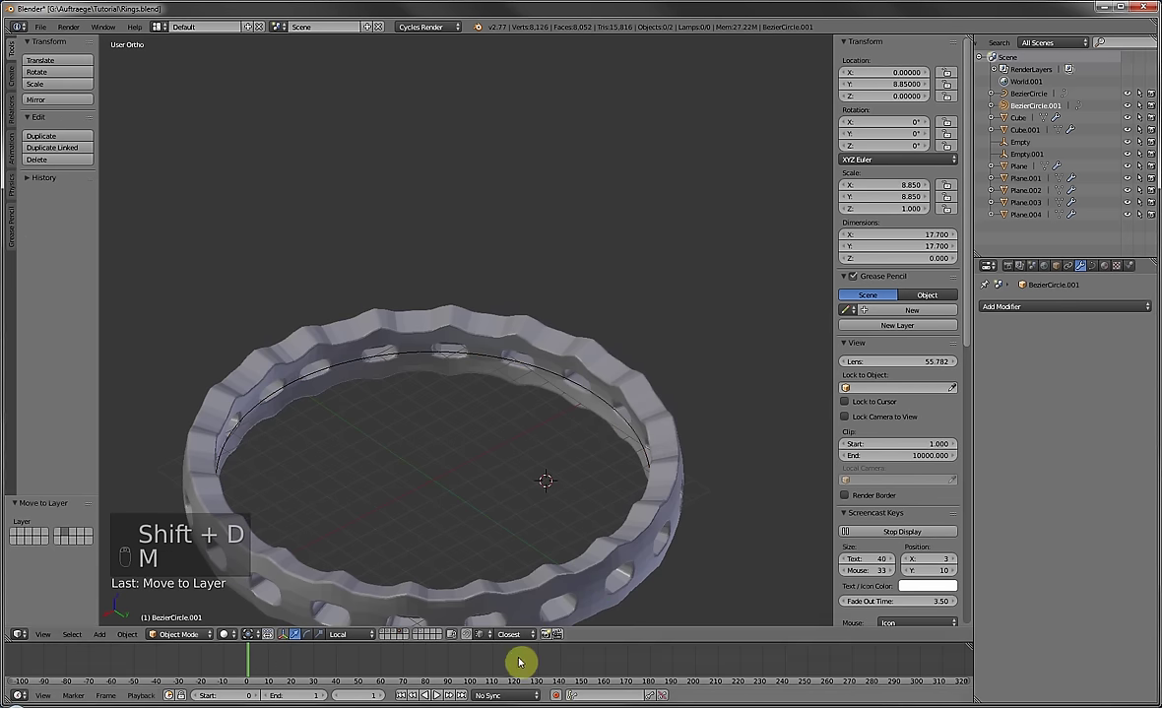
click(424, 635)
Snap the 3D cursor to the duplicated Bezier circle's origin and add a mesh circle there.
middle_drag(524, 440, 654, 446)
key(shift+s)
click(508, 477)
key(shift+a)
mouse_move(654, 448)
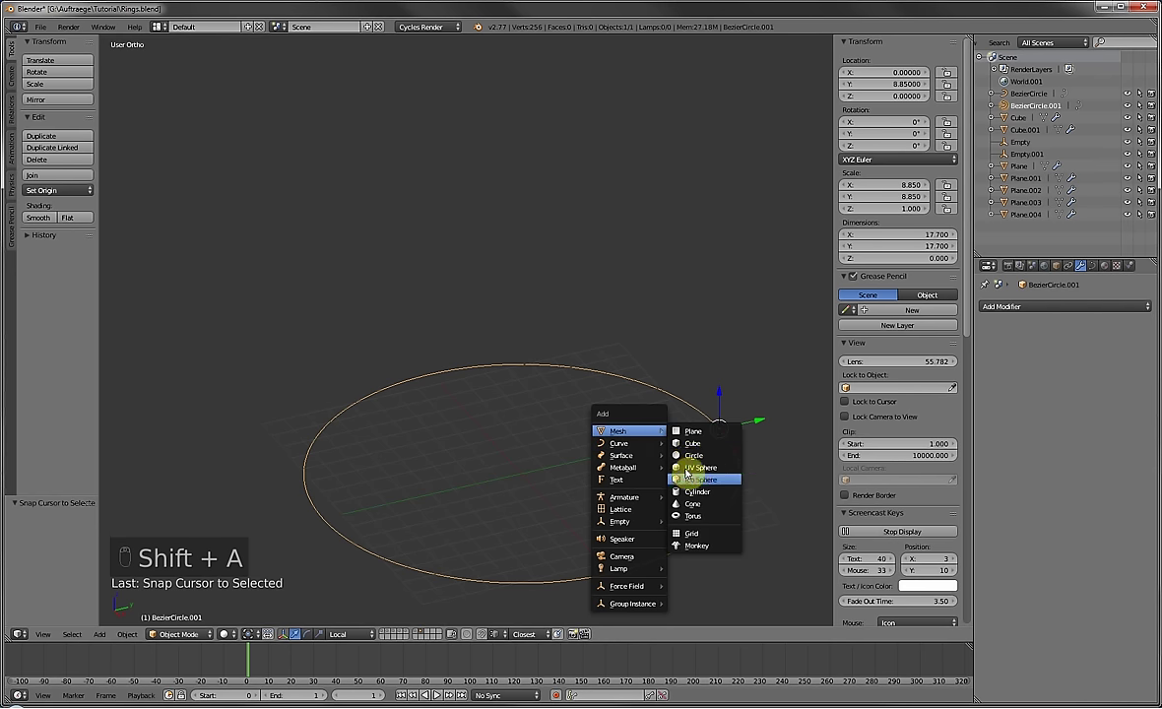
click(692, 457)
Move all of the mesh circle's vertices 1 unit along Y in Edit Mode, keeping its origin on the Bezier circle.
scroll(650, 448, up, 3)
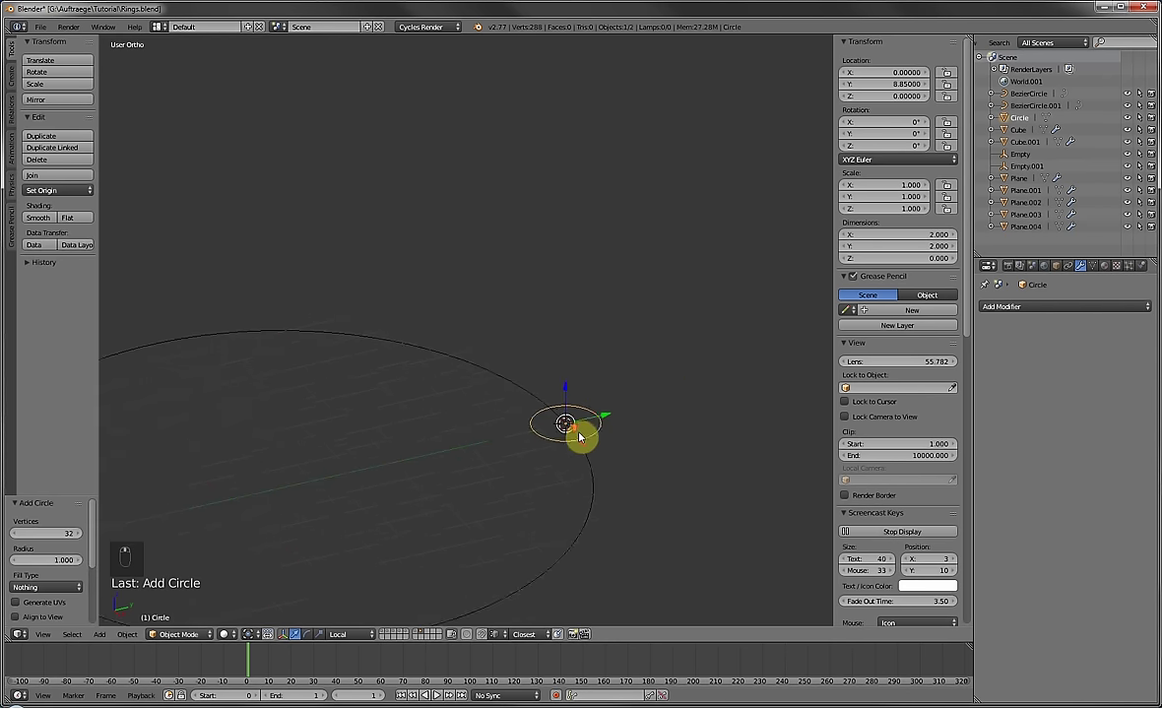
scroll(596, 445, up, 1)
key(Tab)
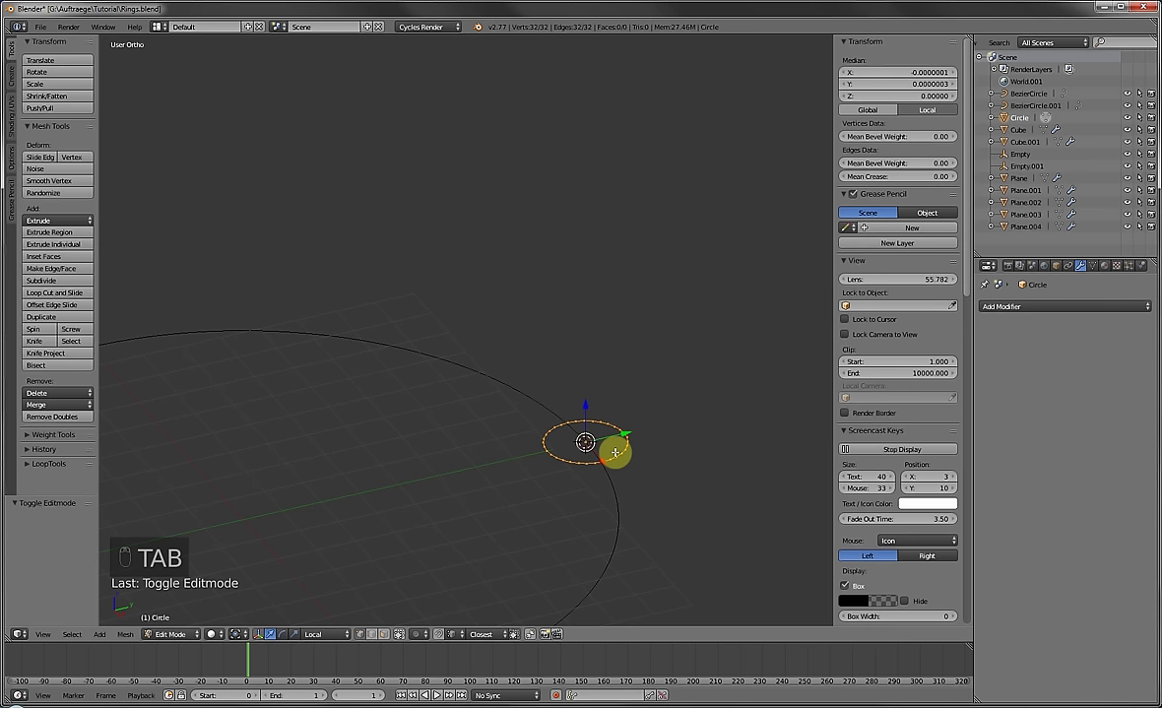
key(g)
key(y)
click(615, 452)
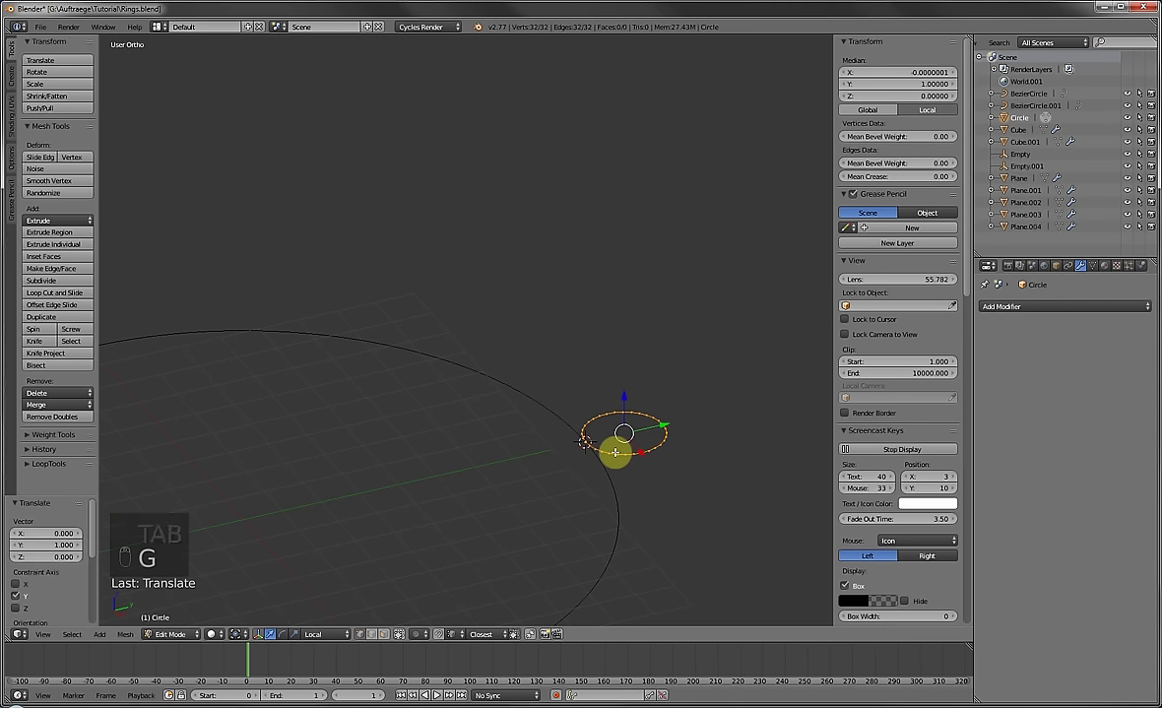
Rotate the mesh circle's vertices 90° about the Y axis so the circle stands upright.
shift+middle_drag(615, 453, 544, 417)
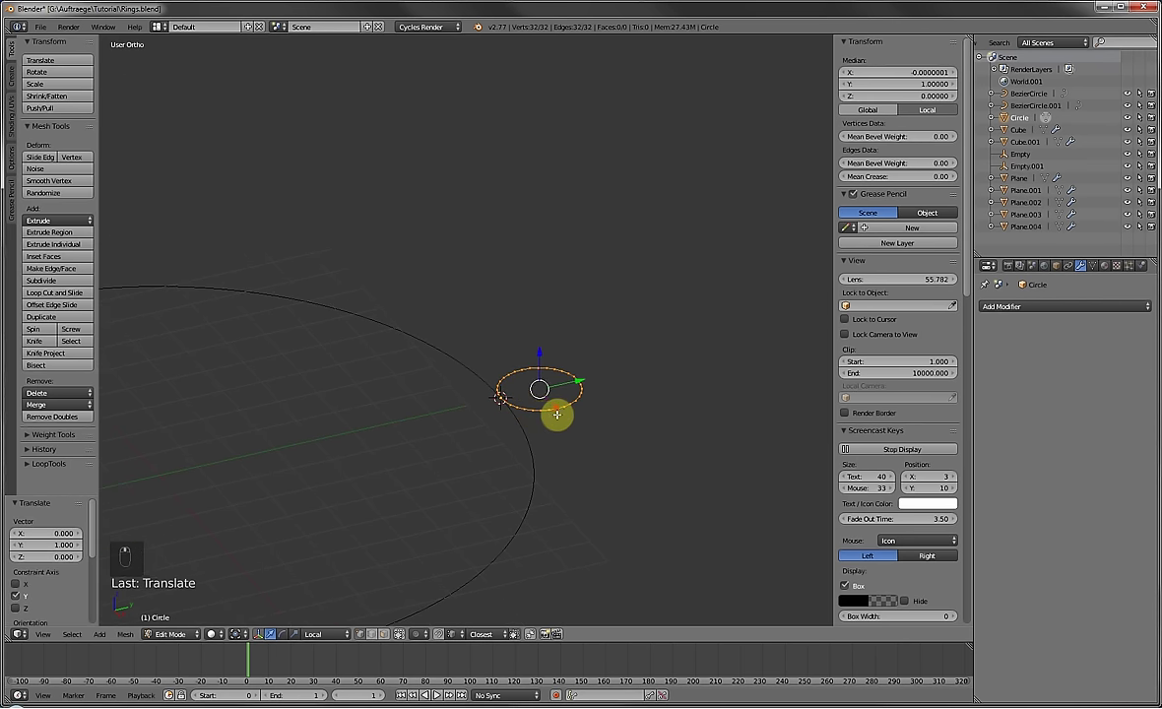
key(r)
key(y)
click(556, 415)
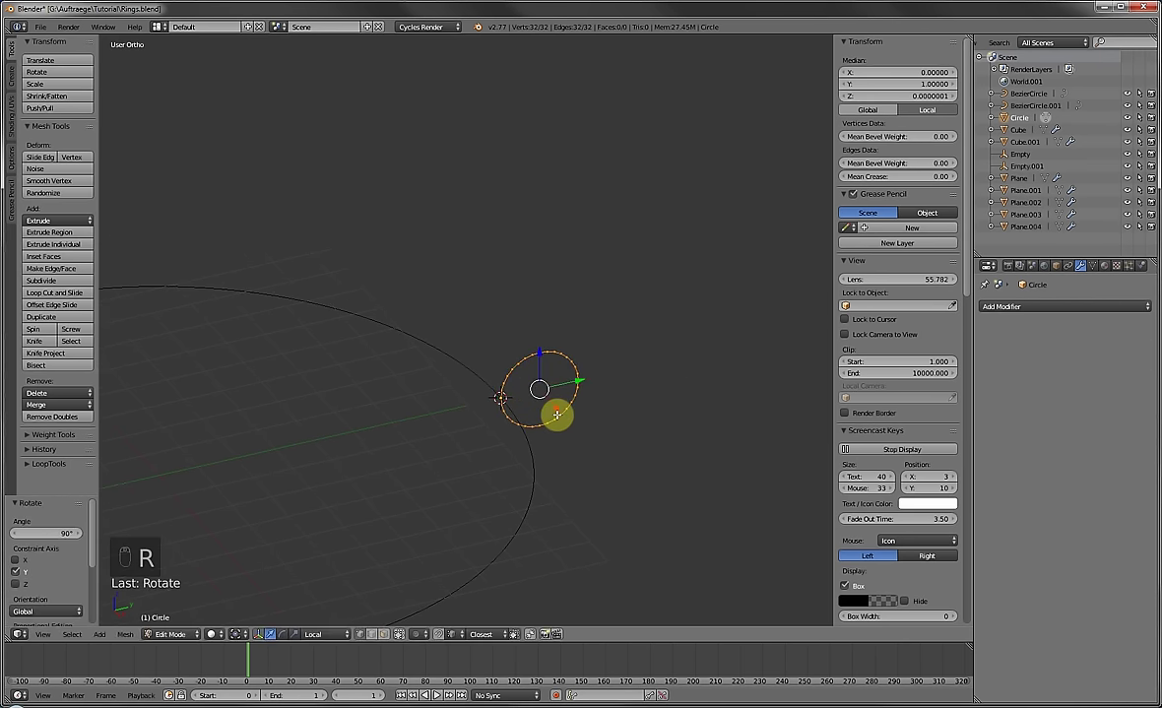
Snap the 3D cursor to the upright circle's centre and add a Bezier curve there in Object Mode.
key(shift+s)
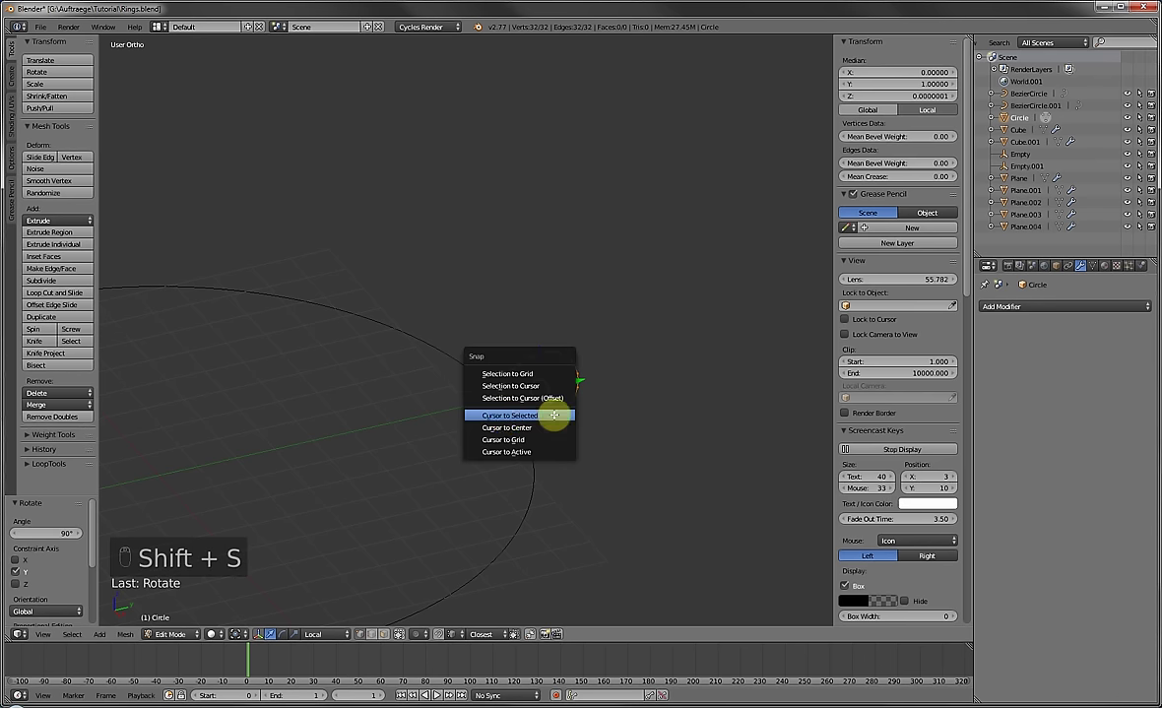
click(504, 416)
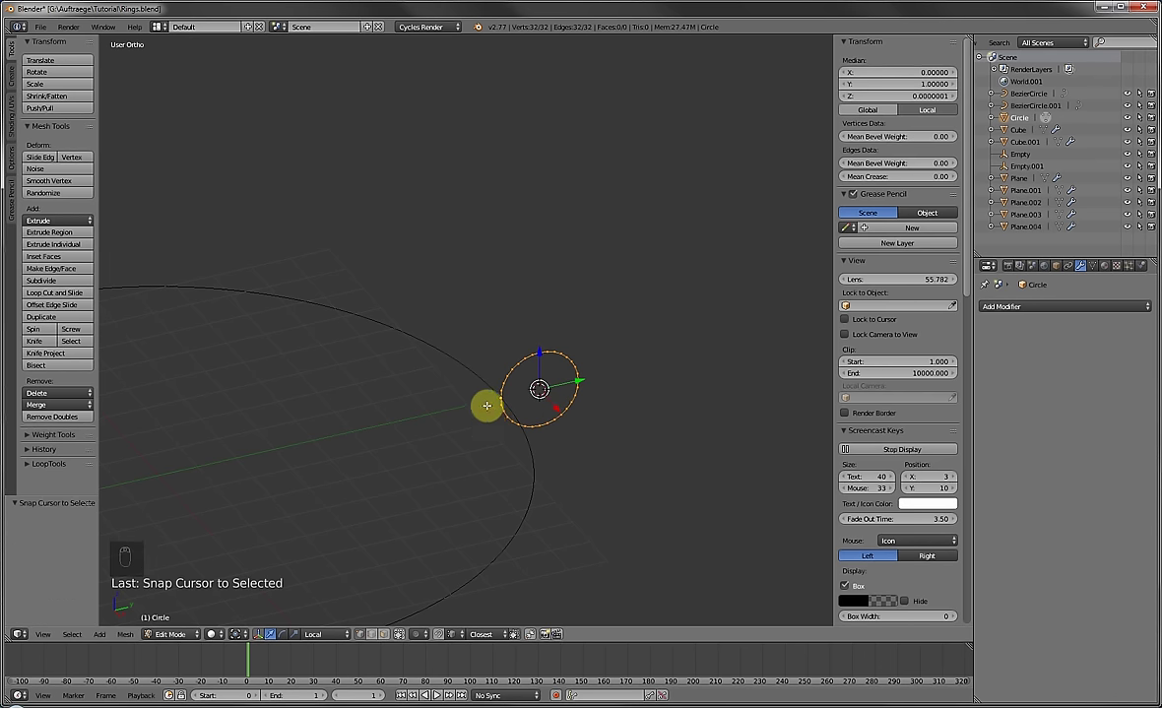
key(Tab)
middle_drag(558, 407, 615, 421)
key(shift+a)
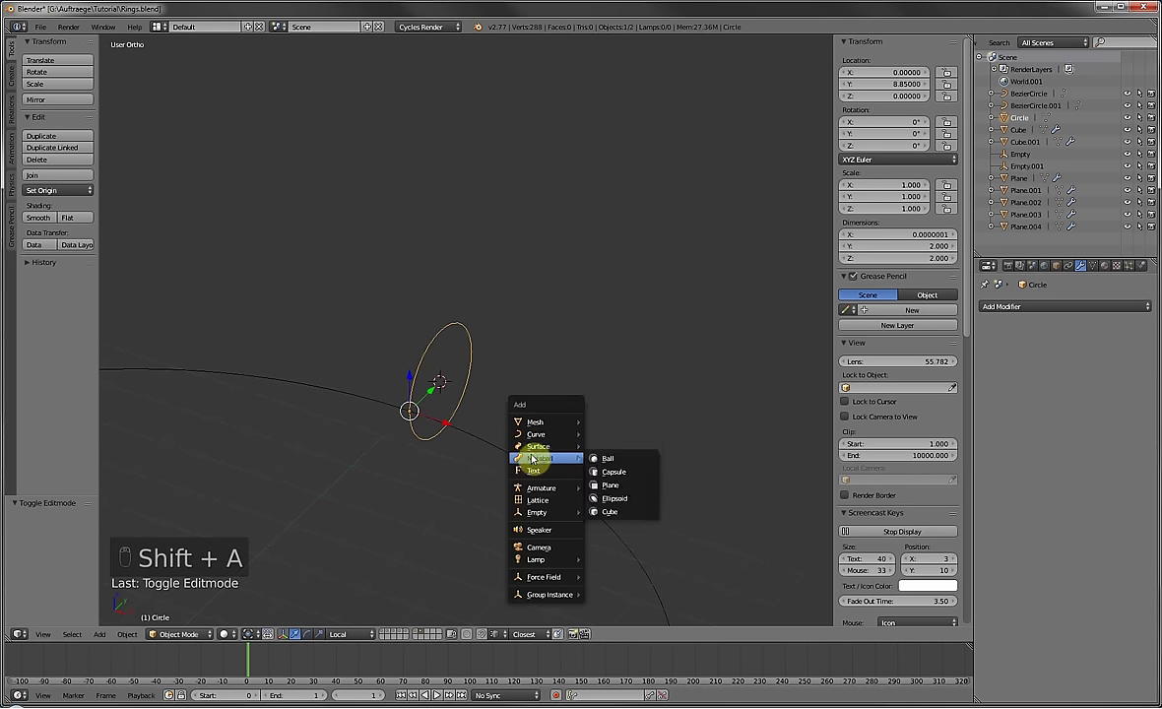
mouse_move(533, 433)
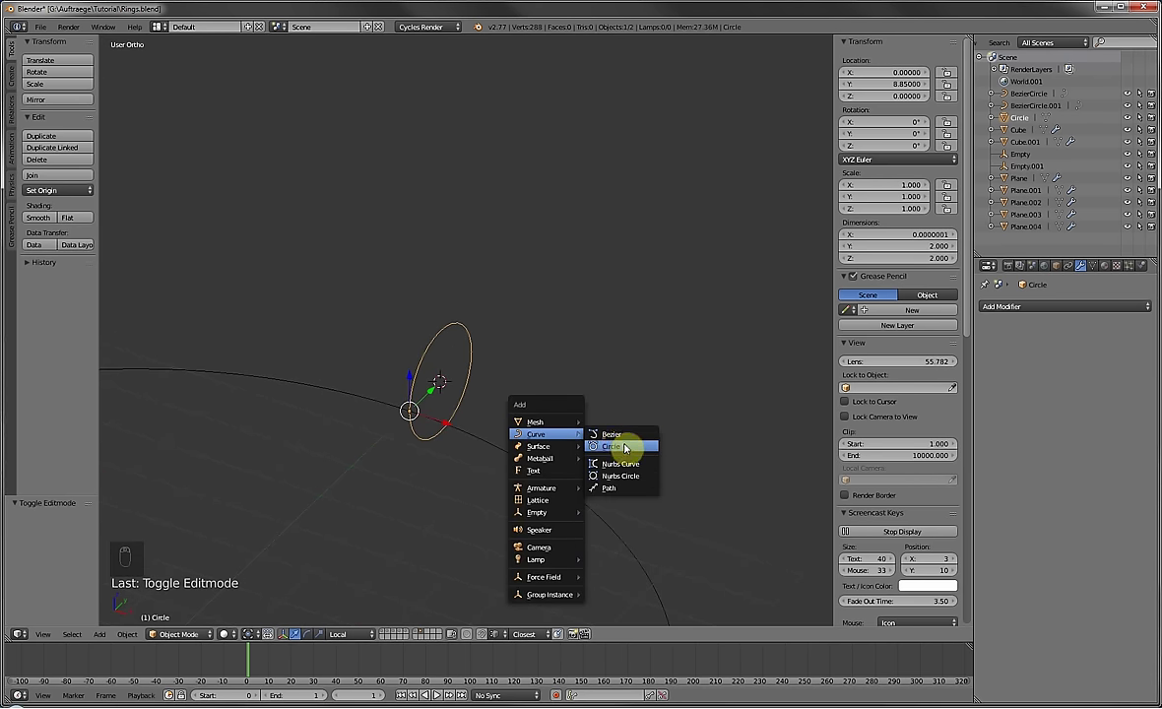
click(613, 434)
In Edit Mode, rotate the Bezier curve's start control point 45° so its handles lie flat along X.
key(KP_7)
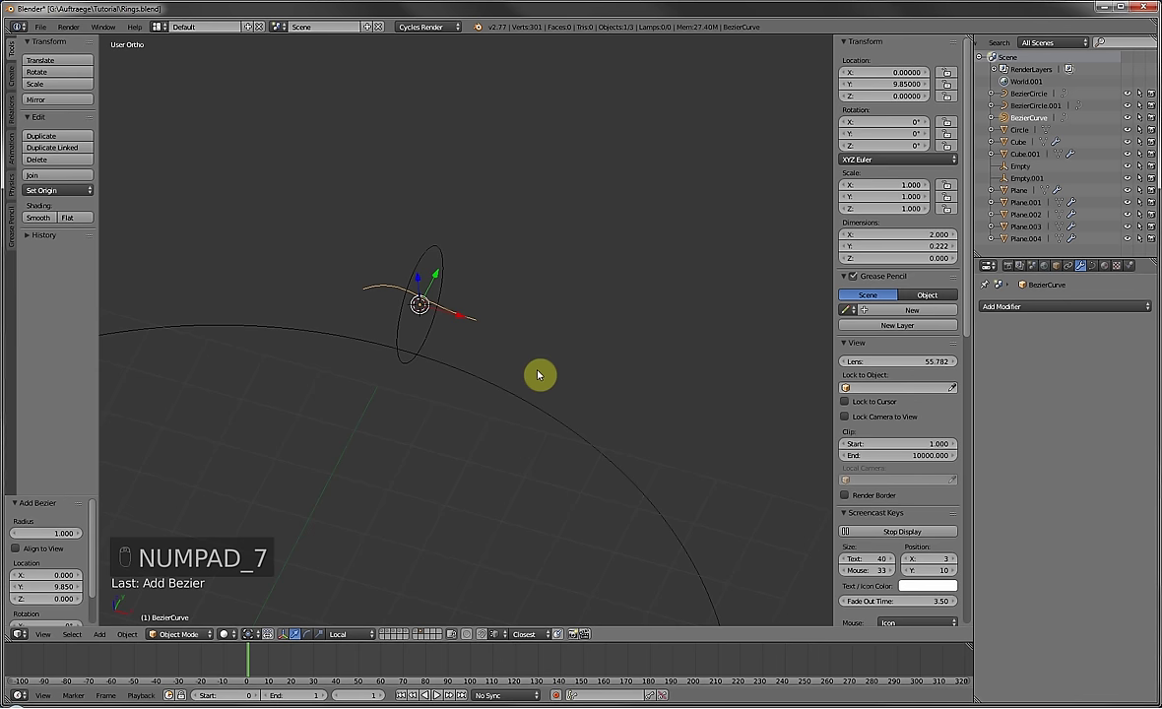
key(Tab)
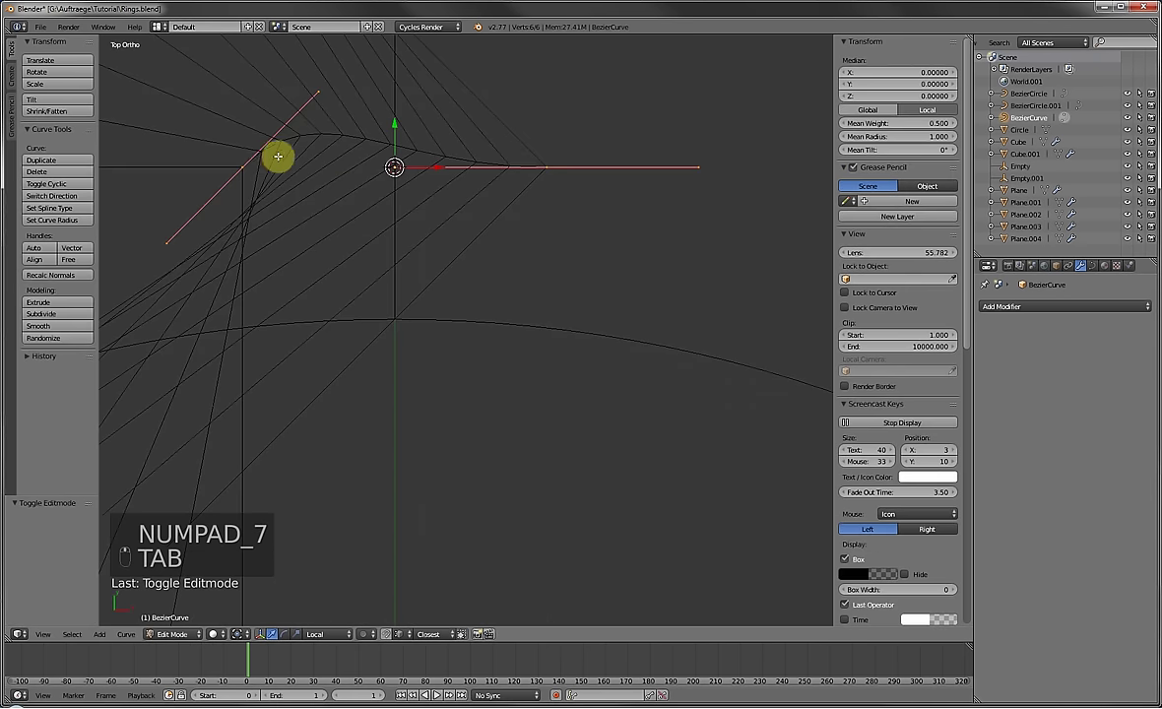
key(r)
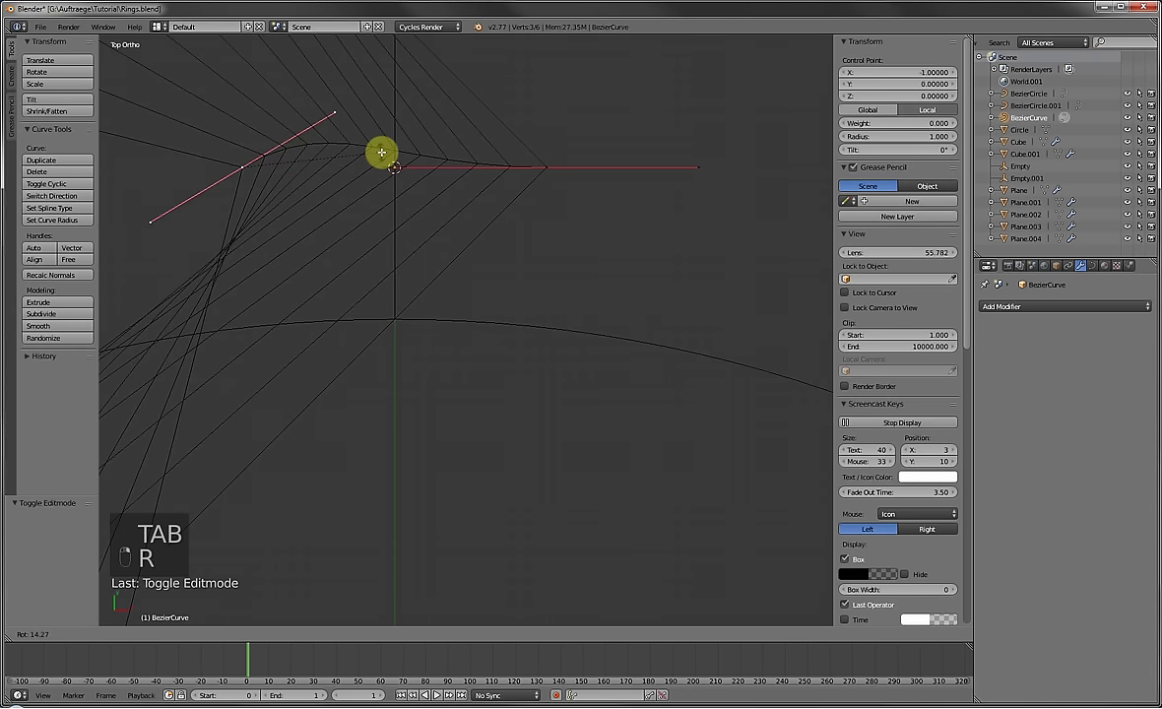
click(381, 151)
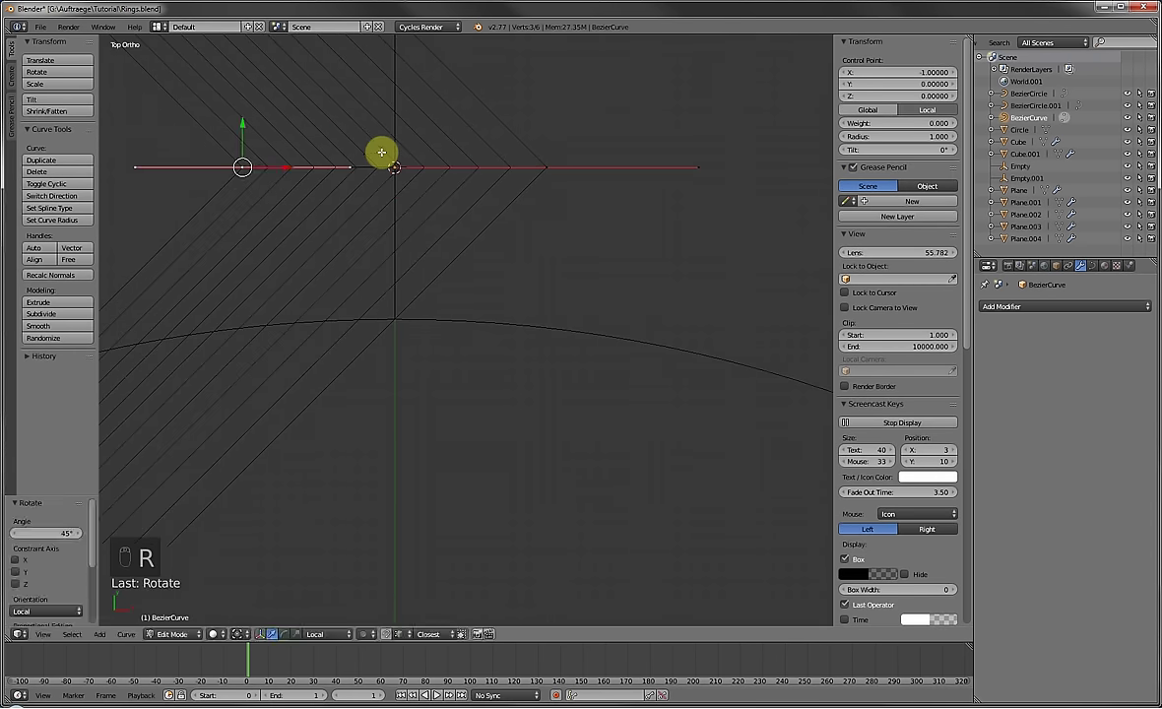
Move both control points of the straightened Bezier curve 1 unit along X, leaving its origin at the mesh circle's centre.
scroll(394, 177, down, 2)
key(a)
key(a)
key(a)
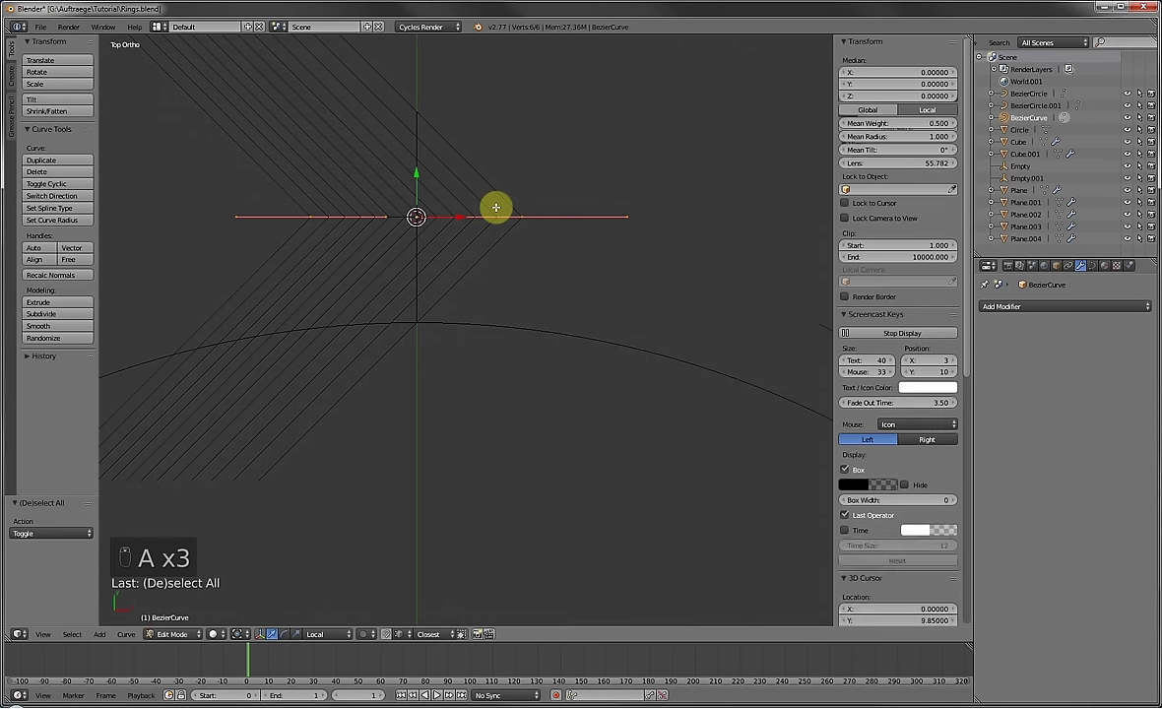
key(g)
key(1)
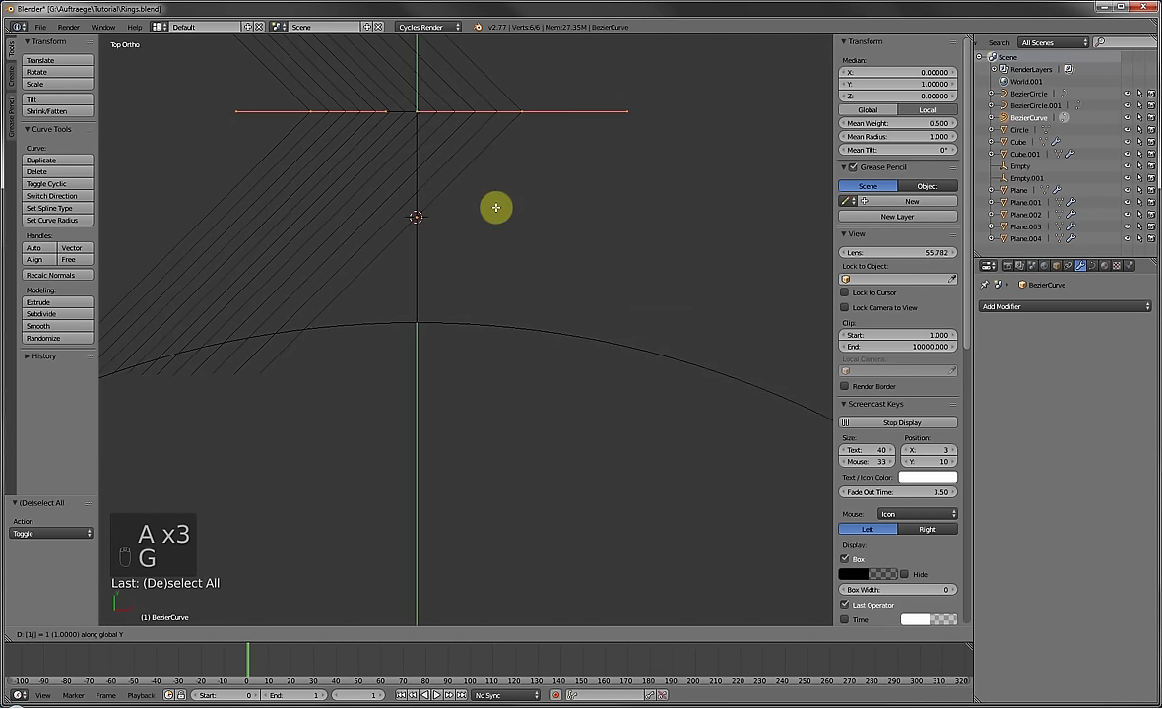
key(x)
click(497, 207)
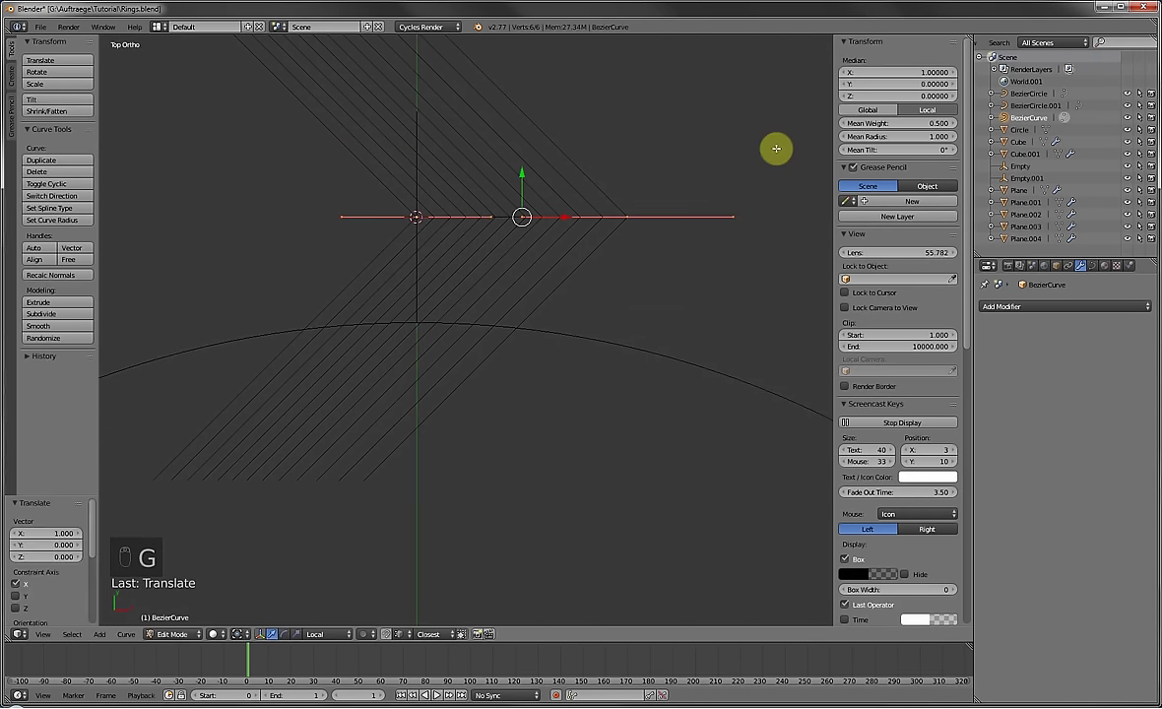
In Object Mode, set the Bezier curve's X dimension to 17.7*pi.
key(Tab)
middle_drag(615, 258, 670, 192)
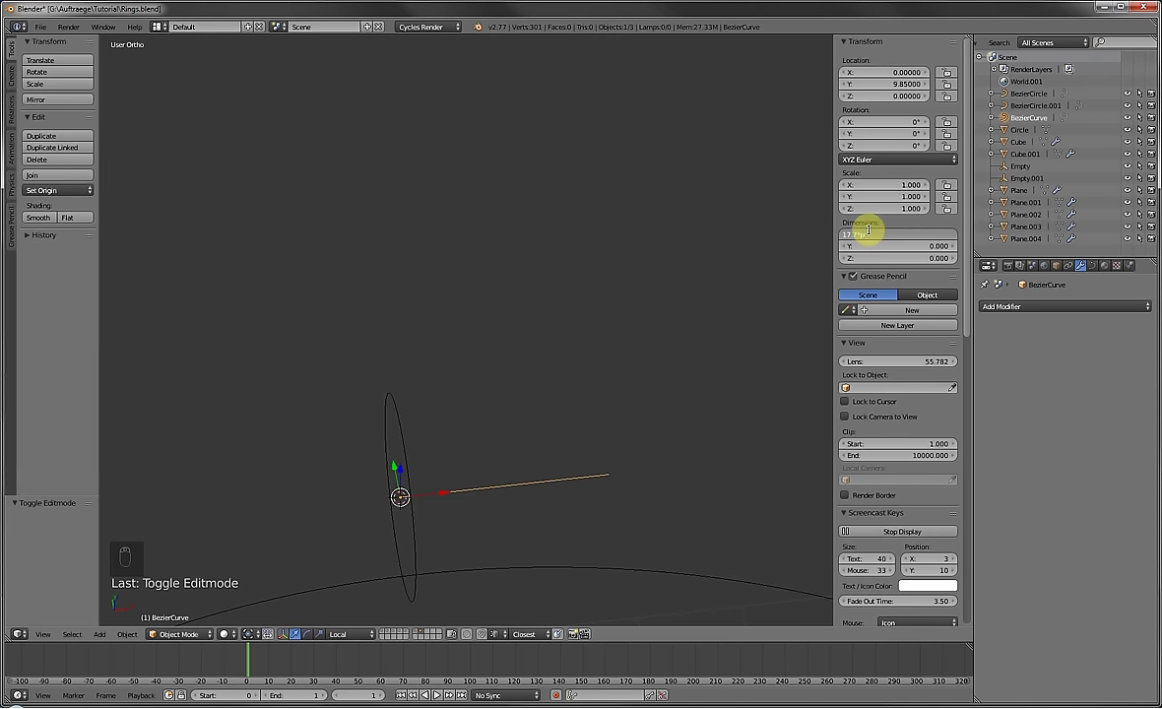
key(Return)
middle_drag(480, 351, 479, 404)
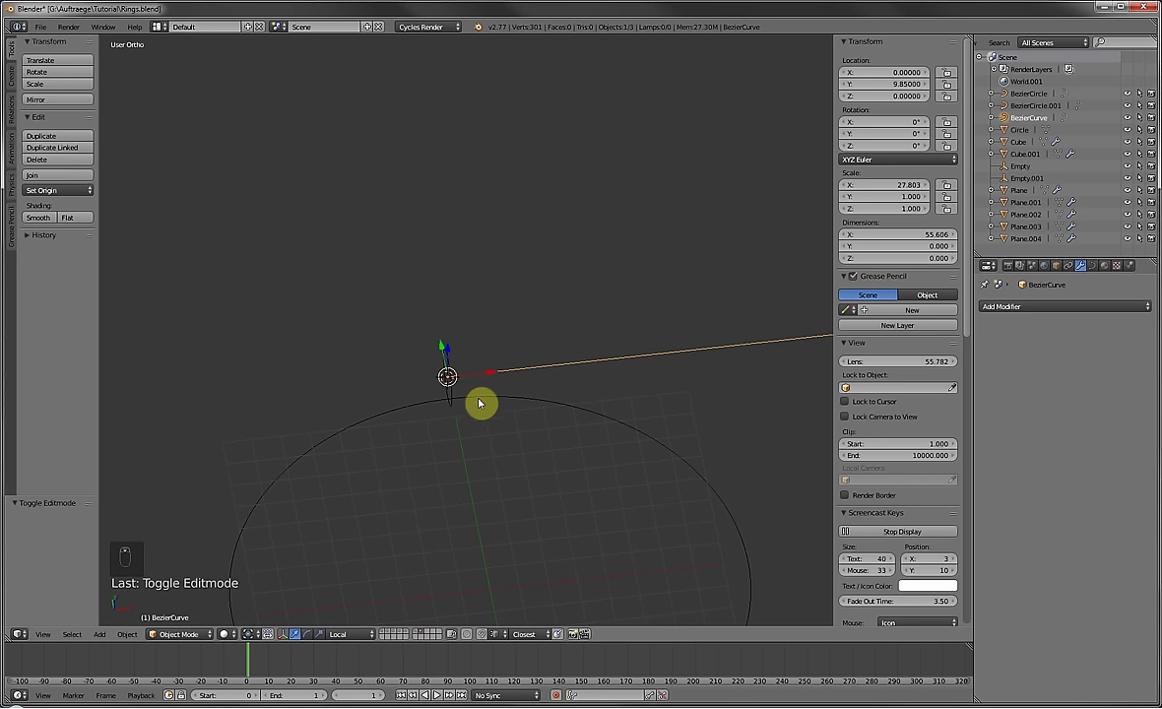
Select the upright mesh circle and add an Array modifier to it.
right_click(448, 353)
middle_drag(475, 355, 491, 392)
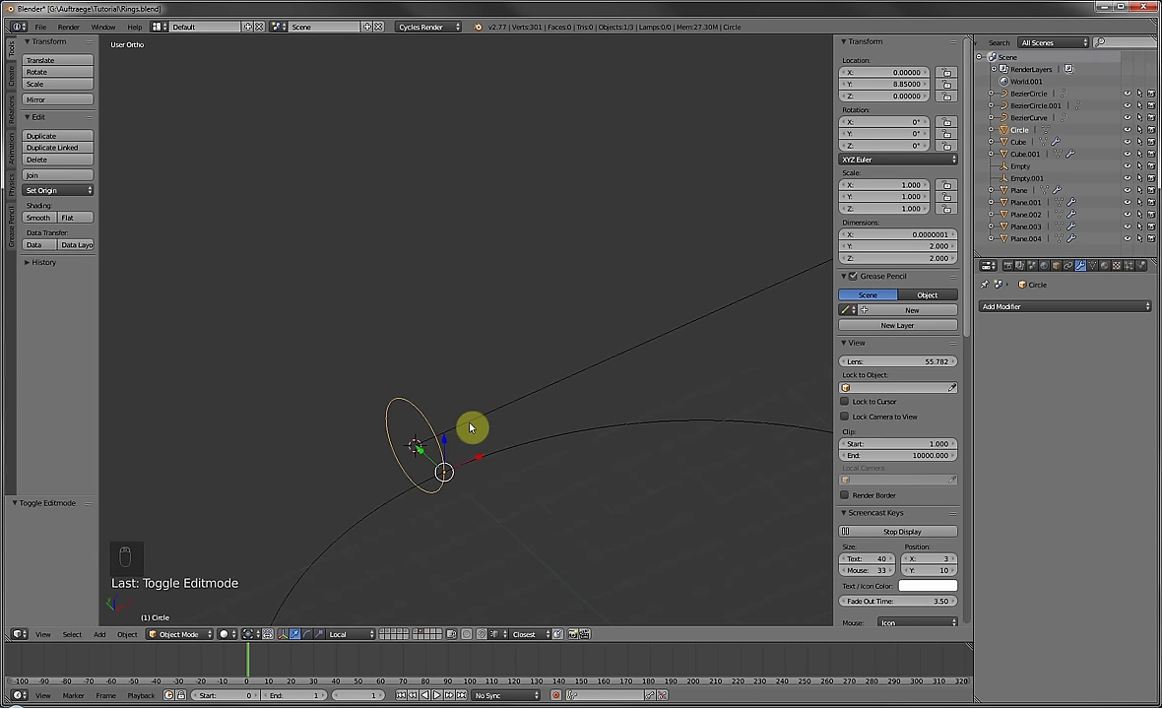
click(1042, 309)
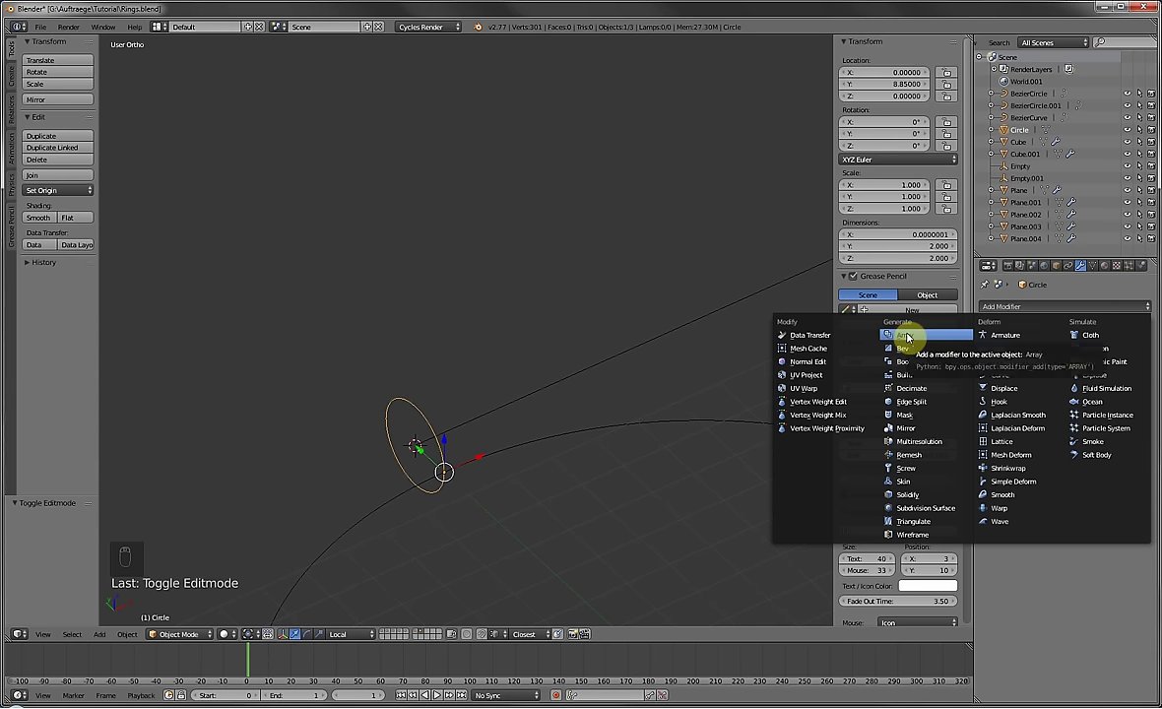
click(911, 335)
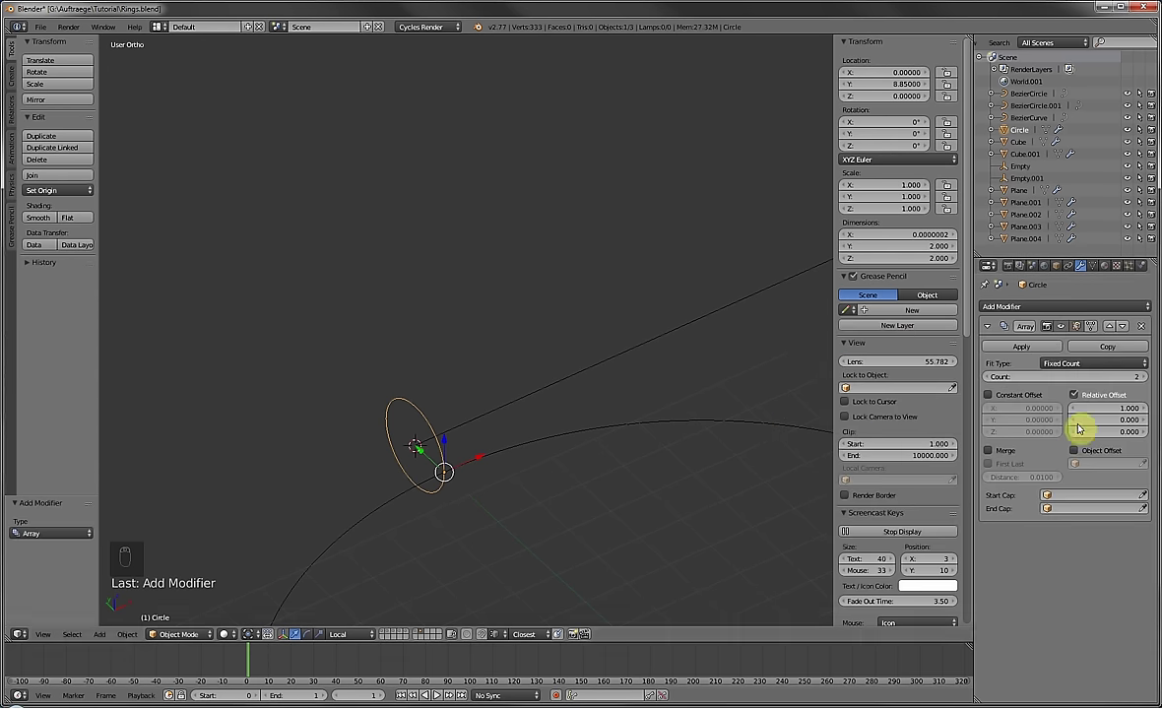
Extrude the mesh circle about 1 unit along X in Edit Mode and recalculate the normals of the whole mesh.
key(Tab)
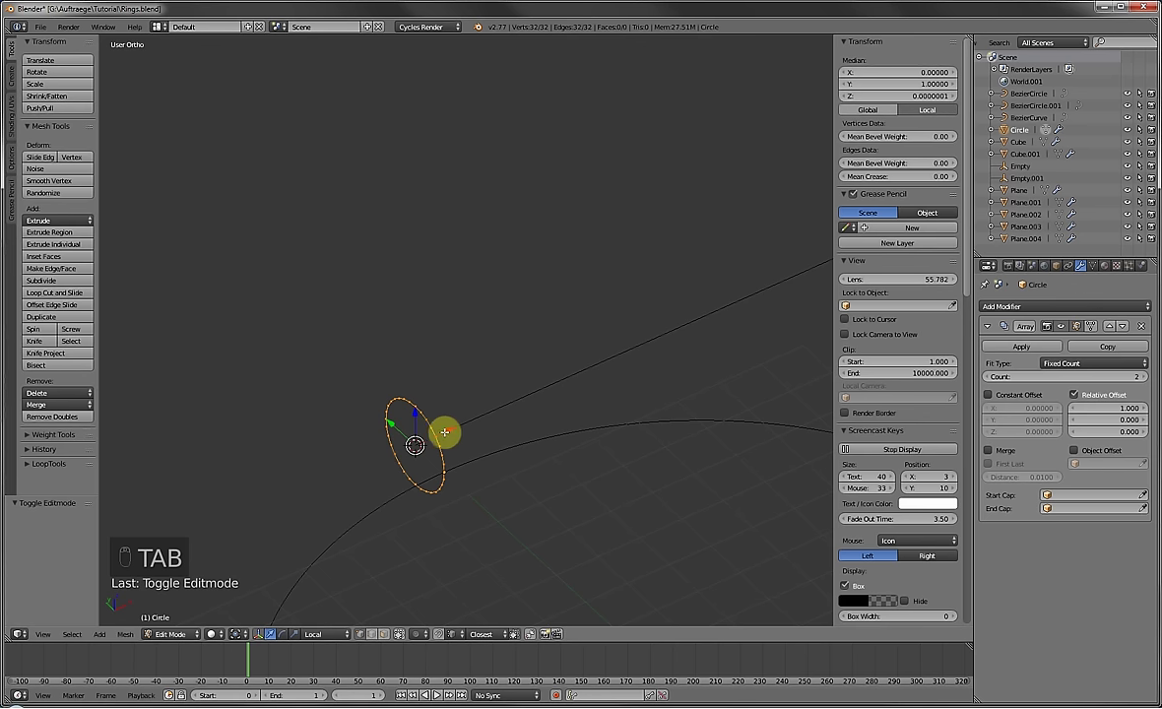
key(e)
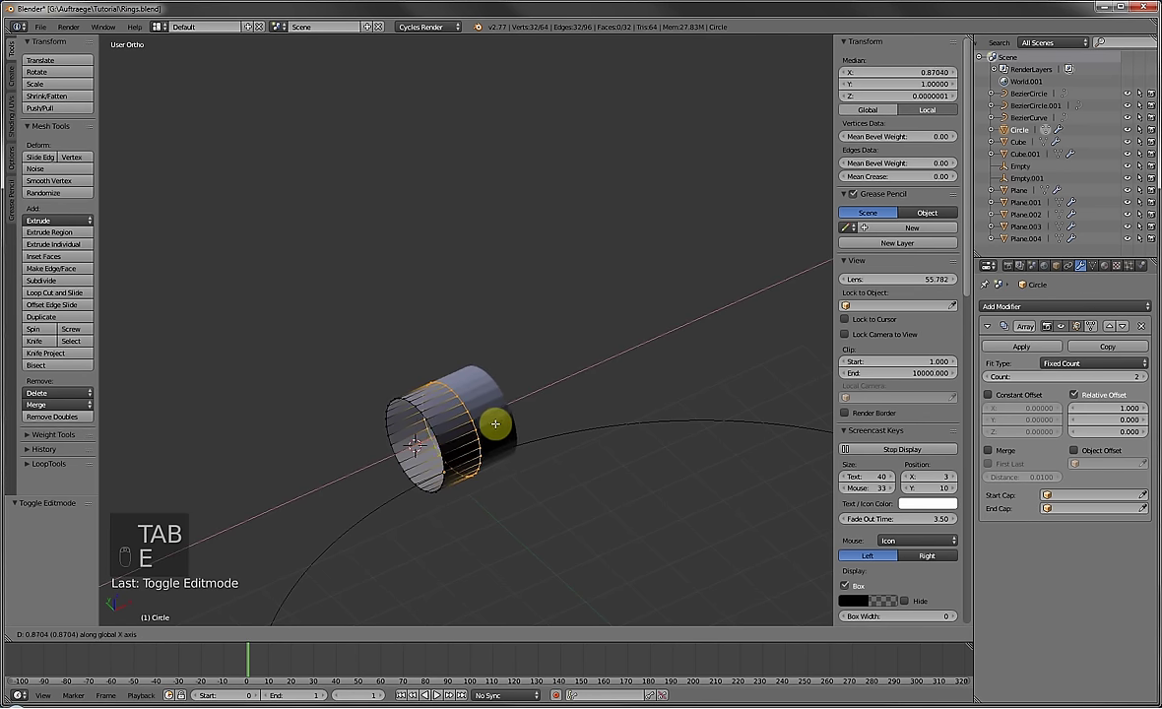
click(508, 424)
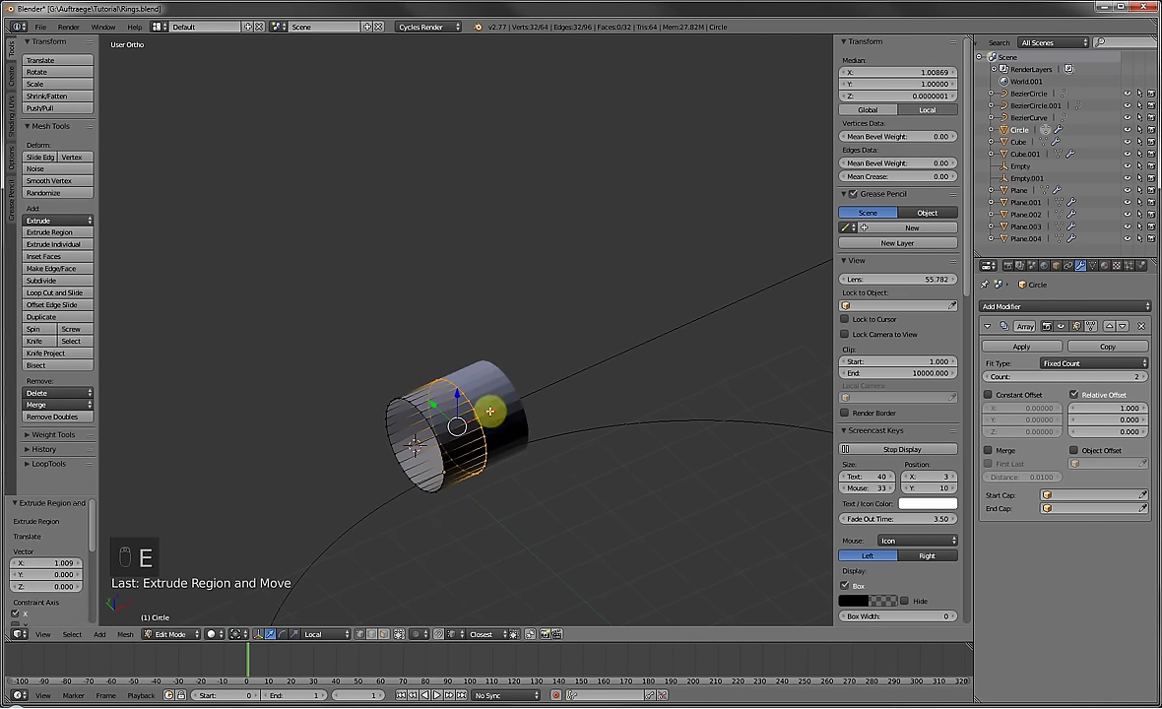
key(a)
key(a)
key(a)
click(12, 124)
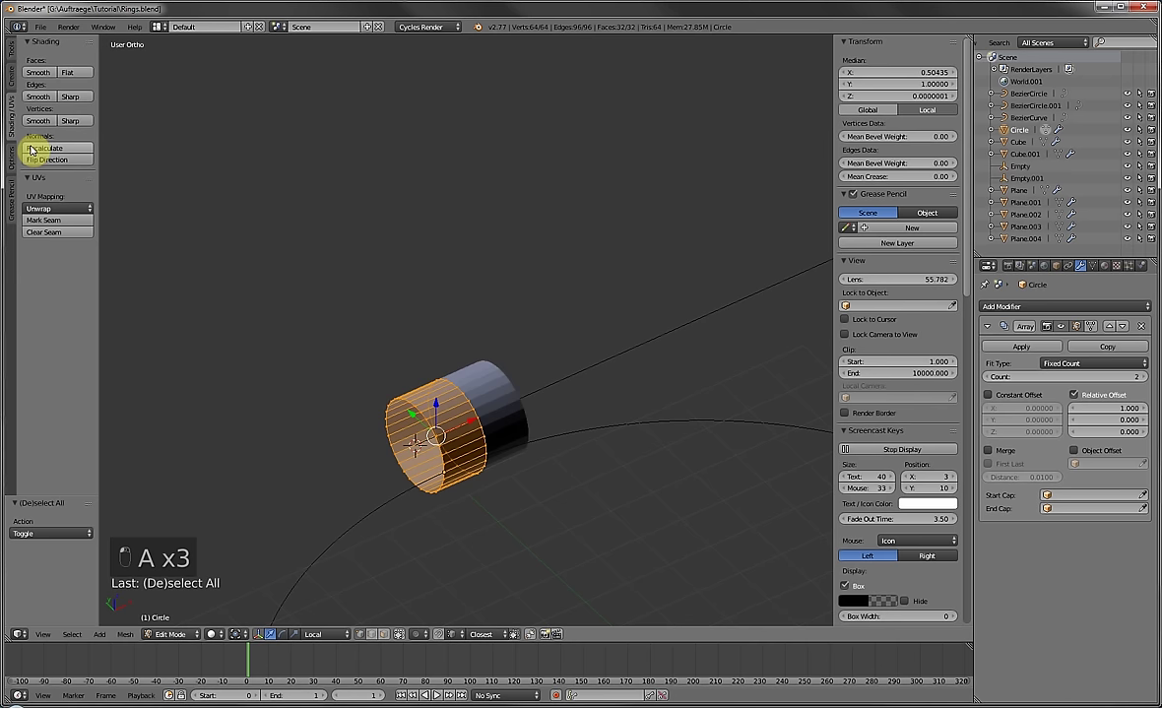
click(32, 148)
Raise the Array modifier's count to 10.
click(1142, 377)
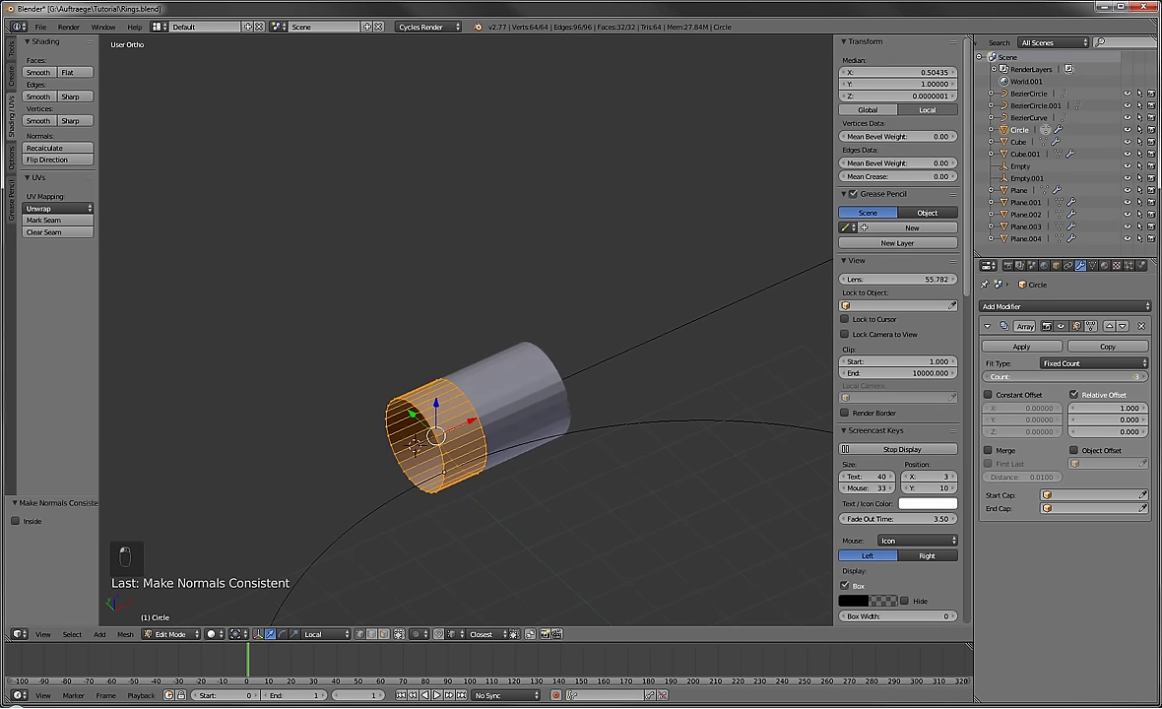
click(1141, 377)
click(1141, 377)
click(1142, 377)
click(1141, 377)
Add a Curve modifier to the mesh circle and pick BezierCircle.001 as its deforming object in Object Mode.
click(1047, 307)
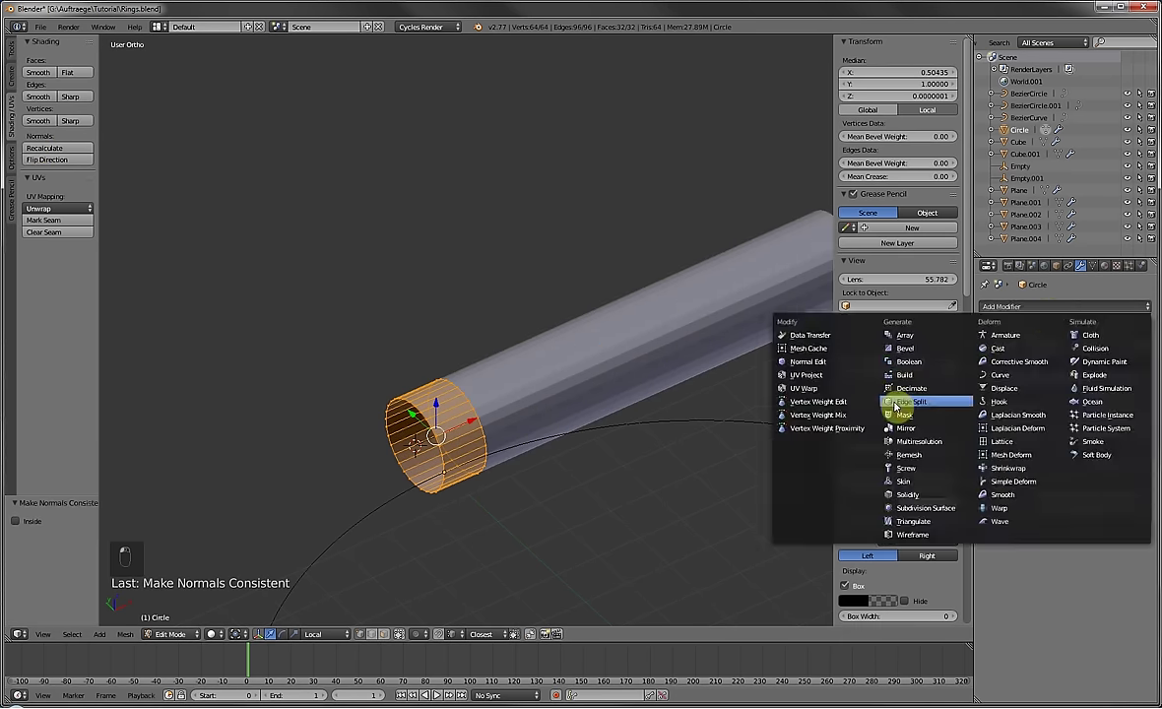
click(991, 381)
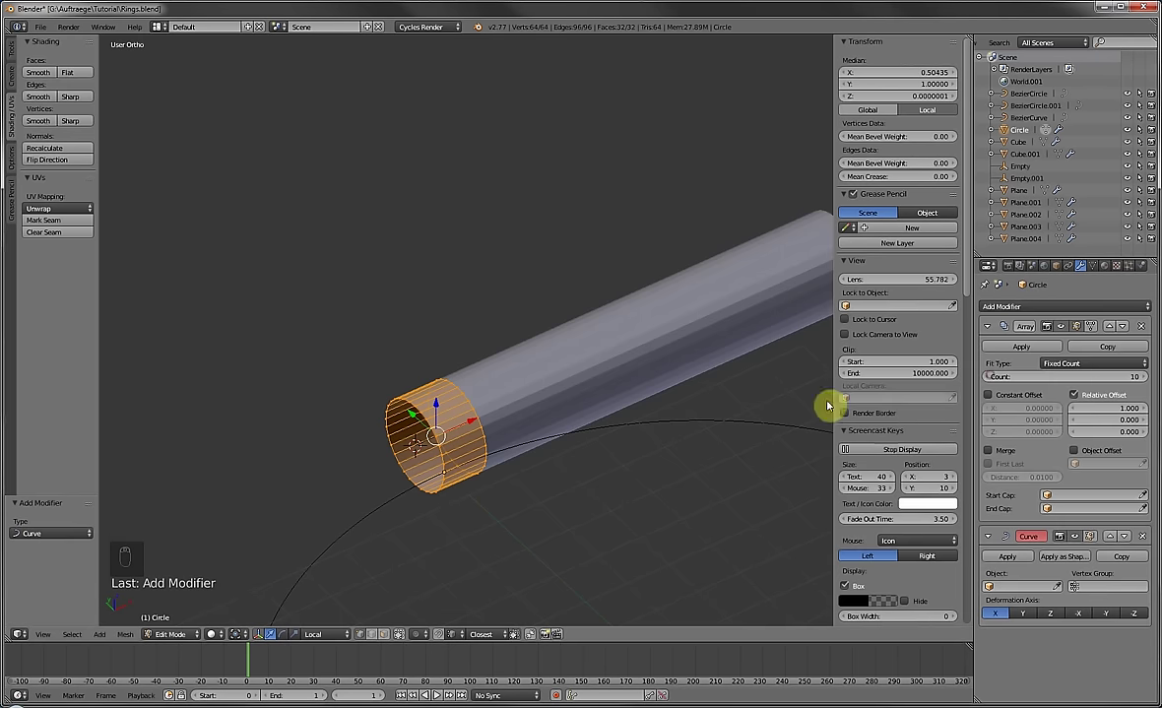
key(Tab)
click(1057, 586)
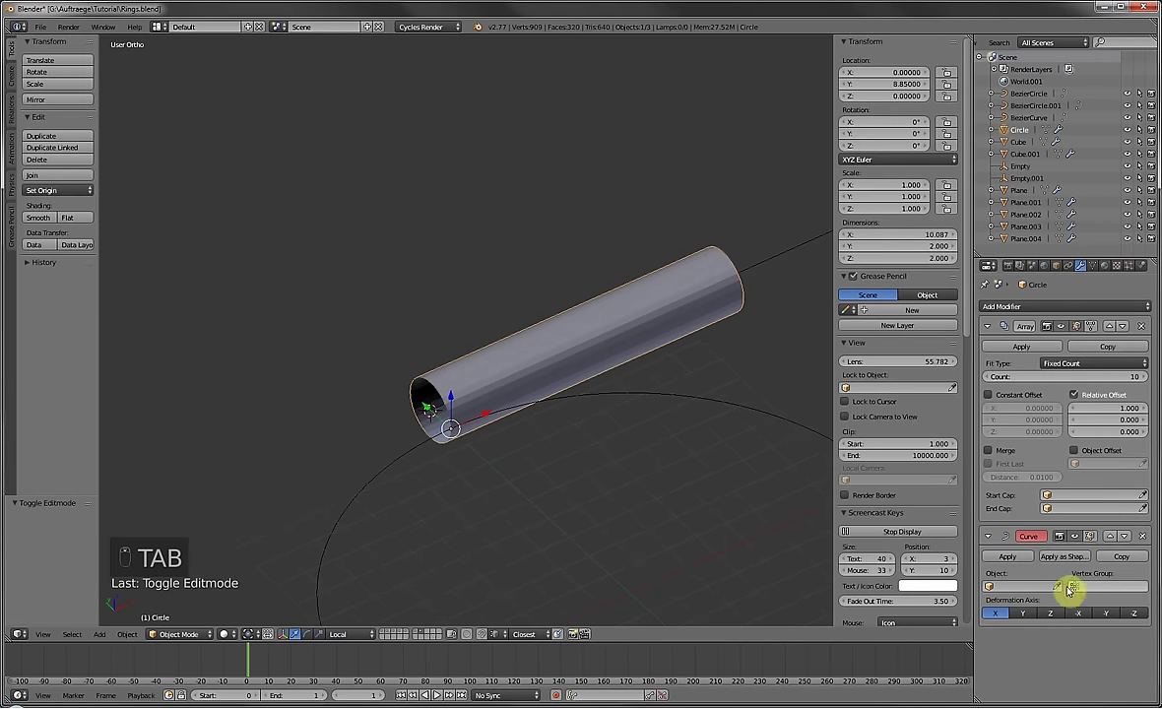
click(785, 430)
scroll(661, 415, down, 5)
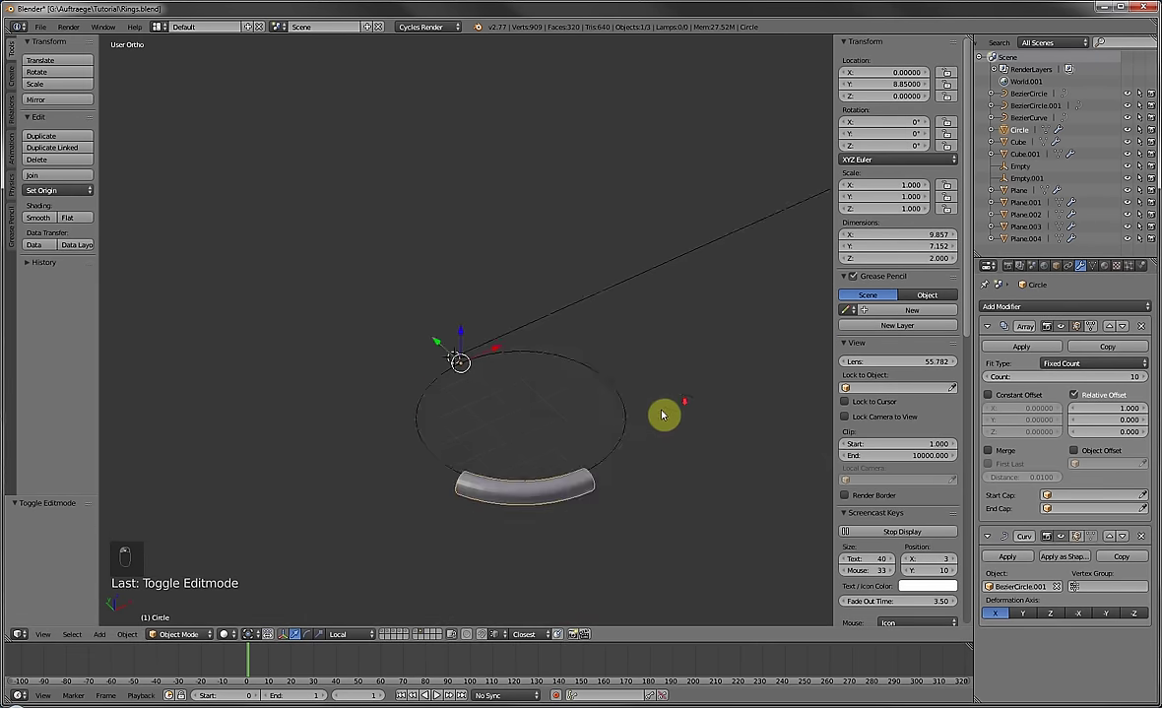
shift+middle_drag(604, 483, 607, 387)
scroll(643, 436, up, 3)
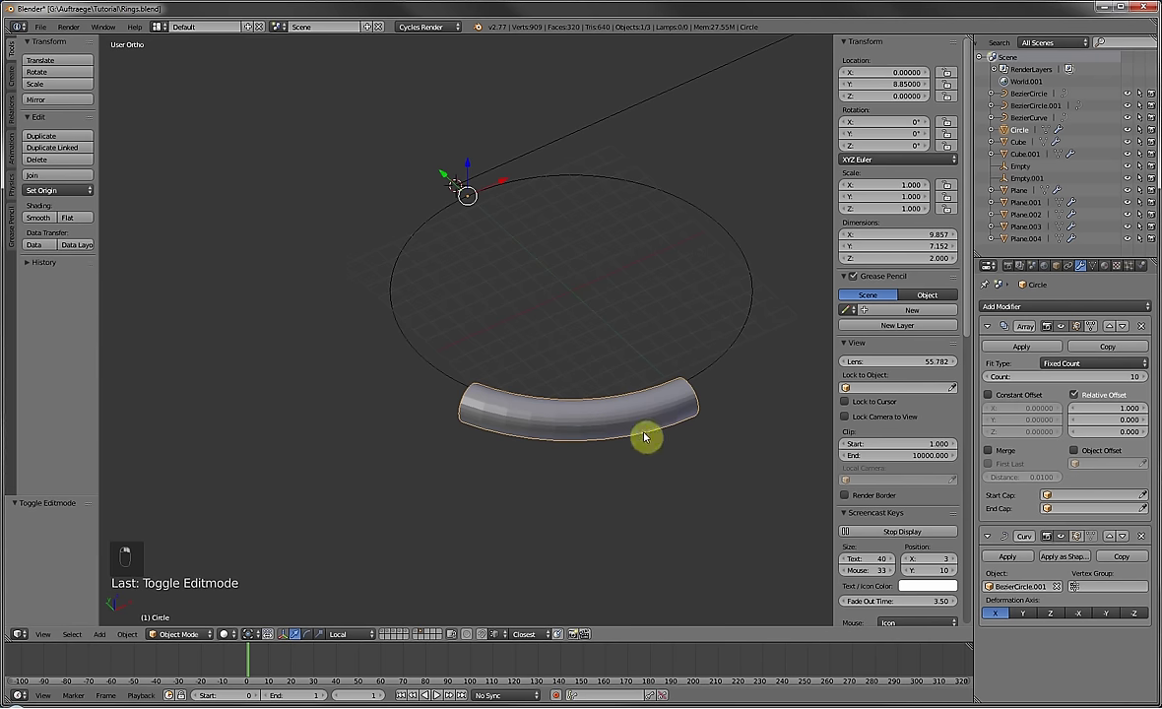
Turn off the Curve modifier's viewport display and enter Edit Mode on the tube.
click(1063, 540)
scroll(537, 319, up, 3)
key(Tab)
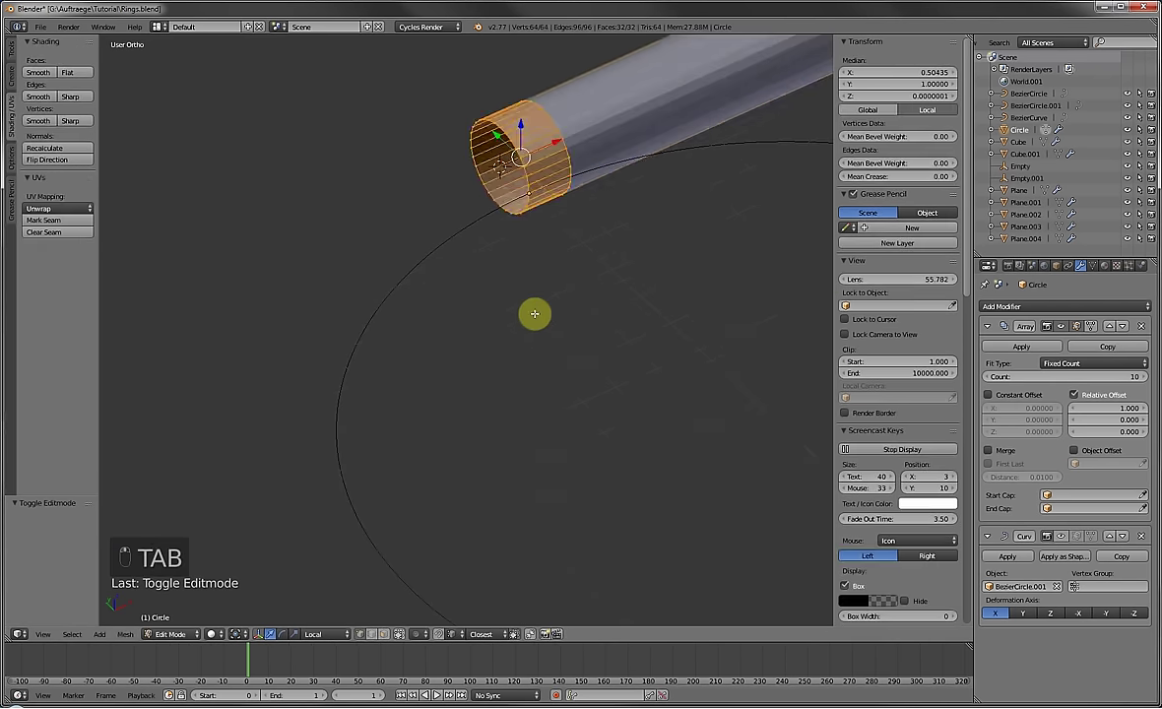
Select the tube segment's extruded edge loop and delete its vertices, leaving only the original circle.
key(KP_1)
key(KP_3)
scroll(614, 273, up, 2)
shift+middle_drag(615, 273, 665, 406)
scroll(537, 346, up, 2)
scroll(545, 340, up, 1)
key(a)
key(a)
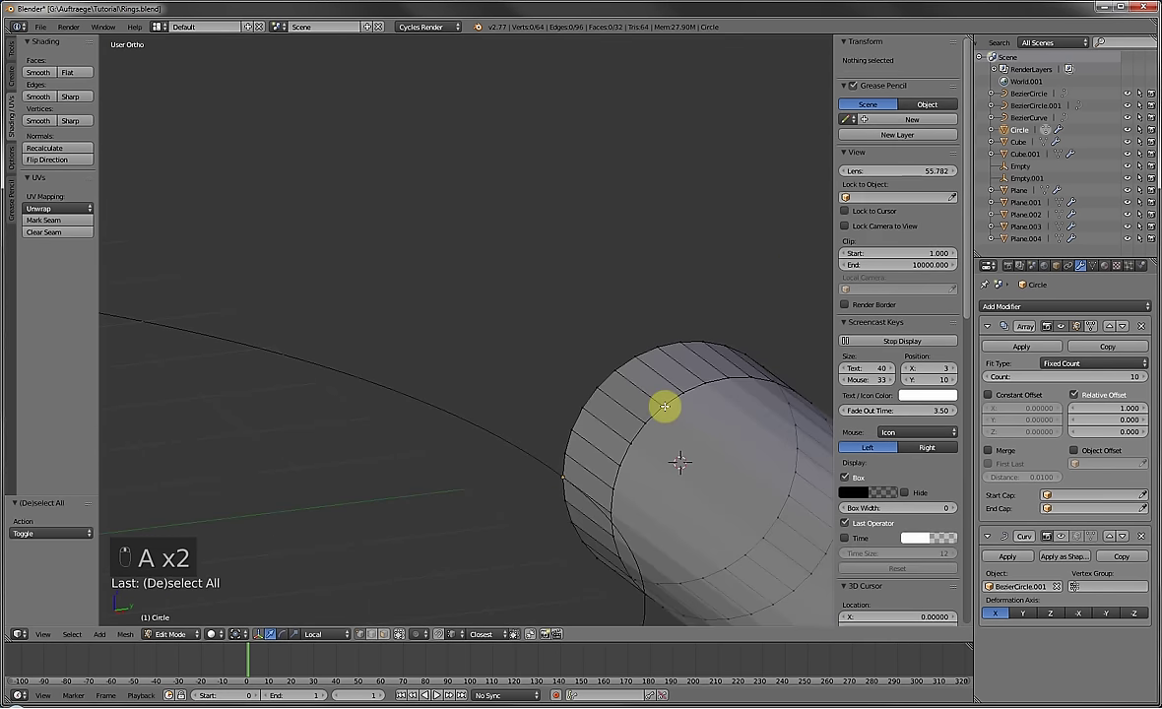
alt+right_click(665, 406)
key(Delete)
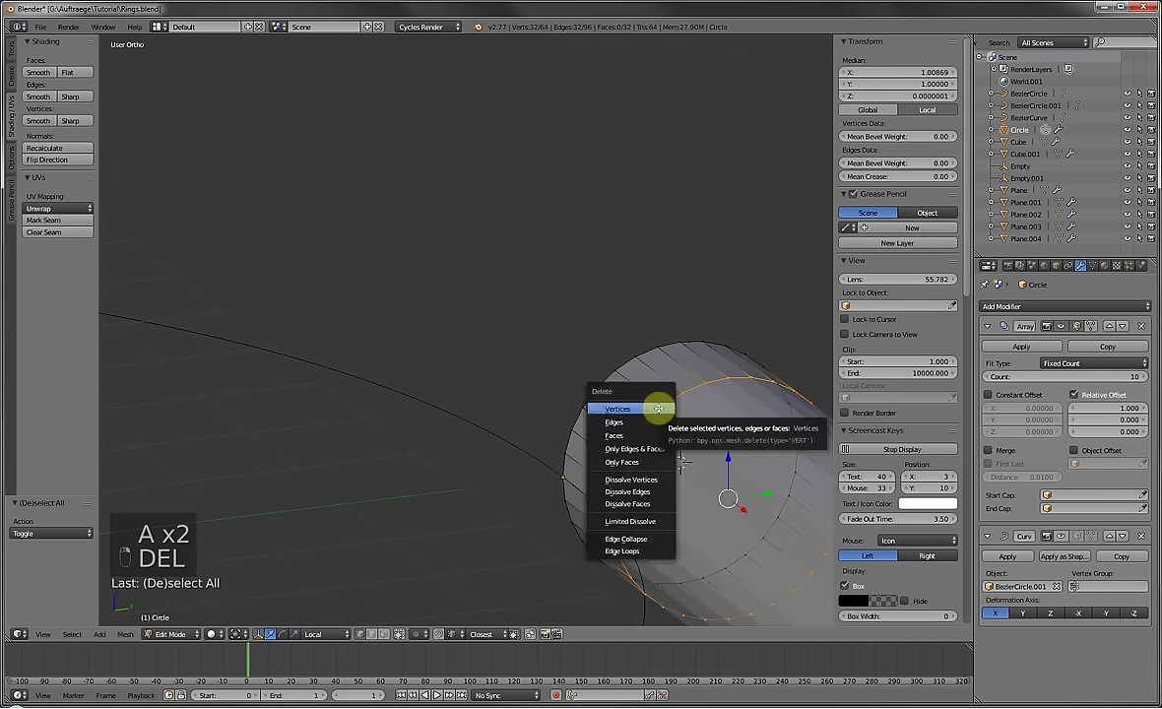
click(658, 408)
In the right orthographic view, select every fourth vertex around the mesh circle, starting at its topmost vertex.
key(KP_3)
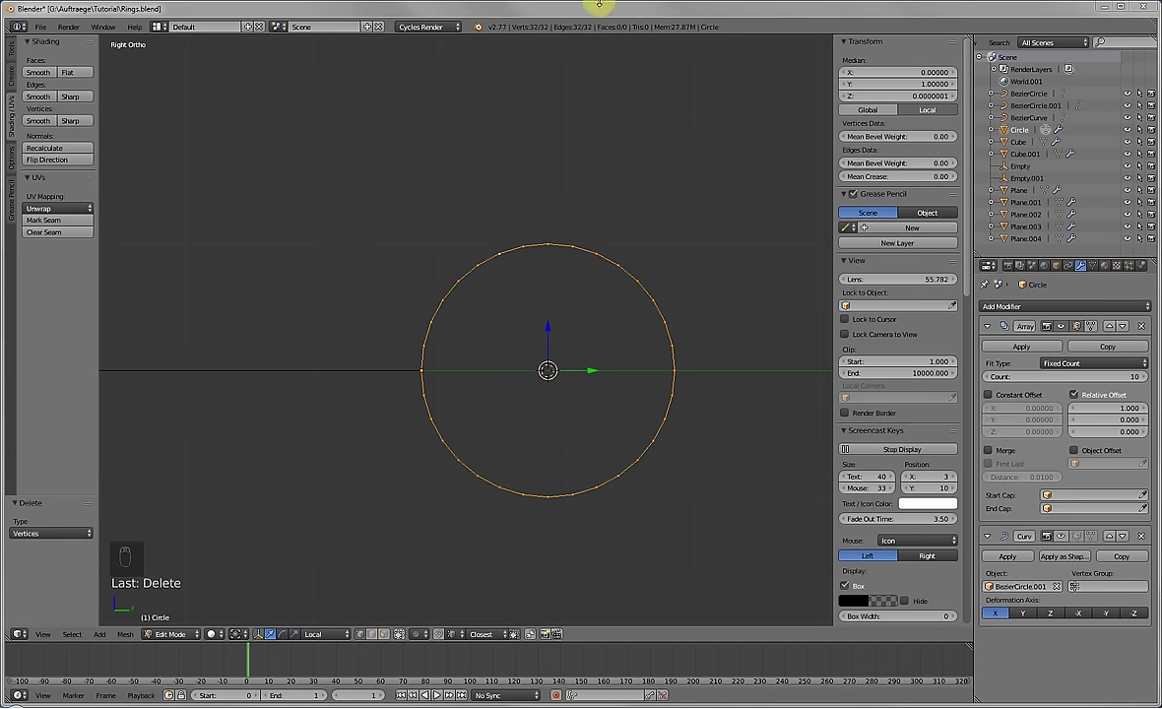
key(a)
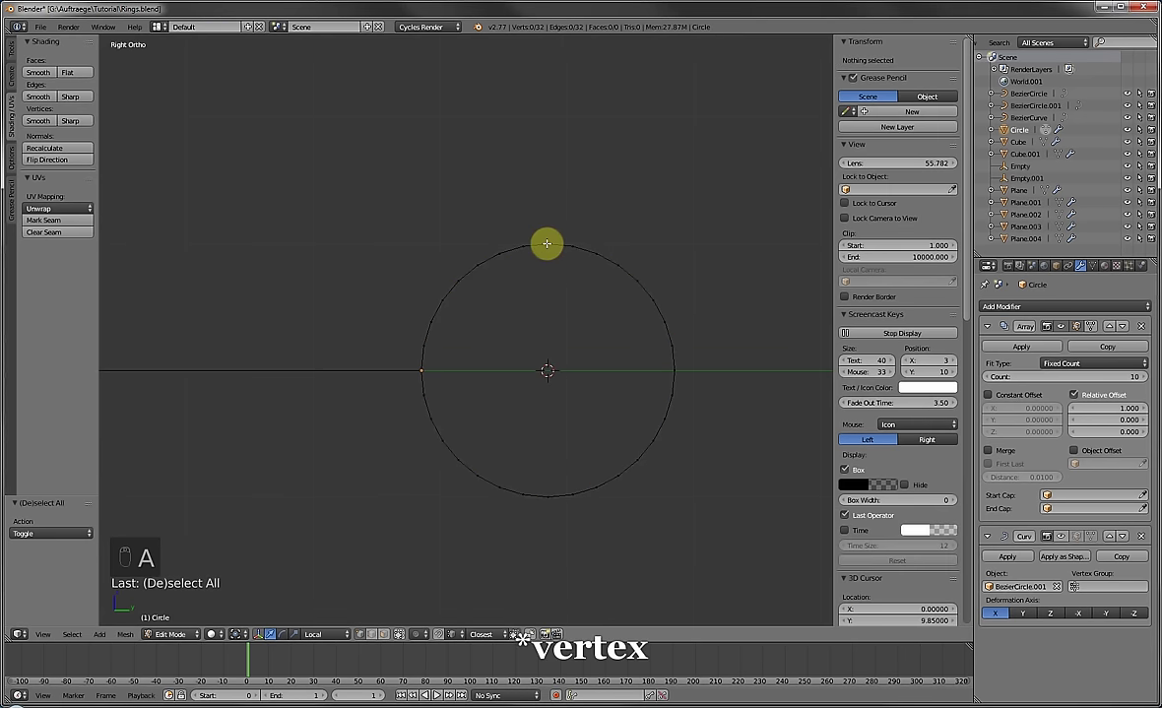
right_click(546, 243)
shift+right_click(639, 281)
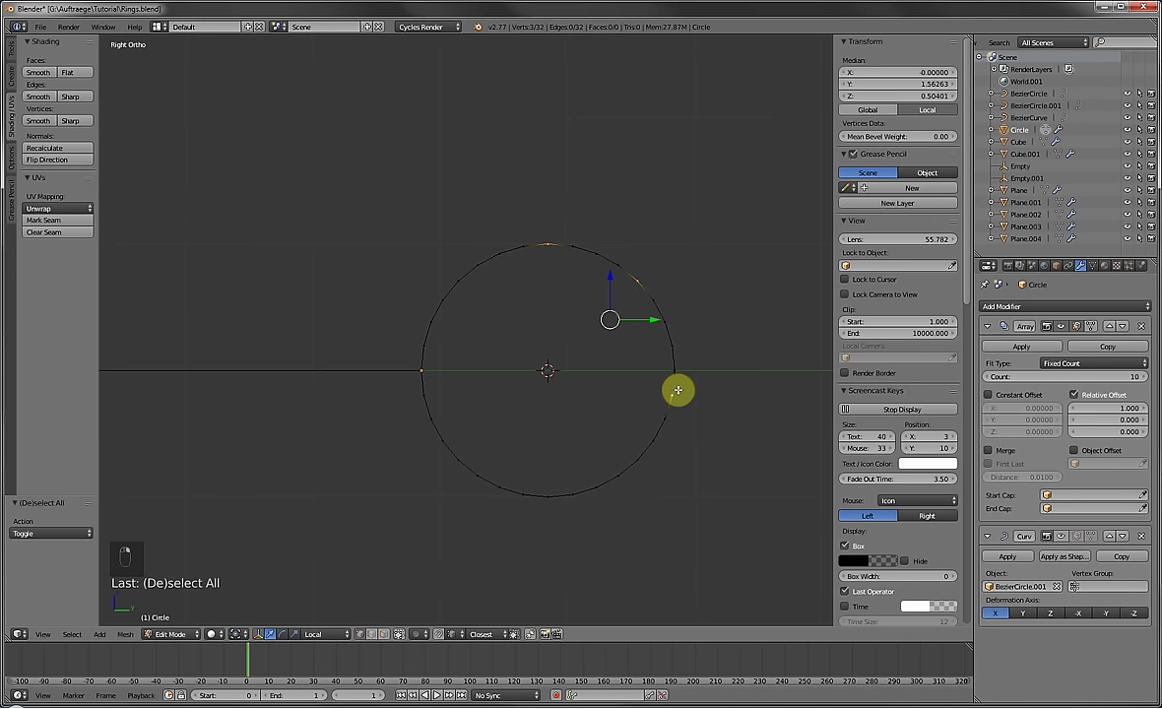
shift+right_click(676, 377)
shift+right_click(676, 376)
shift+right_click(676, 376)
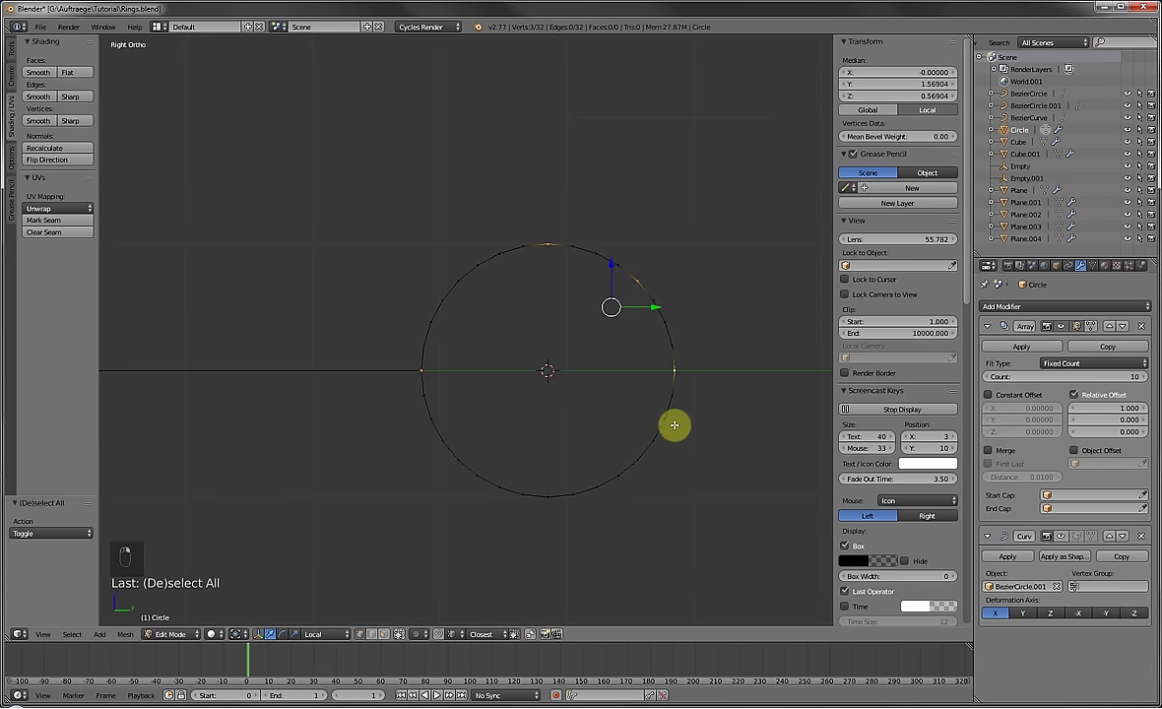
shift+middle_drag(645, 475, 664, 427)
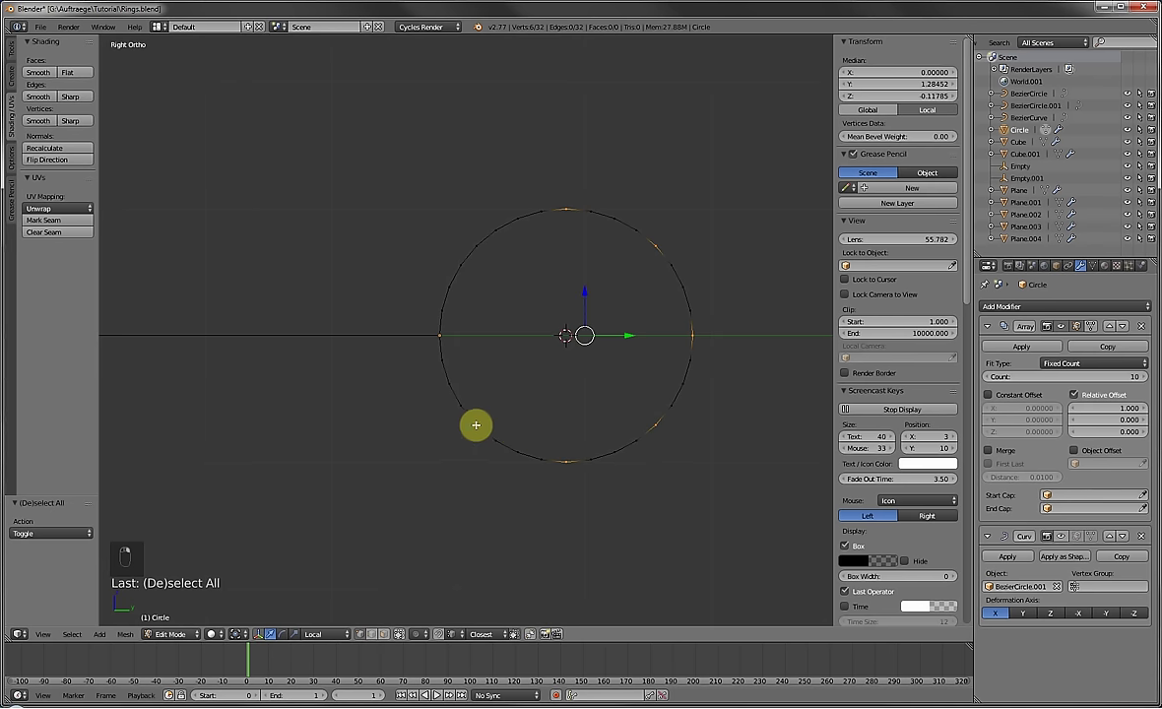
Complete the selection of every fourth vertex on the circle and enable proportional editing with the Root falloff.
shift+right_click(477, 248)
key(s)
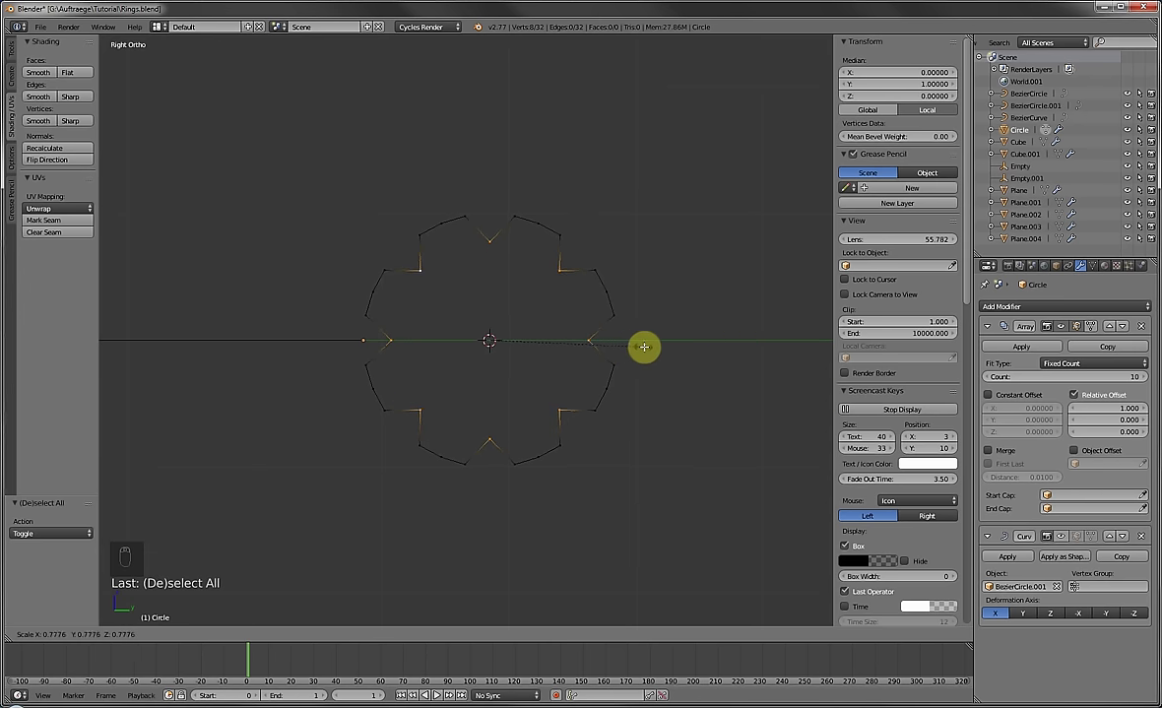
right_click(531, 563)
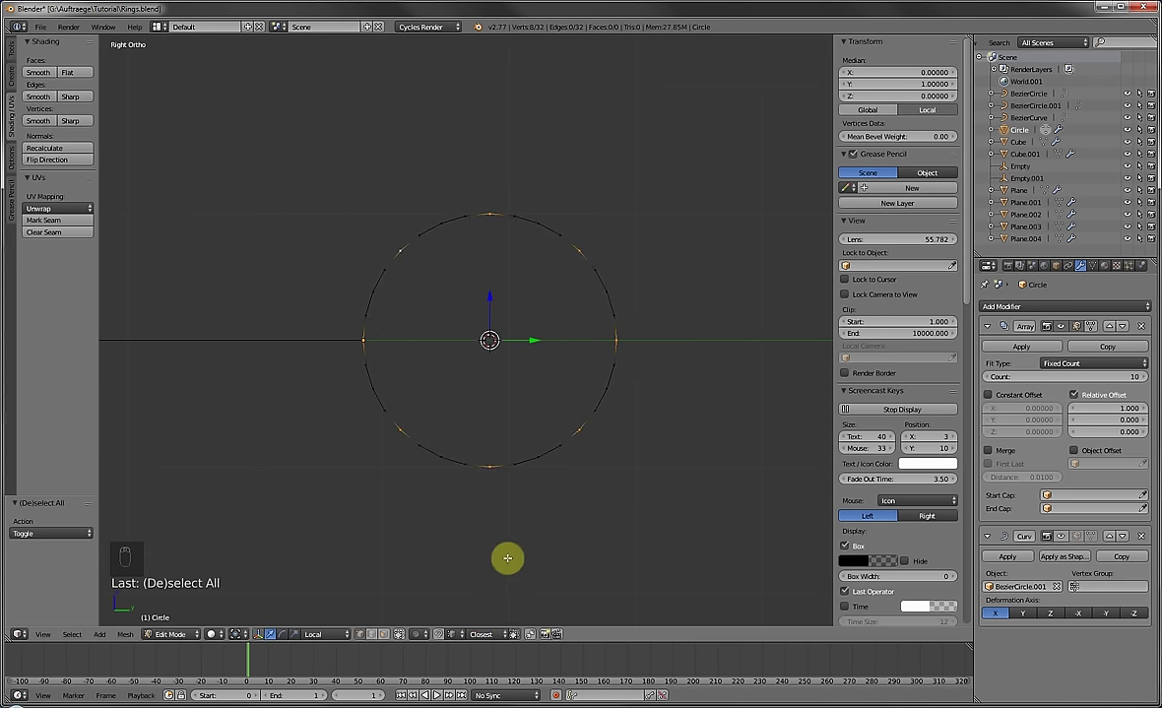
key(o)
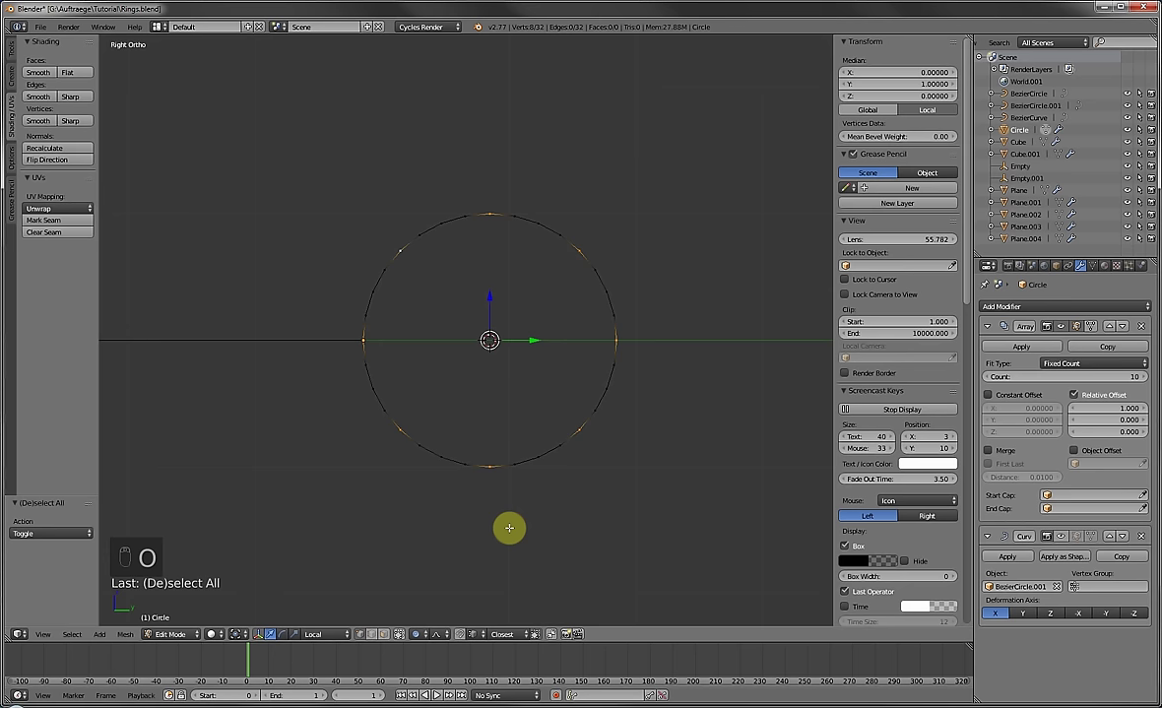
click(434, 638)
click(448, 596)
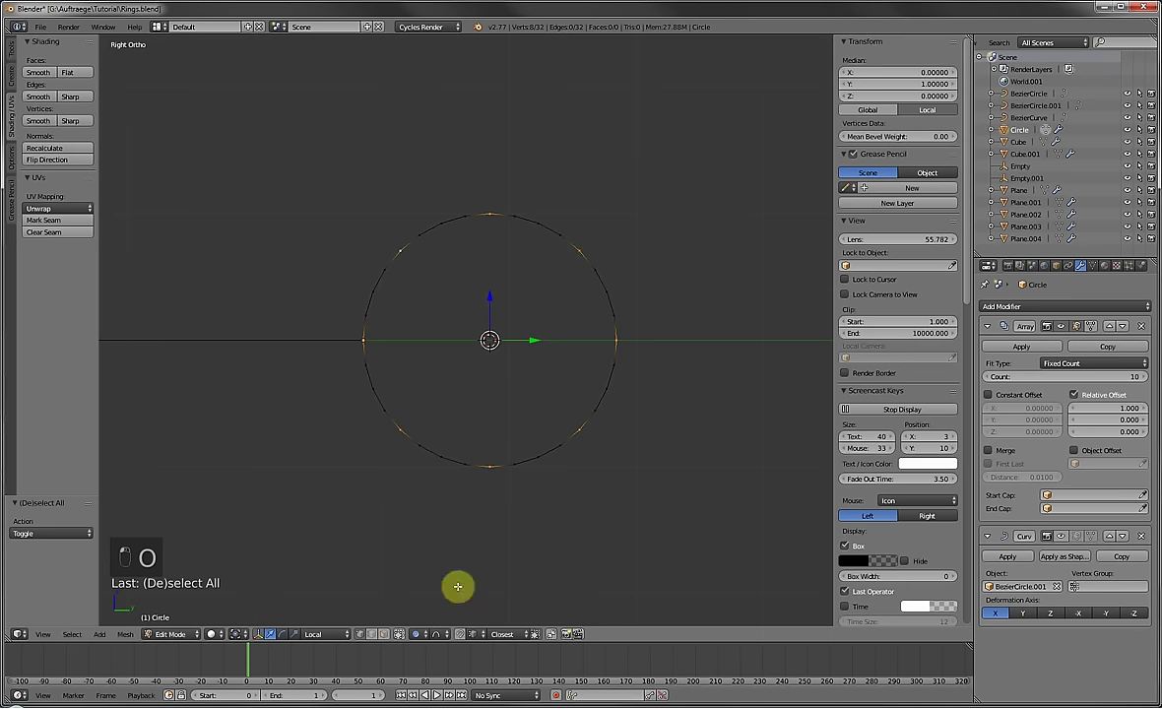
Scale the selected circle vertices inward to about 0.79 with a proportional size of about 0.22, forming a lobed profile.
key(s)
scroll(694, 340, up, 11)
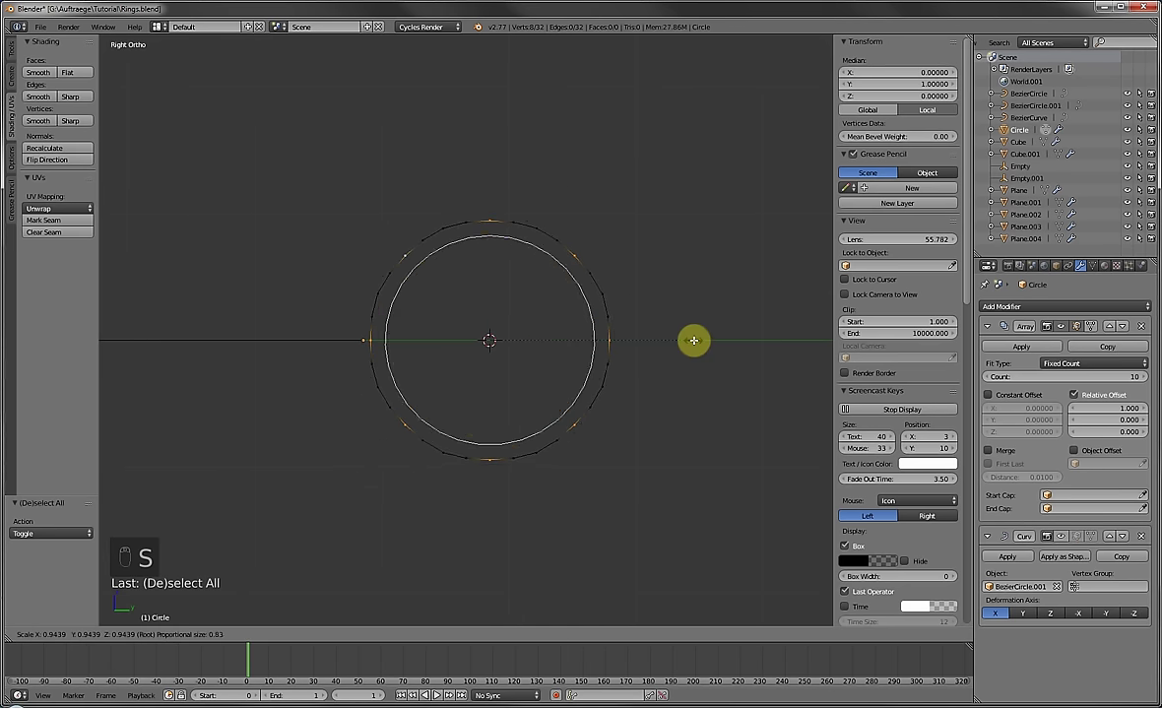
scroll(690, 341, up, 4)
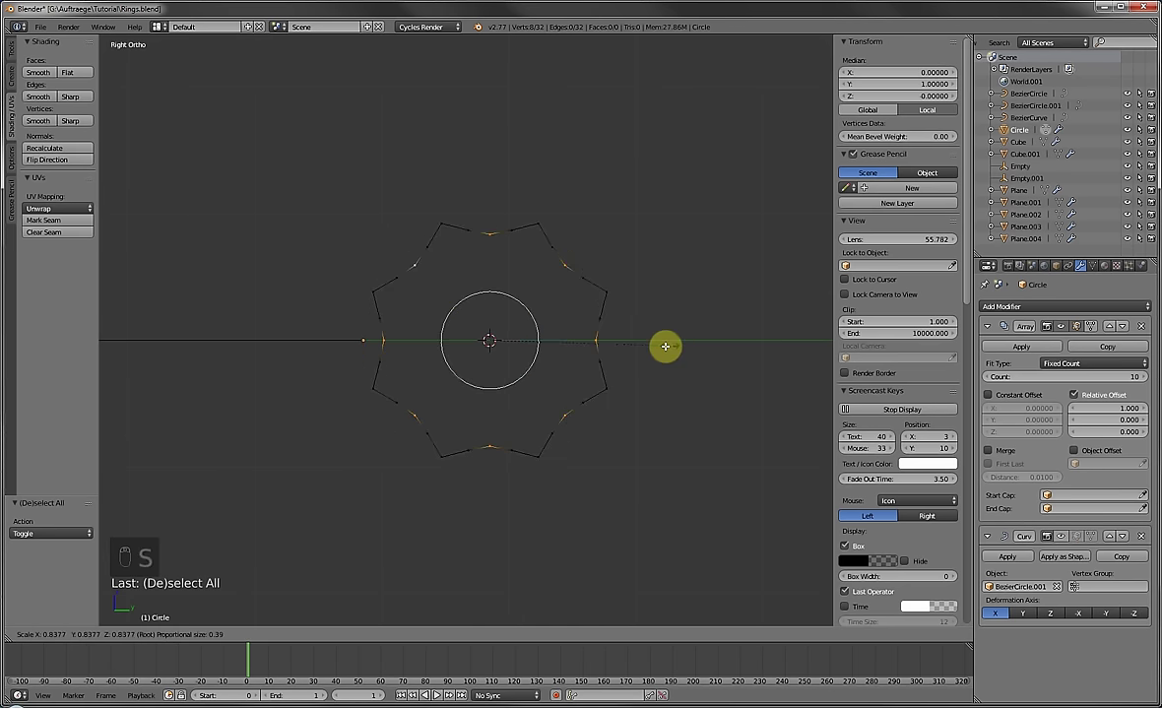
scroll(658, 346, up, 6)
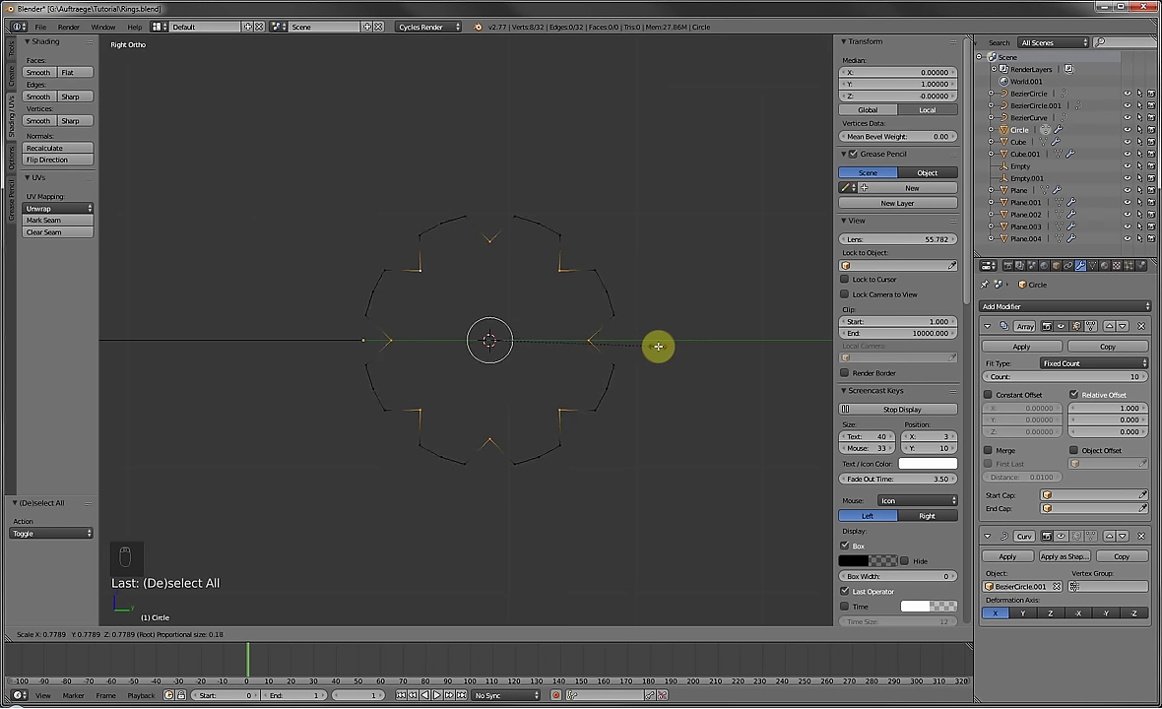
scroll(658, 346, down, 2)
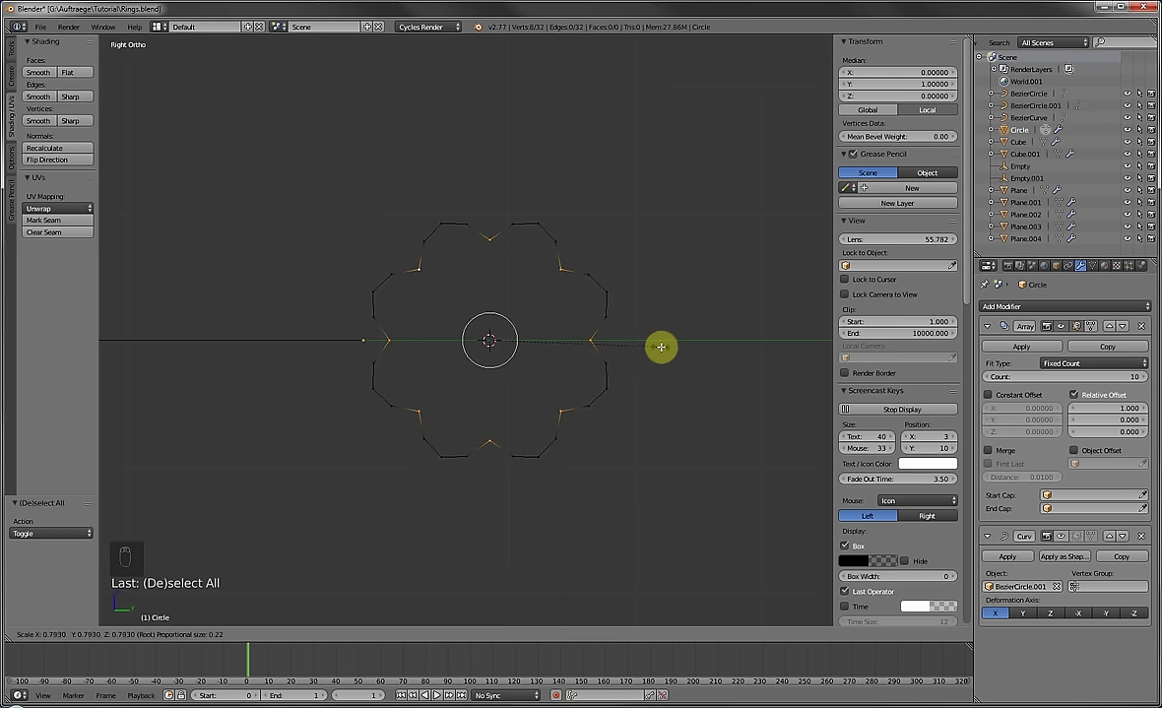
click(661, 347)
Select the entire lobed profile and extrude it about 0.85 along the X axis.
middle_drag(464, 291, 454, 315)
key(Tab)
key(Tab)
key(a)
key(a)
key(a)
key(a)
key(a)
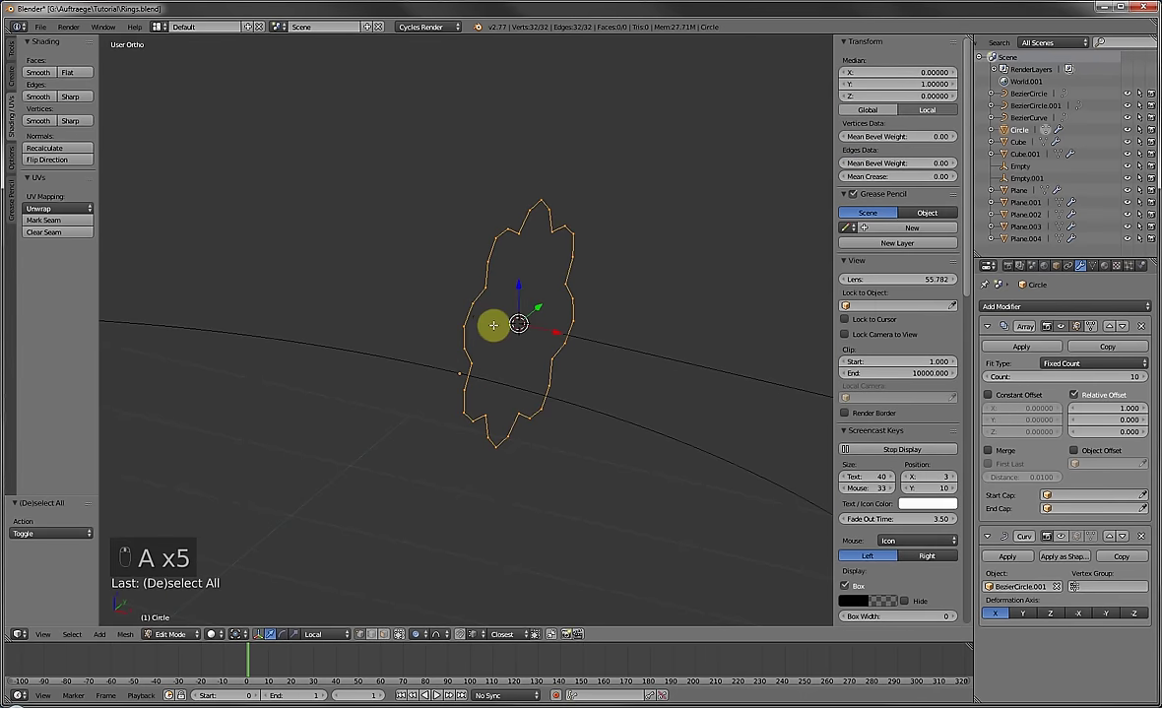
key(e)
click(579, 364)
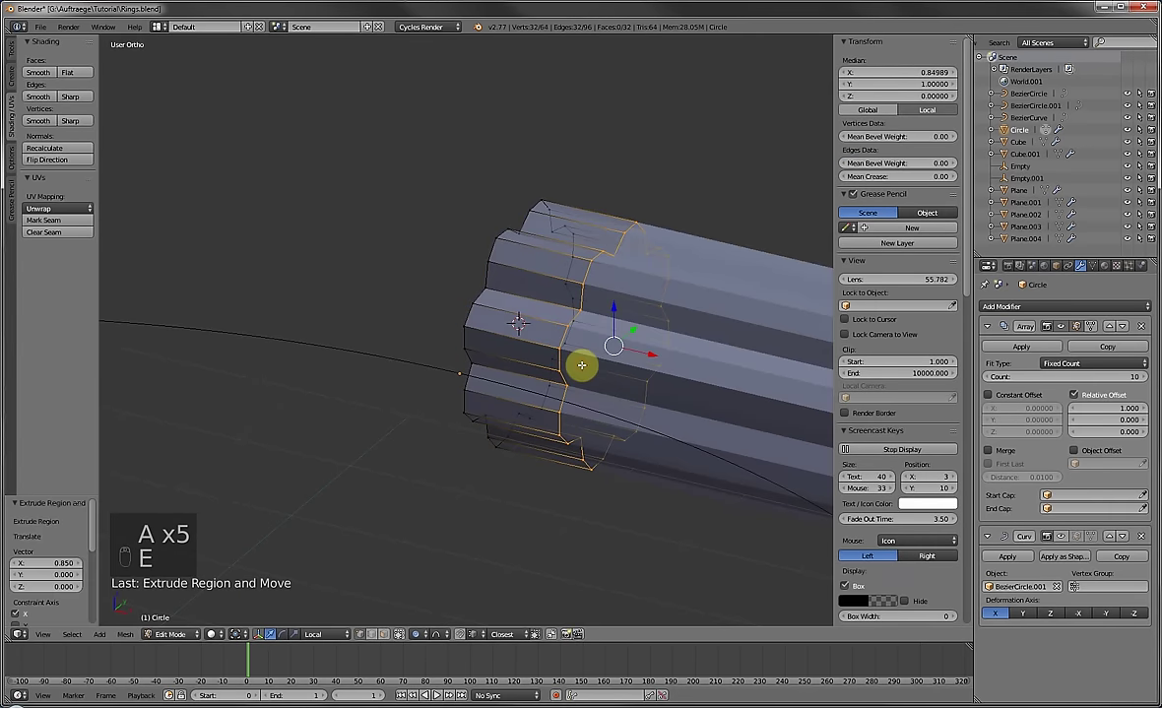
key(Tab)
Select all of the extruded segment's geometry in Edit Mode and flip the direction of its normals.
middle_drag(516, 267, 623, 329)
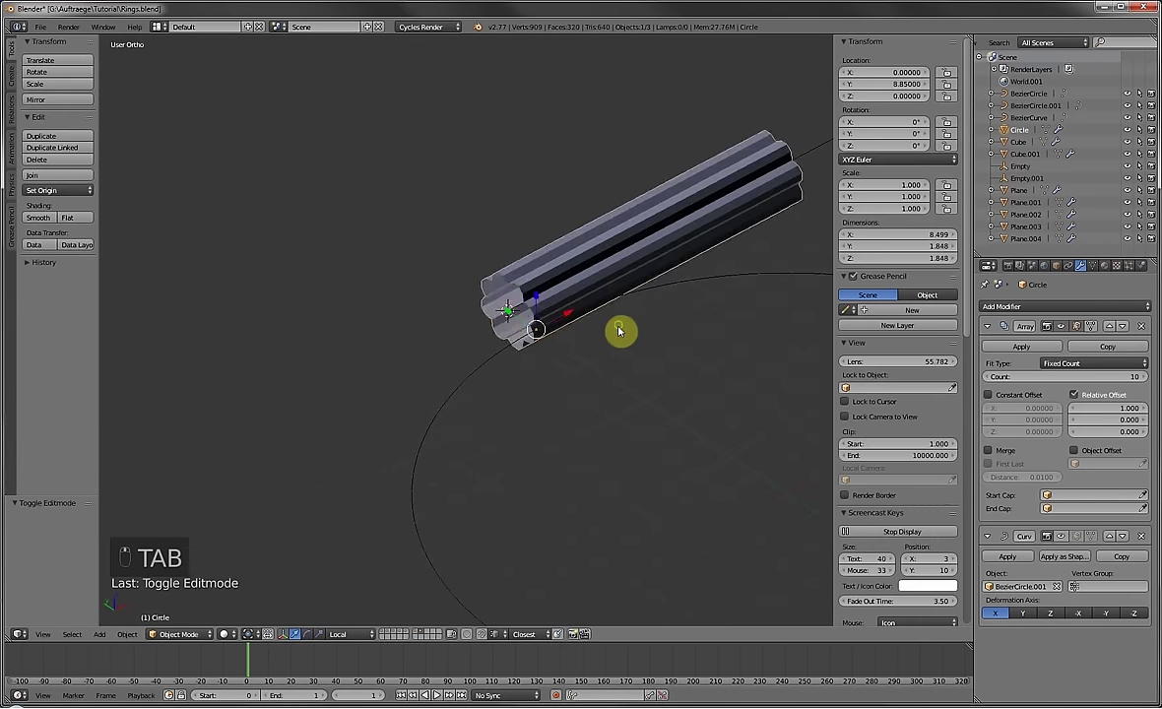
key(Tab)
key(a)
key(a)
key(a)
key(a)
key(a)
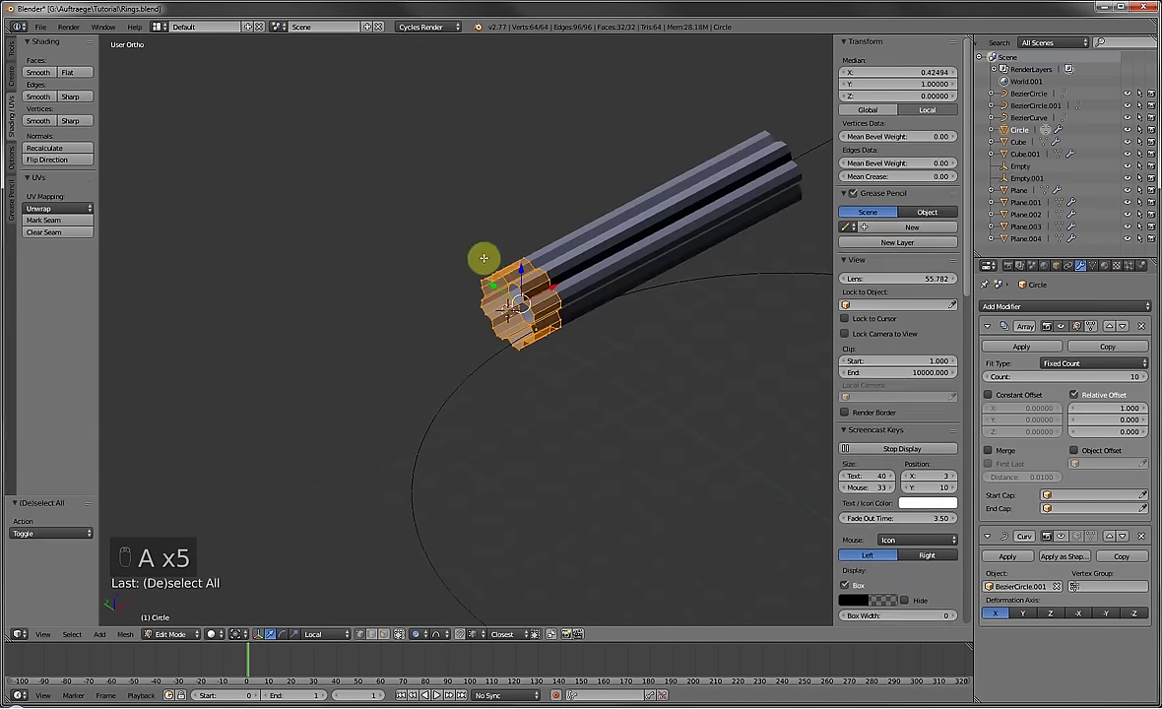
click(48, 162)
middle_drag(549, 265, 591, 384)
key(Tab)
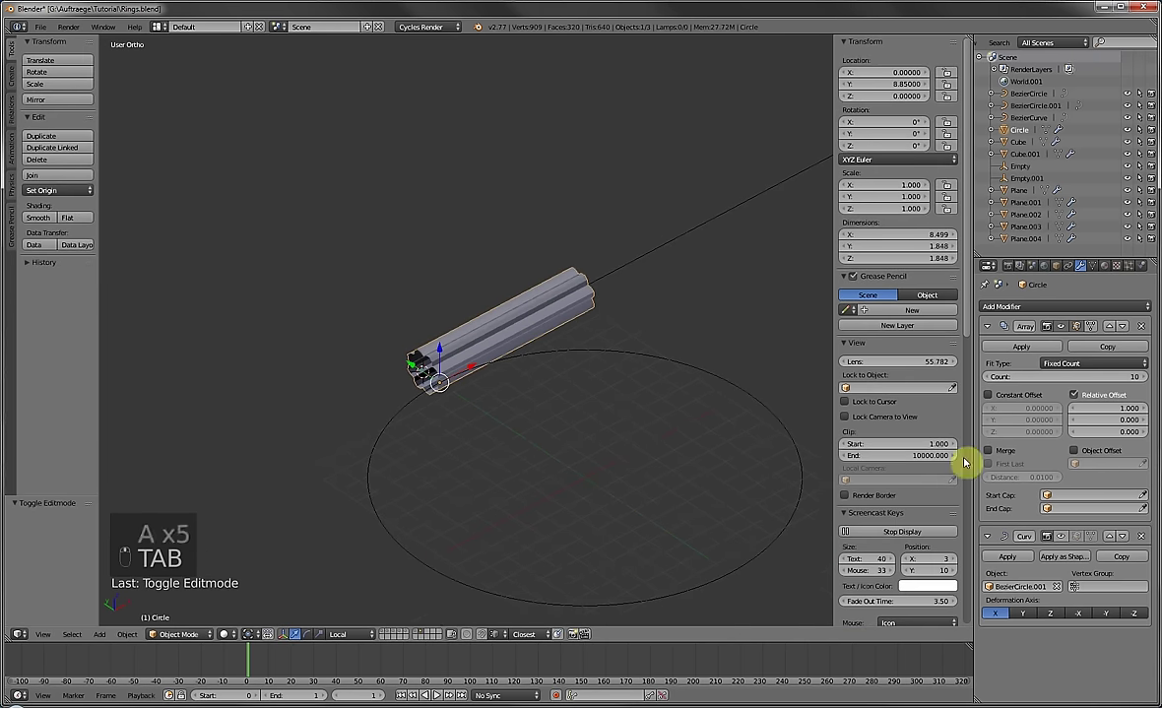
Turn on viewport display for the fluted tube's Curve modifier and duplicate that modifier.
click(1061, 536)
shift+middle_drag(849, 446, 623, 369)
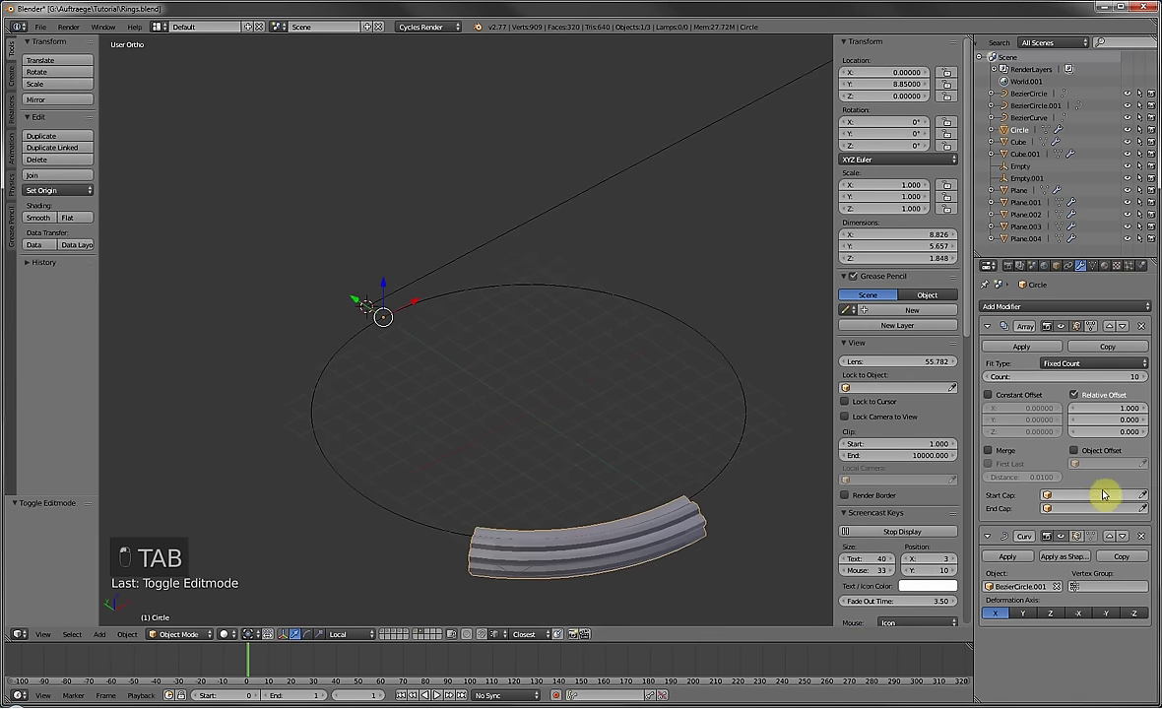
click(1120, 558)
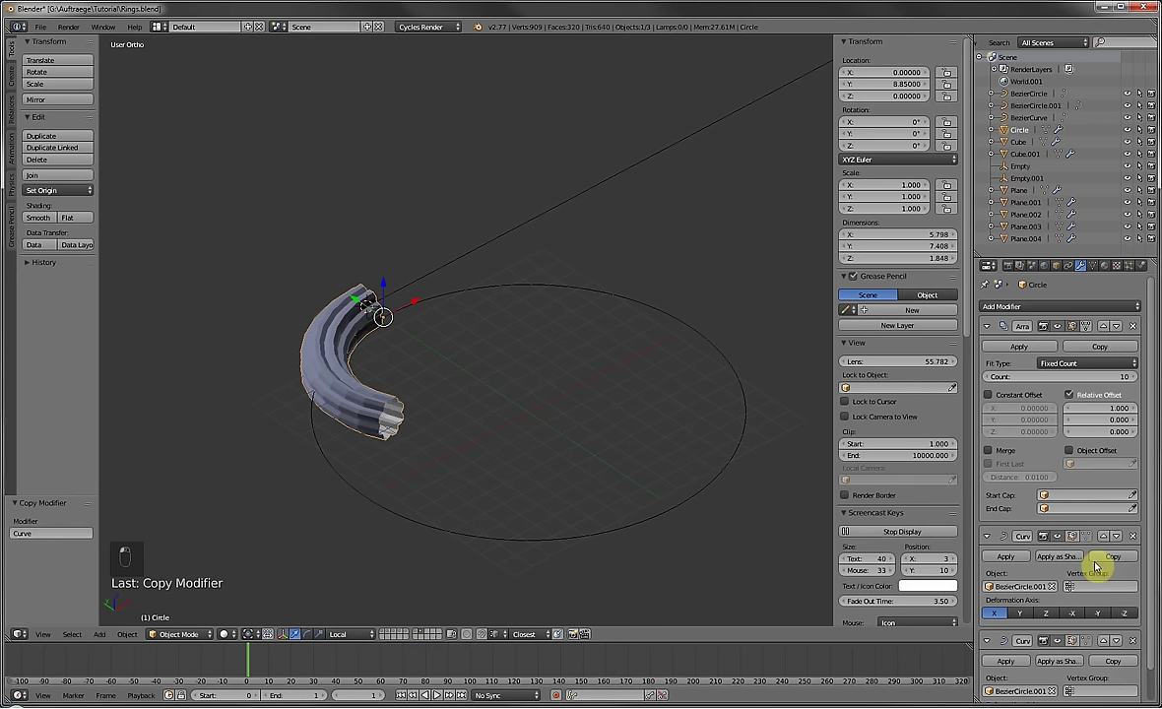
Assign BezierCurve as the first Curve modifier's object and raise the array count to 25.
click(1051, 587)
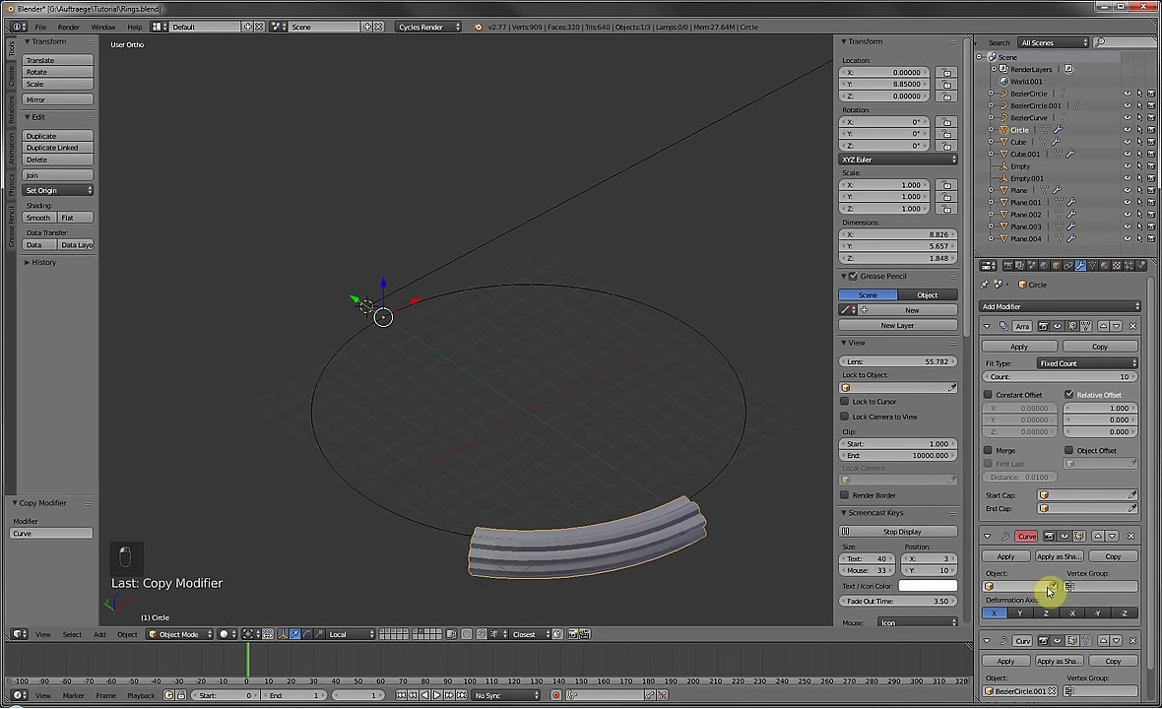
click(433, 260)
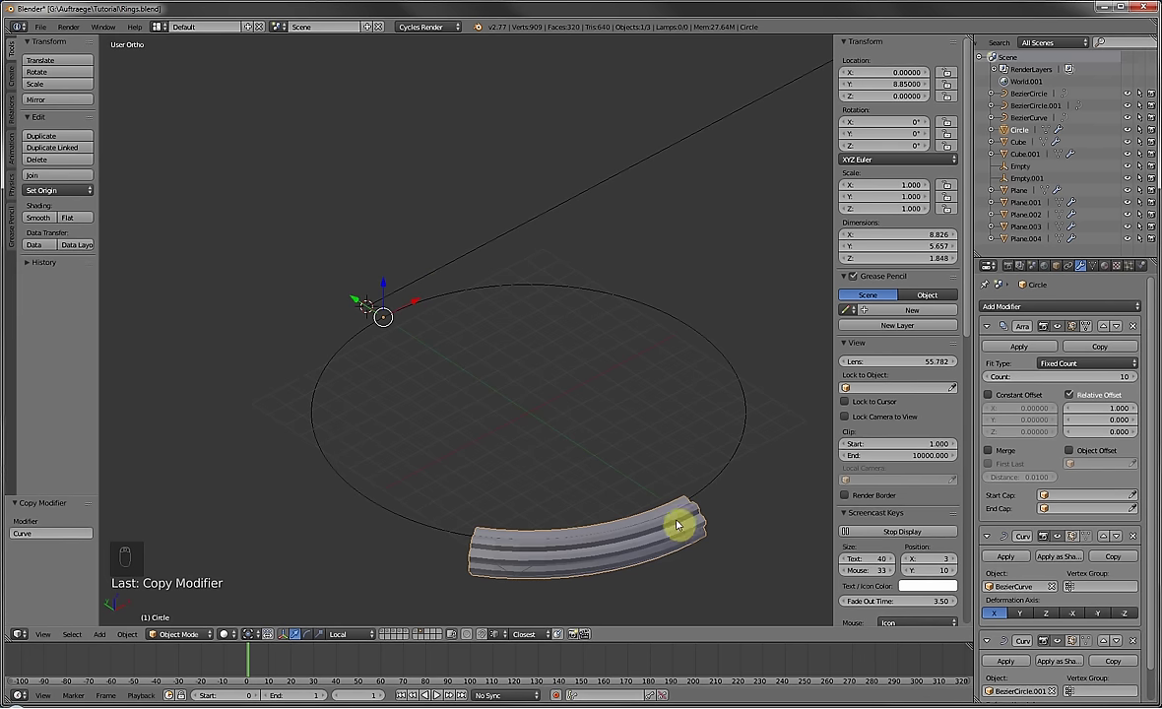
mouse_move(1136, 379)
mouse_down()
mouse_move(1150, 379)
mouse_move(1136, 379)
mouse_up()
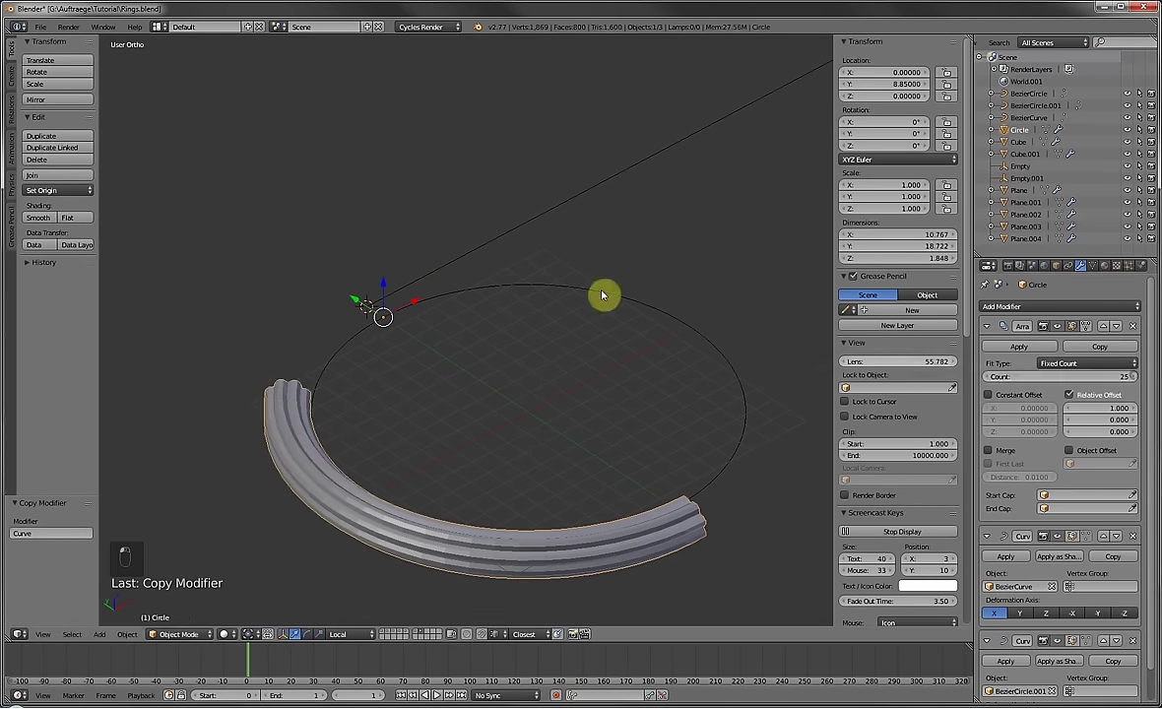
Set the tilt of the straight BezierCurve's far end control point, at local X 2.0, to 360°.
right_click(473, 252)
key(Tab)
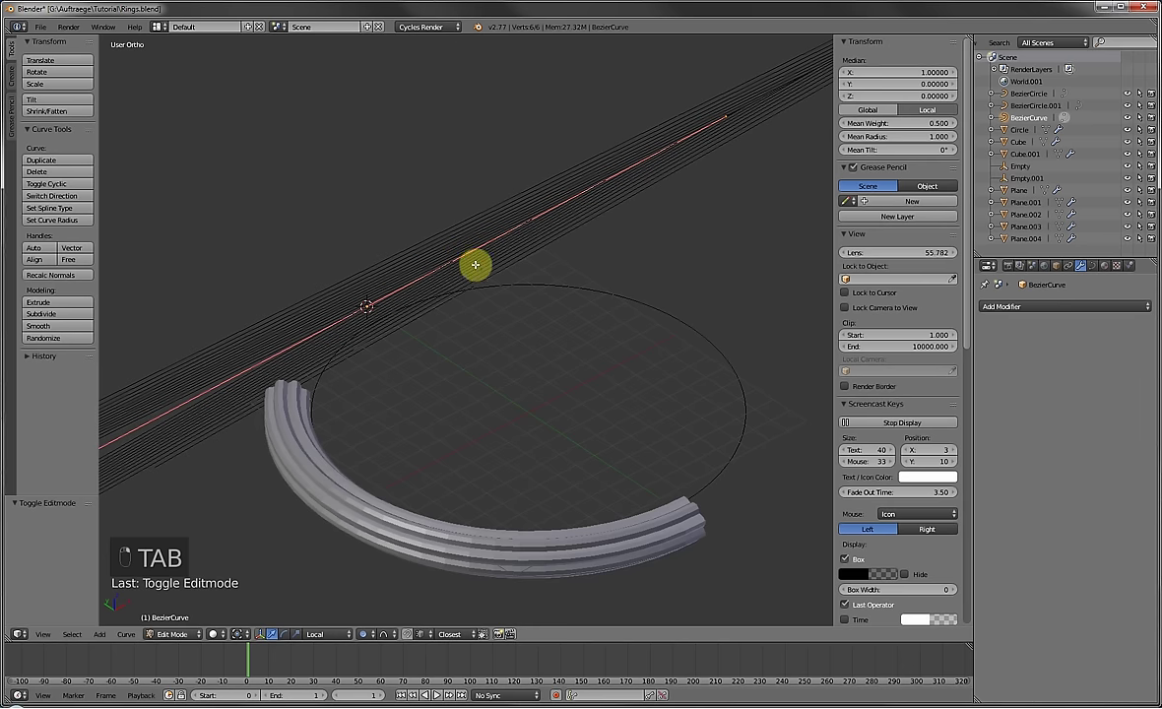
scroll(473, 266, down, 4)
key(Tab)
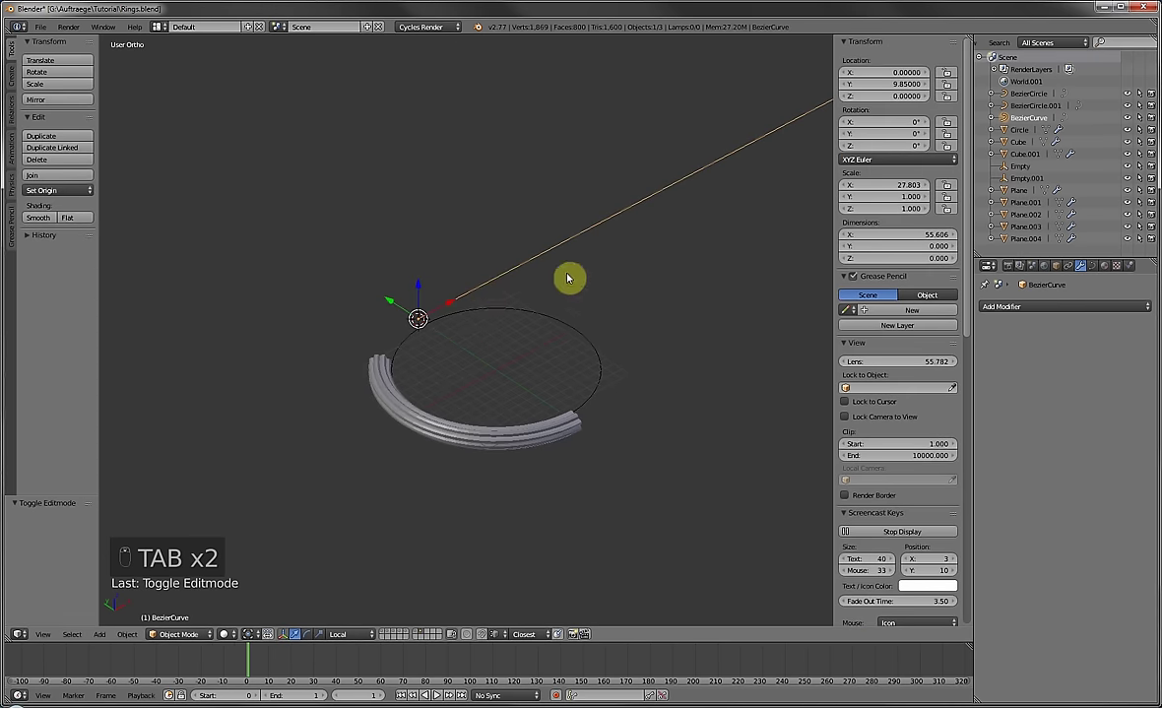
key(Tab)
scroll(436, 308, up, 3)
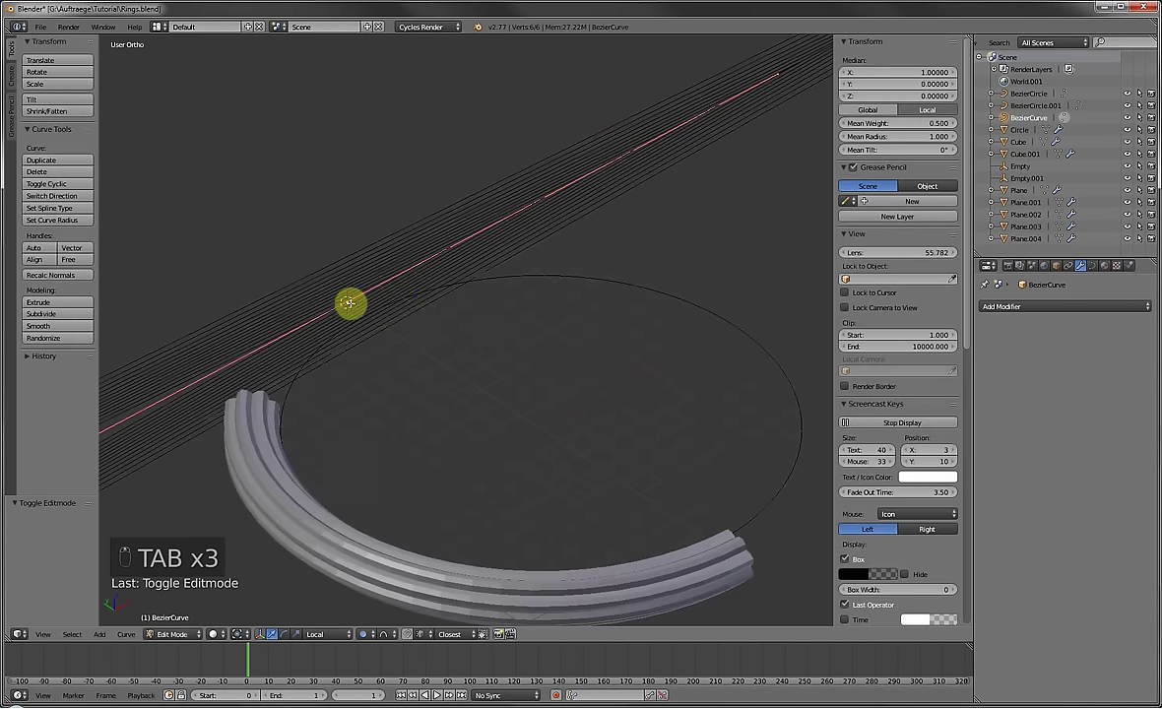
right_click(373, 300)
scroll(501, 326, down, 2)
scroll(716, 220, up, 3)
scroll(714, 212, down, 3)
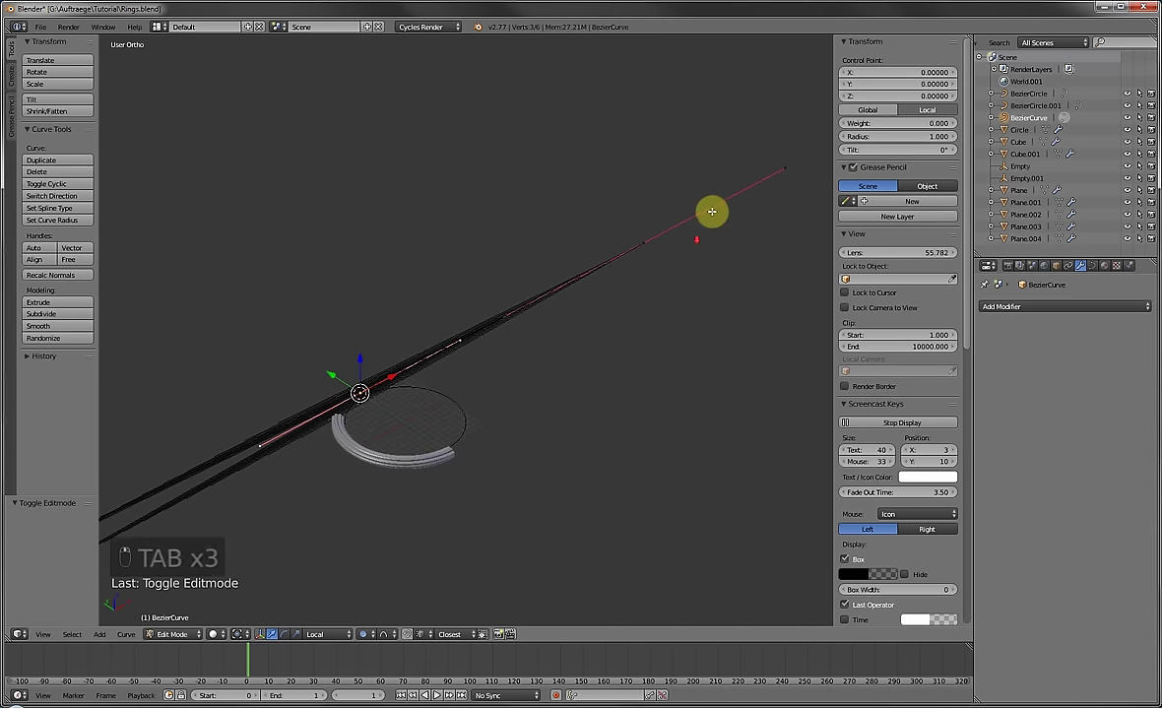
right_click(648, 240)
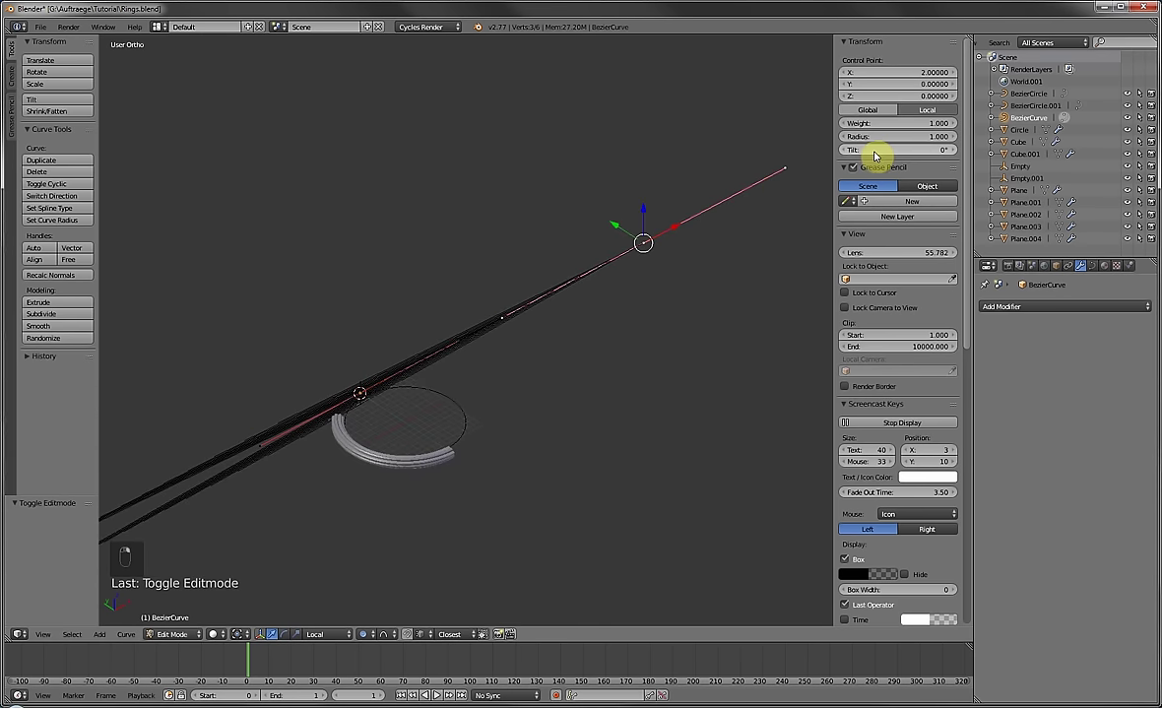
drag(877, 152, 876, 152)
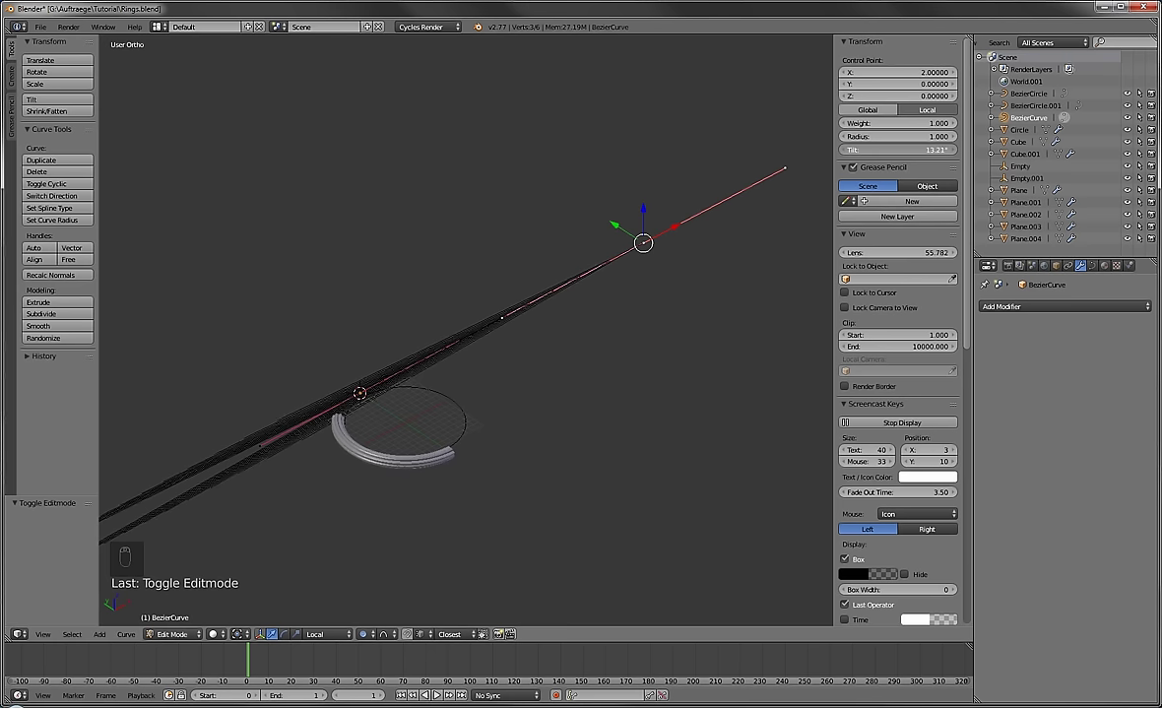
drag(877, 152, 906, 152)
click(880, 151)
text(0d)
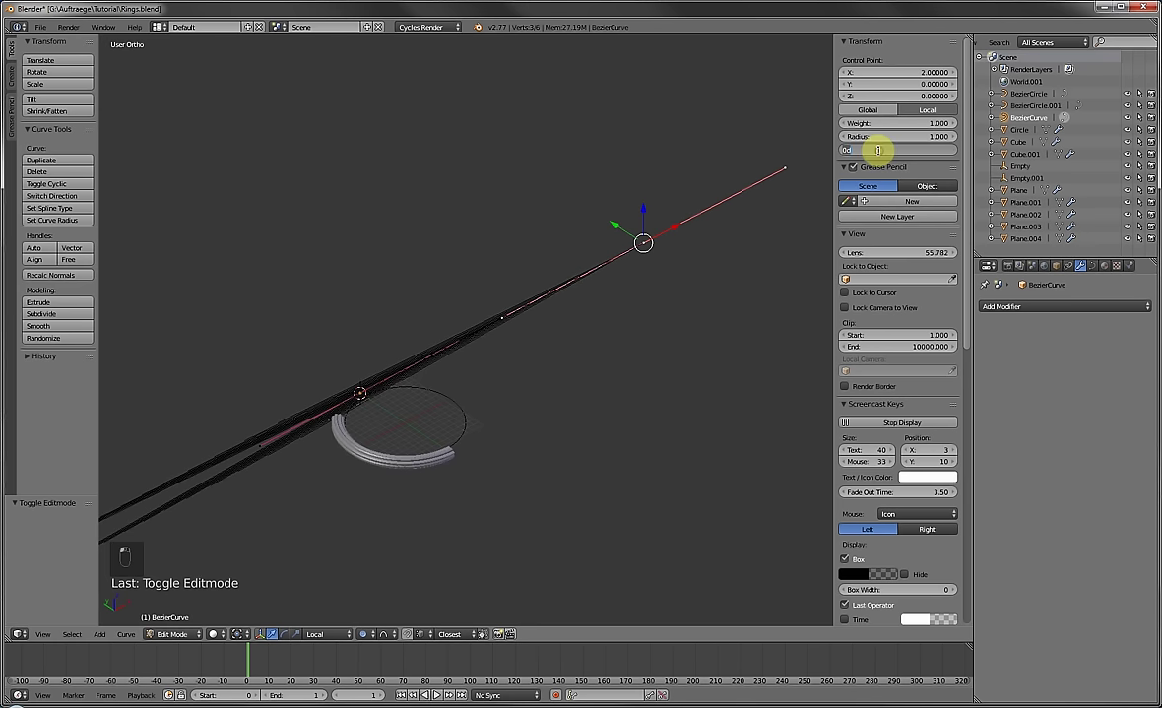
text(360)
key(Return)
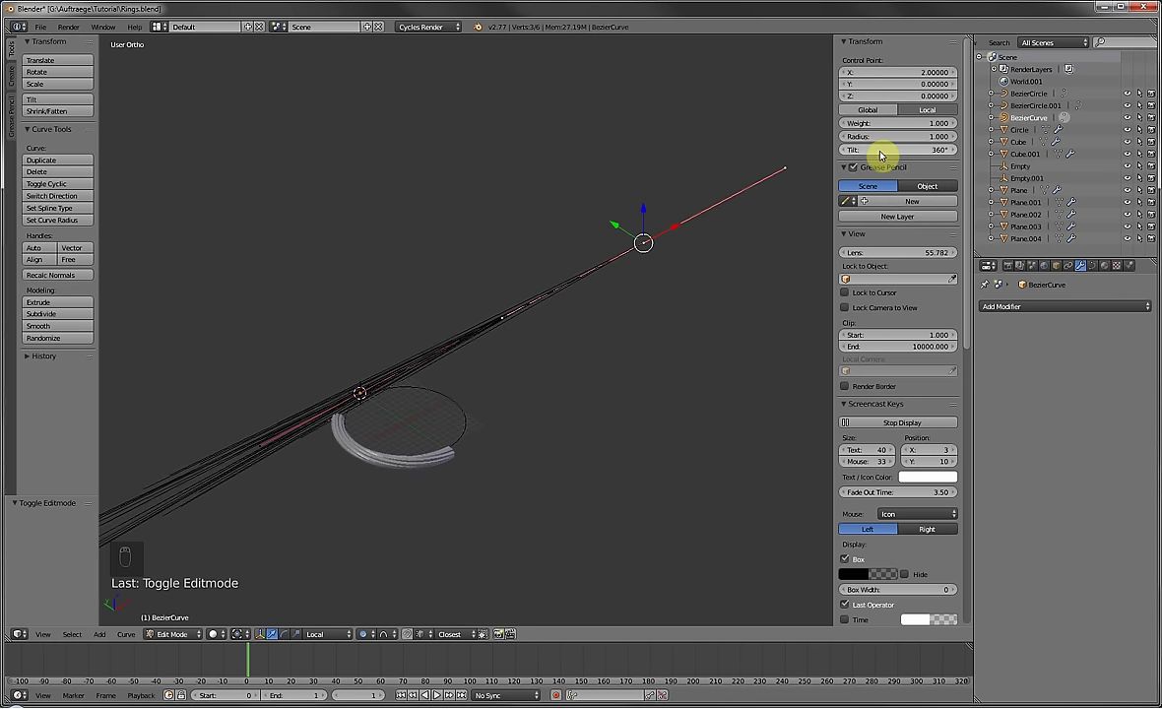
Return to the fluted tube object and set its array count to 65 to extend it around the circle.
scroll(520, 350, up, 6)
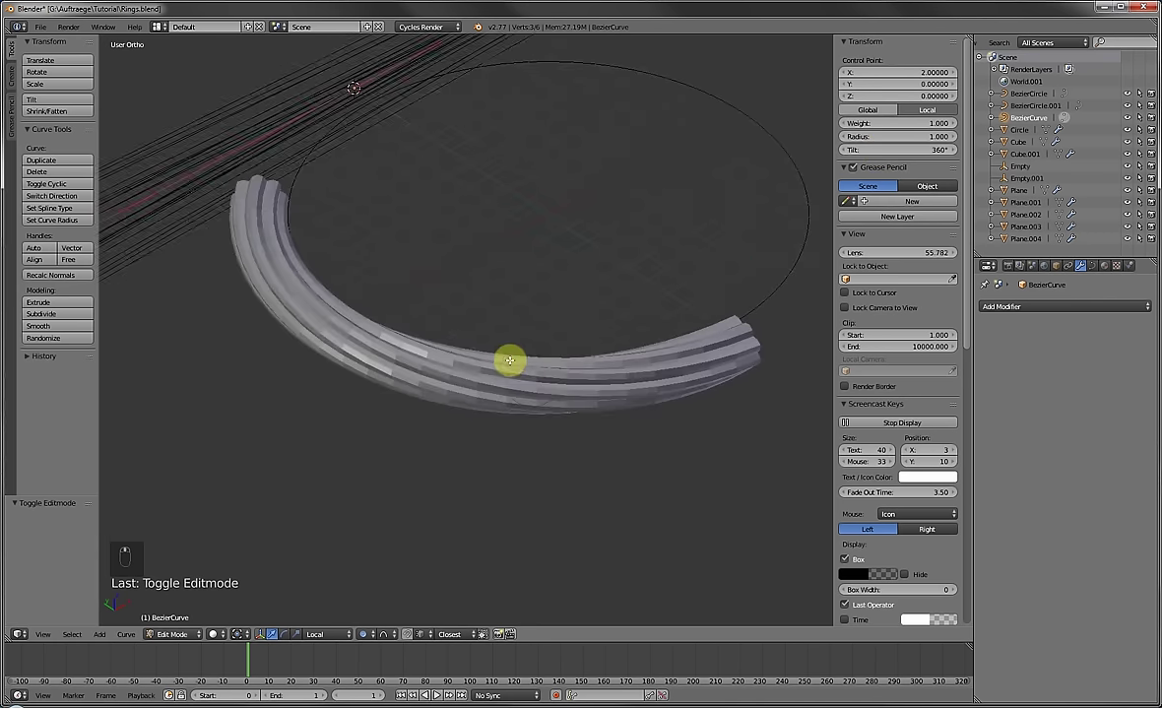
key(Tab)
right_click(545, 380)
middle_drag(545, 380, 472, 392)
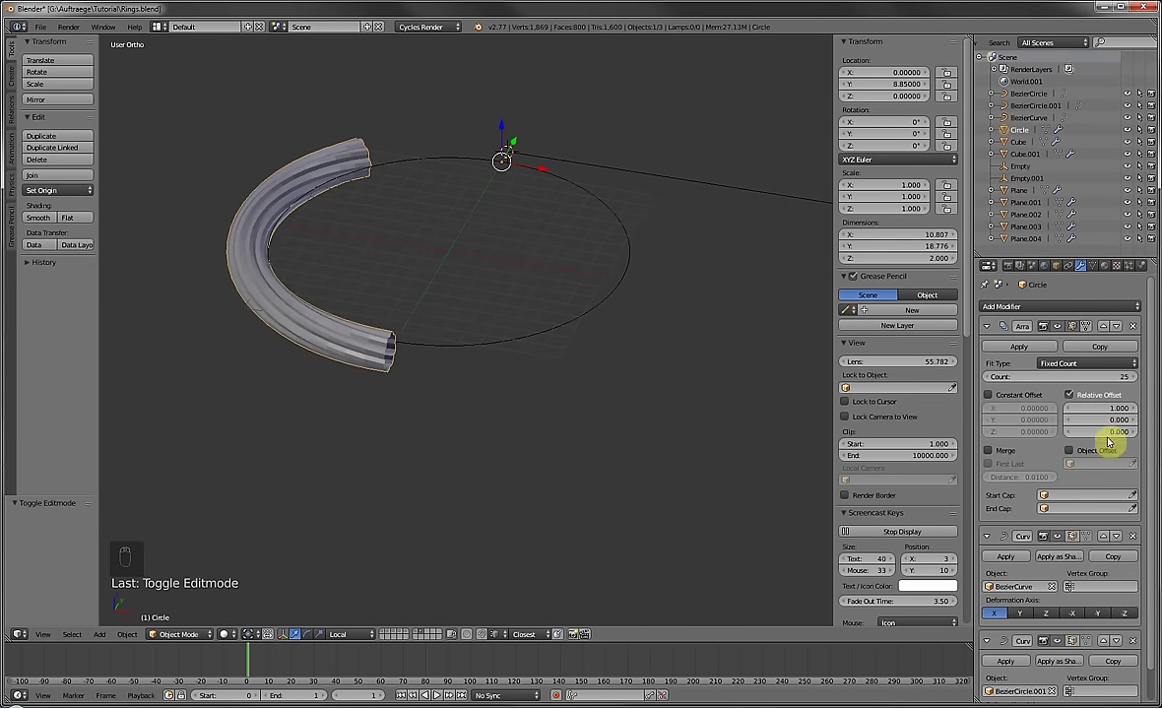
mouse_move(1123, 377)
mouse_down()
mouse_move(1155, 378)
mouse_move(1133, 377)
mouse_up()
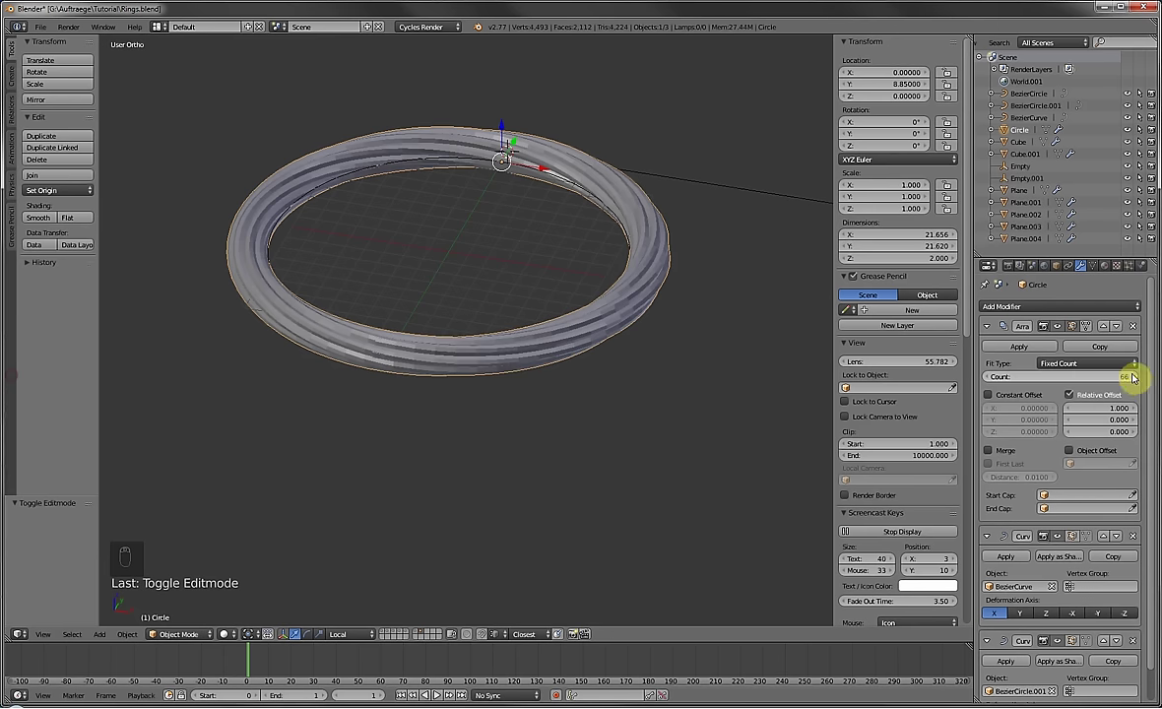
click(989, 378)
Edit the tube's base segment and turn on Edit Mode display for the second Curve modifier.
middle_drag(695, 316, 729, 285)
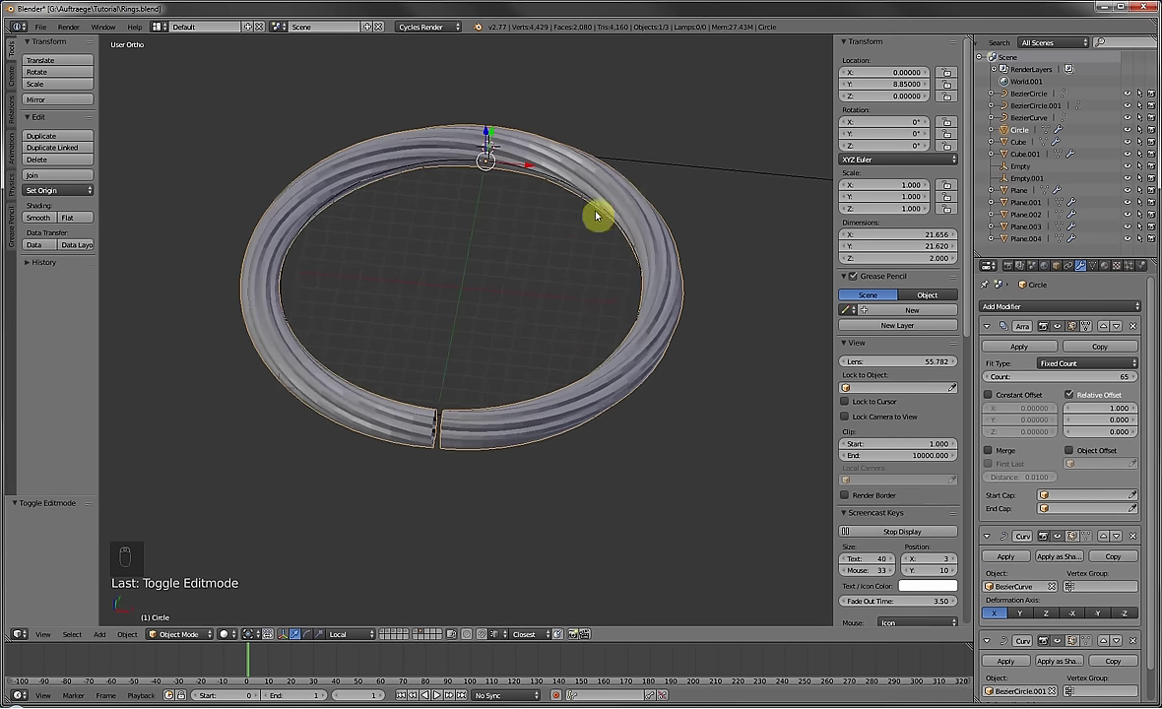
key(Tab)
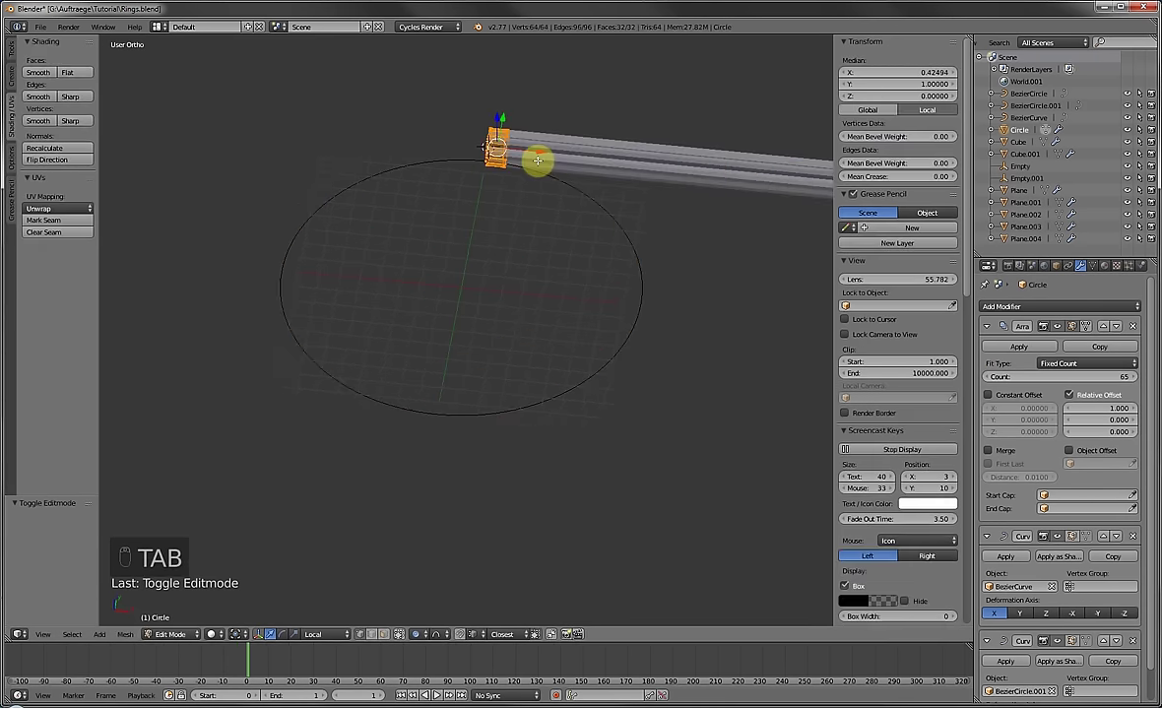
scroll(1062, 650, down, 1)
click(1071, 619)
scroll(541, 298, up, 3)
Select only the base segment's extruded end loop and shift it along X to a median of about 0.91, closing the ring's gap.
key(a)
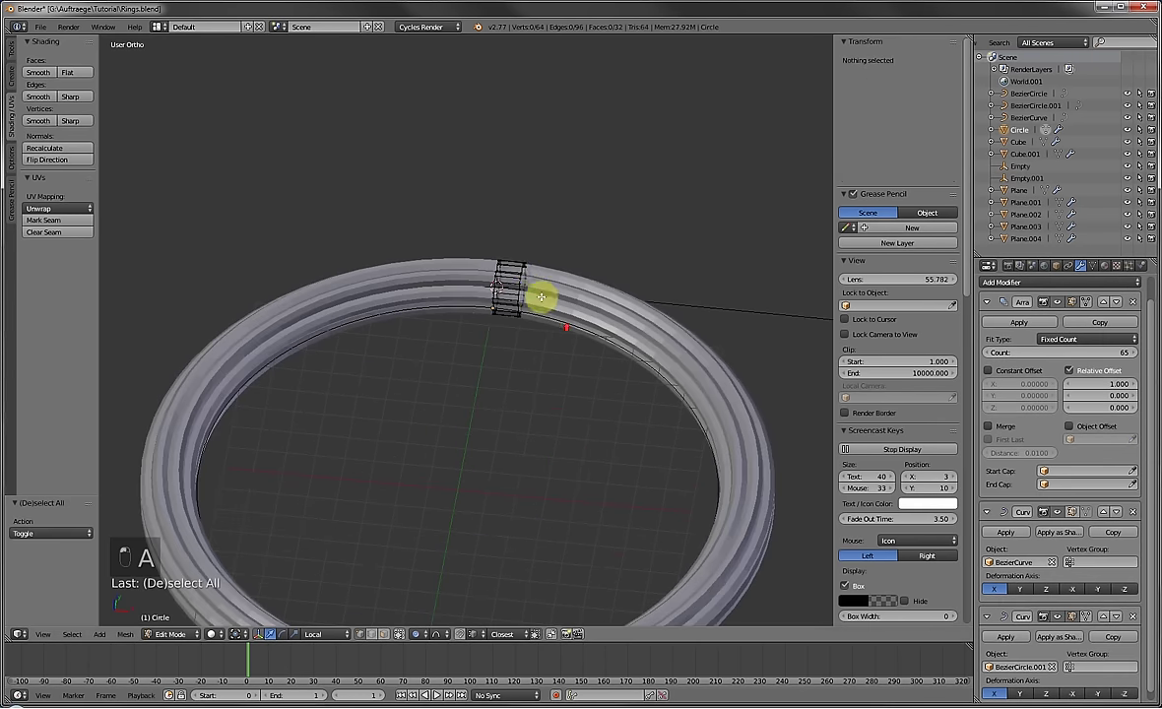
key(c)
drag(530, 268, 519, 332)
mouse_move(519, 332)
middle_down()
mouse_move(532, 220)
mouse_move(548, 207)
middle_up()
key(g)
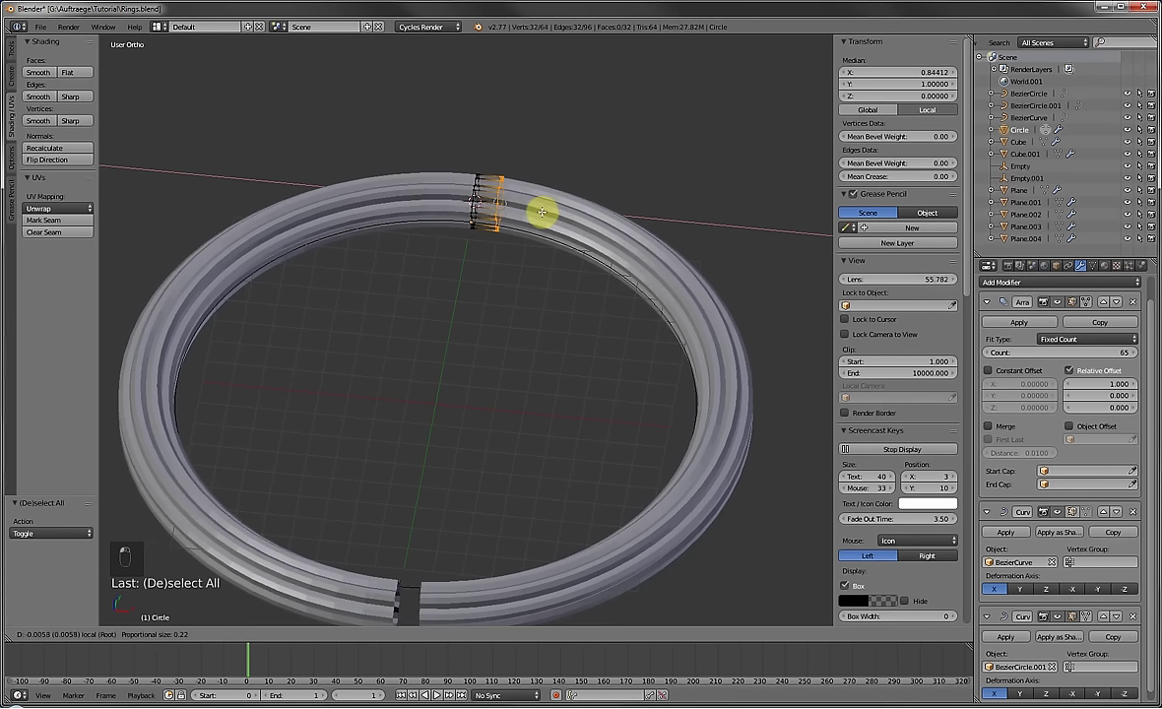
click(544, 212)
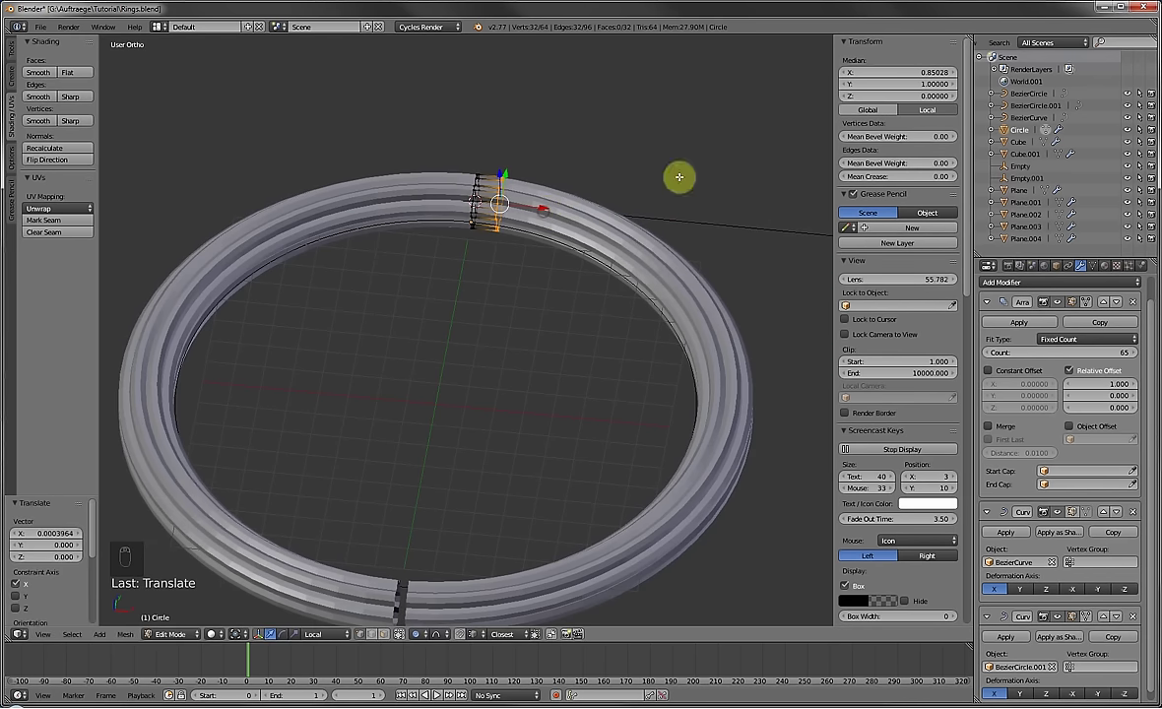
click(952, 74)
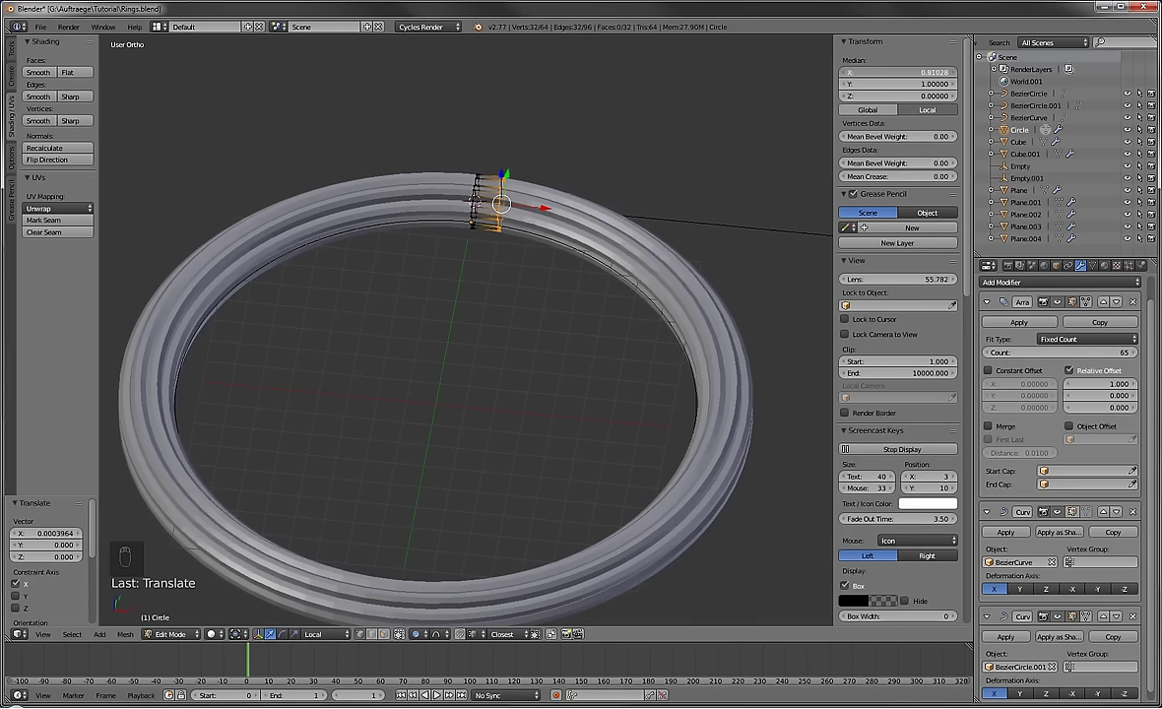
Shift the base segment's selected end loop along X to a median of about 0.86.
drag(952, 75, 960, 73)
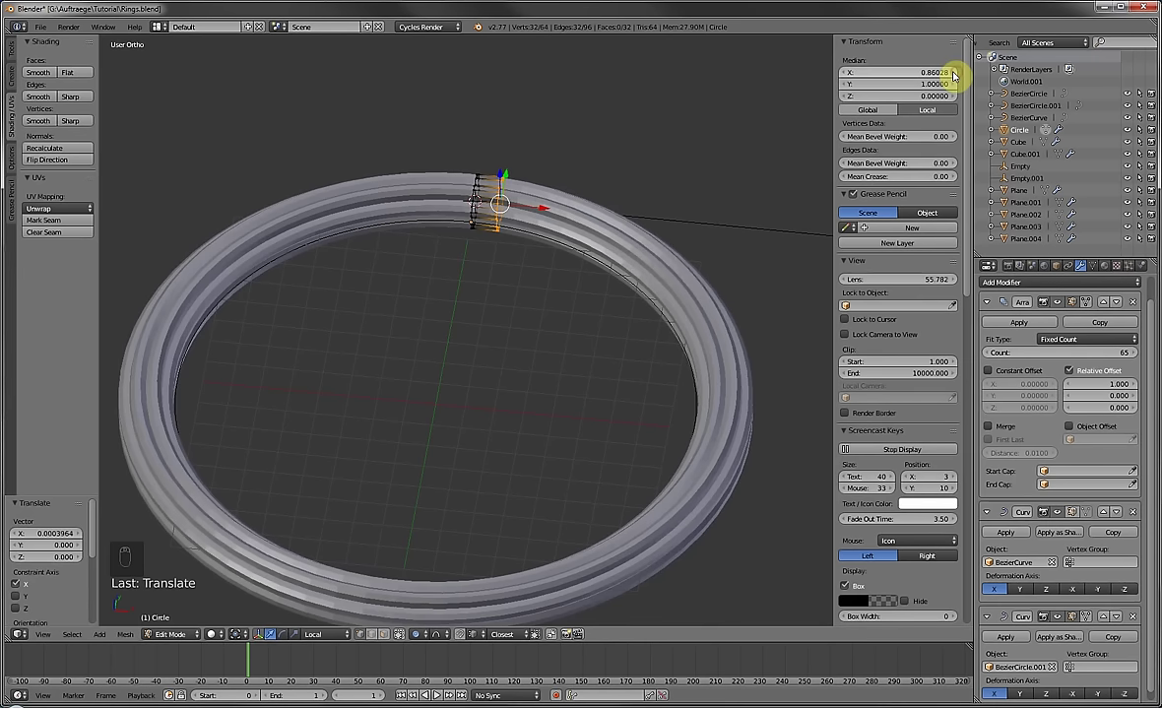
middle_drag(581, 262, 730, 213)
key(Tab)
Edit the straight BezierCurve and set the tilt of its far end control point to 2880°.
right_click(529, 216)
key(Tab)
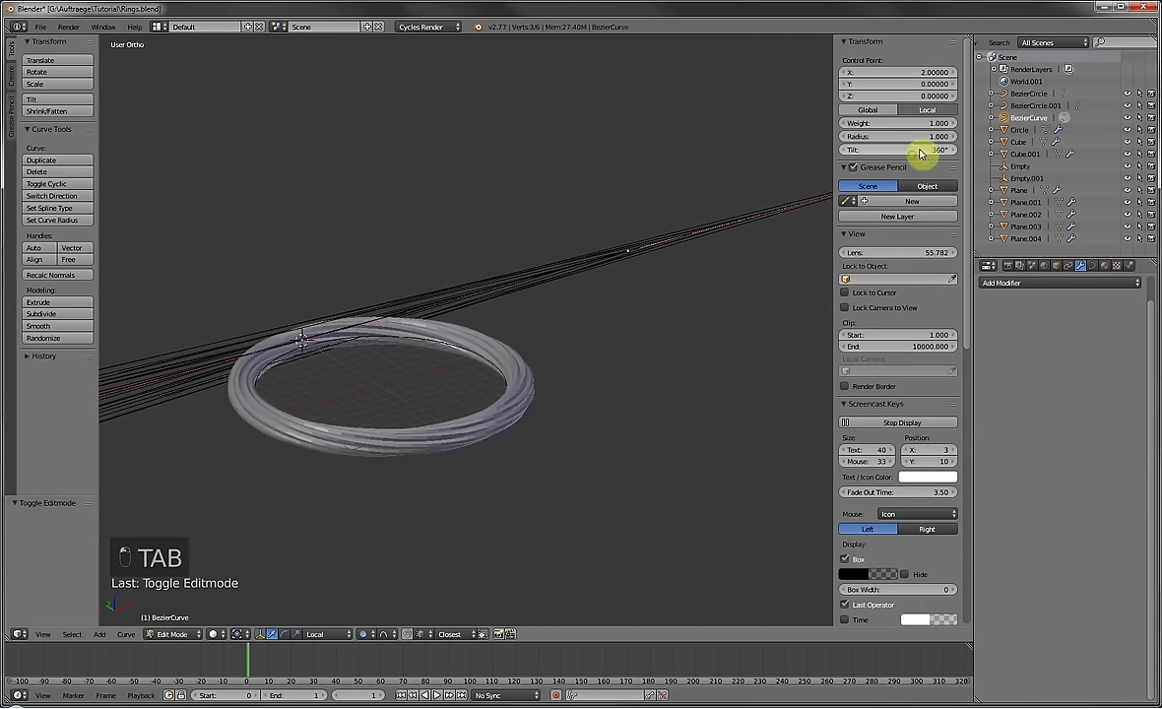
click(916, 149)
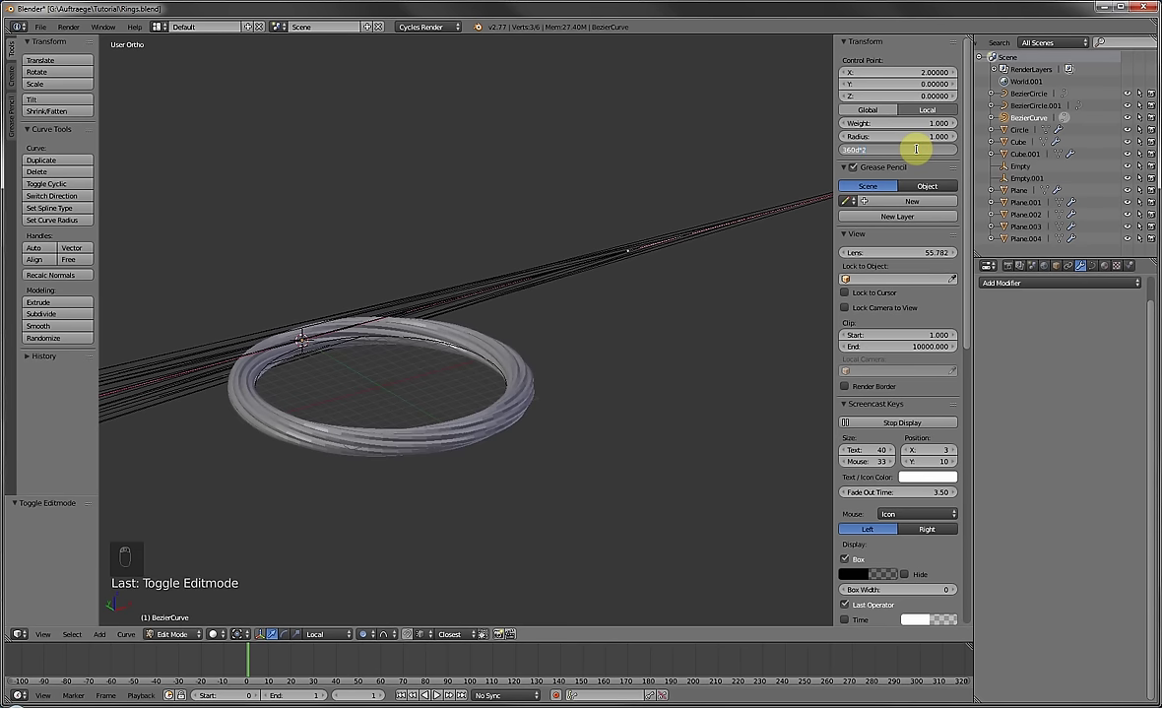
text(*2)
key(Return)
click(918, 148)
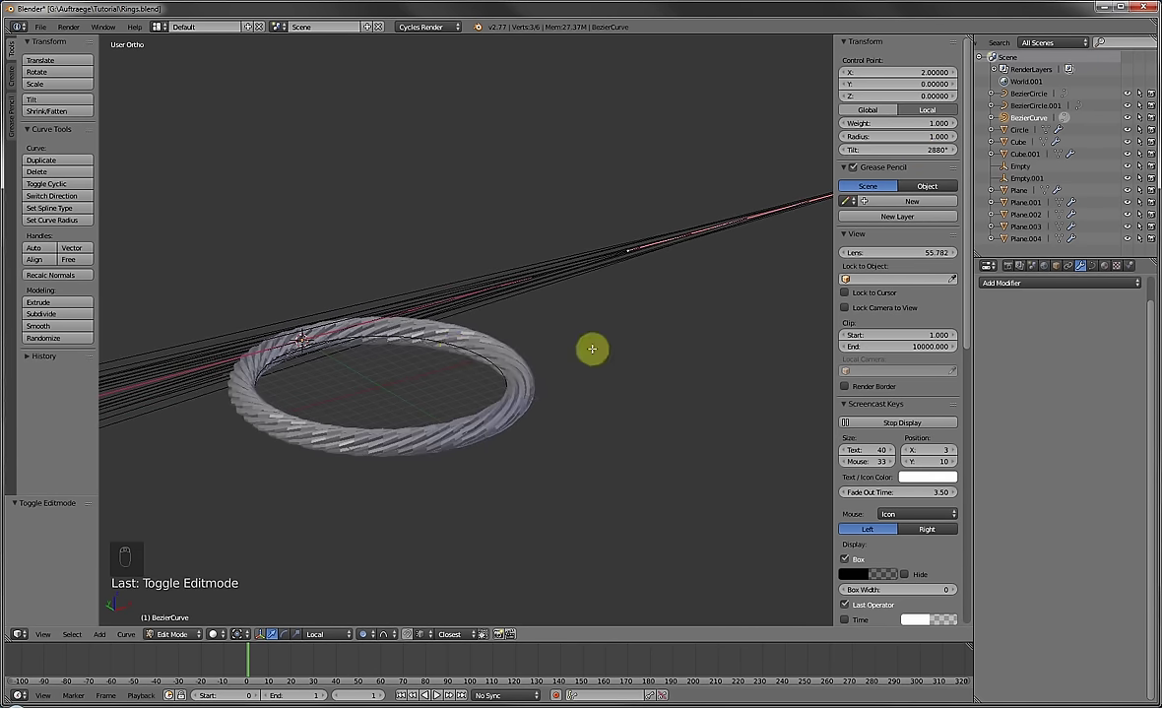
middle_drag(591, 344, 474, 397)
key(Tab)
Edit the twisted tube's base segment and add three loop cuts around it to smooth the twist.
scroll(474, 396, up, 5)
right_click(478, 371)
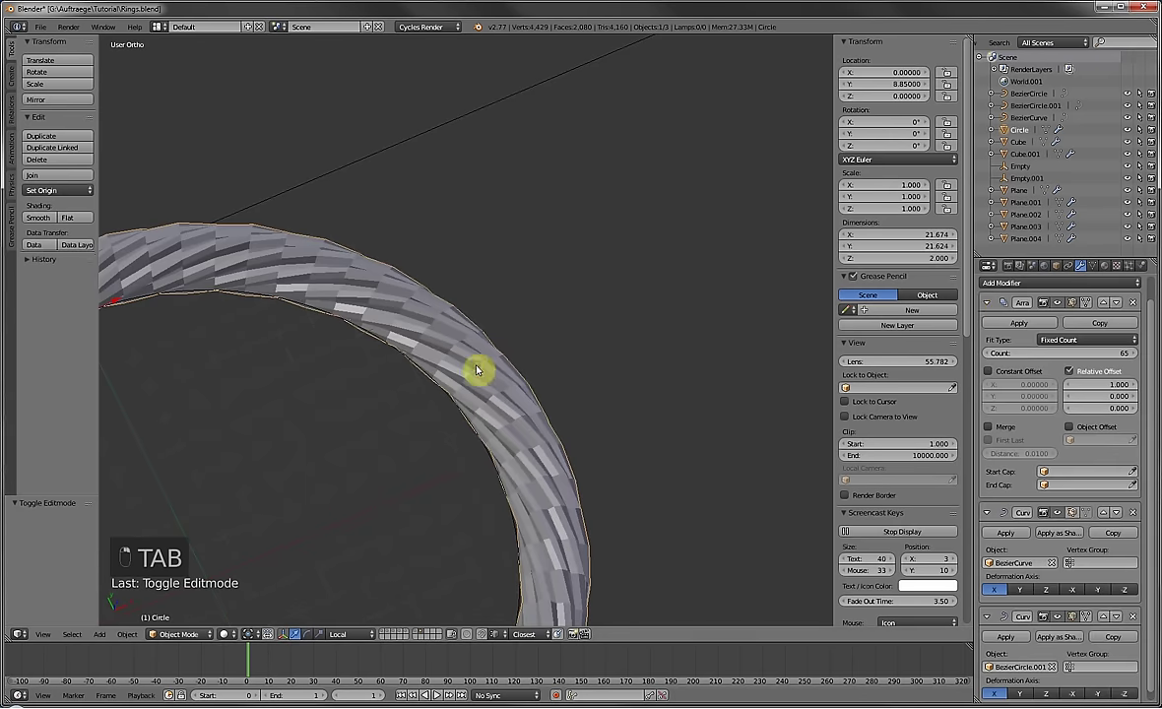
click(1066, 284)
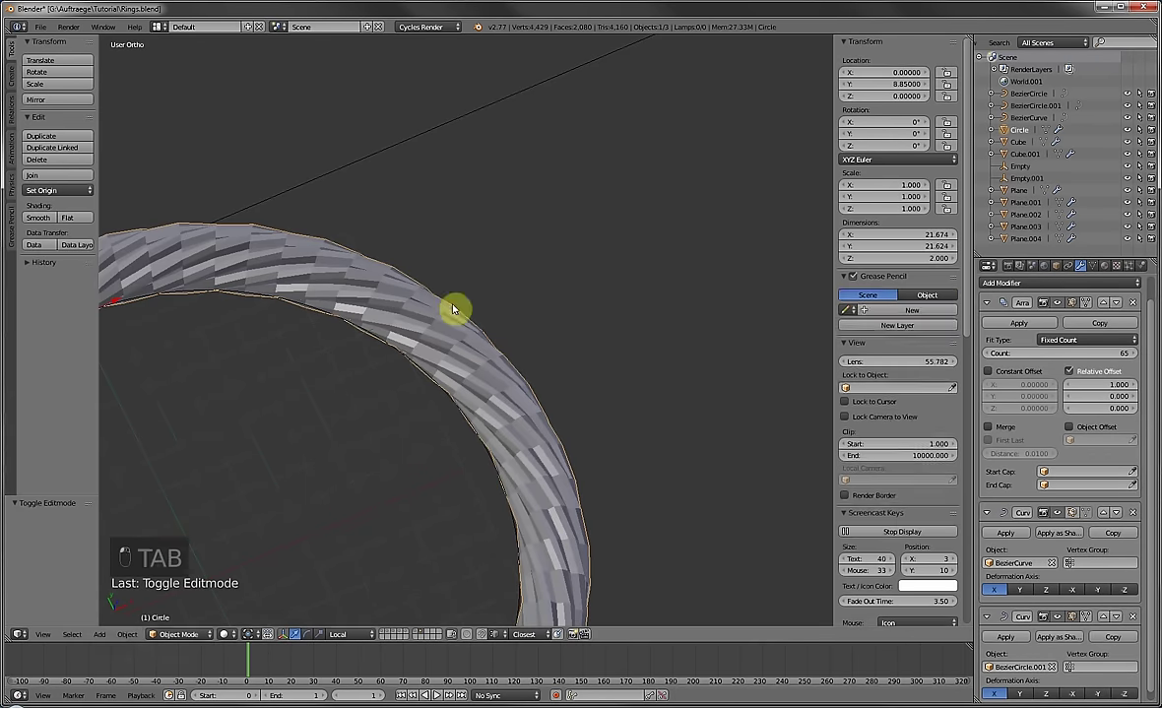
key(Tab)
scroll(454, 308, down, 5)
shift+middle_drag(298, 312, 449, 322)
scroll(371, 239, up, 6)
key(a)
key(a)
key(ctrl+r)
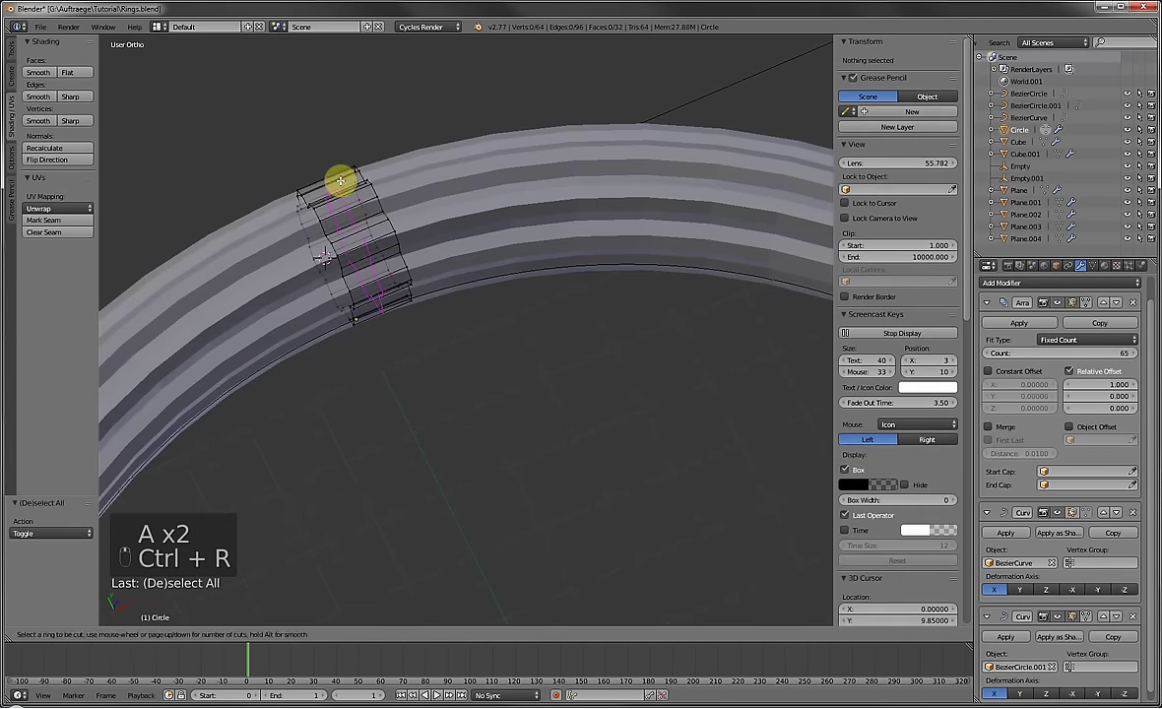
click(341, 180)
key(Tab)
scroll(483, 213, down, 2)
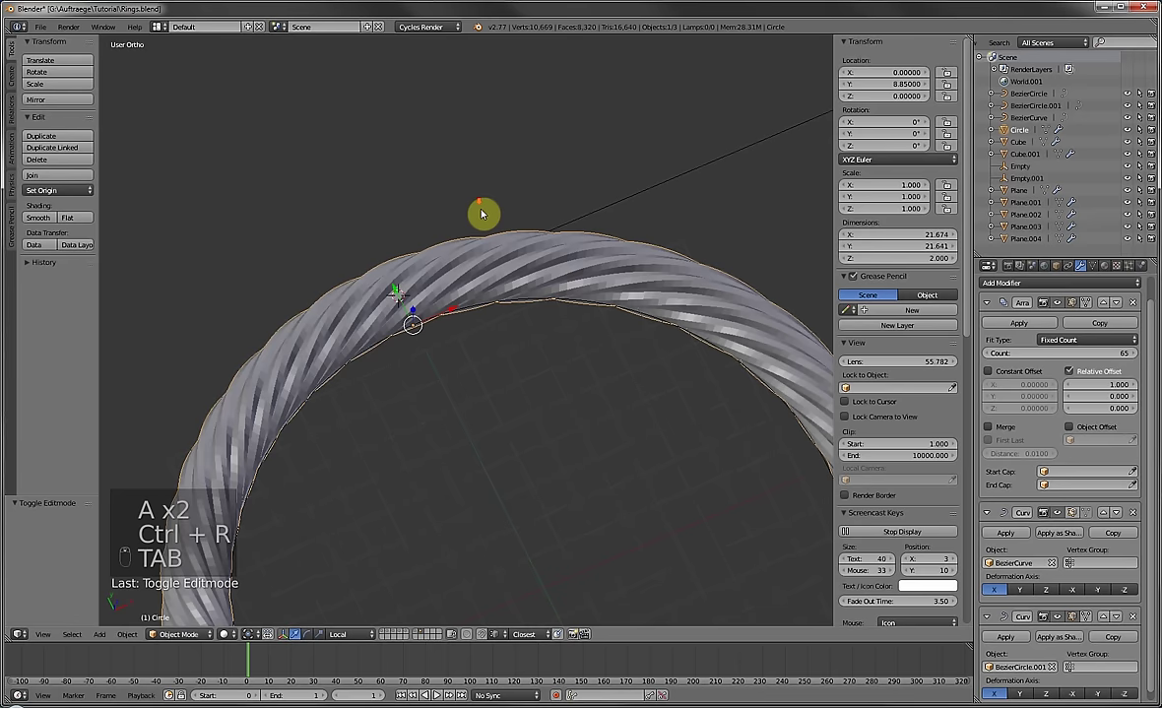
Examine the twisted ring from several angles, checking the flutes and the seam up close.
scroll(602, 267, down, 4)
middle_drag(630, 302, 582, 275)
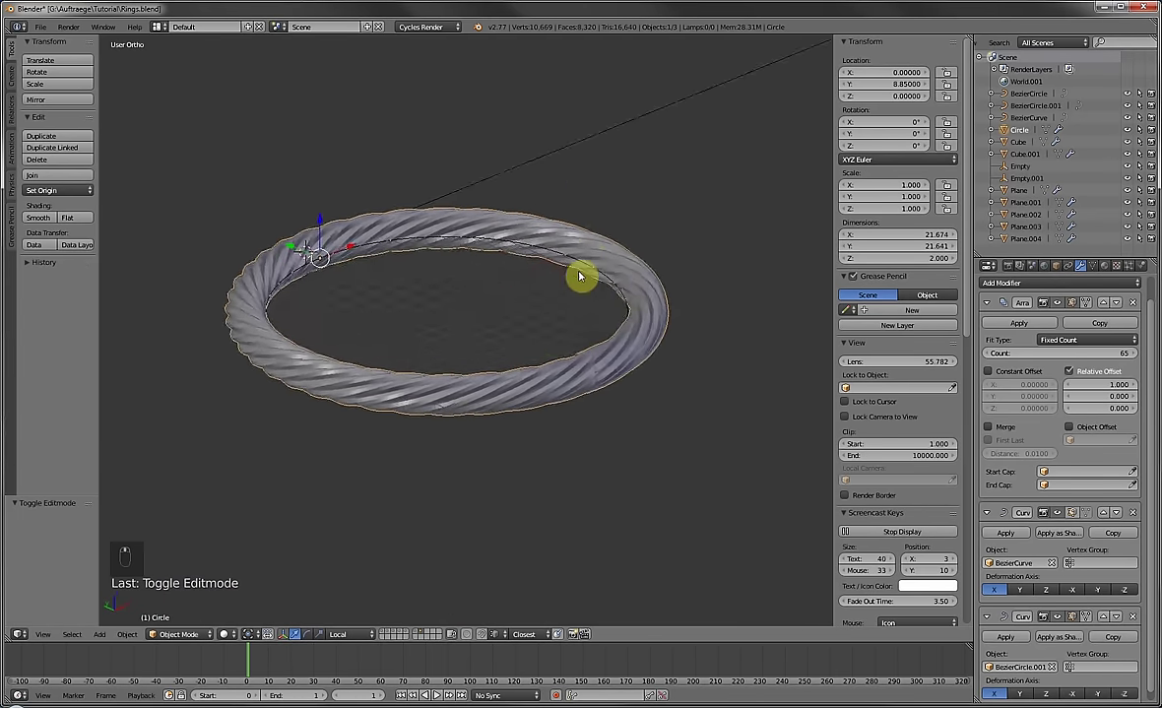
scroll(551, 300, up, 4)
middle_drag(532, 320, 492, 356)
key(Tab)
key(Tab)
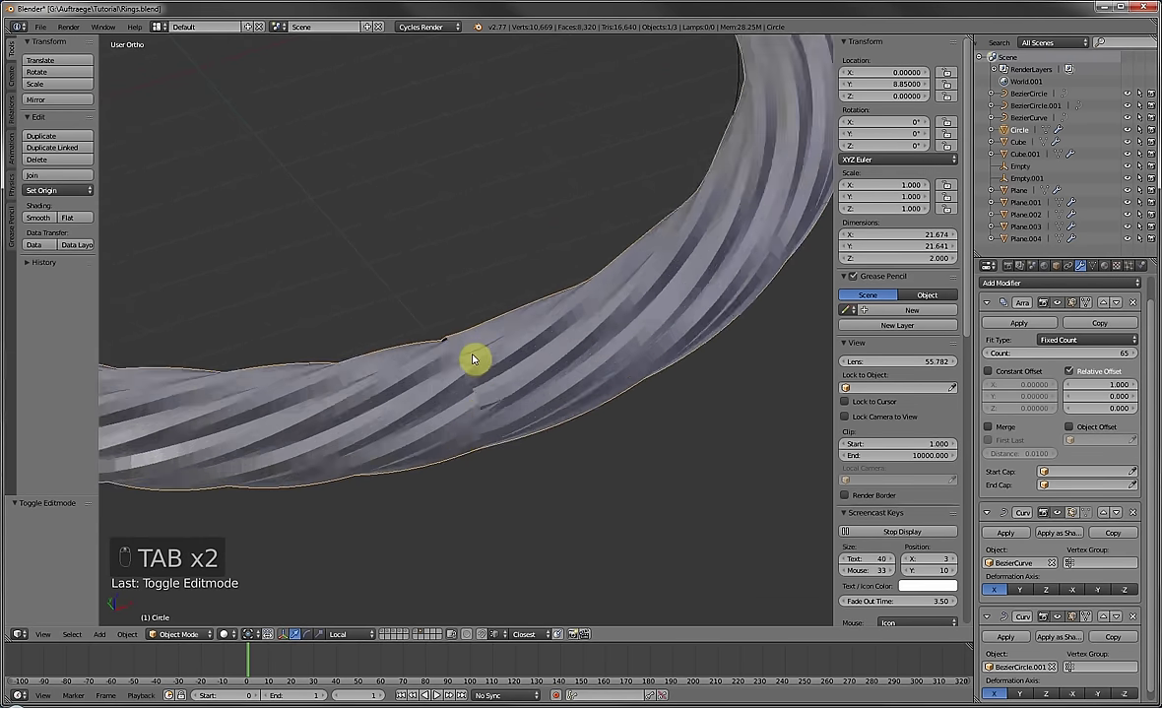
scroll(474, 388, down, 3)
middle_drag(479, 389, 83, 298)
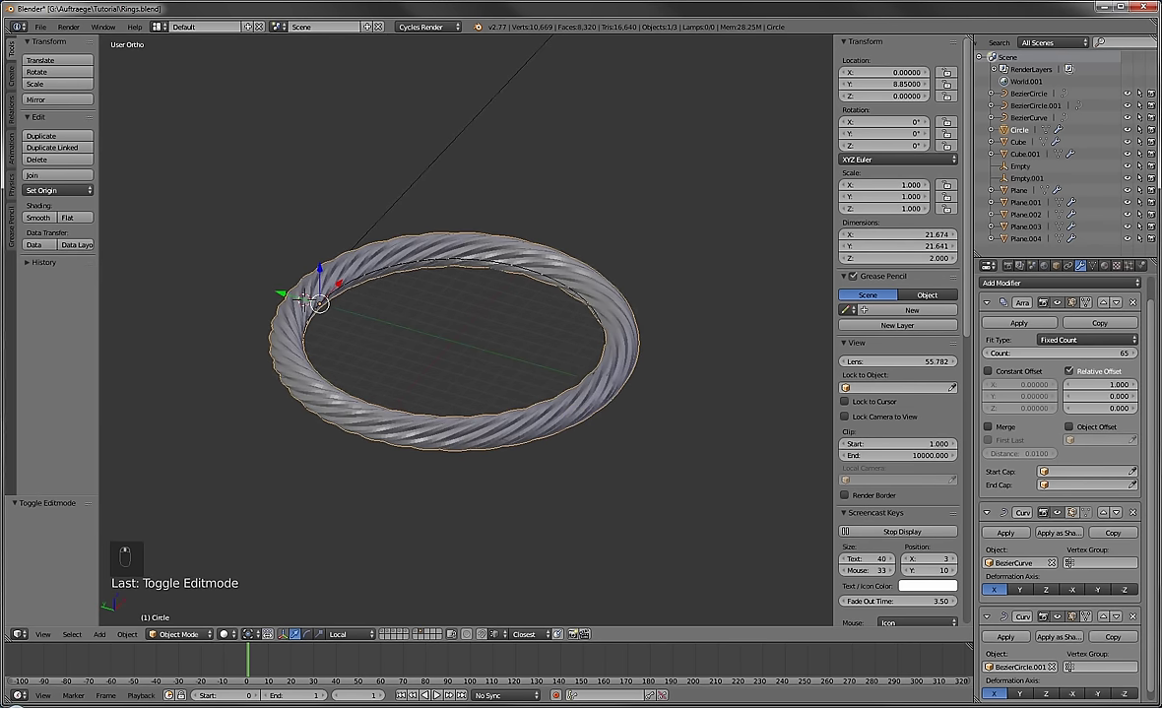
Duplicate the ring's BezierCircle.001 in place, move the copy to an empty layer and show only that layer.
right_click(422, 264)
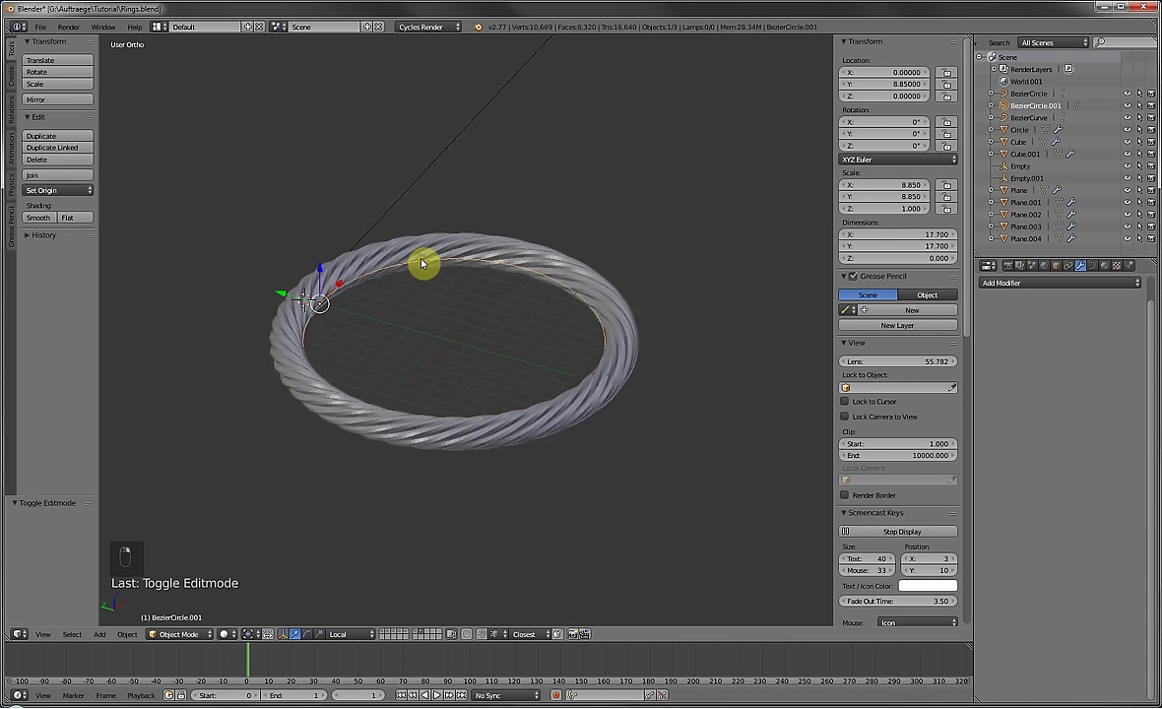
key(shift+d)
right_click(430, 288)
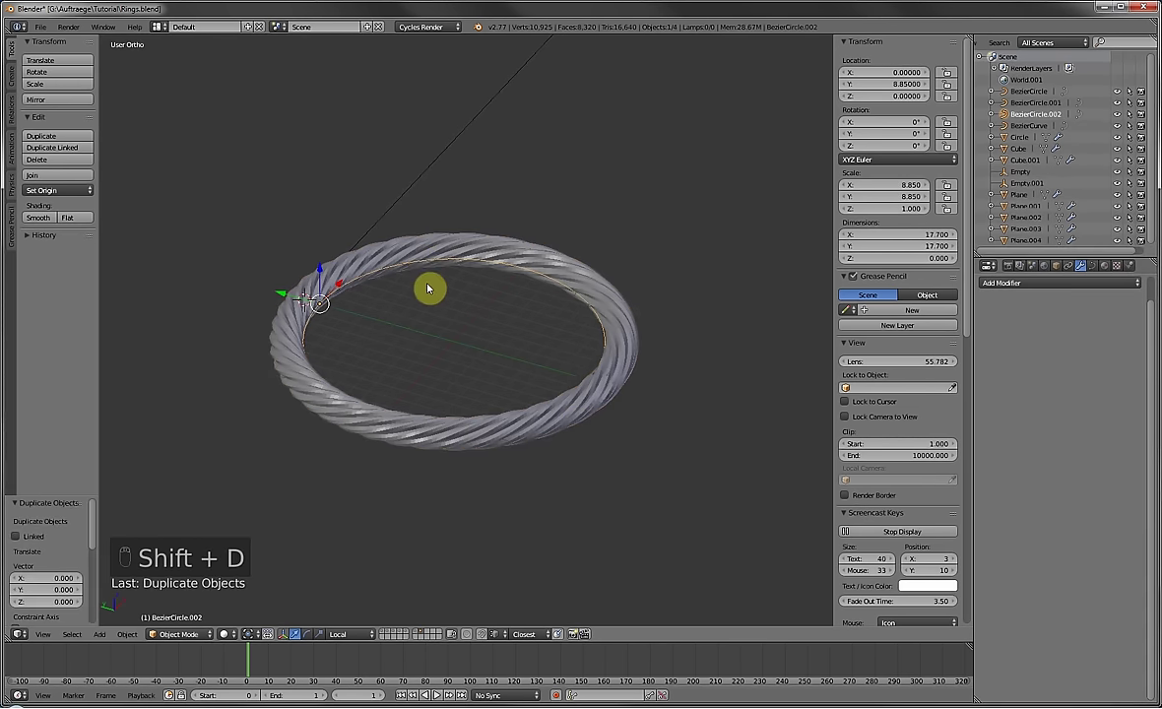
key(m)
click(581, 310)
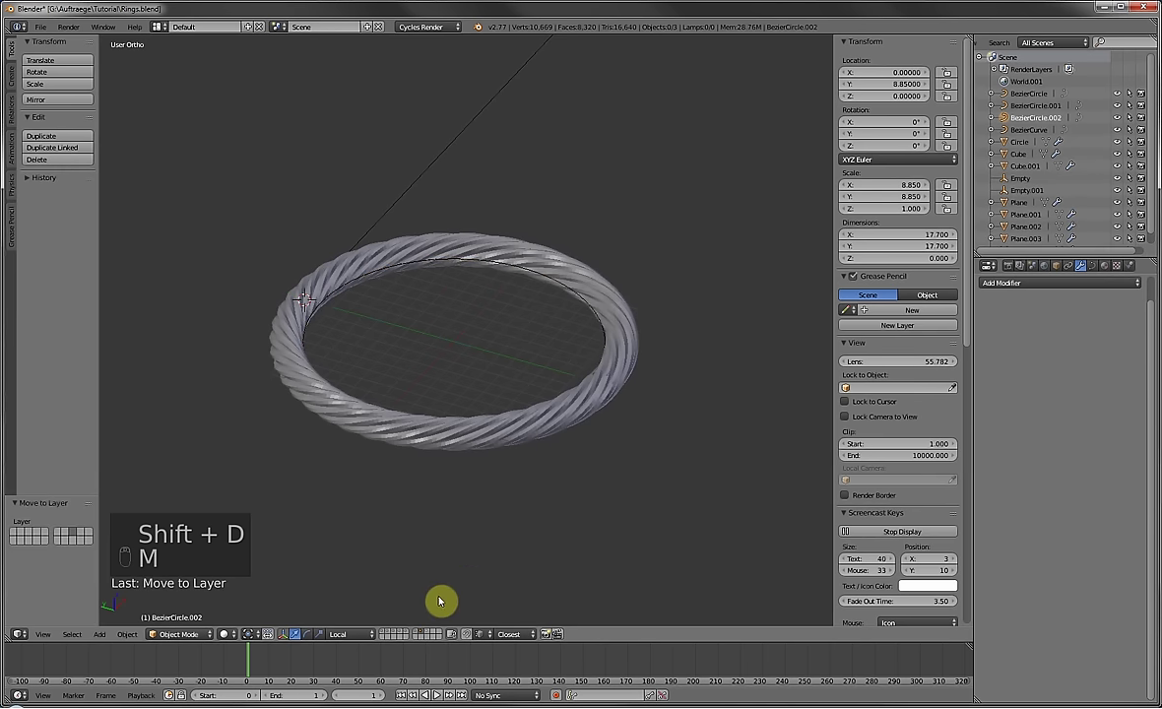
click(428, 635)
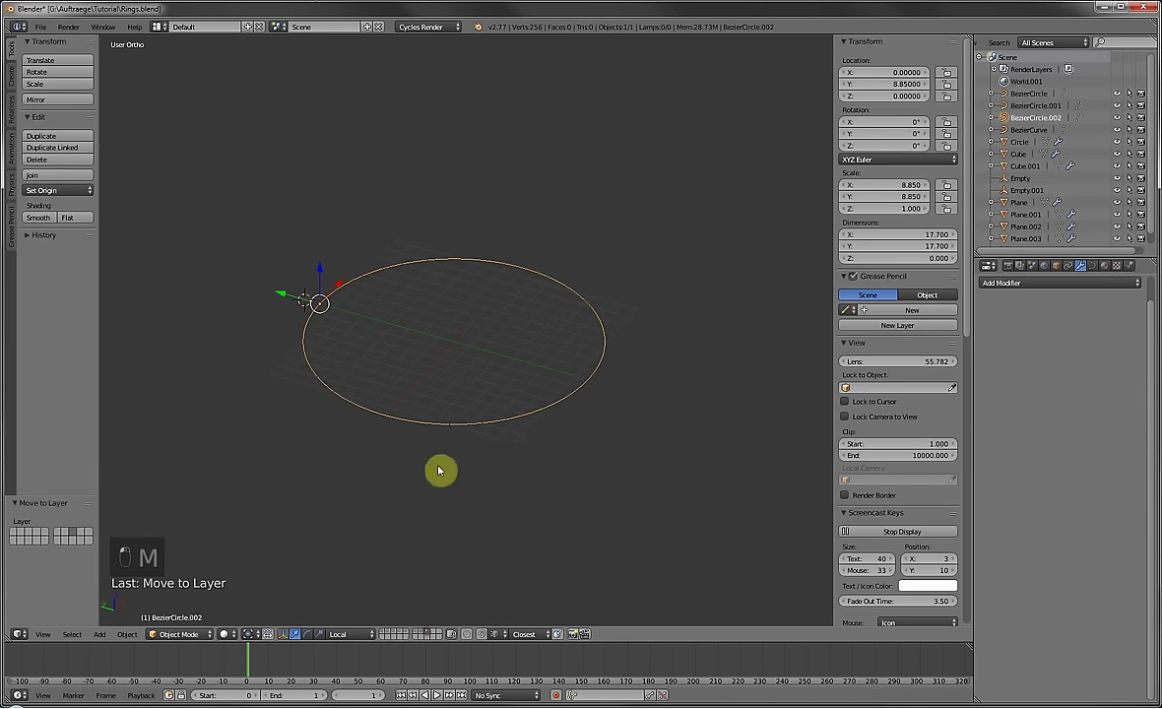
Snap the 3D cursor to the duplicated curve's origin and add a mesh circle there.
key(KP_7)
key(shift+s)
click(433, 360)
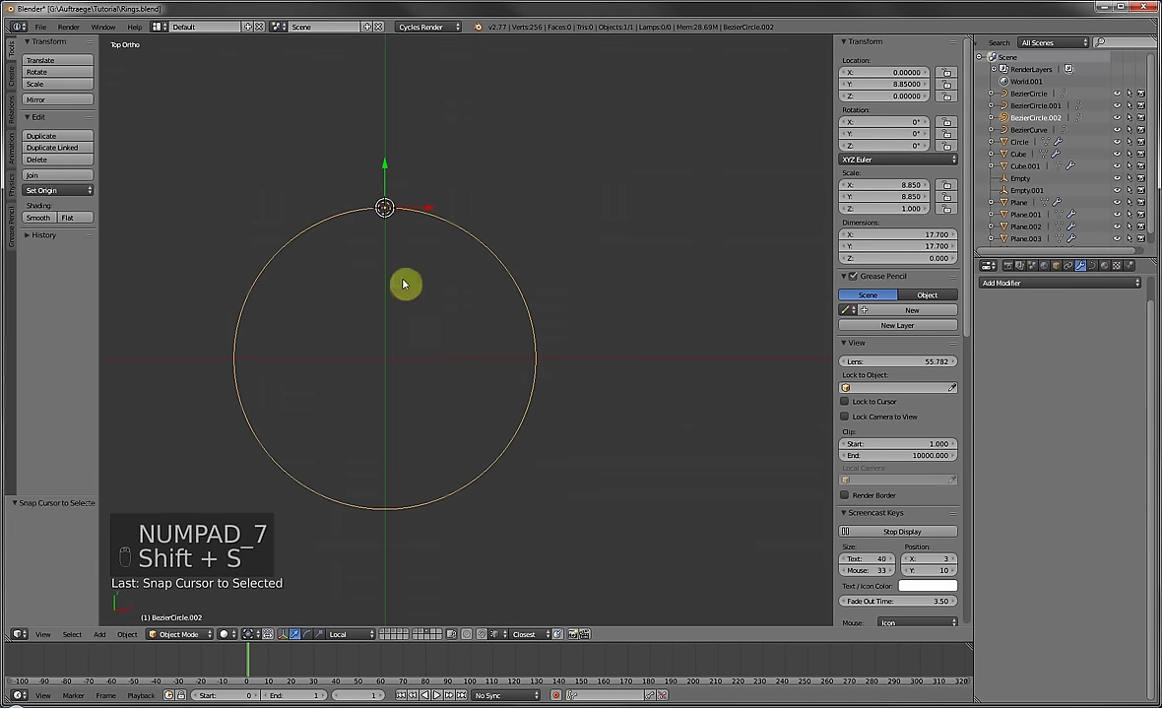
key(shift+a)
mouse_move(399, 255)
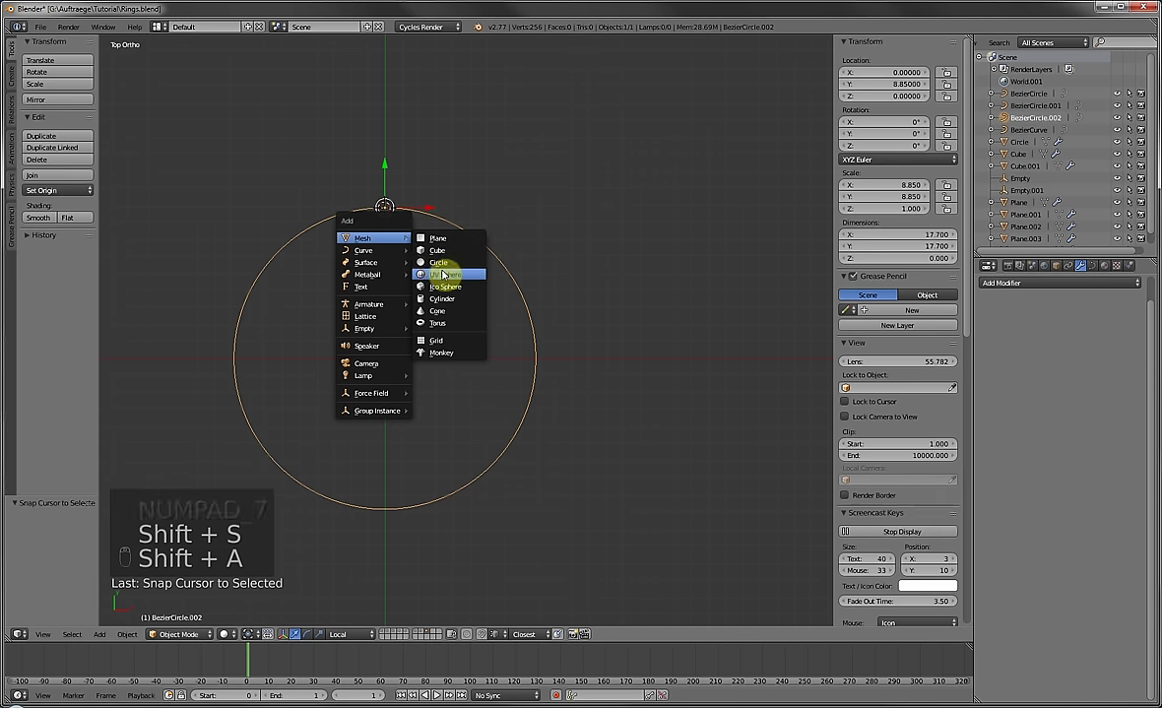
click(434, 262)
shift+middle_drag(430, 263, 443, 328)
Rotate the mesh circle's vertices 90° about X in Edit Mode so the circle stands upright.
key(Tab)
key(r)
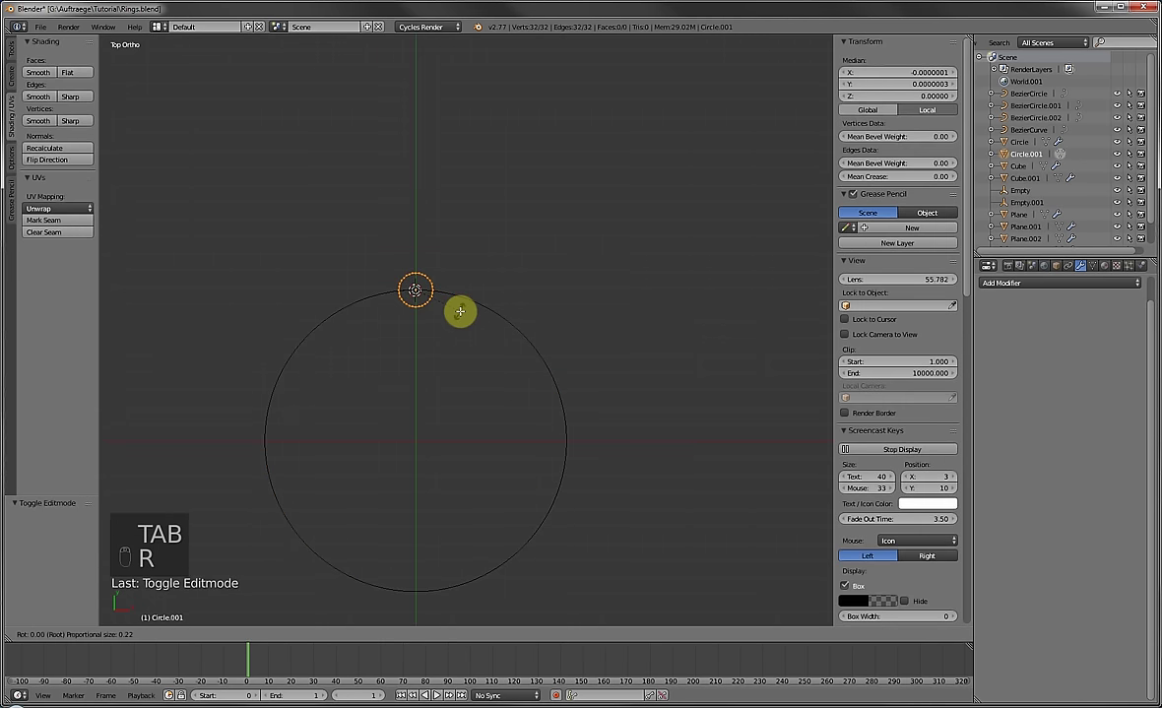
key(x)
click(461, 311)
key(Tab)
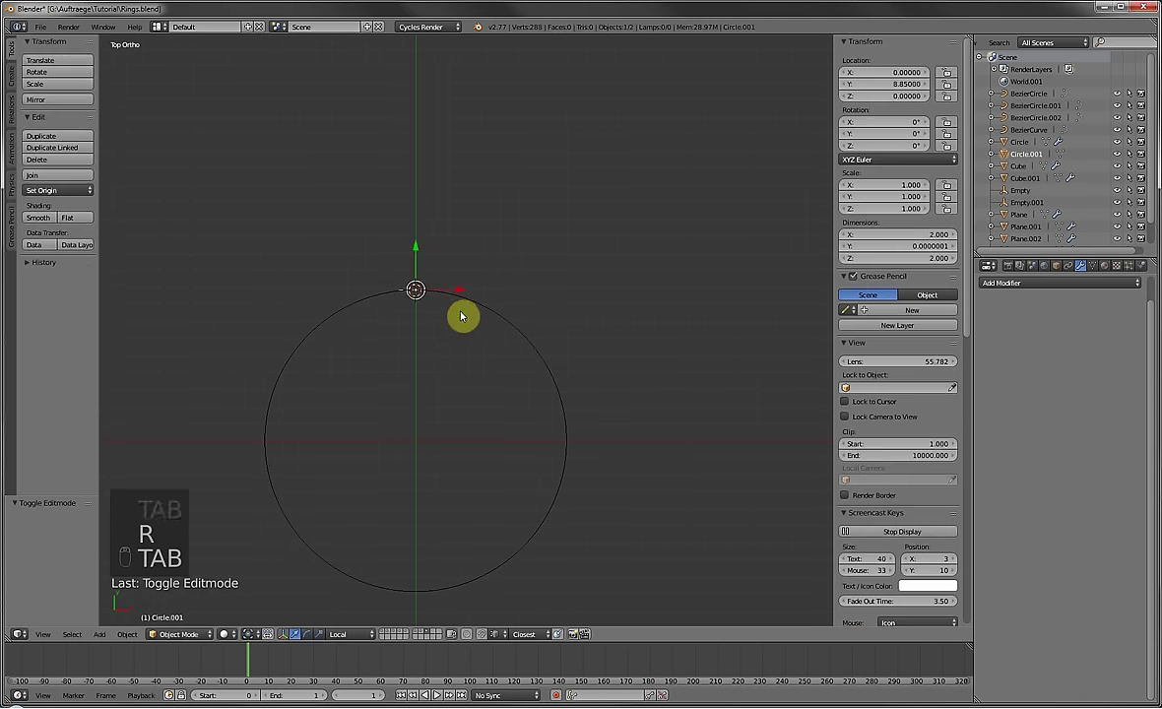
Add a Curve modifier to the mesh circle with BezierCircle.002 as its deforming object.
middle_drag(462, 314, 609, 295)
click(1061, 285)
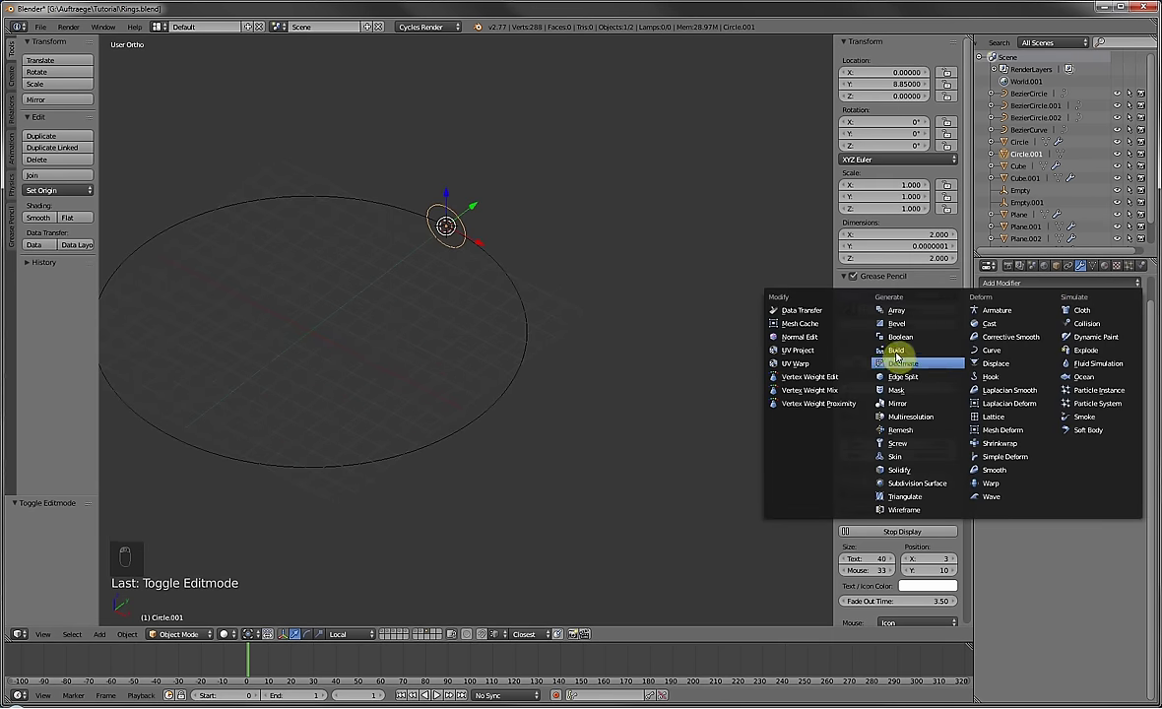
click(992, 350)
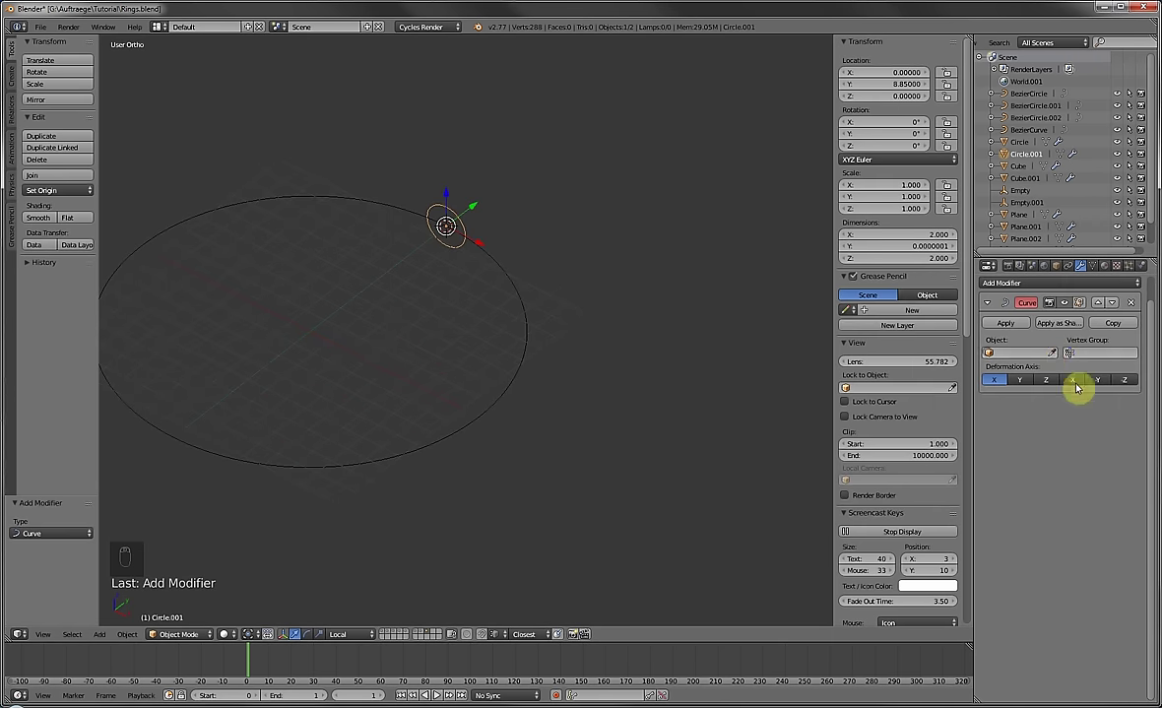
click(506, 260)
shift+middle_drag(236, 401, 357, 341)
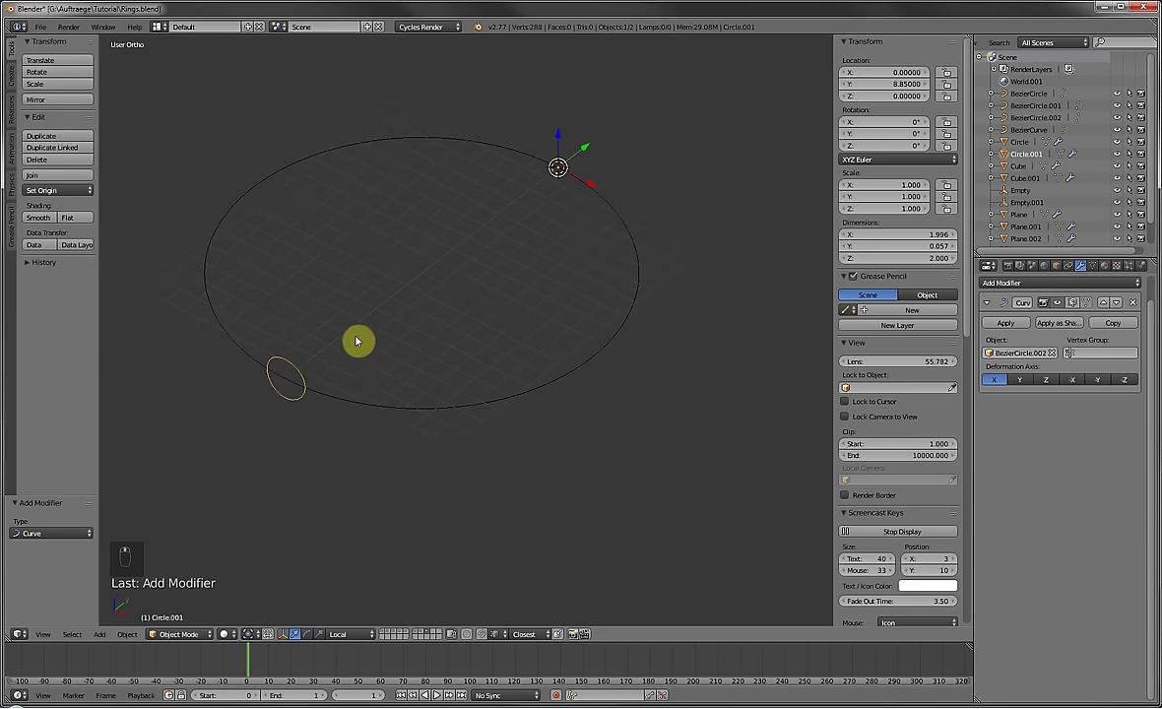
Scale all of the mesh circle's vertices up by about 3.57 in Edit Mode.
key(Tab)
key(s)
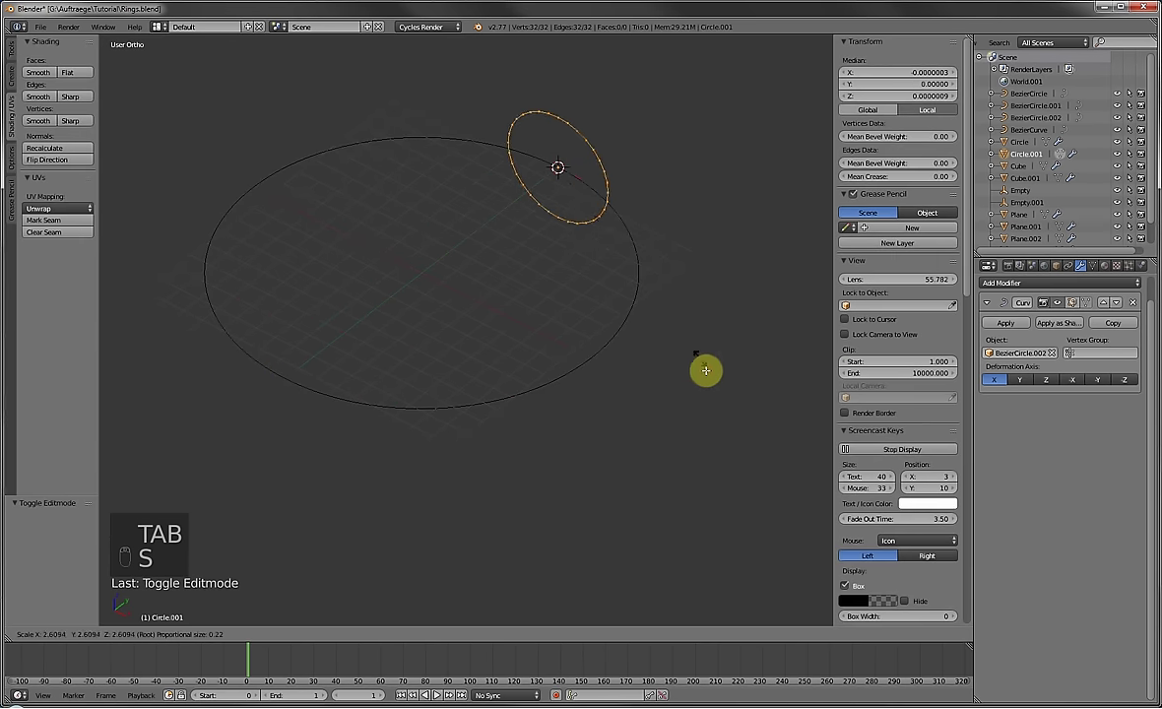
click(711, 452)
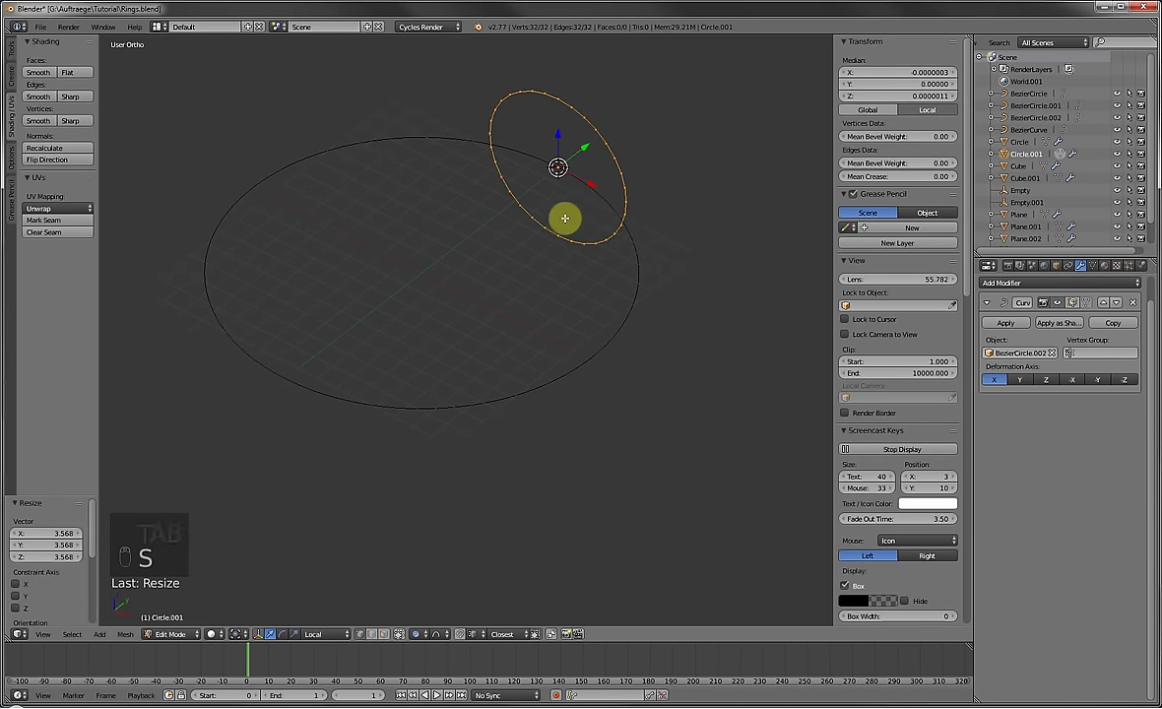
Delete the vertices below the circle's horizontal midline in front view, keeping the upper half arc.
shift+middle_drag(565, 209, 610, 281)
key(KP_1)
key(a)
key(a)
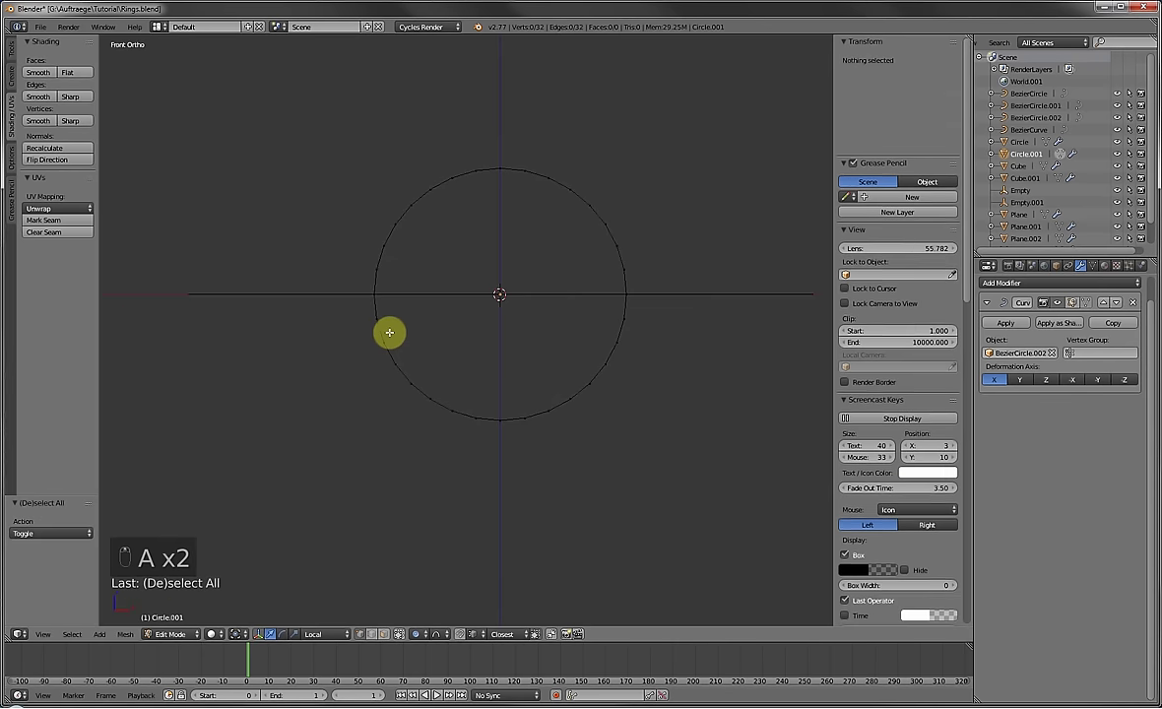
key(b)
drag(356, 307, 657, 453)
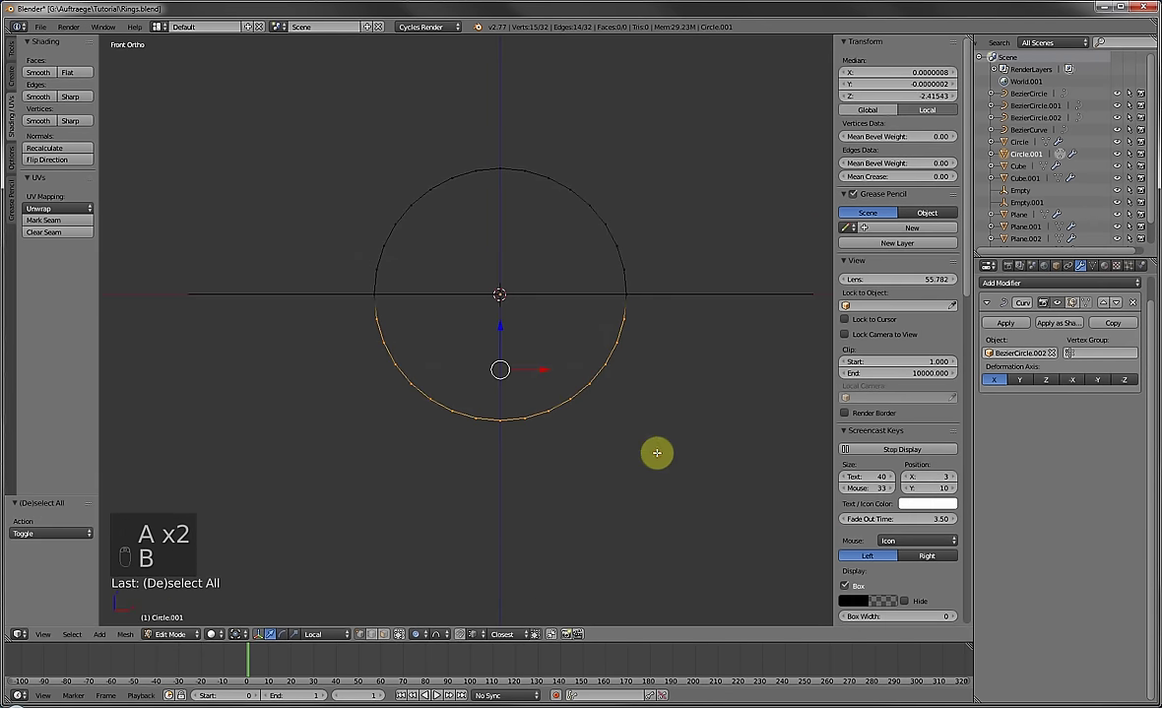
key(Delete)
click(648, 449)
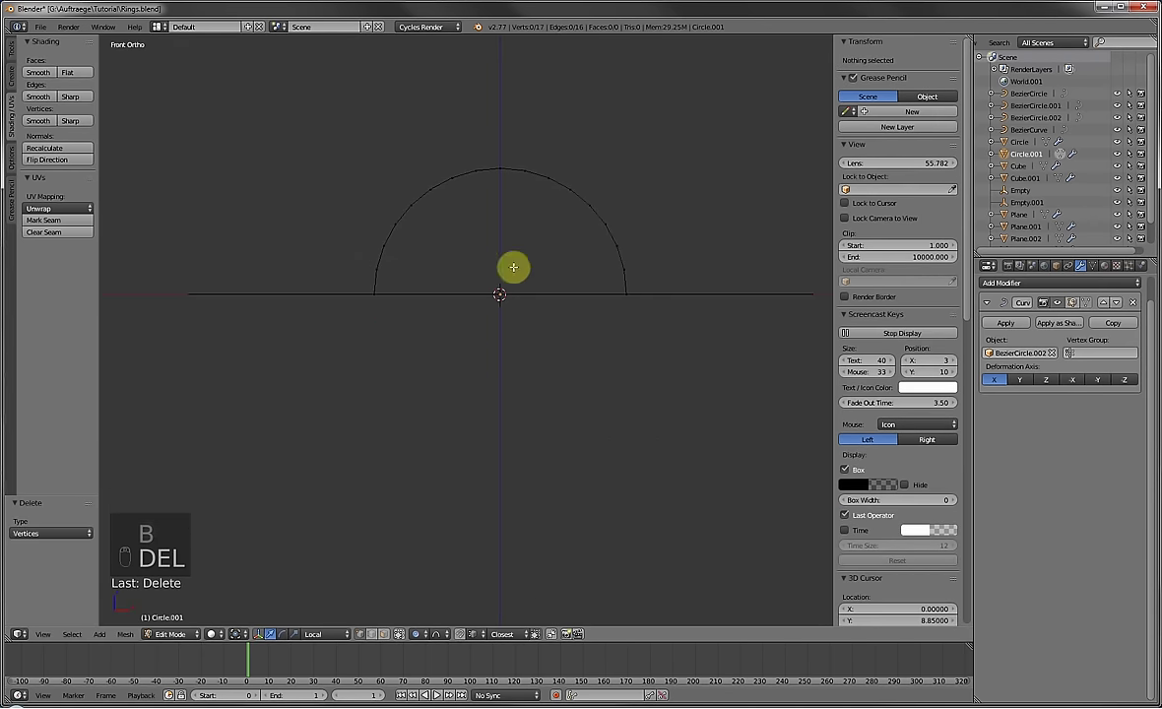
Select the arc's vertices except the two lowest at each end and extrude them about 3.13 down along Z.
right_click(377, 266)
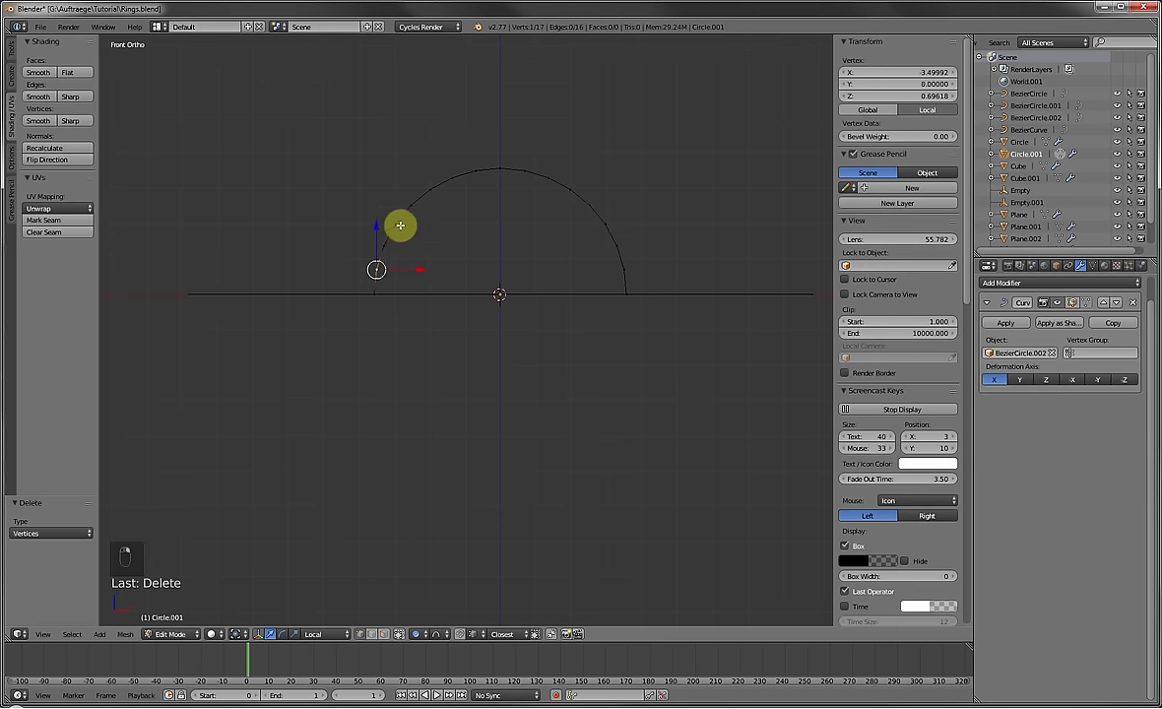
key(a)
key(c)
mouse_move(389, 233)
mouse_down()
mouse_move(416, 207)
mouse_move(483, 167)
mouse_move(599, 184)
mouse_move(615, 229)
mouse_up()
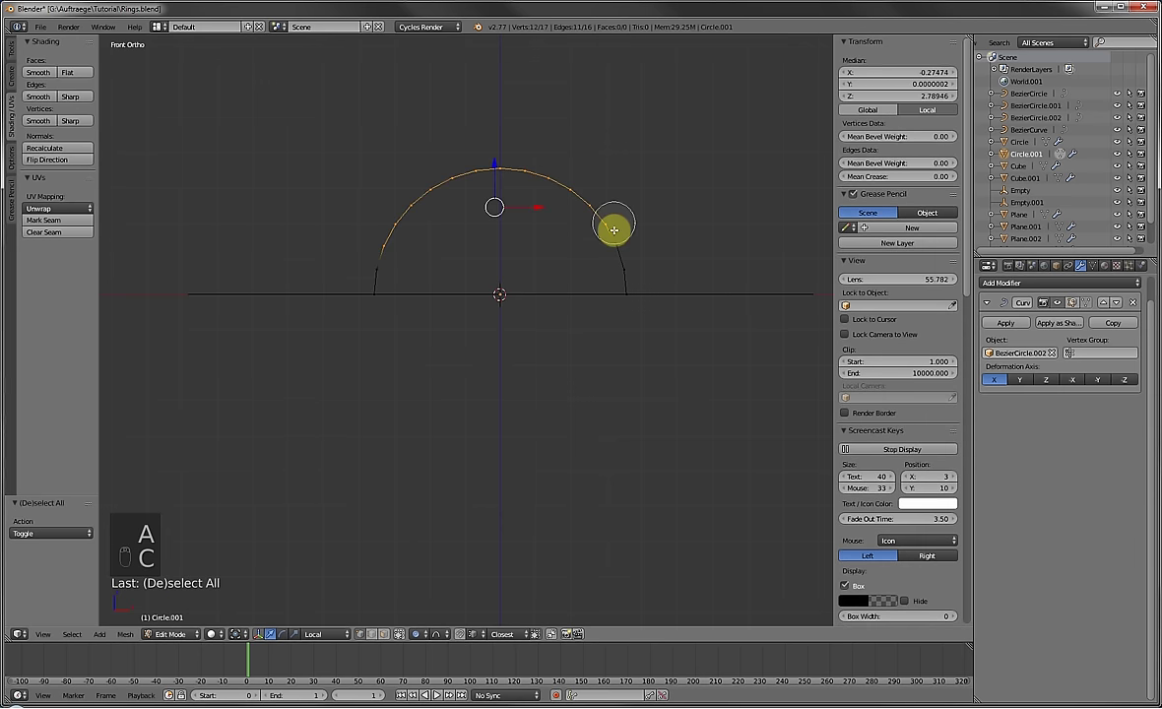
right_click(592, 229)
key(e)
click(498, 346)
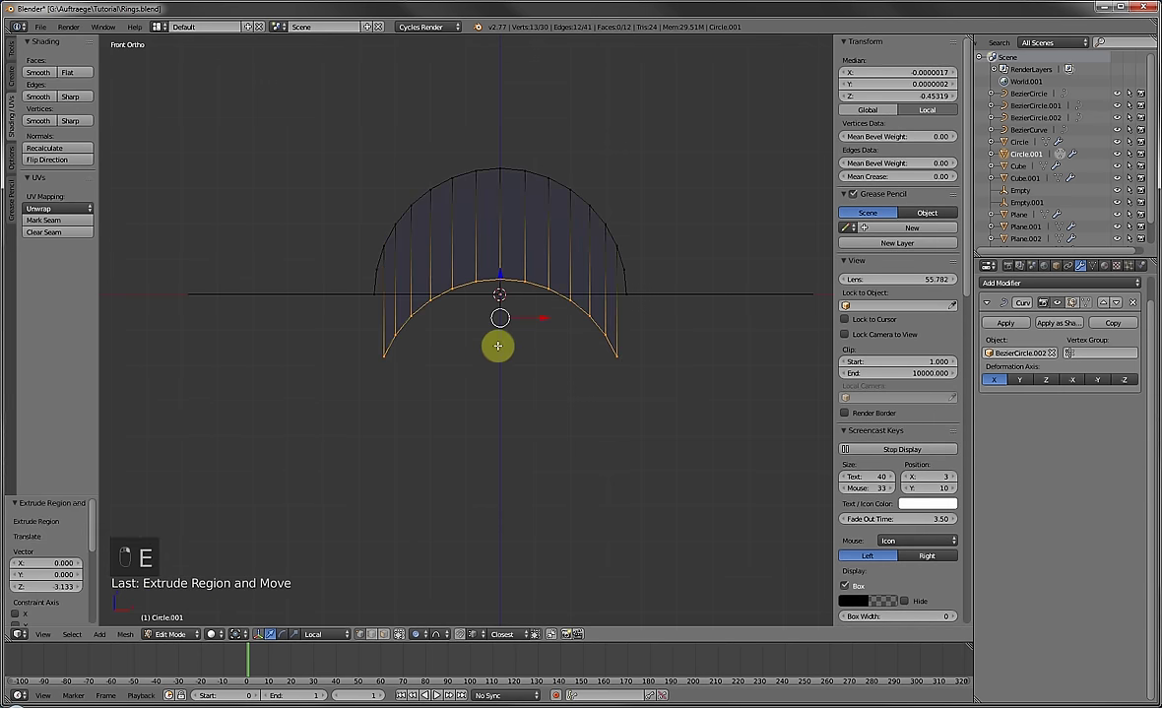
Flatten the extruded lower vertices along Z with a scale of 0 and set their median Z to 0.
key(s)
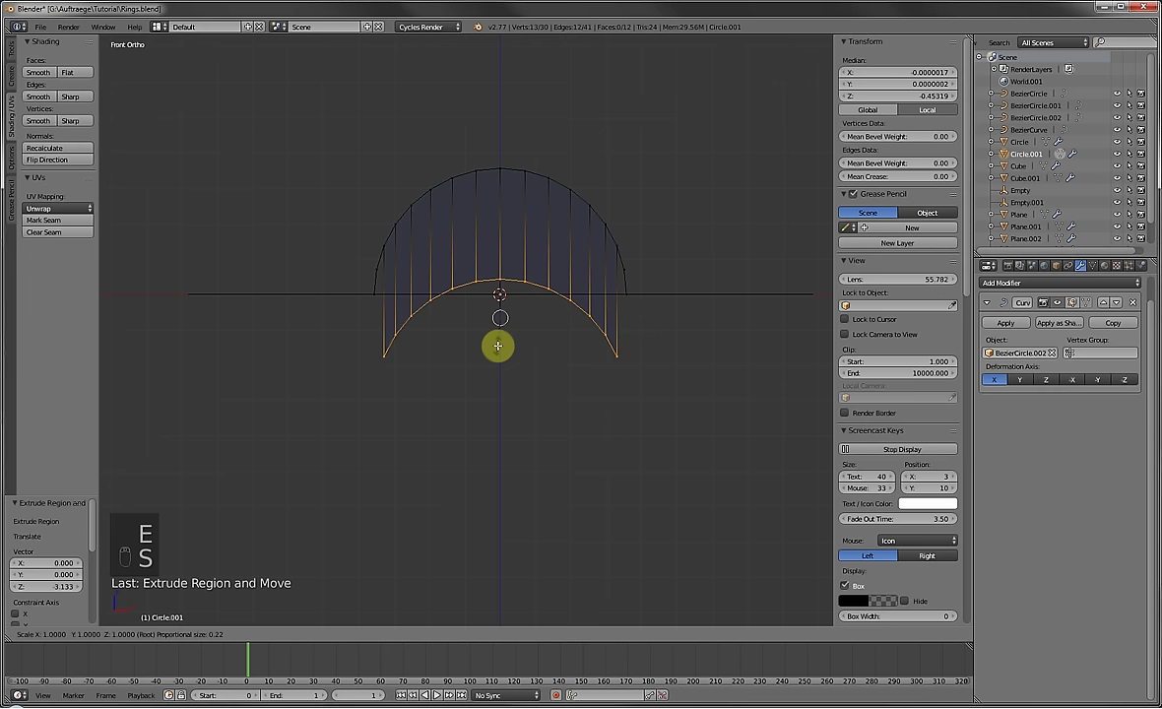
key(z)
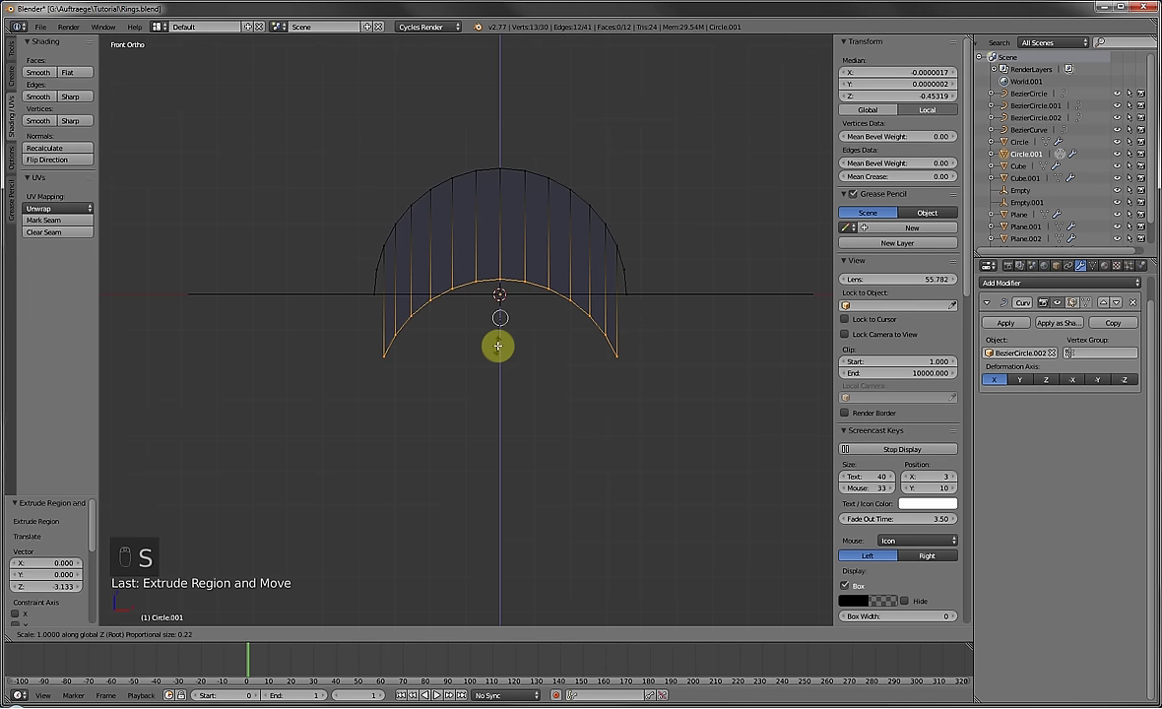
key(0)
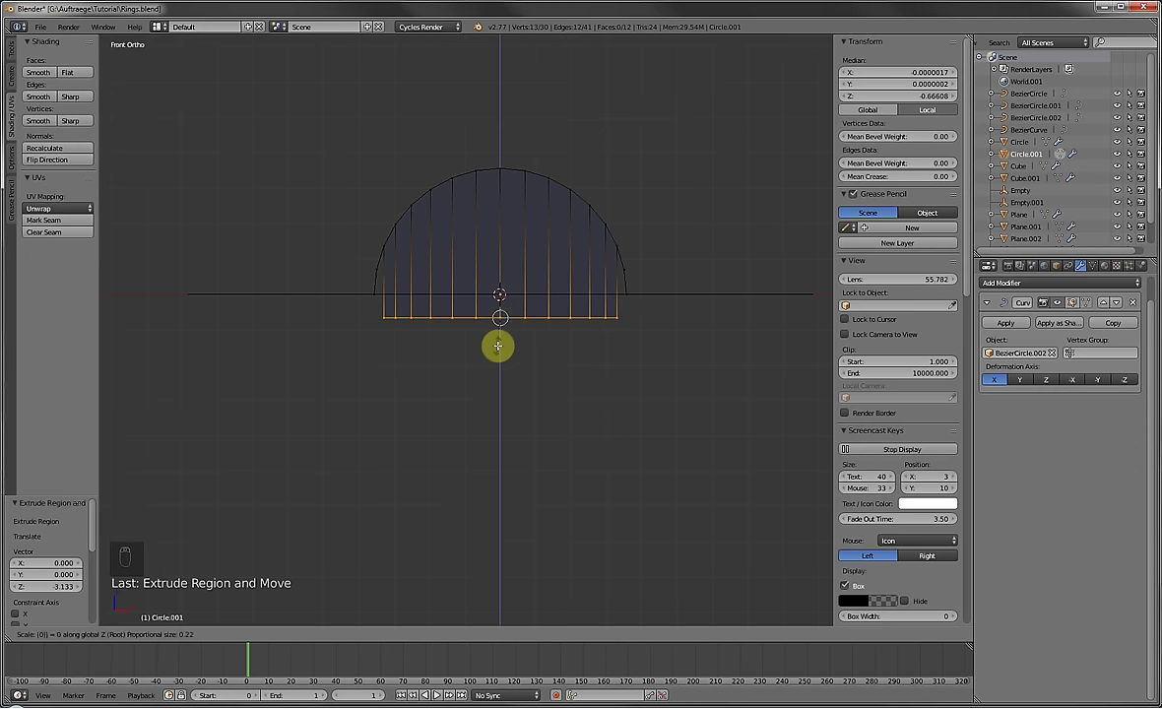
click(498, 346)
scroll(497, 346, up, 2)
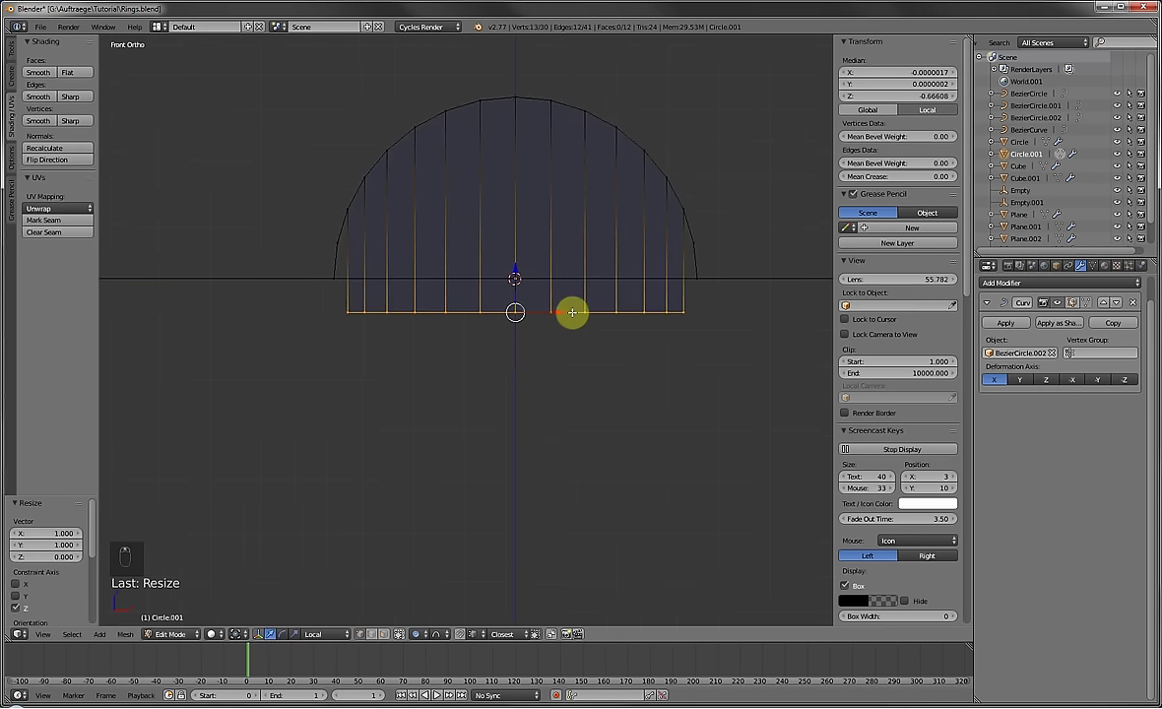
key(g)
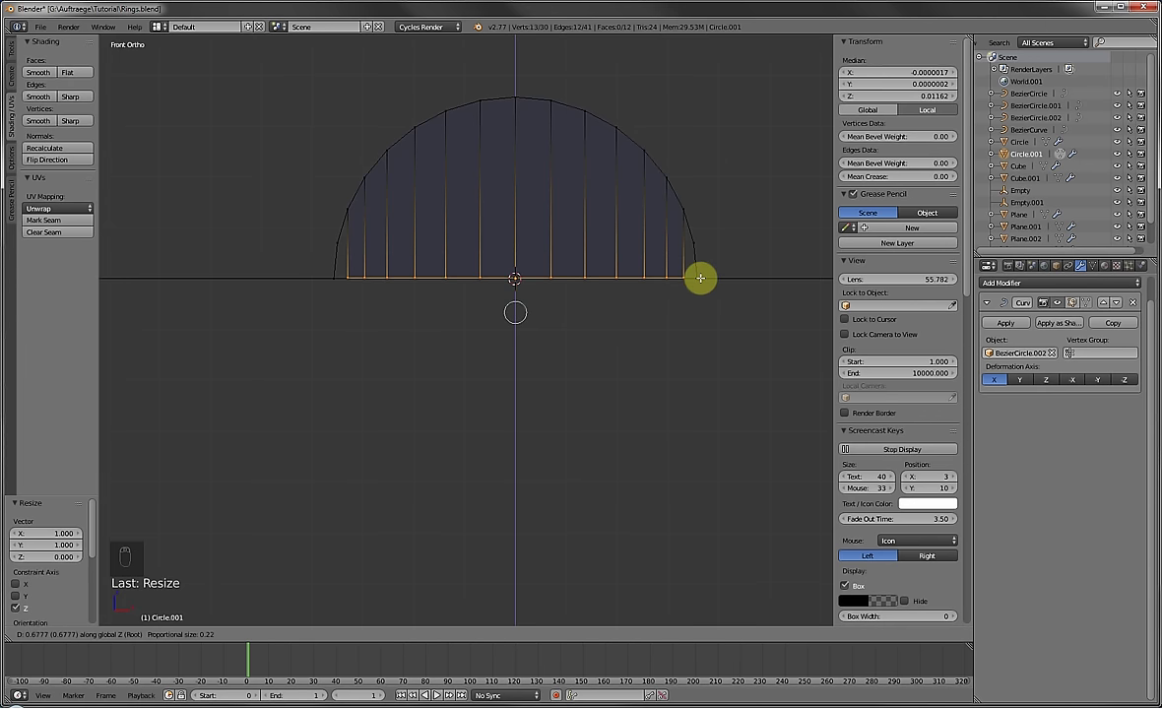
click(691, 276)
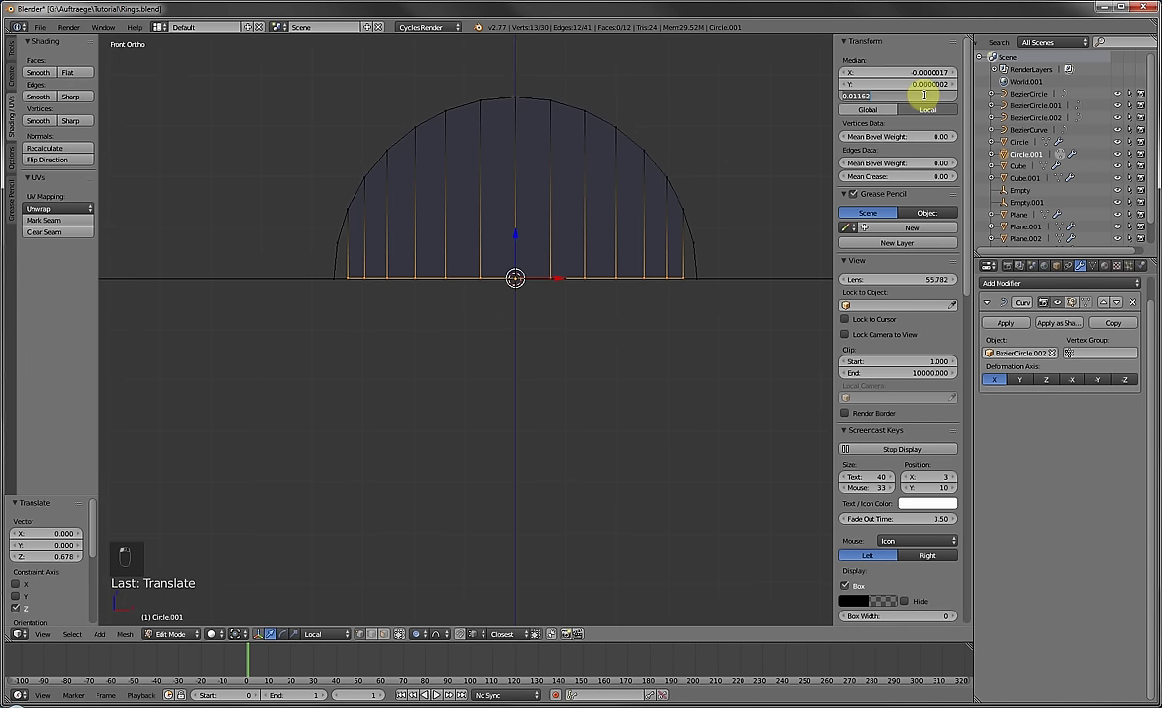
text(0)
key(Return)
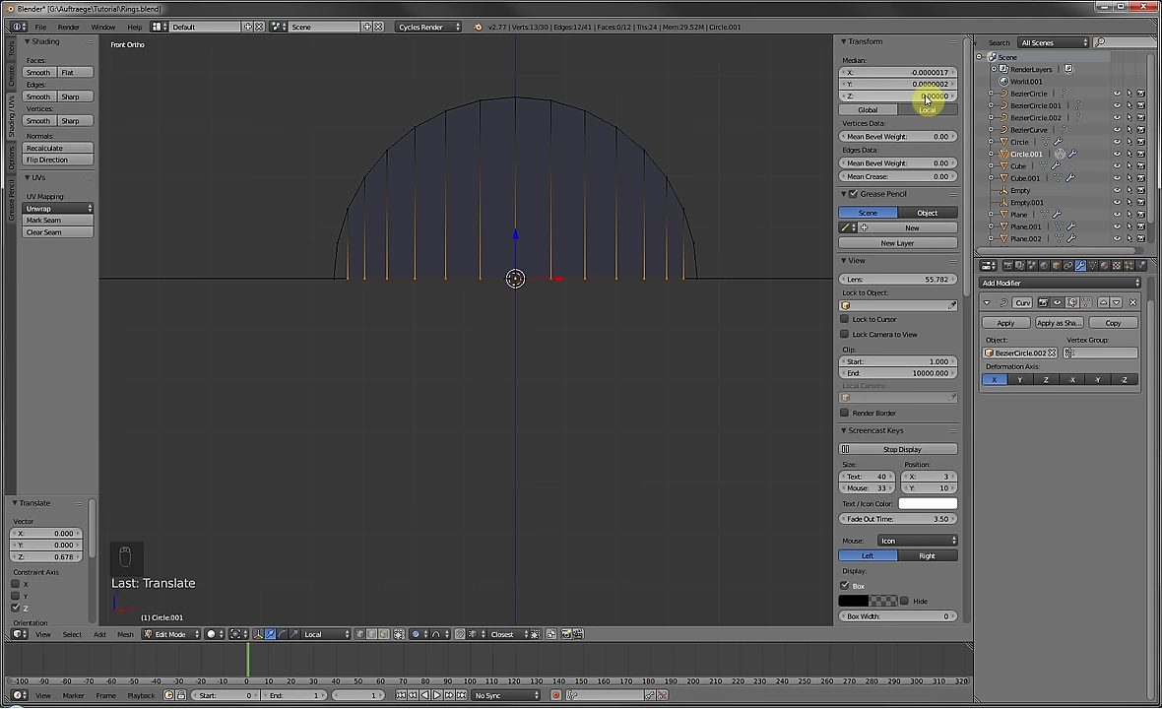
Fill the open corners at both ends of the half disc with faces, using the vertices around each gap.
key(a)
key(c)
drag(329, 216, 332, 270)
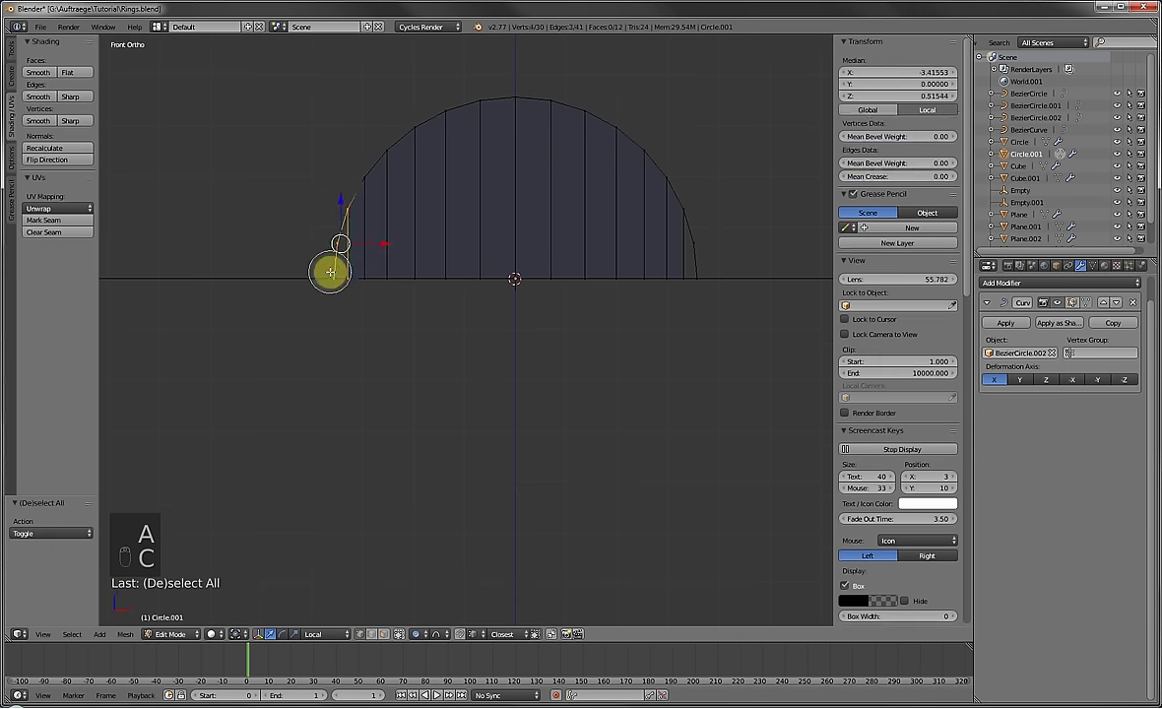
right_click(332, 270)
key(f)
key(a)
key(c)
drag(695, 218, 713, 286)
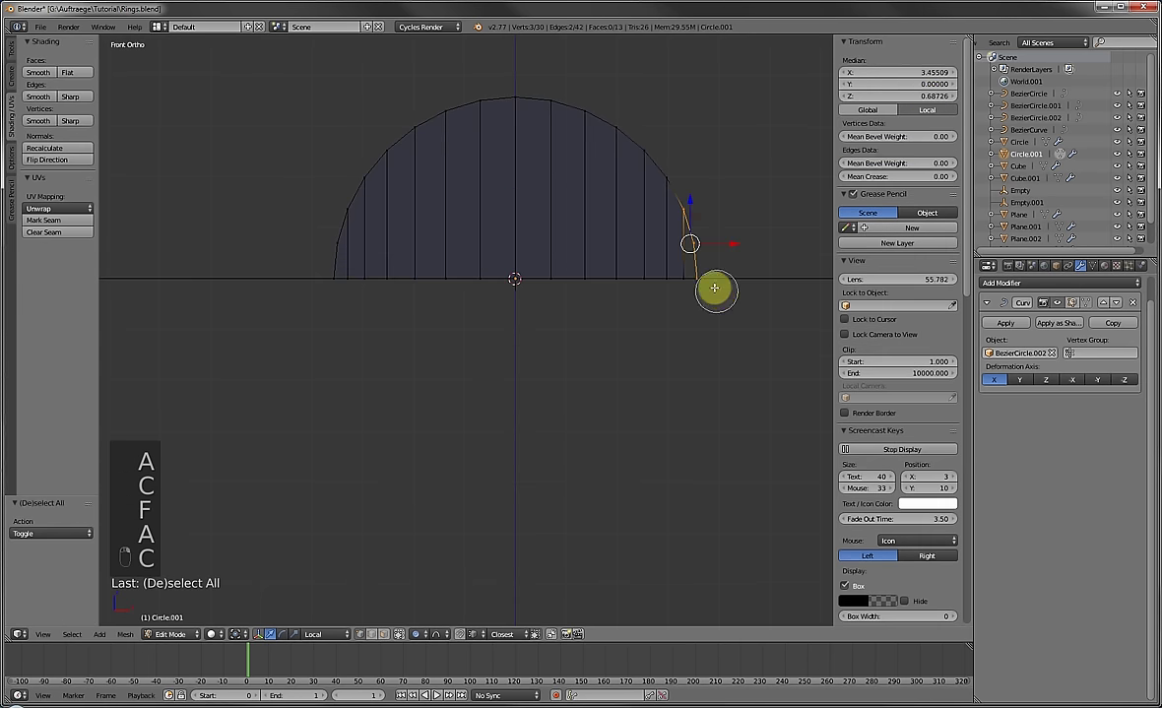
right_click(700, 270)
key(f)
key(a)
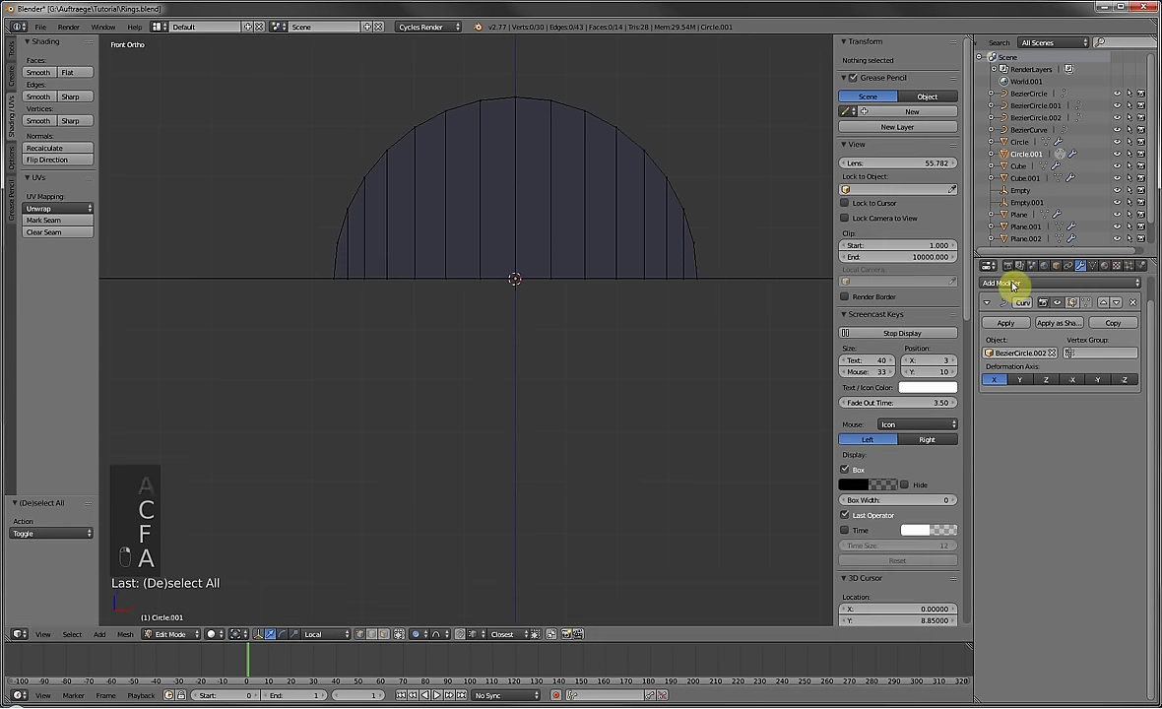
Add a Mirror modifier to the half disc, mirroring on Z only with Clipping enabled, and return to Object Mode.
click(1012, 283)
click(897, 404)
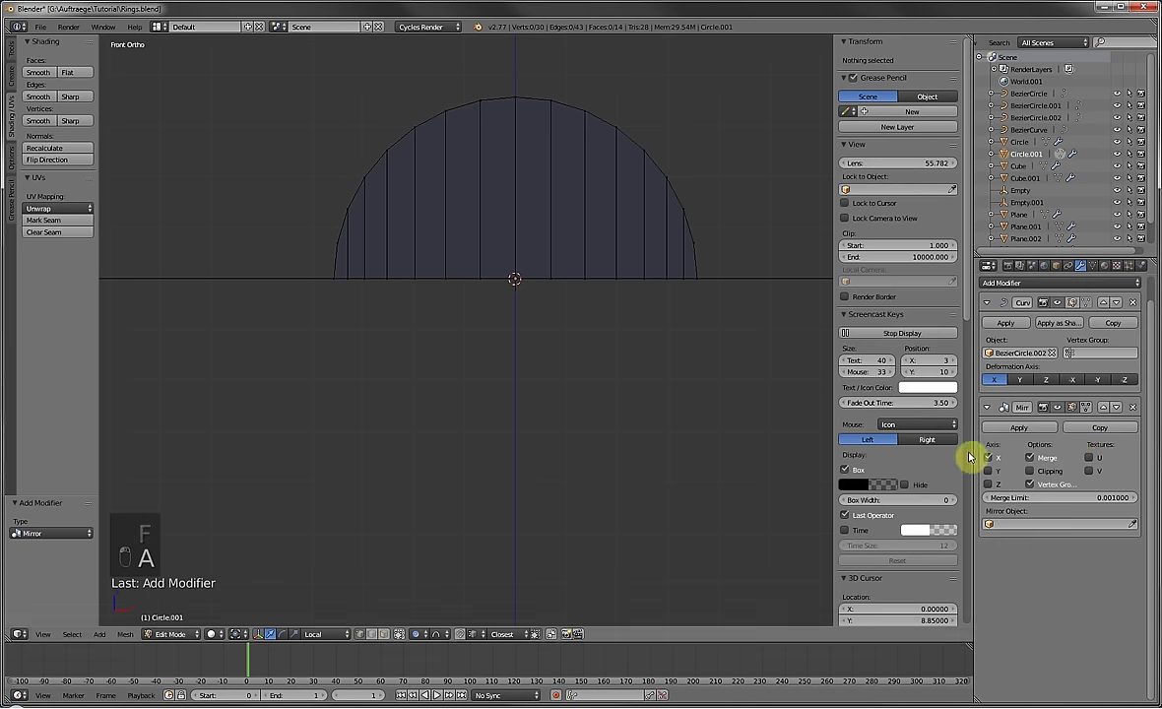
click(995, 458)
click(990, 484)
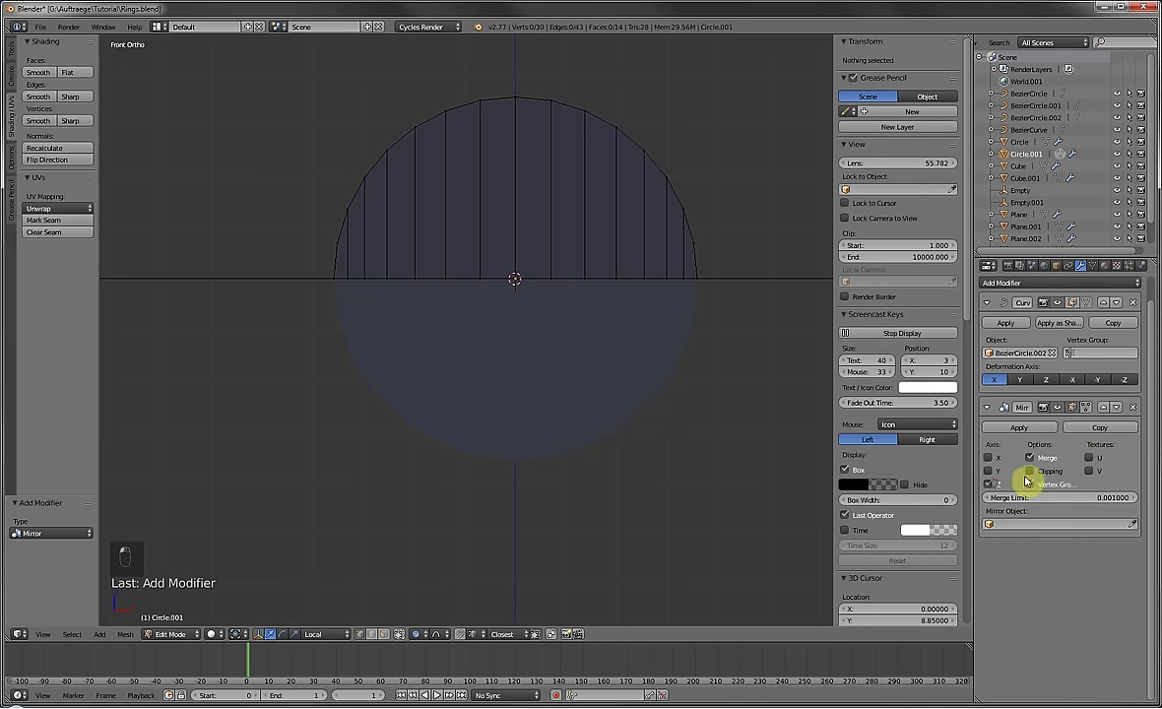
key(Tab)
Add a Solidify modifier to the disc with a thickness of 1 and an offset of 1.
middle_drag(596, 293, 475, 379)
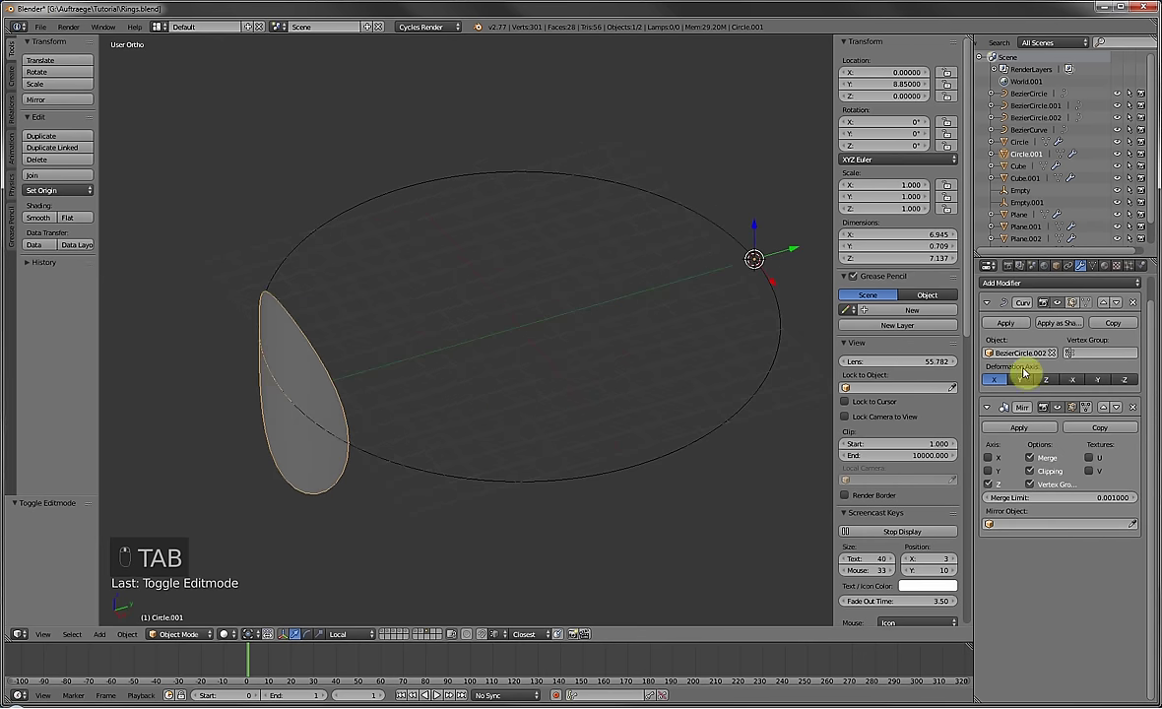
scroll(1017, 307, up, 1)
click(1020, 307)
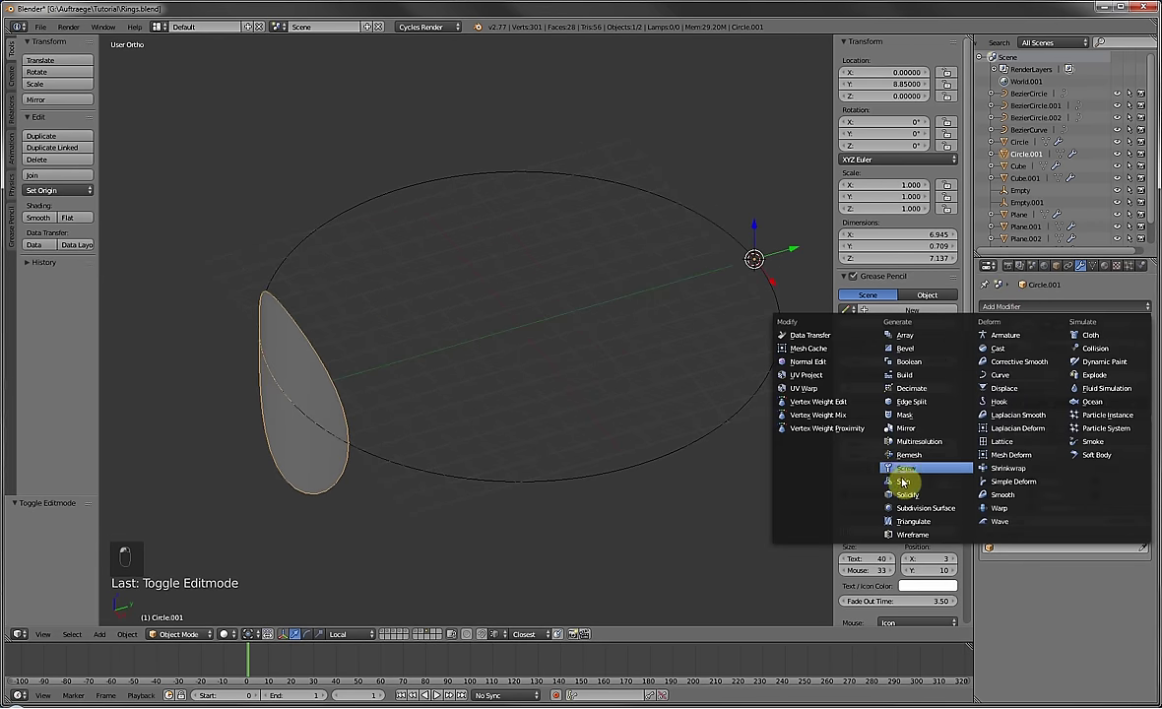
click(902, 495)
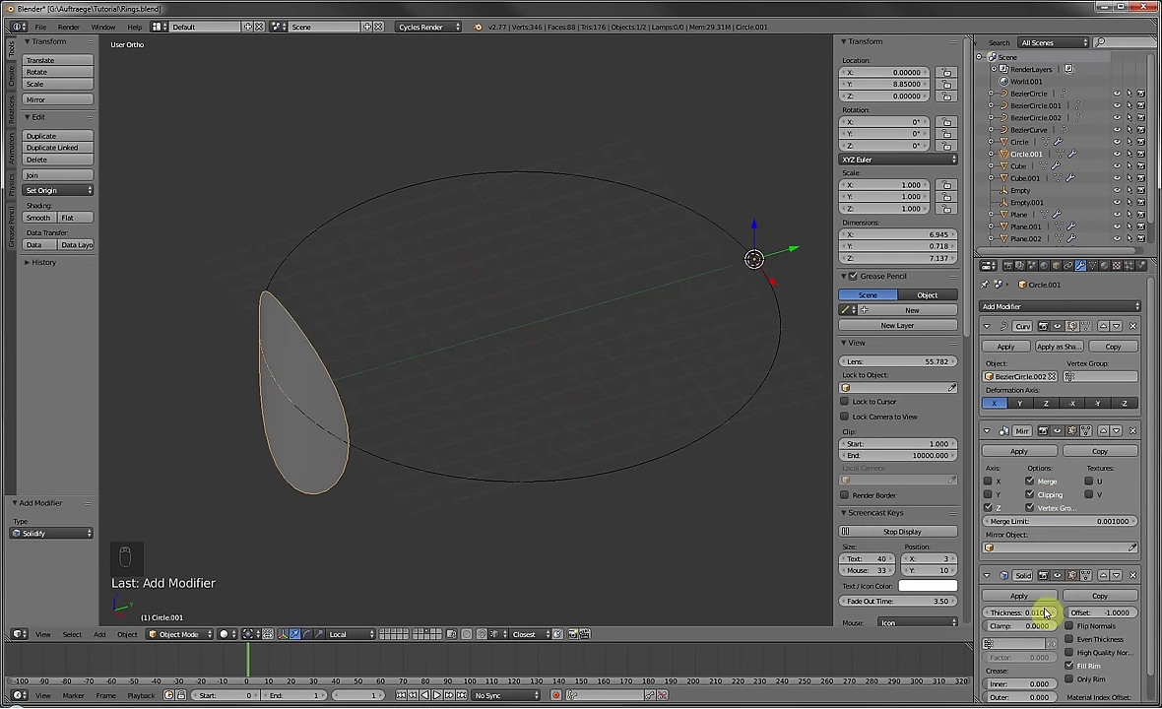
text(1)
key(Return)
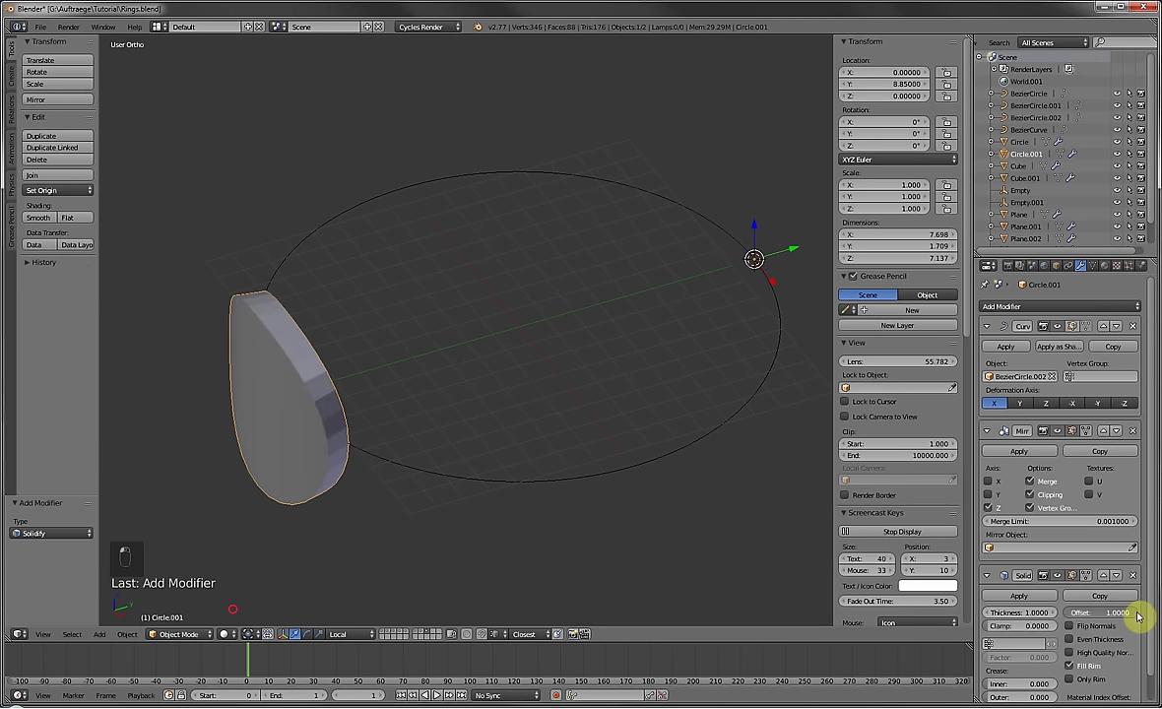
middle_drag(433, 415, 487, 424)
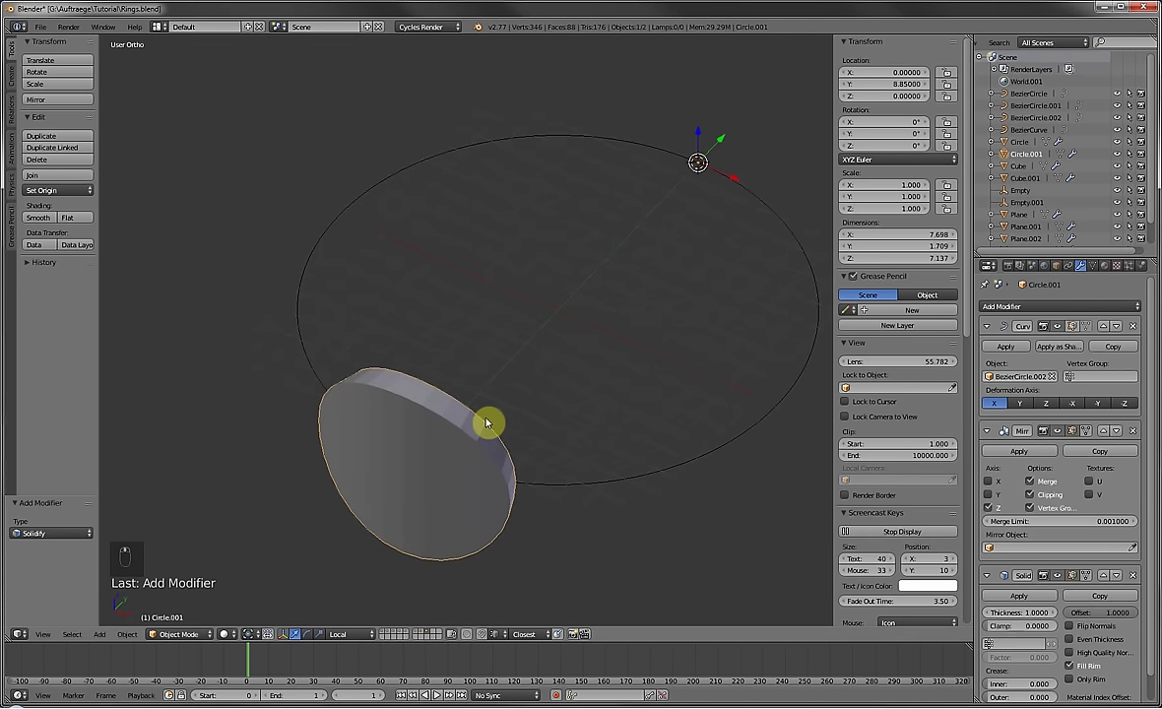
Add a plane at the 3D cursor and rotate its mesh 90° around X in Edit Mode so it stands upright.
key(shift+a)
click(523, 420)
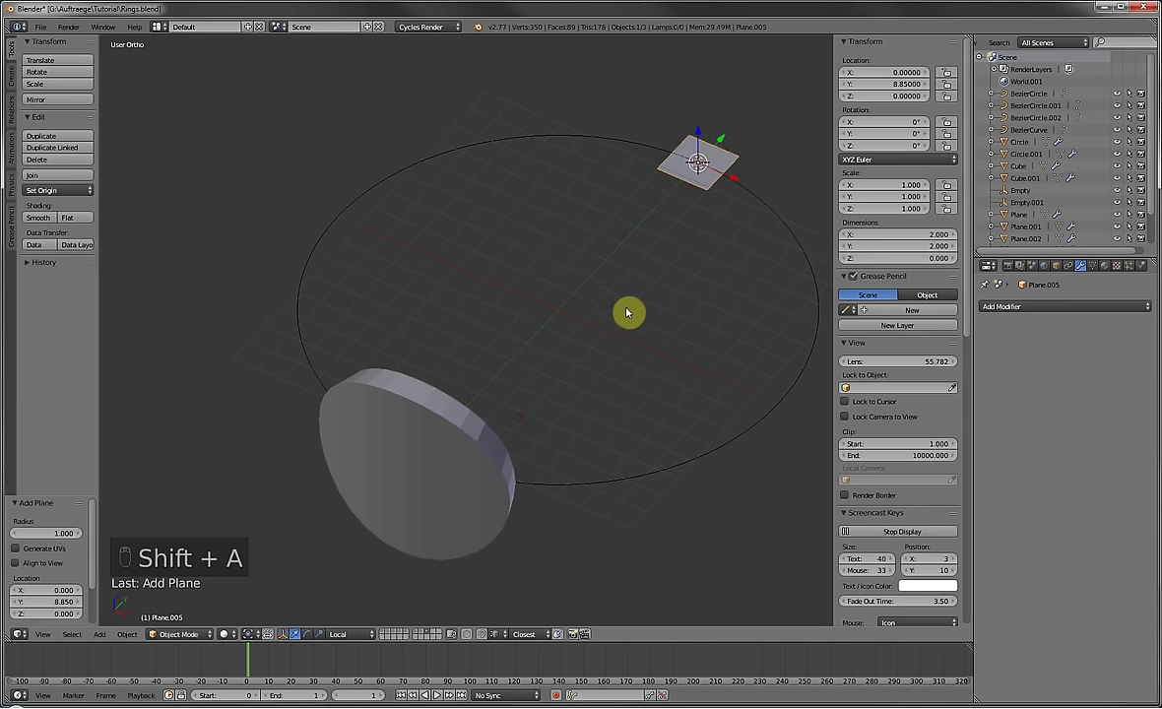
key(Tab)
key(r)
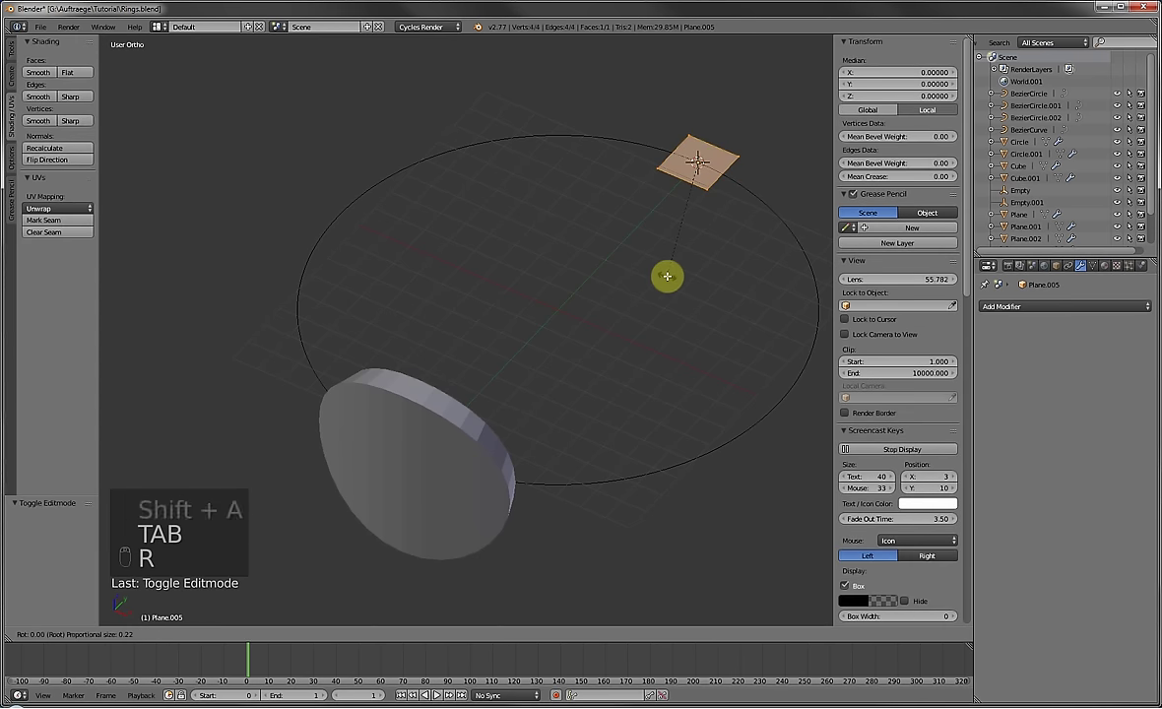
text(90)
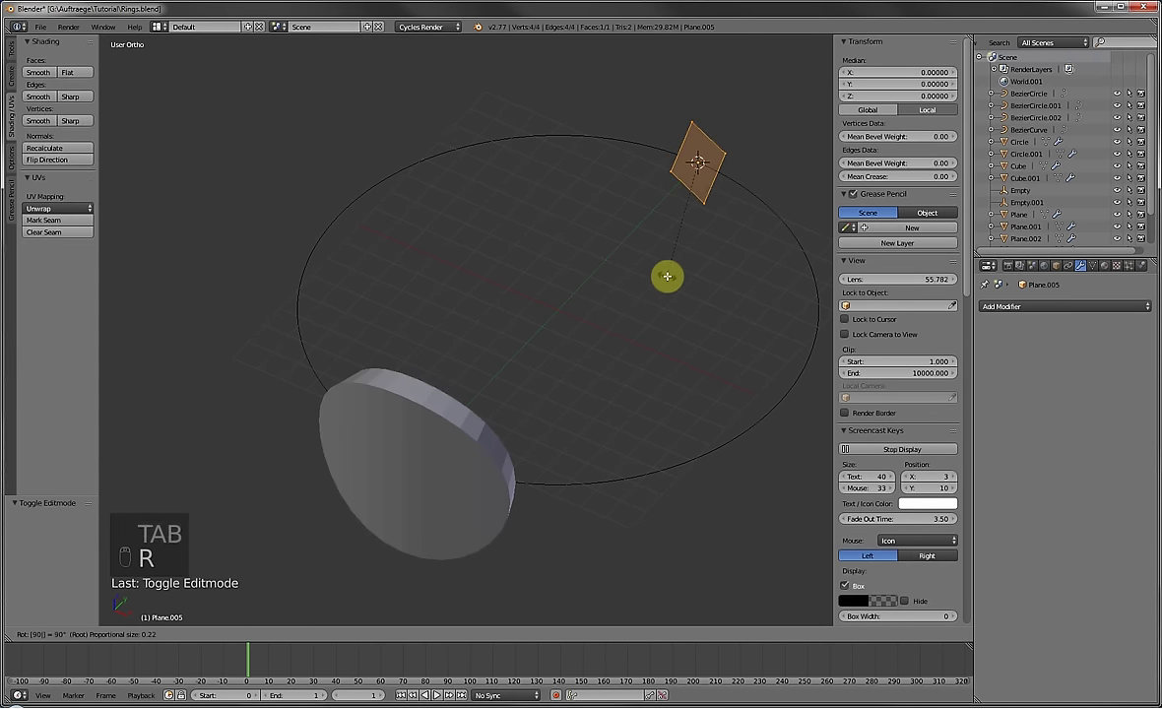
text(x)
click(667, 277)
scroll(680, 262, down, 2)
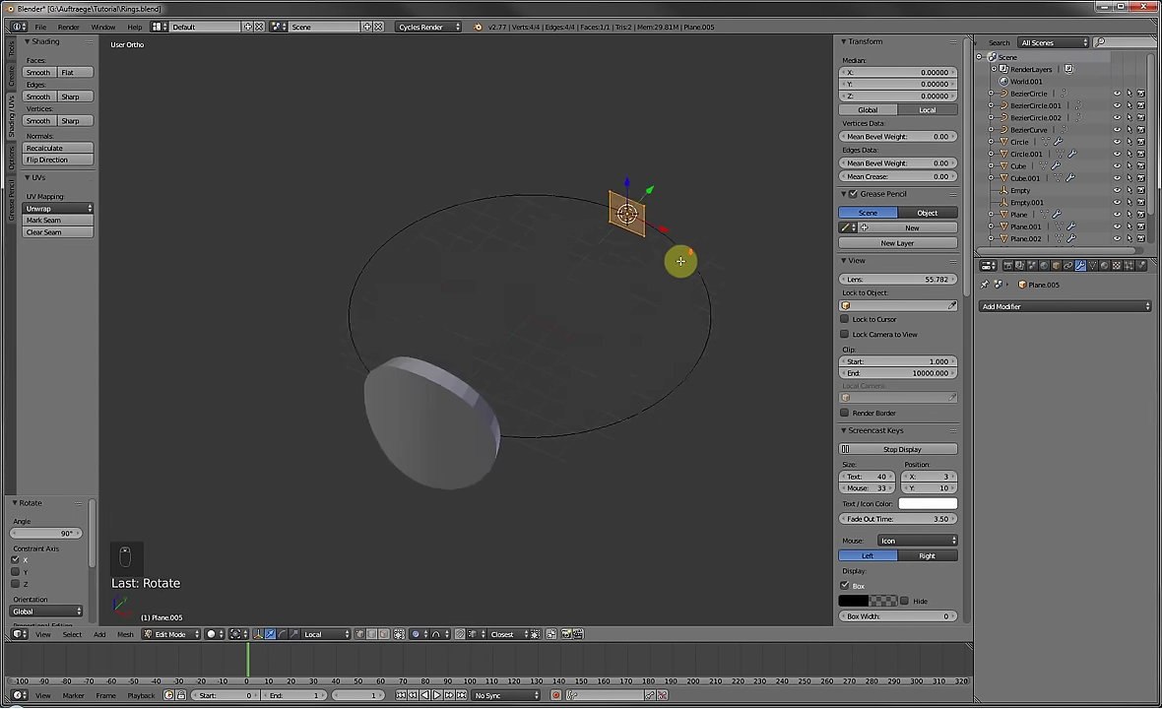
scroll(681, 261, down, 1)
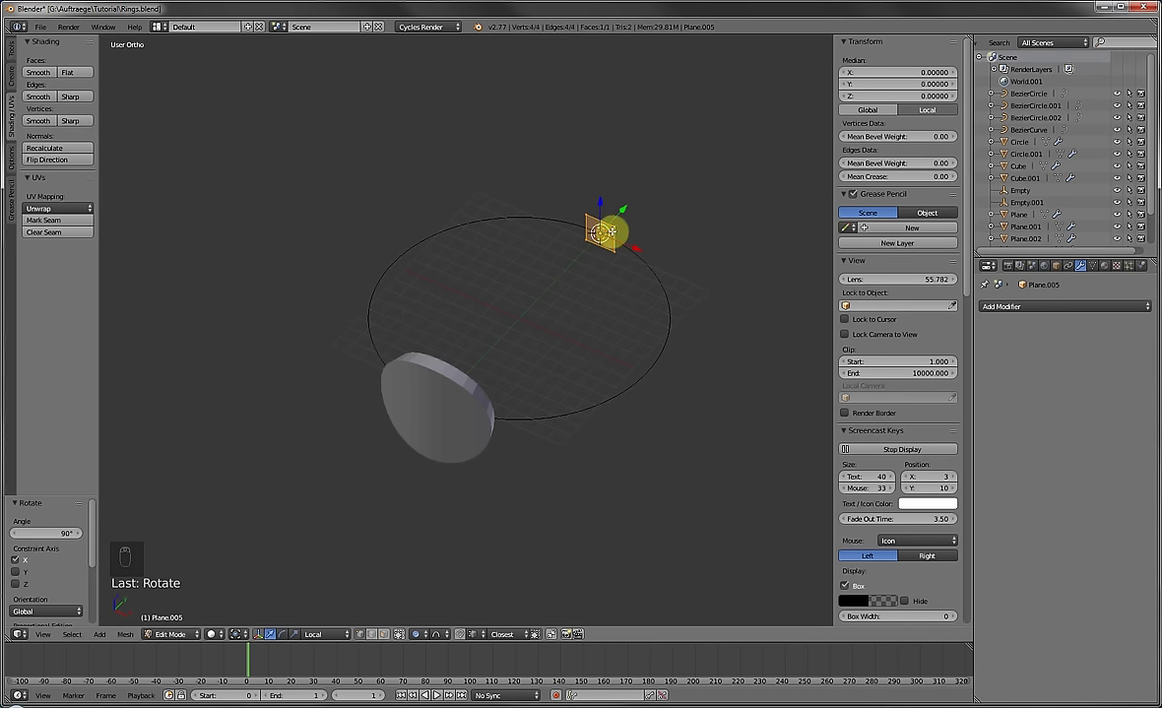
click(1030, 307)
Cut the upright plane vertically through its centre, delete the vertices on its negative X side, and return to Object Mode.
key(ctrl+r)
click(601, 210)
key(a)
key(c)
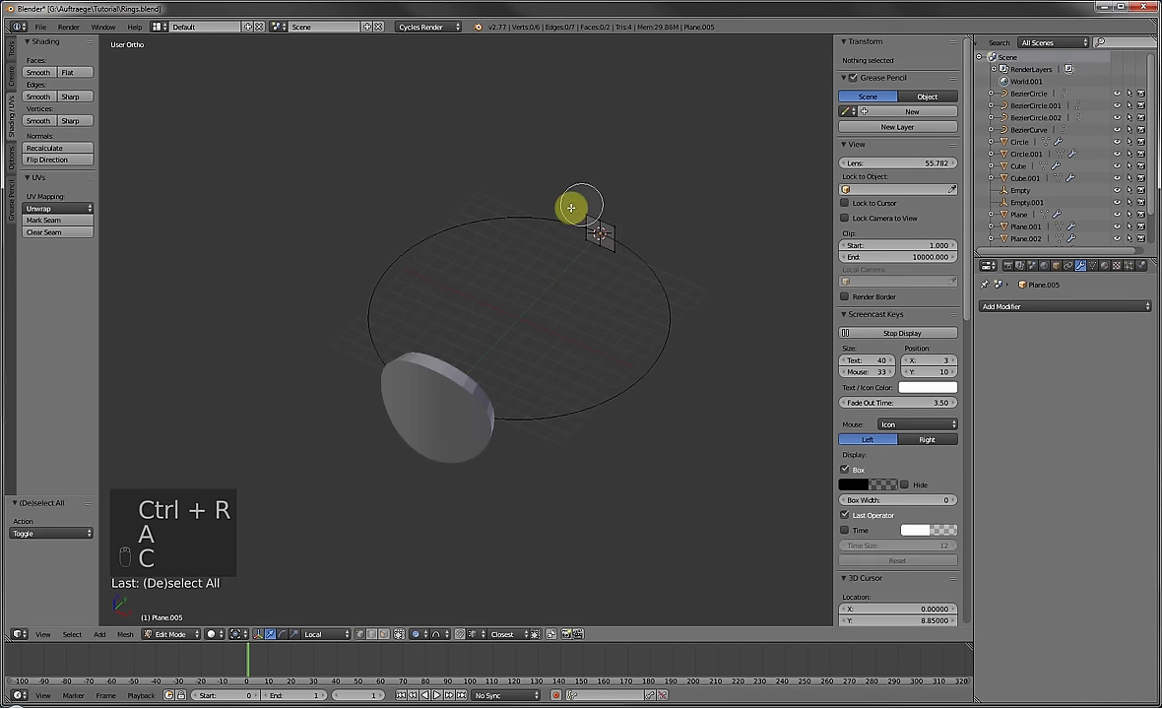
drag(571, 202, 573, 241)
key(Delete)
click(568, 240)
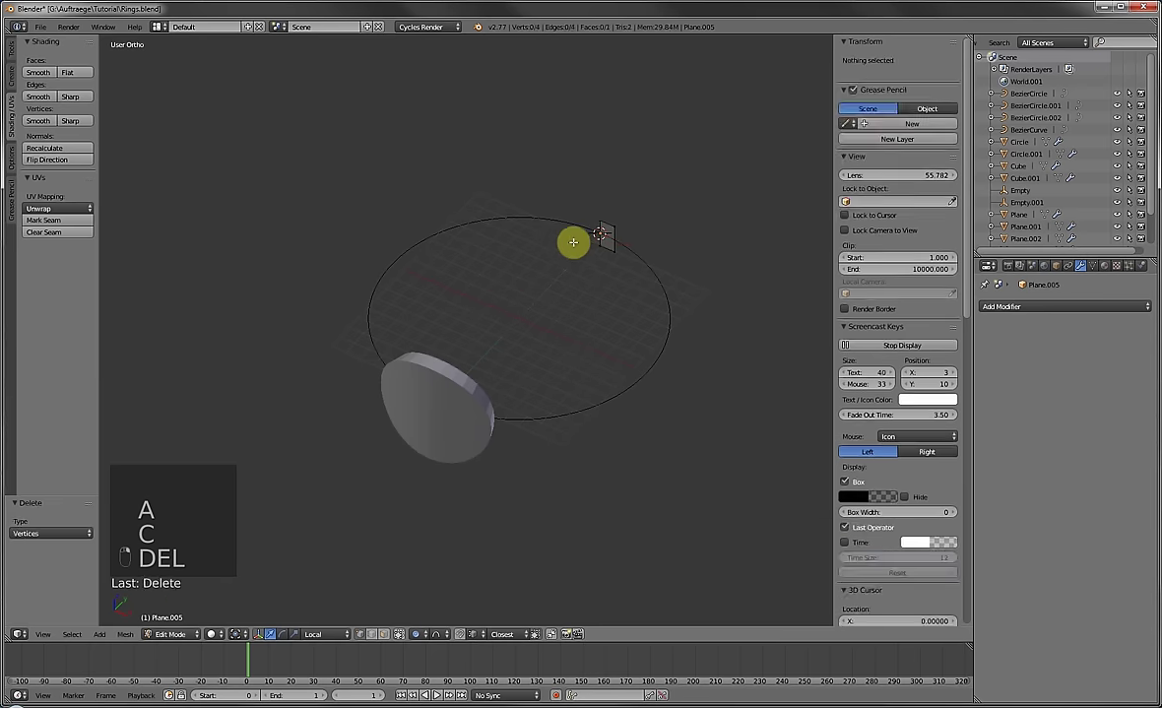
key(Tab)
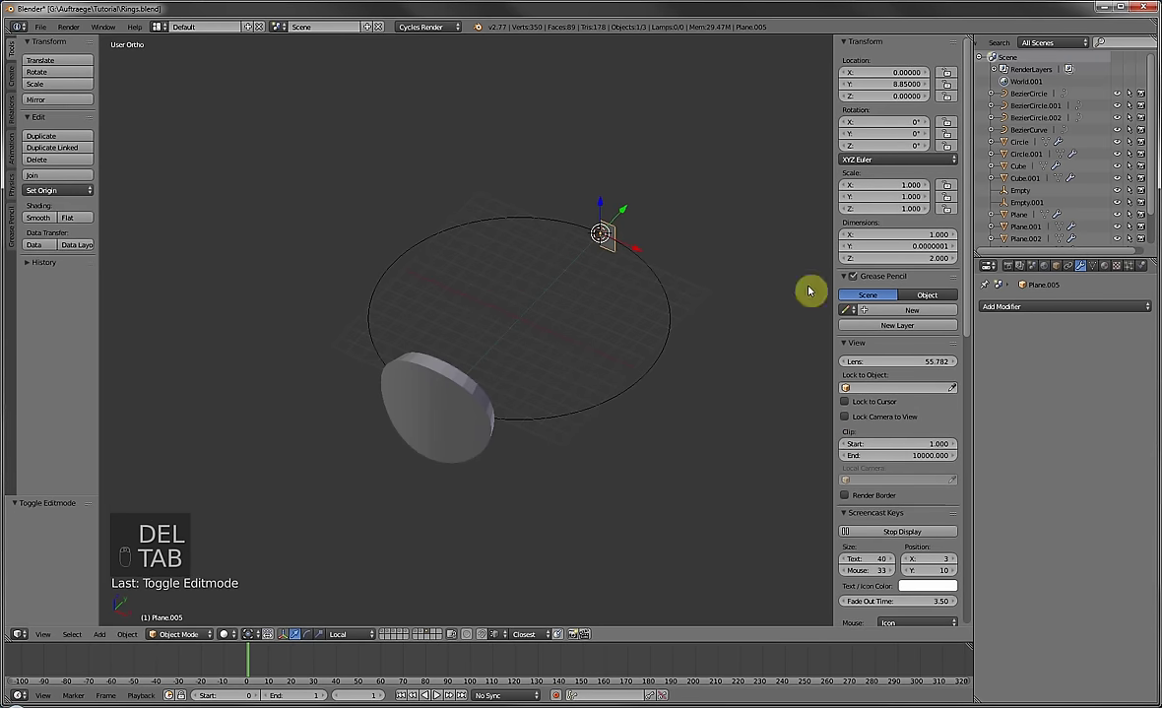
Link the disc's materials and modifiers to the half plane, with the disc as the active object.
click(999, 306)
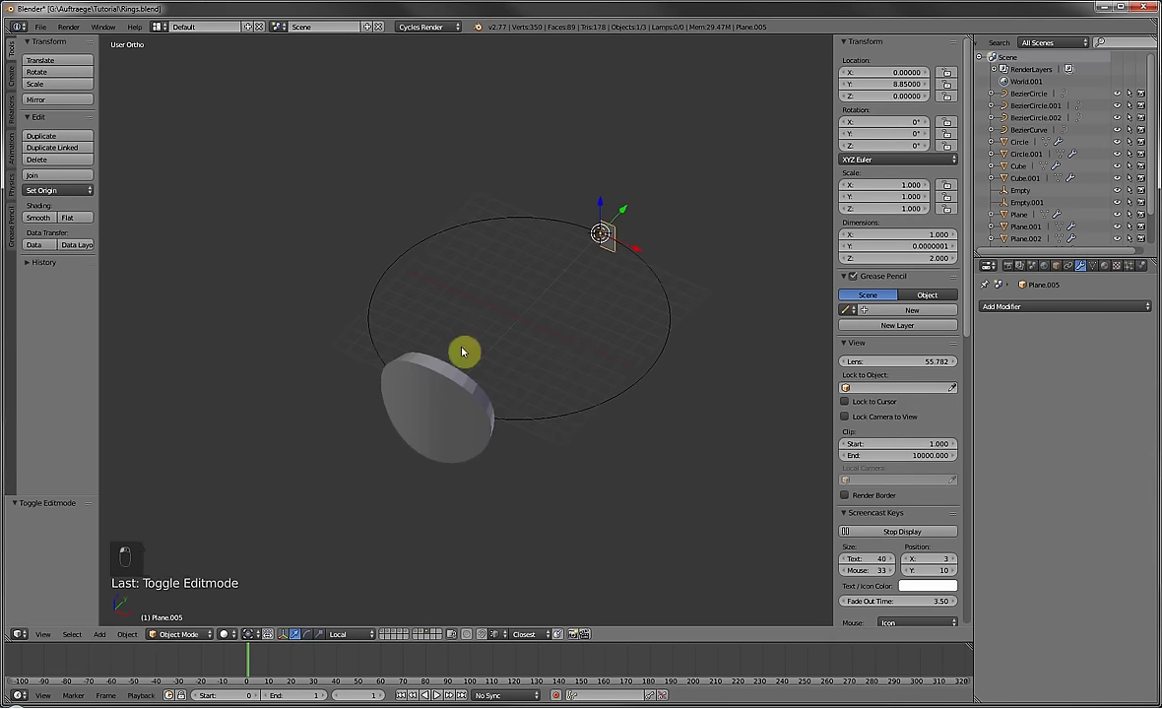
right_click(443, 368)
key(ctrl+l)
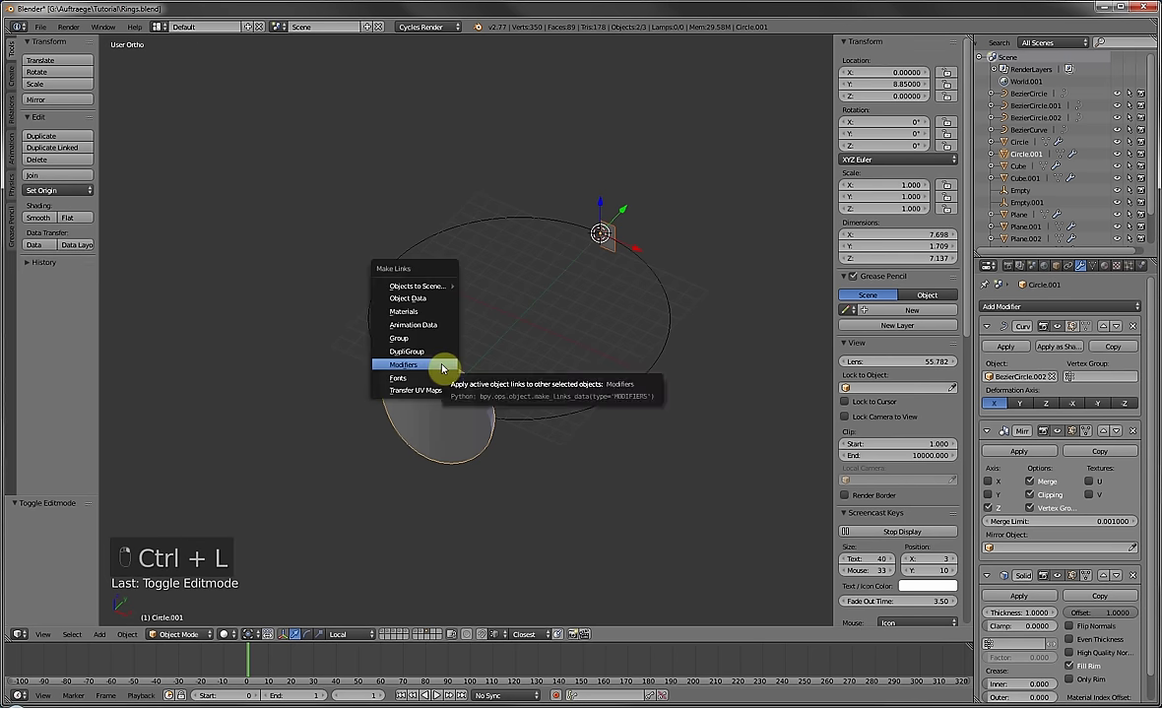
click(413, 313)
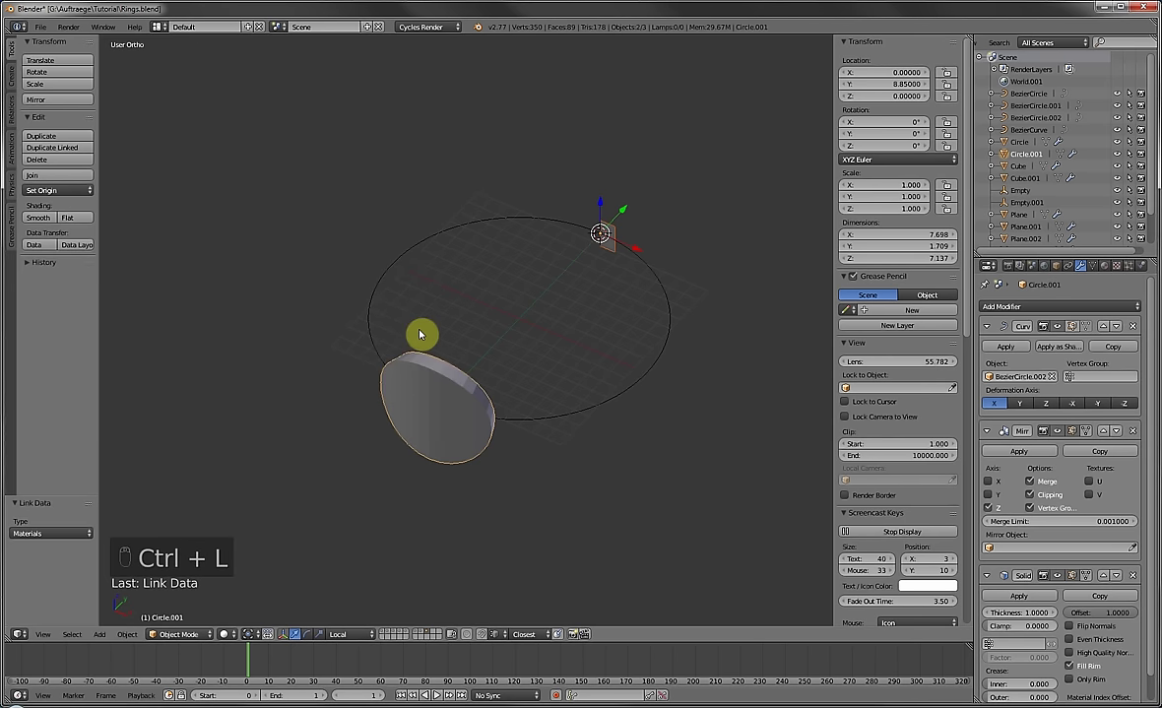
key(ctrl+l)
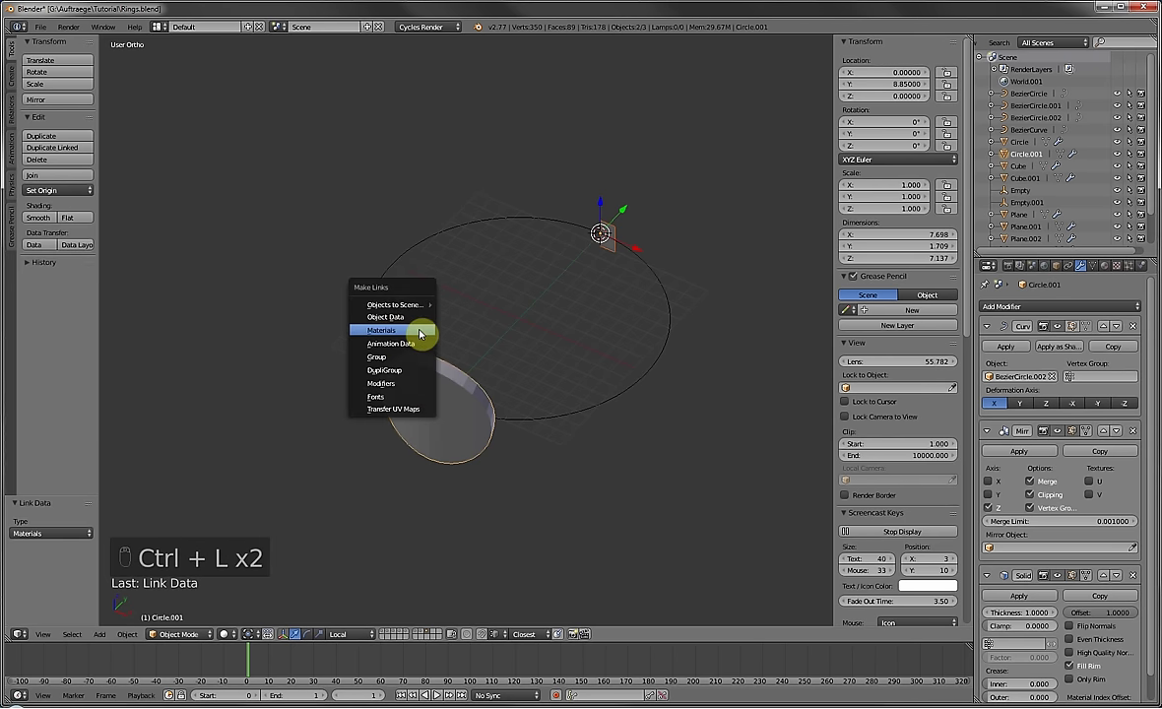
click(379, 390)
right_click(449, 393)
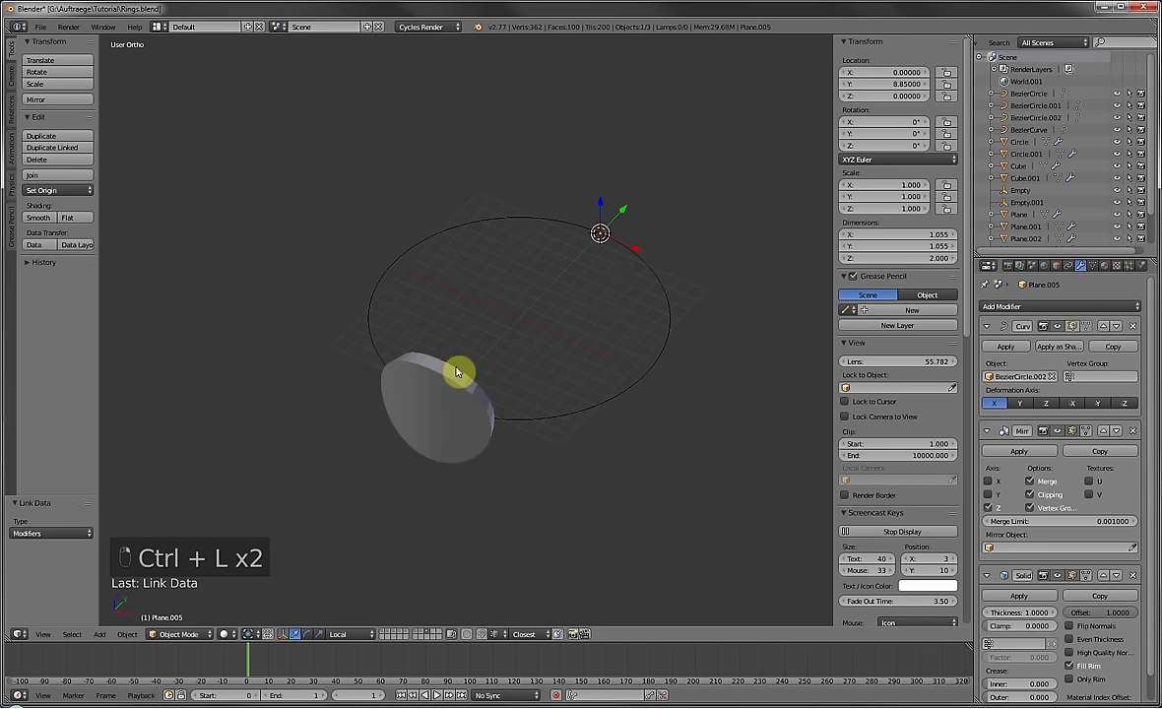
Select the large disc and hide it from the viewport.
right_click(456, 371)
middle_drag(509, 336, 560, 331)
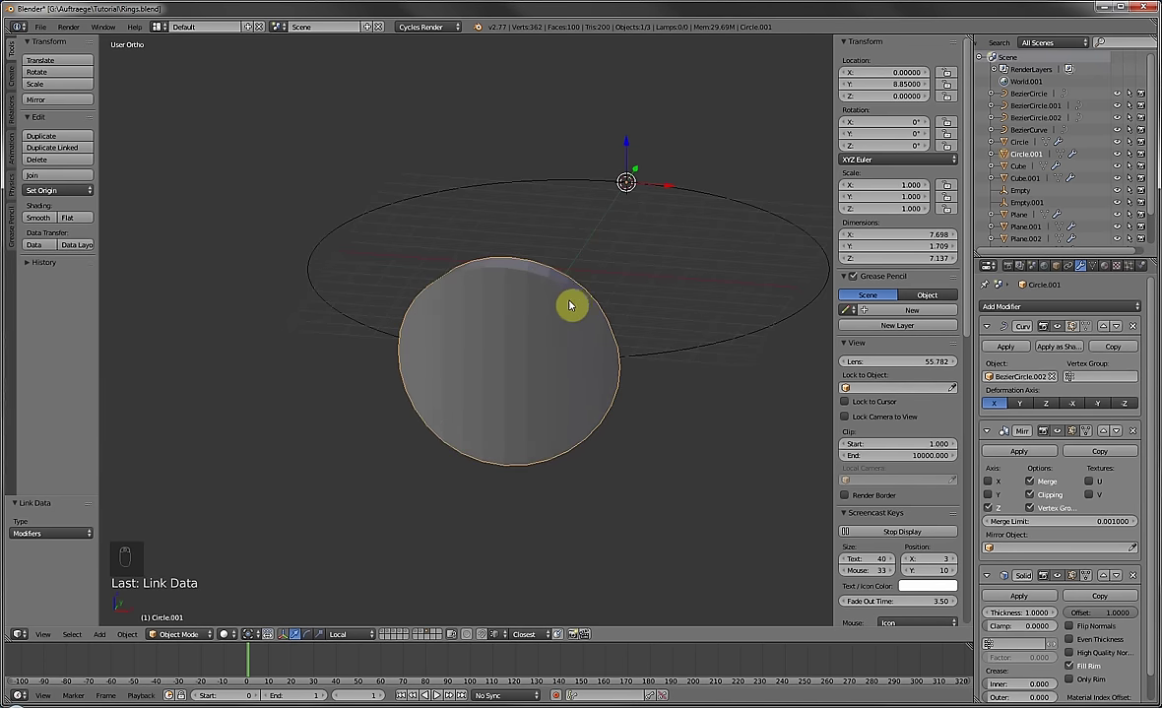
key(h)
Select the small block on the curve and set its Solidify offset to -1.
right_click(512, 332)
middle_drag(511, 332, 472, 365)
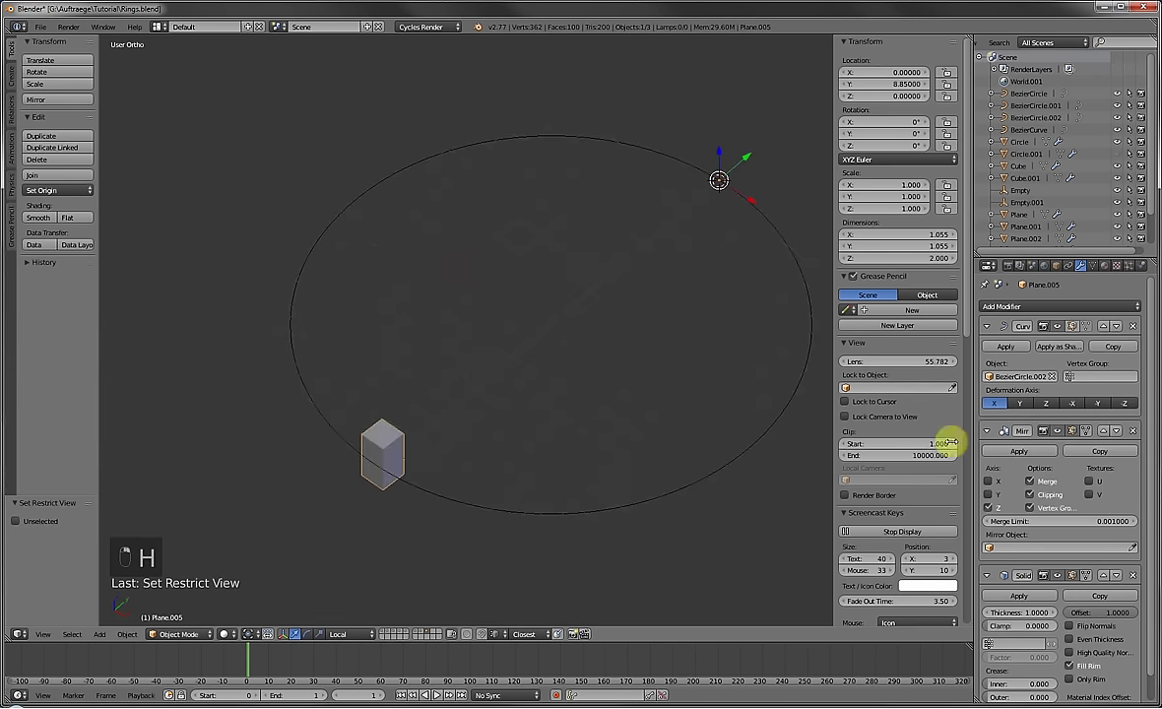
drag(1110, 613, 1030, 615)
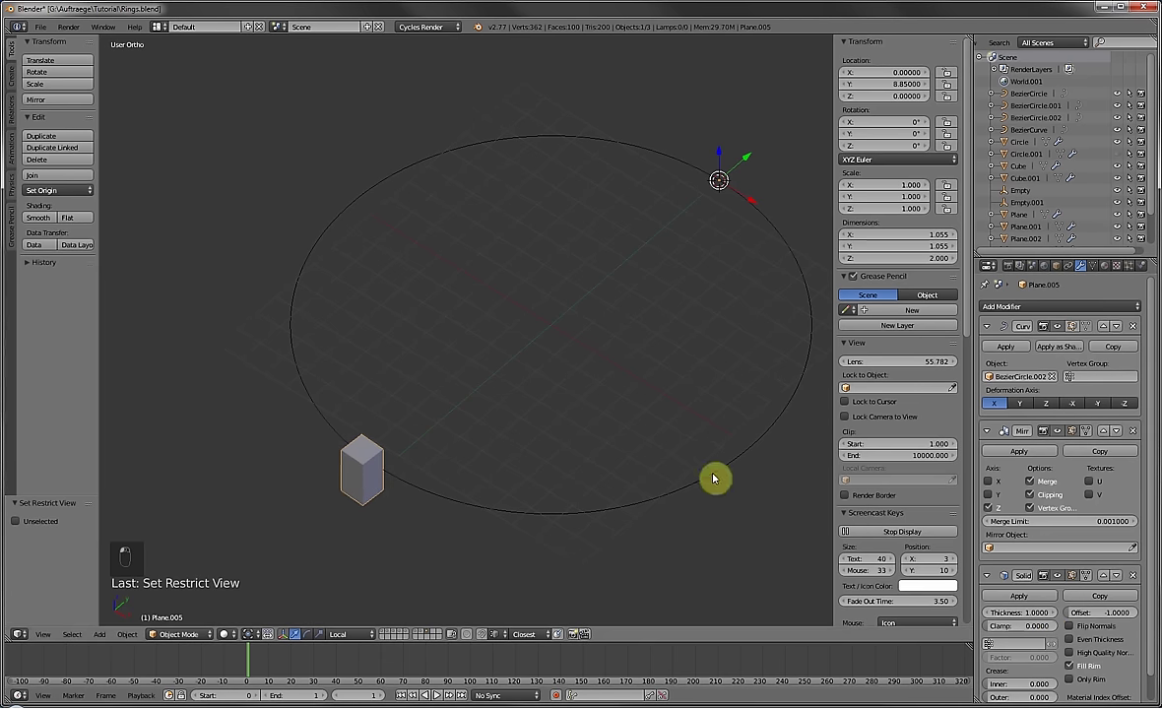
Move all of the block's mesh about 1.77 along X in Edit Mode.
key(Tab)
key(a)
key(a)
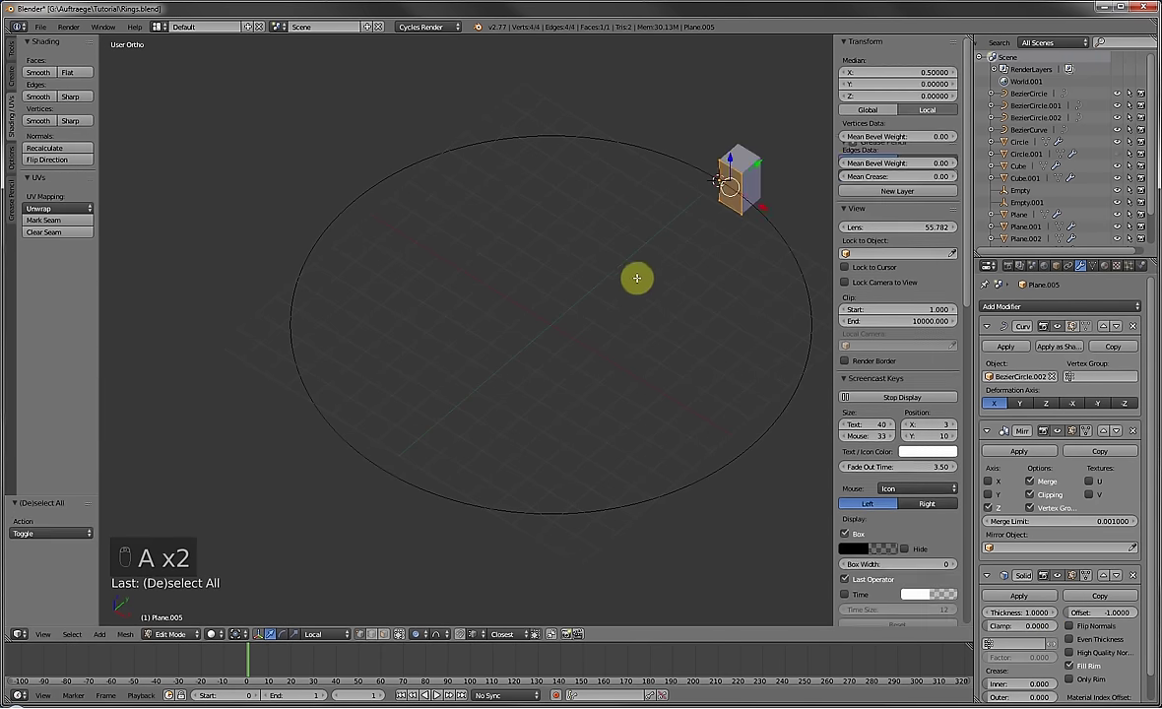
drag(750, 217, 793, 229)
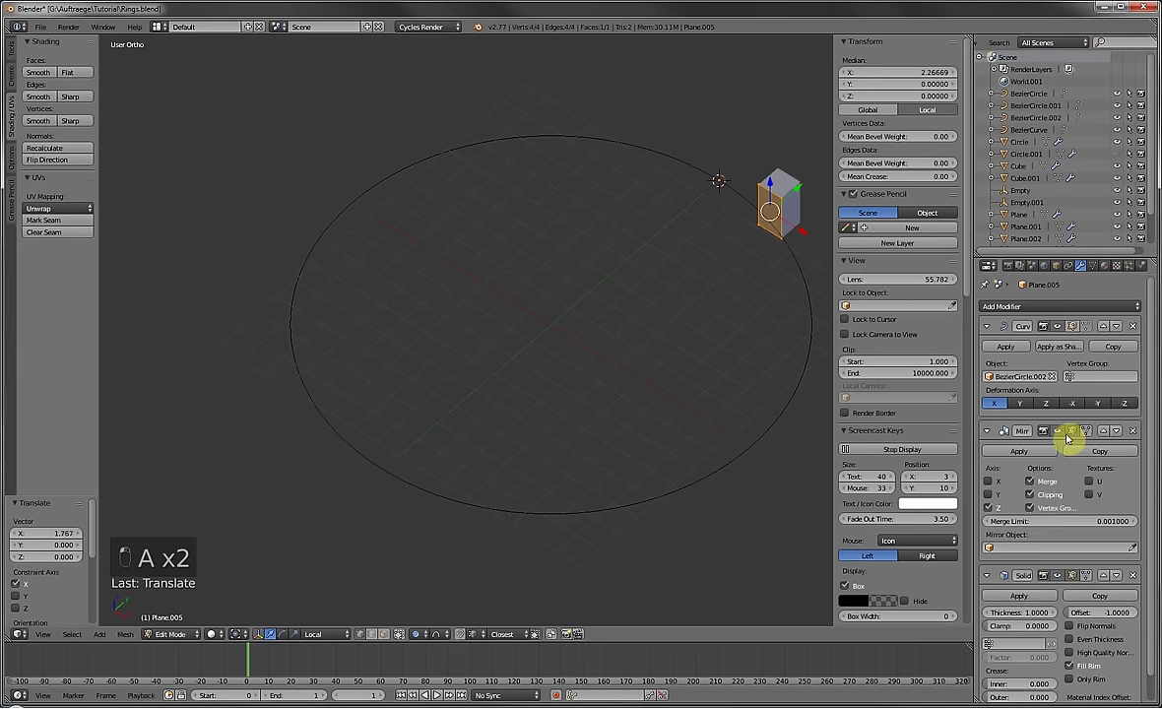
Enable the Curve modifier's display in Edit Mode and move the block's mesh about 2.68 along X.
scroll(1067, 596, down, 1)
scroll(1068, 463, up, 1)
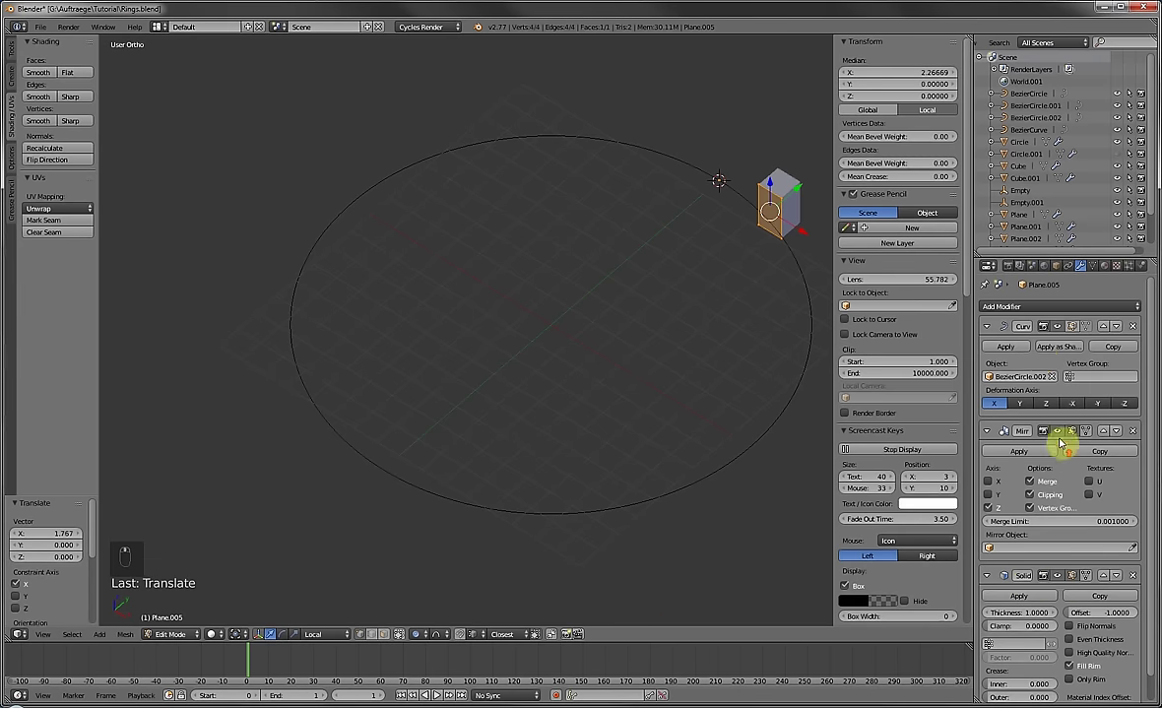
click(1074, 329)
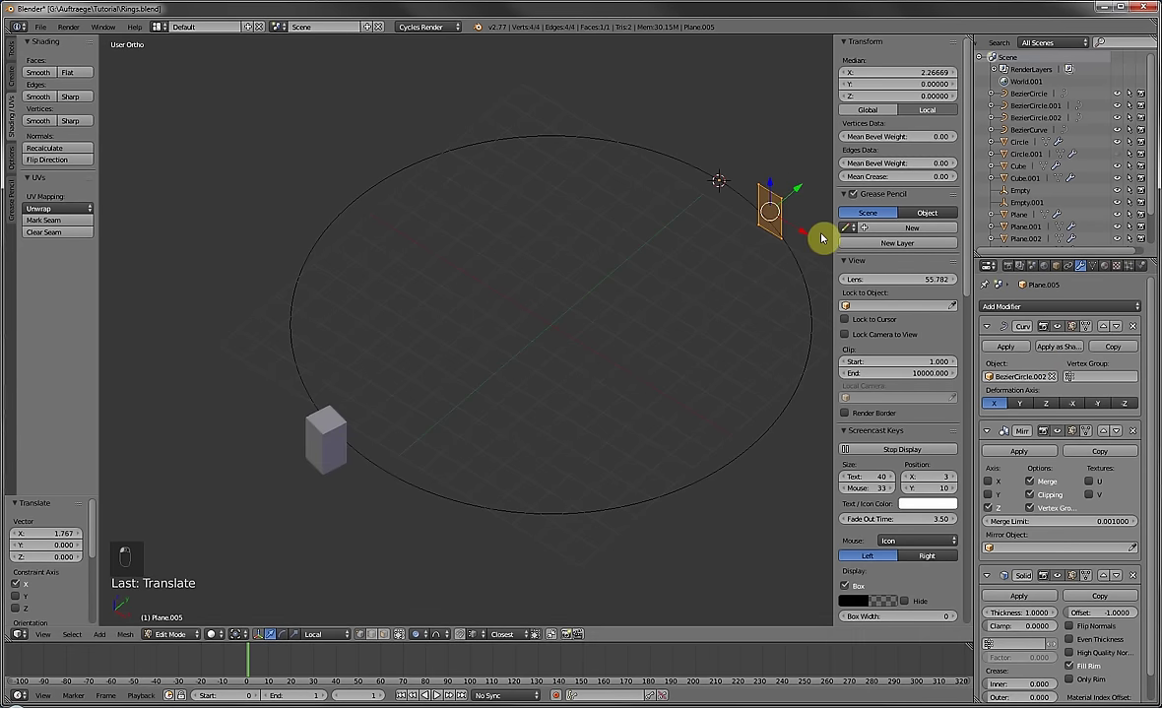
key(g)
click(808, 434)
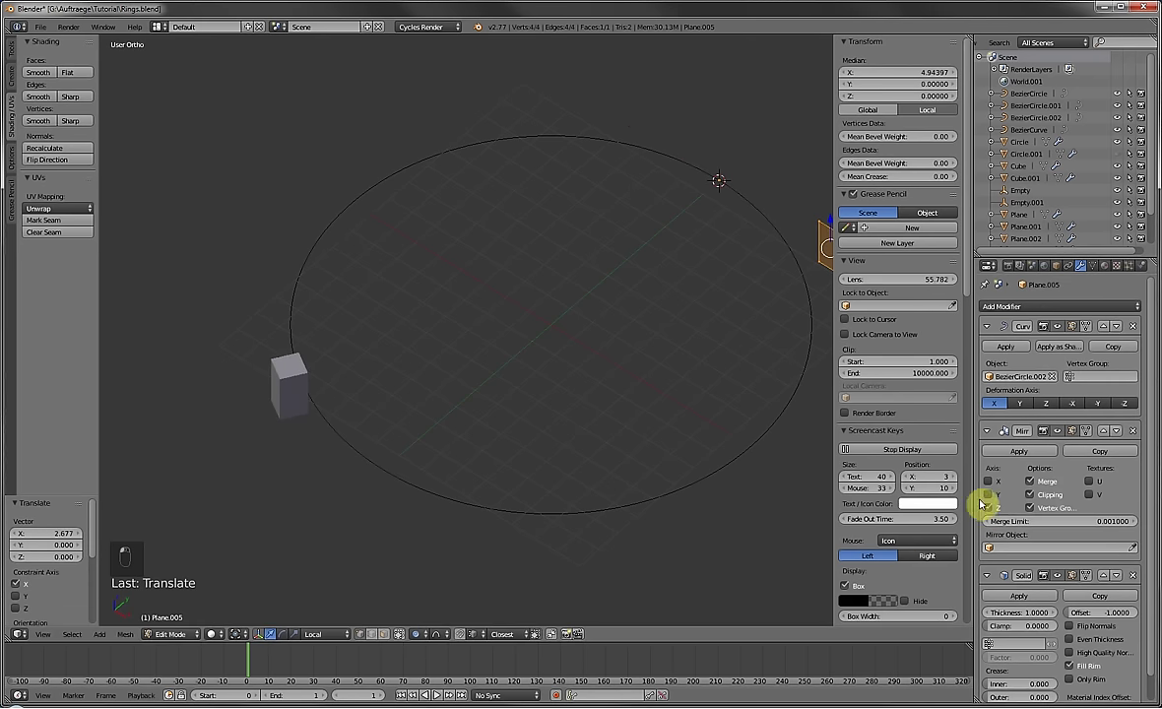
Switch the block's Mirror modifier from the Z axis to the X axis and unhide the disc.
click(990, 482)
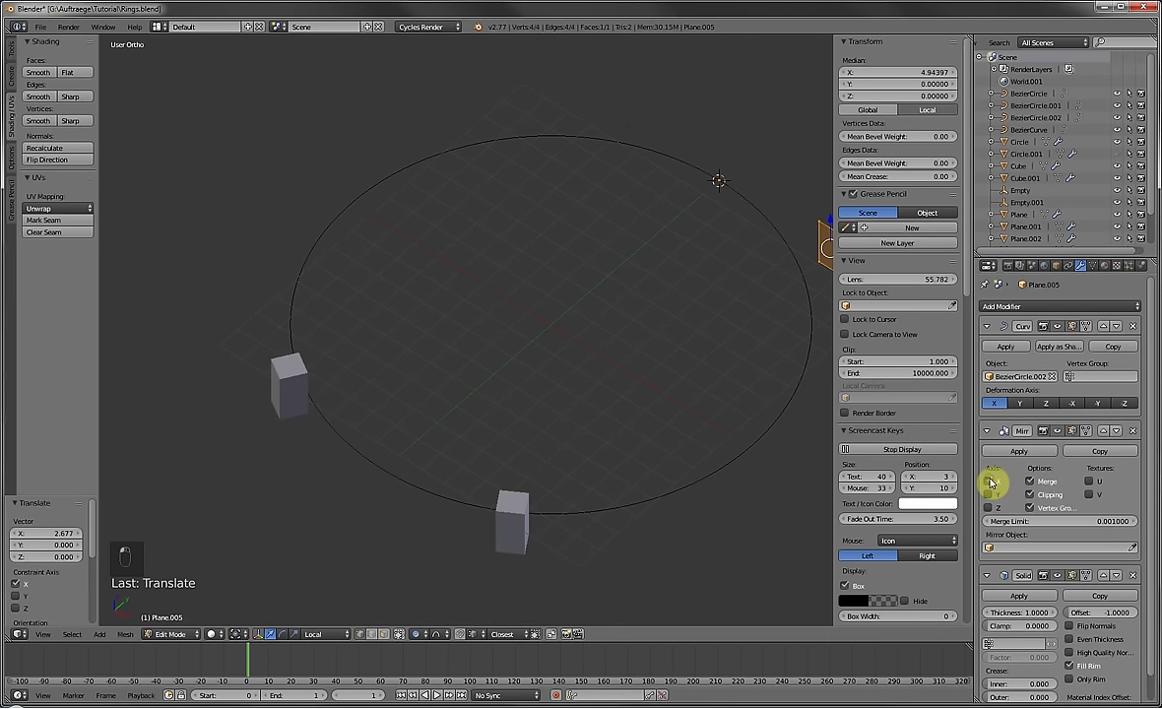
key(Tab)
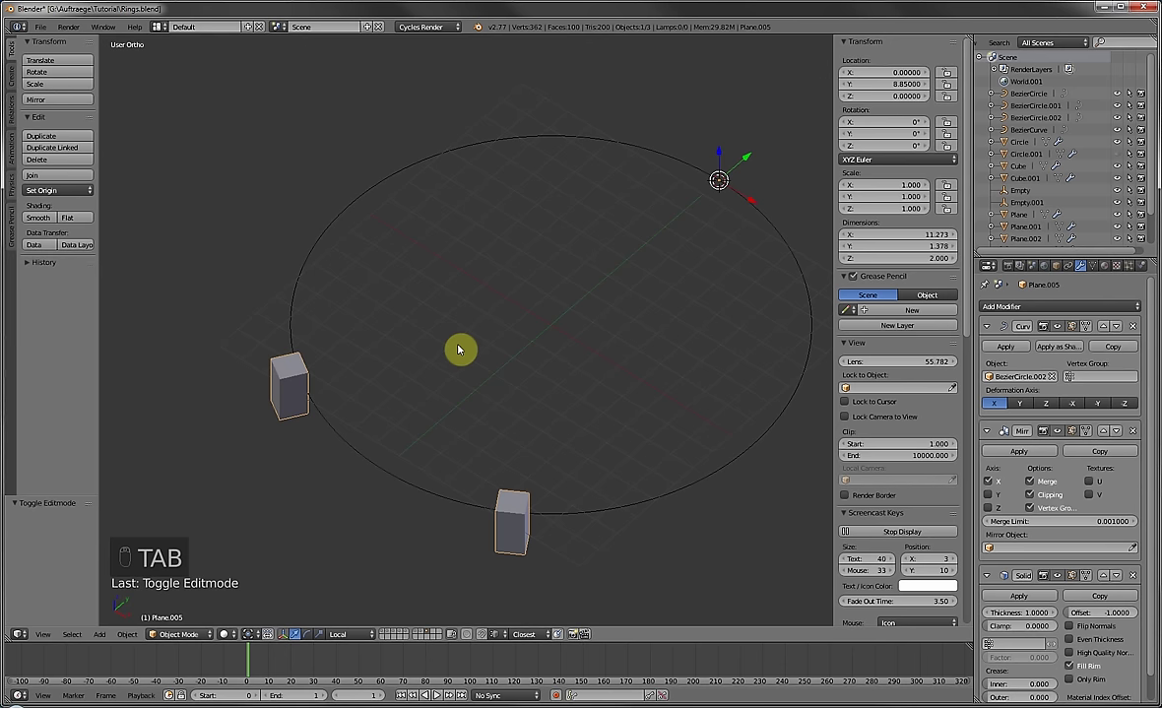
key(alt+h)
middle_drag(474, 431, 636, 449)
scroll(615, 444, up, 2)
Extrude the plane's vertical edge farthest from the origin about 22.76 along X in Edit Mode.
key(Tab)
scroll(635, 439, down, 3)
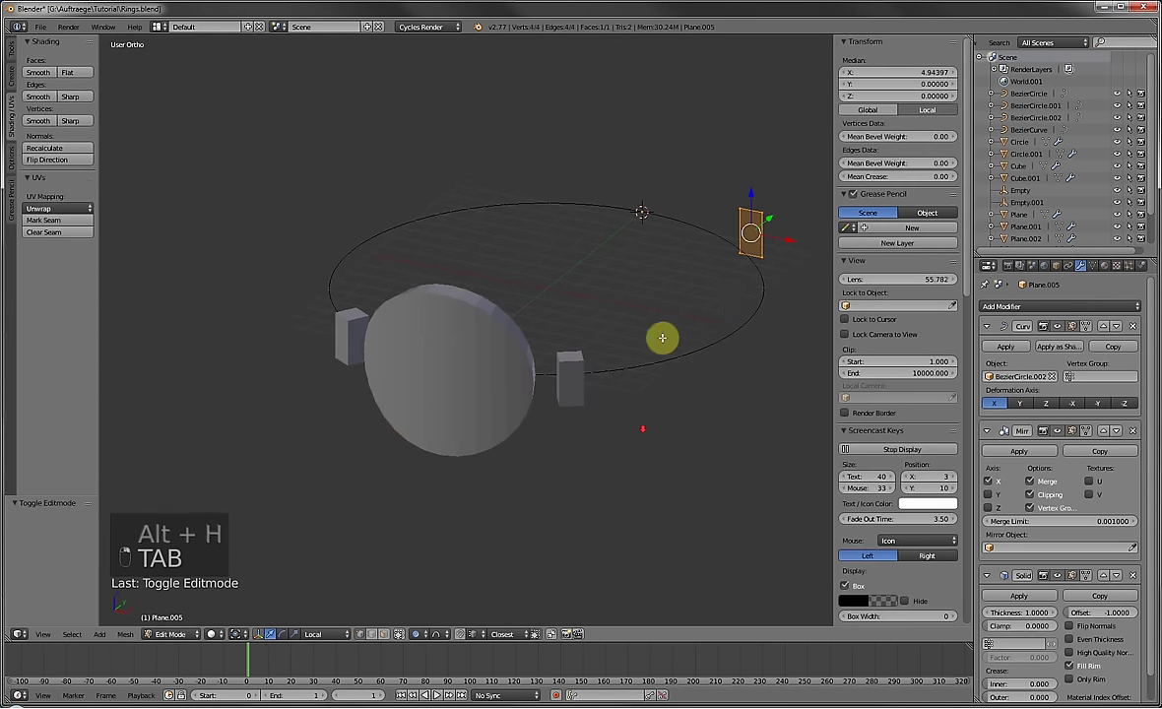
shift+middle_drag(760, 269, 696, 236)
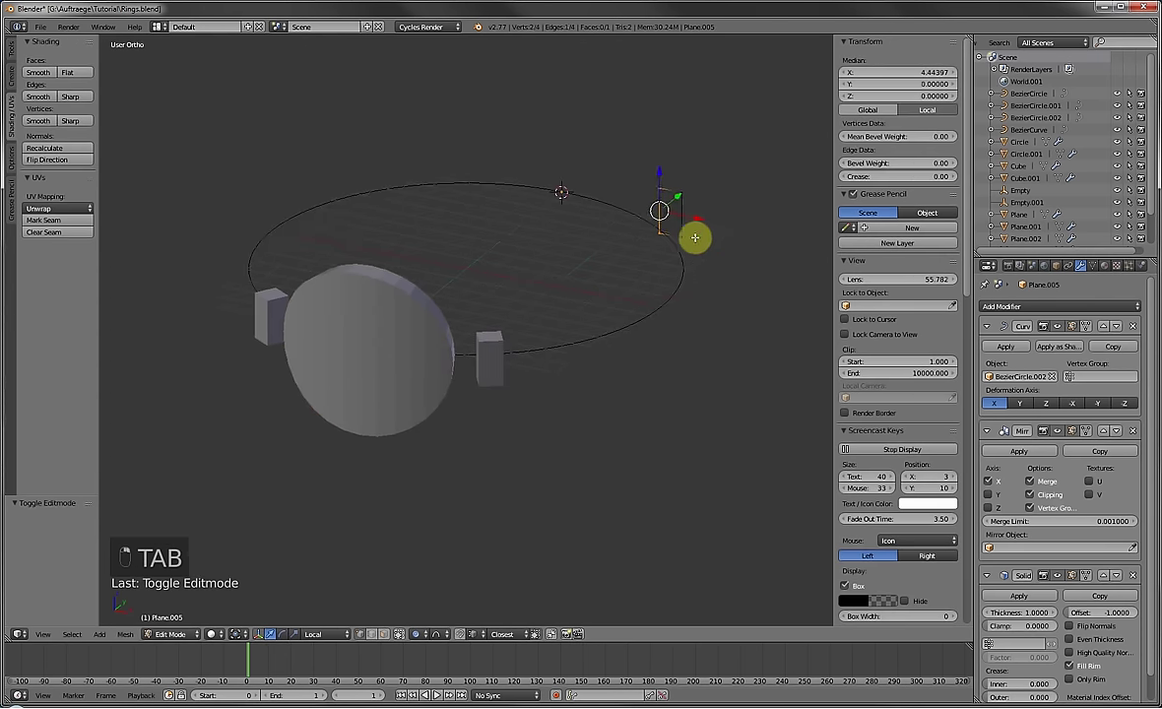
key(e)
key(x)
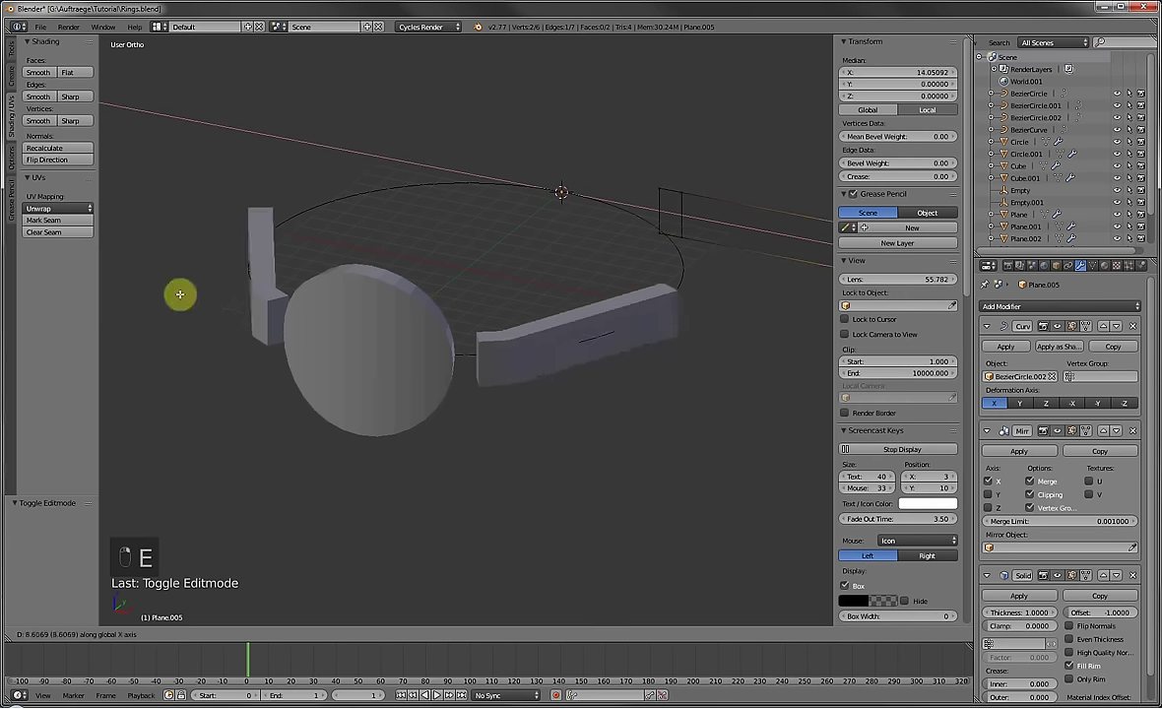
click(470, 373)
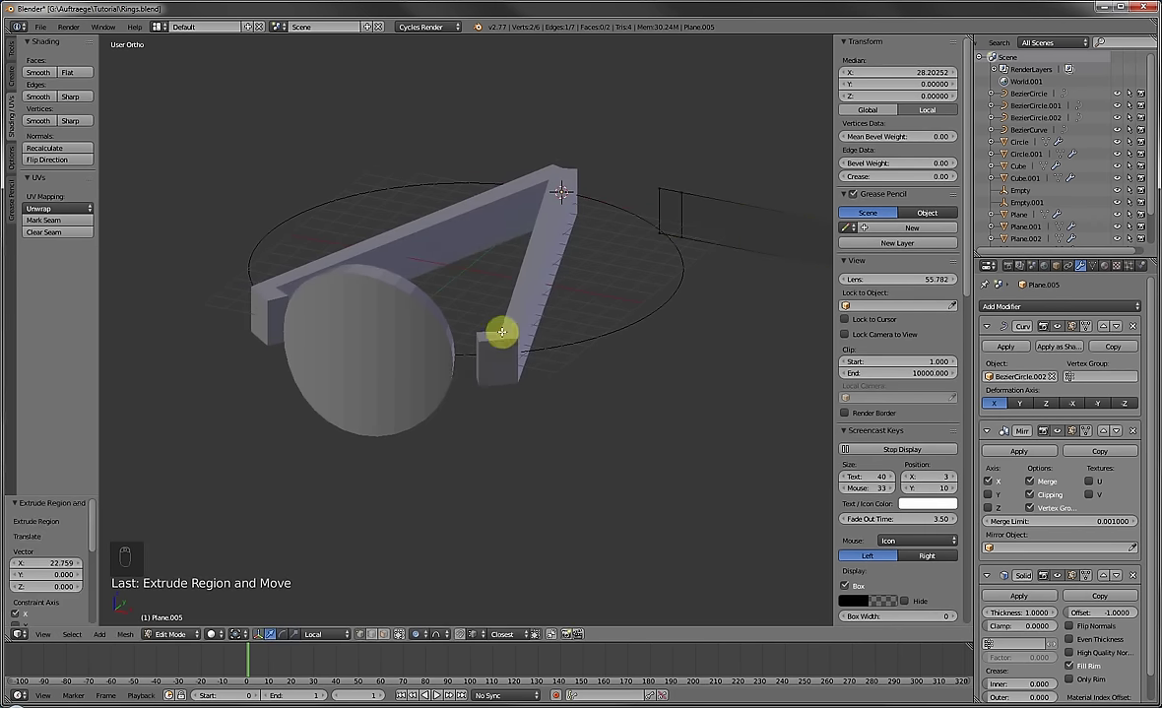
Add 18 evenly spaced crosswise loop cuts to the long extruded face of the strip.
scroll(431, 311, down, 5)
key(ctrl+r)
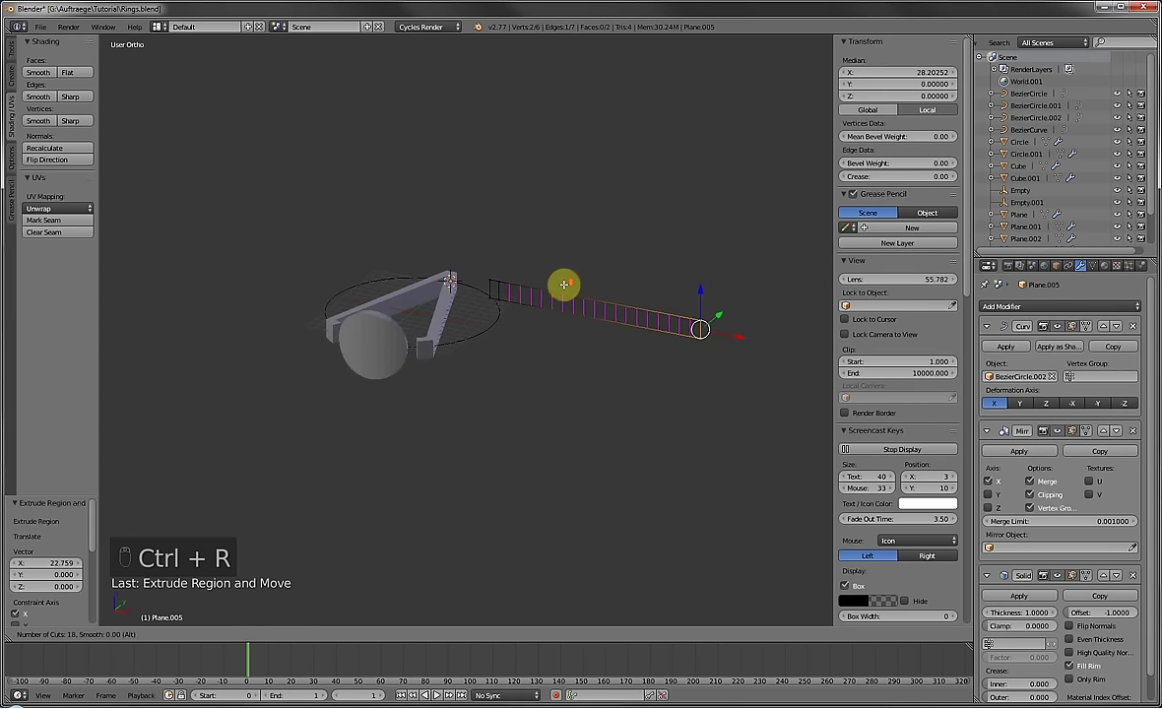
scroll(563, 284, down, 2)
click(564, 284)
right_click(563, 301)
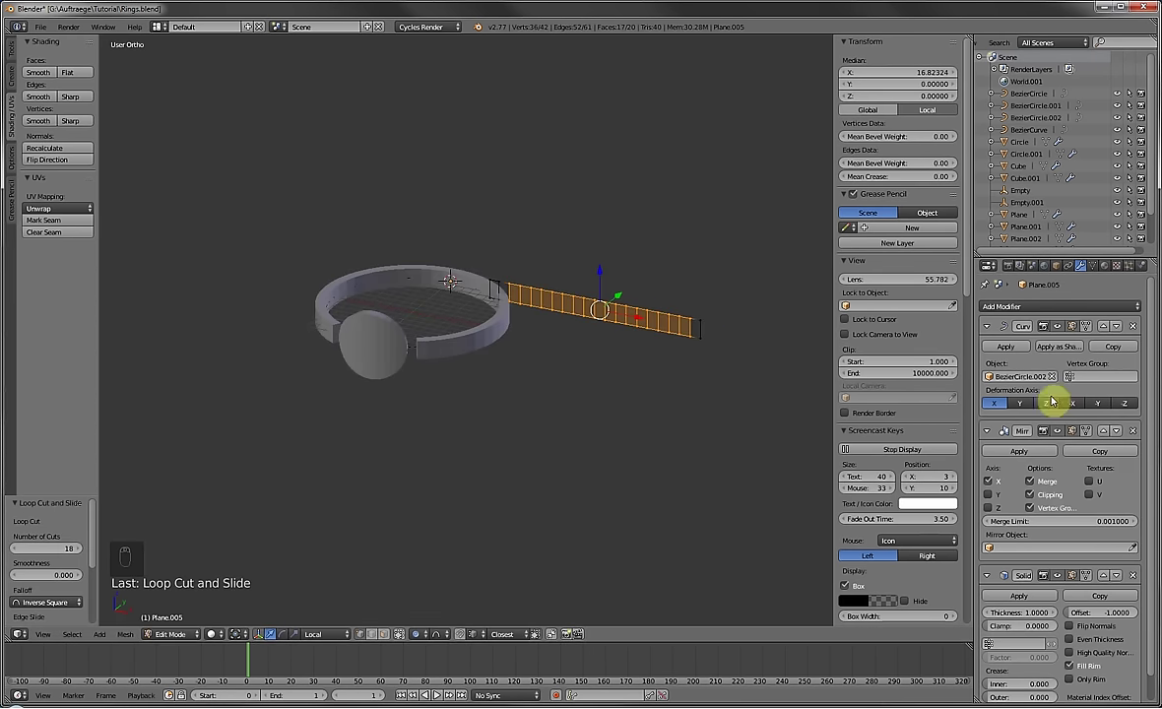
Add a Subdivision Surface modifier to the band and set its View subdivisions to 2.
click(1047, 310)
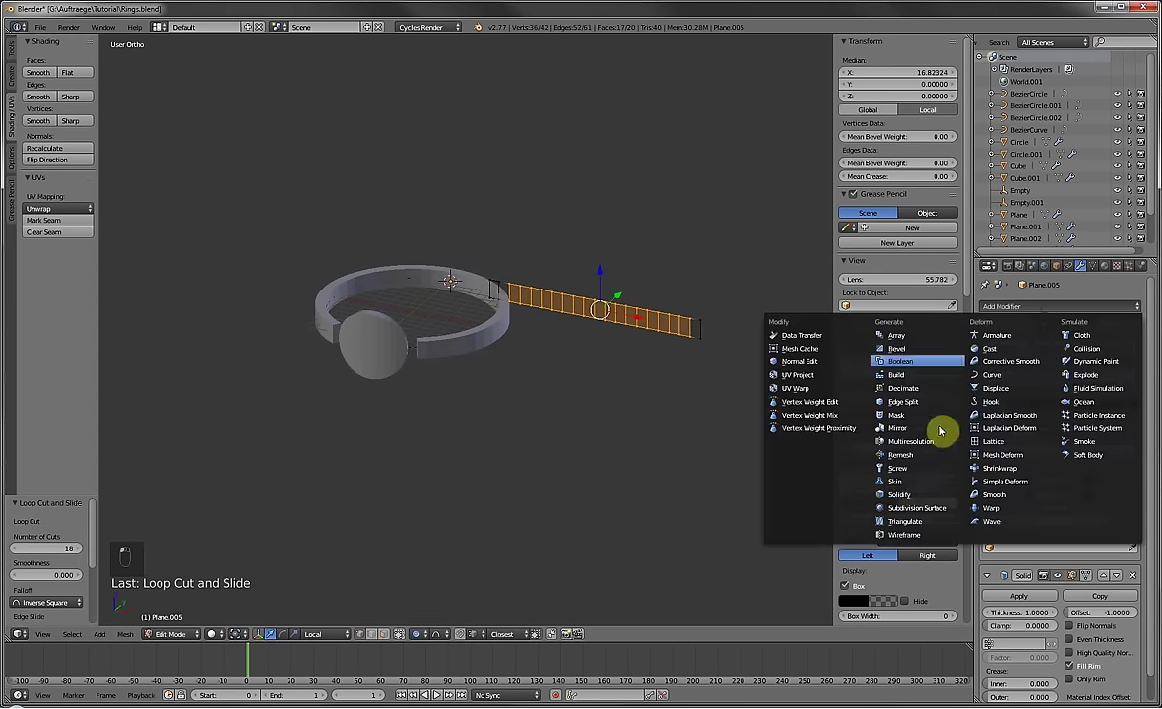
click(905, 513)
scroll(1076, 635, down, 4)
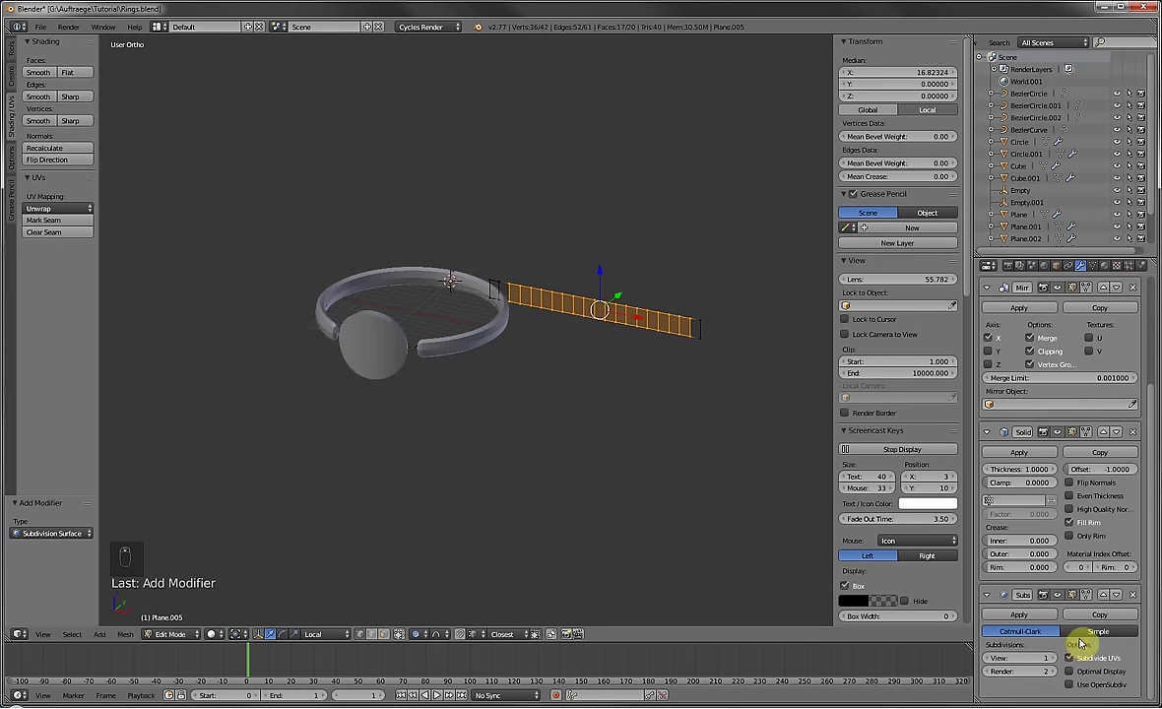
click(1054, 663)
scroll(606, 377, up, 2)
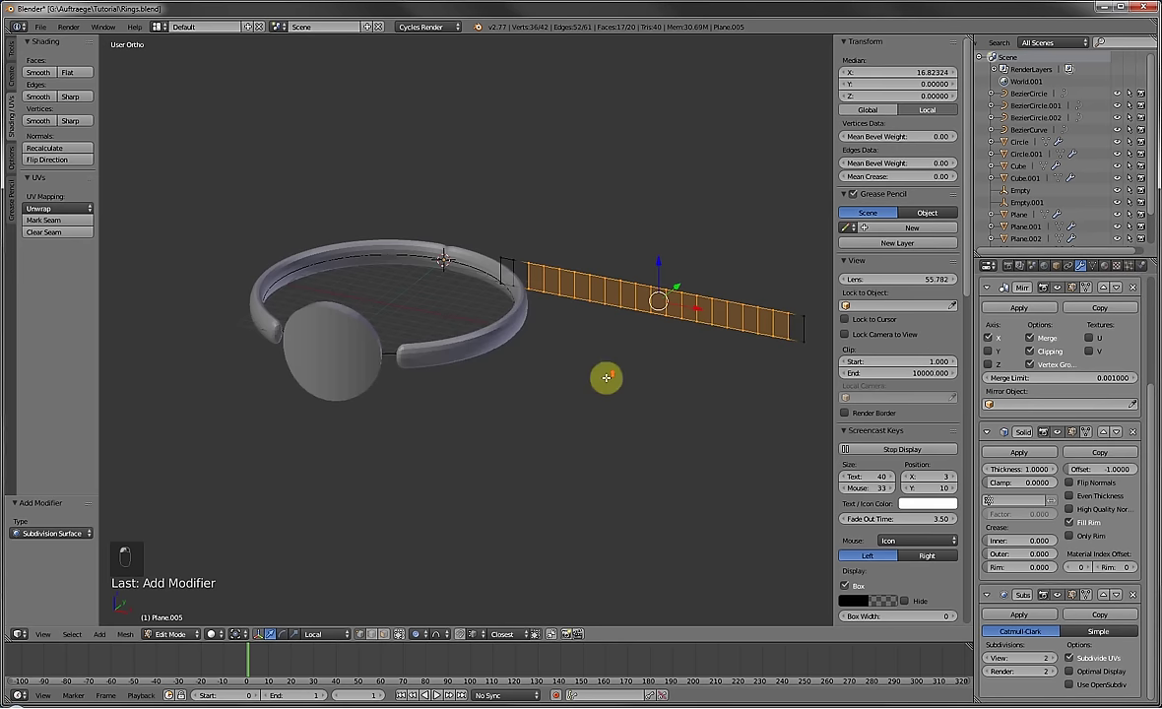
Select only the strip's vertical end edge nearest the object's origin.
key(a)
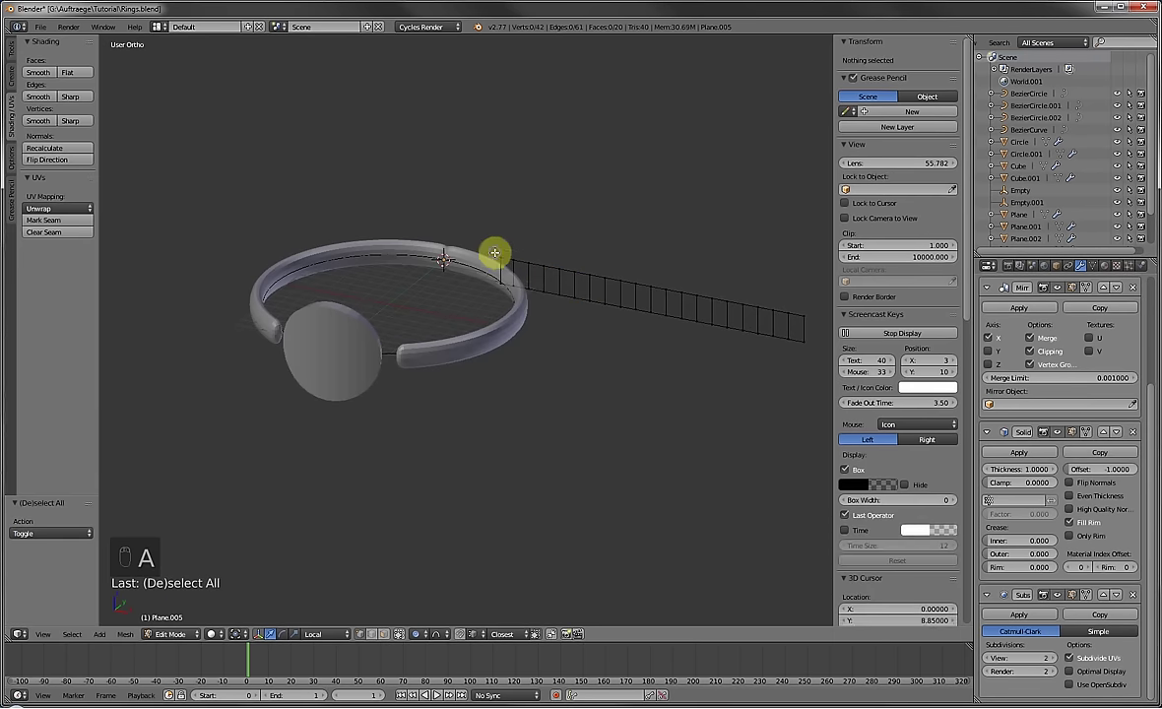
right_click(495, 283)
mouse_move(495, 284)
middle_down()
mouse_move(365, 257)
mouse_move(475, 267)
mouse_move(478, 289)
middle_up()
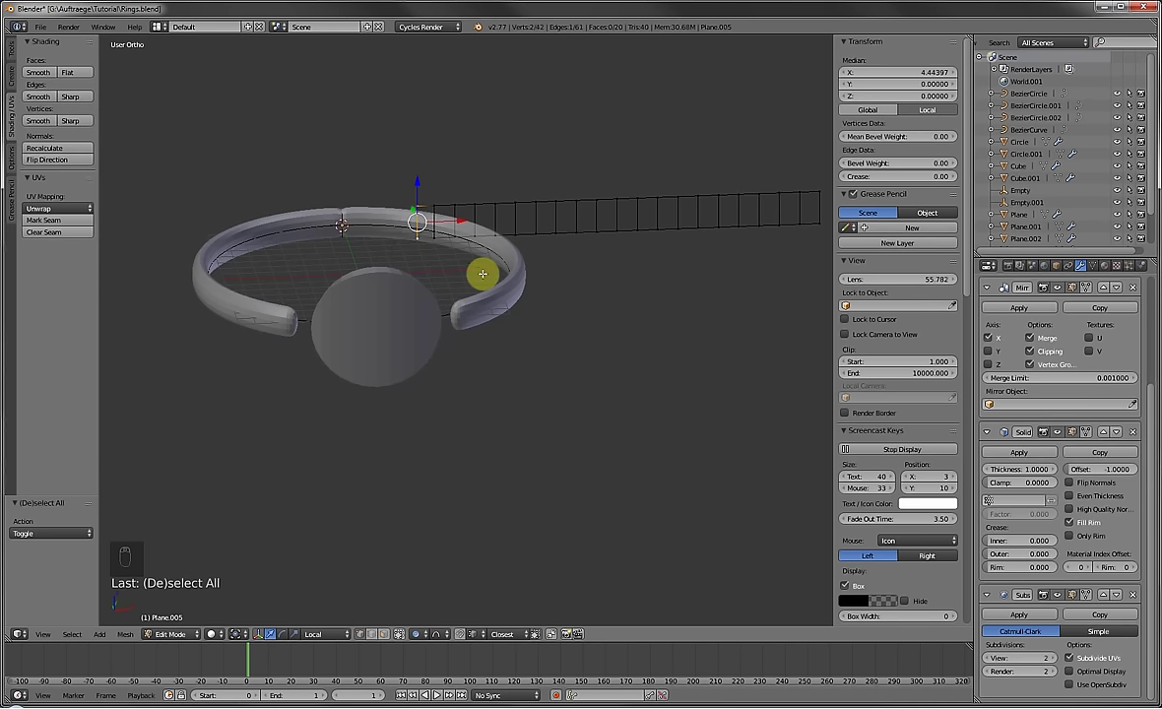
key(s)
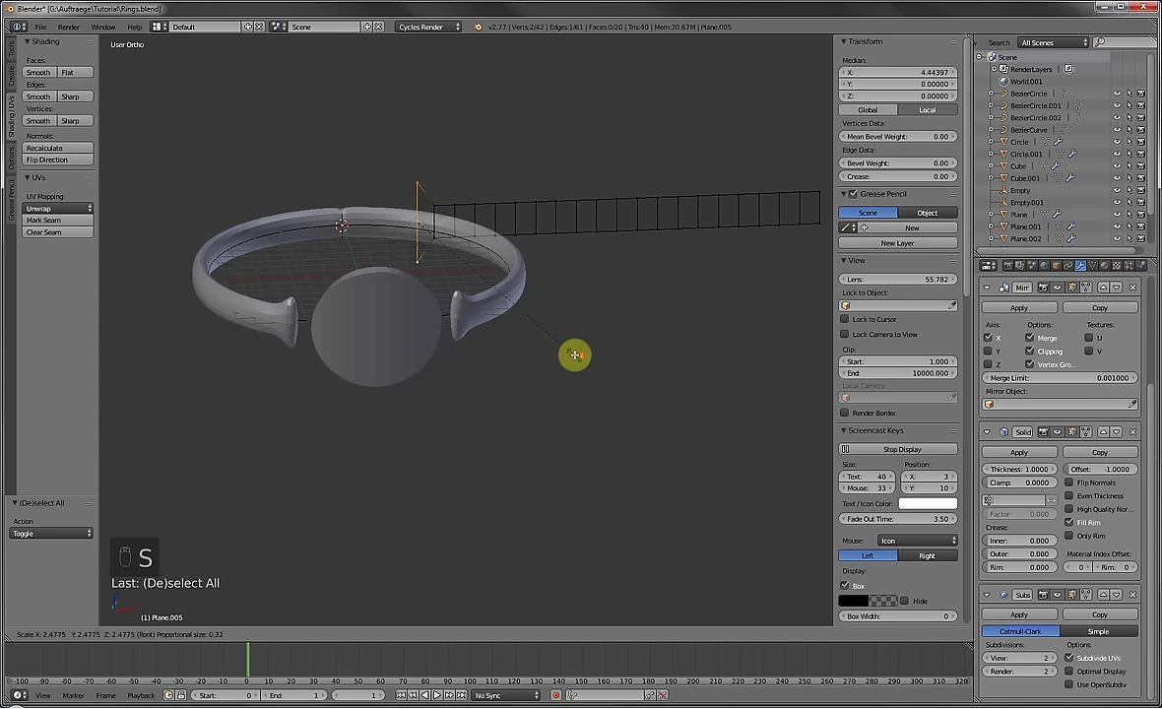
scroll(567, 350, down, 7)
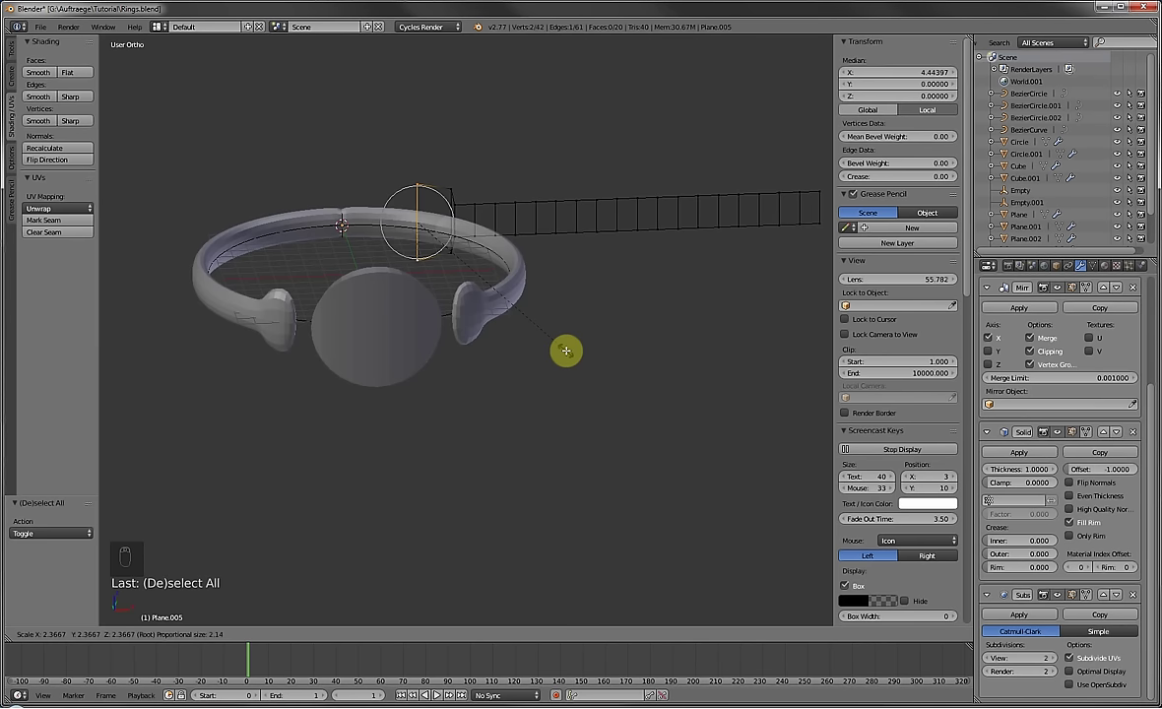
key(z)
scroll(566, 351, down, 3)
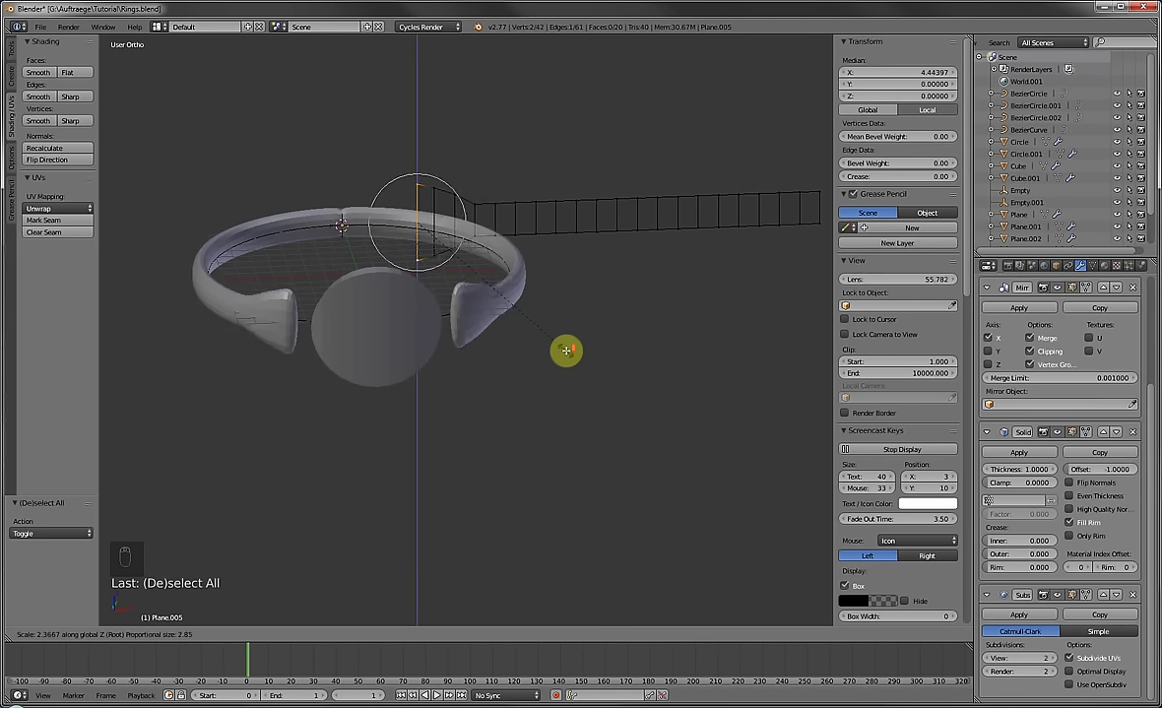
scroll(566, 351, down, 12)
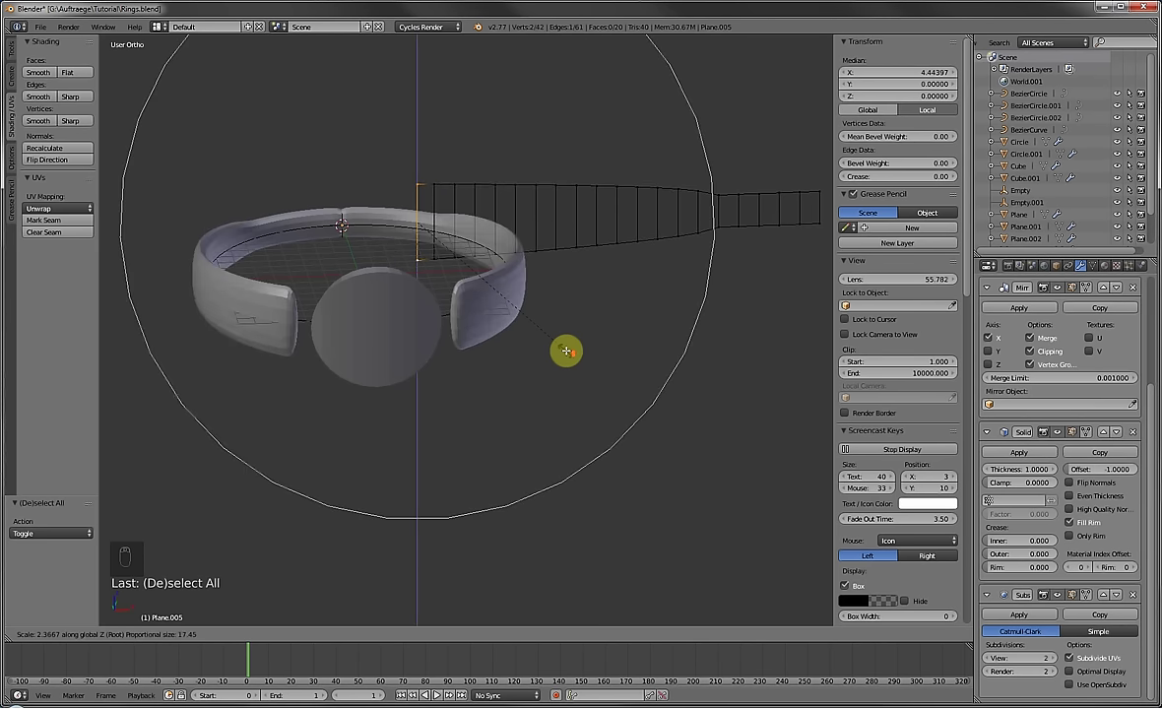
right_click(566, 350)
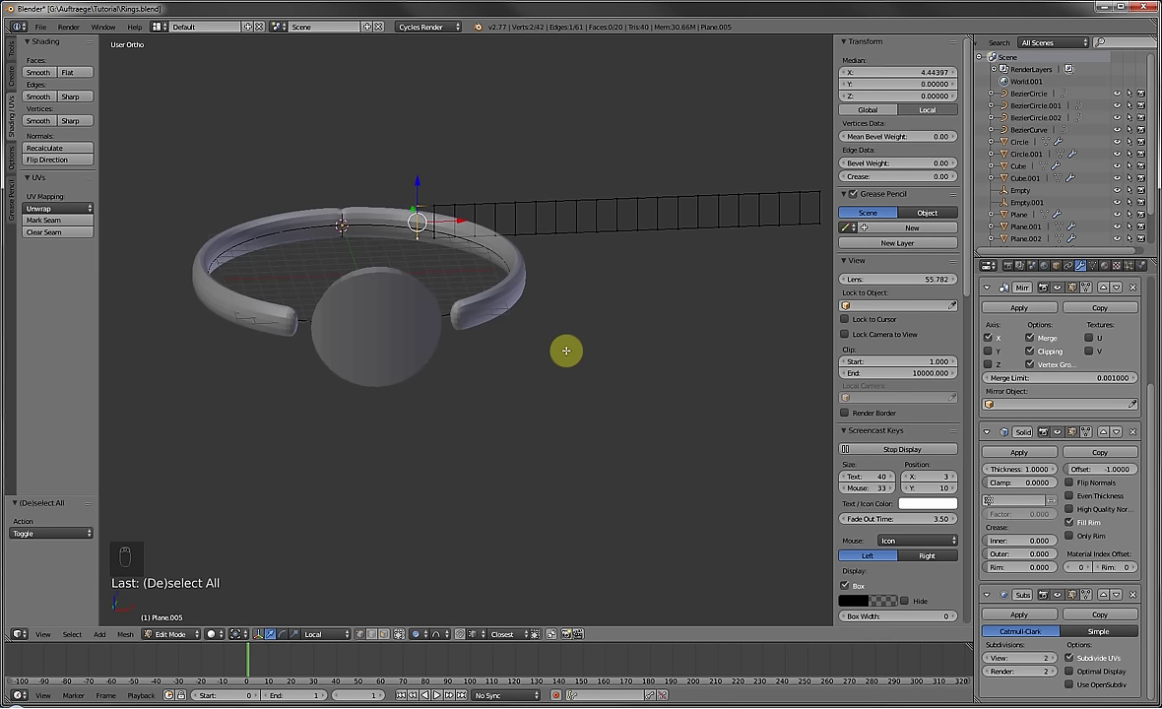
click(438, 636)
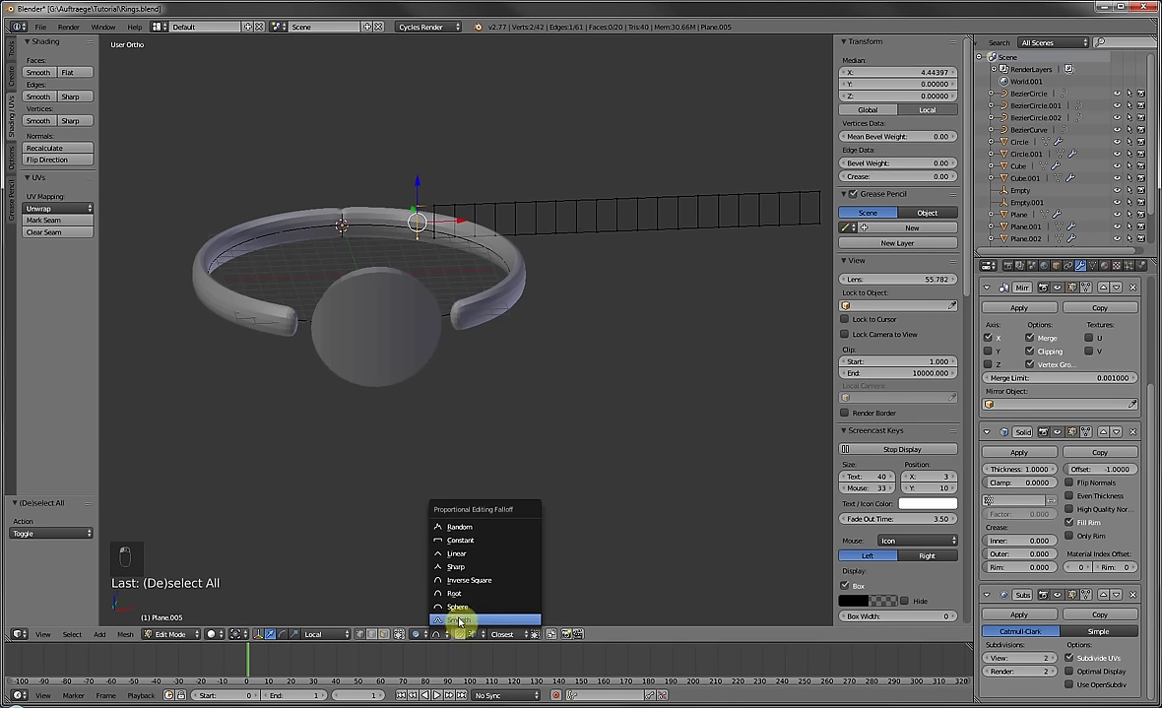
click(459, 621)
key(s)
scroll(500, 441, down, 5)
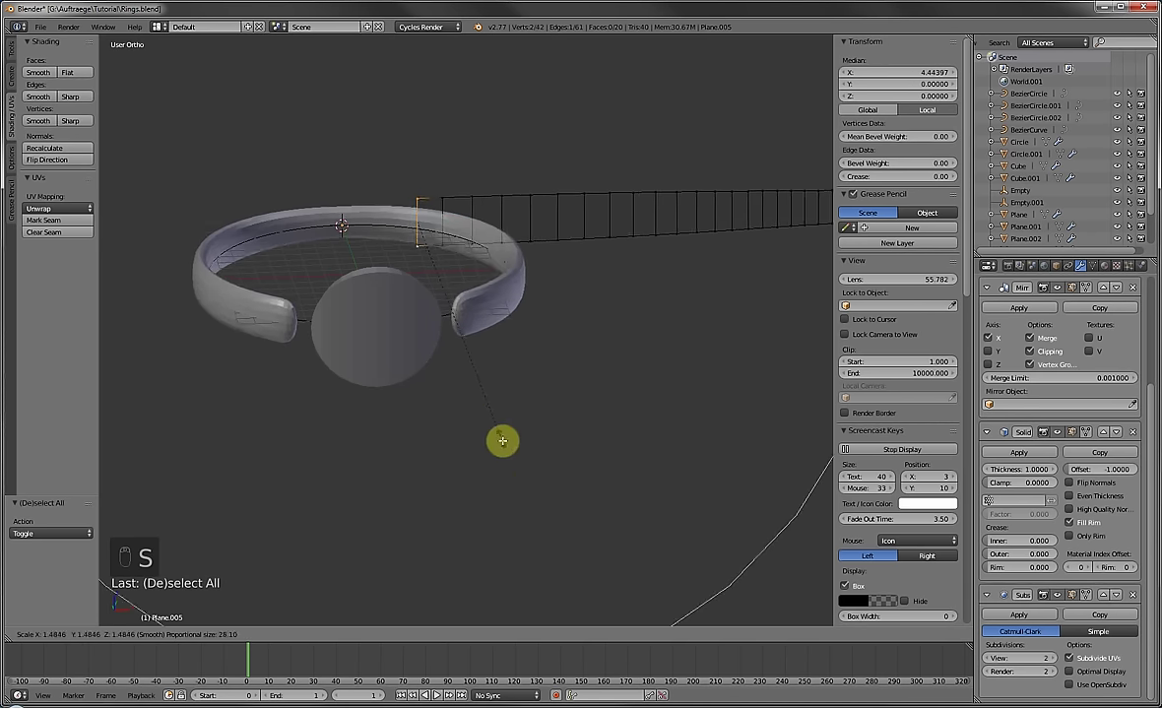
right_click(489, 485)
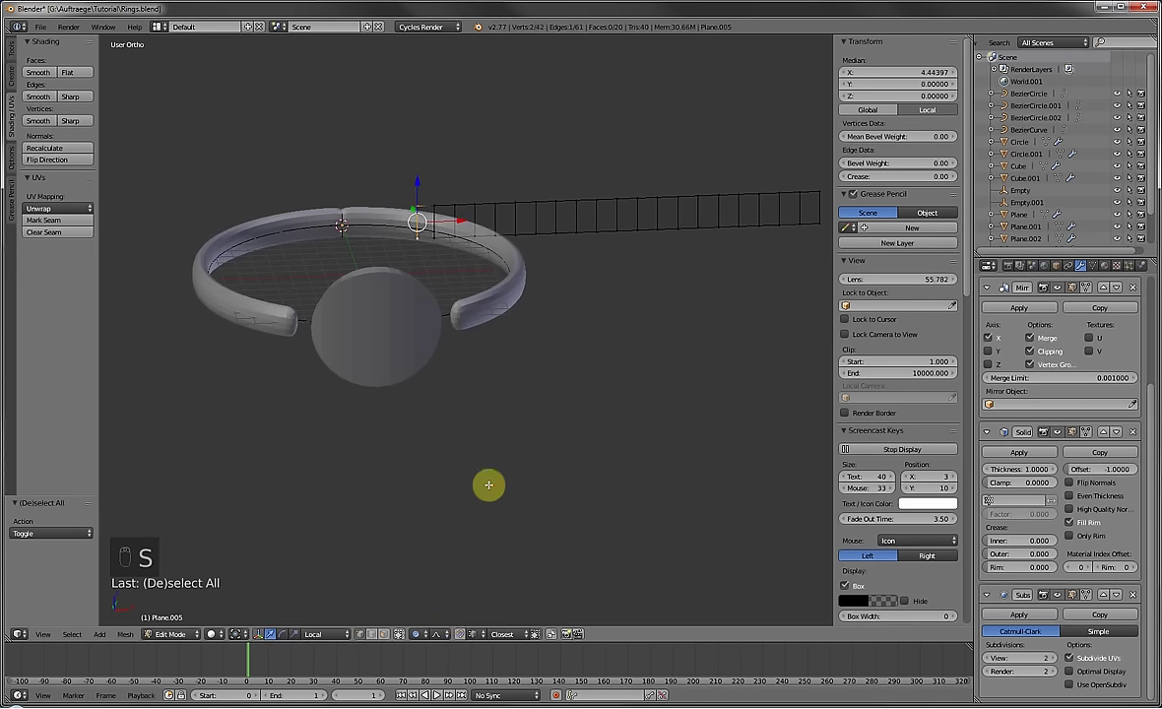
Set the proportional editing falloff to Sharp and scale the end edge about 3.1 times with a proportional size of about 14.42.
click(444, 641)
click(469, 560)
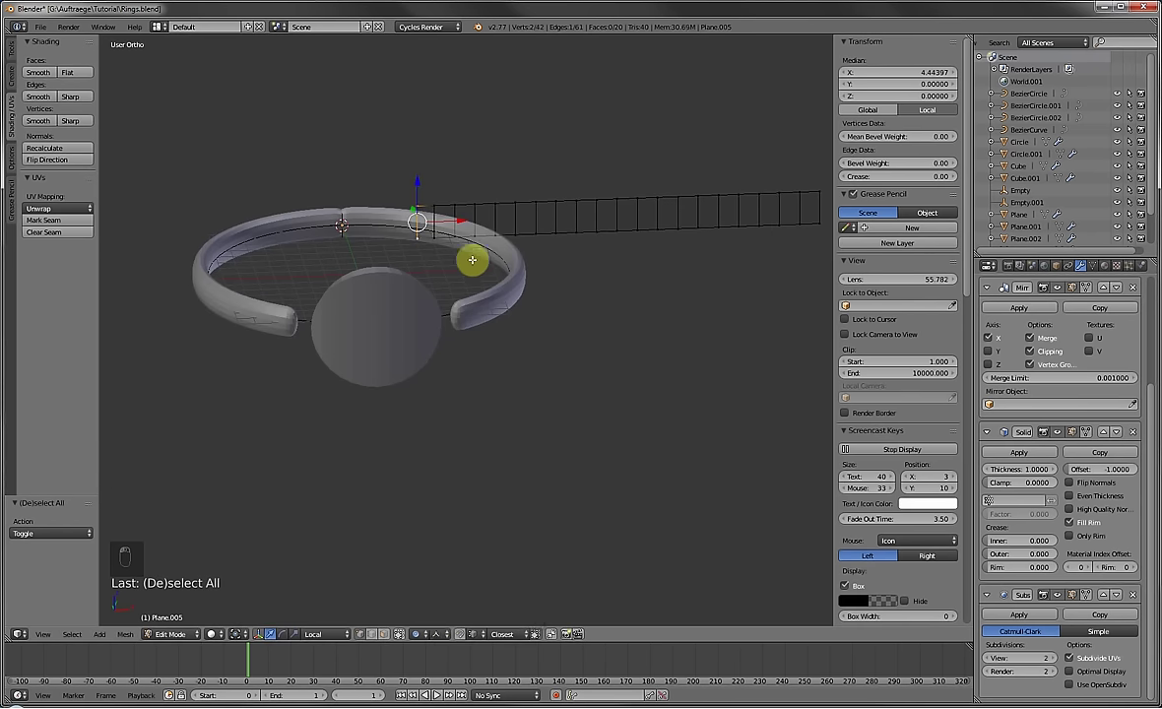
key(s)
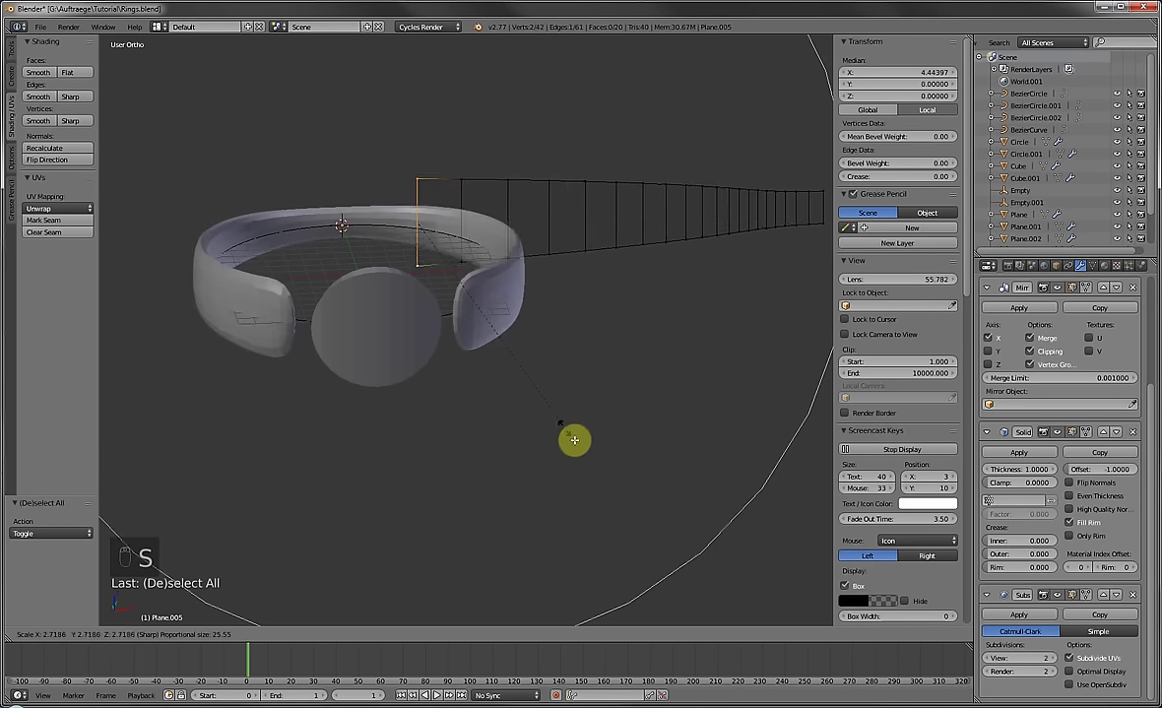
scroll(588, 453, up, 4)
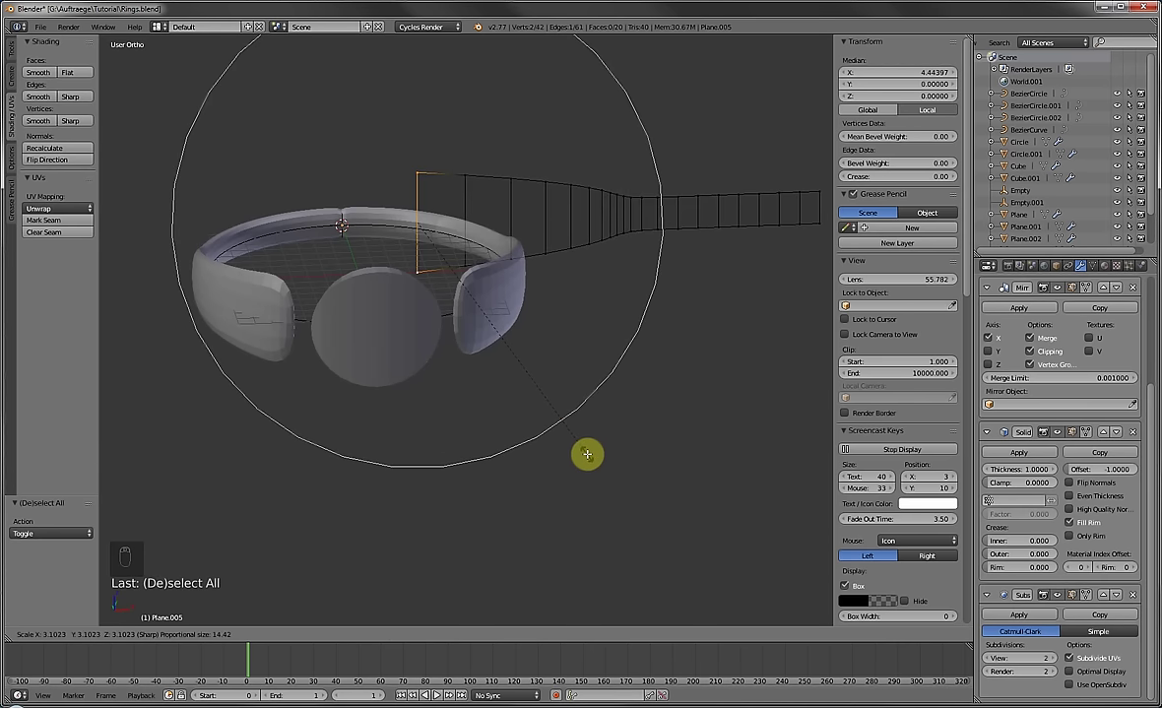
click(588, 454)
Add three evenly spaced lengthwise loop cuts along the whole strip.
key(a)
key(ctrl+r)
scroll(419, 222, up, 2)
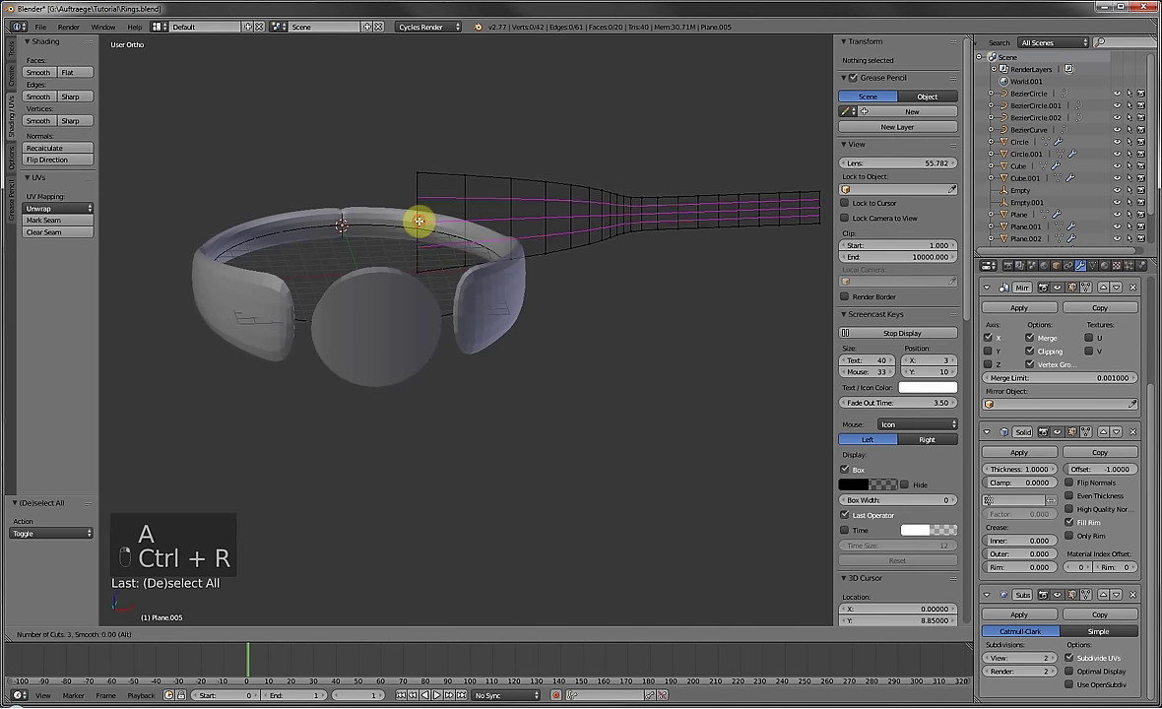
click(418, 222)
right_click(415, 187)
Extrude the uppermost and lowermost end edges of the strip along X until they run behind the disc, leaving a central slot.
key(a)
right_click(414, 187)
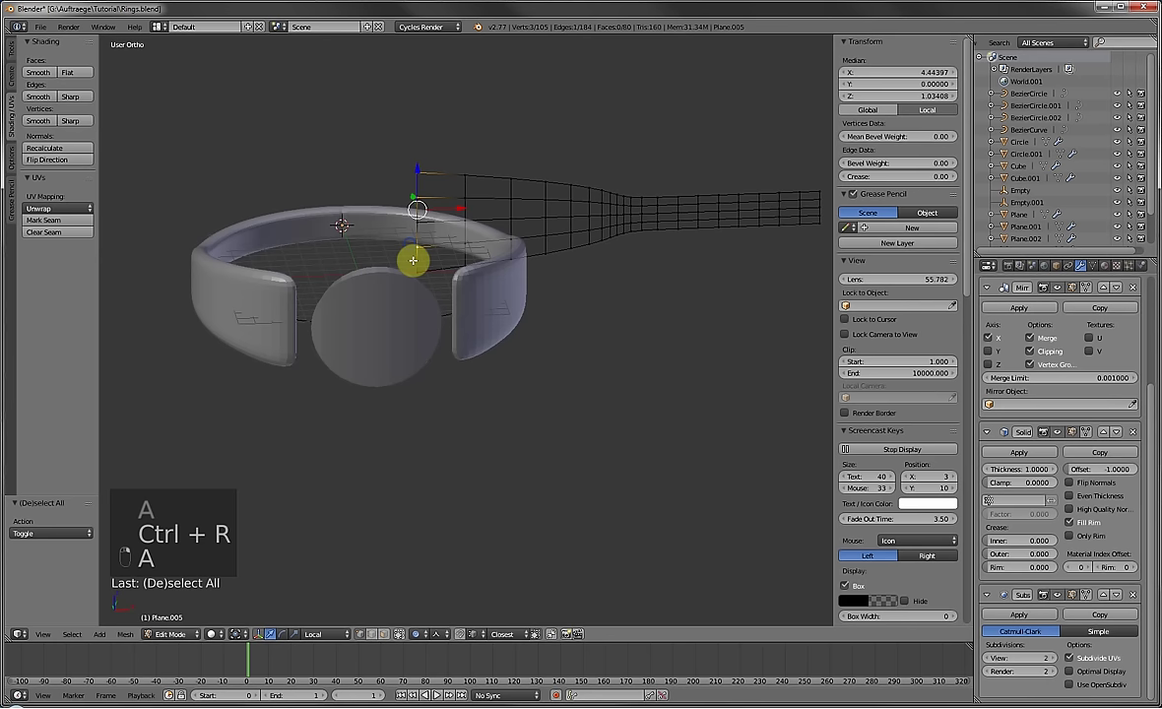
key(e)
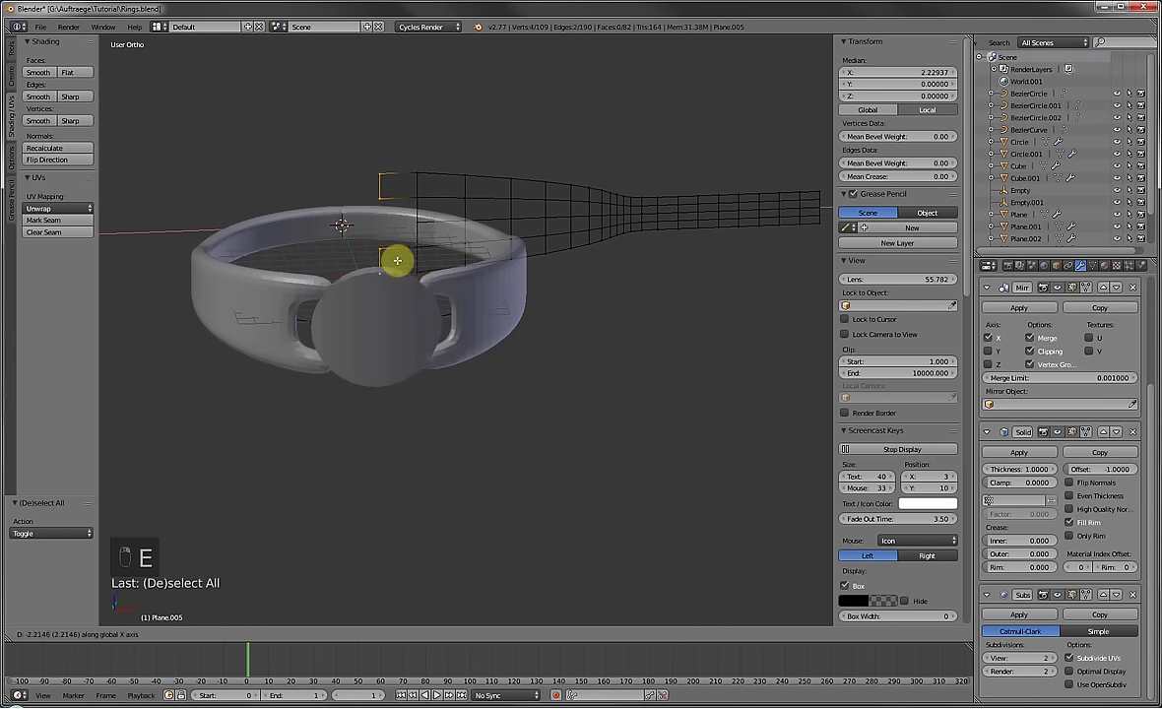
click(383, 264)
key(Tab)
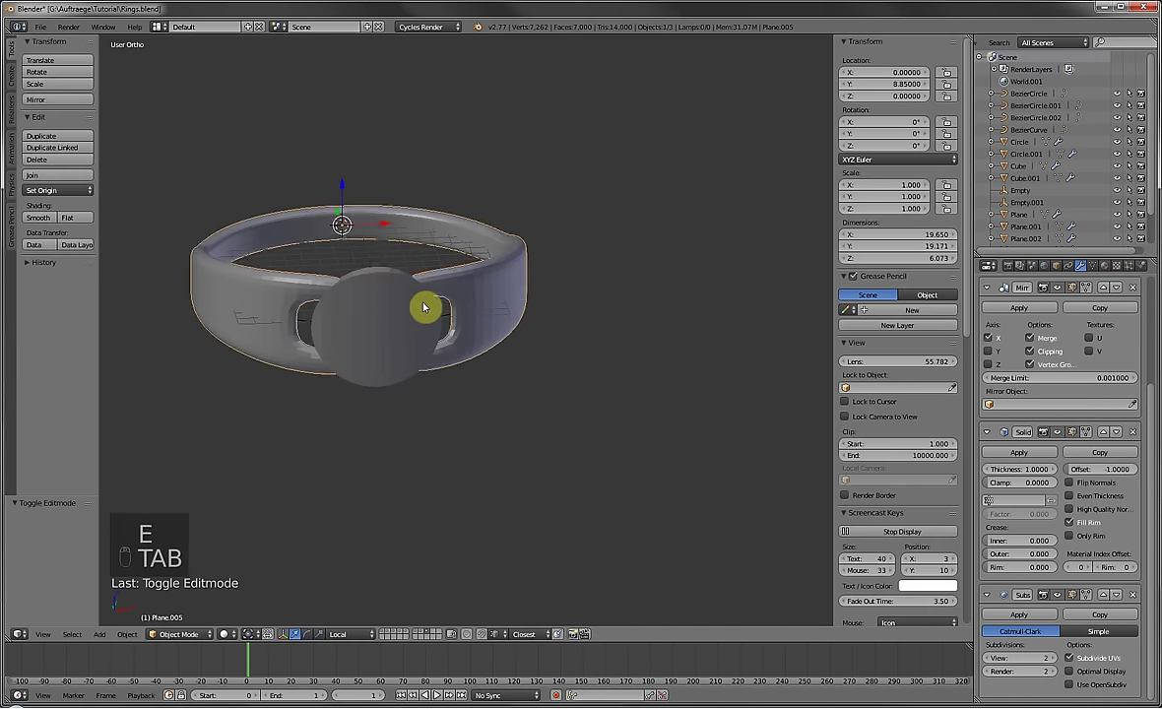
Select the Bezier circle that the band follows, through the slot beside the disc.
middle_drag(422, 301, 522, 286)
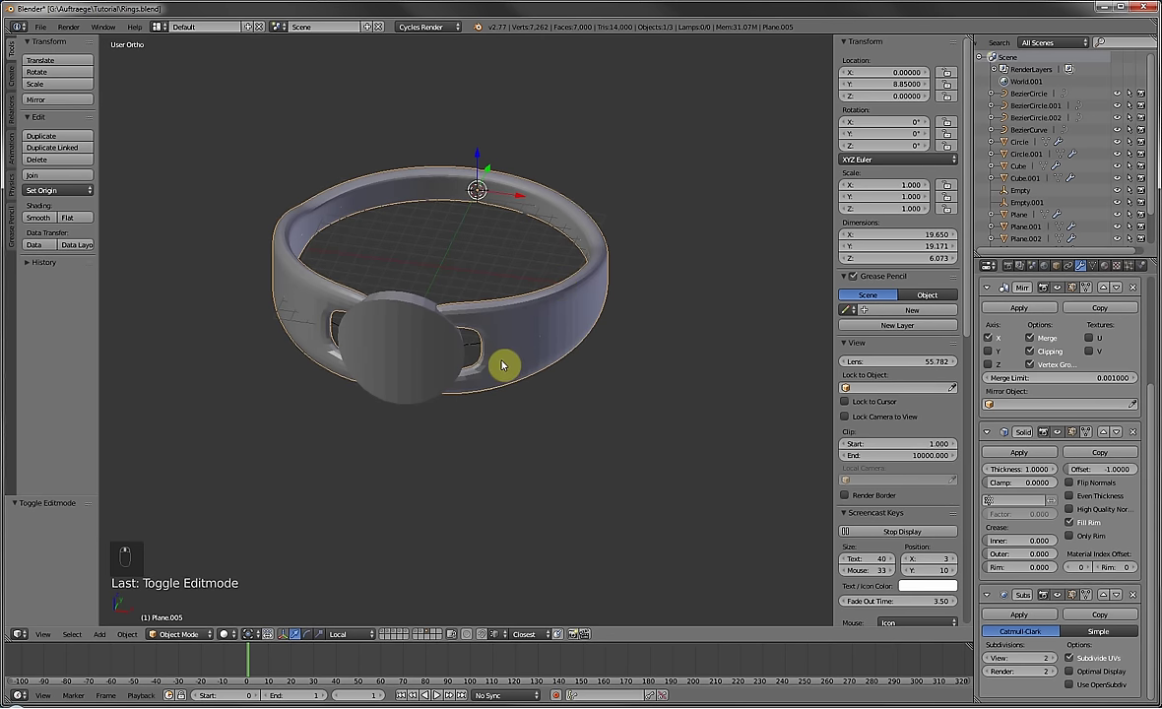
right_click(422, 326)
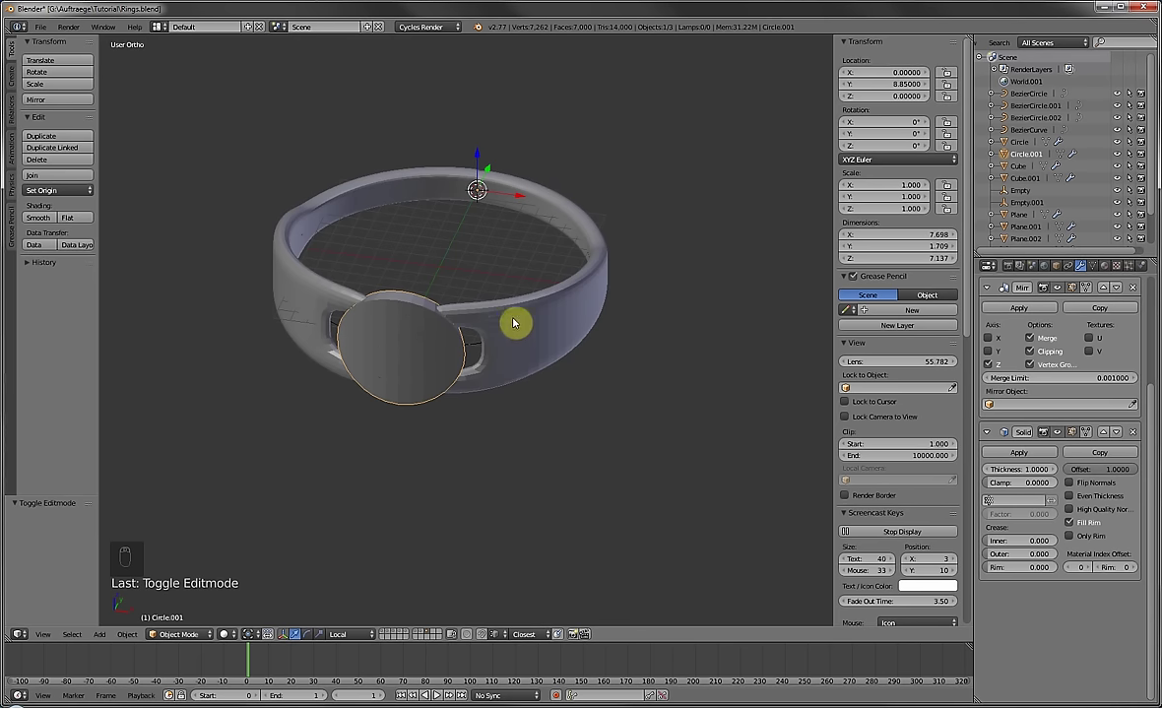
shift+middle_drag(513, 322, 470, 314)
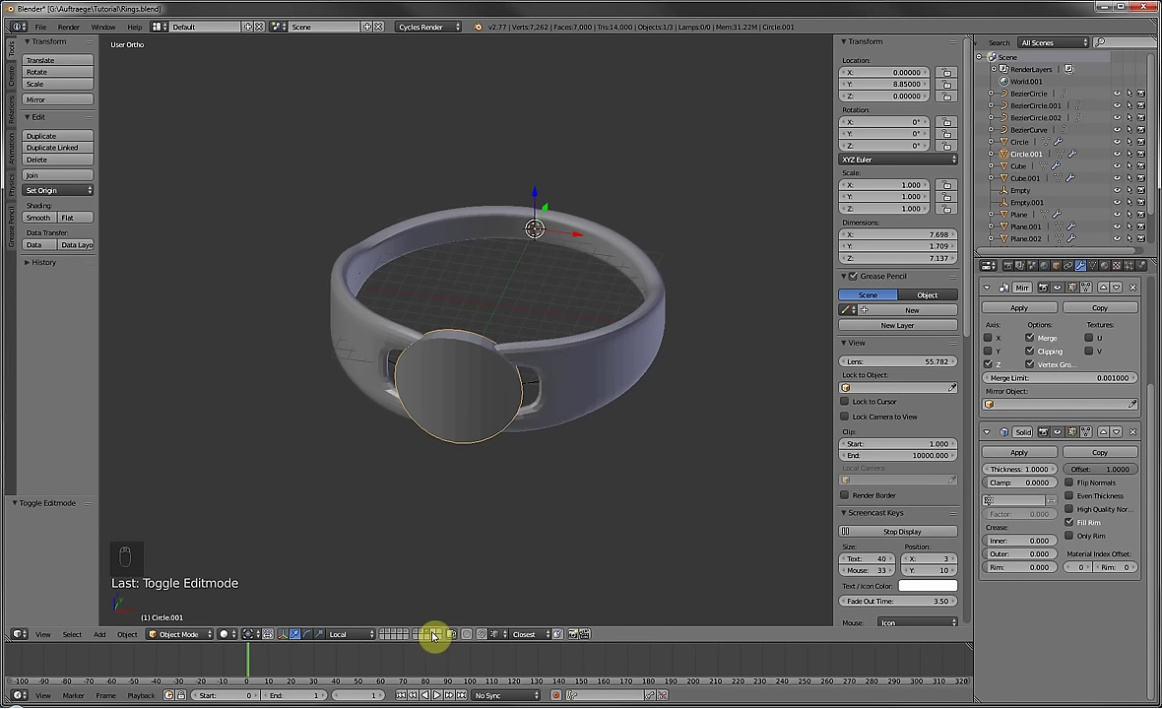
right_click(532, 386)
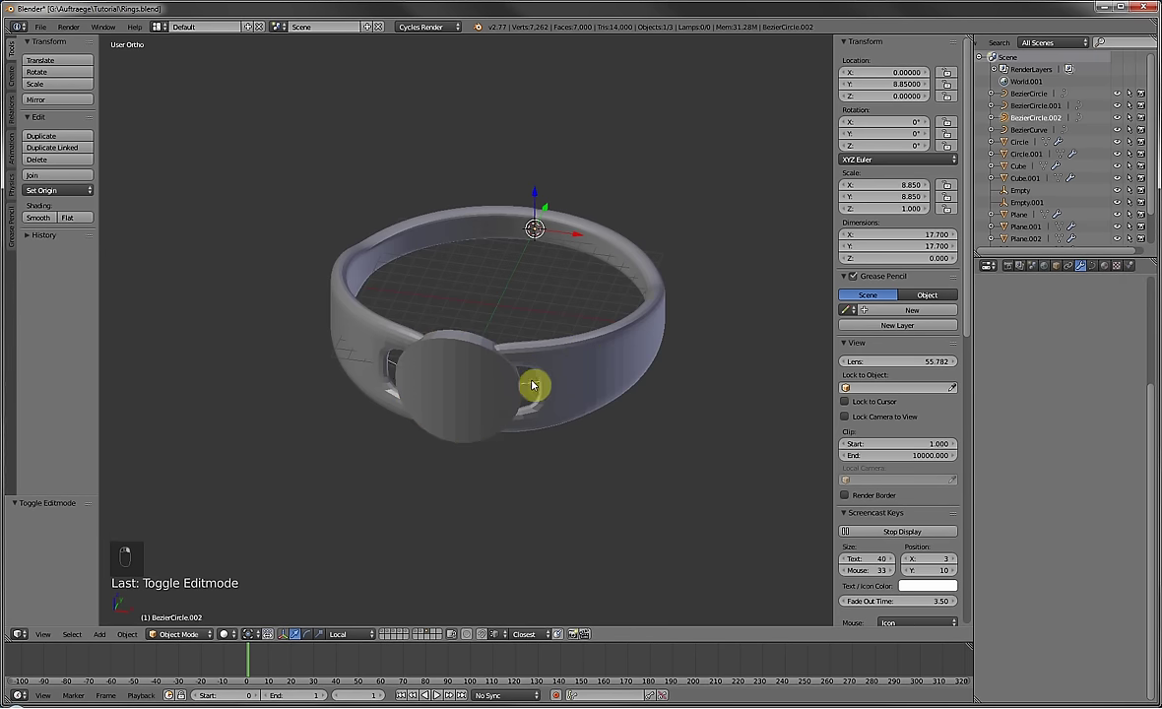
Duplicate the Bezier circle in place, move the copy to an empty layer and display only that layer.
key(shift+d)
right_click(558, 434)
key(m)
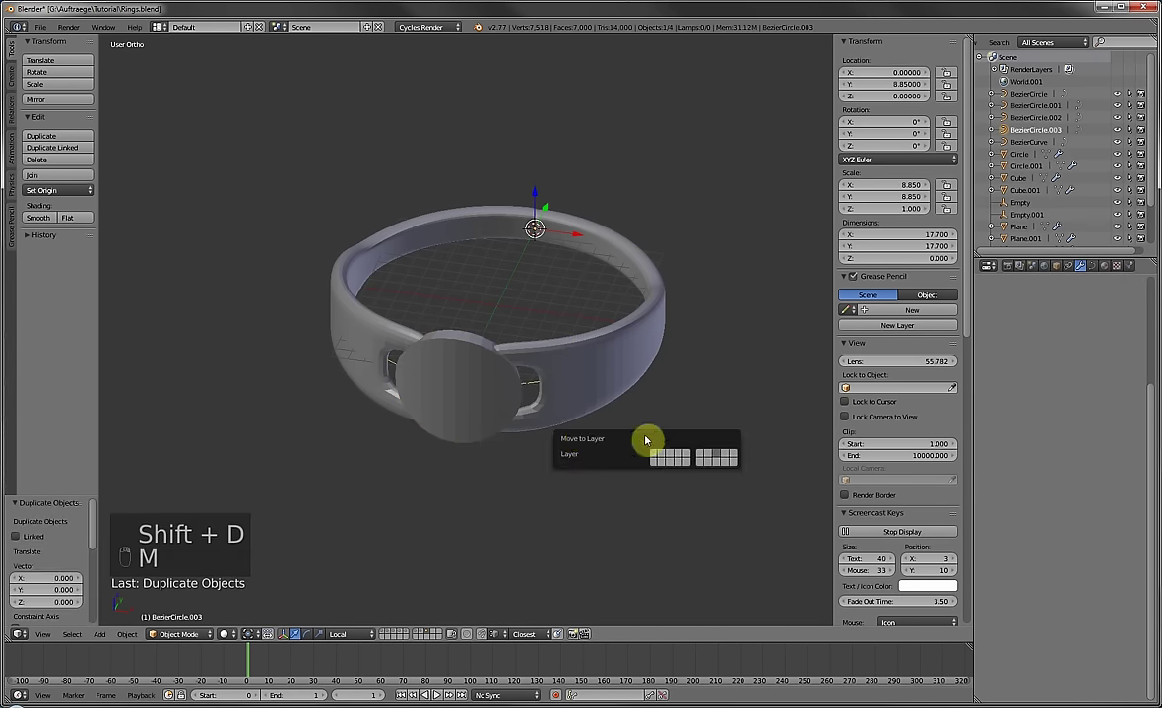
click(726, 460)
click(433, 631)
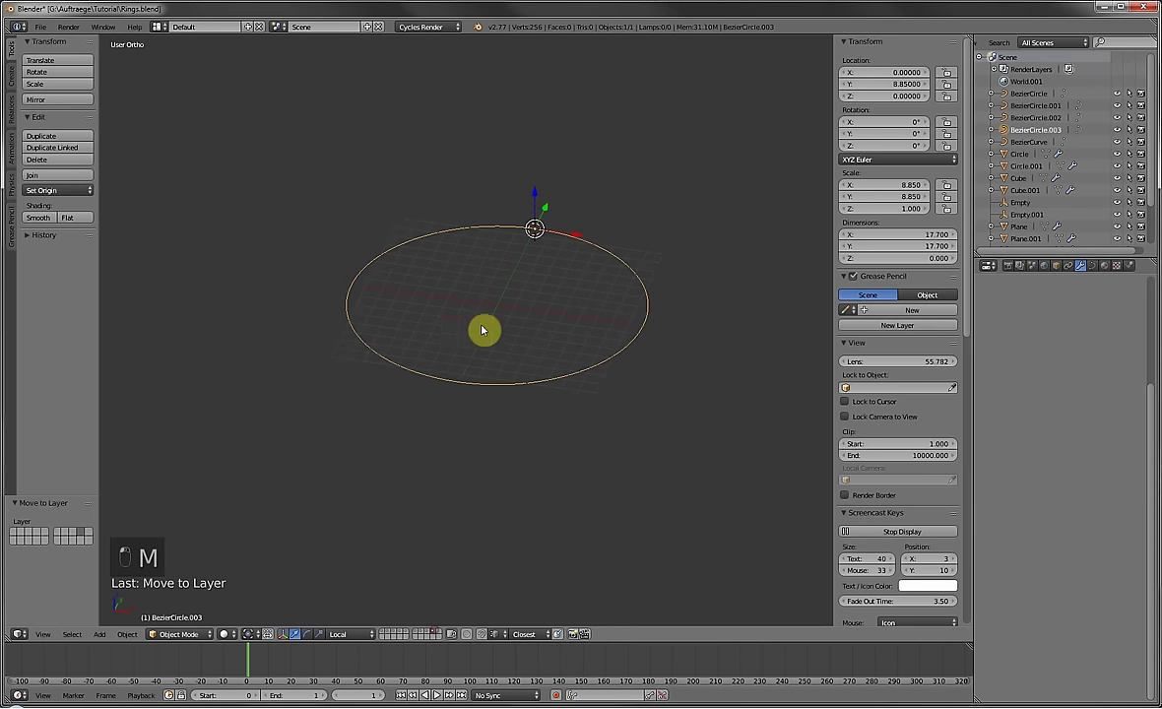
Add a cube-shaped empty at the circle's upper point in top view and set its X scale to 17.7*pi/2.
middle_drag(483, 330, 499, 388)
key(KP_7)
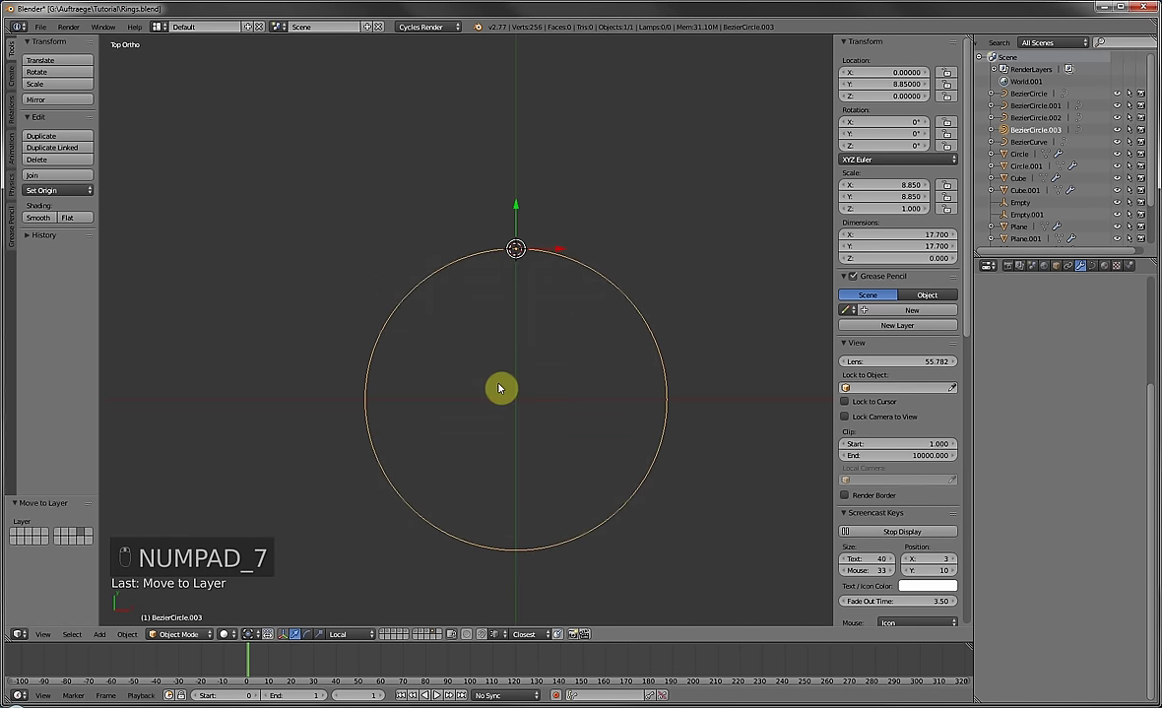
key(shift+a)
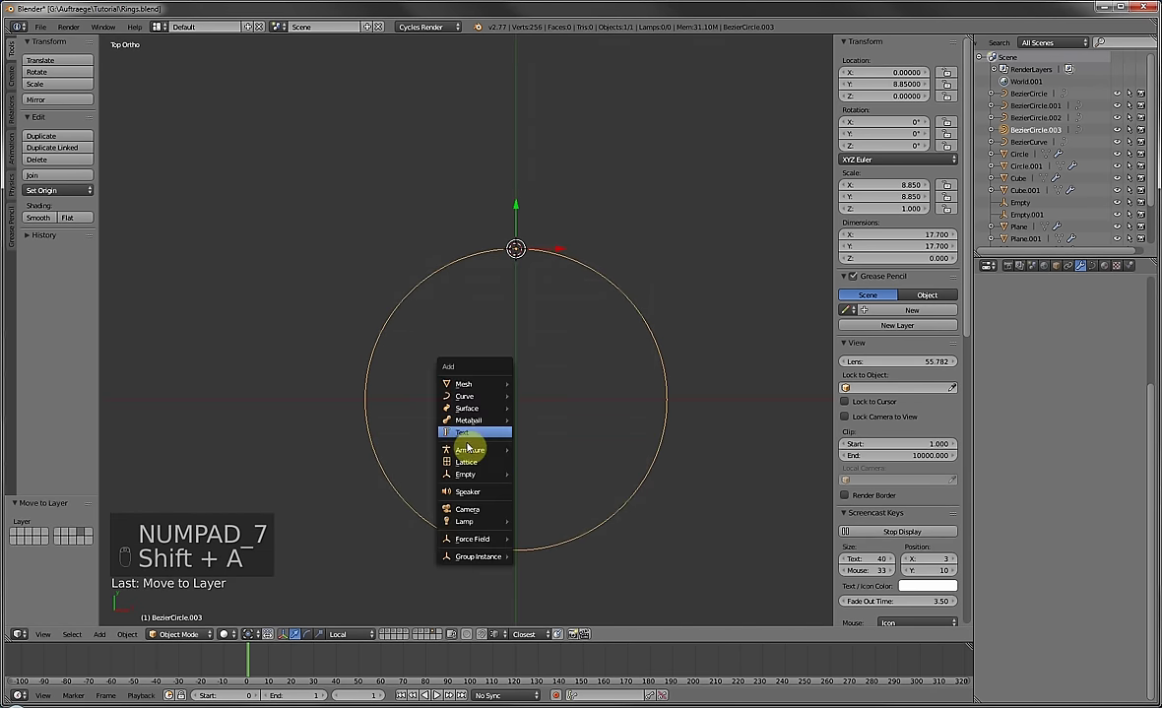
mouse_move(464, 396)
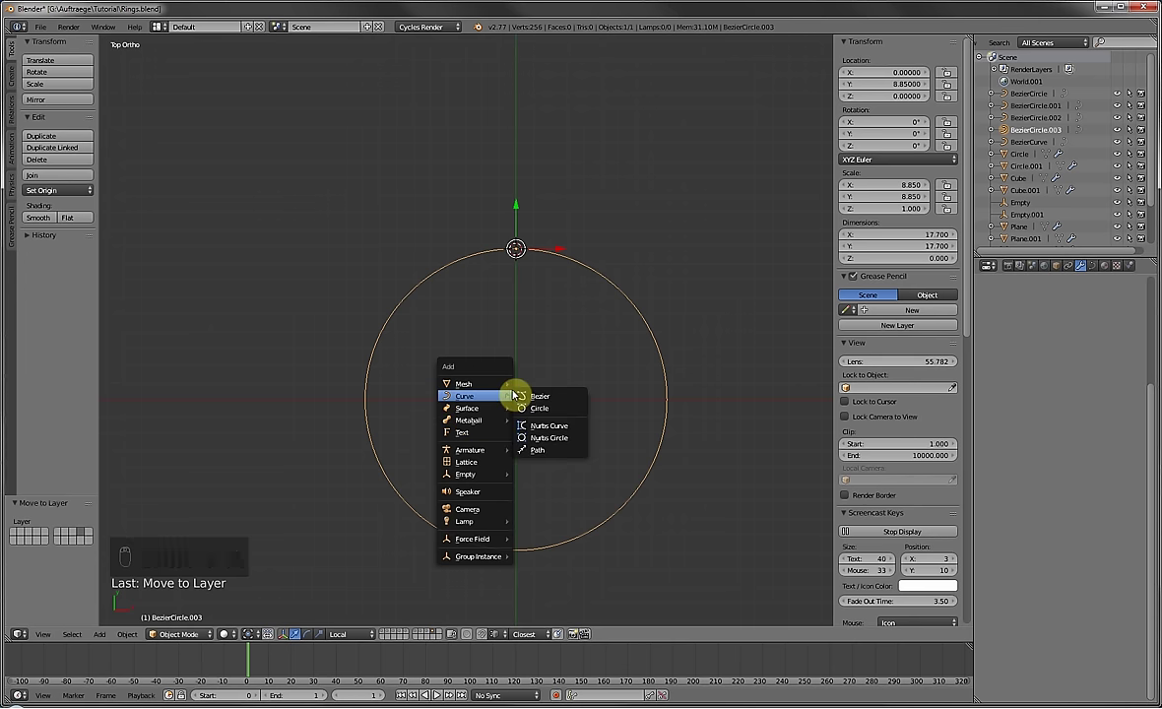
mouse_move(456, 475)
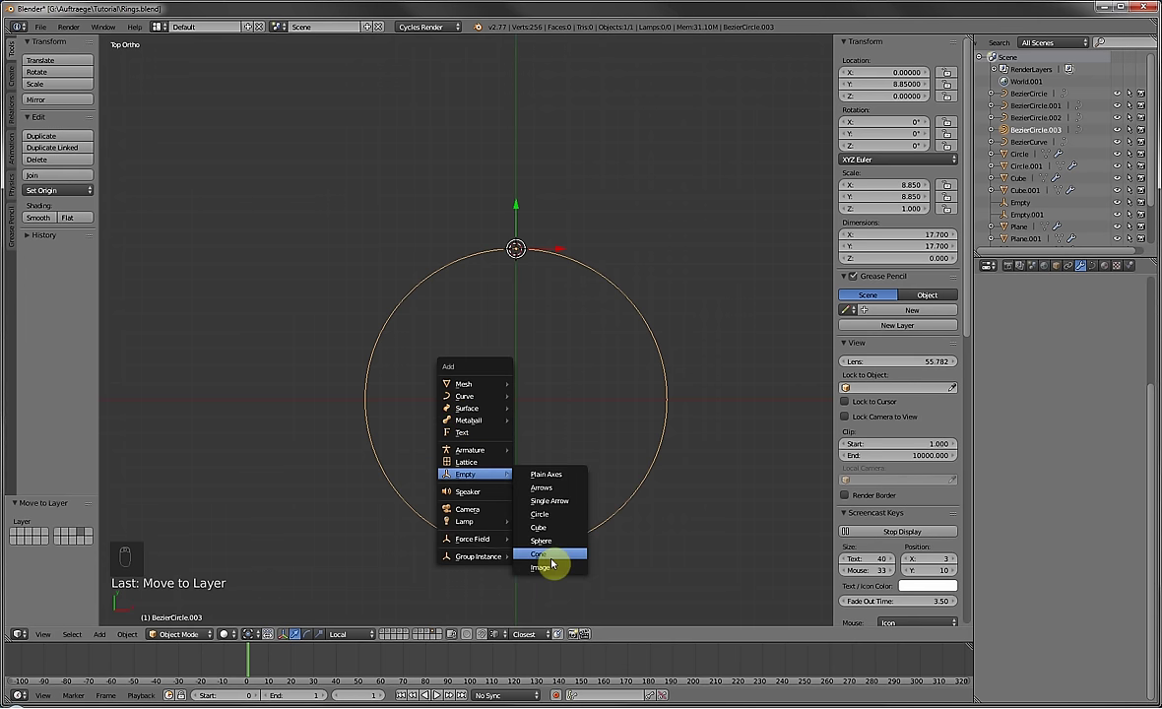
click(544, 529)
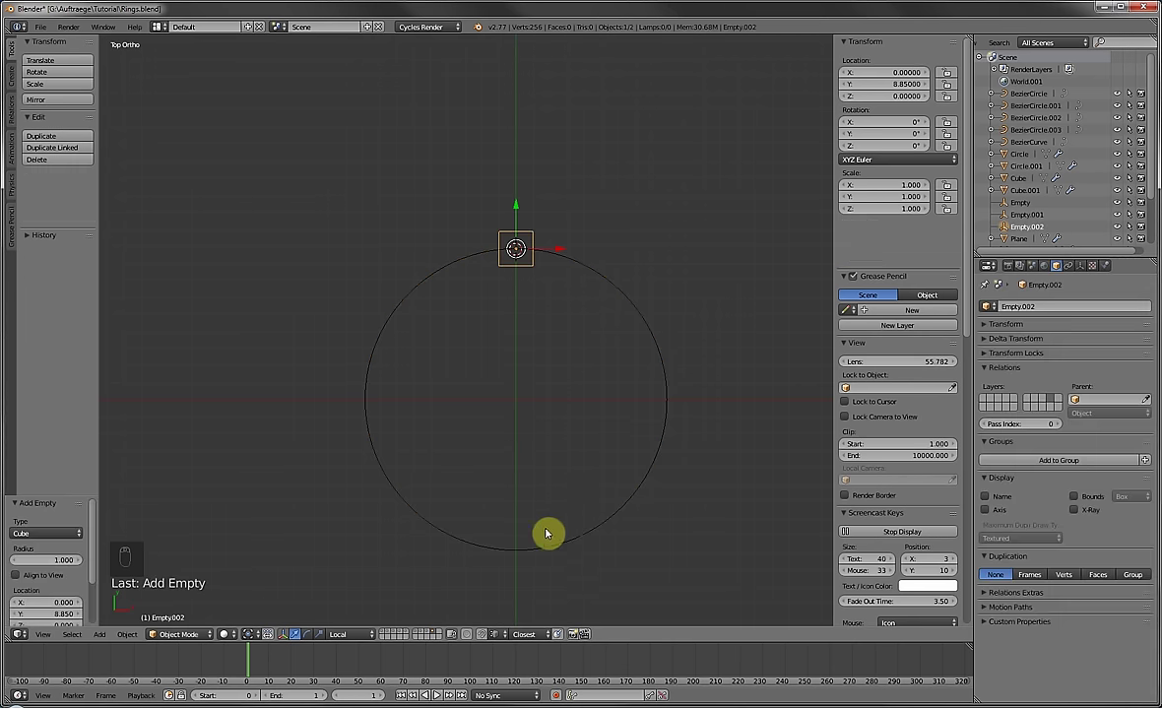
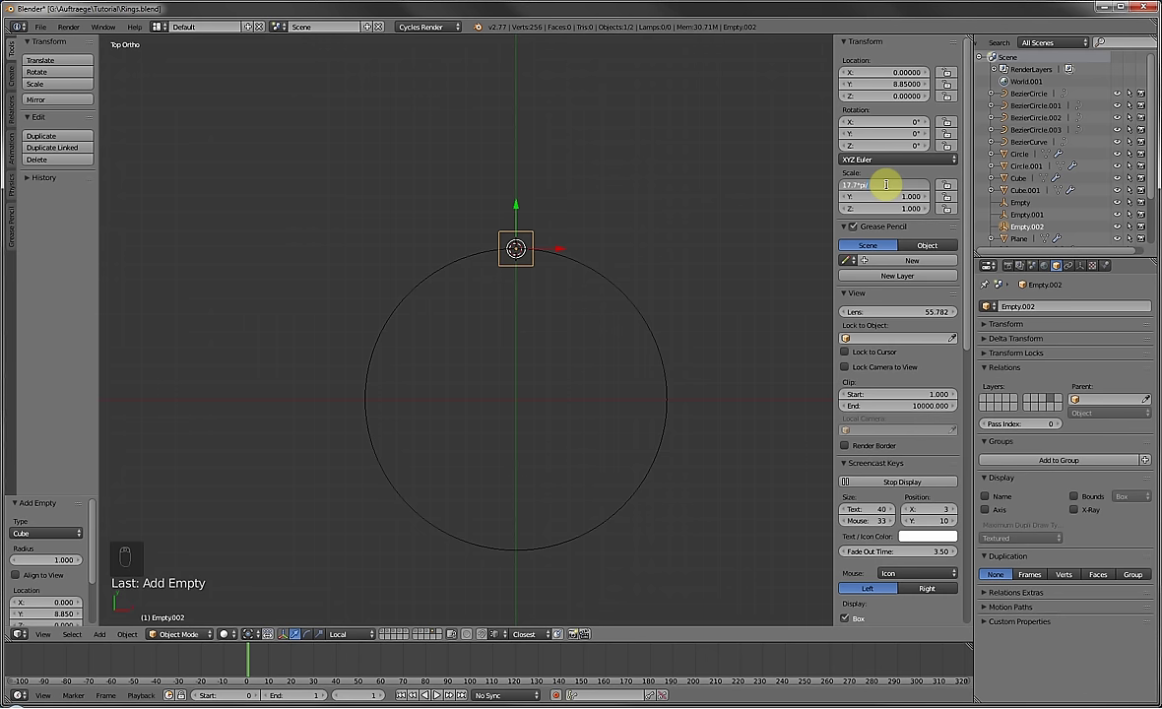
key(Return)
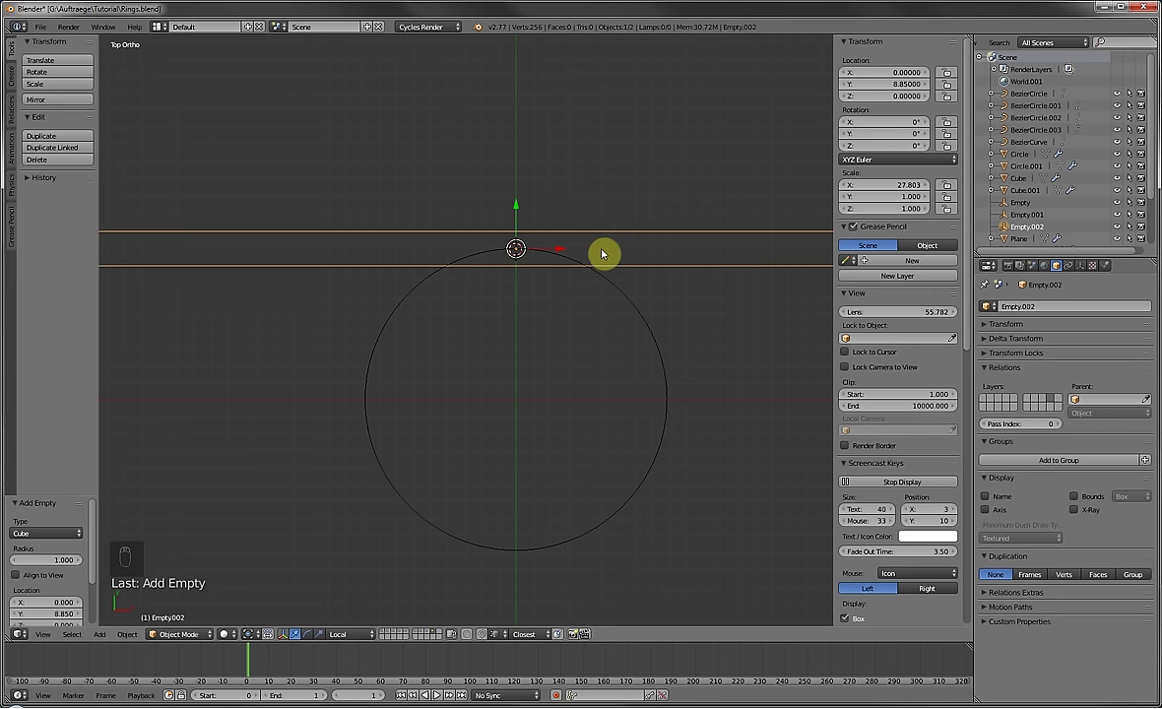
Move the empty 1 unit along Y so its lower edge touches the circle.
key(g)
key(1)
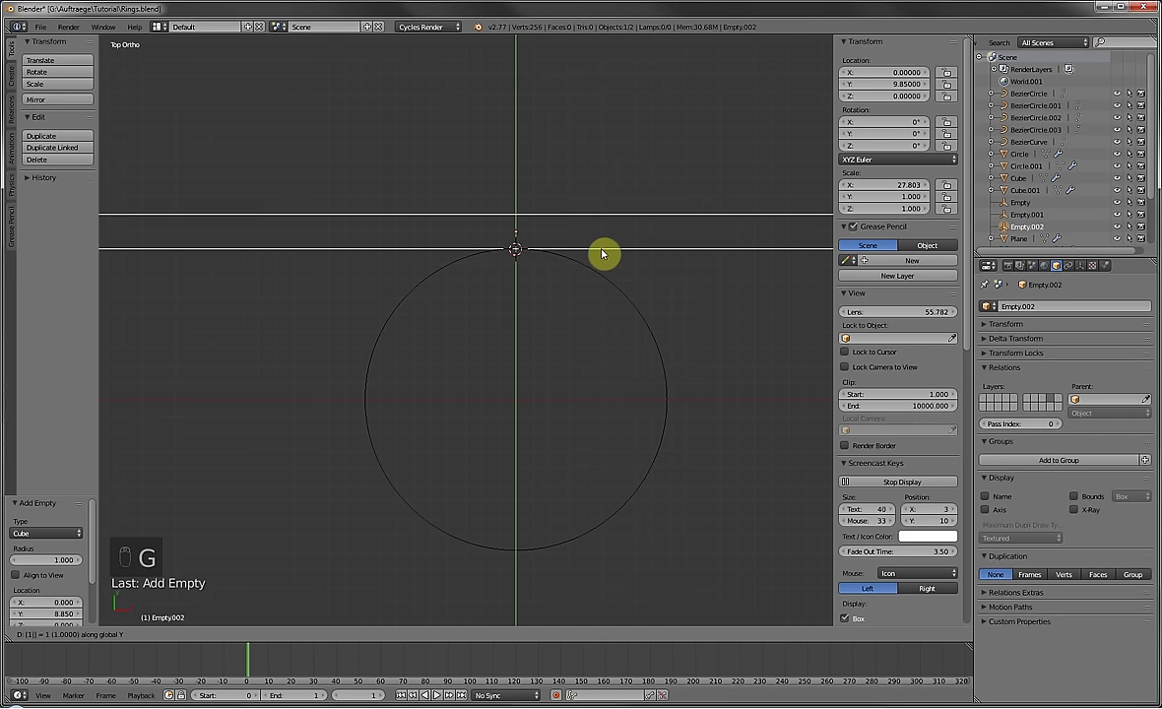
key(Return)
Add a mesh cube at the 3D cursor and shift its geometry 1 unit along Y in Edit Mode.
middle_drag(603, 254, 547, 340)
key(KP_Decimal)
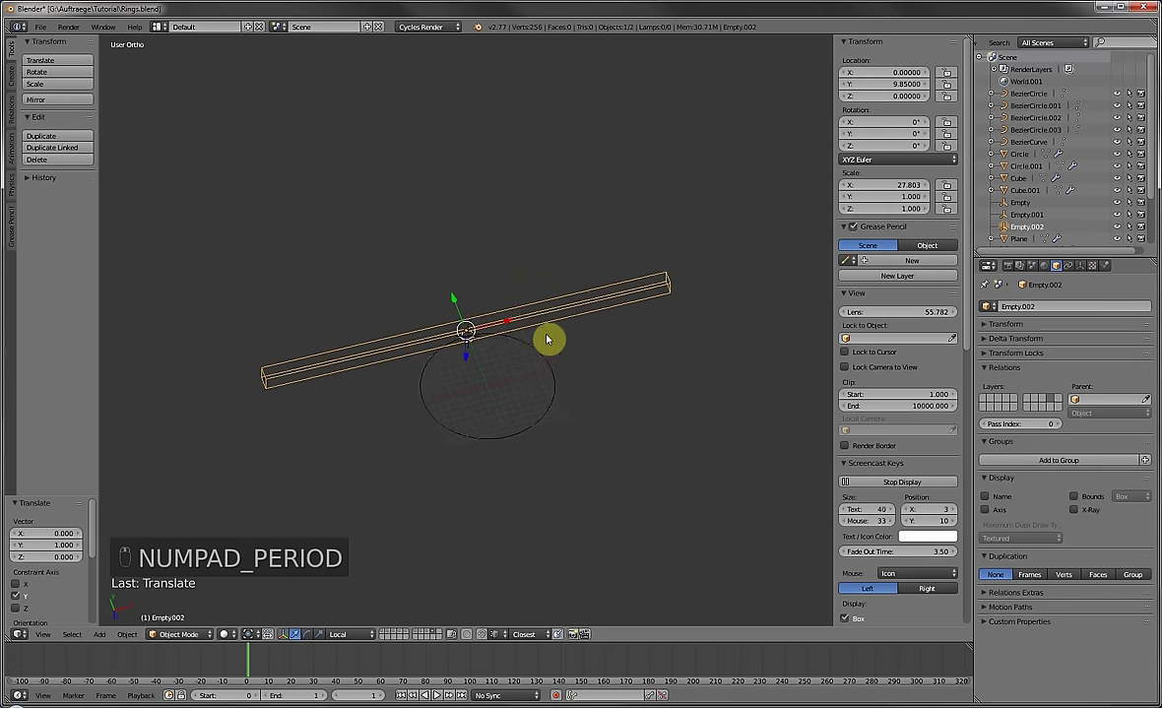
key(KP_3)
key(KP_7)
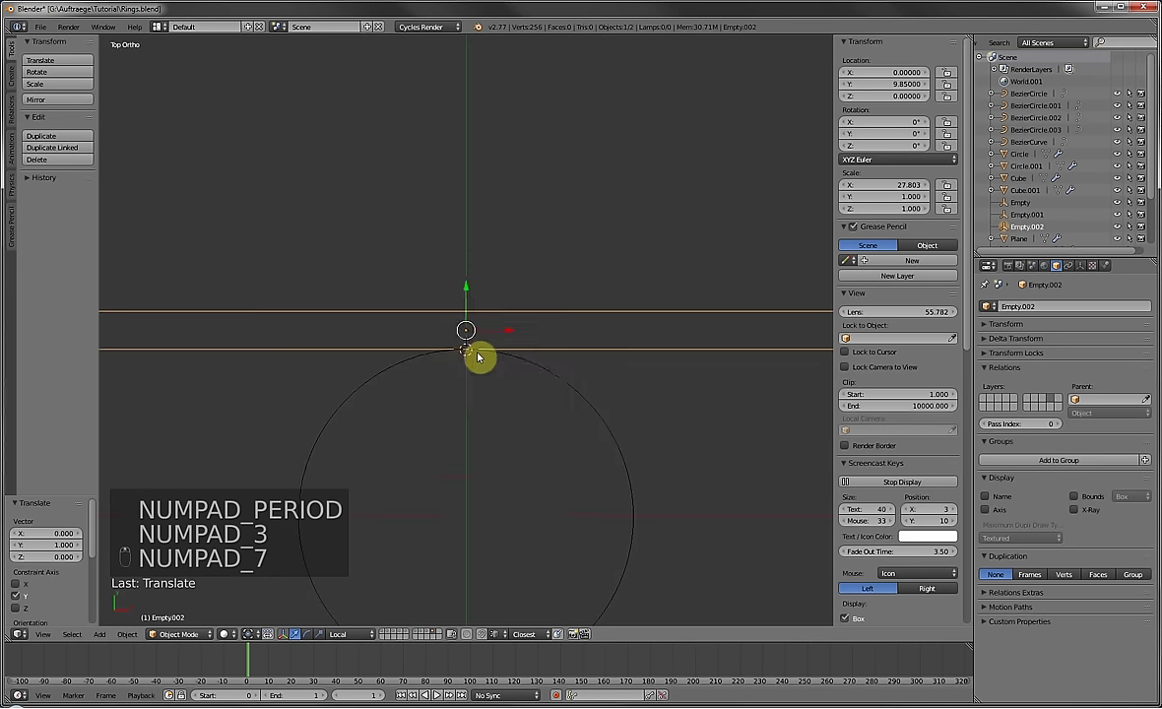
key(shift+a)
mouse_move(452, 264)
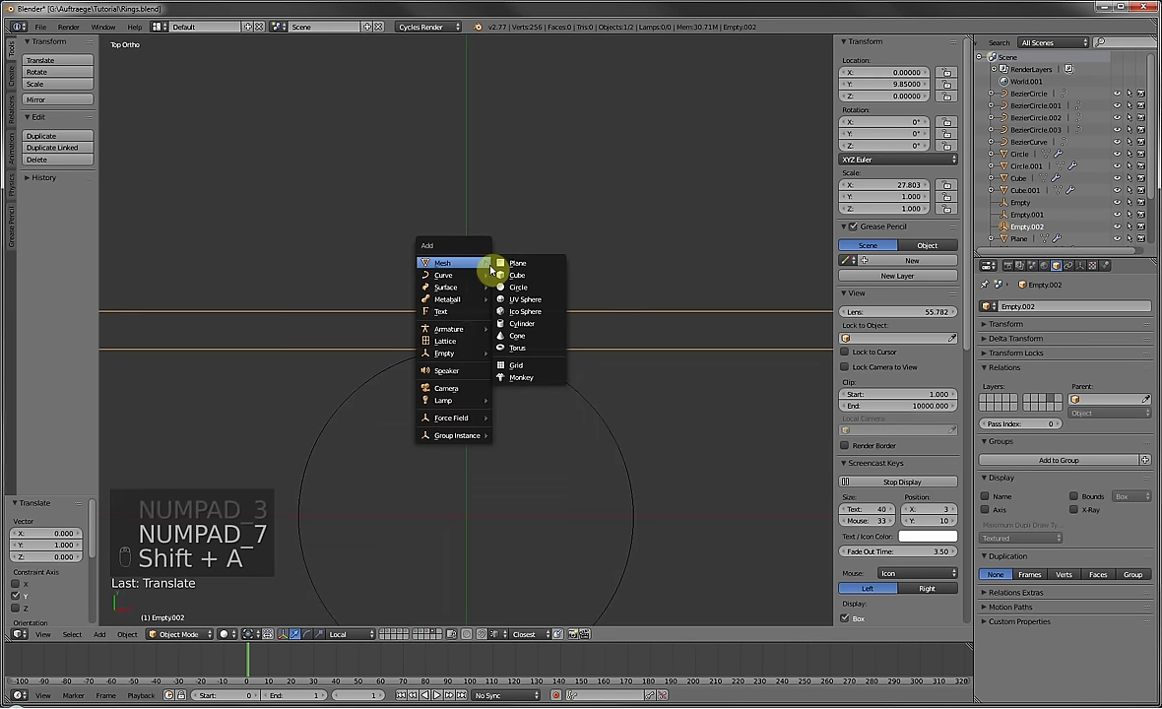
click(517, 276)
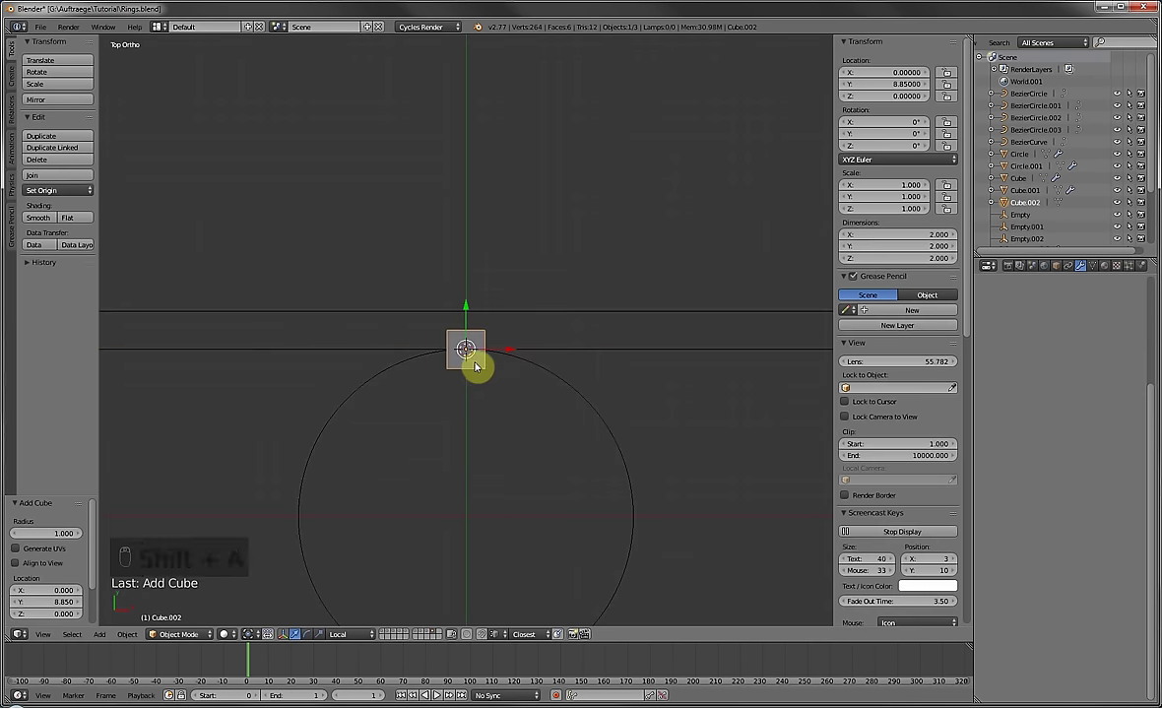
key(Tab)
key(g)
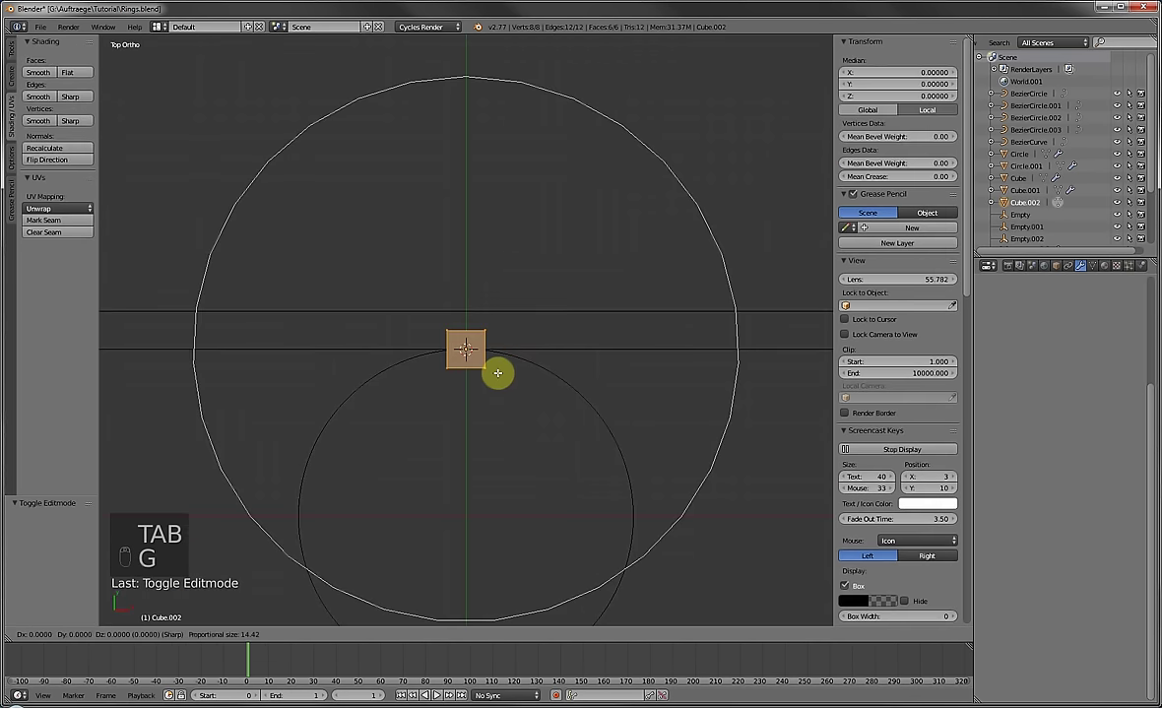
key(1)
key(Return)
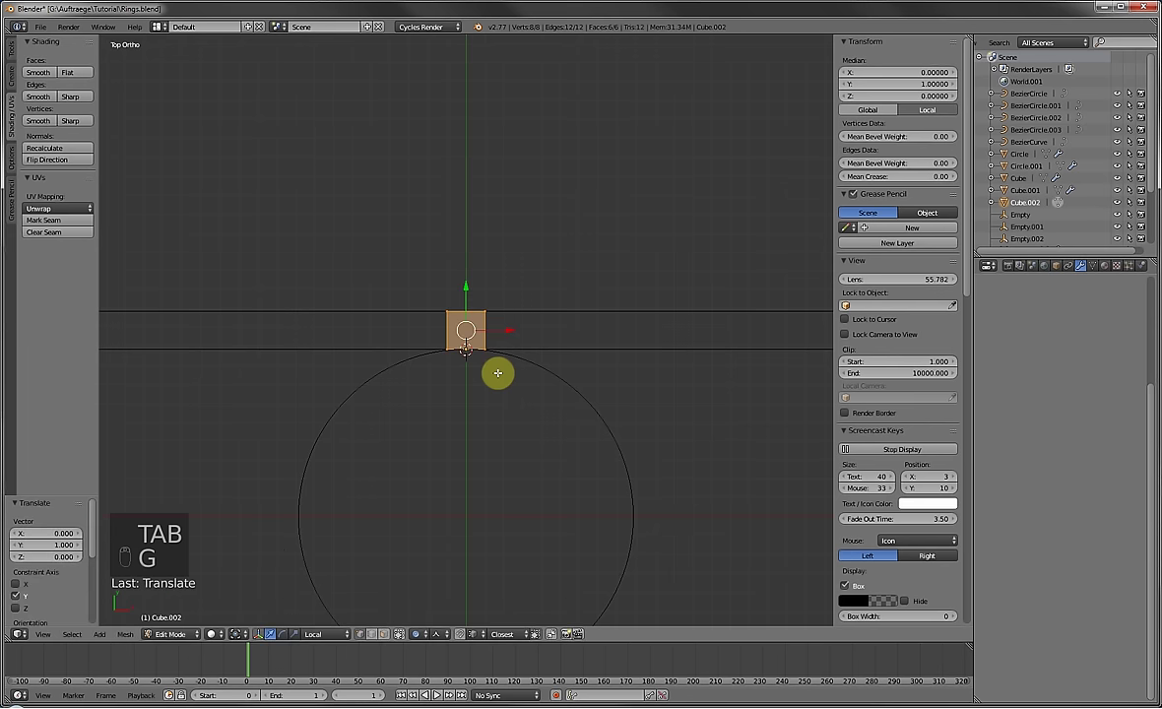
Scale the cube's geometry along X by about 27.73 to match the empty's length.
scroll(532, 351, down, 5)
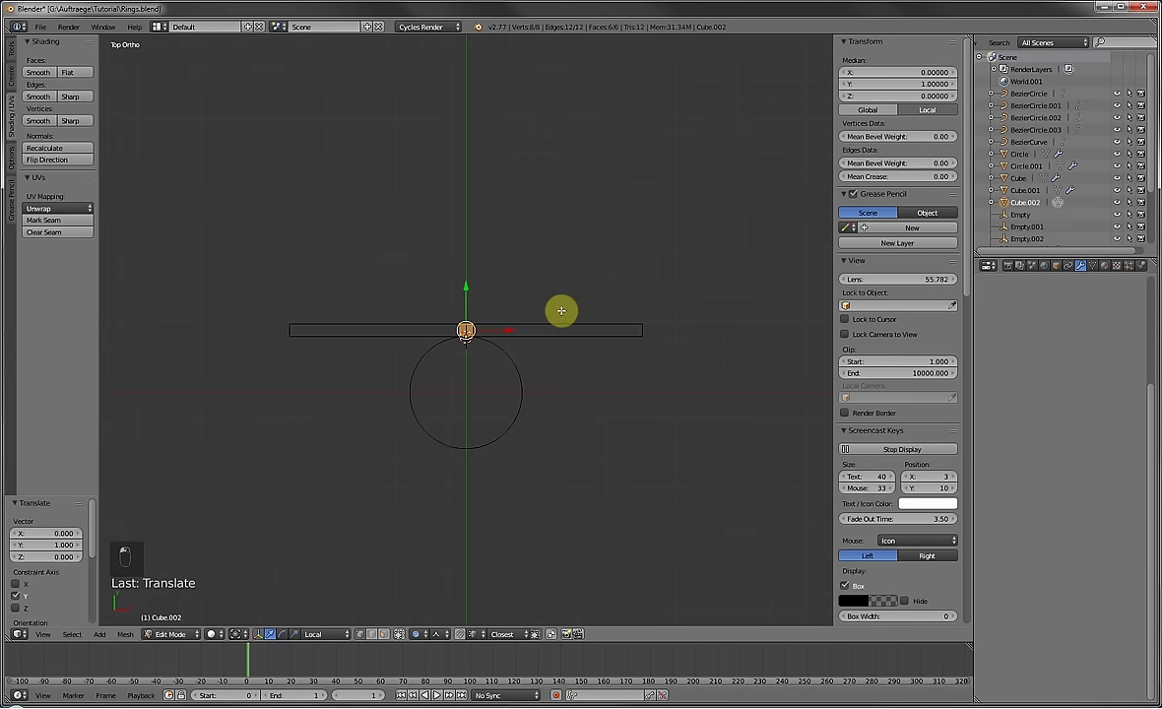
key(s)
key(x)
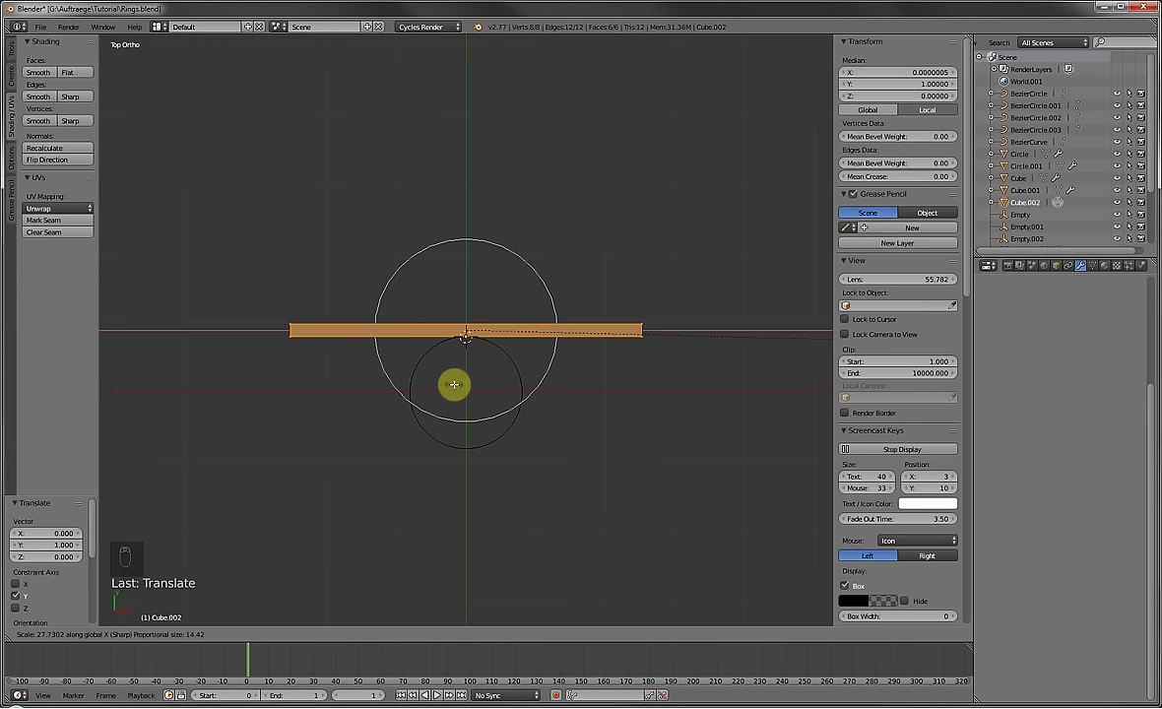
click(458, 363)
key(Tab)
Increase the Y scale of the empty to about 6.4.
middle_drag(458, 364, 470, 262)
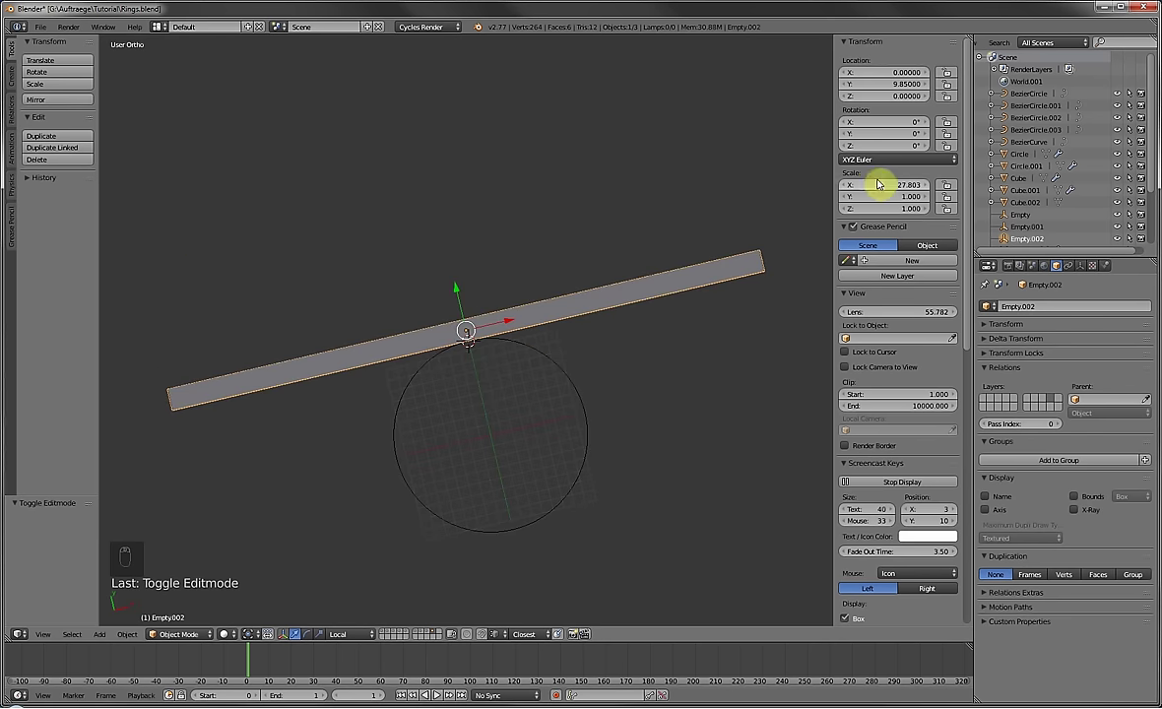
mouse_move(926, 200)
mouse_down()
mouse_move(980, 200)
mouse_move(946, 197)
mouse_up()
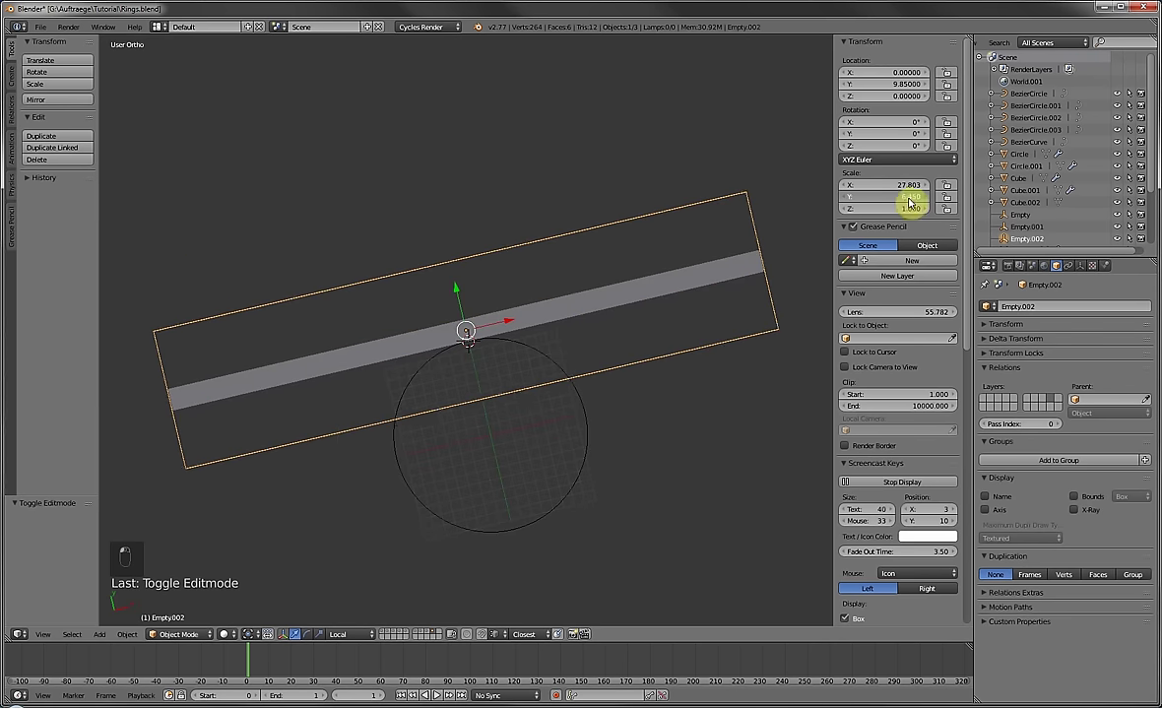
middle_drag(537, 311, 456, 279)
Add a Subdivision Surface modifier to the stretched cube with view and render subdivisions of 3.
right_click(262, 345)
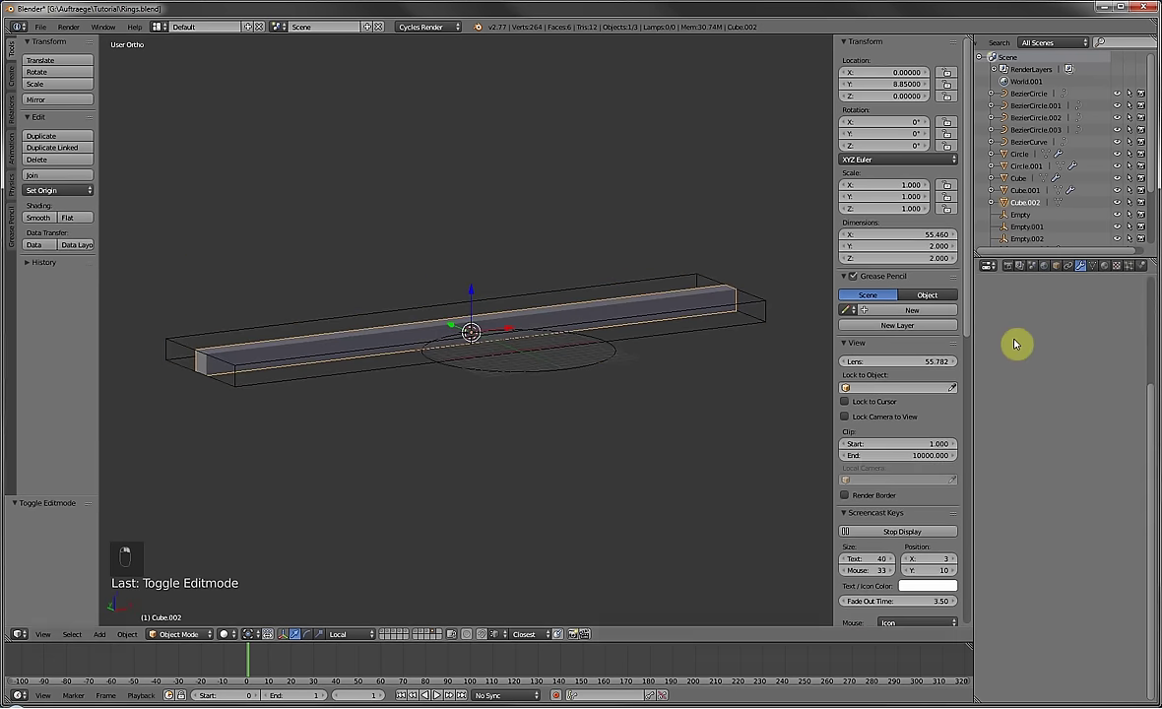
click(1065, 306)
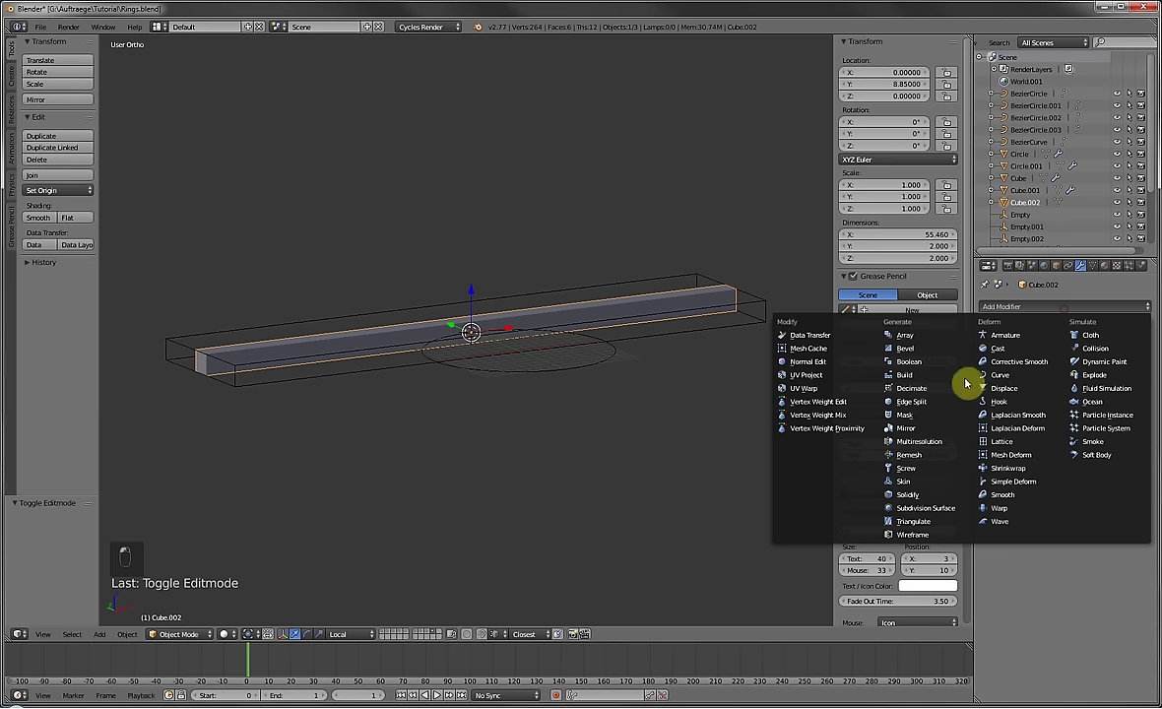
click(933, 511)
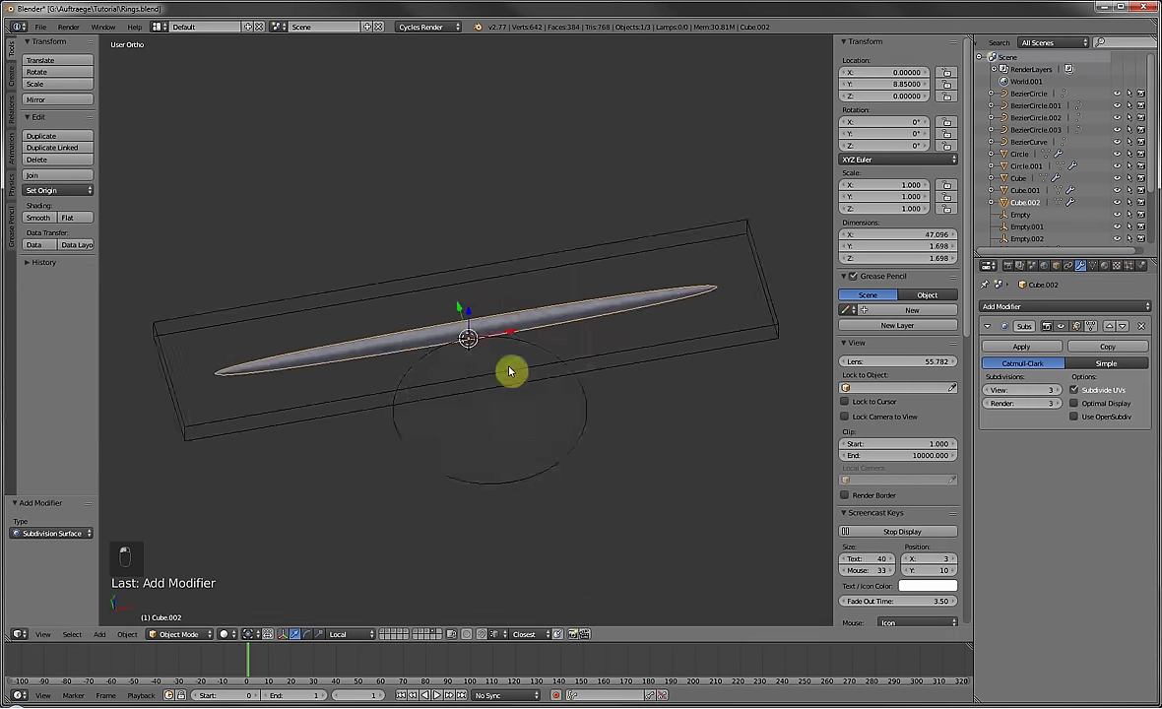
Scale the bar's geometry along Z by about 5.69 in back view.
key(KP_7)
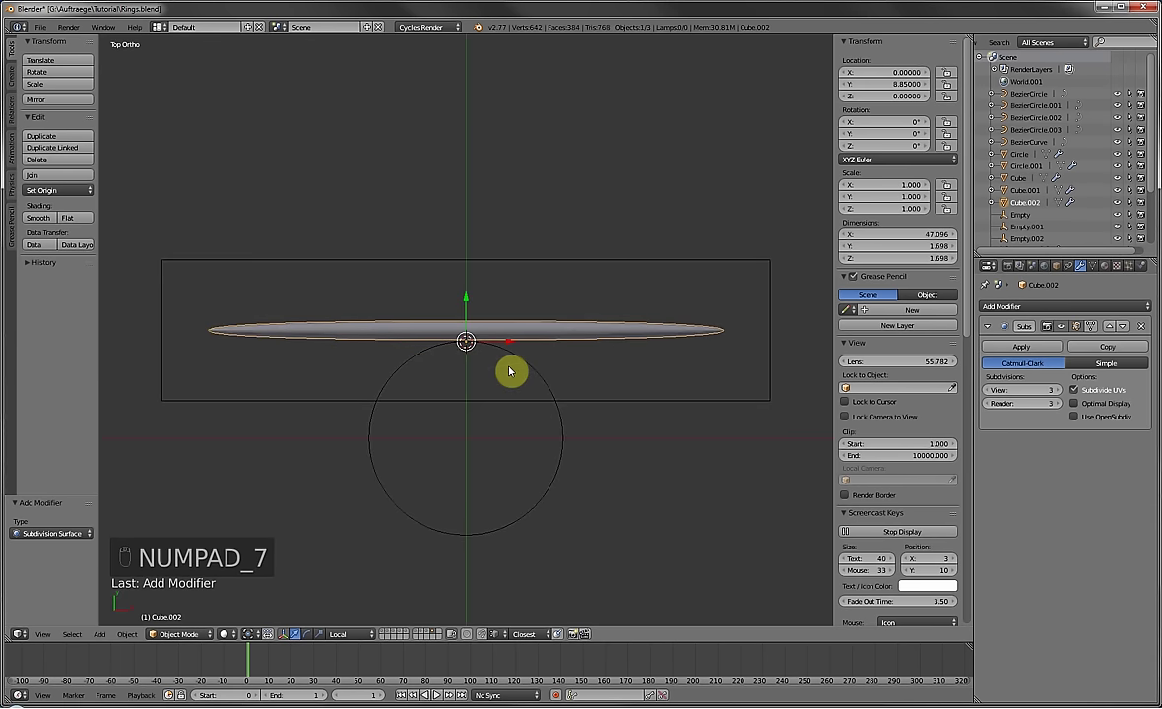
key(KP_1)
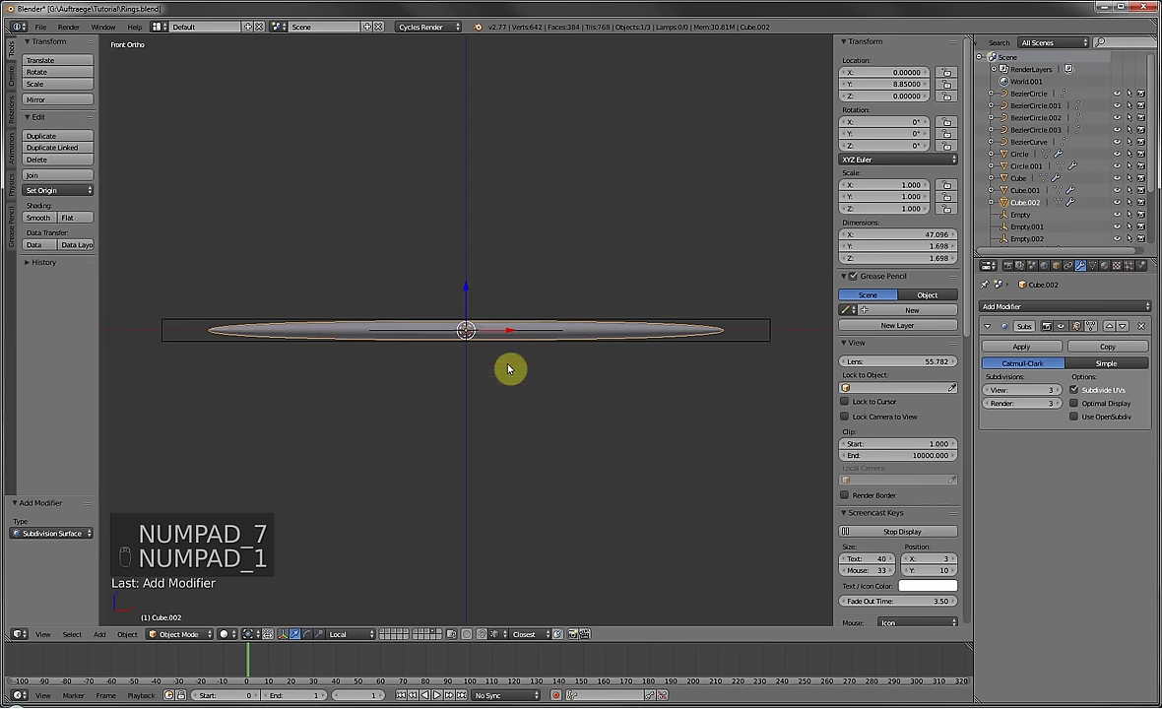
key(KP_7)
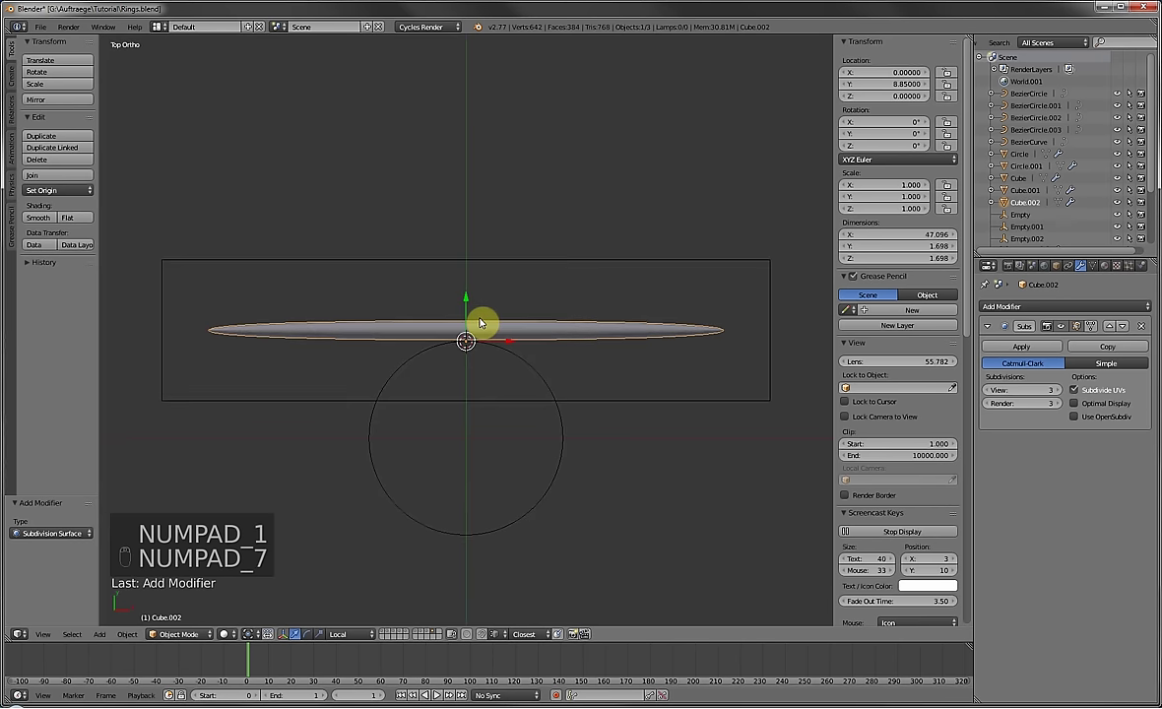
key(ctrl+KP_1)
key(Tab)
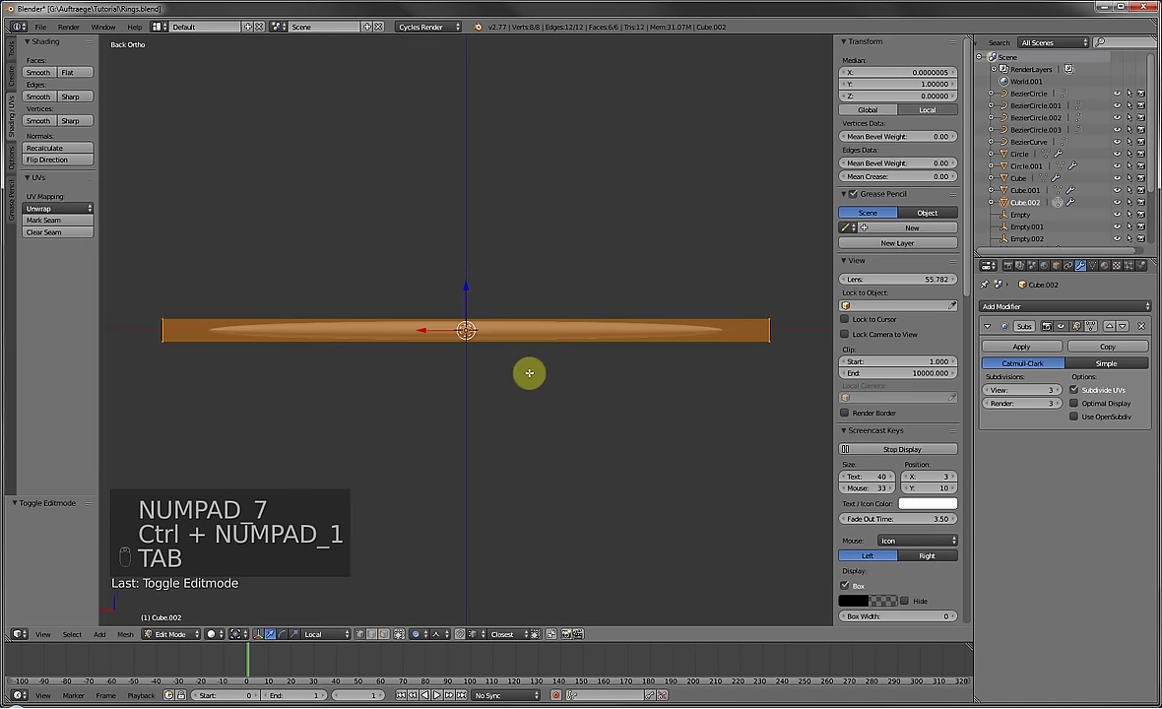
key(s)
key(z)
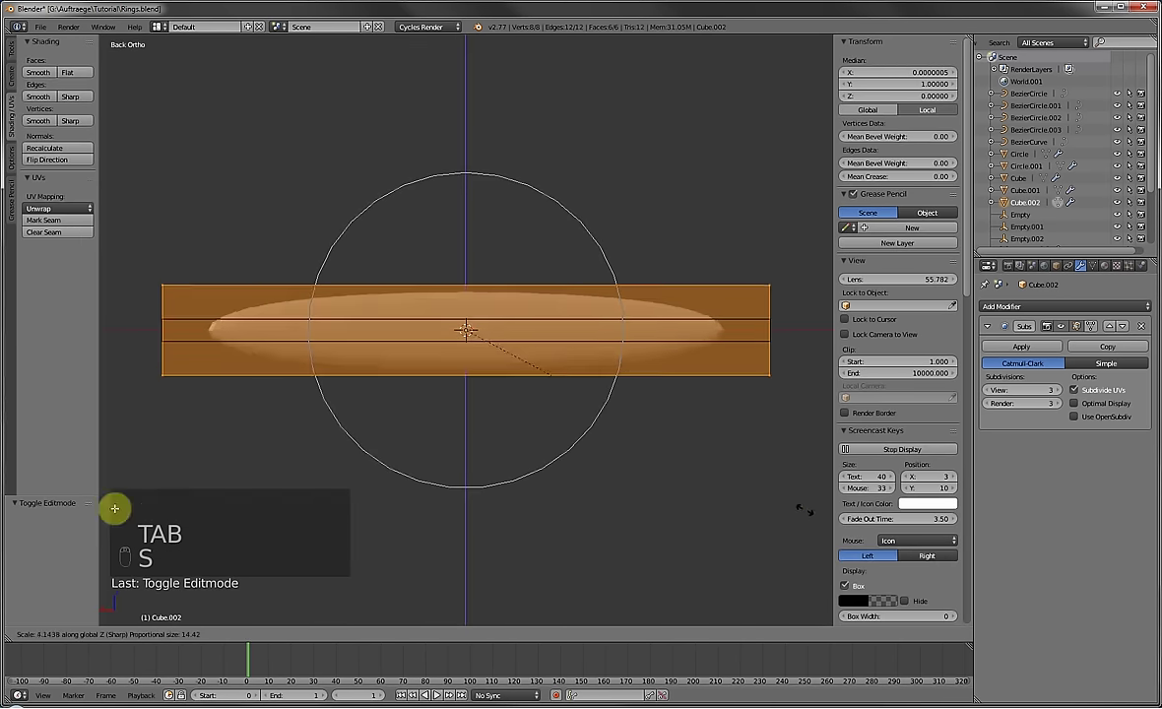
click(249, 467)
Add two crosswise loop cuts to the bar, sliding one toward each end.
click(405, 635)
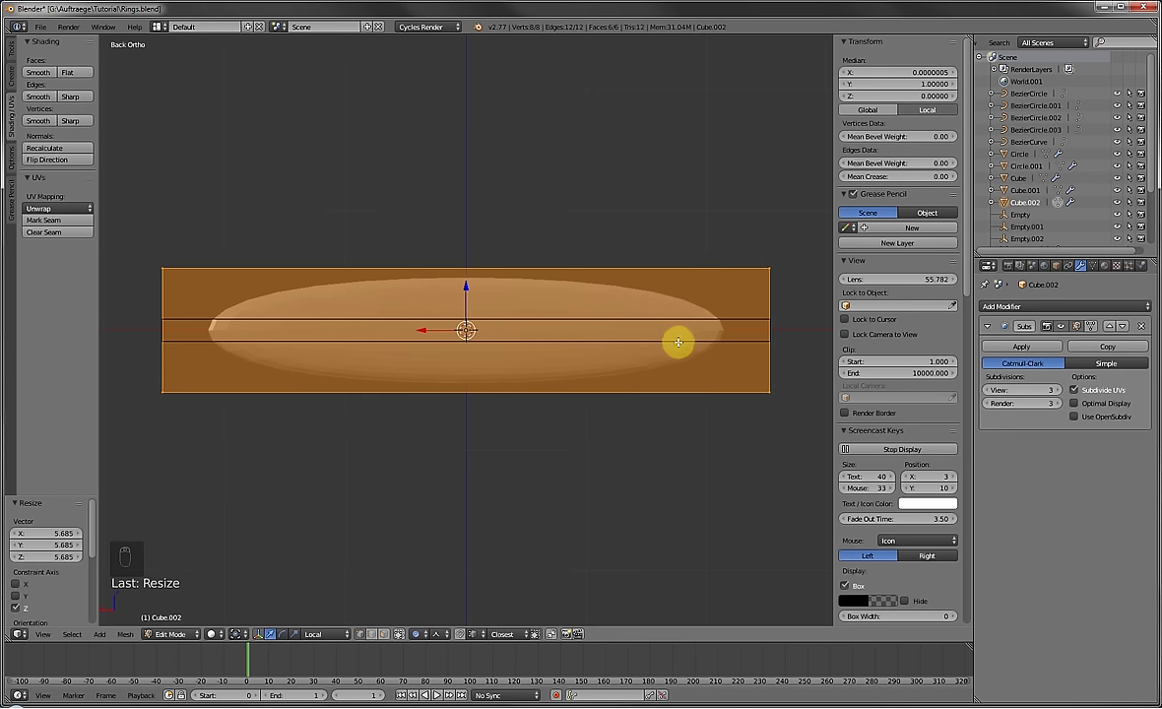
key(ctrl+r)
click(732, 263)
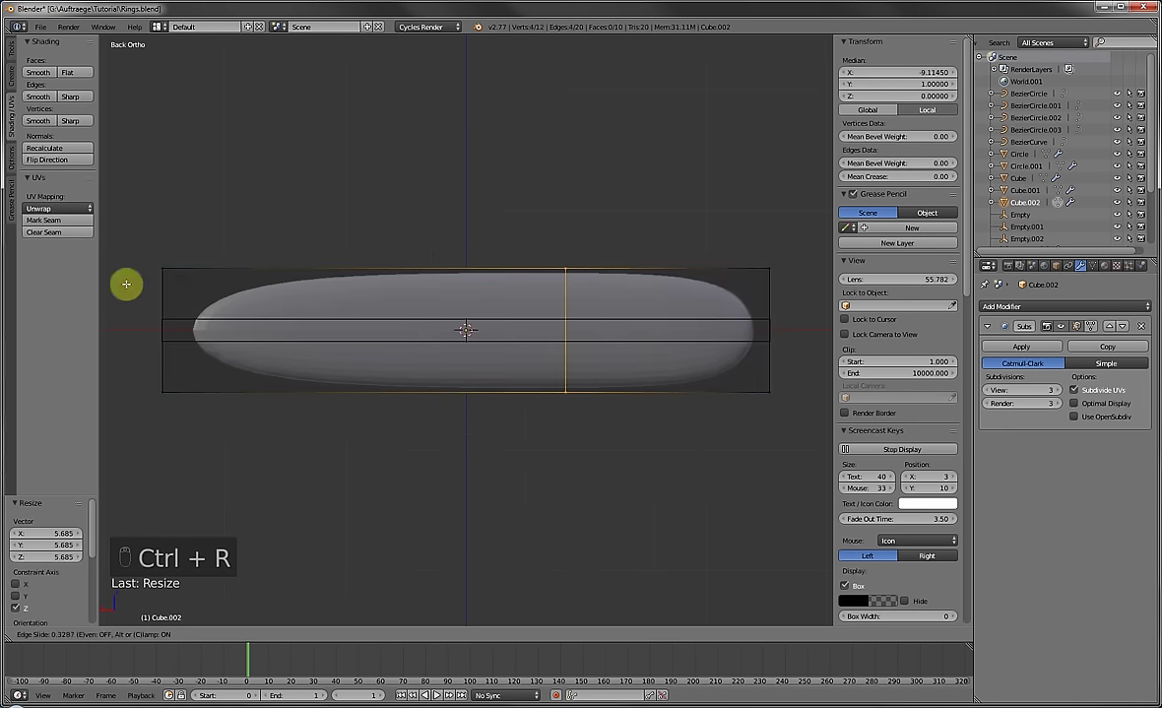
click(216, 303)
key(a)
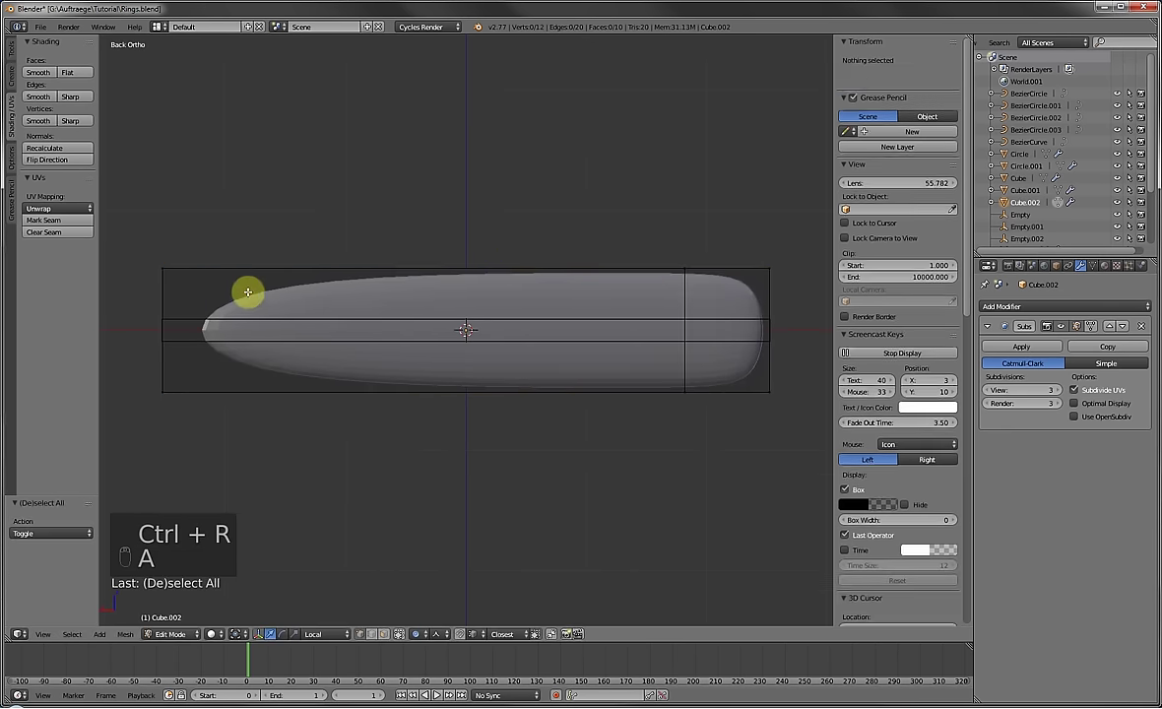
key(ctrl+r)
click(312, 258)
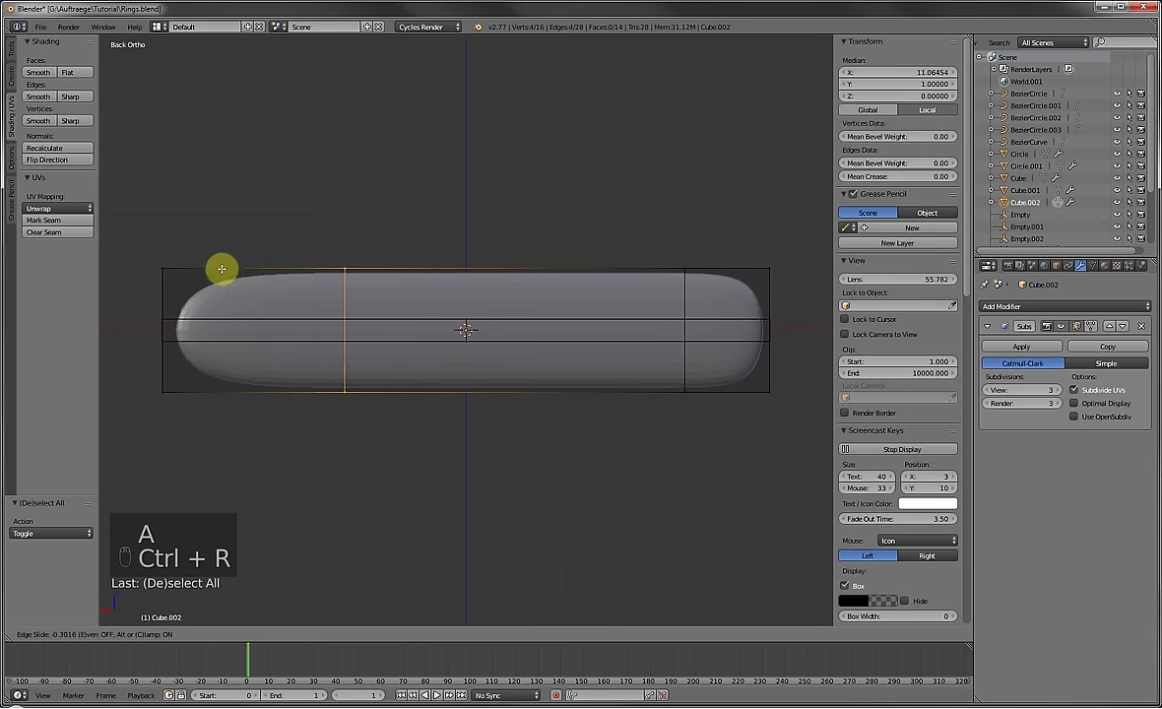
click(156, 280)
Narrow the loop near the positive X end by scaling it along Z to about 0.33 with proportional editing.
key(s)
right_click(379, 396)
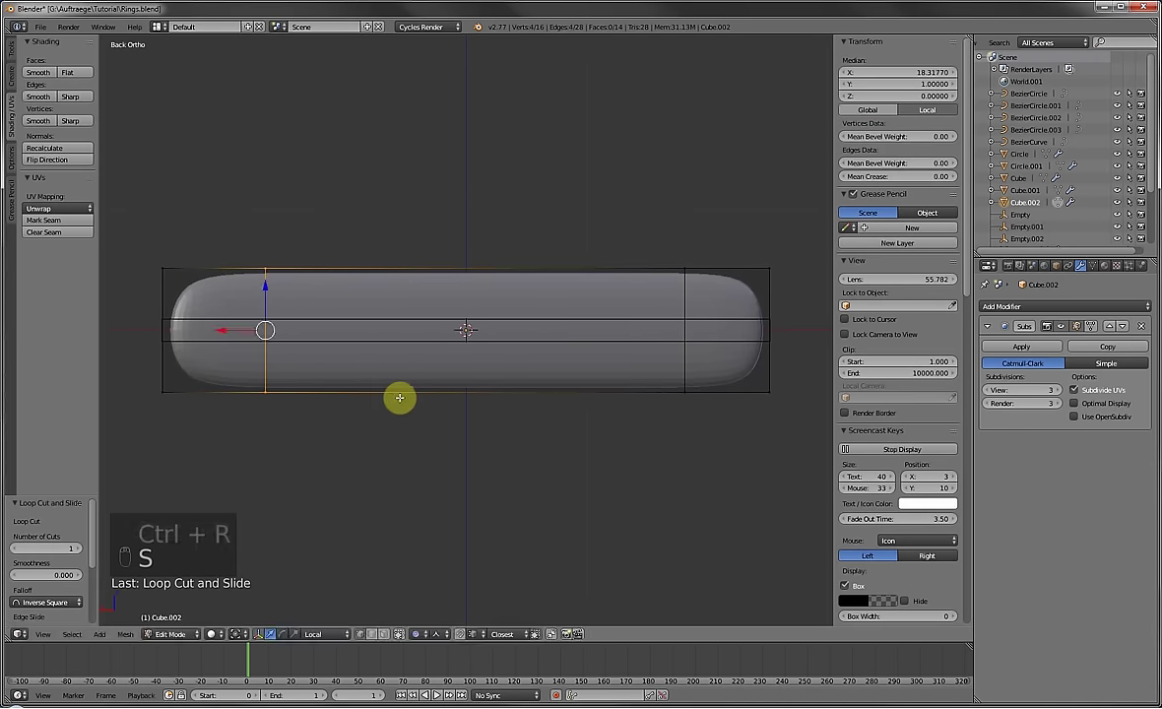
key(s)
click(309, 354)
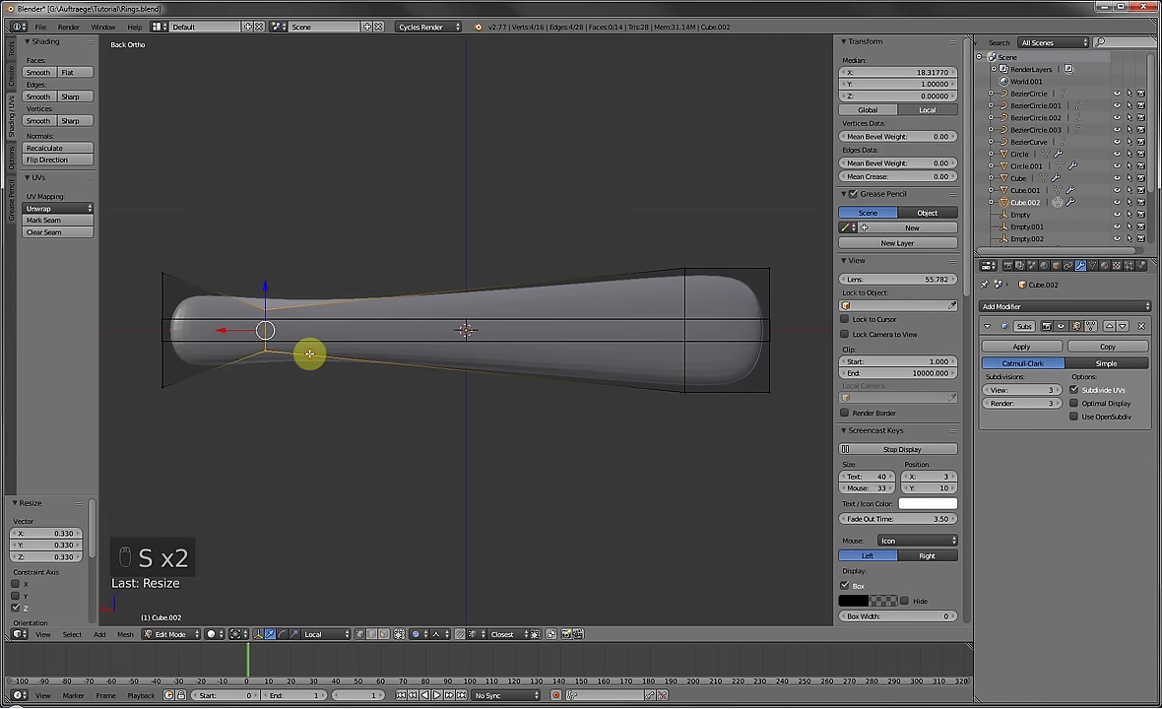
Turn off proportional editing, add a centered lengthwise loop cut, and push the middle vertices of the positive X end inward as a notch.
key(o)
key(a)
key(ctrl+r)
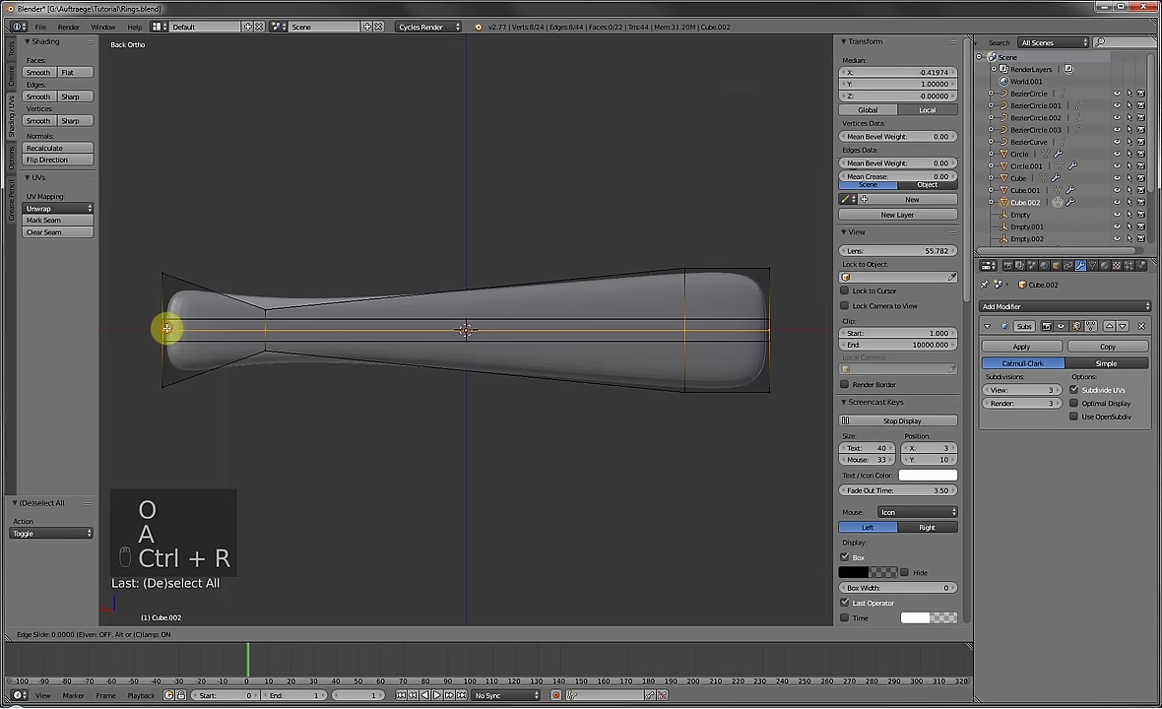
click(172, 333)
key(a)
key(c)
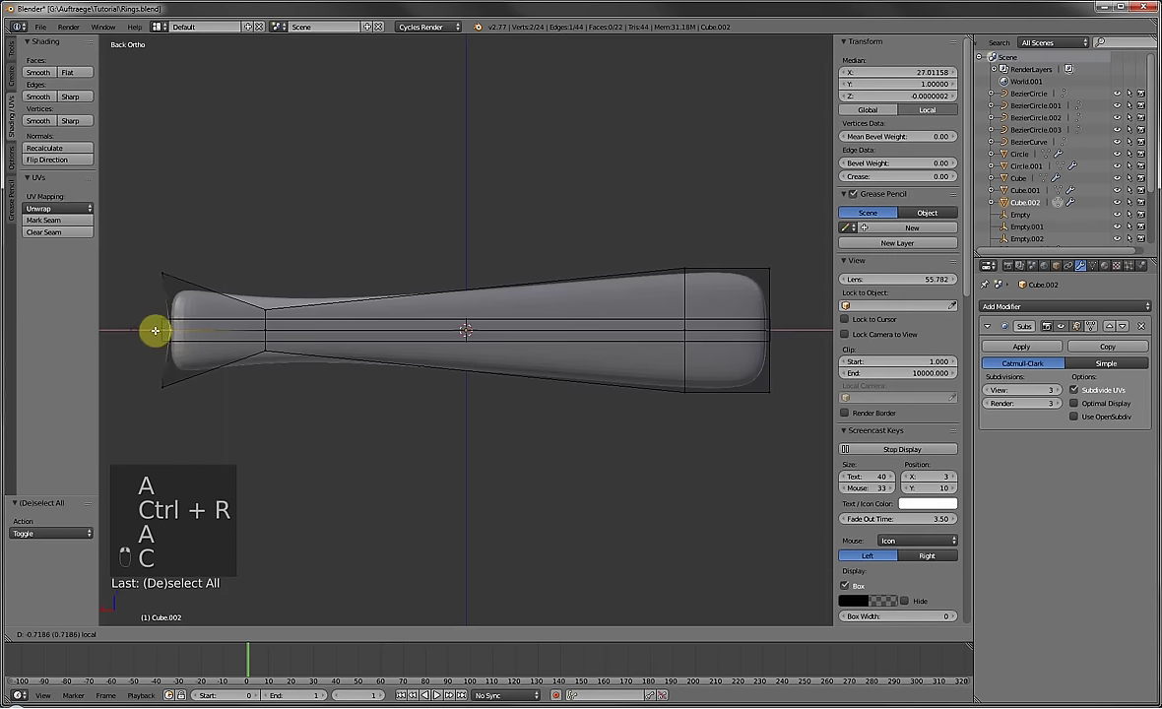
Add two crosswise loop cuts, one close to the notched end and one just beside the narrow waist loop.
key(ctrl+r)
click(208, 297)
click(173, 290)
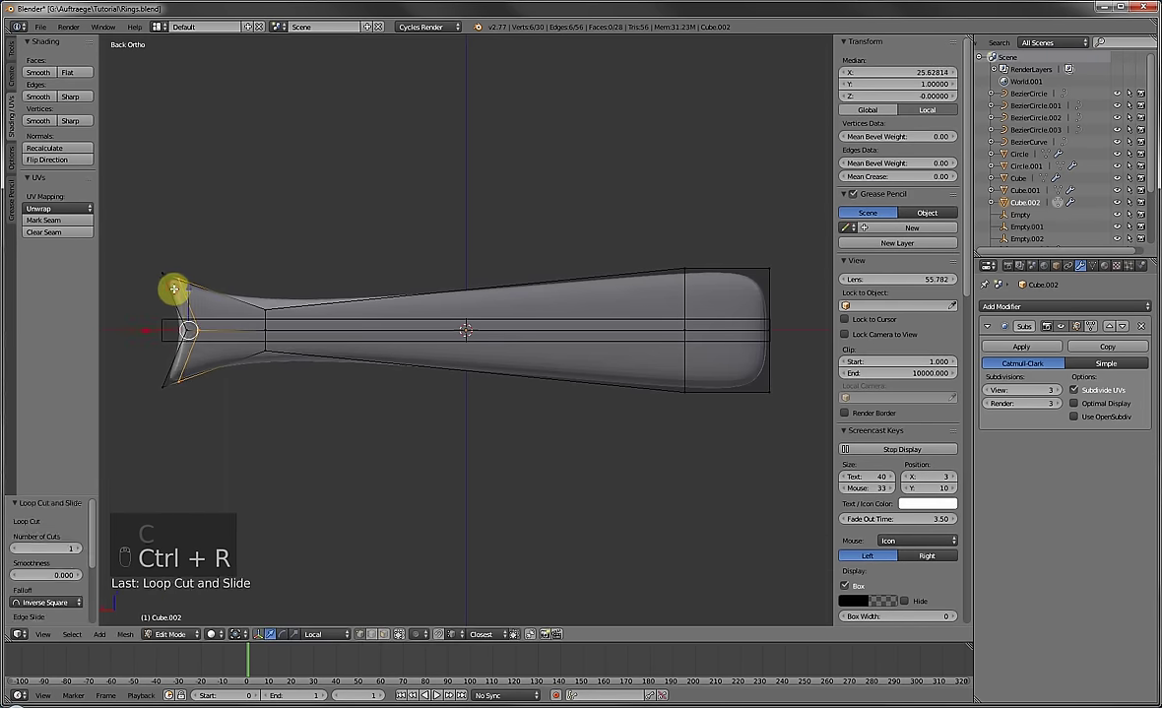
key(a)
key(ctrl+r)
click(318, 313)
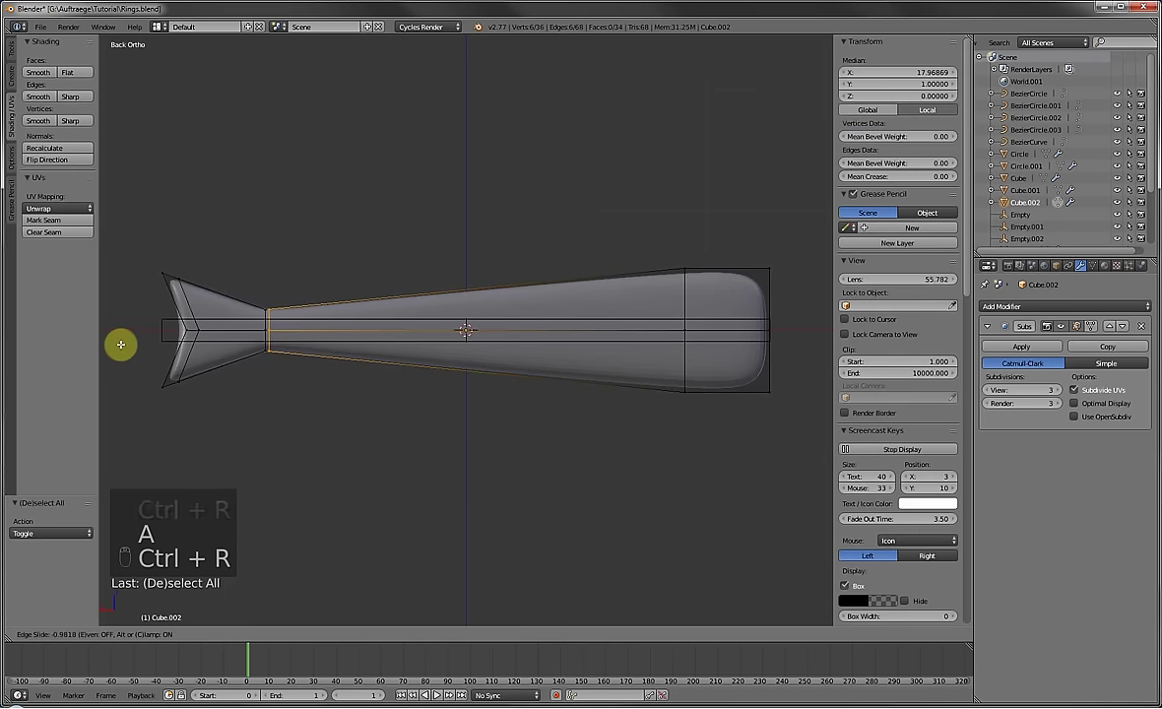
click(147, 342)
Add a crosswise loop cut near the bar's middle and scale it up along Z to match the thick end's height.
ctrl+scroll(363, 305, down, 2)
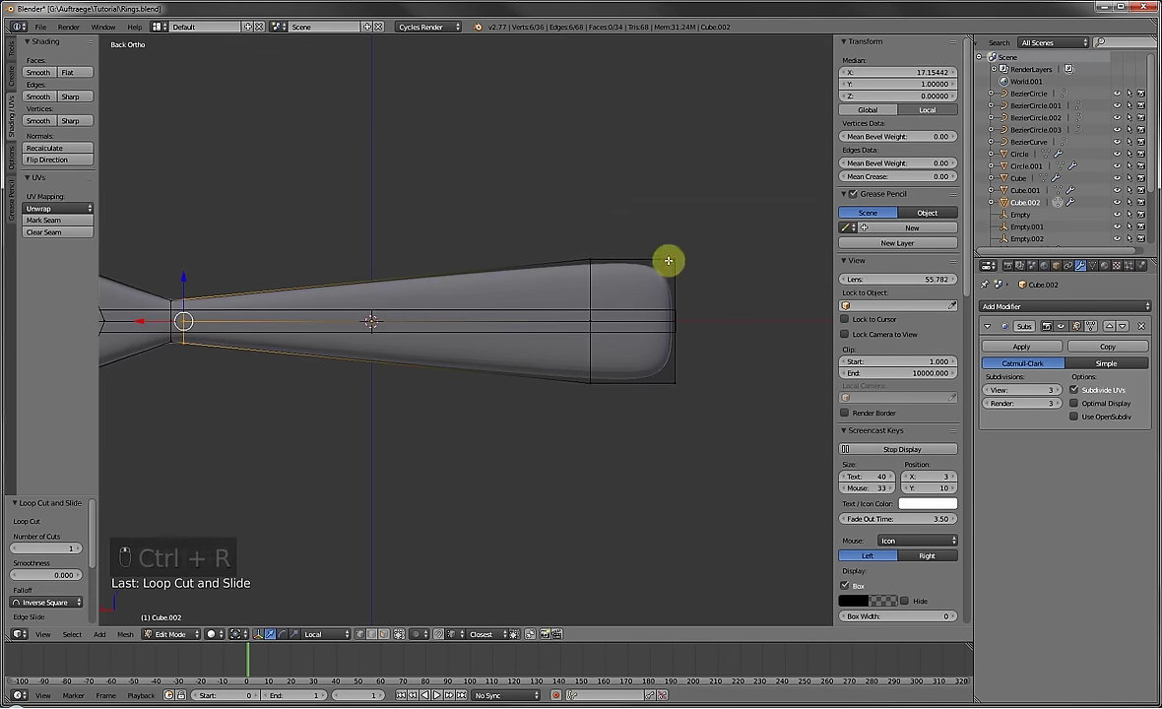
key(ctrl+r)
click(561, 262)
key(s)
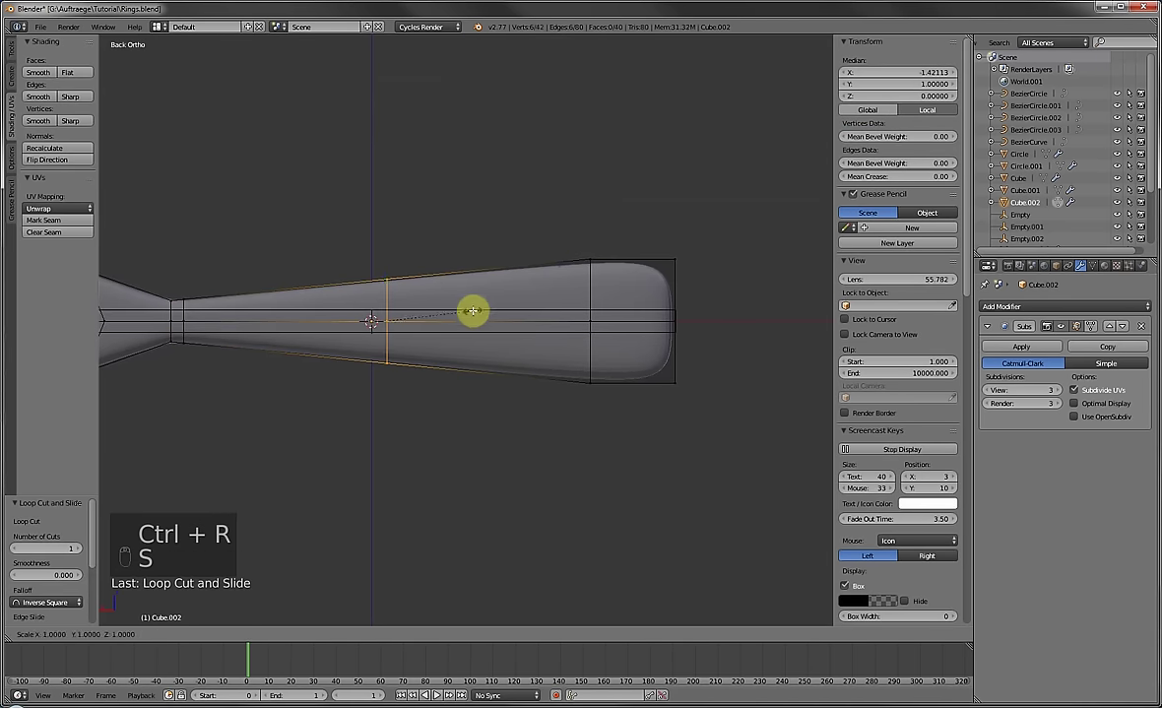
key(z)
click(518, 324)
Add another crosswise loop cut midway between the widened middle loop and the loop near the thick end.
key(a)
key(ctrl+r)
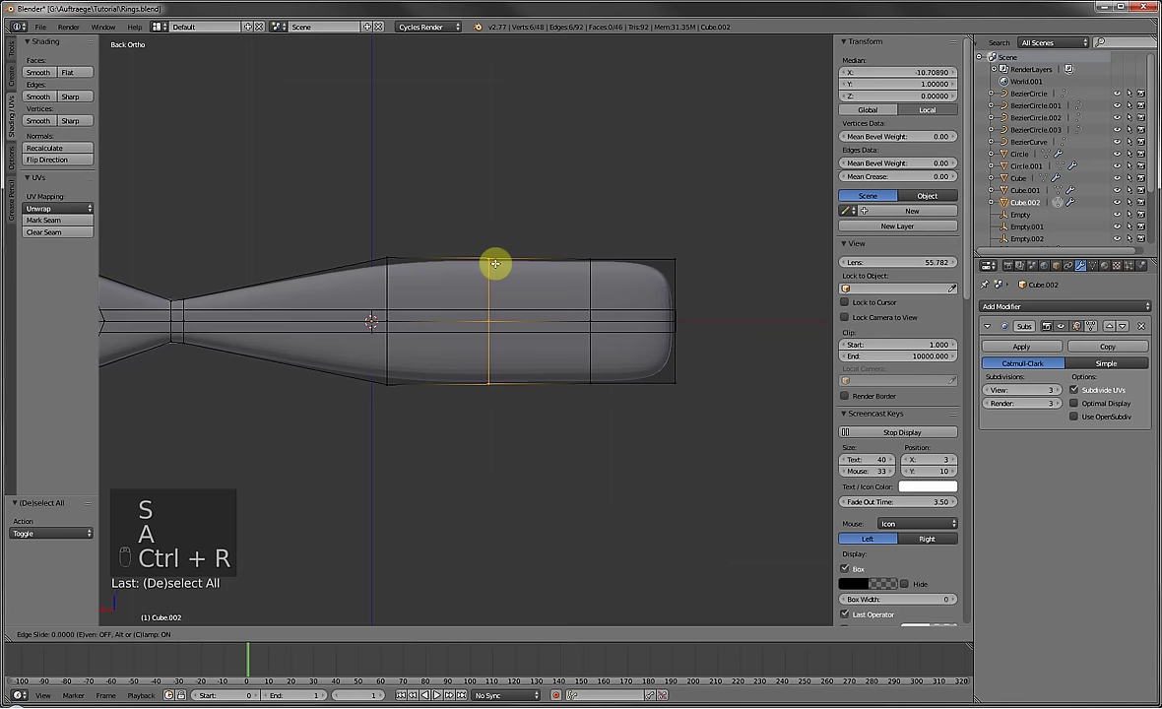
click(504, 262)
key(a)
Shape the thick end into a head by moving its upper corner vertices in and down and its lower corner vertices slightly inward.
key(c)
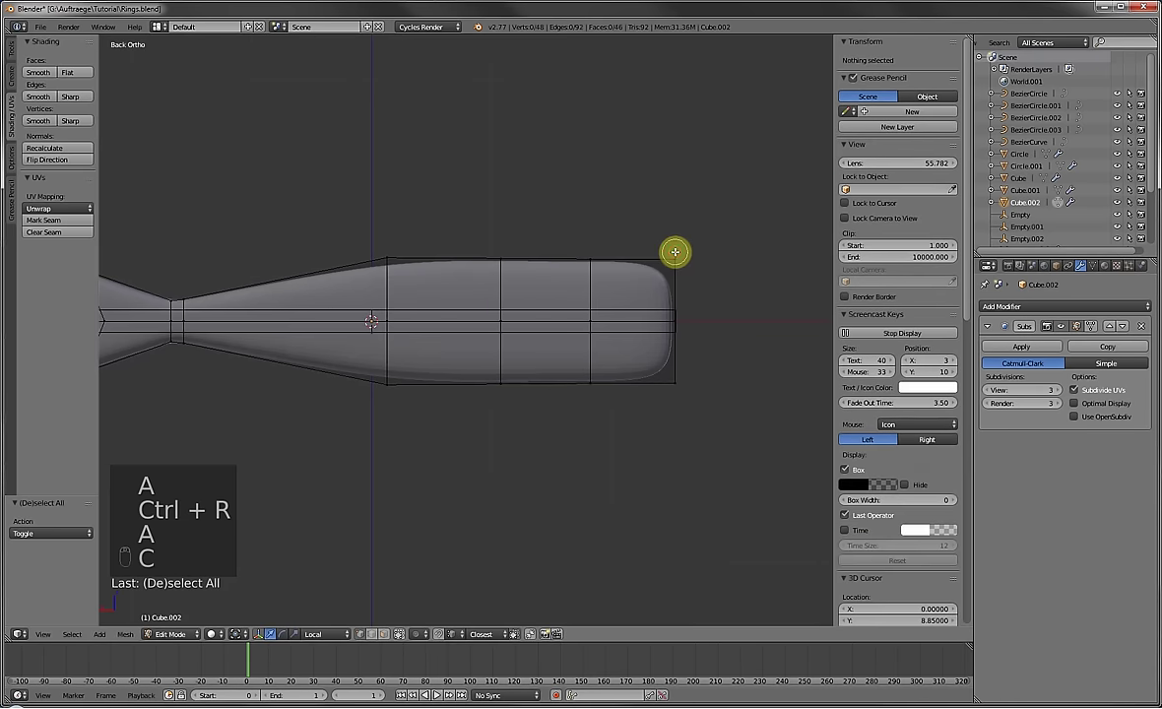
click(675, 256)
right_click(675, 257)
key(g)
click(676, 327)
key(a)
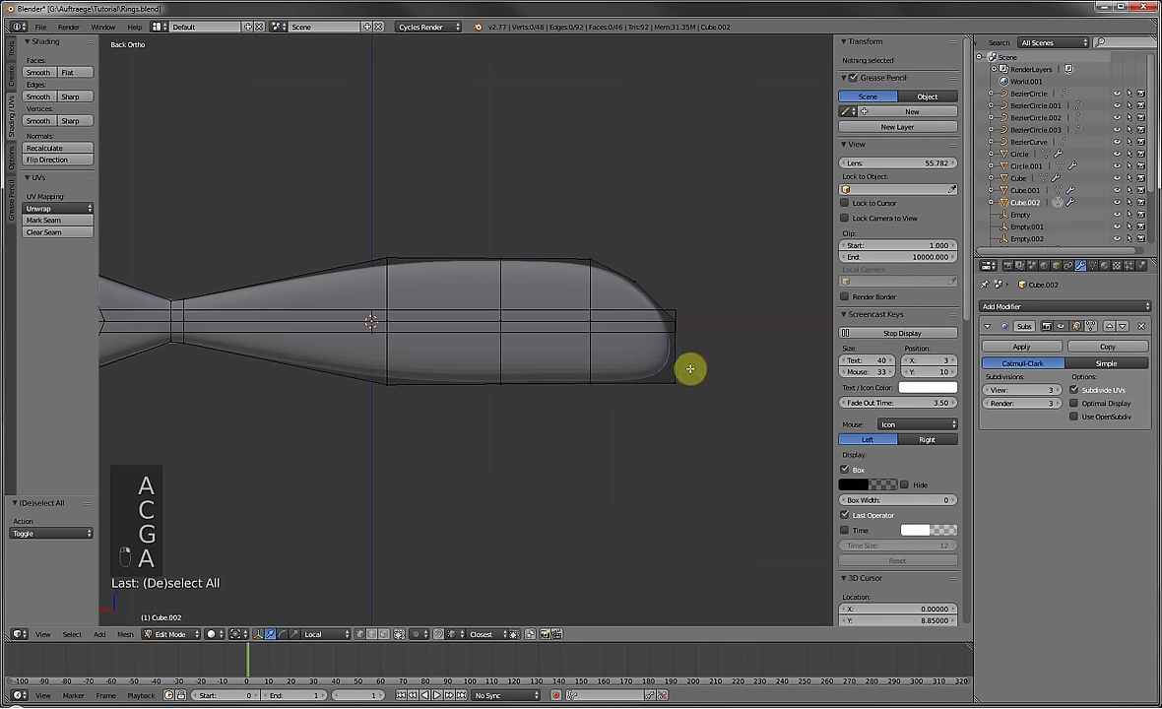
key(c)
click(677, 385)
right_click(677, 384)
key(g)
click(662, 380)
key(a)
Pull the underside vertices of the newest crosswise loop downward to form a belly.
key(c)
click(501, 382)
right_click(501, 382)
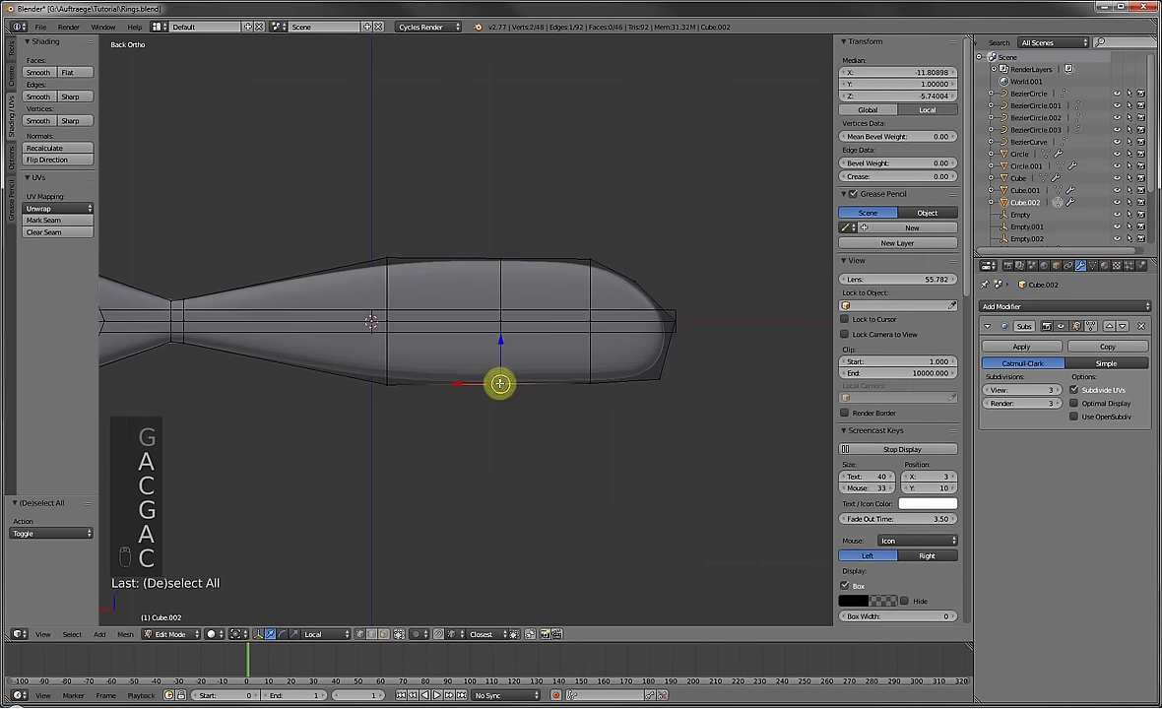
key(g)
click(497, 406)
Extrude the underside face between the middle loop and the belly vertices downward as a lower fin.
key(a)
key(c)
drag(384, 386, 493, 421)
right_click(492, 421)
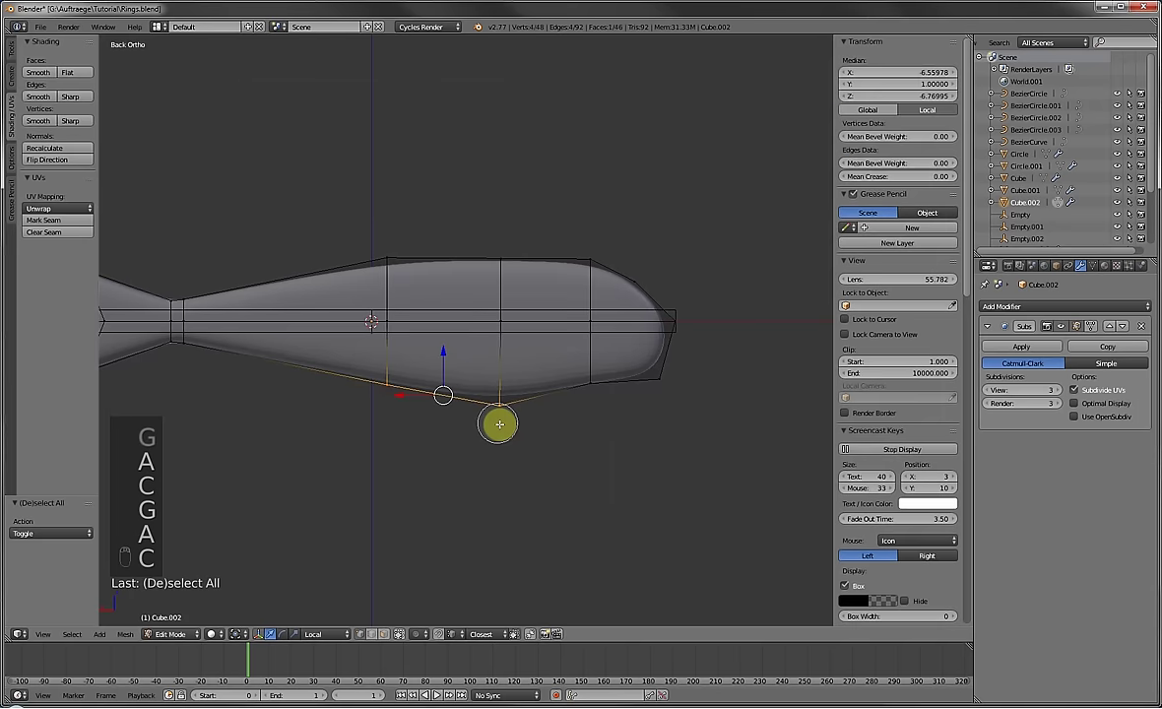
key(e)
click(406, 462)
key(a)
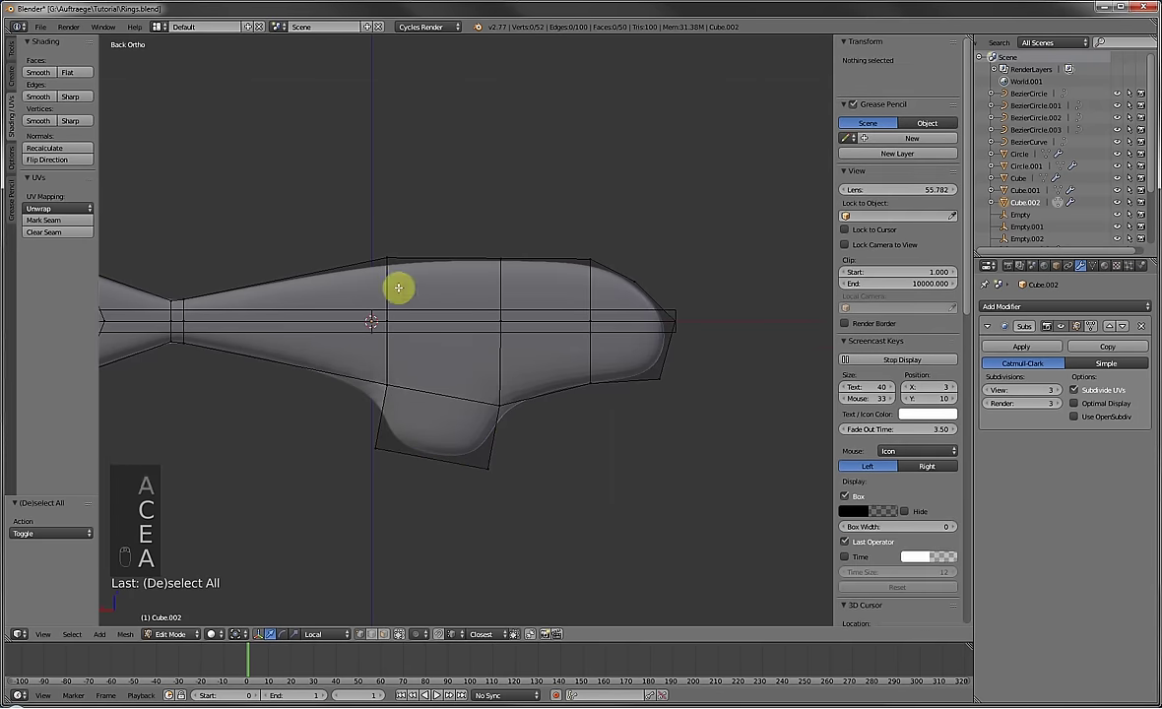
Extrude the opposite top face of the body upward as a dorsal fin.
scroll(394, 276, down, 2)
key(c)
click(416, 286)
right_click(474, 275)
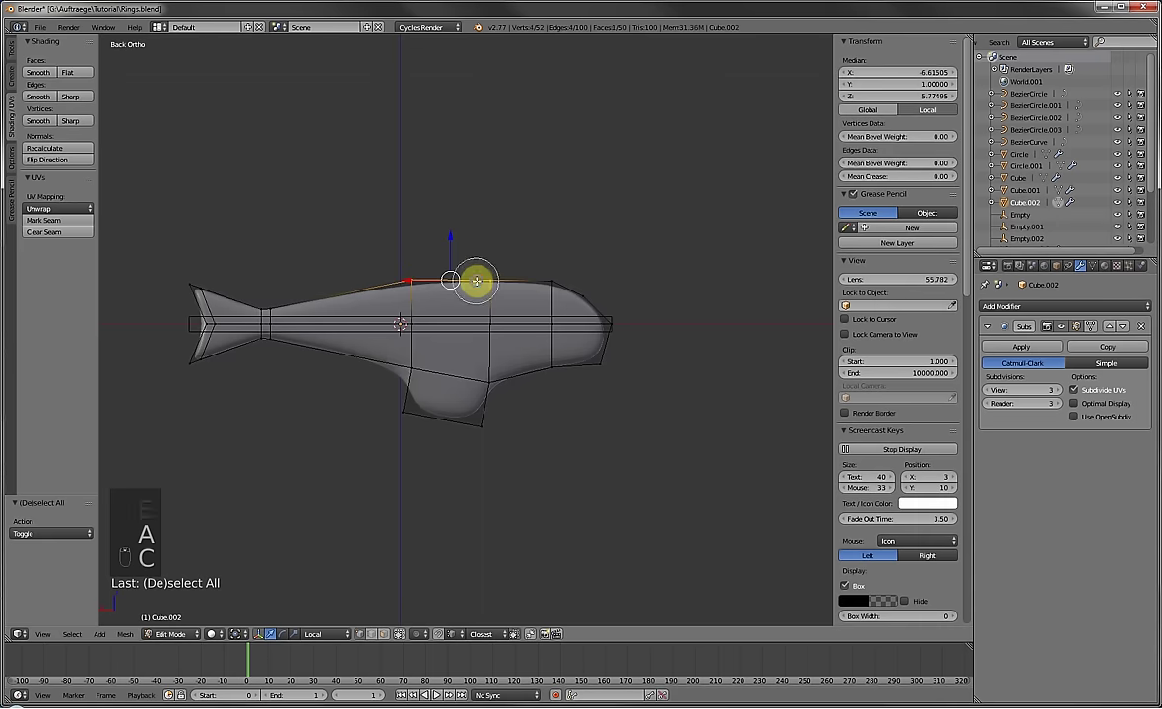
key(e)
click(430, 240)
Taper the upper fin by moving its head-side tip vertices toward the tail.
key(a)
key(c)
click(493, 213)
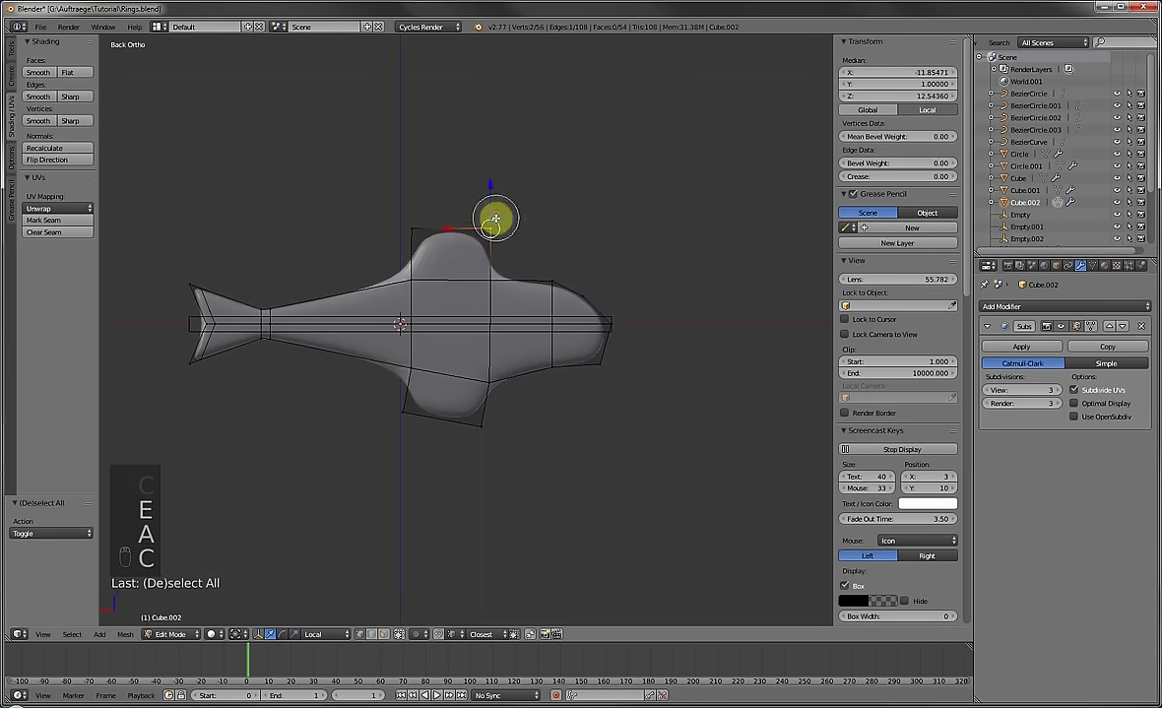
right_click(492, 213)
key(g)
click(448, 216)
key(a)
Add crosswise loop cuts just behind the fins and midway along the tail, scaling the tail loop along Z to about 1.167.
key(ctrl+r)
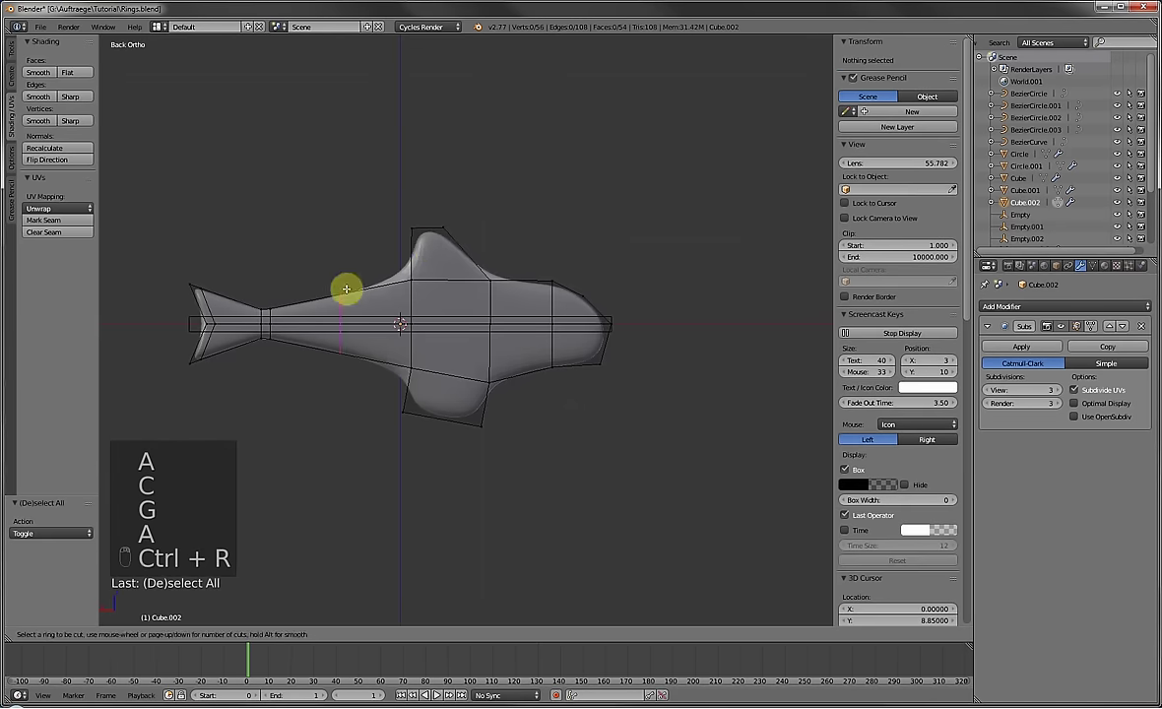
click(419, 291)
right_click(406, 296)
key(a)
key(ctrl+r)
click(307, 291)
click(322, 301)
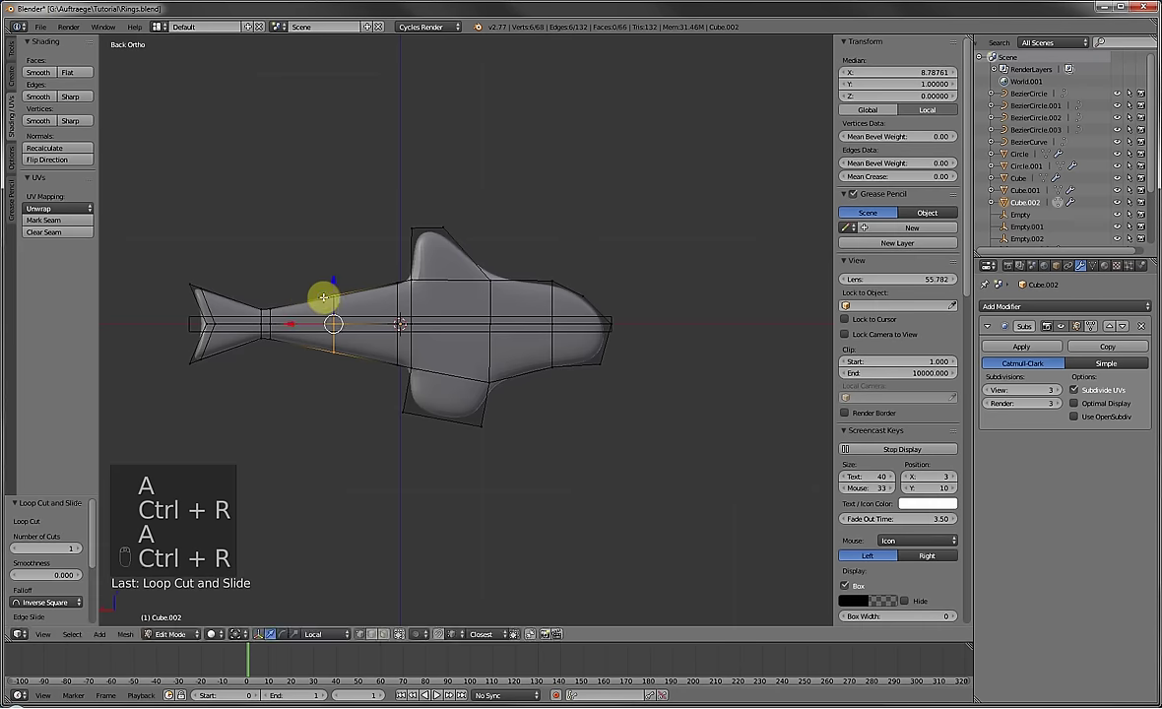
key(s)
key(z)
click(409, 312)
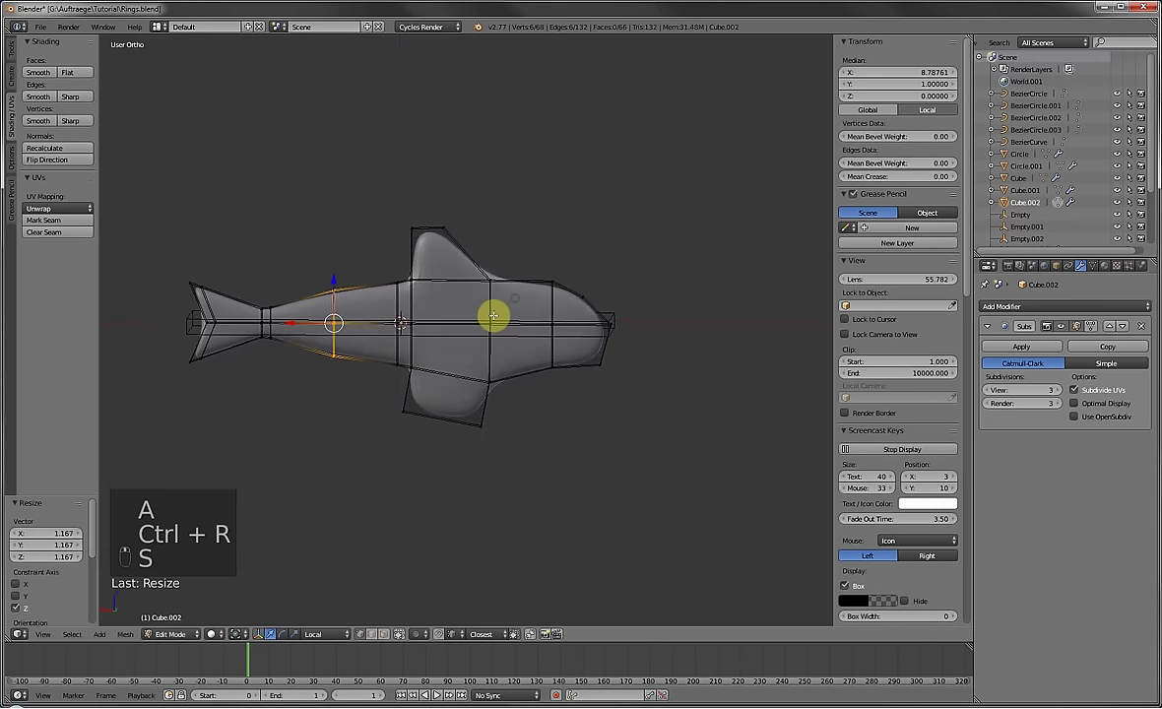
Leave mesh editing and add a Curve modifier to the fish with BezierCircle.003 as its object.
middle_drag(492, 314, 466, 340)
key(Tab)
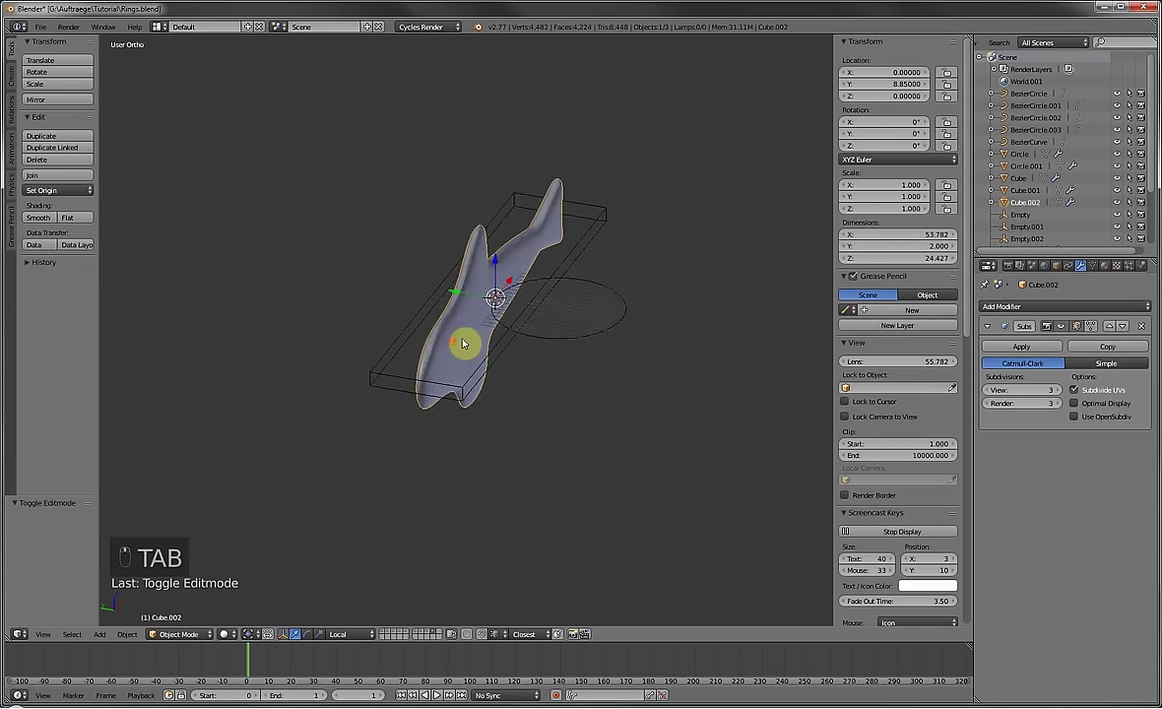
scroll(476, 334, up, 2)
click(1017, 306)
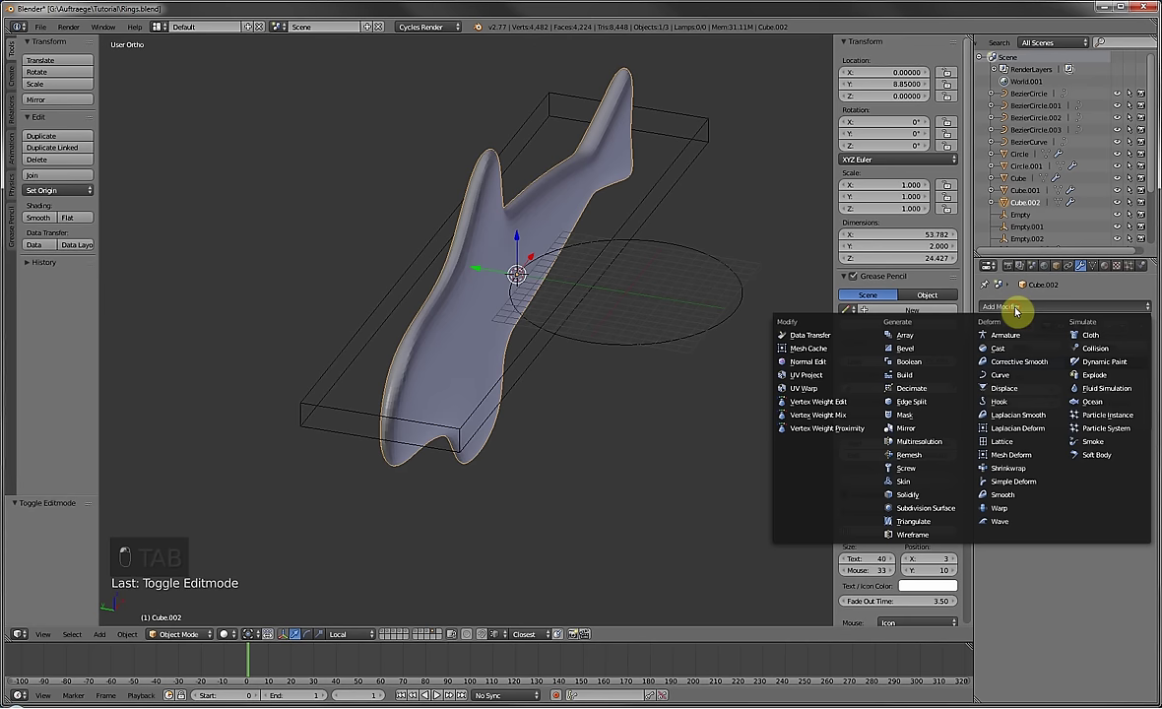
click(1005, 376)
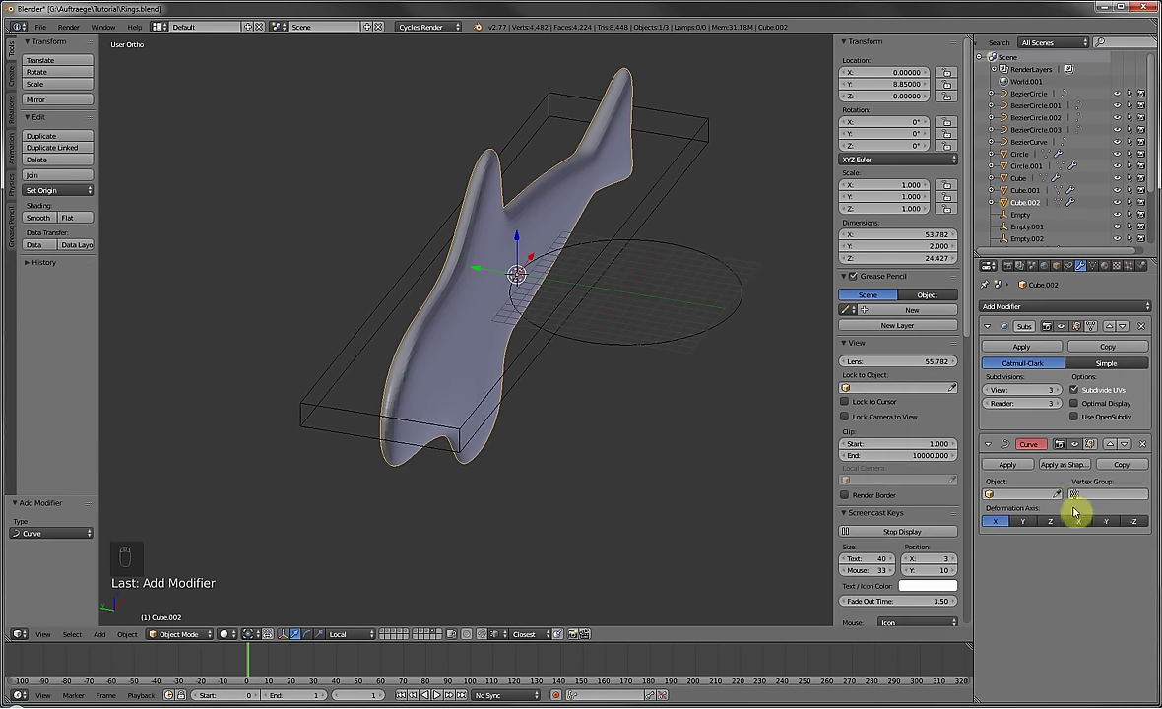
click(726, 322)
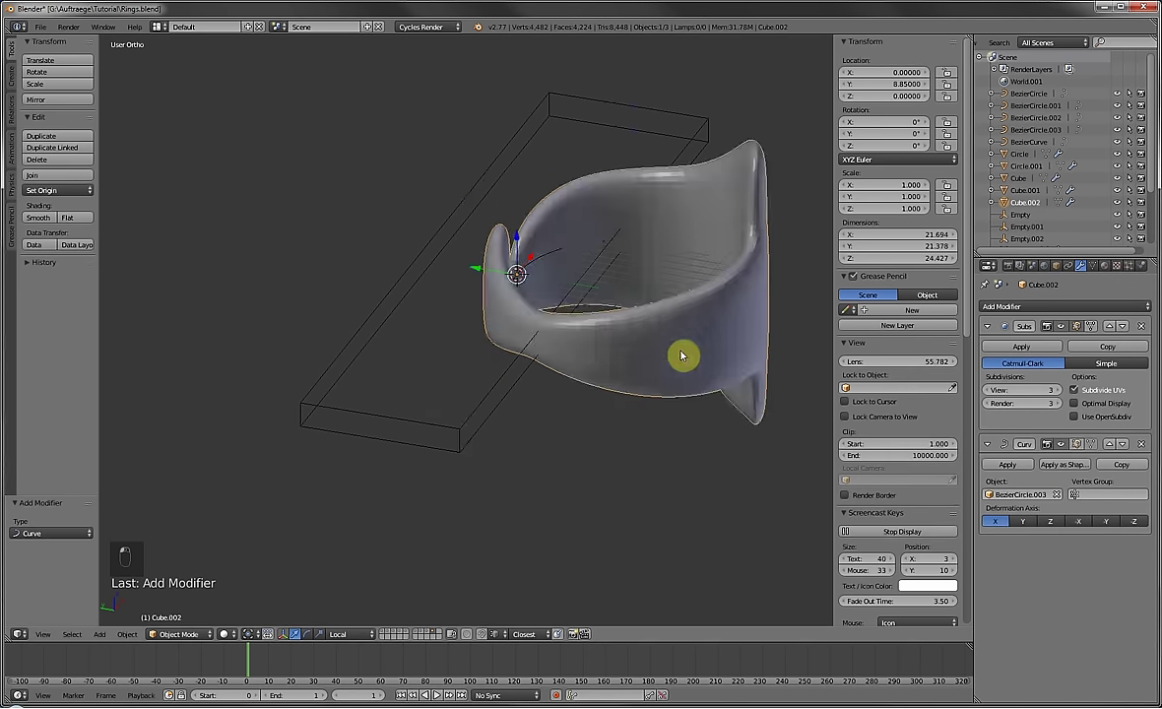
Scale the fish object along X to 0.33.
middle_drag(681, 357, 459, 392)
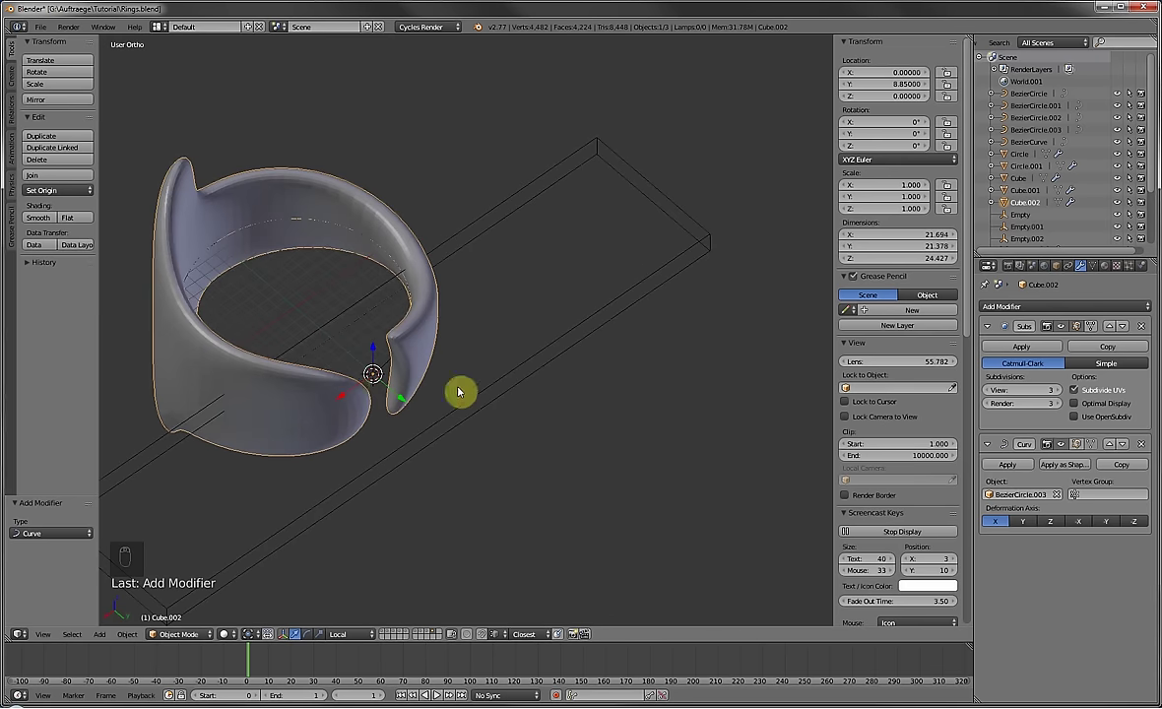
key(s)
key(x)
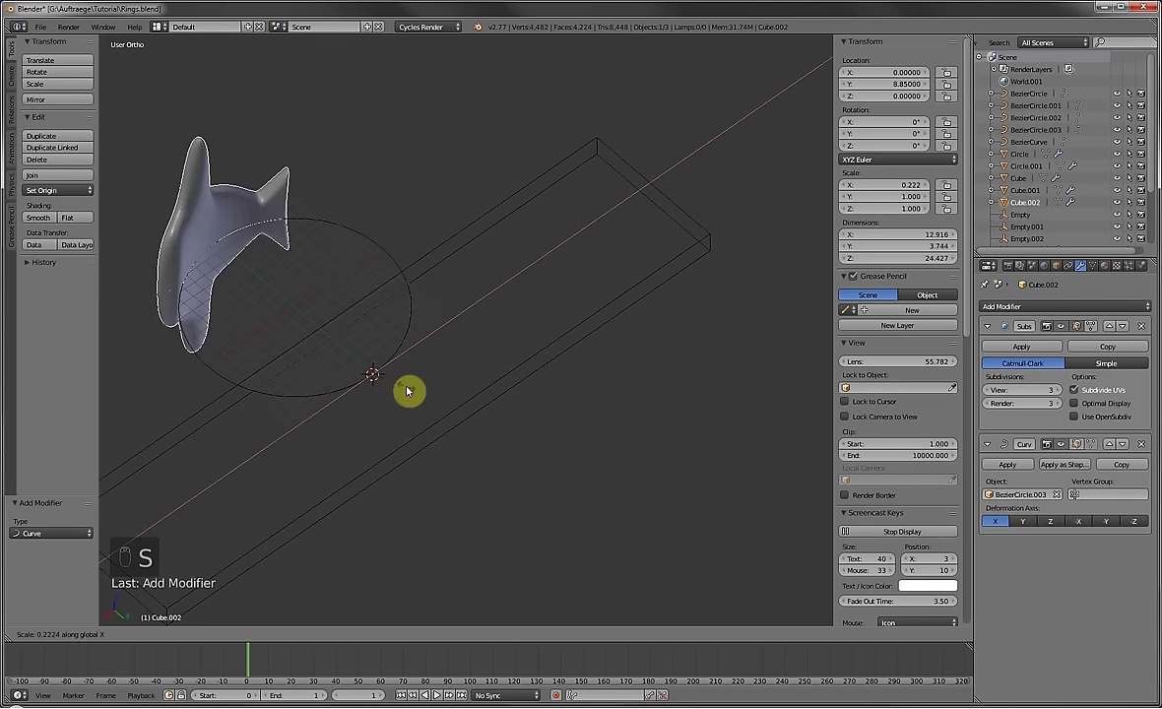
click(425, 390)
middle_drag(425, 390, 544, 327)
Add an Array modifier with a count of 3 and move it above the Curve modifier.
click(1089, 308)
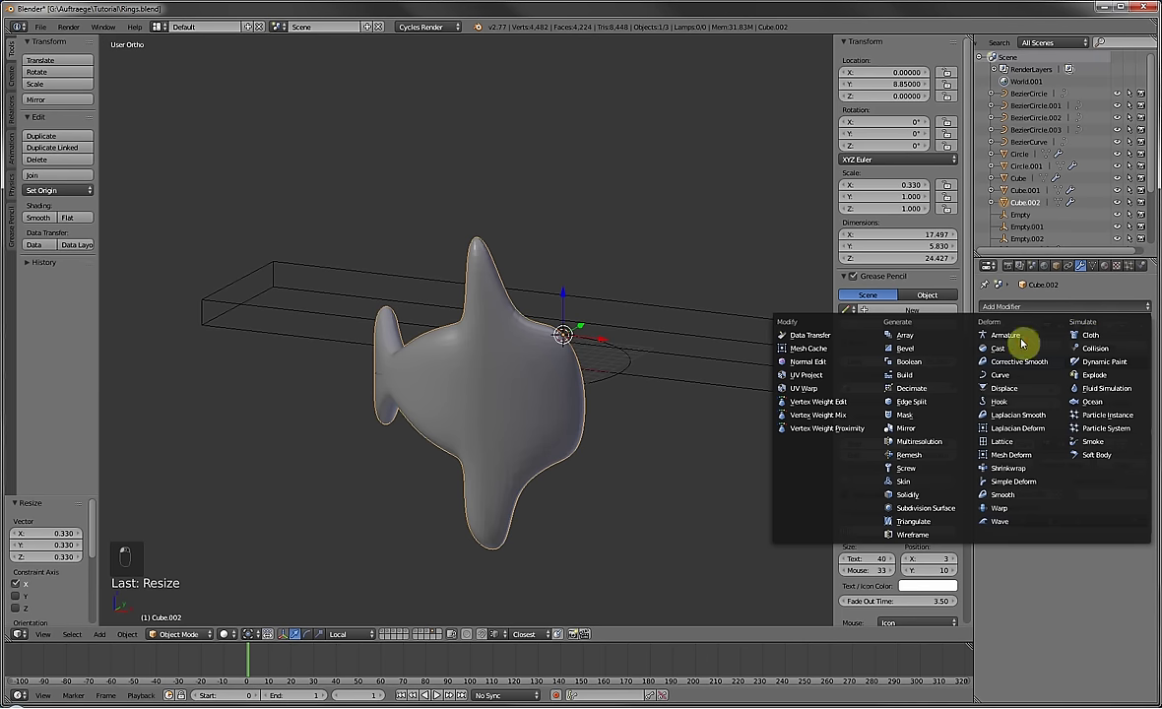
click(899, 335)
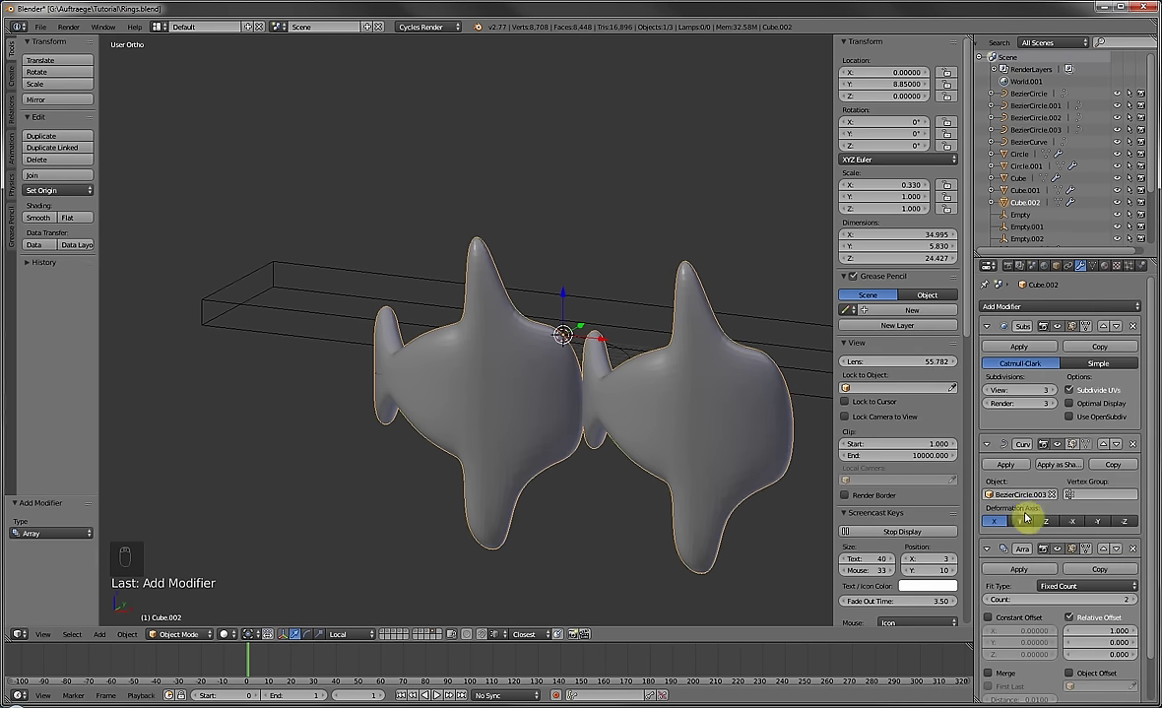
click(1104, 550)
middle_drag(492, 325, 863, 481)
click(1133, 494)
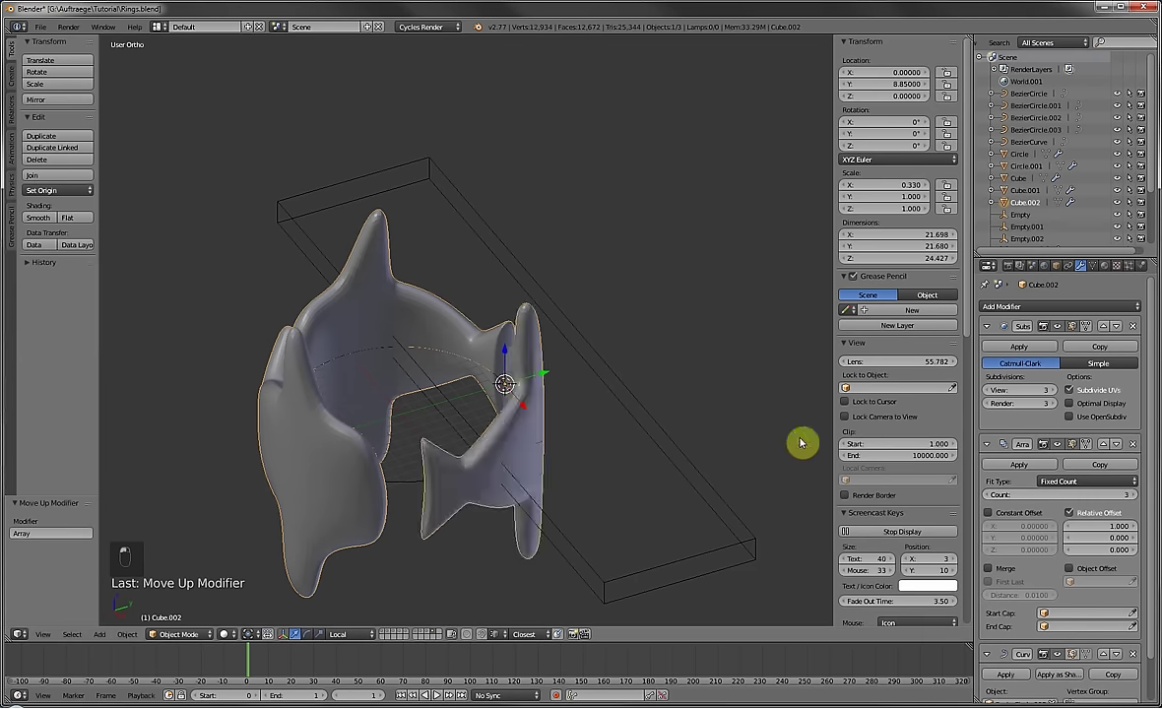
Scale the arrayed fish ring along Z to about 0.562.
middle_drag(805, 442, 685, 421)
key(z)
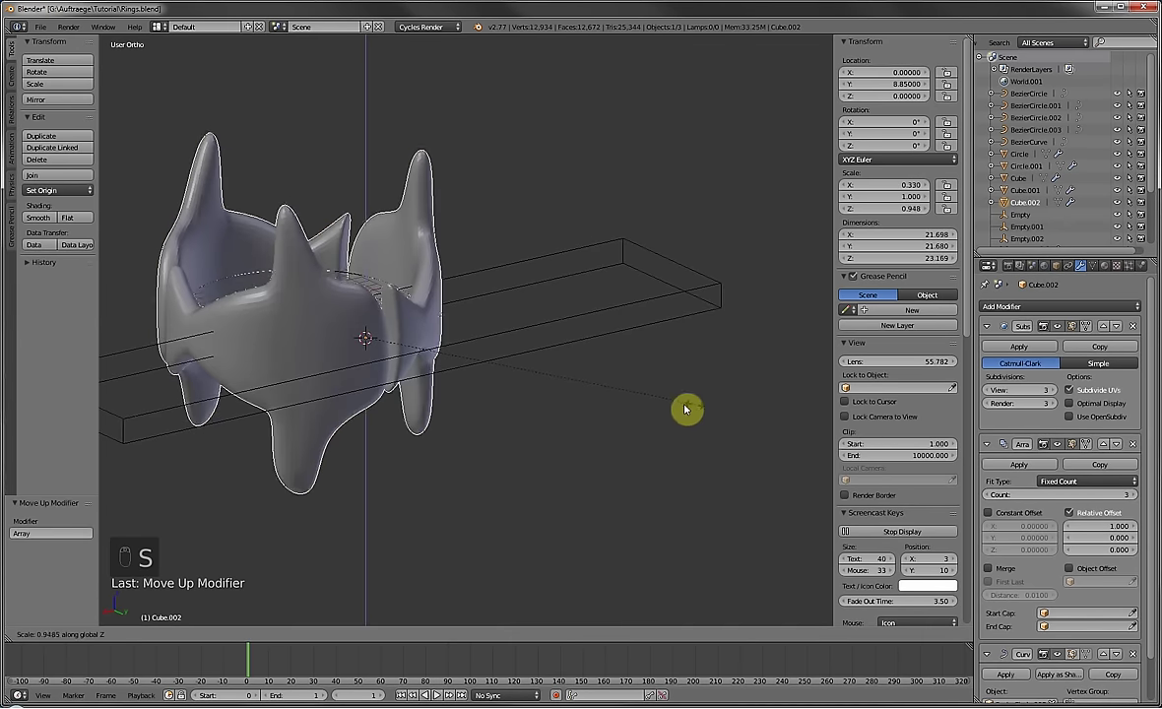
click(560, 390)
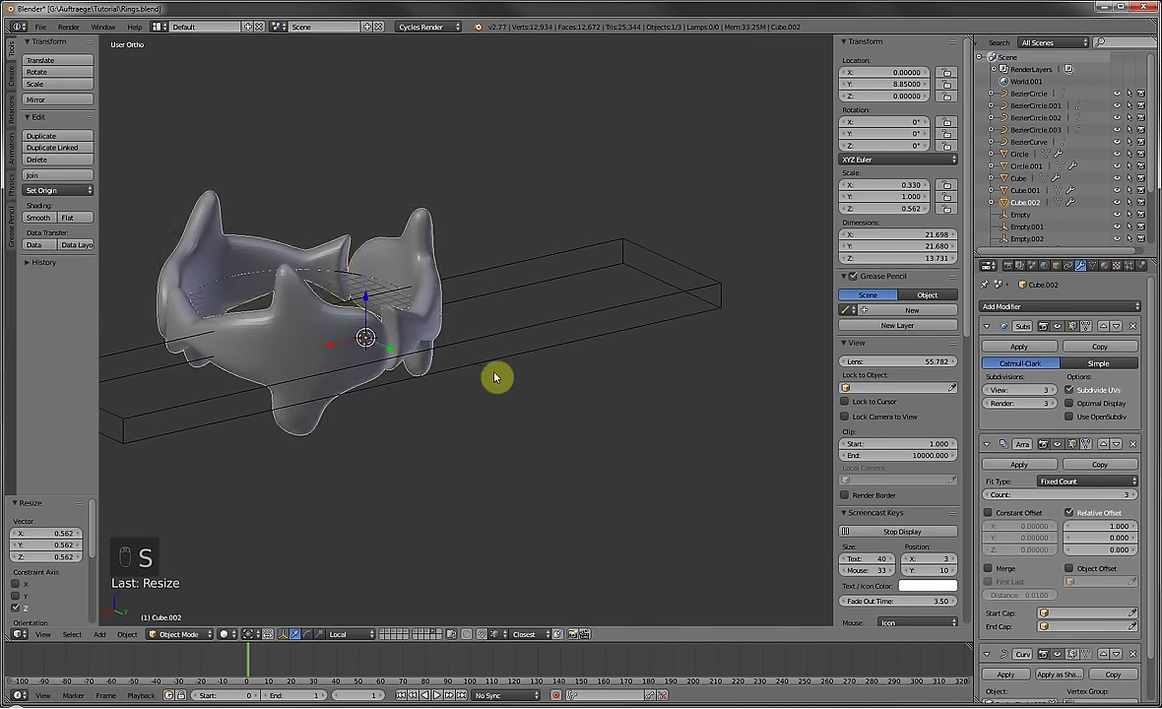
middle_drag(496, 376, 662, 402)
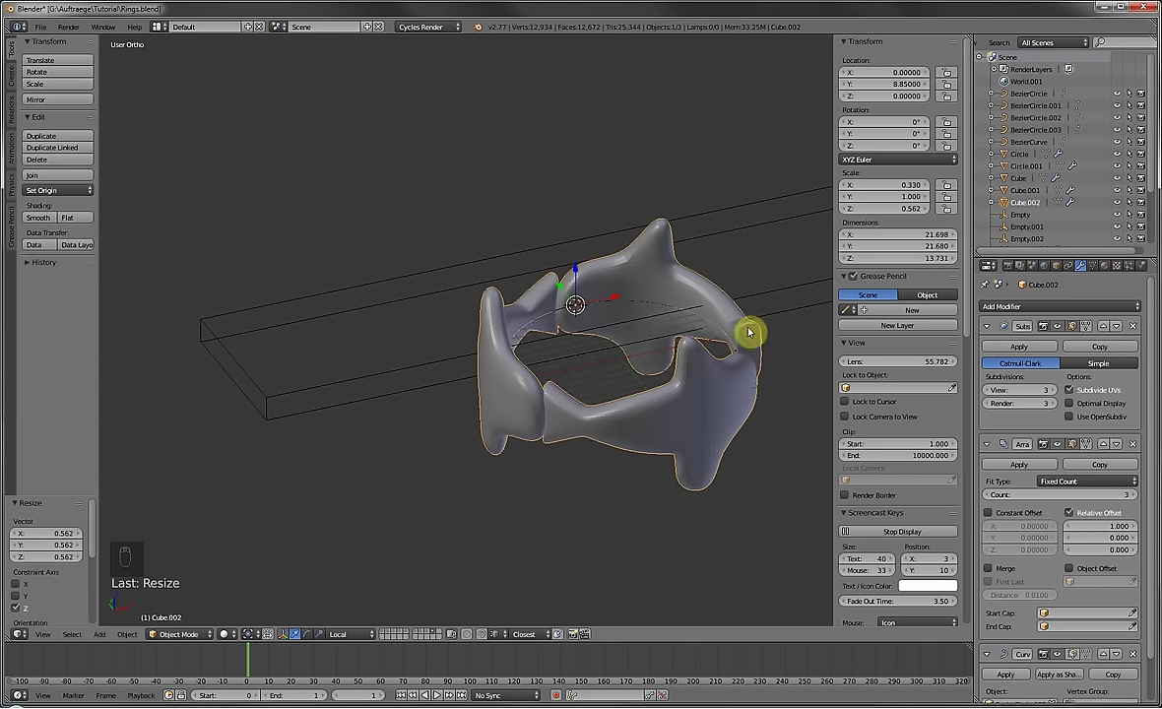
Stretch the fish object along X by about 1.04 to close the ring's gap.
key(s)
key(x)
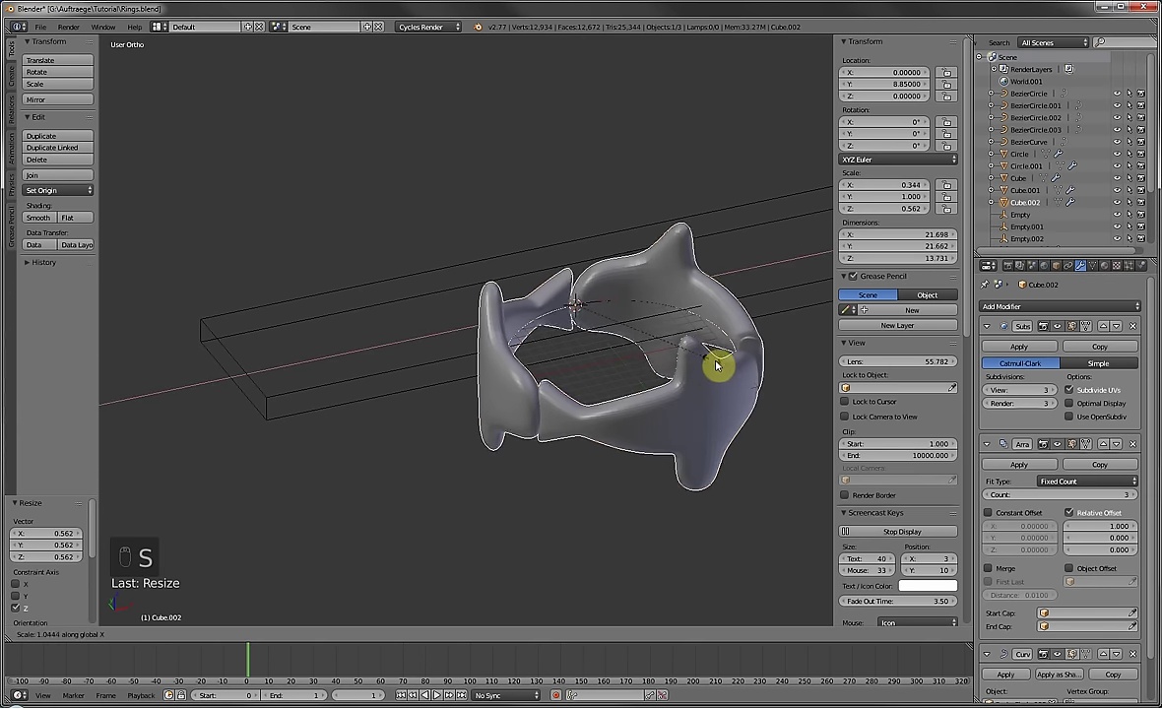
click(716, 366)
middle_drag(719, 363, 654, 394)
Select the lengthwise middle vertex row on the fish's outer side and move it outward about 2.403 along Y.
key(Tab)
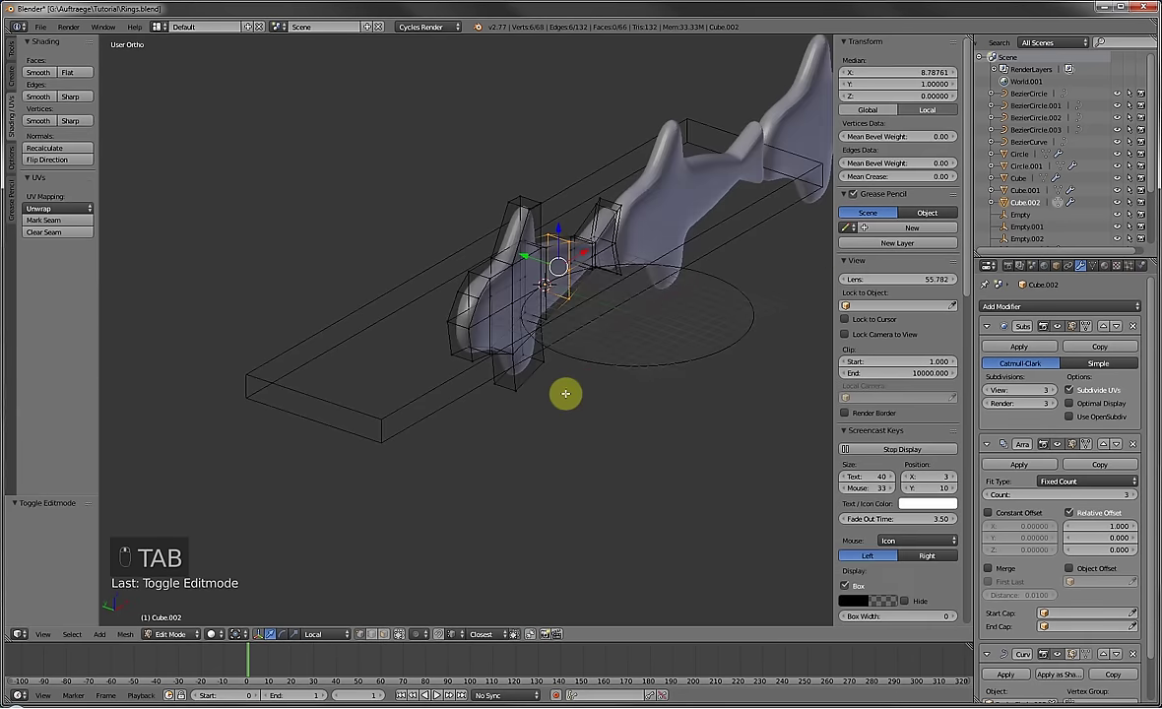
middle_drag(565, 393, 296, 331)
scroll(448, 325, up, 4)
right_click(416, 343)
ctrl+right_click(237, 289)
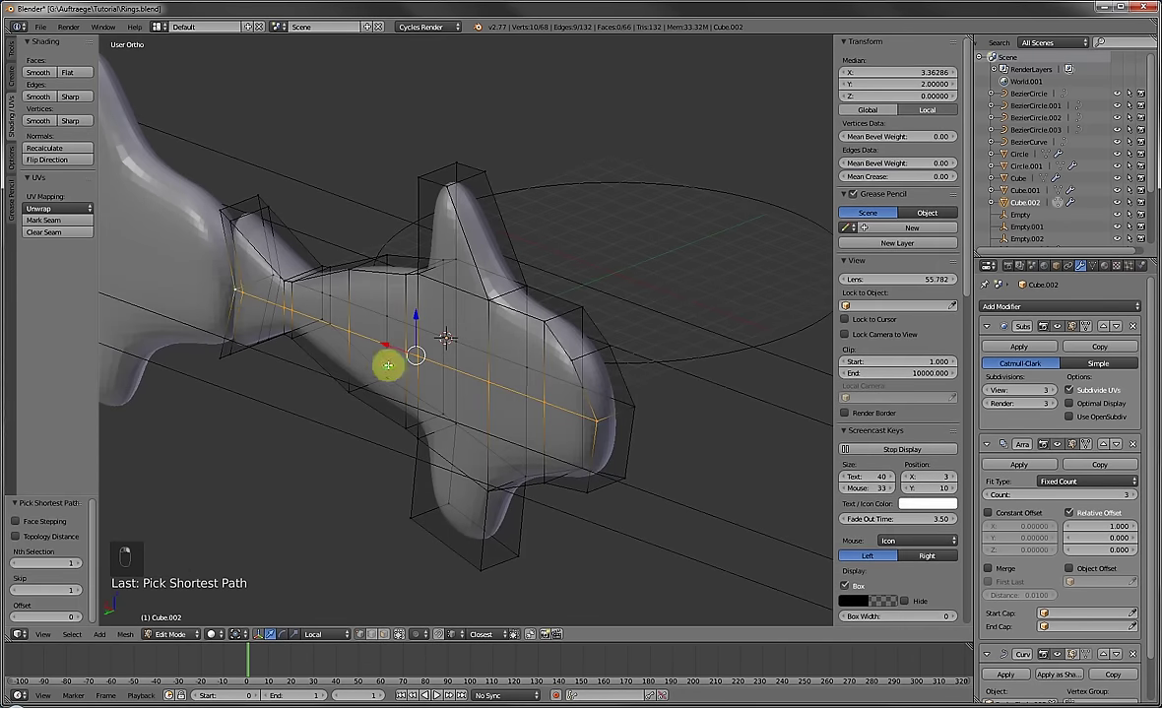
key(g)
key(y)
click(367, 391)
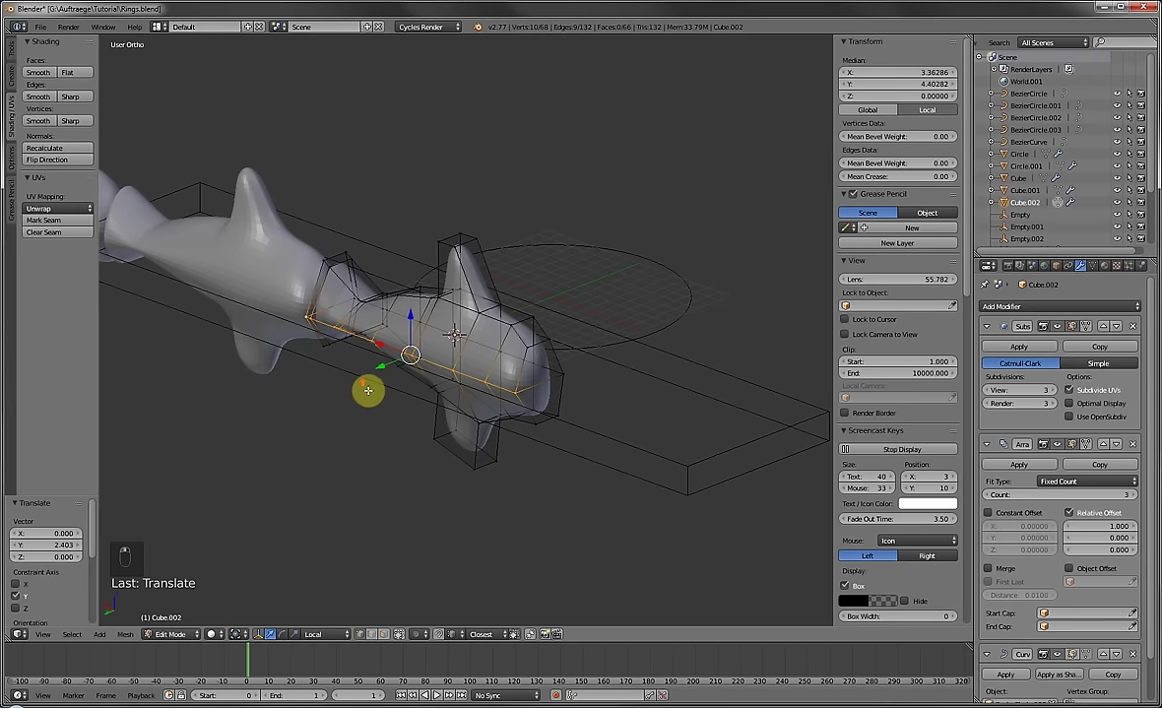
Add a lengthwise loop cut to the fish, select a short vertex path on the body's side, and move it about 0.59 along Y.
middle_drag(367, 391, 520, 322)
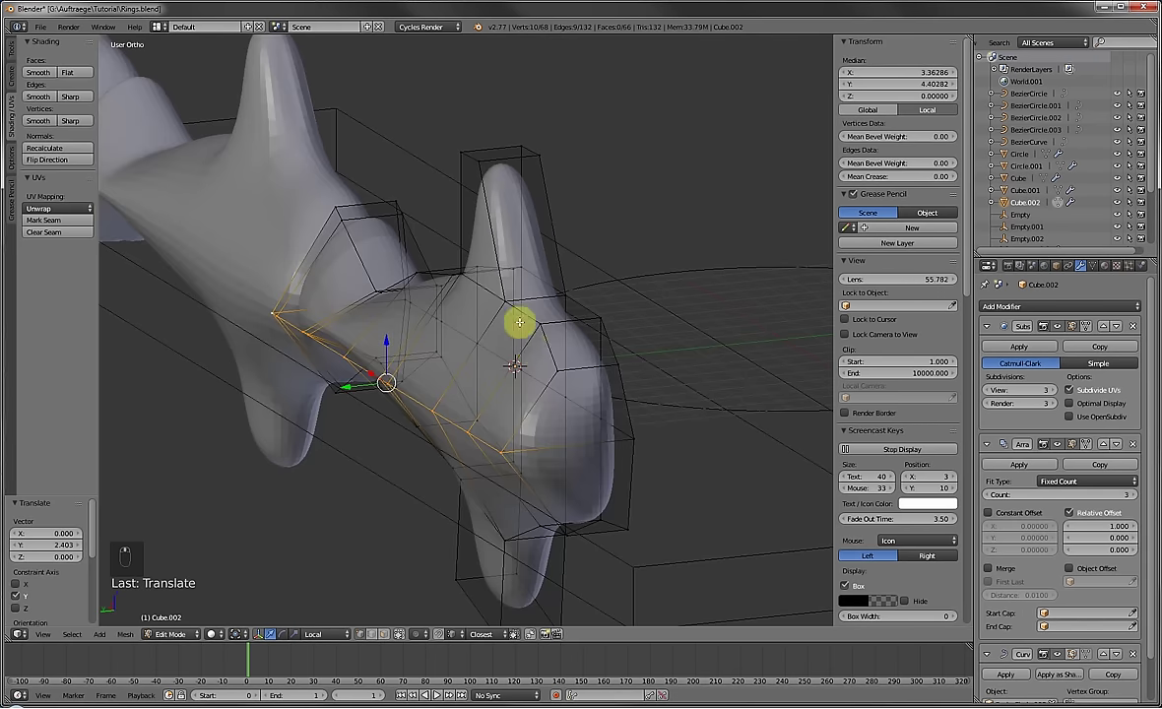
key(ctrl+r)
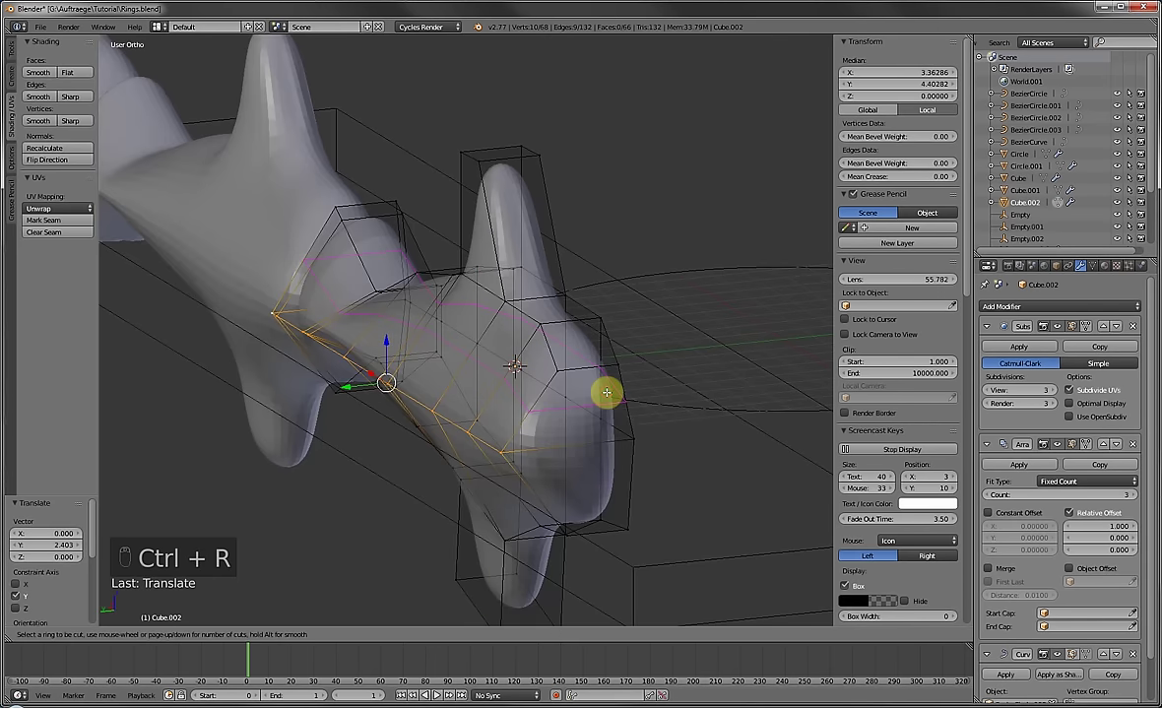
right_click(605, 389)
key(a)
right_click(446, 339)
ctrl+right_click(505, 379)
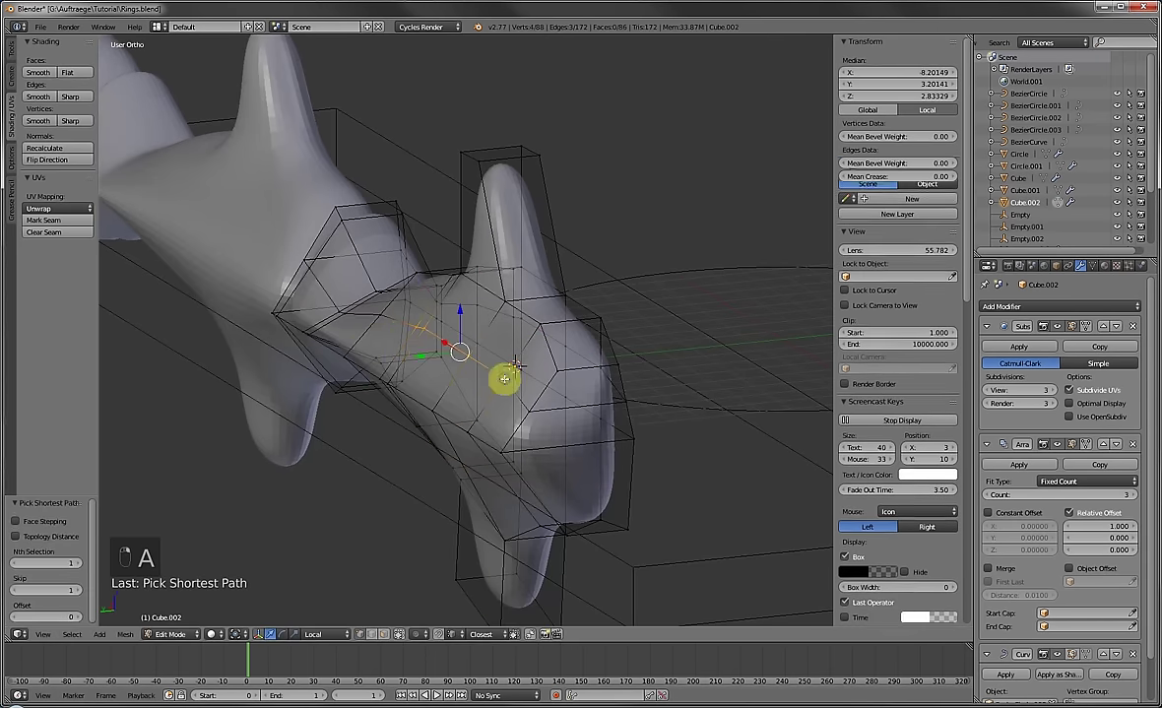
drag(426, 350, 361, 316)
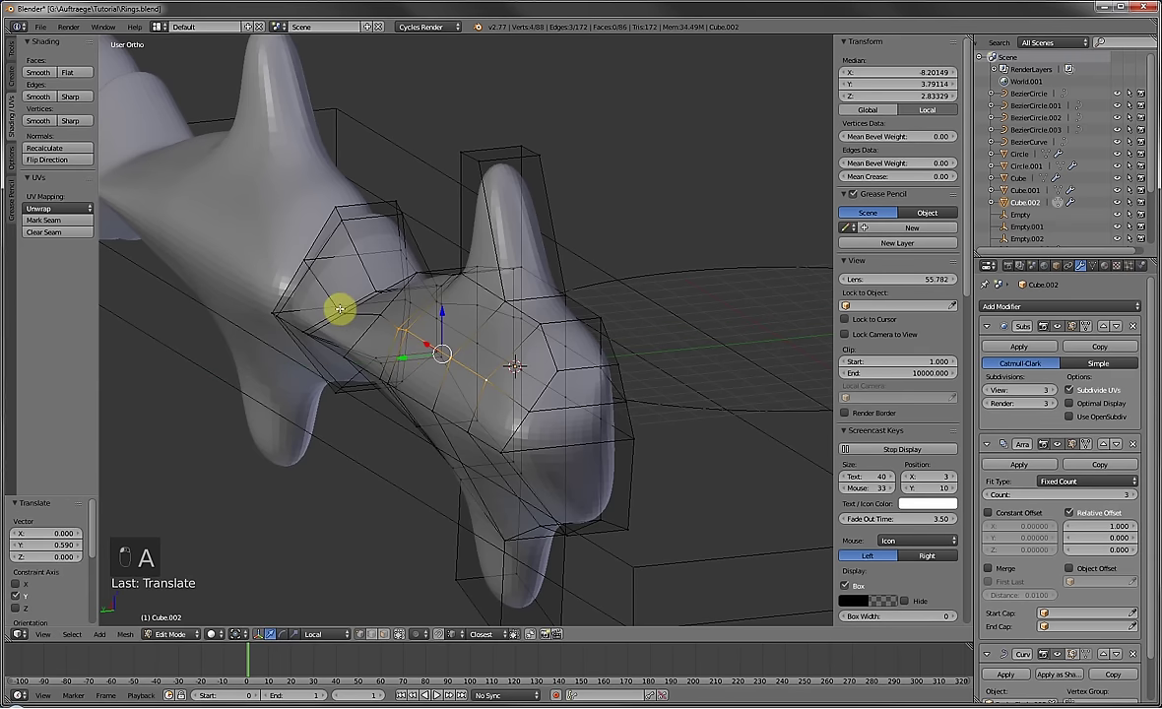
Select a short vertex path on the fish's tail side, reposition it, and return to Object Mode to check the ring.
right_click(367, 312)
ctrl+right_click(324, 317)
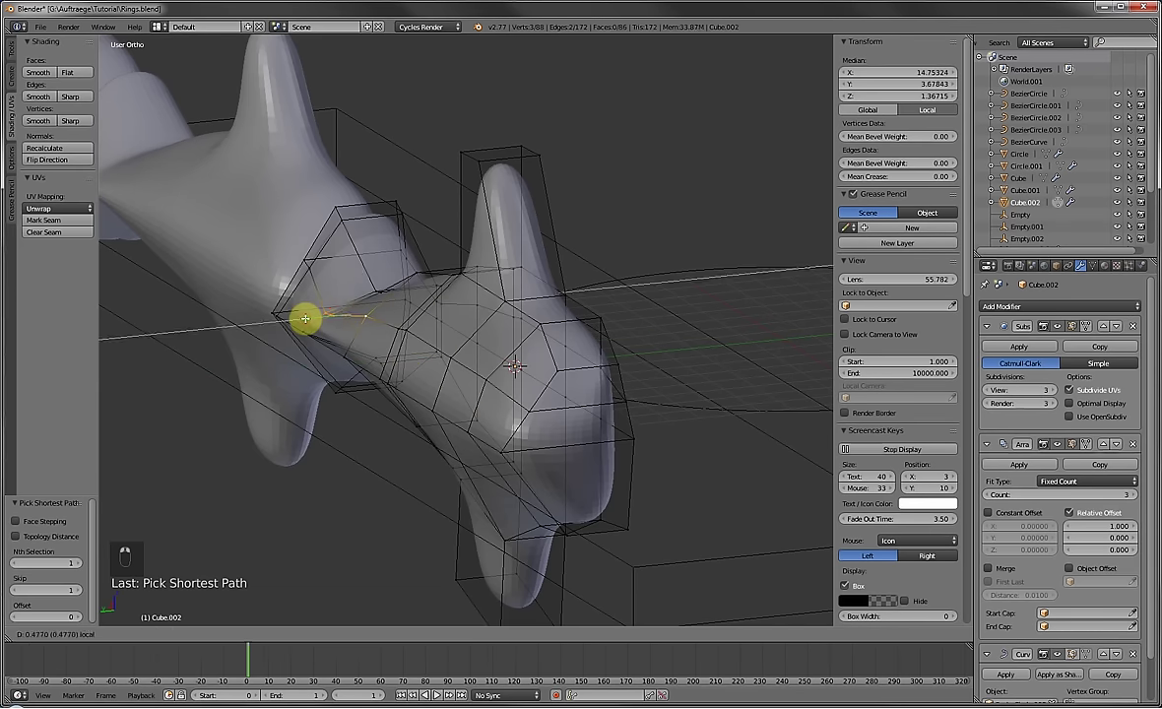
drag(305, 318, 350, 281)
key(Tab)
scroll(357, 275, down, 4)
middle_drag(356, 274, 581, 453)
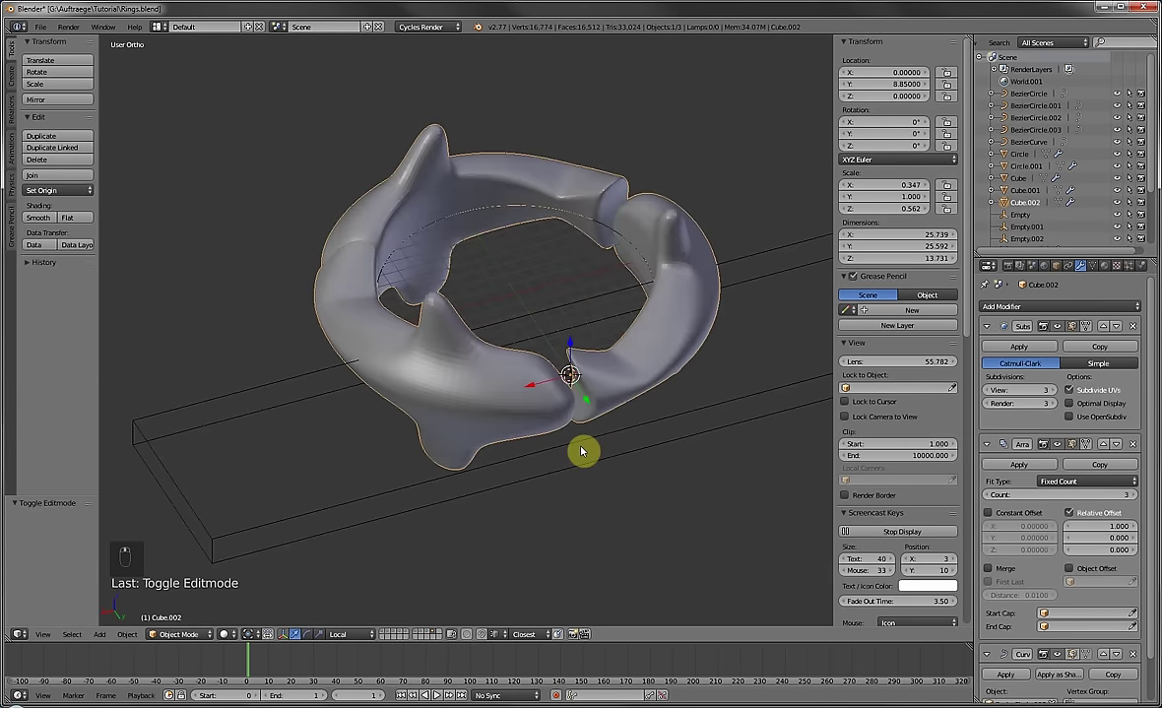
Delete all vertices of the fish mesh in Edit Mode, keeping the object and its modifiers.
key(Tab)
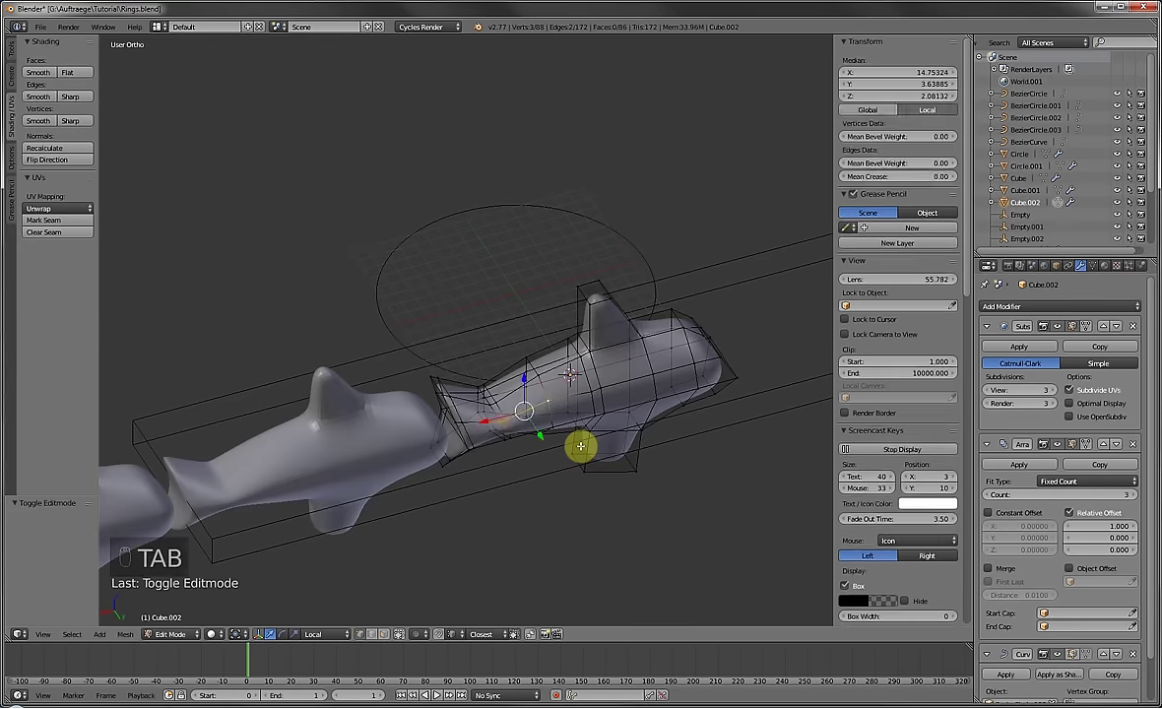
key(a)
key(a)
key(a)
key(a)
key(Delete)
click(581, 446)
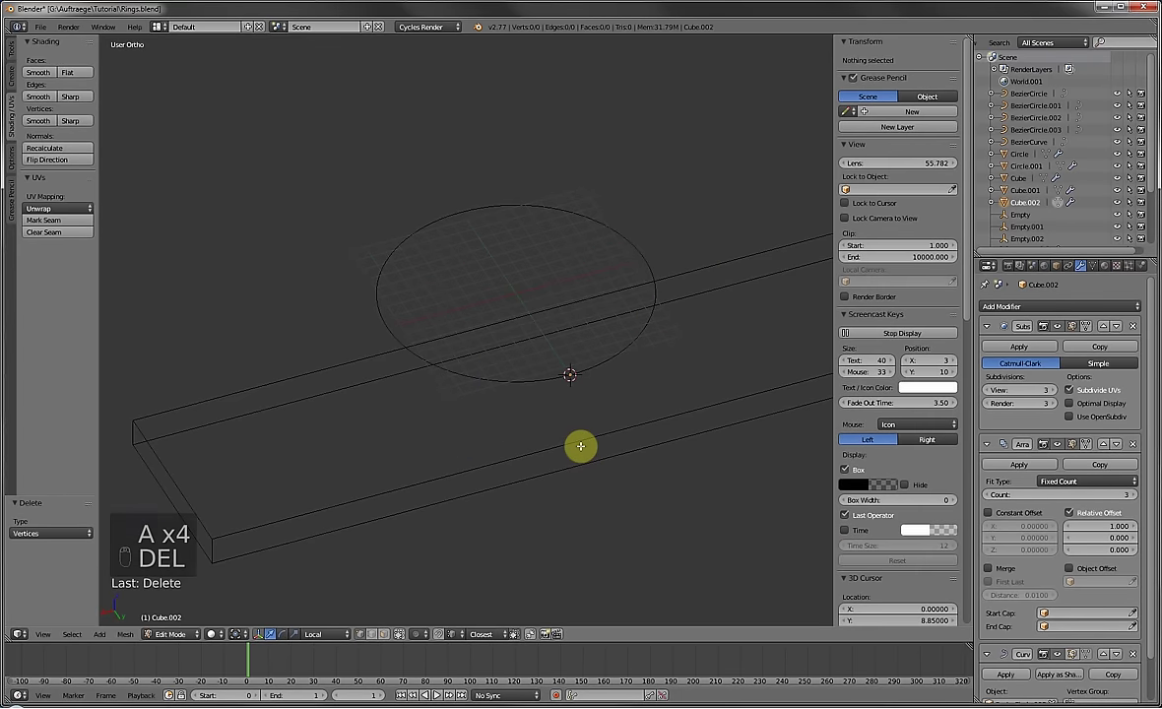
Add a cube inside the emptied mesh and divide its height with two horizontal loop cuts.
key(shift+a)
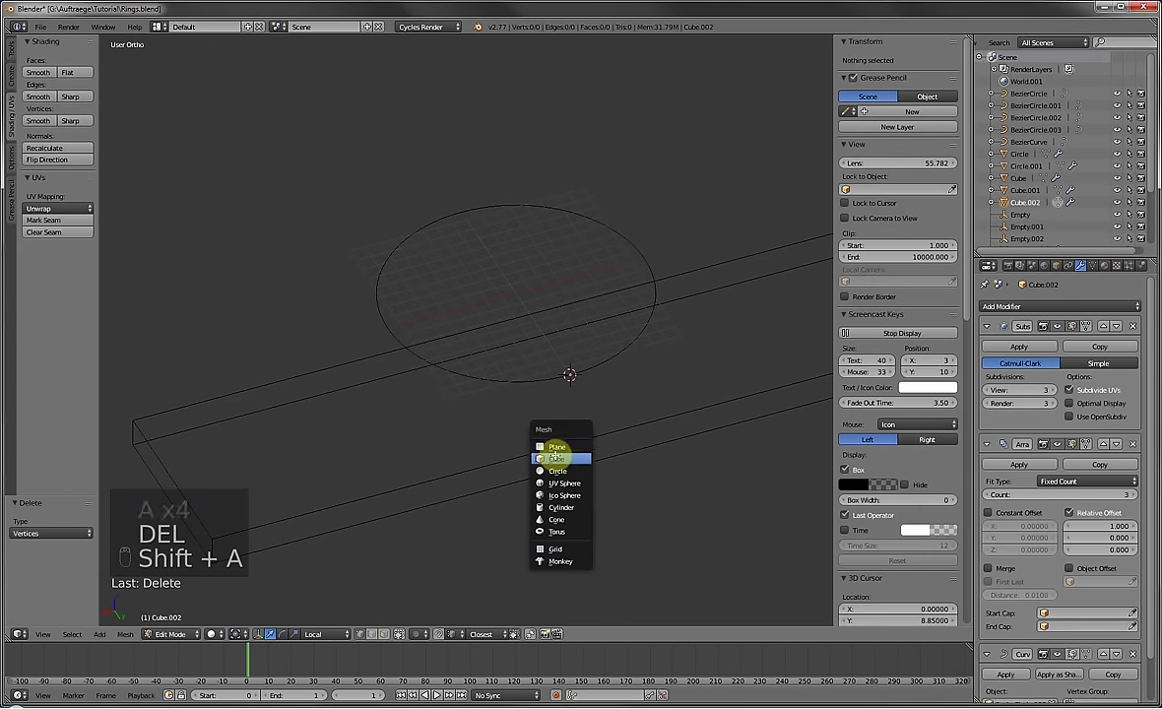
click(556, 458)
key(KP_Decimal)
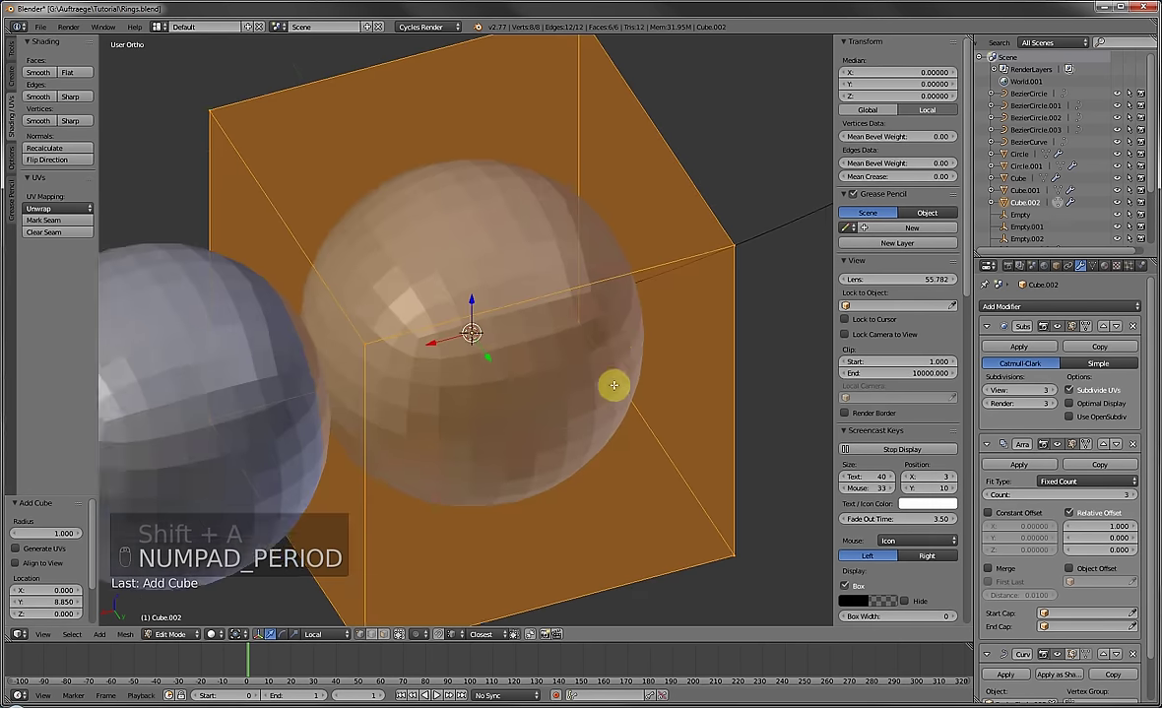
scroll(623, 329, down, 3)
middle_drag(618, 340, 516, 411)
key(ctrl+r)
scroll(524, 316, up, 1)
click(527, 319)
key(a)
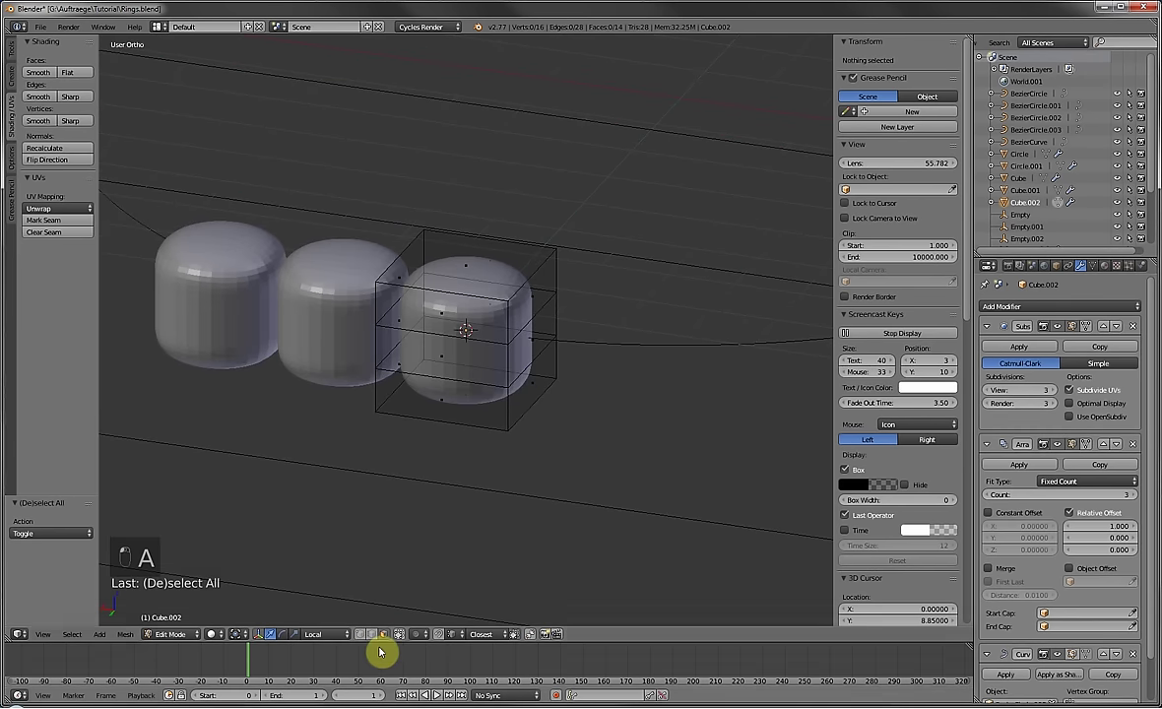
Select the whole cut cube and stretch it along Z.
key(a)
middle_drag(545, 412, 589, 392)
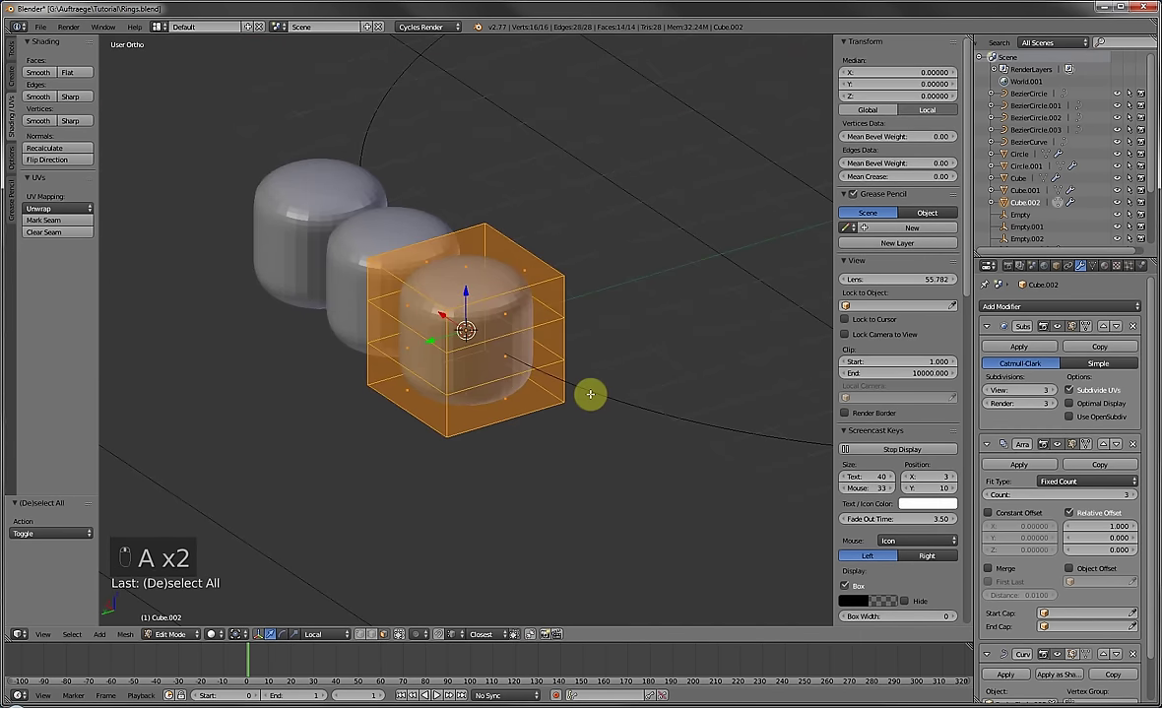
key(s)
middle_click(589, 392)
click(660, 465)
key(a)
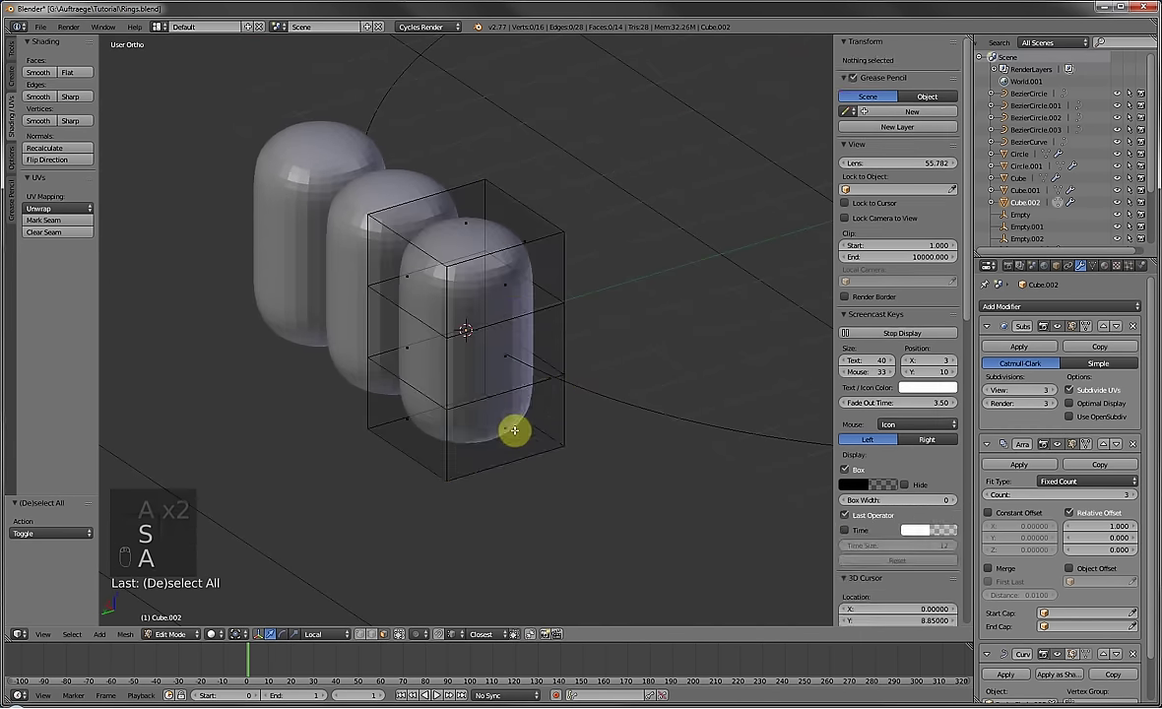
Extrude the upper and lower outer faces at the block's front end lengthwise as two front legs.
right_click(512, 428)
scroll(512, 285, down, 5)
key(e)
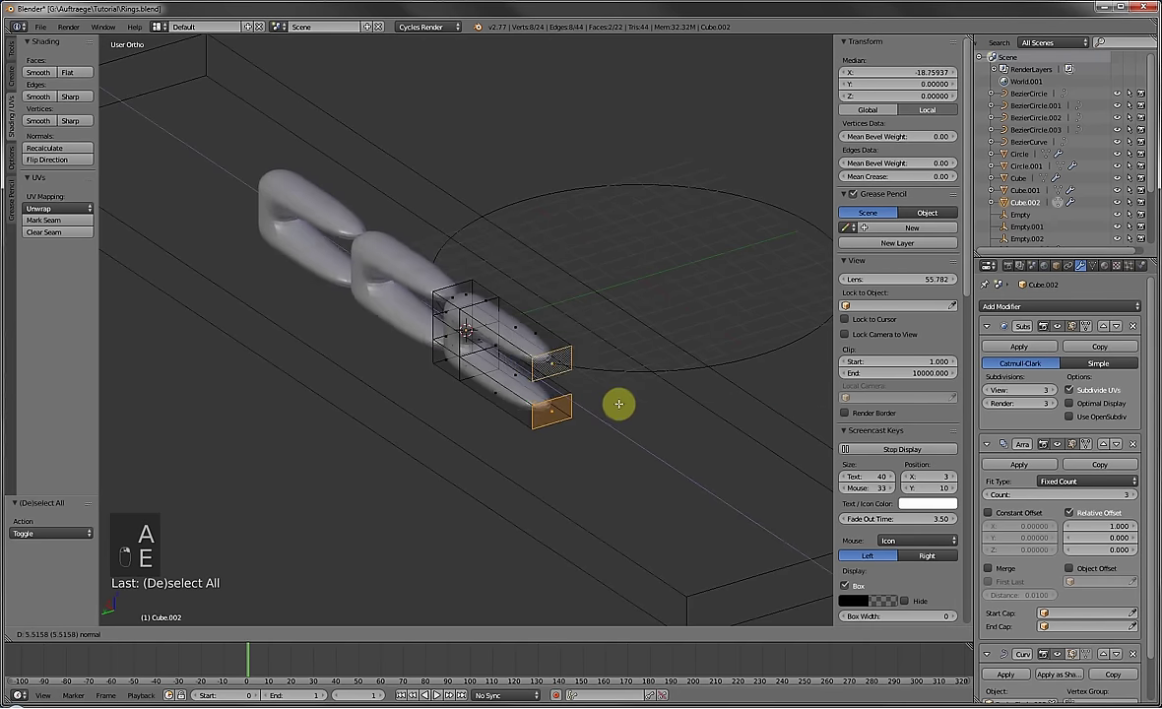
click(605, 402)
Move the block's rear end faces backward along X to lengthen the body.
middle_drag(462, 340, 412, 387)
key(a)
right_click(442, 343)
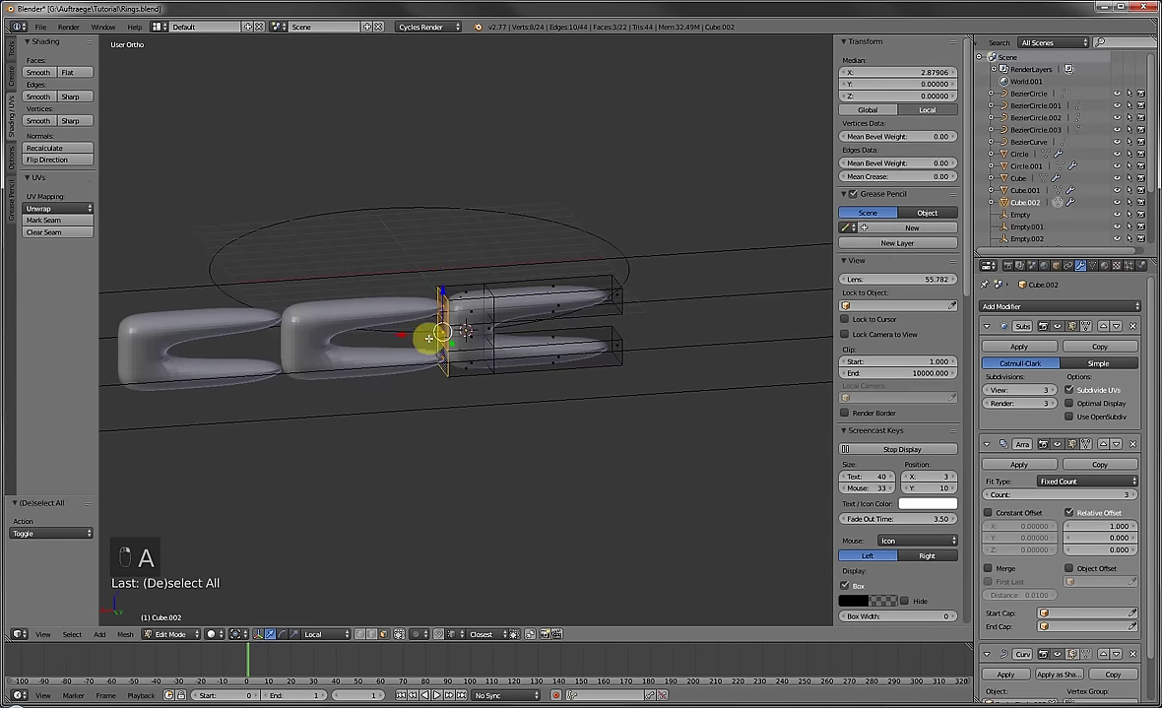
drag(430, 338, 306, 337)
Extrude the two outer rear faces backward about 7.386 as hind legs.
key(a)
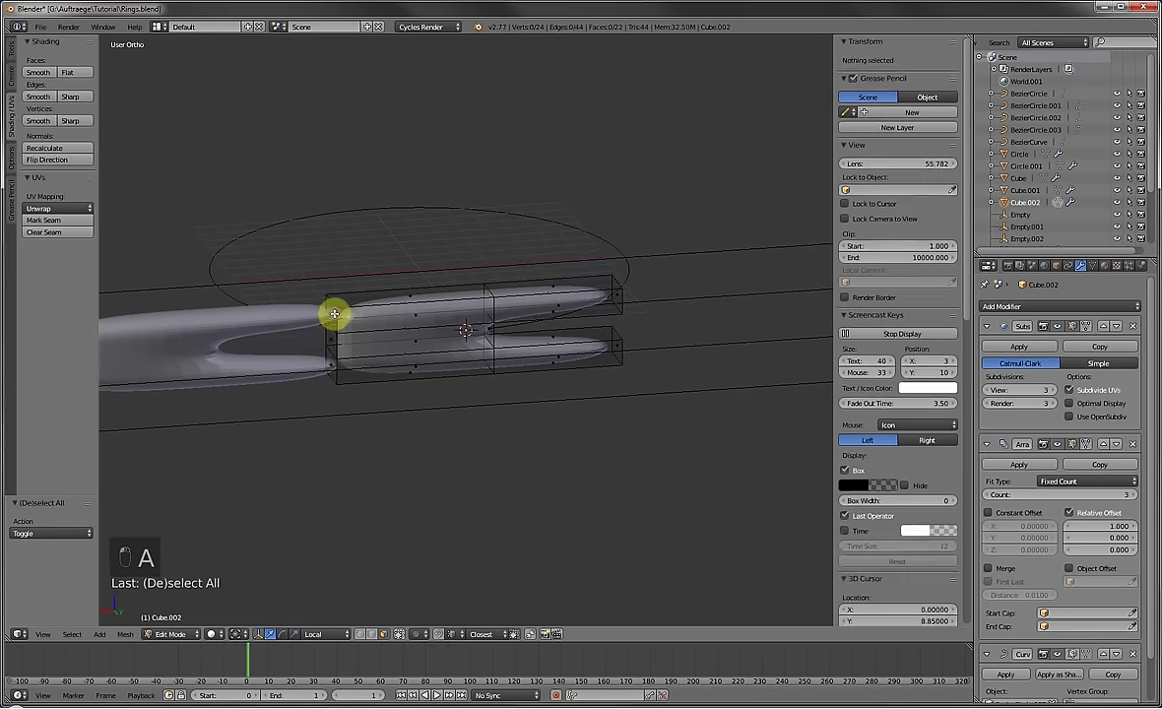
right_click(335, 313)
key(e)
click(177, 377)
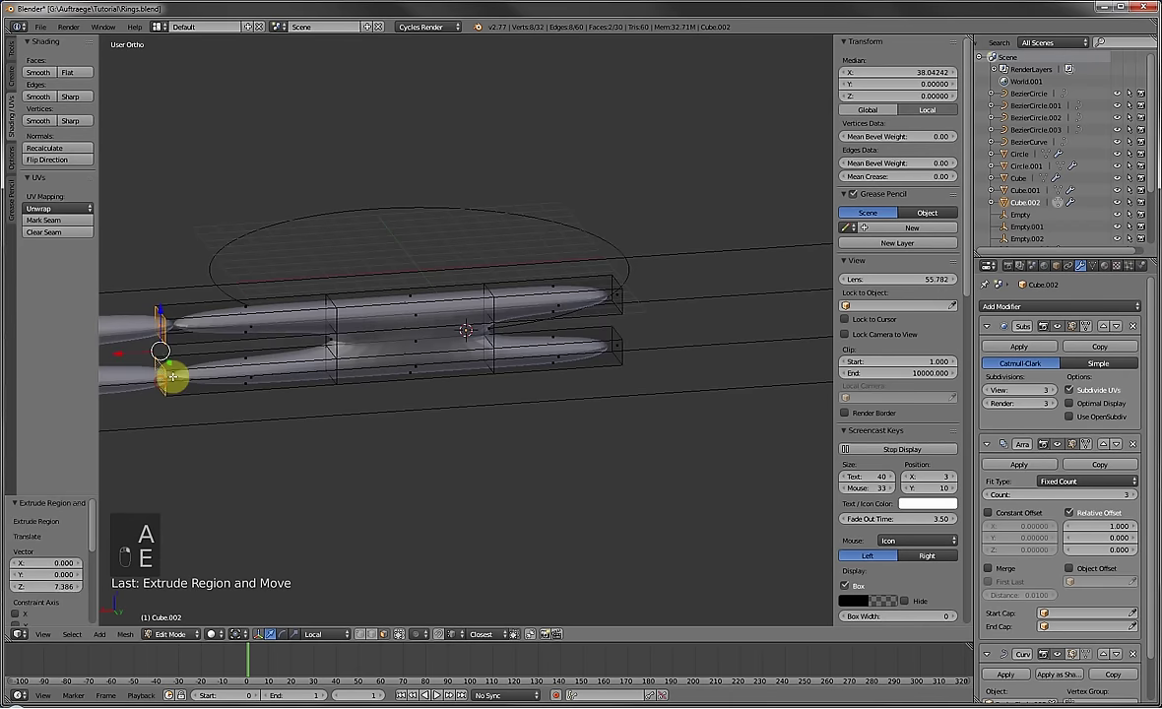
Add a loop cut across the middle of each hind leg and each front leg.
key(a)
key(ctrl+r)
click(249, 304)
click(249, 305)
key(a)
key(ctrl+r)
click(251, 350)
key(a)
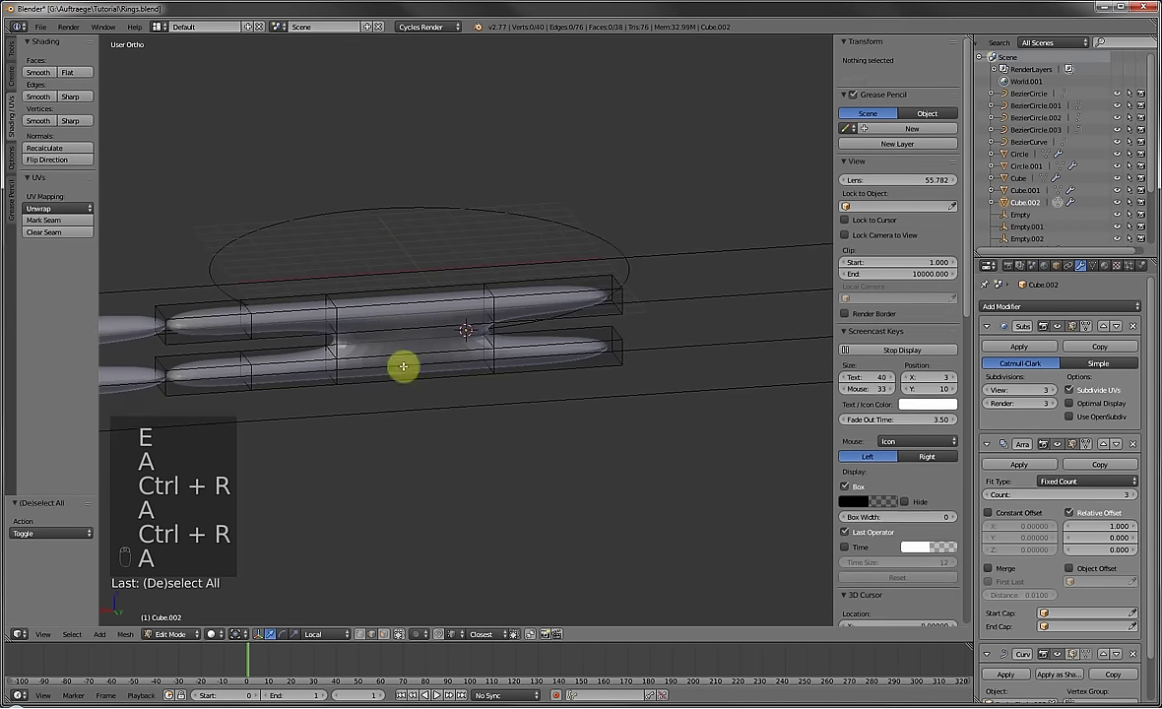
key(ctrl+r)
click(543, 325)
key(a)
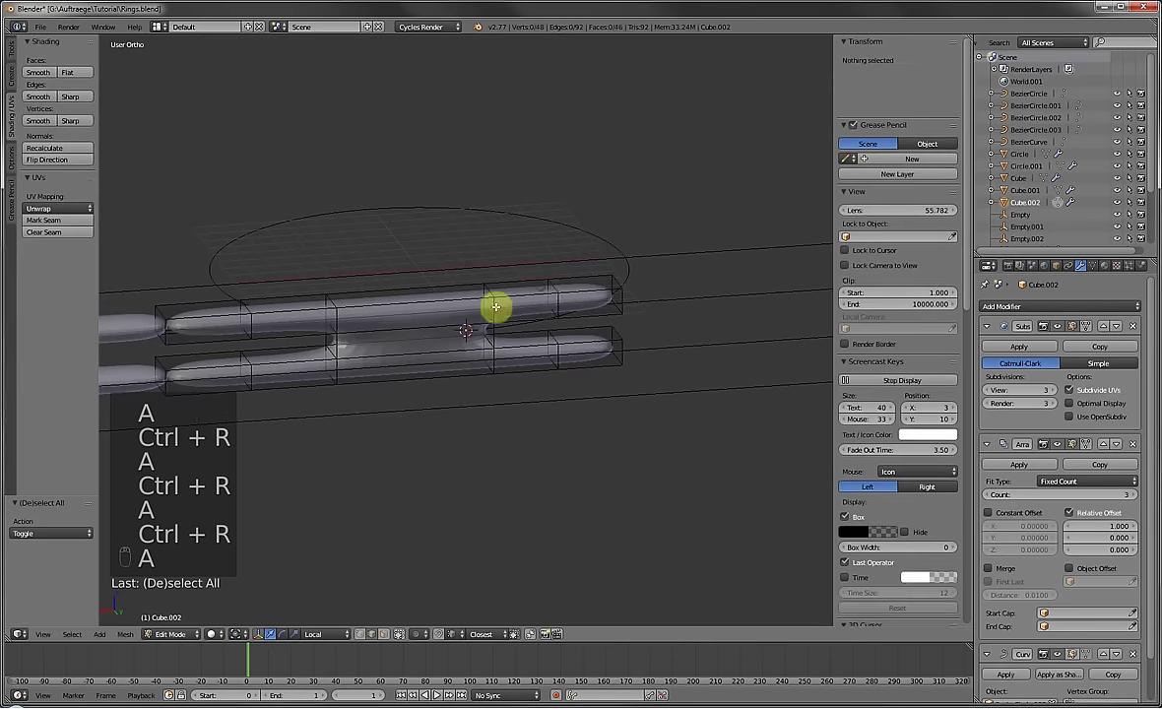
Box-select the vertex loop where the hind legs join the body and move it about 1.638 along X.
middle_drag(493, 306, 347, 567)
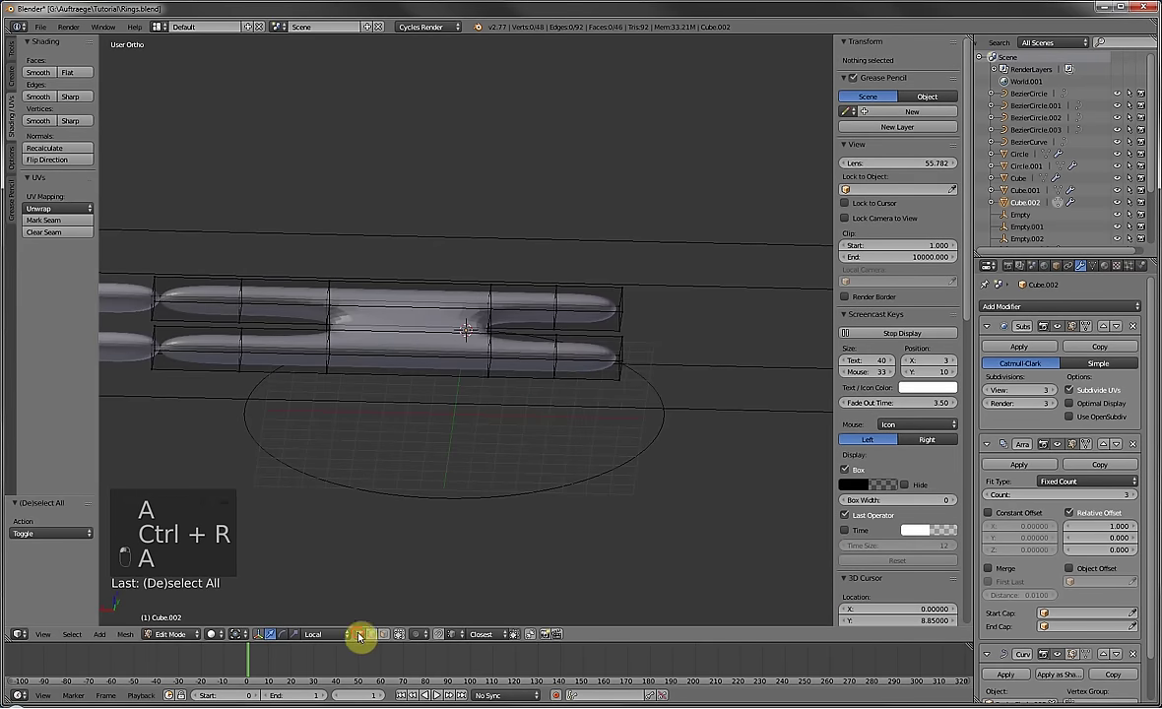
middle_drag(361, 638, 337, 311)
key(a)
key(a)
key(b)
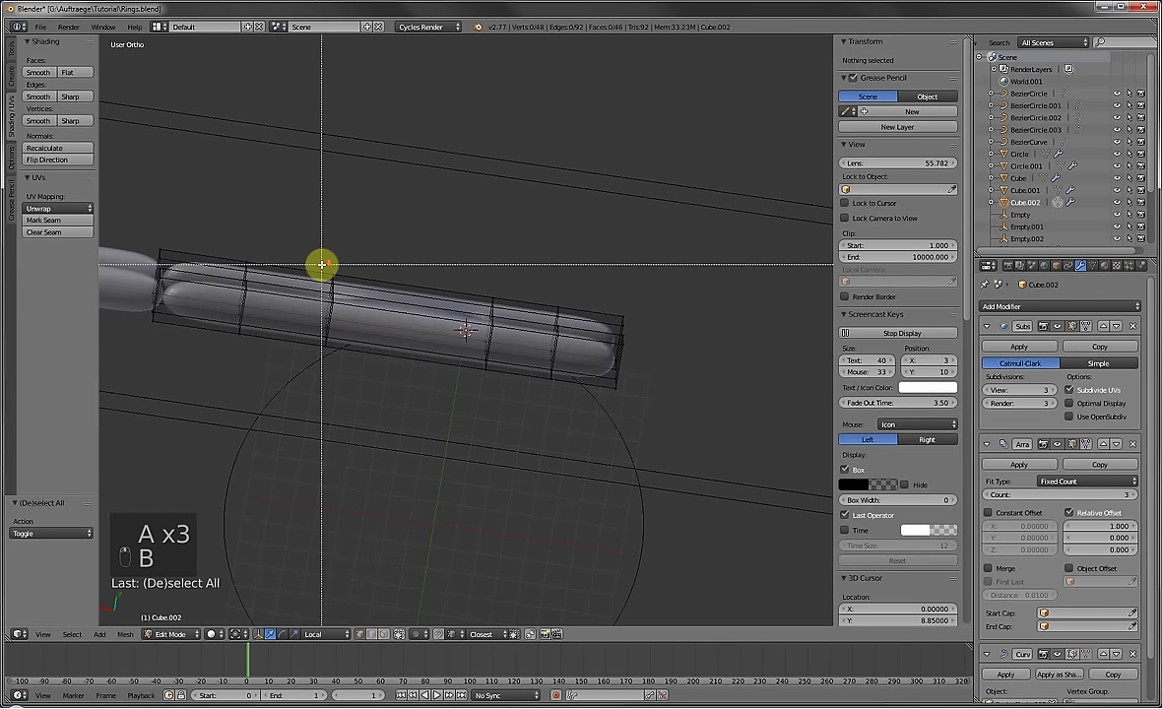
drag(322, 264, 357, 394)
drag(308, 306, 266, 318)
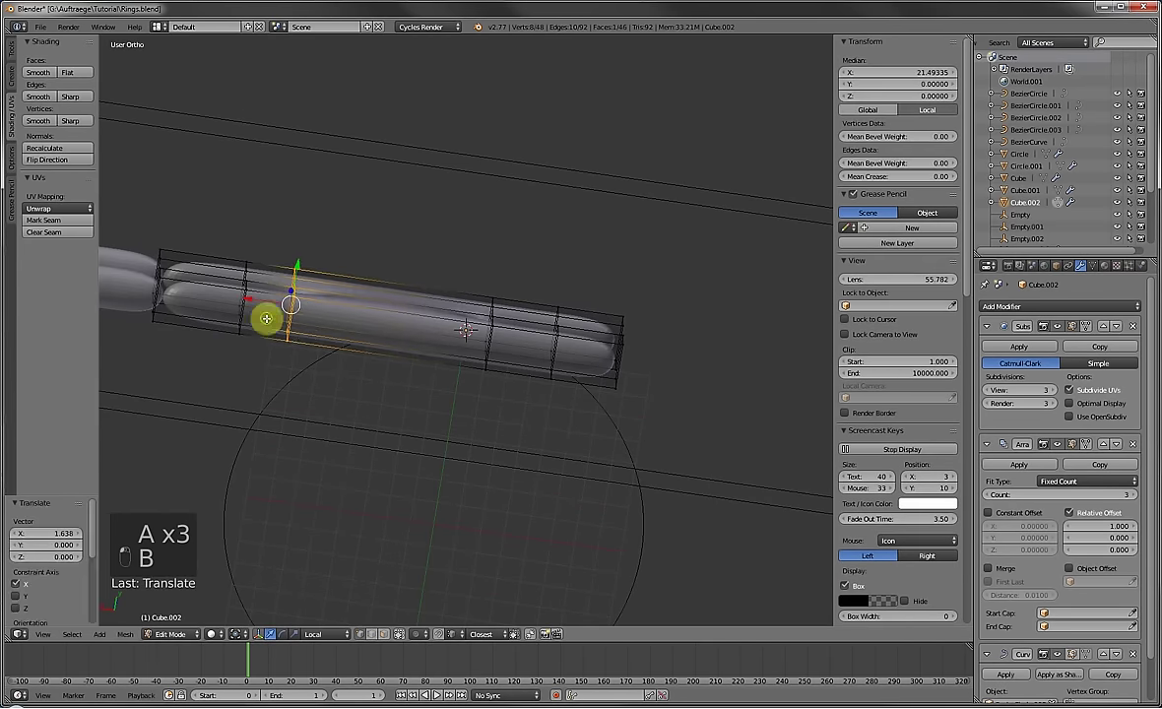
Box-select the middle vertex loops of the hind legs and move them backward along X.
scroll(472, 394, up, 3)
key(a)
drag(441, 467, 434, 455)
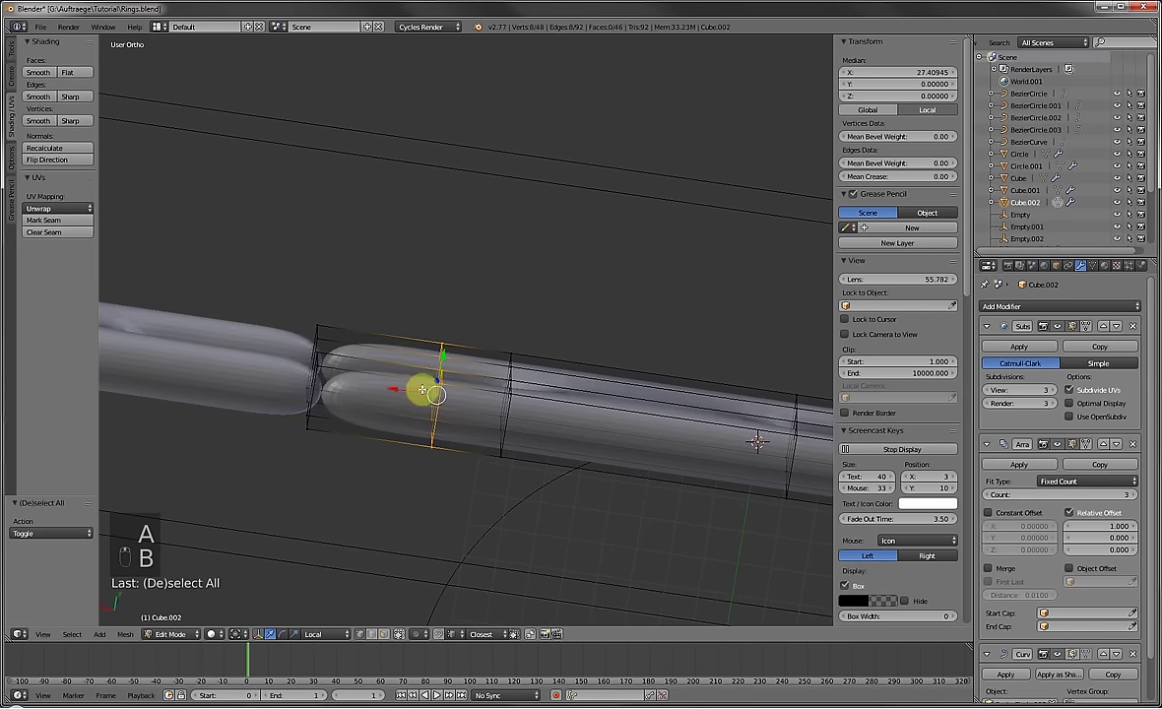
drag(420, 389, 397, 389)
Select the outer vertex row at the hips and raise it about 1.47 along Y.
key(a)
key(c)
click(527, 365)
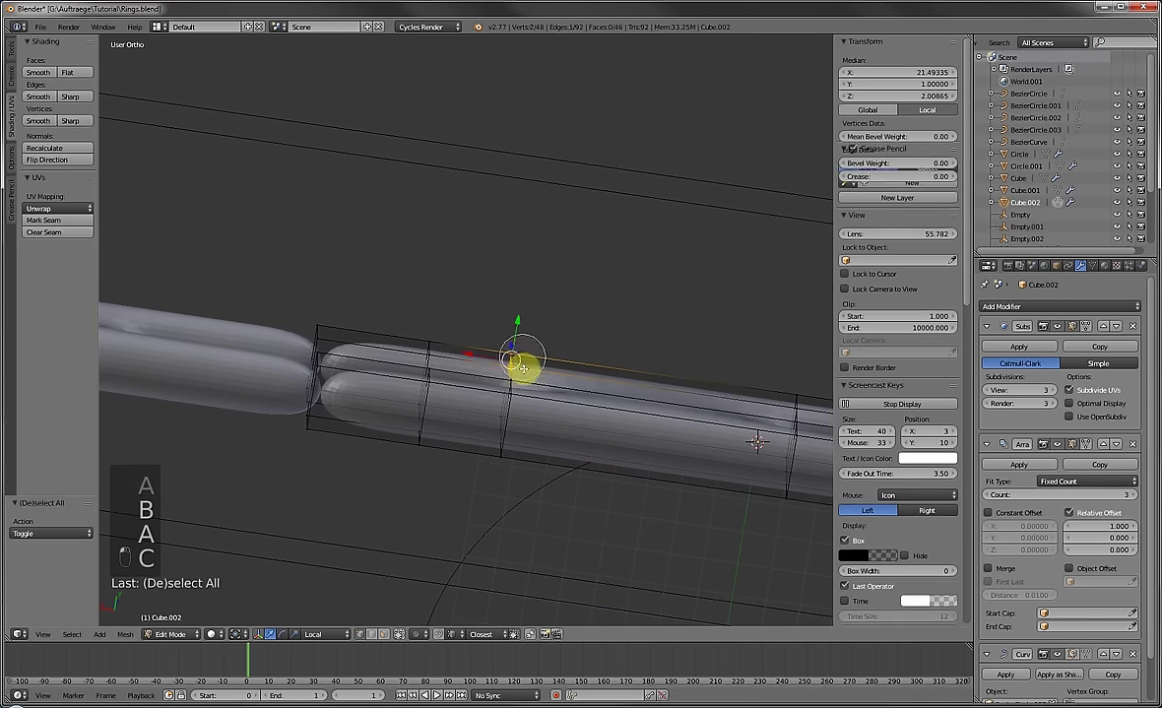
drag(519, 352, 524, 316)
scroll(522, 350, down, 2)
middle_drag(522, 350, 550, 353)
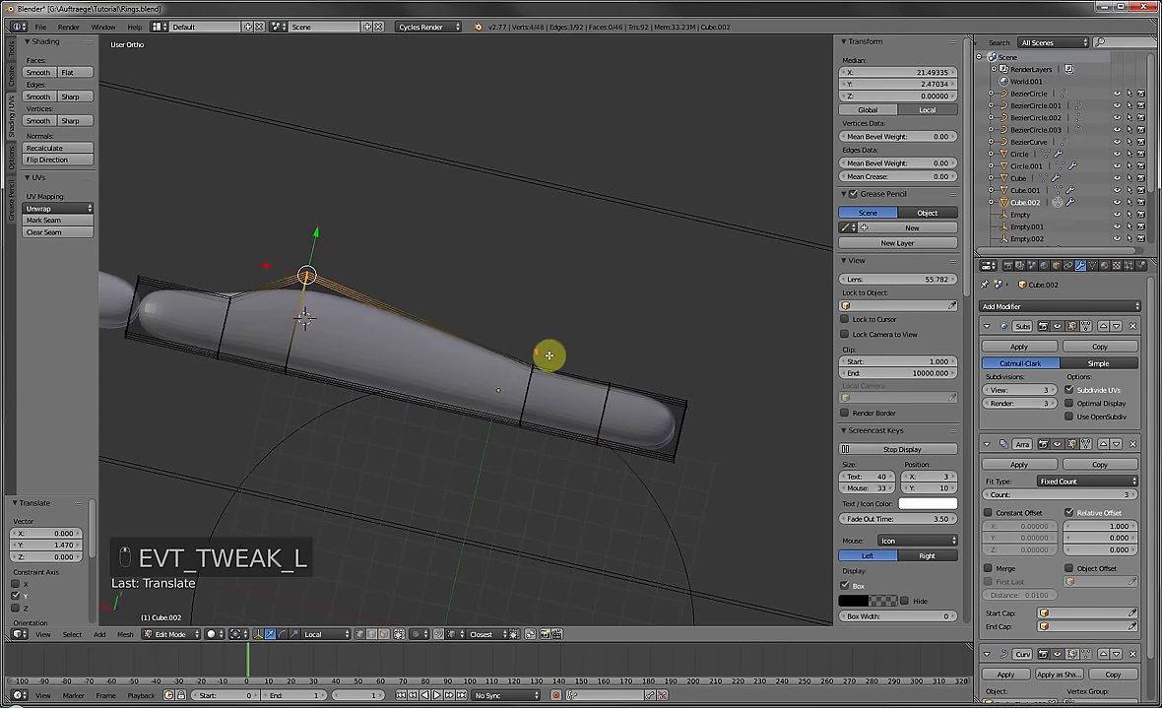
Select the outer vertex row at the shoulders and raise it about 0.843 along Y.
key(a)
key(a)
key(c)
click(532, 353)
drag(534, 338, 434, 337)
Extrude the body's top faces outward and its front faces forward as a neck, raising the neck's end about 1.444 along Y.
middle_drag(434, 337, 389, 633)
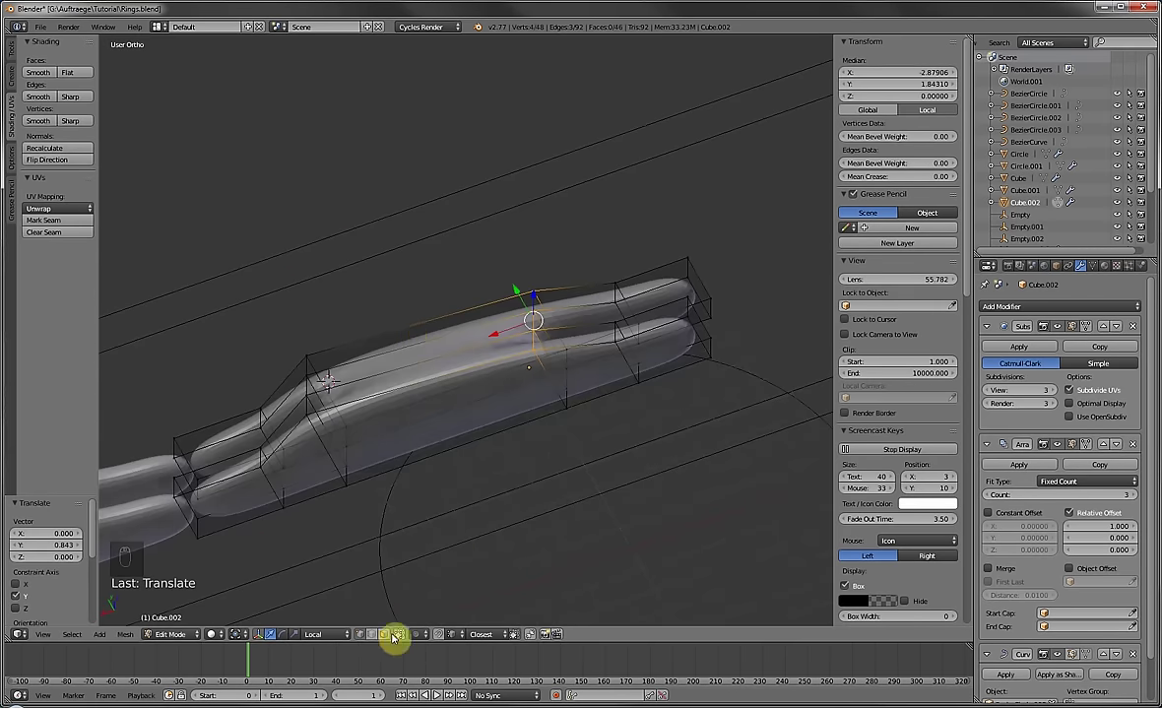
click(384, 634)
ctrl+click(446, 364)
key(e)
click(462, 302)
middle_drag(462, 301, 521, 202)
drag(521, 202, 511, 486)
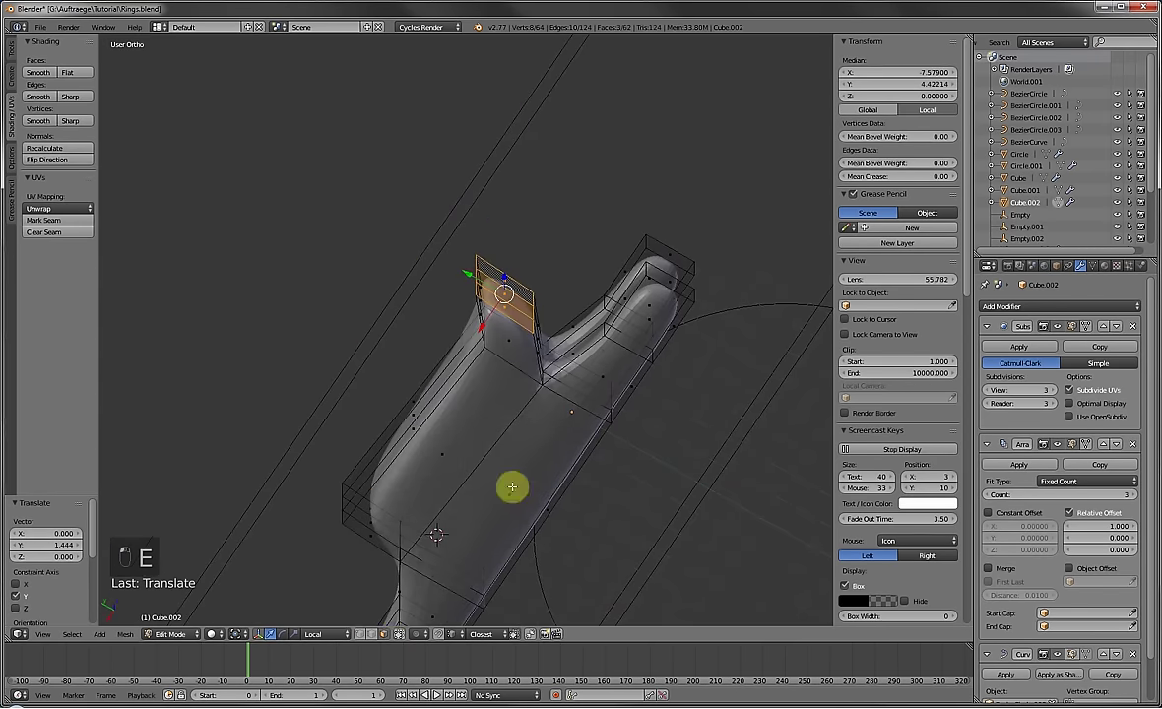
Scale the neck extrusion to about 0.422.
middle_drag(511, 485, 545, 365)
ctrl+click(501, 339)
key(a)
key(s)
click(516, 311)
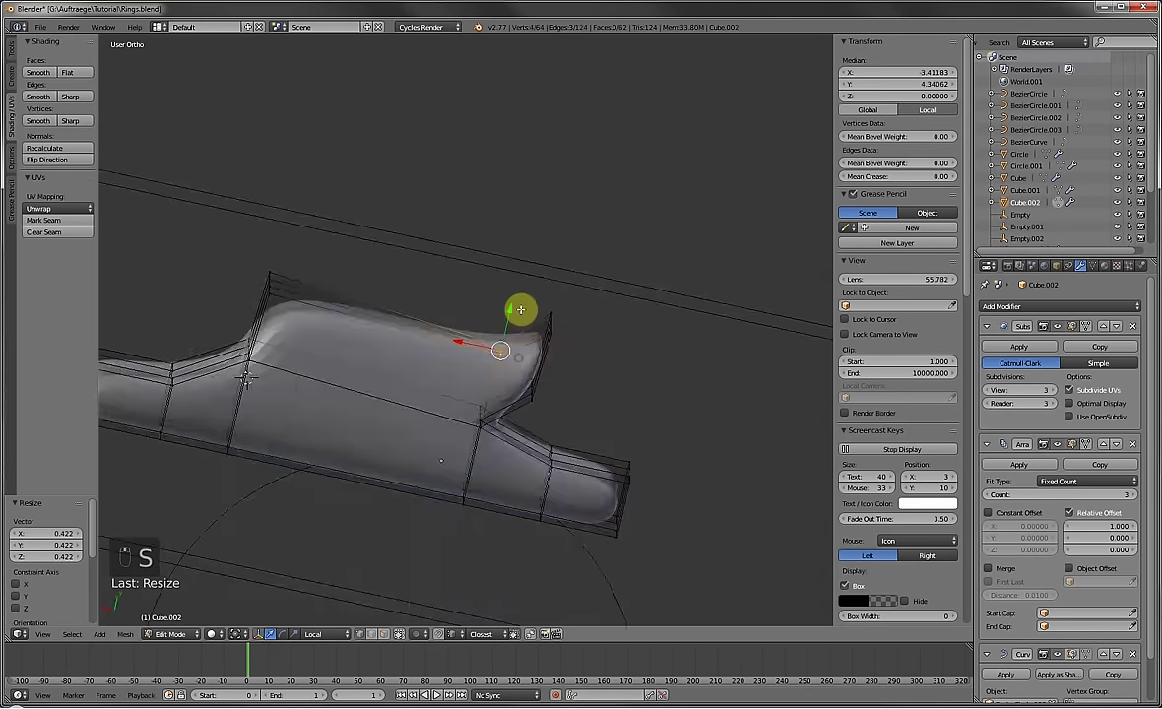
Select the front faces of the neck and scale them.
key(KP_Decimal)
key(a)
key(a)
key(c)
key(a)
middle_drag(305, 298, 478, 302)
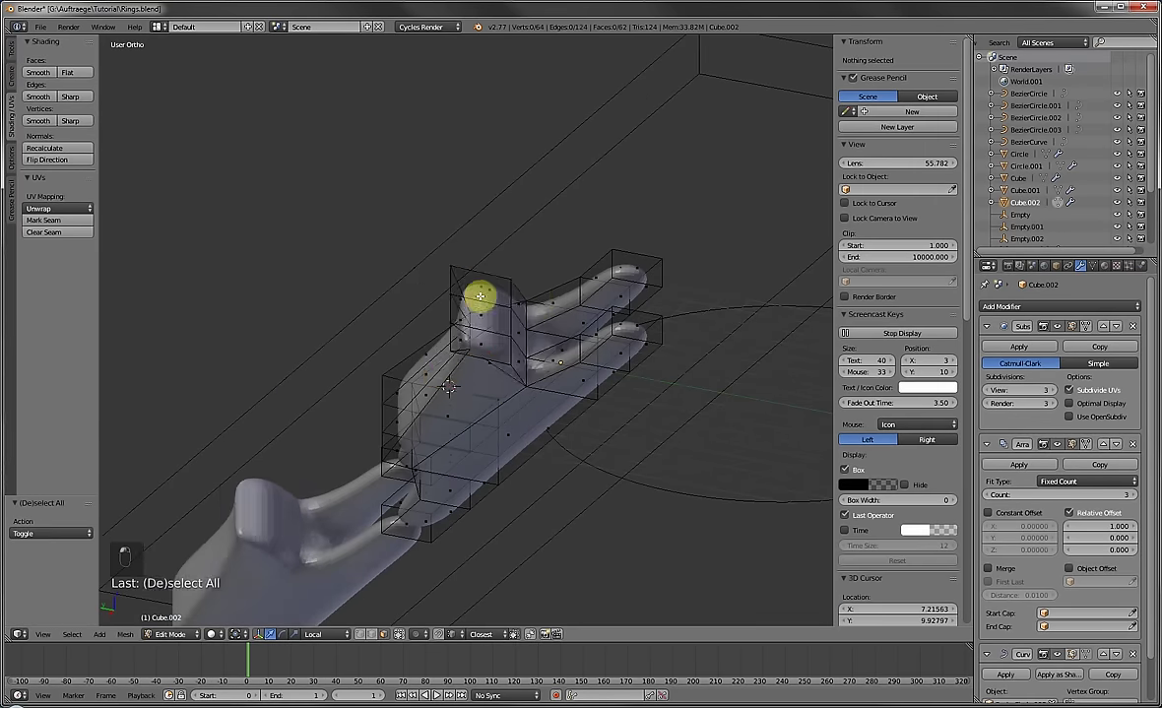
click(478, 301)
key(s)
click(587, 353)
Extrude the neck's front faces about 3.346 forward to form the head.
key(e)
click(680, 270)
middle_drag(680, 270, 571, 345)
key(KP_Decimal)
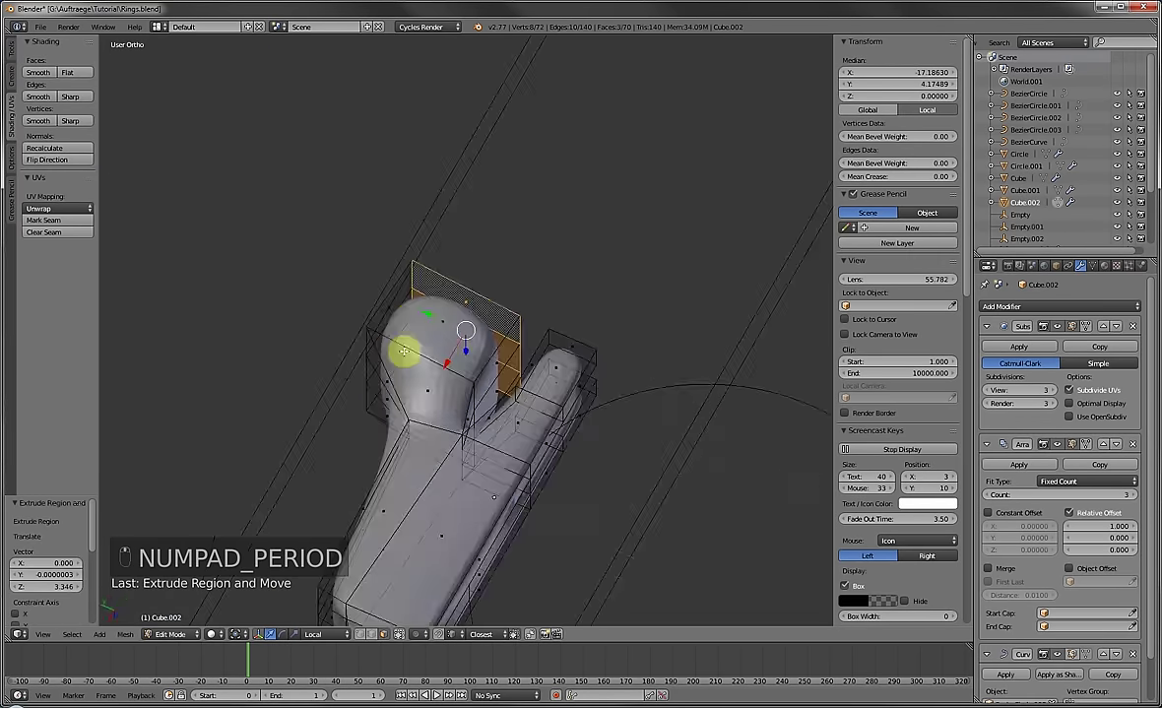
Rotate the whole object 90° about X in Object Mode and go back to editing its mesh.
key(Tab)
key(r)
key(x)
key(9)
key(0)
key(Return)
key(KP_Decimal)
key(Tab)
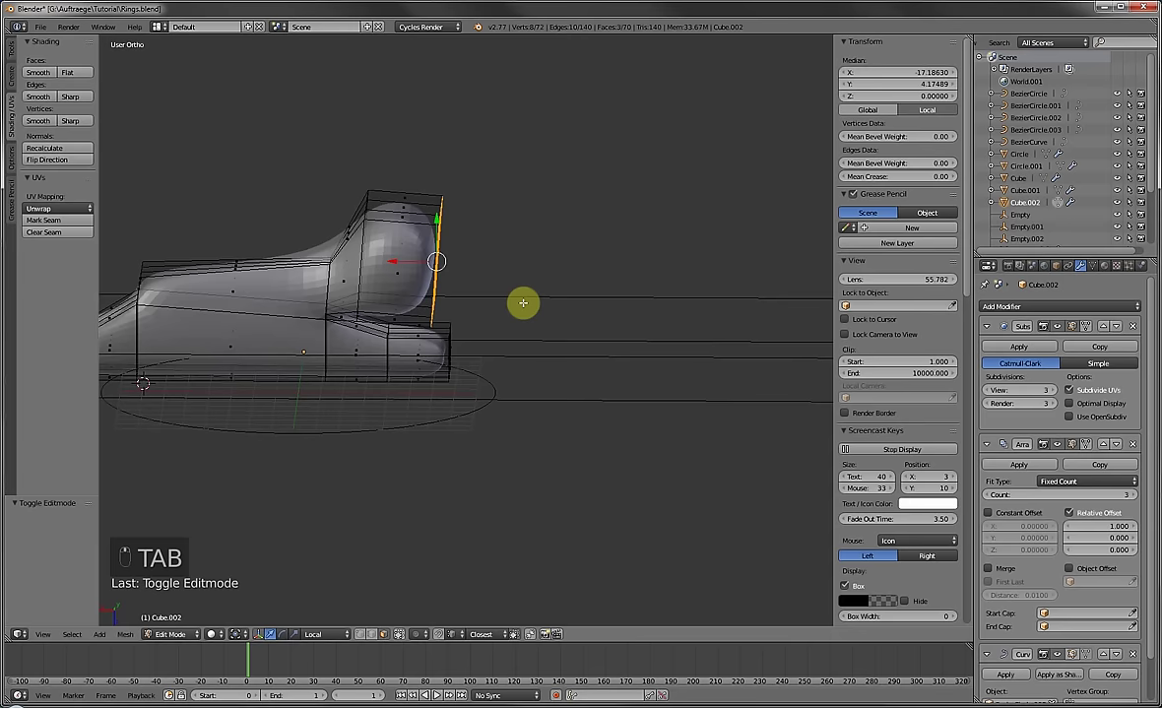
Extrude the outer faces on top of the head about 1.734 as ears and shift the ear tips along X.
middle_drag(521, 304, 337, 278)
click(428, 224)
key(e)
click(428, 225)
middle_drag(301, 208, 275, 259)
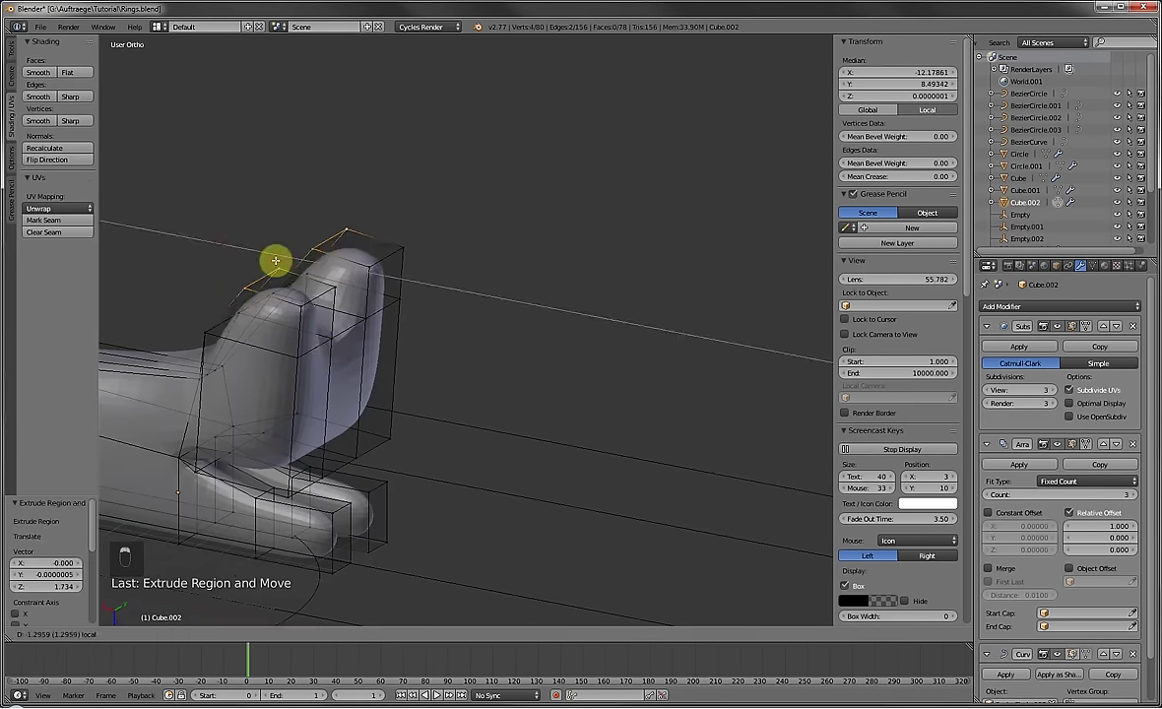
key(g)
key(x)
click(387, 631)
Inset the front faces of the head and move them about -0.86 along X.
middle_drag(538, 404, 325, 394)
key(i)
click(317, 386)
key(ctrl+z)
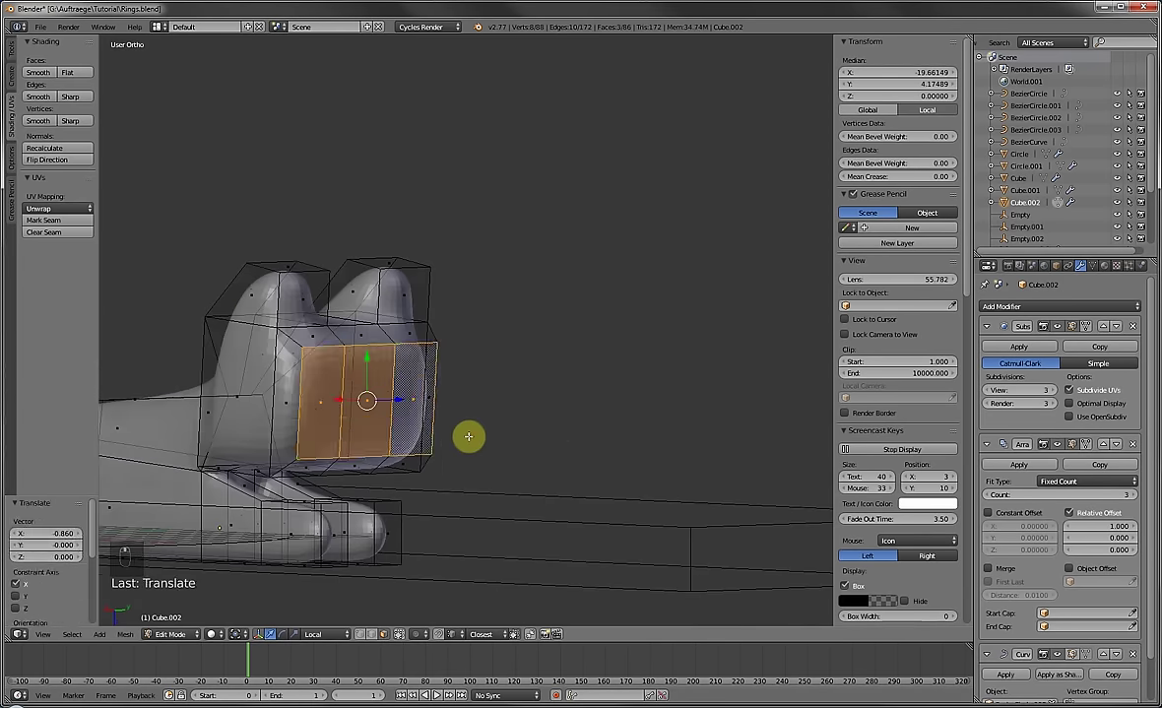
key(i)
click(376, 415)
key(g)
key(x)
click(375, 436)
Extrude the snout about 1.175 and the two eye faces about 0.66 out of the head's front.
key(e)
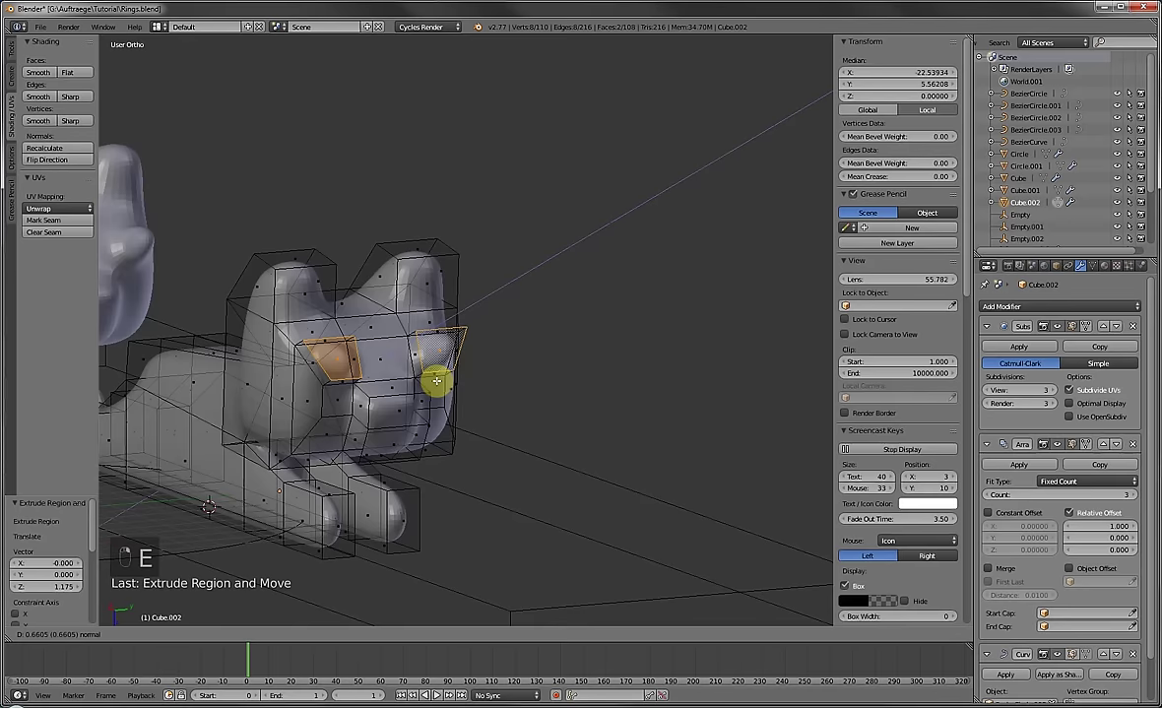
click(436, 382)
key(Tab)
key(Tab)
middle_drag(493, 434, 377, 519)
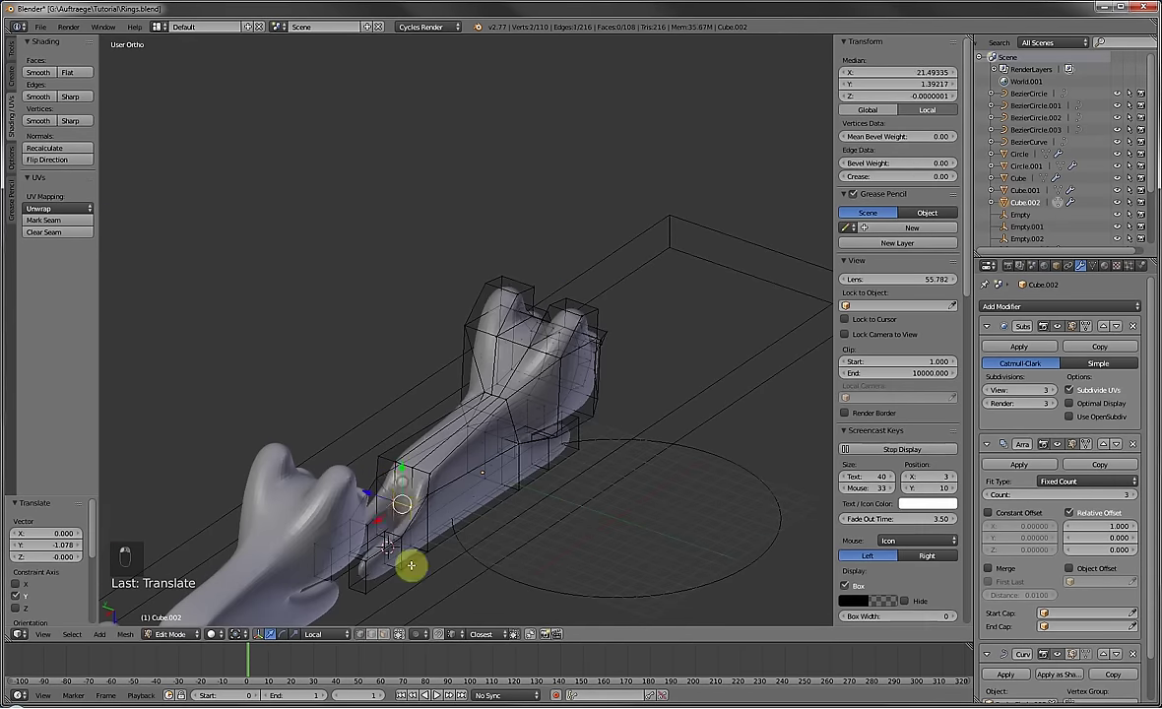
Extrude the animal's upper rear face in three sections as a tail and raise the tail end about 6.014 along Y.
middle_drag(412, 566, 329, 483)
key(e)
key(e)
key(e)
click(184, 440)
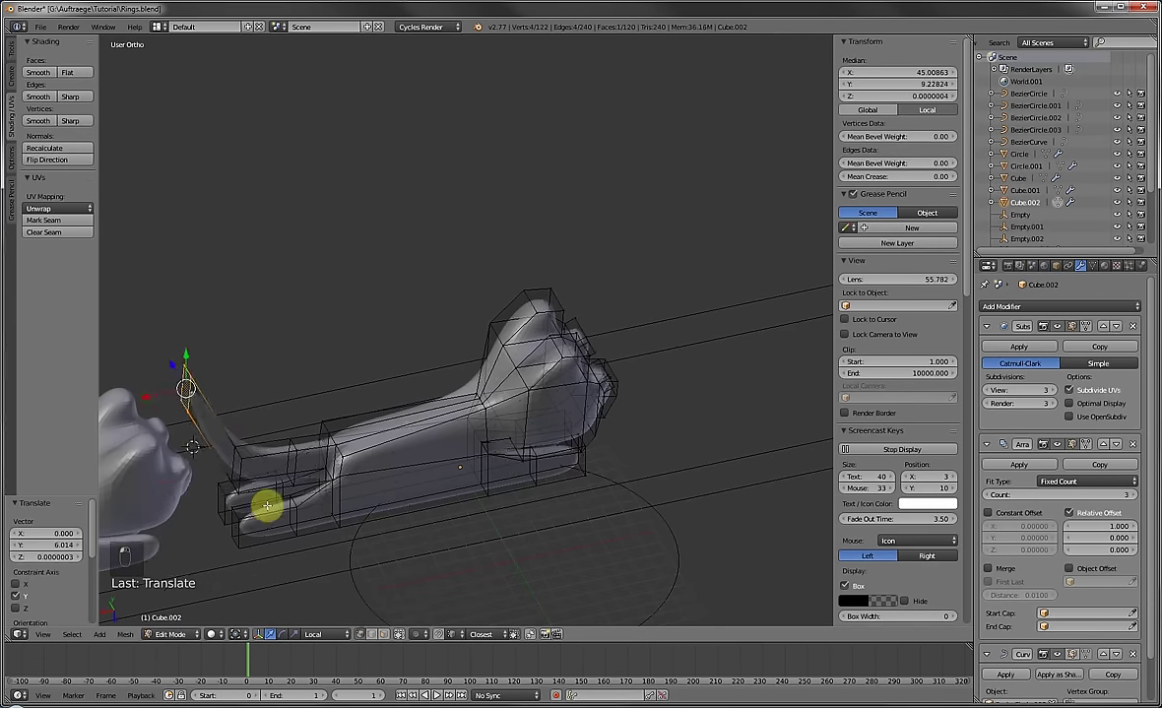
Scale the edge loop near the tail's base by about 1.906 along Y and shift it along Z.
middle_drag(265, 504, 311, 527)
key(g)
key(z)
click(406, 522)
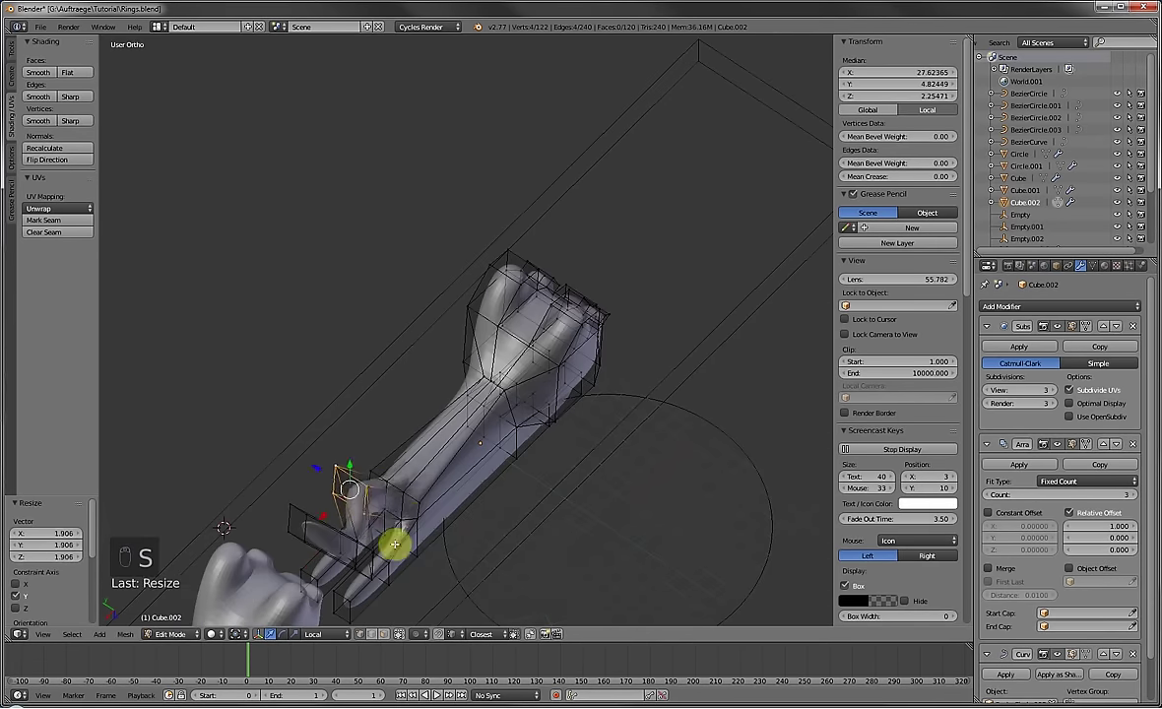
middle_drag(389, 540, 521, 459)
key(s)
key(x)
key(Escape)
Add an edge loop near the tail tip and check the shape on the curve in Object Mode.
key(ctrl+r)
key(Tab)
scroll(341, 452, down, 5)
key(Tab)
scroll(493, 402, up, 5)
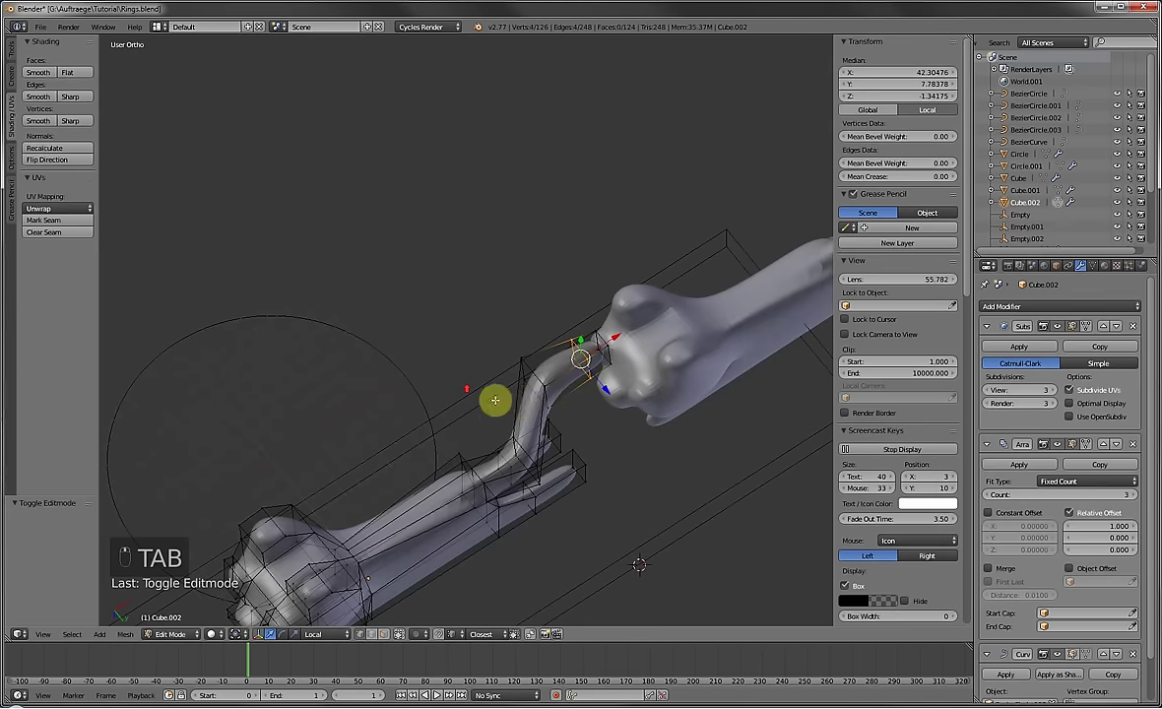
Switch the Array modifier from relative to constant offset and set its X offset to 50.86.
middle_drag(493, 402, 577, 402)
key(a)
key(a)
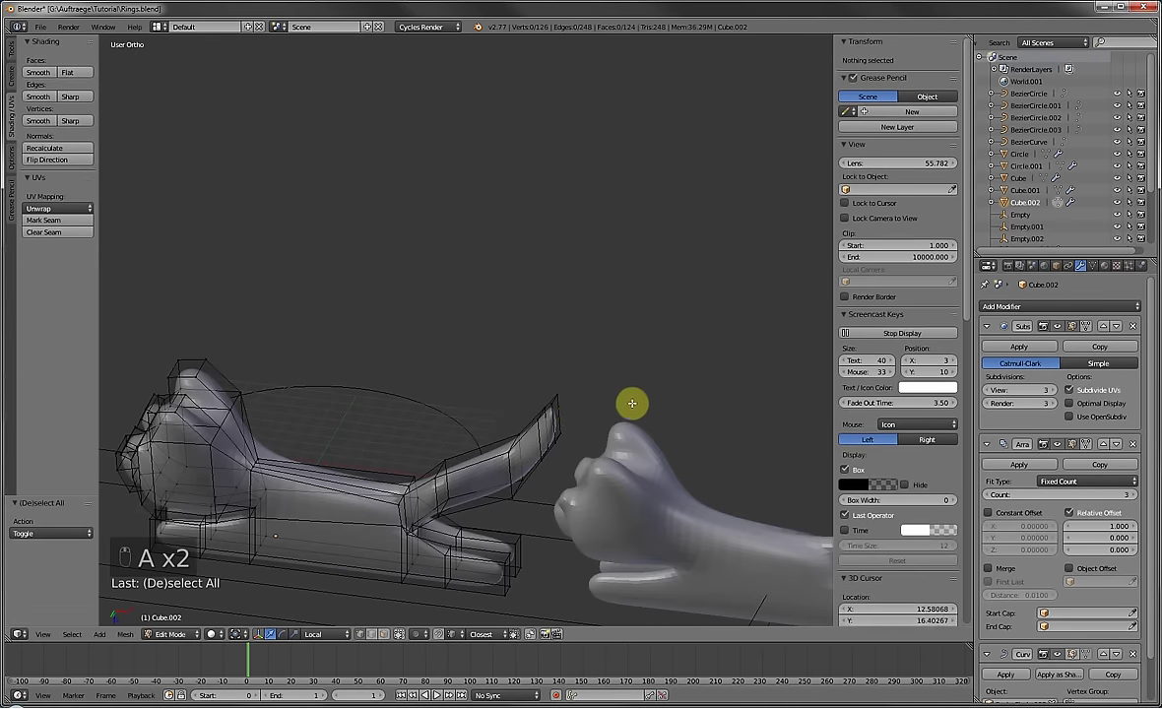
key(Tab)
click(1038, 517)
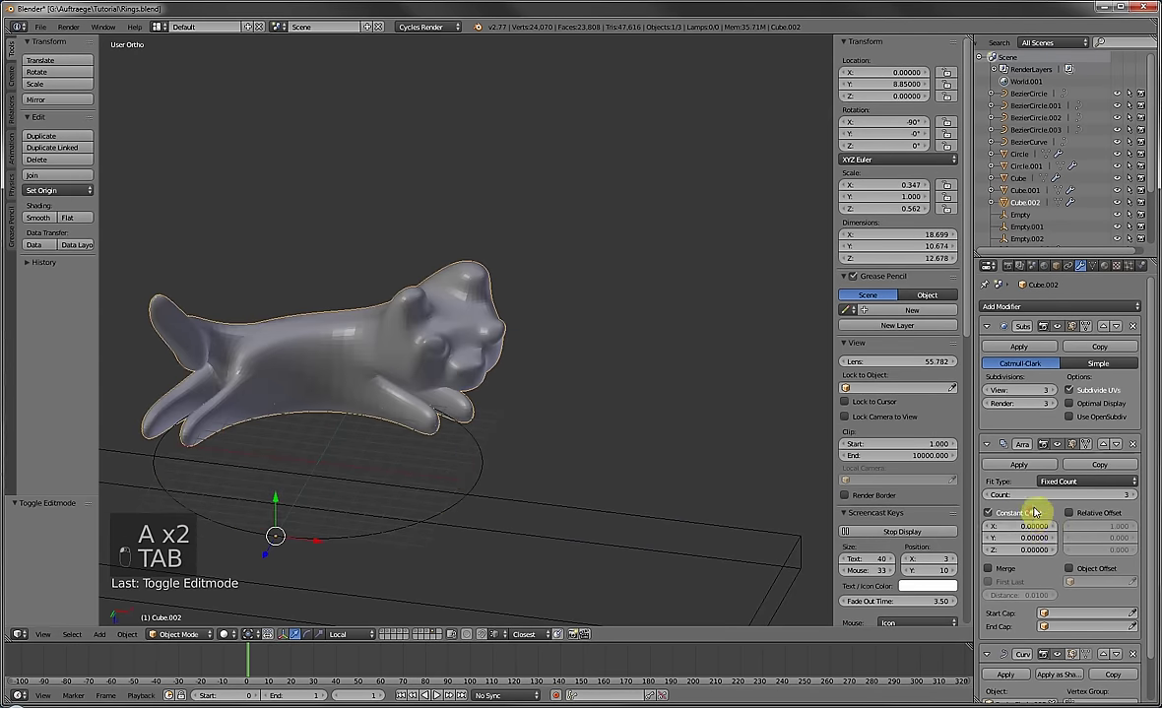
drag(1020, 526, 1111, 526)
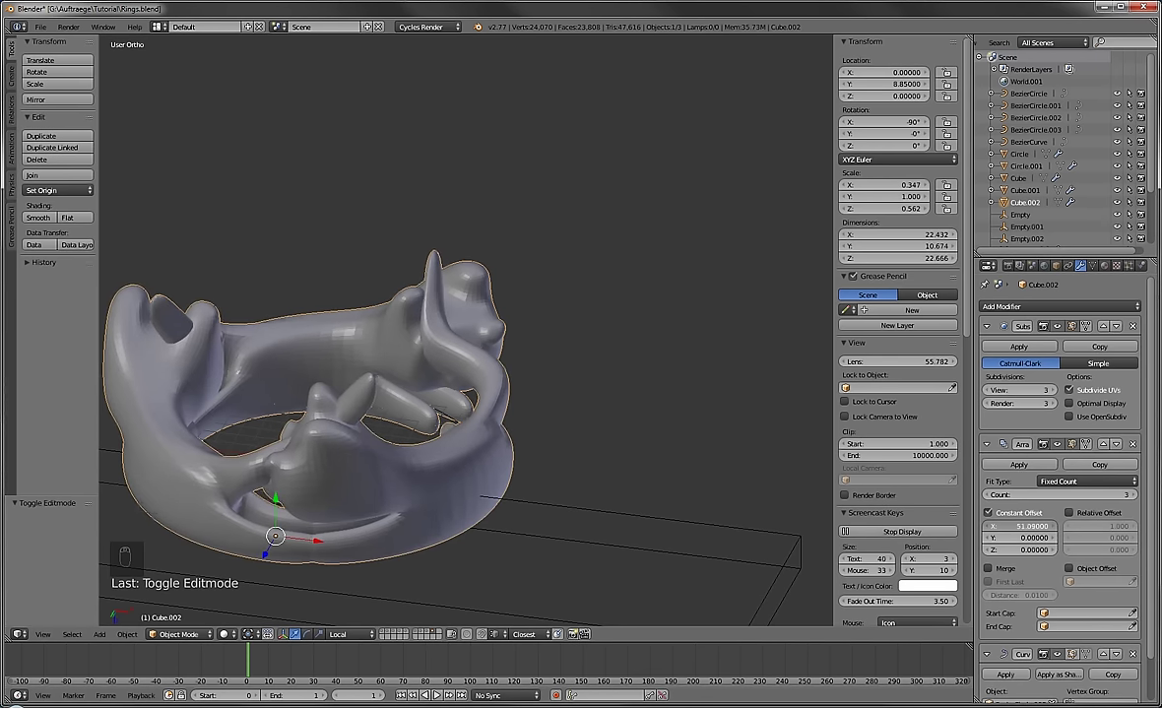
Select the outer part of the tail in the mesh and move it about -2.083 along Z, clear of the next head.
middle_drag(623, 437, 564, 422)
key(Tab)
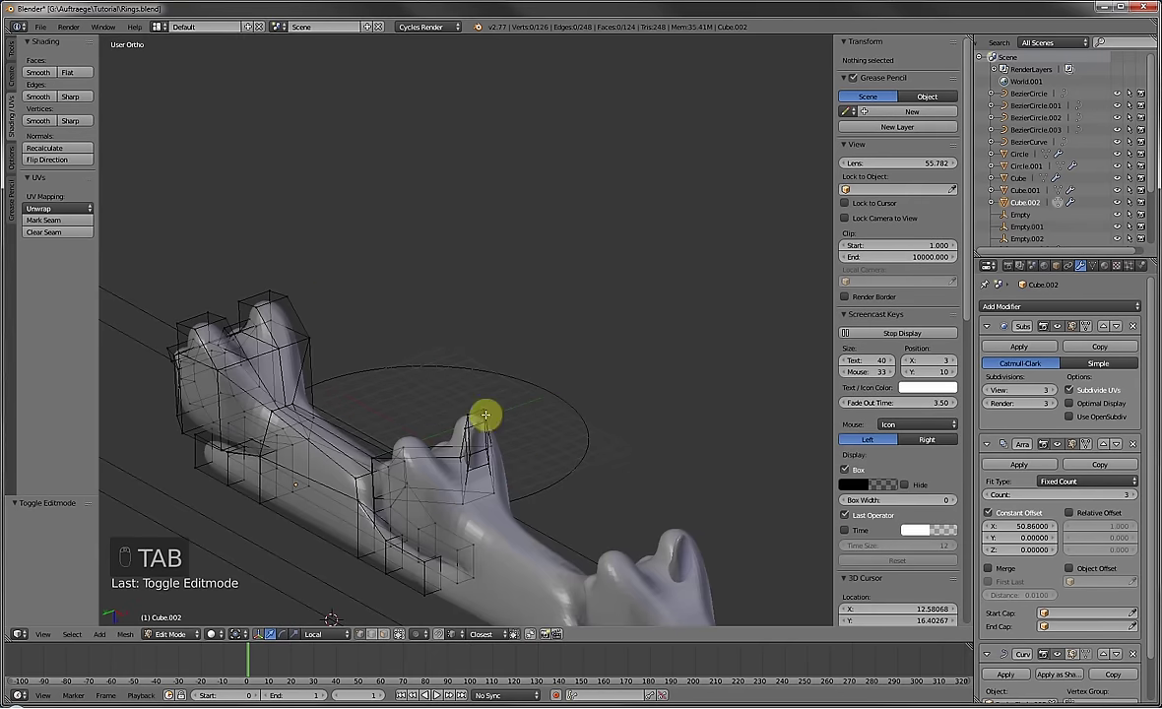
middle_drag(490, 522, 556, 378)
key(a)
key(a)
key(c)
key(a)
key(c)
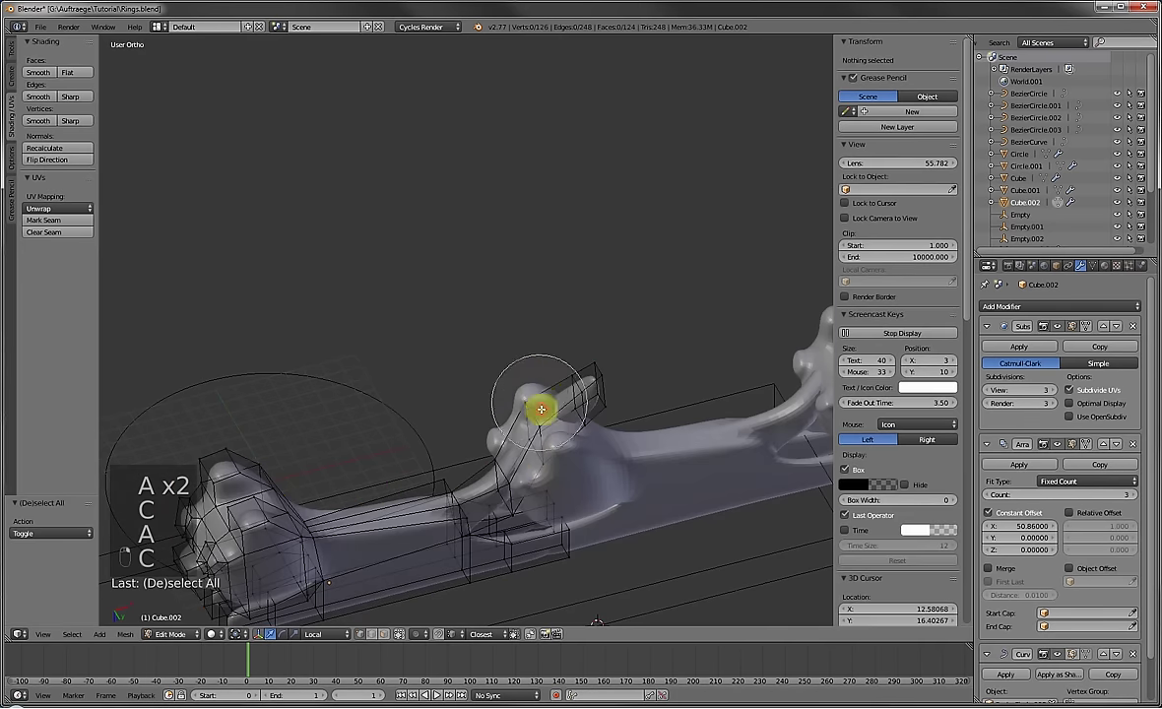
mouse_move(531, 410)
mouse_down()
mouse_move(596, 393)
mouse_move(553, 407)
mouse_move(565, 431)
mouse_up()
middle_drag(566, 430, 568, 402)
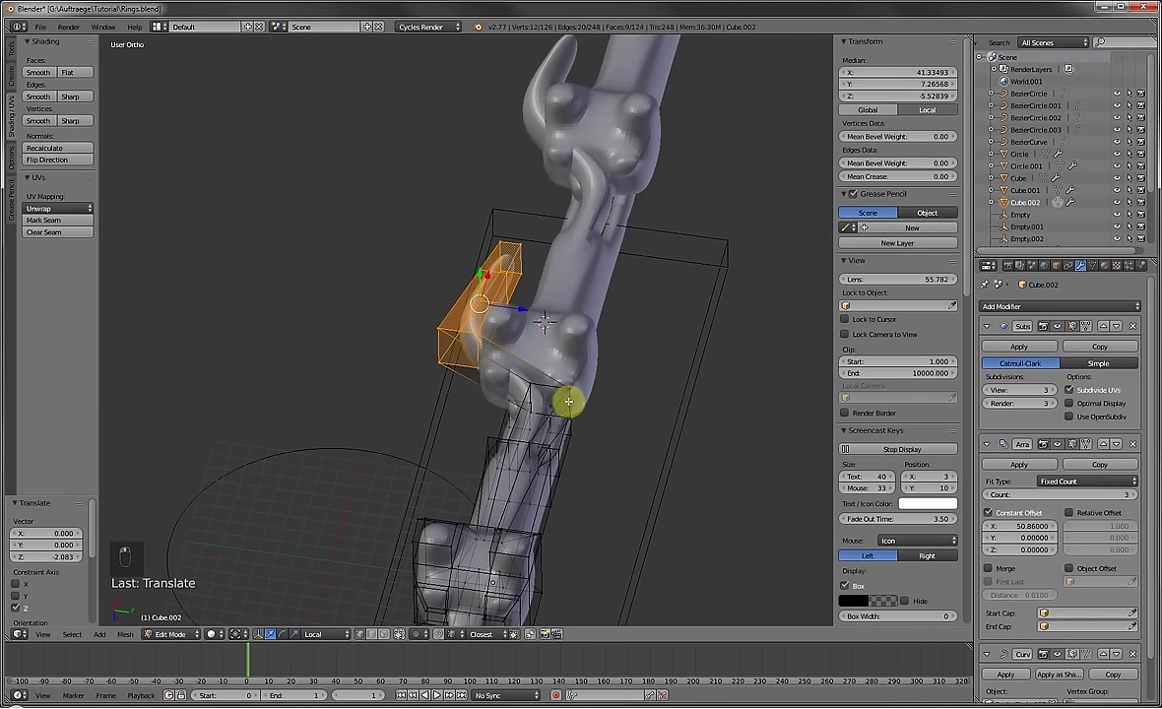
Move the edge loop near the tail's base about -3.868 along local Z.
alt+right_click(553, 389)
key(g)
key(z)
key(z)
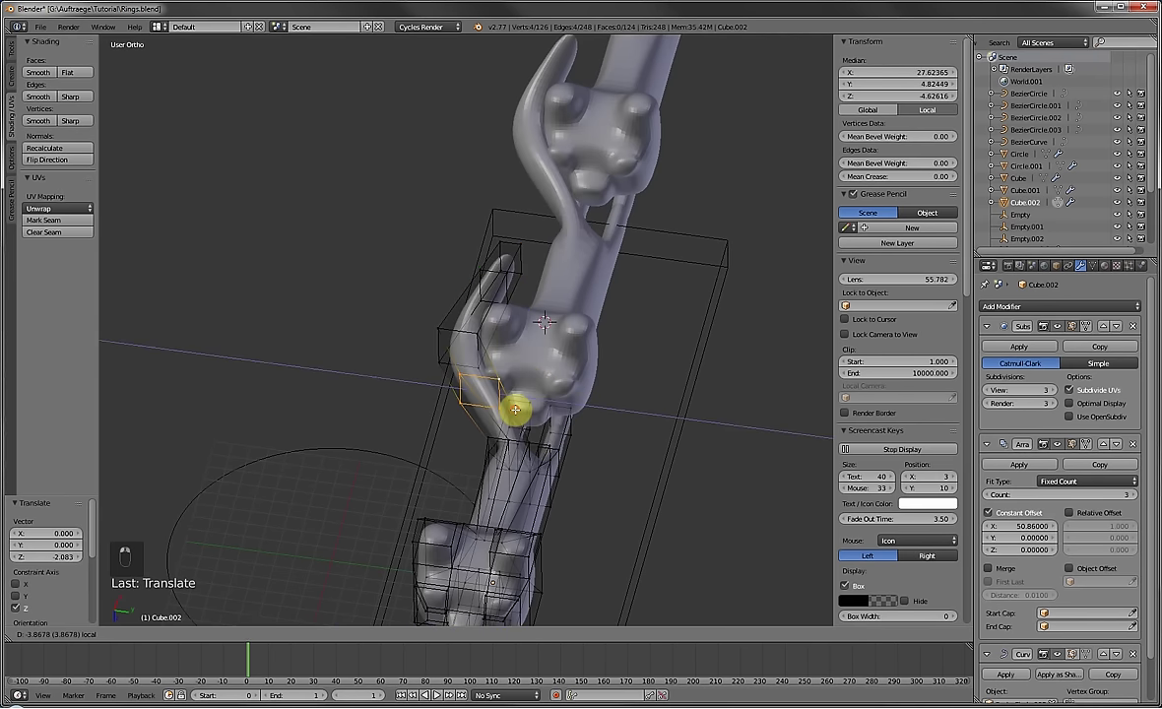
click(515, 410)
Shift the edge loop near the tail tip along local Z to curve the tail around the head.
key(a)
alt+right_click(510, 276)
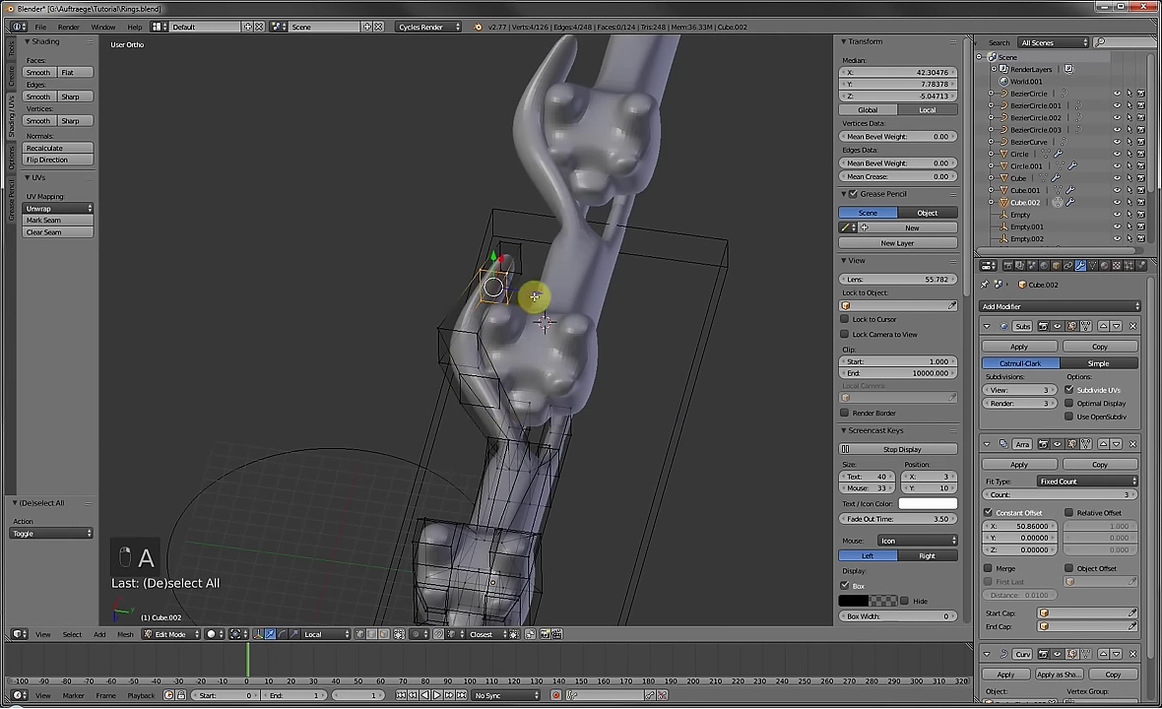
key(g)
key(z)
key(z)
click(561, 300)
Rotate the whole animal object 90° about the global X axis in Object Mode.
key(Tab)
middle_drag(560, 300, 550, 378)
key(Tab)
key(Tab)
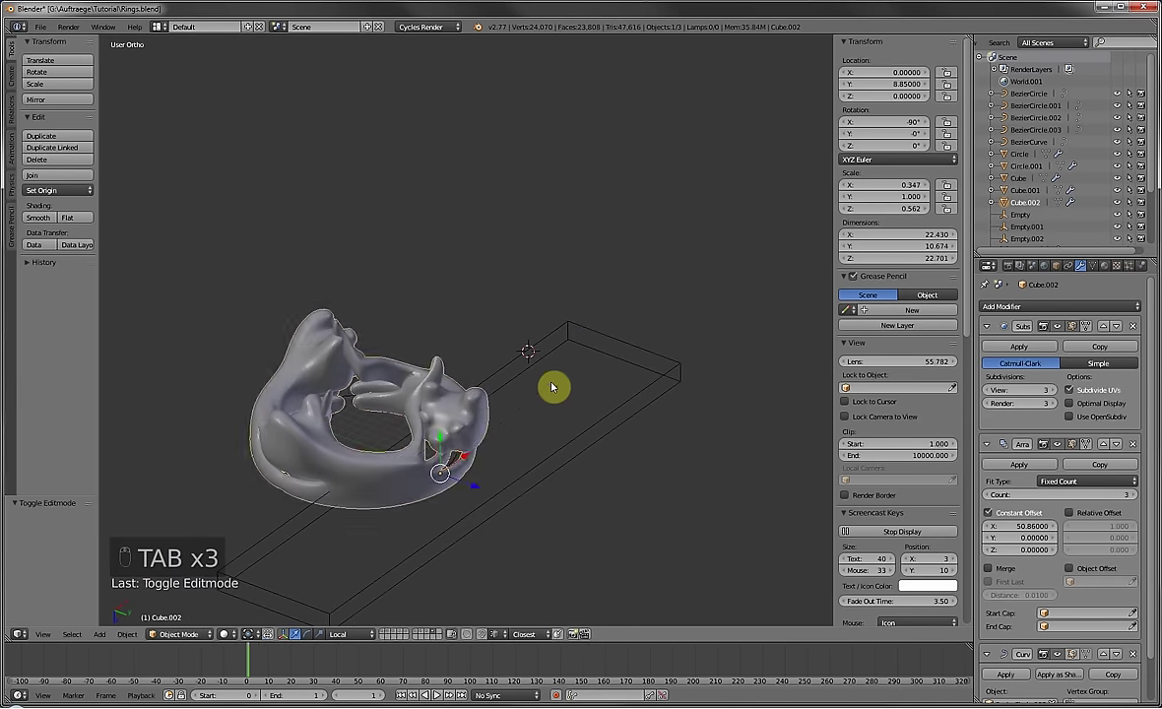
text(90)
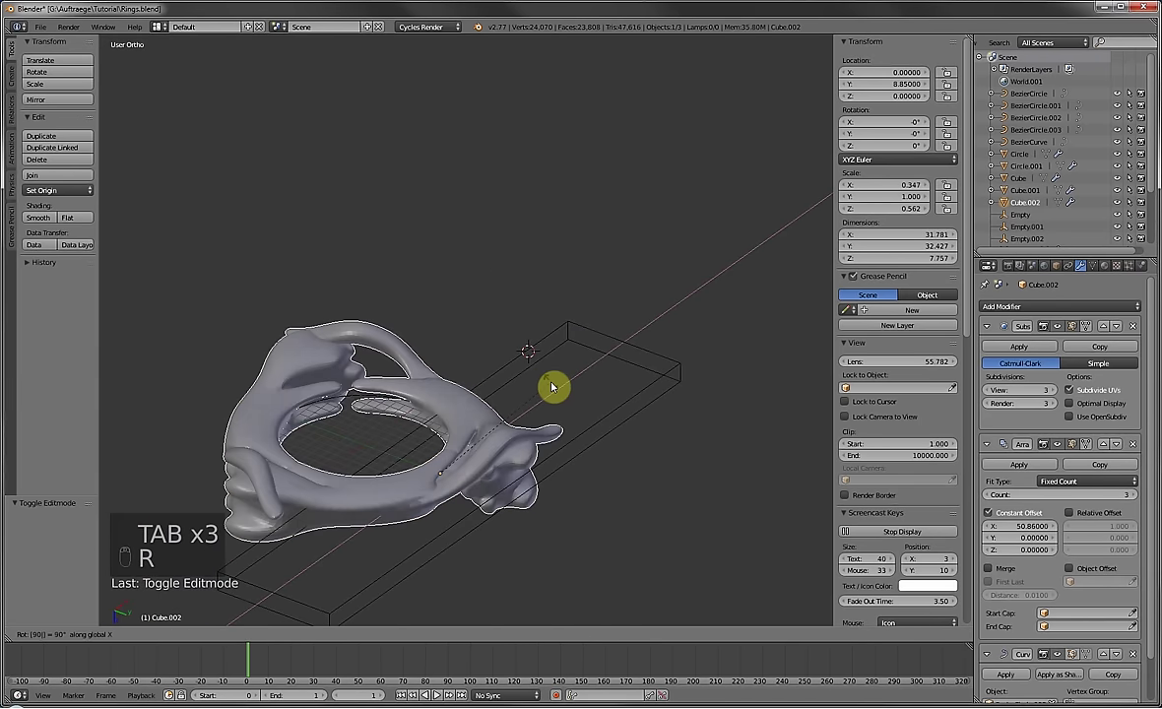
click(551, 387)
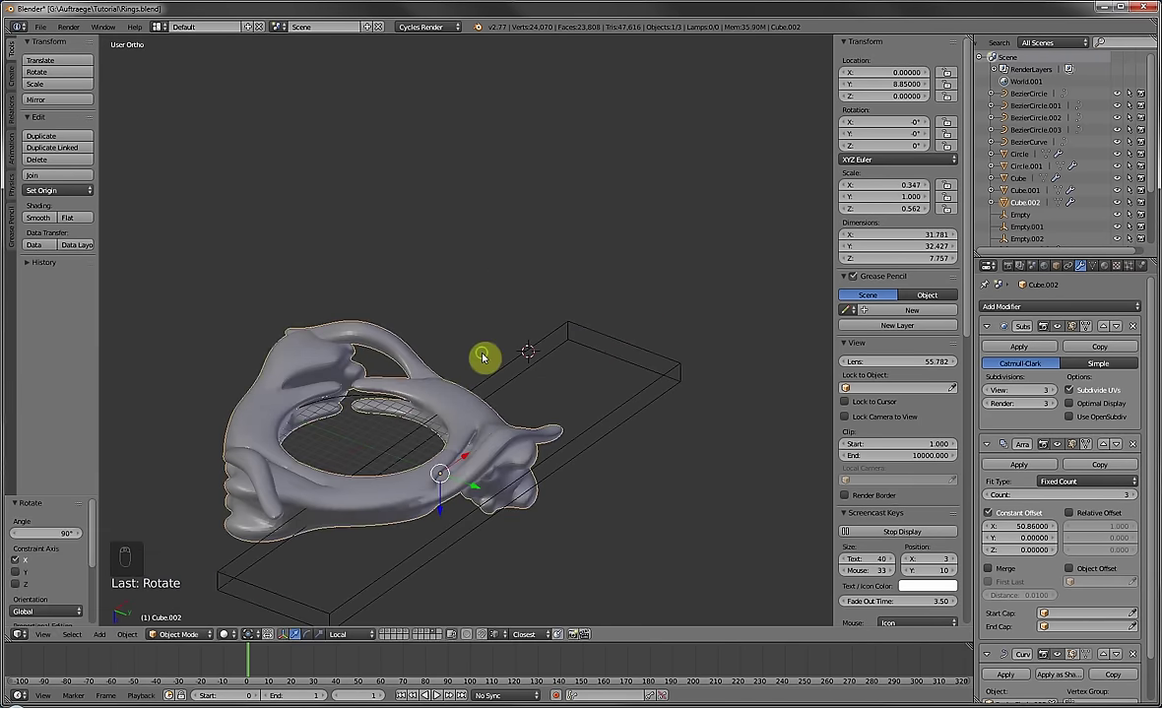
Set the Array modifier's constant X offset to 53.02 so the three animals close into a ring.
middle_drag(483, 358, 667, 371)
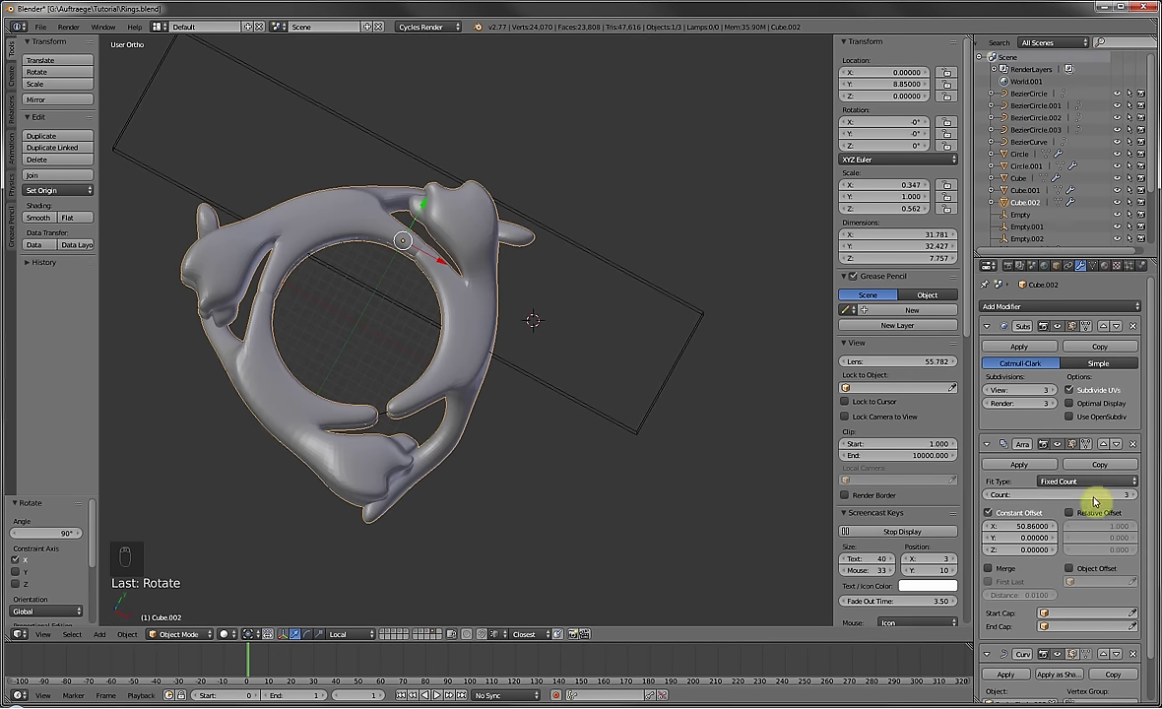
drag(1020, 526, 1032, 526)
middle_drag(630, 421, 303, 356)
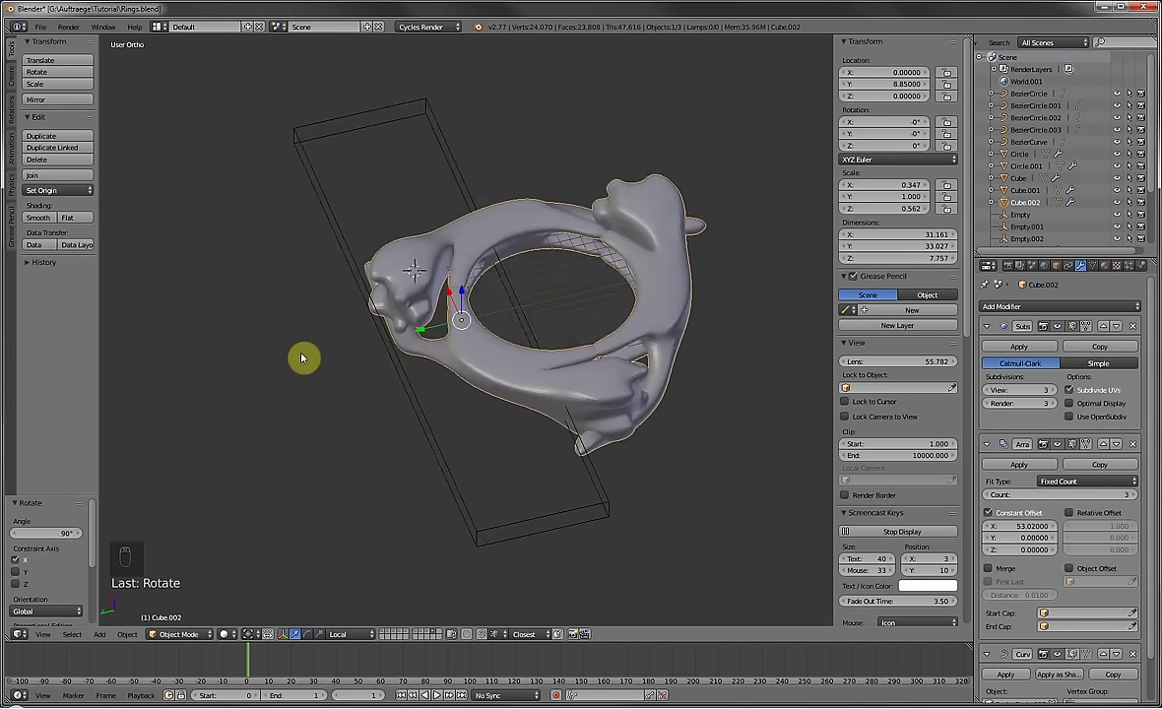
scroll(355, 340, up, 2)
scroll(430, 368, up, 2)
middle_drag(429, 367, 379, 596)
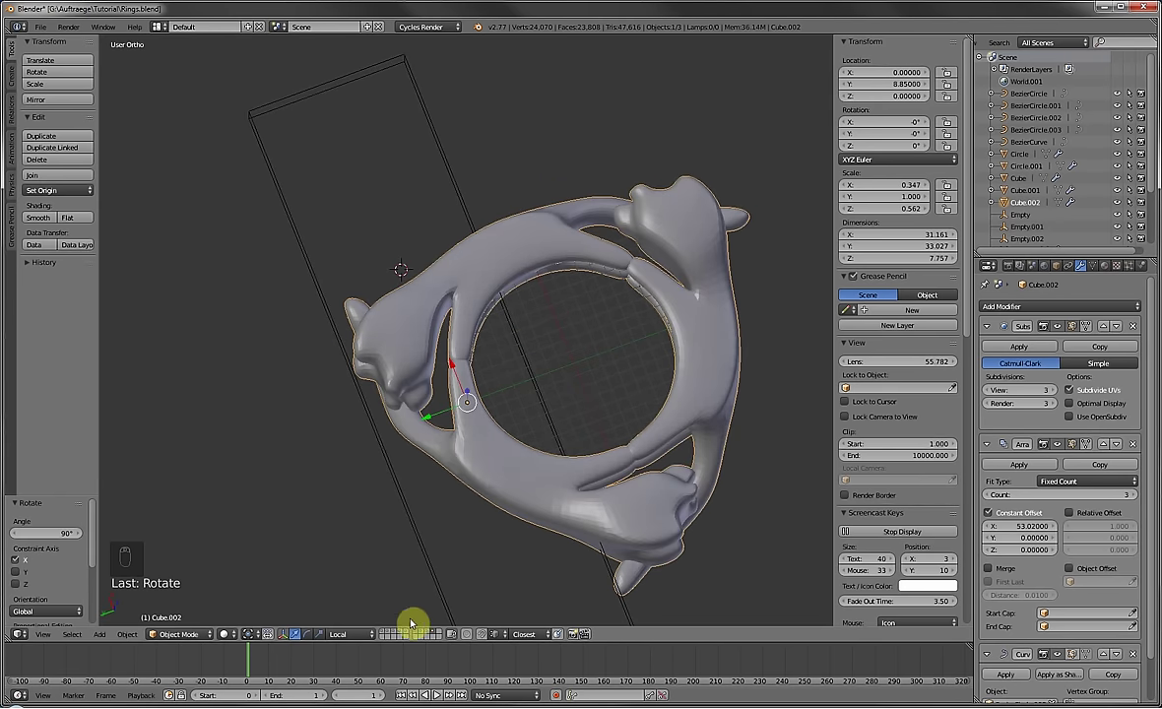
middle_drag(474, 445, 549, 453)
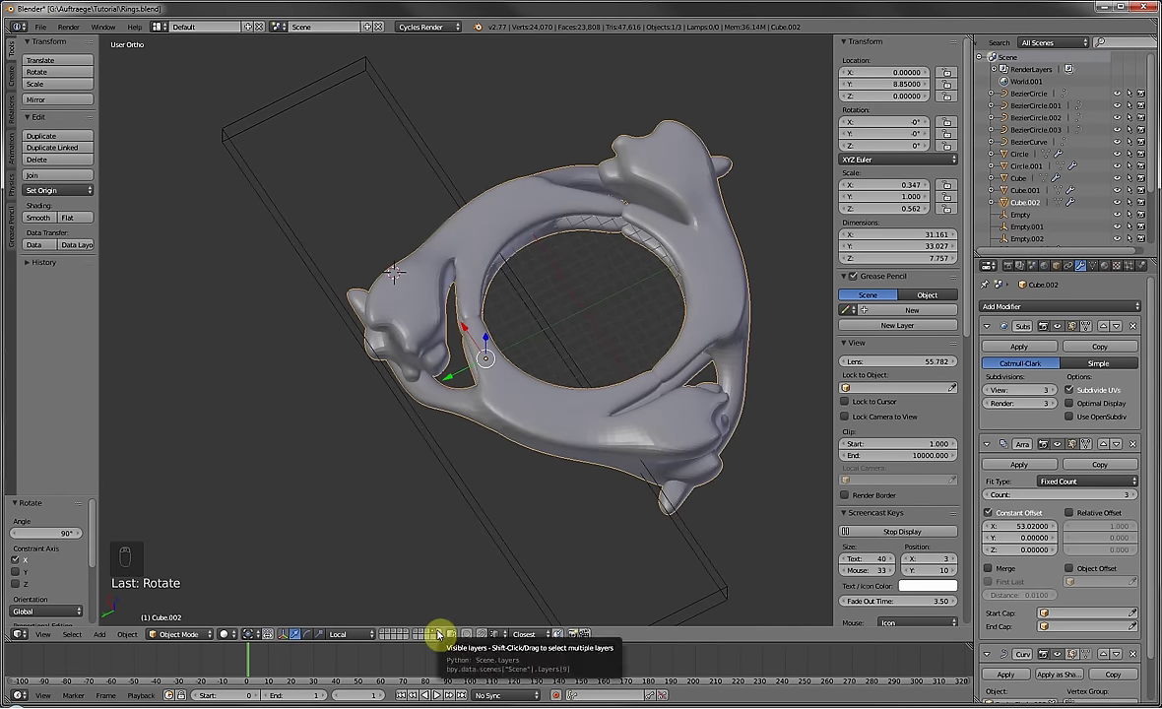
Switch to the empty tenth layer and add a plane with the 3D cursor snapped to the center.
click(438, 634)
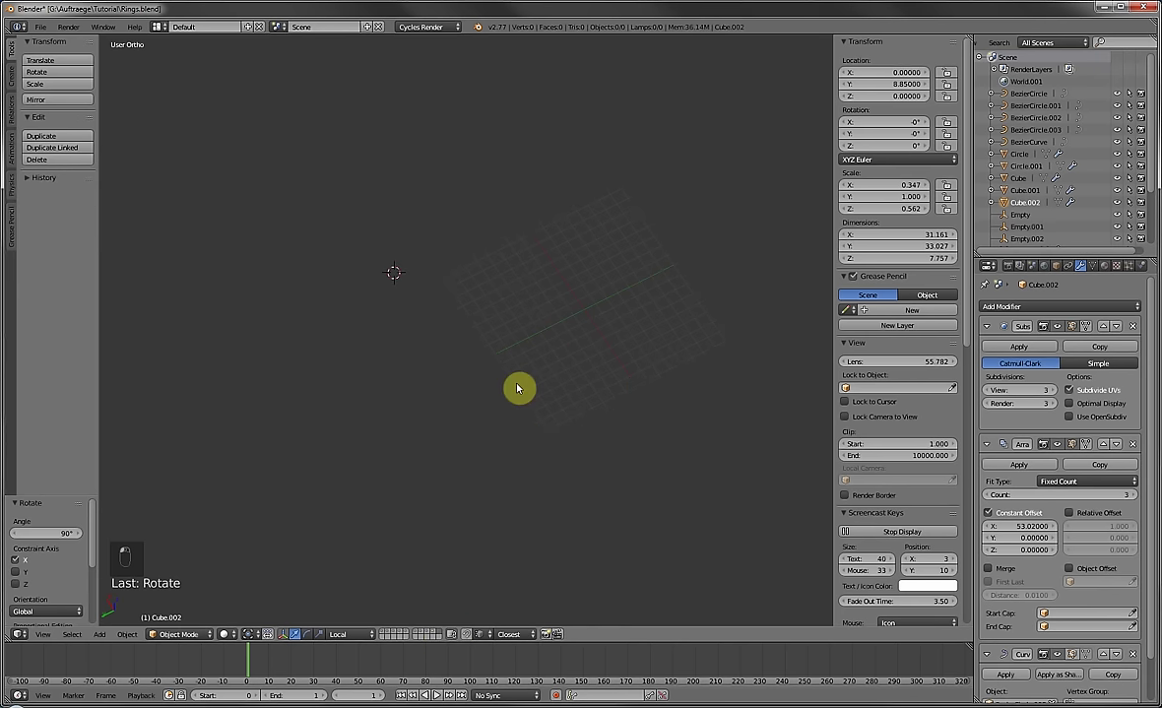
key(shift+s)
click(500, 396)
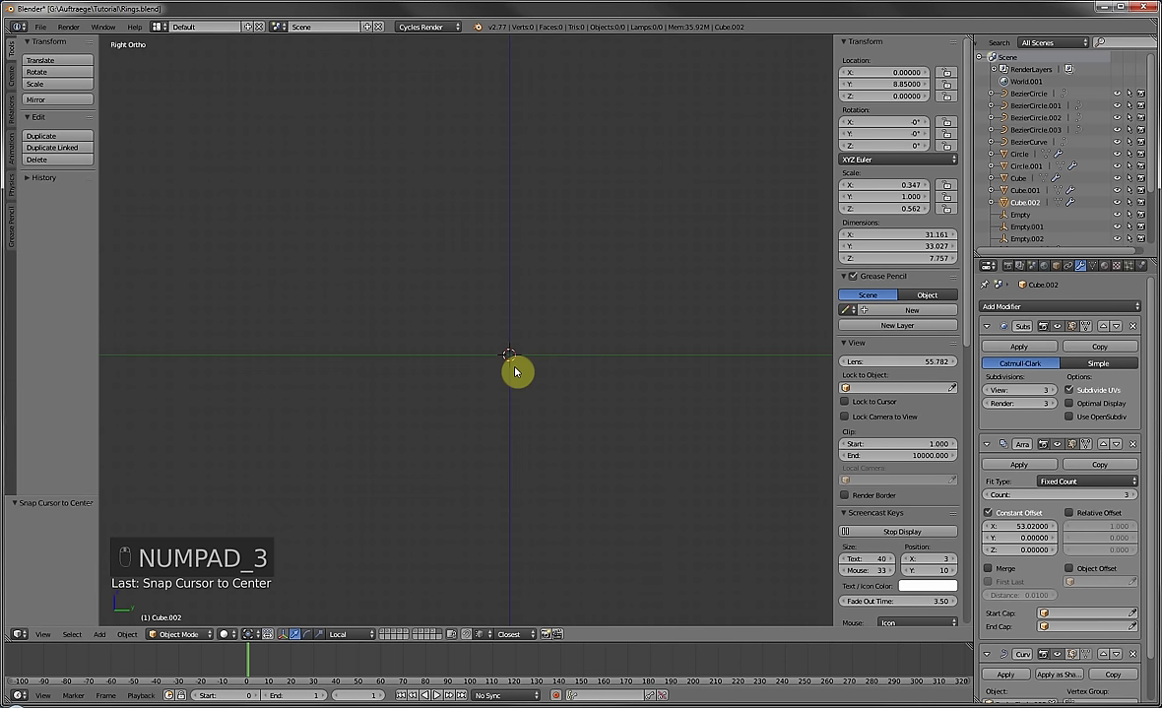
key(shift+a)
mouse_move(515, 368)
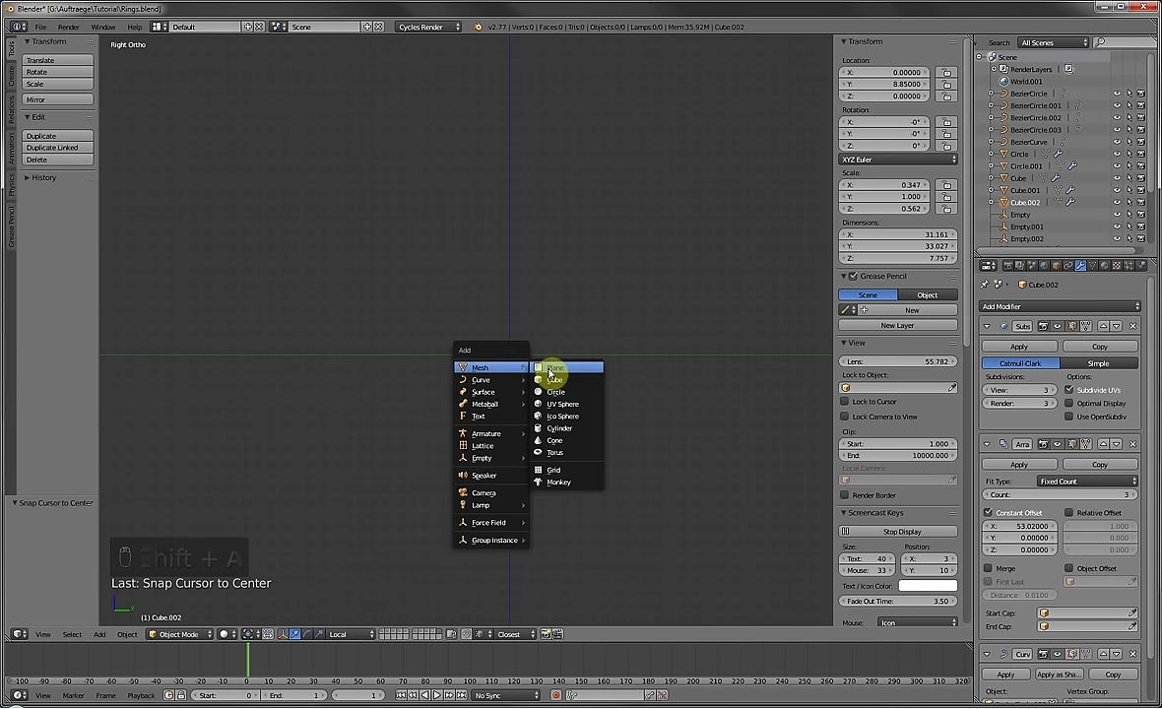
click(551, 369)
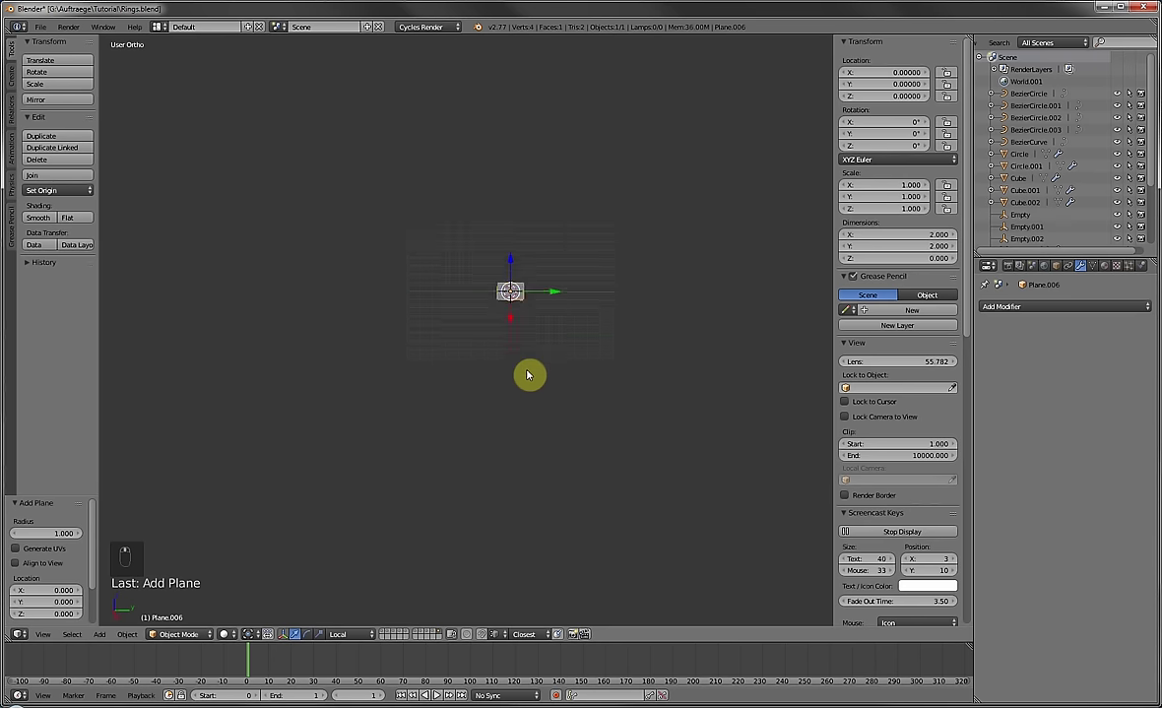
Merge all the plane's vertices at center and set the remaining vertex's X to half of 17.7.
key(Tab)
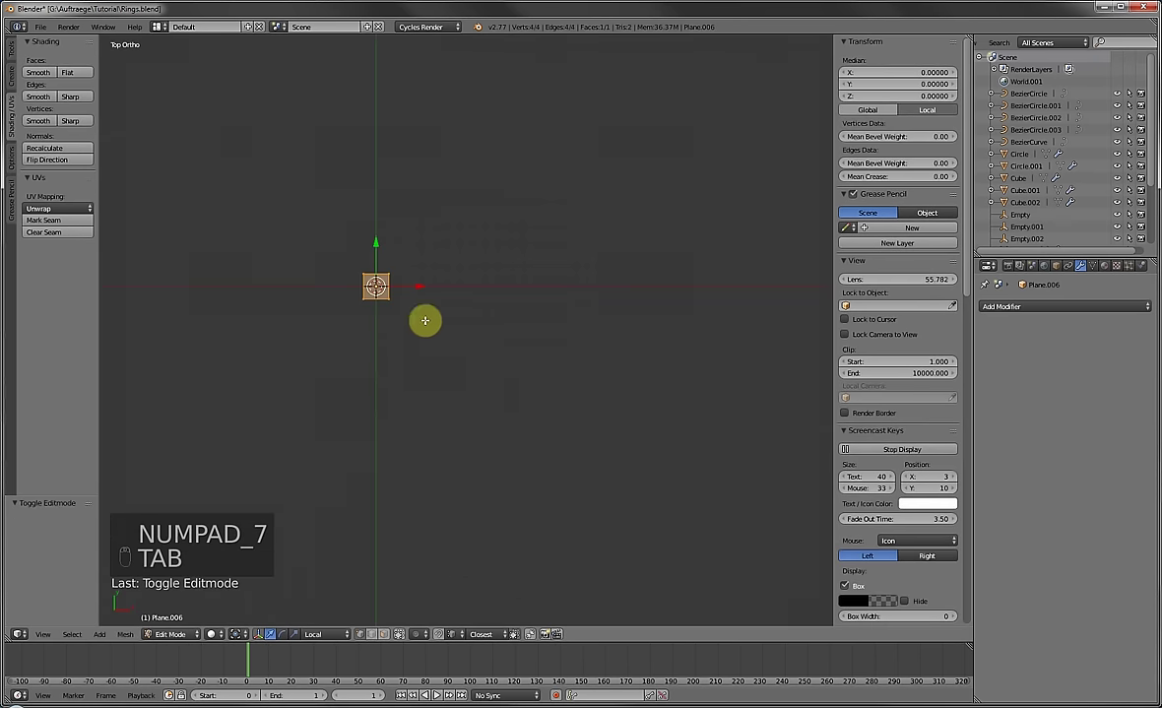
key(w)
click(476, 380)
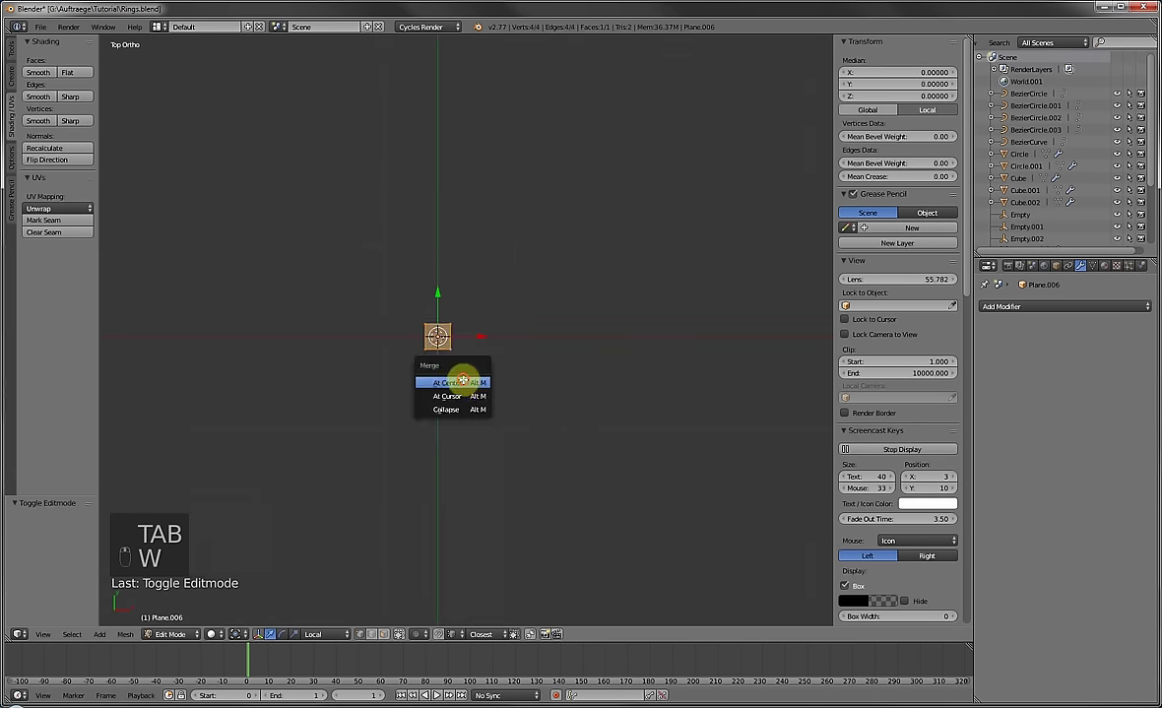
click(465, 382)
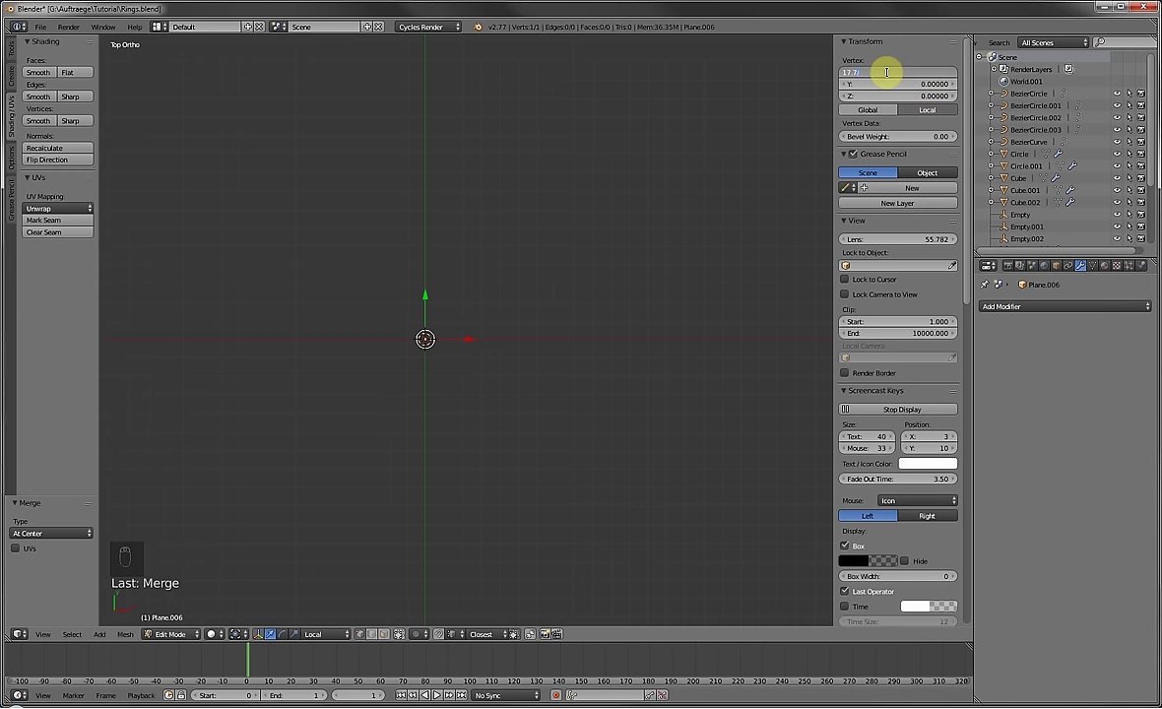
key(Tab)
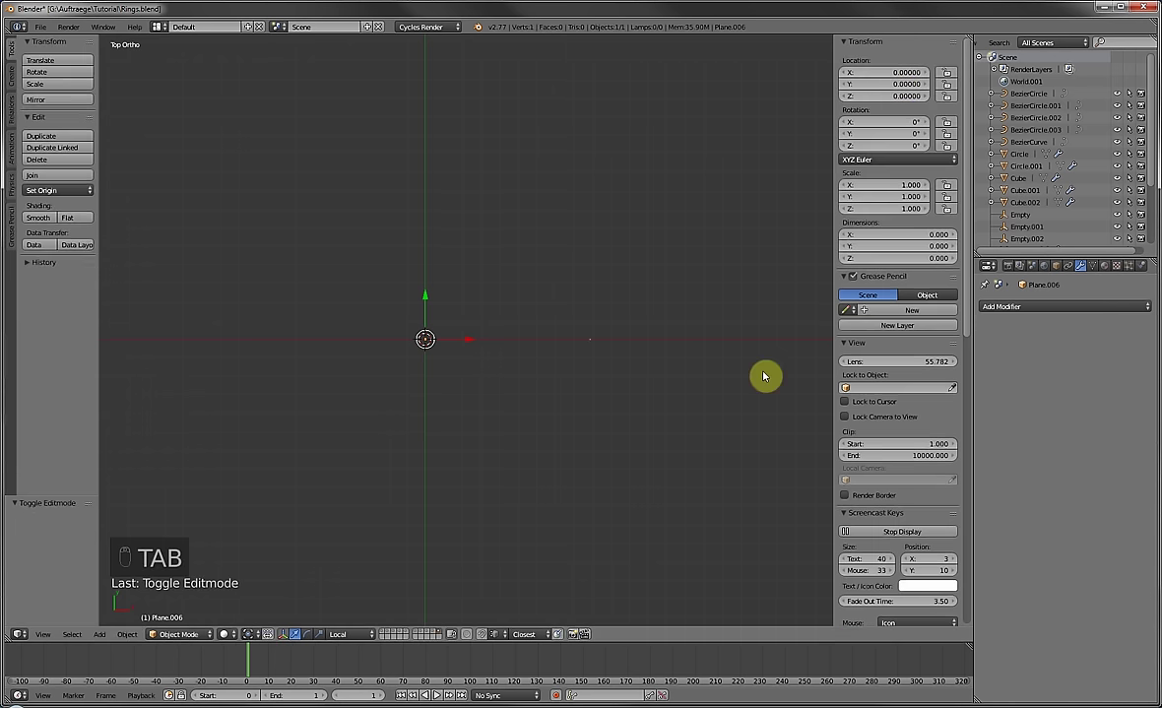
Add a Screw modifier to the single-vertex object and set its Steps to 200.
click(1008, 309)
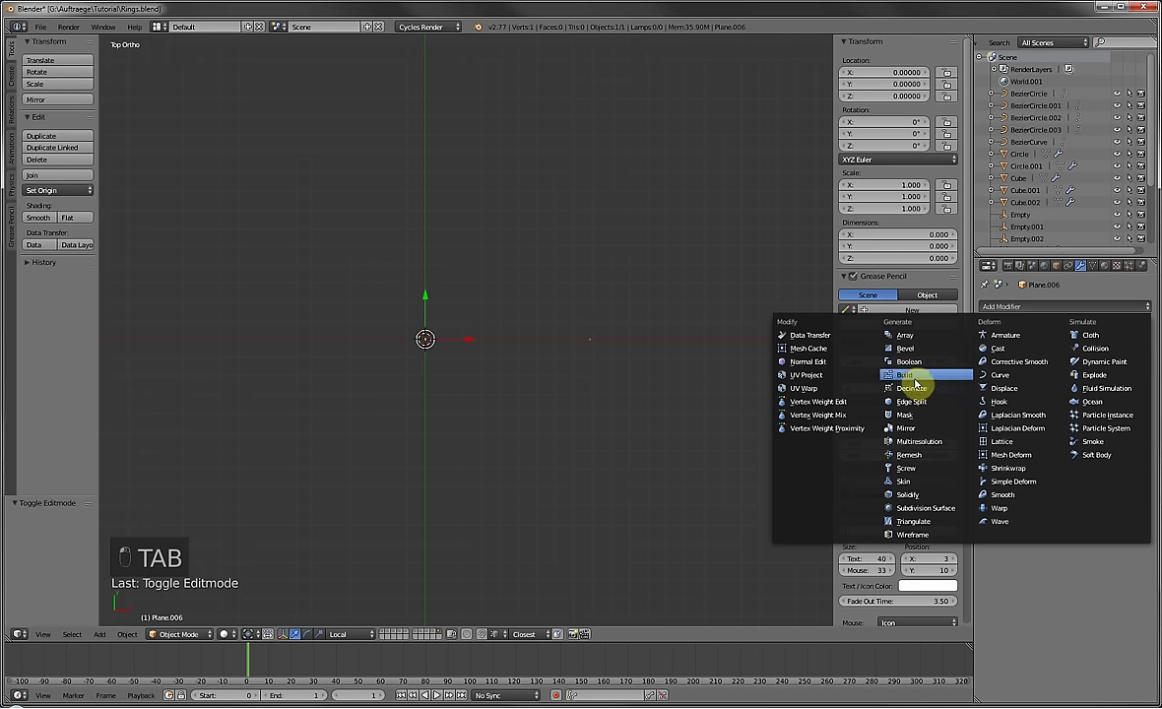
click(903, 470)
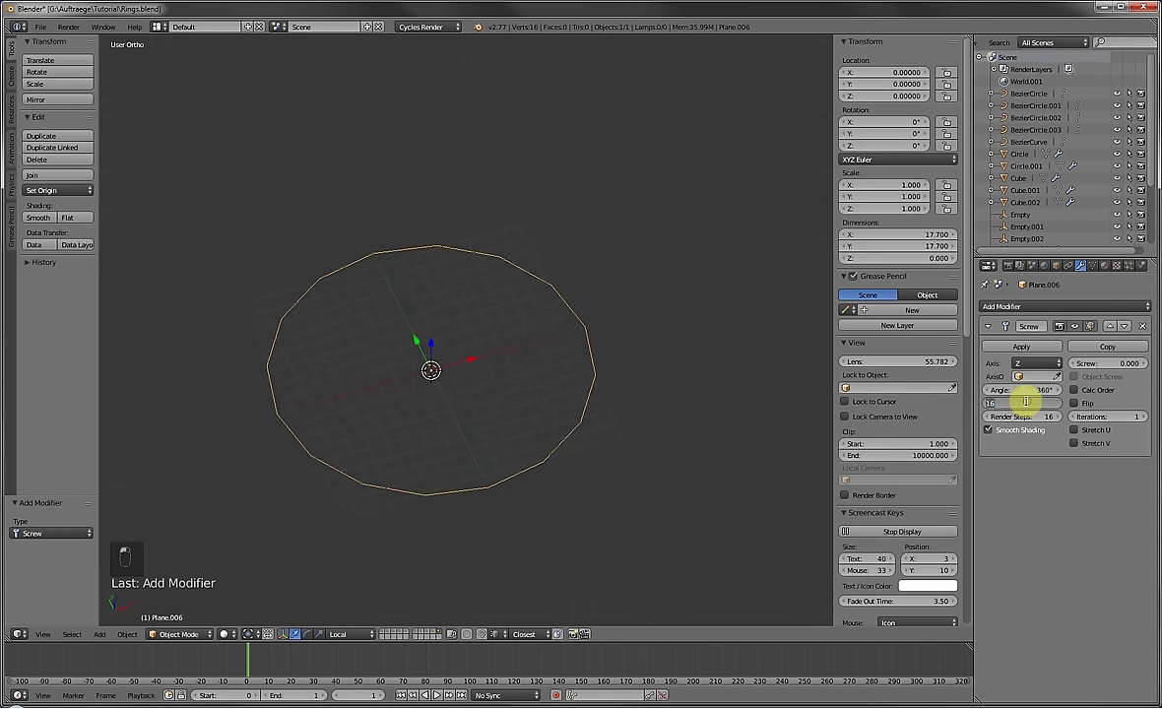
text(00)
key(Return)
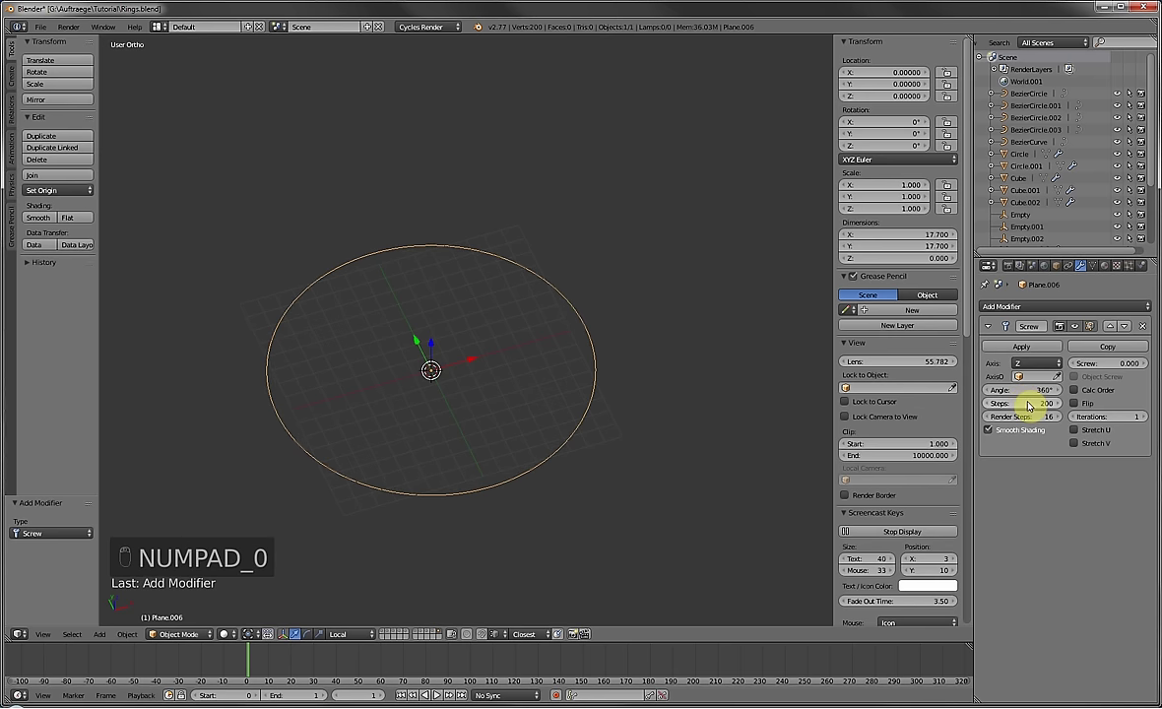
Extrude the vertex about 12.54 upward along Z to form the cylinder wall and return to Object Mode.
key(Tab)
key(e)
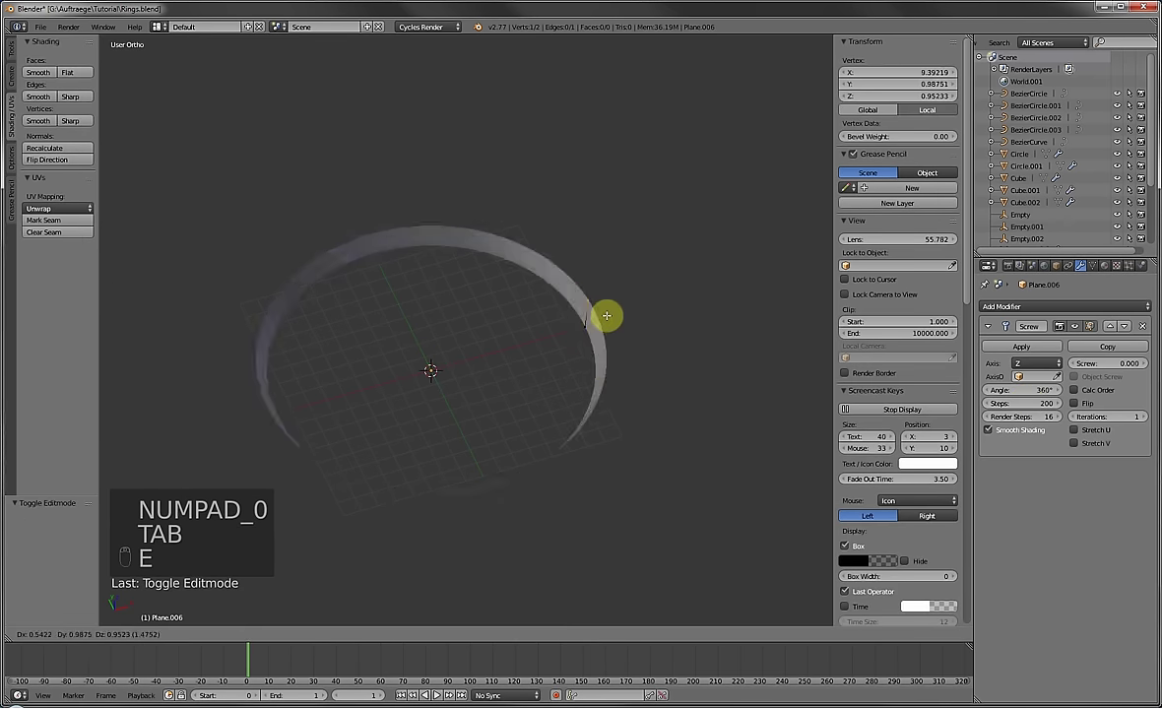
click(610, 187)
key(Tab)
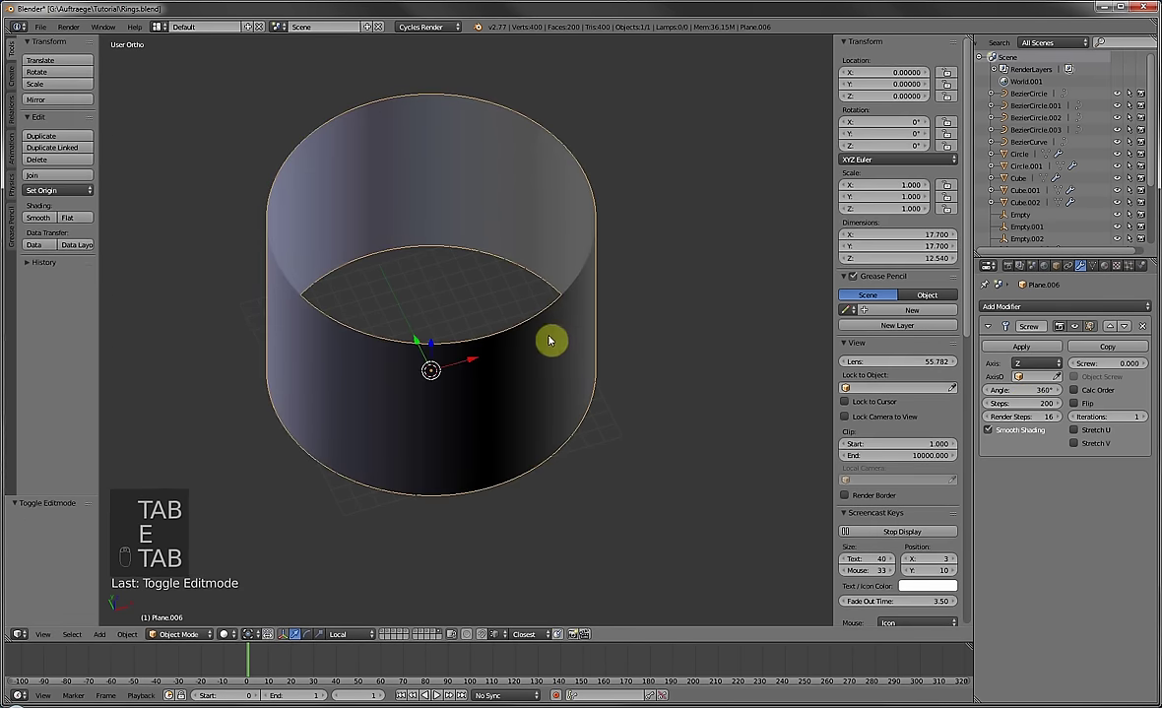
Rename the cylinder object as Shape.
click(1057, 266)
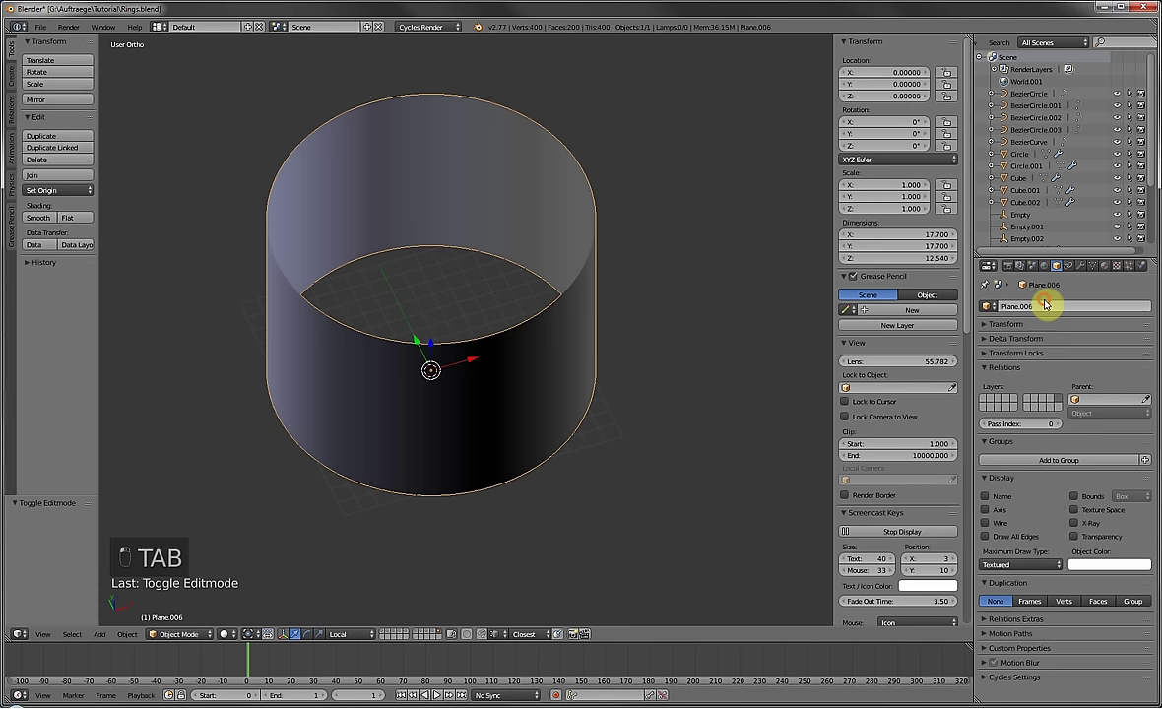
click(1042, 304)
text(Shape)
key(Return)
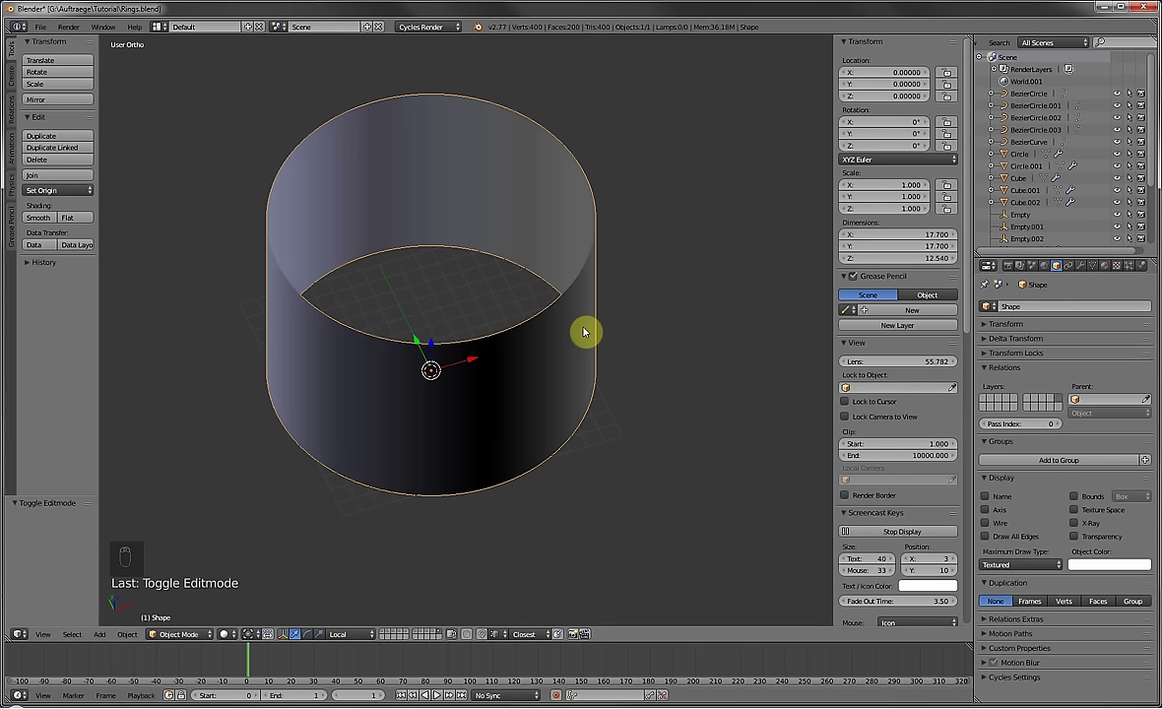
Enable Calc Order in the Shape object's Screw modifier.
key(Tab)
key(Tab)
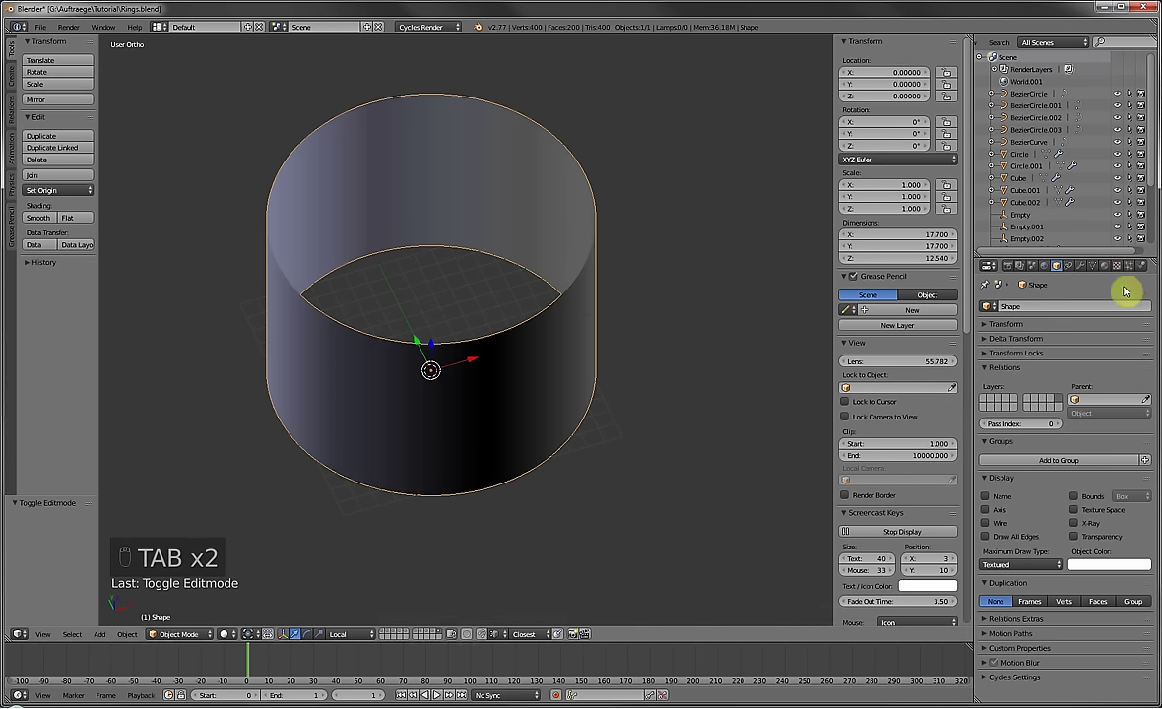
click(1081, 266)
click(1090, 390)
click(1083, 391)
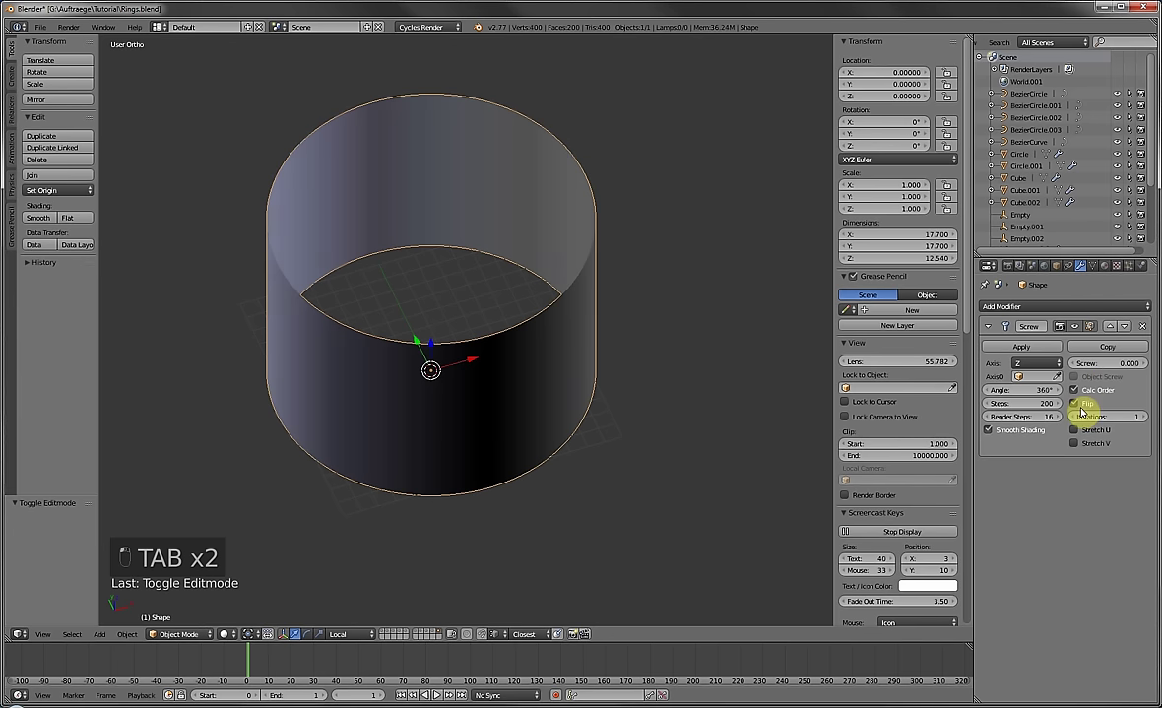
Disable Flip in the Shape object's Screw modifier and move the object to the last layer.
click(1081, 390)
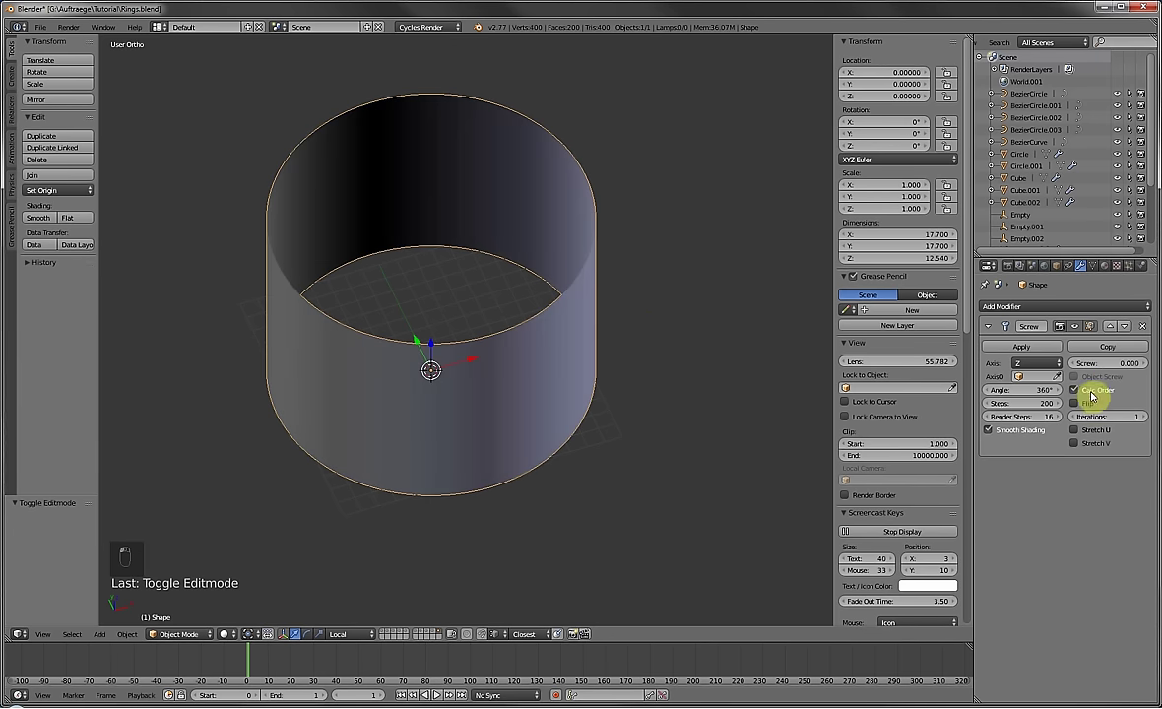
middle_drag(635, 377, 601, 325)
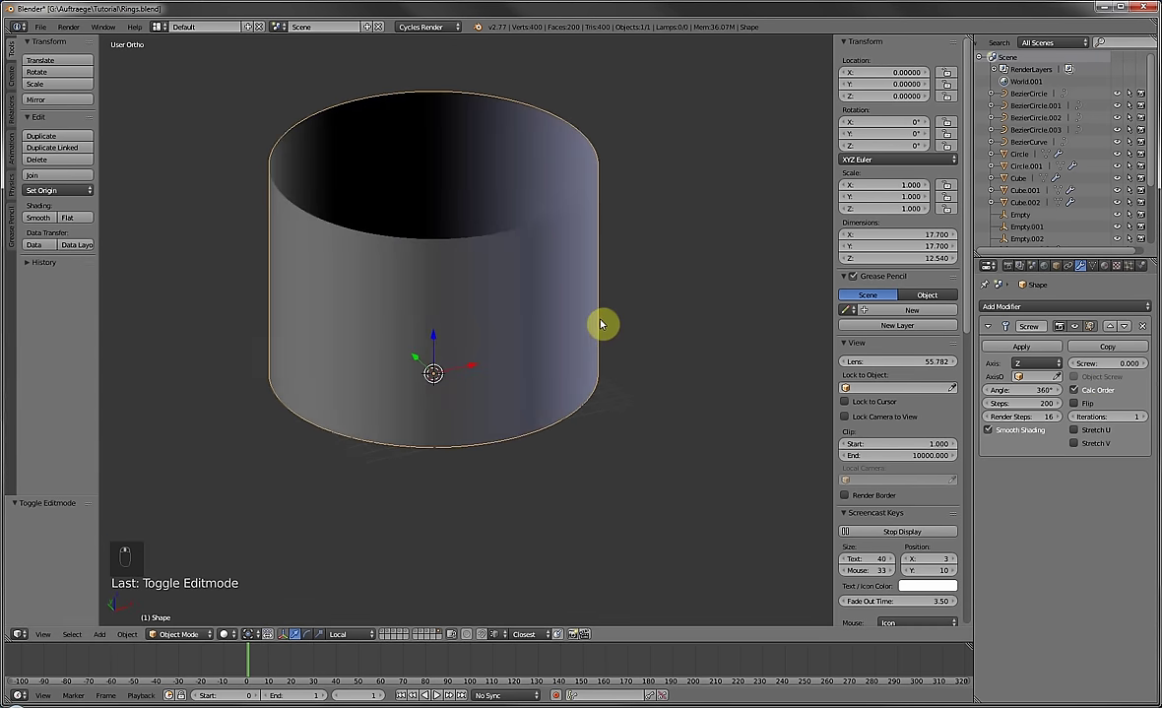
key(m)
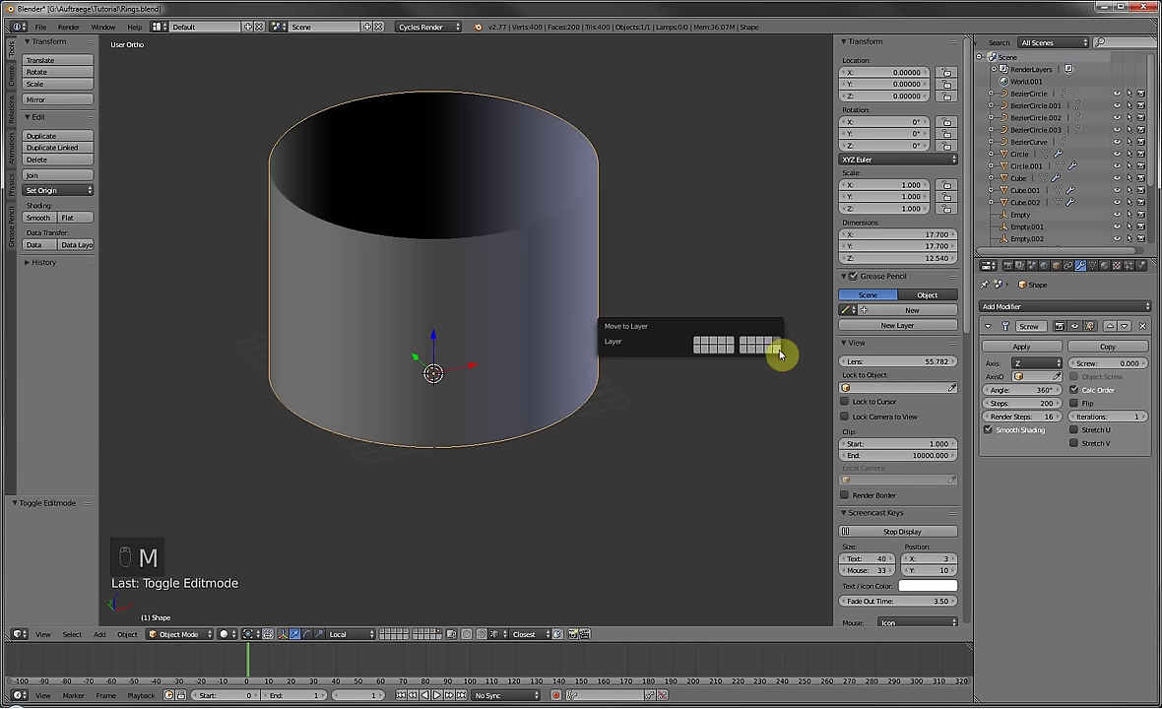
click(777, 351)
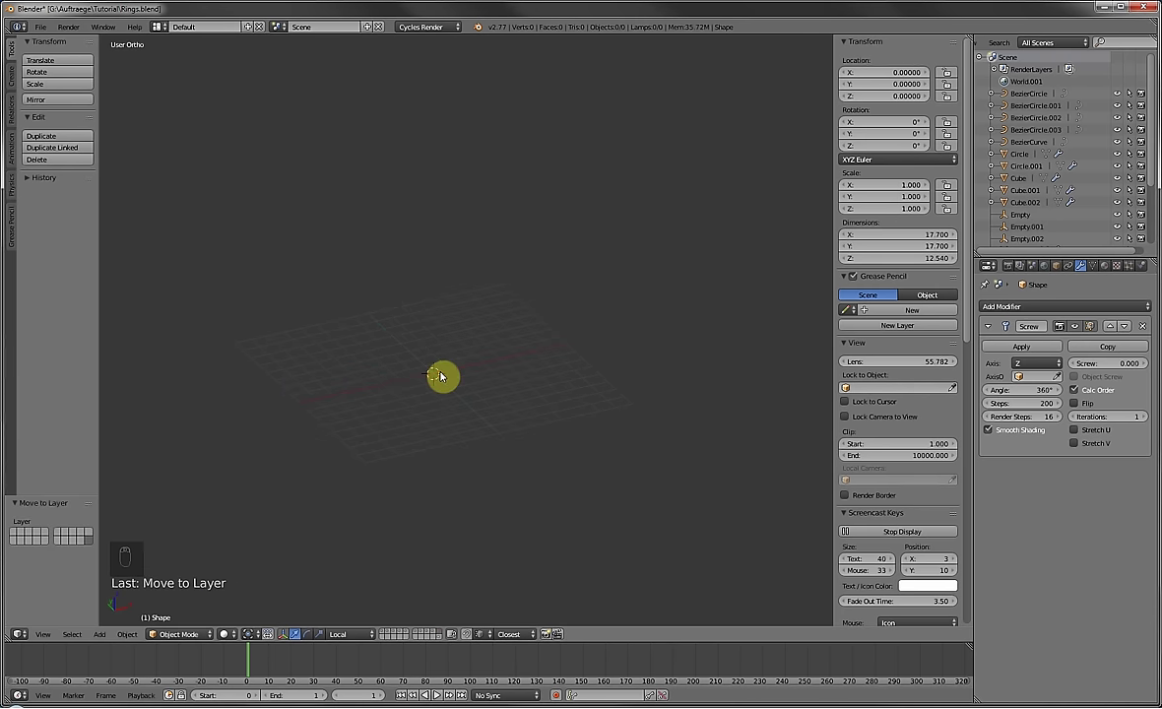
key(shift+a)
mouse_move(443, 373)
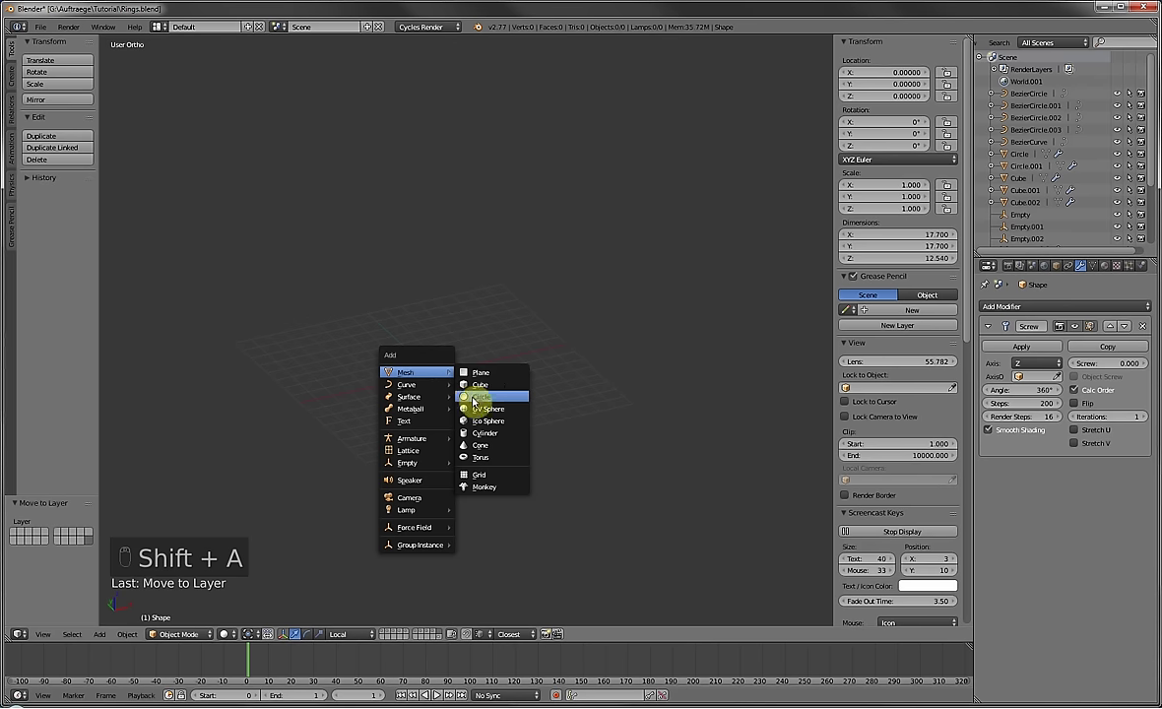
click(481, 433)
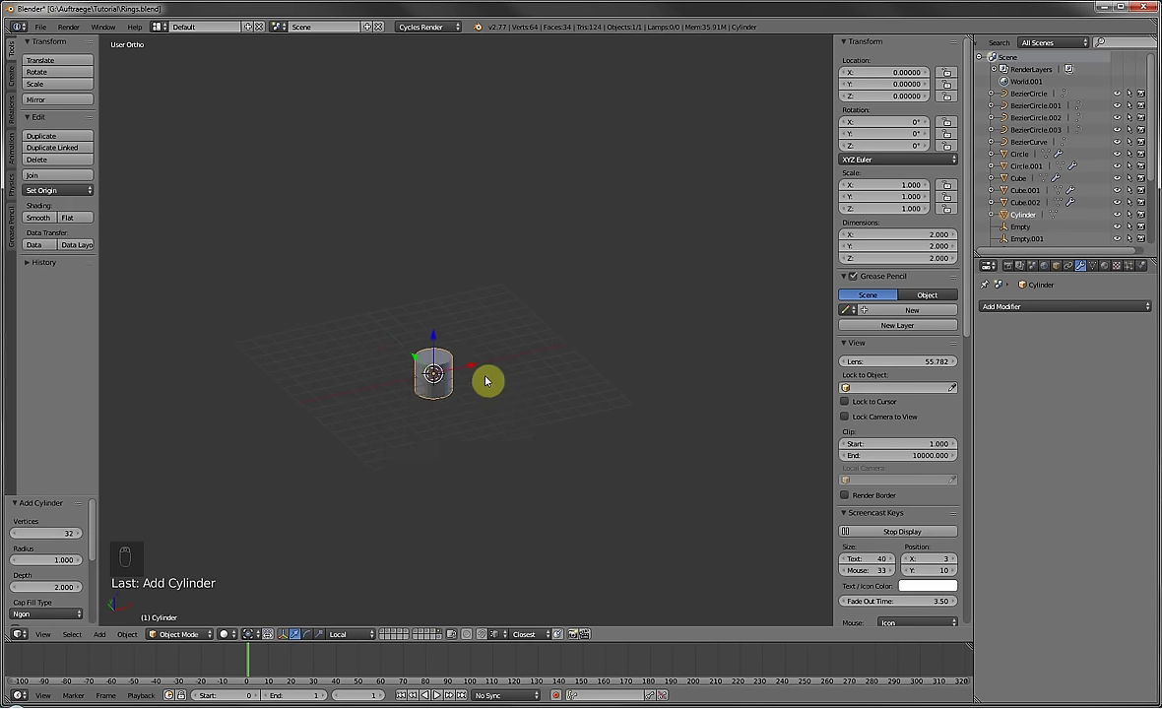
middle_drag(476, 396, 436, 544)
key(Tab)
right_click(409, 378)
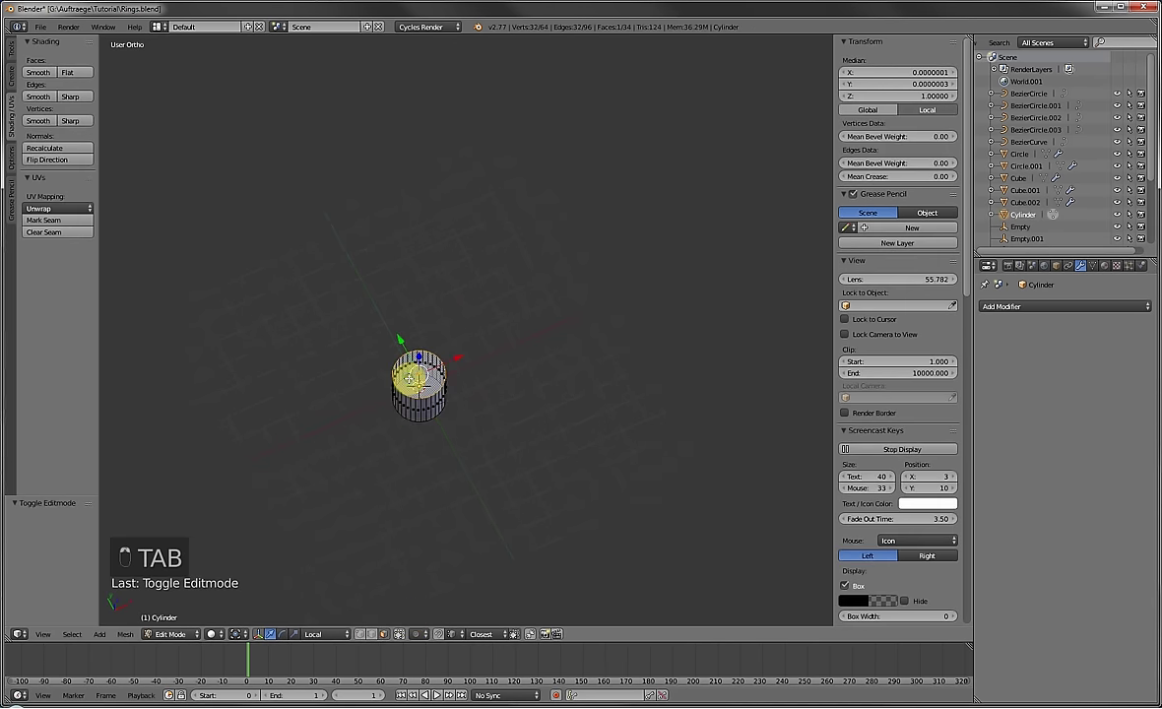
scroll(422, 414, up, 4)
shift+right_click(373, 458)
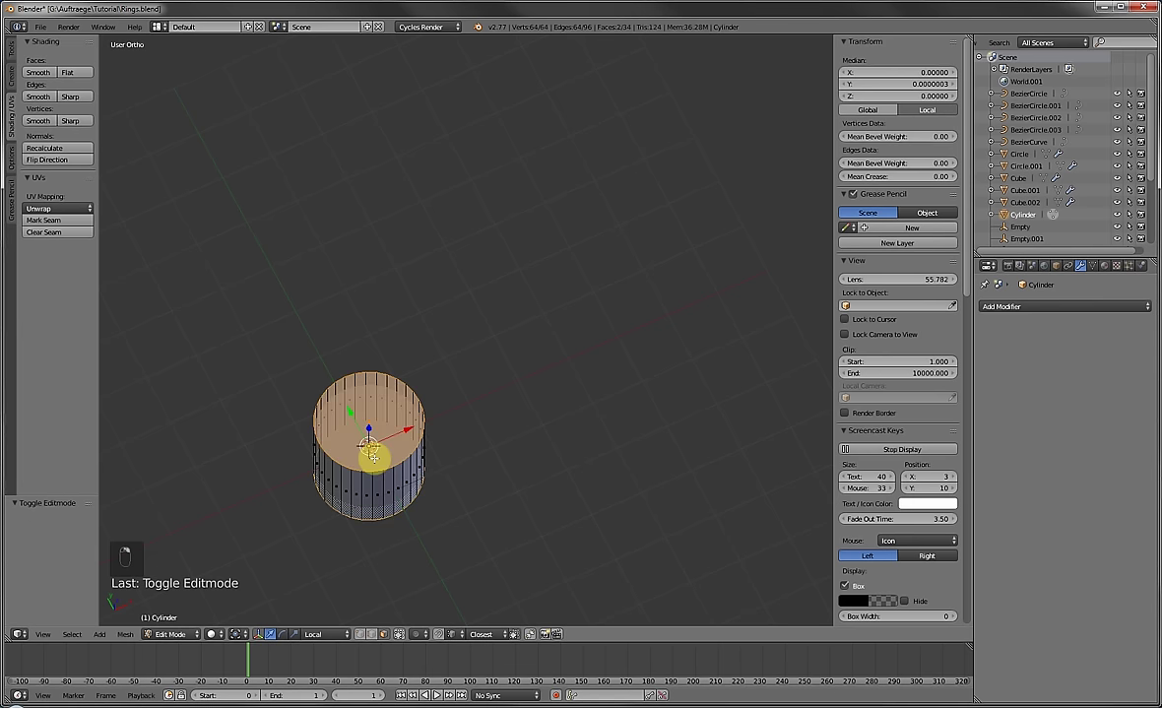
key(Delete)
click(347, 481)
key(Tab)
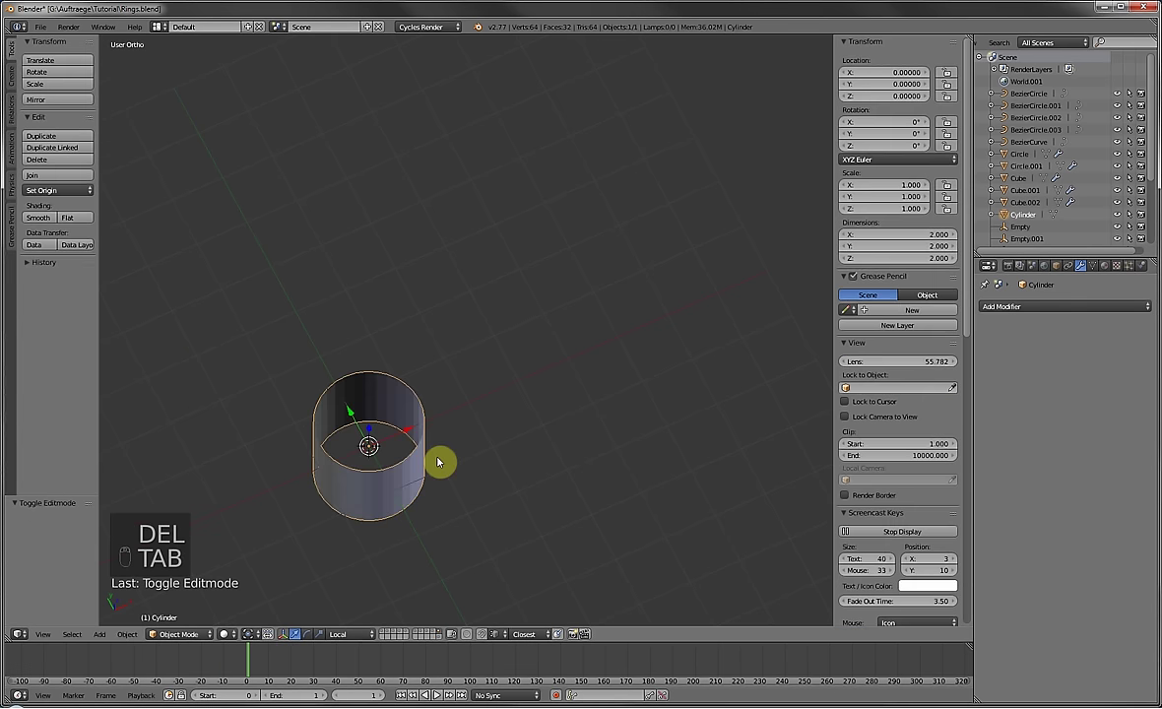
key(Delete)
click(439, 462)
Add a mesh cylinder with 20 vertices at the origin.
key(shift+a)
mouse_move(439, 462)
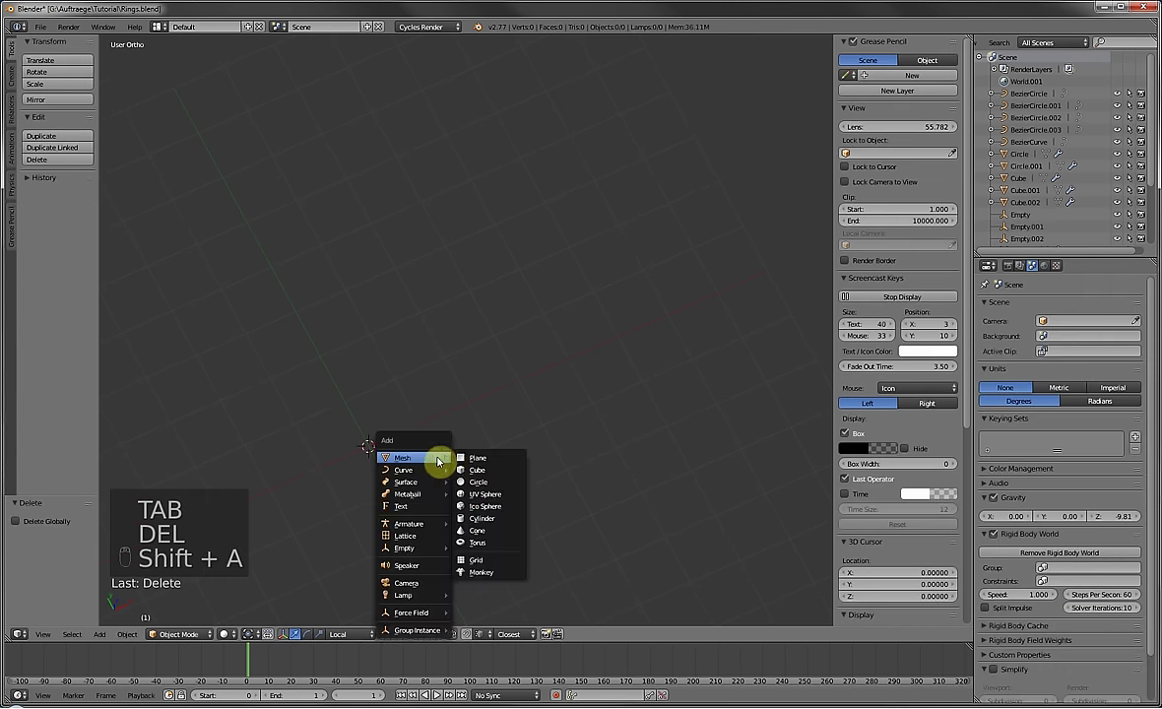
click(481, 518)
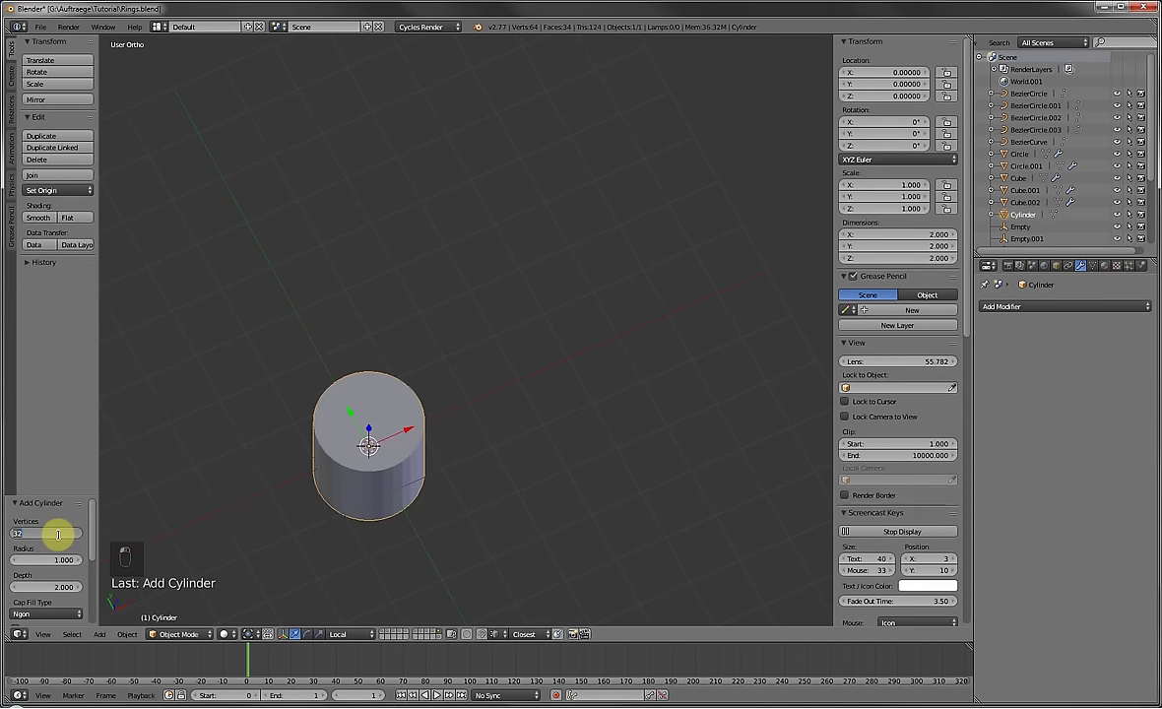
key(Return)
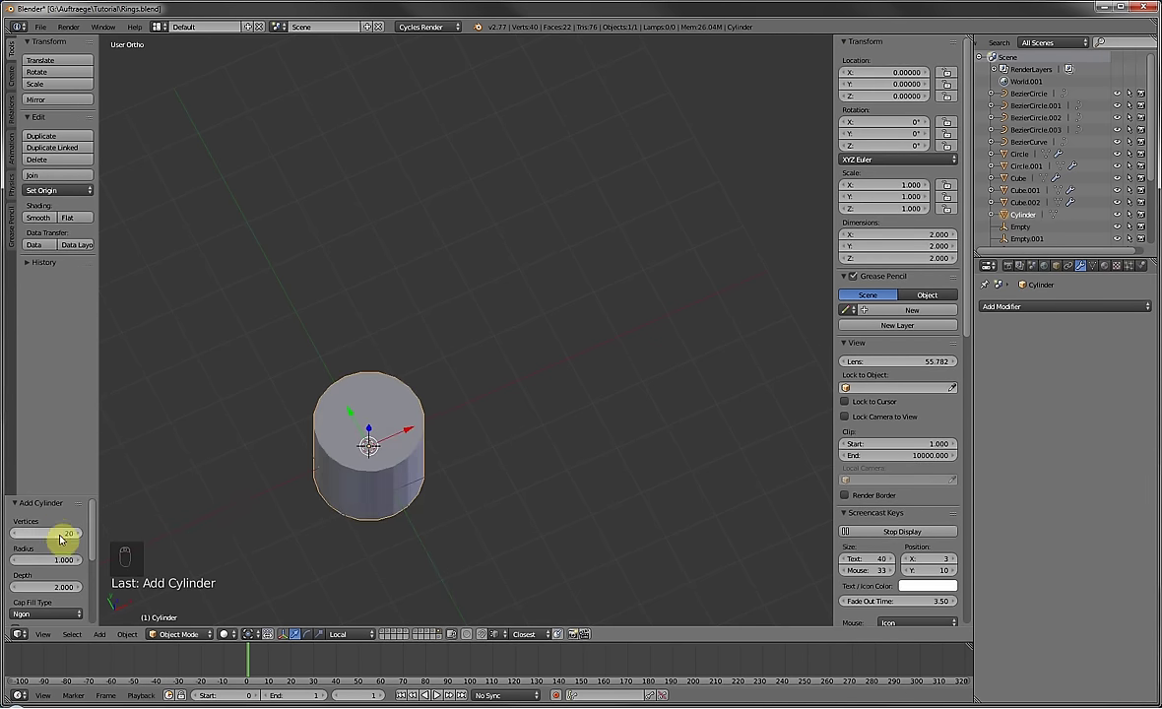
Delete the top and bottom cap faces of the new cylinder in Edit Mode.
key(Tab)
right_click(376, 421)
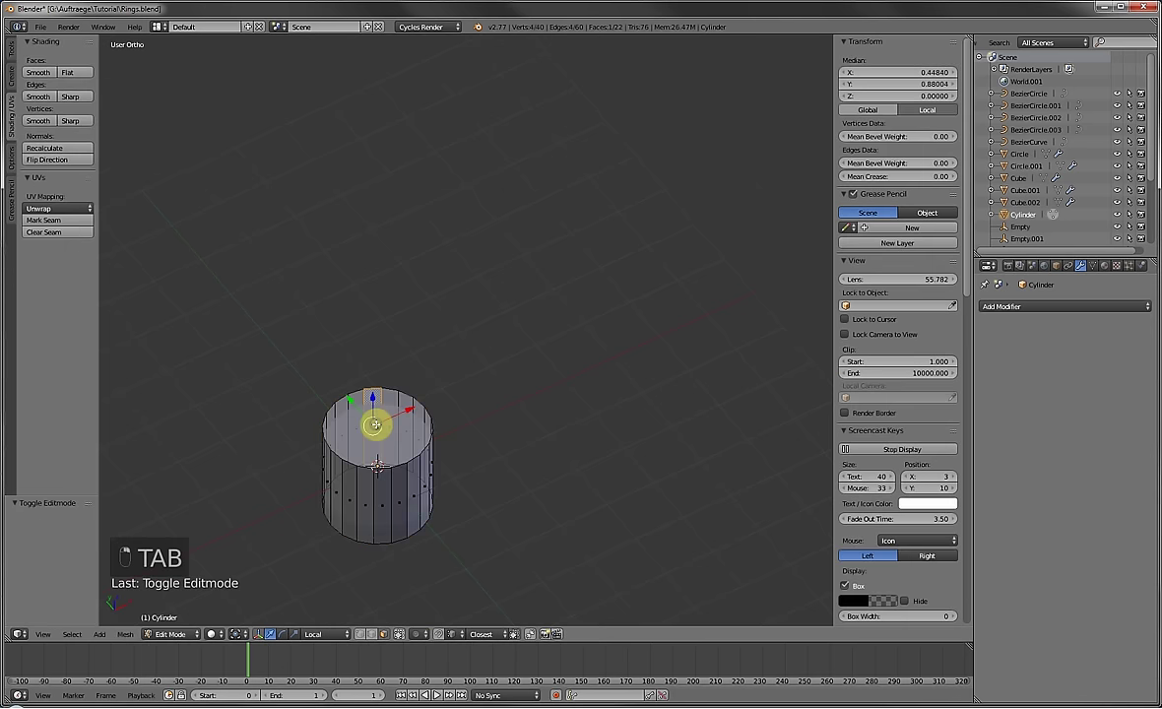
middle_drag(409, 375, 402, 420)
shift+right_click(402, 421)
key(Delete)
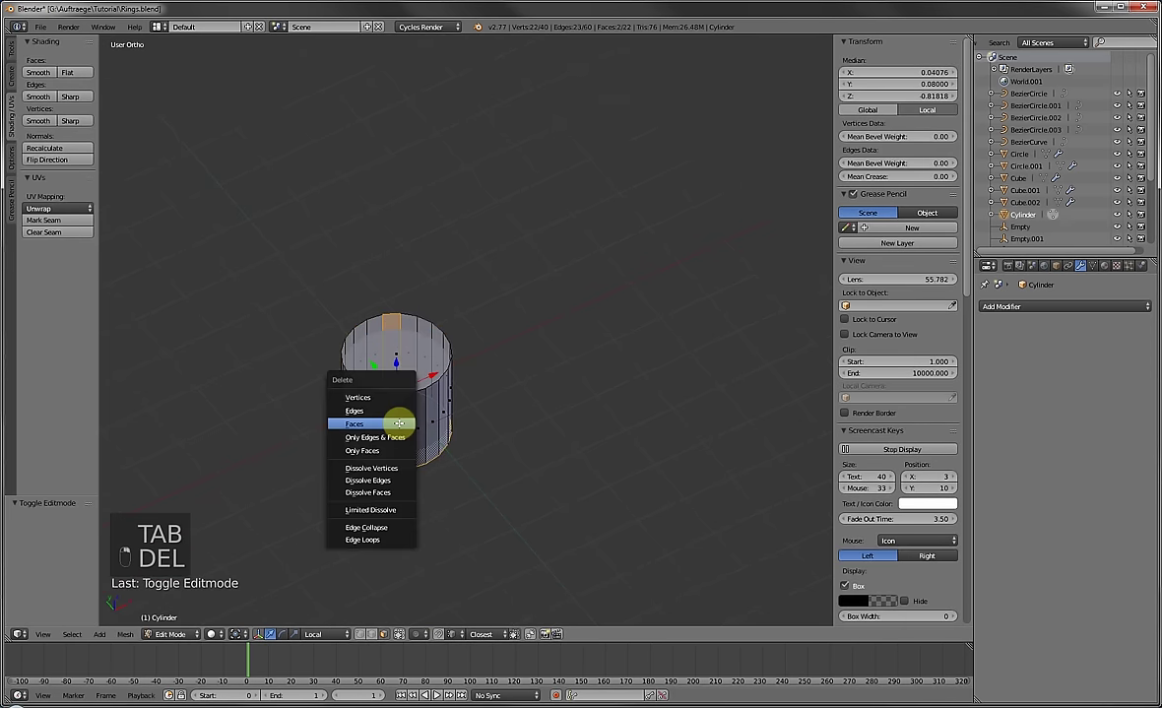
right_click(398, 353)
right_click(398, 352)
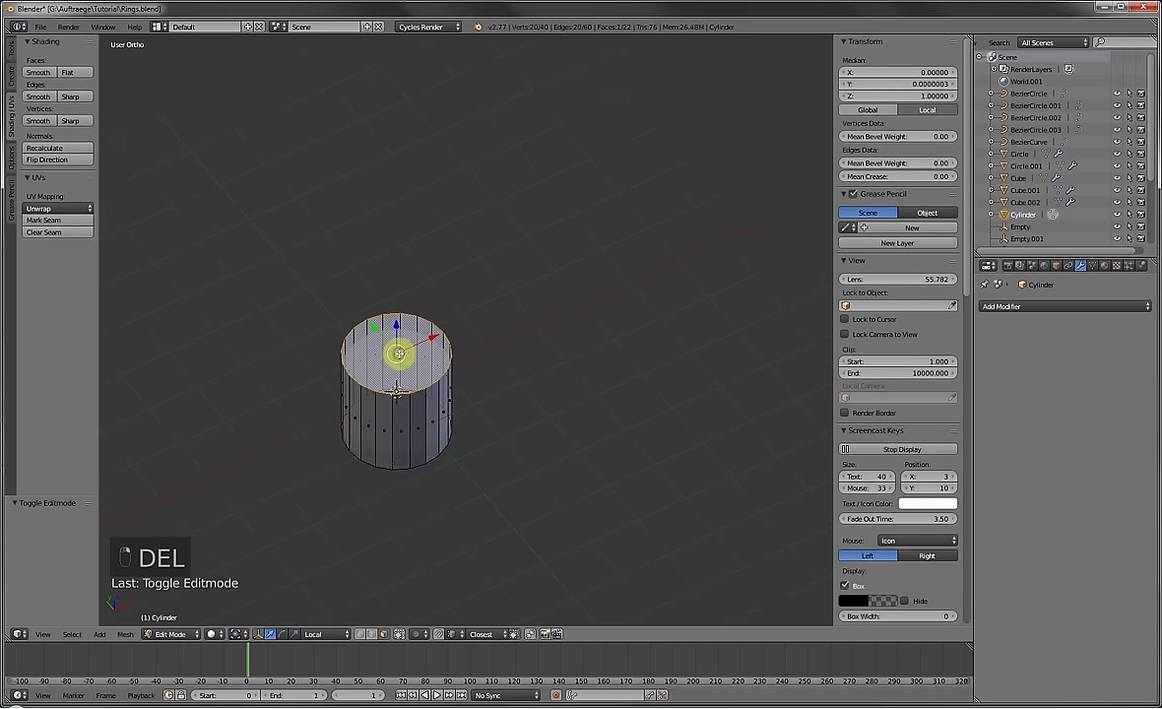
shift+right_click(395, 424)
key(Delete)
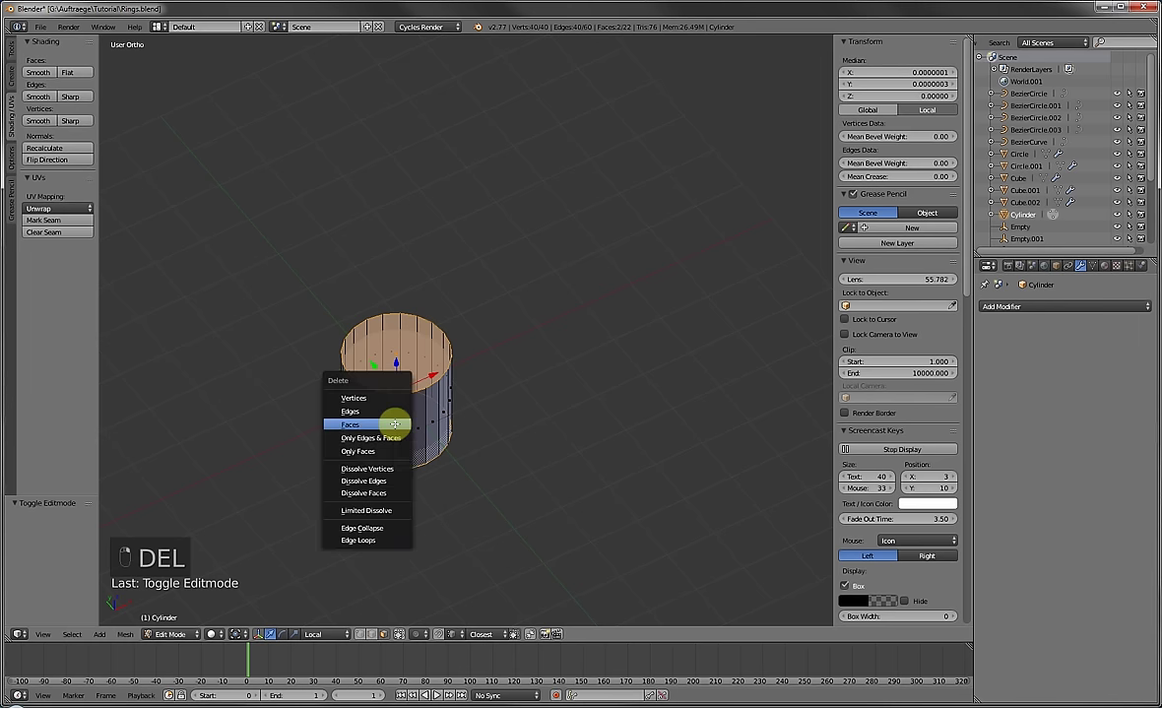
click(395, 421)
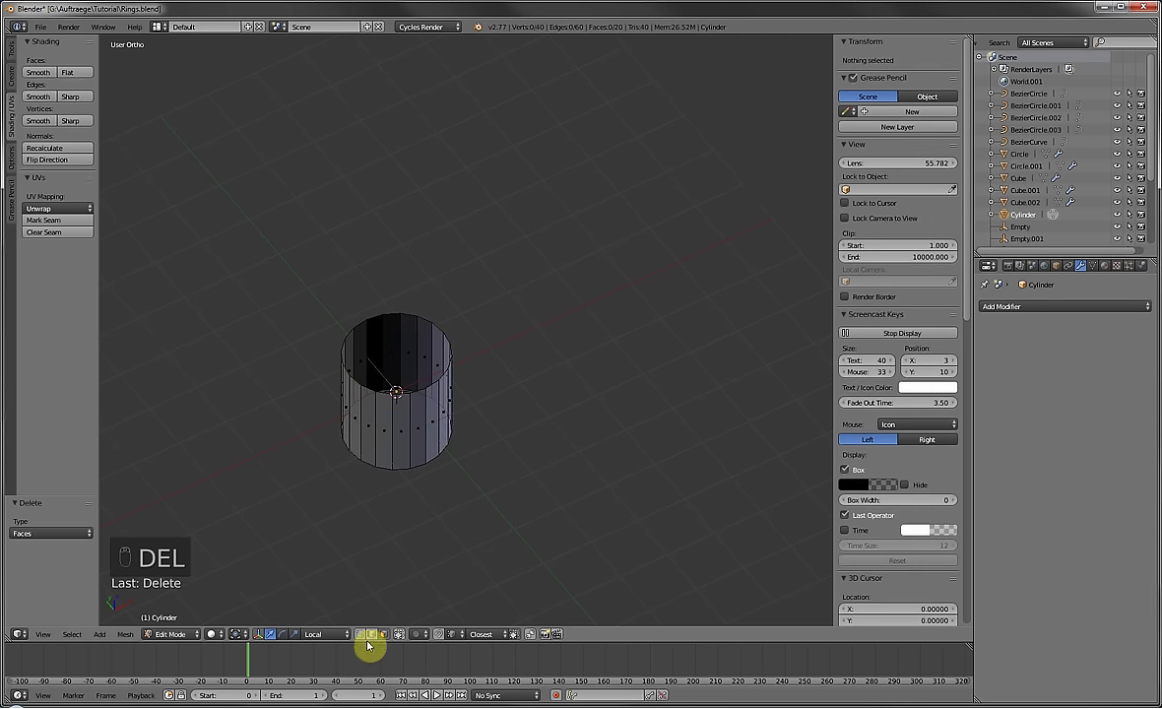
Scale the whole open cylinder mesh up by about 7.02.
key(a)
key(s)
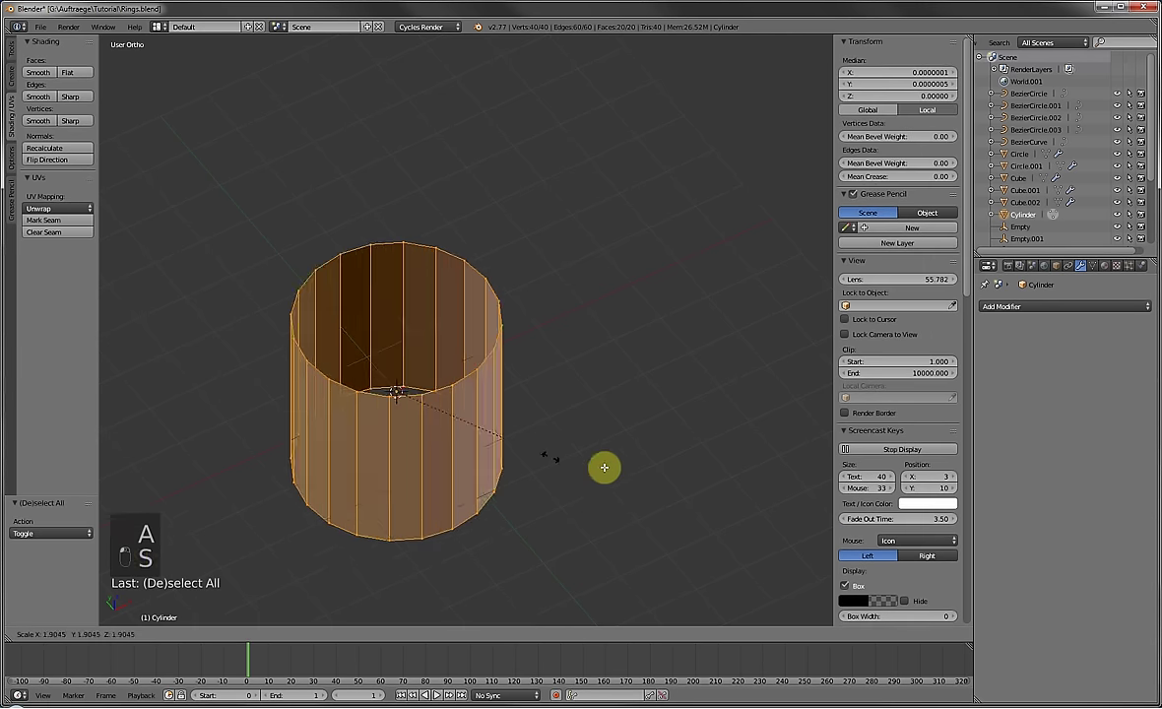
click(248, 487)
scroll(267, 434, down, 5)
middle_drag(605, 422, 646, 379)
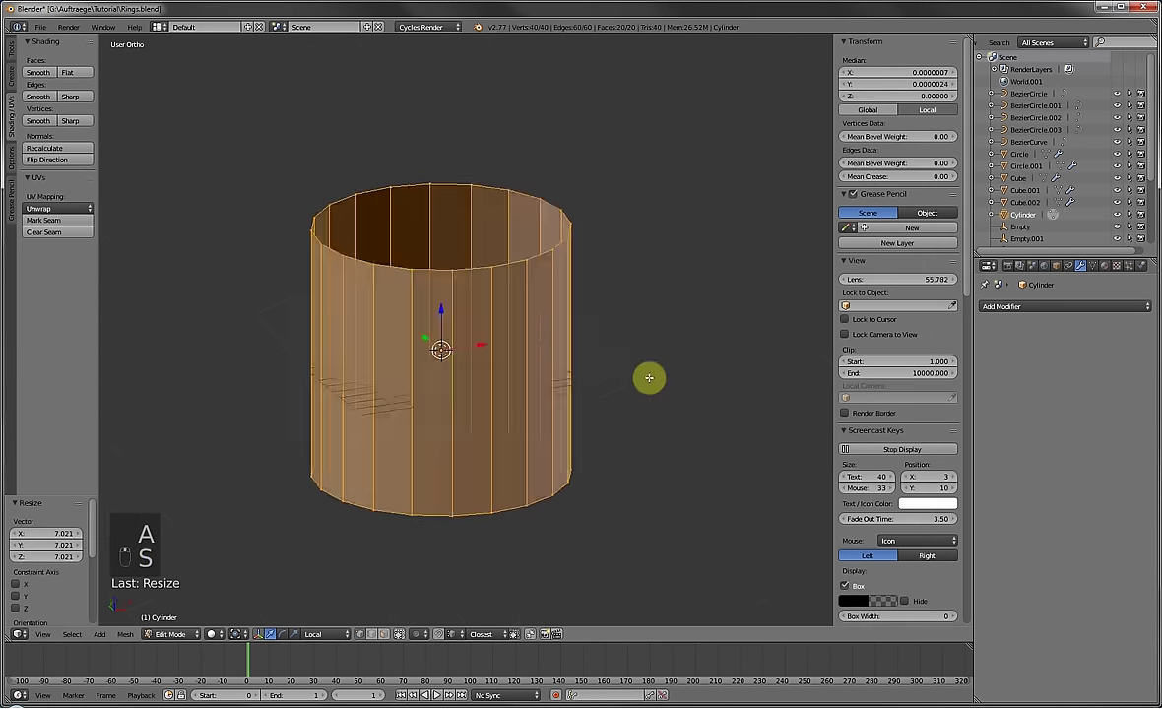
Flatten the cylinder mesh along Z to about 3.02 high and return to Object Mode.
key(KP_3)
key(s)
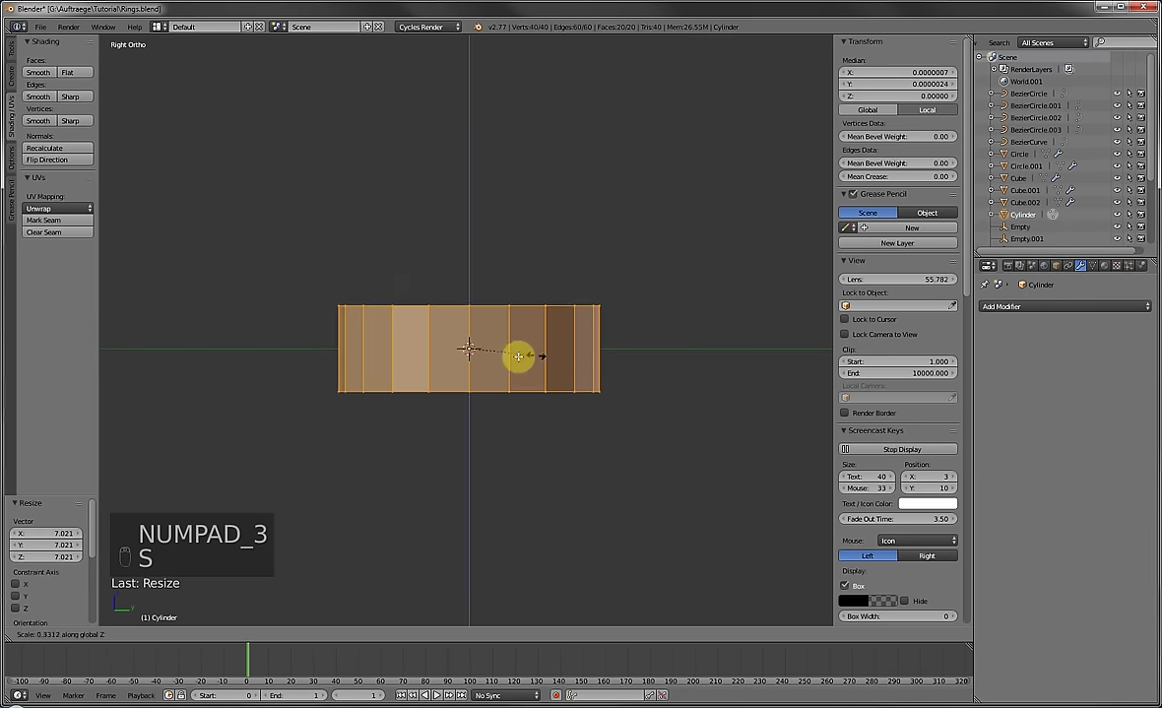
click(489, 416)
key(Tab)
Show the last layer as well and move the Shape object about 6.16 down along Z to centre it on the cylinder.
shift+click(442, 637)
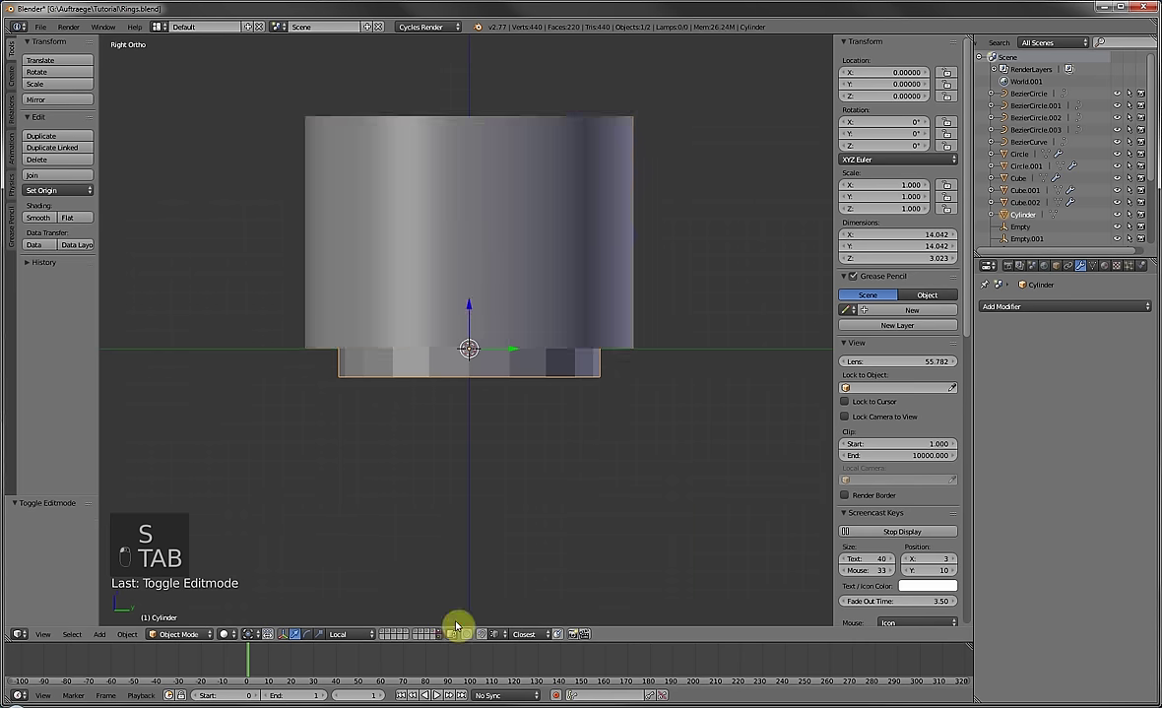
right_click(480, 233)
drag(459, 322, 462, 433)
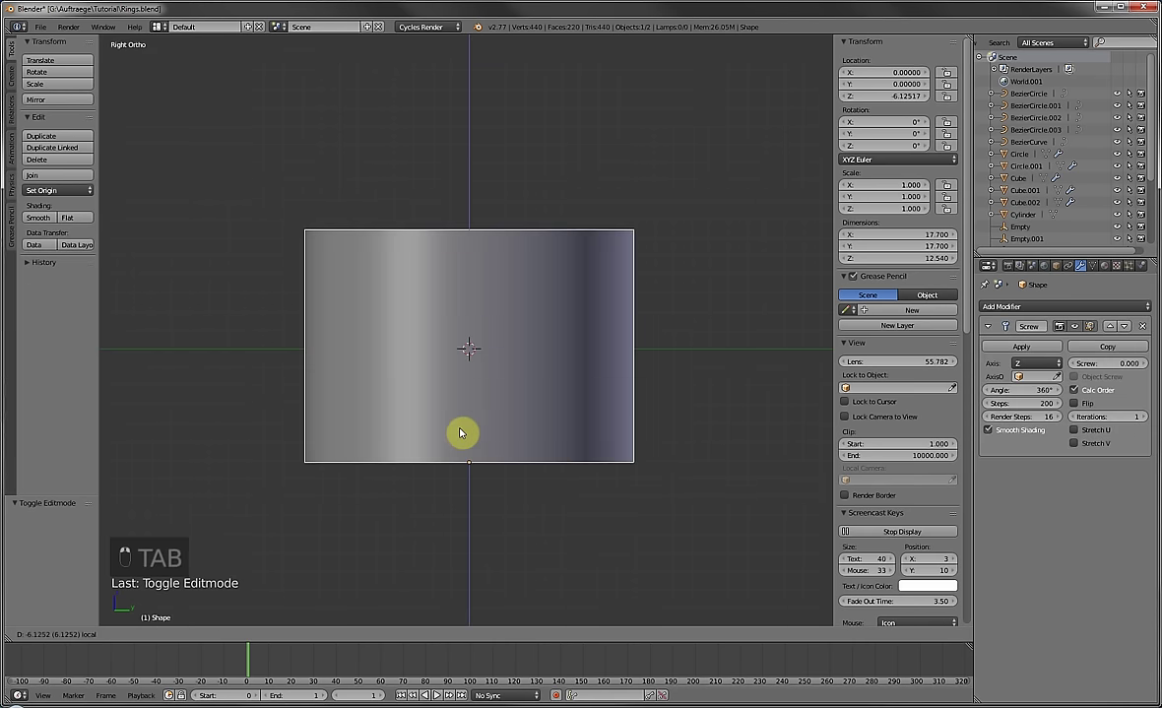
Scale the 20-sided cylinder object to about 1.9 so that it surrounds Shape with clearance.
right_click(469, 349)
key(s)
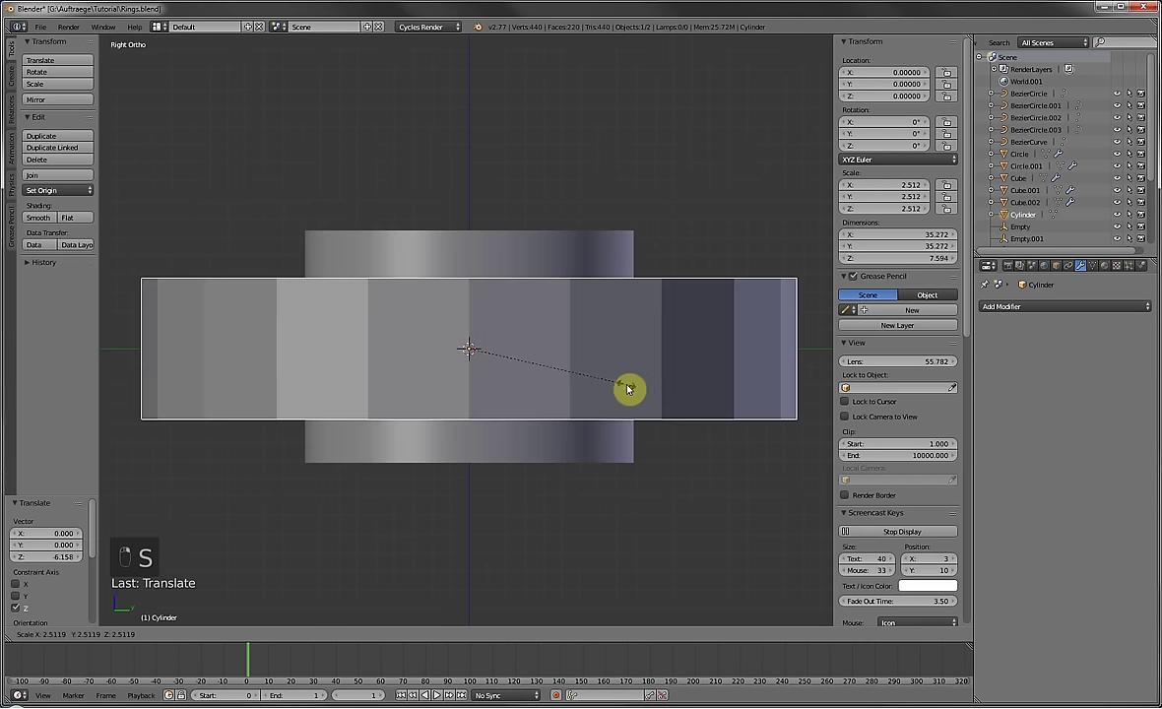
click(539, 288)
middle_drag(538, 287, 597, 392)
key(s)
click(553, 374)
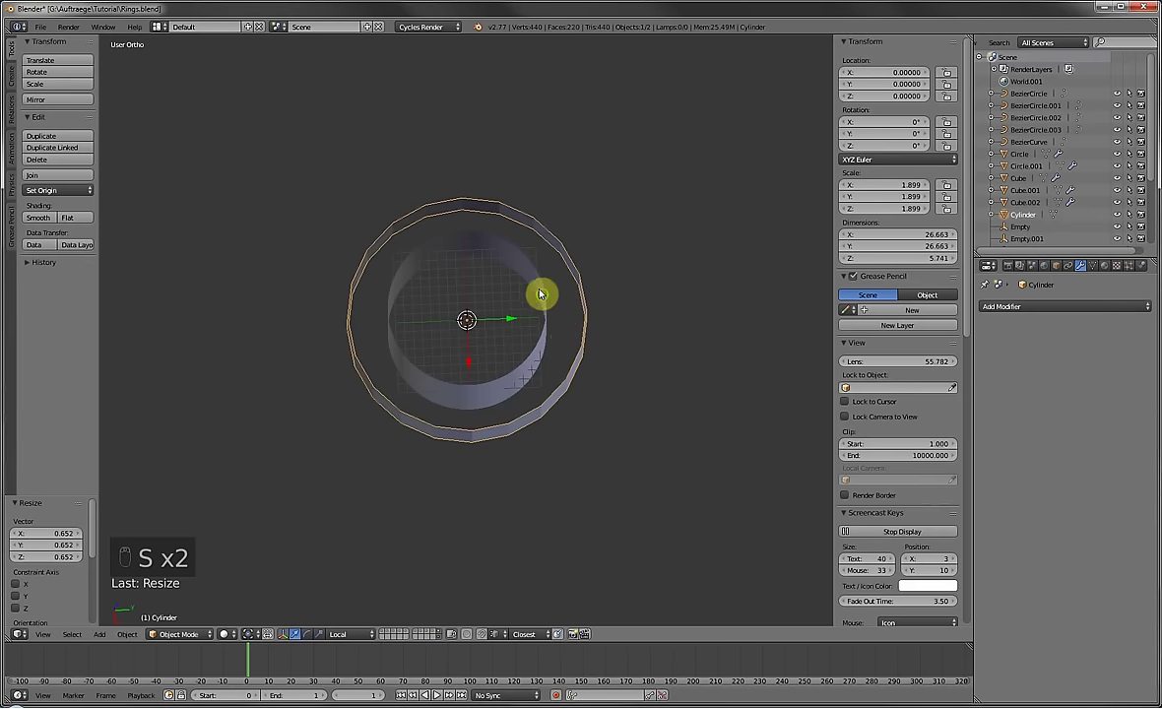
Extrude the whole cylinder mesh inward from the top view by scaling it to about 0.742.
middle_drag(539, 291, 503, 283)
key(KP_3)
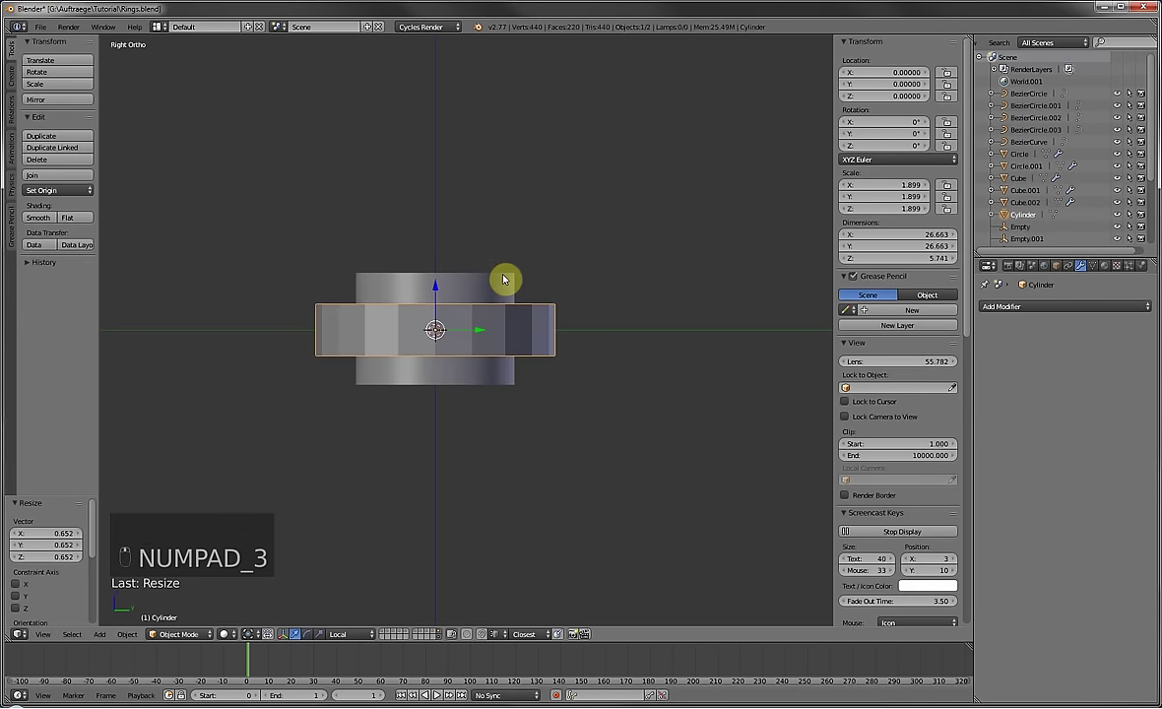
key(KP_7)
key(Tab)
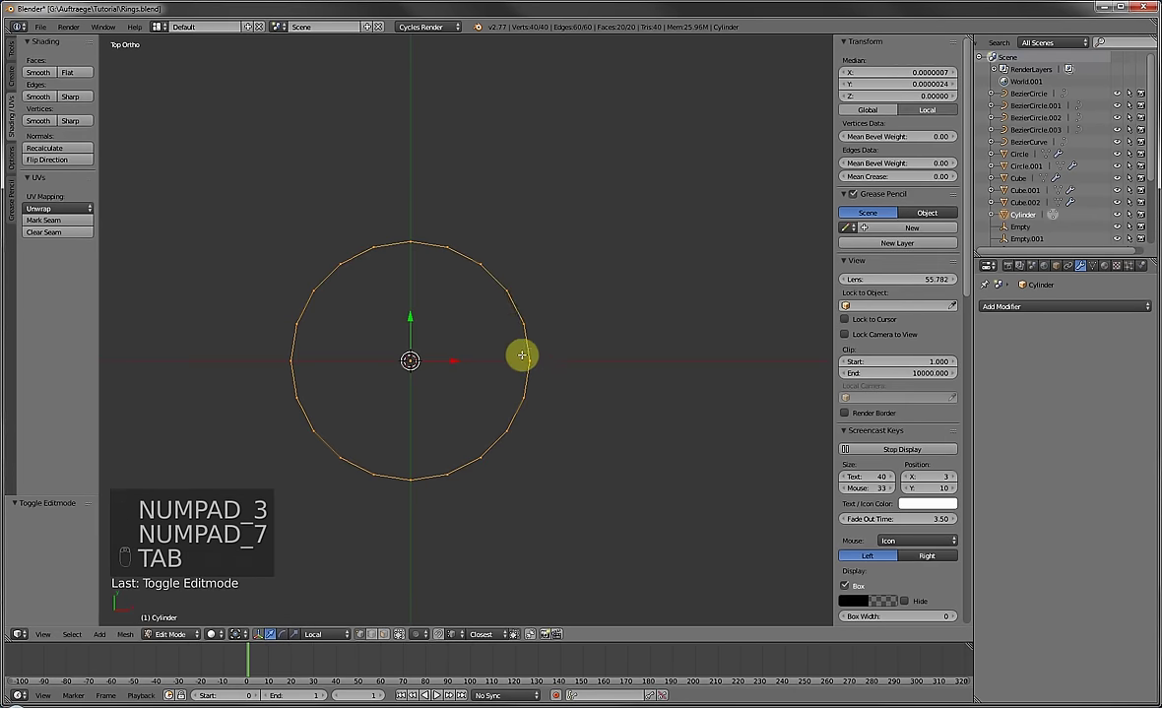
key(e)
key(s)
click(505, 359)
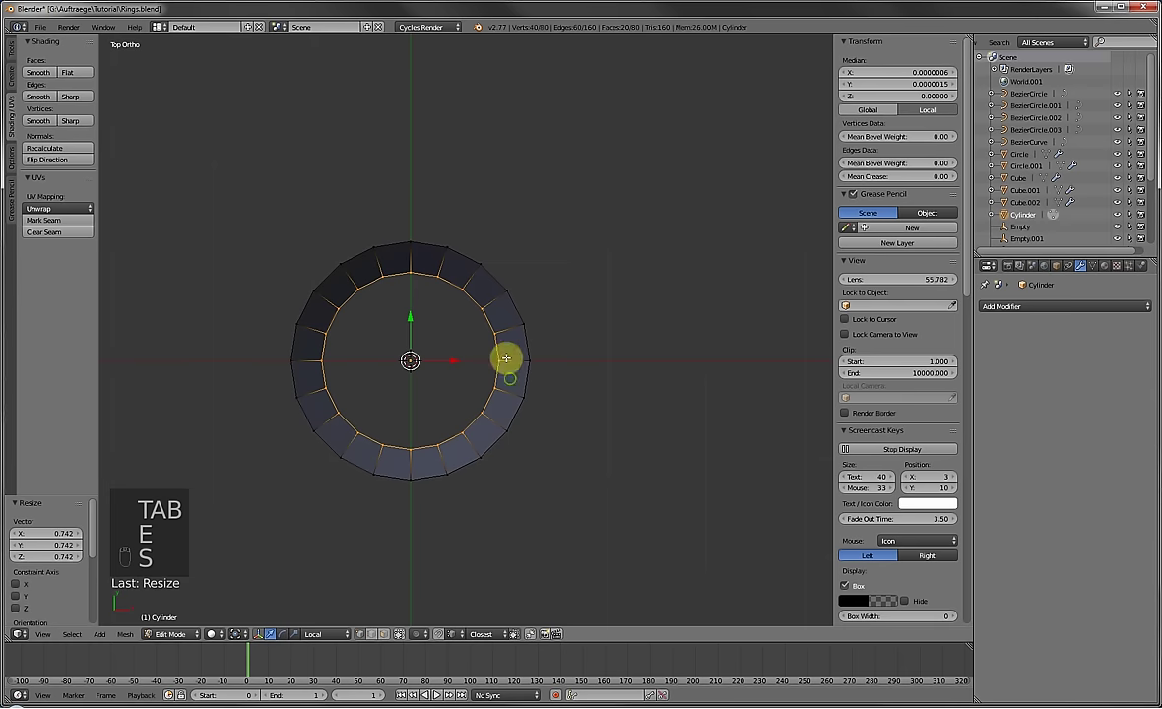
Scale the selected inner wall by about 0.92 to bring it closer to the Shape surface.
middle_drag(505, 359, 501, 328)
key(s)
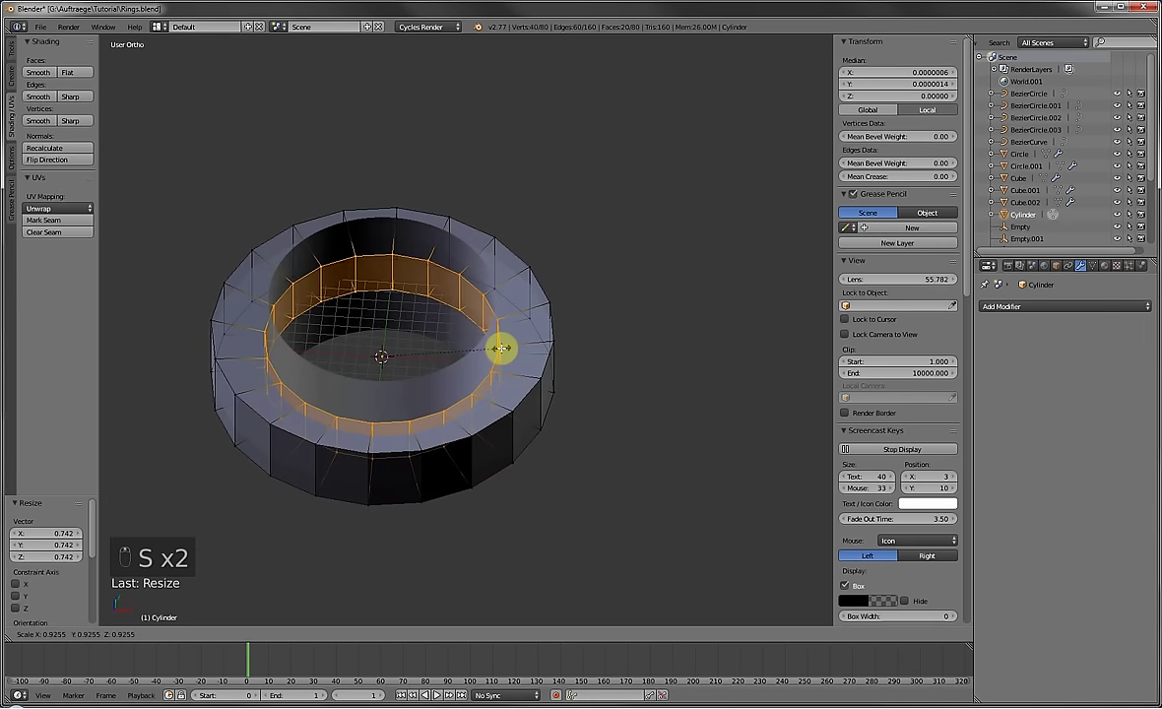
click(502, 348)
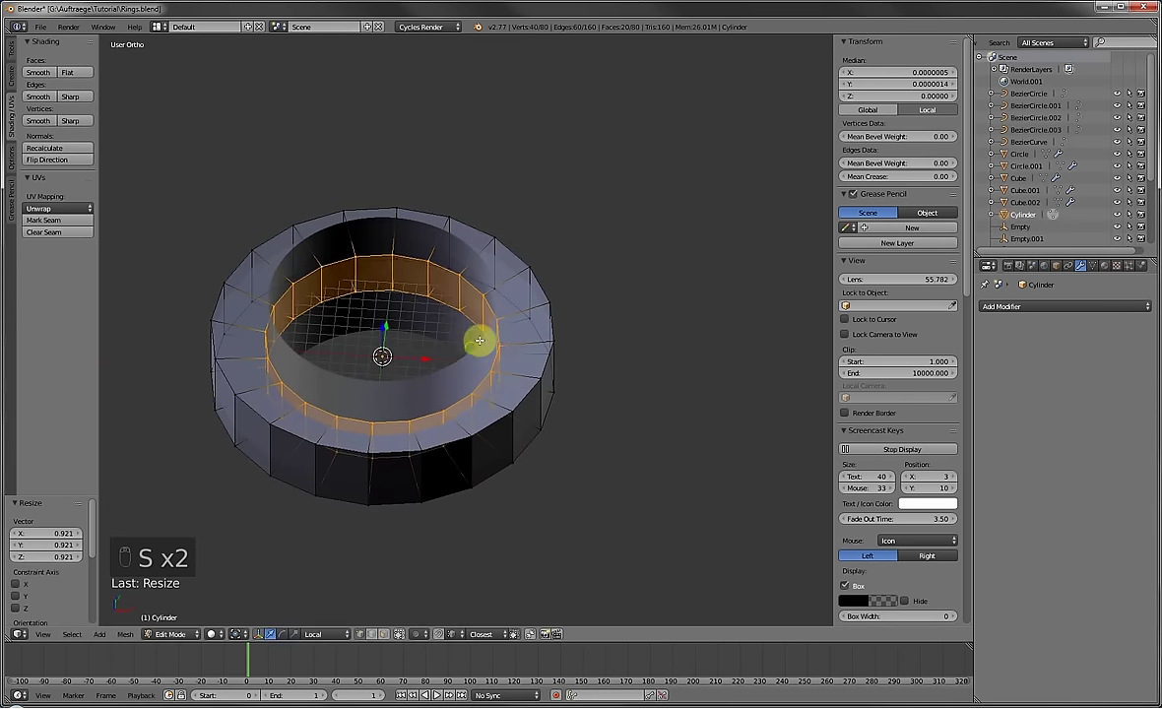
mouse_move(477, 340)
middle_down()
mouse_move(486, 322)
mouse_move(491, 340)
middle_up()
scroll(490, 339, up, 2)
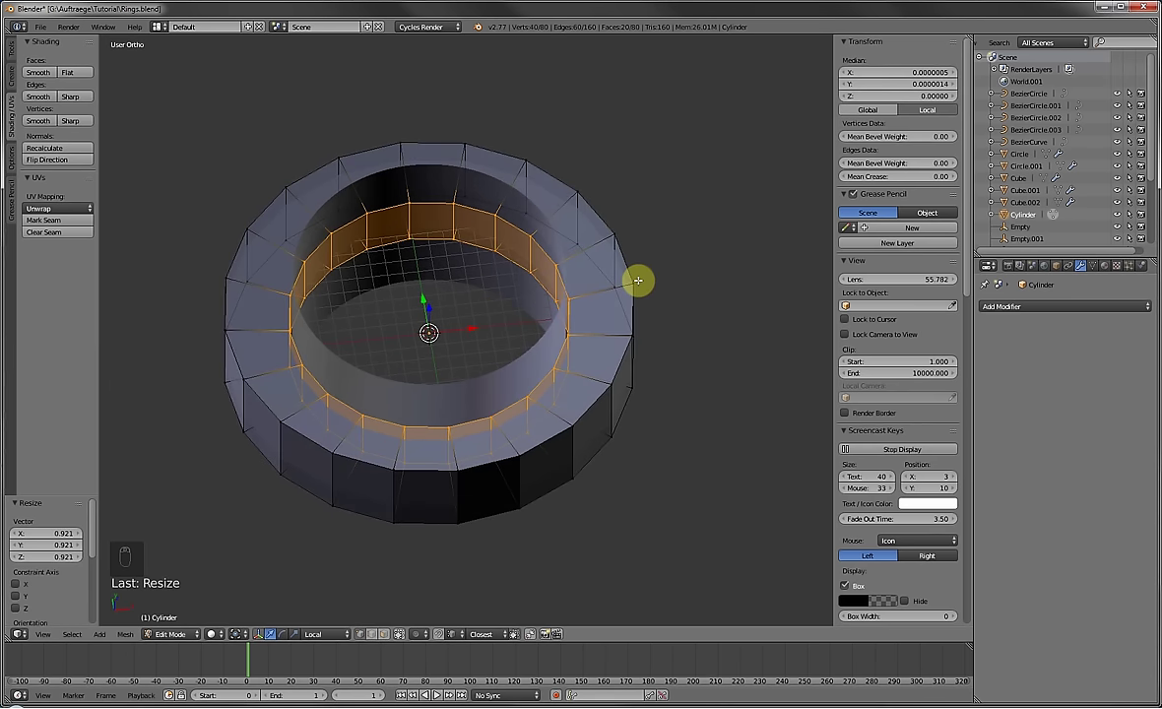
Create a vertex group named Inner, assign the selected inner wall vertices to it and return to Object Mode.
click(1005, 307)
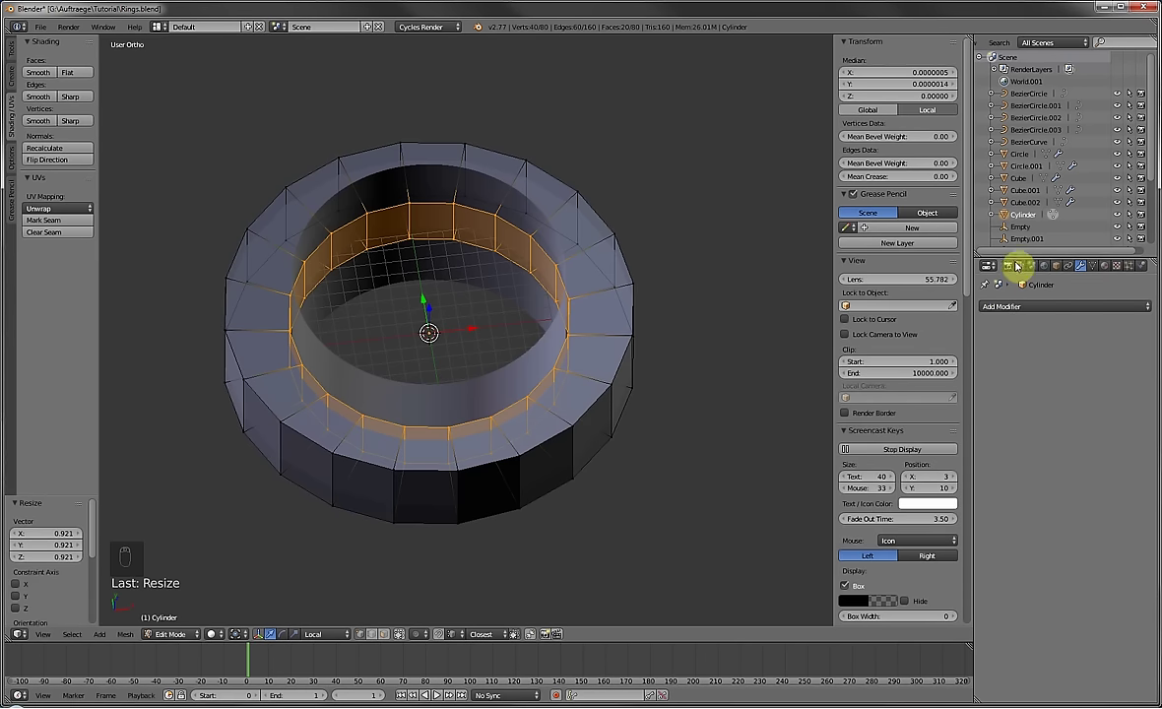
click(1064, 307)
click(1093, 265)
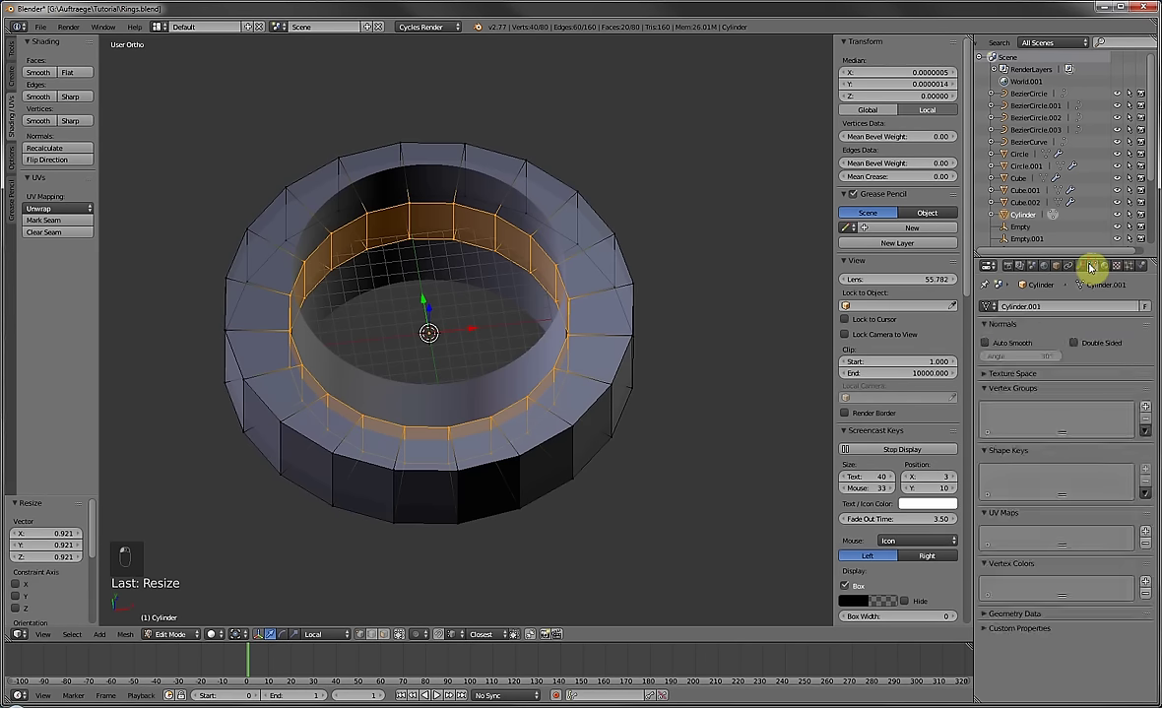
click(1146, 407)
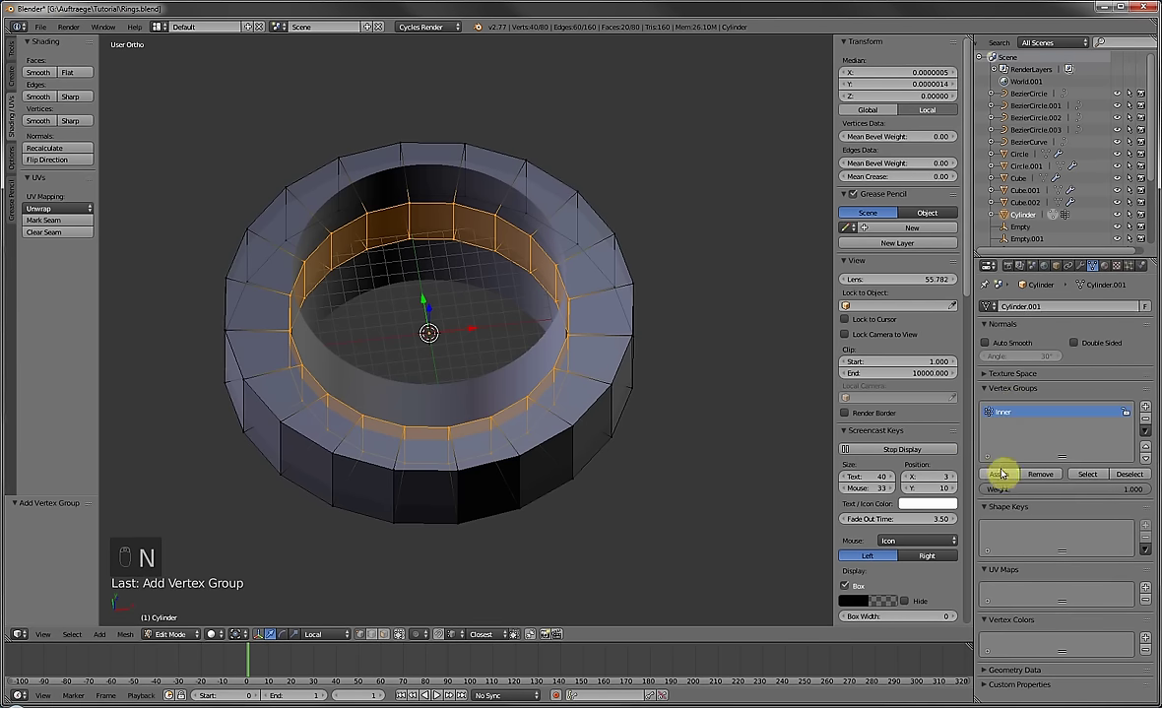
key(Tab)
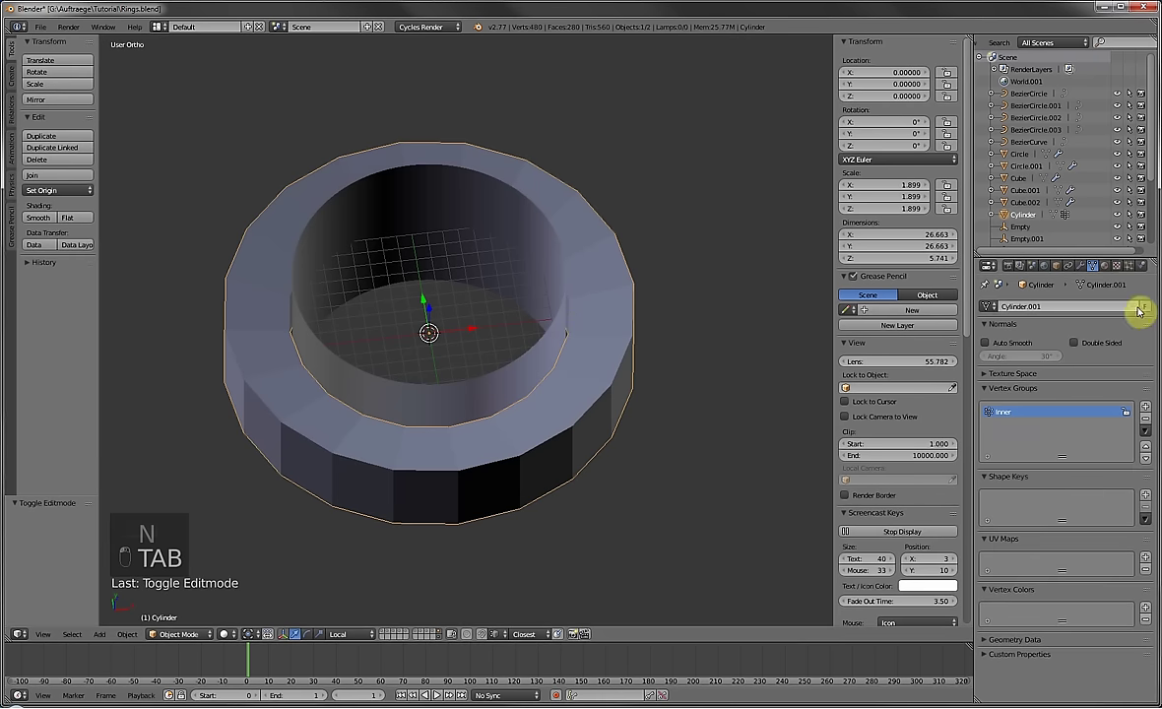
Add a Subdivision Surface modifier to the cylinder with 2 view and 3 render subdivisions.
click(1082, 268)
click(1059, 310)
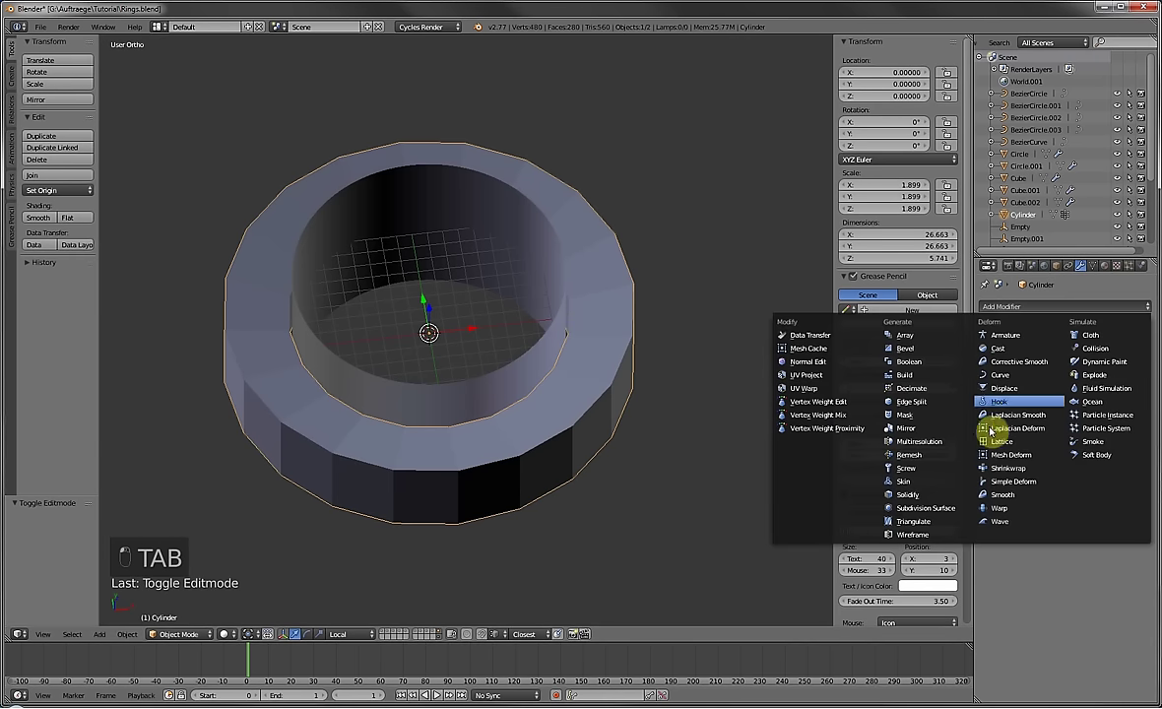
click(916, 507)
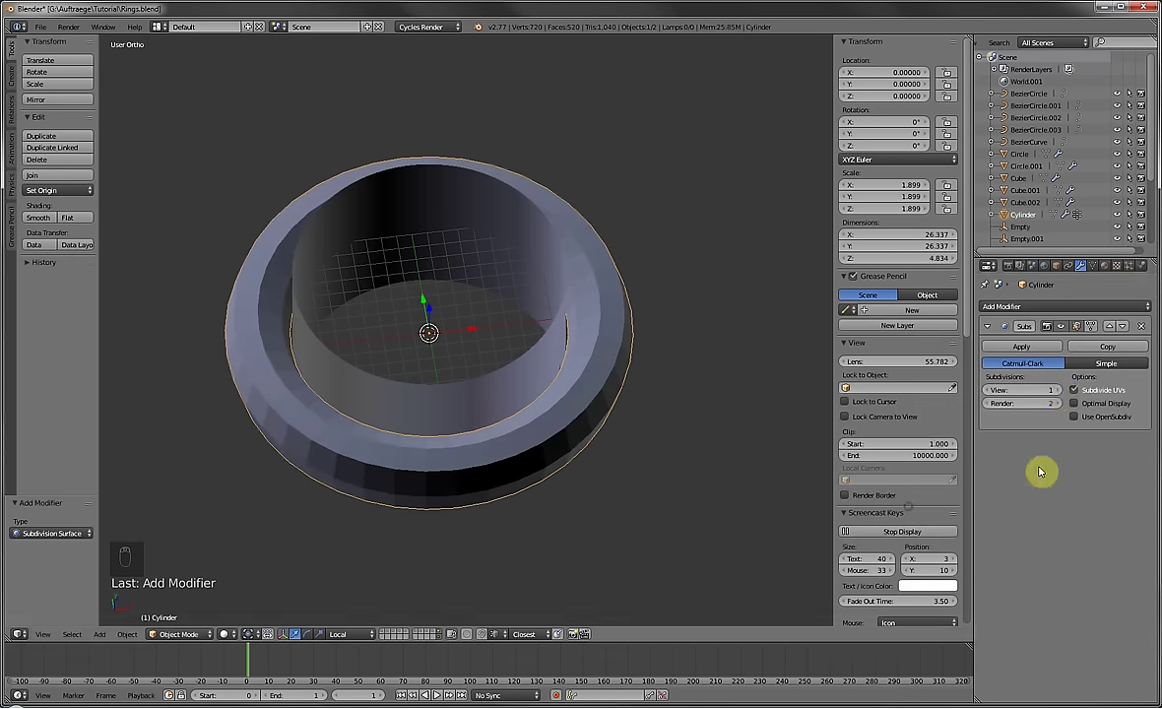
click(1061, 391)
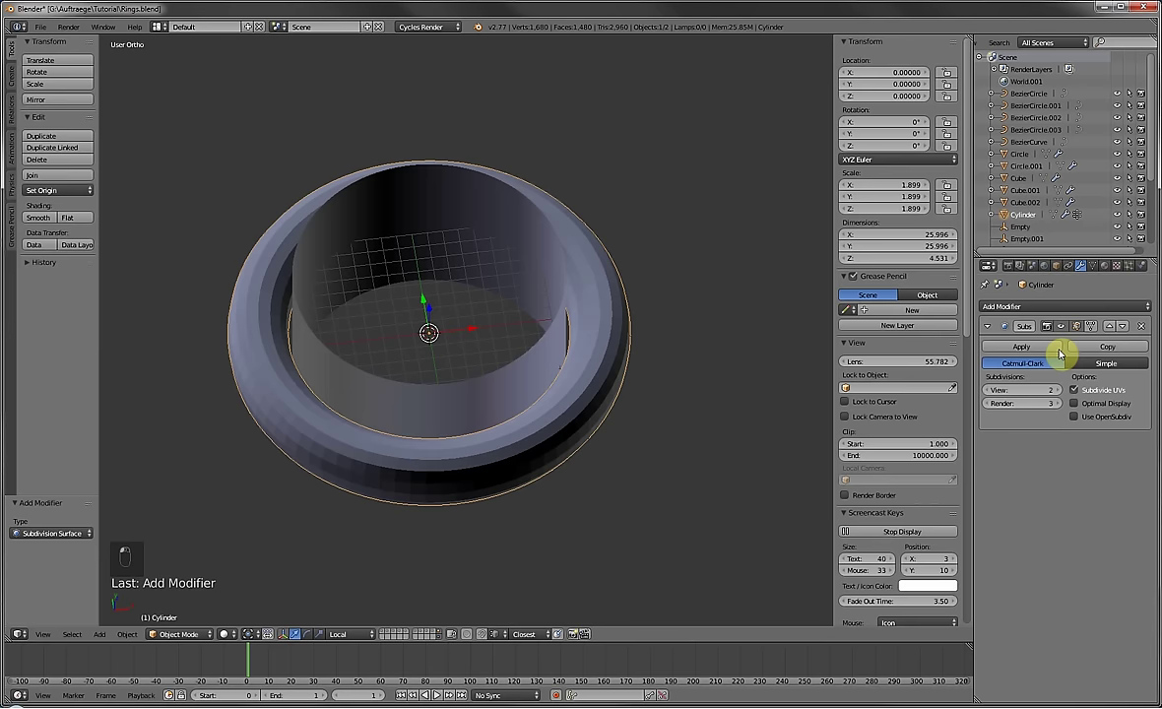
Add a Shrinkwrap modifier that targets Shape and is limited to the Inner vertex group.
click(1051, 306)
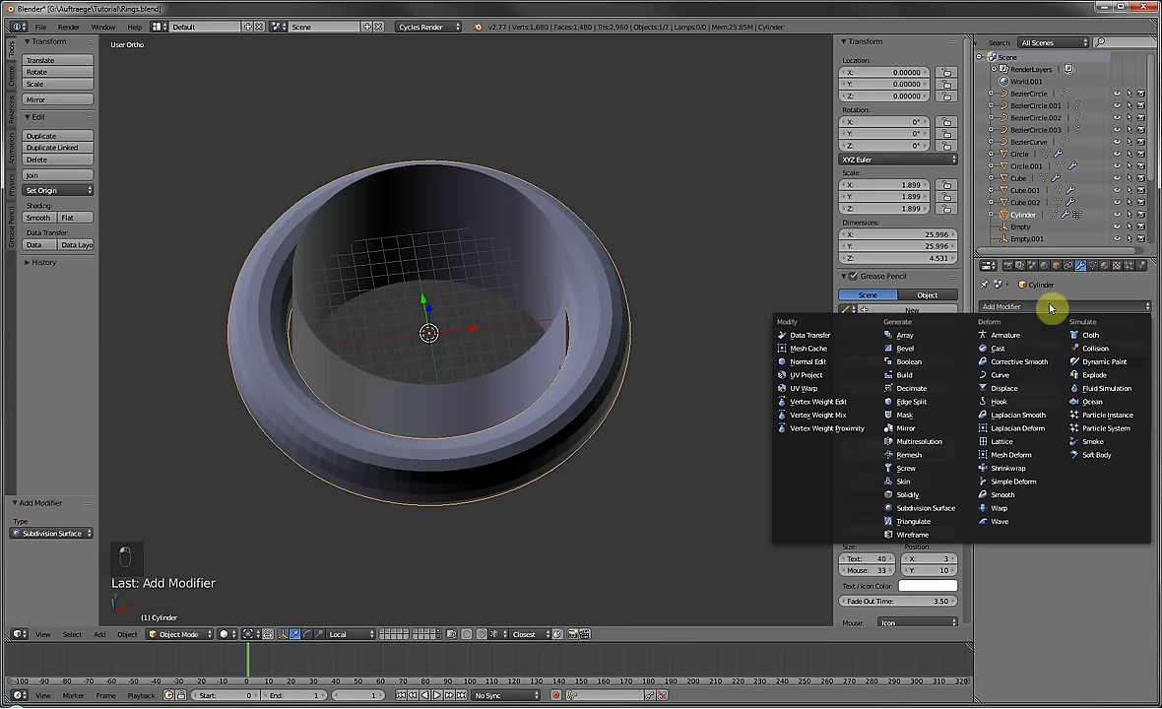
click(1001, 469)
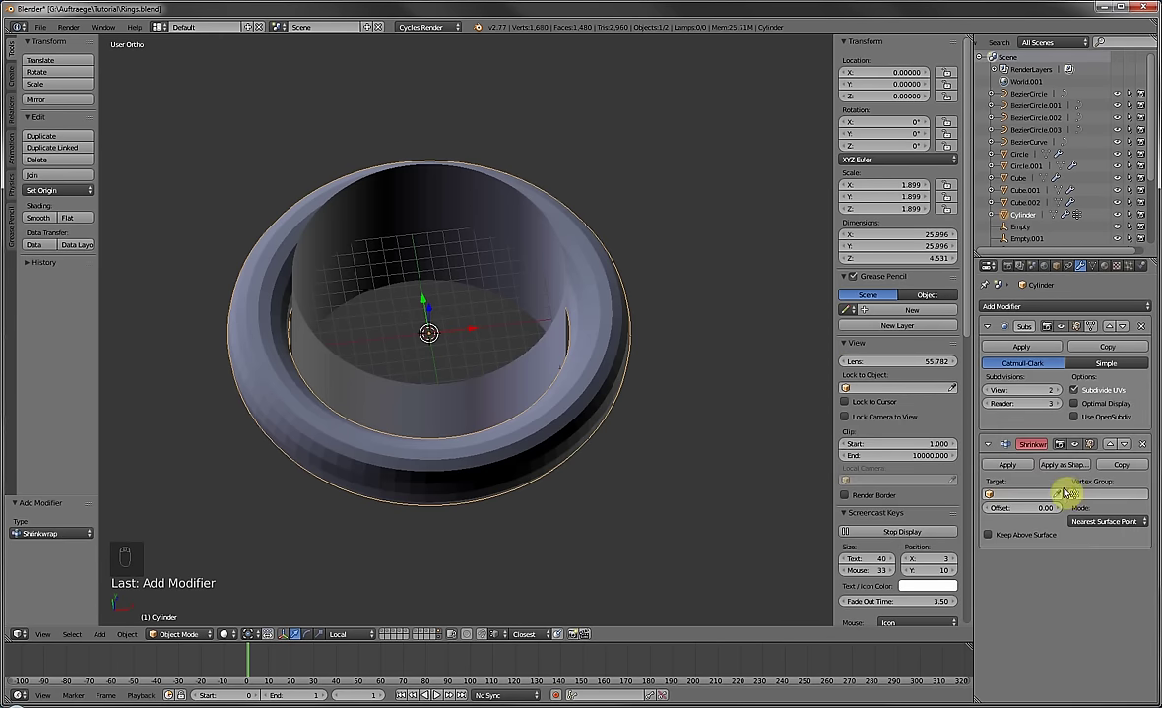
click(535, 356)
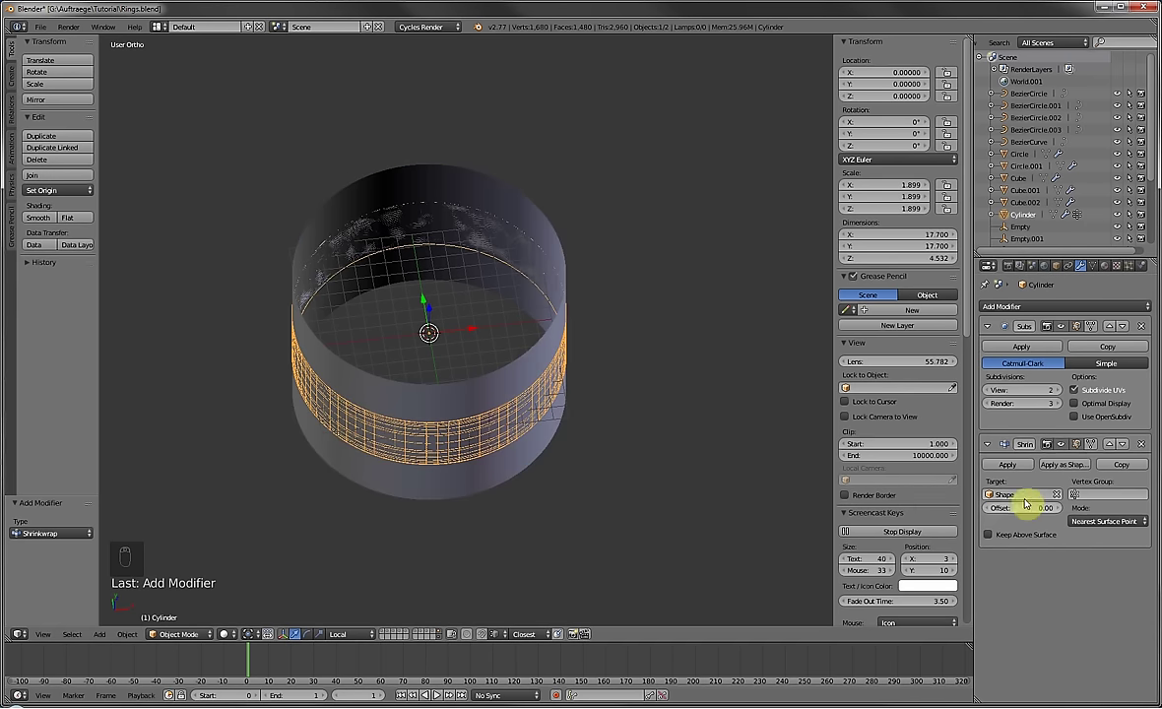
middle_drag(537, 300, 516, 326)
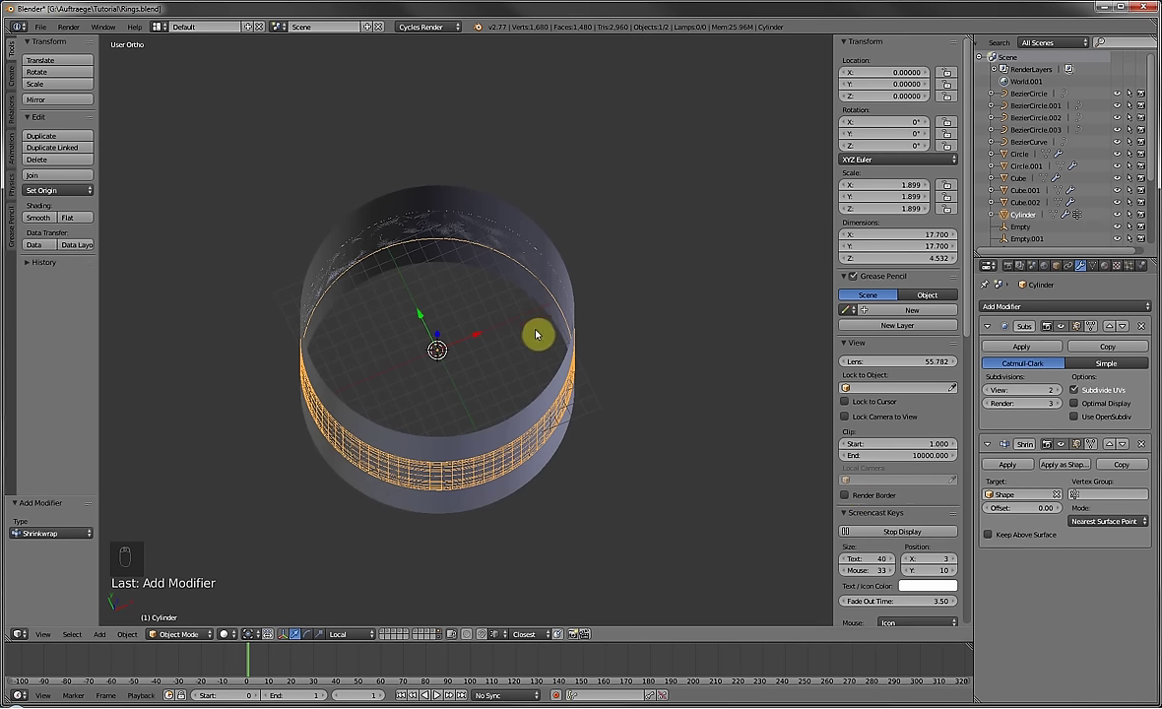
click(1108, 492)
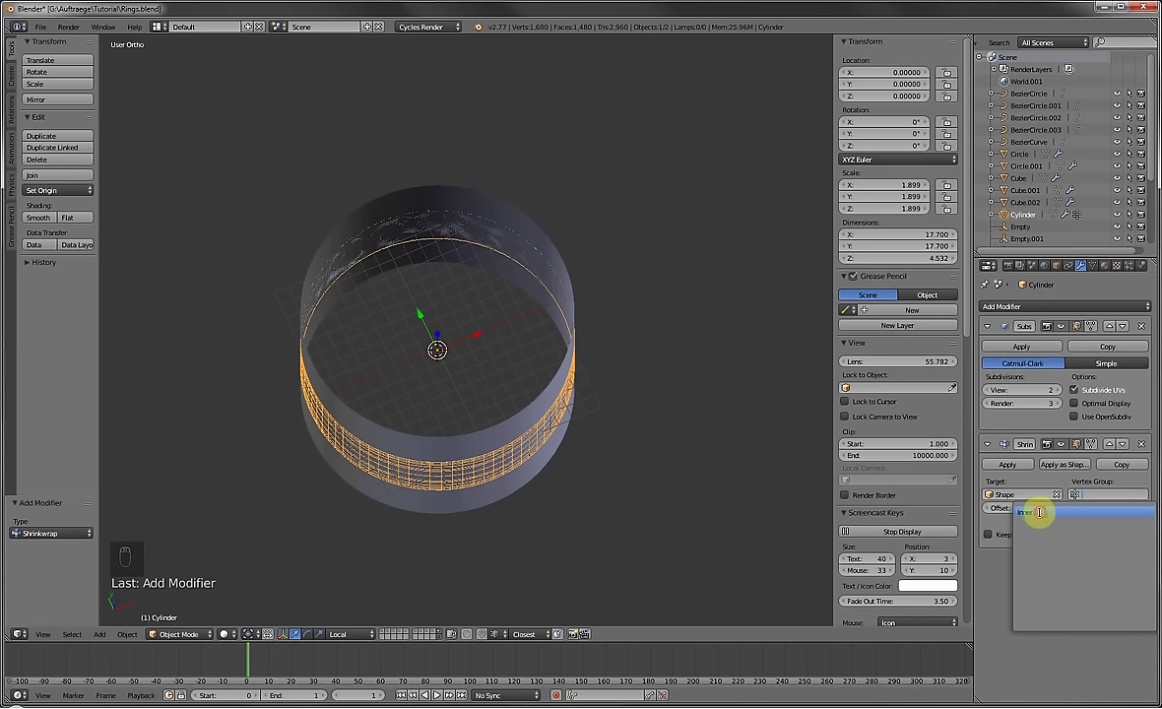
click(1040, 512)
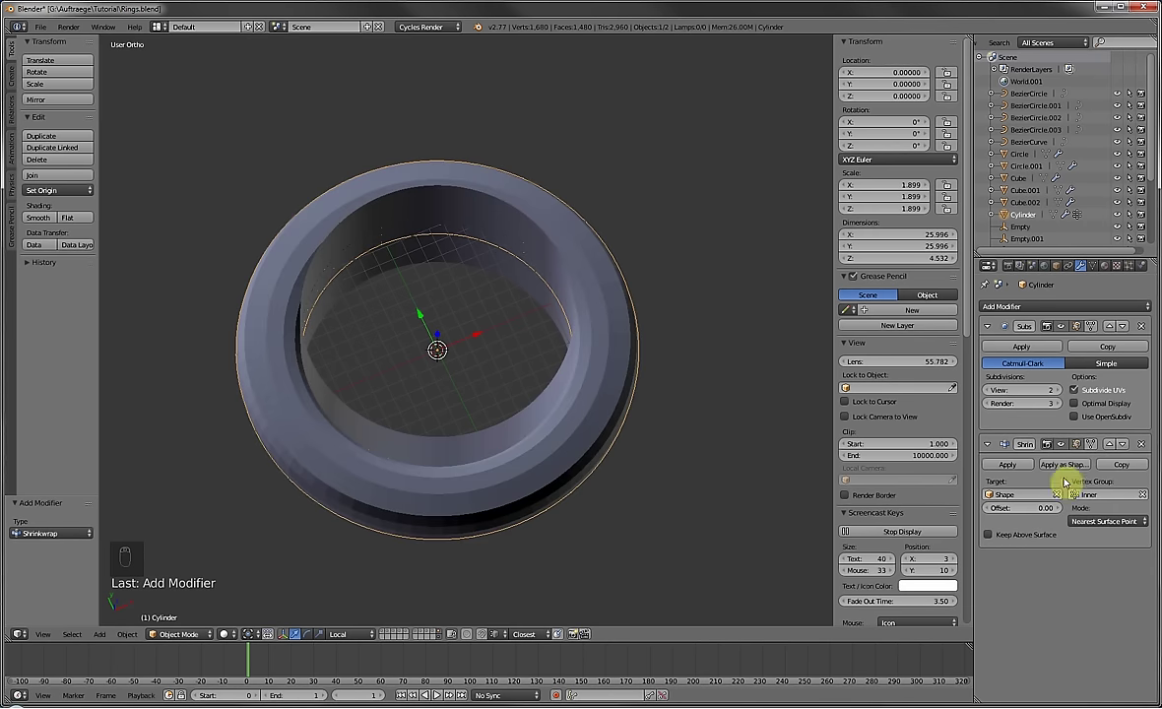
Add a Bevel modifier limited by angle and move it above the Subdivision Surface modifier.
click(1028, 308)
click(936, 339)
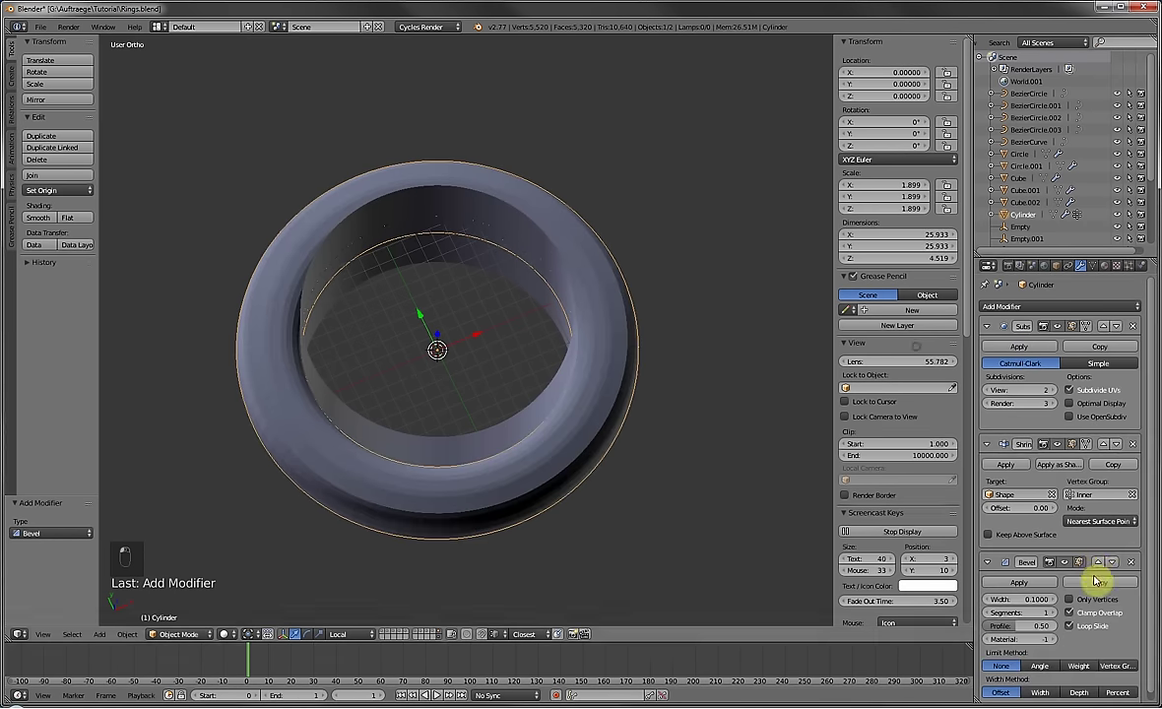
click(1053, 666)
click(1099, 562)
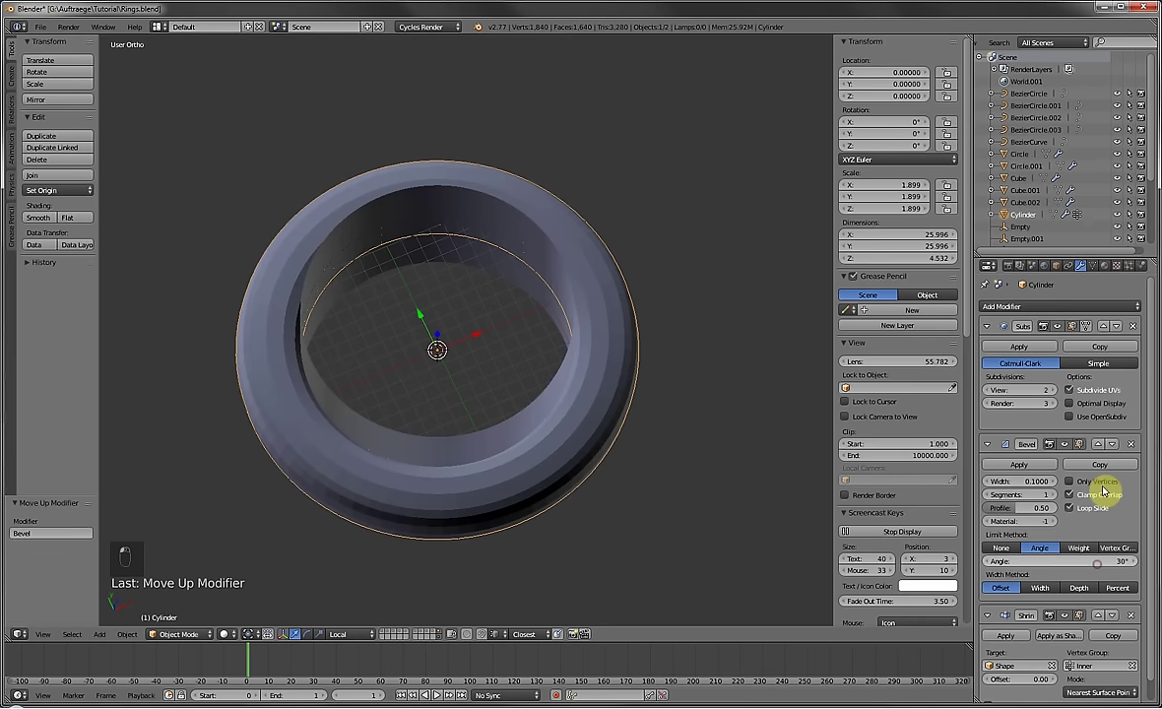
click(1099, 444)
Flip the normals of the entire cylinder mesh and return to Object Mode.
middle_drag(535, 435, 591, 414)
scroll(592, 414, up, 2)
key(Tab)
key(a)
key(a)
key(a)
key(a)
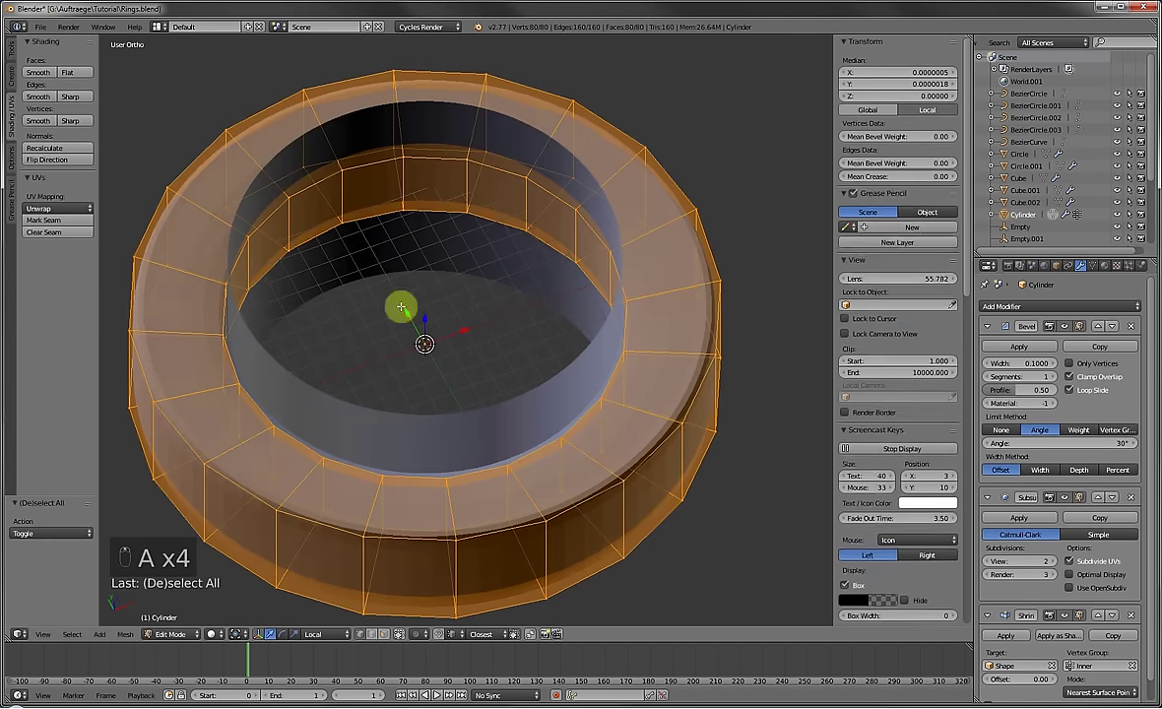
click(55, 163)
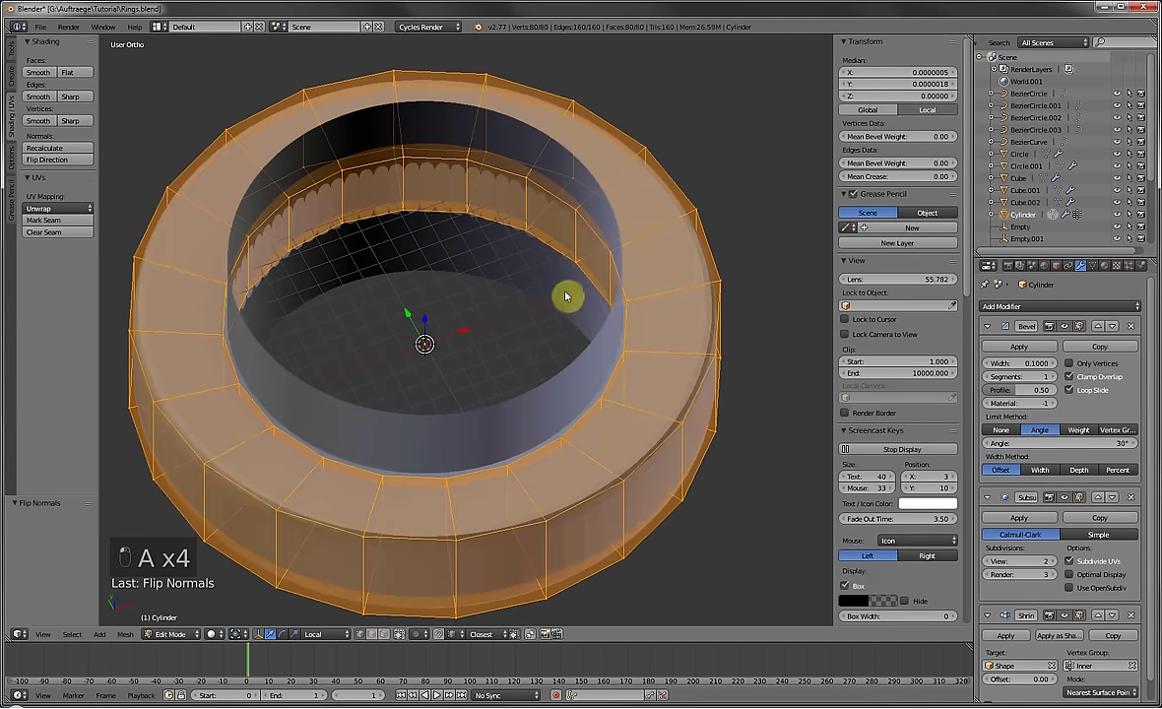
key(Tab)
scroll(551, 291, down, 3)
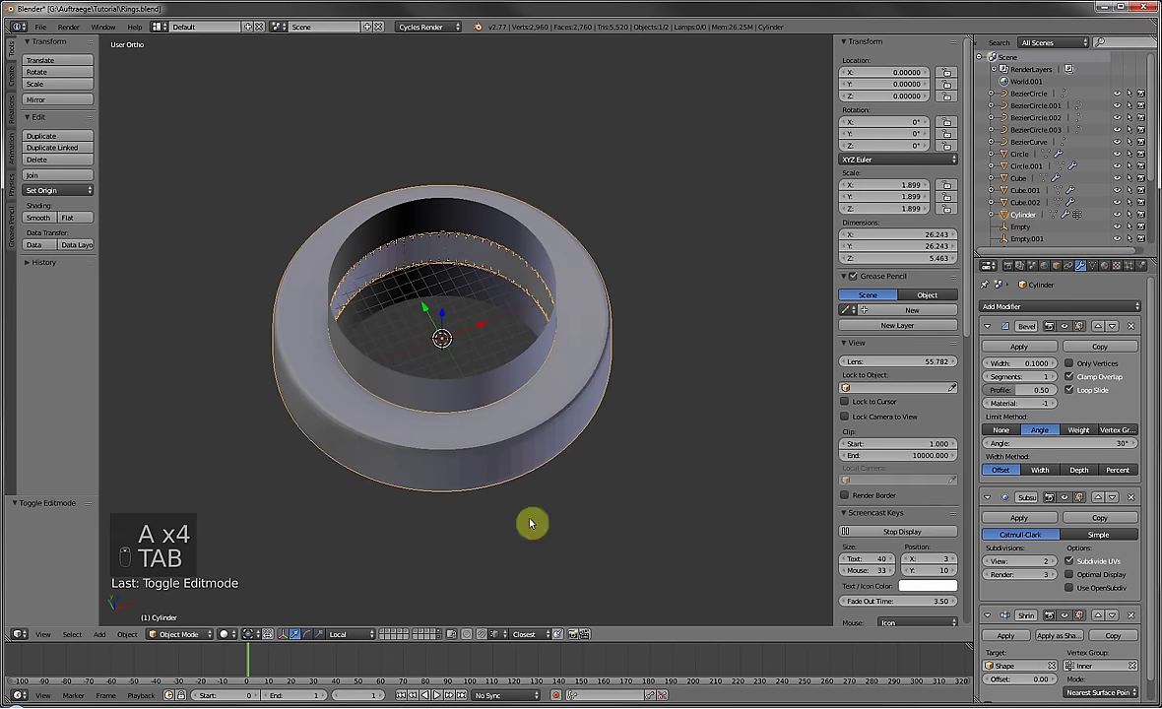
Hide the layer holding the Shape object and try moving the ring around in the top view.
click(440, 635)
middle_drag(594, 309, 591, 356)
key(KP_7)
key(g)
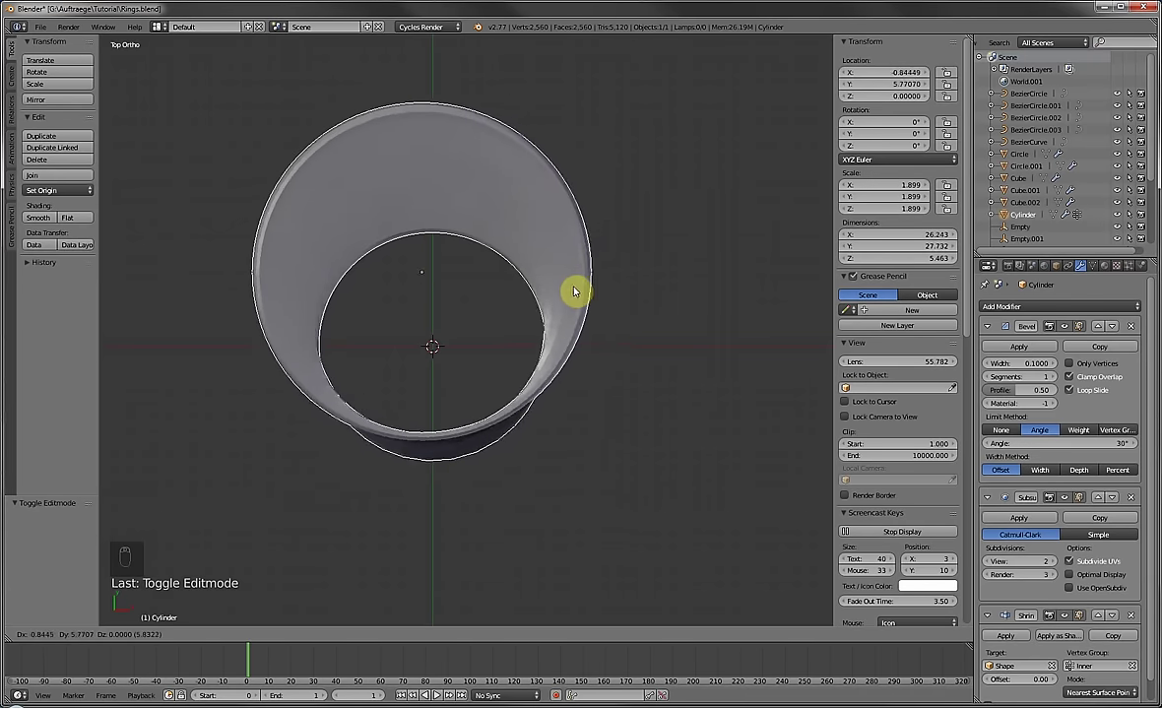
right_click(583, 336)
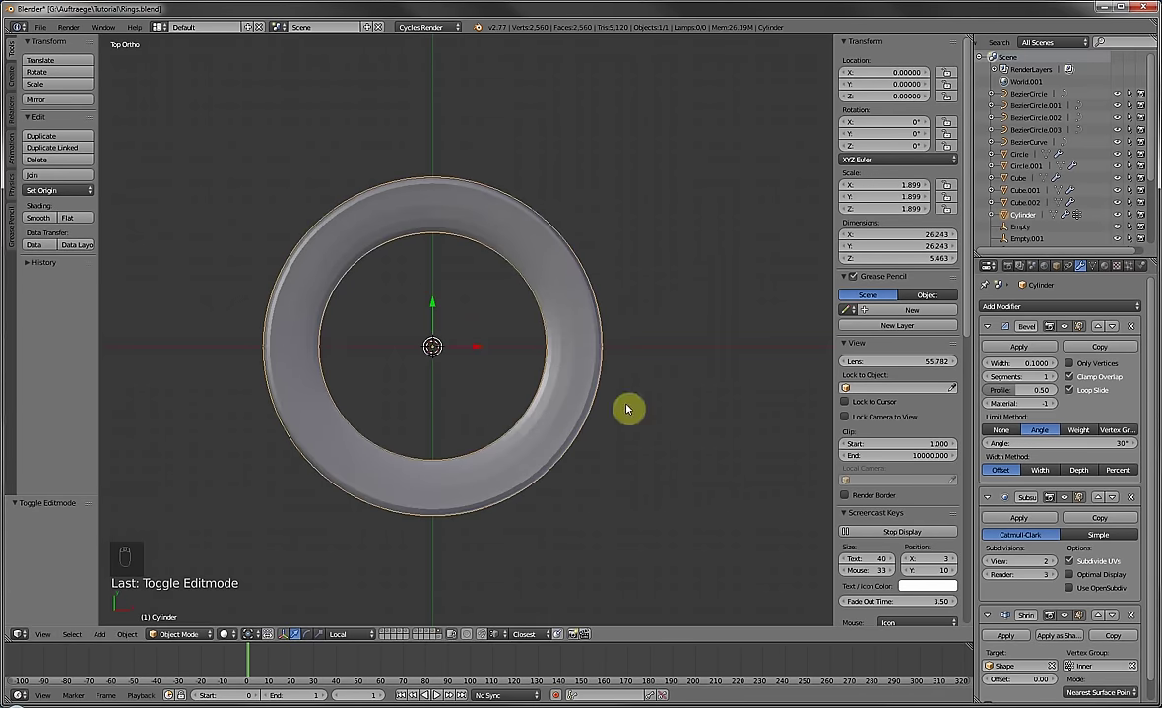
Move the outer vertices on the ring's +Y side 5.911 along Y and scale them by about 1.6 to form a head.
key(Tab)
shift+middle_drag(397, 188, 423, 216)
key(a)
key(a)
key(c)
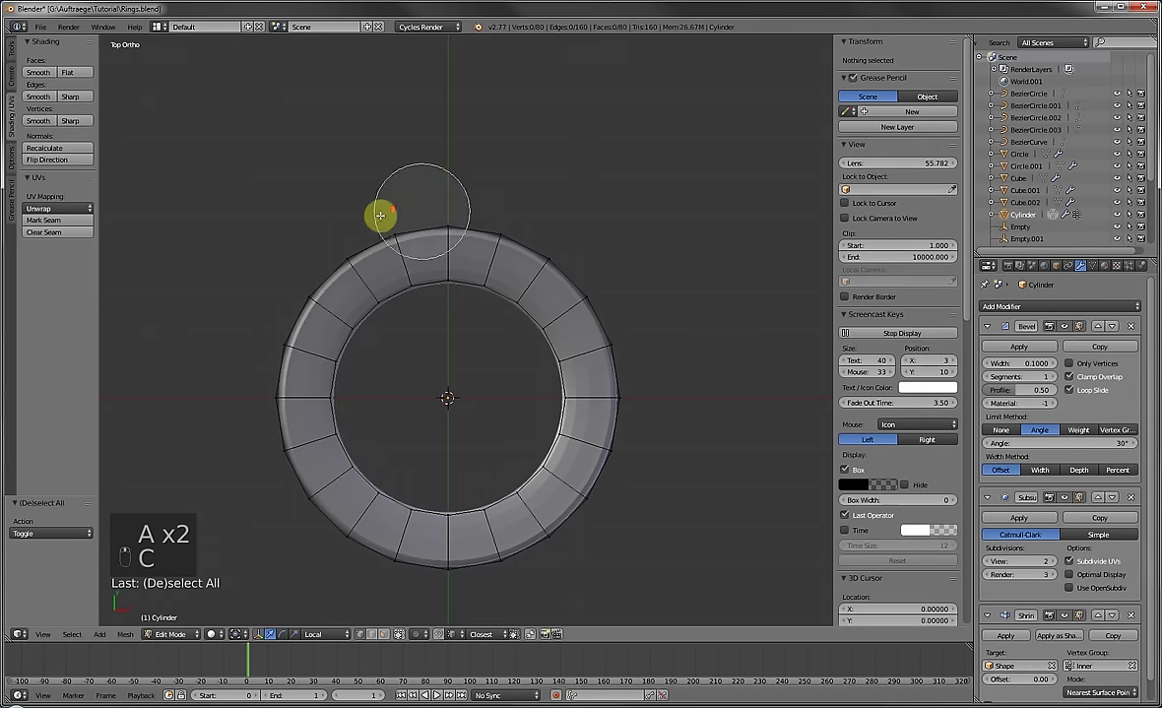
mouse_move(305, 221)
mouse_down()
mouse_move(385, 170)
mouse_move(545, 177)
mouse_move(601, 225)
mouse_up()
right_click(602, 225)
drag(446, 228, 492, 164)
key(s)
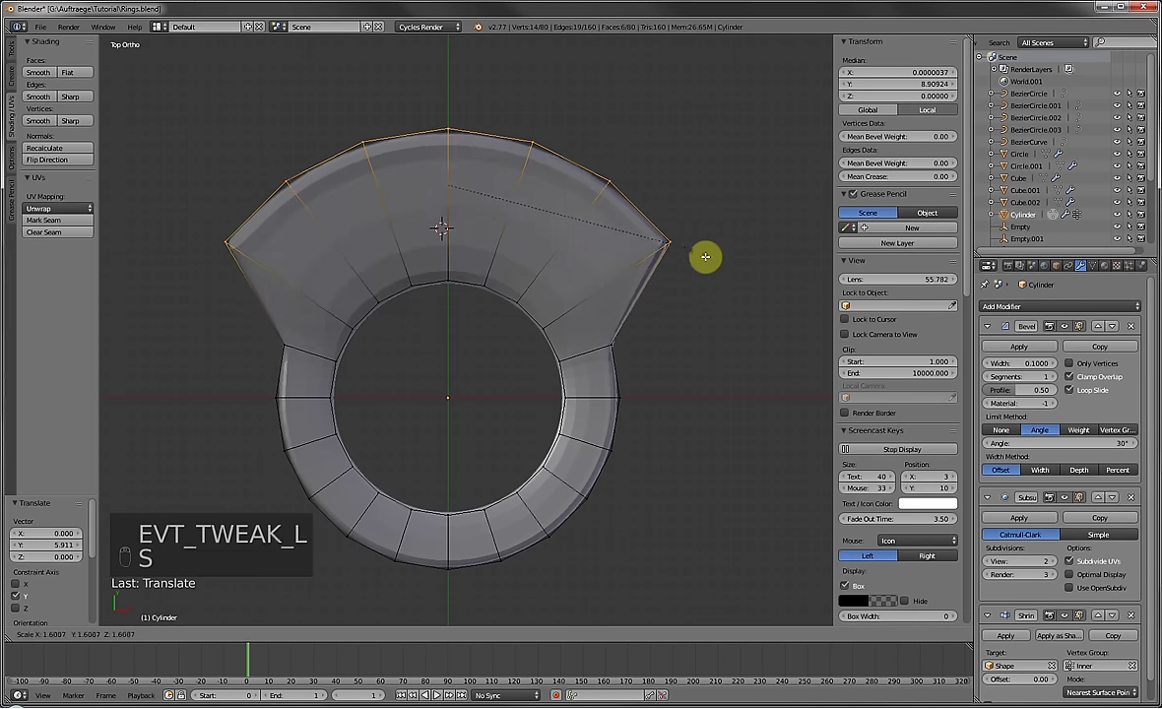
click(690, 254)
key(a)
Delete the ring vertices on the negative X side of the centre line, leaving half of the mesh.
key(c)
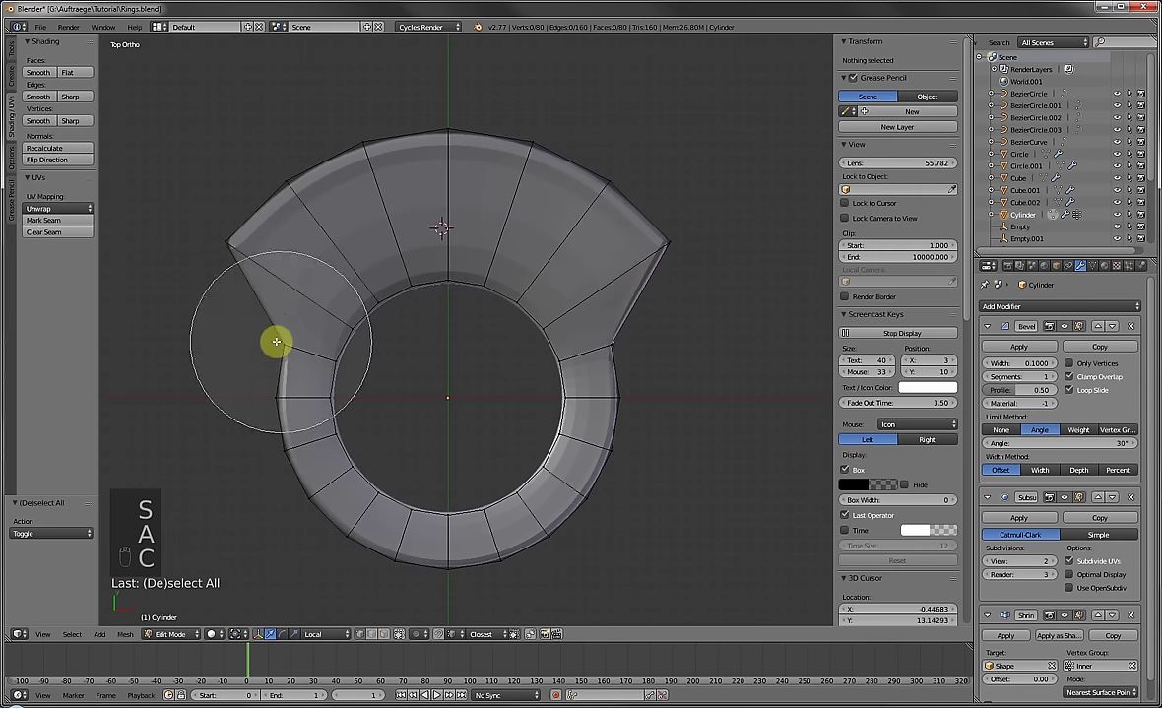
scroll(268, 341, up, 3)
key(Escape)
scroll(281, 296, down, 2)
key(b)
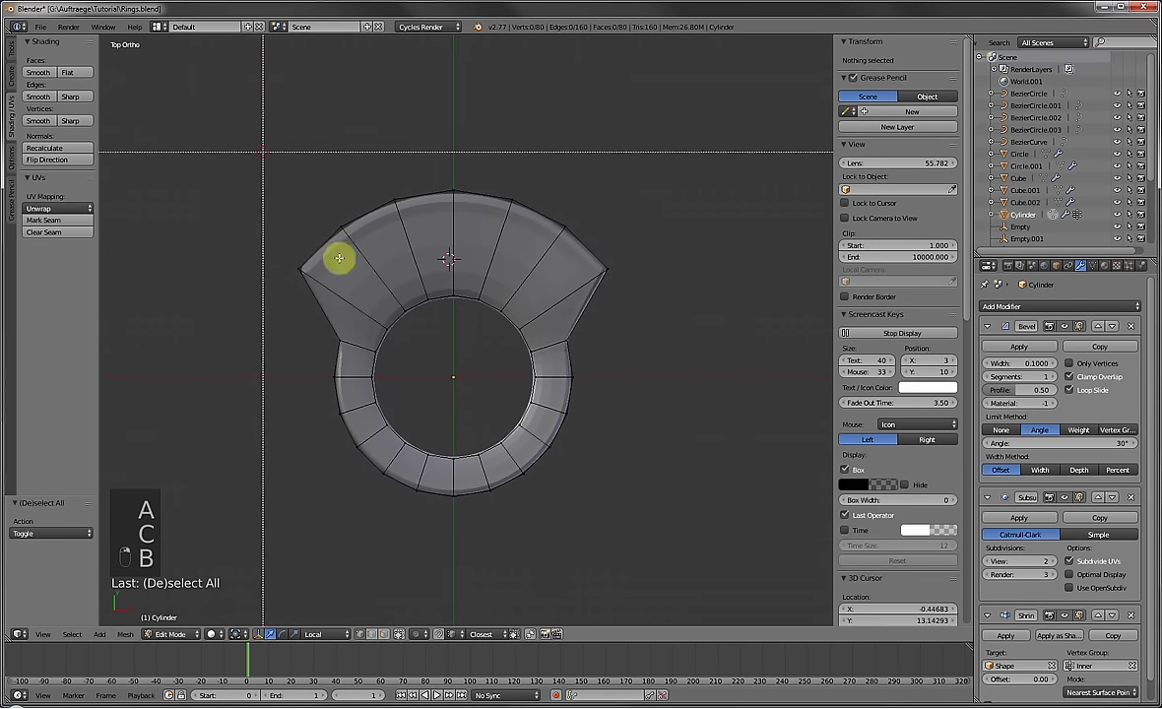
drag(262, 151, 425, 514)
key(Delete)
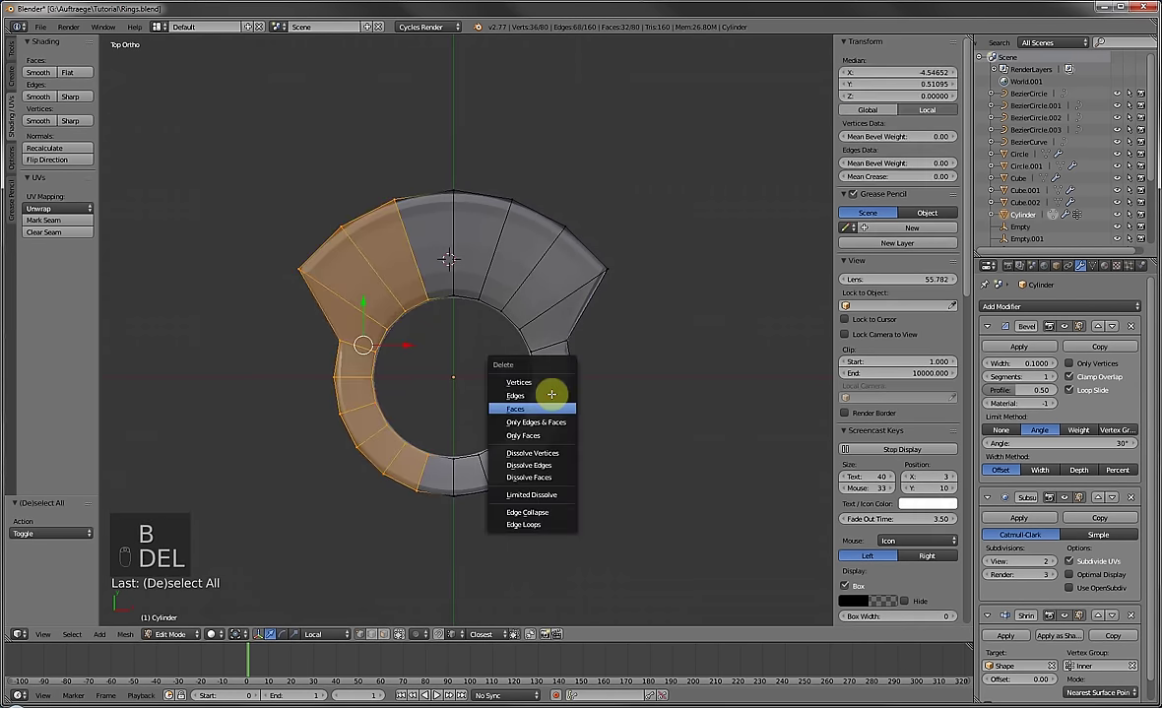
click(552, 379)
Add a Mirror modifier across X, move it to the start of the modifier stack and enable Clipping.
click(1012, 308)
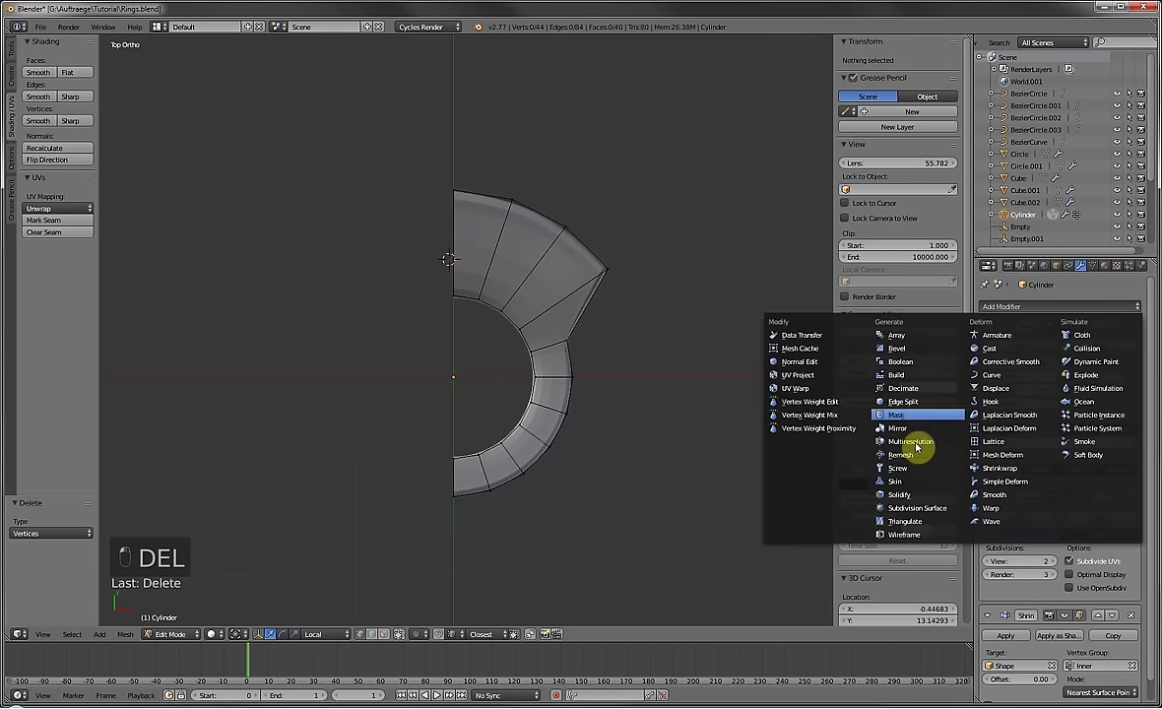
click(903, 430)
scroll(1012, 591, down, 4)
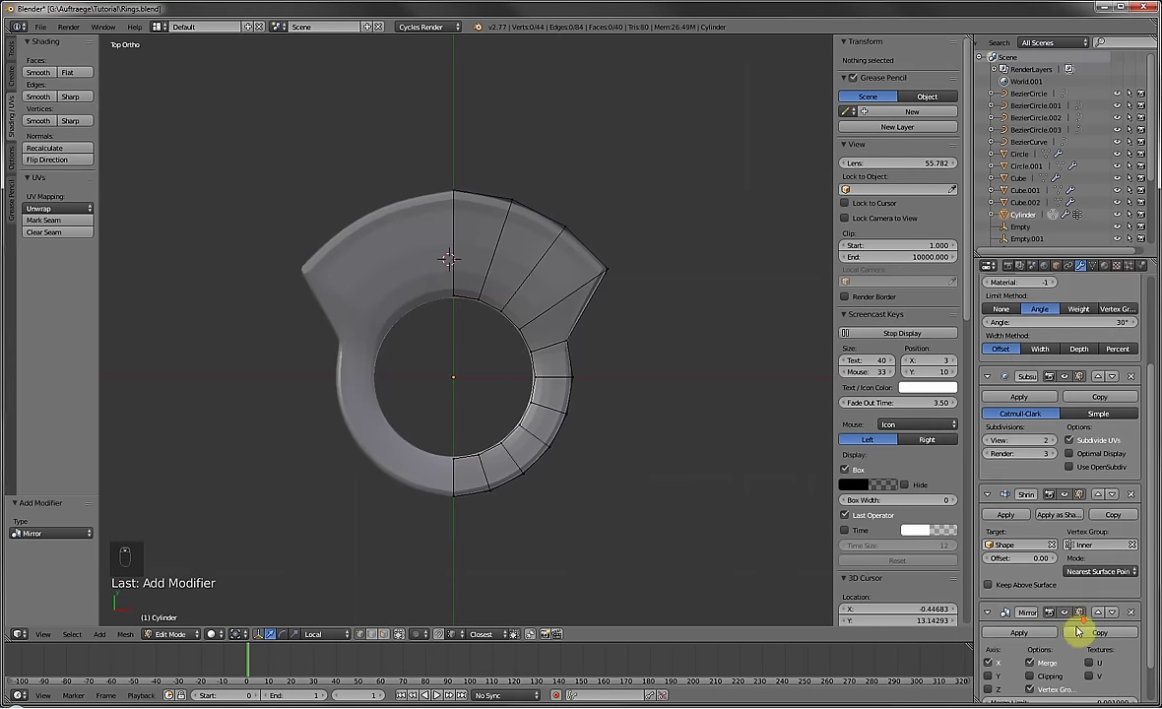
click(1099, 568)
click(1099, 451)
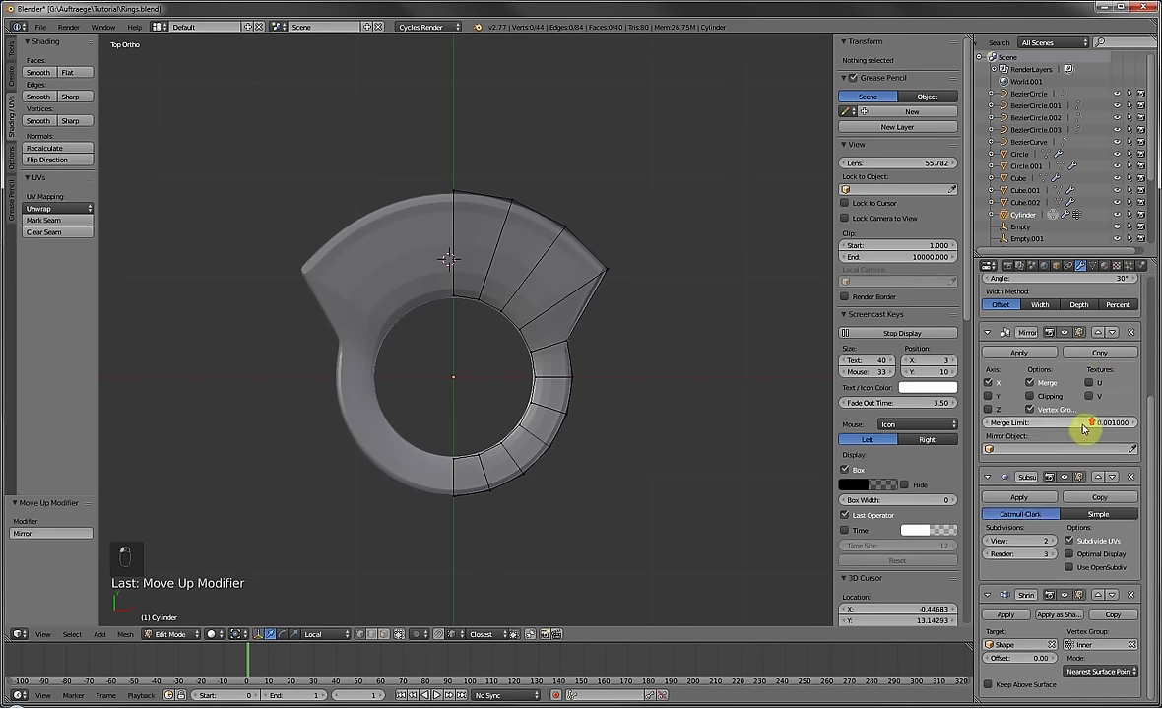
scroll(1091, 434, up, 3)
click(1098, 453)
scroll(1100, 384, up, 2)
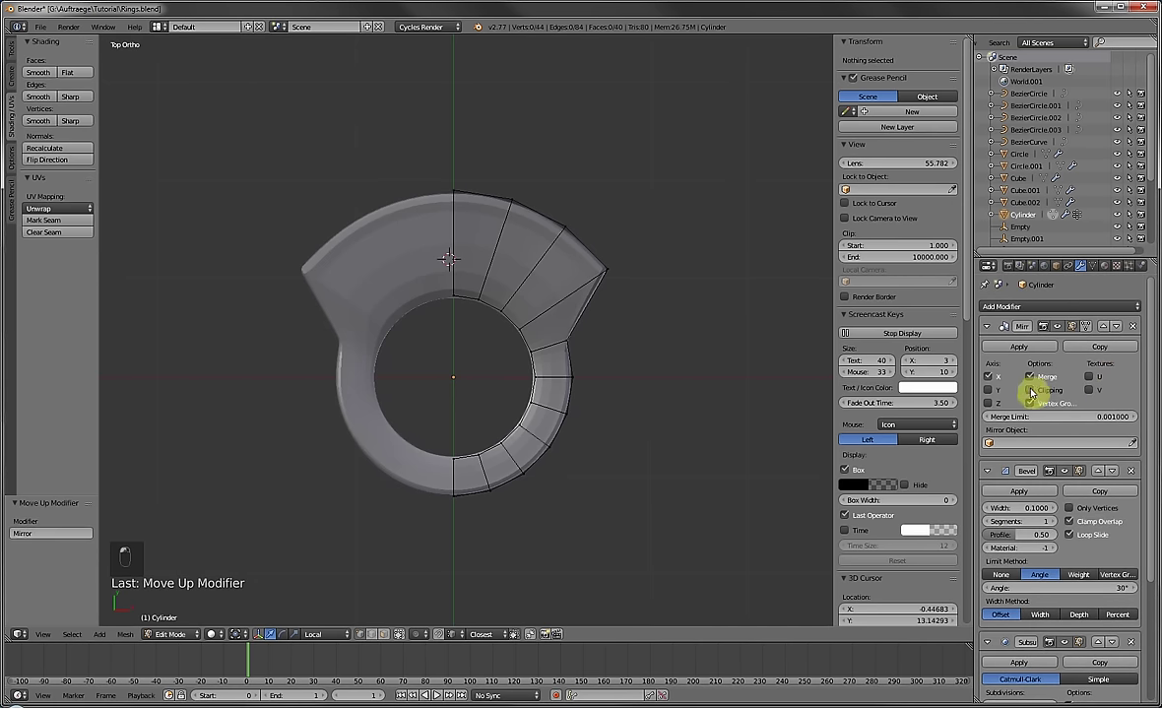
Move the outer vertex pair just below the head's corner outward along X to soften the shoulder.
key(KP_3)
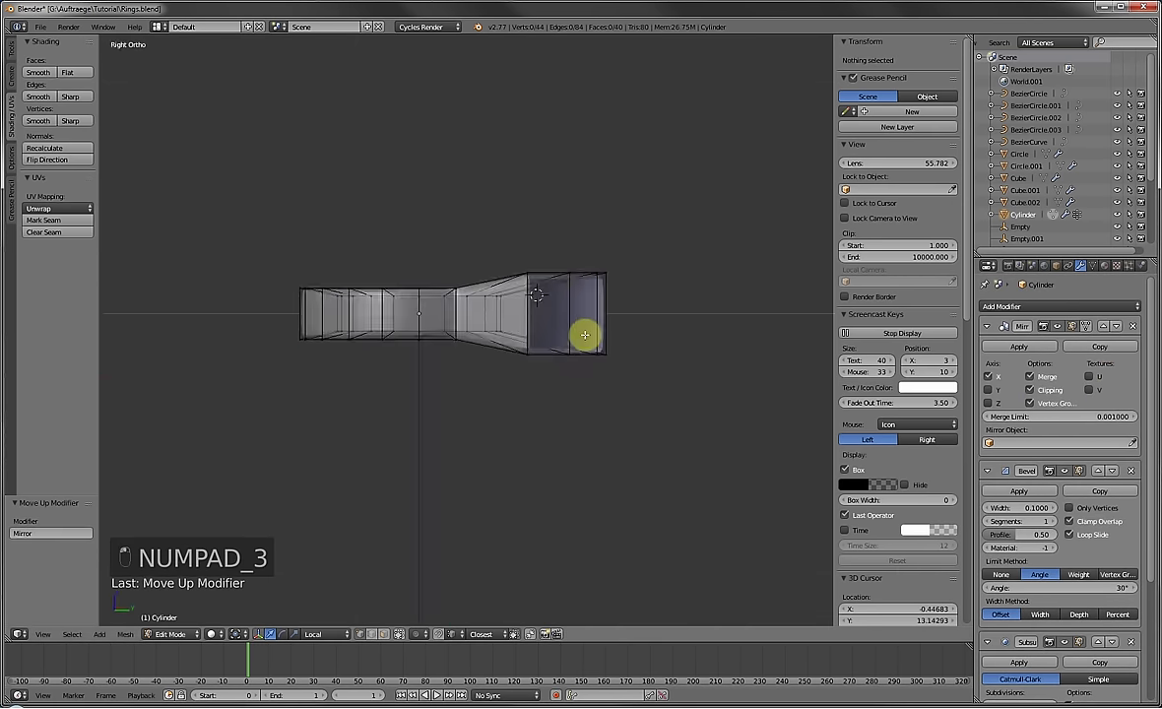
key(KP_7)
key(a)
key(a)
key(c)
right_click(586, 340)
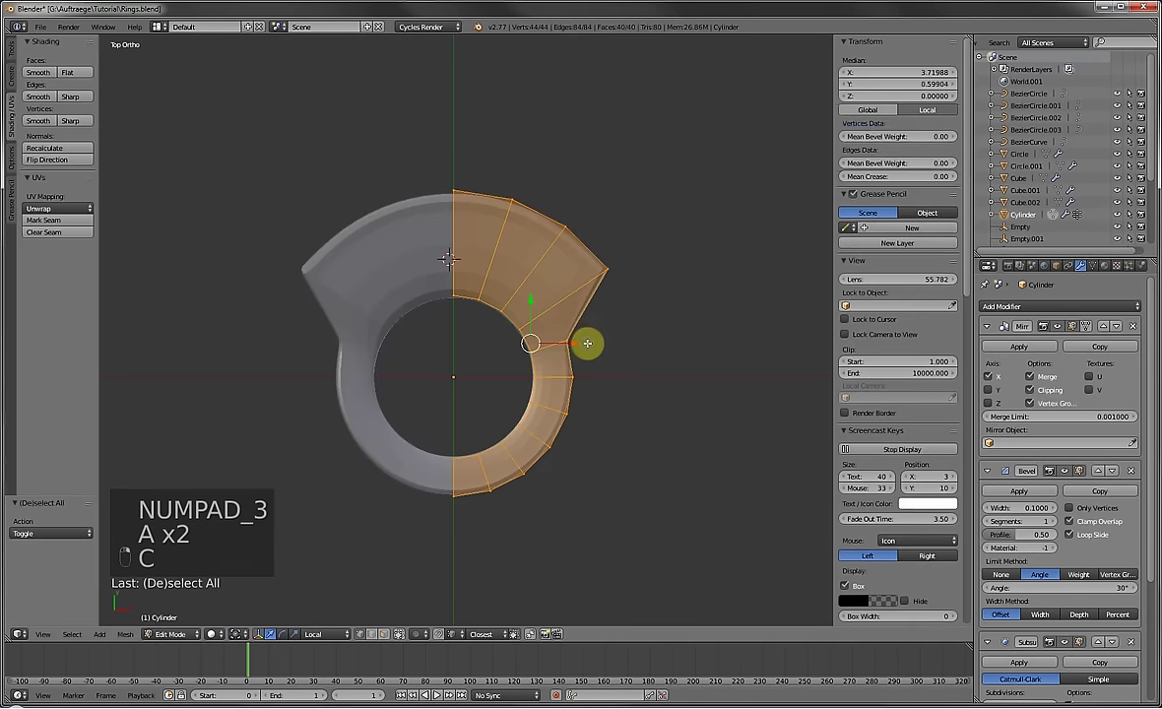
key(a)
scroll(671, 357, up, 5)
key(c)
click(729, 353)
right_click(720, 351)
scroll(712, 350, down, 2)
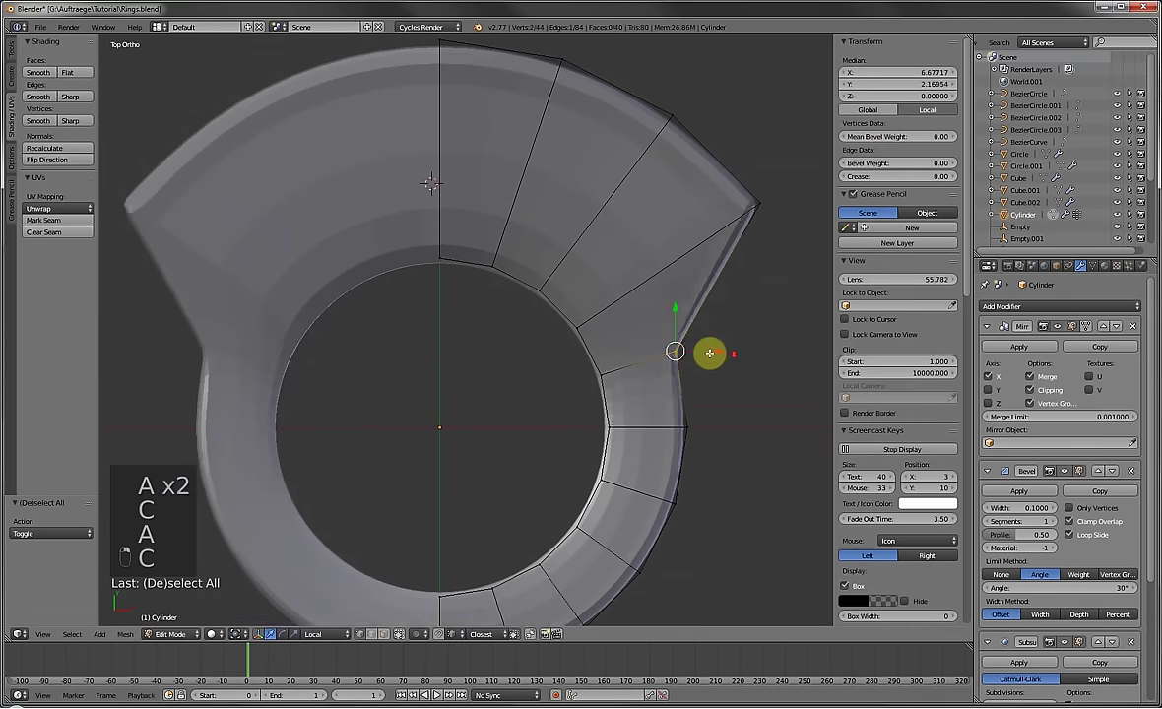
drag(708, 351, 770, 371)
key(a)
Move the outer vertex pair on the X axis slightly outward so the side contour flows into the shoulder.
key(c)
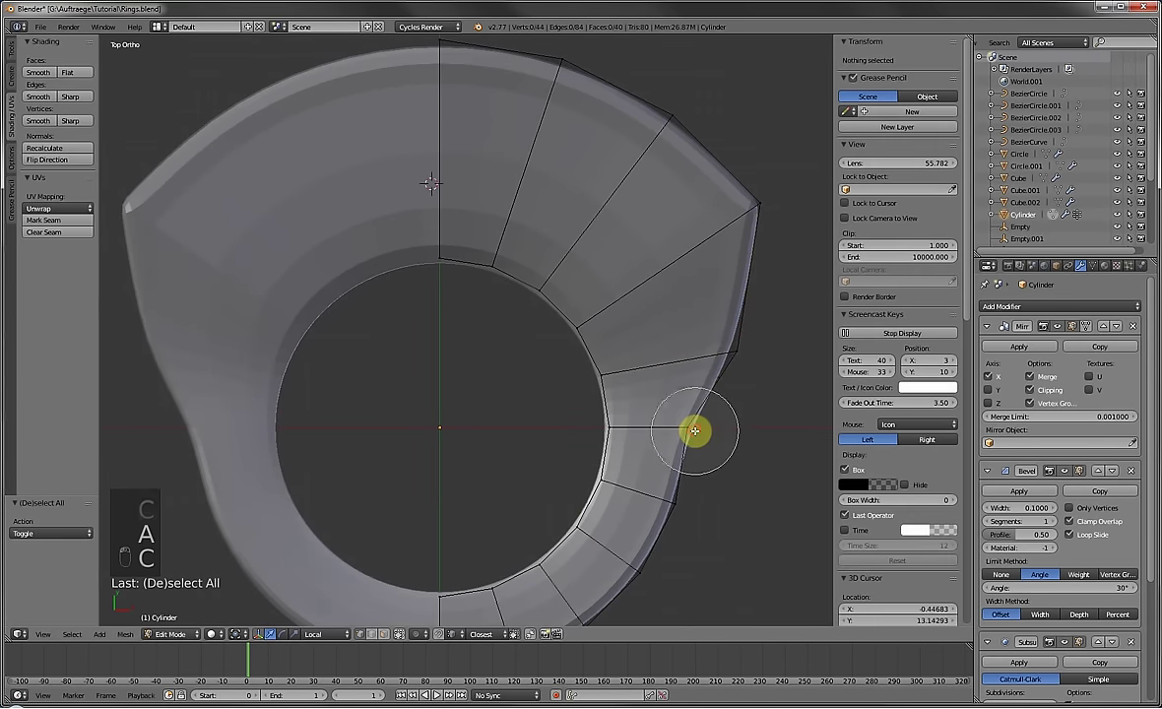
click(695, 431)
right_click(716, 430)
key(a)
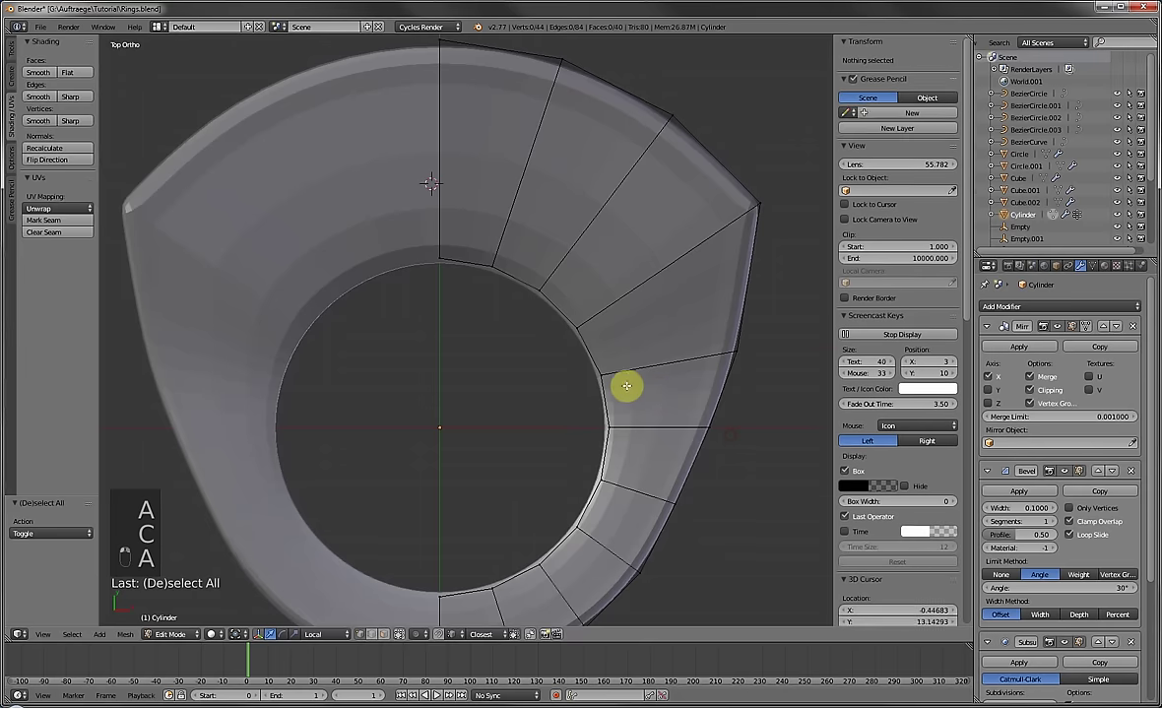
Scale up the cross-section edge loop just below the head in the side view to smooth the height transition.
scroll(626, 384, down, 3)
middle_drag(625, 384, 512, 402)
key(KP_1)
key(KP_3)
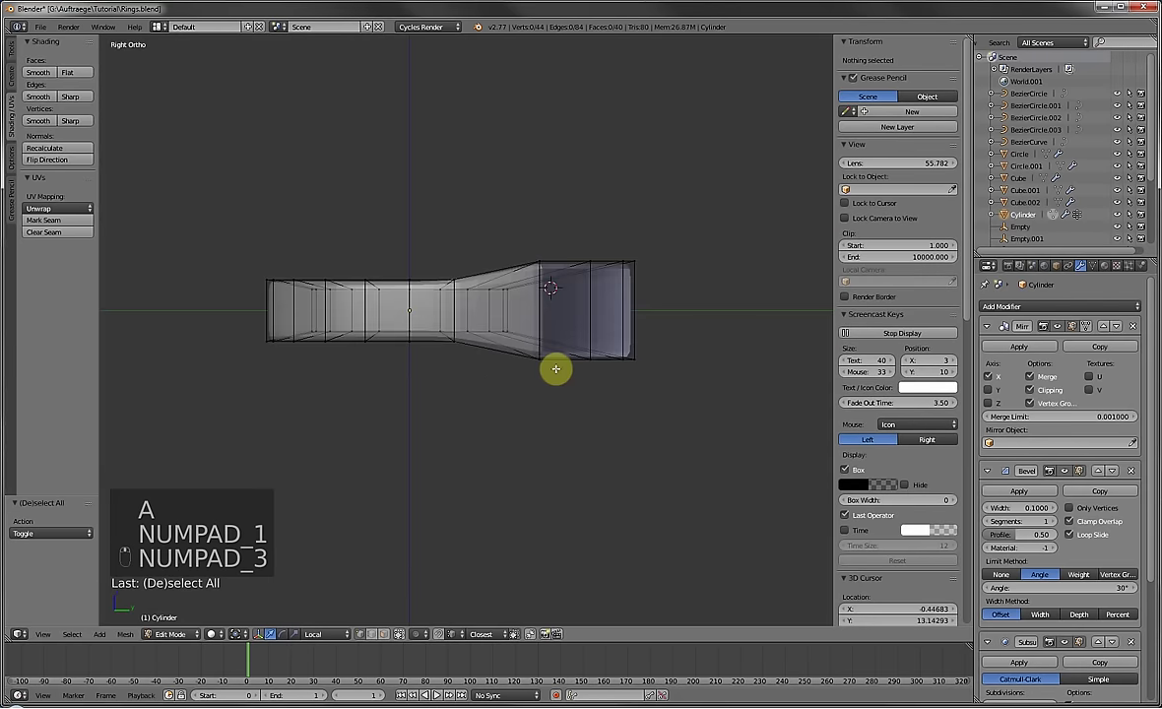
scroll(512, 341, up, 3)
alt+right_click(446, 258)
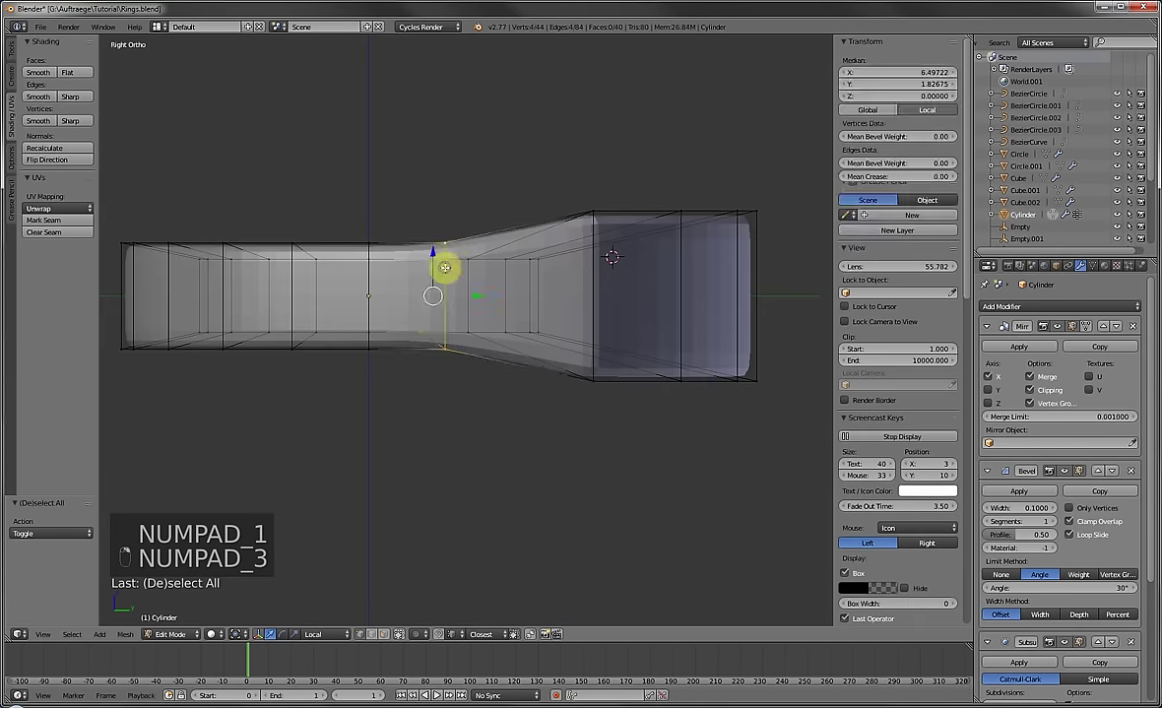
key(s)
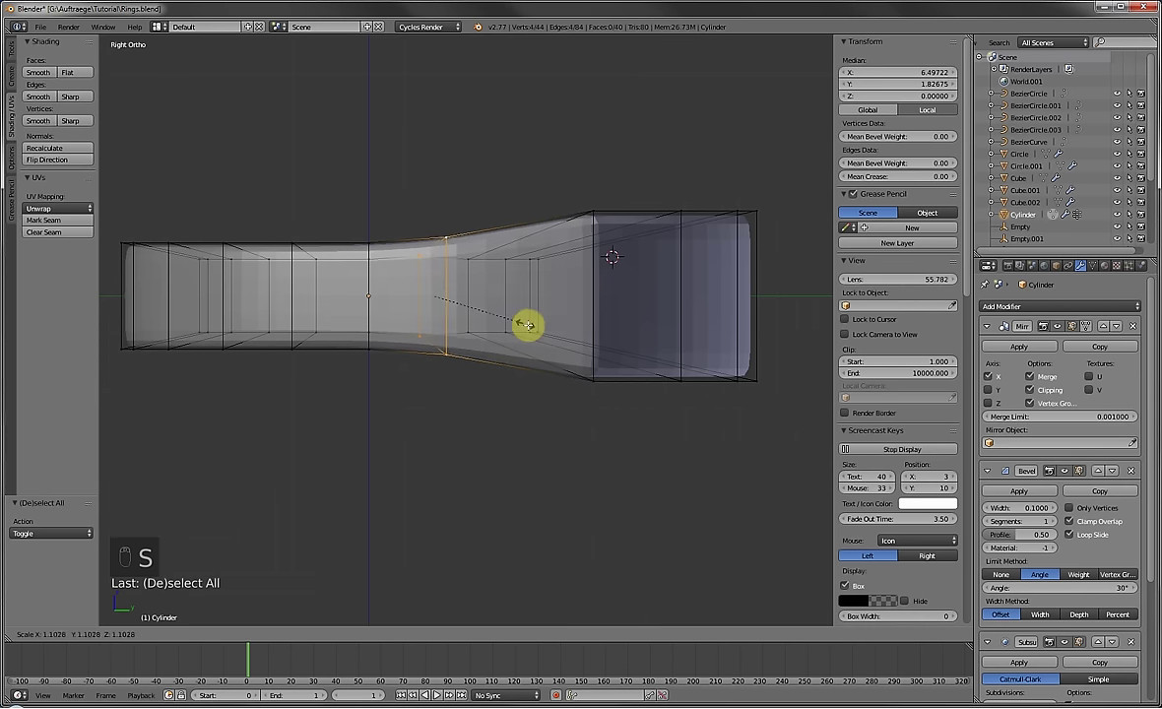
click(548, 333)
key(a)
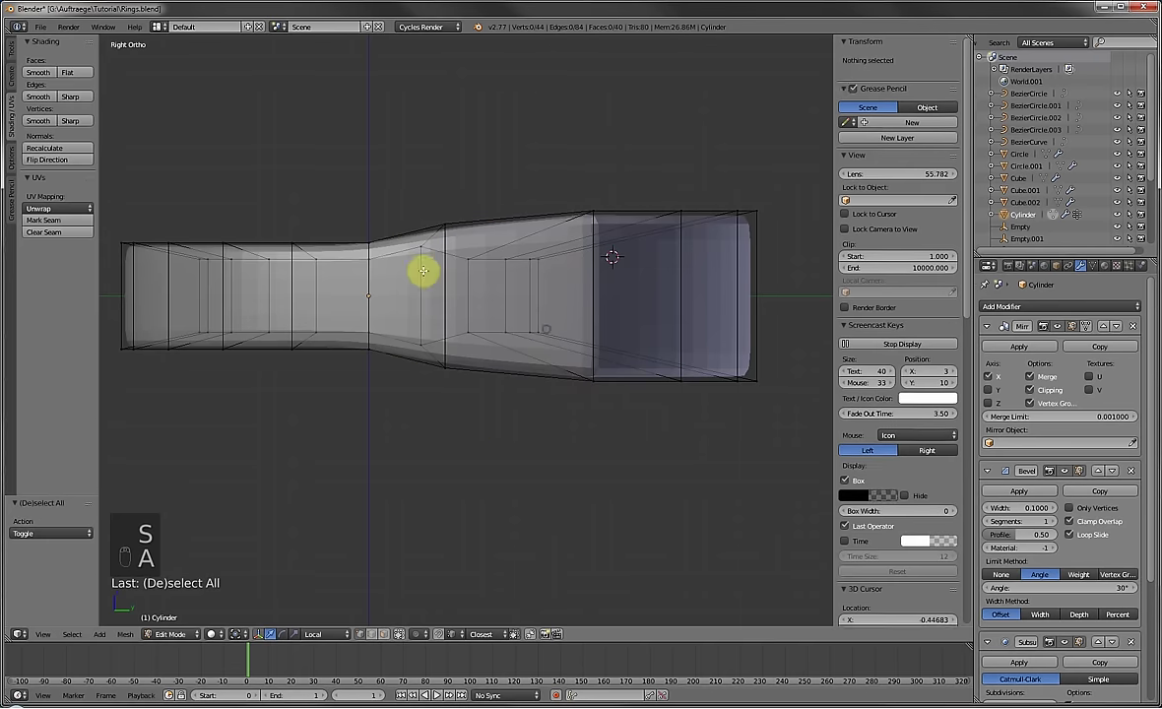
Scale the cross-section edge loop at the ring's mid-length up along Z so its height follows the taper toward the head.
key(b)
drag(361, 240, 405, 371)
key(s)
key(z)
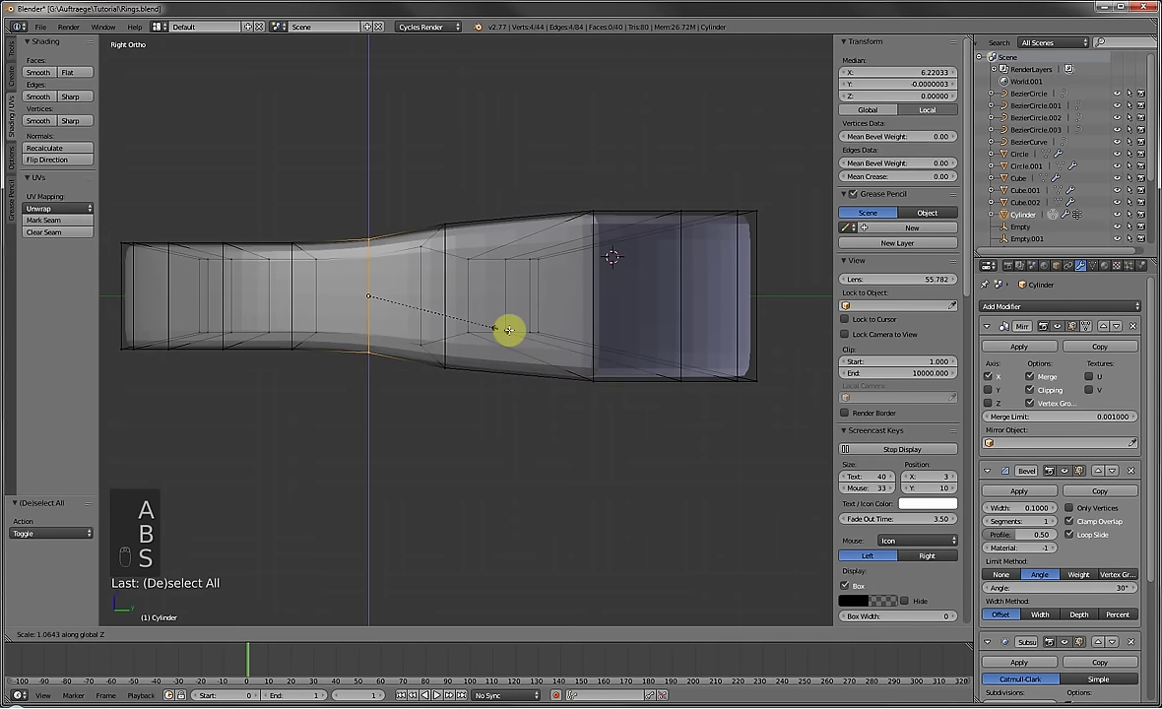
click(522, 332)
Scale the next edge loop behind the ring's middle by about 1.165 along Z to extend the taper.
key(a)
alt+right_click(305, 248)
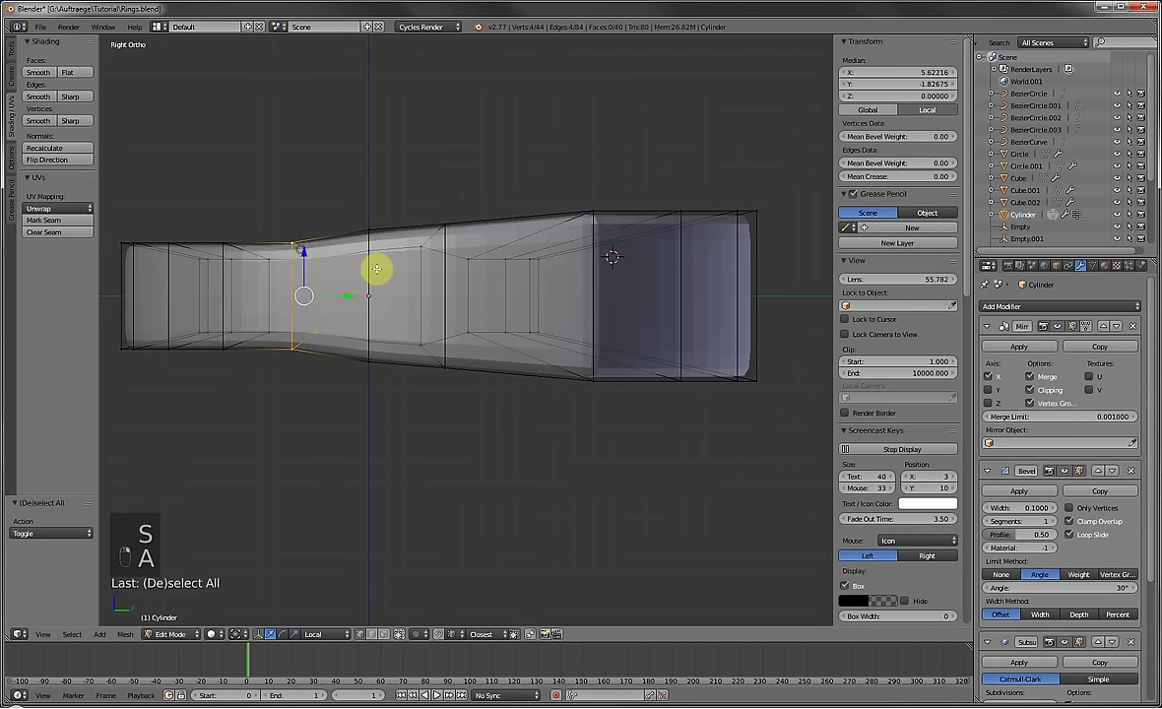
key(s)
key(z)
click(421, 213)
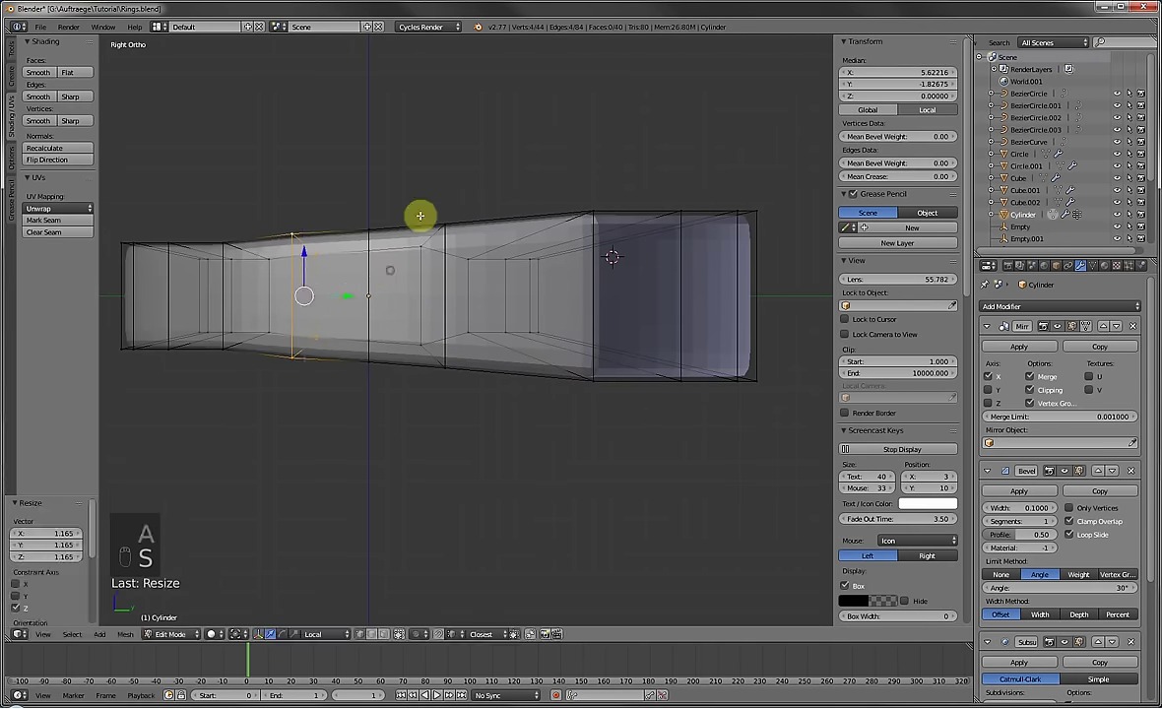
Select the central outer face of the ring's head and scale it by about 2 along Z.
key(Tab)
scroll(493, 270, down, 5)
middle_drag(492, 270, 468, 295)
key(Tab)
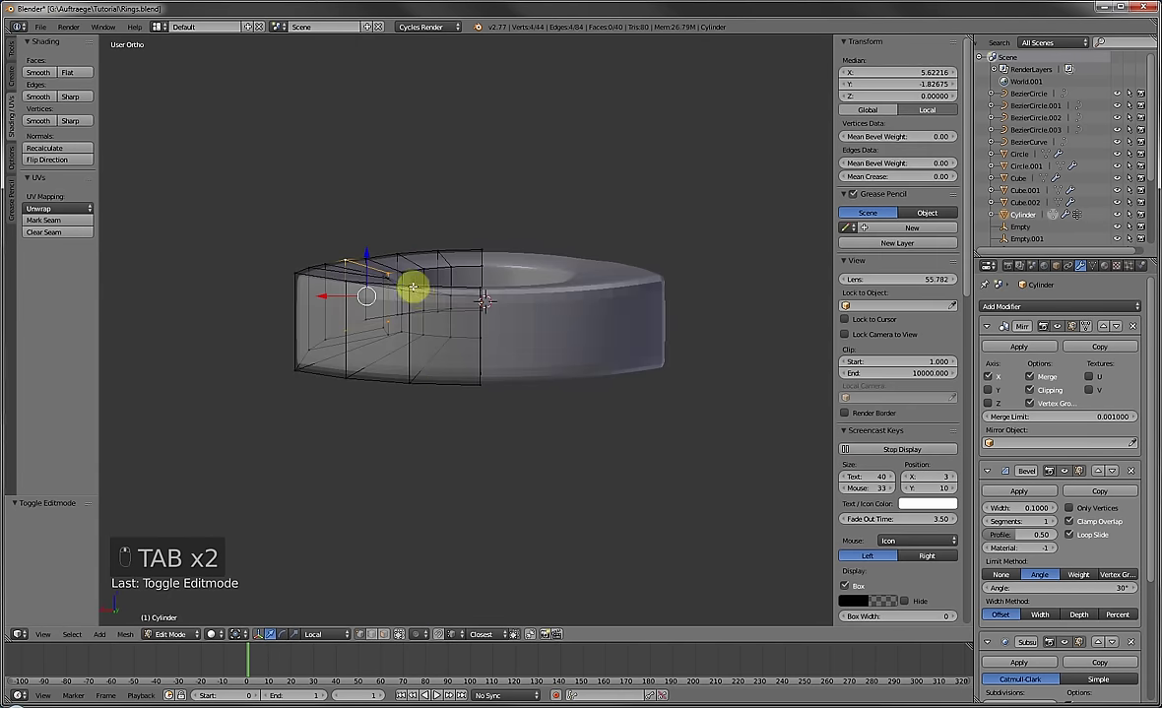
middle_drag(412, 286, 470, 319)
shift+right_click(394, 389)
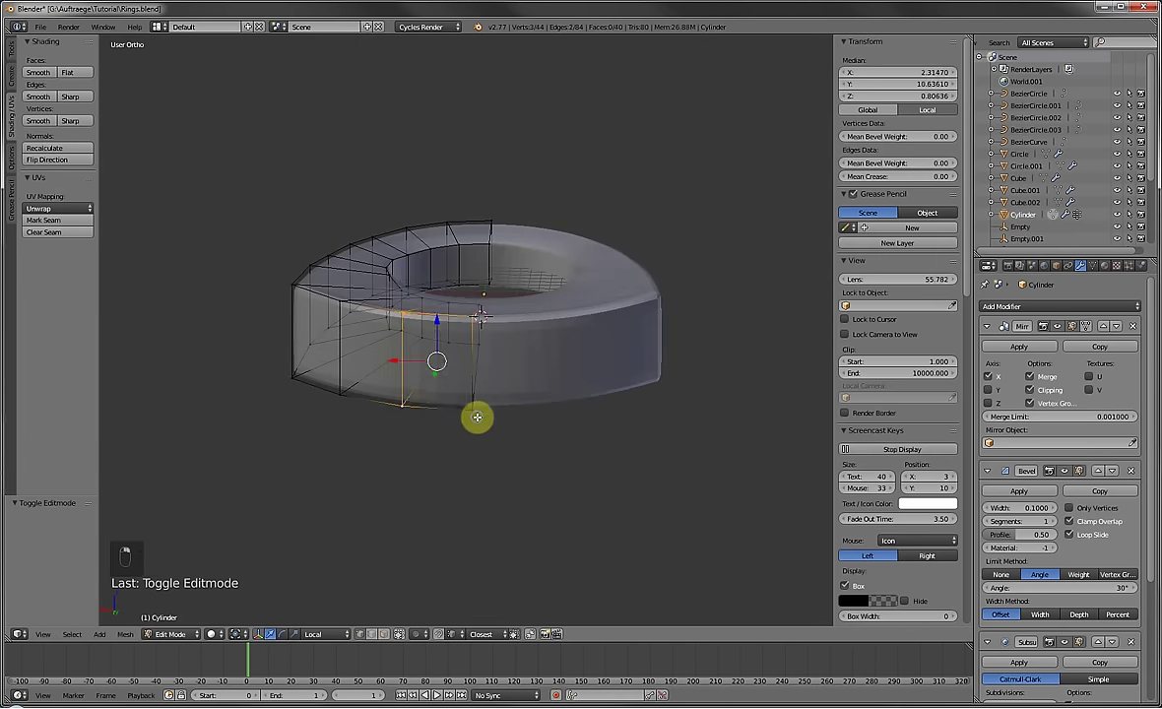
shift+right_click(477, 416)
key(s)
key(z)
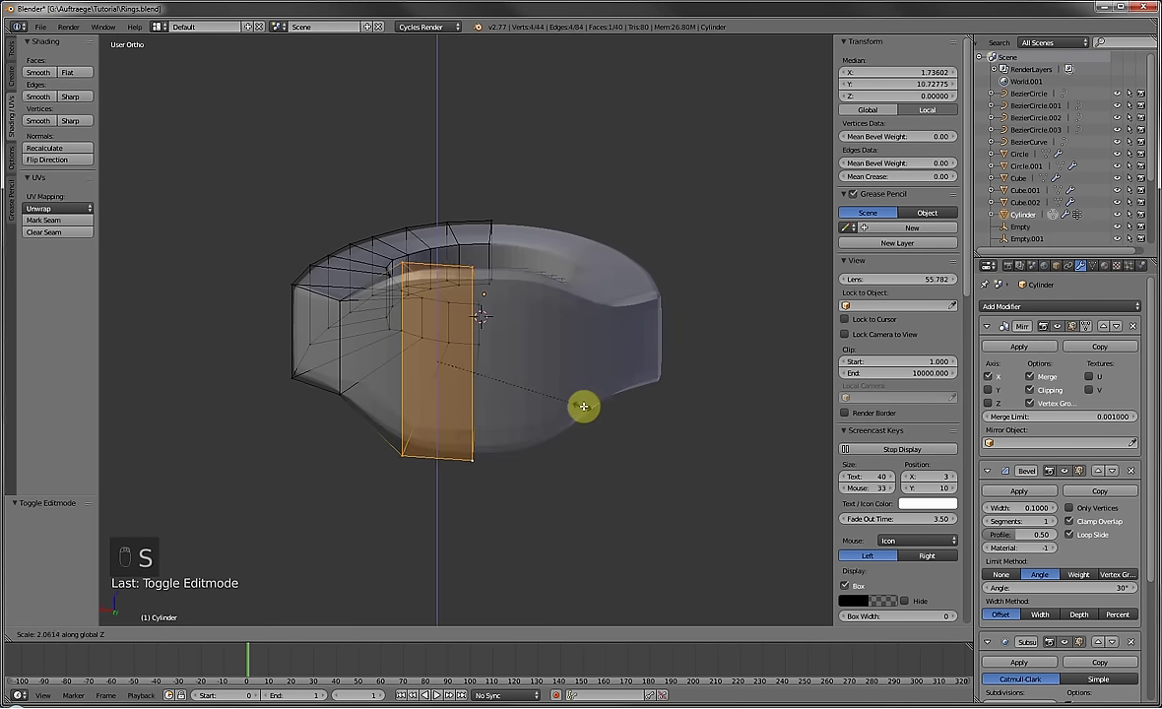
click(577, 402)
middle_drag(430, 355, 597, 392)
key(Tab)
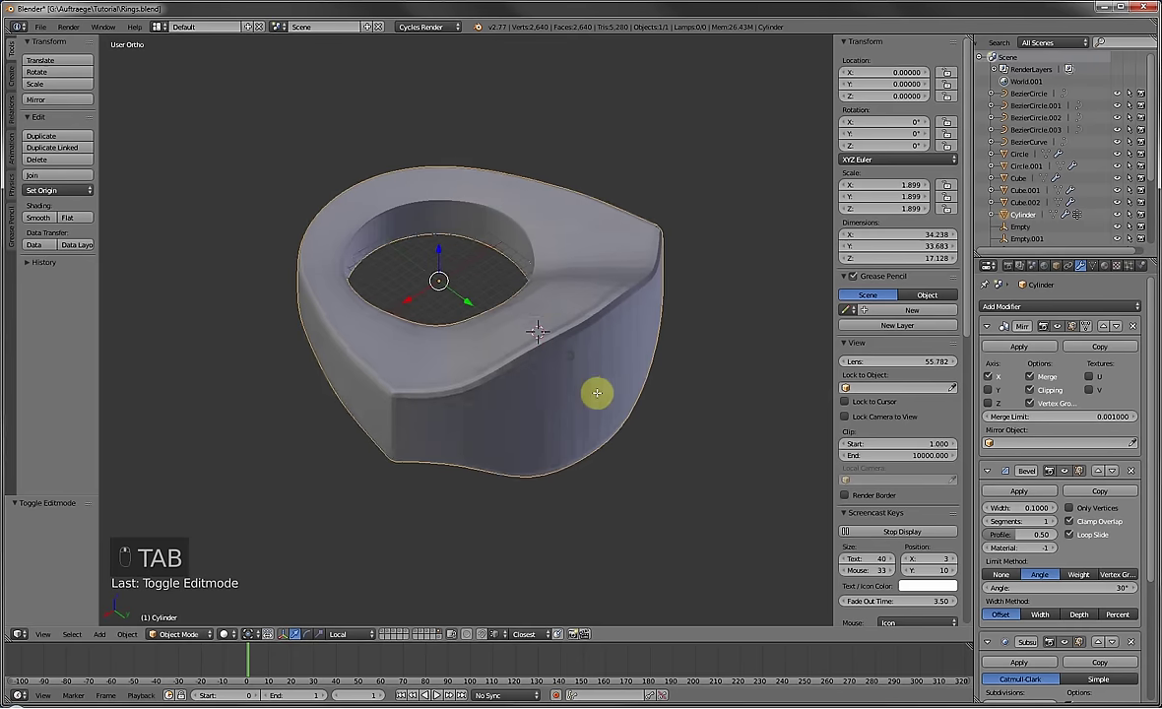
Snap the 3D cursor to the centre edge of the head's outer face and add a torus there.
key(Tab)
right_click(612, 472)
key(shift+s)
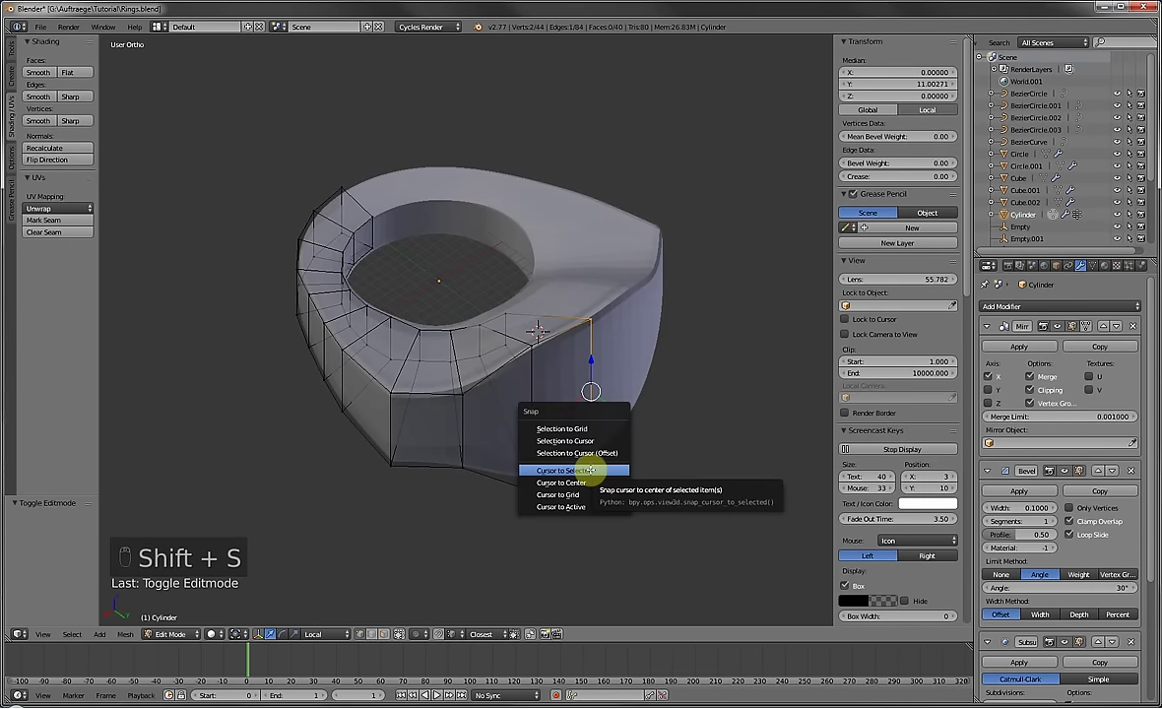
click(589, 471)
key(Tab)
key(shift+a)
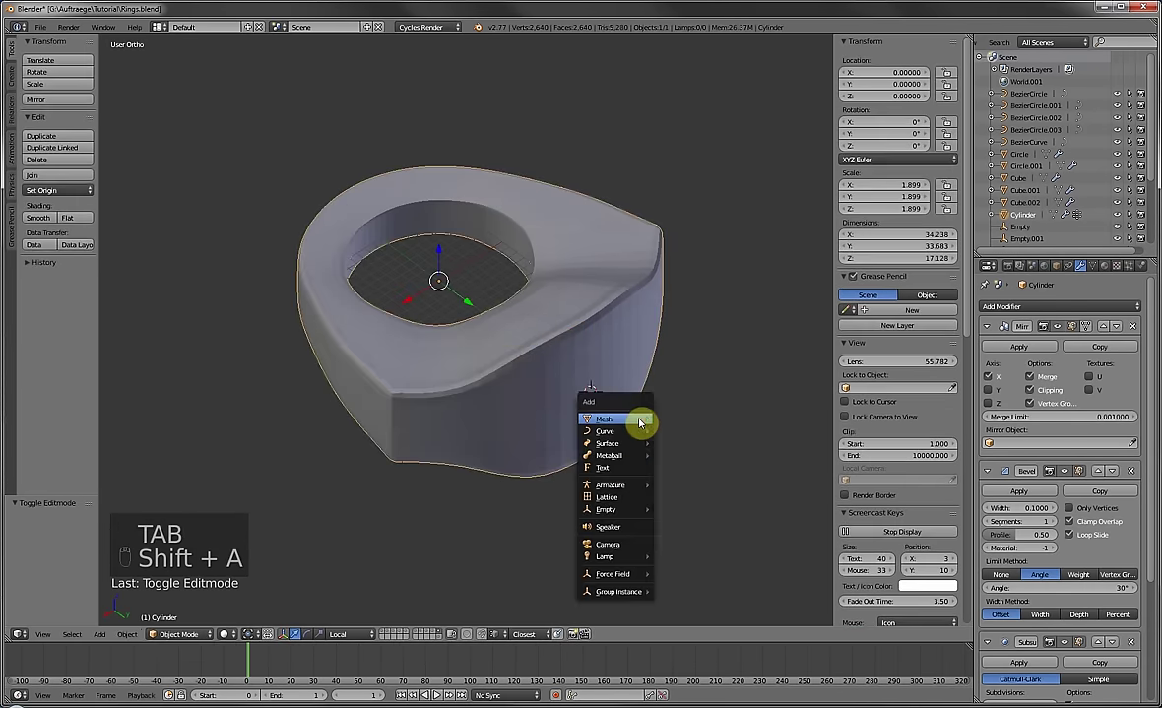
mouse_move(643, 421)
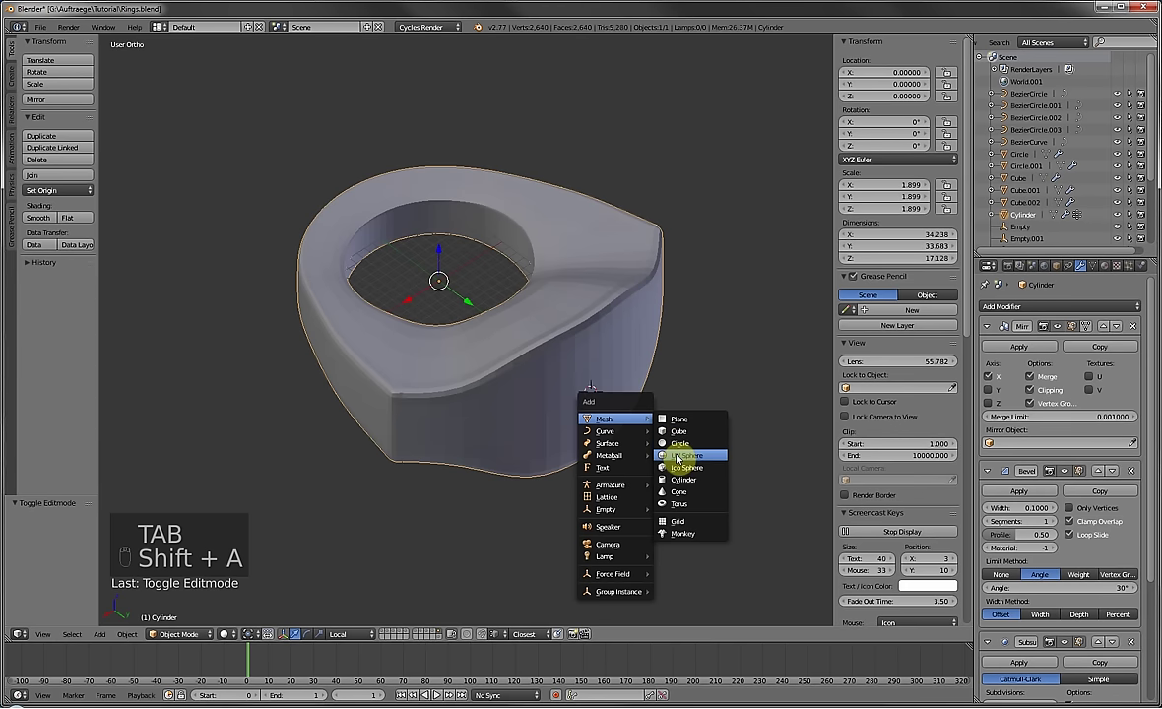
click(676, 504)
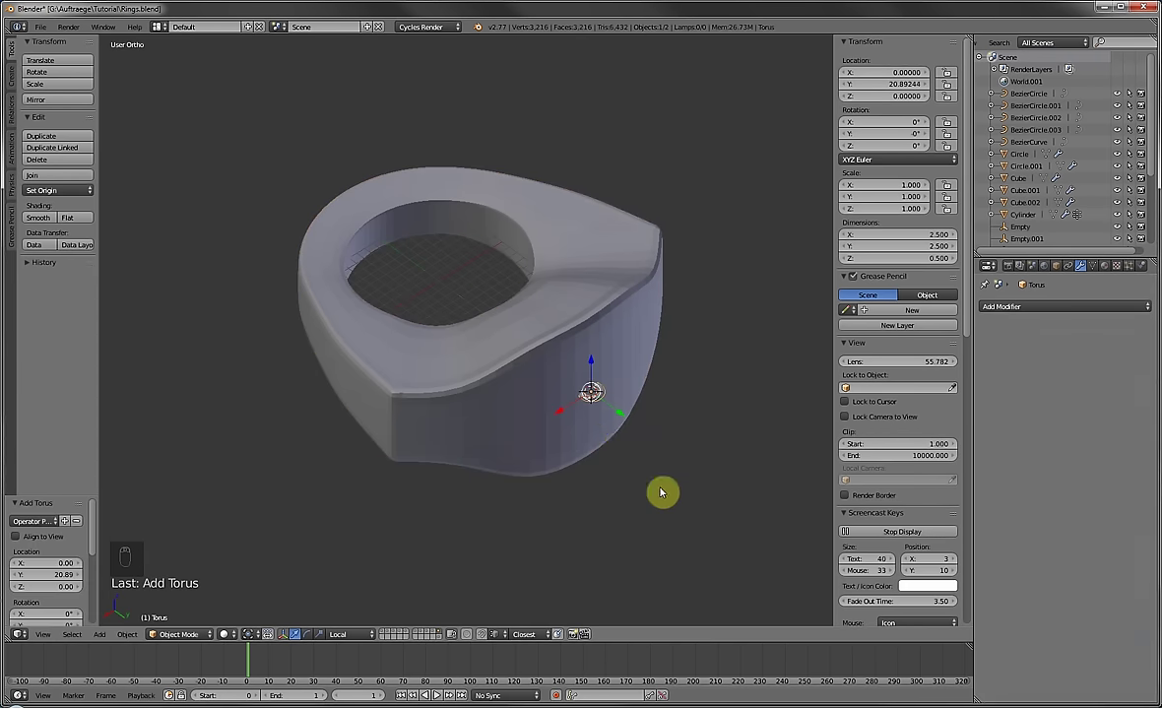
Rotate the torus 90° about X to face outward from the head and scale it up to about 5.04.
middle_drag(576, 396, 626, 395)
scroll(629, 397, up, 1)
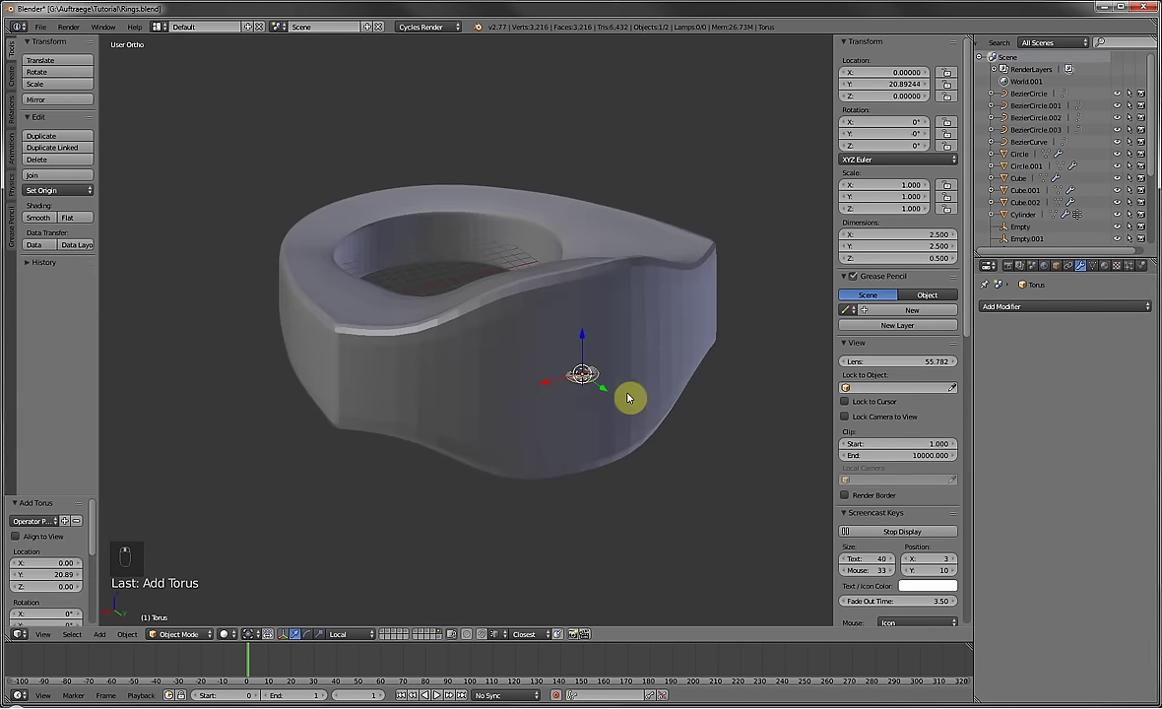
key(t)
key(x)
key(r)
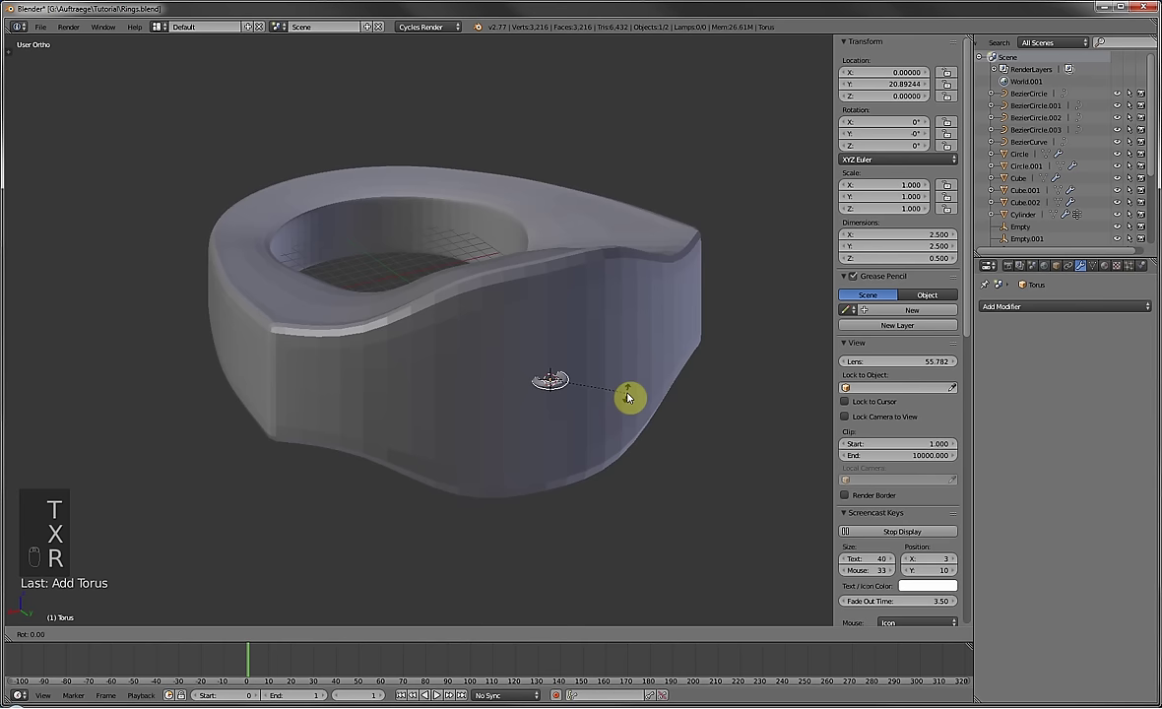
click(628, 397)
key(s)
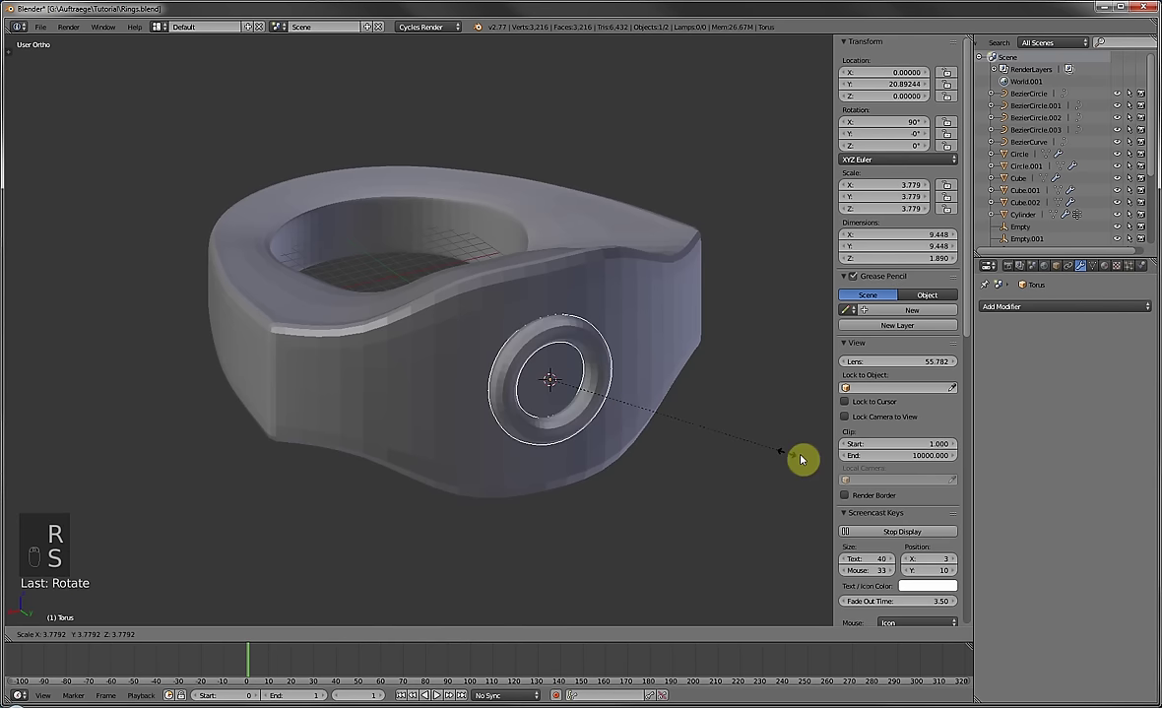
click(46, 459)
Sink the torus slightly into the head's outer face, to about Y 20.378.
middle_drag(98, 392, 717, 279)
drag(623, 267, 615, 286)
middle_drag(614, 285, 491, 238)
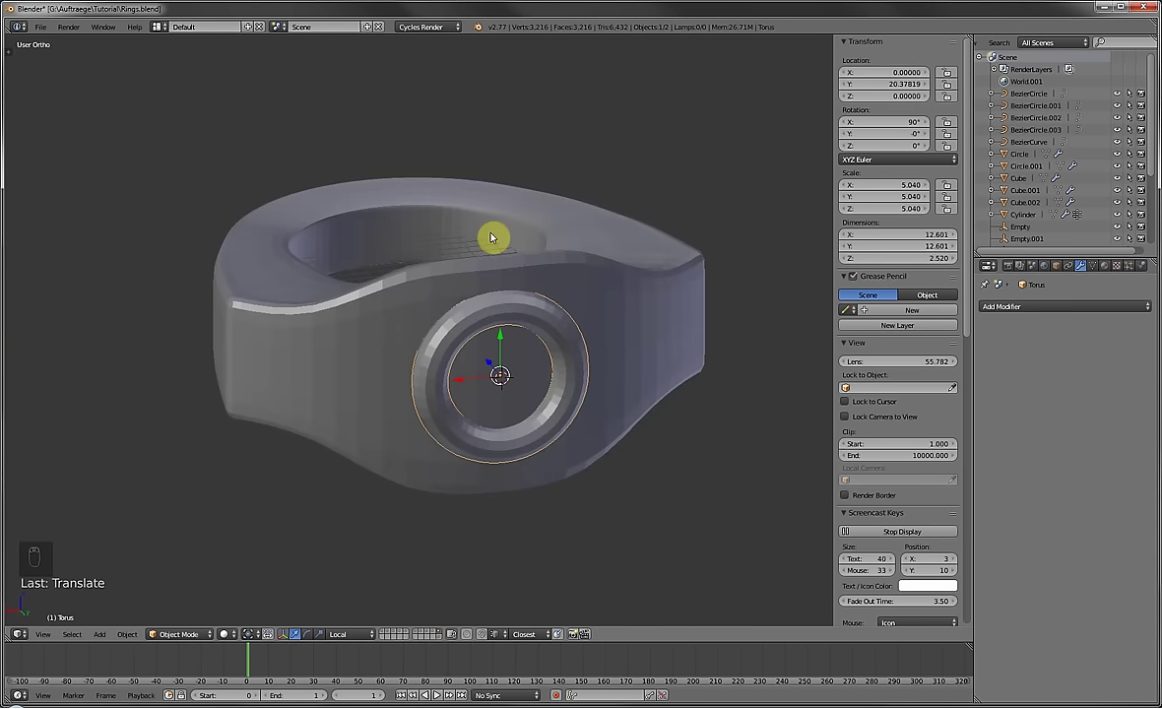
middle_drag(475, 259, 413, 334)
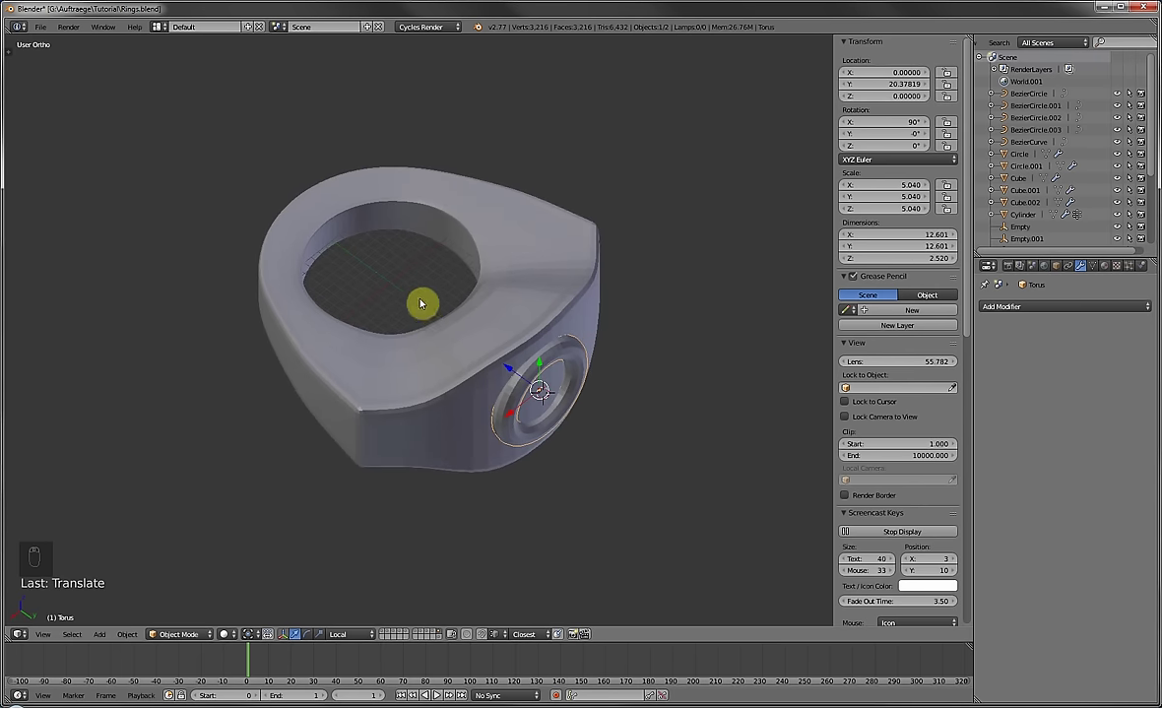
Select the ring and snap the 3D cursor to its centre.
right_click(424, 184)
key(shift+a)
key(shift+s)
key(shift+s)
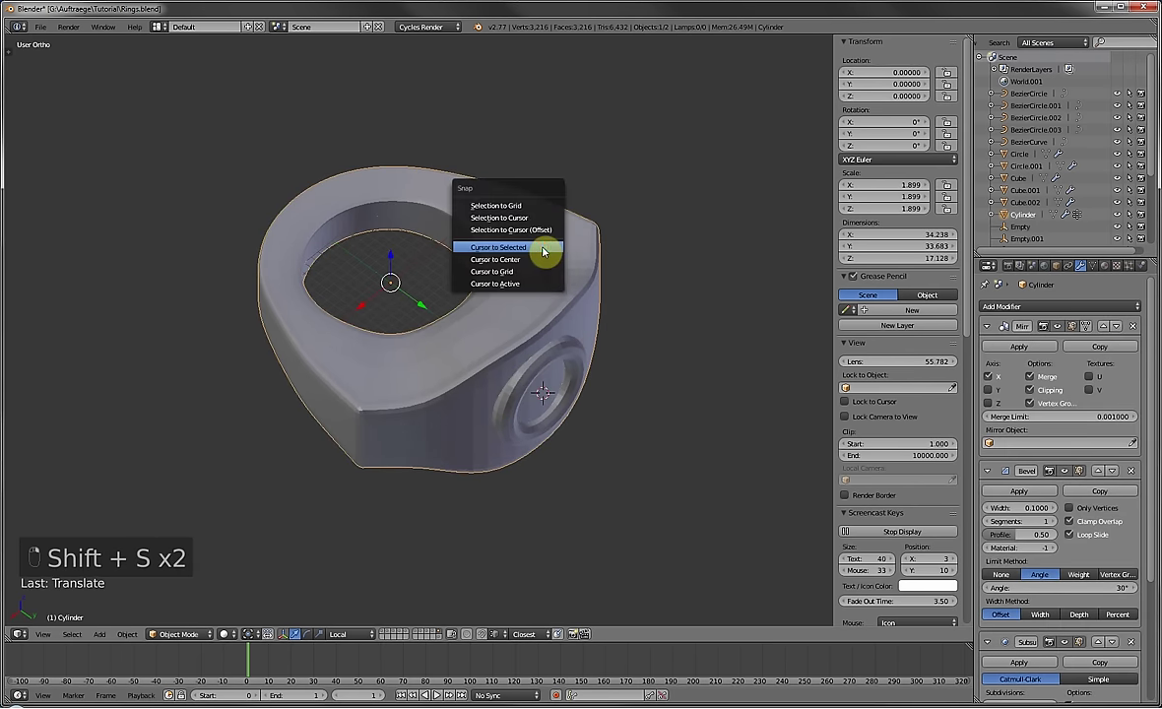
click(543, 253)
Add a mesh cylinder at the ring's centre and scale it up to about 10.6 so it fills the finger hole.
key(shift+a)
mouse_move(511, 259)
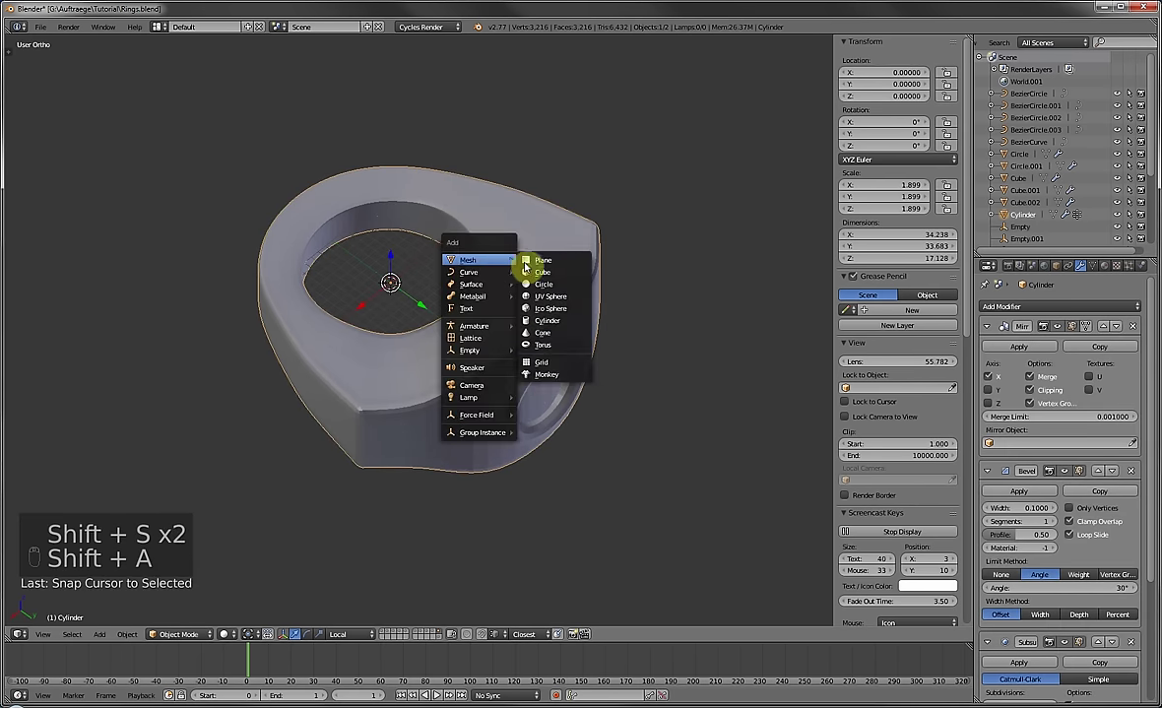
click(547, 320)
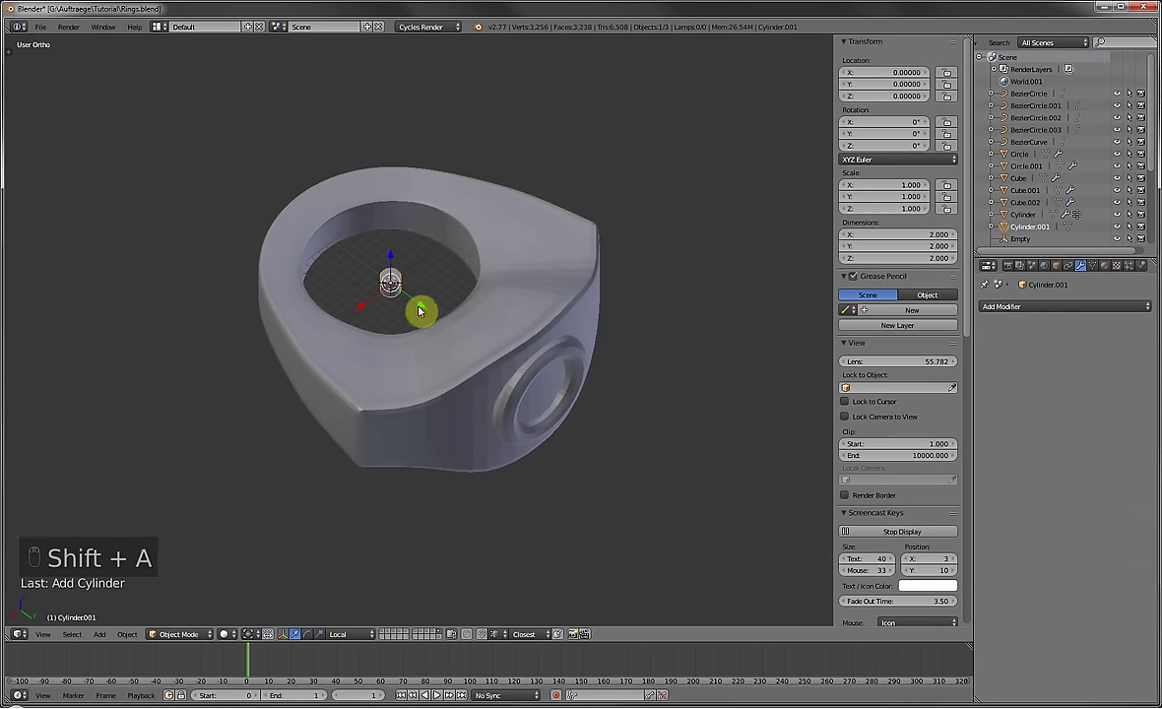
key(s)
click(816, 357)
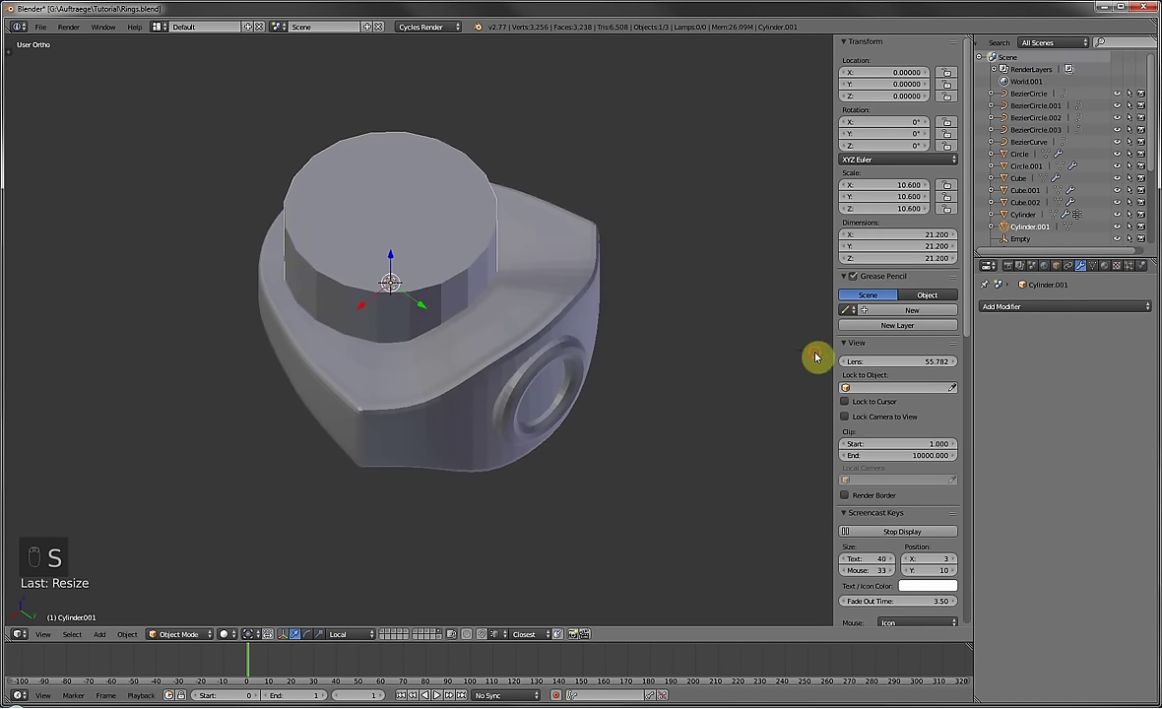
Add a Boolean modifier to the ring with the Difference operation and Cylinder.001 as its object.
right_click(558, 226)
click(1048, 309)
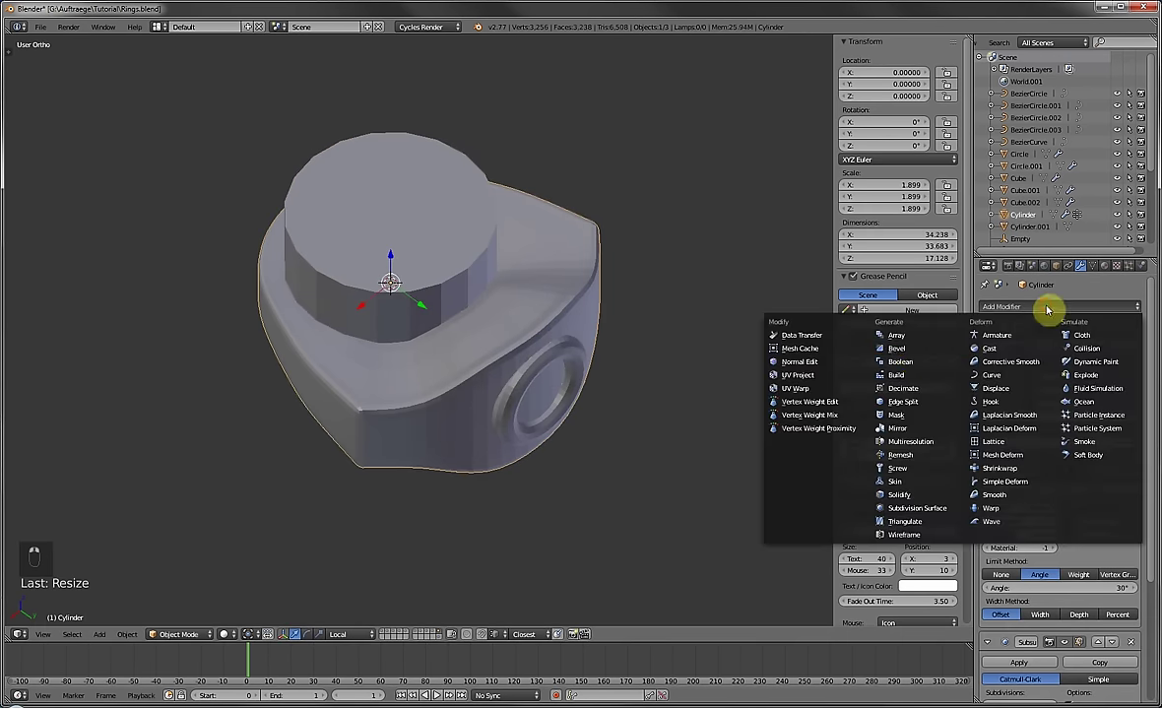
click(893, 367)
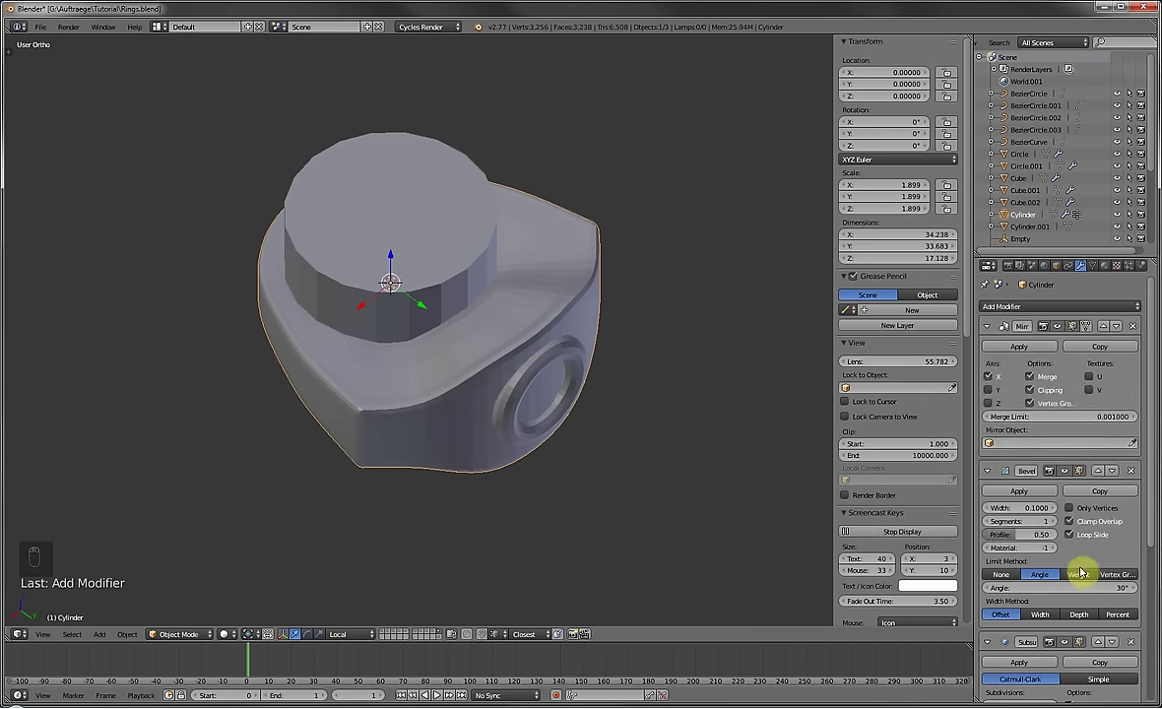
scroll(1084, 591, down, 6)
click(1032, 686)
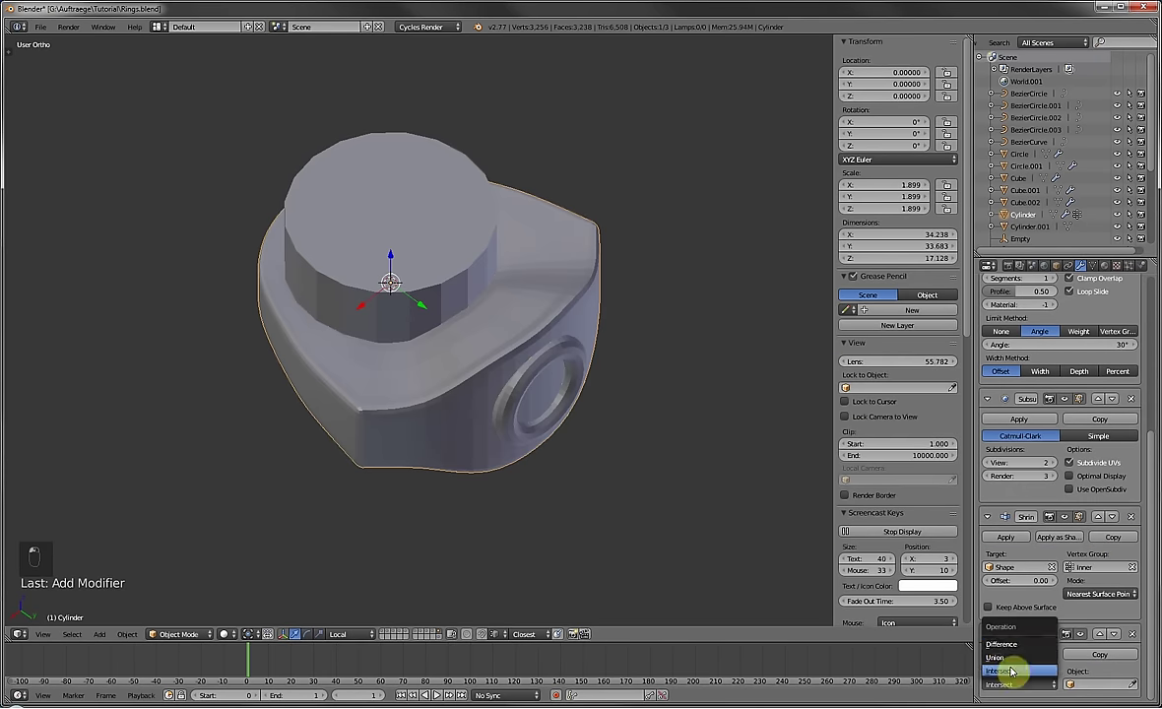
click(938, 602)
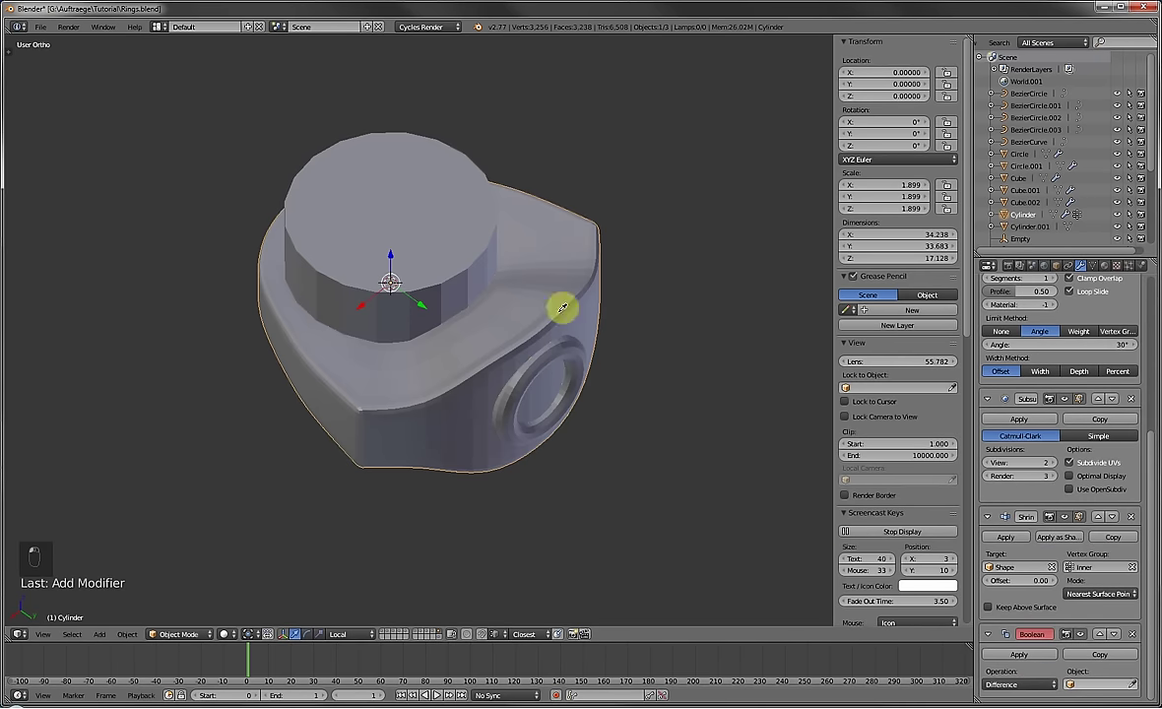
Hide the cutter cylinder to expose the hole cut through the ring.
right_click(416, 274)
key(h)
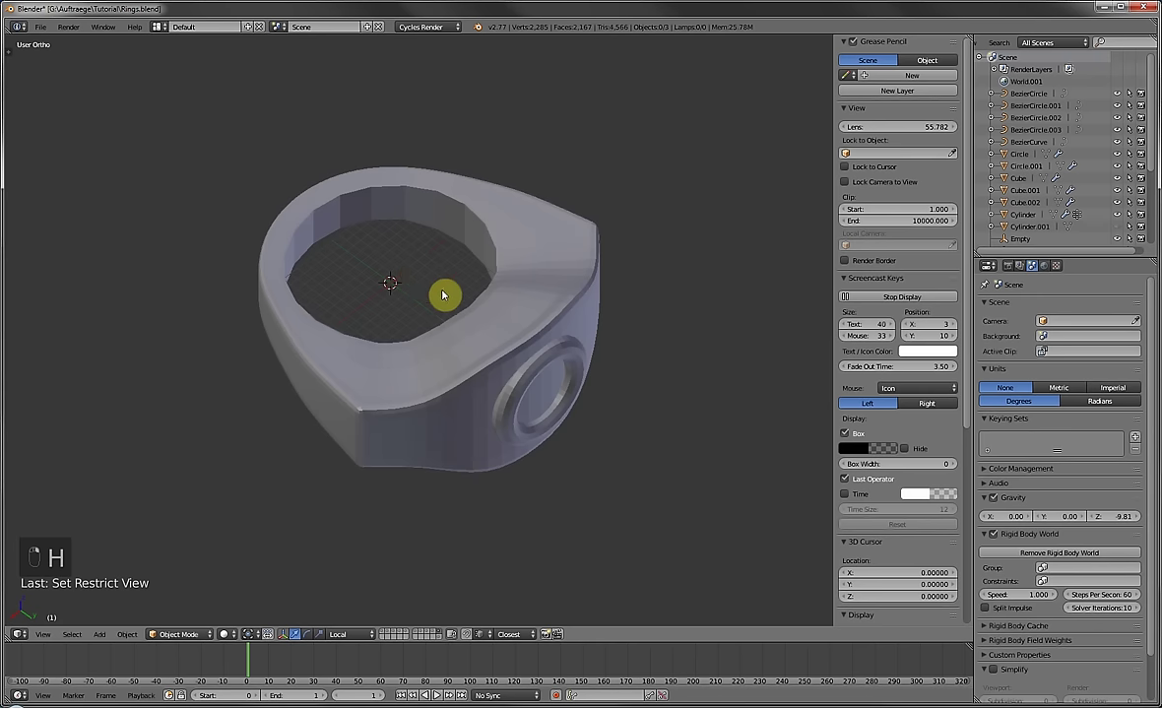
middle_drag(443, 294, 541, 265)
scroll(540, 221, up, 3)
scroll(541, 221, down, 4)
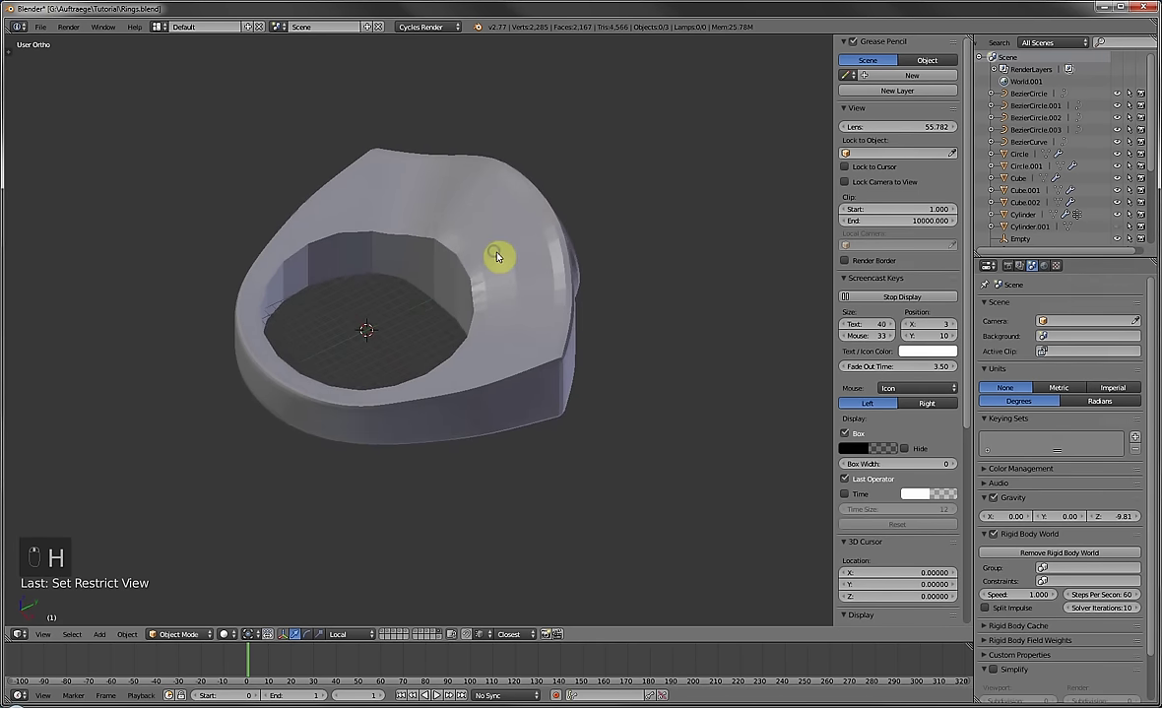
Add a second Subdivision Surface modifier to the ring, after the Boolean.
right_click(507, 266)
scroll(422, 270, up, 2)
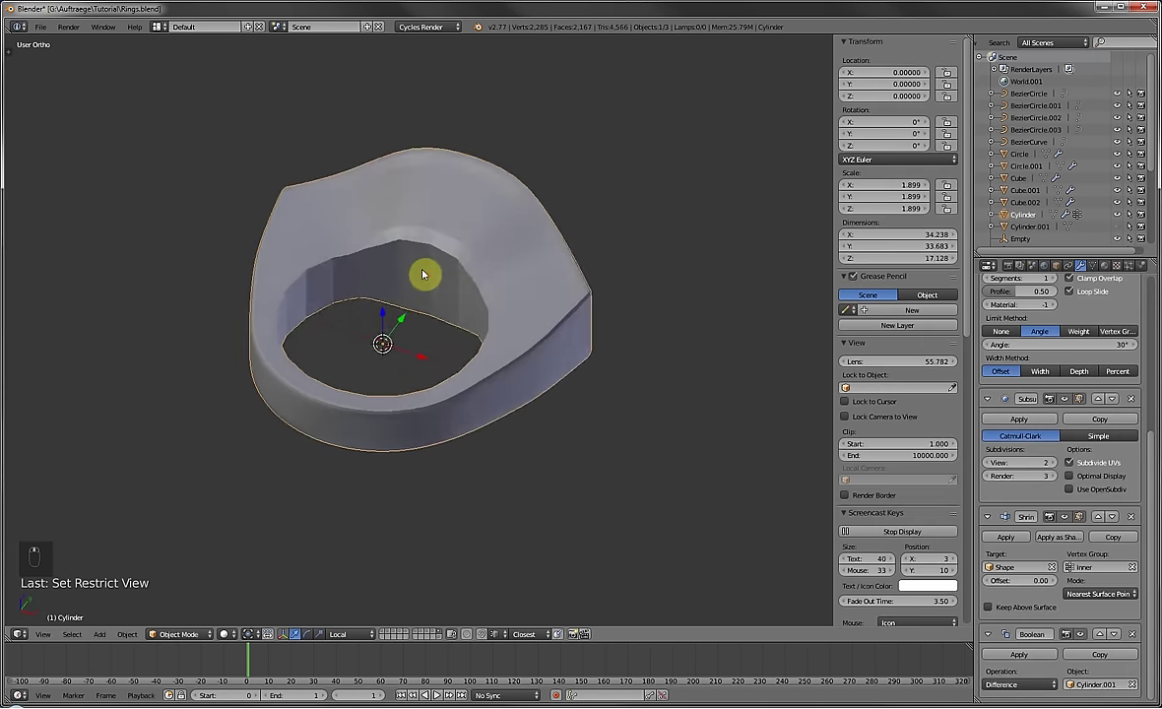
middle_drag(423, 270, 444, 291)
scroll(1014, 313, up, 3)
scroll(1015, 312, up, 2)
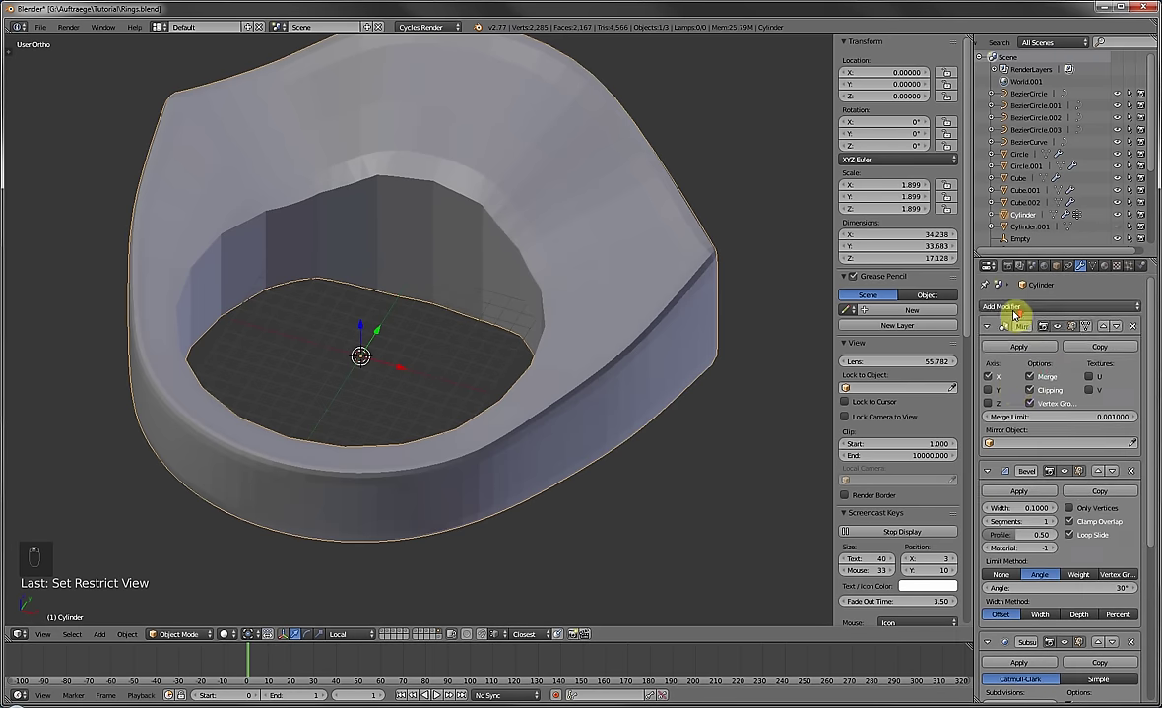
click(1020, 308)
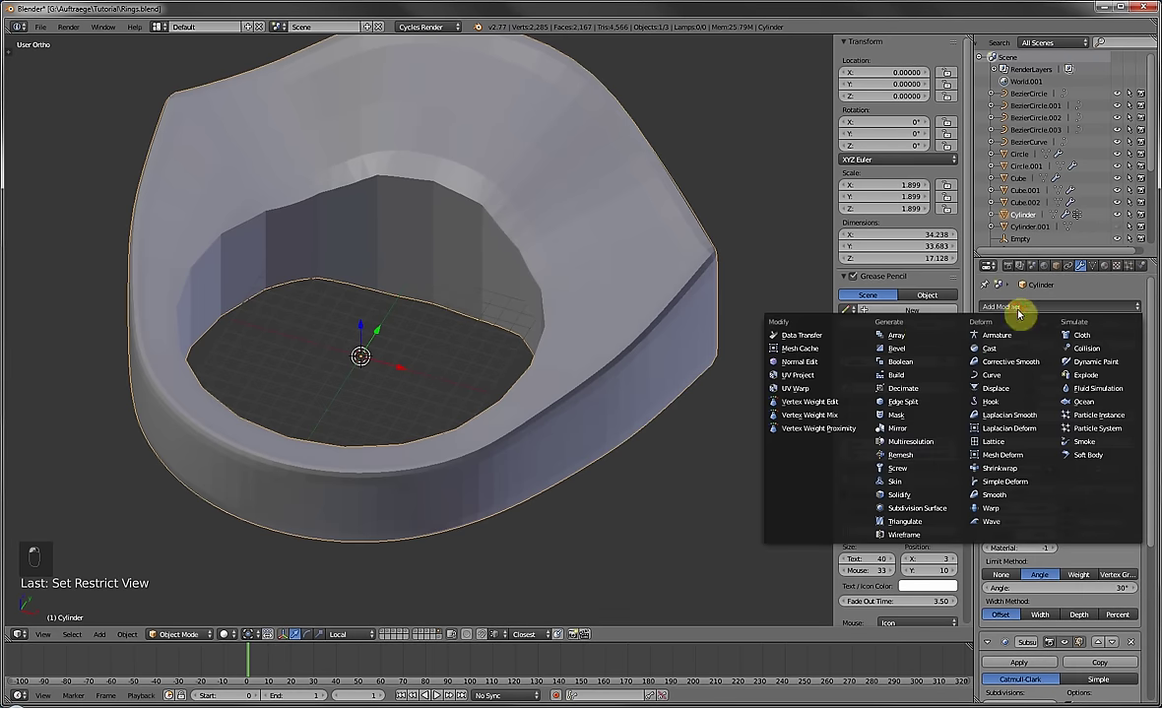
click(904, 510)
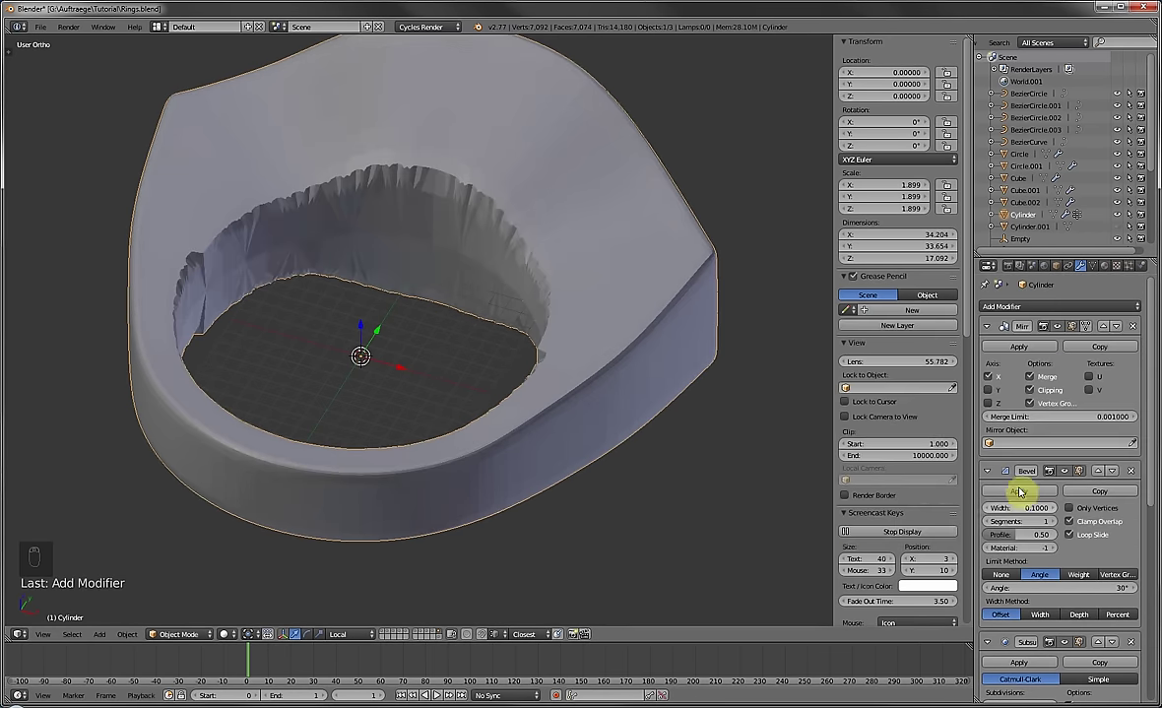
Remove the ring's earlier Subdivision Surface modifier, located between Bevel and Shrinkwrap.
middle_drag(442, 235, 573, 177)
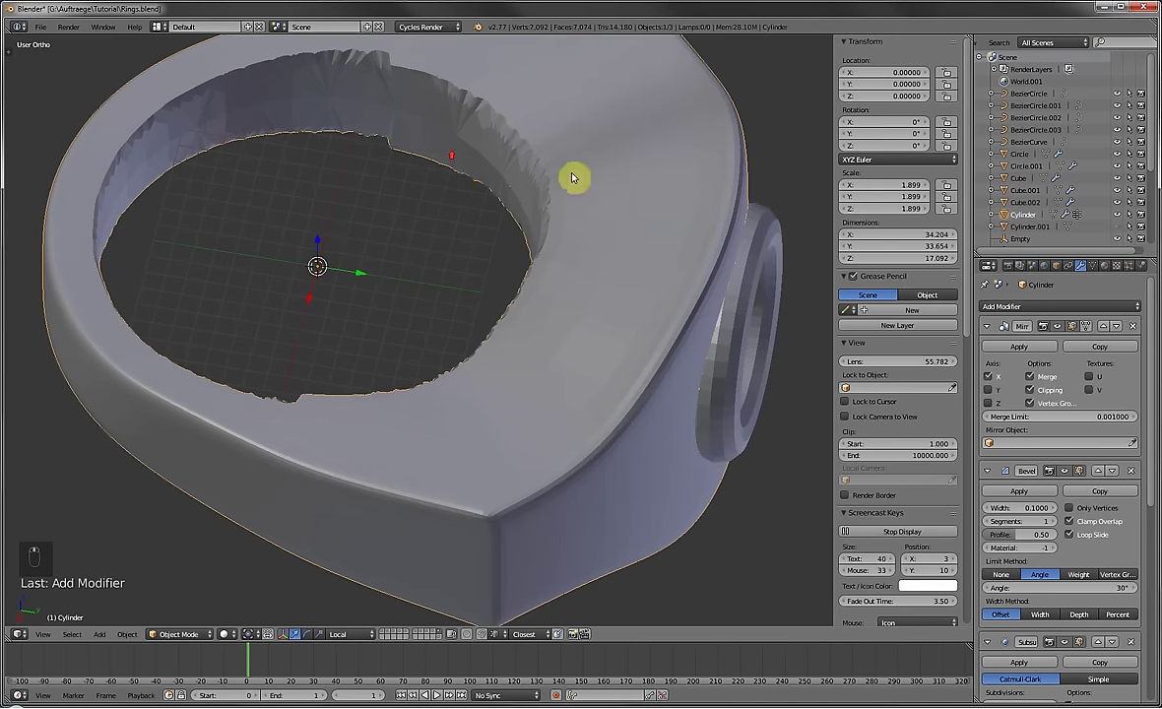
middle_drag(423, 211, 197, 179)
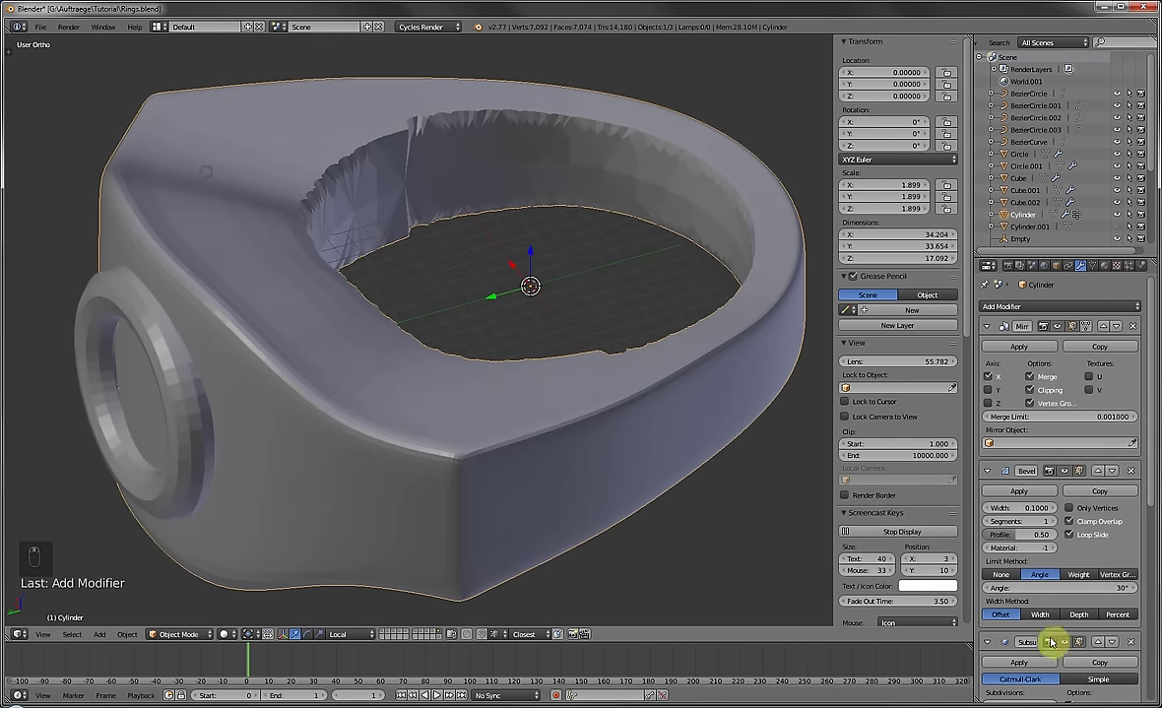
click(1133, 642)
scroll(1098, 619, down, 6)
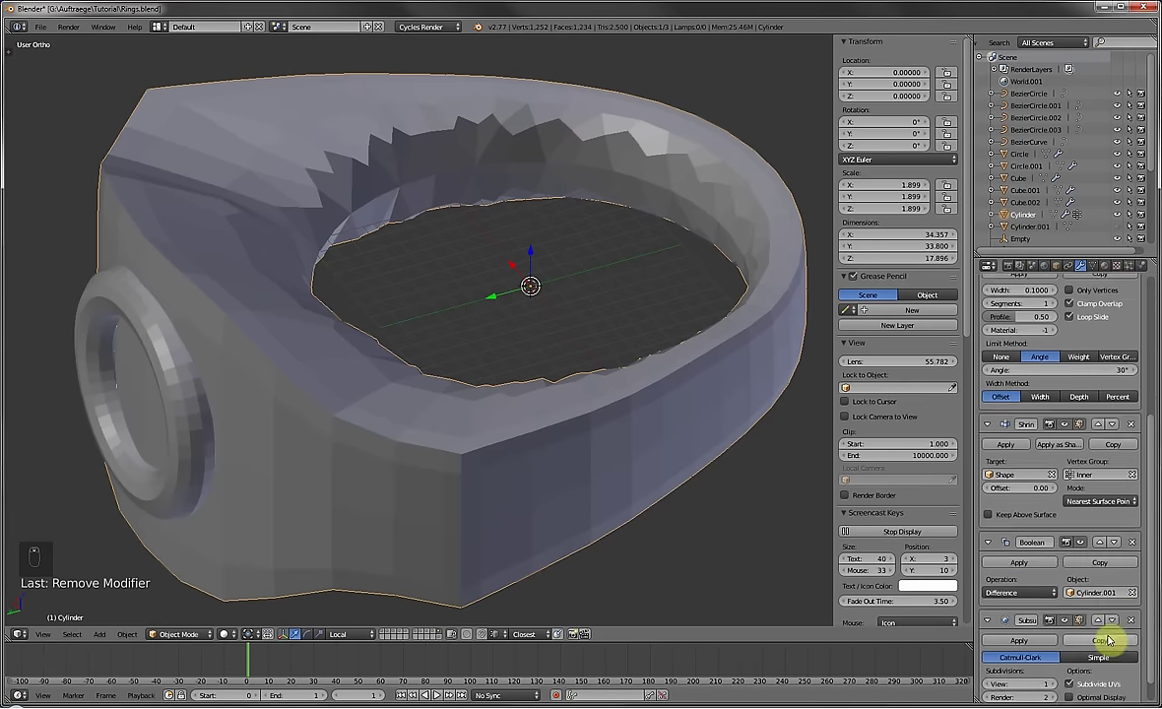
Remove the Boolean modifier from the ring.
click(1132, 517)
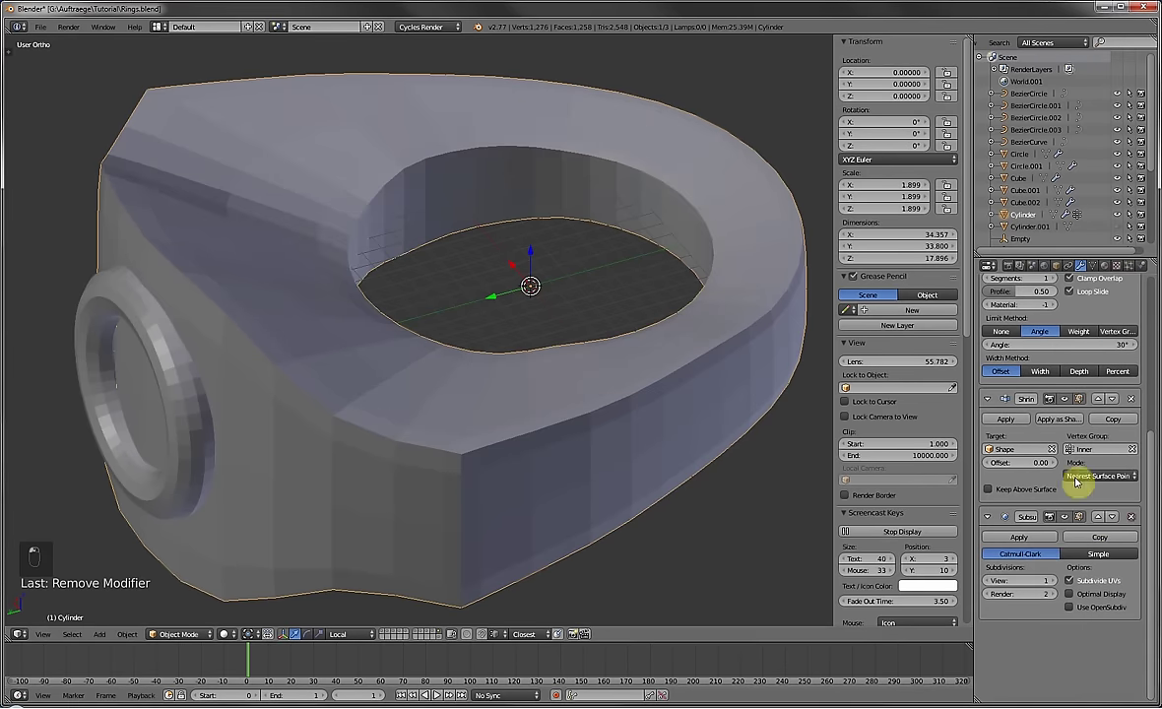
Try a second Bevel modifier at the end of the ring's stack, limited by angle, with Clamp Overlap off and a 0.2410 width.
scroll(605, 344, up, 3)
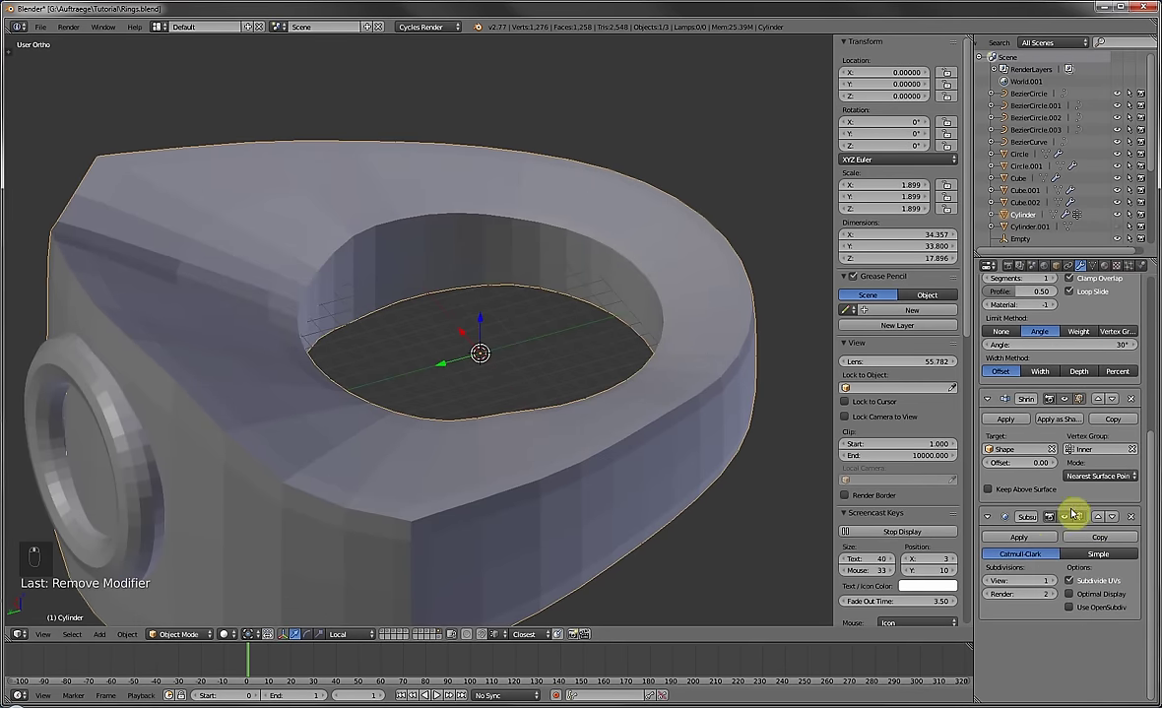
scroll(1035, 313, up, 6)
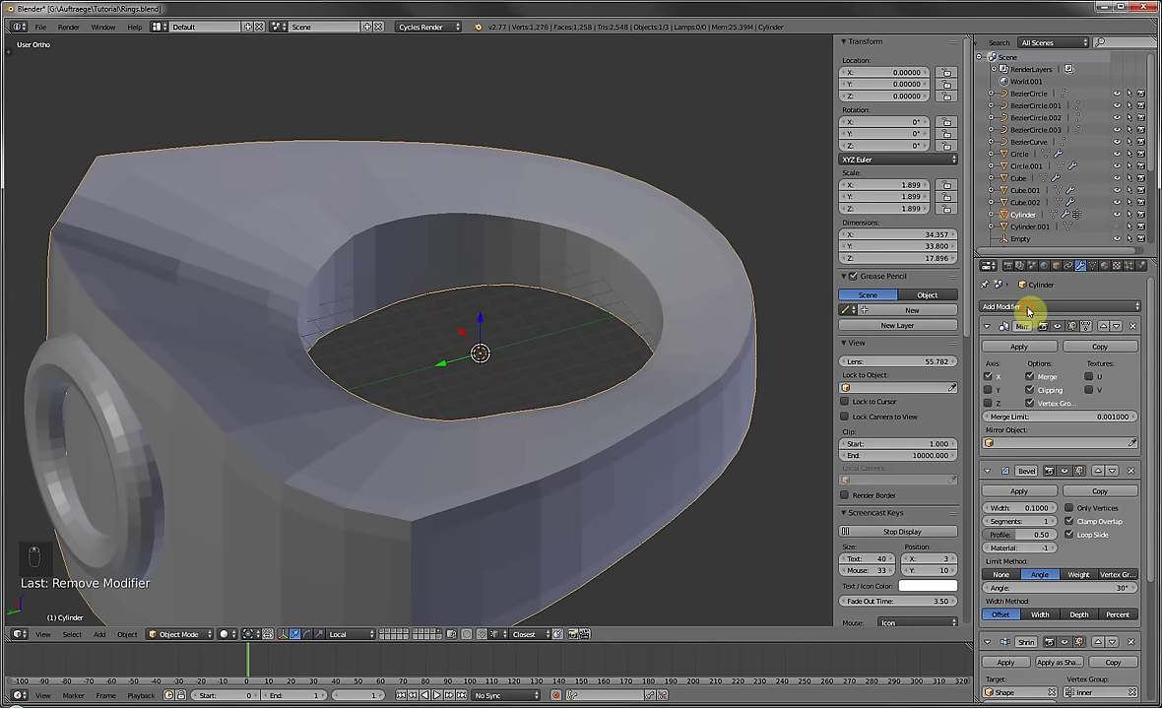
click(1028, 311)
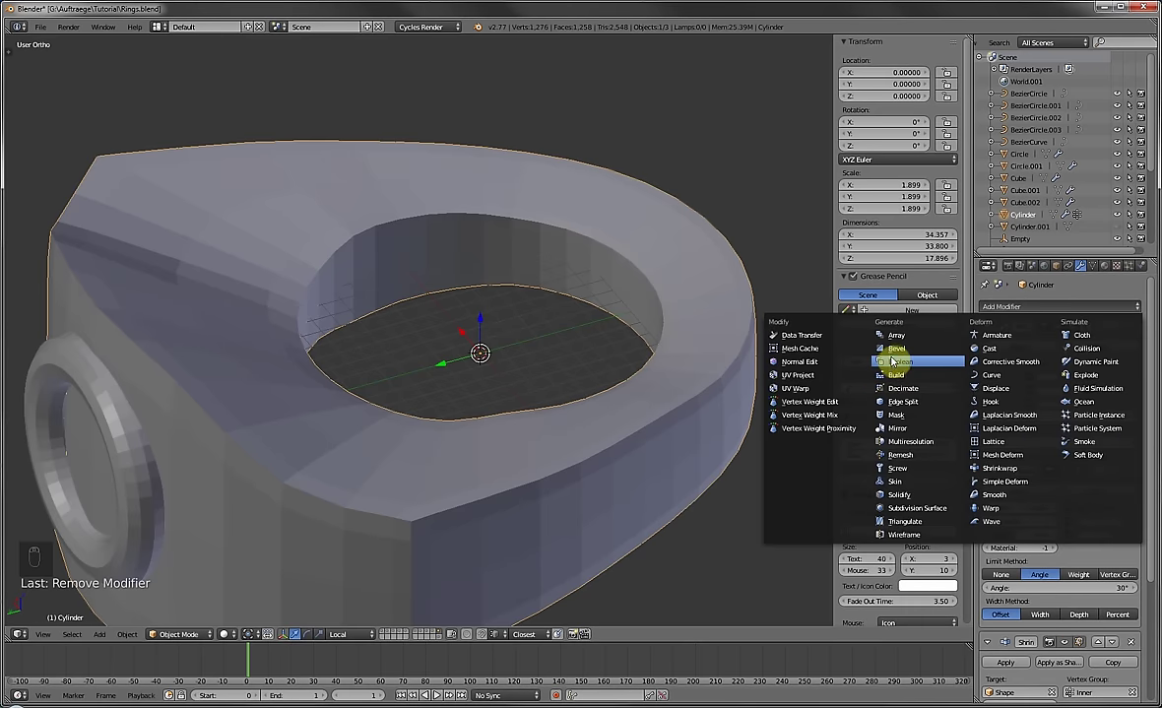
click(898, 349)
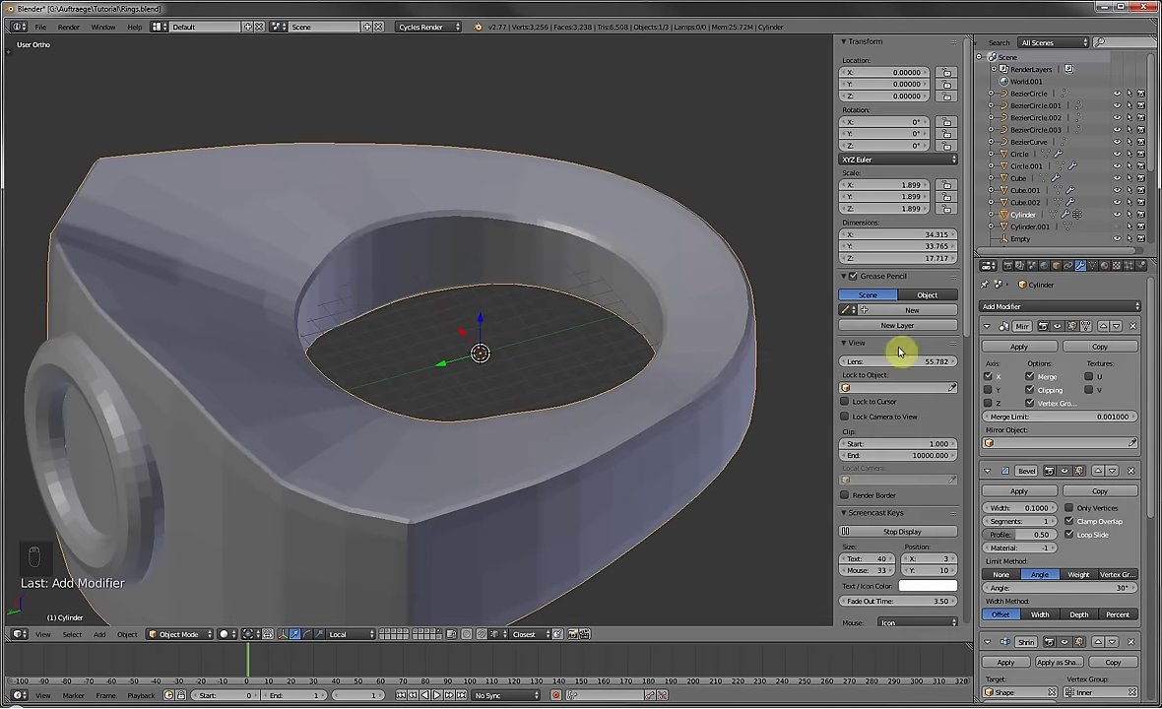
scroll(537, 261, up, 3)
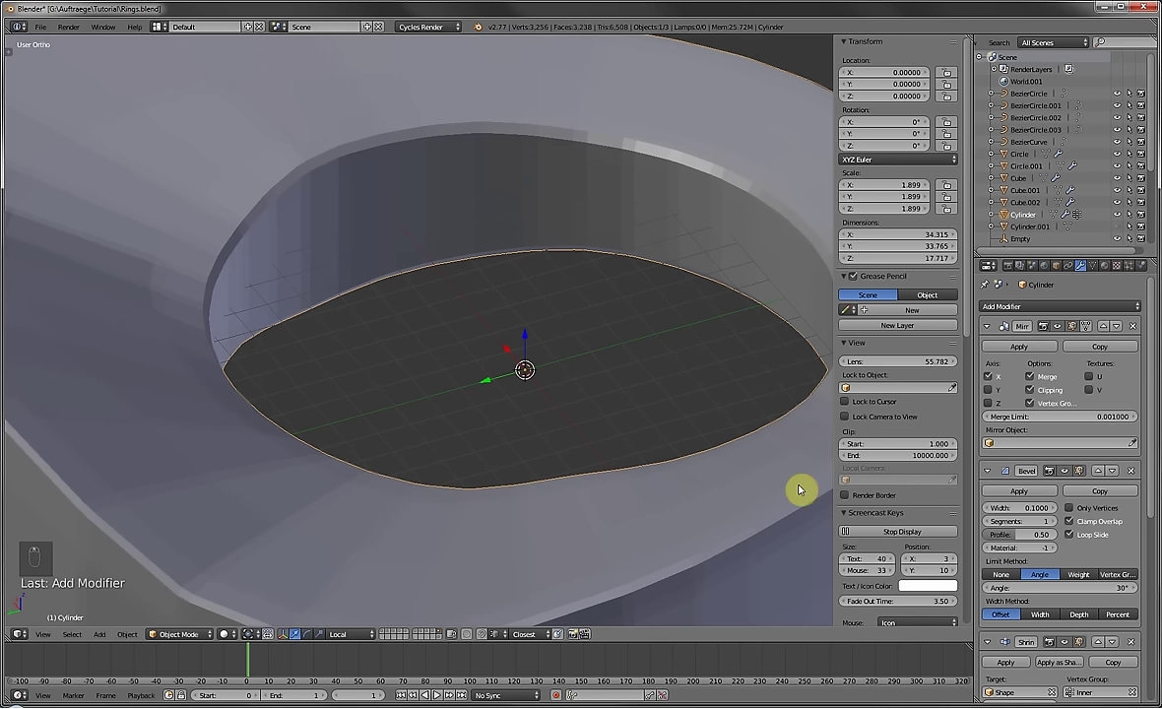
scroll(1054, 660, down, 6)
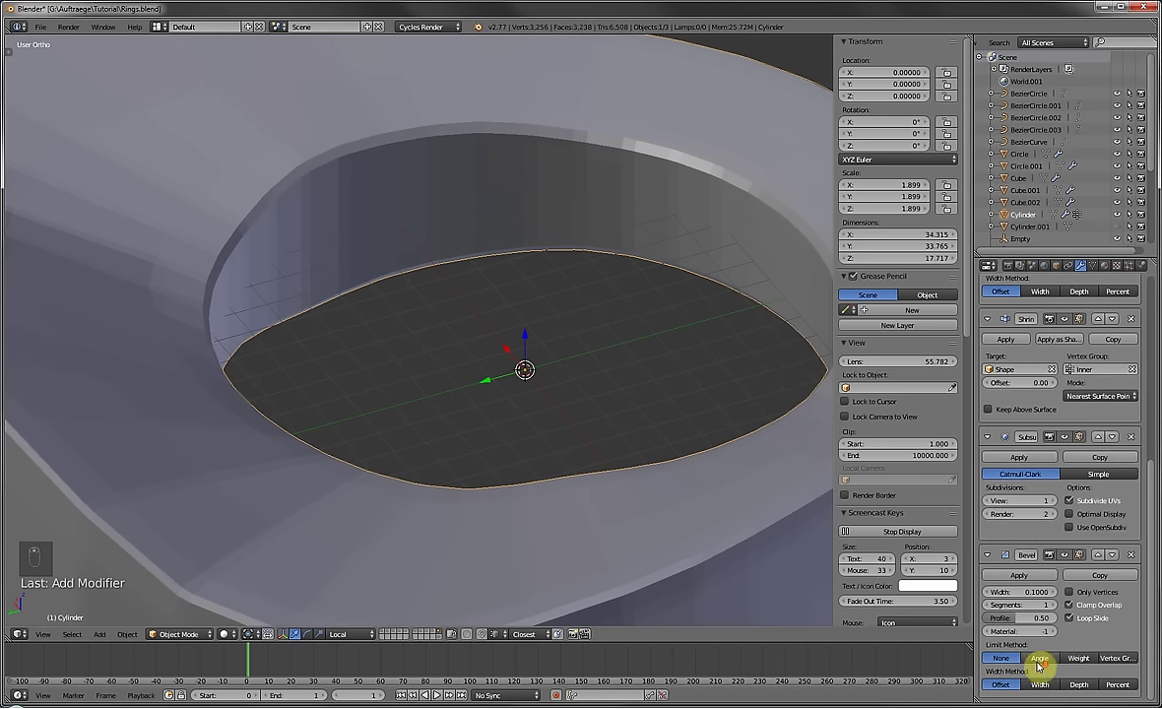
click(1039, 658)
drag(1021, 592, 1058, 598)
scroll(570, 352, down, 5)
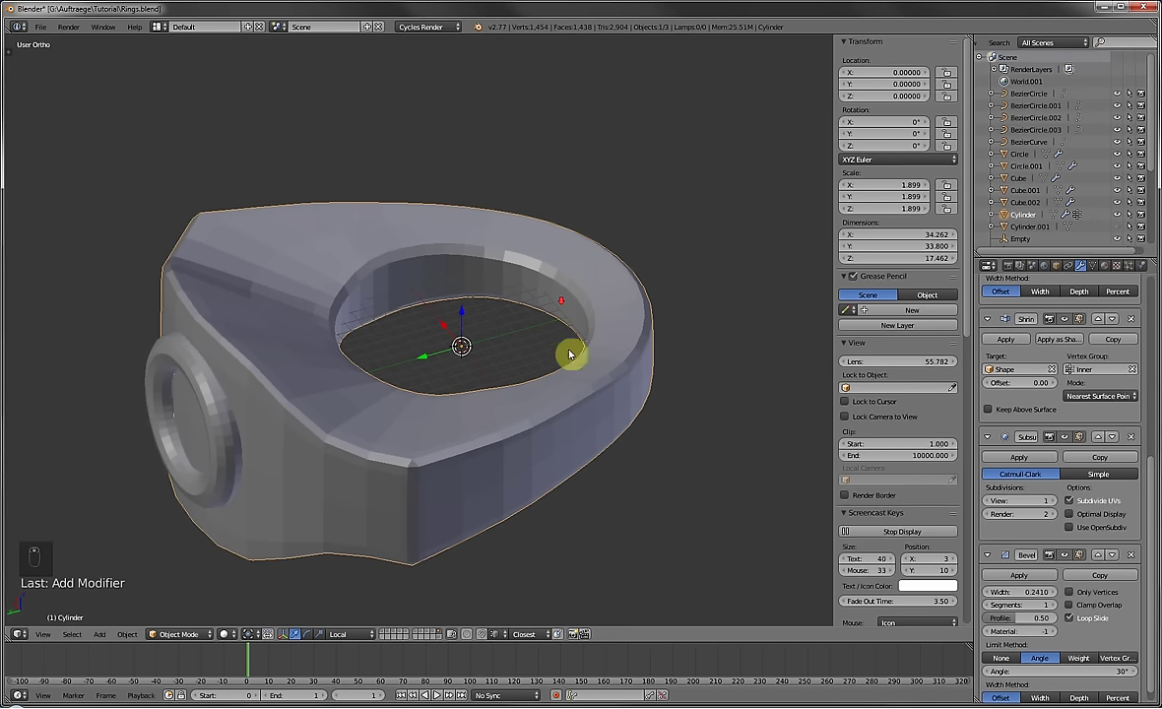
Test-move the ring in top view with the second bevel's Clamp Overlap off and on, and remove that Bevel modifier.
key(KP_7)
key(g)
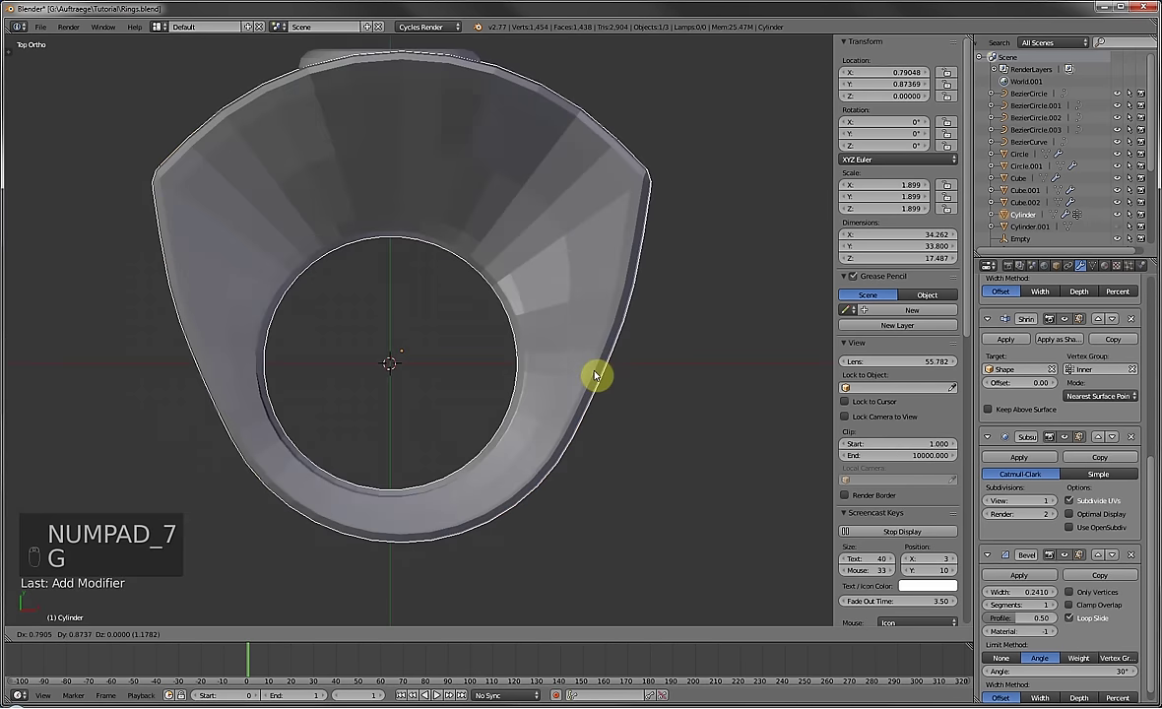
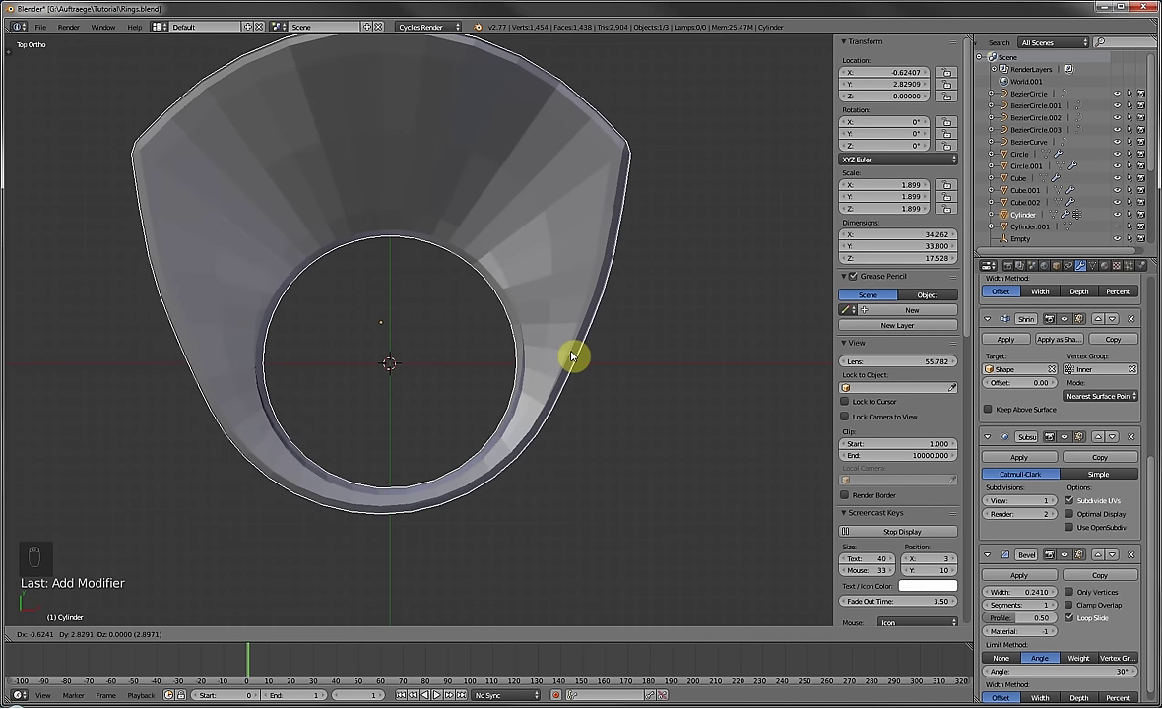
right_click(572, 357)
click(1074, 605)
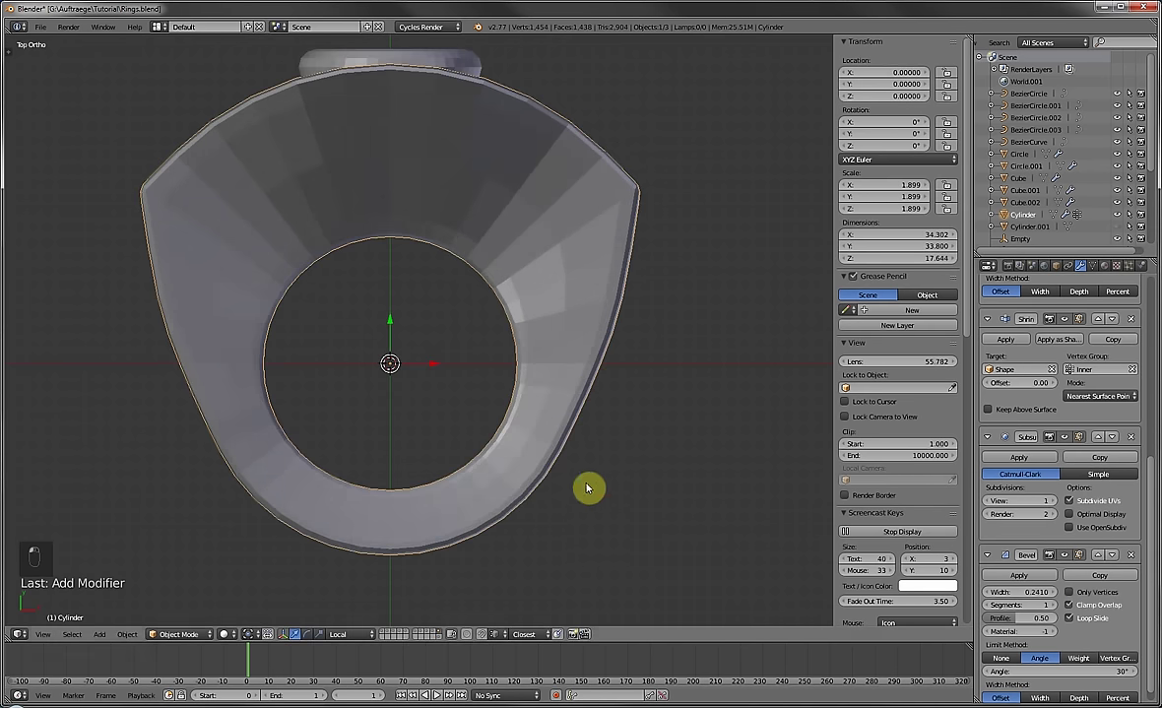
key(g)
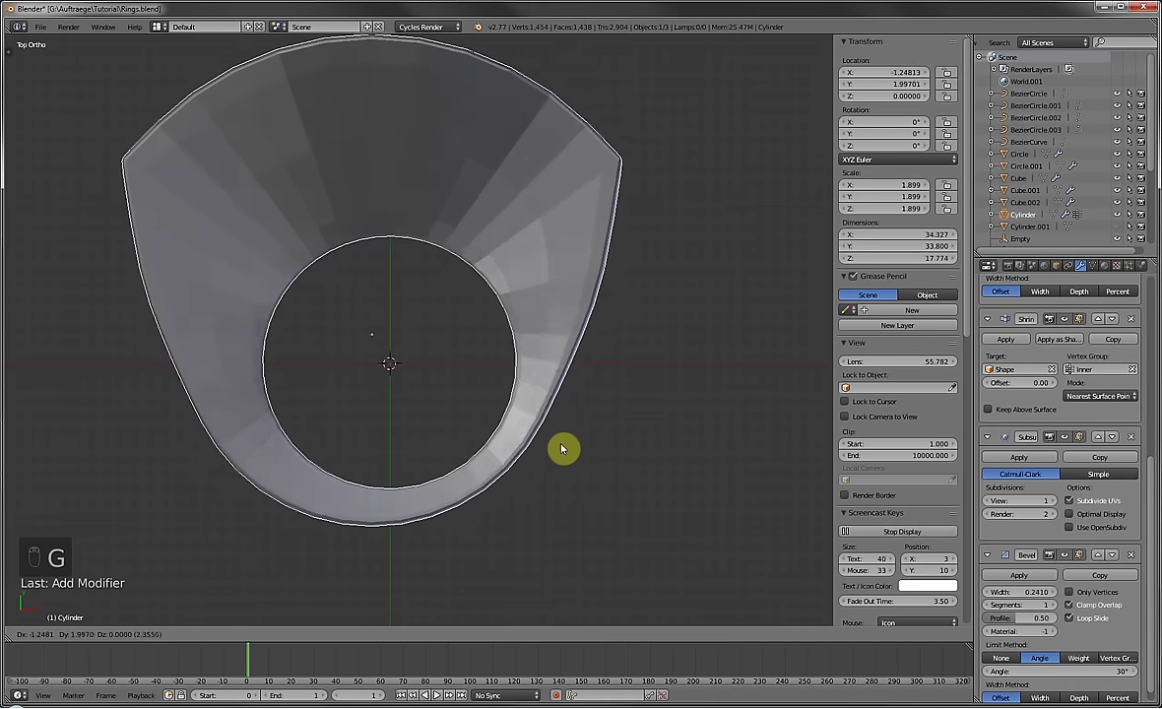
right_click(561, 449)
click(1131, 555)
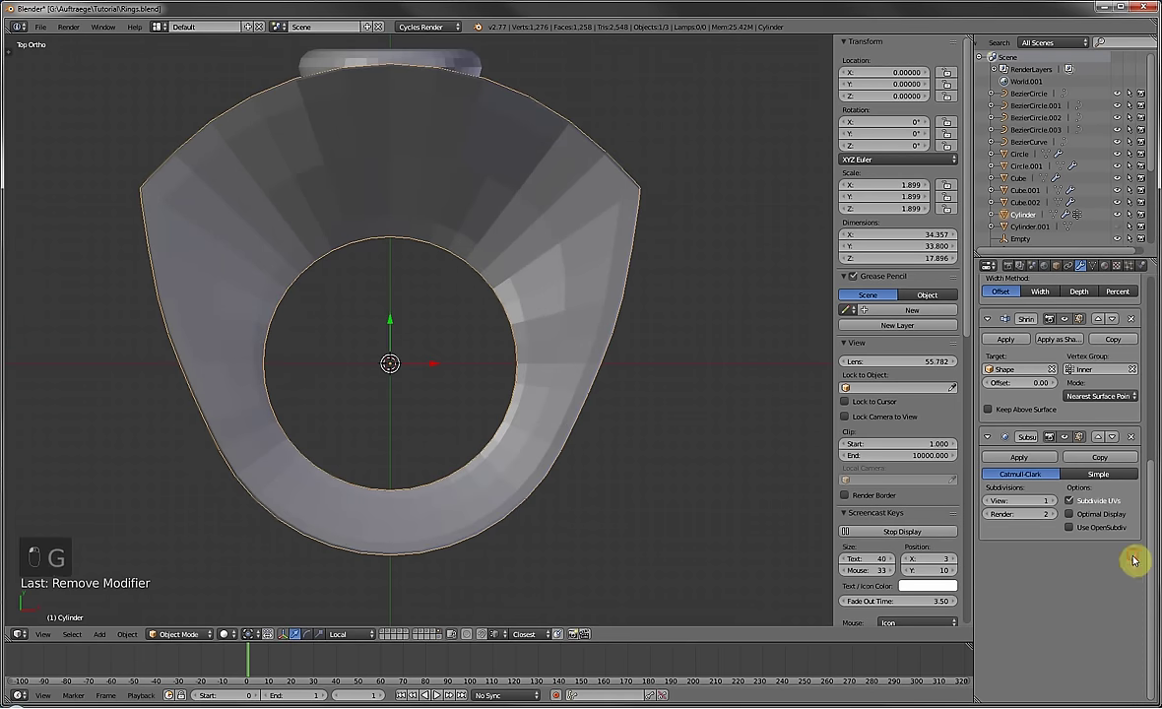
Set the ring's Subdivision Surface viewport level to 3.
scroll(1060, 491, up, 1)
click(1053, 526)
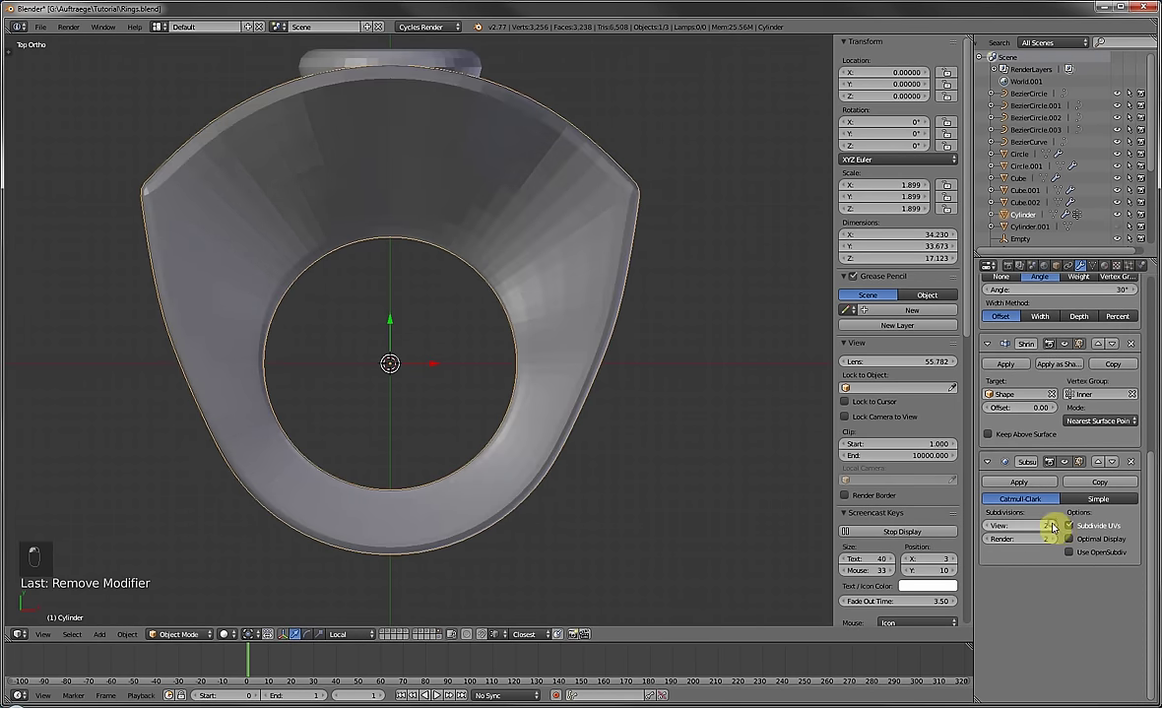
middle_drag(788, 459, 626, 384)
scroll(626, 384, up, 3)
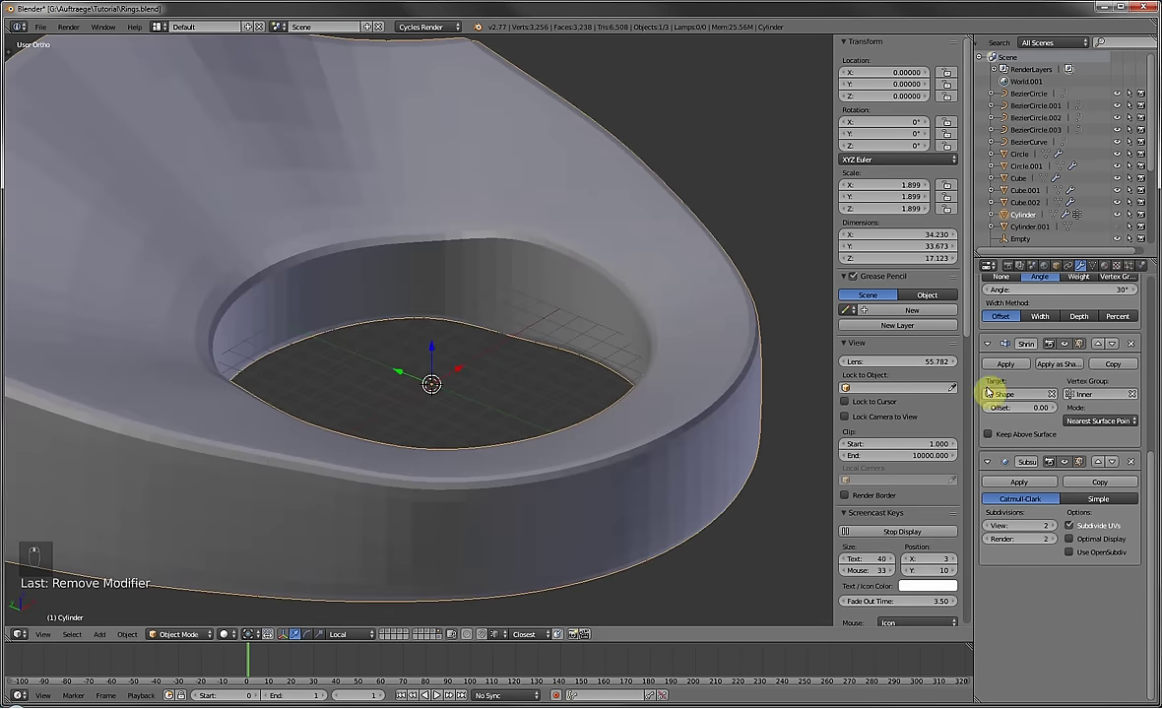
click(1057, 529)
Add two evenly spaced, centred loop cuts around the inner wall of the ring's finger hole.
key(Tab)
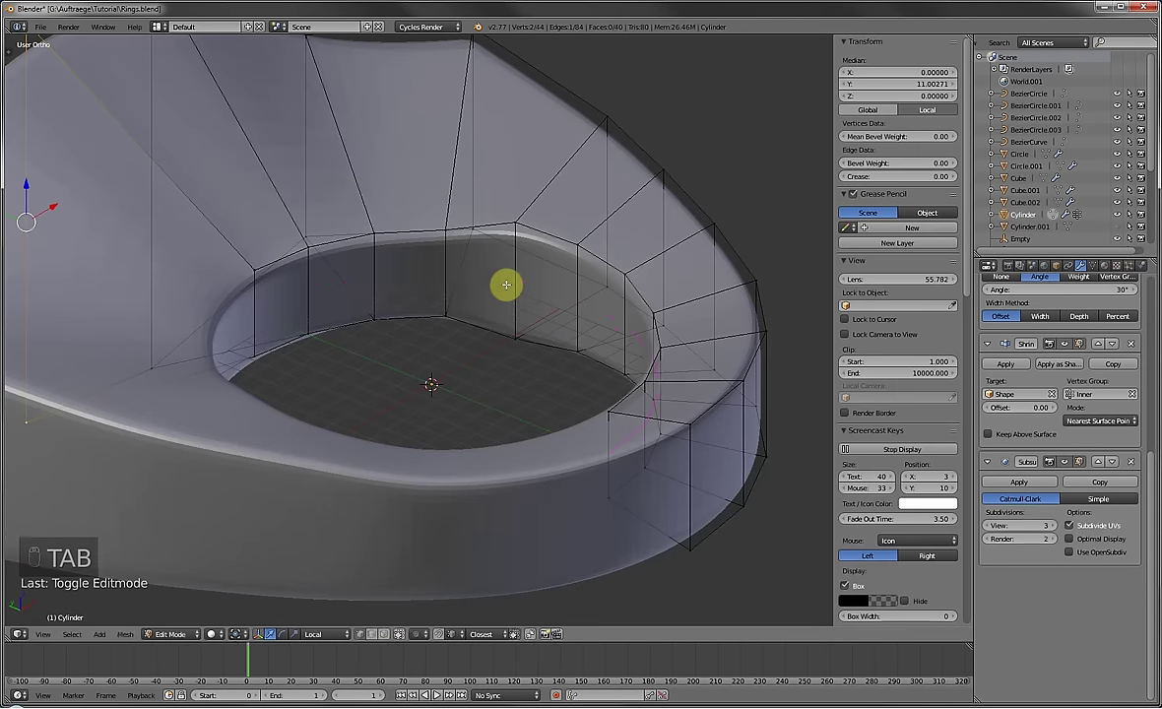
key(ctrl+r)
click(506, 284)
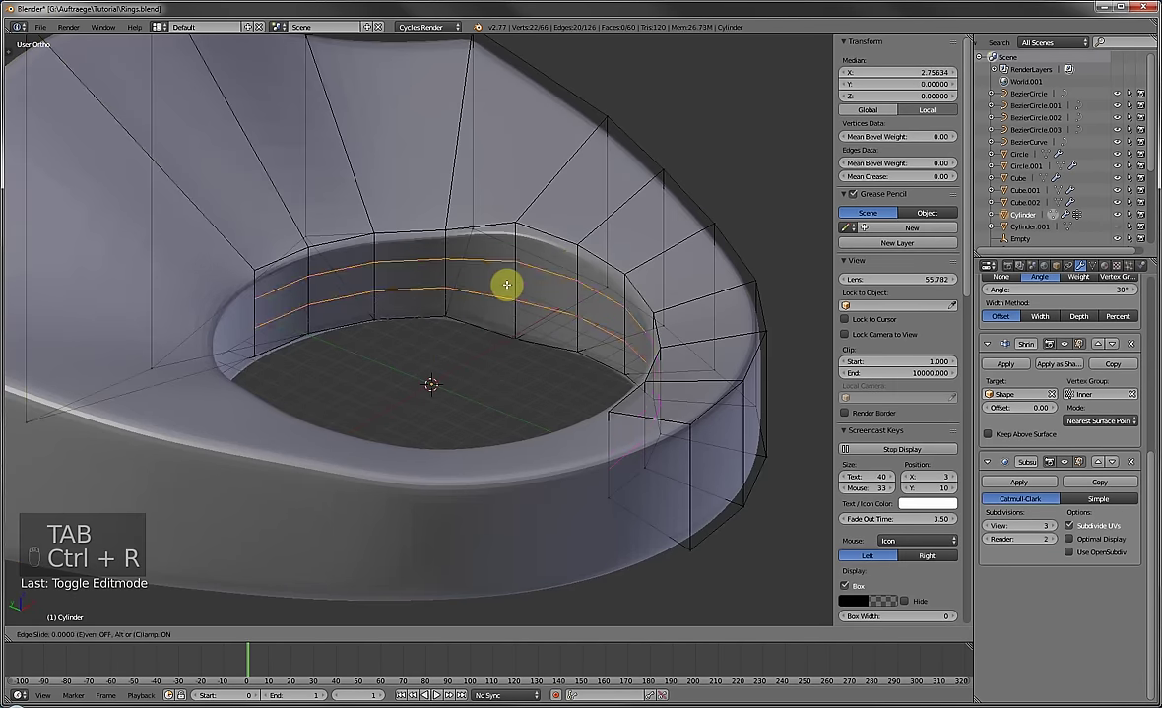
right_click(567, 279)
Select the upper and lower rim loops of the finger hole and remove them from the Inner vertex group.
key(a)
alt+click(558, 237)
alt+shift+click(533, 323)
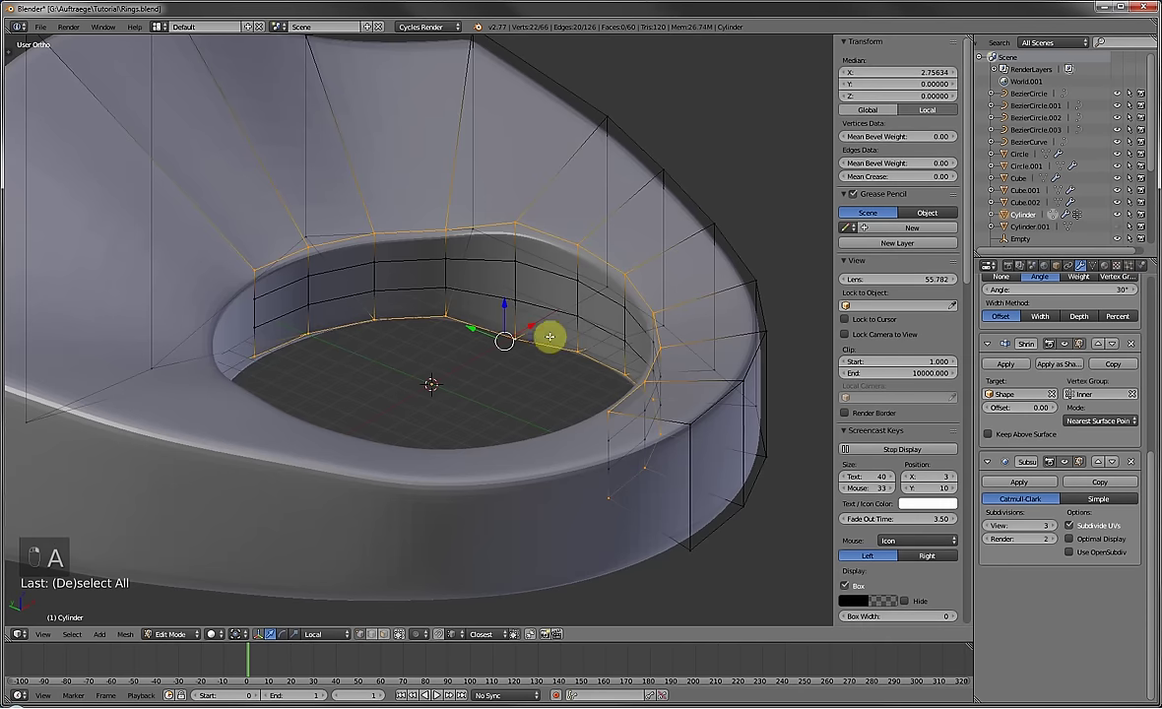
click(1092, 267)
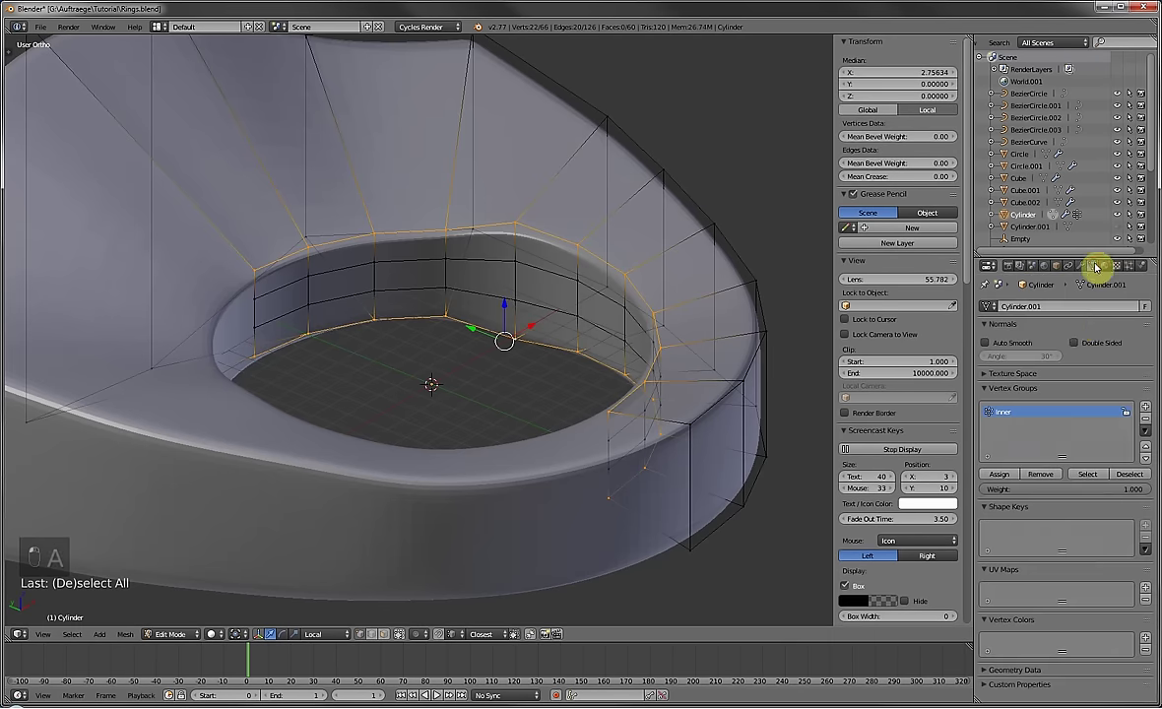
click(1042, 475)
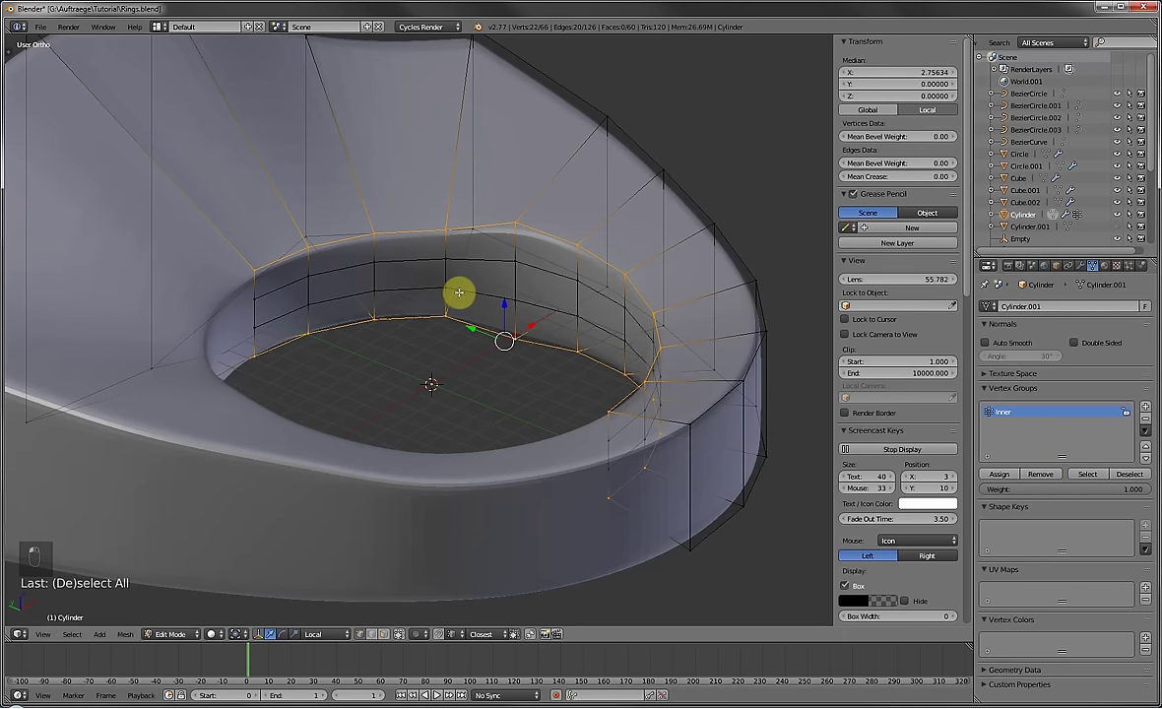
Assign the selected rim loops to the Inner vertex group with a weight of 0.437 and return to Object Mode.
key(Tab)
middle_drag(470, 270, 641, 345)
key(Tab)
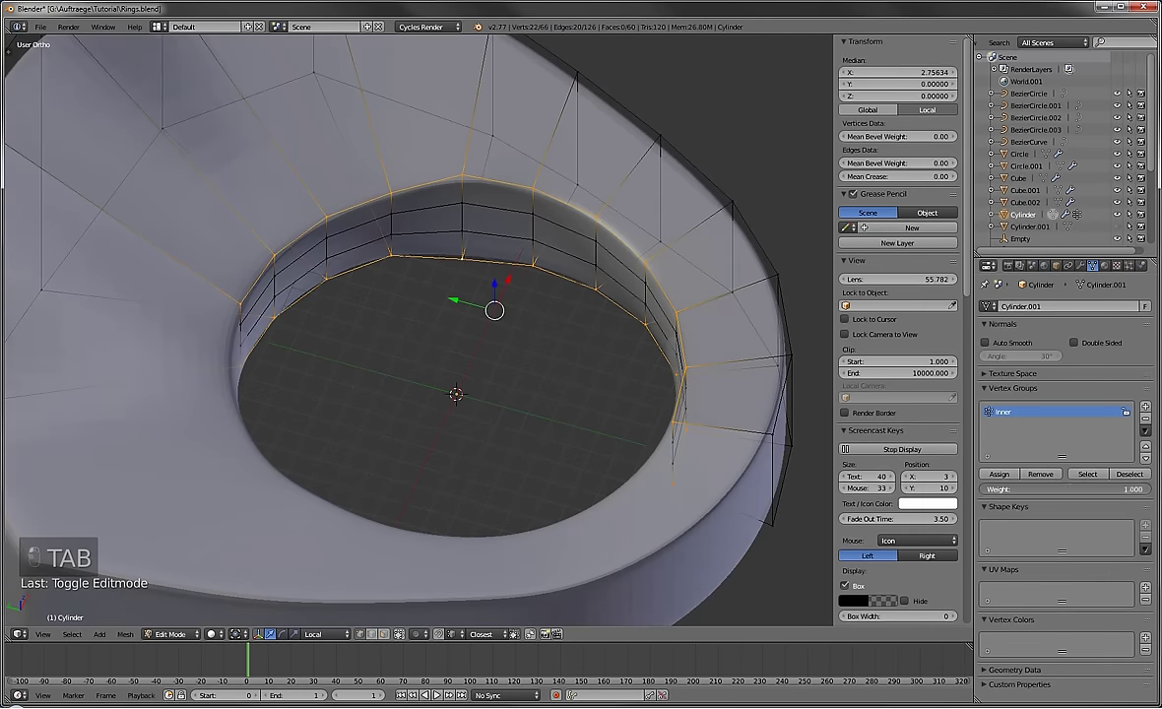
click(1007, 474)
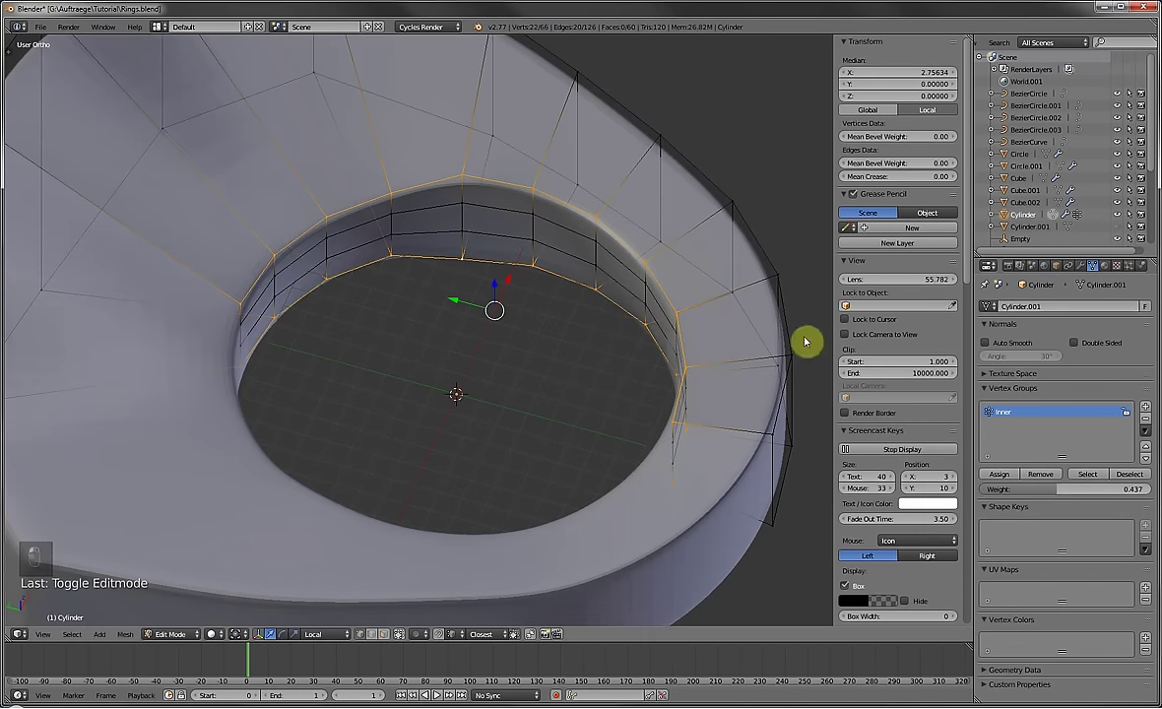
key(Tab)
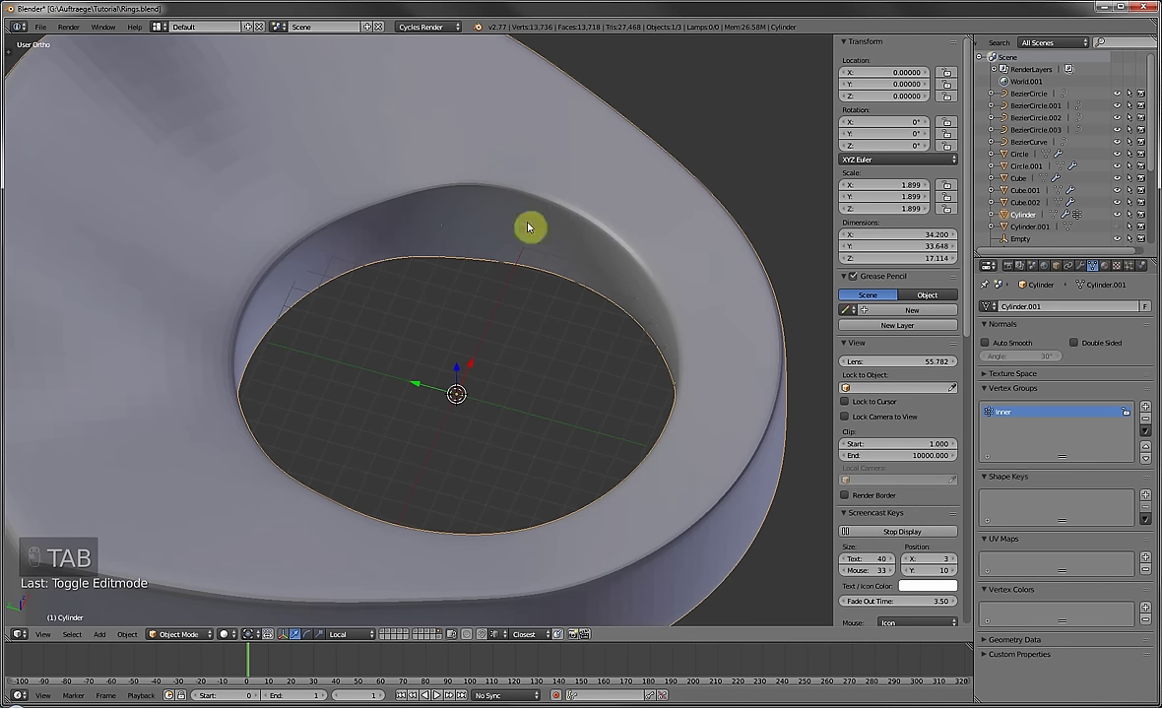
Inspect the Inner group's weights around the finger hole in Weight Paint mode, and examine the ring's surface in Object Mode.
click(170, 639)
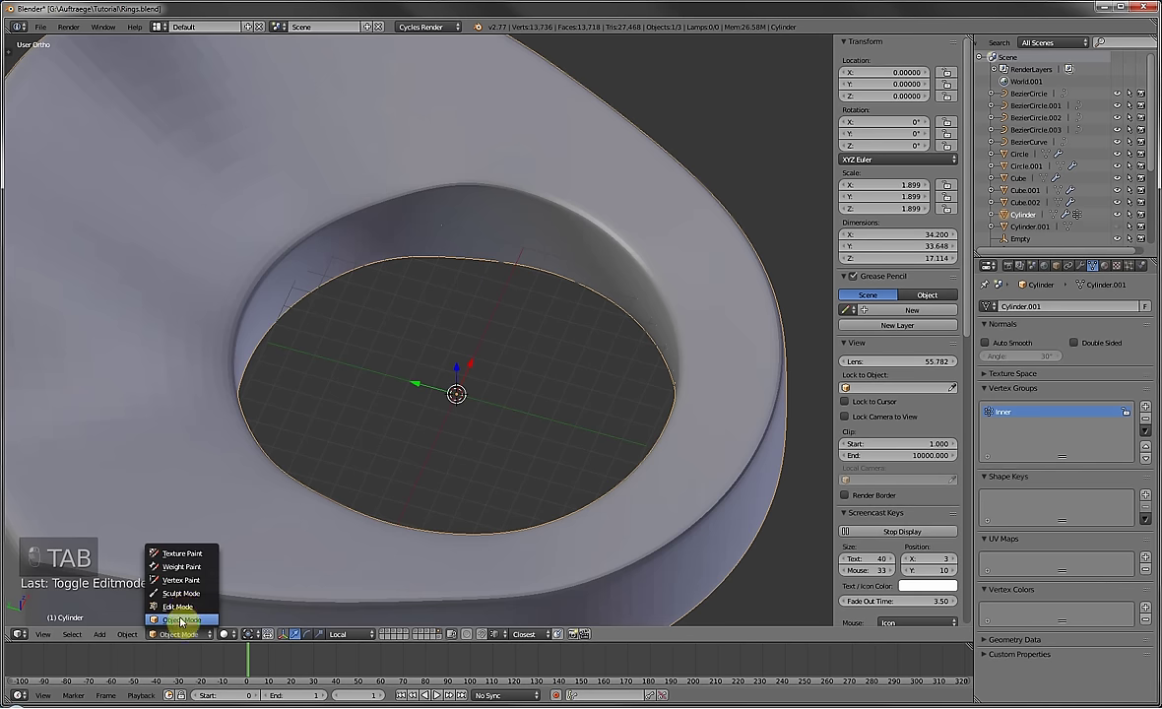
click(180, 569)
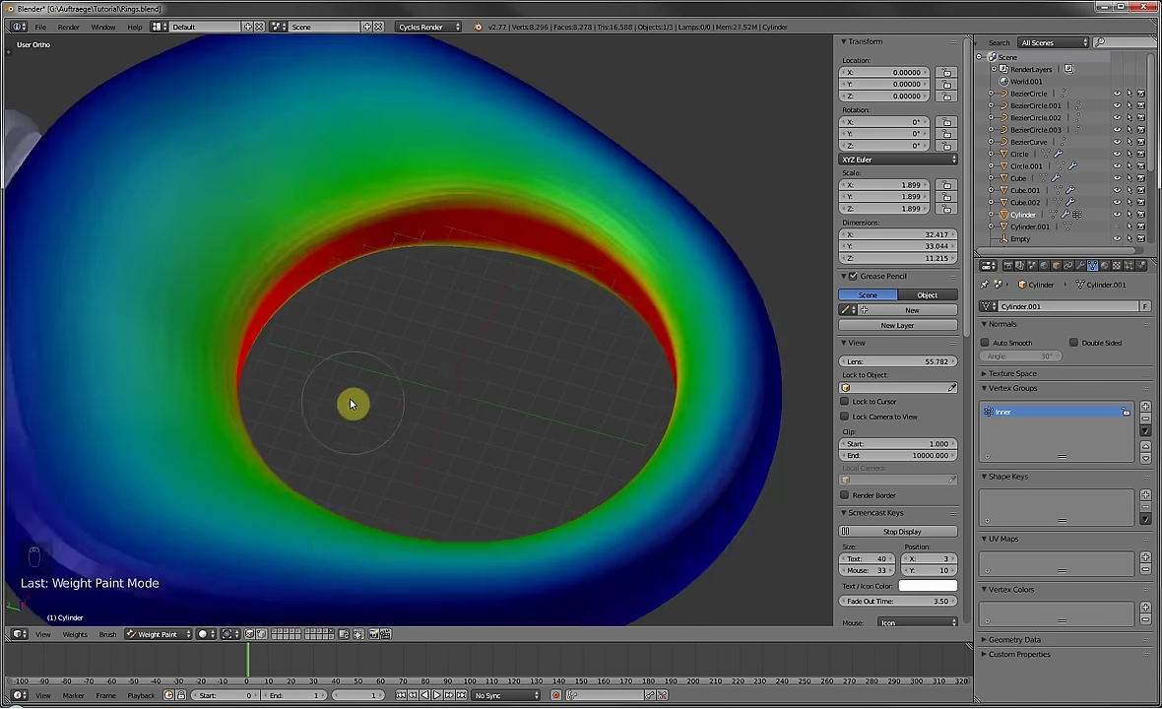
scroll(399, 410, down, 3)
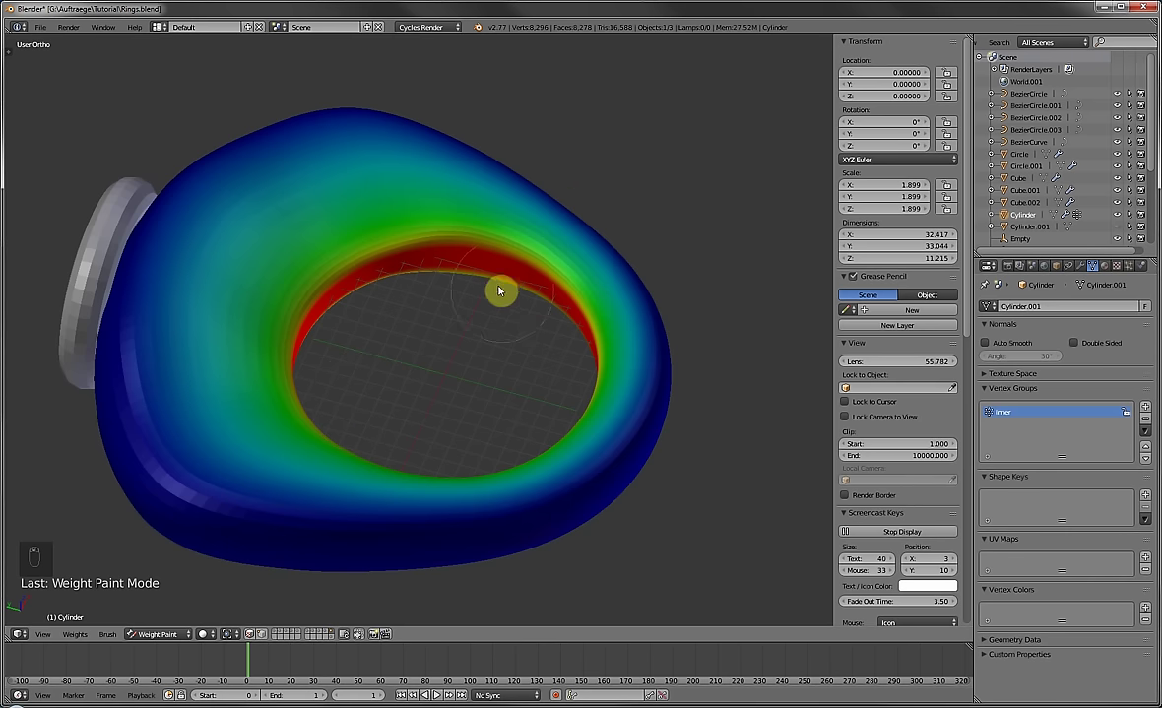
middle_drag(500, 290, 323, 289)
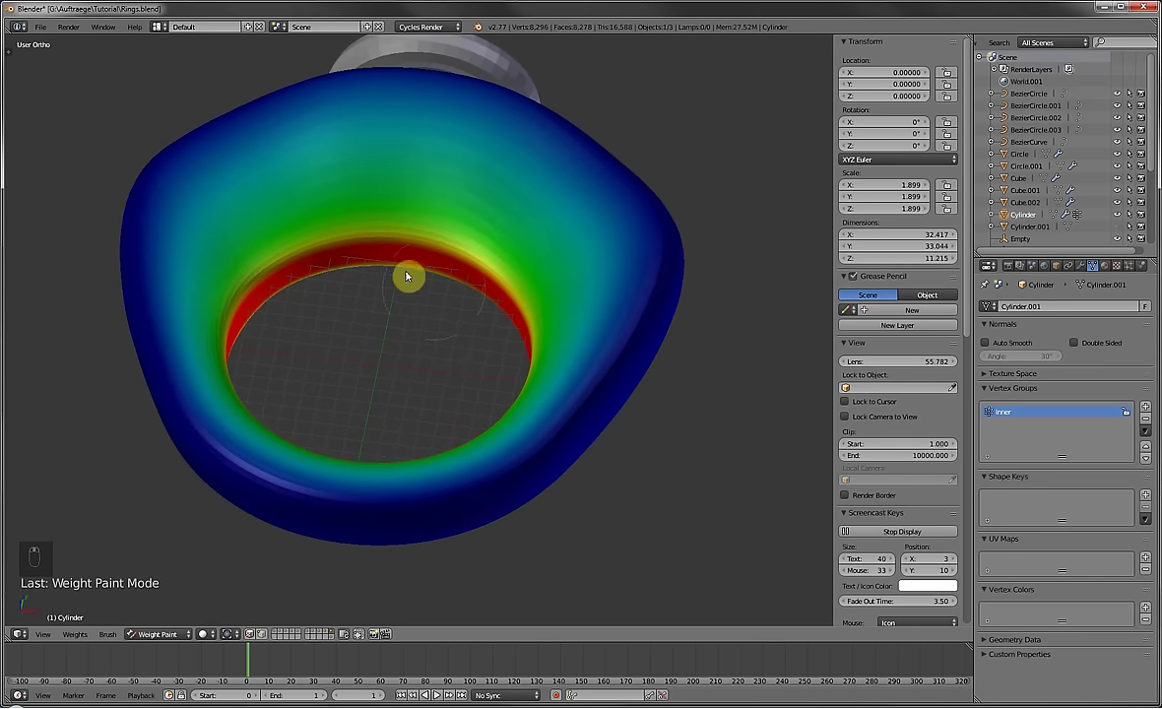
middle_drag(470, 367, 554, 392)
click(159, 635)
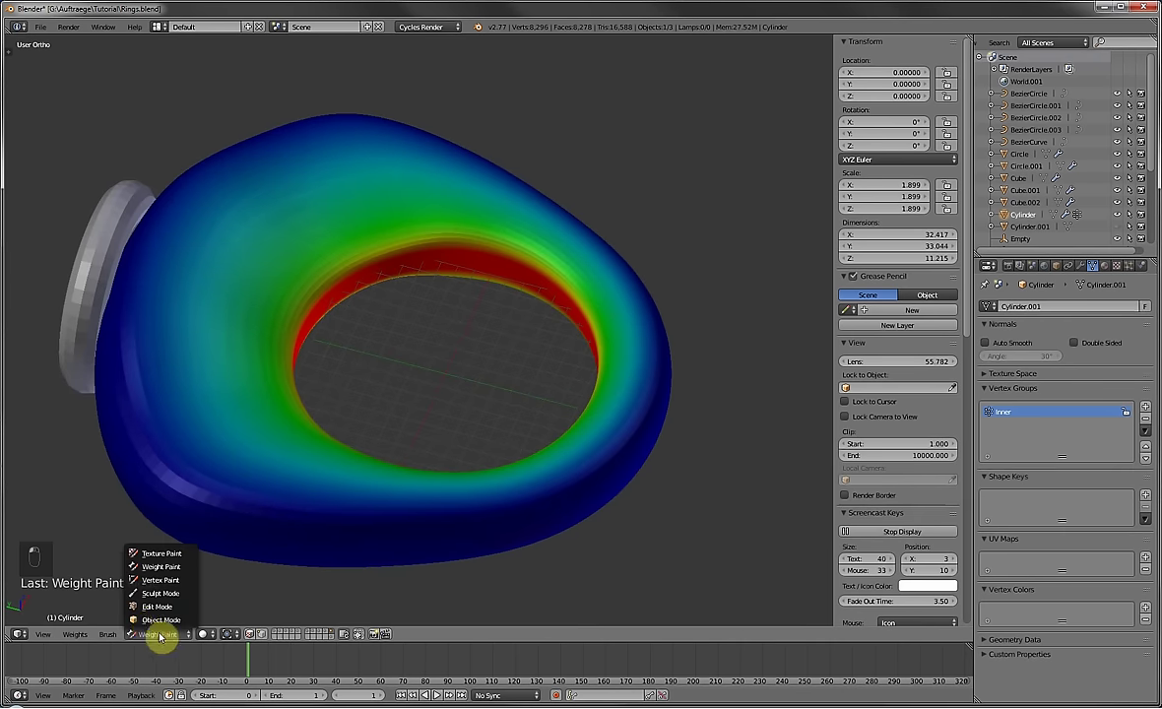
click(150, 620)
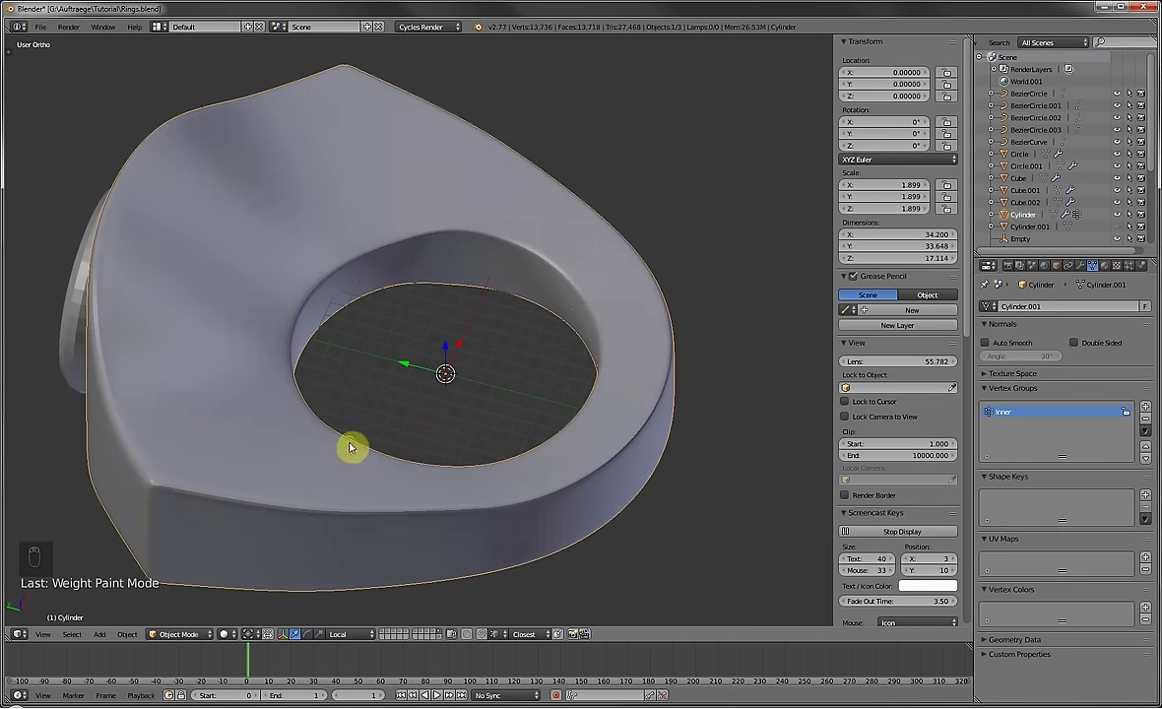
middle_drag(351, 446, 229, 581)
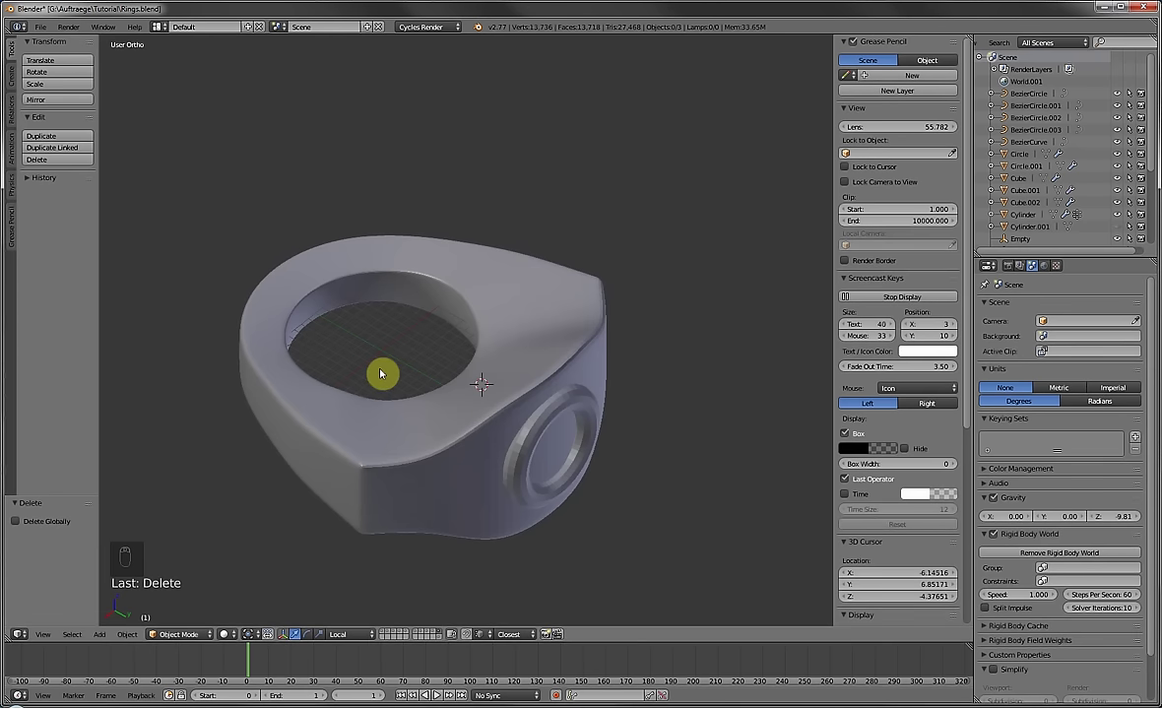
Switch to an empty layer and snap the 3D cursor to the scene centre.
click(385, 638)
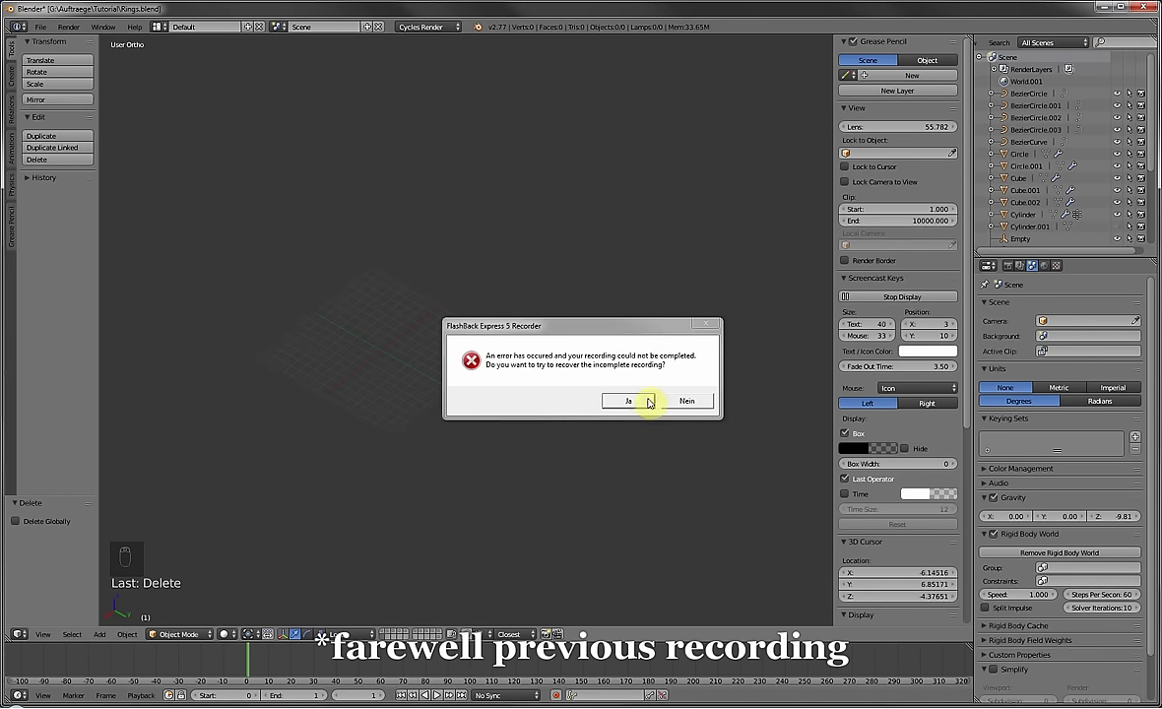
click(687, 401)
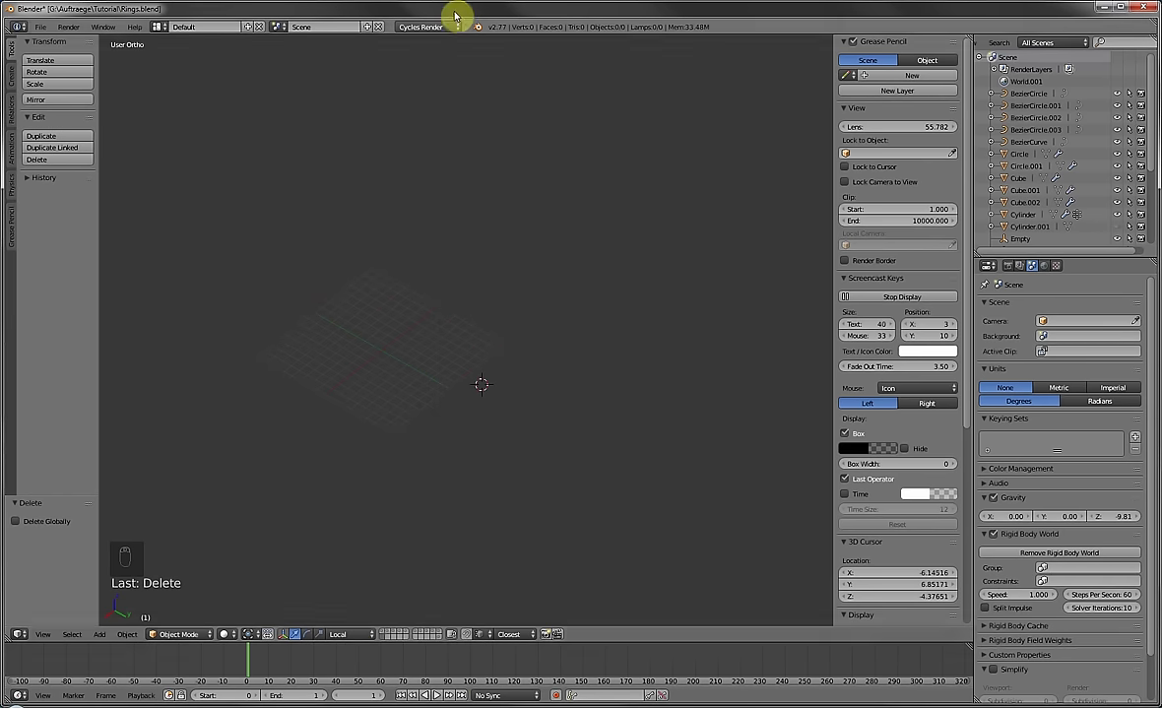
key(shift+s)
click(398, 355)
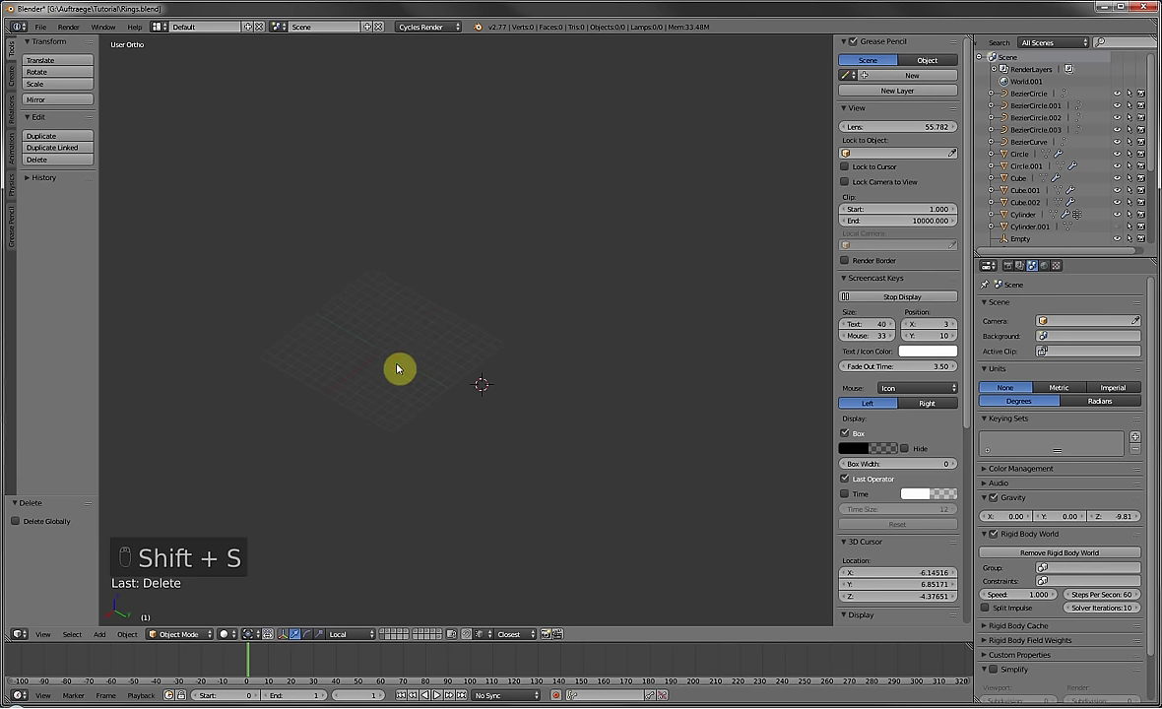
key(shift+s)
click(398, 366)
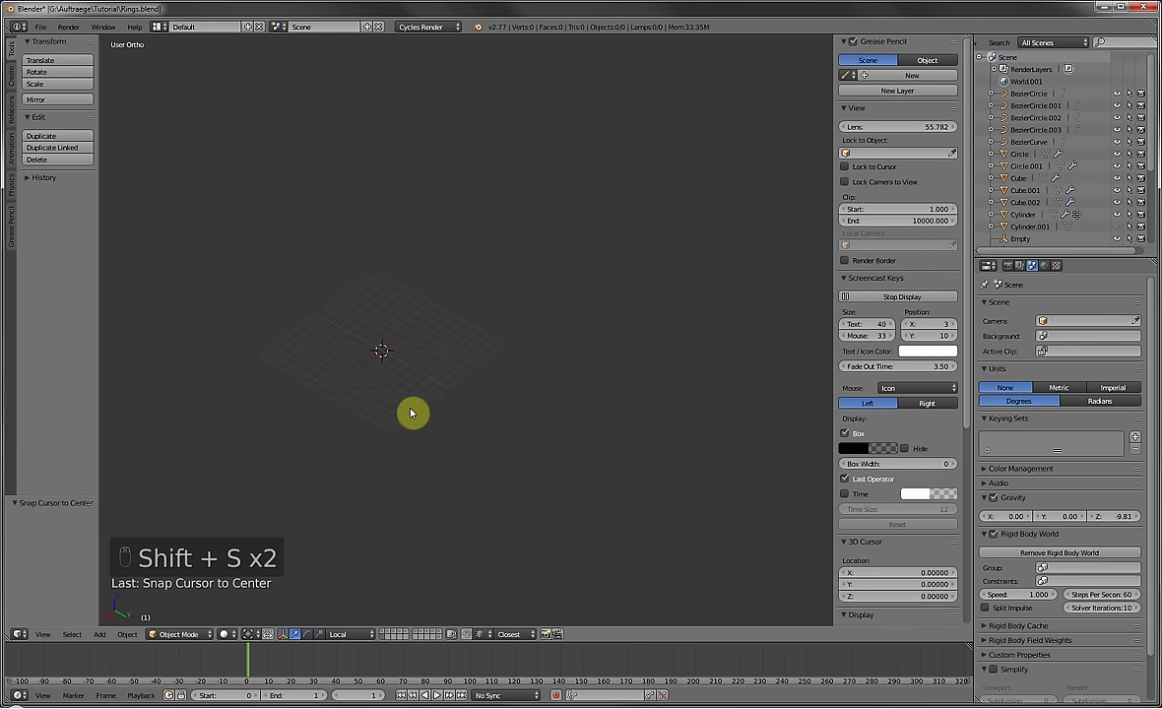
Add a text object at the scene centre and view it from the top.
key(shift+a)
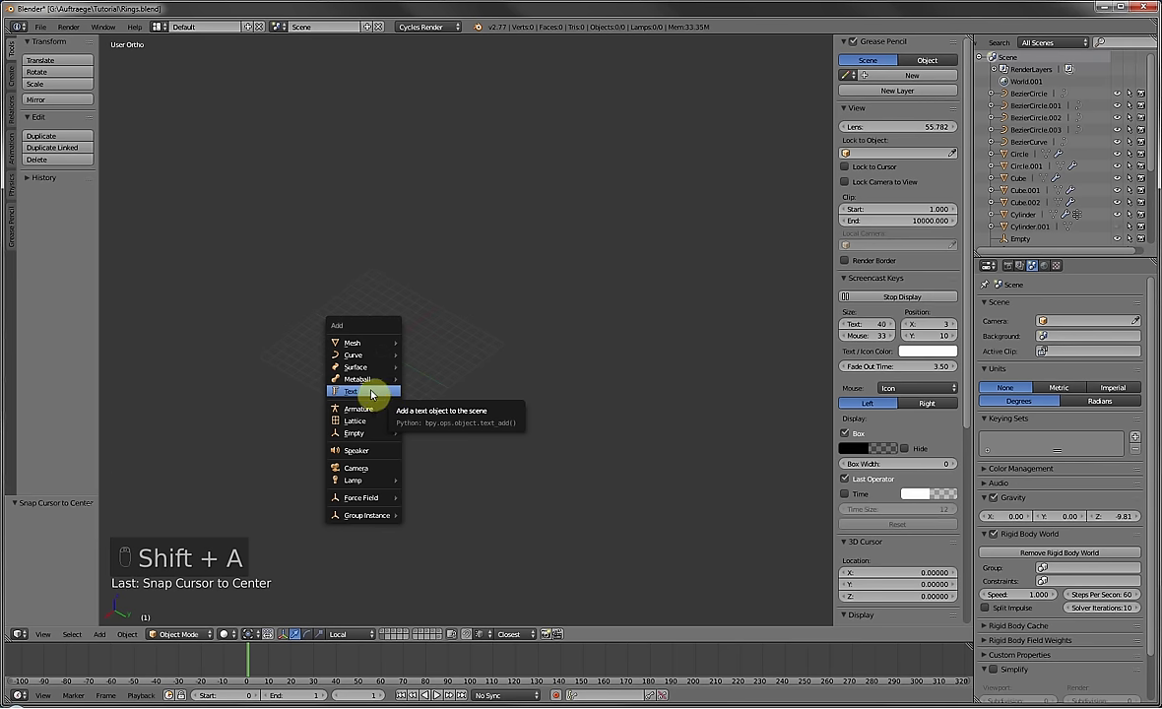
click(354, 393)
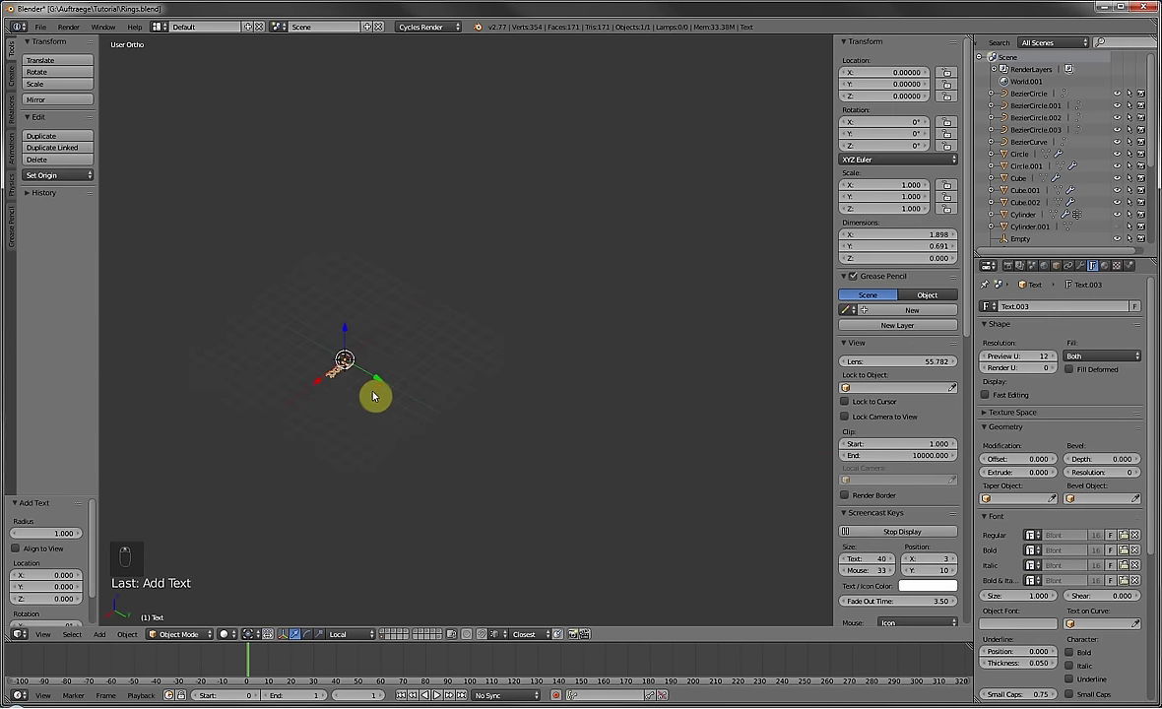
key(KP_7)
scroll(462, 488, up, 4)
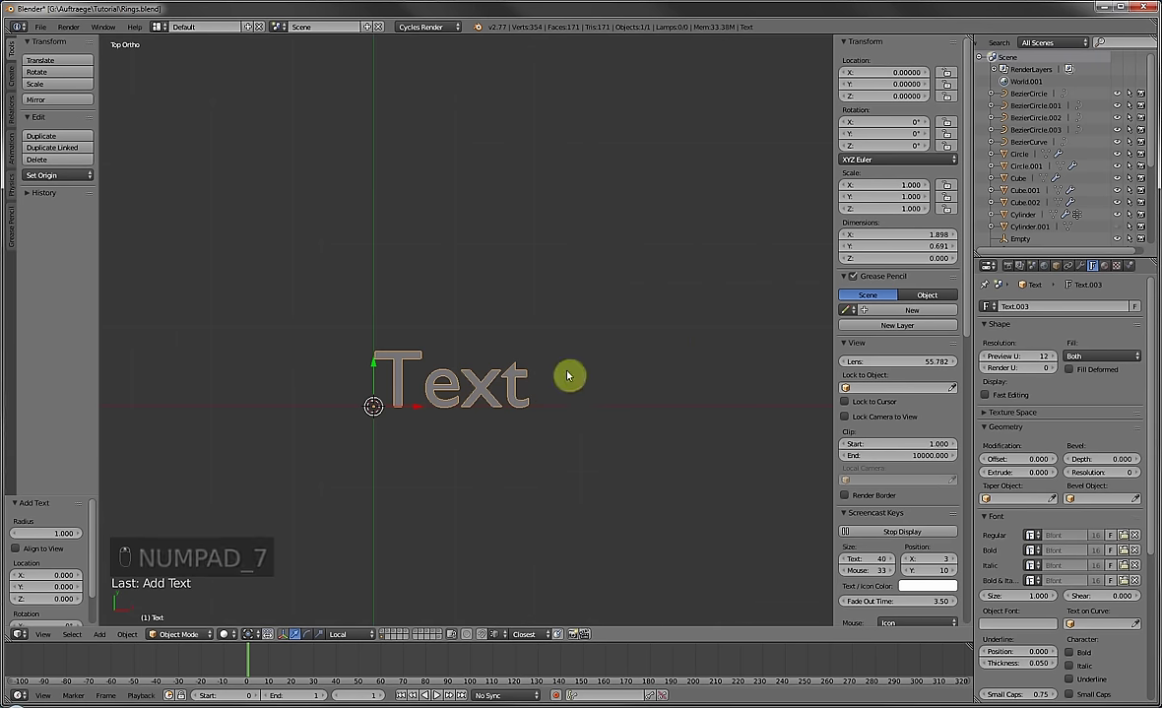
Load arialbi.ttf from C:\Windows\Fonts as the text object's regular font.
click(1082, 266)
click(1091, 267)
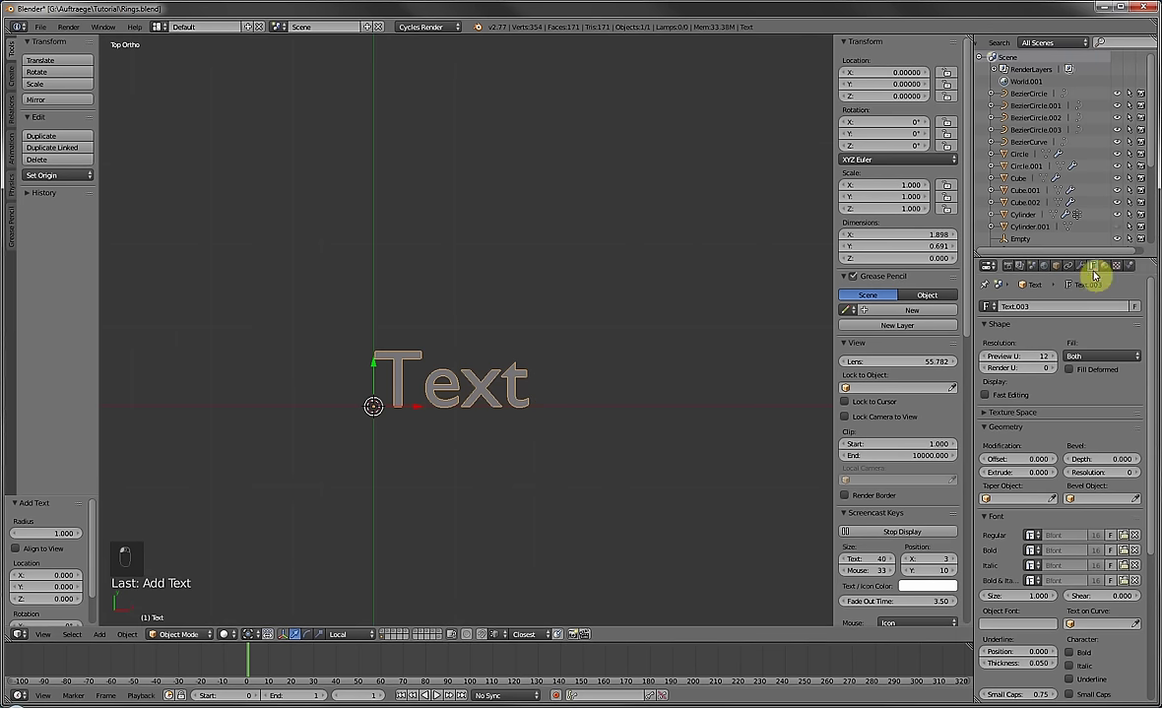
click(1126, 537)
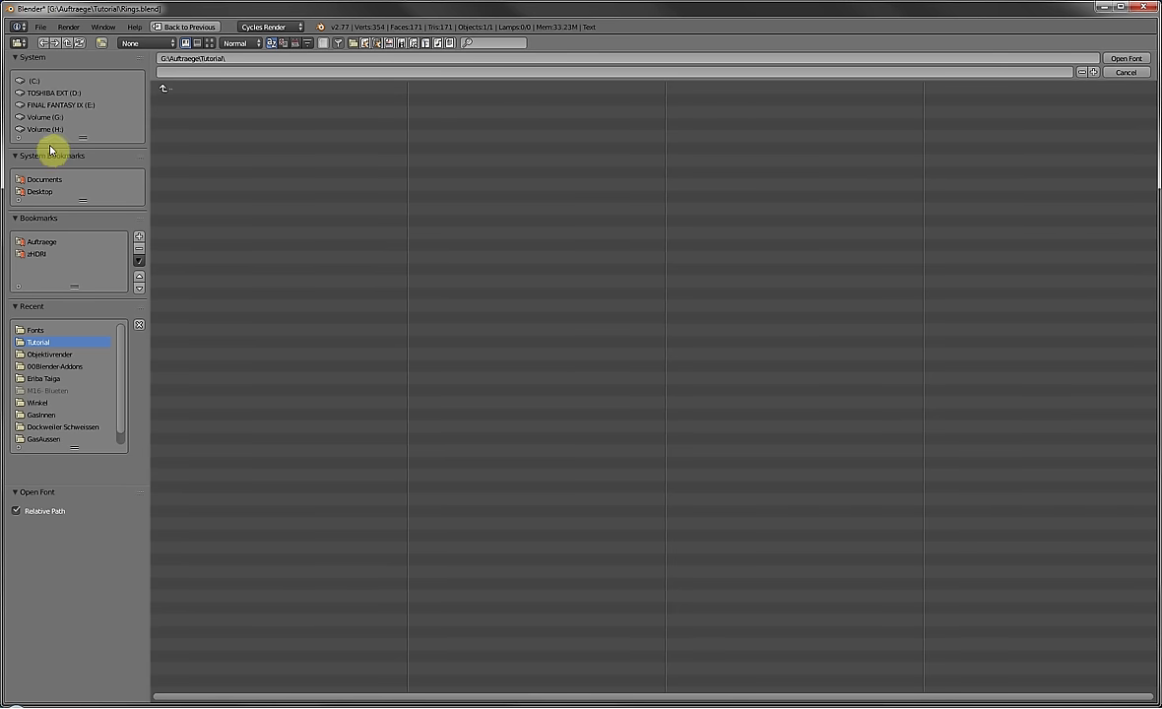
click(33, 80)
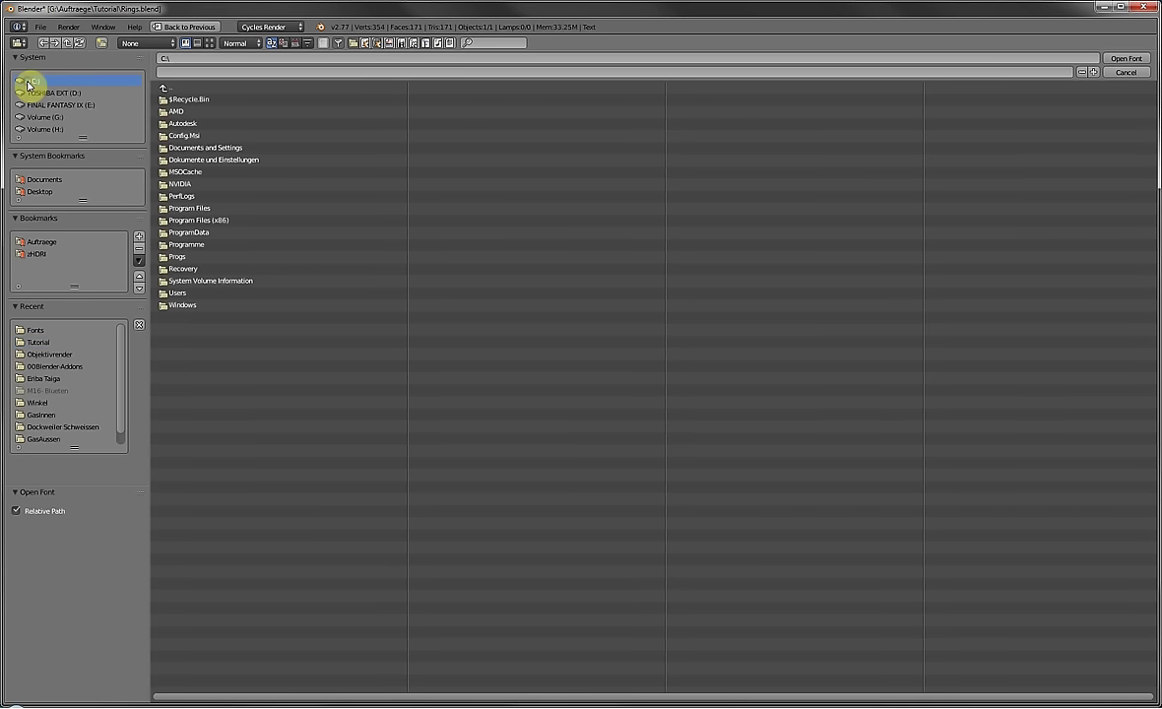
click(181, 300)
click(187, 281)
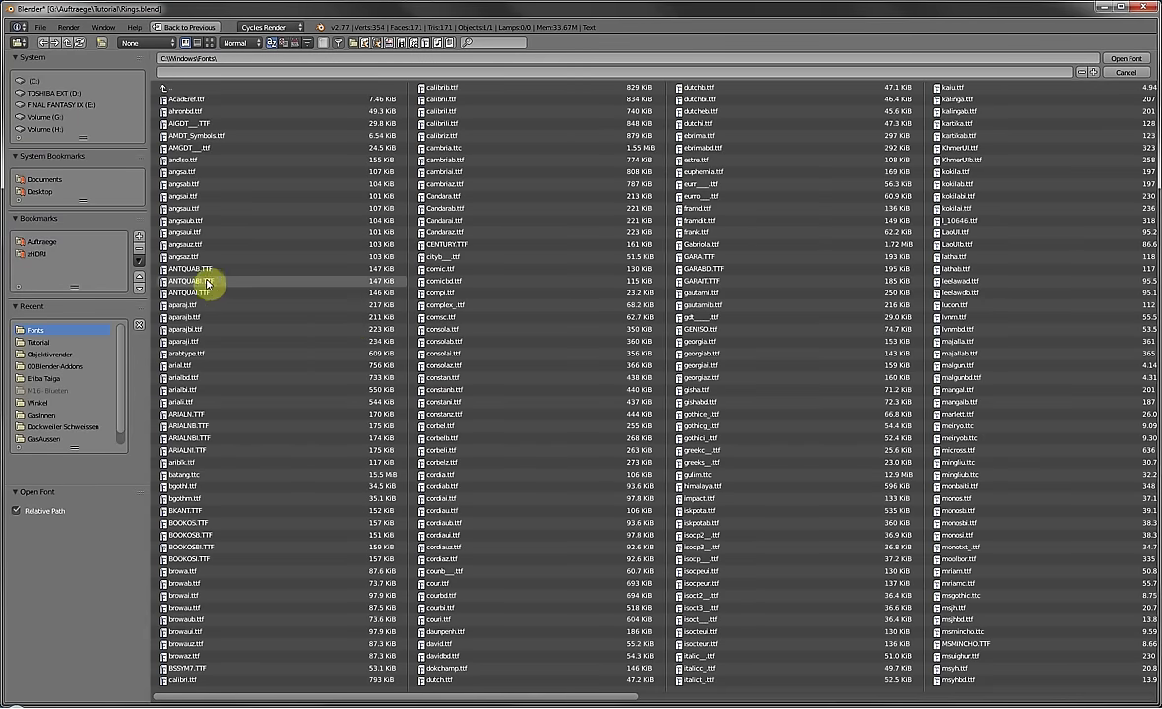
double_click(178, 389)
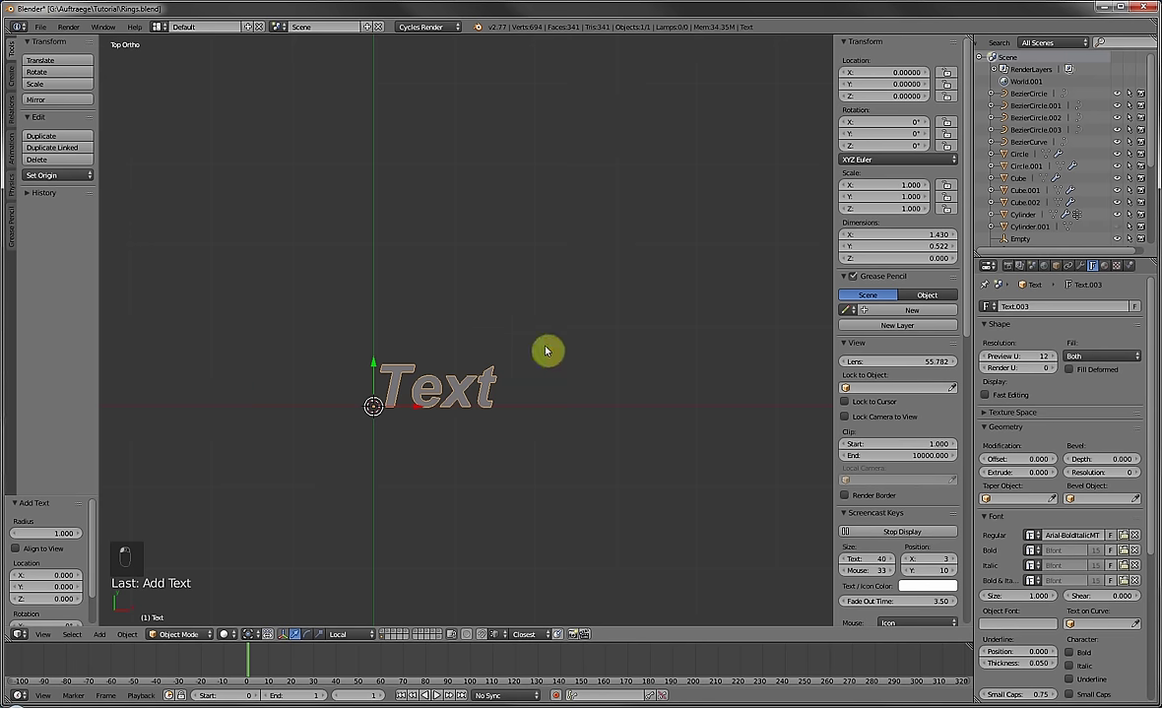
scroll(473, 394, up, 1)
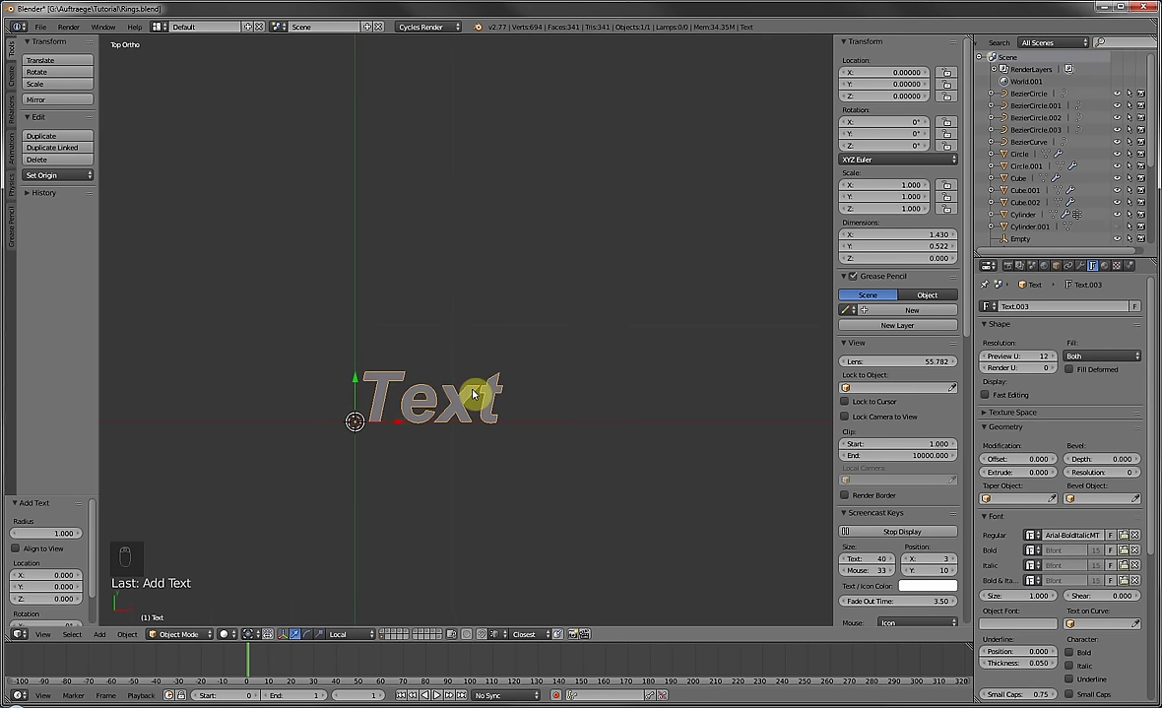
scroll(461, 404, up, 1)
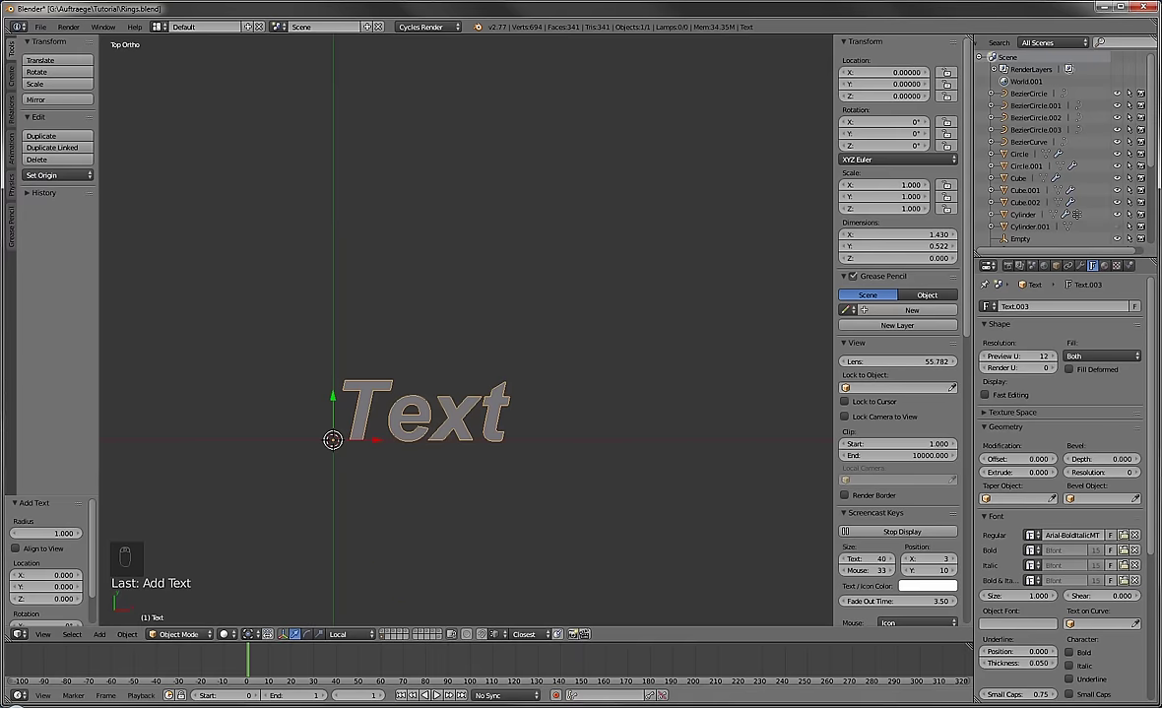
Switch to Firefox, check the minimum embossed and engraved detail sizes in Shapeways' silver design guidelines, and return to Blender.
key(alt+Tab)
scroll(336, 317, up, 2)
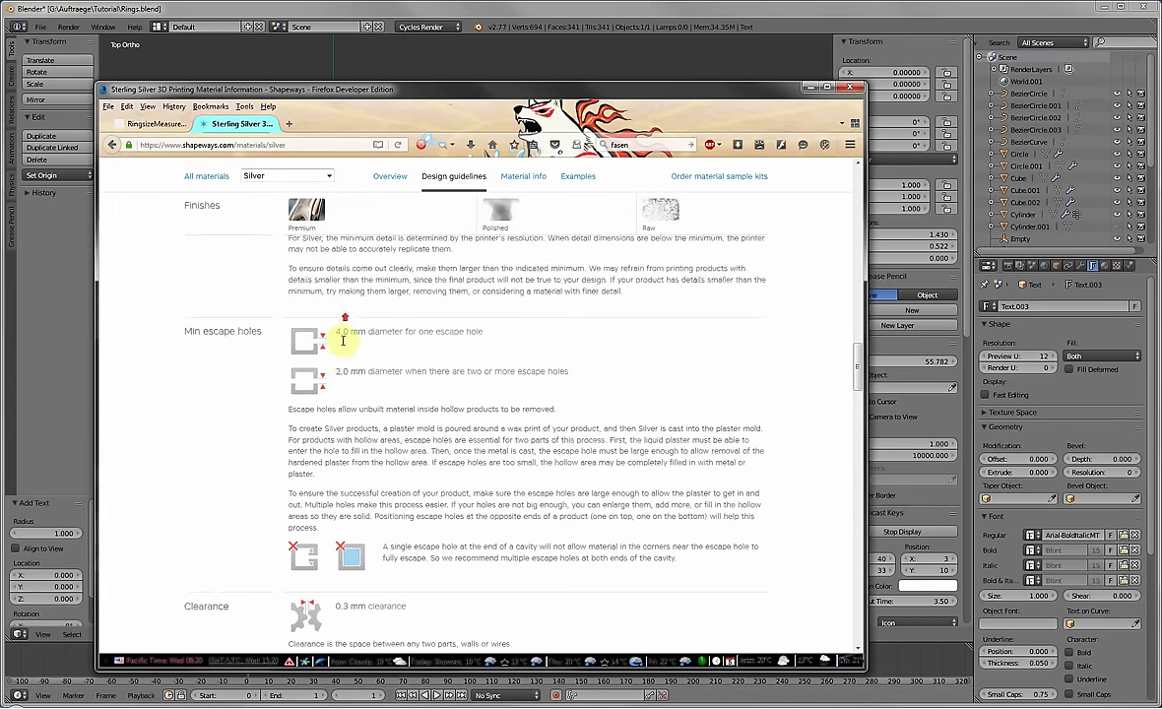
scroll(374, 330, down, 5)
scroll(349, 362, up, 9)
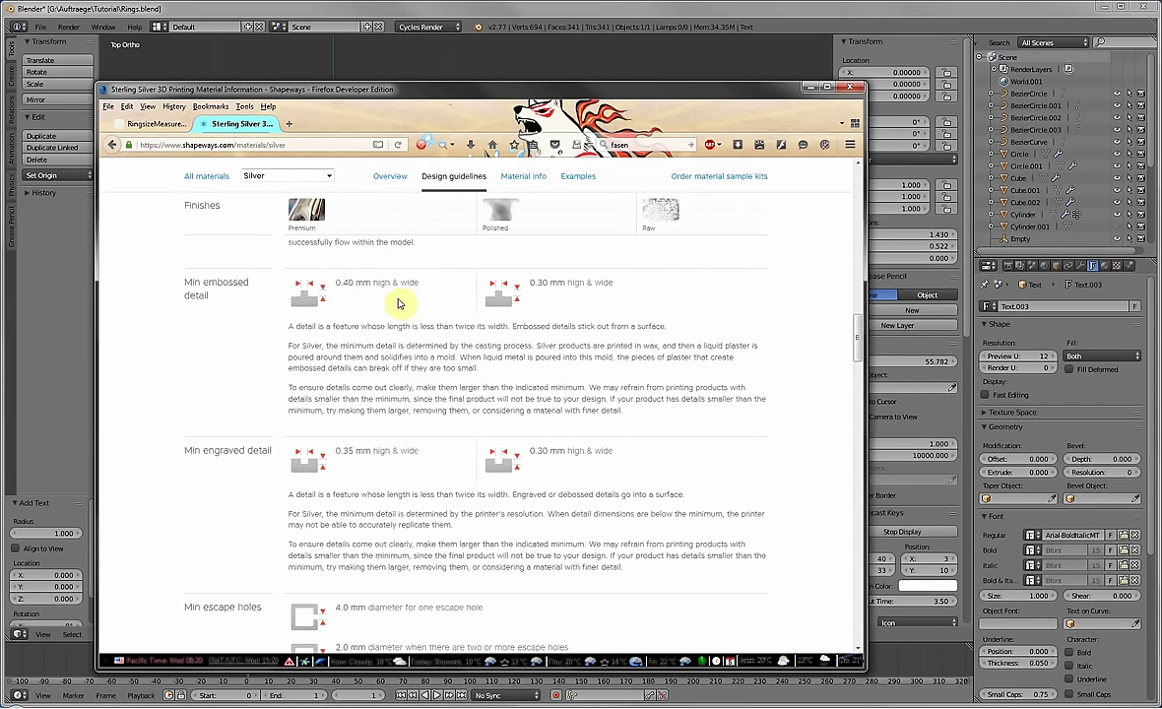
scroll(399, 303, up, 2)
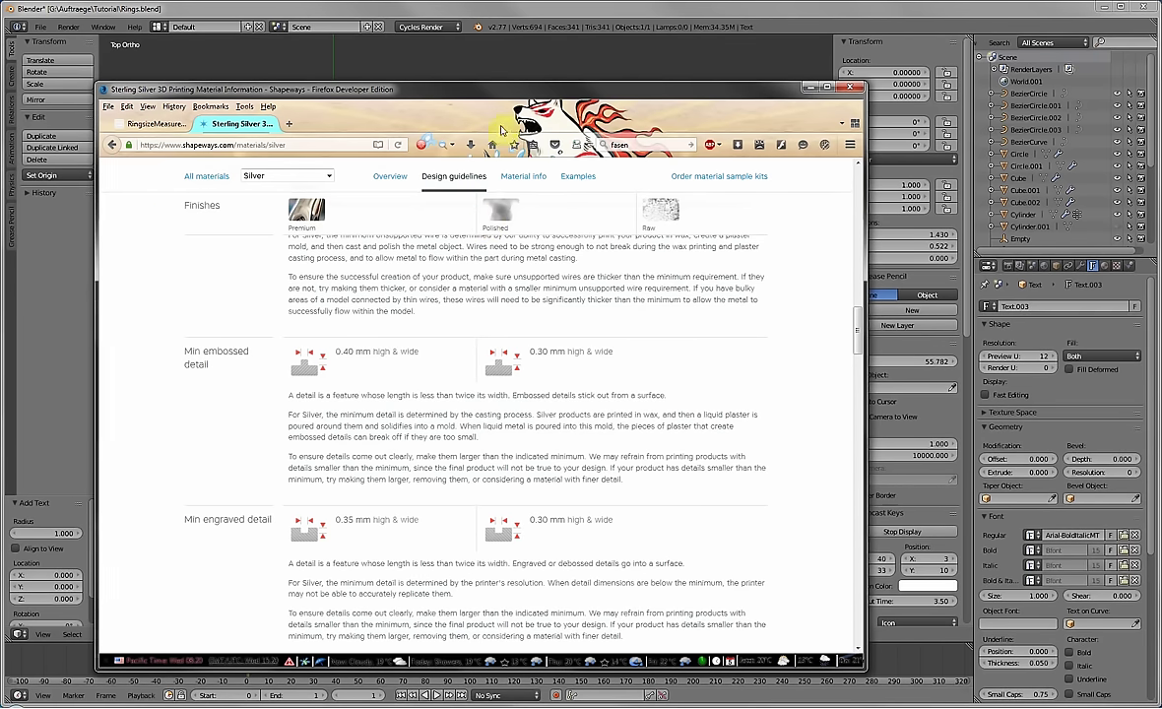
click(522, 18)
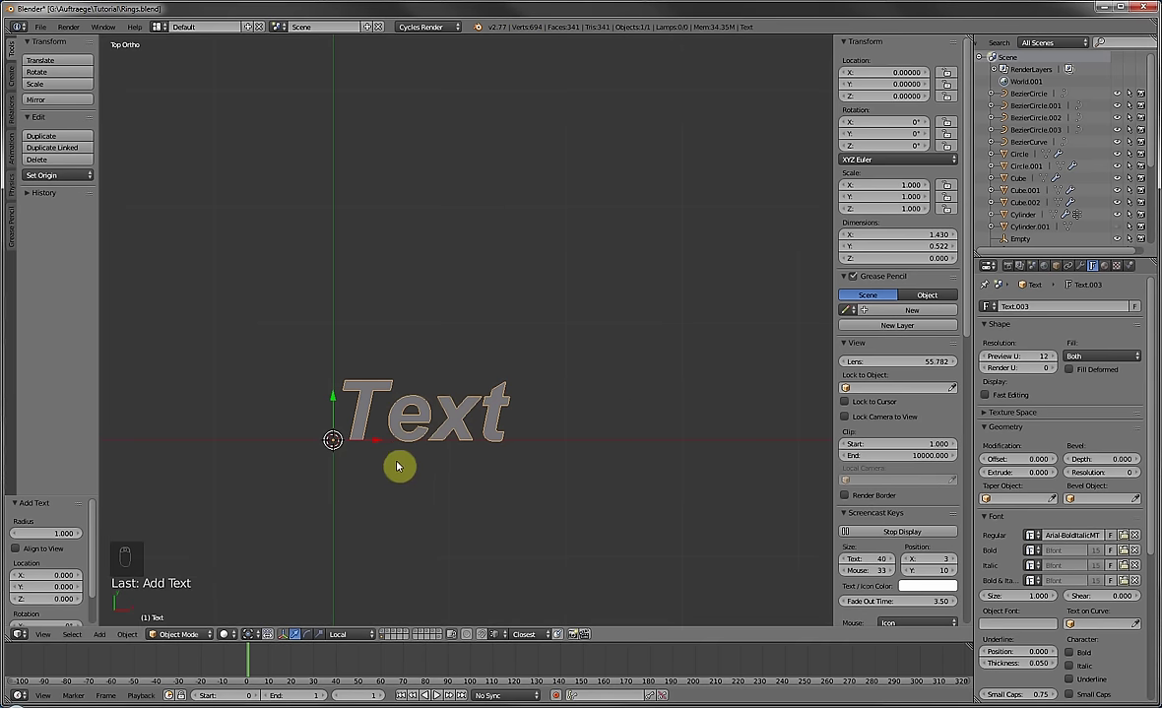
Add a UV sphere as a size reference, set its dimensions to 0.5 on all axes, and move it just beside the text's start.
key(shift+a)
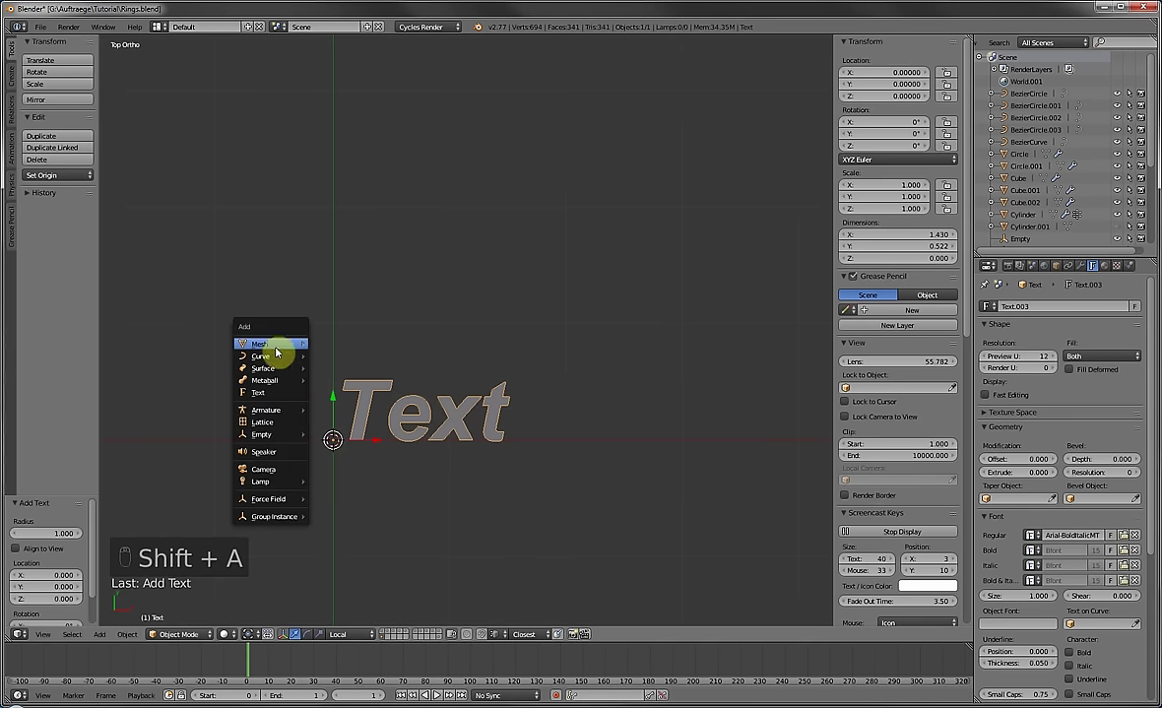
mouse_move(276, 343)
click(340, 381)
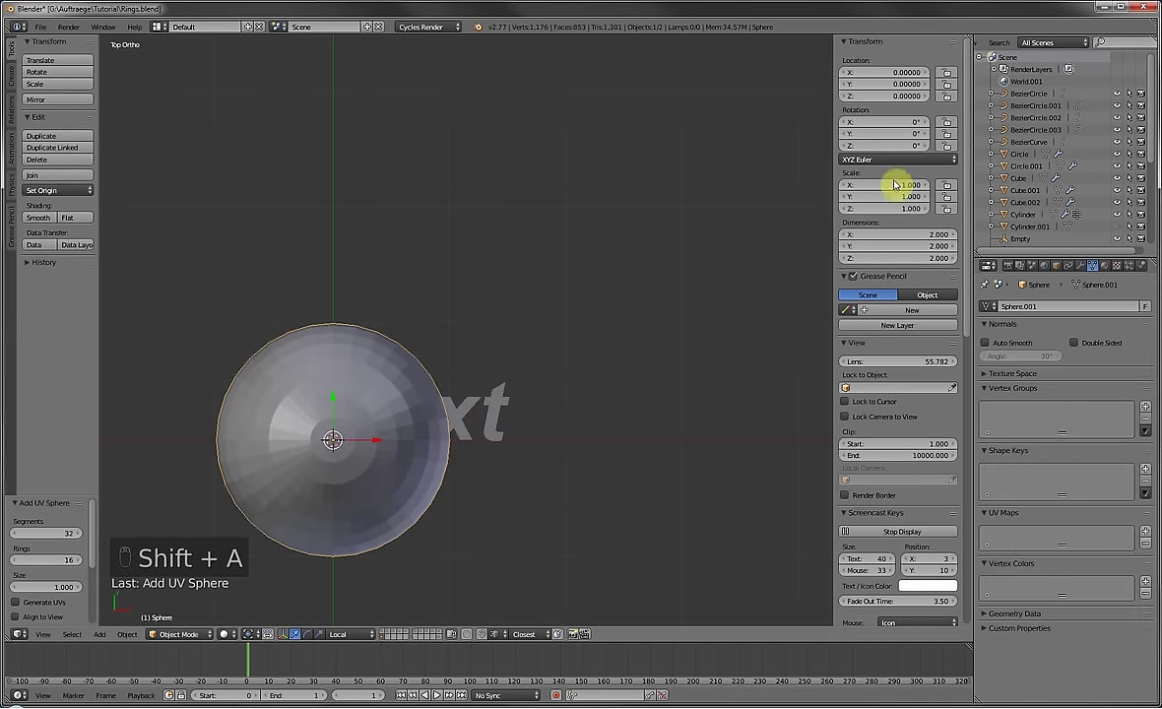
click(895, 234)
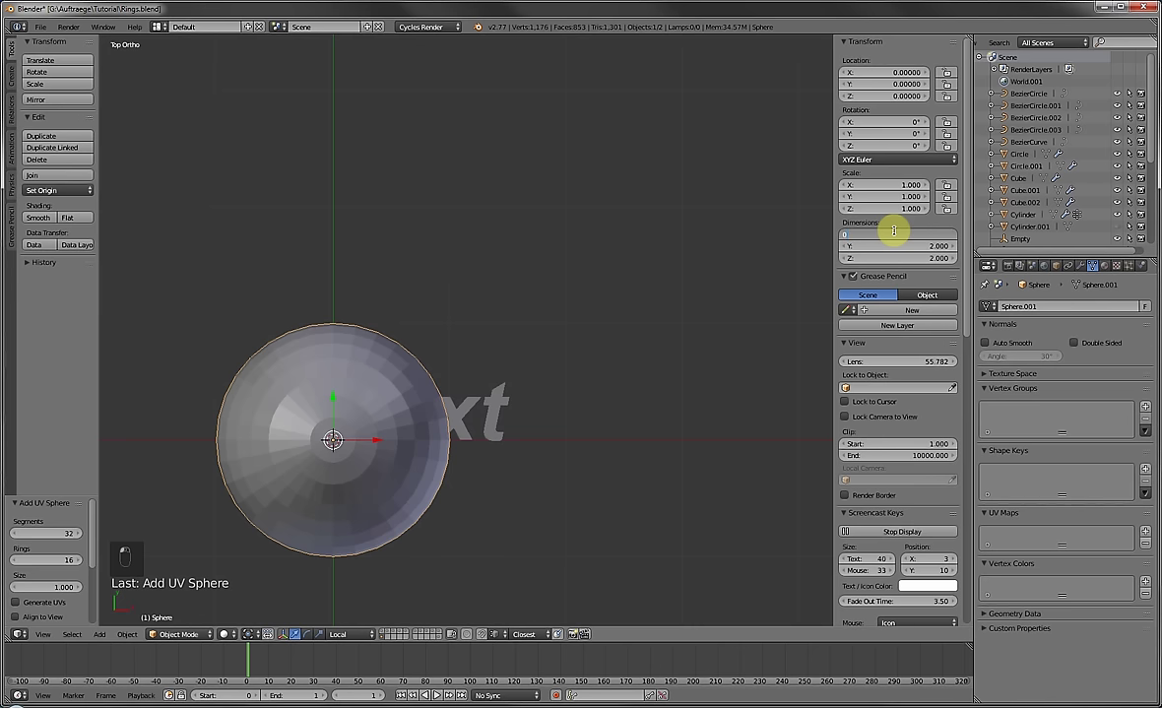
text(0.5)
key(Return)
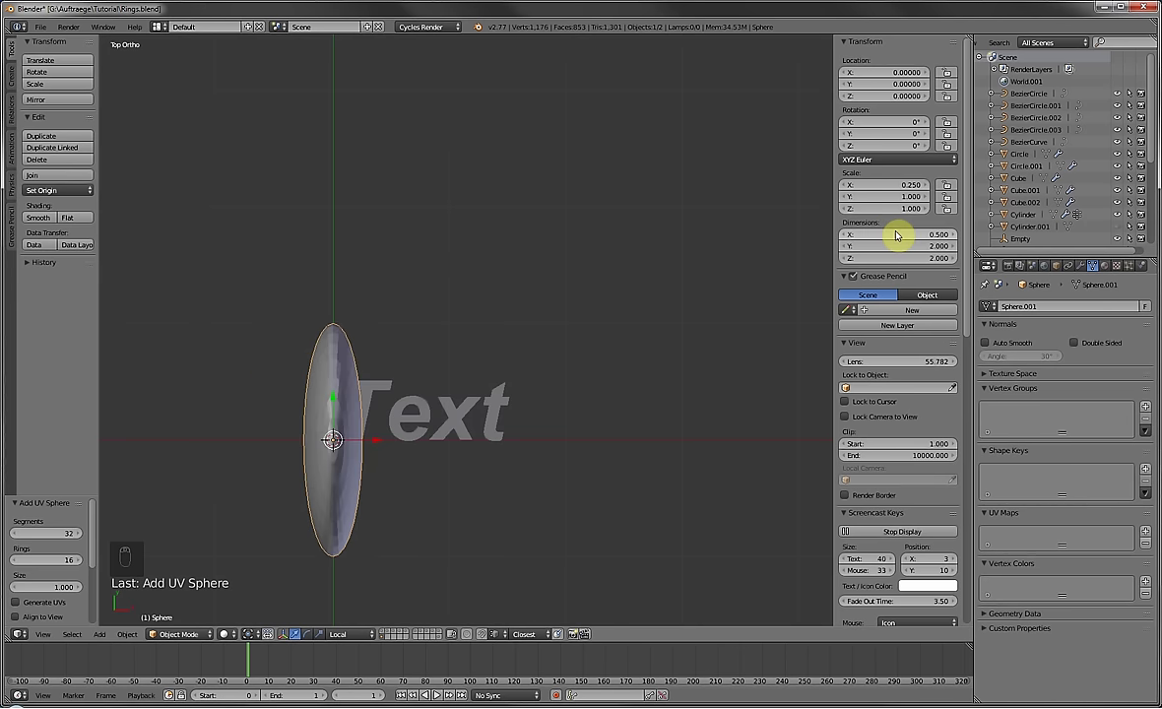
key(ctrl+c)
key(ctrl+v)
key(ctrl+v)
key(g)
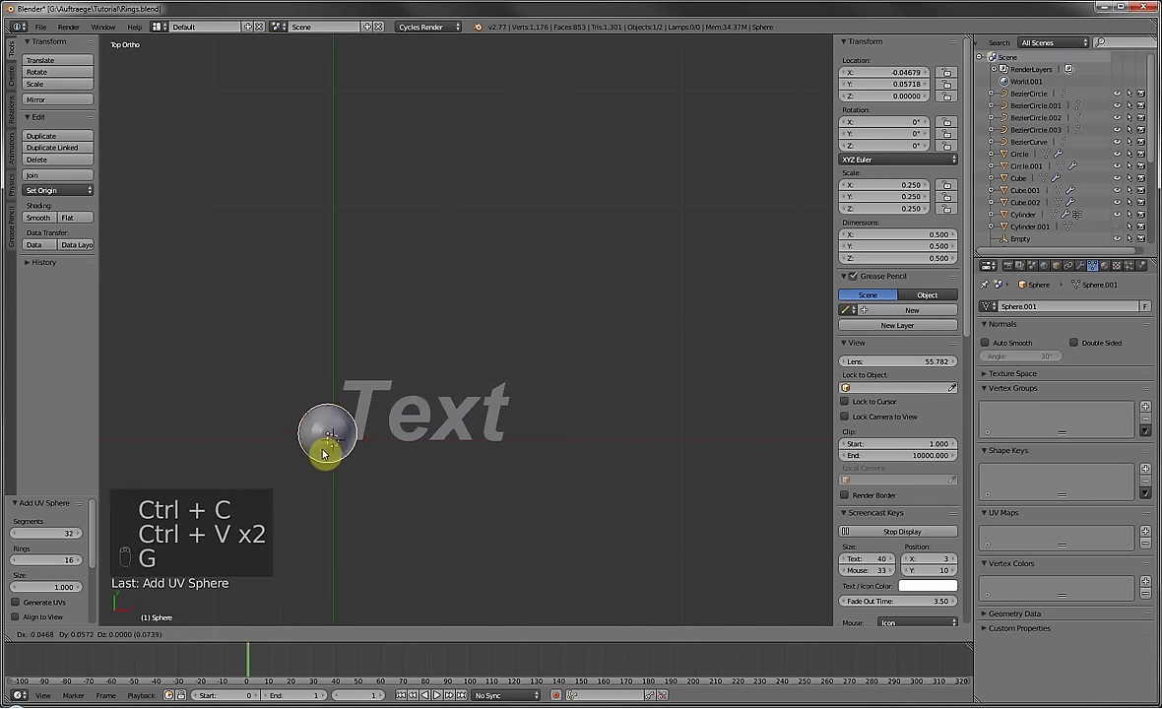
click(266, 428)
Scale the text object up uniformly to about 5.8, roughly 8.3 units wide, comparing it with the reference sphere.
right_click(403, 419)
key(s)
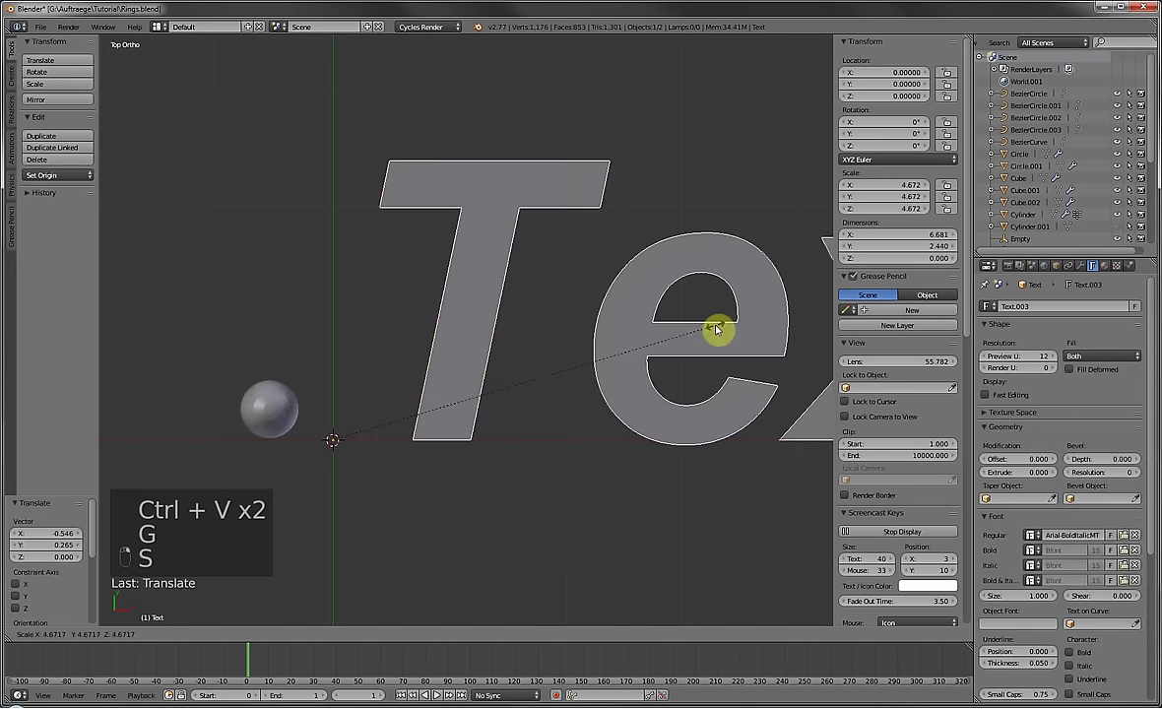
click(799, 316)
scroll(615, 392, down, 4)
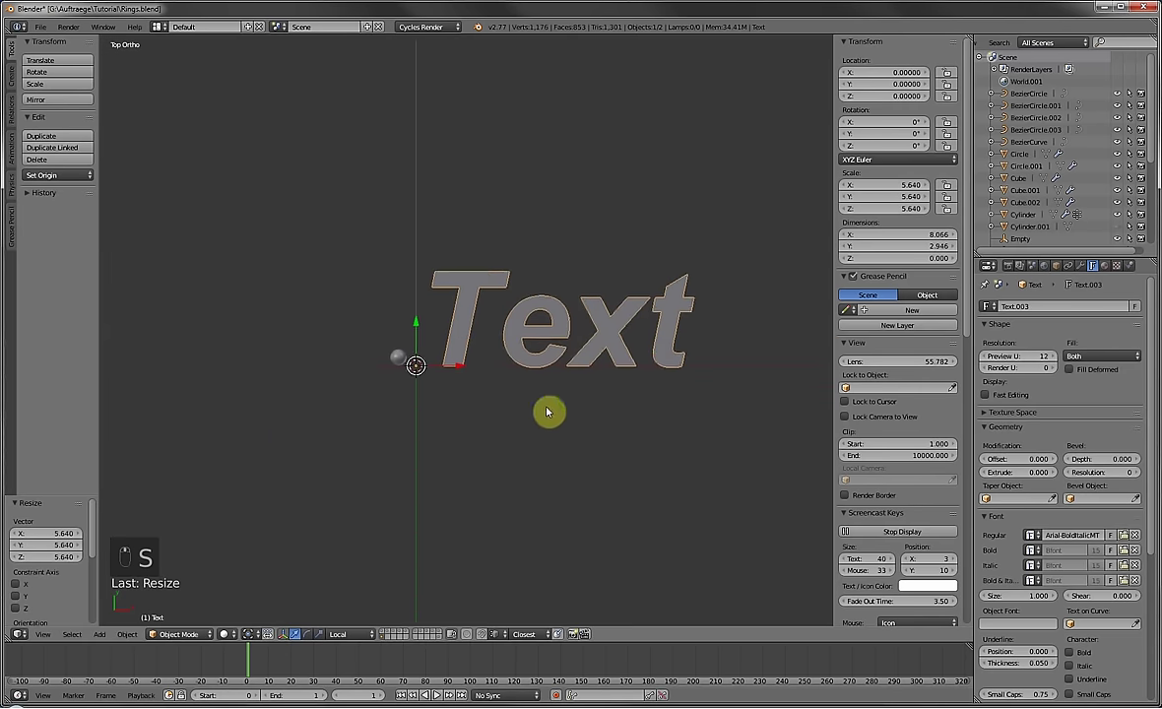
scroll(548, 391, up, 2)
key(s)
click(430, 397)
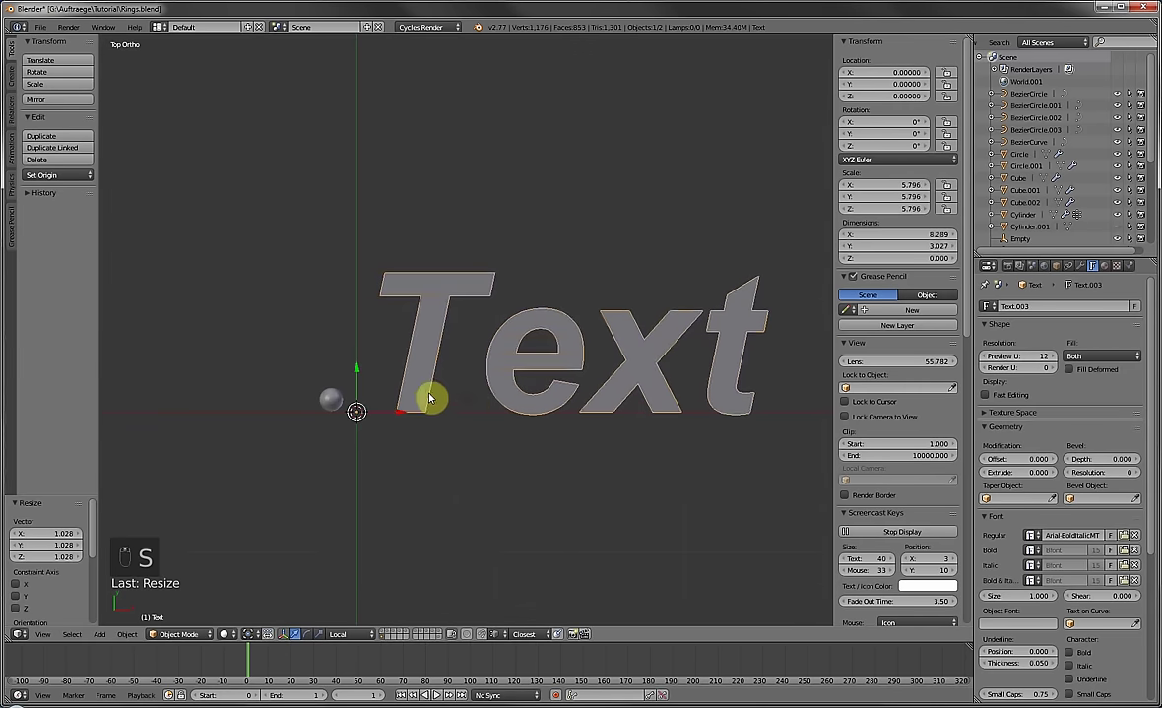
Delete the reference sphere and reselect the text object.
right_click(343, 402)
key(Delete)
click(344, 399)
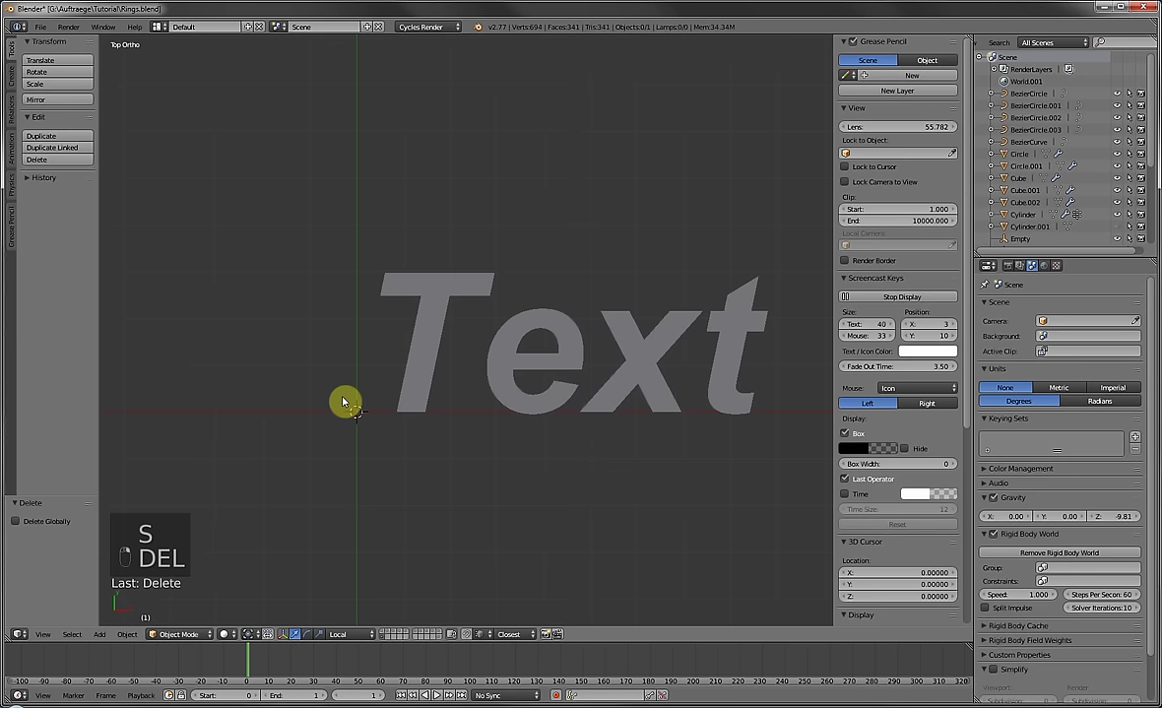
right_click(408, 366)
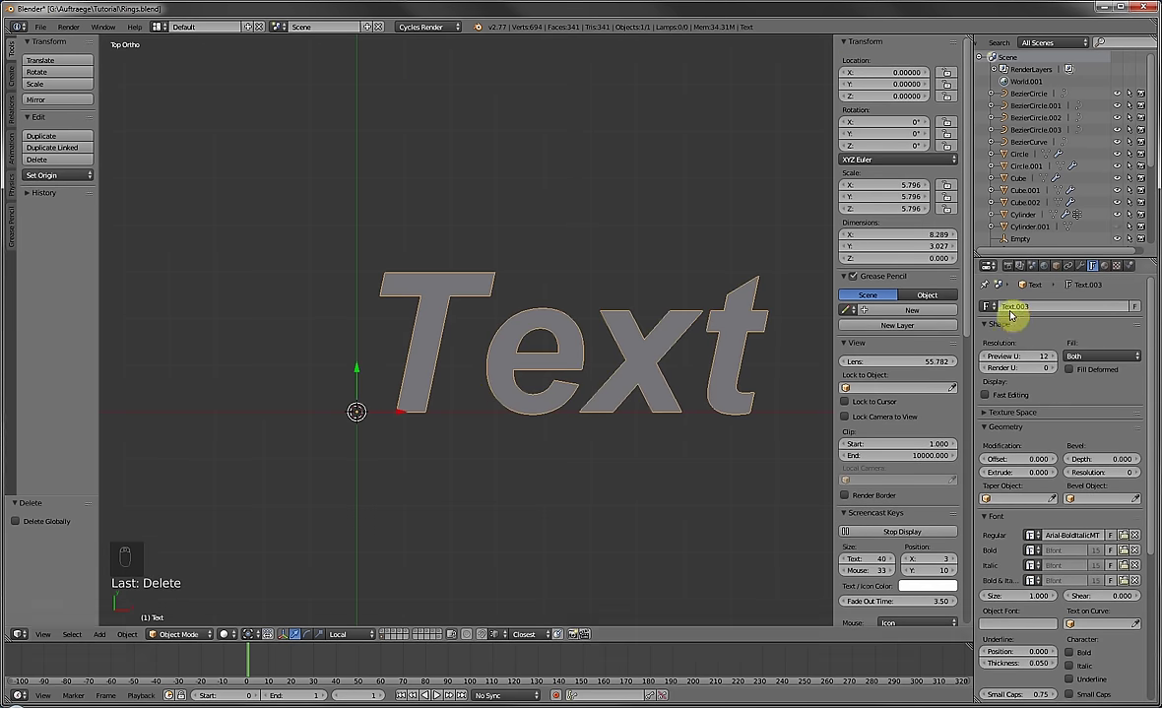
Replace the text object's content with "Moo" and return to Object Mode.
middle_drag(532, 408, 522, 382)
key(KP_7)
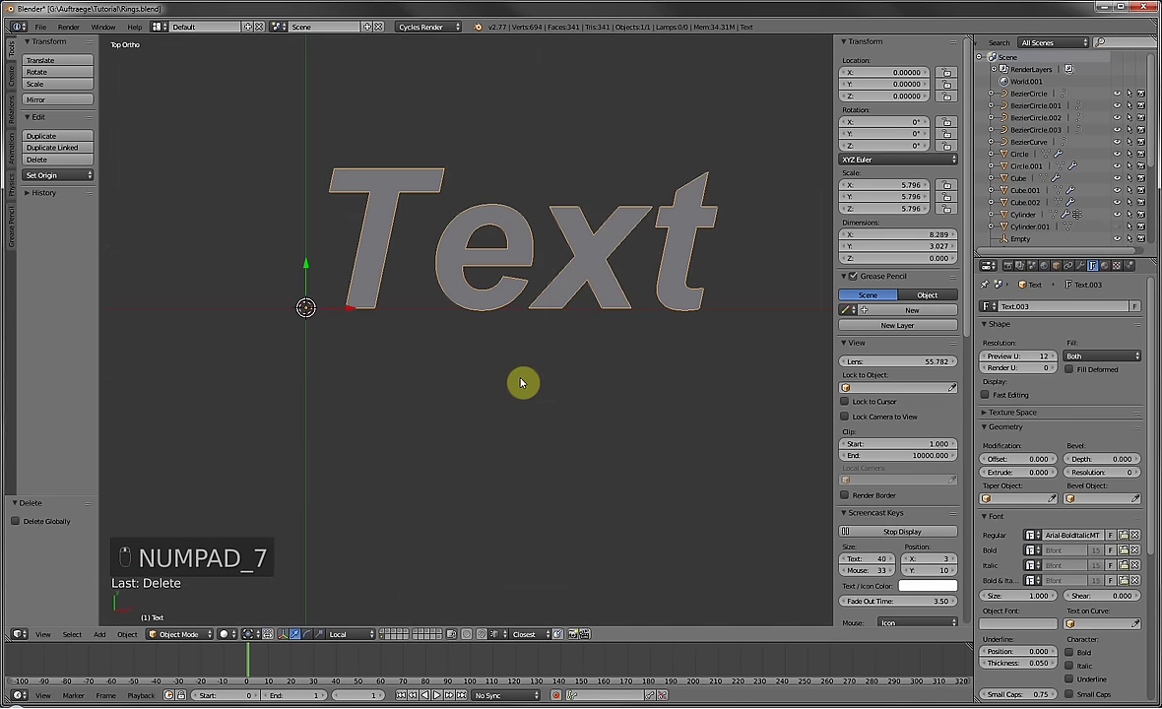
shift+middle_drag(397, 267, 390, 308)
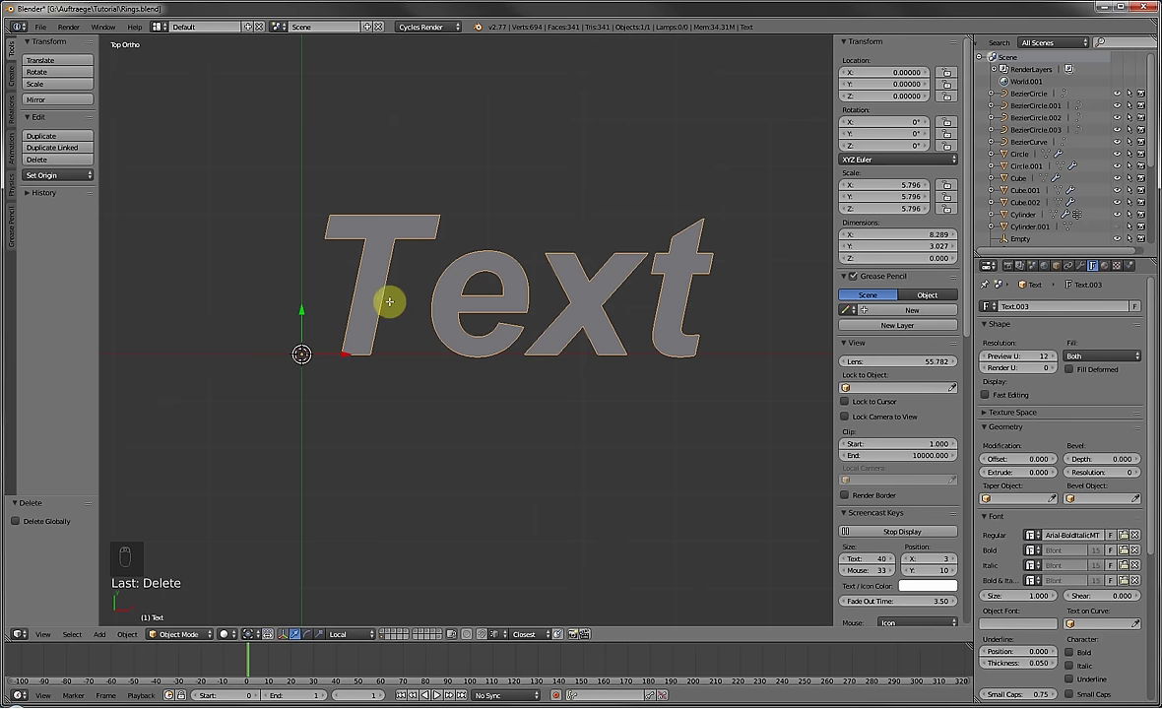
key(Tab)
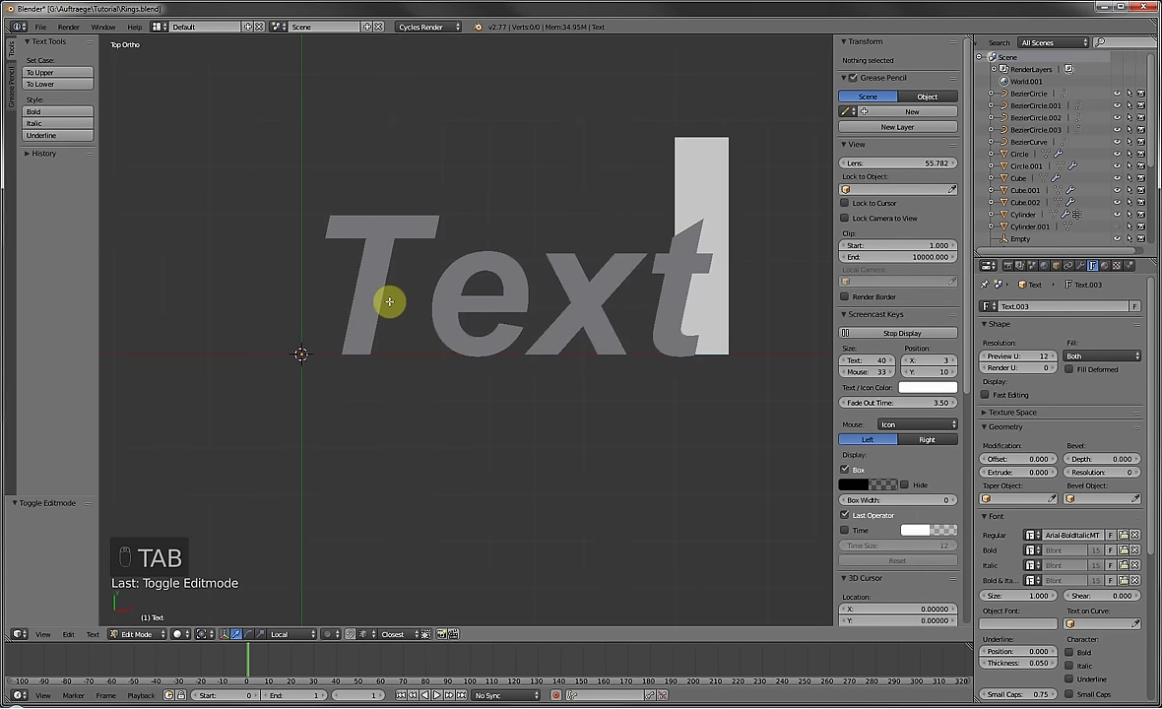
key(BackSpace)
key(BackSpace)
key(BackSpace)
key(BackSpace)
key(BackSpace)
key(BackSpace)
text(Mooo)
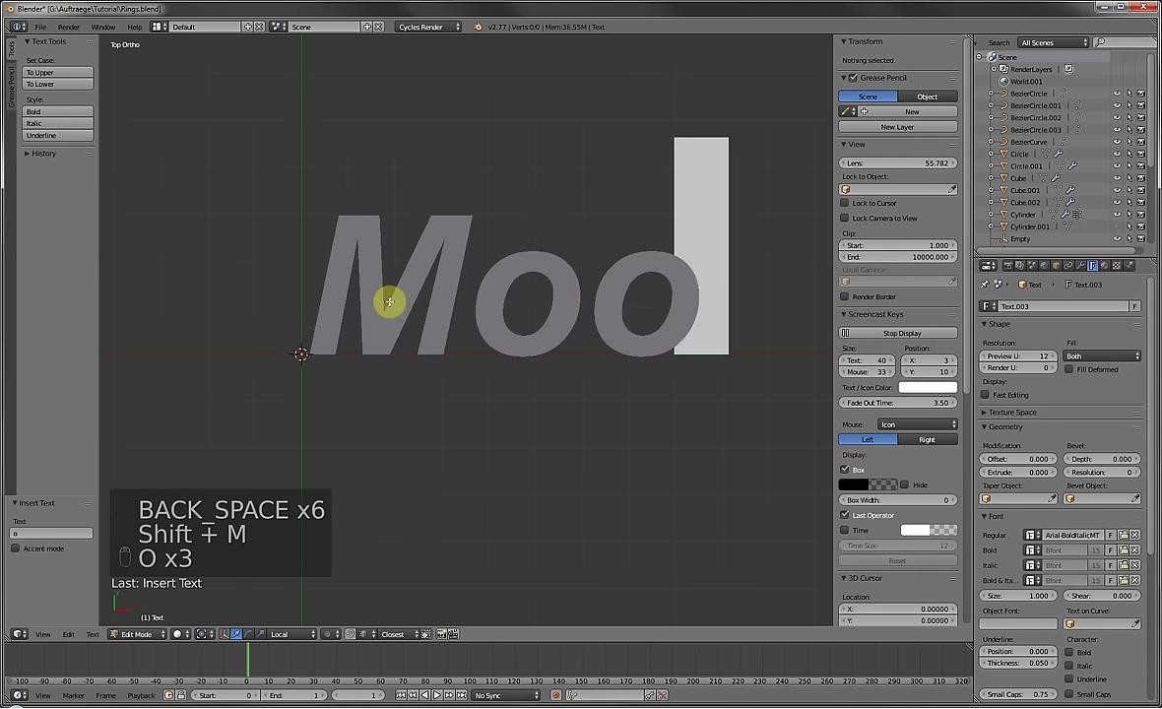
key(Tab)
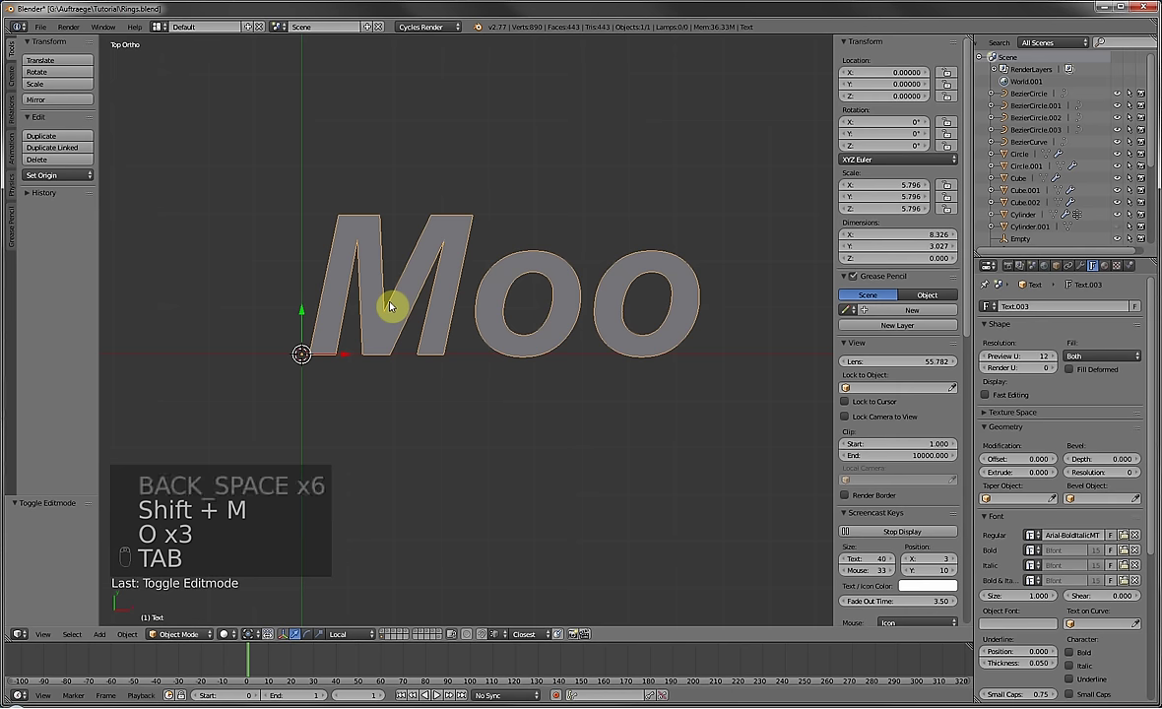
Convert the "Moo" text to a mesh and open it in Edit Mode.
key(alt+c)
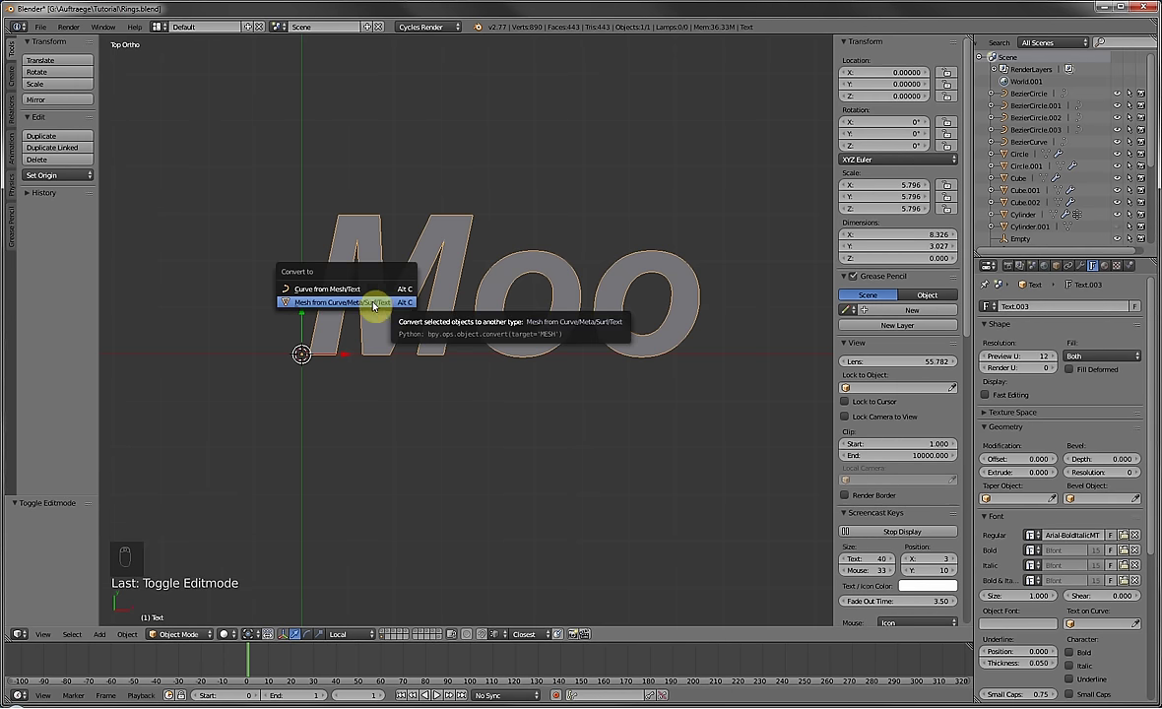
click(355, 308)
key(Tab)
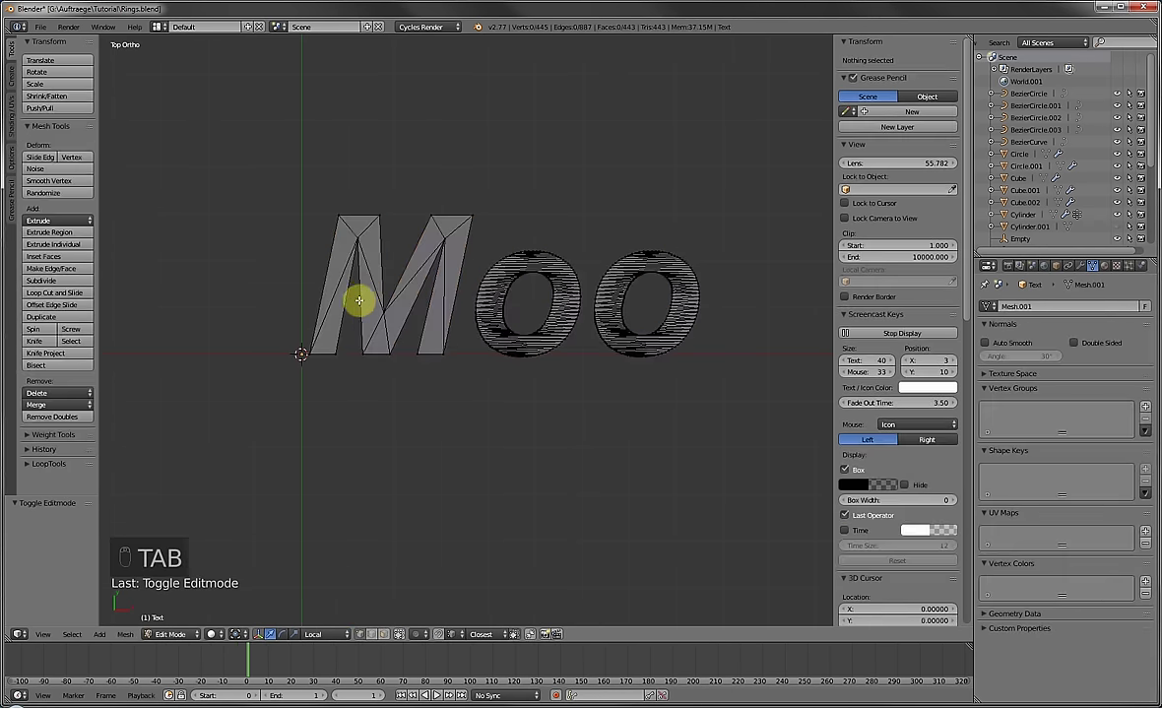
Circle-select the vertices along the left outer edge of the first "o" and centre the view on them.
scroll(423, 325, up, 2)
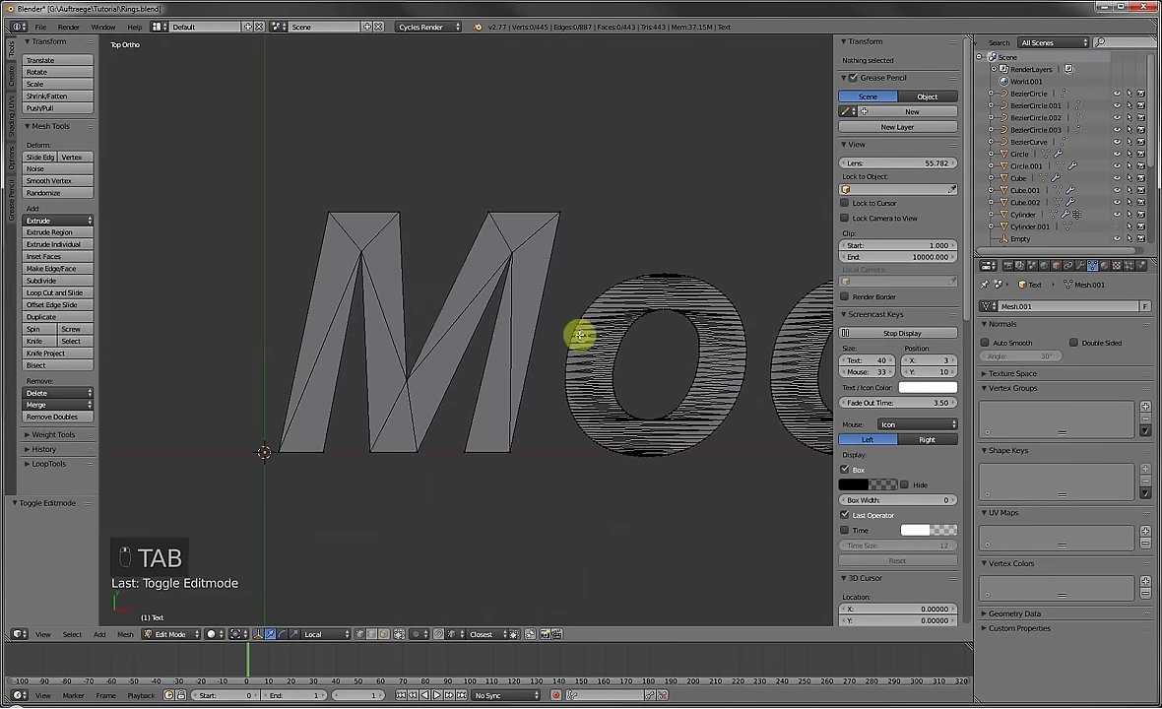
scroll(500, 355, up, 4)
key(c)
mouse_move(441, 288)
mouse_down()
mouse_move(425, 421)
mouse_move(433, 532)
mouse_up()
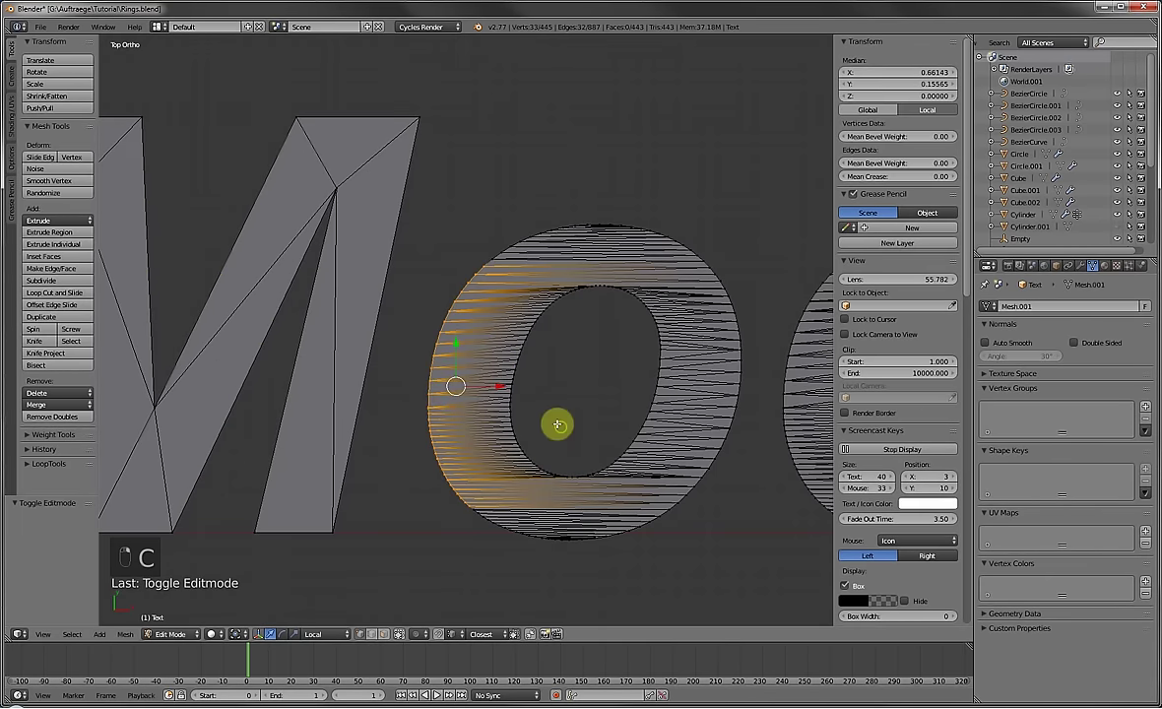
scroll(519, 382, up, 3)
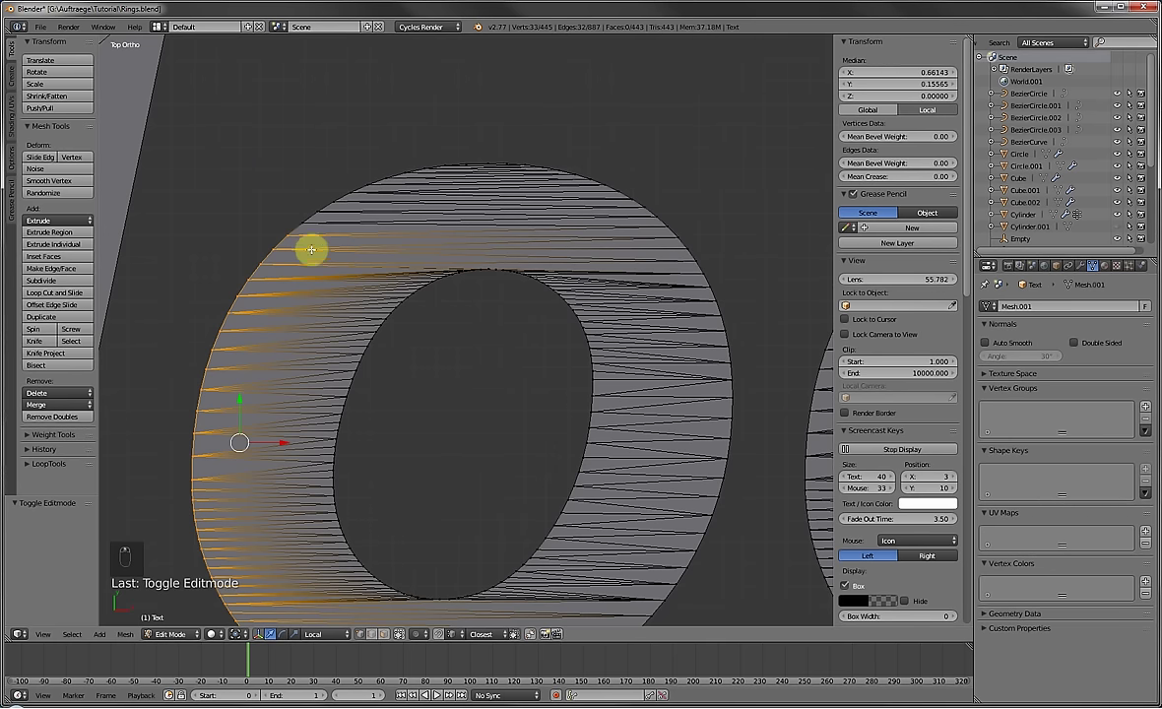
key(KP_Decimal)
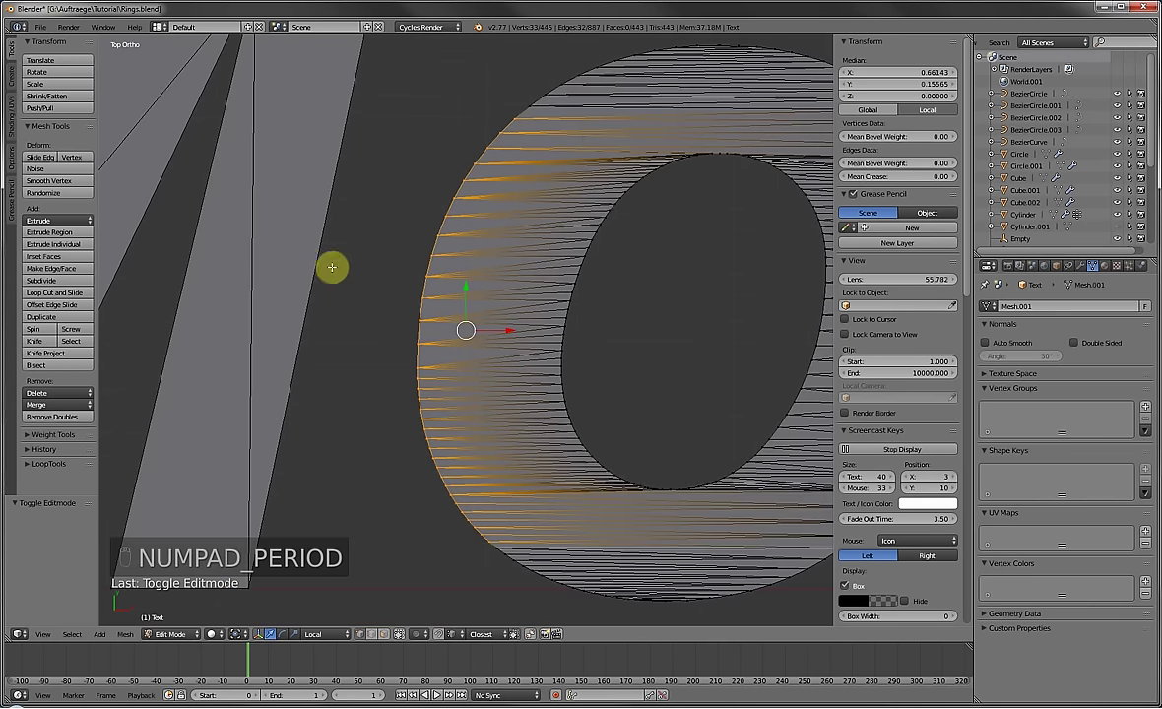
Try extruding the selected outer-edge vertices of the first "o" about 0.34 out of the lettering's plane.
middle_drag(410, 314, 480, 262)
key(e)
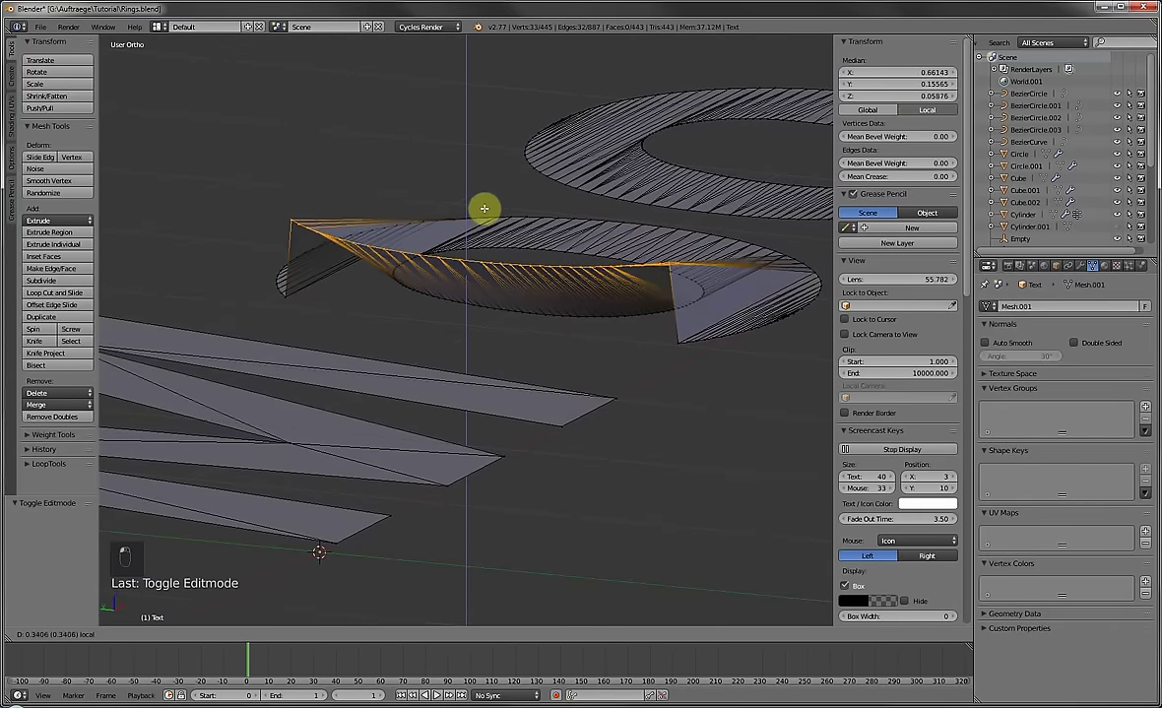
click(486, 206)
middle_drag(740, 288, 549, 397)
key(ctrl+z)
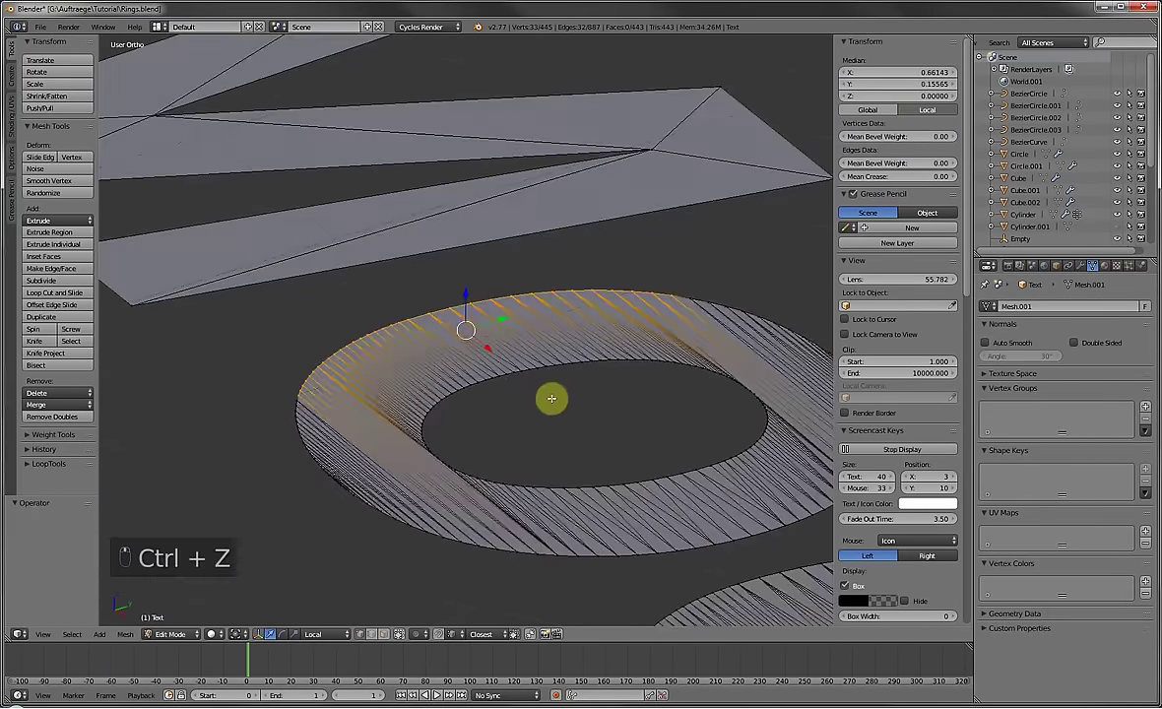
scroll(521, 395, up, 3)
key(KP_7)
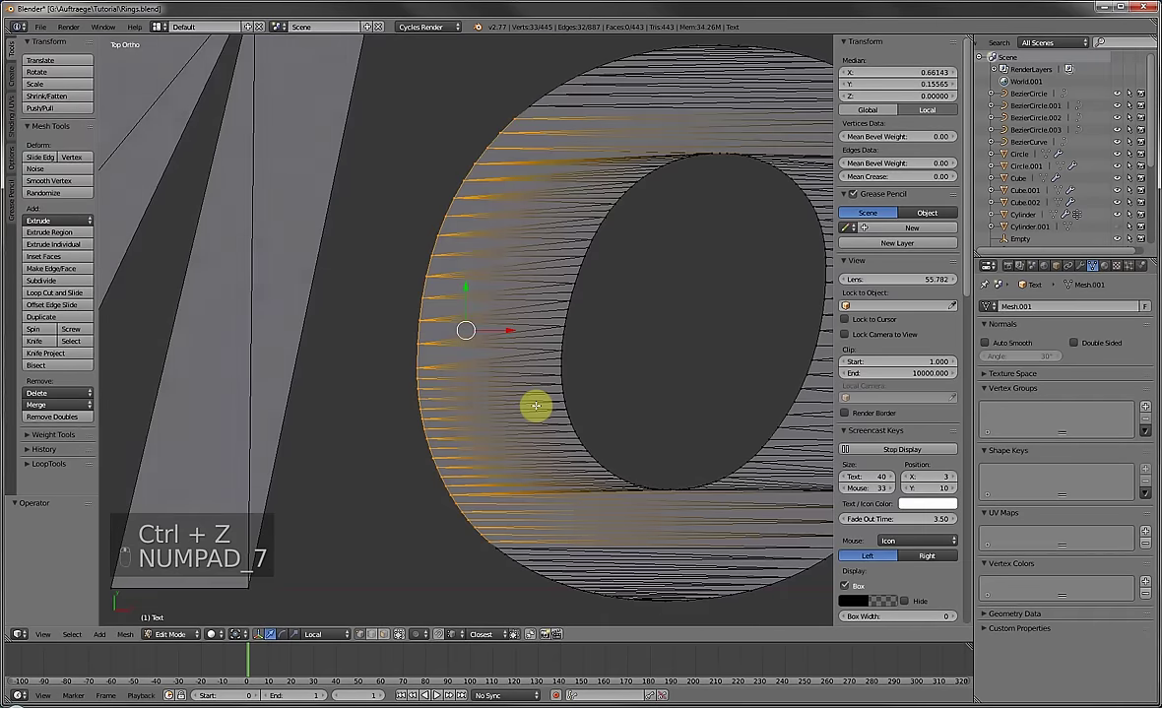
Return to Object Mode and give the "Moo" mesh a Subdivision Surface modifier set to Simple with 2 view subdivisions.
key(Tab)
scroll(571, 382, down, 1)
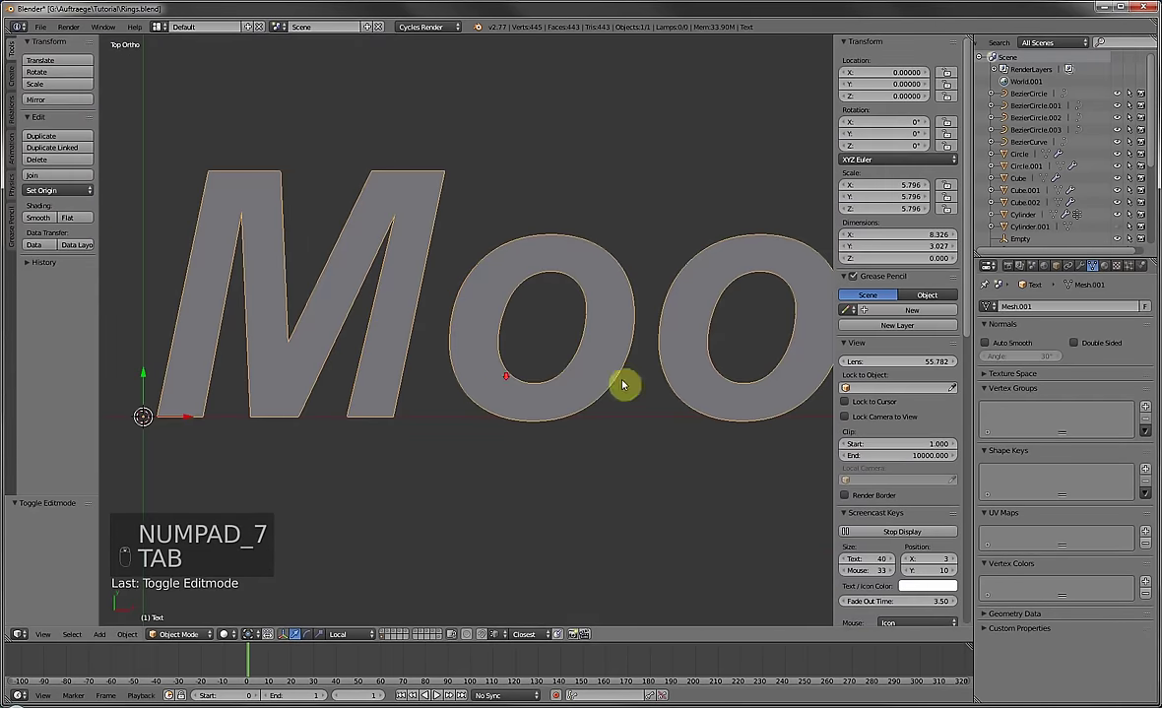
click(1082, 266)
click(1050, 308)
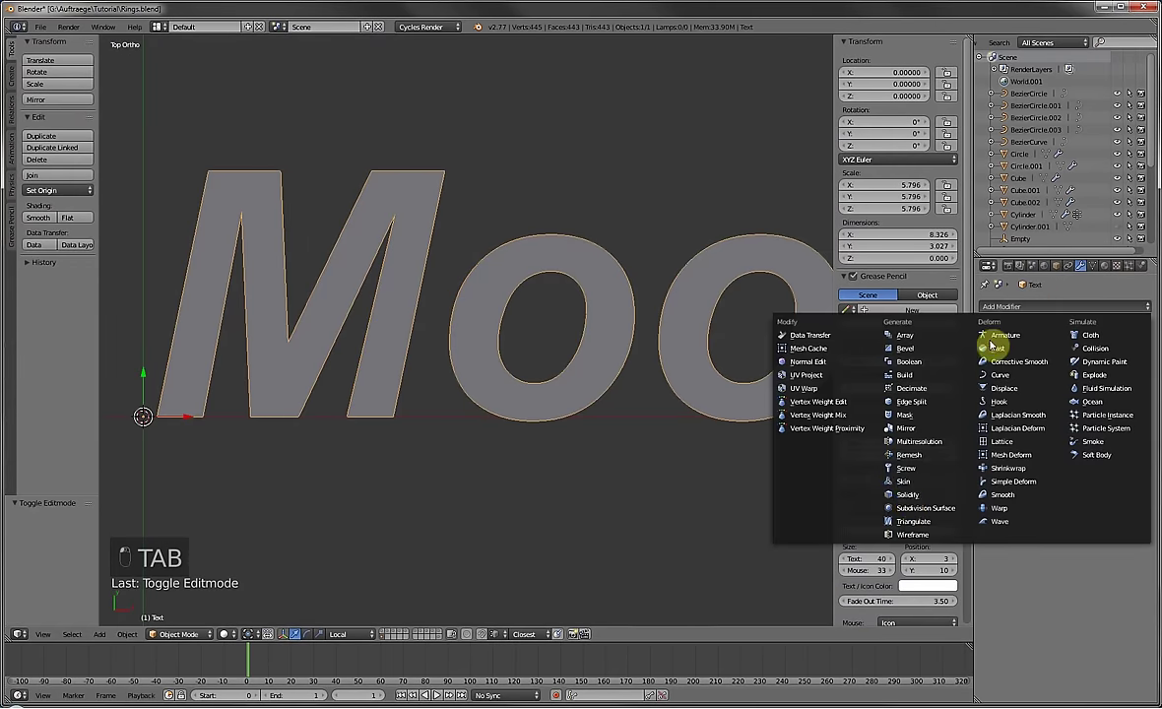
click(903, 509)
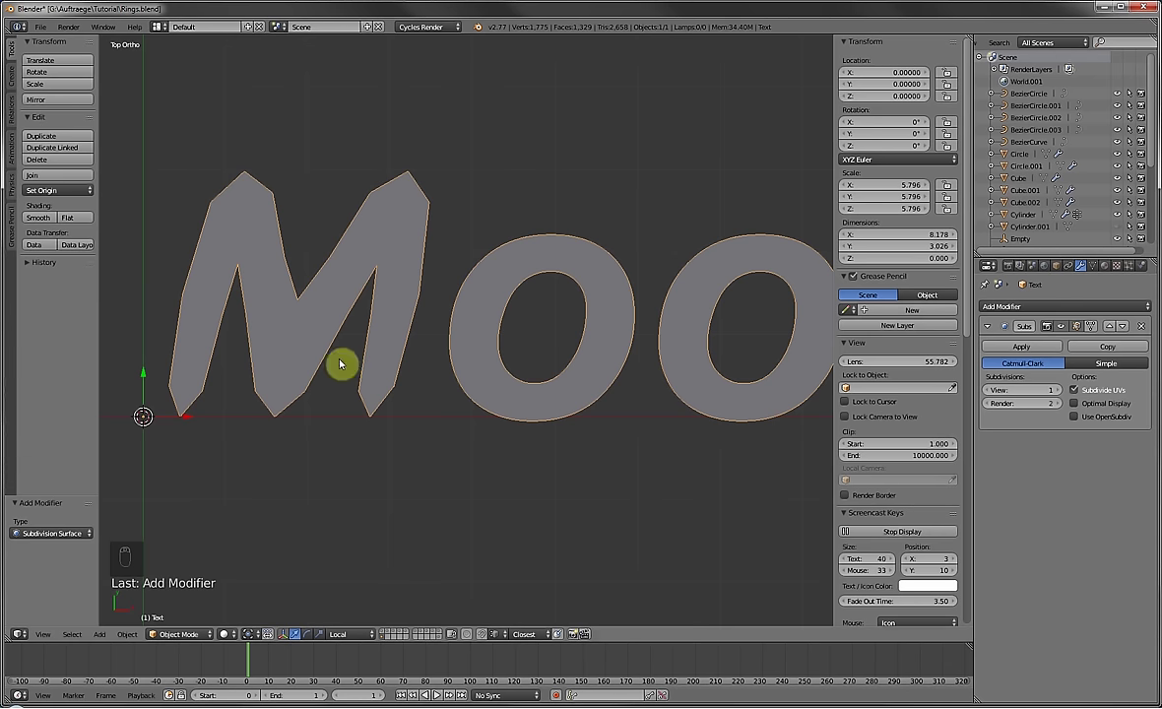
click(1108, 364)
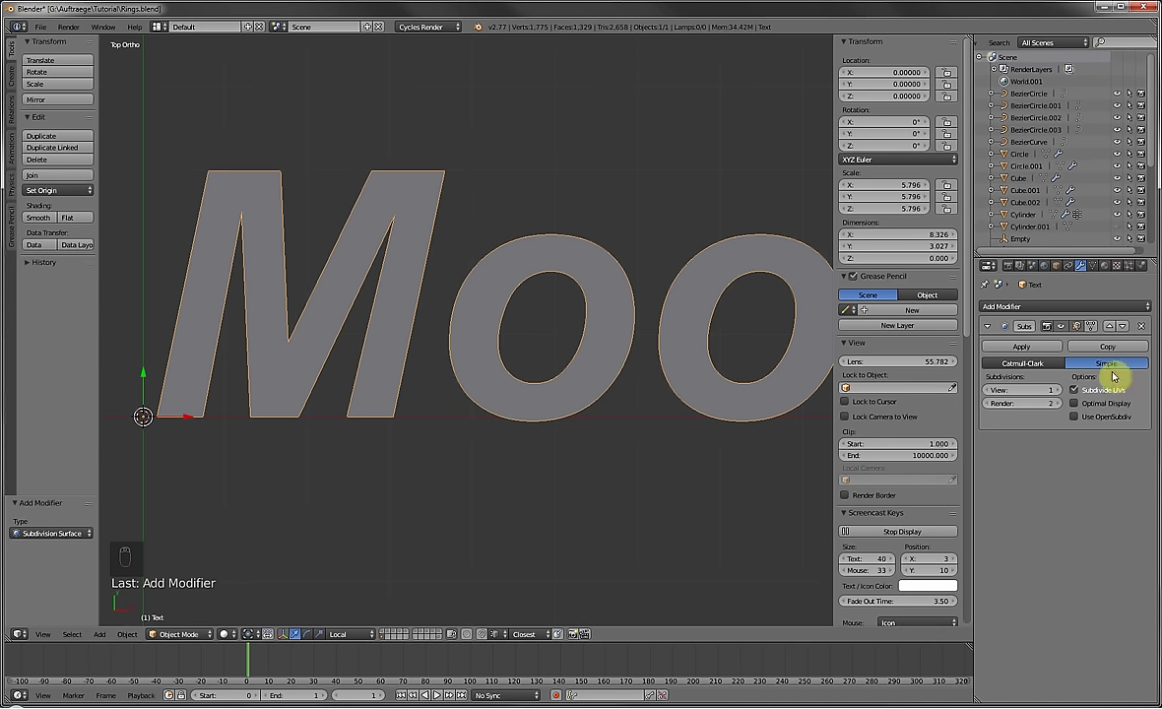
click(1062, 394)
Reopen the "Moo" mesh in Edit Mode and clear the vertex selection.
shift+middle_drag(368, 291, 384, 323)
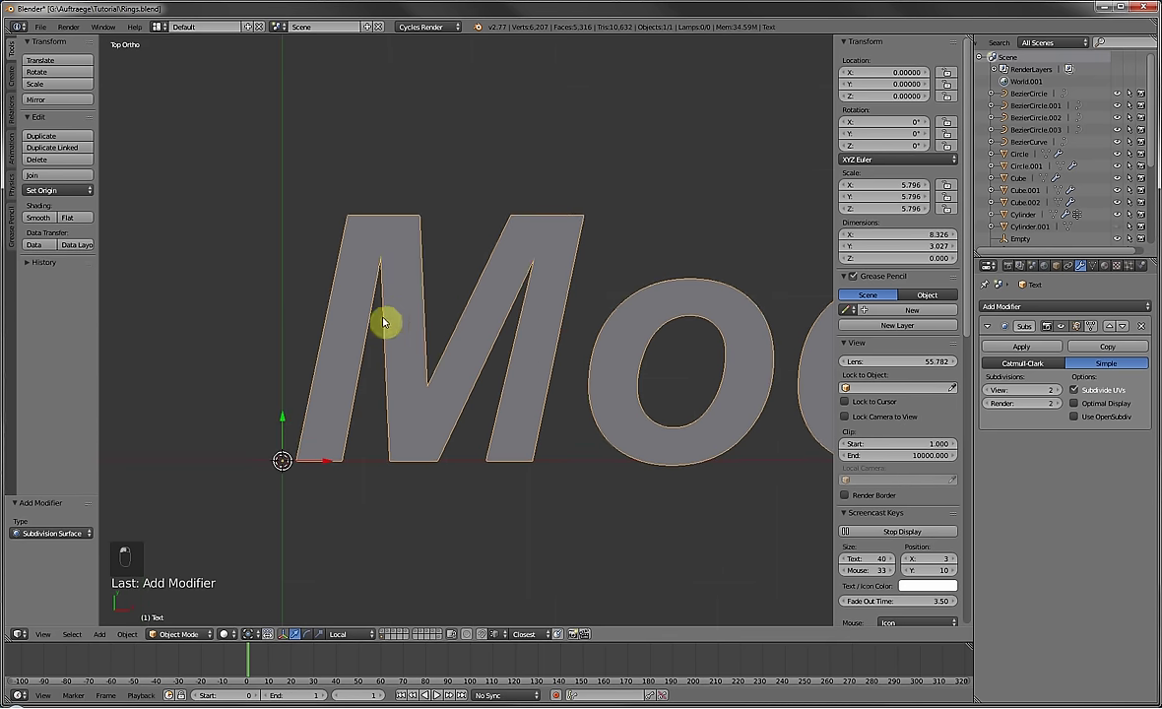
key(Tab)
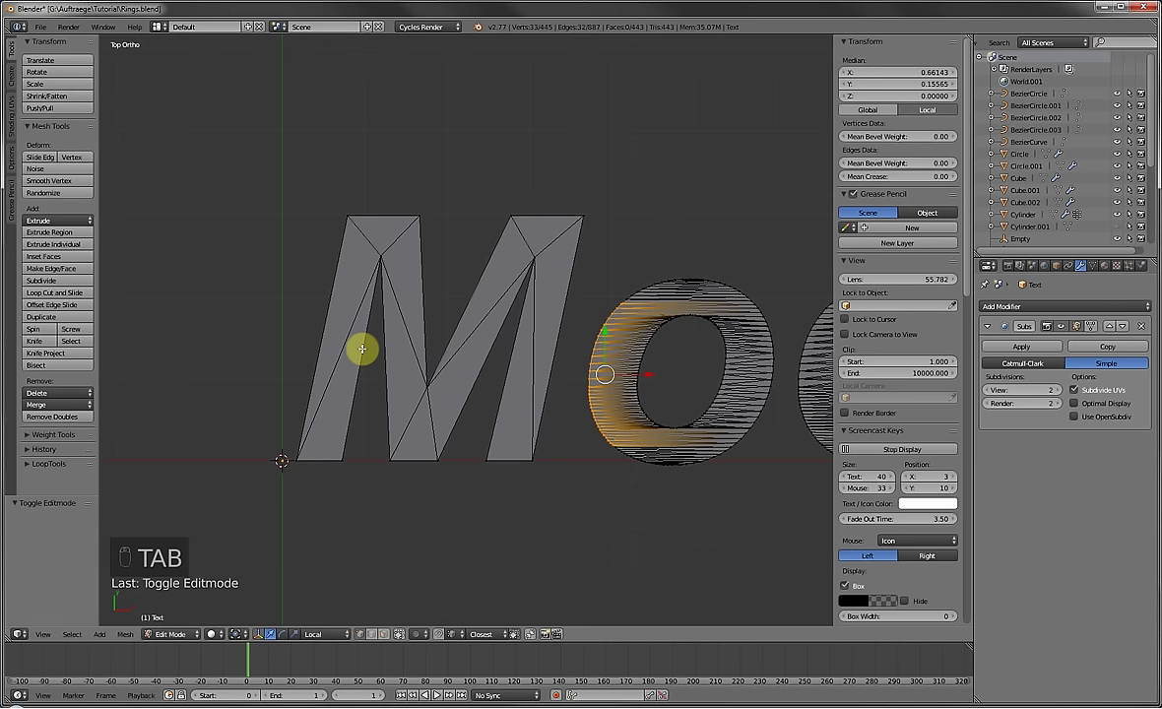
key(a)
key(a)
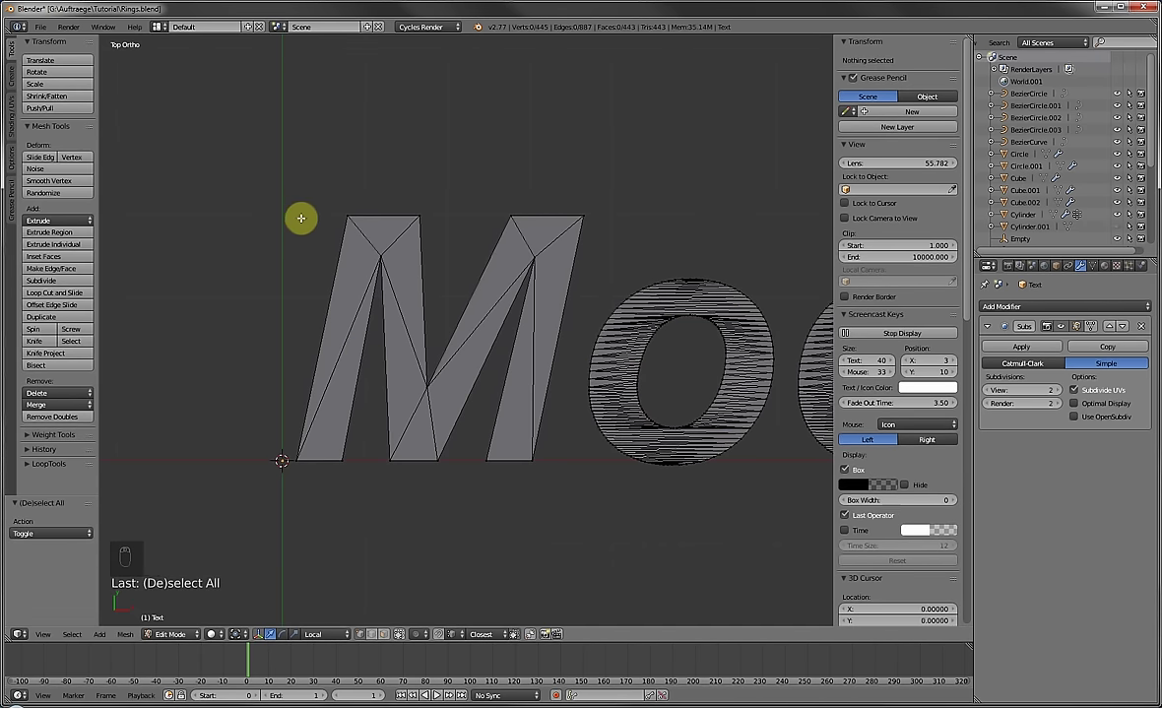
With the Knife's angle constraint and cut-through on, make five vertical cuts across the left half of the "M".
key(k)
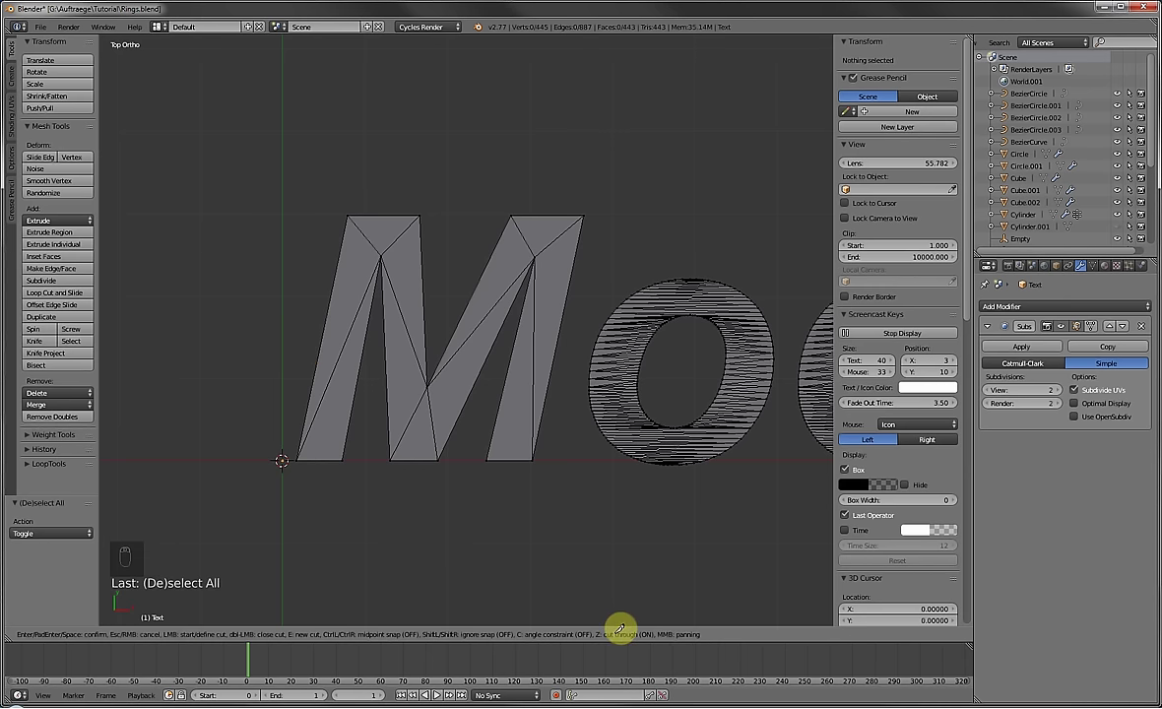
click(321, 480)
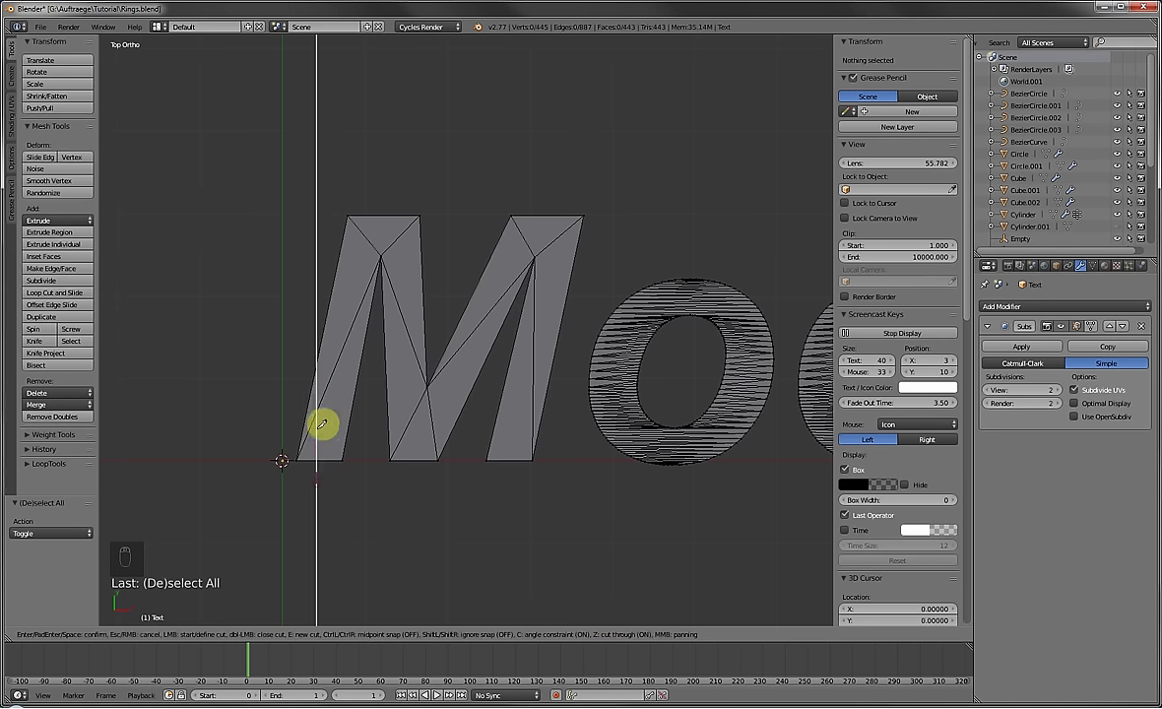
click(344, 173)
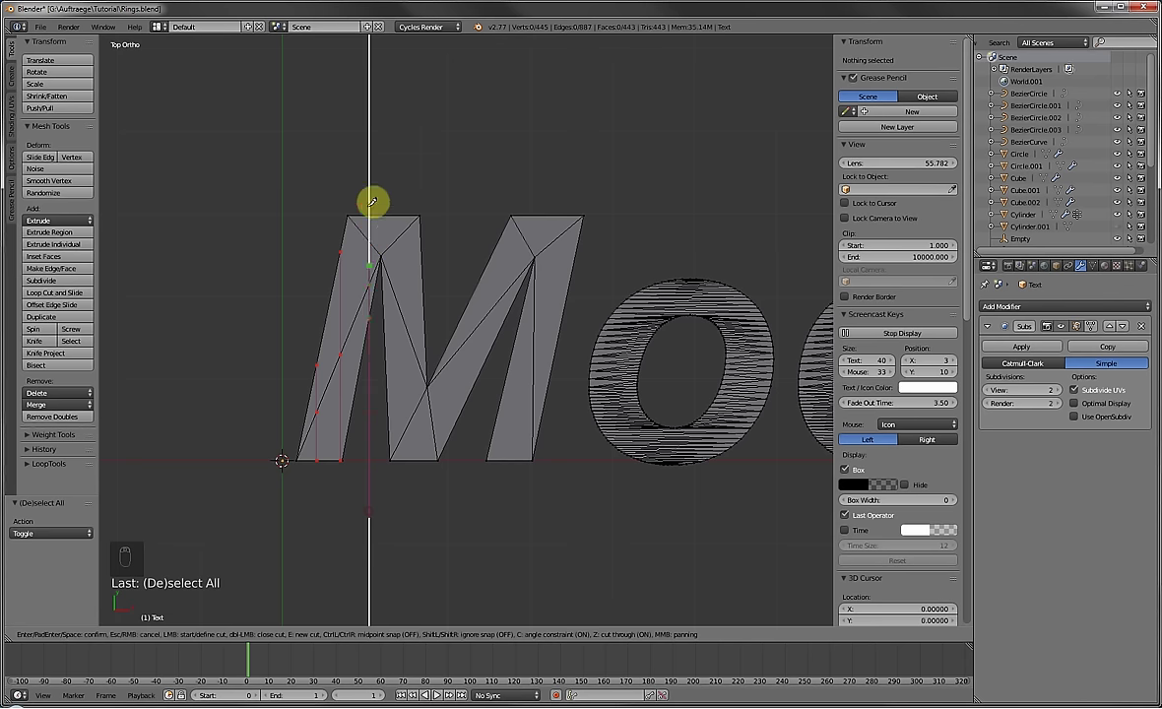
click(396, 178)
click(395, 461)
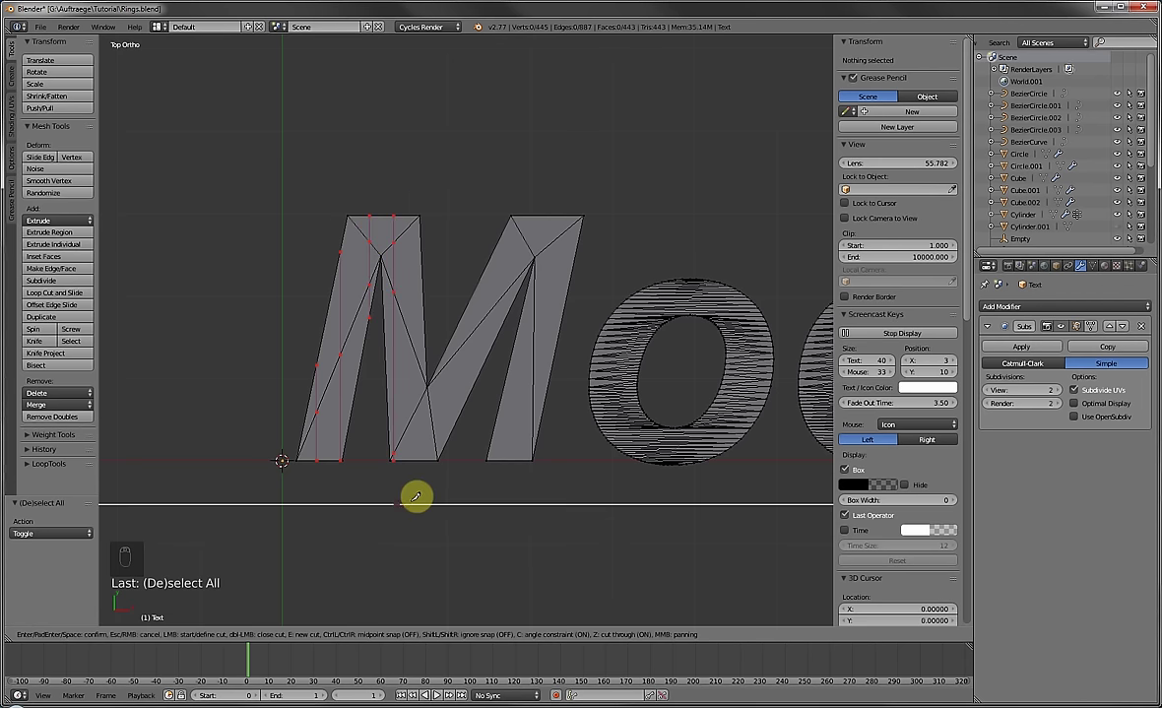
click(414, 462)
click(448, 171)
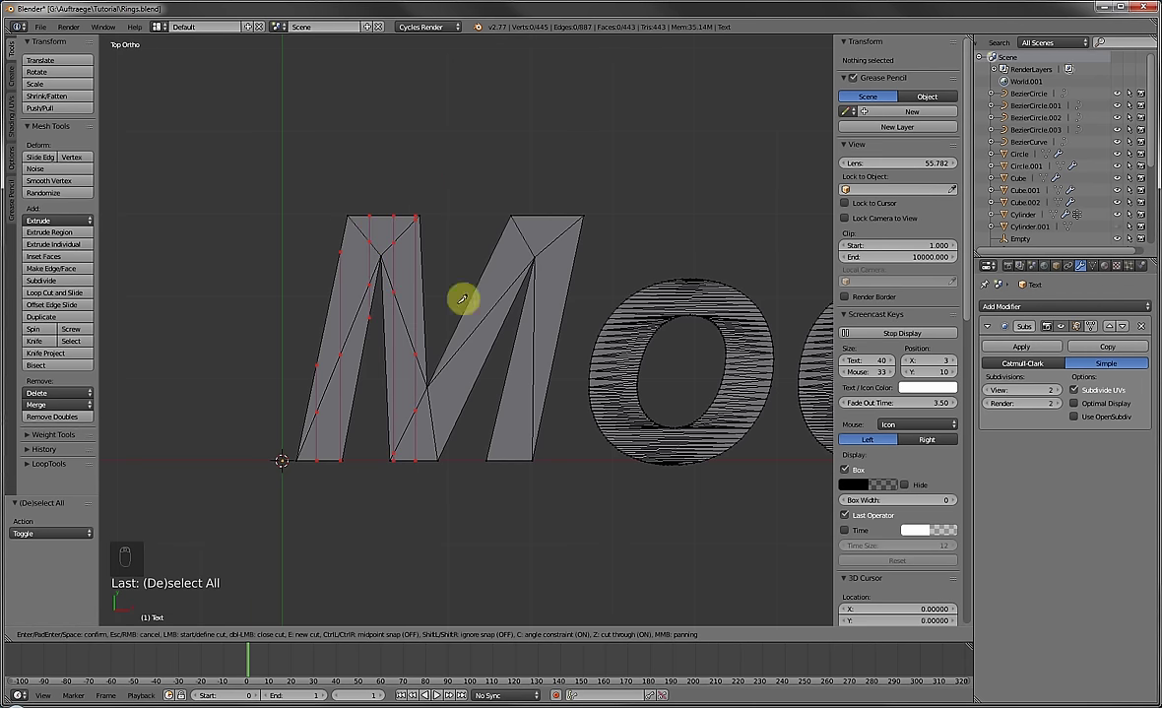
Continue with five spaced vertical knife cuts across the rising diagonal and right leg of the "M".
click(451, 519)
click(476, 522)
click(487, 235)
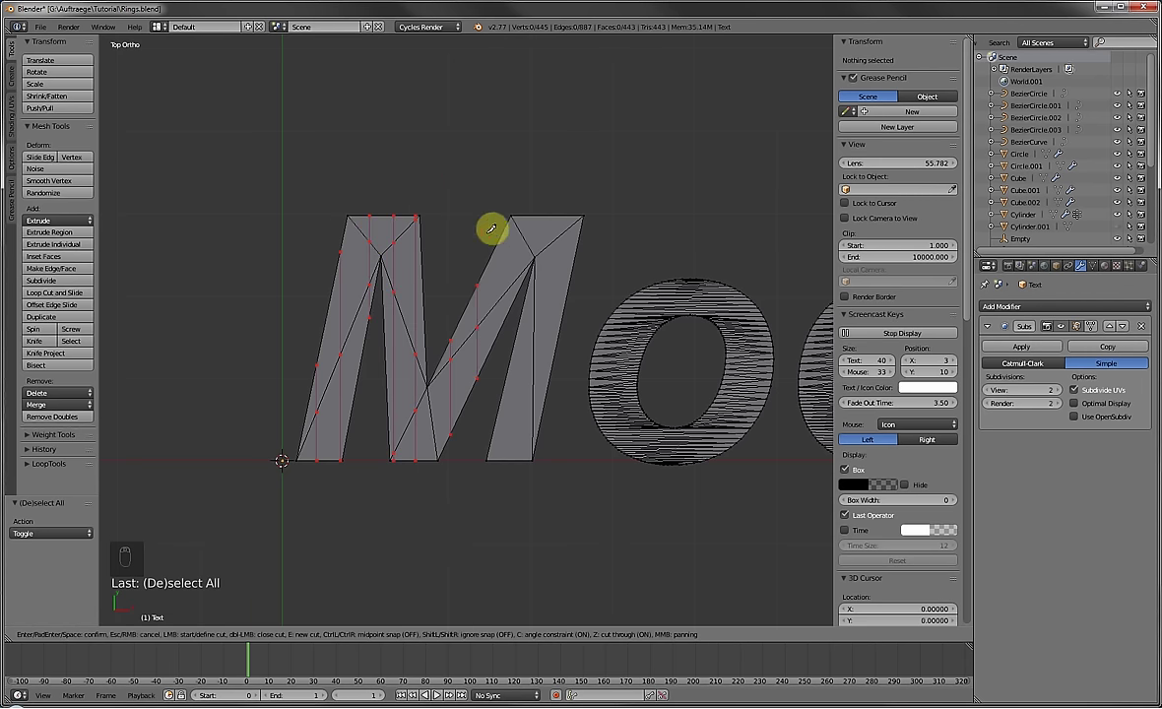
click(507, 204)
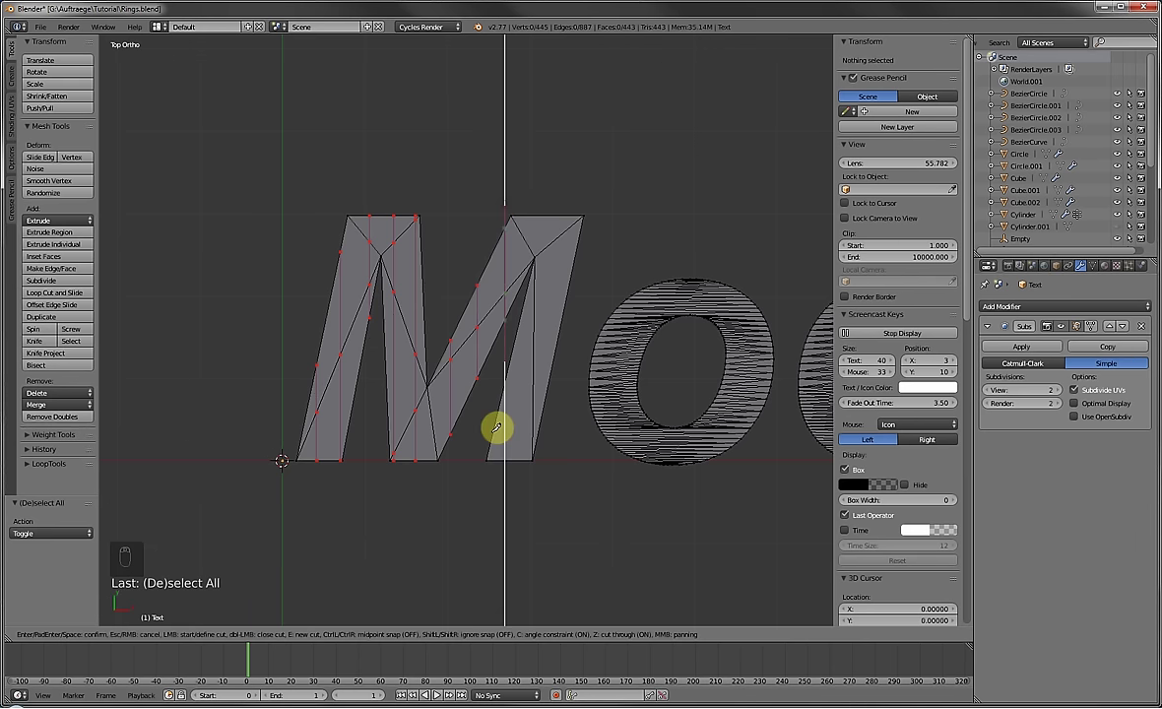
click(501, 499)
click(533, 467)
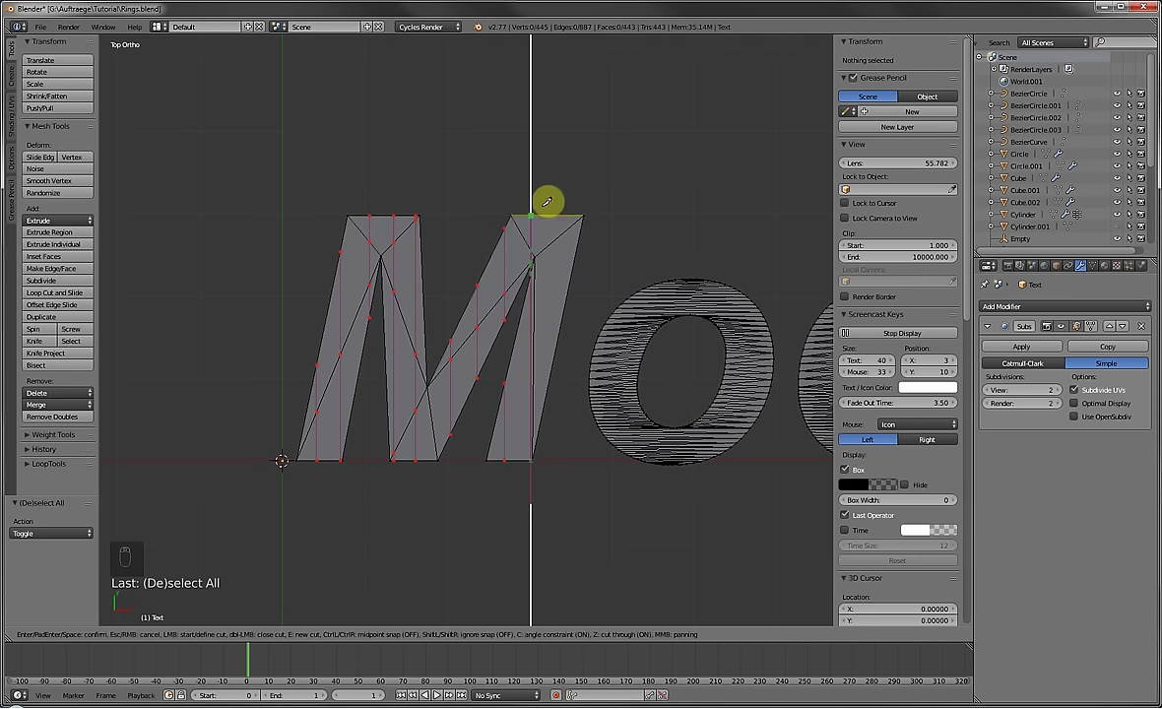
click(533, 186)
click(564, 188)
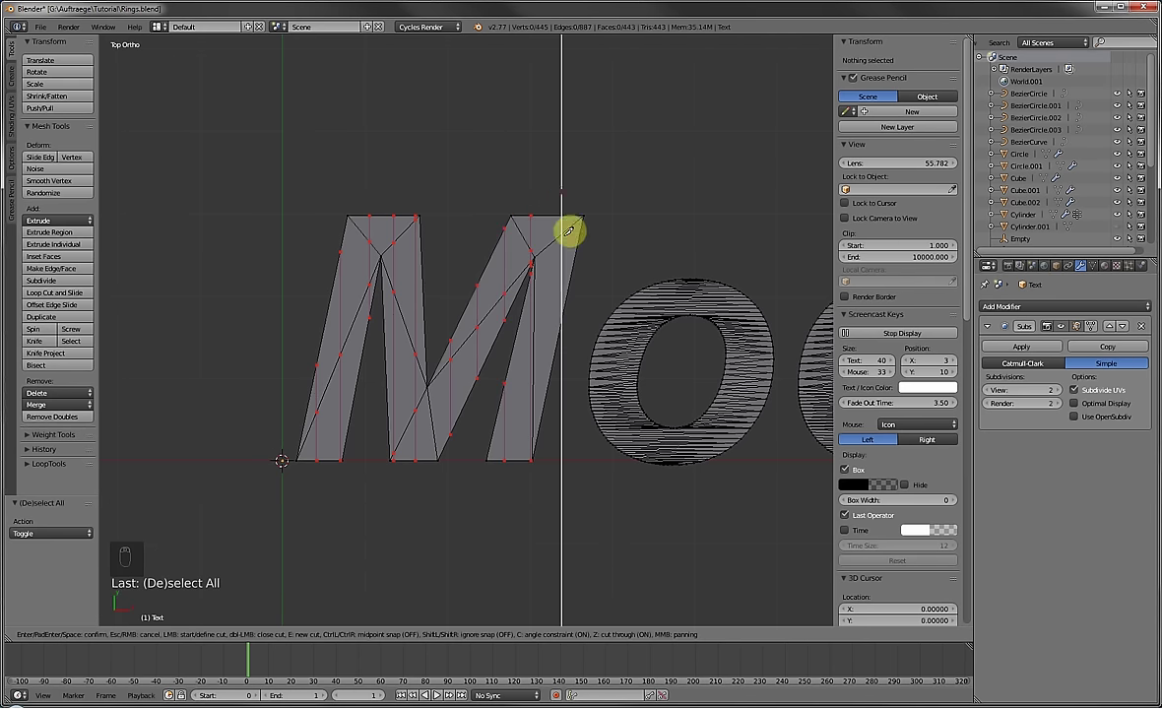
click(560, 507)
Make four vertical knife cuts through the left part of the first "o", the last one crossing its hole.
click(616, 506)
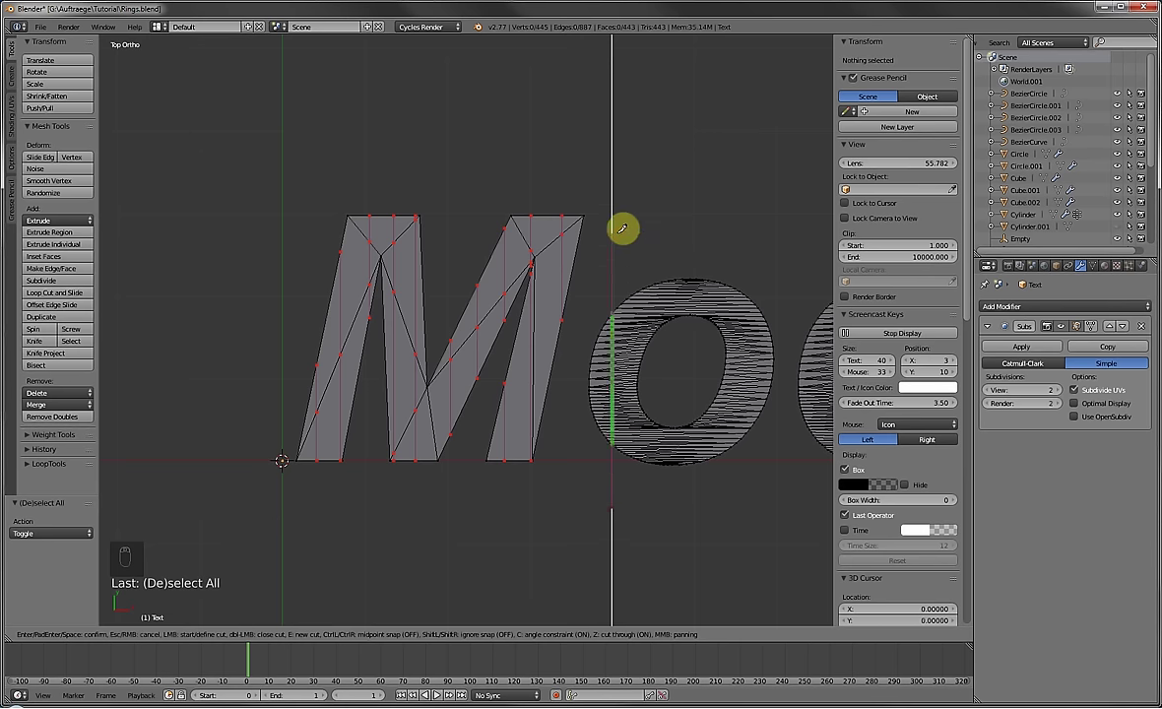
click(611, 230)
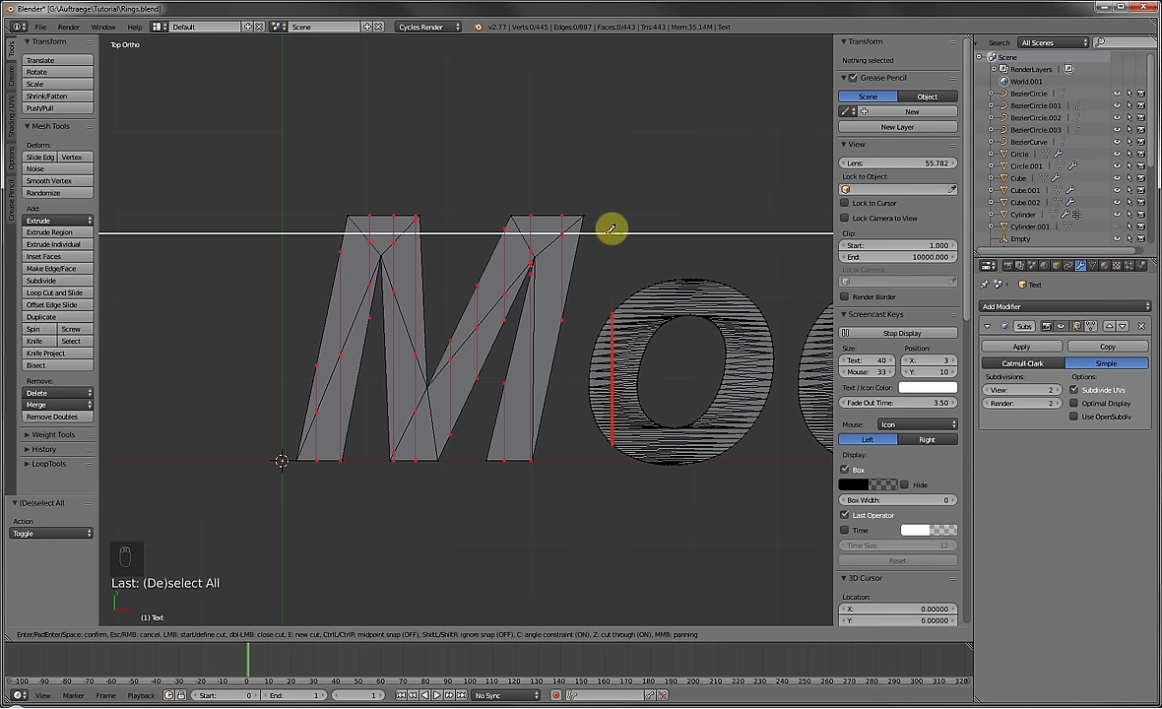
click(605, 513)
click(631, 511)
click(635, 237)
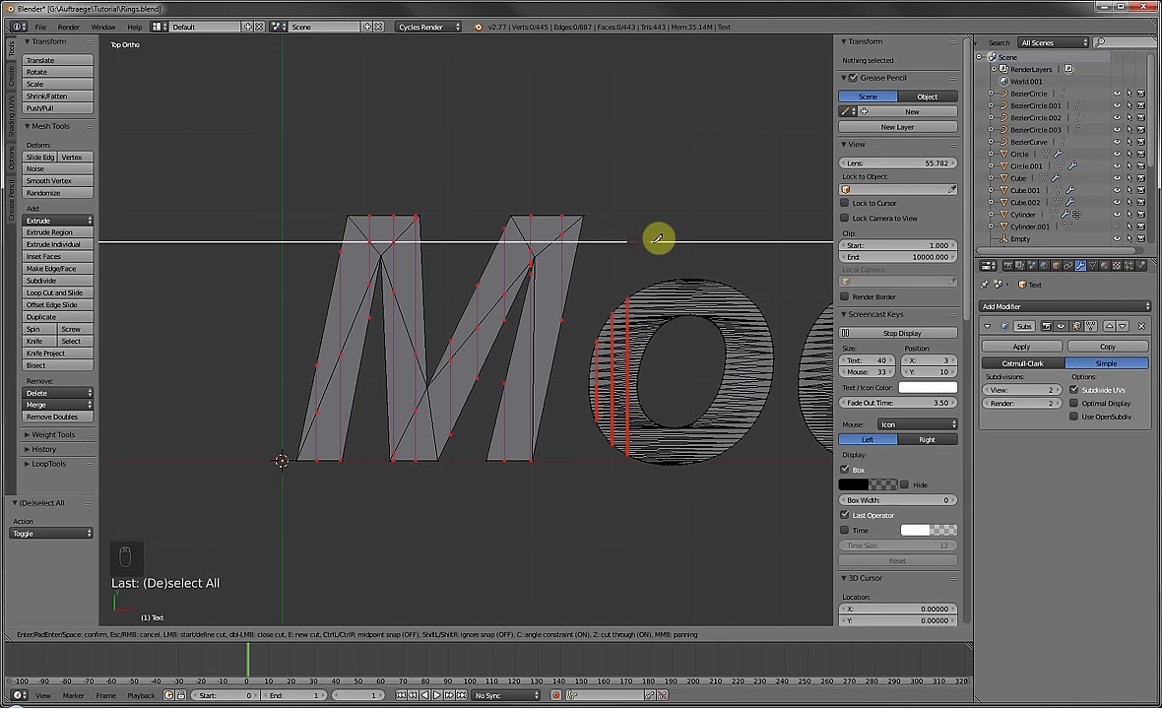
click(652, 239)
click(652, 511)
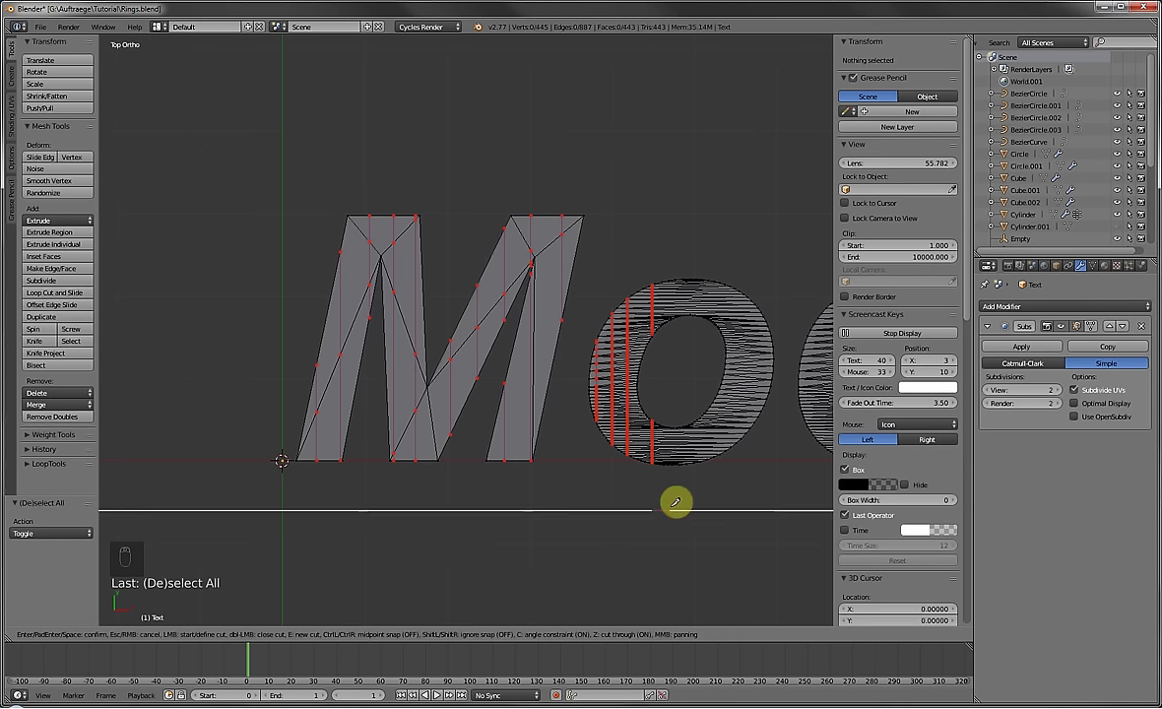
Make five more vertical knife cuts from the middle of the first "o" to its right edge.
click(675, 504)
click(694, 242)
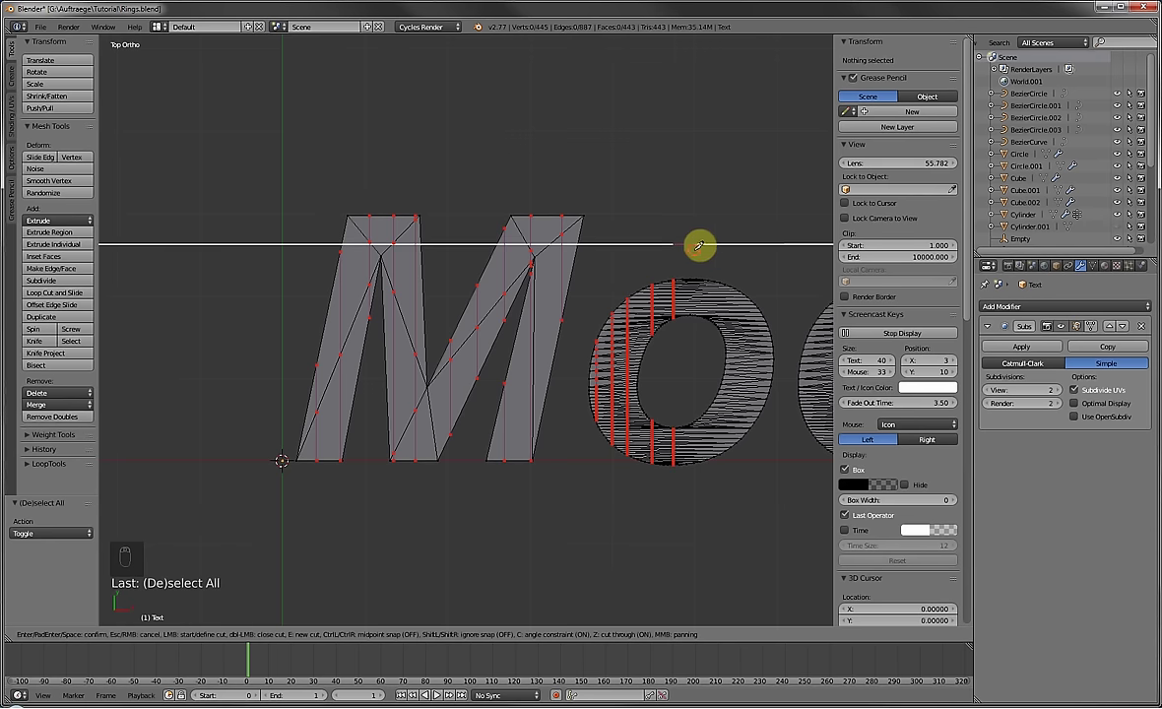
click(702, 484)
click(725, 488)
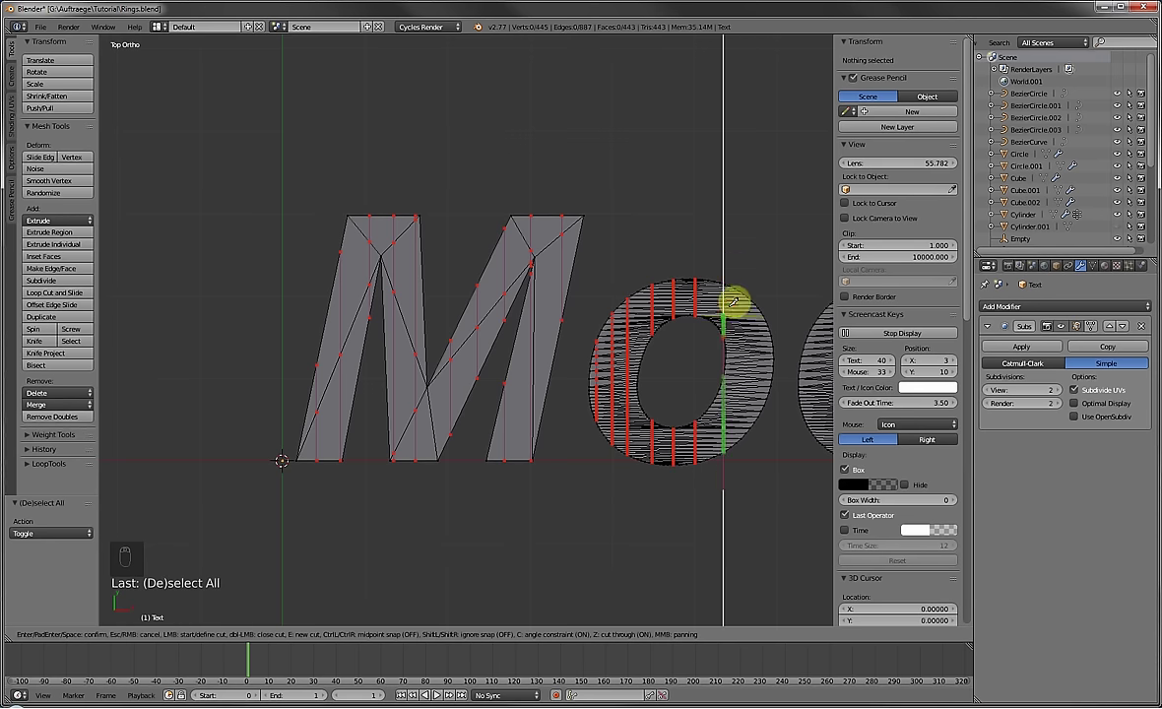
click(737, 246)
click(746, 250)
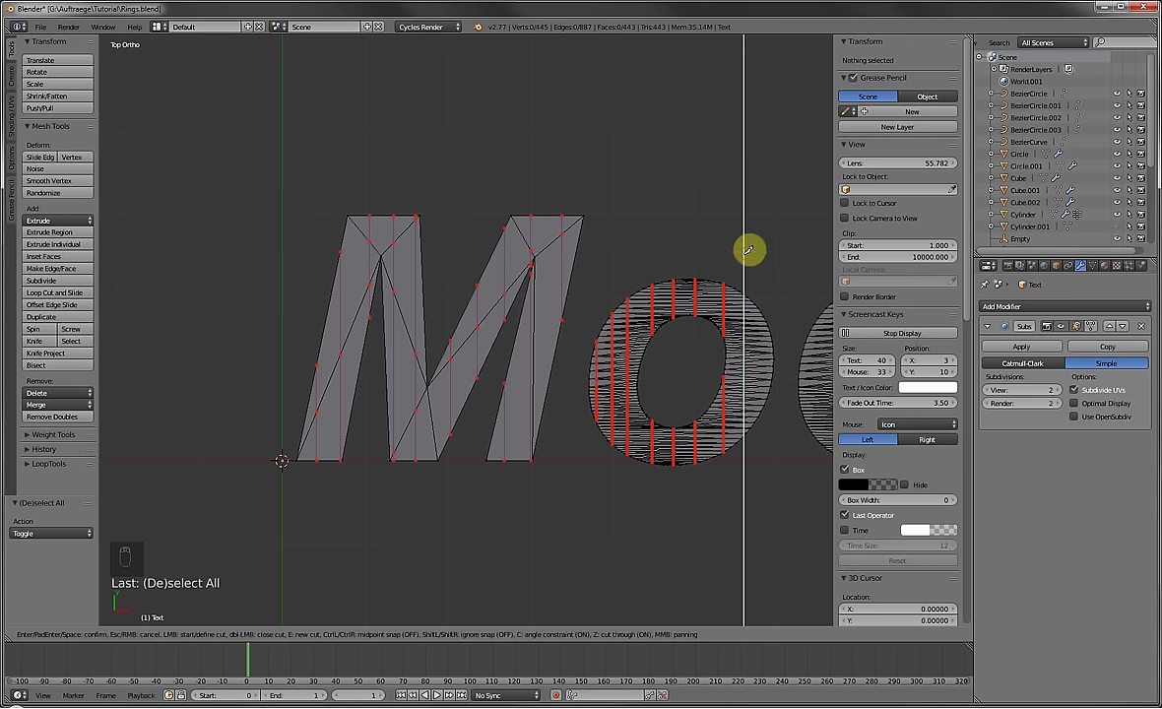
click(761, 474)
click(766, 476)
click(765, 286)
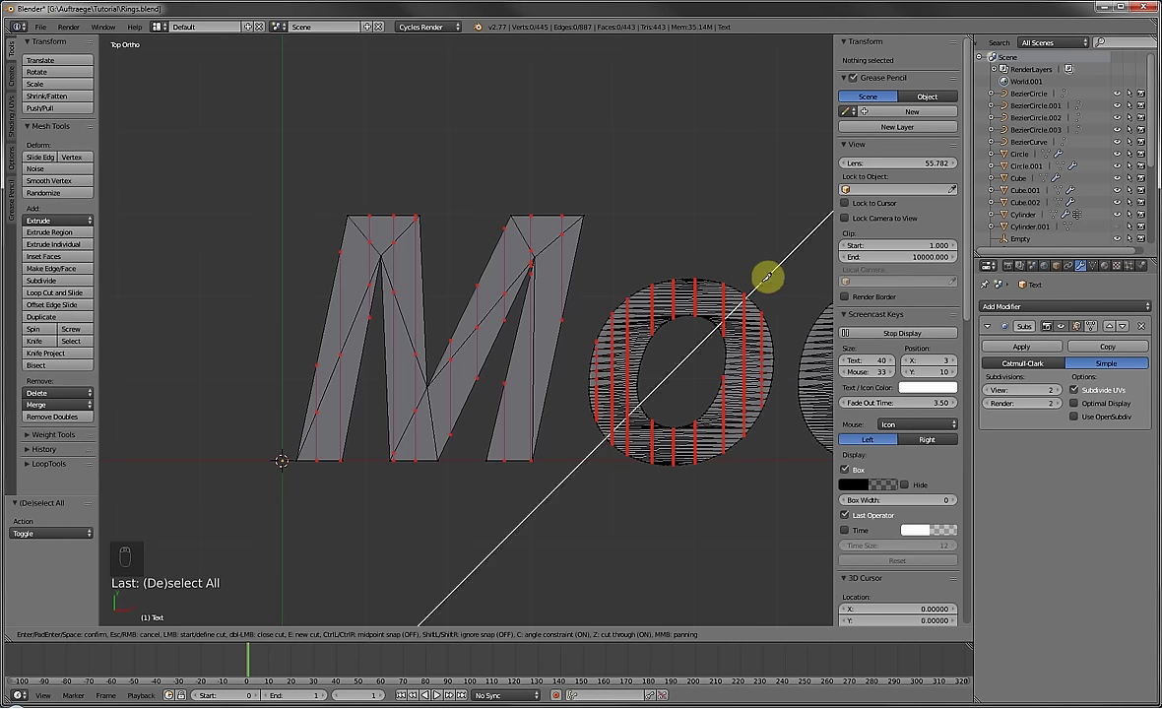
Make four vertical knife cuts through the left part of the second "o".
shift+middle_drag(778, 276, 494, 258)
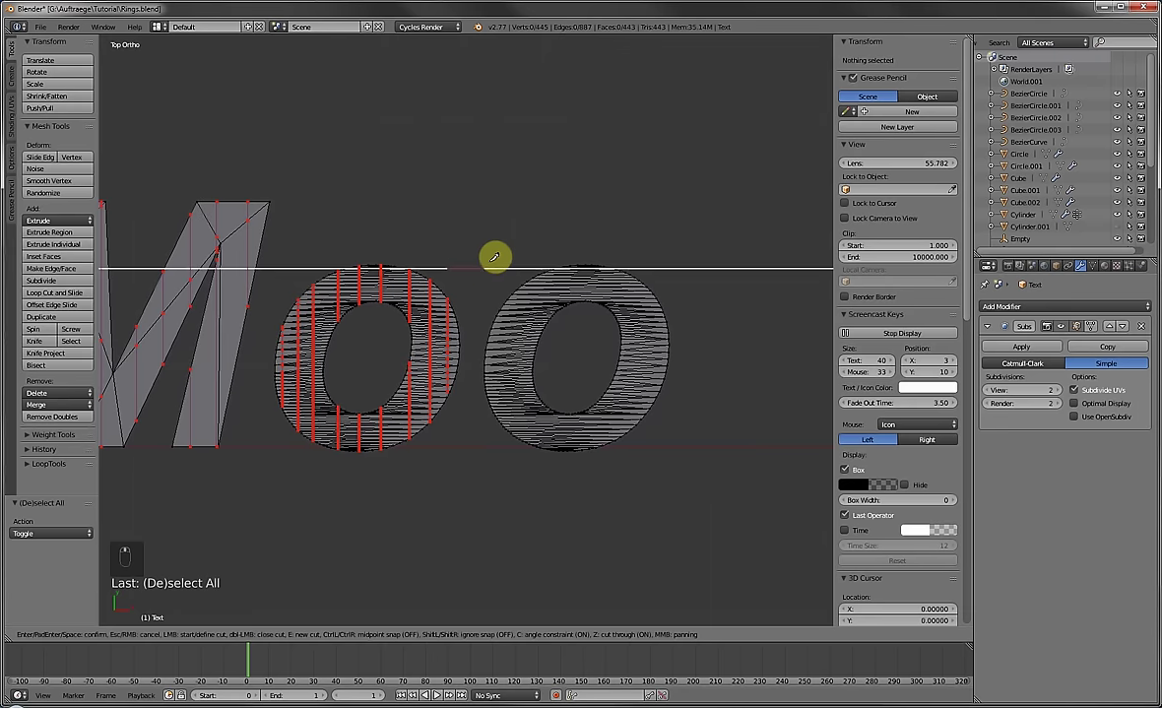
click(517, 490)
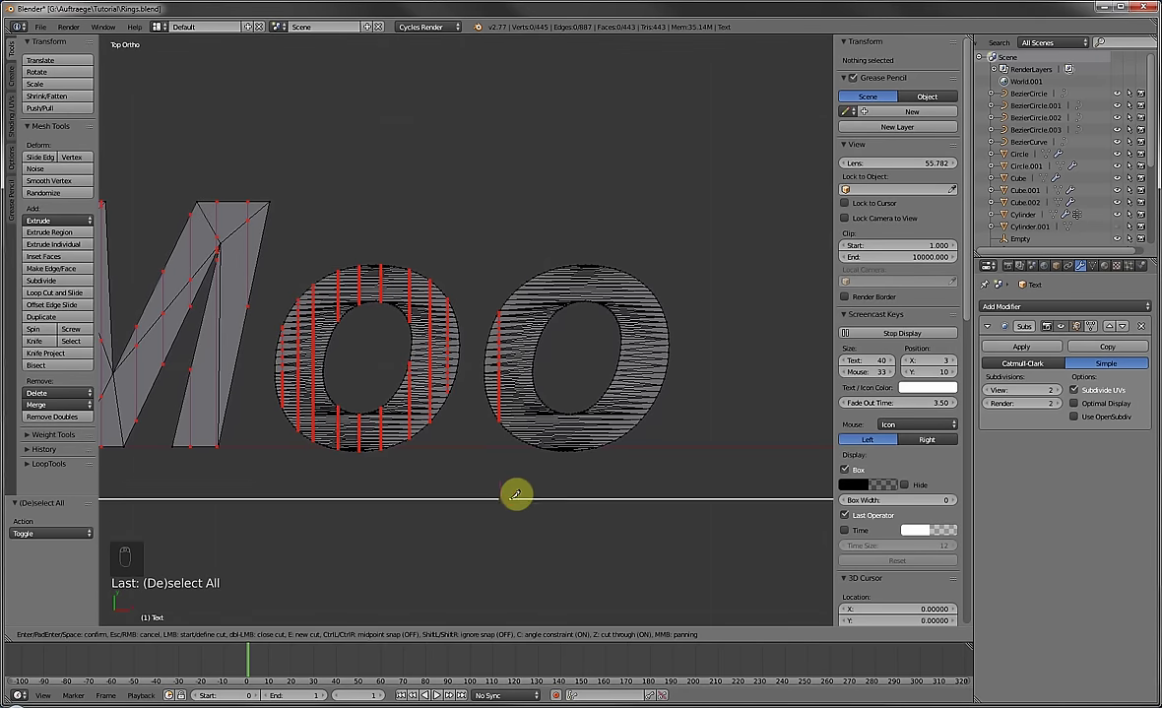
click(534, 241)
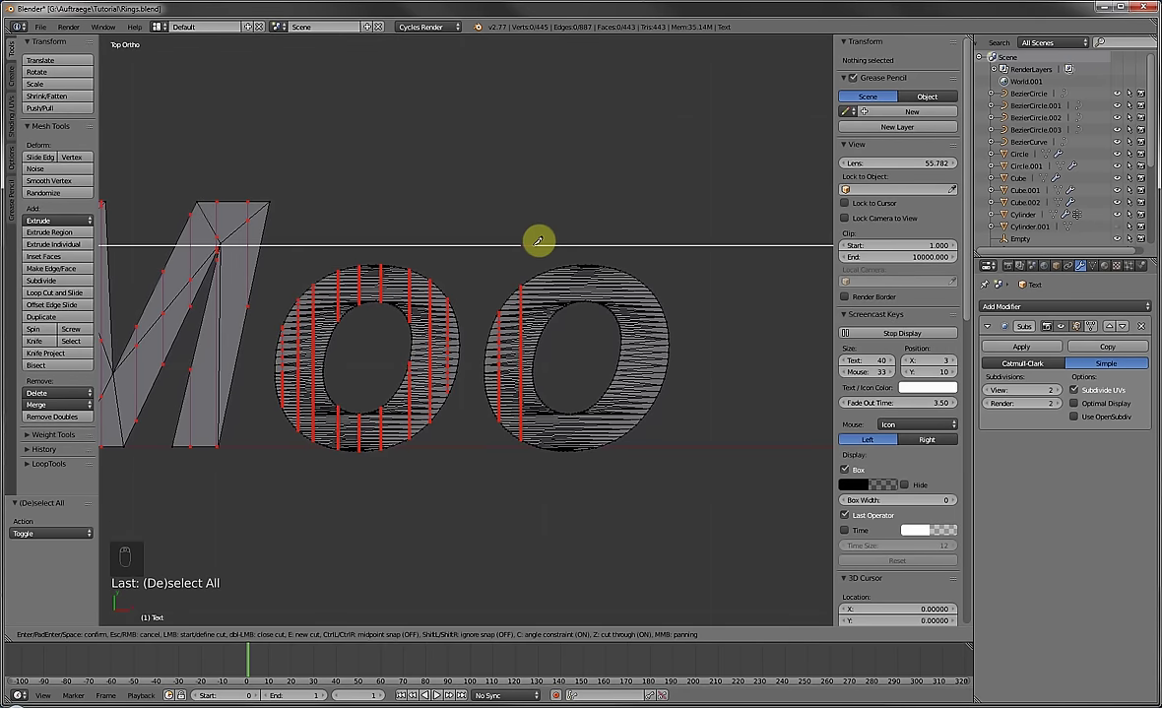
click(549, 498)
click(561, 492)
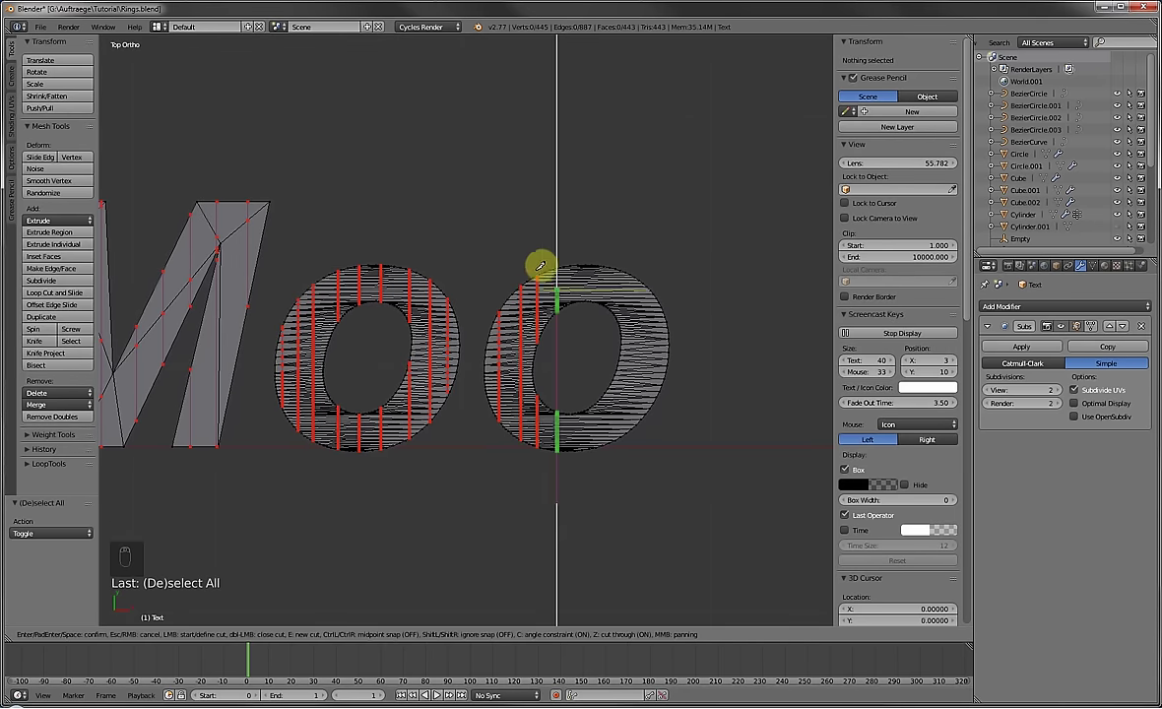
click(560, 239)
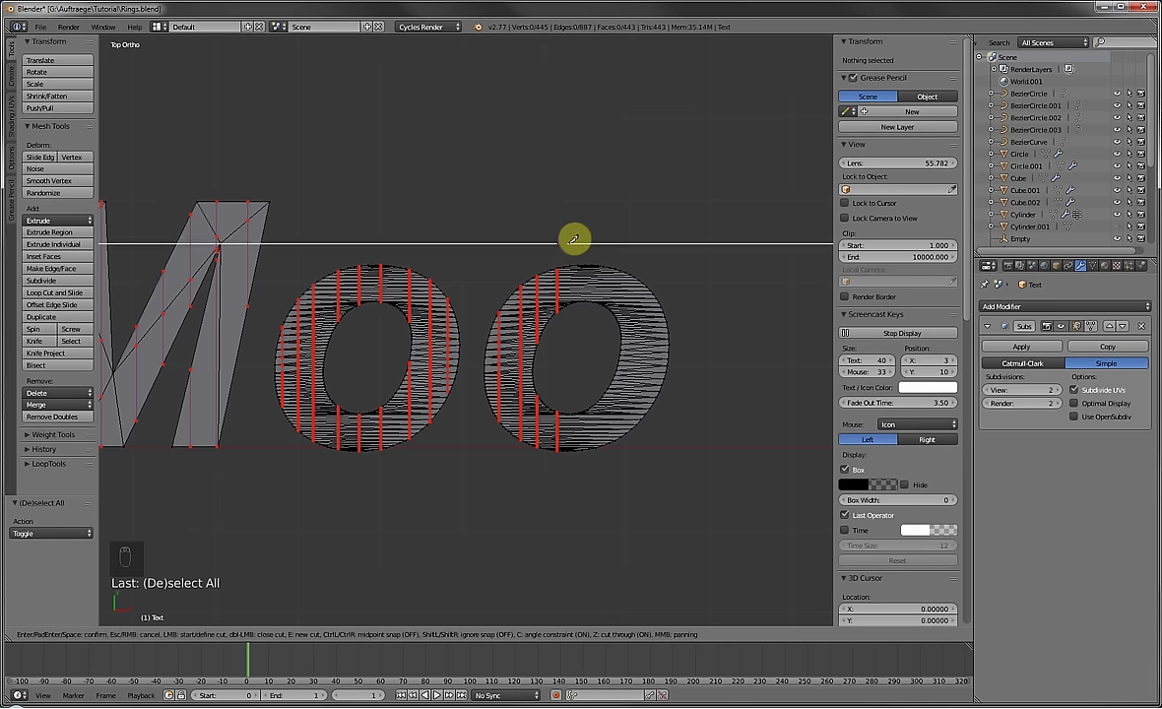
Make the remaining vertical knife cuts from the middle of the second "o" to its right edge and apply all the cuts.
click(596, 477)
click(599, 237)
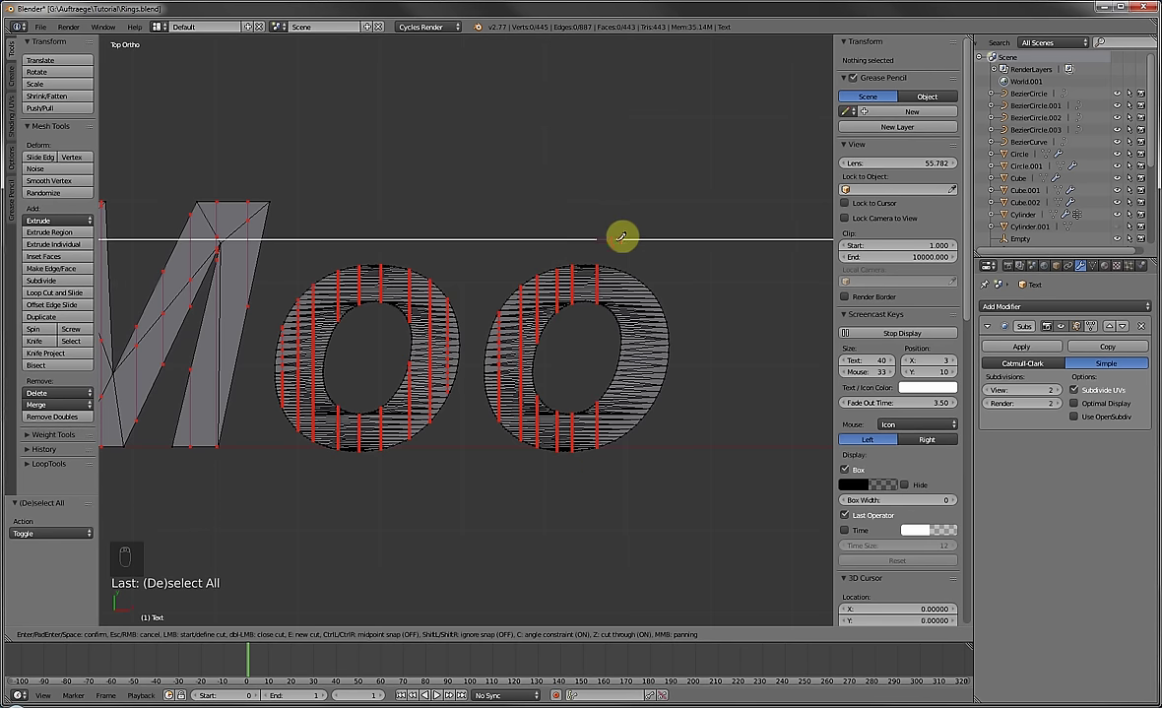
click(615, 239)
click(617, 471)
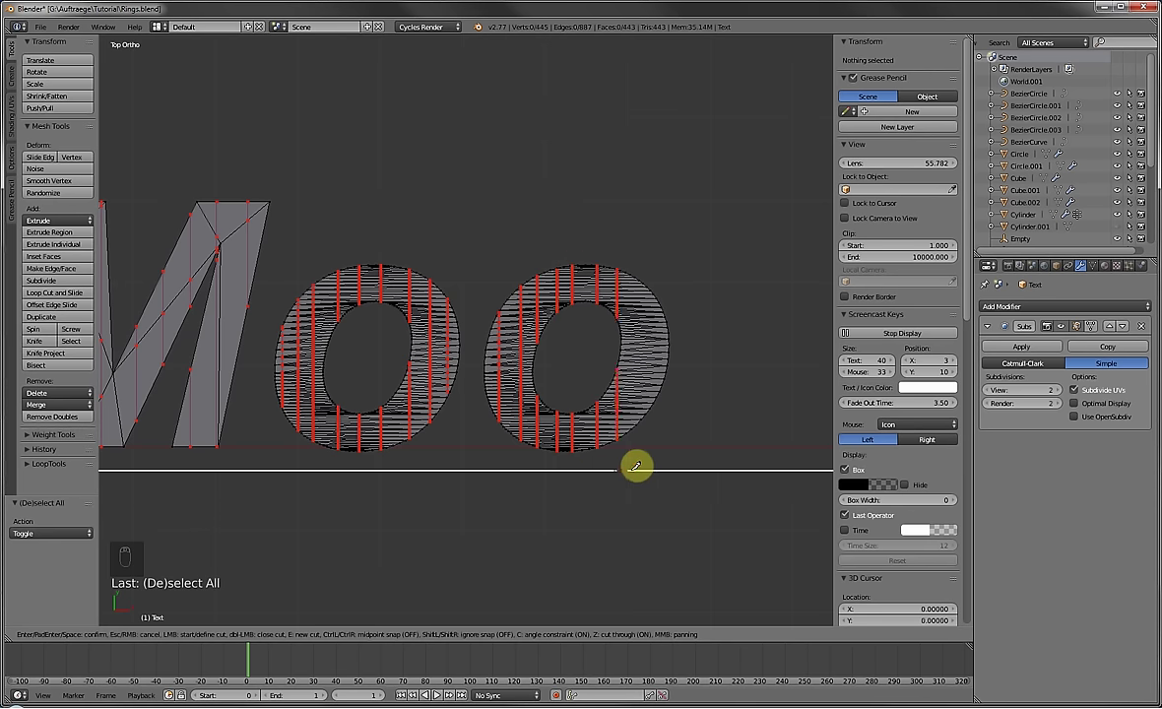
click(641, 249)
click(651, 254)
click(662, 459)
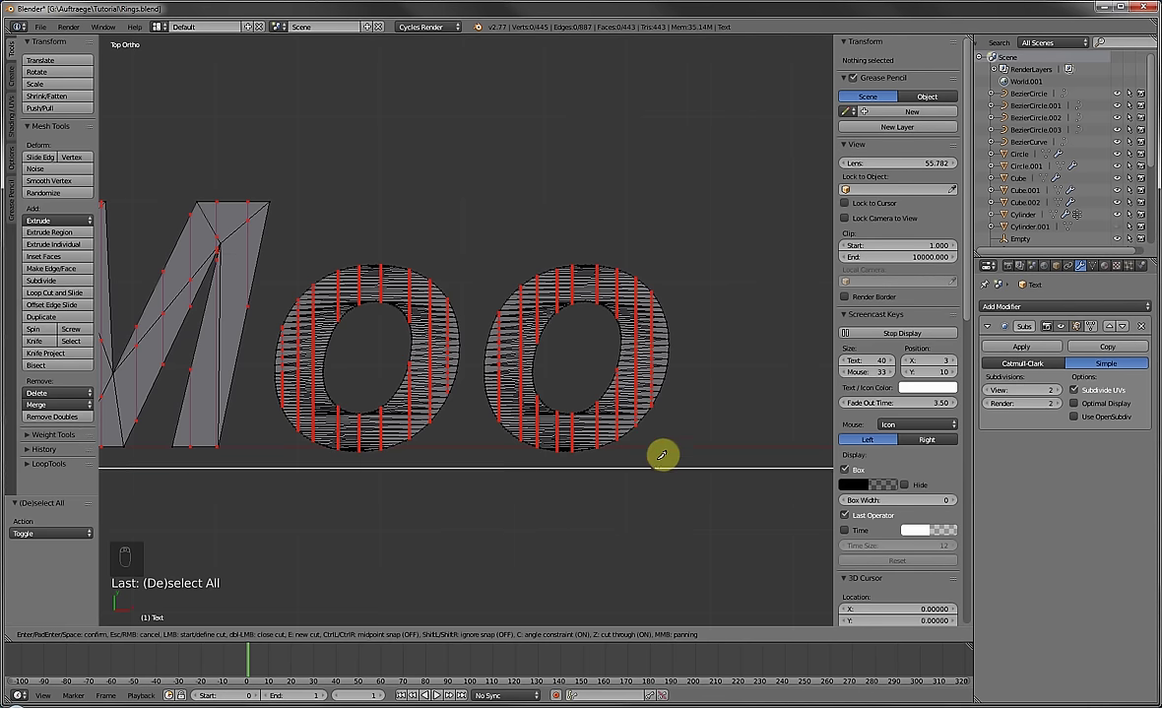
key(Return)
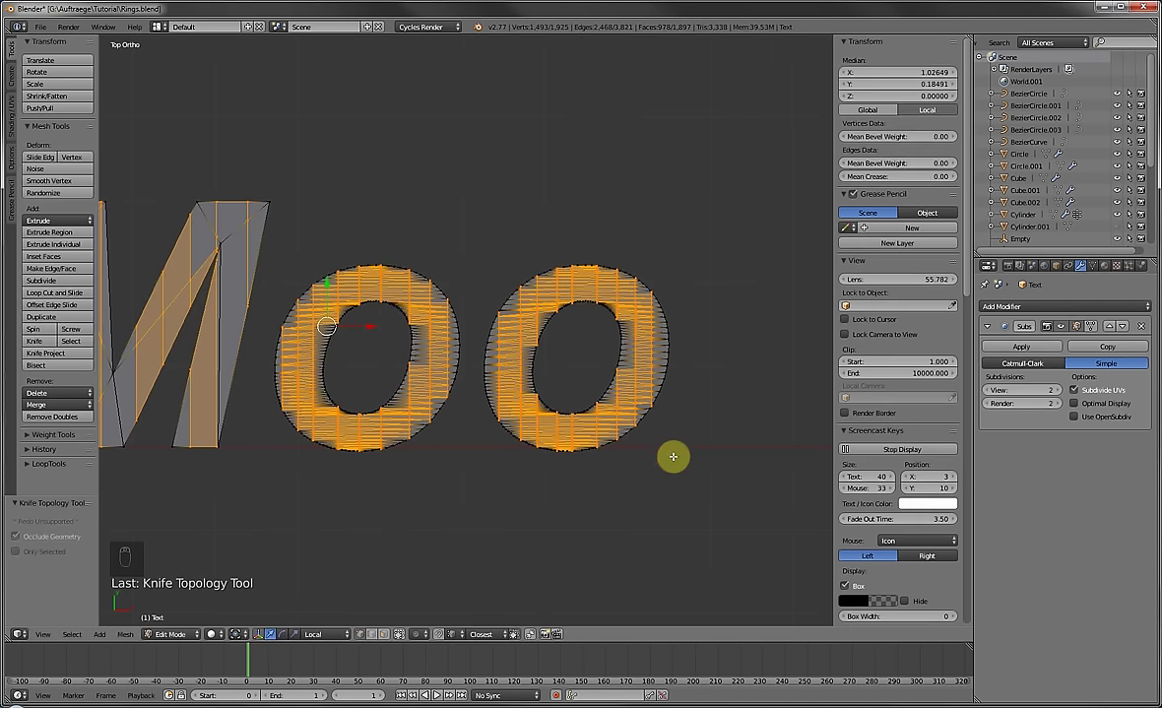
Try to pull the left edge vertices of the first "o" down along local Z with proportional editing, cancelling the move.
scroll(328, 405, up, 3)
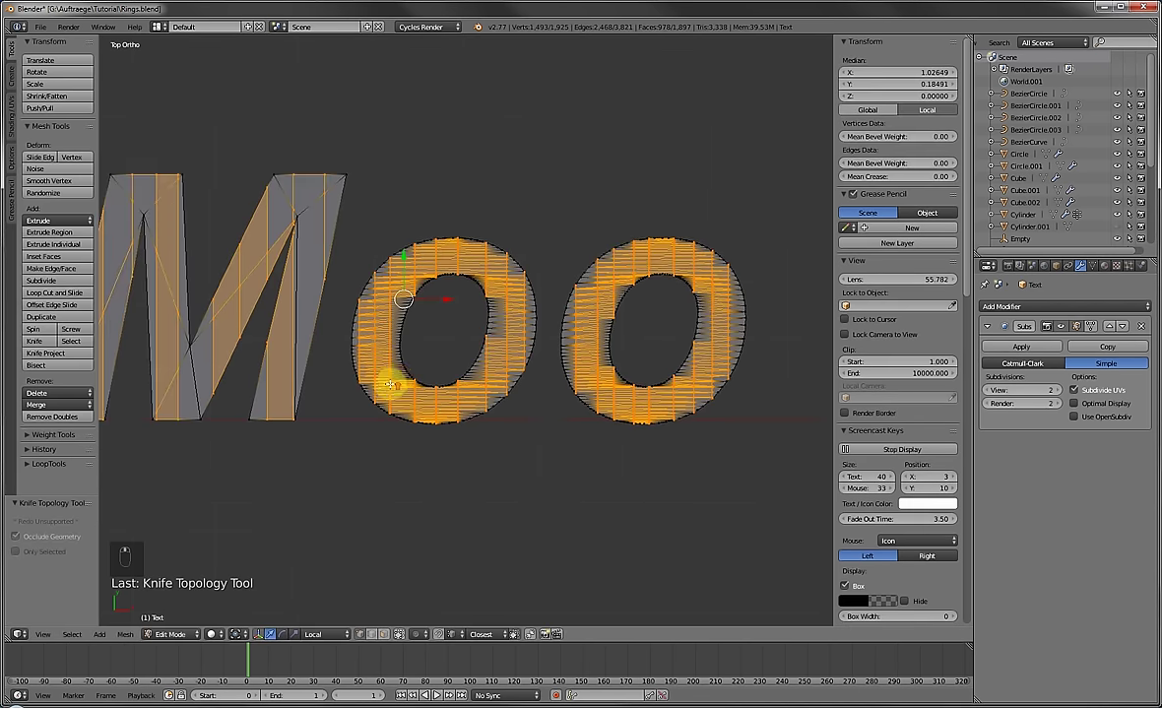
key(a)
key(b)
drag(301, 276, 316, 440)
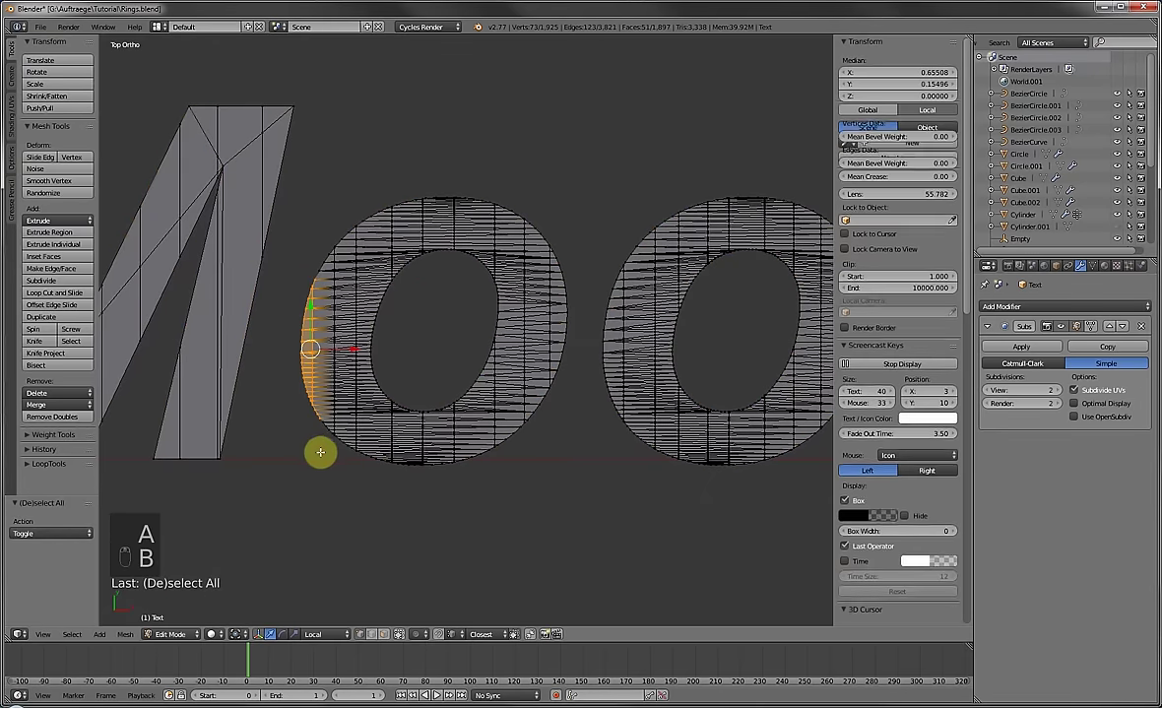
key(o)
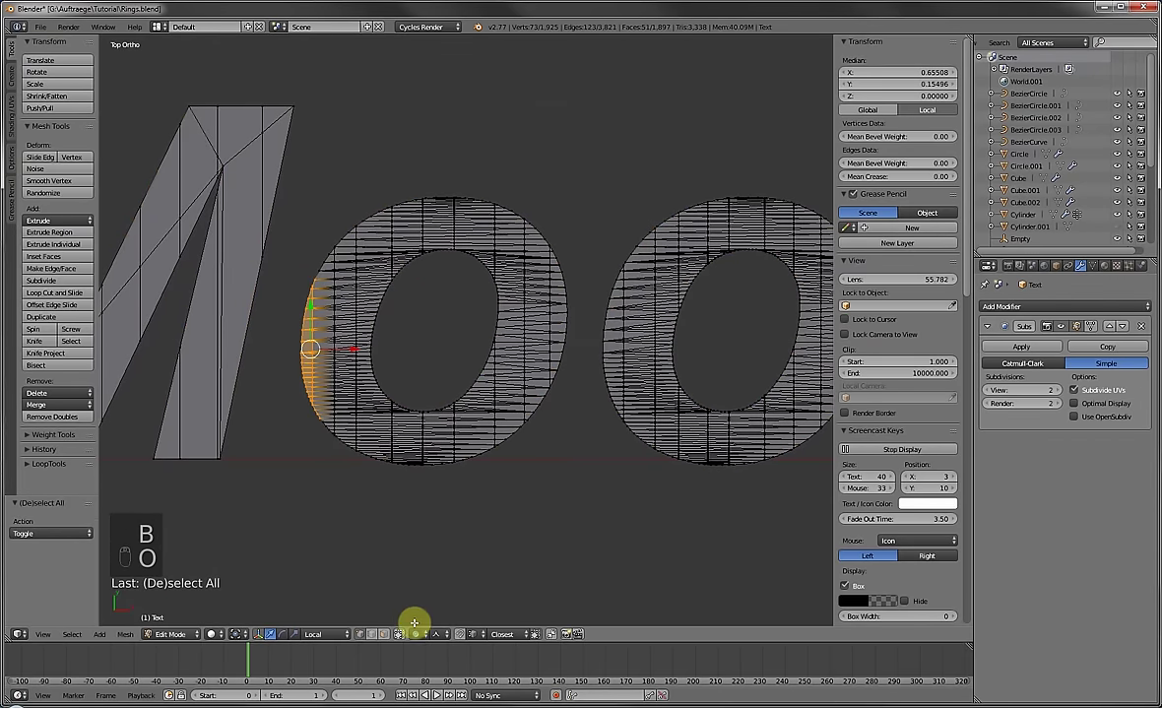
middle_drag(345, 435, 335, 343)
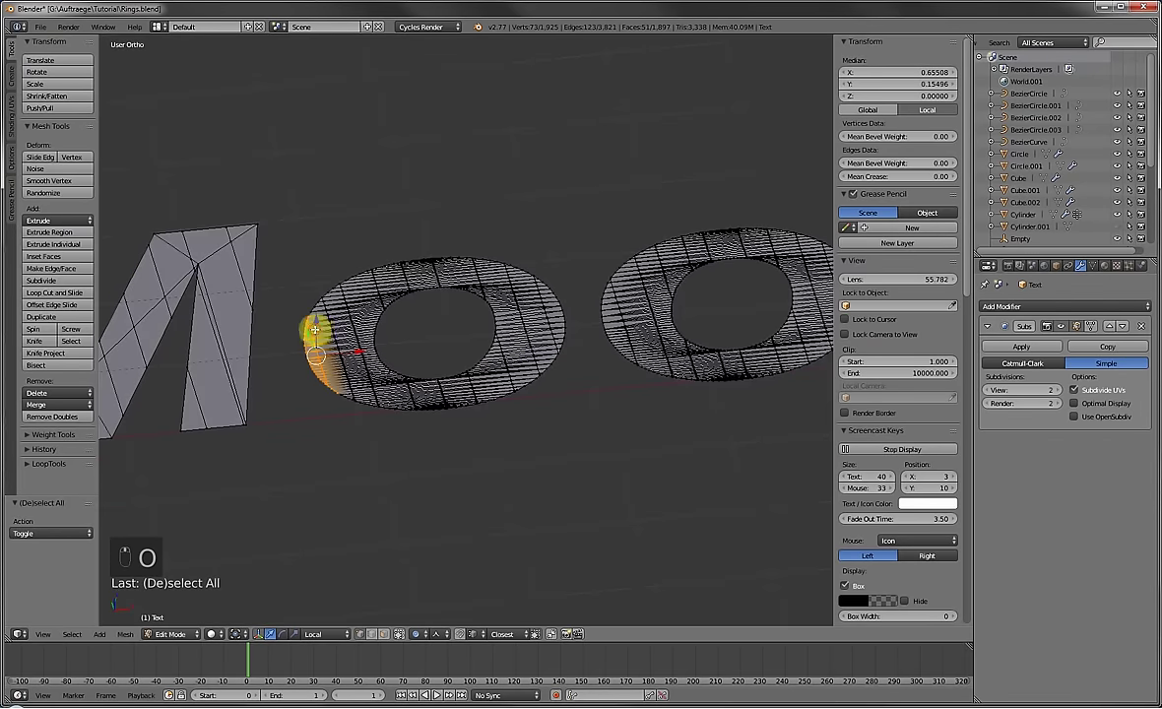
drag(315, 331, 367, 446)
scroll(336, 301, up, 9)
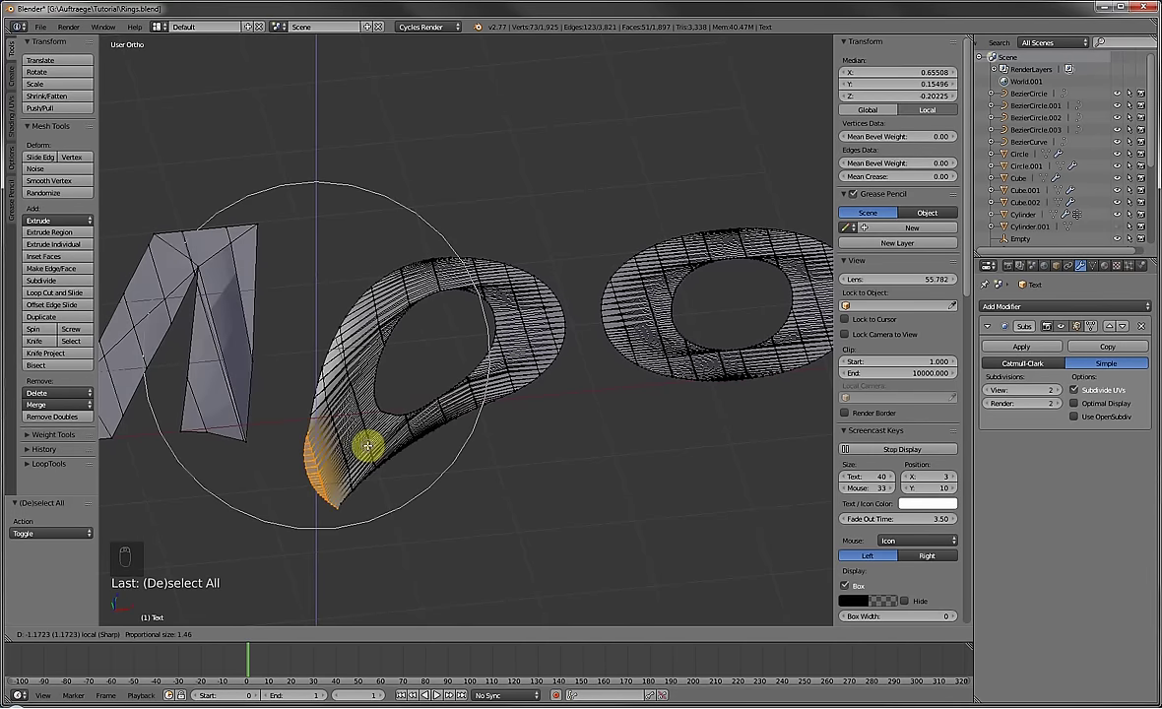
right_click(332, 306)
Leave edit mode and add a Curve modifier to the lettering with BezierCircle as its curve object.
key(Tab)
scroll(358, 280, down, 4)
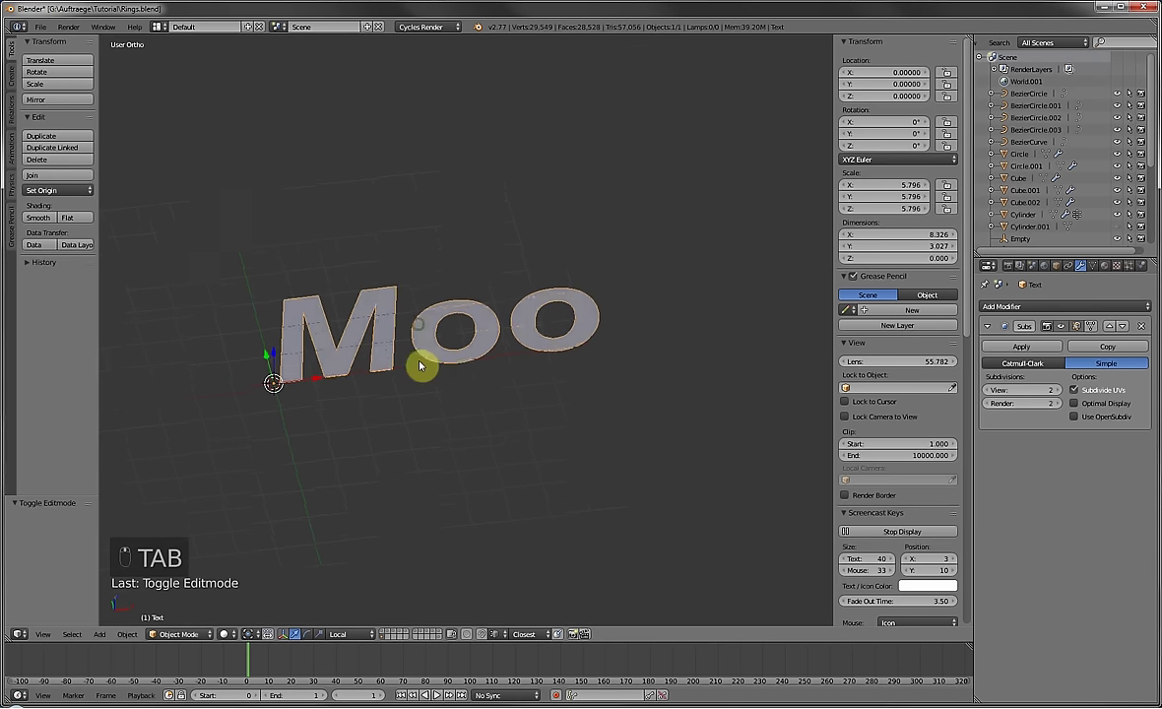
middle_drag(419, 367, 536, 379)
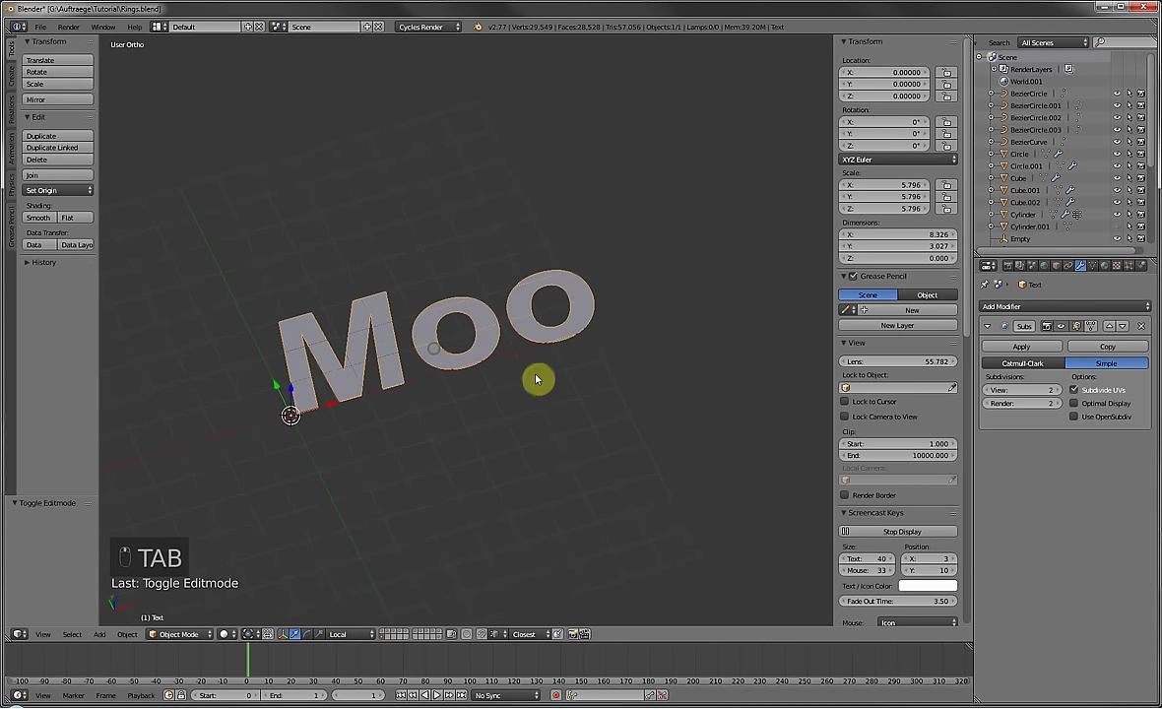
click(1071, 305)
click(985, 366)
click(1004, 495)
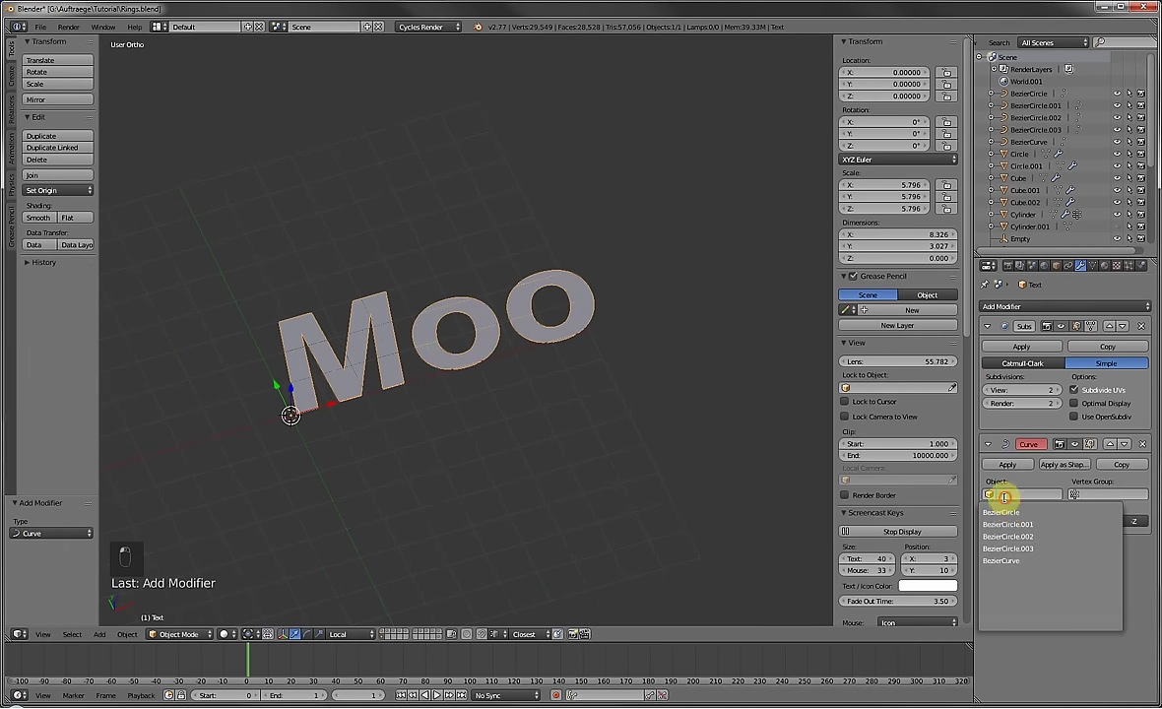
click(1009, 513)
scroll(422, 379, down, 2)
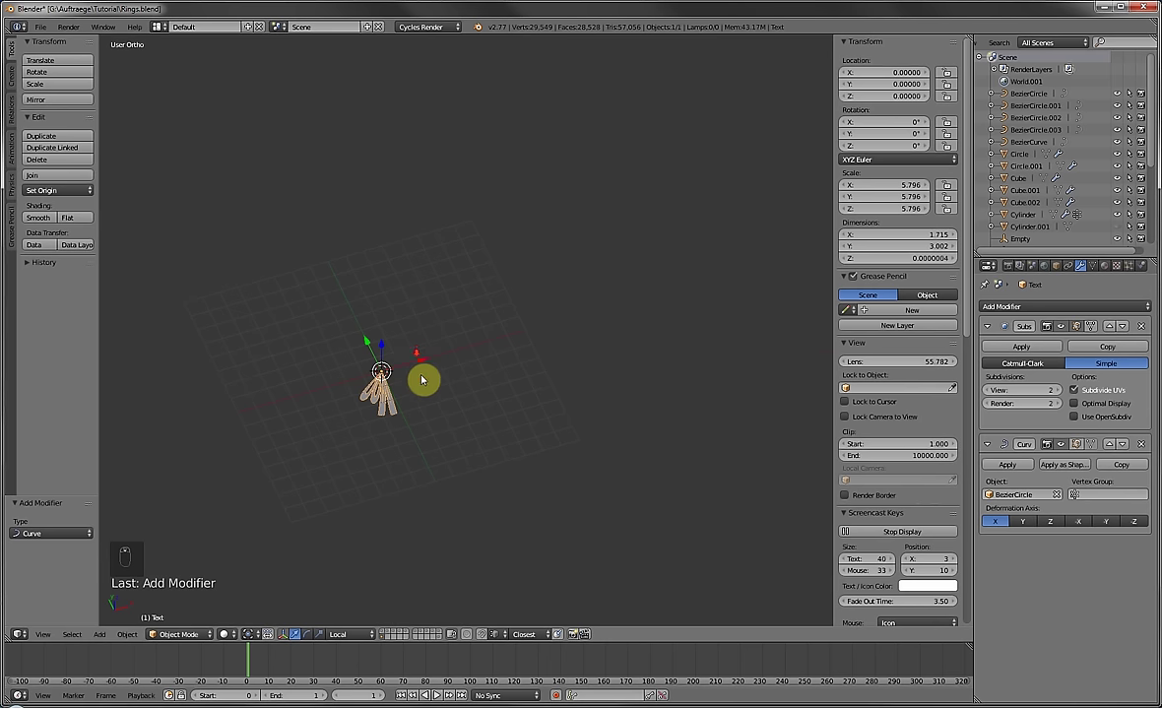
Move the lettering along Y and set its Y location to 17.7/2.
key(KP_7)
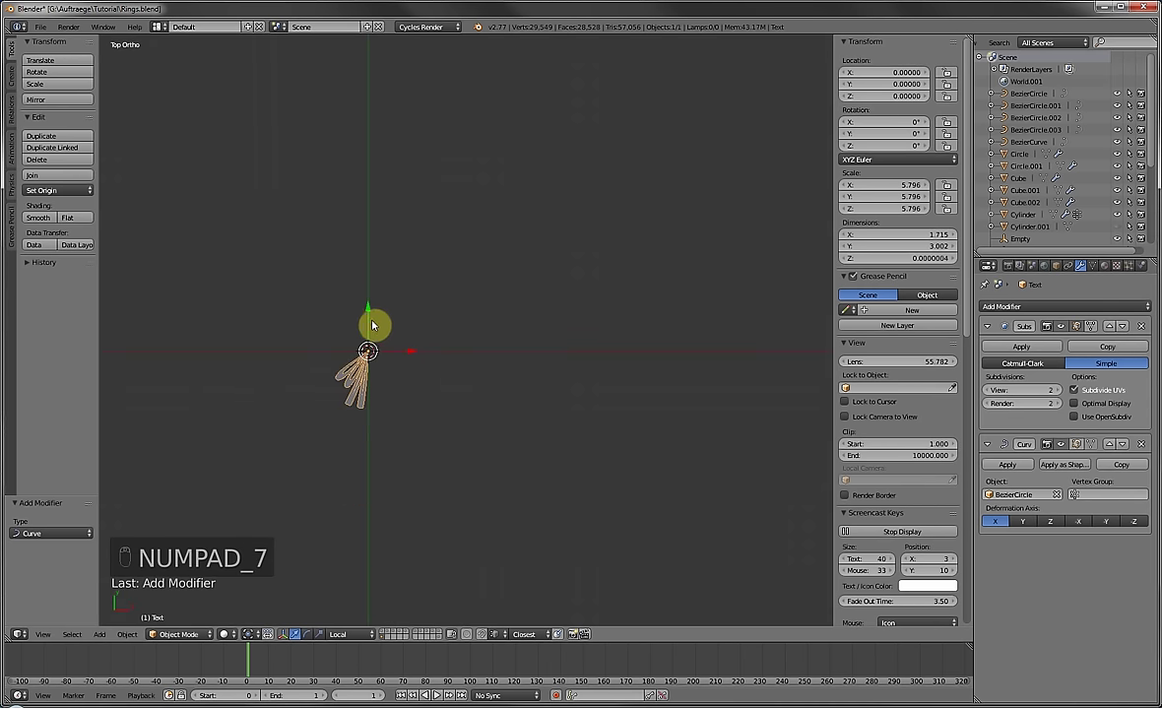
drag(373, 325, 376, 237)
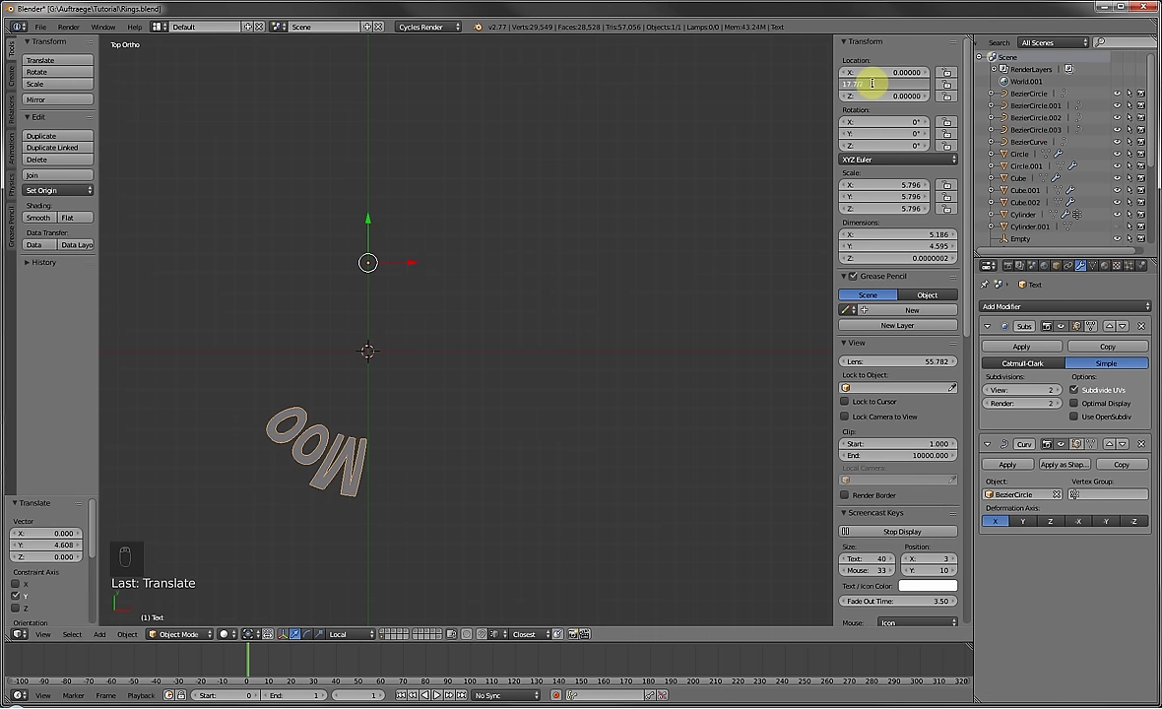
click(872, 84)
text(17.7/2)
key(Return)
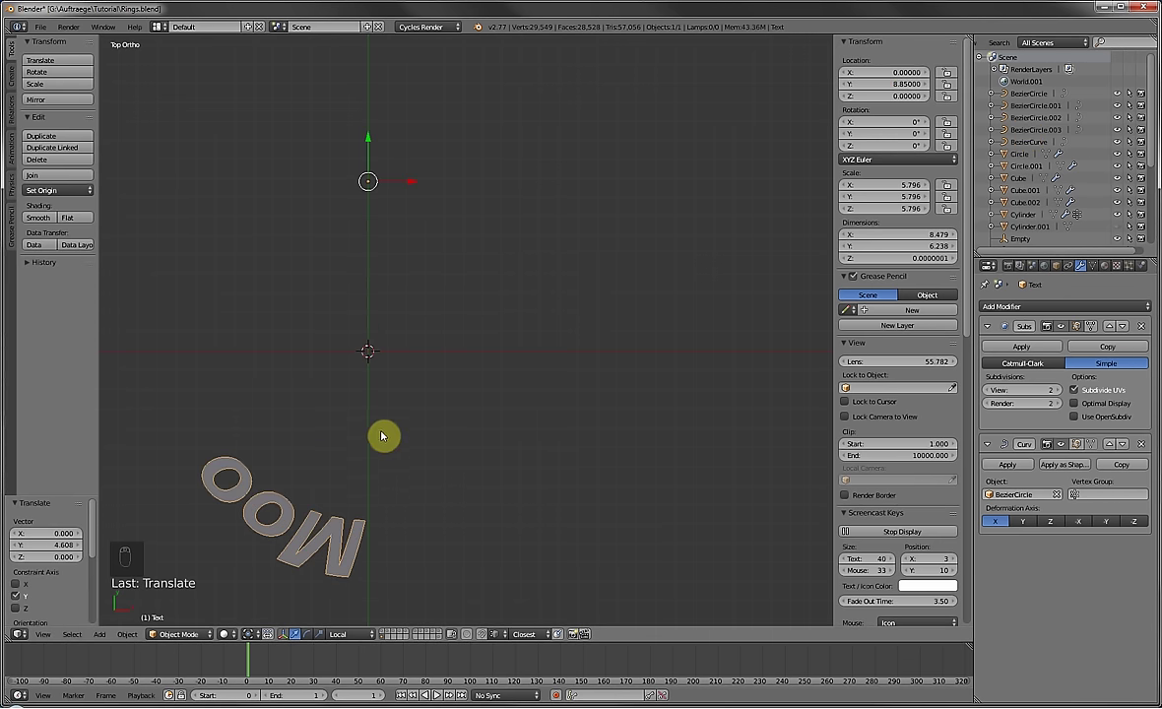
Rotate the lettering 90° about the global X axis.
text(r)
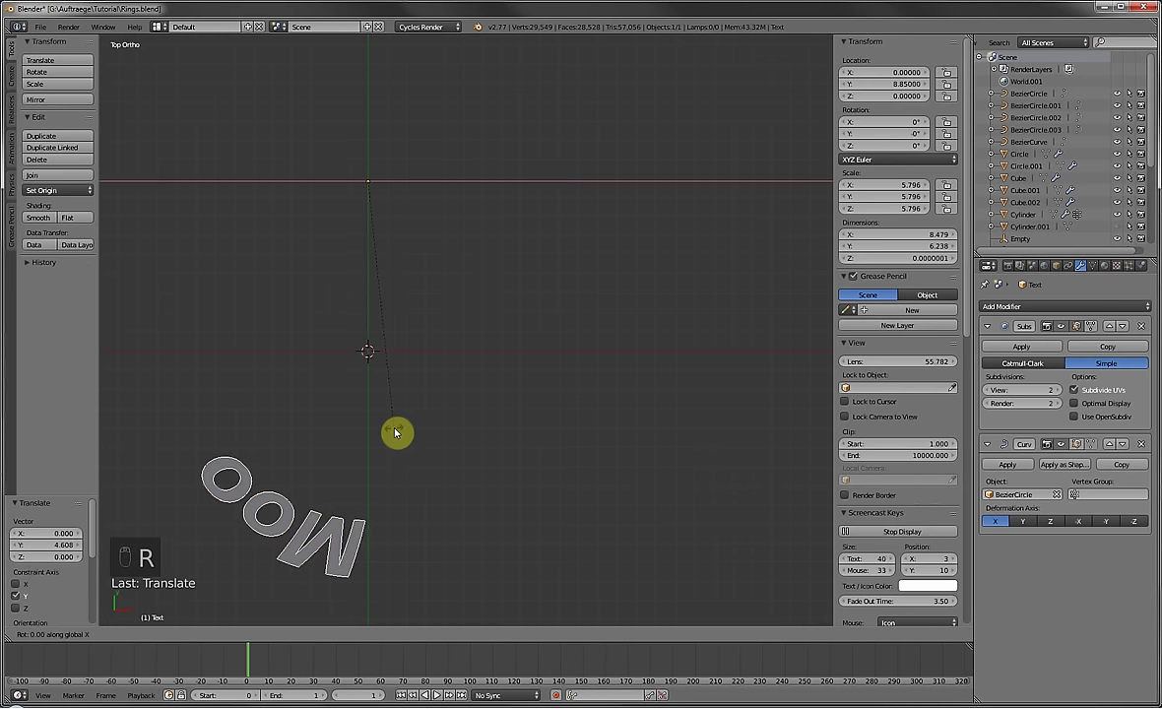
text(90)
key(Return)
Add a Solidify modifier to the lettering and set its thickness to 0.1410.
middle_drag(345, 506, 306, 424)
click(1051, 306)
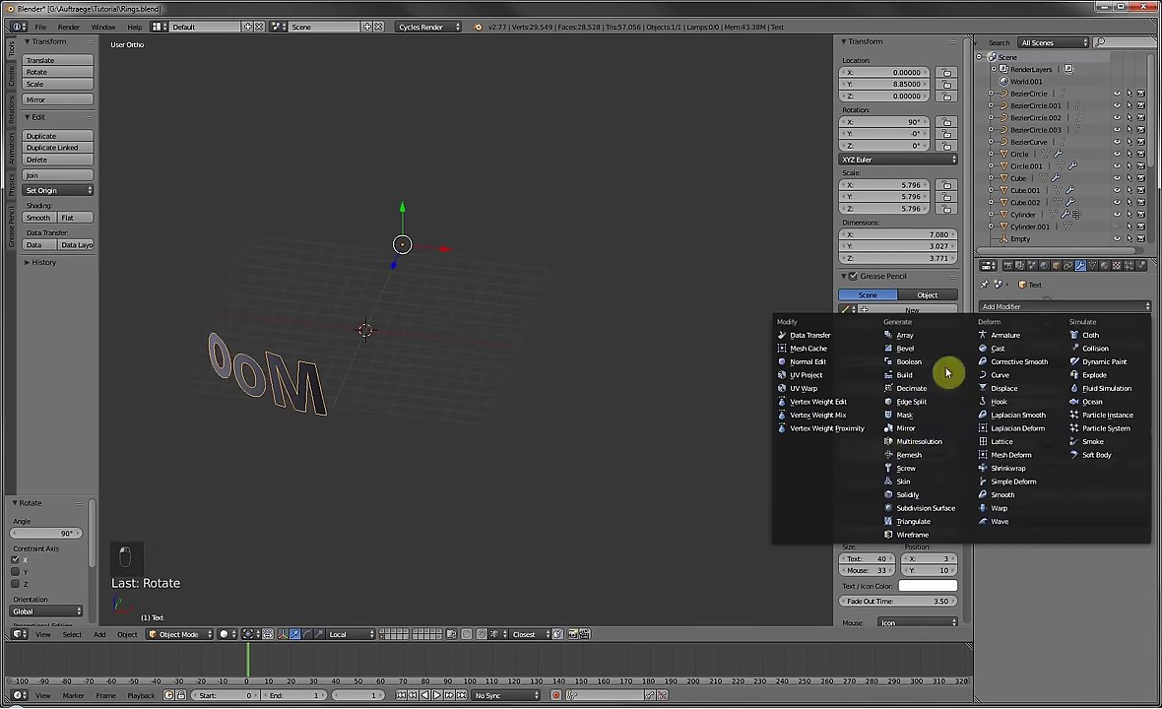
click(950, 494)
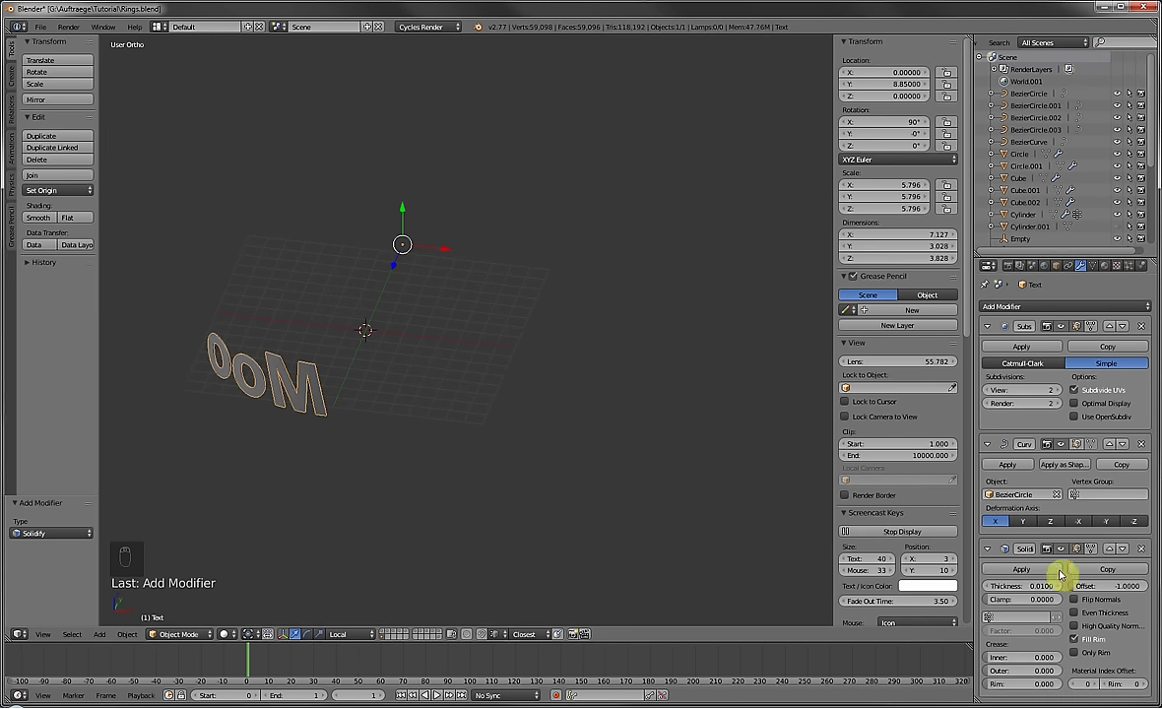
drag(1015, 586, 1074, 586)
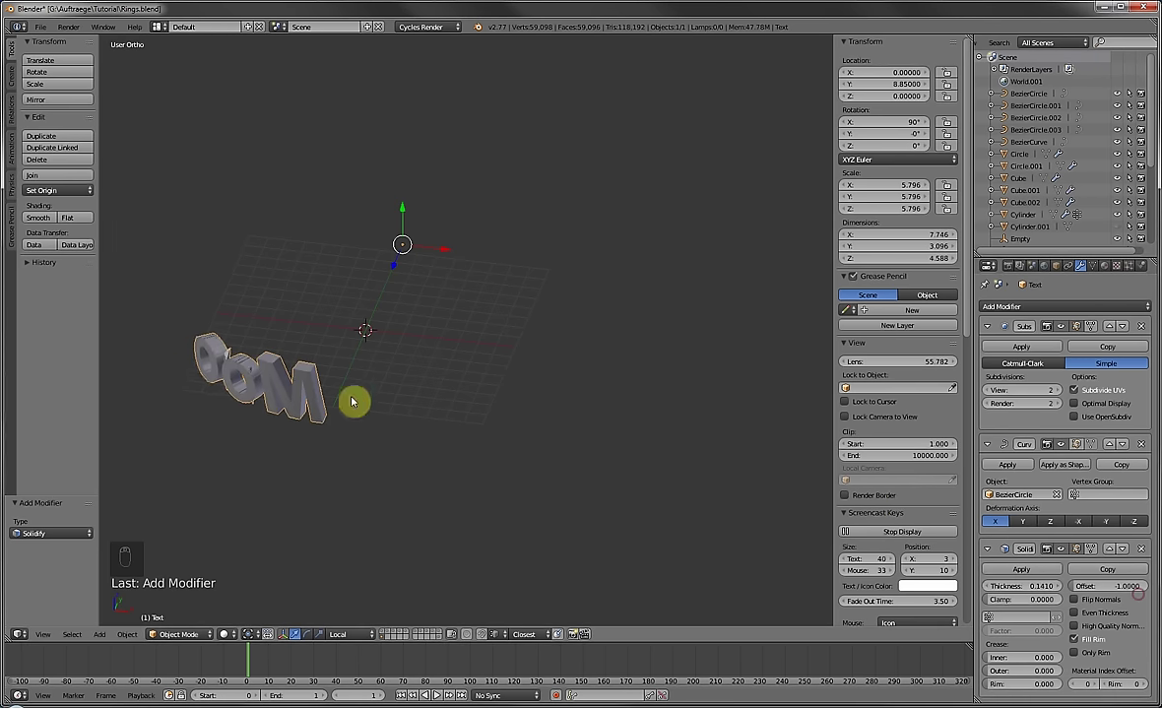
Examine the thickened lettering from several sides and check the mesh of the first "o" close up in edit mode.
middle_drag(353, 402, 470, 361)
scroll(470, 356, up, 2)
scroll(470, 360, up, 3)
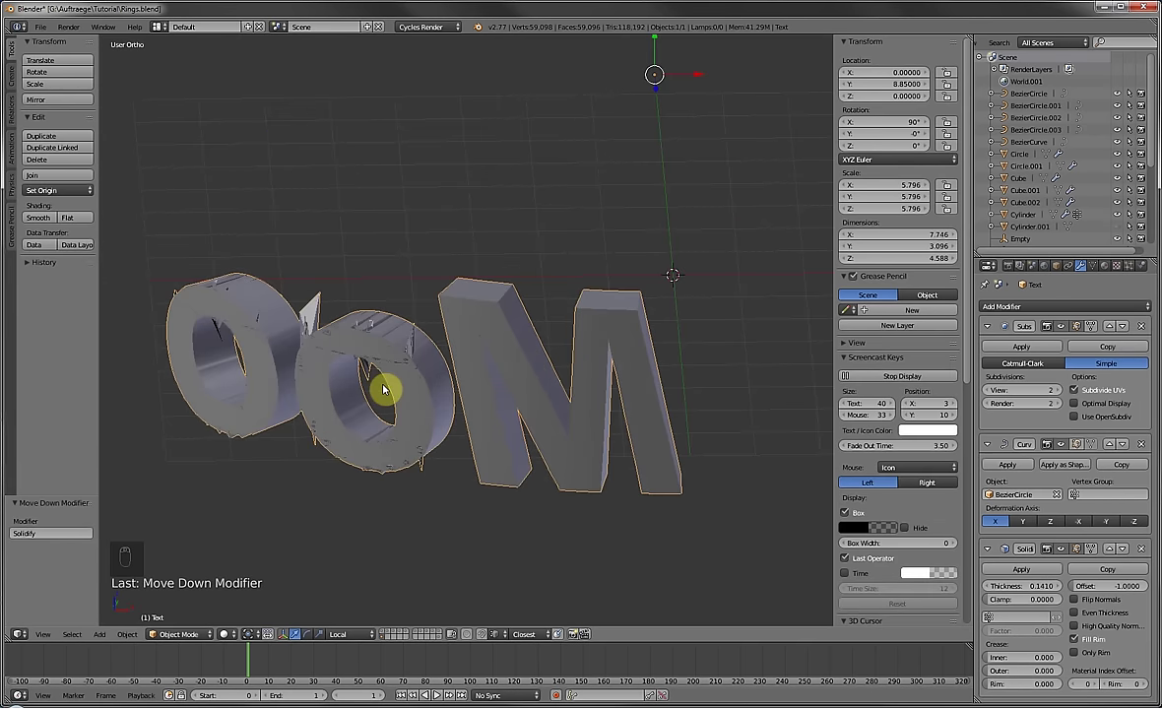
middle_drag(429, 387, 462, 389)
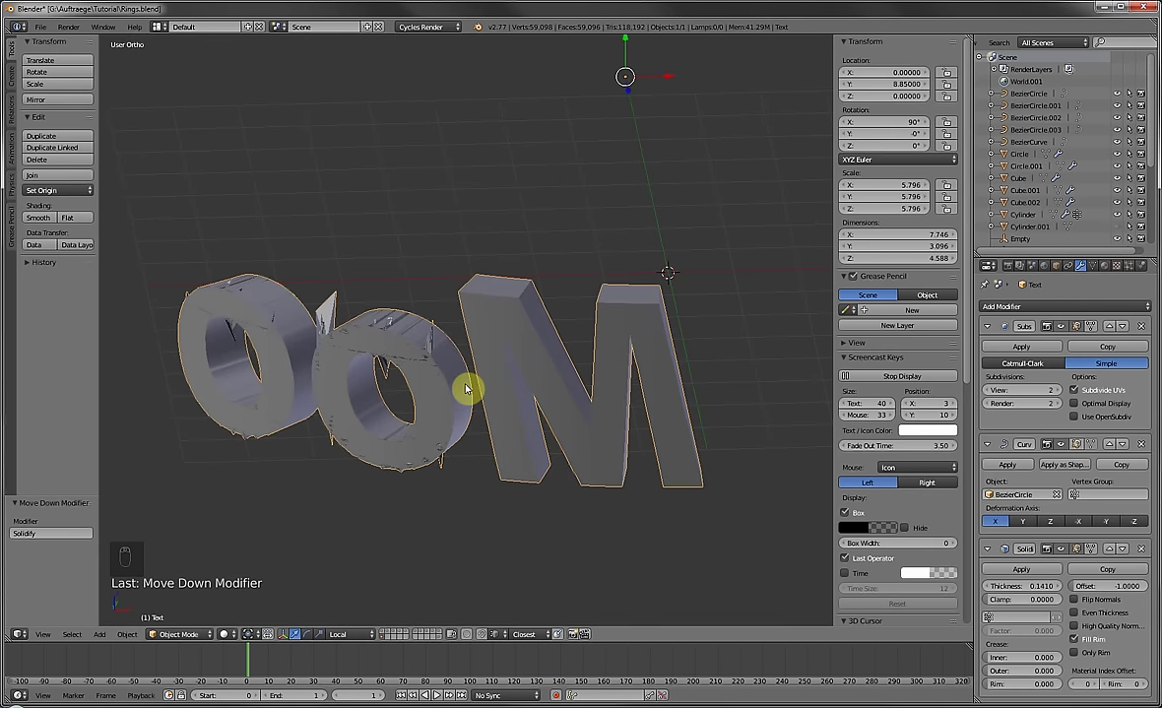
key(Tab)
key(a)
key(a)
key(a)
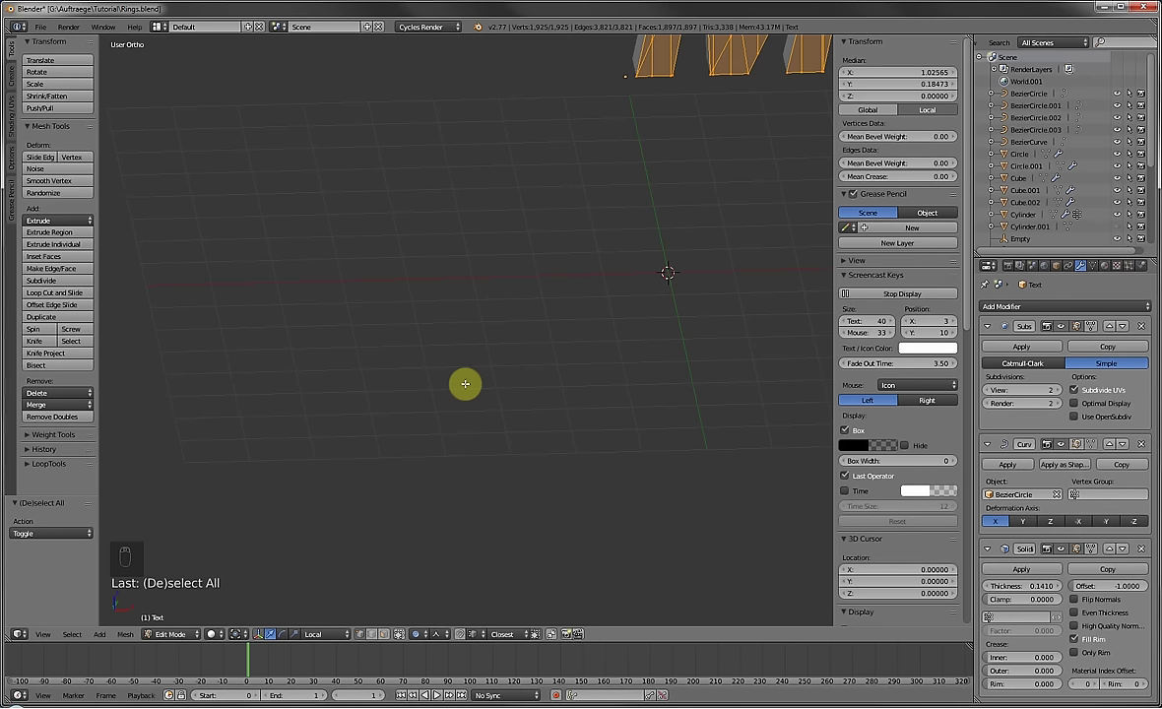
key(KP_Decimal)
key(KP_3)
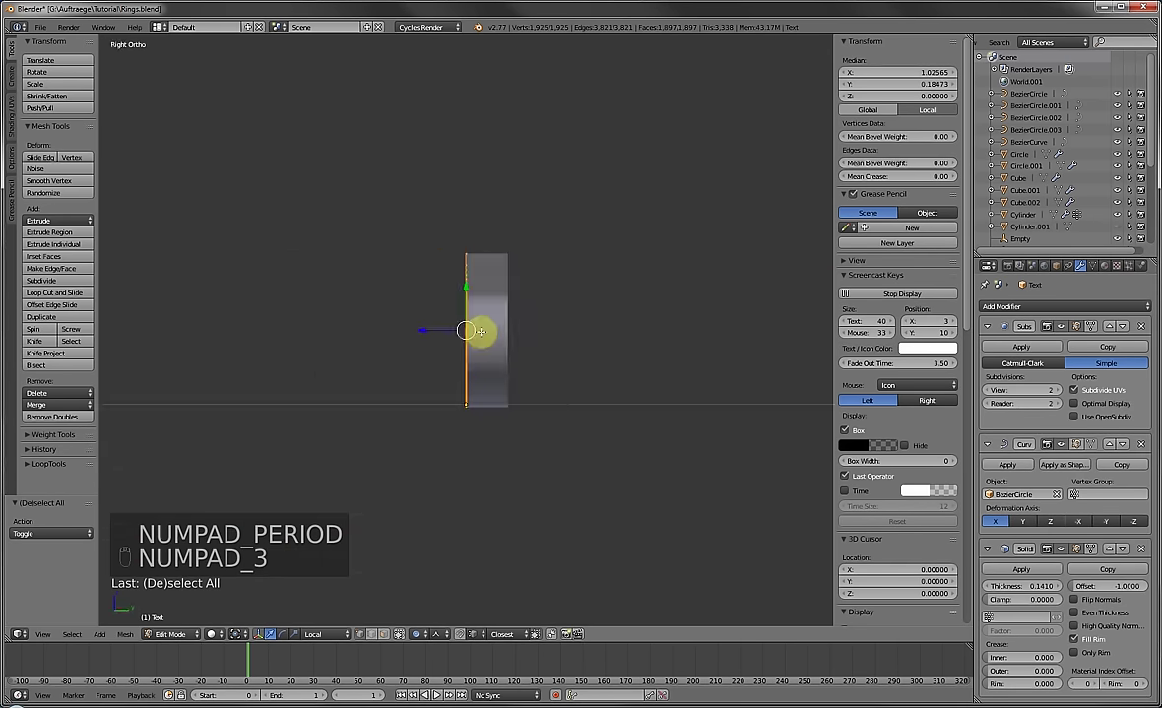
key(KP_1)
scroll(483, 287, up, 5)
scroll(478, 233, up, 6)
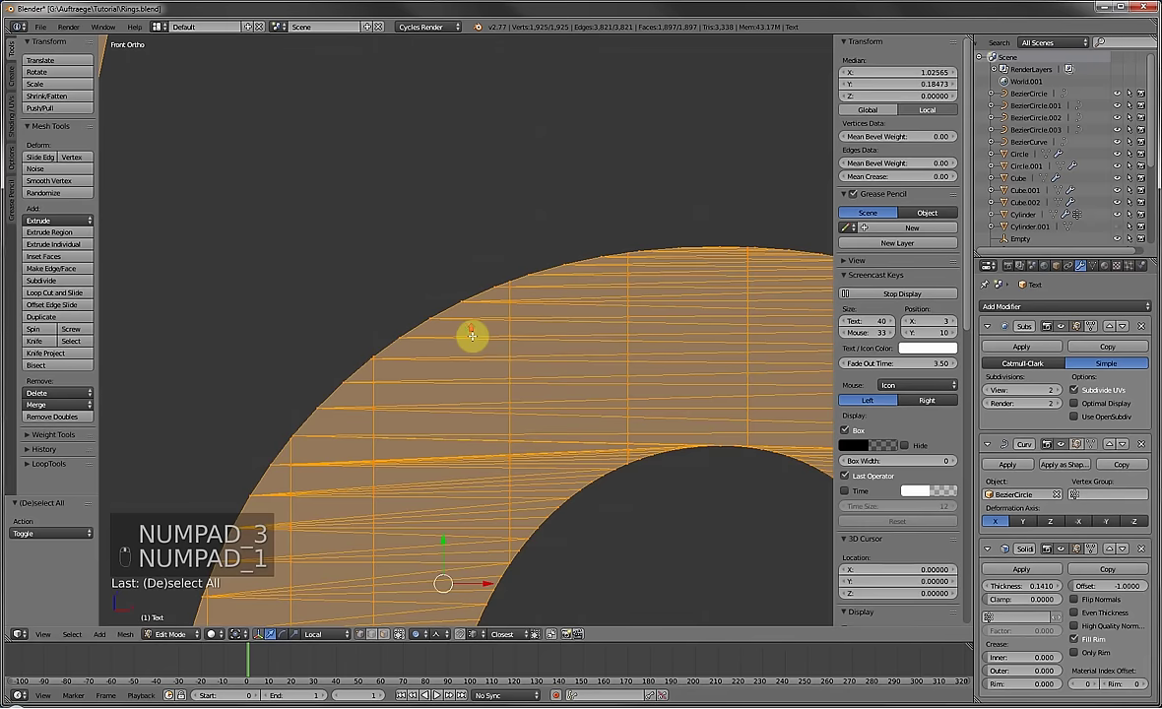
Try to move one vertex on the upper-left outline of the first "o" along local X and about -0.014 along local Z, undoing the move.
right_click(508, 260)
key(KP_Decimal)
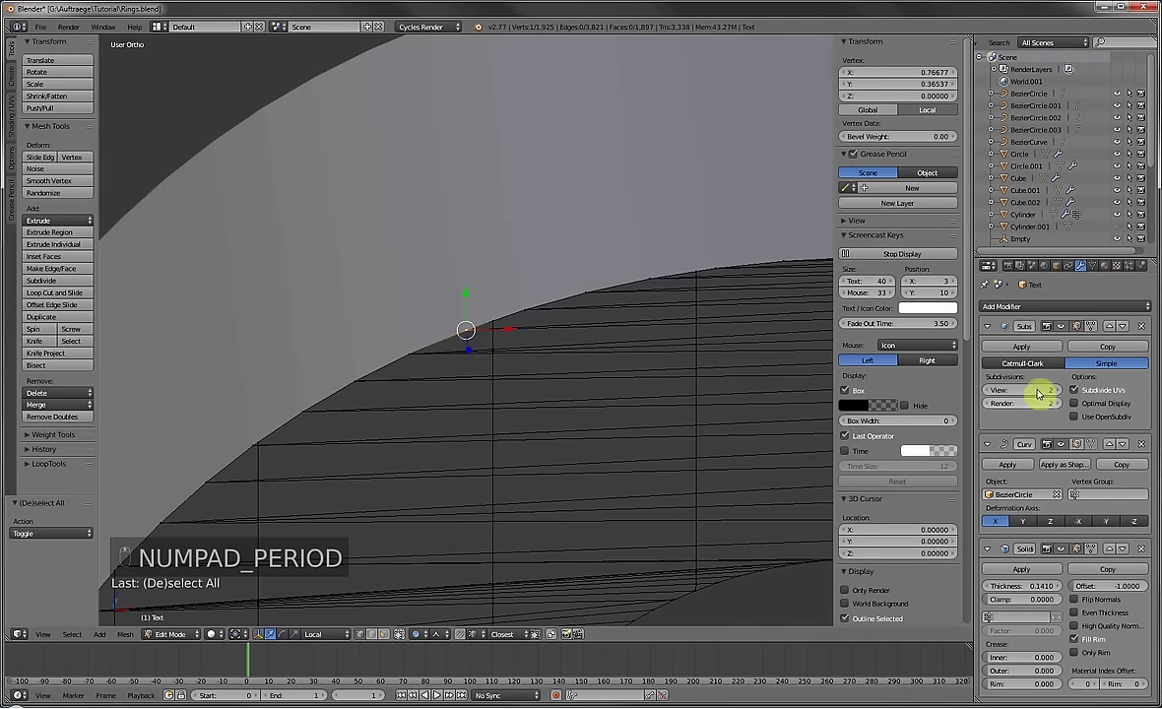
middle_drag(470, 322, 443, 299)
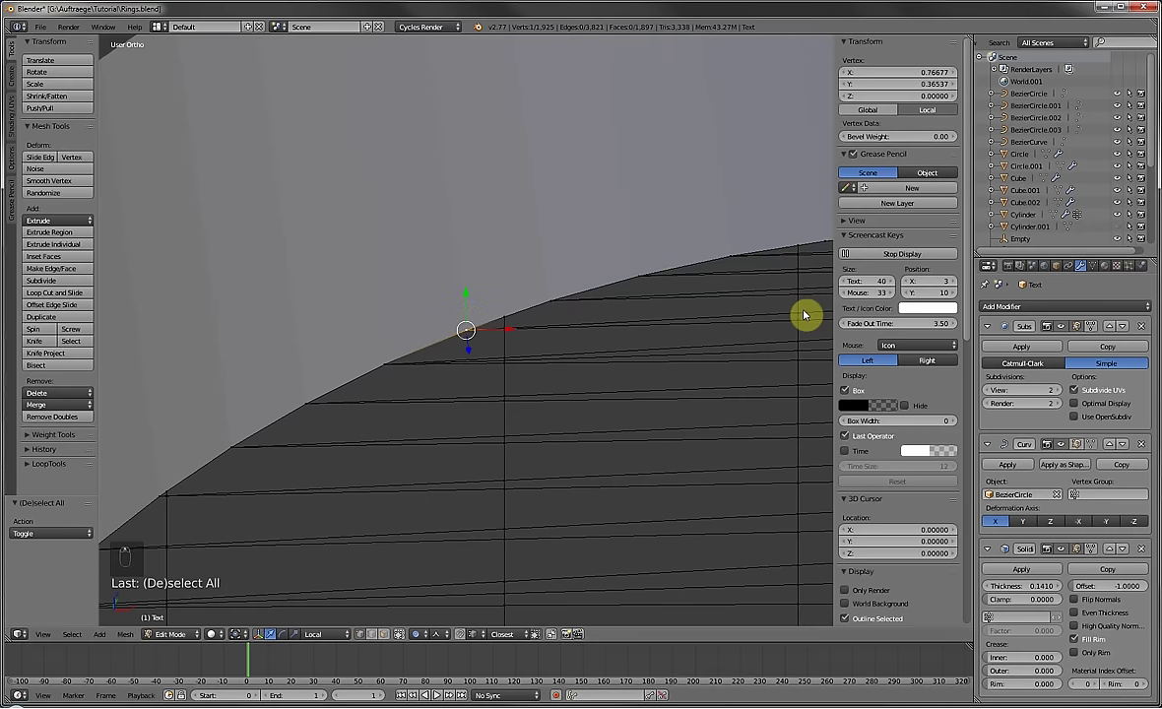
mouse_move(630, 323)
middle_down()
mouse_move(516, 332)
mouse_move(493, 309)
mouse_move(472, 340)
mouse_move(746, 366)
middle_up()
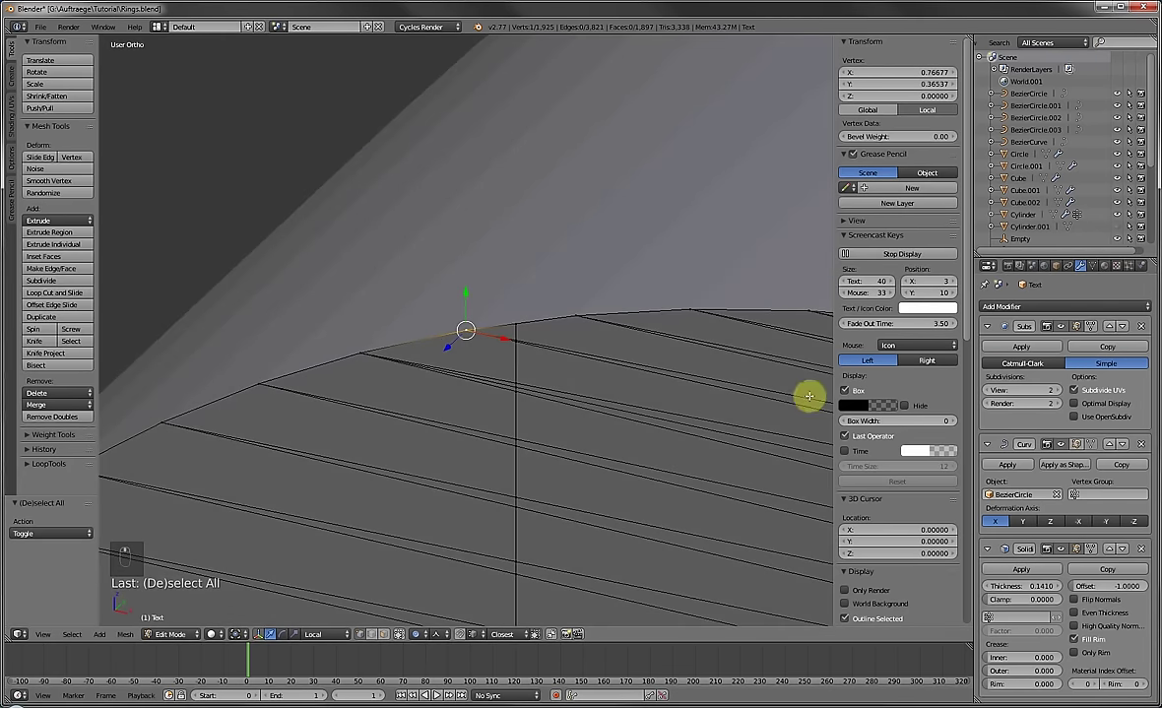
key(g)
key(x)
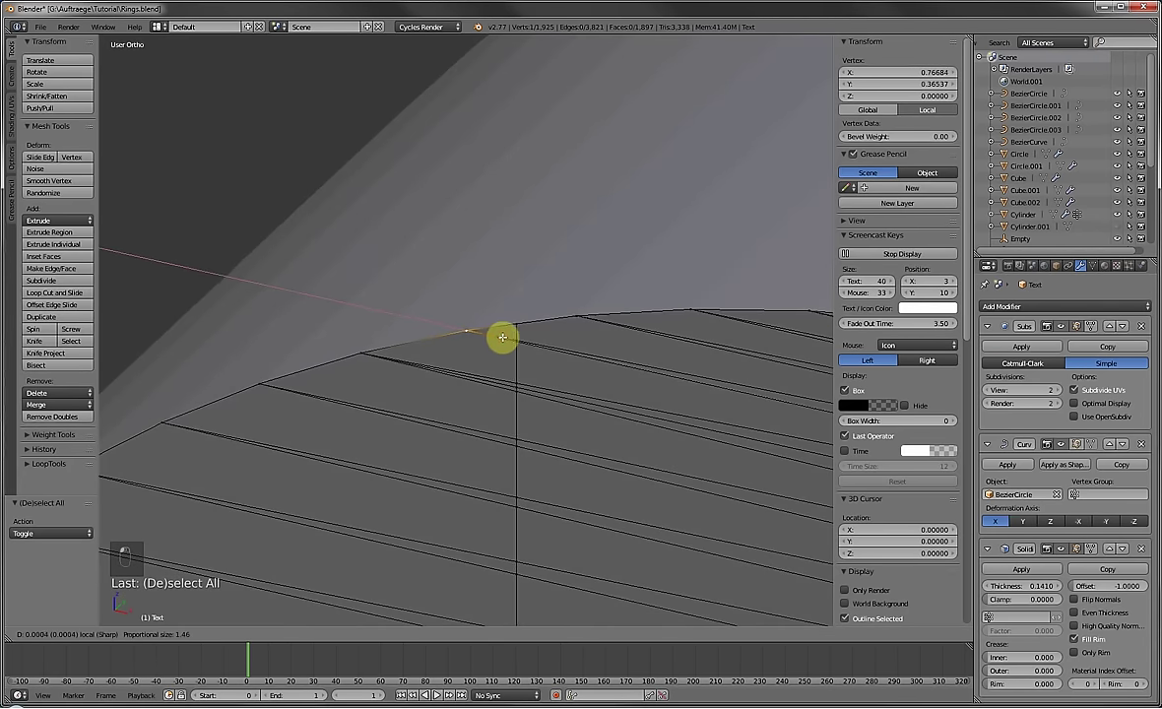
key(Escape)
key(g)
key(z)
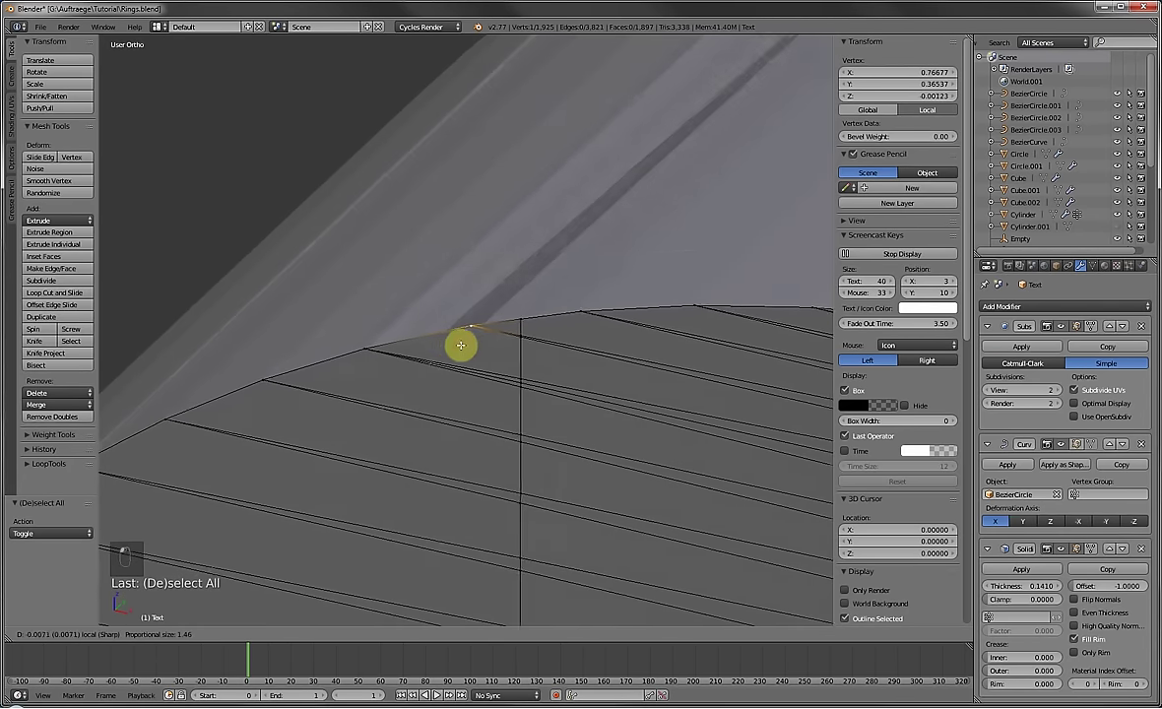
click(498, 260)
middle_drag(498, 260, 612, 205)
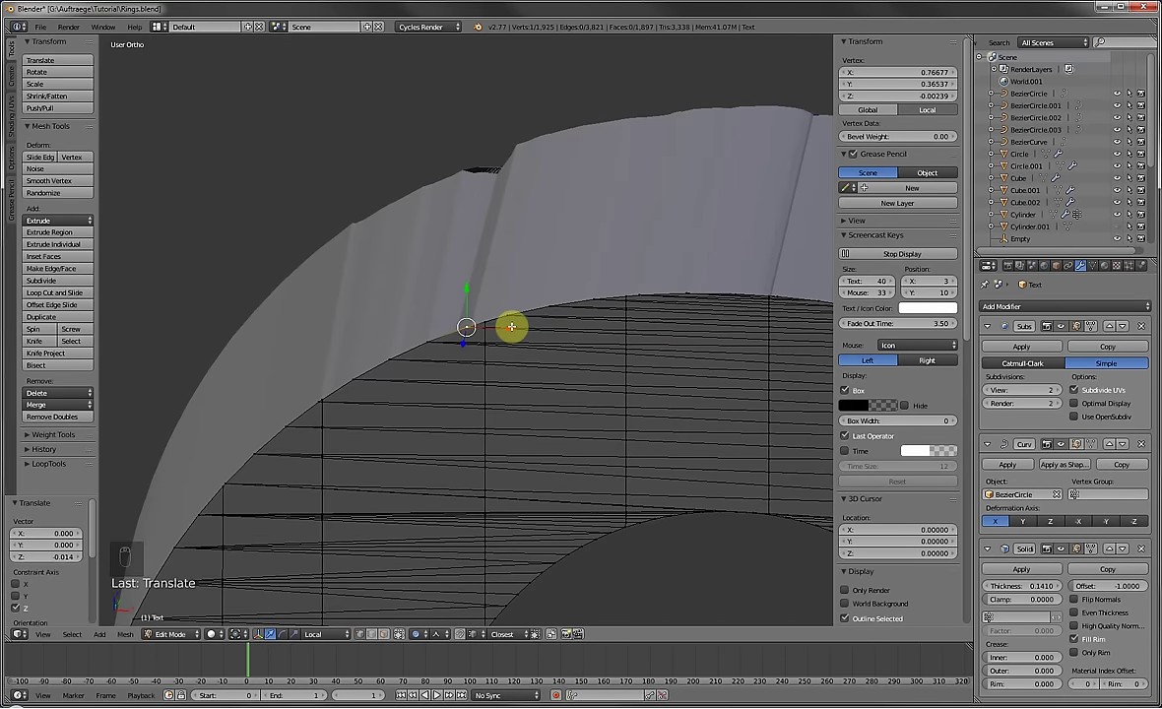
key(ctrl+z)
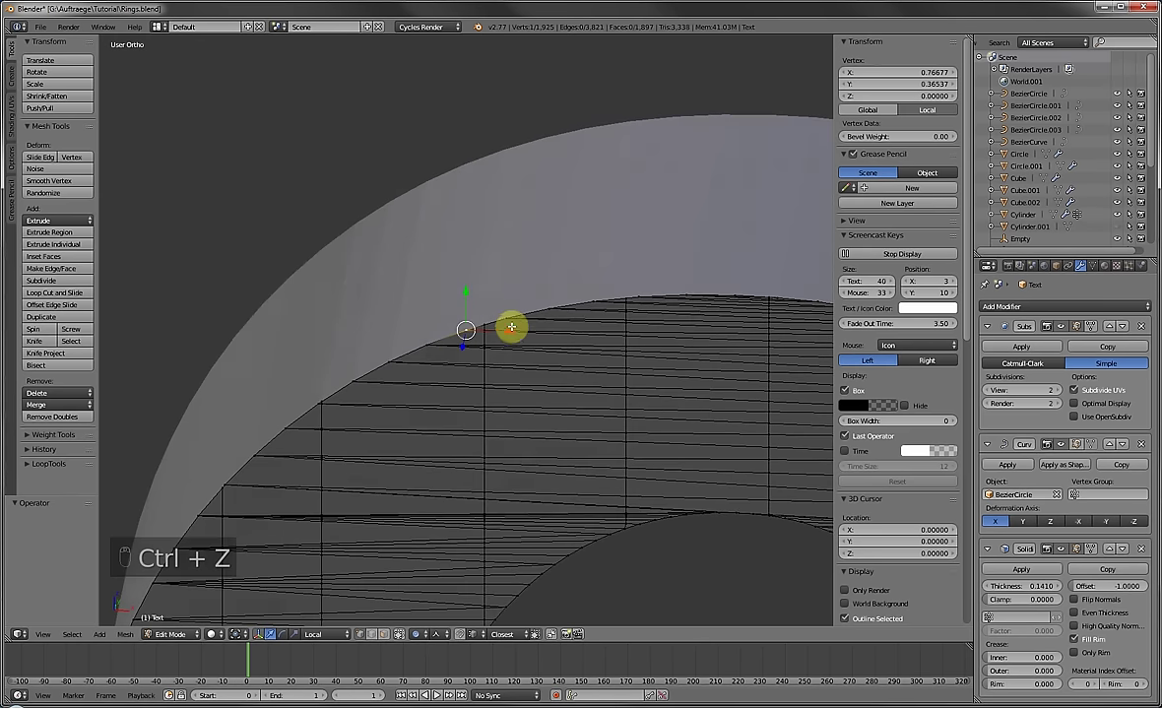
Return to object mode and move the Solidify modifier above the Curve modifier in the lettering's modifier stack.
key(Tab)
key(KP_Decimal)
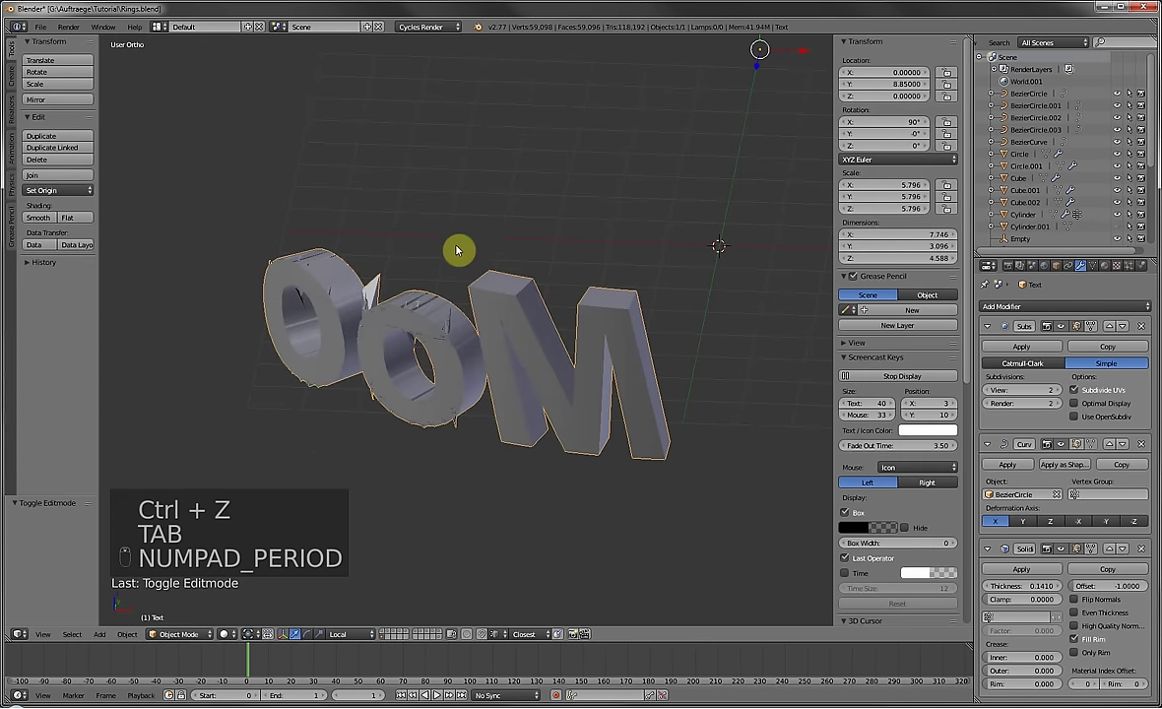
click(1110, 549)
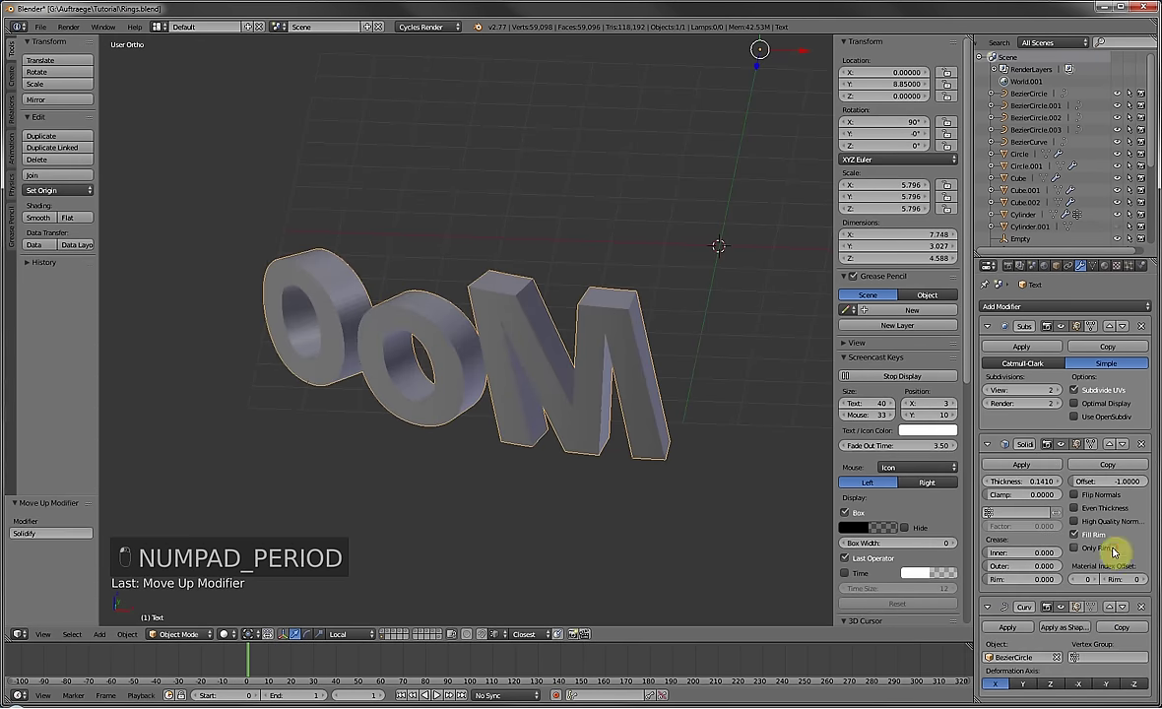
mouse_move(607, 422)
middle_down()
mouse_move(578, 400)
mouse_move(553, 402)
mouse_move(594, 414)
middle_up()
scroll(601, 415, down, 4)
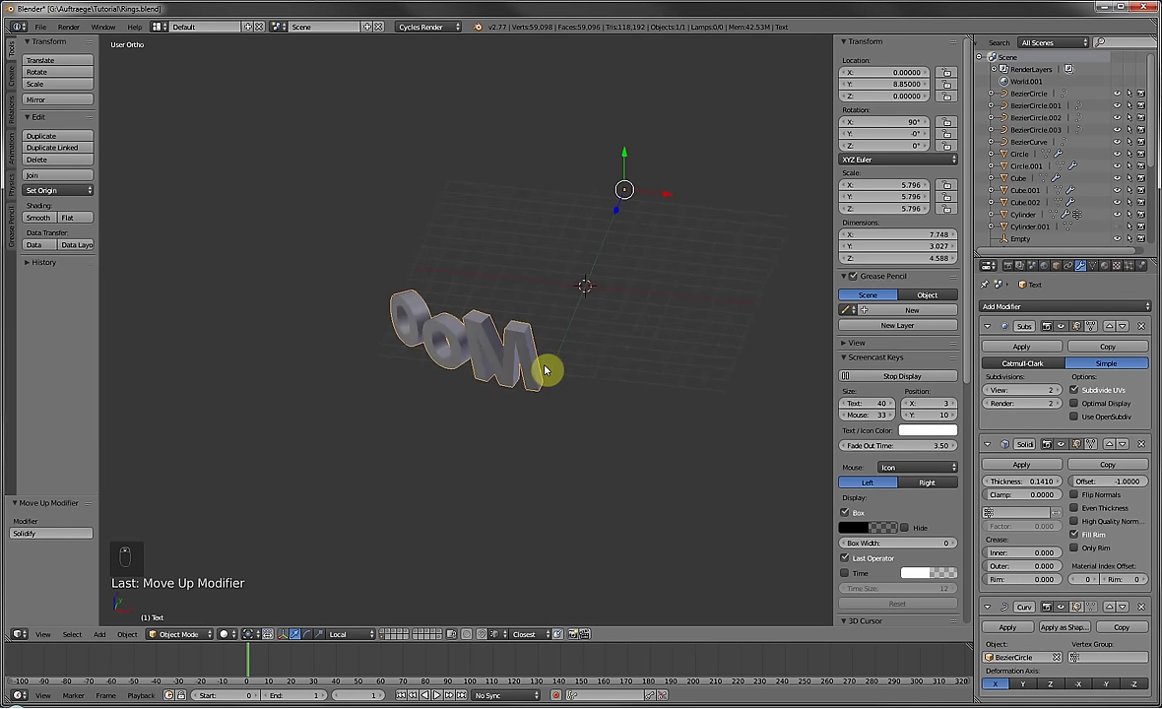
Rotate the "Moo" lettering 180° about the global Z axis.
key(r)
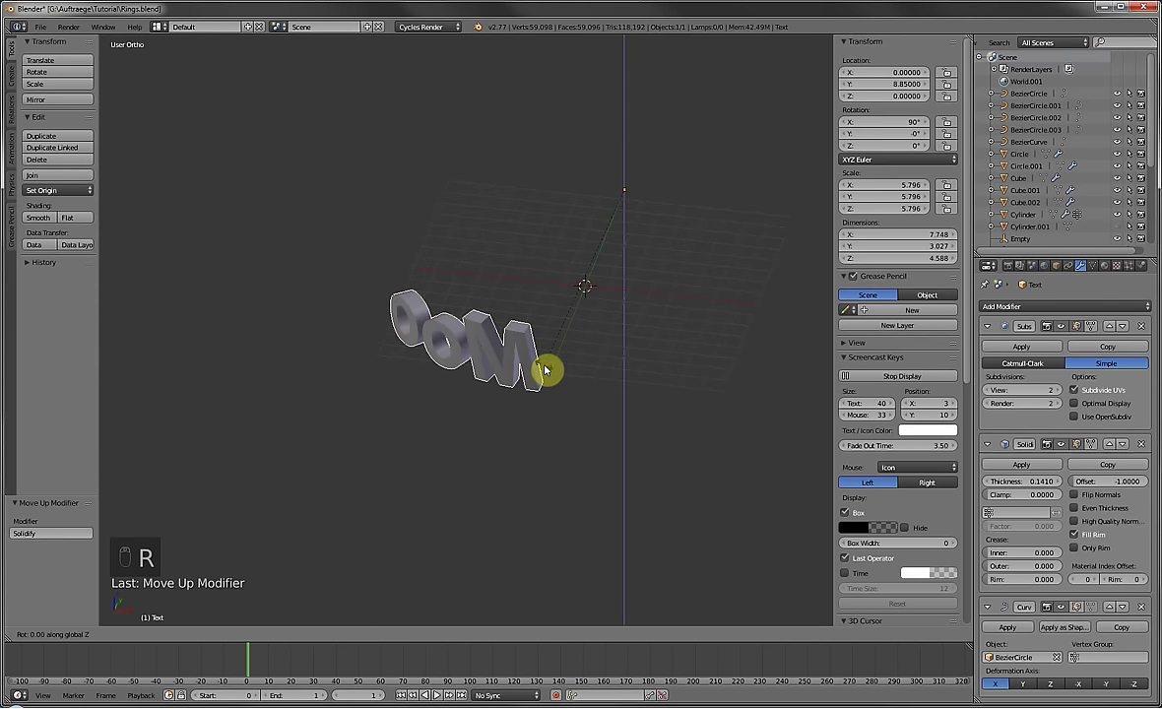
text(180)
click(545, 369)
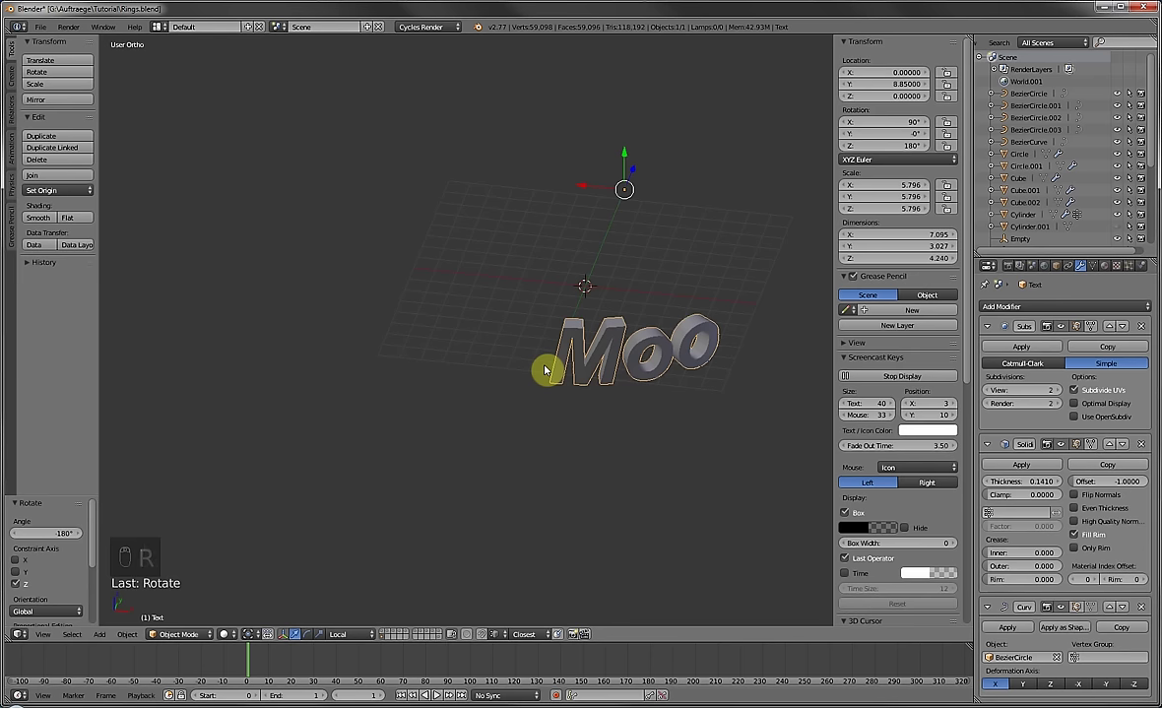
middle_drag(656, 379, 535, 386)
scroll(635, 349, up, 2)
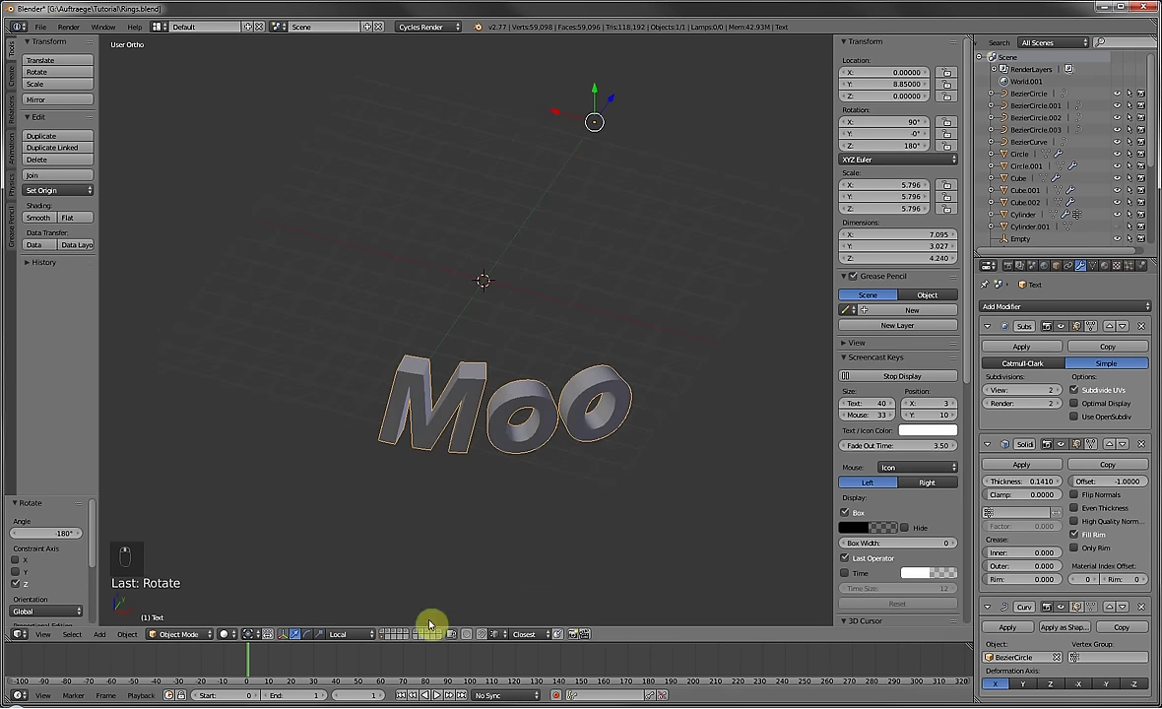
Show the ring's layer as well and move the lettering about 2.016 outward along its local Z axis.
click(384, 636)
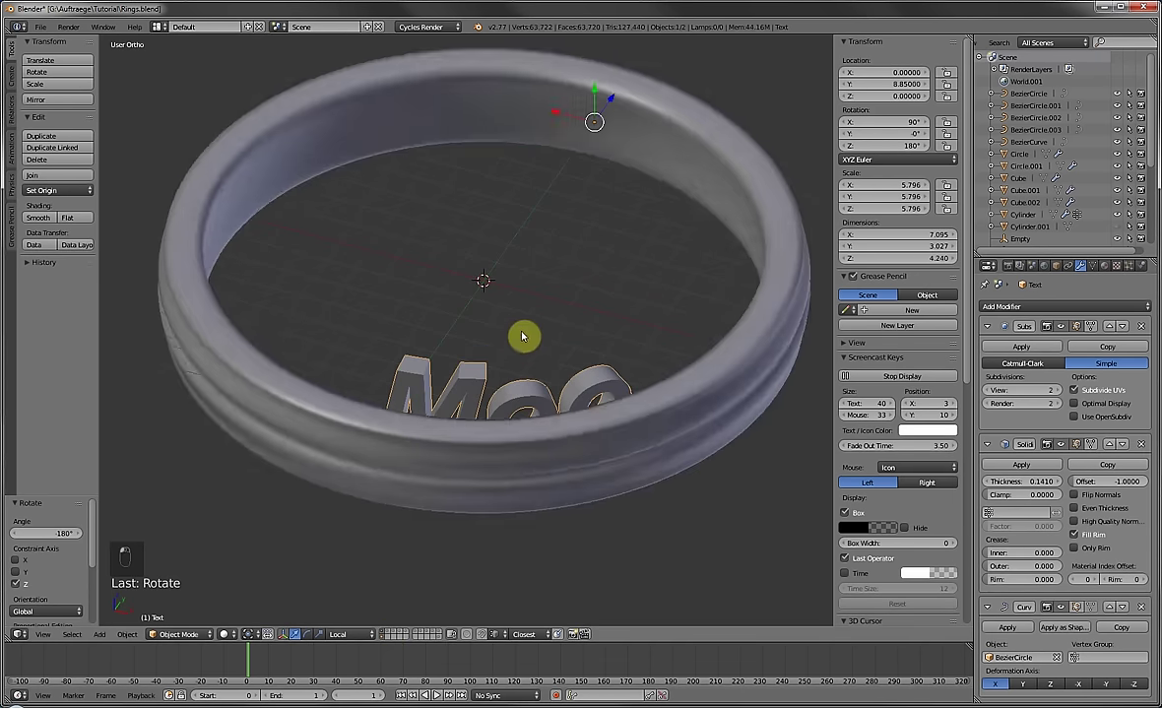
middle_drag(521, 335, 478, 351)
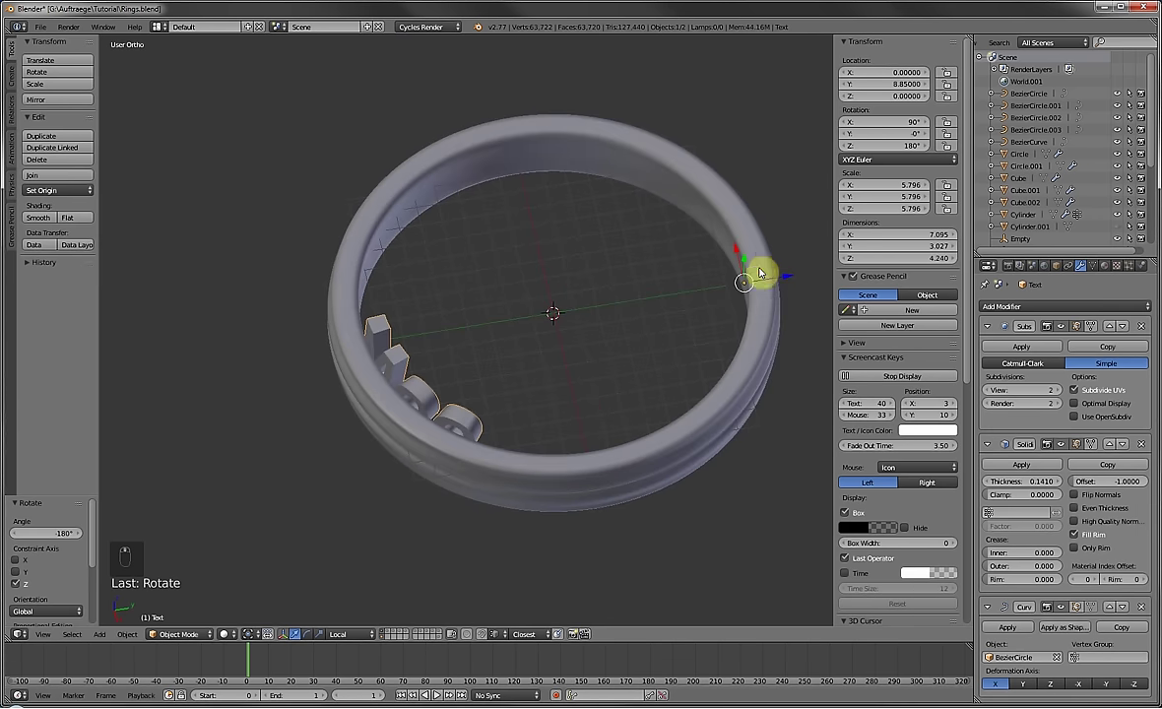
drag(797, 273, 832, 278)
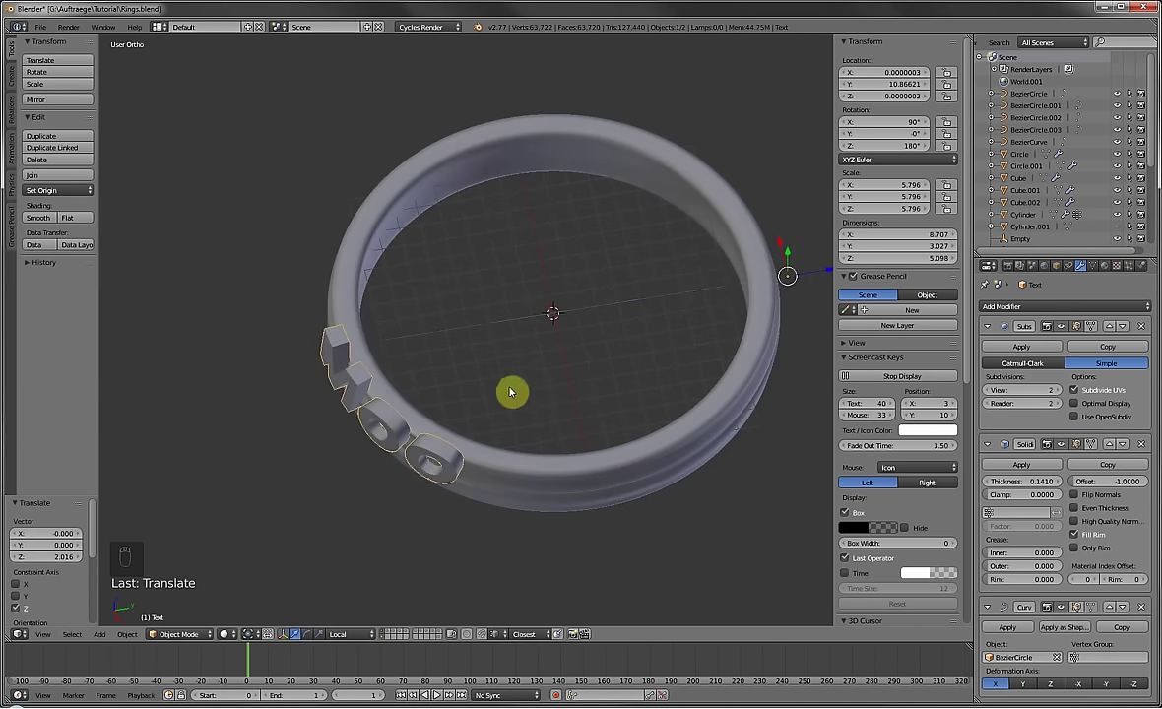
Lower the lettering to a Z location of about -1.459 and shift it about -0.073 along its local Z axis.
middle_drag(511, 393, 561, 327)
scroll(661, 301, up, 1)
drag(699, 298, 678, 338)
middle_drag(678, 338, 540, 402)
scroll(598, 373, down, 2)
middle_drag(597, 373, 700, 428)
drag(701, 428, 695, 431)
middle_drag(394, 384, 472, 351)
scroll(471, 350, up, 3)
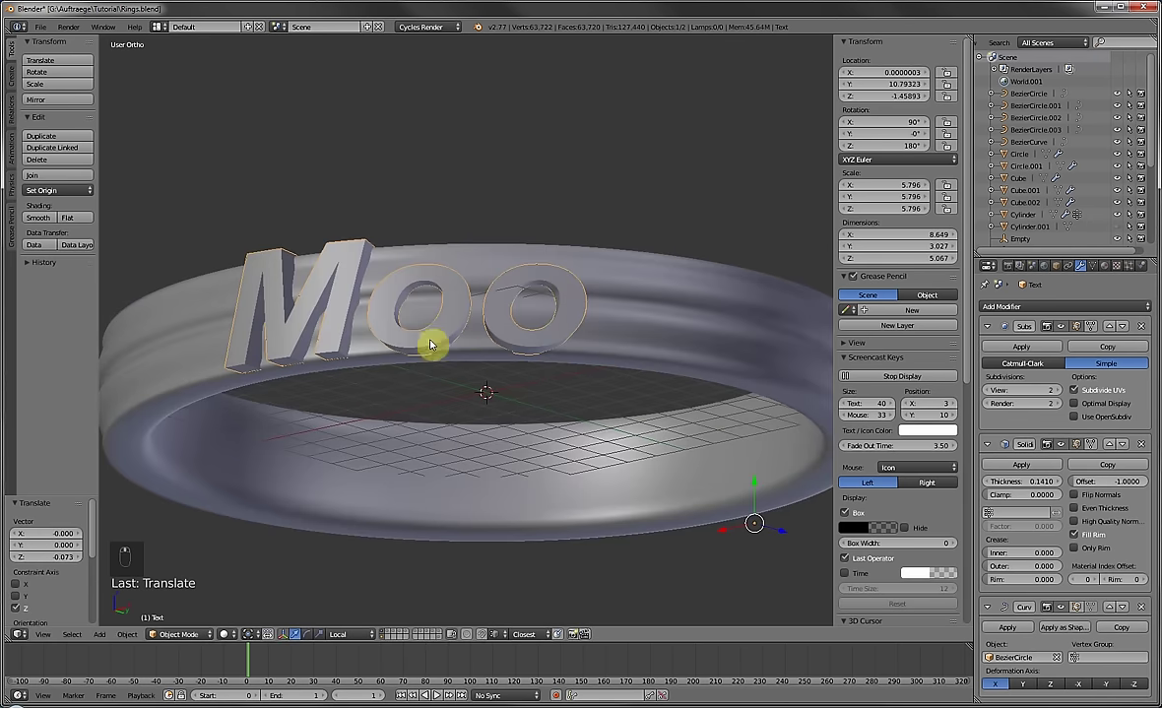
Make the ring taller by scaling it along Z only, to a Z scale of about 2.362.
middle_drag(412, 315, 420, 371)
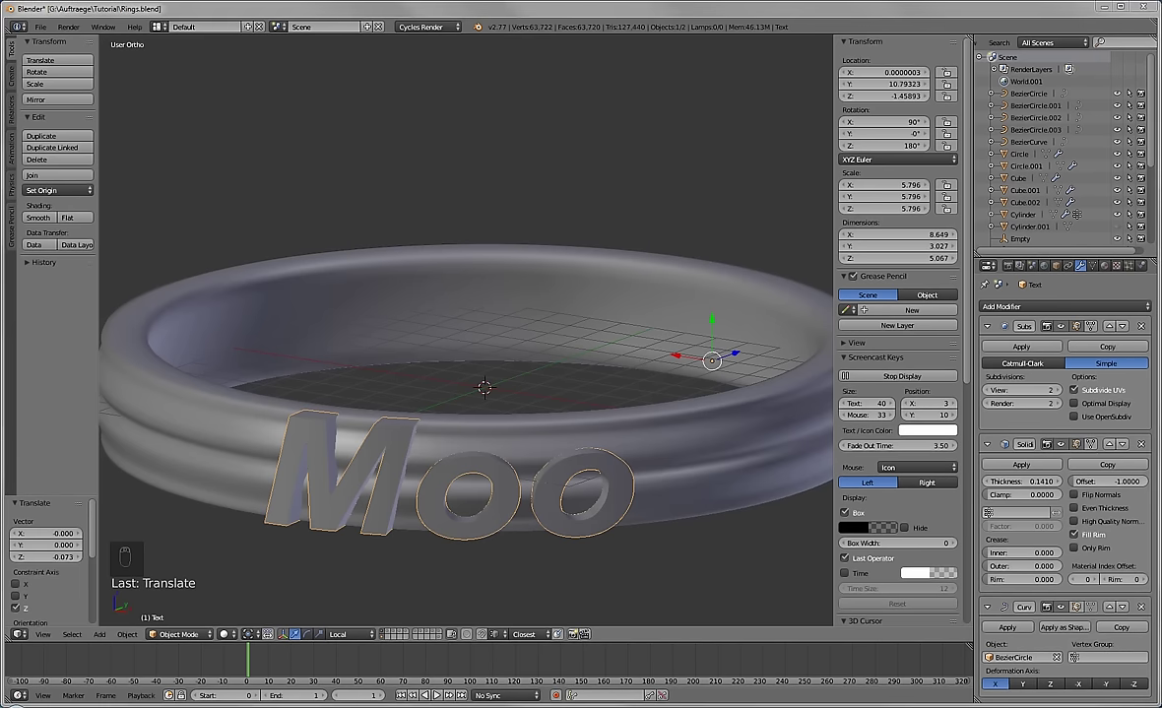
middle_drag(527, 433, 581, 376)
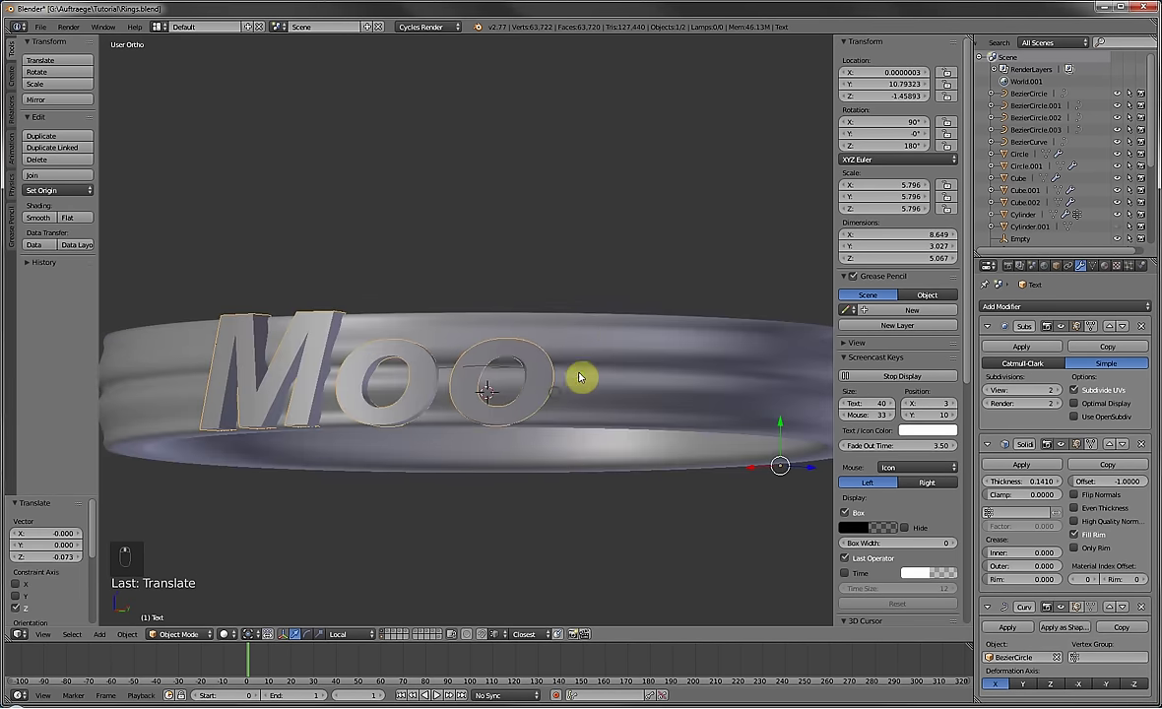
right_click(586, 336)
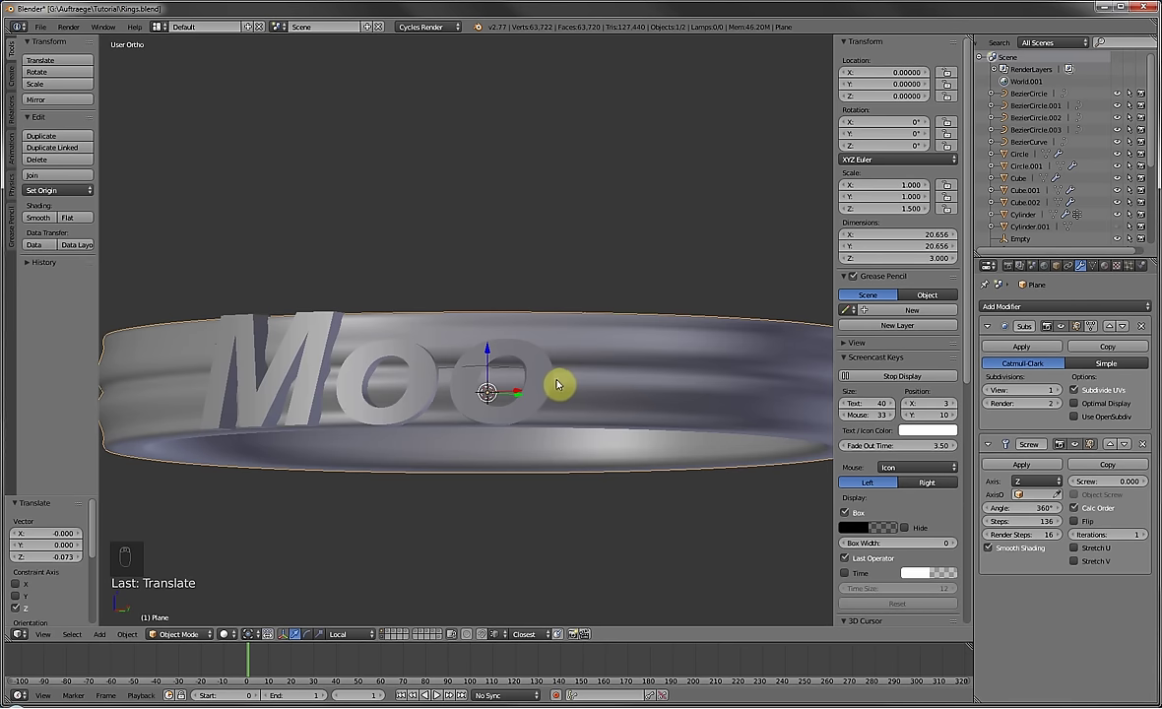
middle_drag(557, 385, 445, 362)
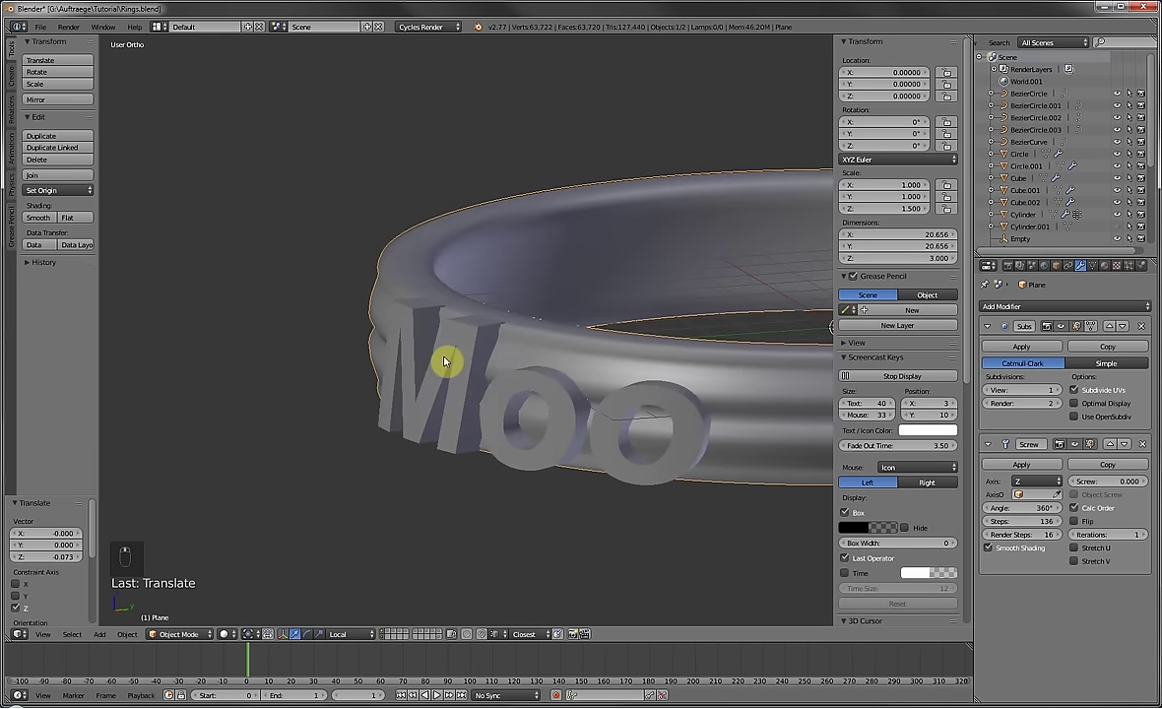
middle_drag(546, 368, 539, 397)
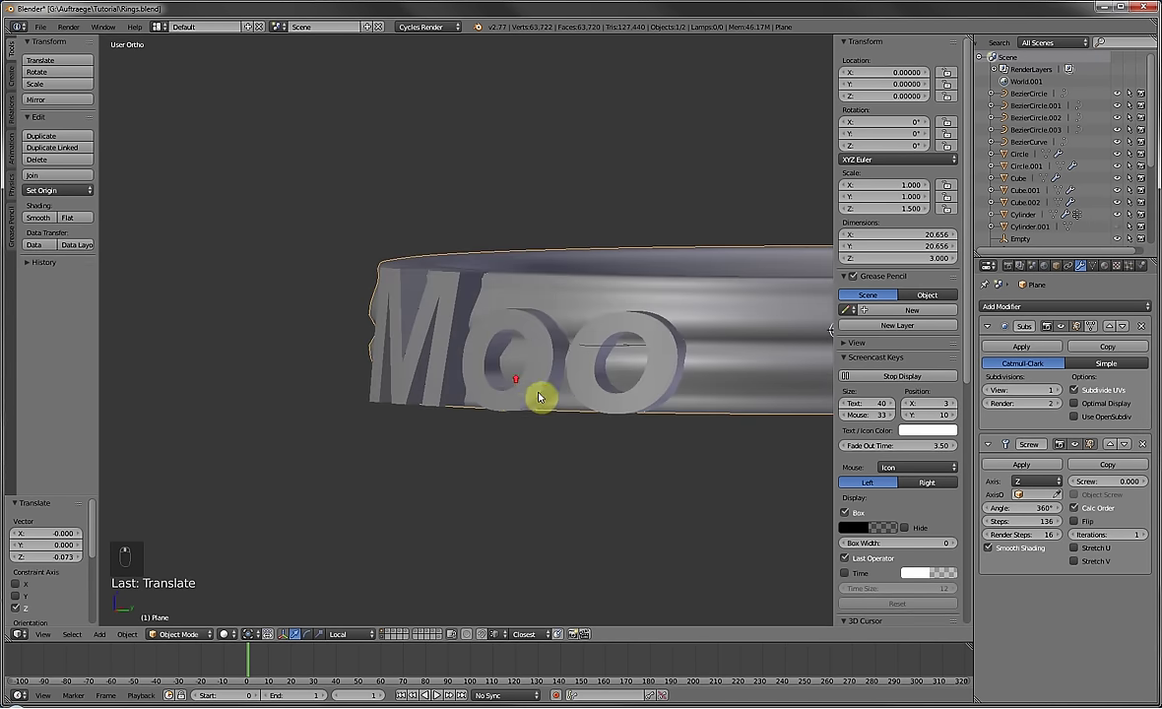
middle_drag(591, 288, 537, 314)
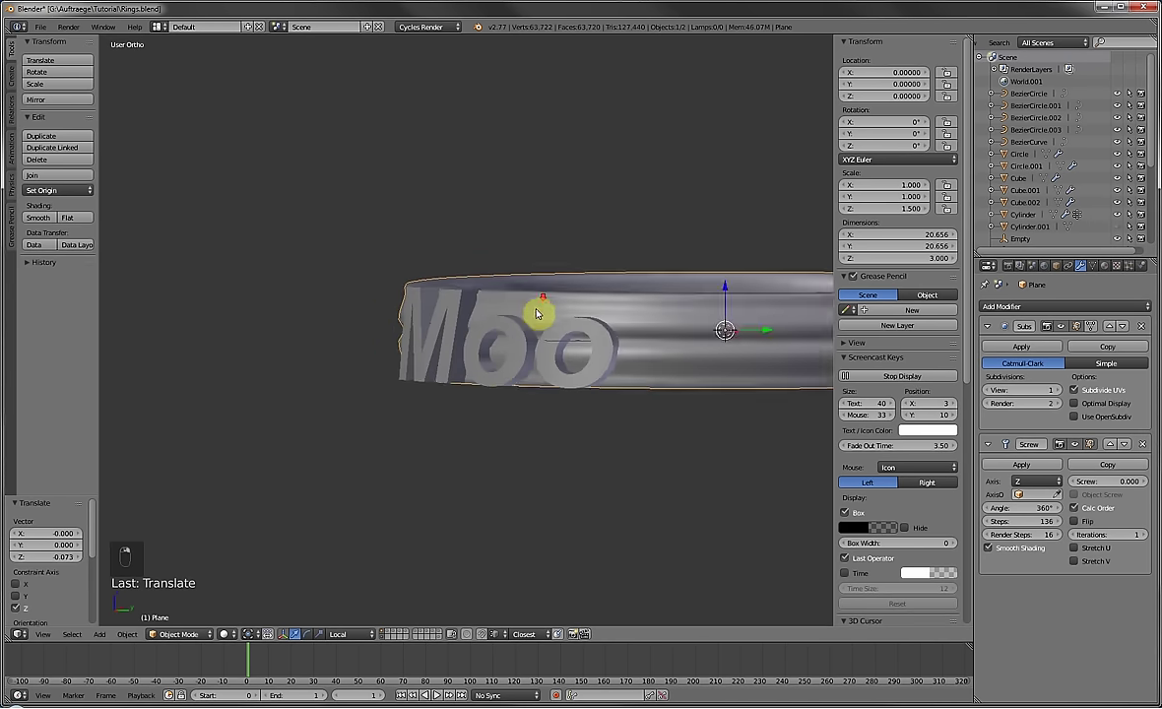
key(KP_1)
key(s)
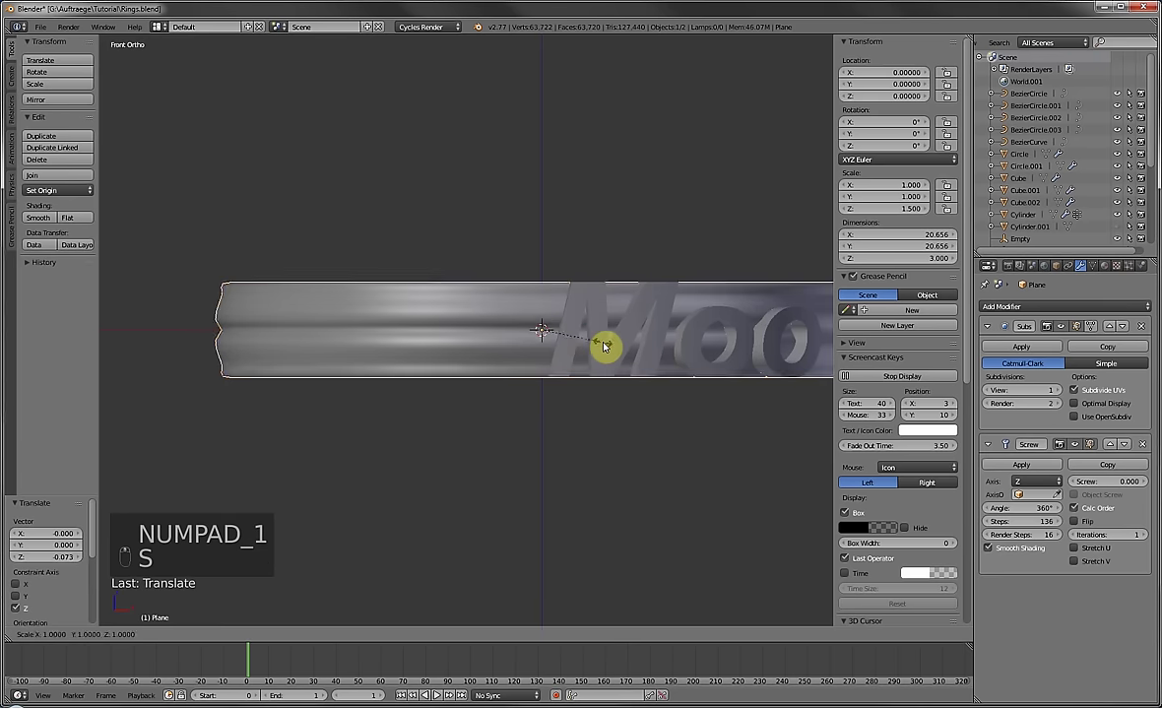
click(624, 396)
middle_drag(624, 396, 663, 442)
Thicken the ring to about 22.5 across by moving the outer vertices of its profile outward along Y in edit mode.
key(Tab)
scroll(662, 419, up, 3)
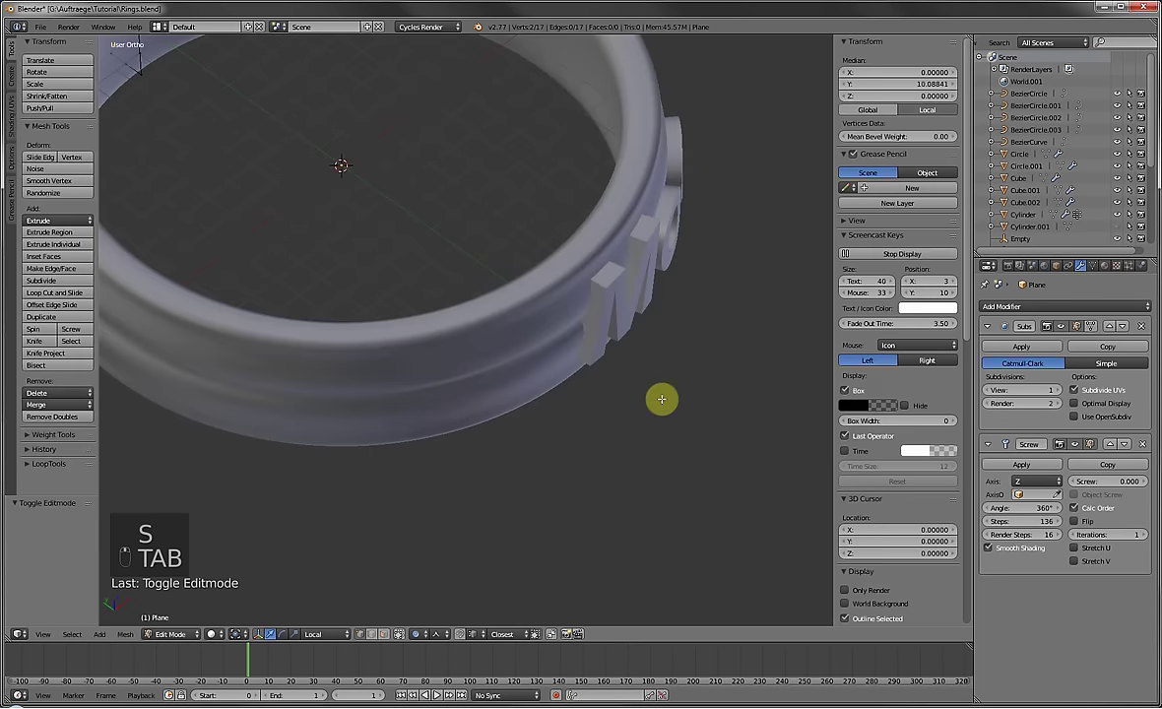
scroll(495, 325, down, 5)
middle_drag(499, 311, 504, 397)
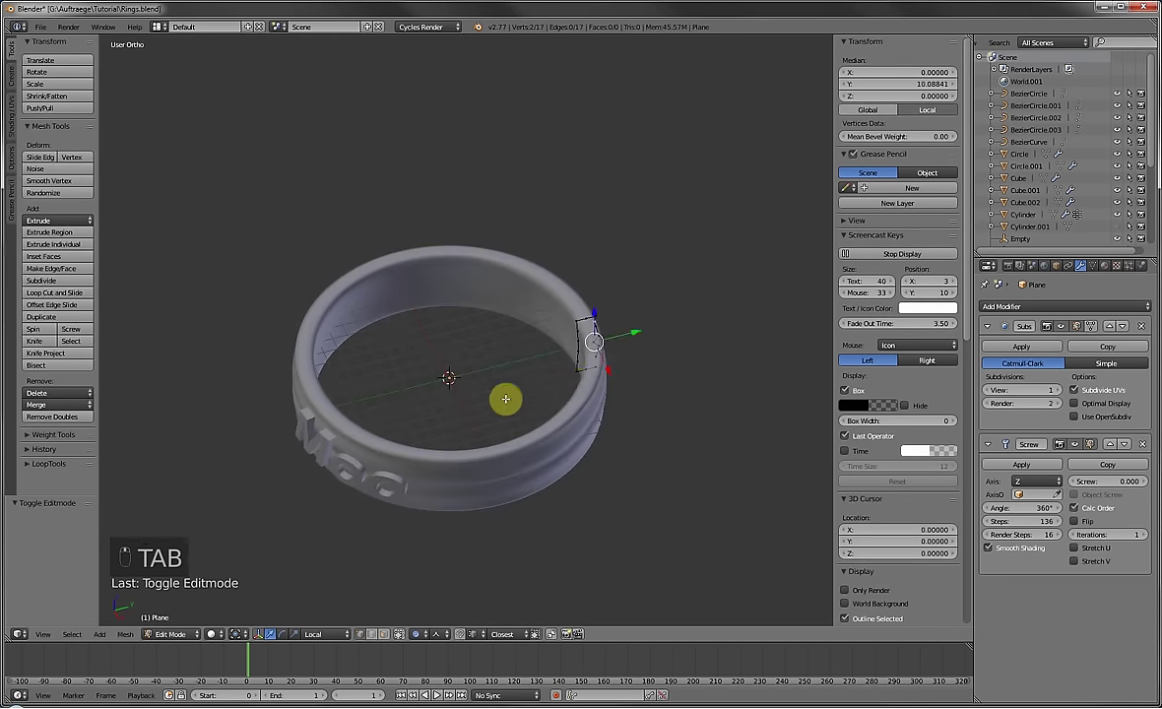
key(a)
key(a)
key(c)
drag(606, 327, 625, 316)
right_click(633, 364)
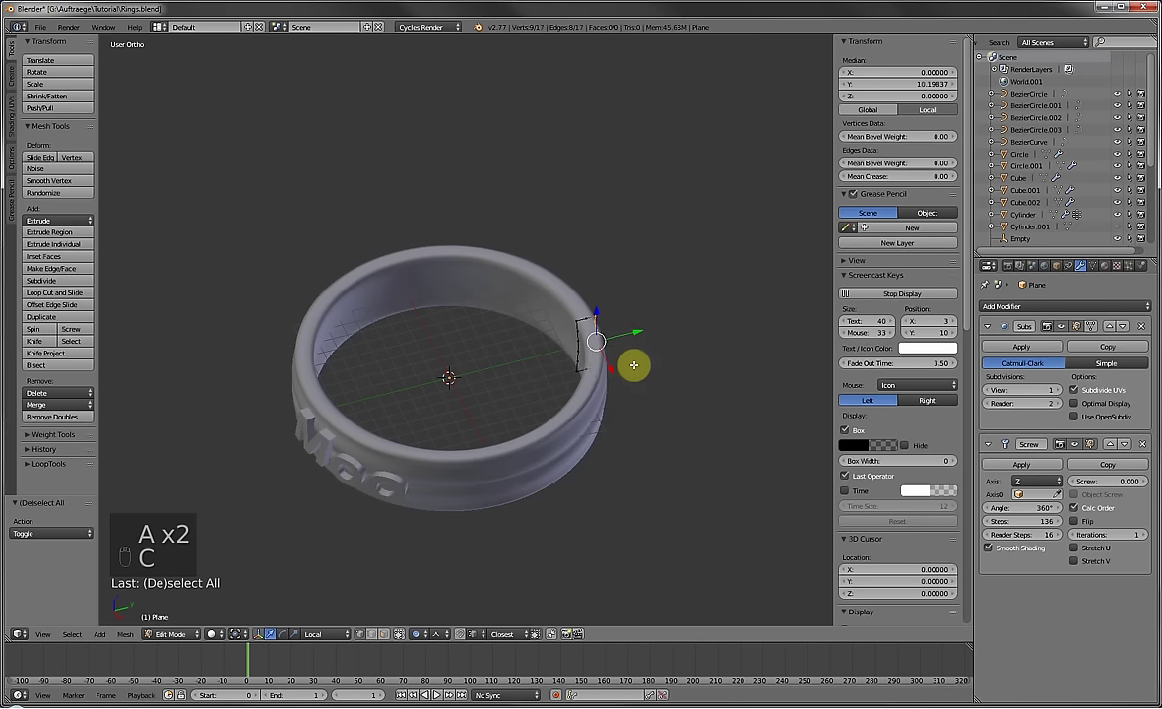
key(g)
key(y)
click(636, 338)
key(Tab)
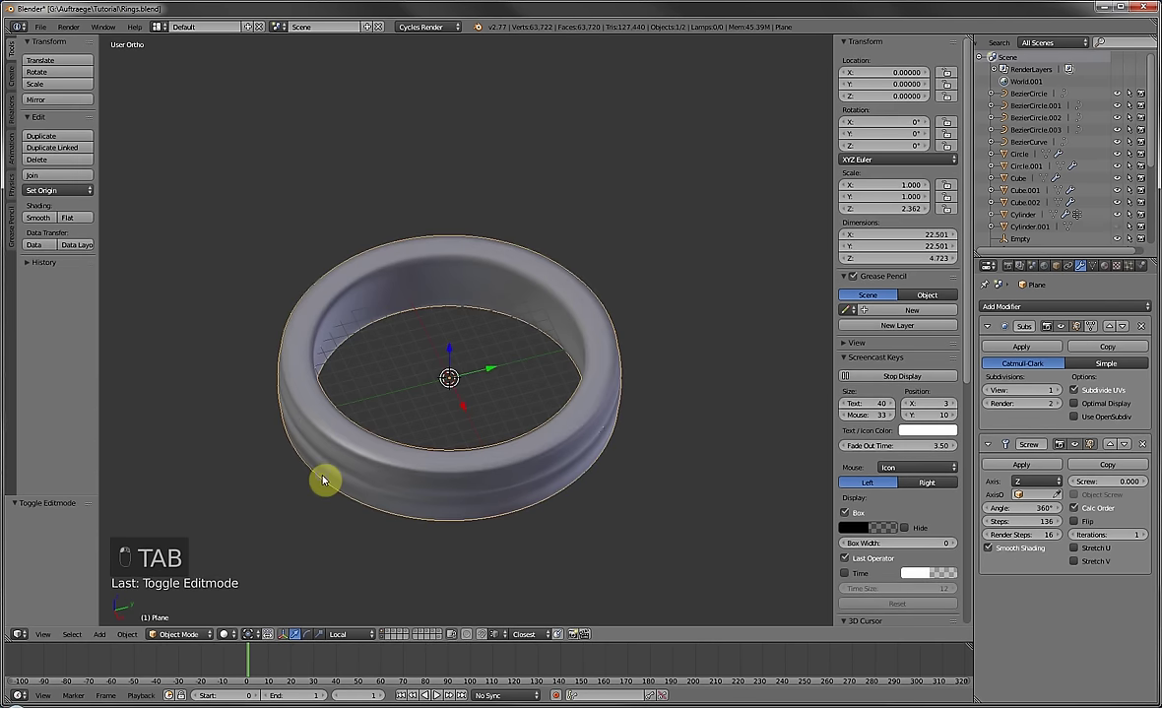
Move the lettering about 0.883 outward along its local Z axis so it protrudes from the thicker ring.
right_click(339, 465)
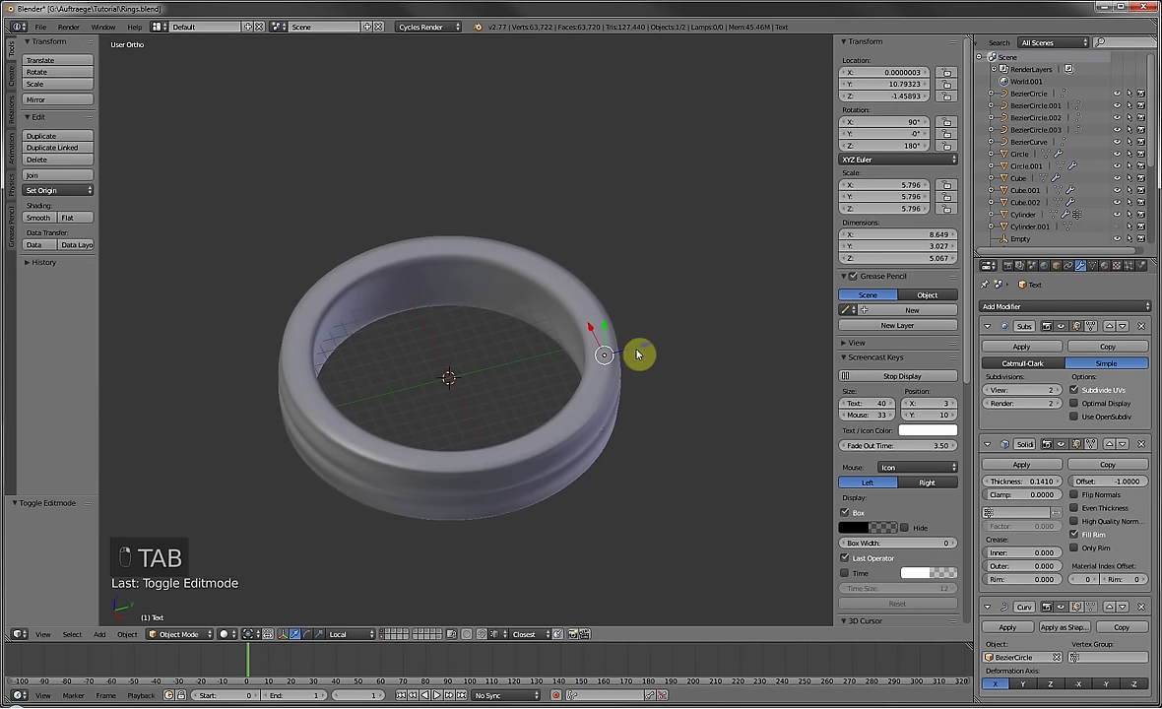
key(g)
key(z)
key(z)
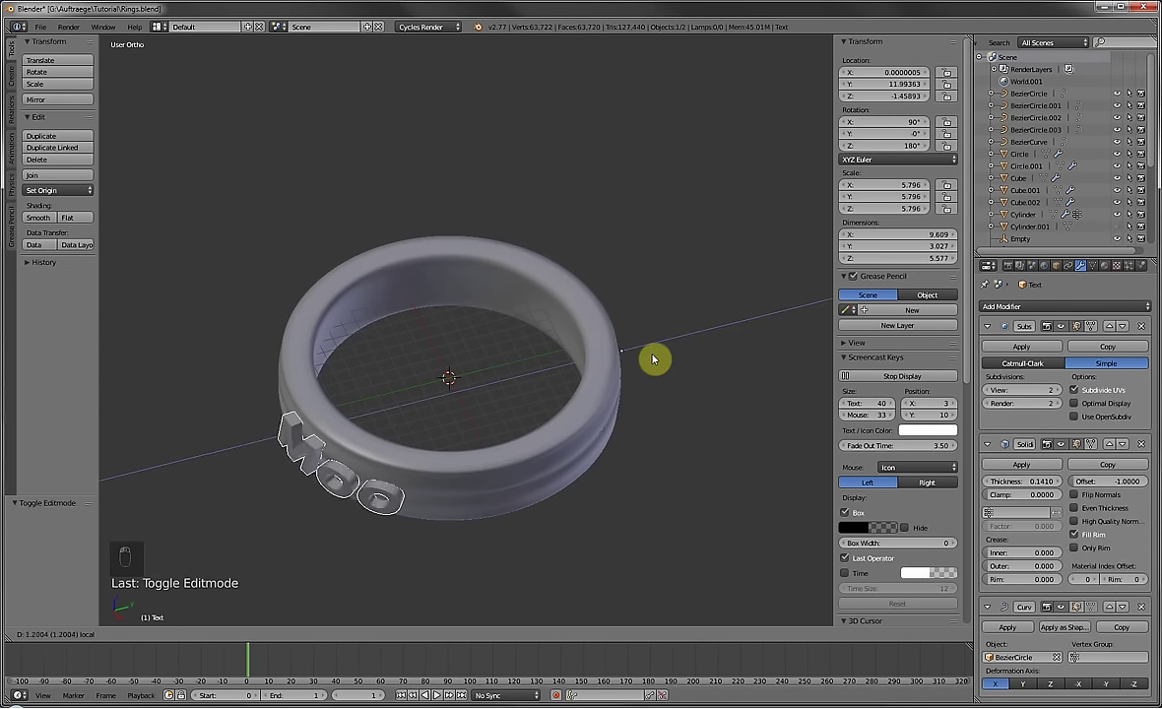
click(653, 358)
middle_drag(497, 470, 478, 462)
scroll(478, 462, up, 3)
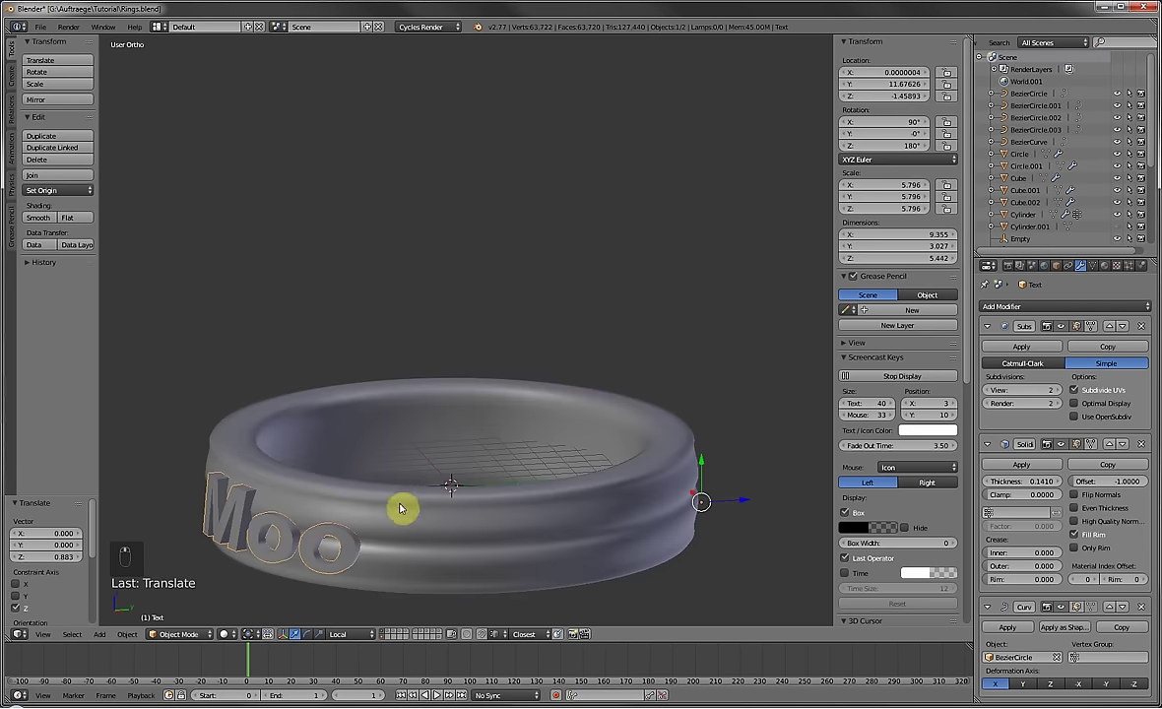
Add a Boolean modifier to the ring with the Difference operation and the Text object as its cutter.
right_click(401, 507)
click(1024, 307)
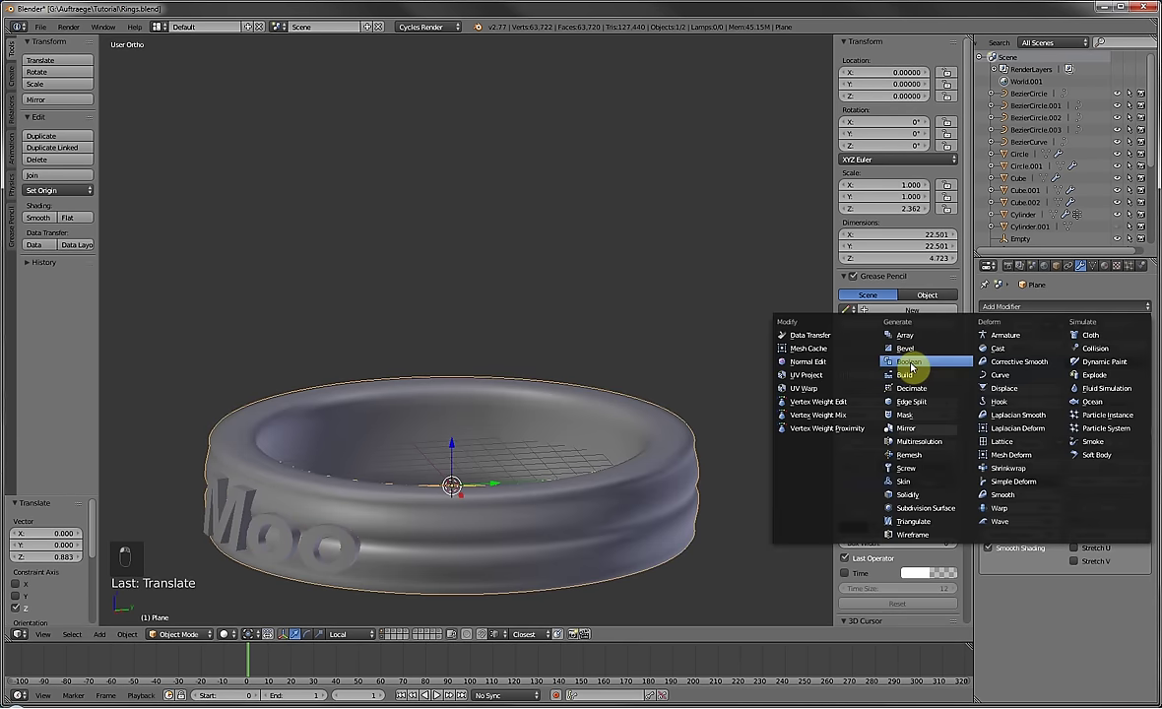
click(847, 331)
click(1022, 639)
click(1002, 599)
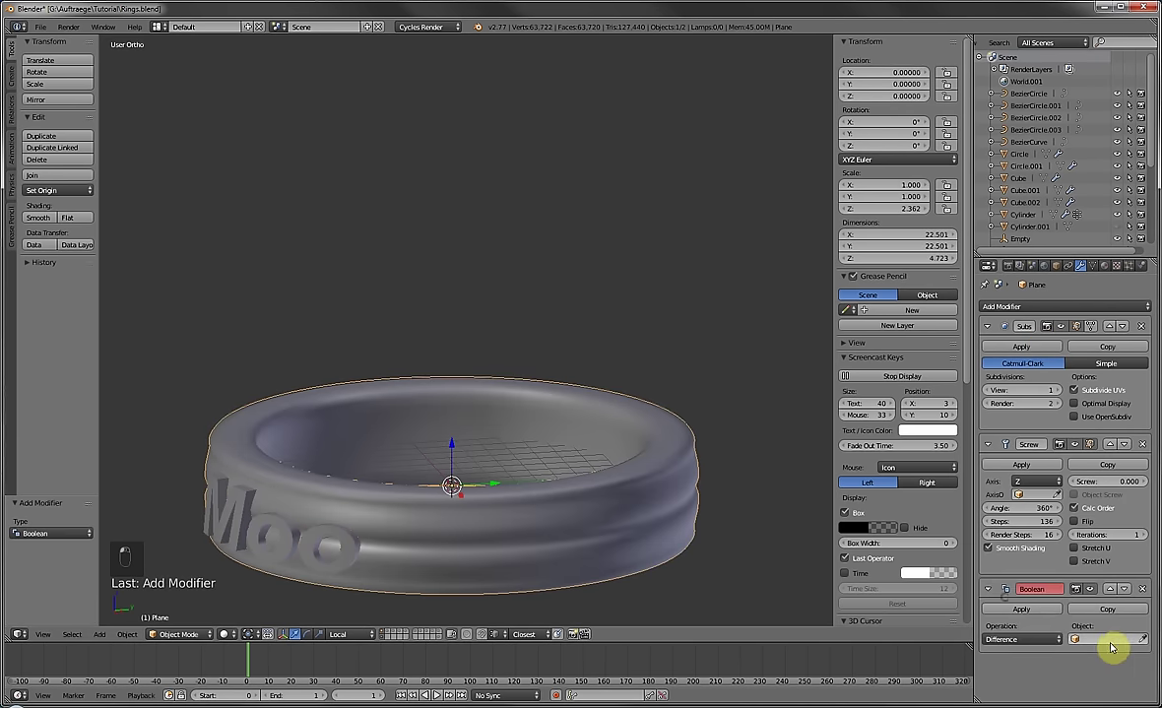
click(1139, 637)
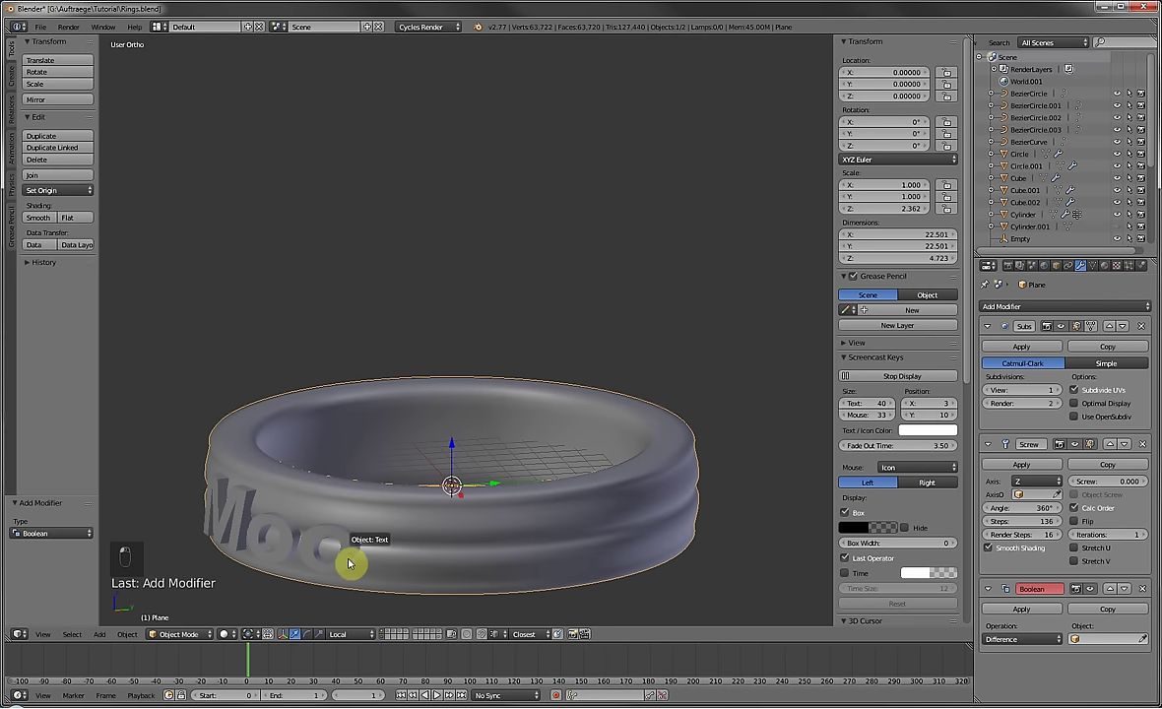
click(348, 563)
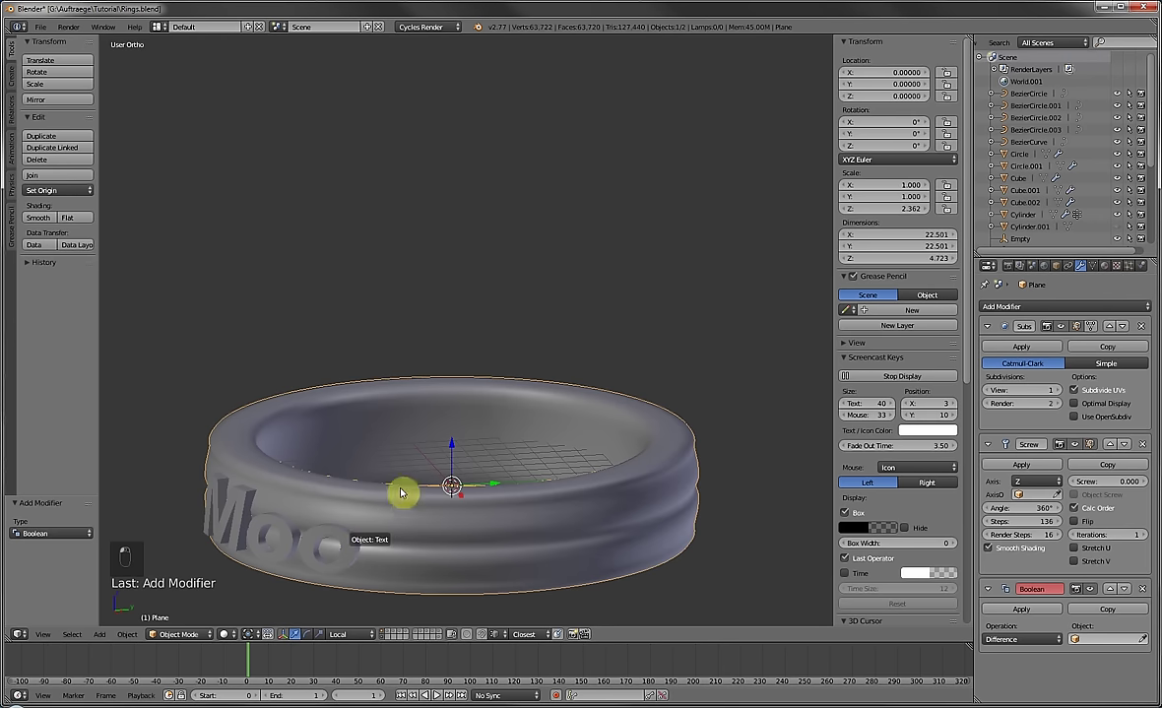
shift+middle_drag(400, 450, 430, 384)
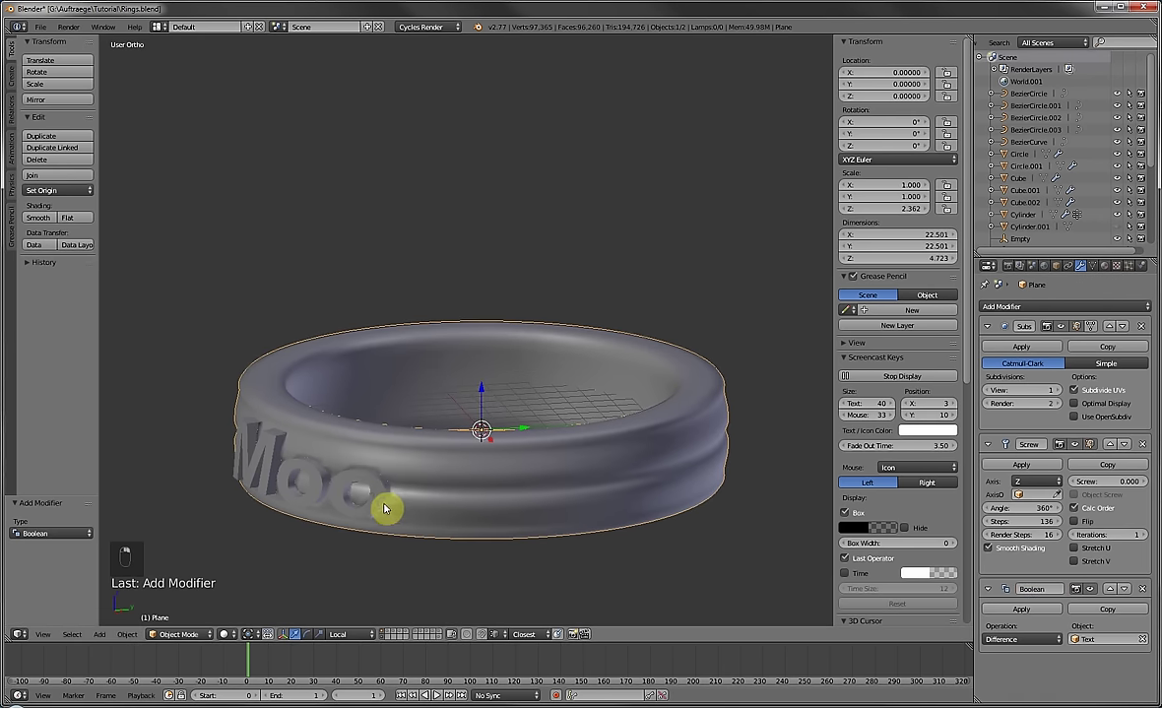
Hide the lettering object, inspect the engraving in the ring, and reselect the ring.
right_click(379, 516)
key(h)
middle_drag(381, 516, 458, 351)
scroll(418, 478, up, 4)
right_click(458, 351)
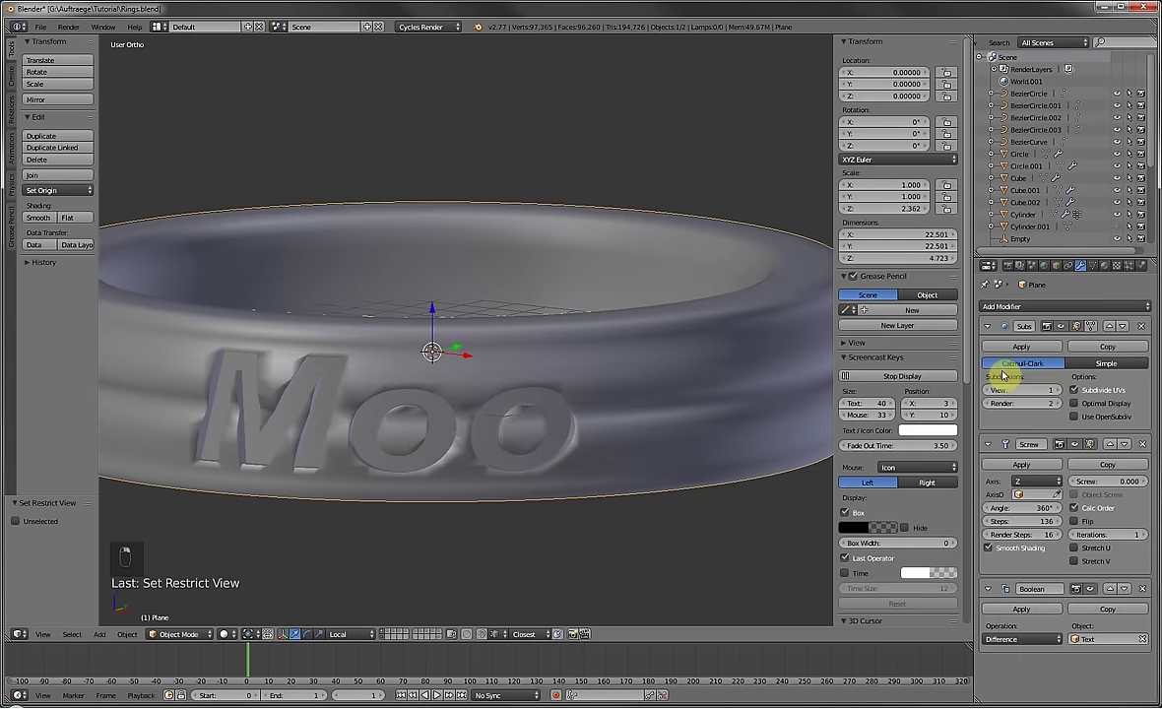
Add an Edge Split modifier to the ring and check the shading around the engraved letters.
click(1029, 307)
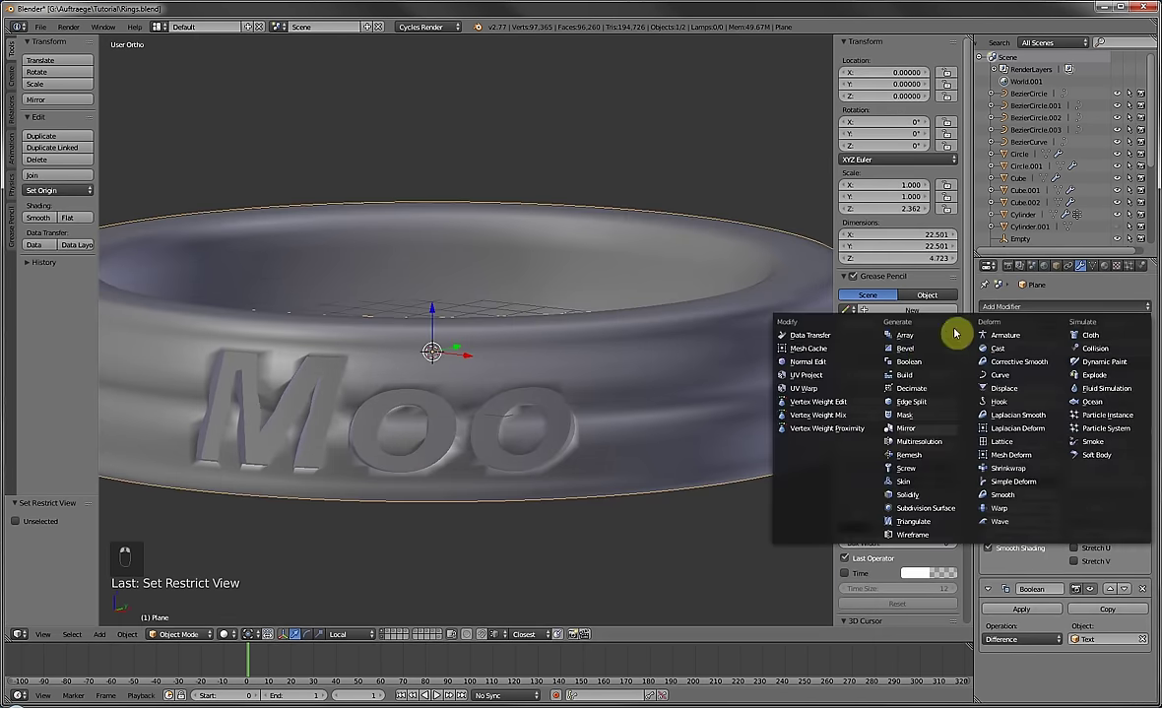
click(918, 407)
middle_drag(926, 407, 716, 452)
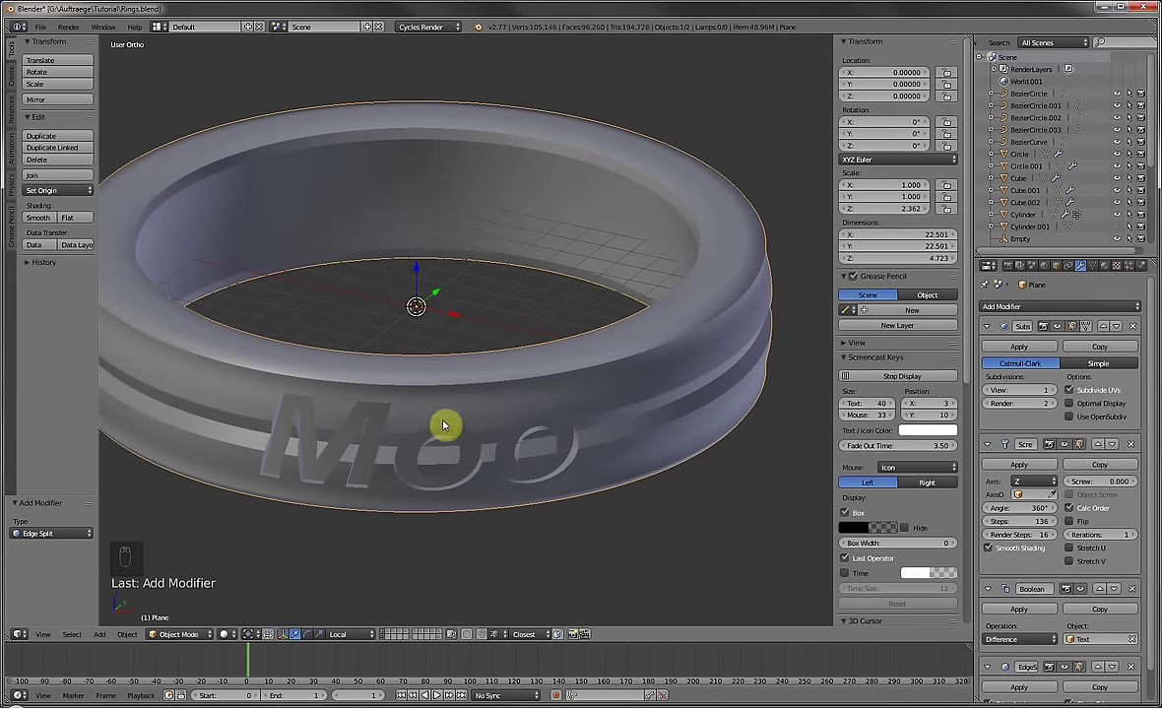
middle_drag(447, 423, 279, 386)
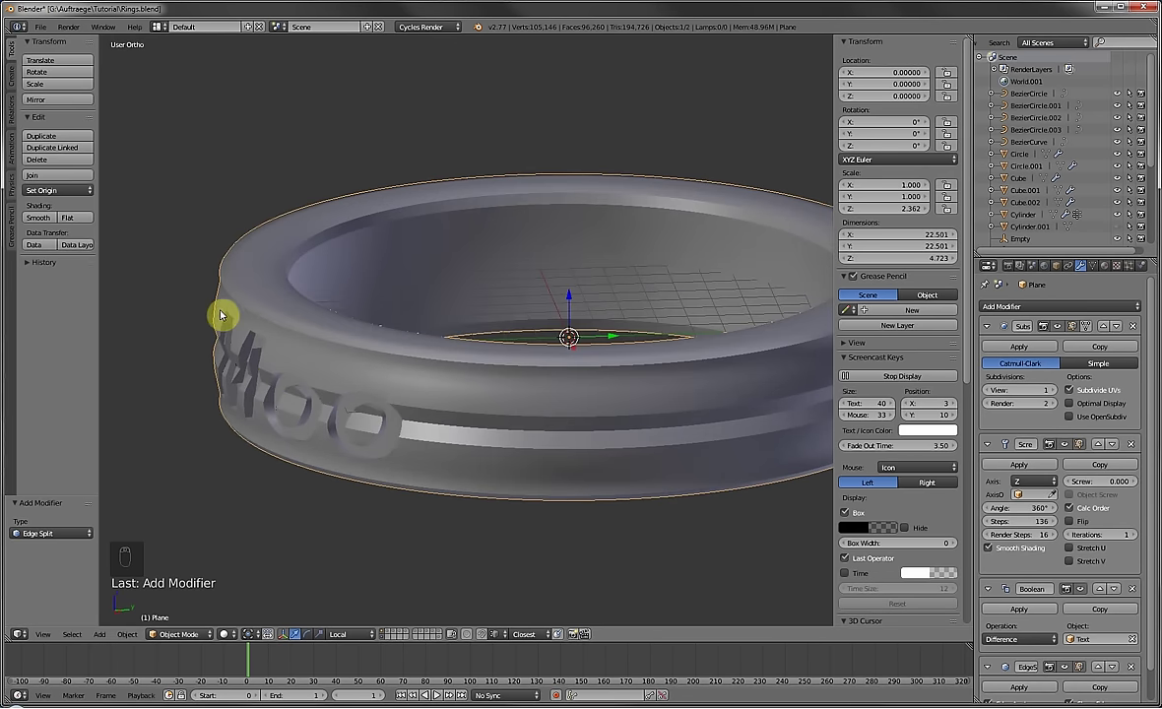
middle_drag(221, 316, 261, 266)
Set the ring's Edge Split angle to 60° and check the grooves and the engraving.
scroll(1053, 480, down, 3)
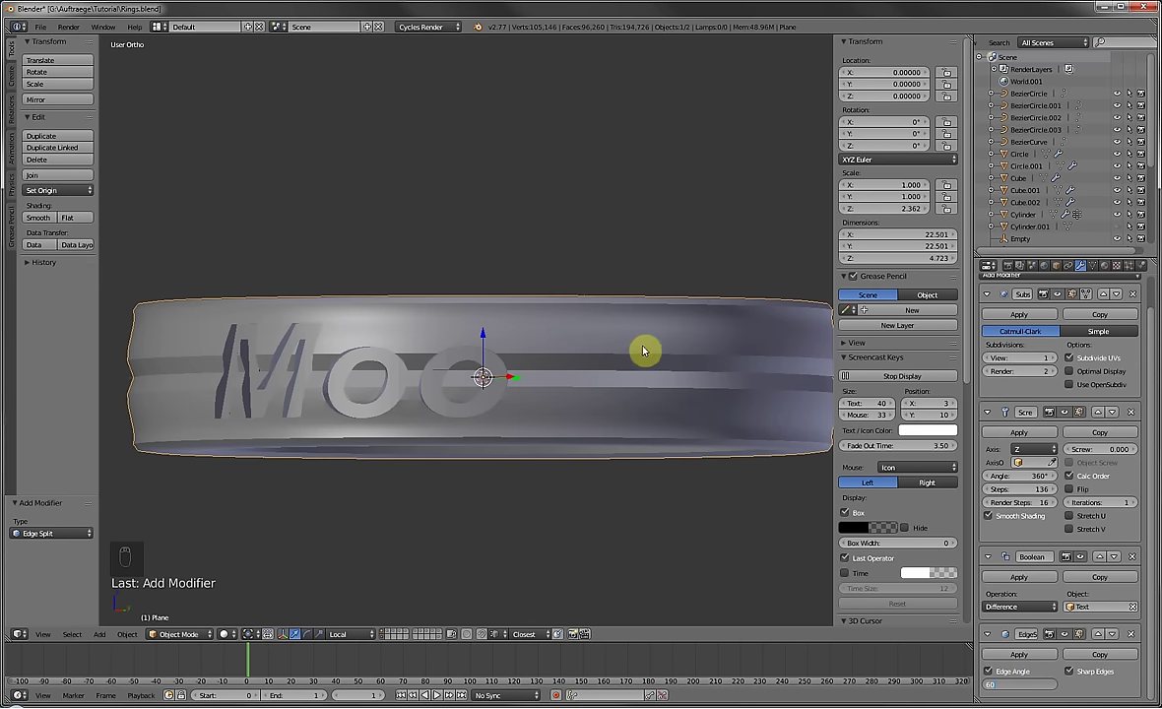
key(ctrl+s)
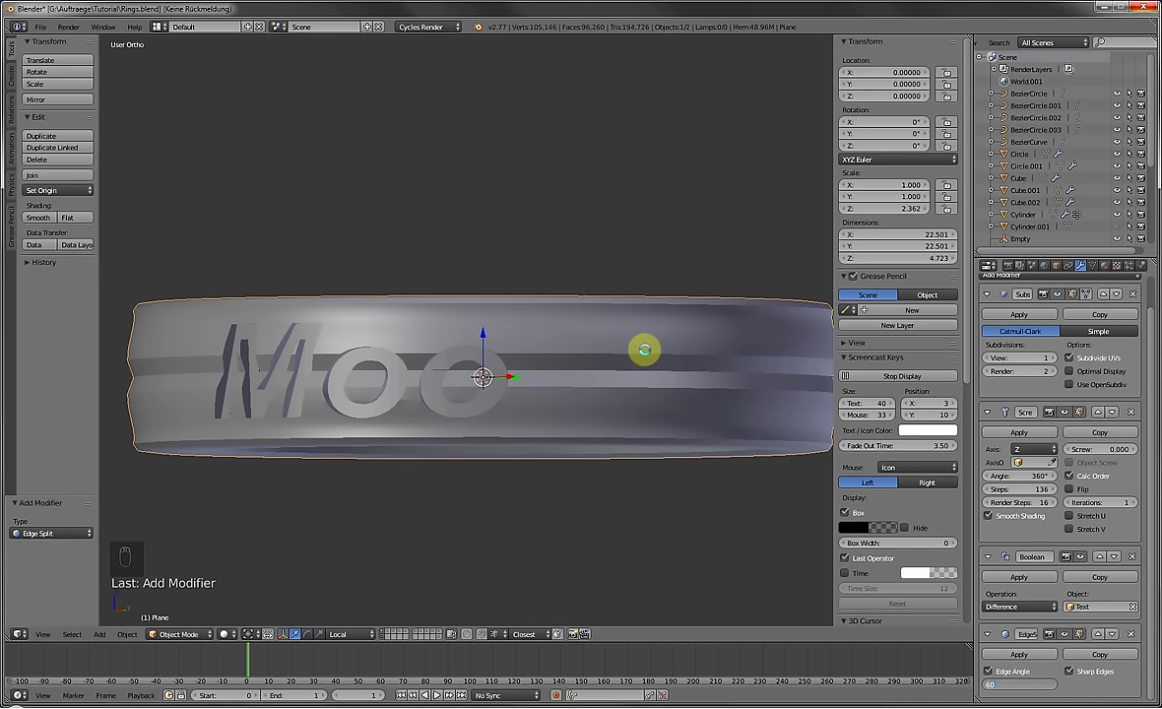
middle_drag(591, 363, 608, 418)
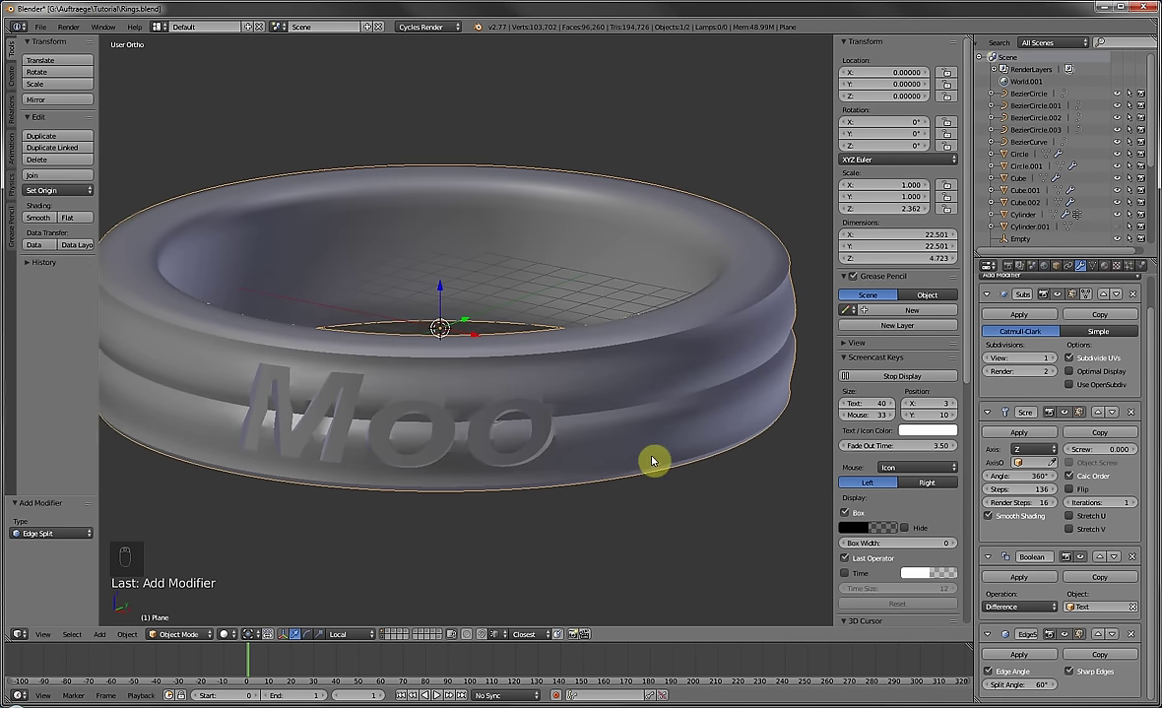
middle_drag(674, 474, 685, 425)
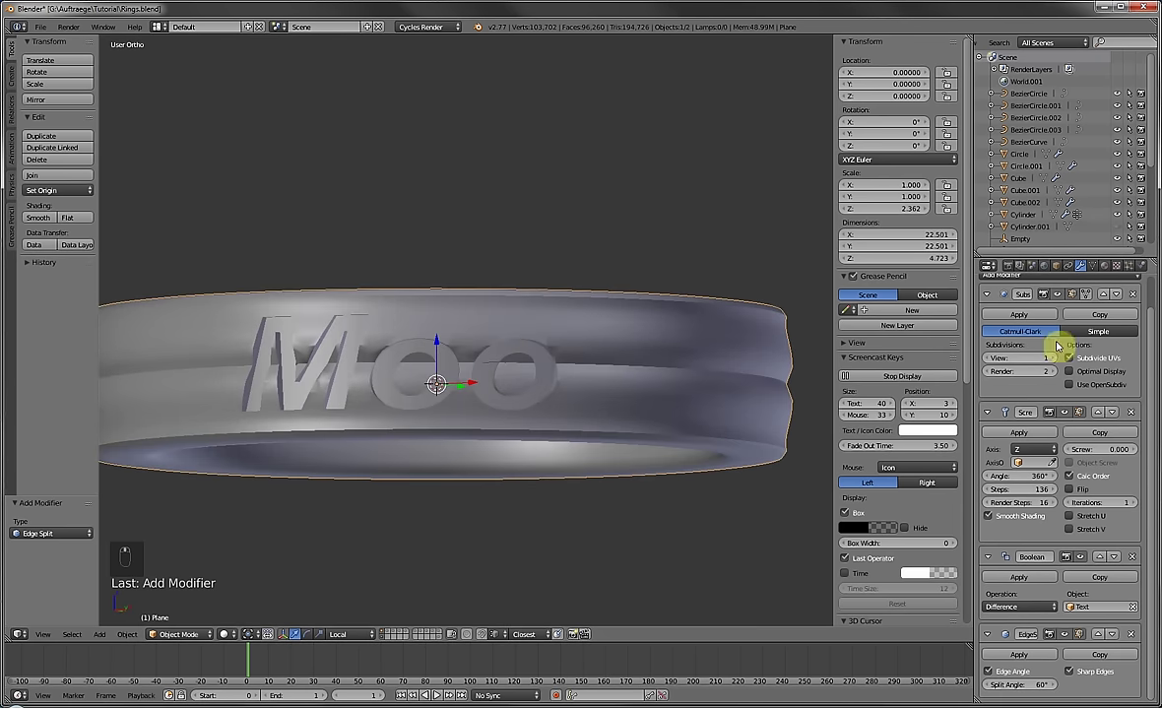
Enable the scene's Simplify option for lighter viewport subdivision and inspect the engraved ring.
click(1034, 267)
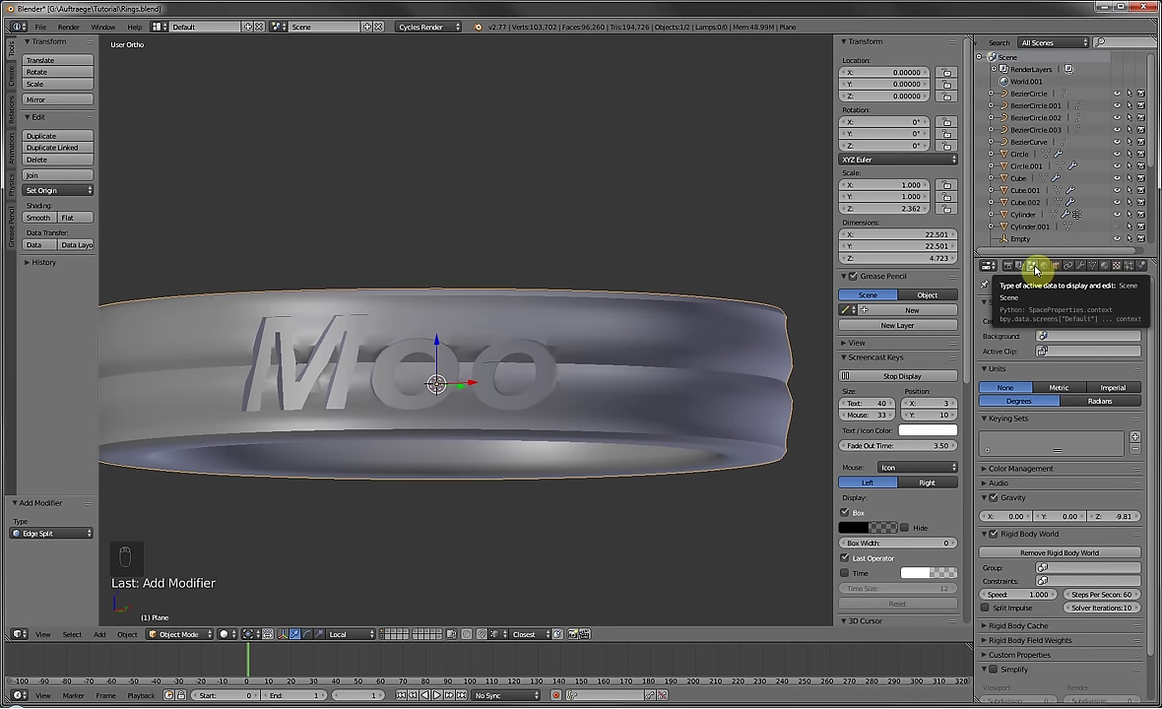
scroll(1011, 611, down, 2)
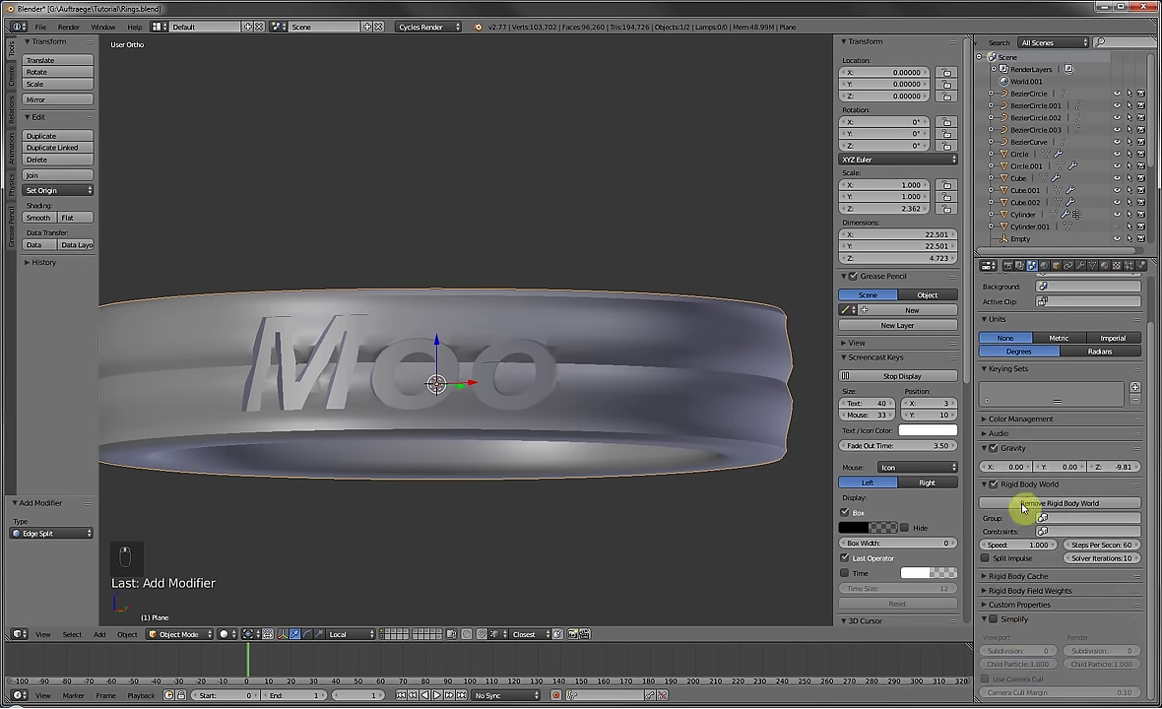
click(995, 621)
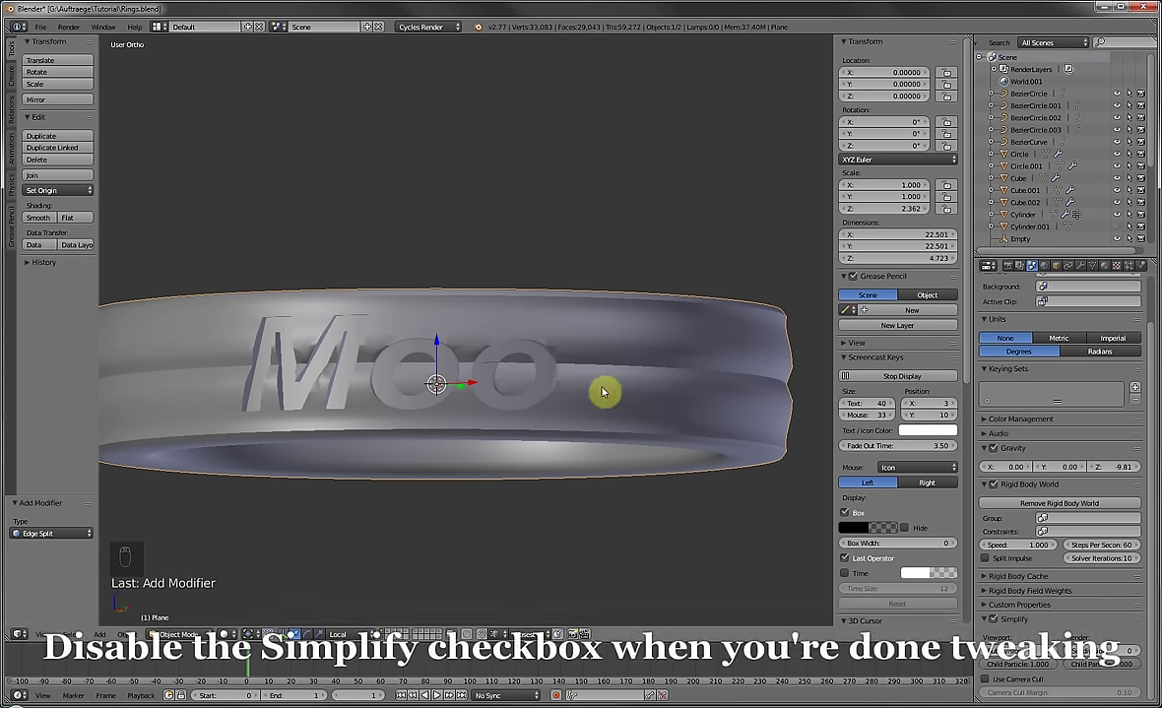
middle_drag(605, 392, 561, 379)
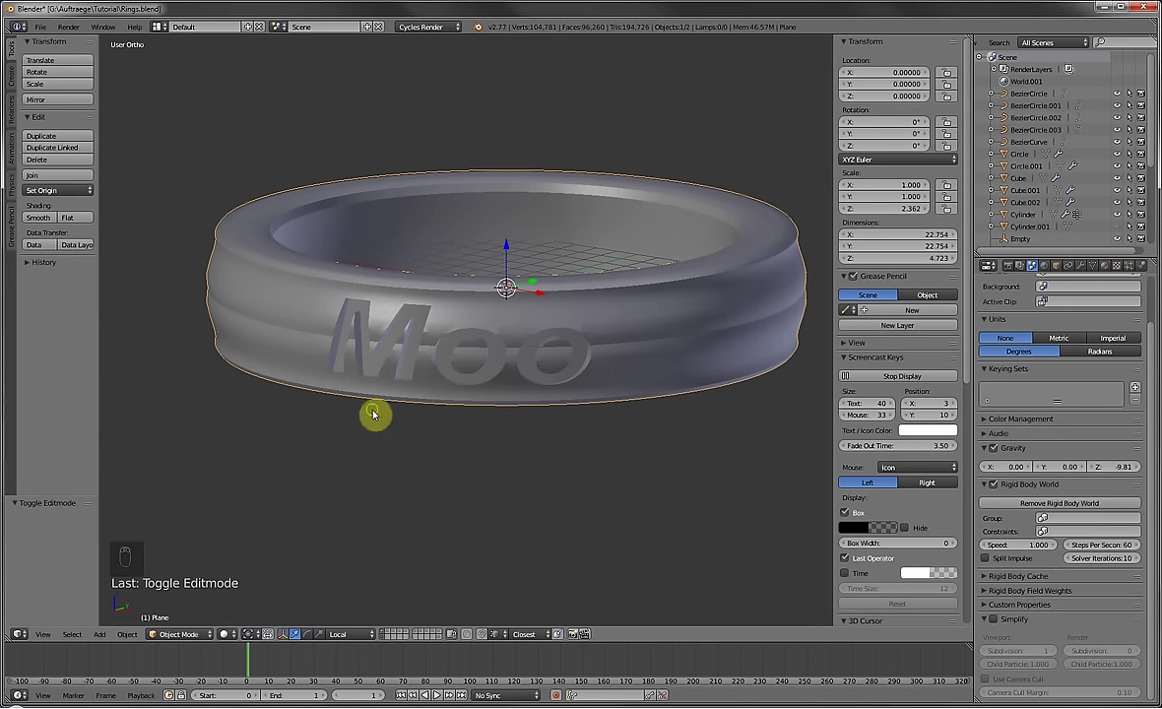
middle_drag(355, 396, 356, 430)
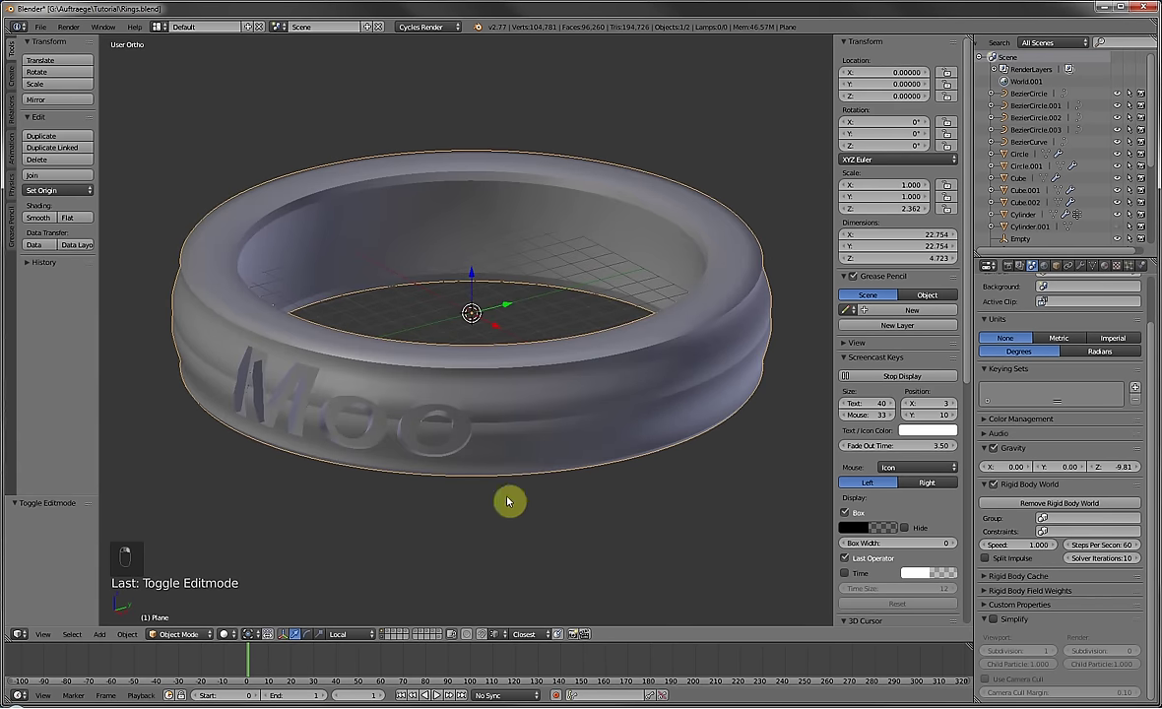
Revert through the undo history to the state before the Boolean modifier was added to the ring.
key(ctrl+alt+z)
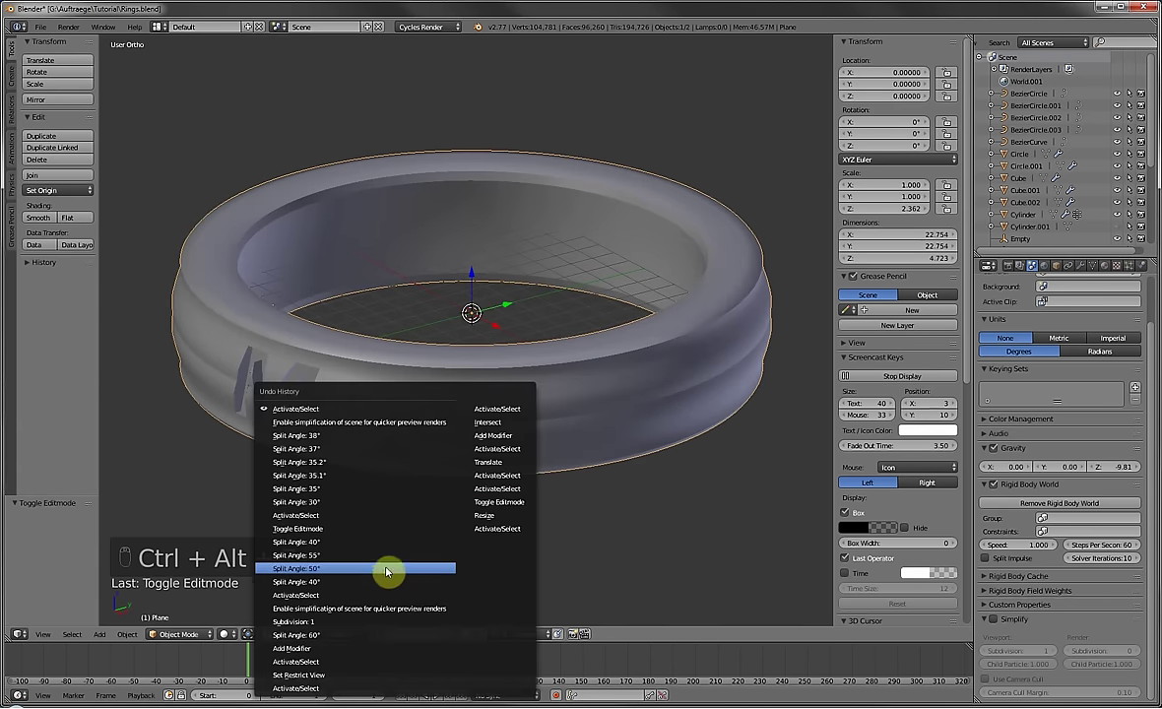
click(306, 662)
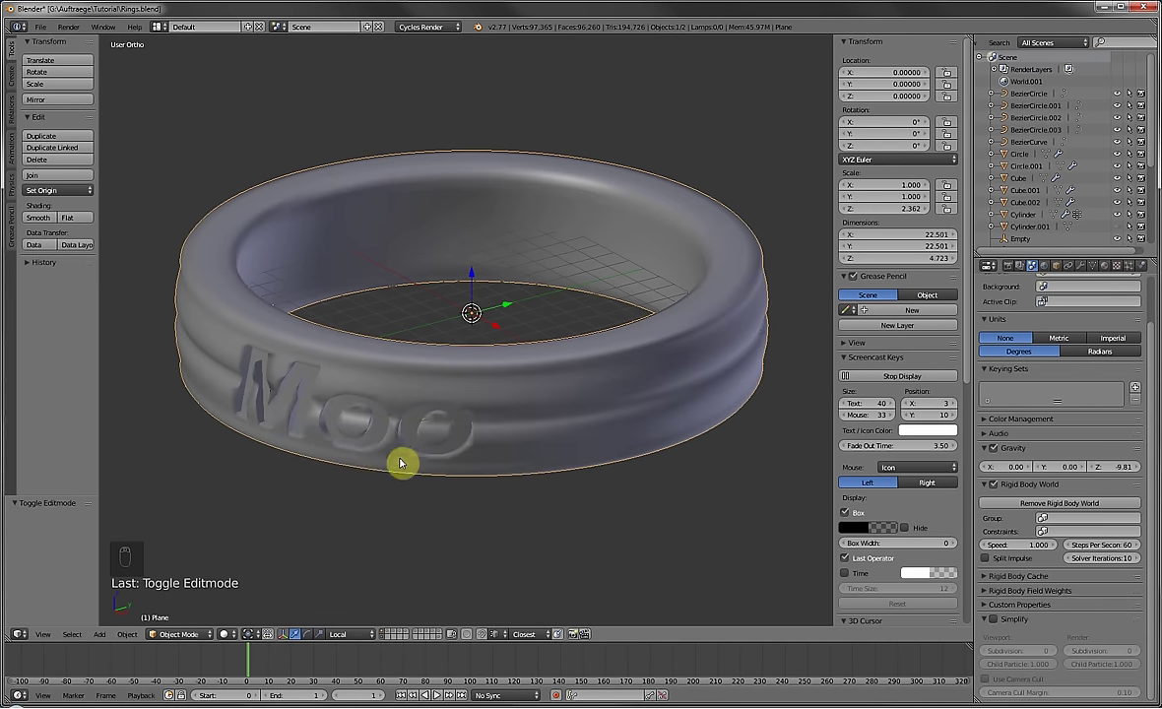
key(ctrl+alt+z)
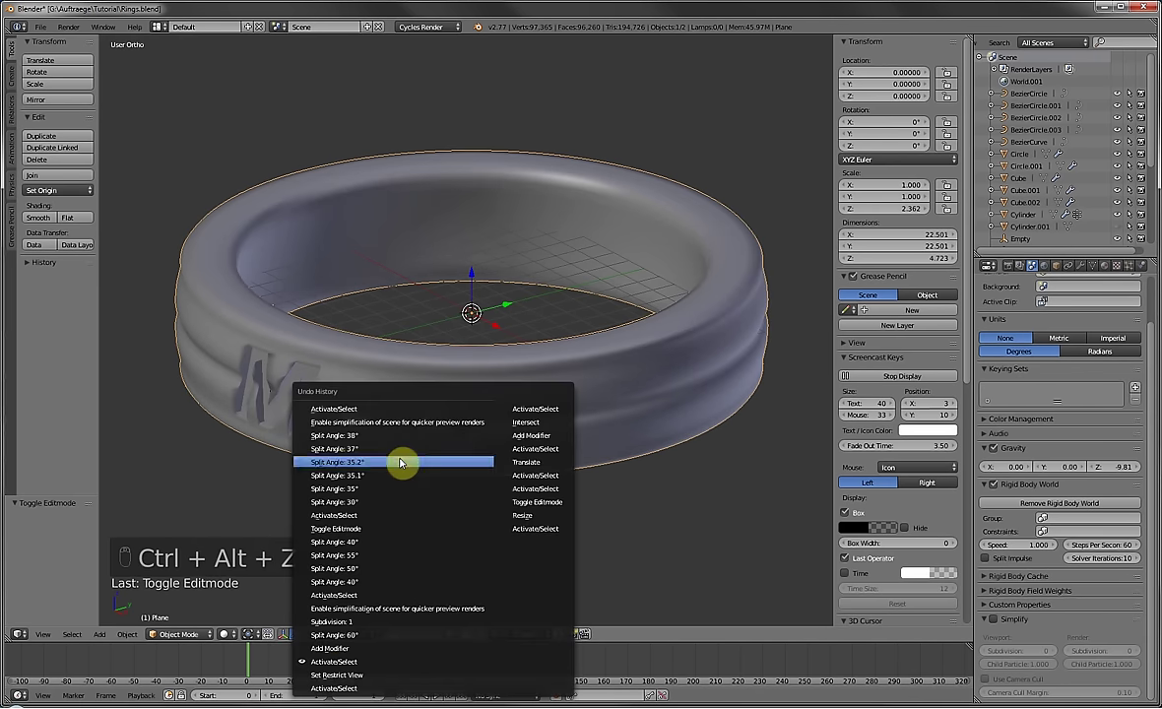
click(524, 445)
Move the Moo lettering to layer 10 and show that layer with the signet ring.
right_click(384, 427)
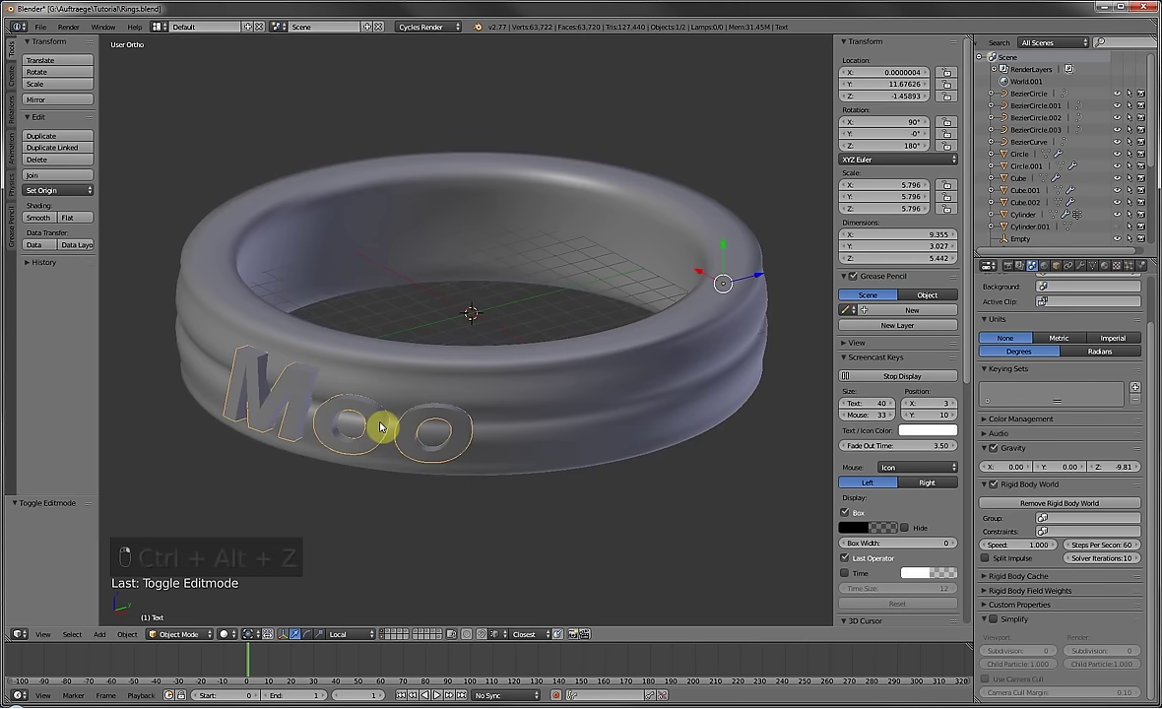
key(m)
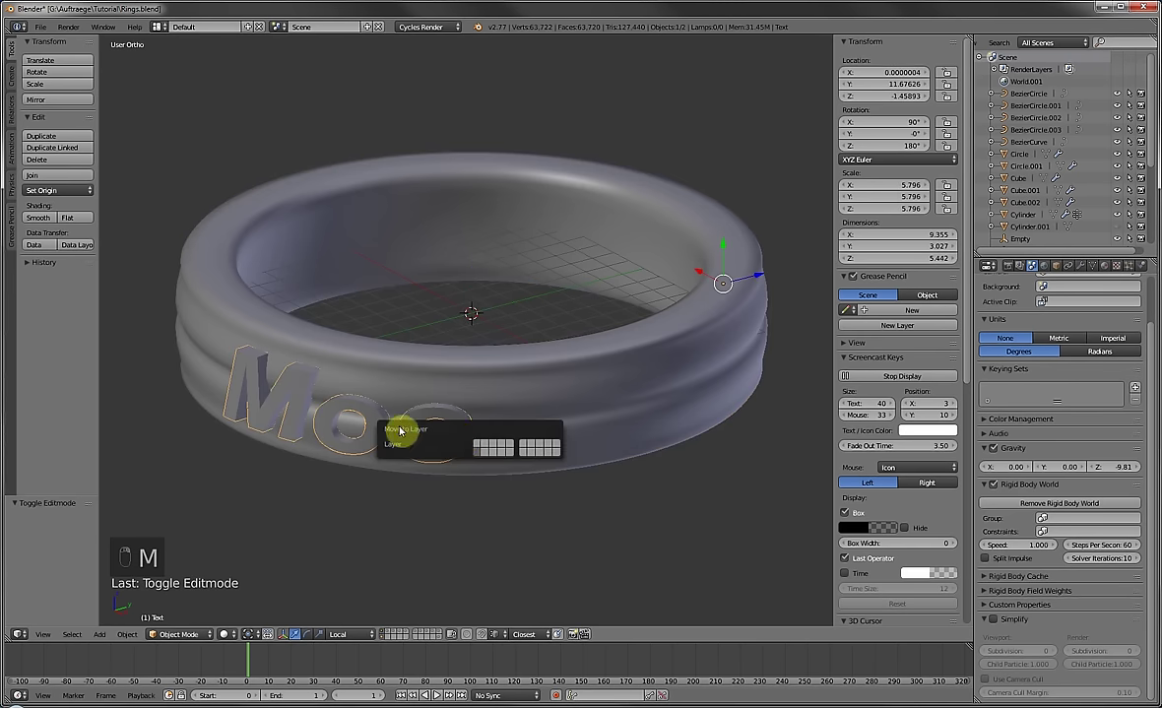
click(558, 449)
click(433, 635)
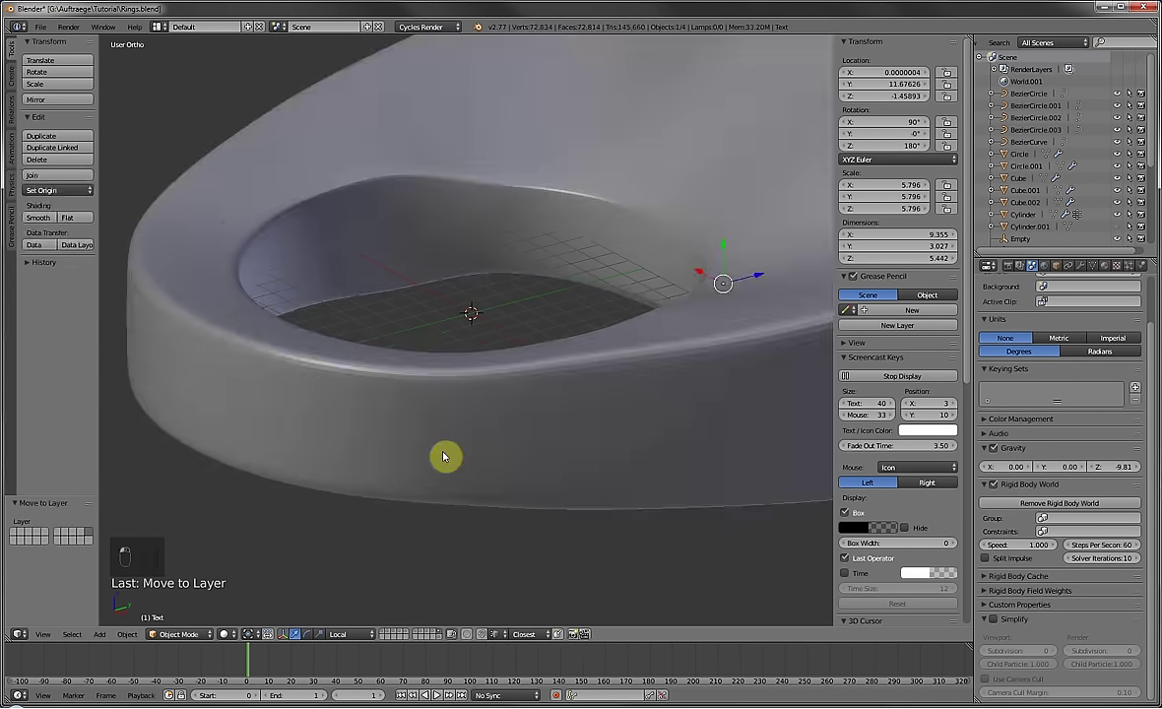
Duplicate the lettering in place and move the copy to another layer.
scroll(444, 457, down, 5)
middle_drag(573, 397, 533, 432)
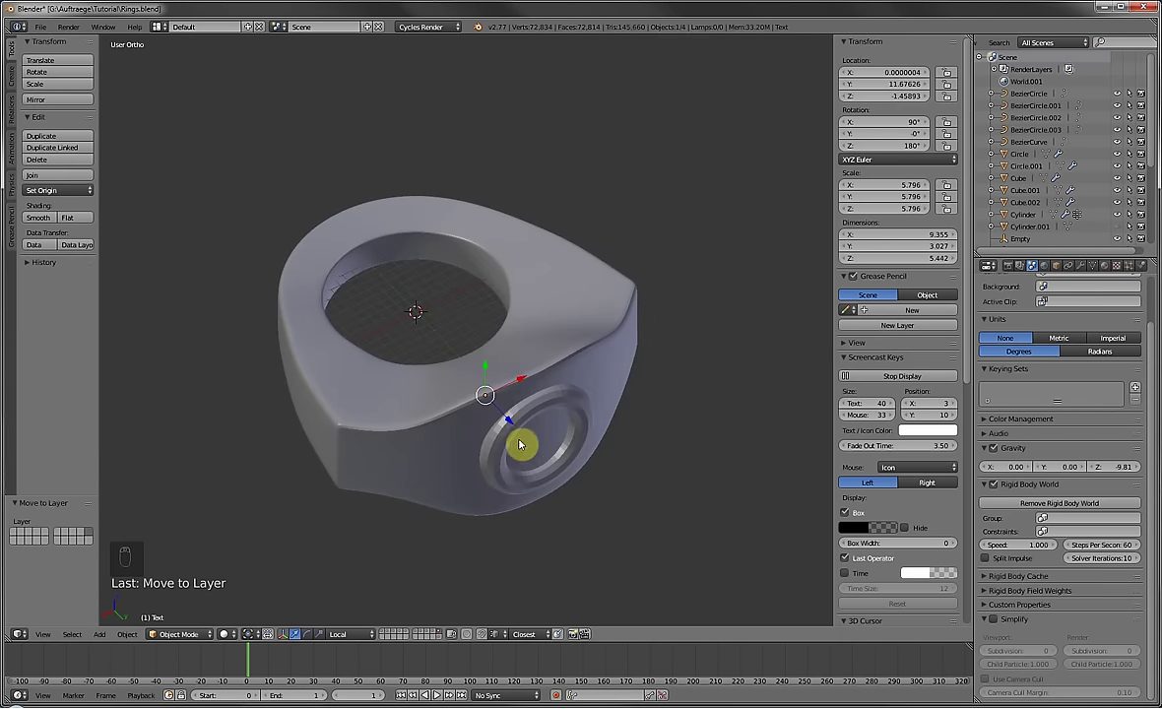
key(shift+d)
right_click(457, 430)
key(m)
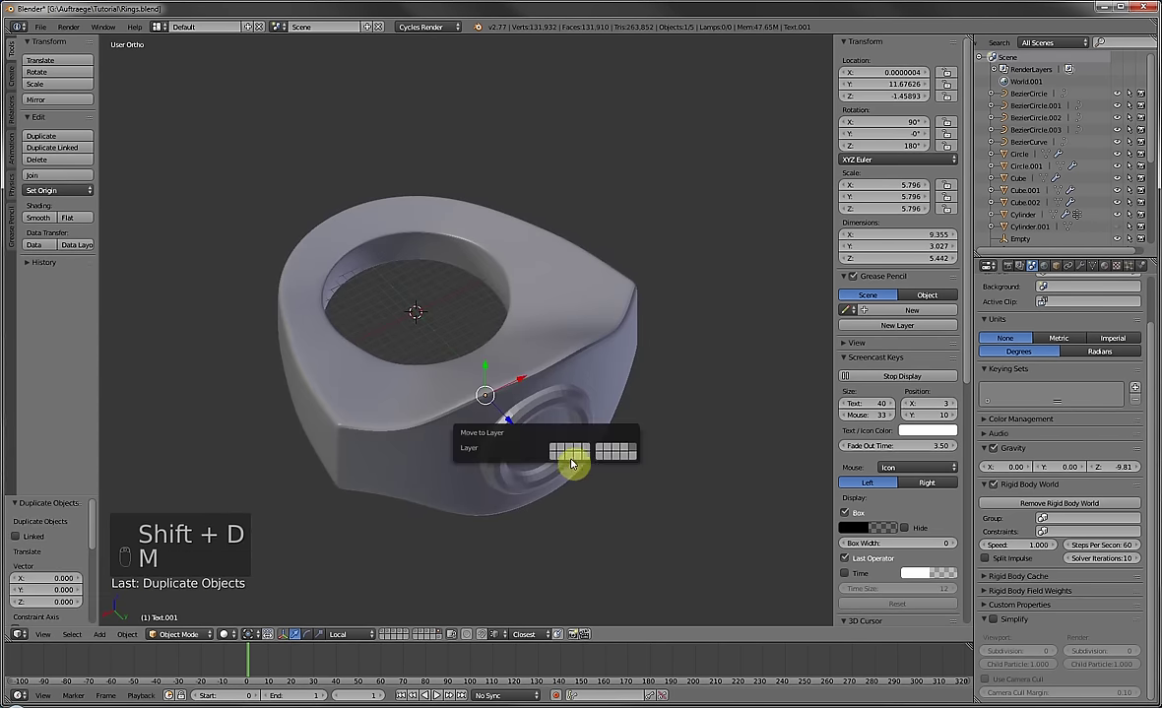
click(552, 463)
Hide the signet ring and remove the Curve modifier from the original lettering.
right_click(619, 357)
key(h)
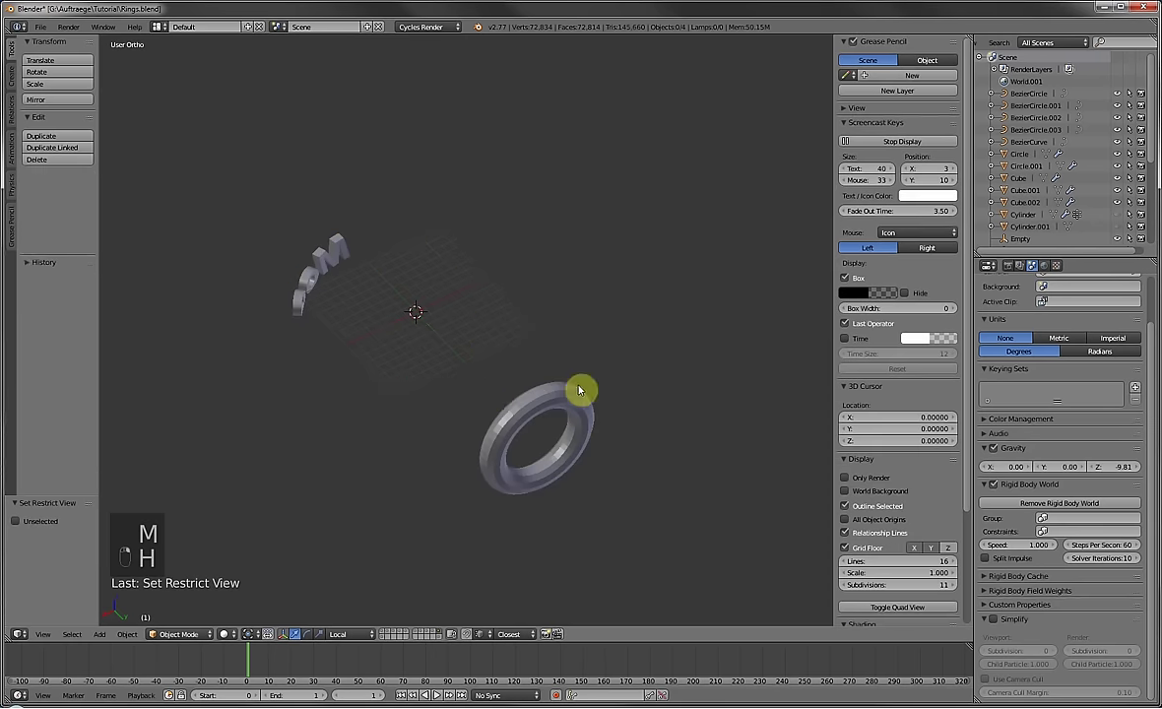
right_click(337, 273)
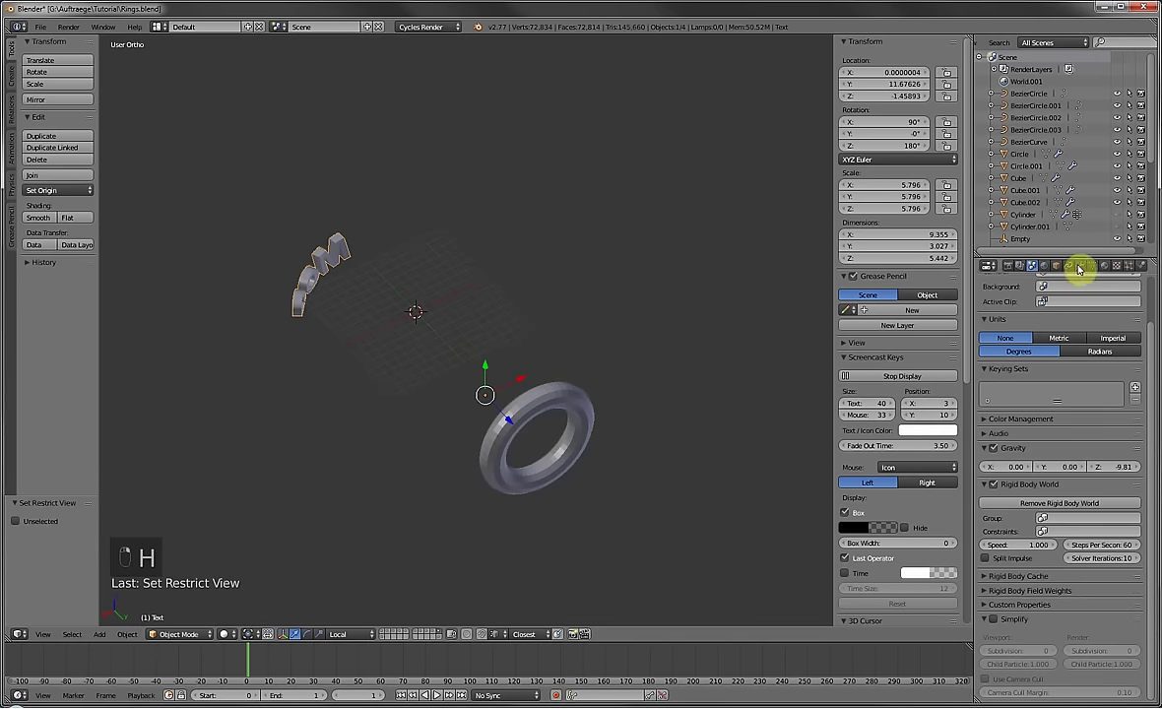
click(1079, 269)
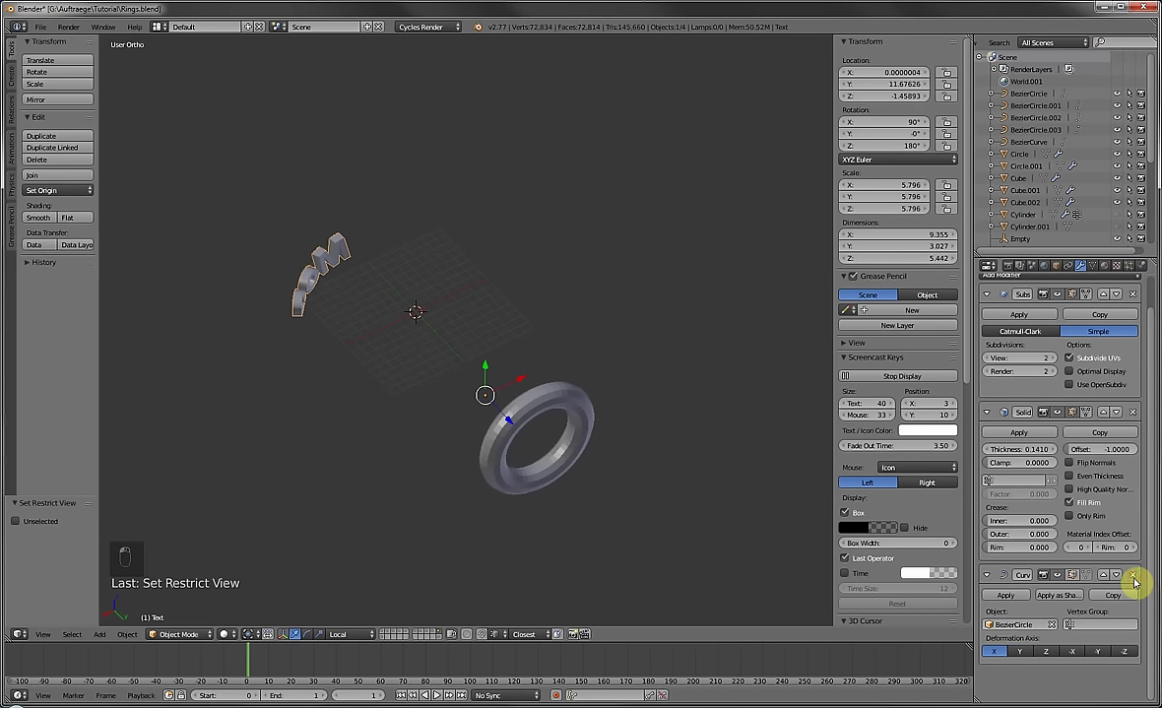
click(1132, 576)
Move the lettering about 13.3 units along its local Z axis, out in front of the torus.
key(g)
key(y)
key(y)
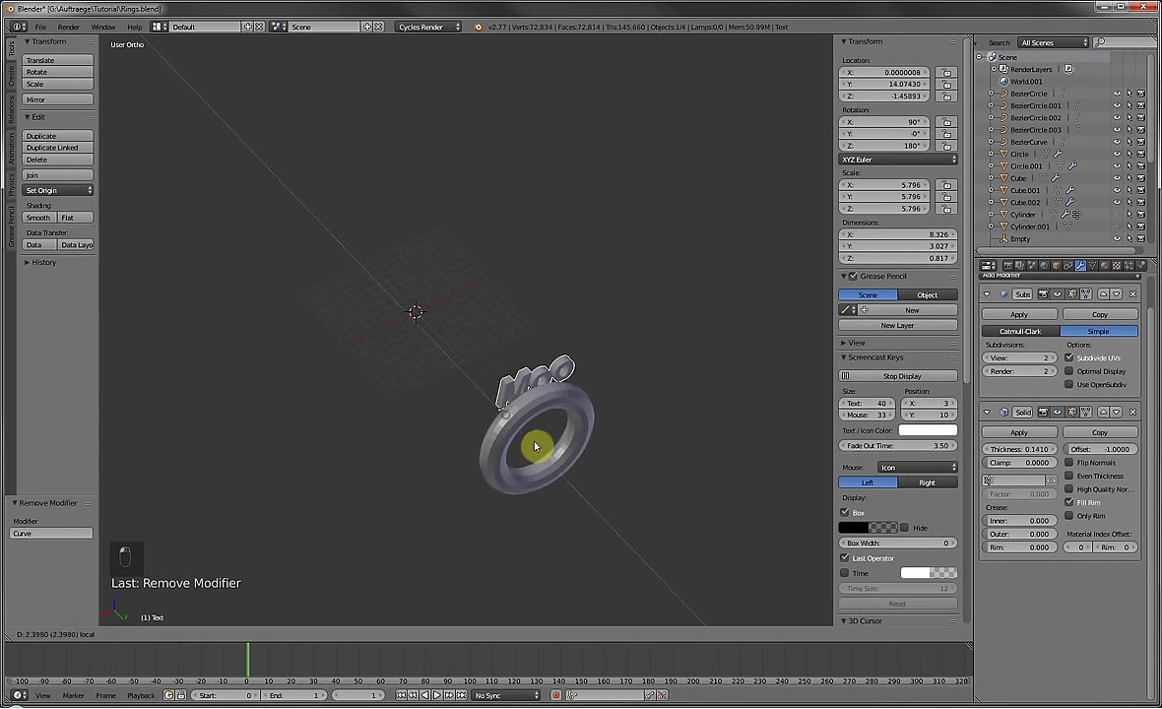
click(584, 501)
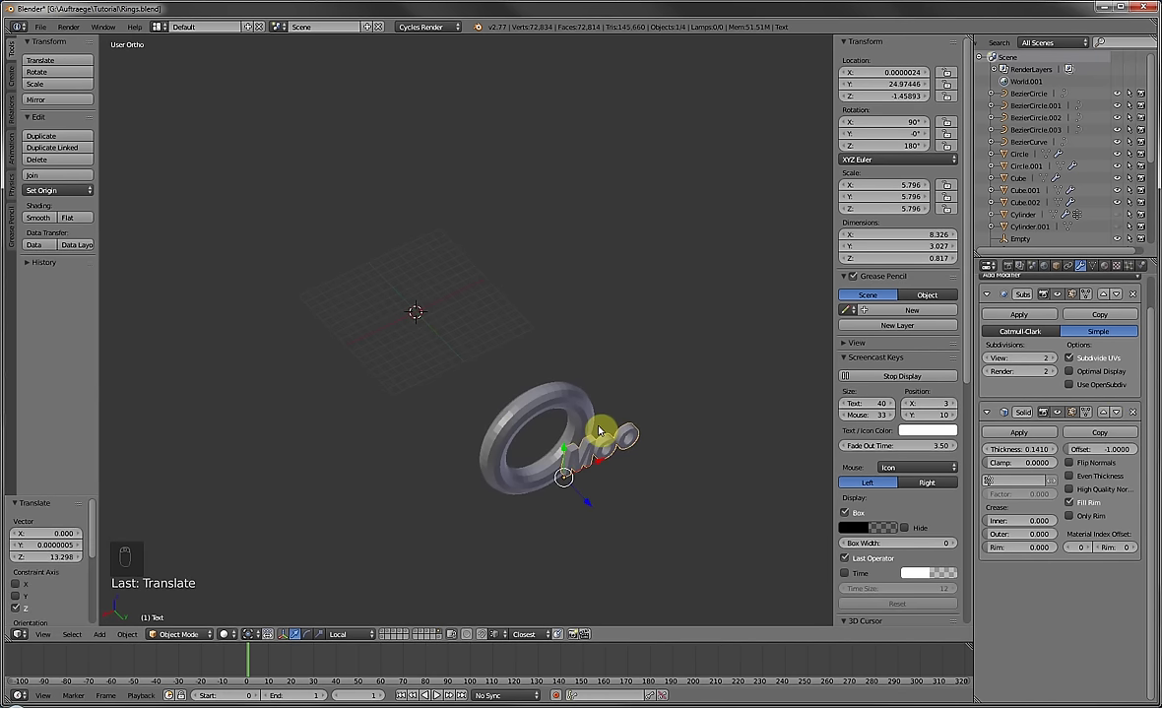
Try to rotate the lettering by 180° about the vertical axis, and undo the rotation.
text(r180)
key(Return)
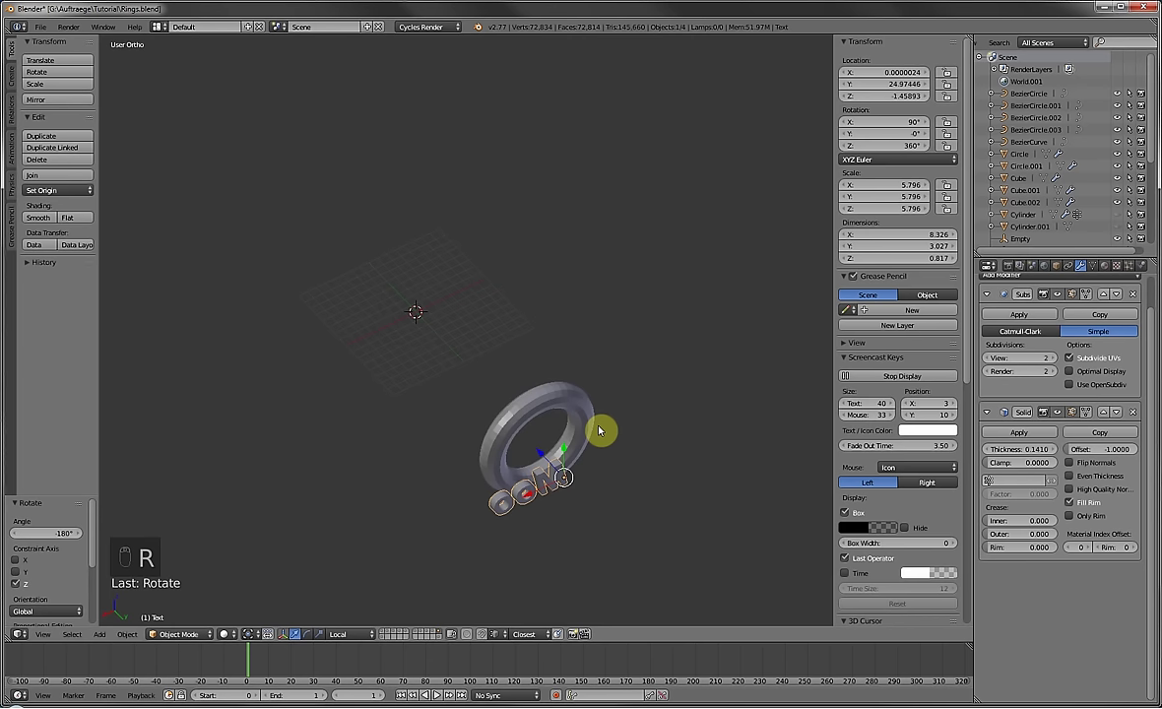
middle_drag(598, 430, 498, 446)
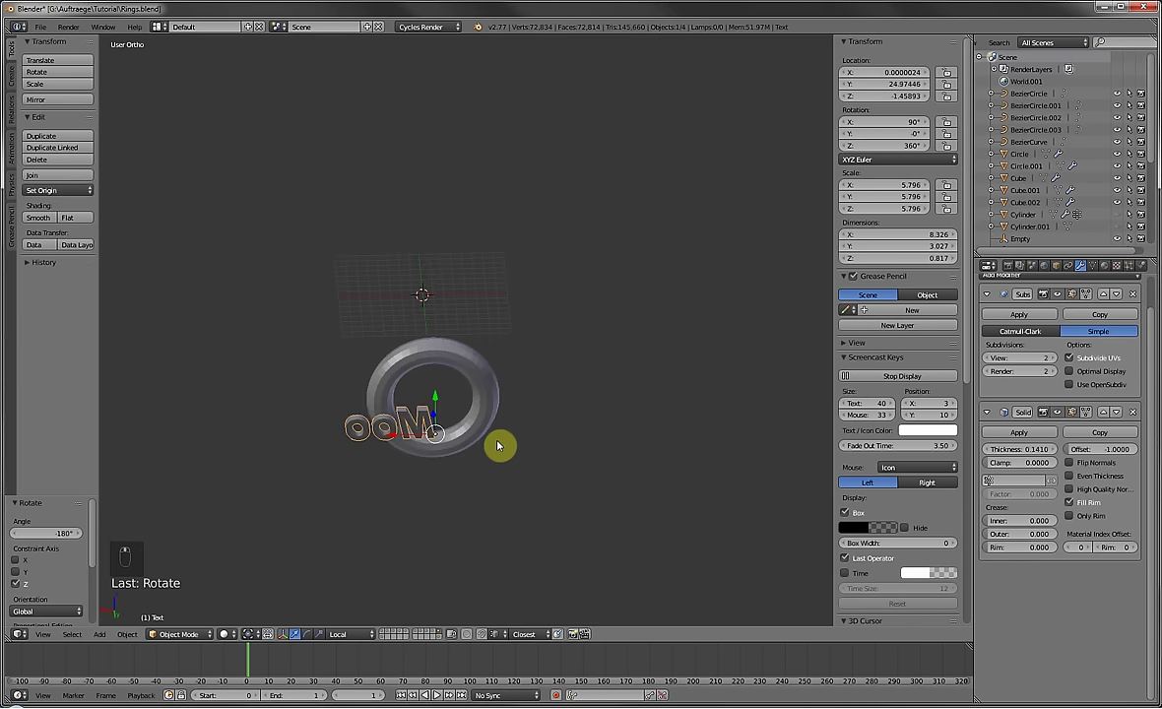
key(ctrl+z)
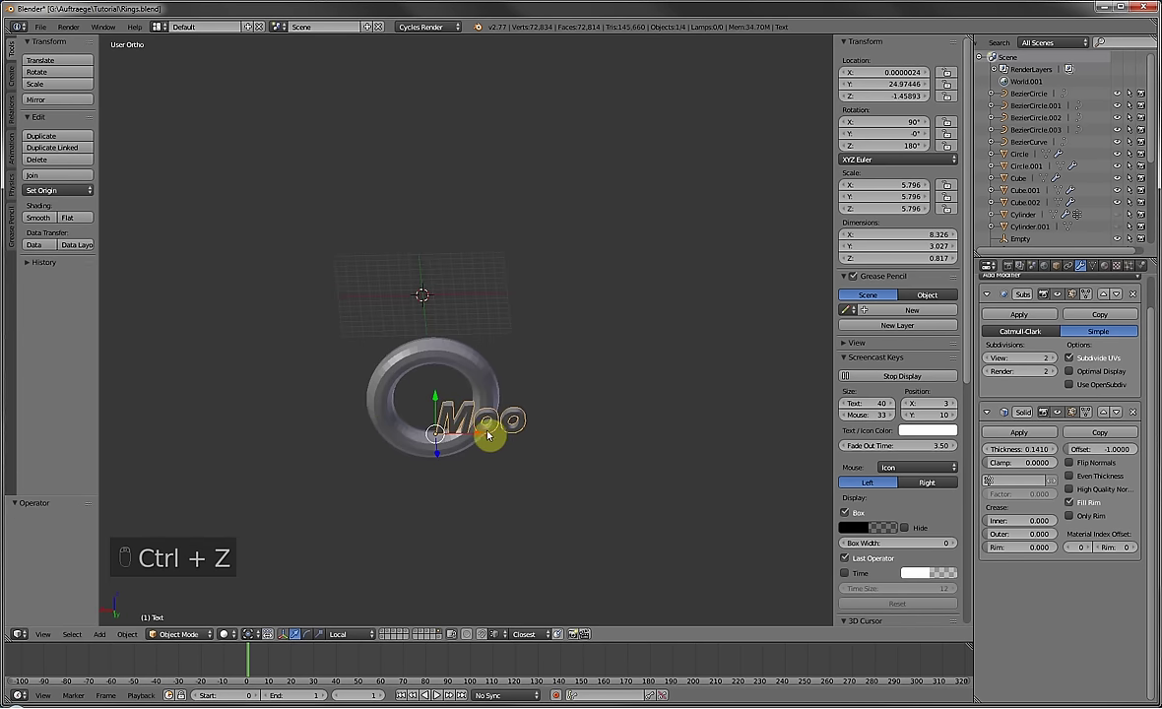
Shift the lettering about 4.2 units along its X axis to centre it on the torus in back view.
key(KP_3)
key(ctrl+KP_1)
scroll(470, 327, up, 4)
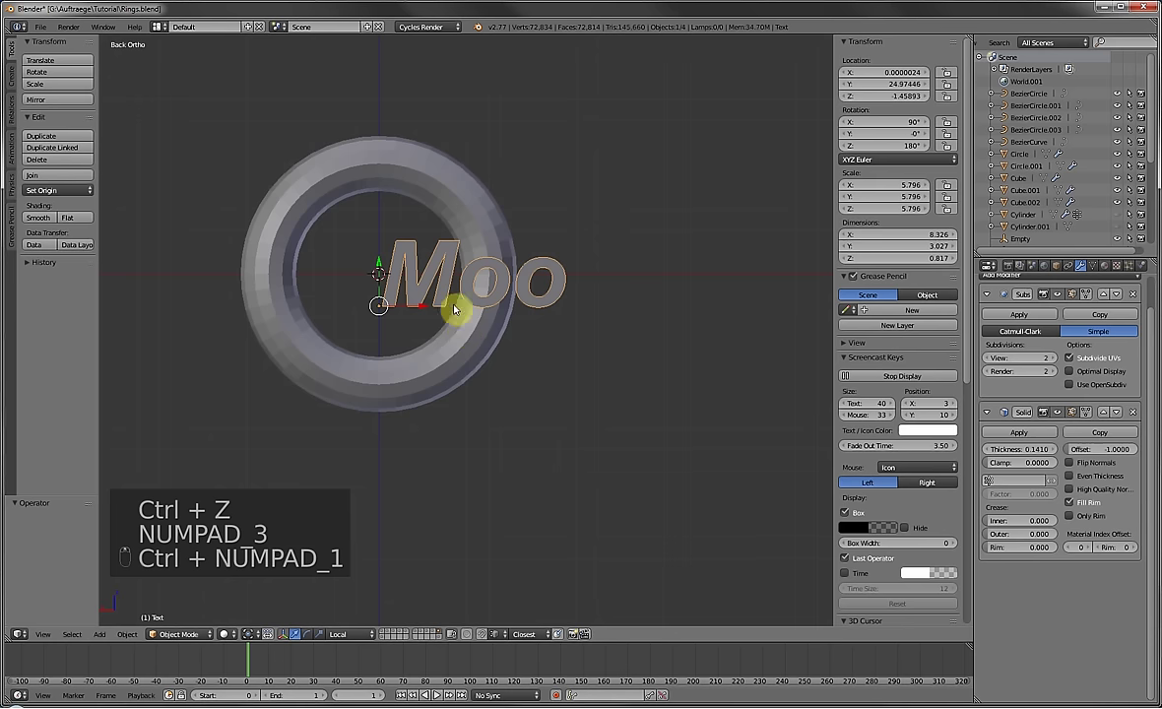
drag(418, 304, 327, 300)
middle_drag(327, 301, 465, 320)
Unhide all hidden objects and move the torus to another layer.
right_click(464, 320)
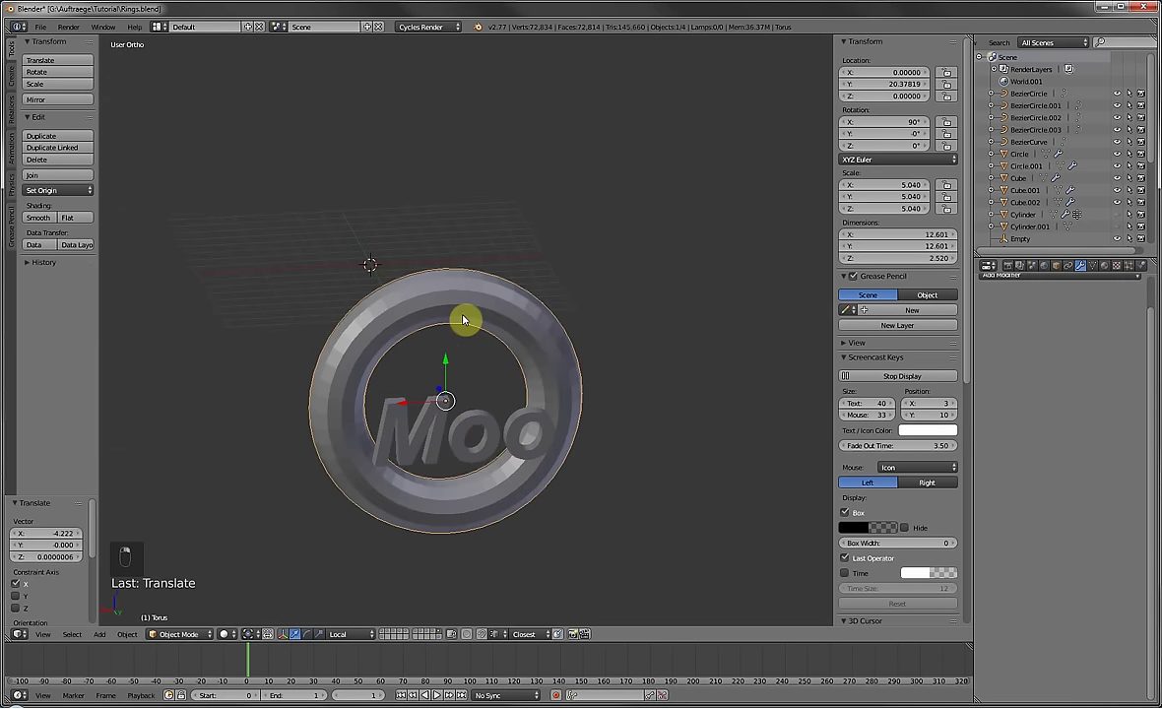
key(a)
key(alt+h)
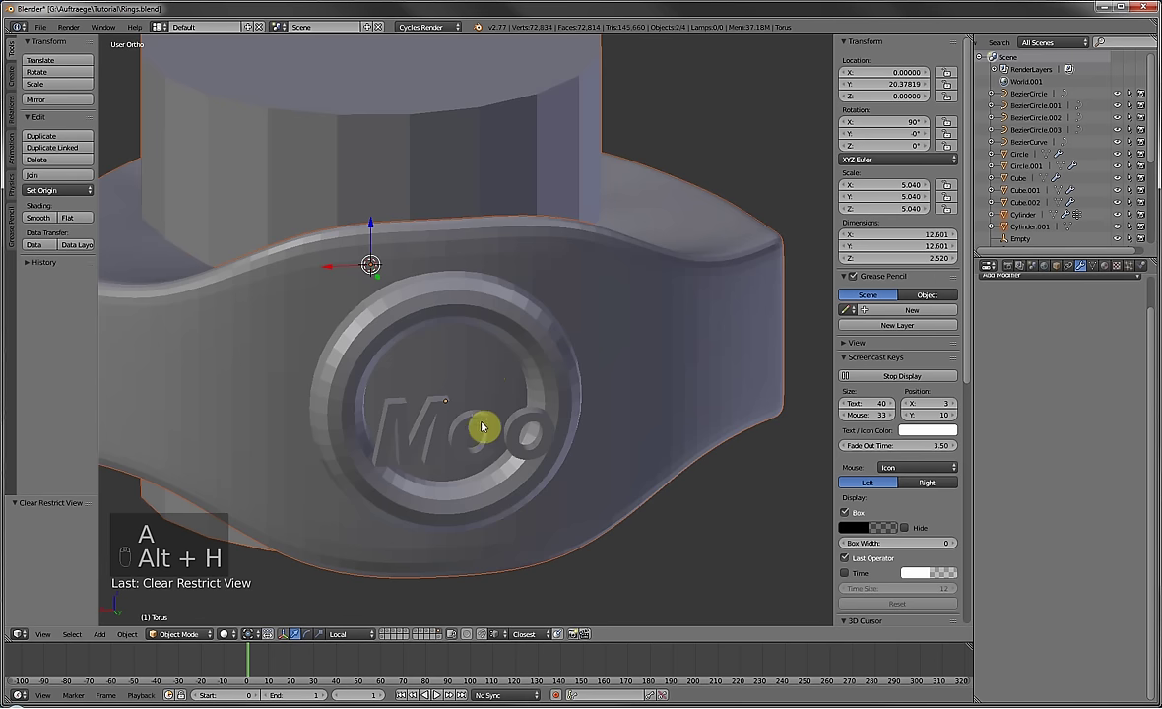
right_click(477, 430)
right_click(519, 328)
scroll(519, 328, down, 2)
middle_drag(519, 328, 553, 426)
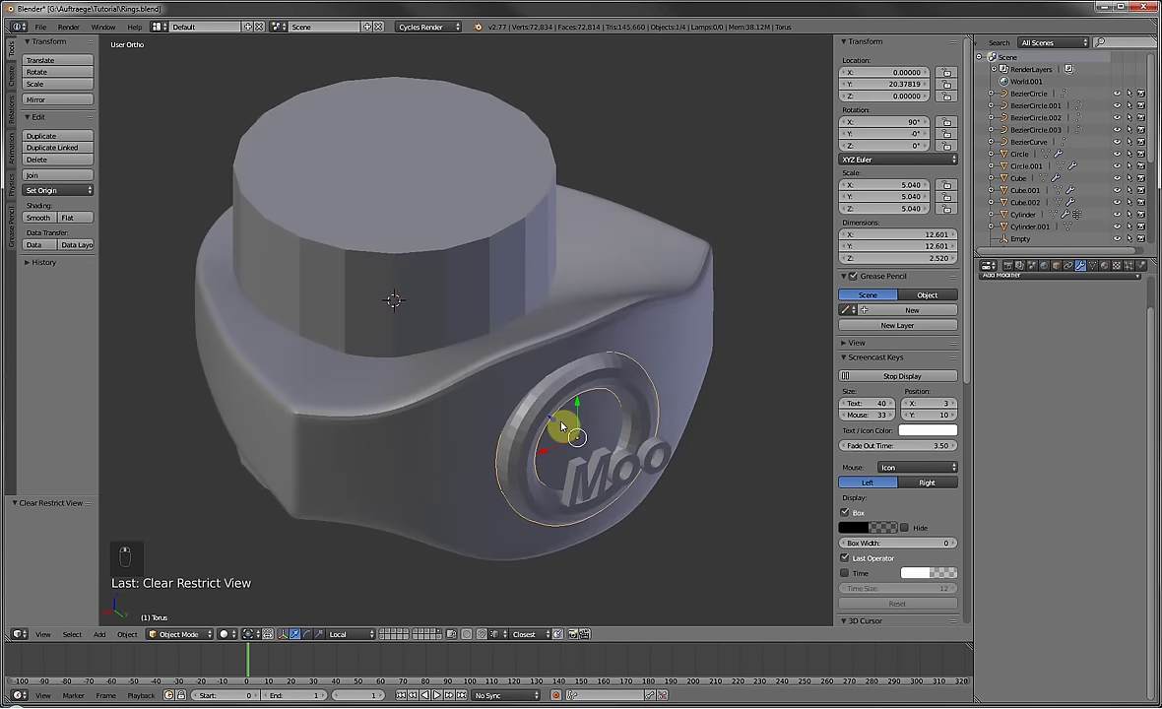
key(m)
click(733, 457)
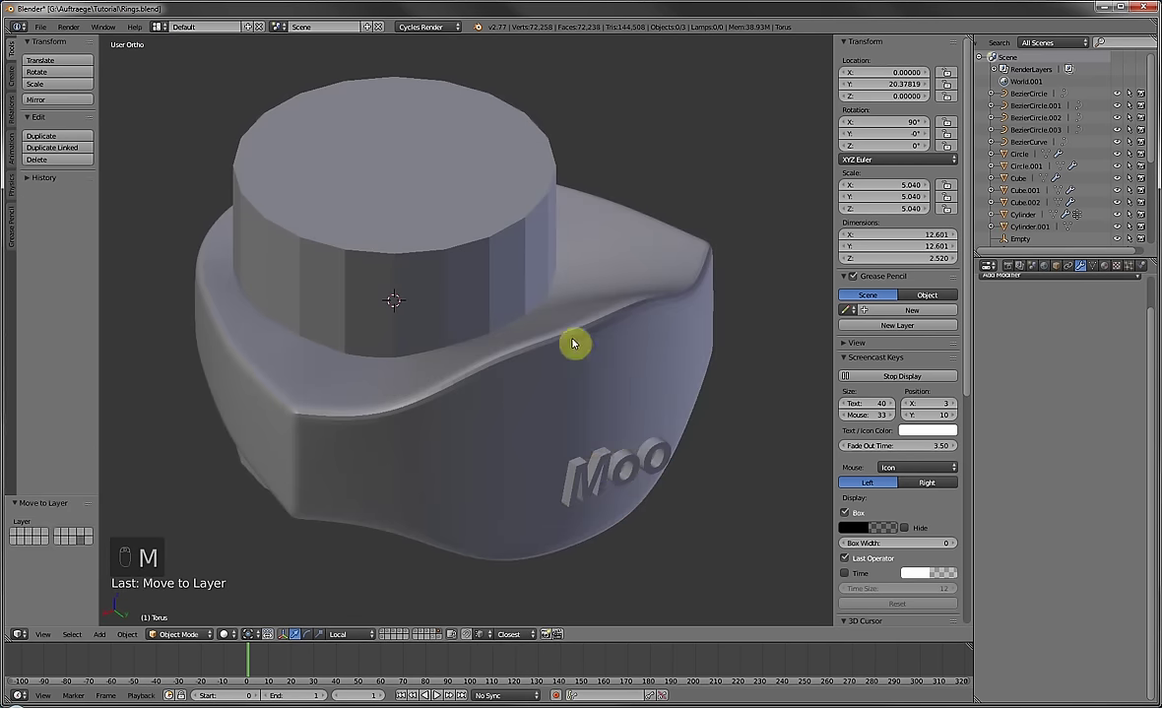
Hide the cylinder that runs through the signet ring's finger opening.
right_click(605, 470)
right_click(445, 228)
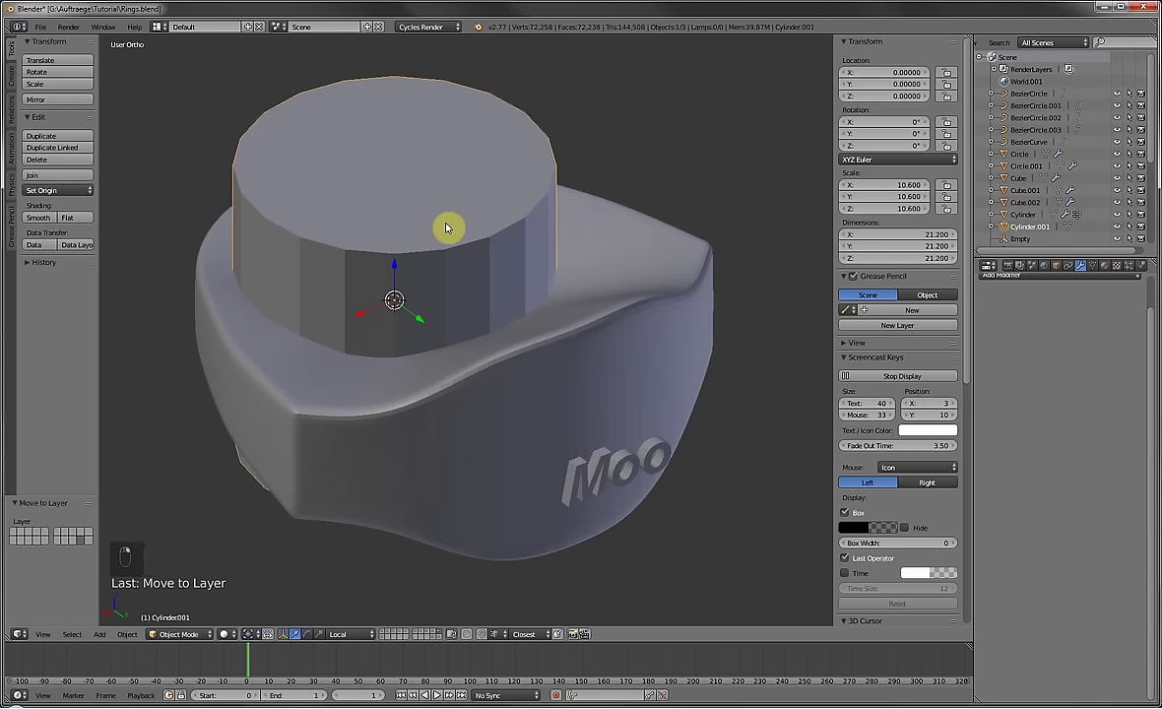
key(h)
Add a Shrinkwrap modifier to the lettering above Solidify, targeting the signet ring, with Keep Above Surface enabled.
right_click(605, 470)
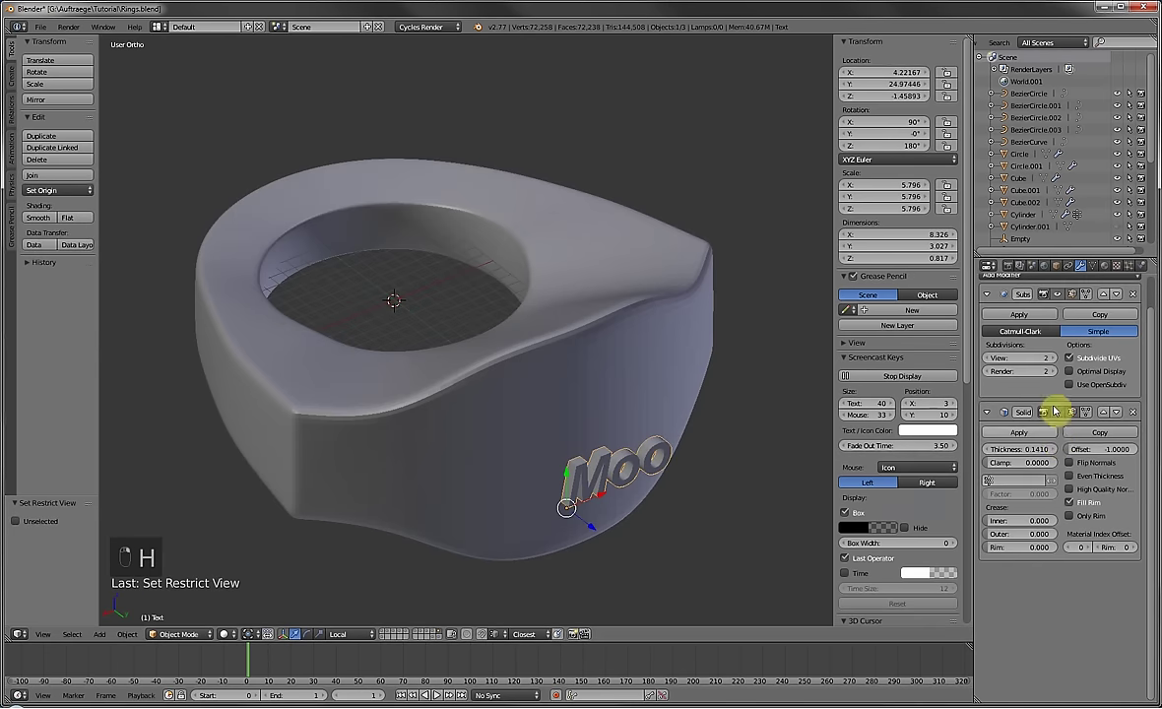
scroll(1030, 340, up, 2)
click(1014, 309)
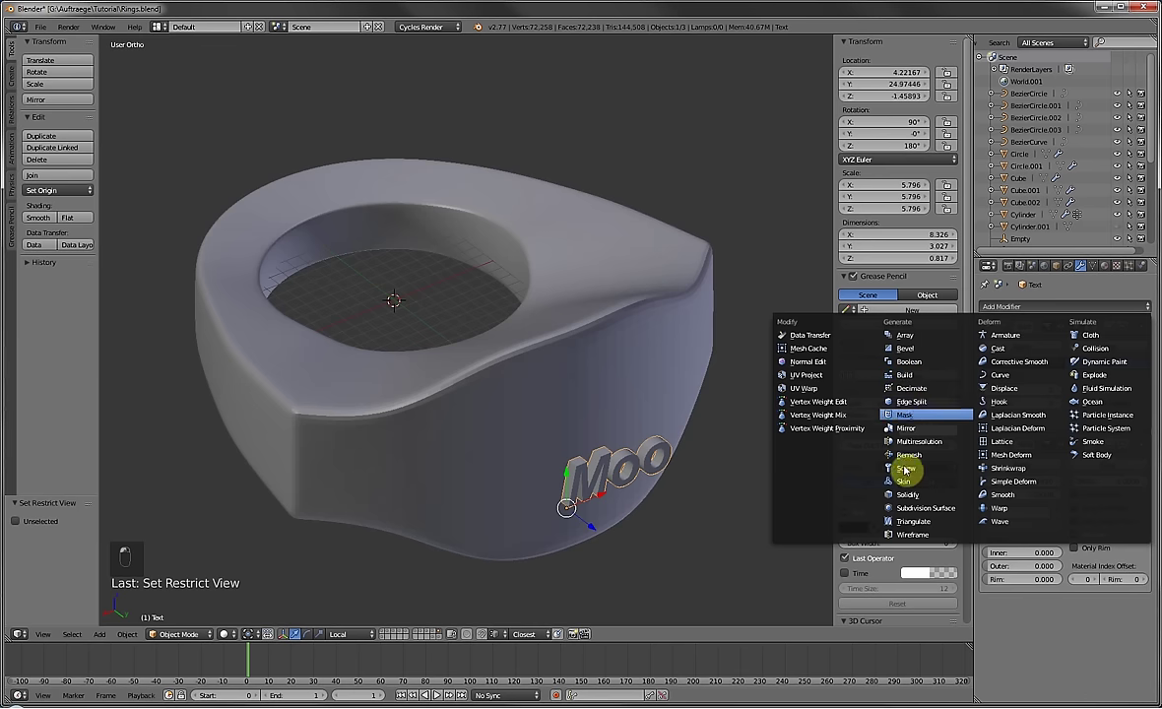
click(1007, 468)
click(1097, 608)
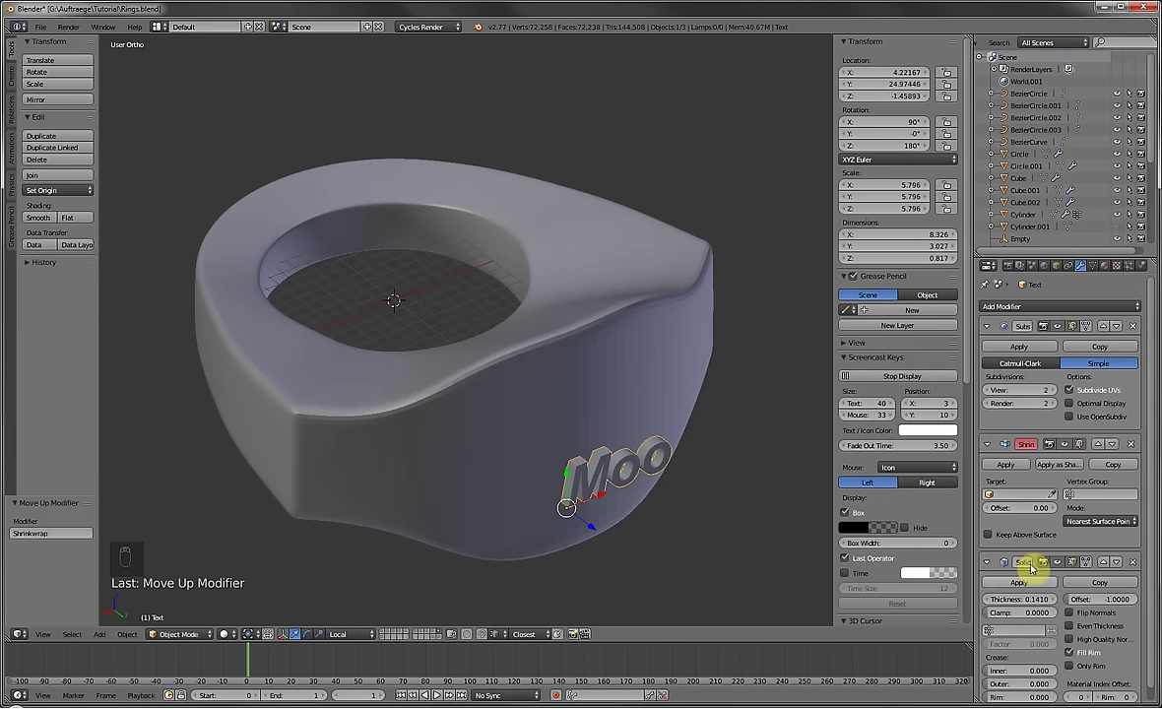
click(1052, 491)
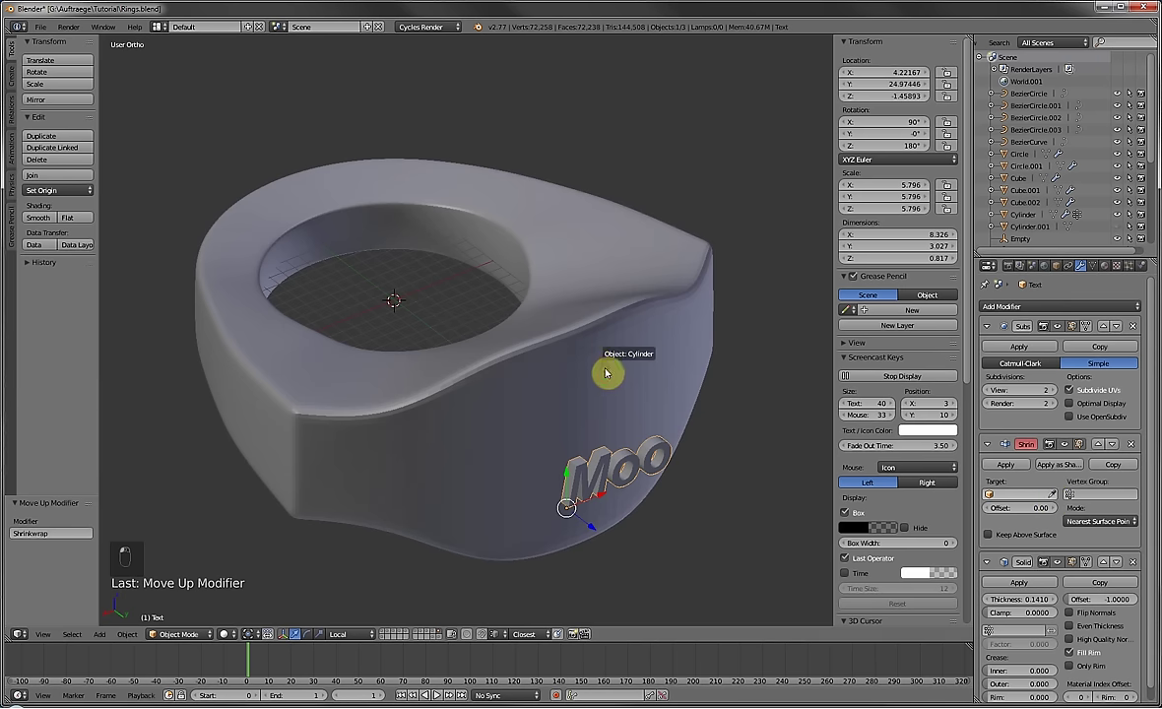
click(603, 379)
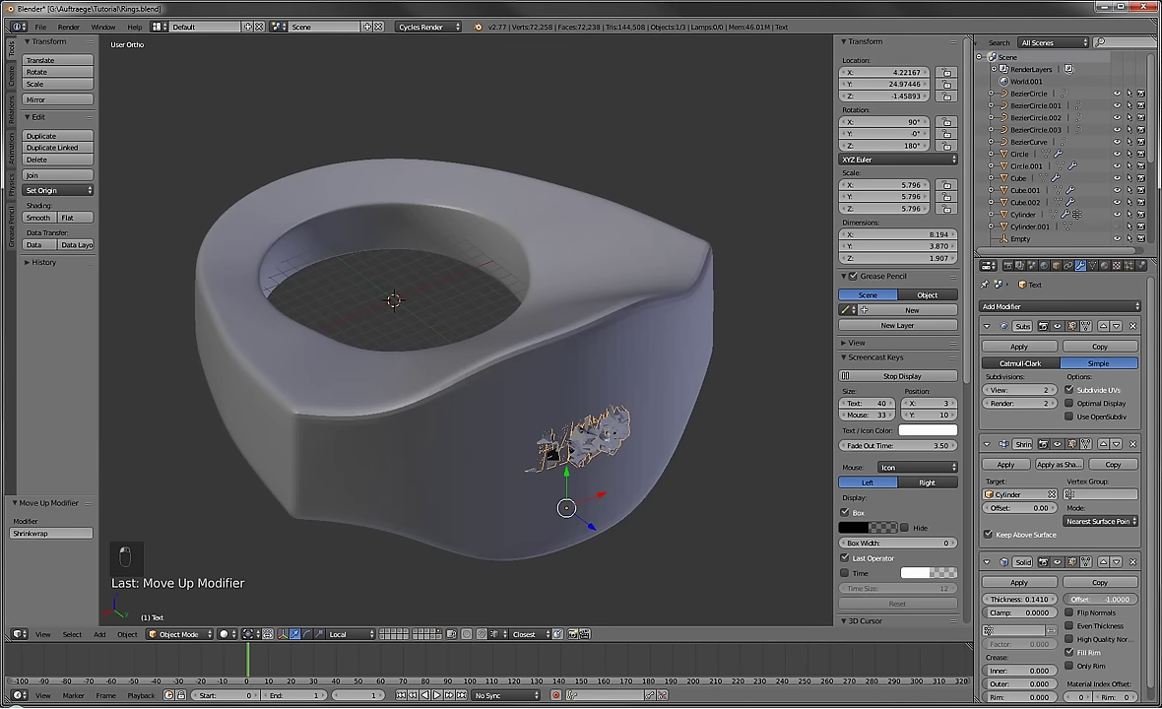
Set the lettering's Solidify offset to 1 and inspect how it wraps onto the ring's face.
key(minus)
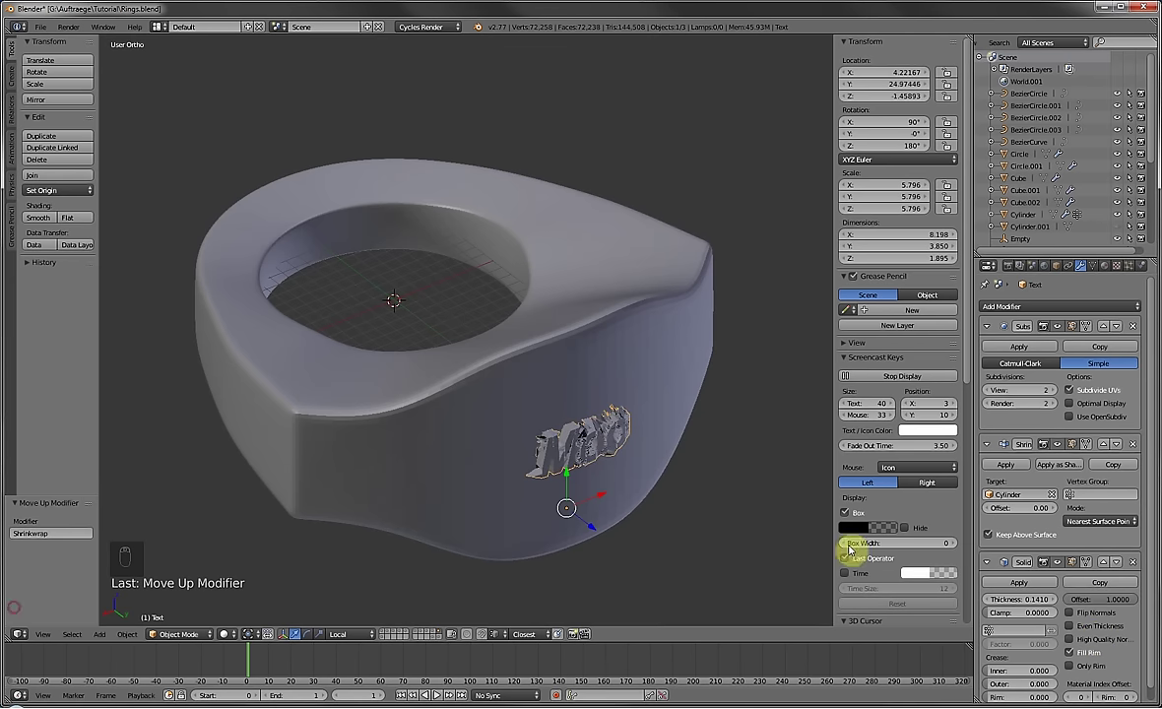
middle_drag(626, 512, 575, 425)
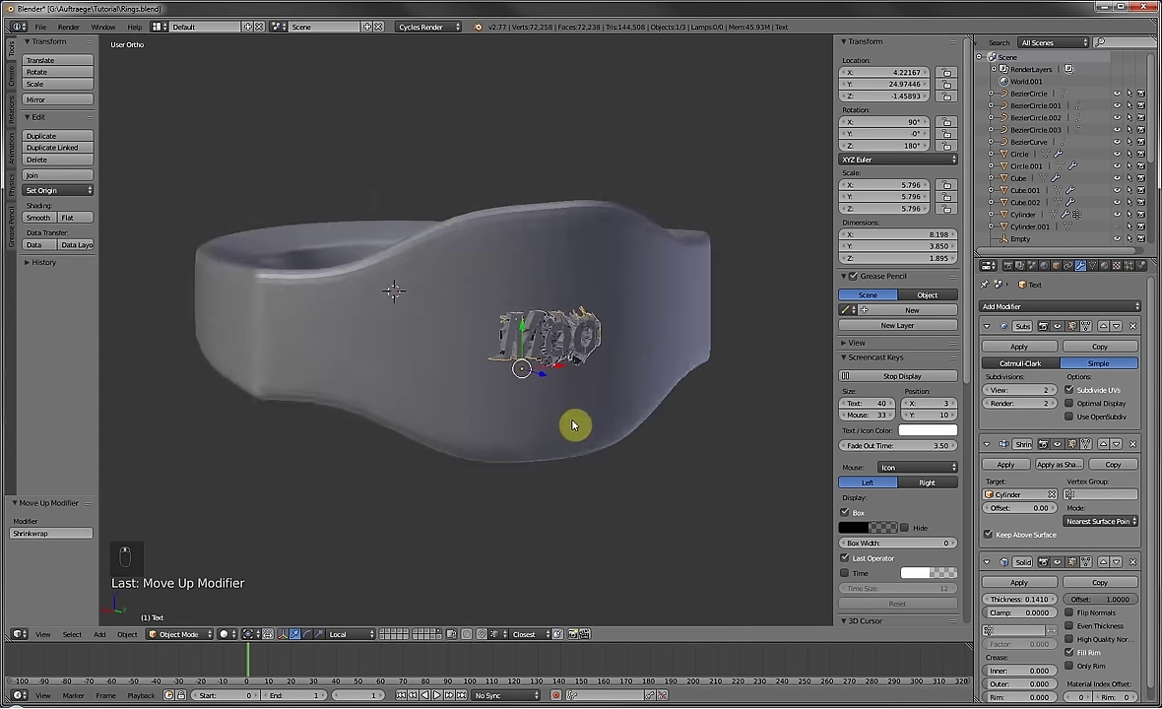
scroll(574, 426, up, 5)
key(KP_7)
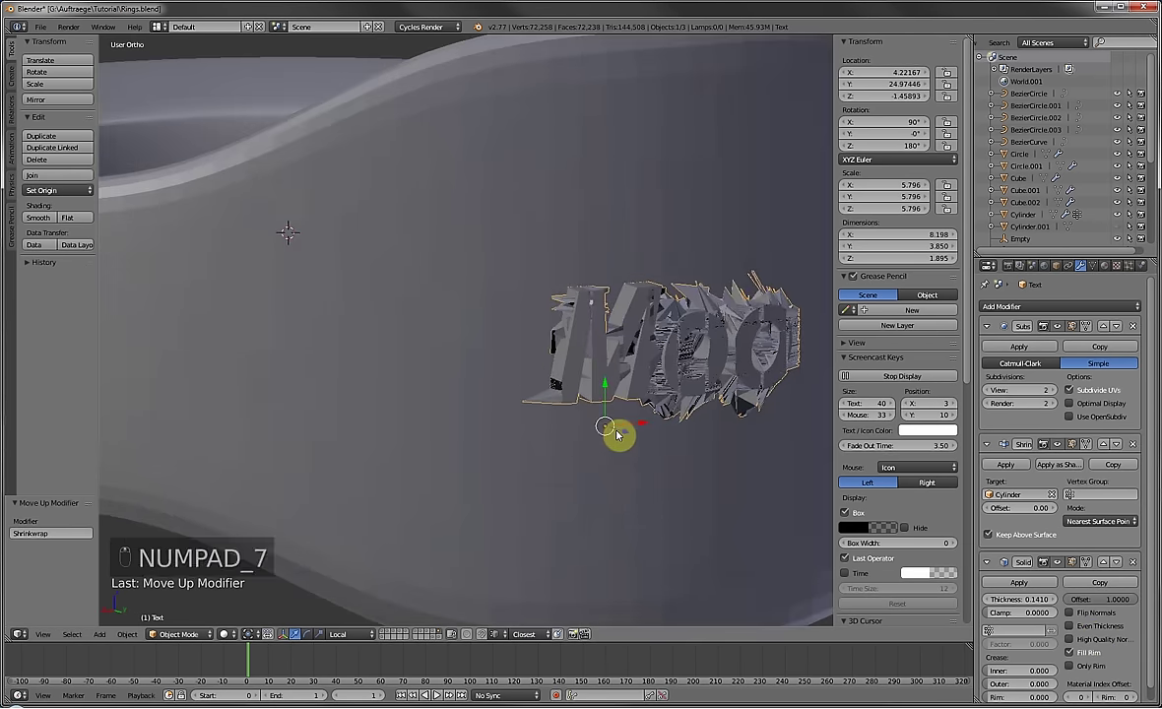
Move the lettering about -5.215 along its local Z axis, into the signet ring's curved face.
scroll(617, 421, down, 5)
scroll(574, 168, up, 3)
scroll(601, 296, up, 2)
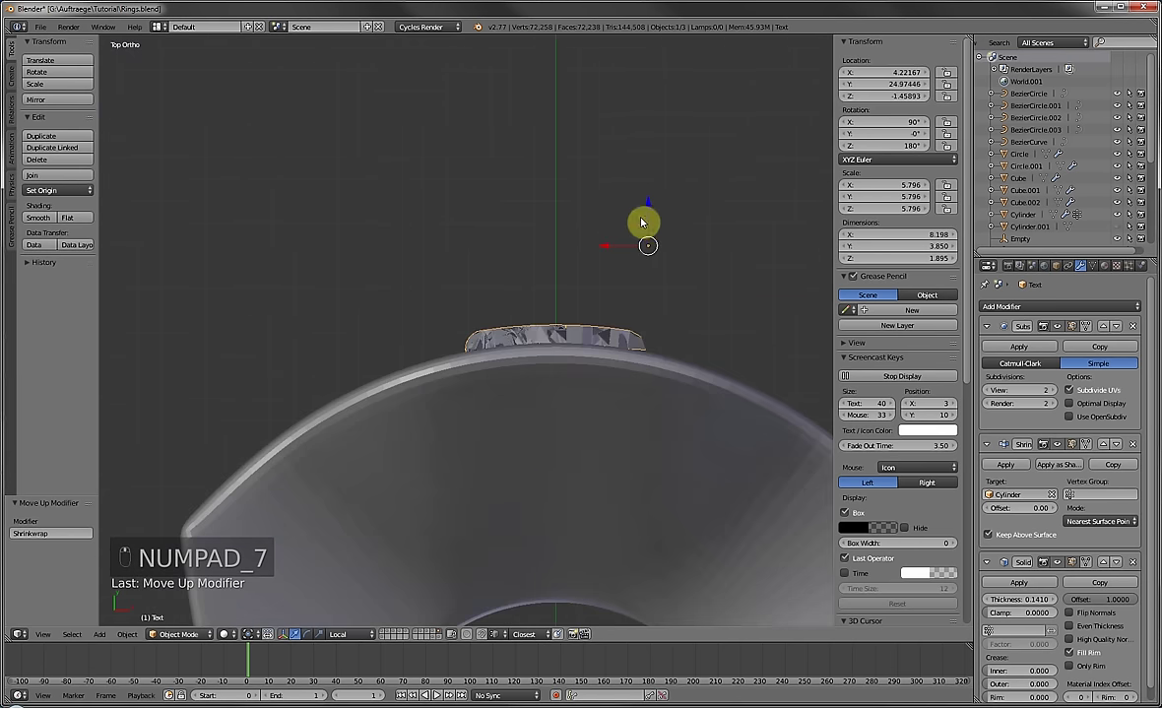
drag(645, 221, 698, 392)
middle_drag(699, 392, 422, 250)
scroll(466, 330, up, 1)
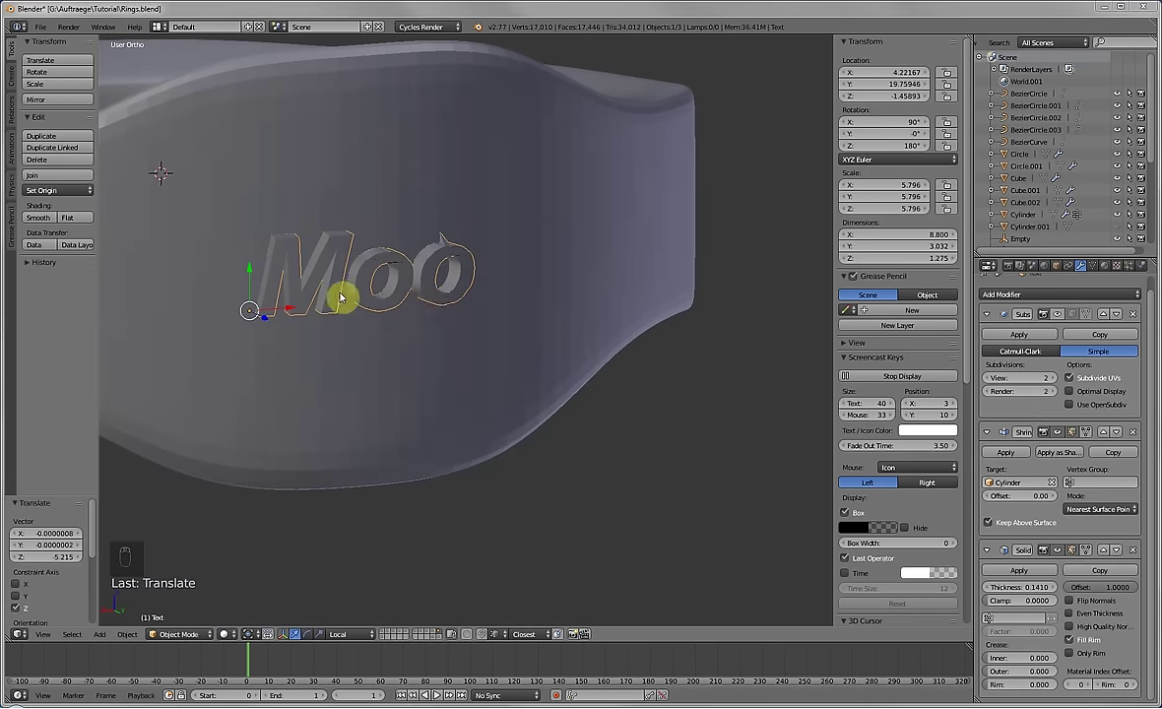
middle_drag(341, 298, 447, 315)
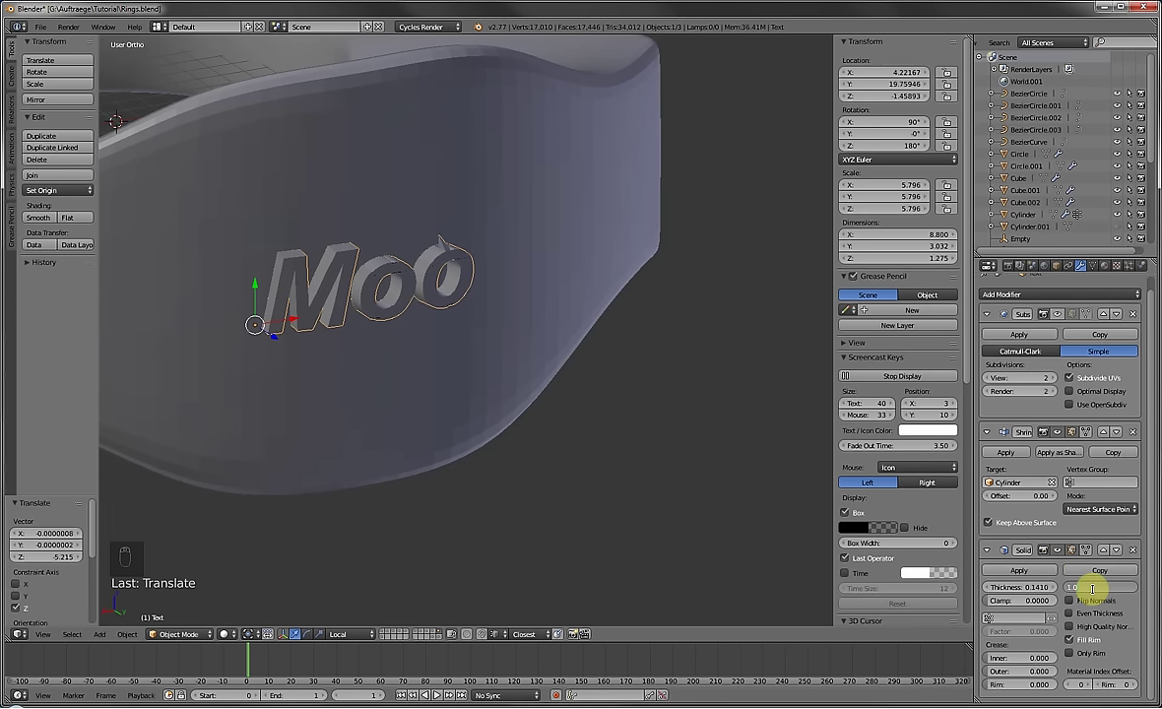
Set the lettering's Solidify offset to 0 and its thickness to 0.245, and check the result against the ring.
key(Return)
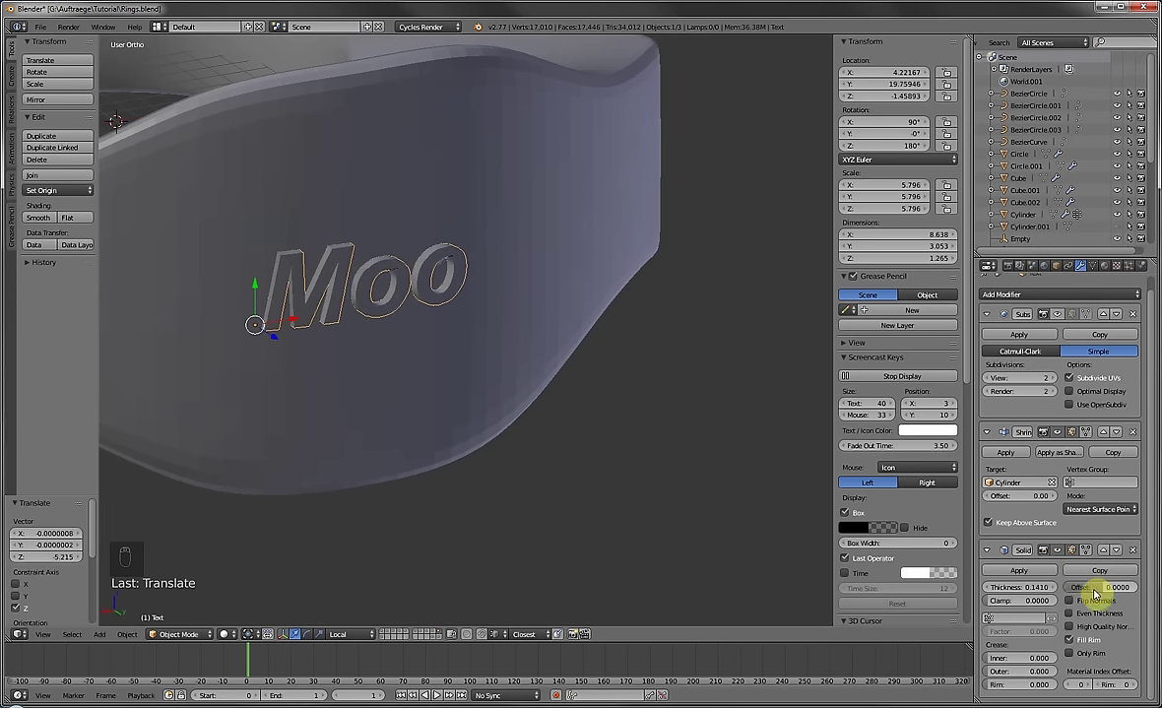
drag(1049, 588, 1089, 589)
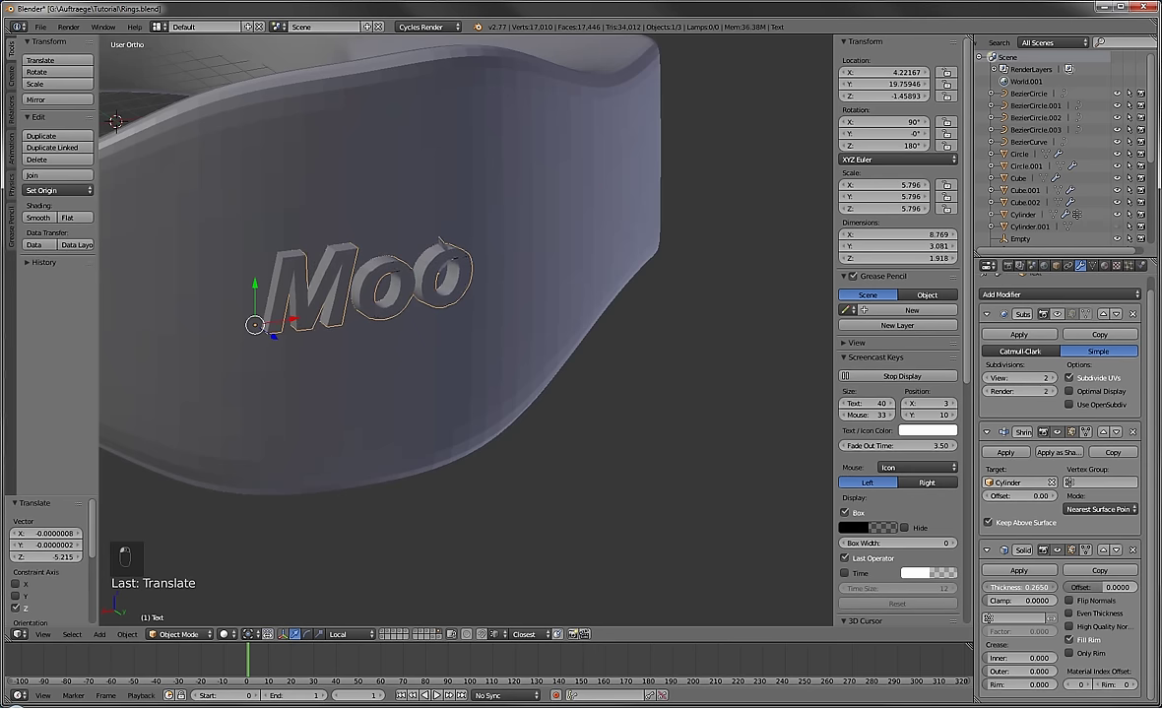
right_click(527, 382)
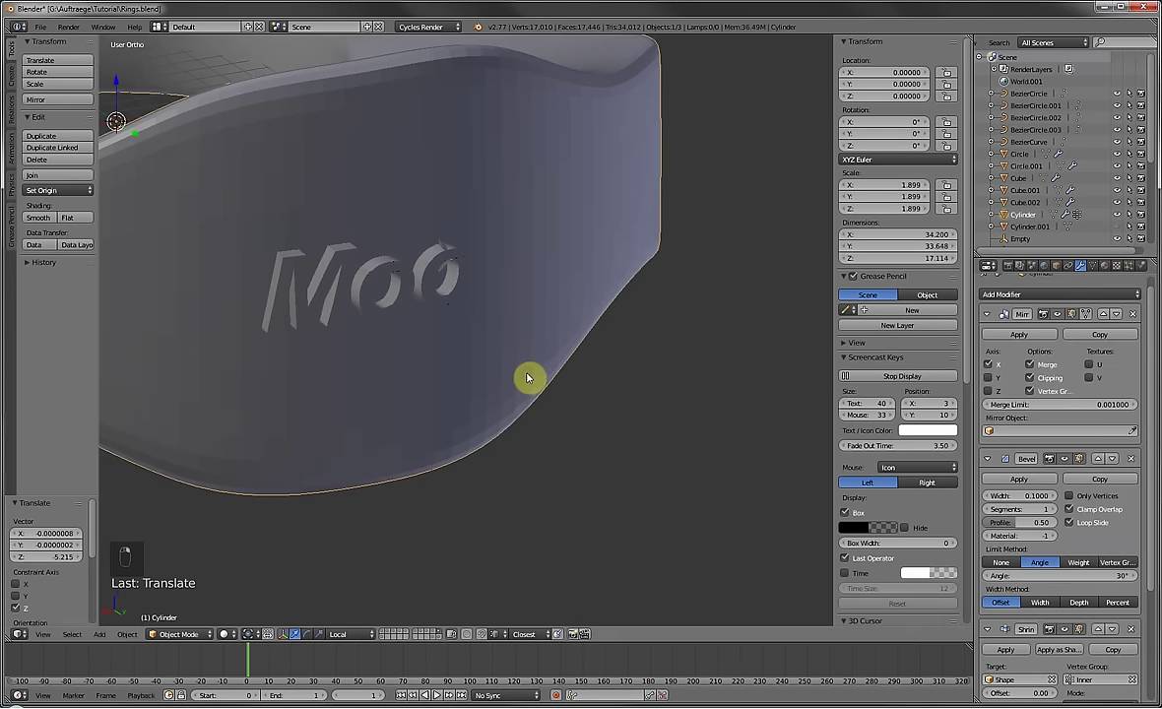
scroll(527, 377, down, 3)
middle_drag(446, 266, 409, 315)
right_click(407, 316)
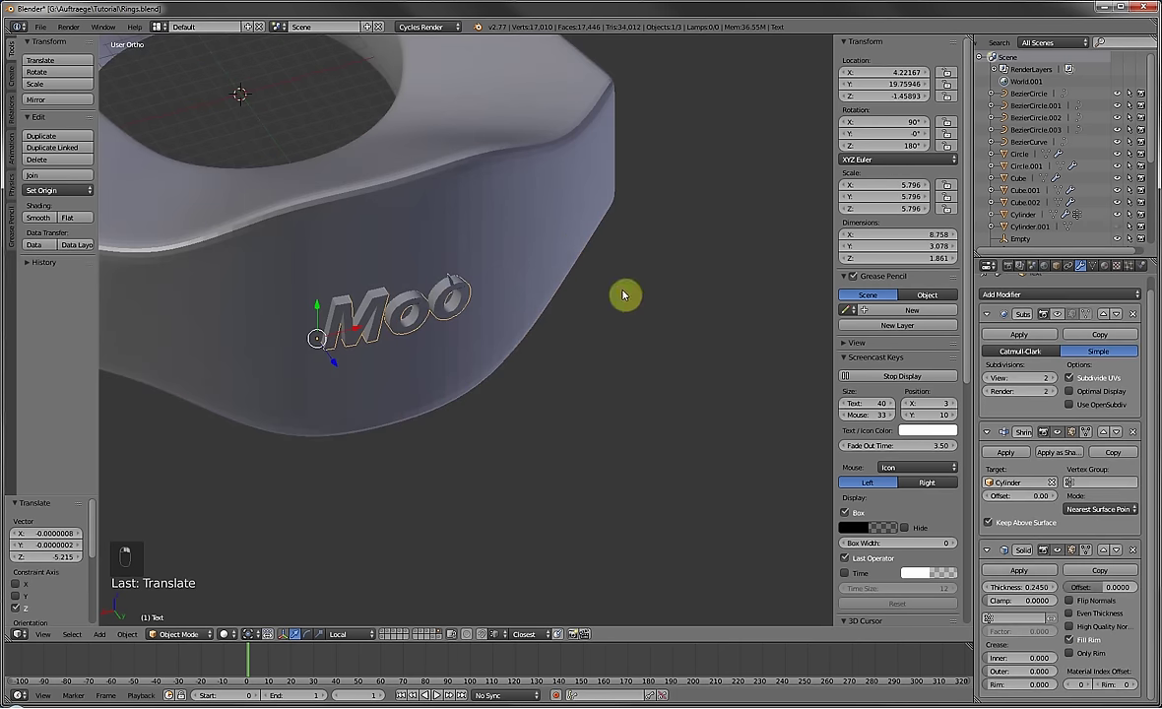
Raise the signet ring's Subdivision Surface view level to 5.
right_click(579, 249)
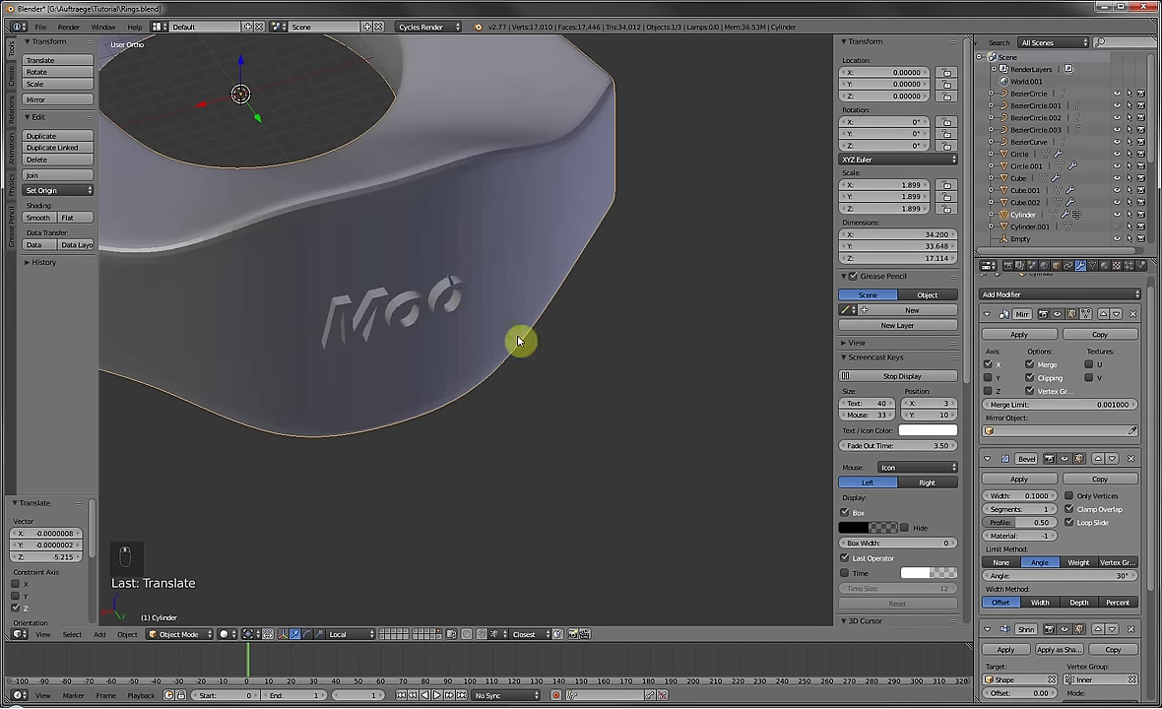
scroll(519, 340, up, 8)
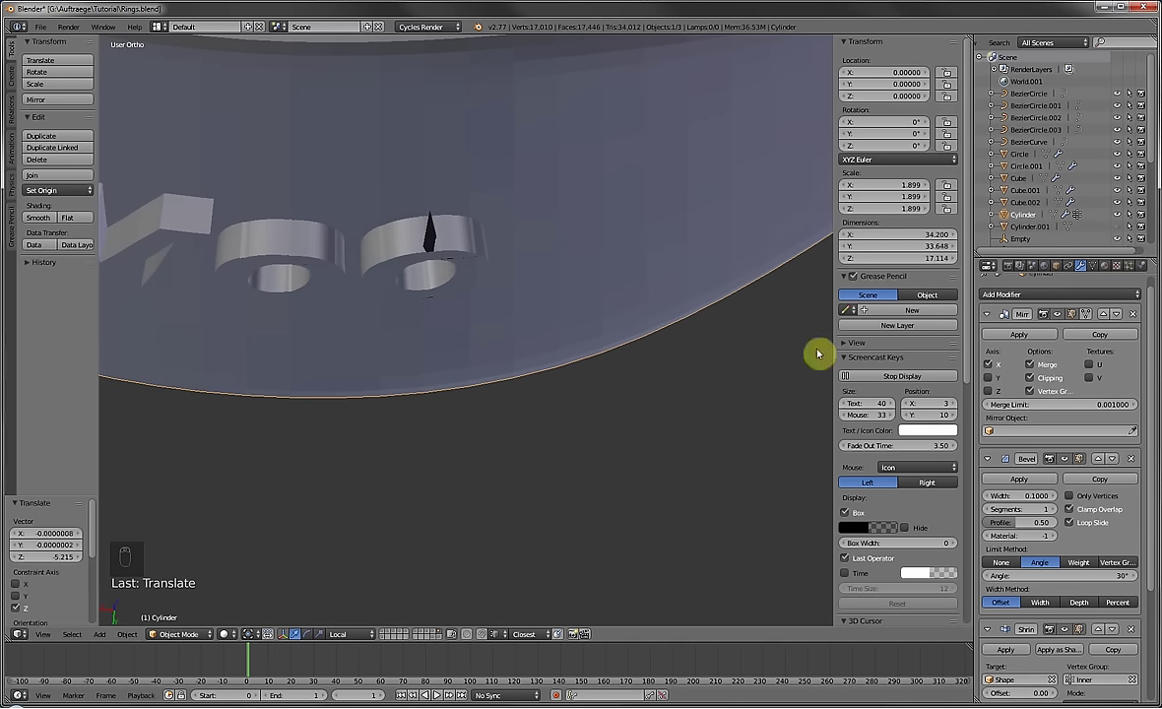
scroll(1072, 606, down, 5)
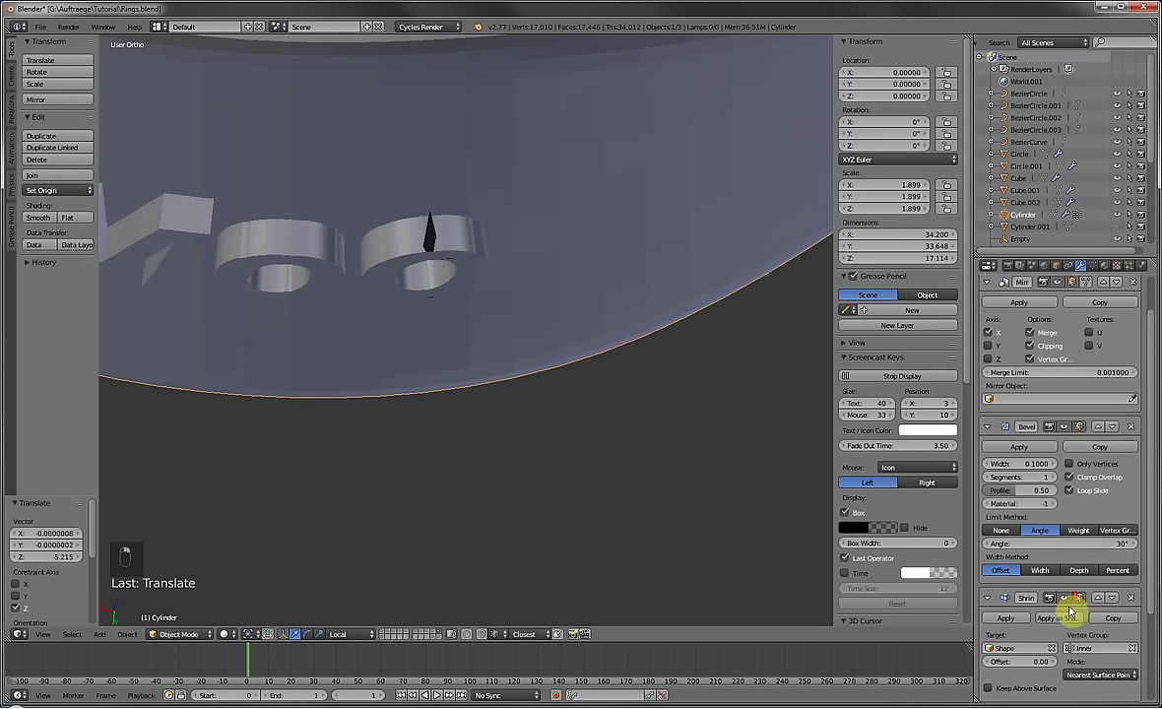
click(1055, 684)
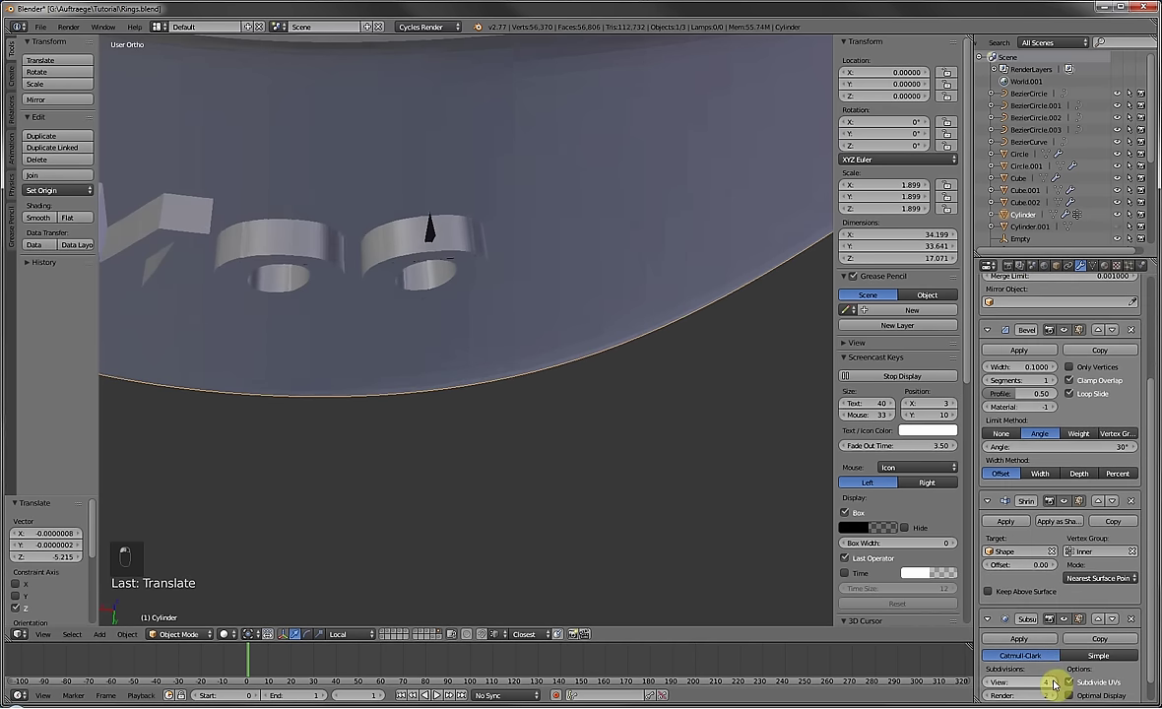
click(1055, 684)
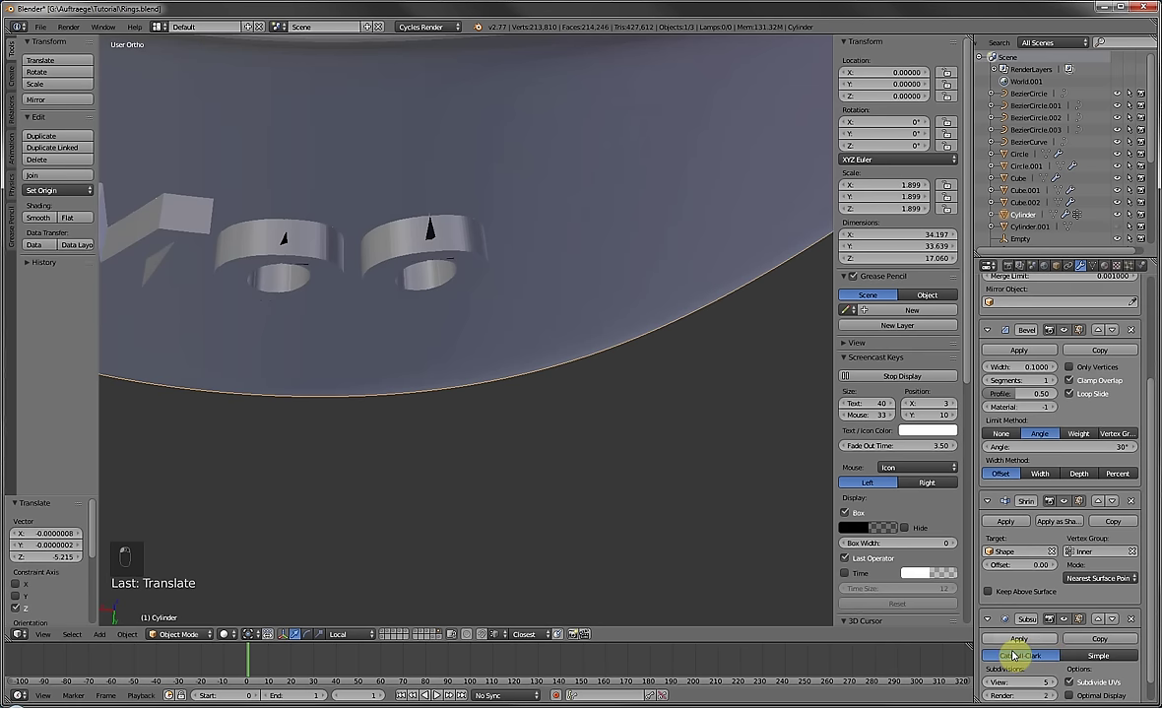
scroll(1033, 673, down, 1)
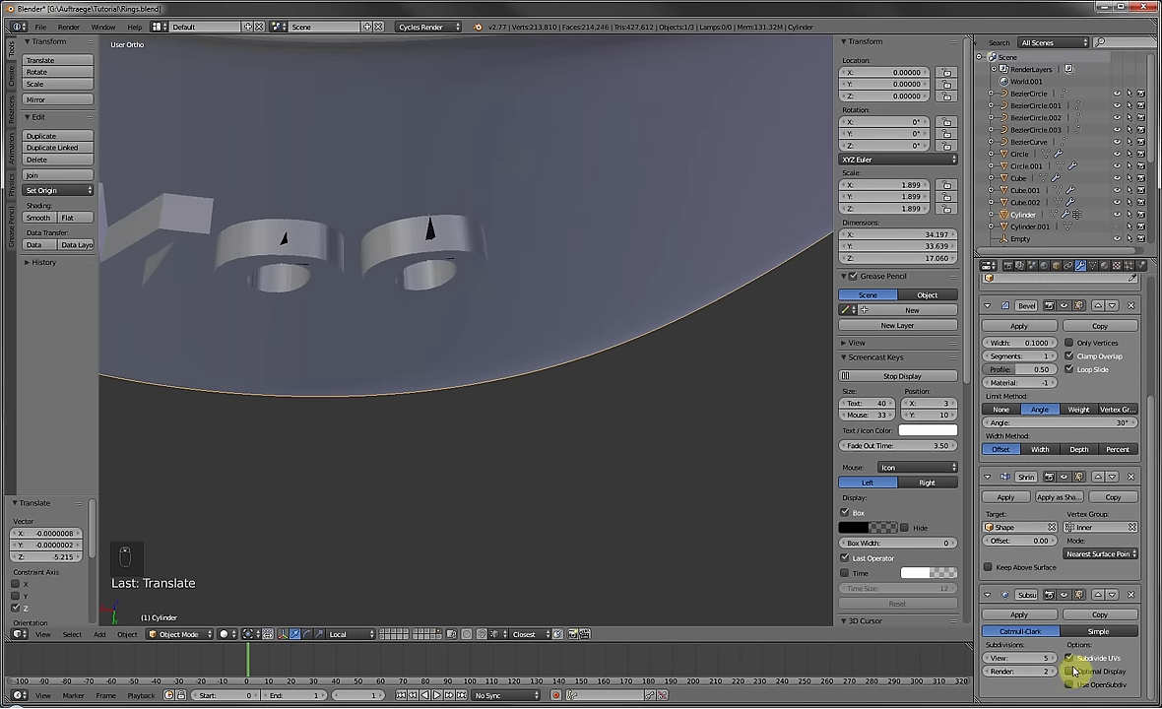
Scale the lettering up by about 2.16 and reposition it so the word spans the middle of the ring's face.
middle_drag(665, 307, 446, 215)
right_click(463, 231)
scroll(468, 261, down, 3)
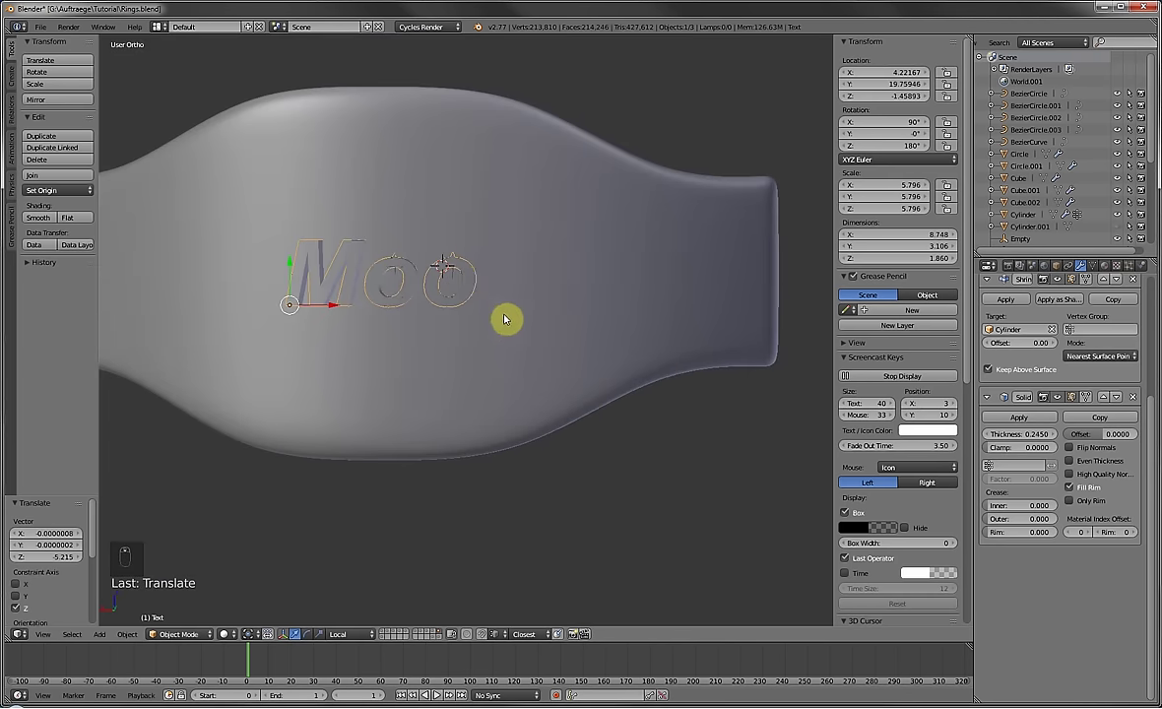
key(s)
click(760, 405)
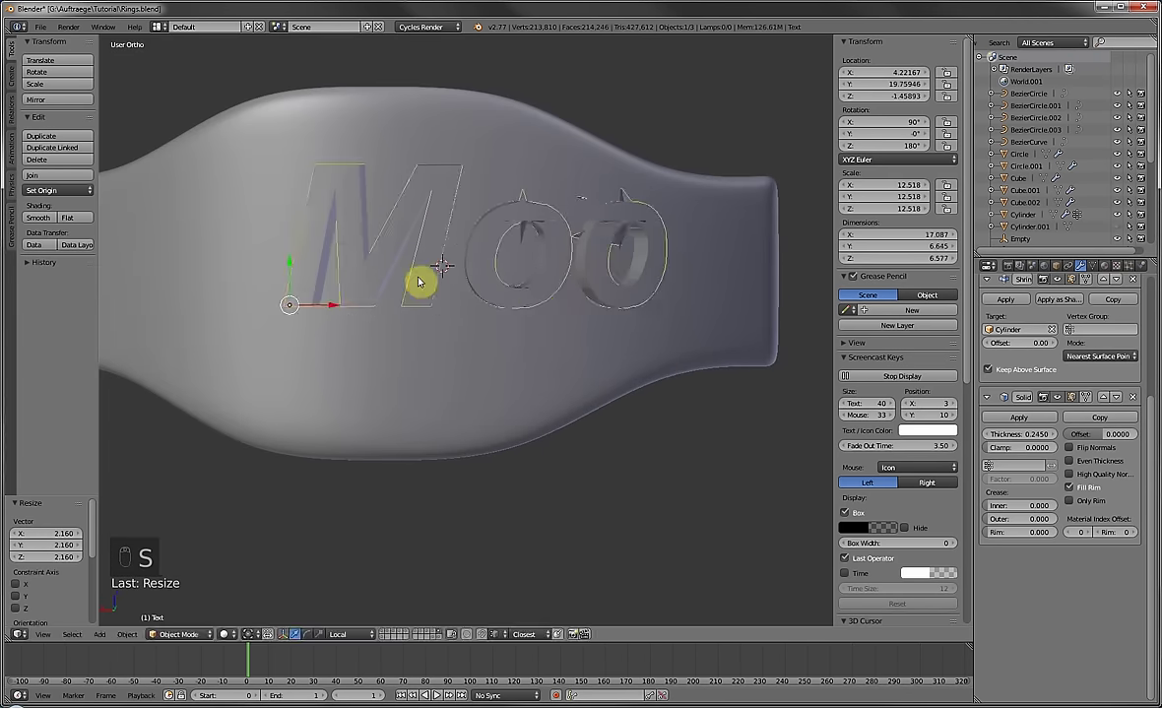
key(g)
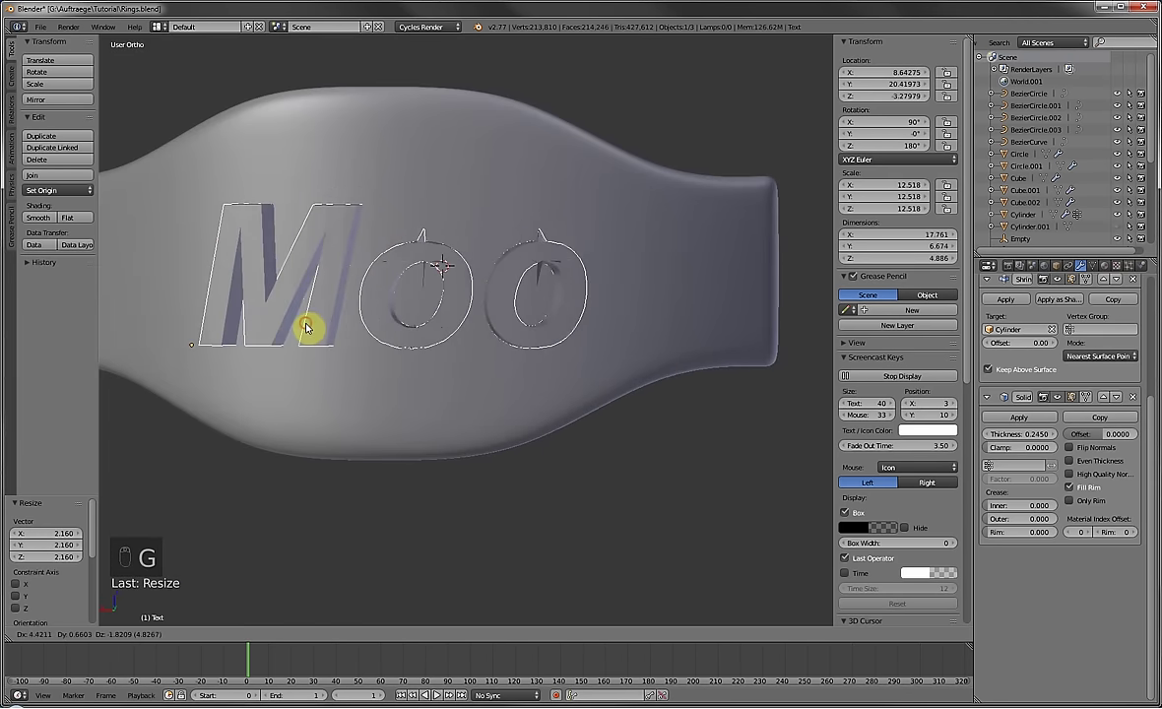
click(305, 328)
Enter the lettering's Edit Mode and knife a straight vertical cut through the middle of the first "o".
scroll(355, 306, up, 5)
key(Tab)
shift+middle_drag(363, 135, 452, 261)
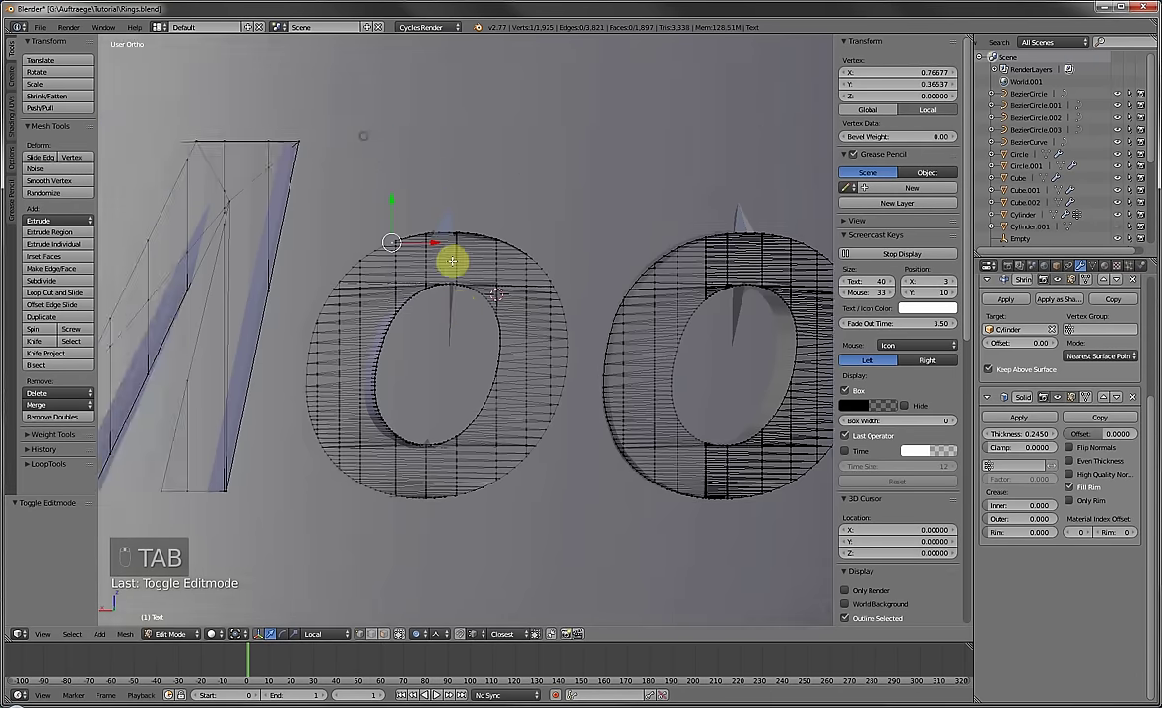
scroll(452, 261, up, 3)
key(a)
key(a)
key(k)
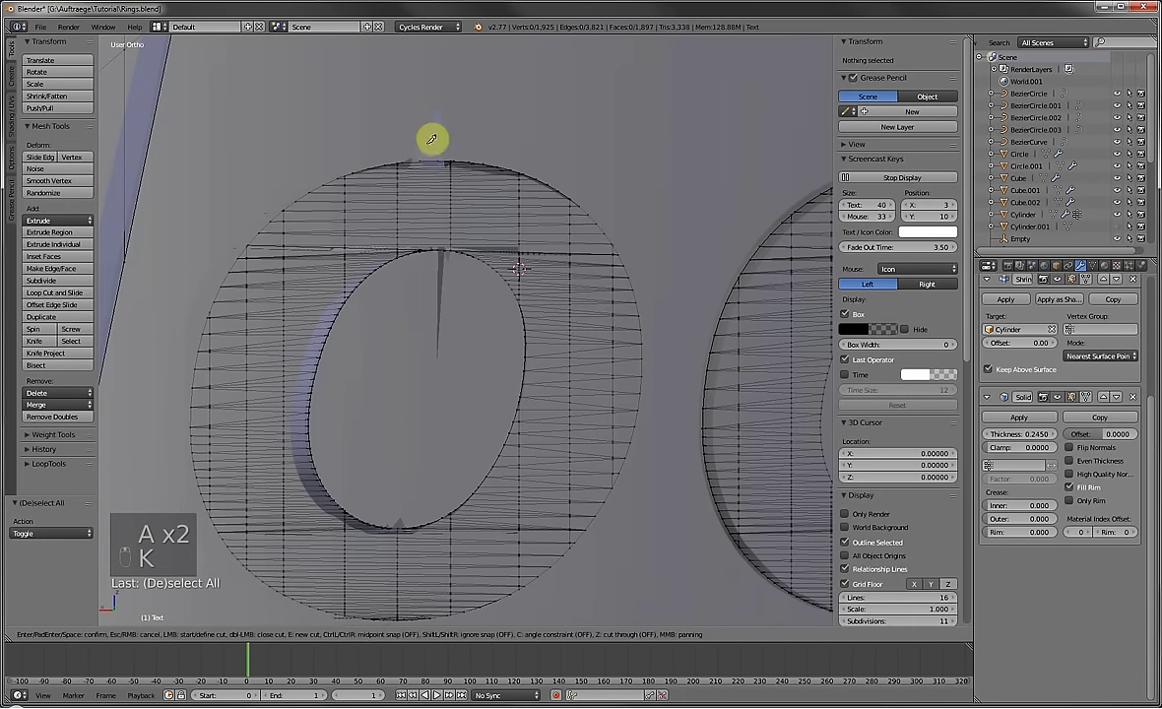
click(424, 163)
key(c)
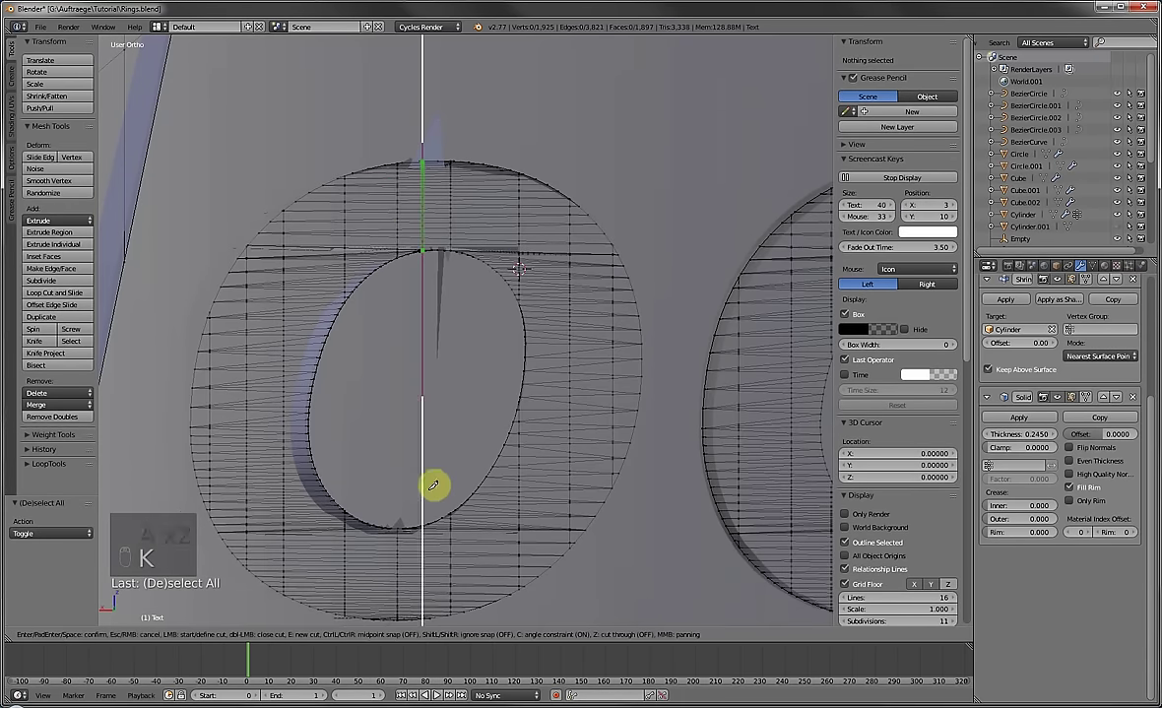
click(432, 625)
key(Return)
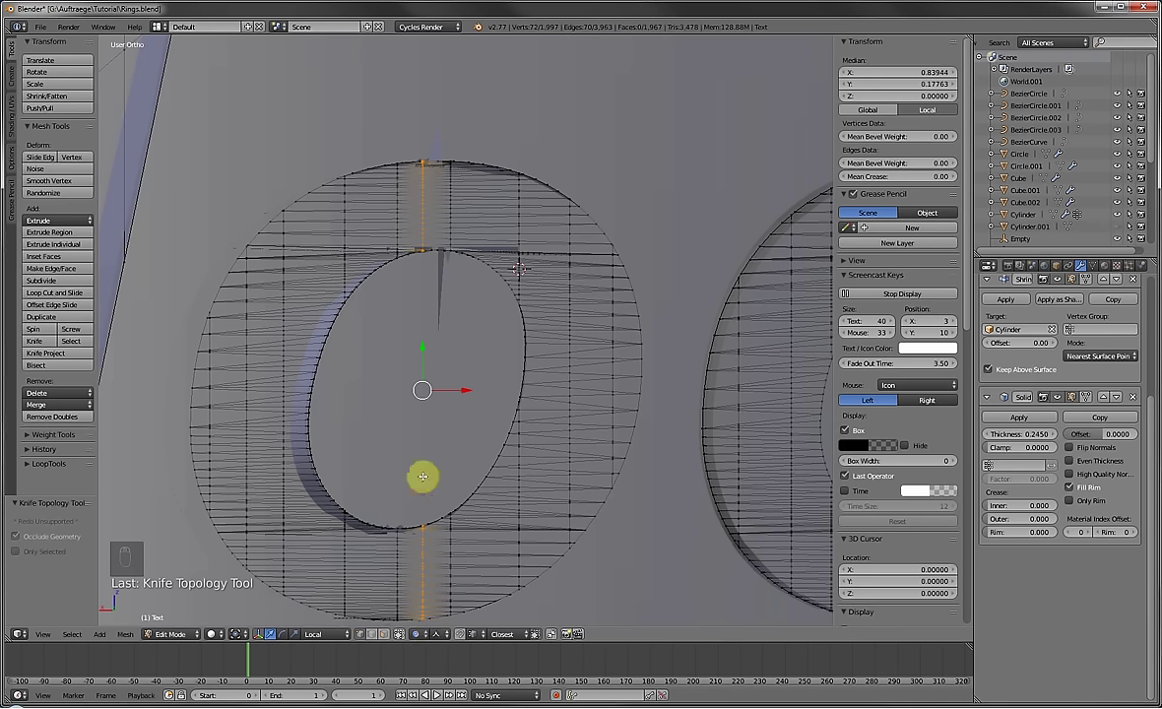
Knife a second vertical cut through the first "o", slightly to the left of the middle cut.
key(k)
click(373, 155)
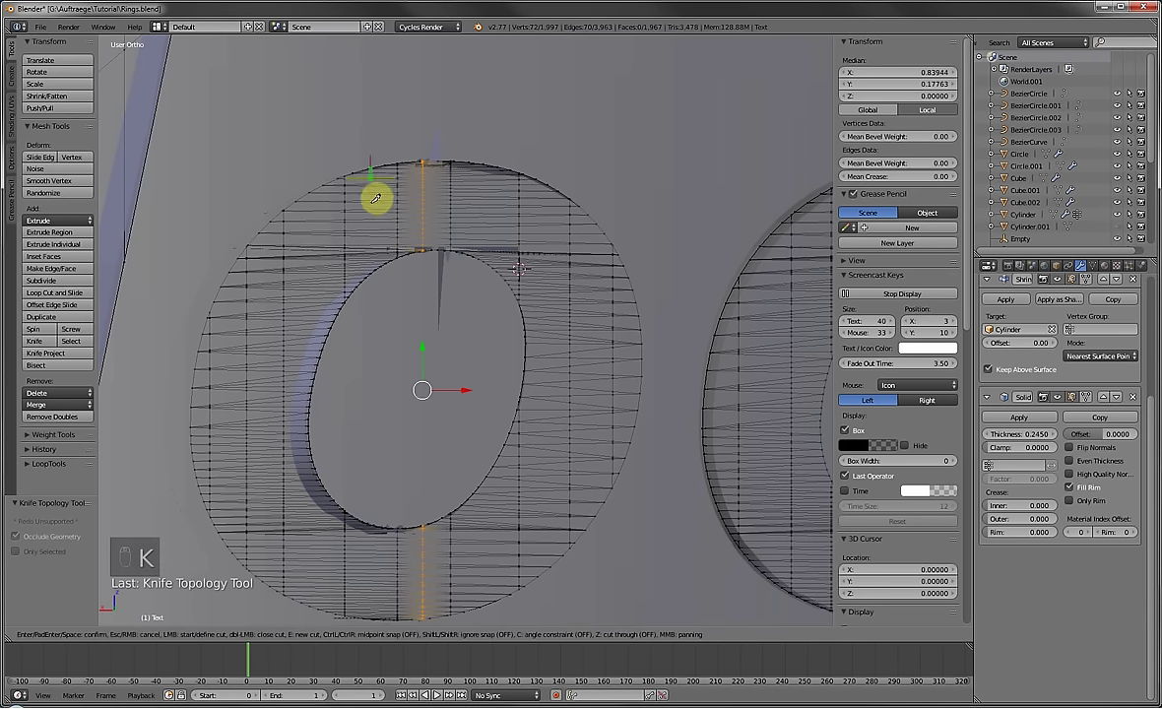
key(c)
scroll(382, 261, down, 2)
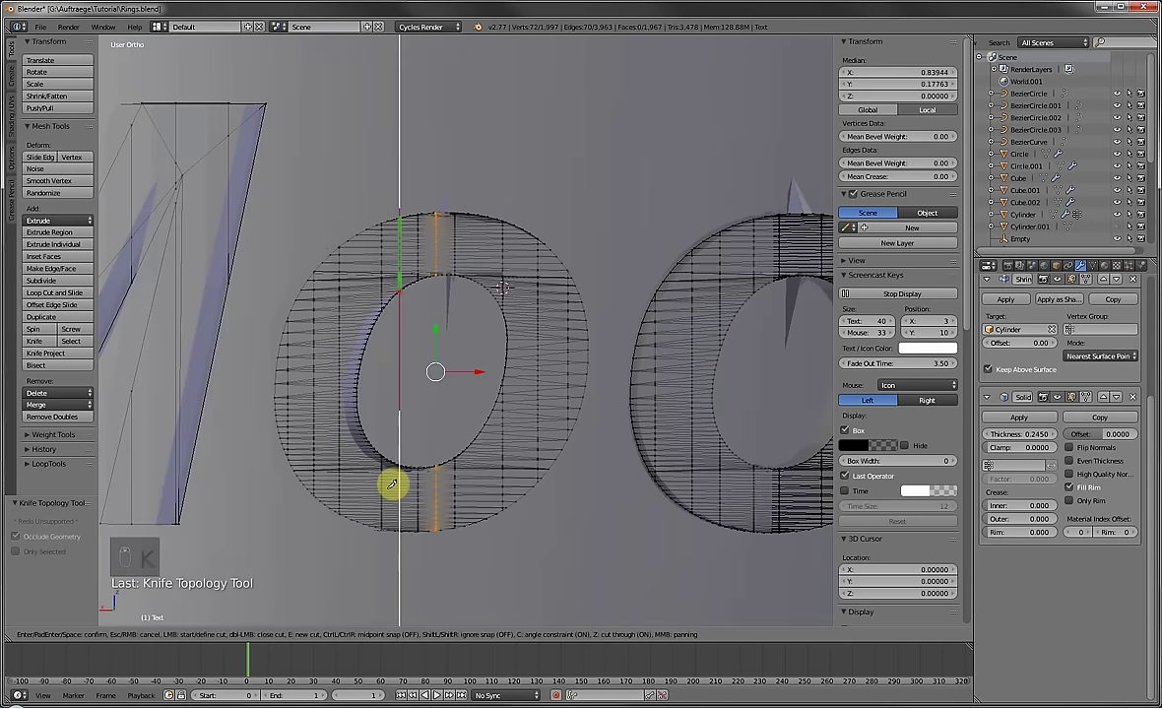
click(397, 549)
key(Return)
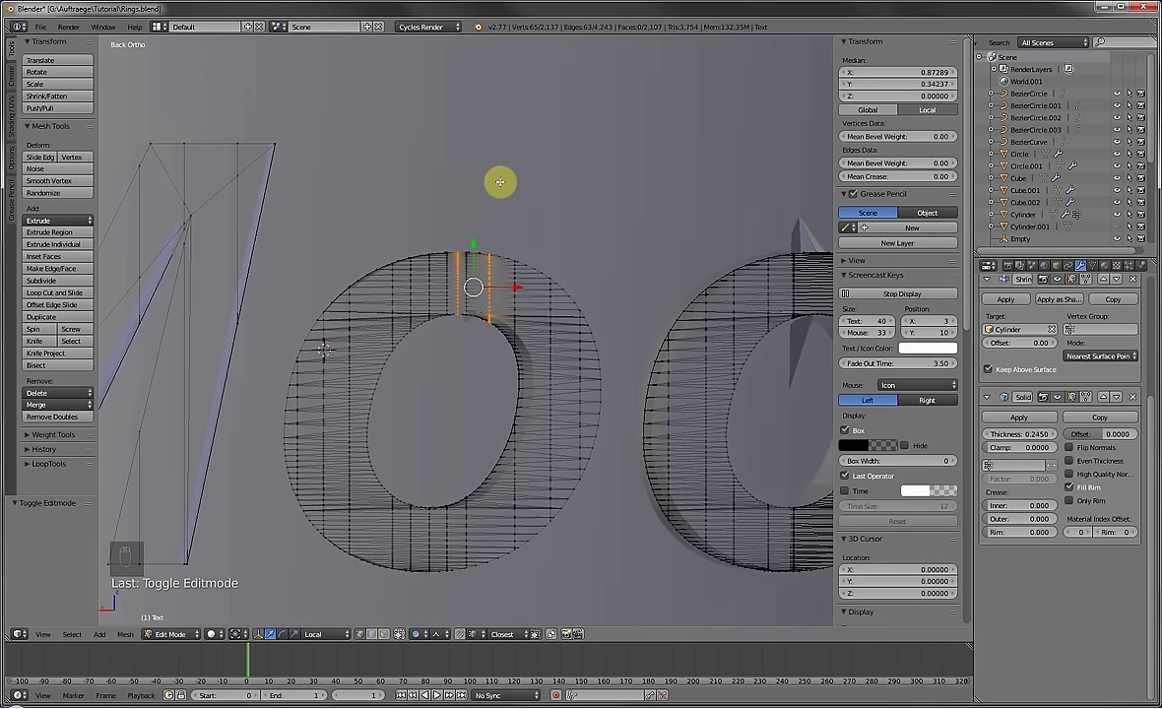
Undo the last three actions and inspect the upper part of the first "o" in Object Mode.
key(ctrl+z)
key(ctrl+z)
key(ctrl+z)
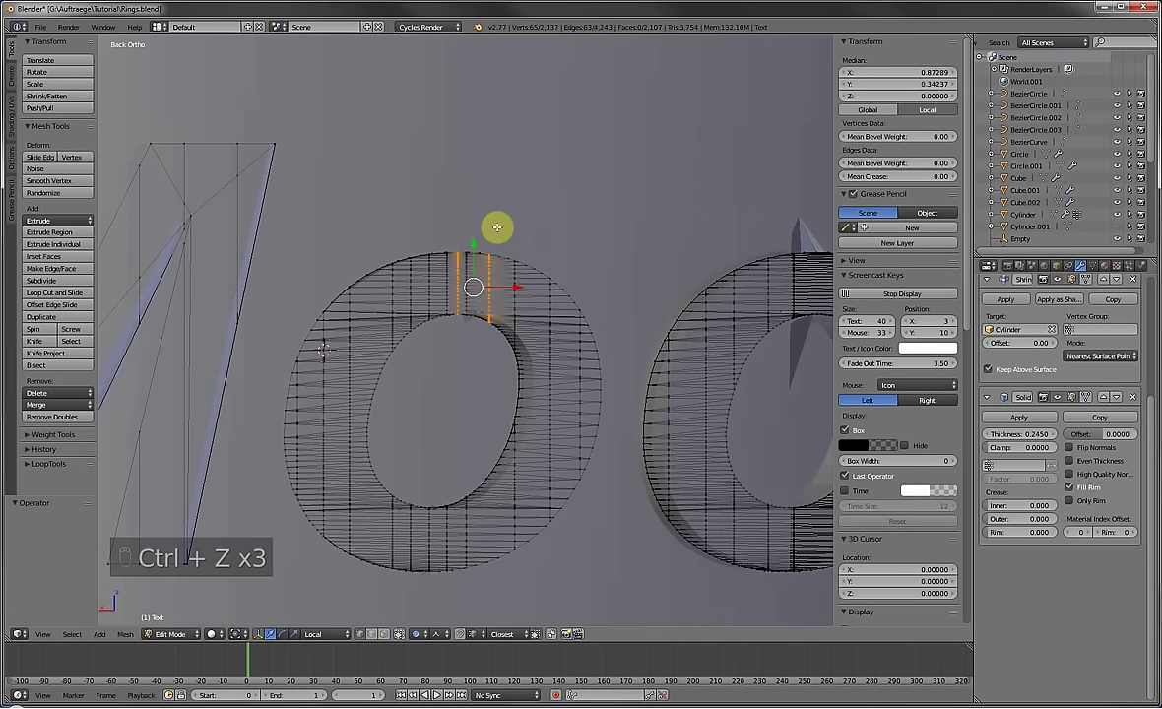
scroll(492, 215, up, 6)
key(Tab)
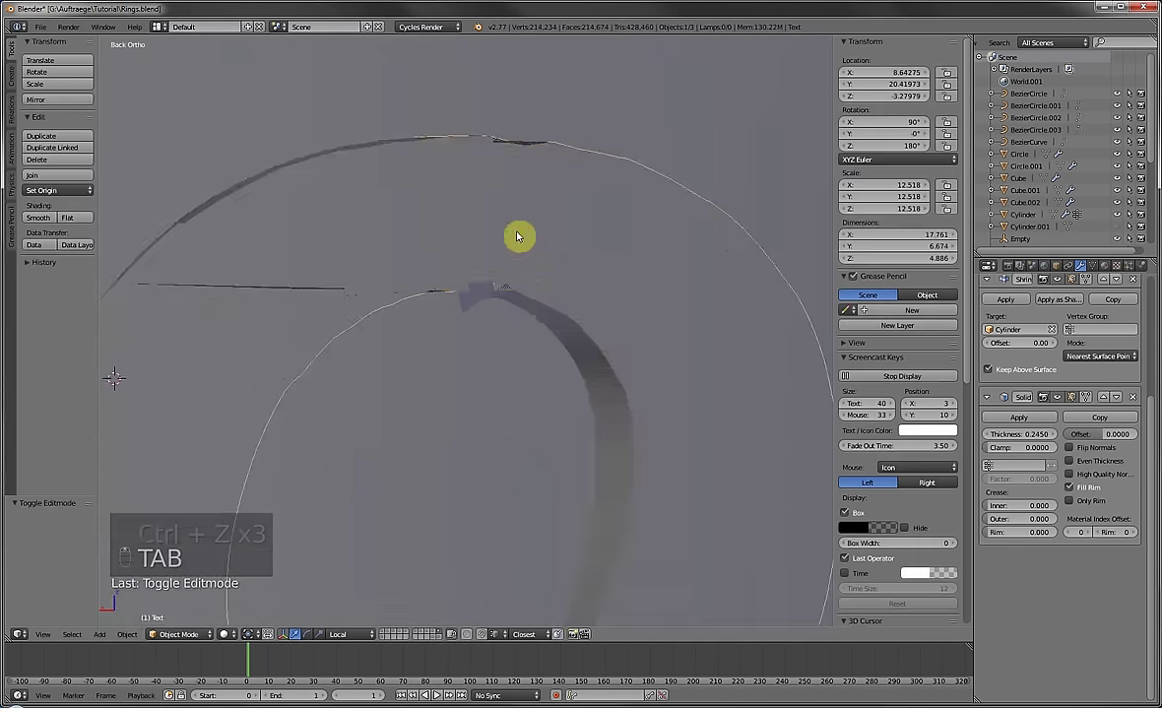
scroll(519, 236, up, 2)
scroll(519, 259, down, 6)
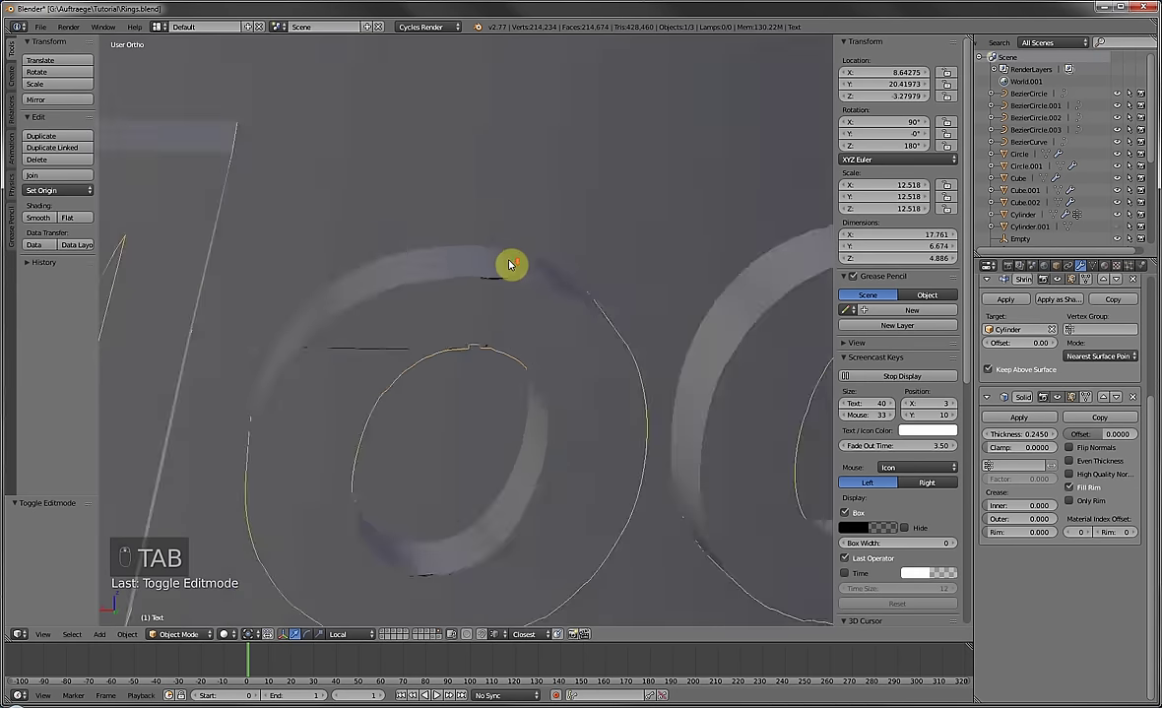
Isolate the lettering in local view and enter Edit Mode with nothing selected.
key(KP_3)
key(KP_Divide)
middle_drag(519, 265, 364, 278)
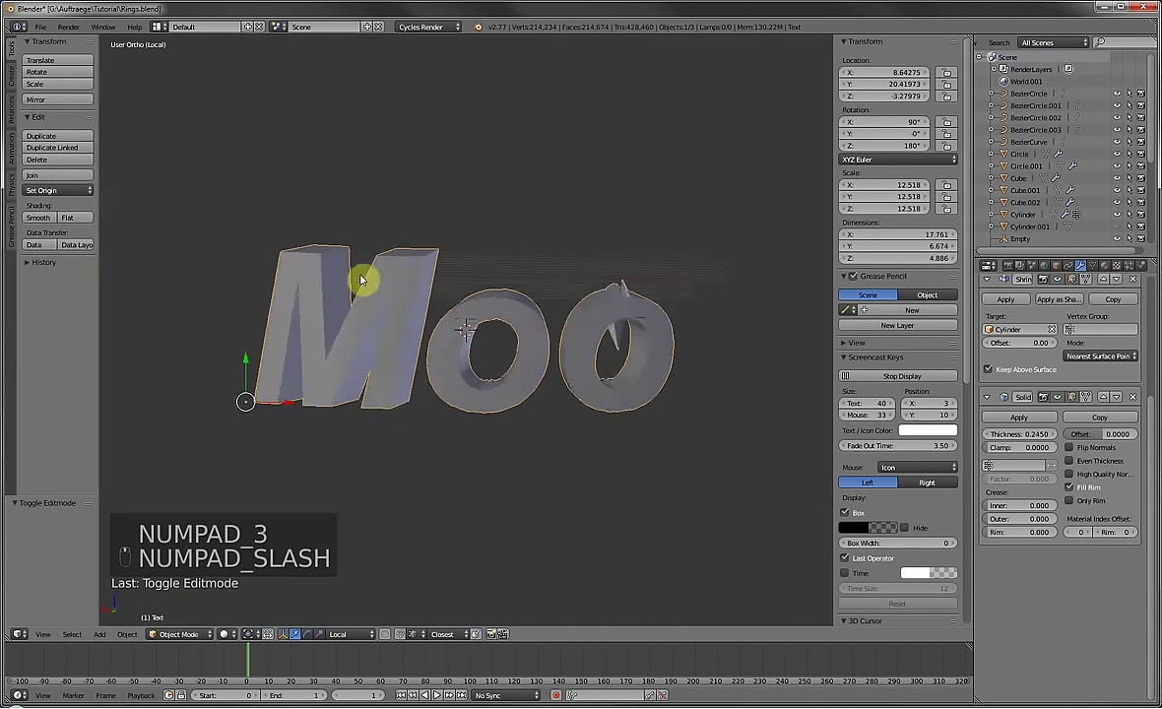
scroll(540, 303, up, 4)
key(Tab)
scroll(552, 283, up, 2)
key(a)
key(a)
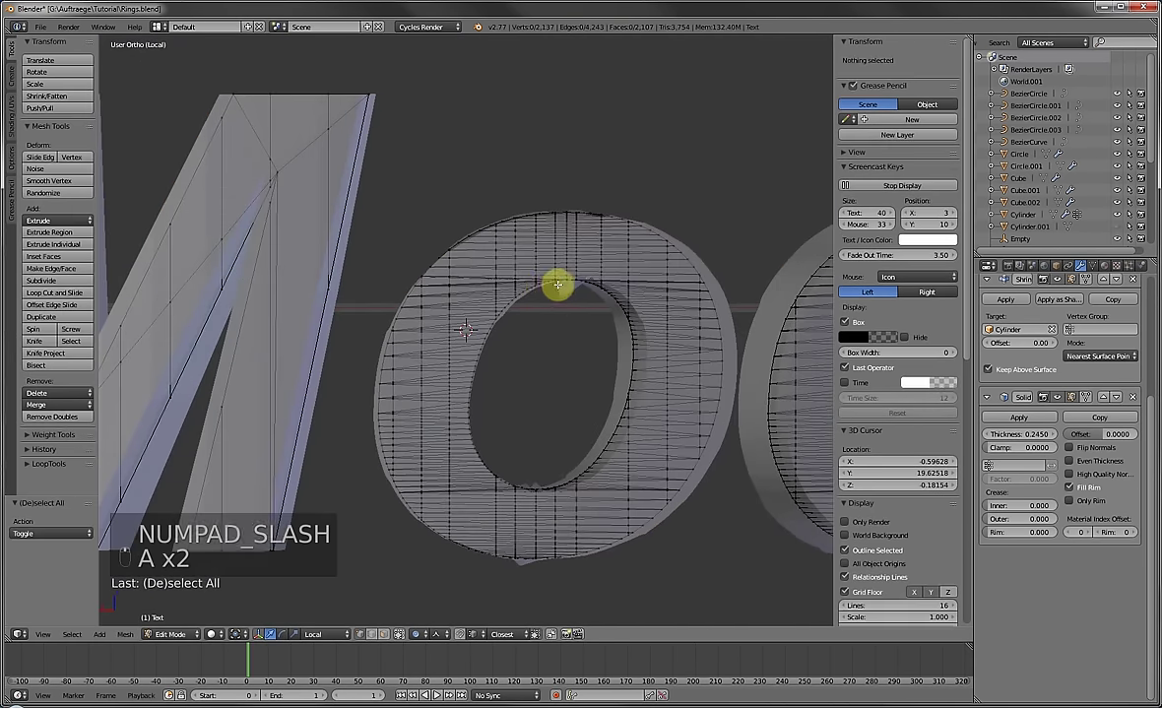
key(a)
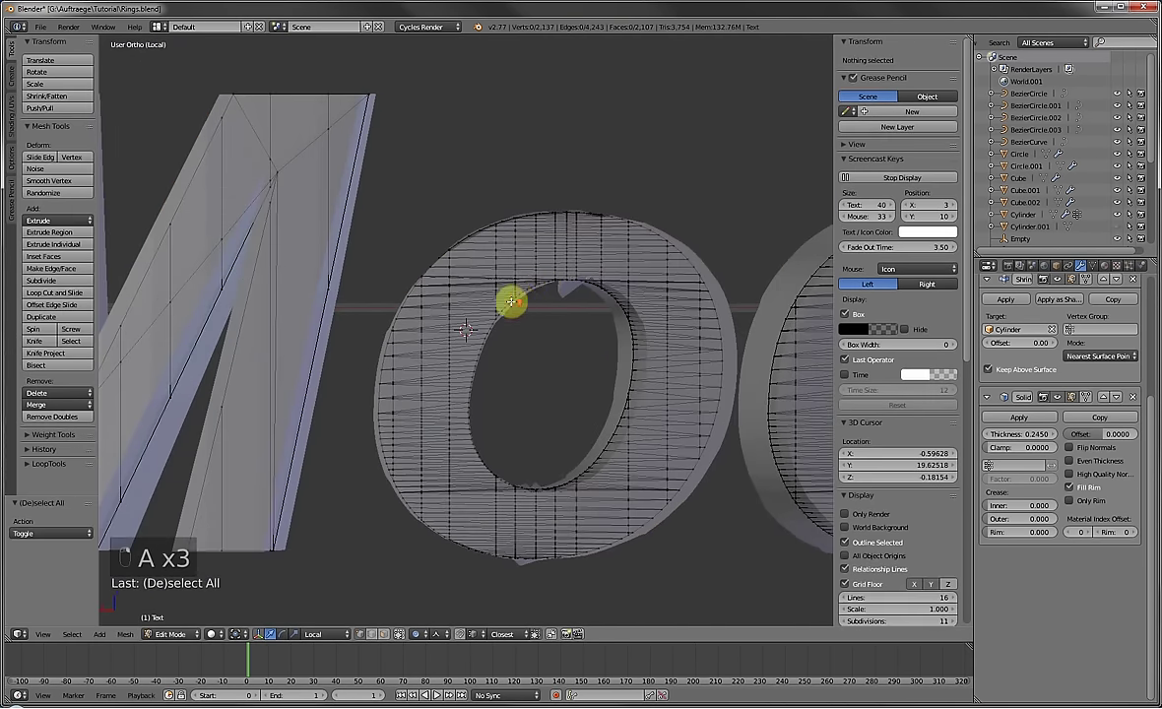
Select the whole inner outline of the first "o" using shortest-path picks and hide it.
scroll(512, 301, up, 4)
right_click(534, 298)
scroll(533, 298, down, 5)
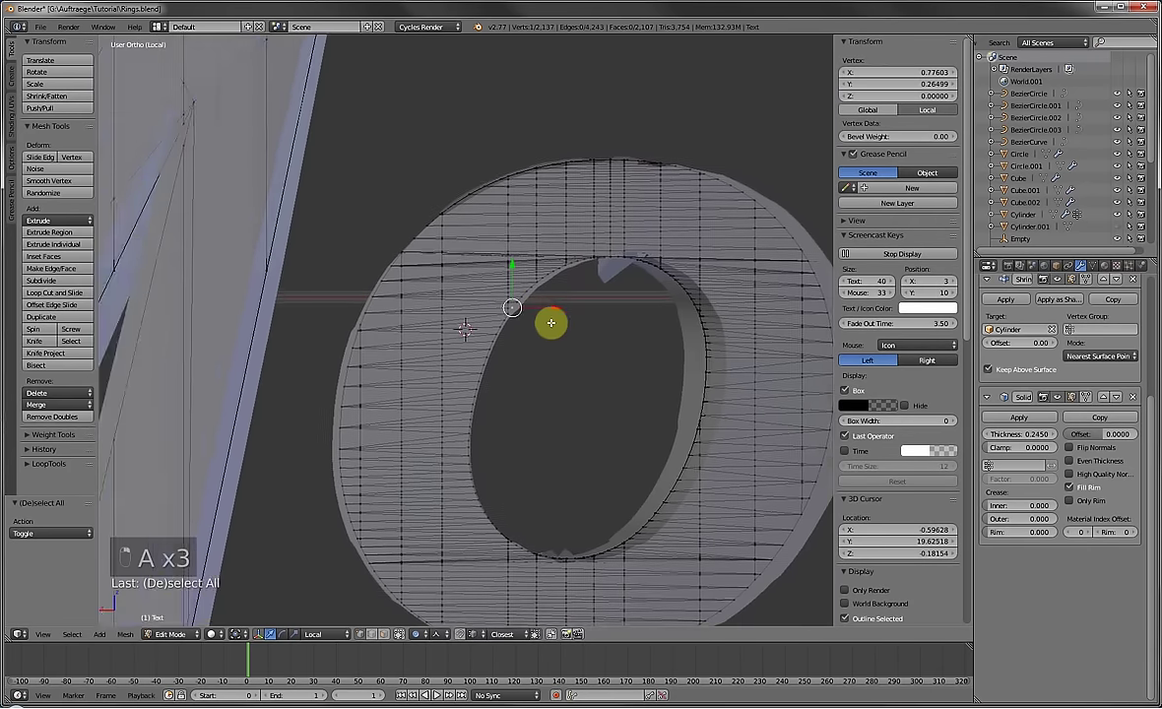
middle_drag(511, 289, 511, 288)
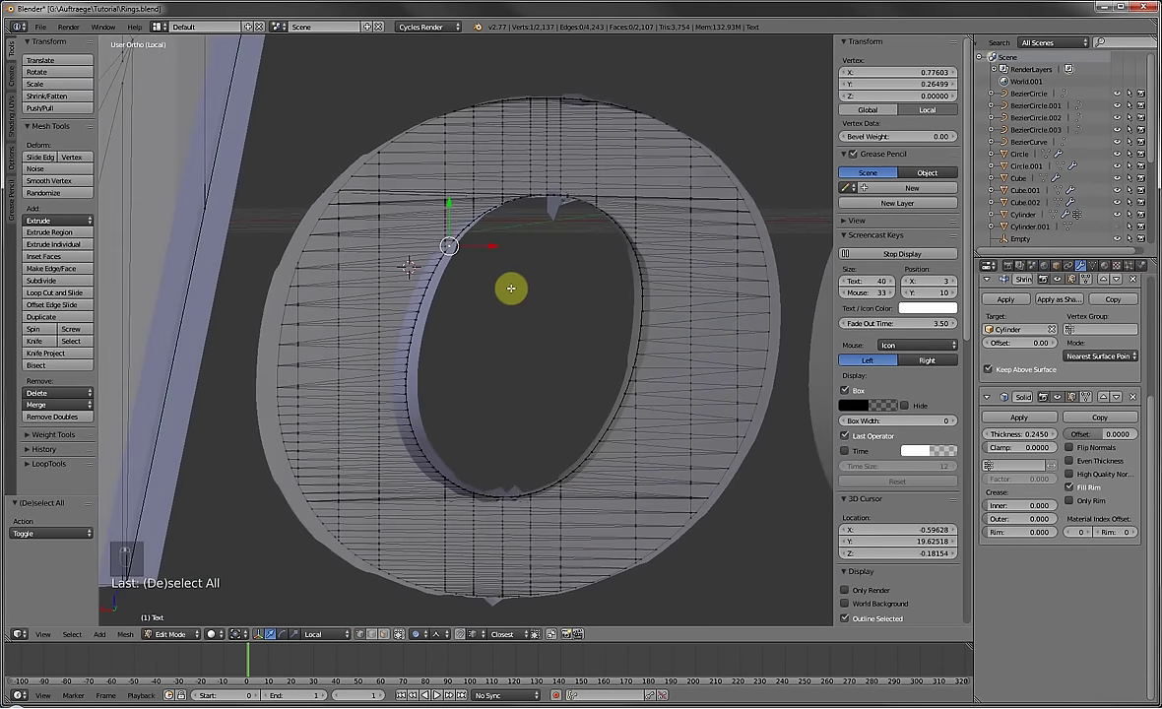
ctrl+click(421, 451)
ctrl+click(631, 374)
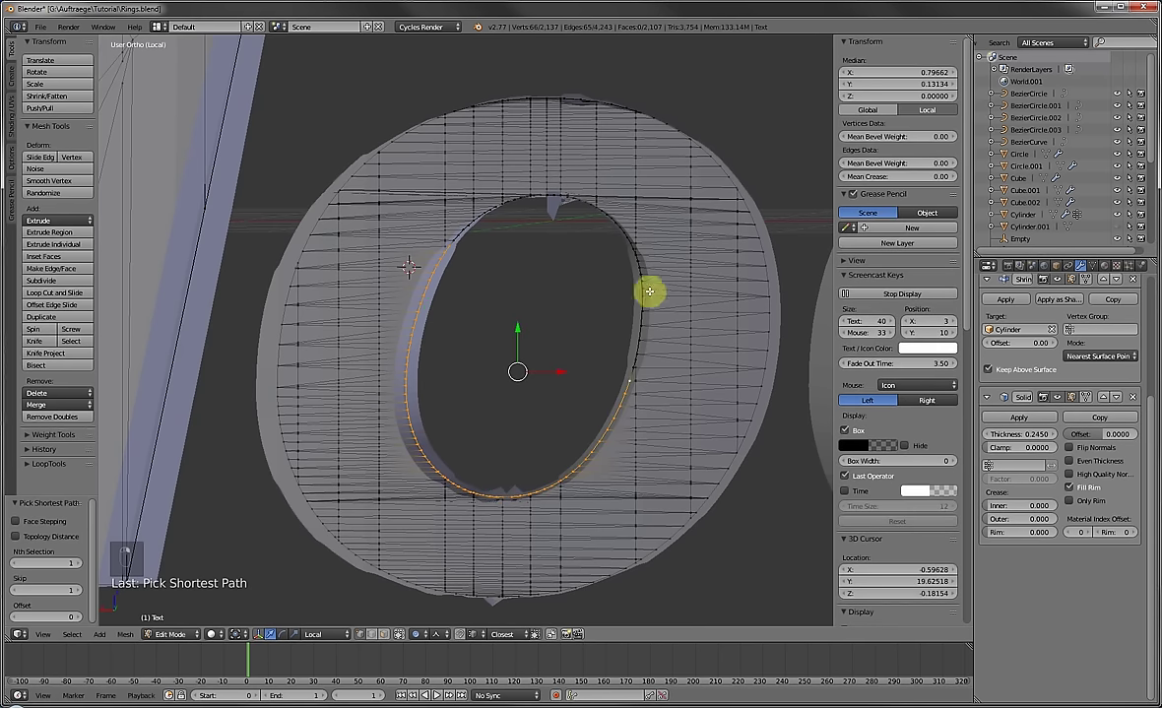
ctrl+click(588, 203)
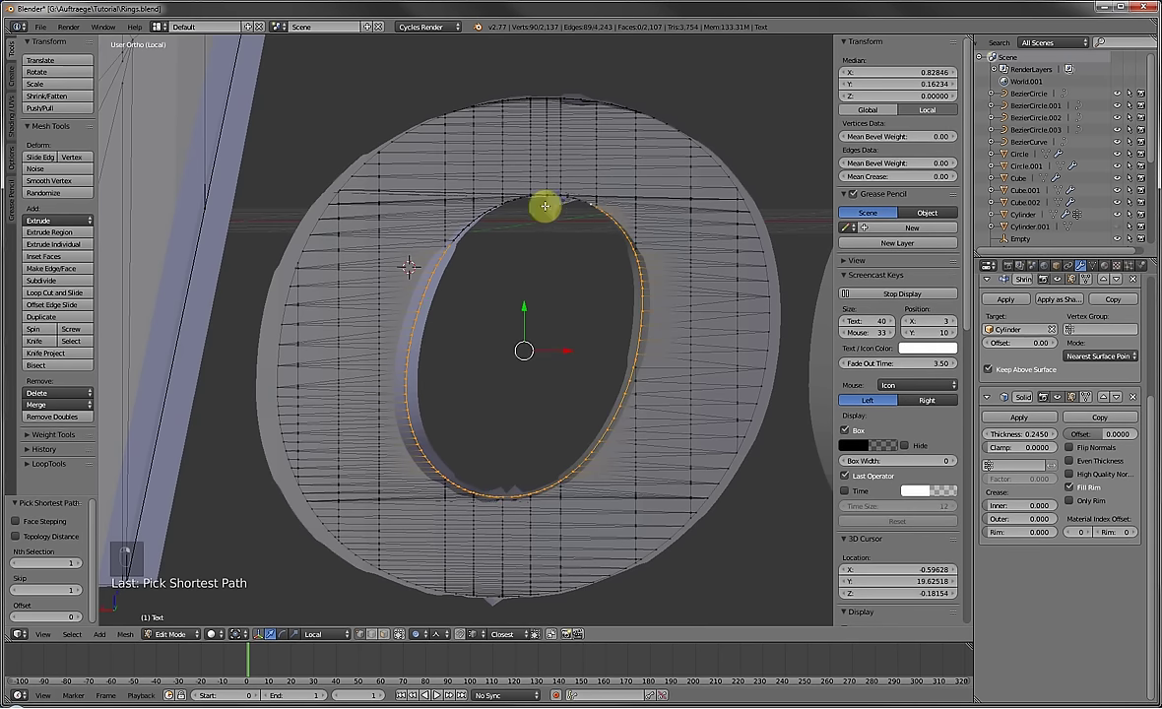
ctrl+click(453, 241)
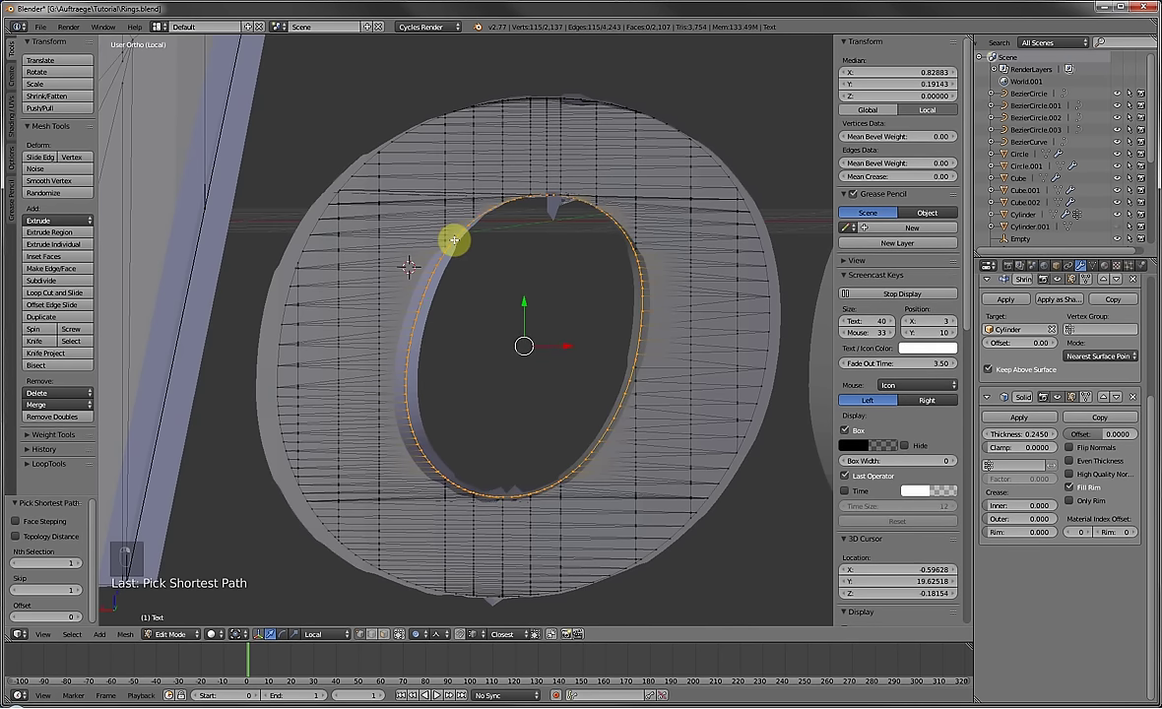
key(h)
middle_drag(500, 103, 451, 208)
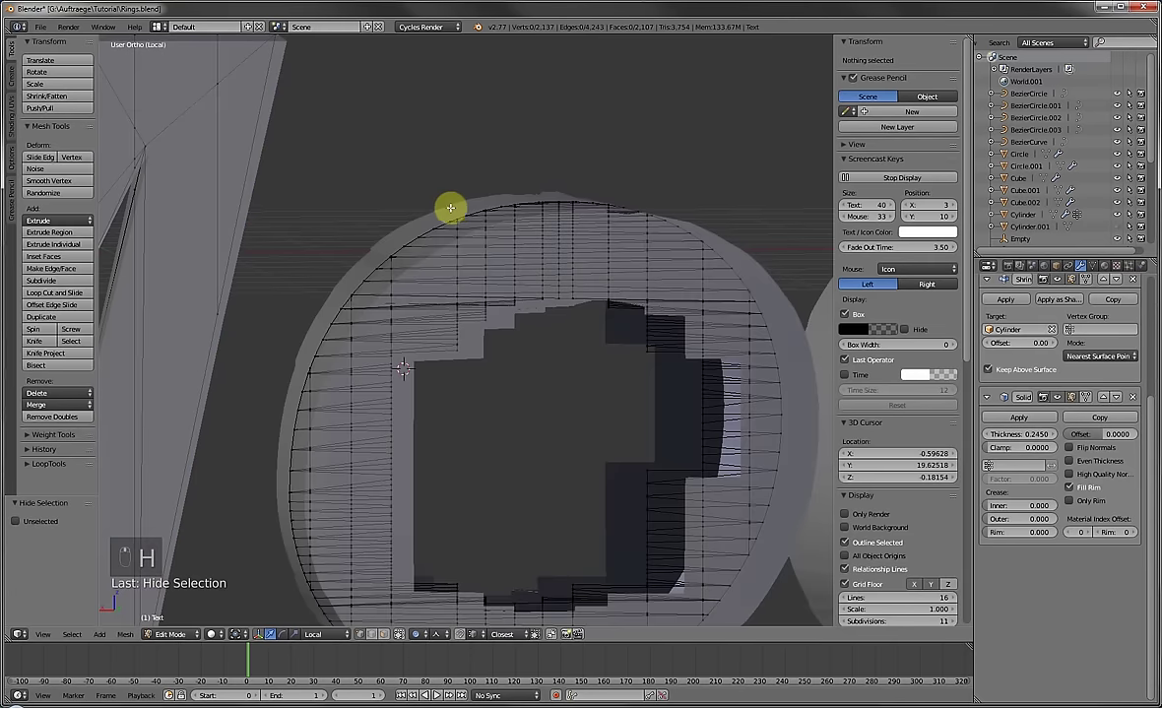
Select the left part of the first "o"'s outer outline as a shortest path from the top down to the lower curve.
right_click(467, 209)
scroll(459, 208, down, 3)
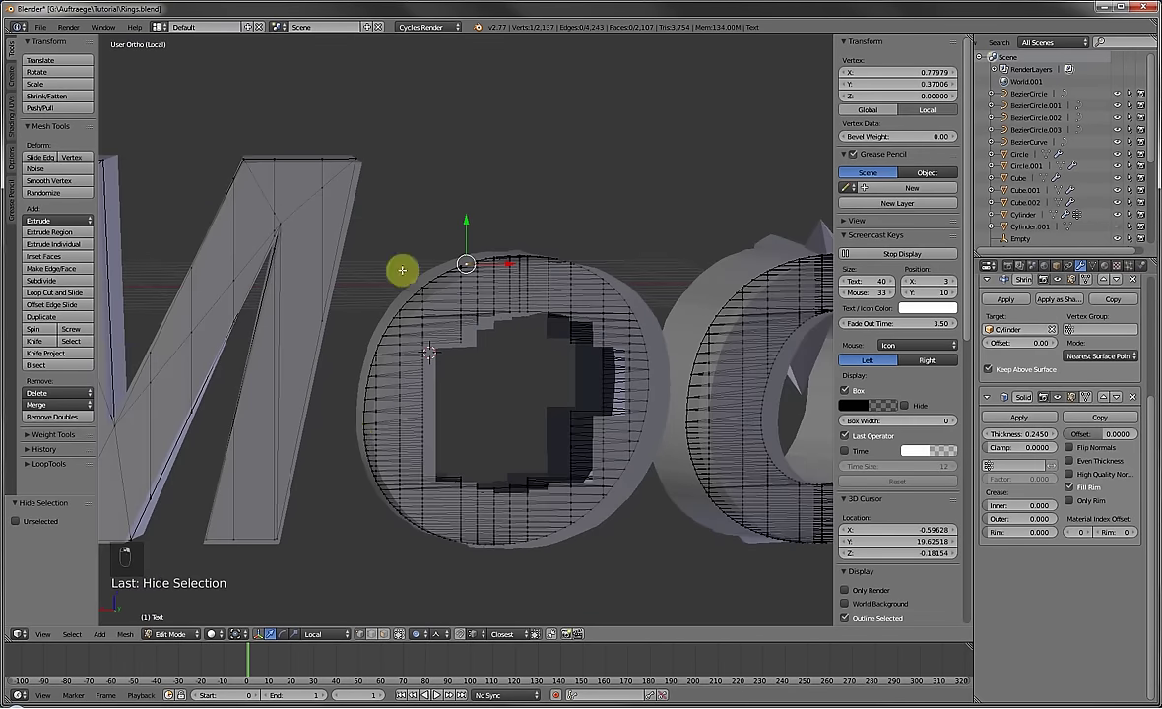
ctrl+click(354, 438)
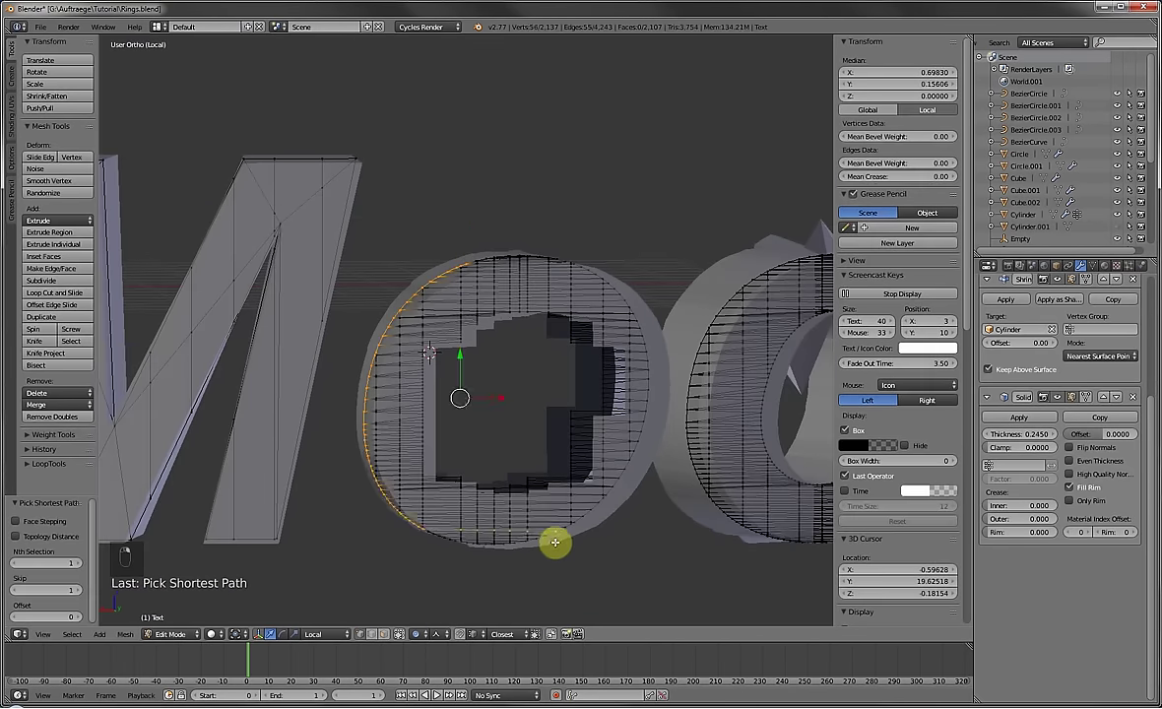
key(ctrl+z)
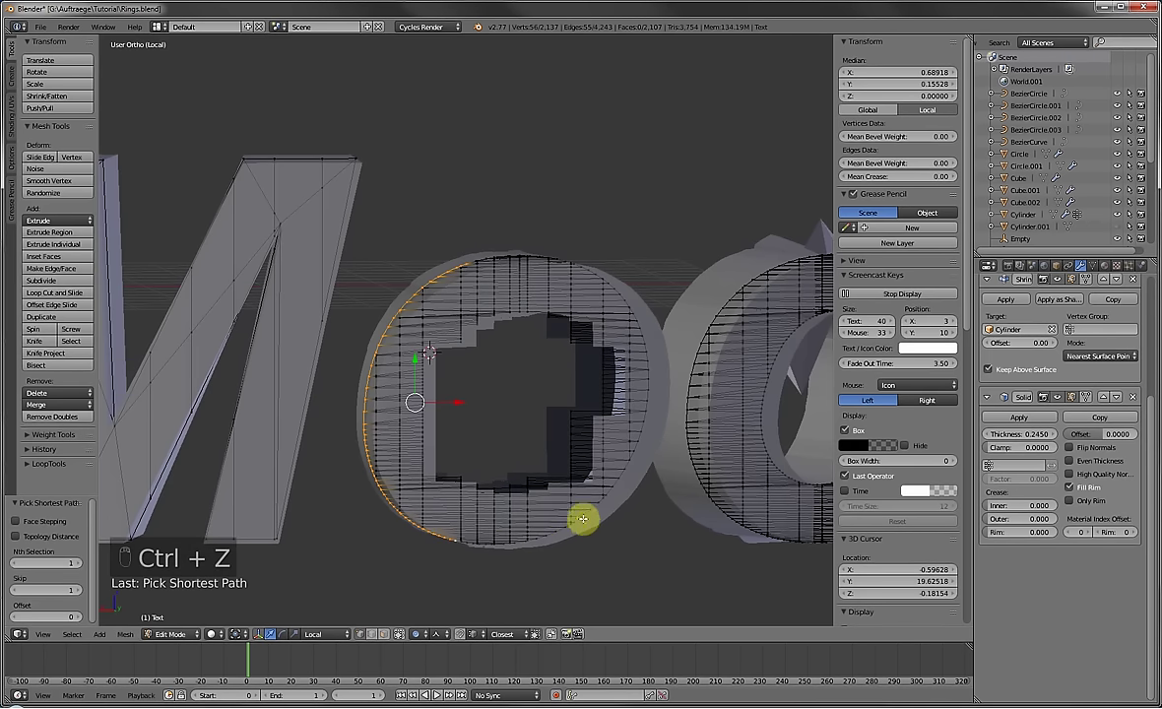
scroll(583, 519, up, 4)
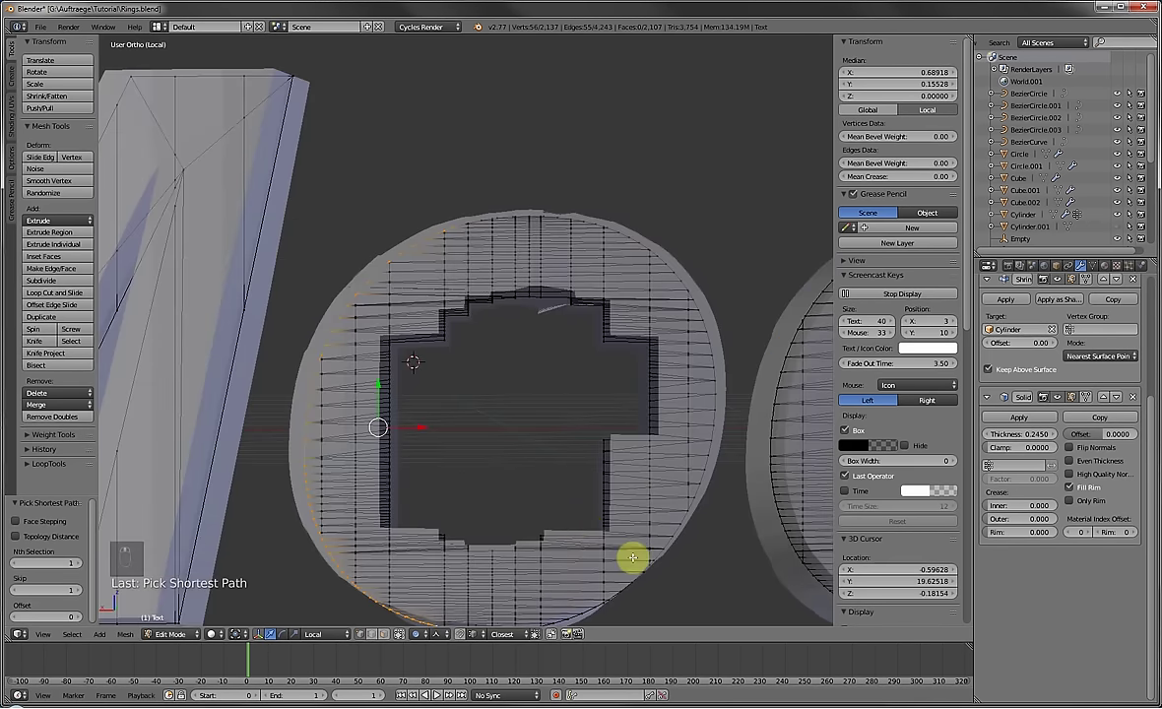
shift+middle_drag(632, 558, 624, 483)
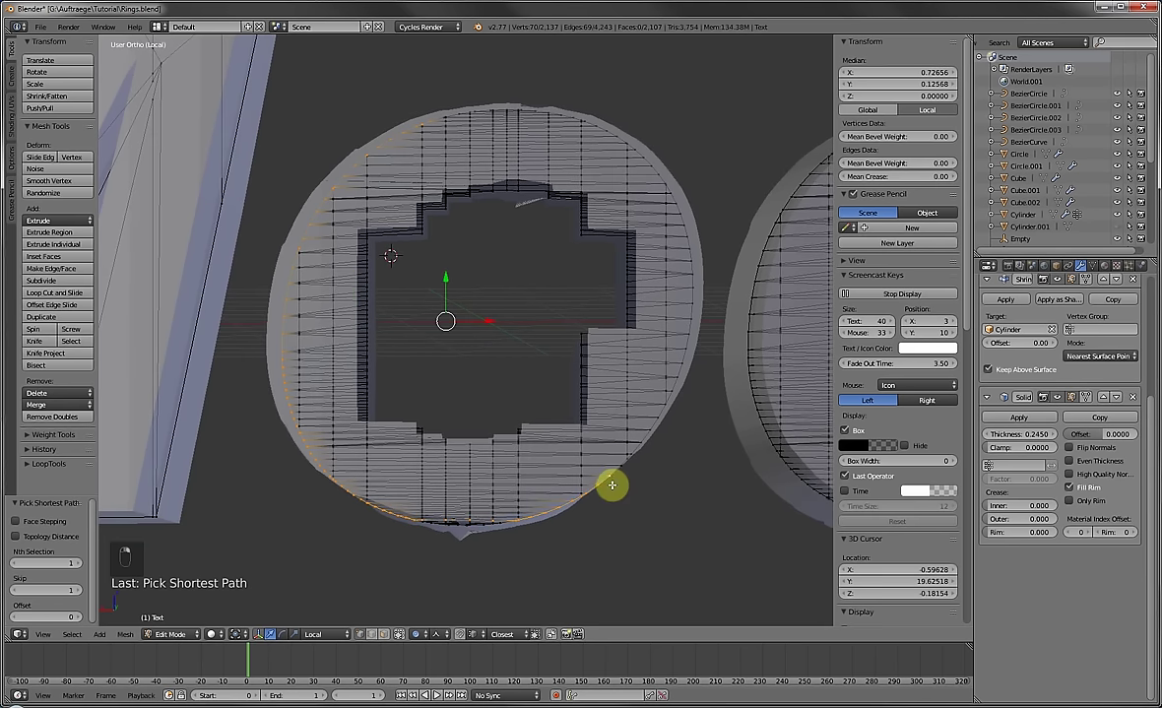
key(ctrl+z)
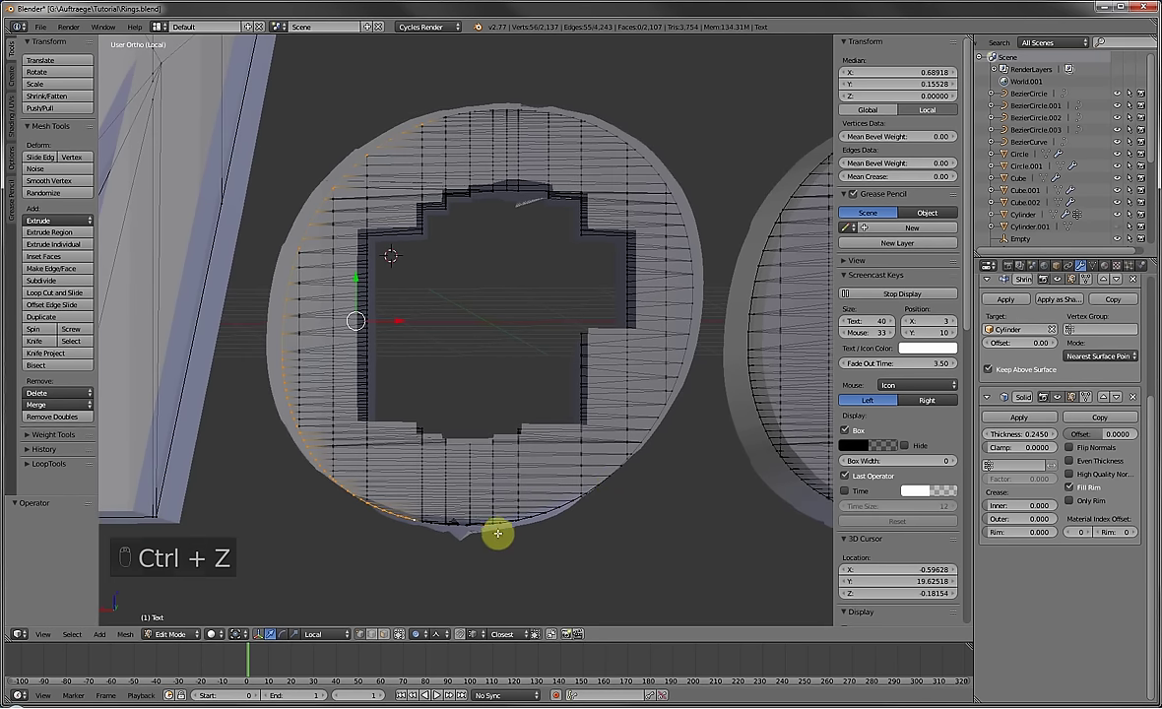
Extend the shortest-path selection along the bottom of the first "o"'s outer outline and up its lower right side.
scroll(506, 508, up, 5)
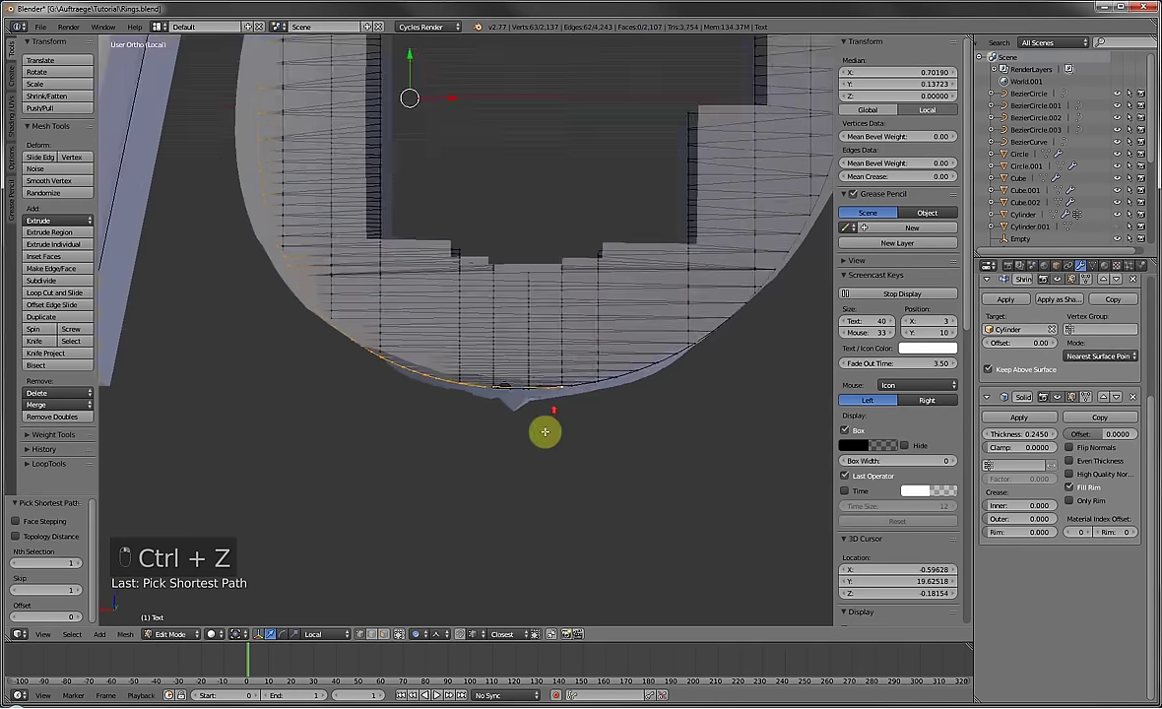
key(ctrl+z)
ctrl+right_click(609, 482)
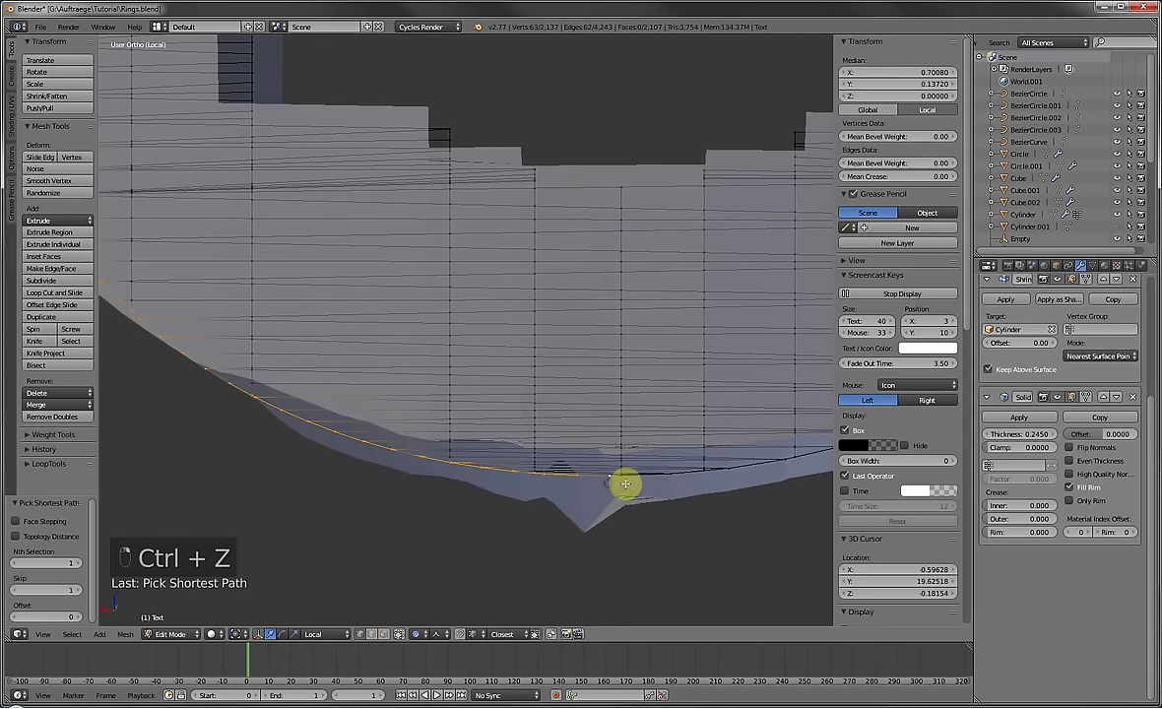
ctrl+right_click(803, 456)
scroll(708, 444, down, 6)
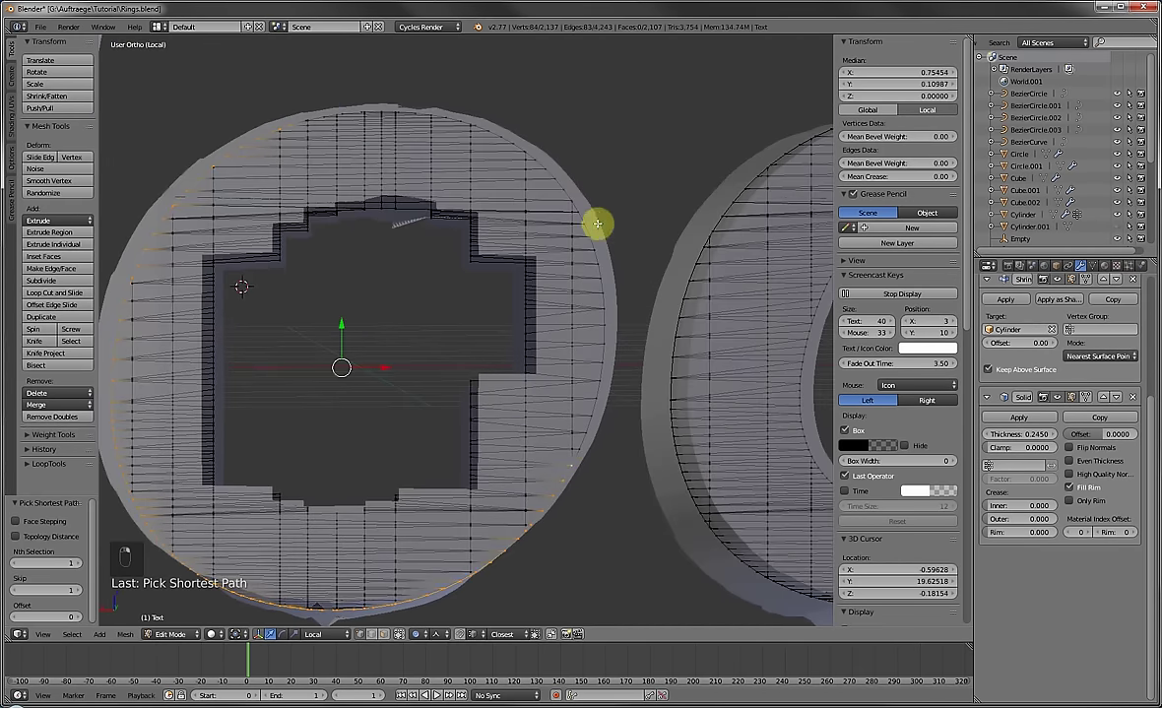
Complete the outer outline selection of the first "o" up its right side and across the top with shortest-path picks.
ctrl+right_click(577, 202)
key(ctrl+z)
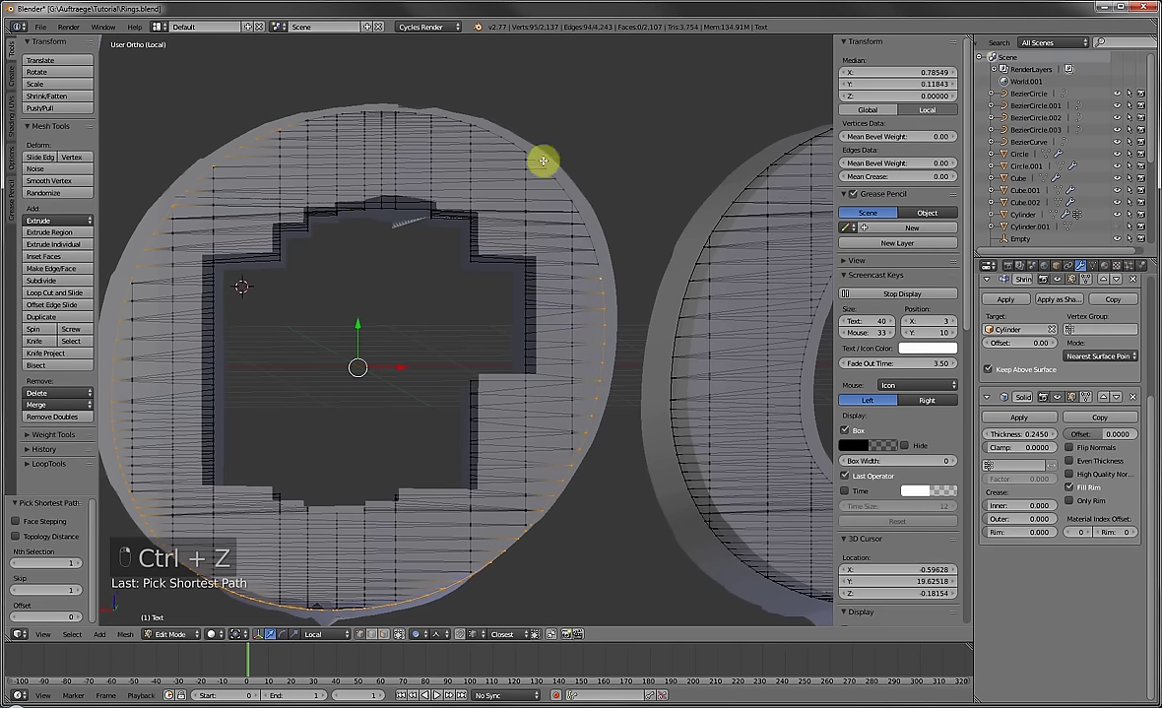
ctrl+right_click(475, 120)
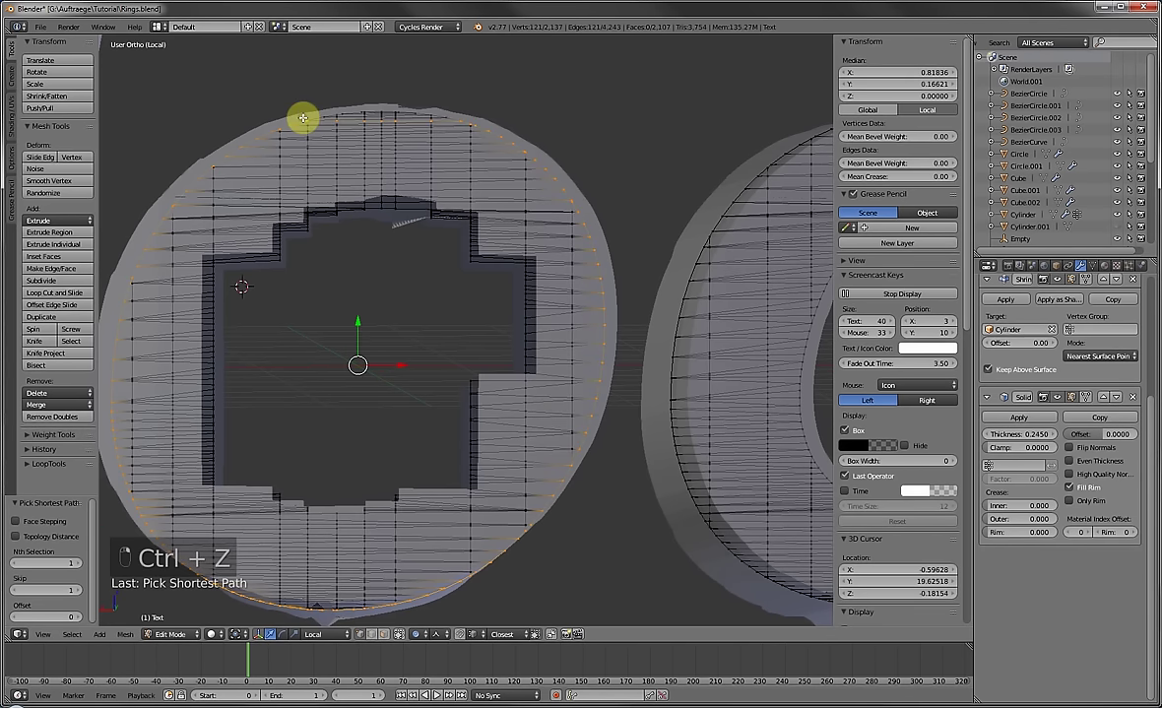
key(ctrl+z)
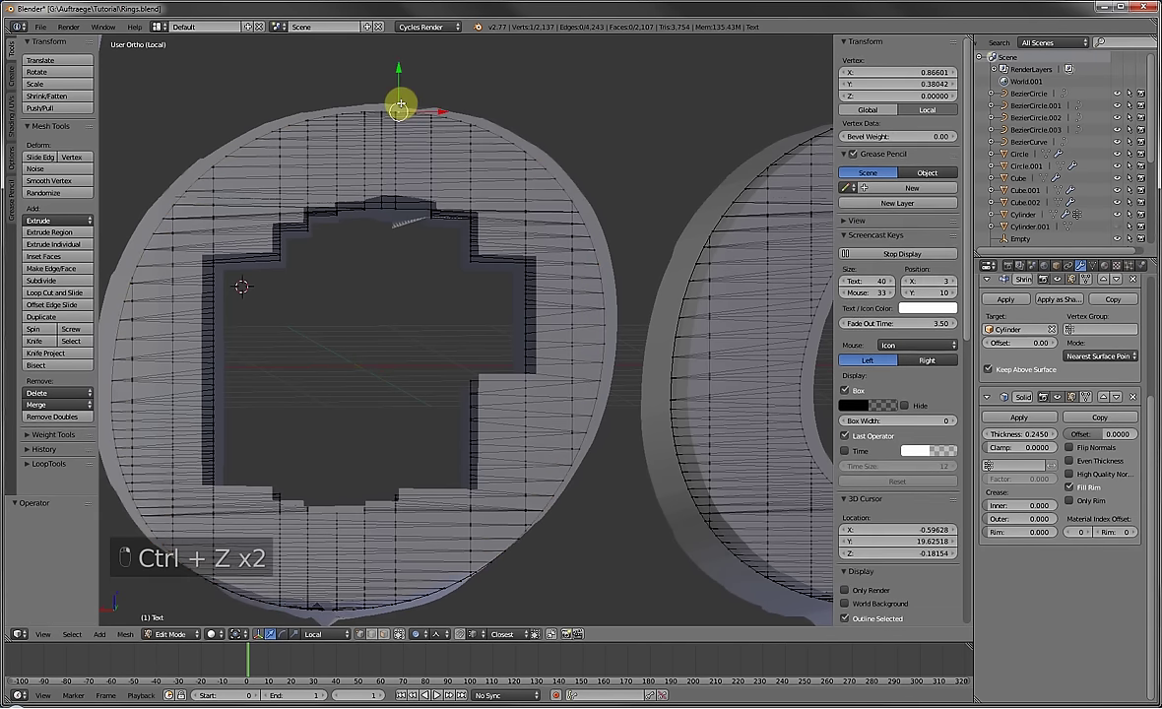
key(ctrl+z)
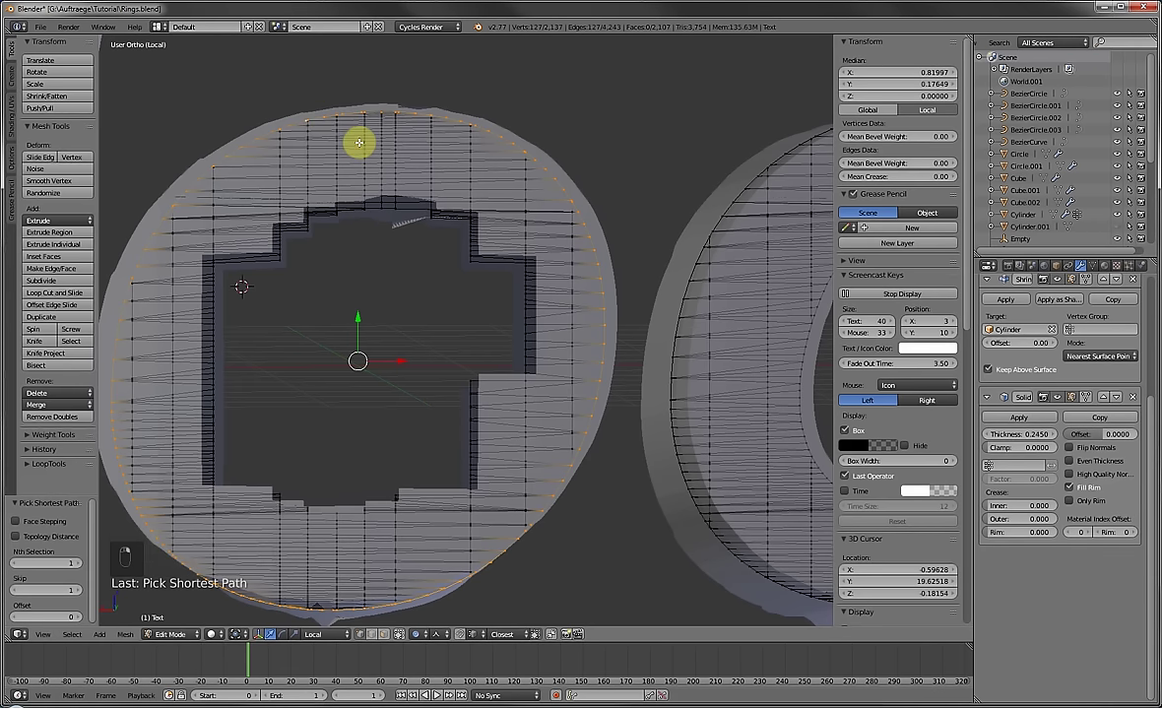
key(ctrl+i)
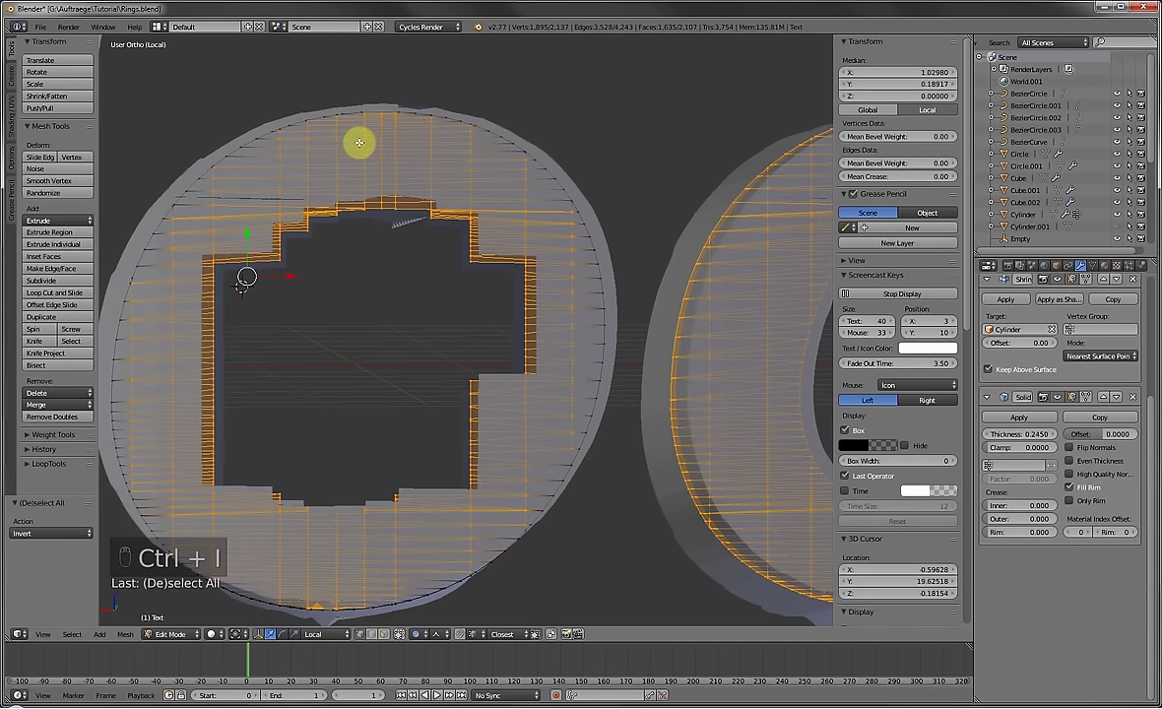
key(Delete)
click(359, 142)
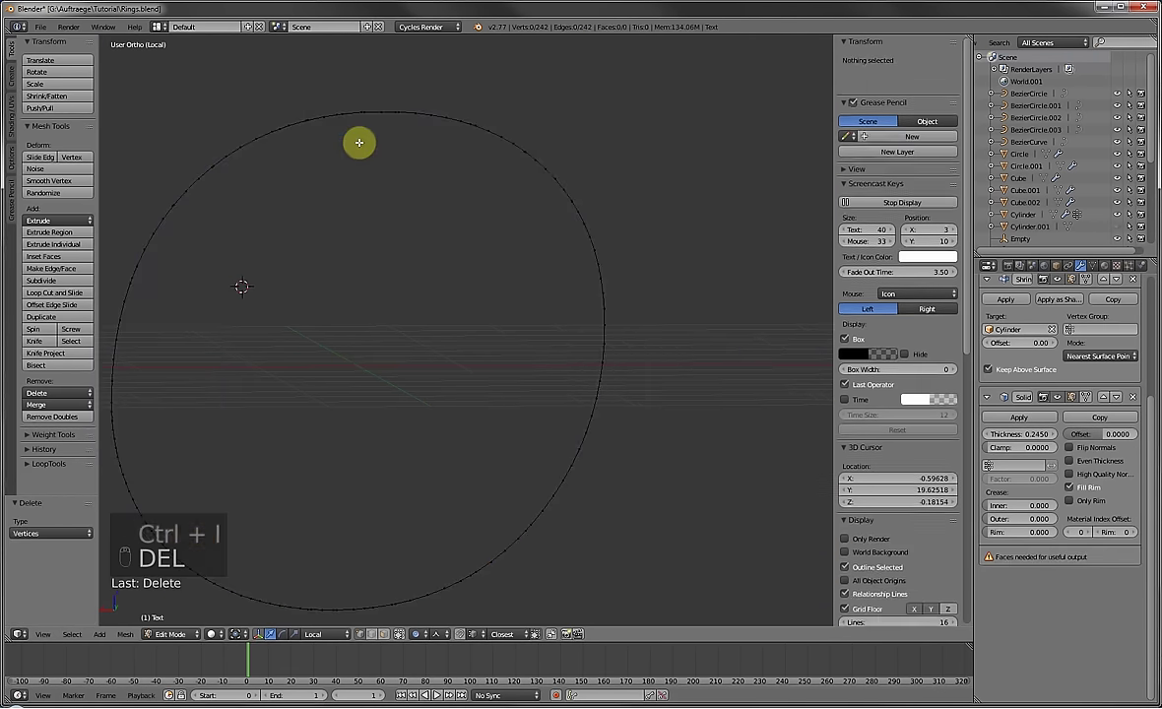
scroll(360, 143, down, 5)
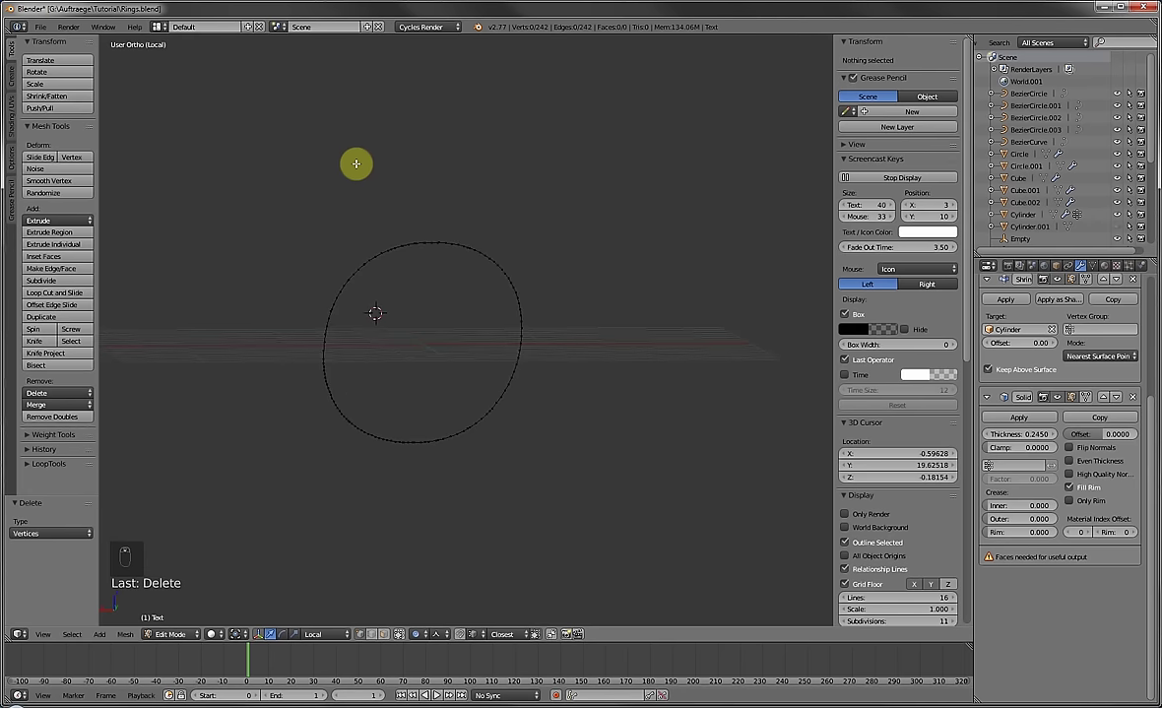
key(ctrl+z)
key(ctrl+z)
key(ctrl+z)
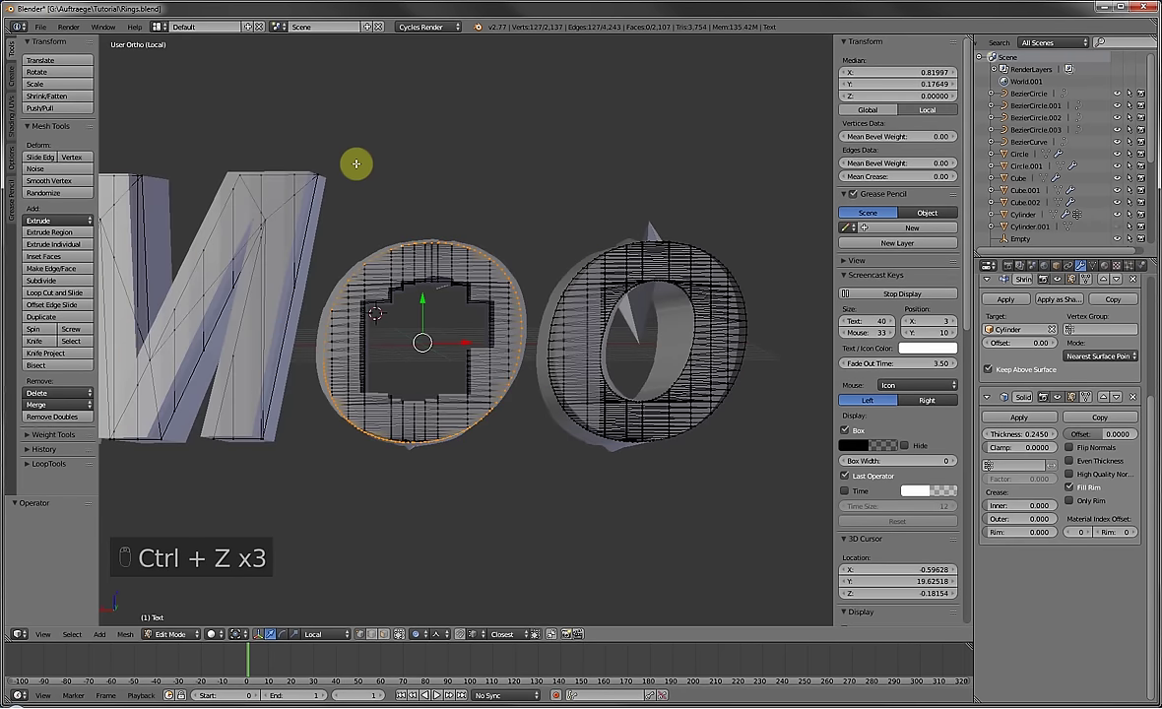
Hide the selected outer outline of the first "o" and all linked geometry of the "M".
scroll(355, 164, up, 4)
key(h)
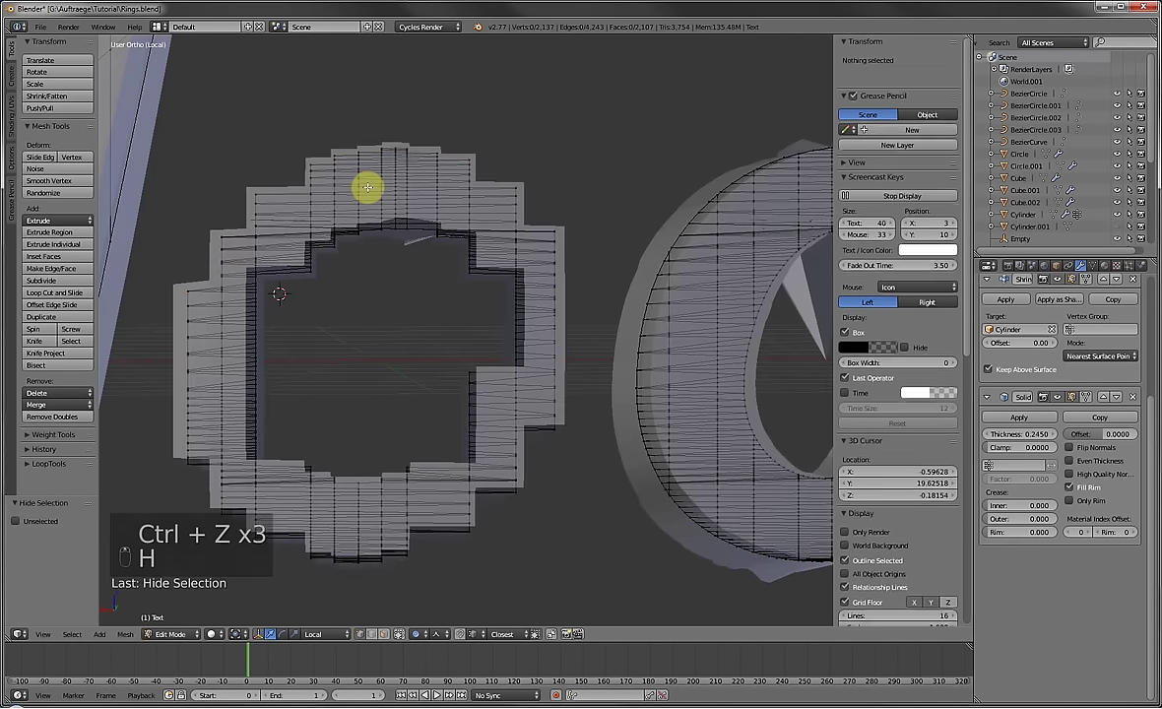
scroll(374, 193, down, 5)
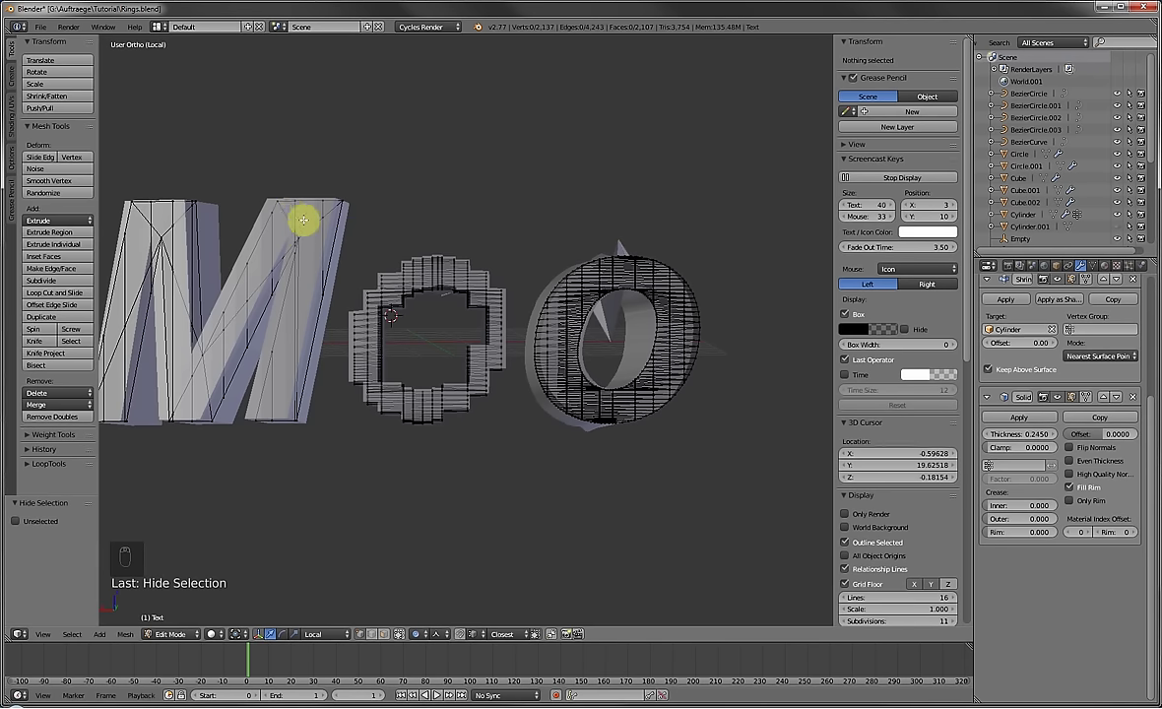
key(l)
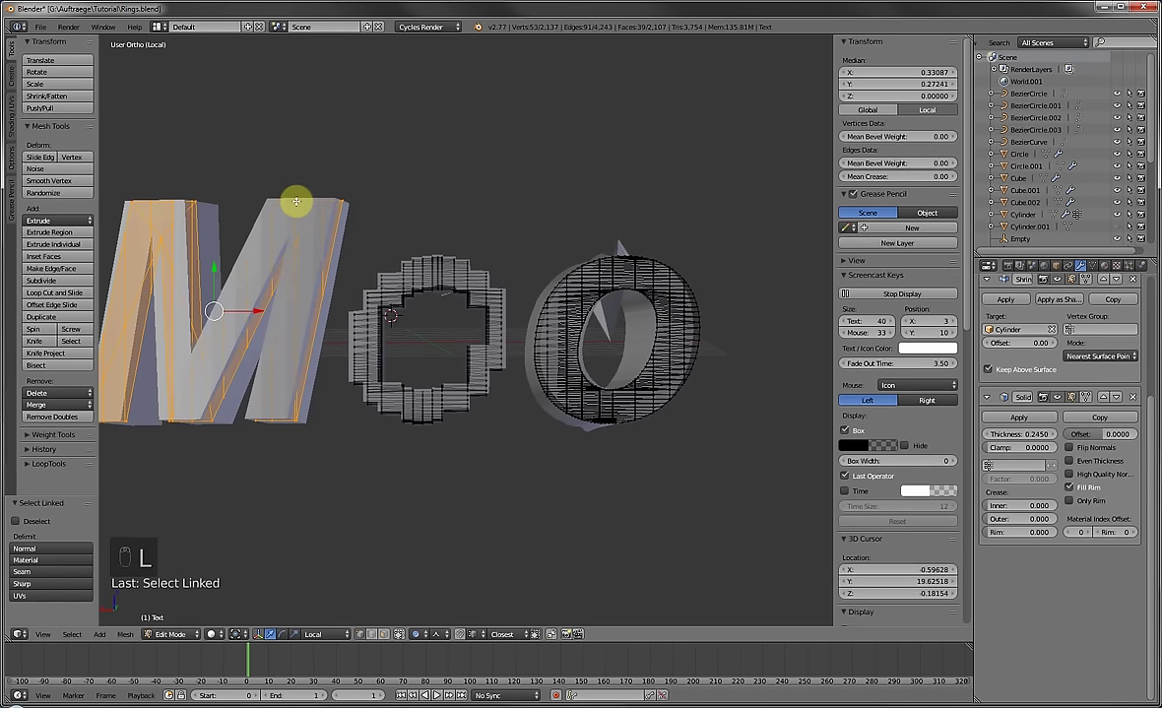
key(h)
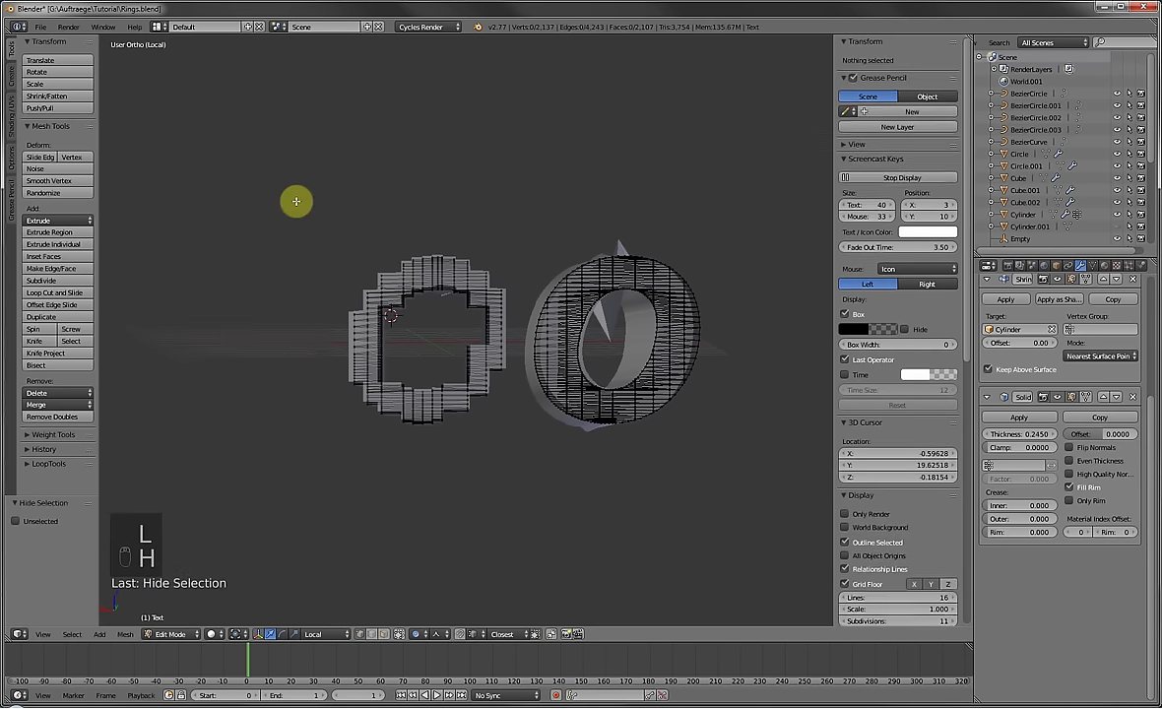
Delete the vertices of the first "o"'s remaining inner mesh, including the stray vertices left near its top.
key(l)
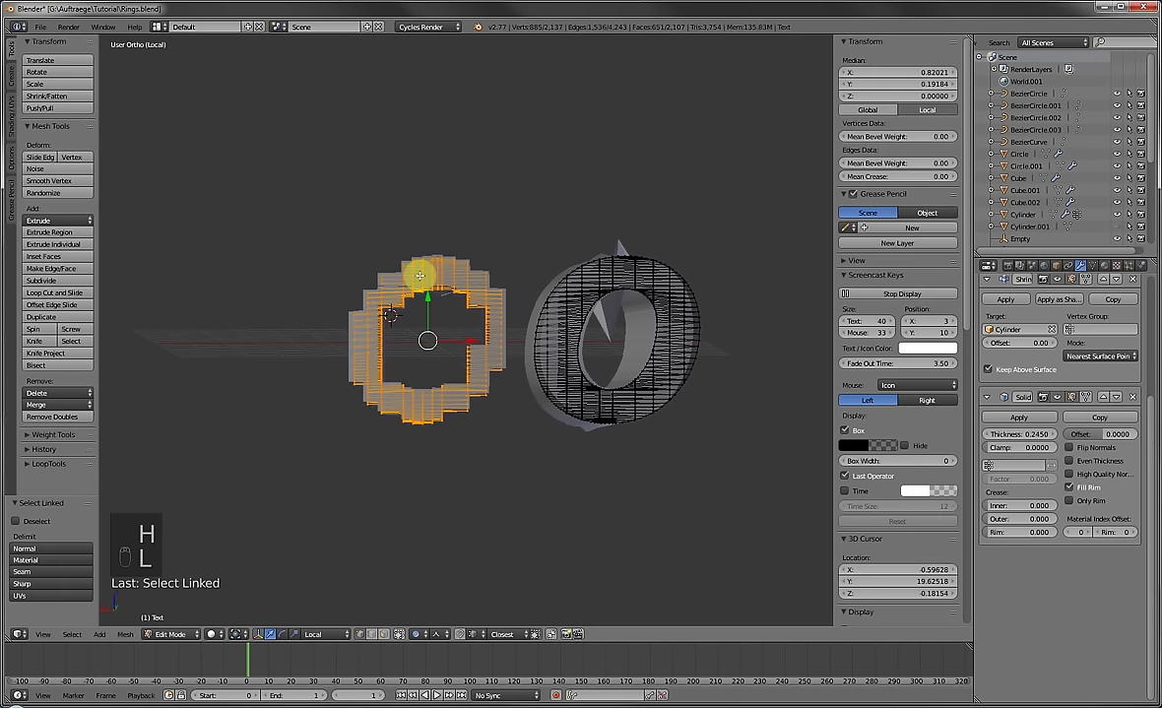
key(Delete)
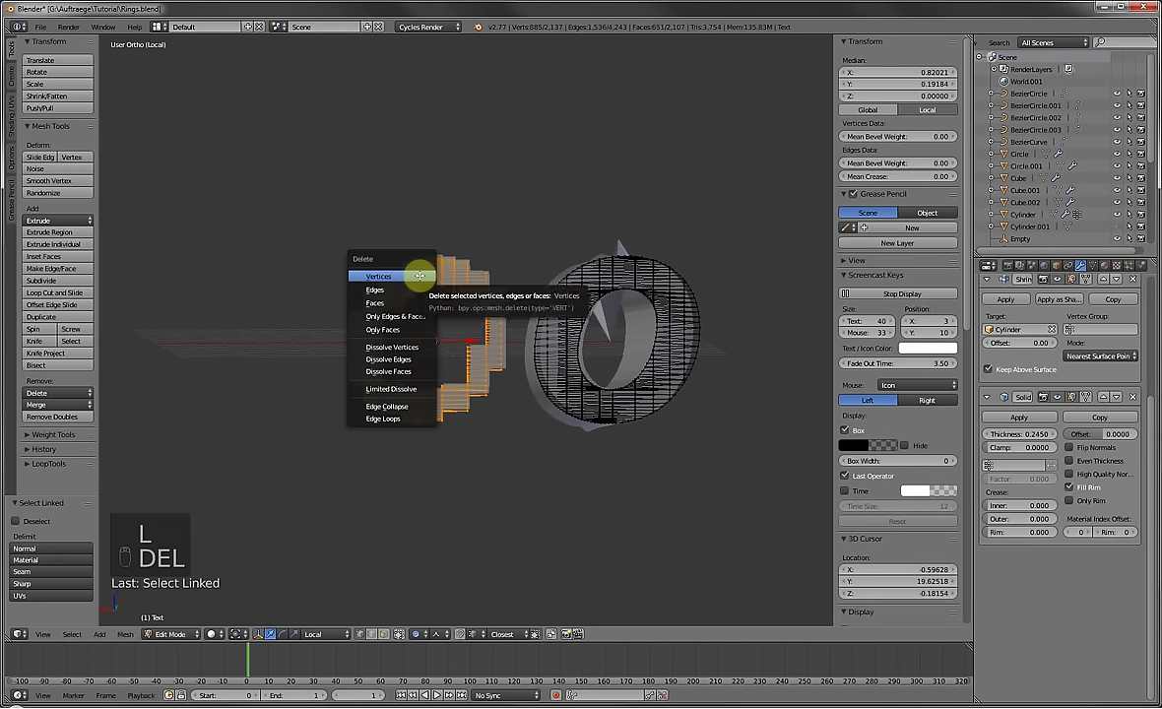
click(421, 272)
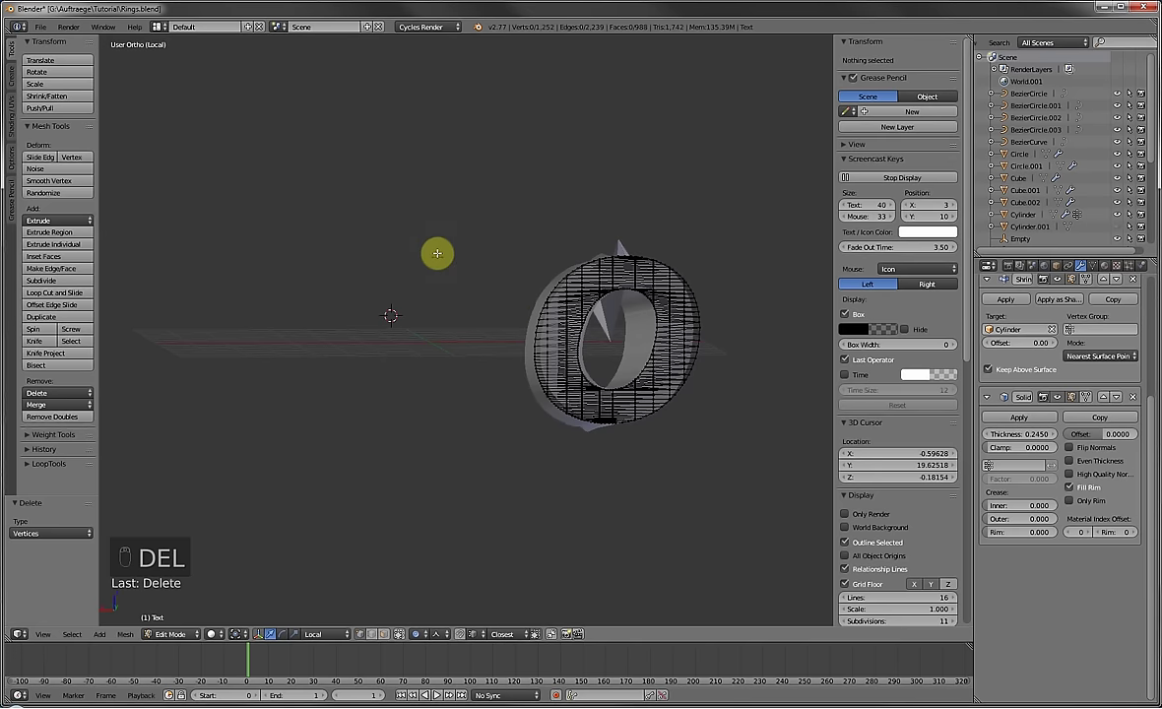
key(c)
click(435, 251)
right_click(435, 251)
key(Delete)
click(436, 252)
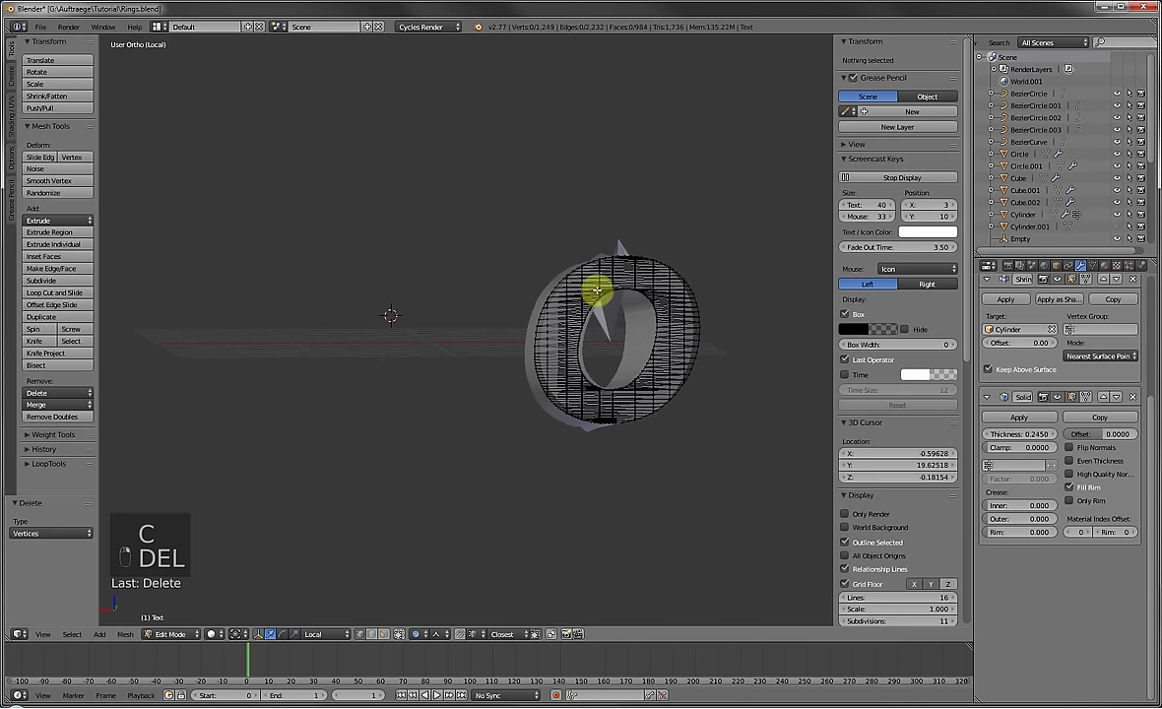
Select the whole inner outline of the second "o" using shortest-path picks and hide it.
scroll(597, 290, up, 8)
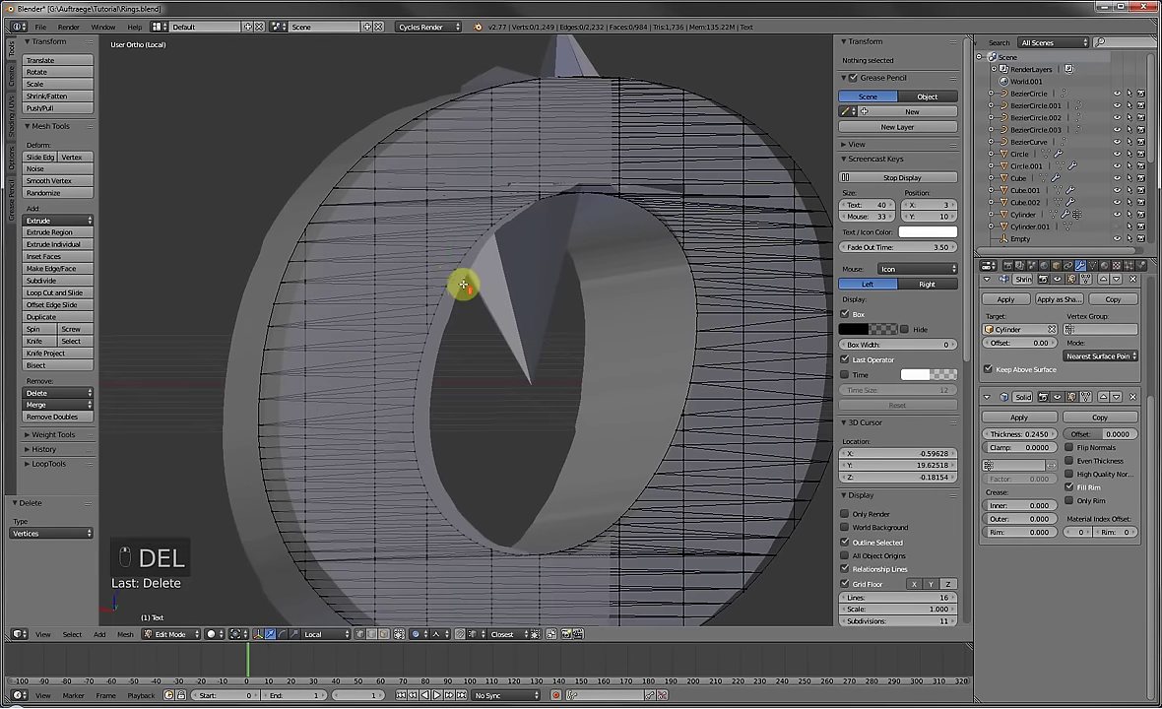
right_click(450, 280)
ctrl+right_click(682, 258)
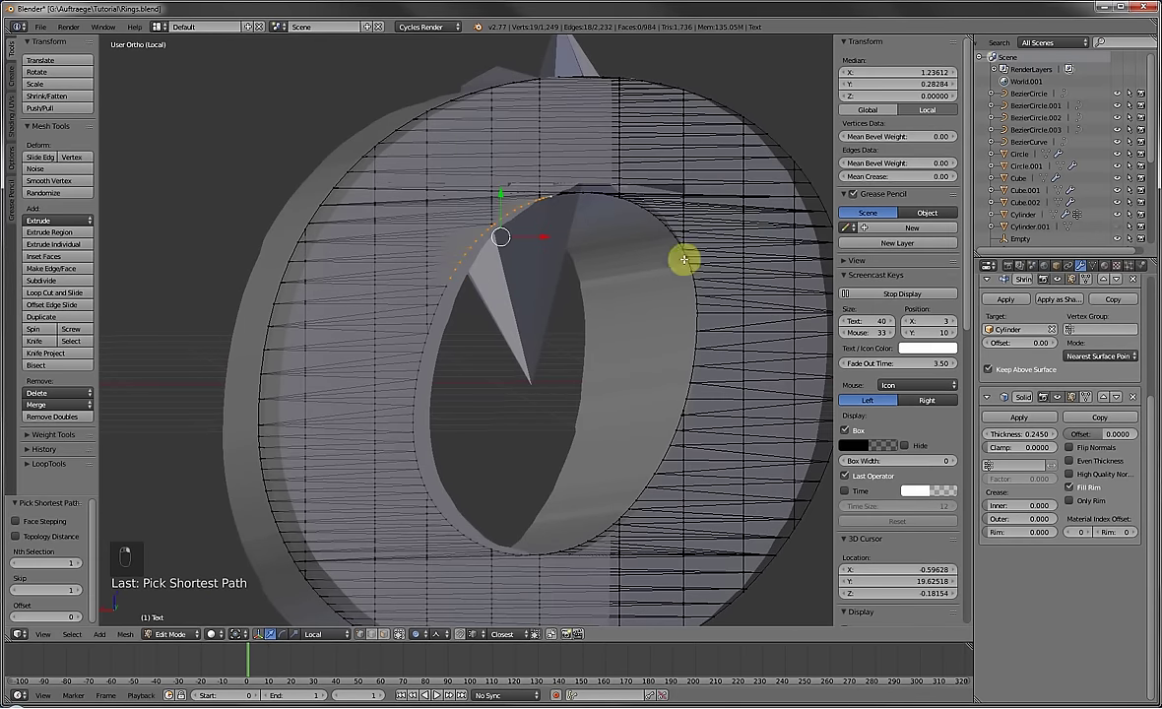
ctrl+right_click(646, 475)
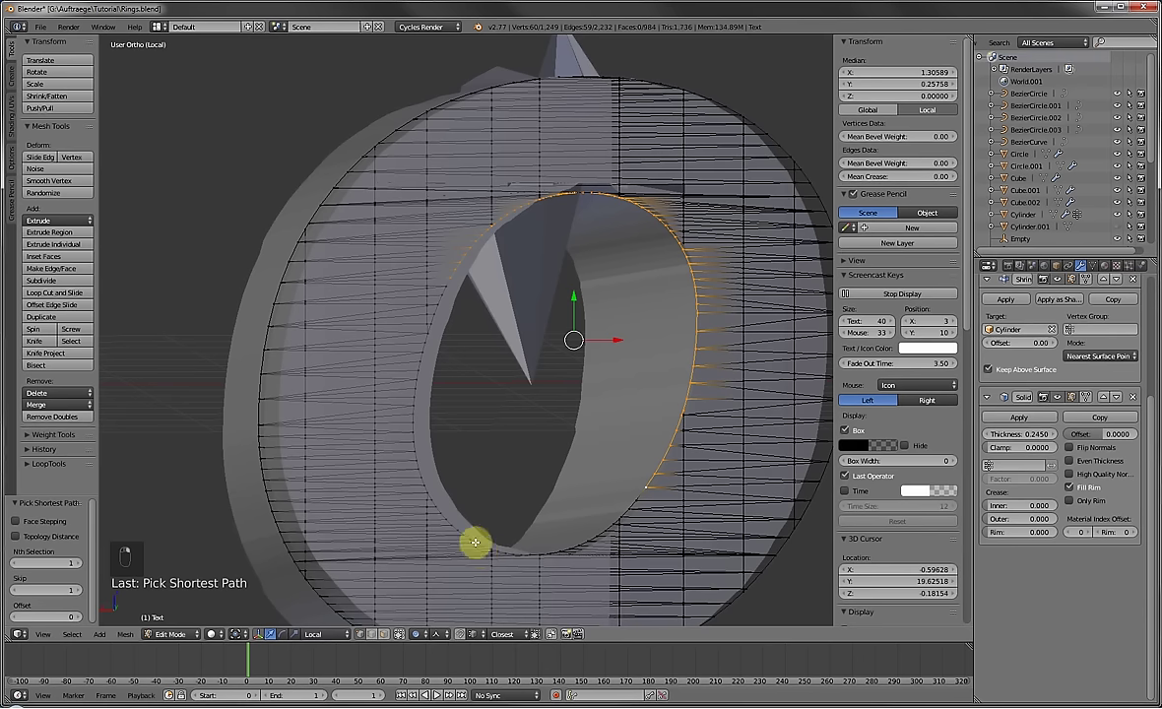
ctrl+right_click(463, 514)
ctrl+right_click(444, 288)
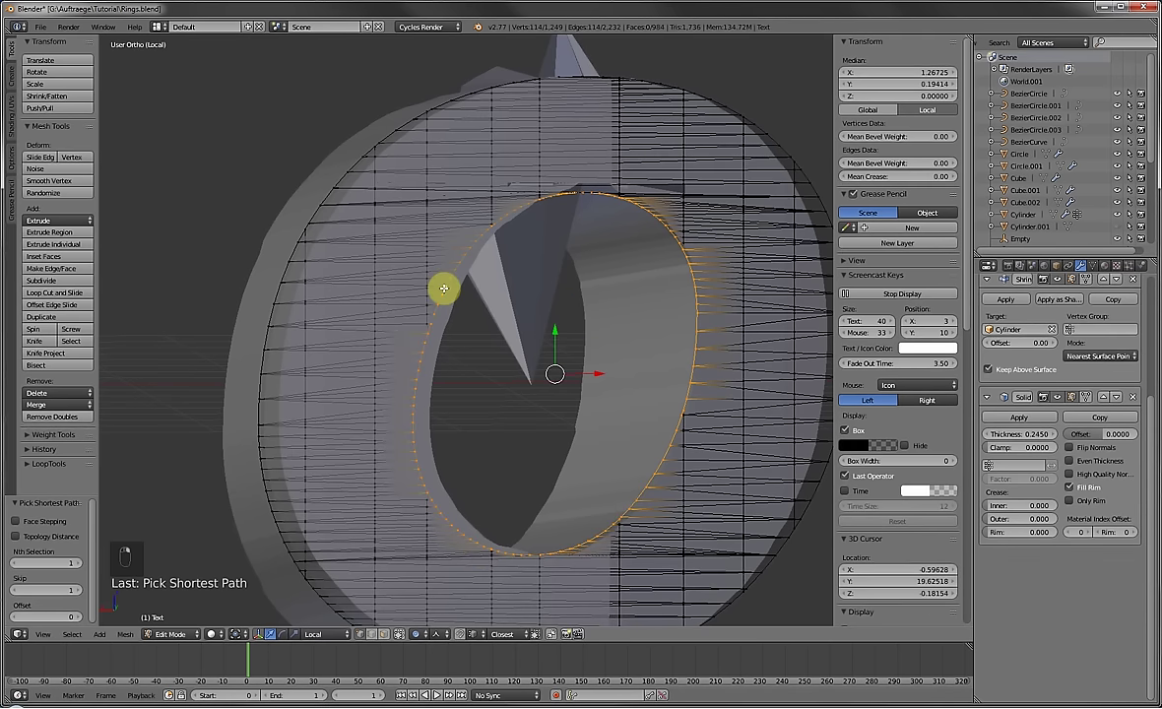
key(h)
Select the second "o"'s outer outline from the upper left down the left side and along the bottom with shortest-path picks.
right_click(479, 88)
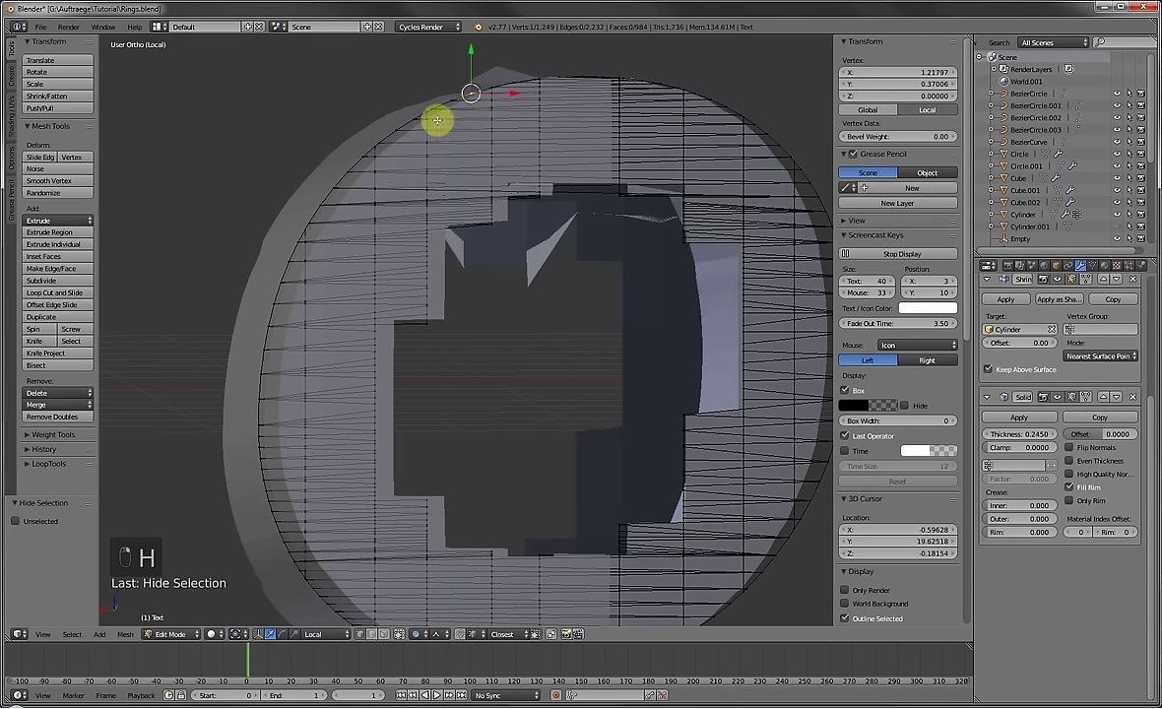
middle_drag(435, 116, 308, 380)
ctrl+right_click(286, 402)
shift+middle_drag(282, 458, 260, 293)
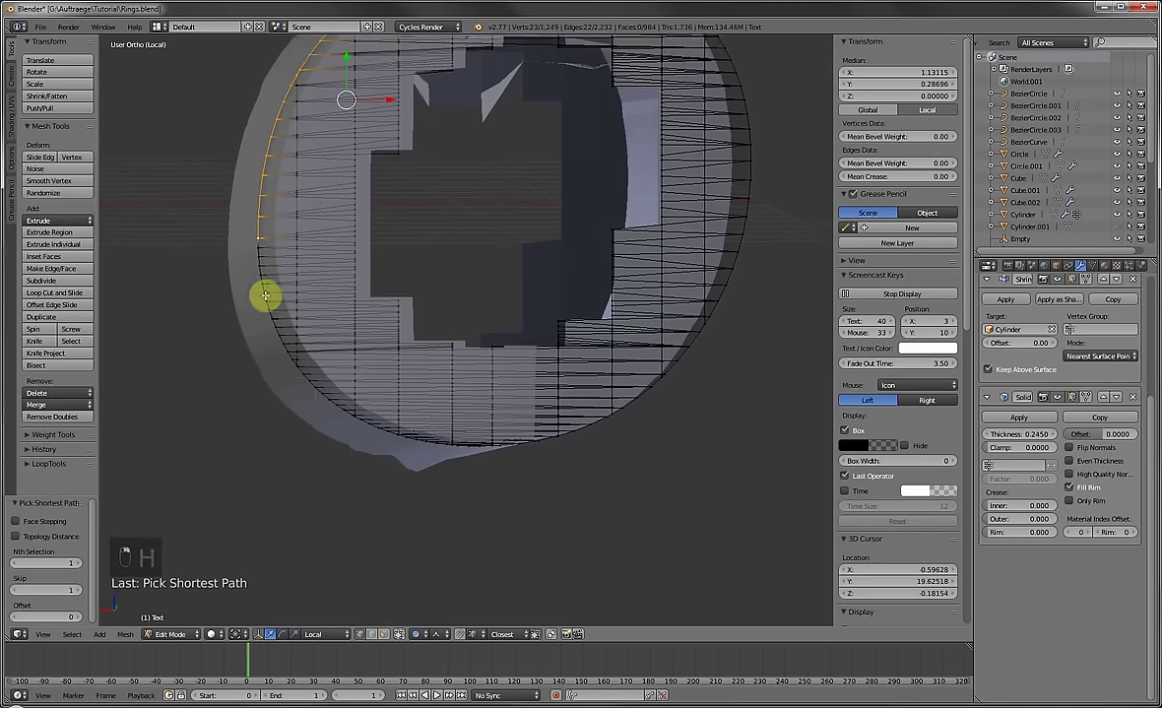
ctrl+right_click(299, 381)
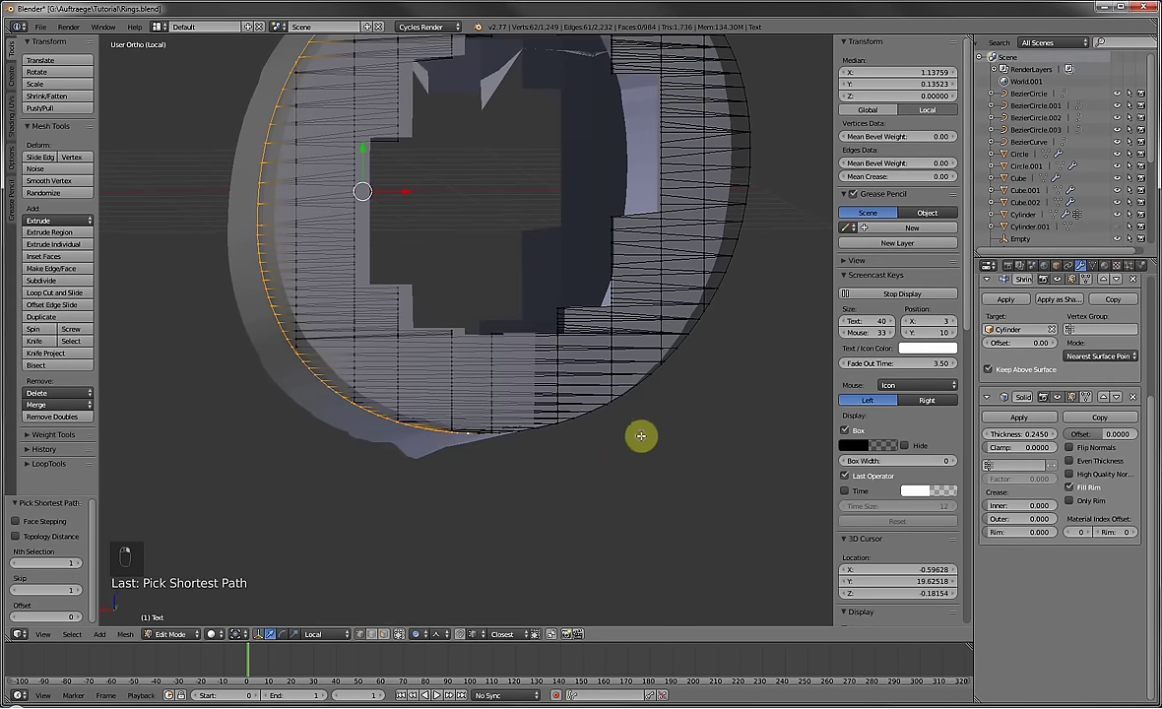
ctrl+right_click(576, 424)
Extend the selection of the second "o"'s outer outline along the bottom and up the right side with shortest-path picks.
scroll(595, 419, up, 8)
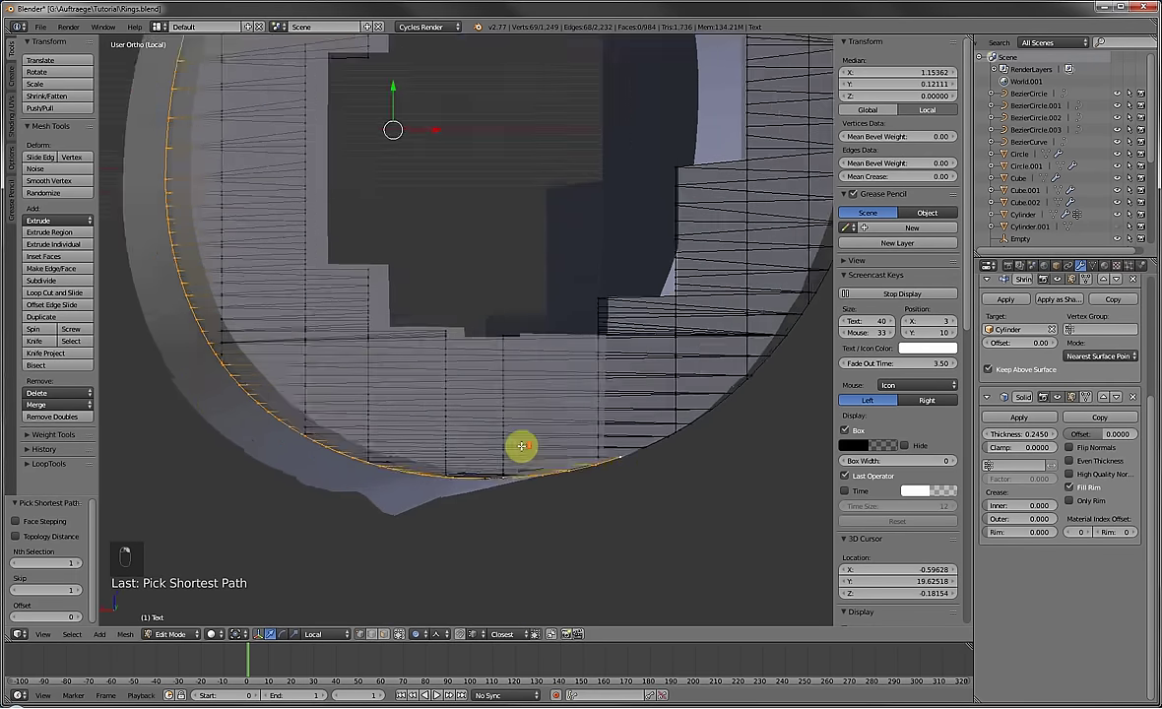
key(c)
mouse_move(526, 444)
middle_down()
mouse_move(602, 457)
mouse_move(517, 408)
mouse_move(671, 417)
mouse_move(788, 403)
middle_up()
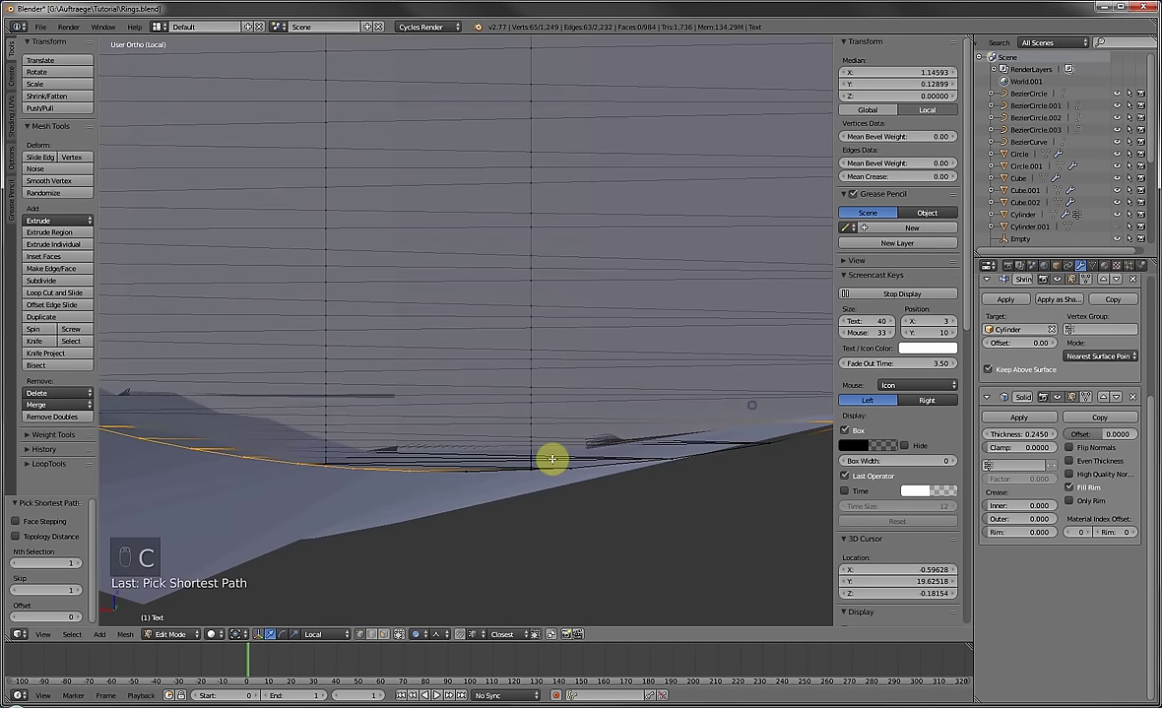
right_click(451, 440)
ctrl+right_click(466, 472)
middle_drag(564, 476, 635, 413)
ctrl+right_click(650, 398)
middle_drag(729, 363, 627, 430)
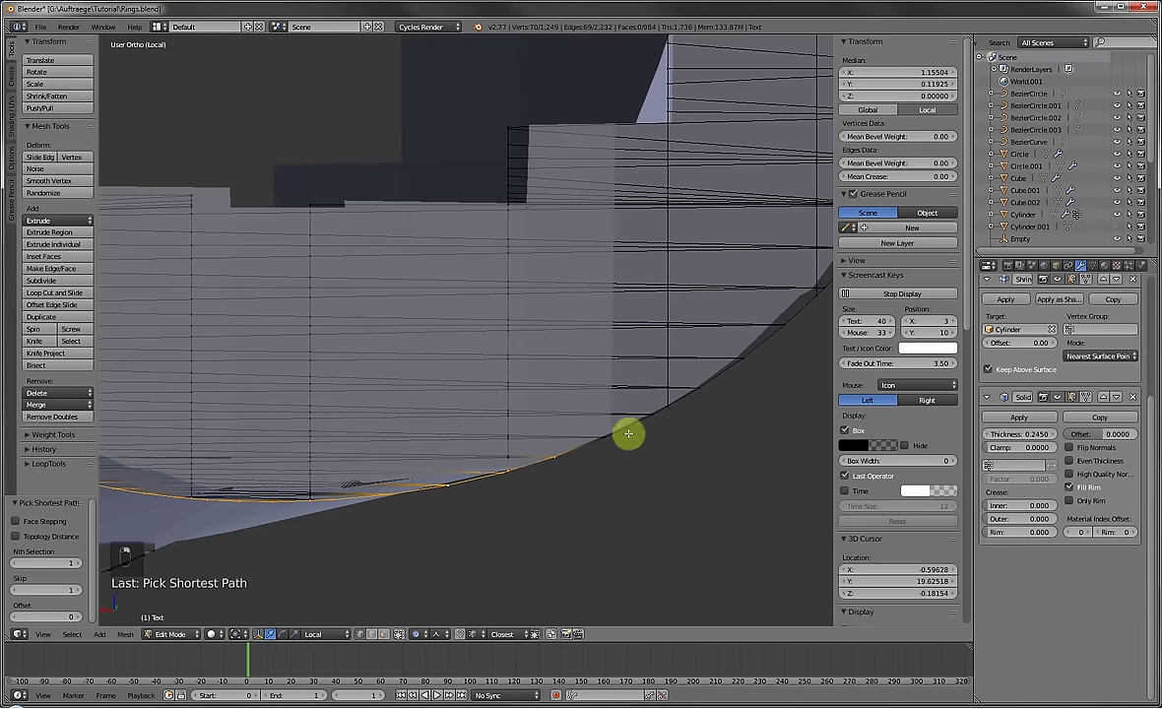
middle_drag(726, 362, 513, 338)
ctrl+right_click(591, 291)
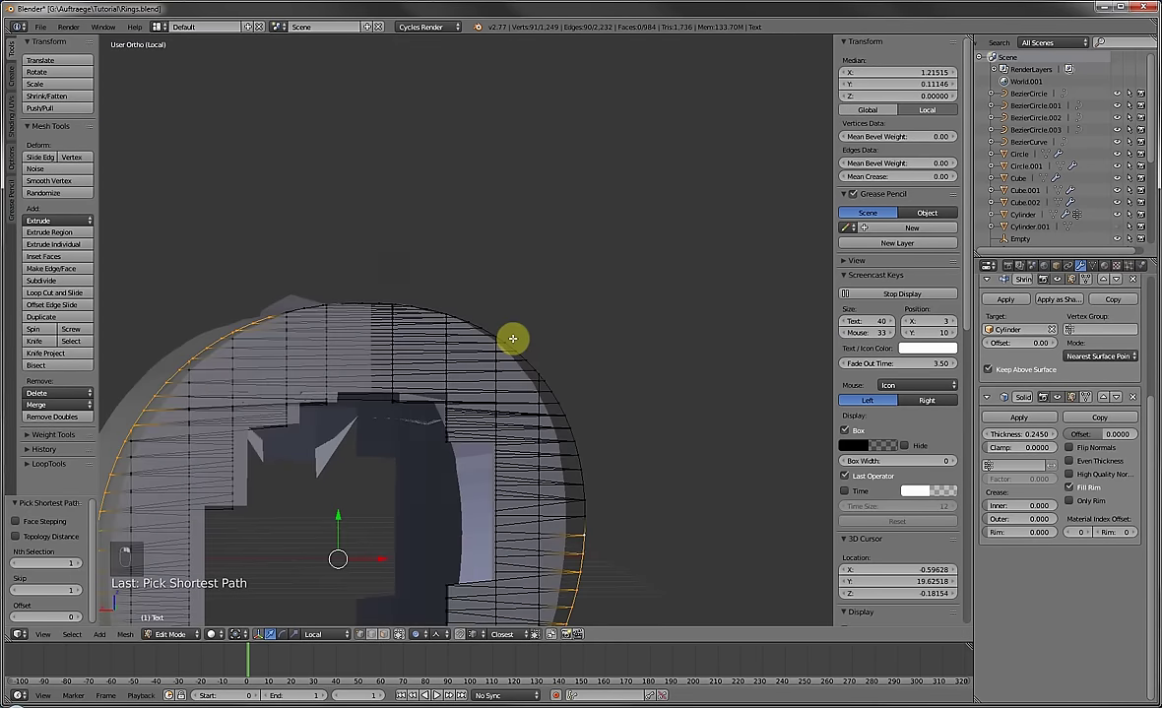
Complete the outer outline selection of the second "o" over its upper right and top, and hide it.
ctrl+right_click(491, 320)
scroll(569, 379, up, 4)
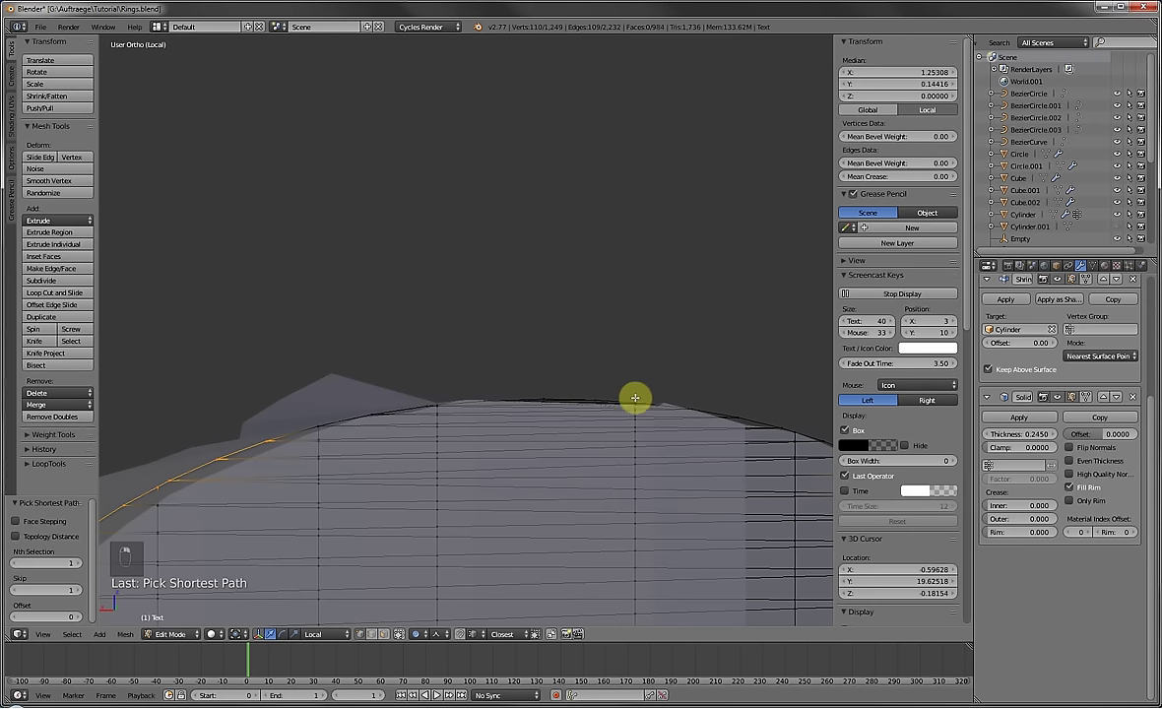
key(c)
middle_click(480, 397)
right_click(545, 389)
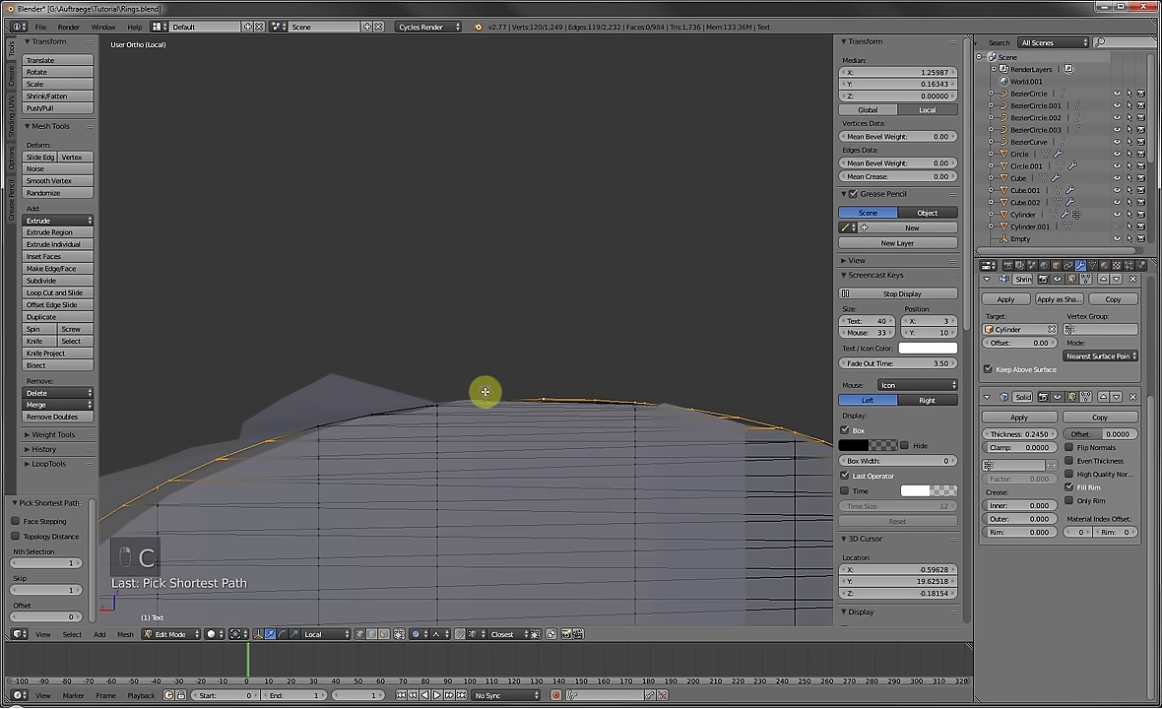
shift+right_click(367, 405)
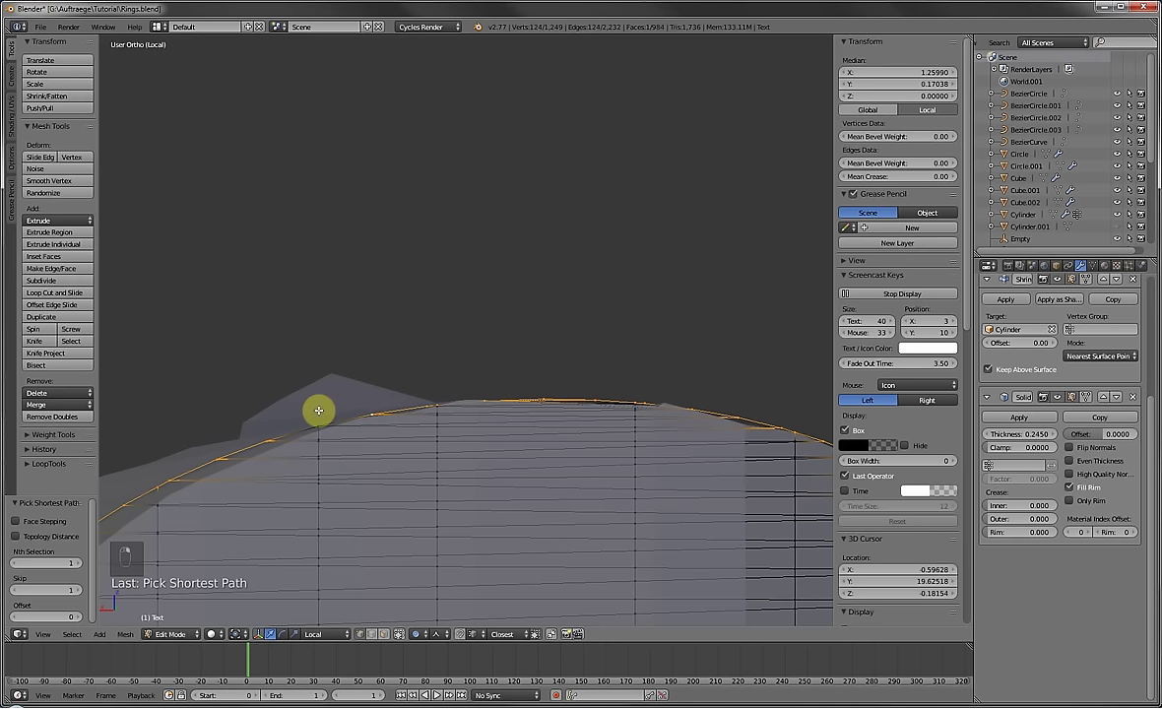
key(h)
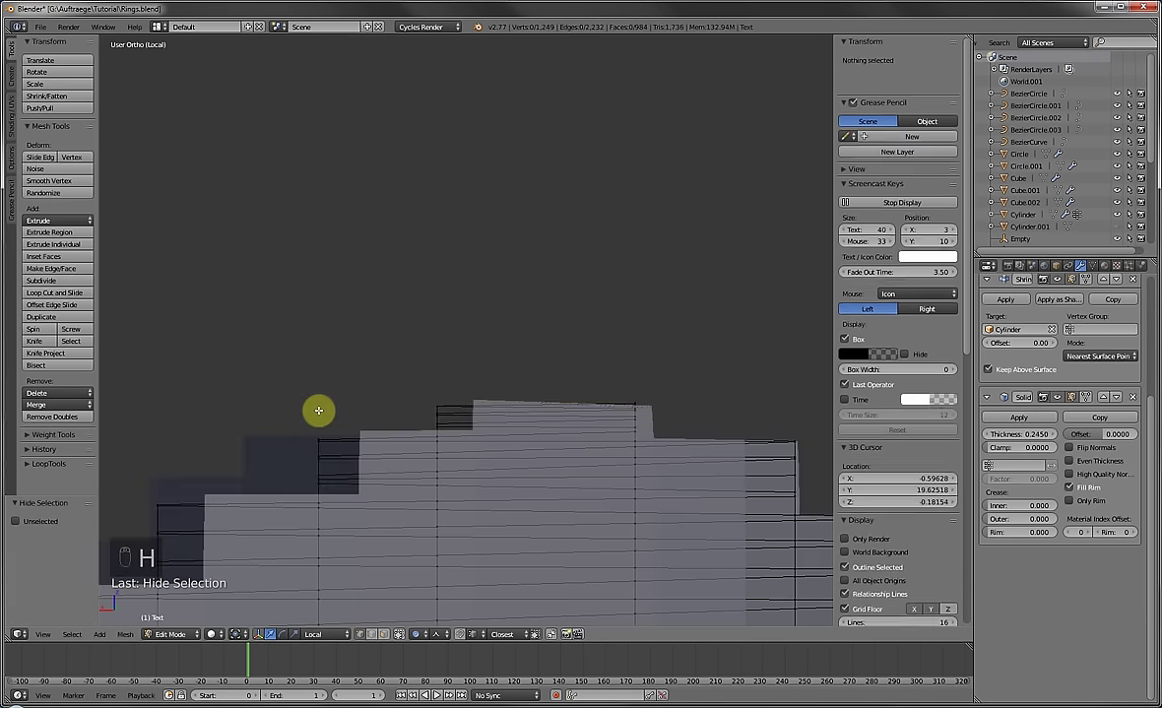
Delete all vertices of the second "o"'s remaining inner mesh.
middle_drag(319, 408, 410, 390)
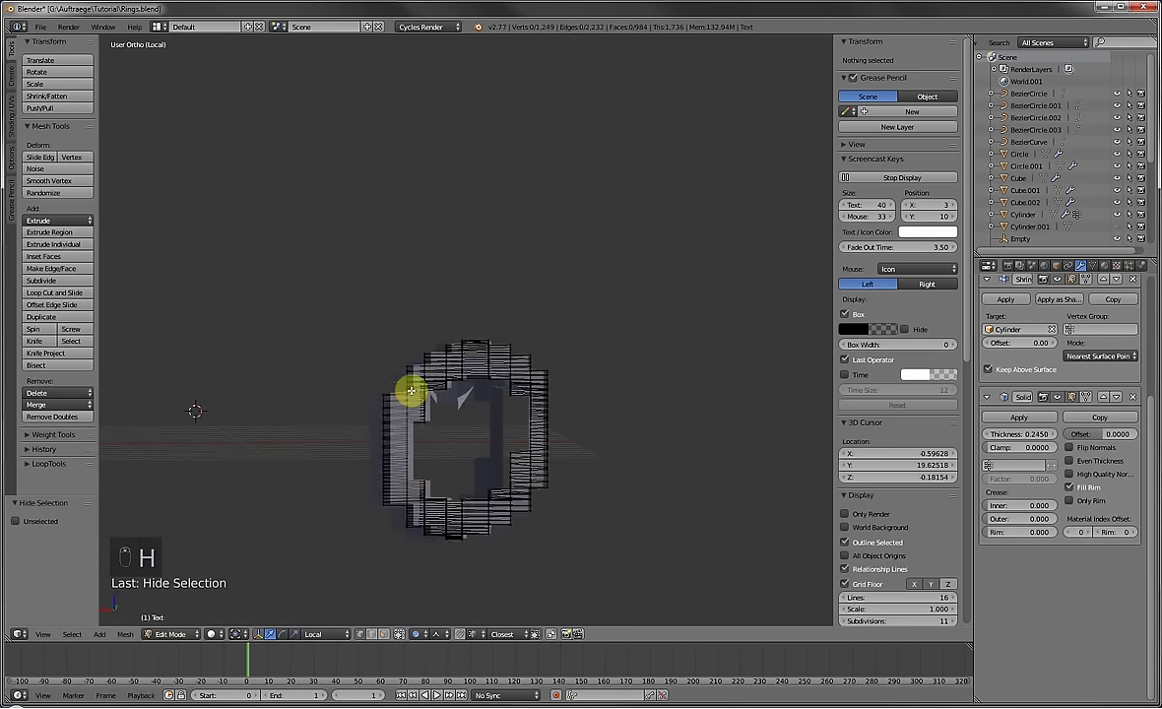
key(a)
key(Delete)
click(412, 391)
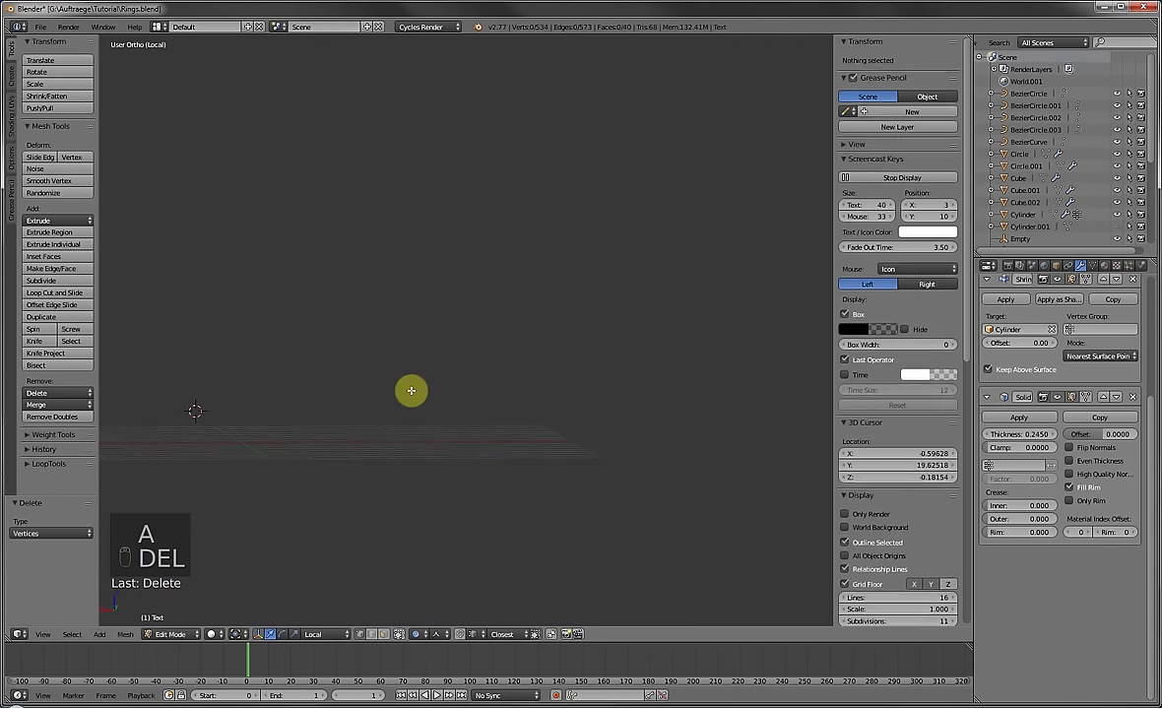
Reveal the hidden geometry, clear the selection, and delete the stray edge at the top of the "o" outline.
key(alt+h)
middle_drag(353, 417, 415, 397)
key(a)
scroll(574, 279, up, 8)
scroll(419, 394, up, 3)
right_click(410, 384)
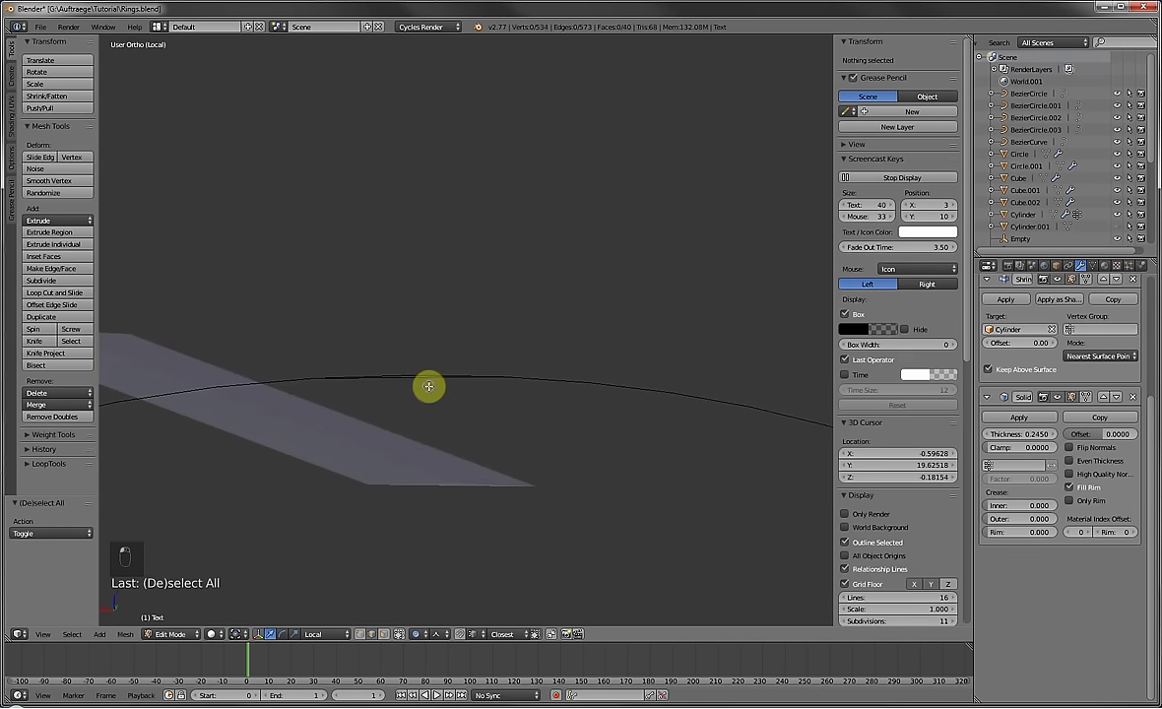
shift+right_click(429, 384)
key(Delete)
click(418, 399)
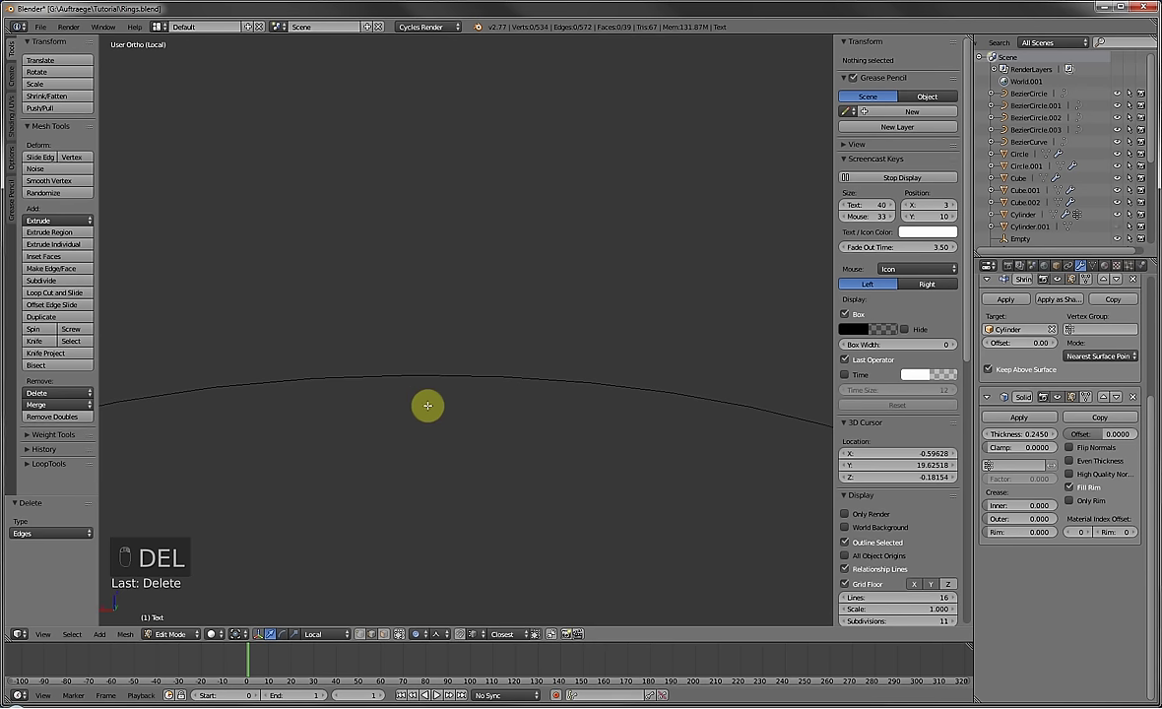
Disable proportional editing and fill the first "o" by bridging its inner and outer outlines with LoopTools Bridge.
key(o)
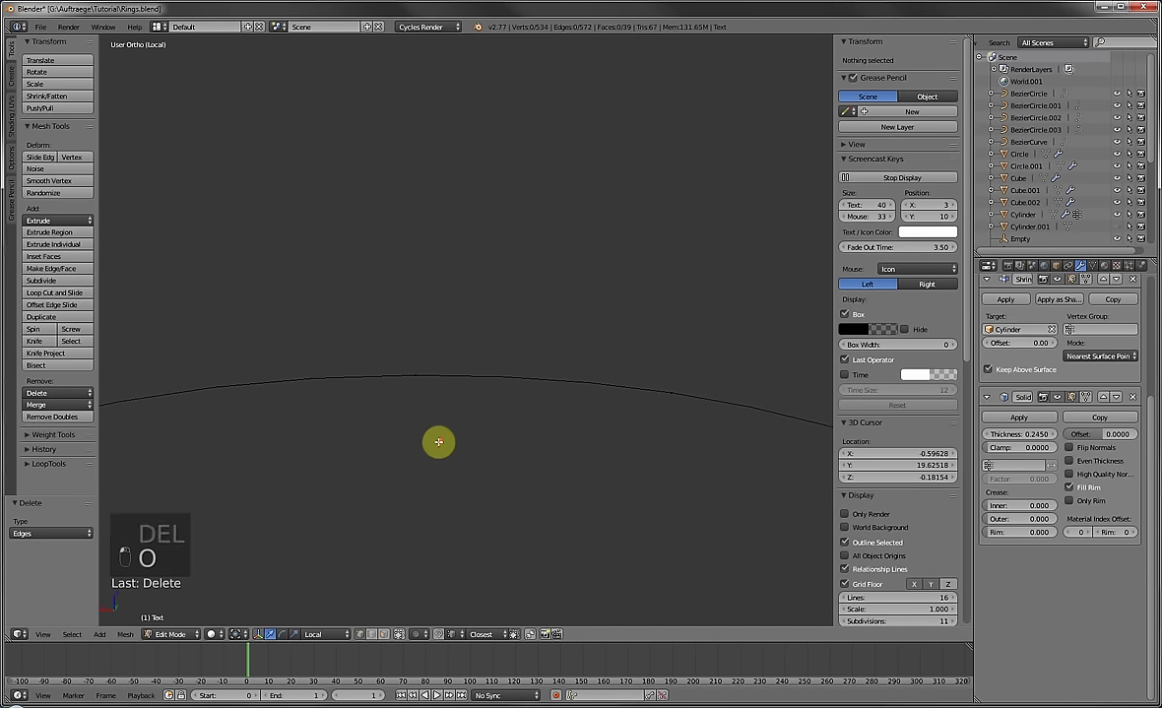
scroll(444, 442, down, 3)
scroll(358, 470, down, 2)
shift+middle_drag(357, 470, 535, 371)
scroll(591, 377, up, 3)
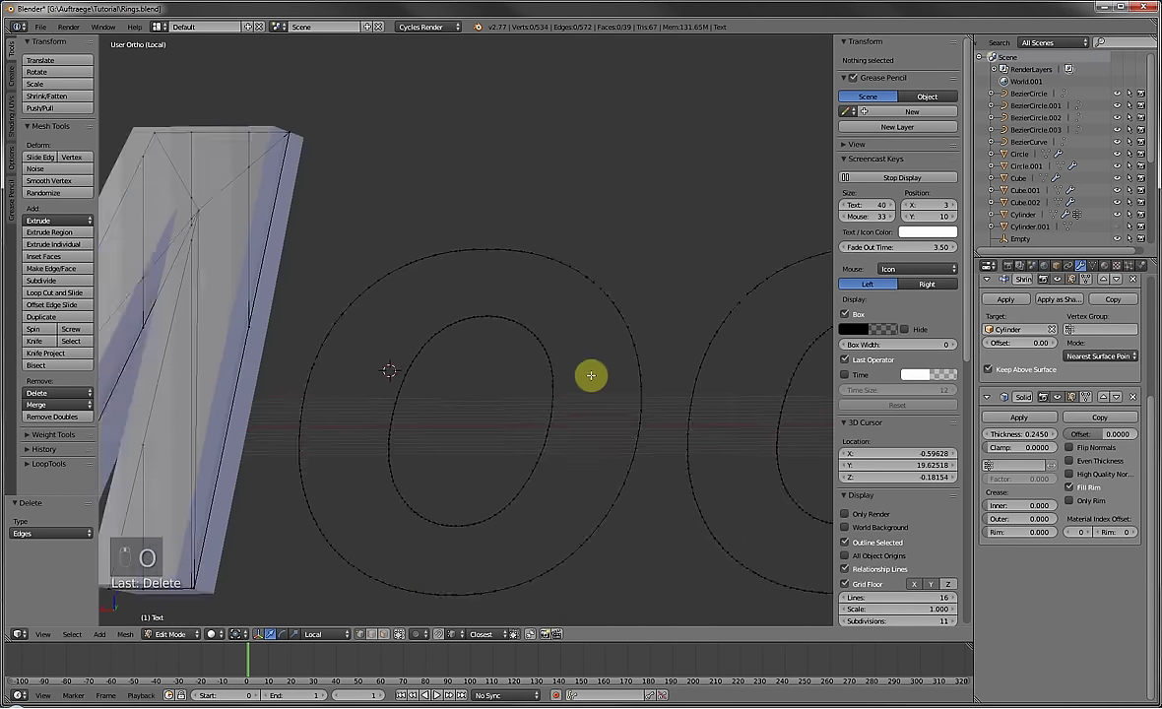
alt+right_click(498, 318)
alt+shift+right_click(478, 238)
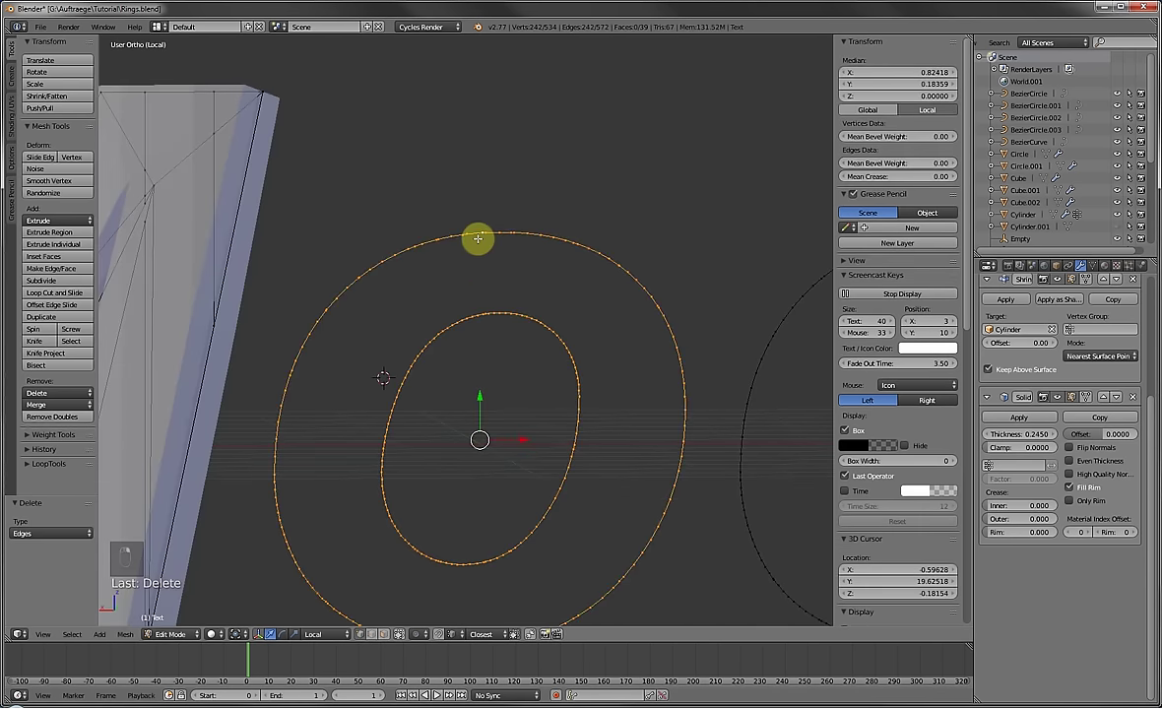
key(w)
mouse_move(454, 191)
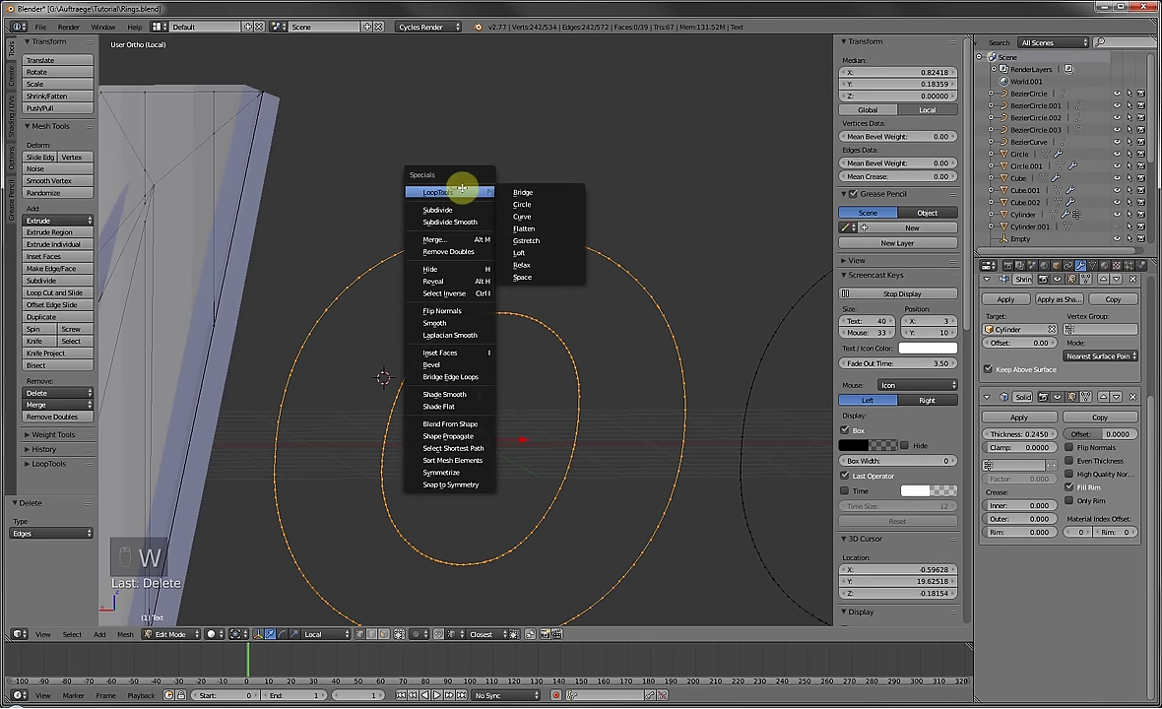
click(544, 193)
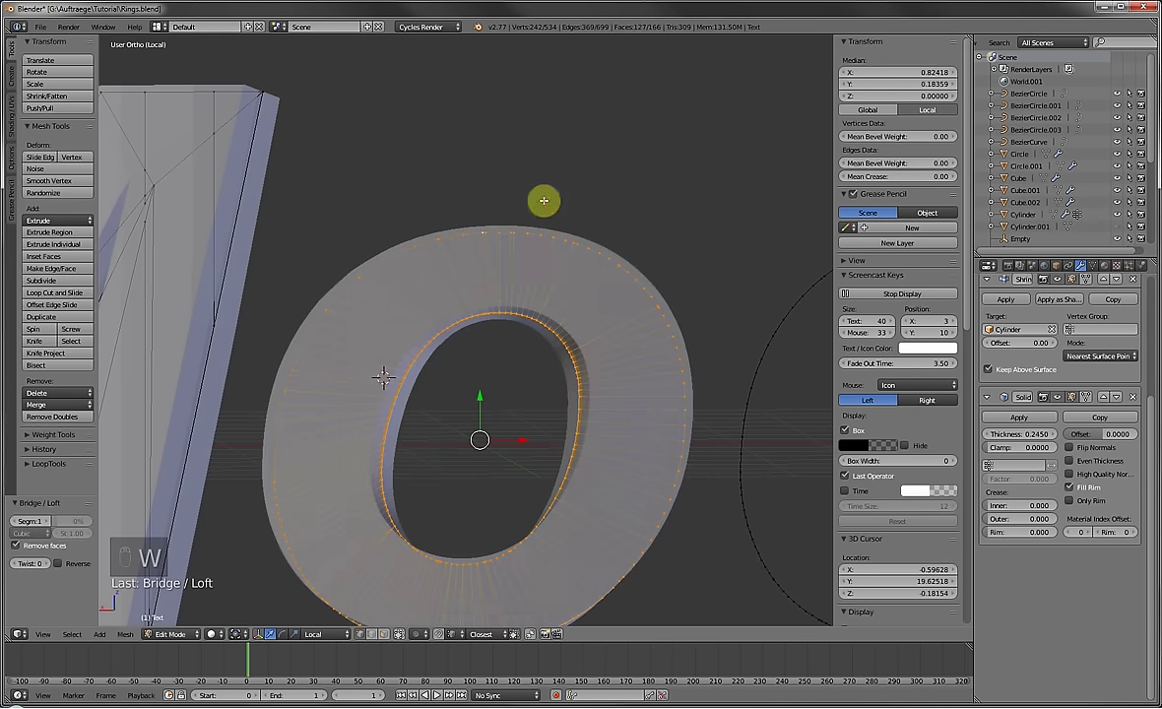
Select the inner and outer outlines of the second "o" and connect them with LoopTools Bridge.
scroll(643, 315, down, 2)
shift+middle_drag(643, 314, 534, 327)
alt+right_click(586, 324)
alt+shift+right_click(611, 341)
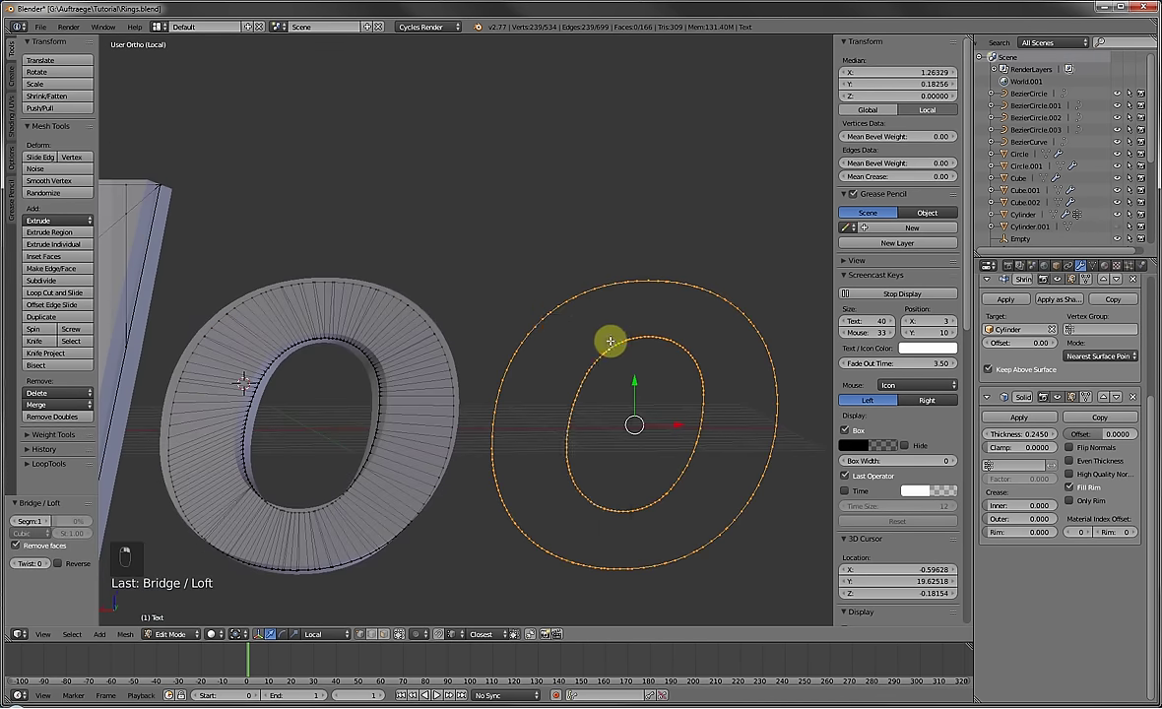
key(w)
mouse_move(614, 332)
click(650, 339)
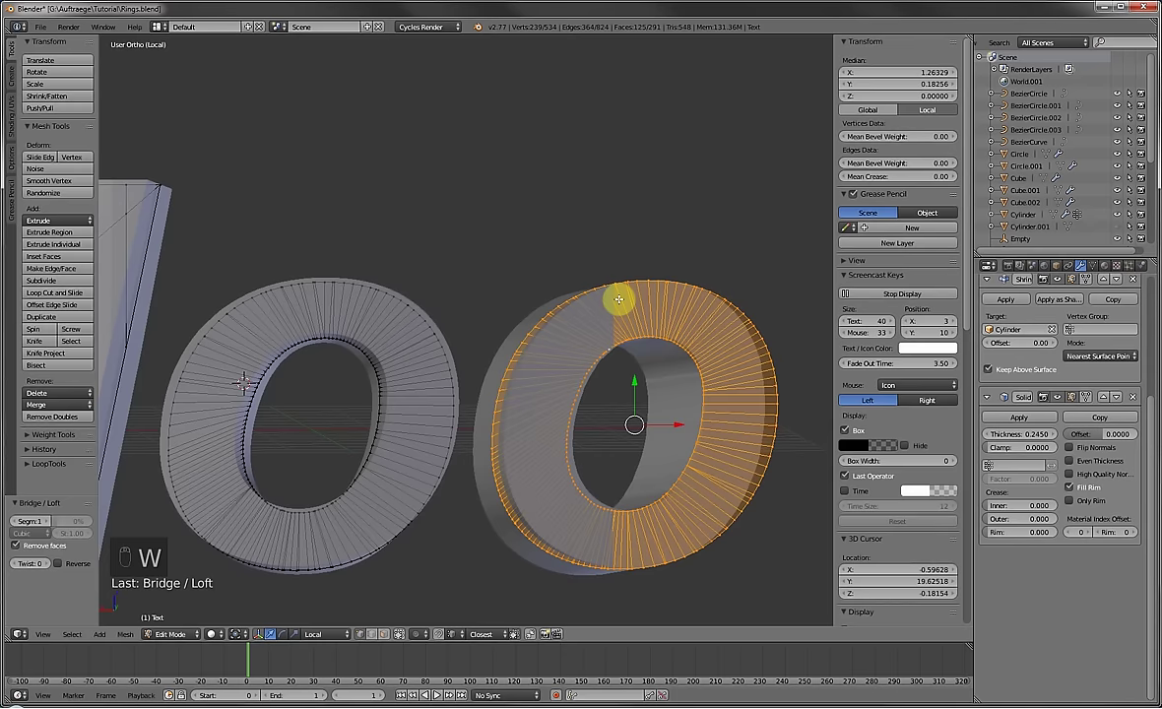
Leave Edit Mode and local view, and check the rebuilt letters against the ring's surface.
key(Tab)
scroll(566, 286, down, 4)
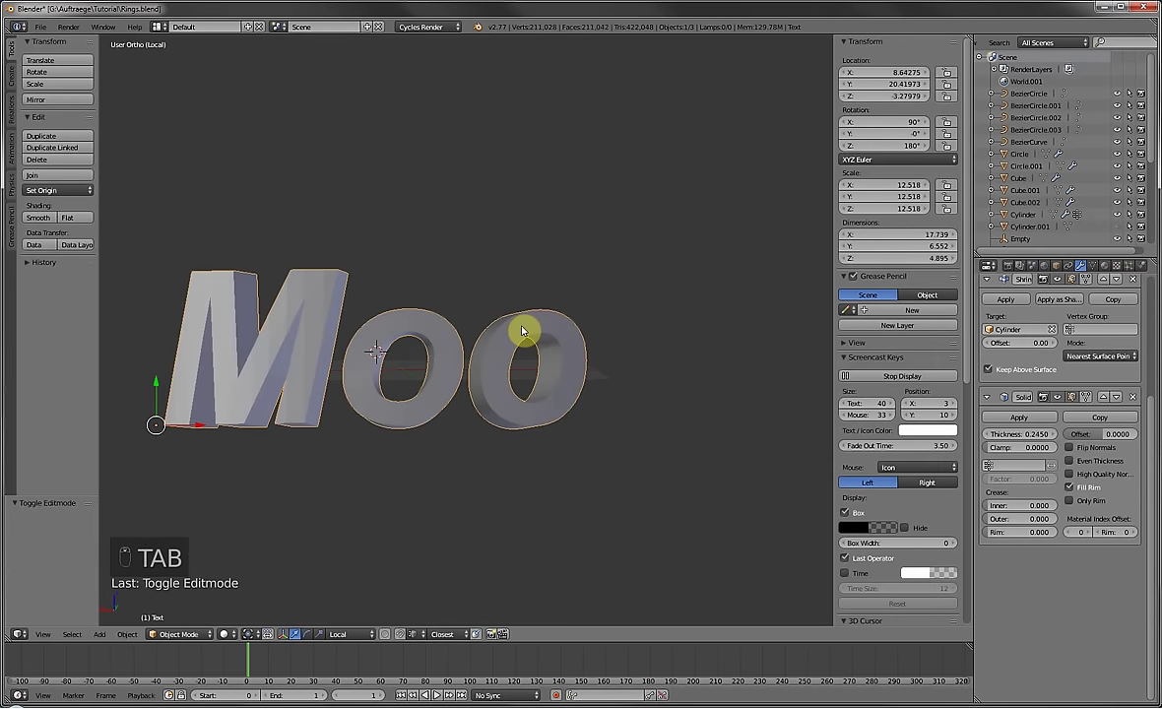
key(KP_Divide)
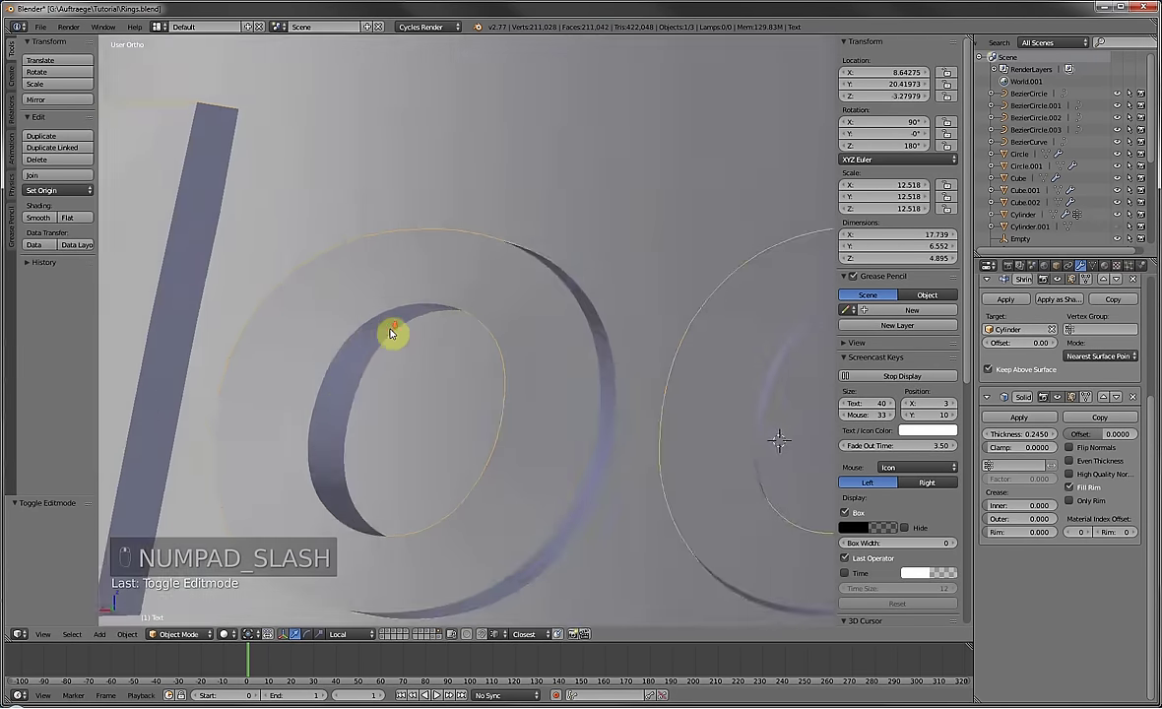
mouse_move(451, 358)
middle_down()
mouse_move(486, 407)
mouse_move(491, 470)
mouse_move(454, 389)
mouse_move(462, 368)
middle_up()
scroll(459, 434, up, 3)
Try adding loop cuts around the first "o"'s bridged faces and compare the result in Object Mode.
key(Tab)
scroll(421, 309, up, 4)
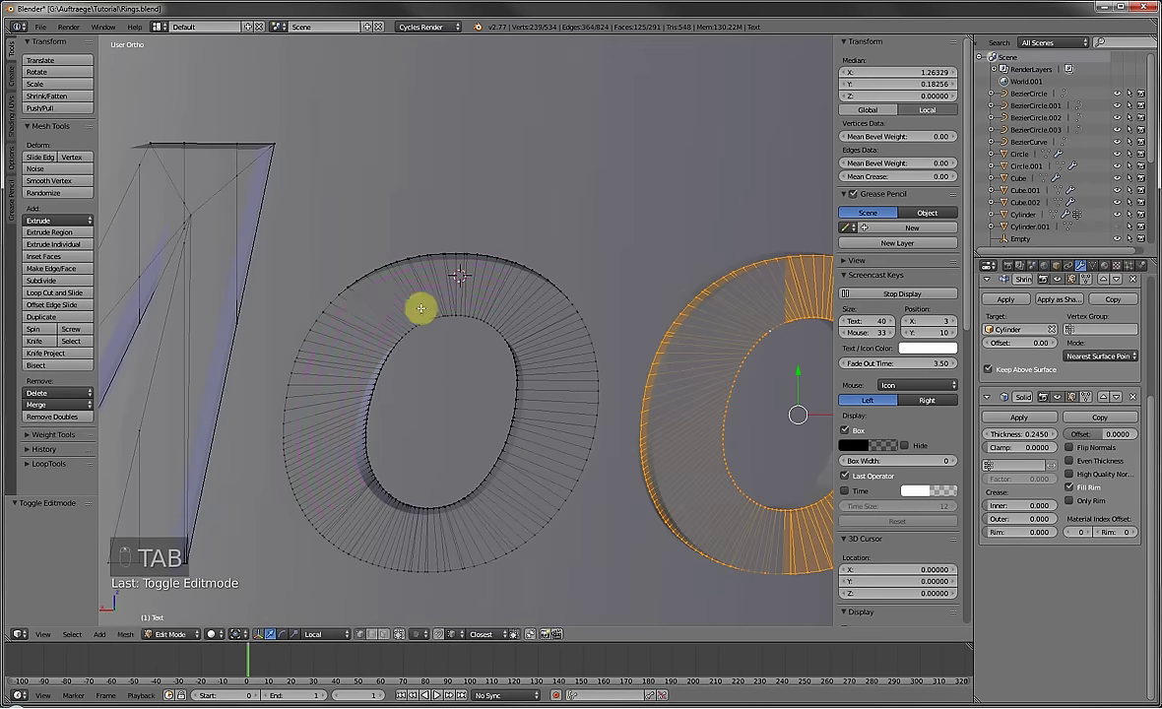
key(ctrl+r)
key(a)
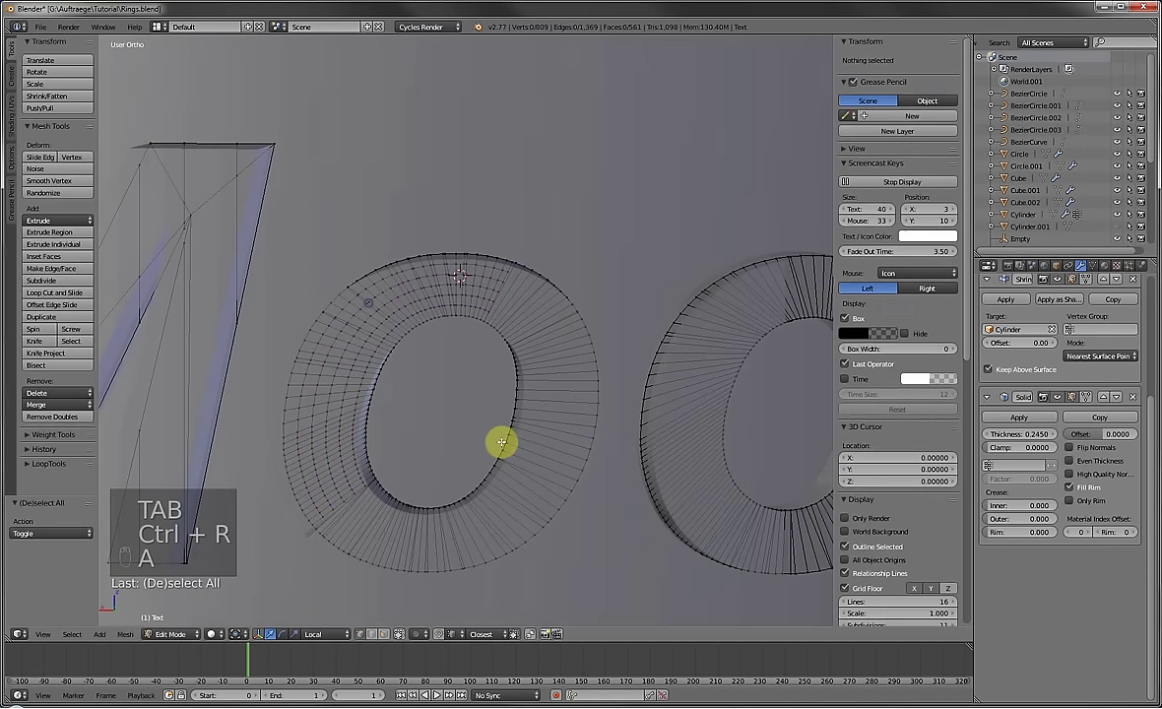
key(ctrl+r)
key(Tab)
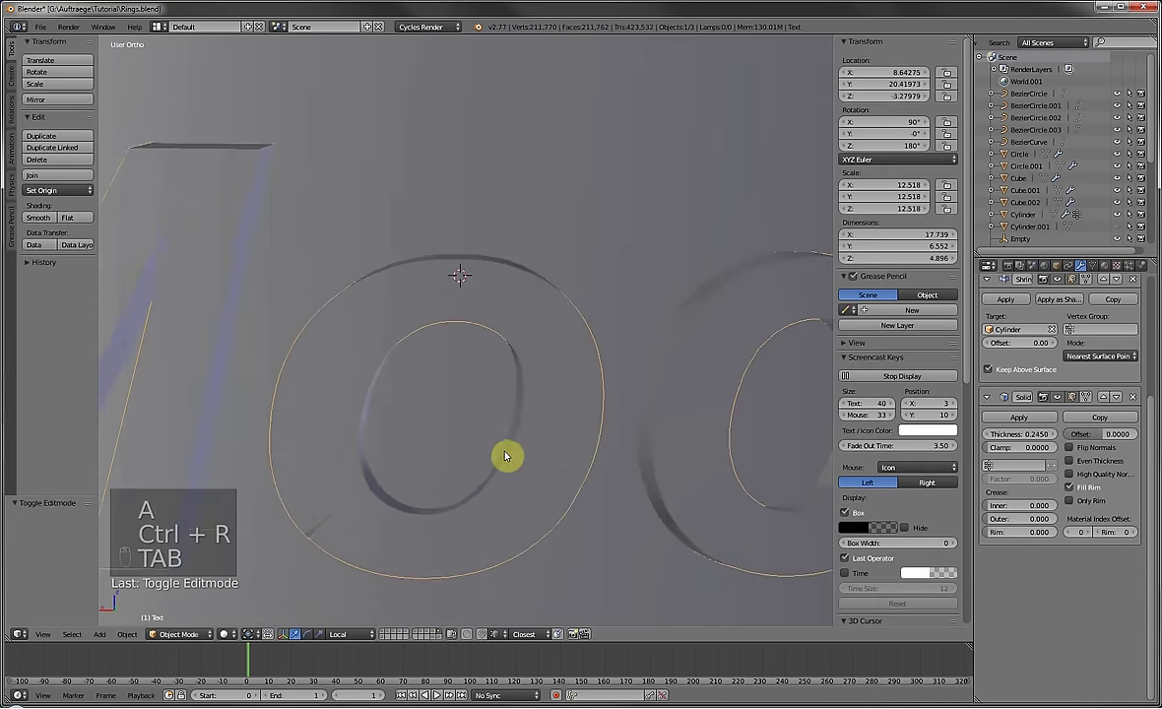
scroll(506, 457, down, 3)
mouse_move(514, 439)
middle_down()
mouse_move(535, 400)
mouse_move(501, 437)
middle_up()
key(Tab)
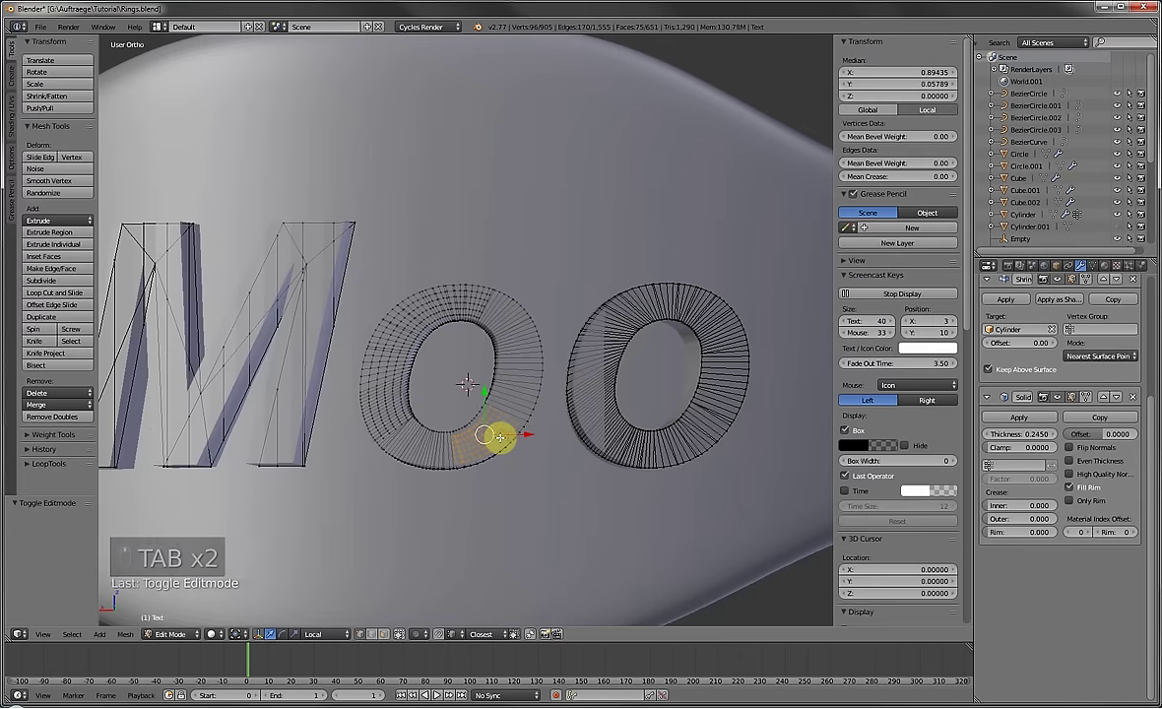
Undo the loop cuts added to the first "o".
key(ctrl+z)
key(ctrl+z)
key(ctrl+z)
key(ctrl+z)
key(ctrl+z)
key(ctrl+z)
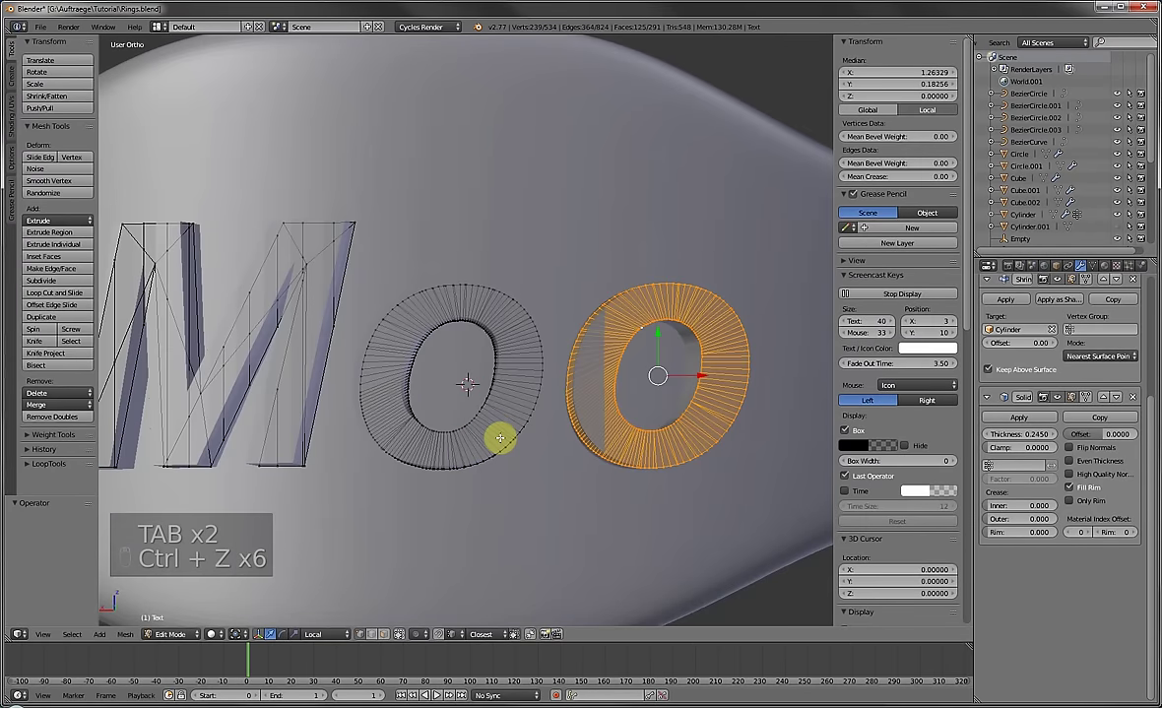
Return to Object Mode, inspect the raised lettering on the ring from several angles, and review its modifier settings.
middle_drag(641, 408, 374, 482)
key(Tab)
drag(327, 483, 351, 475)
right_click(318, 485)
right_click(346, 477)
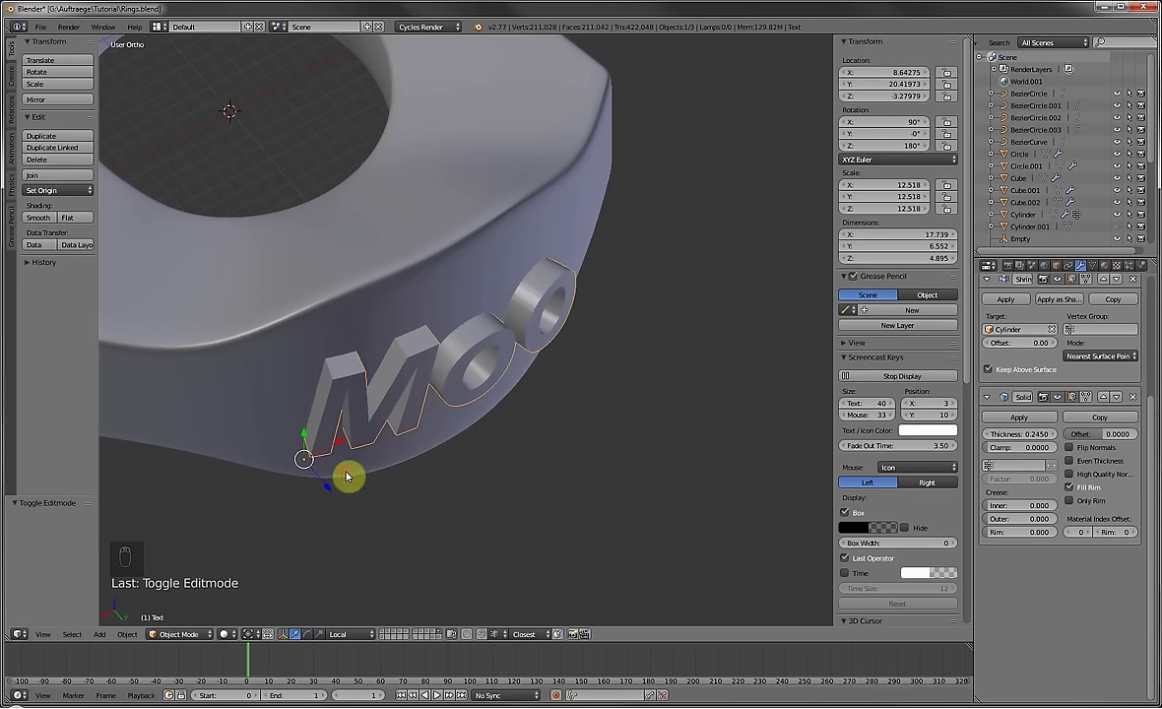
middle_drag(457, 418, 516, 372)
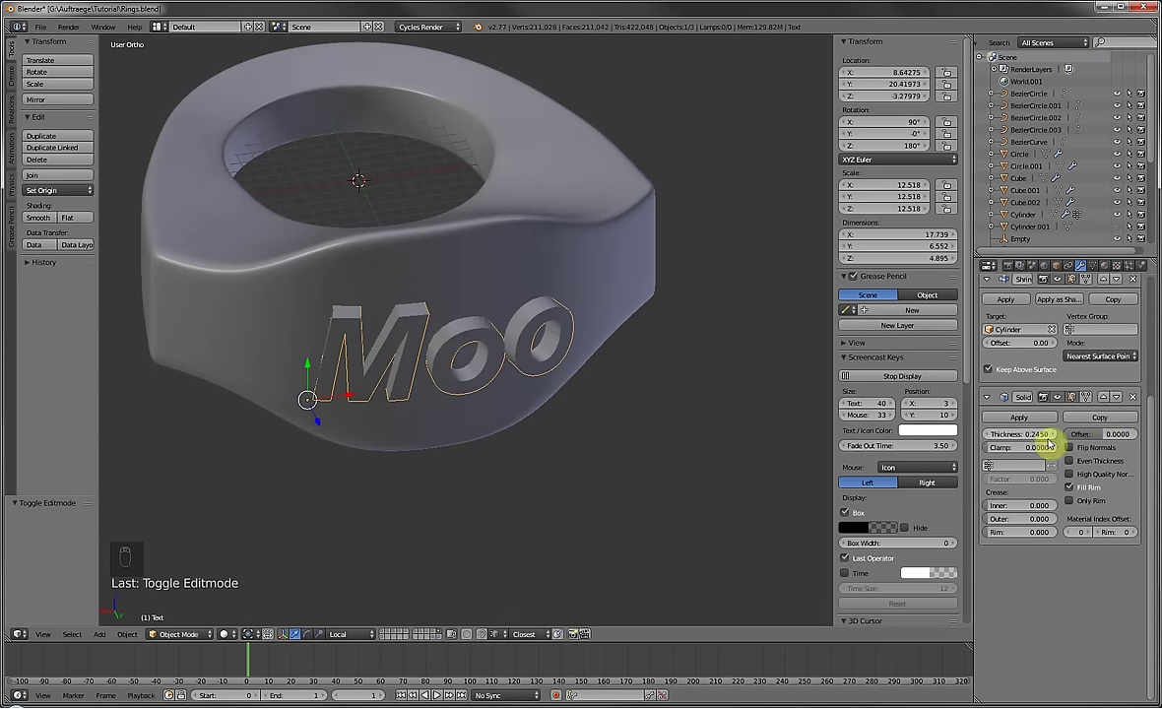
middle_drag(1017, 372, 1037, 570)
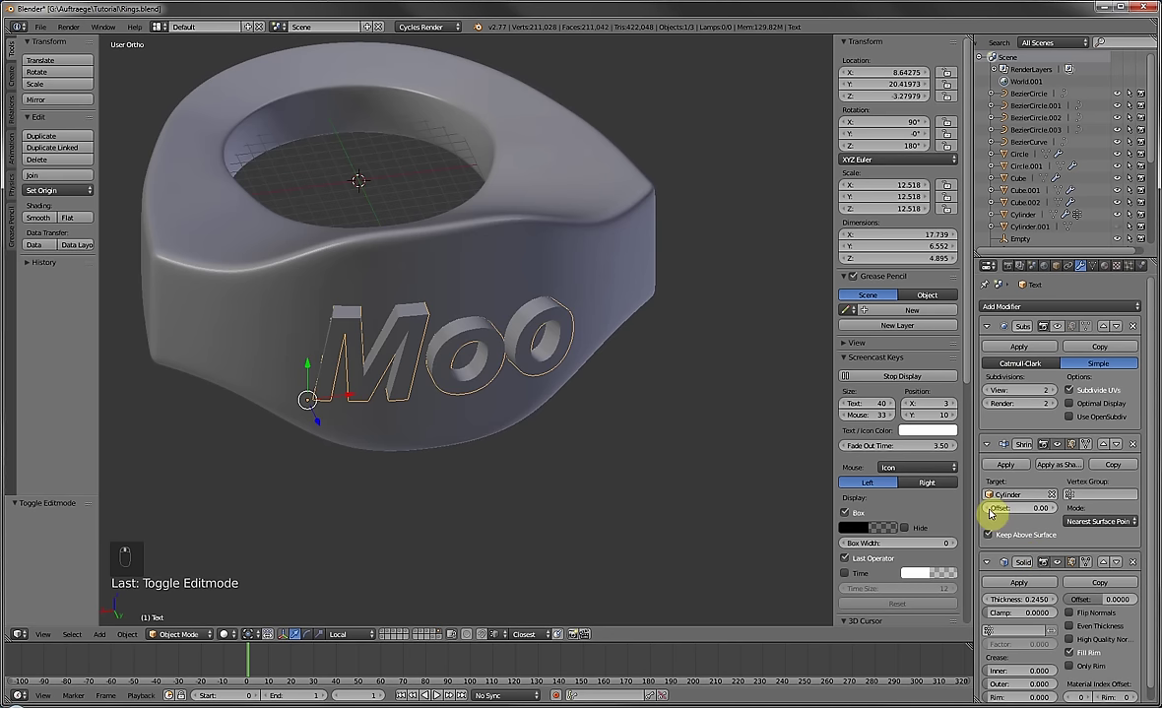
mouse_move(1020, 507)
mouse_down()
mouse_move(1059, 507)
mouse_move(1019, 508)
mouse_up()
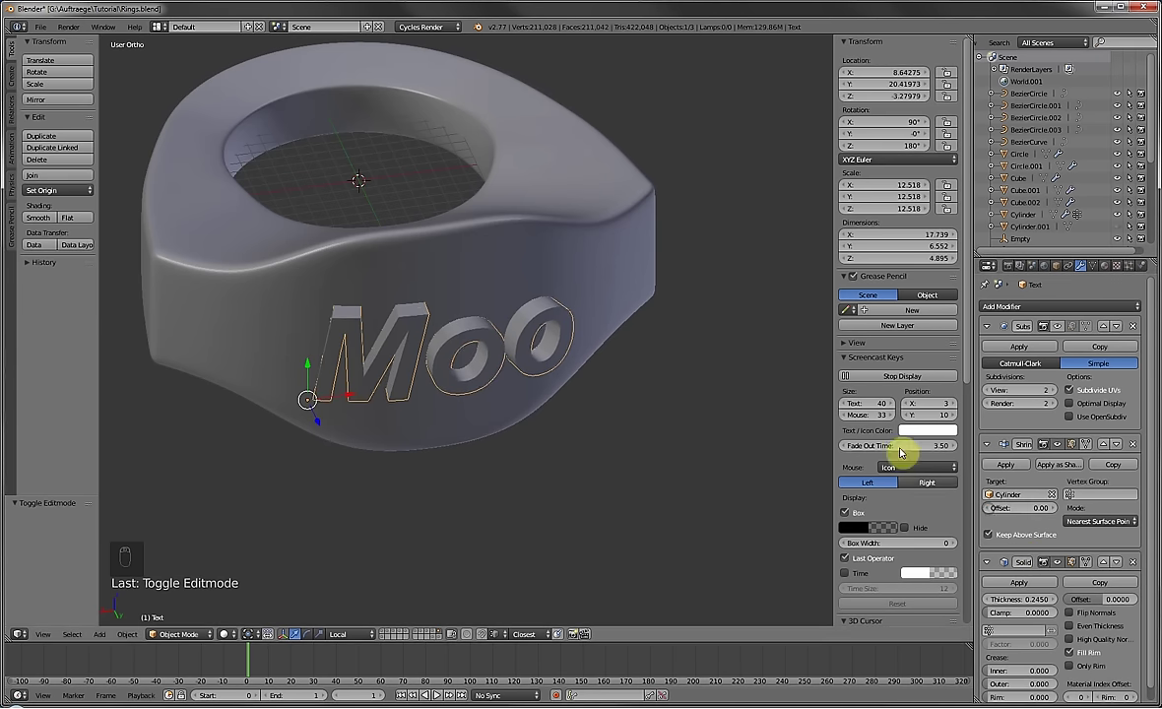
scroll(707, 446, down, 2)
middle_drag(707, 446, 604, 434)
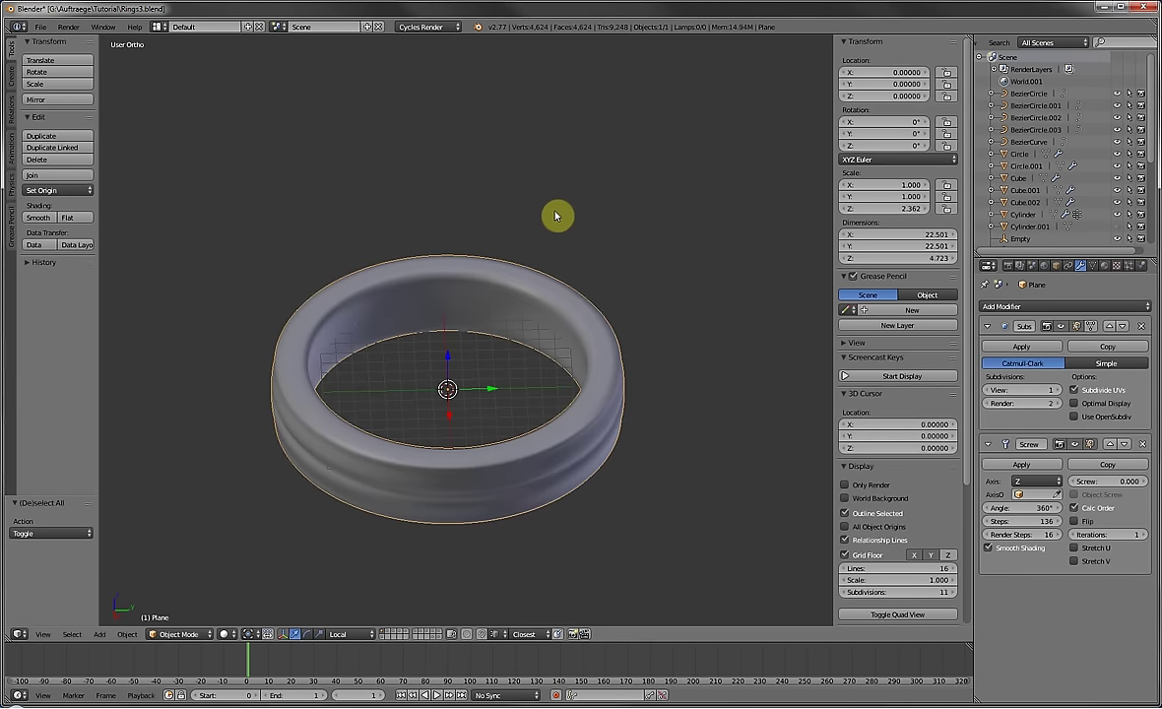
Examine the plain ring in Rings3.blend from above and view its cross-section profile in Edit Mode.
middle_drag(540, 315, 566, 322)
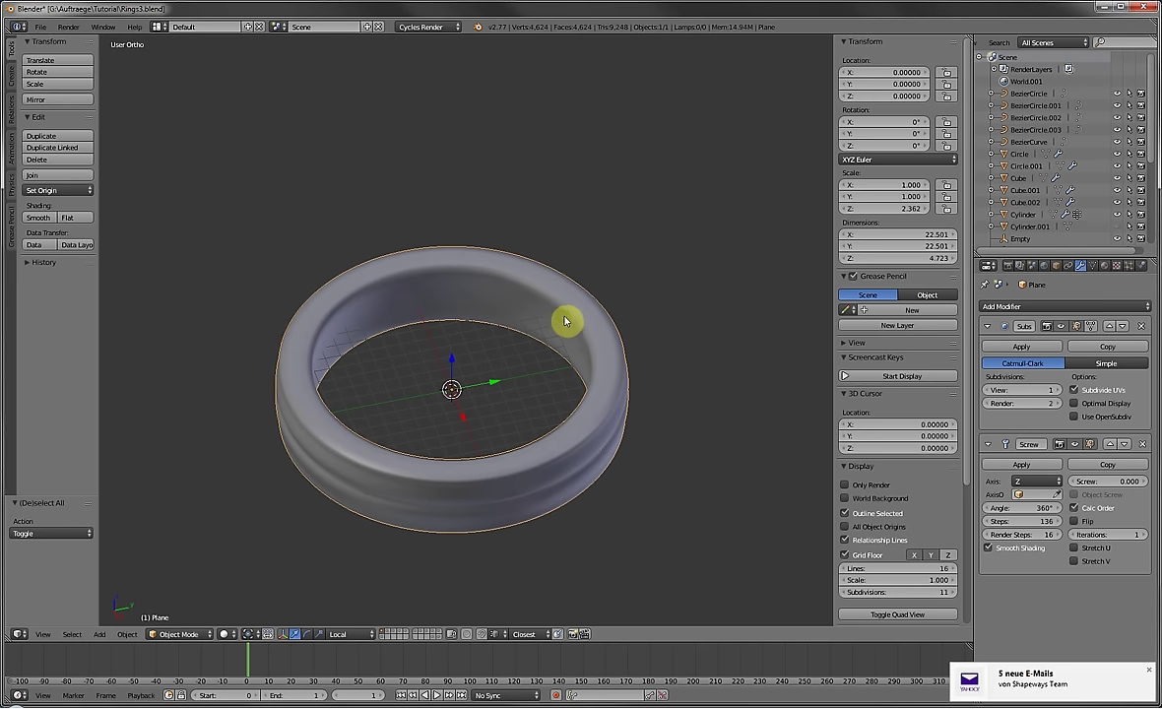
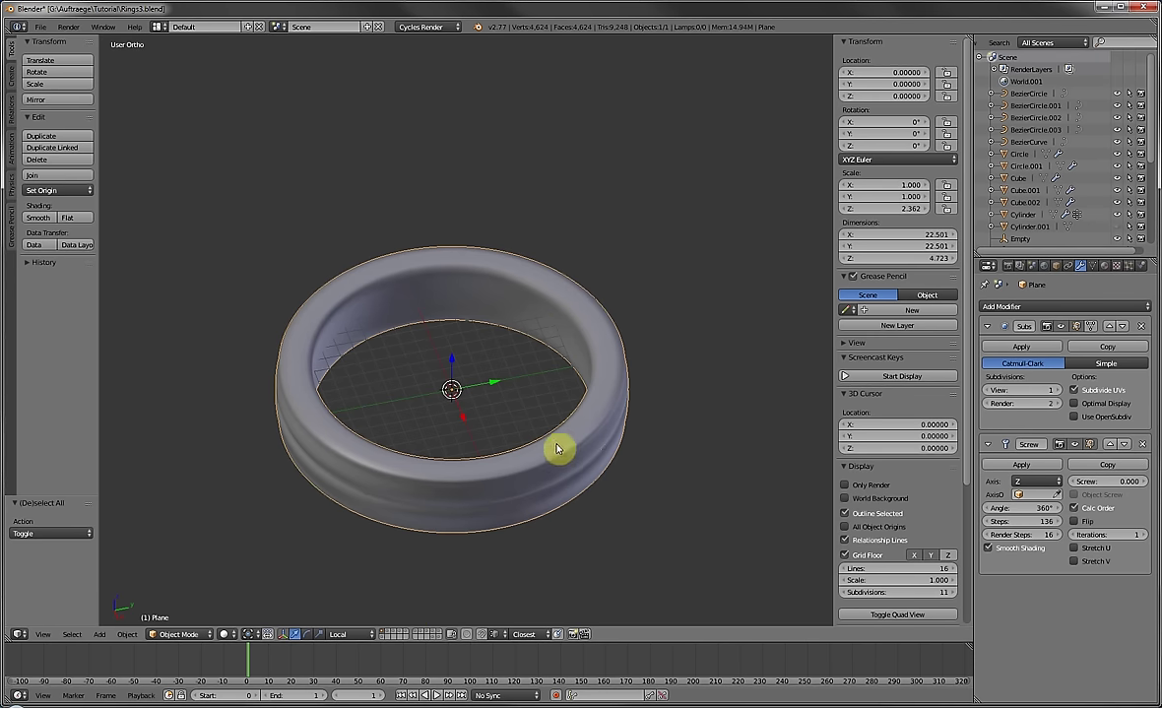
key(Tab)
middle_drag(613, 397, 577, 363)
scroll(642, 396, up, 2)
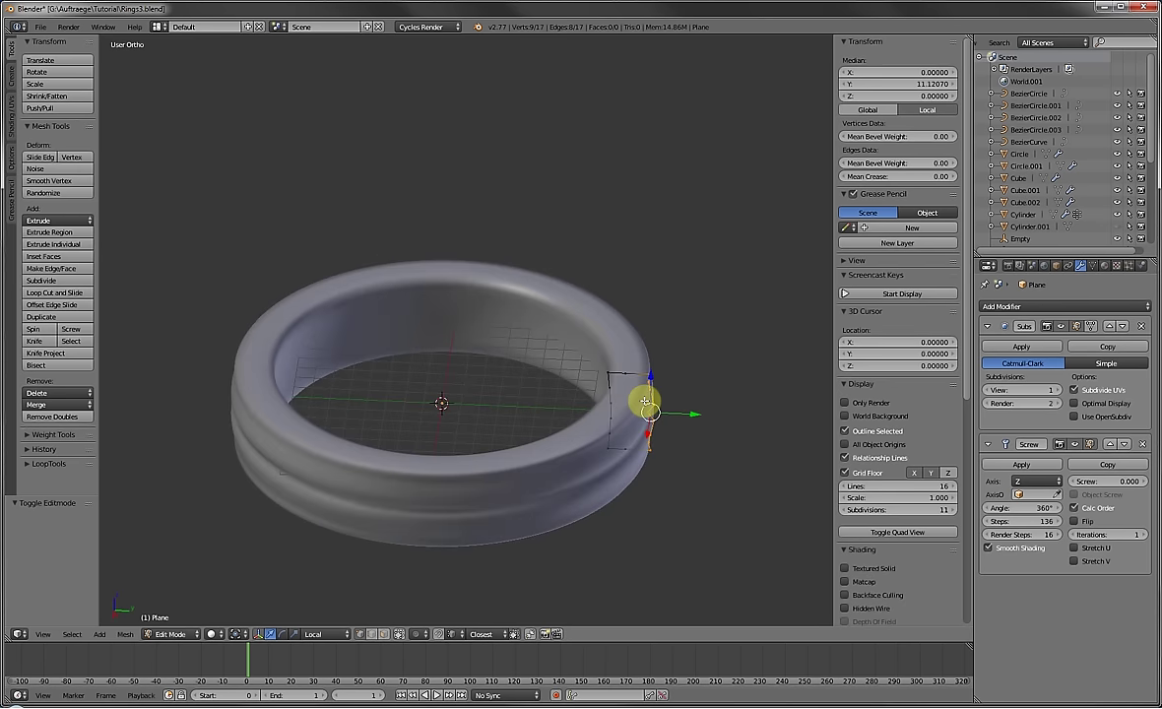
key(Tab)
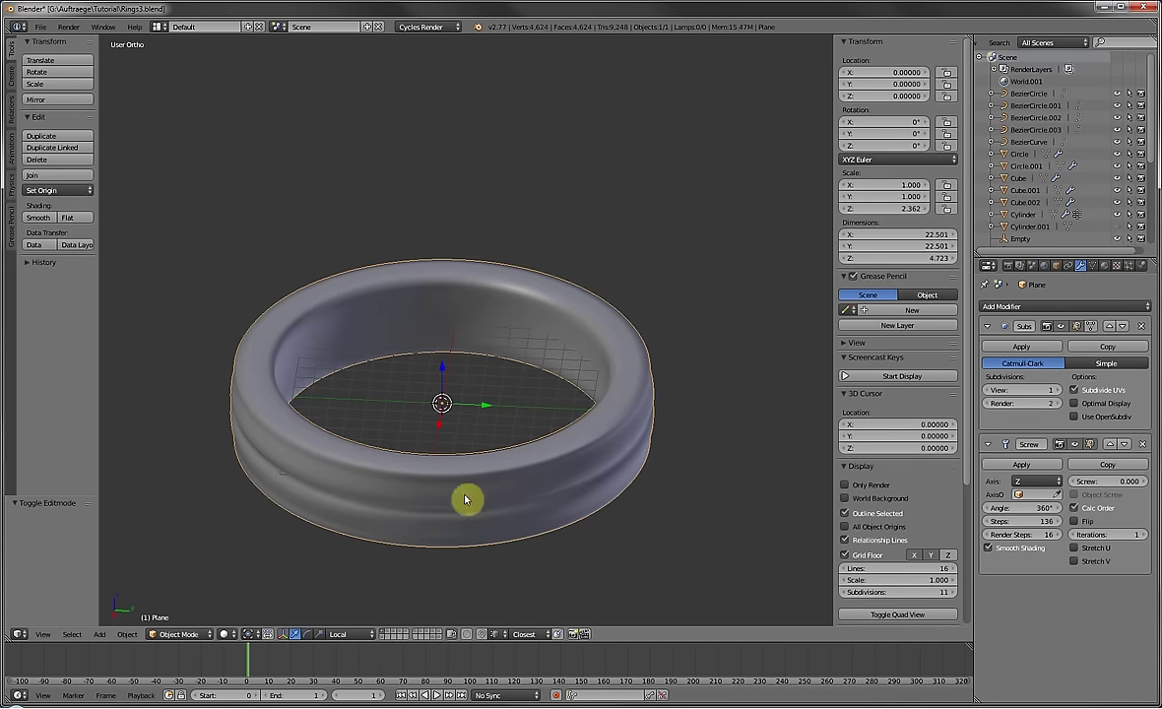
Show the sphere array together with the grooved ring and move the spheres' source mesh outward so they protrude as beads from the groove.
shift+click(389, 635)
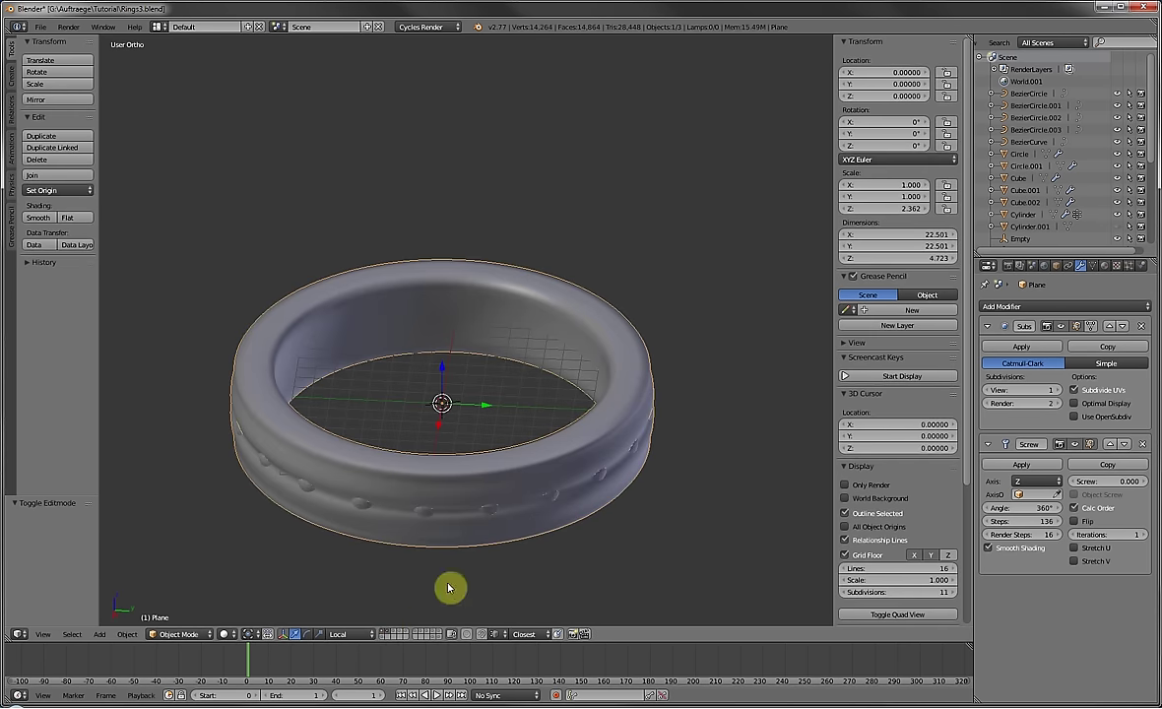
right_click(497, 488)
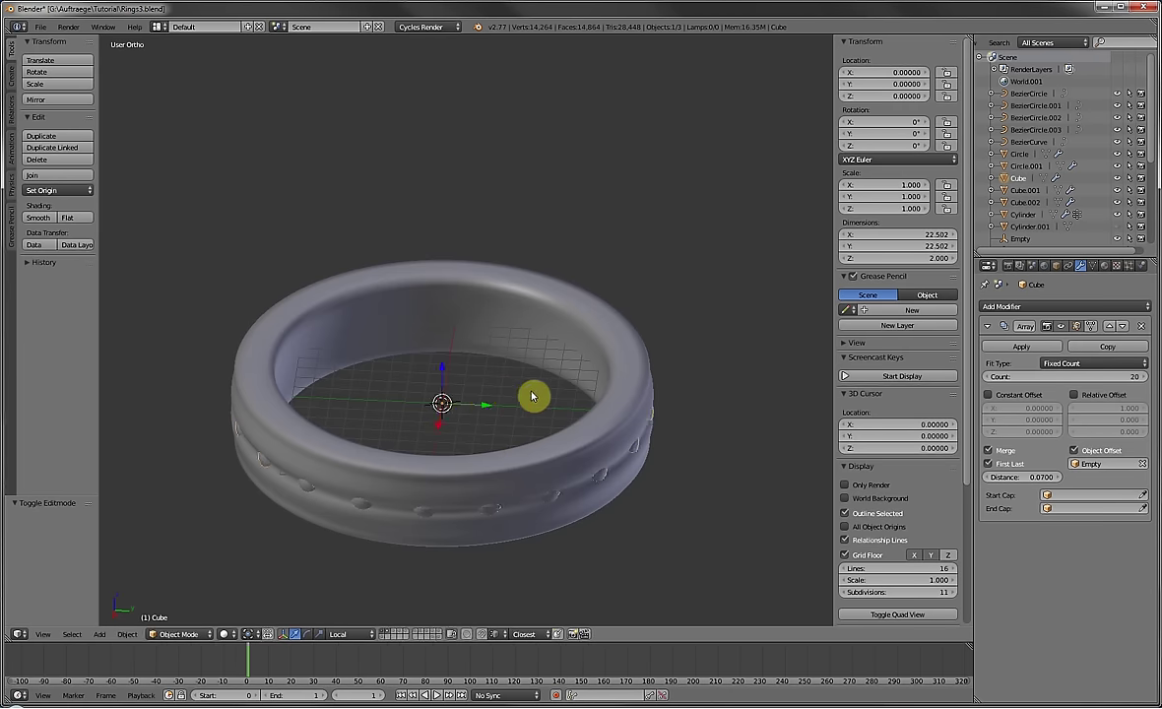
key(Tab)
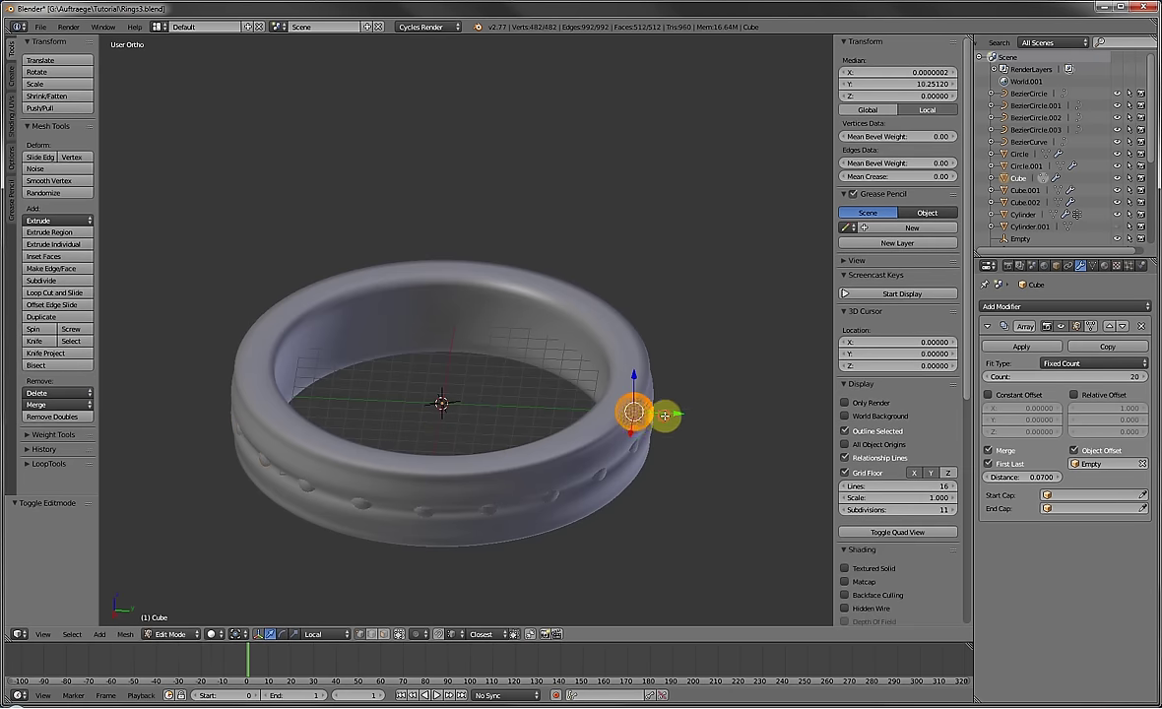
key(Tab)
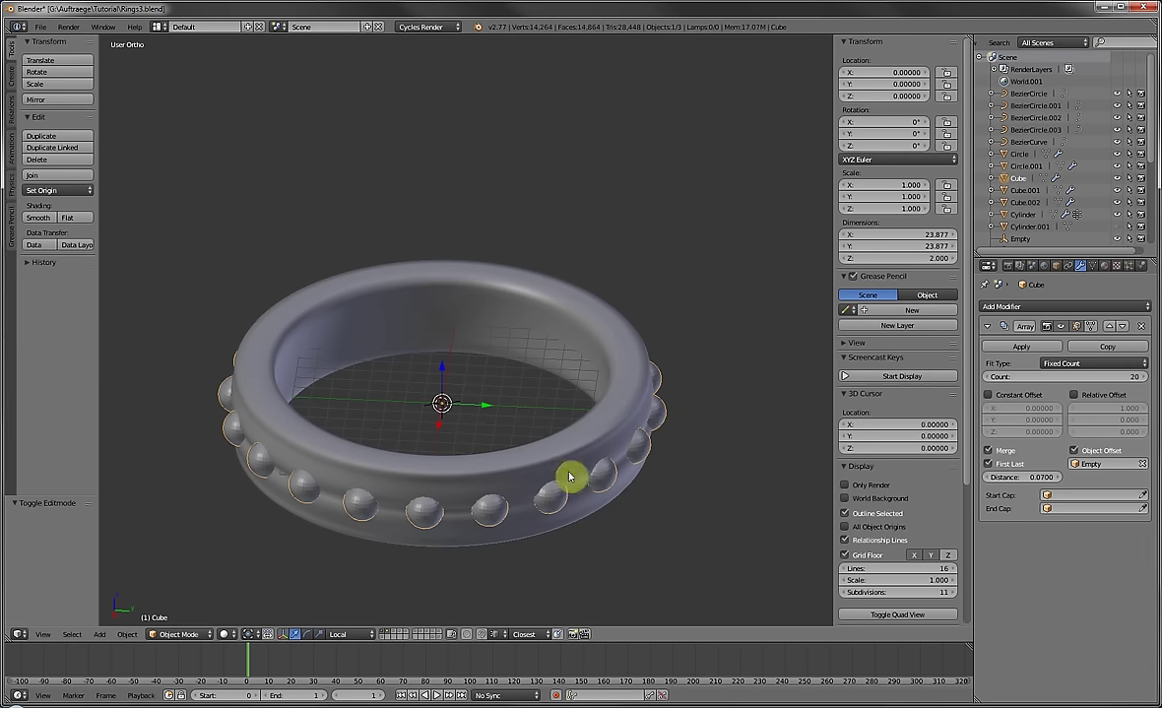
Show the ring with round holes alone and inspect its base segment in Edit Mode.
click(397, 636)
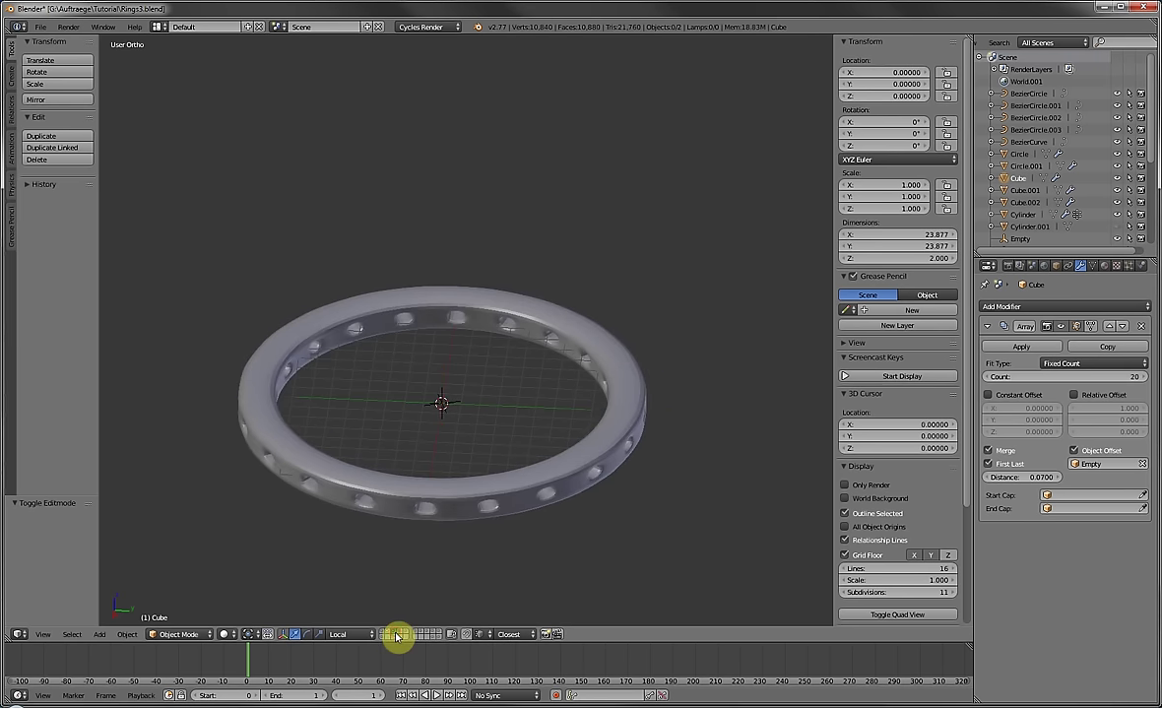
right_click(532, 430)
middle_drag(489, 451, 527, 442)
key(Tab)
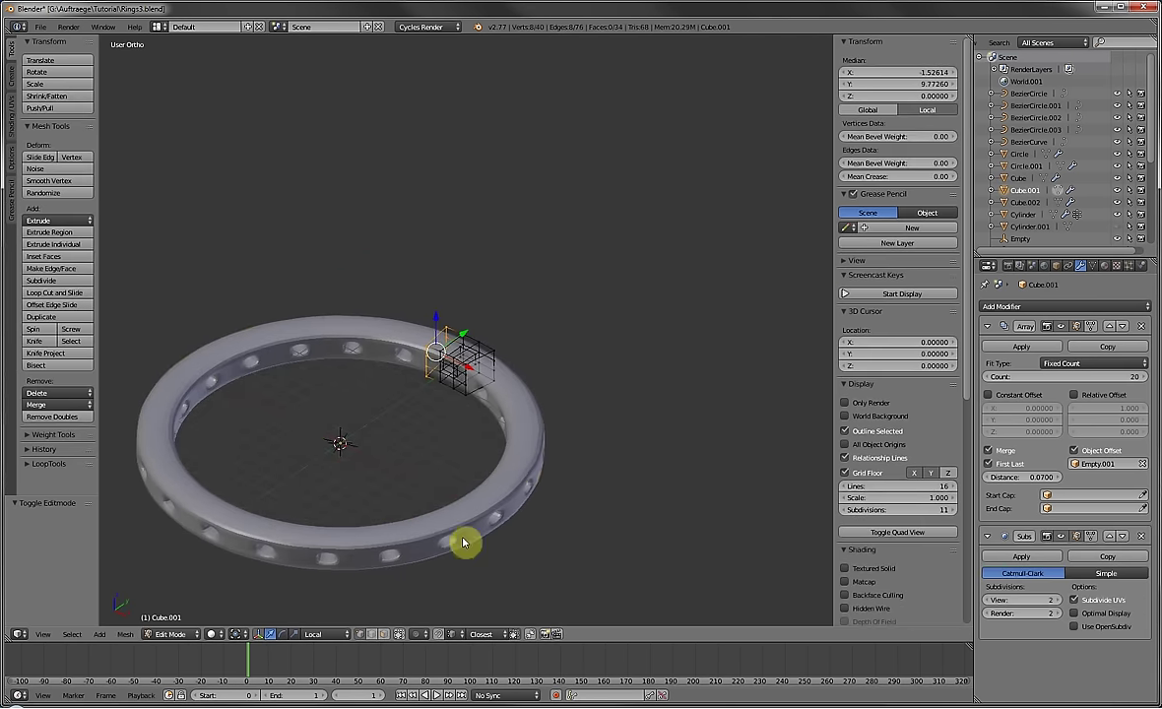
key(Tab)
Examine the scalloped ring and the openwork lattice ring on their layers, and select the lattice ring's rails to view their modifiers.
click(403, 636)
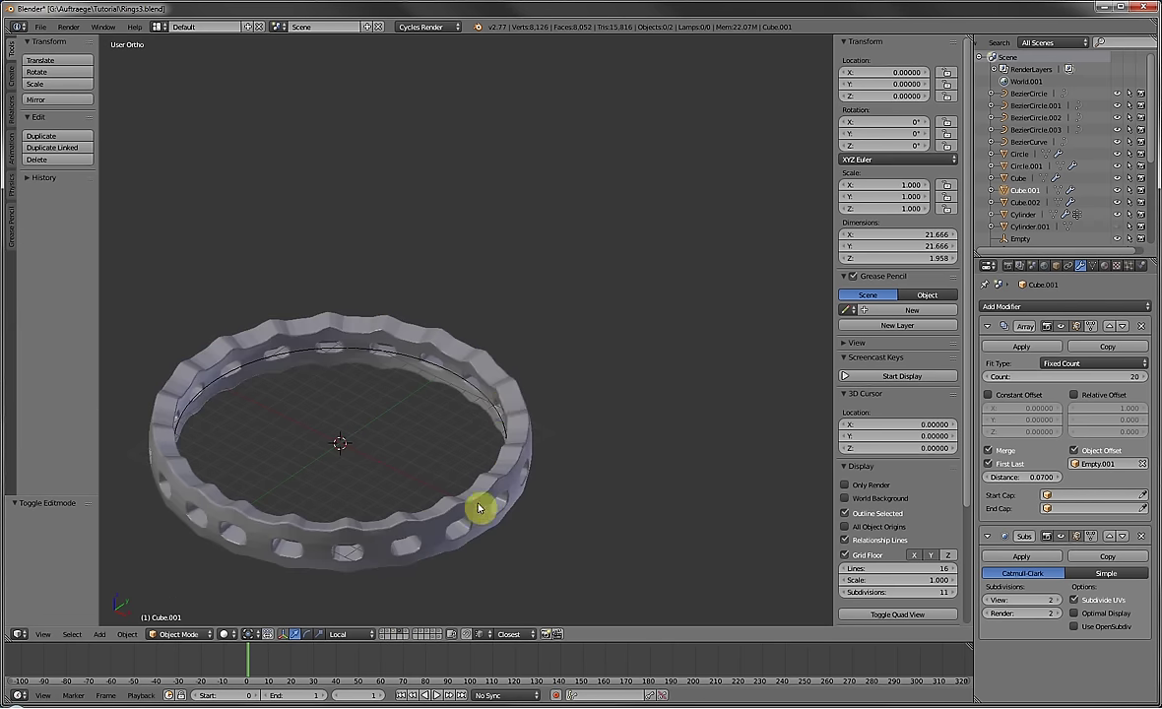
right_click(495, 385)
click(408, 636)
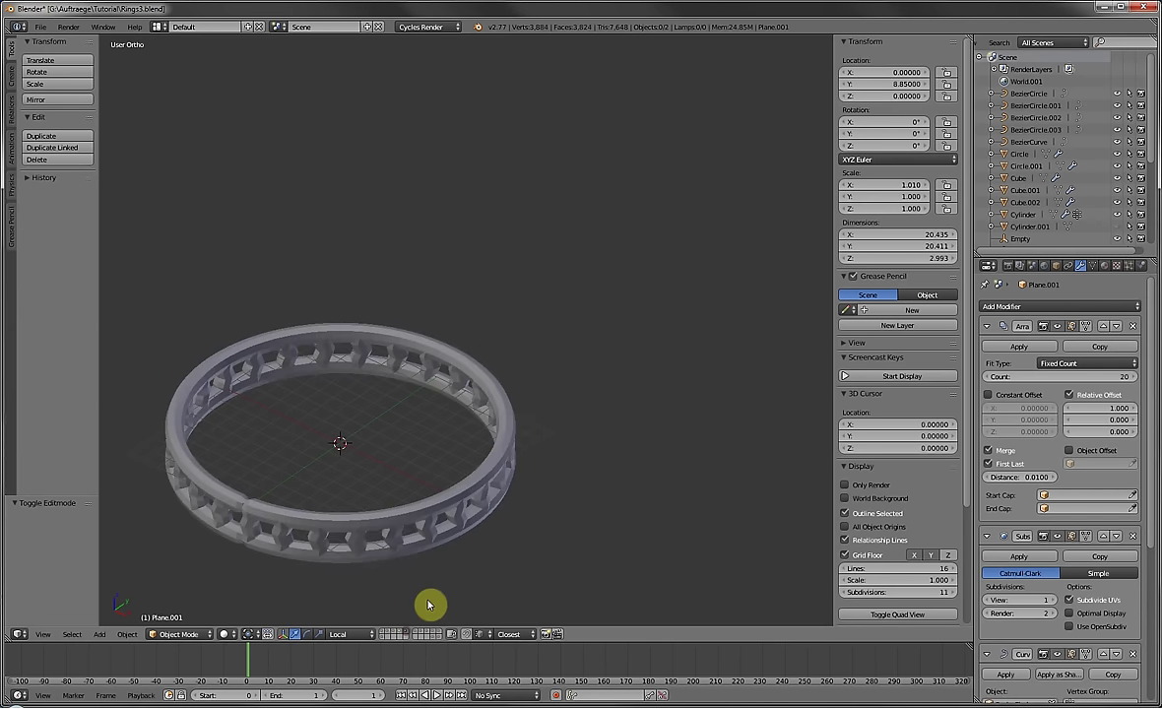
right_click(454, 347)
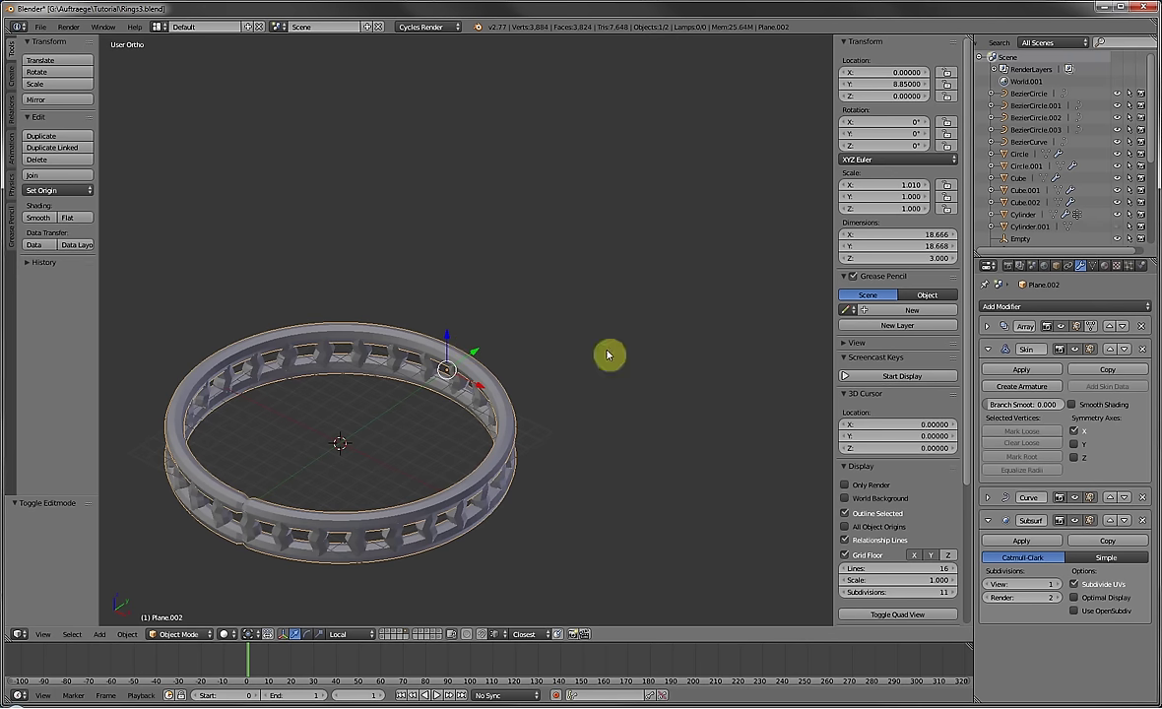
Examine the wavy band and the twisted rope ring in turn, and select the rope to view its modifiers.
click(420, 634)
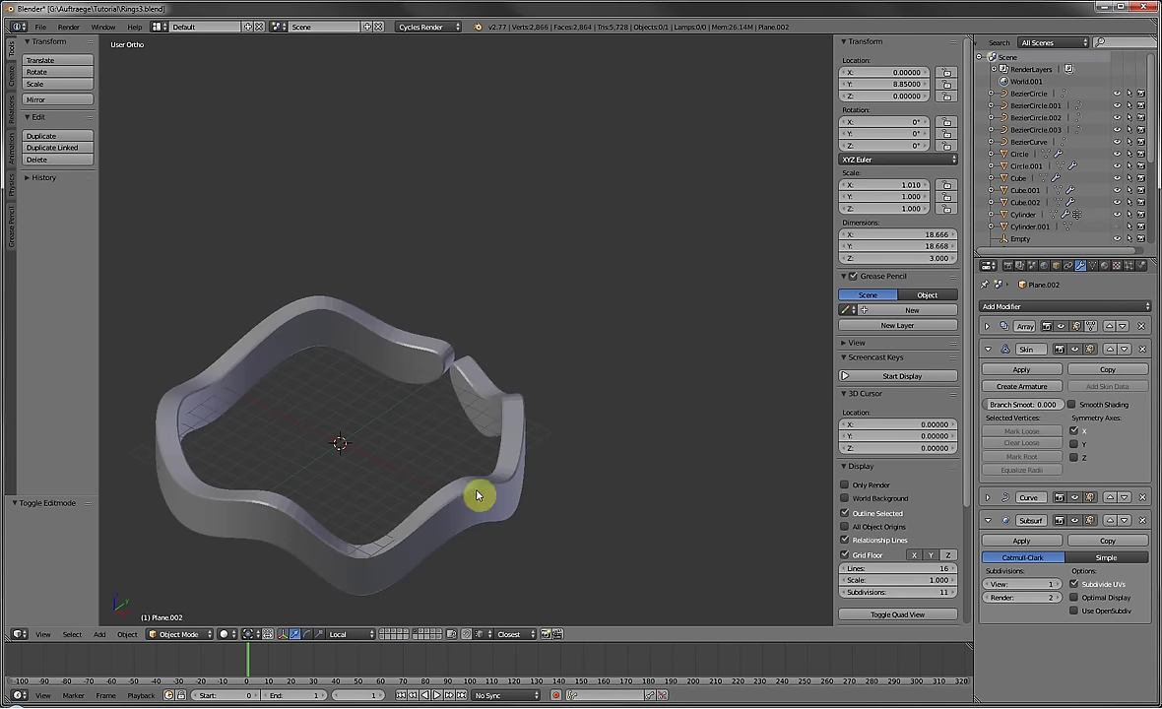
mouse_move(480, 494)
middle_down()
mouse_move(401, 476)
mouse_move(519, 472)
middle_up()
right_click(401, 475)
click(424, 633)
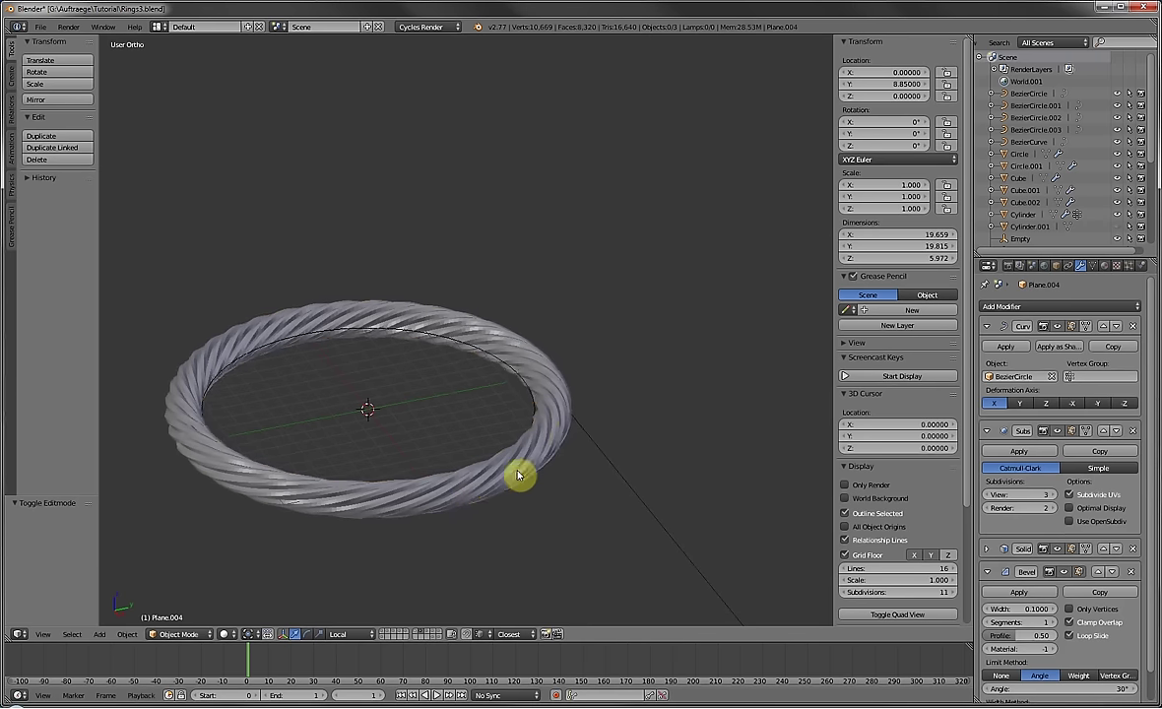
right_click(564, 437)
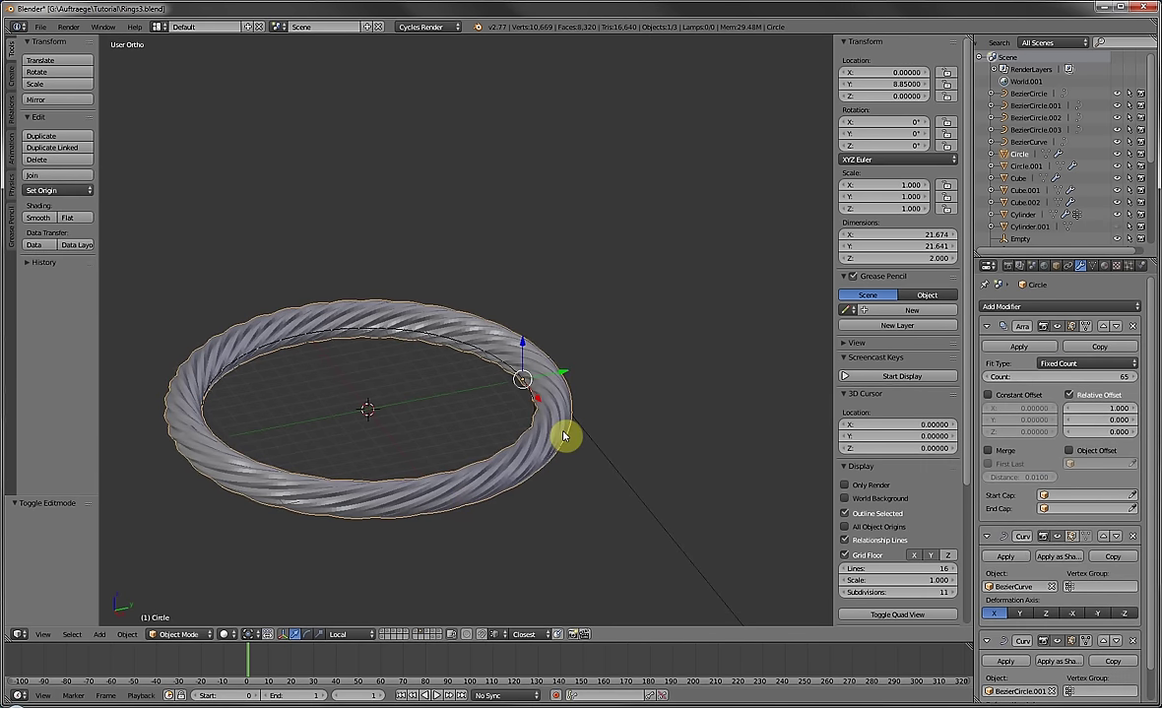
On the band with the round plate, snap the 3D cursor to the plate's origin and add a UV sphere there.
click(433, 634)
middle_drag(377, 522, 432, 500)
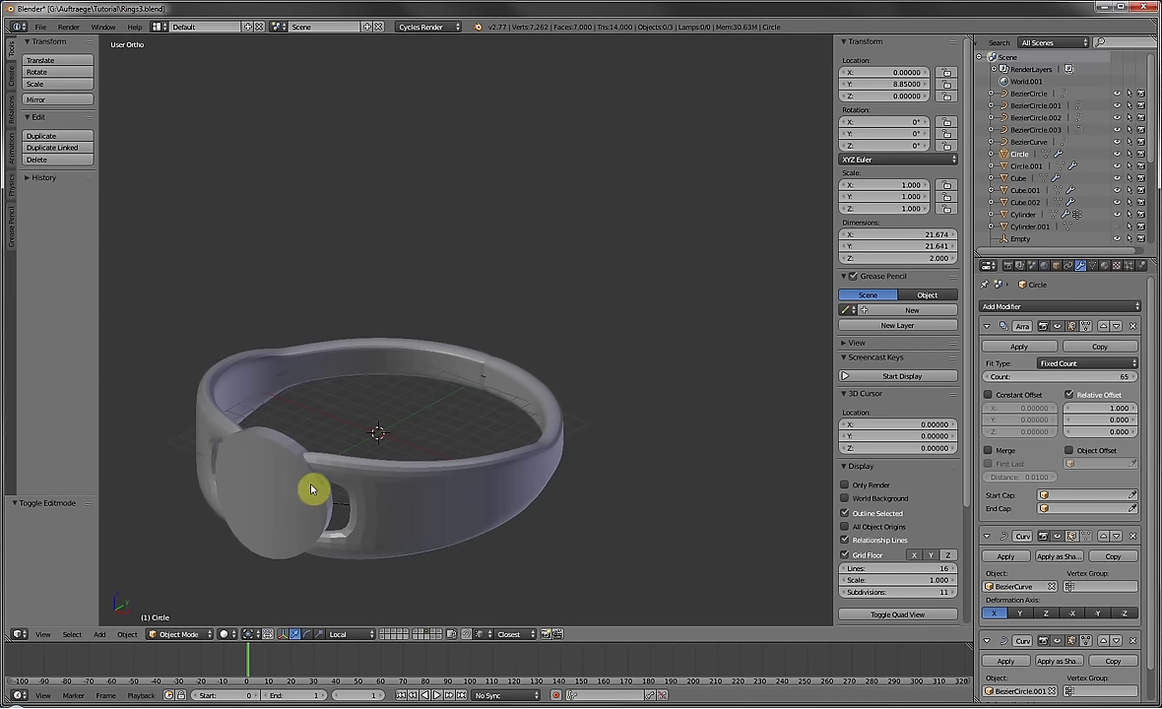
right_click(259, 471)
middle_drag(258, 471, 387, 447)
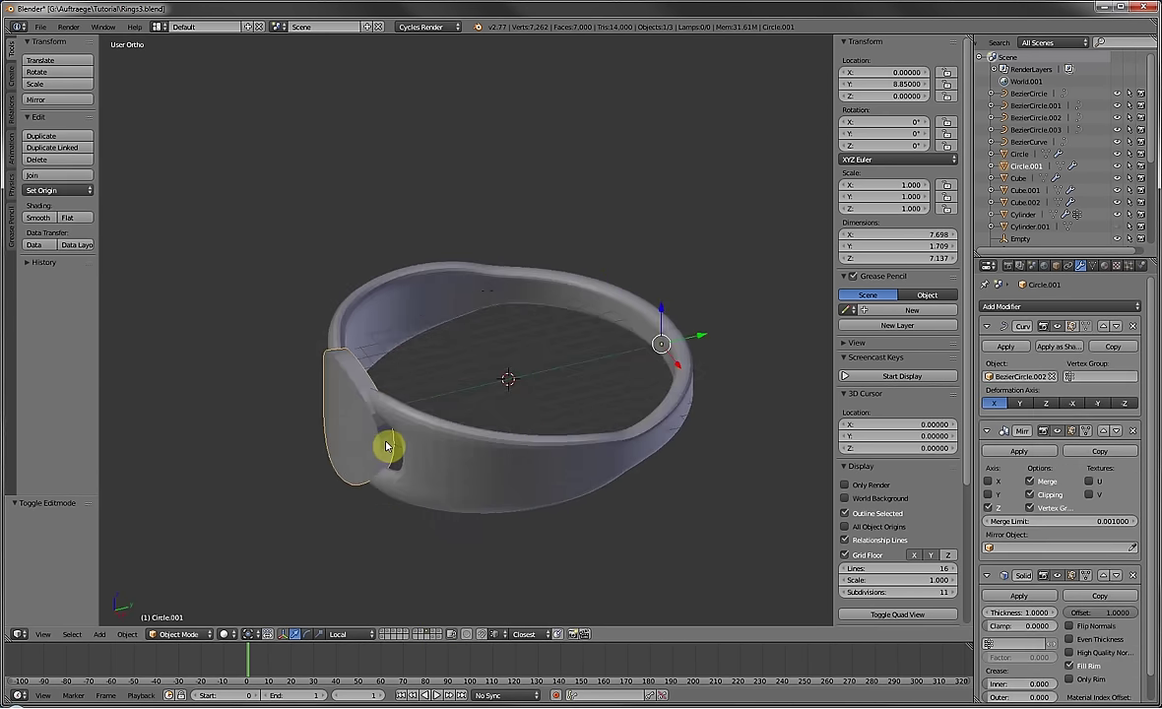
key(shift+s)
click(351, 483)
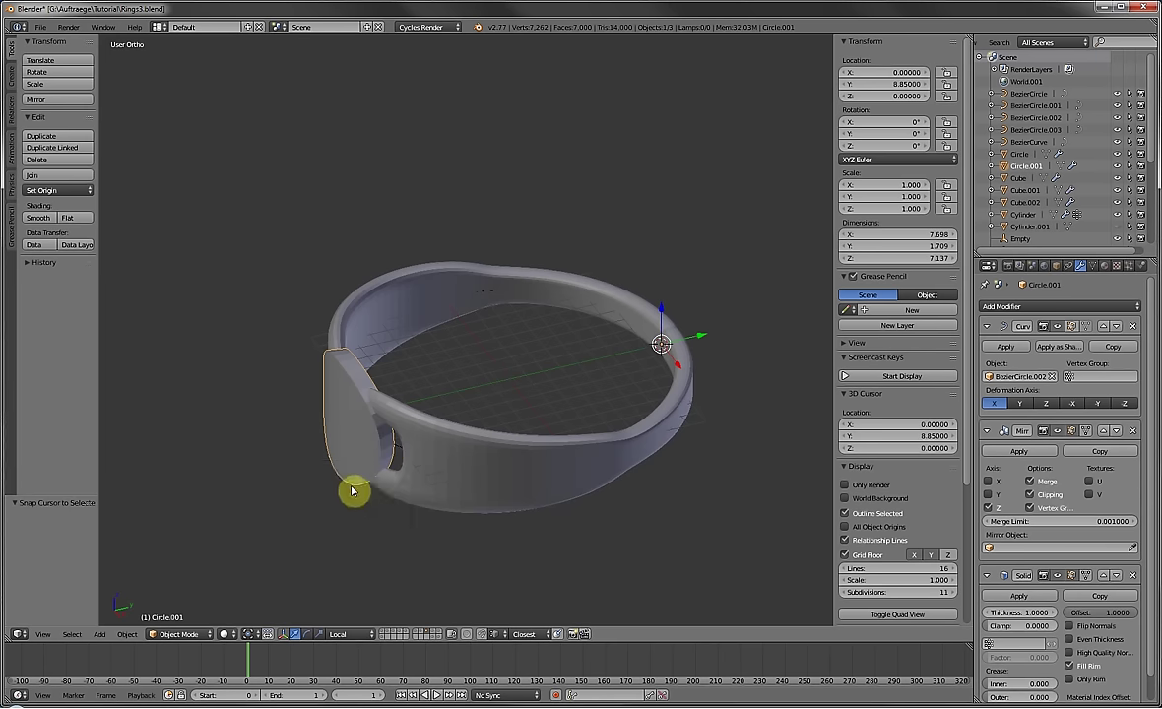
key(shift+a)
mouse_move(355, 490)
click(399, 523)
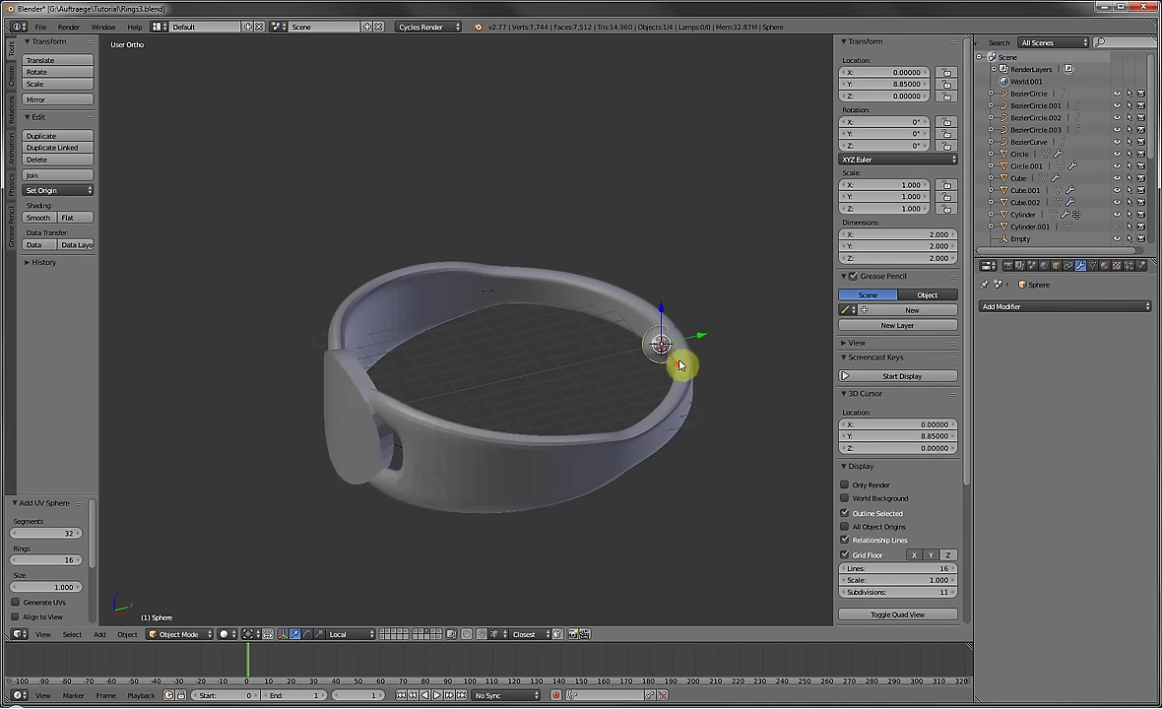
Scale the sphere to about 2.21 and place it against the round plate at about -10.89 along Y.
key(g)
key(y)
click(382, 450)
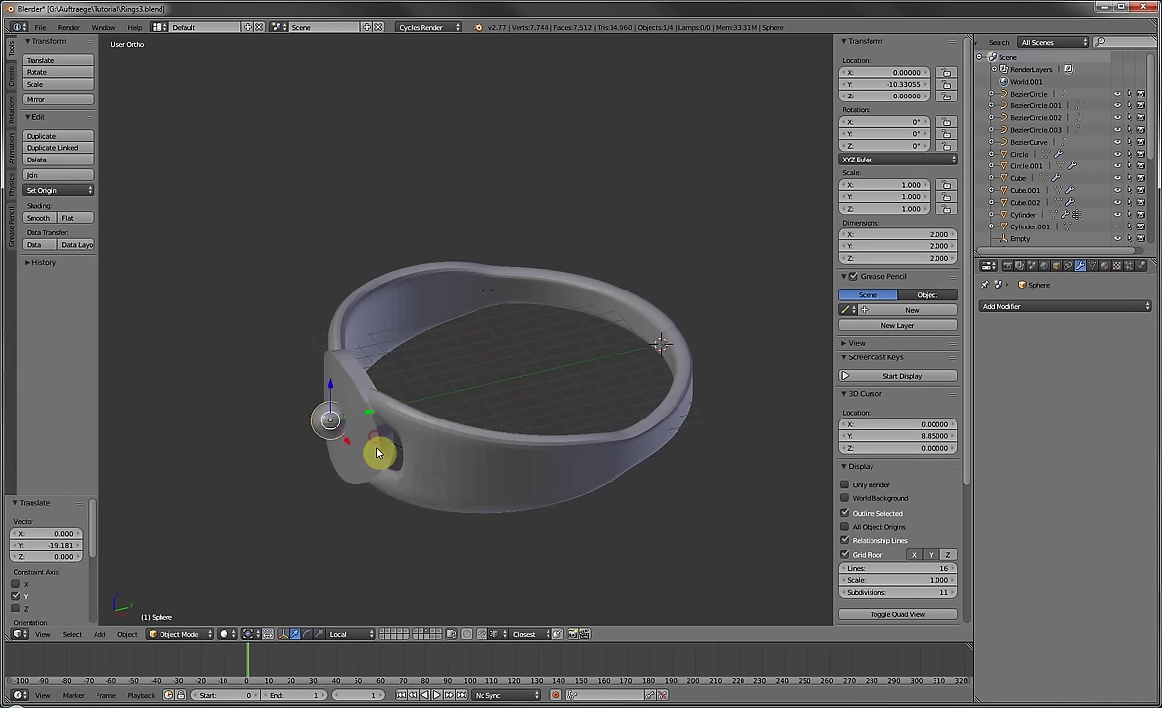
key(s)
click(397, 479)
key(g)
key(y)
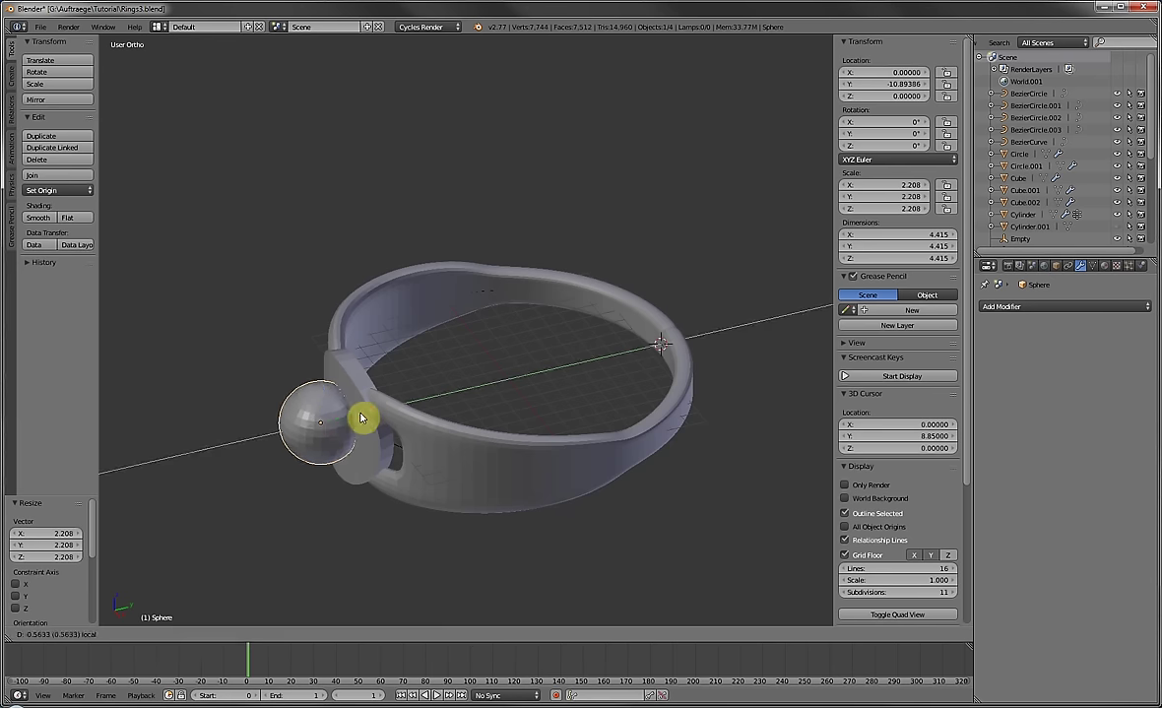
click(363, 410)
Show the animal-shaped ring, select it, and inspect its form and modifiers from several angles.
click(433, 636)
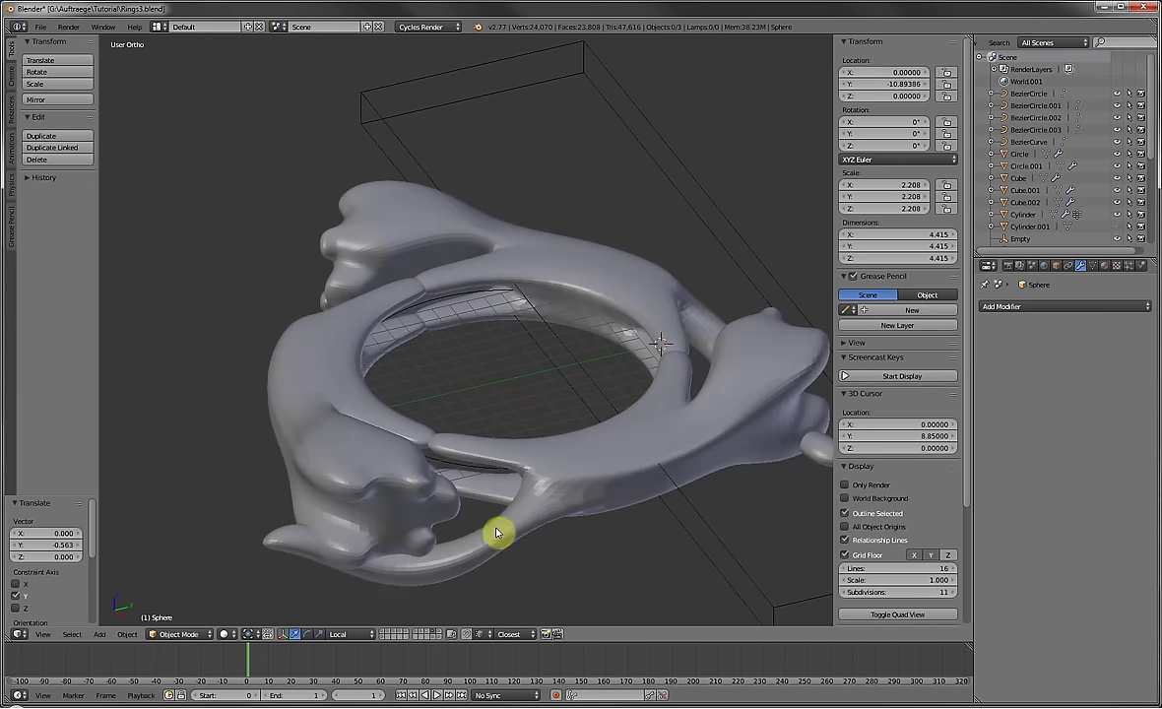
middle_drag(505, 470, 485, 414)
right_click(629, 412)
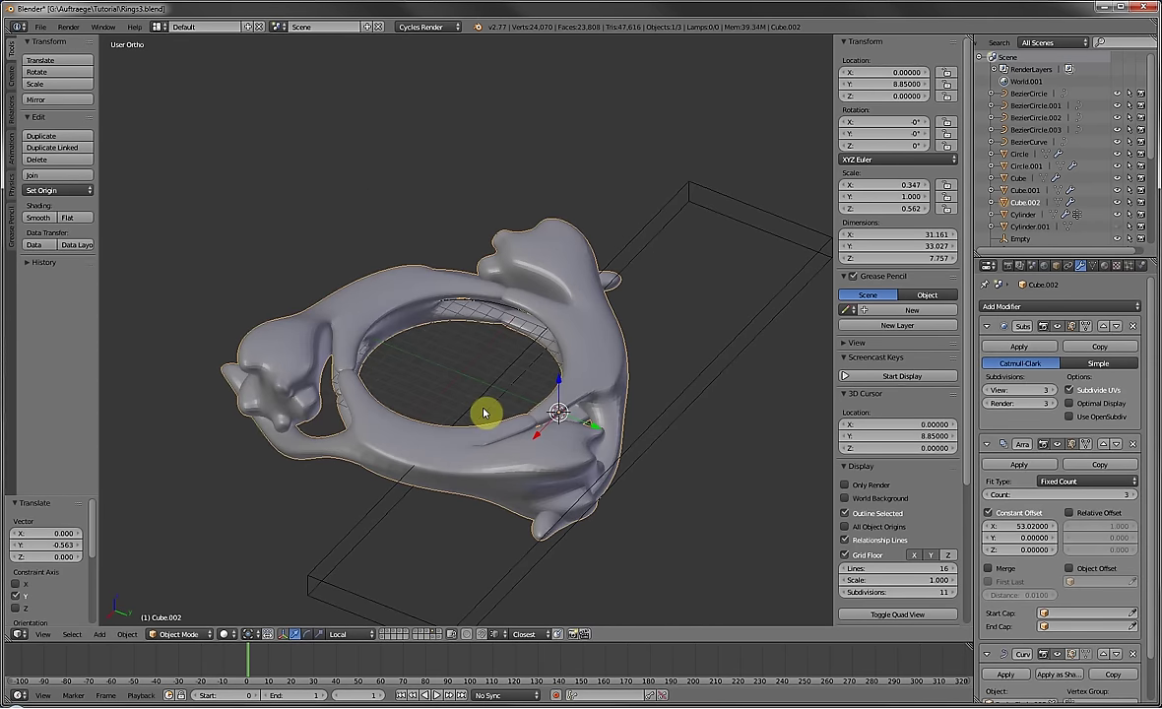
middle_drag(480, 420, 468, 468)
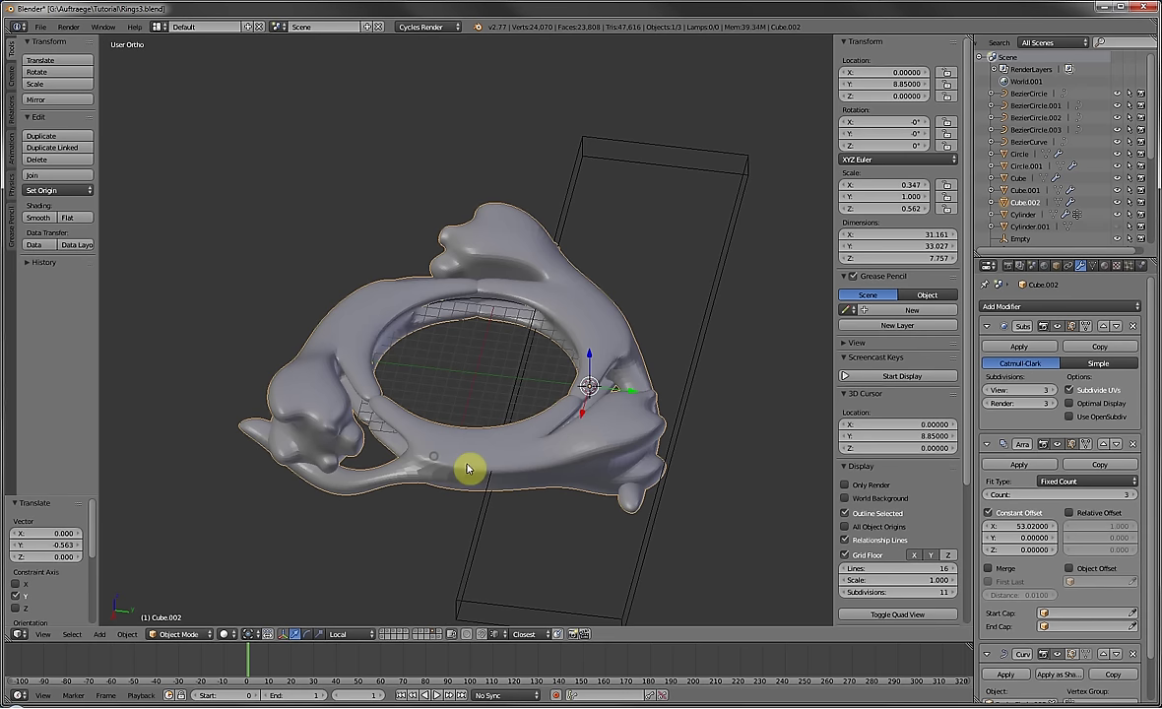
Show the "Moo" signet ring, select its body, and inspect it from several angles.
click(444, 636)
middle_drag(416, 351, 529, 389)
right_click(431, 268)
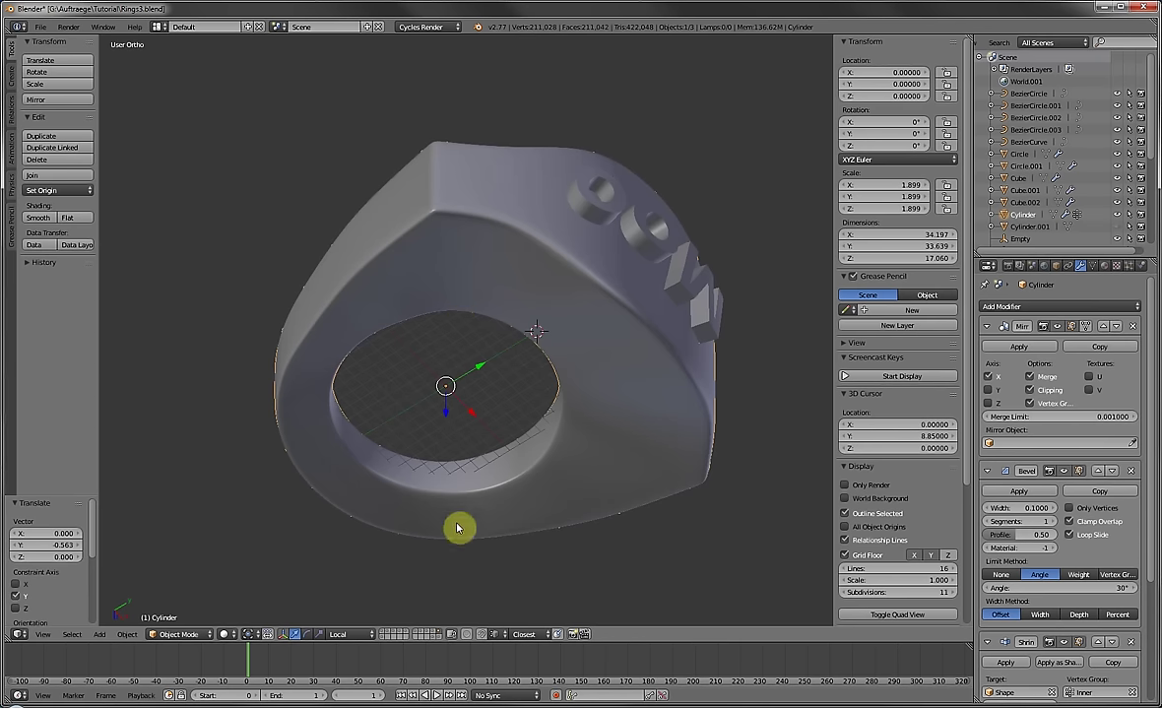
middle_drag(510, 353, 397, 279)
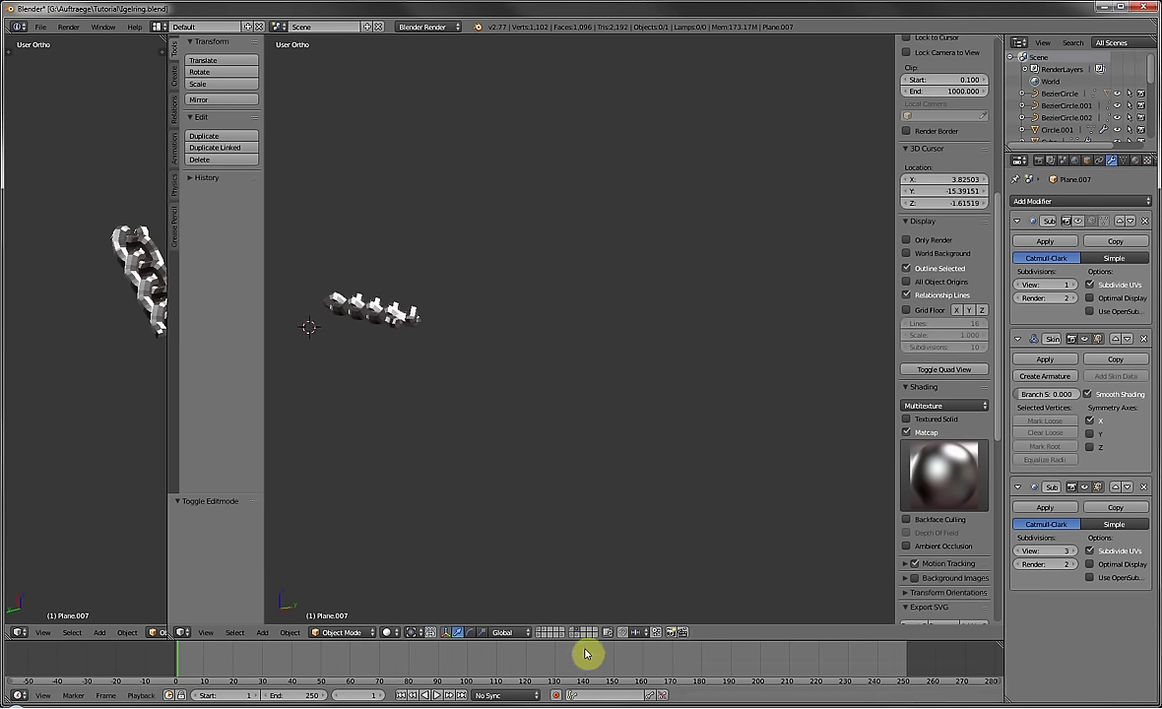
In Igelring.blend, show the plain polished band and examine the small mesh strip it is built from in Edit Mode.
click(575, 636)
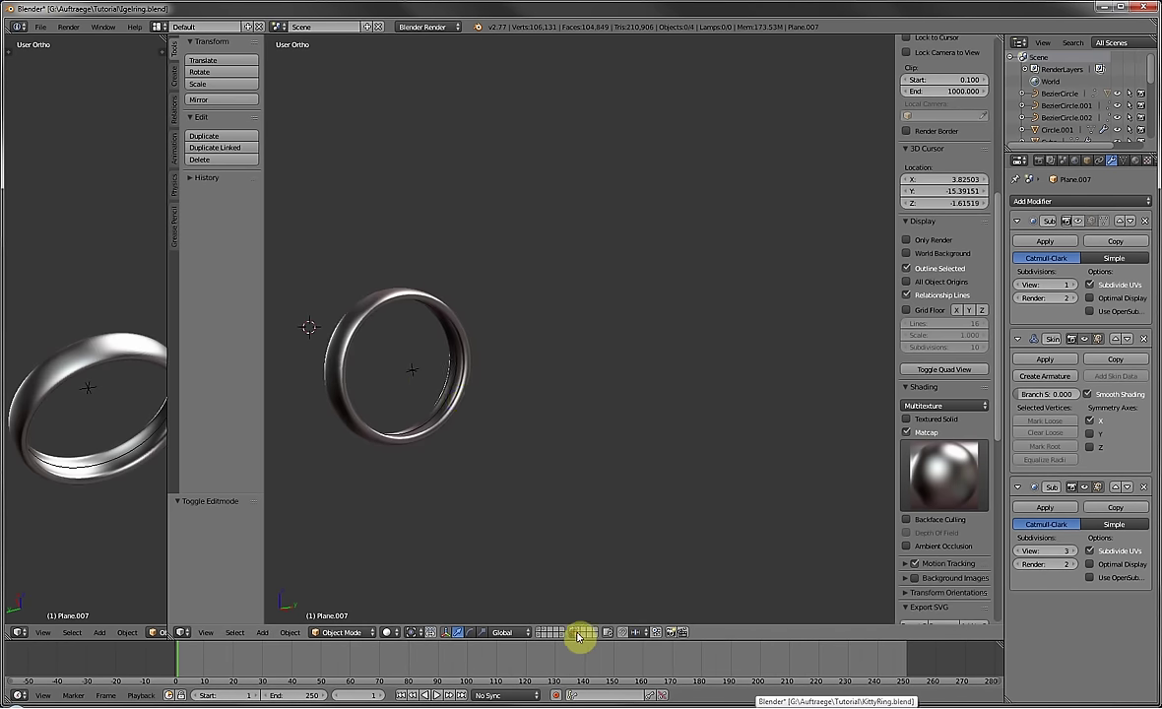
middle_drag(537, 512, 532, 426)
right_click(529, 416)
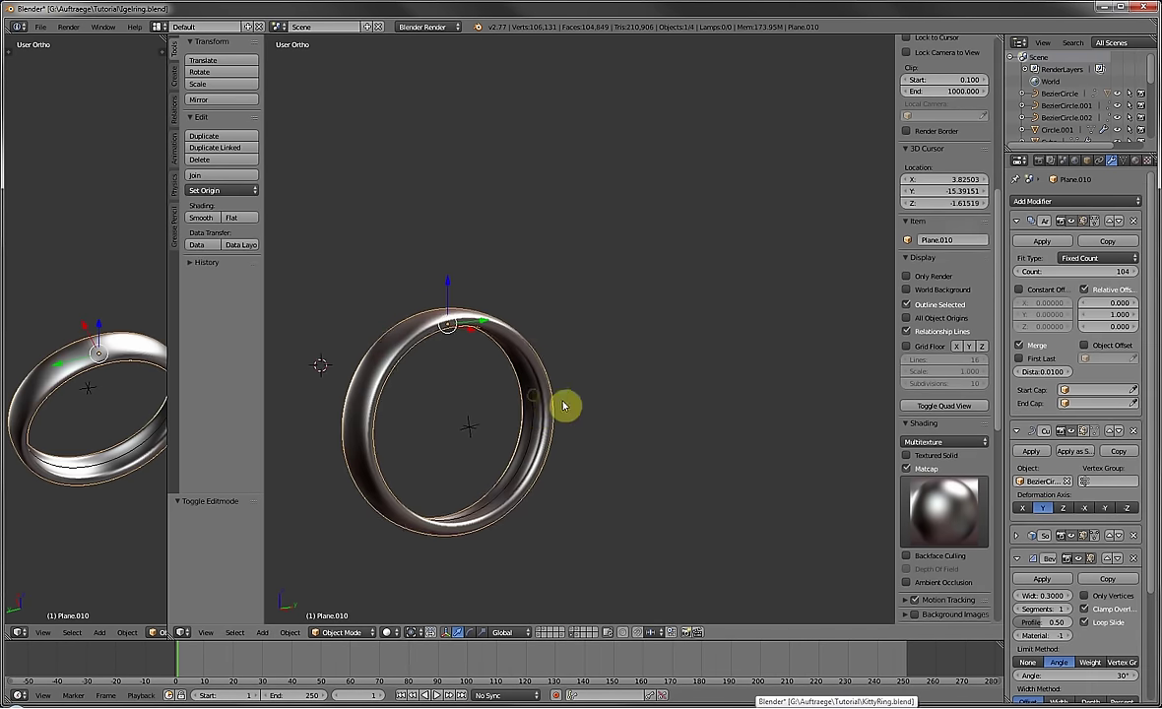
scroll(591, 399, up, 3)
key(Tab)
middle_drag(522, 370, 527, 406)
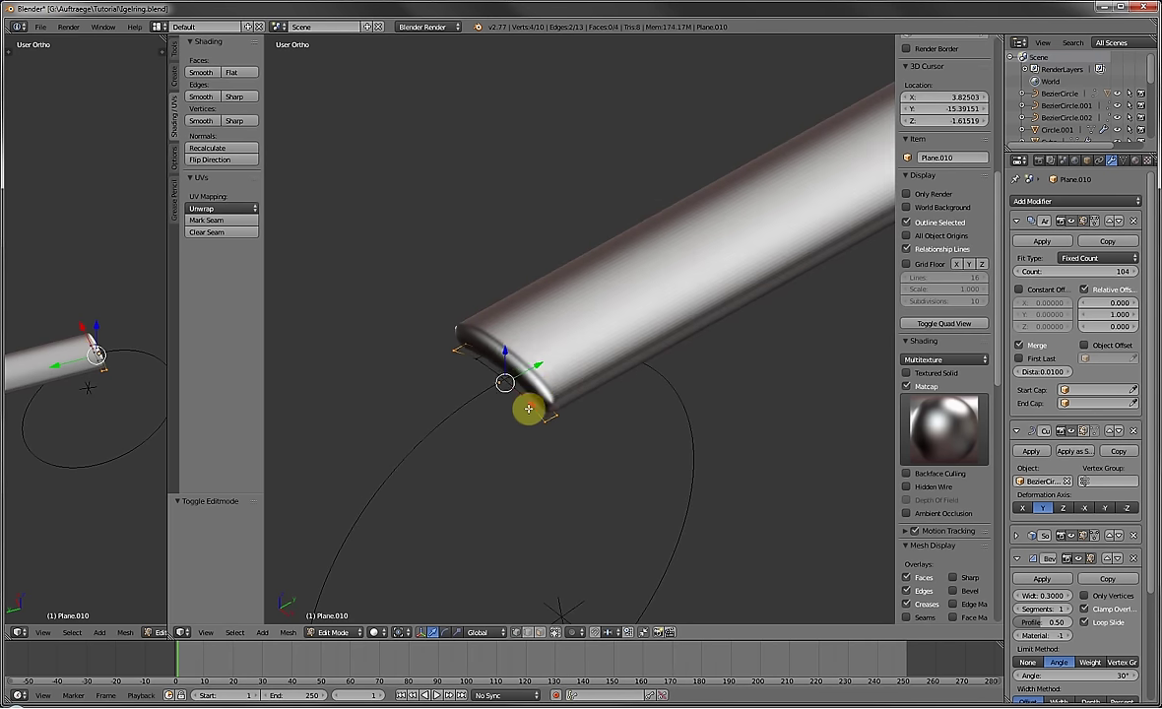
key(a)
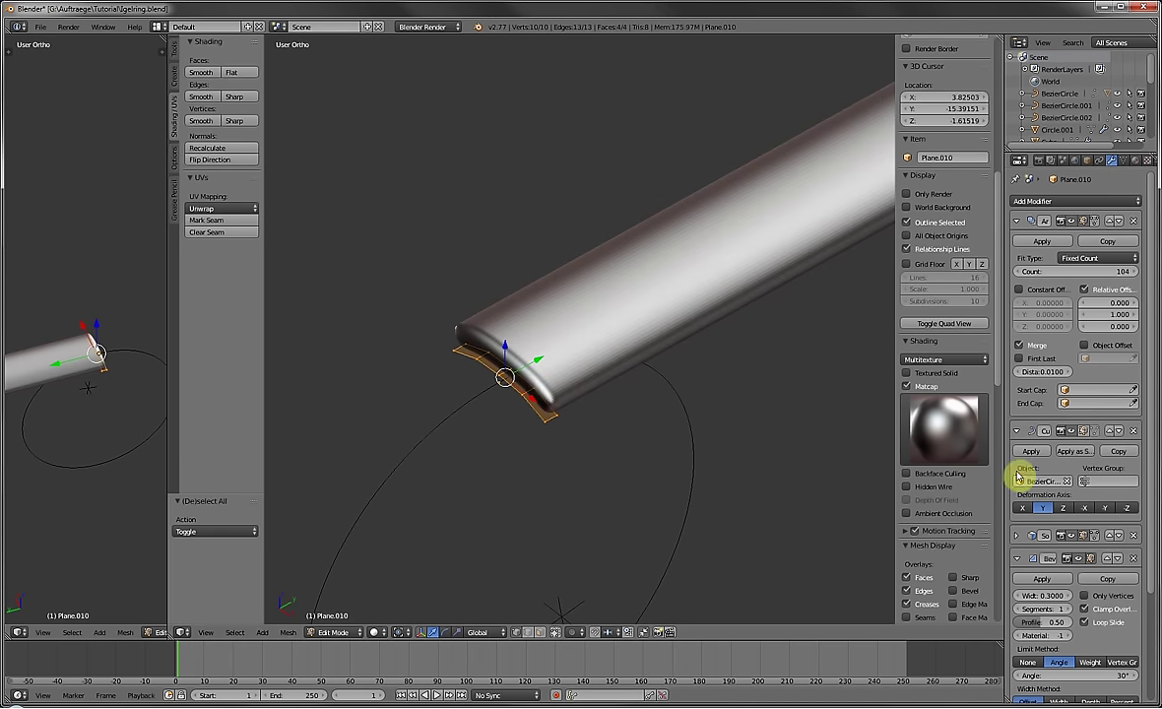
key(Tab)
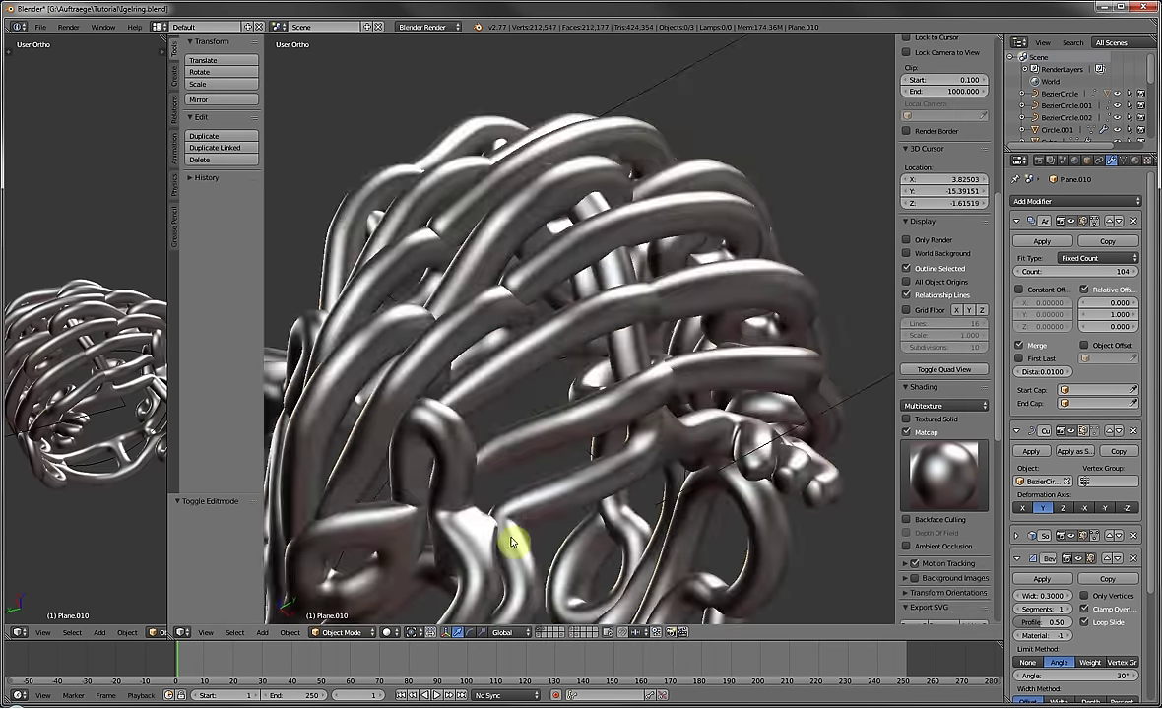
Select the openwork hedgehog ring and review its modifier stack.
scroll(507, 480, down, 5)
right_click(532, 470)
mouse_move(507, 418)
middle_down()
mouse_move(508, 433)
mouse_move(522, 419)
middle_up()
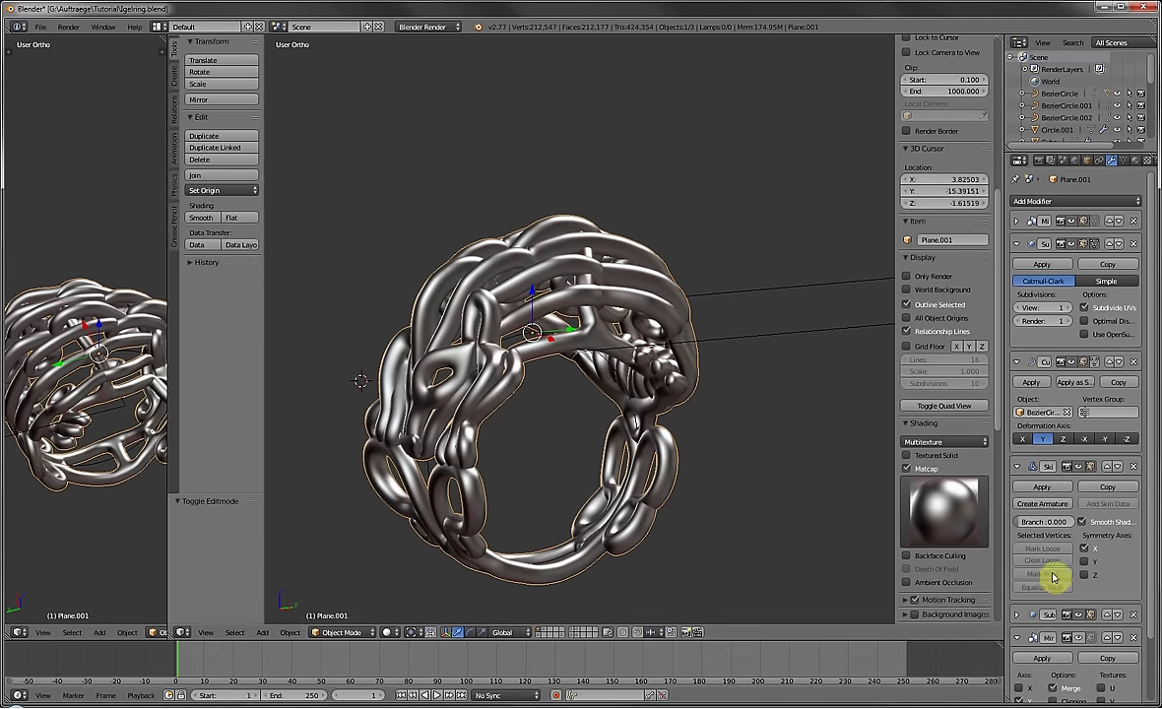
scroll(1076, 633, down, 2)
scroll(1072, 409, up, 2)
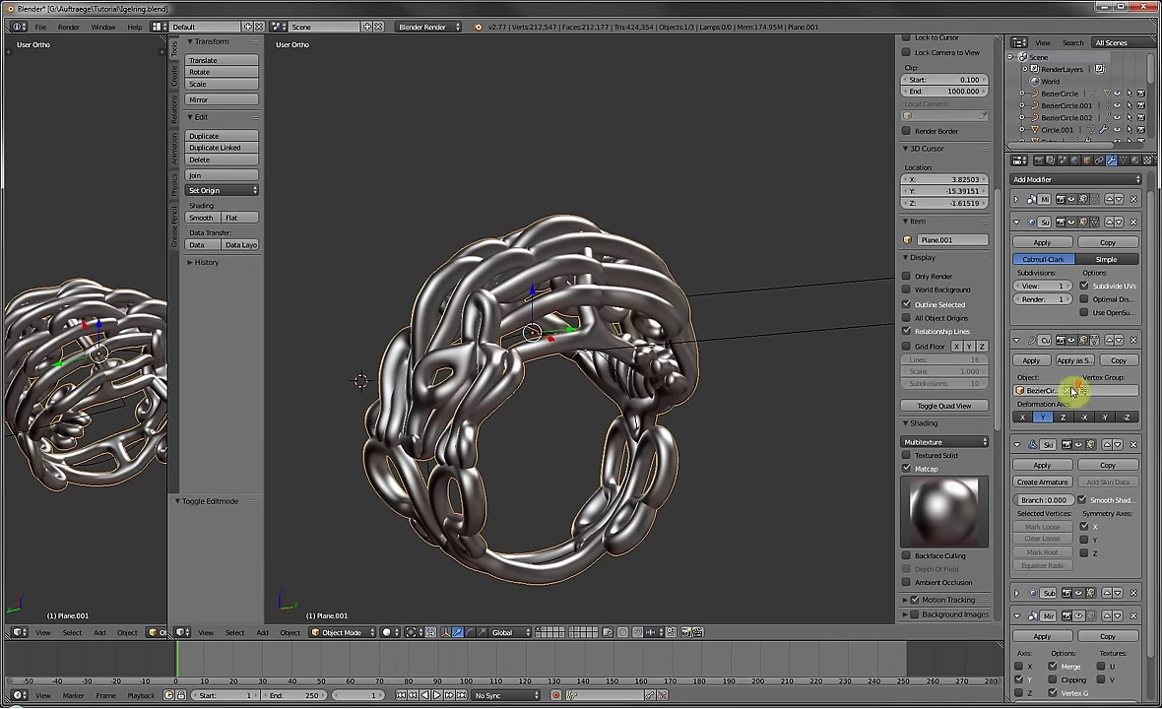
Disable the viewport display of the hedgehog ring's Curve modifier and examine the unbent design.
click(1077, 340)
middle_drag(749, 345, 713, 365)
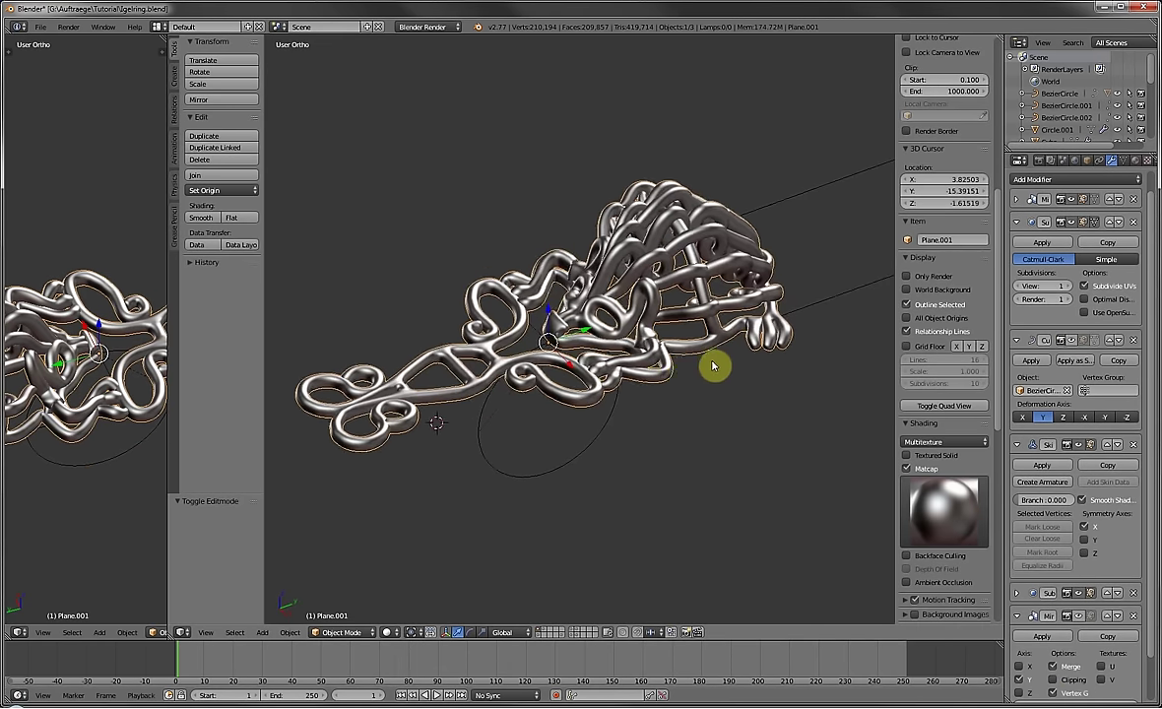
middle_drag(700, 423, 708, 402)
In Edit Mode, disable the Skin modifier's display and deselect everything to examine the hedgehog's bare edge skeleton.
key(Tab)
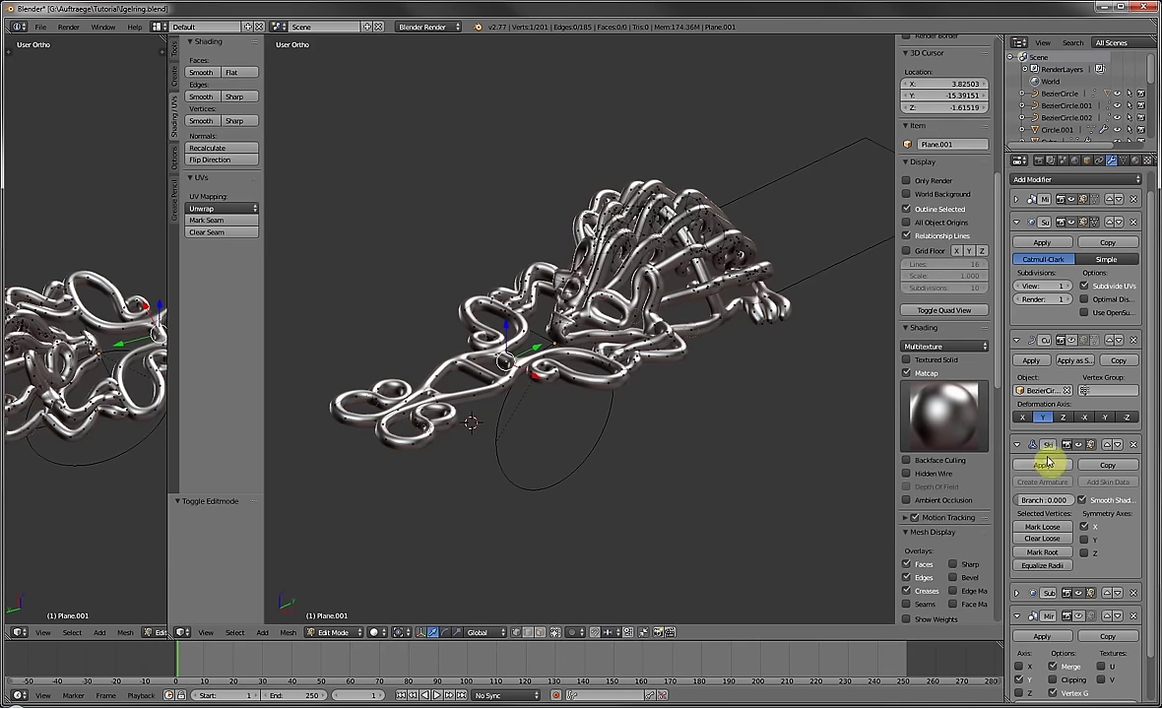
click(1077, 446)
middle_drag(529, 362, 656, 359)
key(a)
scroll(929, 414, down, 3)
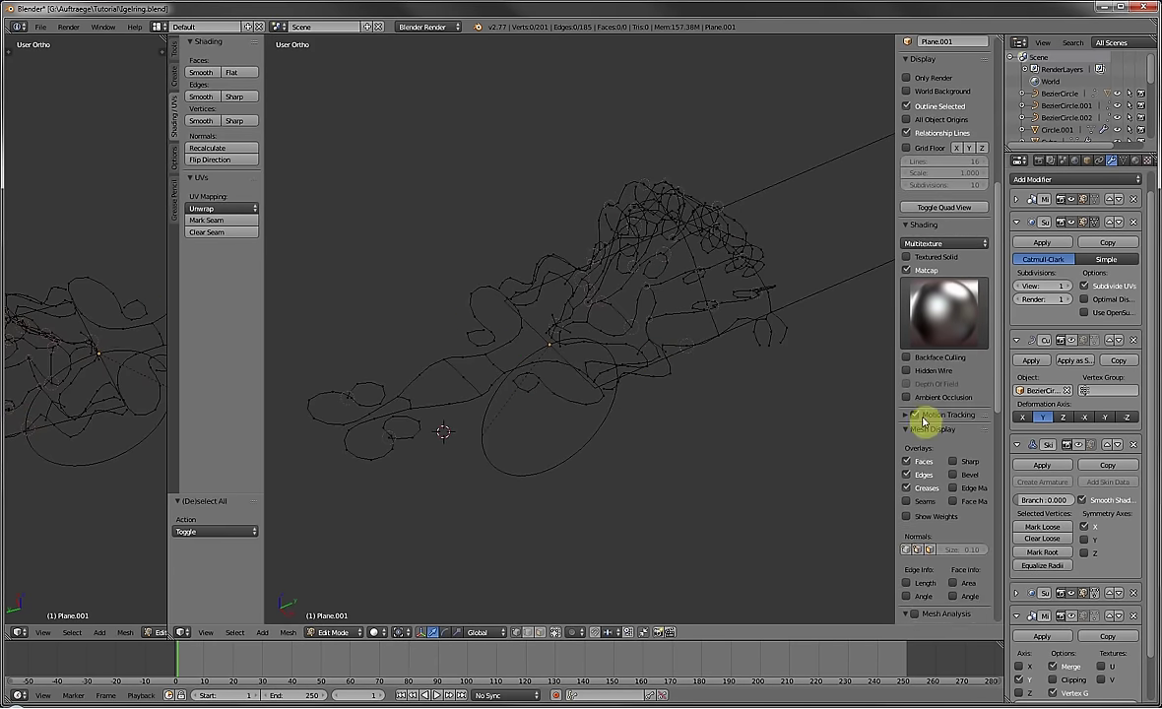
Re-enable the Skin modifier's display, return to Object Mode, and re-enable the Curve modifier to bend the hedgehog design into a ring.
click(1081, 446)
key(Tab)
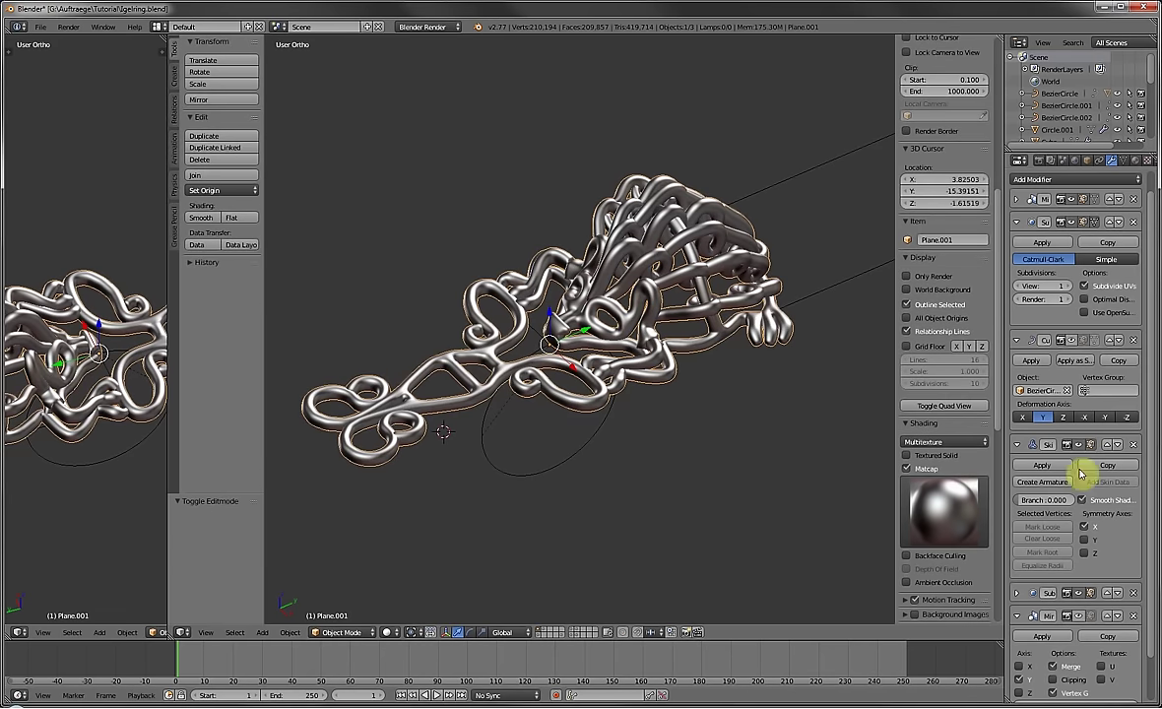
click(1073, 341)
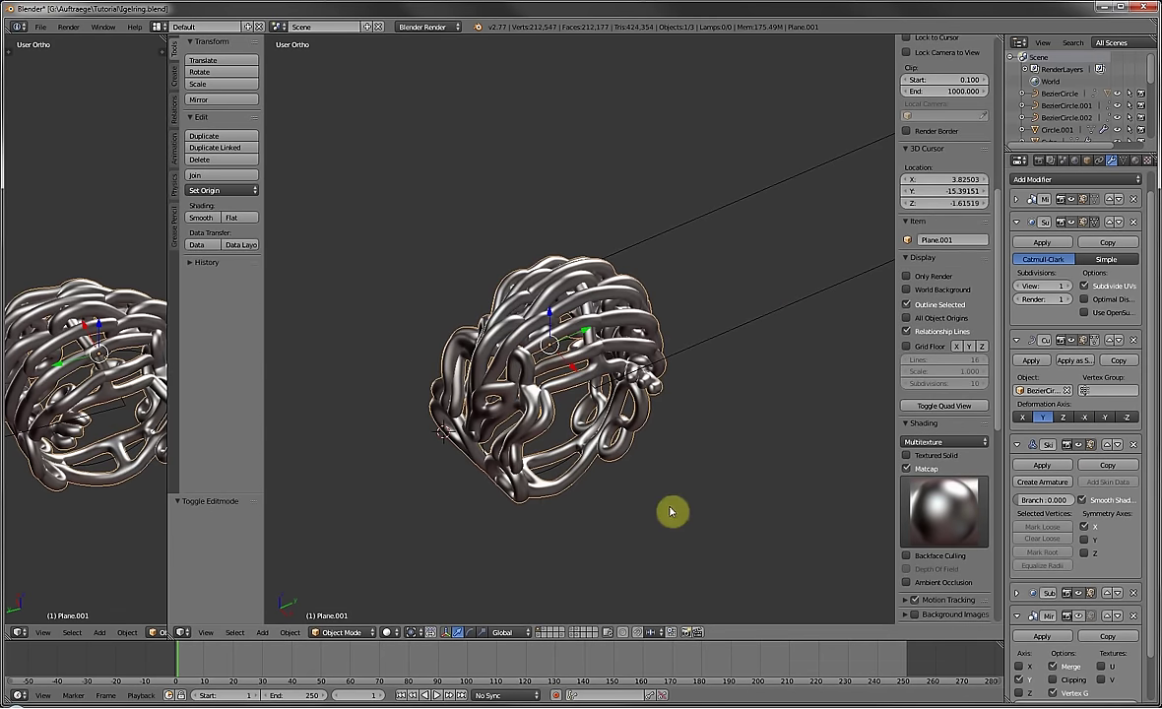
Show the layer holding the braided rings and select the ring with the open braid seam.
click(576, 633)
scroll(519, 379, up, 4)
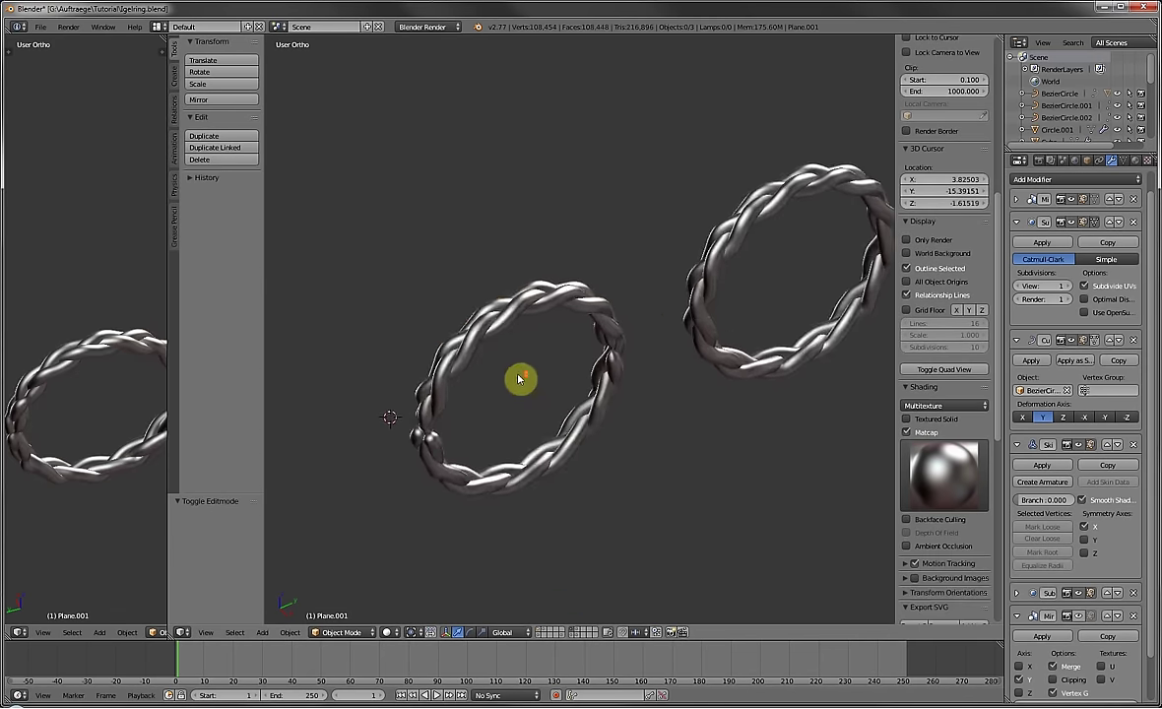
right_click(474, 329)
scroll(503, 357, up, 2)
scroll(502, 357, up, 5)
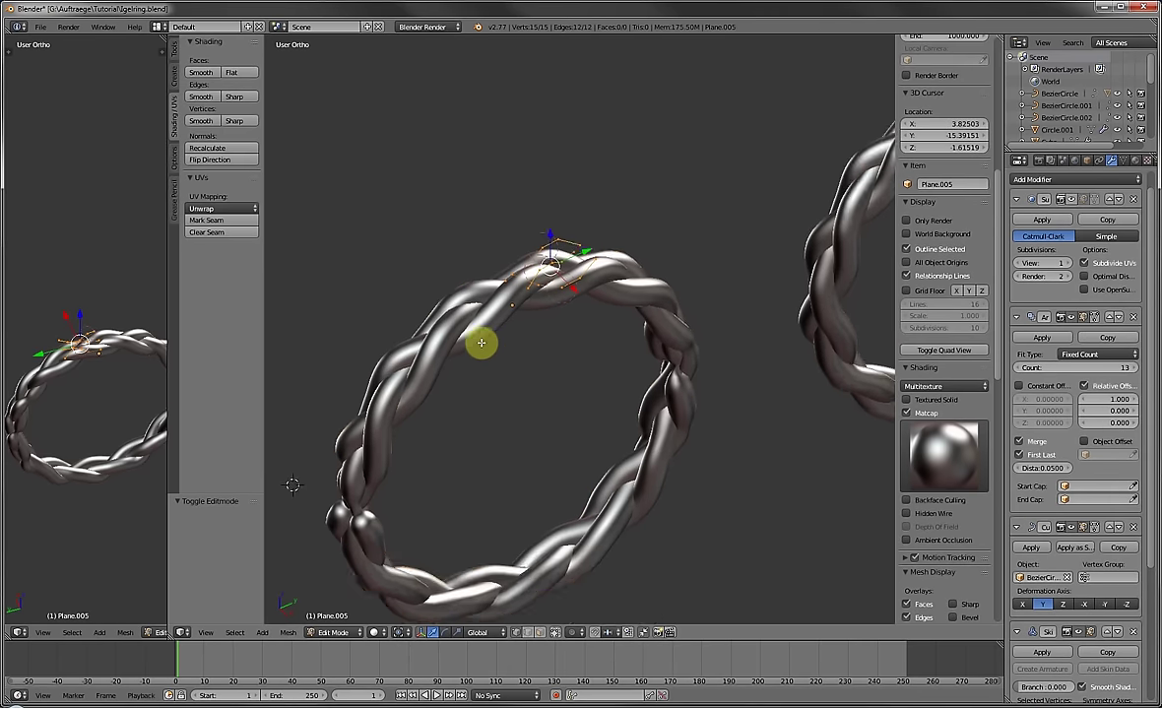
In Edit Mode, select a single linked strand of the braid's base segment and examine its edge skeleton.
key(Tab)
key(a)
key(l)
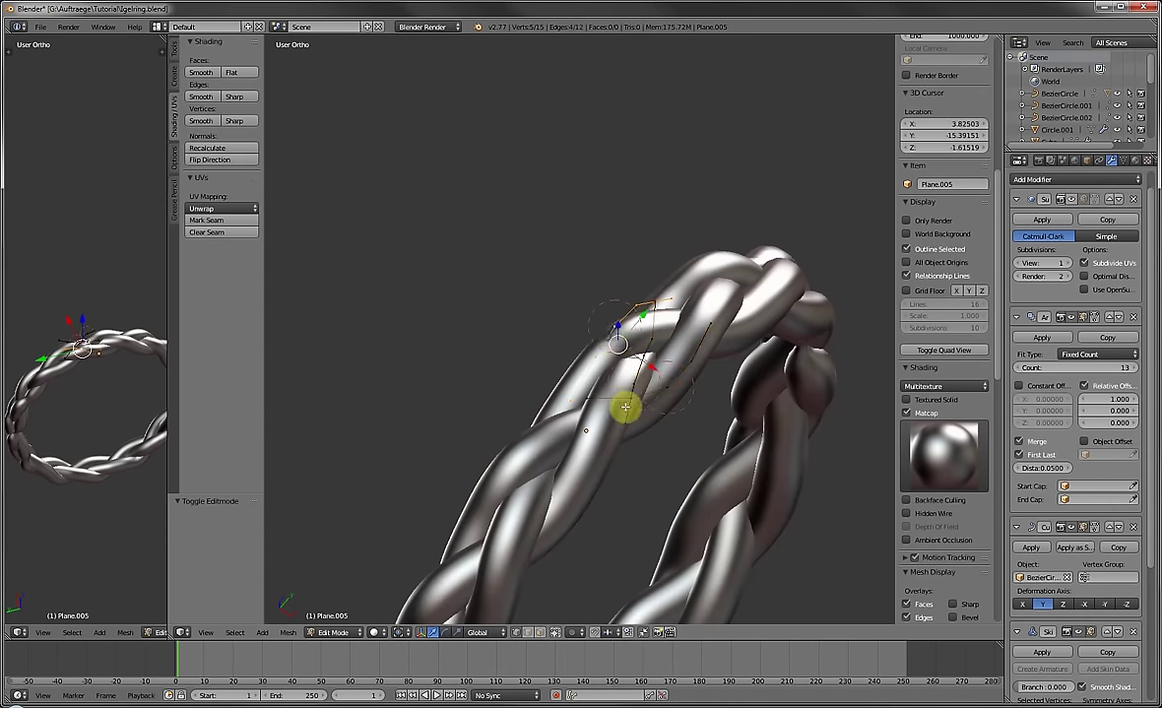
middle_drag(625, 408, 665, 334)
scroll(665, 334, down, 4)
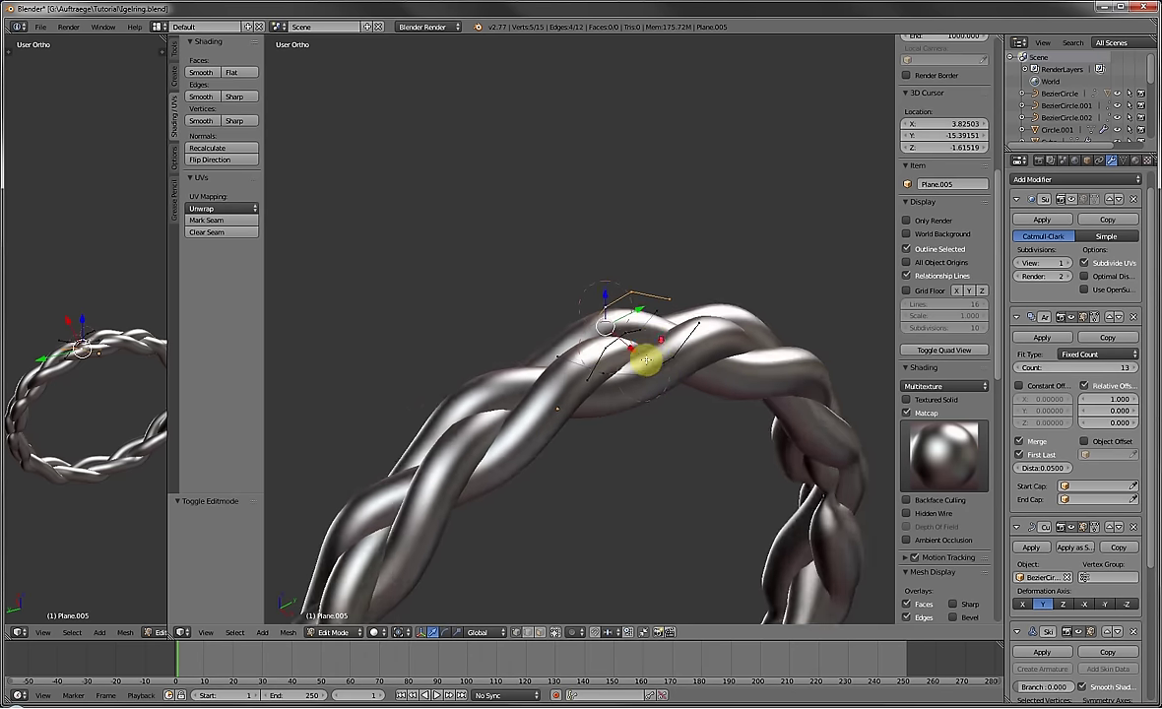
scroll(627, 345, down, 5)
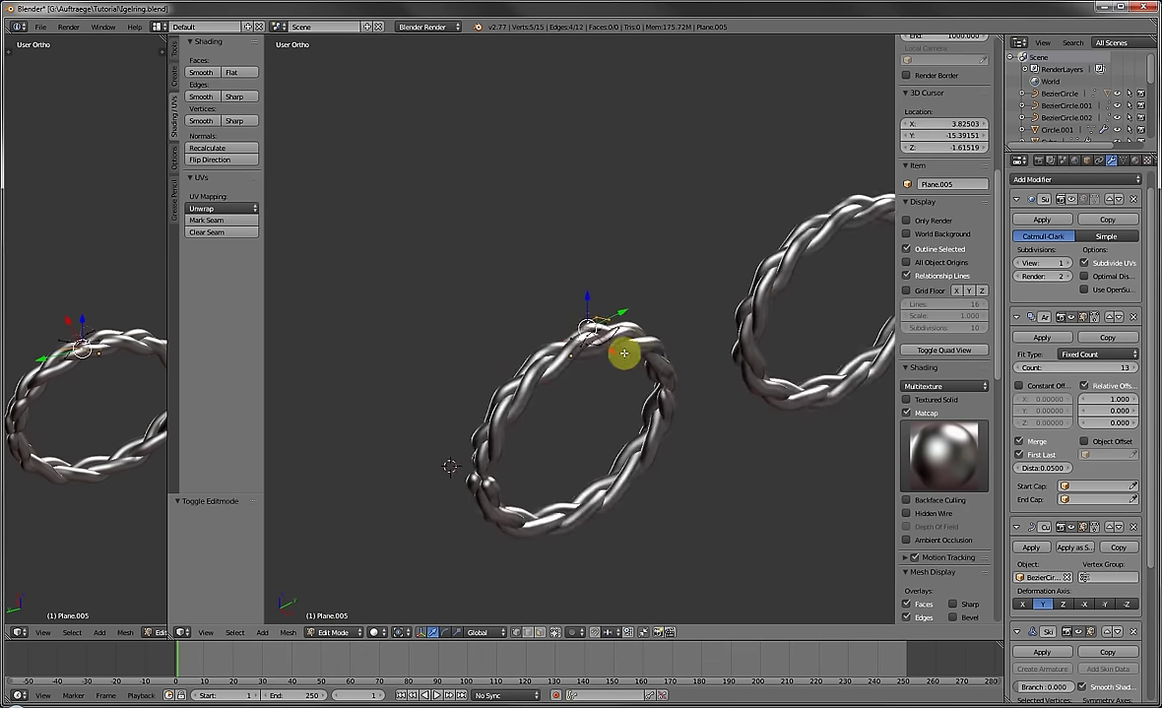
Return to Object Mode and examine the seam where the ends of the braid meet.
middle_drag(772, 364, 584, 309)
scroll(487, 351, up, 4)
key(Tab)
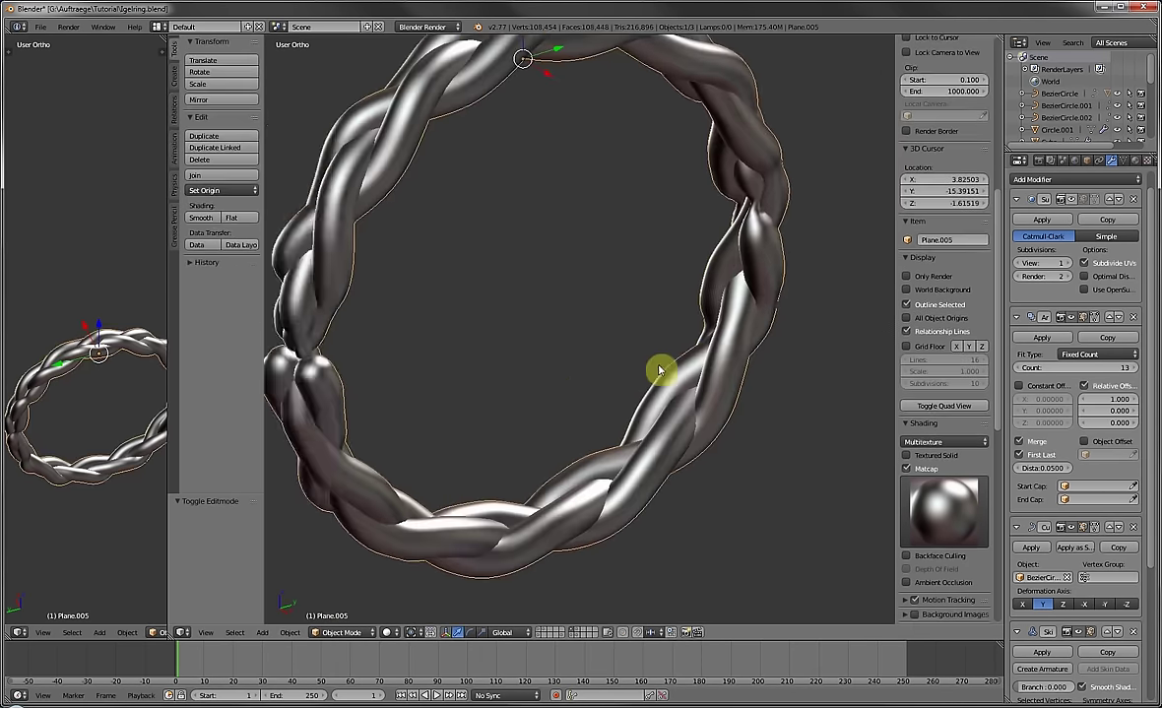
scroll(498, 369, up, 5)
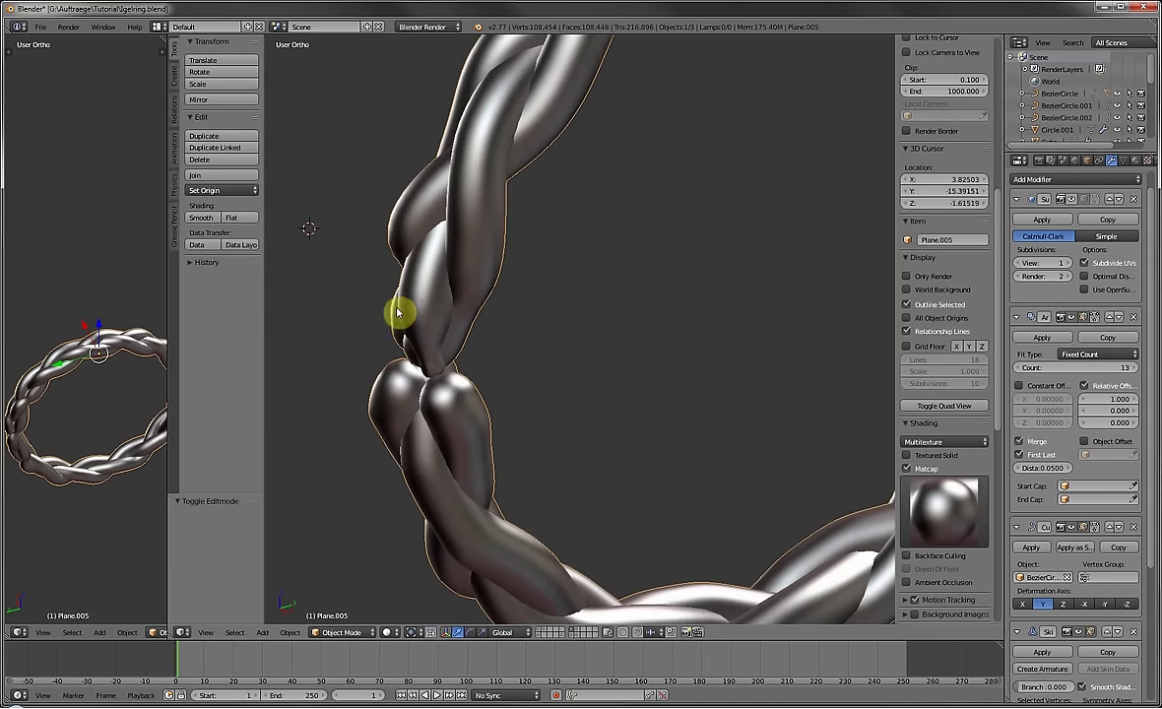
scroll(400, 315, down, 5)
middle_drag(548, 316, 582, 334)
Select the neighbouring braided ring, examine its full-circle edge skeleton and joined seam in Edit Mode, and return to Object Mode.
right_click(581, 335)
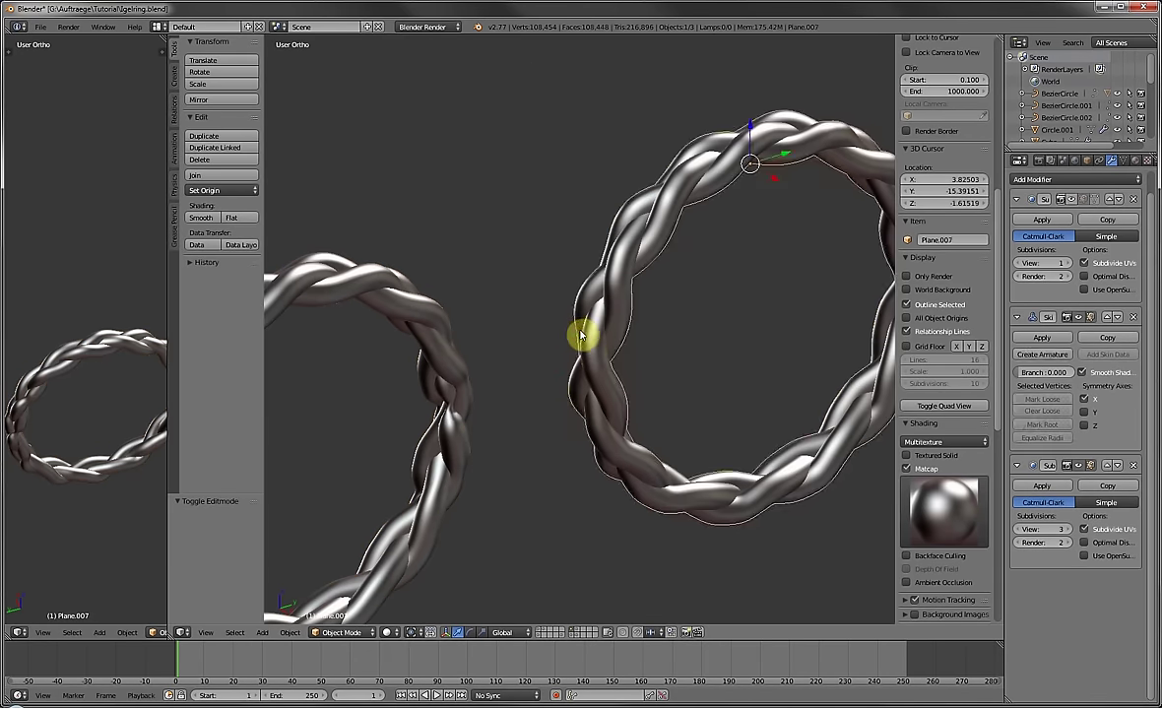
key(Tab)
middle_drag(622, 384, 532, 329)
scroll(541, 362, up, 4)
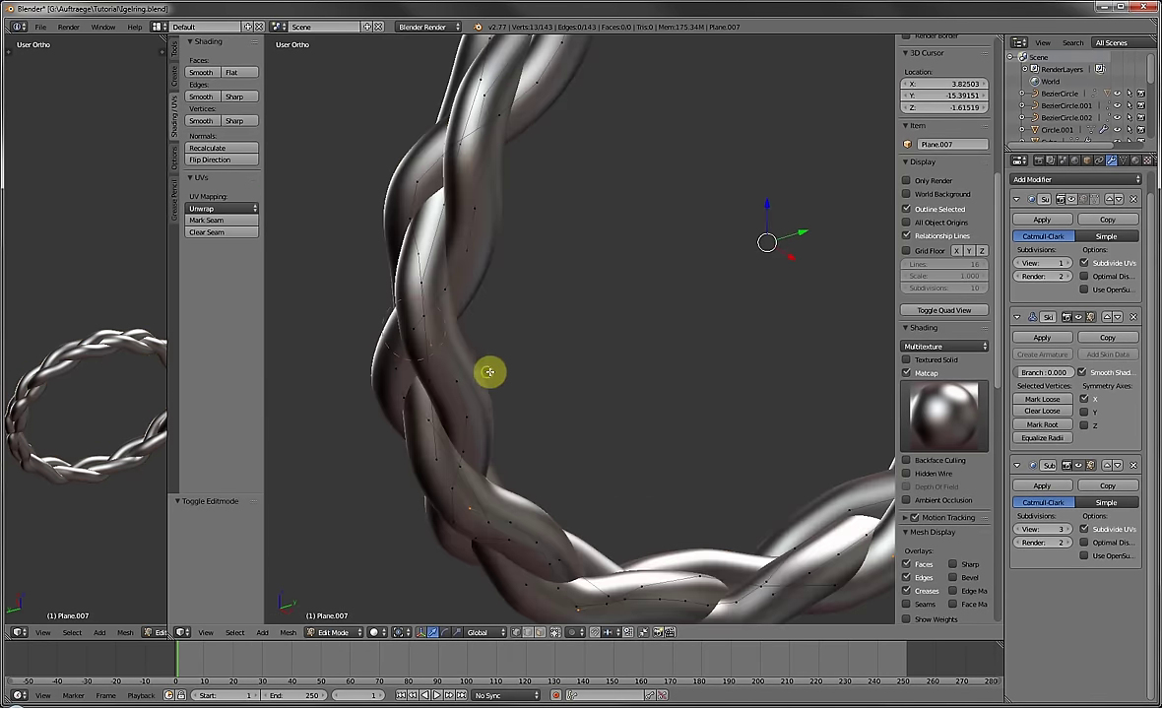
middle_drag(489, 371, 496, 368)
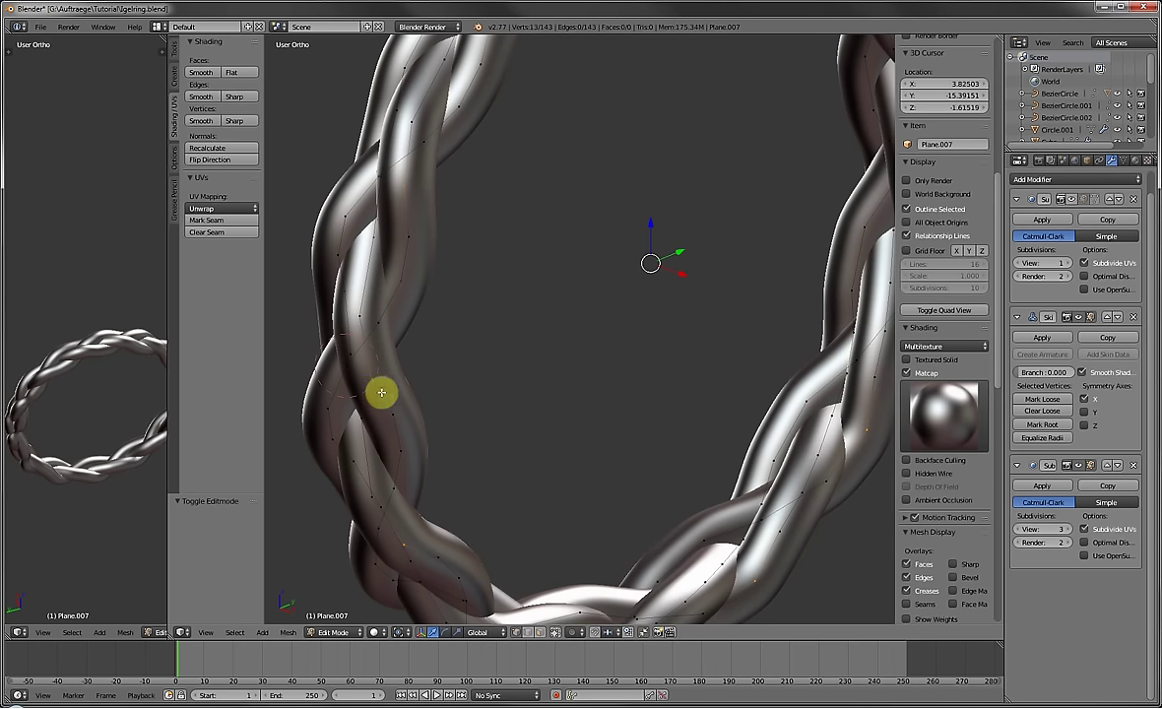
scroll(444, 389, down, 6)
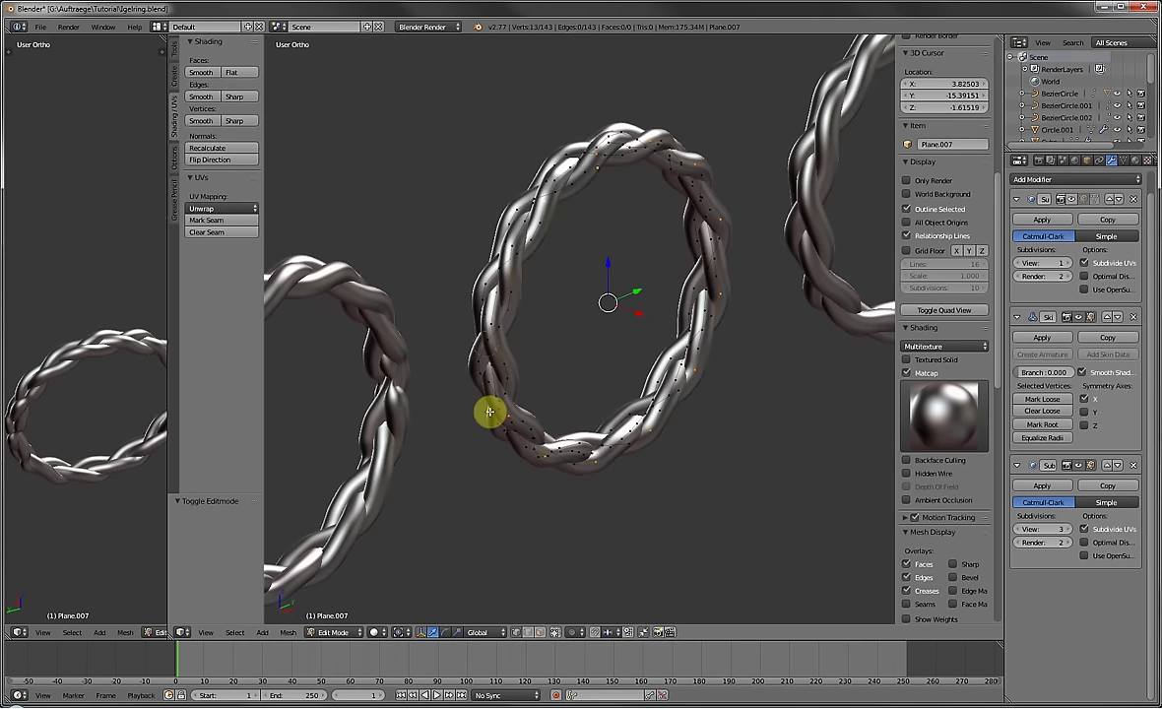
key(Tab)
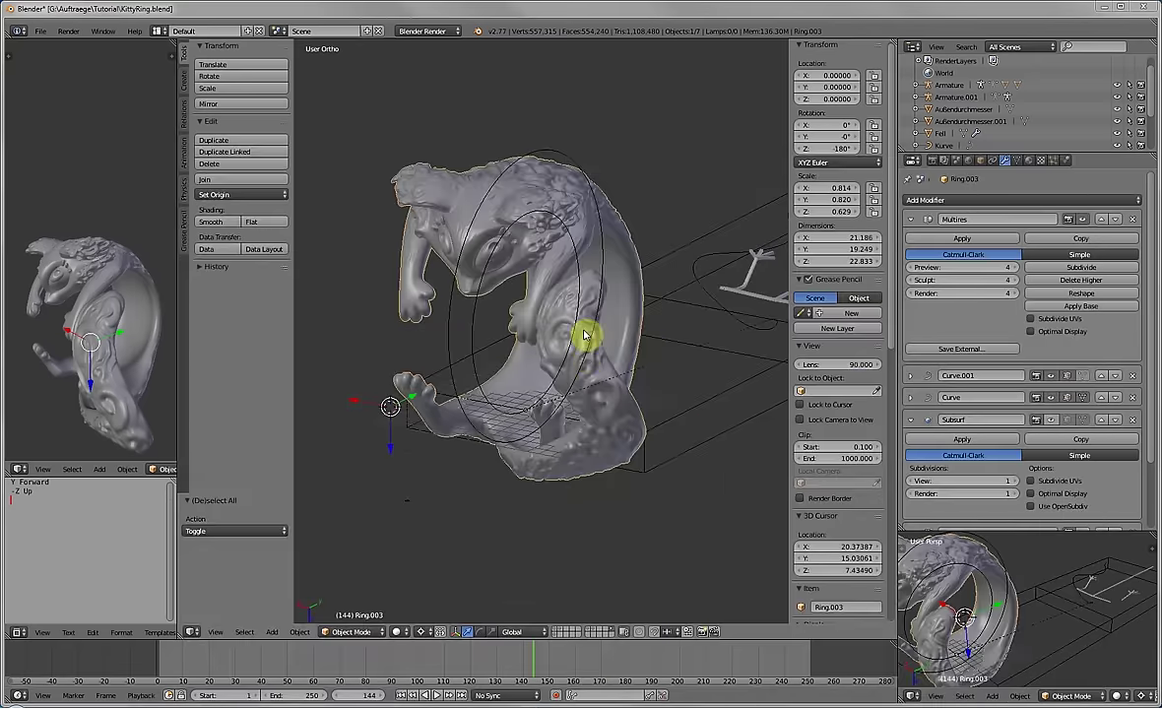
In KittyRing.blend, disable the viewport display of the cat ring's Curve modifier and examine the unbent cat and its modifier stack.
middle_drag(584, 357, 467, 312)
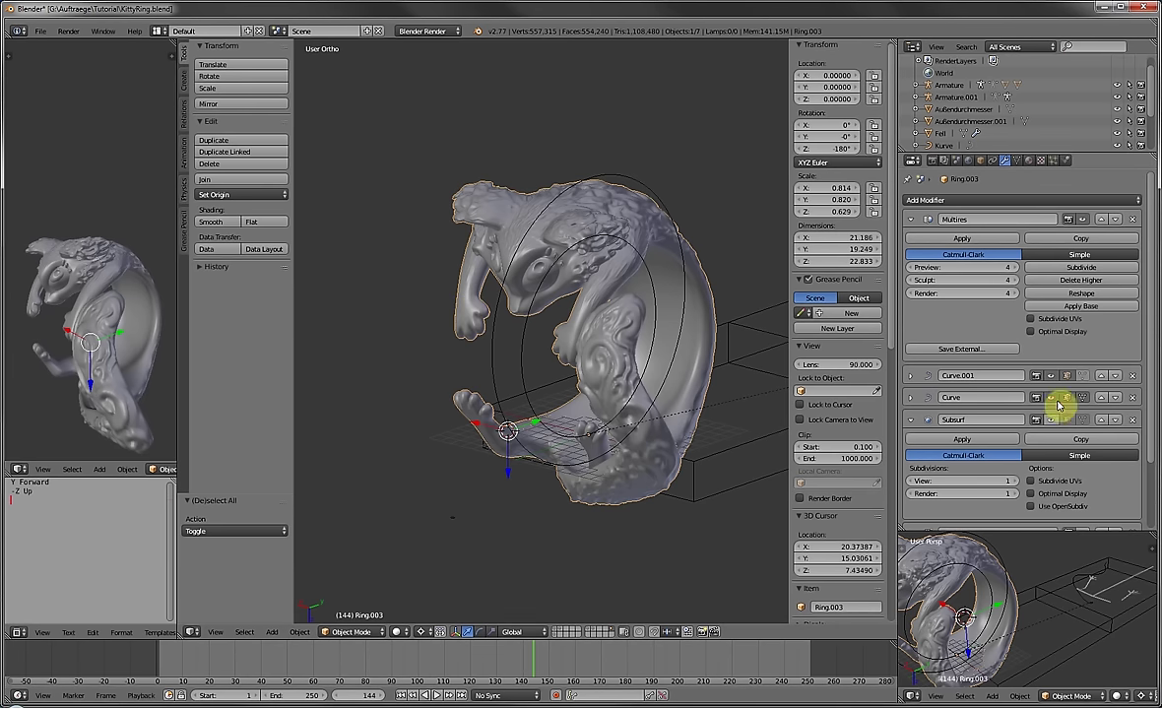
click(1052, 398)
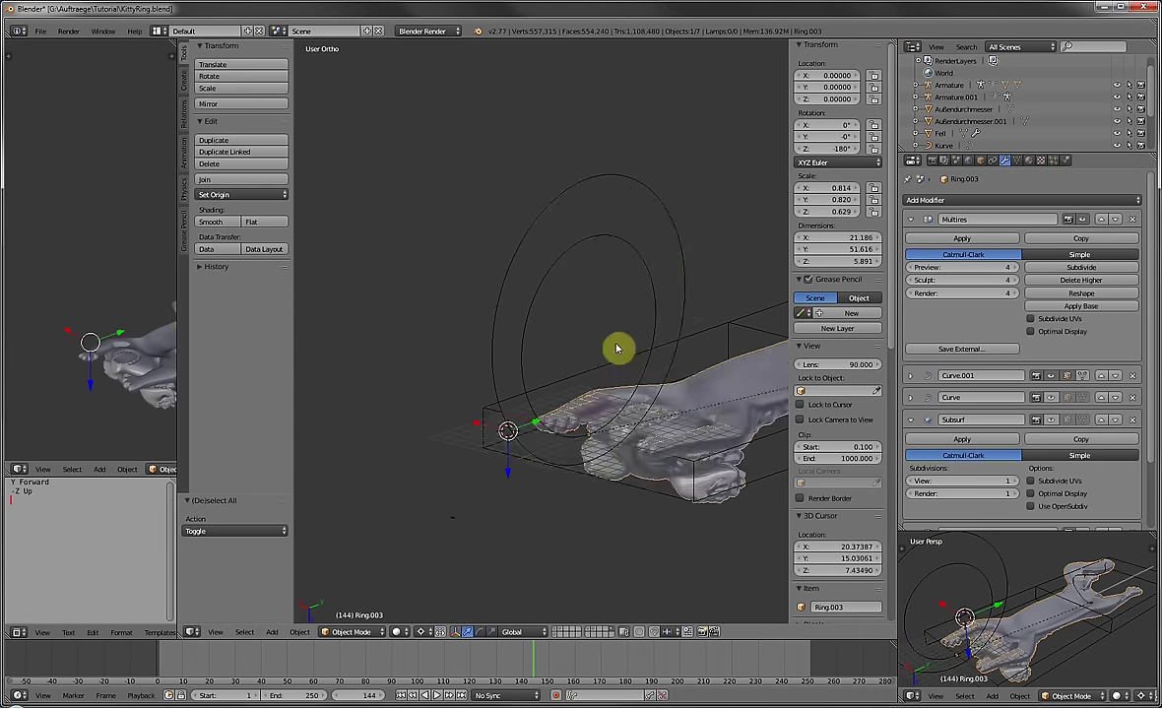
middle_drag(618, 345, 601, 404)
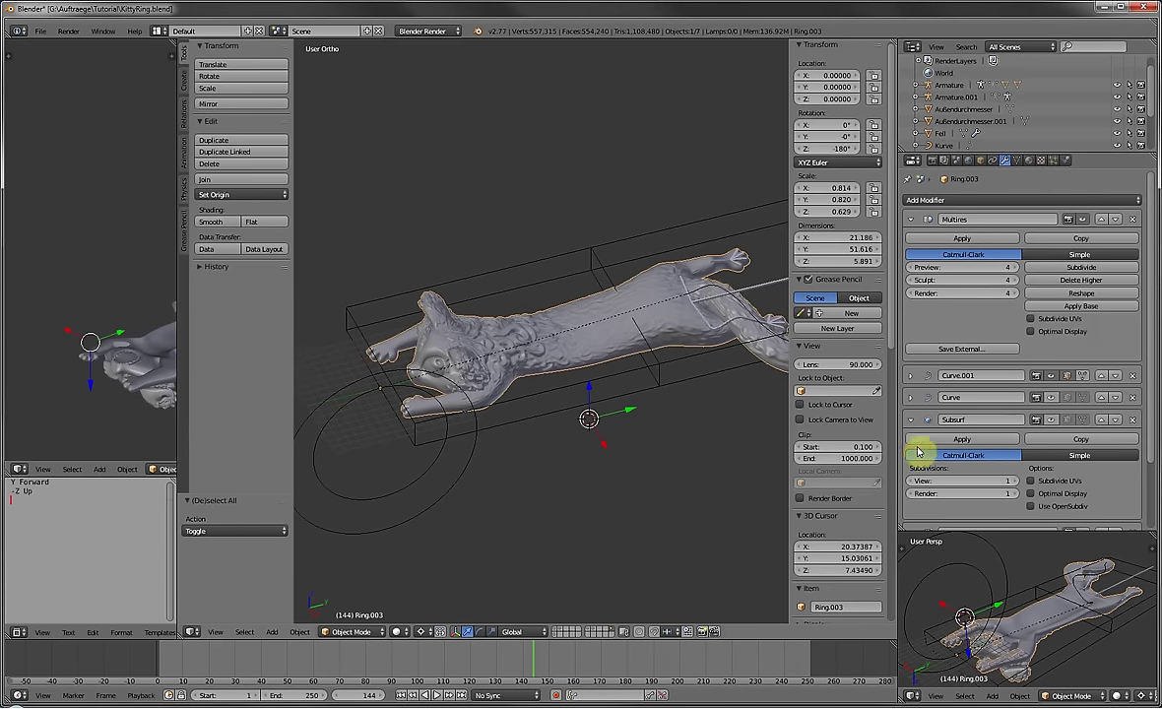
scroll(991, 456, down, 3)
scroll(991, 458, up, 1)
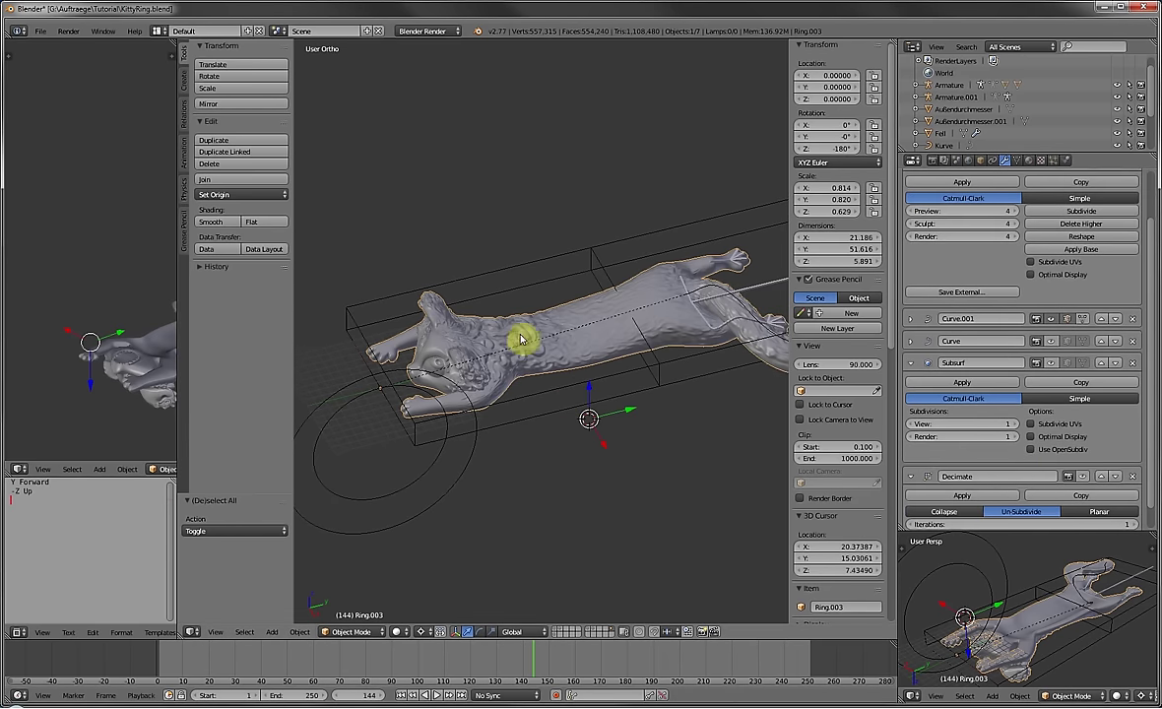
Examine the cat's low-resolution base mesh around the head in Edit Mode, and return to Object Mode.
middle_drag(520, 337, 483, 309)
middle_drag(582, 324, 544, 365)
key(Tab)
scroll(525, 321, up, 2)
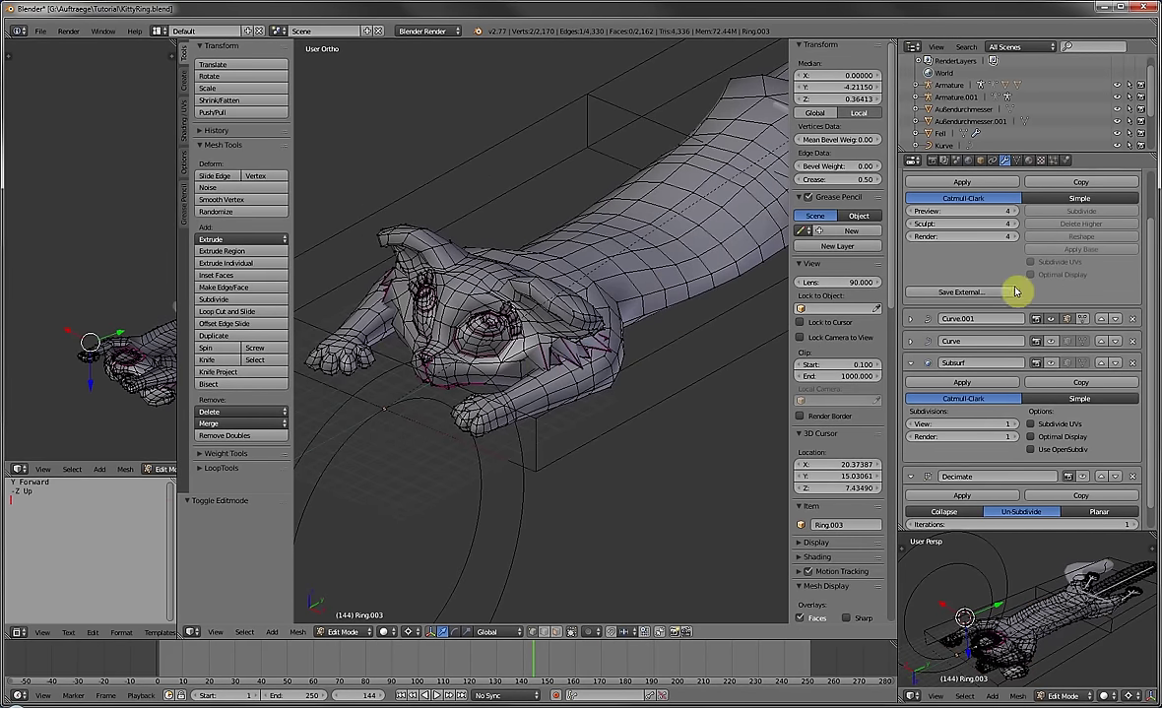
key(Tab)
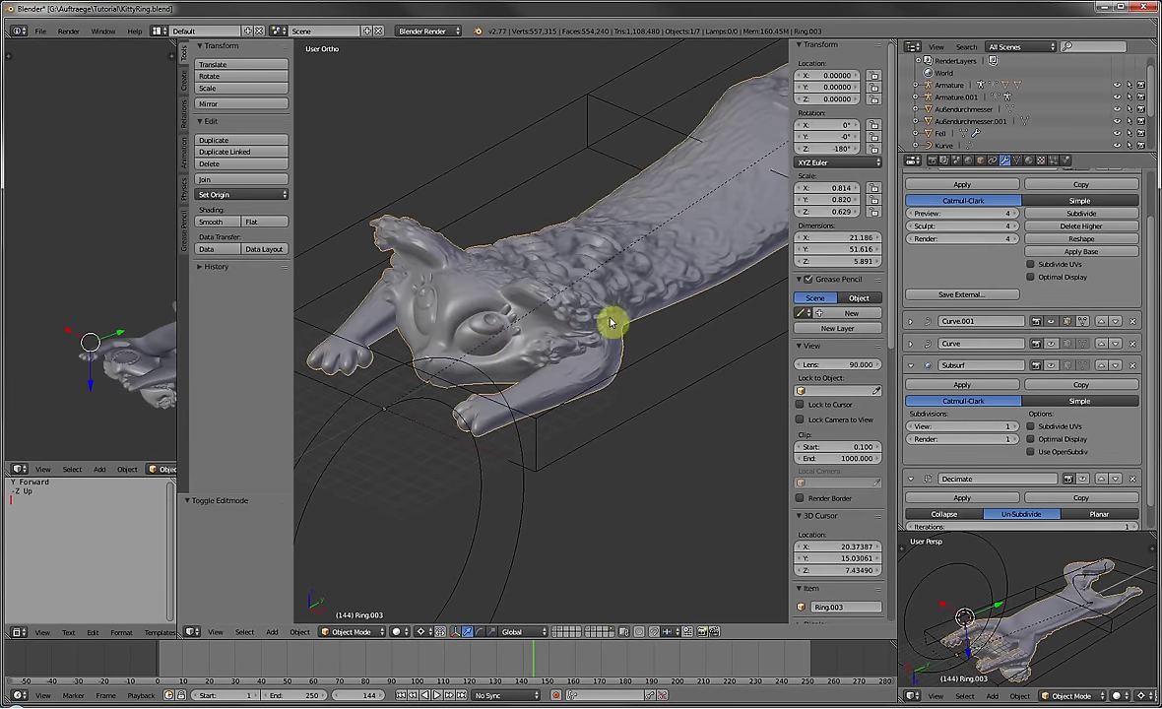
Disable the viewport display of the Curve.001 modifier and examine the cat's straightened tail and hind legs.
middle_drag(610, 323, 764, 336)
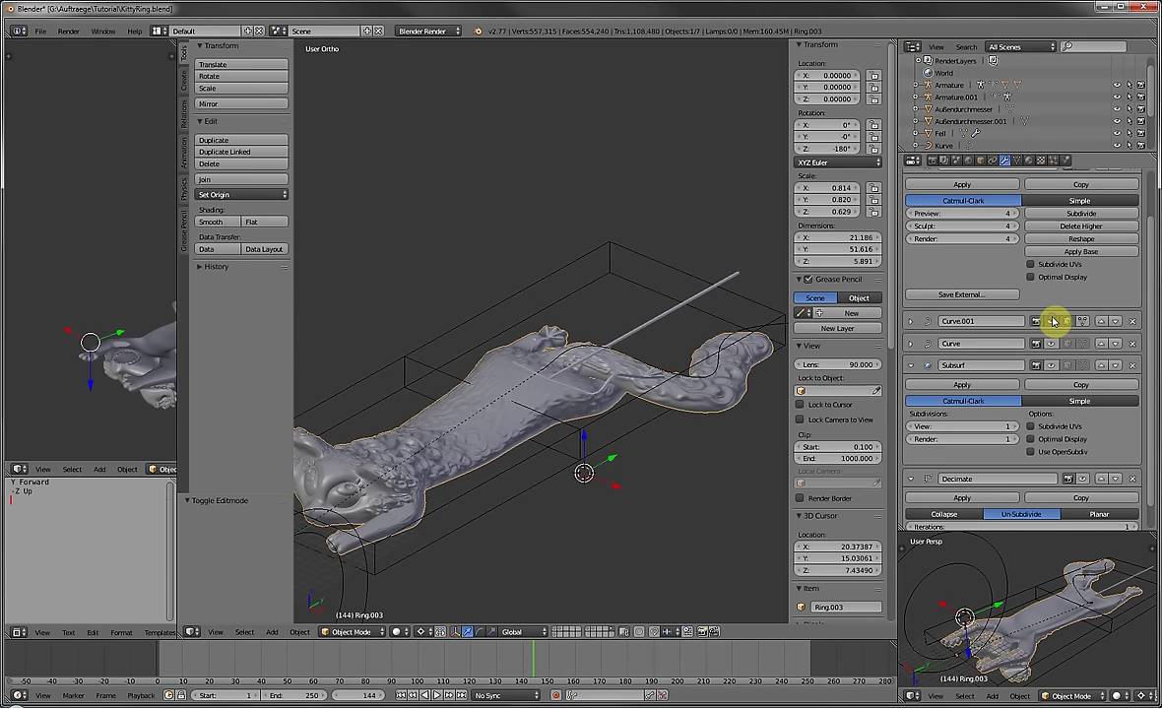
click(1052, 321)
scroll(582, 414, up, 3)
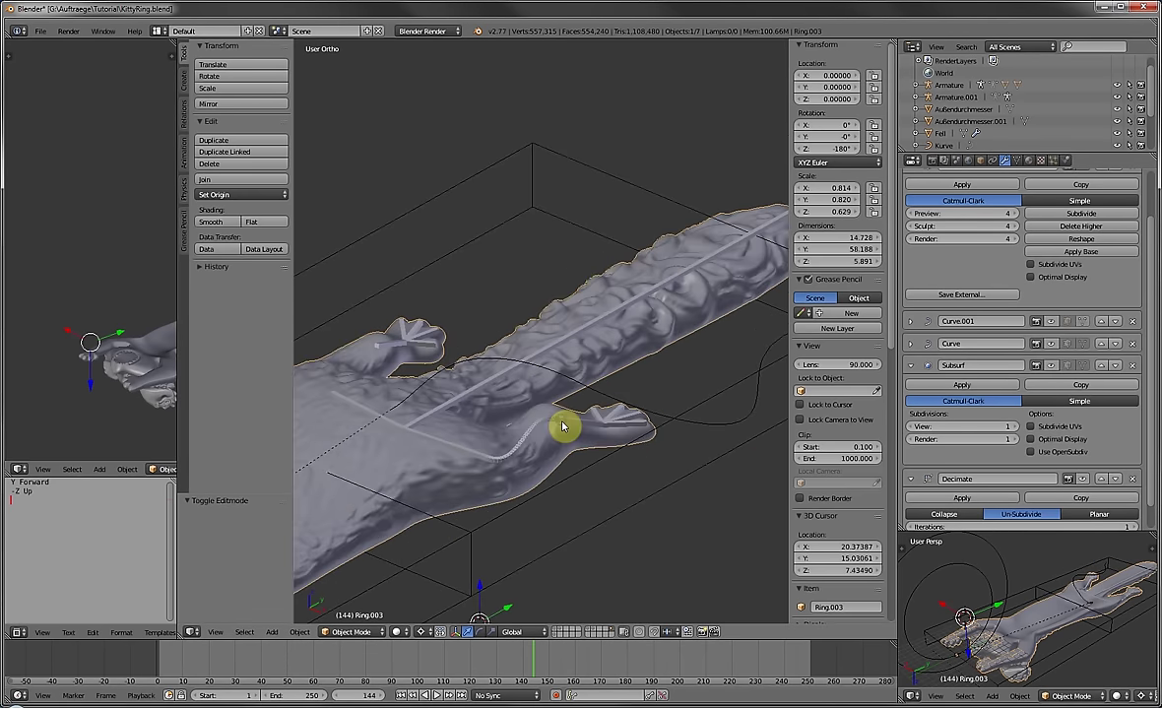
Select the armature in the cat's hind legs and tail, cancel the accidental move, and switch it to Pose Mode.
right_click(584, 427)
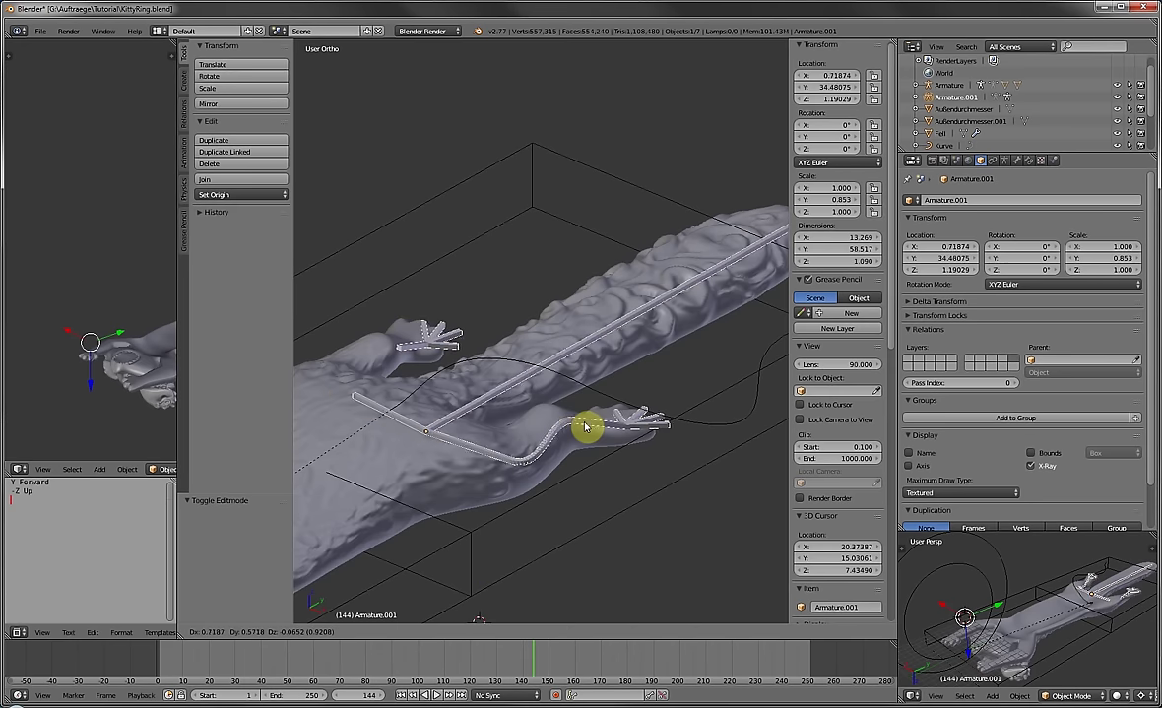
right_click(576, 437)
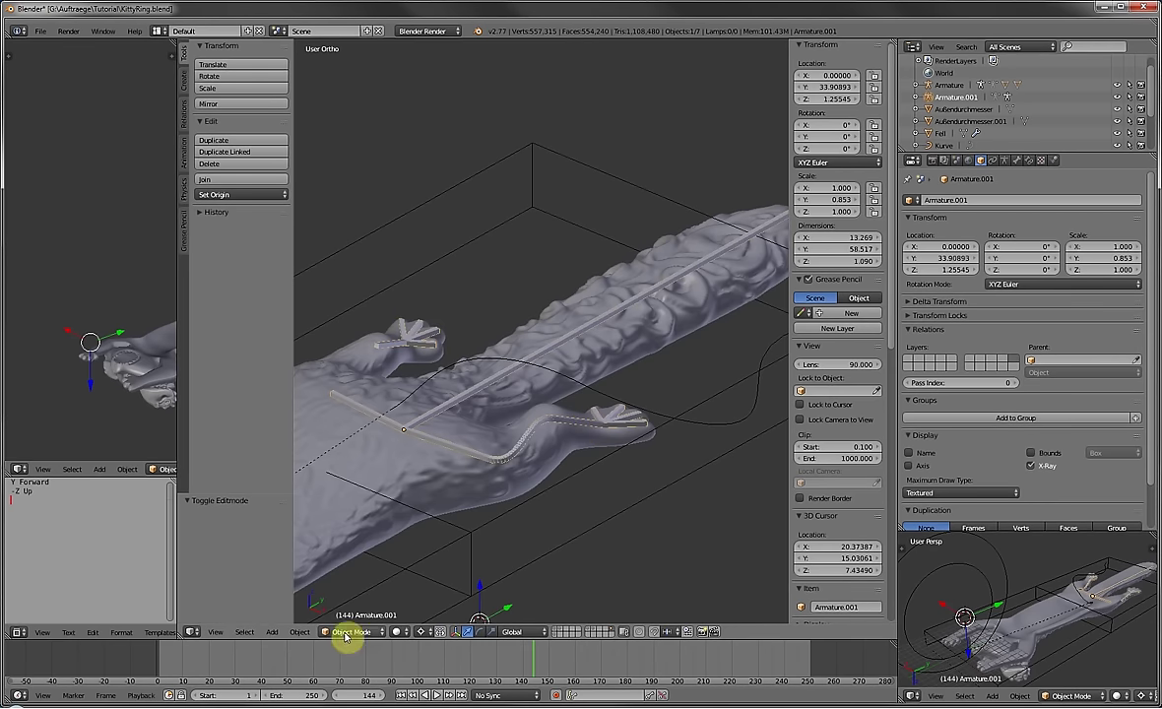
click(350, 631)
click(353, 591)
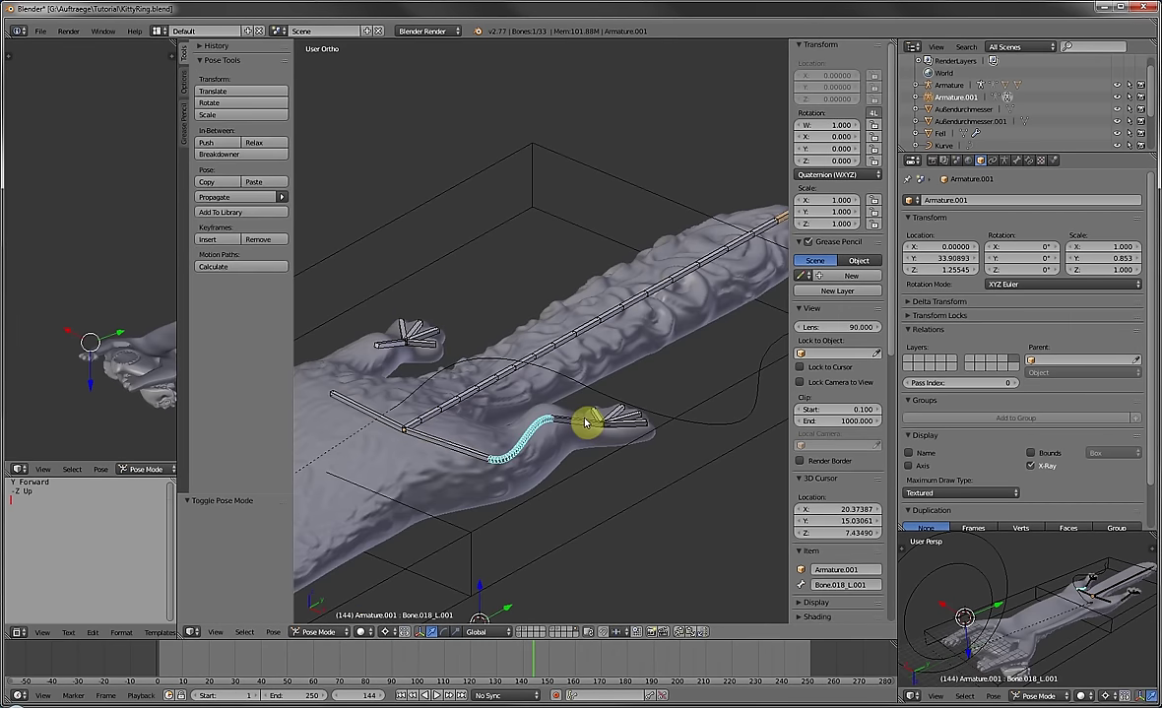
Select the lower bone of the cat's hind leg, rotate it as a trial, and cancel the rotation.
right_click(584, 425)
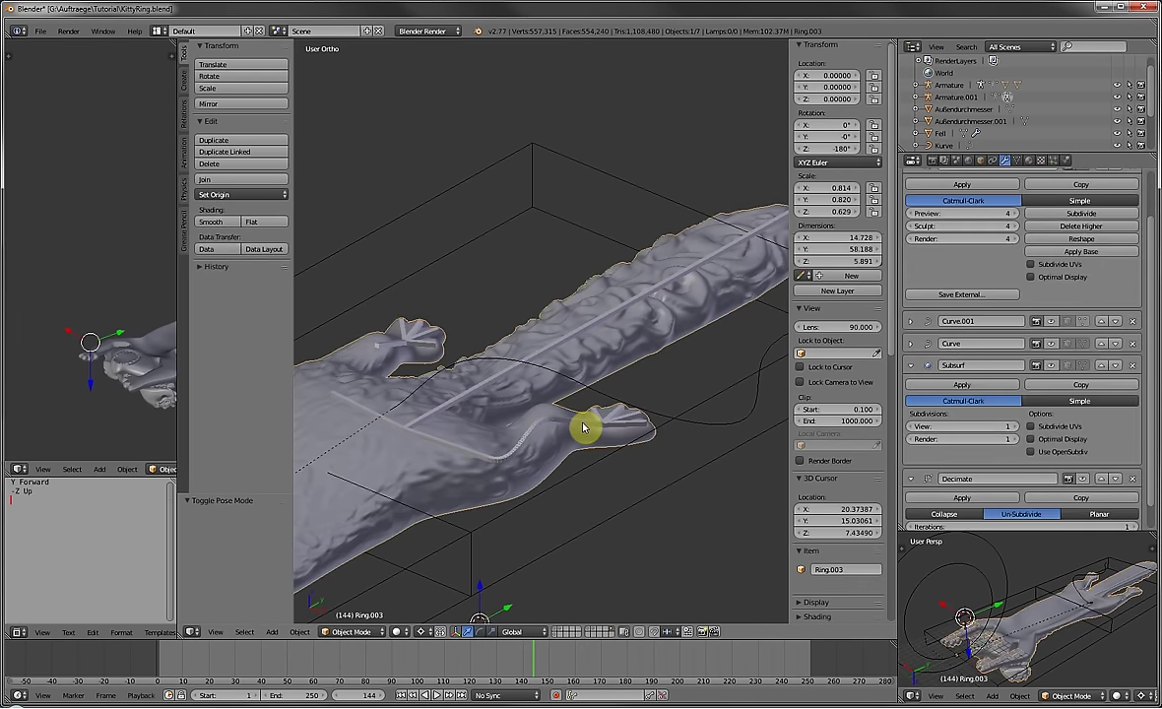
right_click(584, 425)
key(r)
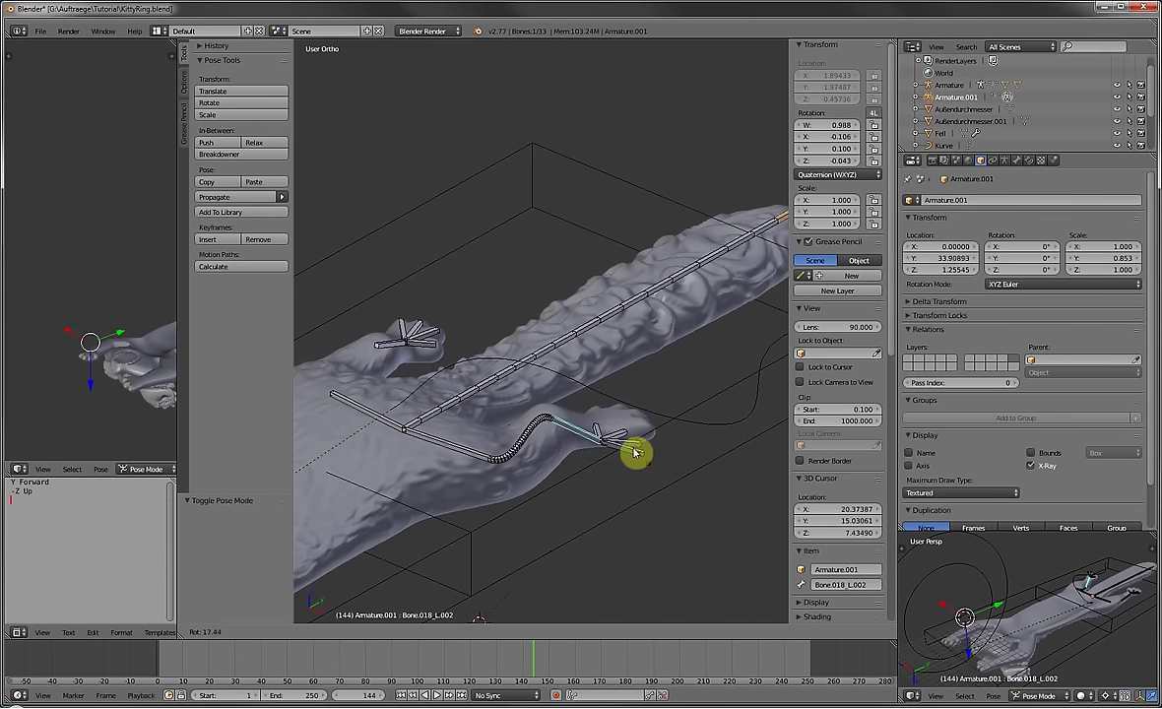
click(599, 403)
scroll(558, 413, down, 4)
middle_drag(557, 413, 591, 422)
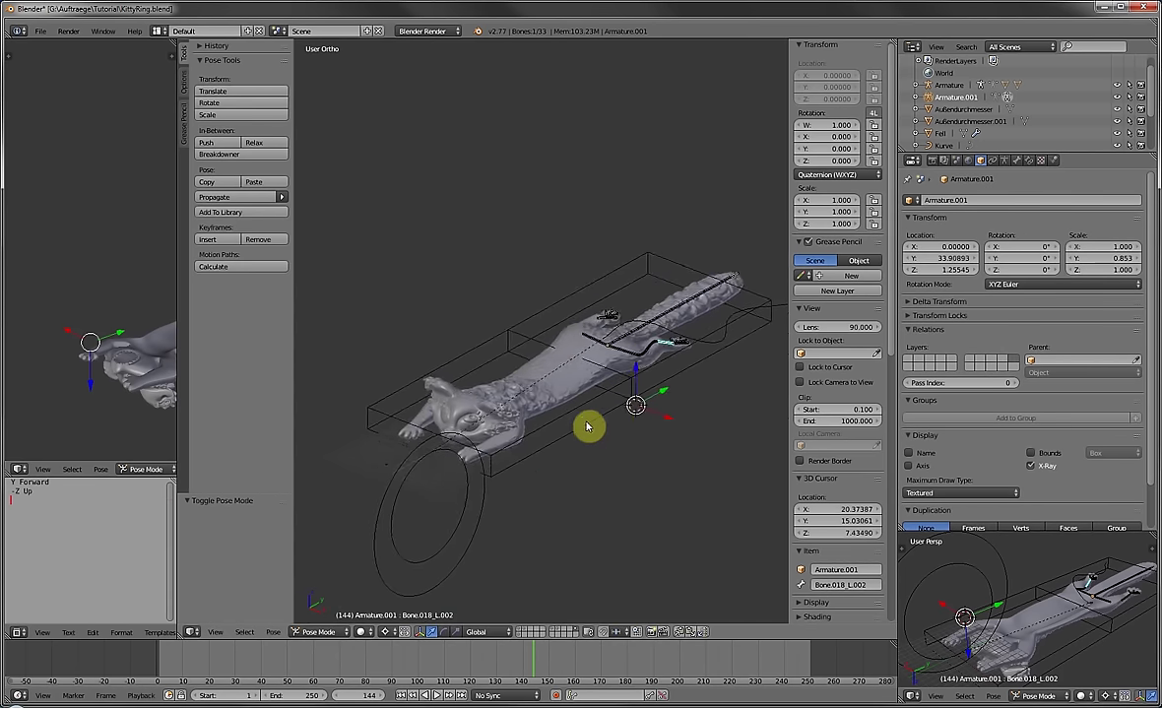
Select the cat mesh and re-enable the viewport display of both Curve modifiers to examine the finished bent ring.
key(Tab)
scroll(587, 408, up, 2)
key(ctrl+Tab)
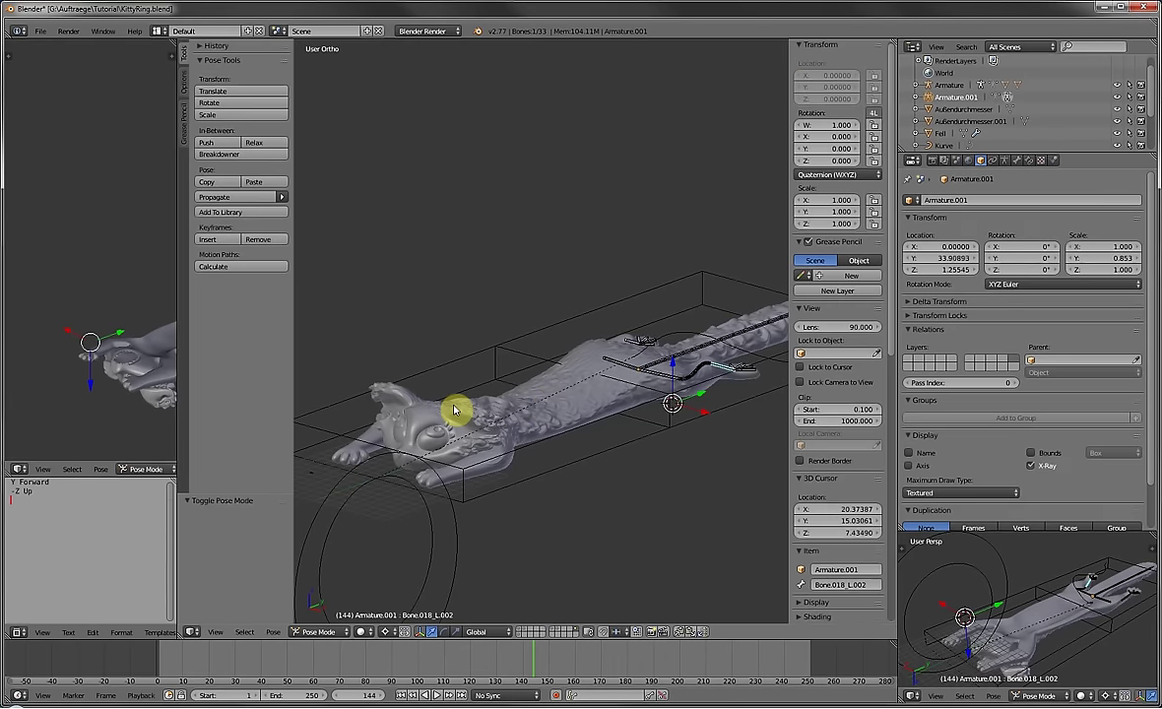
right_click(454, 409)
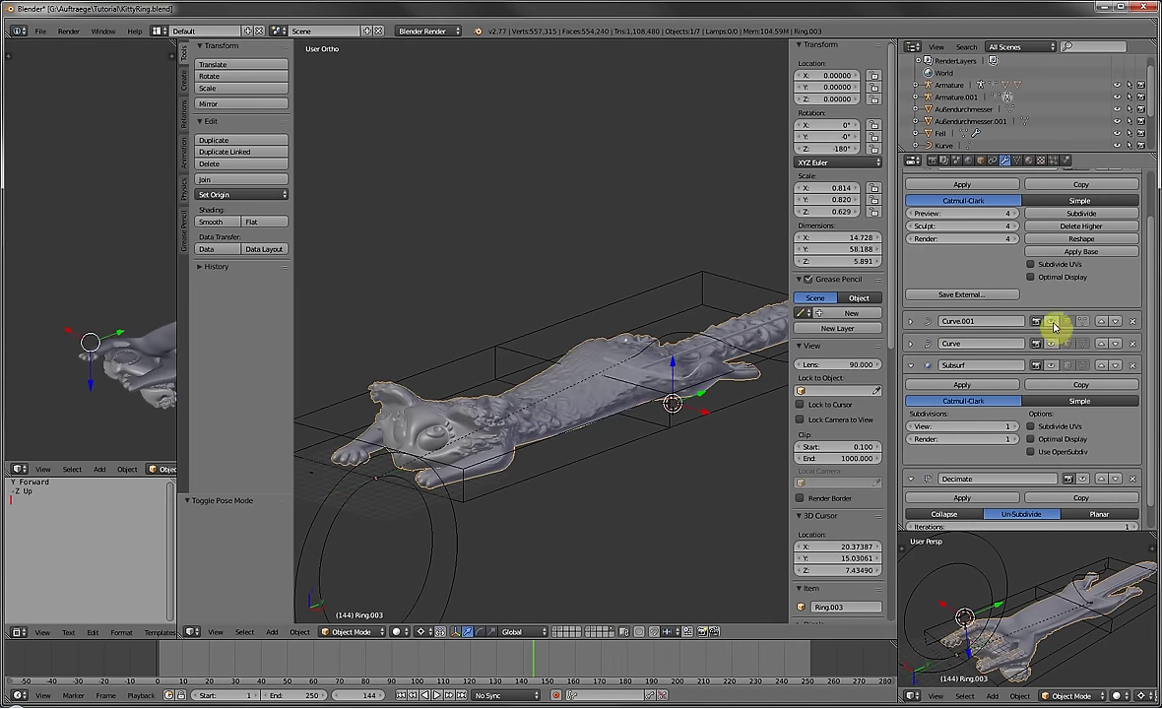
click(1054, 323)
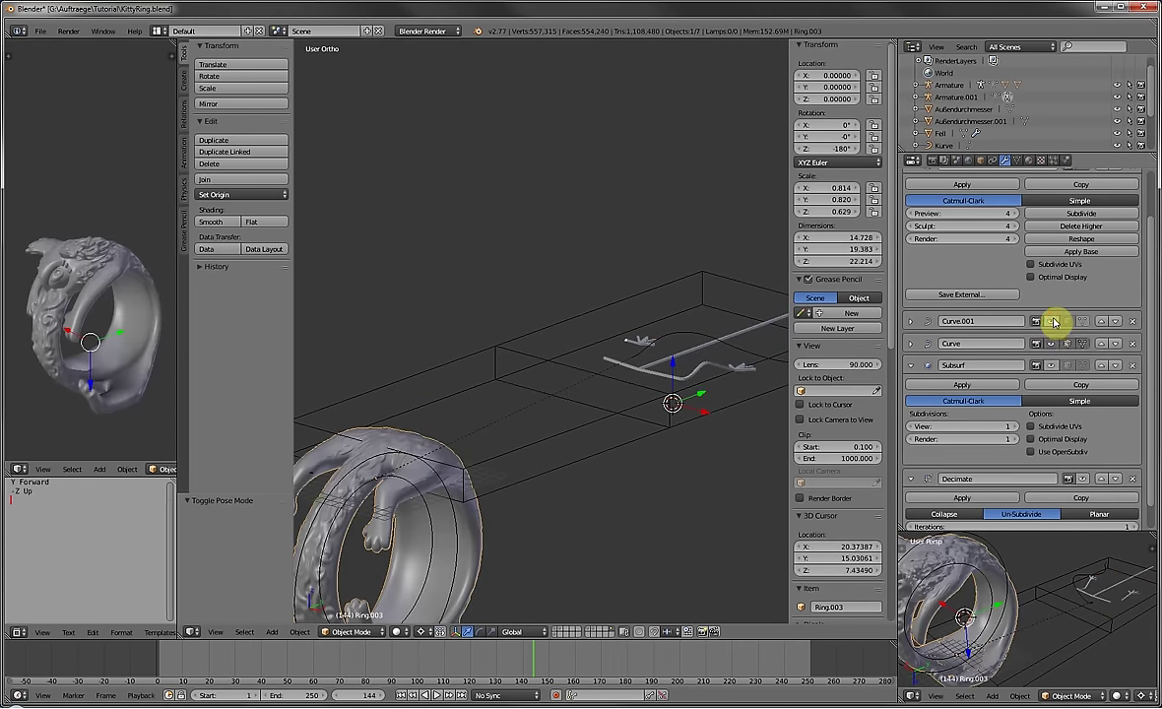
middle_drag(511, 475, 613, 463)
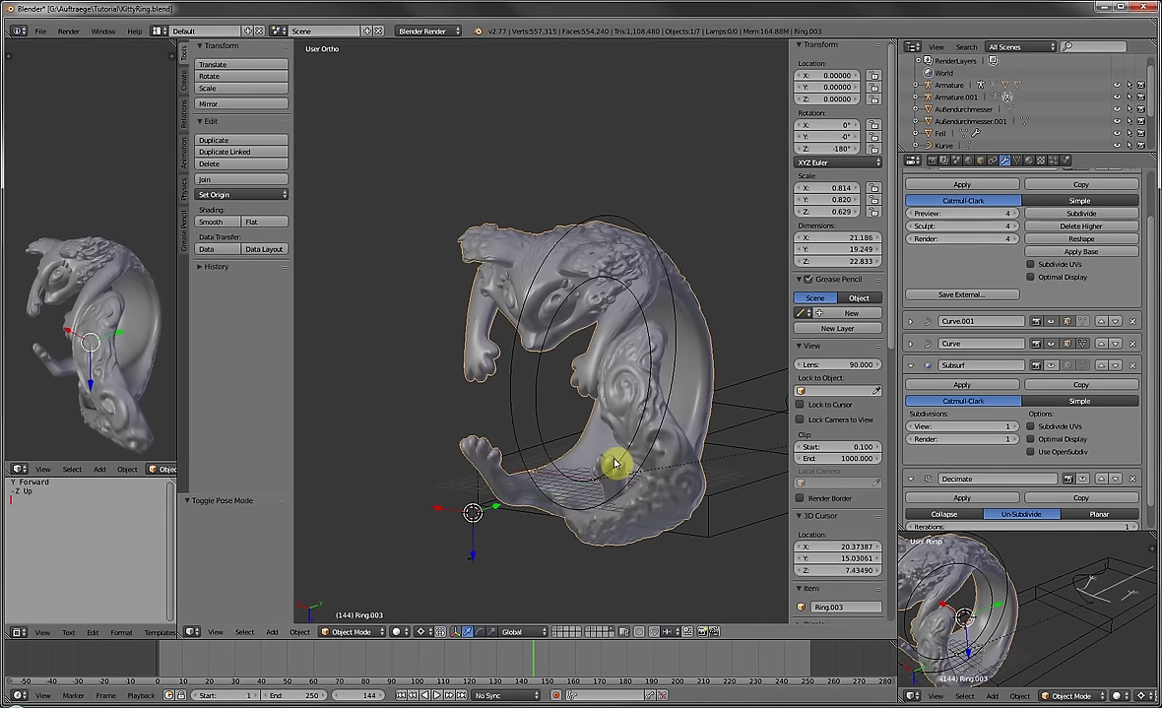